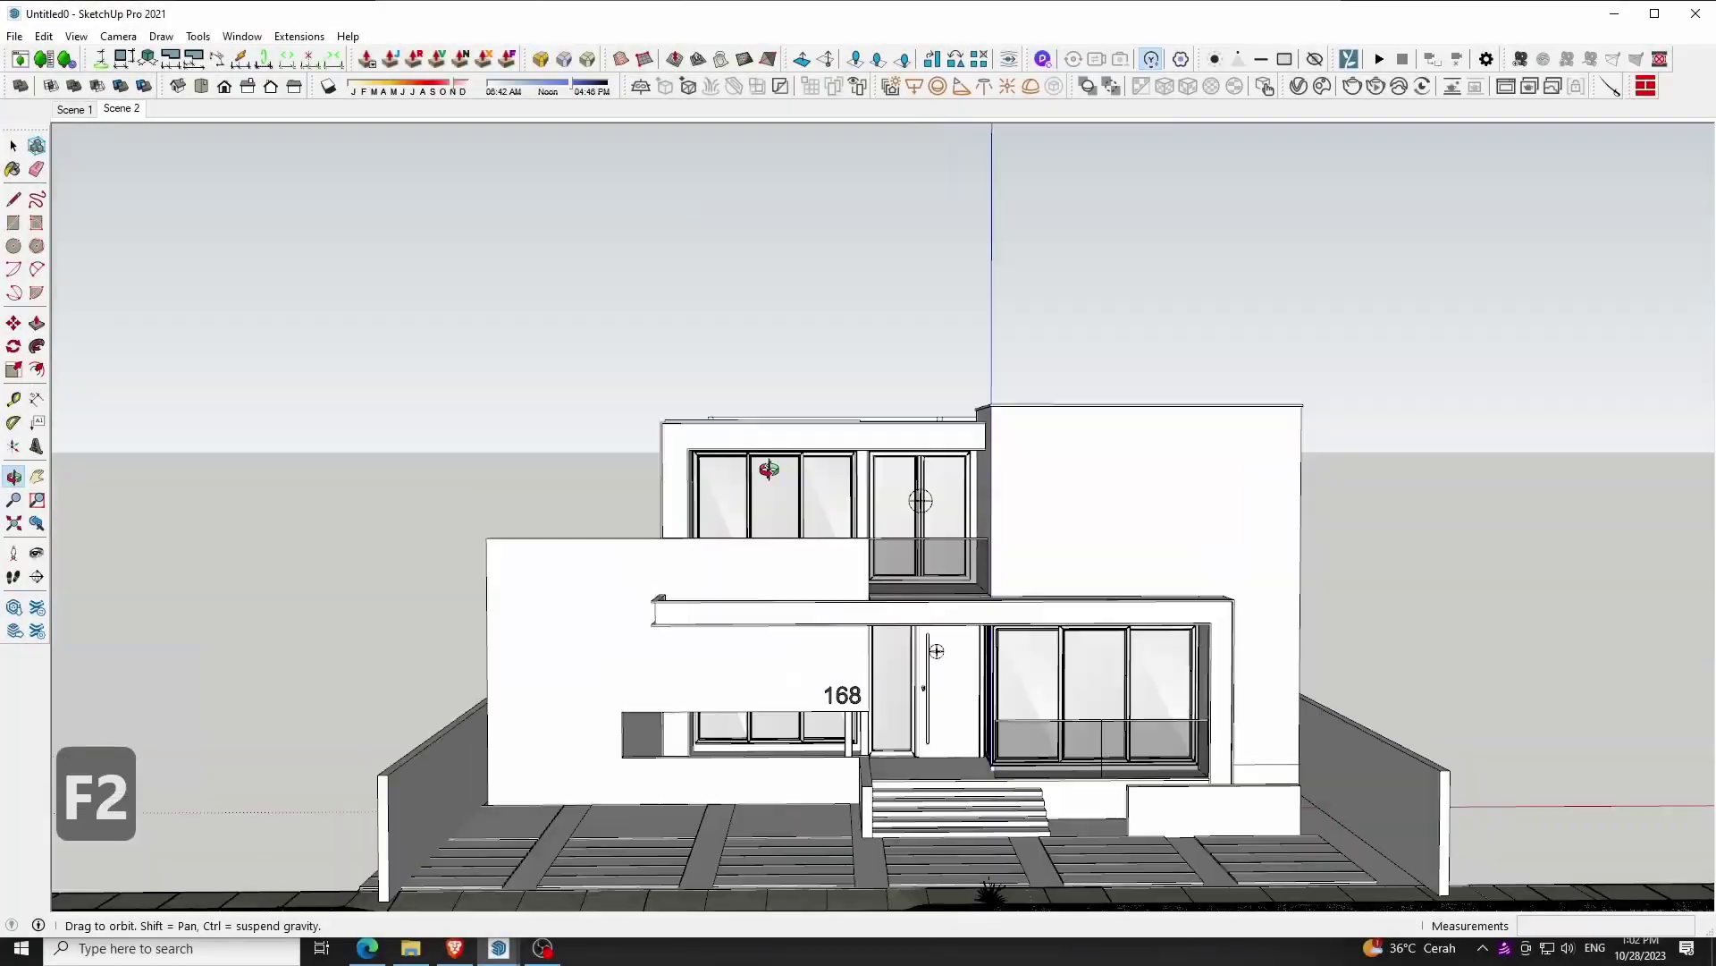
Orbit and zoom around the house to inspect it, using two-point perspective
mouse_move(693, 305)
mouse_down()
mouse_move(1073, 662)
mouse_move(1045, 568)
mouse_move(905, 683)
mouse_up()
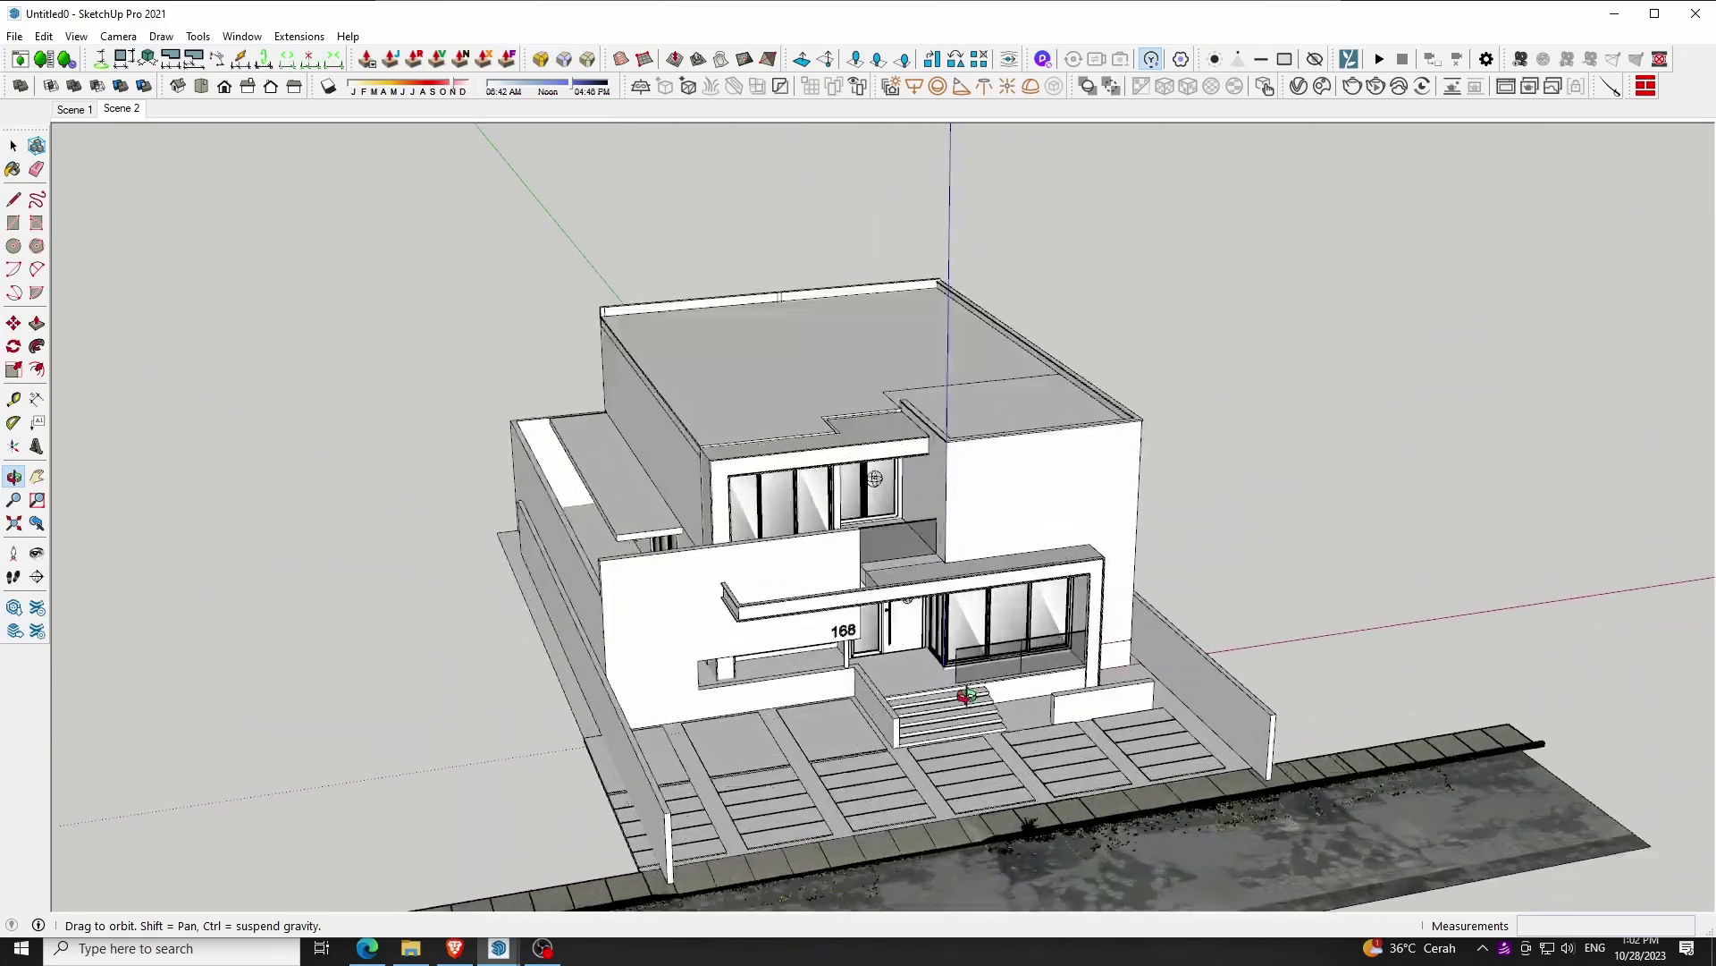
scroll(904, 682, up, 10)
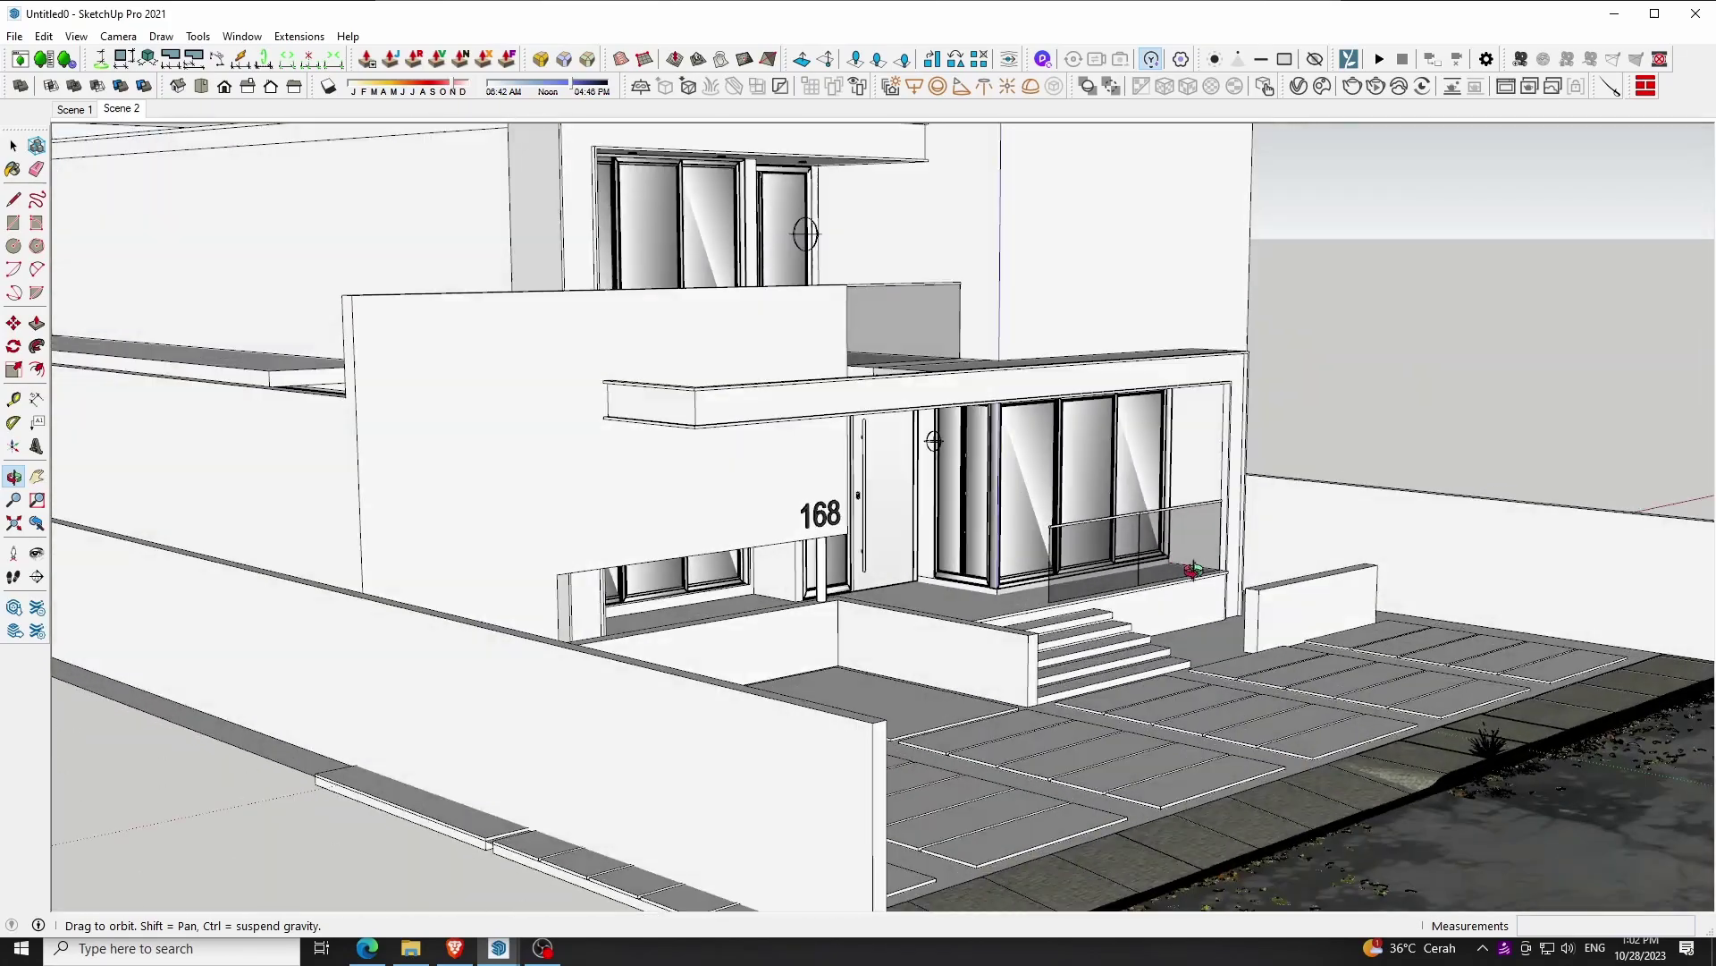
mouse_move(1194, 569)
mouse_down()
mouse_move(1061, 755)
mouse_move(819, 452)
mouse_up()
scroll(794, 676, up, 3)
scroll(795, 677, down, 5)
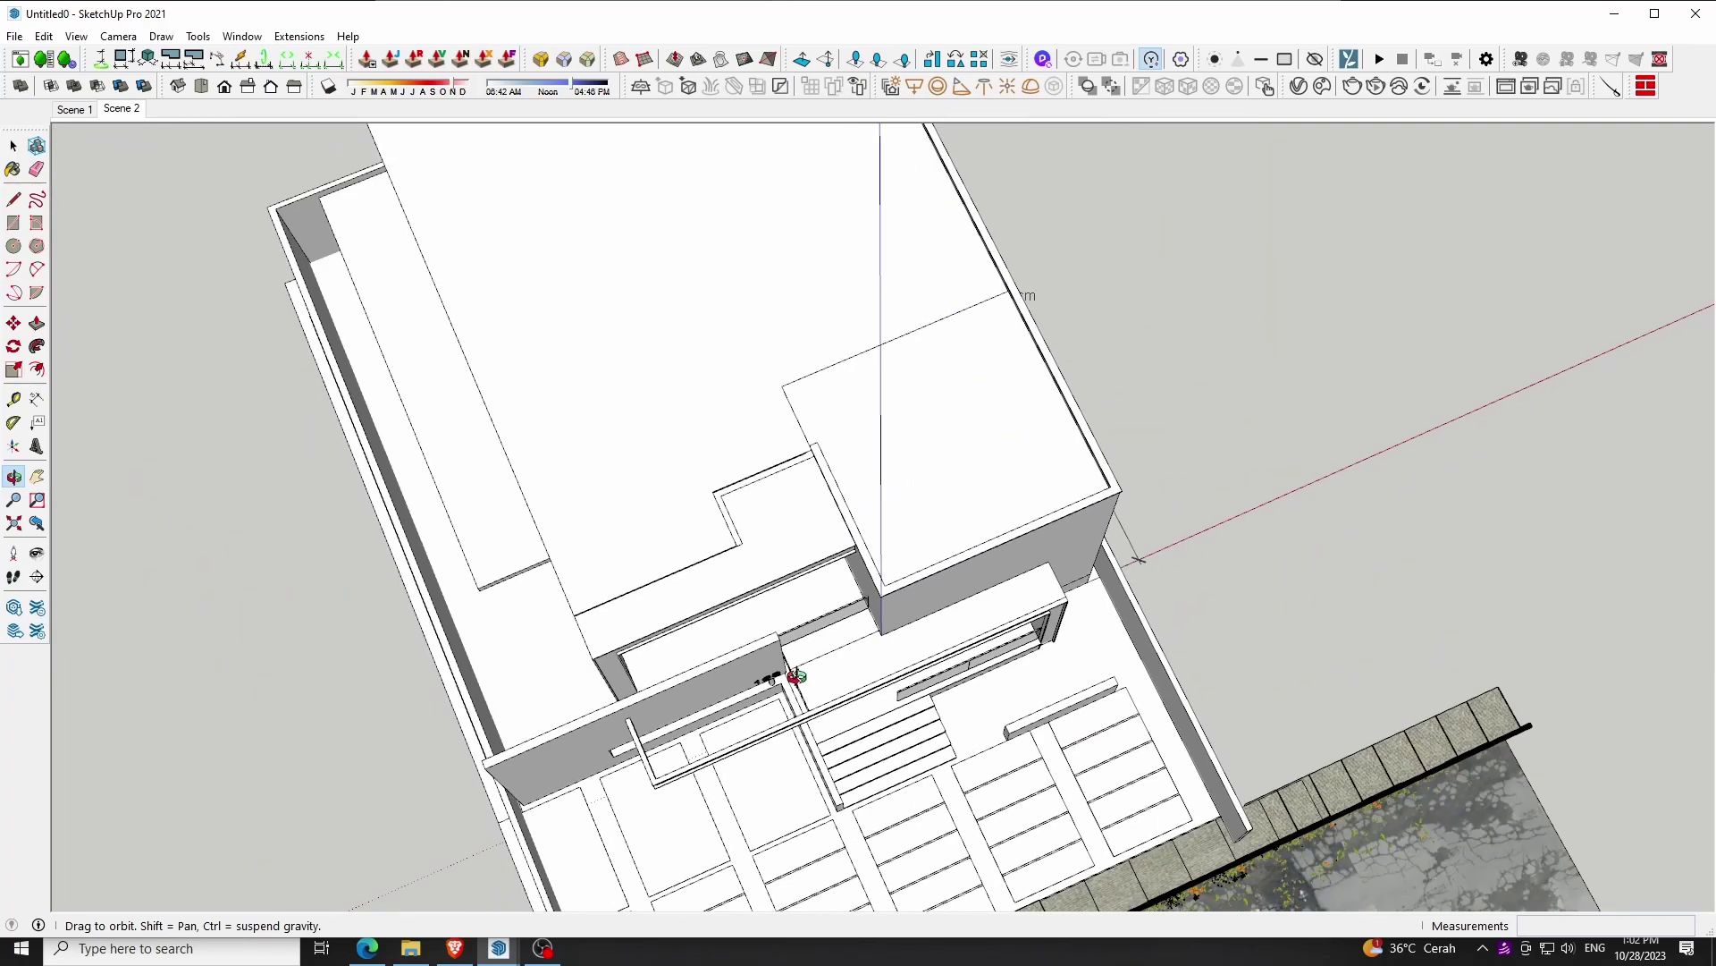
mouse_move(786, 678)
mouse_down()
mouse_move(793, 490)
mouse_move(900, 414)
mouse_up()
scroll(1110, 502, up, 3)
mouse_move(1110, 502)
mouse_down()
mouse_move(1131, 626)
mouse_move(809, 614)
mouse_move(710, 633)
mouse_move(1067, 582)
mouse_up()
scroll(1068, 582, down, 3)
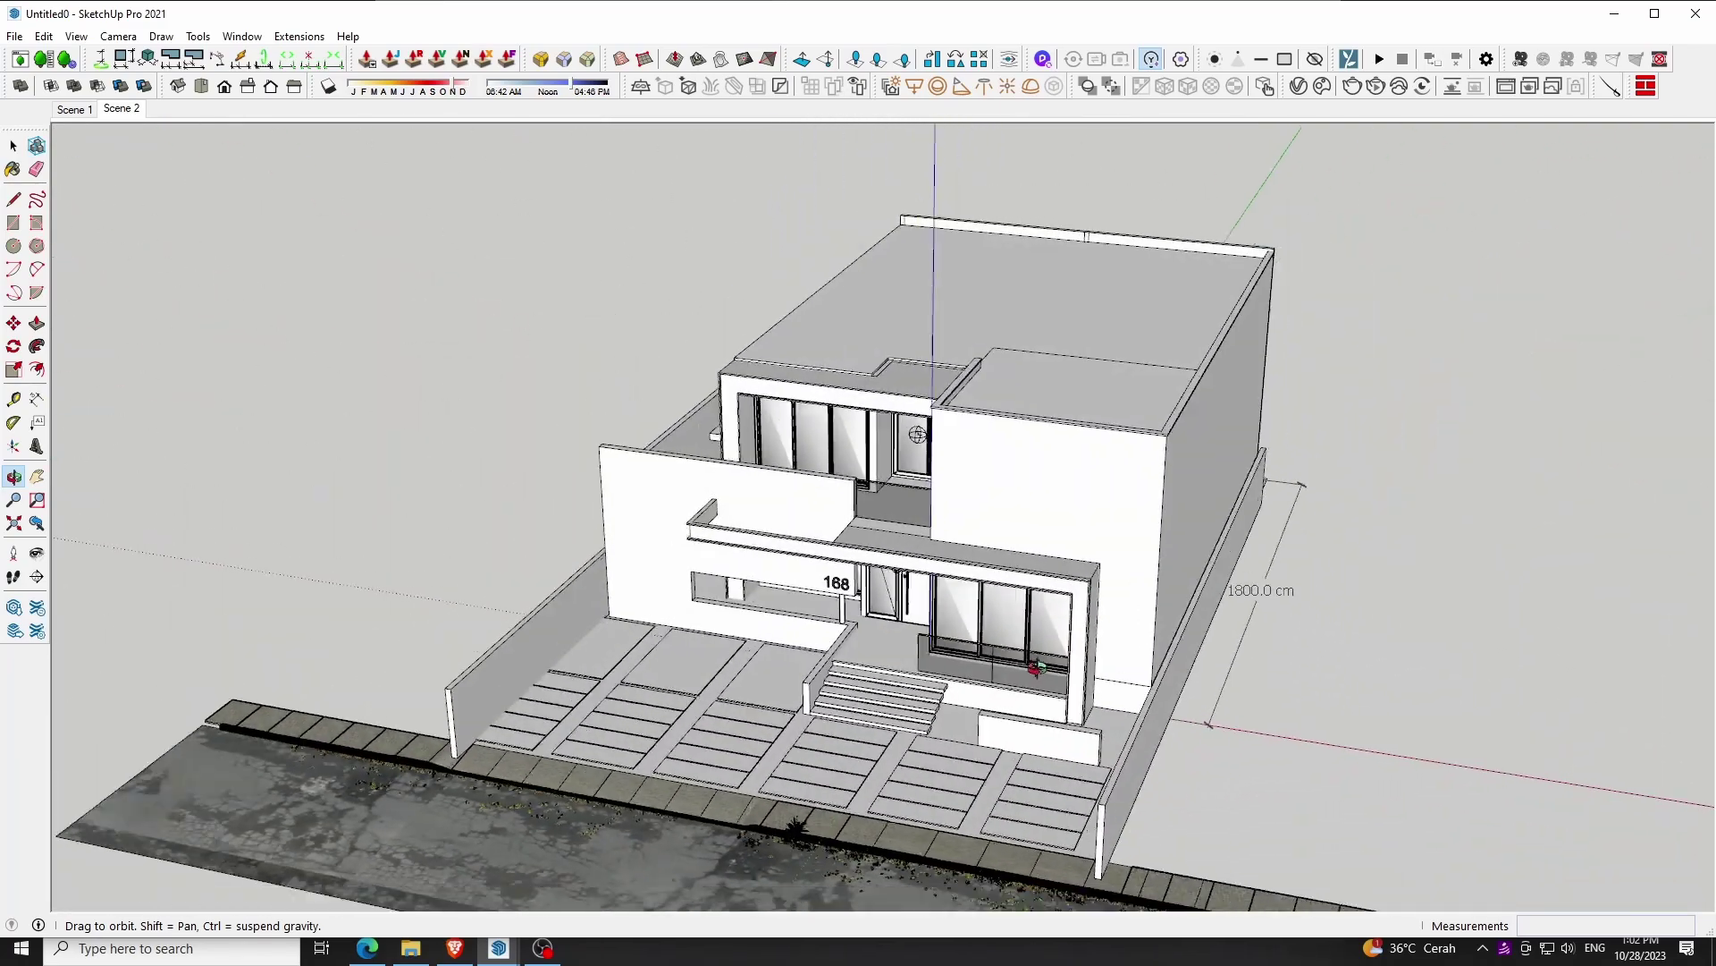
scroll(1027, 659, down, 2)
mouse_move(1026, 659)
mouse_down()
mouse_move(1019, 617)
mouse_move(928, 590)
mouse_move(928, 533)
mouse_up()
scroll(1013, 633, up, 4)
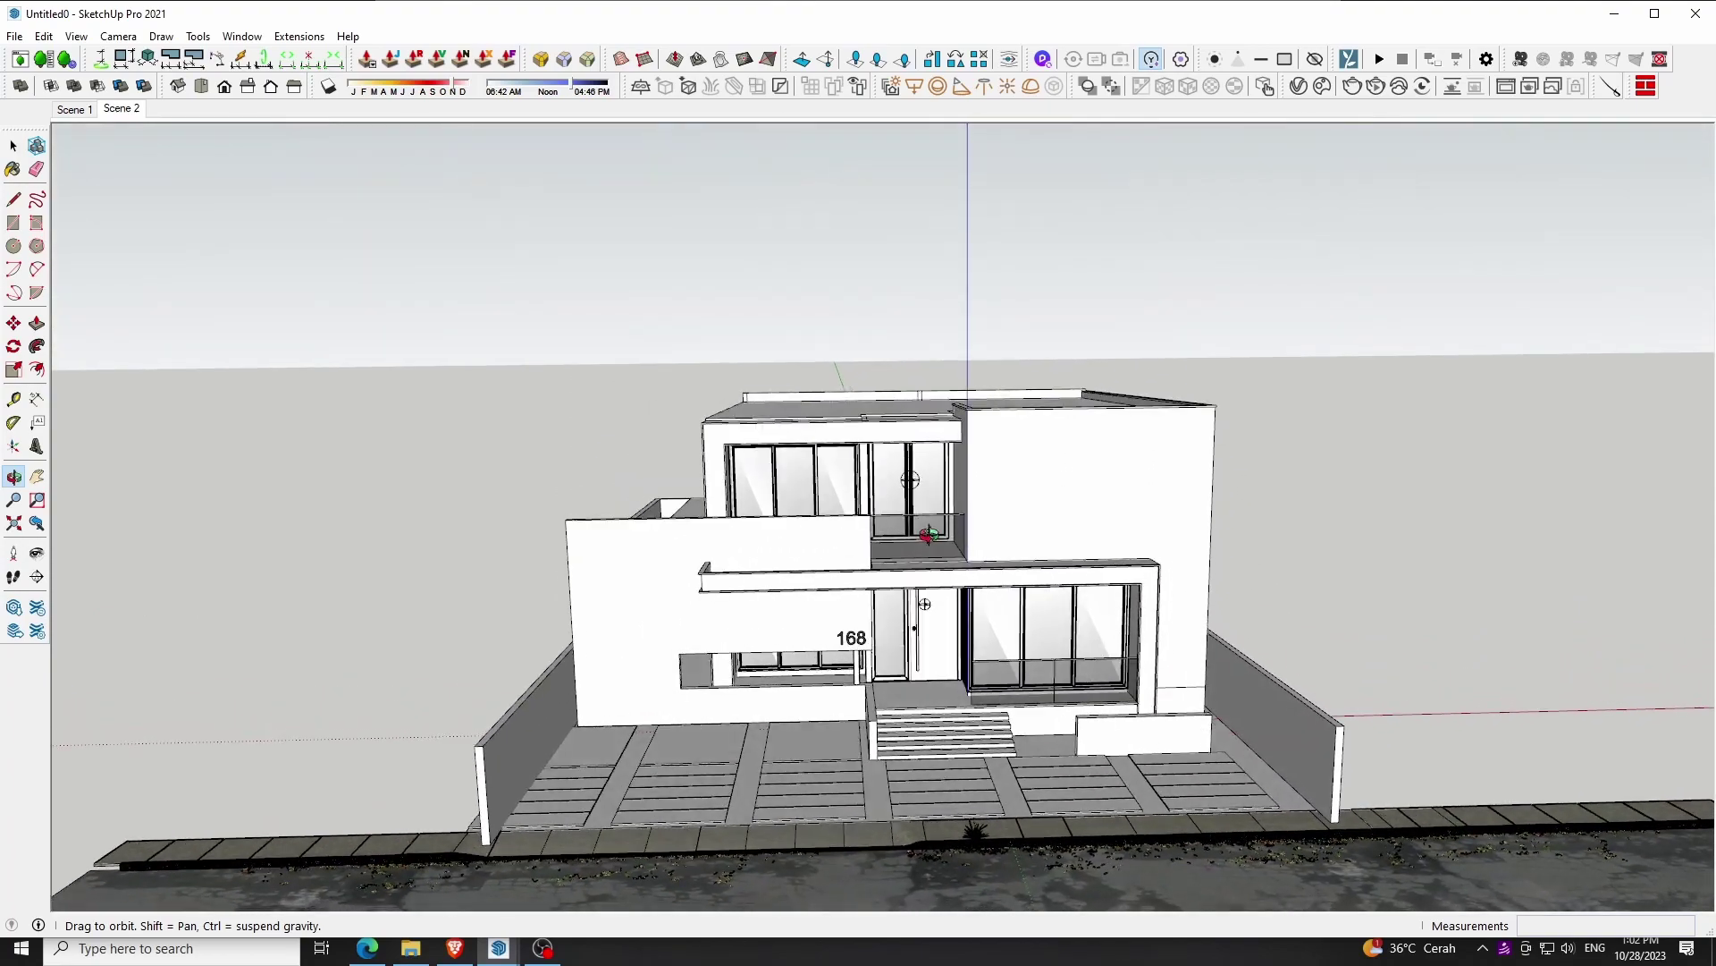
key(F2)
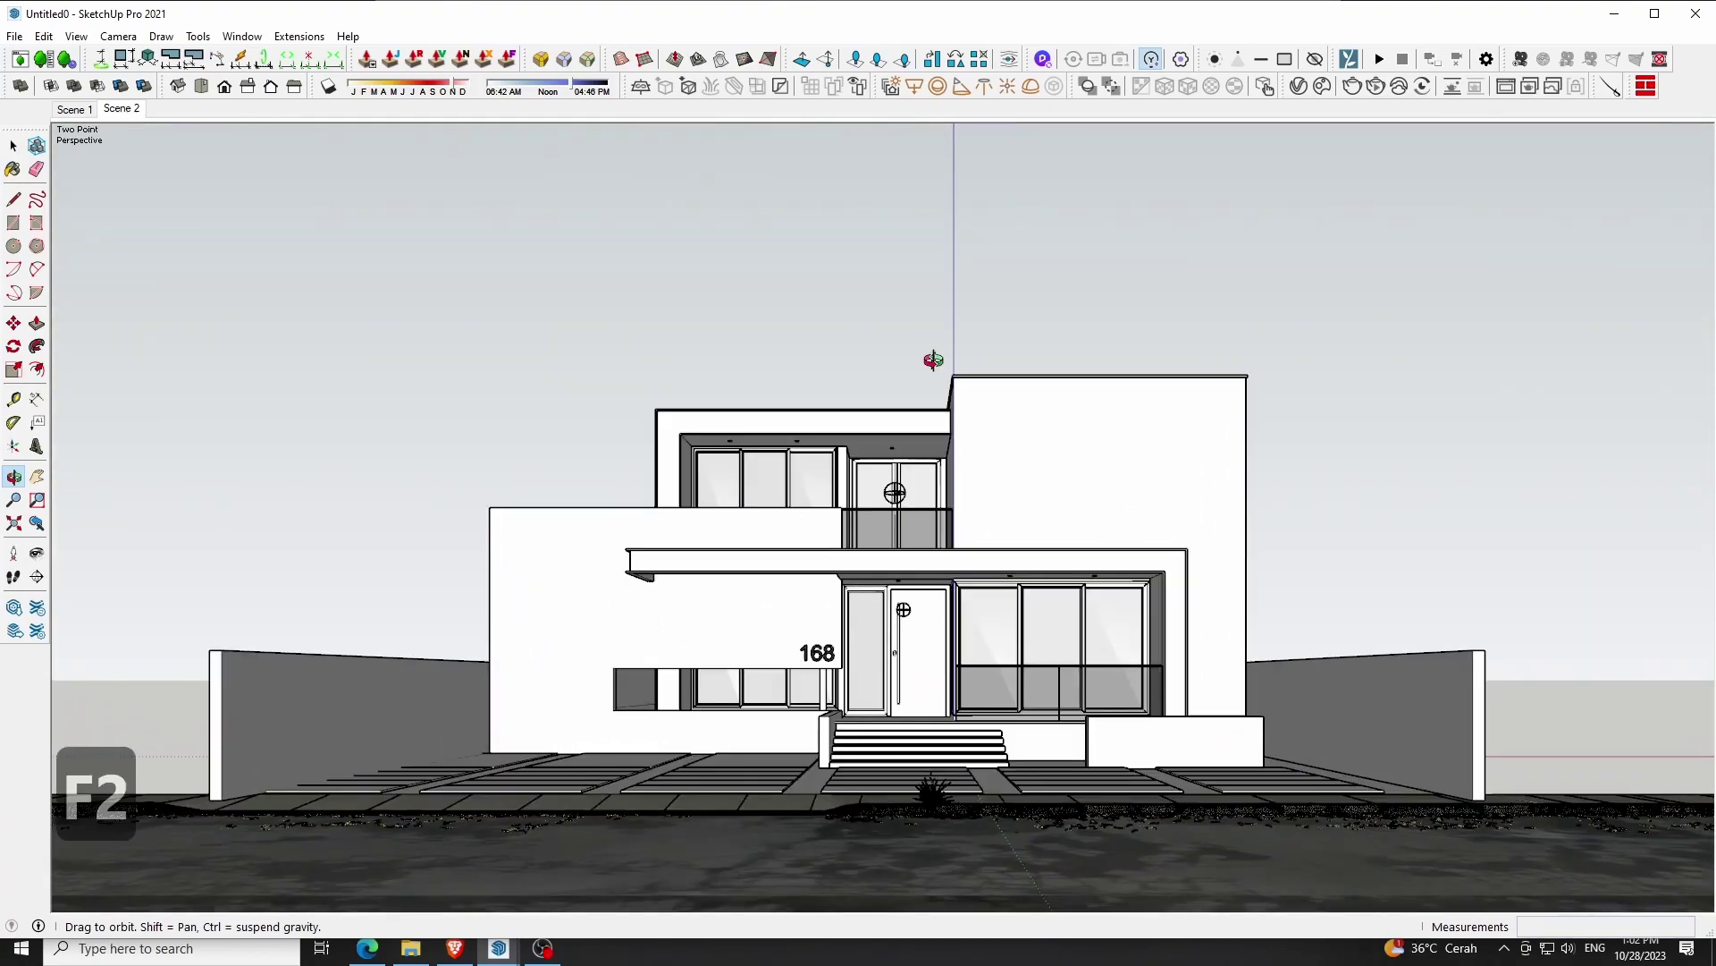
mouse_move(934, 360)
mouse_down()
mouse_move(920, 405)
mouse_move(1036, 656)
mouse_up()
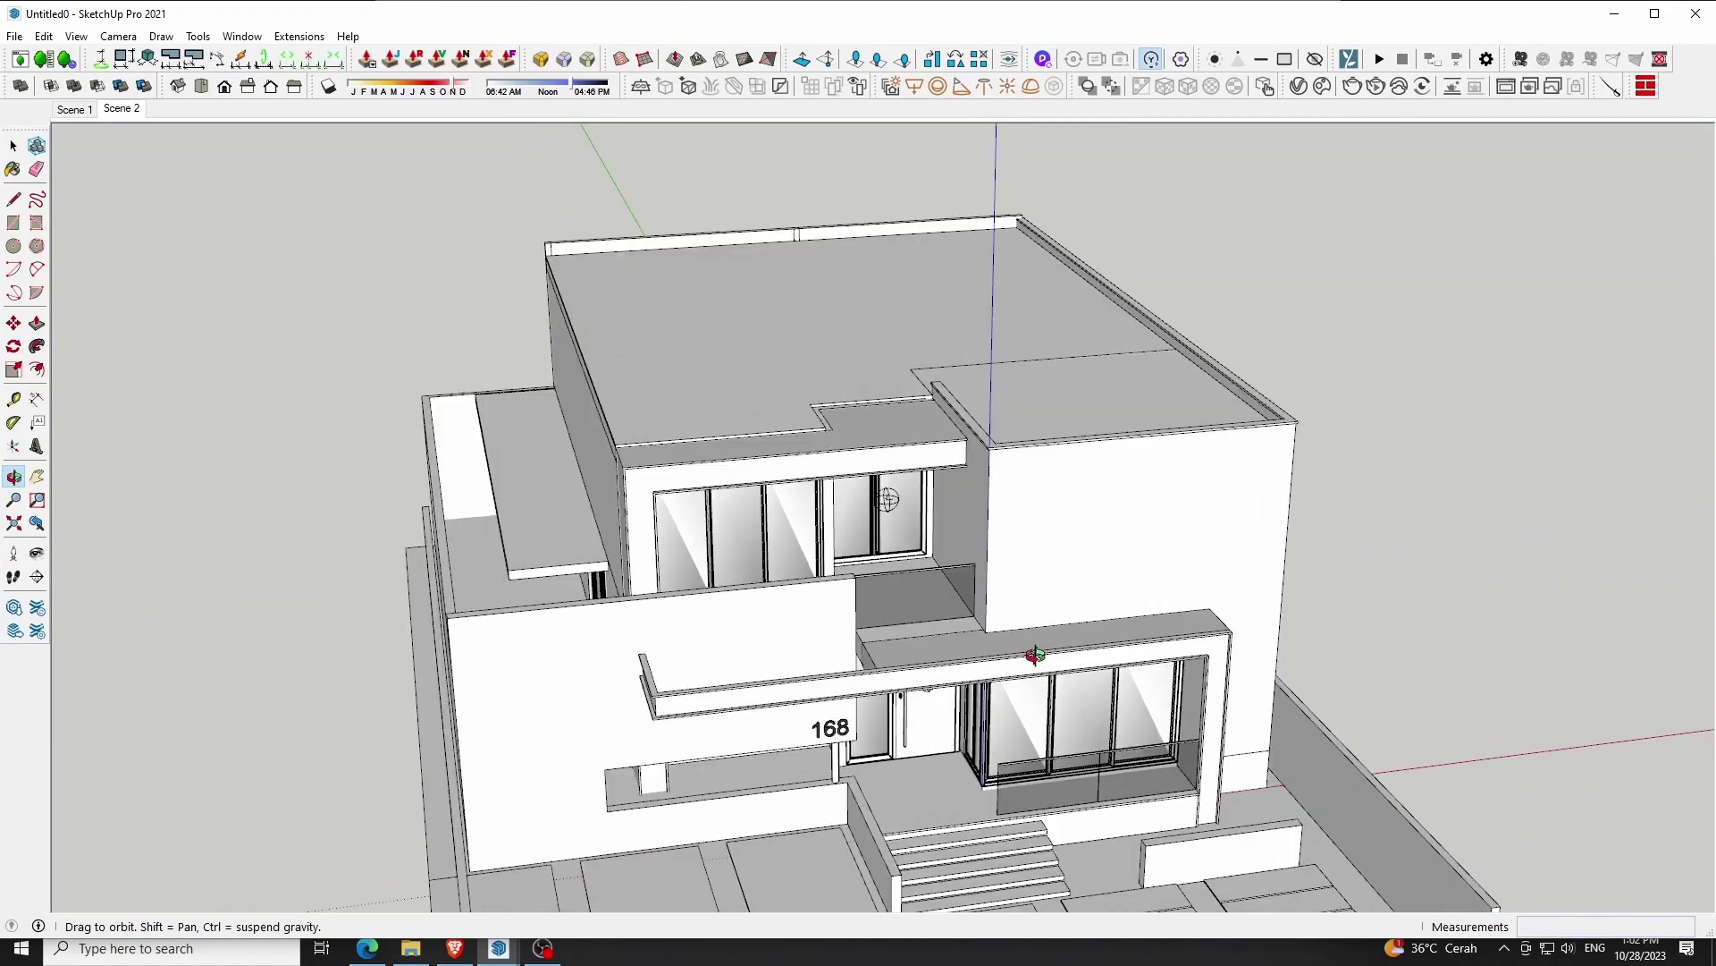
scroll(1070, 544, up, 2)
key(space)
Select the upper block's front wall and import Wood Planks Pecan 33-81 150cm from Cosmos Likes
double_click(1070, 545)
click(1070, 544)
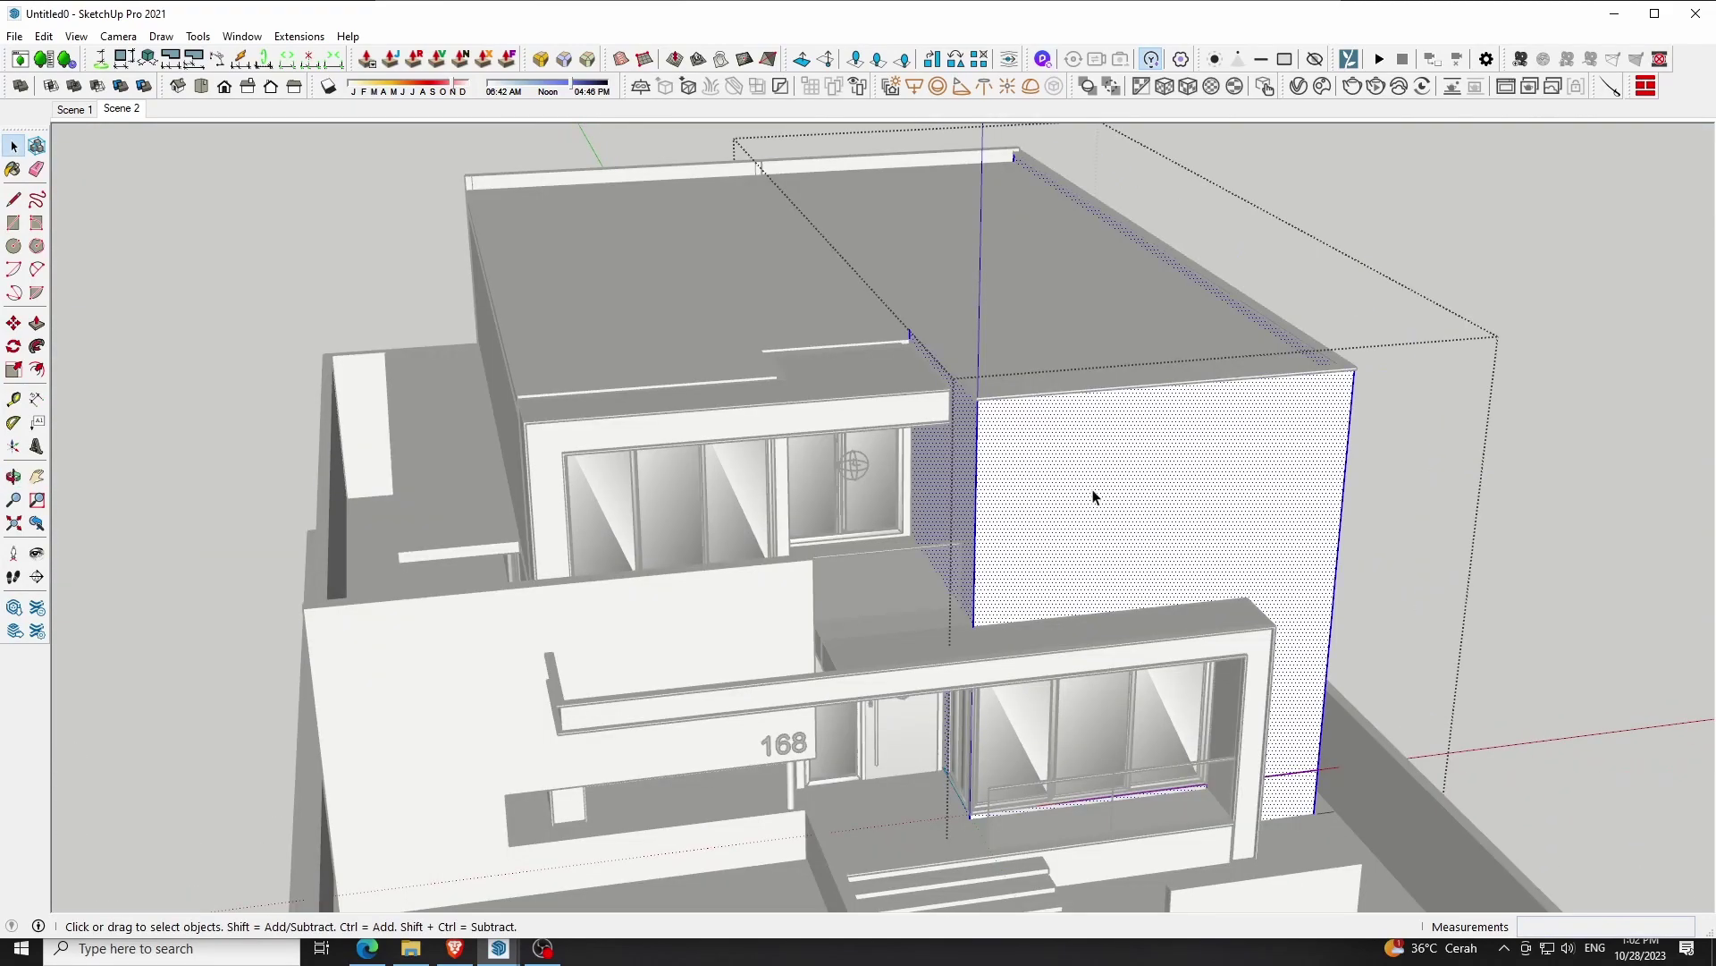
click(1043, 59)
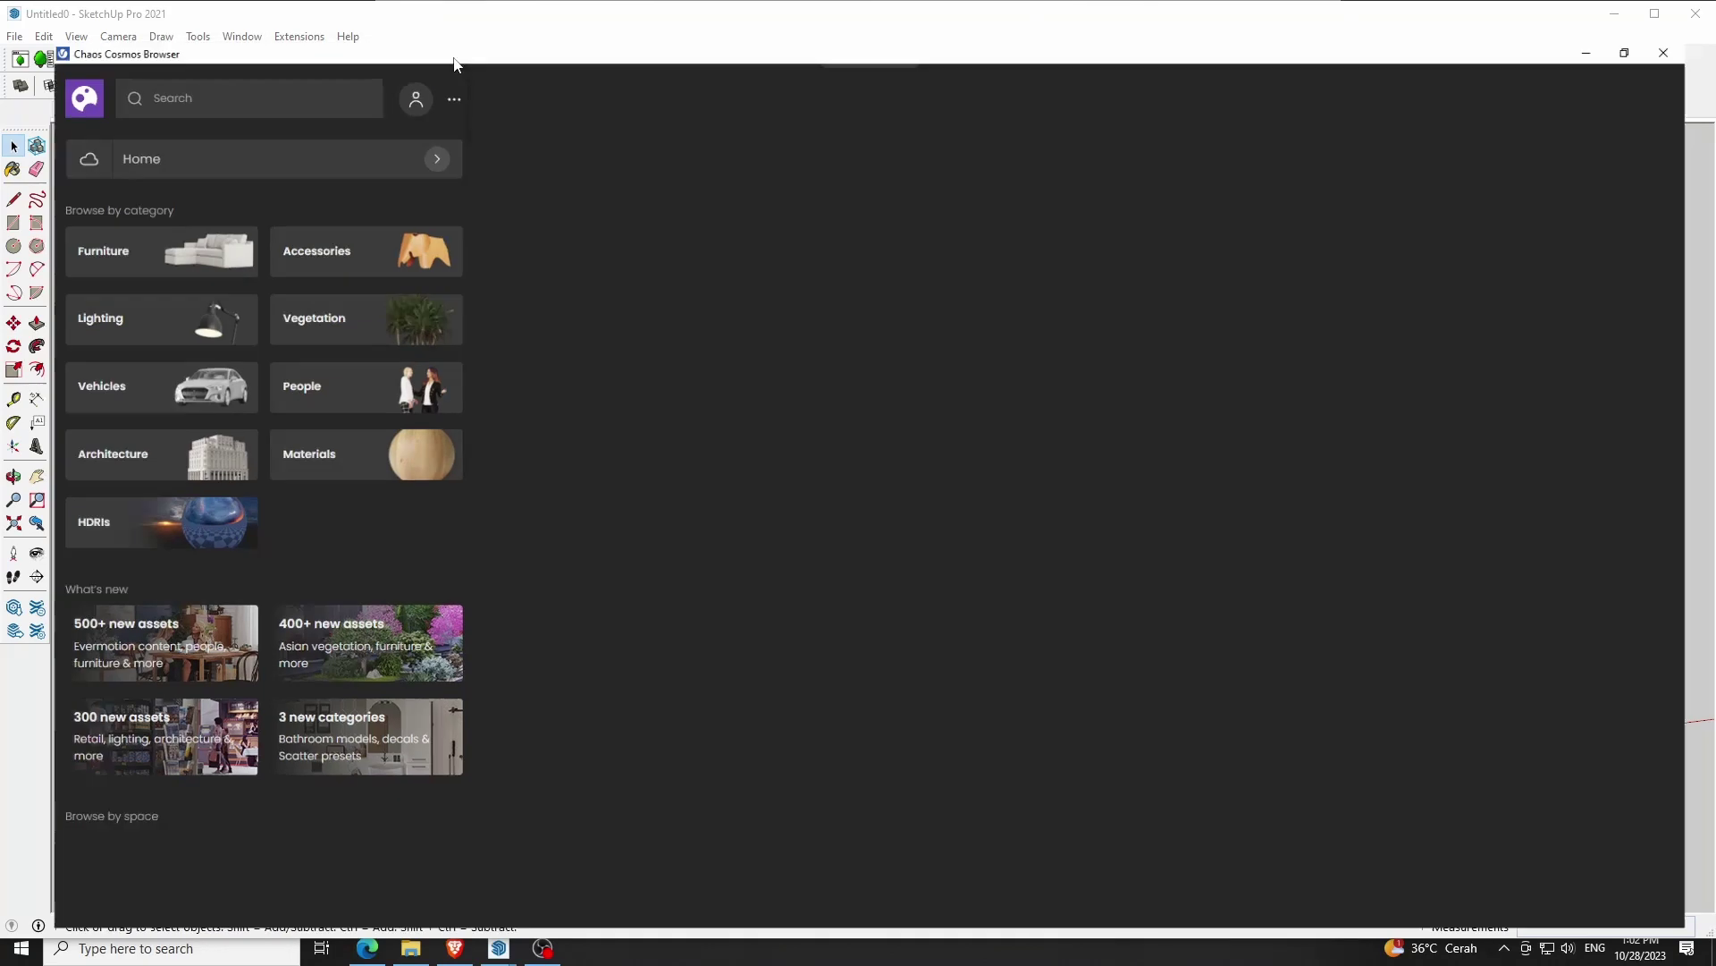
double_click(454, 57)
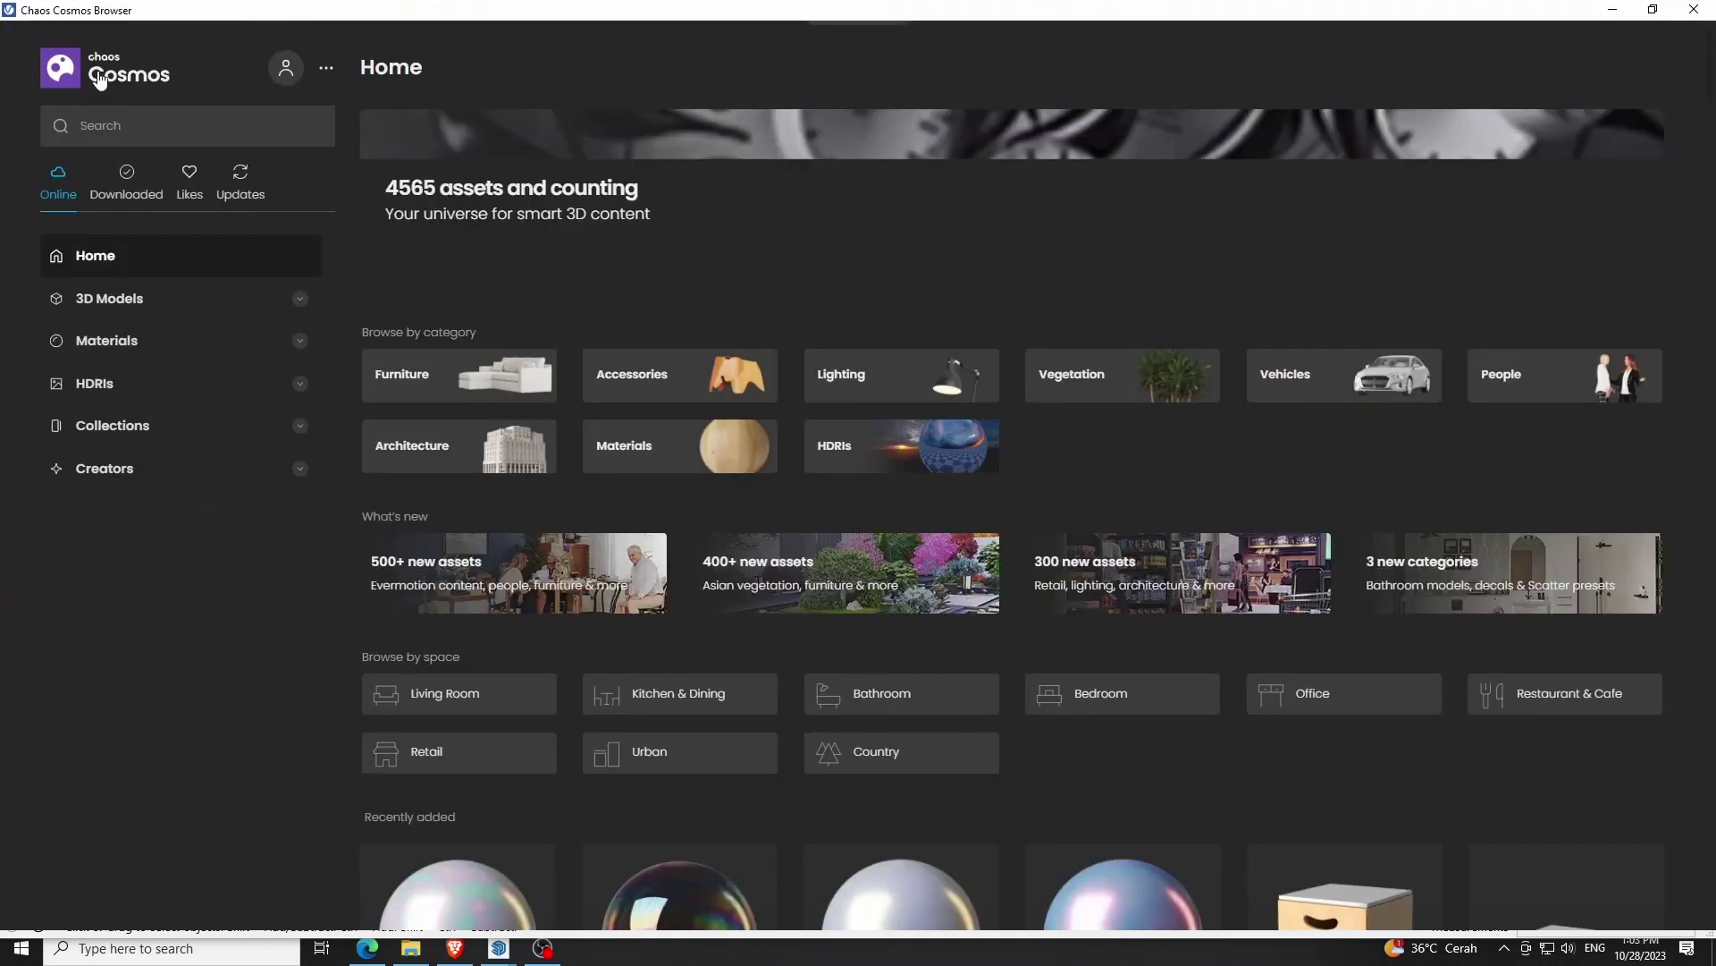
click(109, 344)
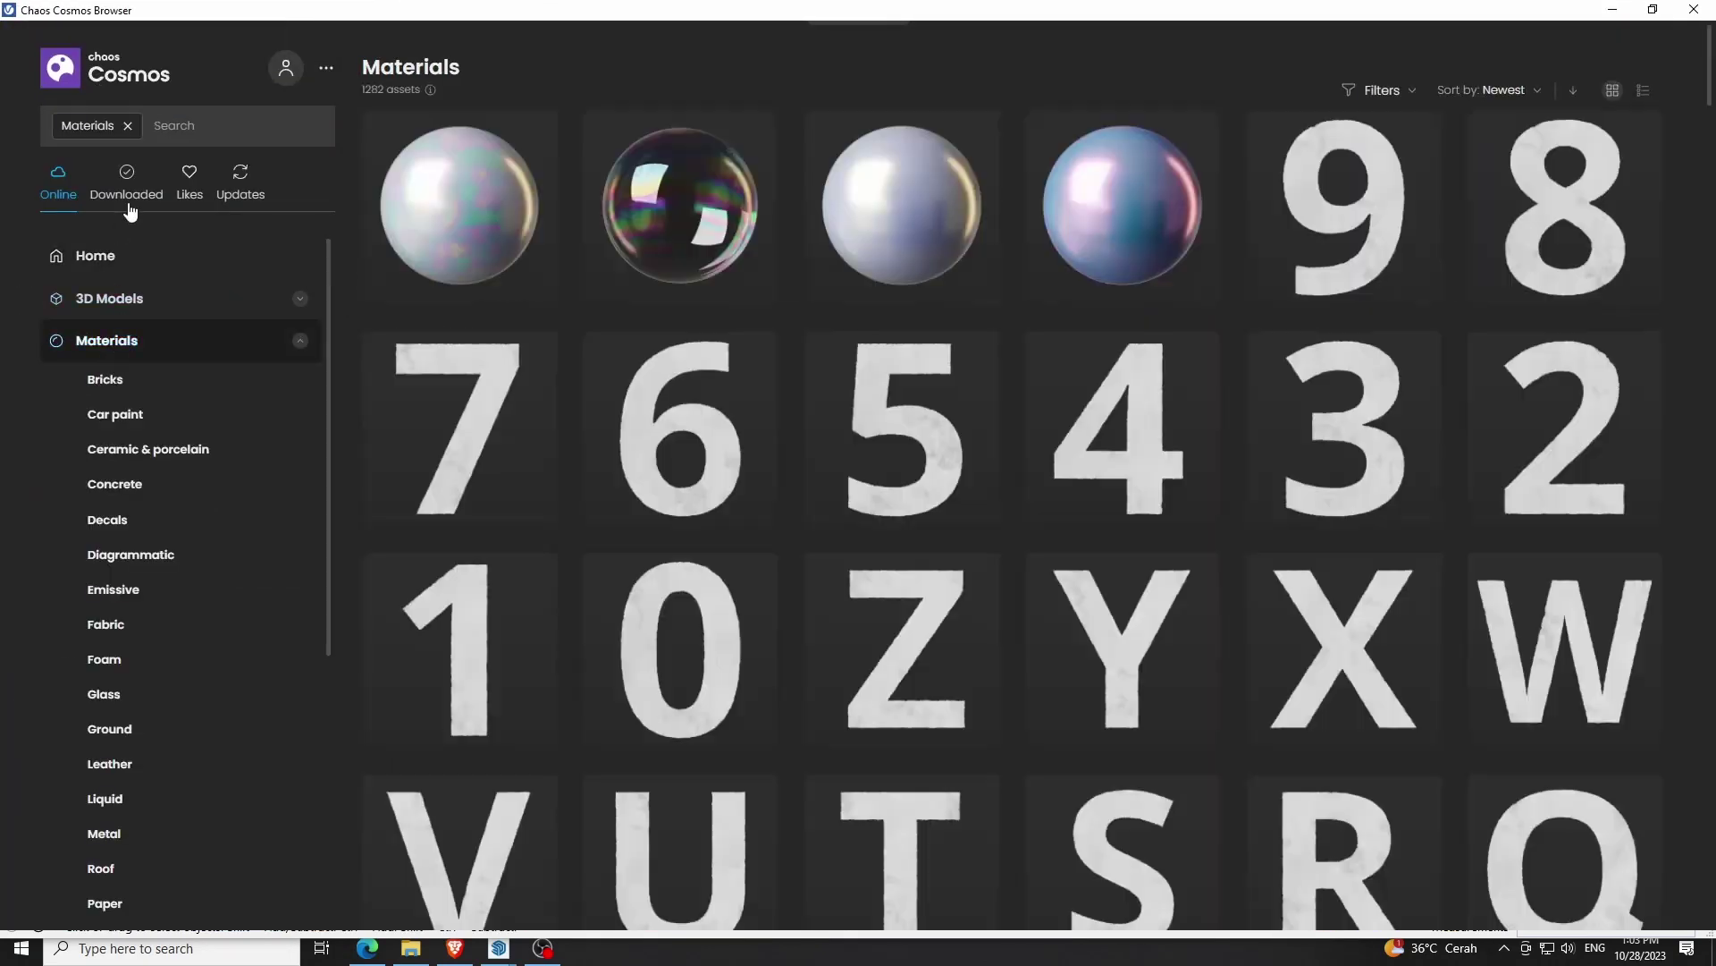
click(186, 198)
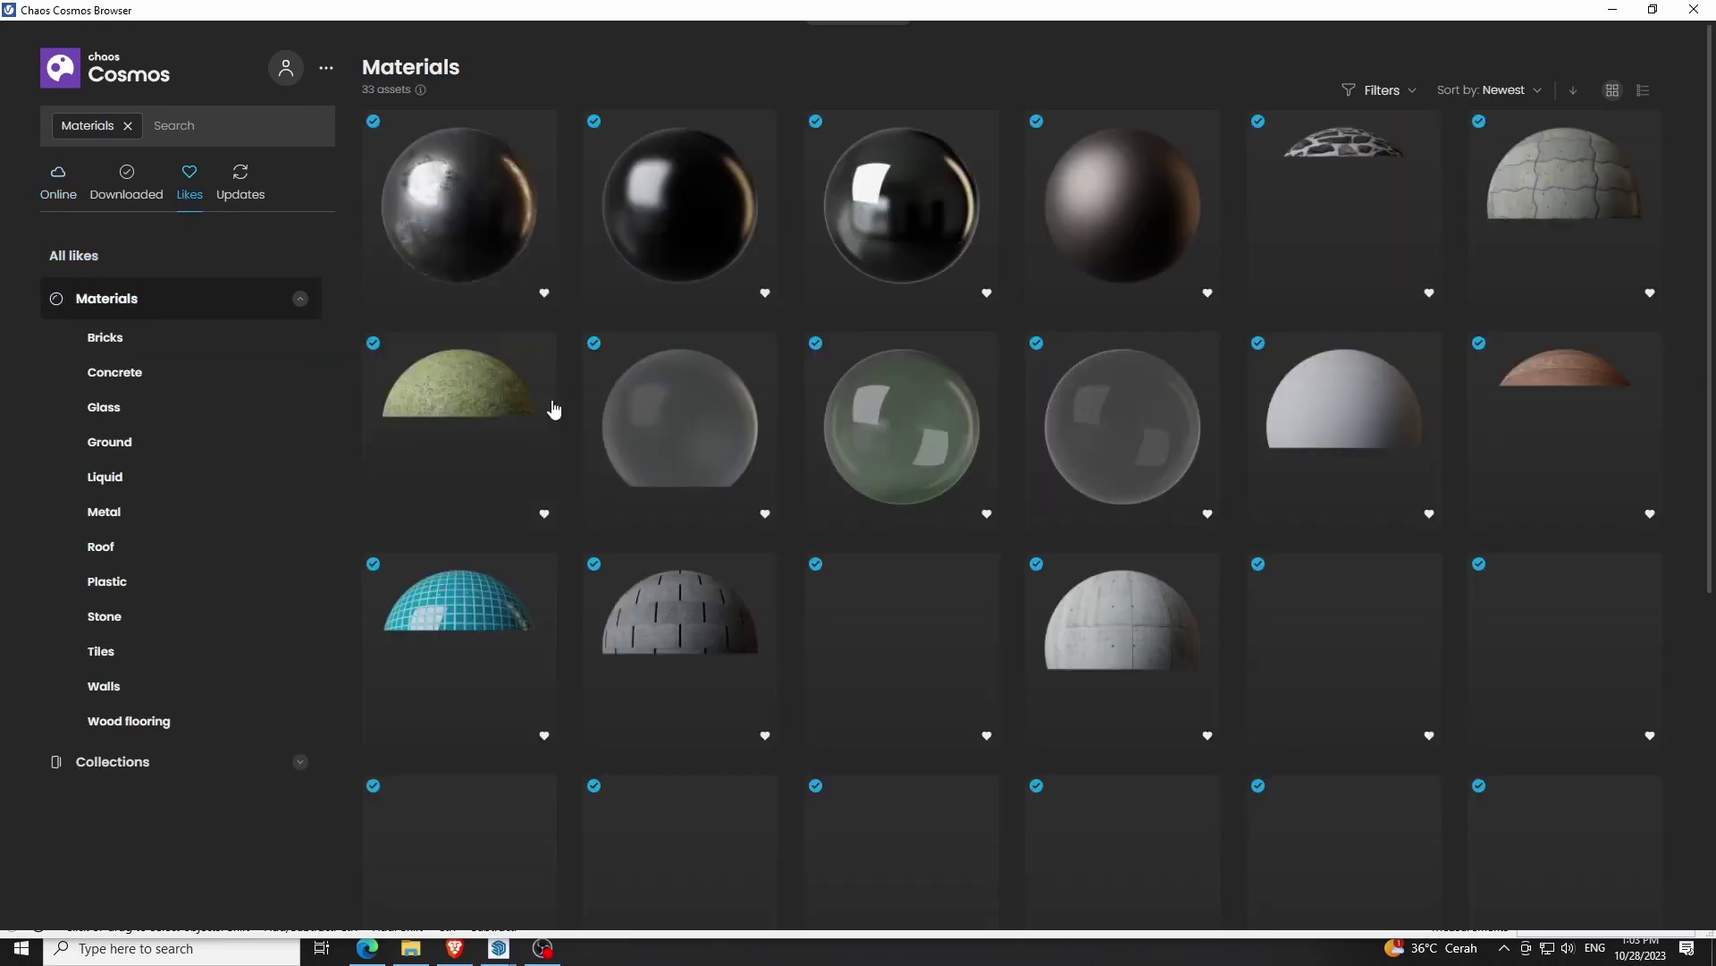
scroll(807, 436, down, 3)
scroll(806, 435, down, 2)
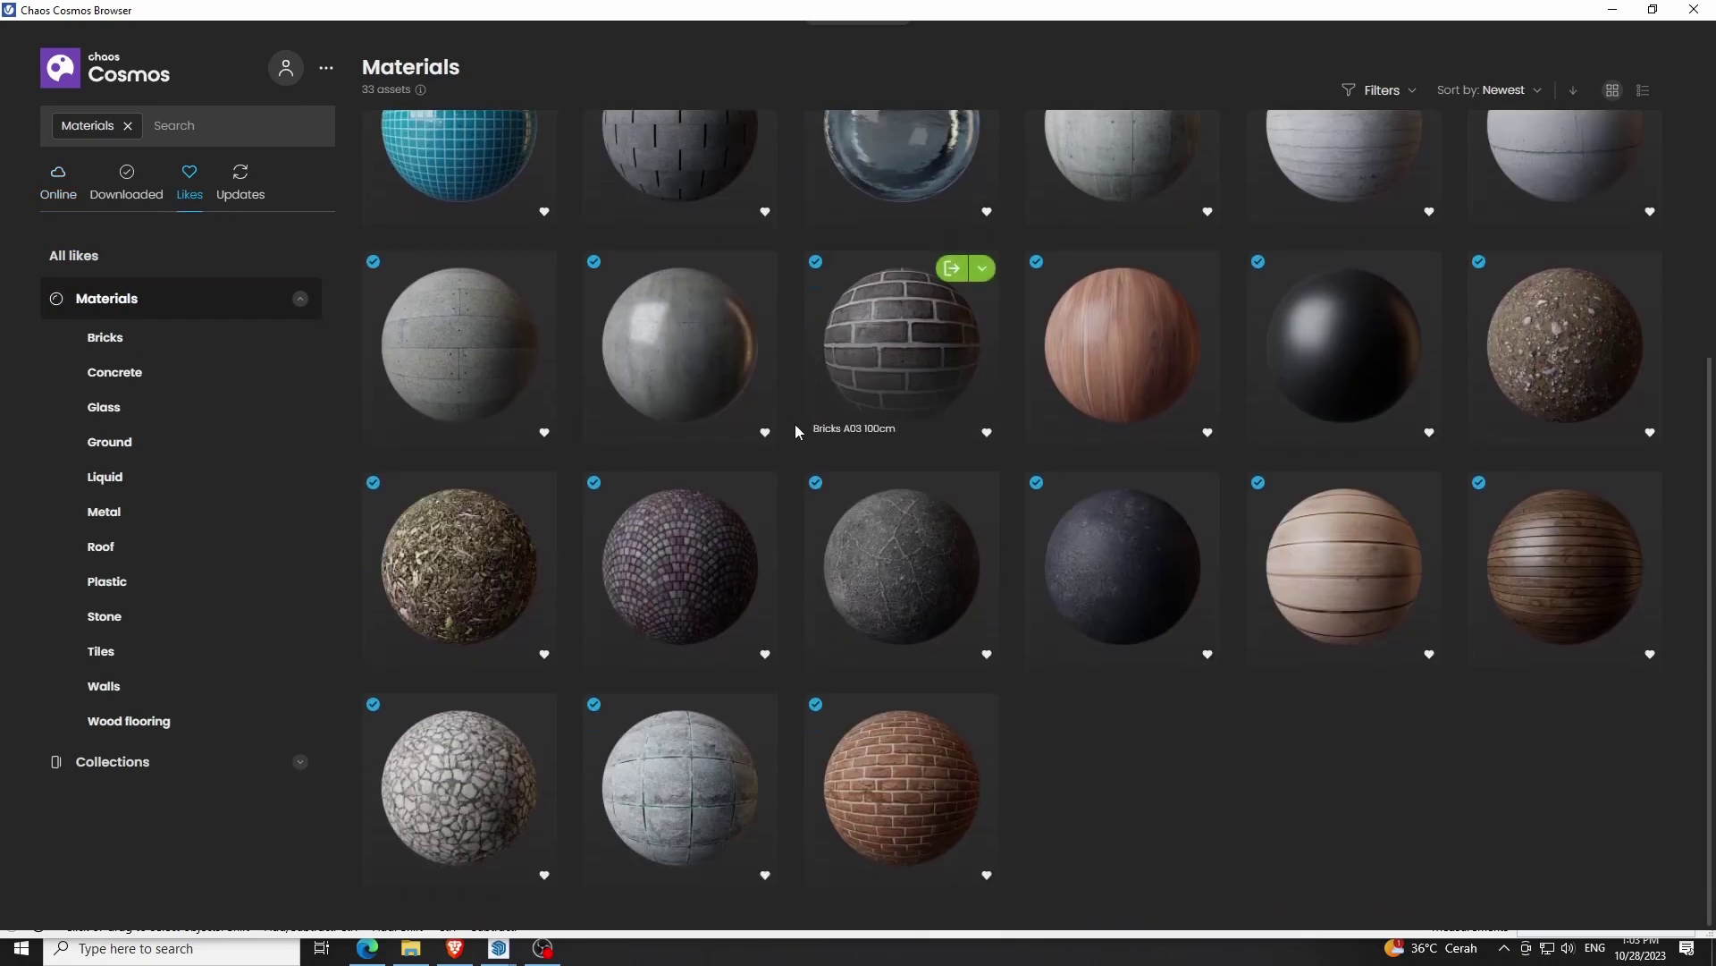
mouse_move(1564, 563)
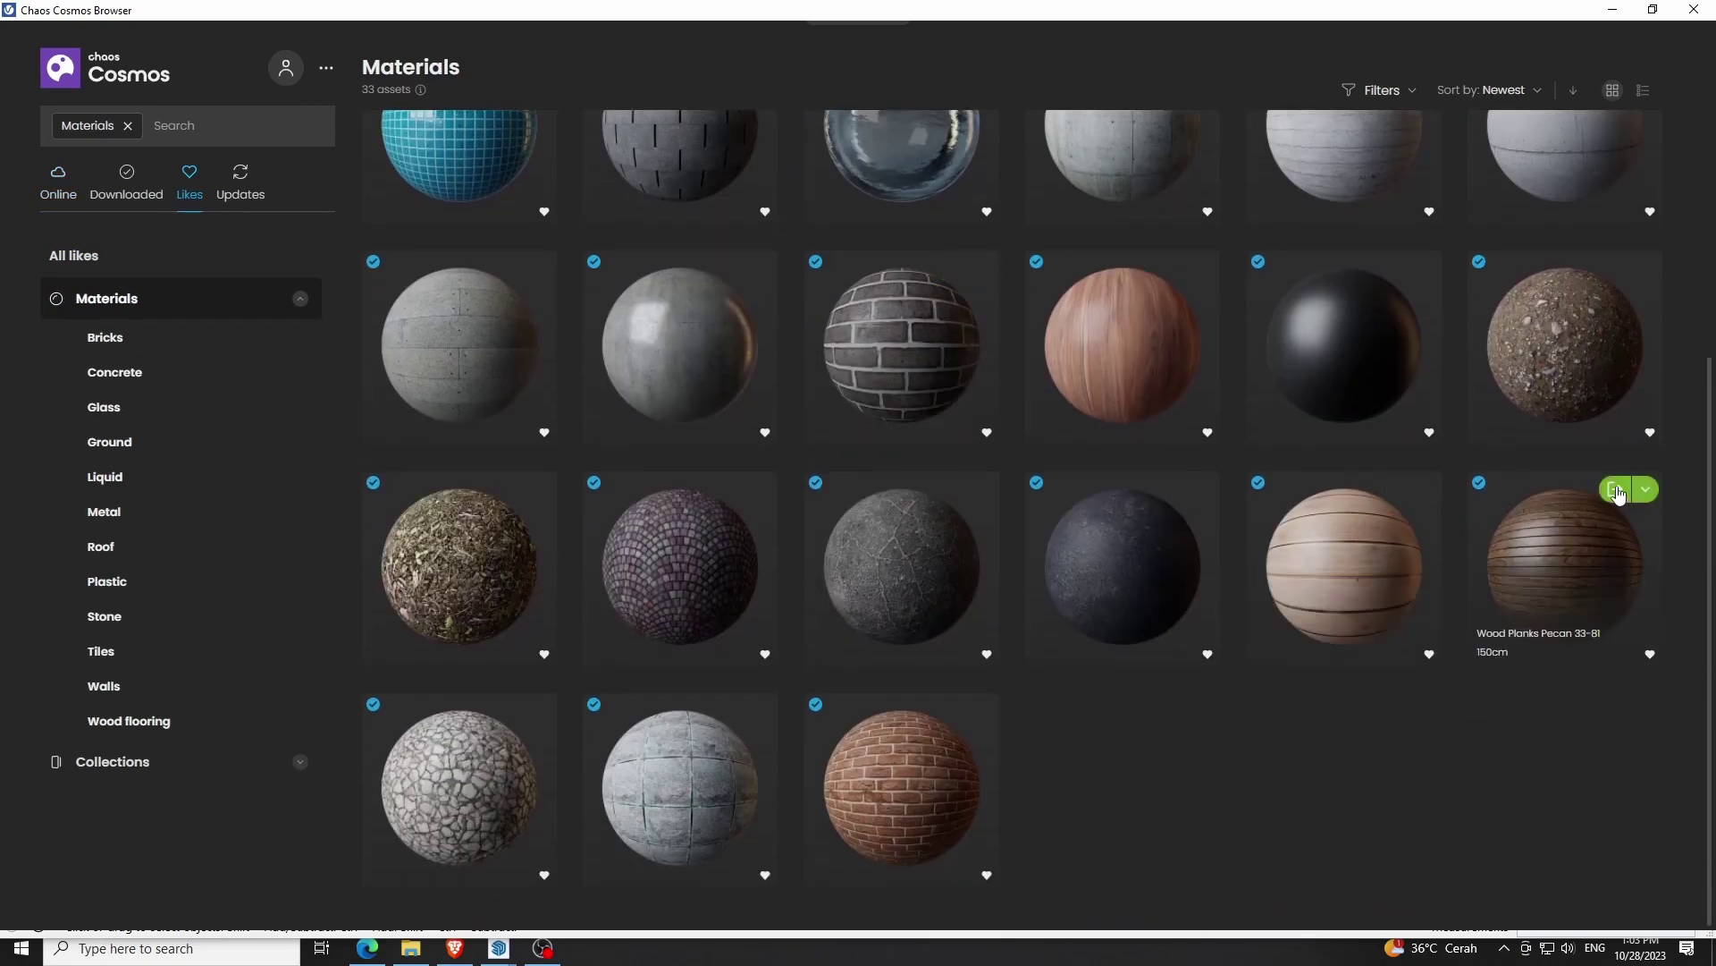
click(1618, 493)
click(1693, 10)
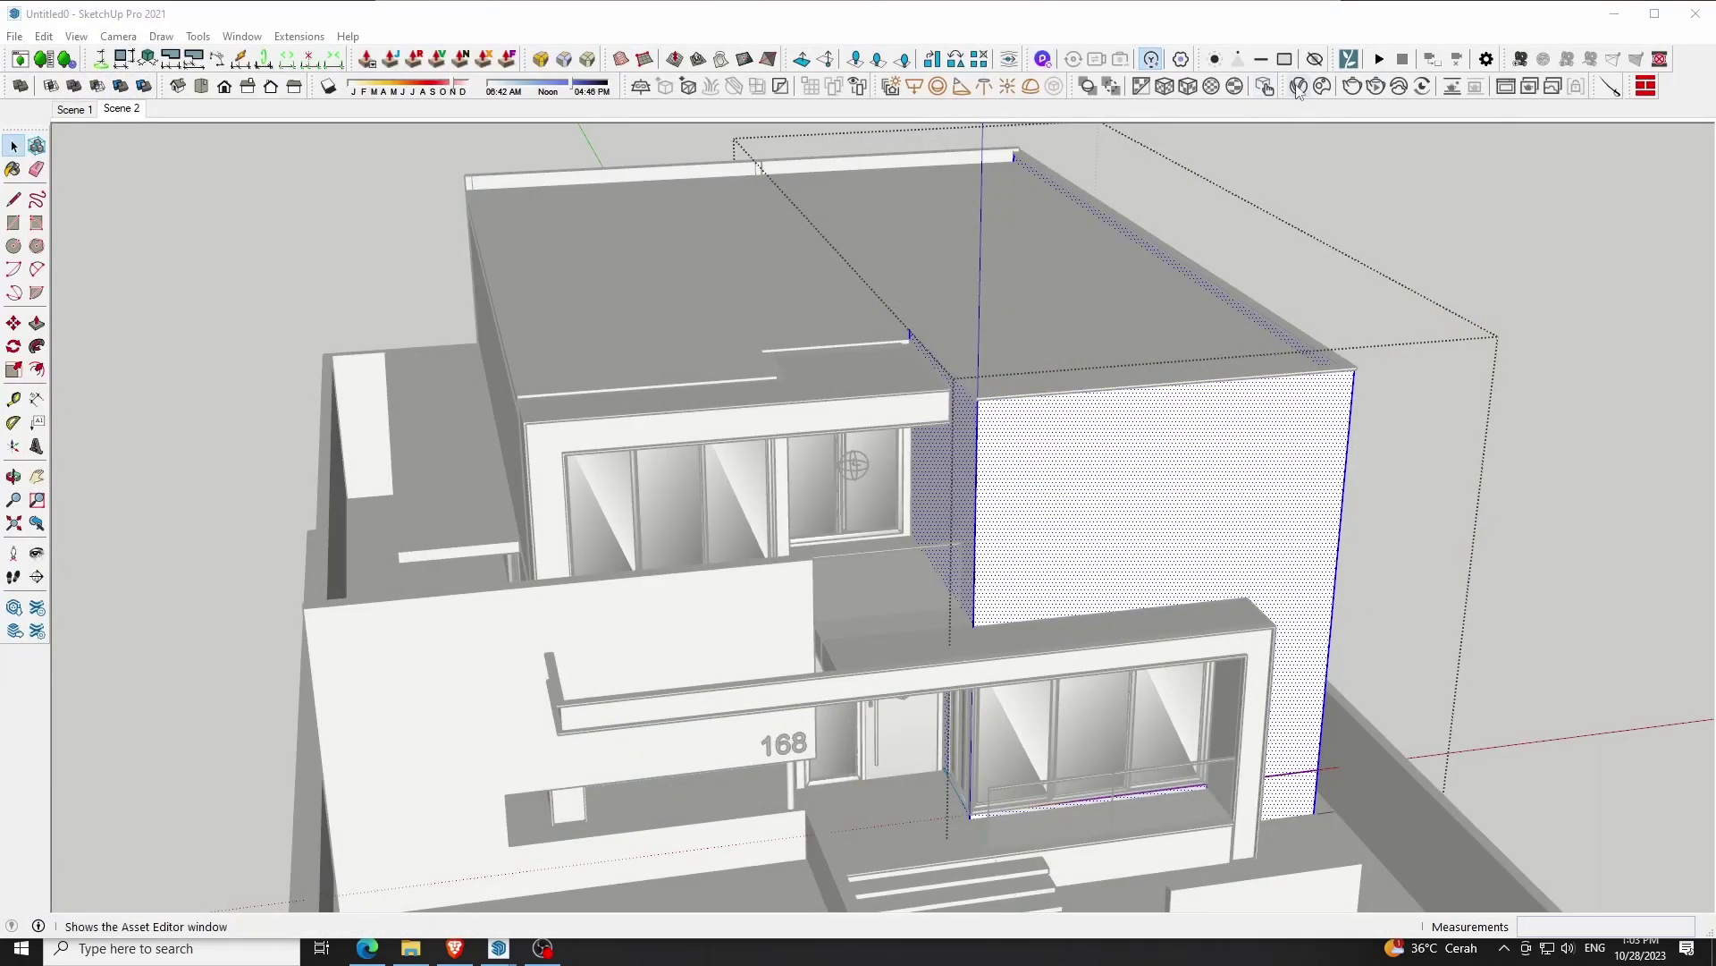
Apply Wood Planks Pecan to the selected front wall from the V-Ray Asset Editor
click(1298, 88)
right_click(164, 544)
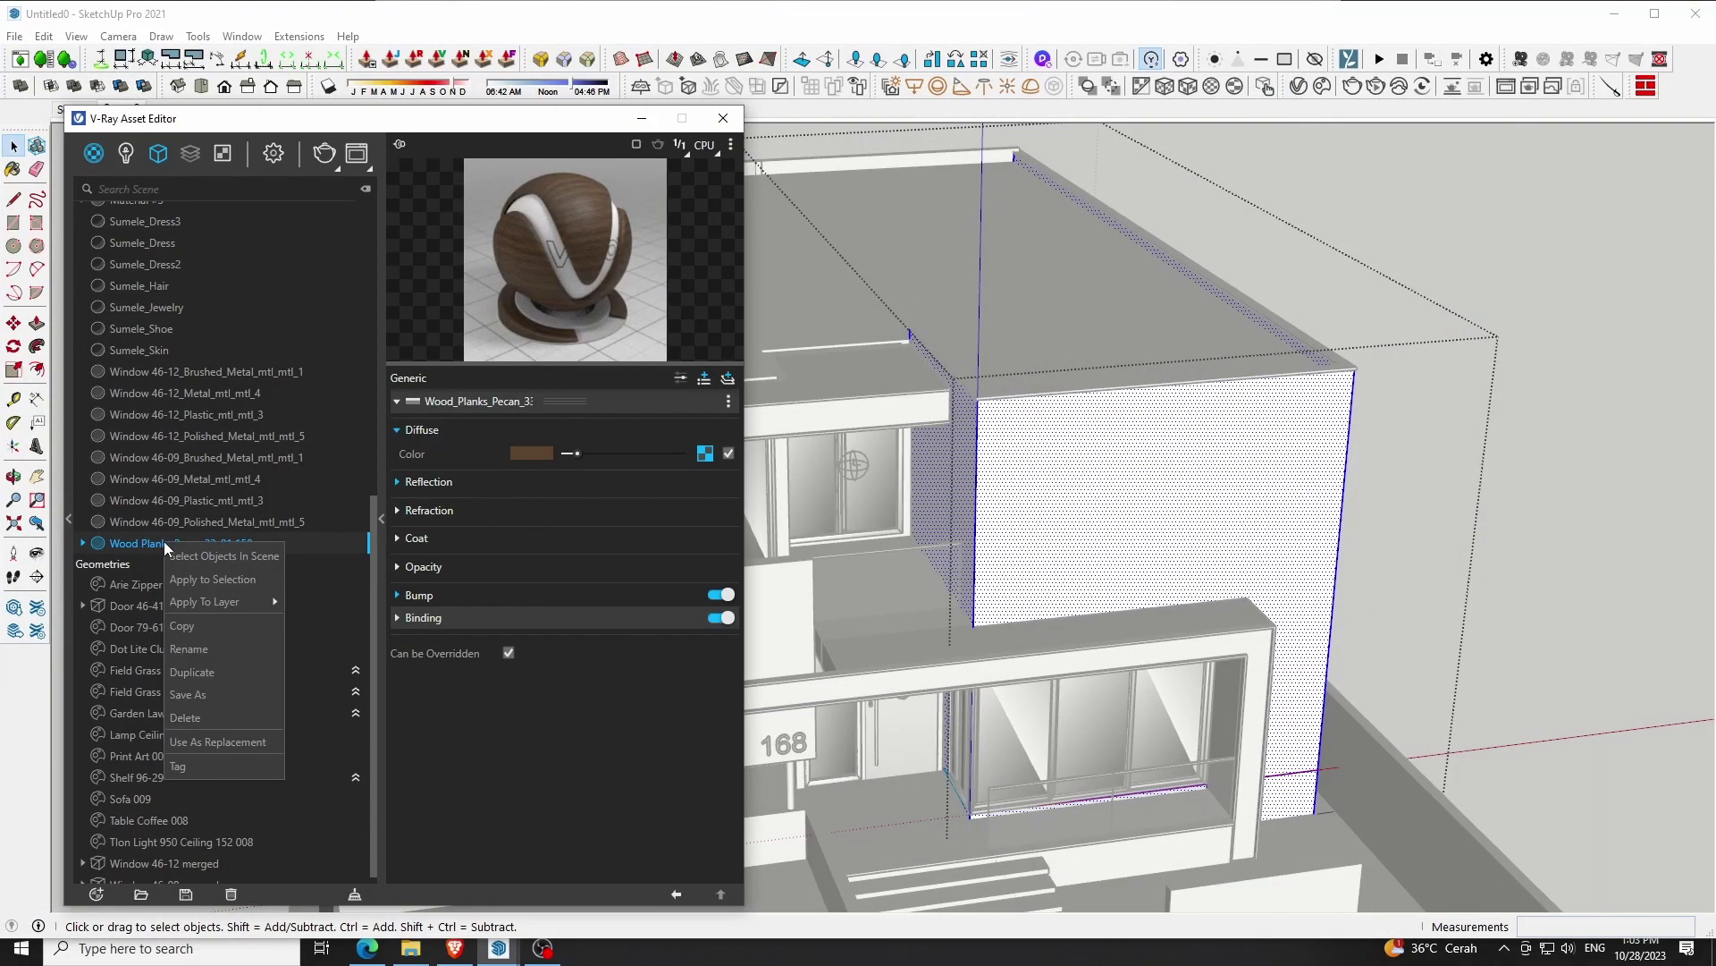
click(201, 583)
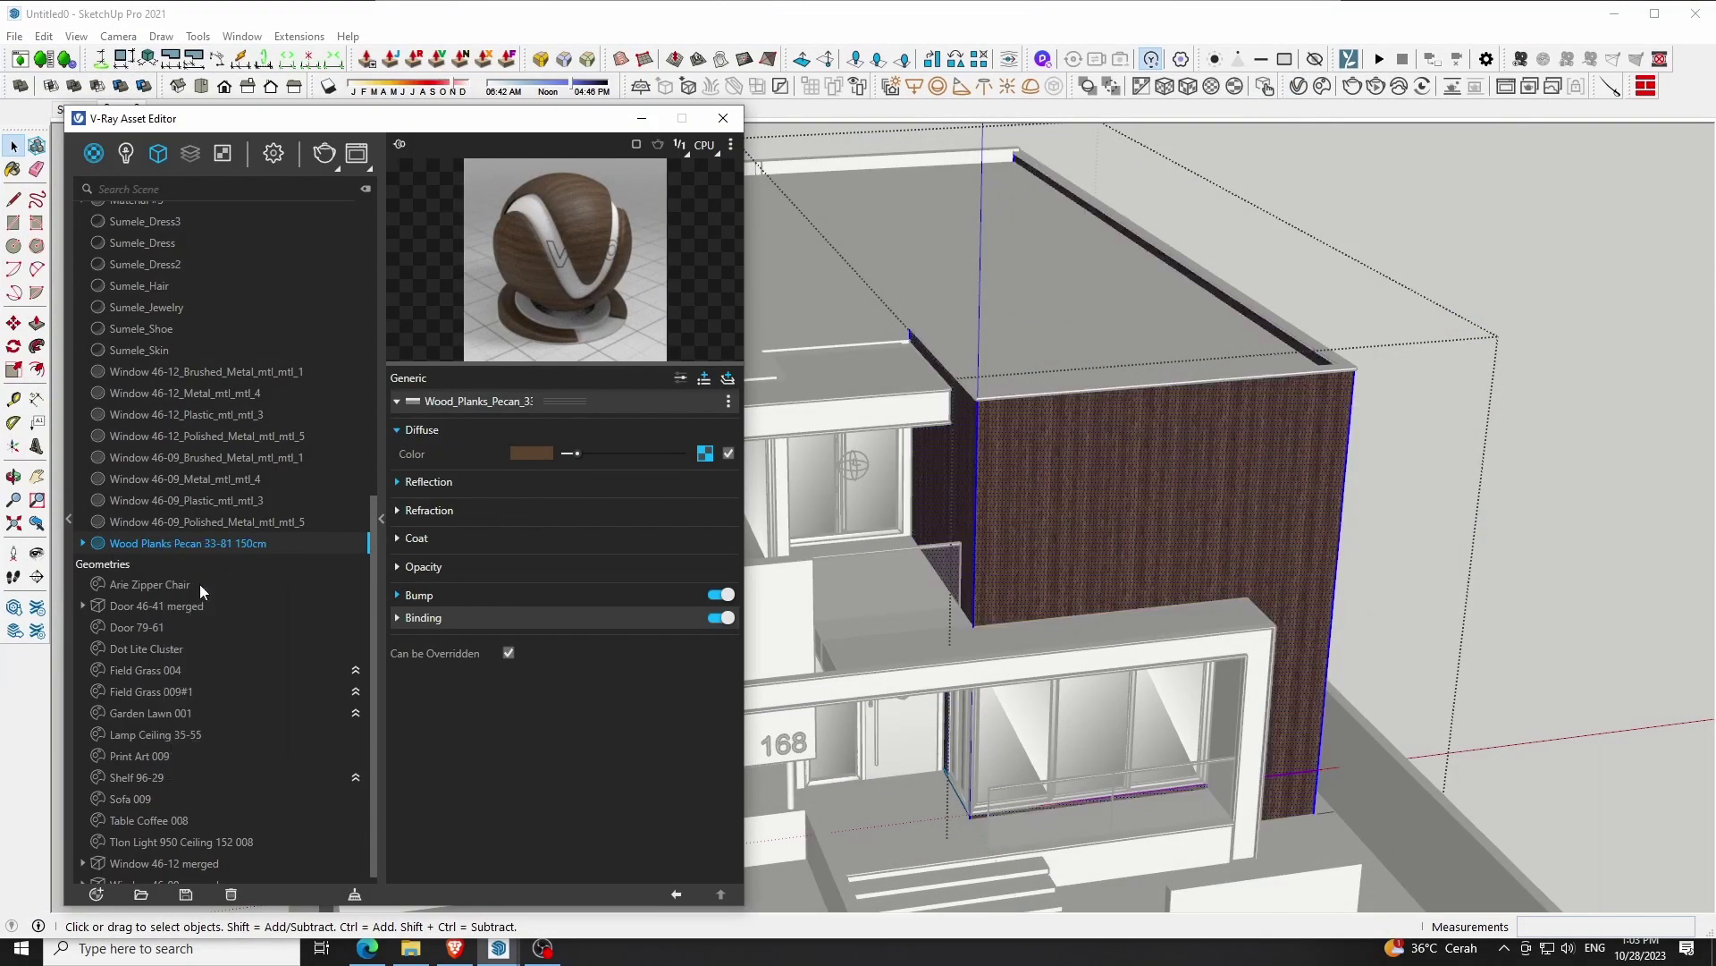
click(723, 117)
scroll(1216, 563, up, 3)
scroll(1039, 617, up, 2)
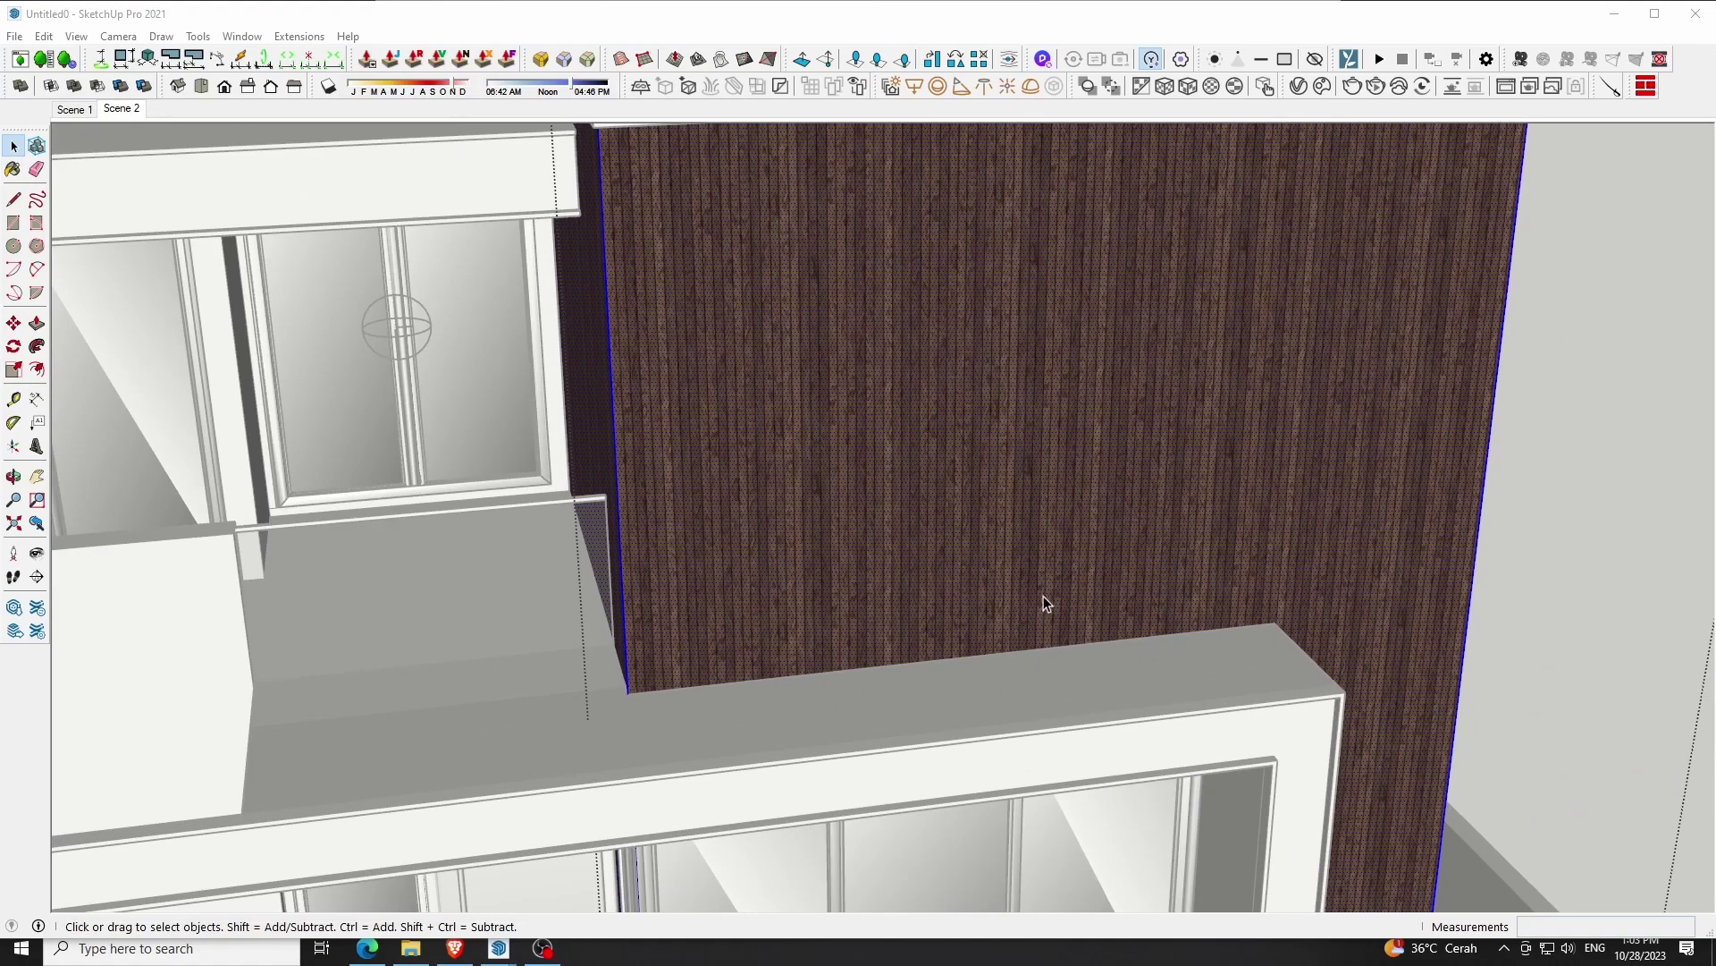
scroll(1043, 597, down, 2)
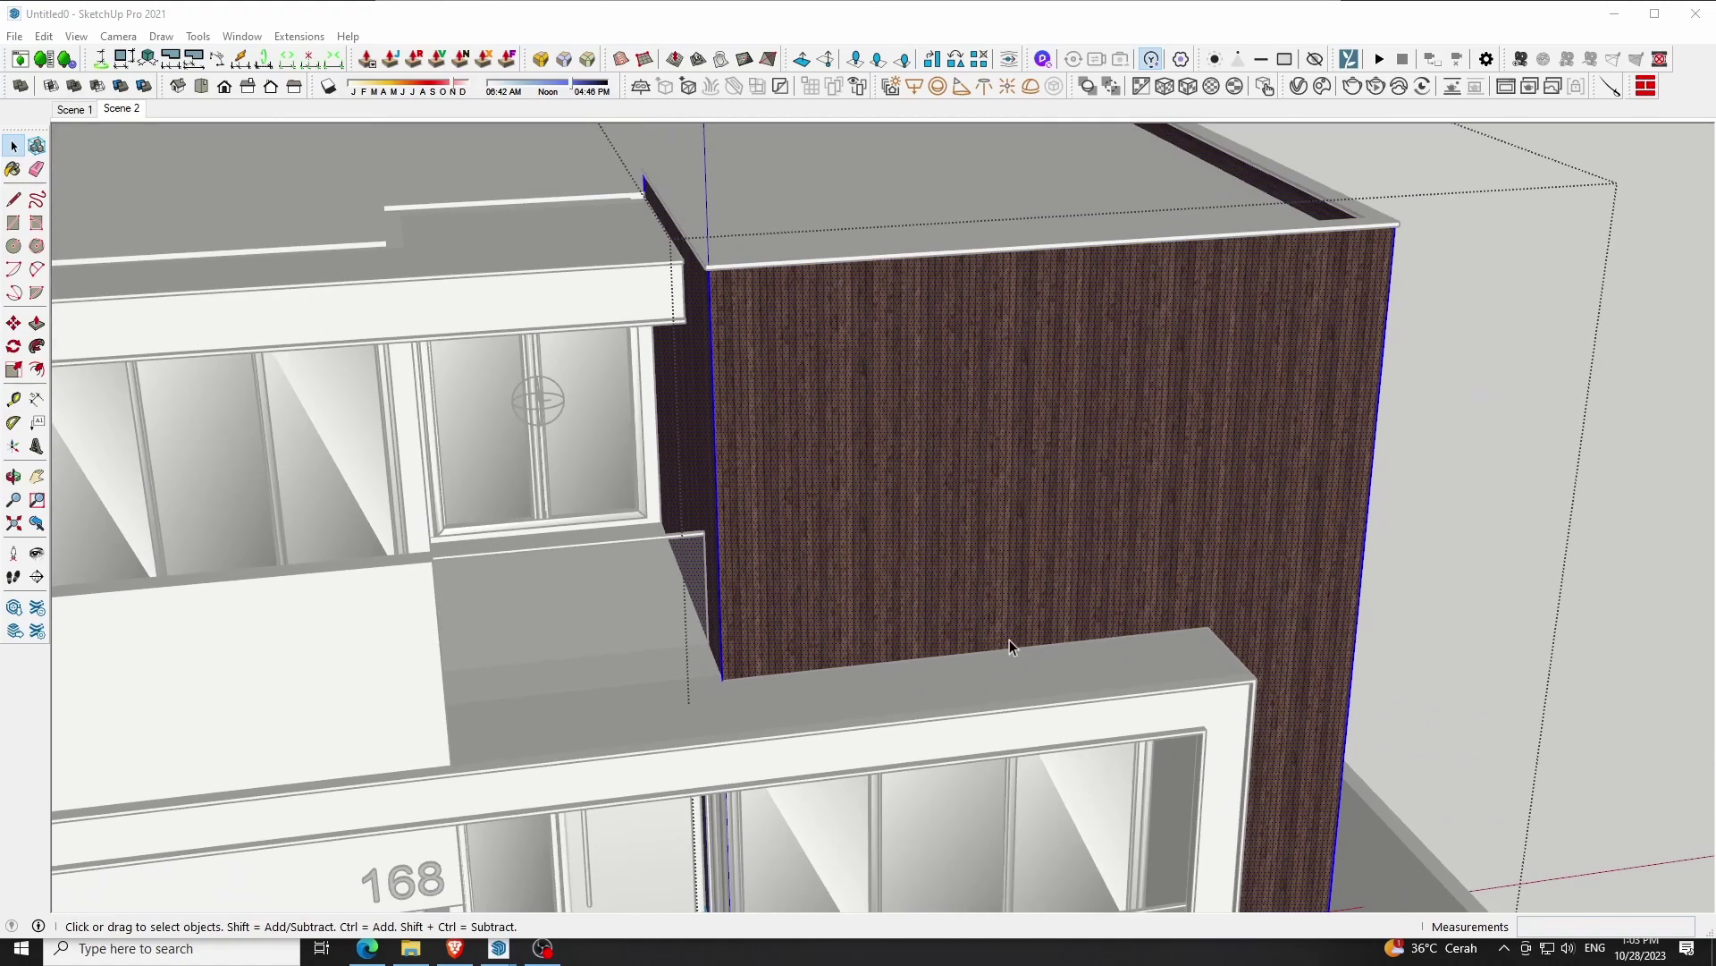
Enlarge and reposition the wood plank texture so the boards run vertically
right_click(1026, 511)
click(1270, 748)
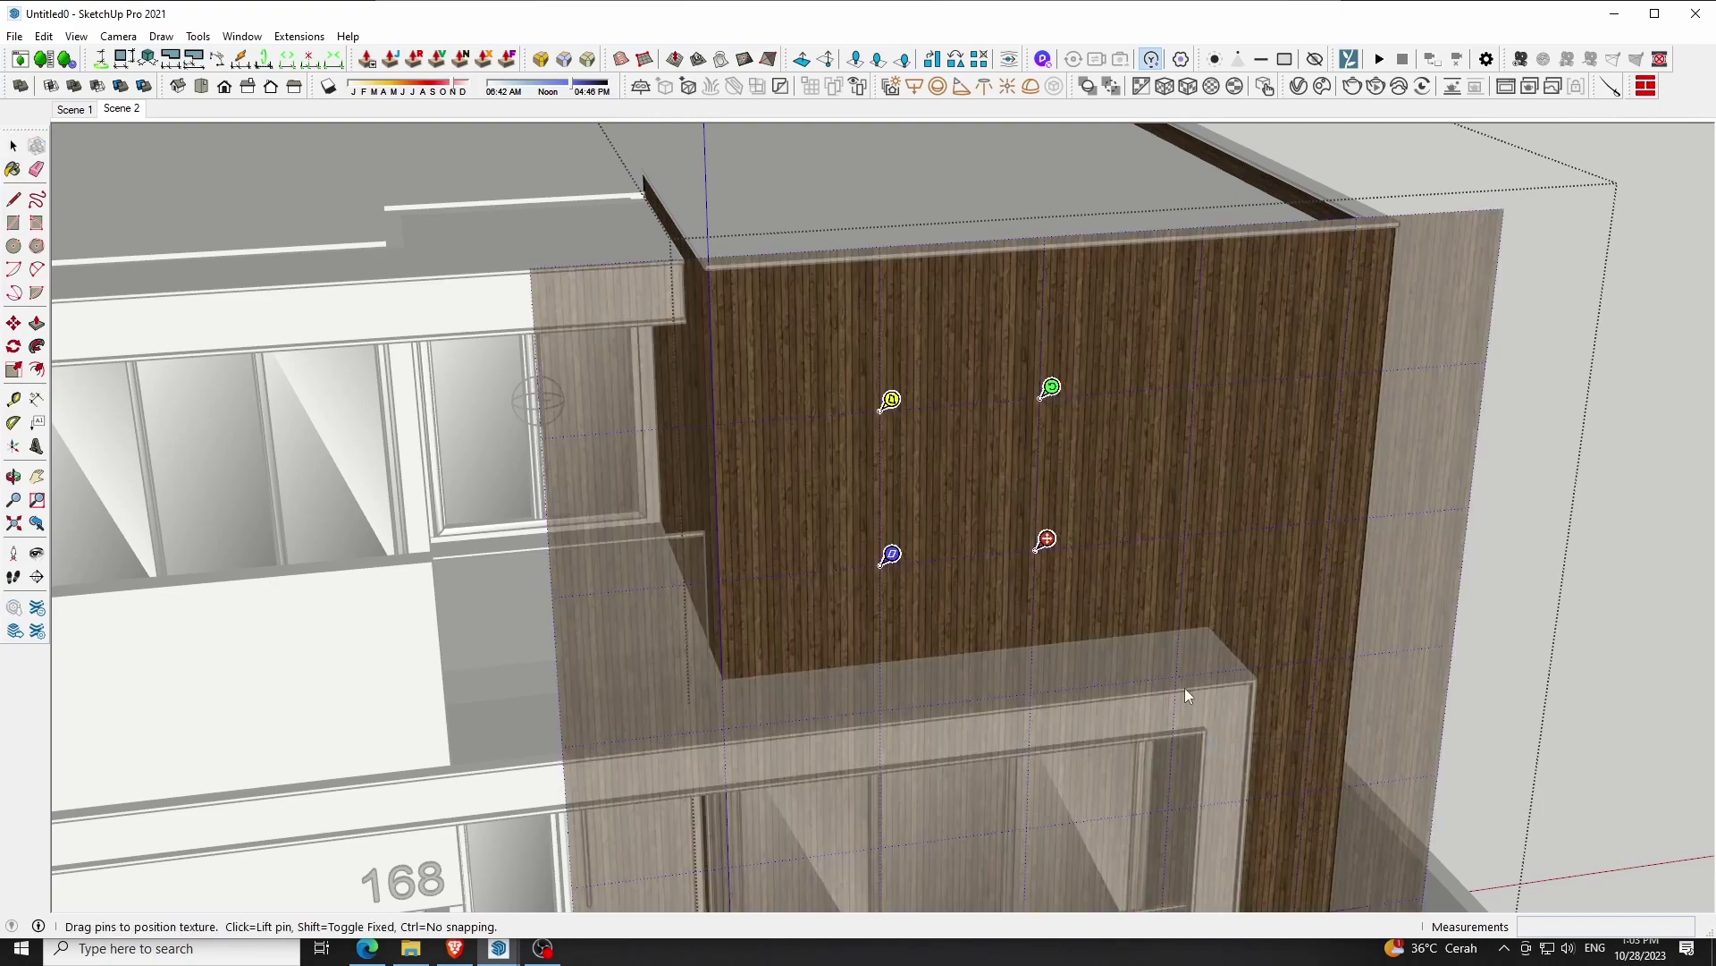
middle_drag(1052, 387, 885, 566)
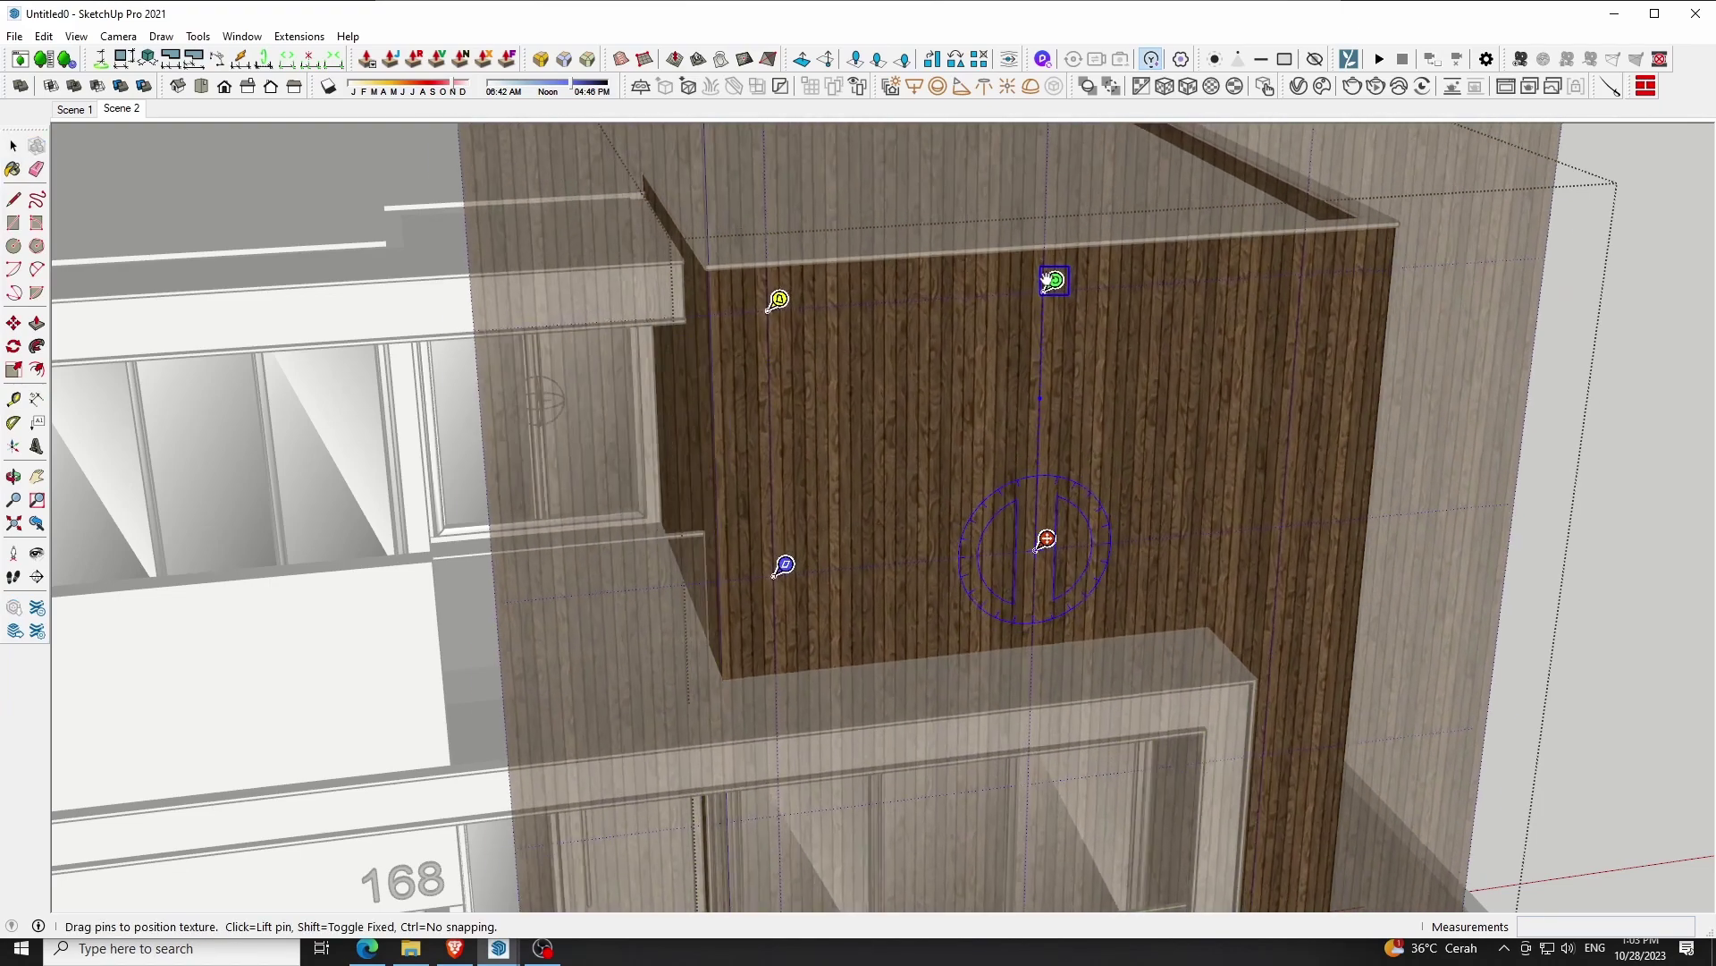
scroll(883, 567, down, 2)
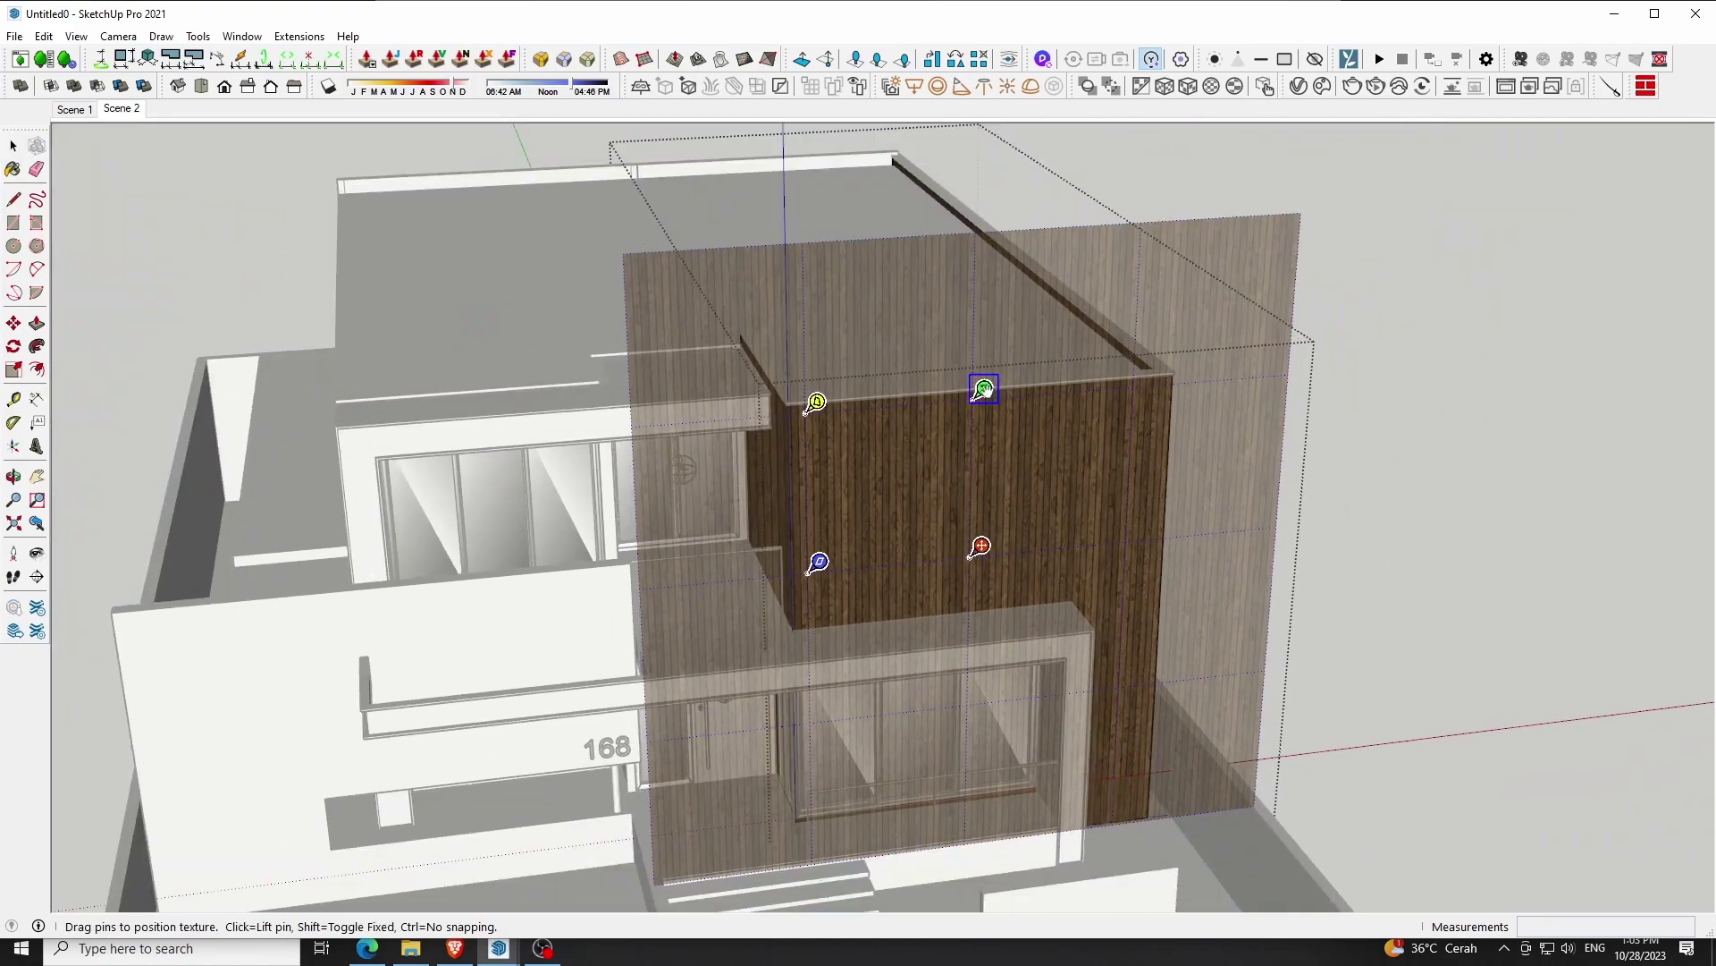
drag(983, 391, 977, 253)
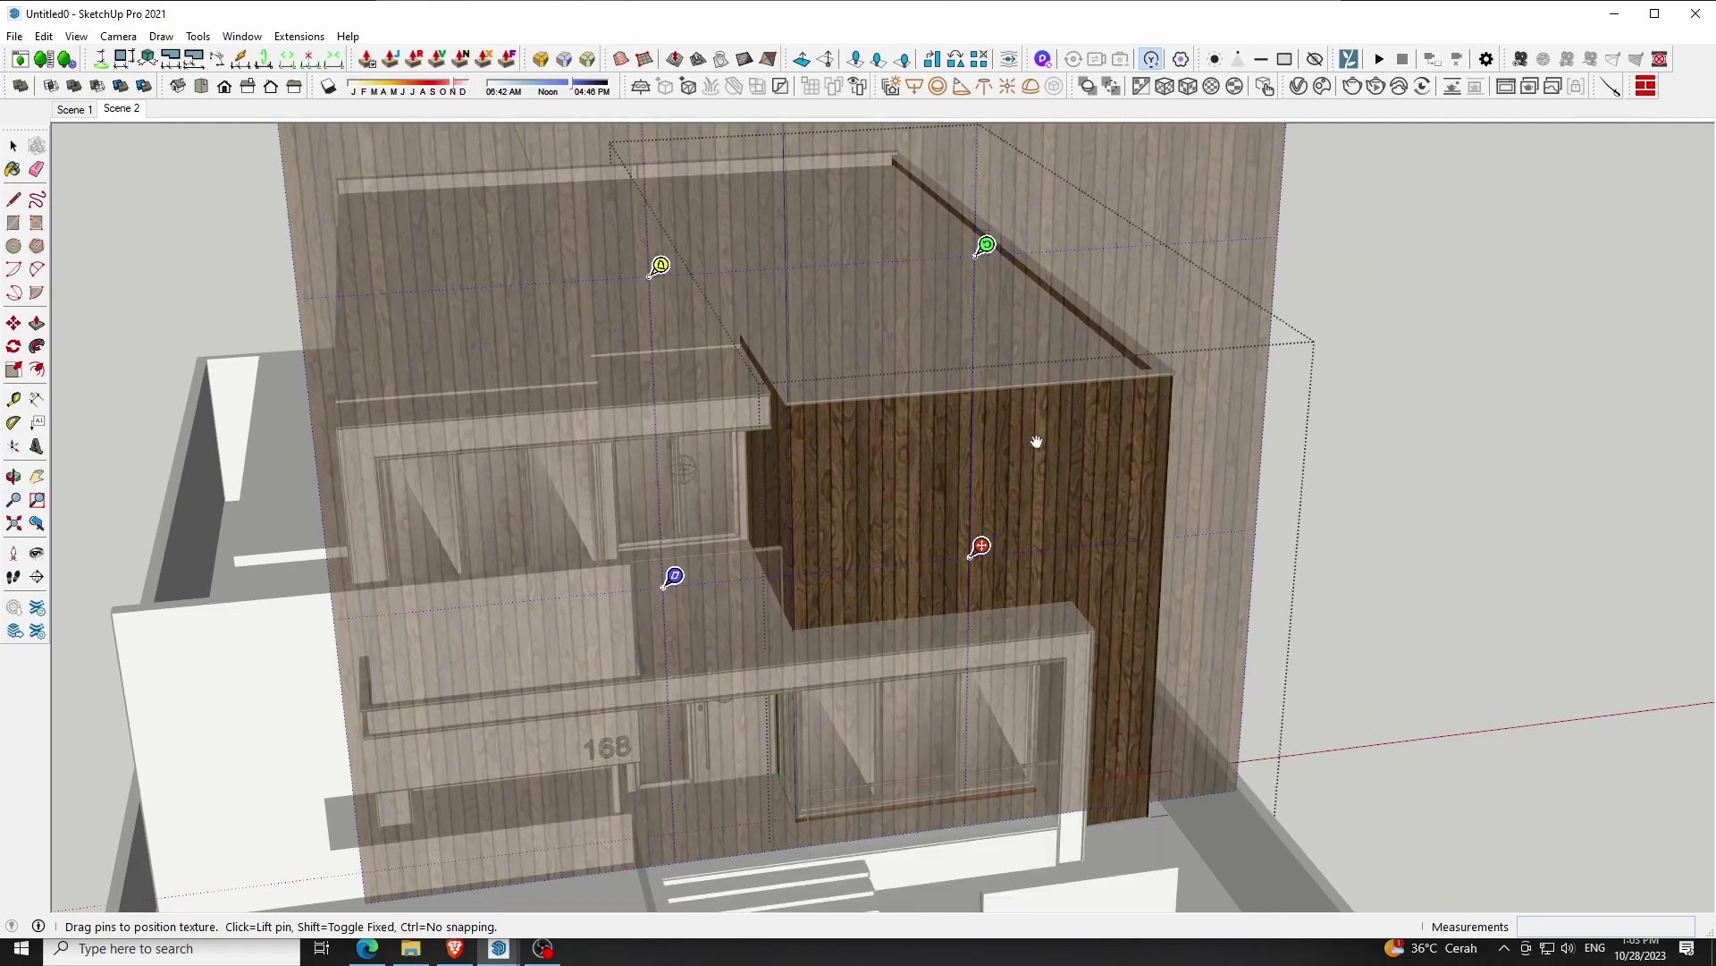
drag(1036, 441, 1039, 561)
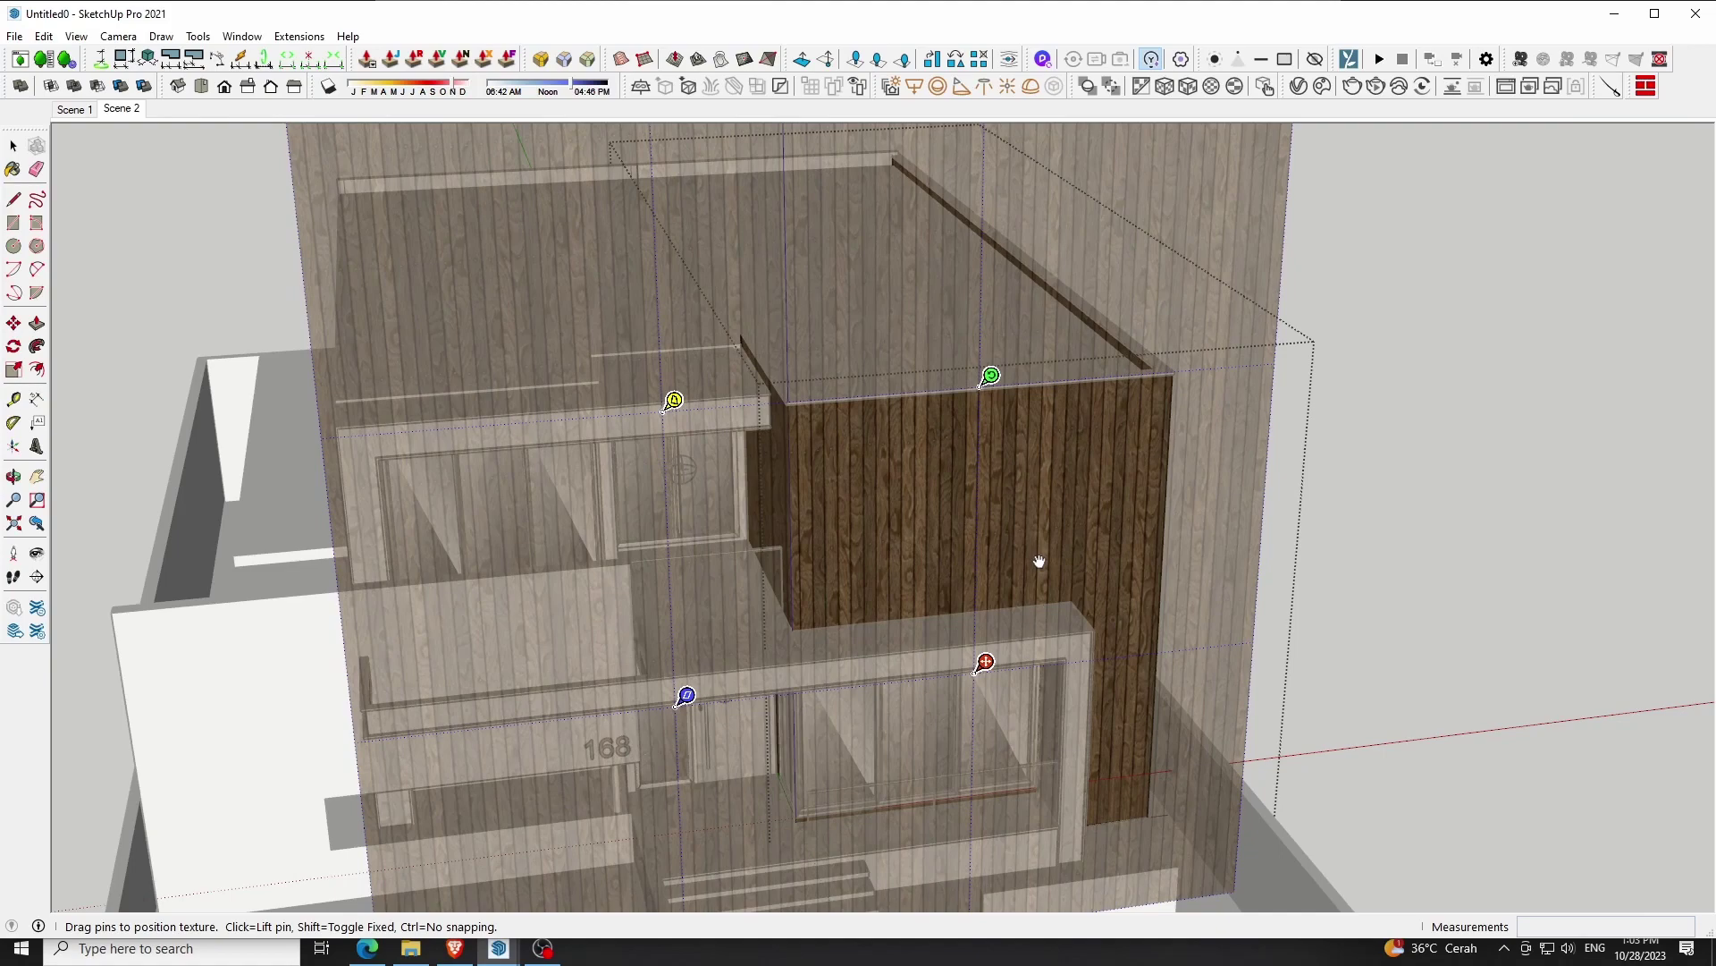
scroll(904, 524, up, 2)
scroll(905, 524, up, 3)
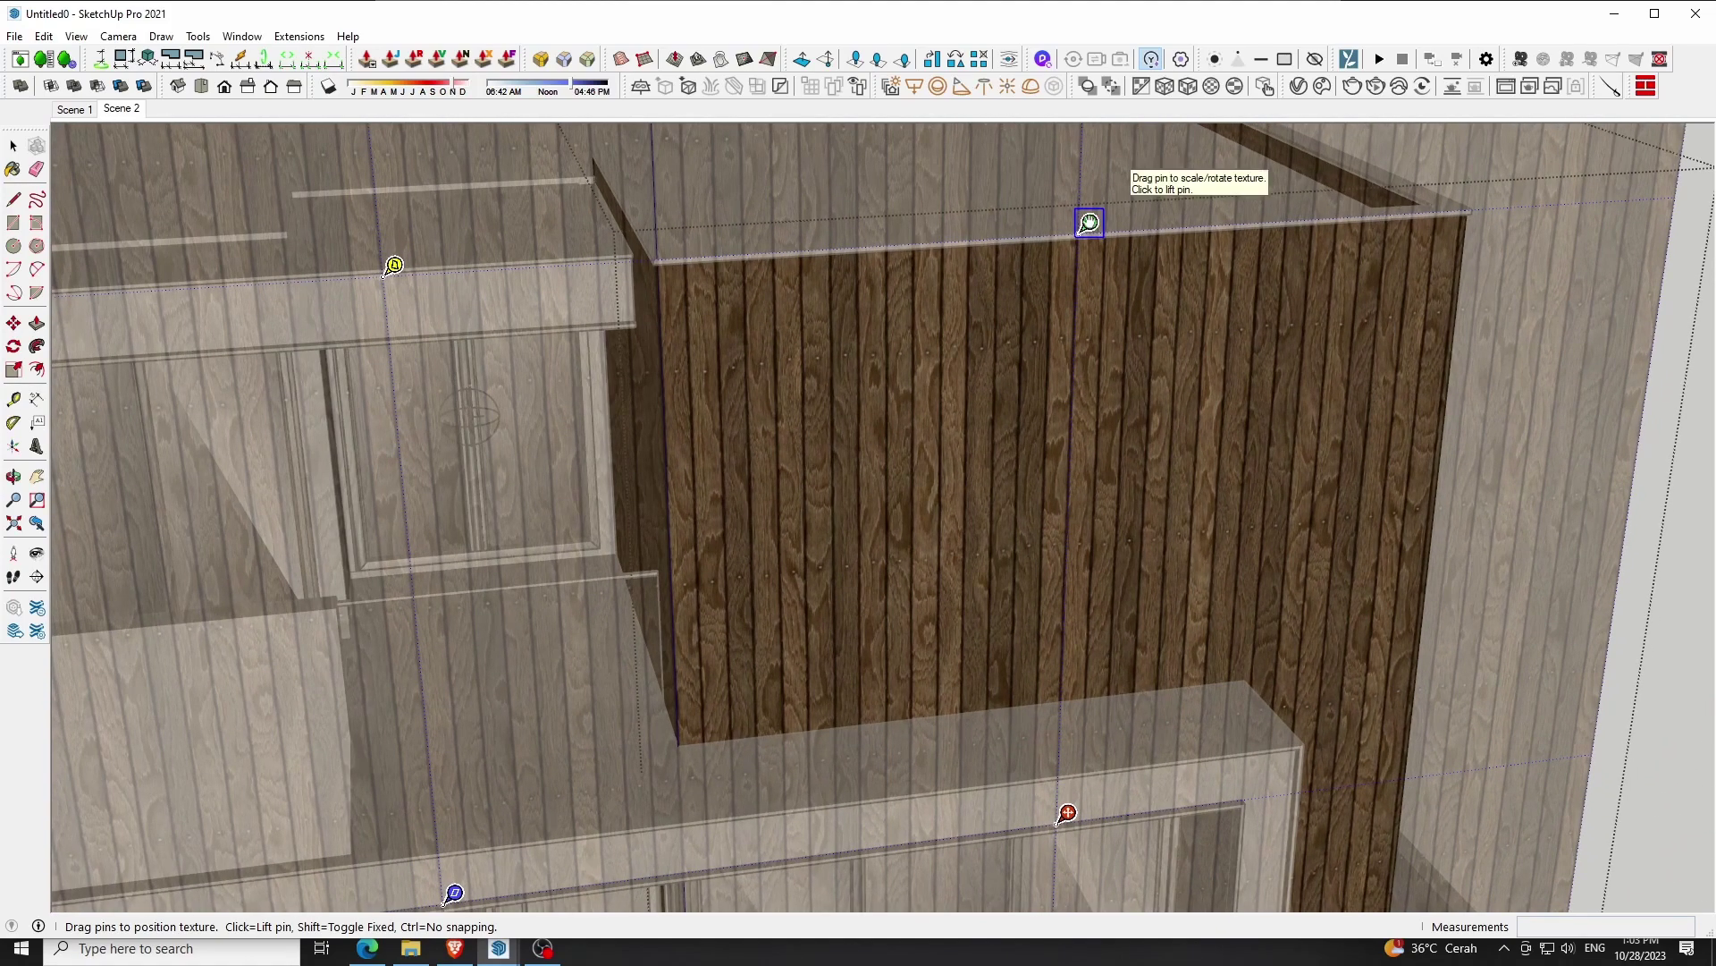
drag(1090, 223, 1093, 209)
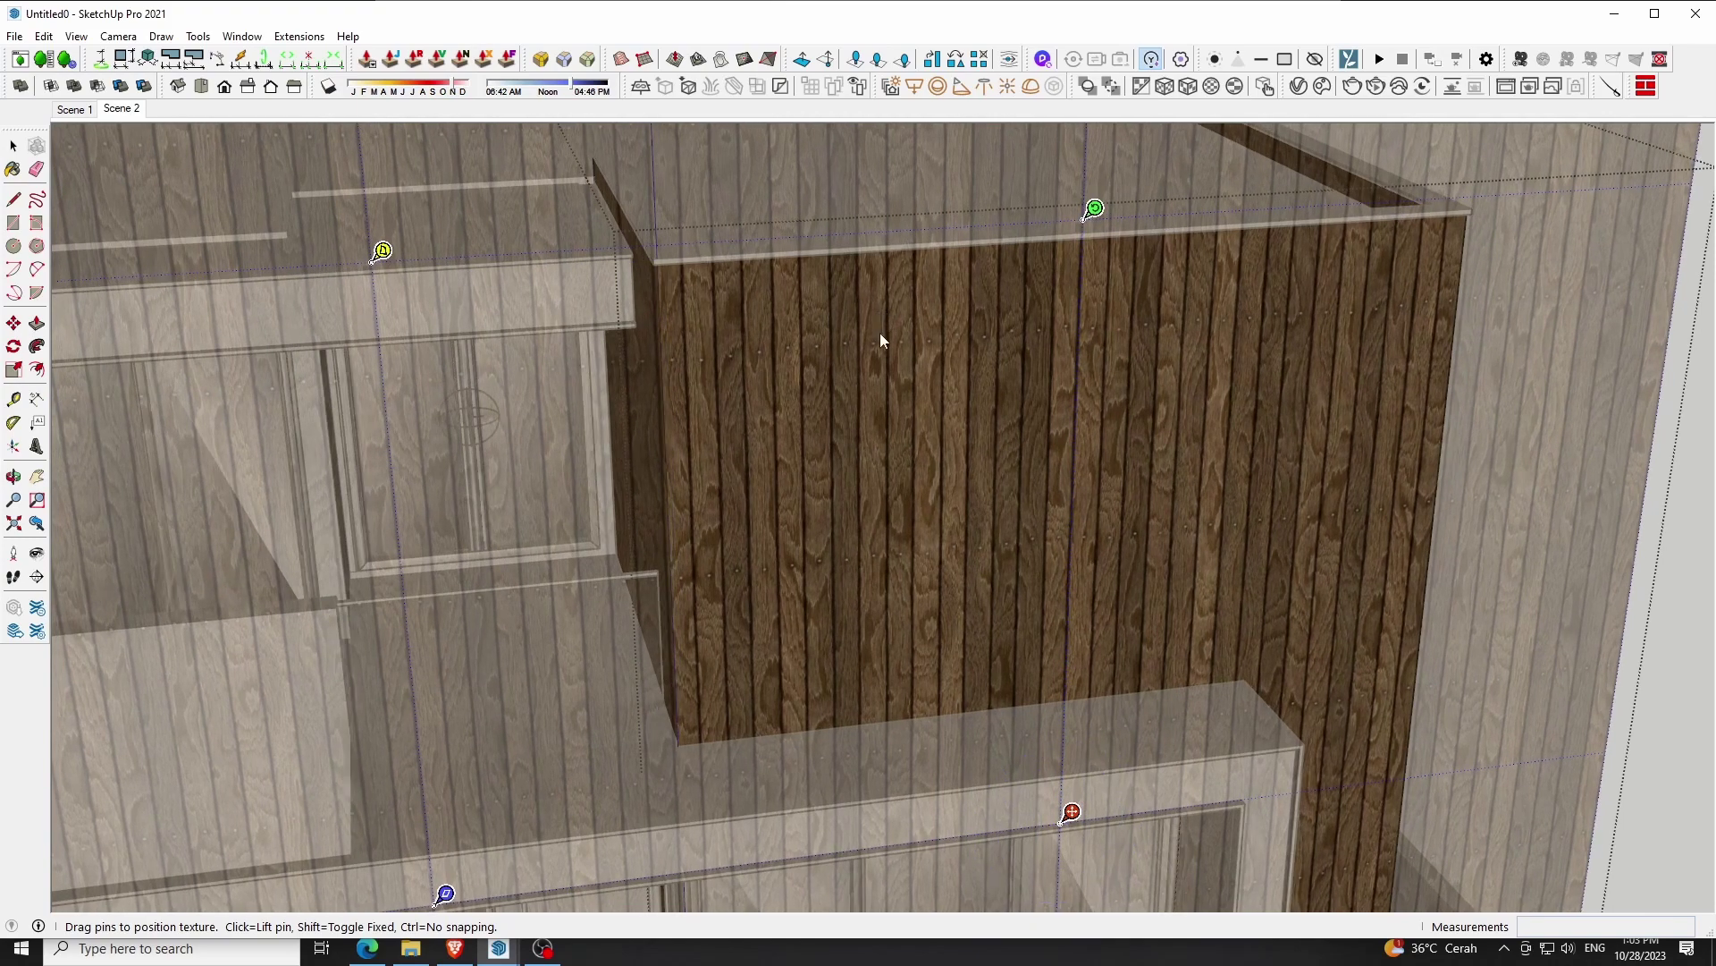
key(Return)
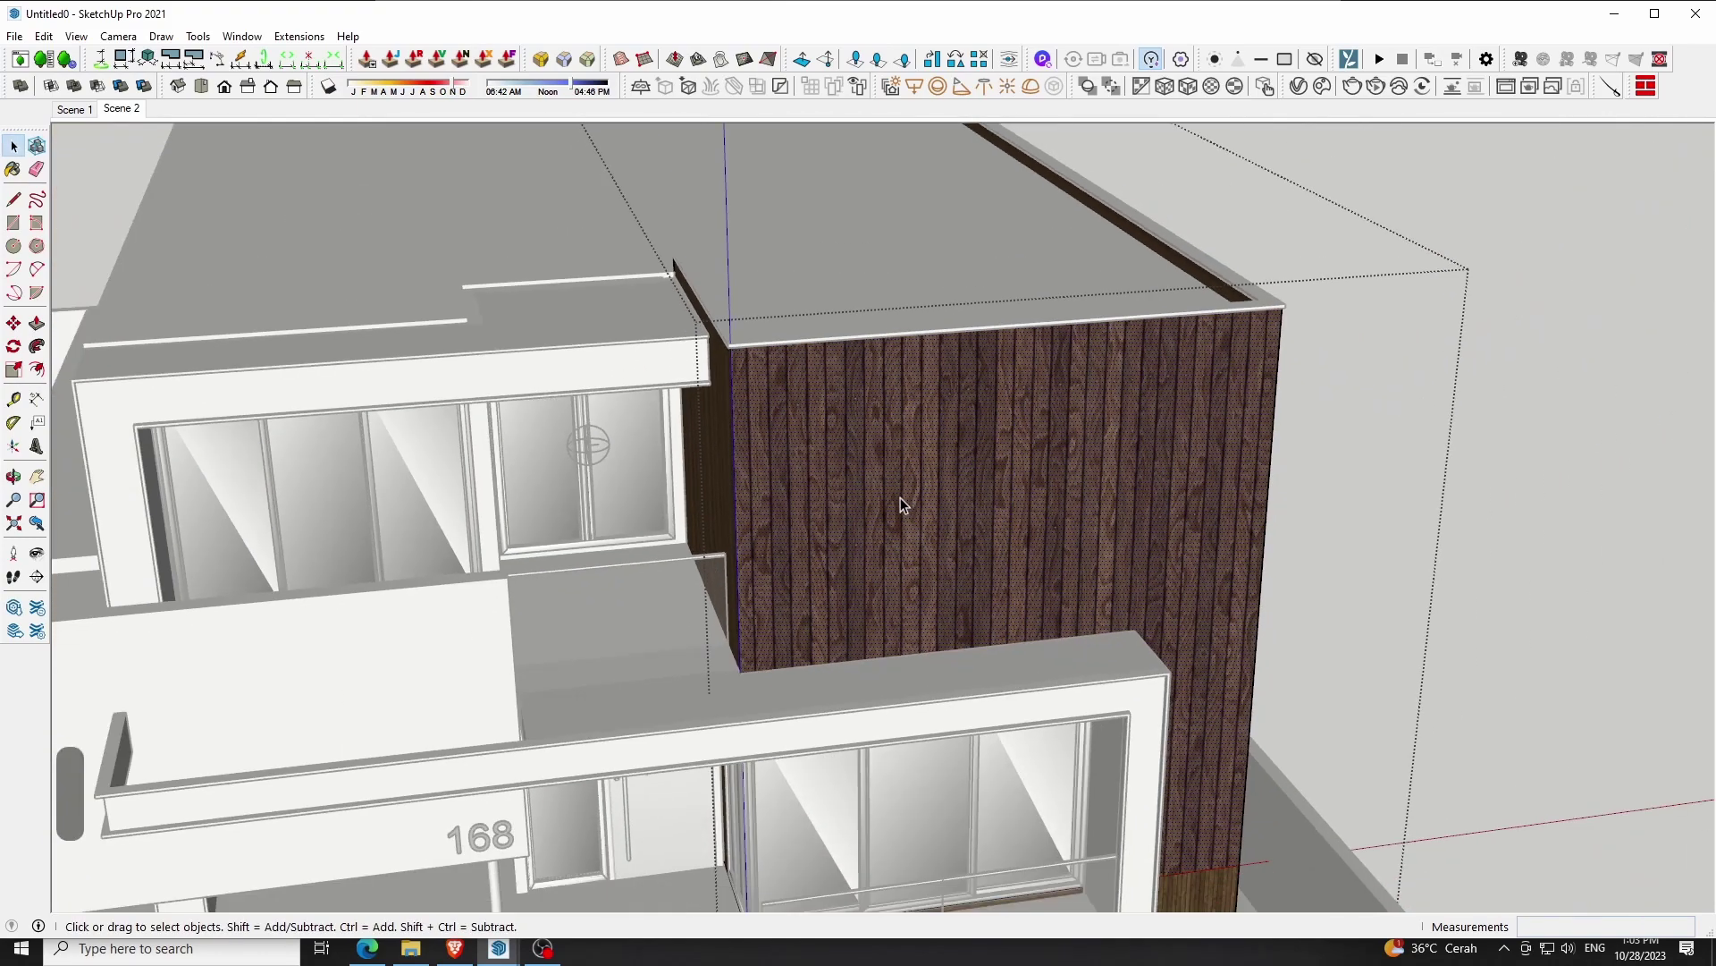
Measure the plank width on the wood-clad wall with the Tape Measure (20.5 cm)
key(t)
scroll(761, 366, up, 3)
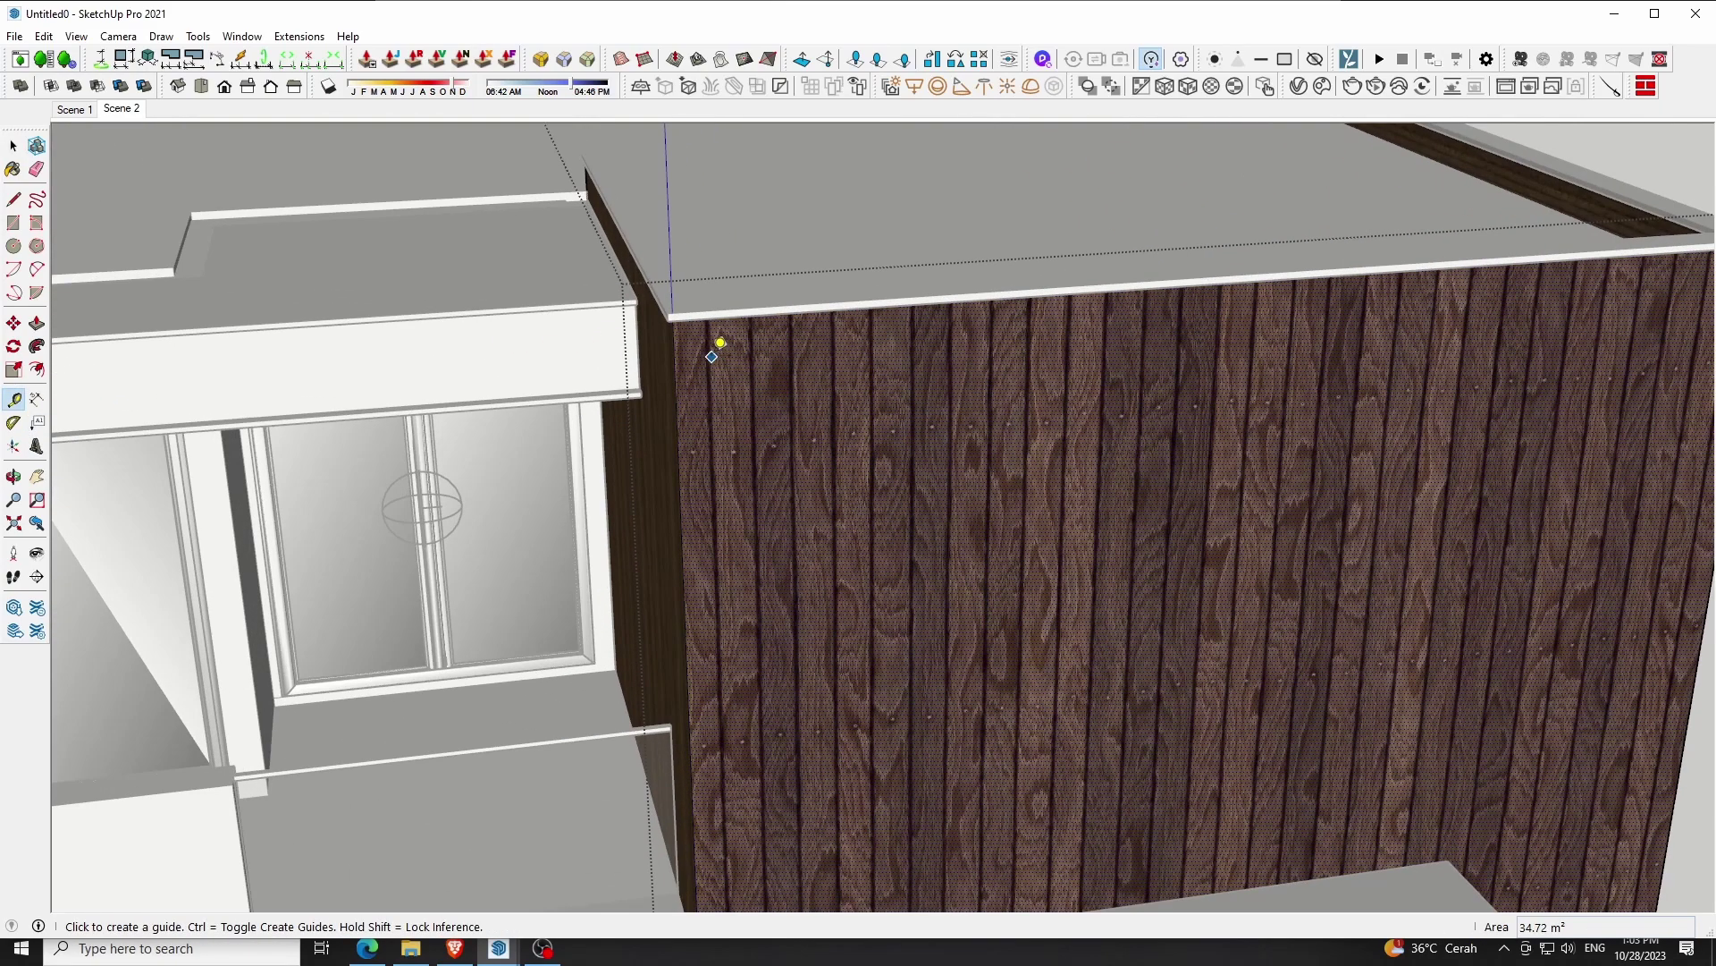
click(711, 357)
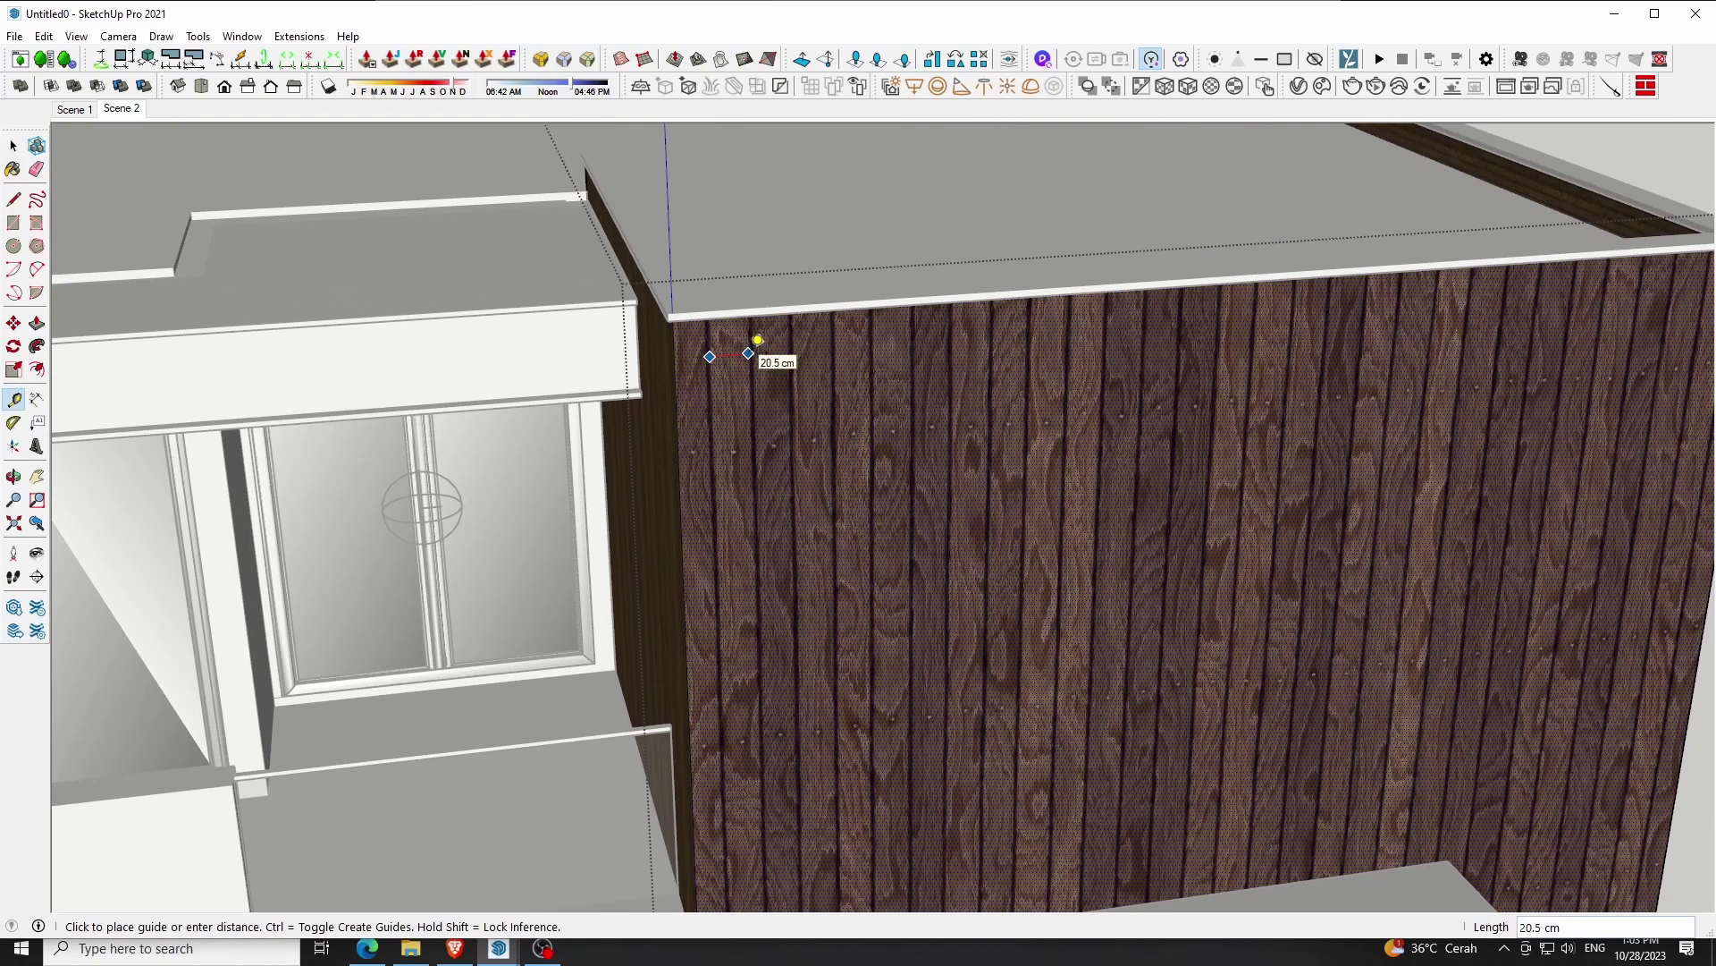
click(758, 340)
scroll(757, 415, down, 5)
key(space)
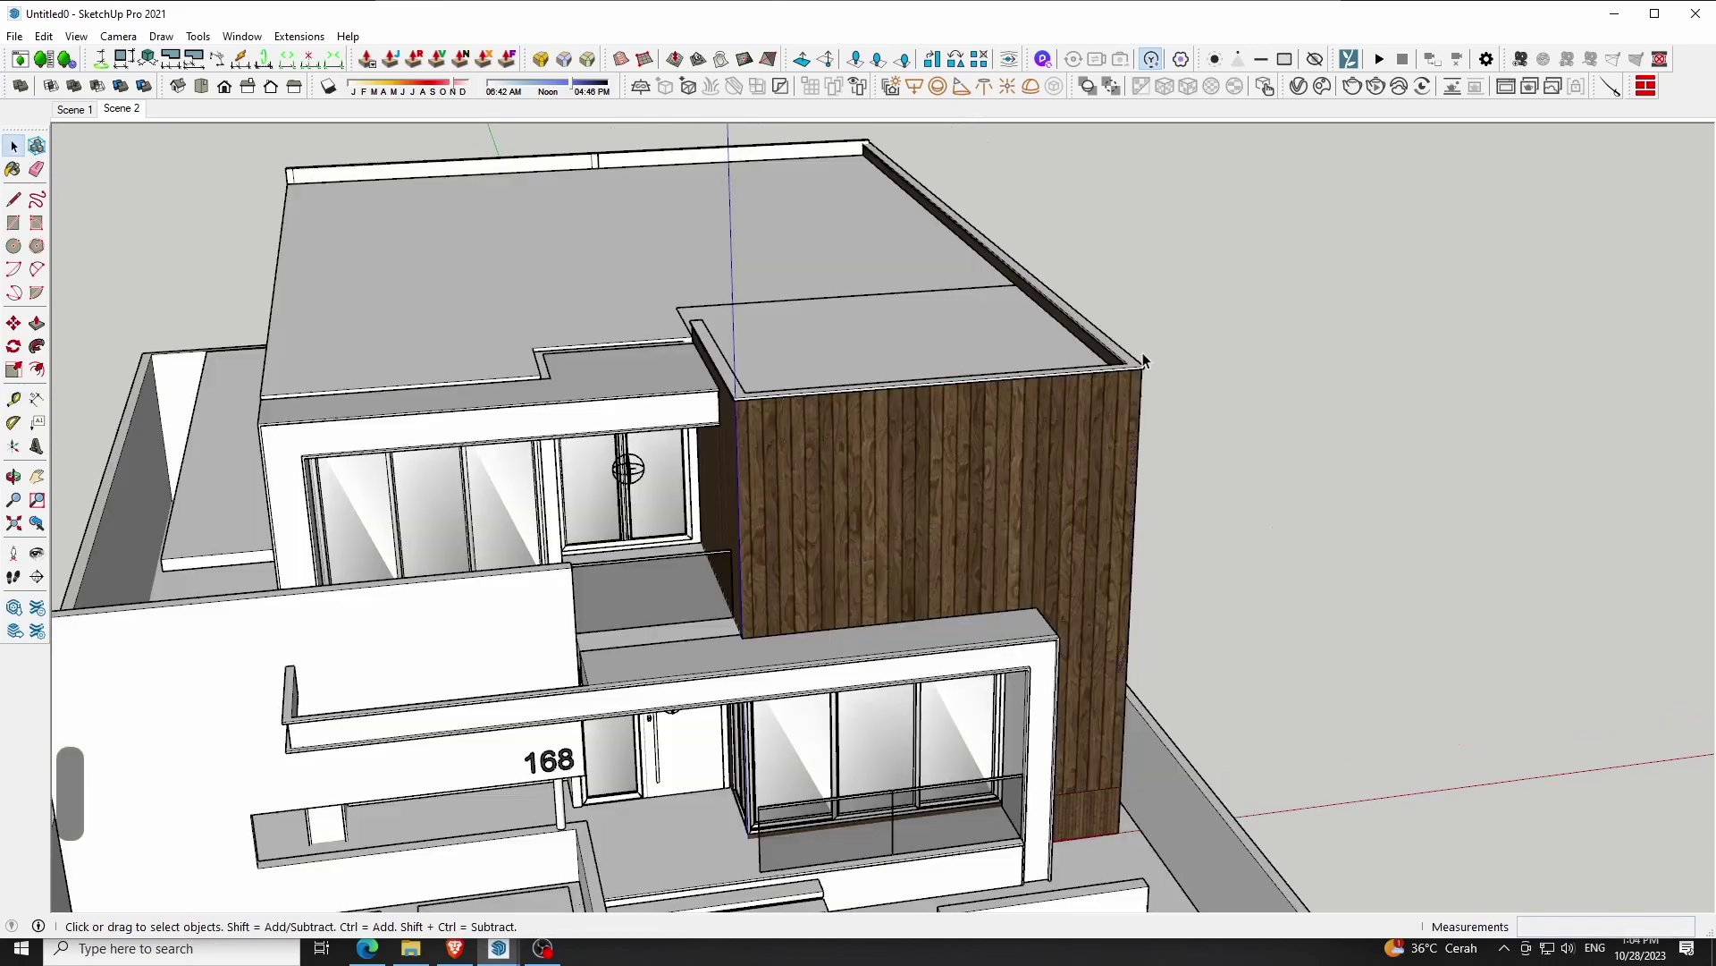
Sample the Wood Planks Pecan material with Paint Bucket and orbit around the upper block
key(b)
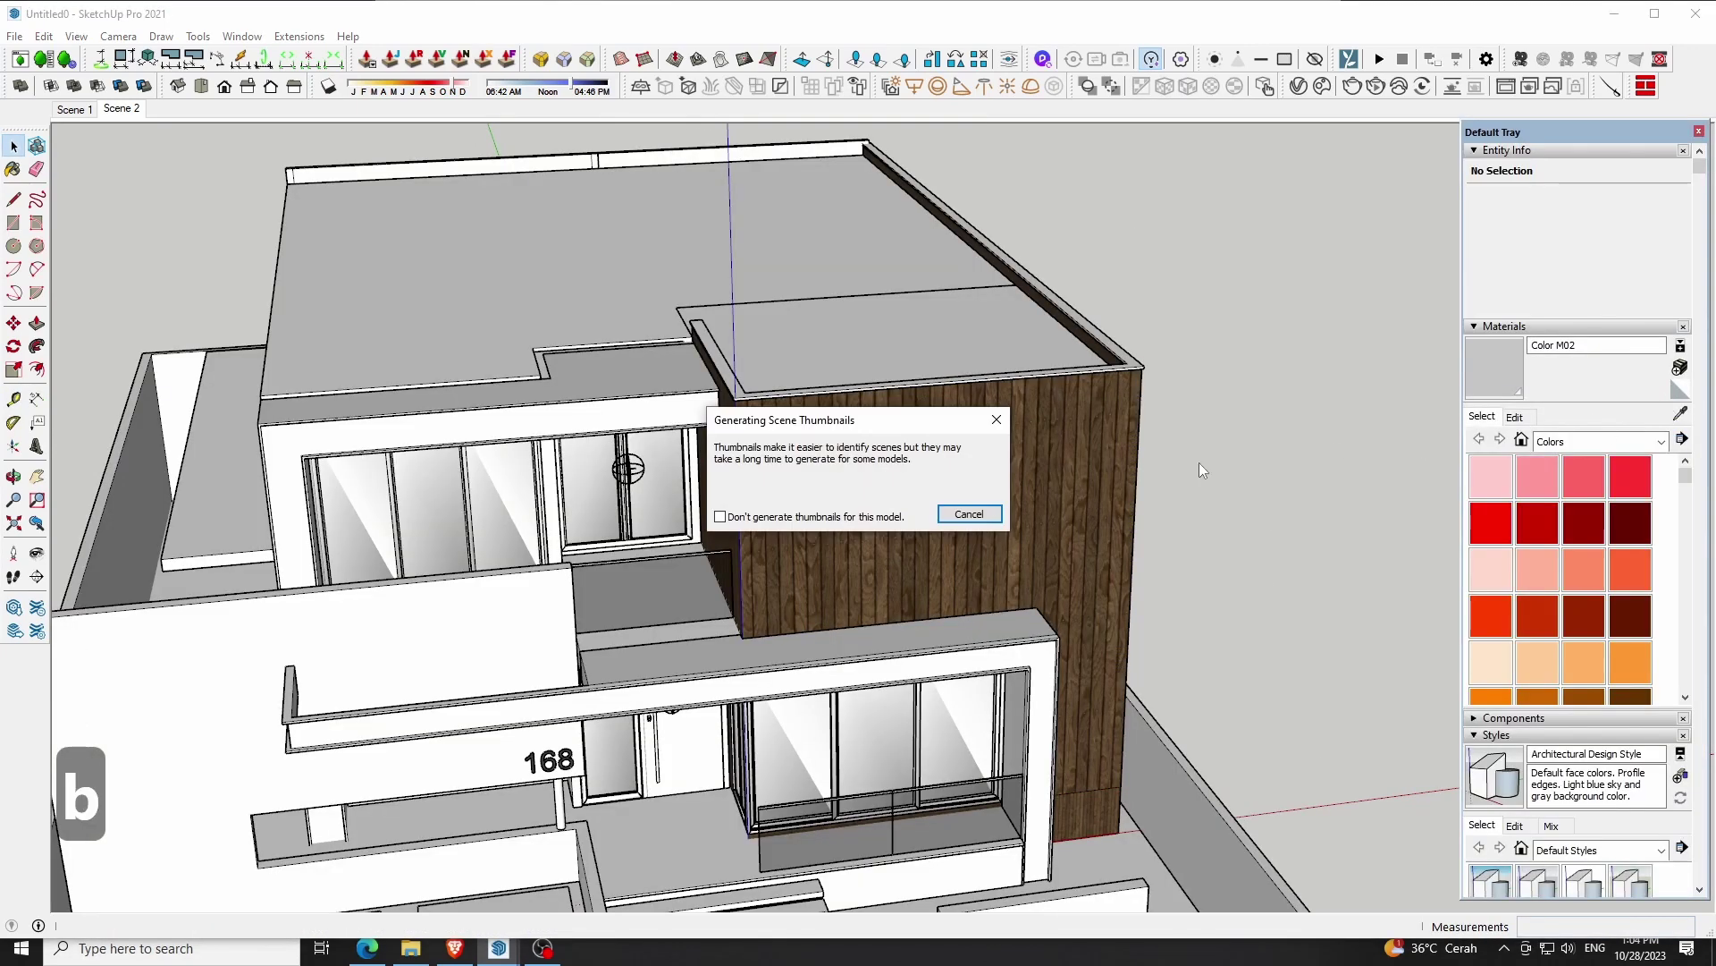
alt+click(899, 478)
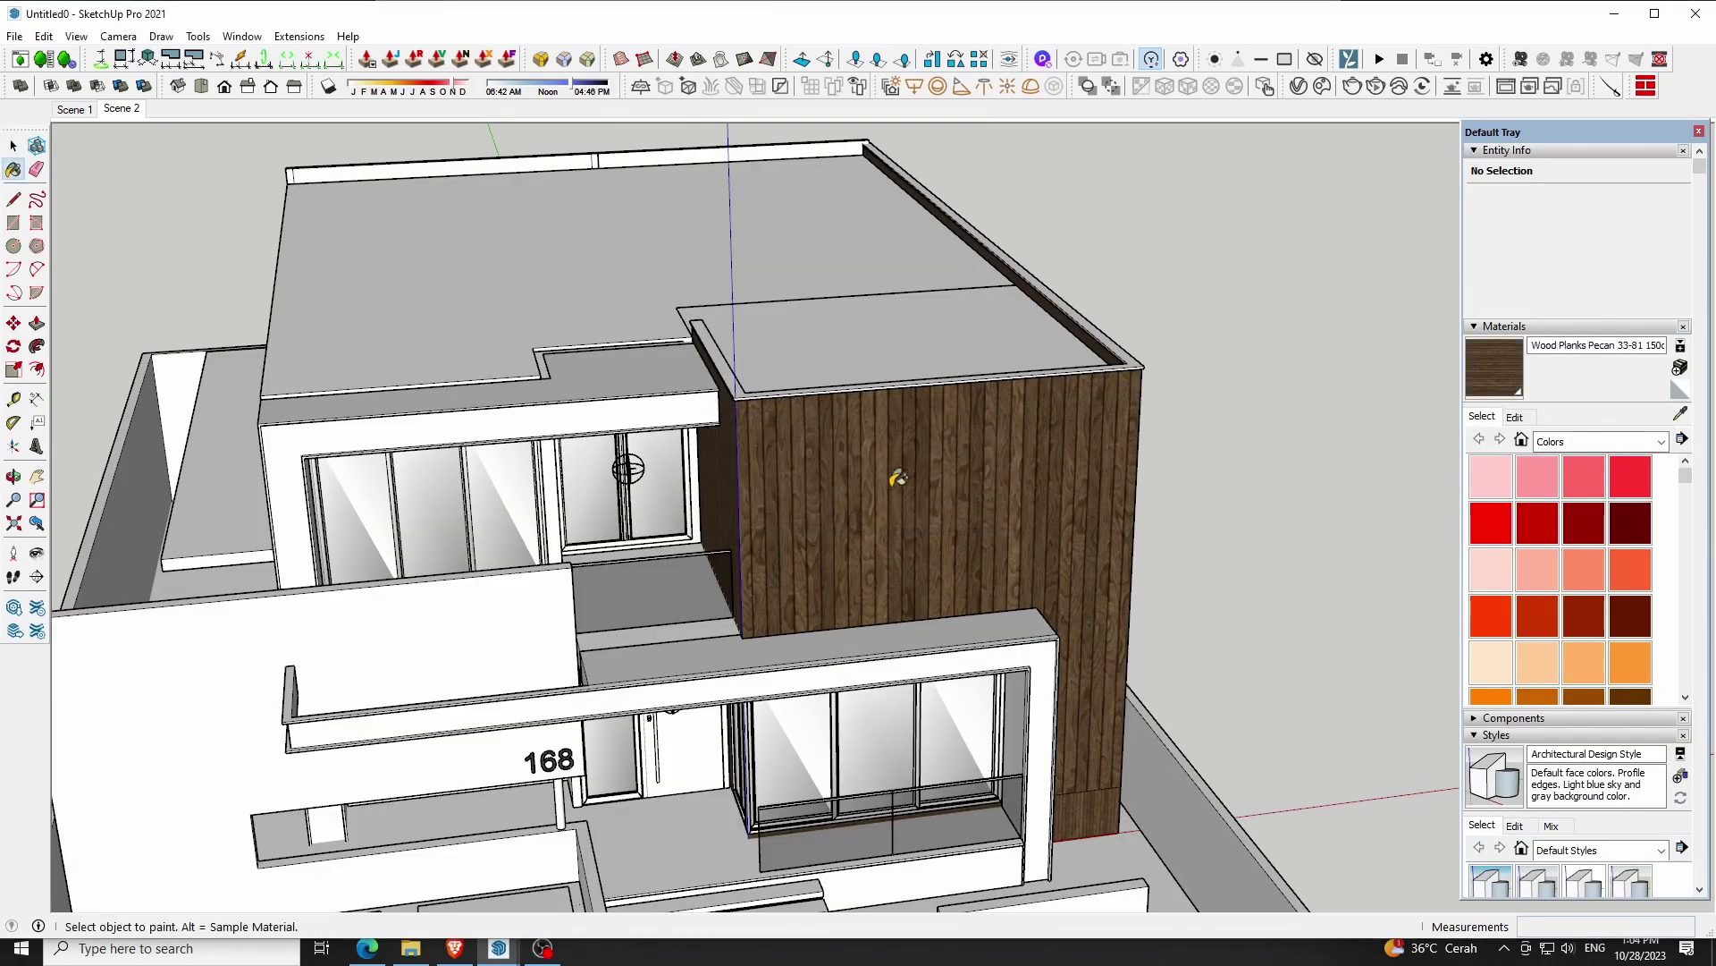
scroll(735, 459, up, 3)
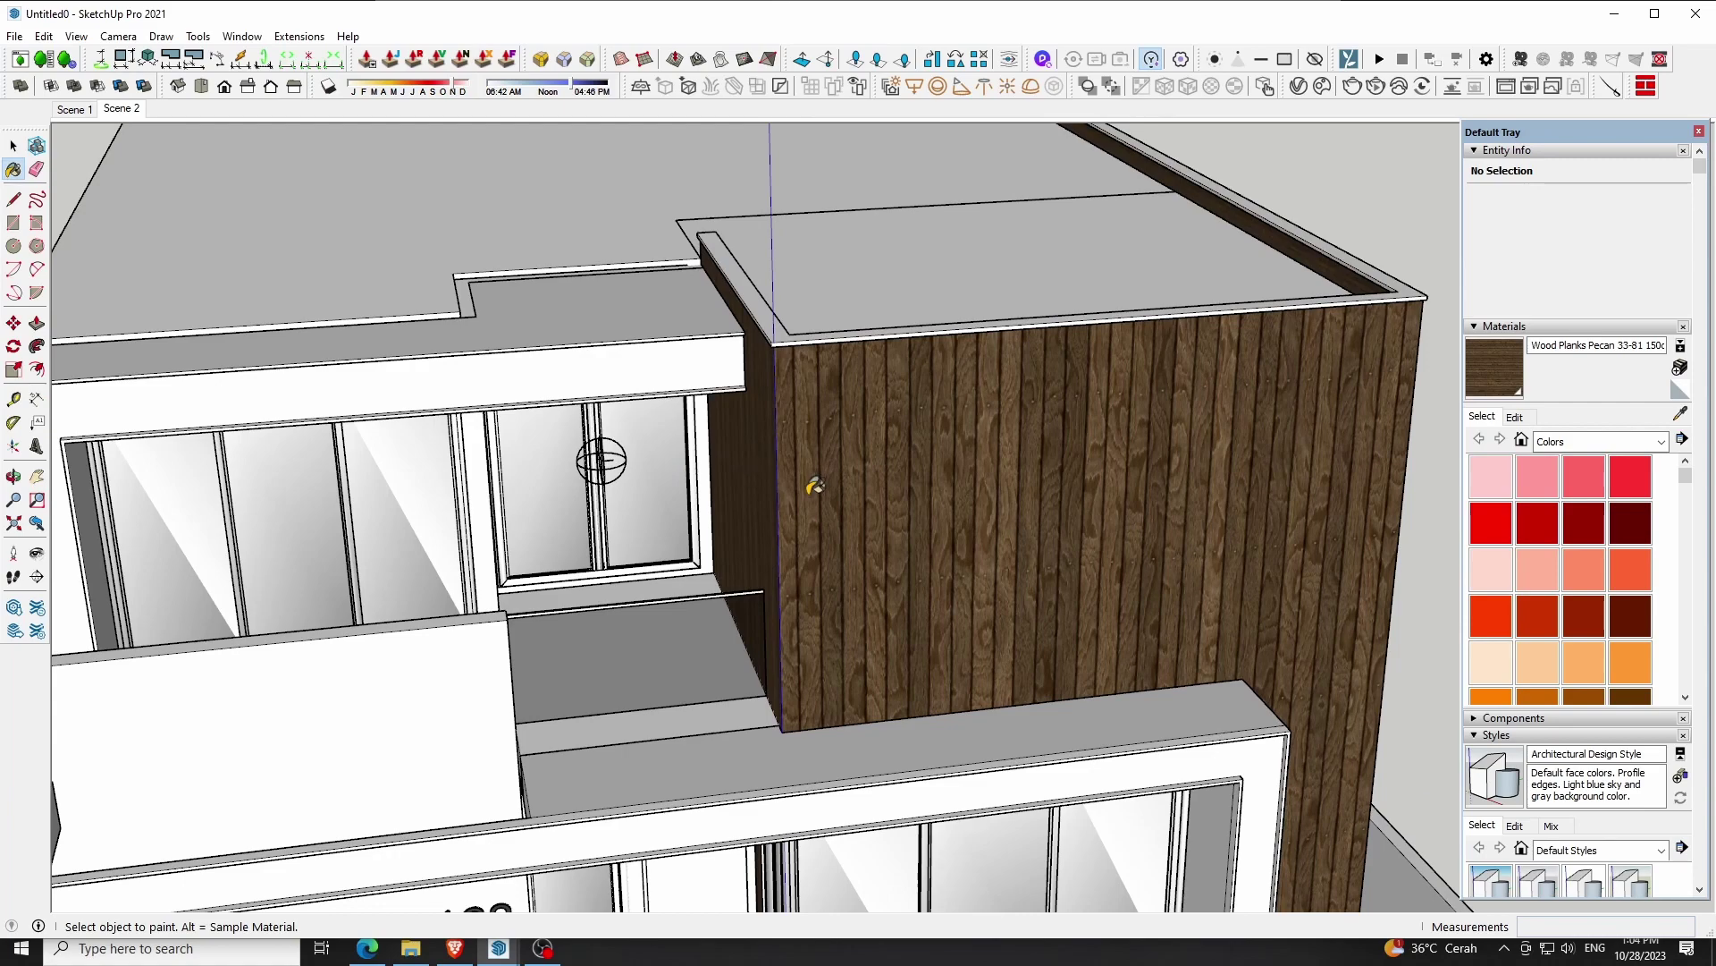
key(o)
drag(901, 452, 1328, 454)
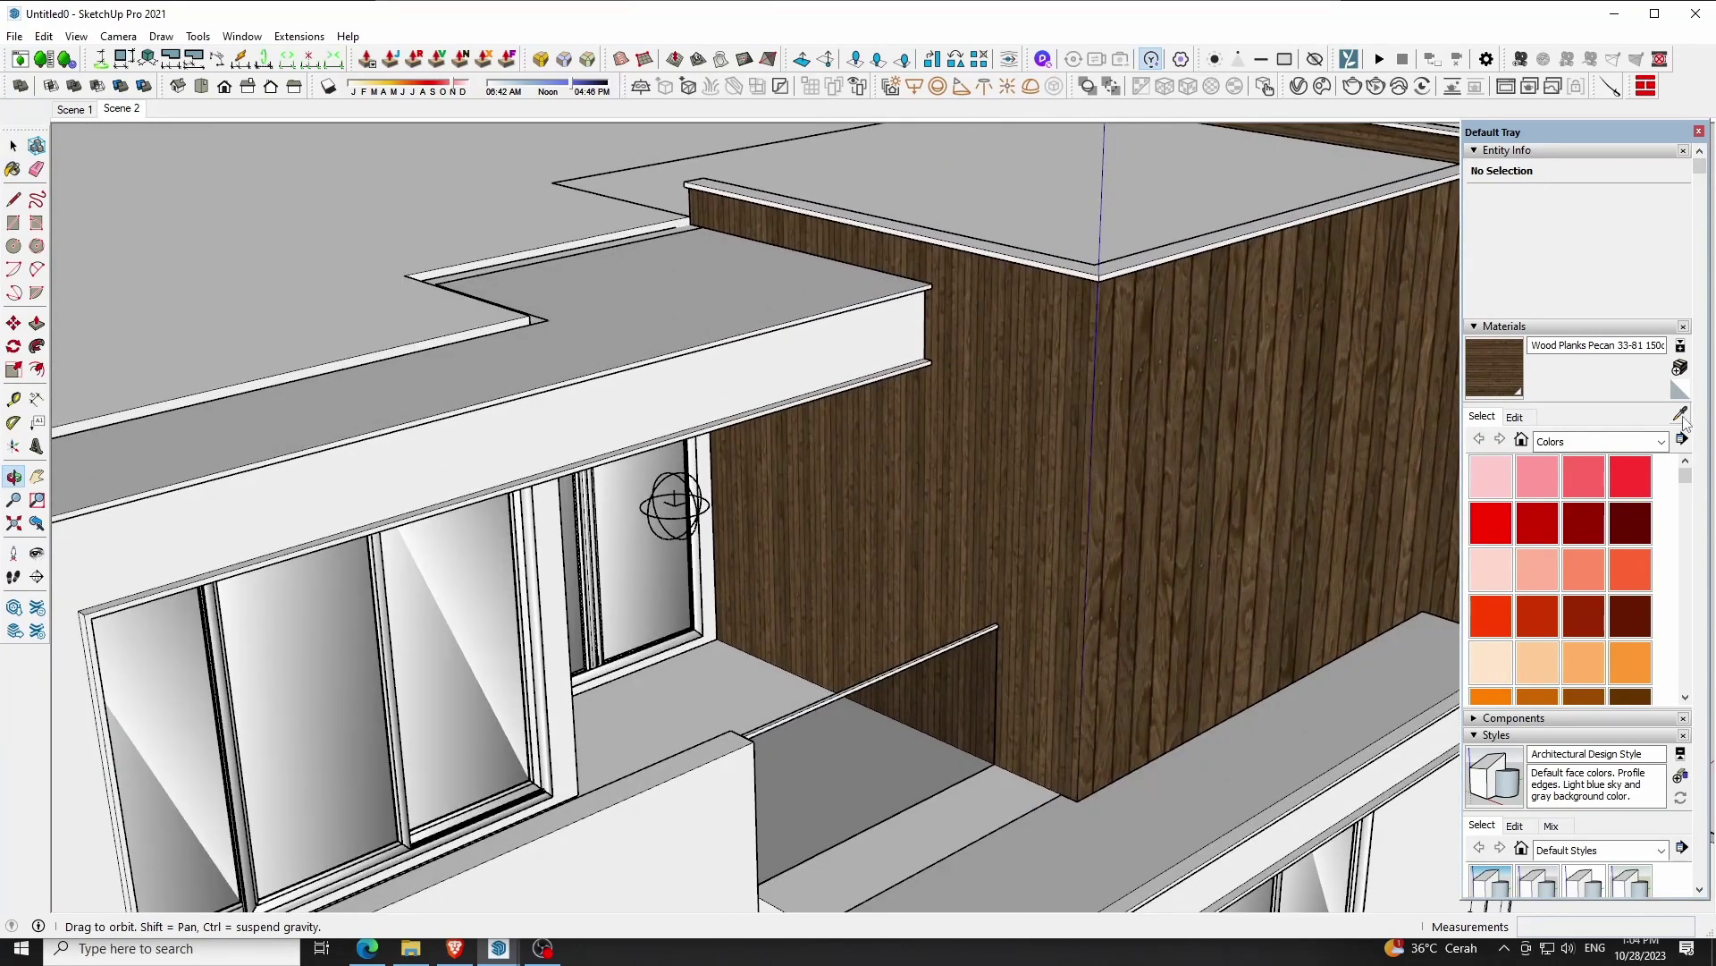
click(1681, 415)
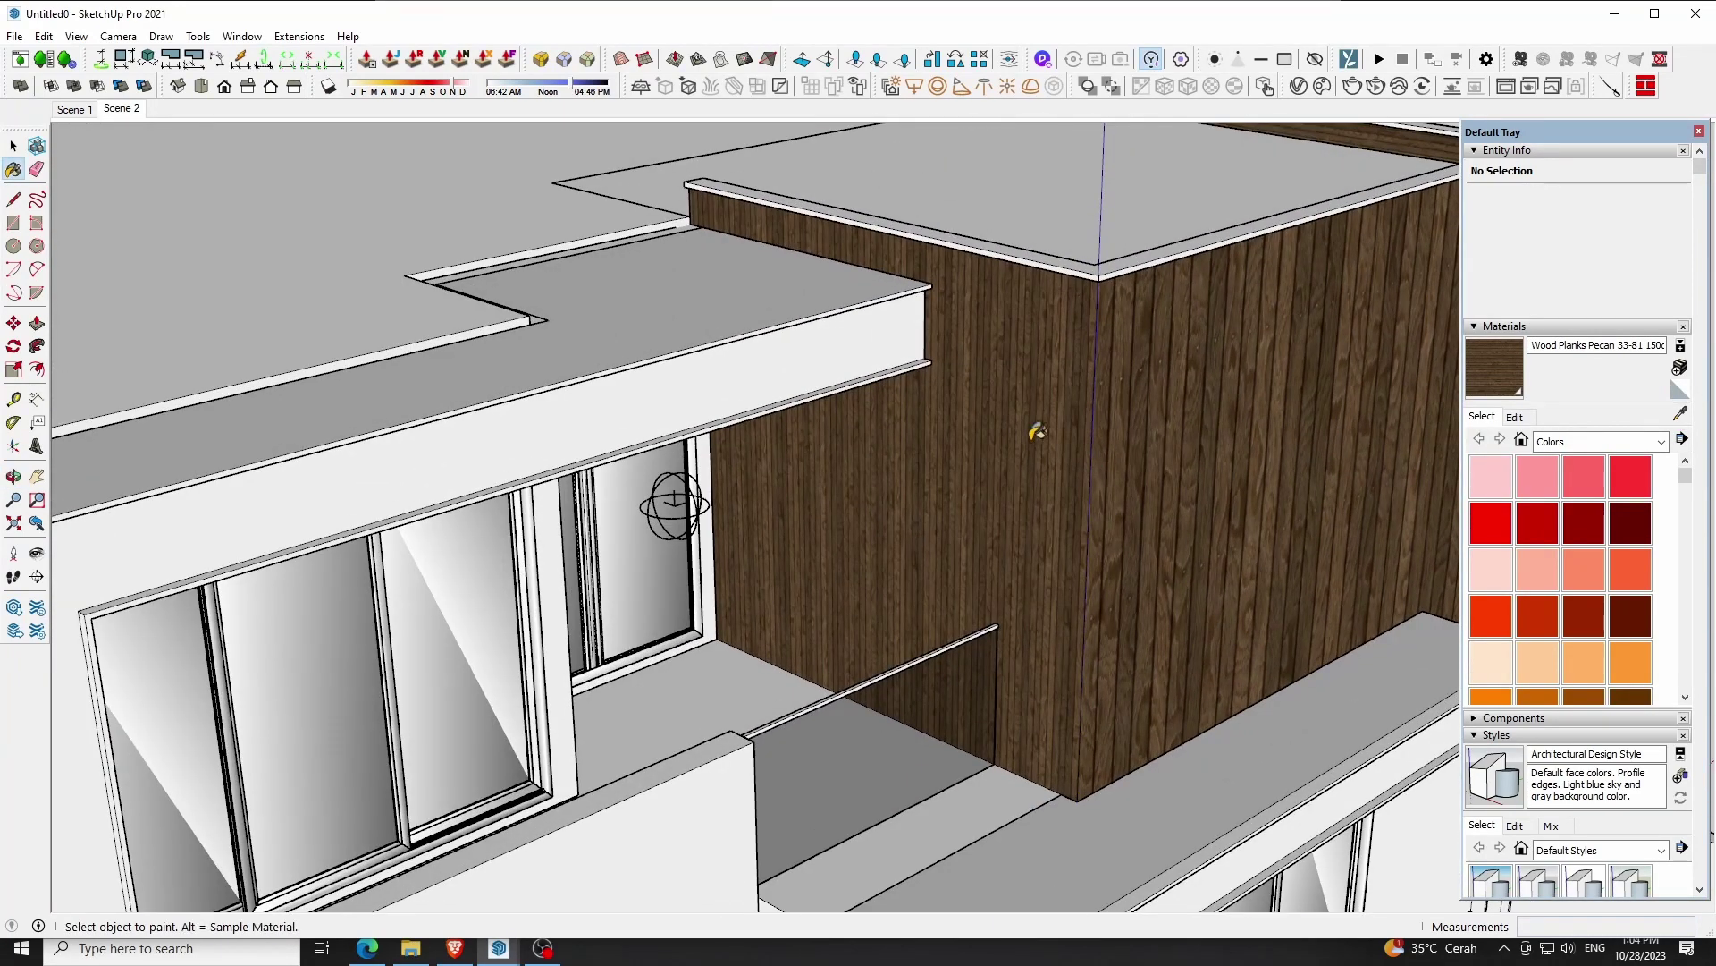
key(space)
click(1680, 415)
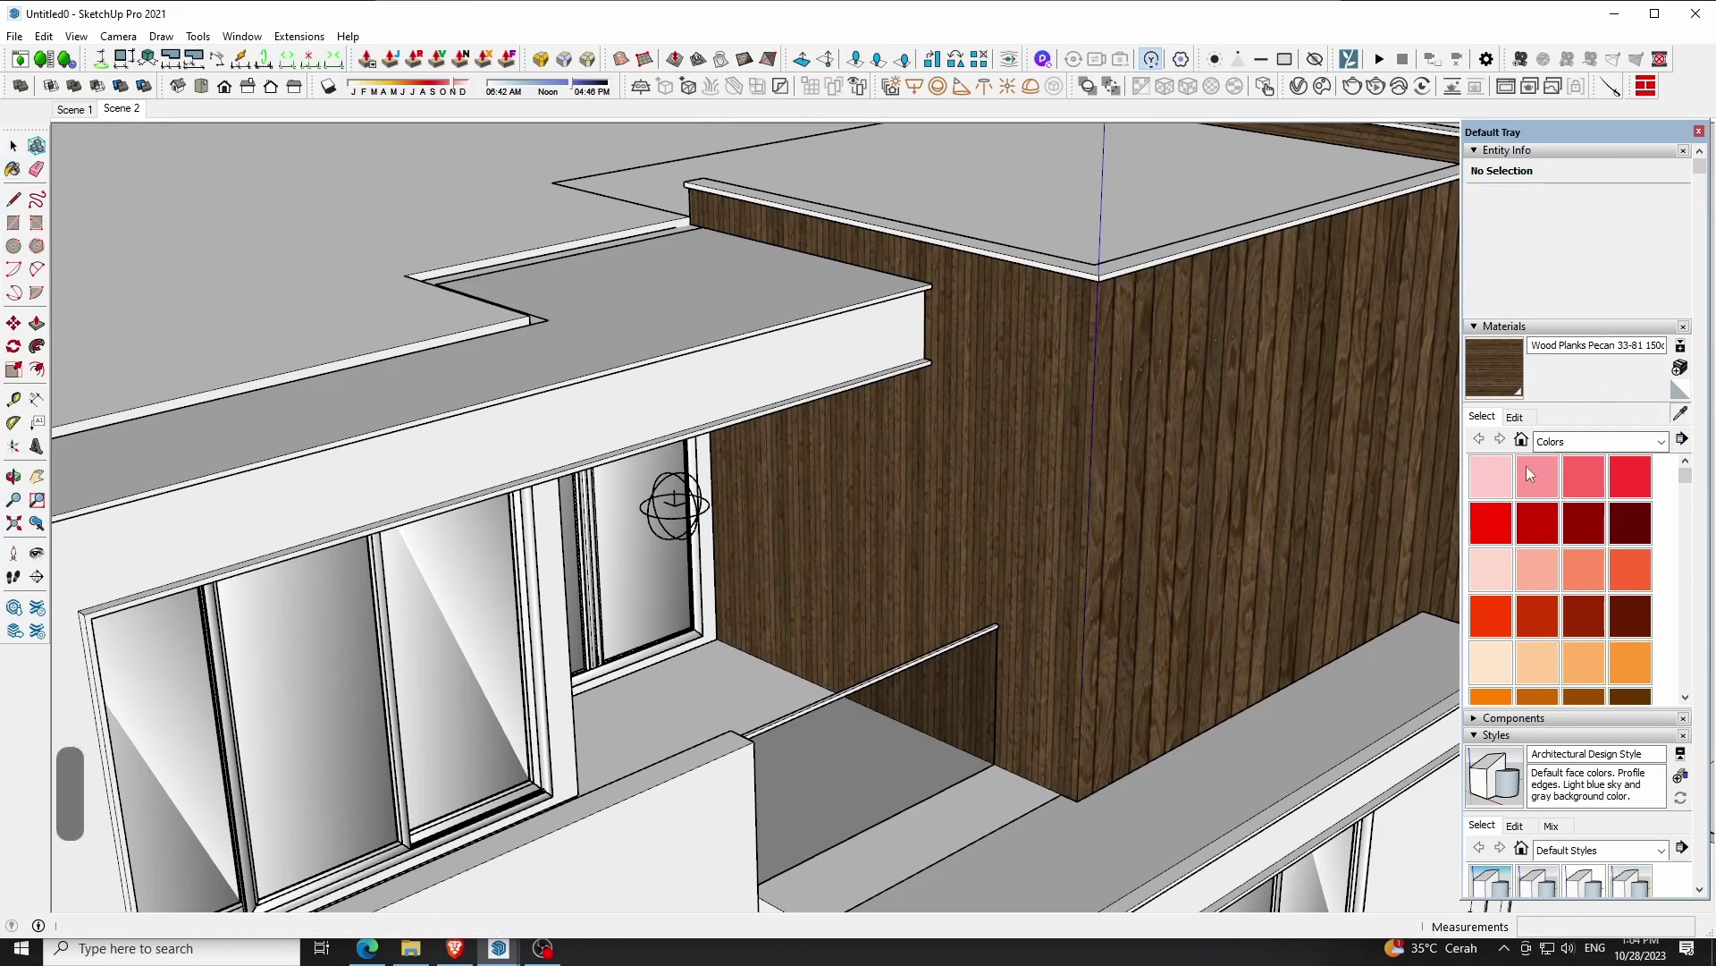
click(1237, 445)
key(space)
Paint the upper block's inner and right wall faces with Wood Planks Pecan
double_click(1017, 488)
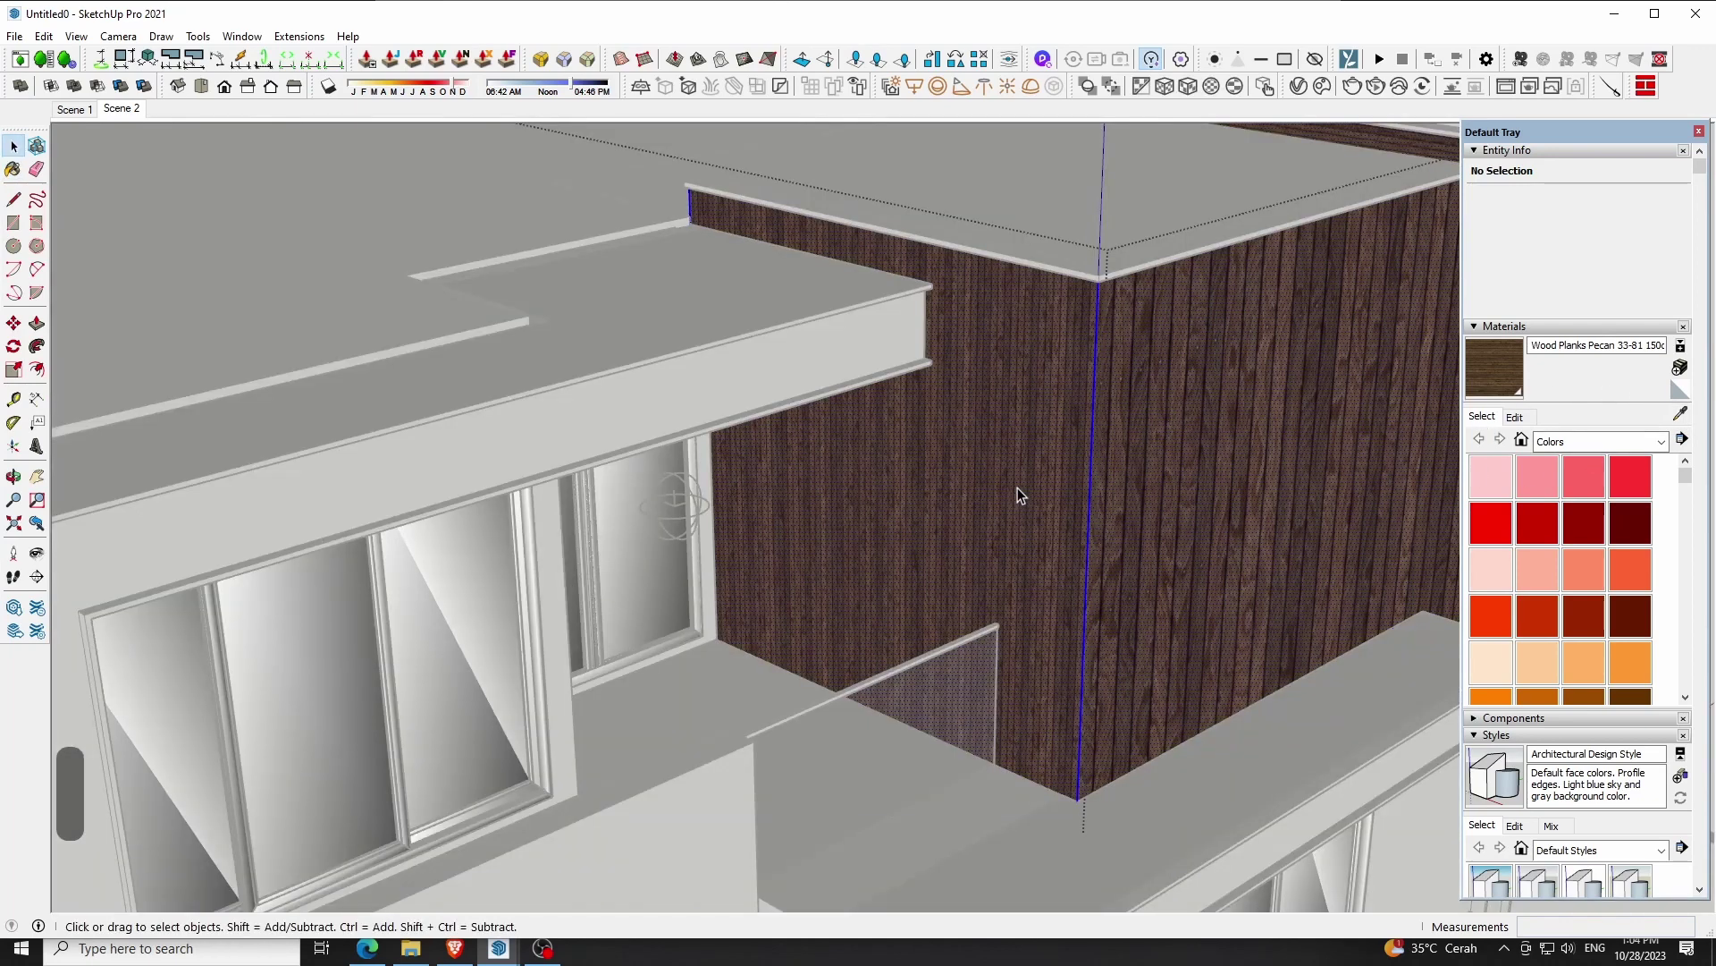
click(1007, 495)
key(b)
click(1010, 490)
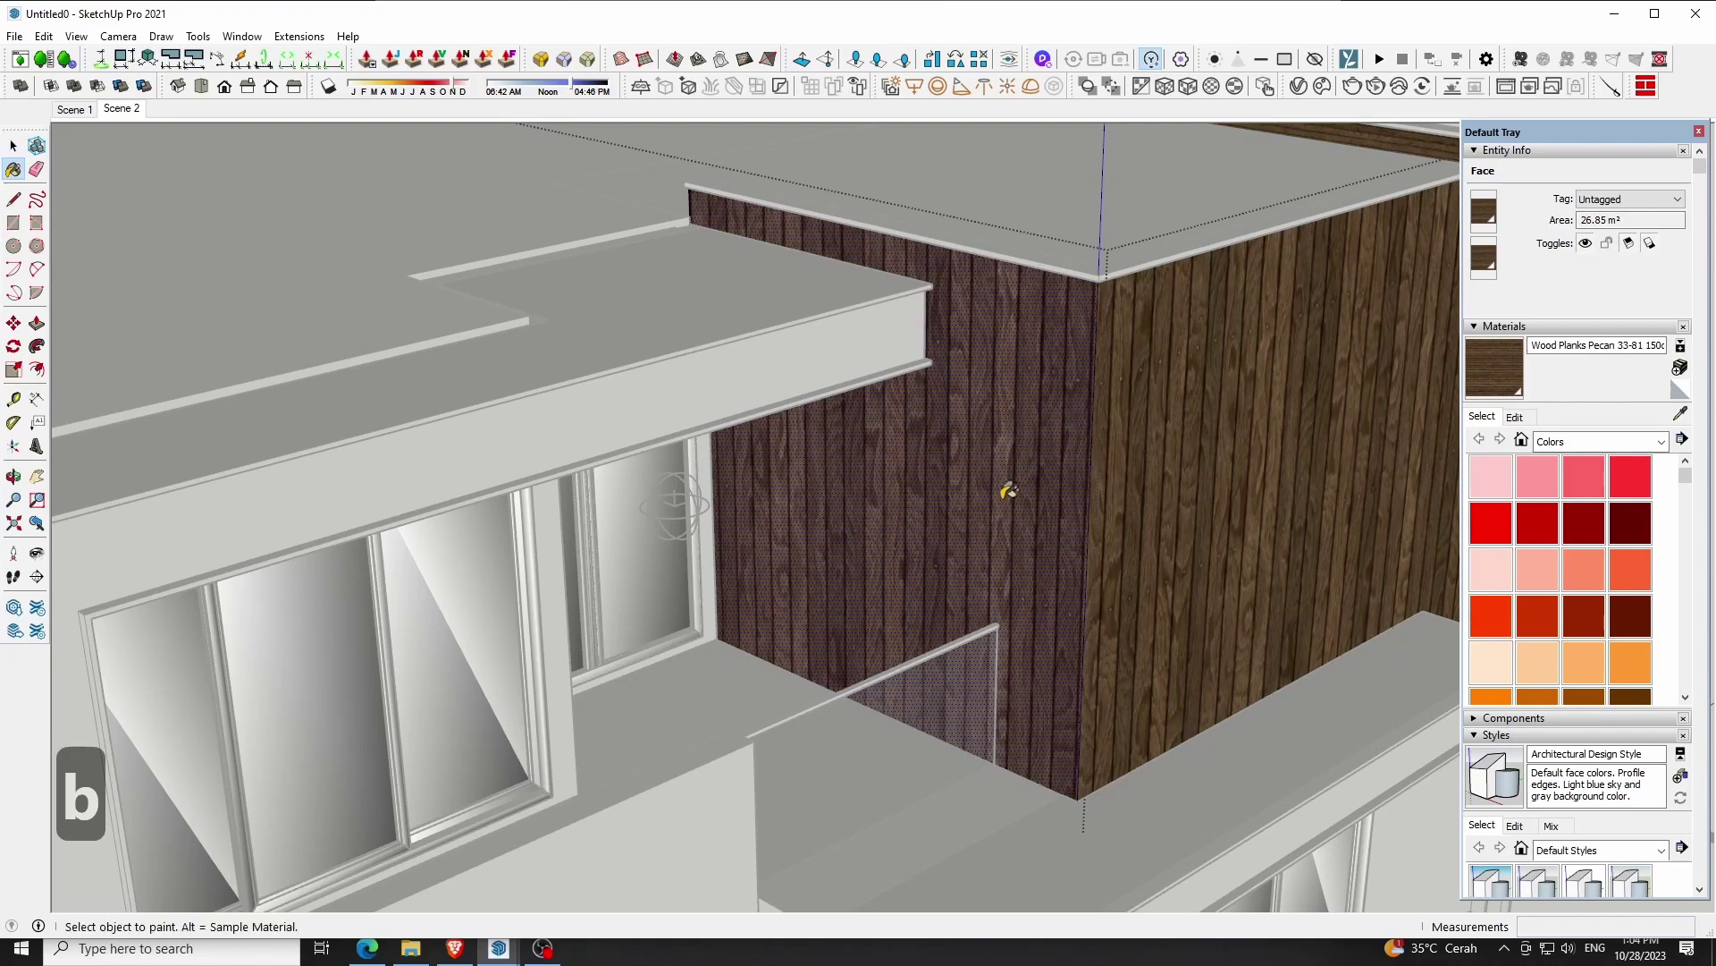
key(o)
drag(996, 498, 509, 399)
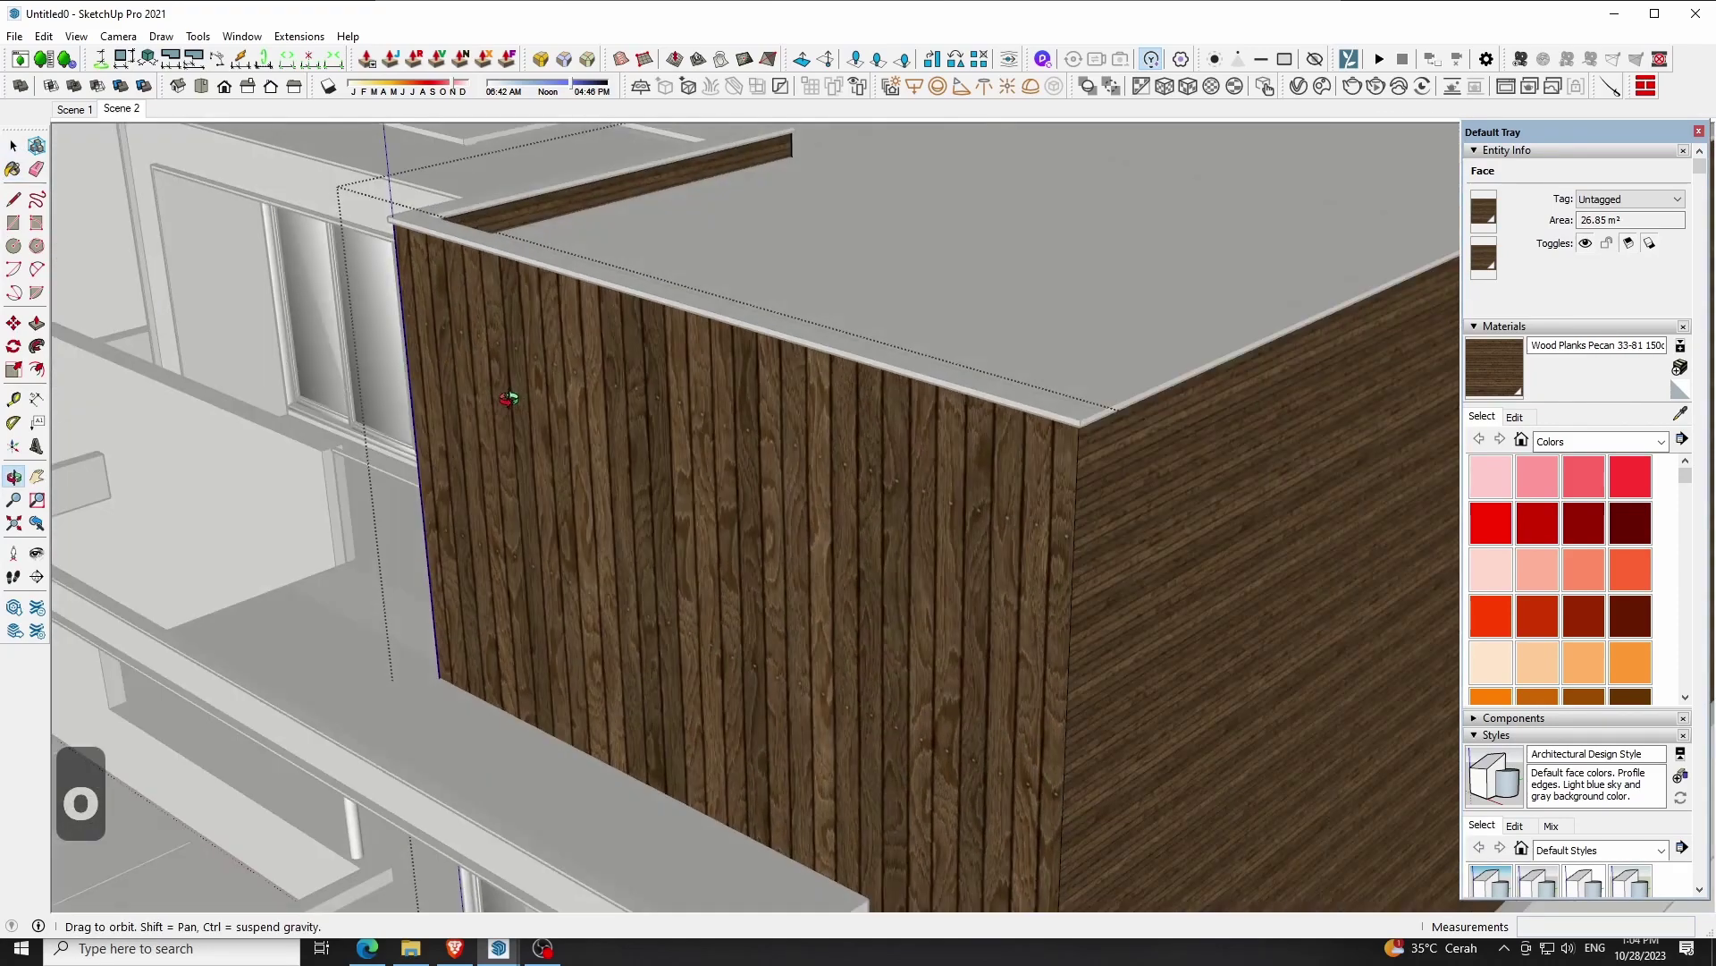
key(b)
click(1245, 460)
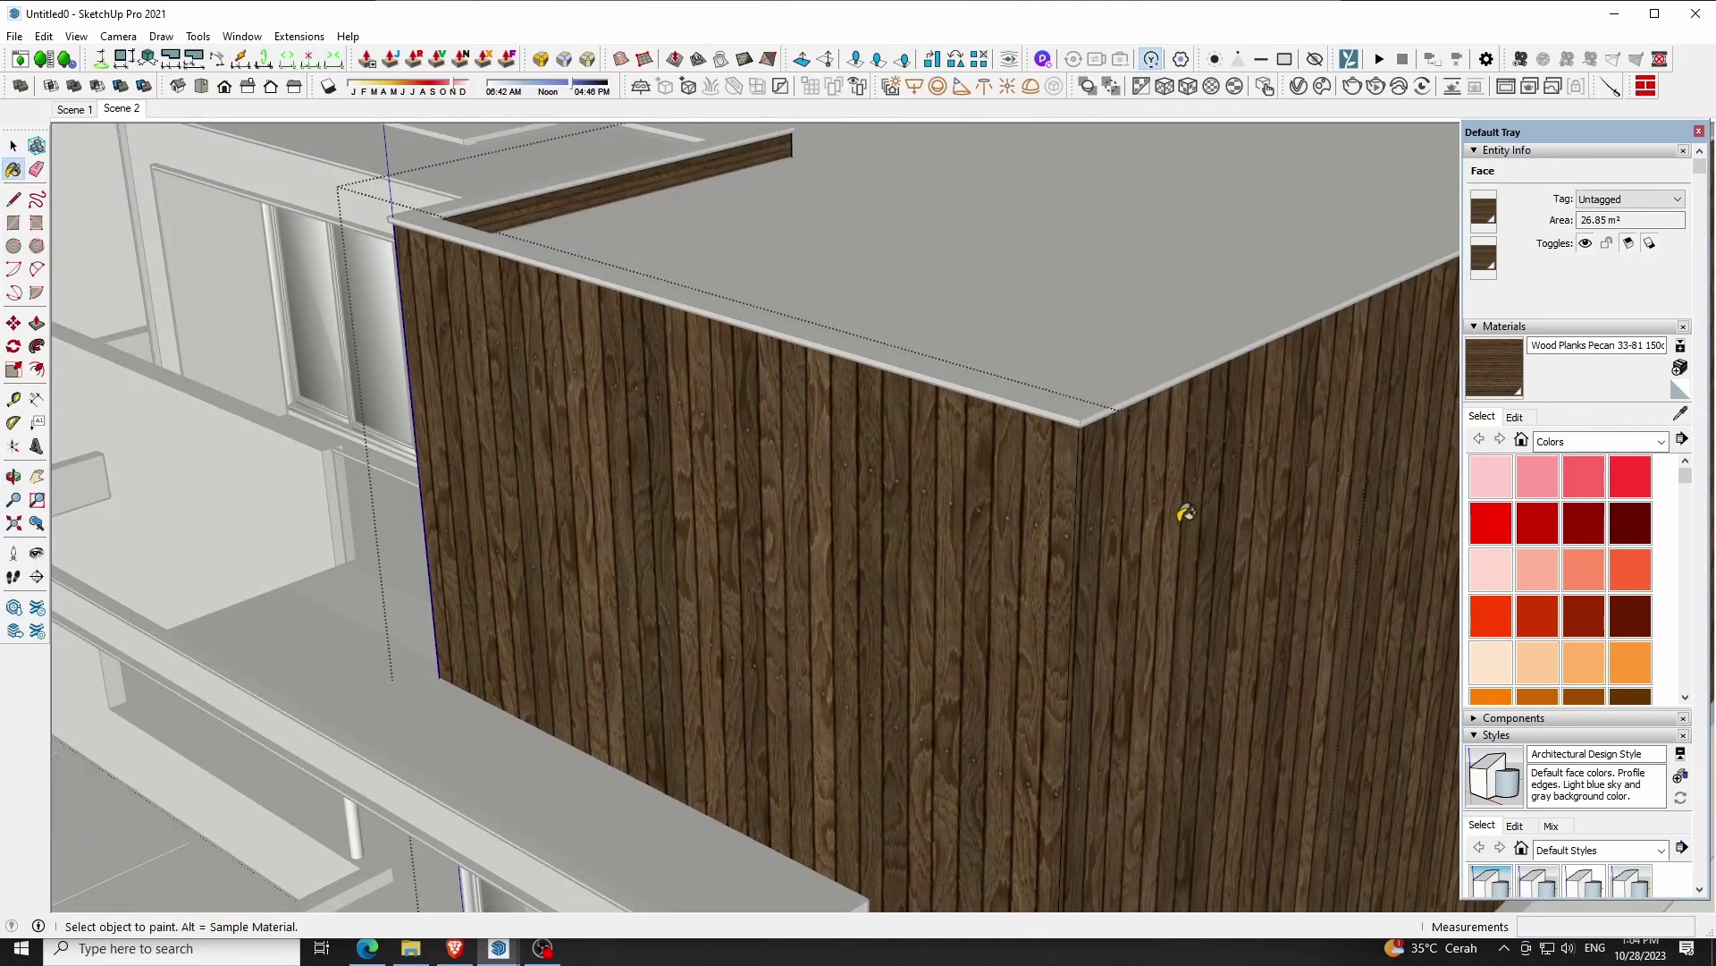
Switch to the Scene 2 front elevation view
scroll(1185, 513, down, 5)
key(space)
scroll(463, 219, down, 2)
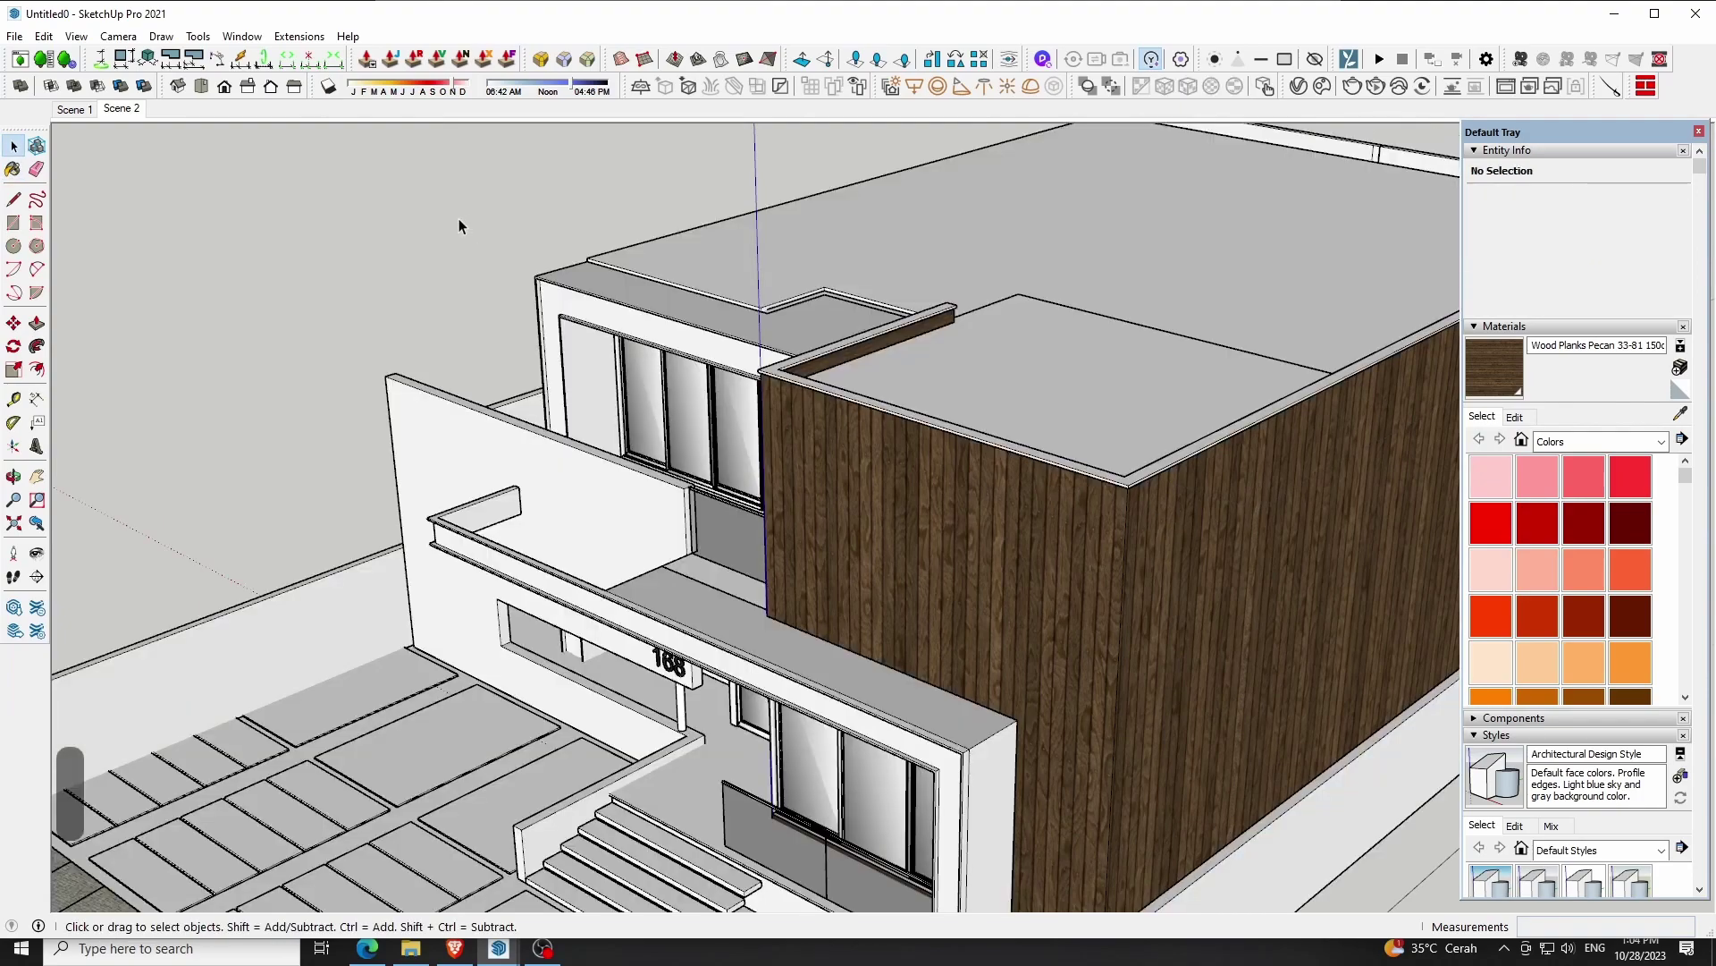
click(122, 108)
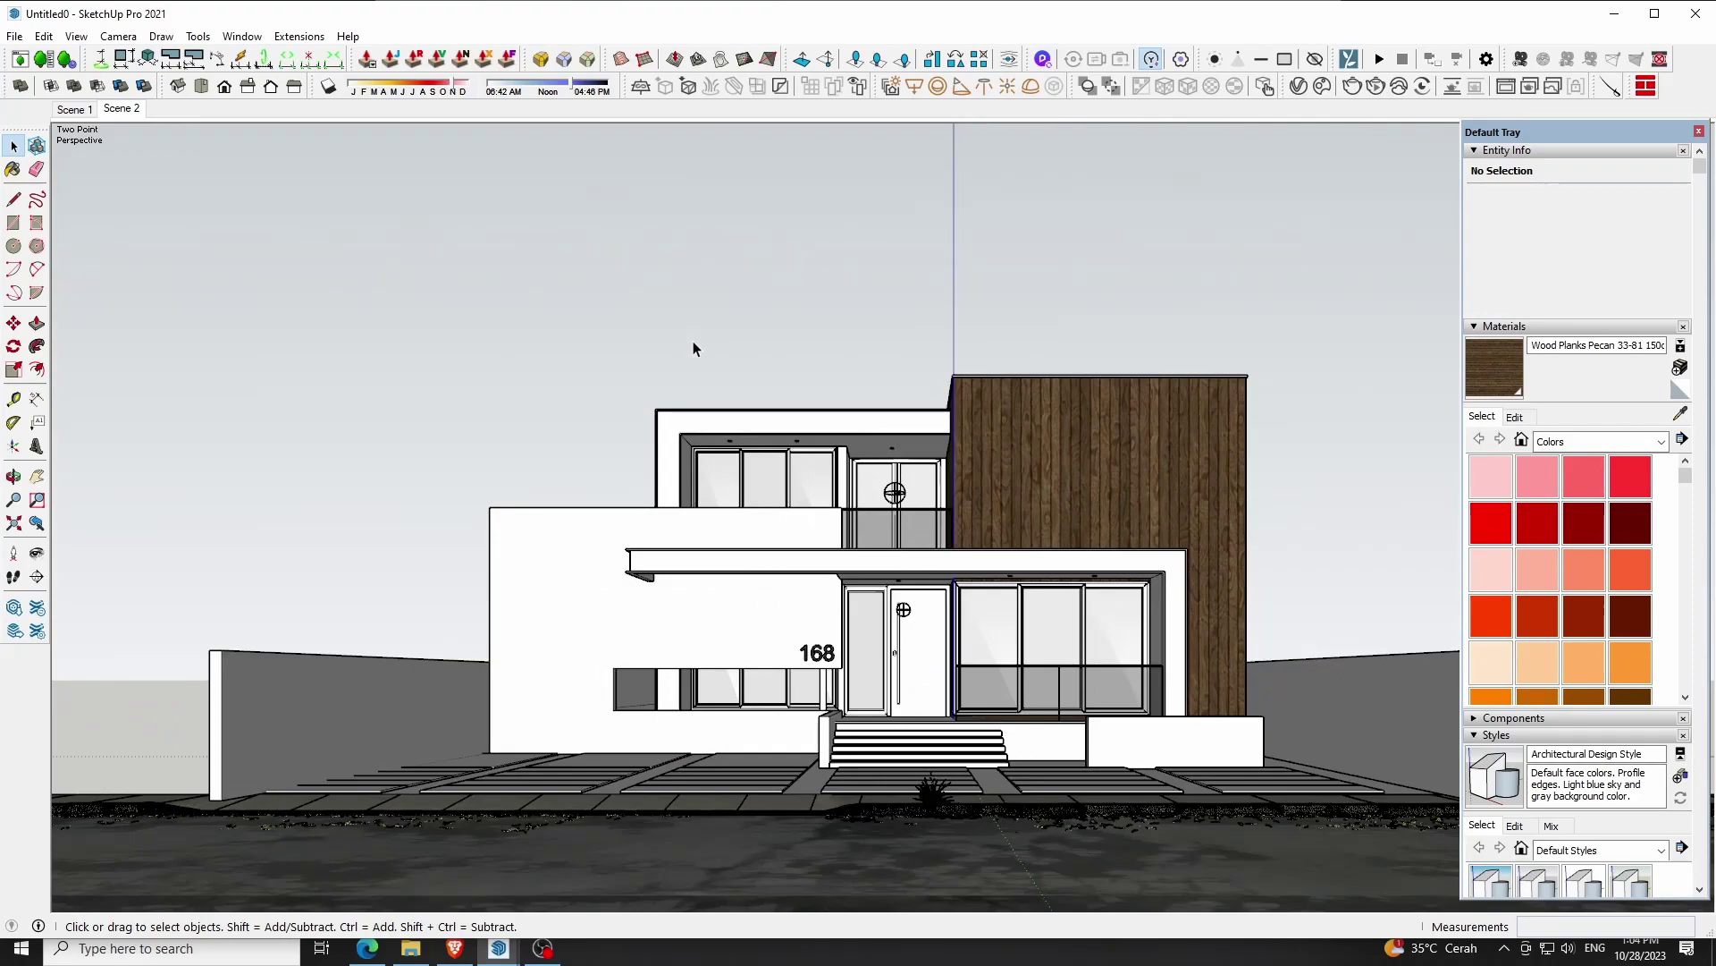
Import Concrete Simple G01 400cm from the Chaos Cosmos library
key(F2)
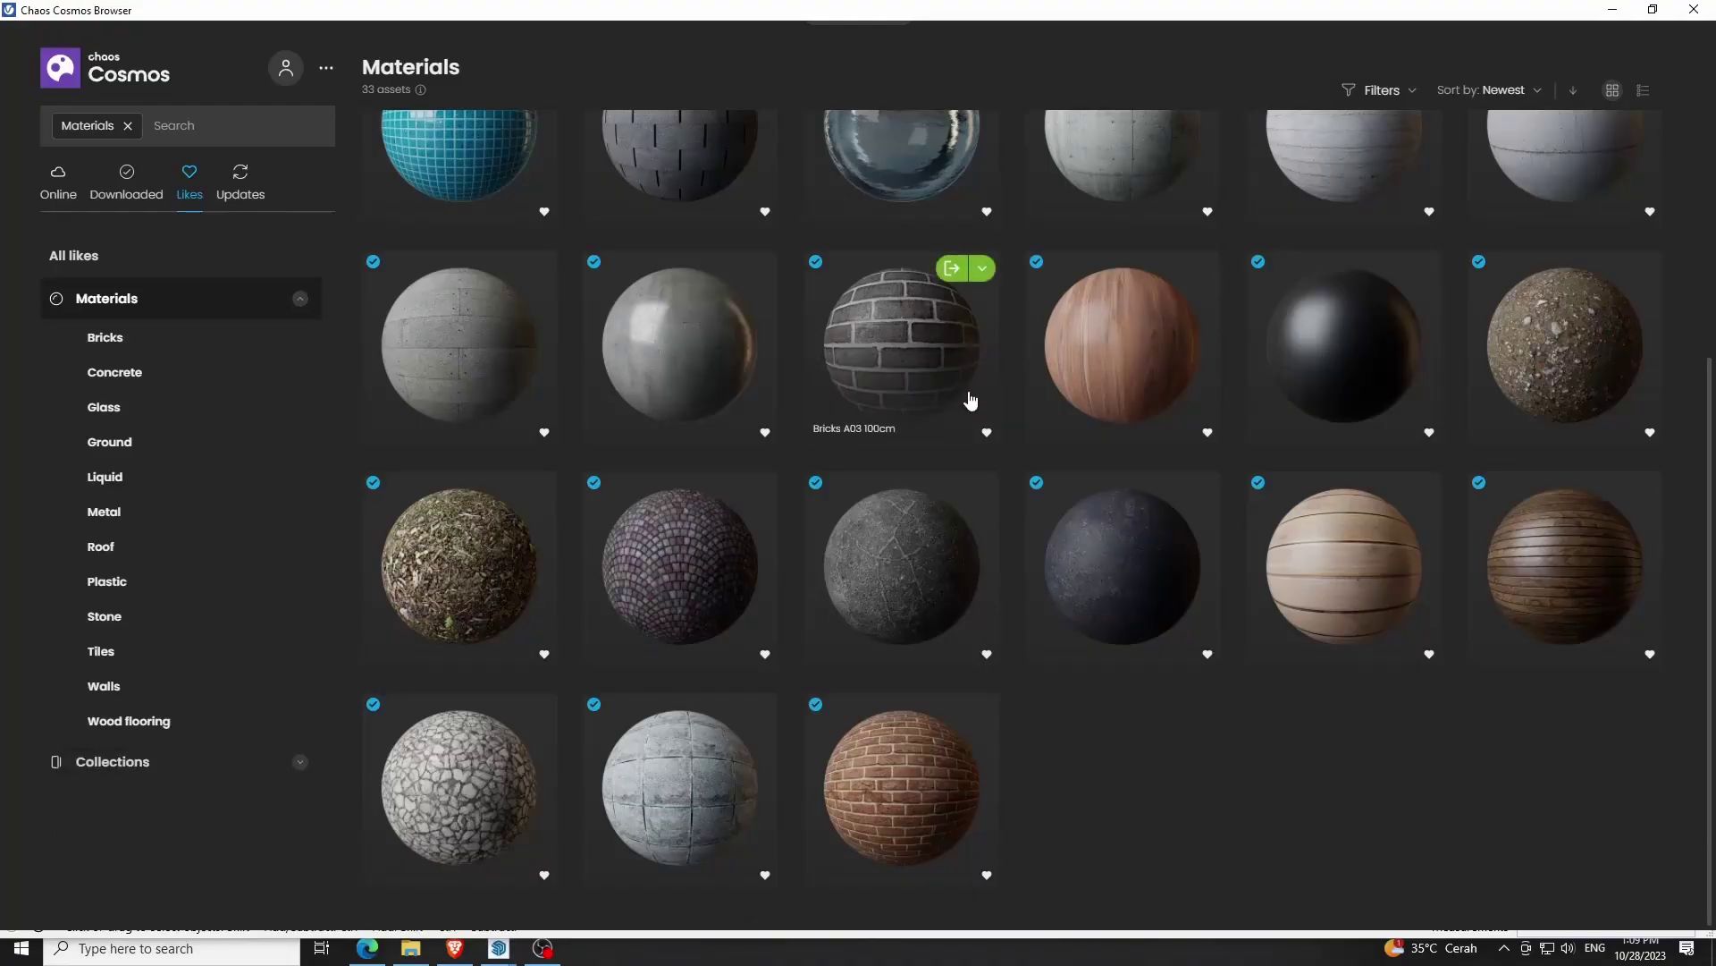
scroll(970, 400, up, 2)
scroll(970, 400, up, 2)
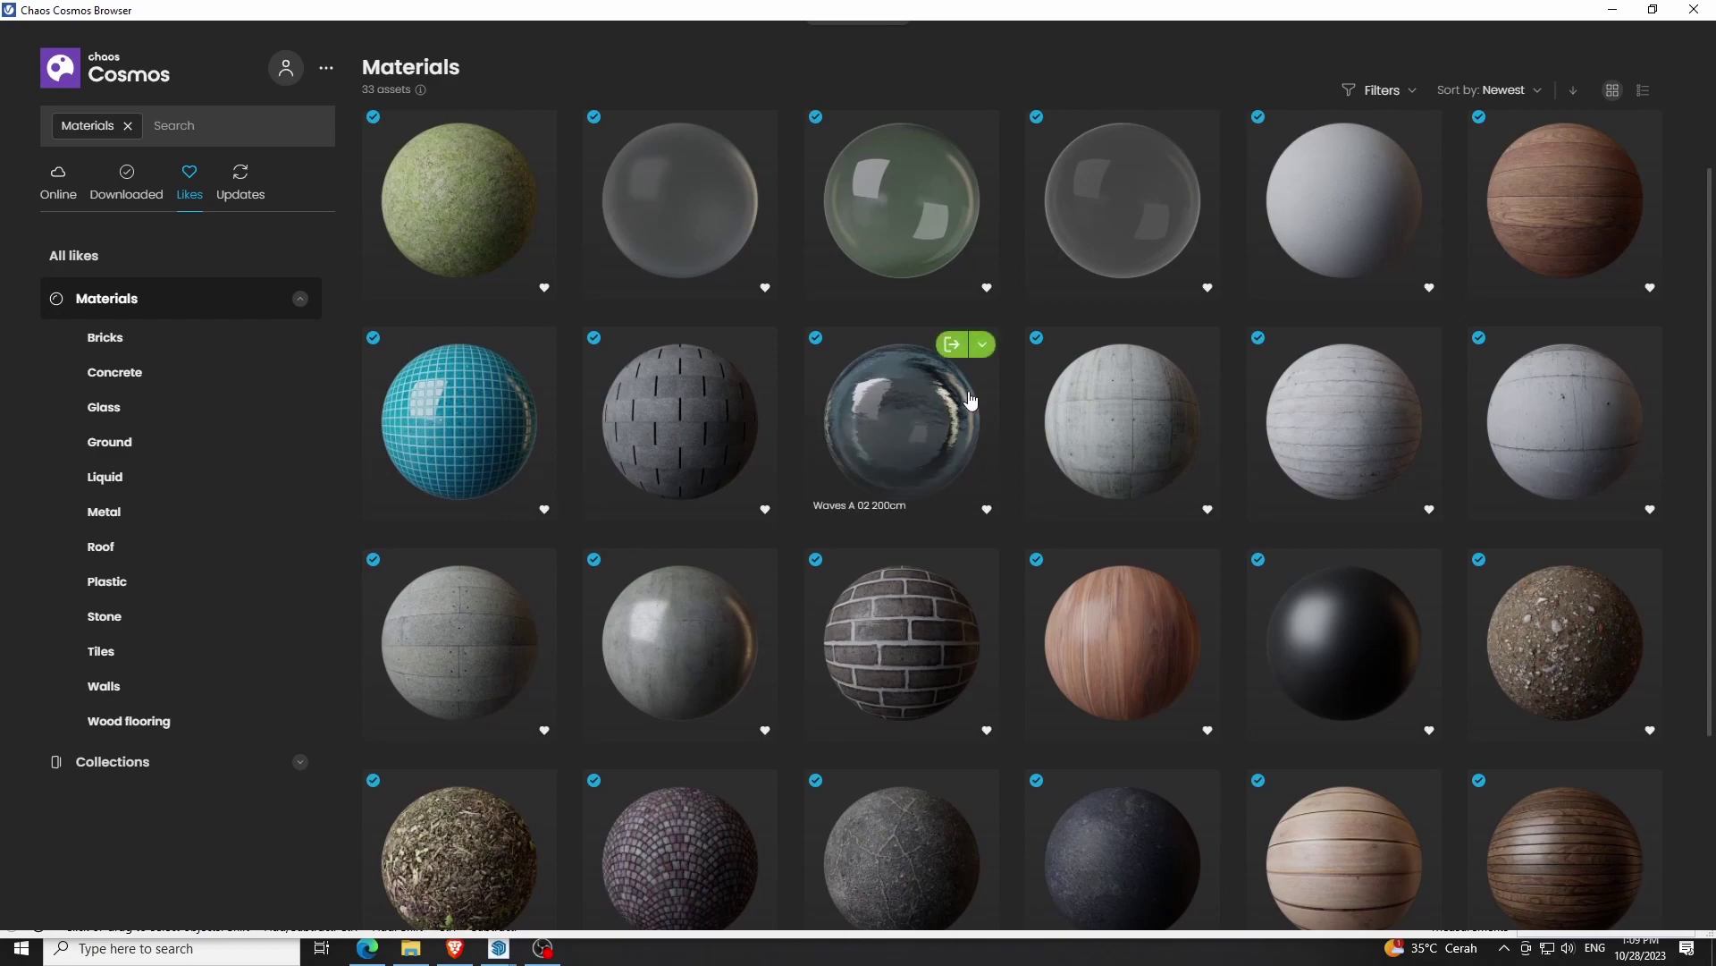
scroll(970, 400, up, 2)
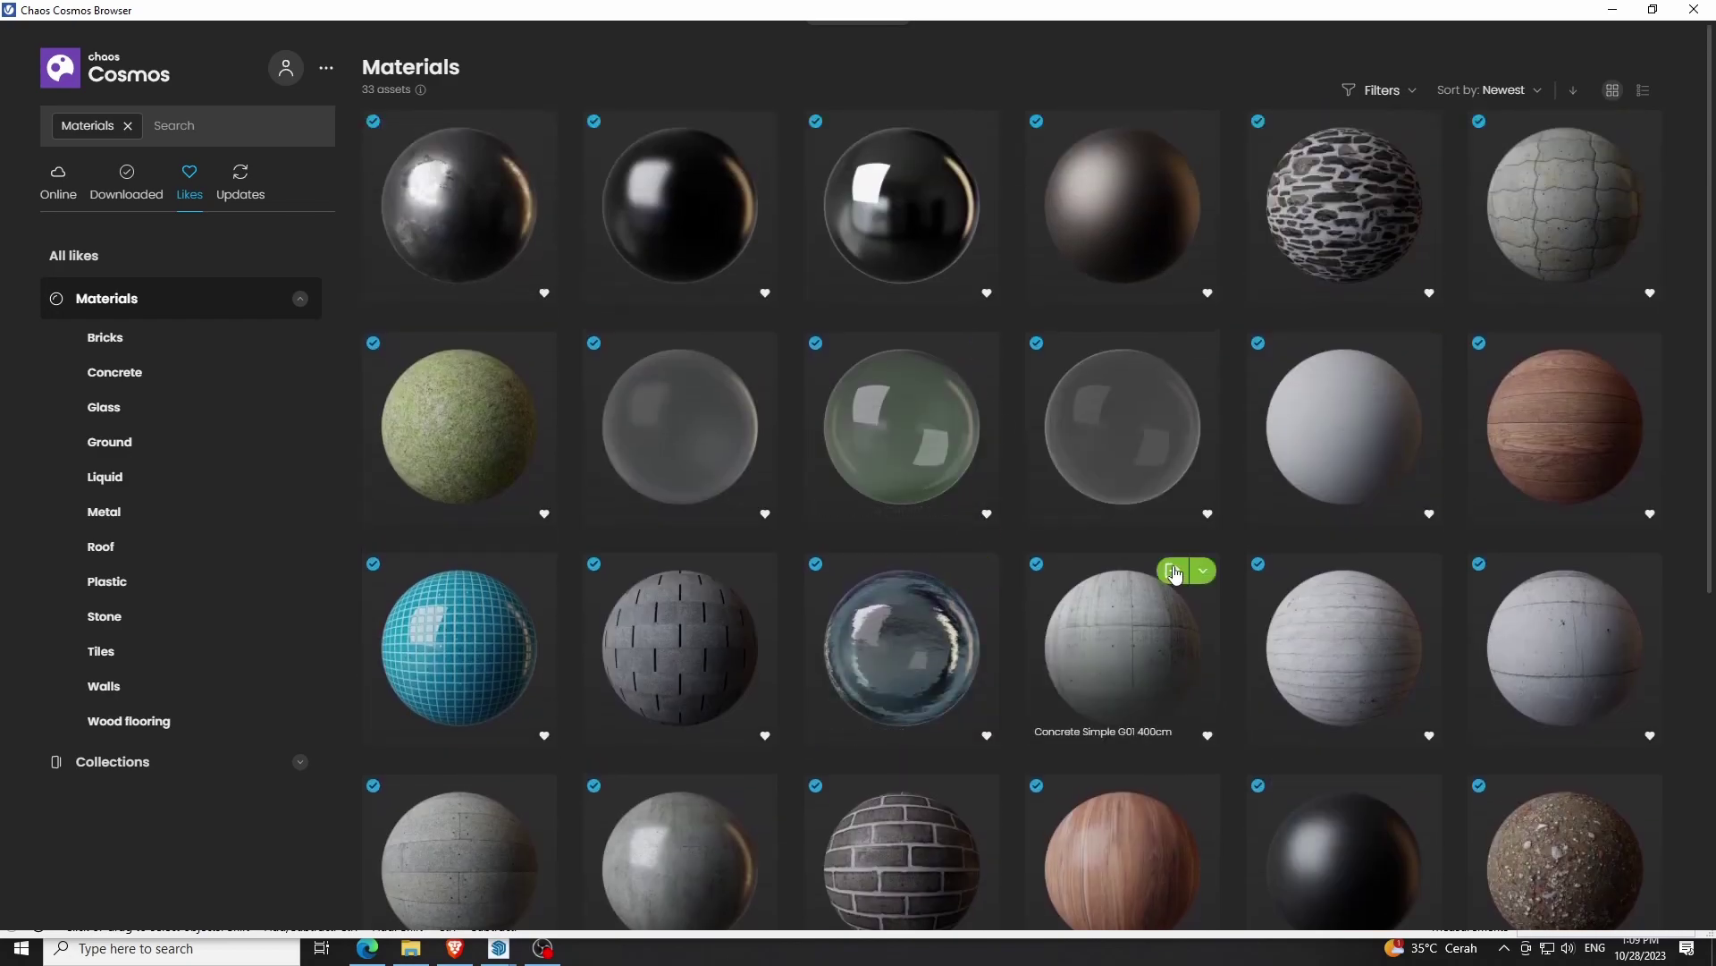
click(1174, 572)
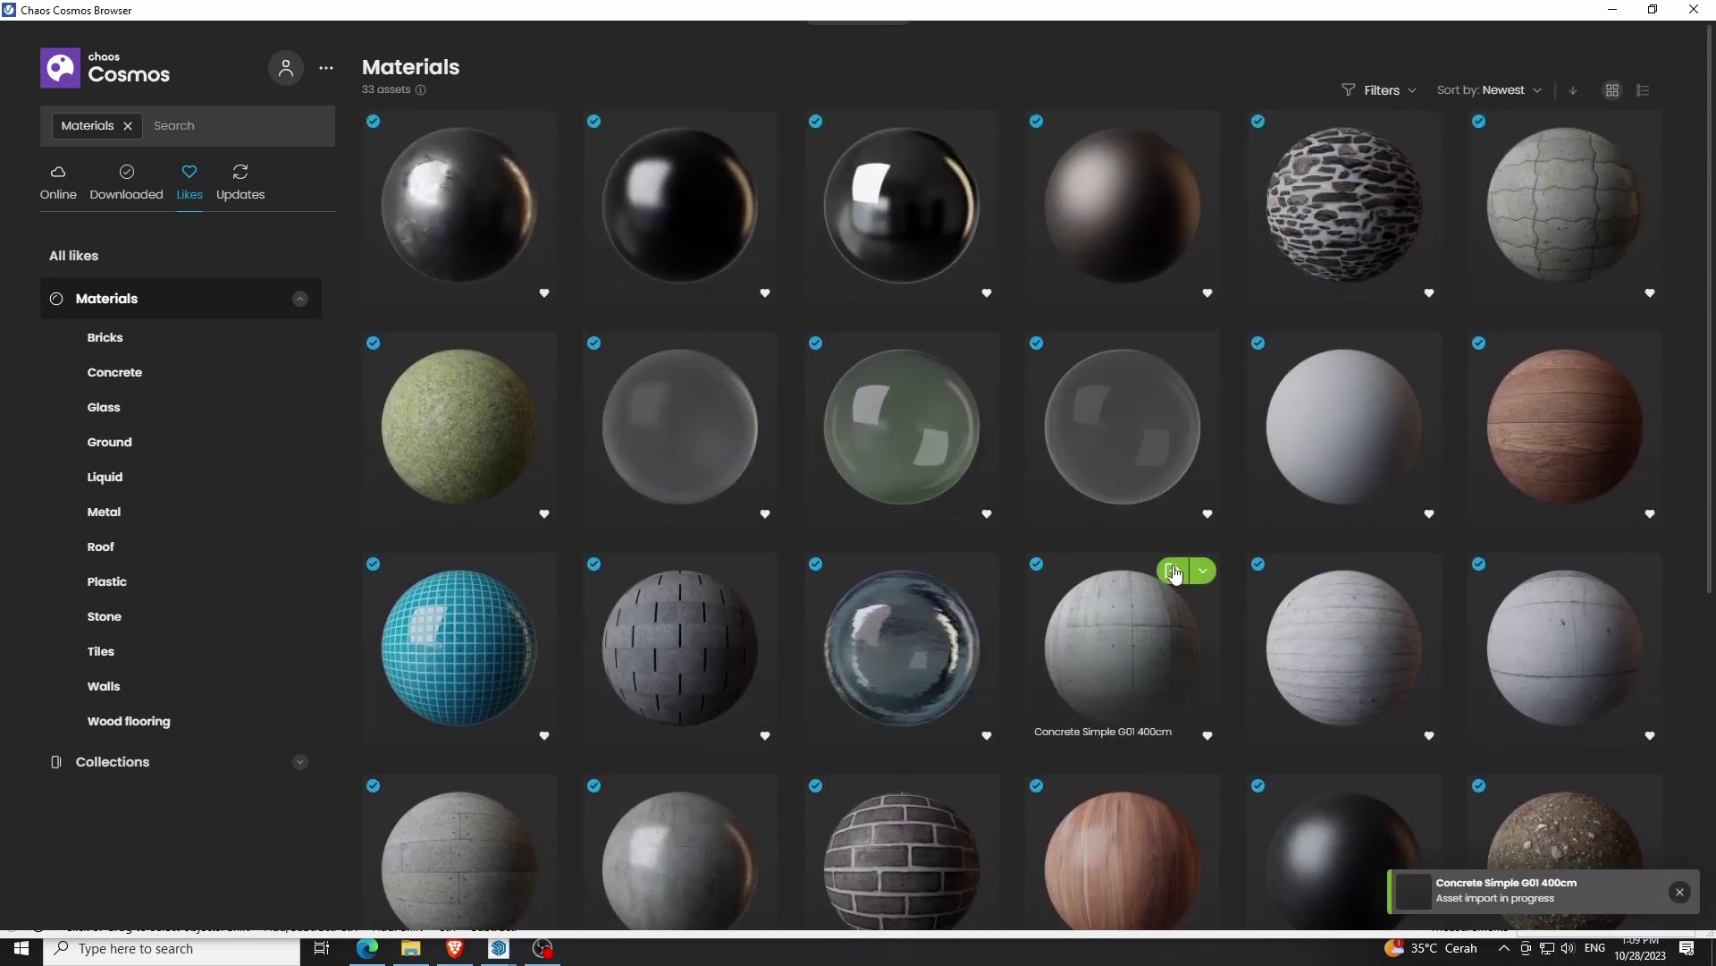
click(1694, 9)
Apply Concrete Simple G01 400cm to the selected entrance wall block via the V-Ray Asset Editor
click(1299, 86)
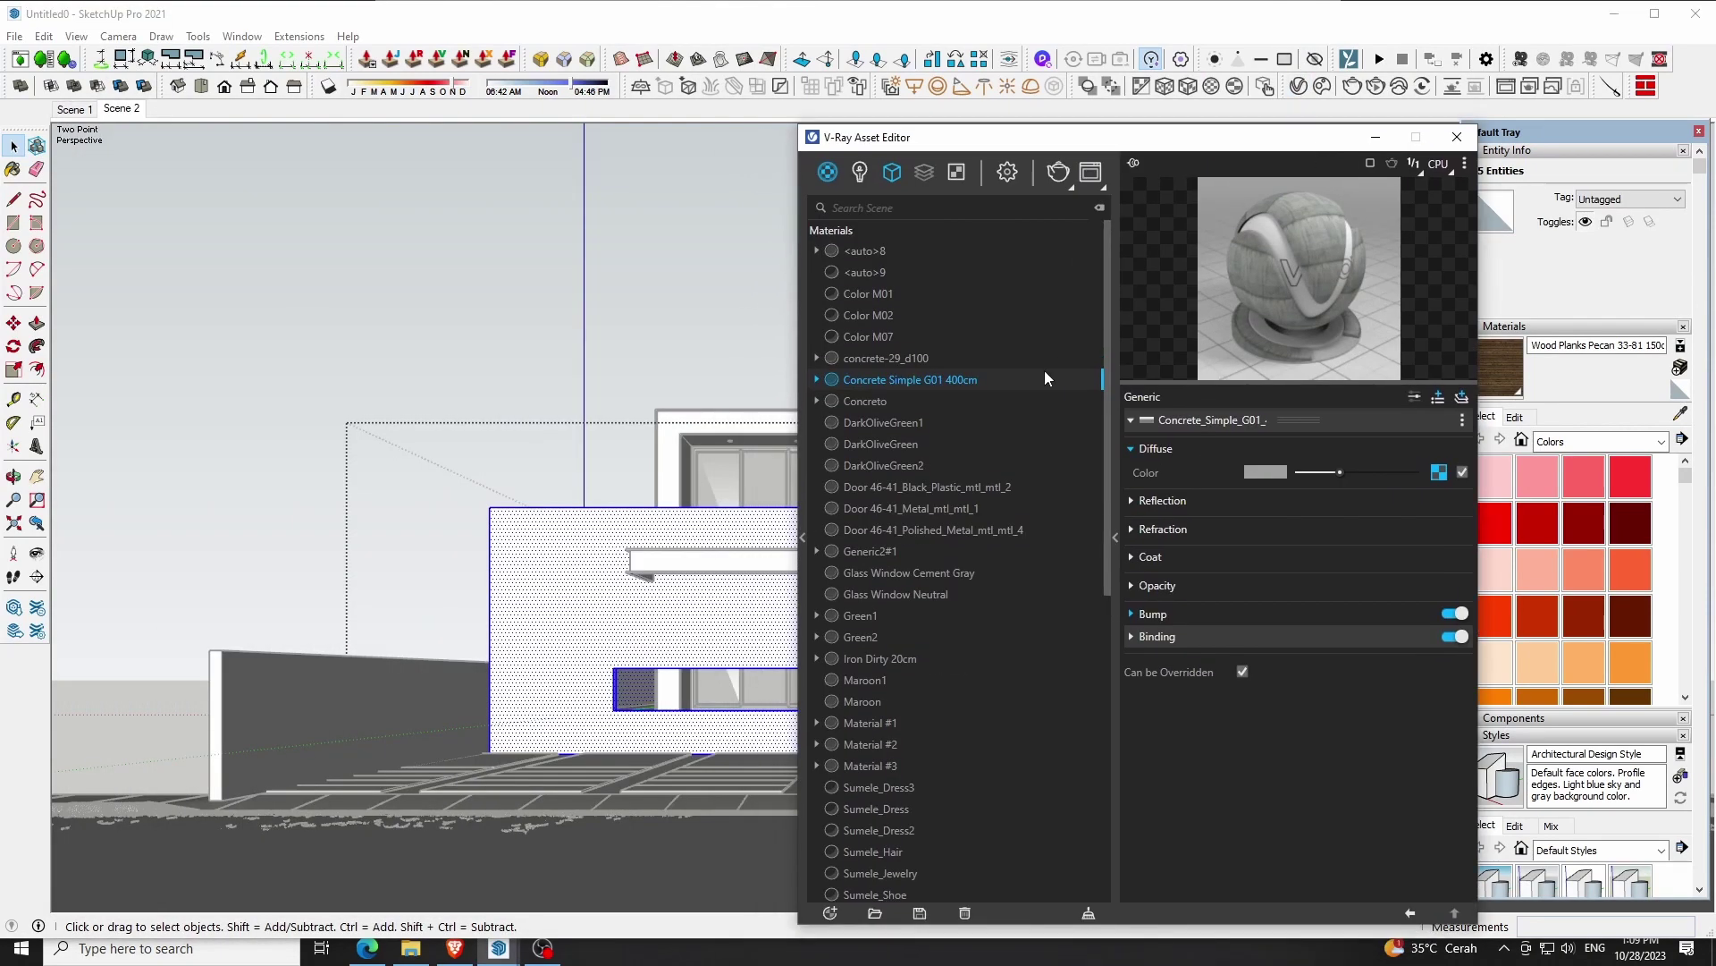
right_click(976, 377)
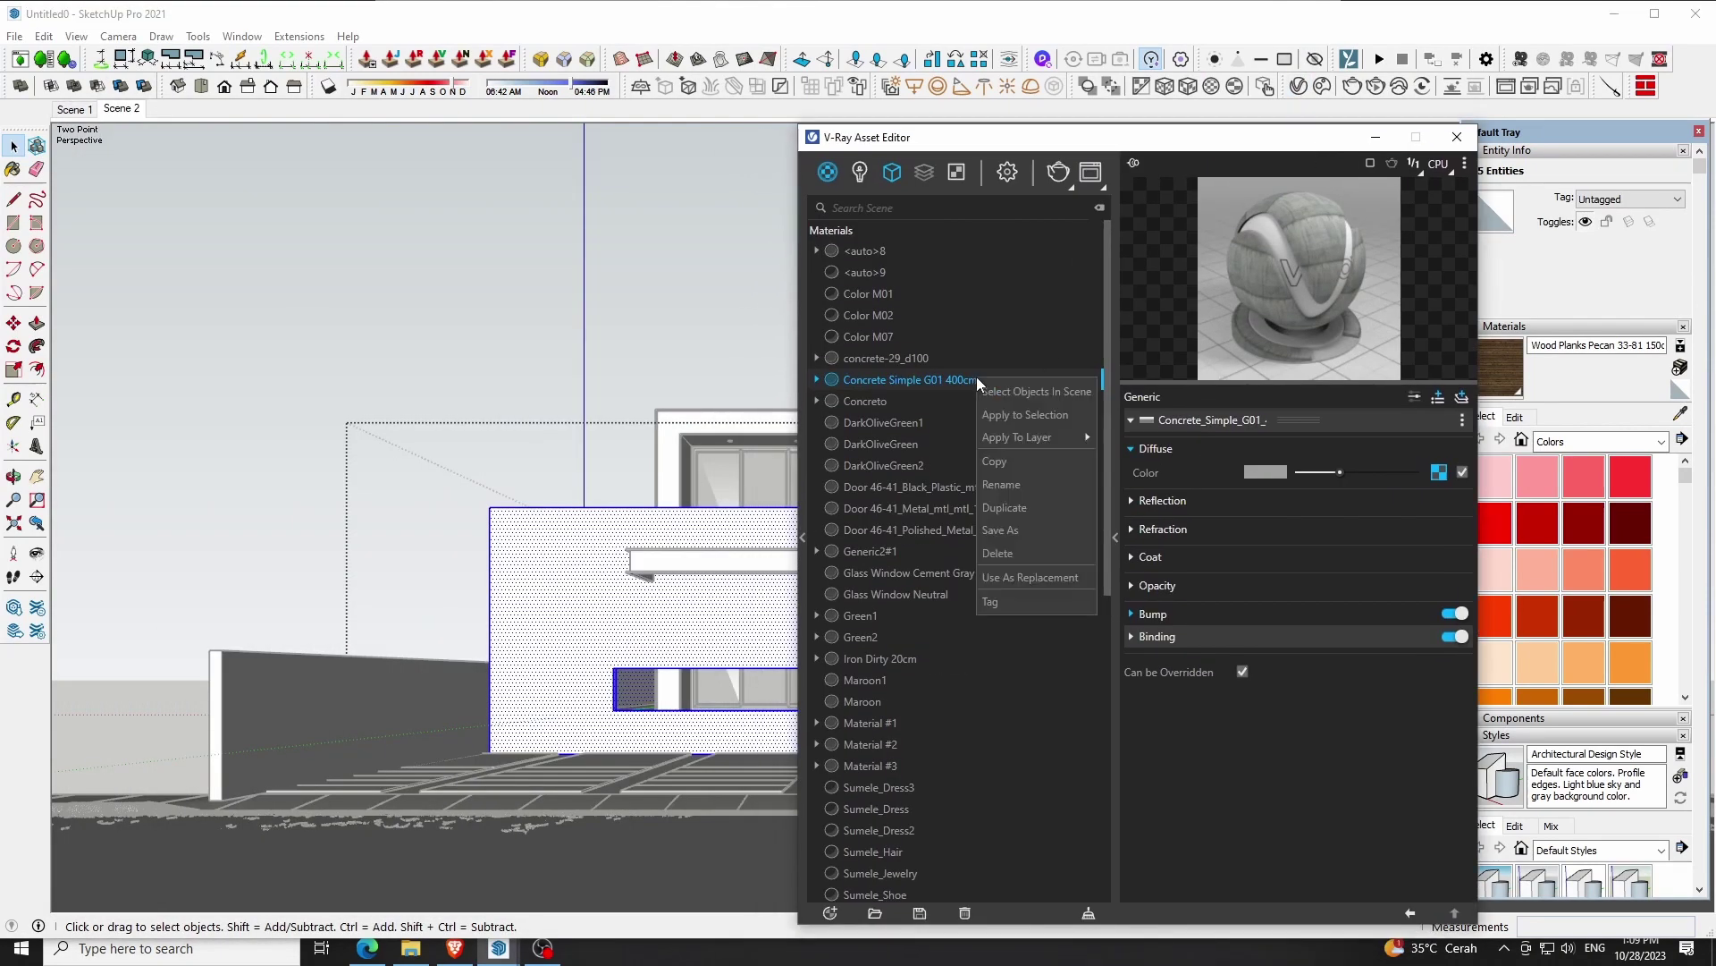
click(1018, 412)
click(1459, 139)
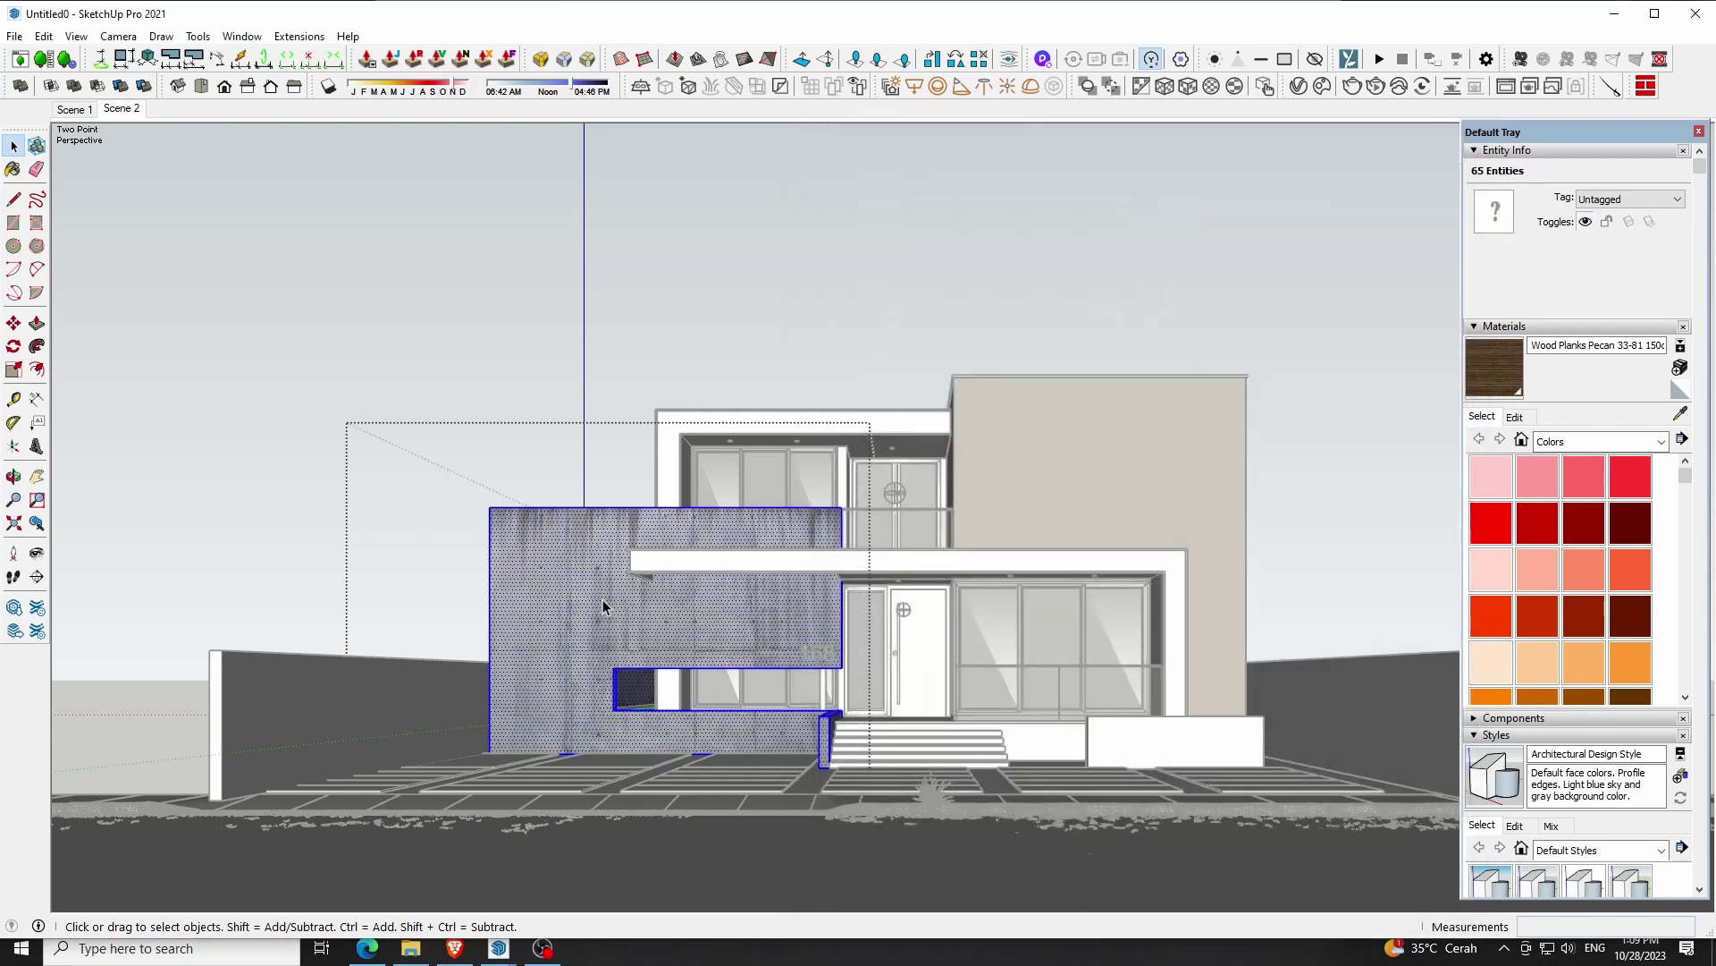
click(602, 599)
Scale up the concrete texture on the entrance wall and shift it slightly down
right_click(602, 599)
mouse_move(686, 475)
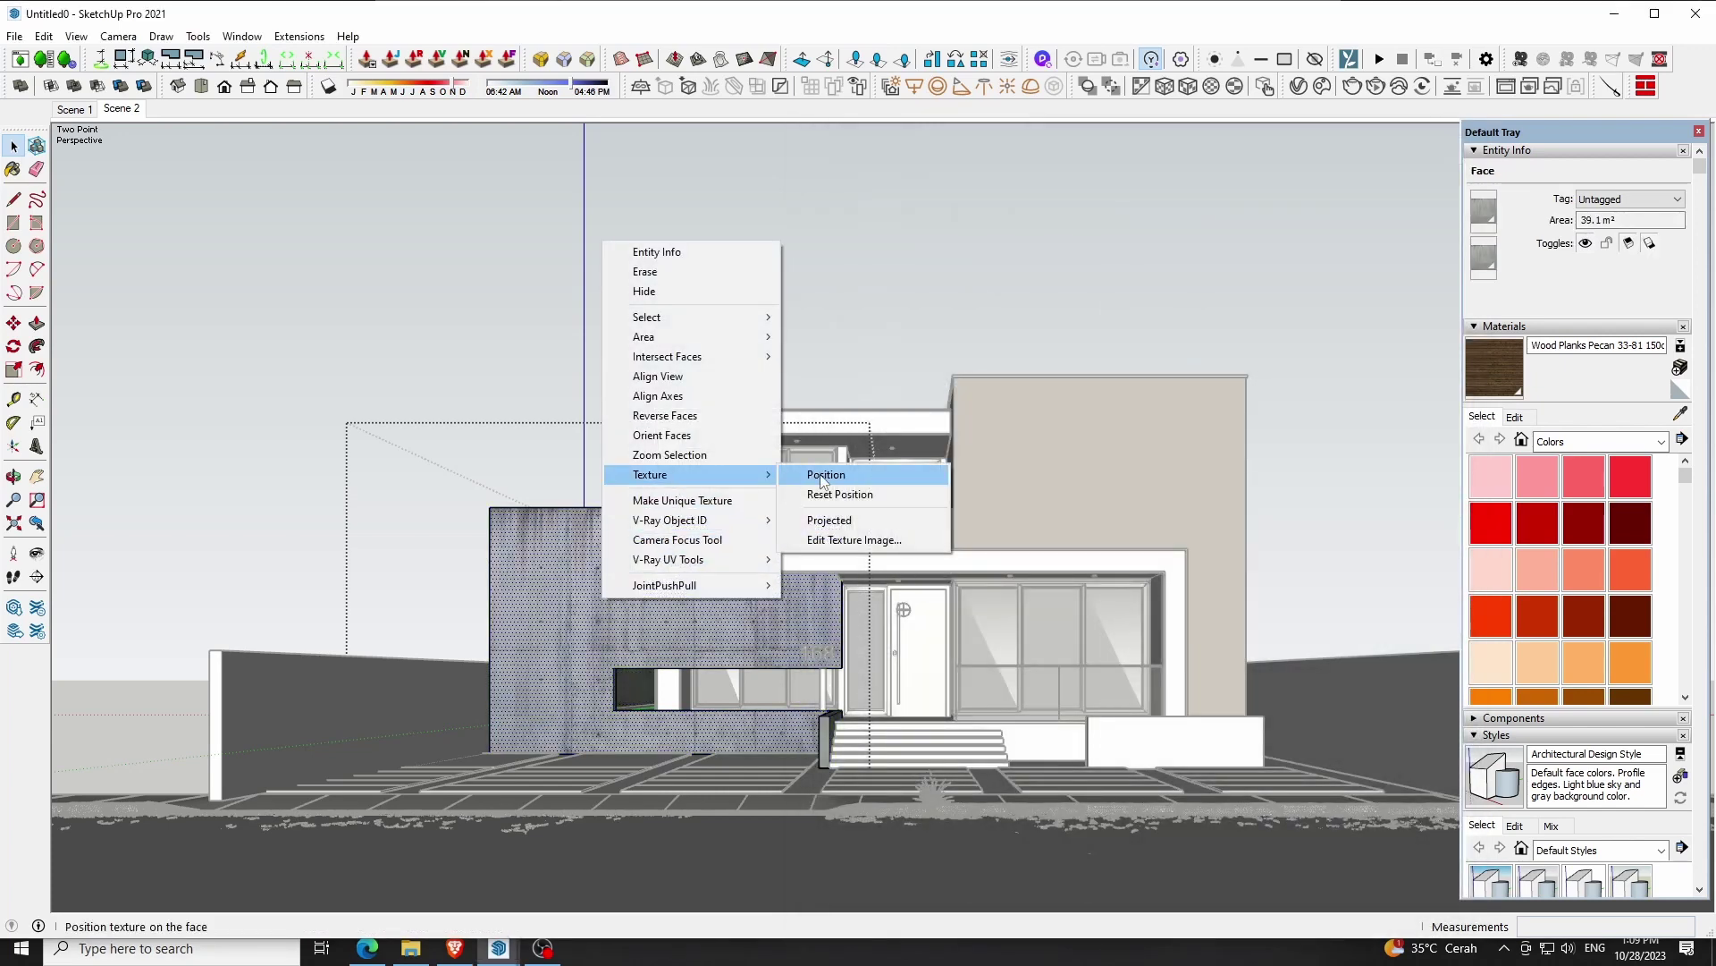
click(812, 475)
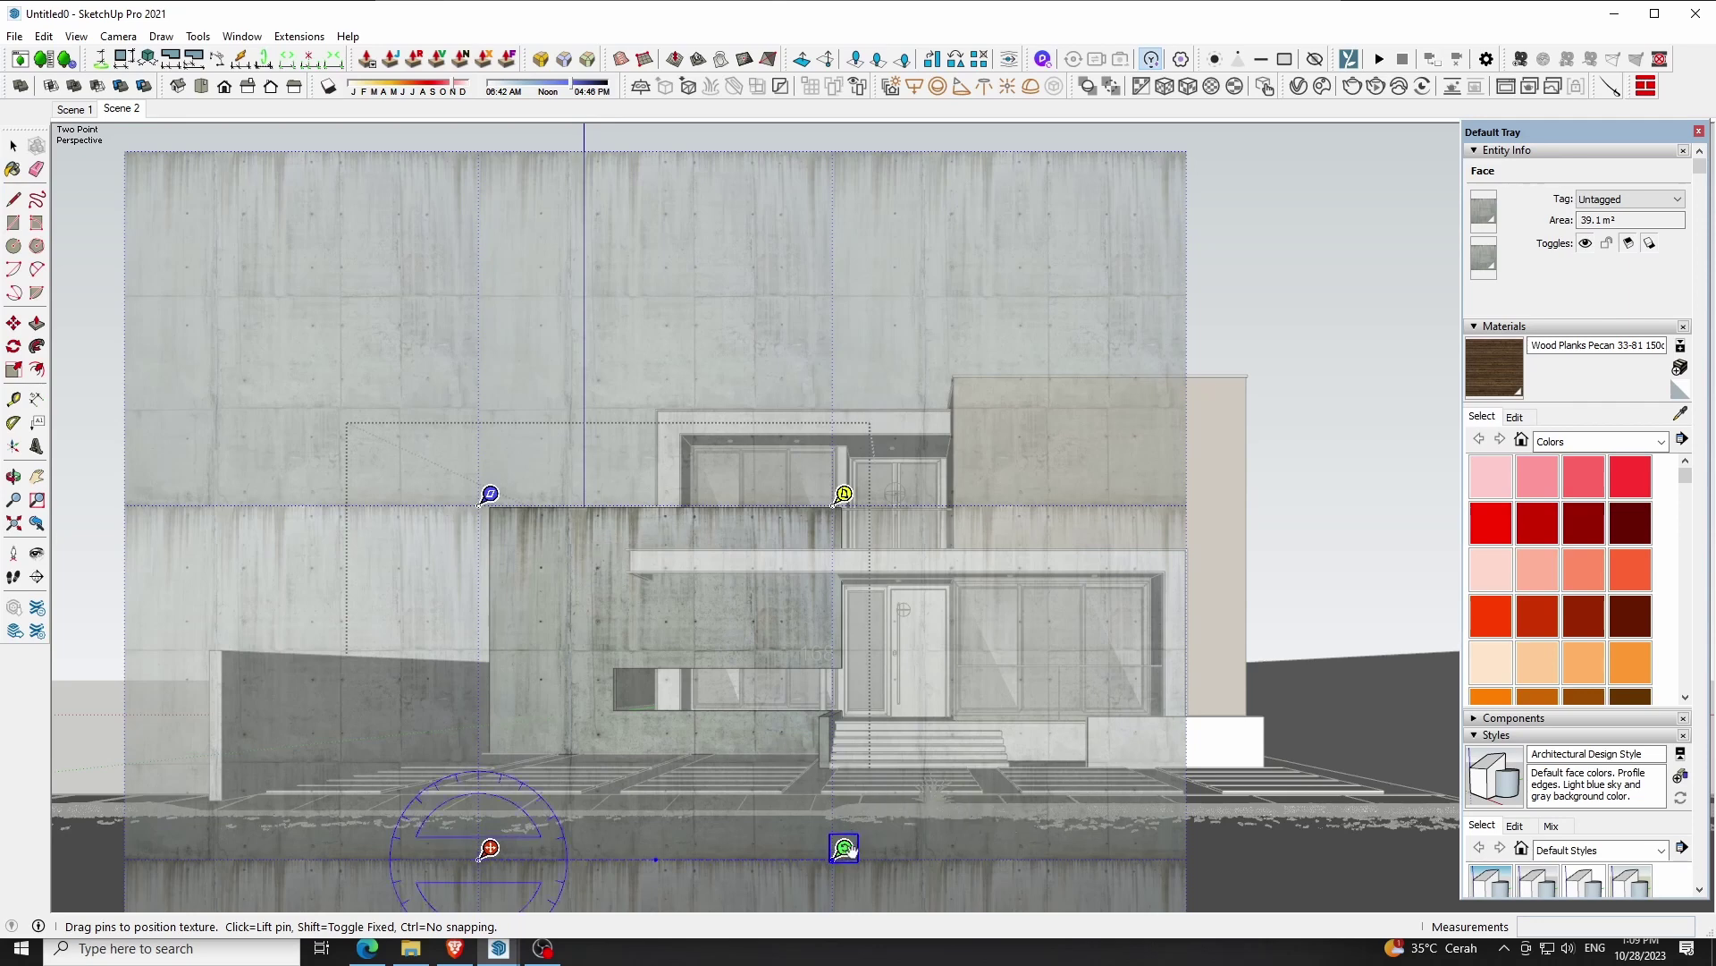
drag(843, 849, 856, 849)
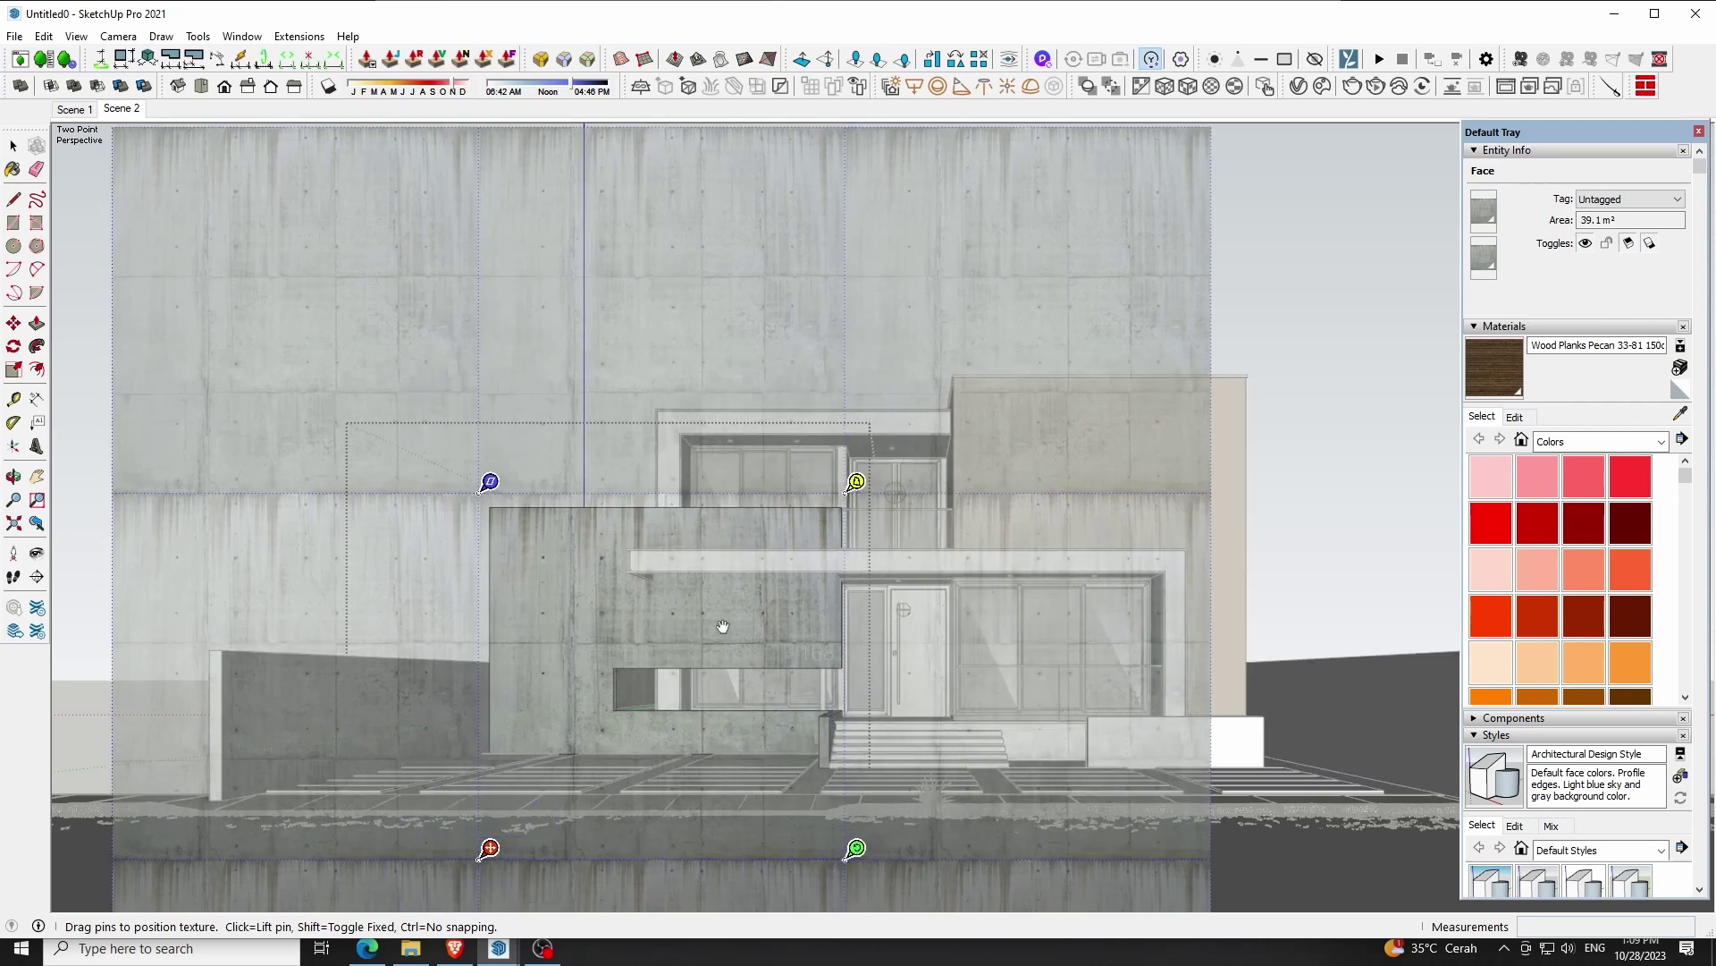
drag(723, 626, 721, 638)
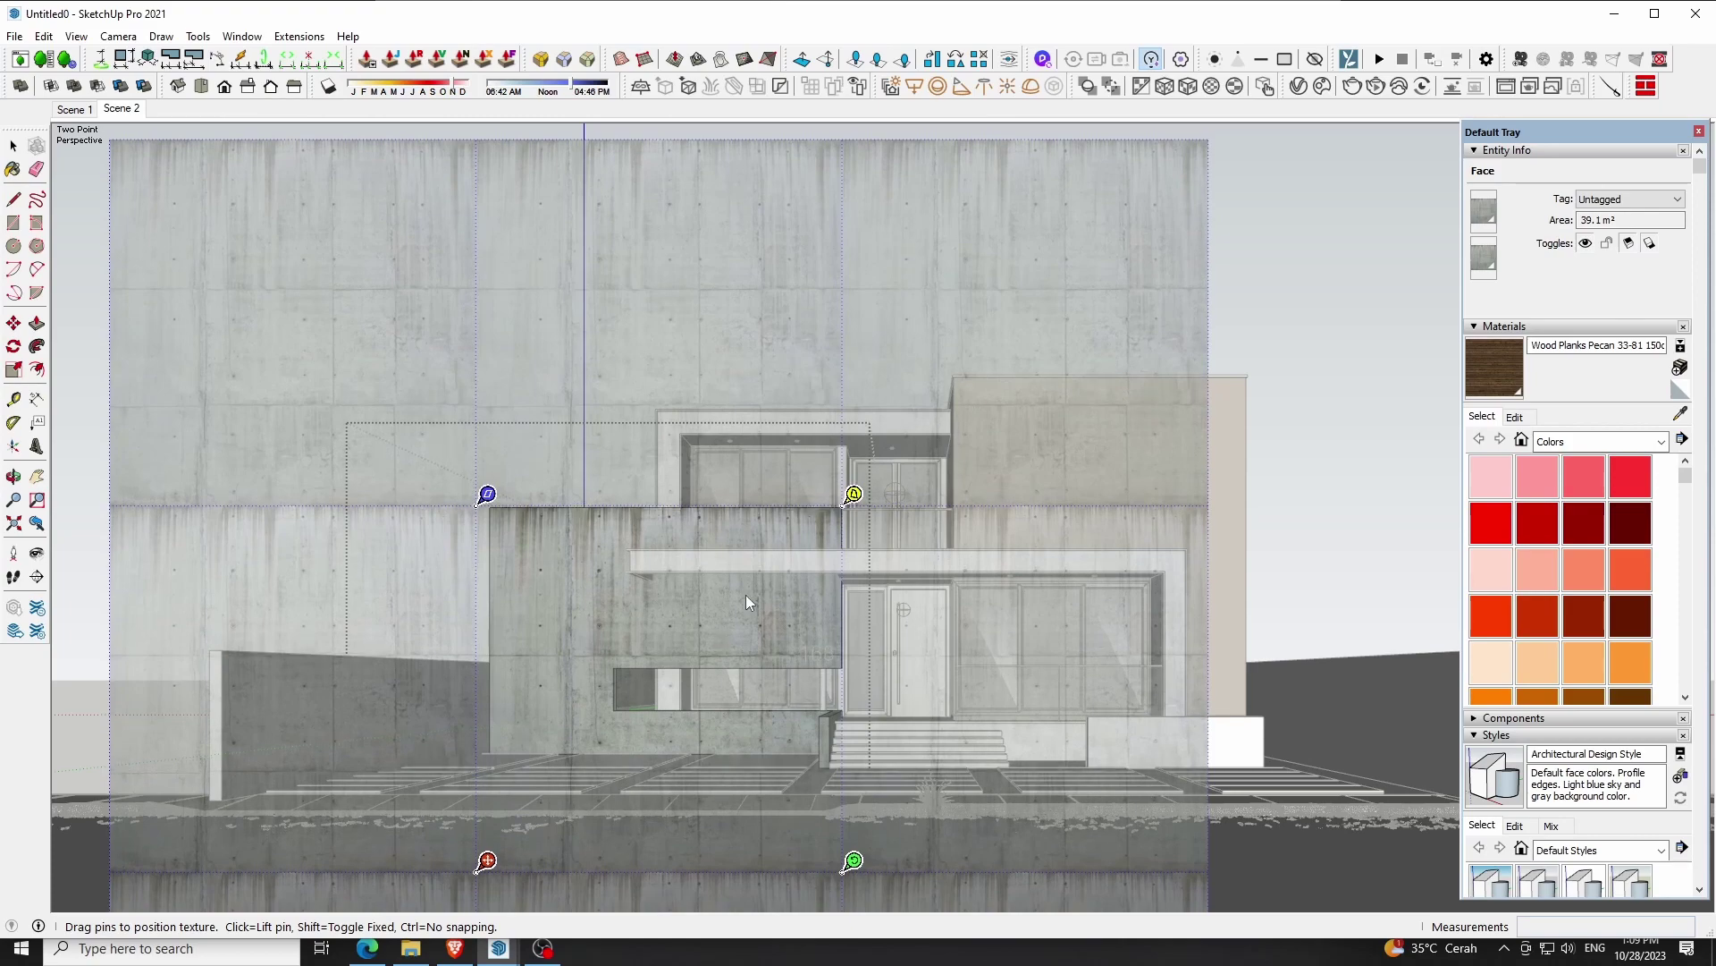
key(Return)
Paint the whole low left boundary wall with the sampled Concrete Simple G01
click(379, 694)
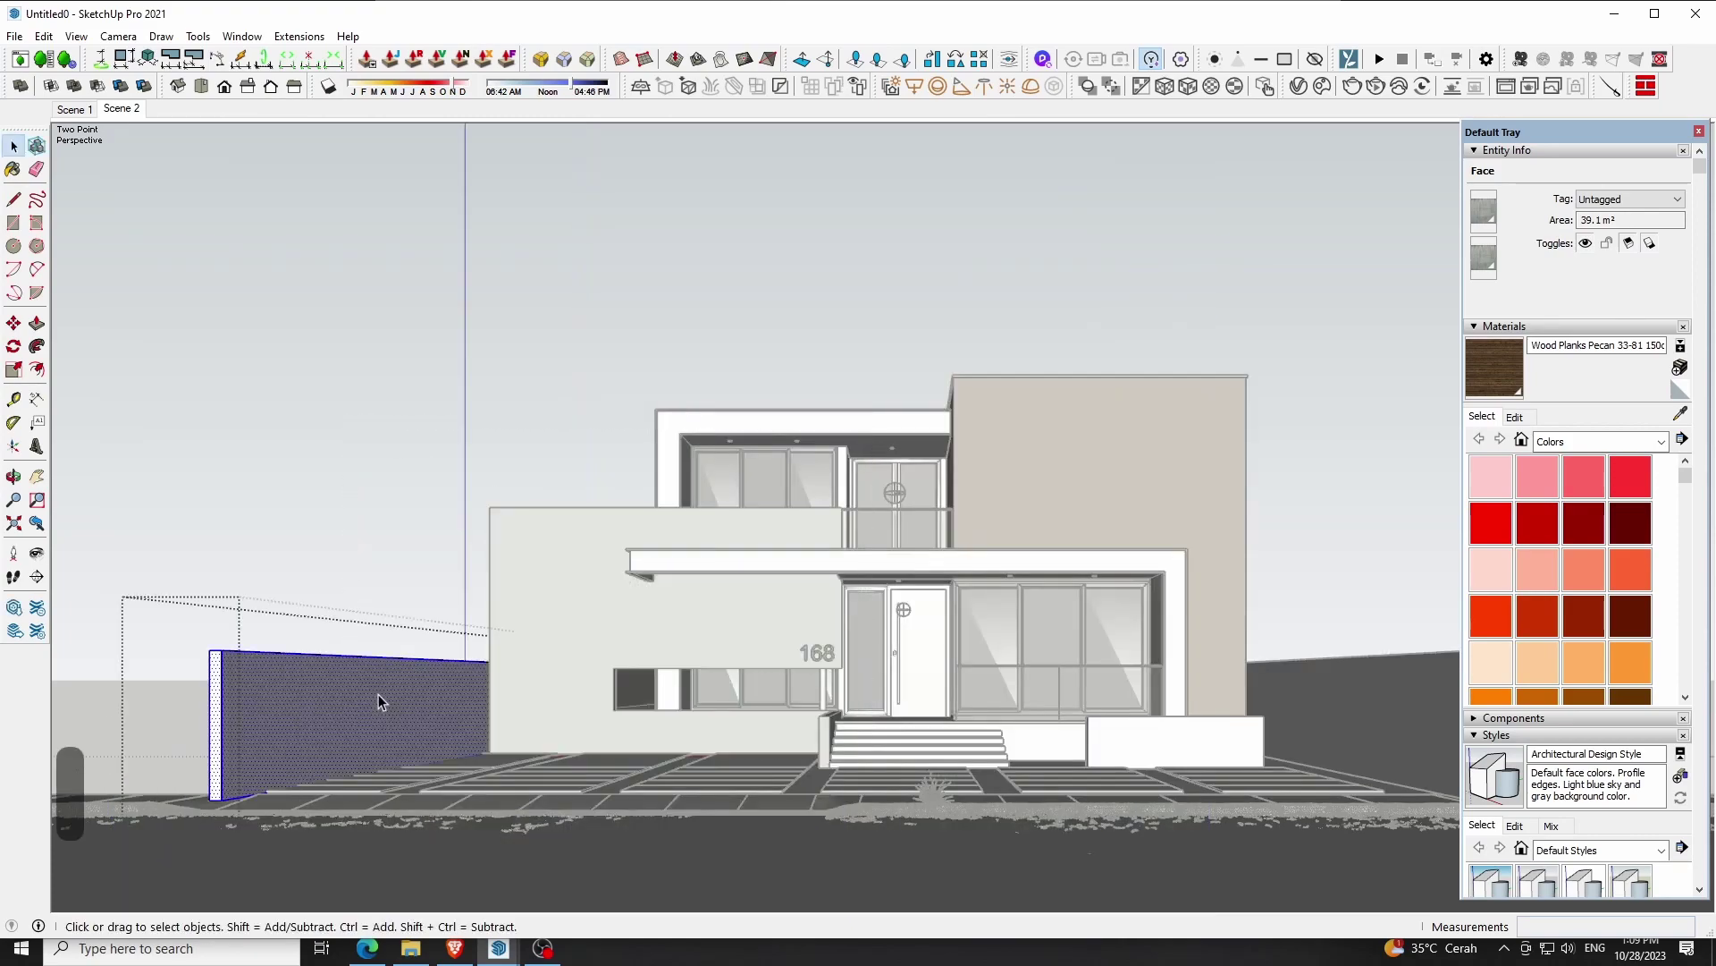
triple_click(379, 694)
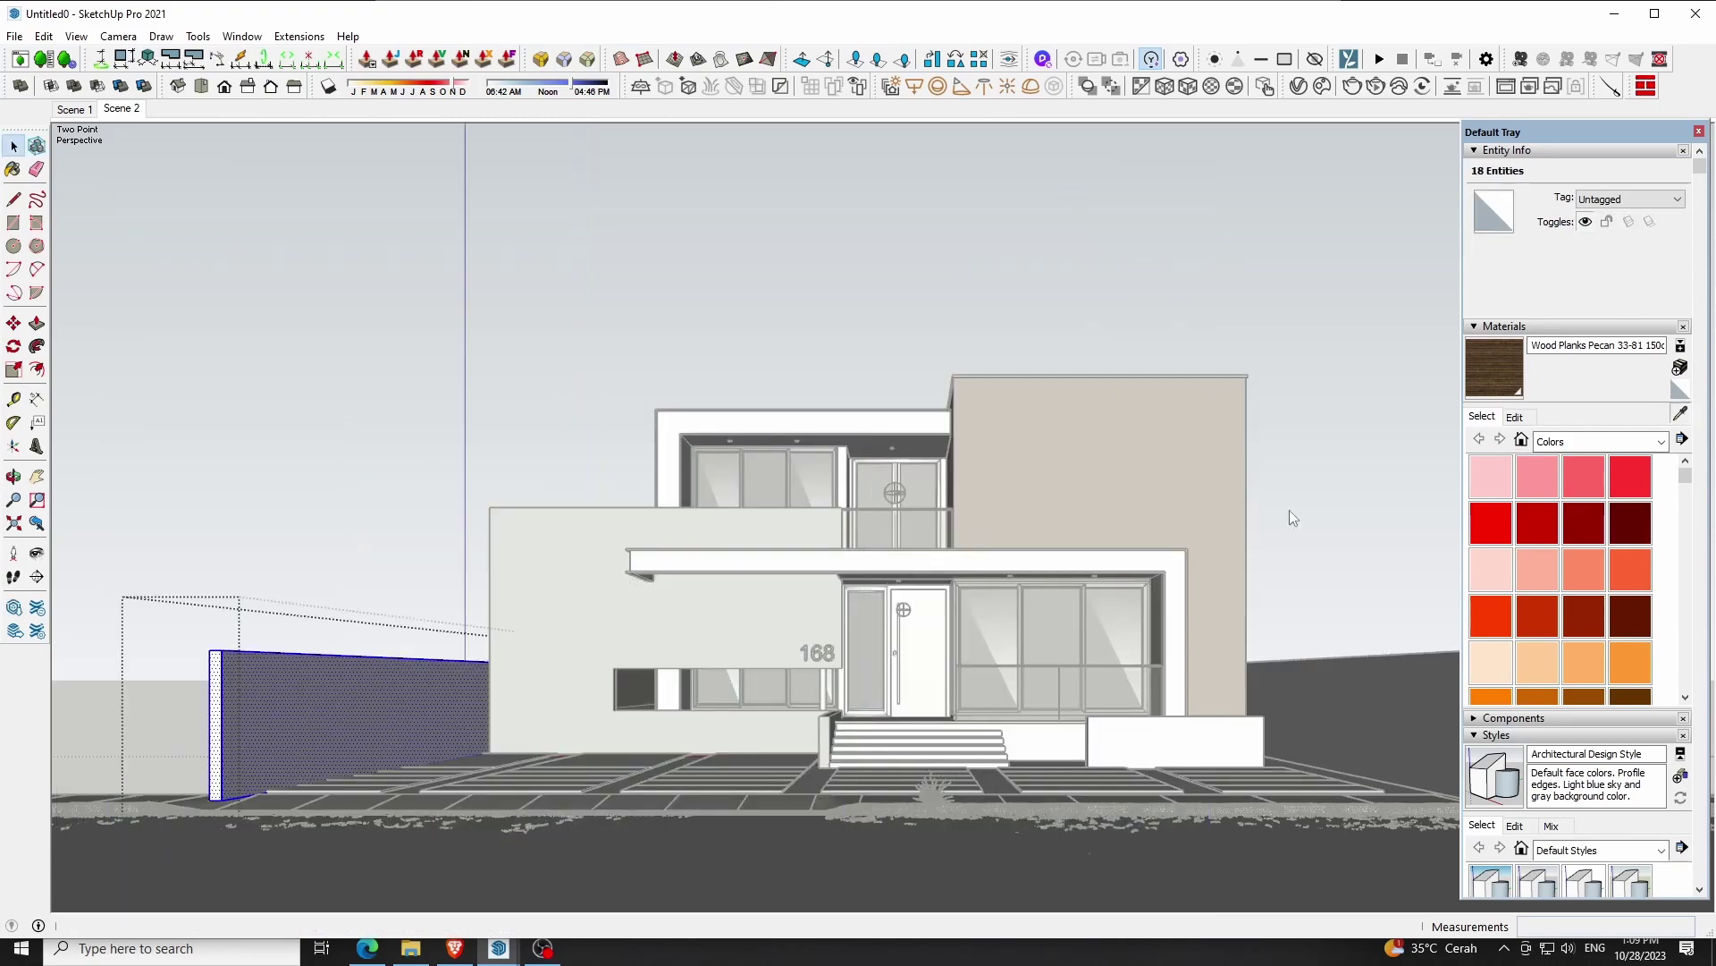
alt+click(730, 523)
click(358, 686)
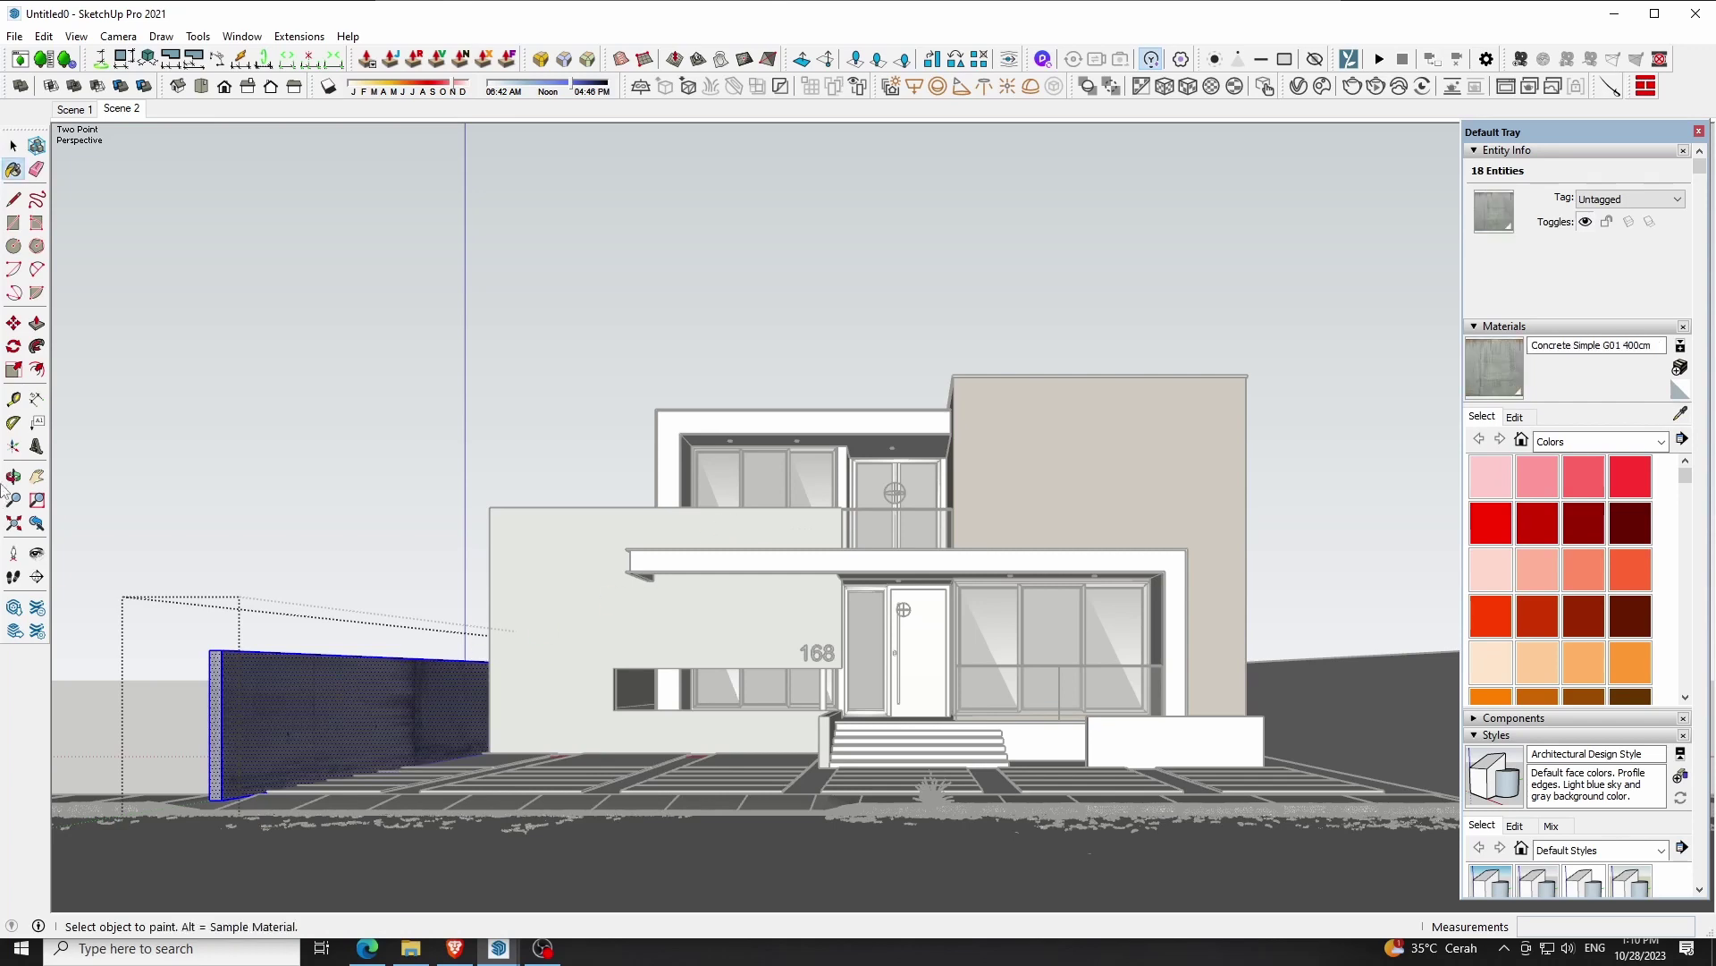
key(space)
middle_drag(357, 733, 376, 680)
scroll(396, 724, up, 3)
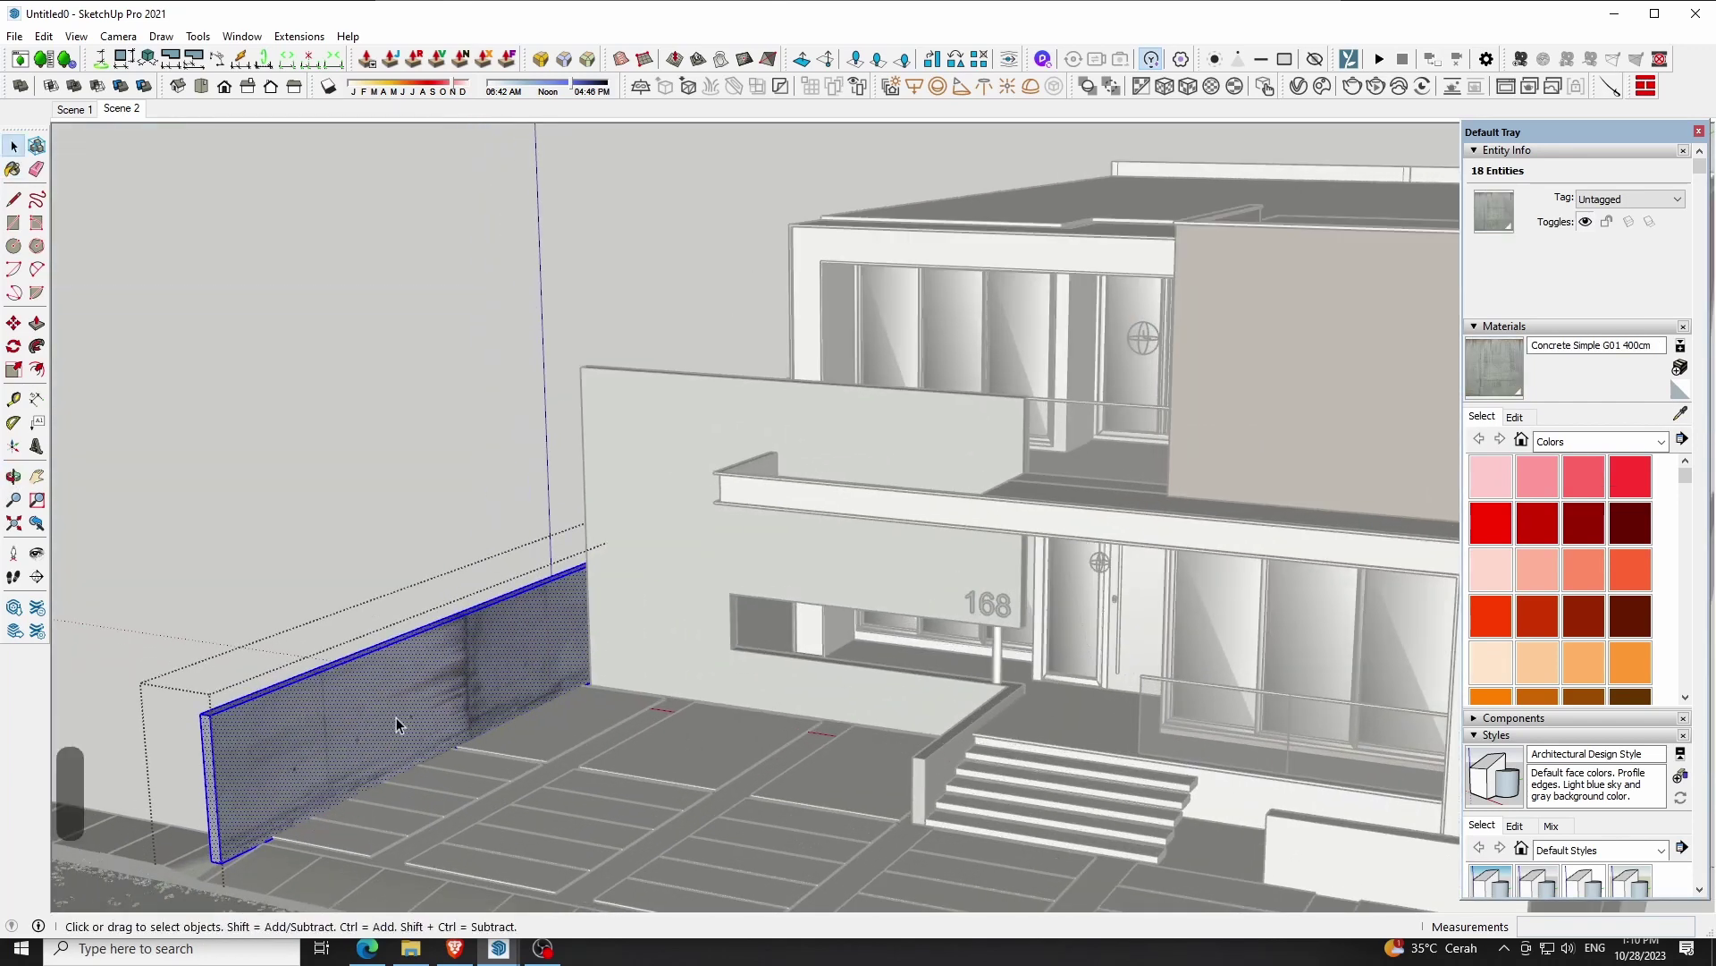
Rotate the low wall's concrete texture 90° and shift it along the wall
click(396, 723)
right_click(396, 720)
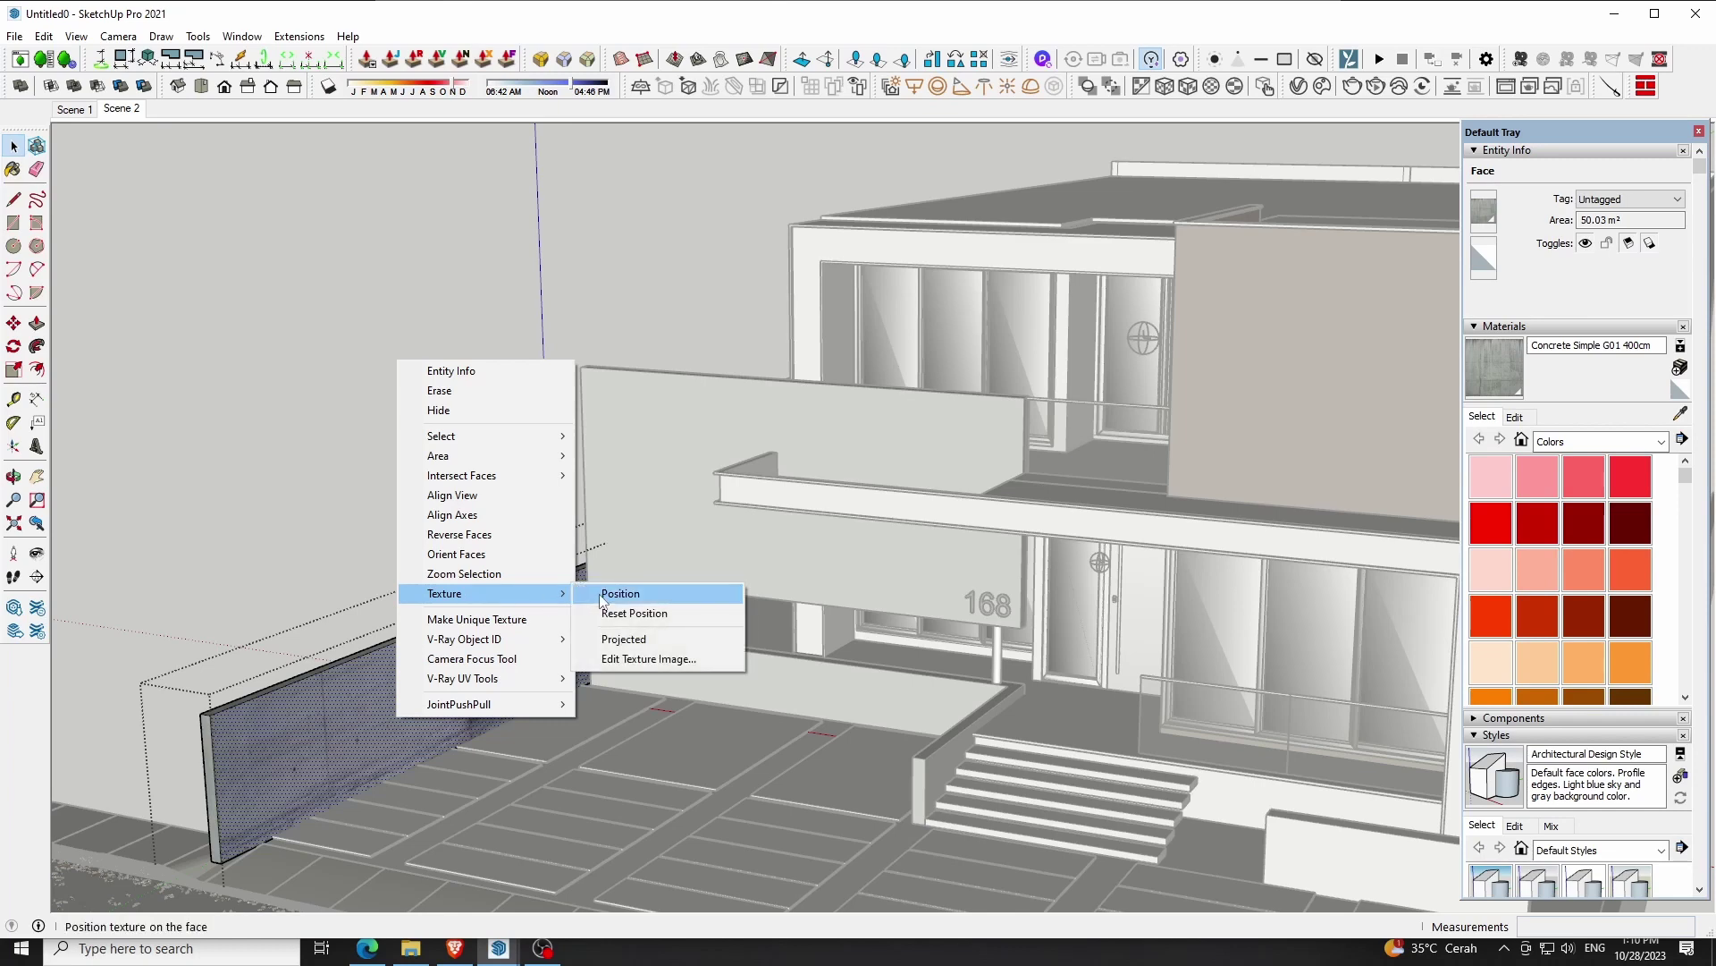
click(620, 593)
right_click(438, 667)
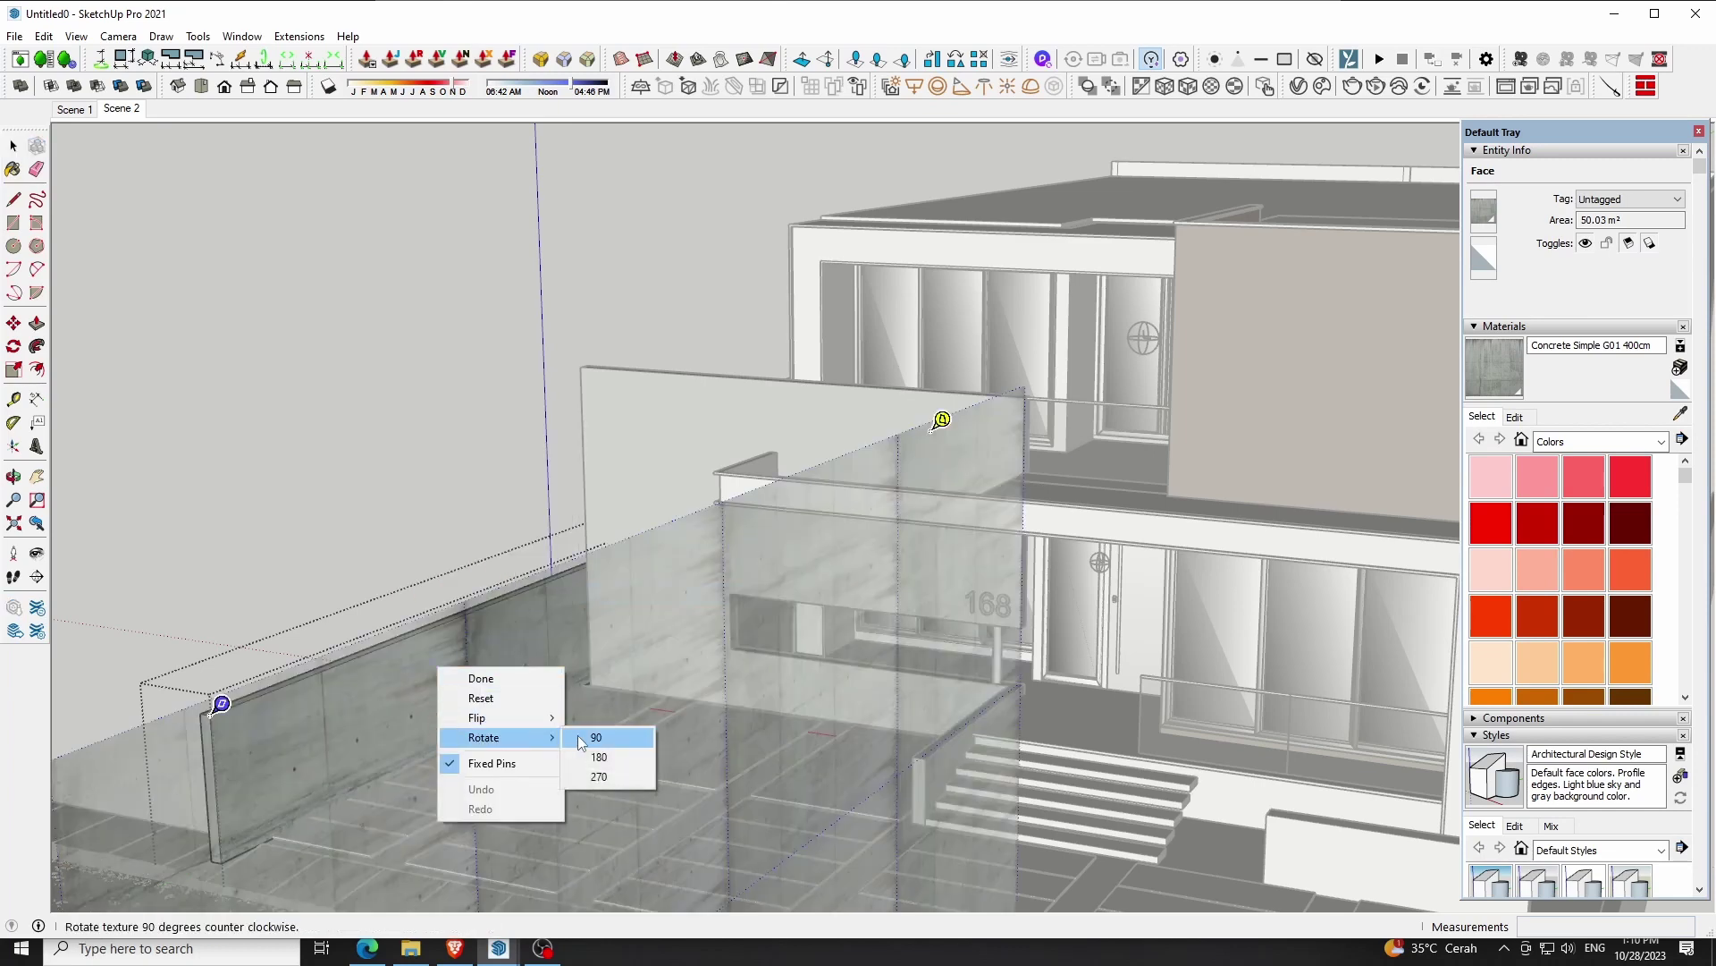
click(592, 736)
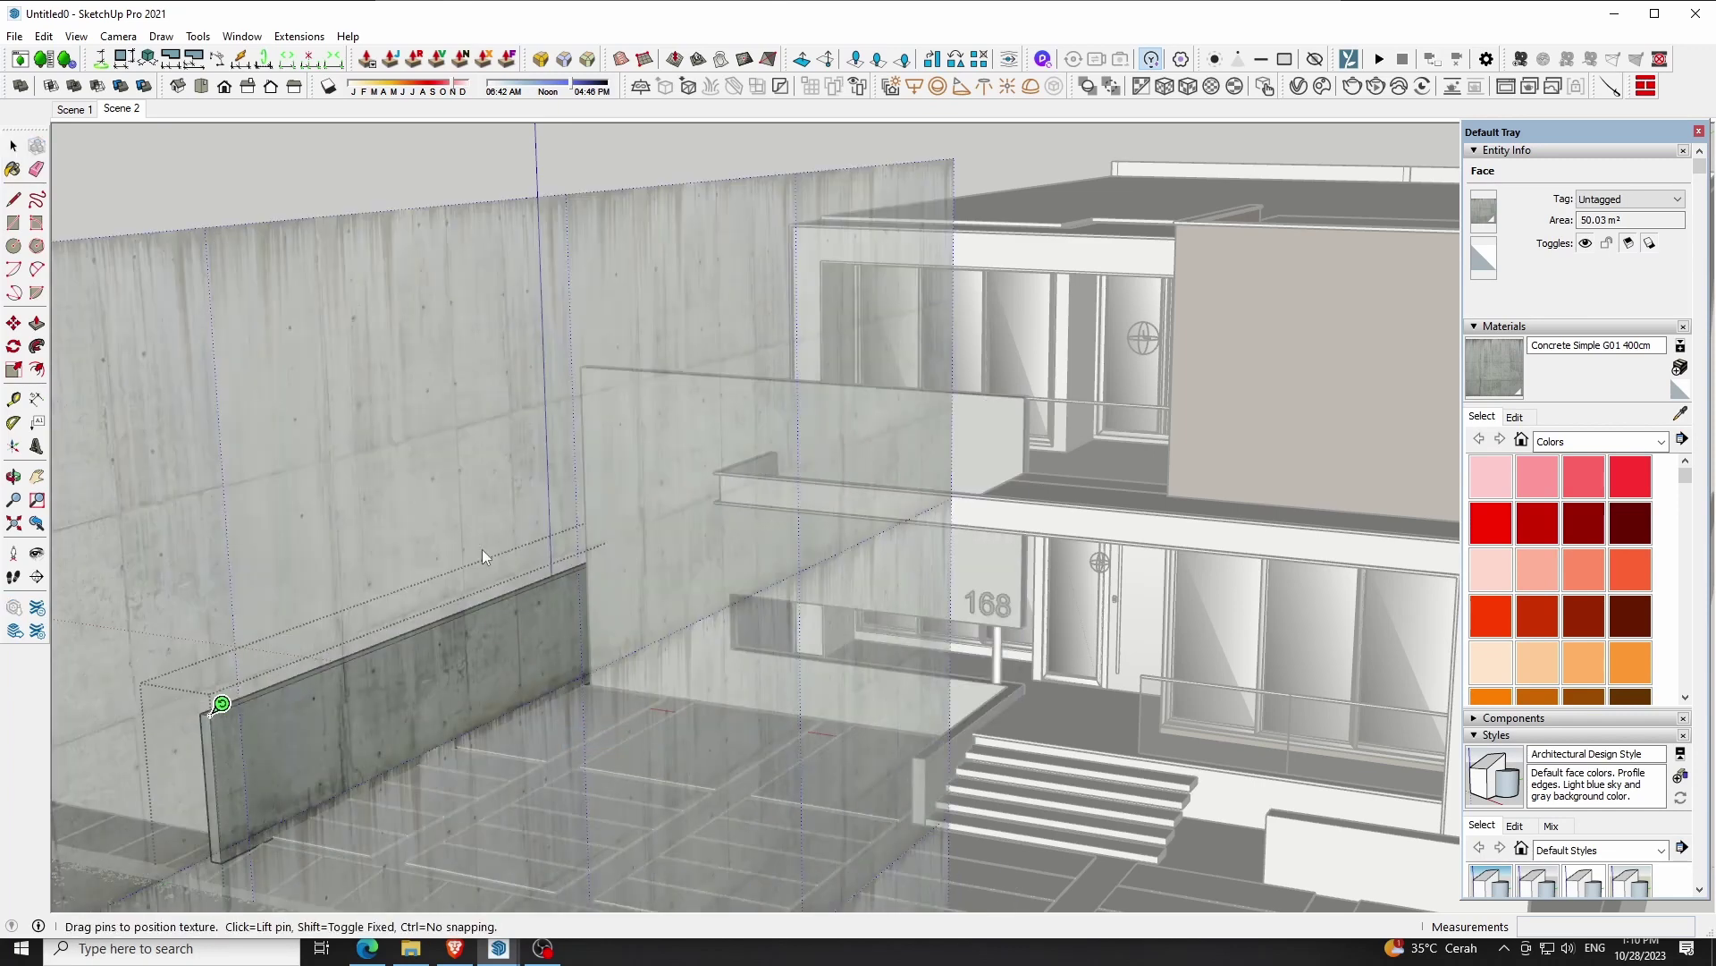
mouse_move(431, 248)
mouse_down()
mouse_move(410, 470)
mouse_move(397, 459)
mouse_up()
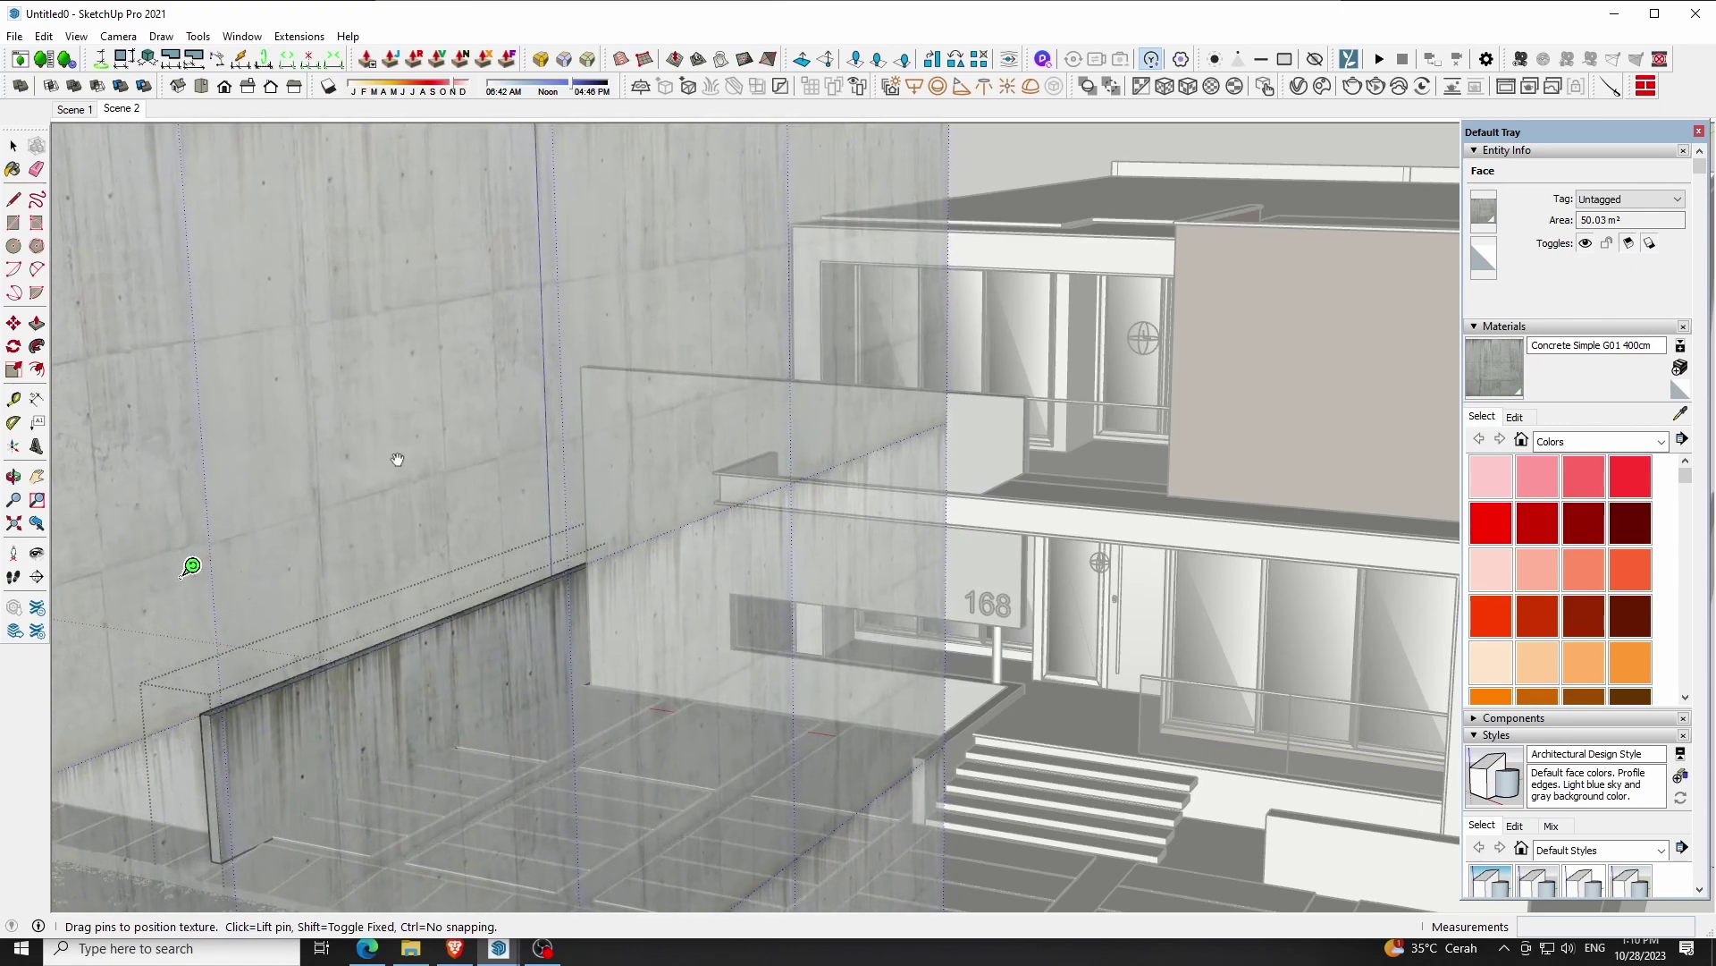
key(Return)
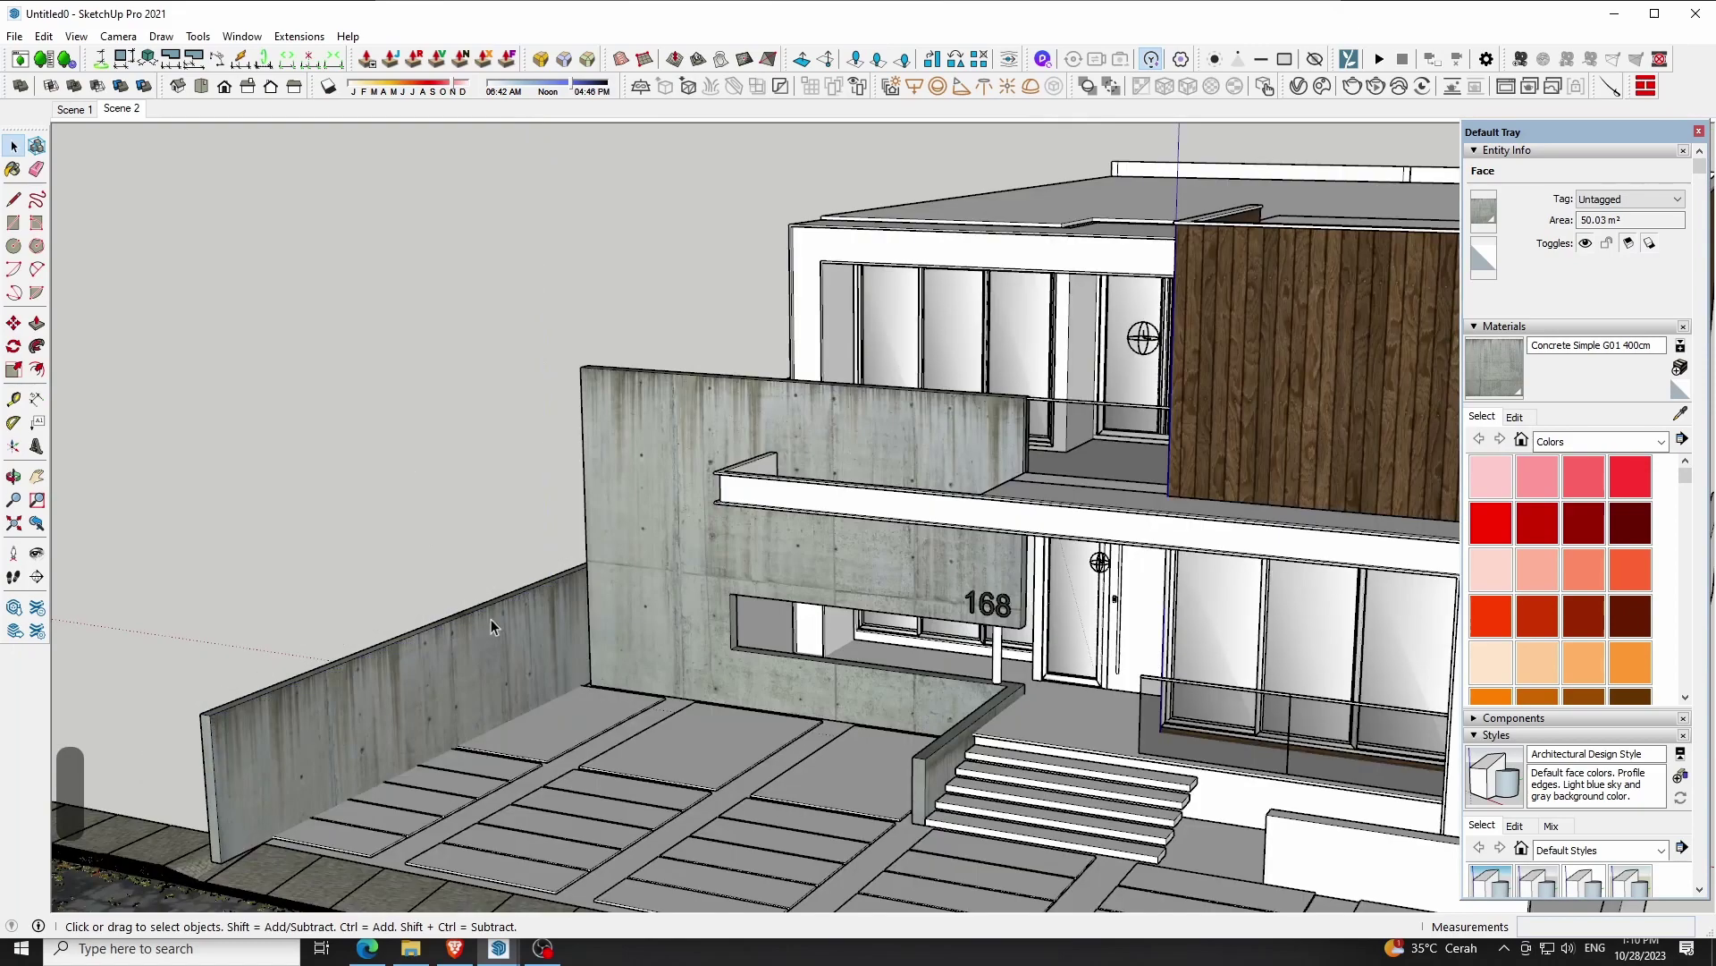
scroll(491, 619, down, 3)
Paint the right boundary wall with Concrete Simple G01
click(13, 476)
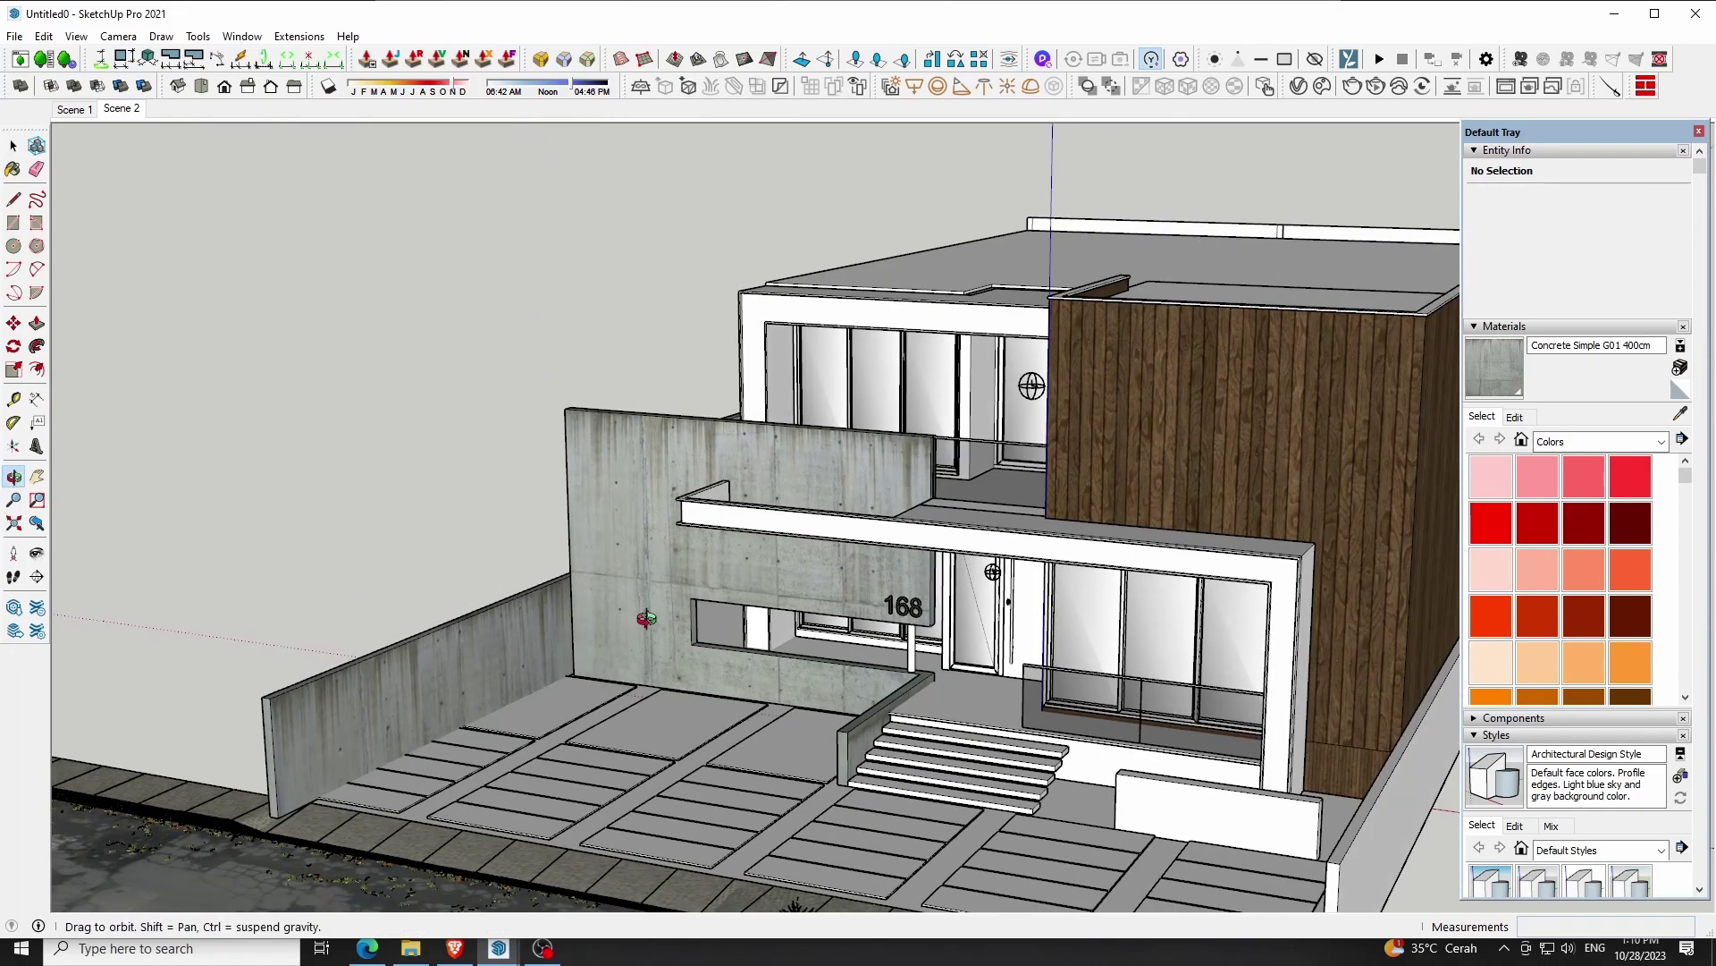
drag(644, 519, 1155, 703)
key(space)
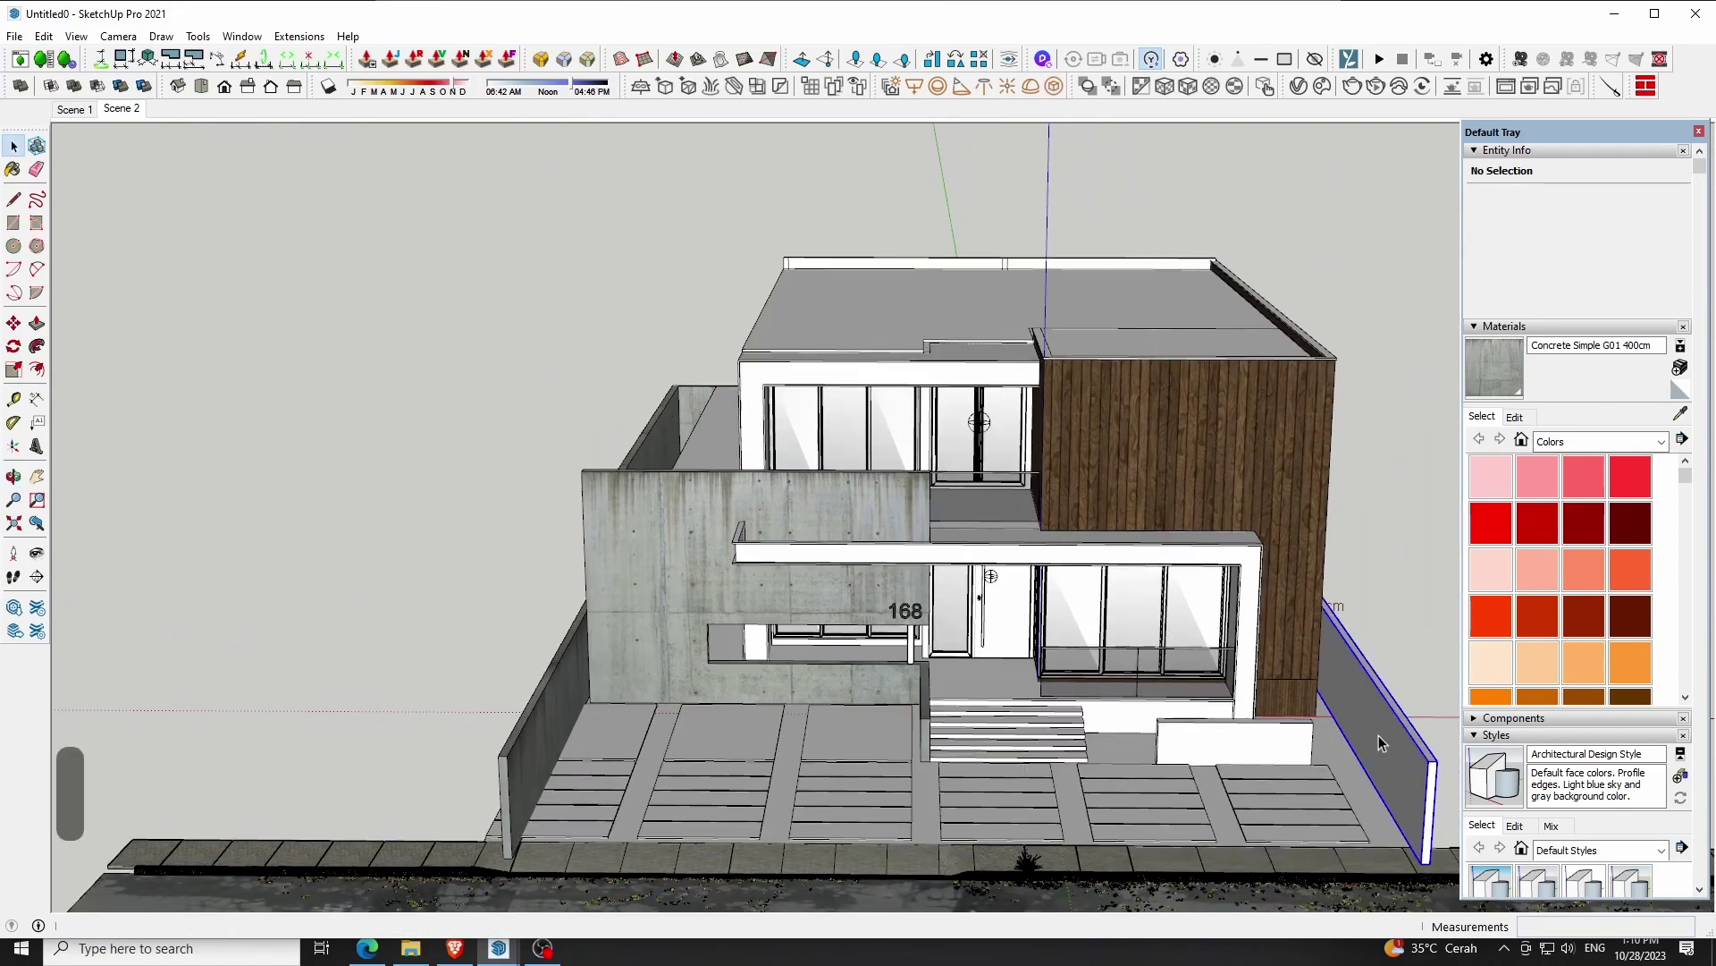
triple_click(1378, 735)
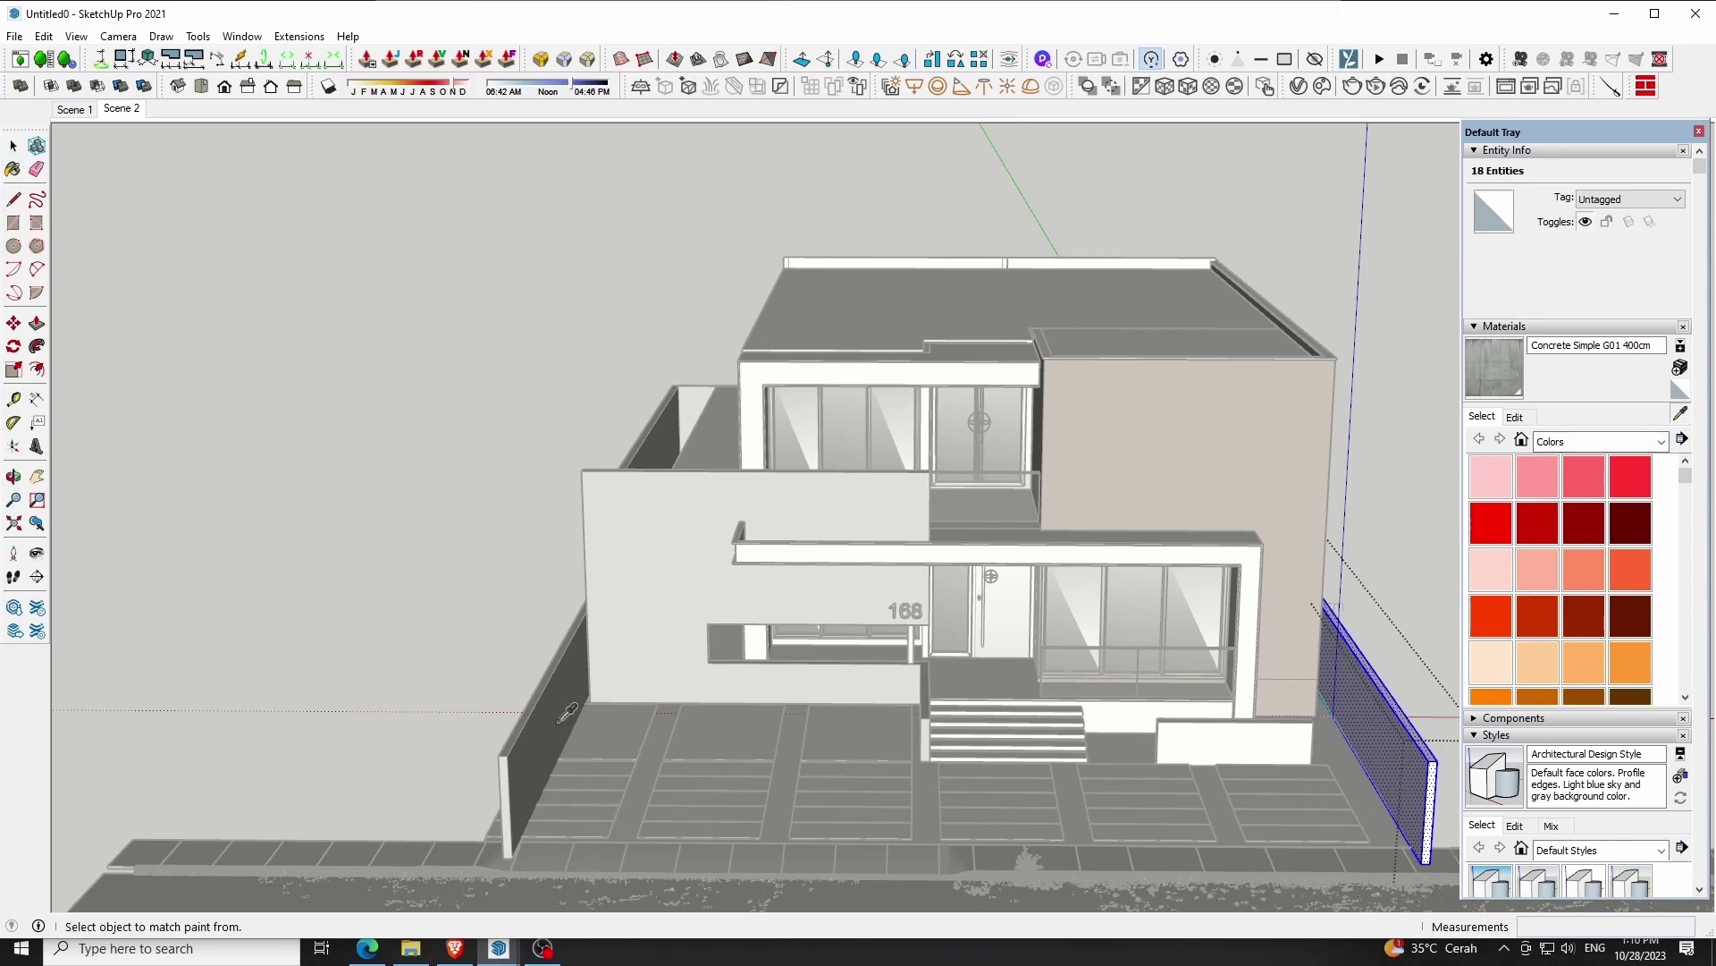
click(1351, 755)
scroll(1404, 761, up, 3)
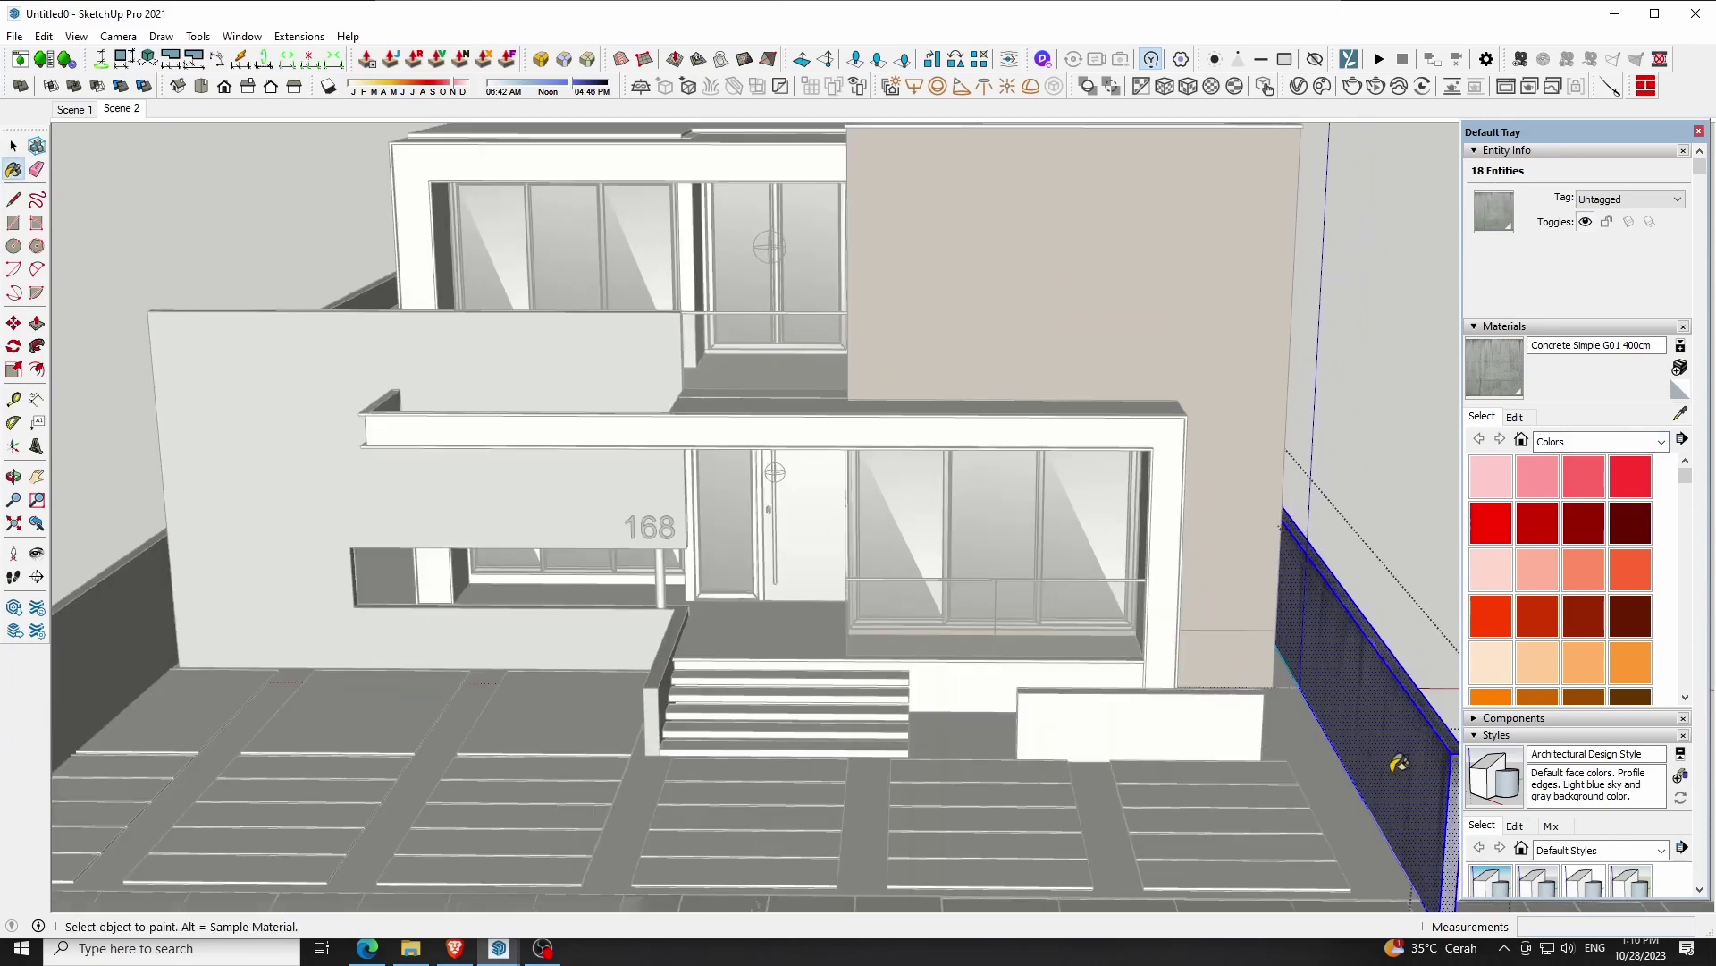
Paint the low front wall with Concrete Simple G01
middle_drag(1392, 764, 1052, 559)
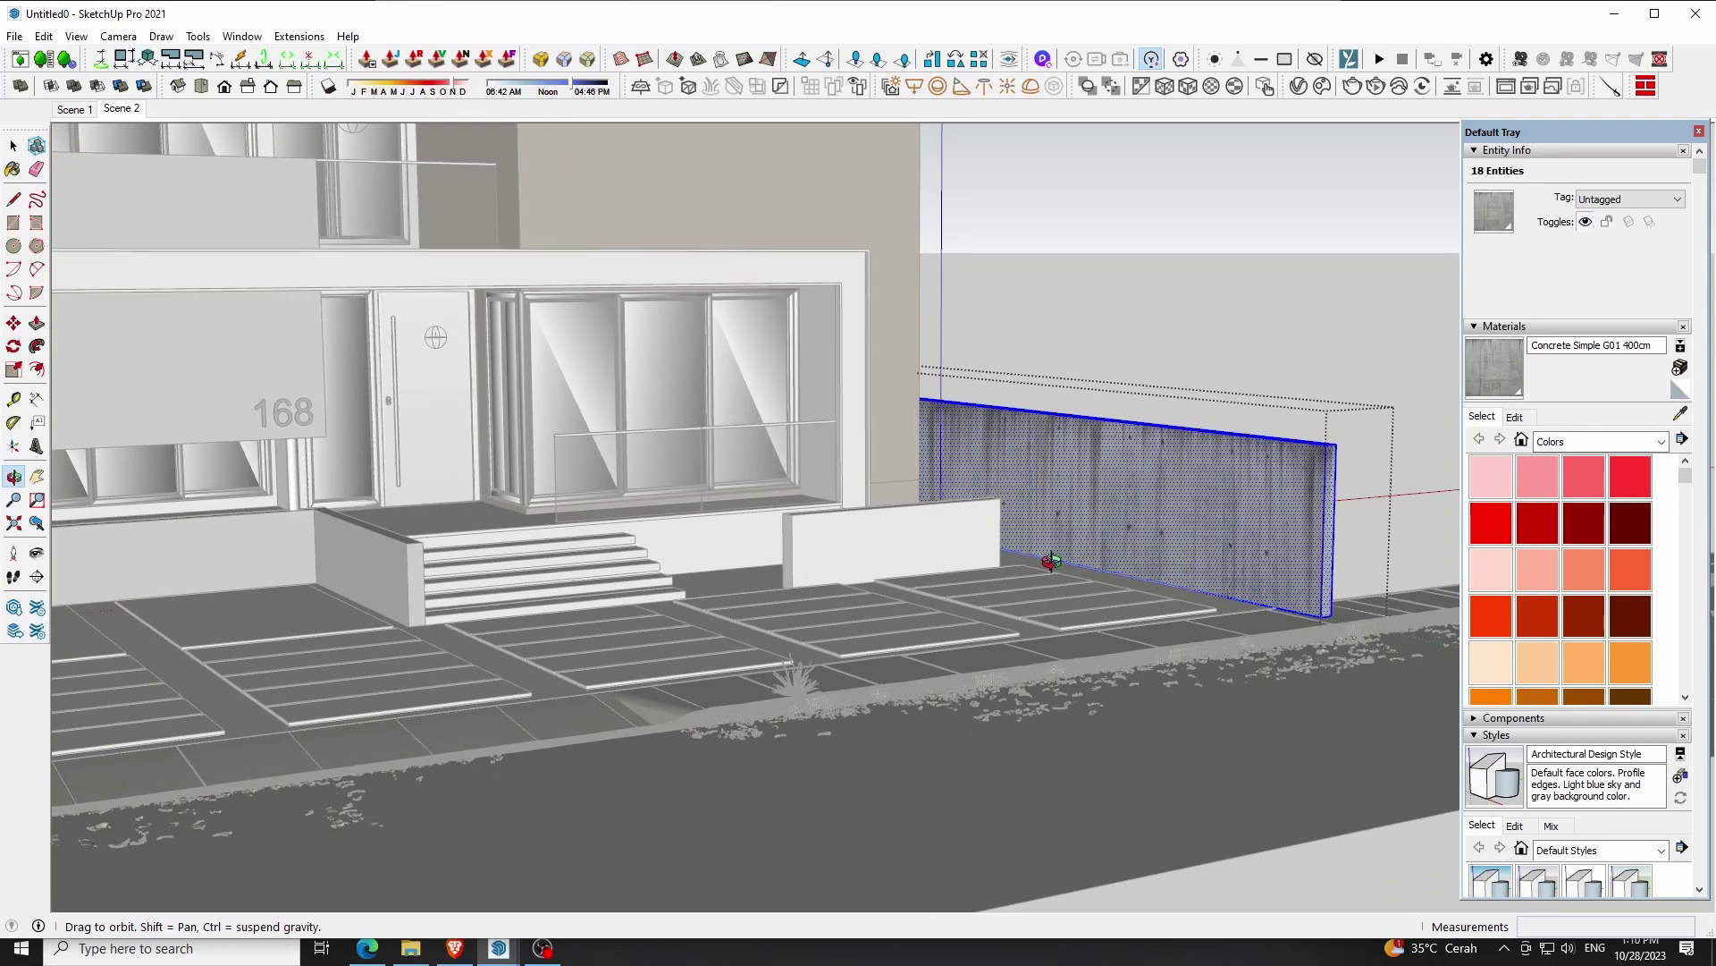
drag(1052, 559, 985, 606)
key(space)
click(889, 604)
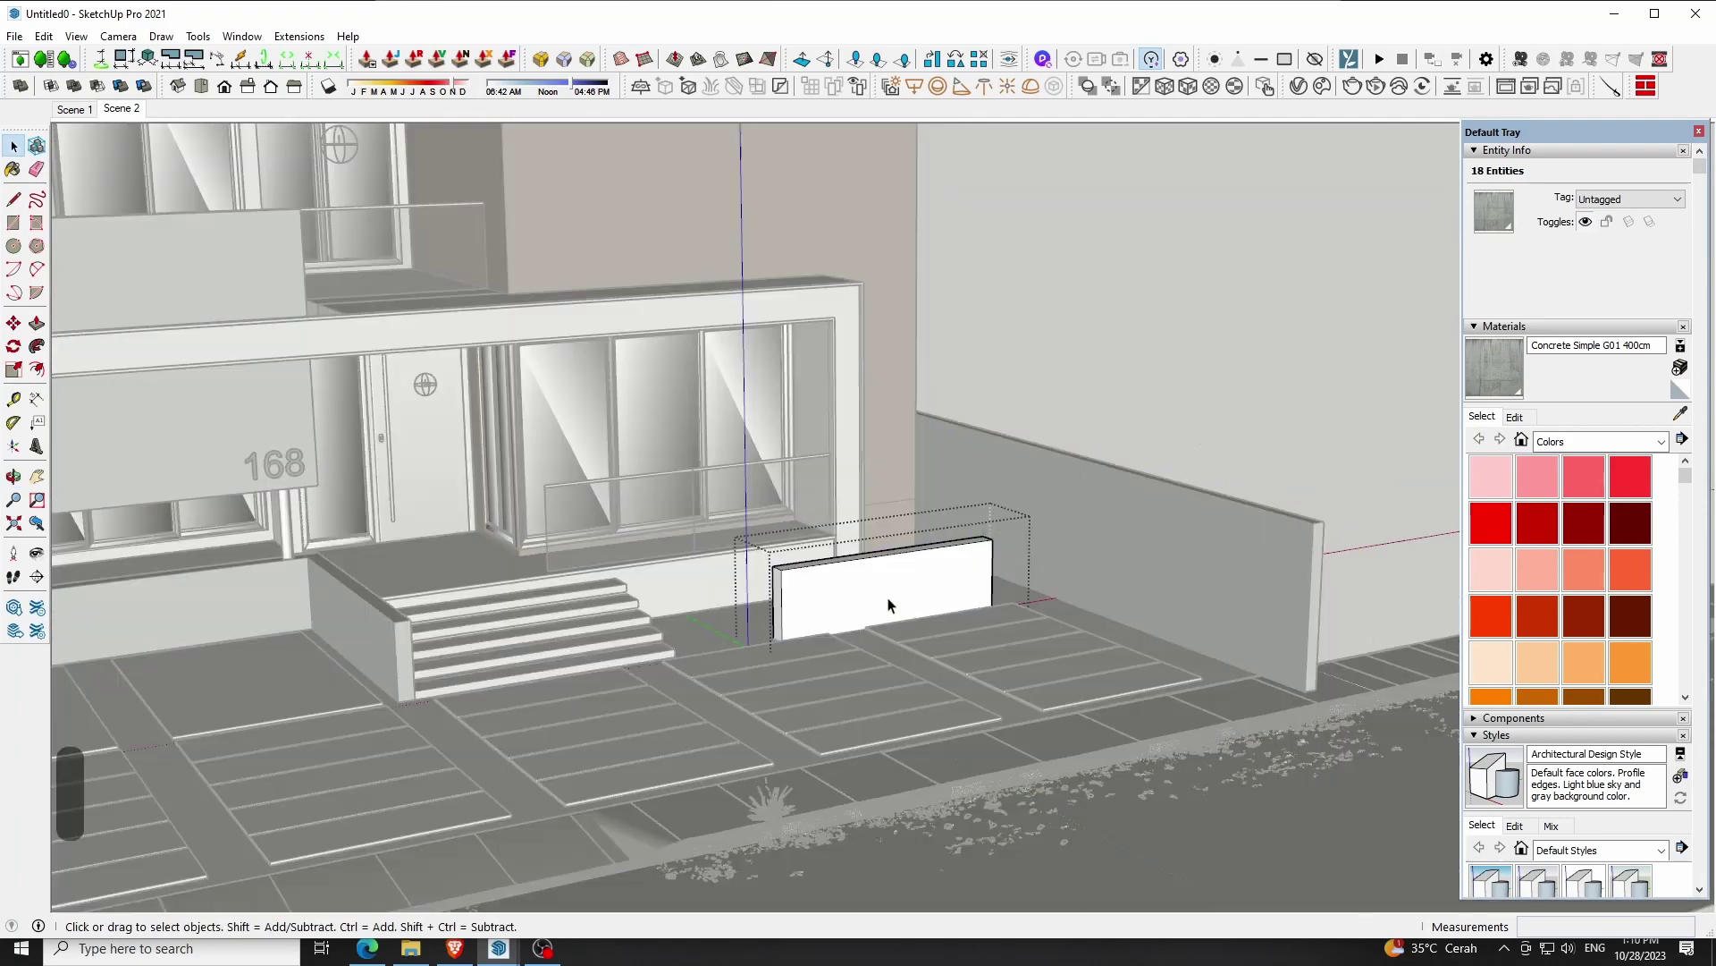
key(b)
click(890, 600)
key(space)
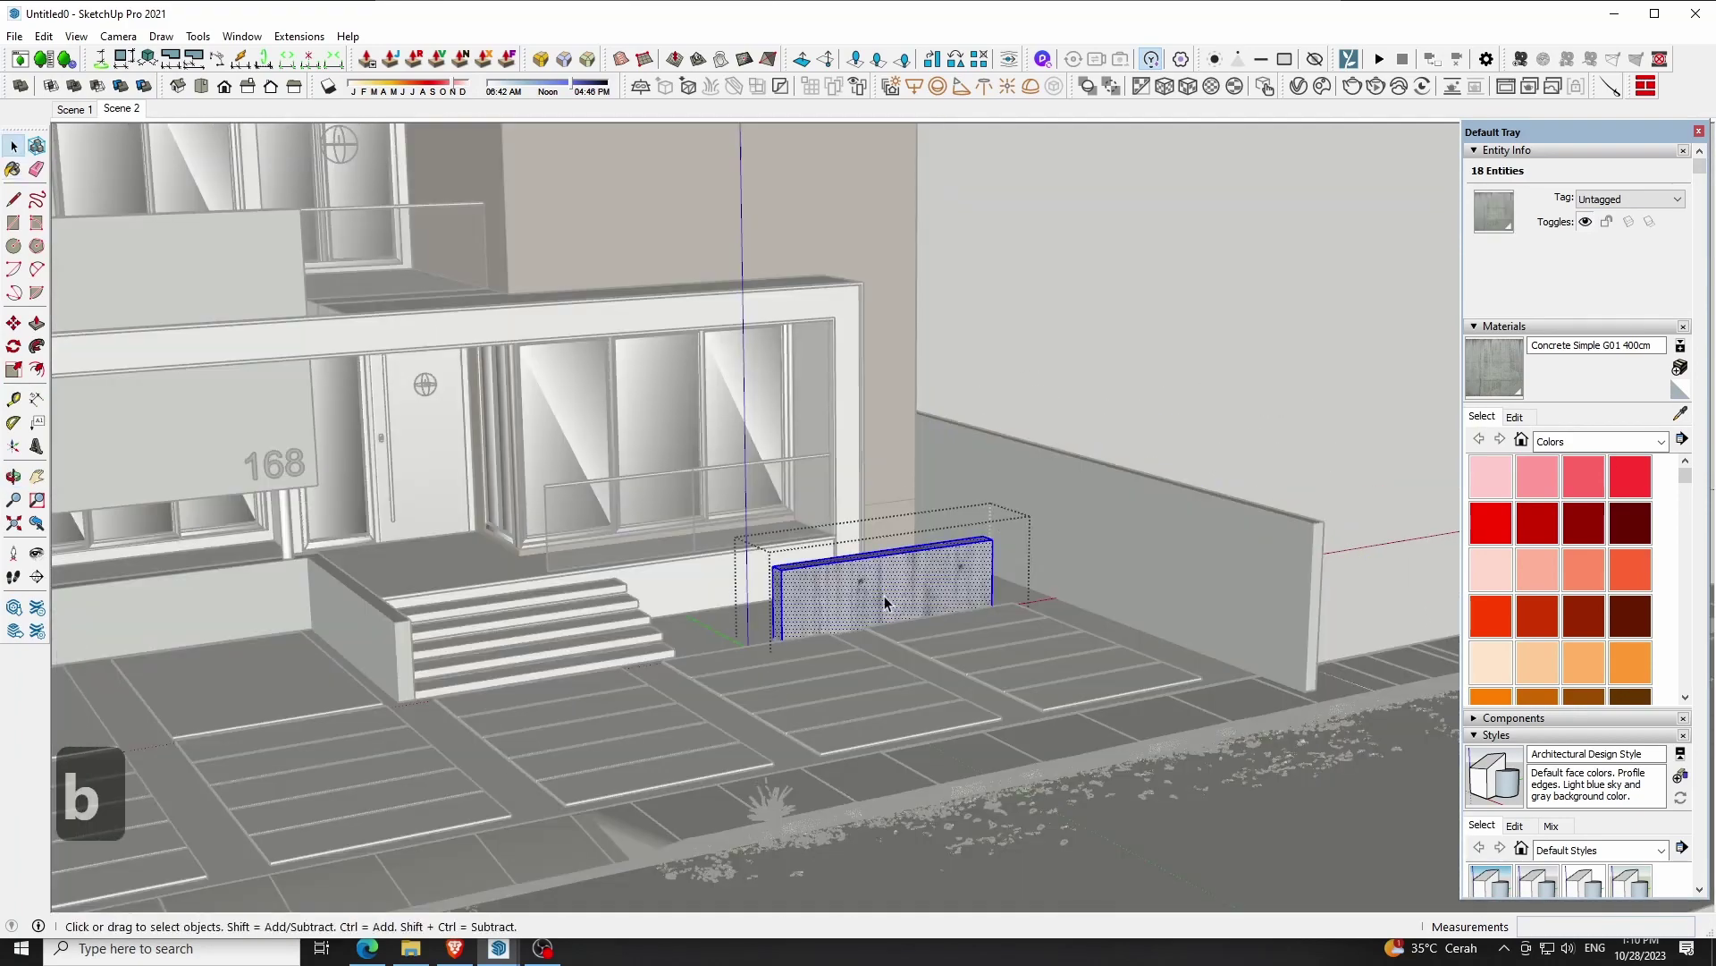
click(883, 596)
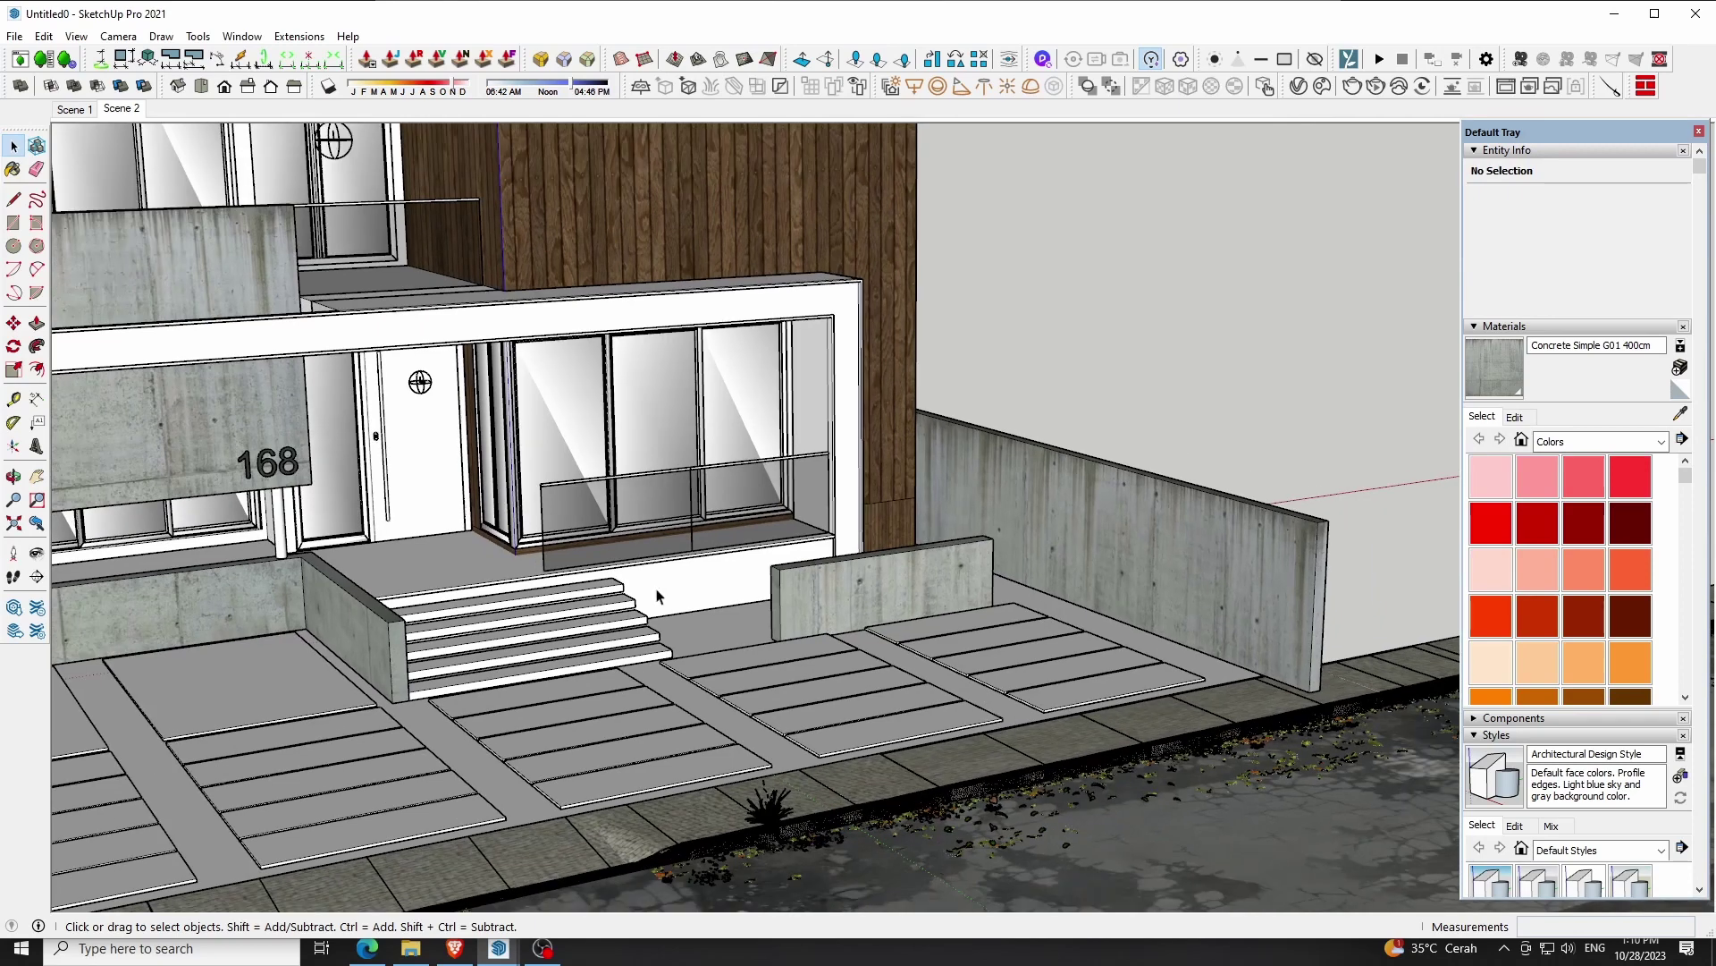
Paint the porch base beside the steps, below the window, with concrete
scroll(675, 595, up, 5)
triple_click(731, 601)
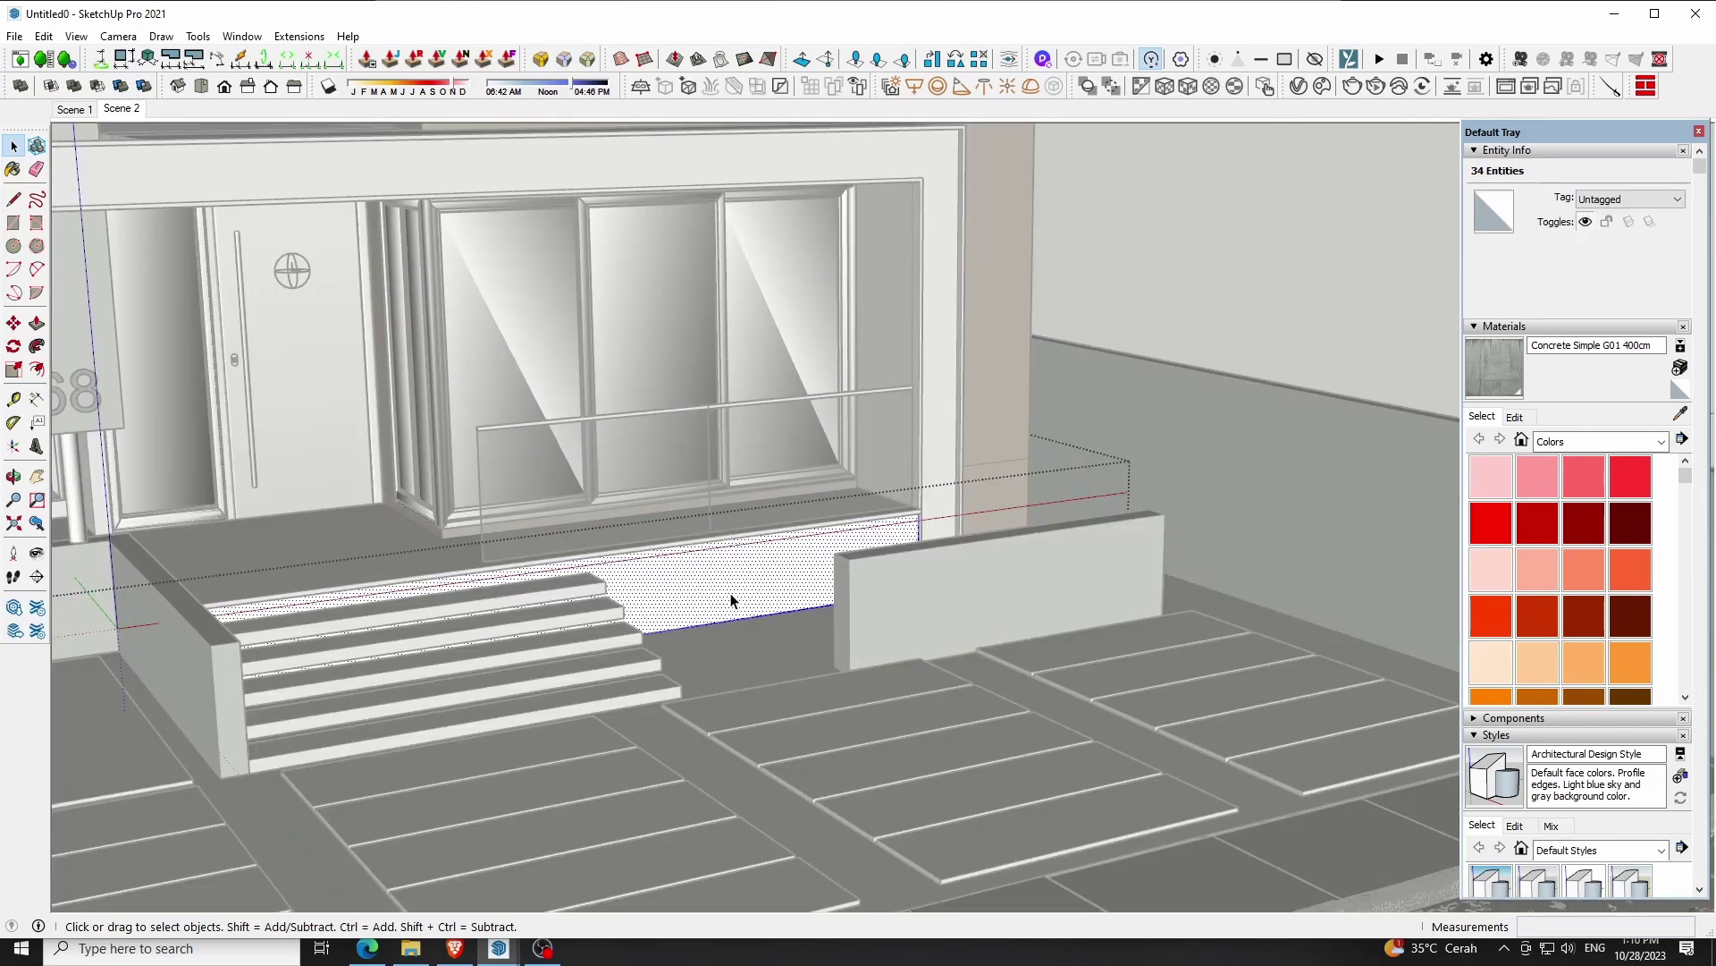
click(1498, 384)
click(778, 560)
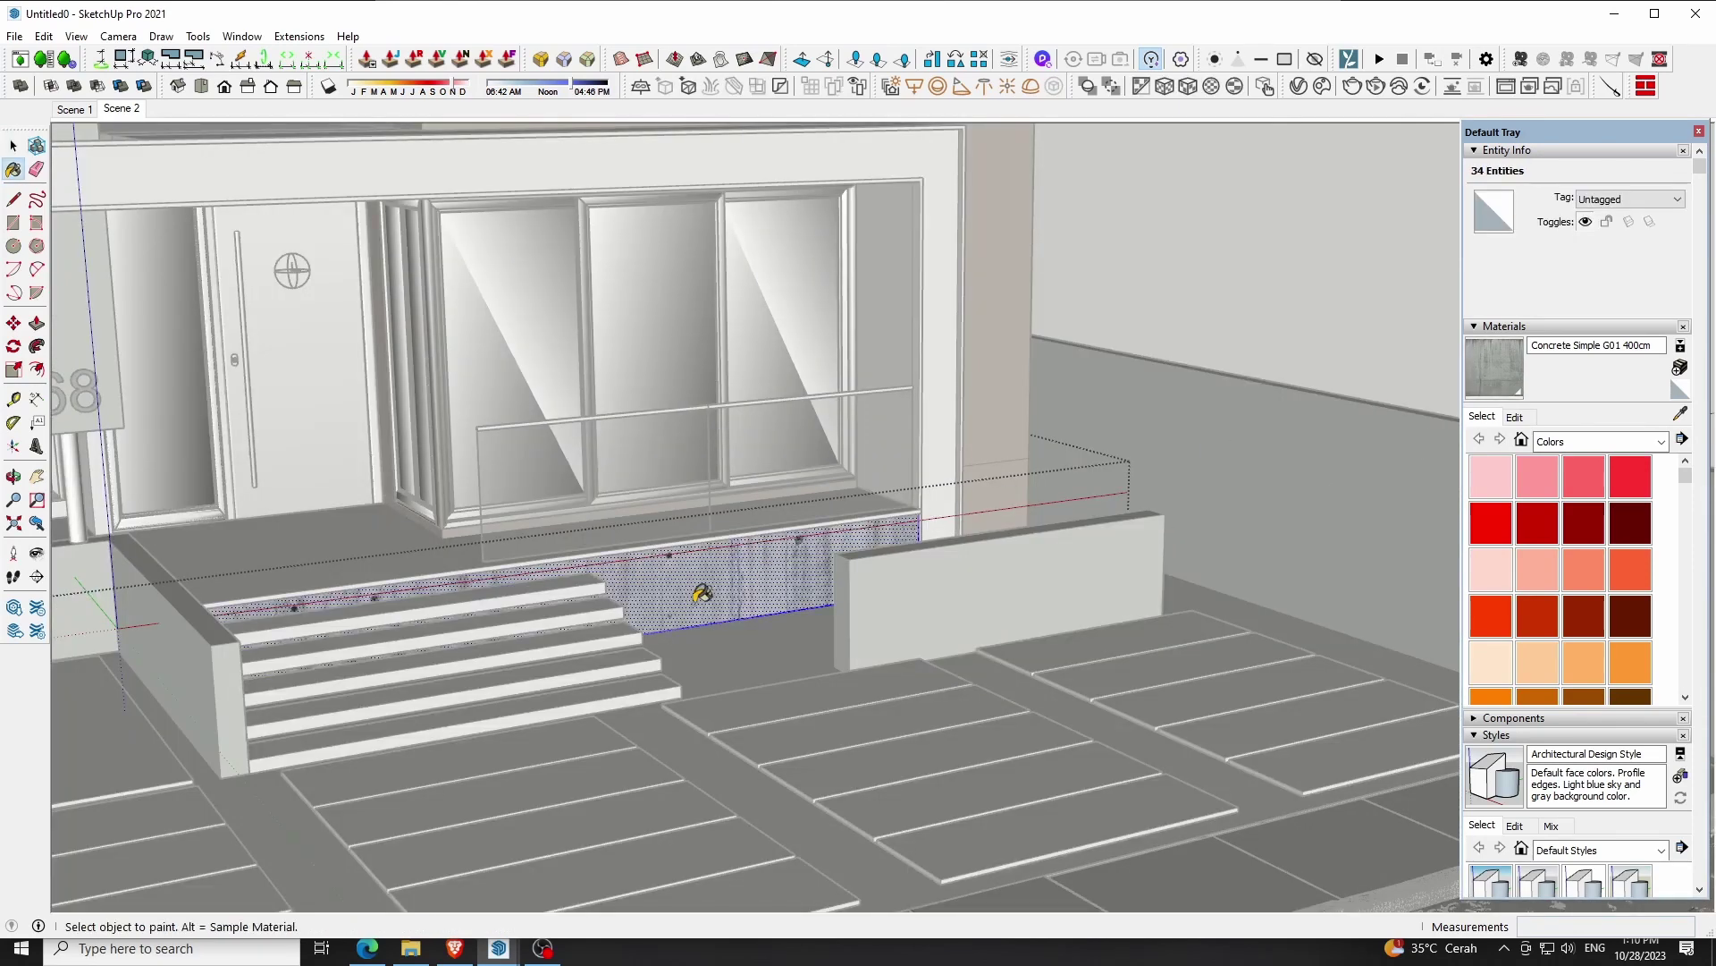
key(space)
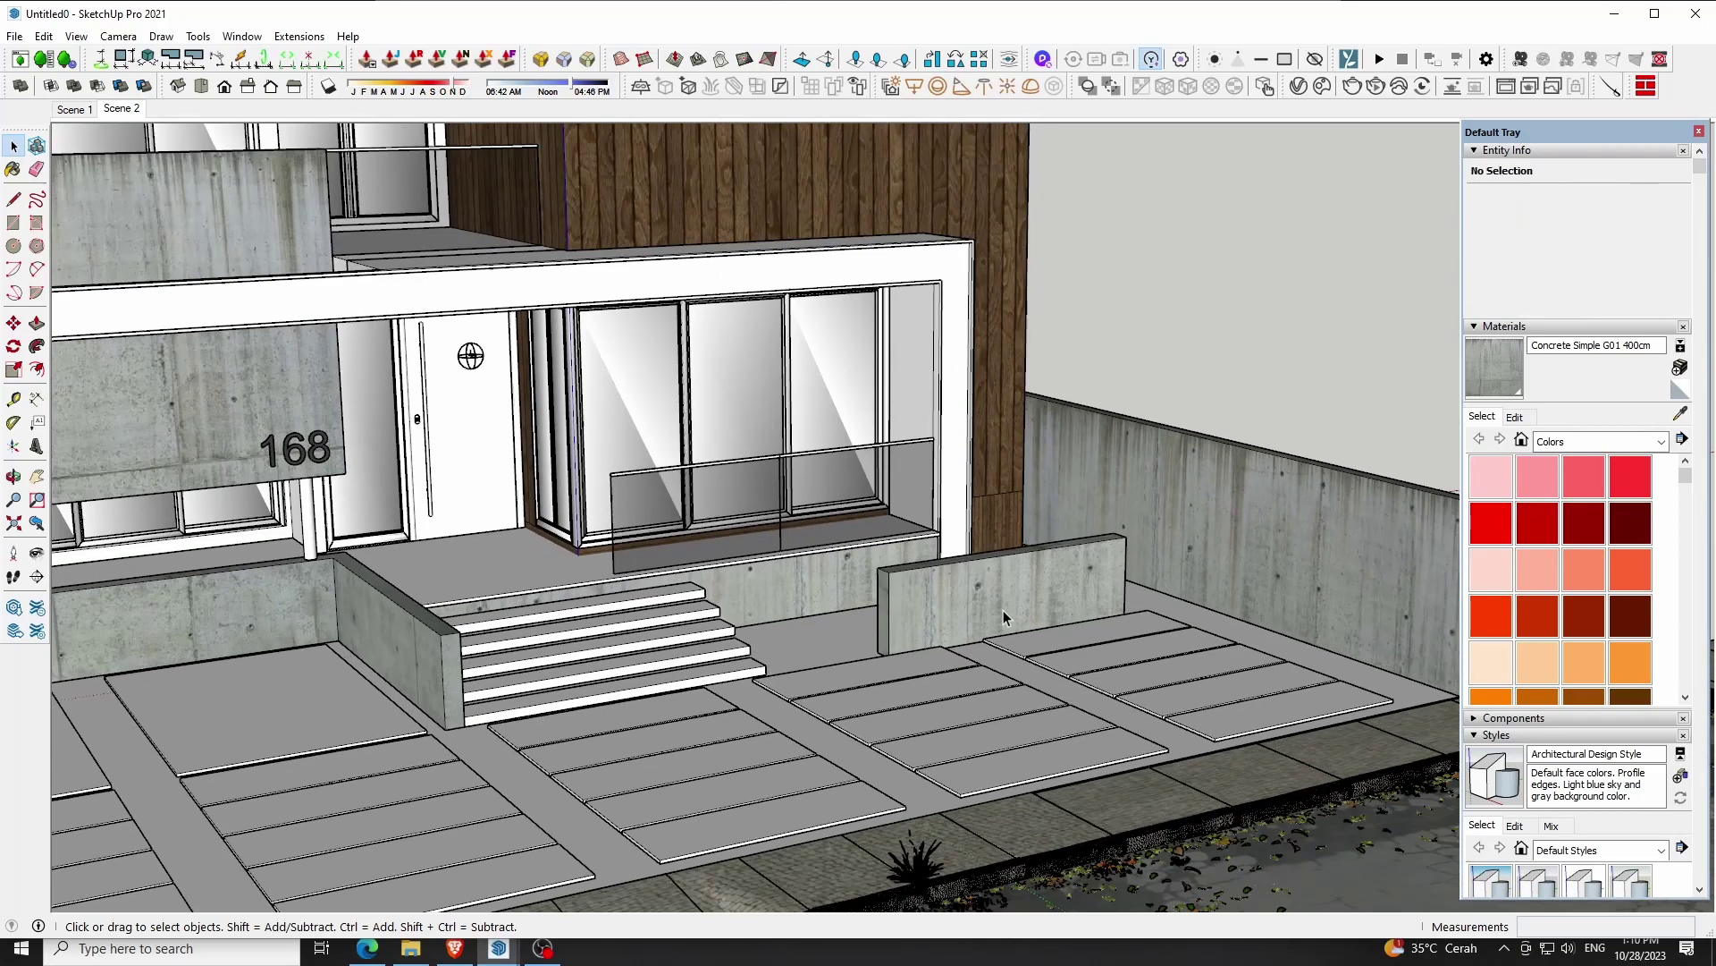
Orbit to an overview and select the paving slab left of the steps
mouse_move(923, 545)
middle_down()
mouse_move(1092, 577)
mouse_move(1062, 600)
middle_up()
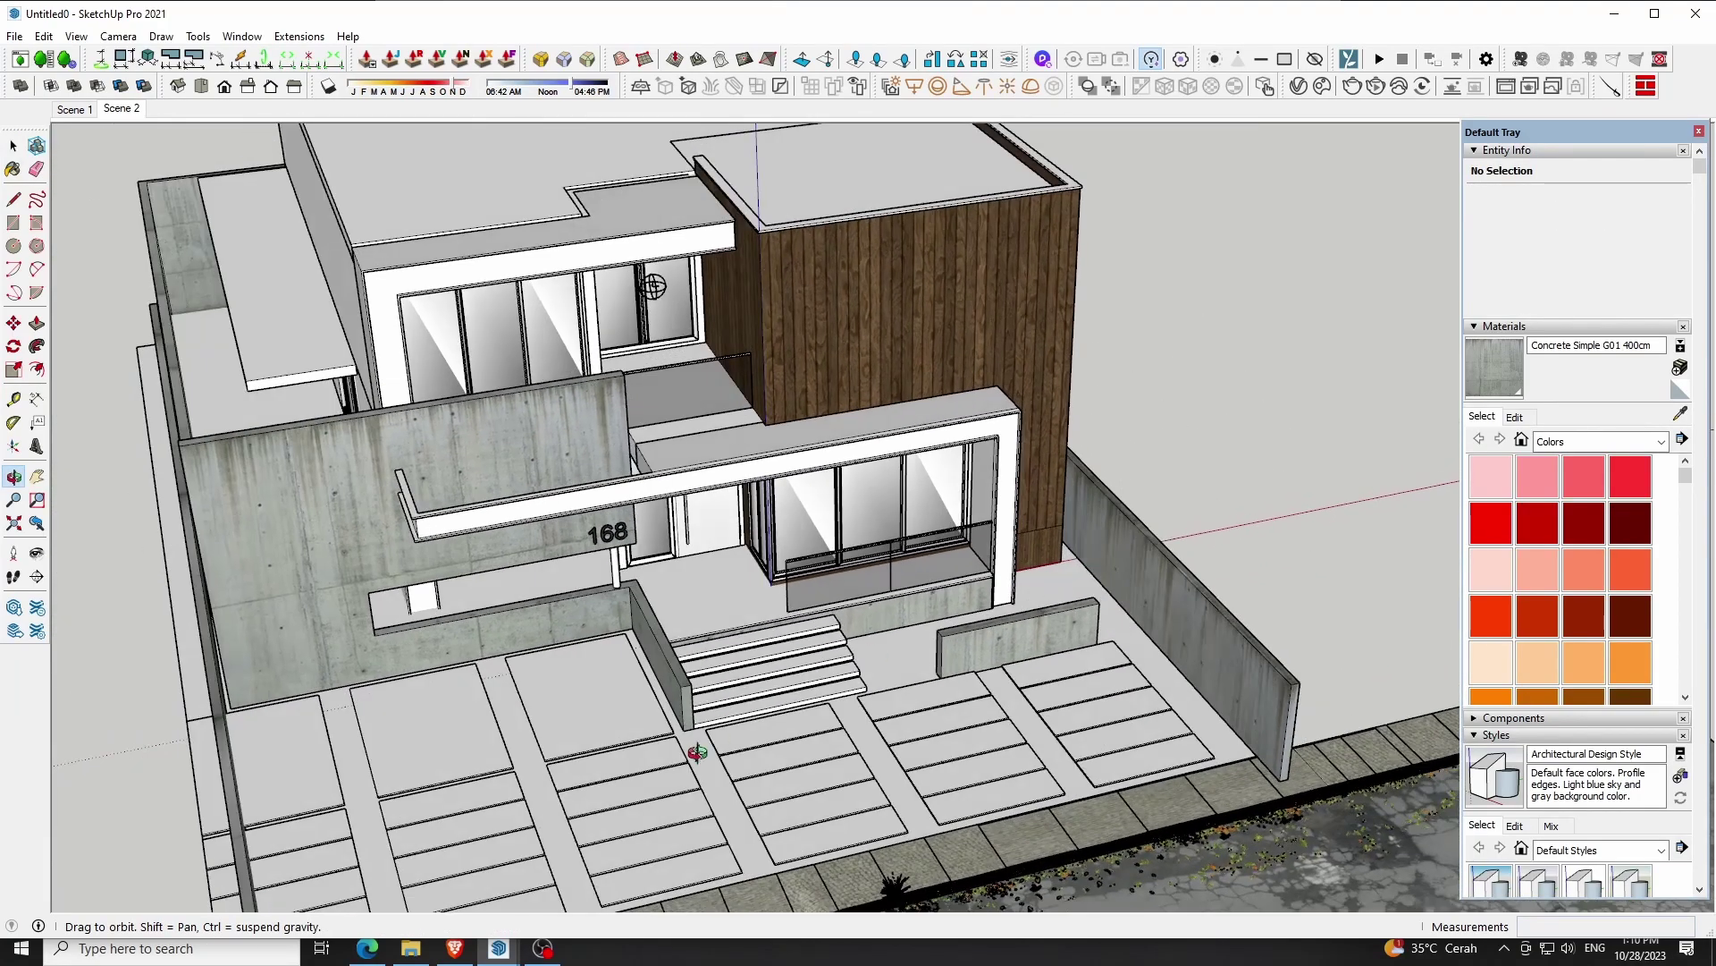
scroll(697, 753, up, 2)
key(space)
click(588, 701)
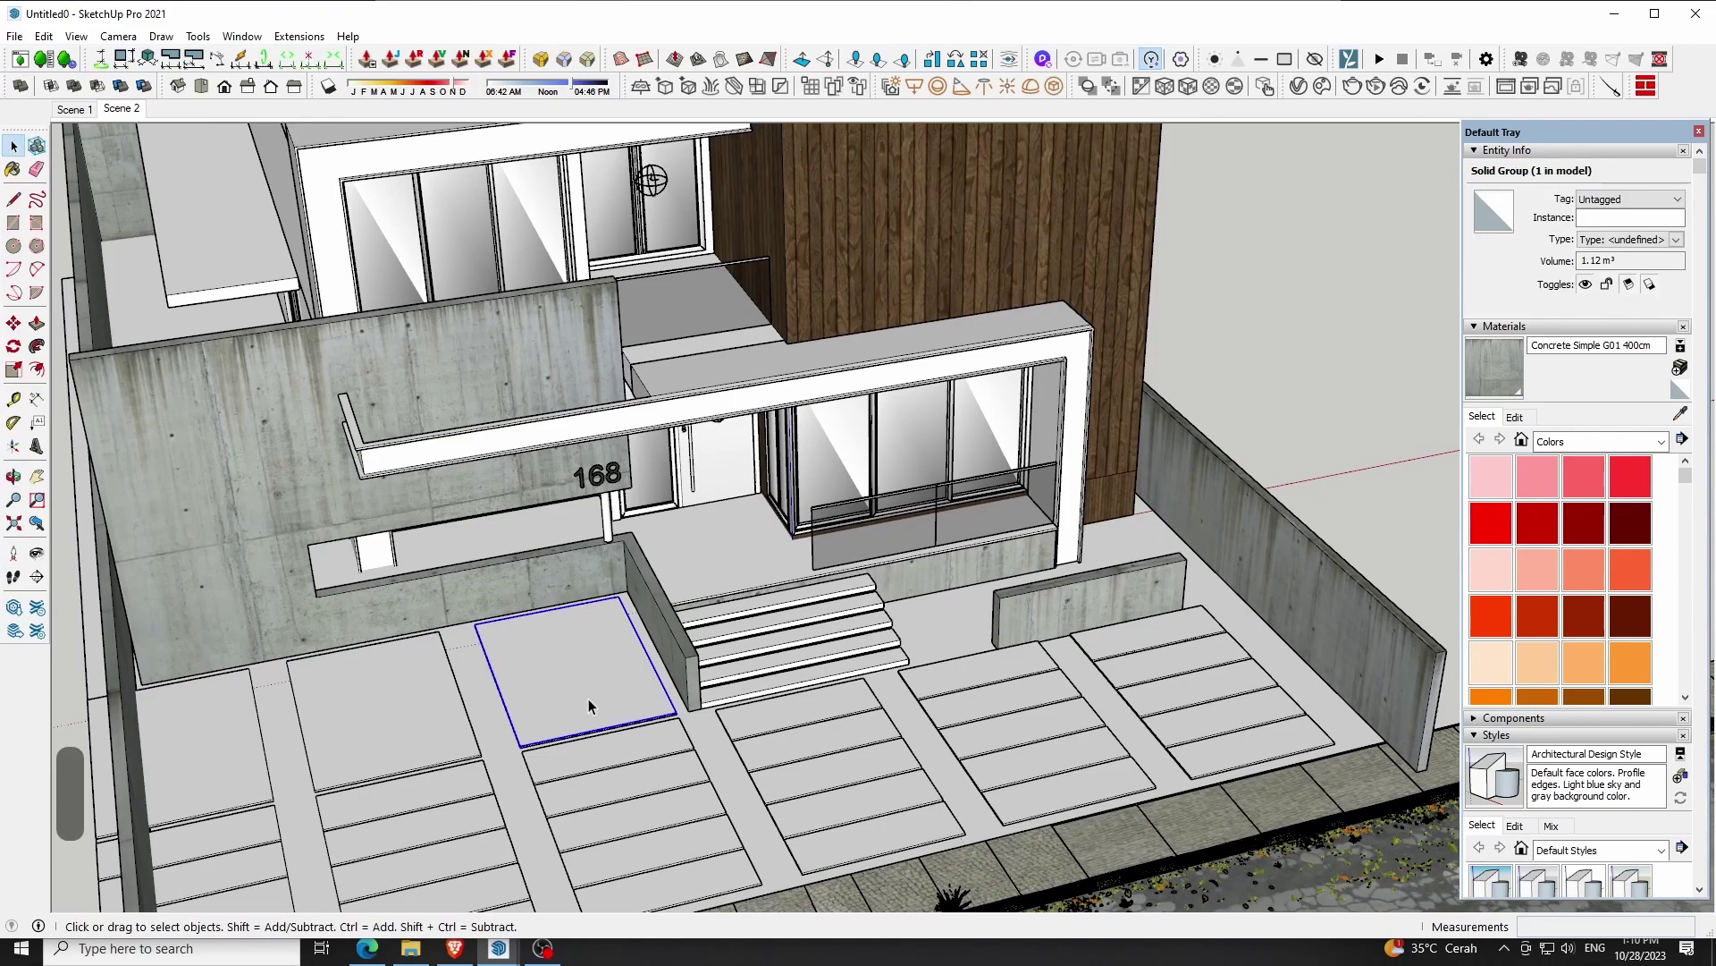
Import Concrete Flooring J01 200cm from the Cosmos liked materials and close the browser
click(1042, 59)
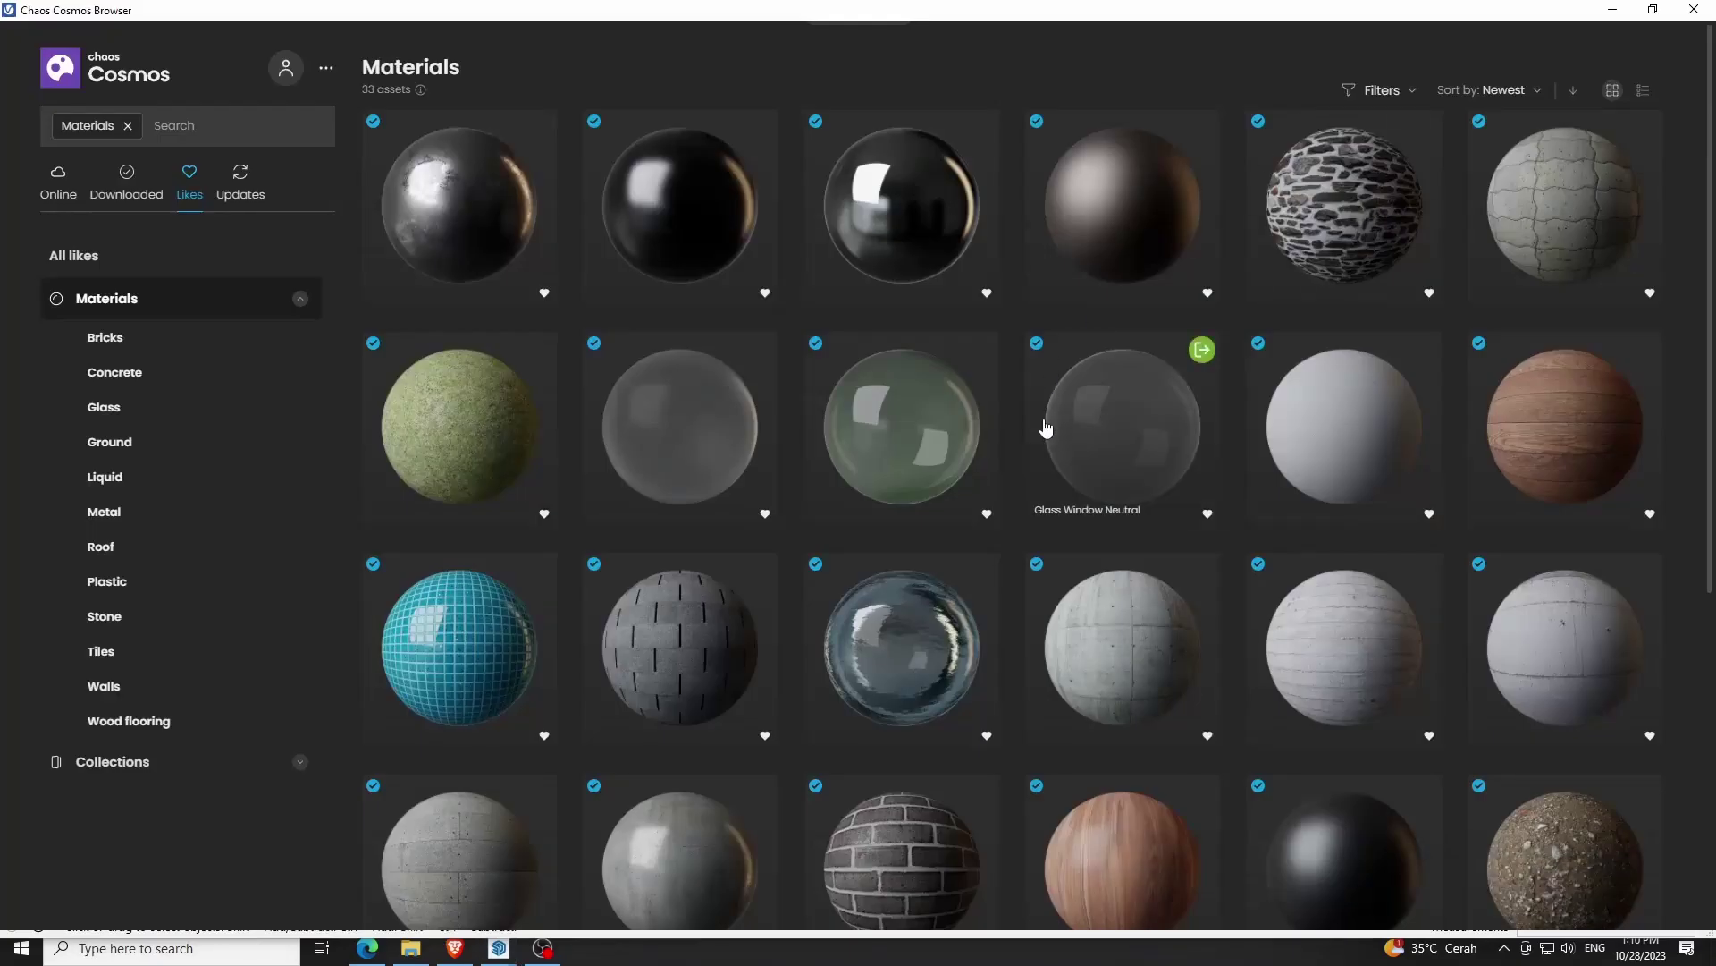
scroll(1046, 429, down, 1)
scroll(1046, 429, down, 2)
scroll(1046, 430, down, 2)
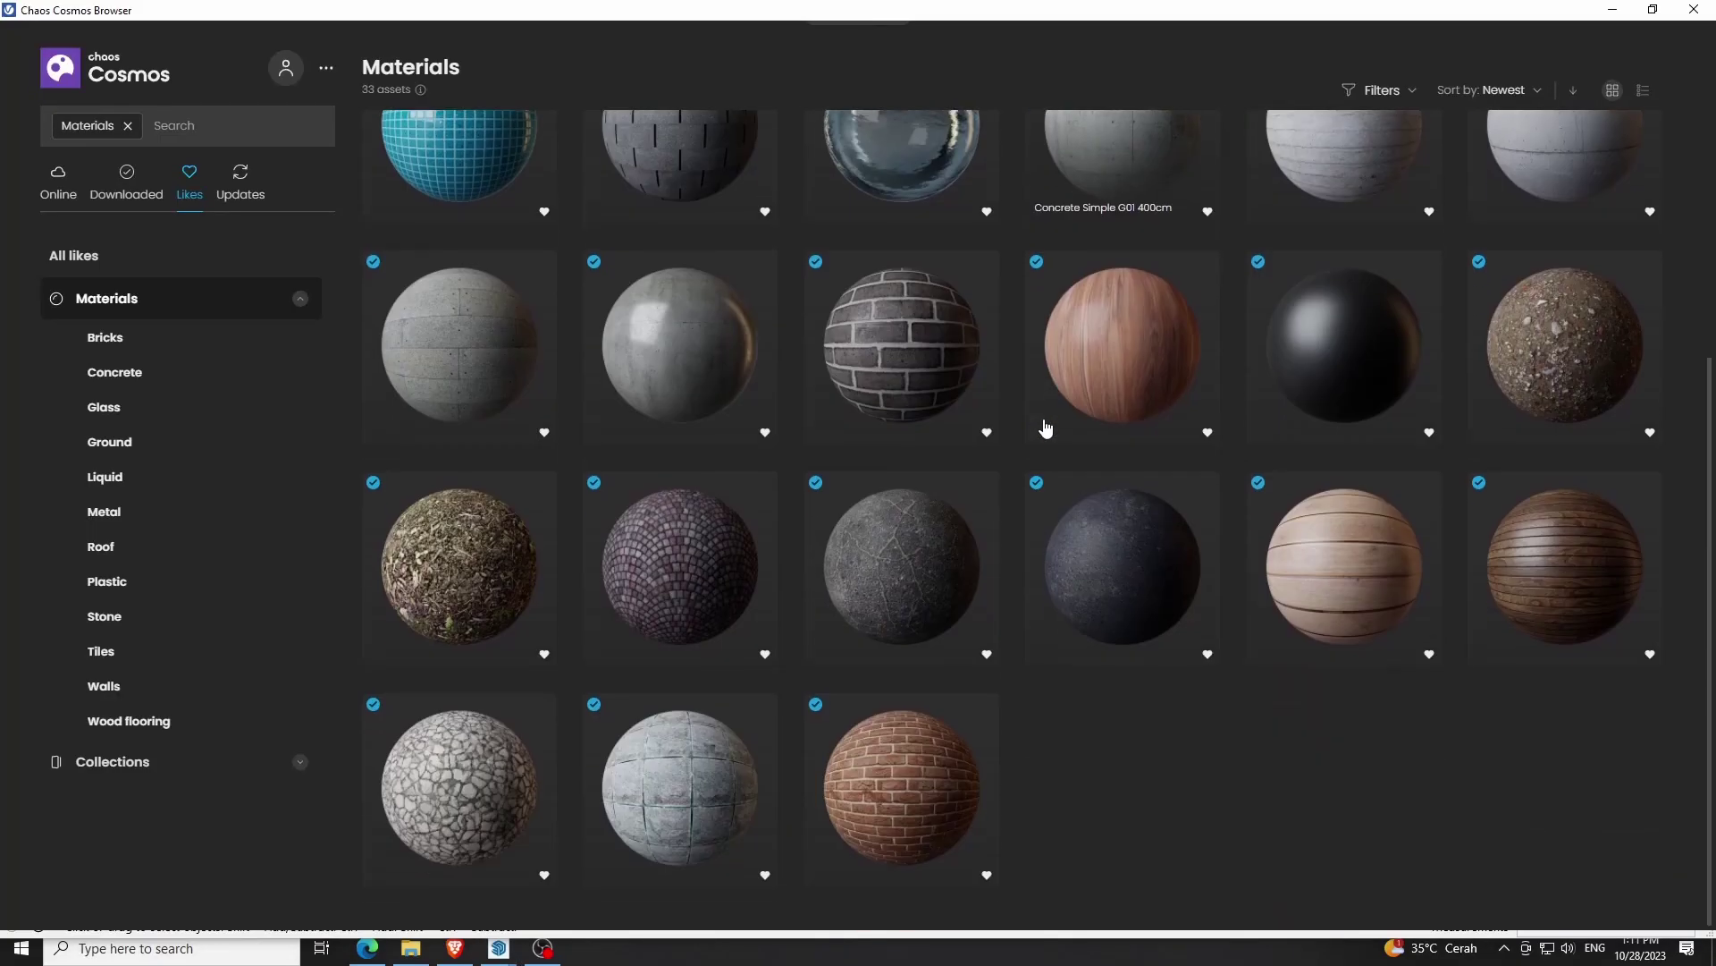
scroll(1046, 427, up, 2)
scroll(1046, 427, up, 2)
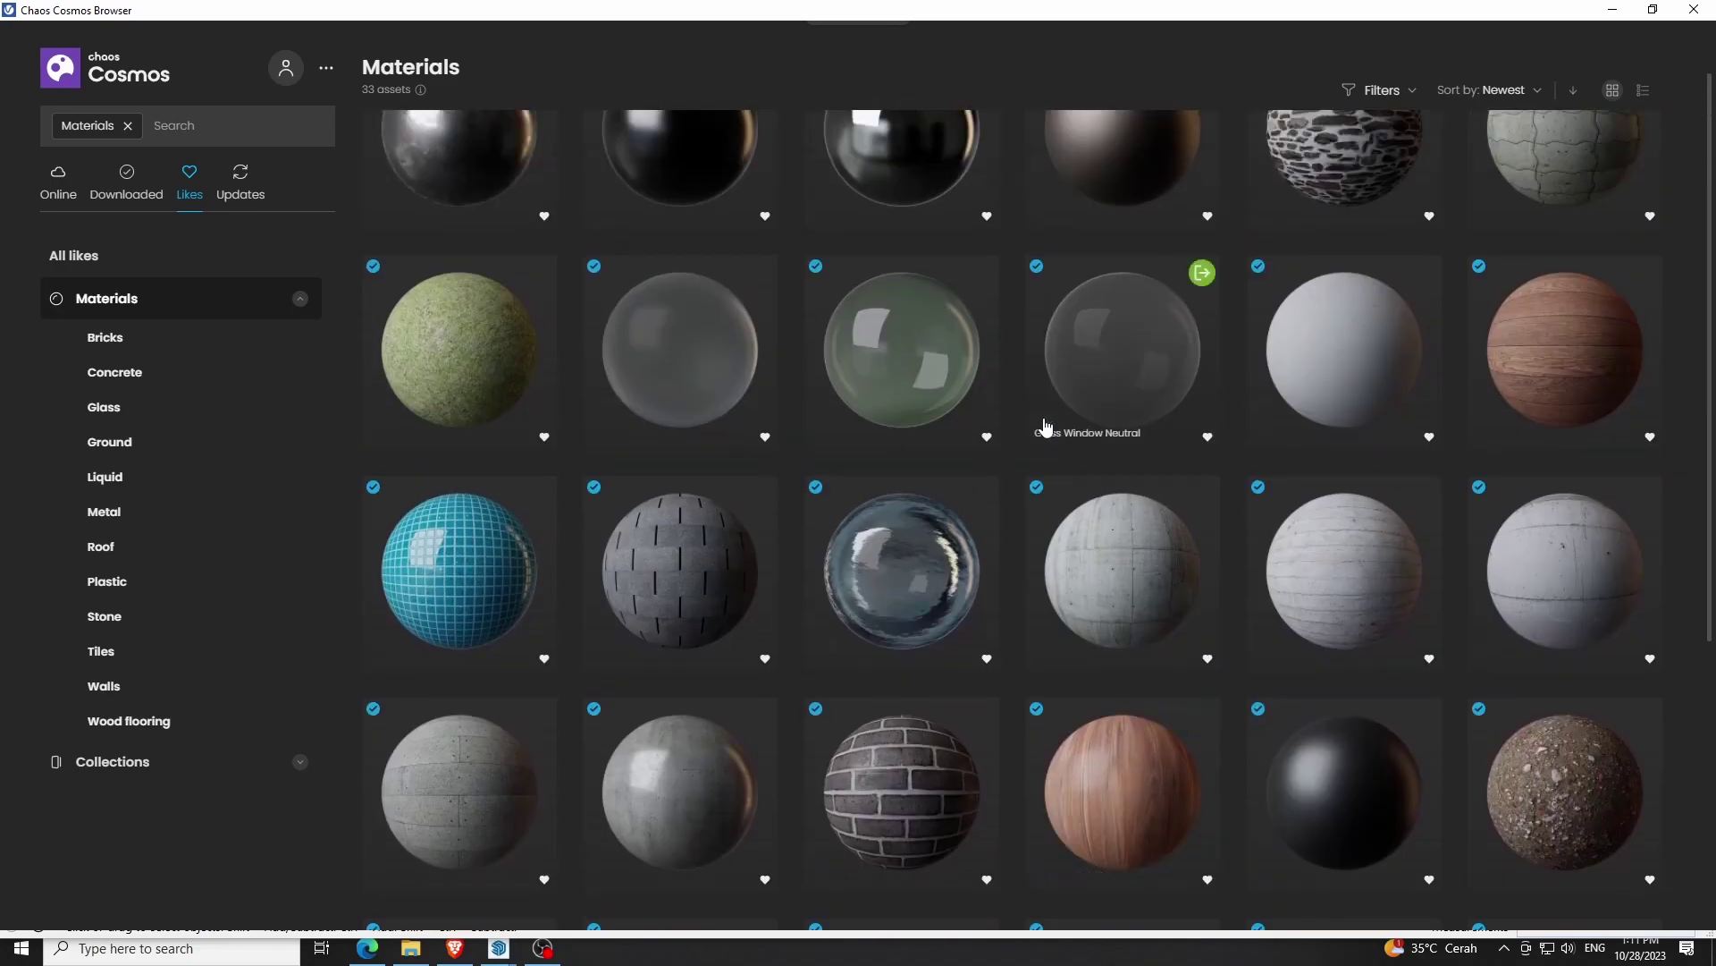
scroll(1046, 429, up, 1)
scroll(1046, 431, down, 5)
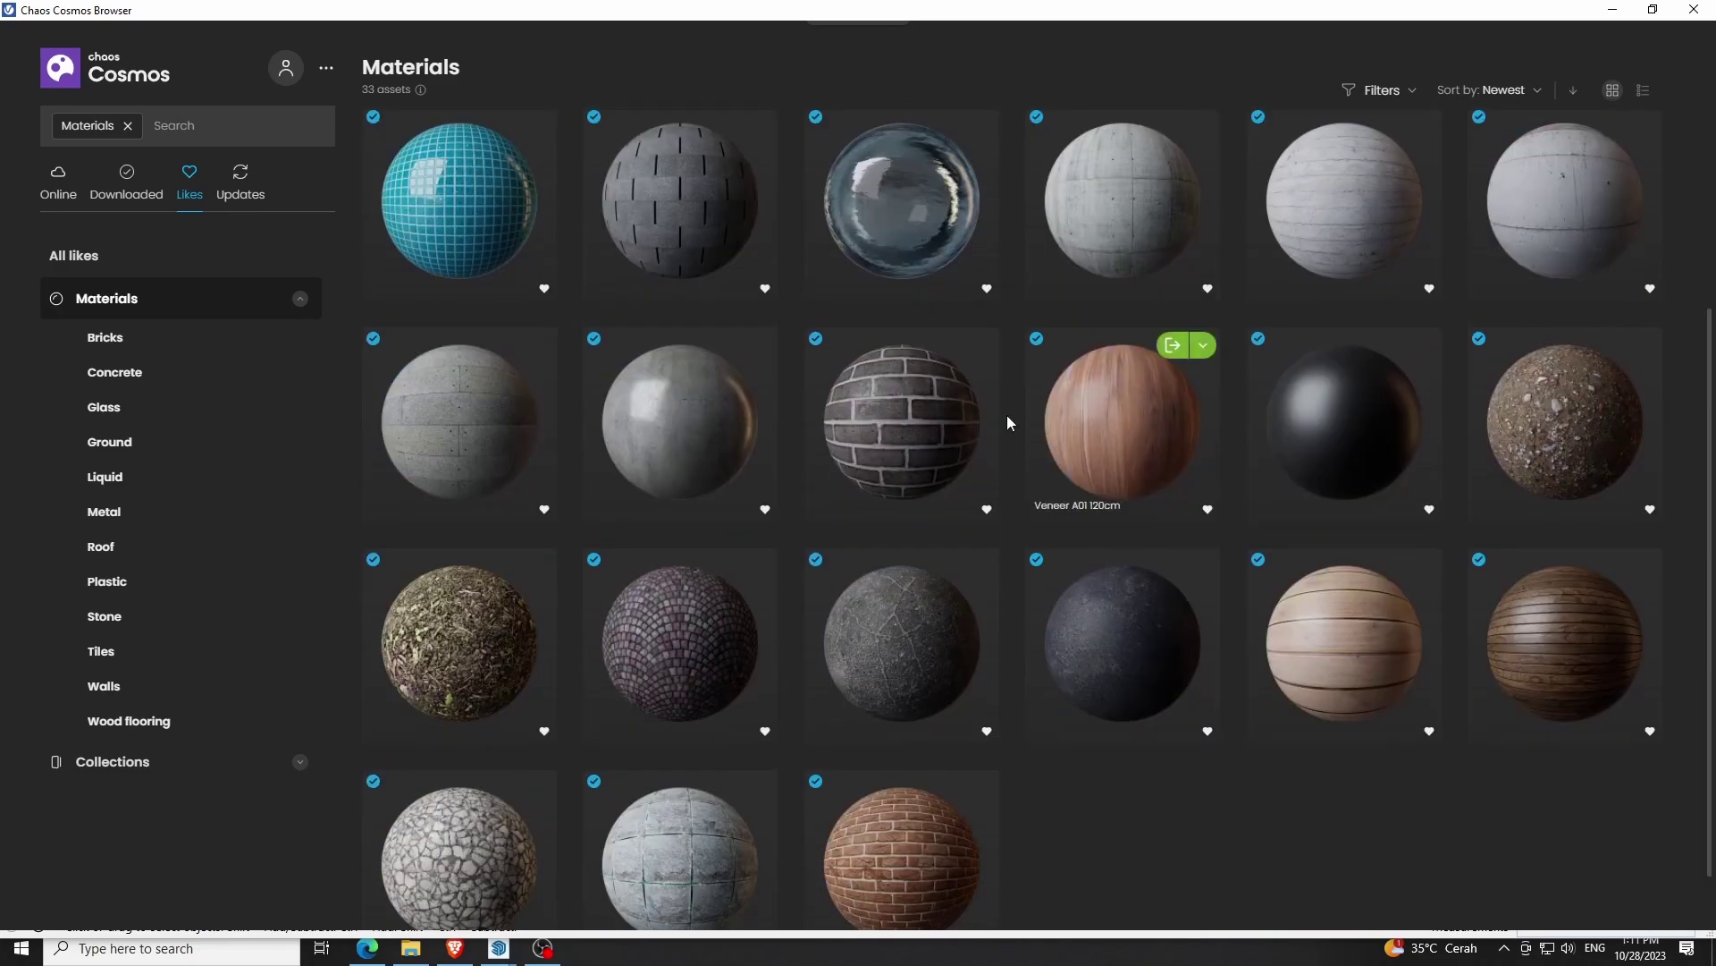
click(731, 347)
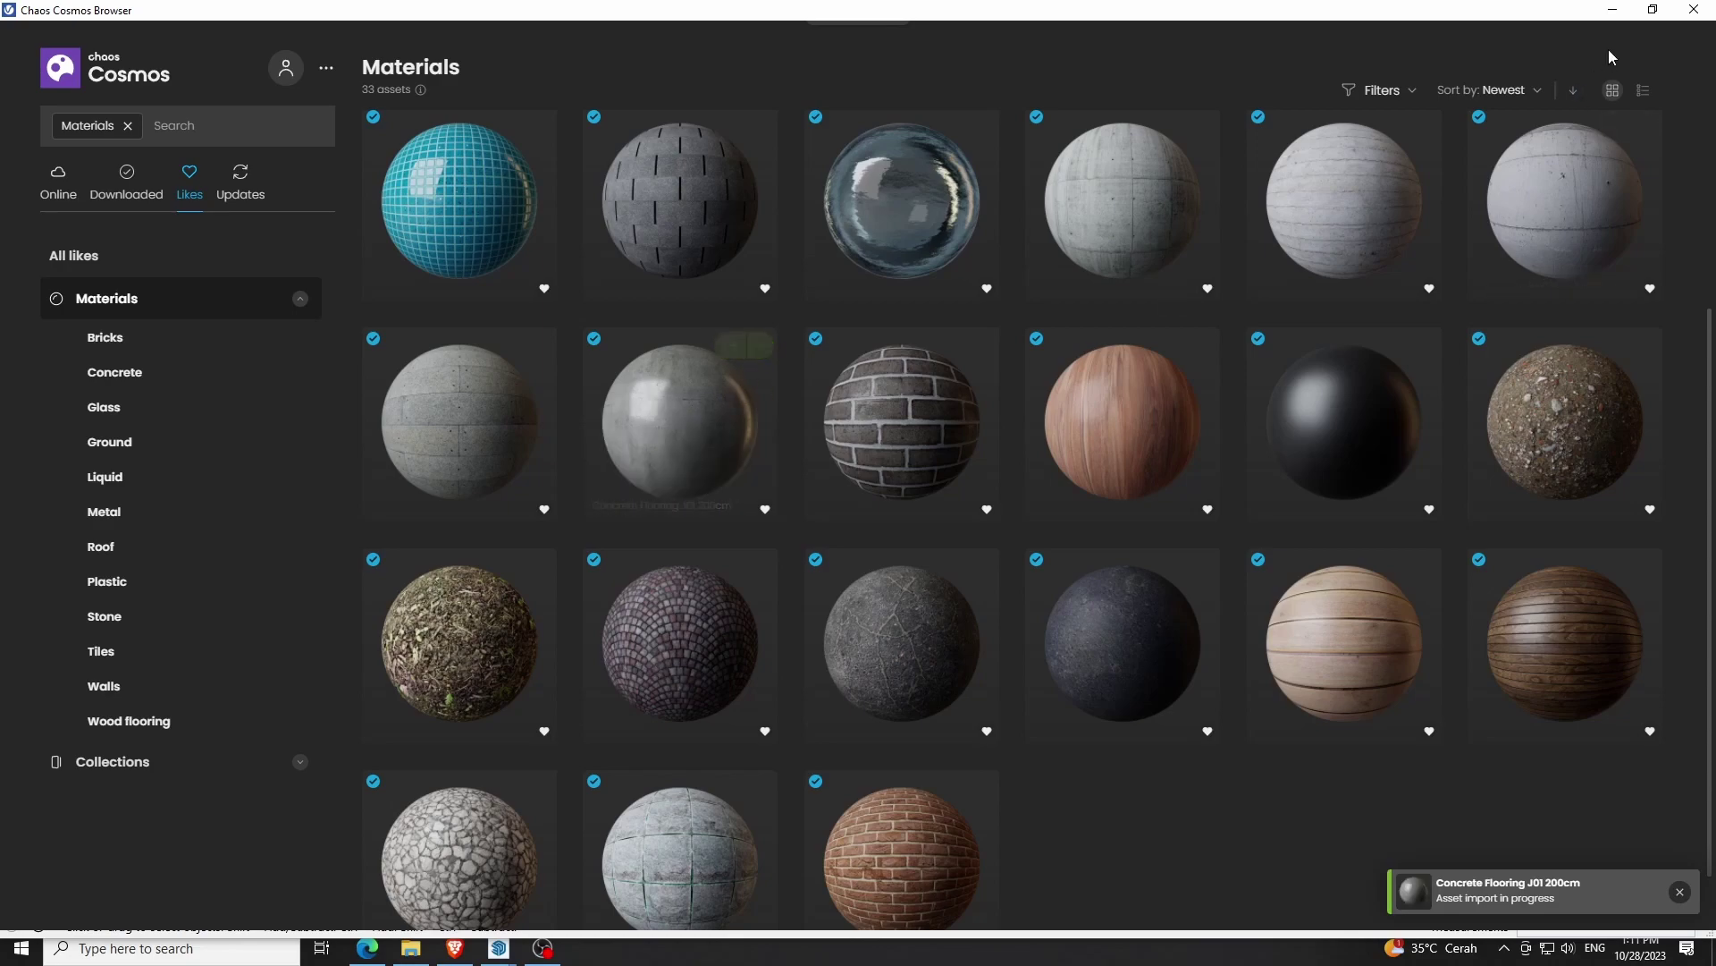
click(1693, 11)
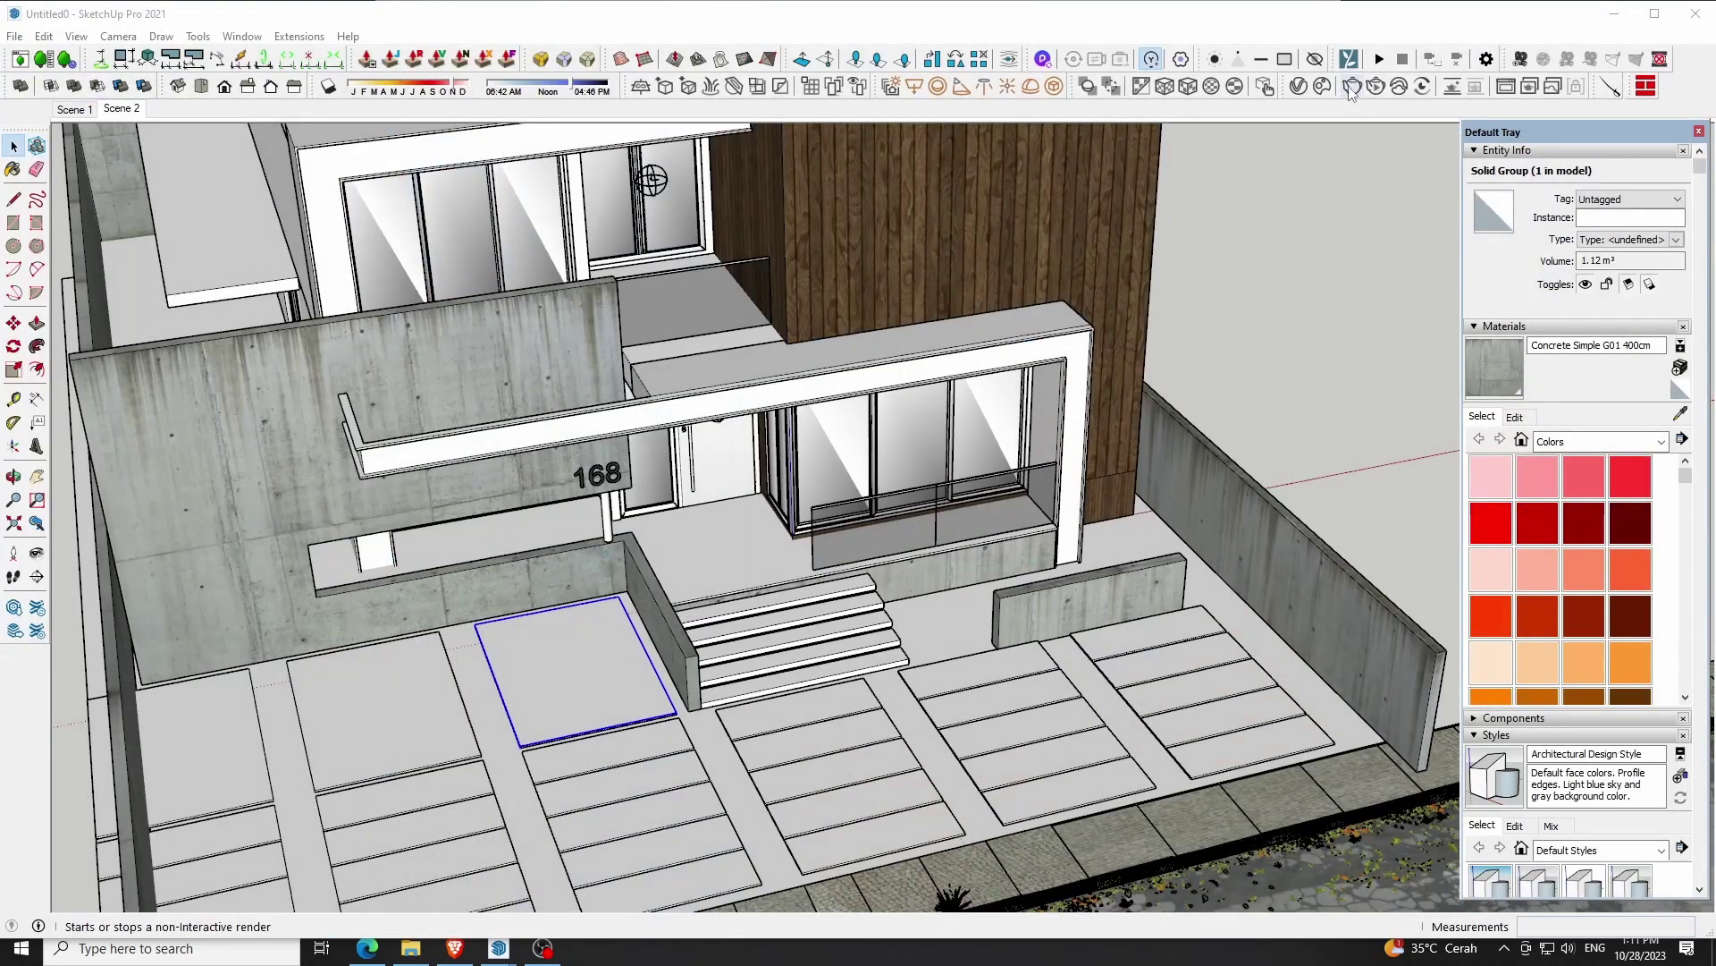
Apply Concrete Flooring J01 200cm from the V-Ray Asset Editor to the selected paving slab
click(1301, 89)
right_click(912, 381)
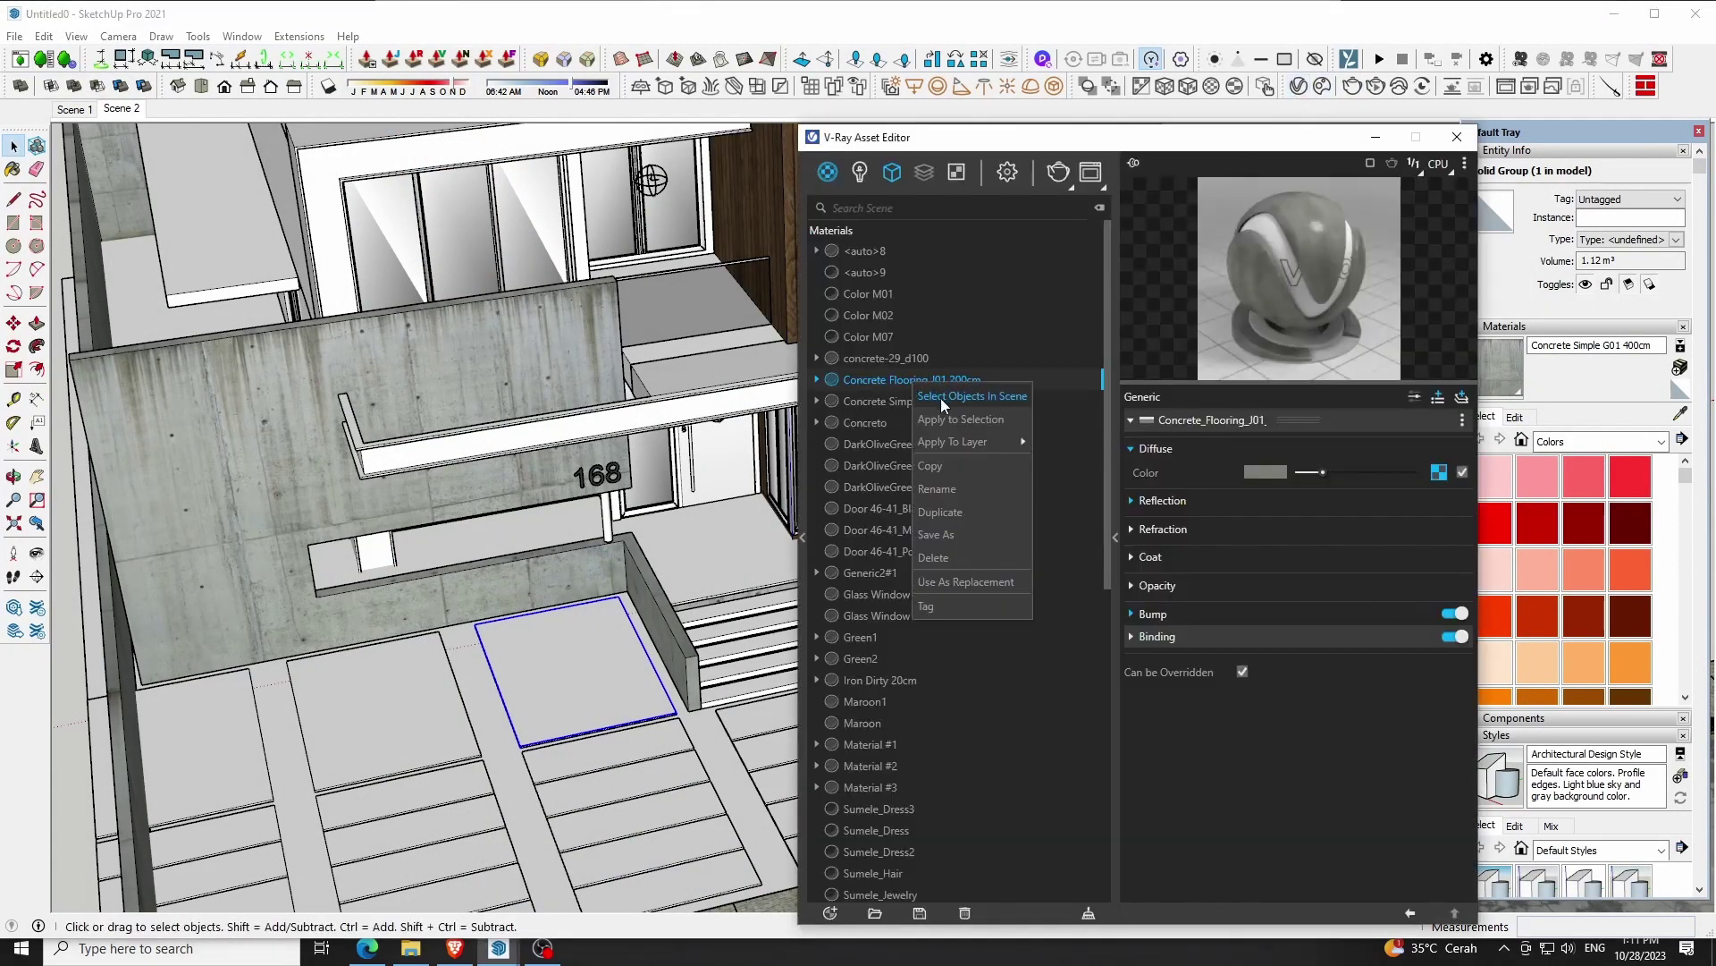
click(951, 422)
click(1464, 142)
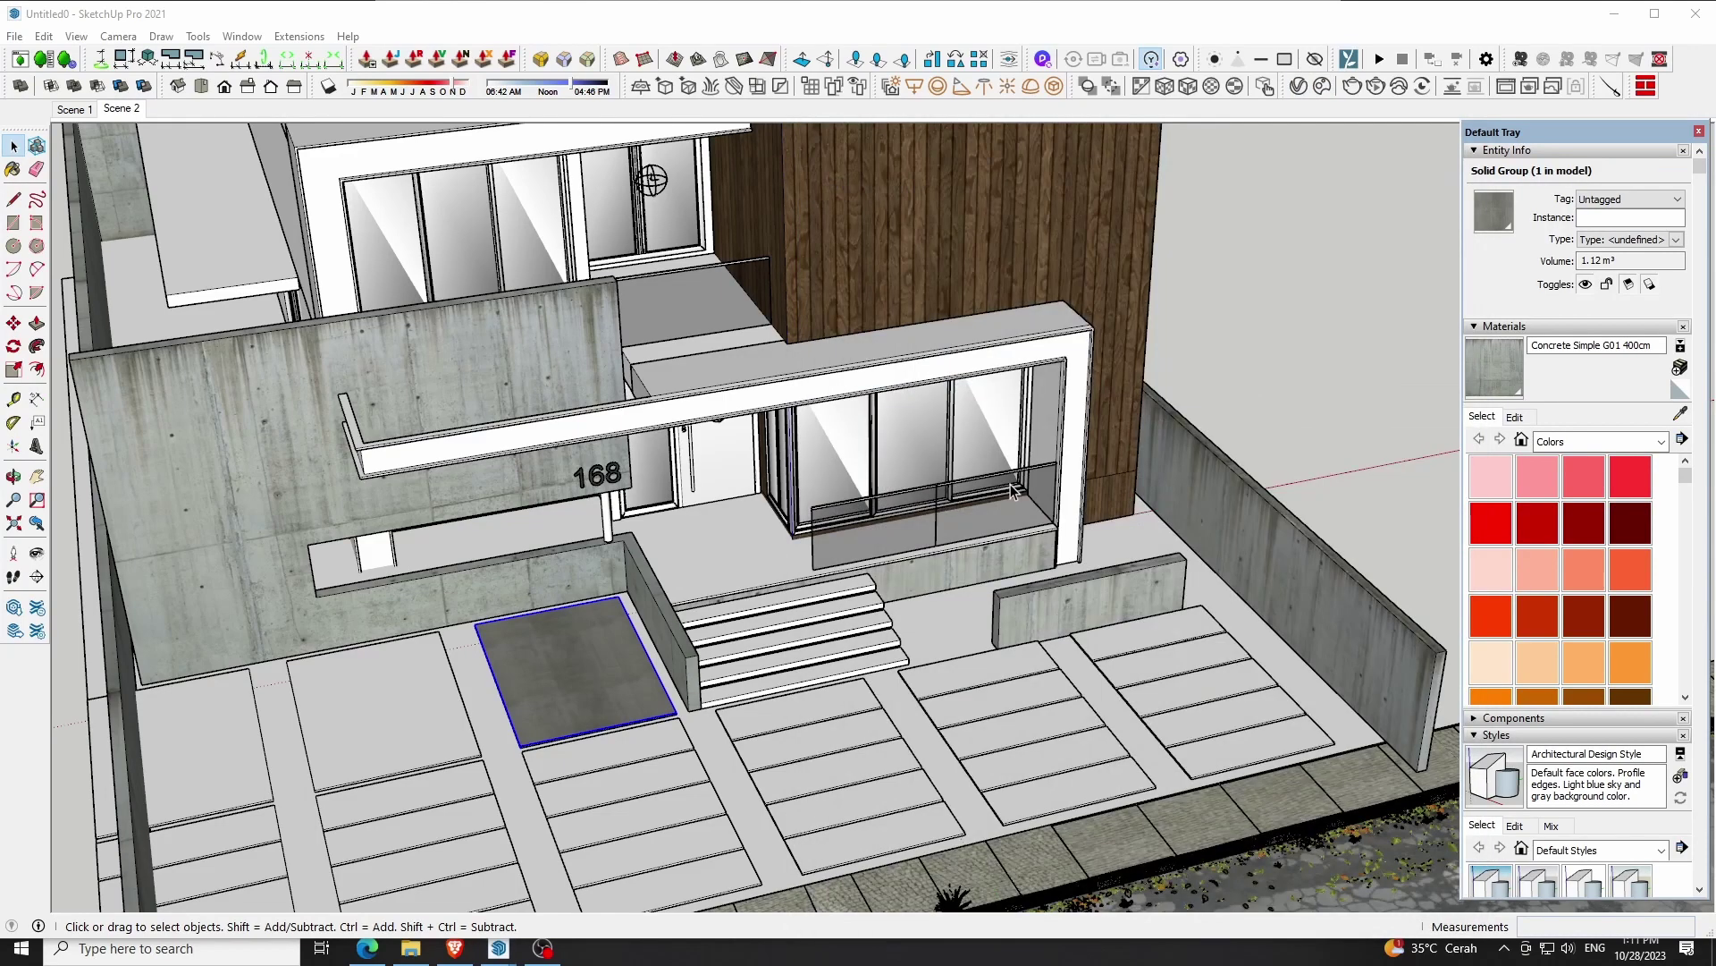
Paint the remaining front-path slabs, striped paving and entrance steps with Concrete Flooring J01 200cm
scroll(957, 506, down, 2)
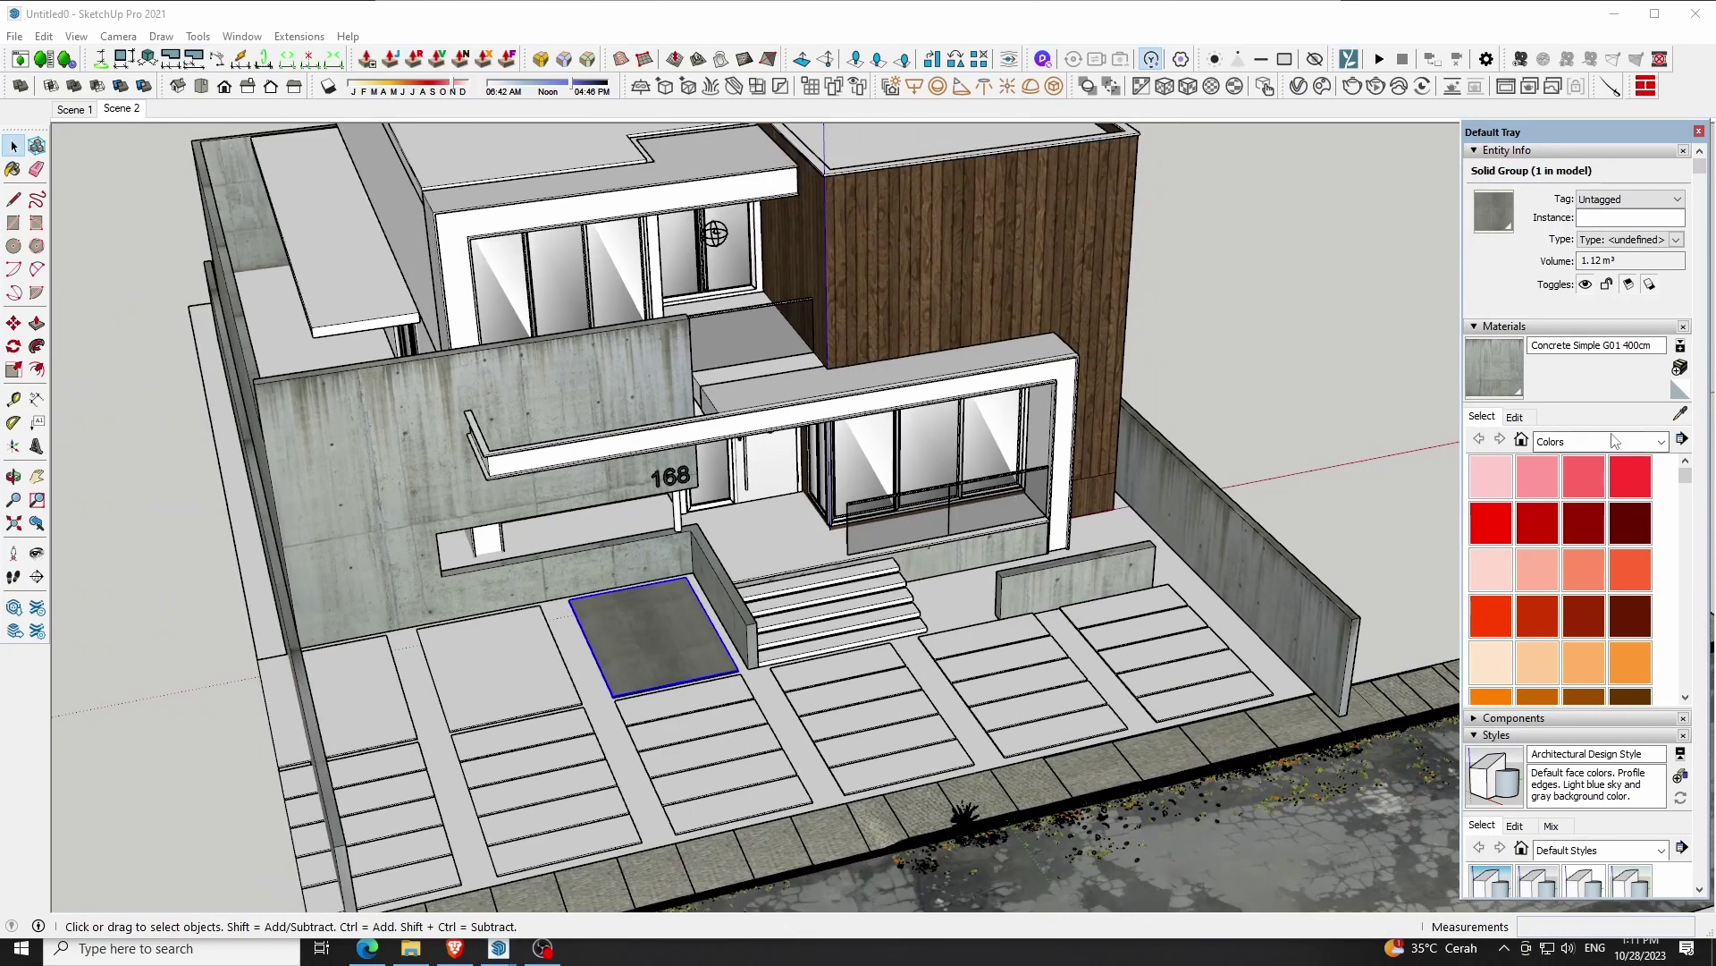
key(b)
alt+click(688, 617)
click(447, 679)
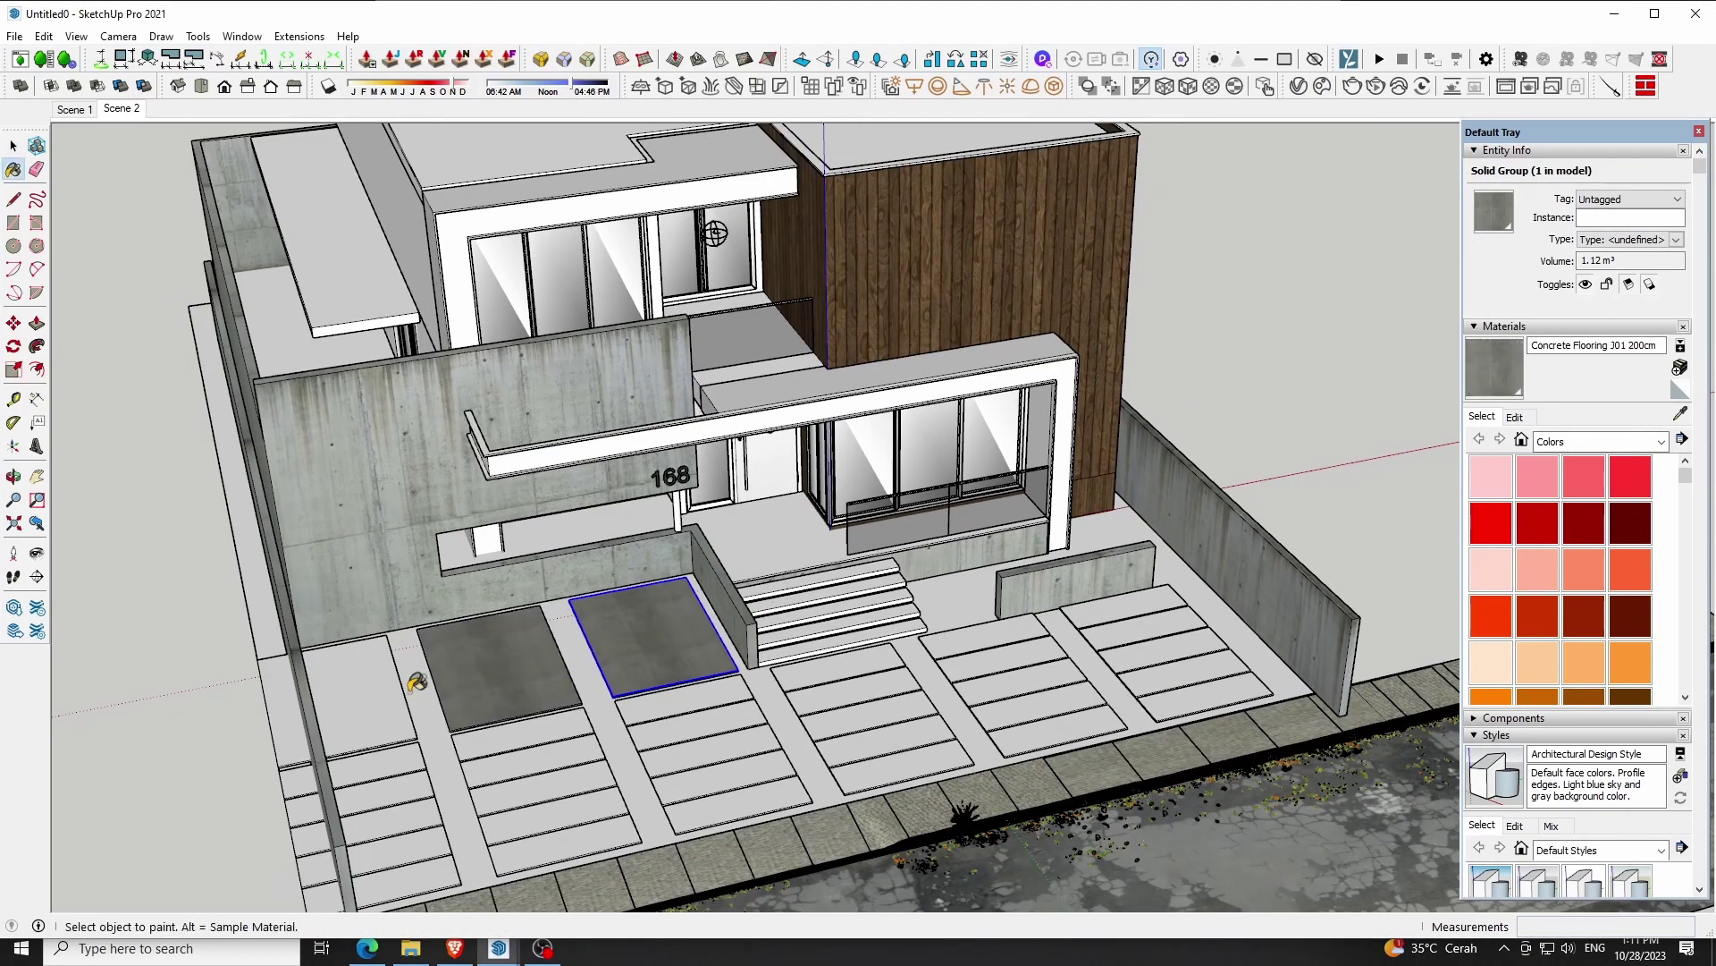
click(389, 690)
click(394, 775)
click(510, 756)
click(740, 709)
click(864, 682)
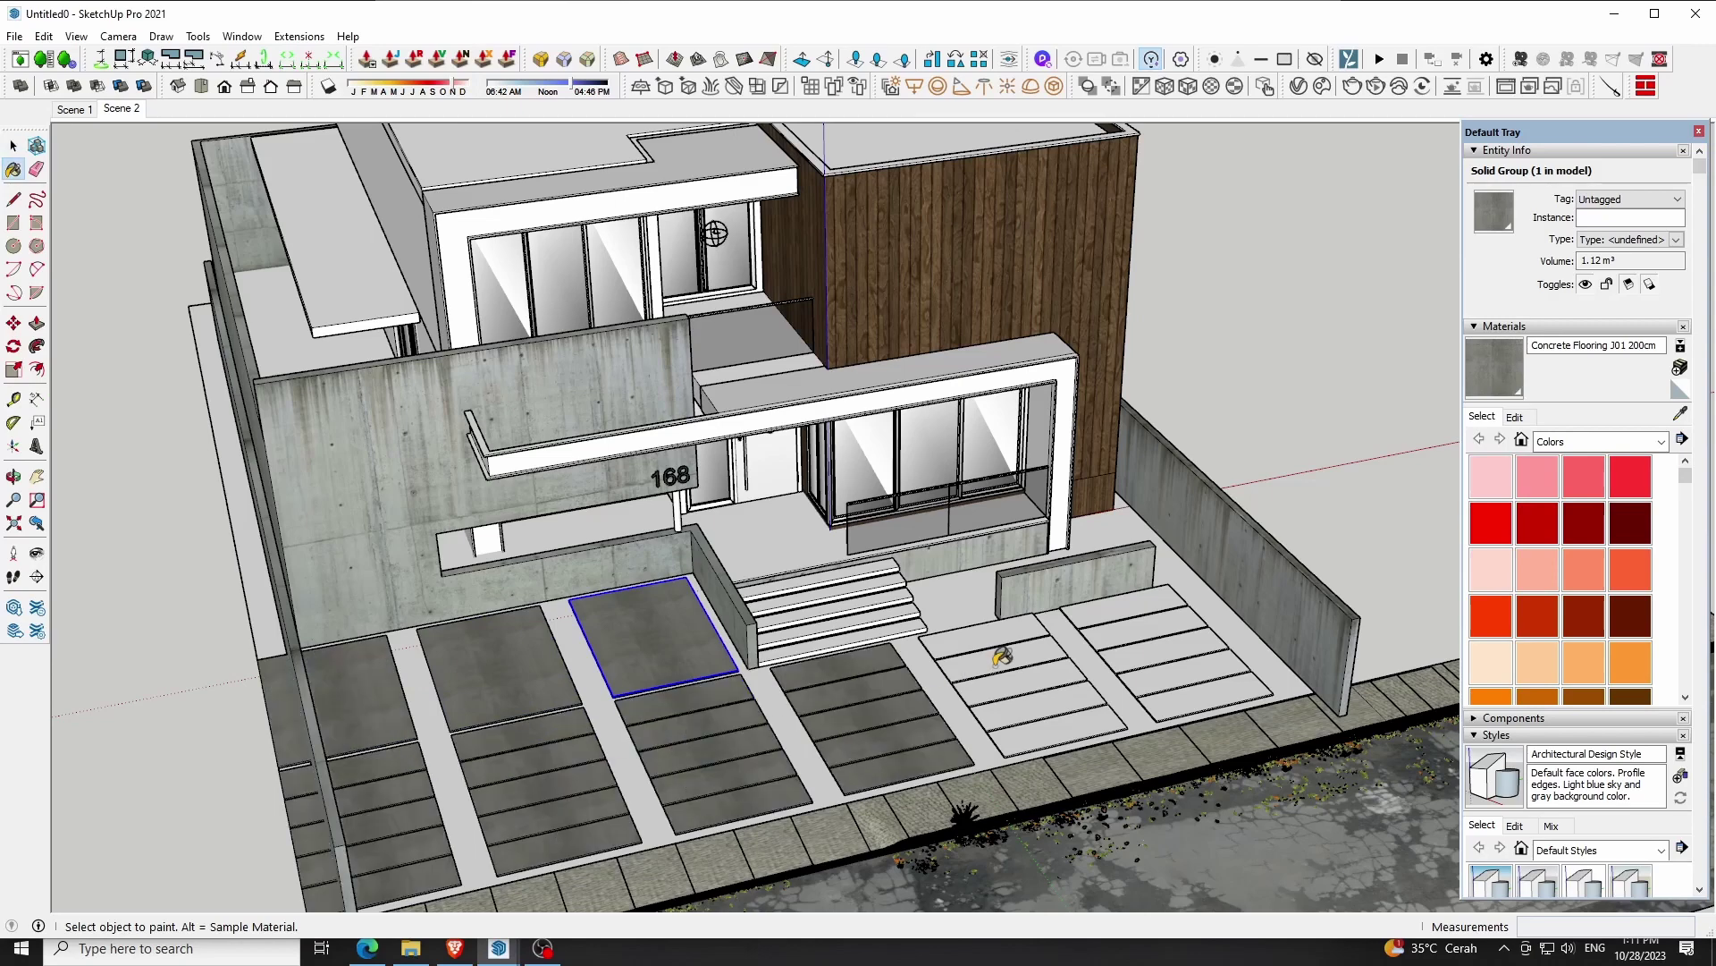
click(1041, 647)
click(1134, 620)
scroll(844, 587, up, 4)
click(855, 581)
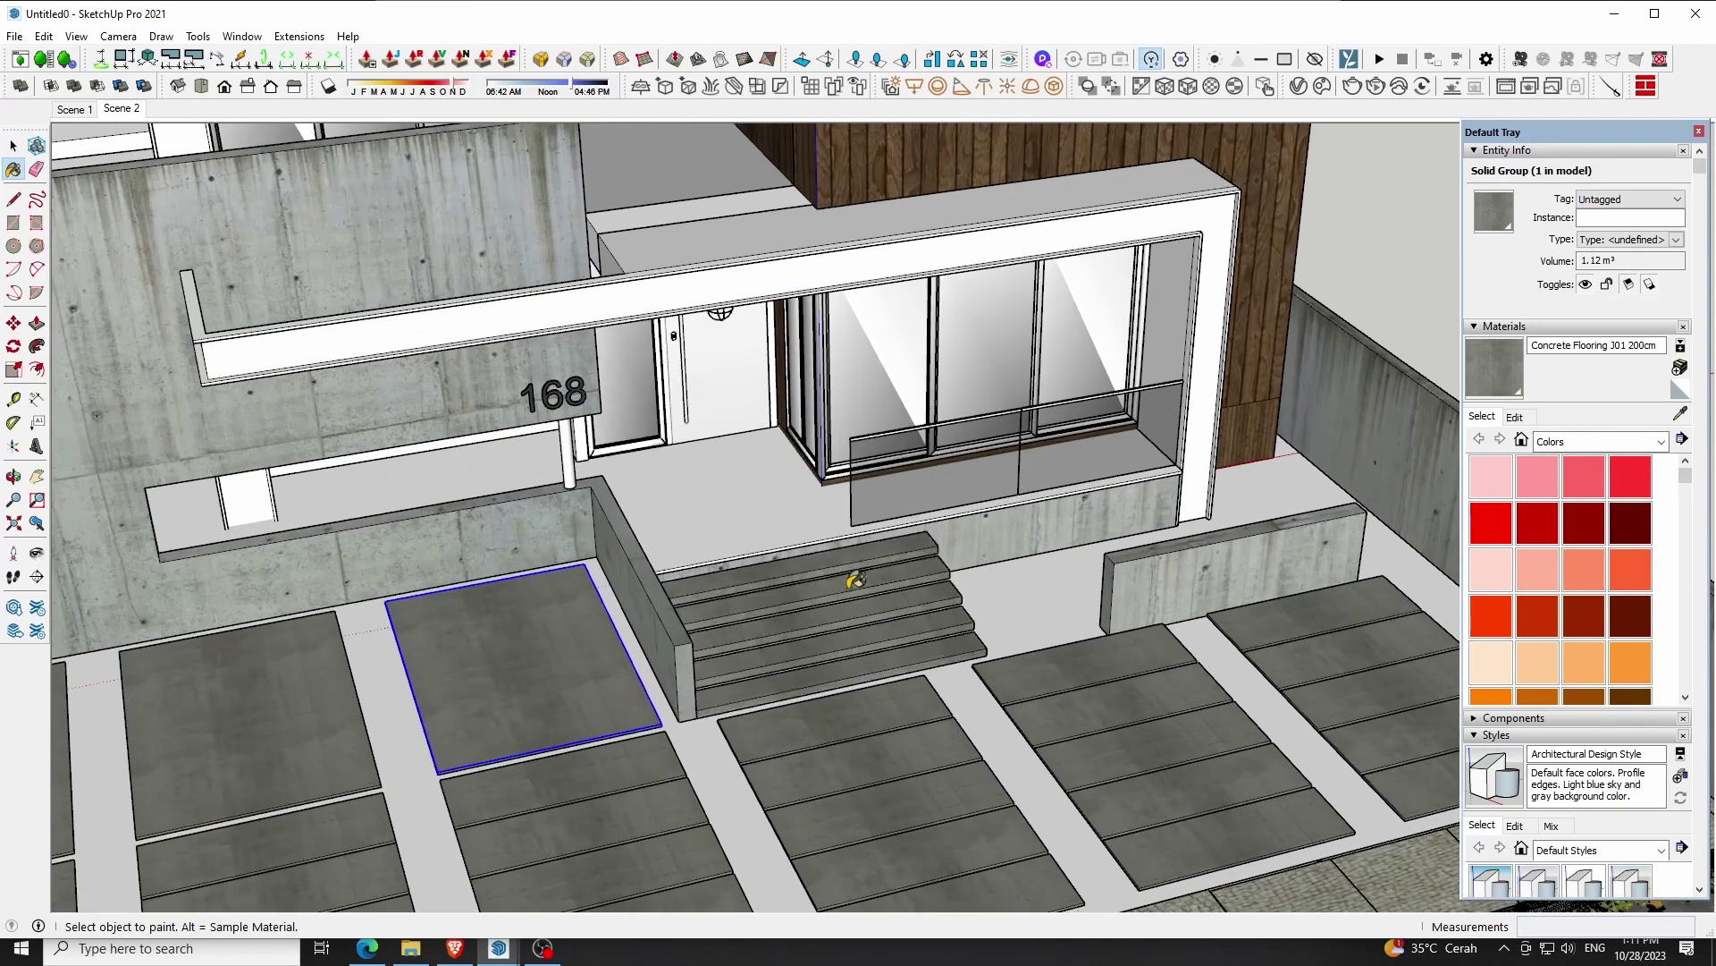
Paint the porch floor inside its group with Concrete Flooring J01 200cm
key(space)
double_click(764, 512)
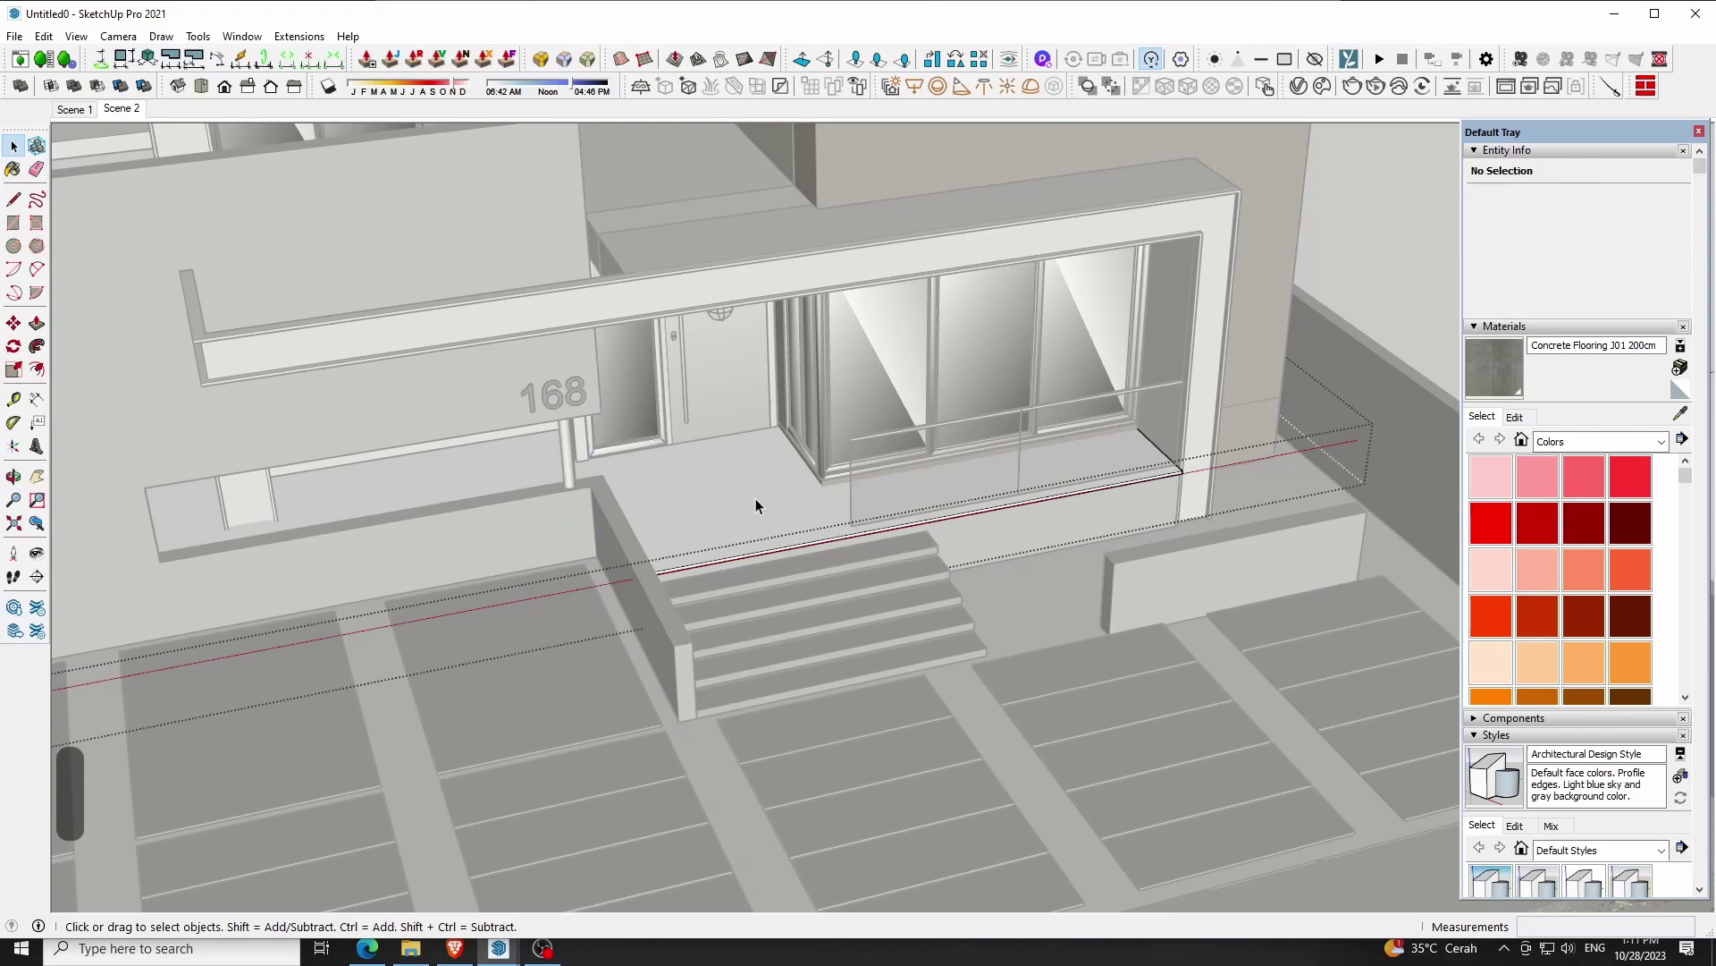
click(733, 474)
key(b)
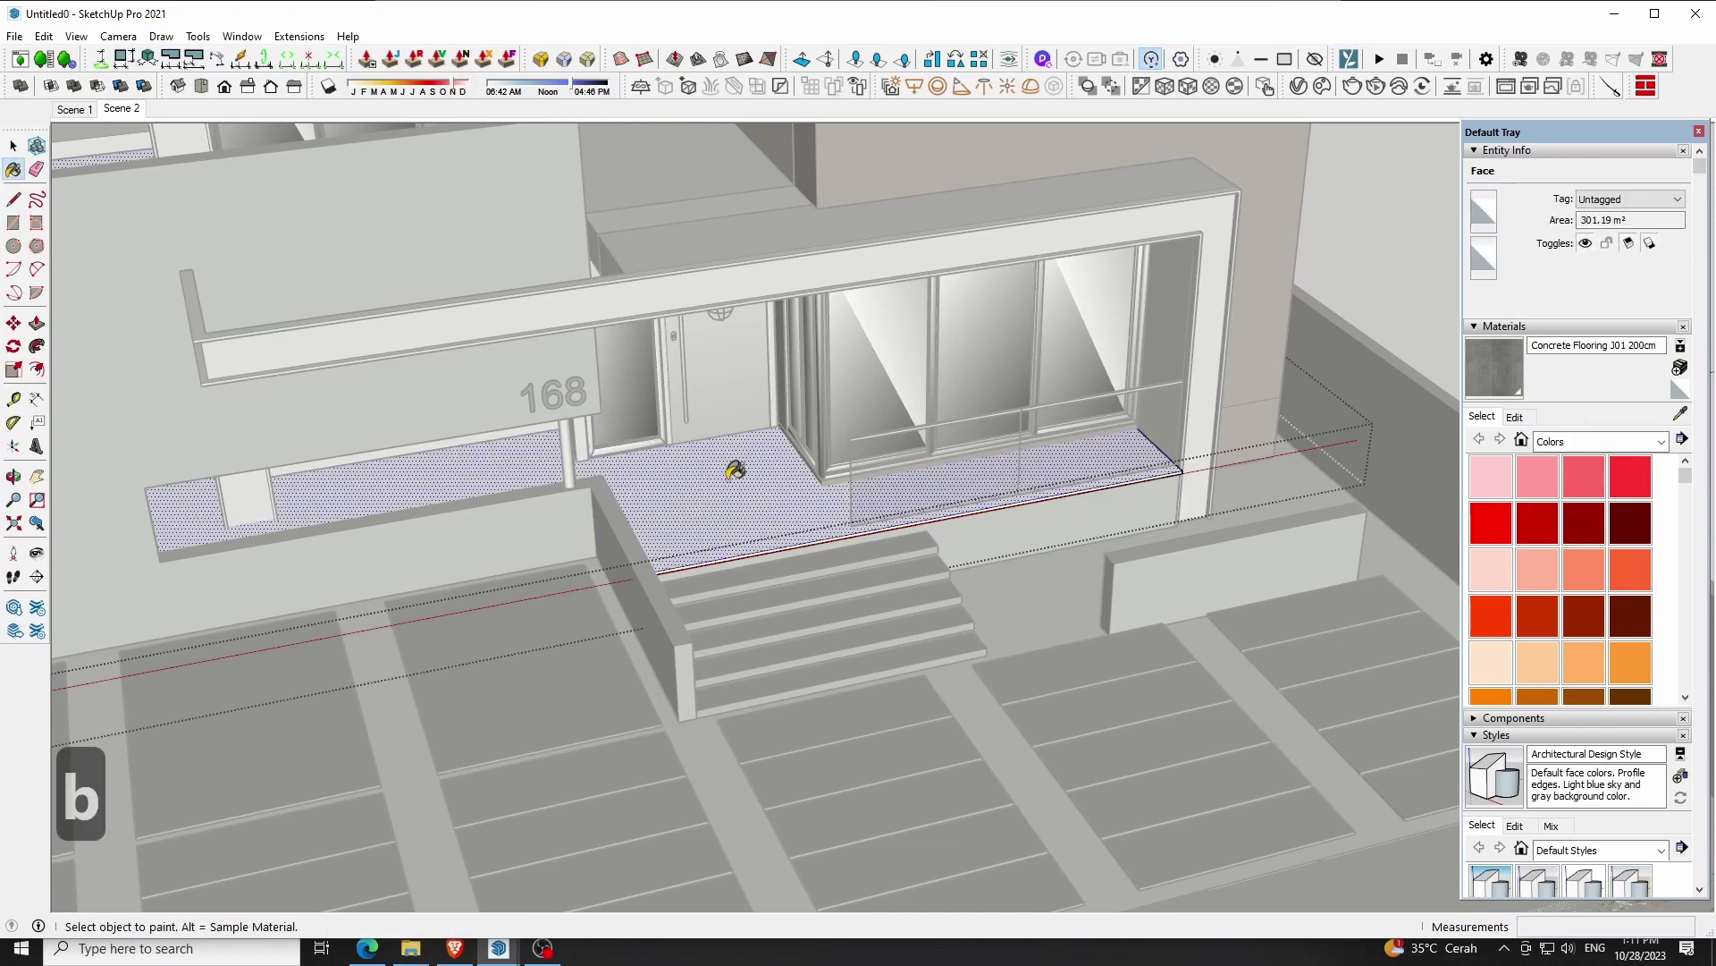
click(735, 476)
key(space)
key(Escape)
Zoom out and orbit to a more frontal view of the house
scroll(1120, 520, up, 3)
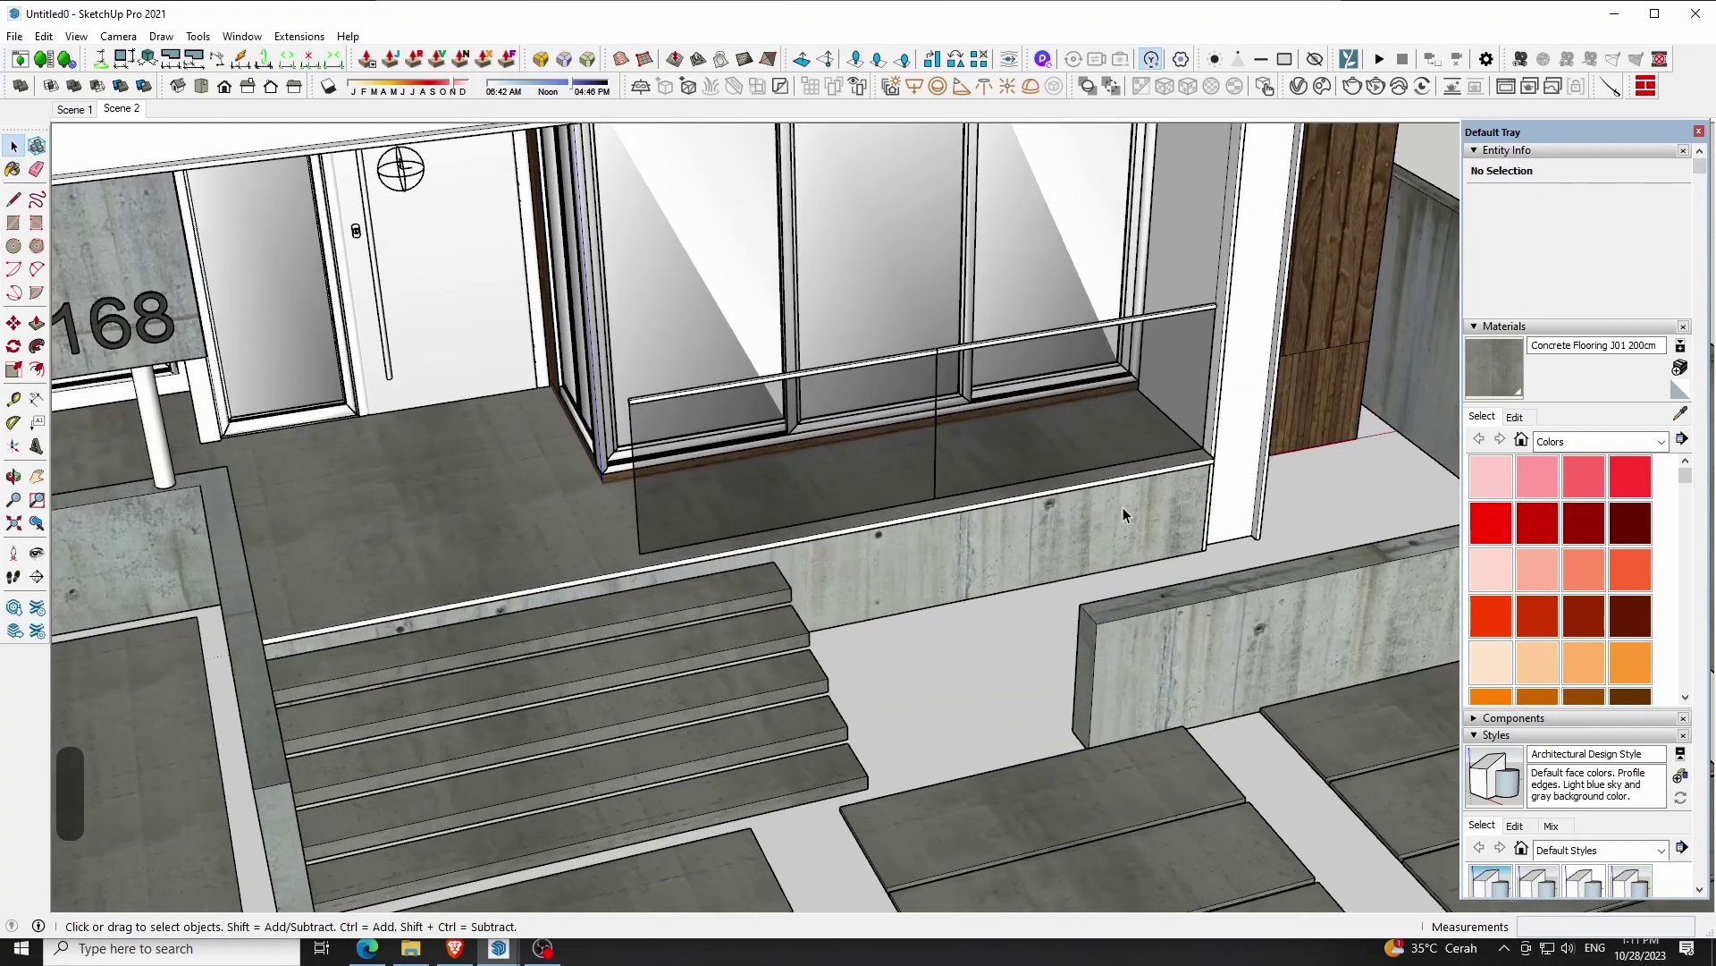
scroll(1120, 520, up, 3)
scroll(1119, 520, down, 3)
scroll(1119, 520, down, 3)
scroll(1119, 520, down, 2)
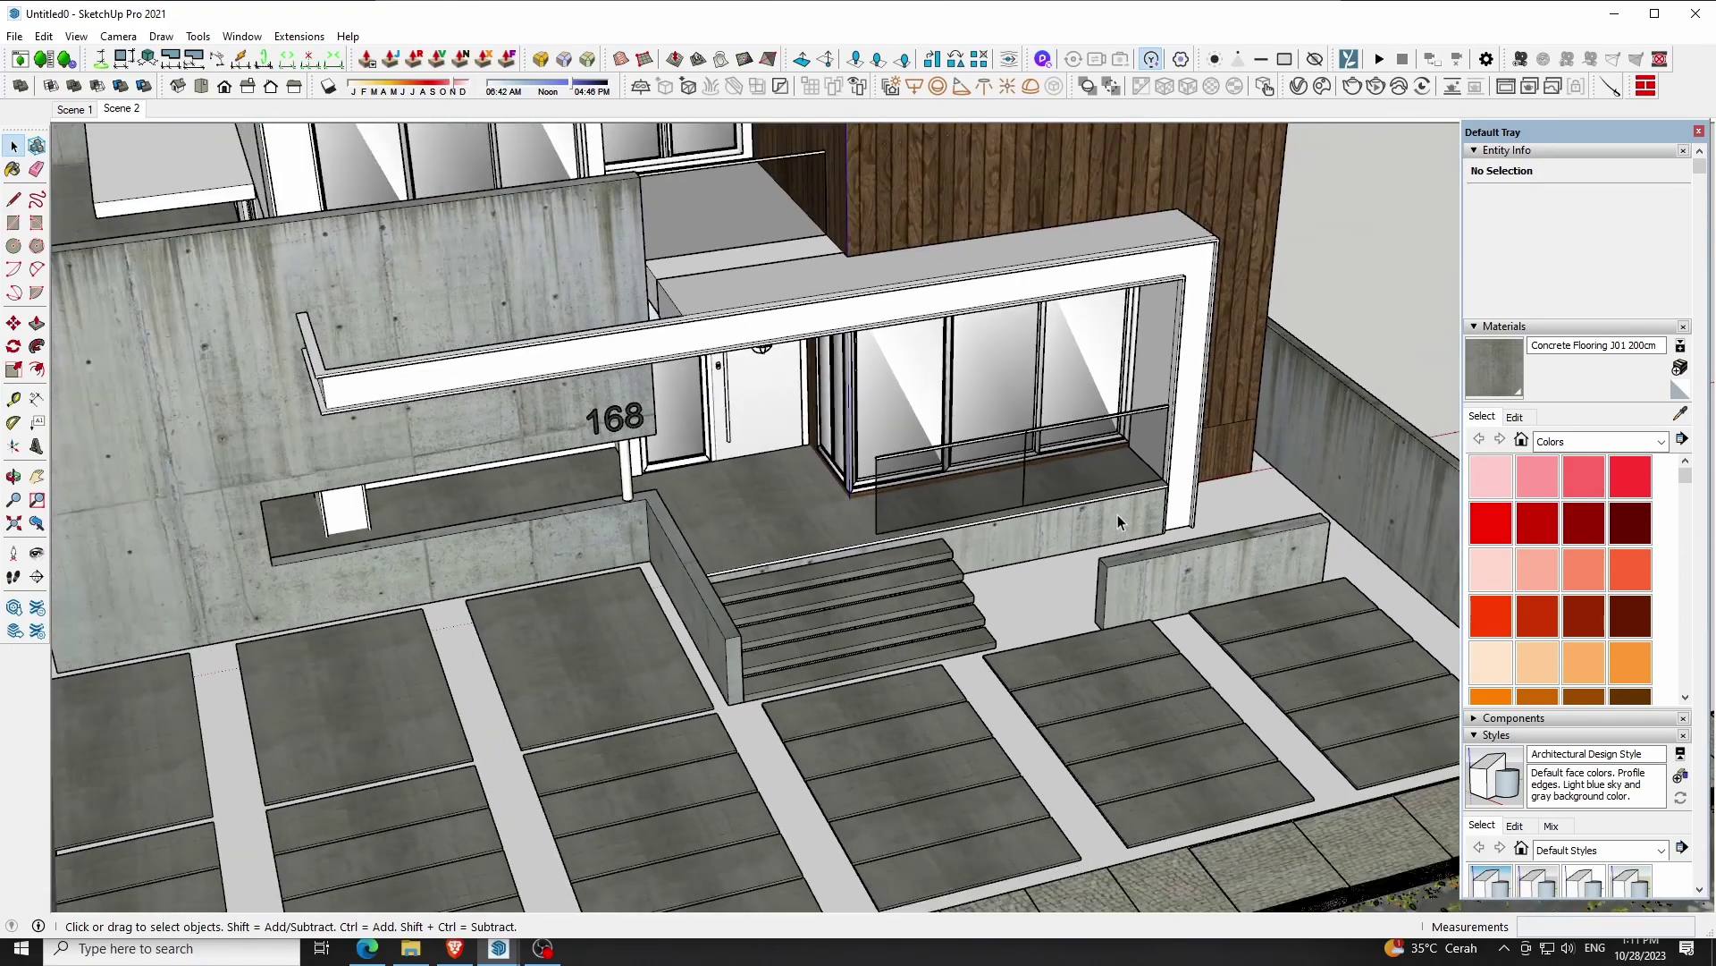
scroll(1119, 521, down, 1)
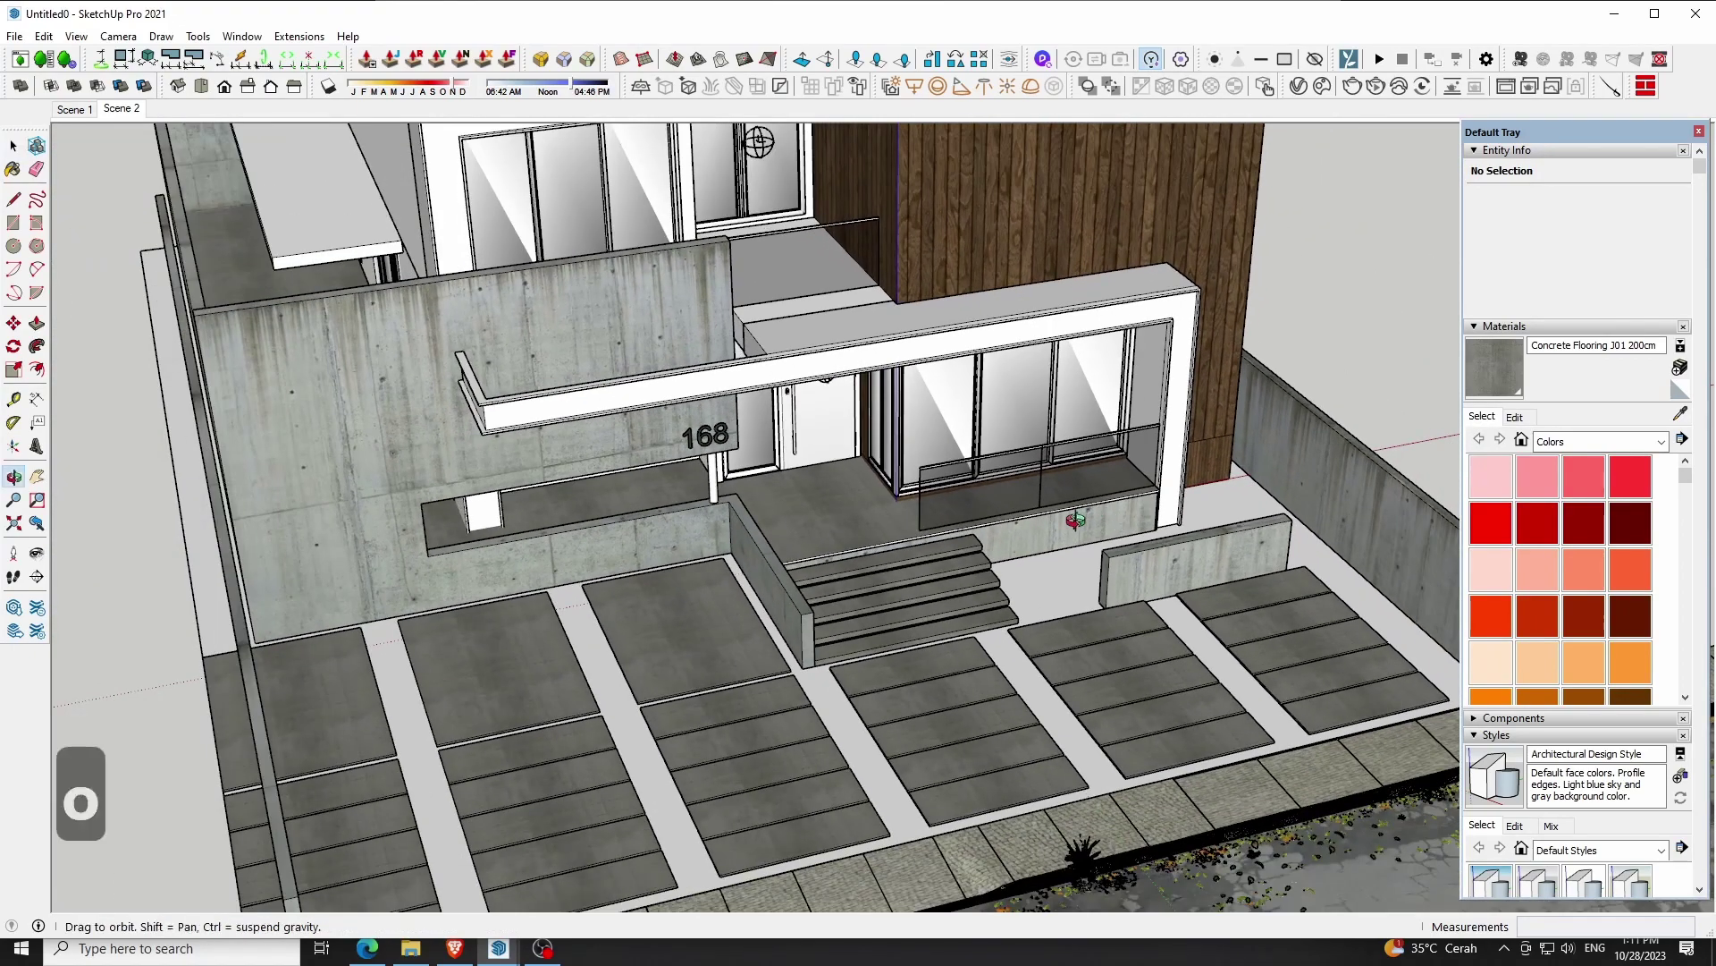
mouse_move(1114, 514)
middle_down()
mouse_move(861, 569)
mouse_move(982, 602)
mouse_move(813, 282)
middle_up()
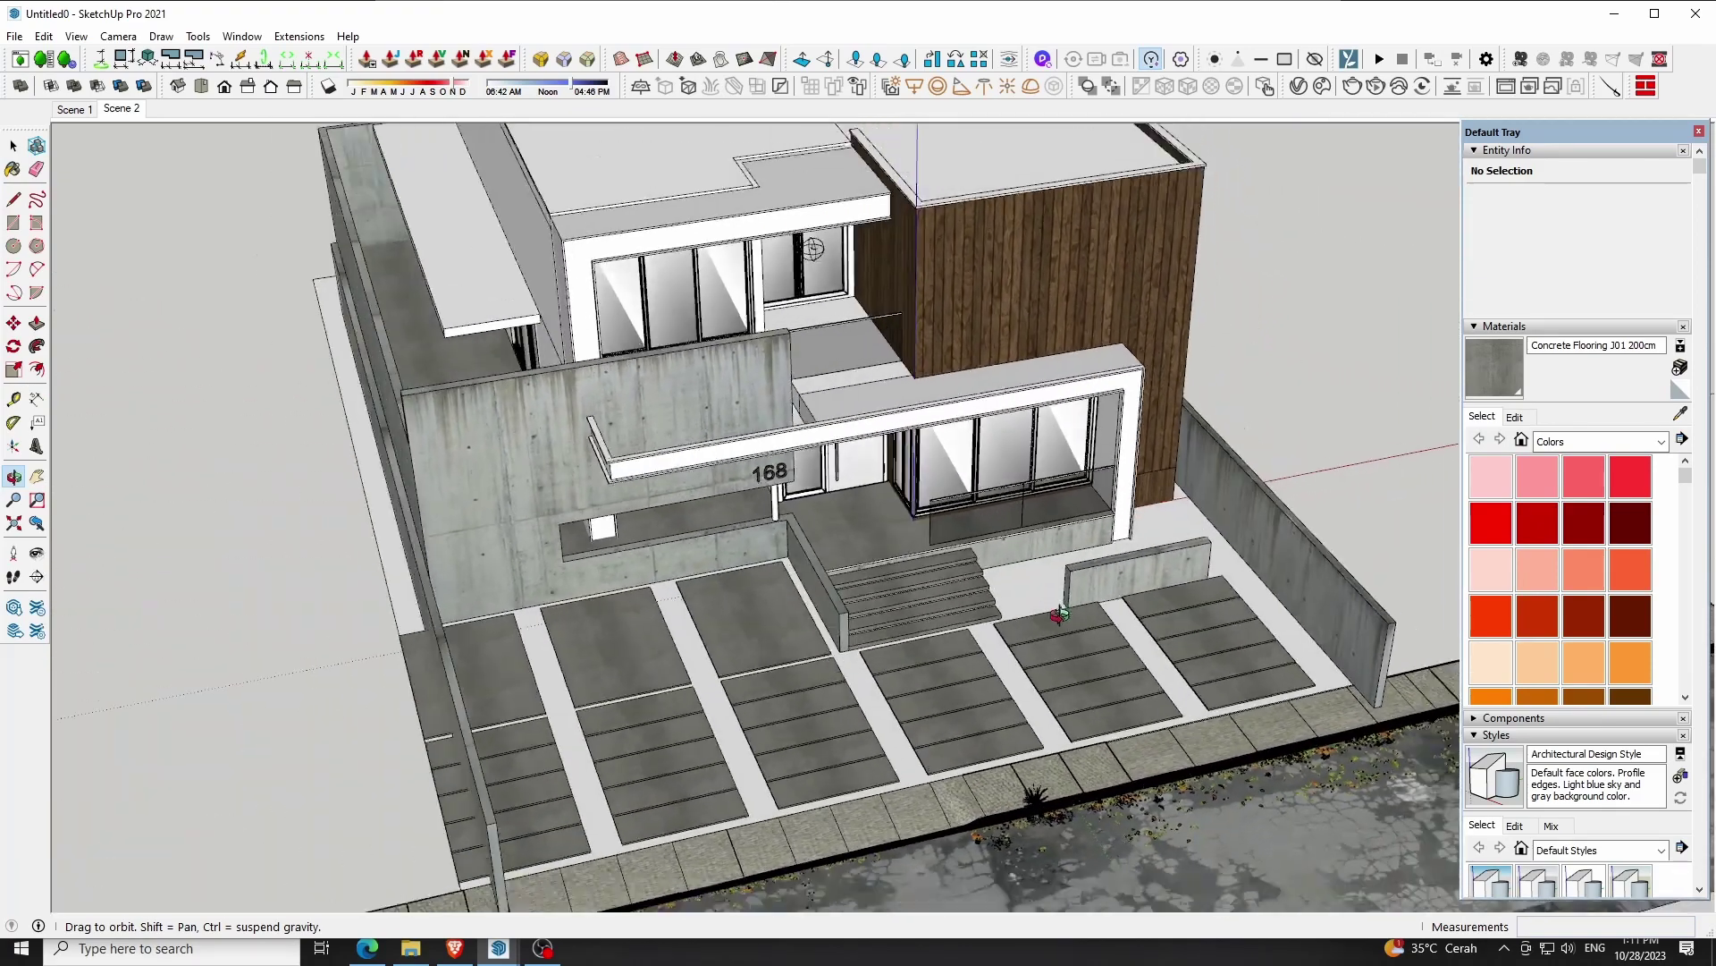
Select the entire white balcony beam (94 entities) with a triple-click
scroll(814, 283, up, 3)
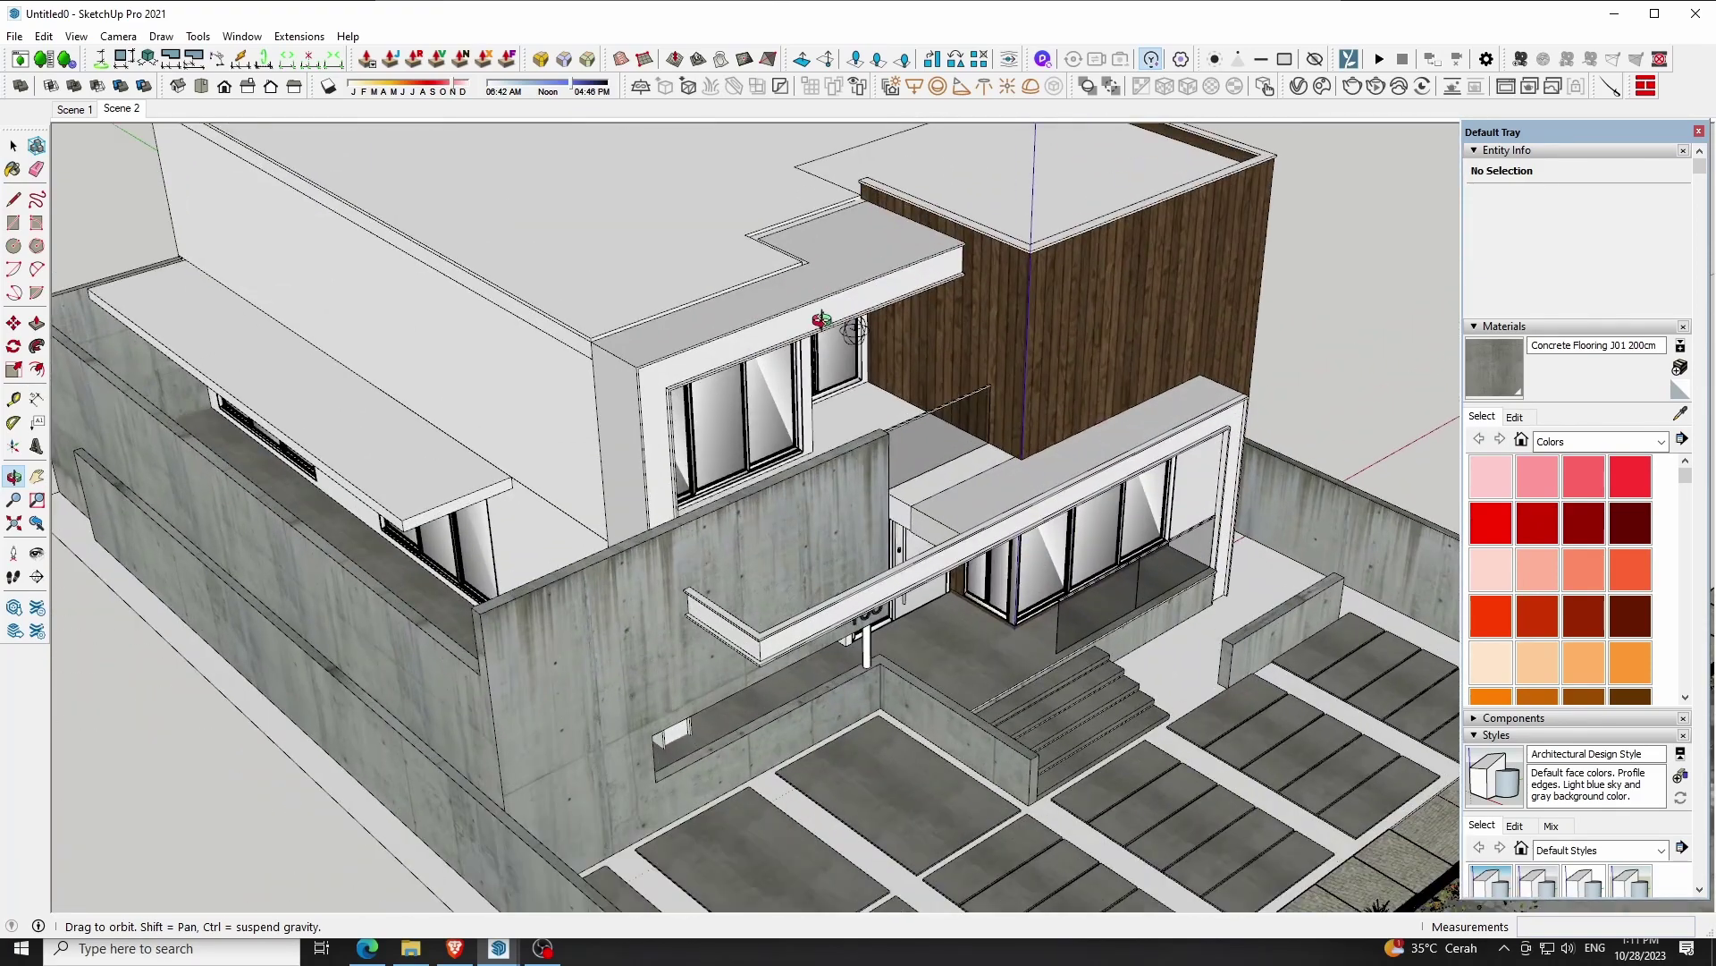
scroll(809, 405, up, 2)
middle_drag(809, 405, 832, 420)
key(space)
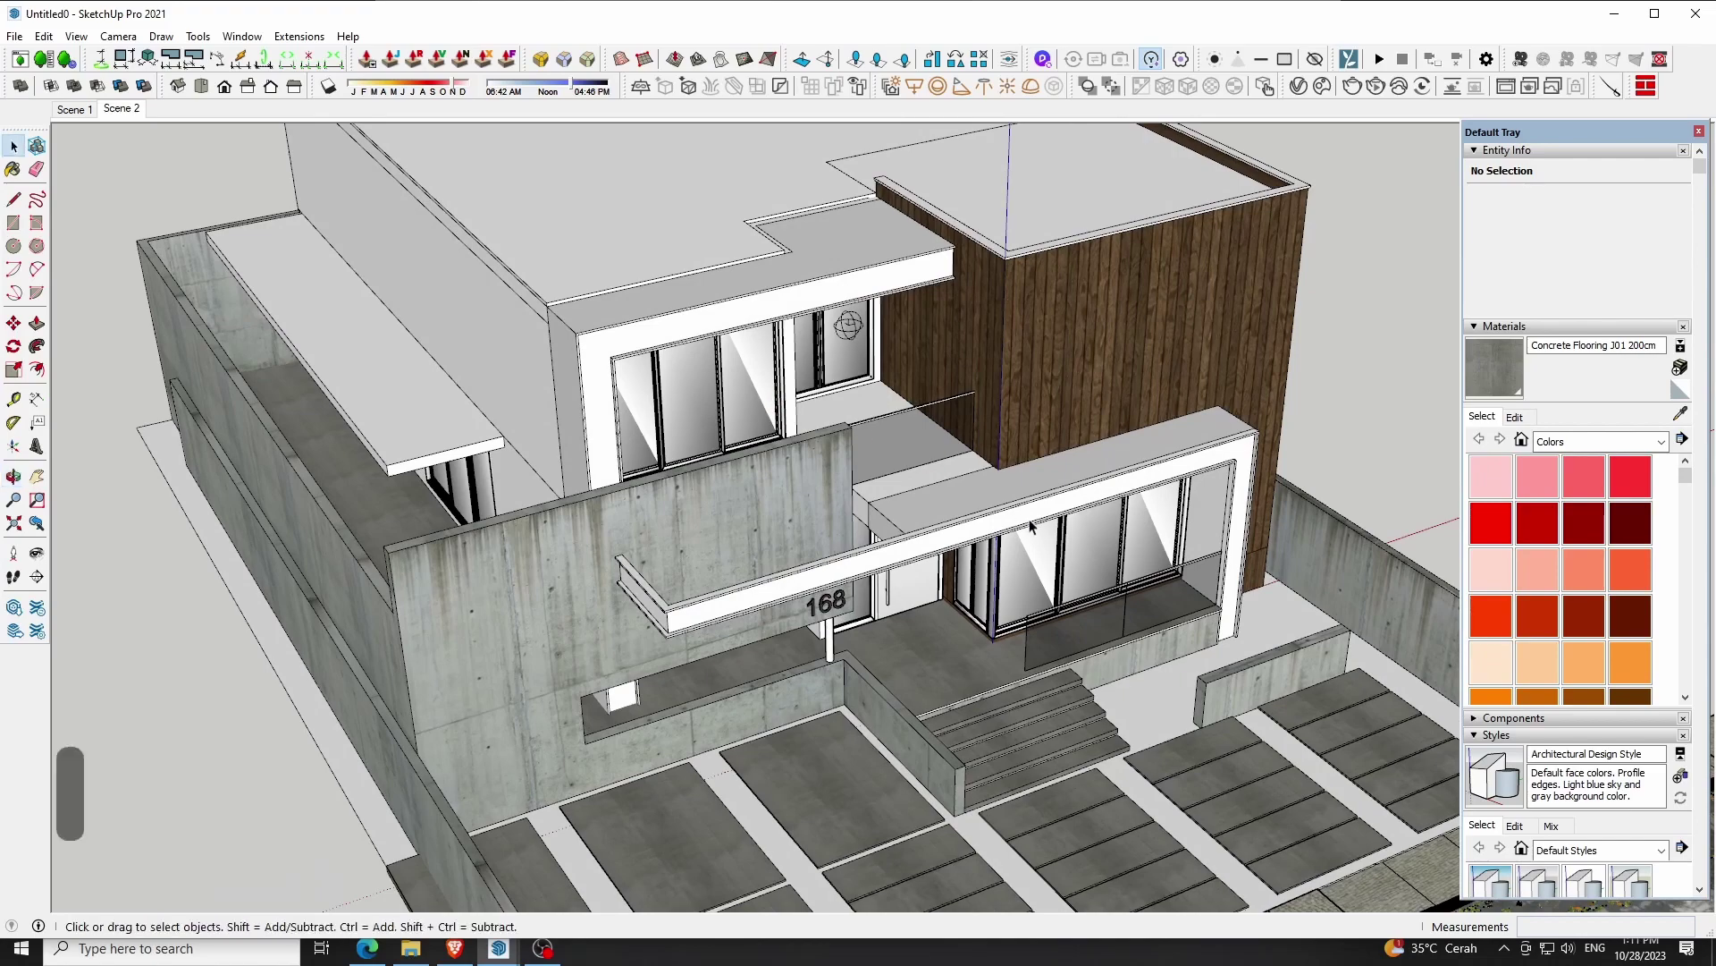
scroll(1026, 516, up, 5)
click(1027, 517)
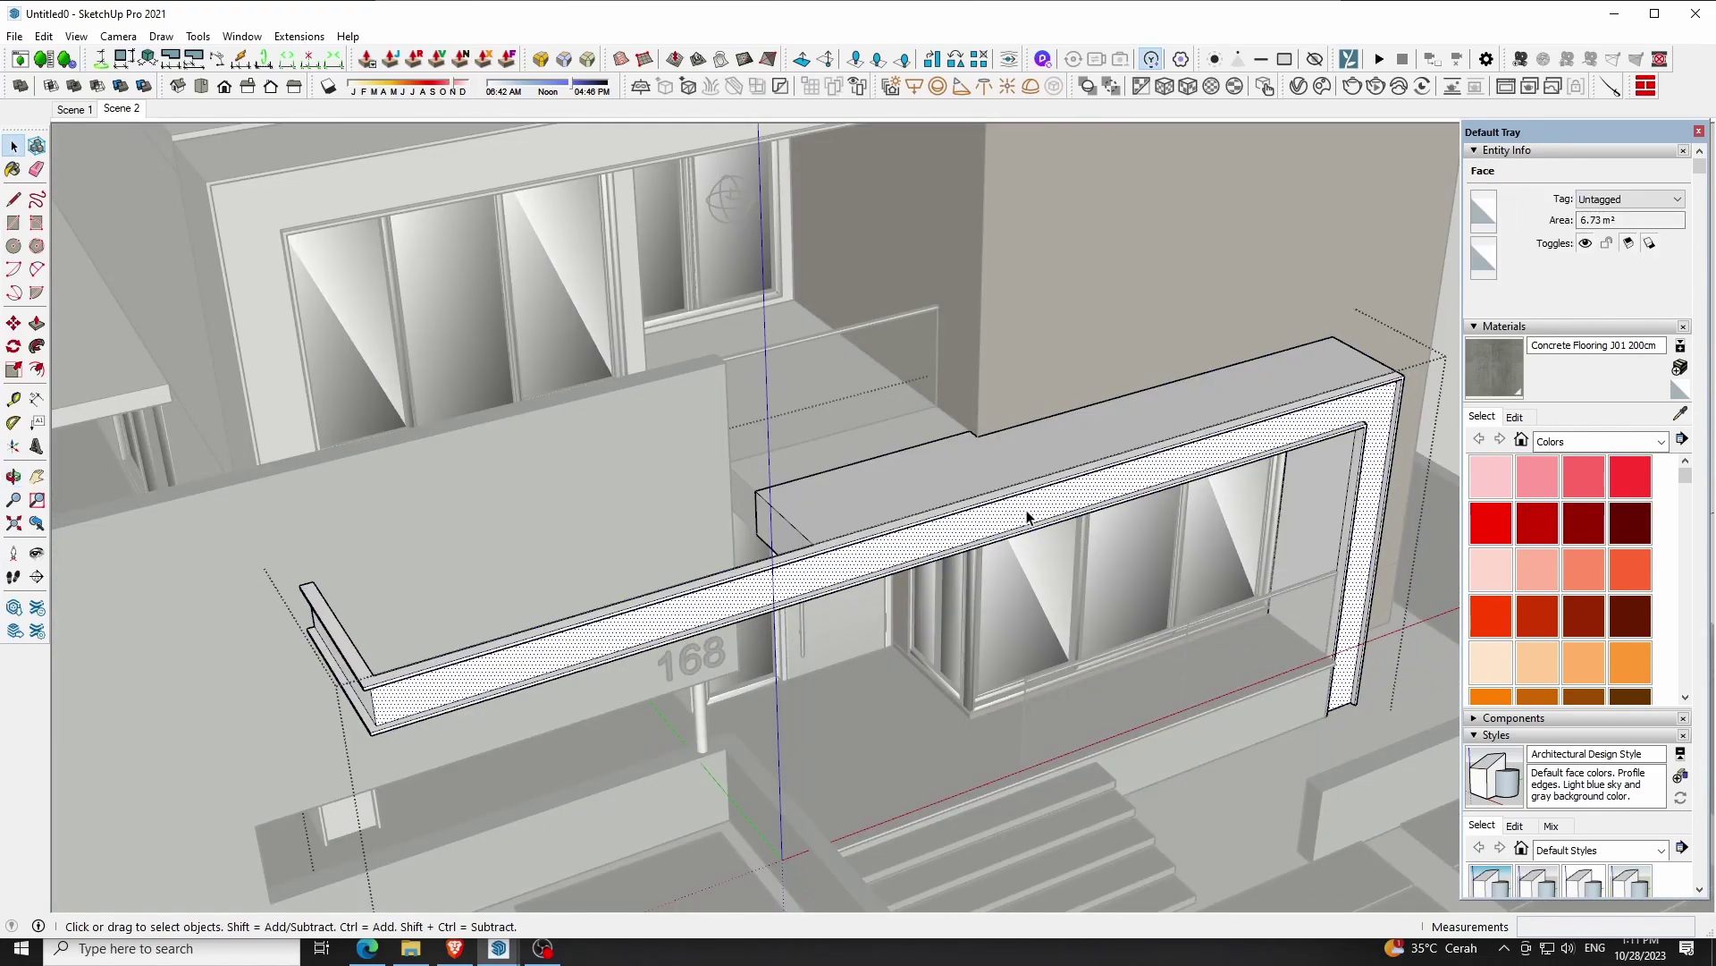
triple_click(1026, 517)
Zoom out and bring up the V-Ray Asset Editor
scroll(1027, 517, down, 2)
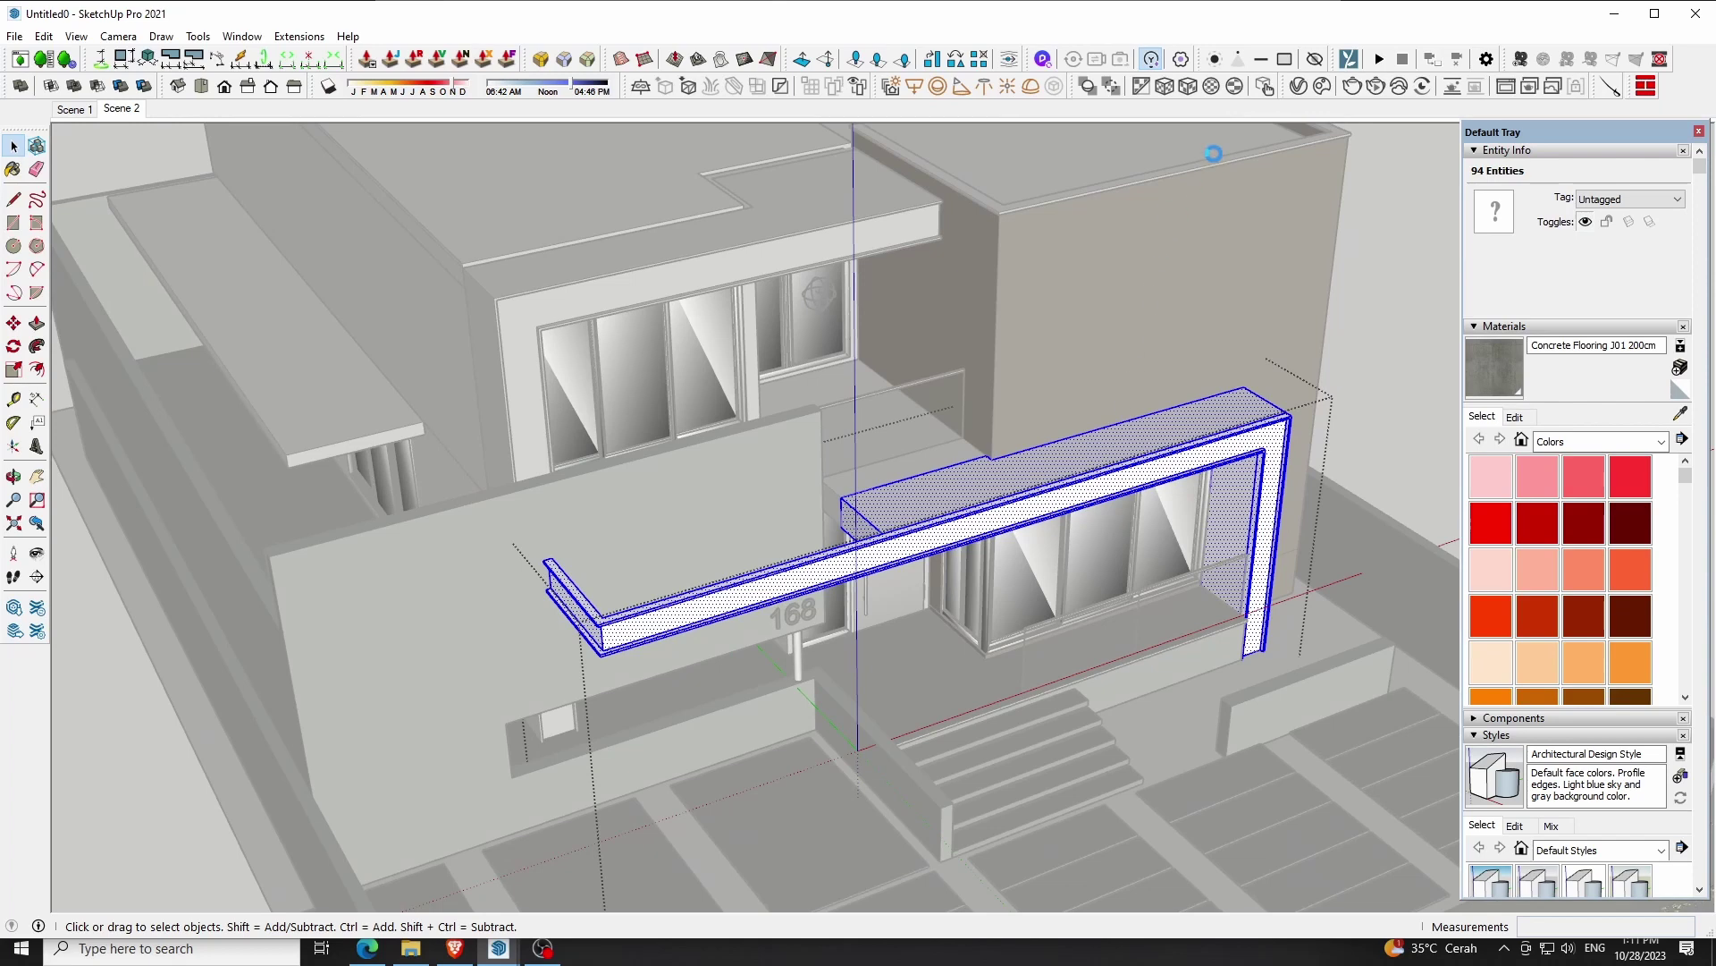
click(1297, 86)
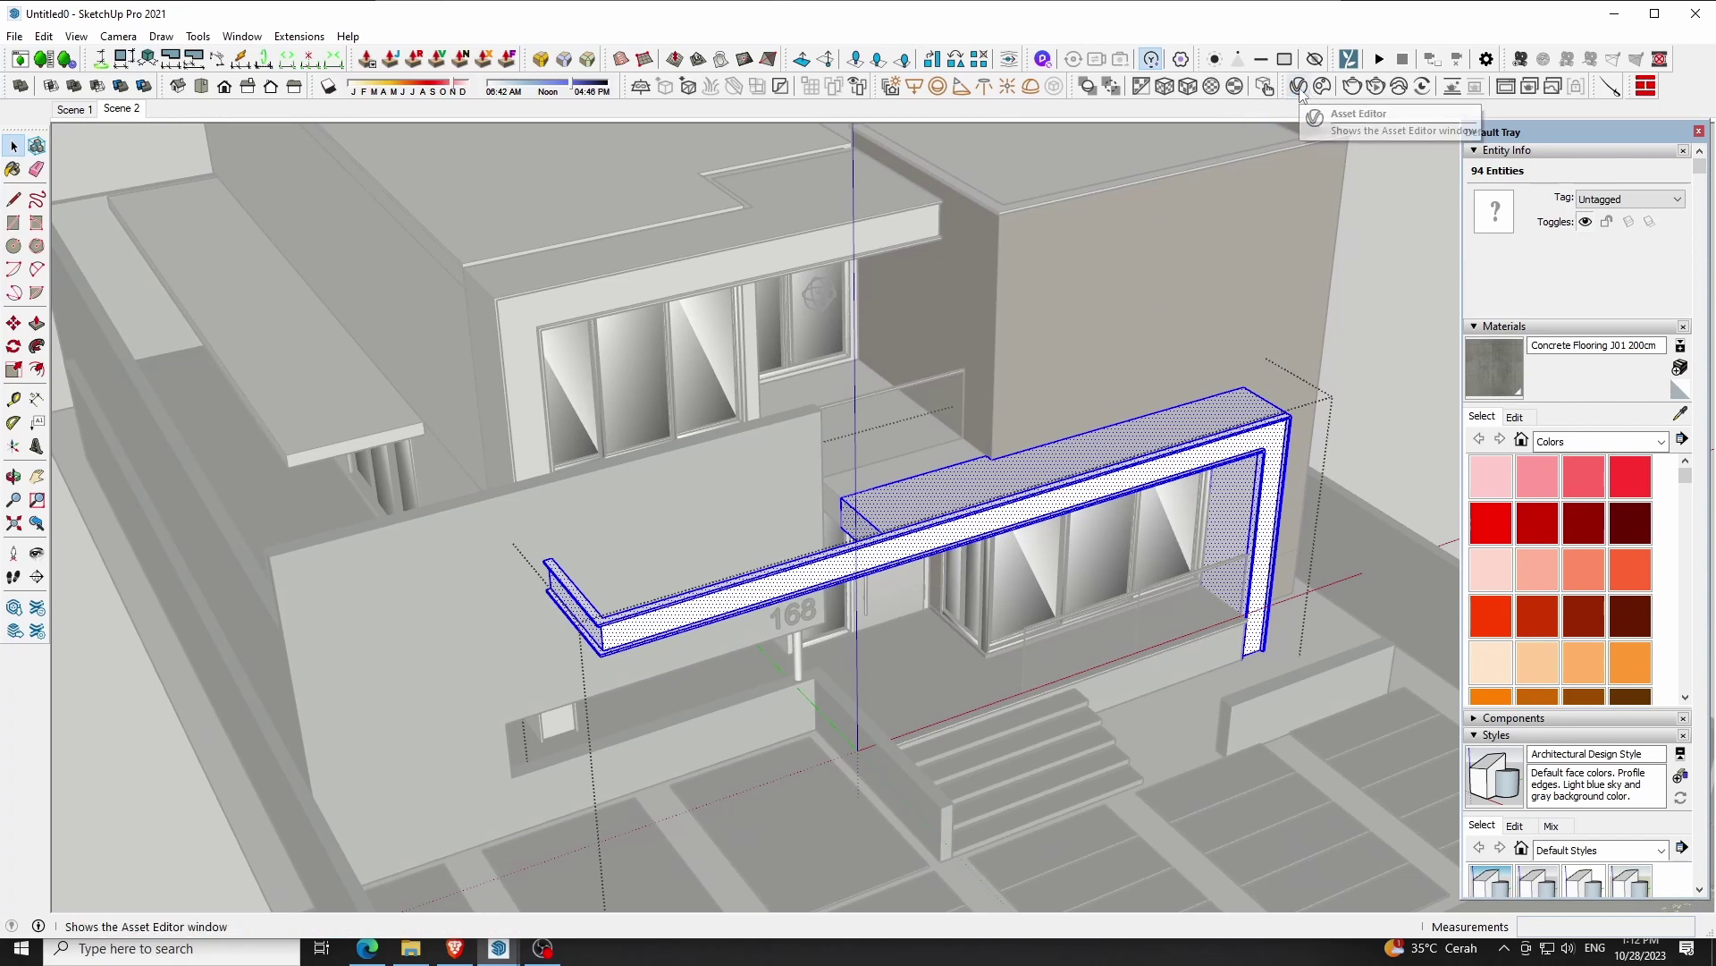
click(1298, 85)
Create a Generic V-Ray material using the dirt_and_scratches_imperfections_13_diffuse bitmap as diffuse
mouse_move(1194, 135)
mouse_down()
mouse_move(893, 131)
mouse_move(702, 86)
mouse_up()
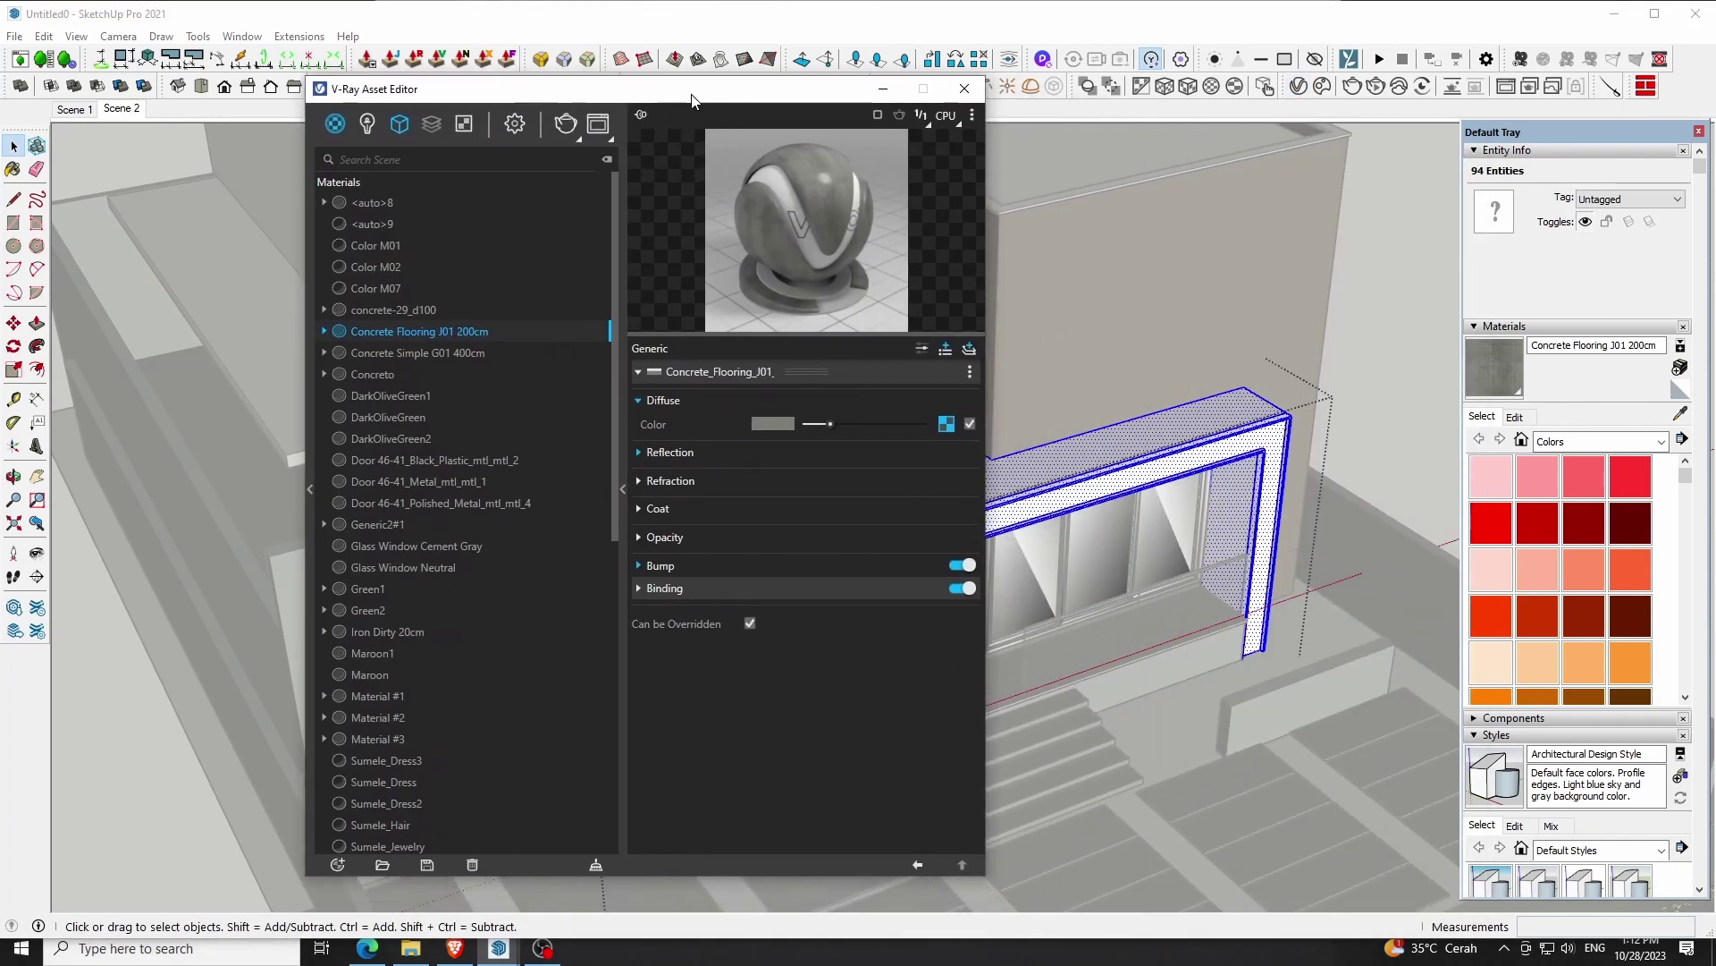
click(339, 868)
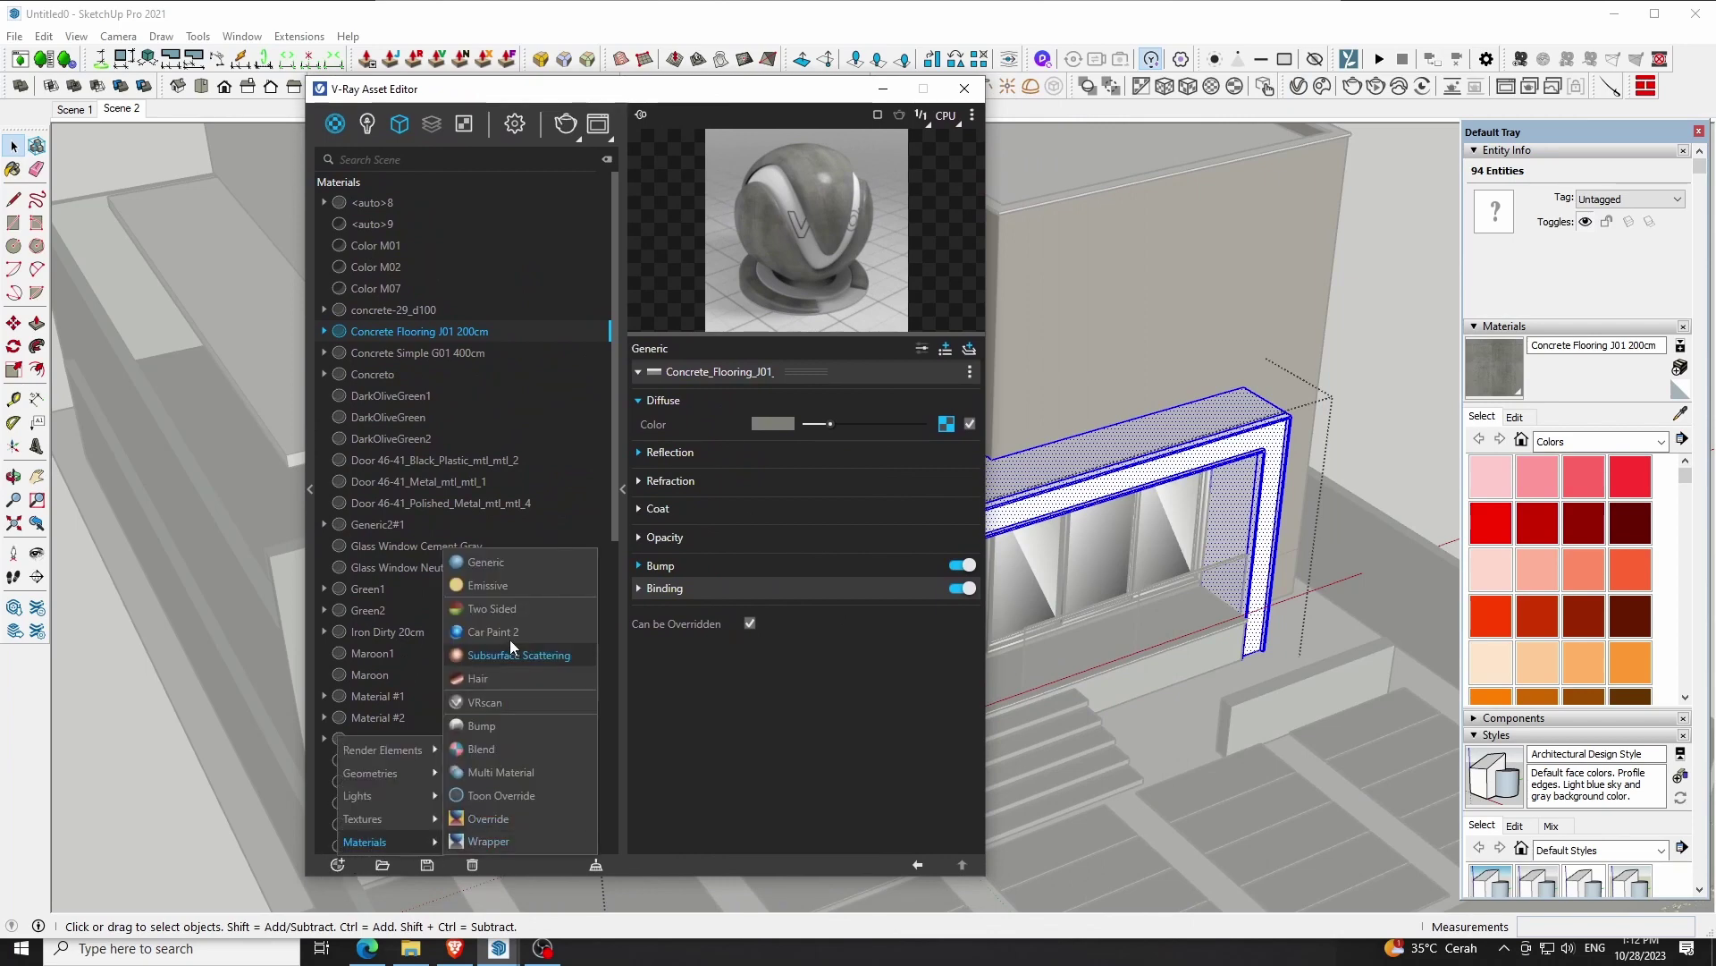
click(513, 567)
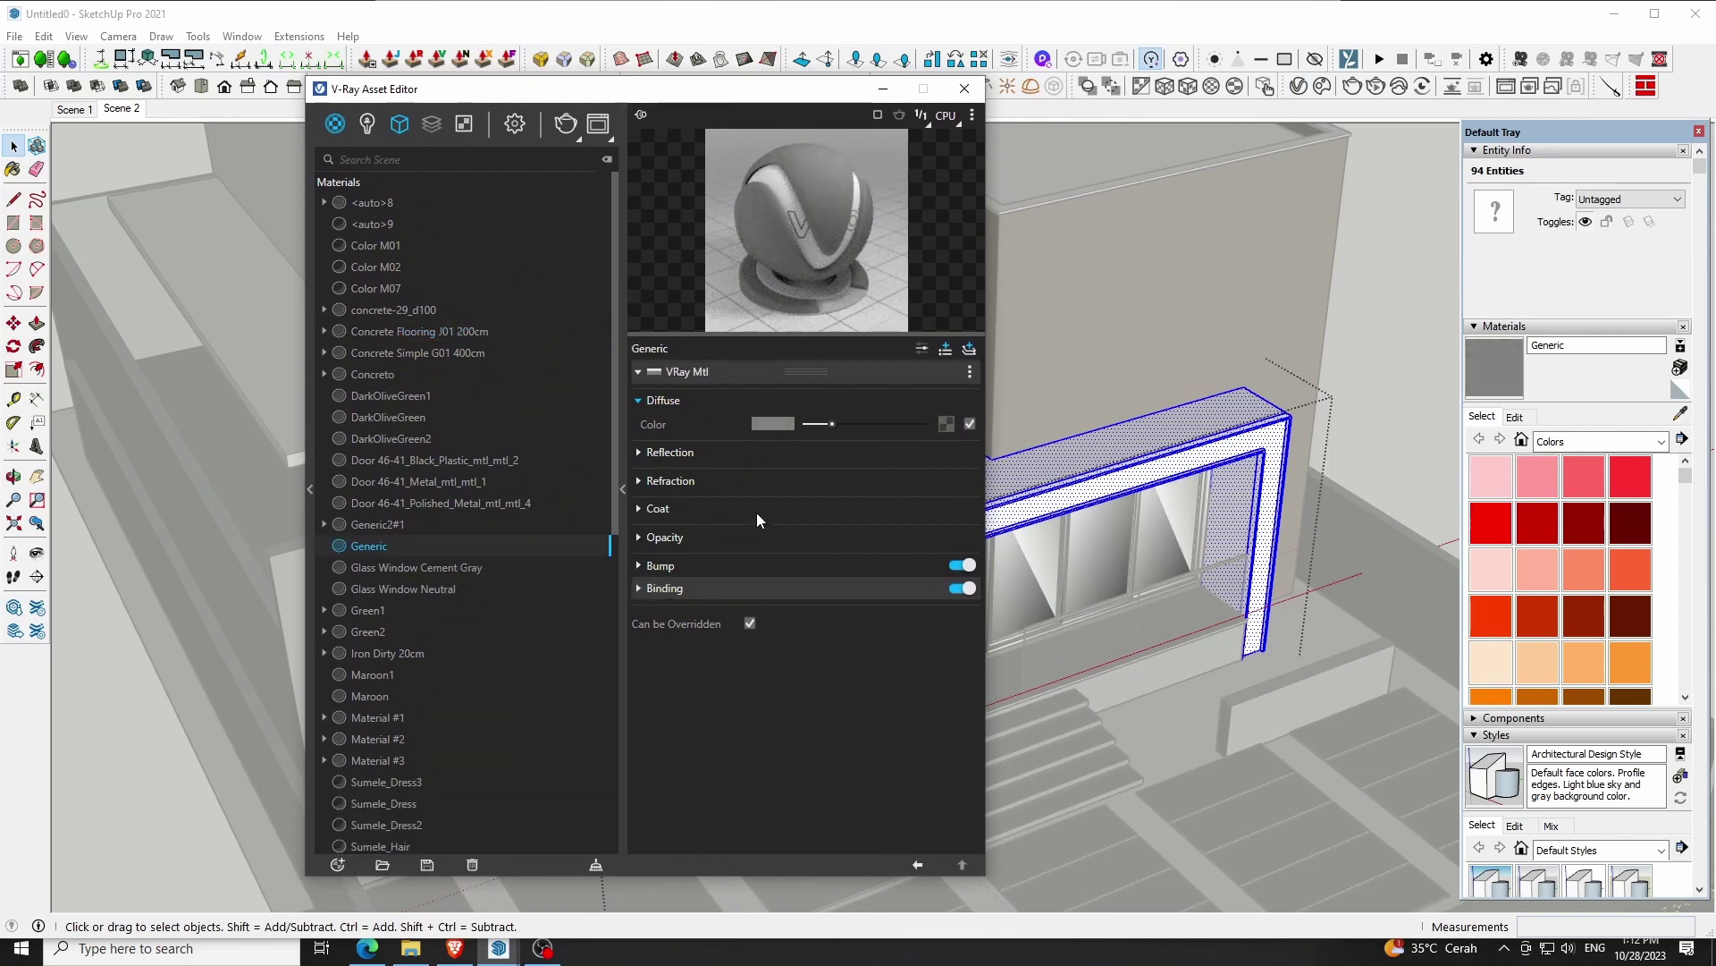
click(944, 424)
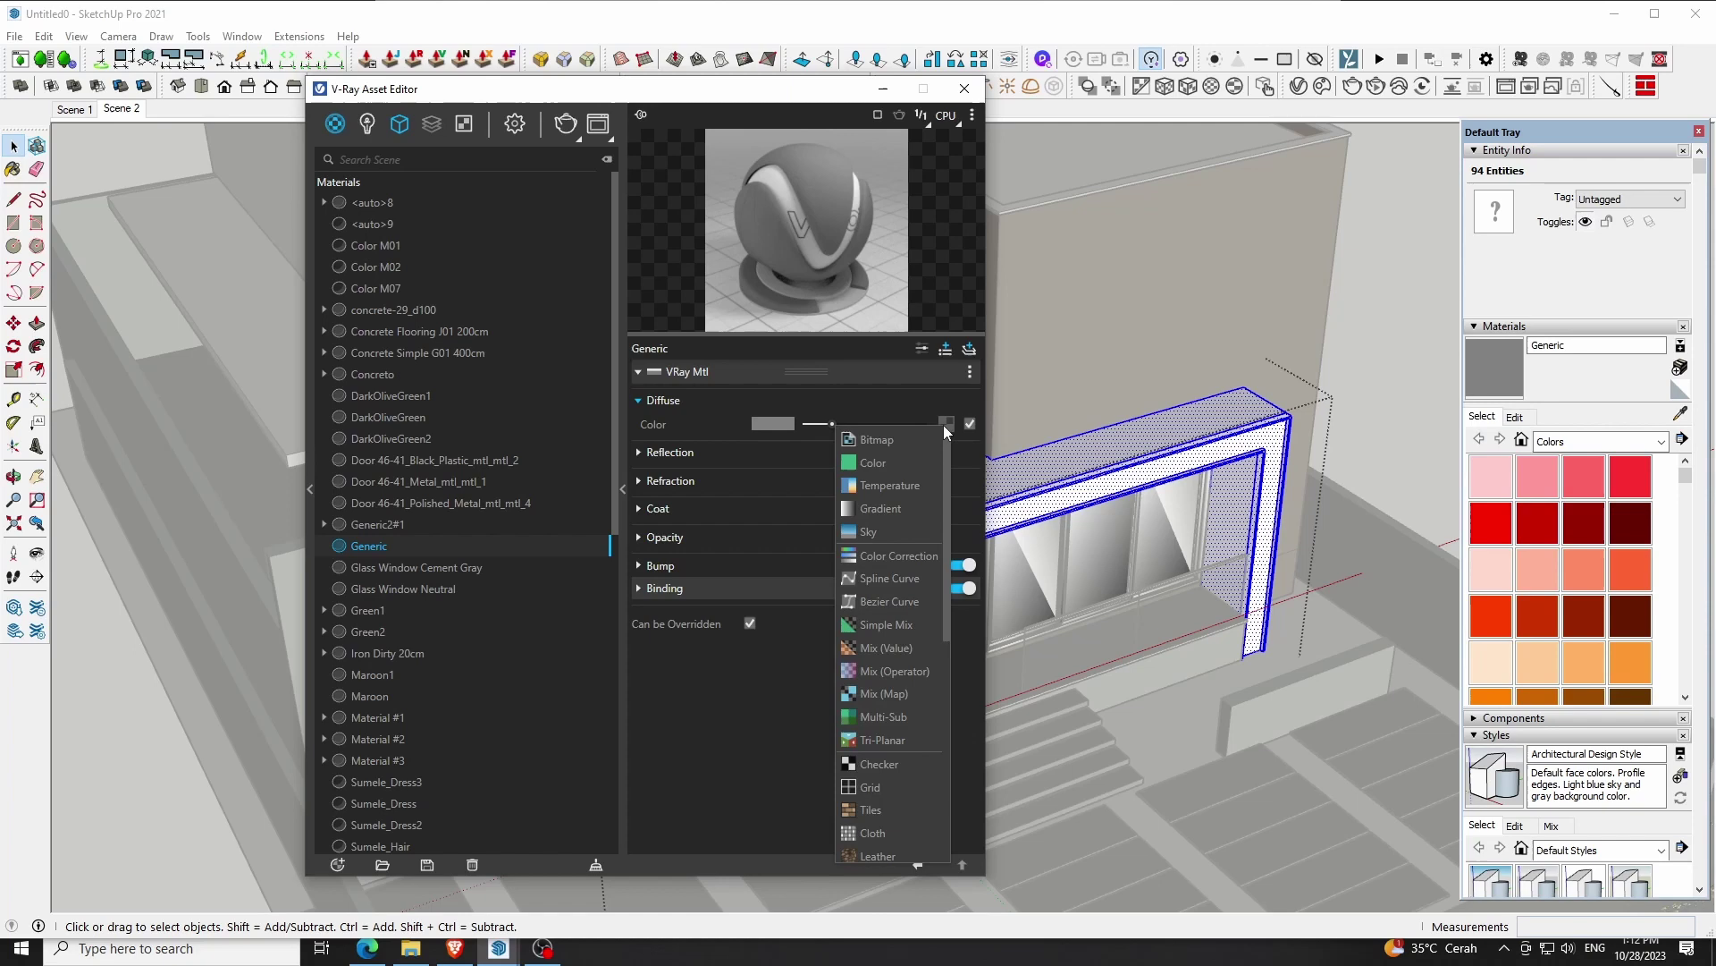
click(892, 446)
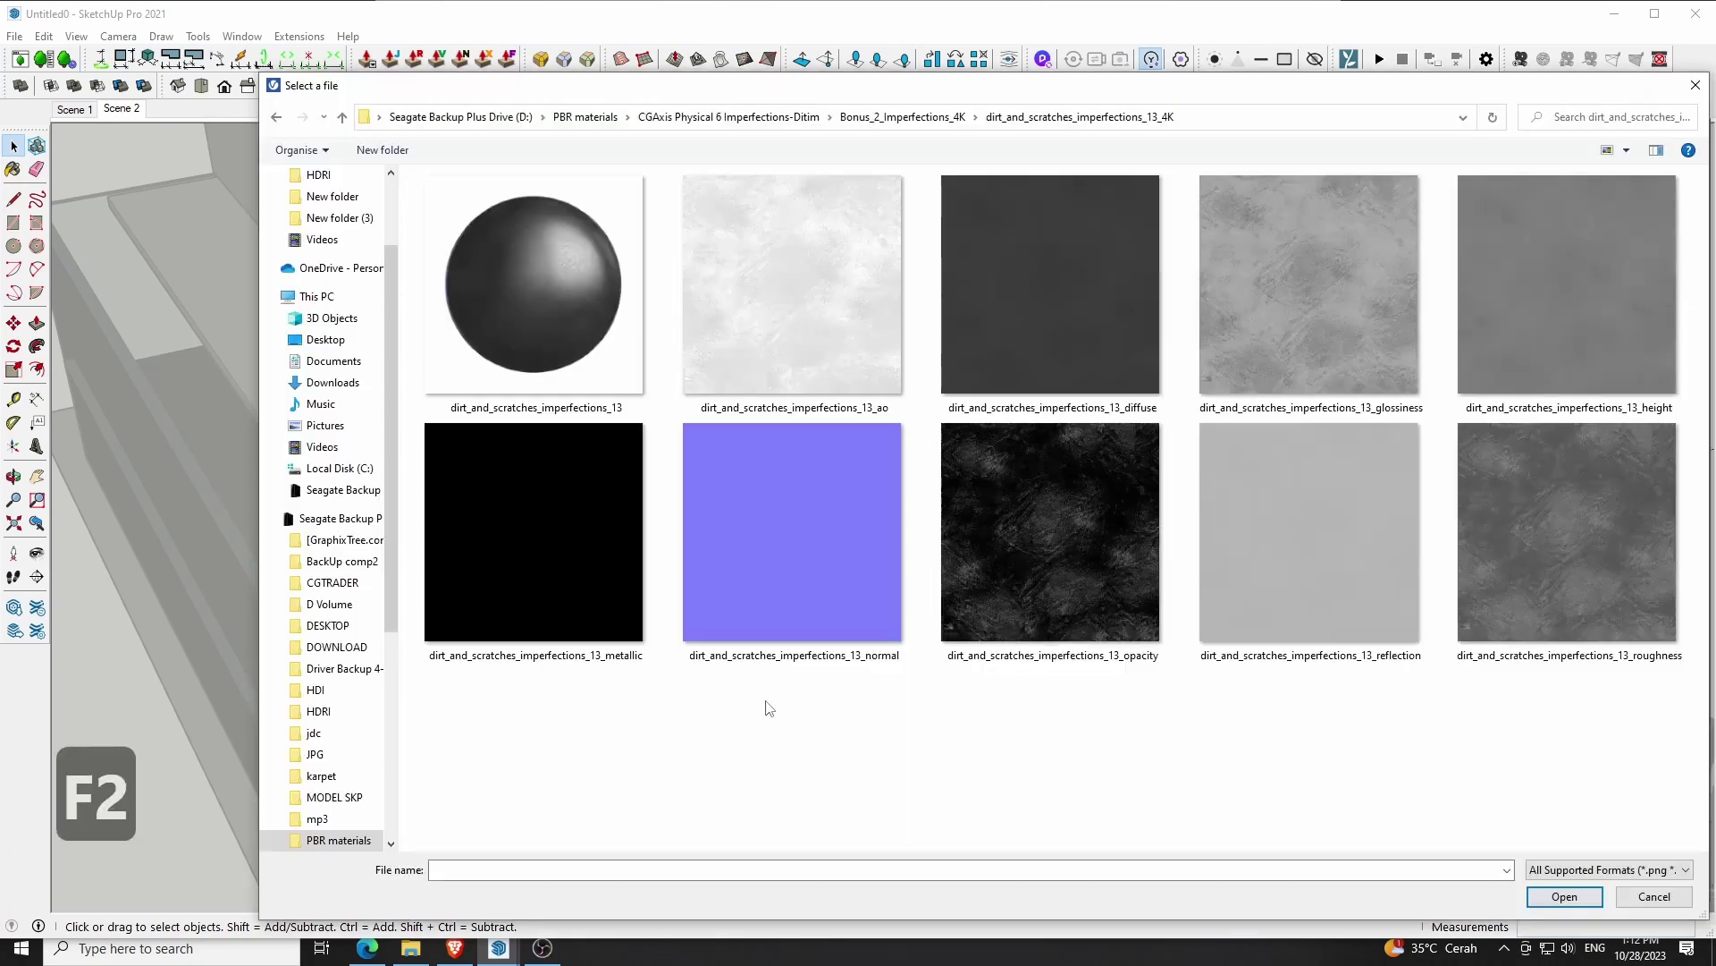
click(1044, 311)
drag(1016, 87, 844, 65)
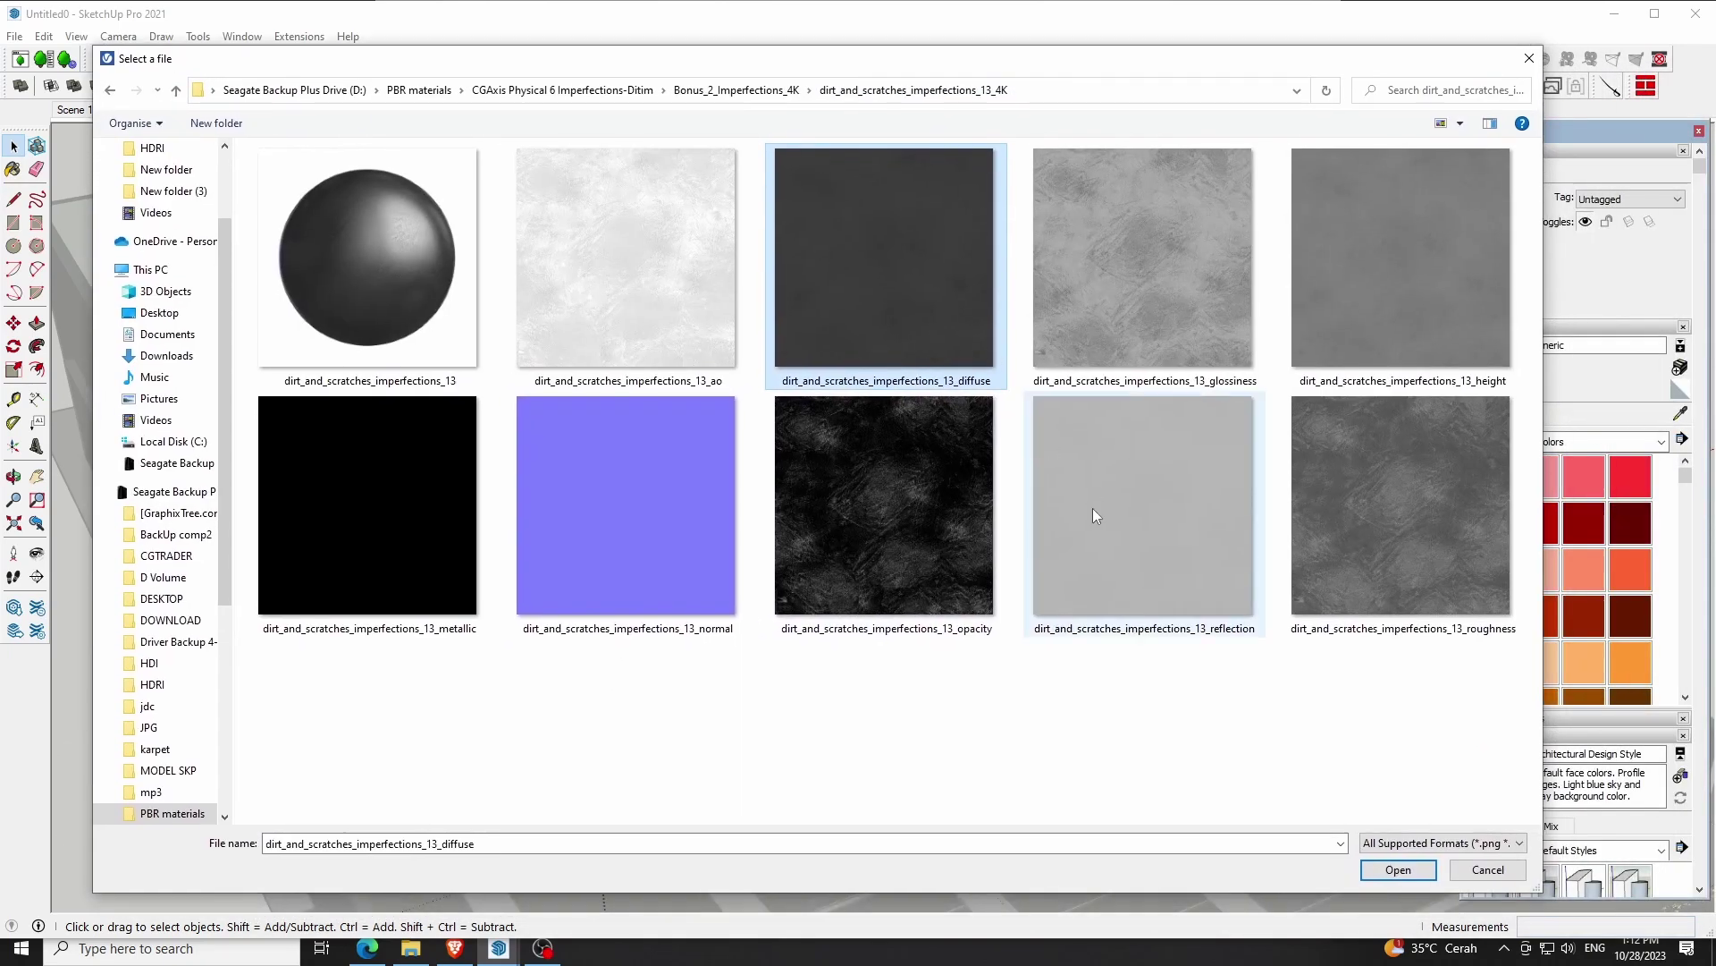
click(1391, 866)
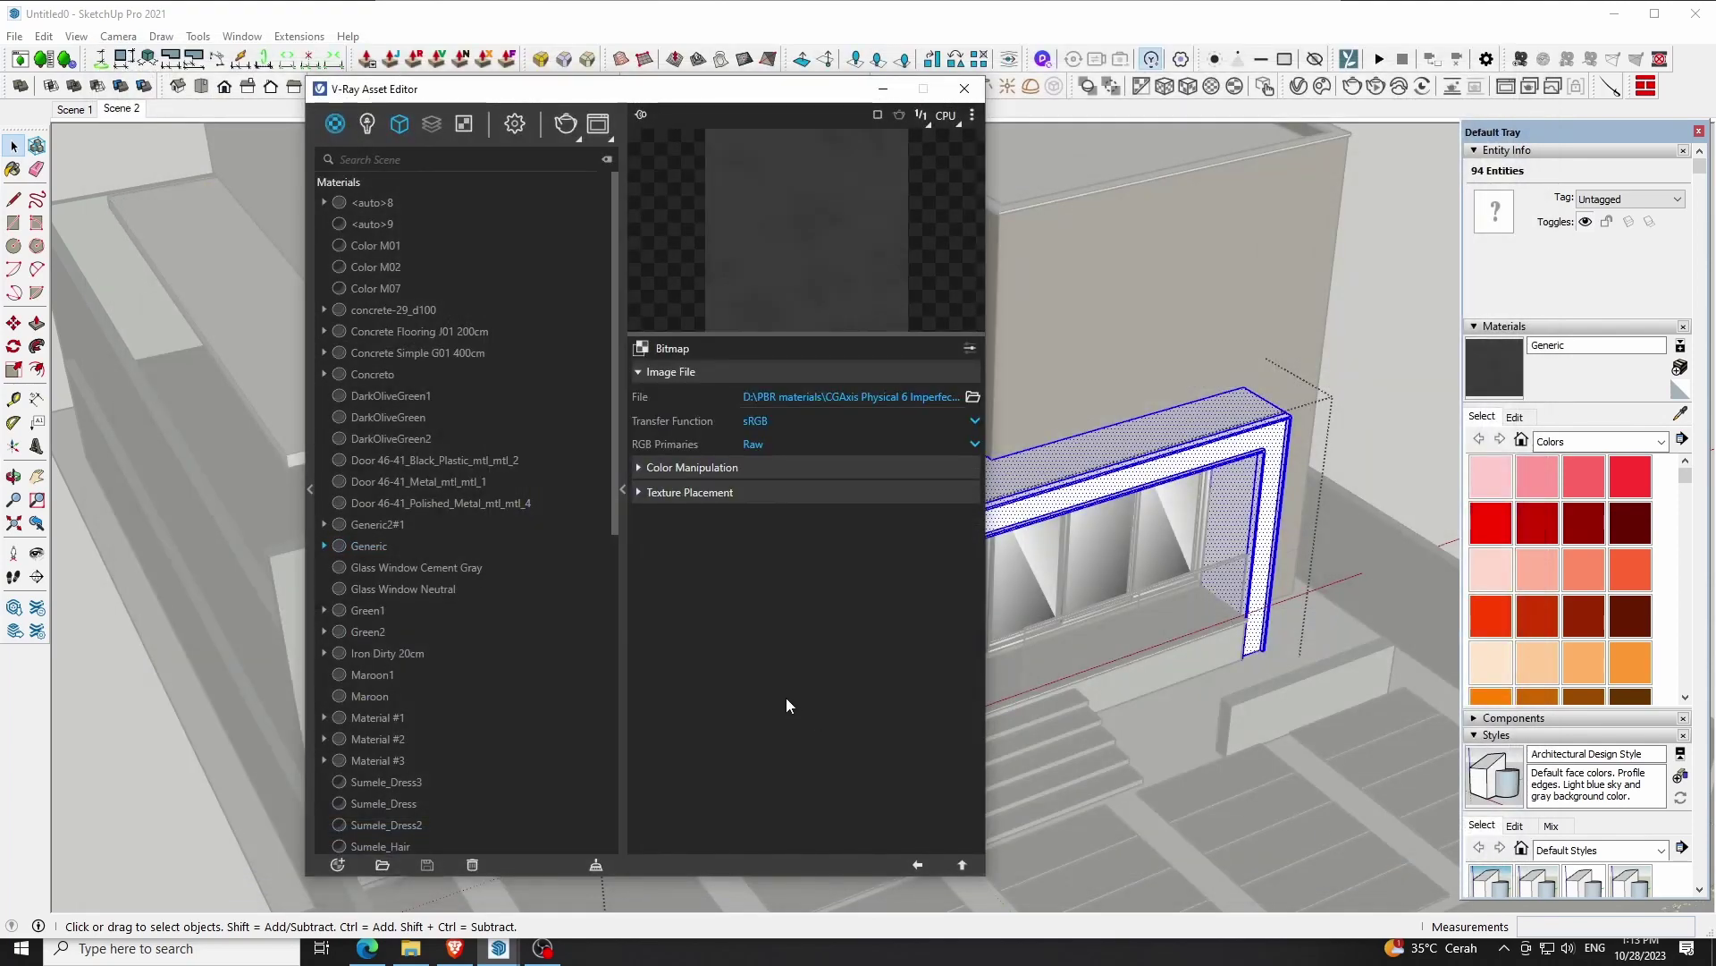
click(963, 865)
Wrap the diffuse texture in a Mix (Operator) with the _ao bitmap as Texture B
right_click(947, 423)
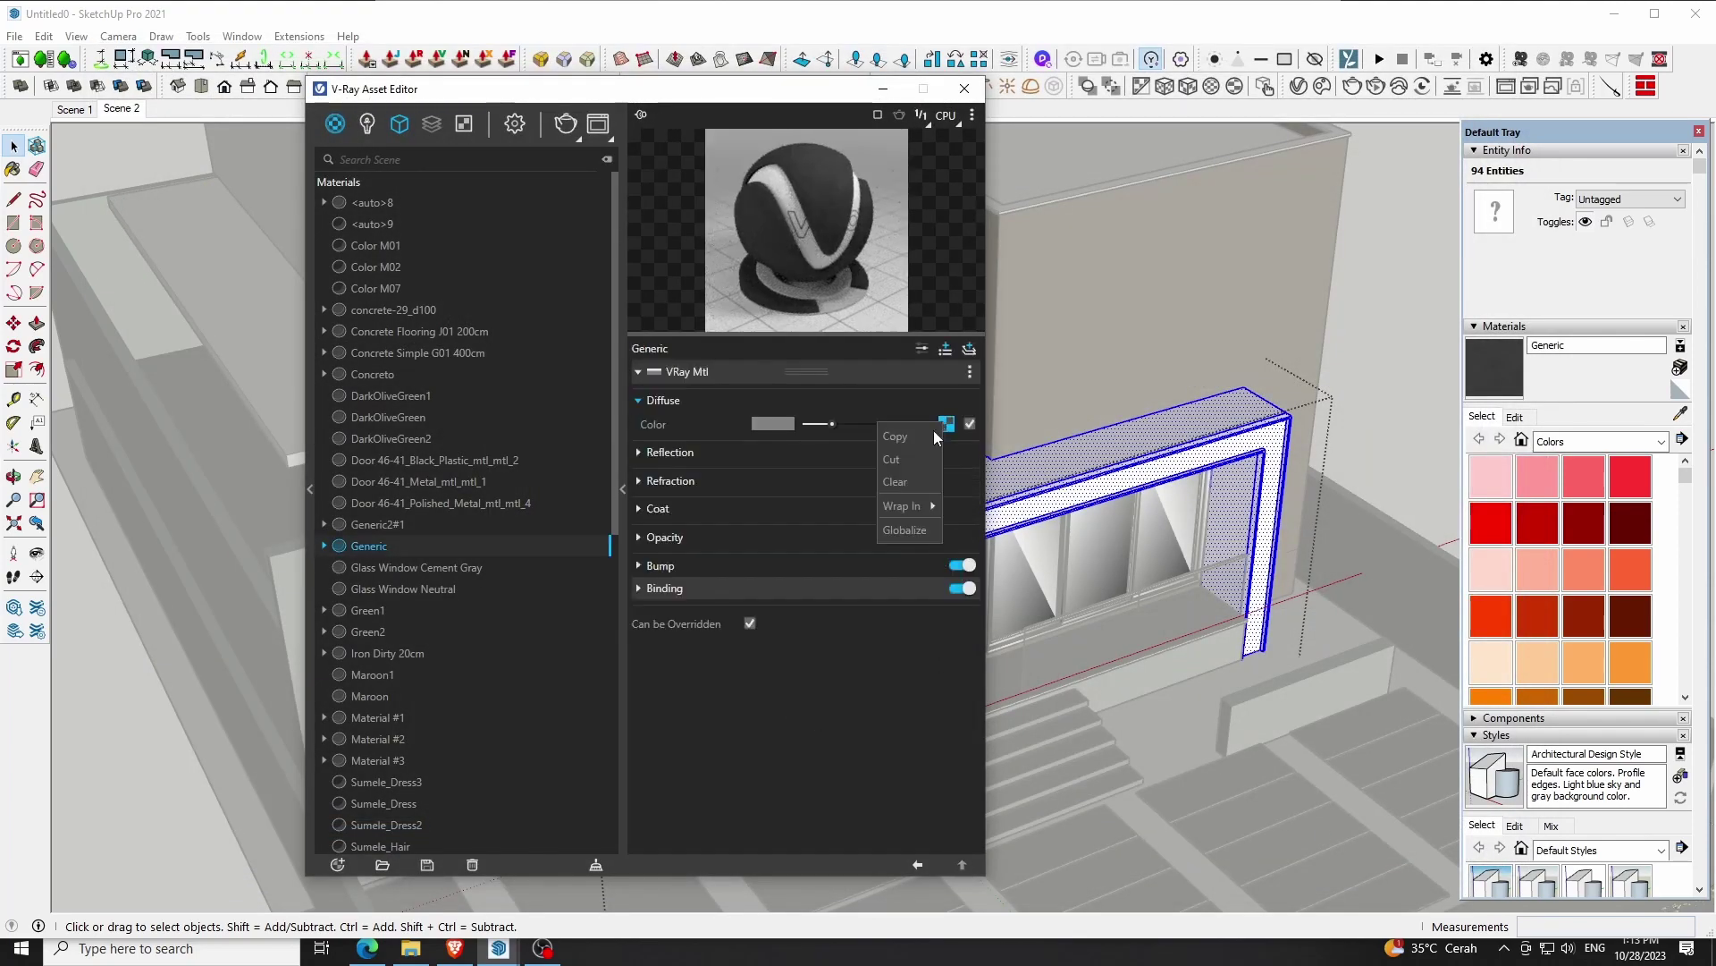
click(829, 366)
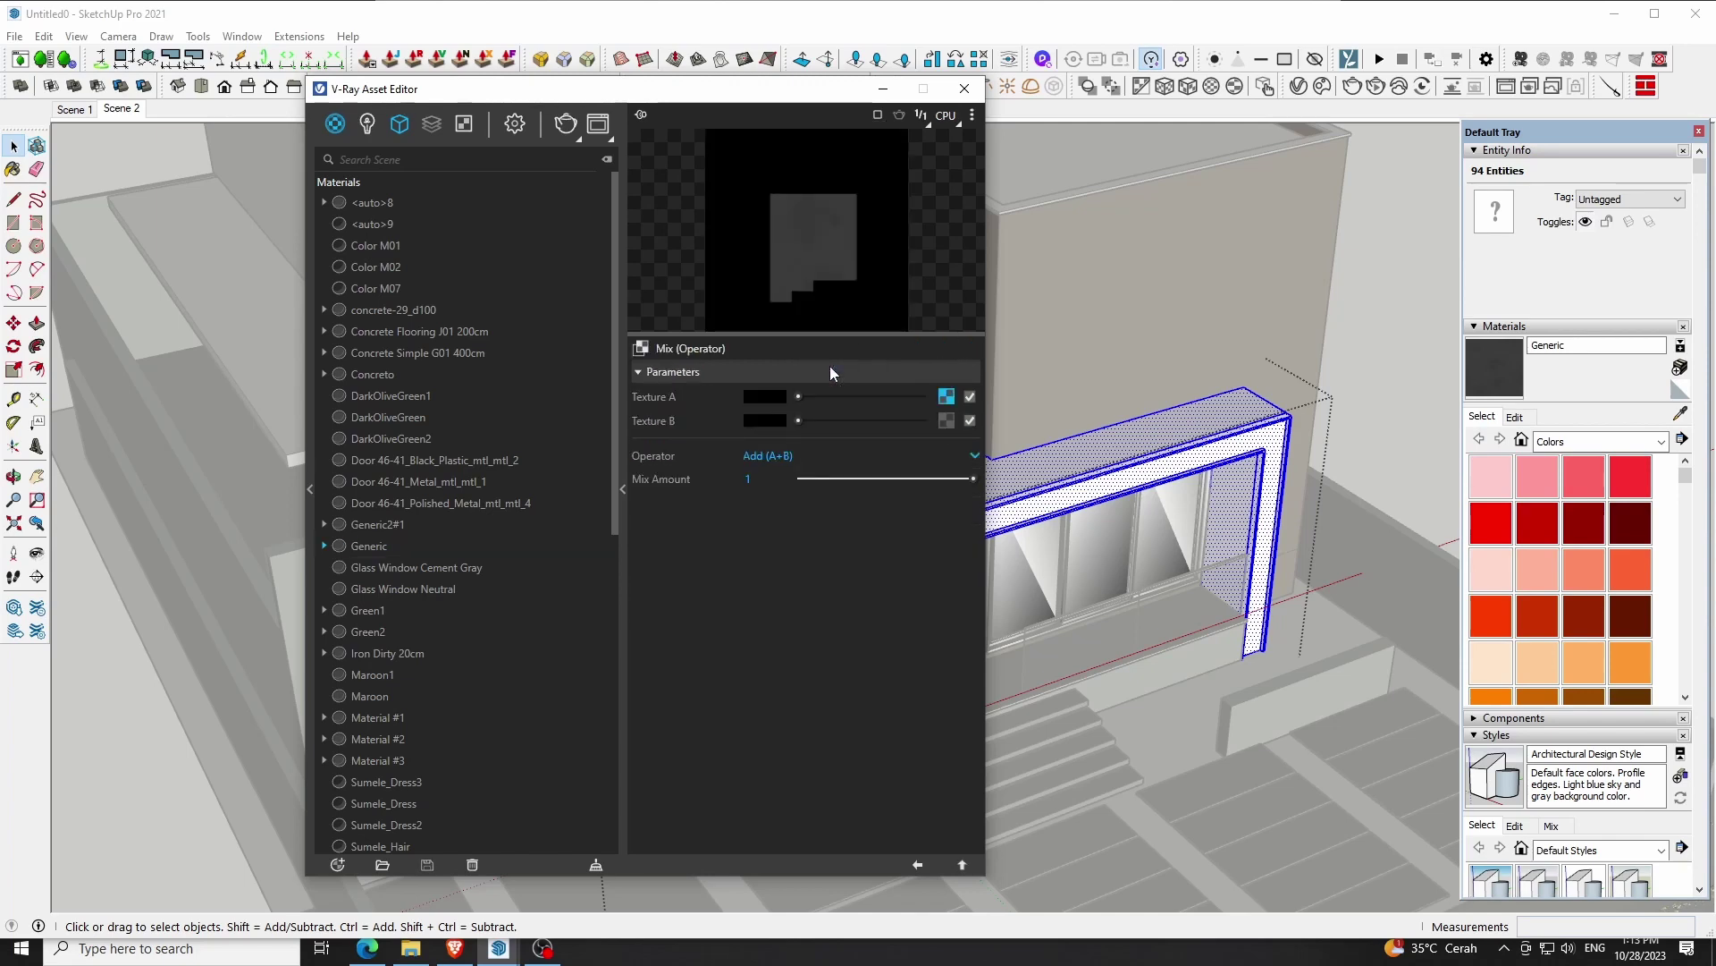
click(946, 419)
click(917, 431)
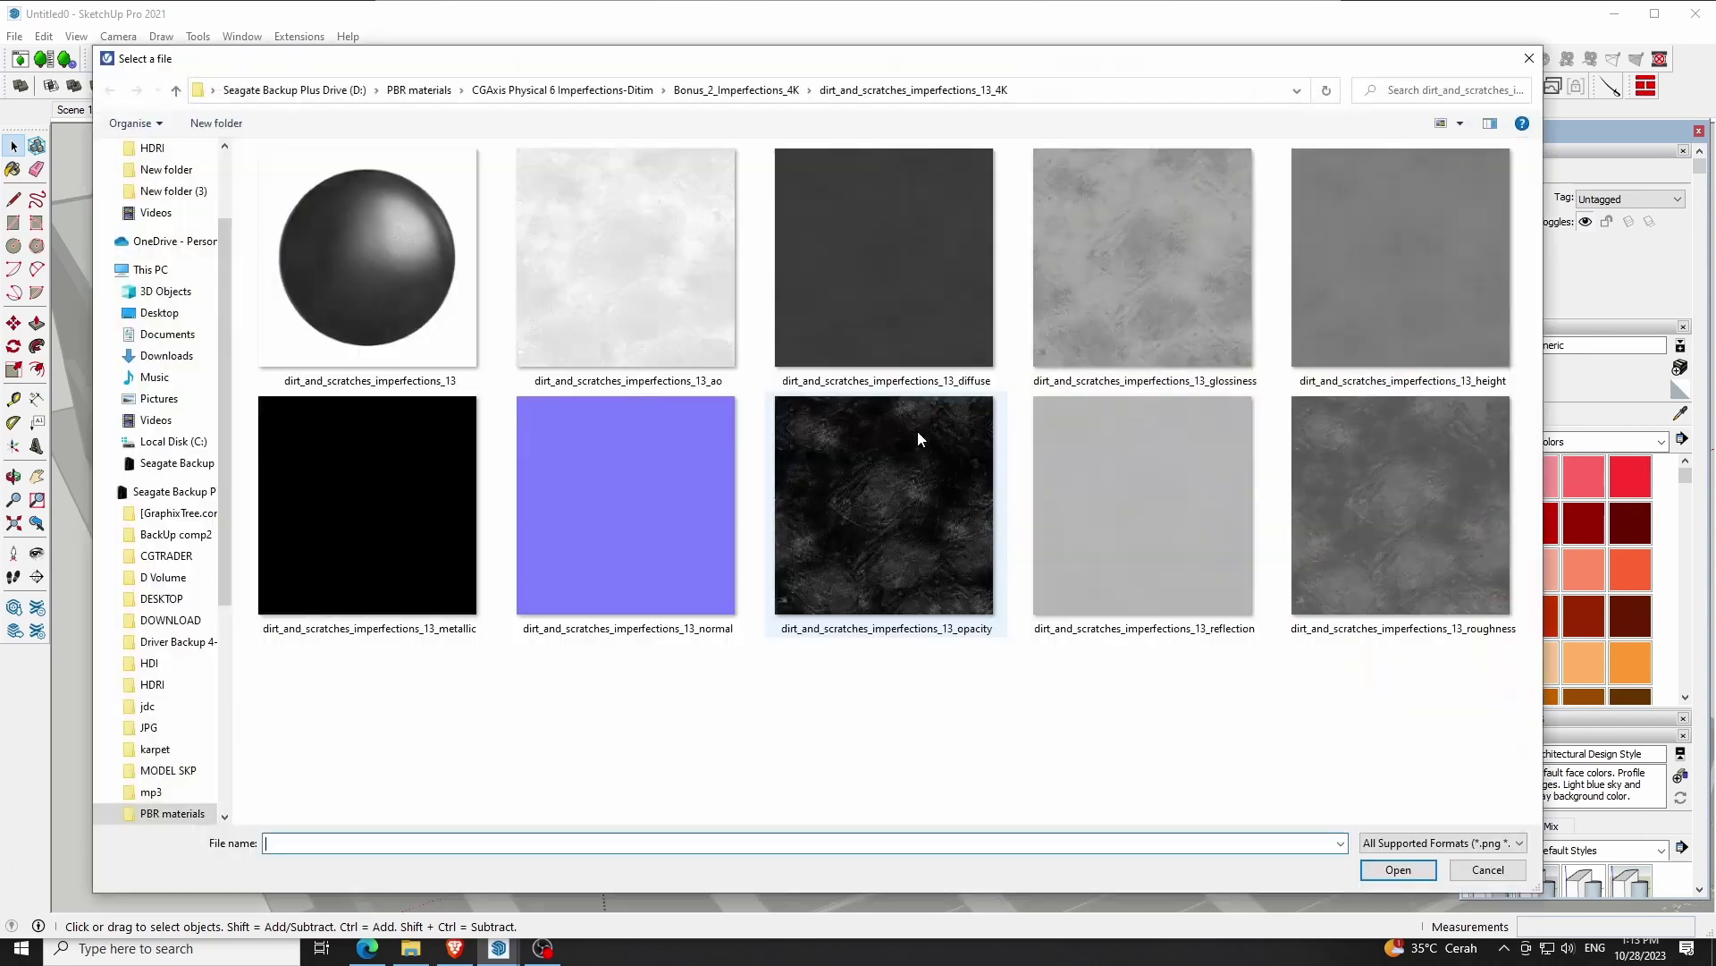
click(692, 304)
click(1394, 871)
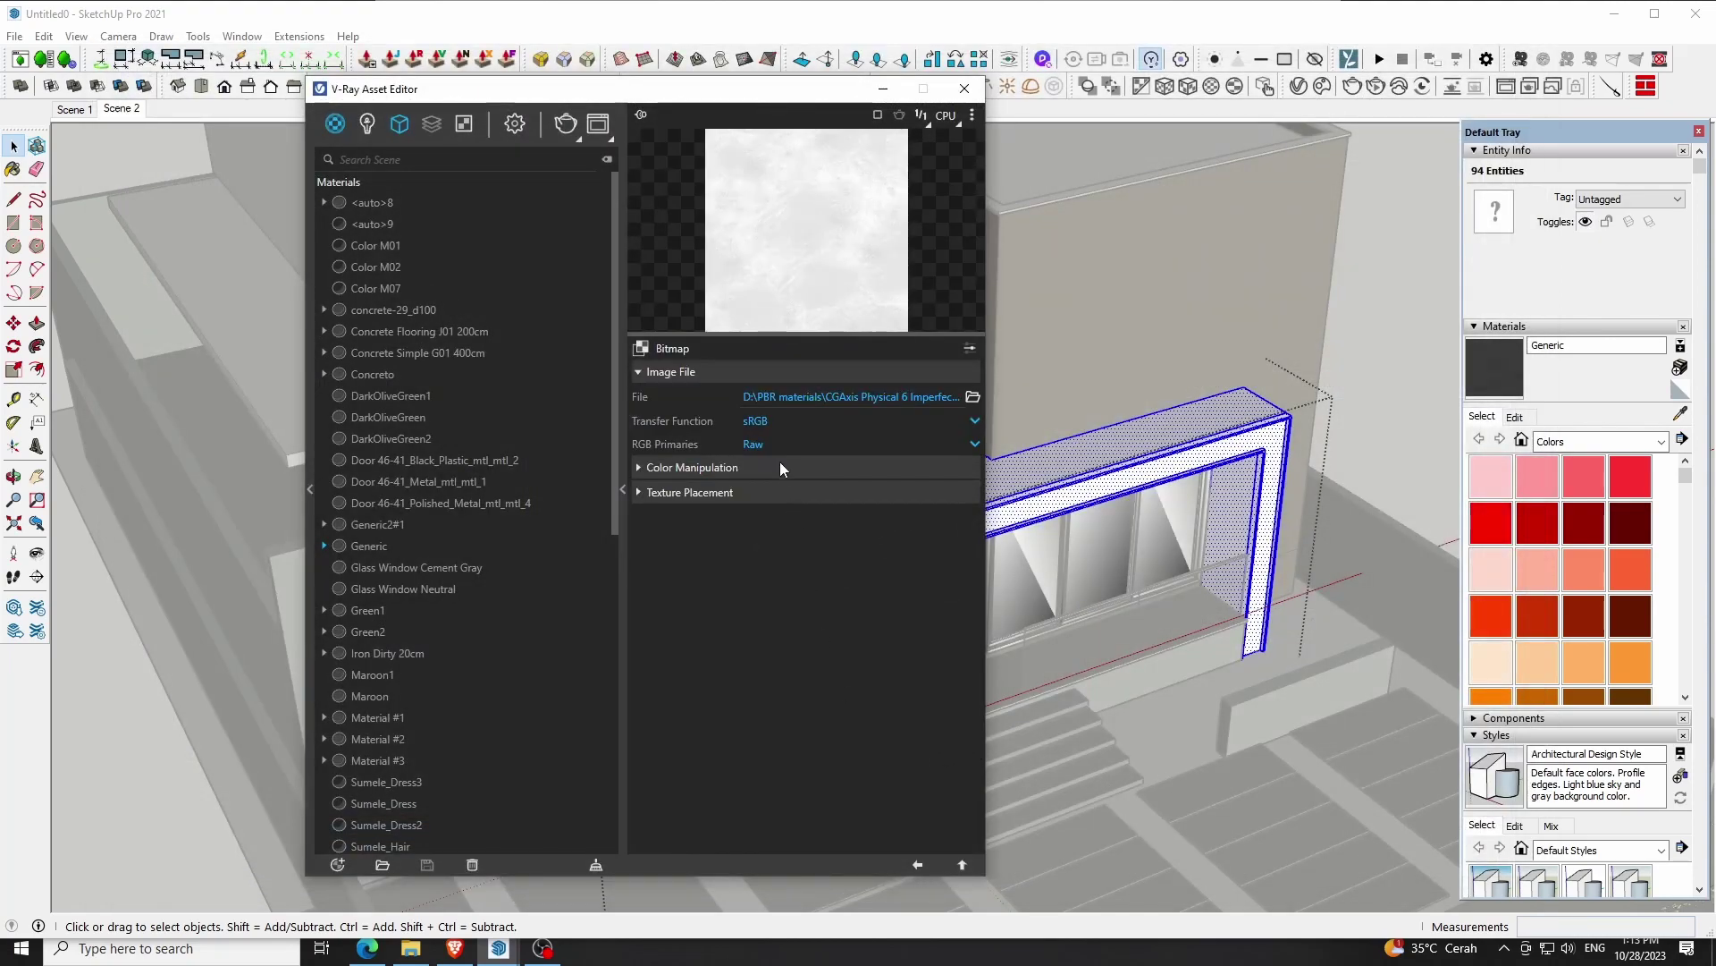
Set the Mix operator to Multiply (A*B)
click(779, 463)
click(779, 463)
click(957, 865)
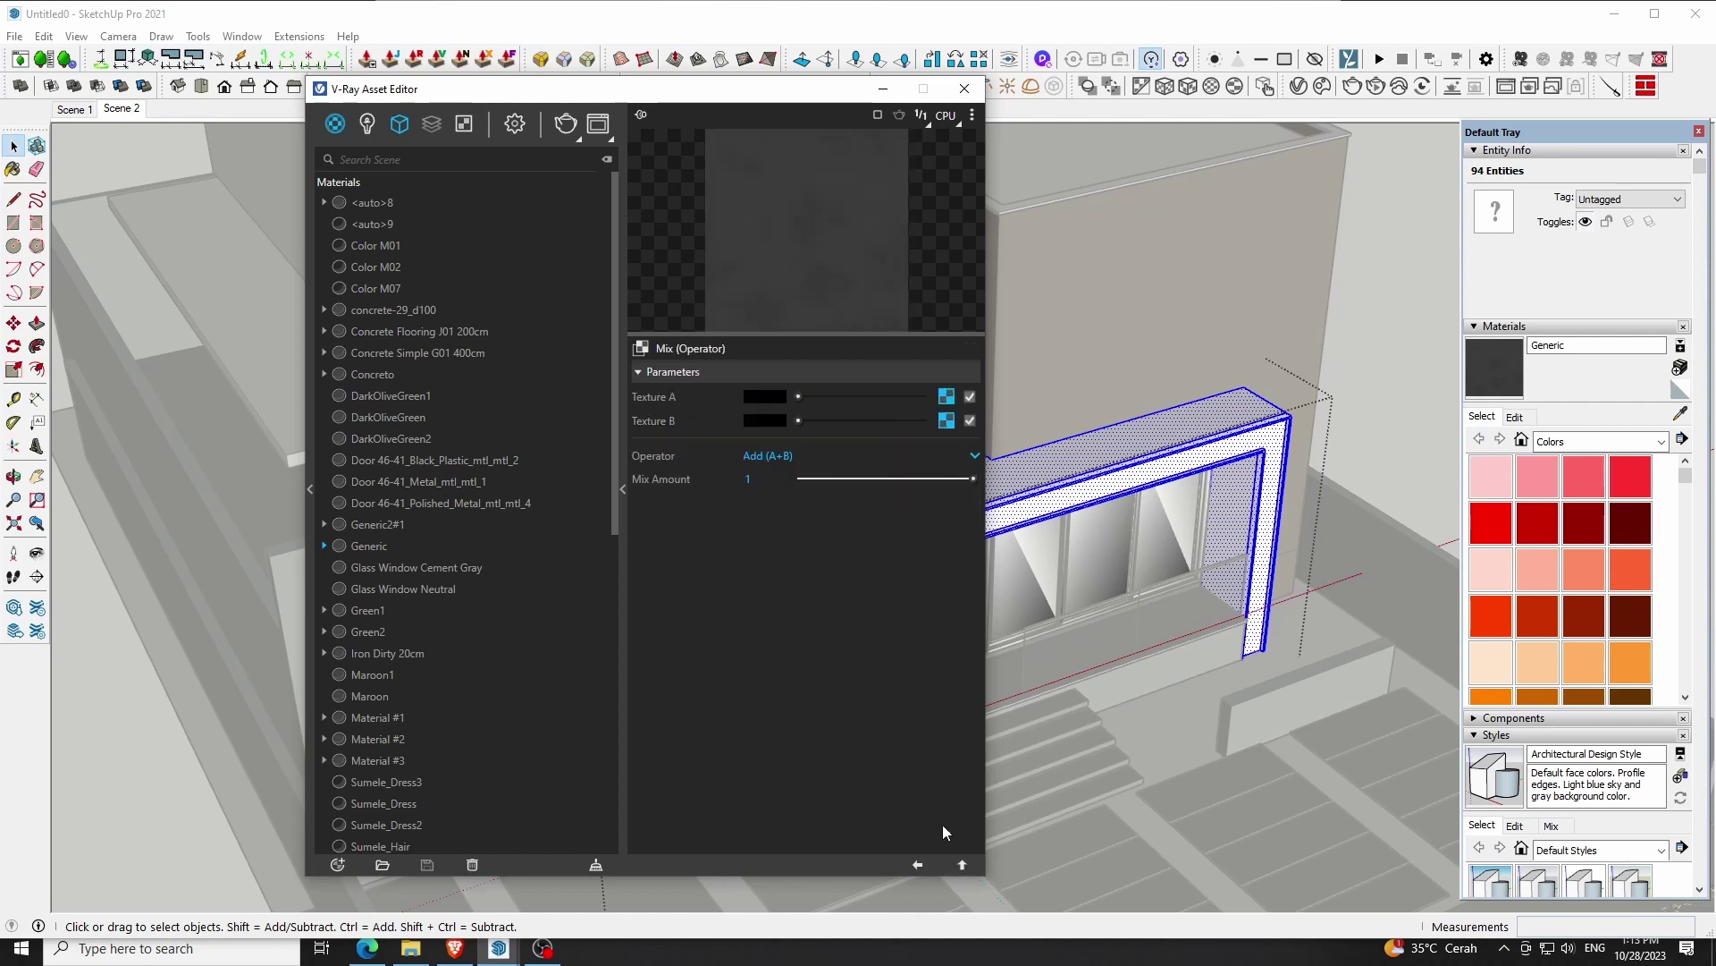
click(786, 457)
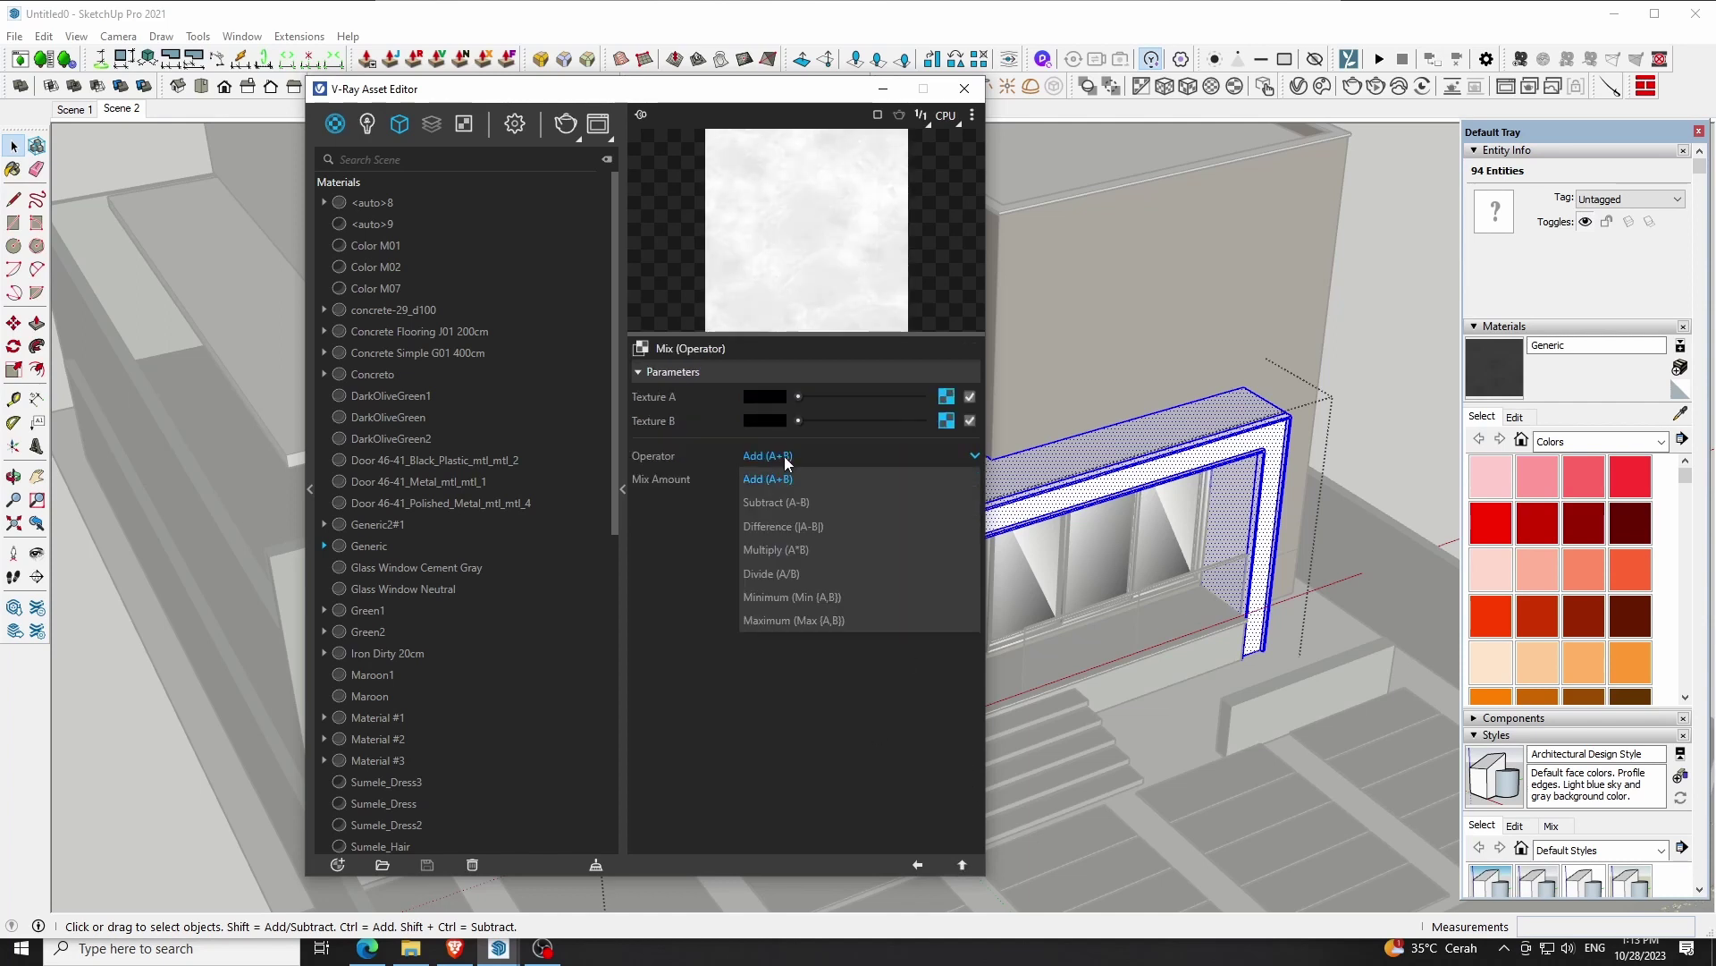
click(773, 555)
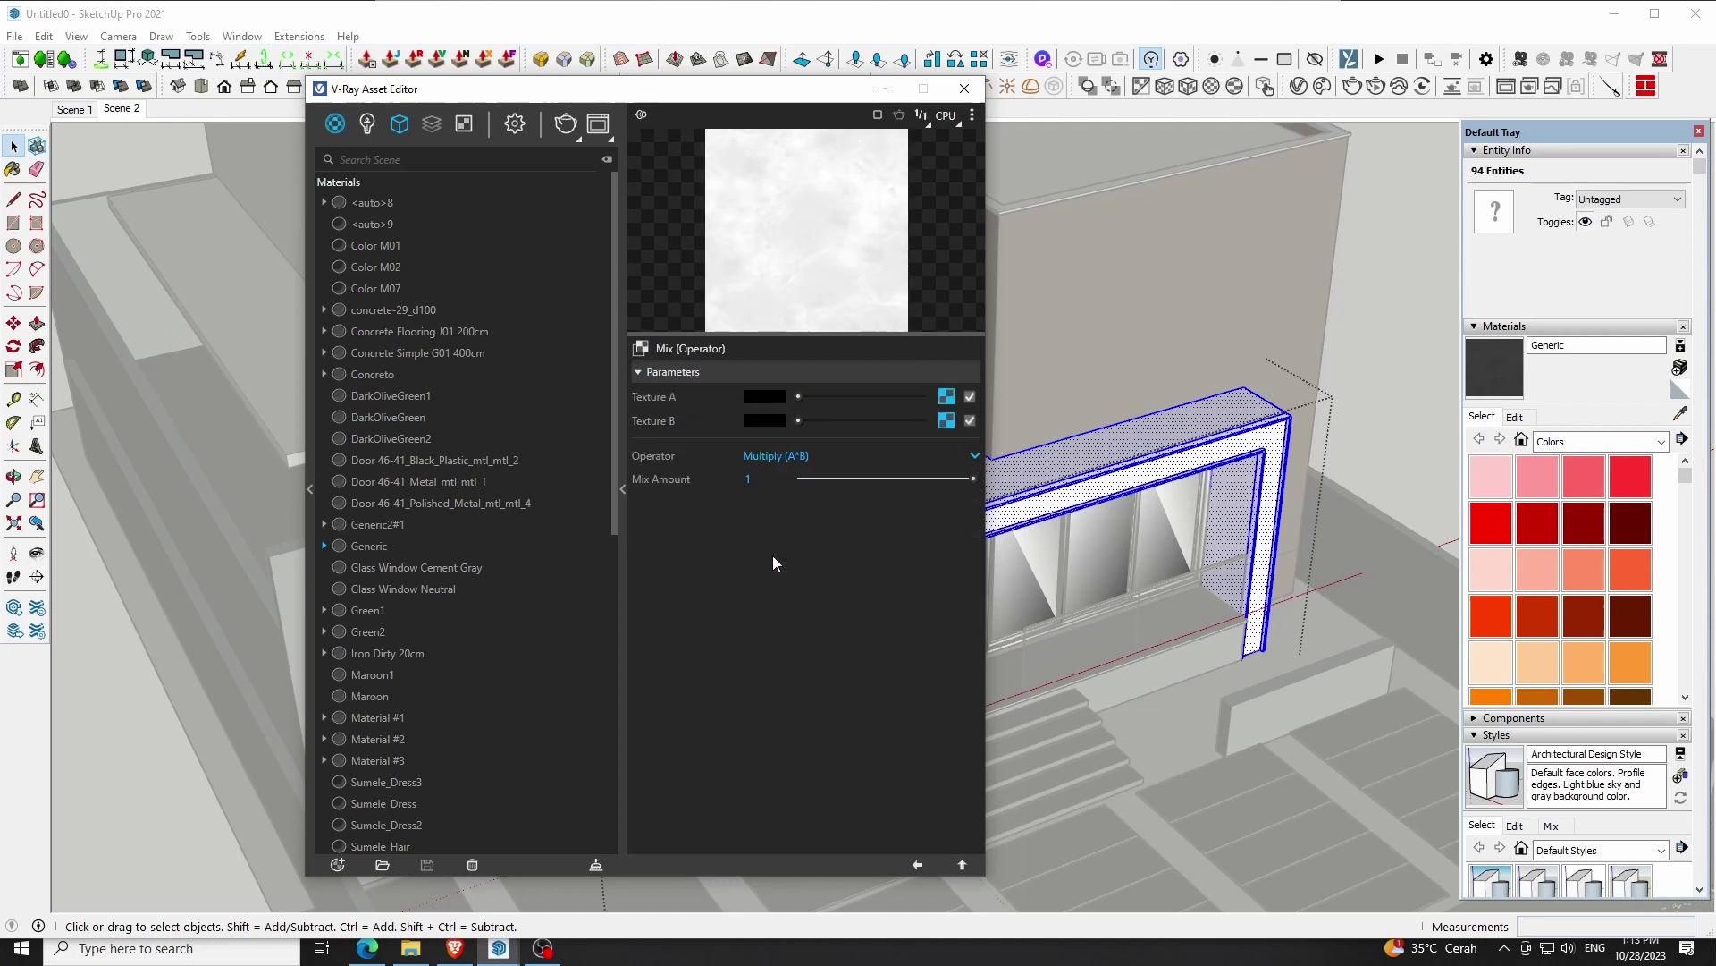
click(962, 865)
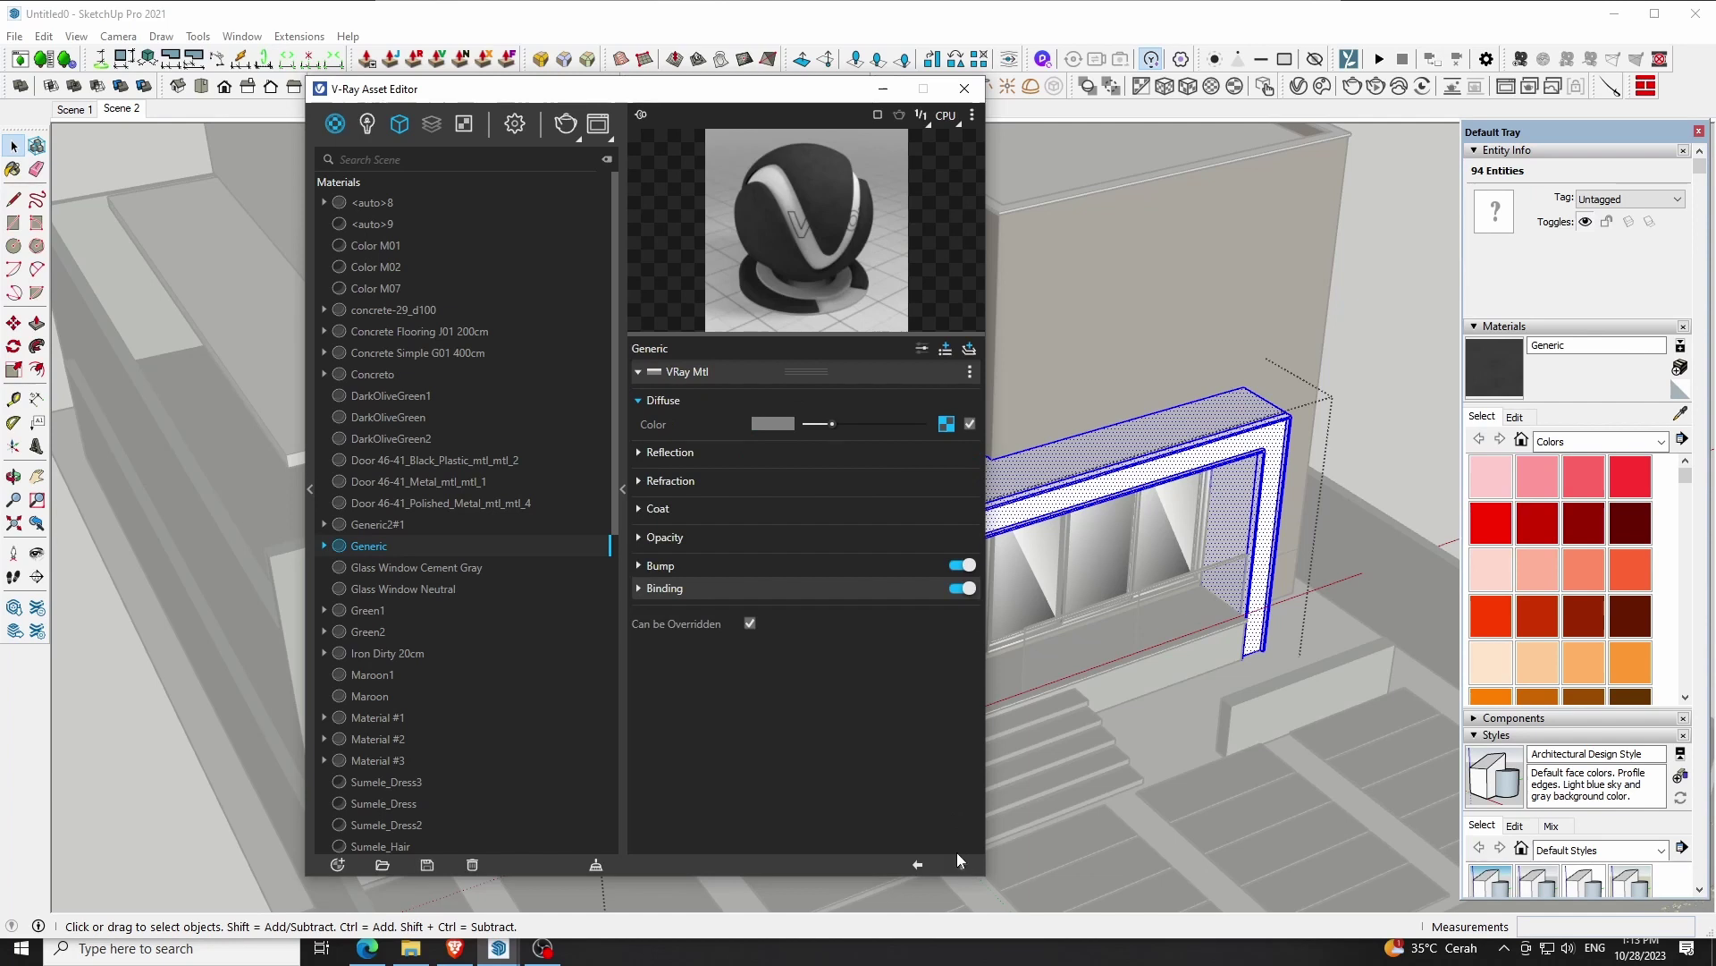
Switch reflection to roughness mode and drive Reflection Roughness with the roughness bitmap
click(737, 456)
click(876, 595)
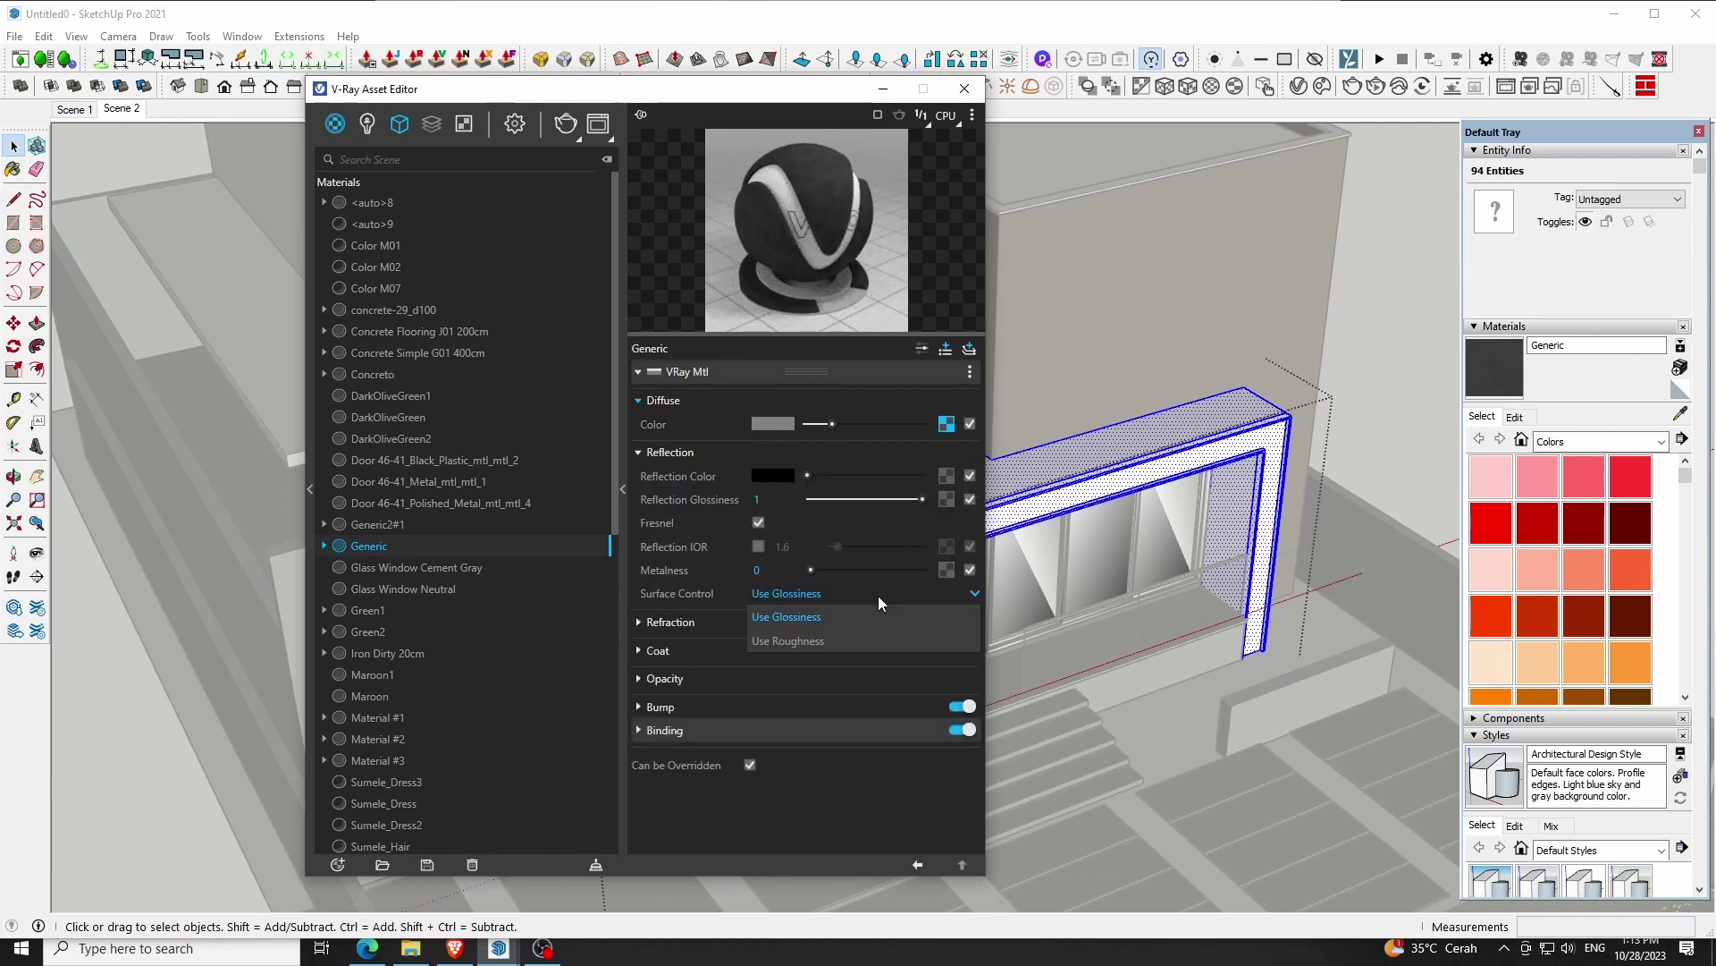
click(829, 644)
click(946, 499)
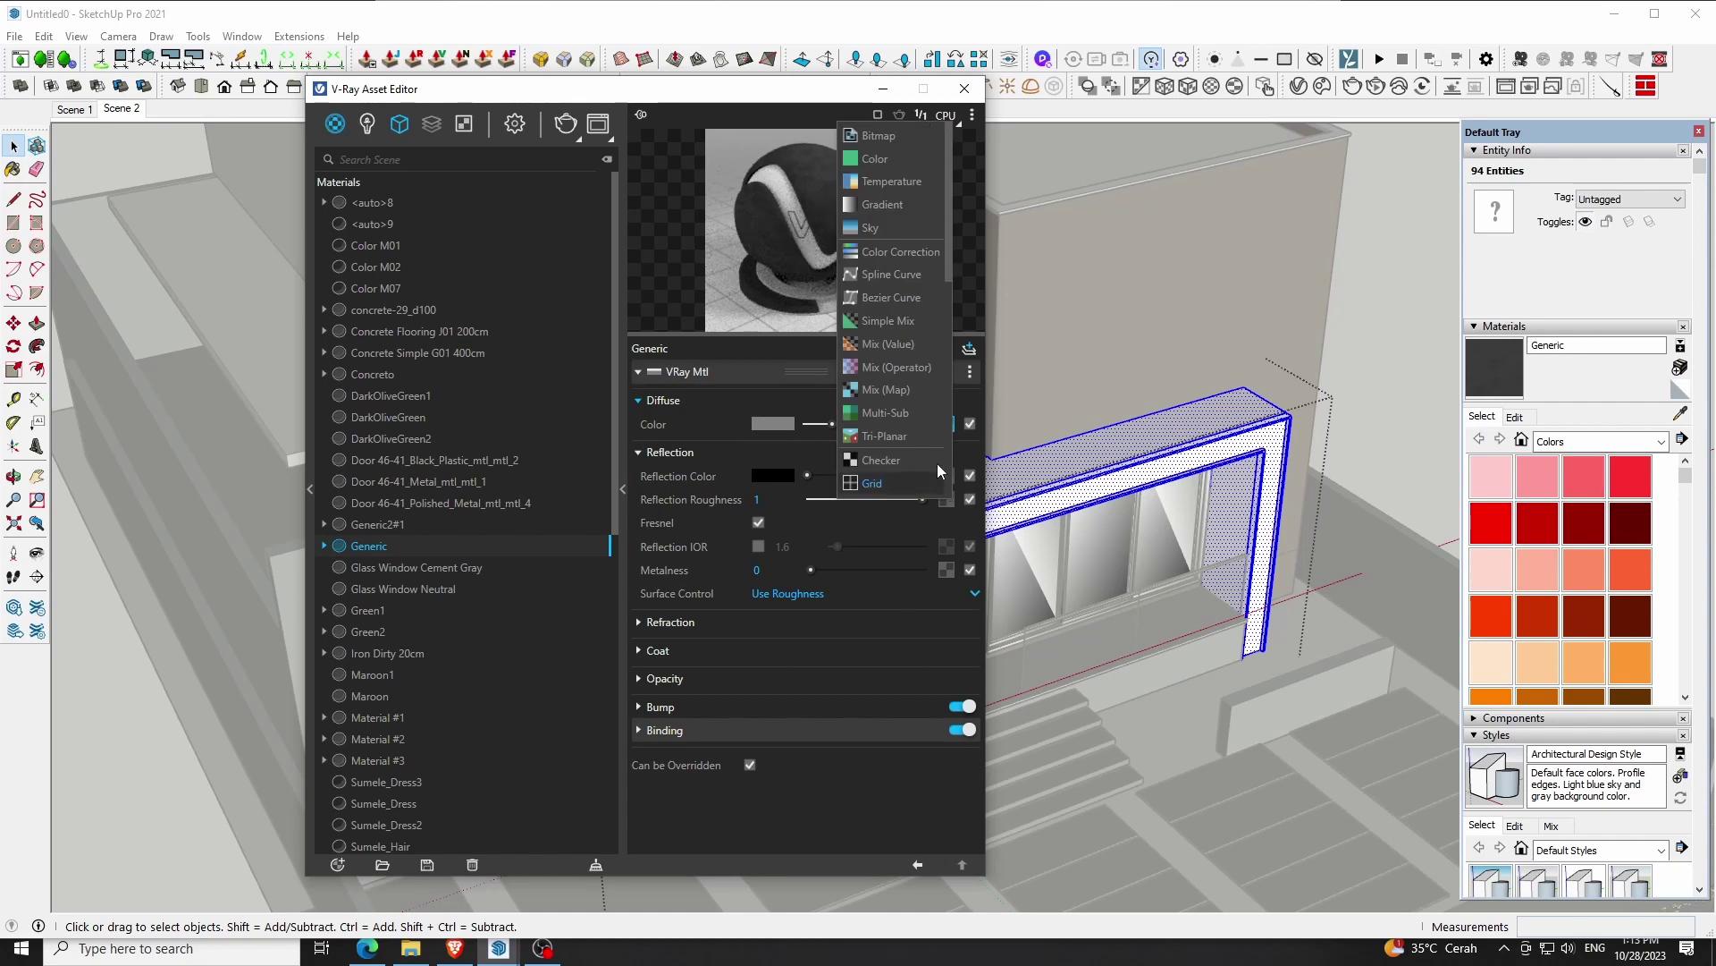
click(898, 138)
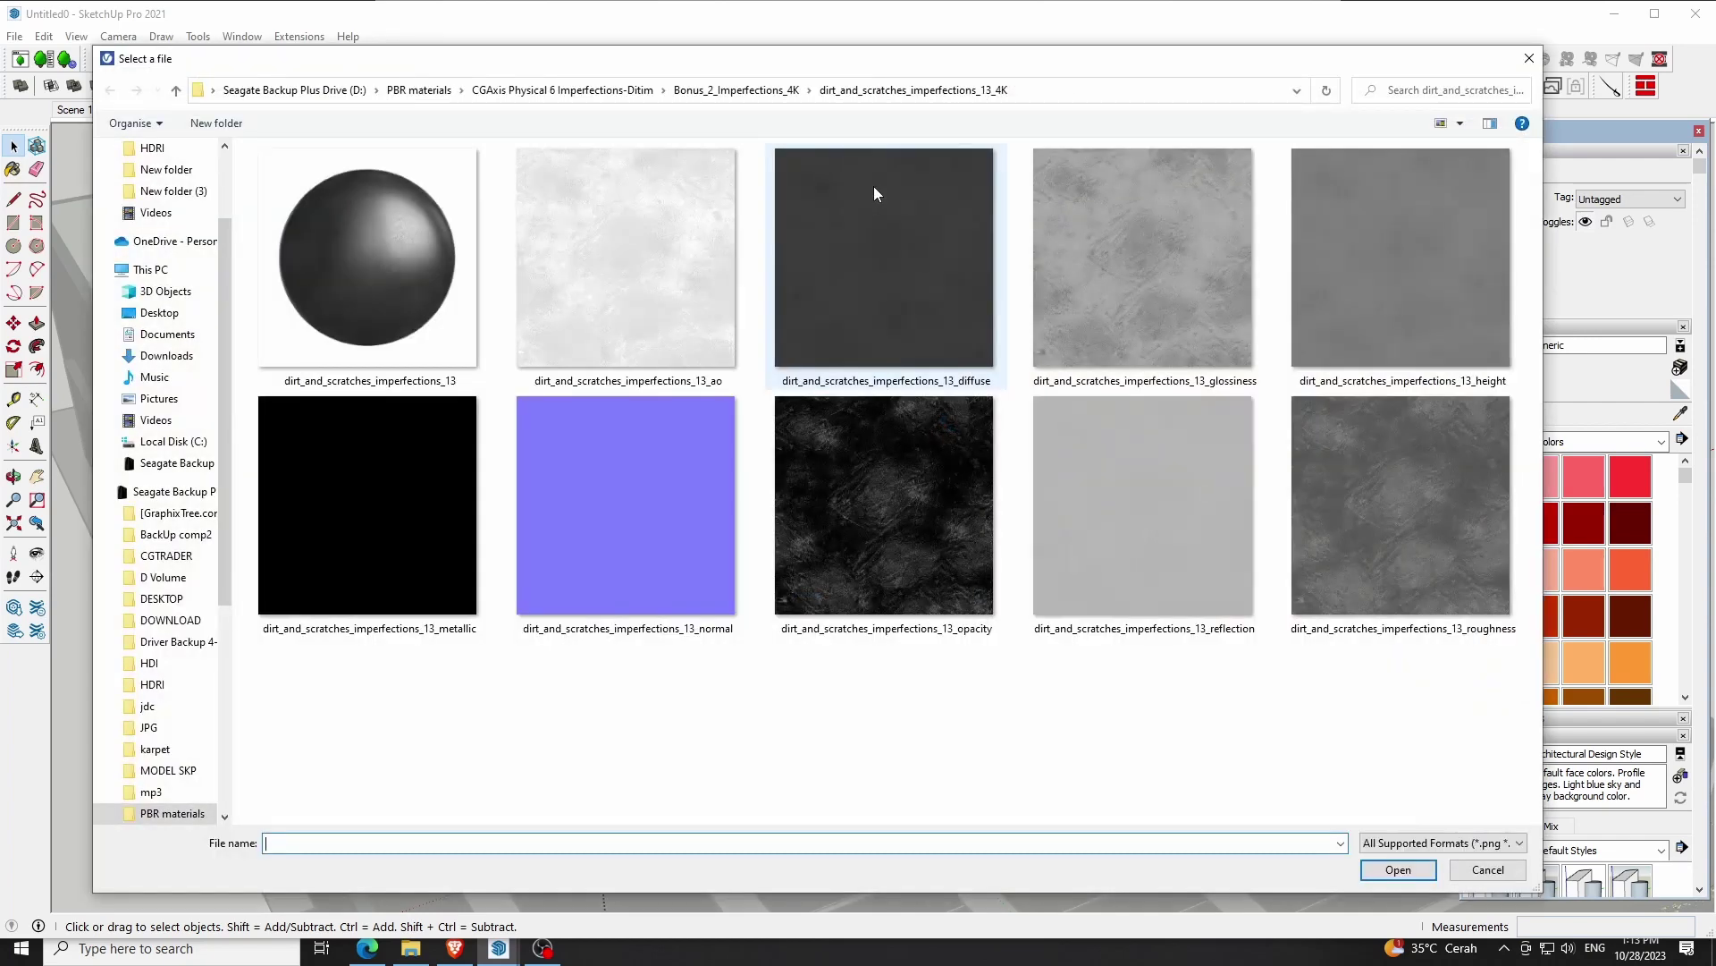
click(1416, 497)
click(1398, 870)
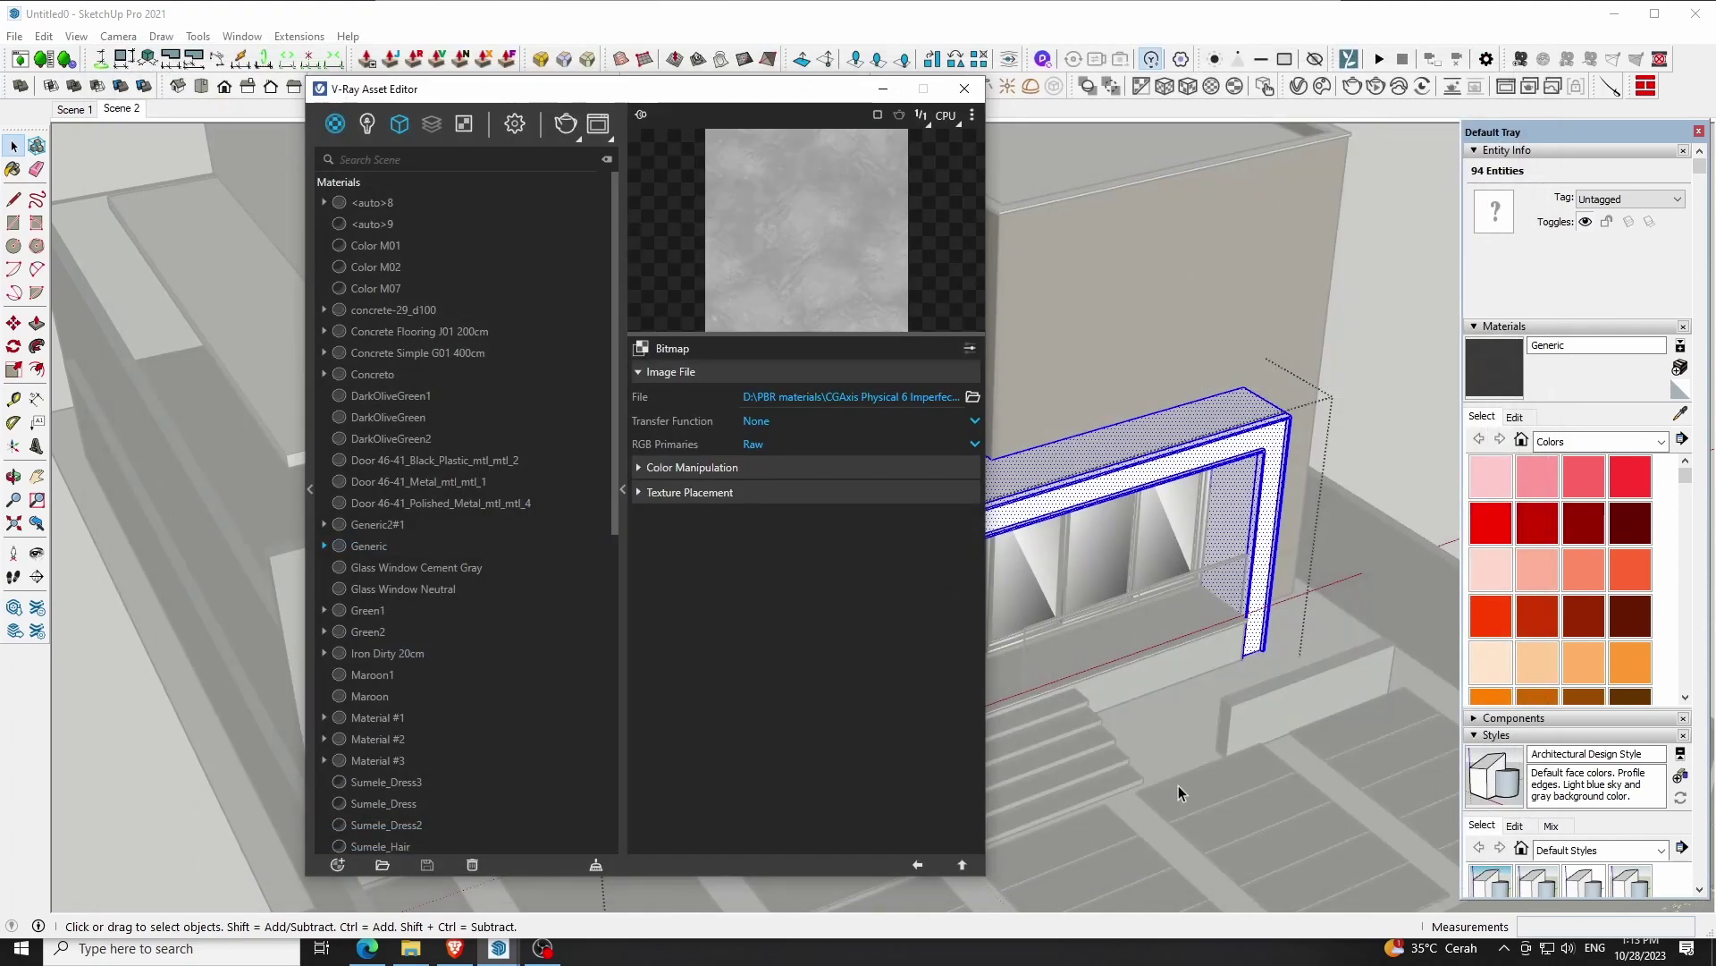
click(963, 865)
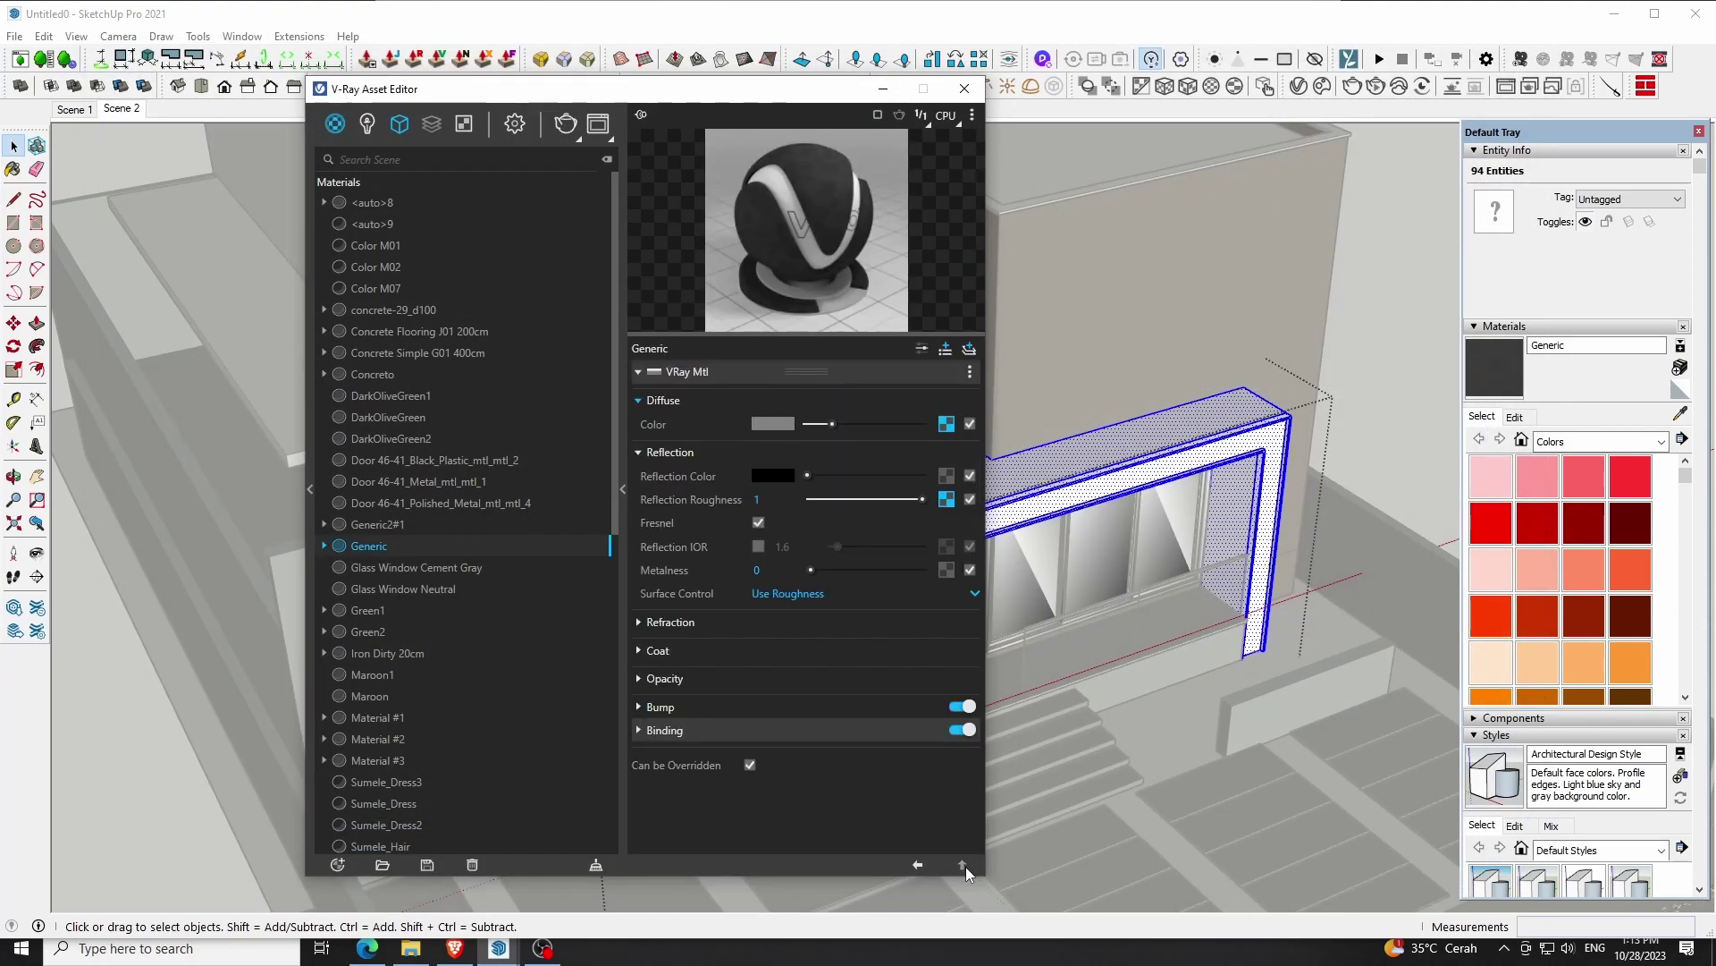
Enlarge the material preview and show it on the close-up wall scene
drag(824, 341, 824, 402)
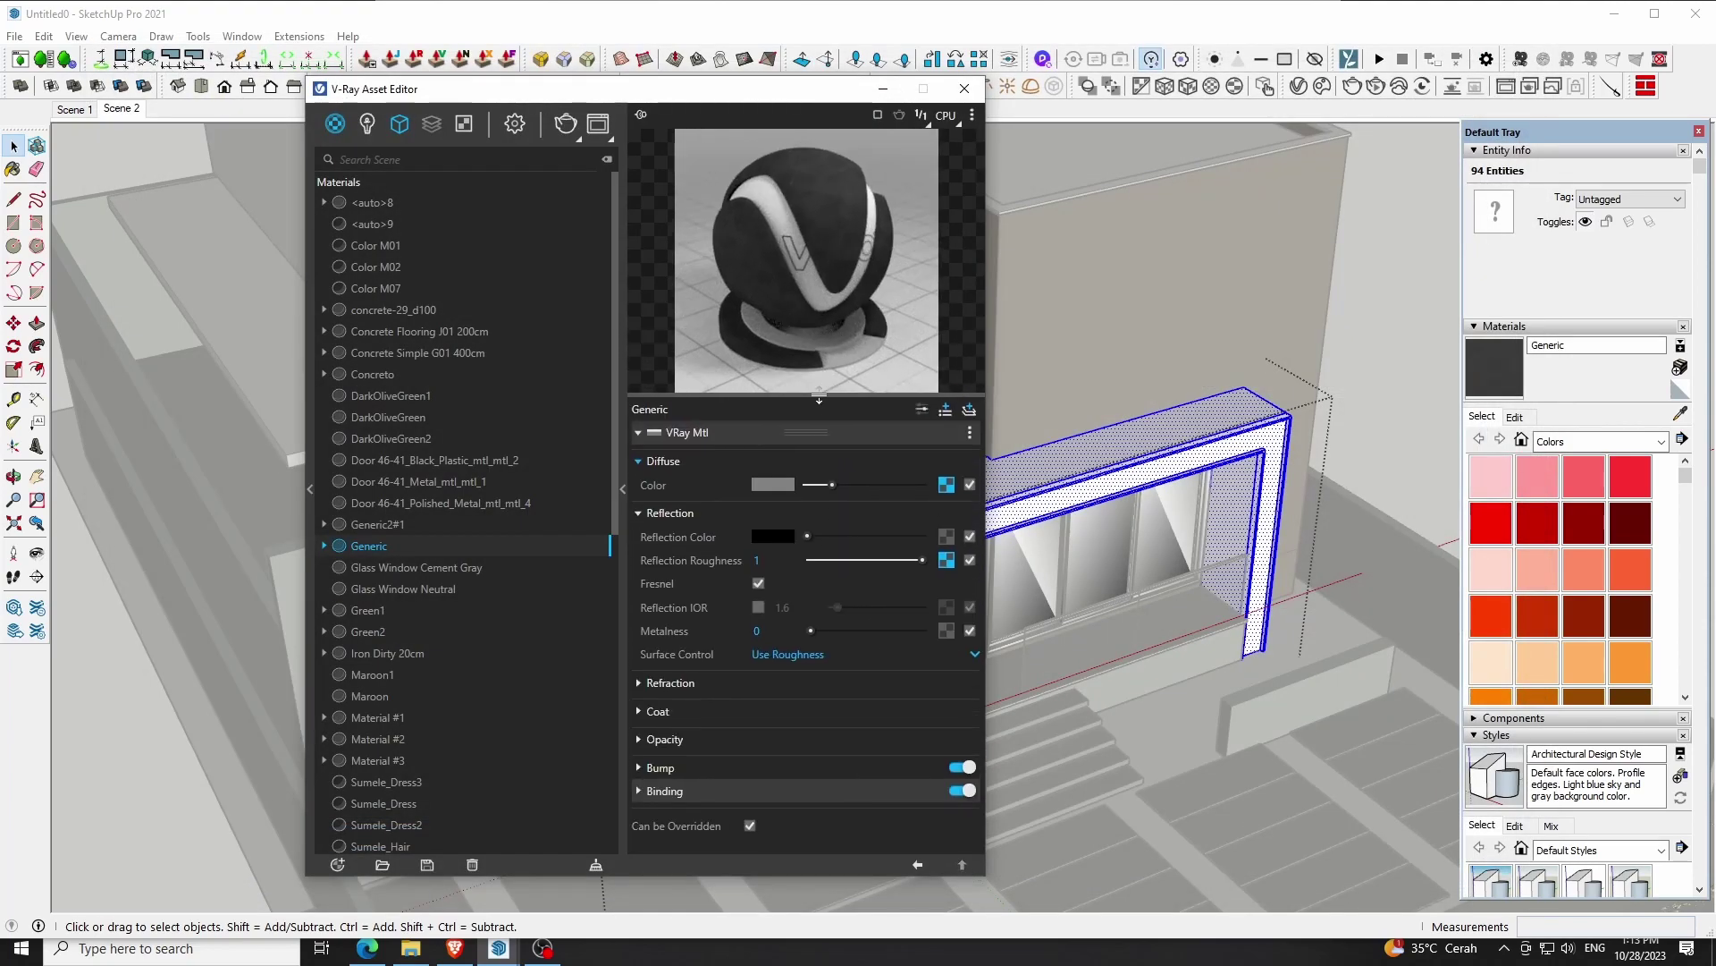
click(971, 115)
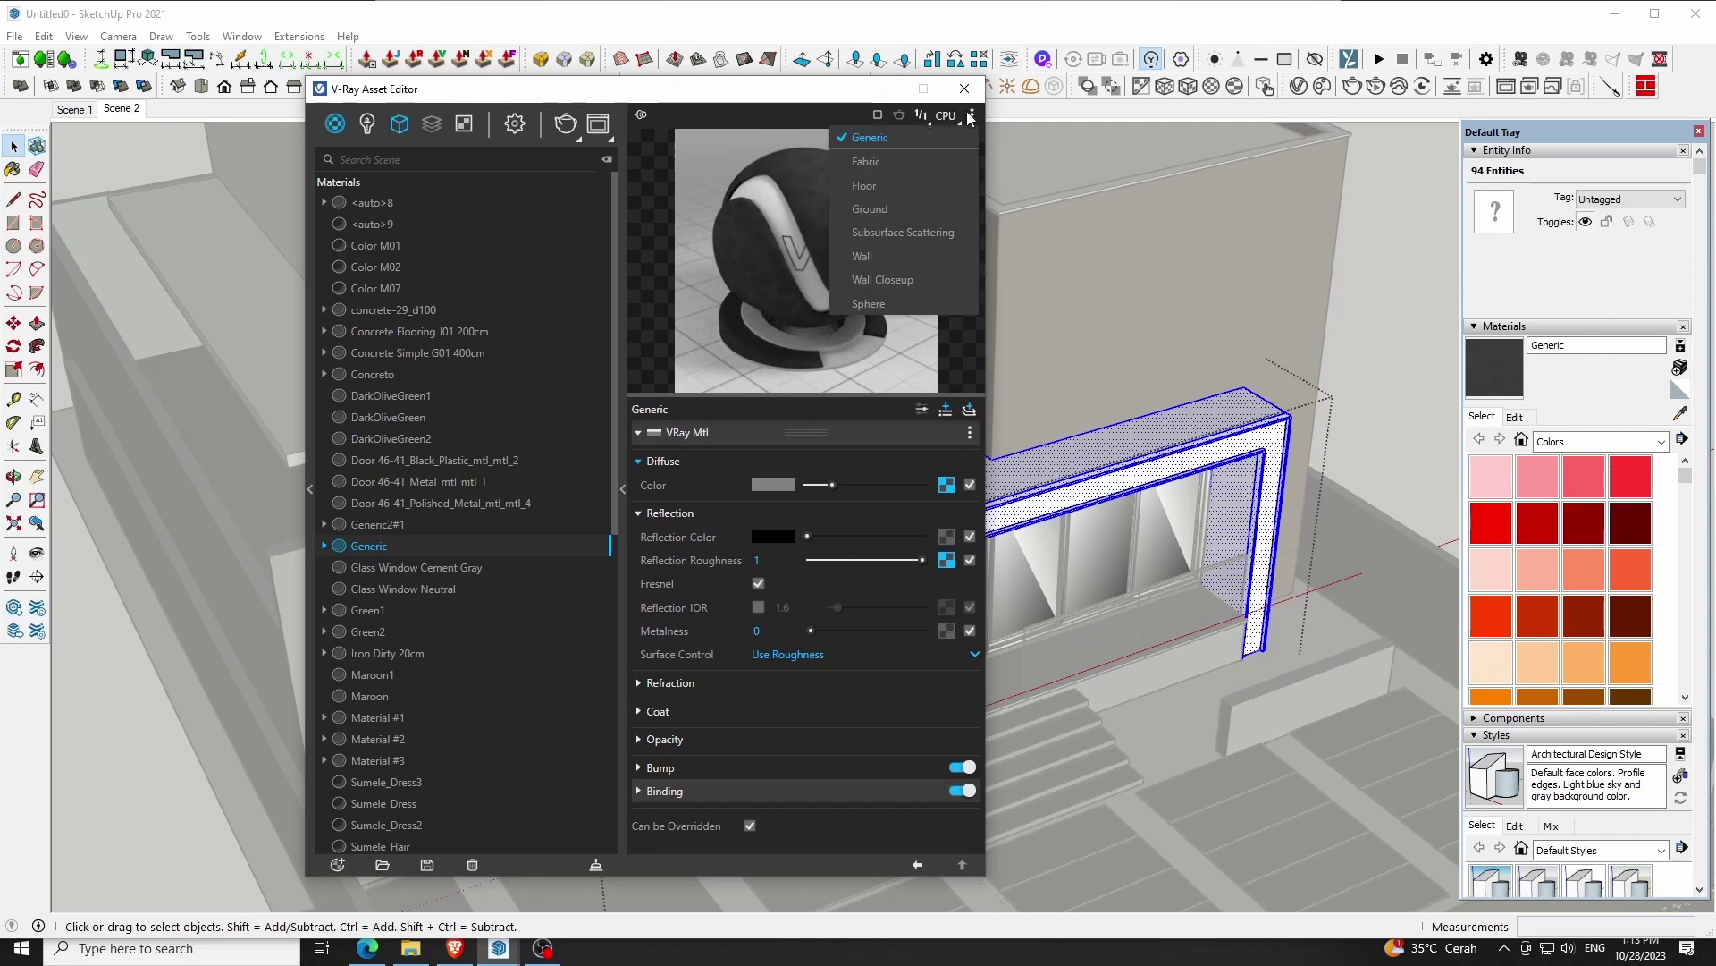
click(886, 276)
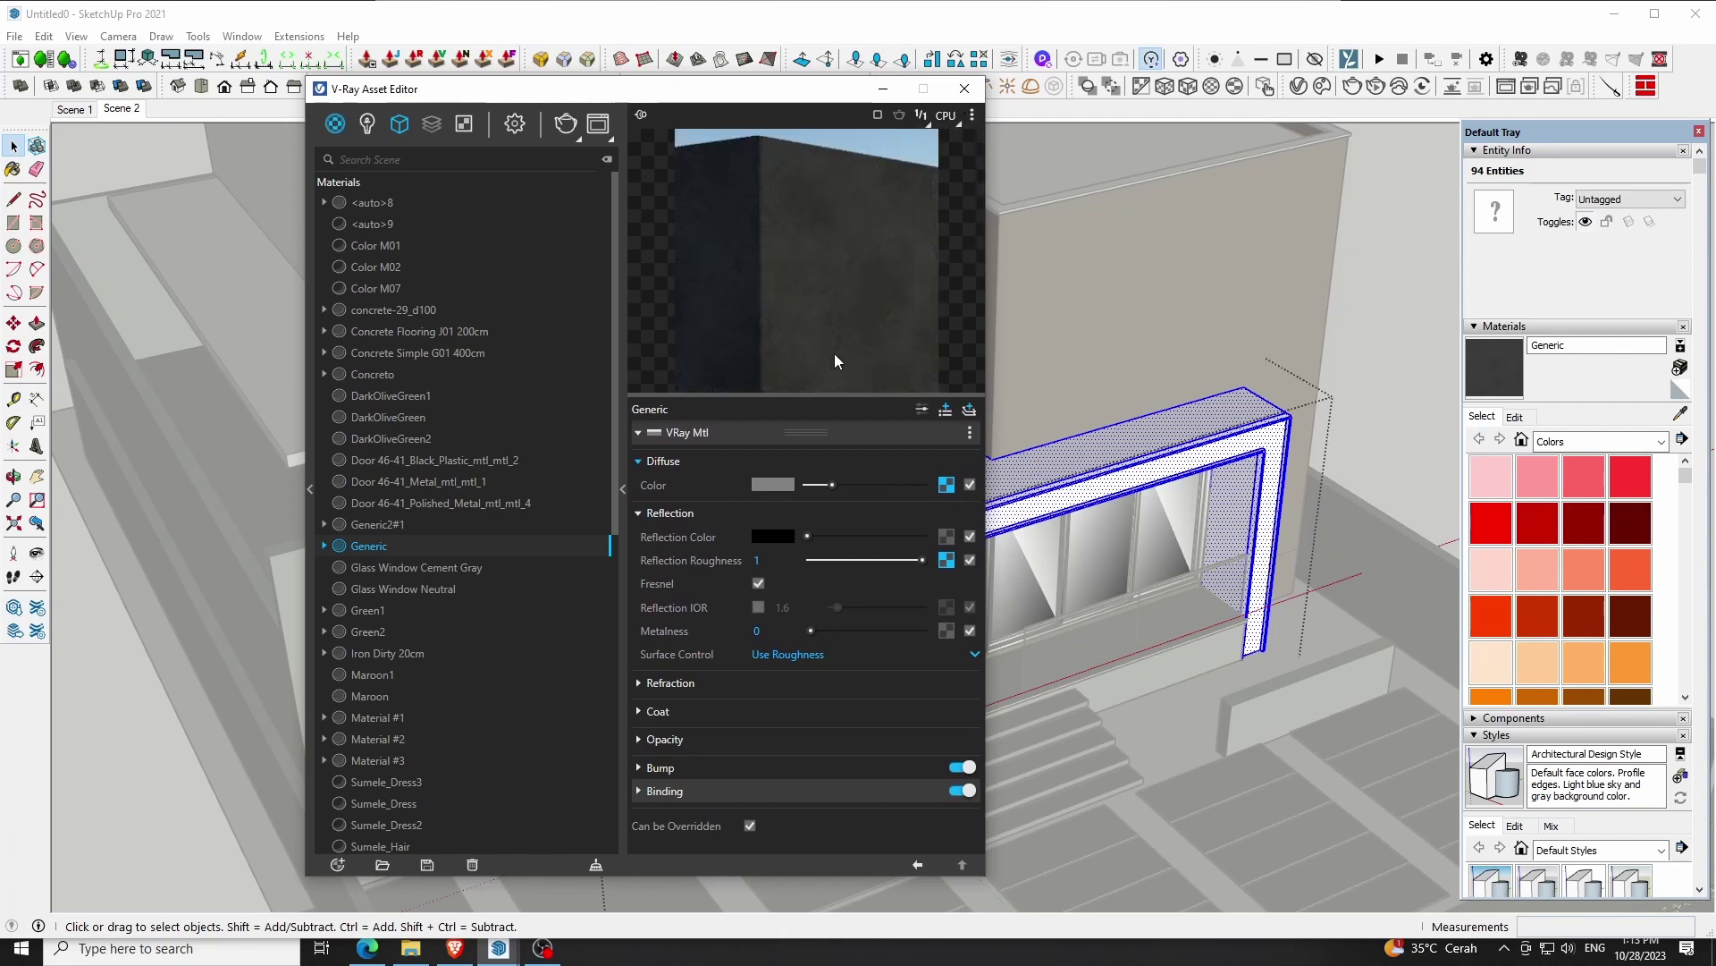
drag(827, 394, 827, 370)
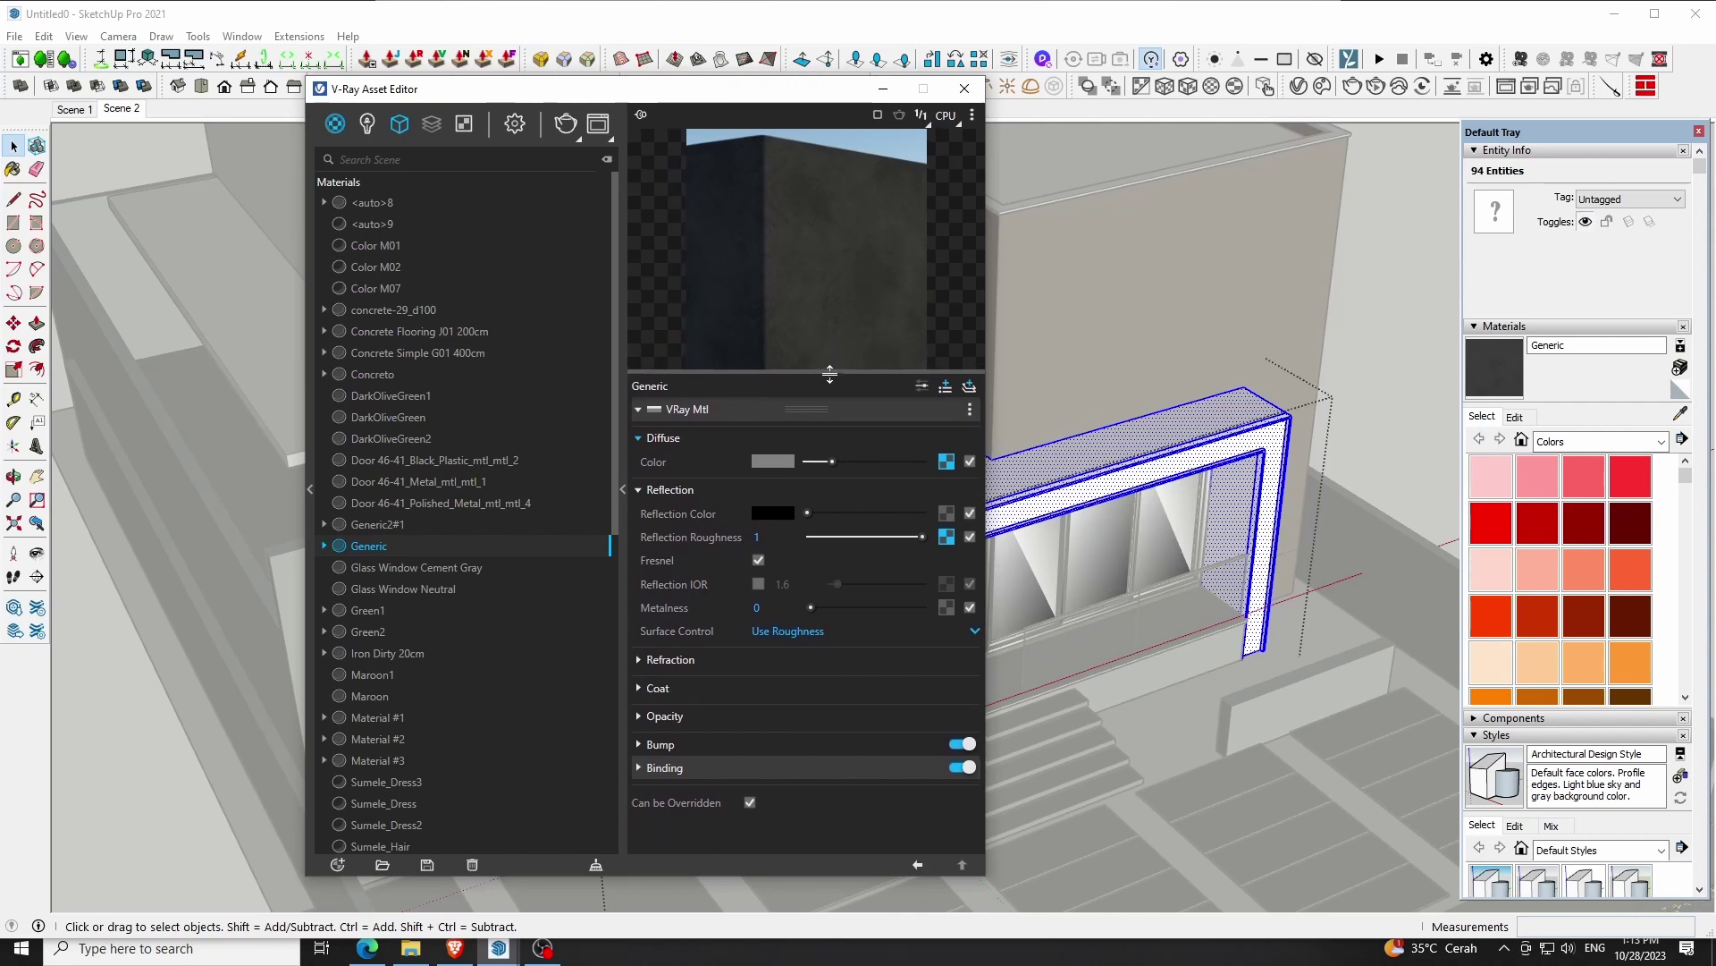
Load the metallic bitmap into Metalness and expand the Coat parameters
click(946, 607)
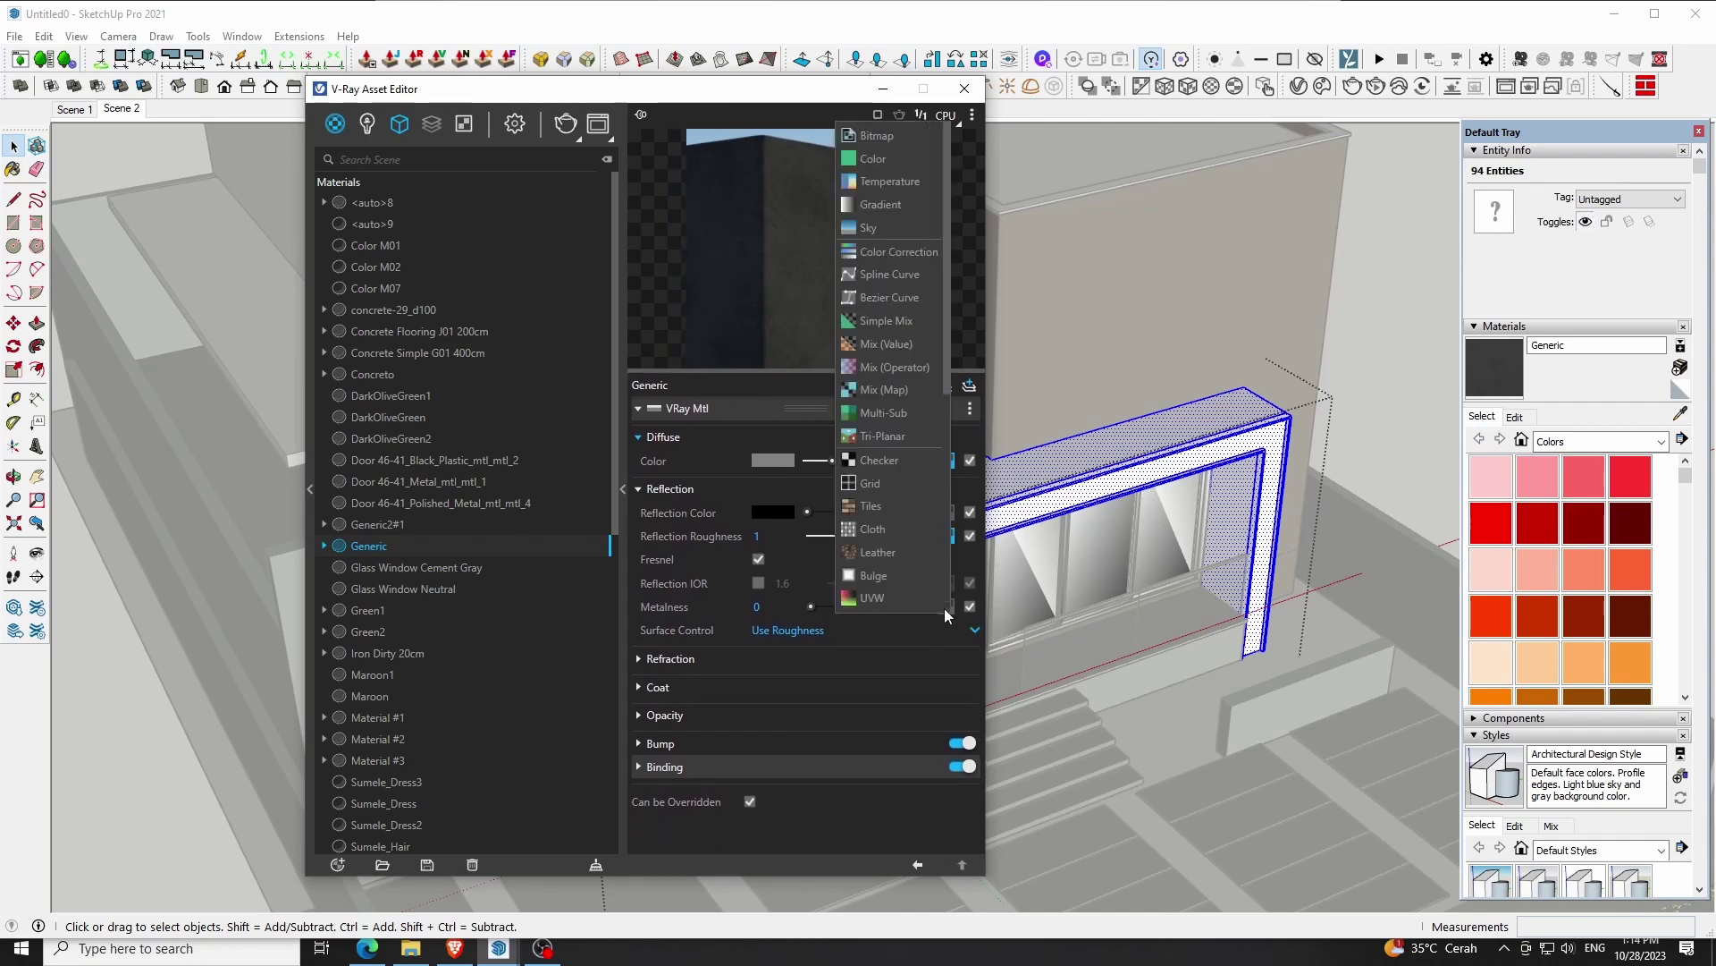
click(905, 135)
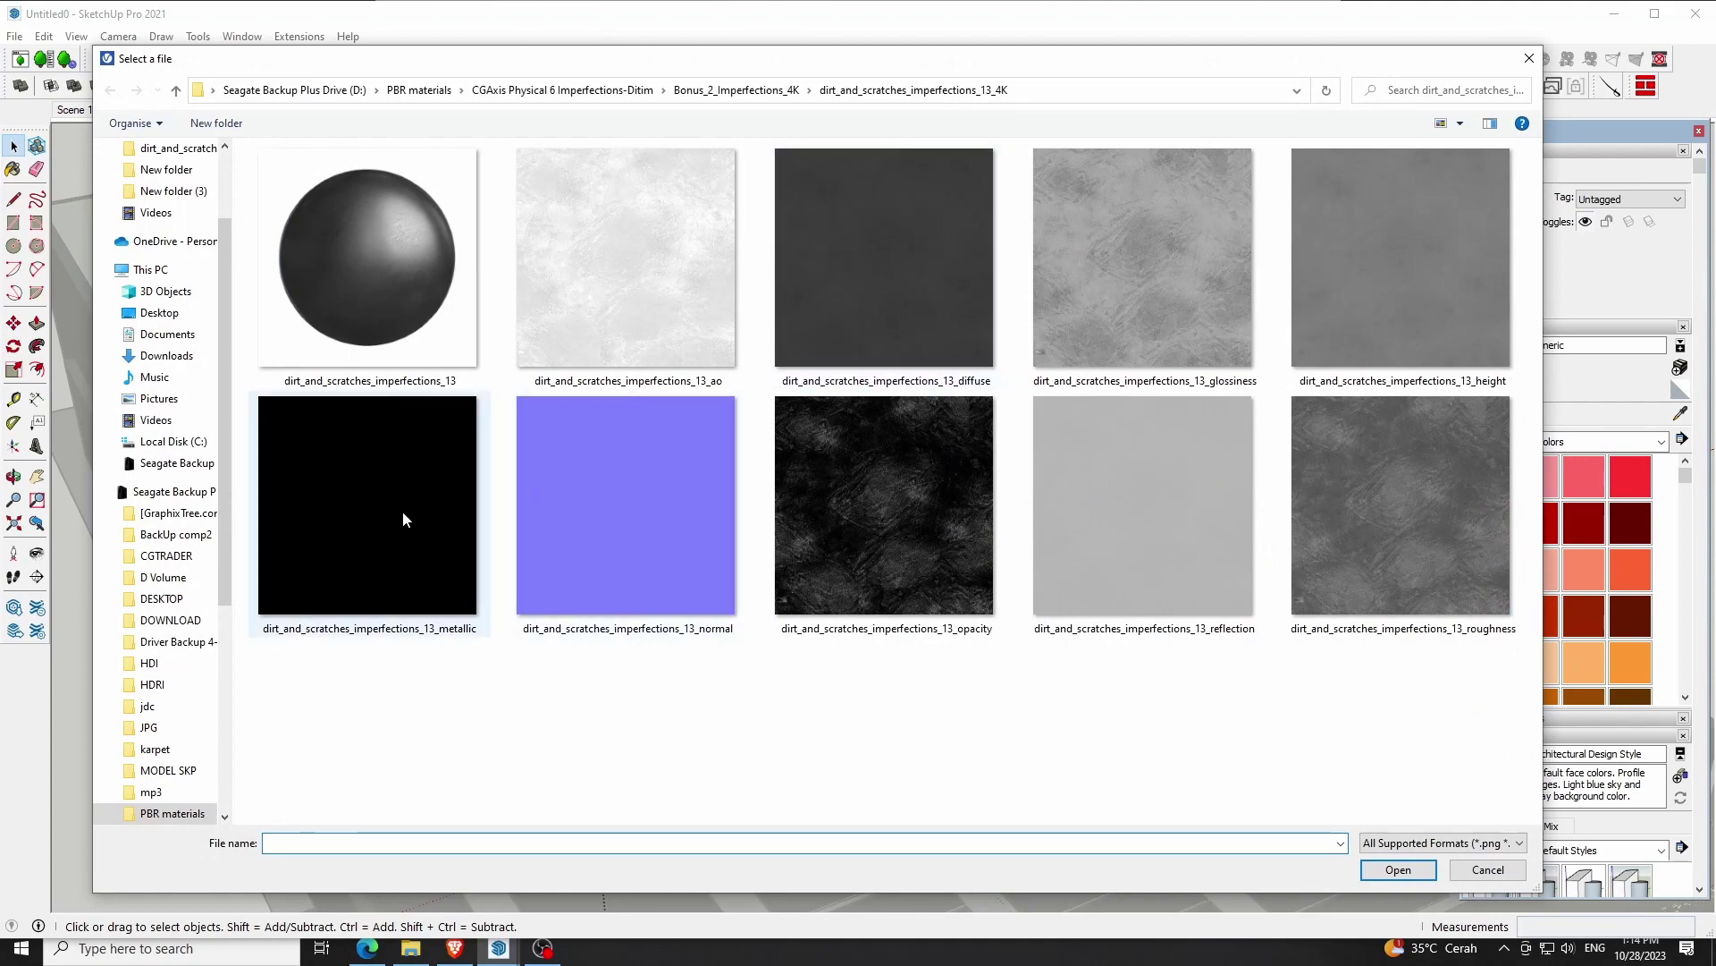
click(401, 521)
click(1382, 872)
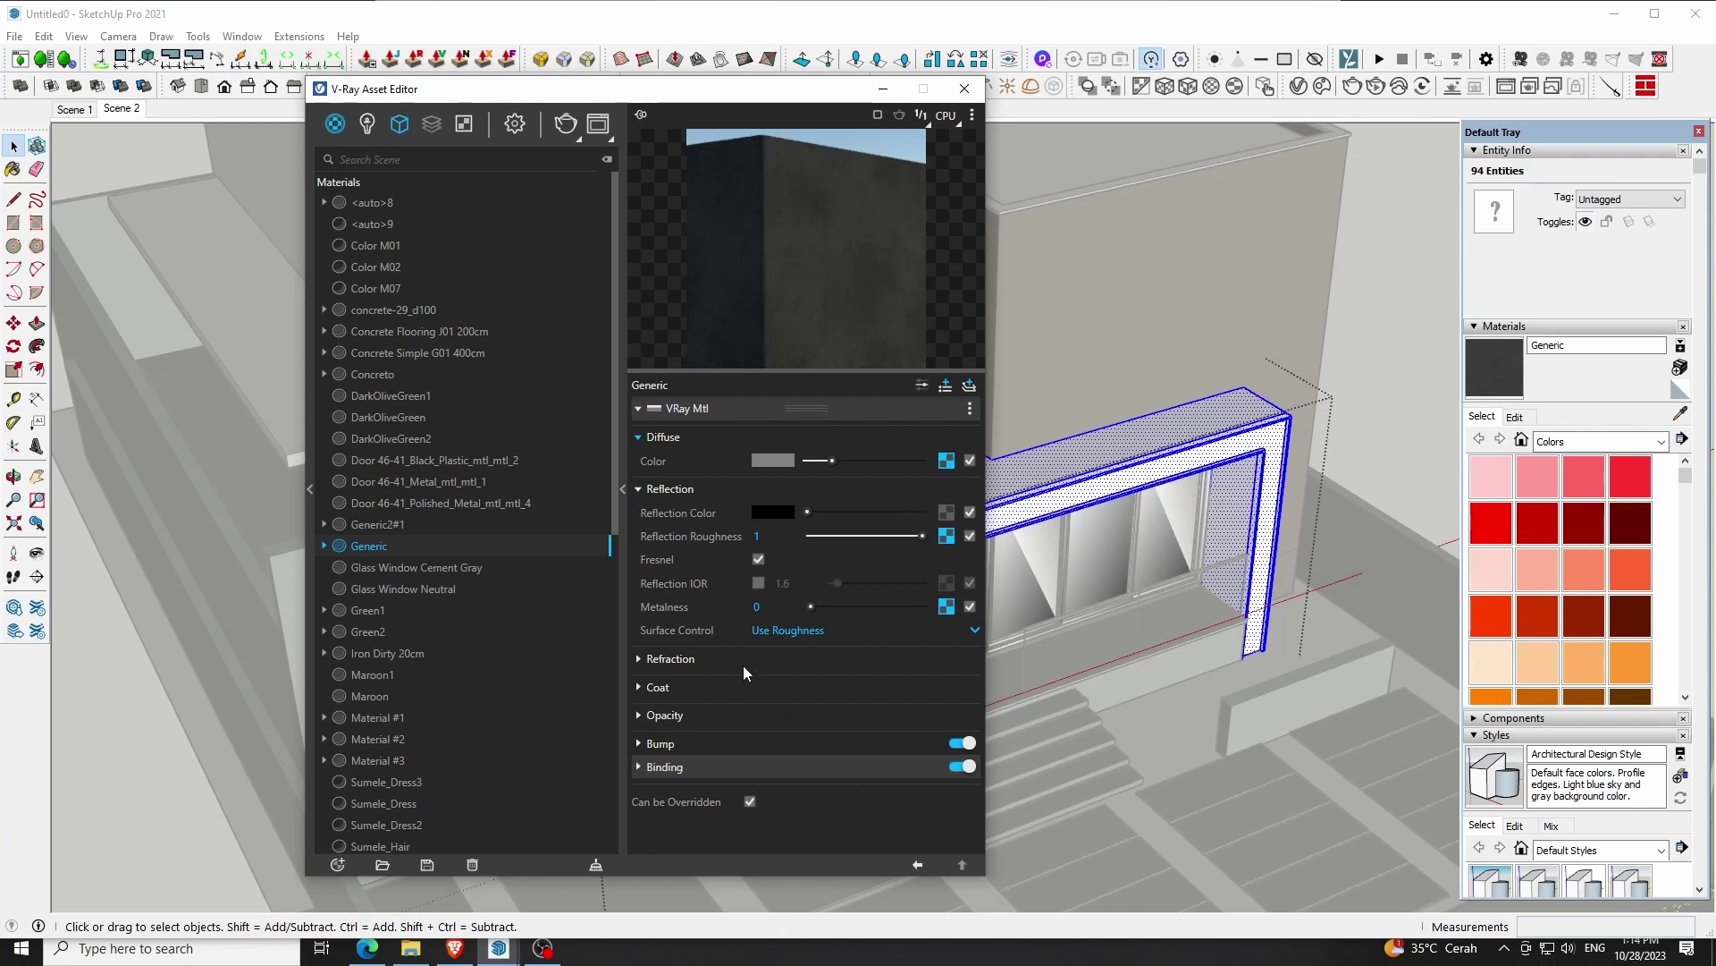
click(720, 679)
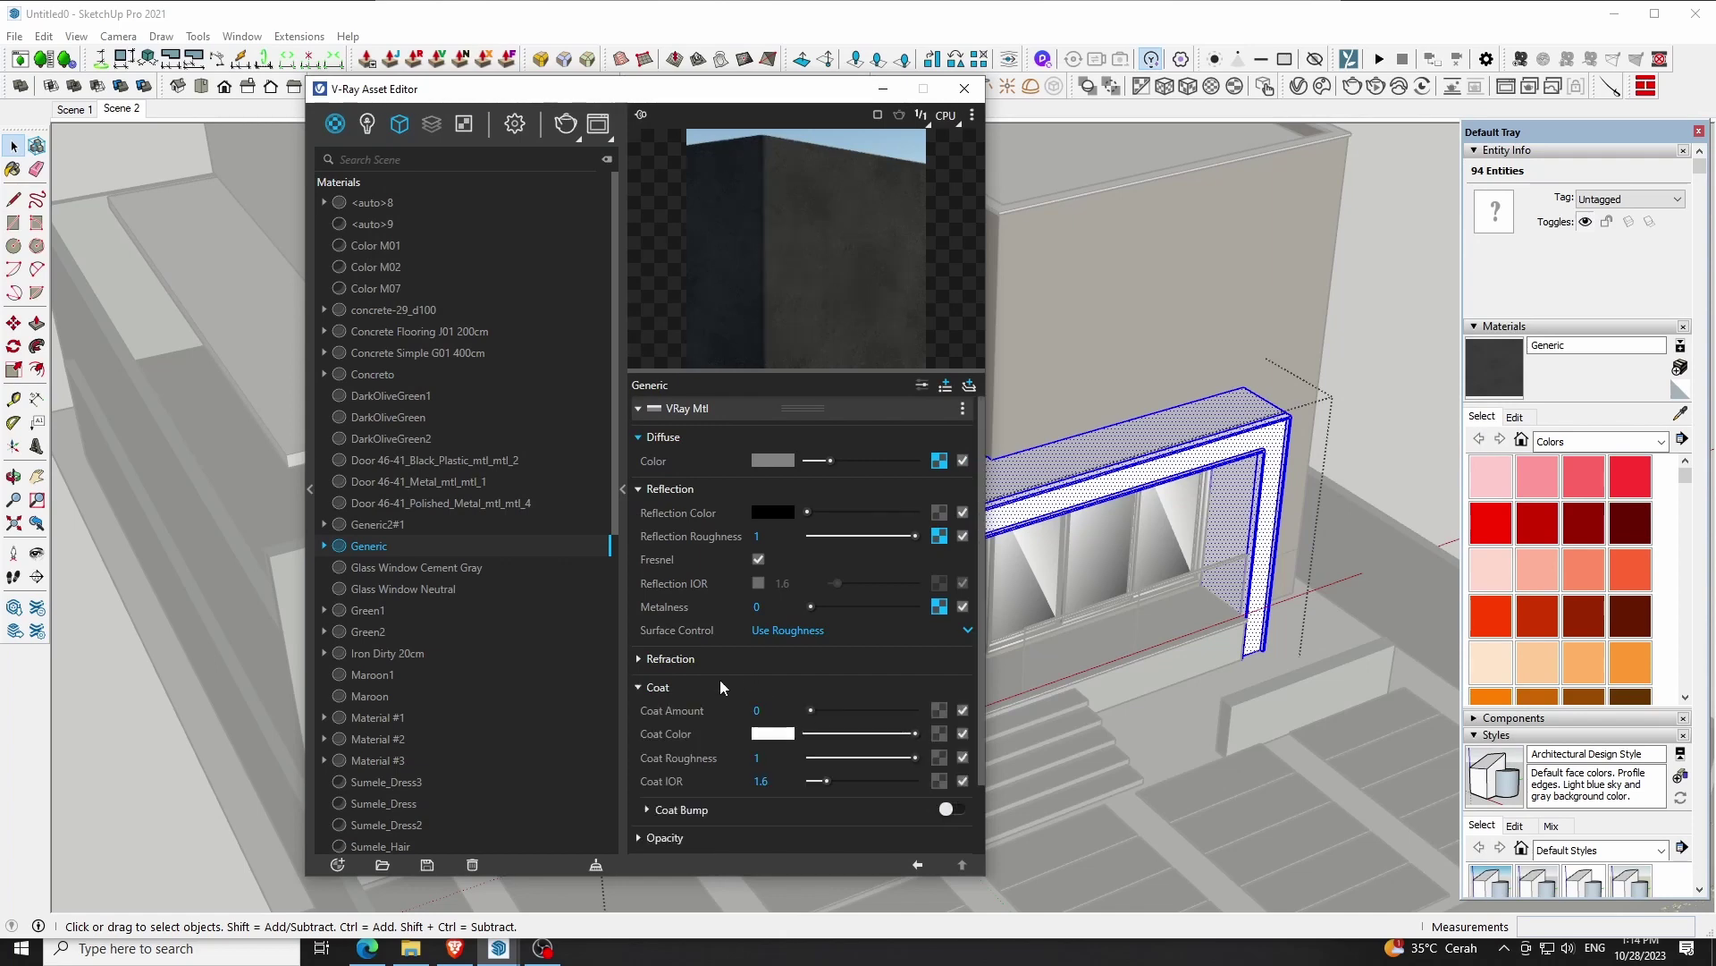
scroll(720, 679, down, 1)
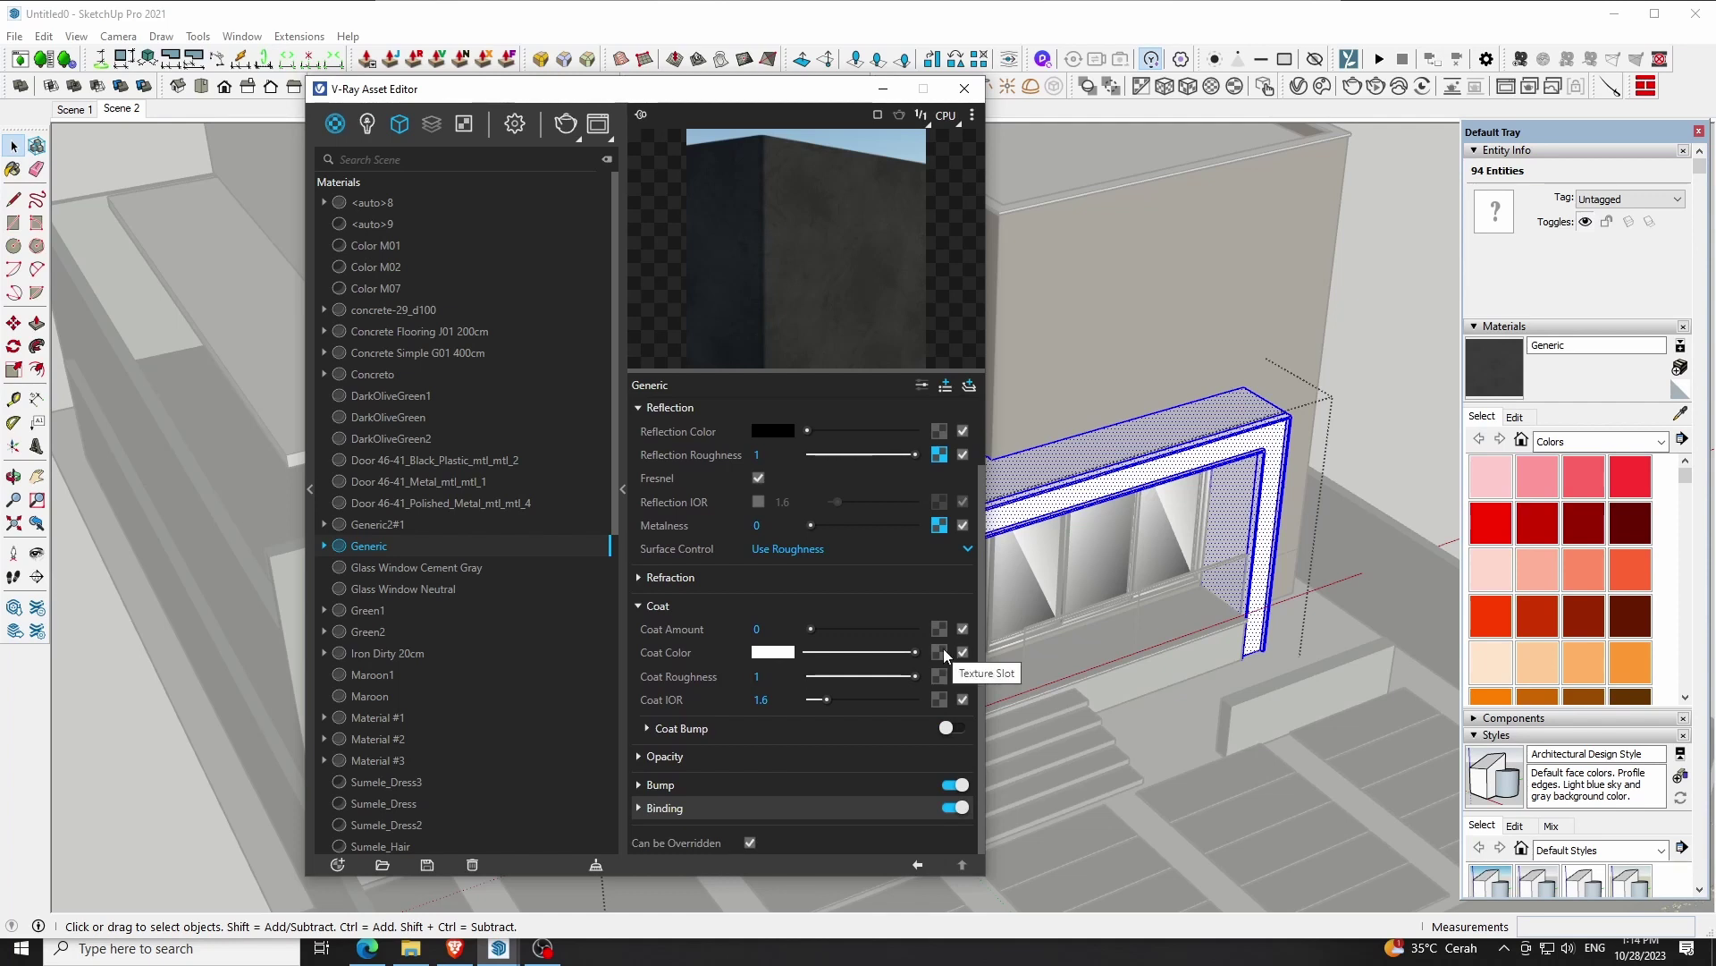
Add a Displacement layer to Generic and enable it
scroll(953, 400, up, 1)
click(961, 408)
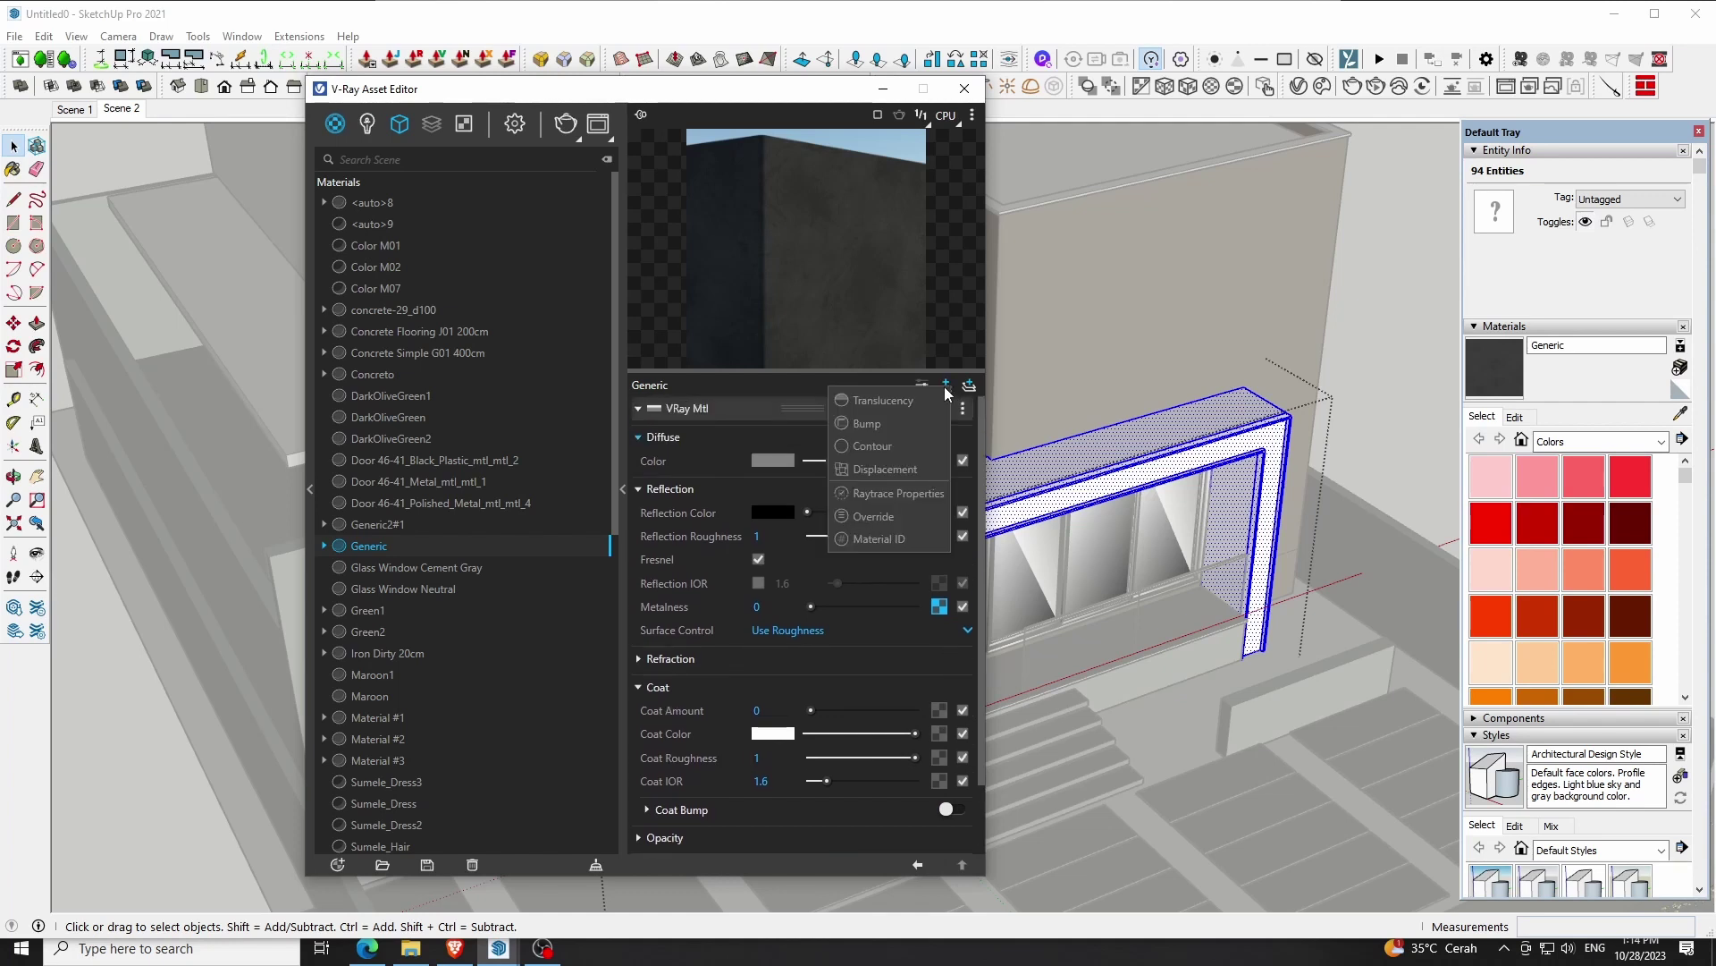
click(889, 468)
scroll(878, 549, down, 2)
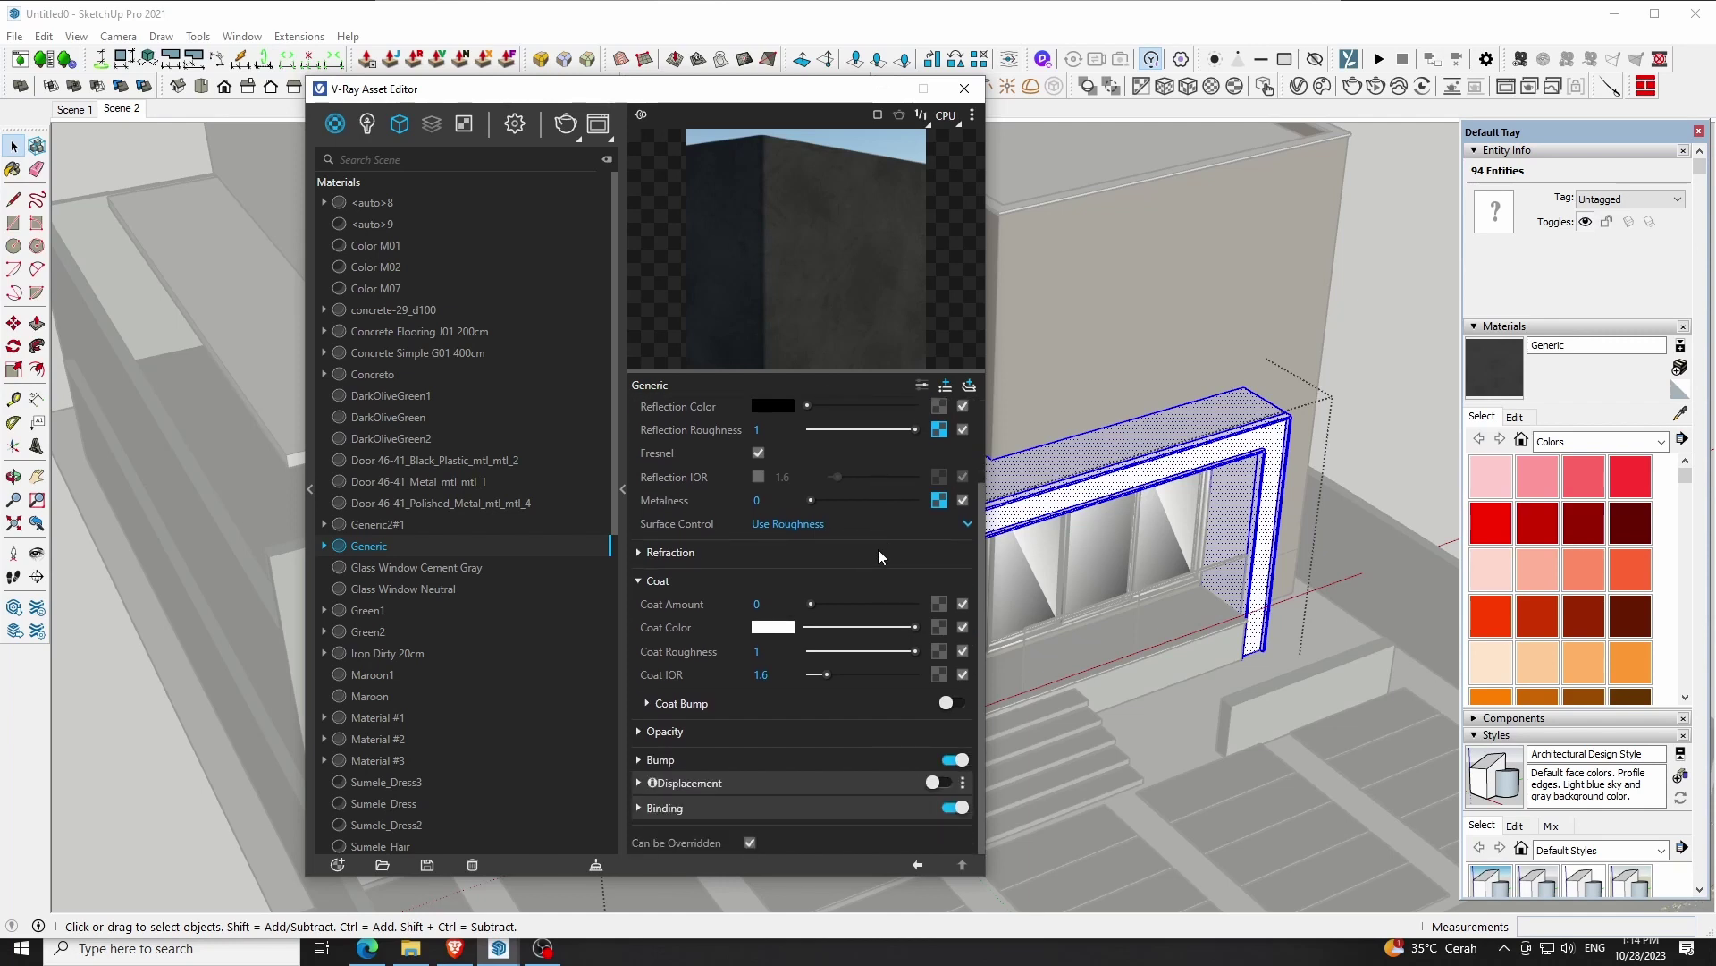
click(640, 783)
scroll(781, 738, down, 3)
click(938, 634)
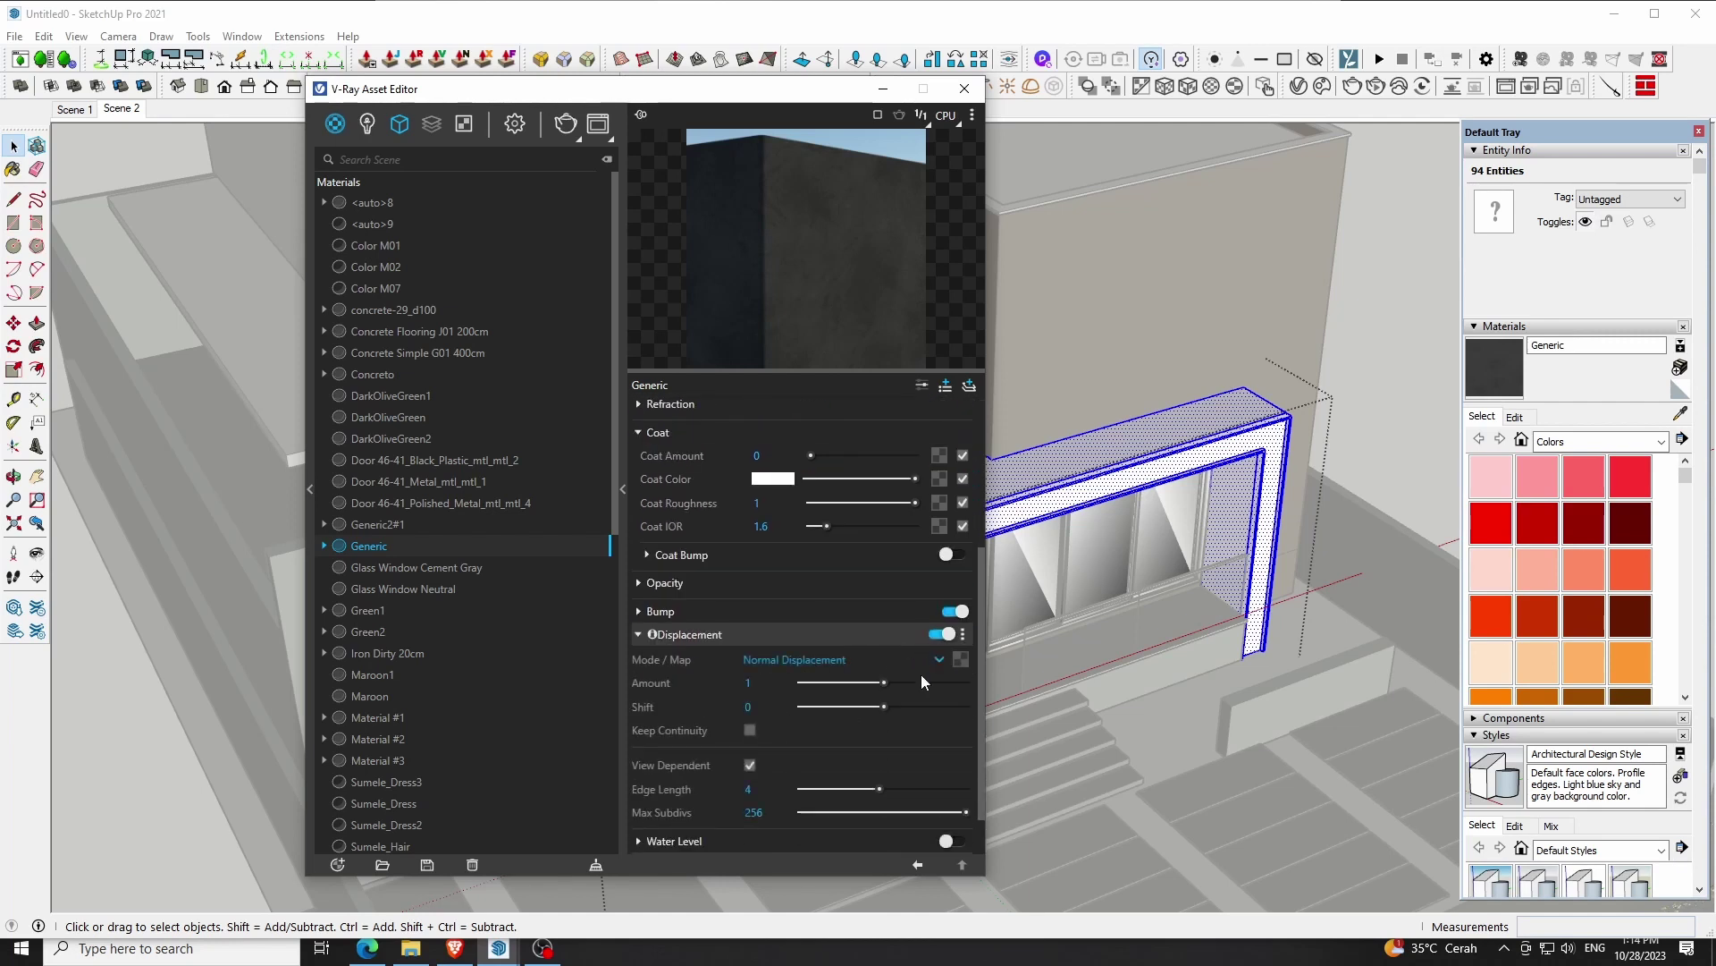
Load the _height bitmap as displacement, tick Keep Continuity and set Amount 10
click(958, 659)
click(898, 181)
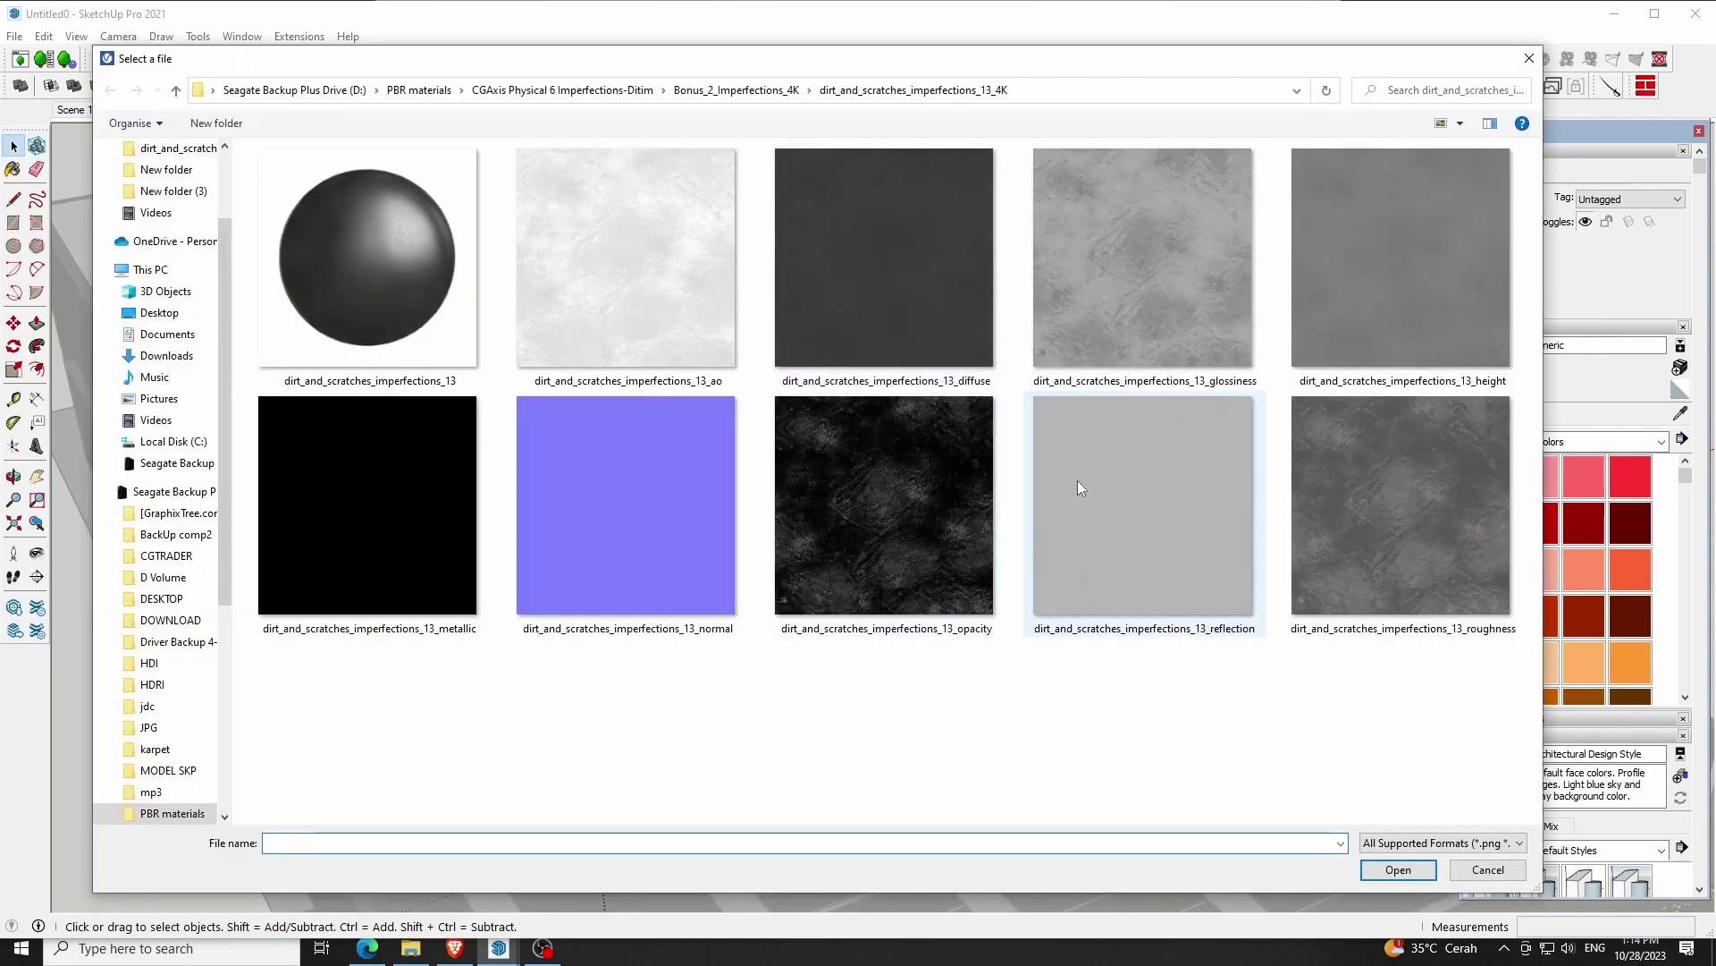
click(1412, 309)
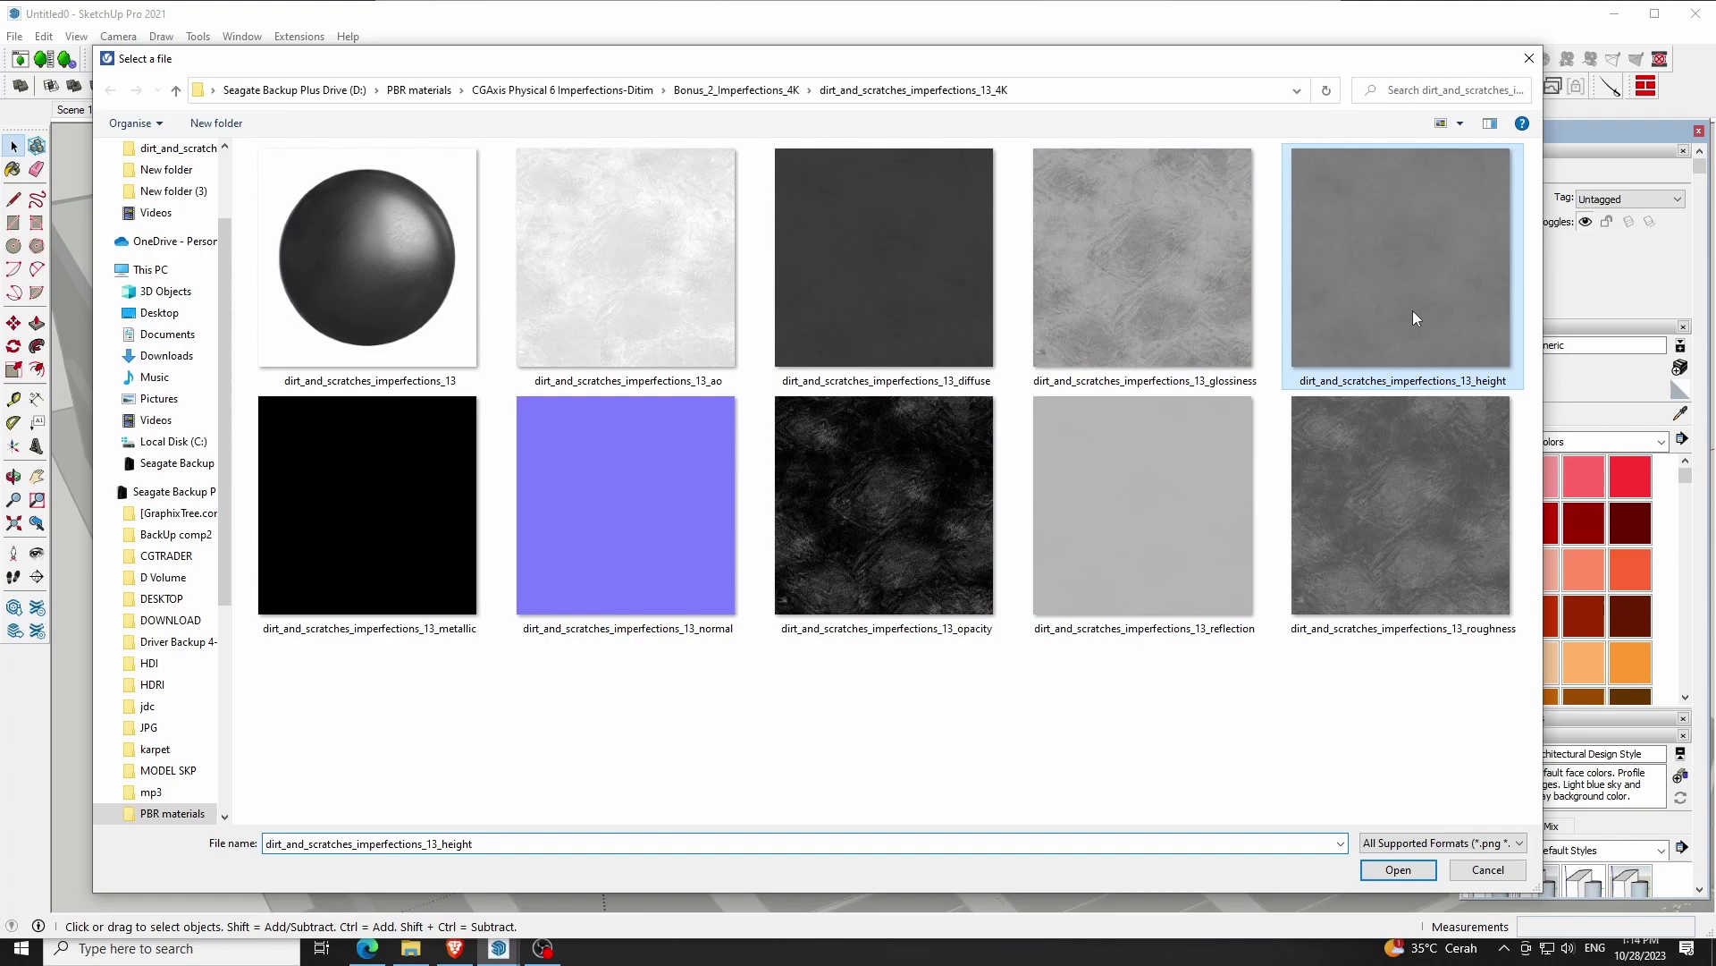
click(1399, 868)
click(958, 865)
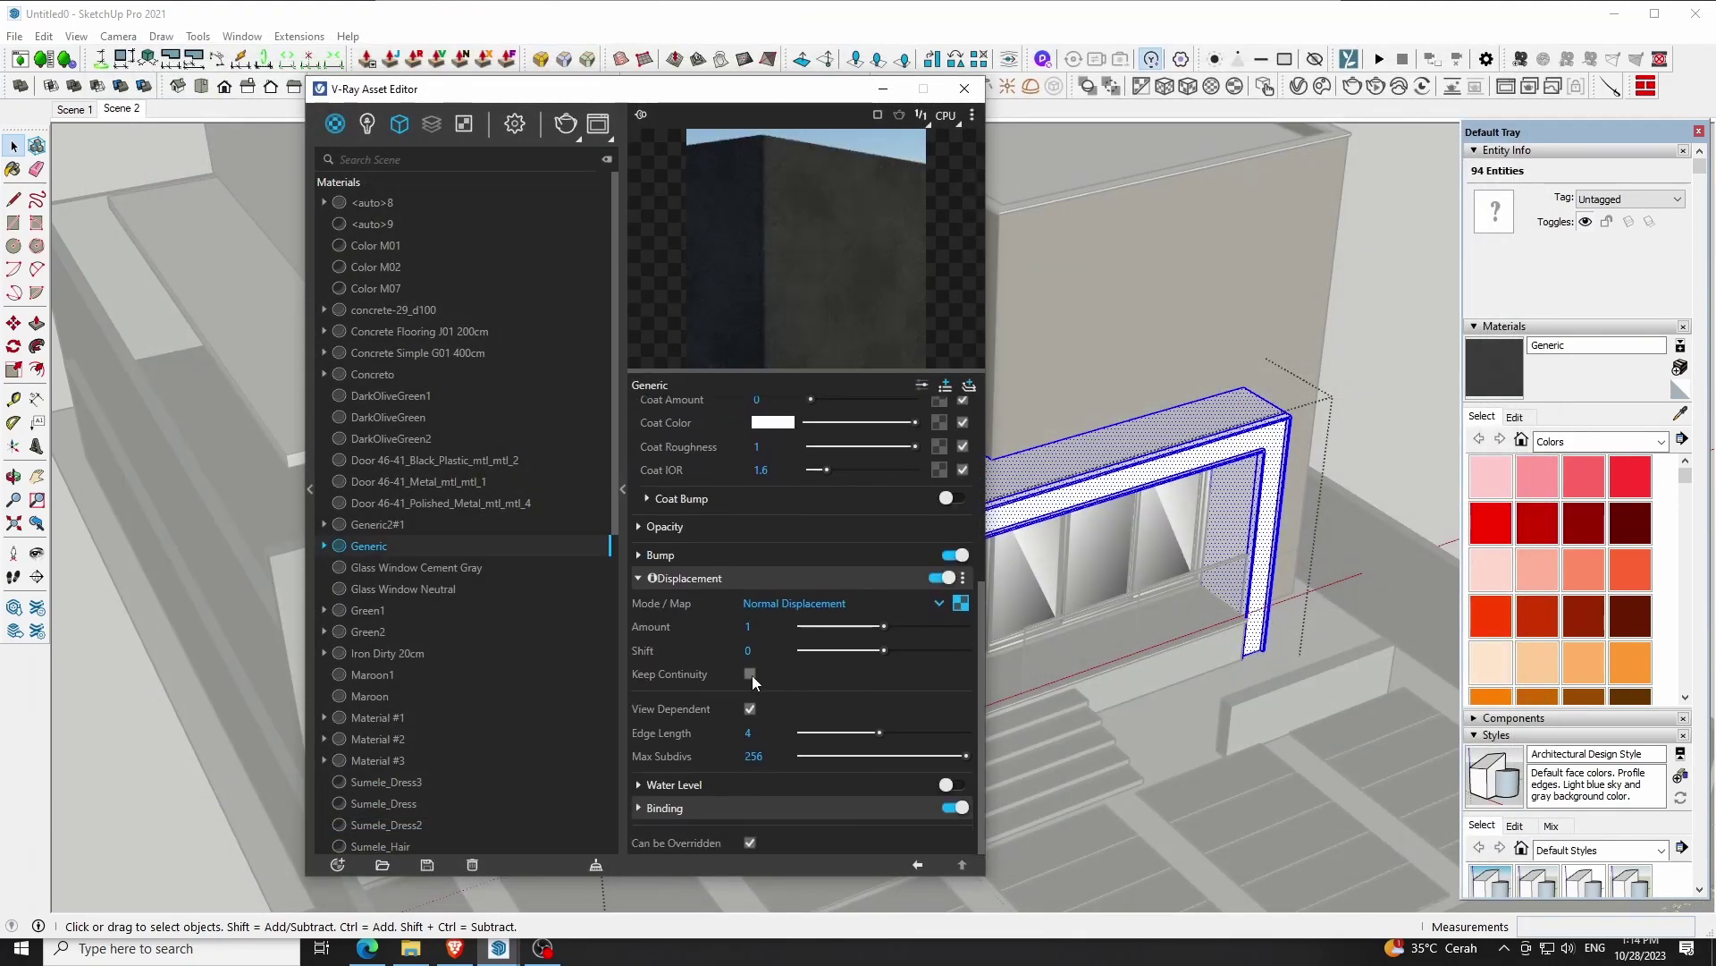
click(750, 673)
click(755, 626)
text(0)
Expand Bump and set its mode to Normal Map
click(748, 554)
scroll(748, 549, down, 1)
click(794, 531)
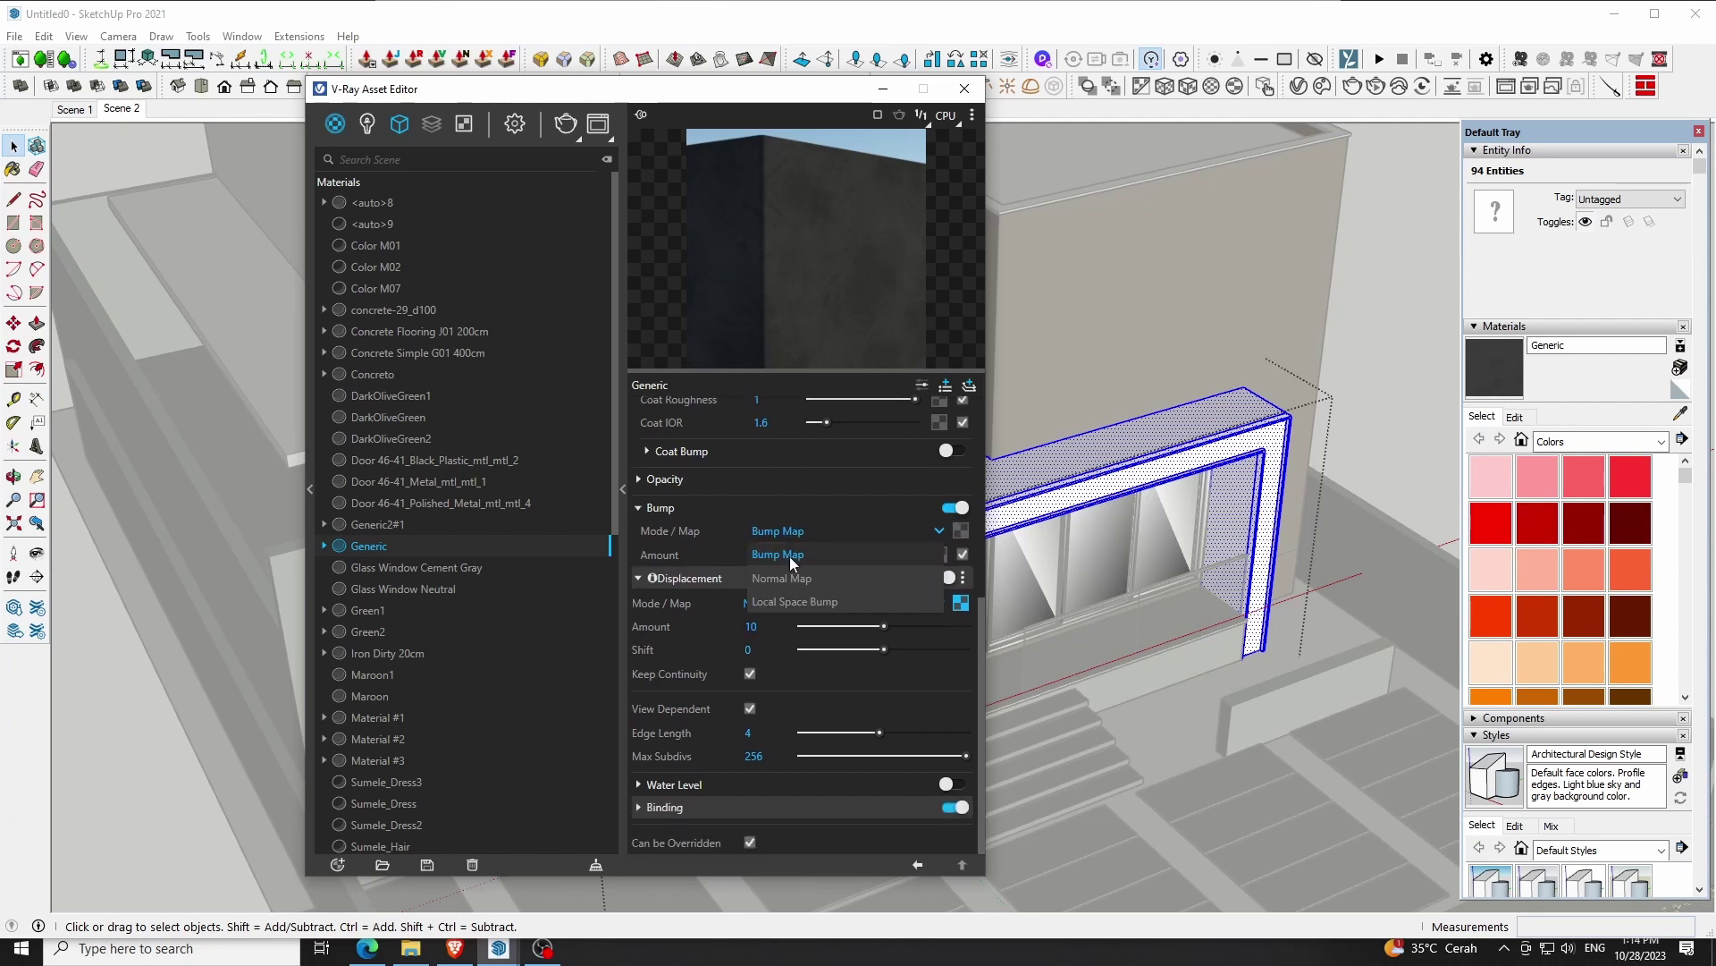
click(786, 577)
Load the _normal bitmap into the bump slot with Amount 3 and enlarge the preview
click(961, 531)
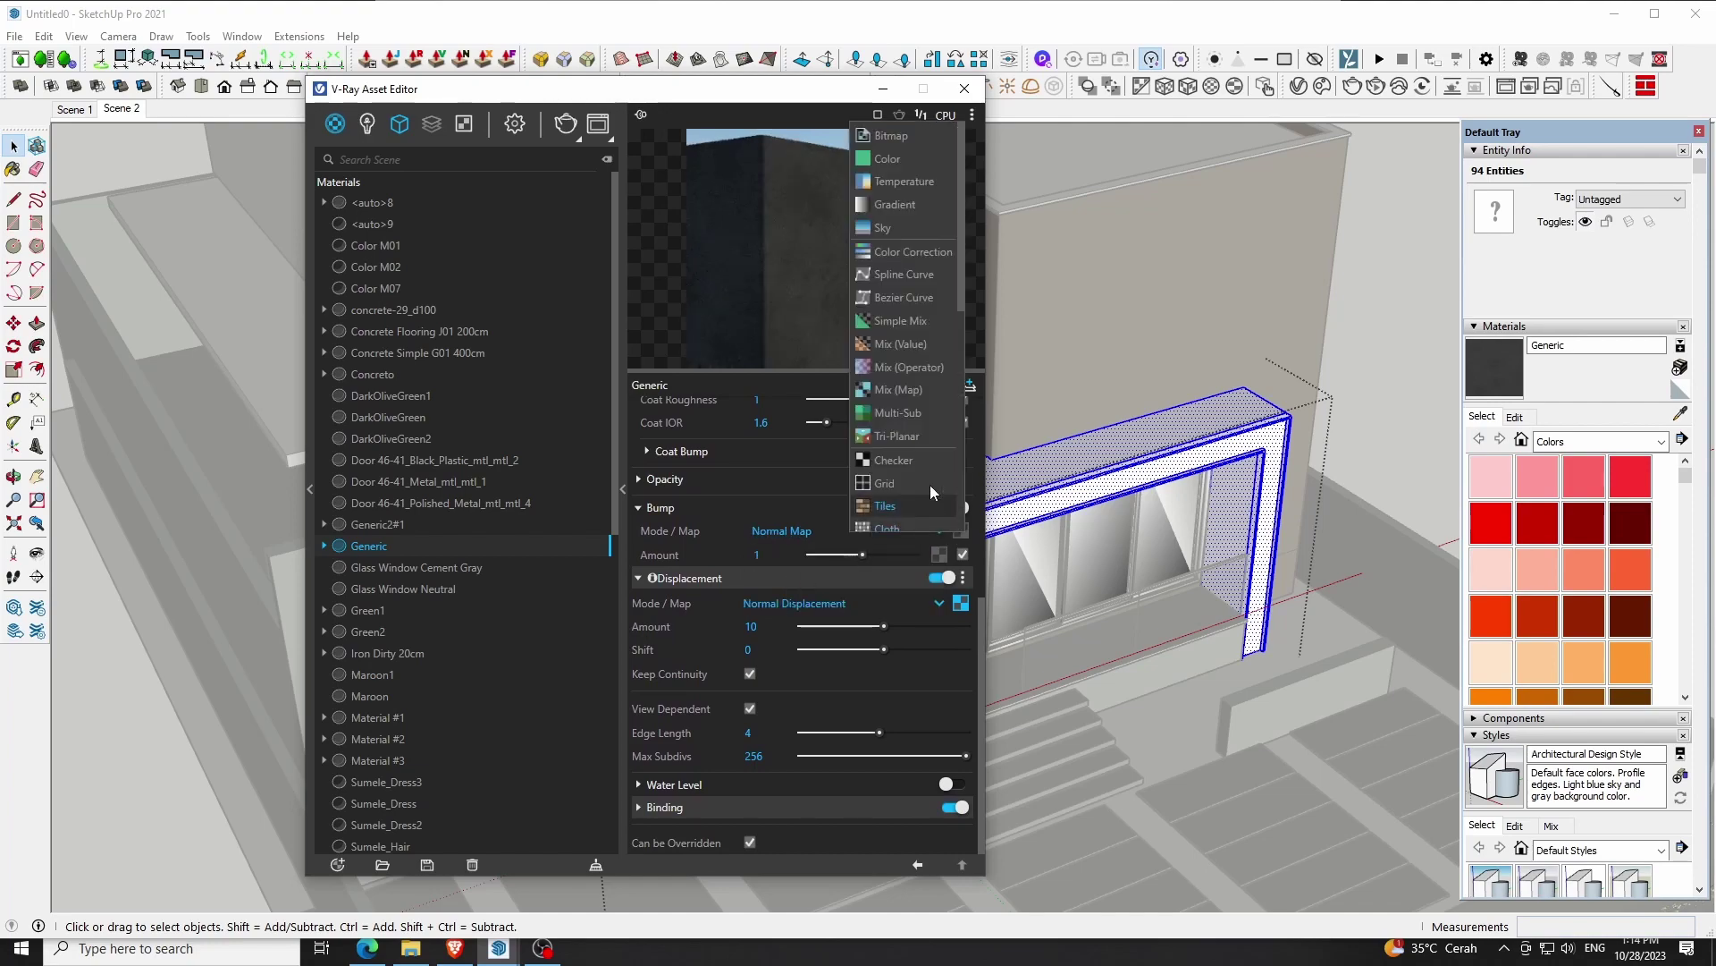
click(894, 139)
click(682, 486)
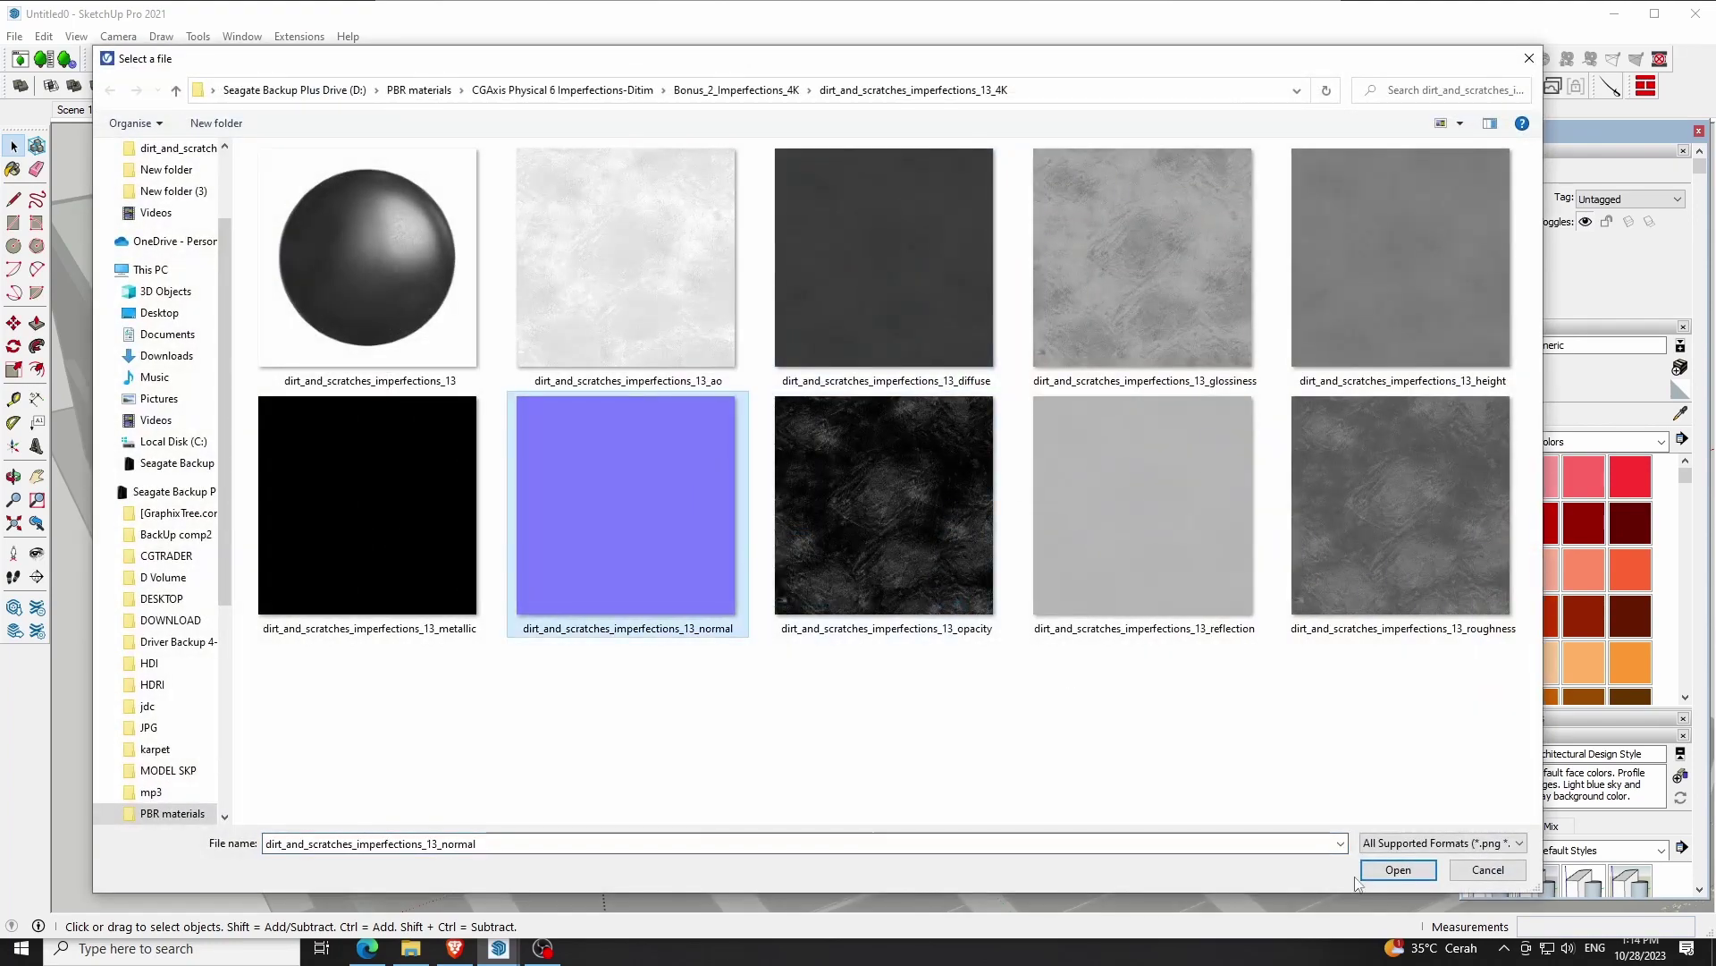
click(1383, 872)
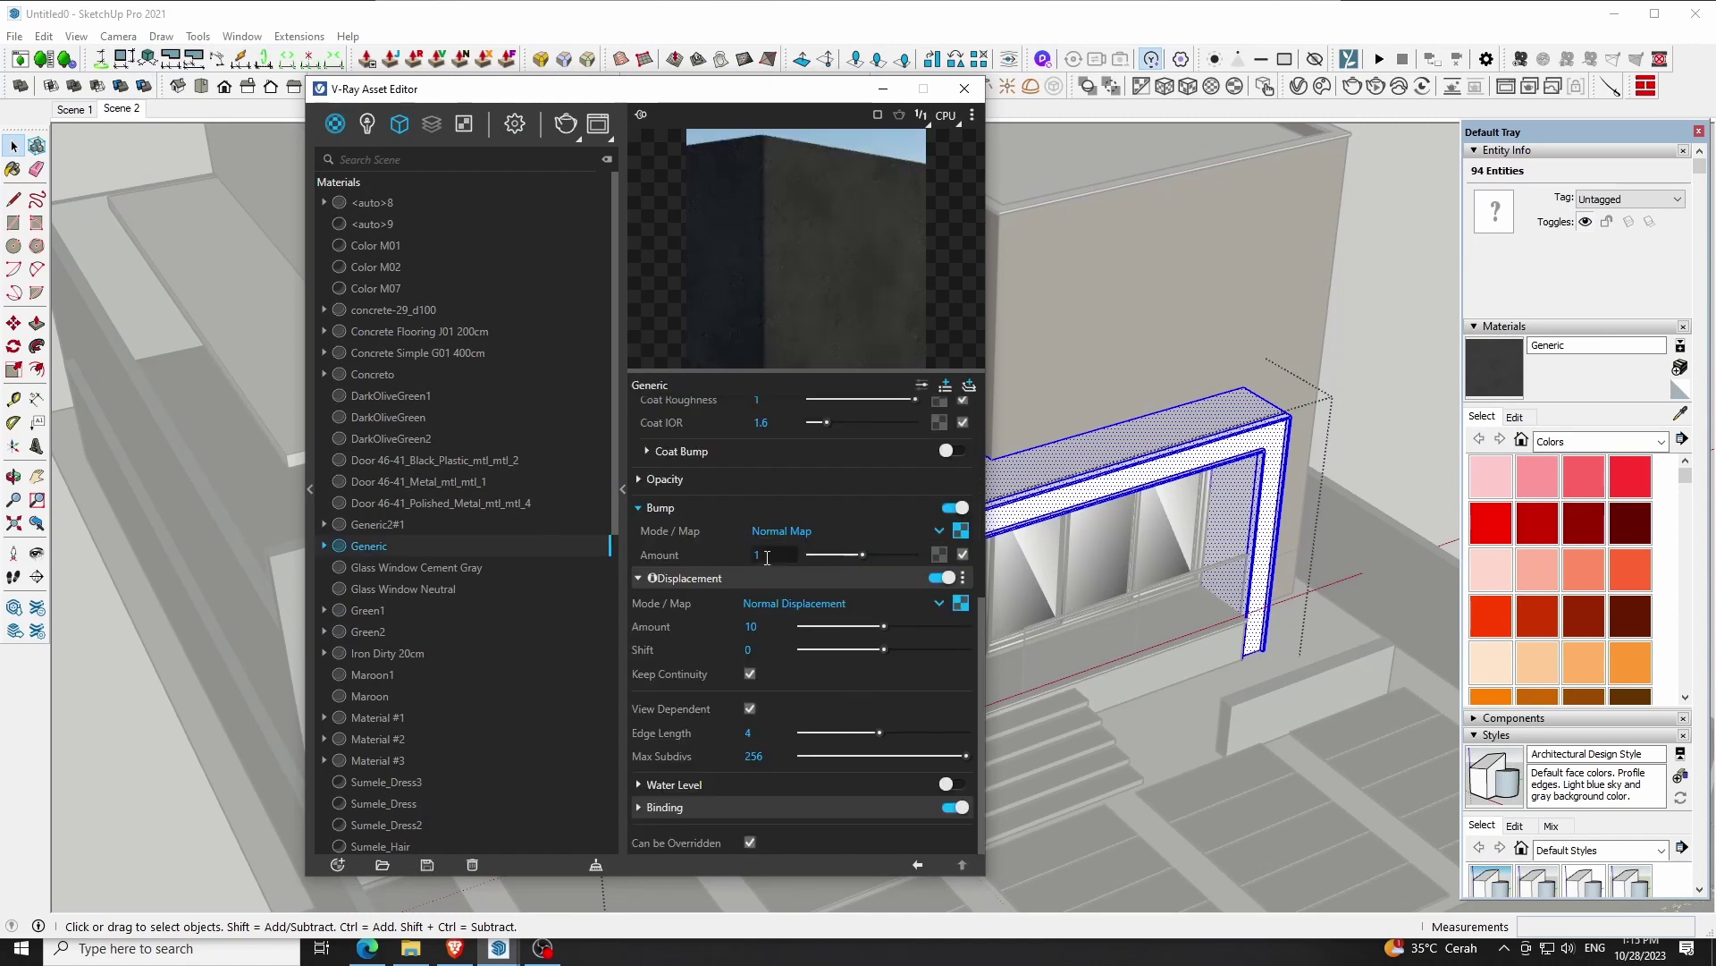
text(3)
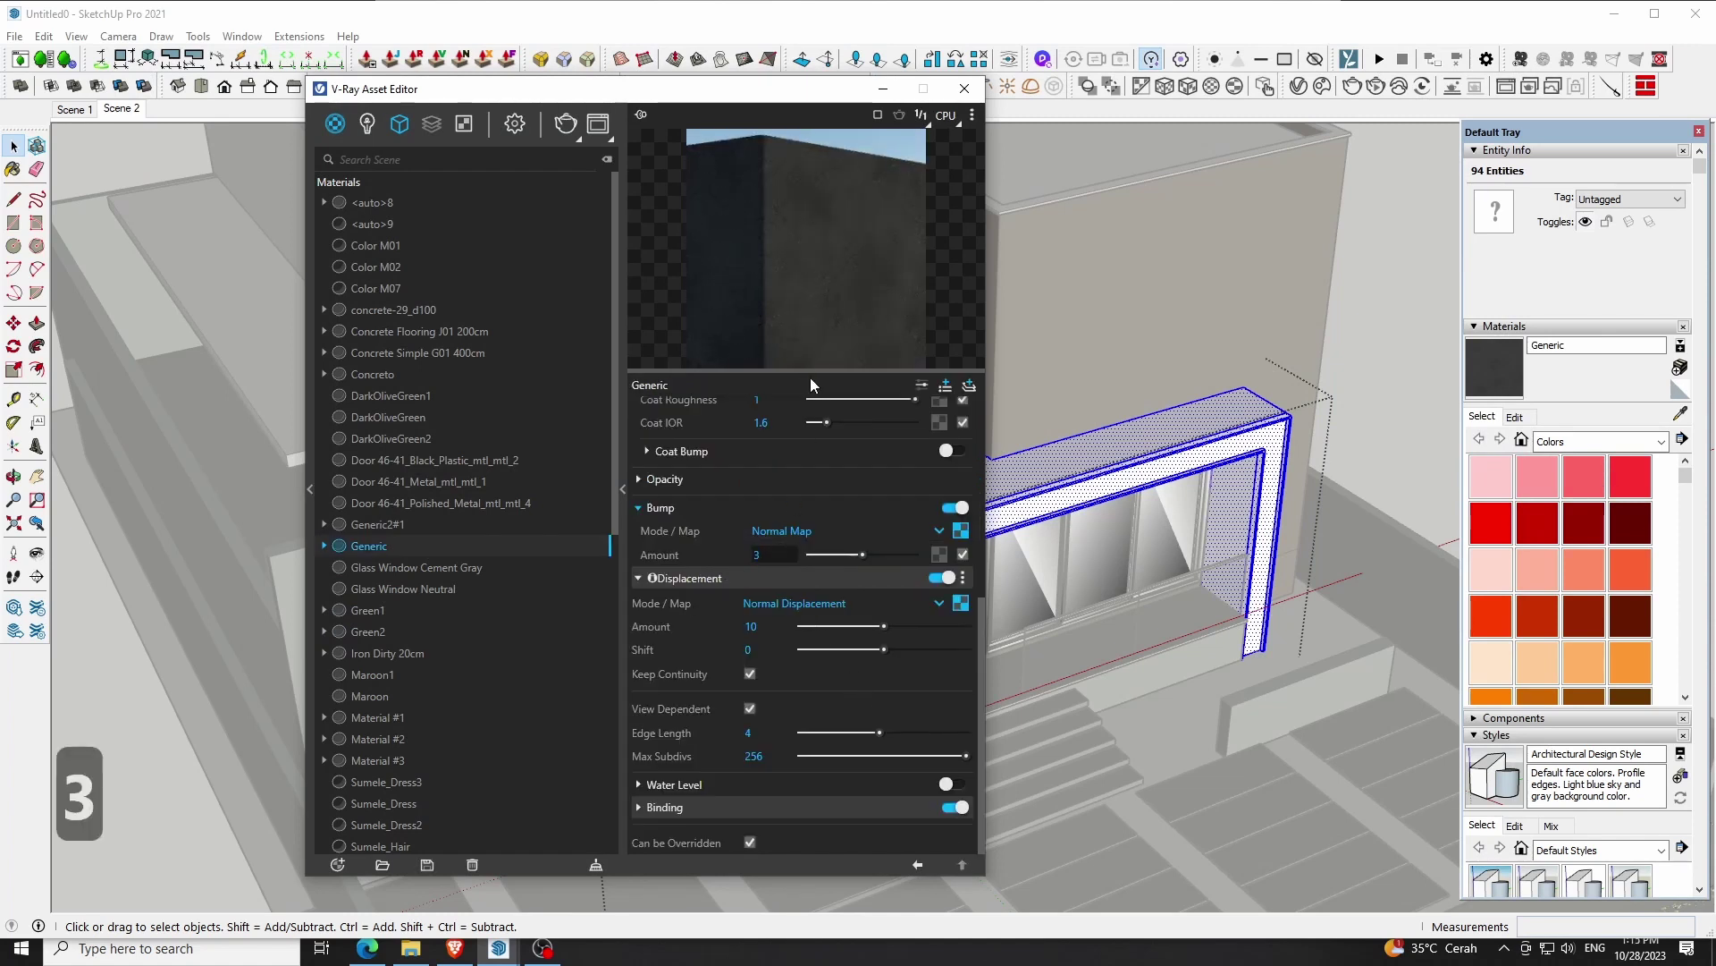
drag(810, 370, 810, 445)
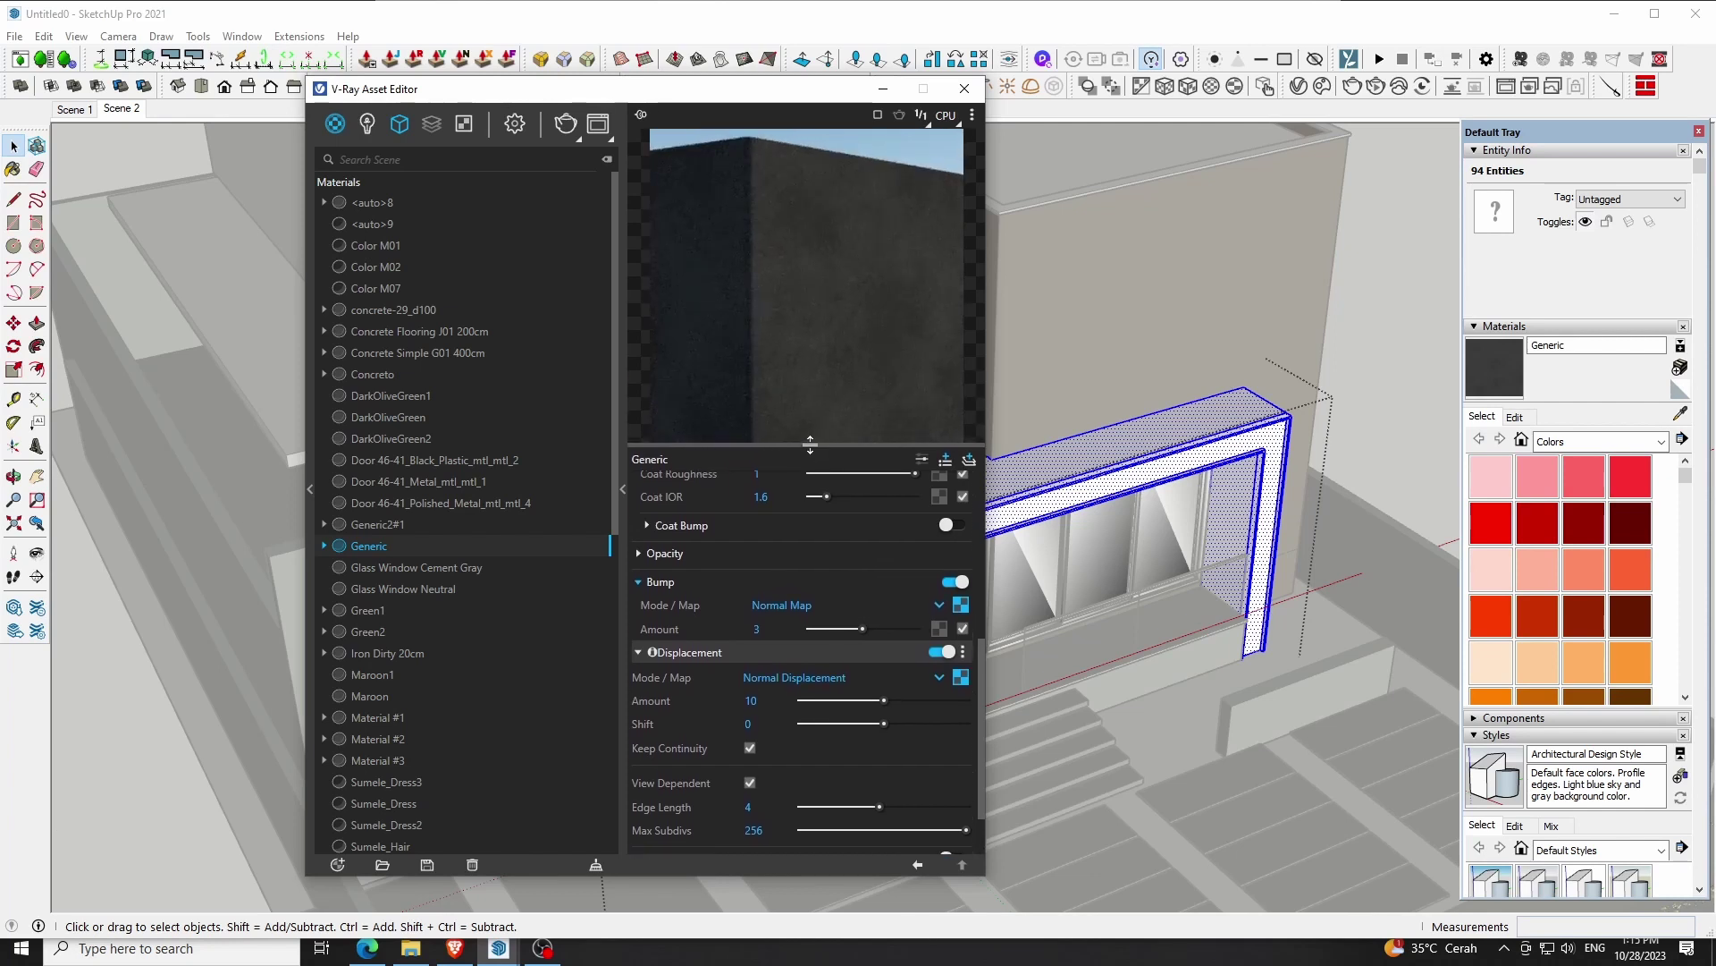
click(946, 460)
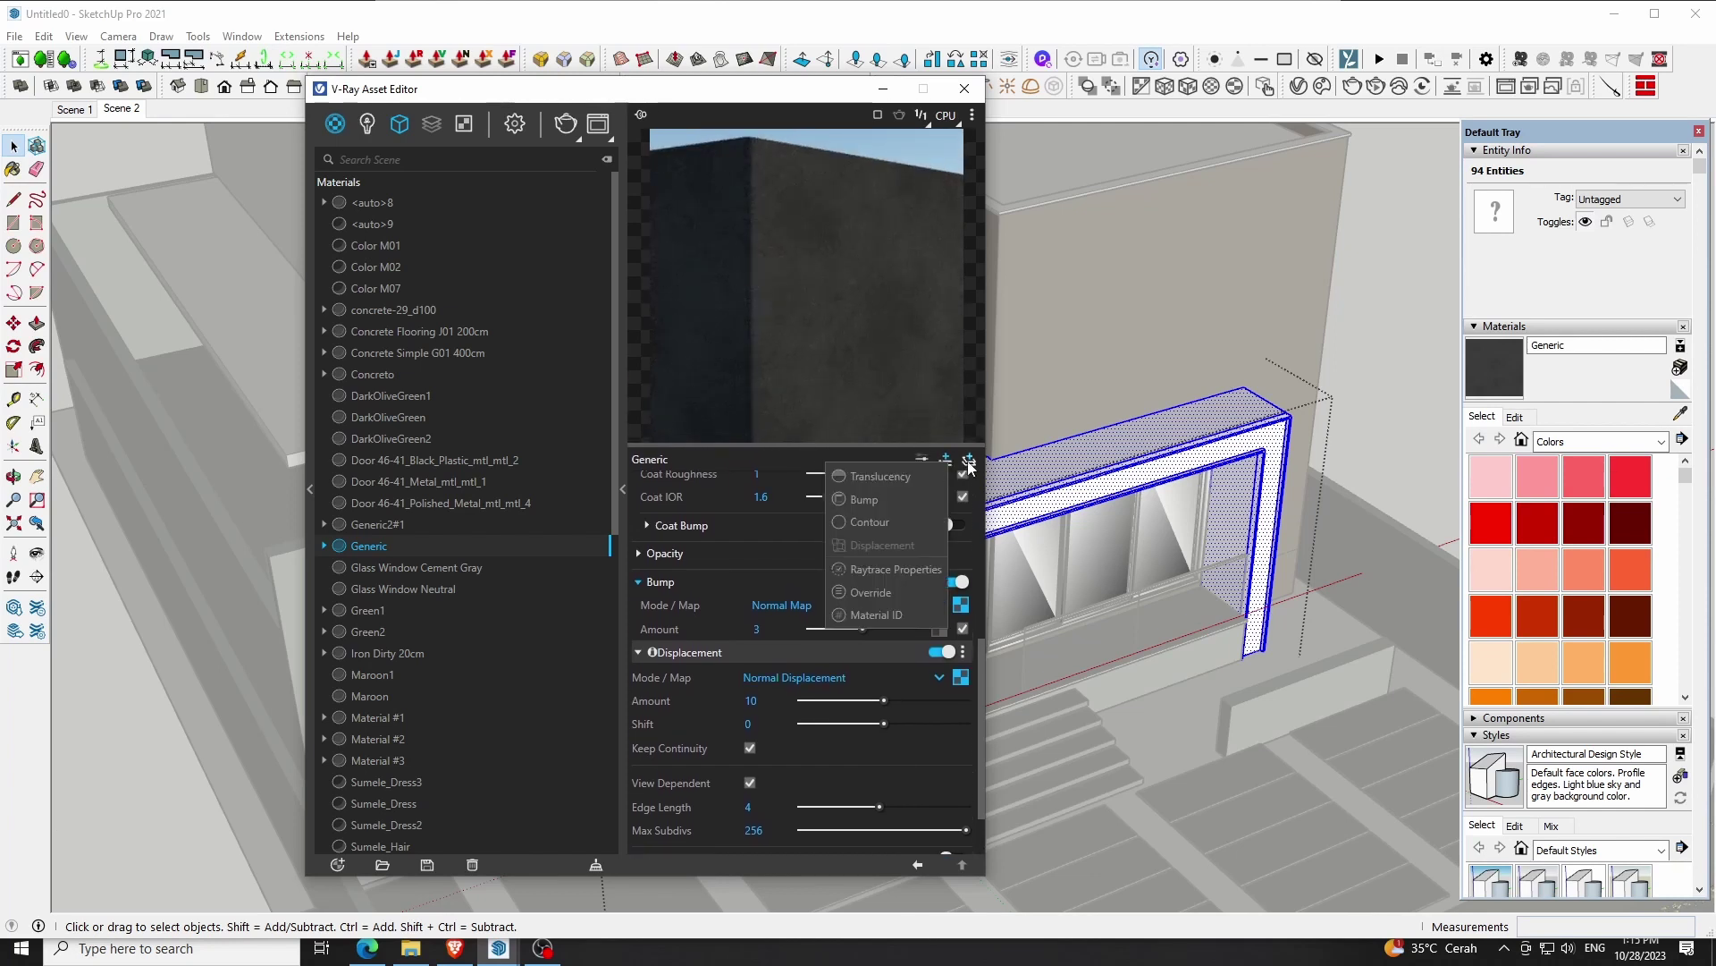
Add a Reflective Coat layer with the _glossiness bitmap driving Reflection Glossiness
click(968, 461)
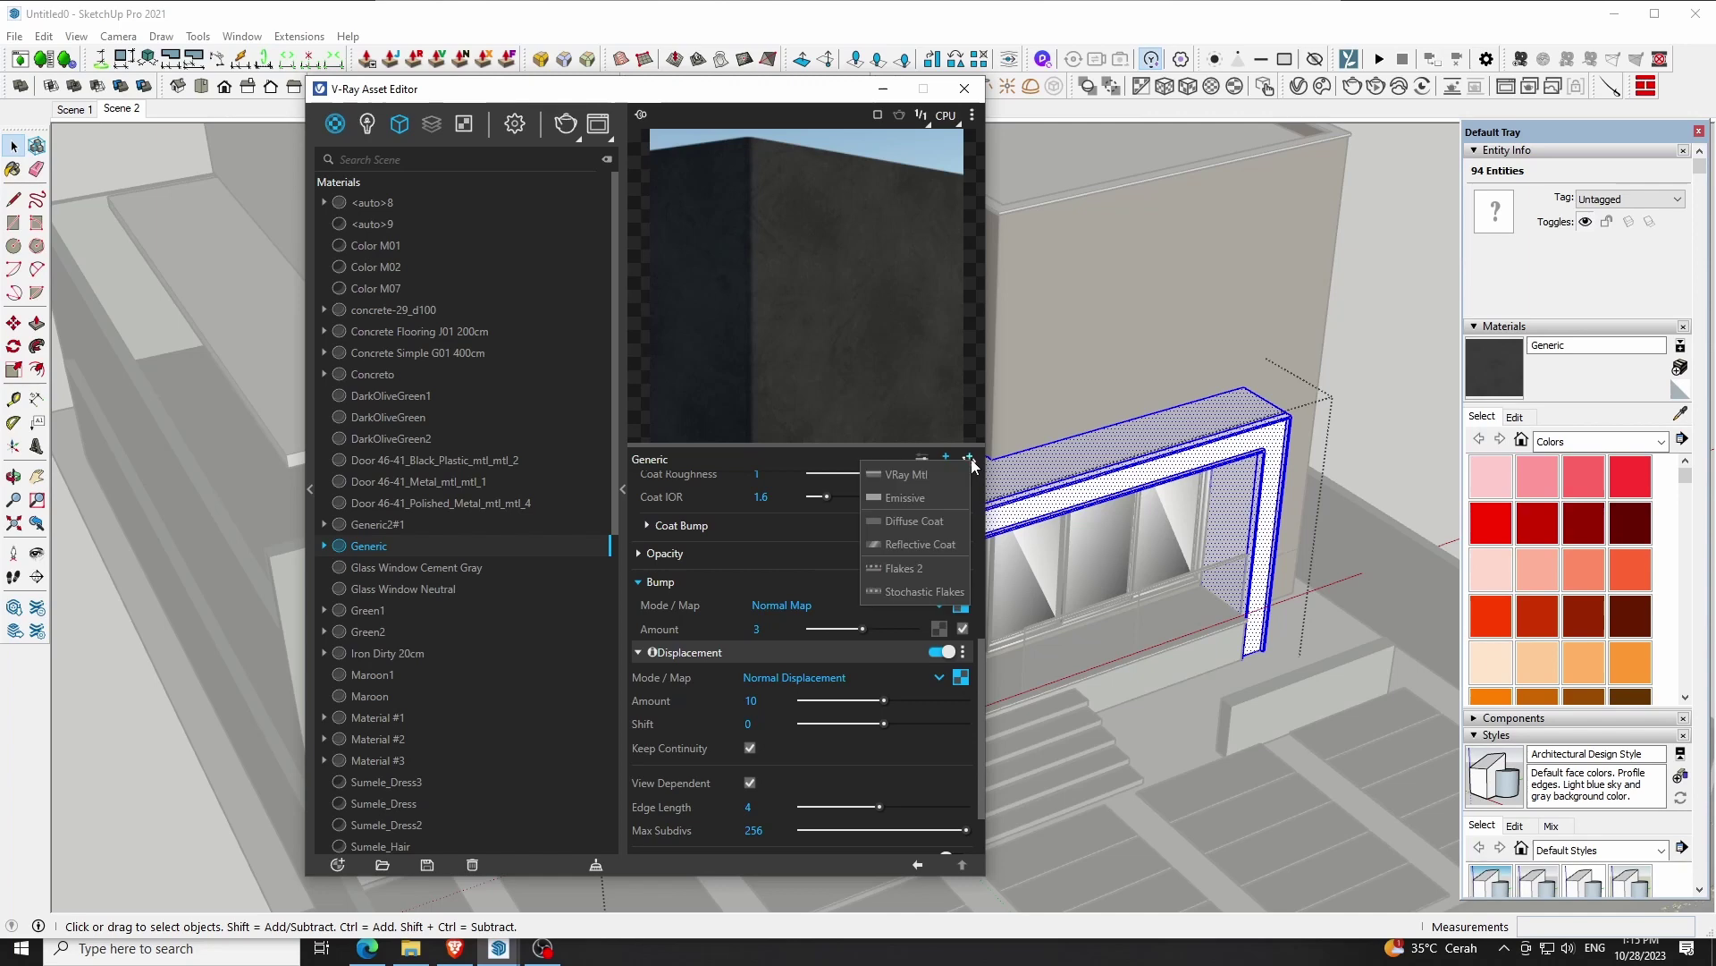
click(916, 544)
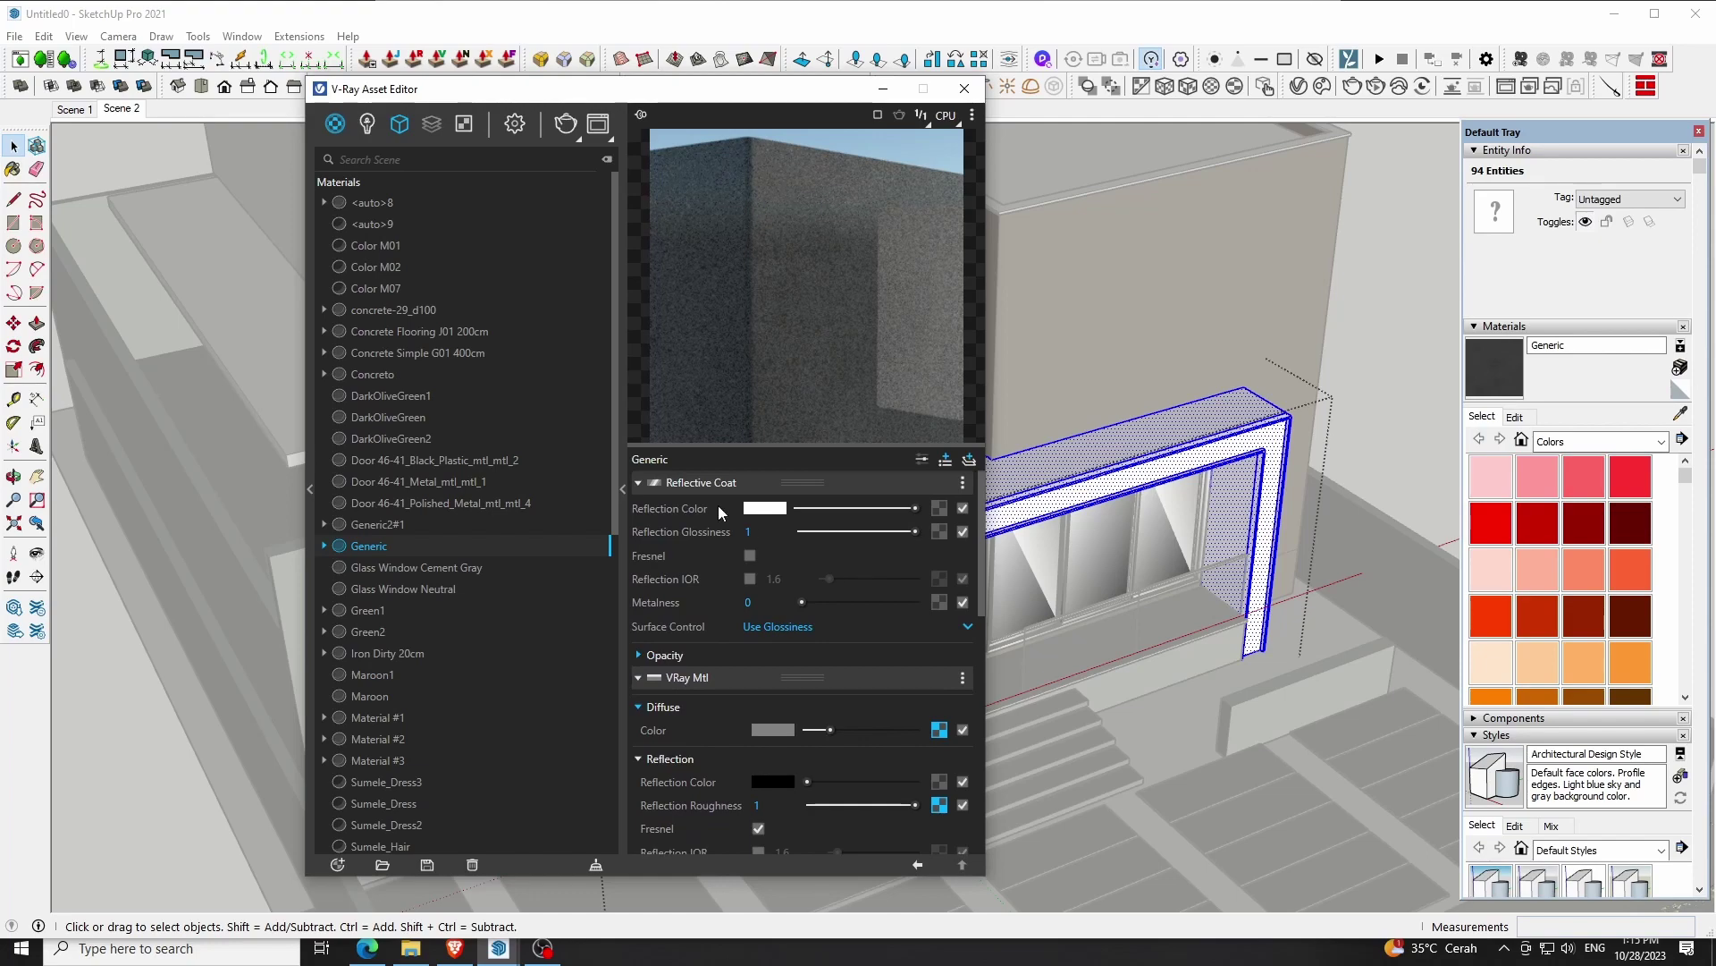
click(938, 530)
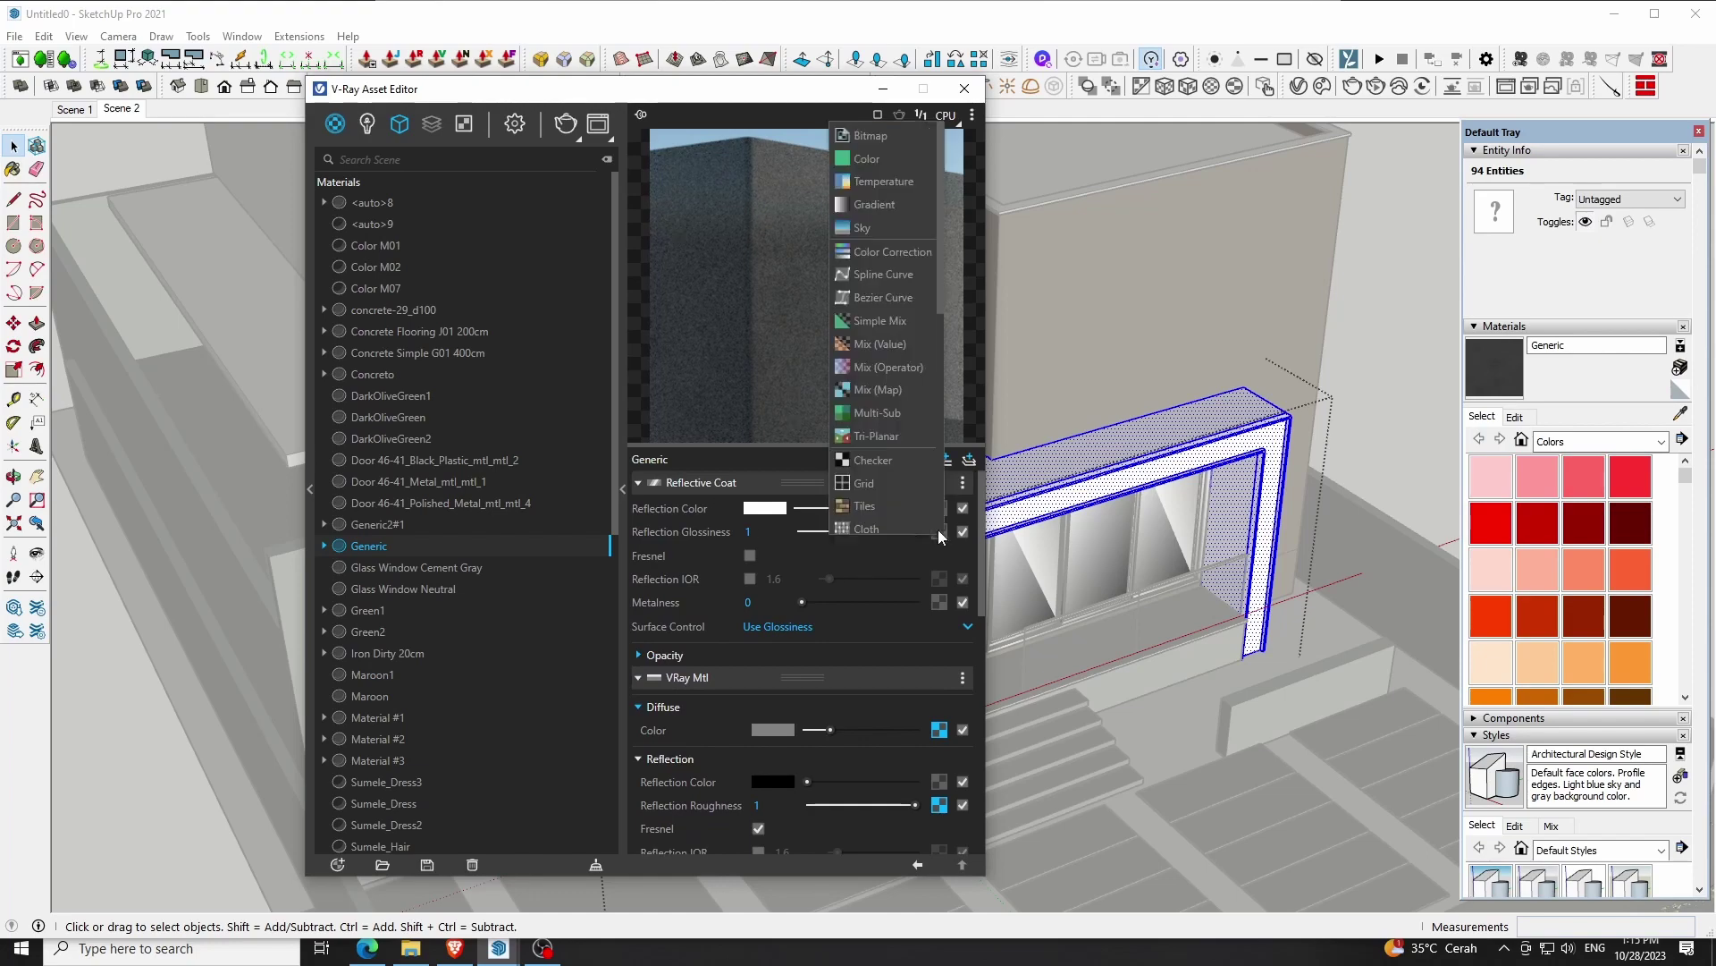
click(867, 136)
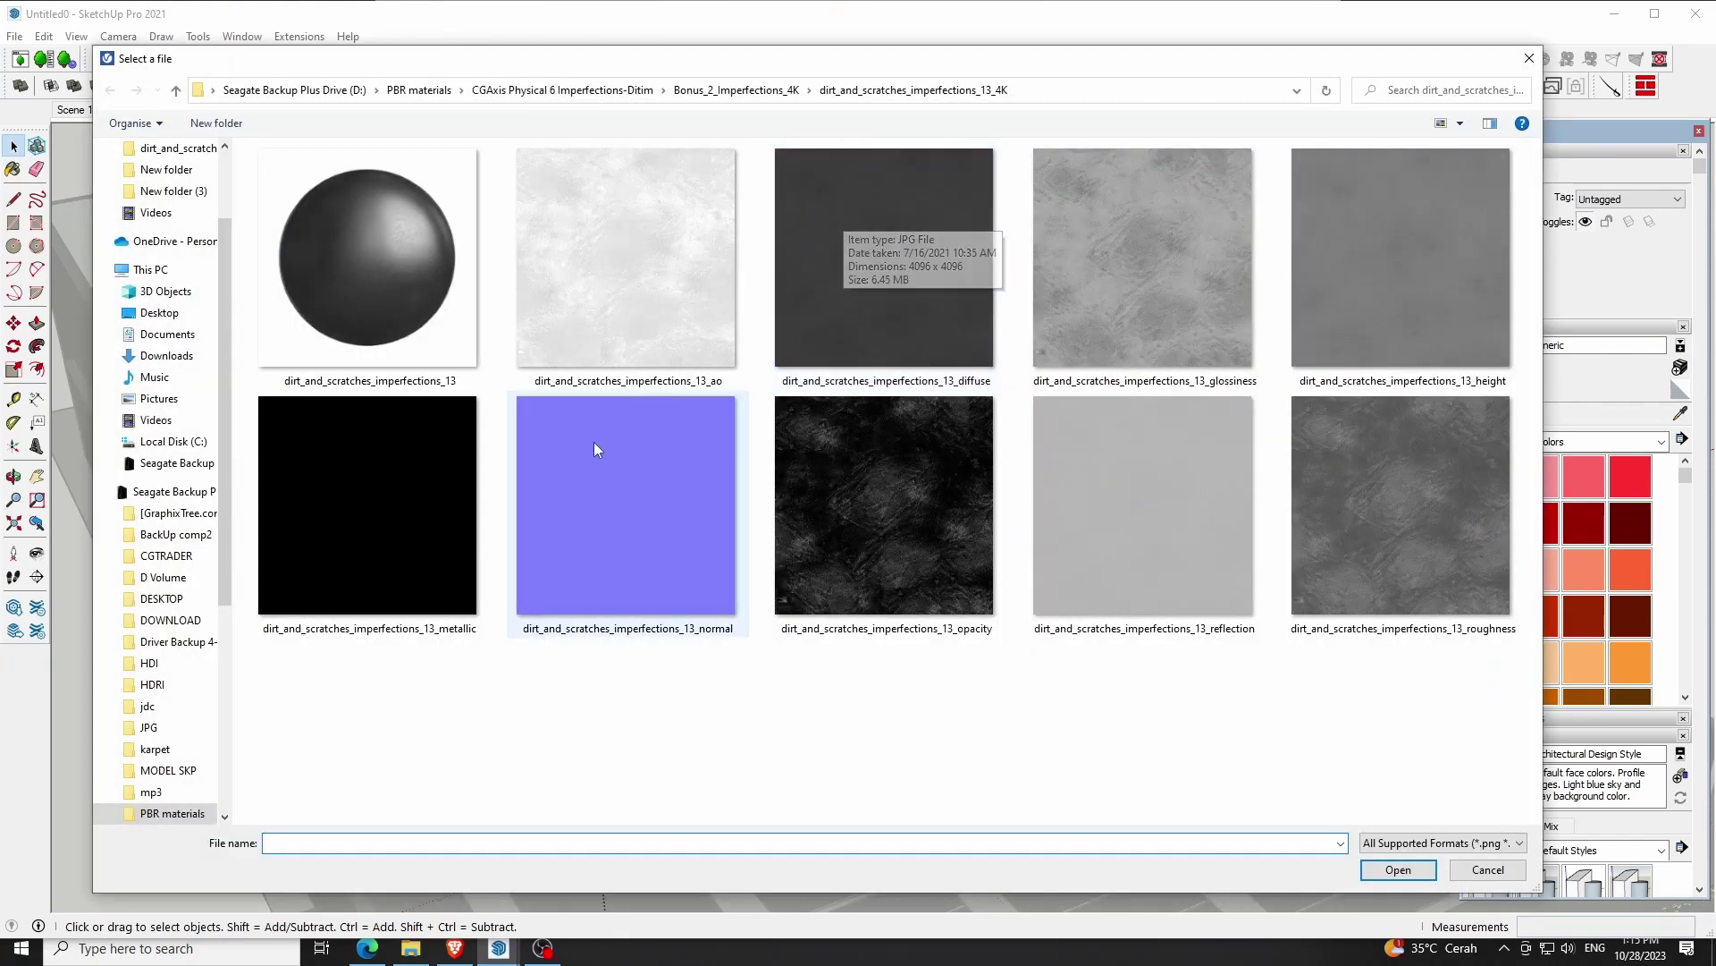
click(1093, 311)
click(1395, 872)
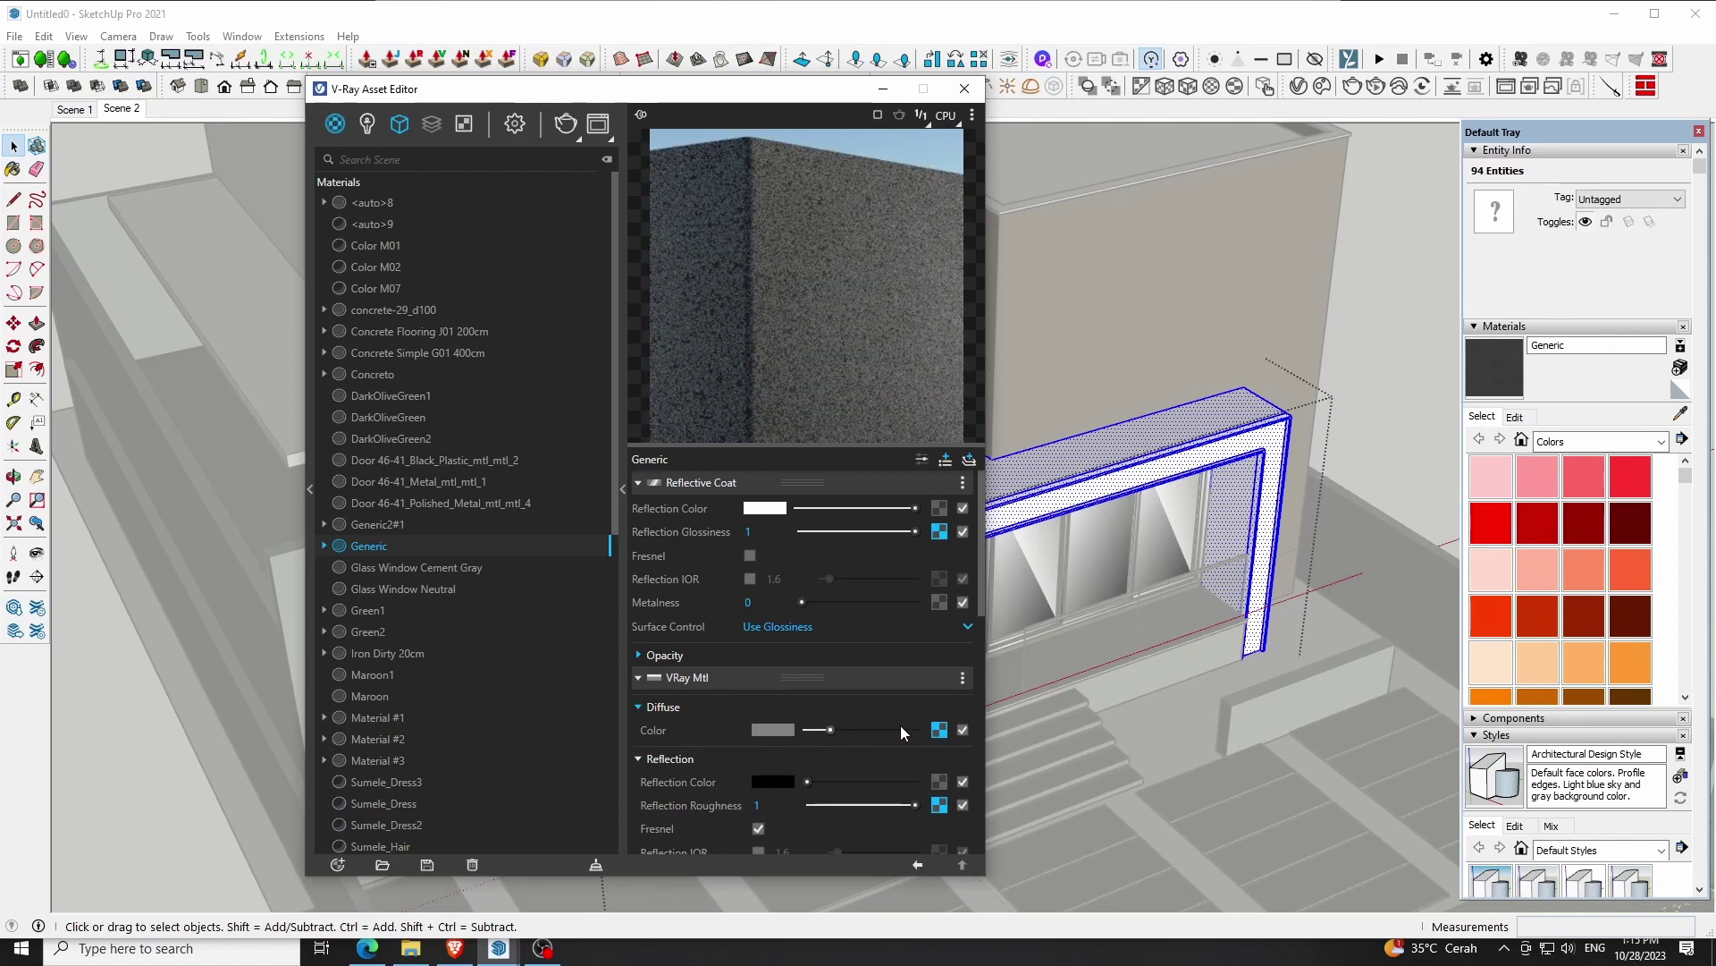
Paste a copy of the glossiness map into Reflection Color and lower its Color Gain
right_click(940, 535)
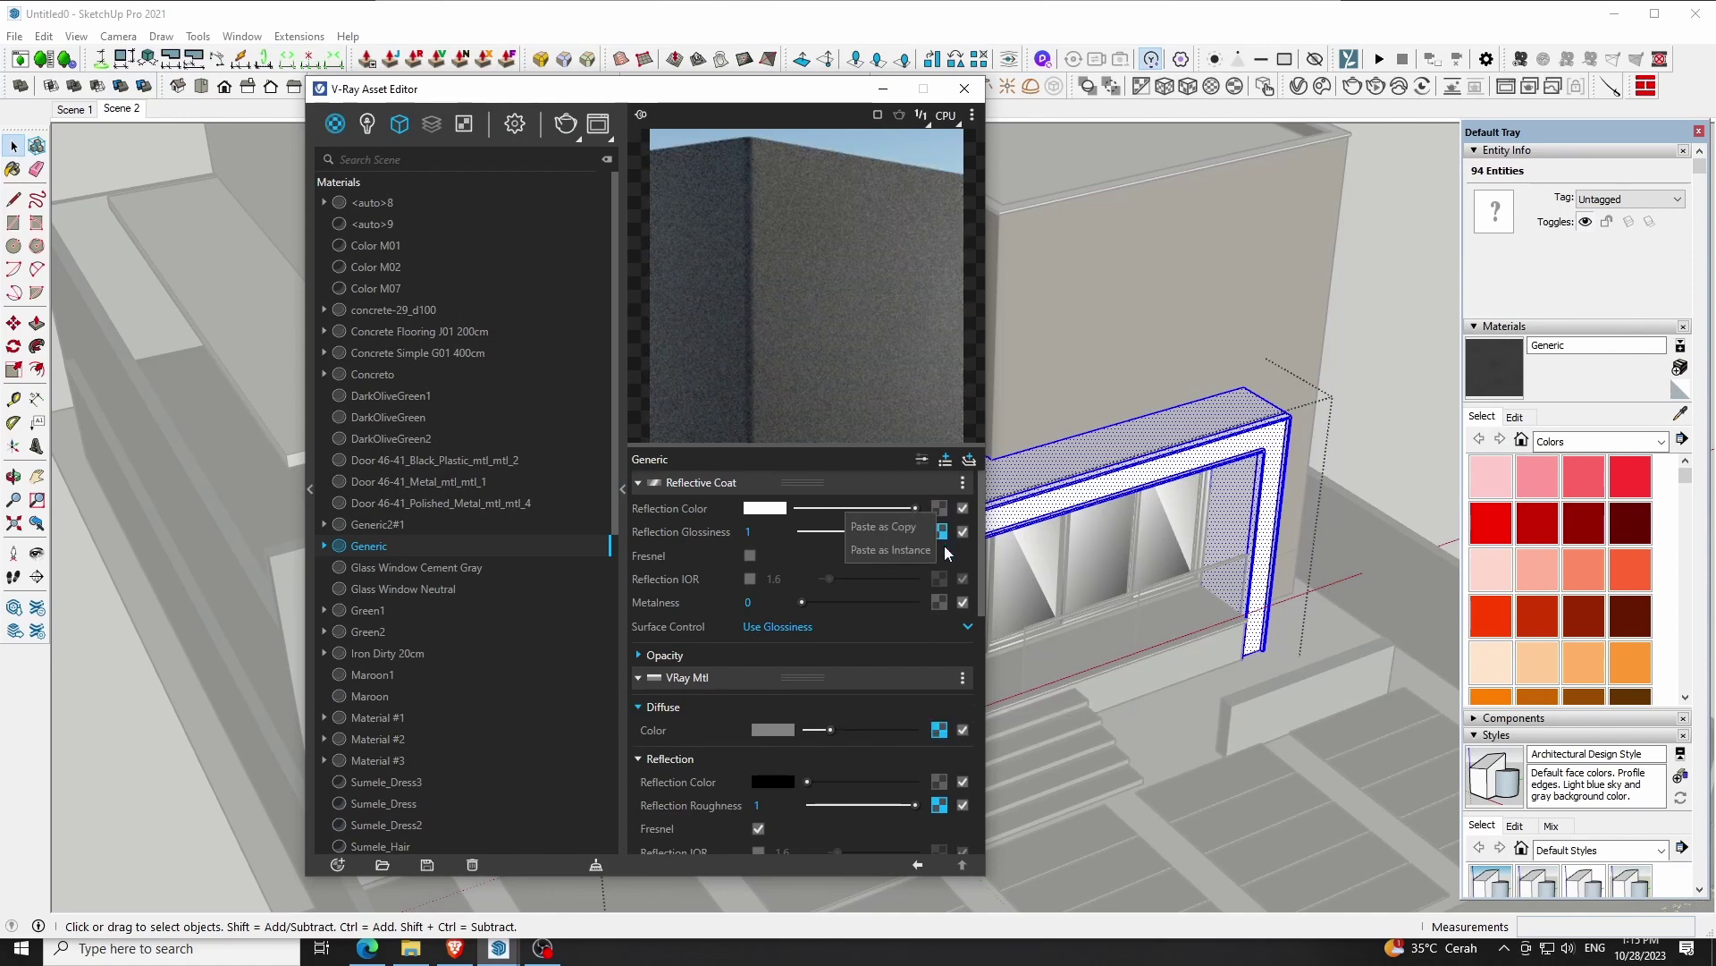
click(893, 526)
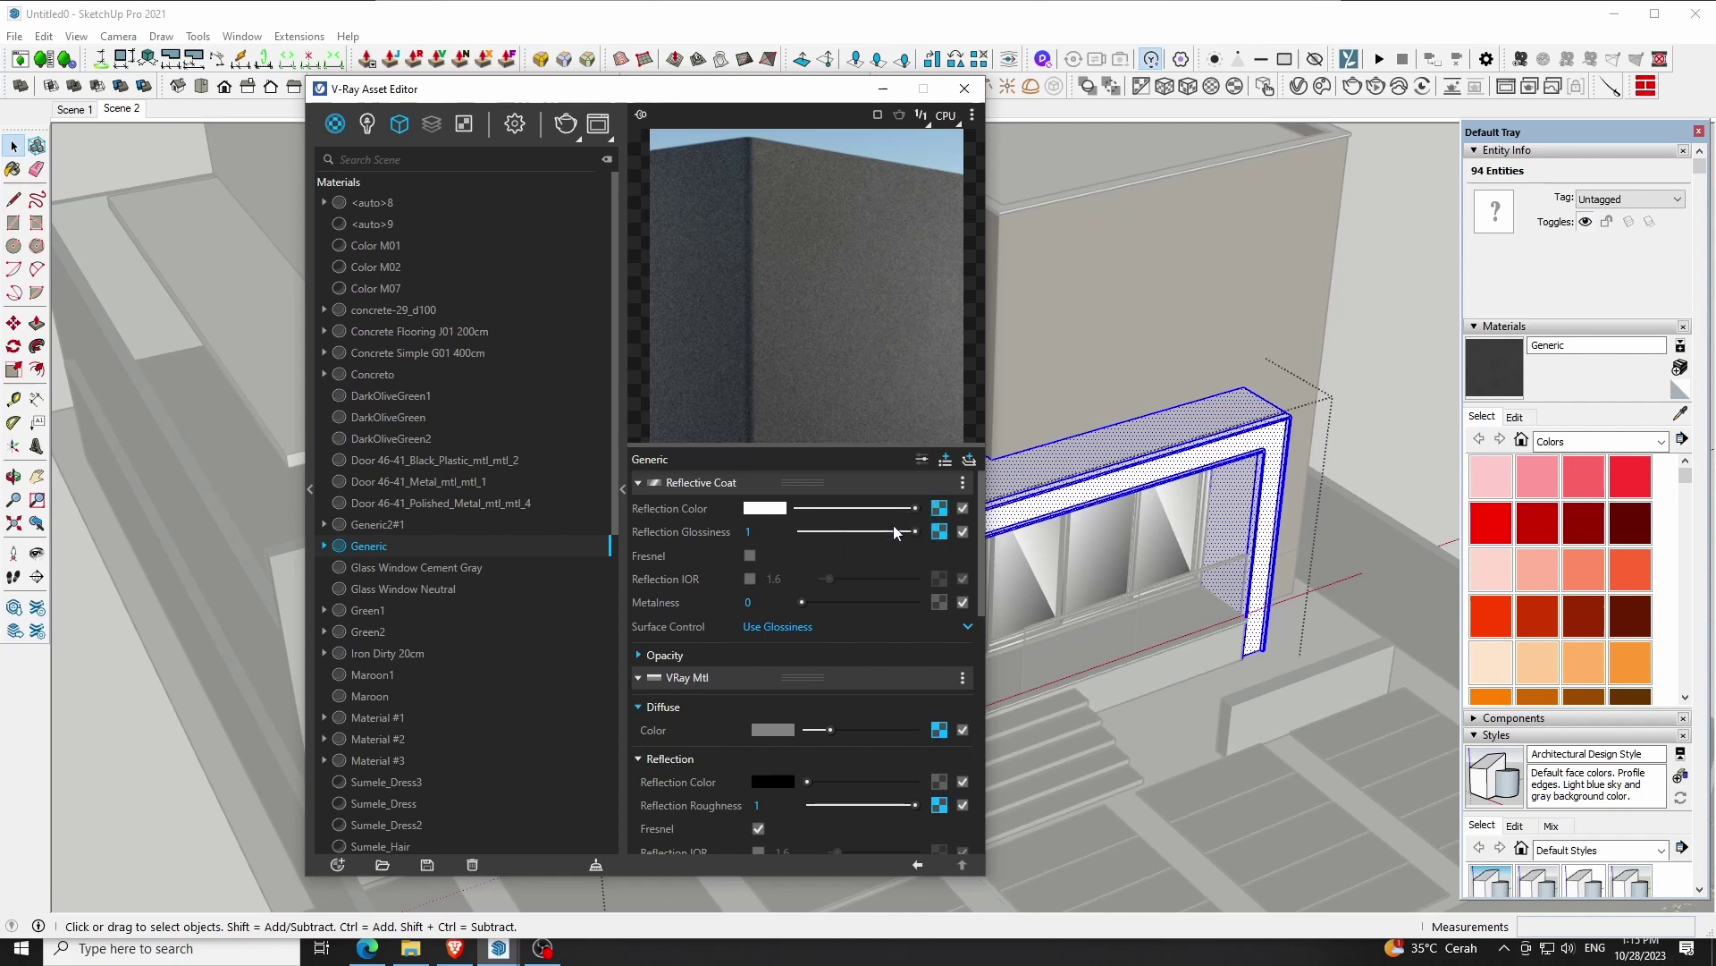
click(939, 532)
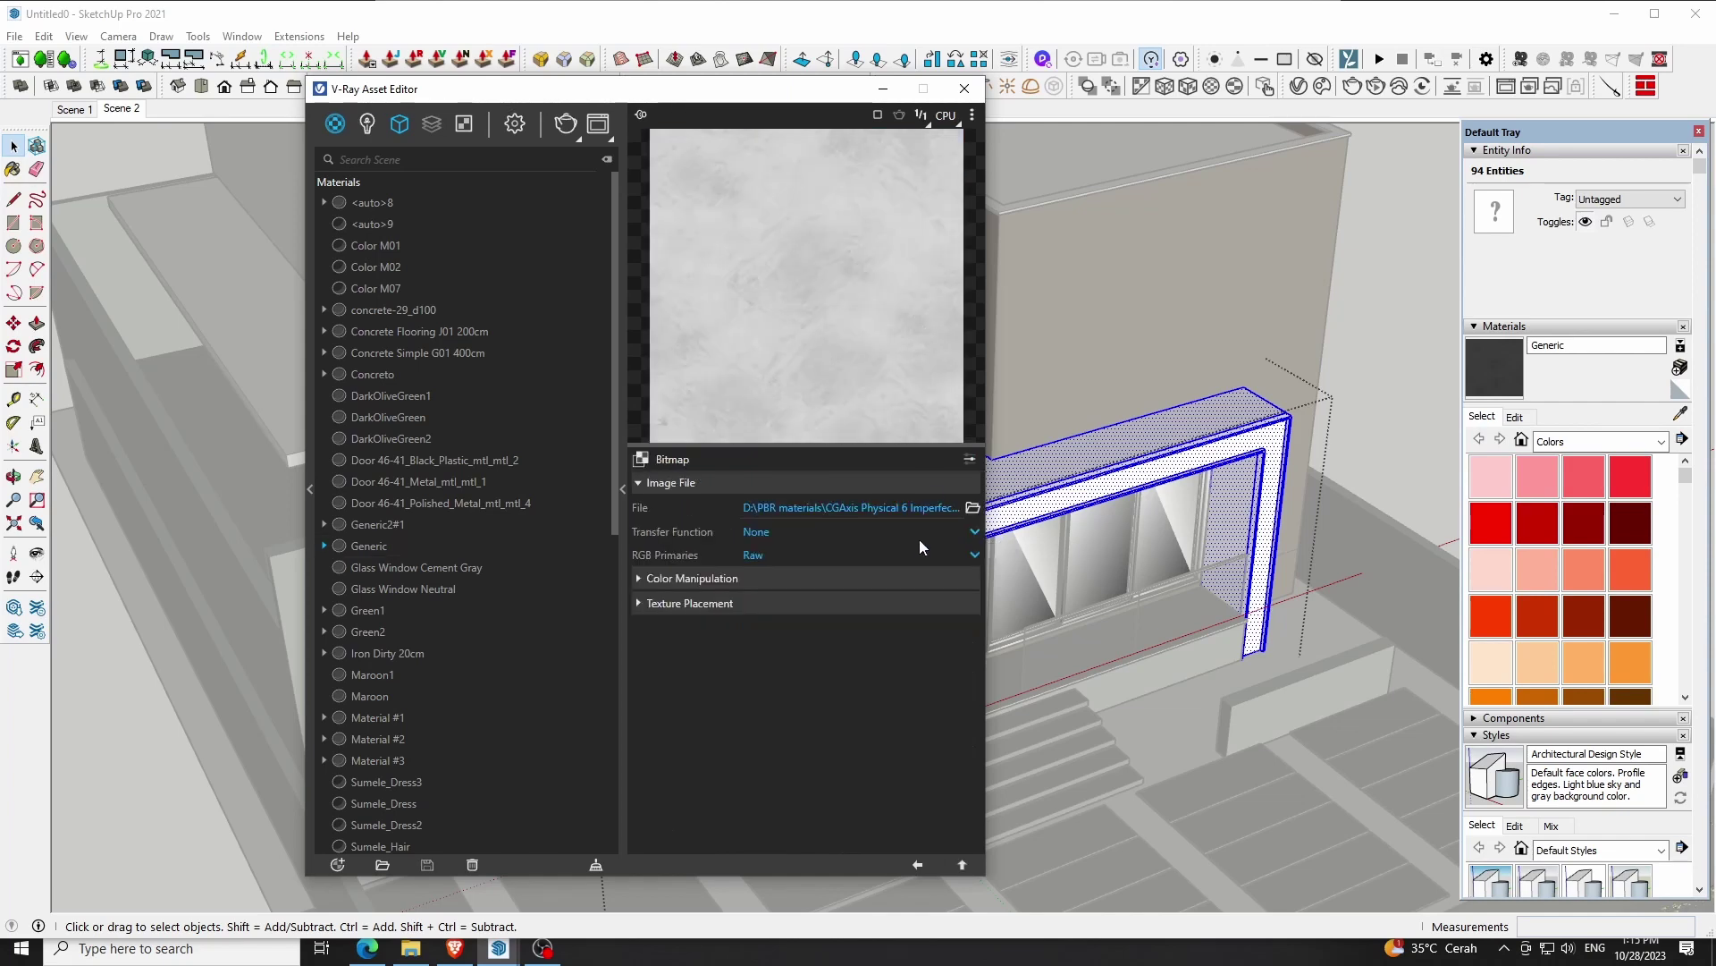
click(851, 581)
drag(922, 673, 841, 672)
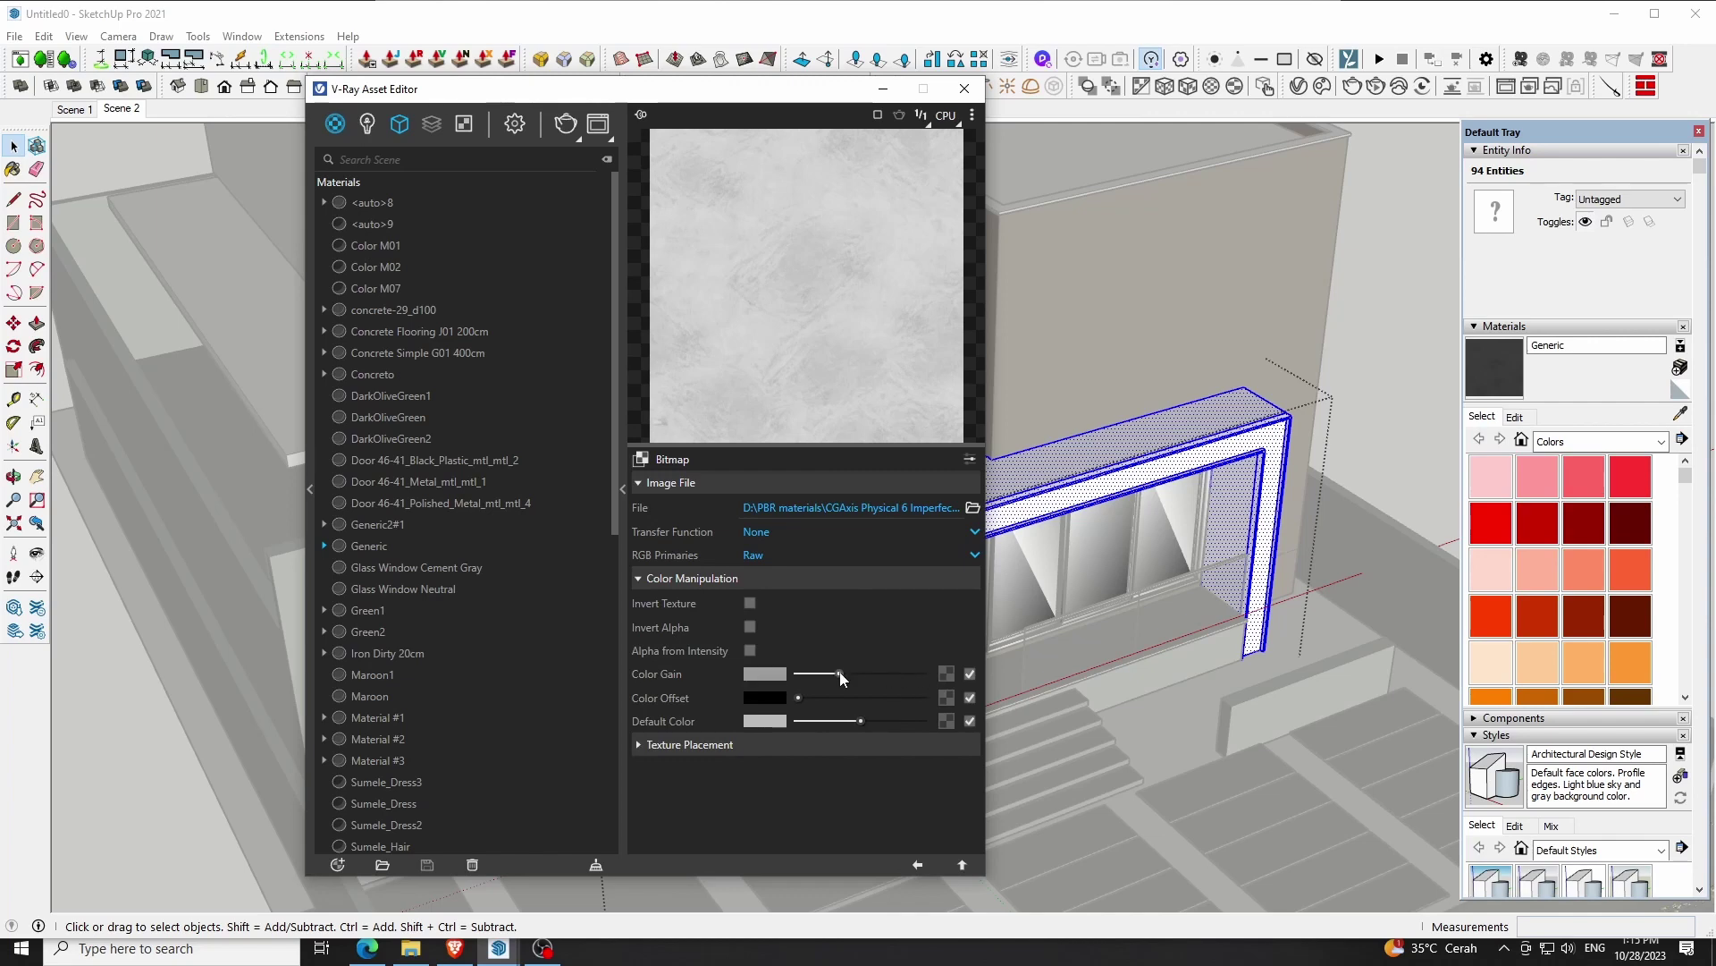
click(962, 864)
drag(807, 98, 616, 119)
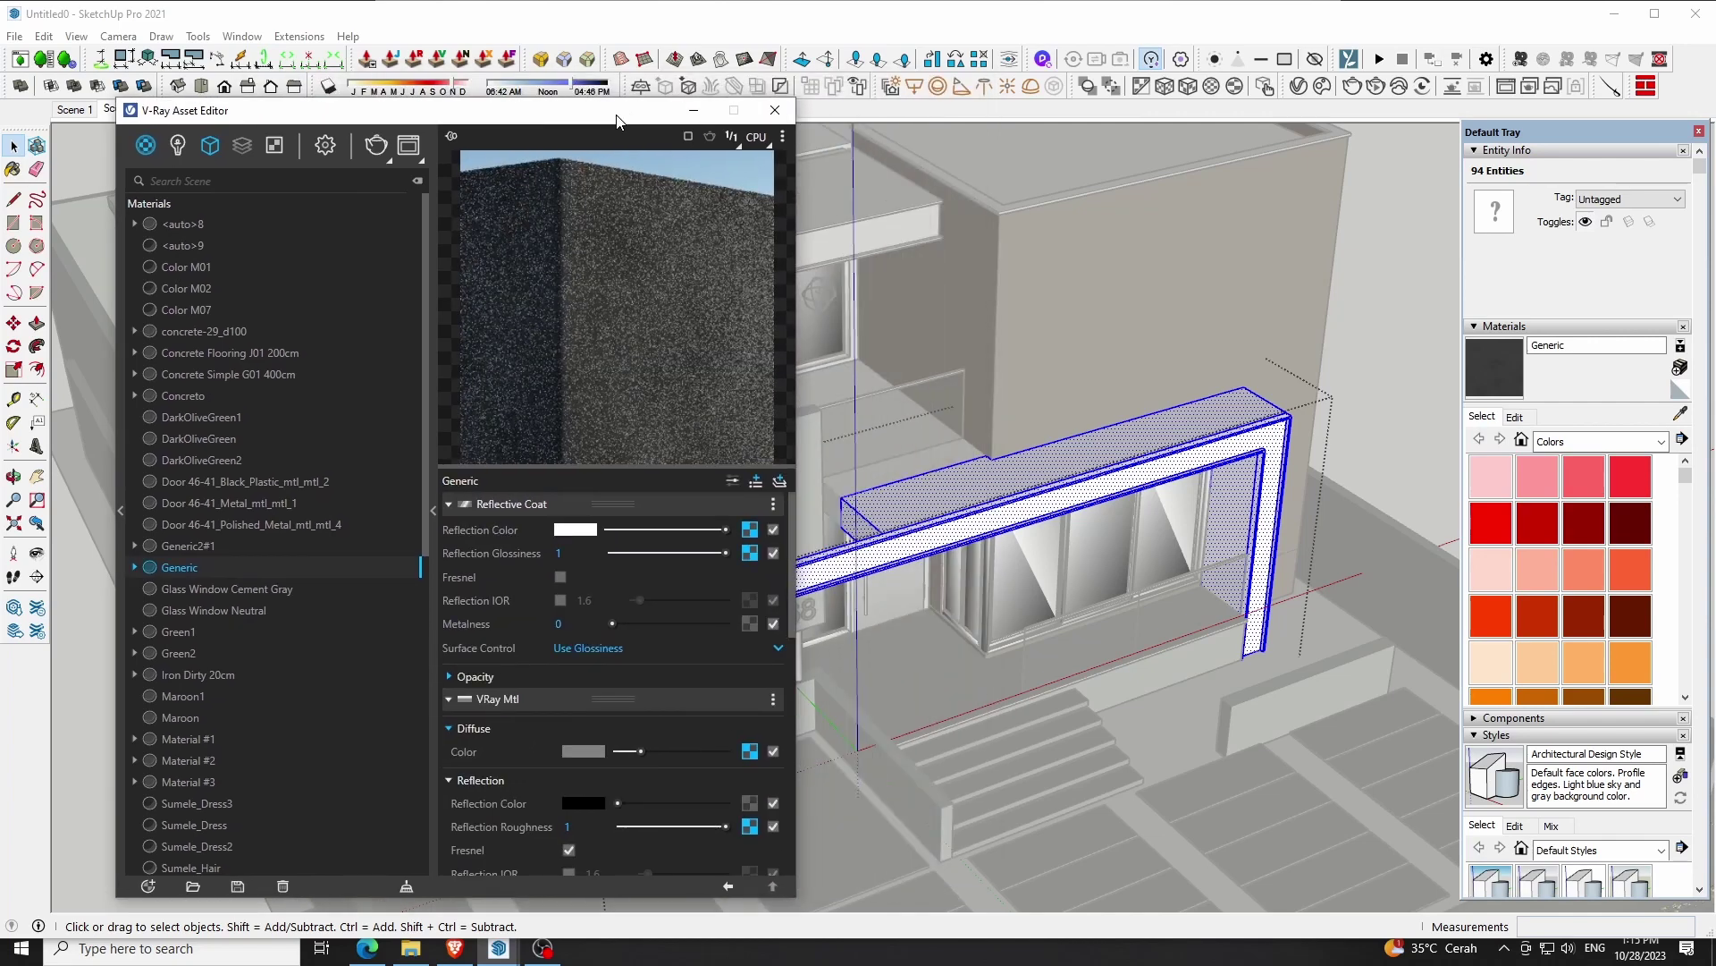
Apply the dark Generic material to the selected canopy fascia faces
click(1111, 515)
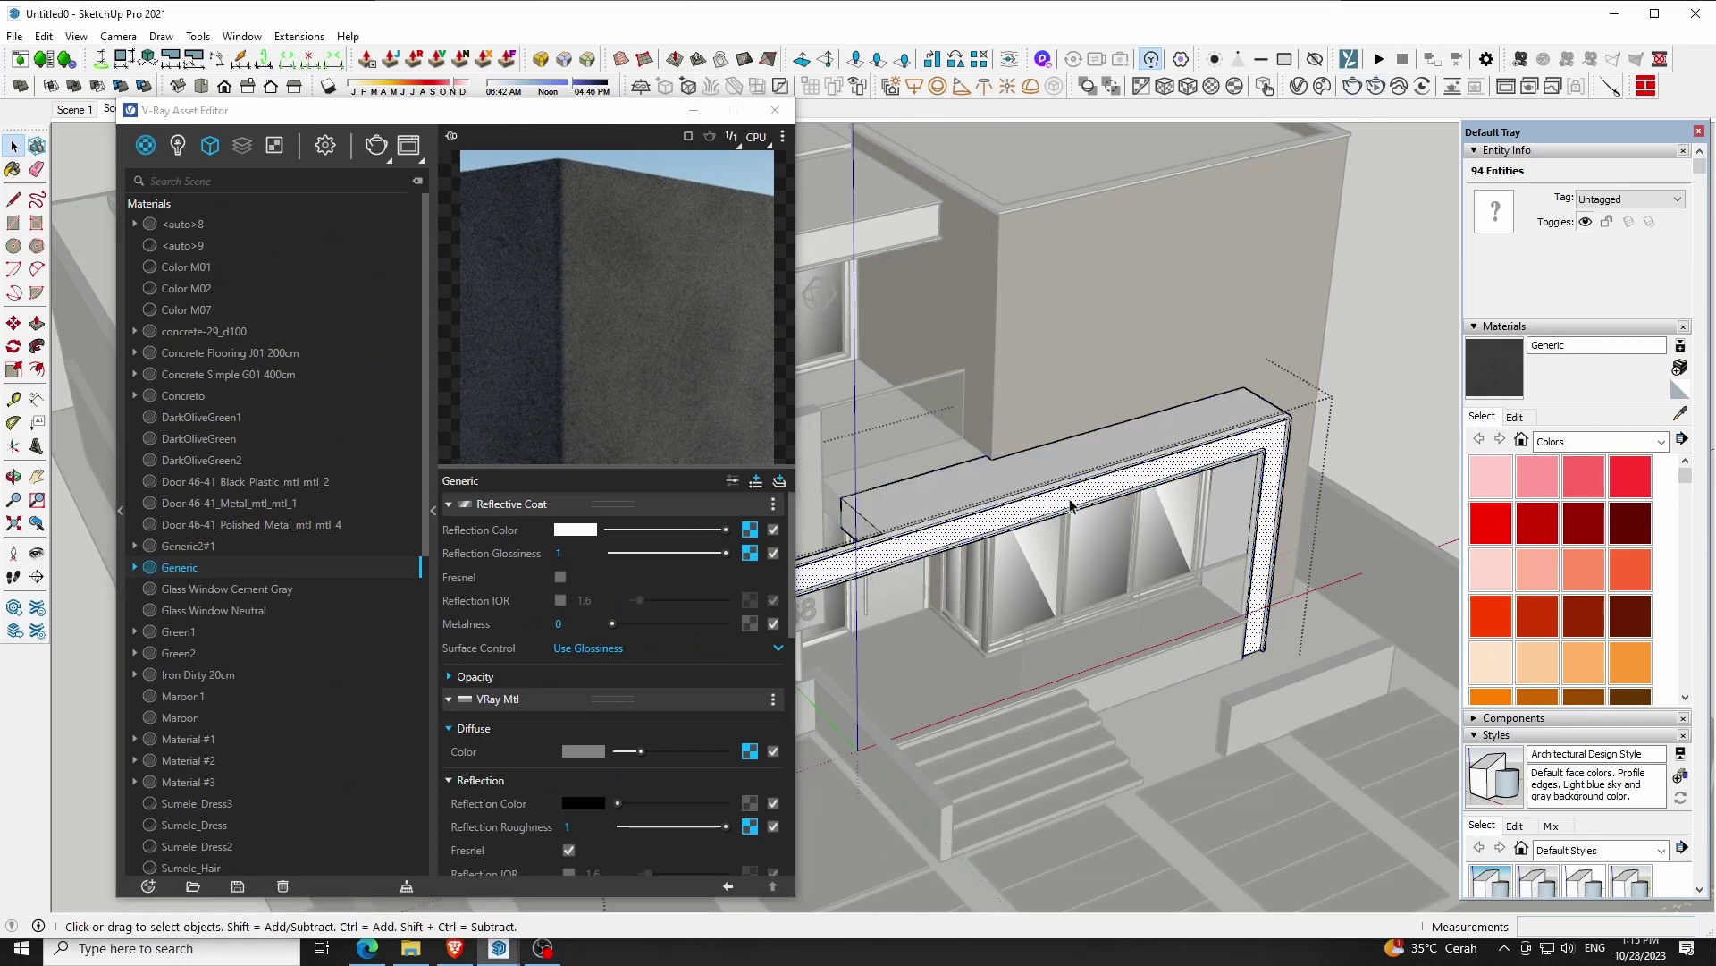
right_click(233, 568)
click(270, 608)
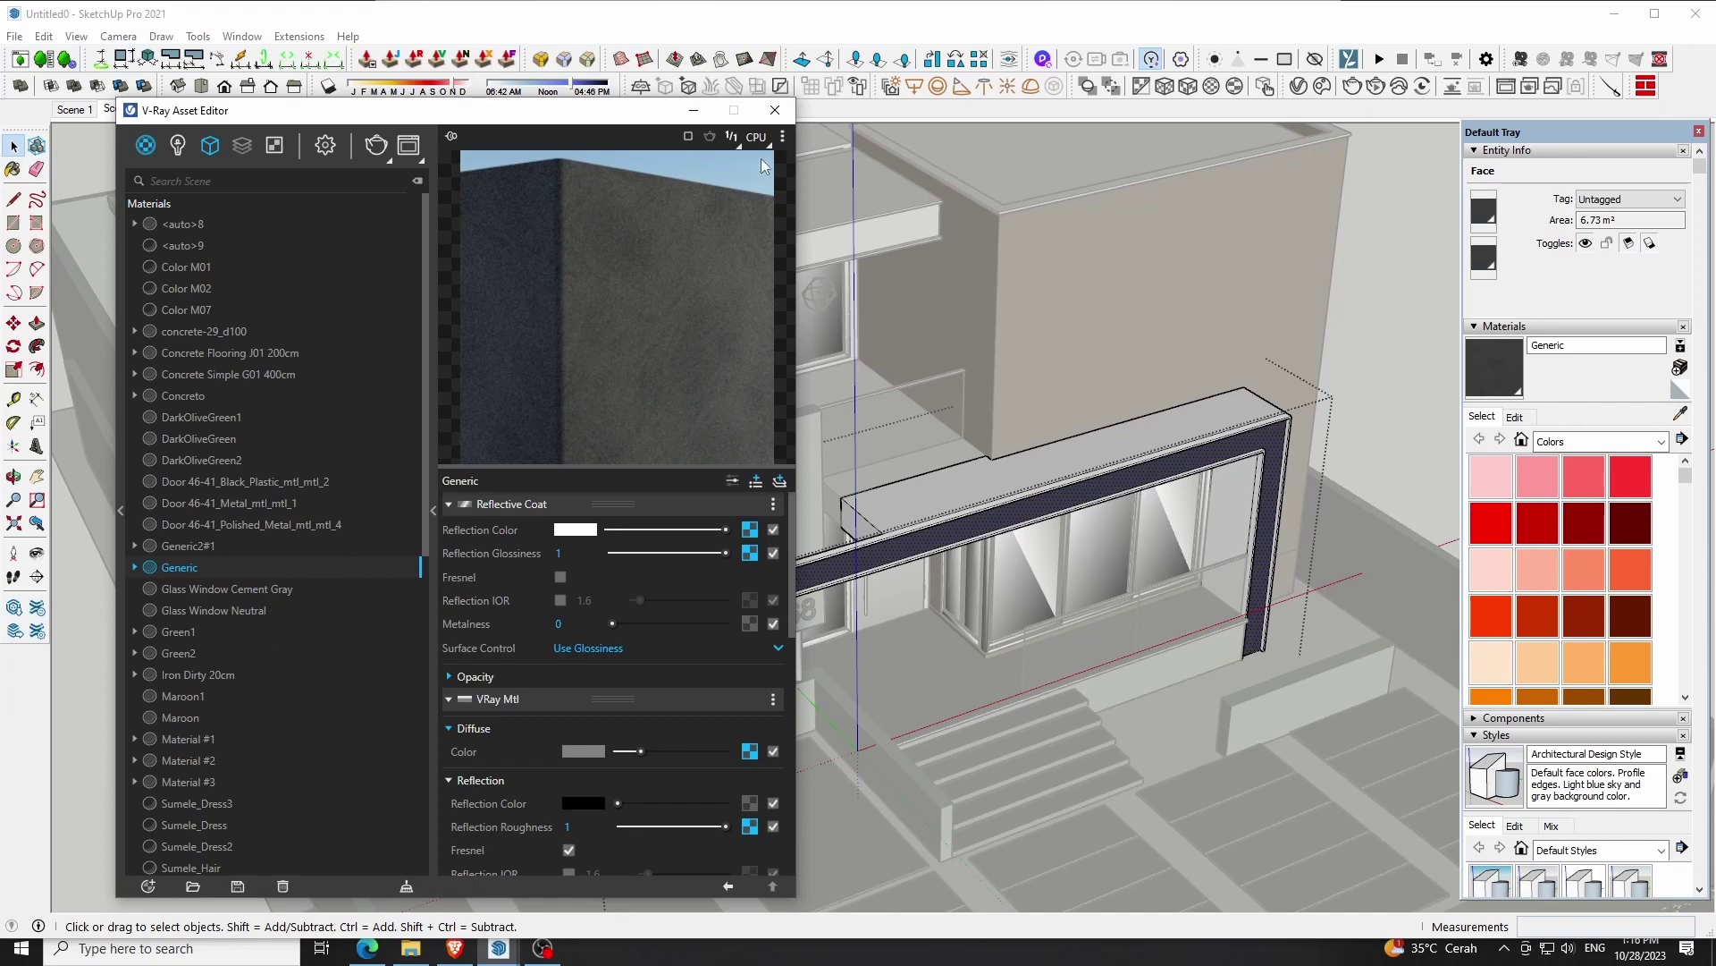
click(774, 110)
scroll(865, 572, up, 4)
scroll(860, 545, up, 1)
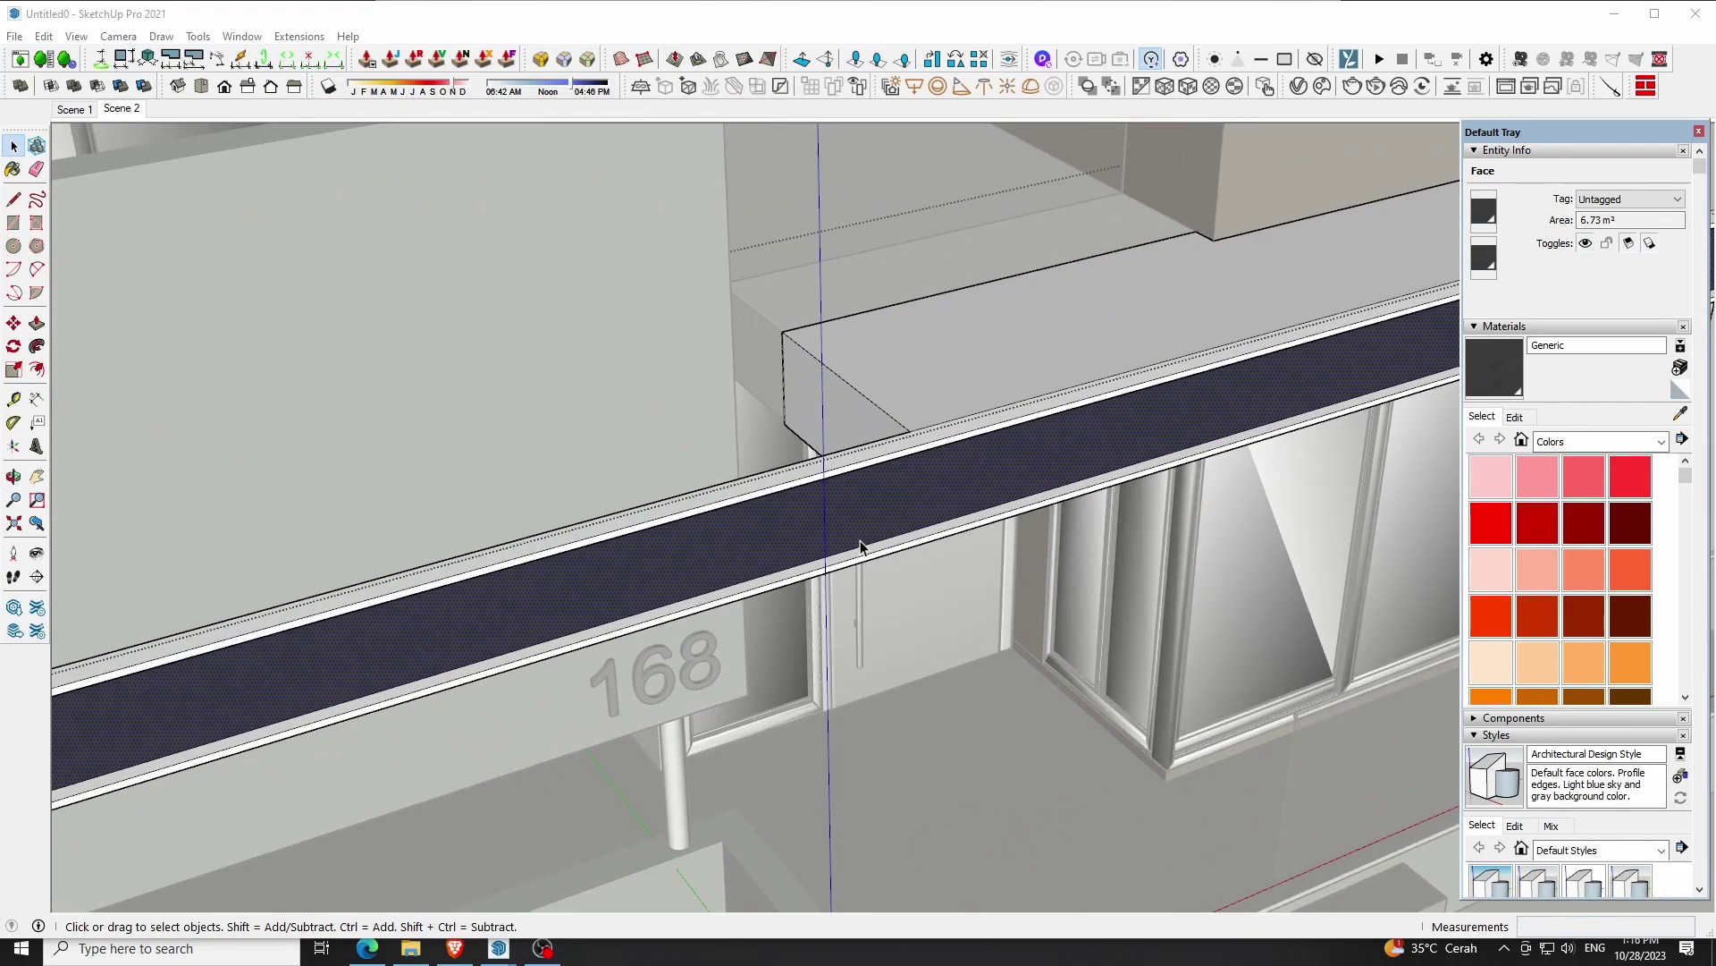
Scale the fascia's Generic texture width to 125.4 cm and start a V-Ray render
key(o)
mouse_move(909, 506)
mouse_down()
mouse_move(774, 445)
mouse_move(811, 340)
mouse_move(840, 404)
mouse_up()
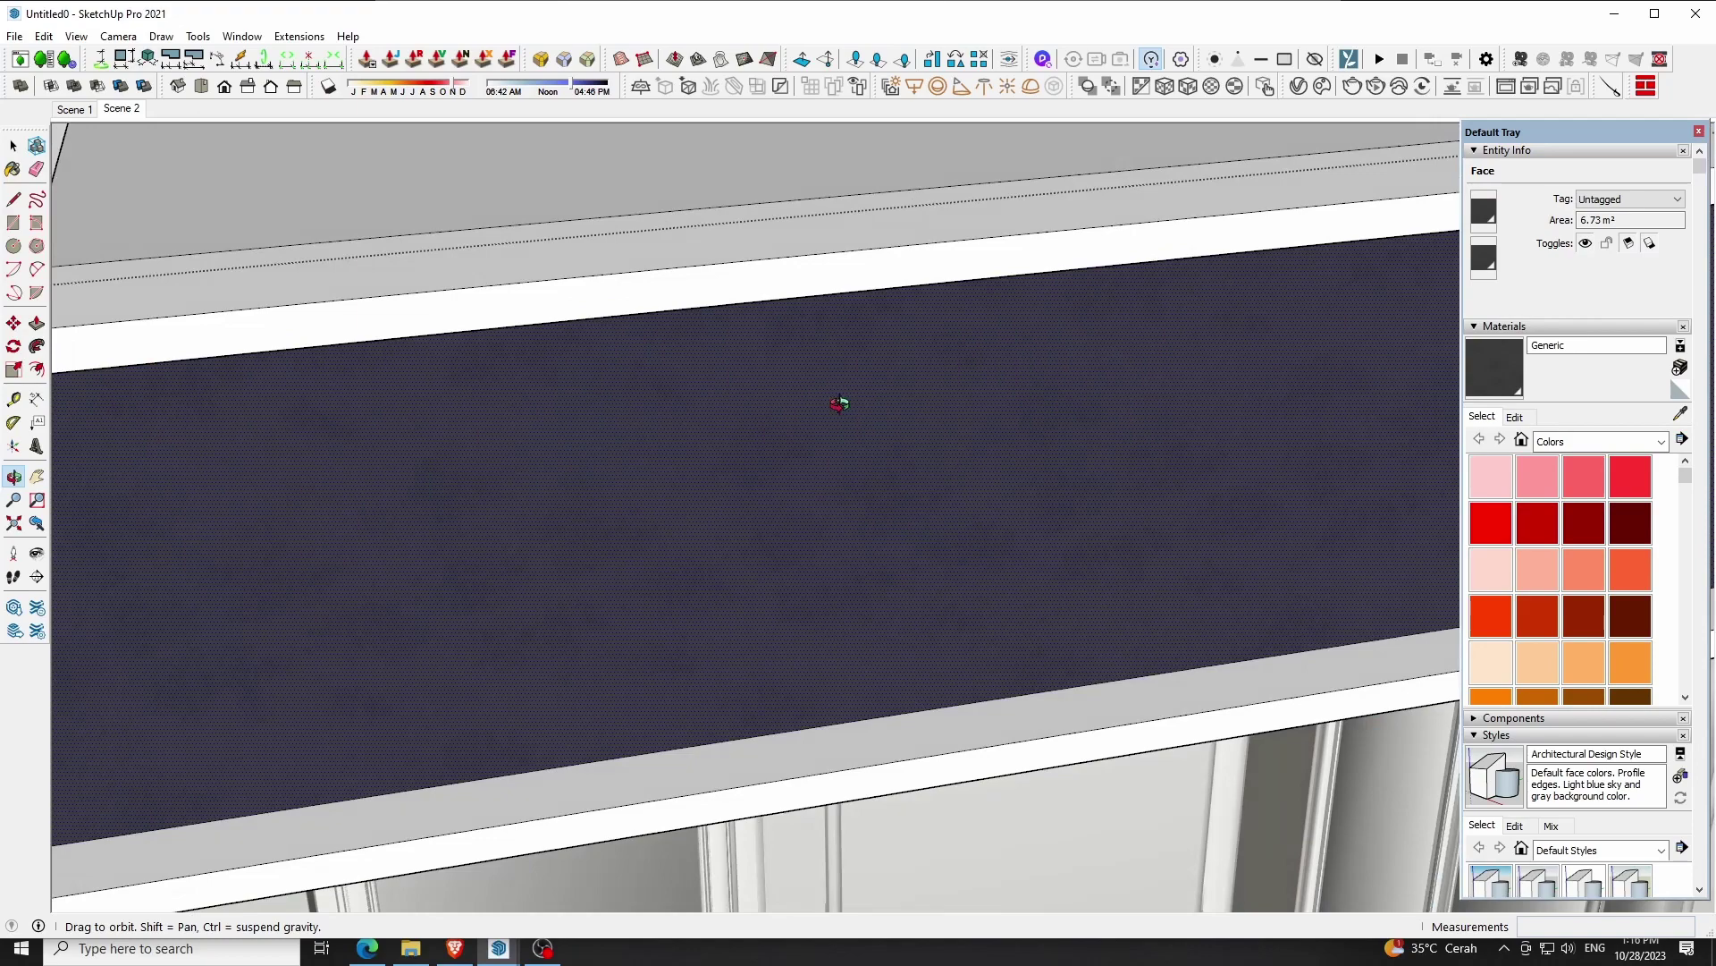
click(1526, 416)
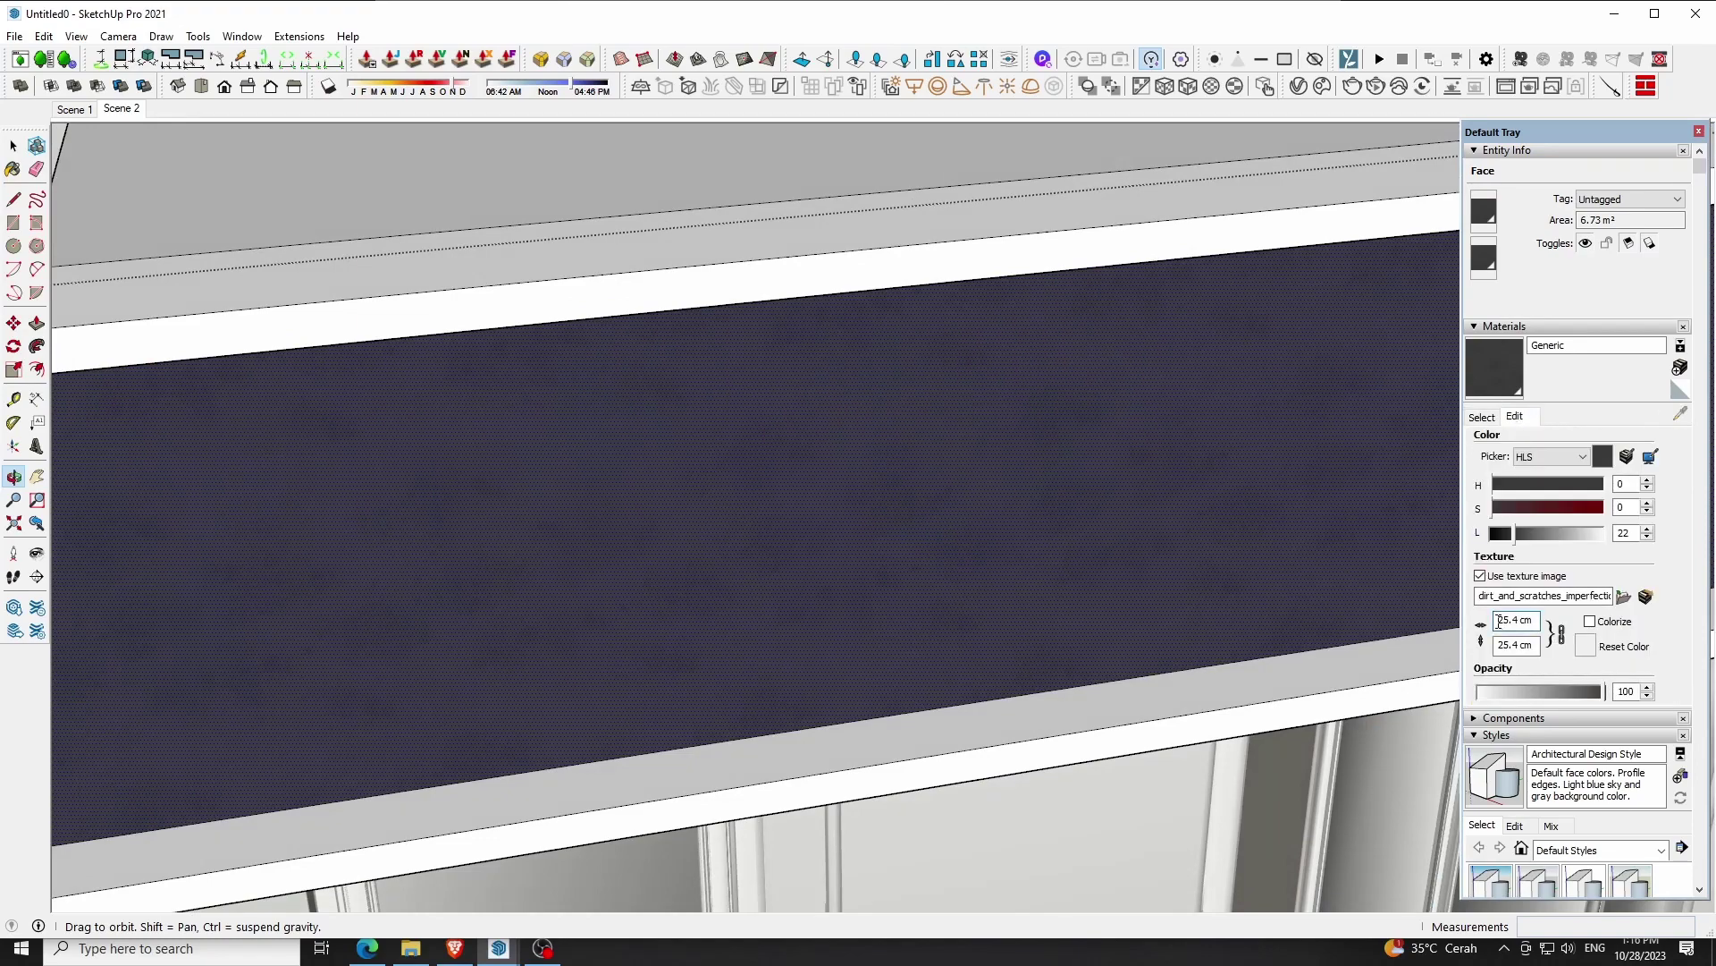
text(1)
mouse_move(1004, 489)
mouse_down()
mouse_move(974, 507)
mouse_move(953, 359)
mouse_up()
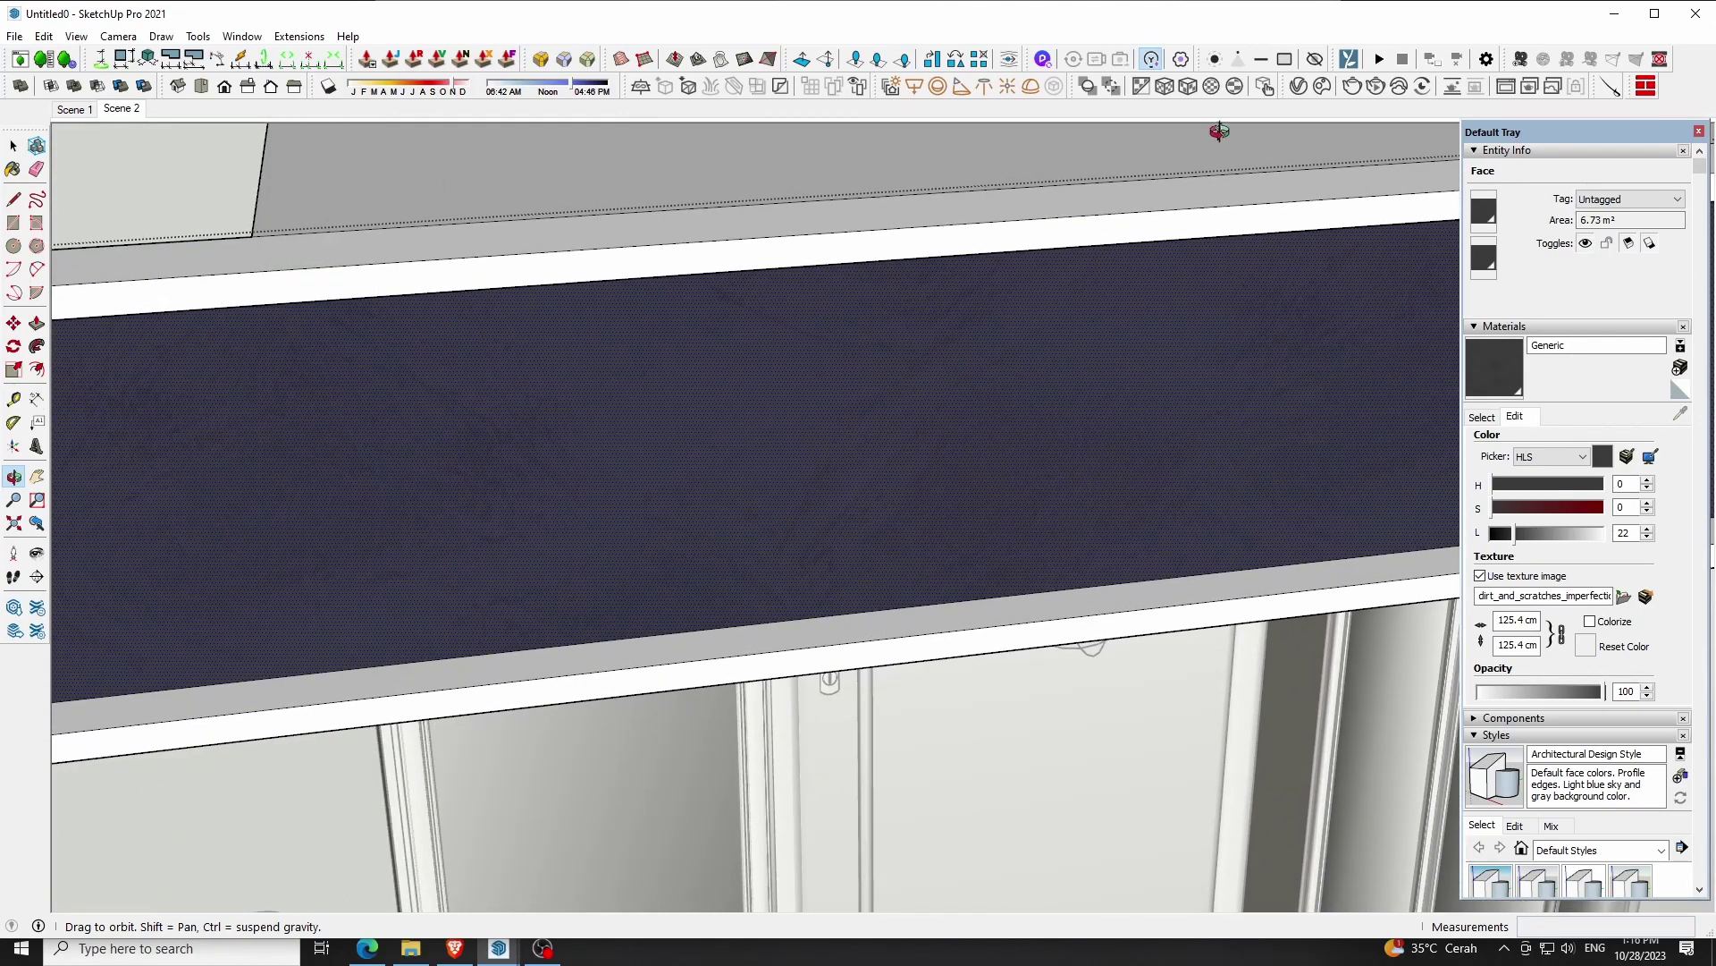
click(1349, 59)
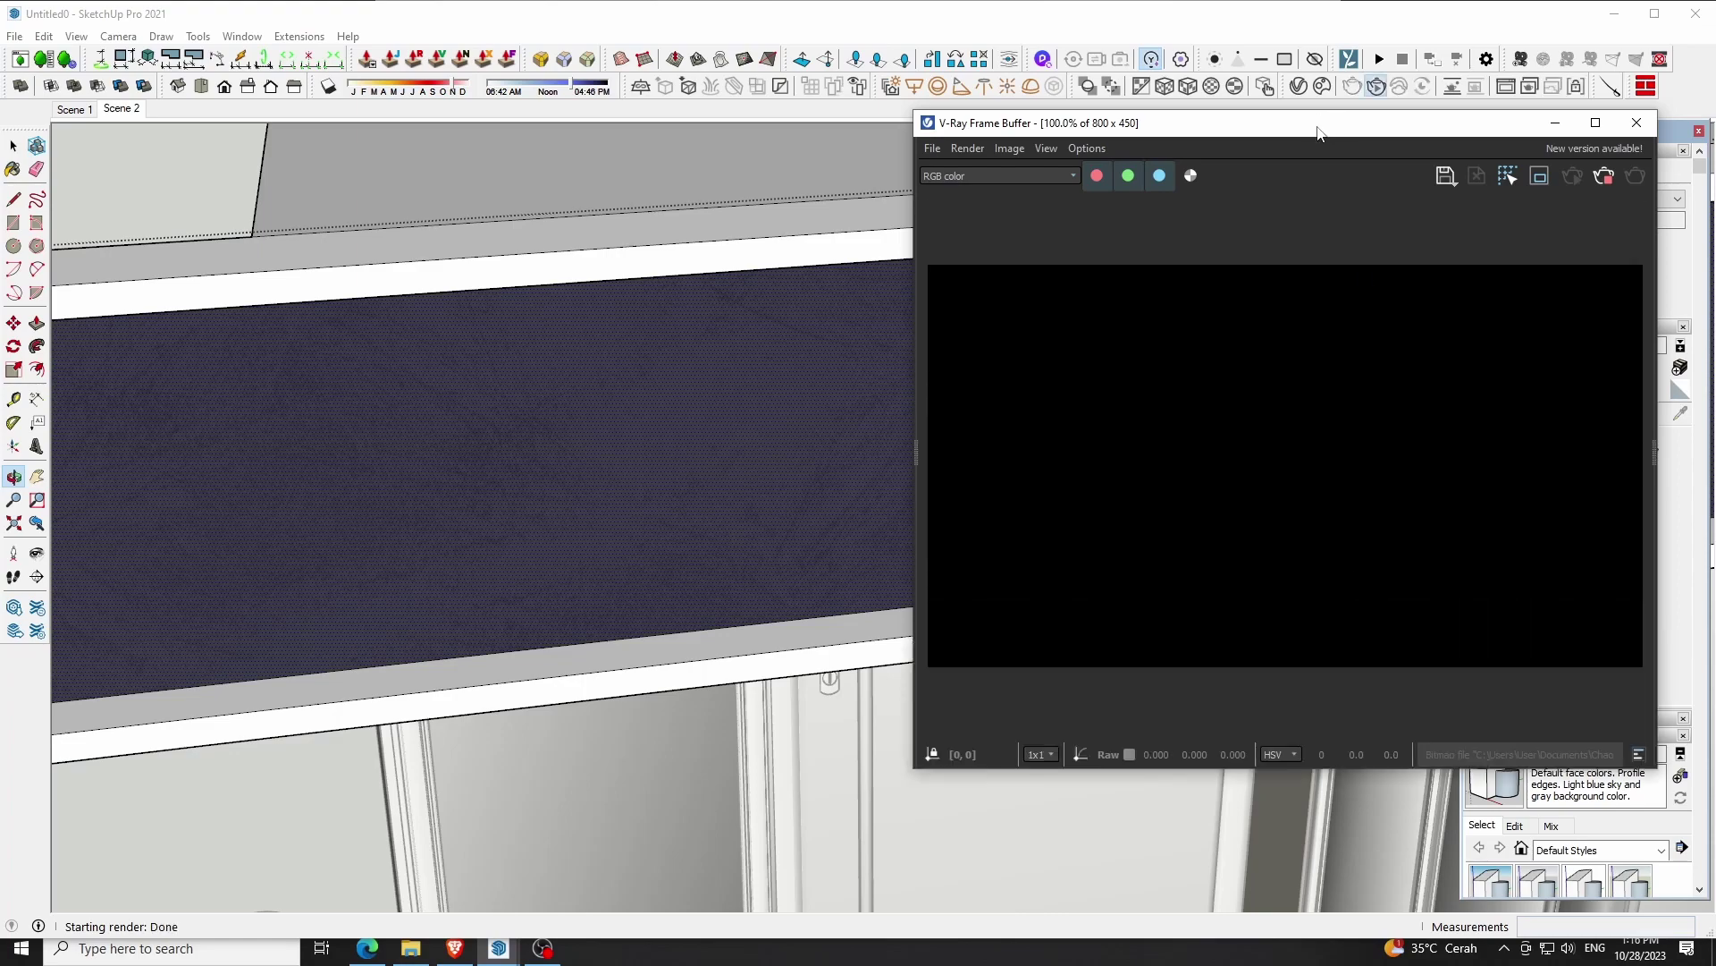
Open the V-Ray Asset Editor and toggle Generic's reflection colour map off and back on
drag(1317, 132, 1258, 195)
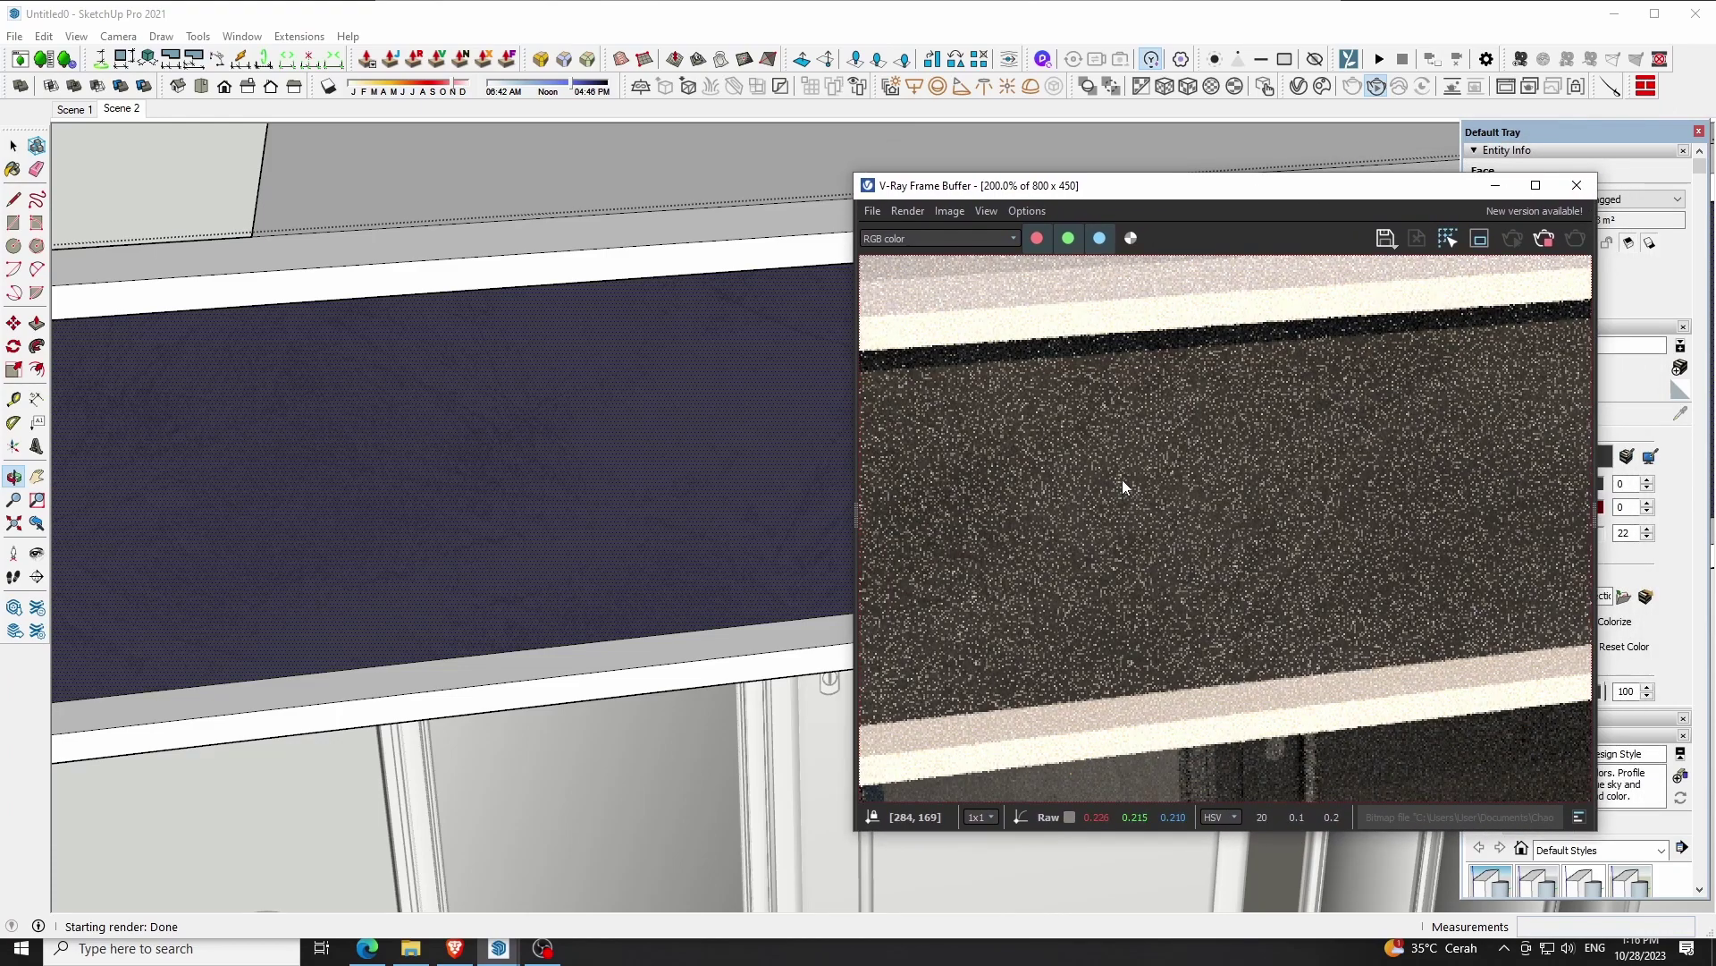
scroll(1122, 493, up, 1)
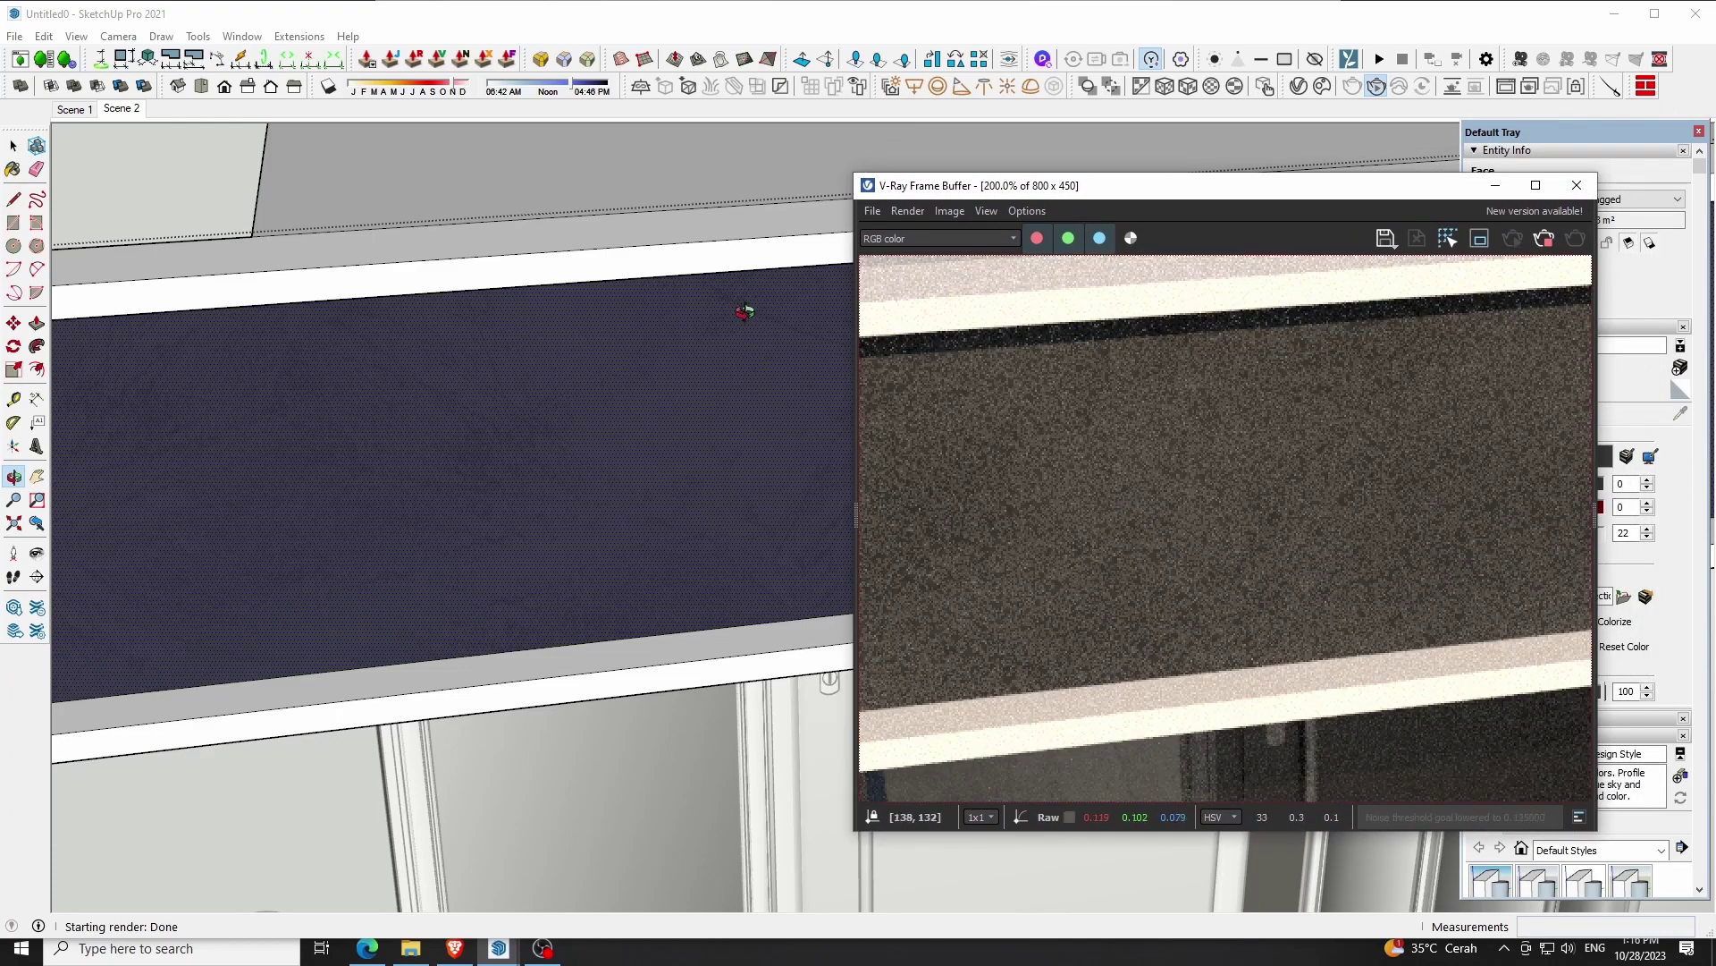
click(1297, 89)
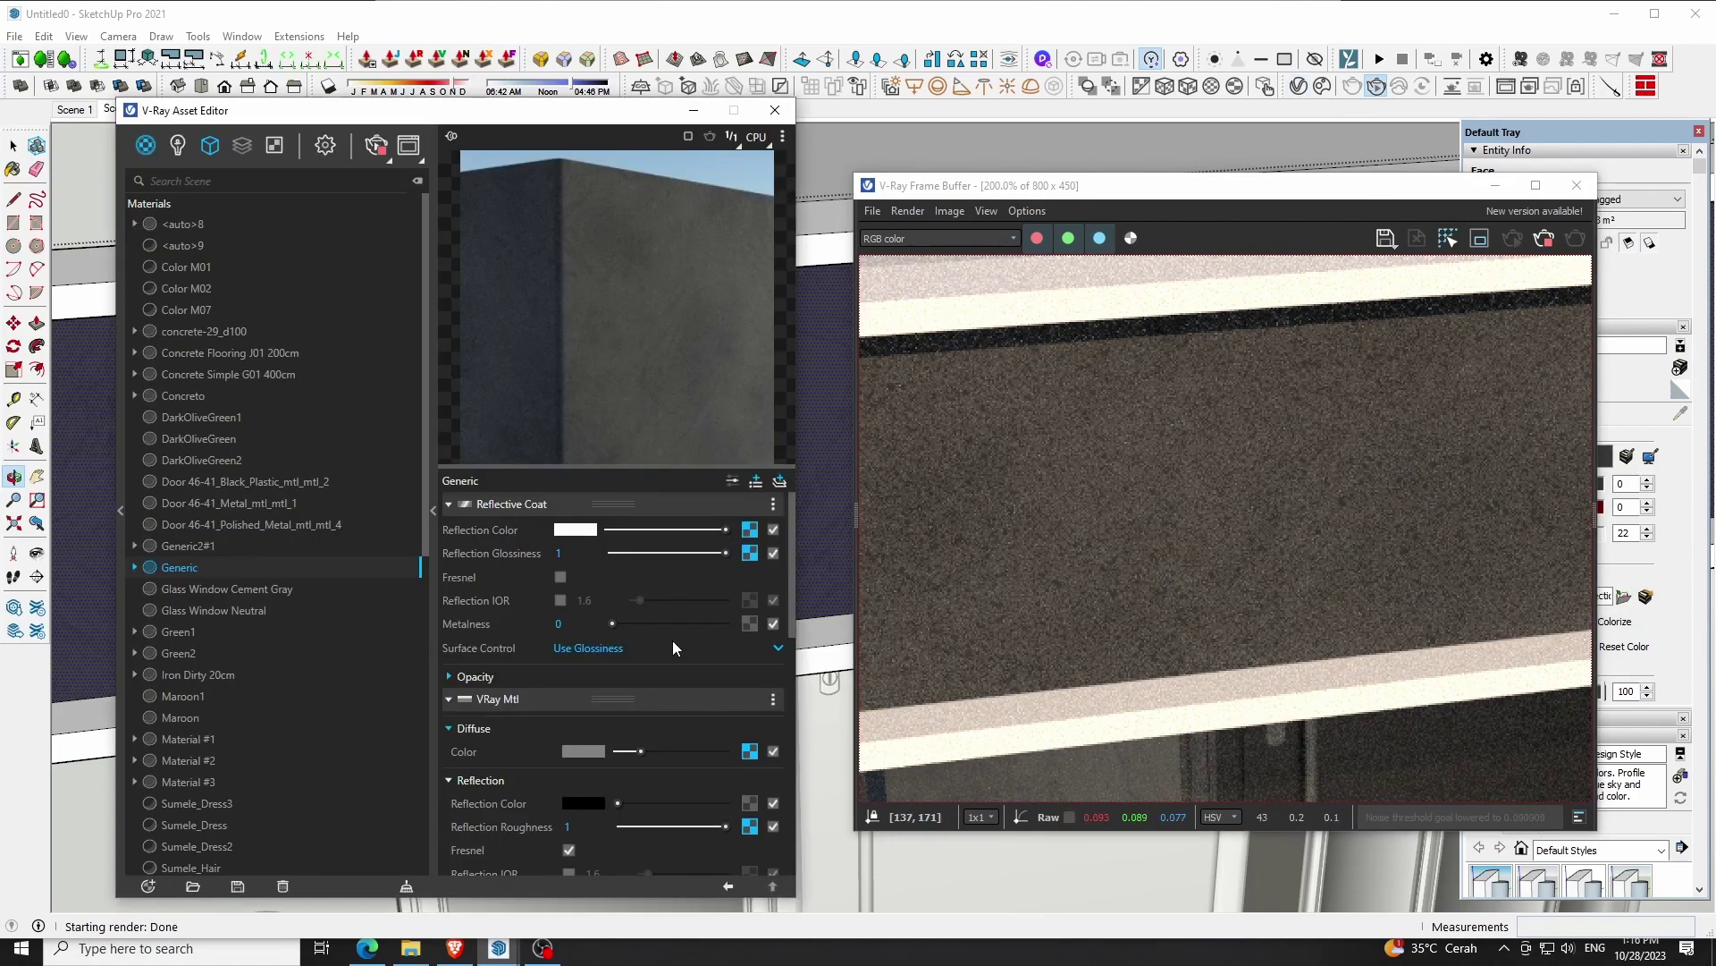
click(773, 531)
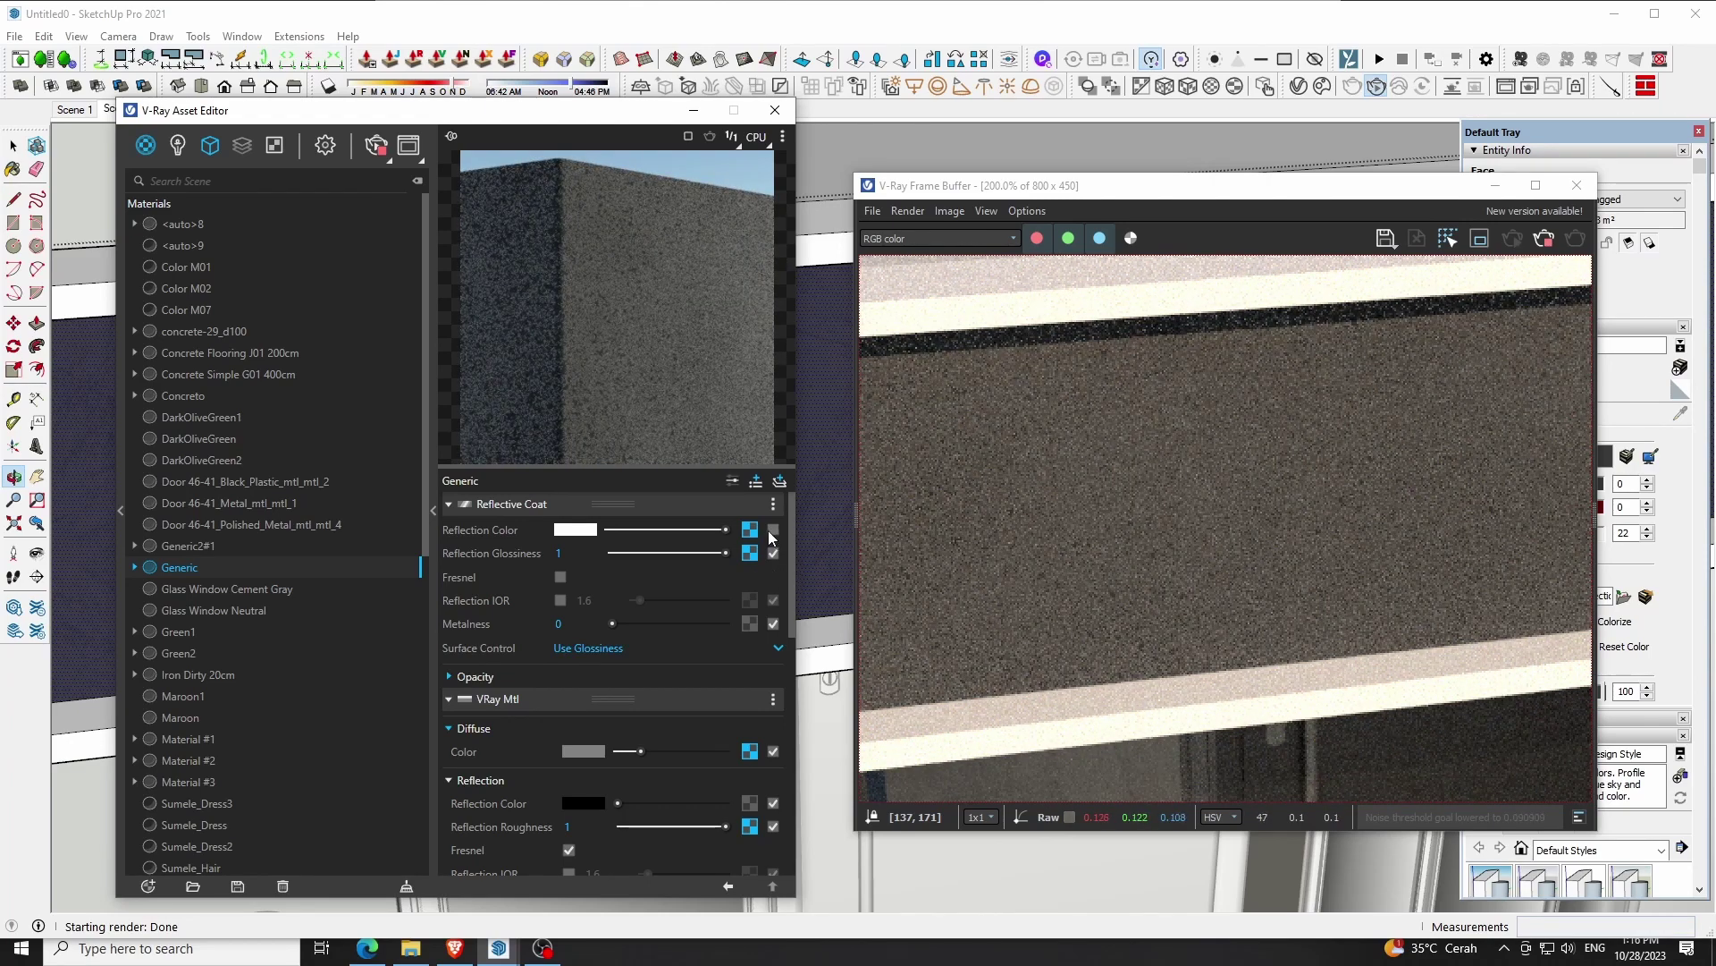
click(773, 531)
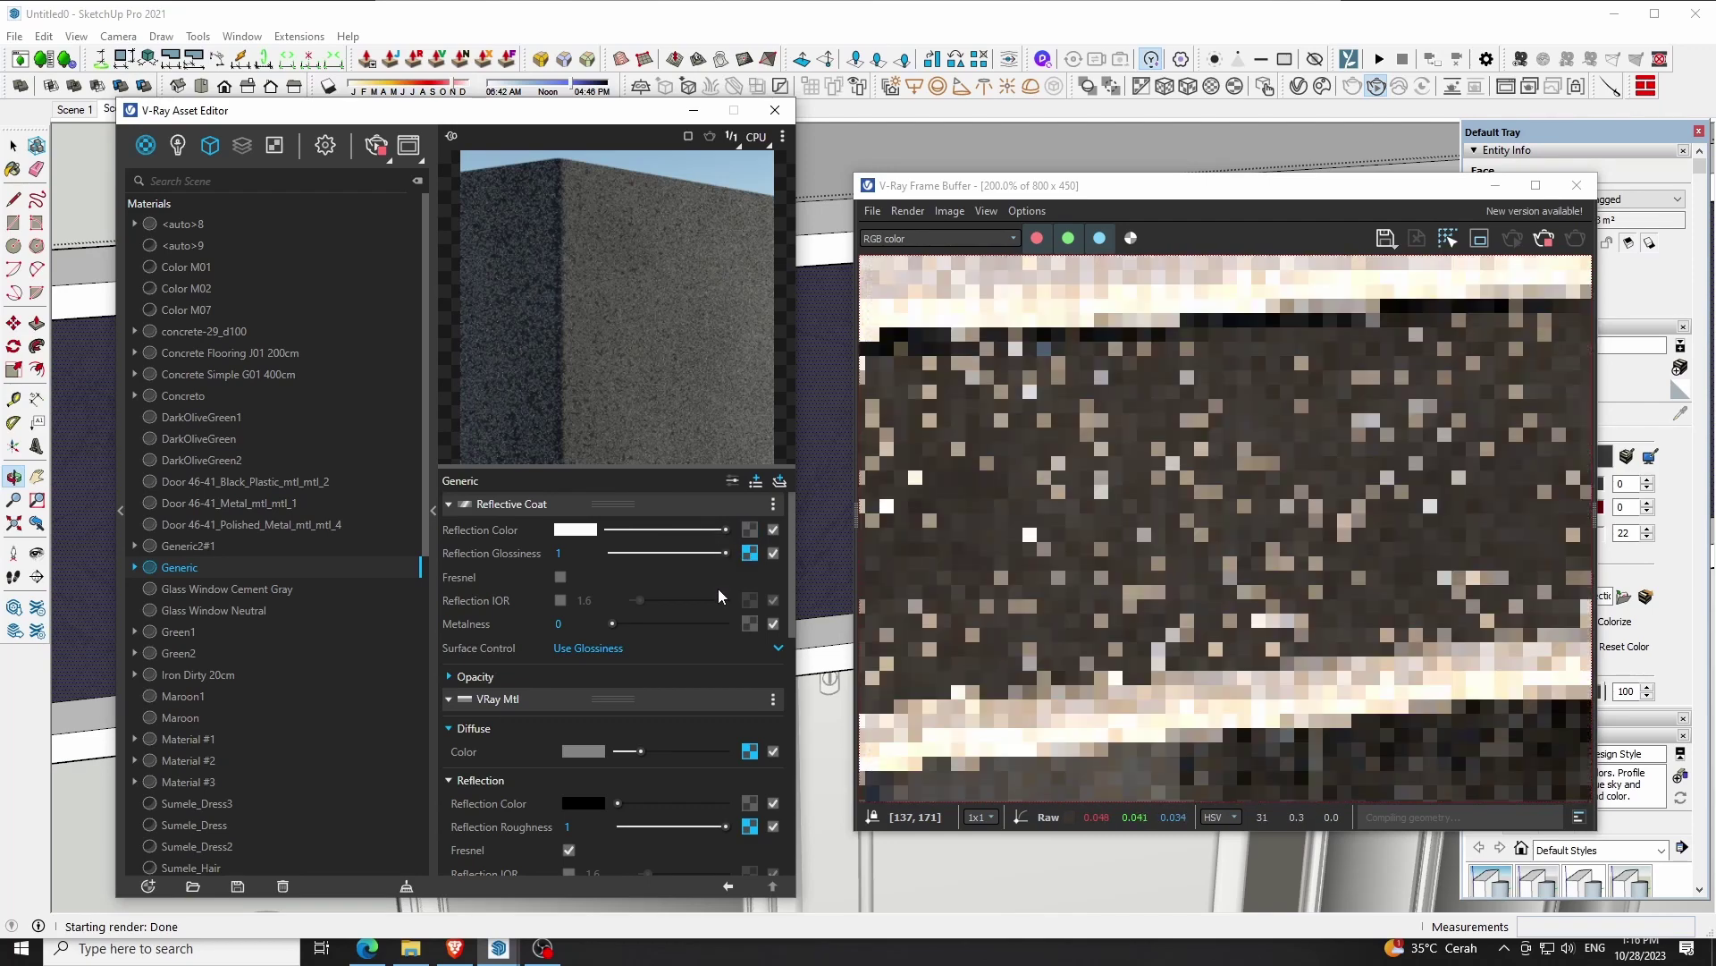
Lower the Reflection Glossiness bitmap's Color Gain and Color Offset, then close both windows
click(751, 556)
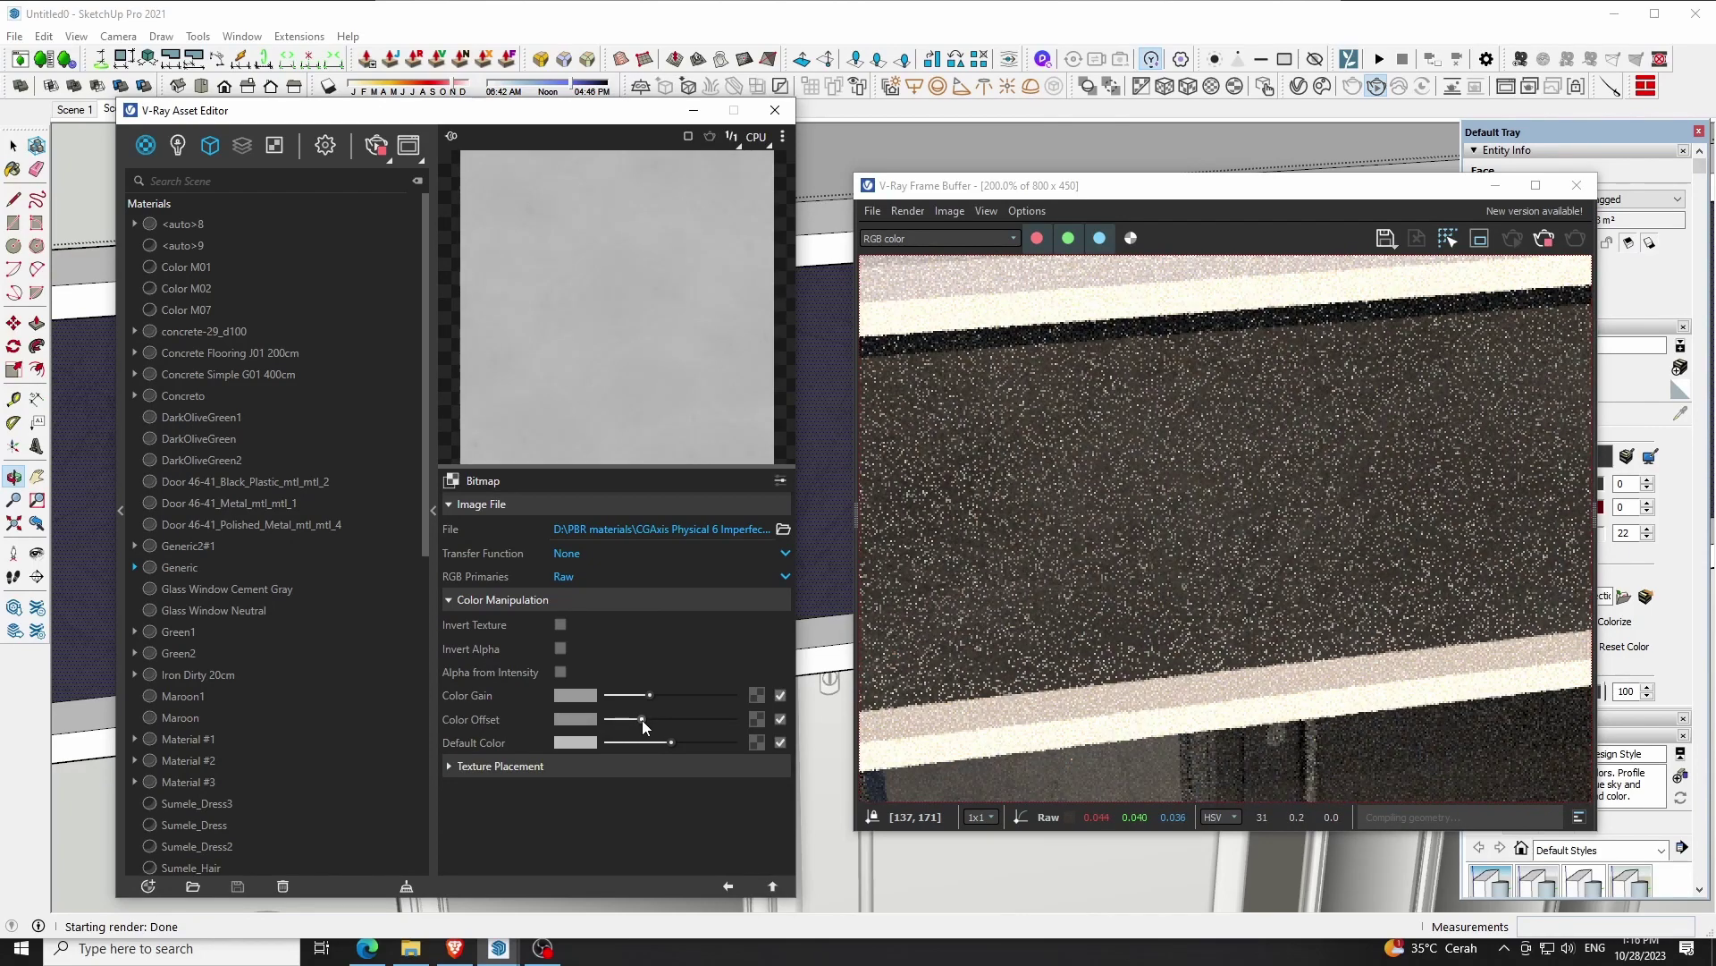
drag(651, 694, 631, 694)
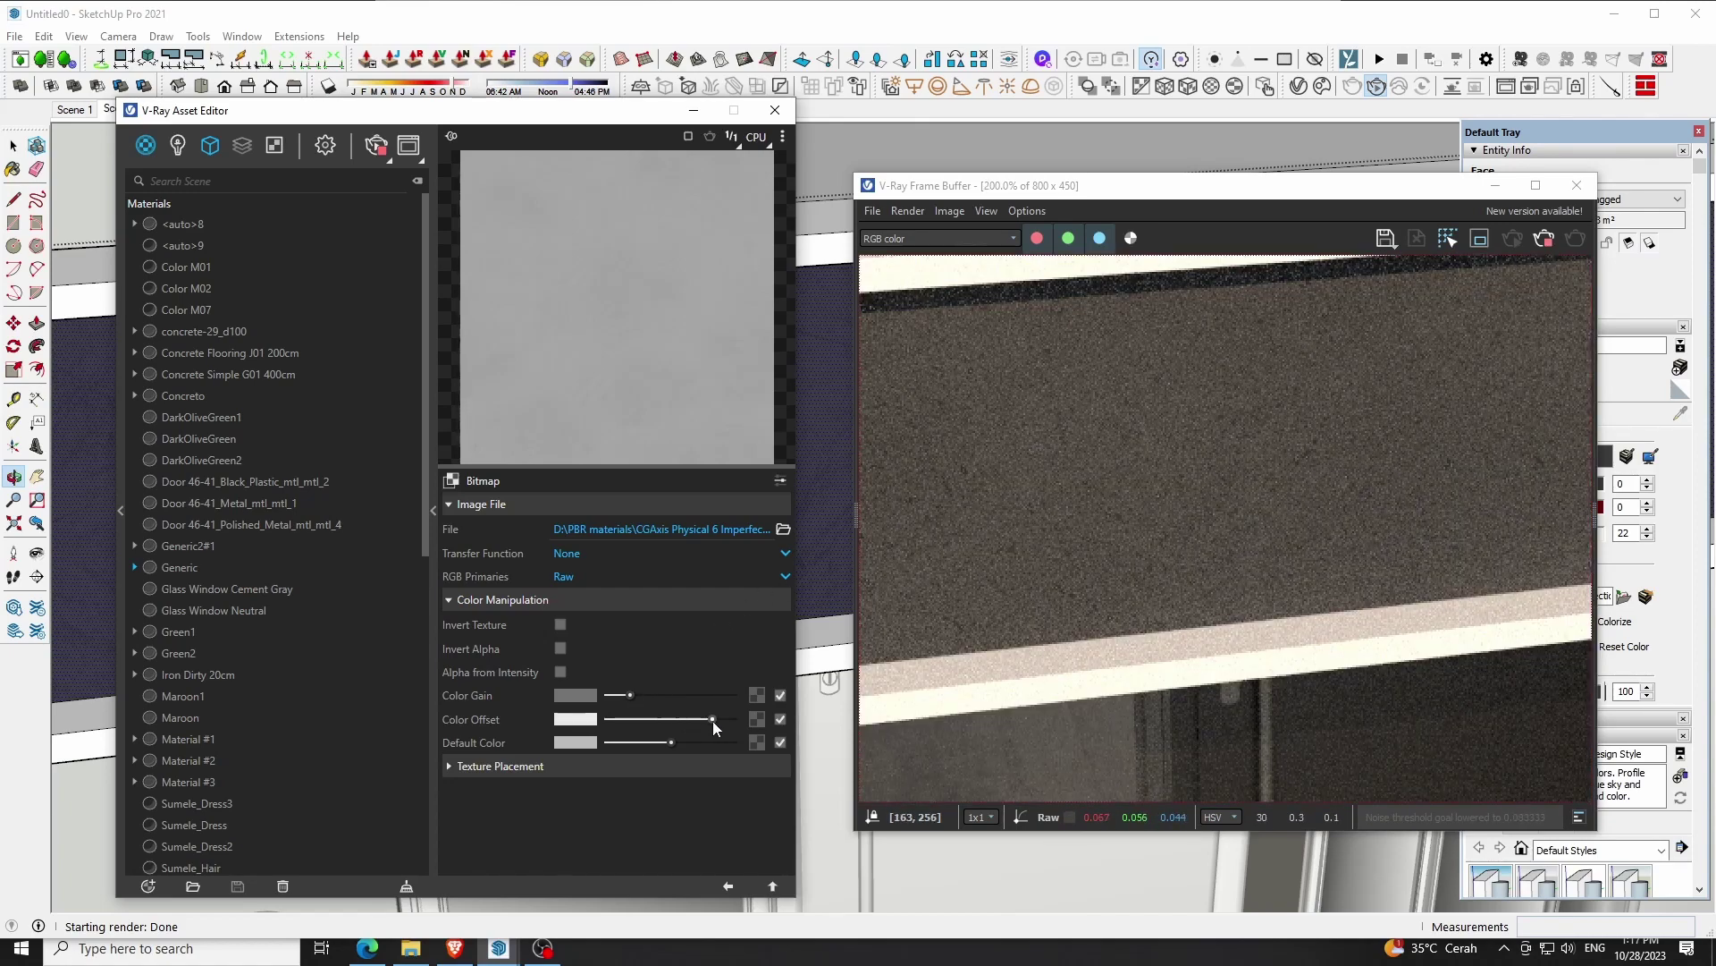
drag(713, 721, 626, 694)
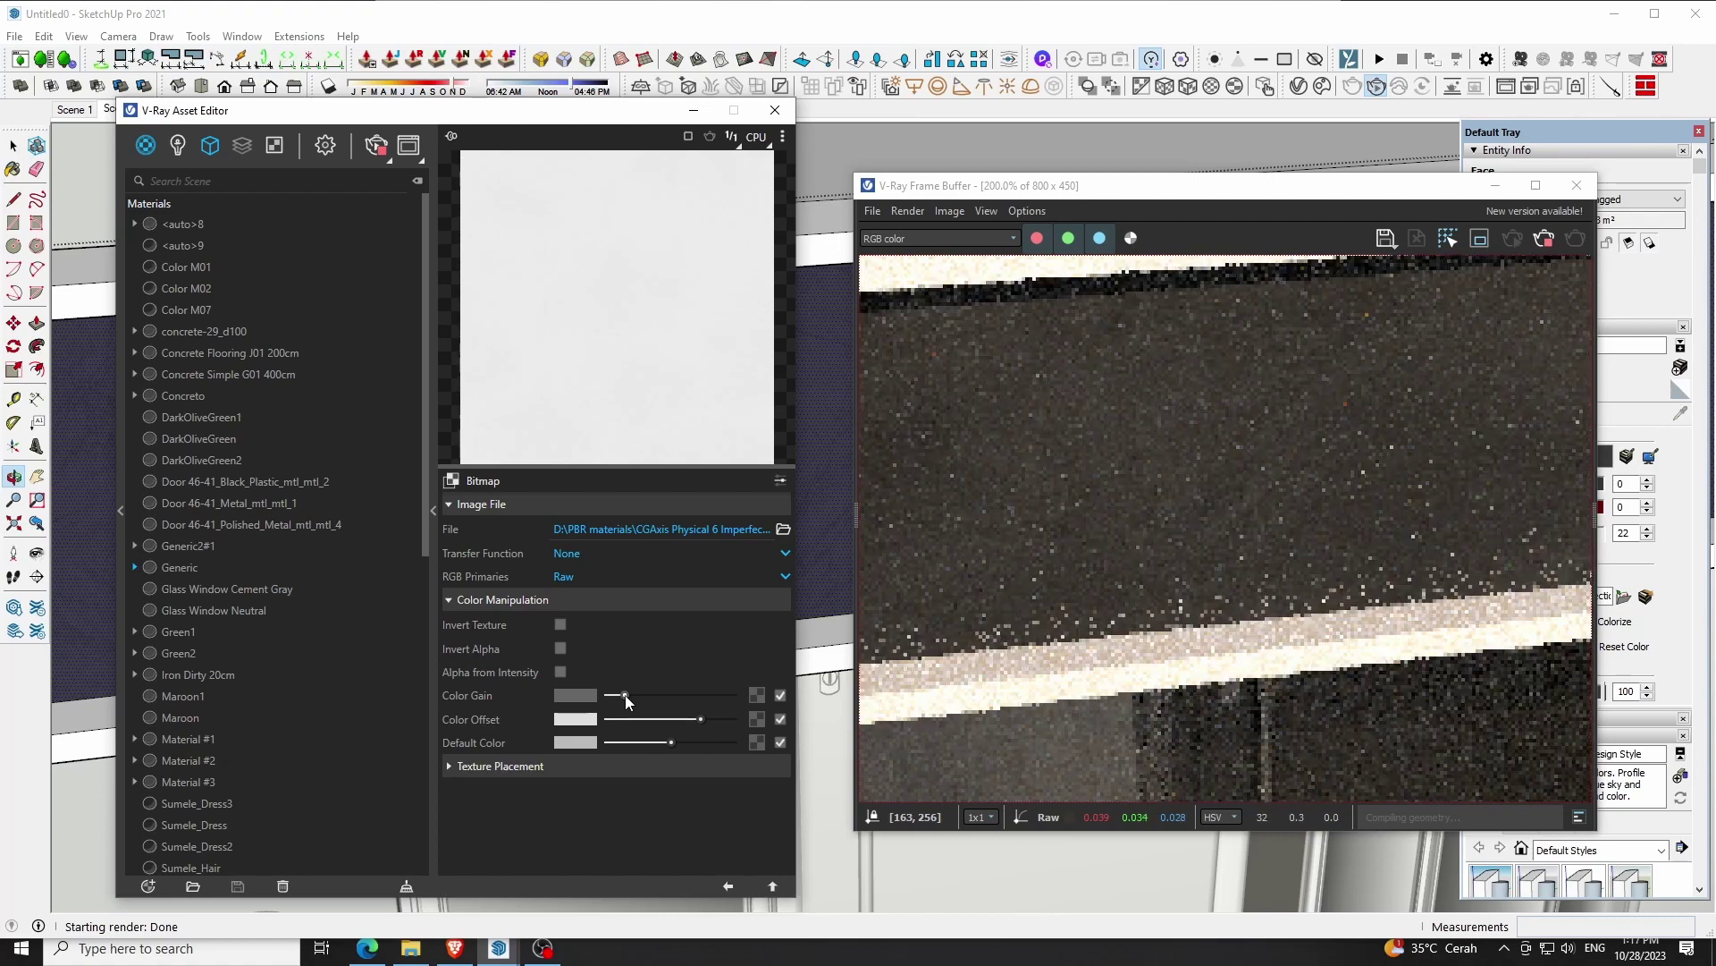
click(774, 885)
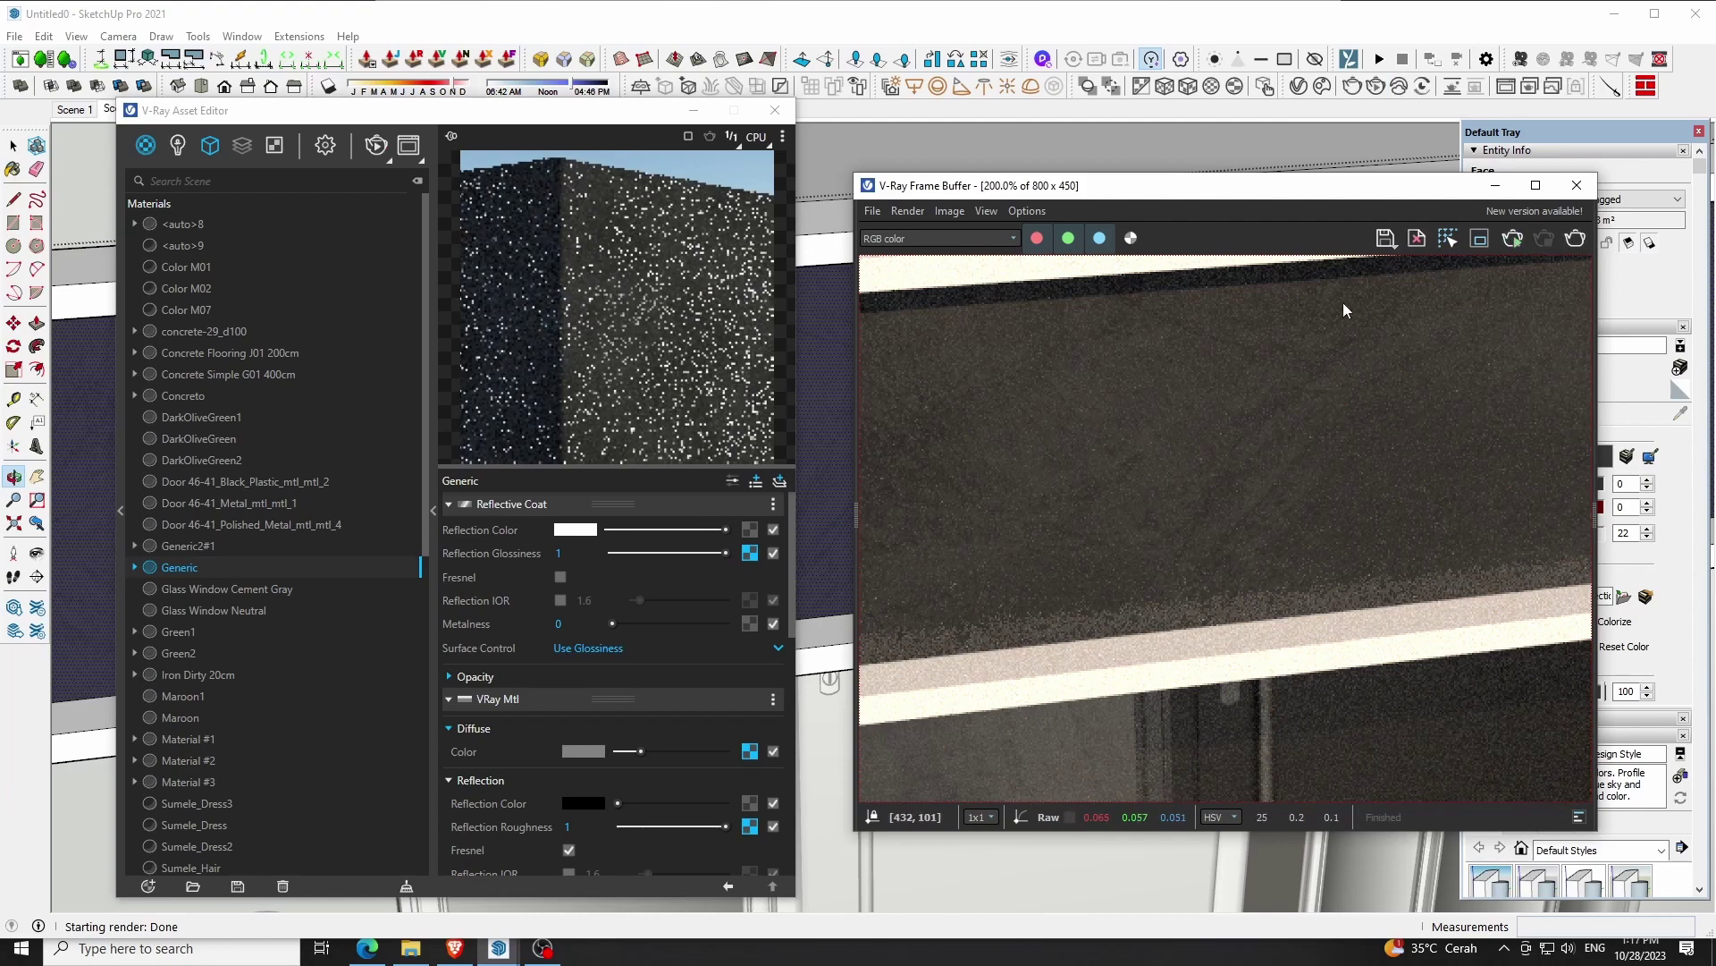
drag(1299, 192, 1298, 196)
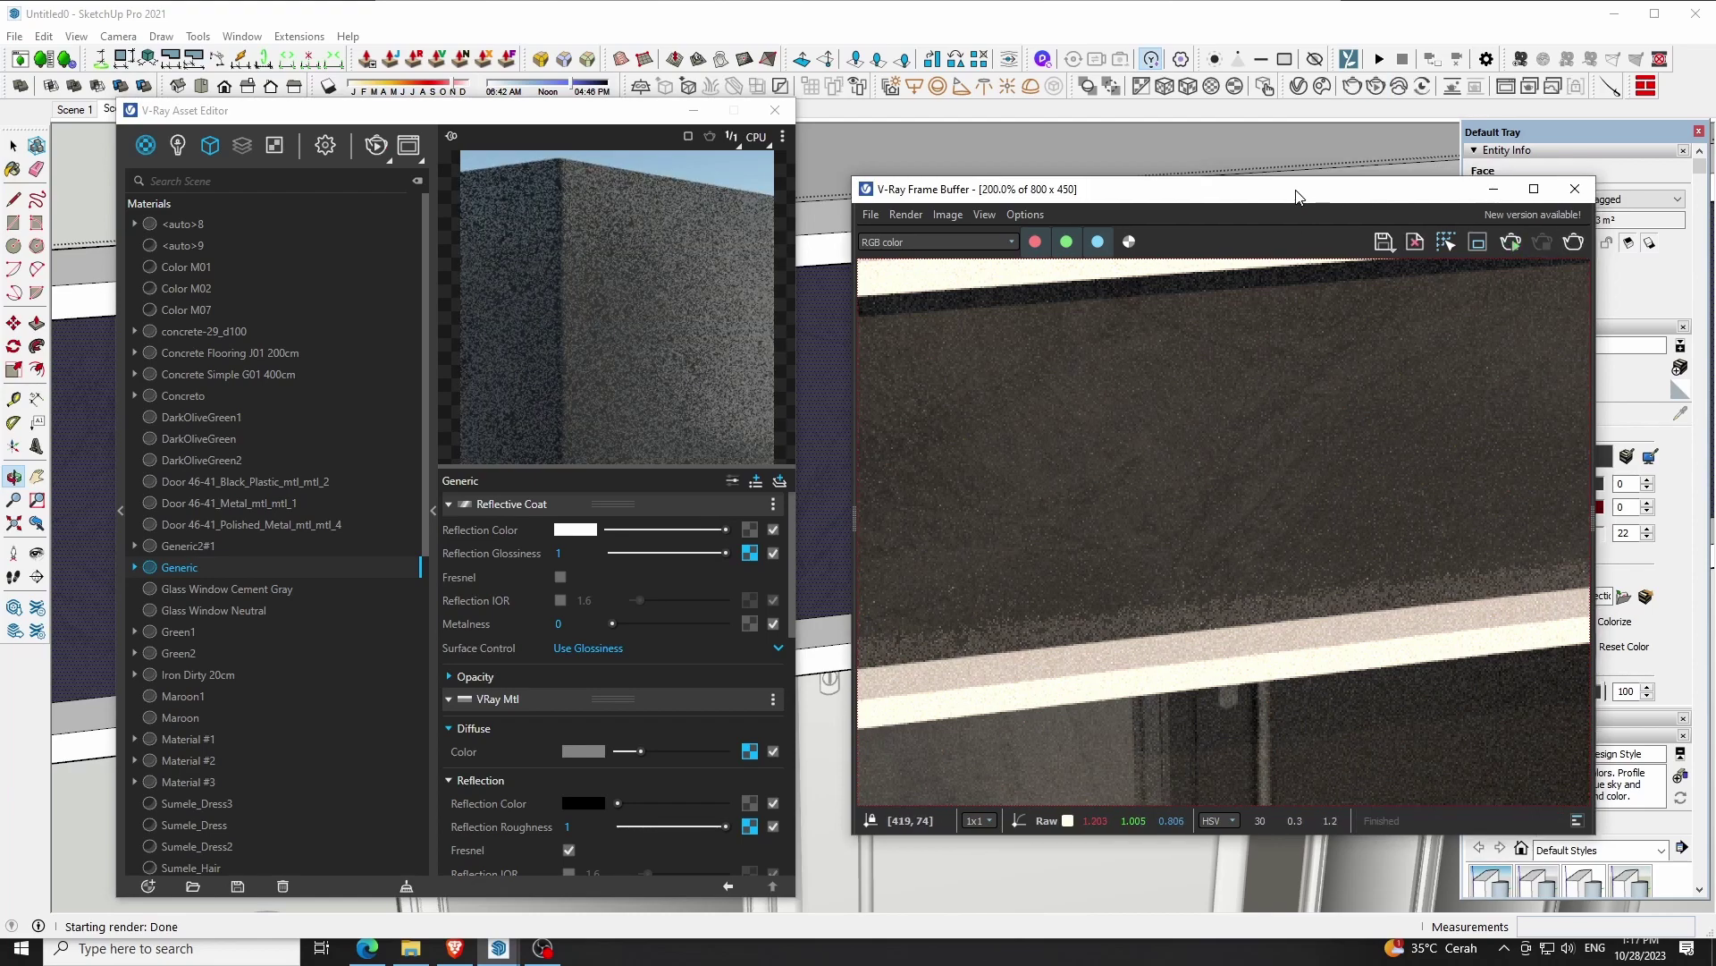
click(1574, 191)
click(775, 110)
Paint the whole entrance beam with the dark Generic material
scroll(850, 528, down, 3)
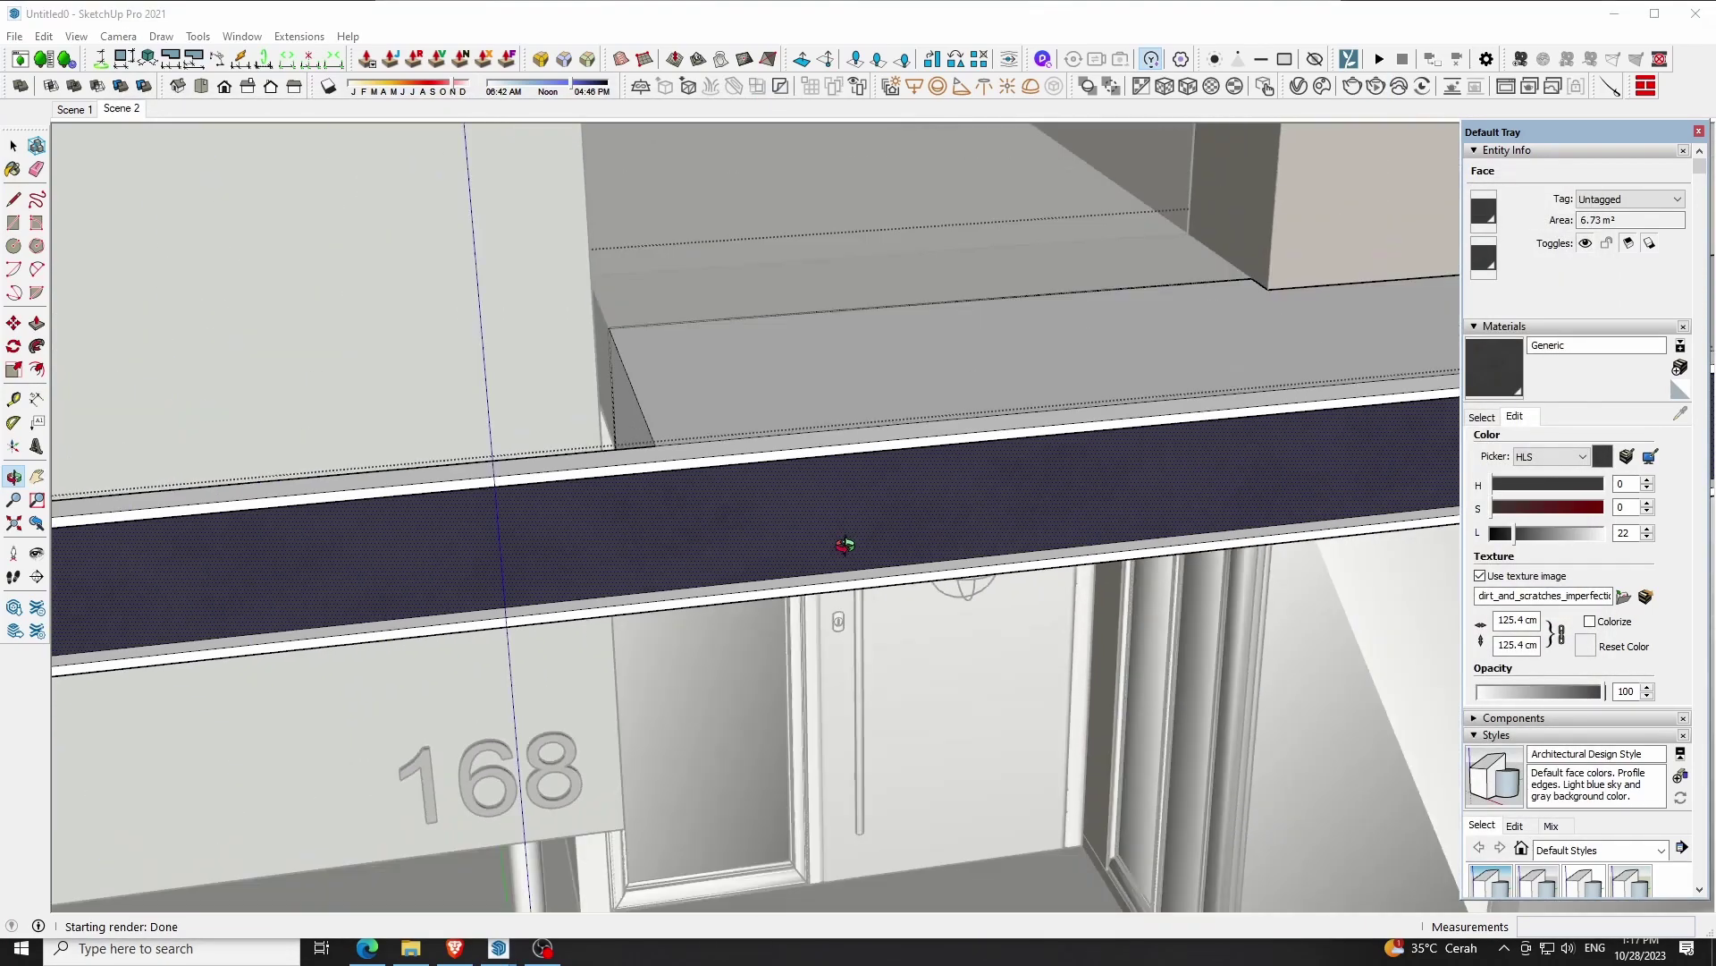
scroll(850, 540, down, 3)
scroll(885, 528, down, 3)
scroll(899, 508, up, 2)
scroll(900, 508, up, 2)
key(space)
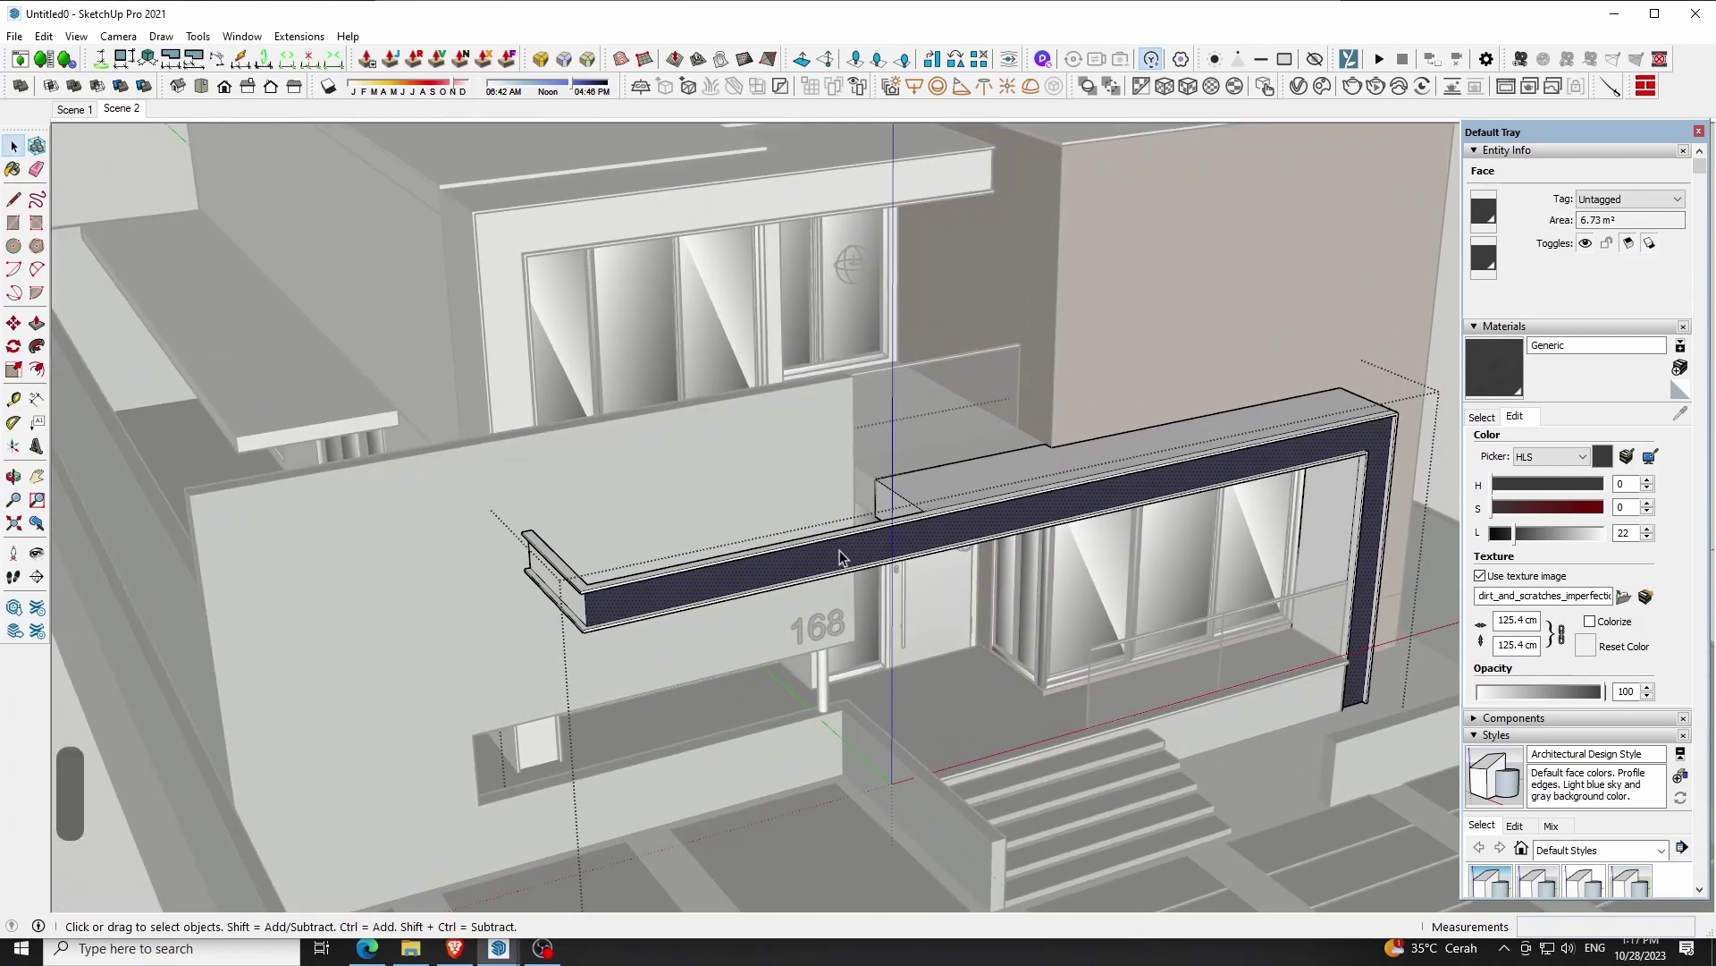
triple_click(845, 559)
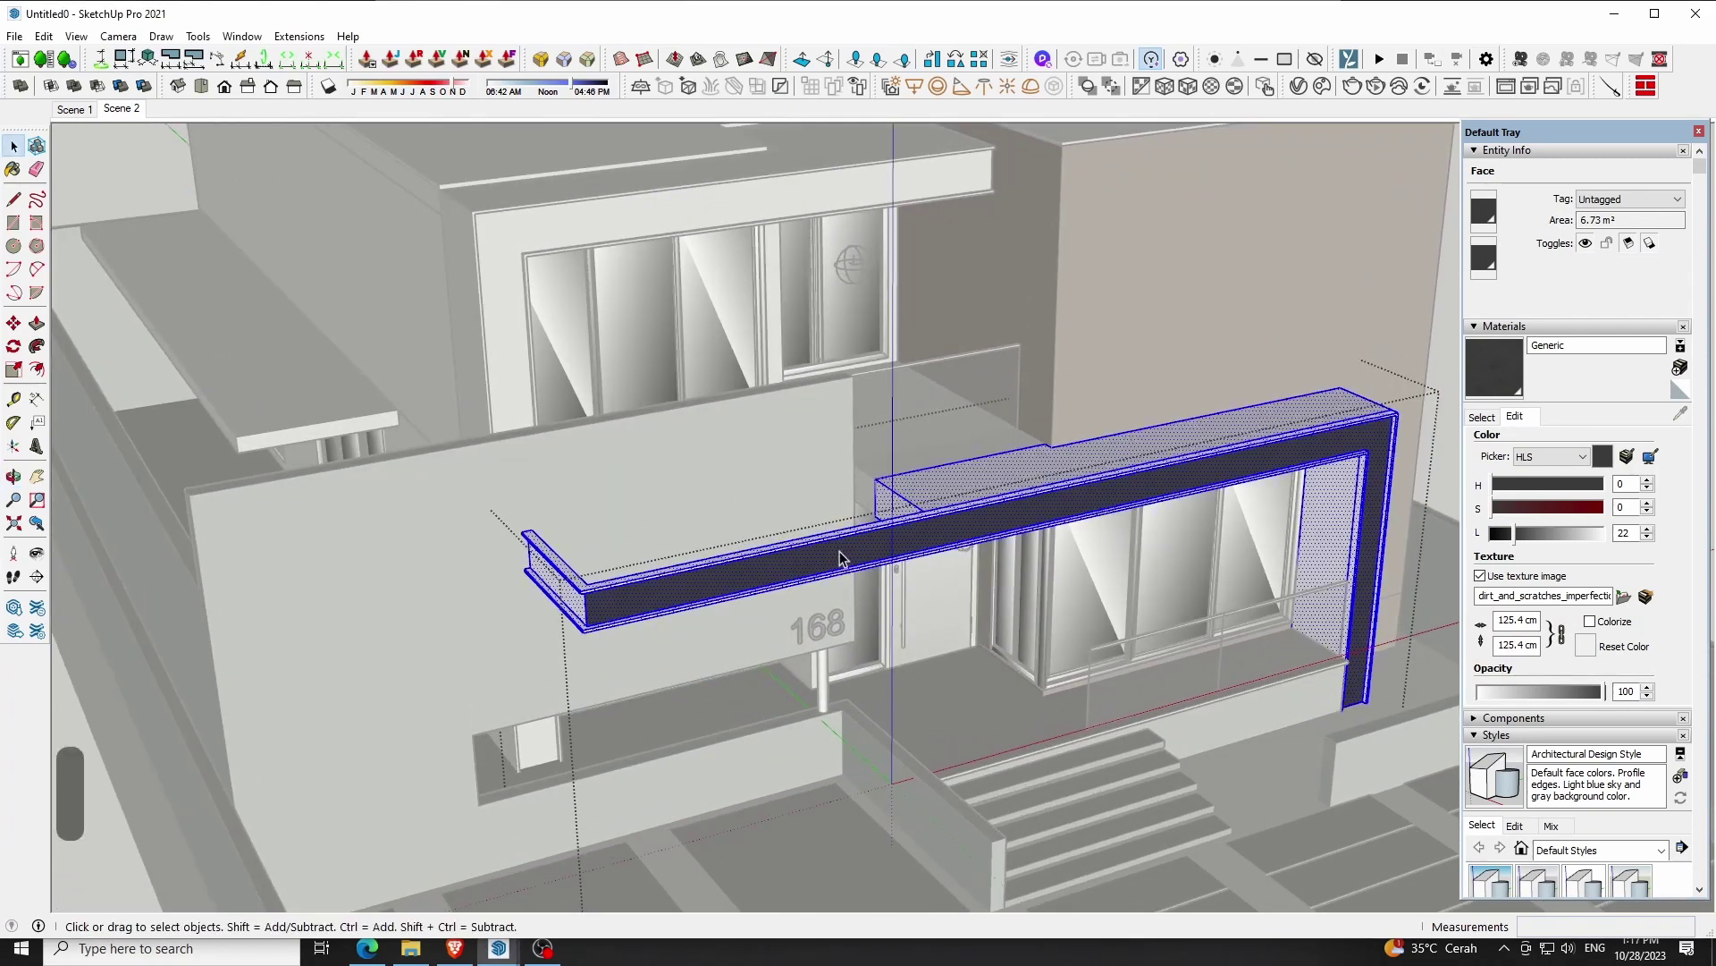
click(1481, 417)
click(1681, 416)
click(1326, 410)
click(1326, 411)
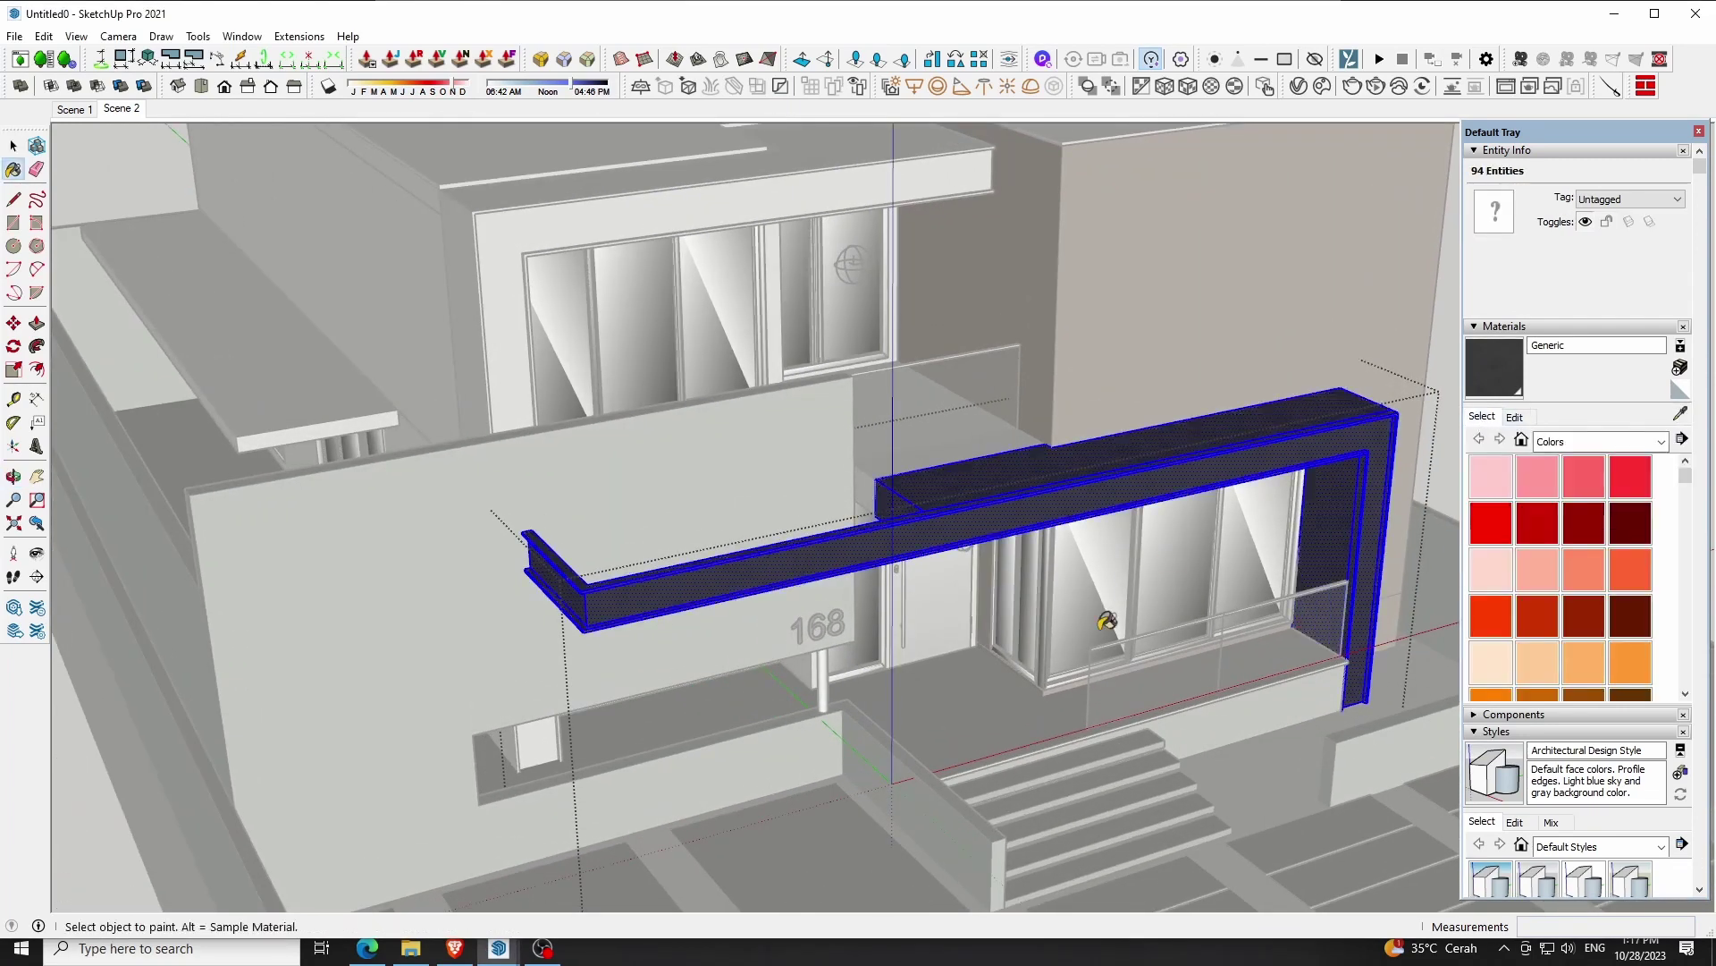
Paint the upper window frame with Generic
scroll(894, 577, down, 3)
key(space)
triple_click(743, 408)
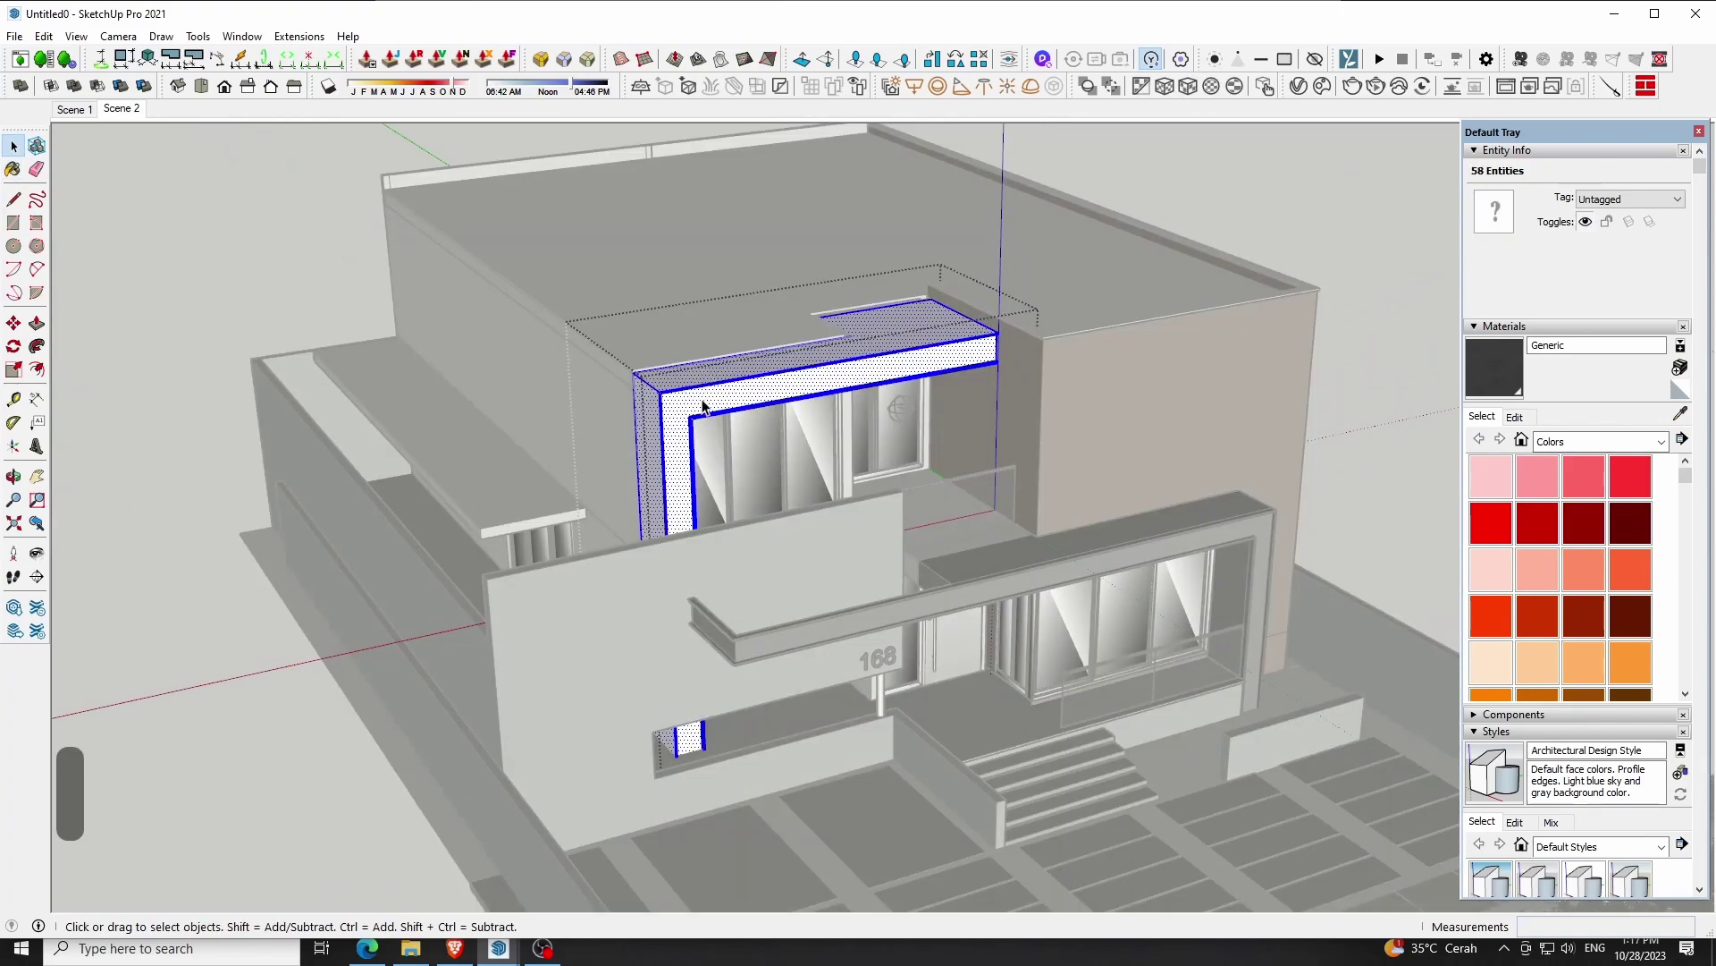
key(b)
click(705, 393)
Paint the rim around the top of the roof with Generic
scroll(710, 391, down, 2)
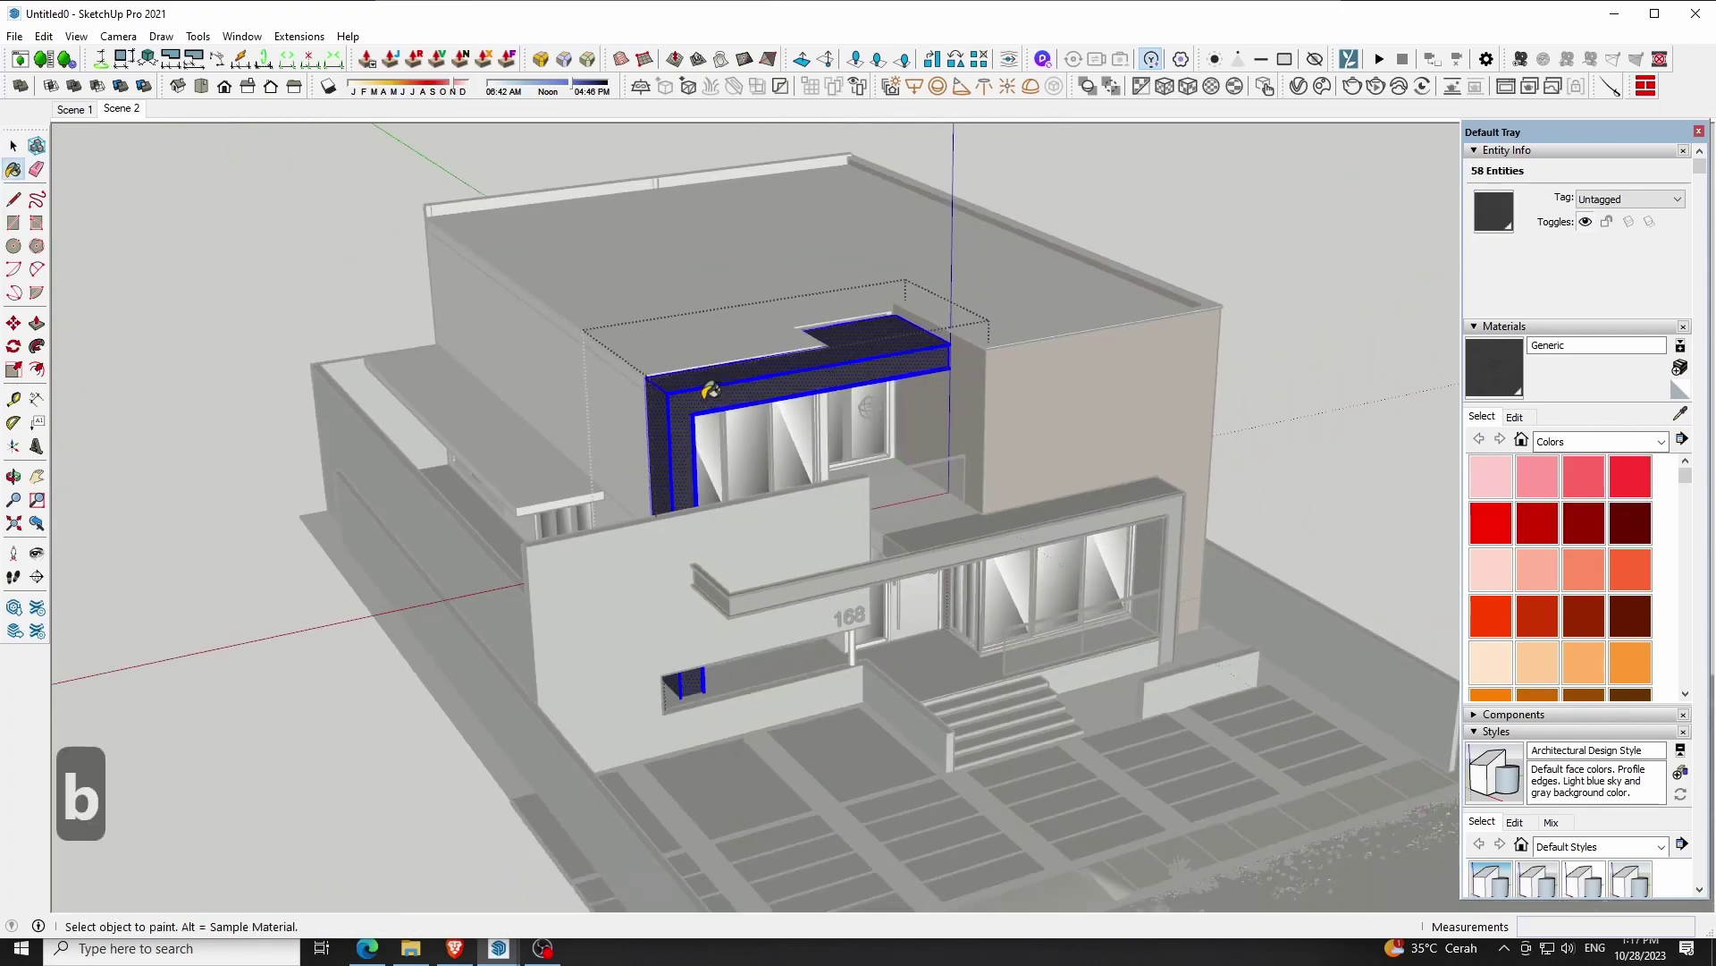
click(13, 477)
scroll(794, 330, up, 3)
mouse_move(793, 330)
mouse_down()
mouse_move(791, 281)
mouse_move(698, 184)
mouse_move(491, 287)
mouse_move(852, 572)
mouse_move(894, 500)
mouse_up()
key(space)
scroll(1189, 334, up, 3)
scroll(1194, 411, up, 2)
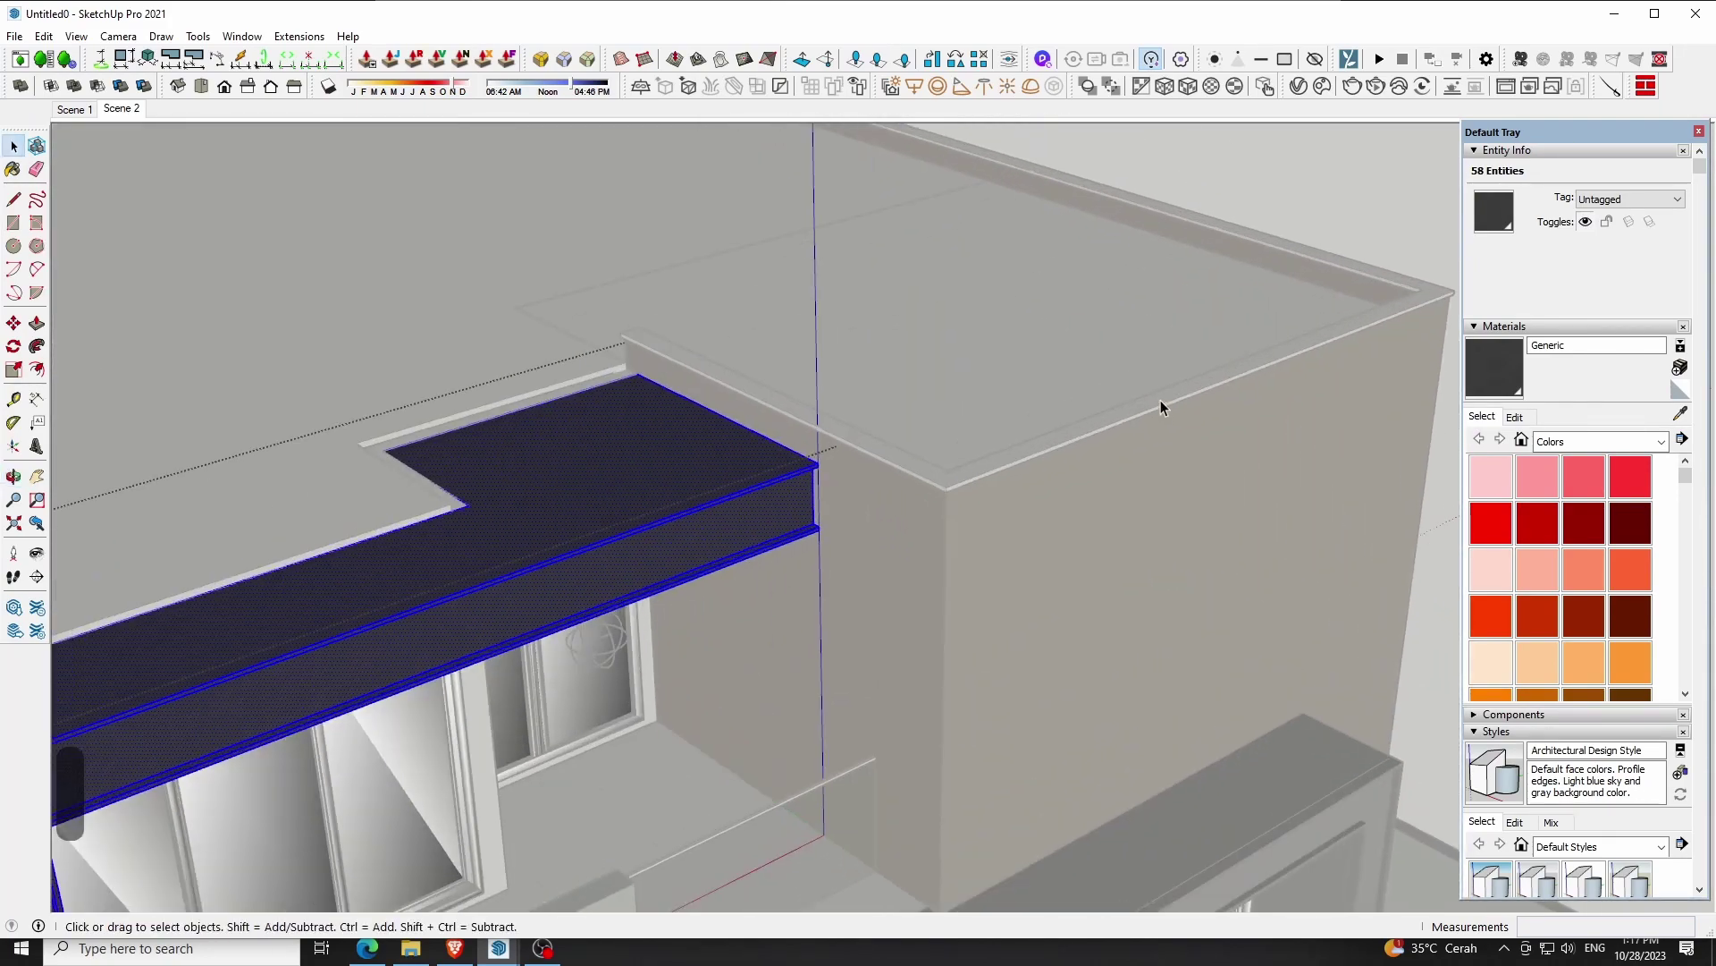
click(1161, 400)
scroll(1161, 400, down, 2)
key(b)
click(1168, 384)
Clear the selection and switch to the Scene 2 front view
key(space)
scroll(954, 464, up, 3)
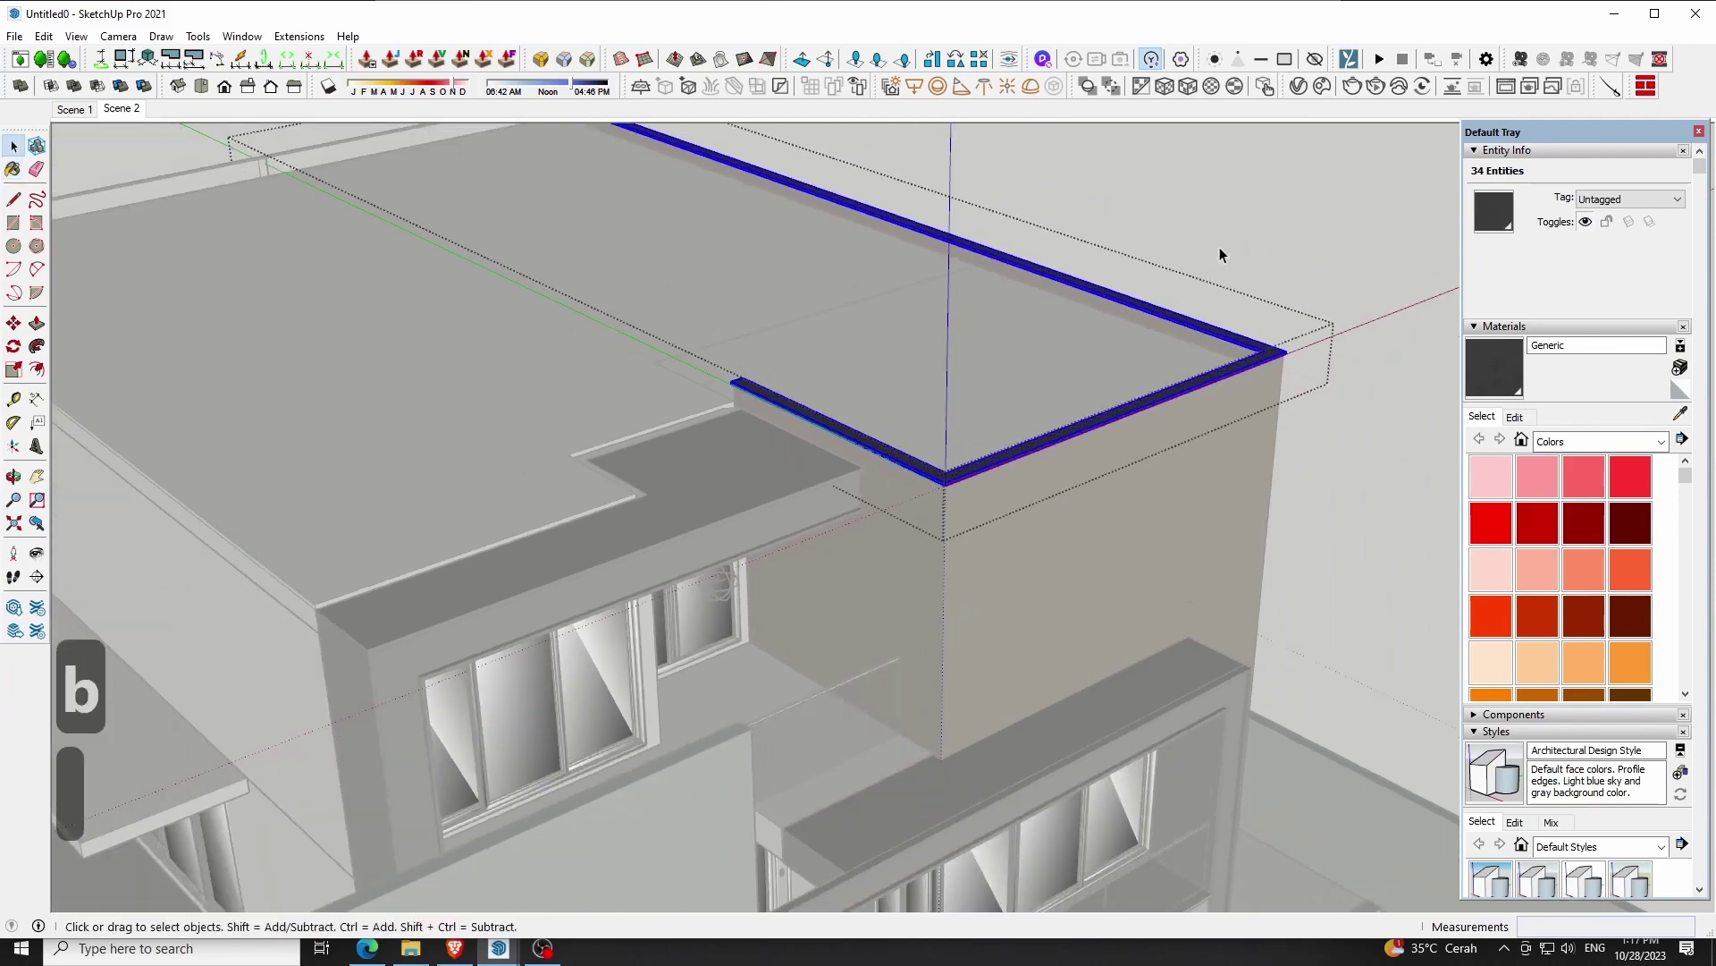
click(1220, 255)
click(117, 109)
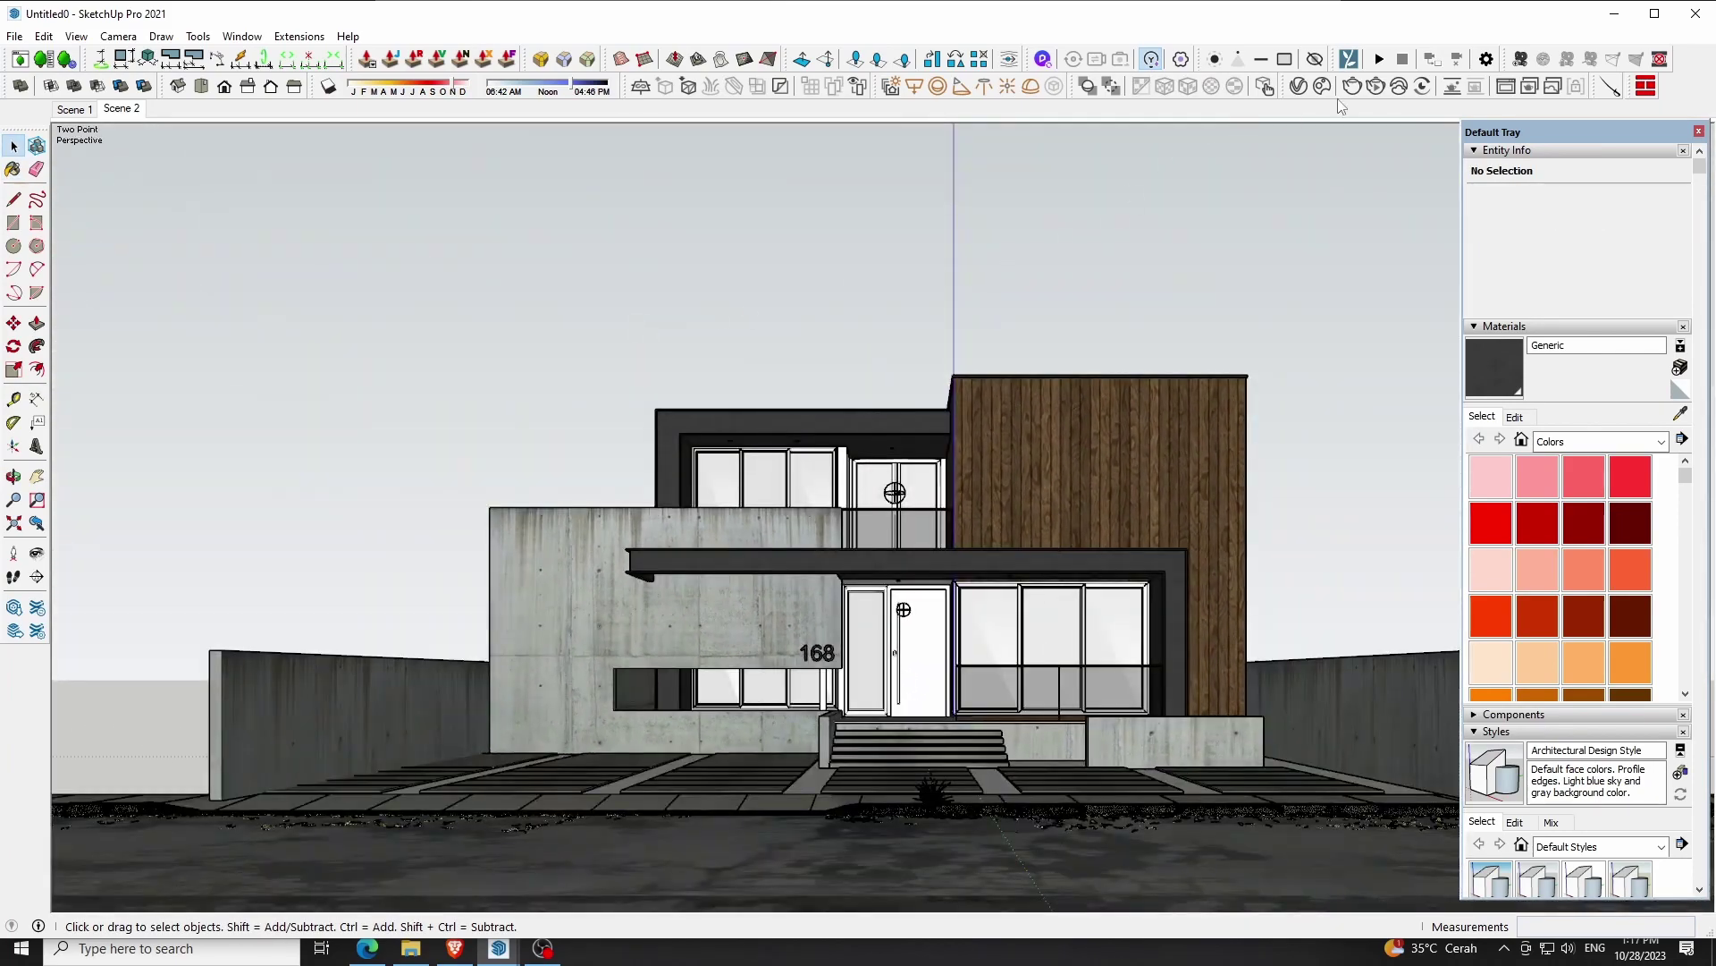
Run an interactive V-Ray render of the front facade, inspect it, then stop and close it
click(1375, 86)
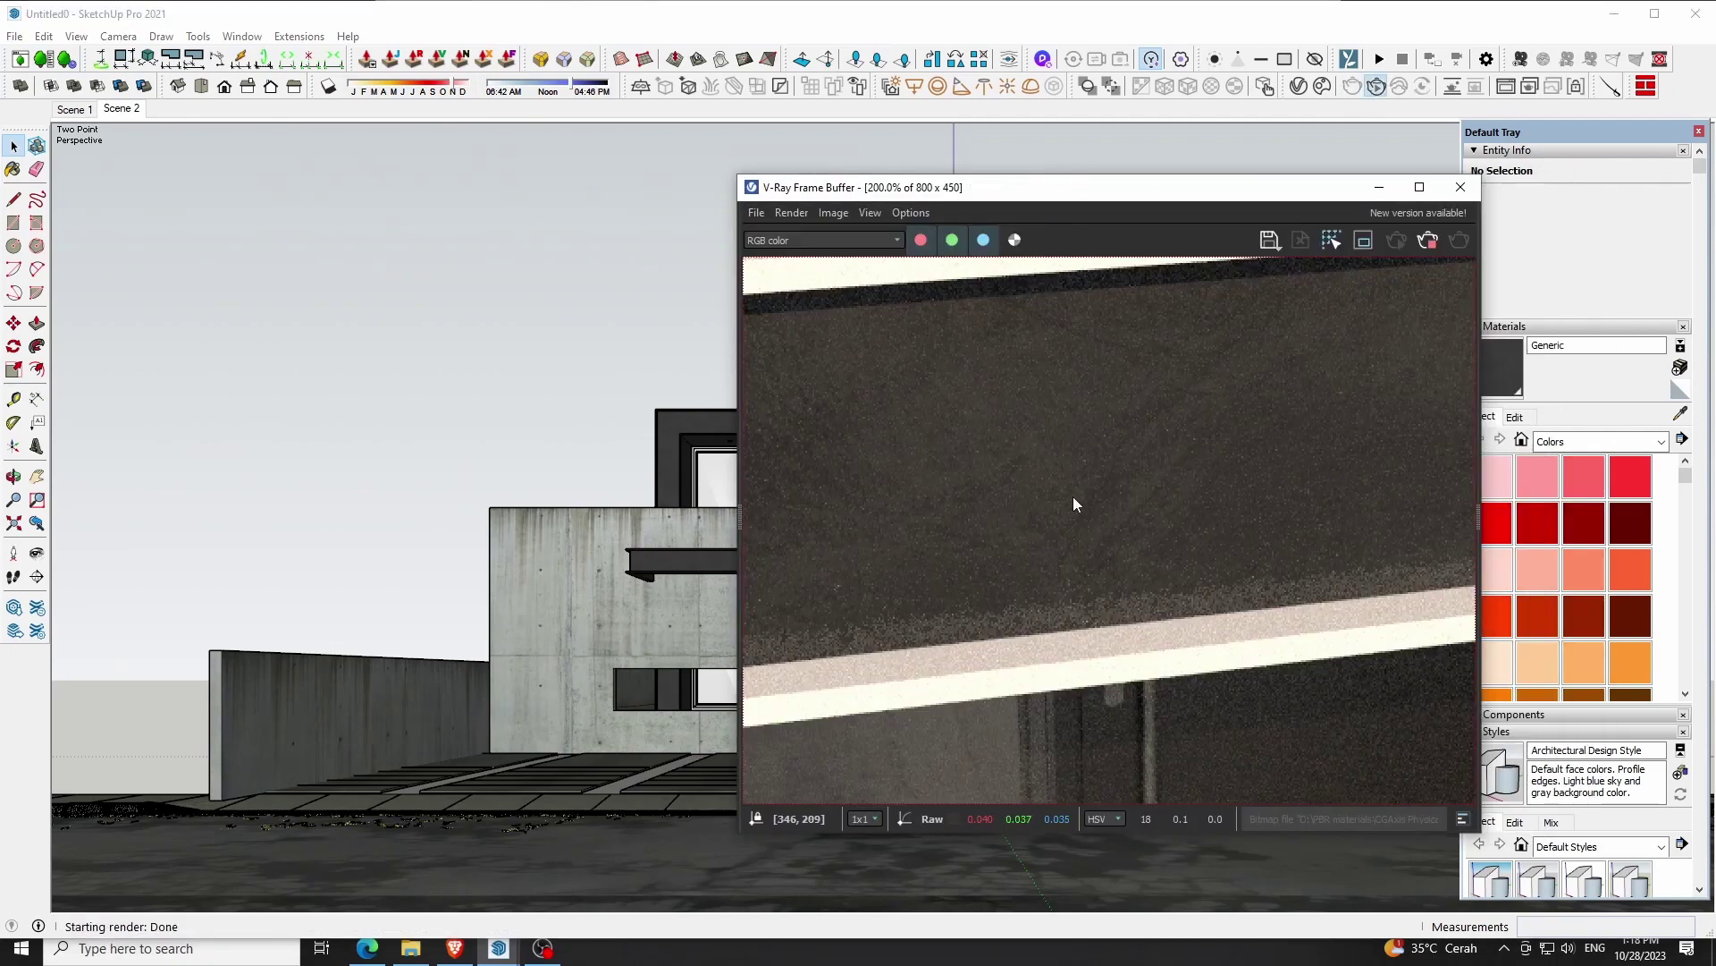
scroll(1073, 496, down, 4)
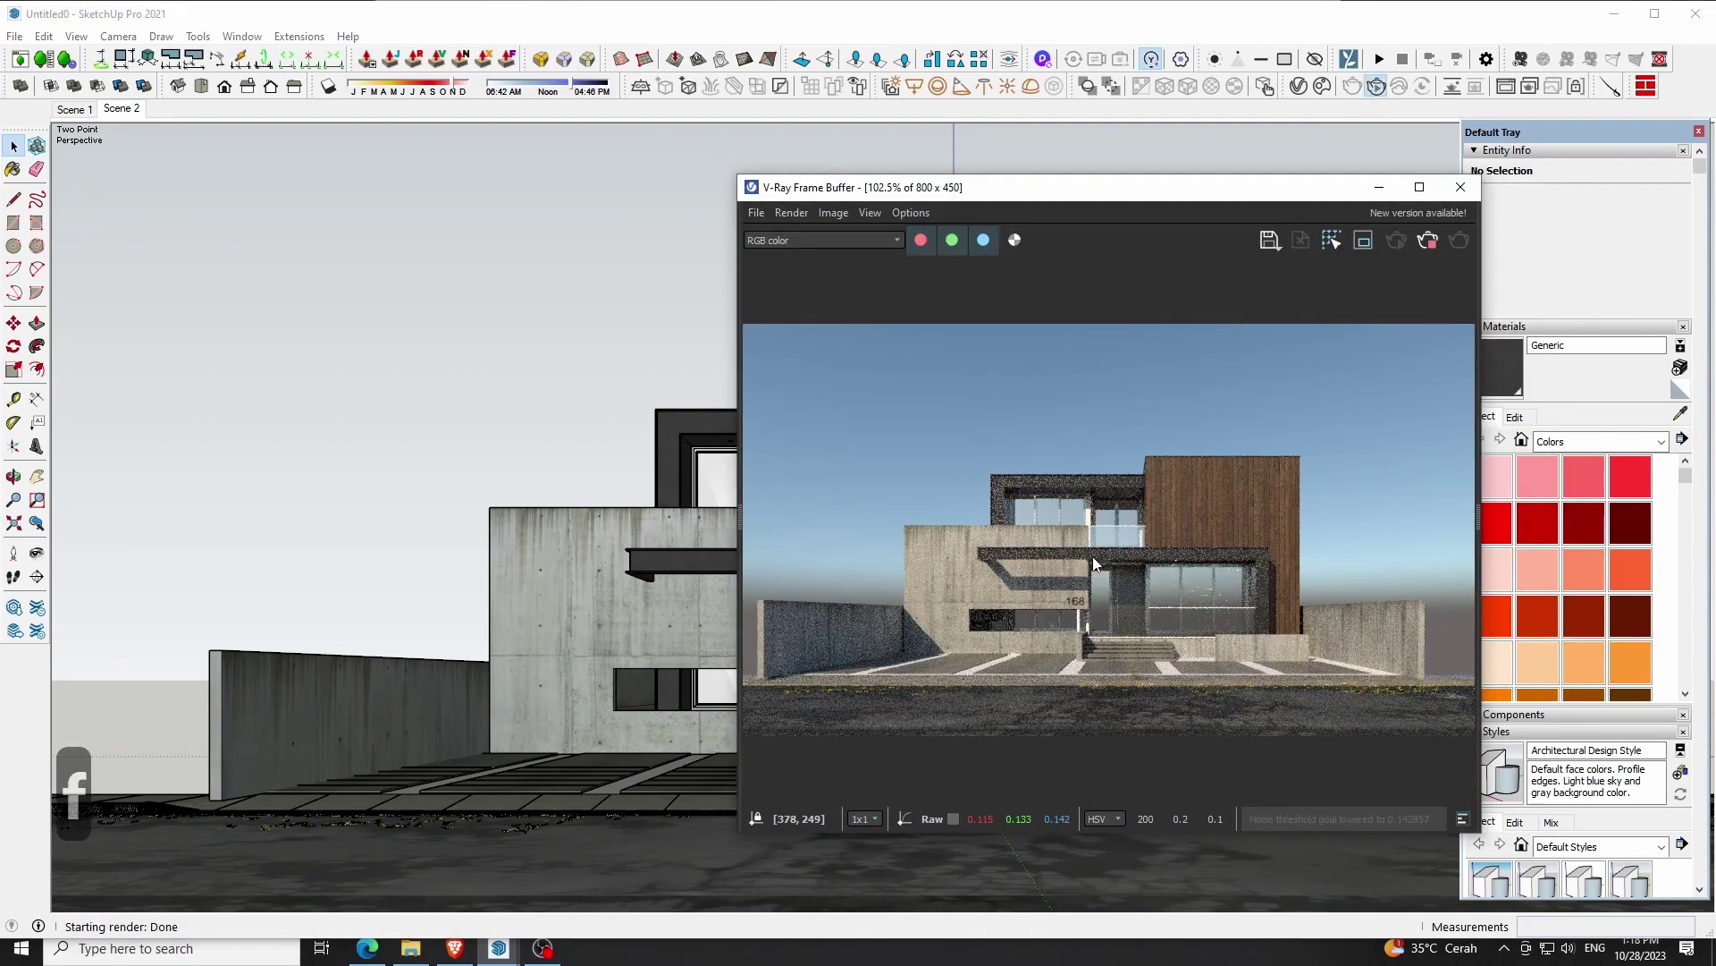
scroll(1099, 583, up, 4)
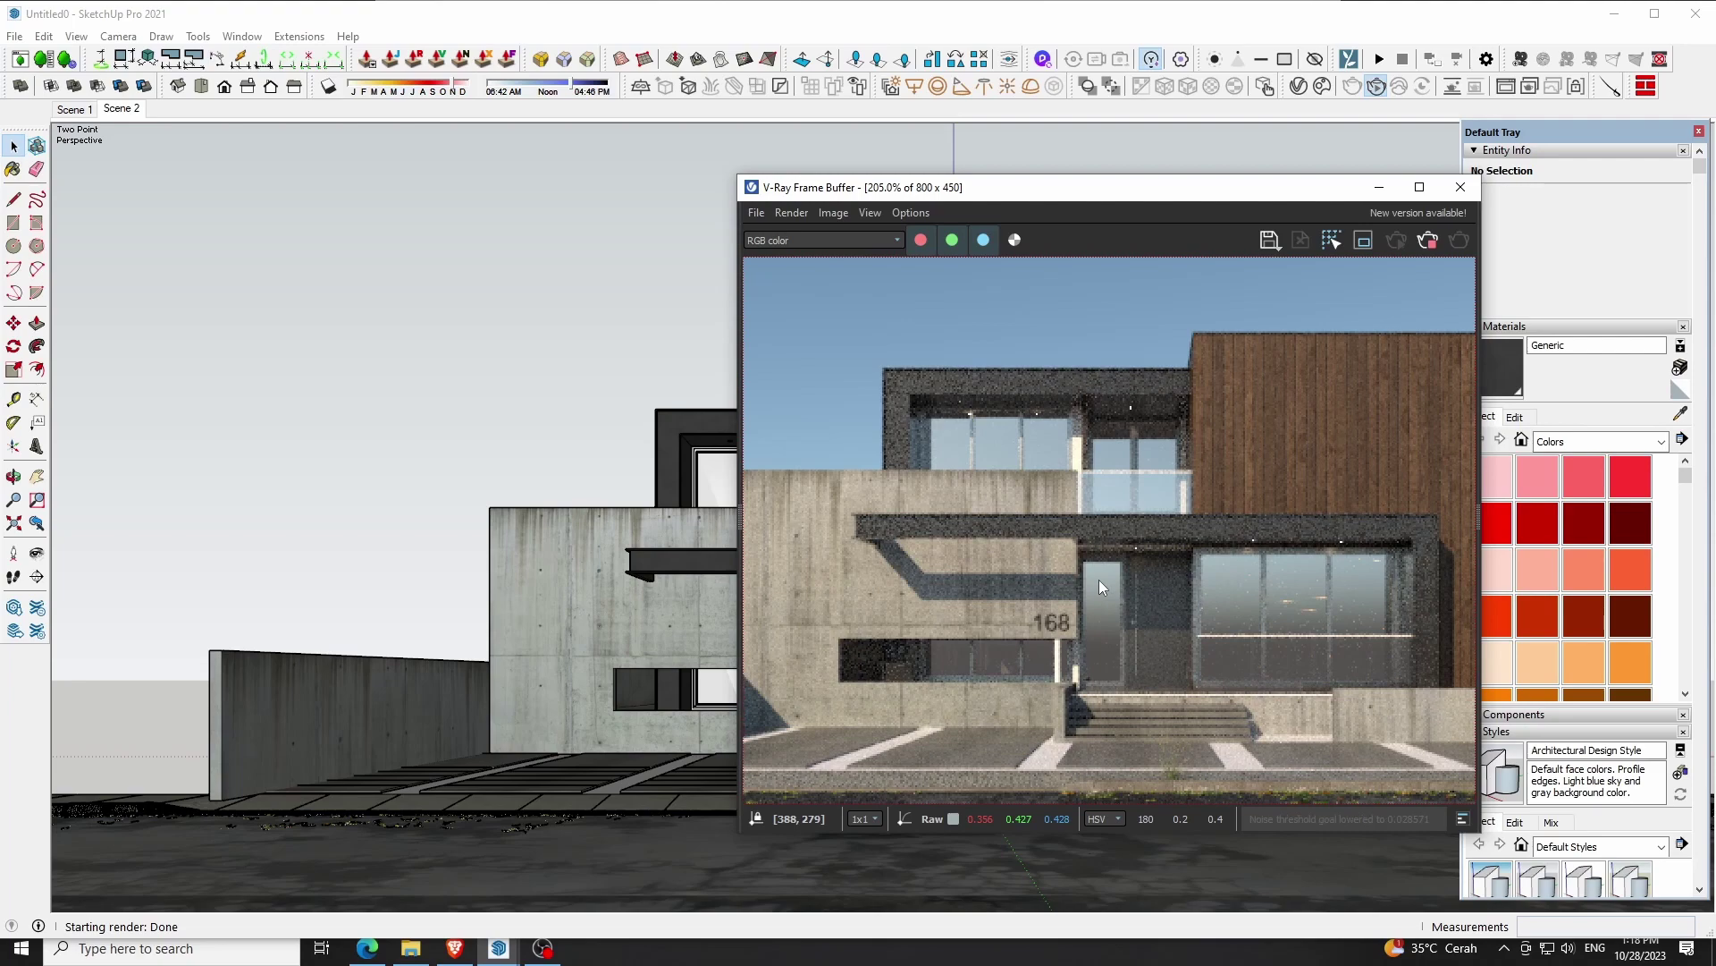
scroll(1100, 583, down, 4)
scroll(1099, 583, up, 4)
click(1433, 245)
click(1460, 187)
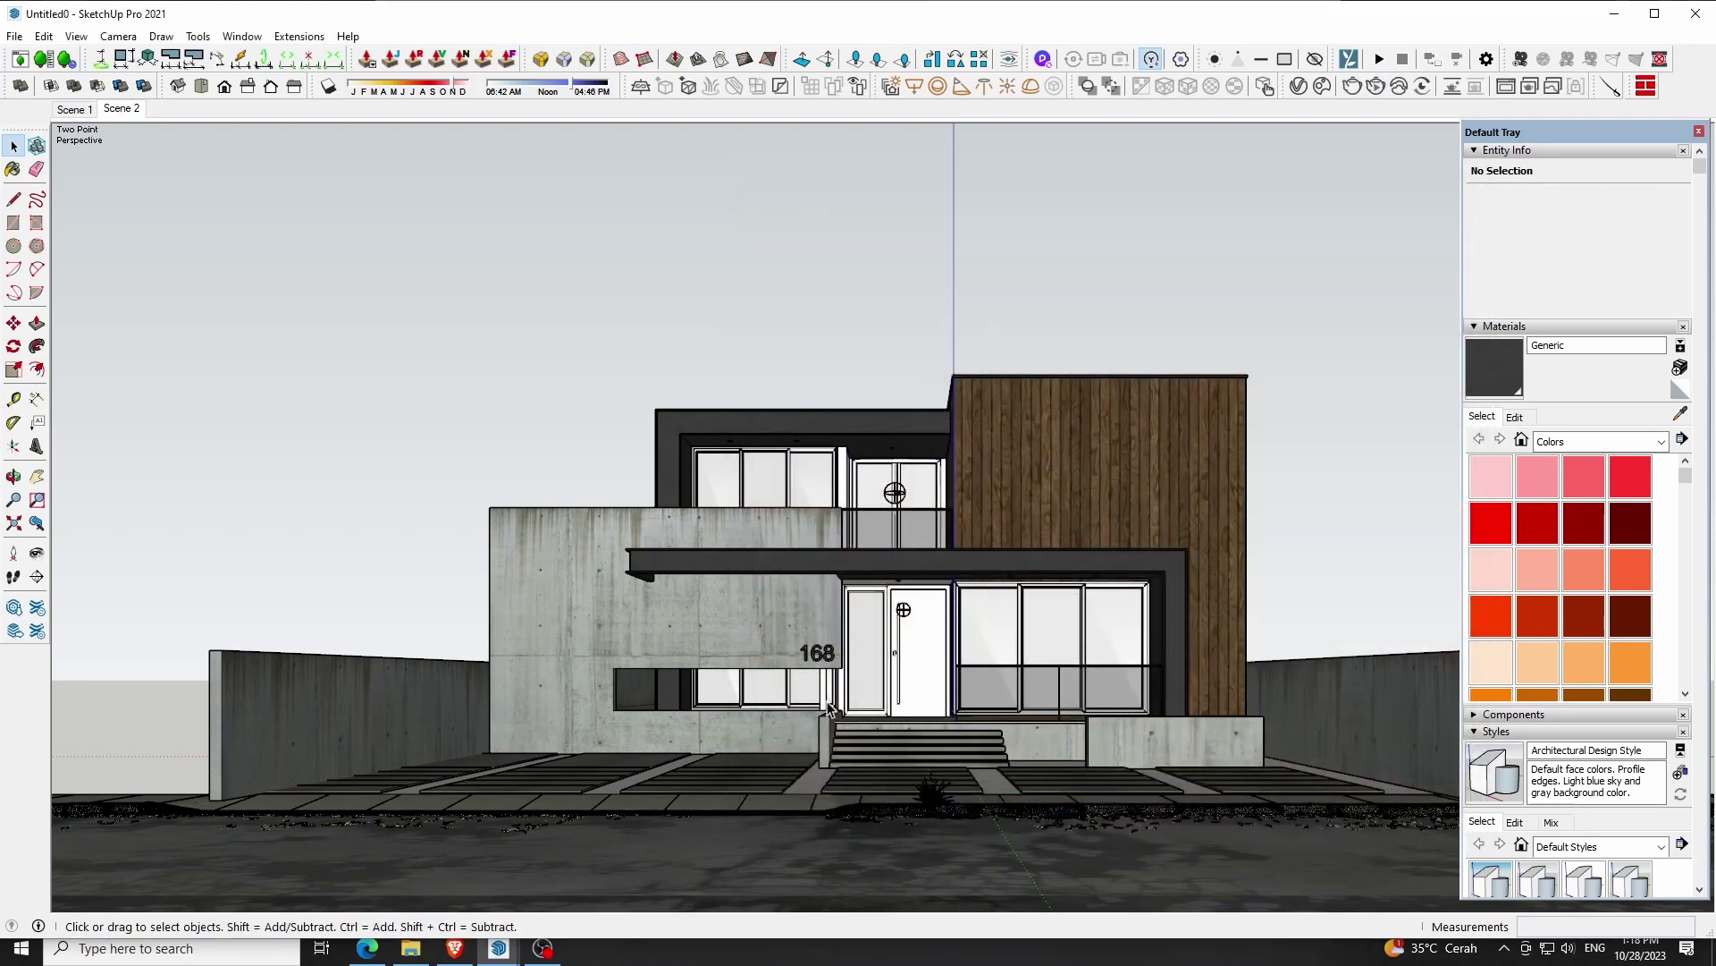
Paint the strip beside the 168 sign and the upper balcony door strips with Generic
scroll(829, 709, up, 3)
click(819, 679)
key(b)
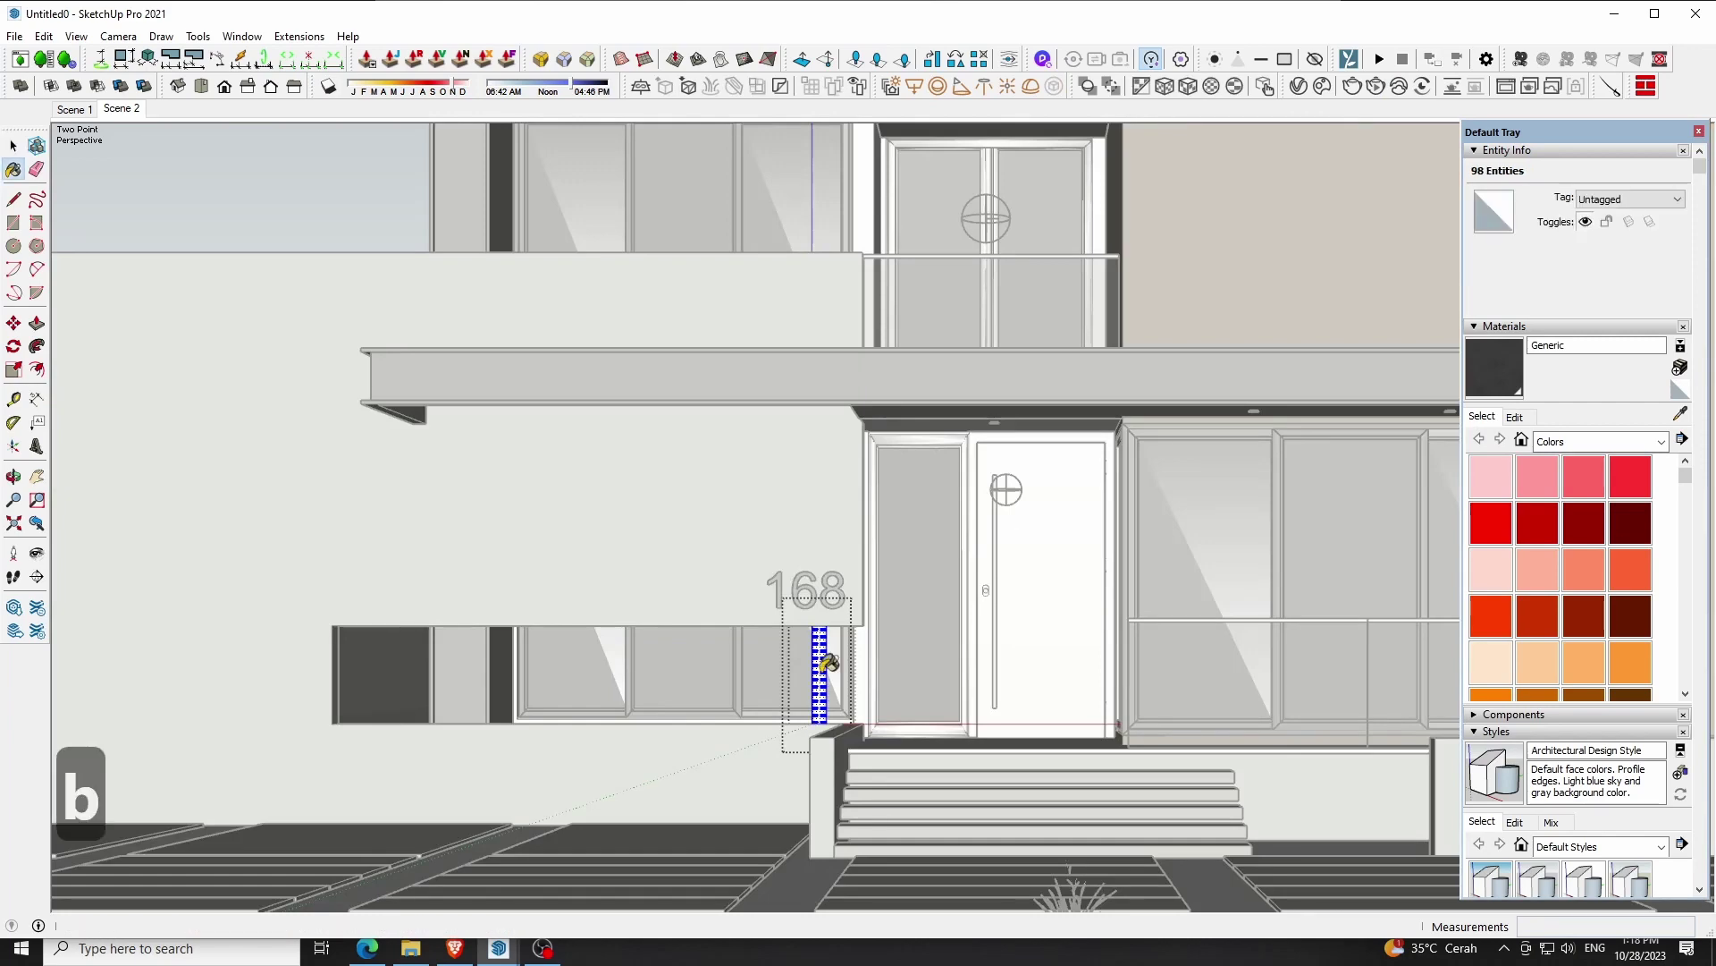
scroll(827, 661, down, 3)
scroll(827, 662, down, 2)
key(space)
click(860, 324)
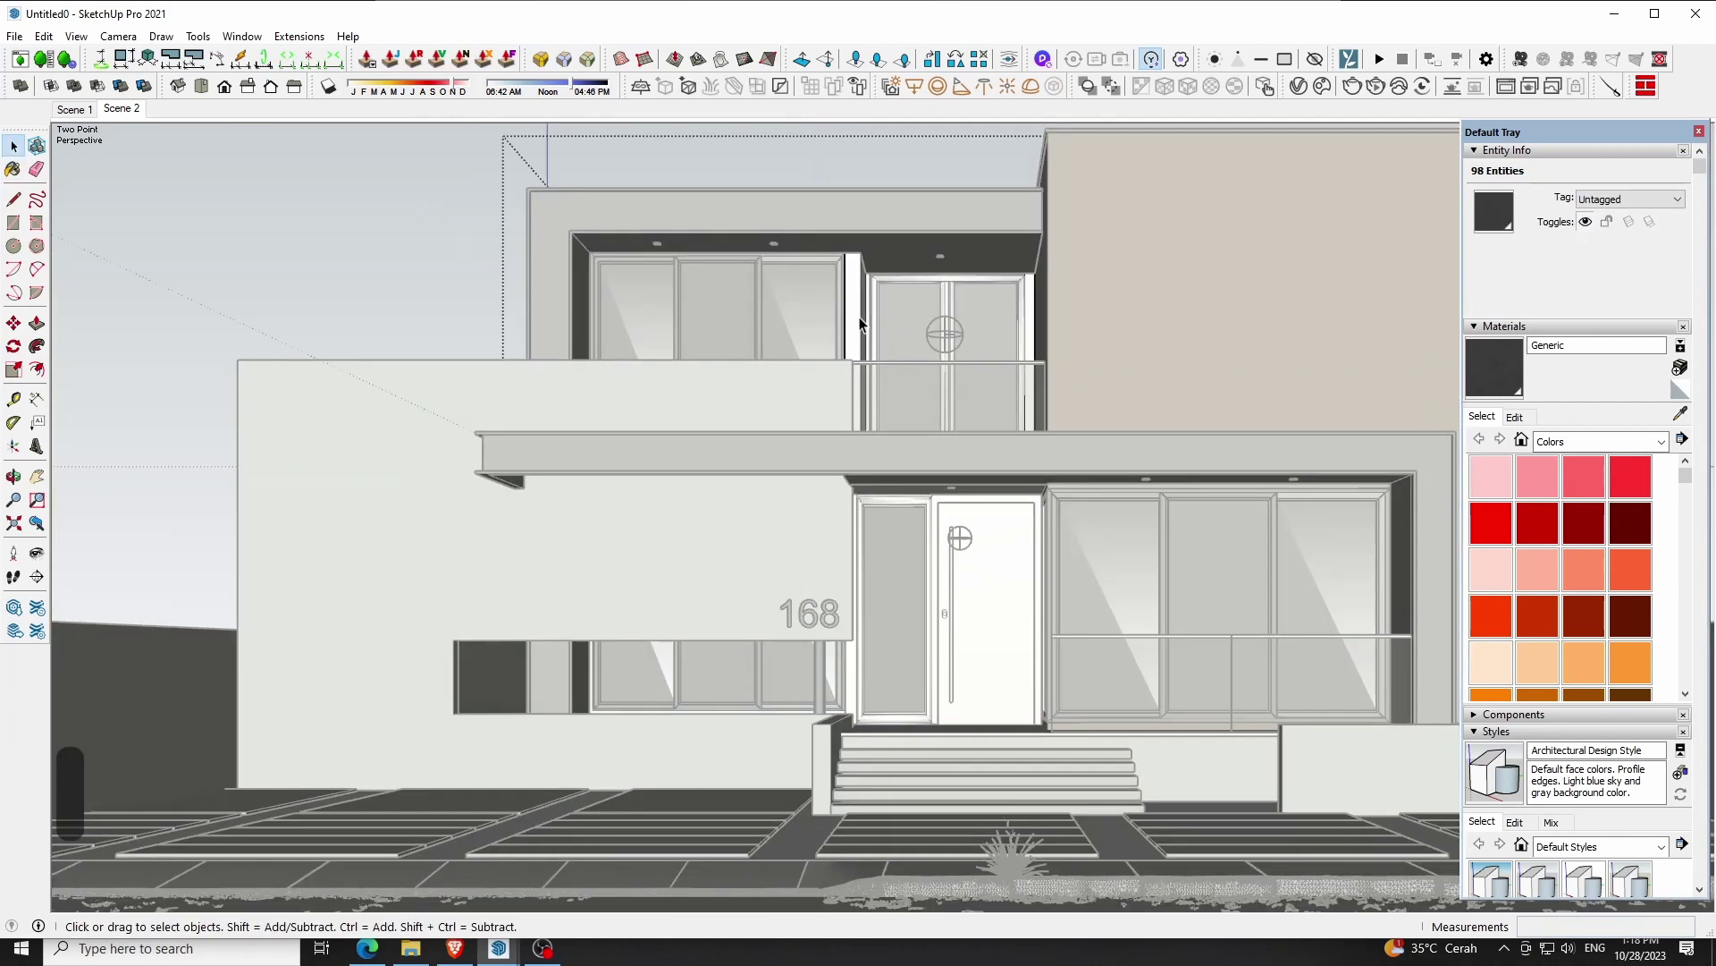
click(1484, 360)
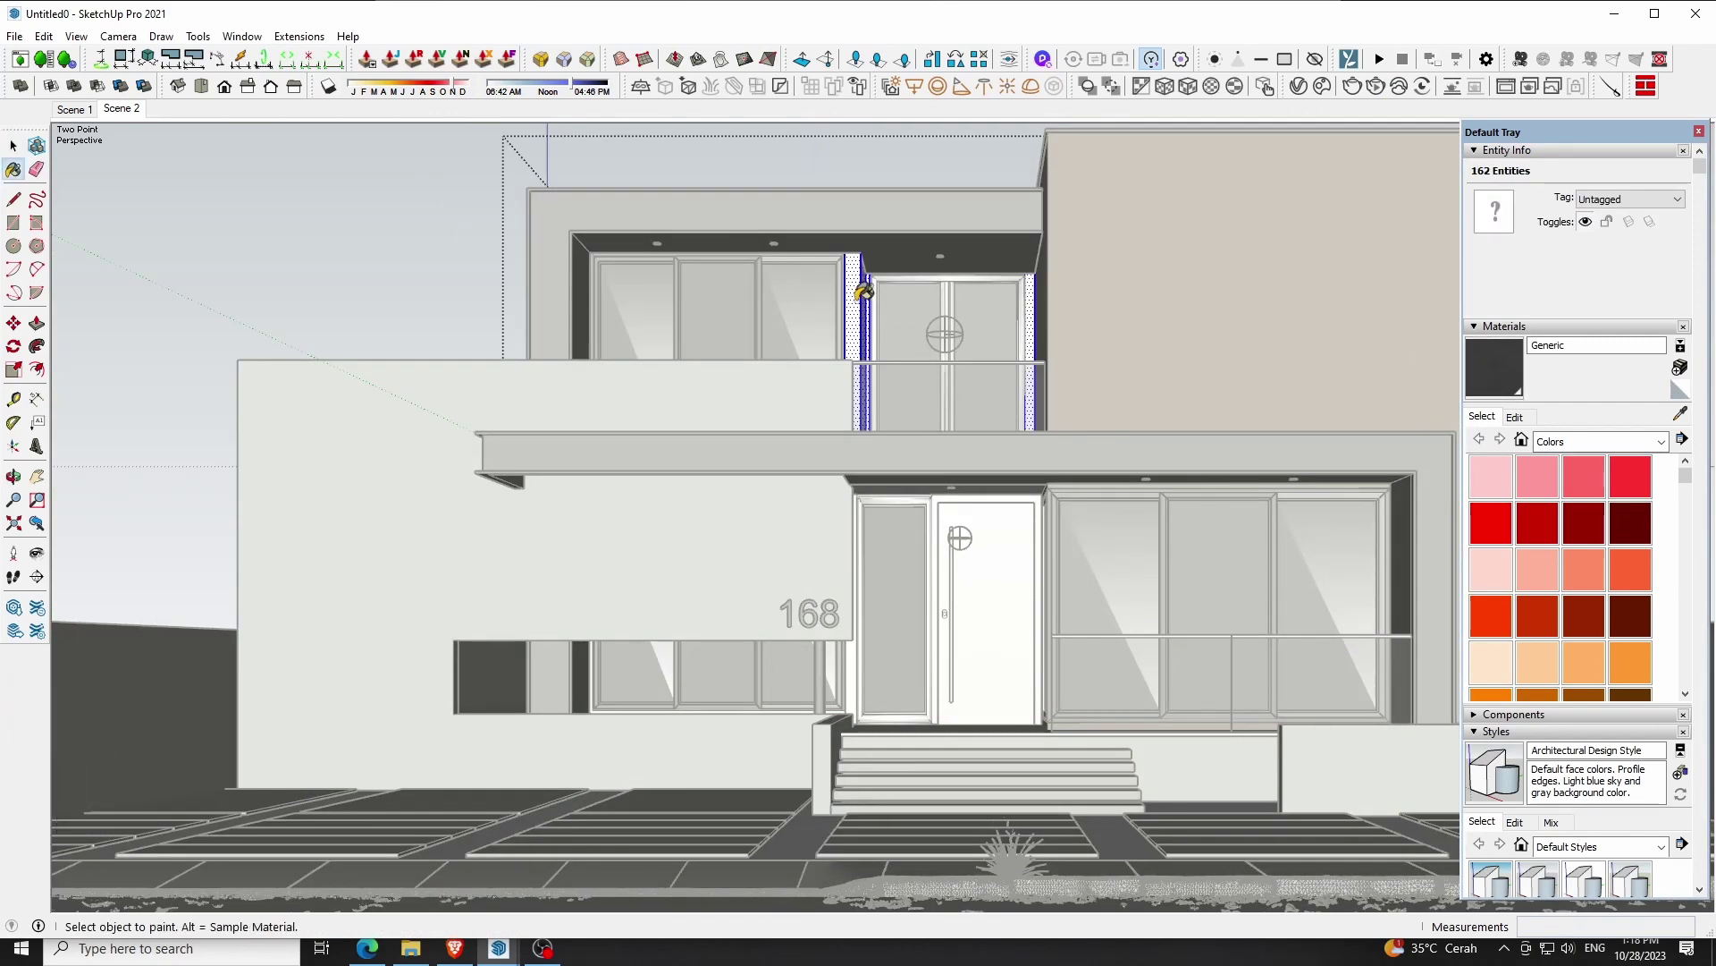
click(858, 304)
key(space)
click(914, 158)
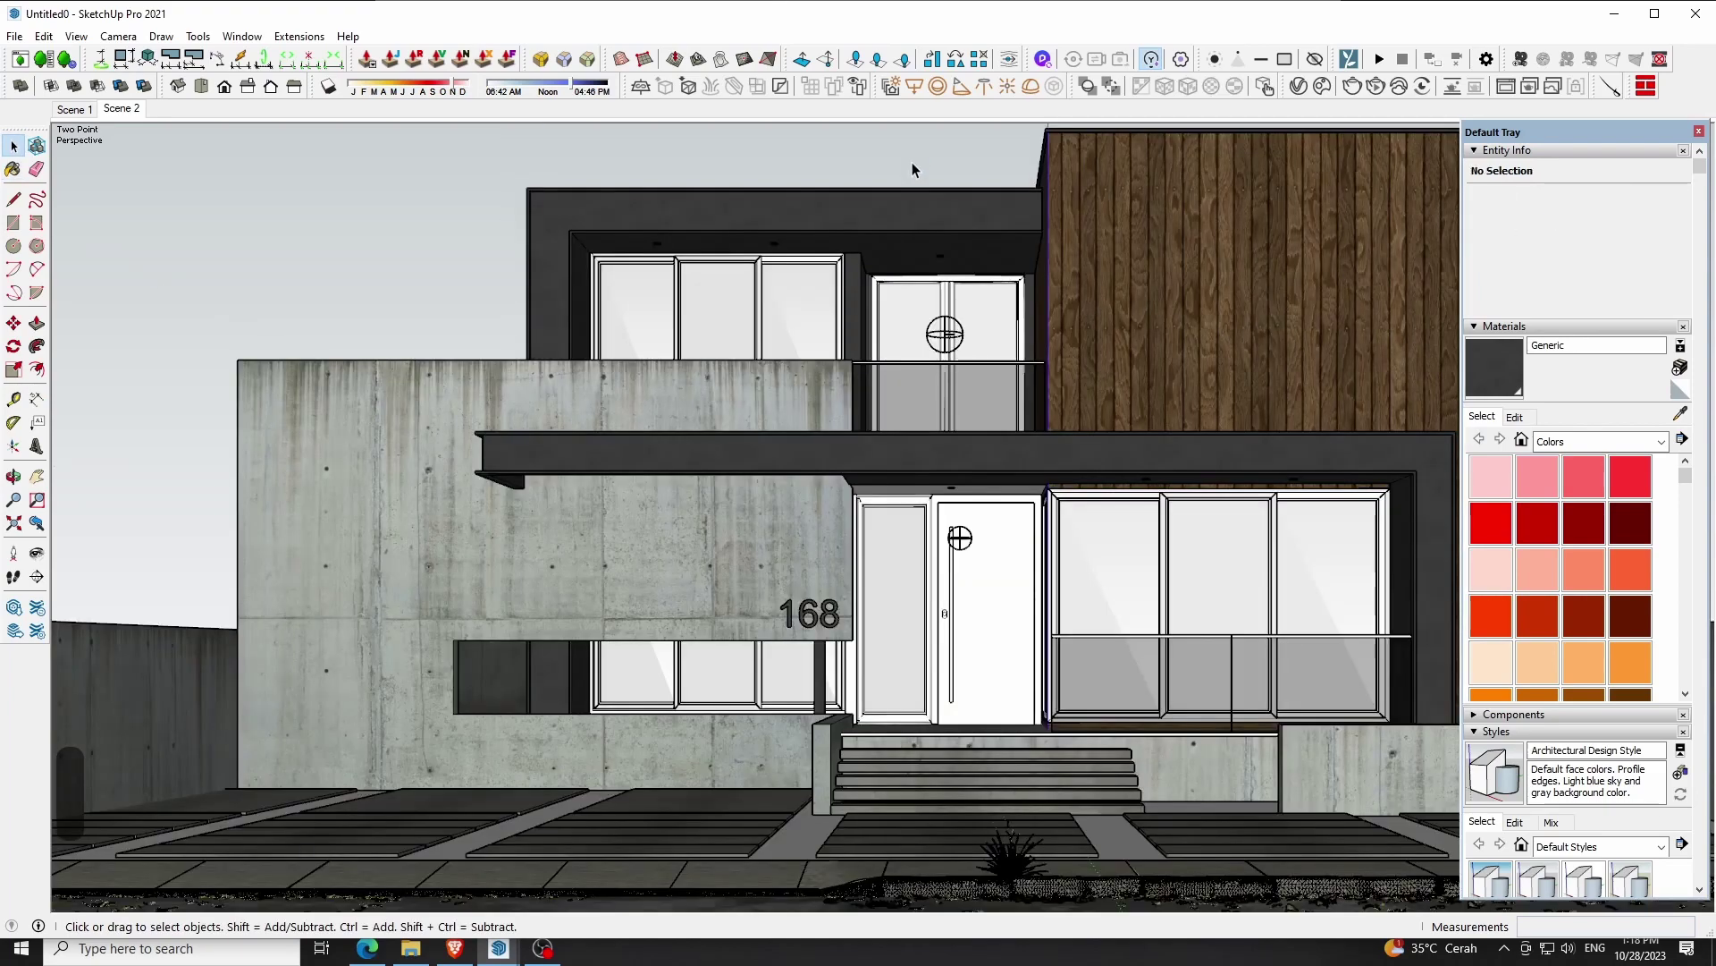
Paint the entrance door-frame strips with Generic and clear the selection
scroll(945, 696, up, 2)
middle_drag(945, 695, 756, 788)
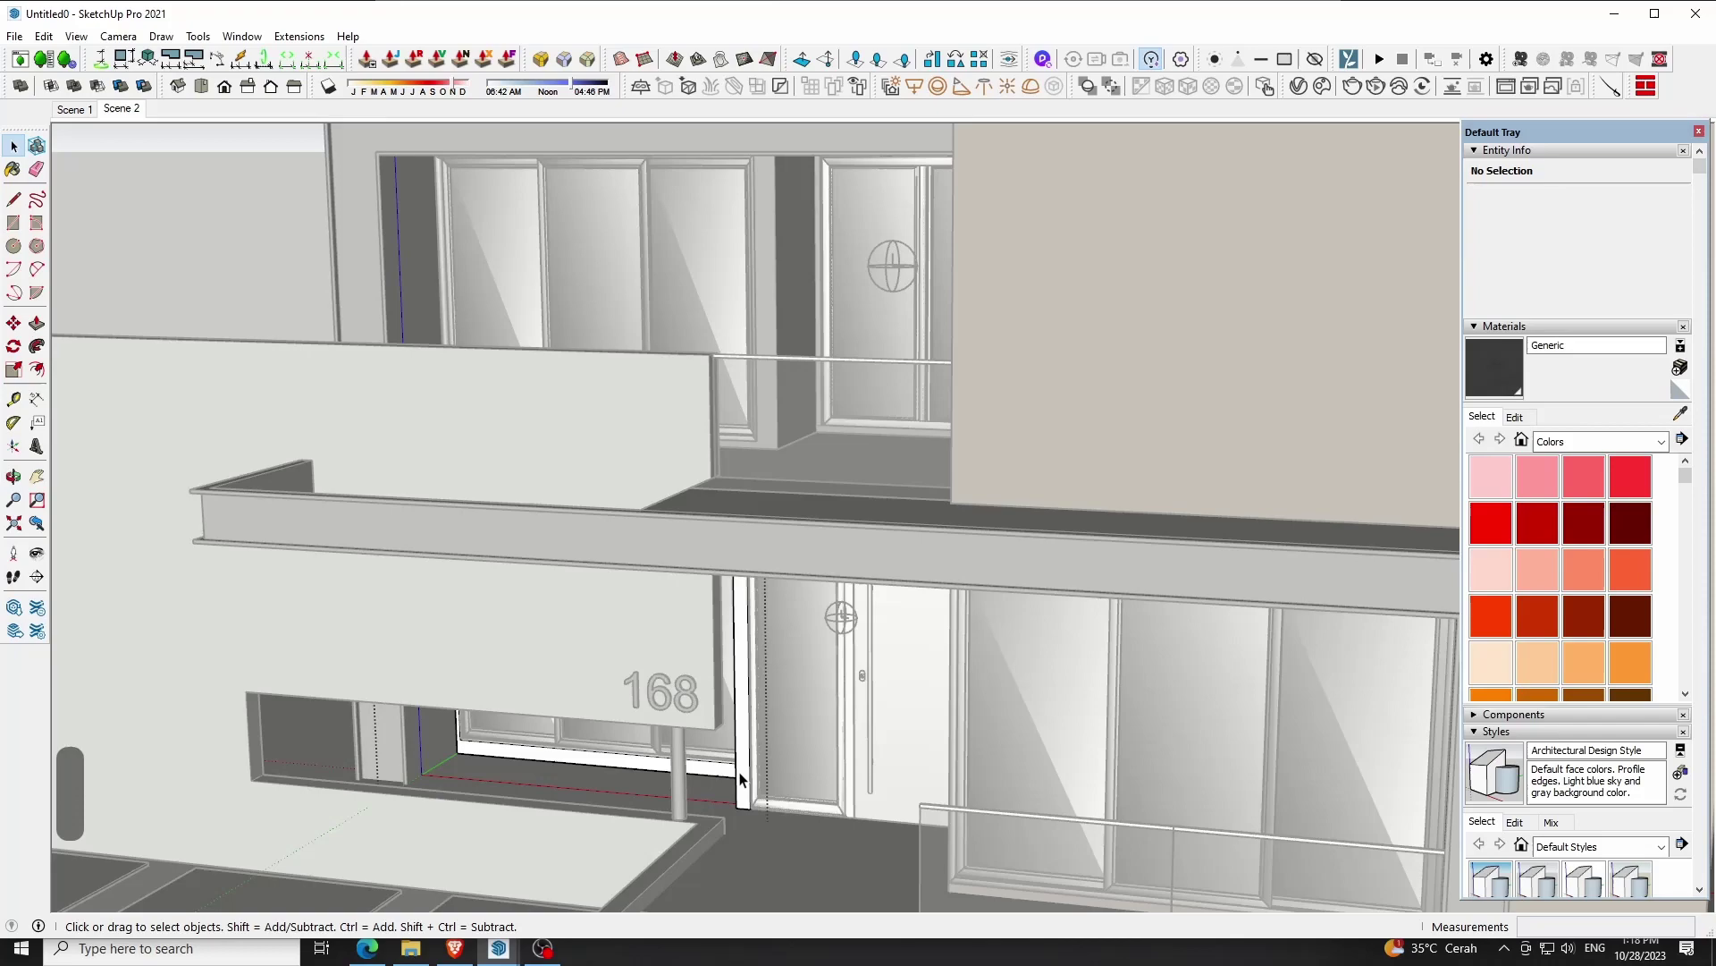
triple_click(749, 785)
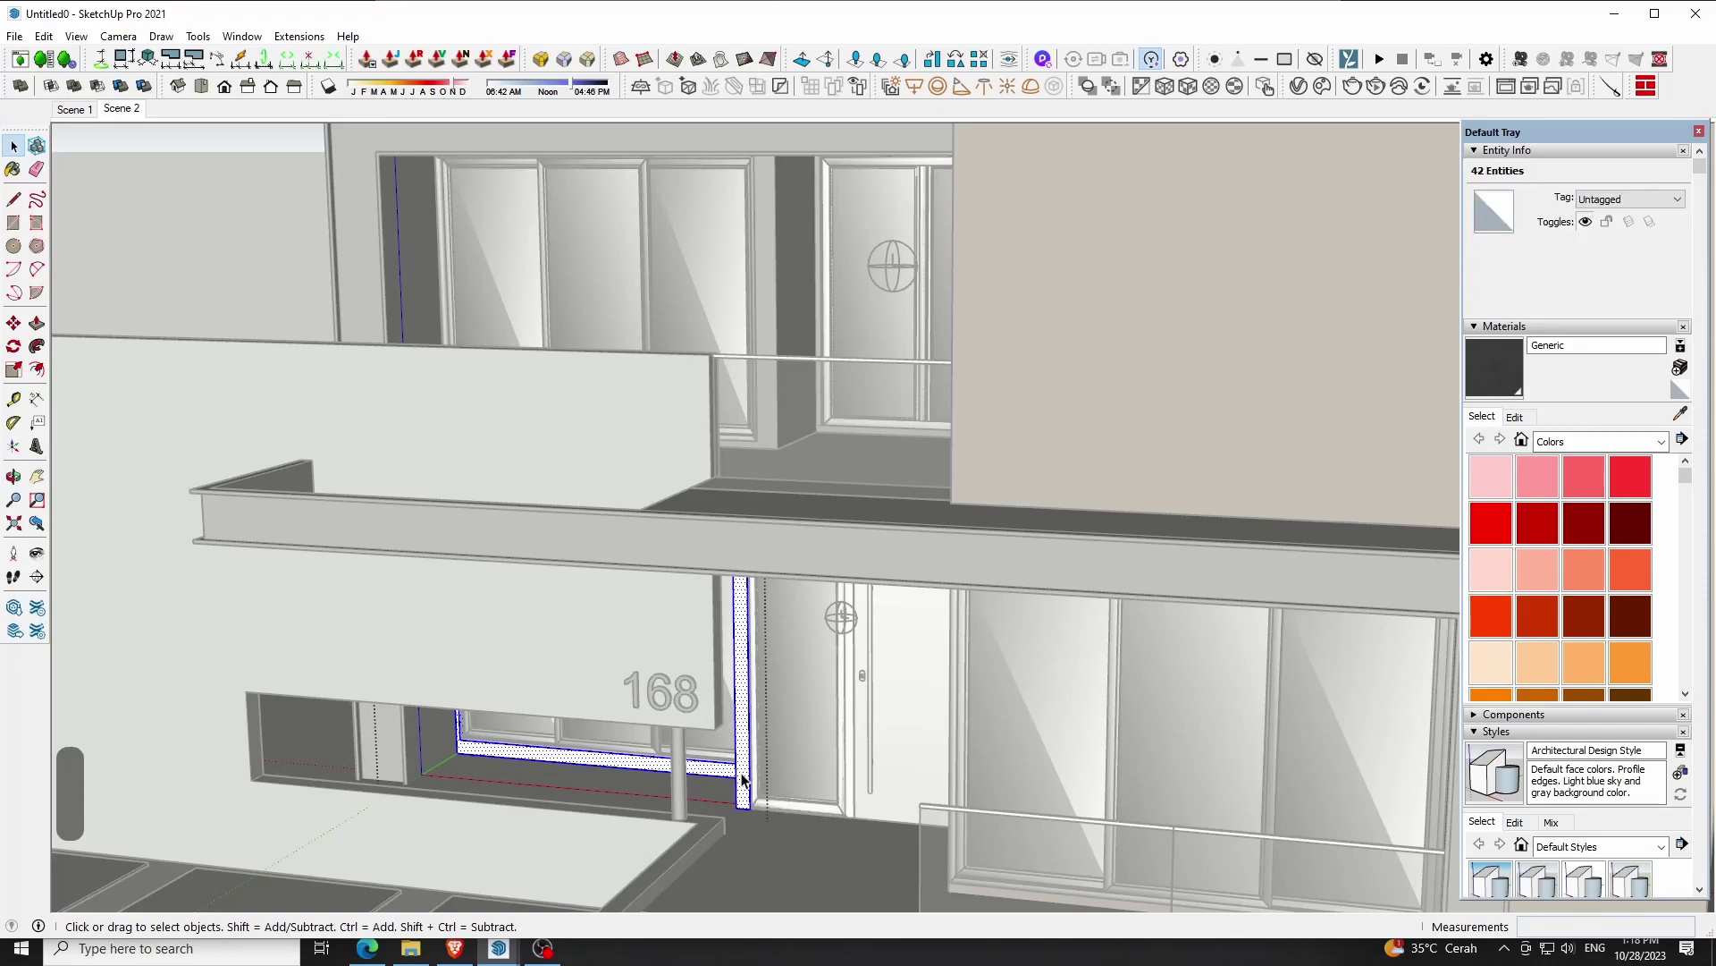
key(b)
middle_drag(1145, 566, 720, 736)
click(721, 748)
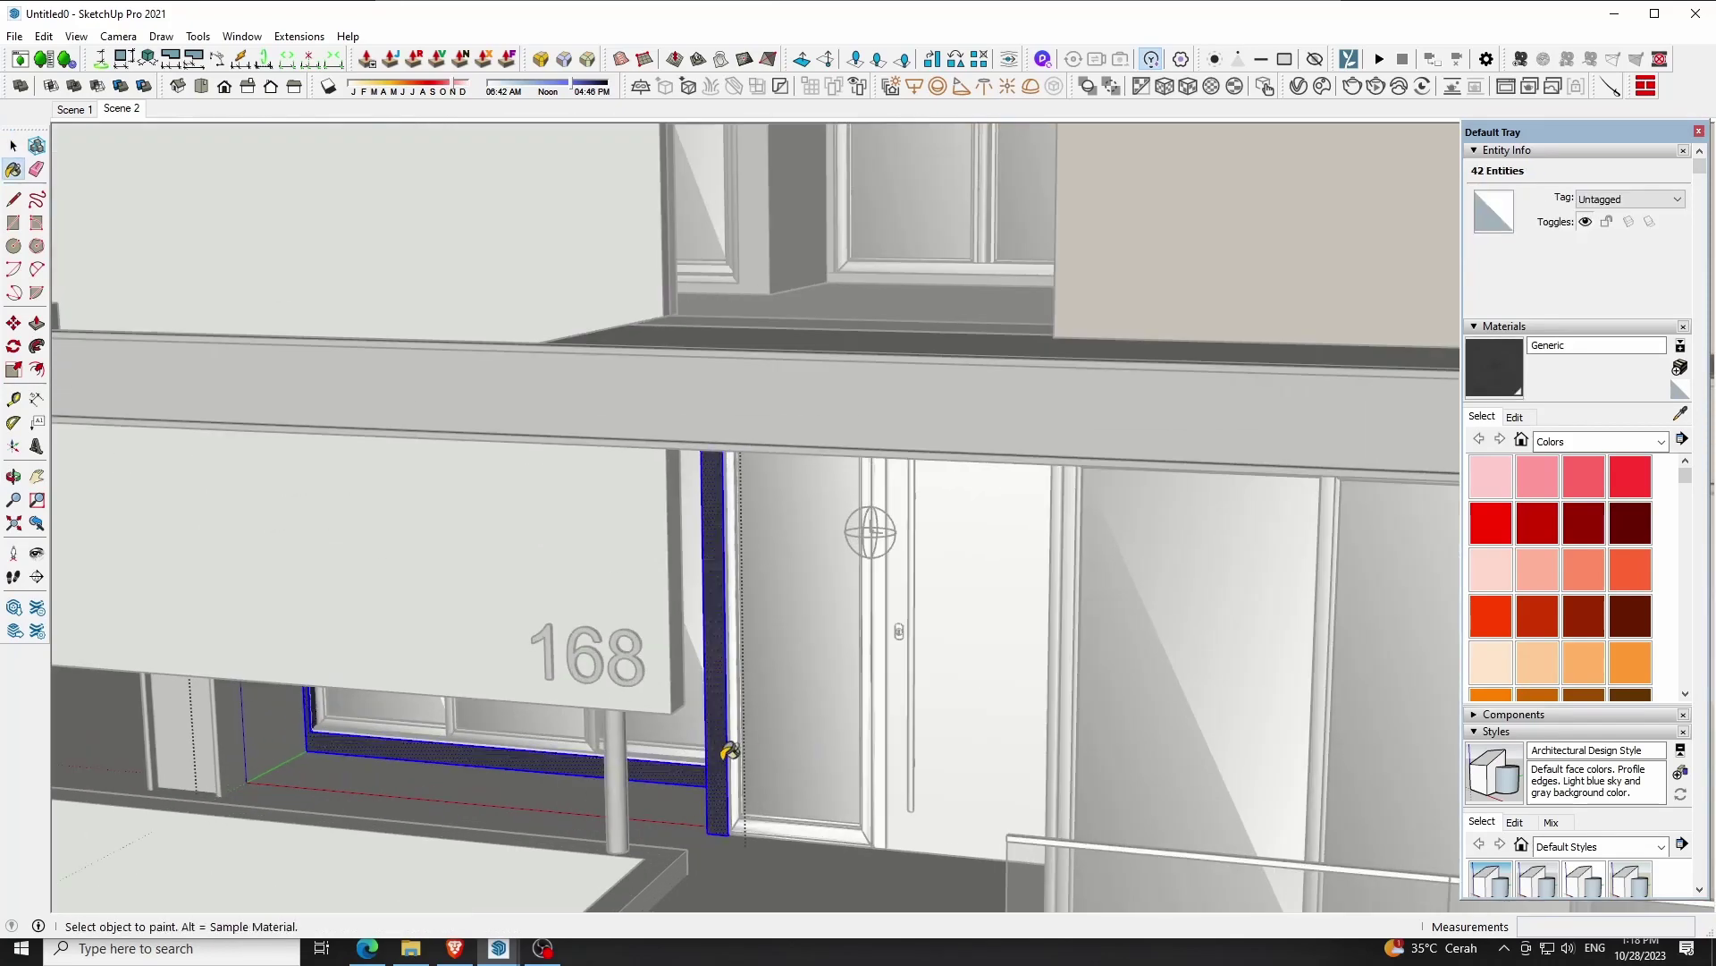
key(shift+z)
key(space)
scroll(410, 419, up, 3)
click(263, 205)
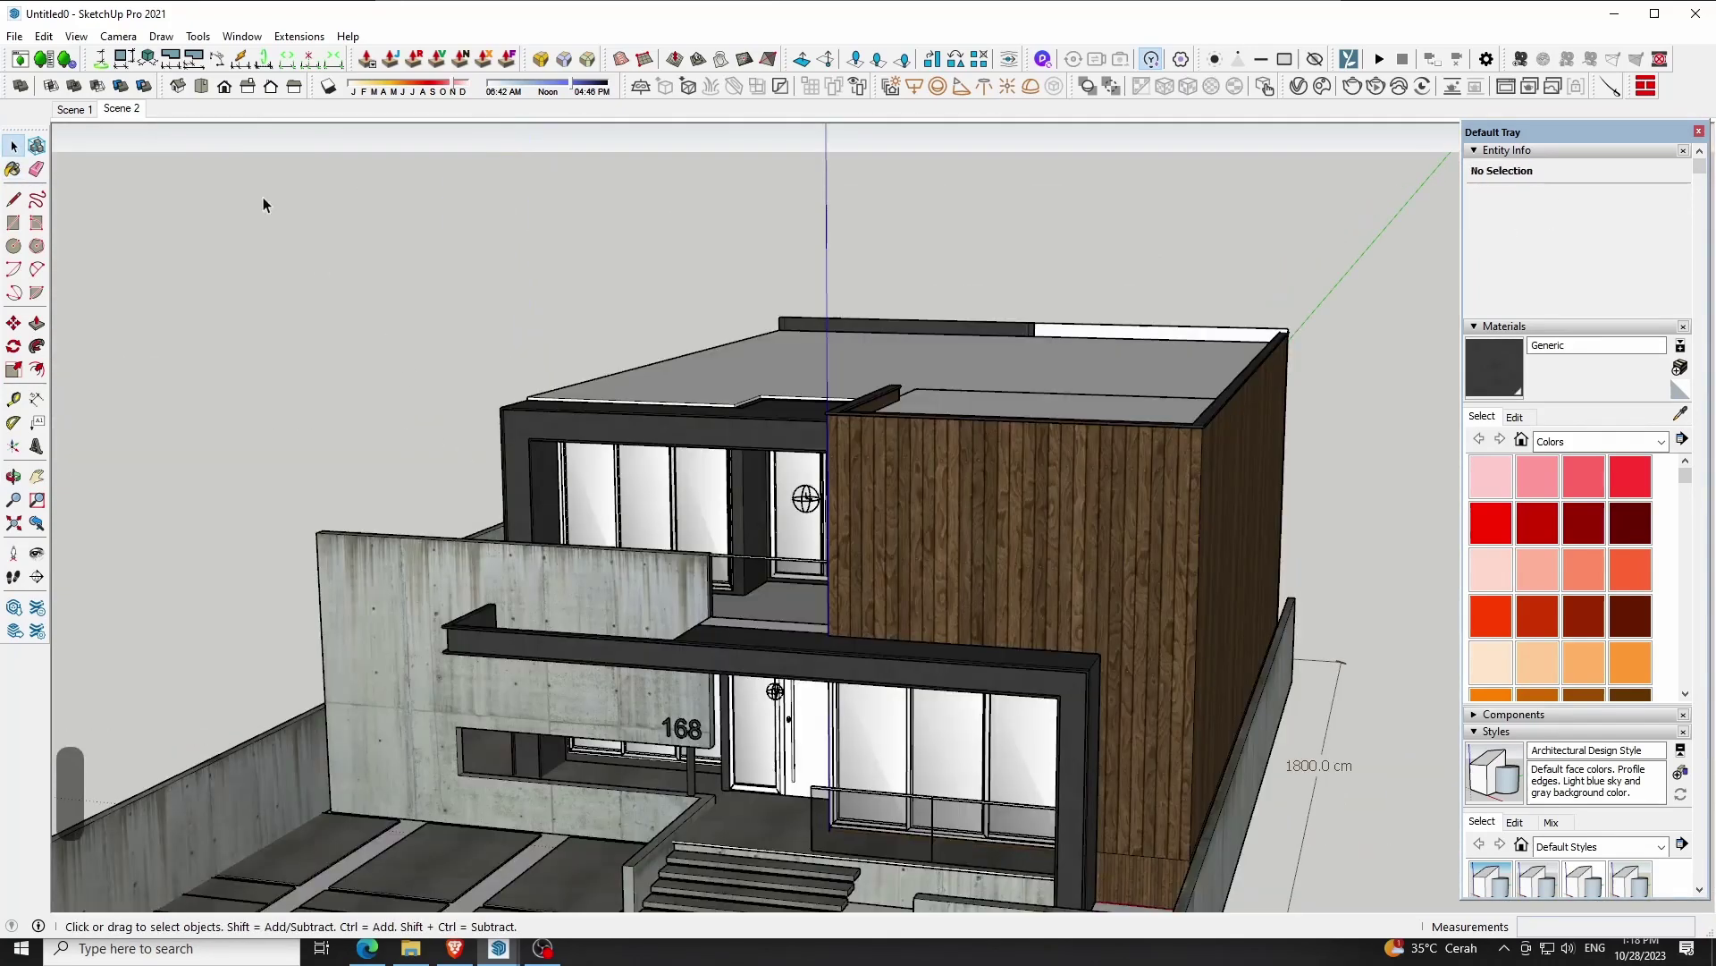
Switch to the Scene 2 view and save the model
click(132, 110)
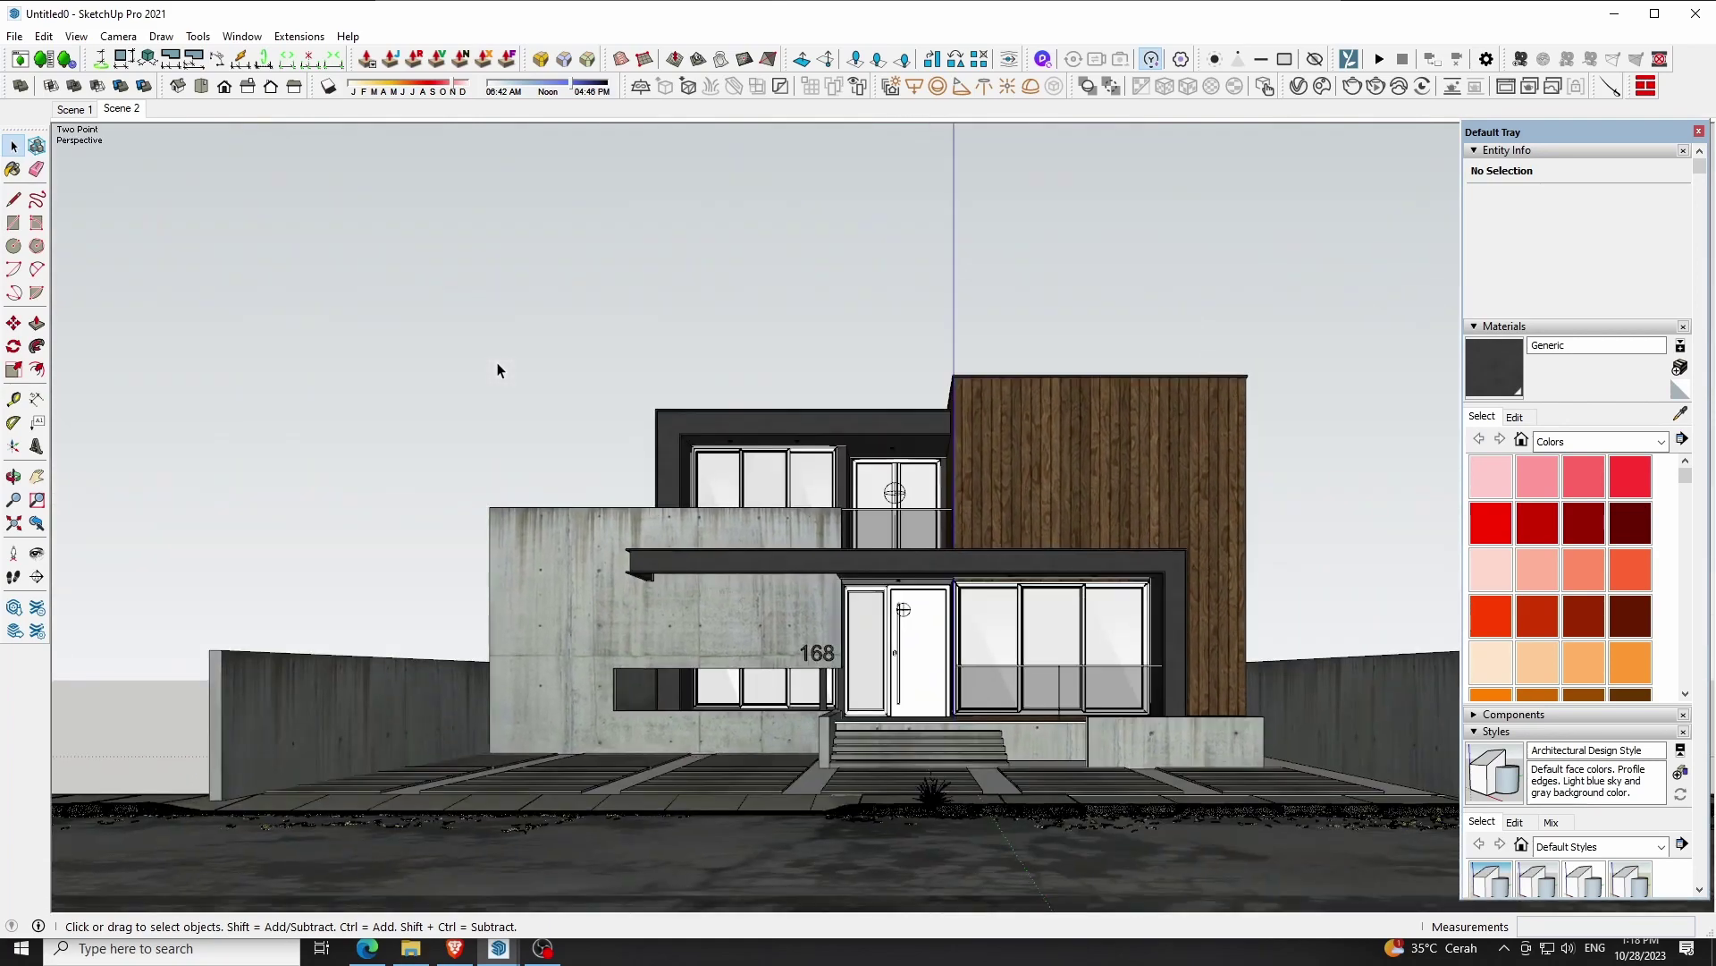
click(14, 36)
click(65, 121)
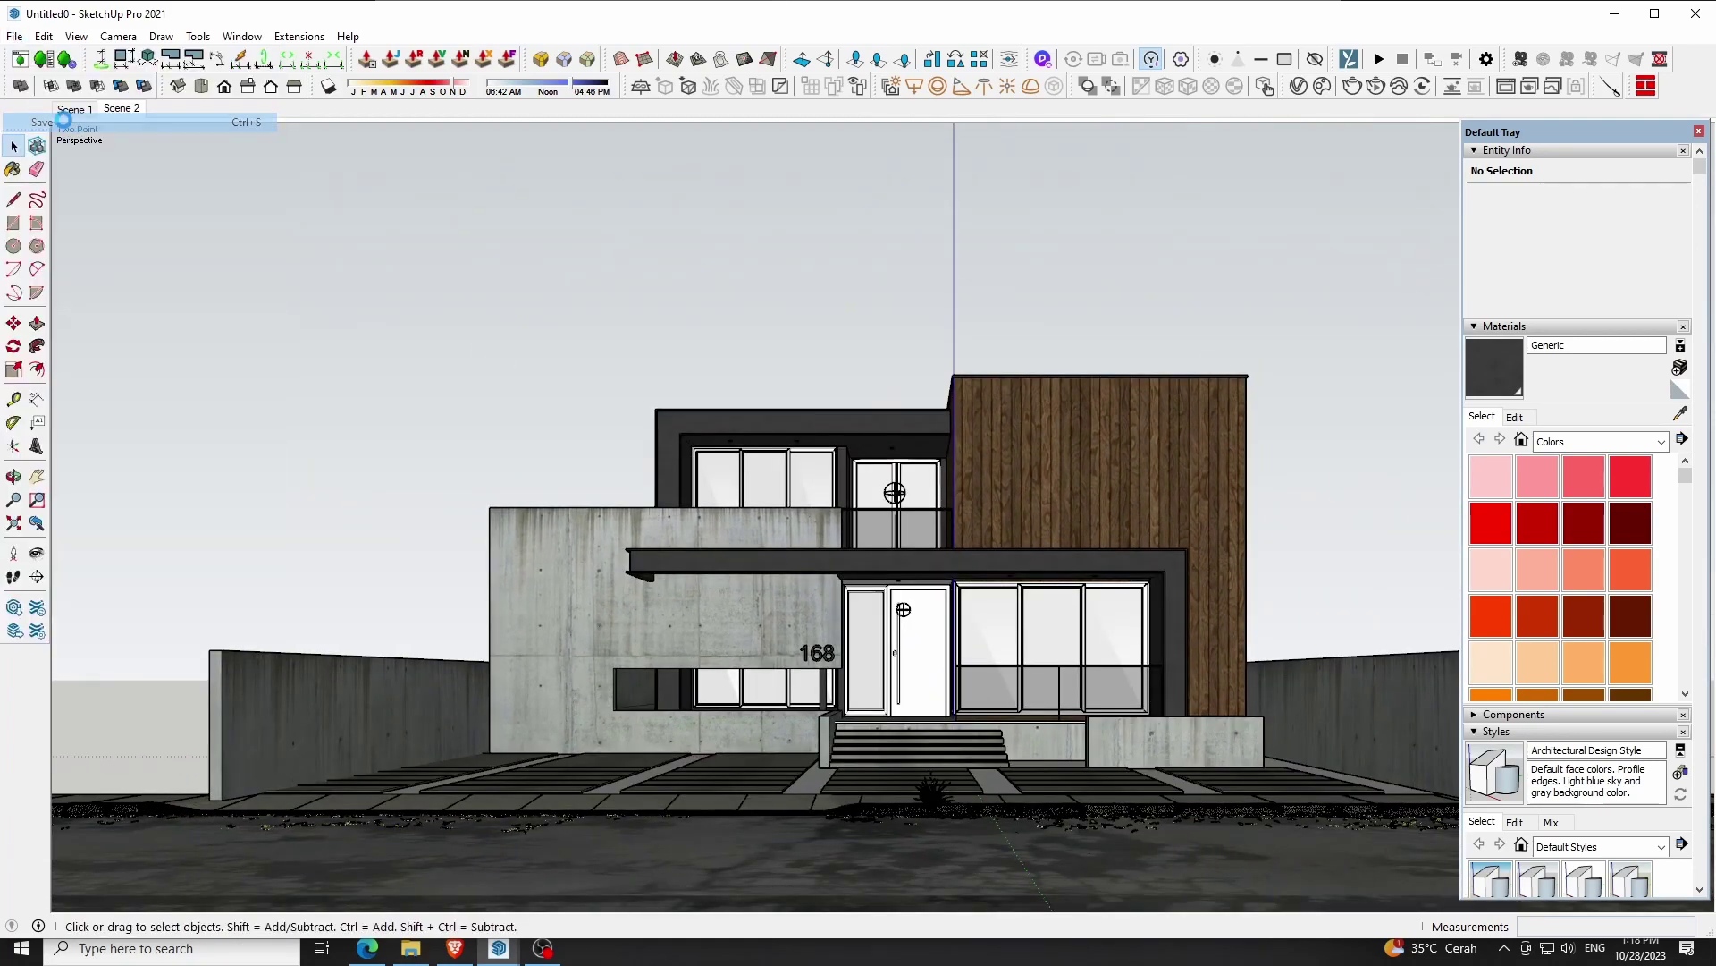
key(F2)
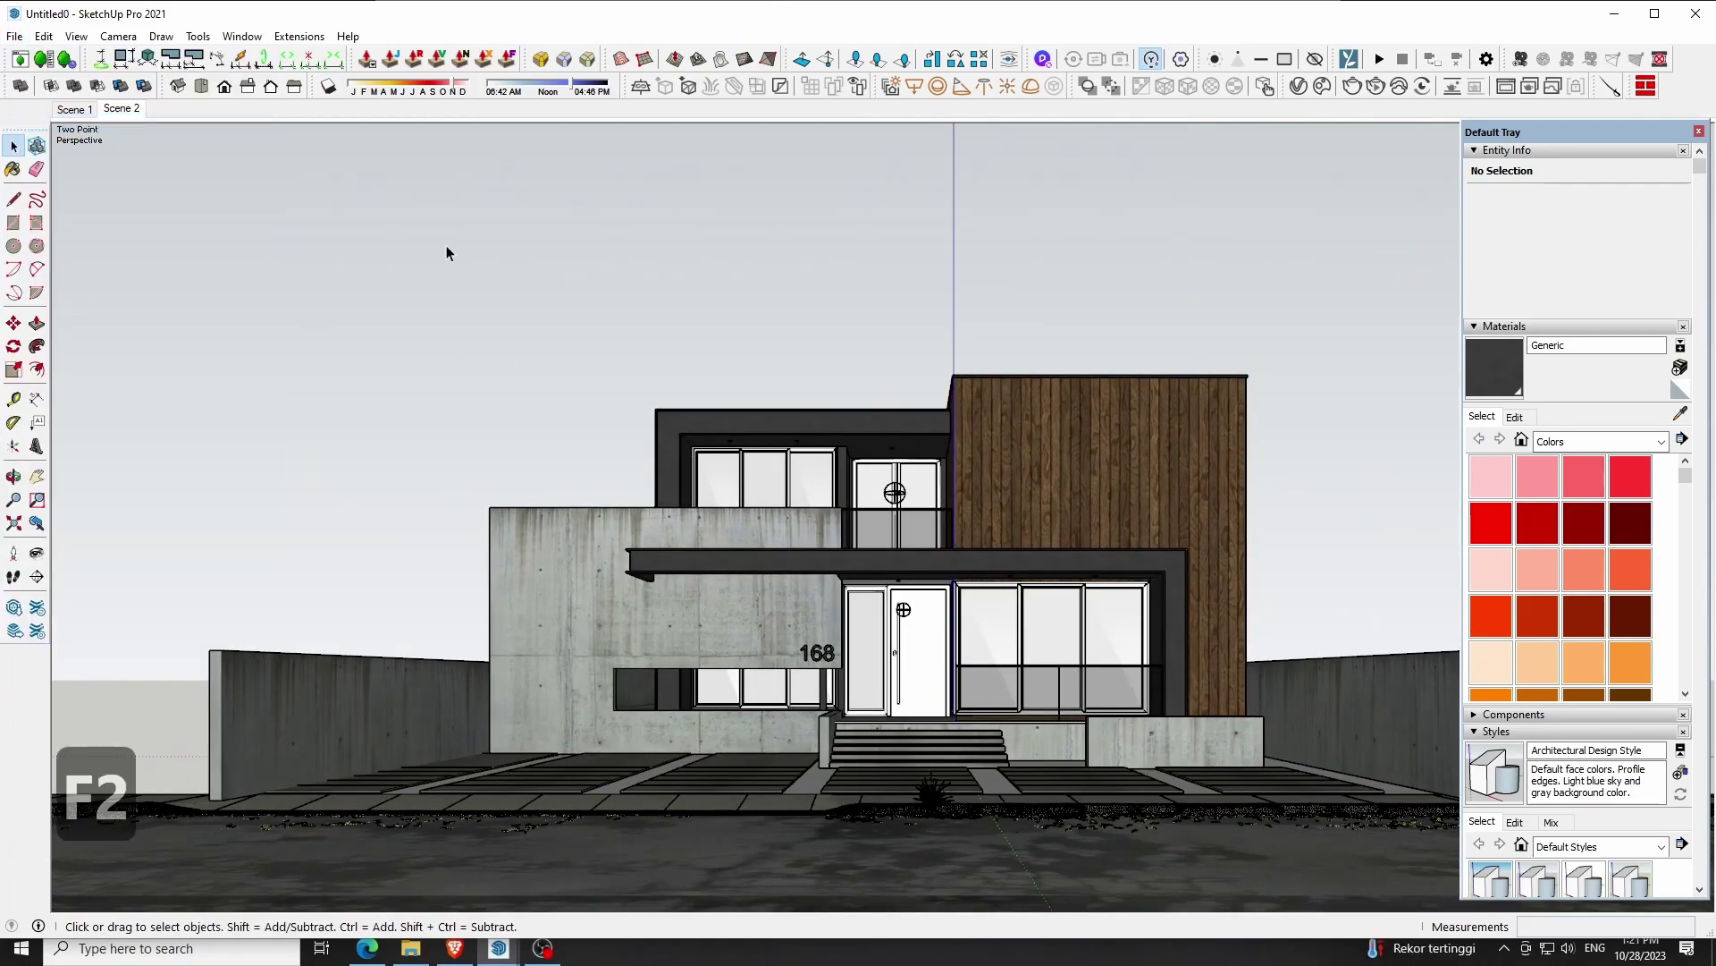
Orbit and zoom in on the front paving and entrance steps
key(o)
scroll(710, 822, up, 5)
drag(834, 682, 840, 689)
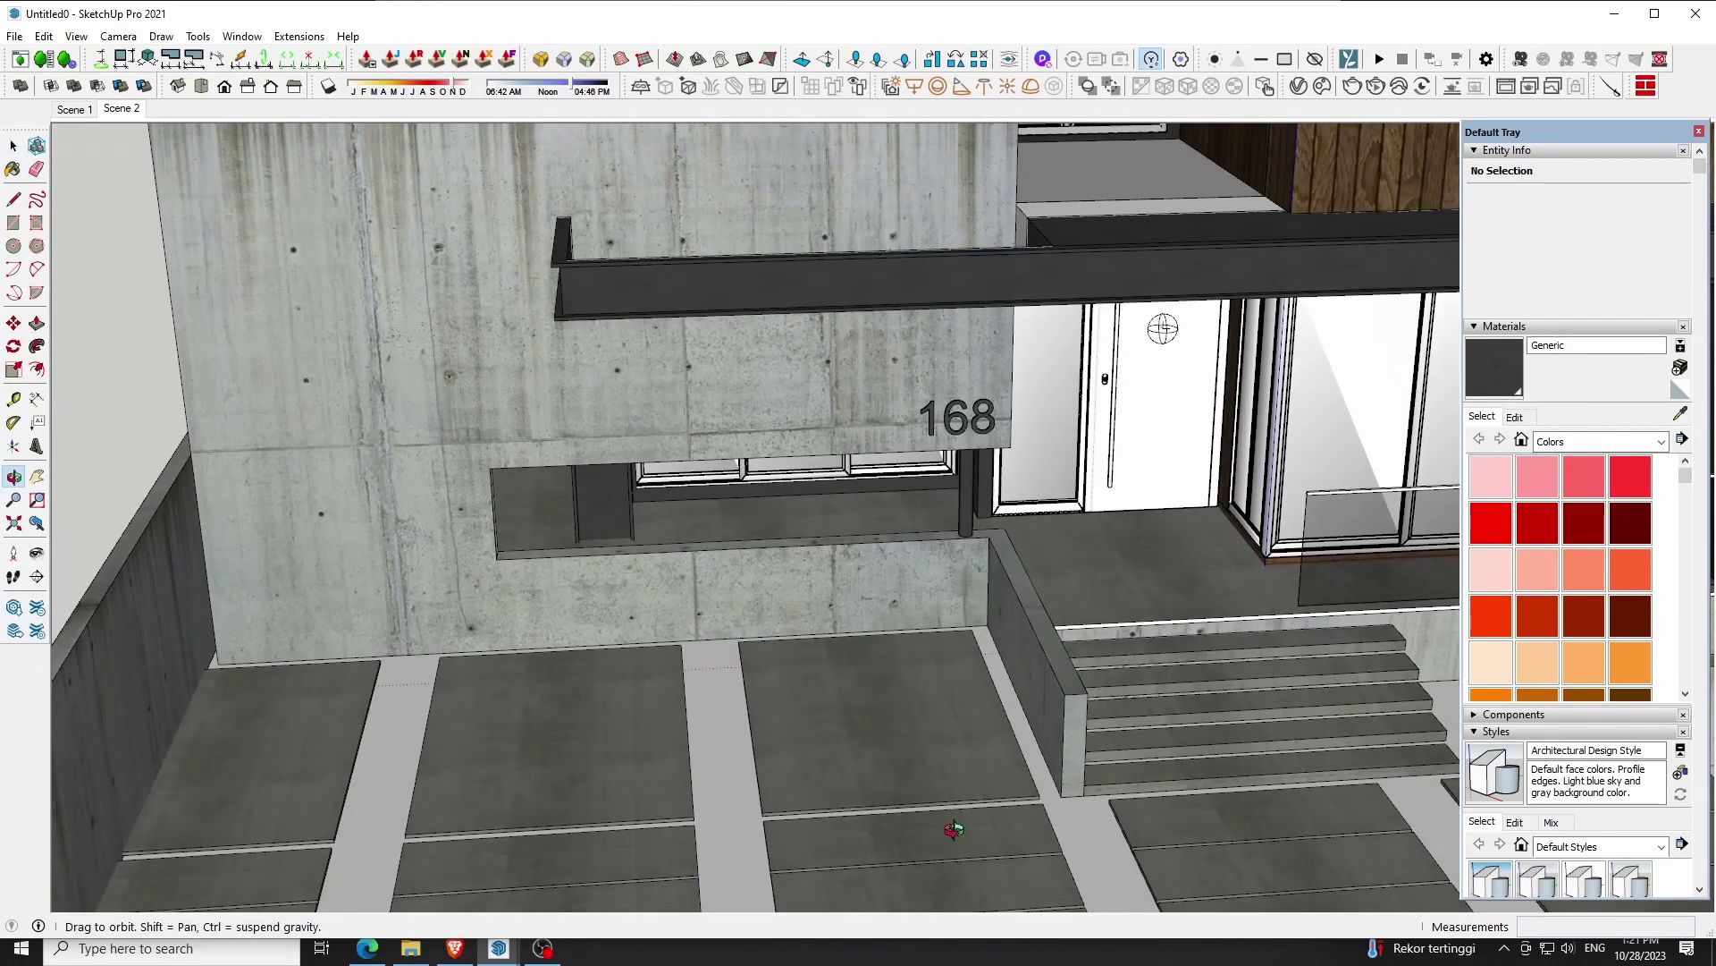
scroll(840, 689, down, 5)
scroll(845, 693, up, 5)
key(space)
Hide everything except the paving group using Invert Selection and Hide
right_click(848, 693)
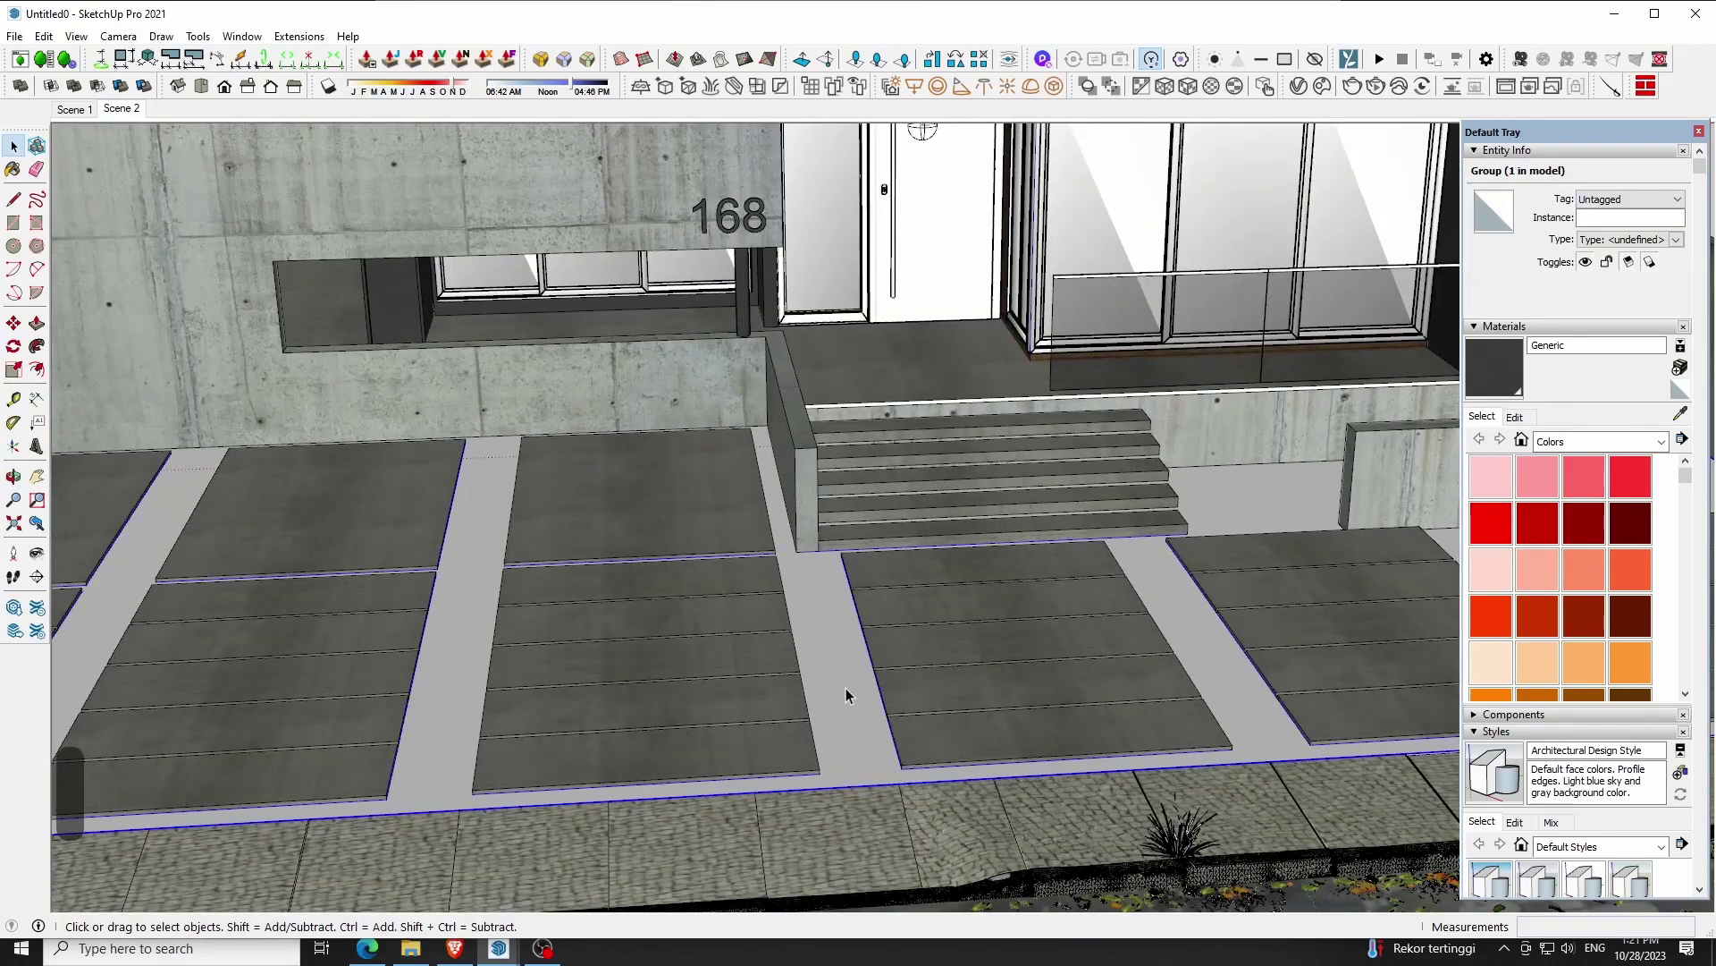
click(889, 375)
right_click(691, 378)
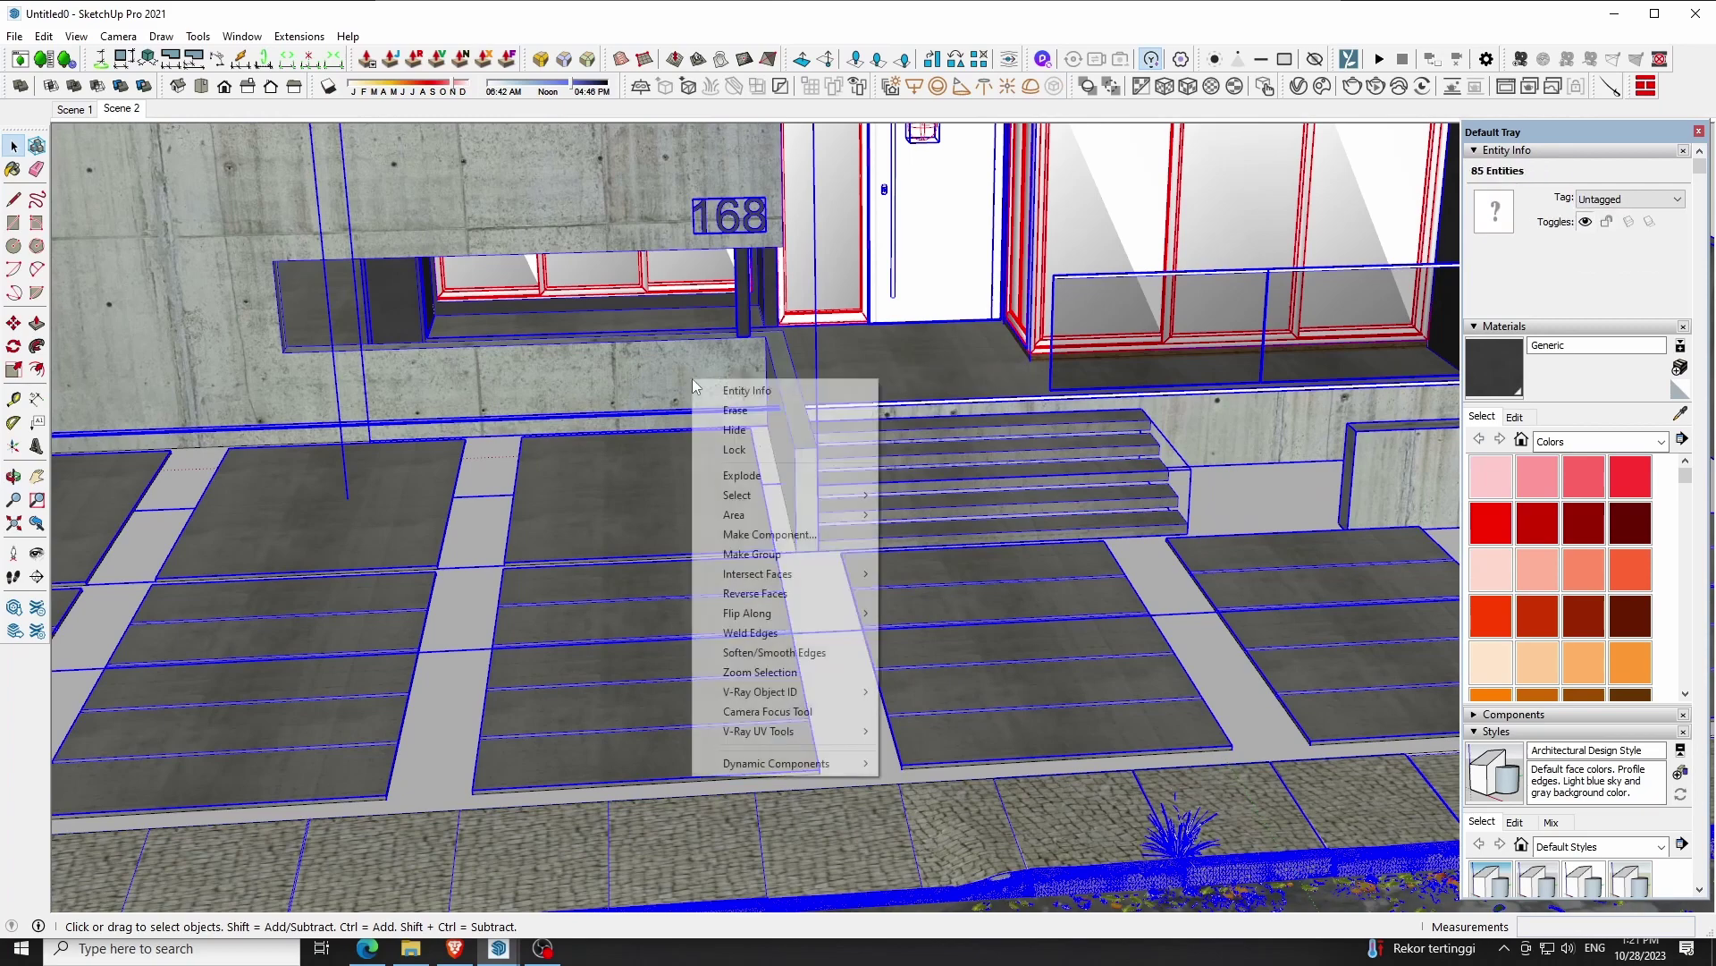
click(732, 437)
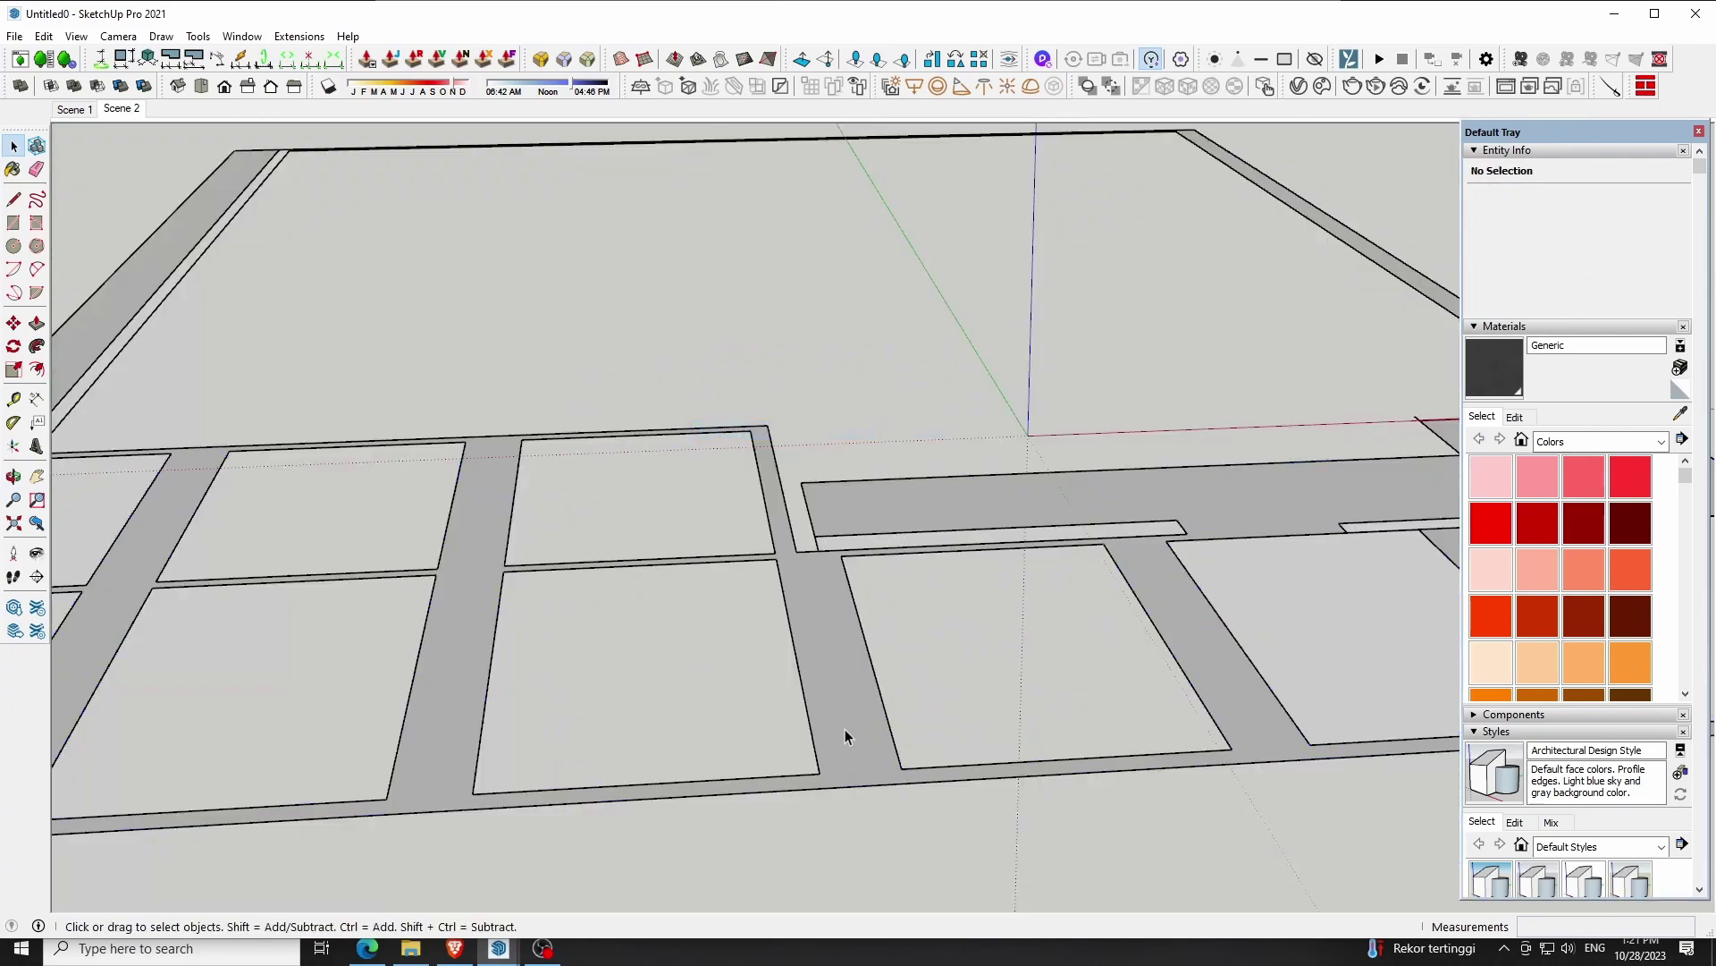
scroll(844, 728, down, 5)
scroll(842, 717, down, 2)
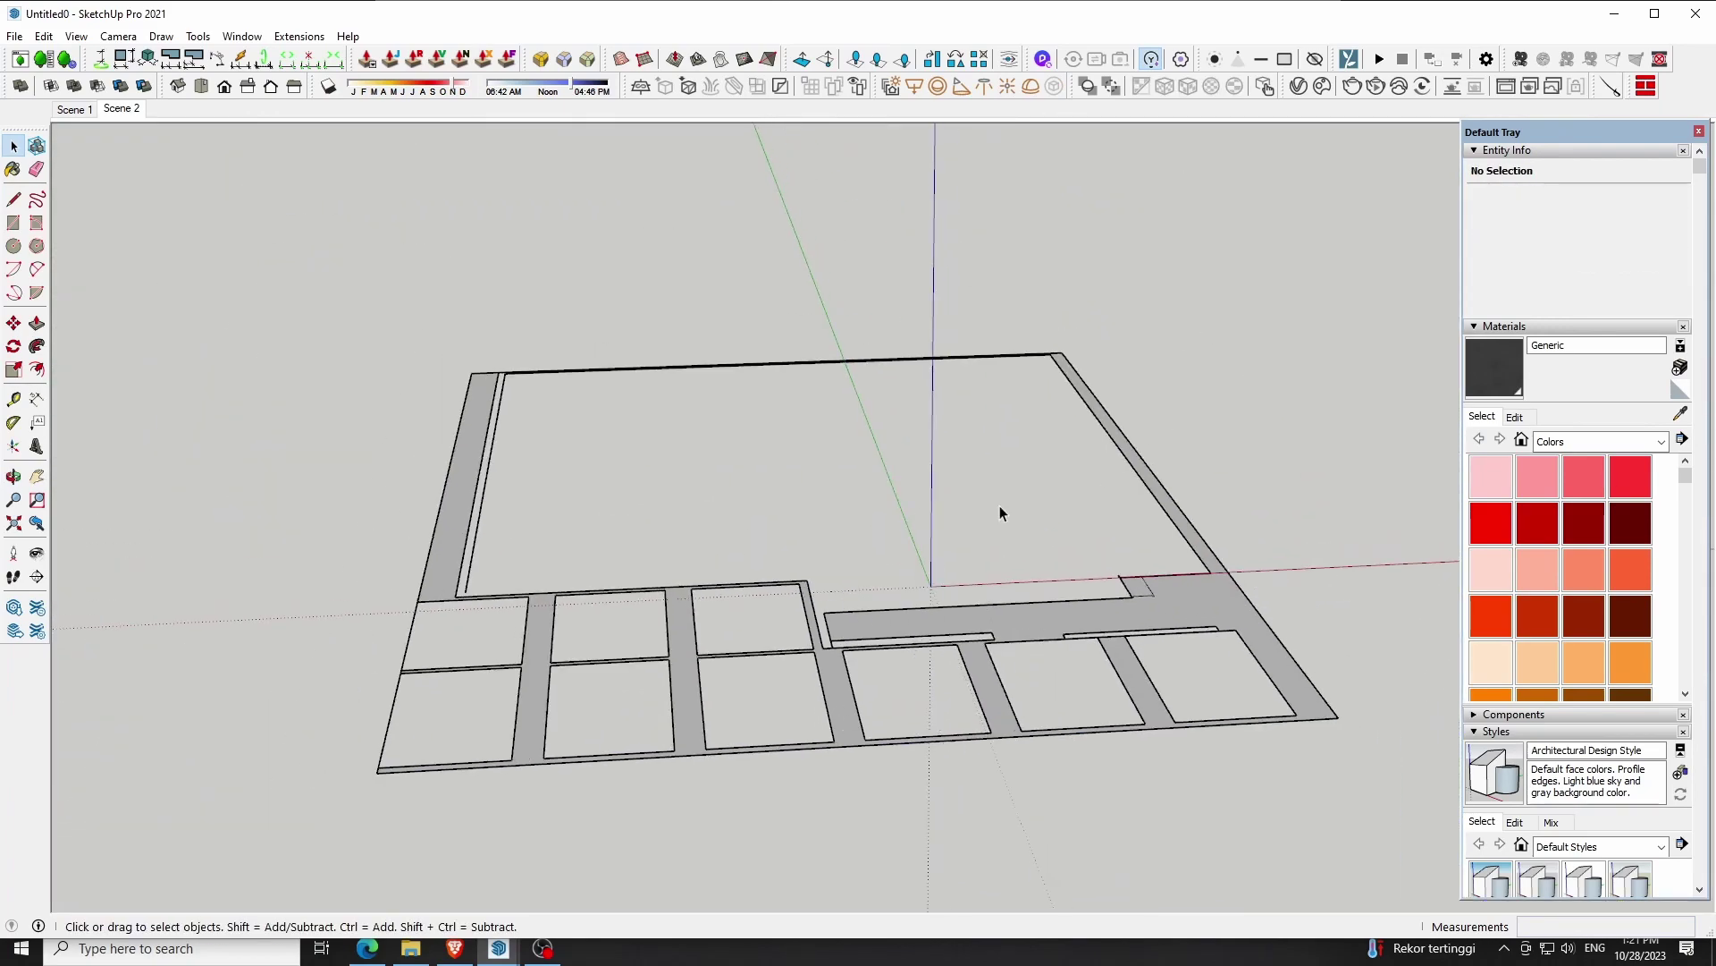
scroll(755, 458, down, 2)
Select the paving group and add a V-Ray Scatter modifier to it
drag(451, 295, 1078, 685)
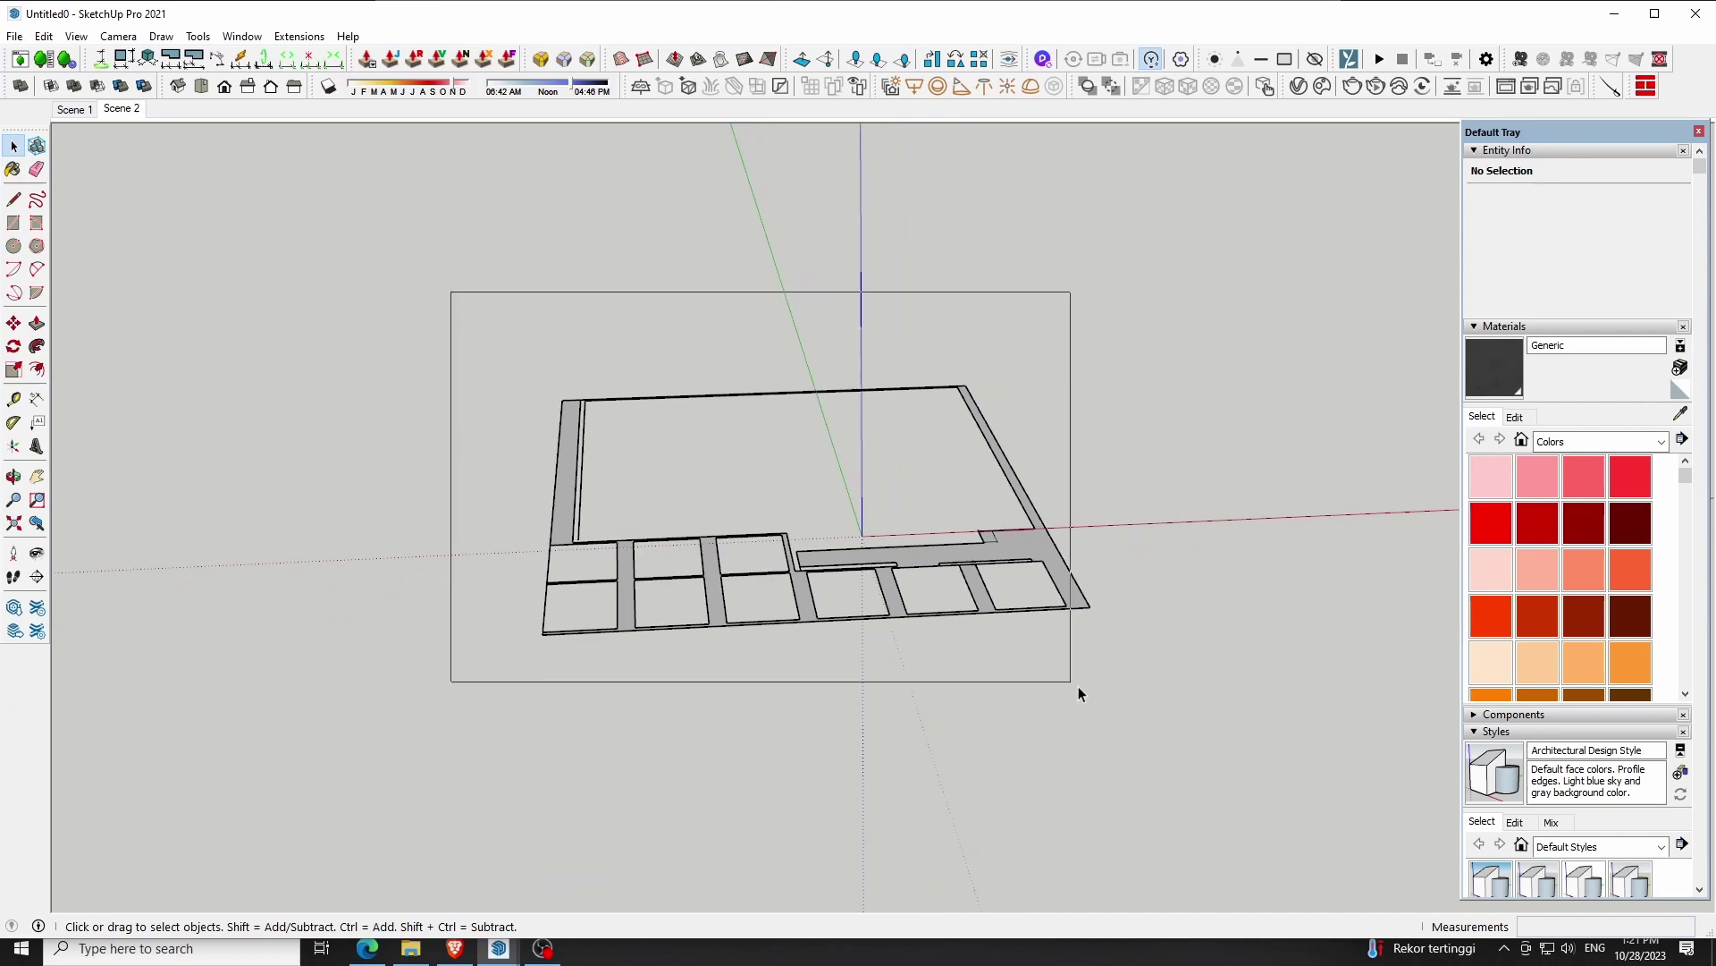
click(890, 488)
click(893, 554)
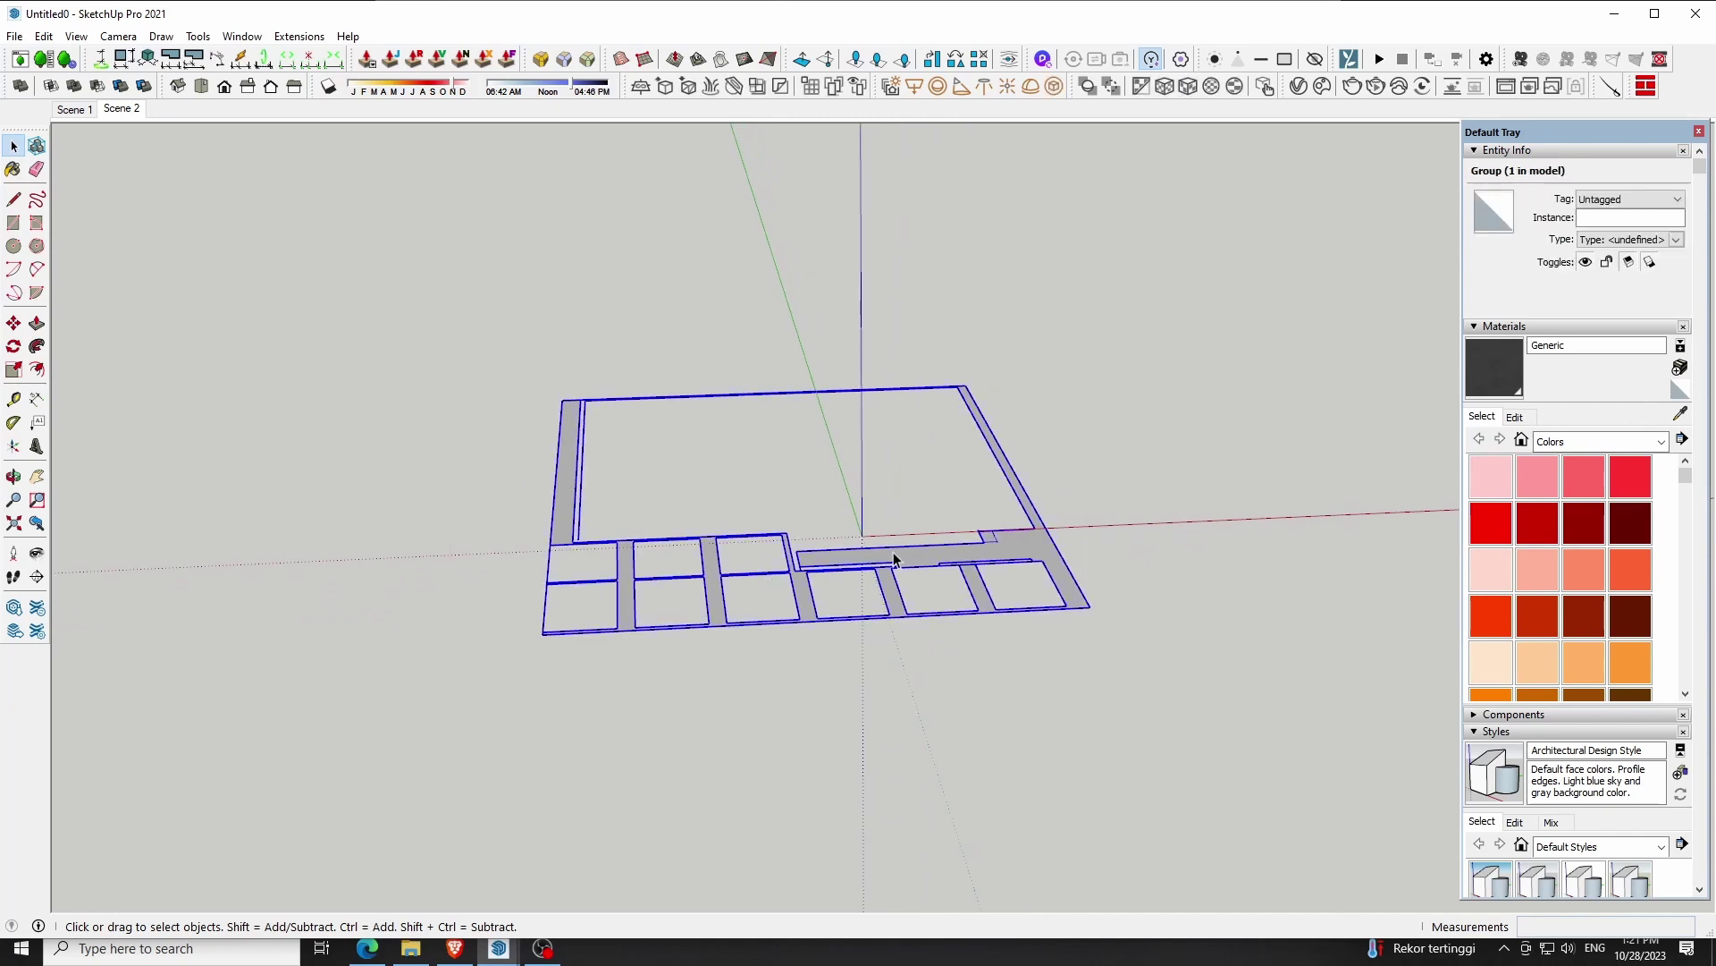
scroll(893, 554, up, 3)
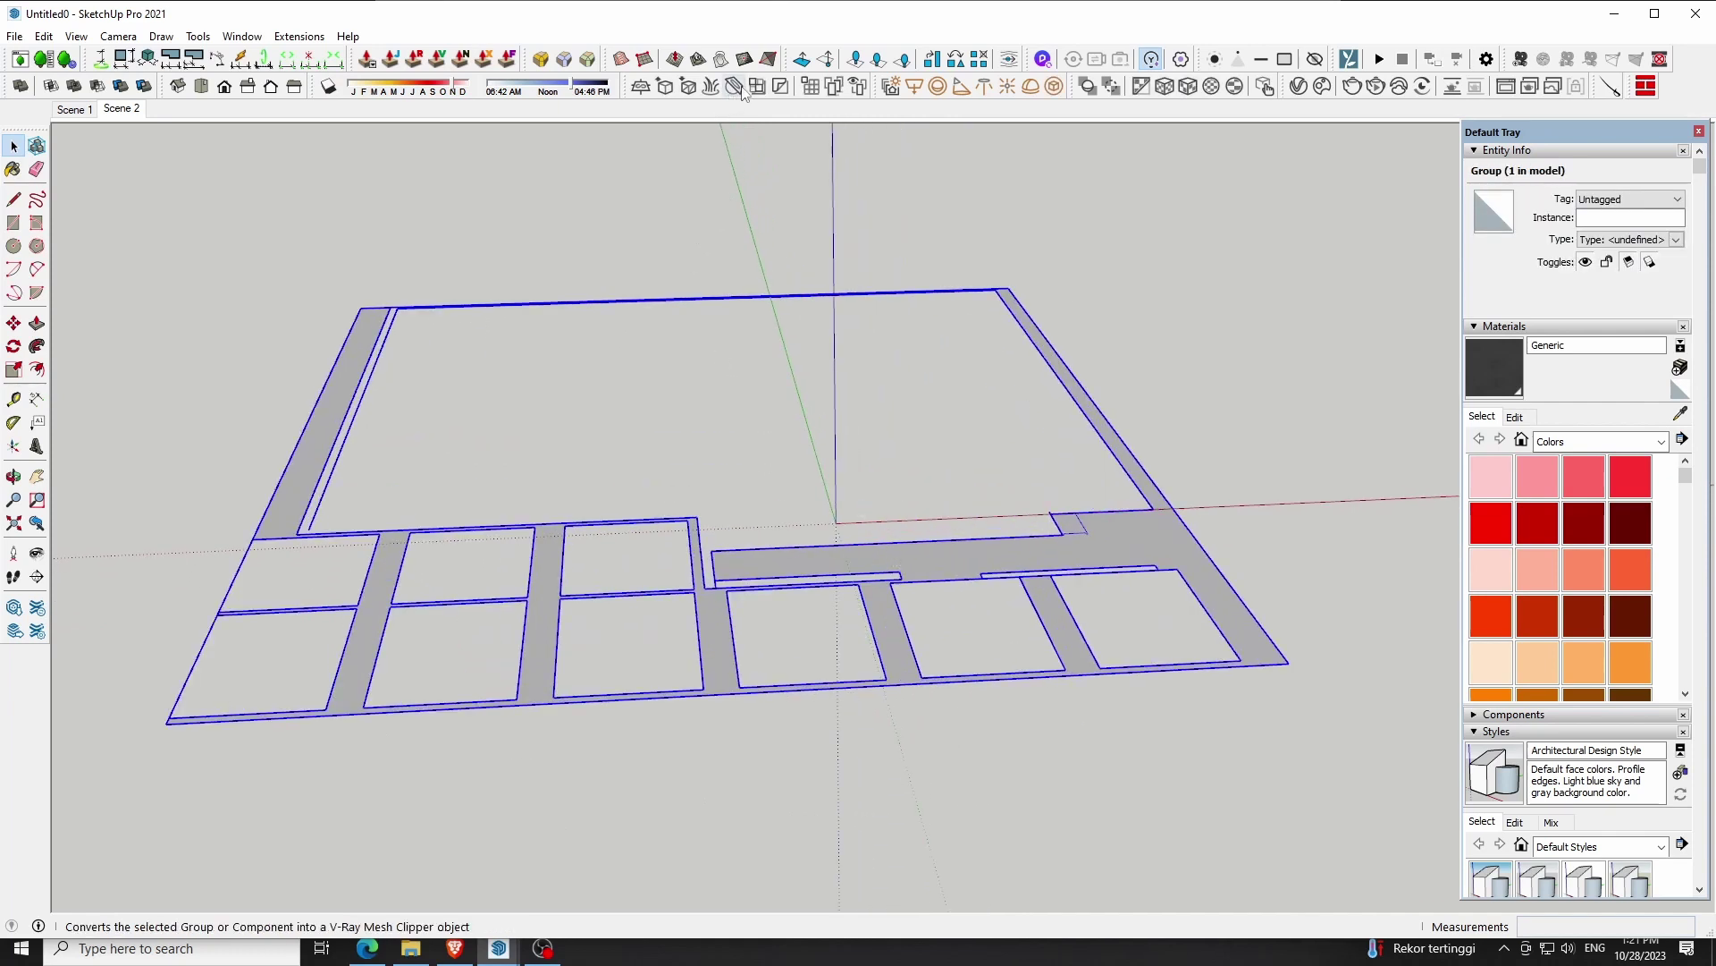
click(839, 86)
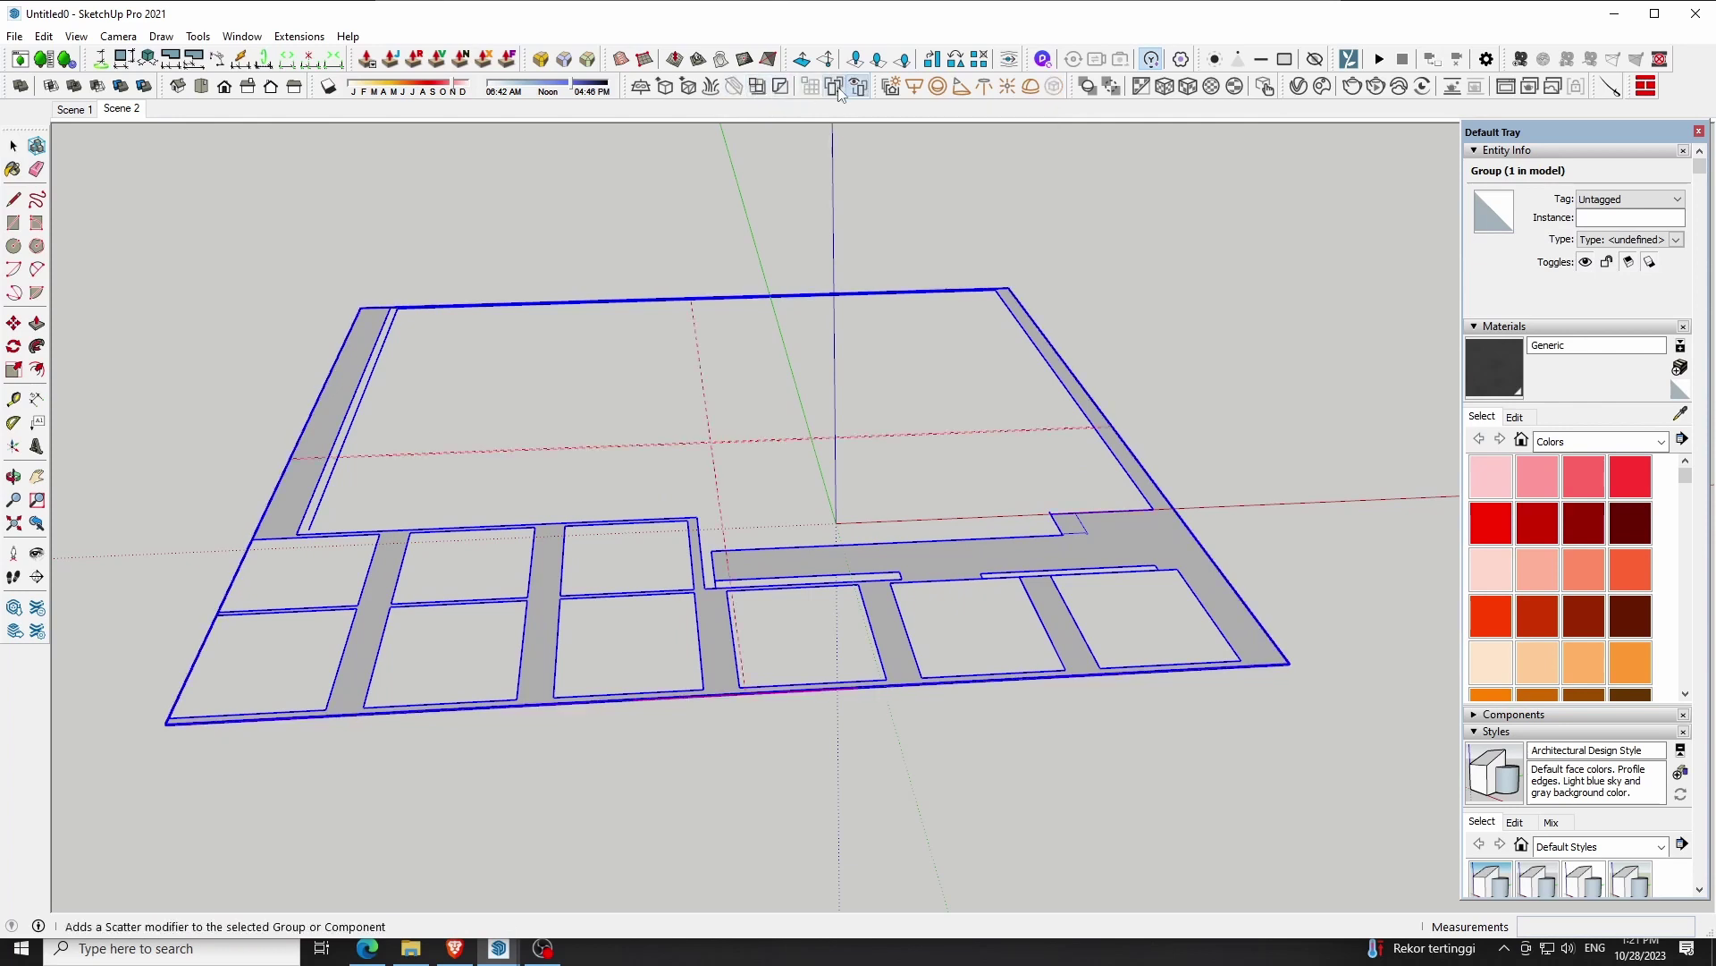
click(903, 236)
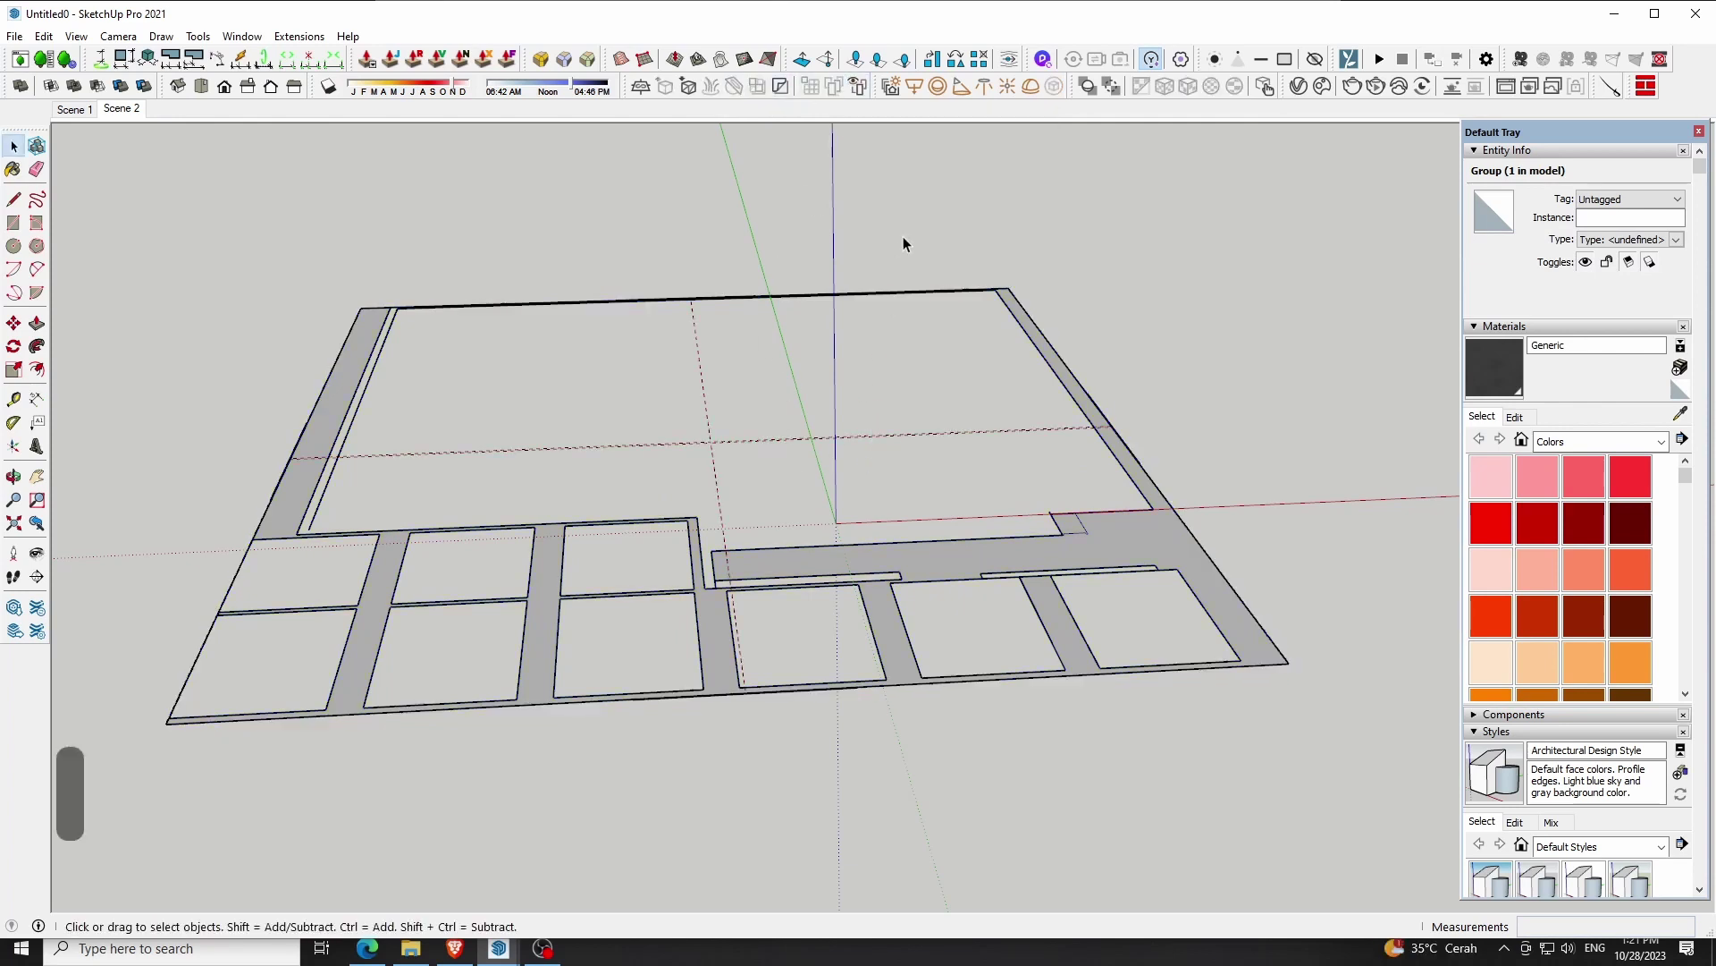
click(1515, 417)
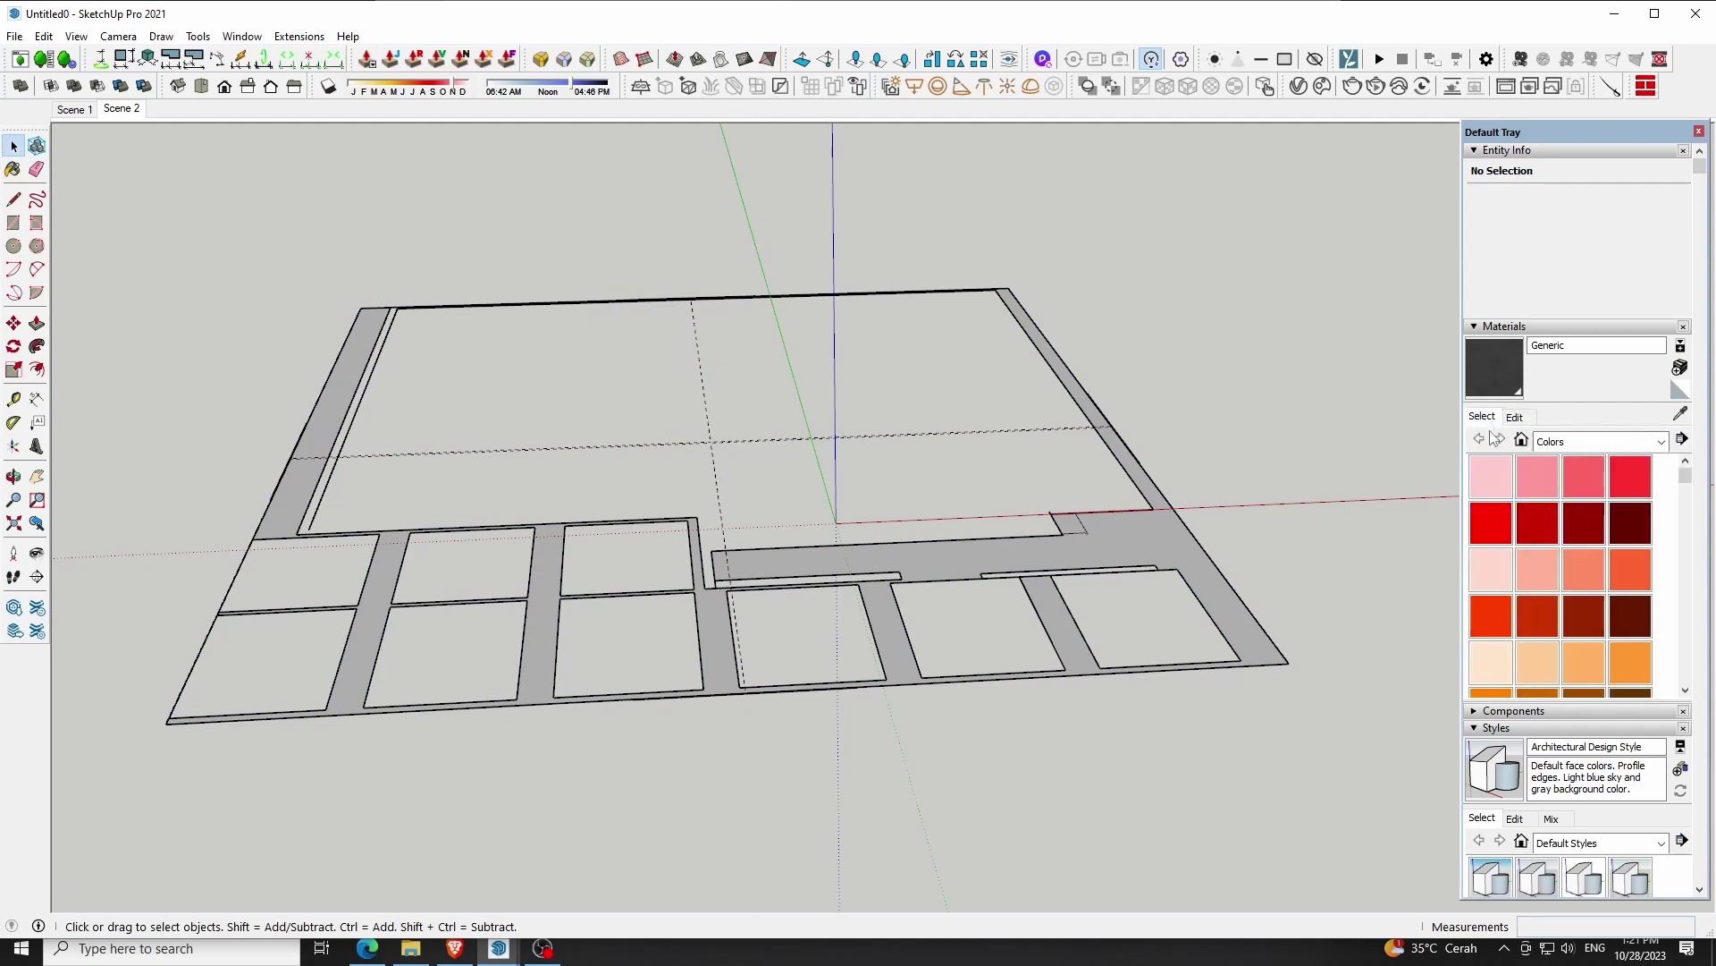
click(1539, 445)
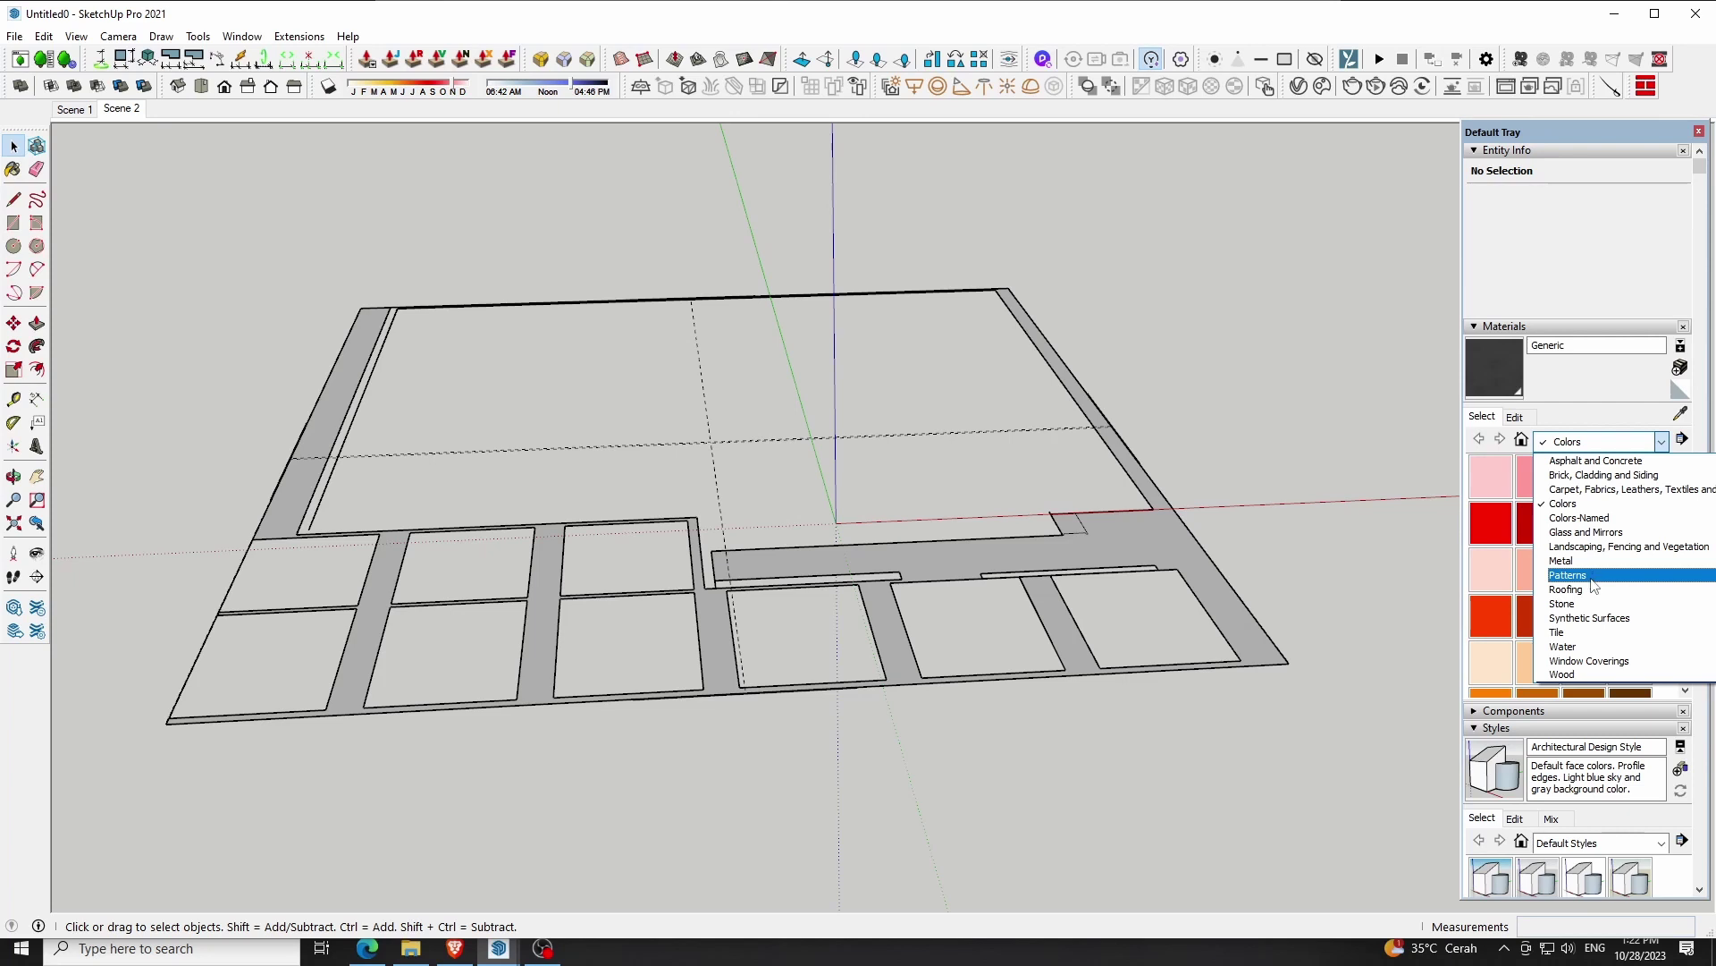
Pick Groundcover River Rock 4 inch from Landscaping, Fencing and Vegetation and select the path strips
scroll(1591, 619, up, 1)
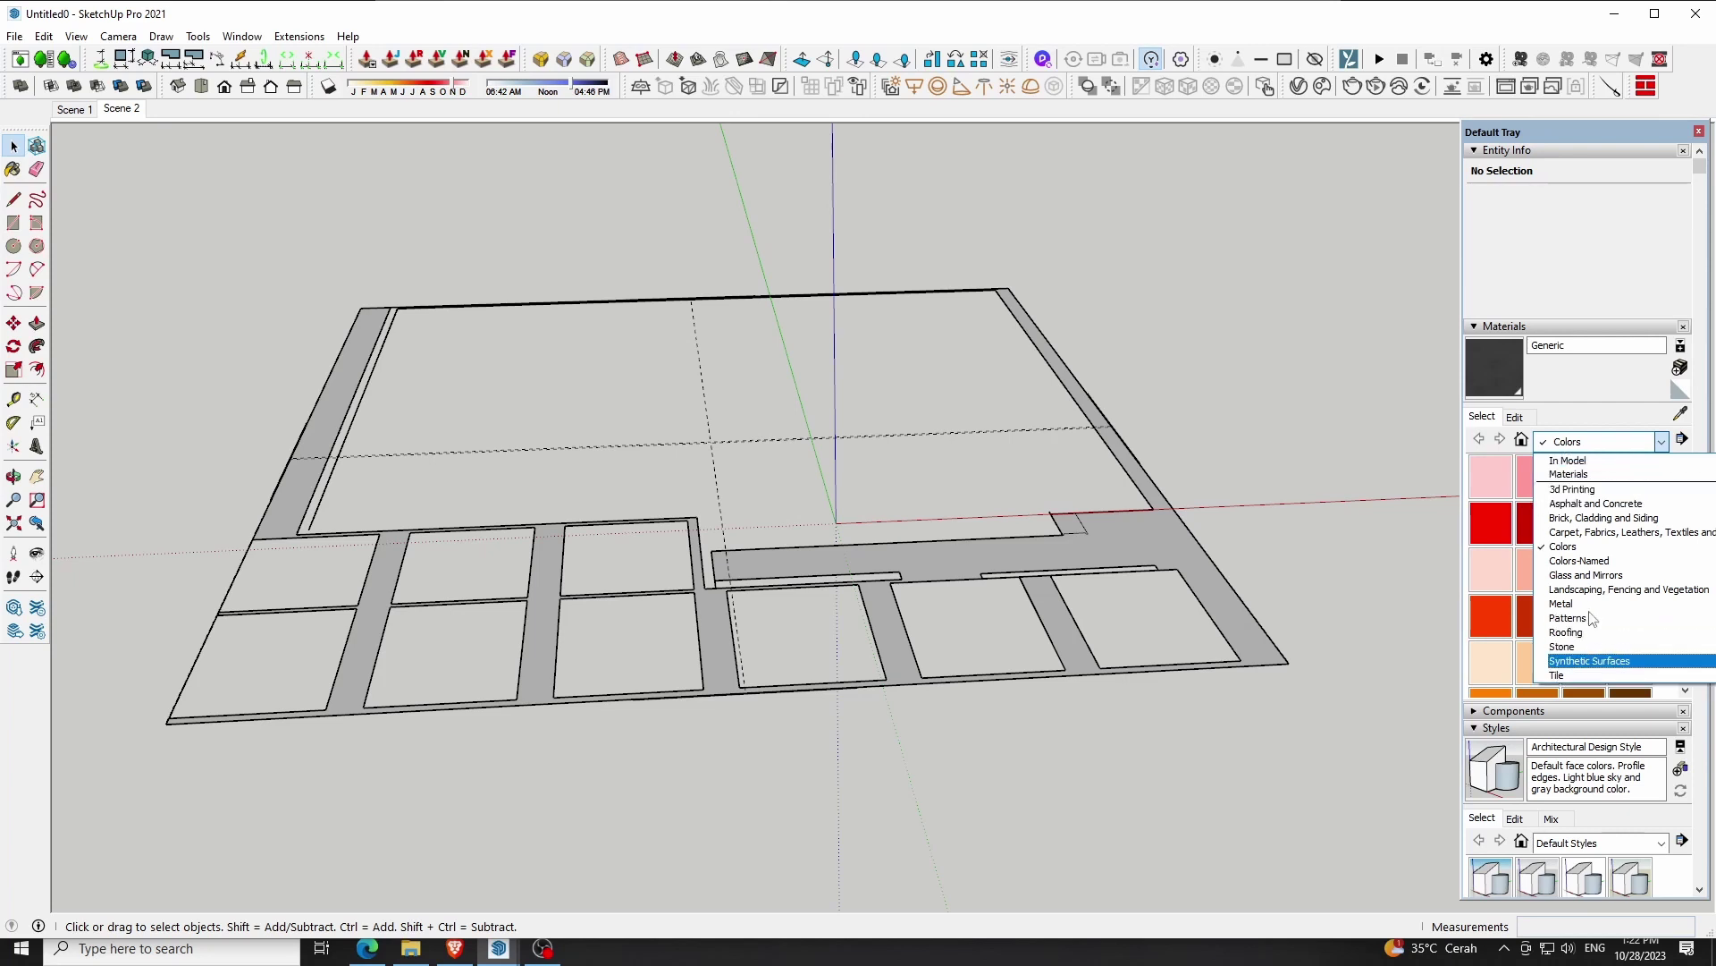
click(1580, 506)
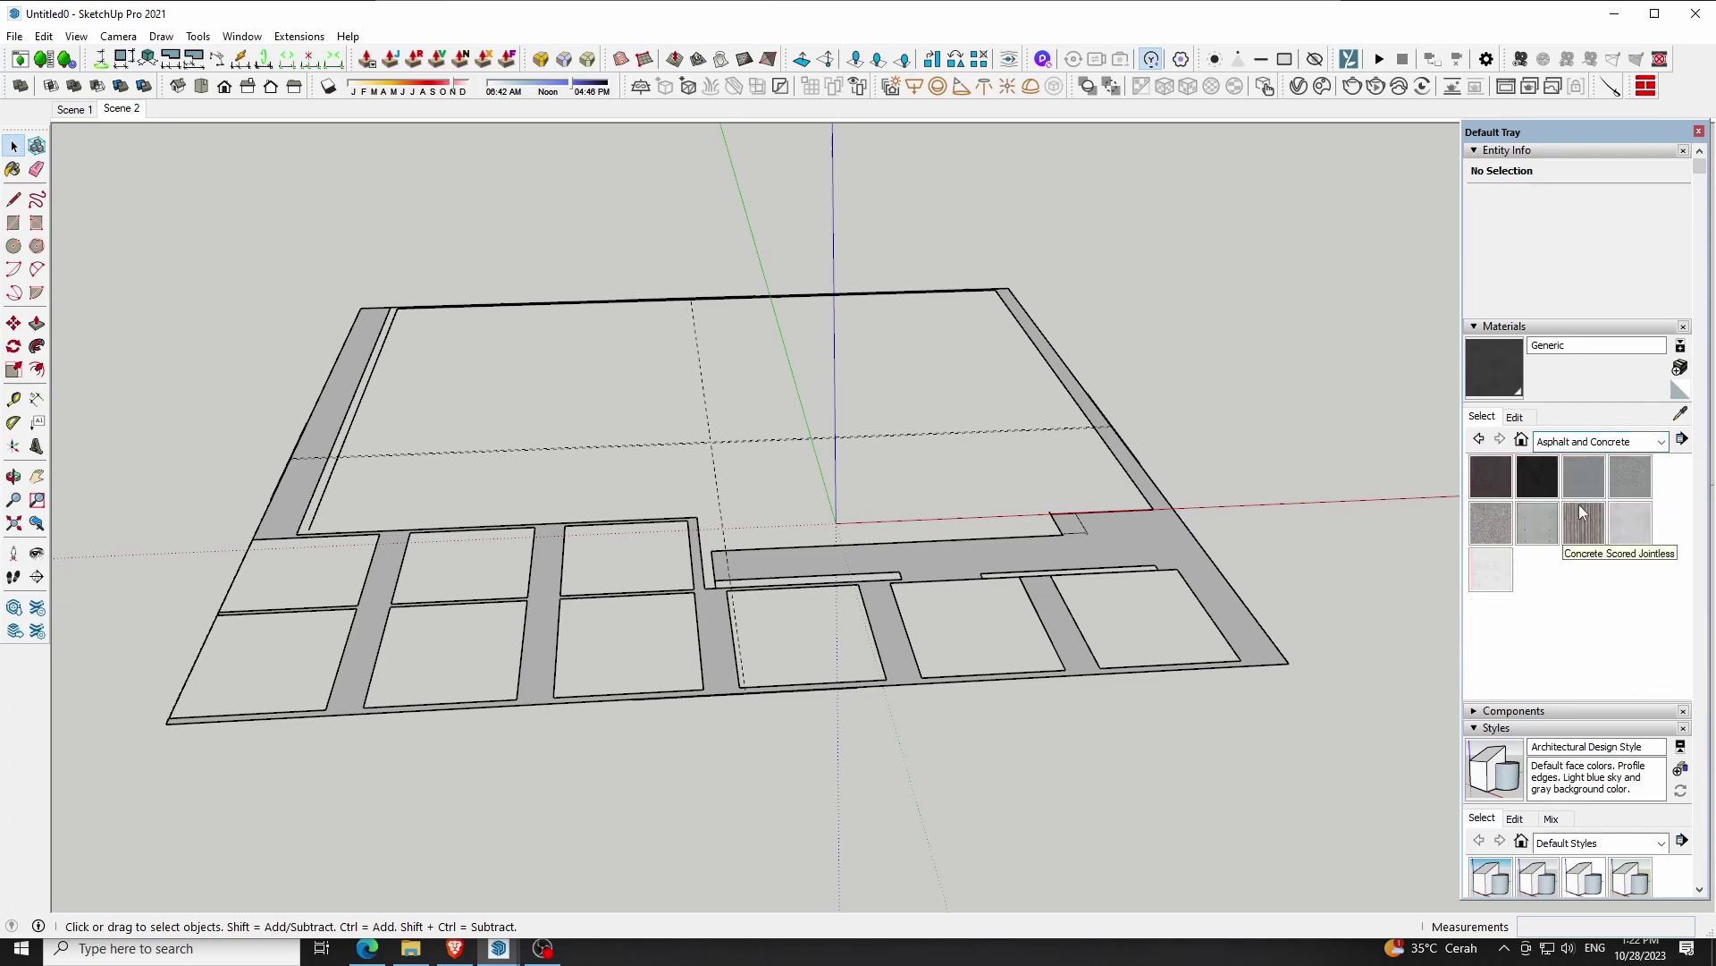
click(1566, 443)
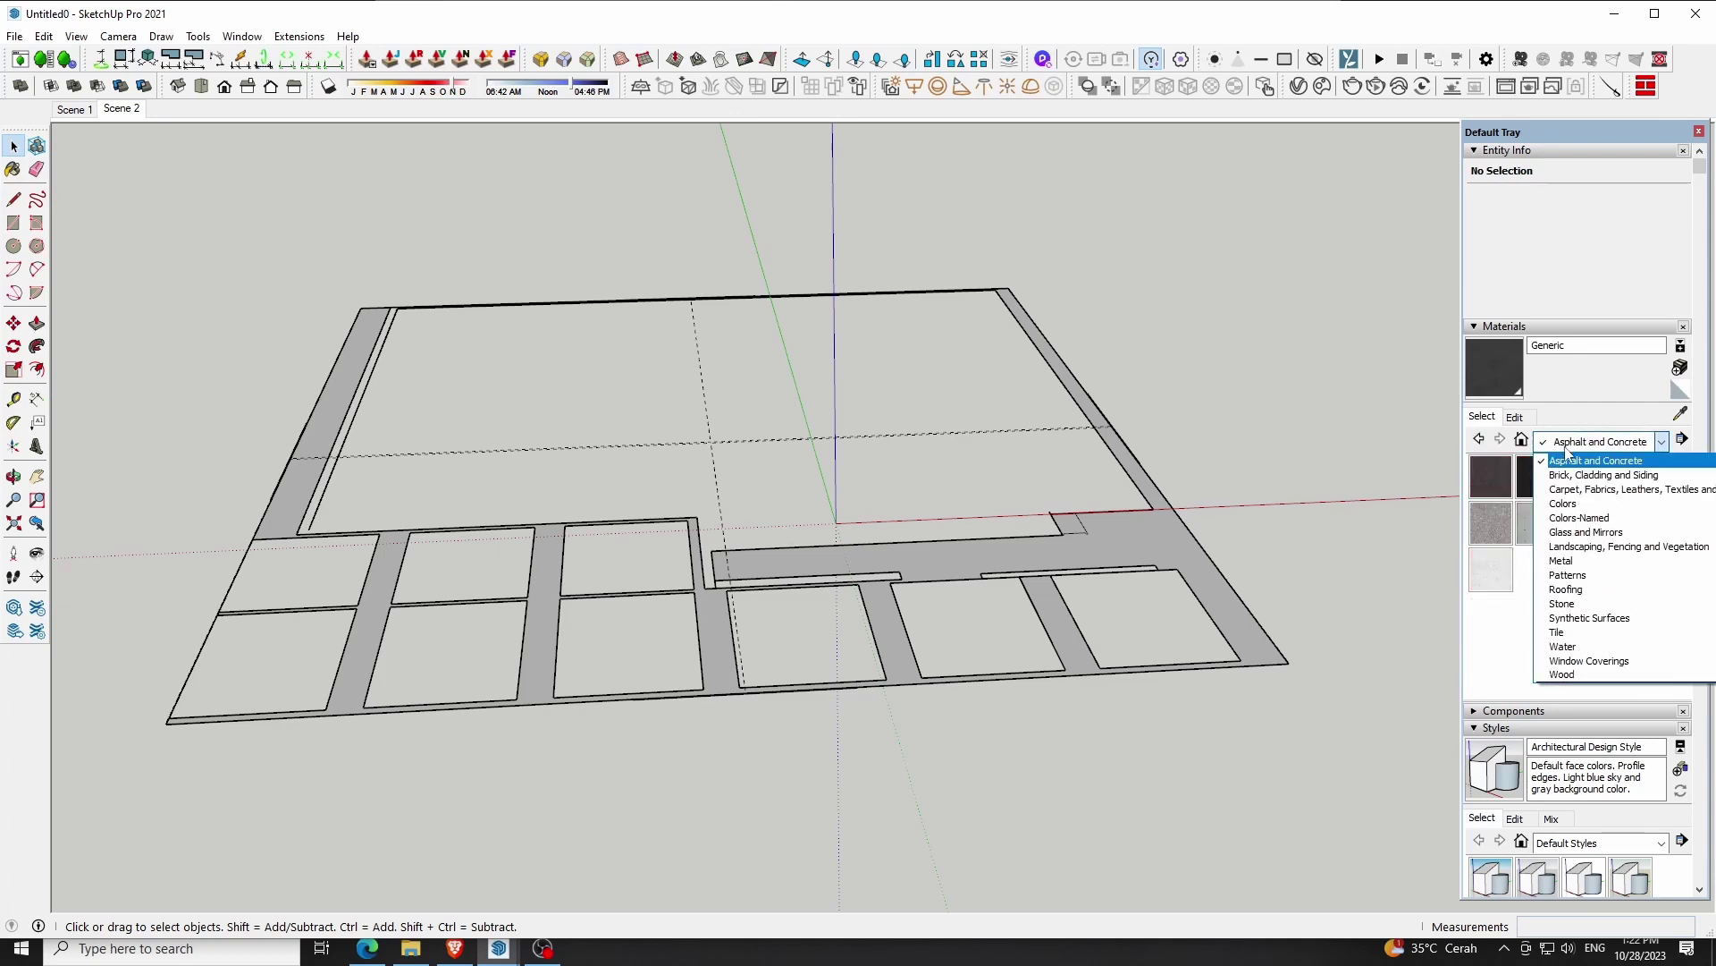
click(1581, 544)
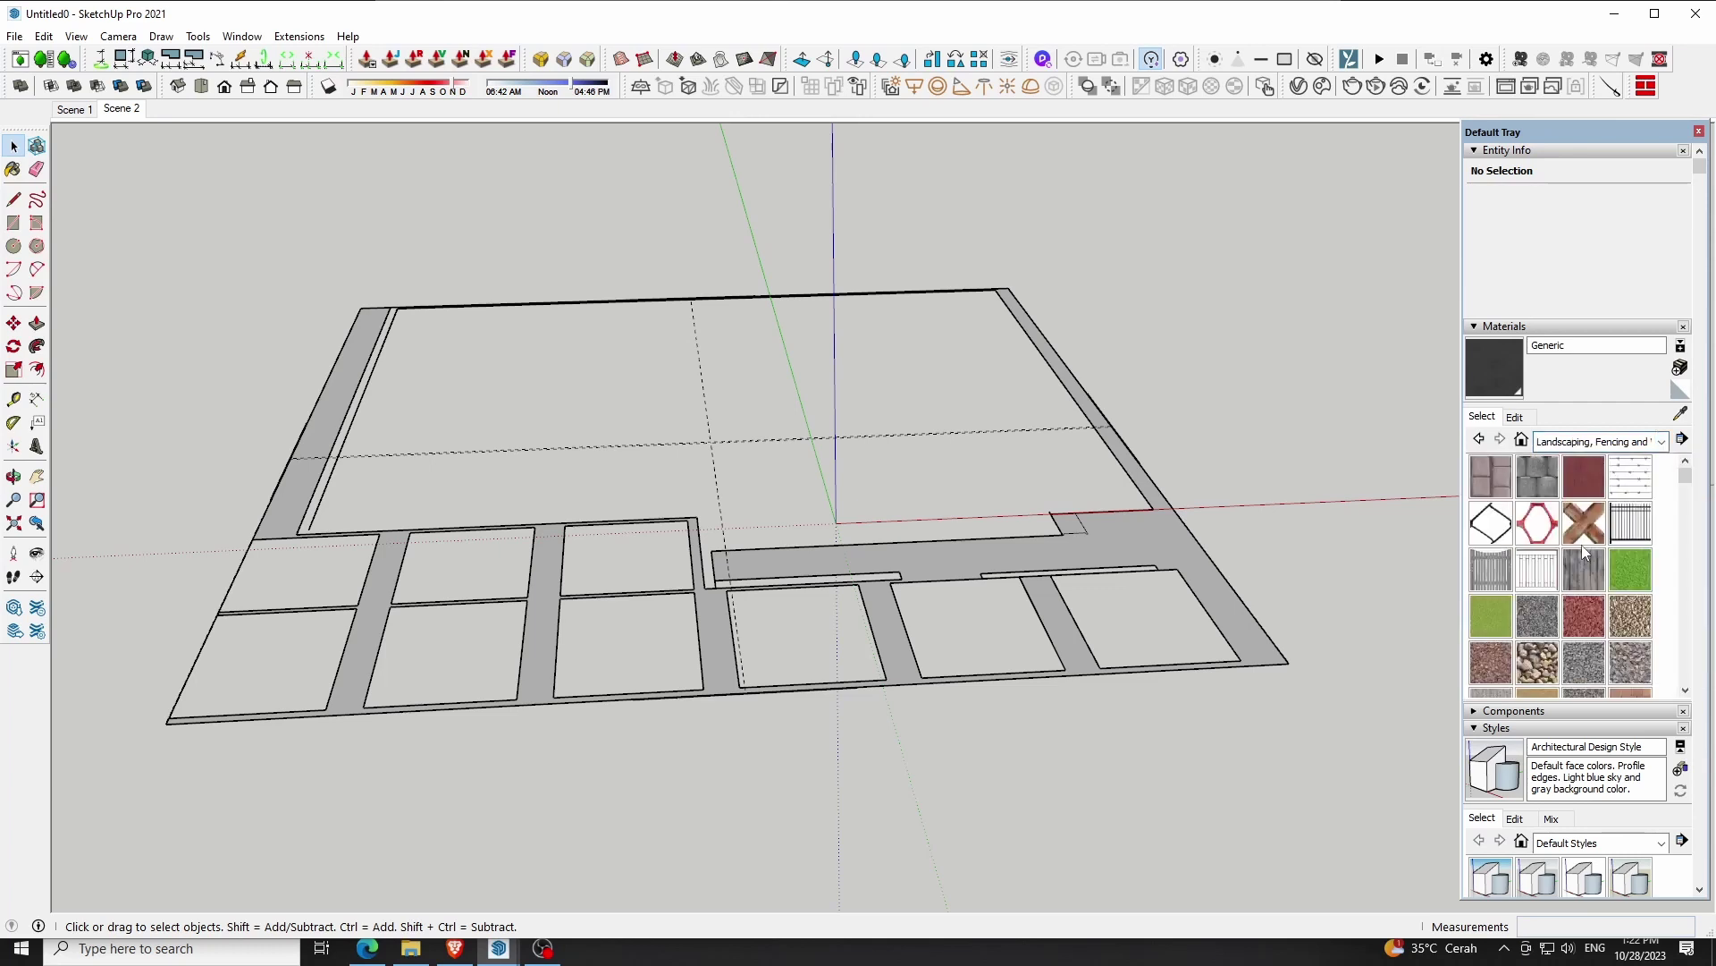
scroll(1583, 582, down, 2)
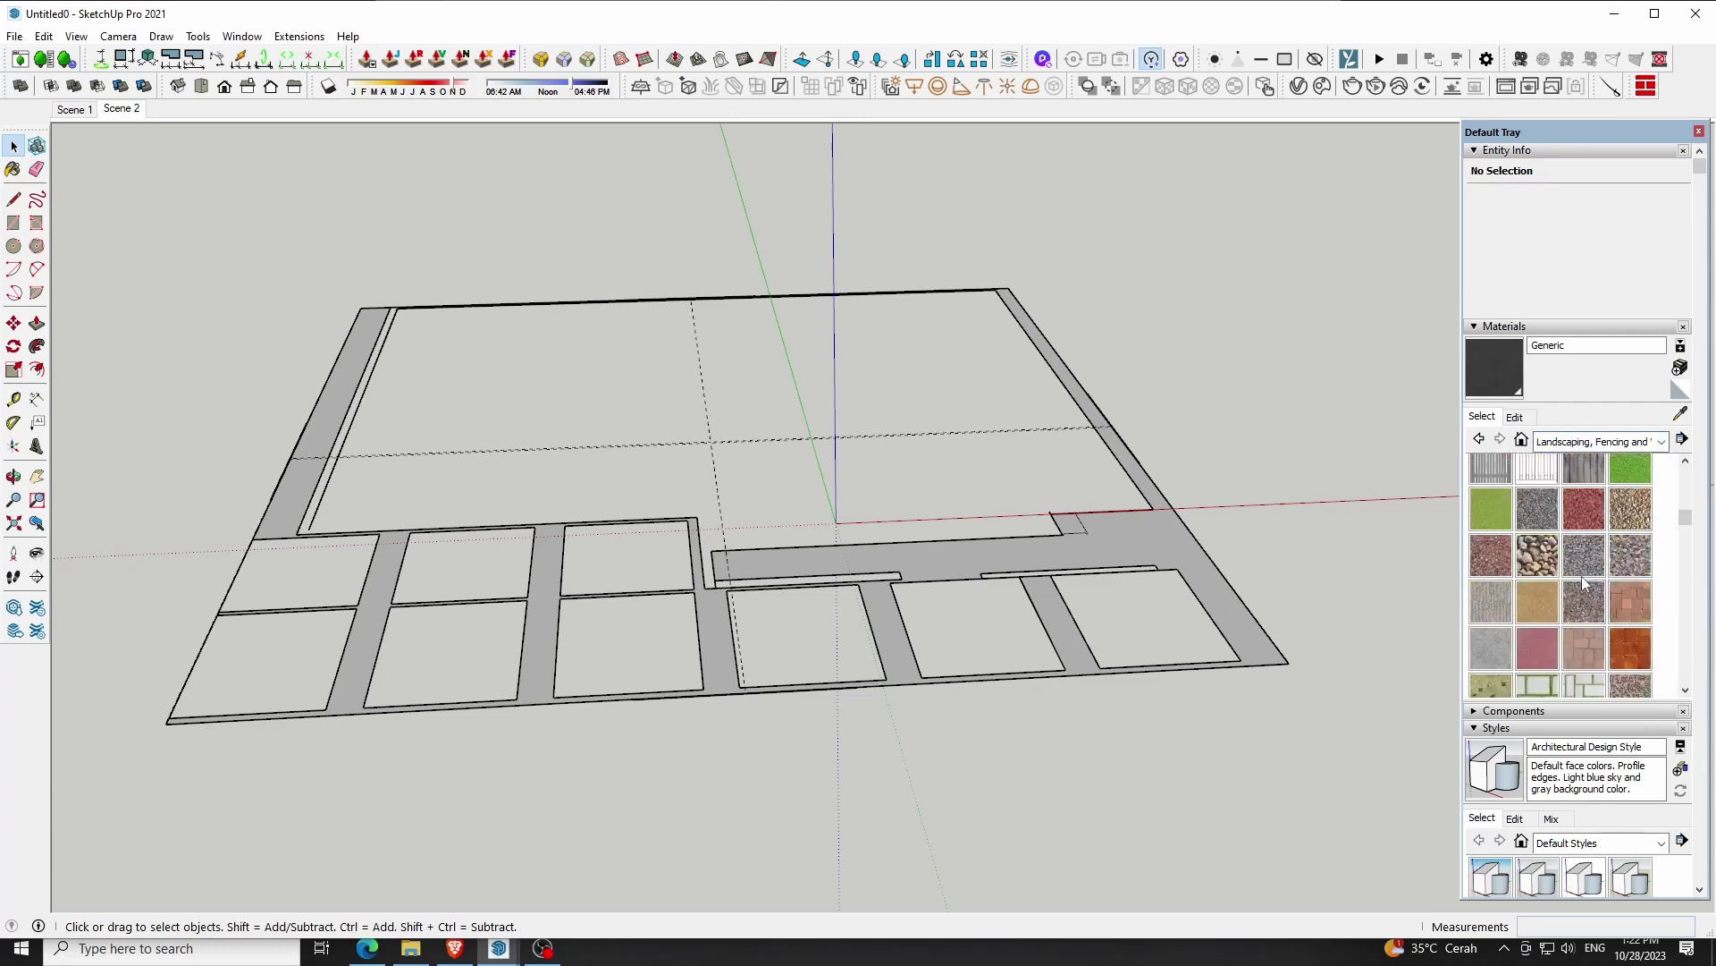
click(1538, 556)
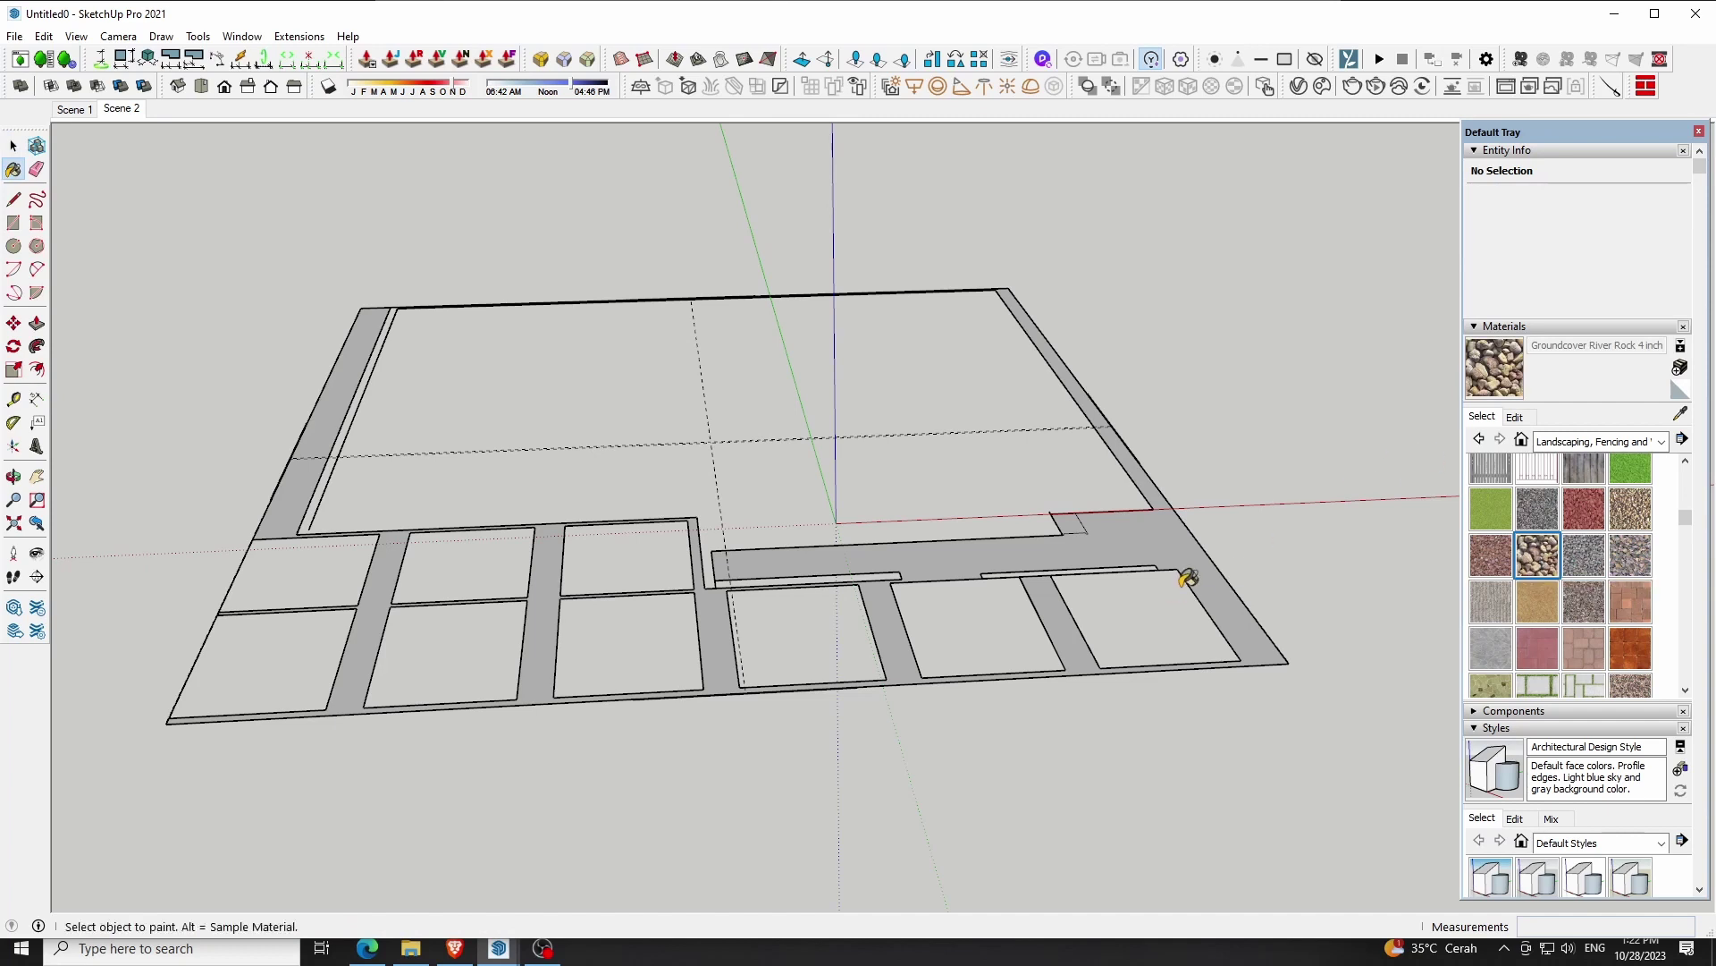
key(space)
key(b)
key(space)
triple_click(1049, 592)
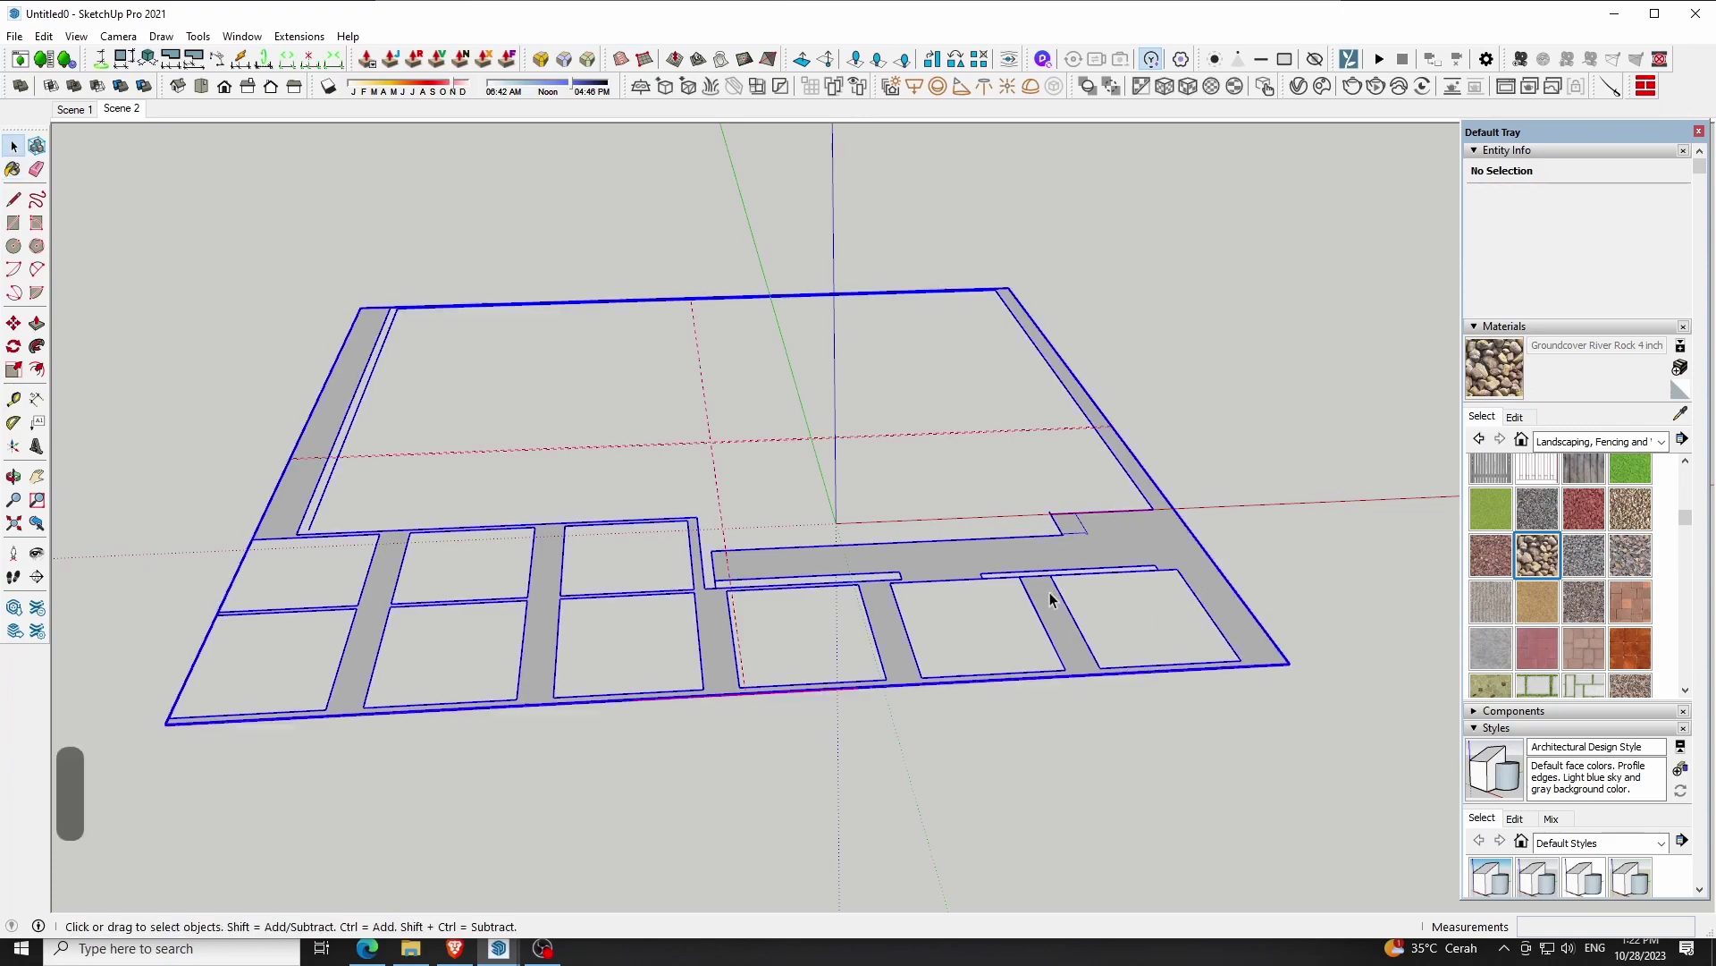
Fill the selected path strips with river rock and zoom in to check them
key(b)
click(1049, 592)
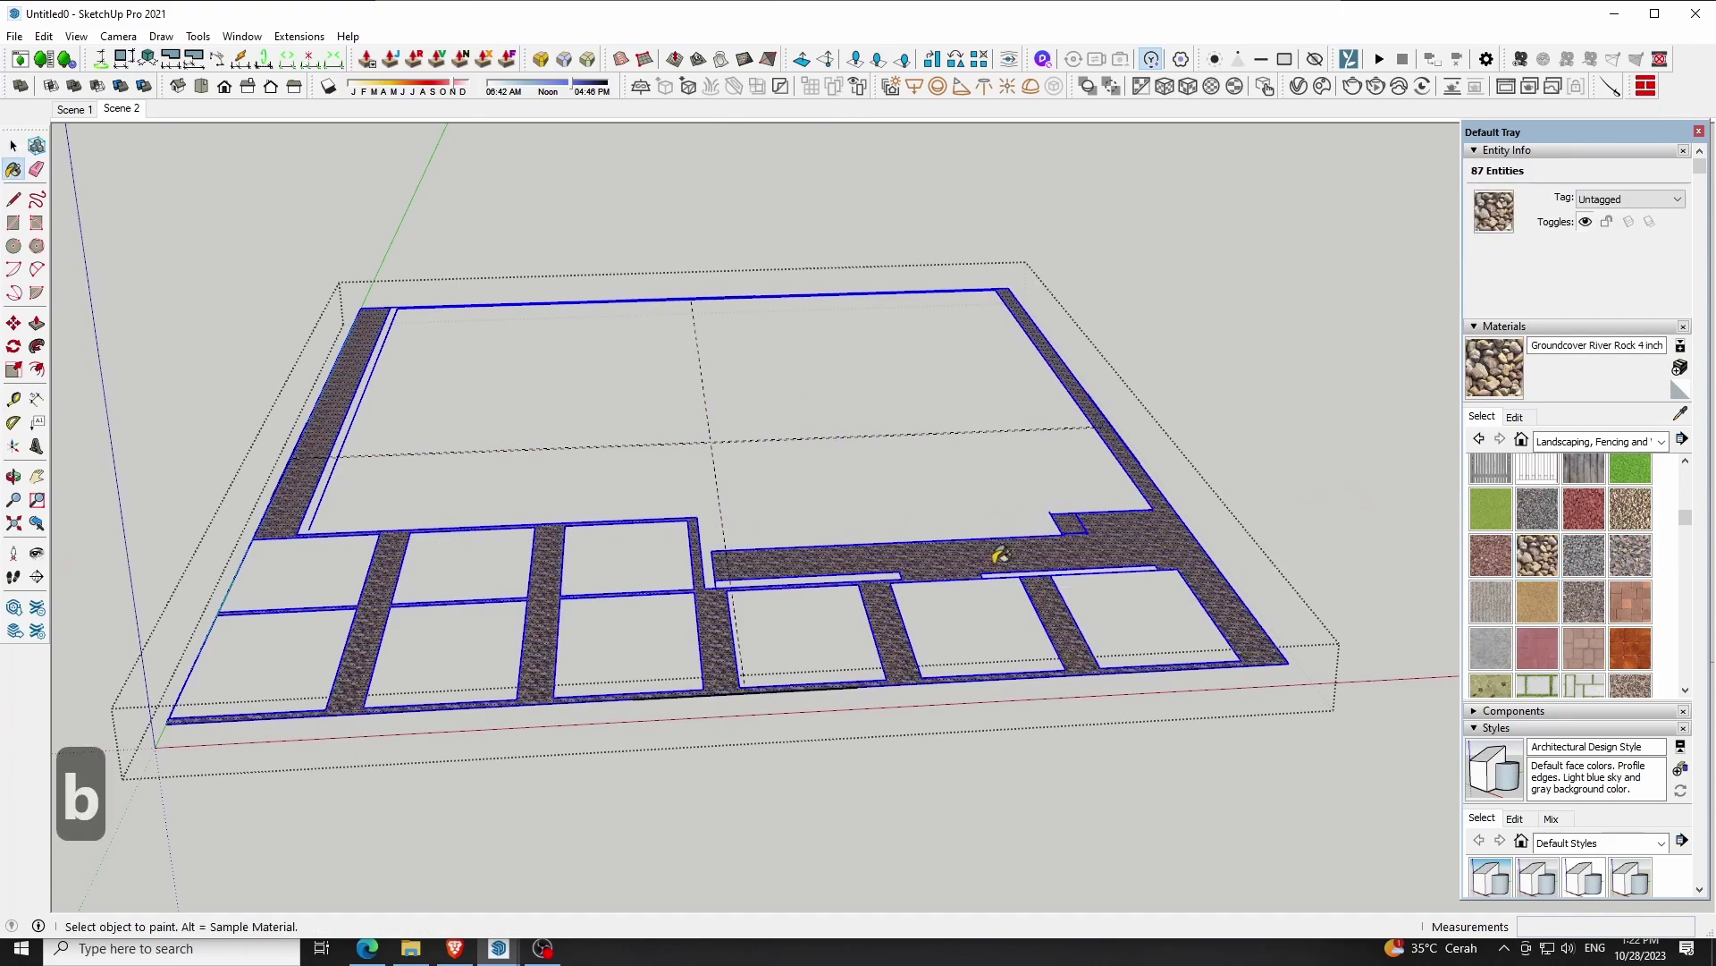
scroll(999, 555, up, 3)
scroll(974, 548, up, 3)
scroll(977, 574, down, 2)
scroll(977, 575, down, 2)
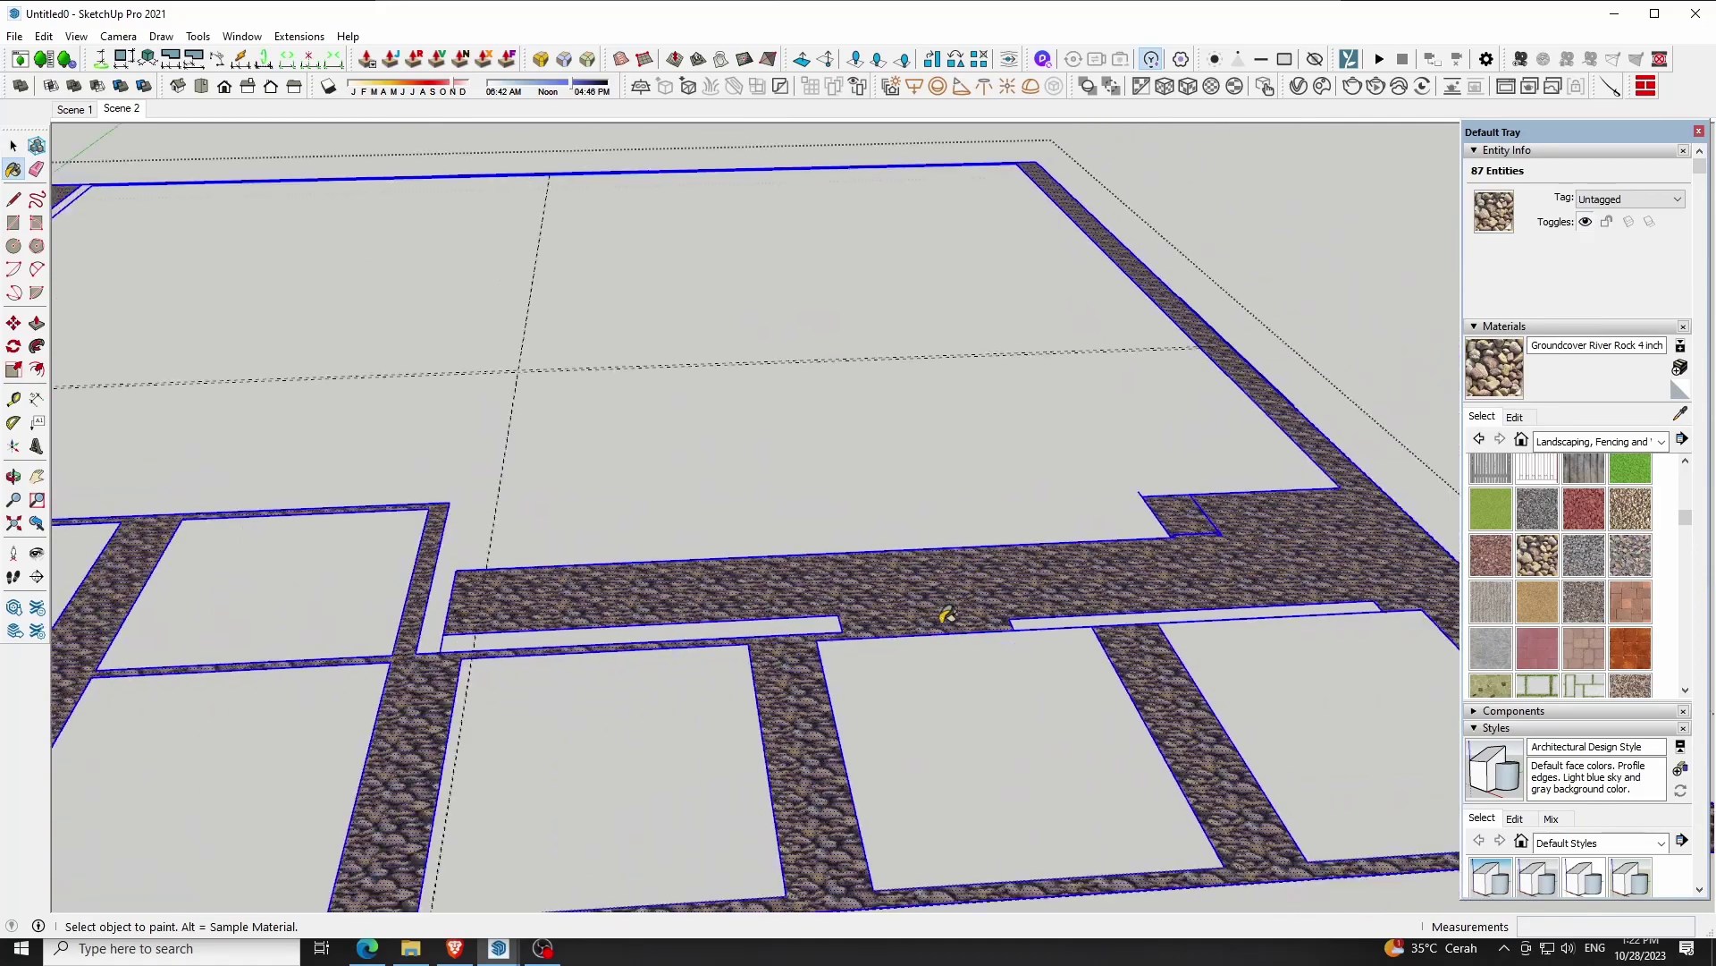
scroll(812, 832, up, 1)
scroll(812, 833, up, 2)
scroll(815, 832, down, 2)
scroll(818, 827, down, 2)
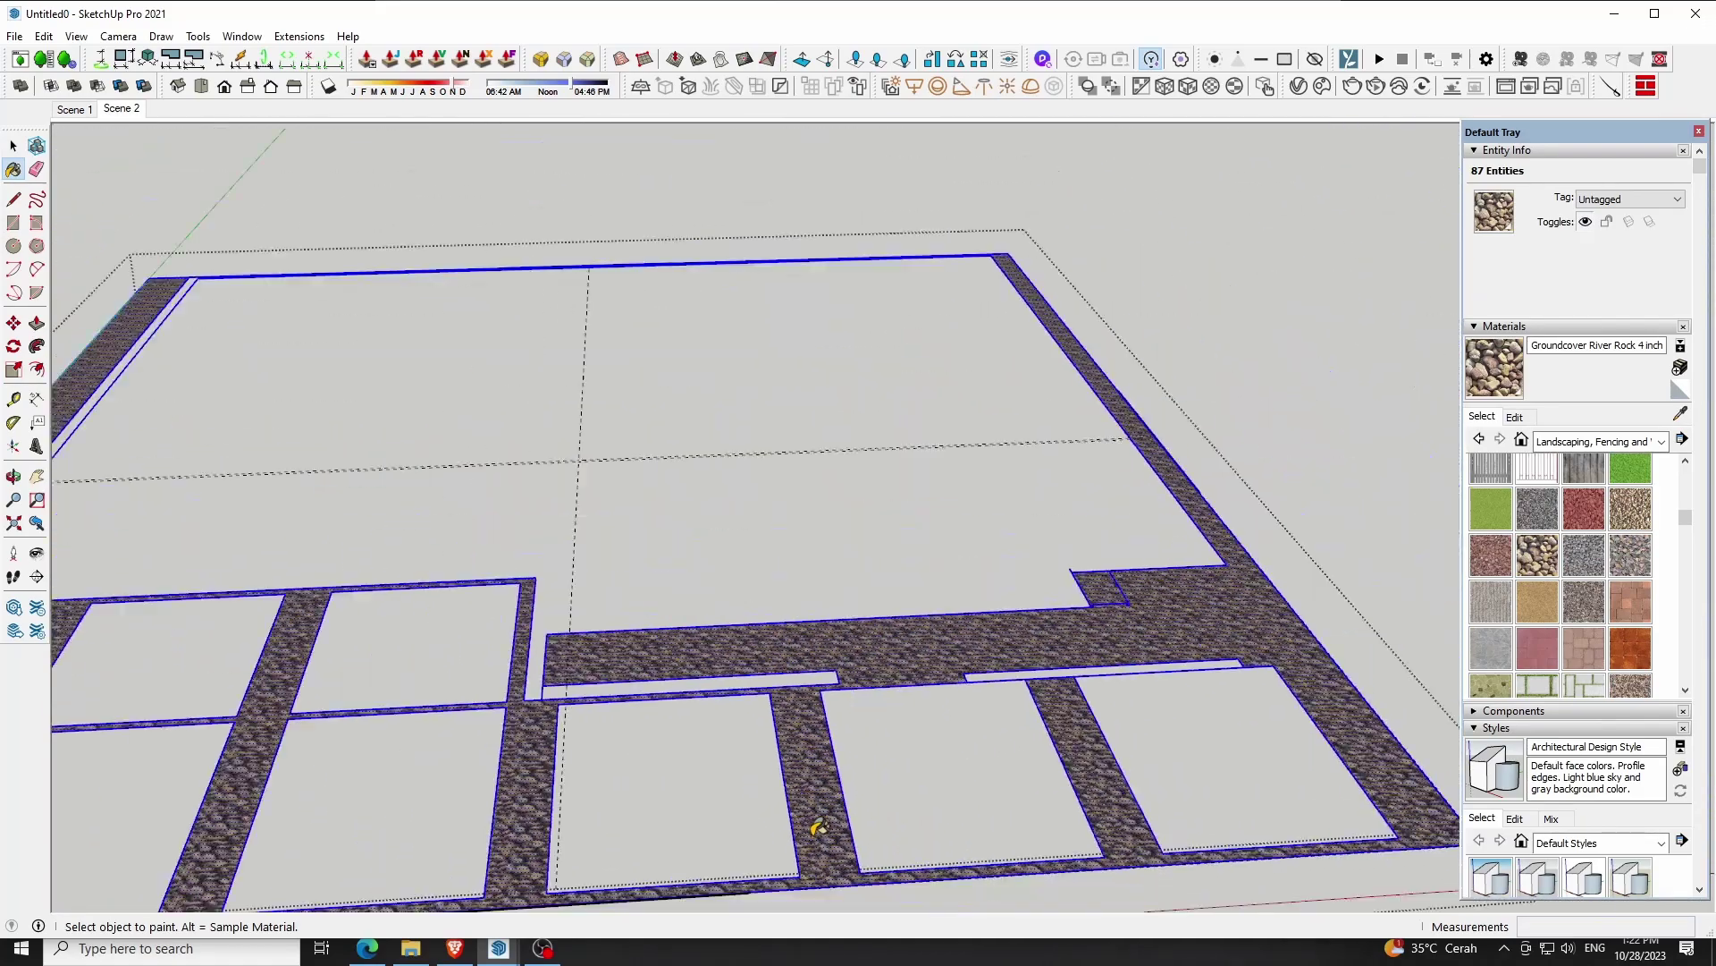
Clear the selection and reselect the path group
key(space)
scroll(871, 566, down, 2)
scroll(871, 566, down, 1)
key(ctrl+t)
scroll(1042, 449, down, 2)
scroll(1079, 543, down, 1)
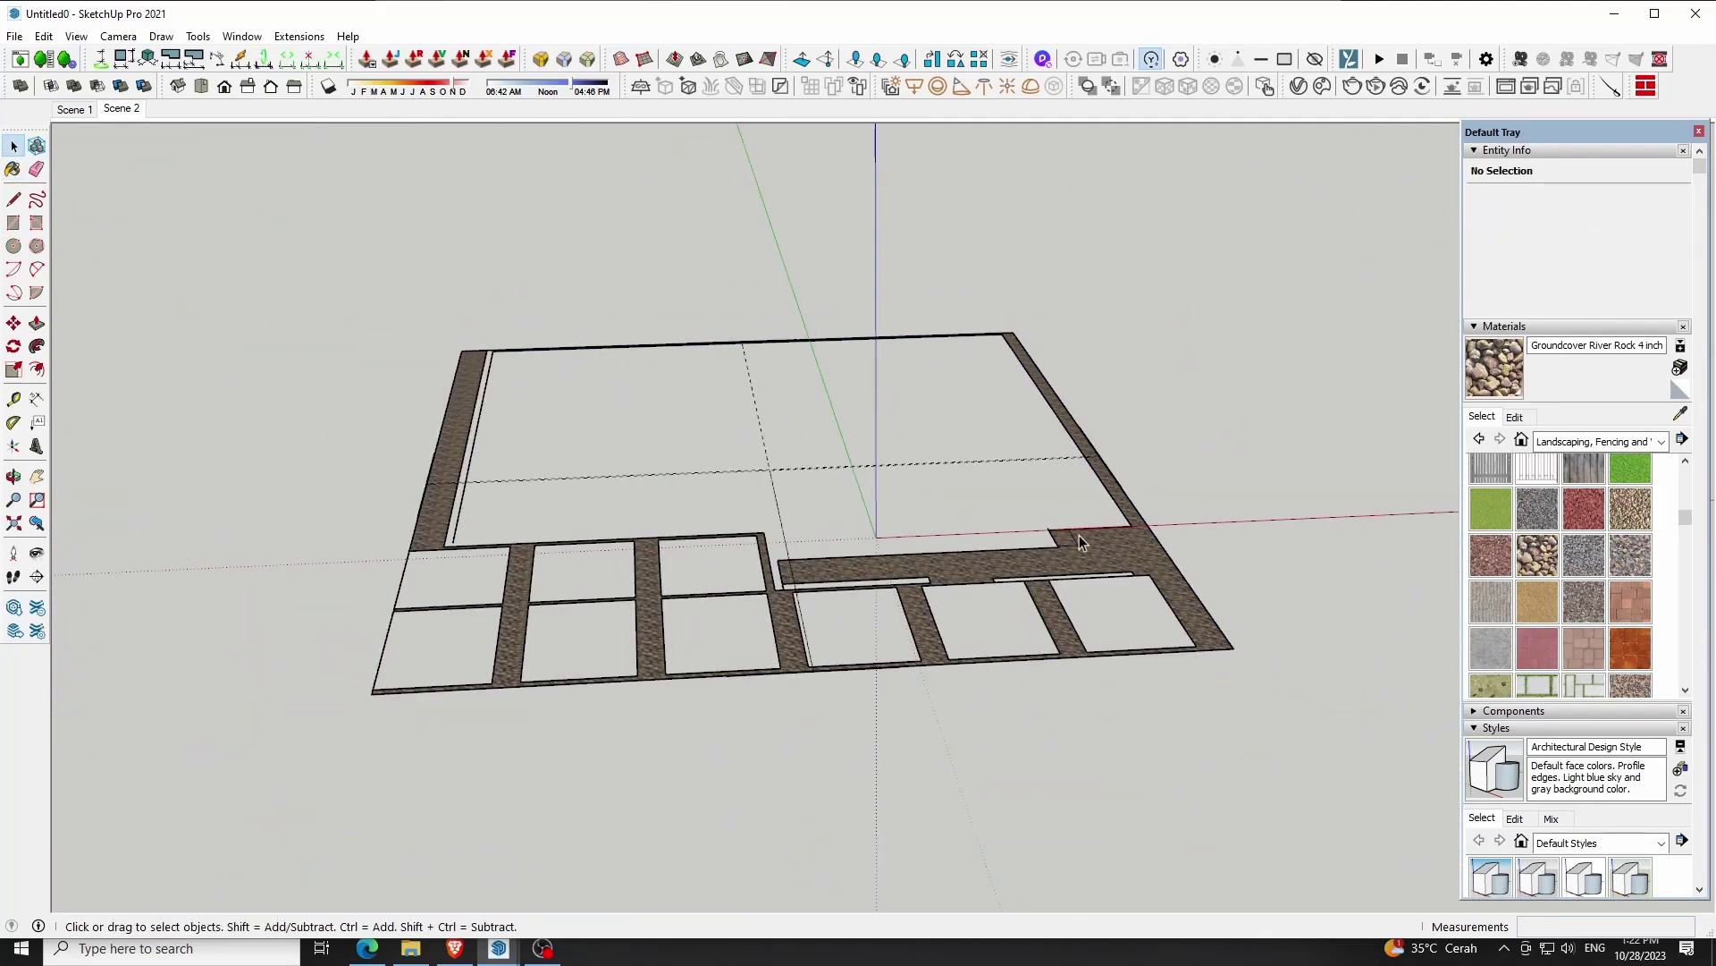
click(1080, 541)
scroll(841, 587, up, 1)
scroll(840, 587, up, 2)
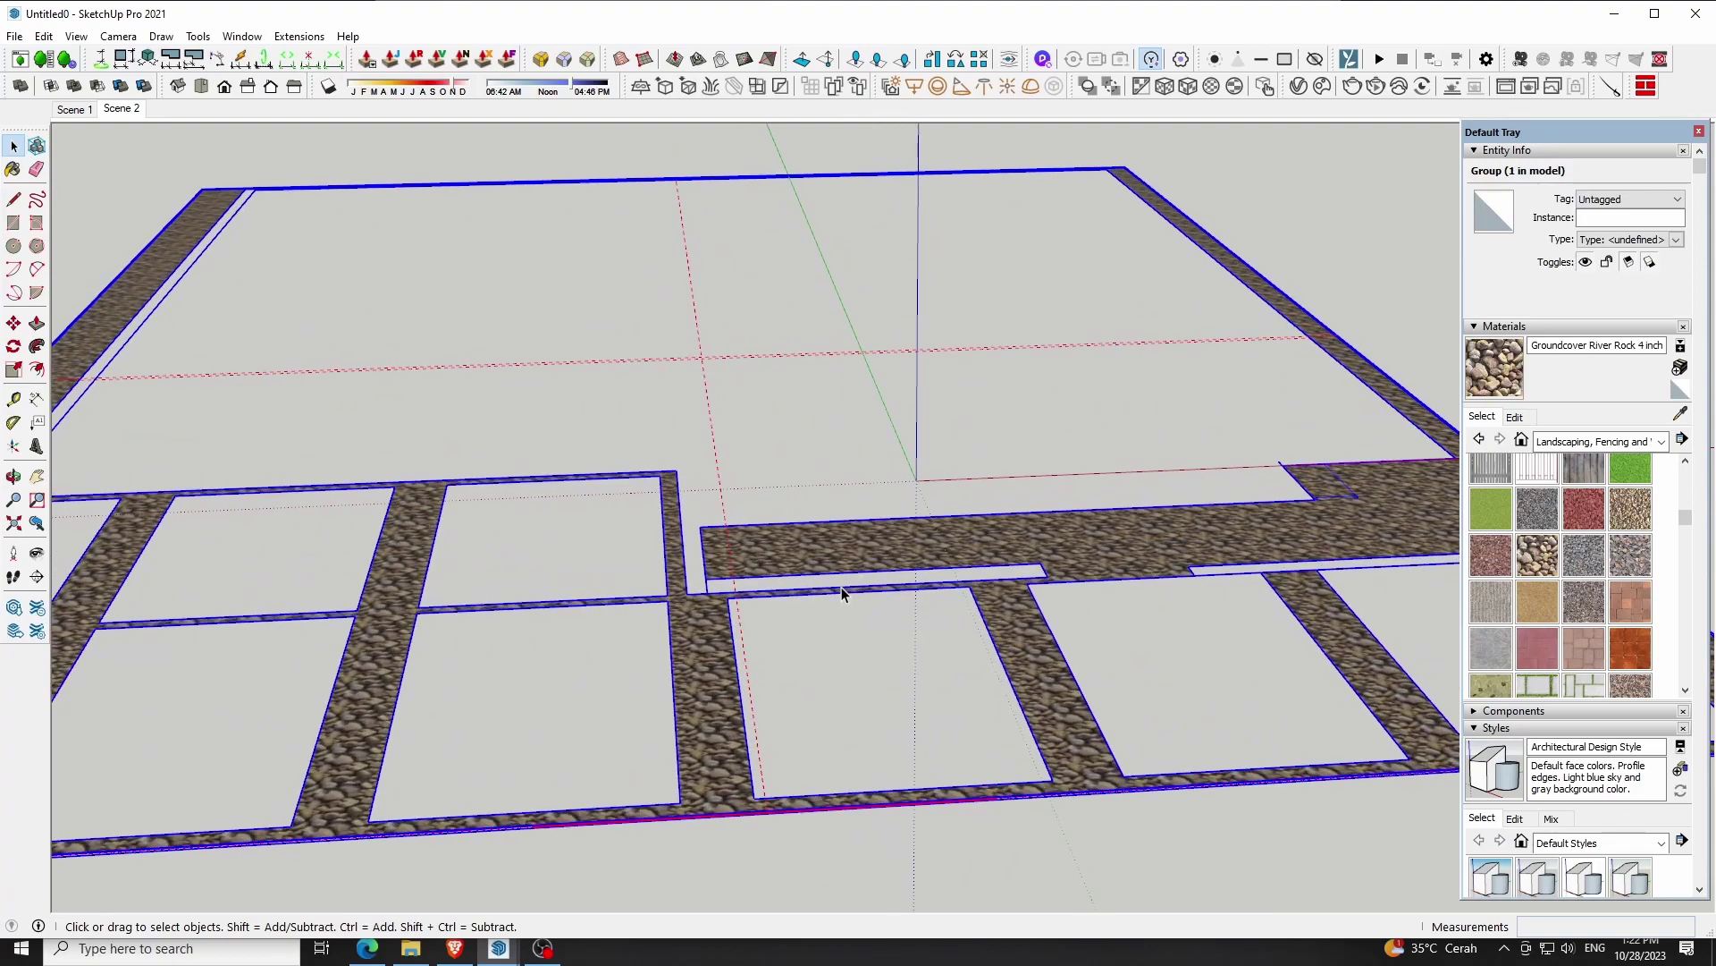
scroll(841, 590, up, 2)
Open the Chaos Cosmos Browser's Vegetation category Flowers, grass & rocks
click(1322, 85)
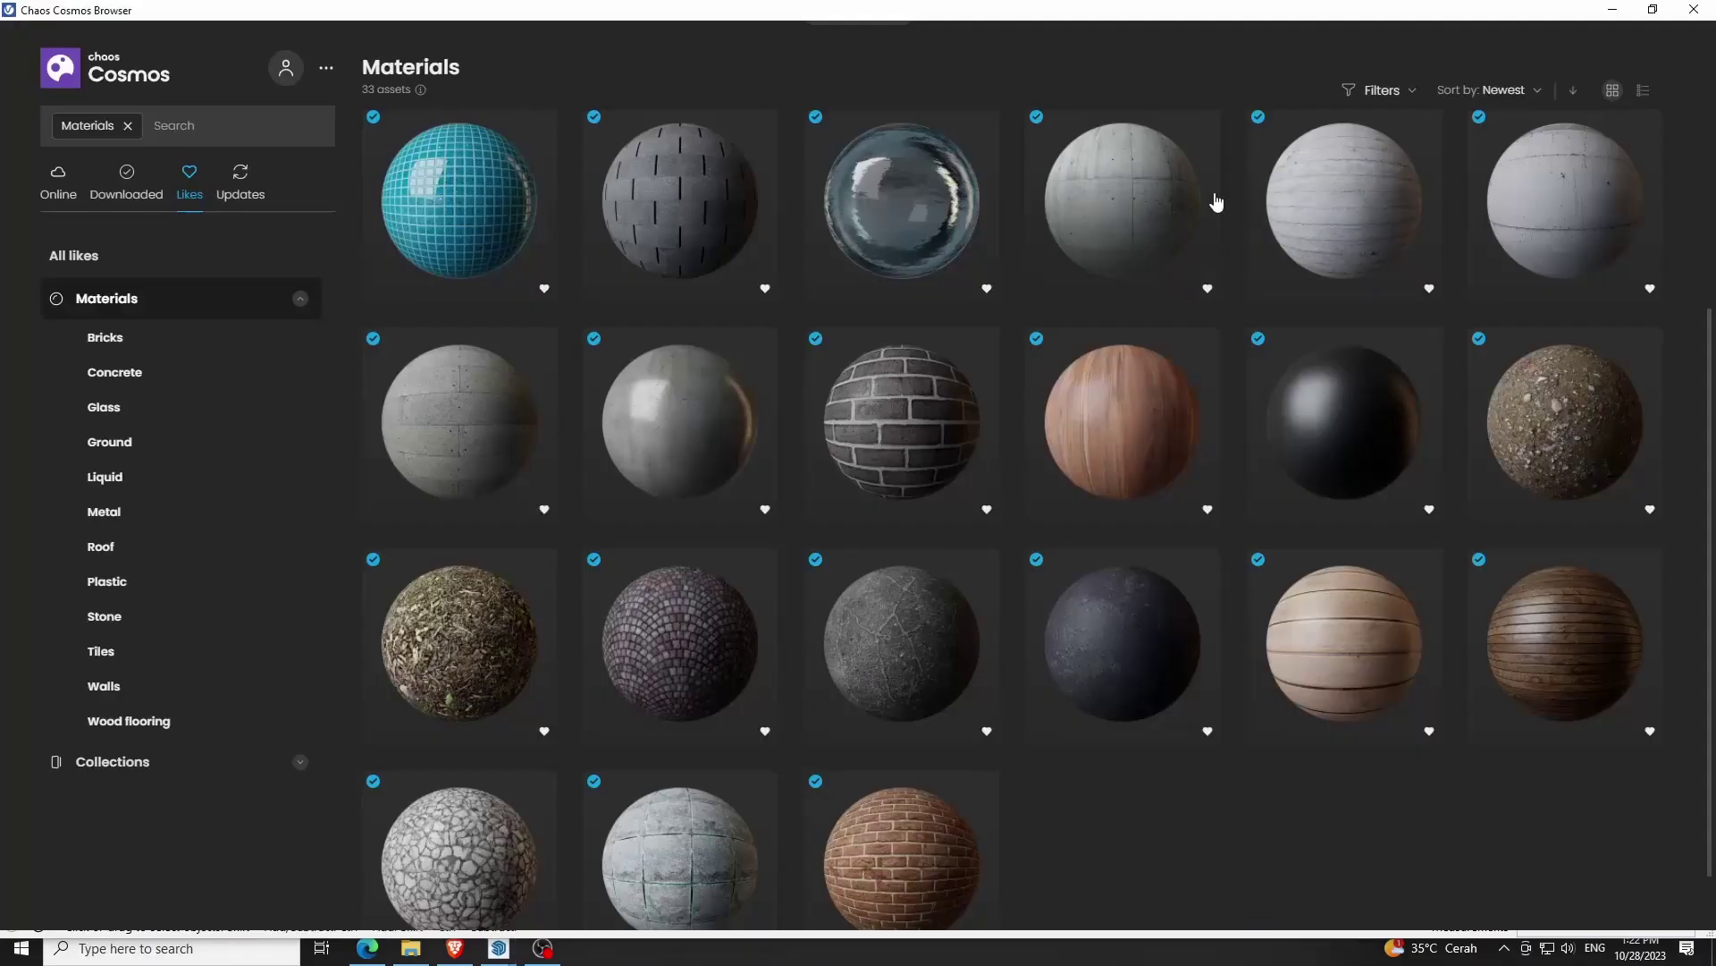
click(80, 203)
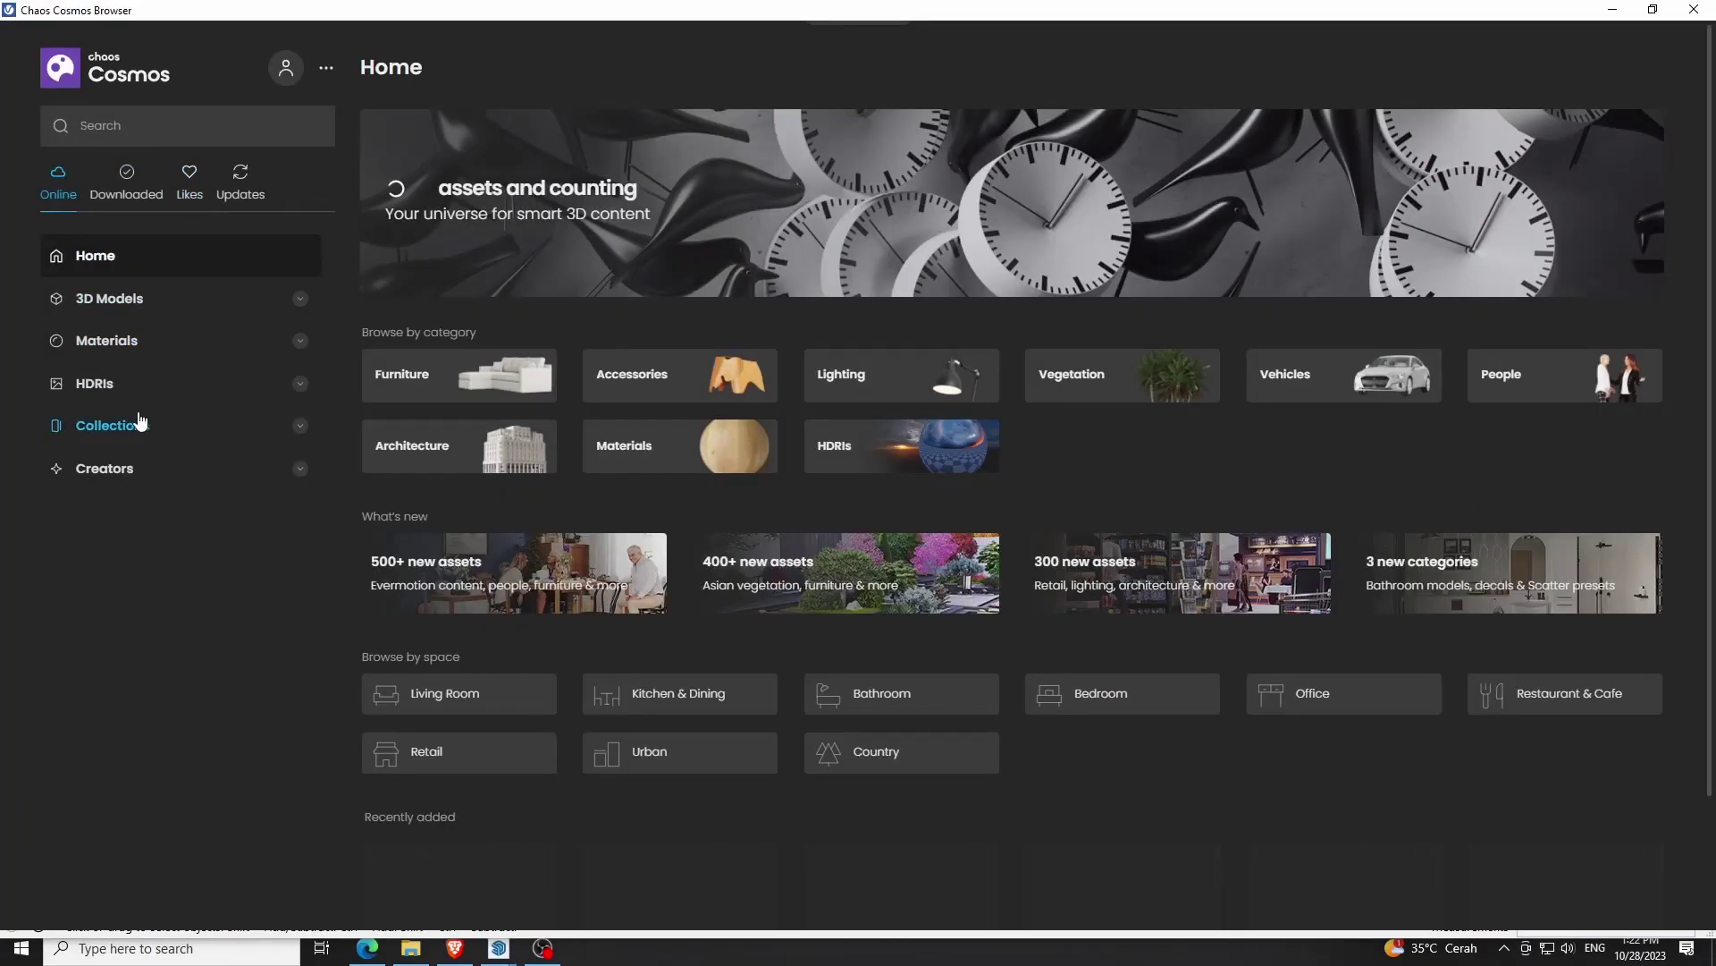
click(1070, 382)
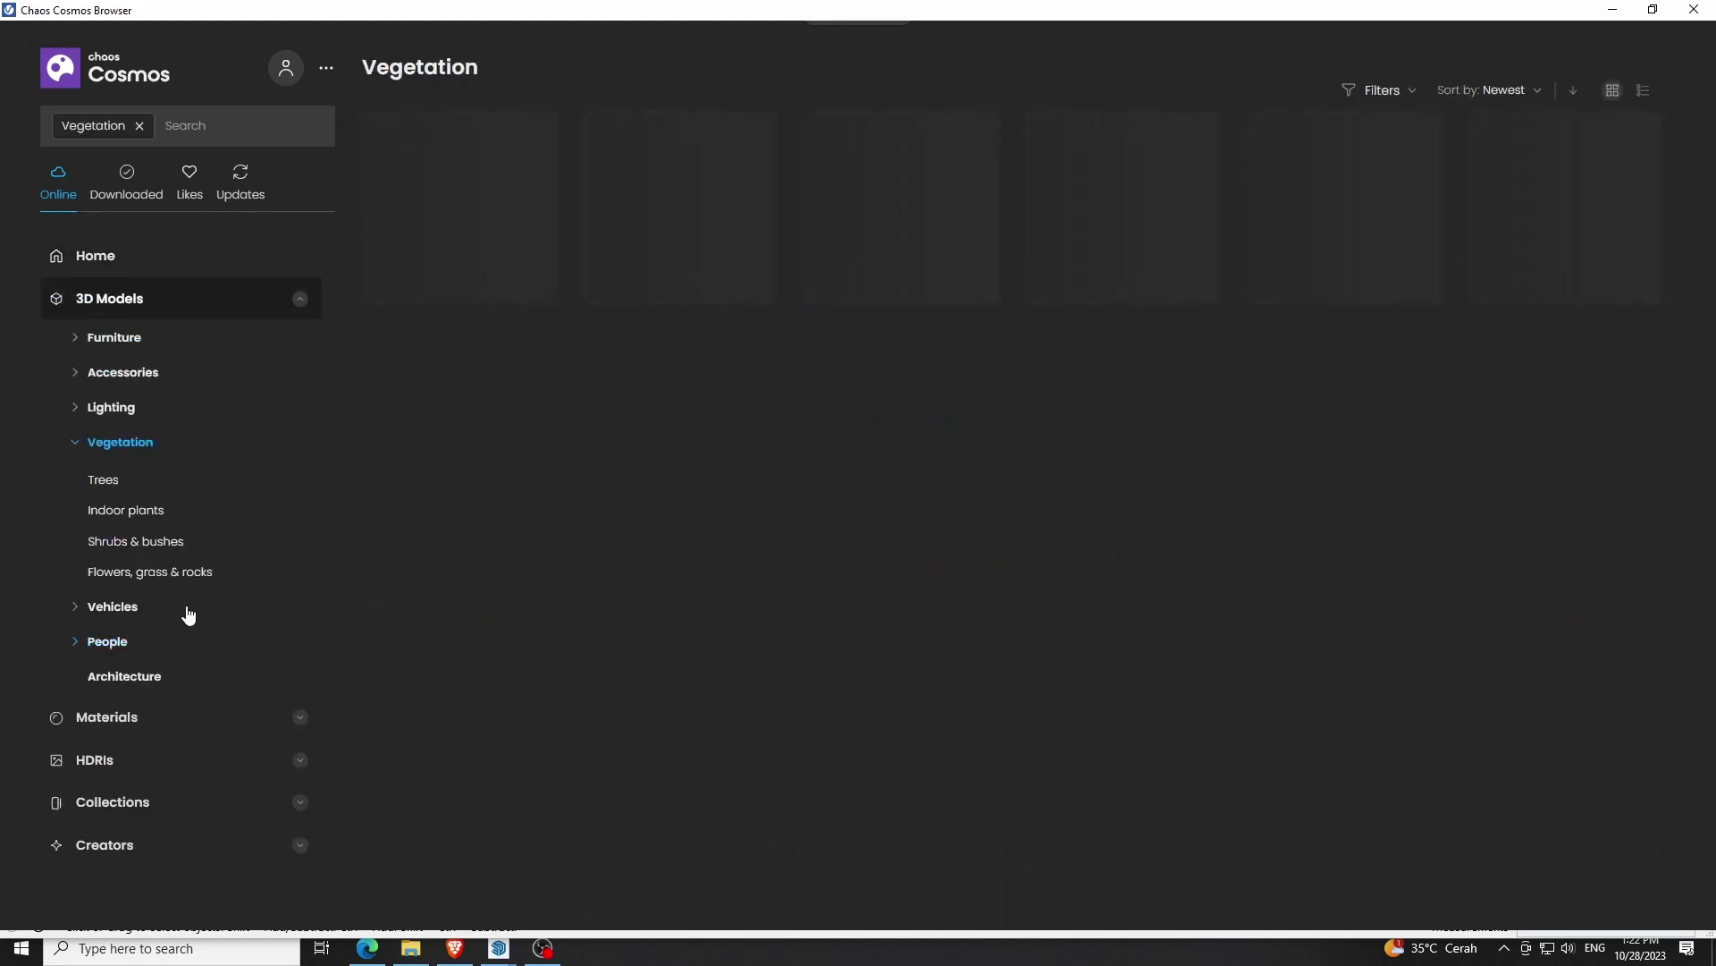
click(157, 573)
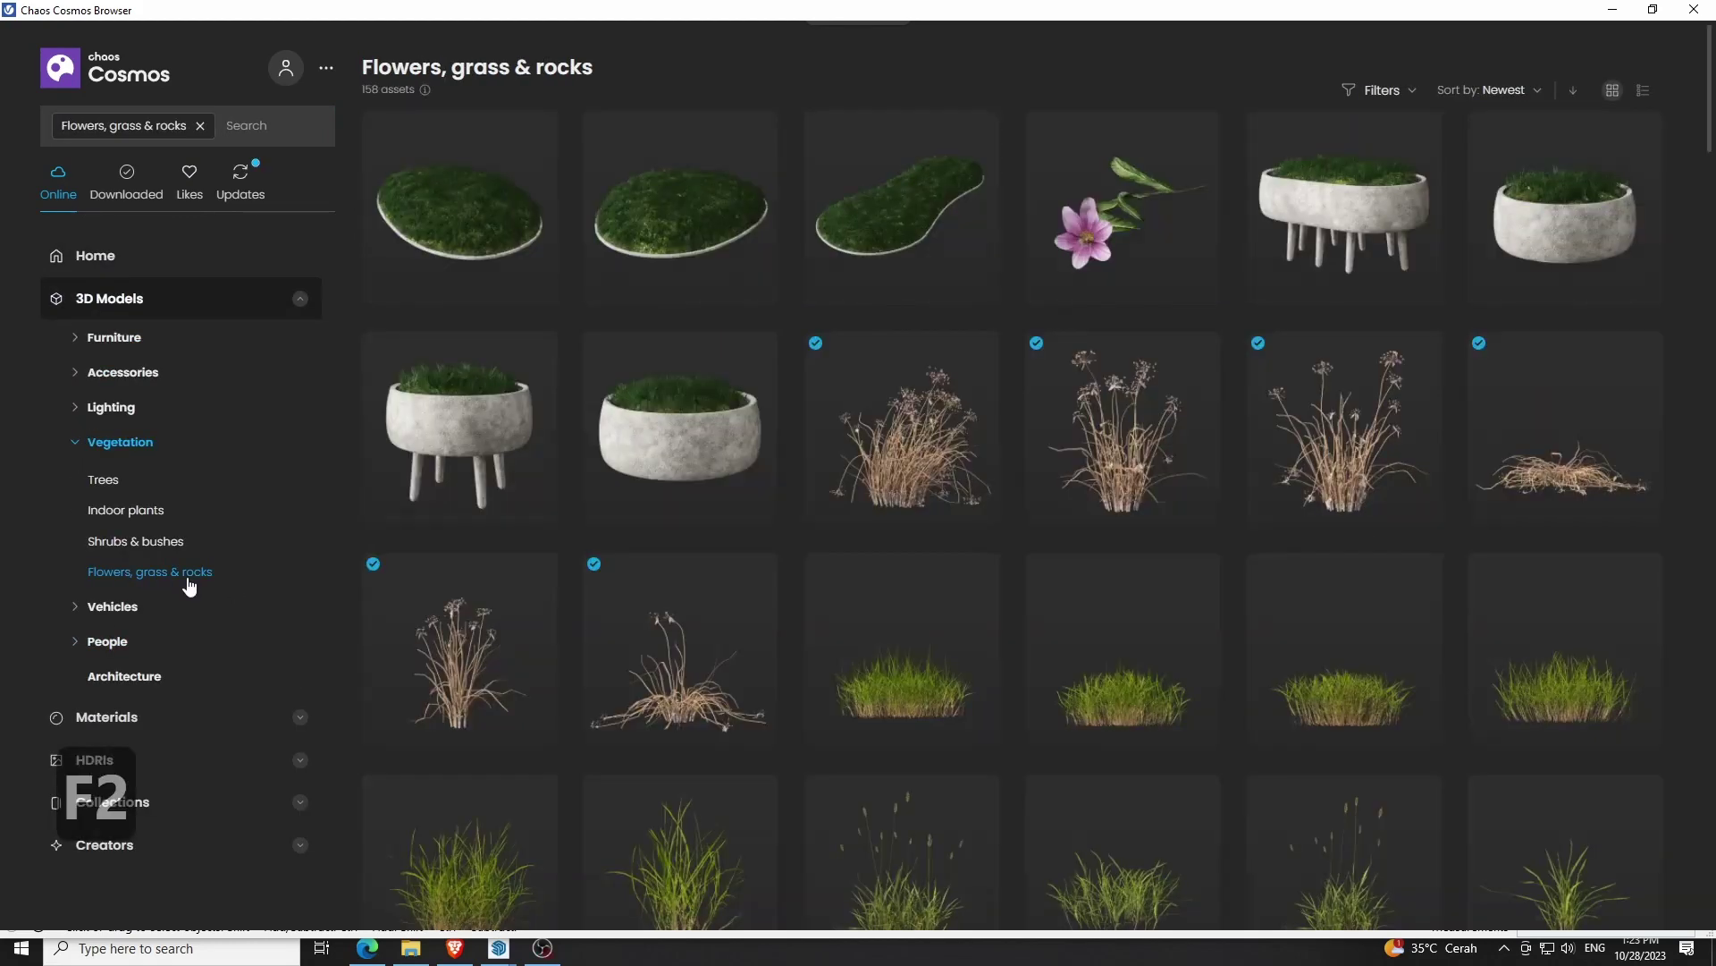
Scroll down the Flowers, grass & rocks grid to the rock models
scroll(658, 640, down, 3)
scroll(655, 637, down, 3)
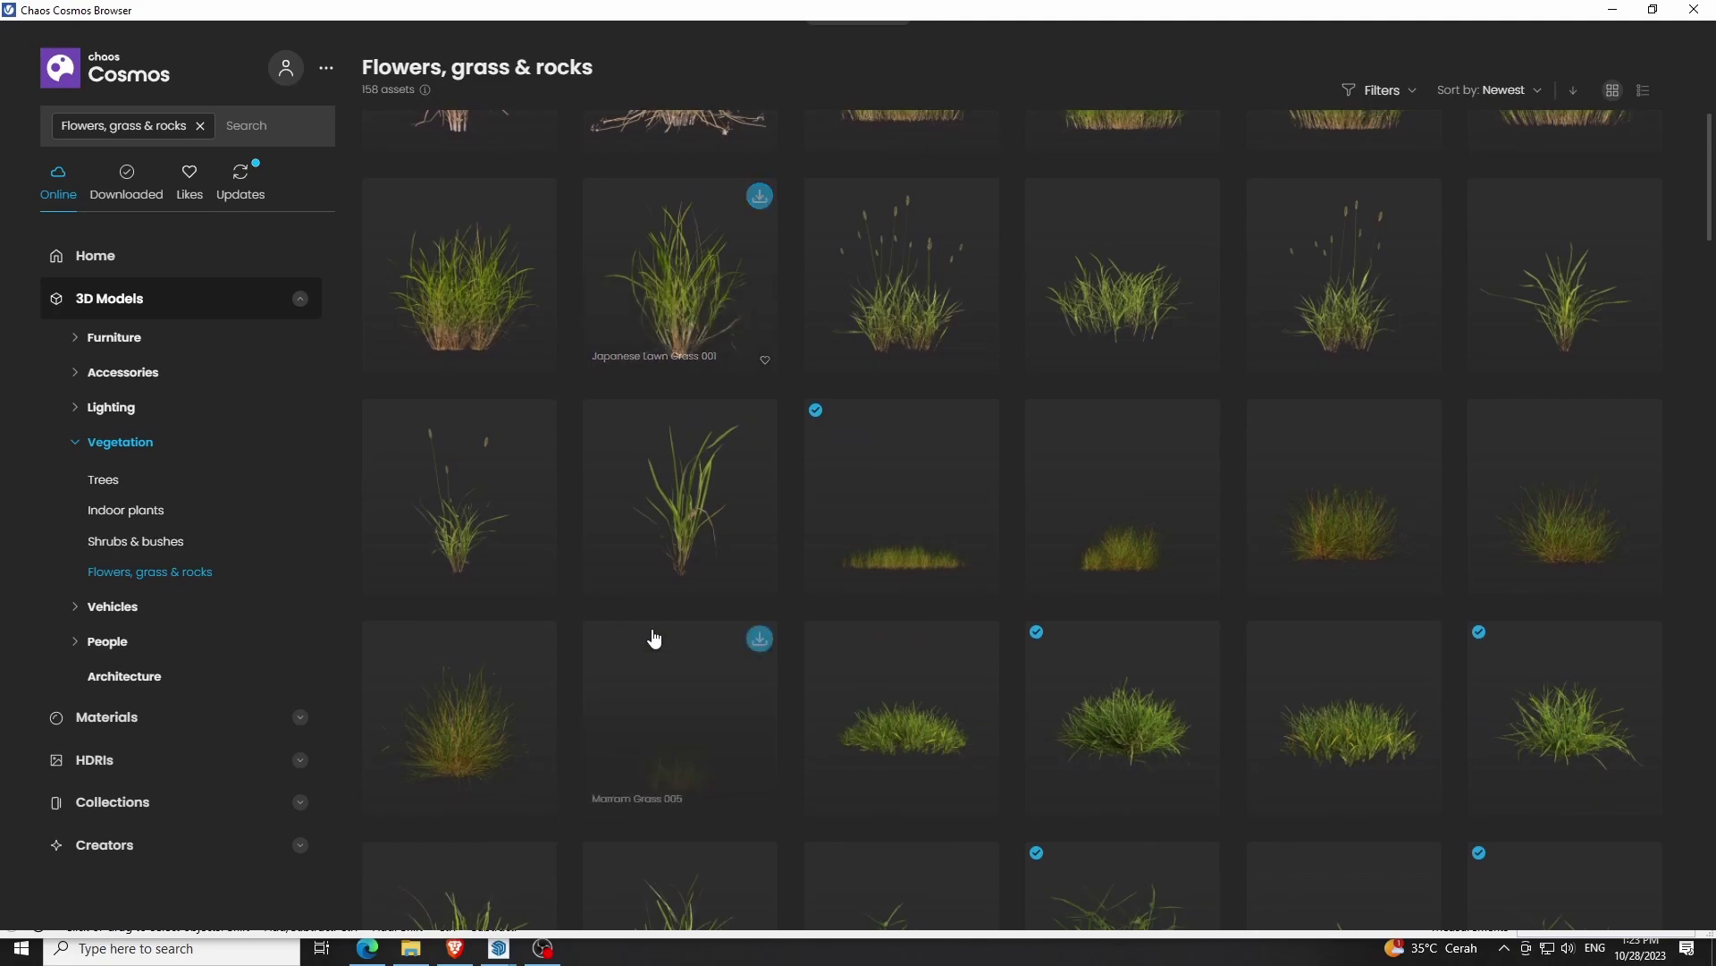
scroll(657, 642, down, 3)
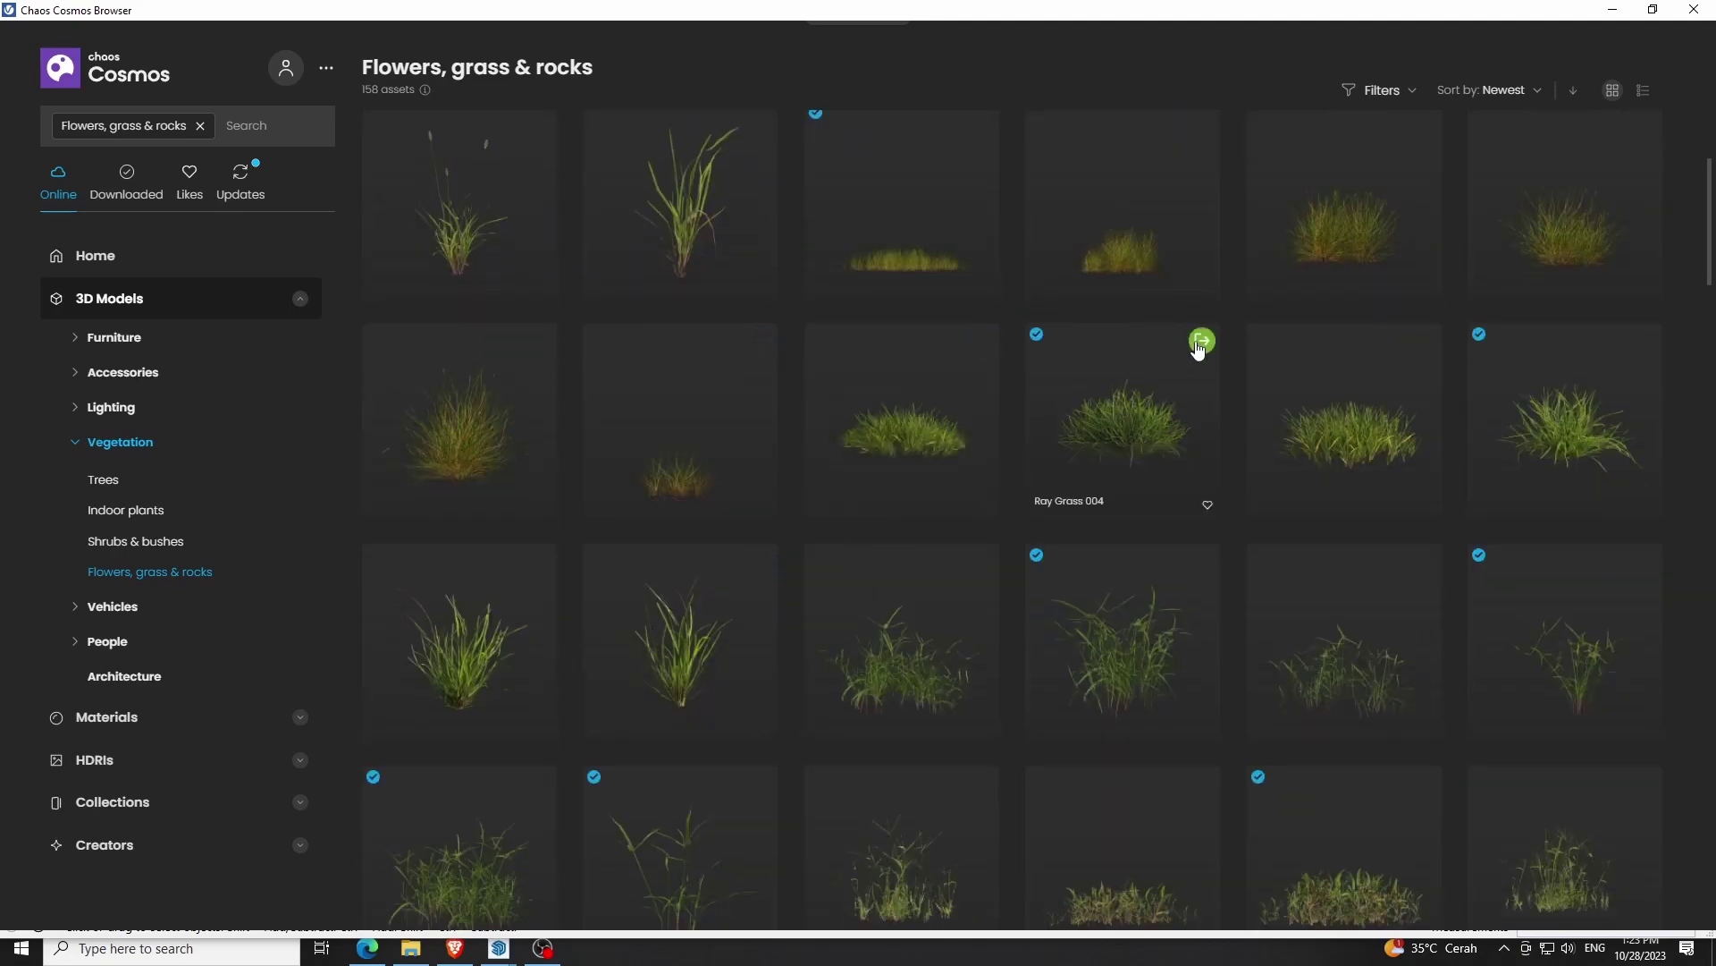
scroll(1283, 469, down, 1)
scroll(1283, 472, down, 2)
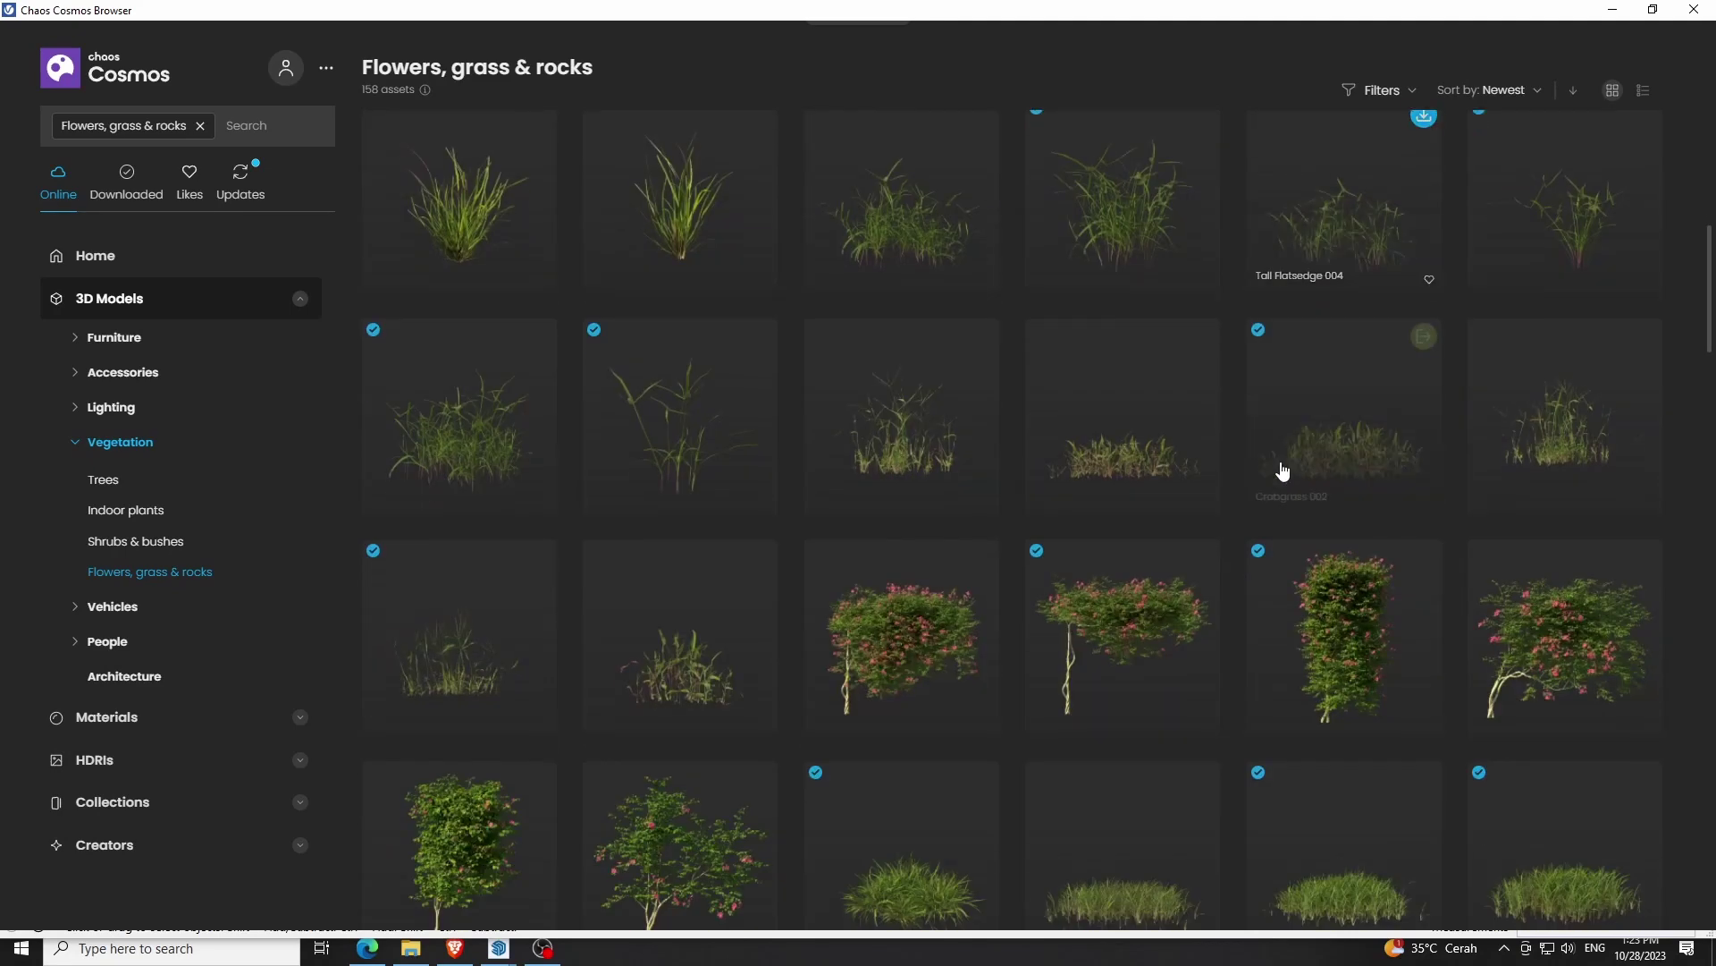
scroll(881, 511, down, 2)
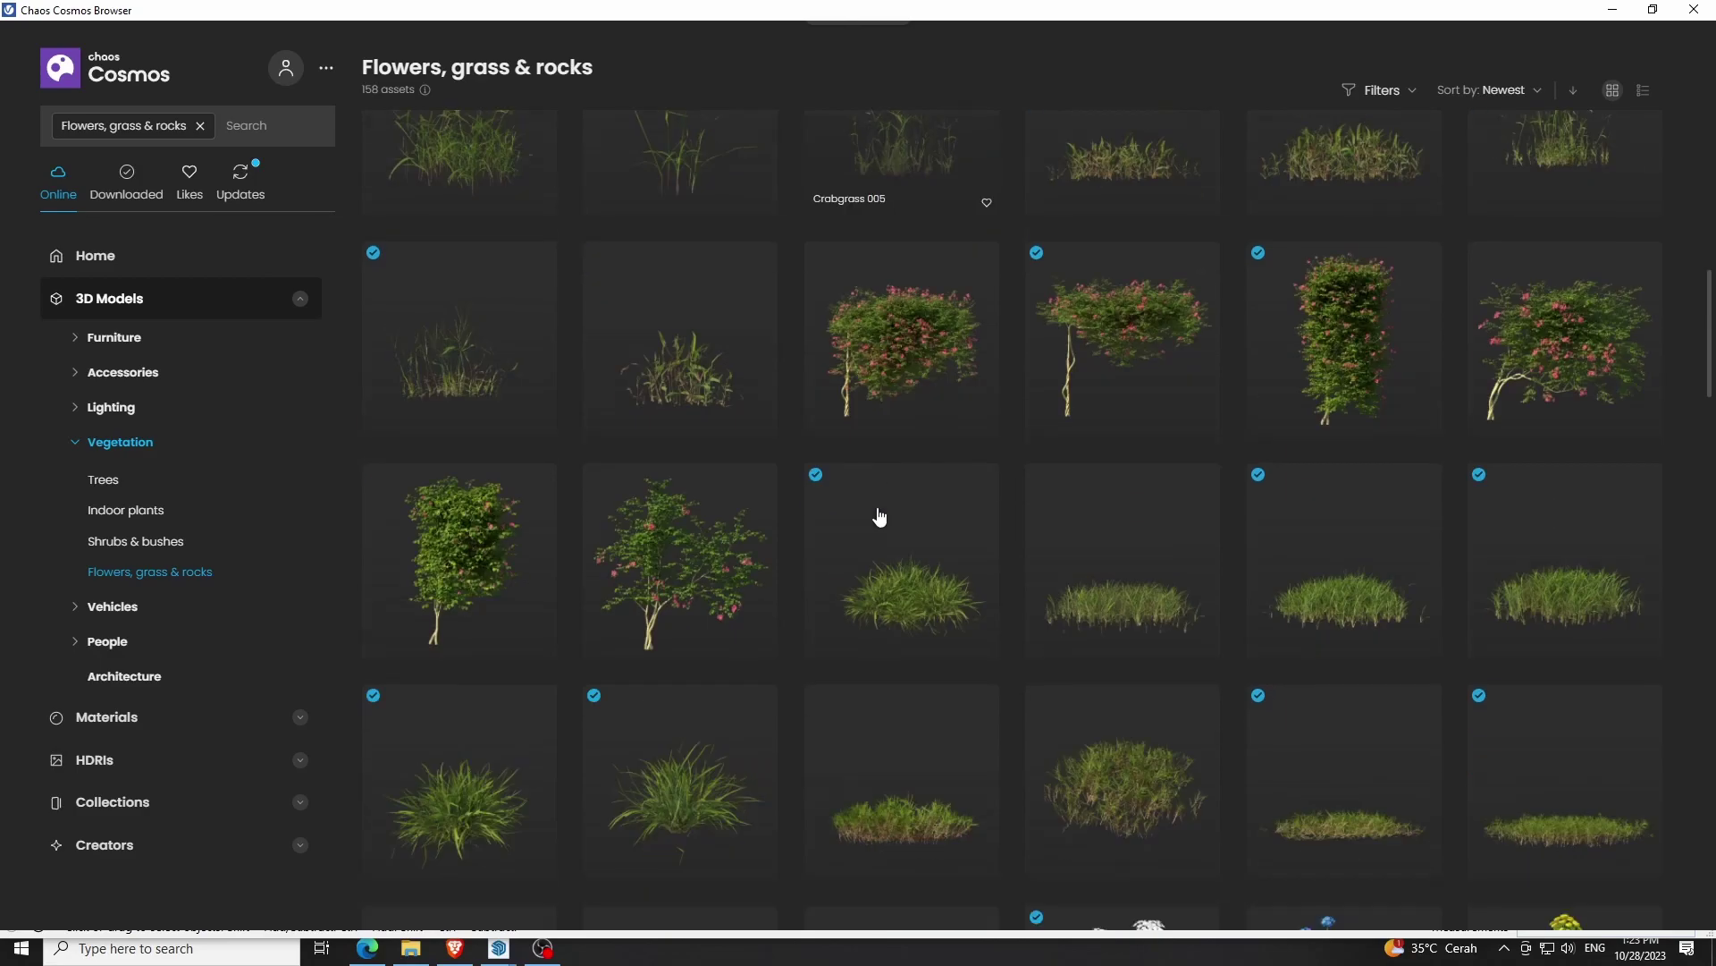
scroll(645, 434, down, 1)
scroll(646, 435, down, 1)
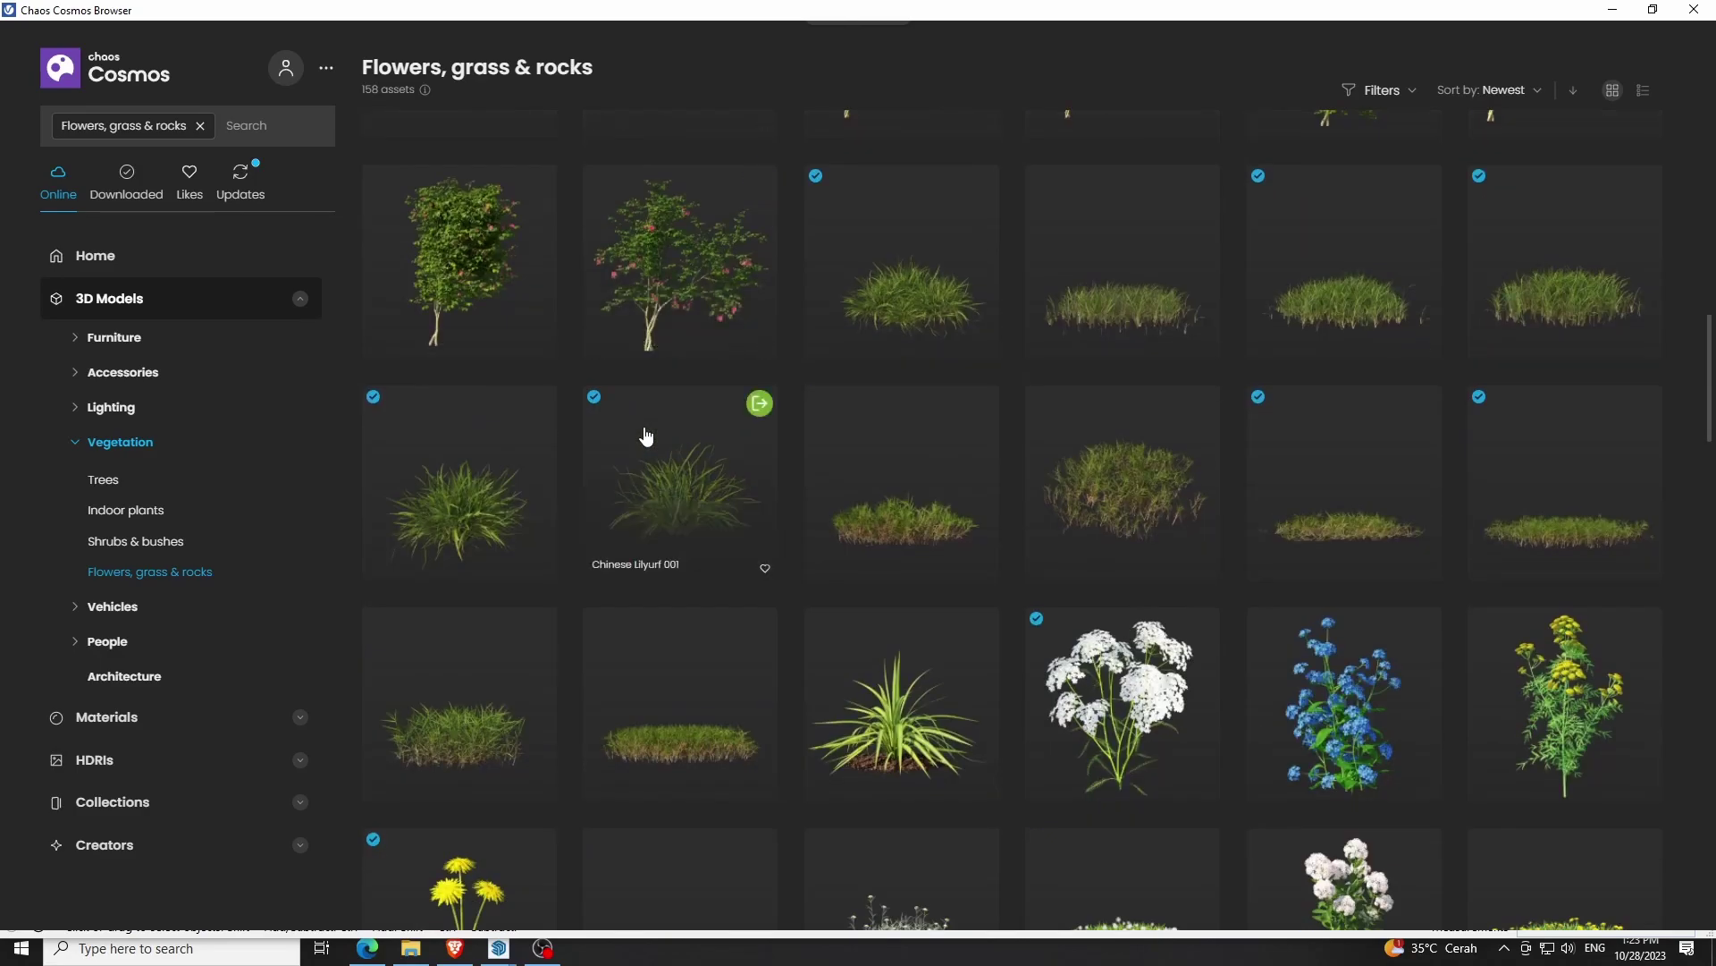
scroll(646, 435, down, 3)
scroll(647, 435, down, 3)
scroll(646, 435, down, 2)
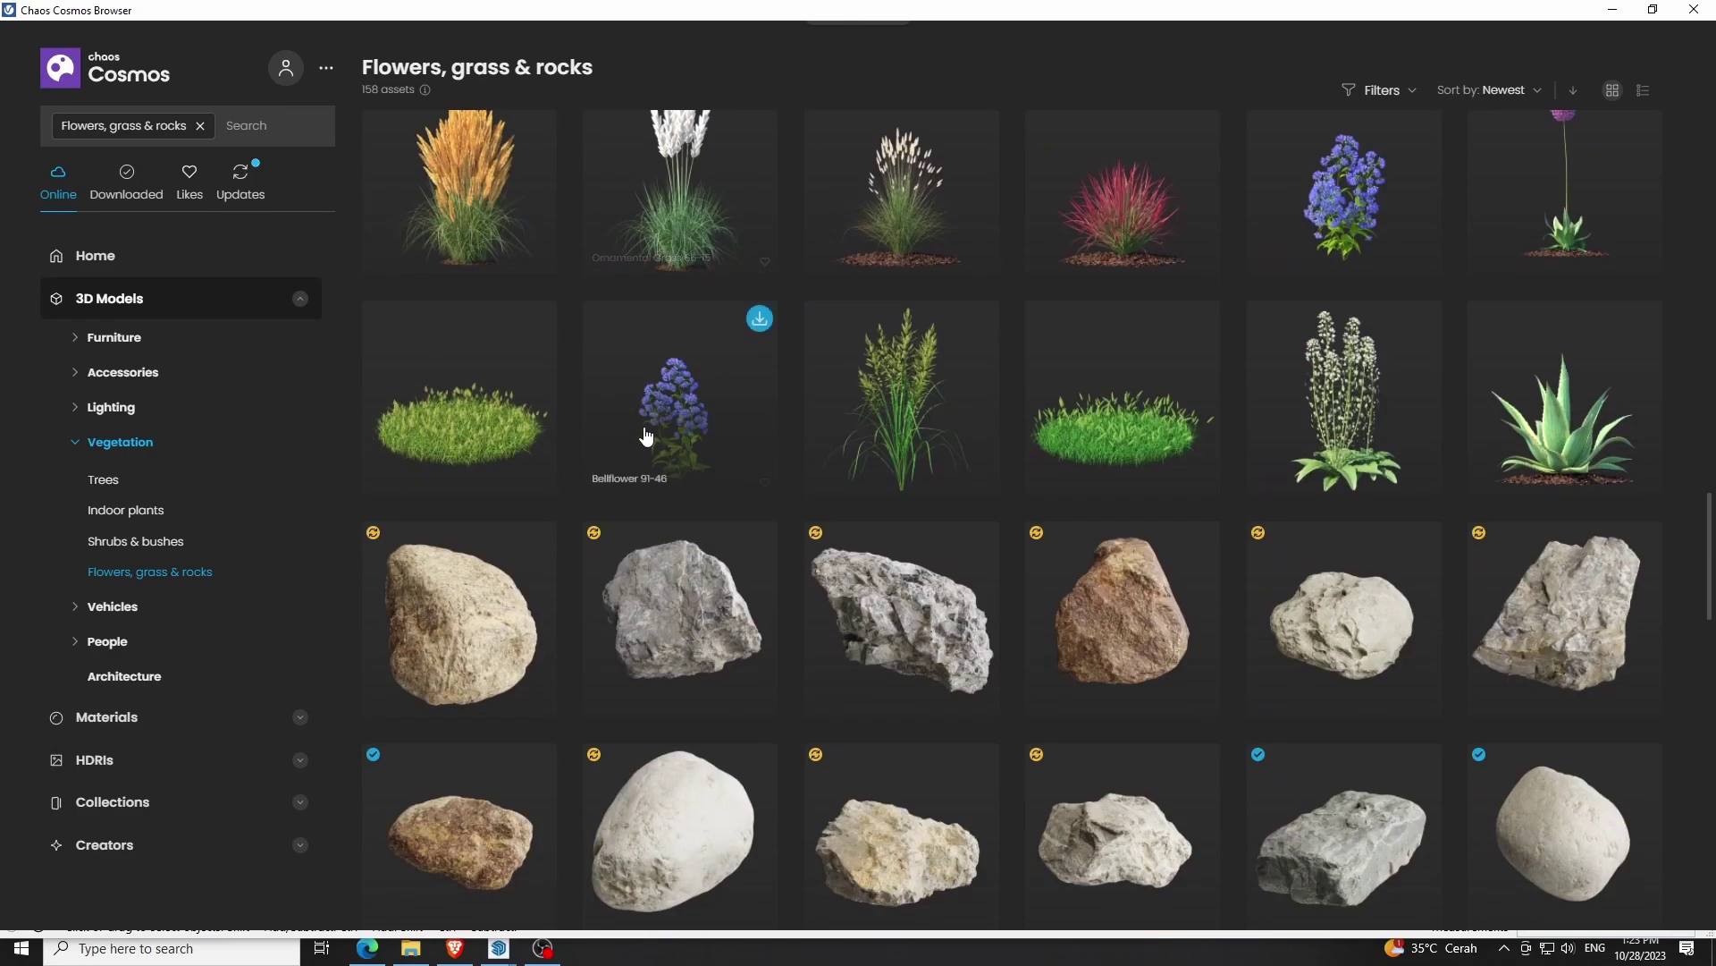
scroll(647, 436, down, 3)
scroll(835, 440, up, 1)
scroll(835, 440, up, 1)
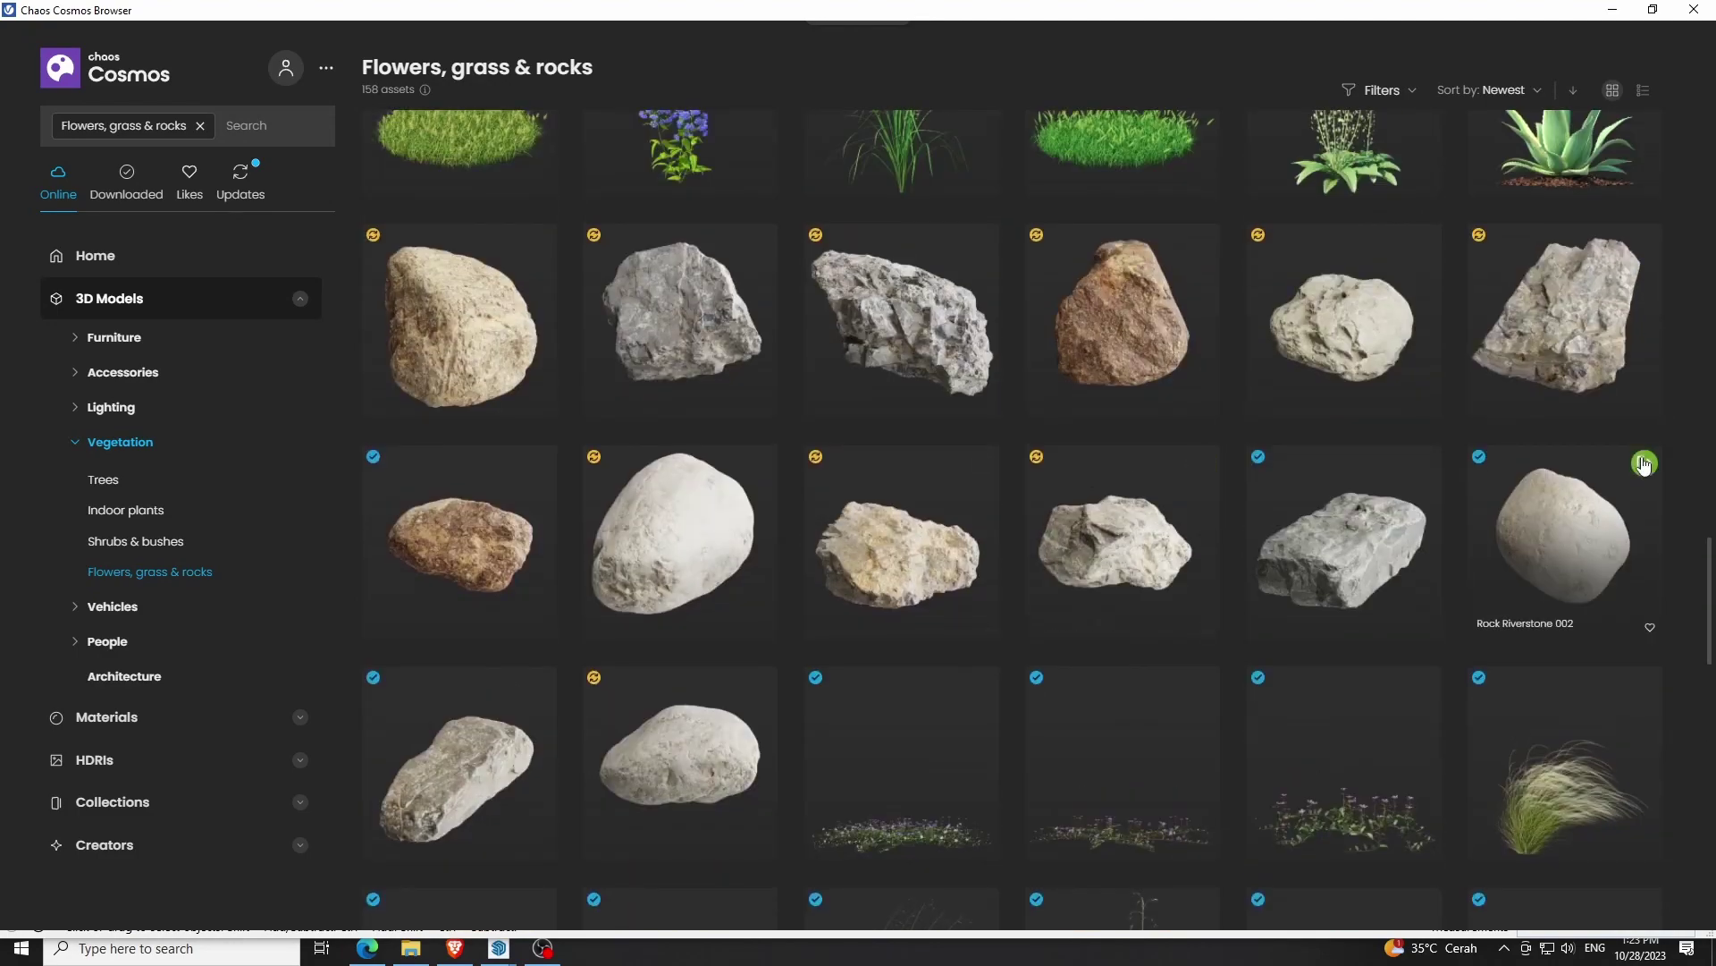
Import Rock Riverstone 002, 003 and 001 from Cosmos, clustering them on the pebble path
click(1645, 463)
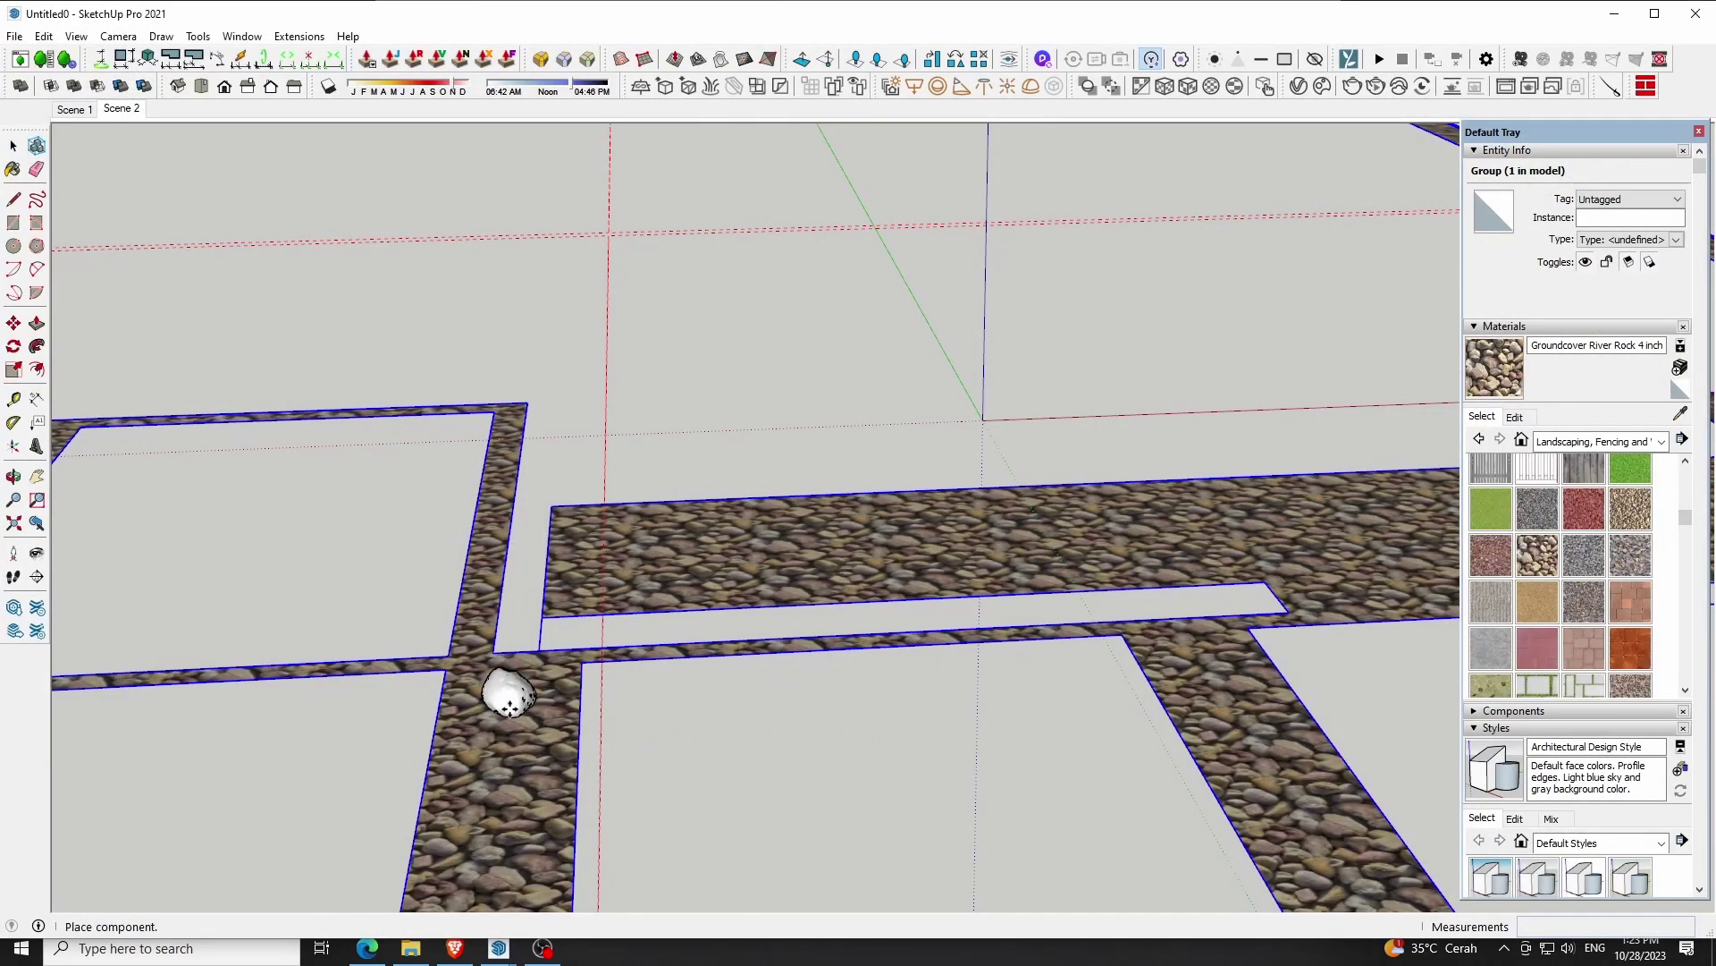
click(510, 706)
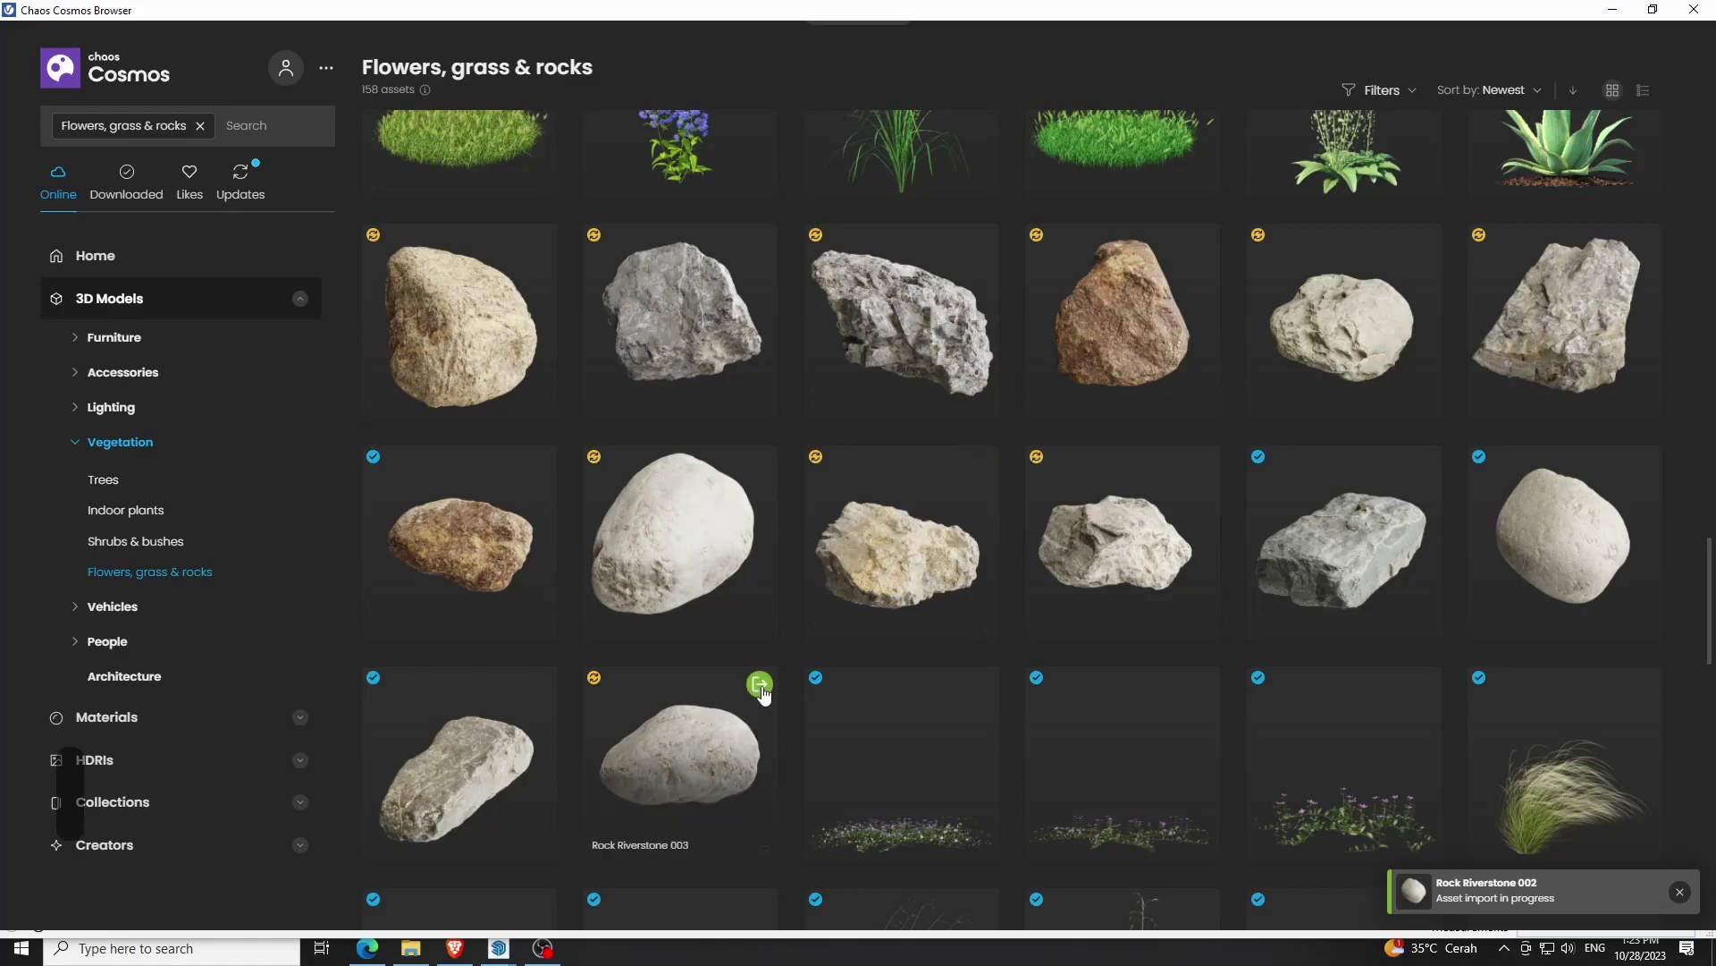
click(760, 684)
click(522, 732)
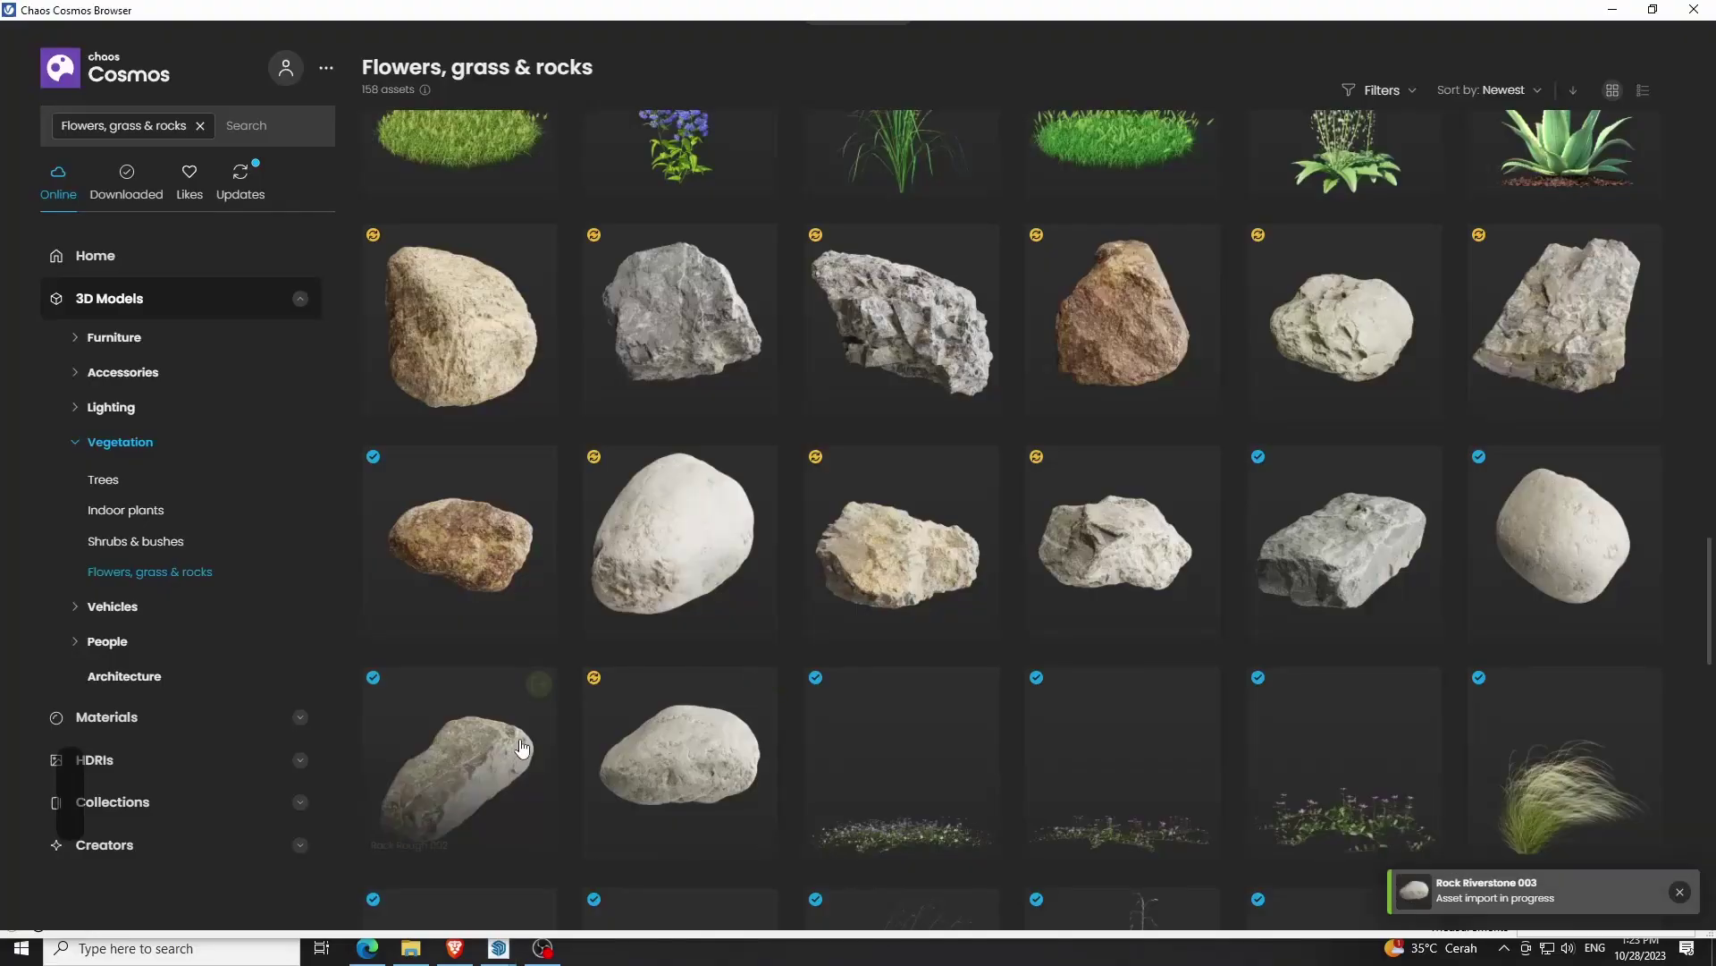
click(539, 464)
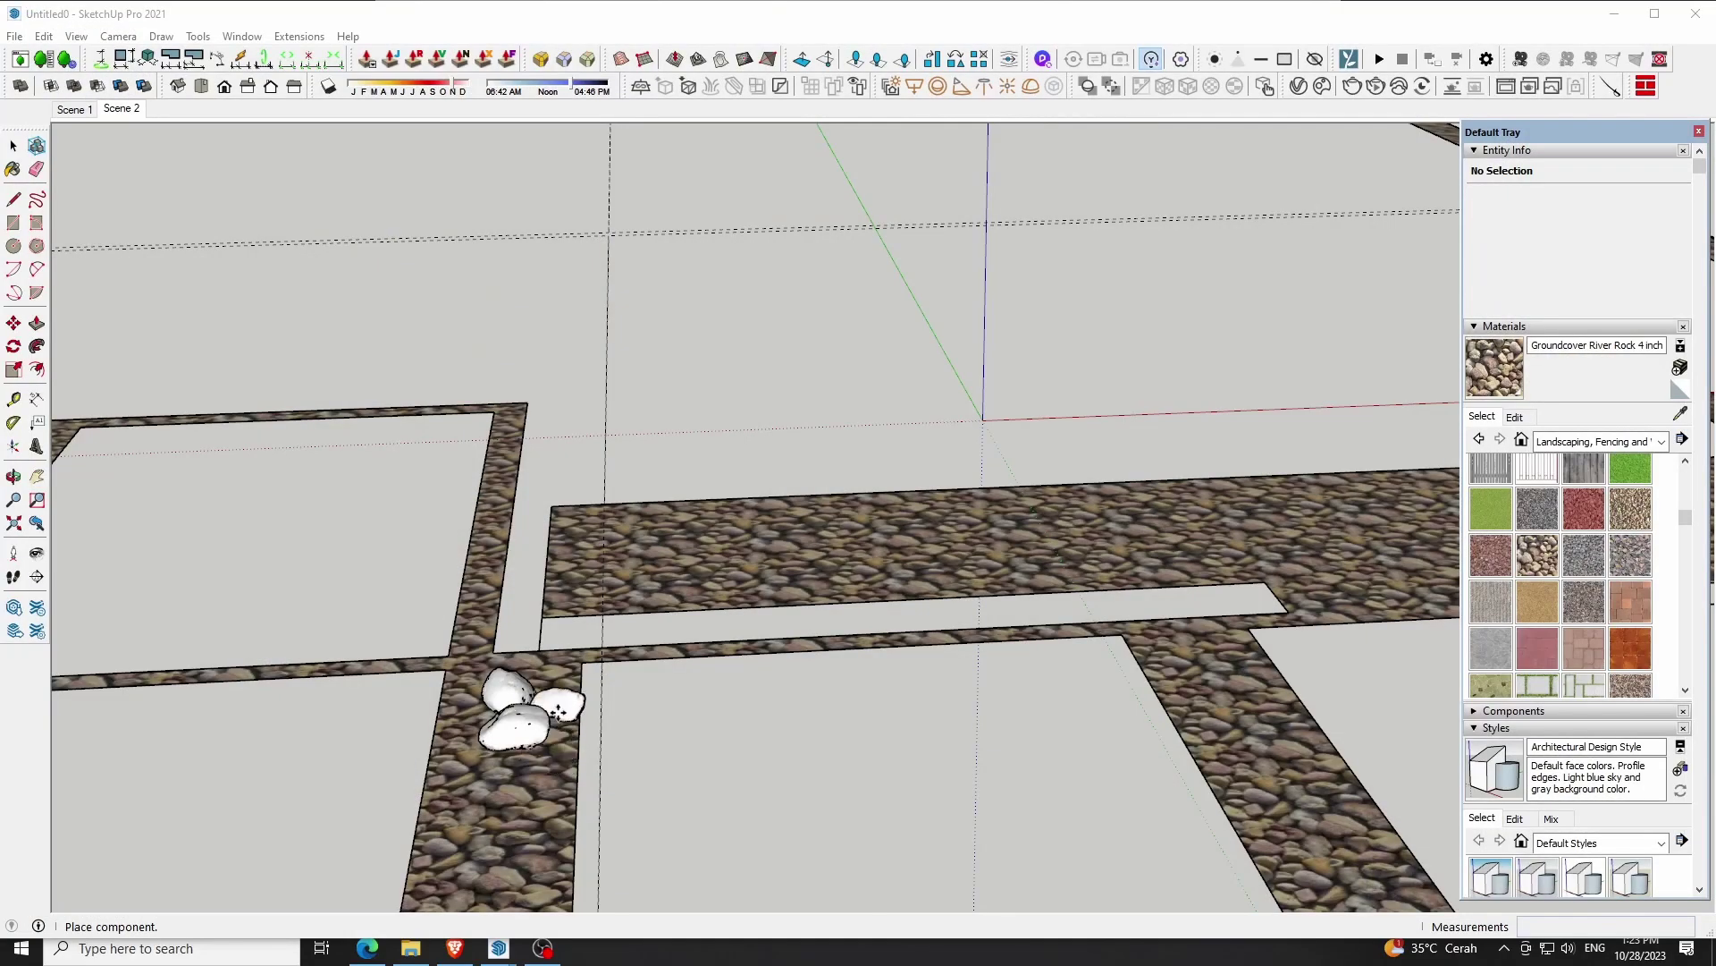
click(555, 711)
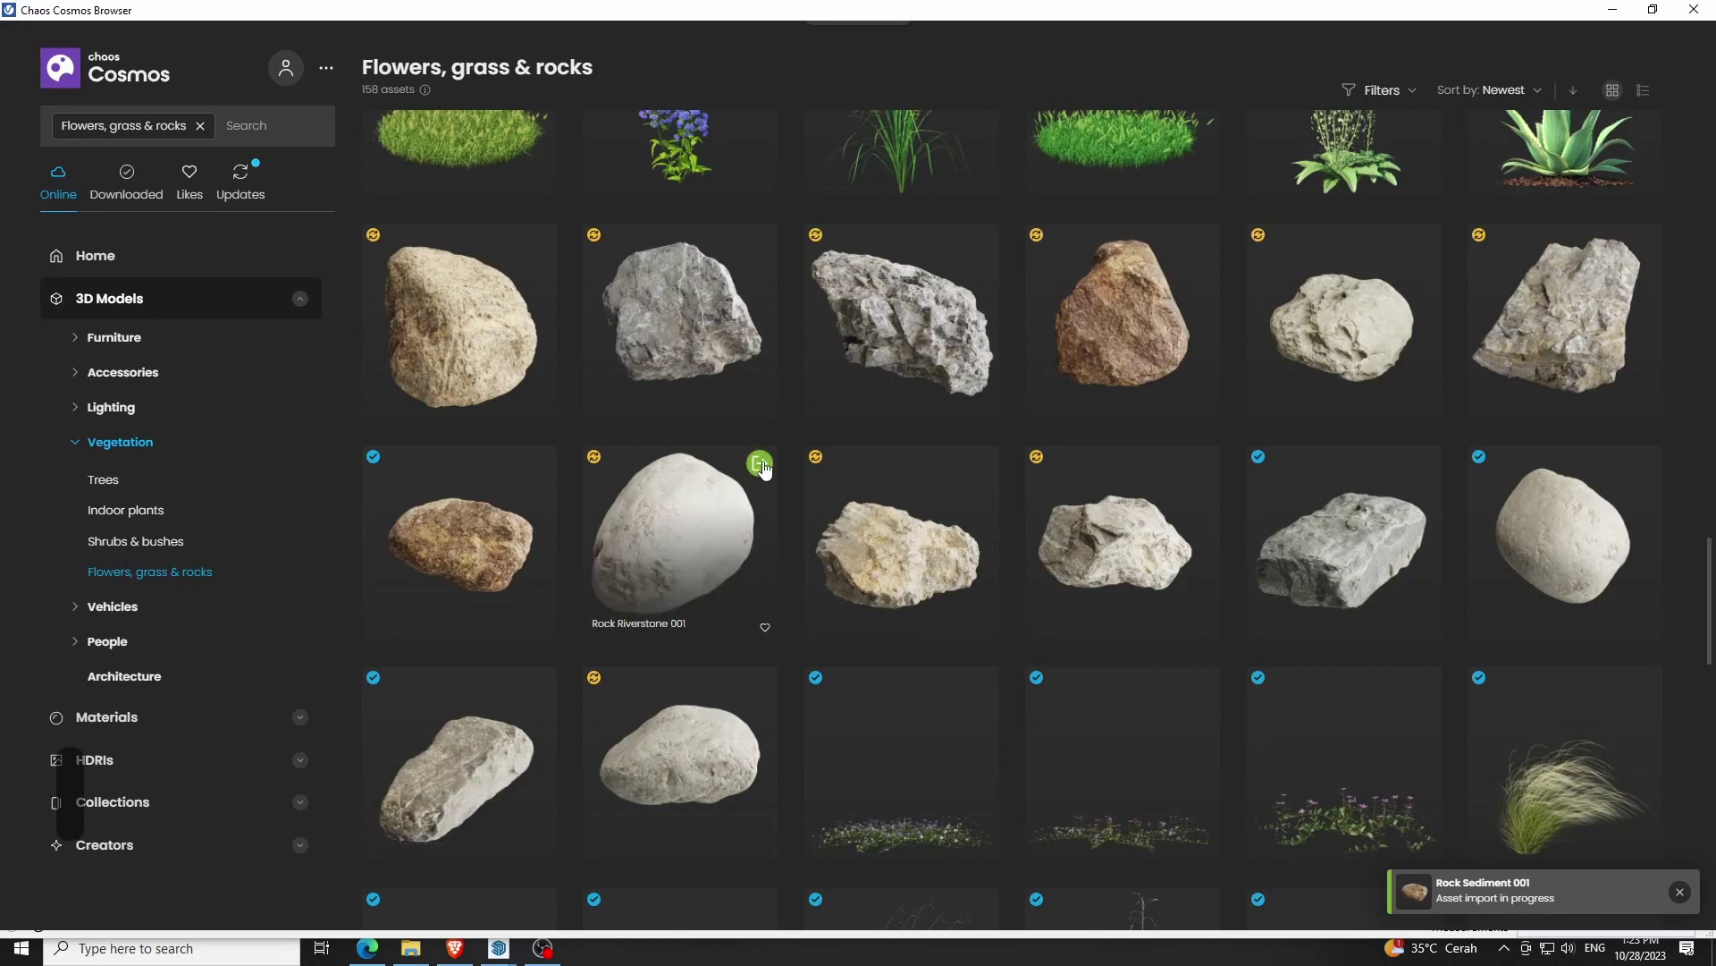
click(760, 464)
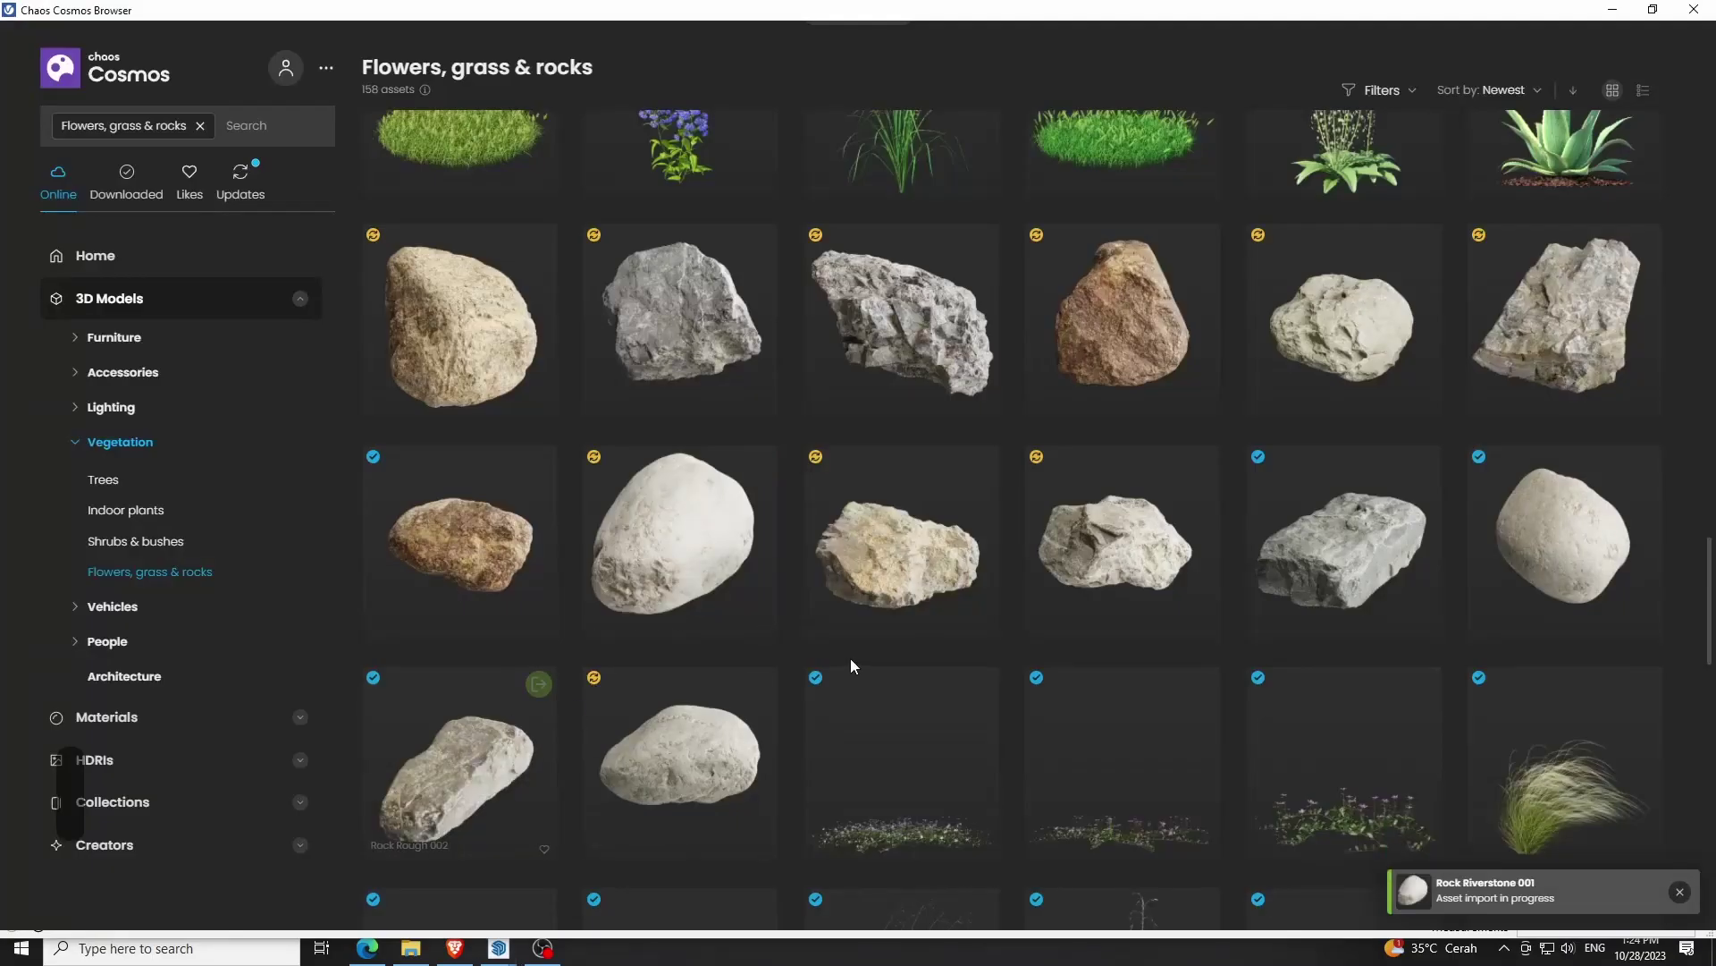
Import Garden Lawn 003 and a Field Grass model from the Cosmos grass assets
scroll(860, 658, down, 5)
scroll(860, 658, down, 5)
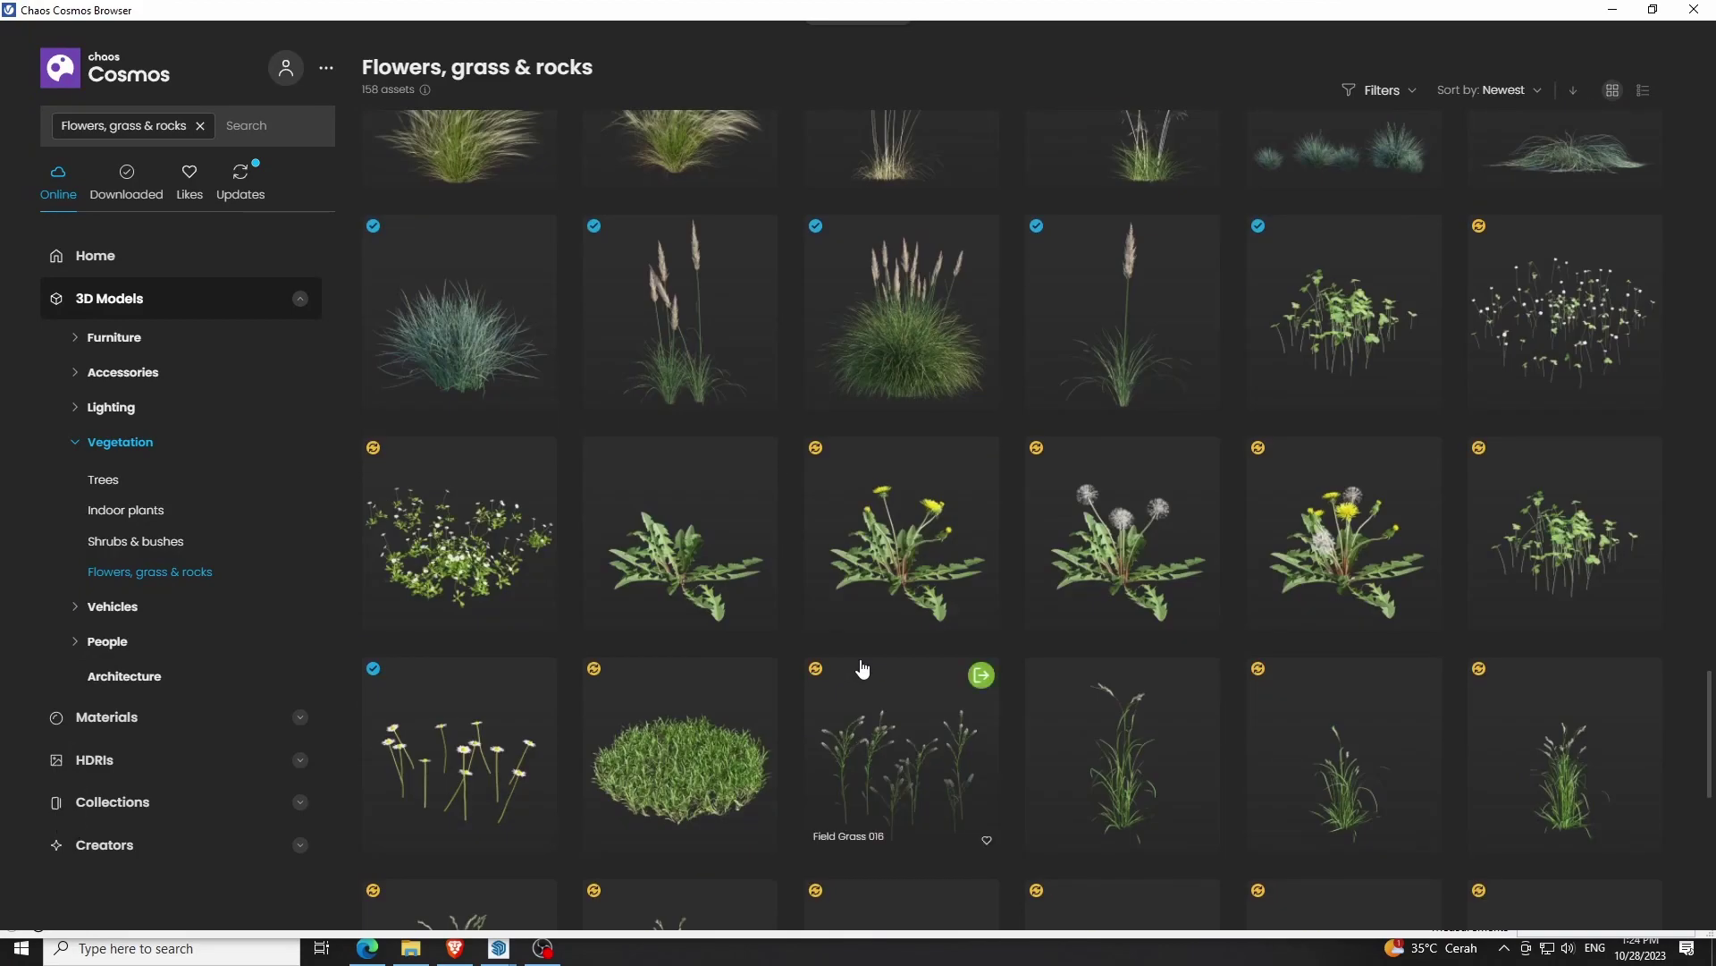
scroll(1059, 556, up, 2)
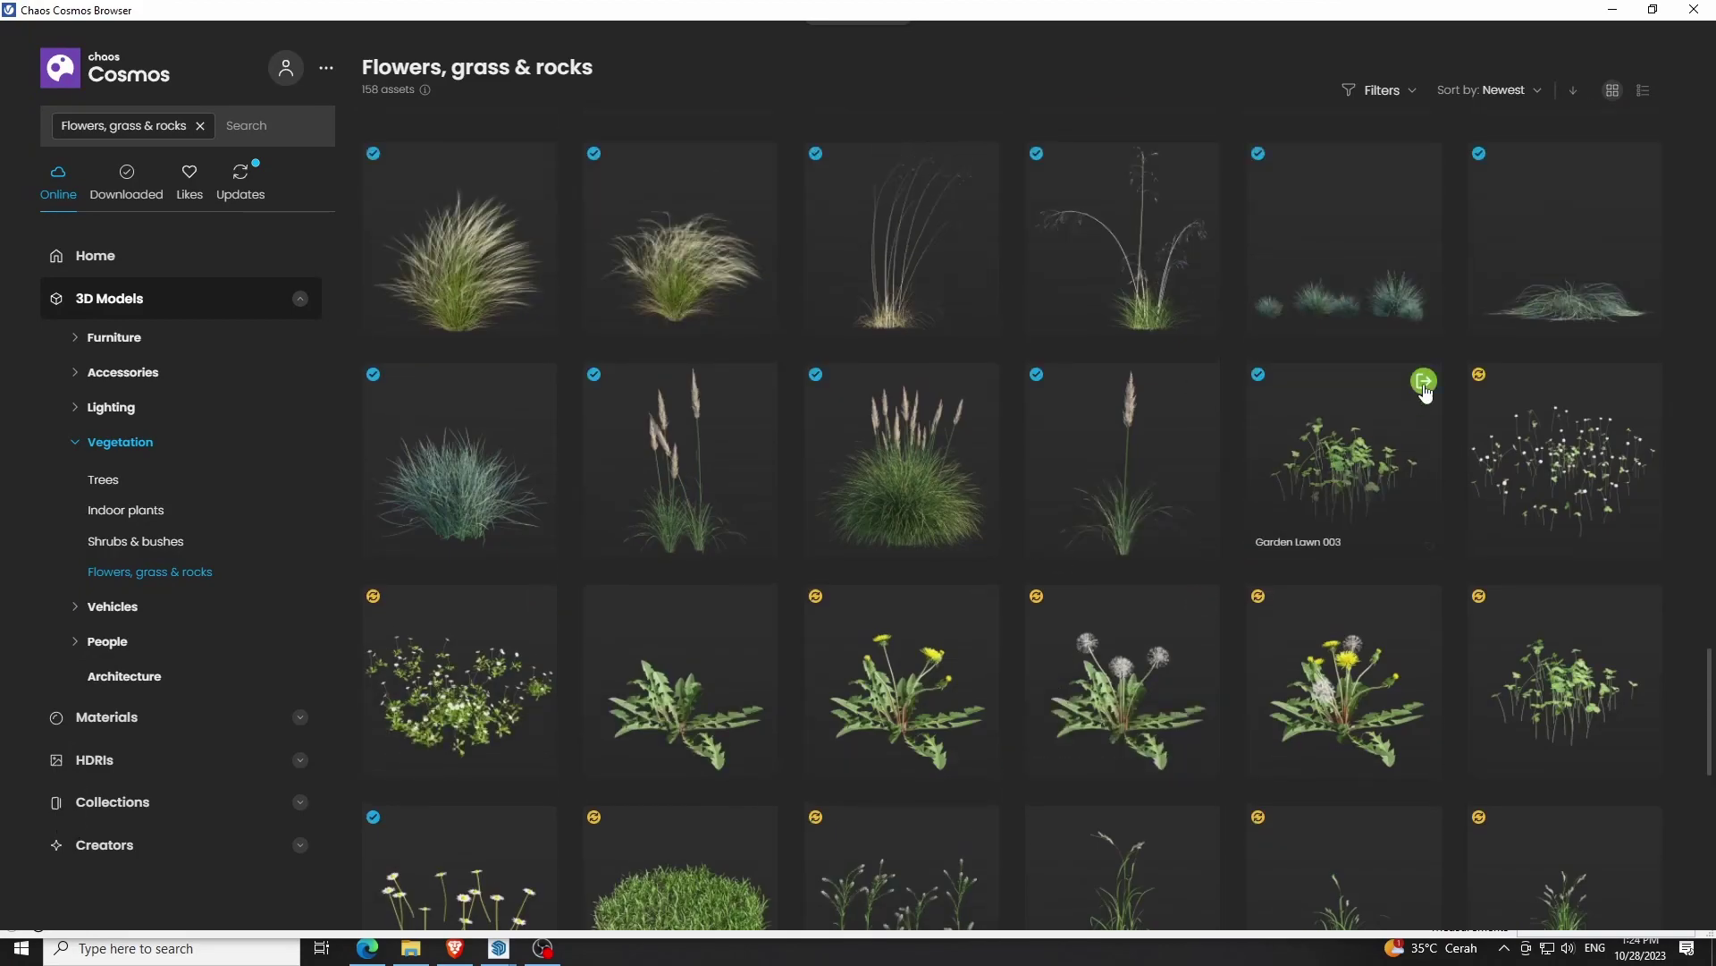
click(1424, 381)
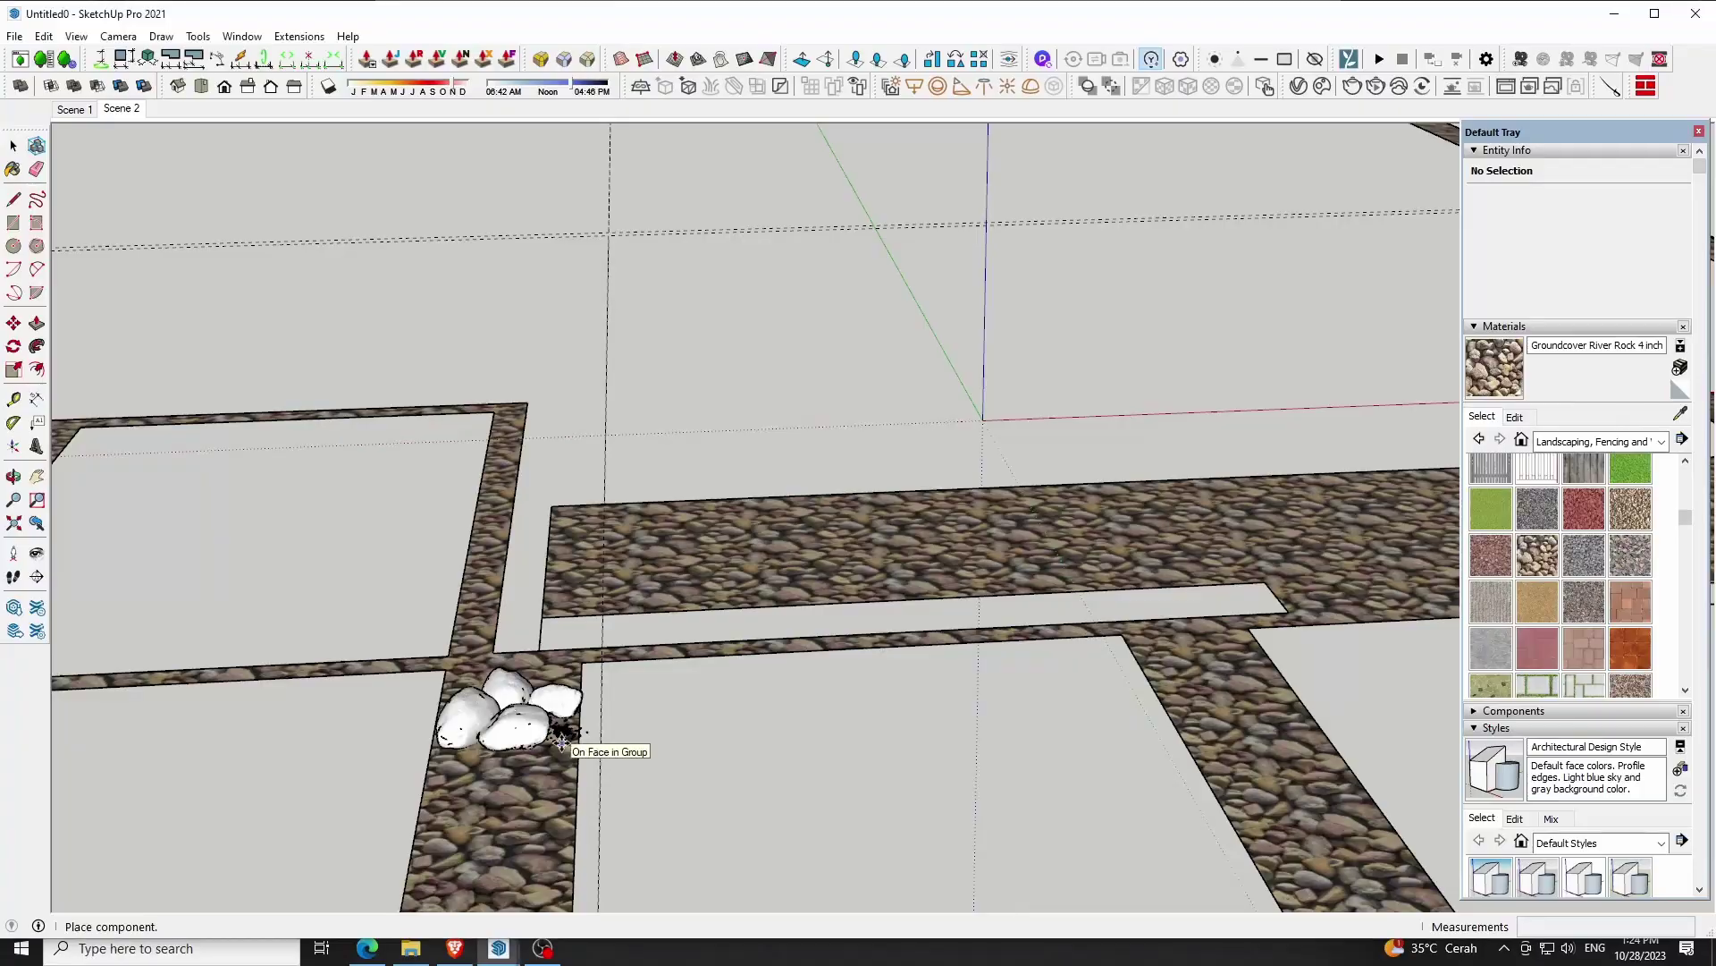
scroll(1050, 647, down, 1)
scroll(1050, 648, down, 2)
scroll(1049, 648, down, 3)
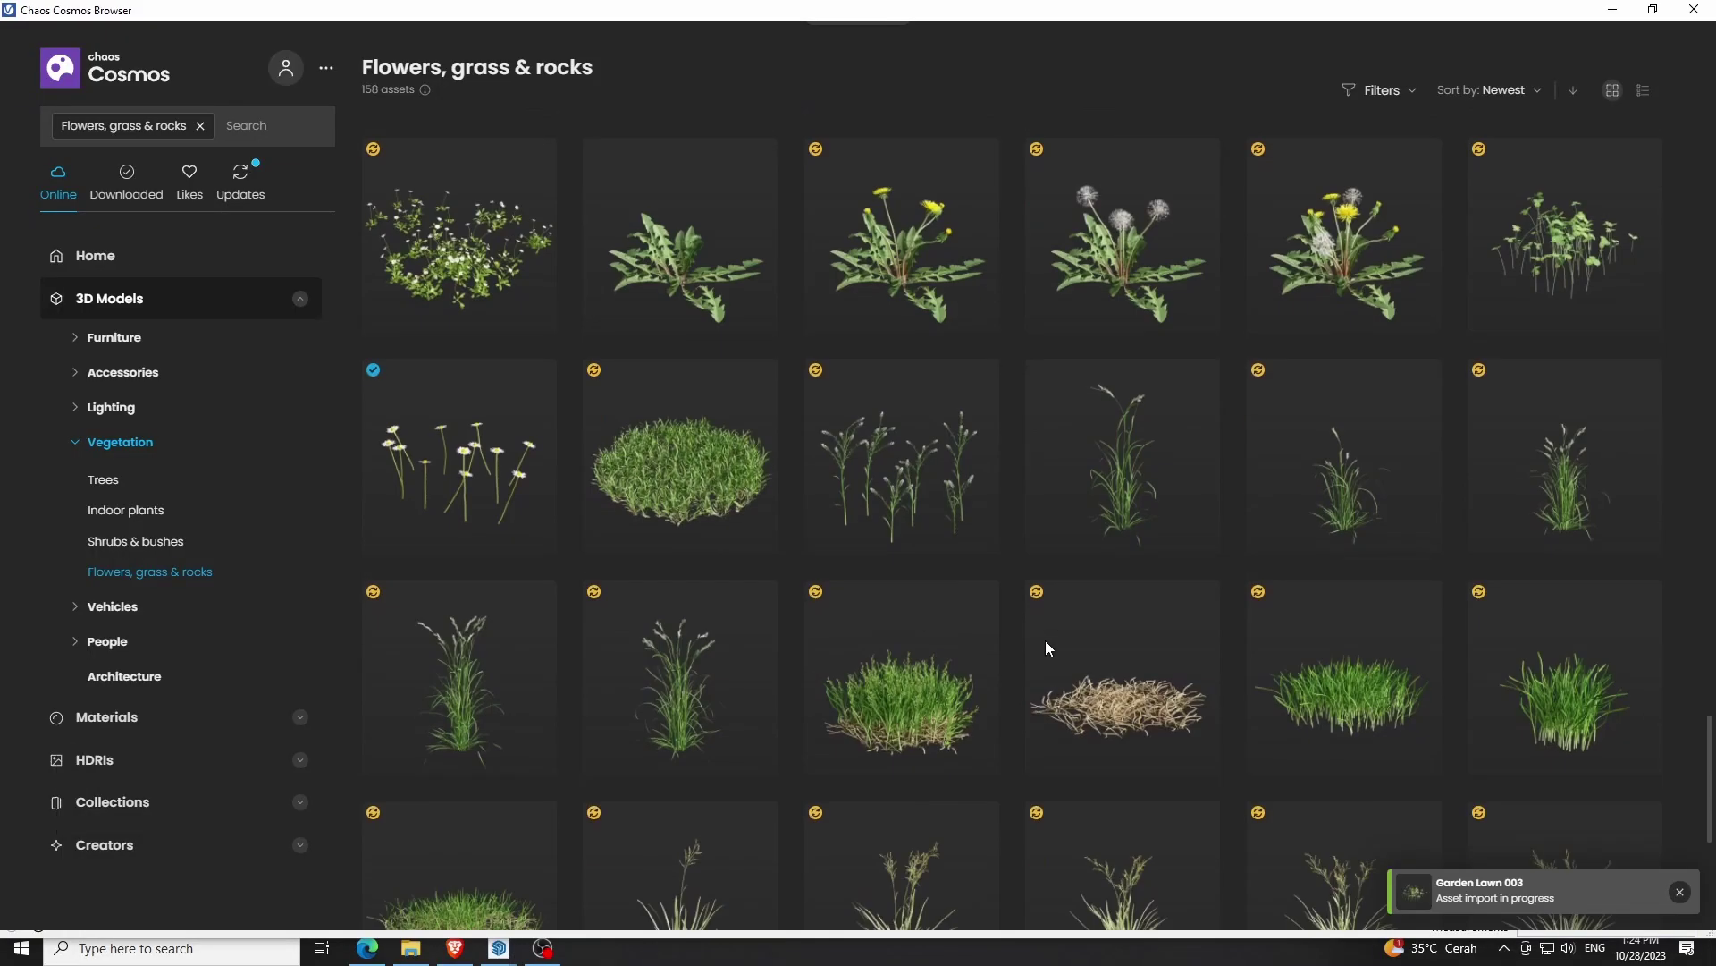
scroll(1046, 644, down, 2)
scroll(1047, 661, down, 2)
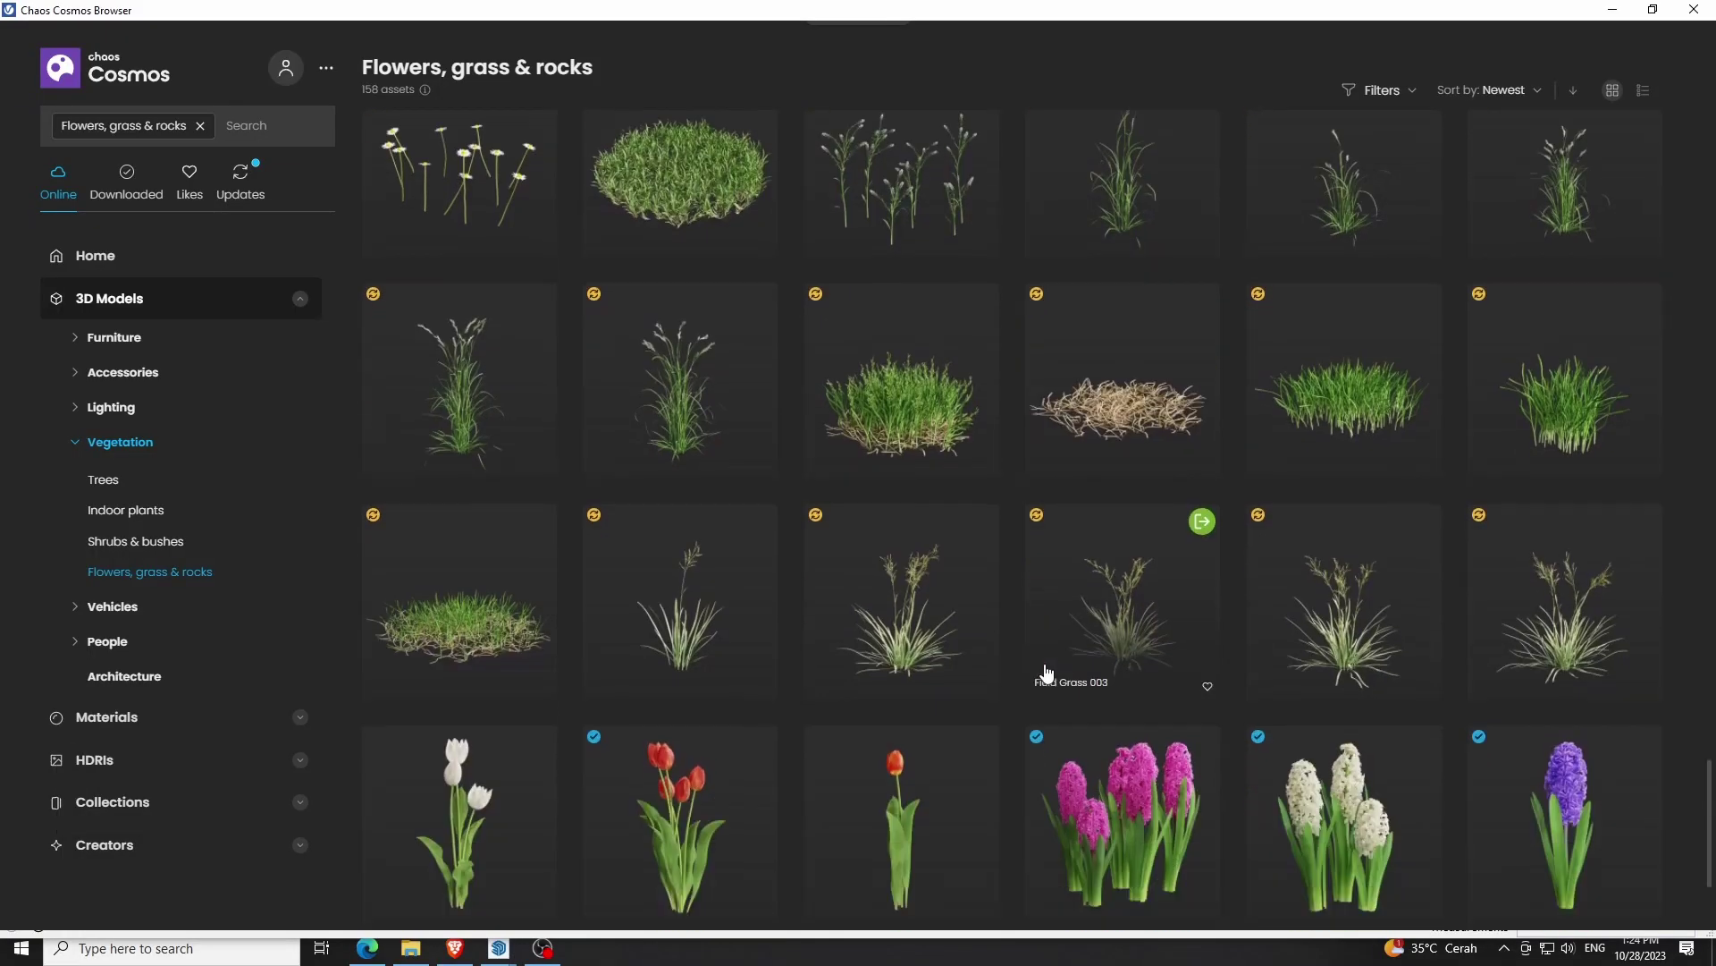
click(539, 521)
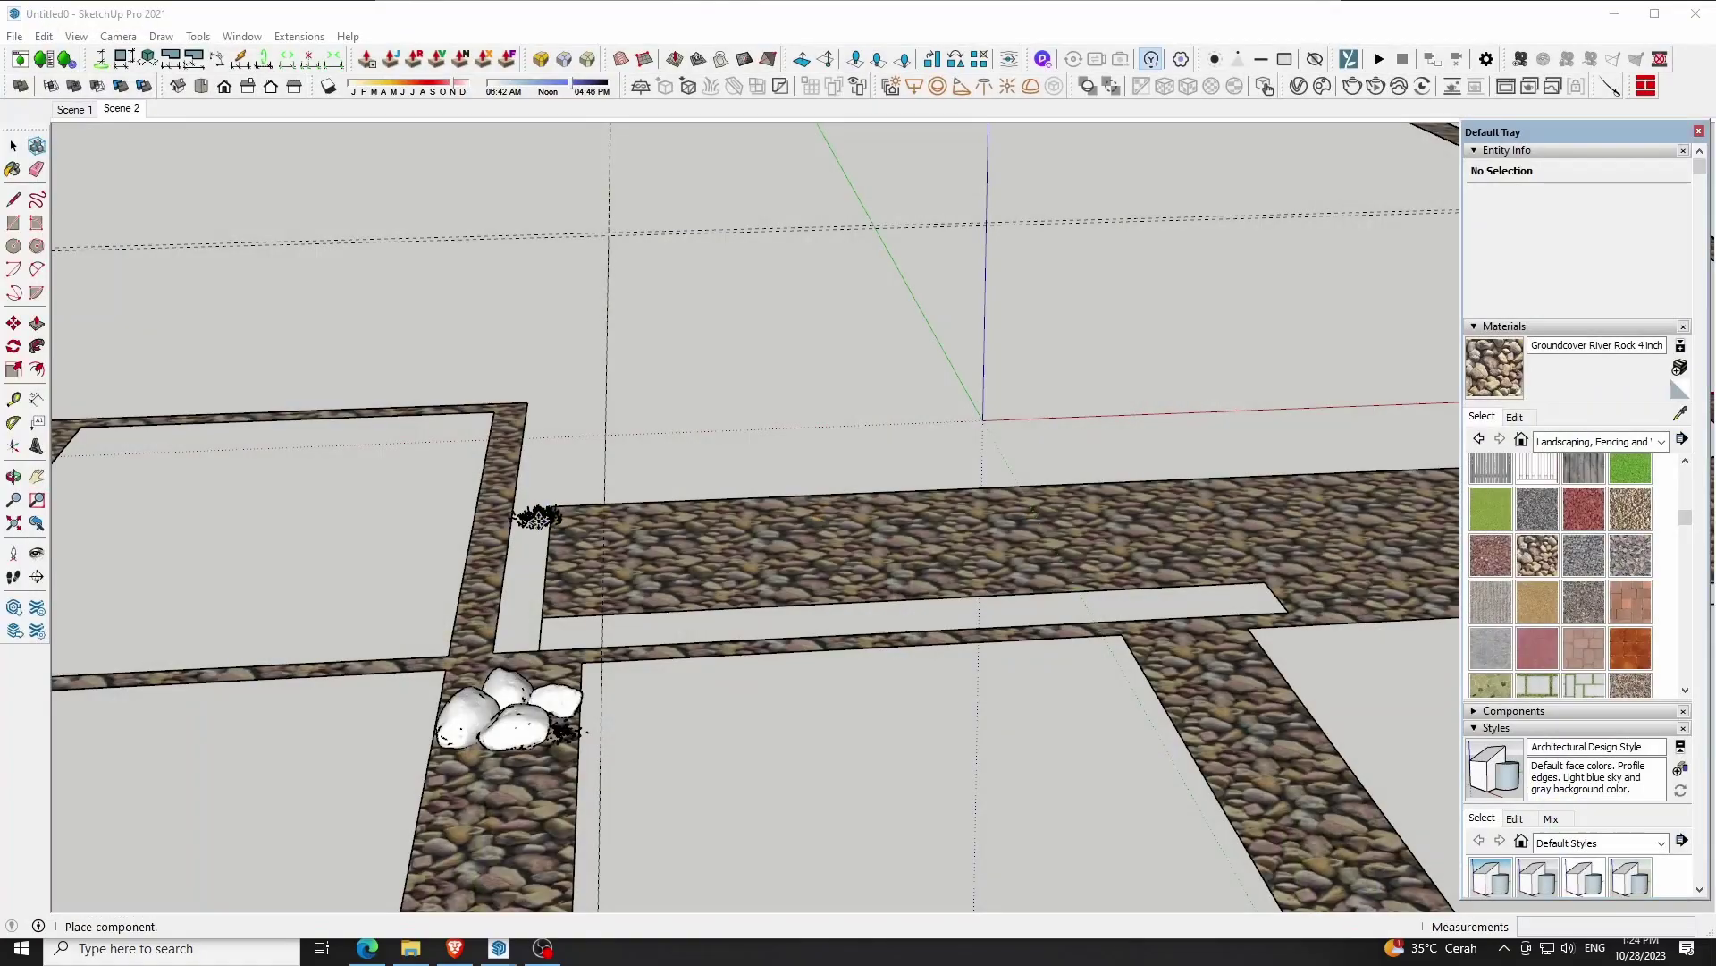
Place the grass clump on the rock path and orbit toward the rocks
click(479, 771)
key(o)
drag(479, 771, 655, 780)
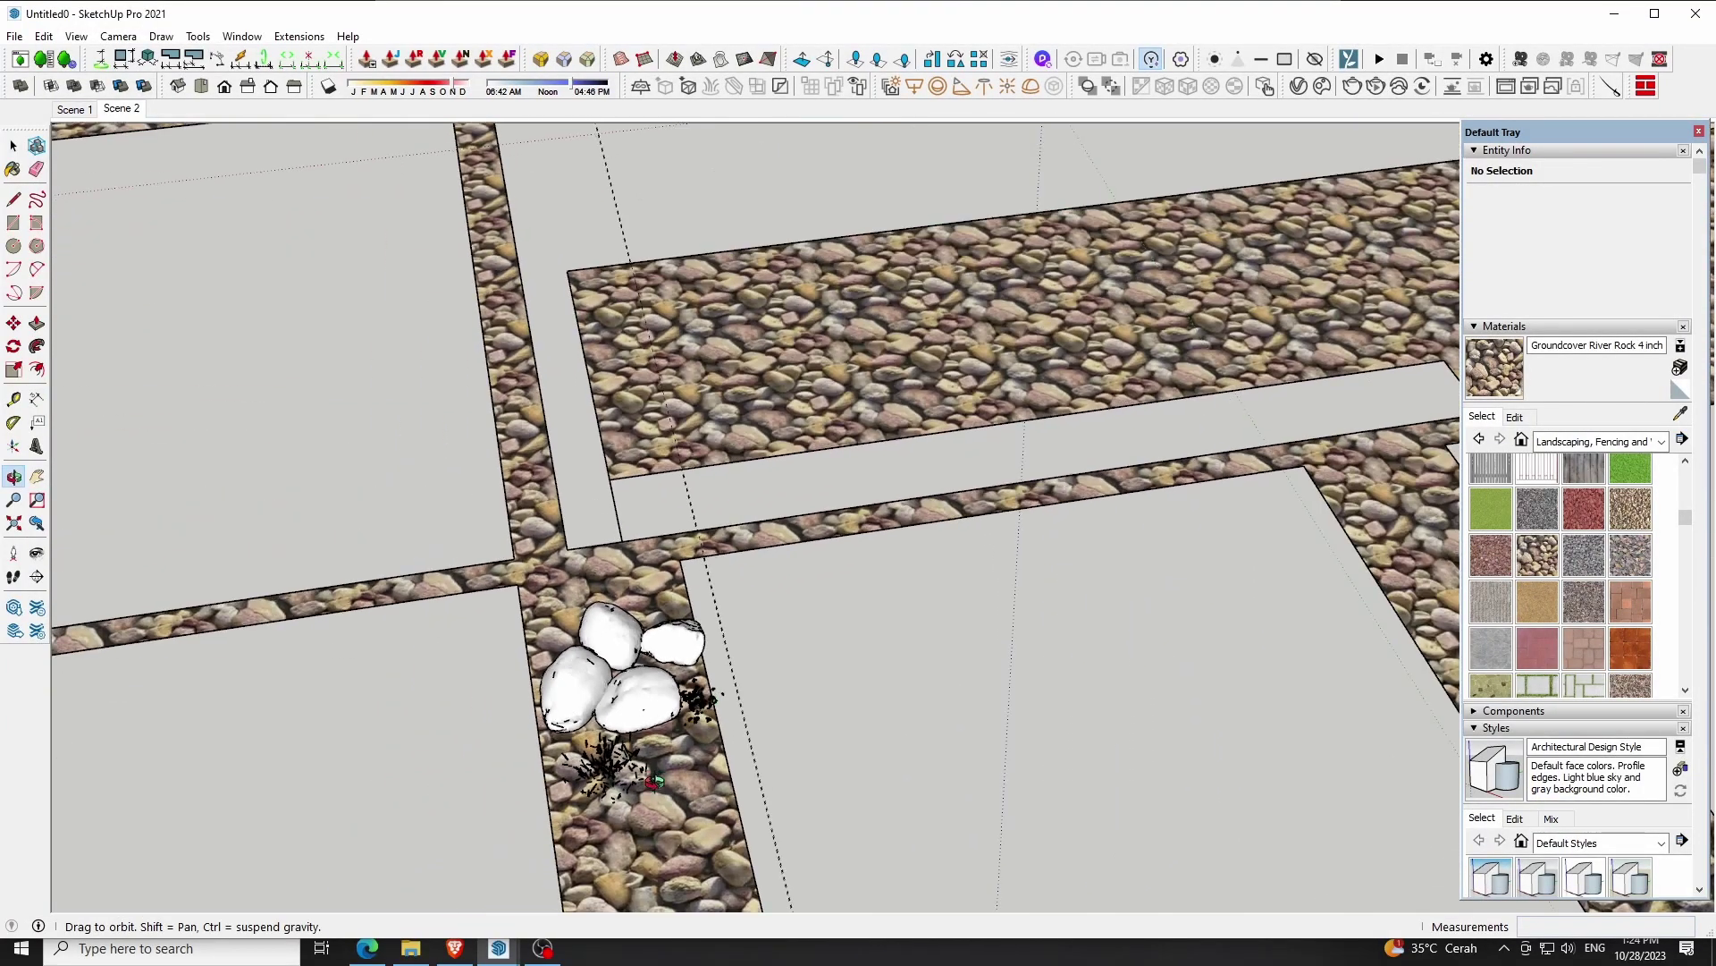
scroll(656, 781, up, 3)
scroll(655, 780, up, 2)
Scale the four placed Cosmos rocks down to 0.35
key(space)
click(636, 581)
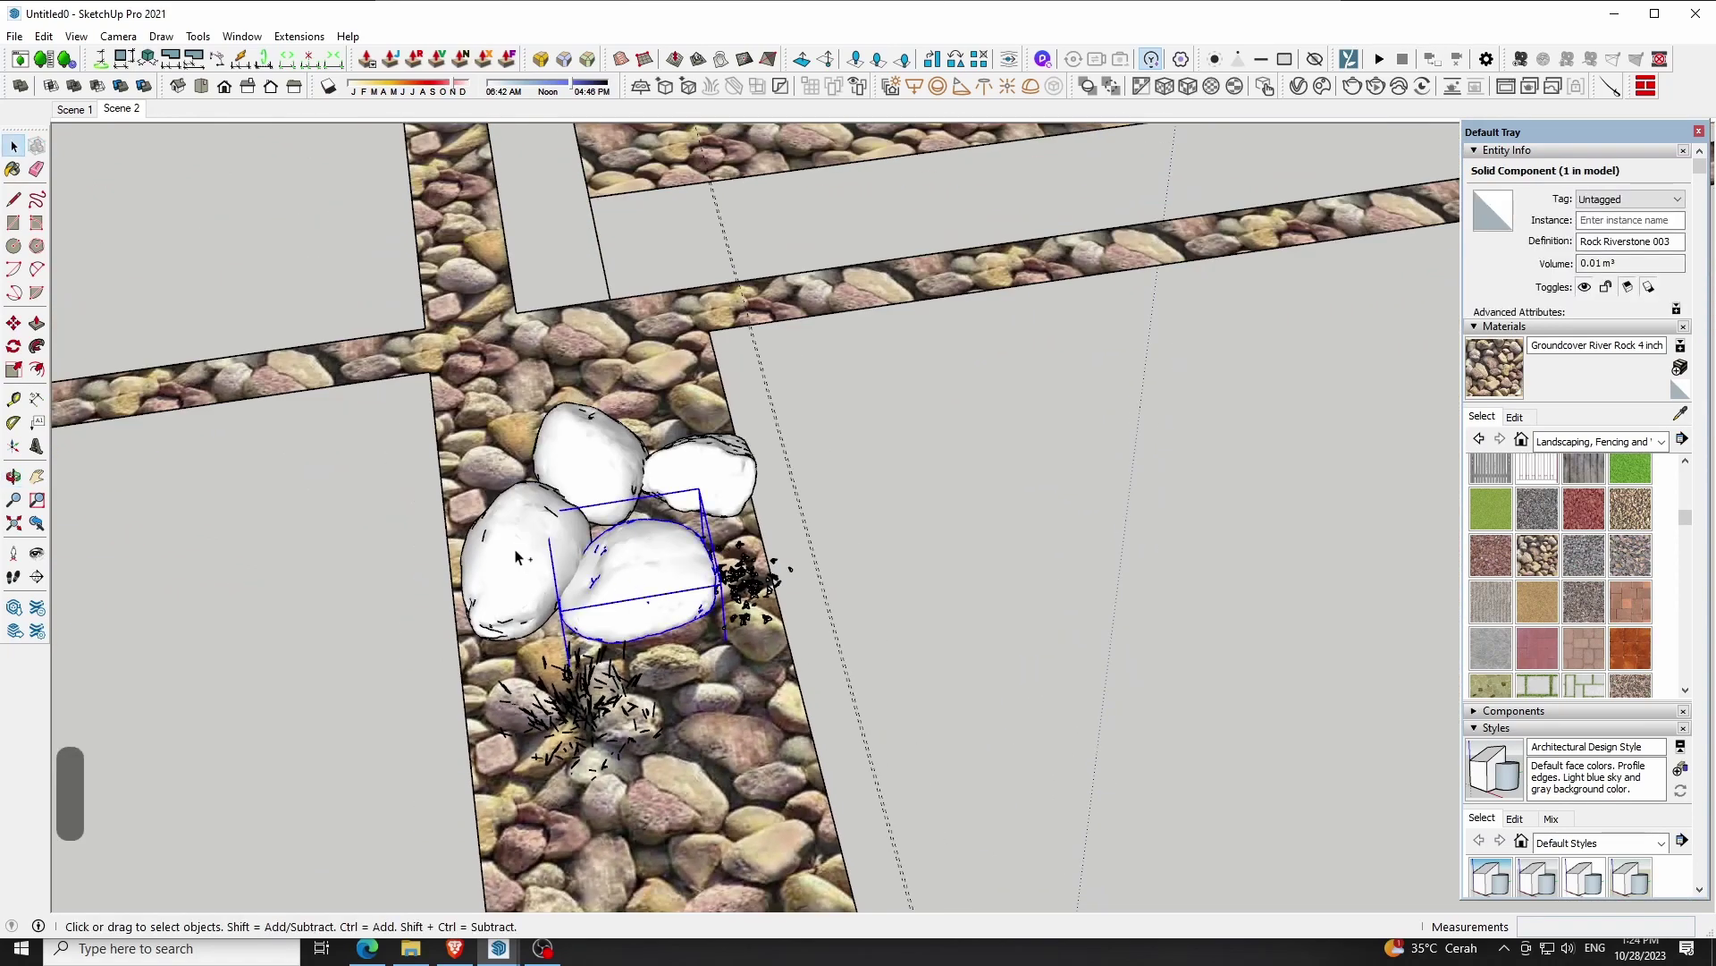
shift+click(516, 556)
shift+click(585, 451)
shift+click(711, 483)
key(s)
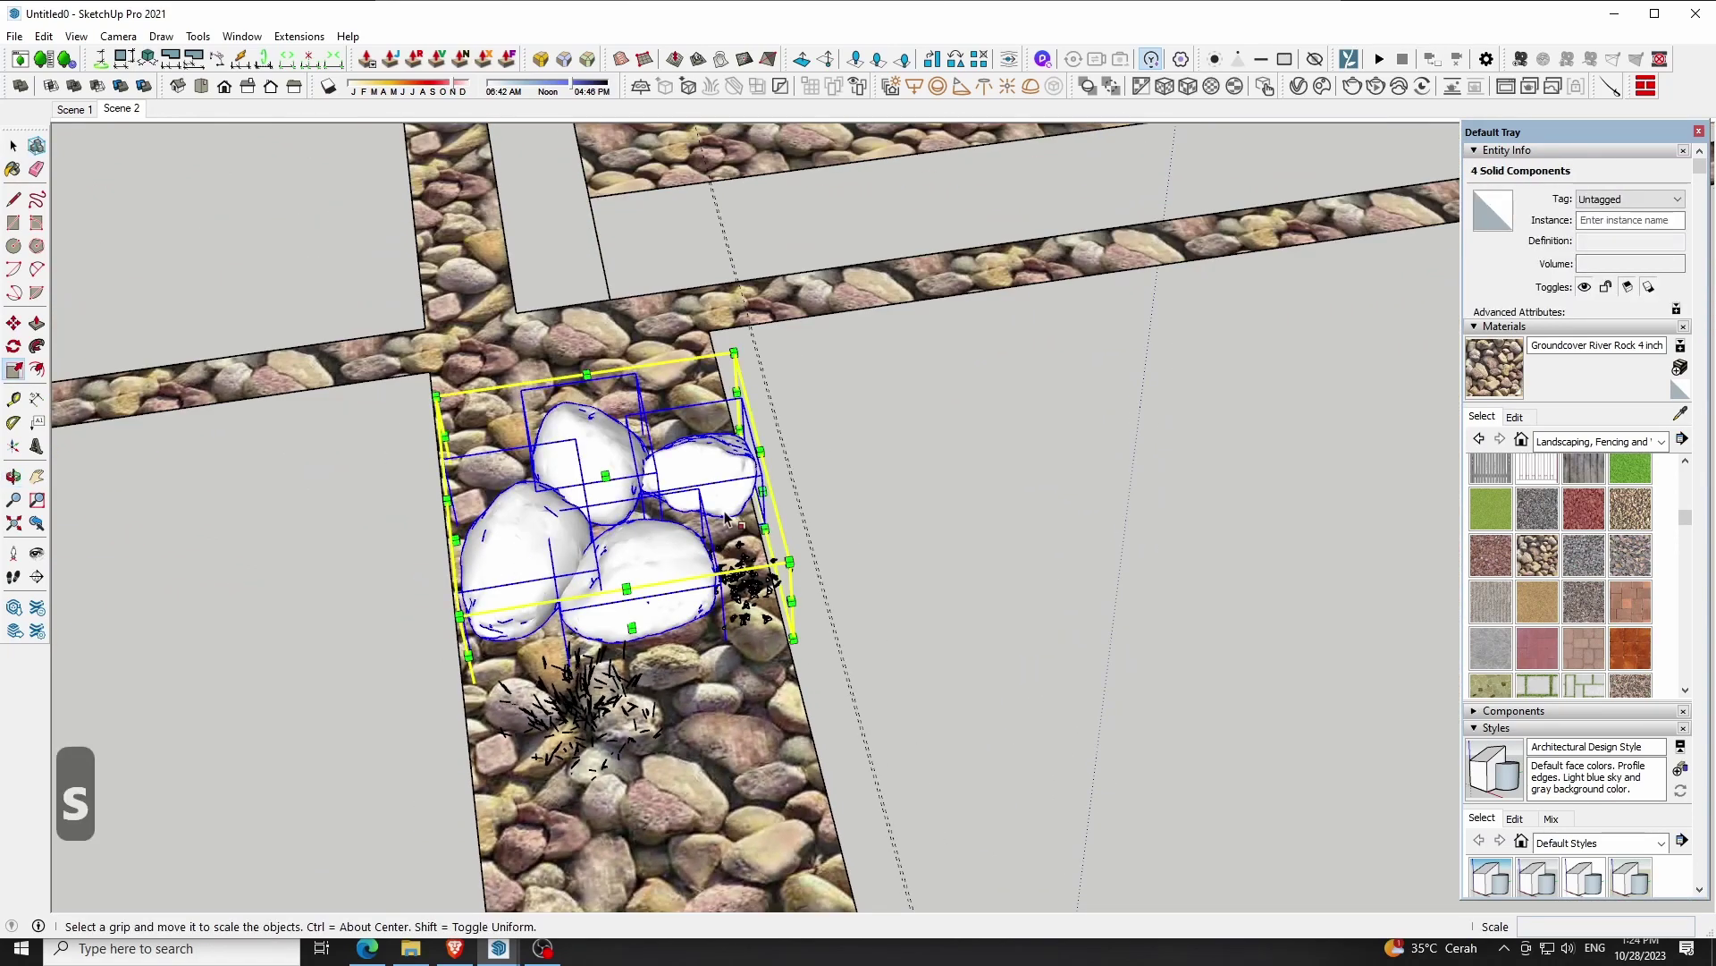
drag(734, 353, 559, 555)
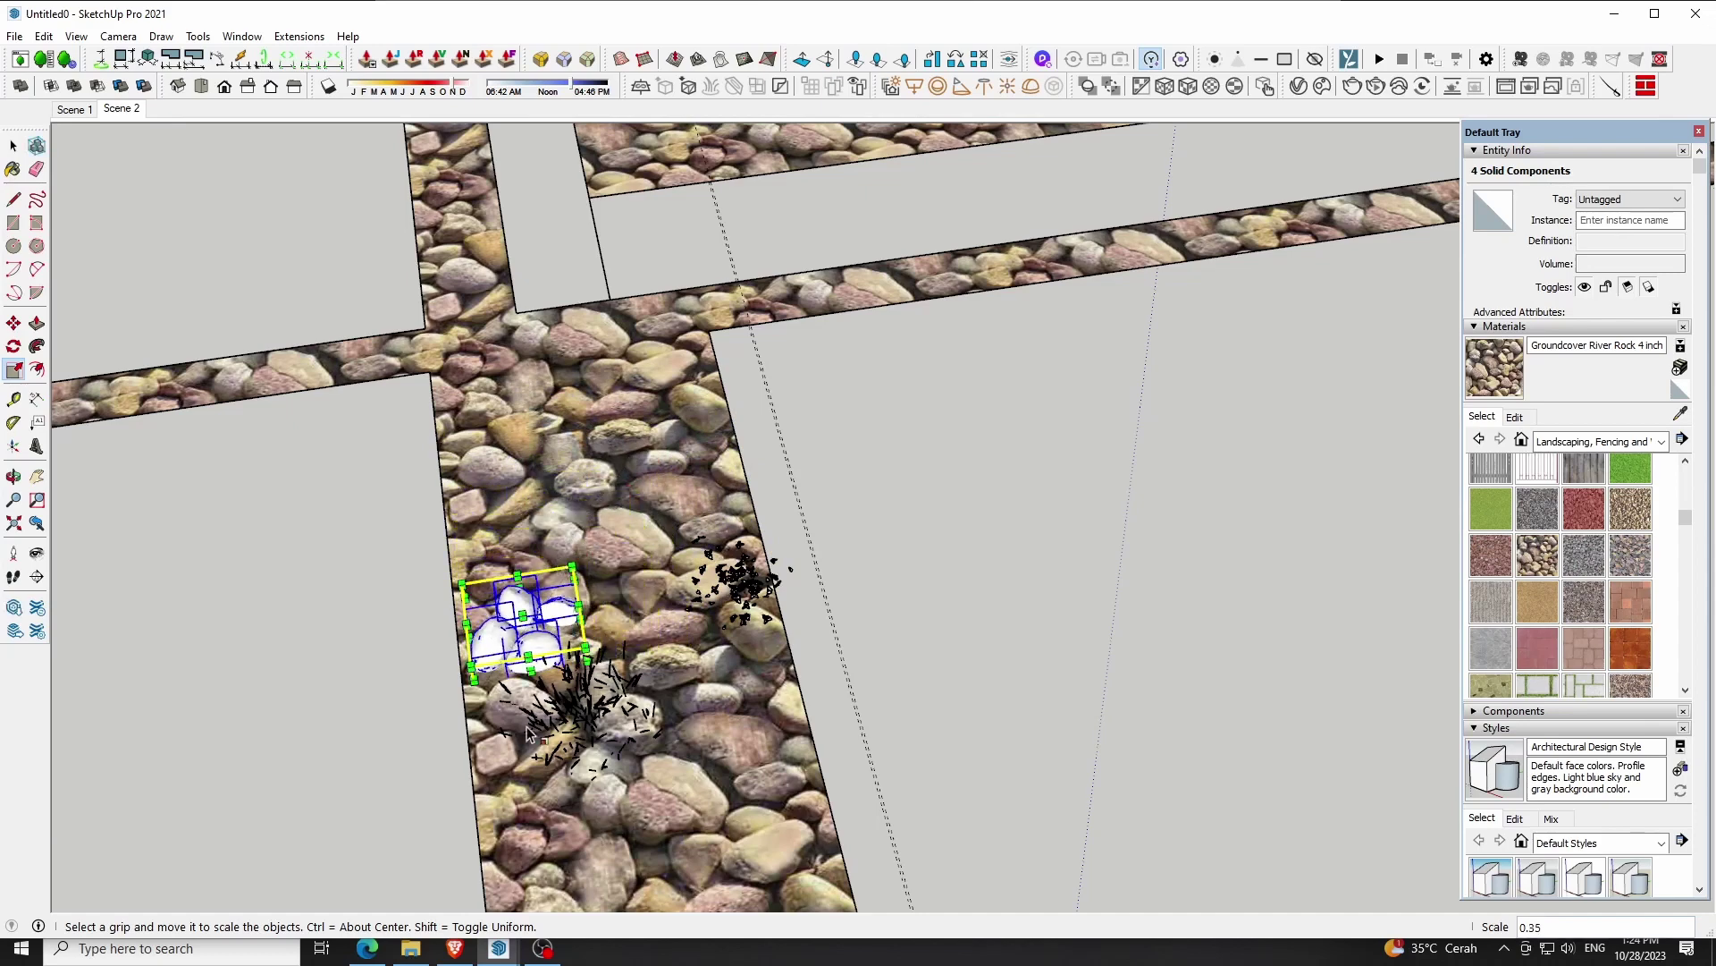
scroll(524, 737, up, 2)
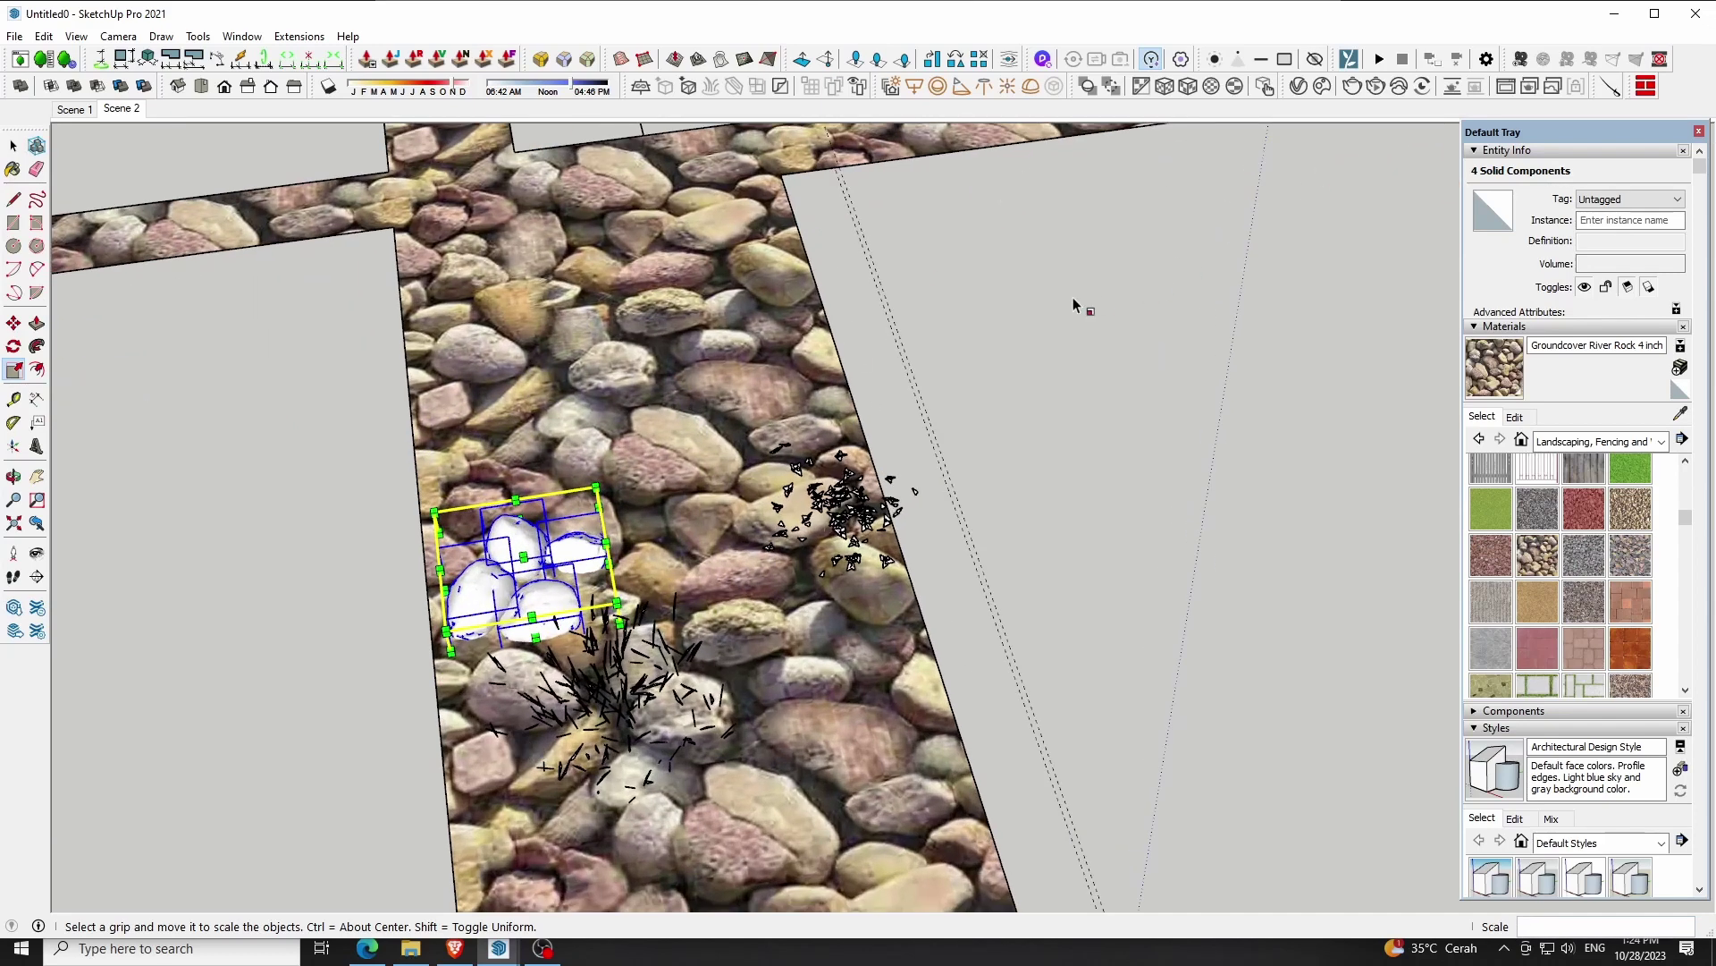
key(space)
Add Field Grass 006 and three Rock Riverstone models as guests of the V-Ray Scatter
click(1302, 89)
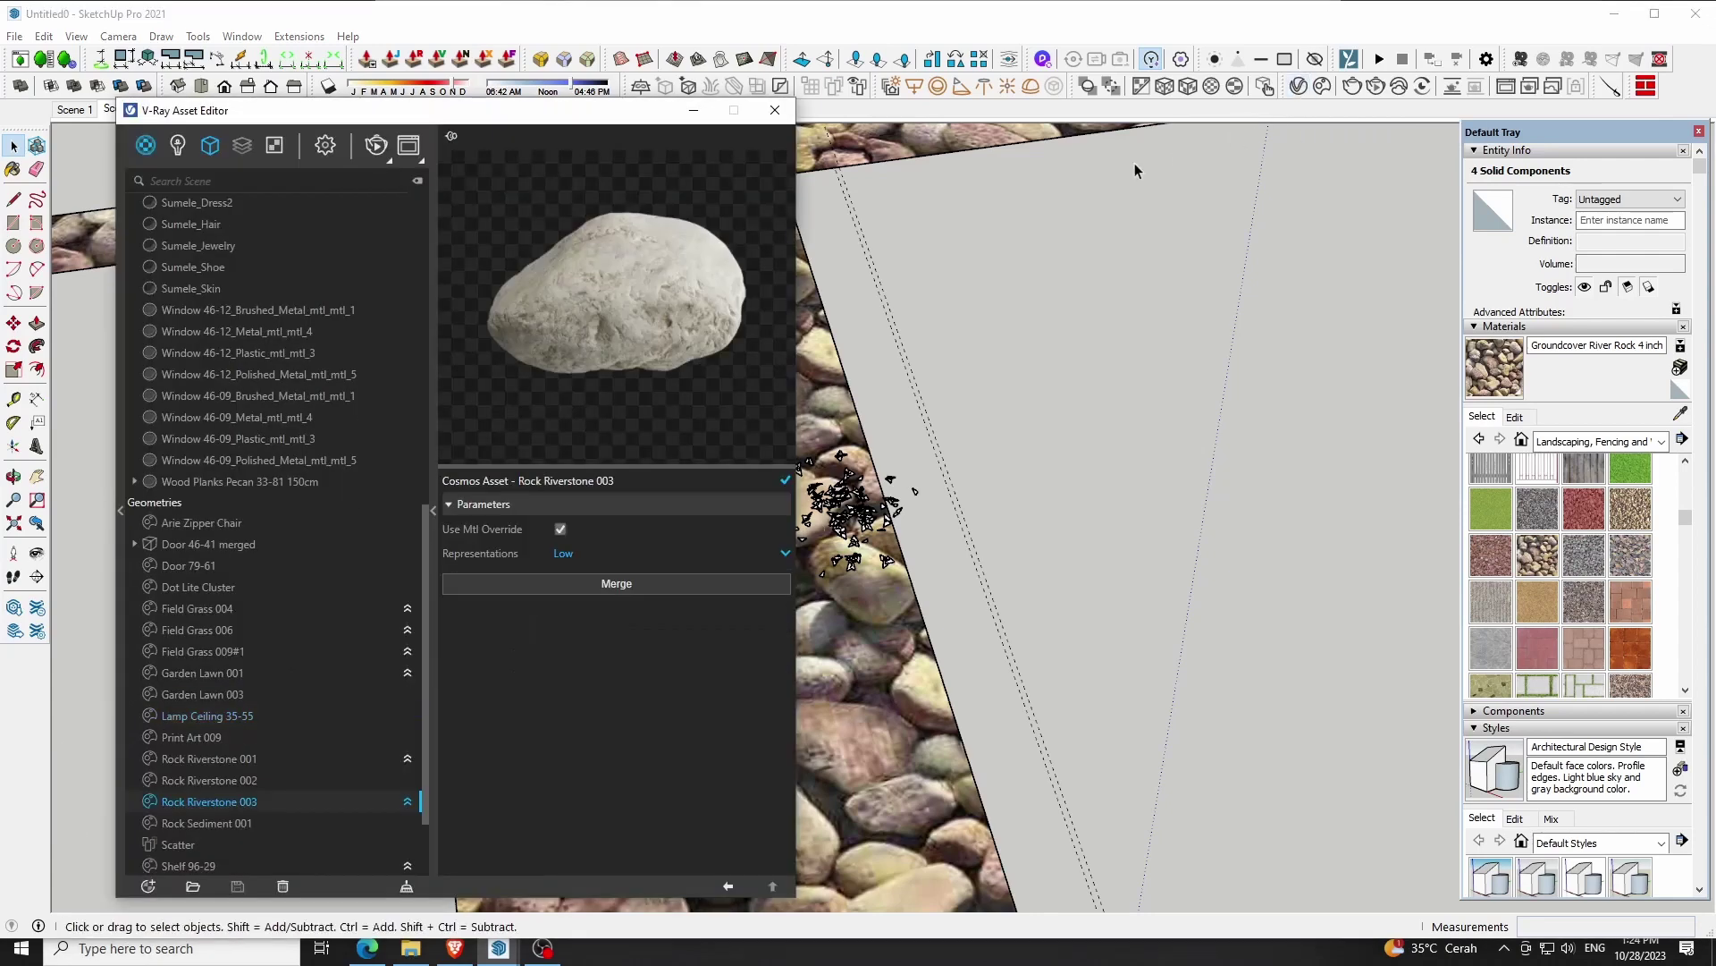
click(210, 145)
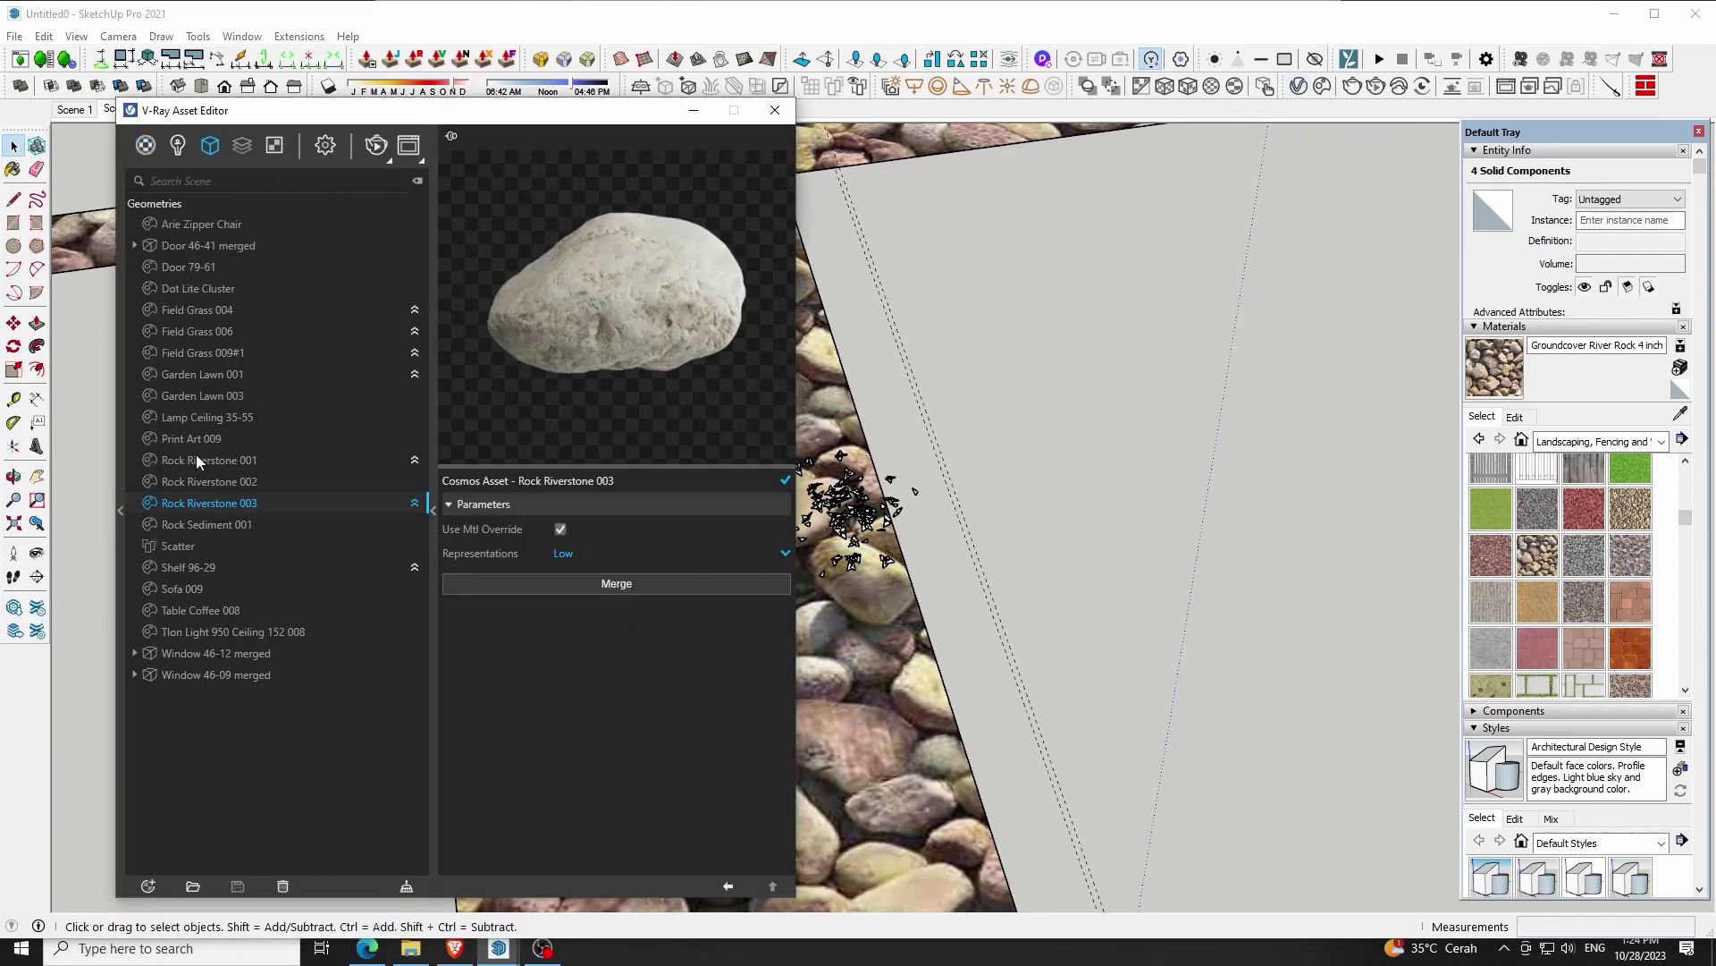
click(179, 547)
drag(622, 120, 299, 128)
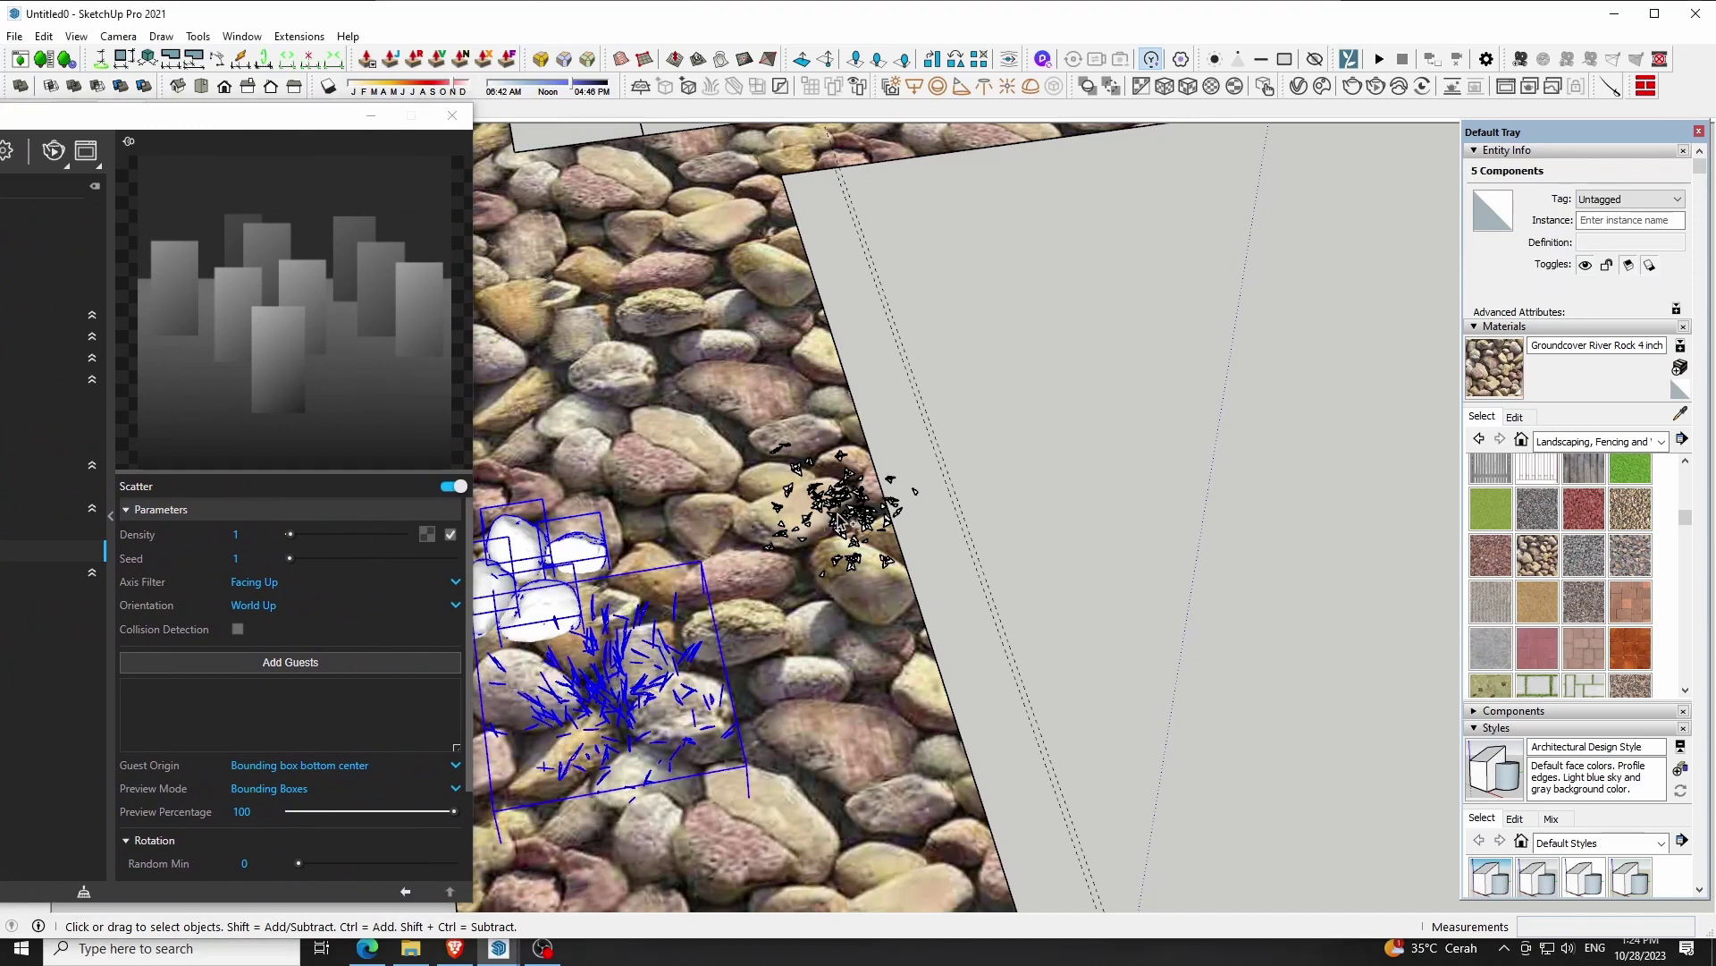
shift+click(844, 518)
scroll(1125, 481, down, 3)
drag(218, 122, 658, 114)
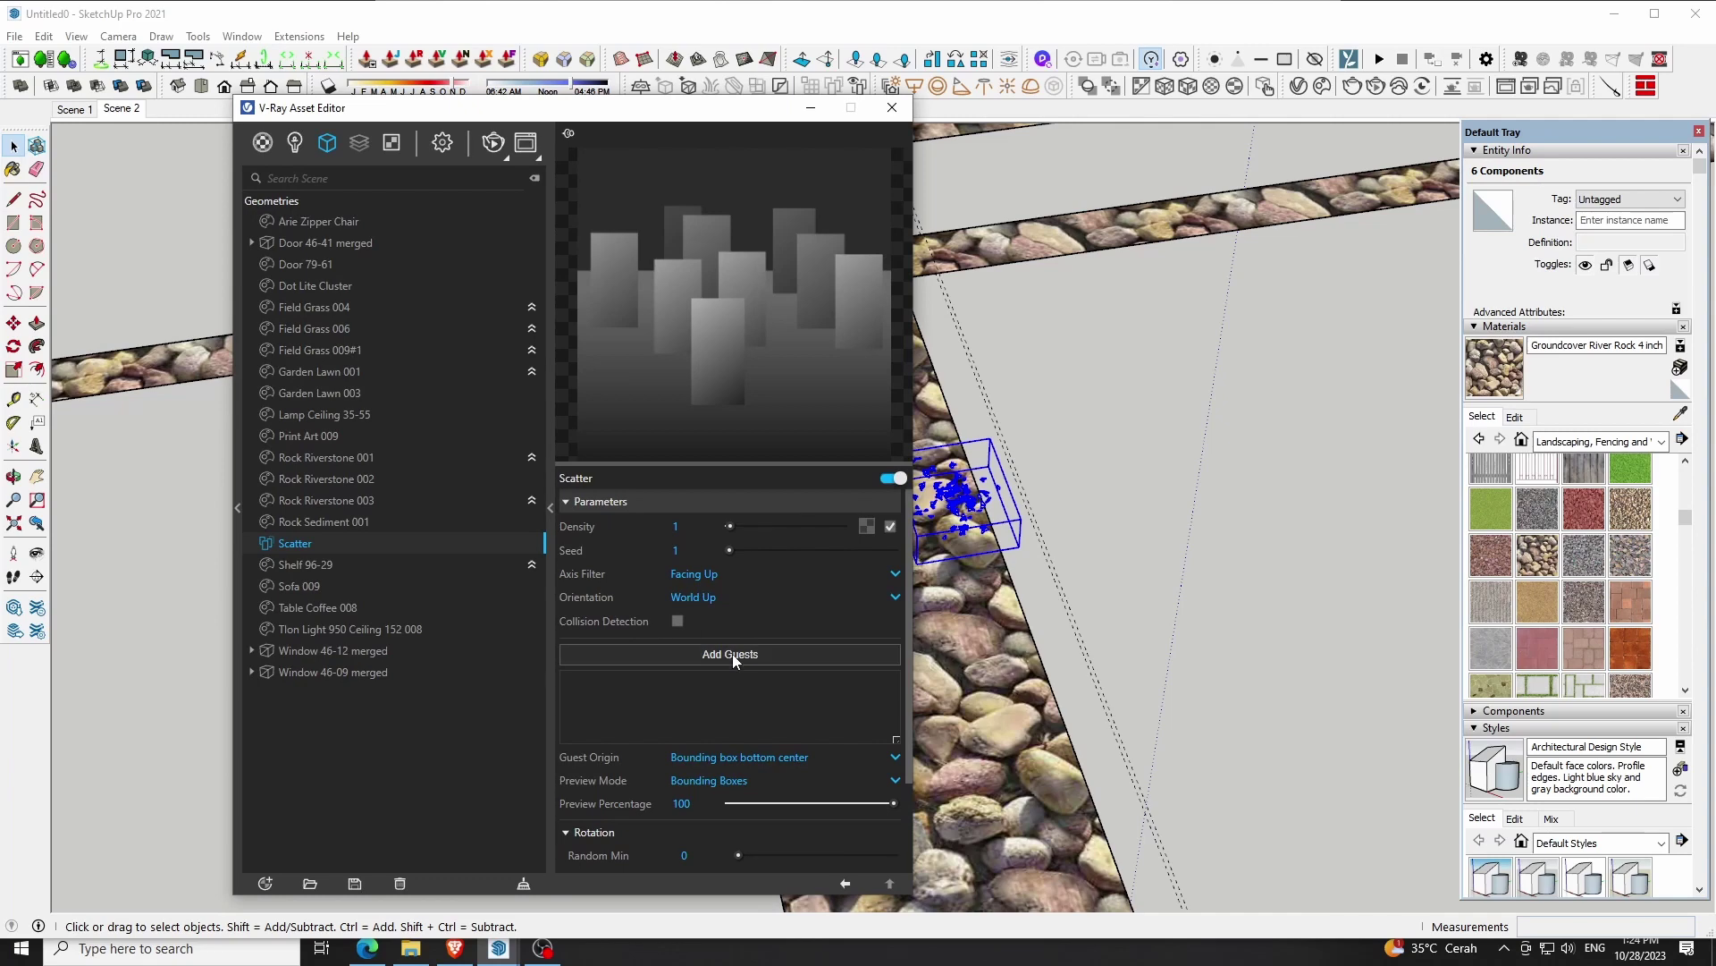
click(732, 652)
scroll(737, 648, down, 2)
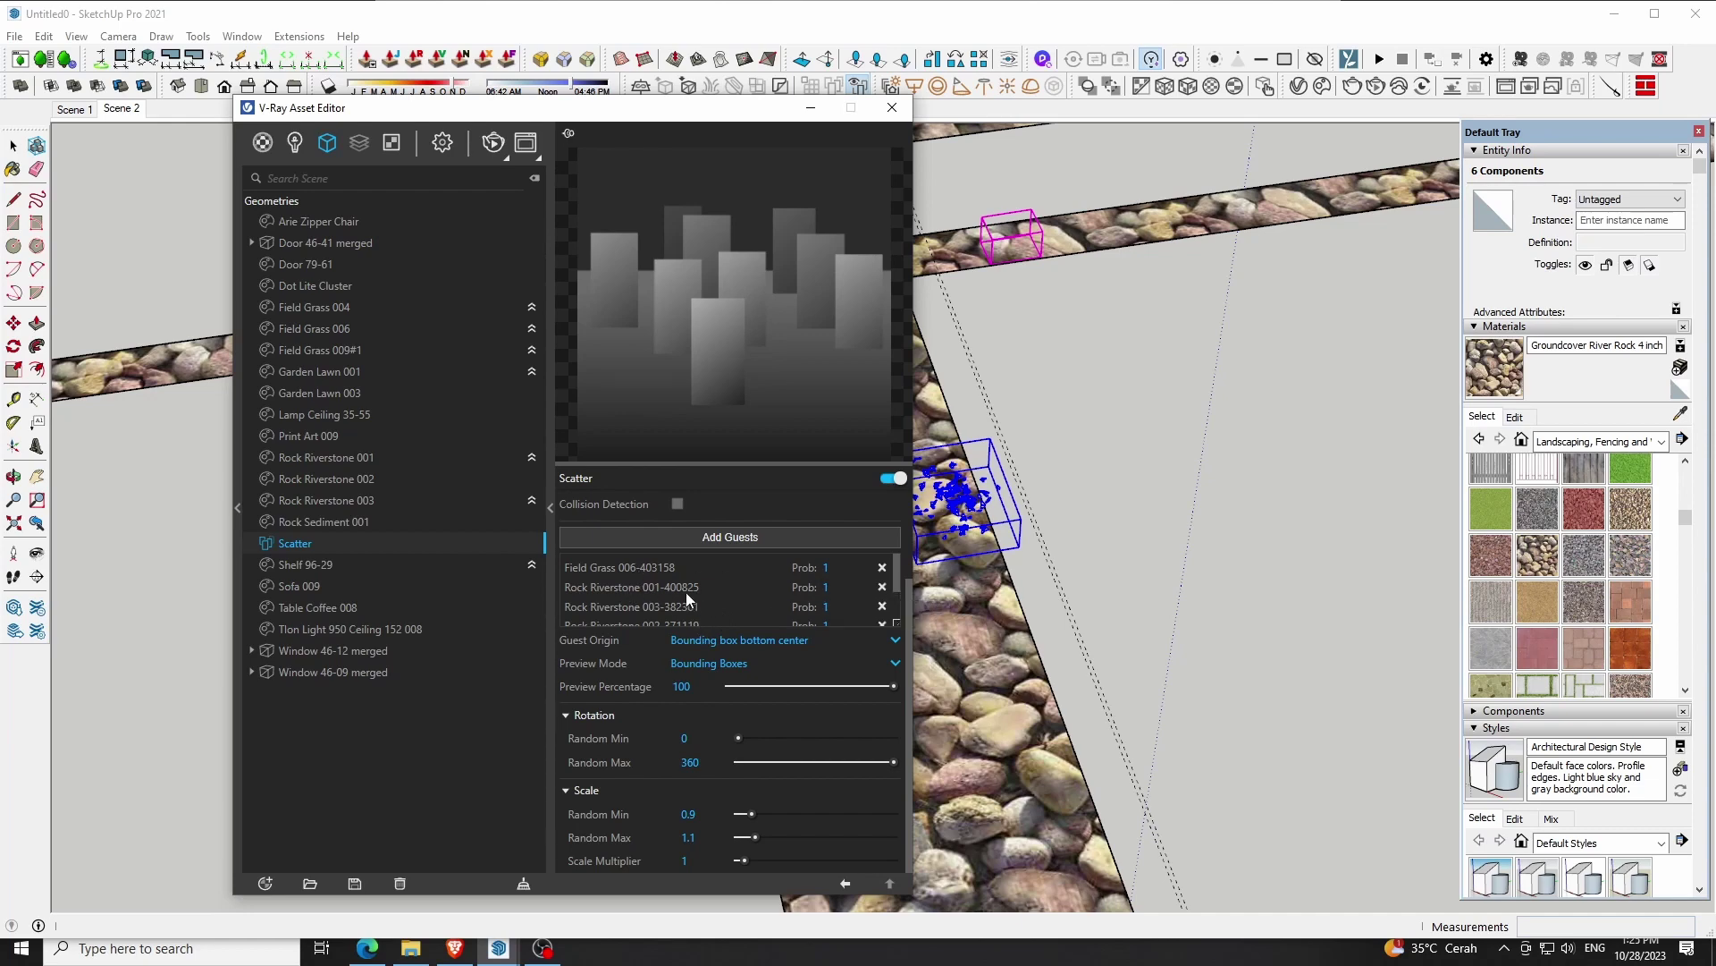
Set the Prob of the Rock Riverstone 001–003 and Rock Sediment 001 guests to 30
click(842, 590)
text(0)
text(3)
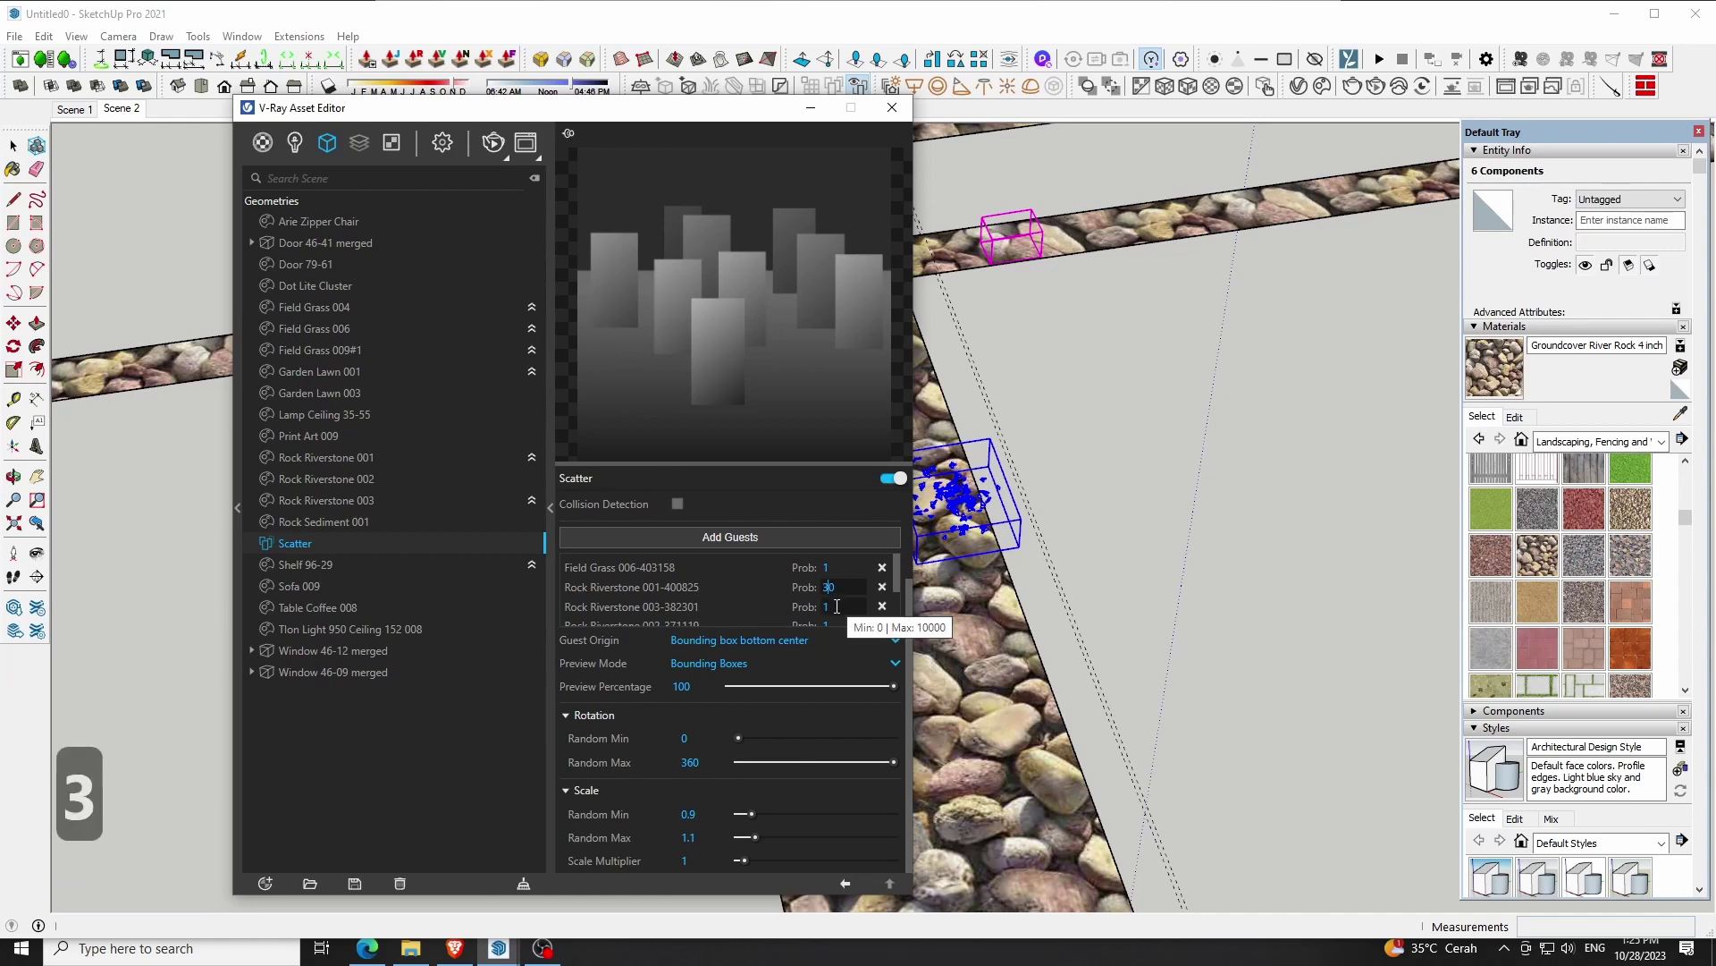
click(824, 607)
text(3)
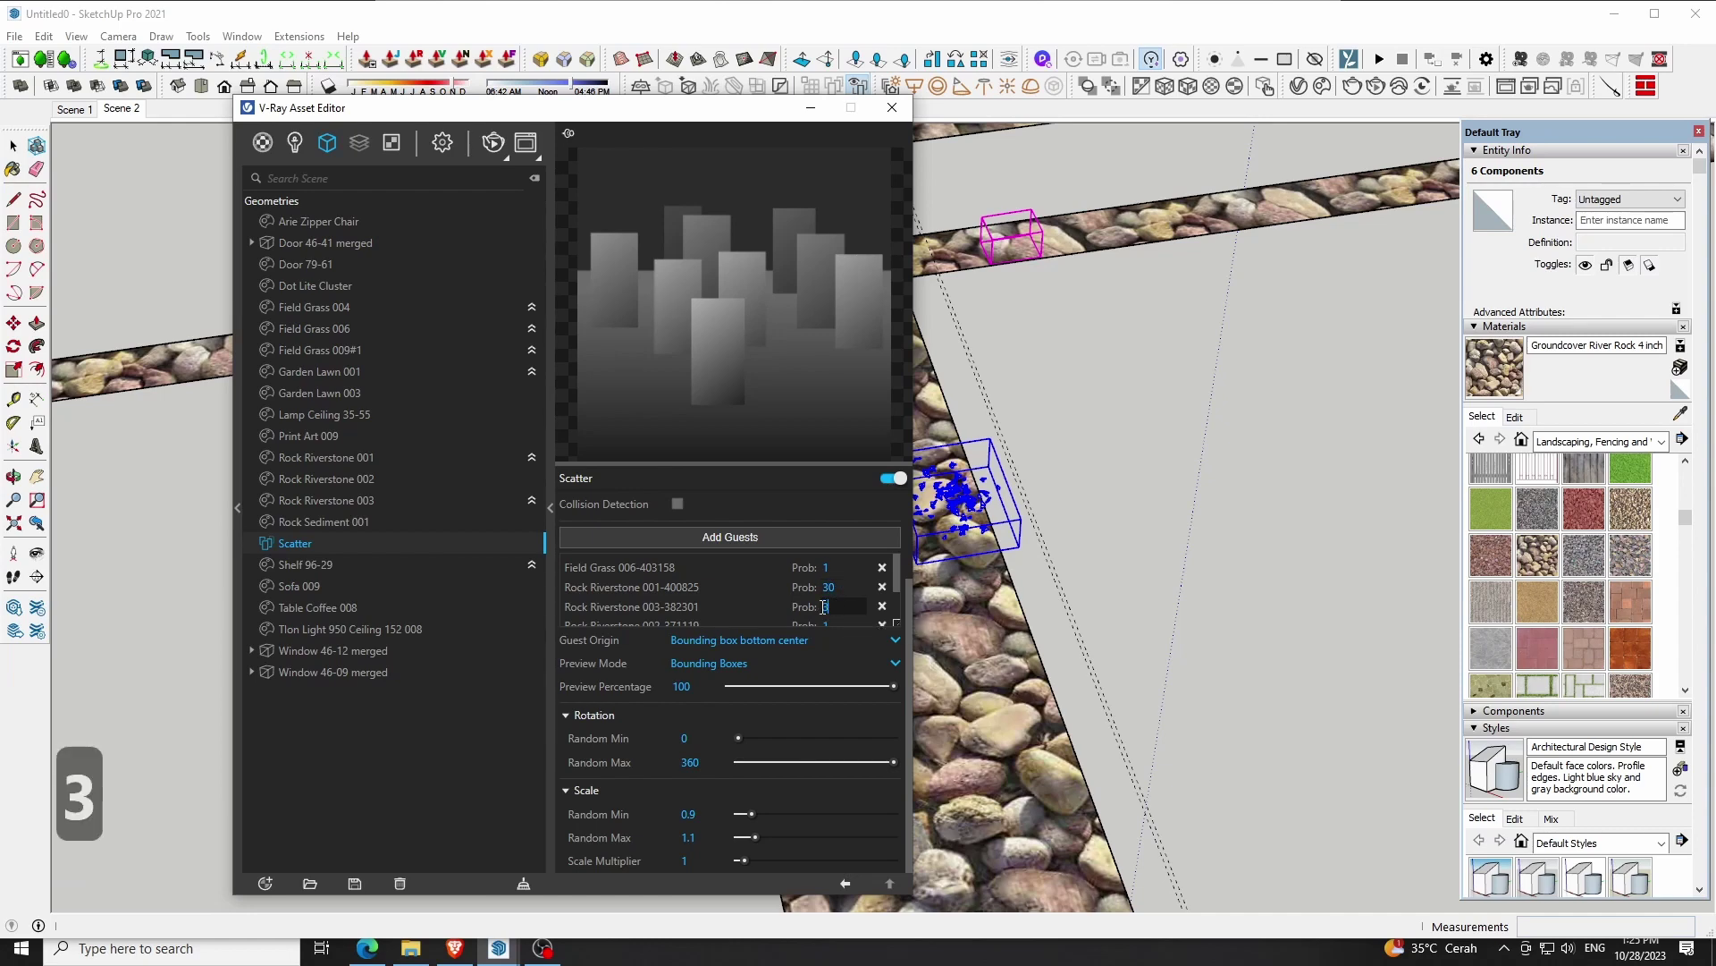
text(0)
scroll(832, 608, down, 2)
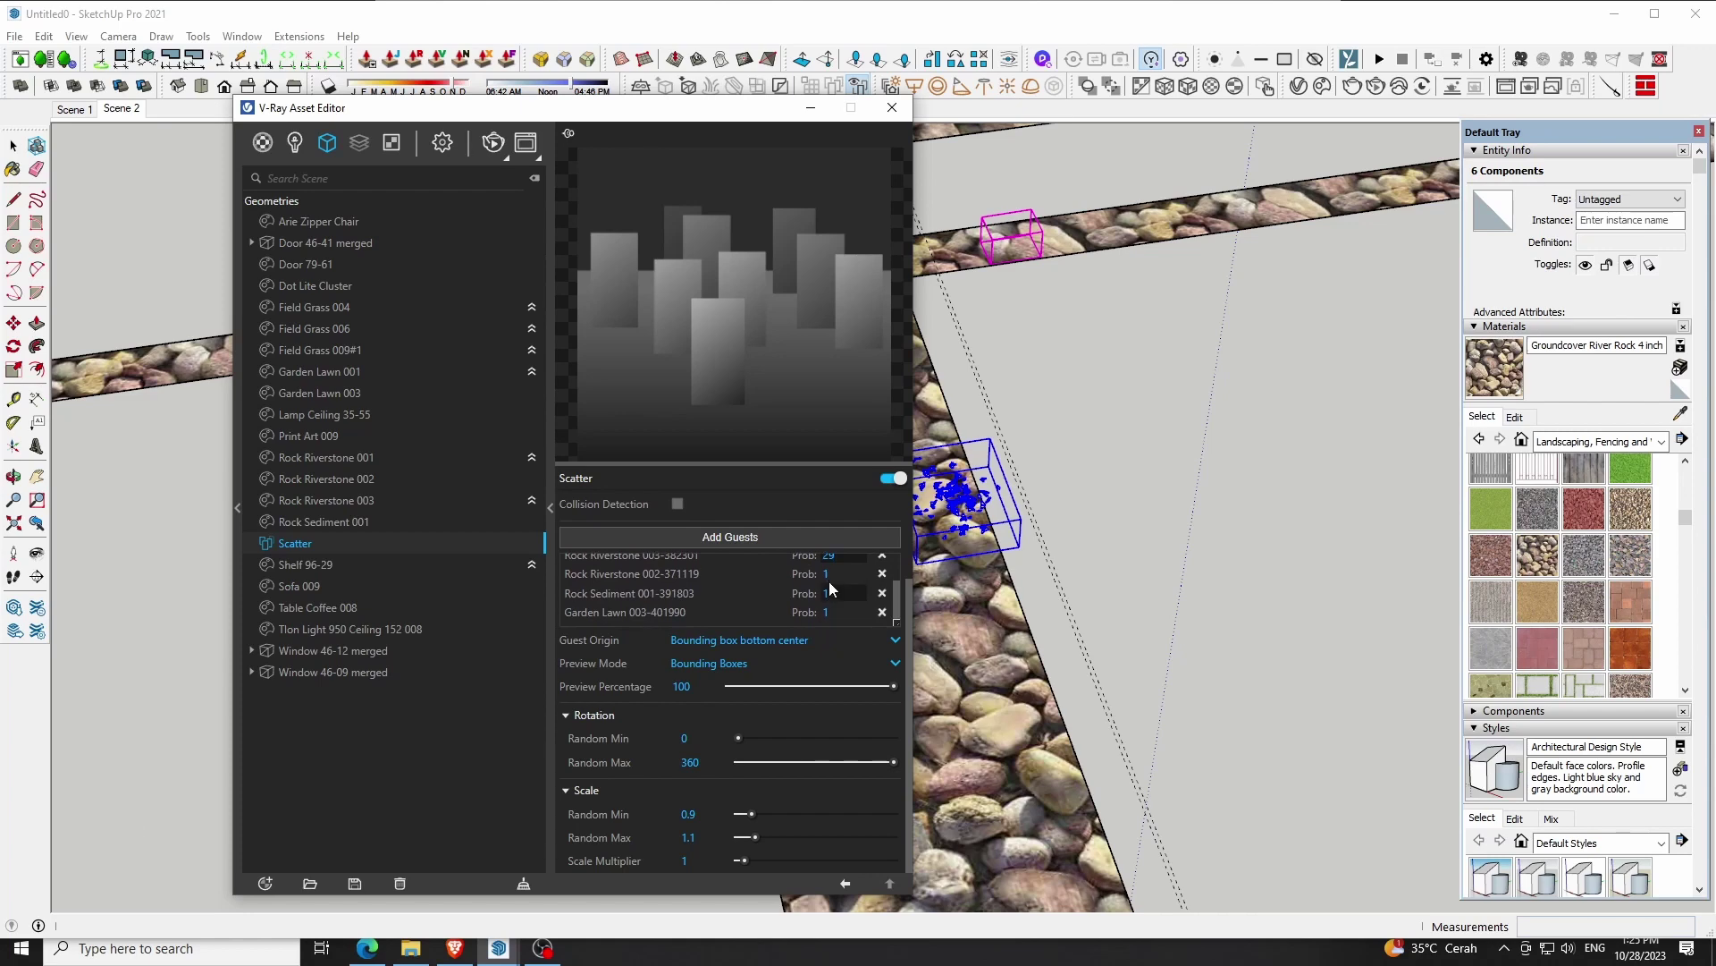
click(824, 574)
text(3)
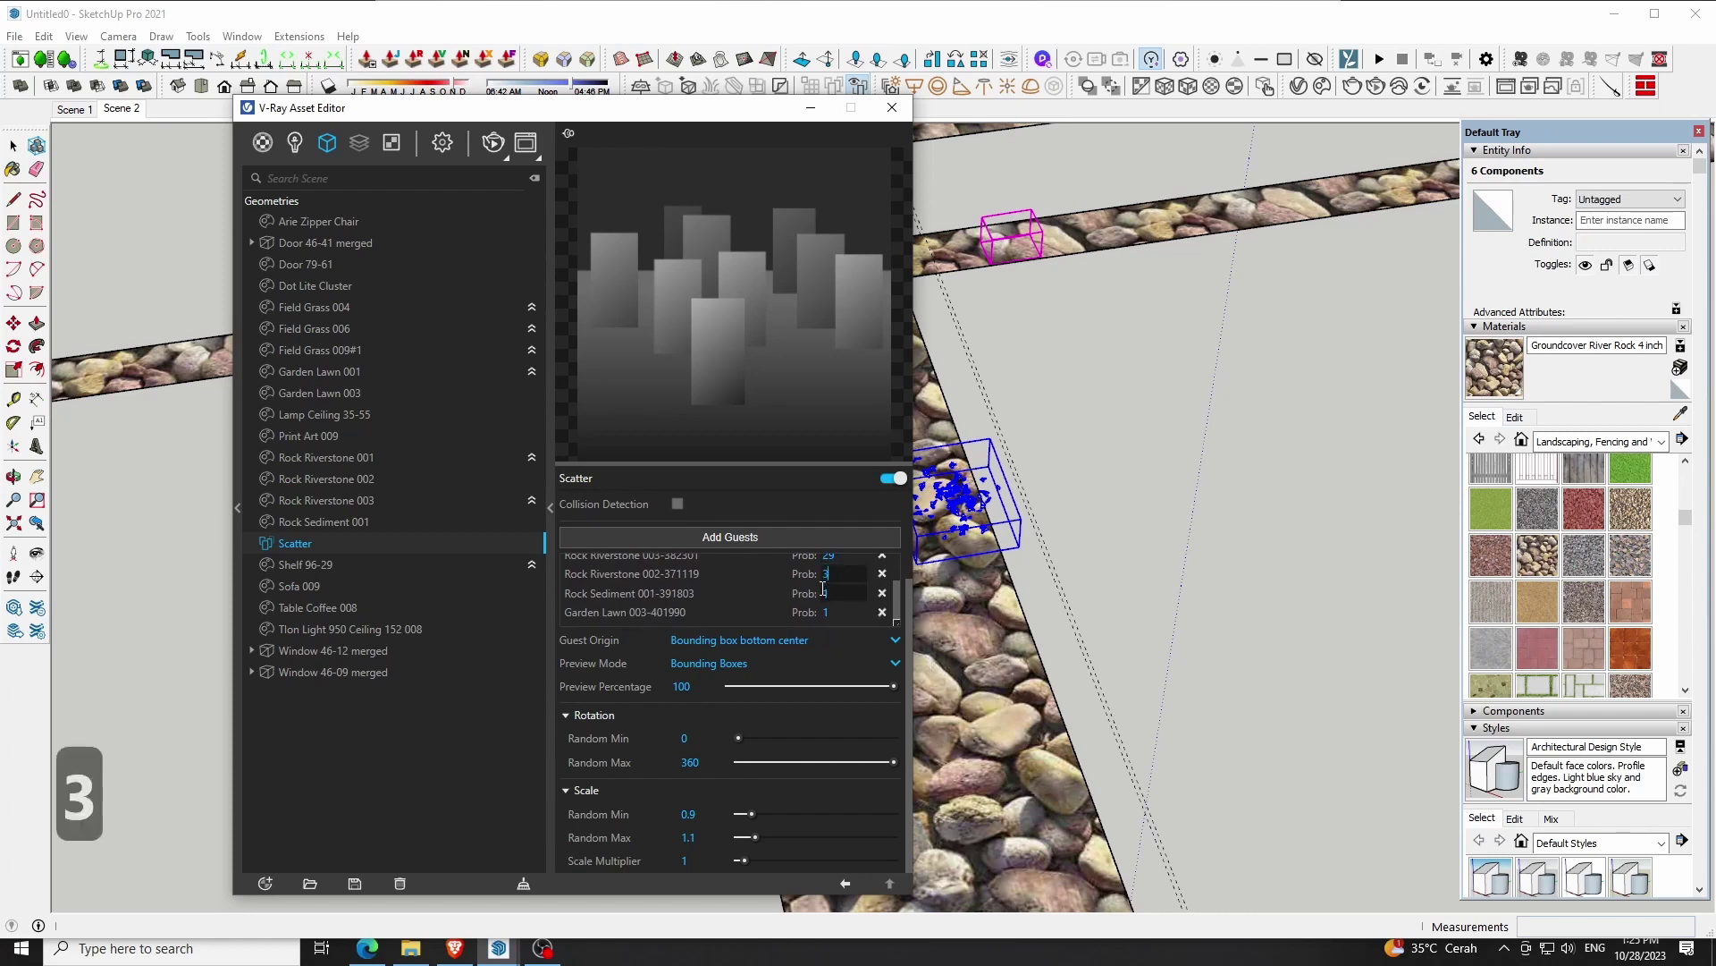
text(0)
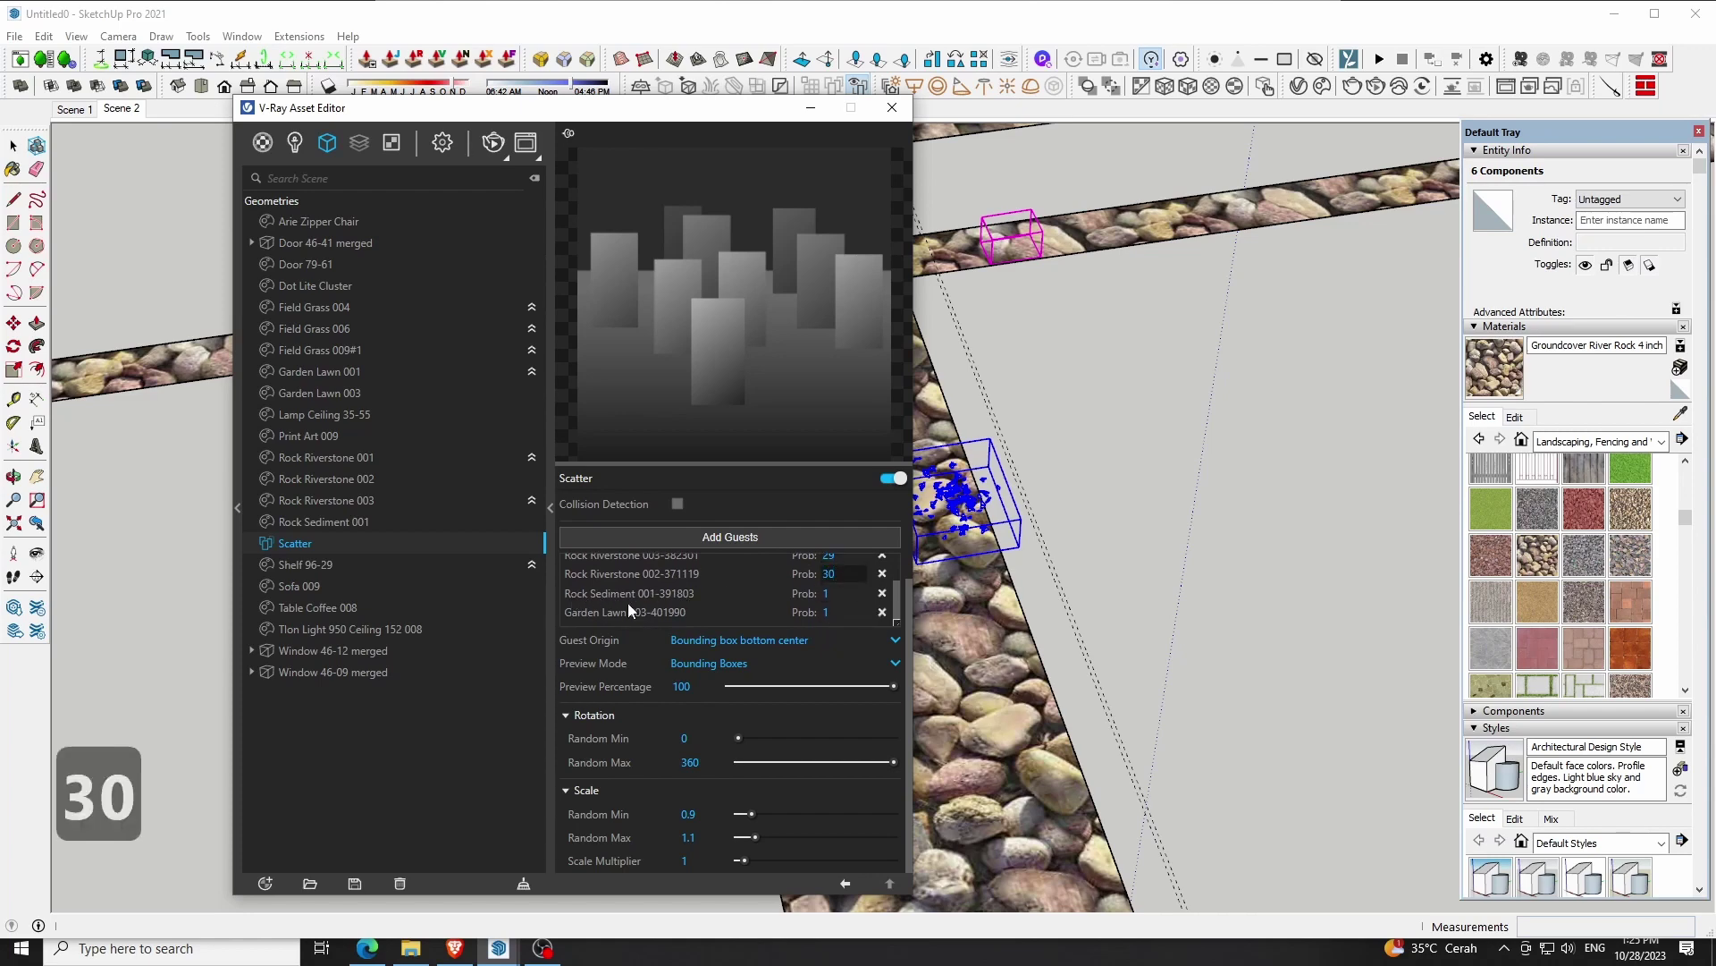
click(825, 594)
text(3)
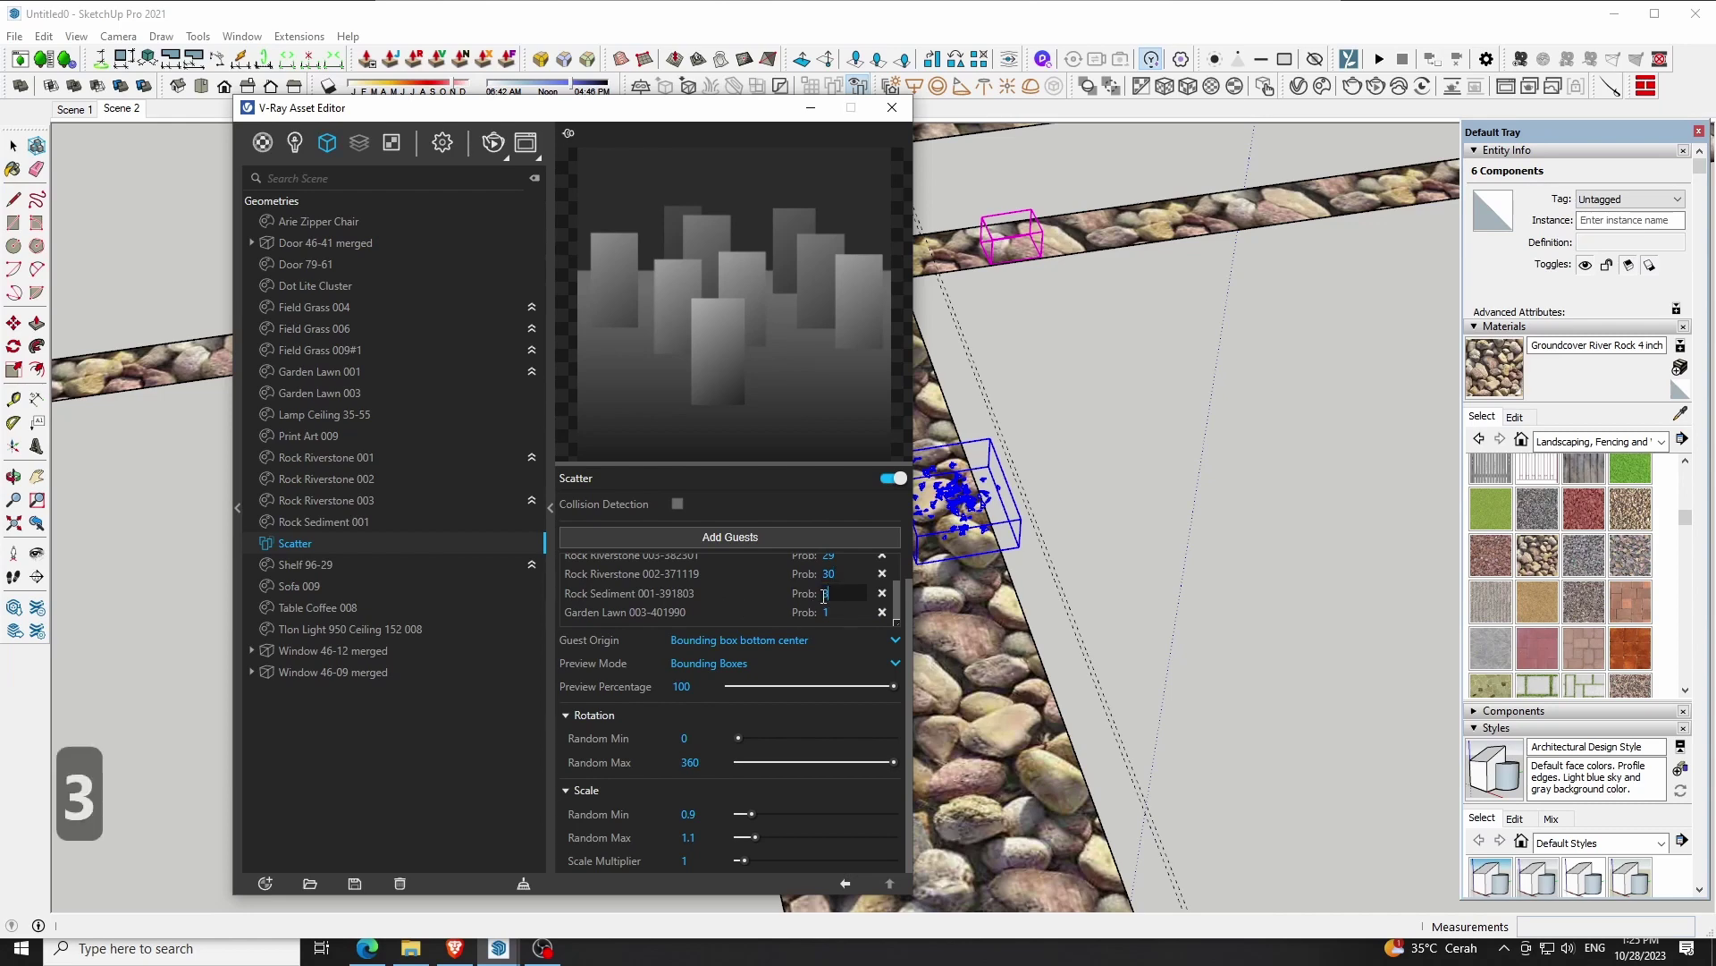
text(0)
scroll(778, 606, up, 1)
scroll(778, 604, up, 1)
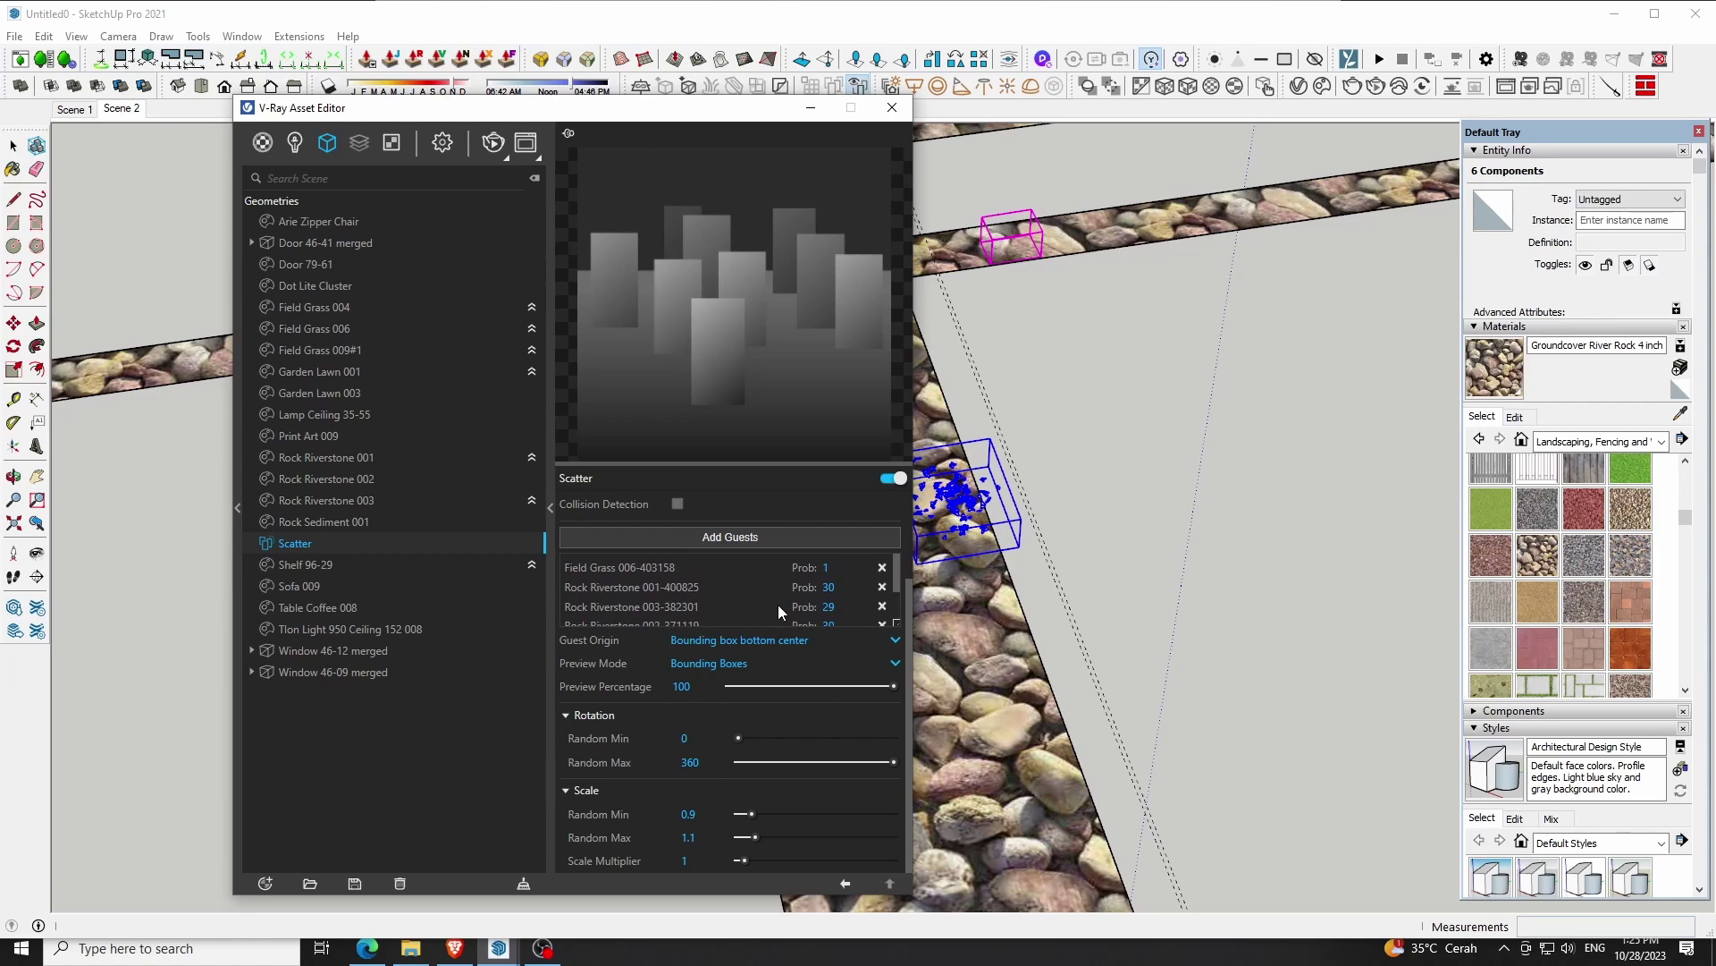
scroll(776, 603, up, 2)
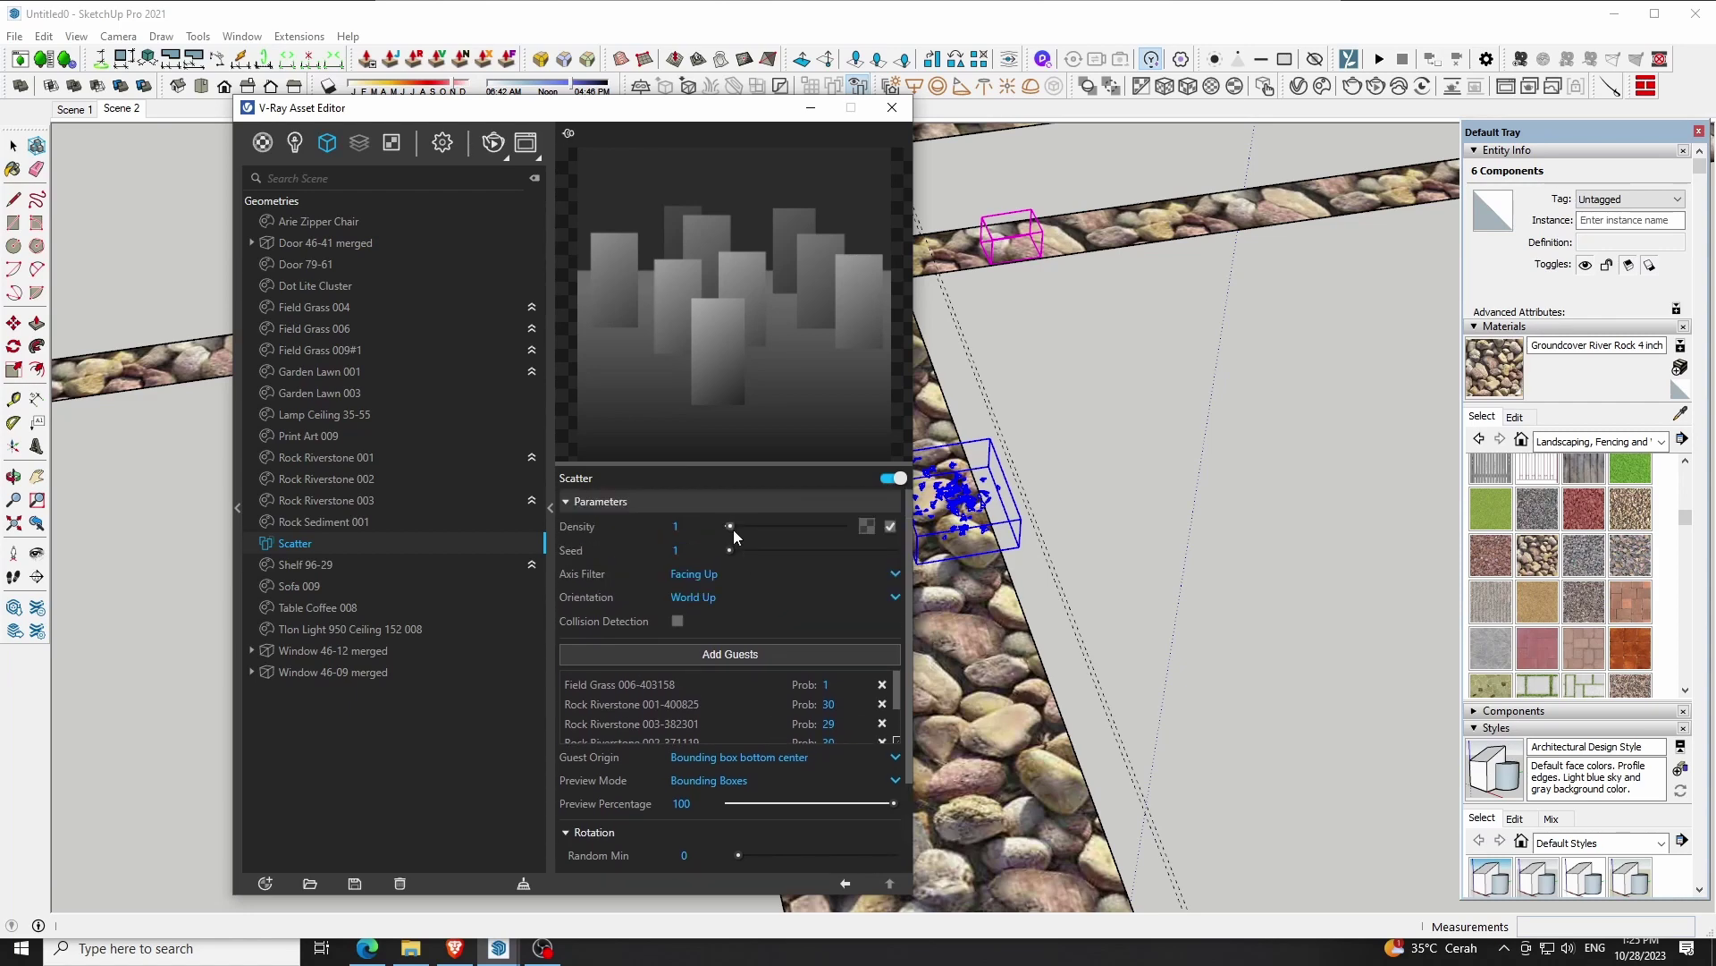
Raise the Scatter Density to 300, packing the paths with rocks and grass
drag(737, 527, 842, 530)
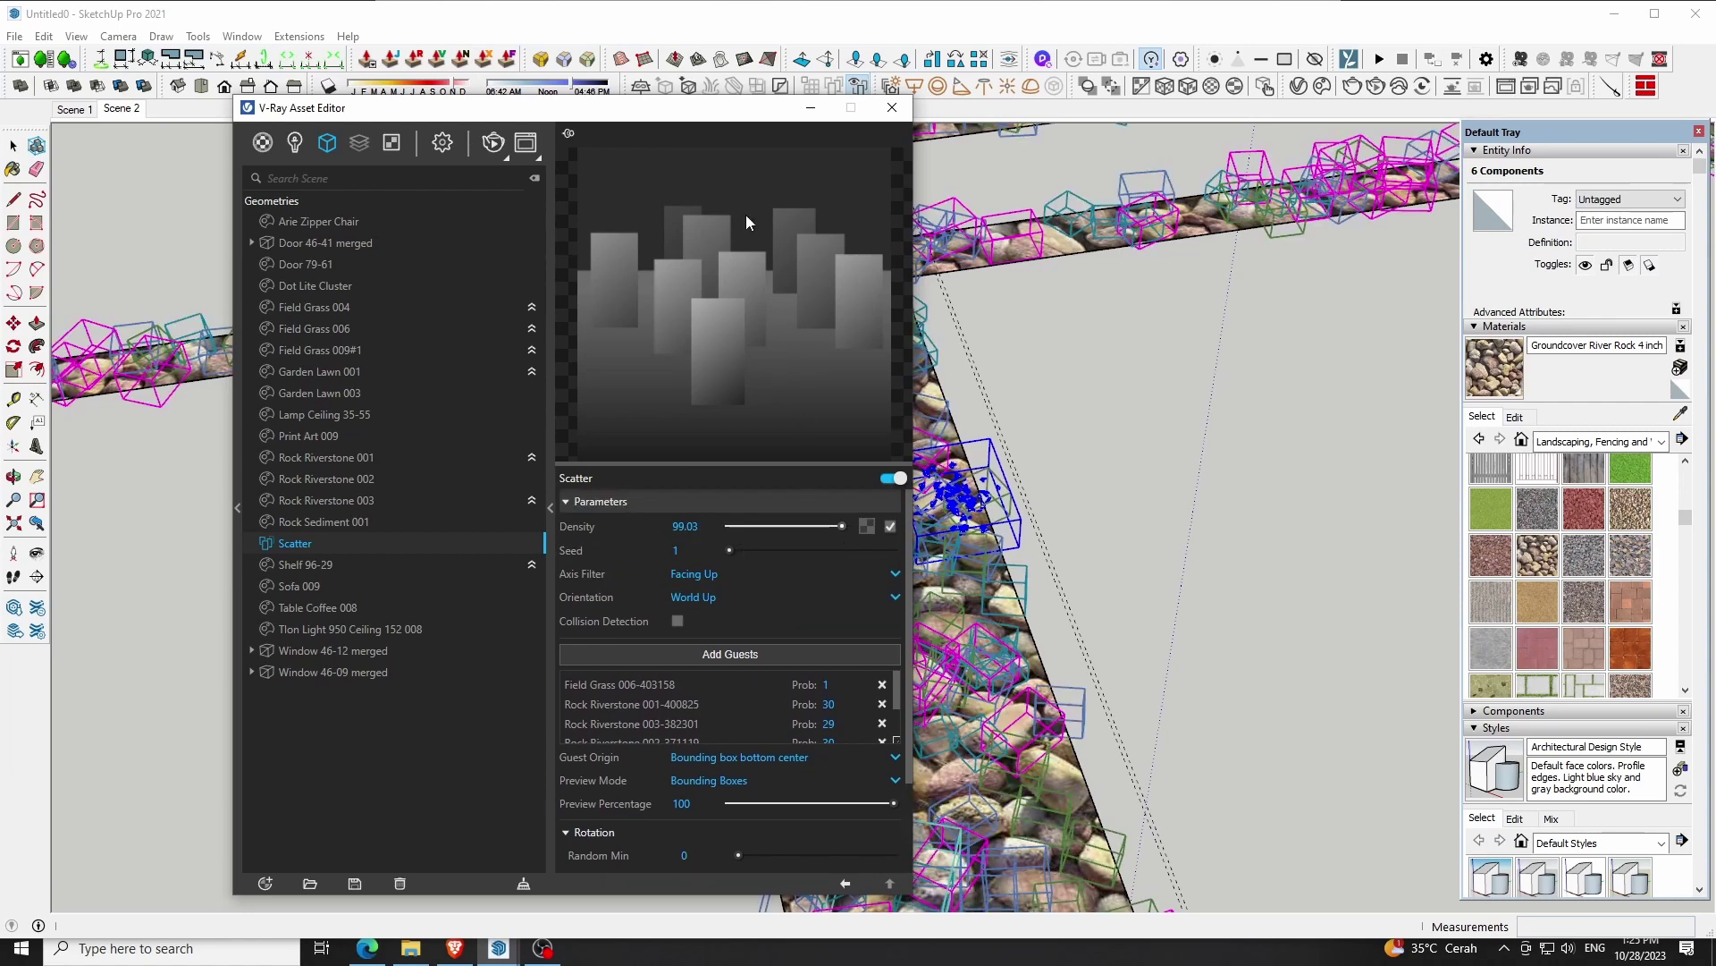
mouse_move(696, 113)
mouse_down()
mouse_move(414, 276)
mouse_move(475, 191)
mouse_move(480, 131)
mouse_up()
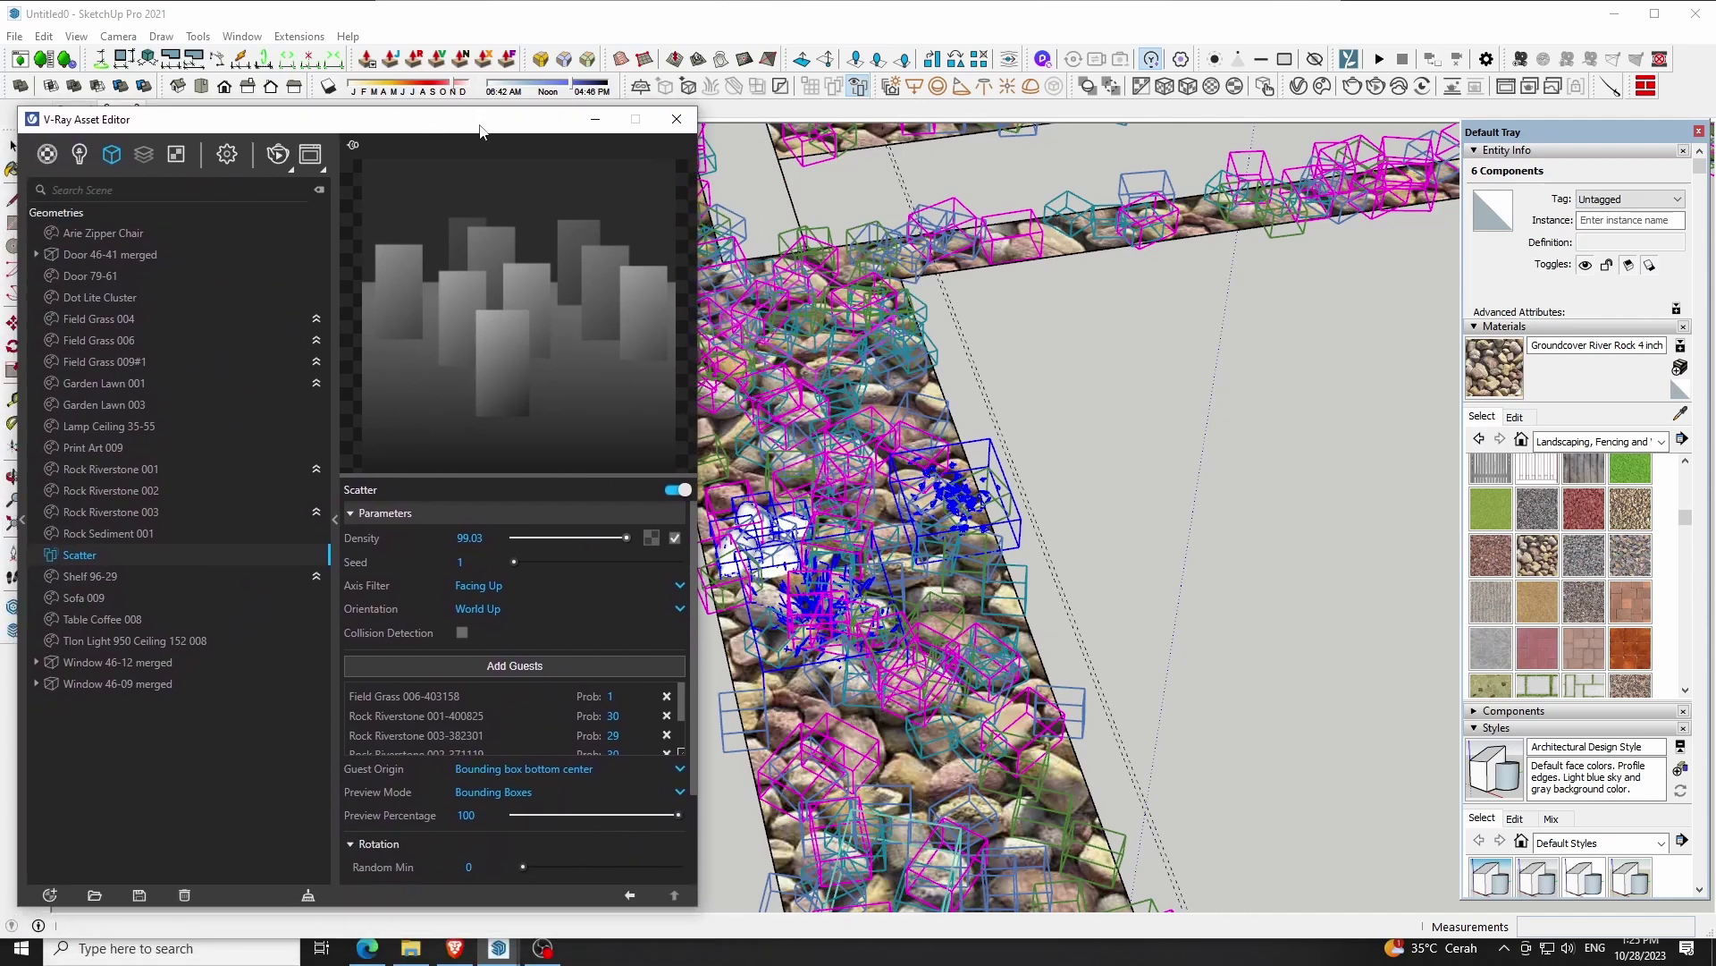
click(498, 538)
text(300)
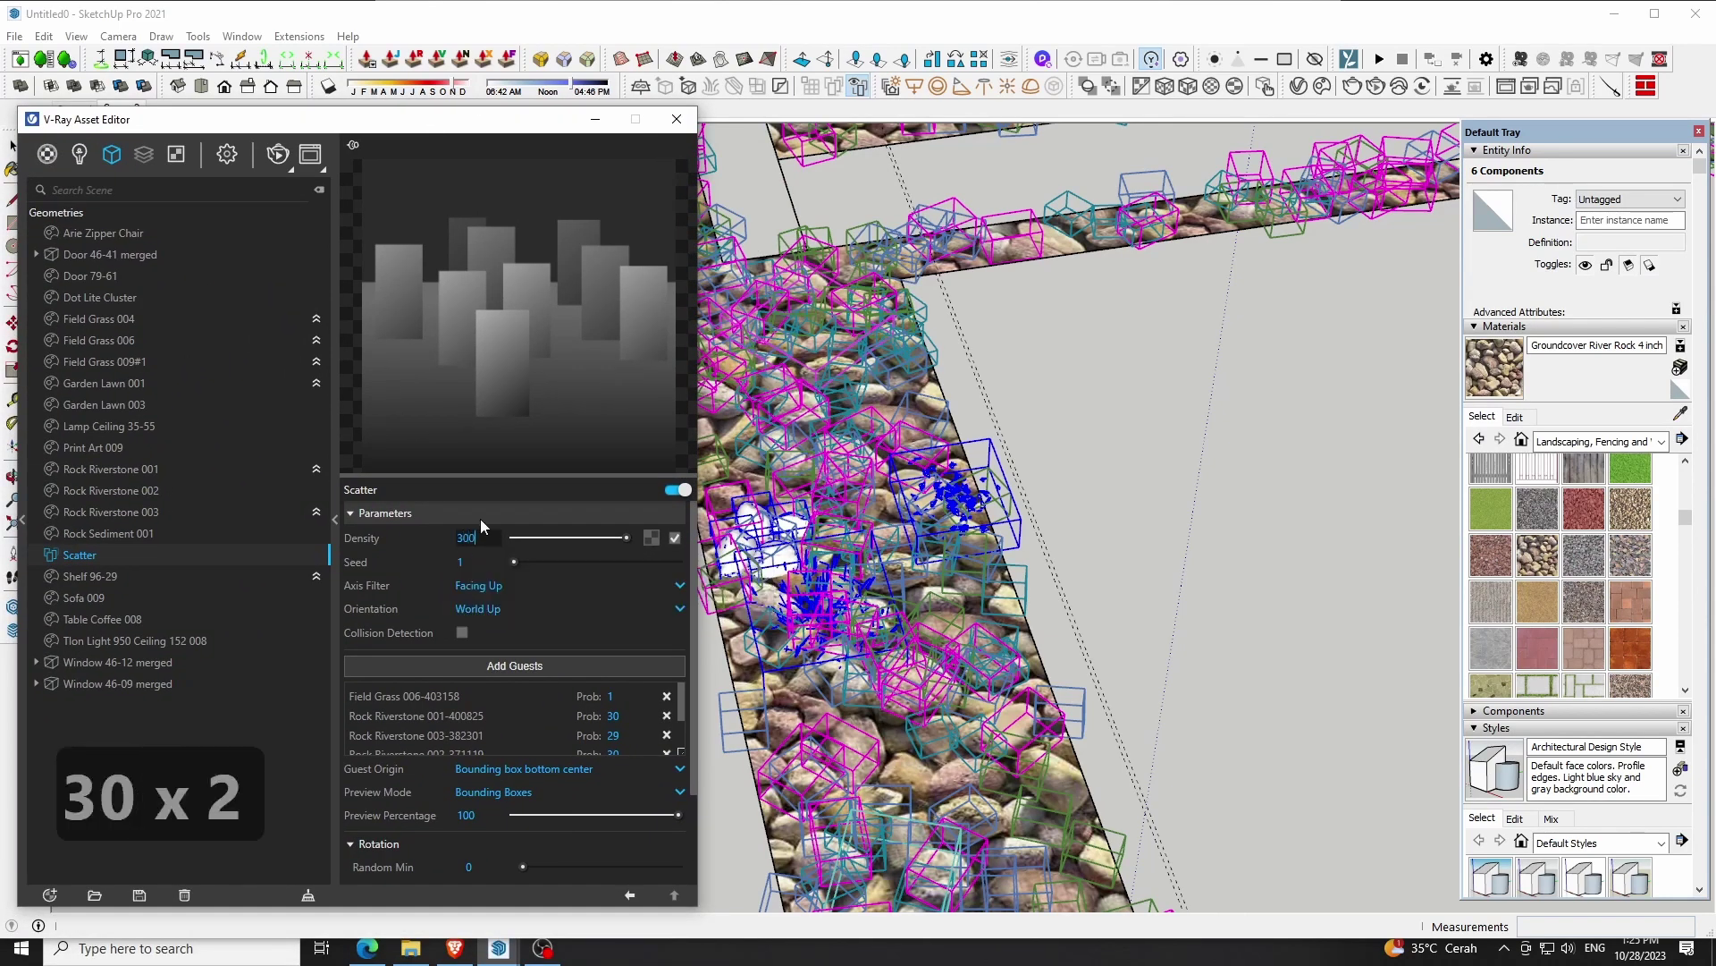
click(495, 490)
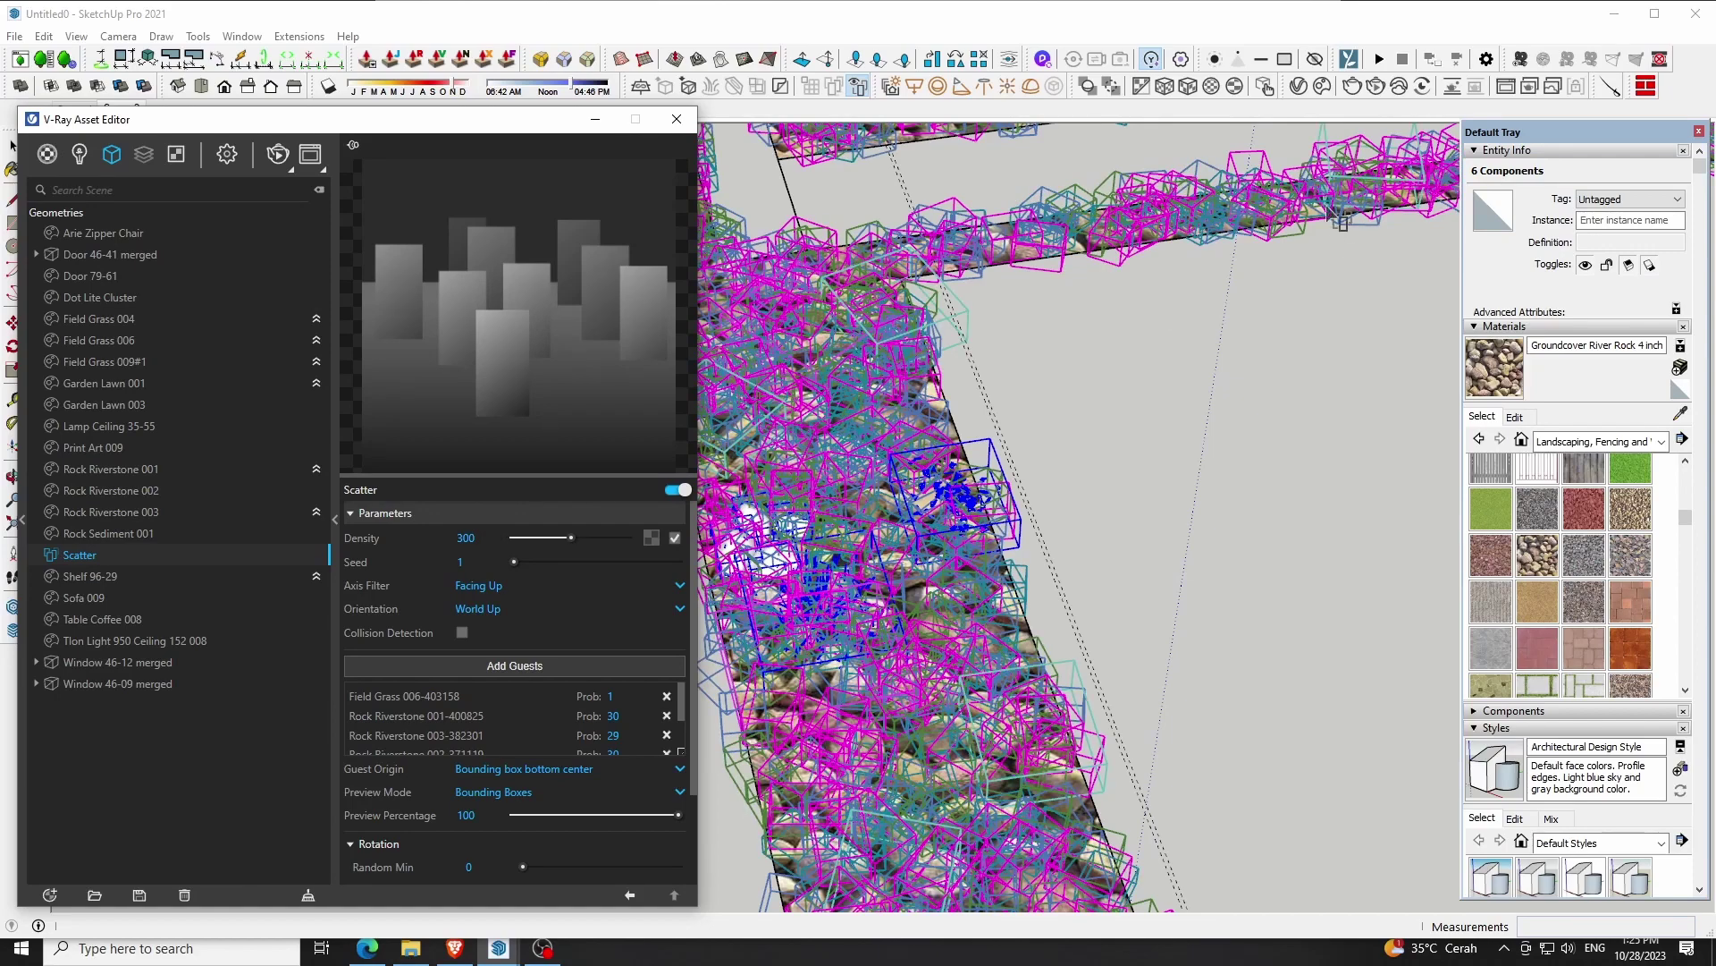
scroll(1208, 443, down, 2)
scroll(1210, 453, down, 2)
scroll(1109, 545, down, 2)
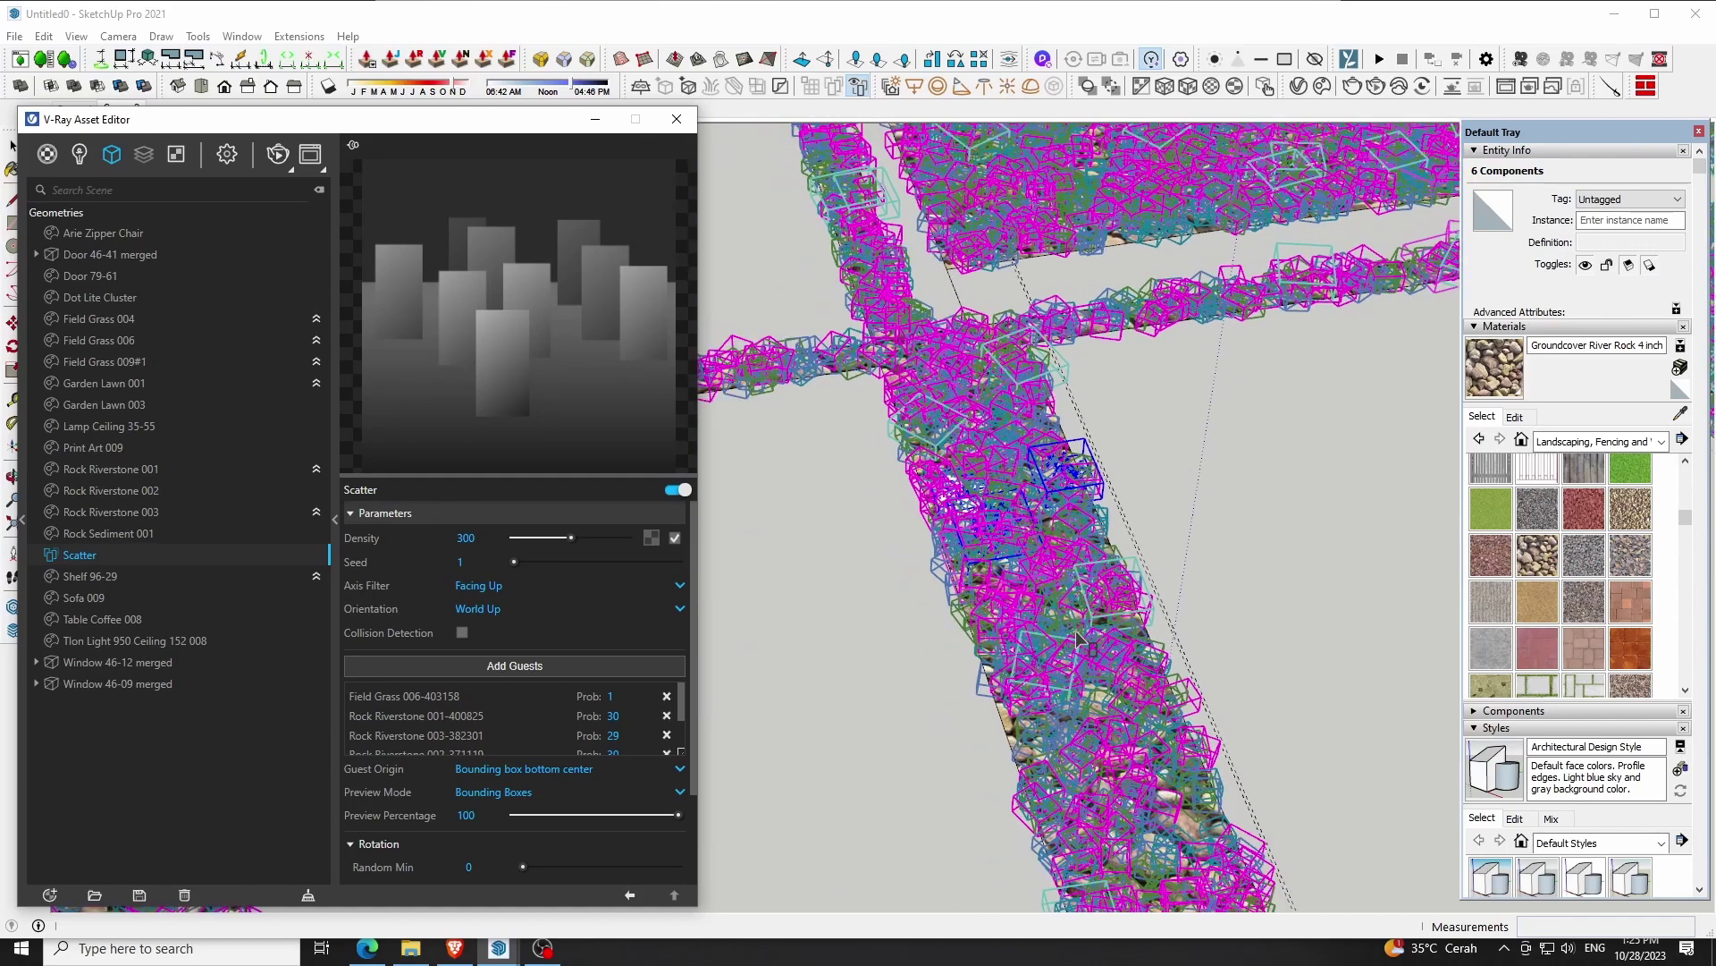
scroll(1082, 617, down, 2)
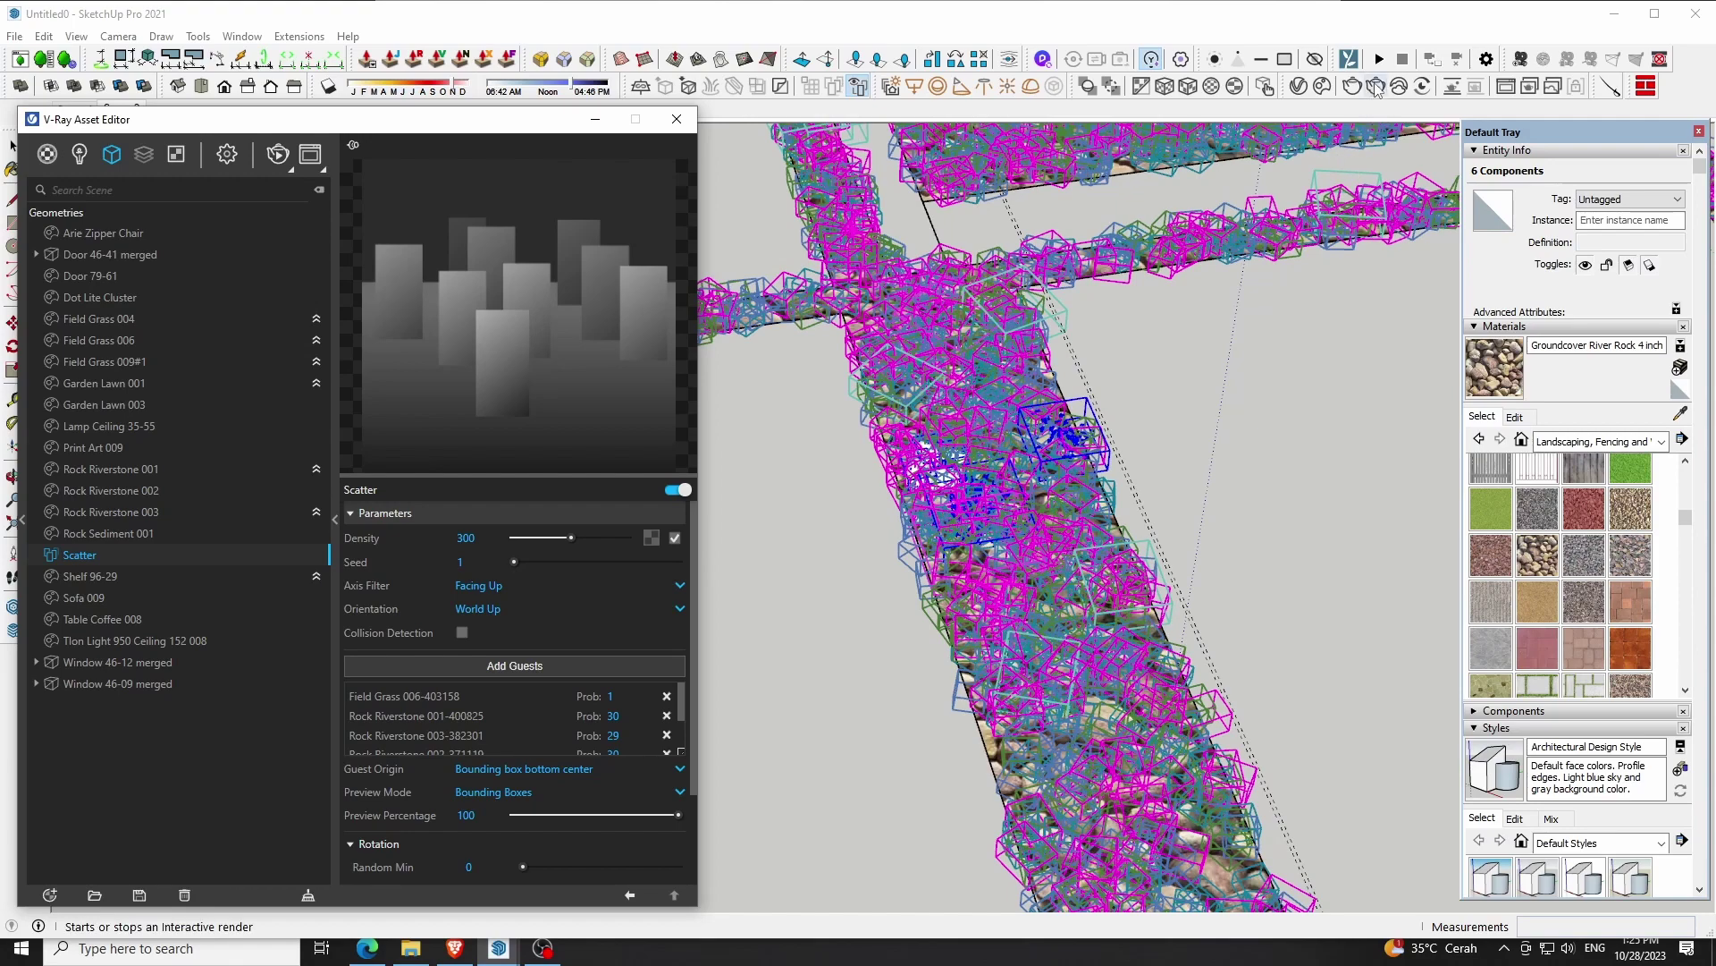
Start a V-Ray interactive render of the scene
click(1377, 87)
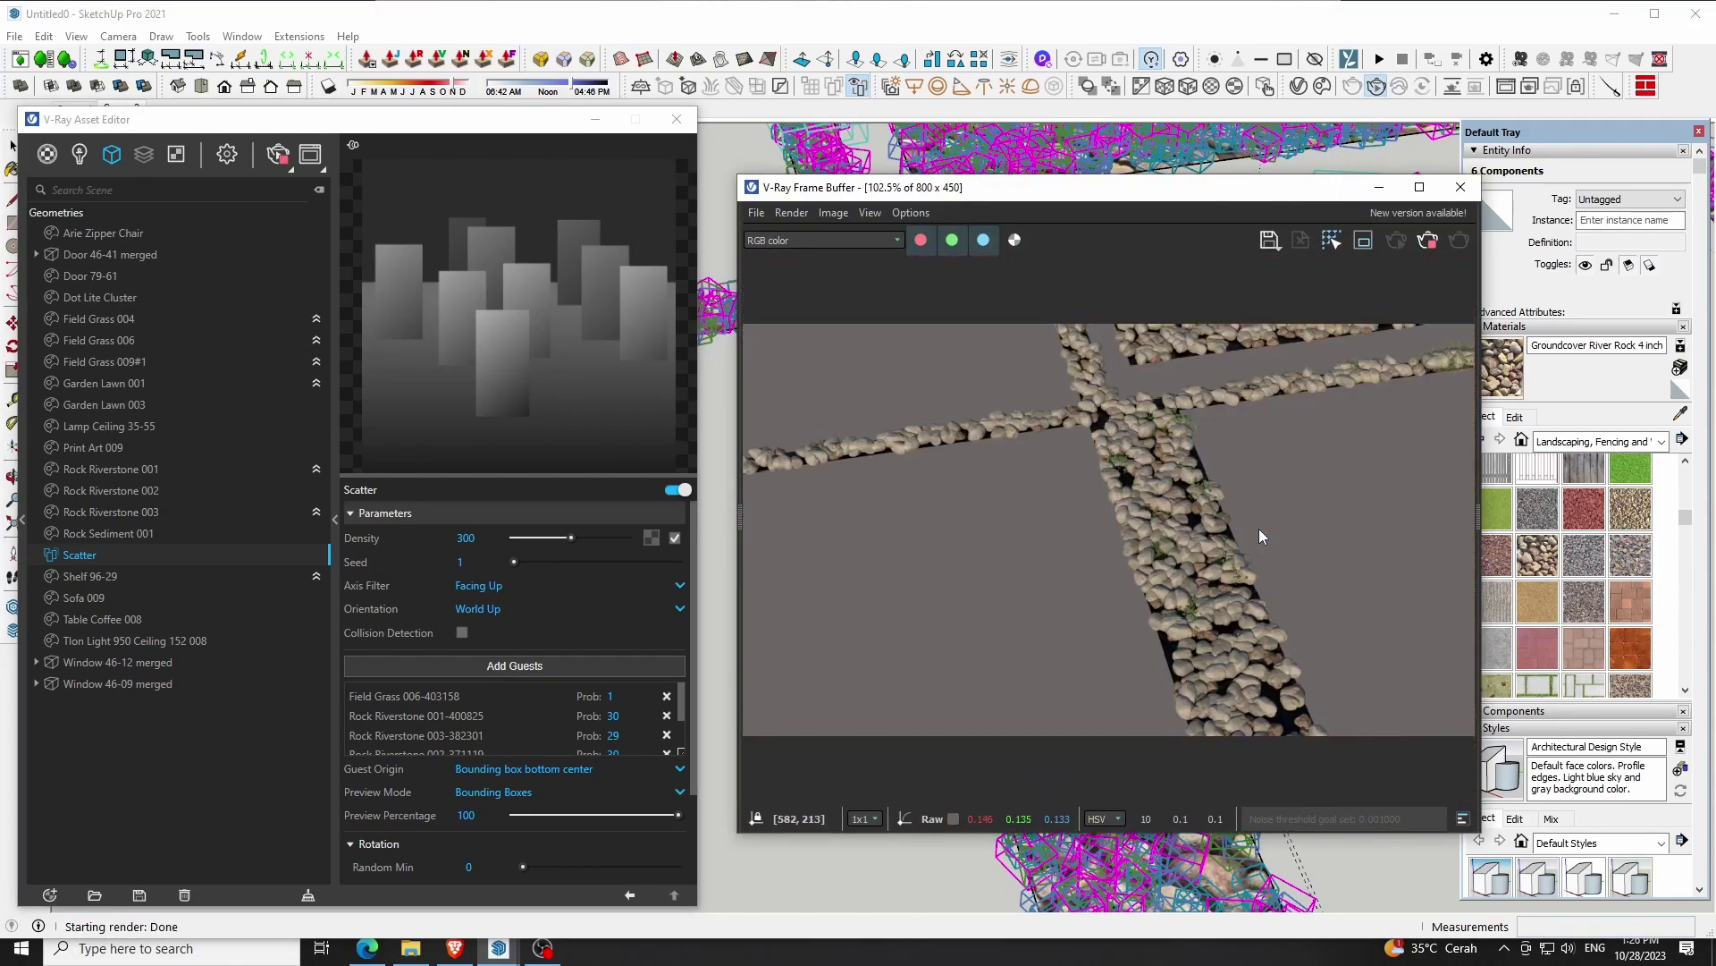
scroll(1179, 578, up, 1)
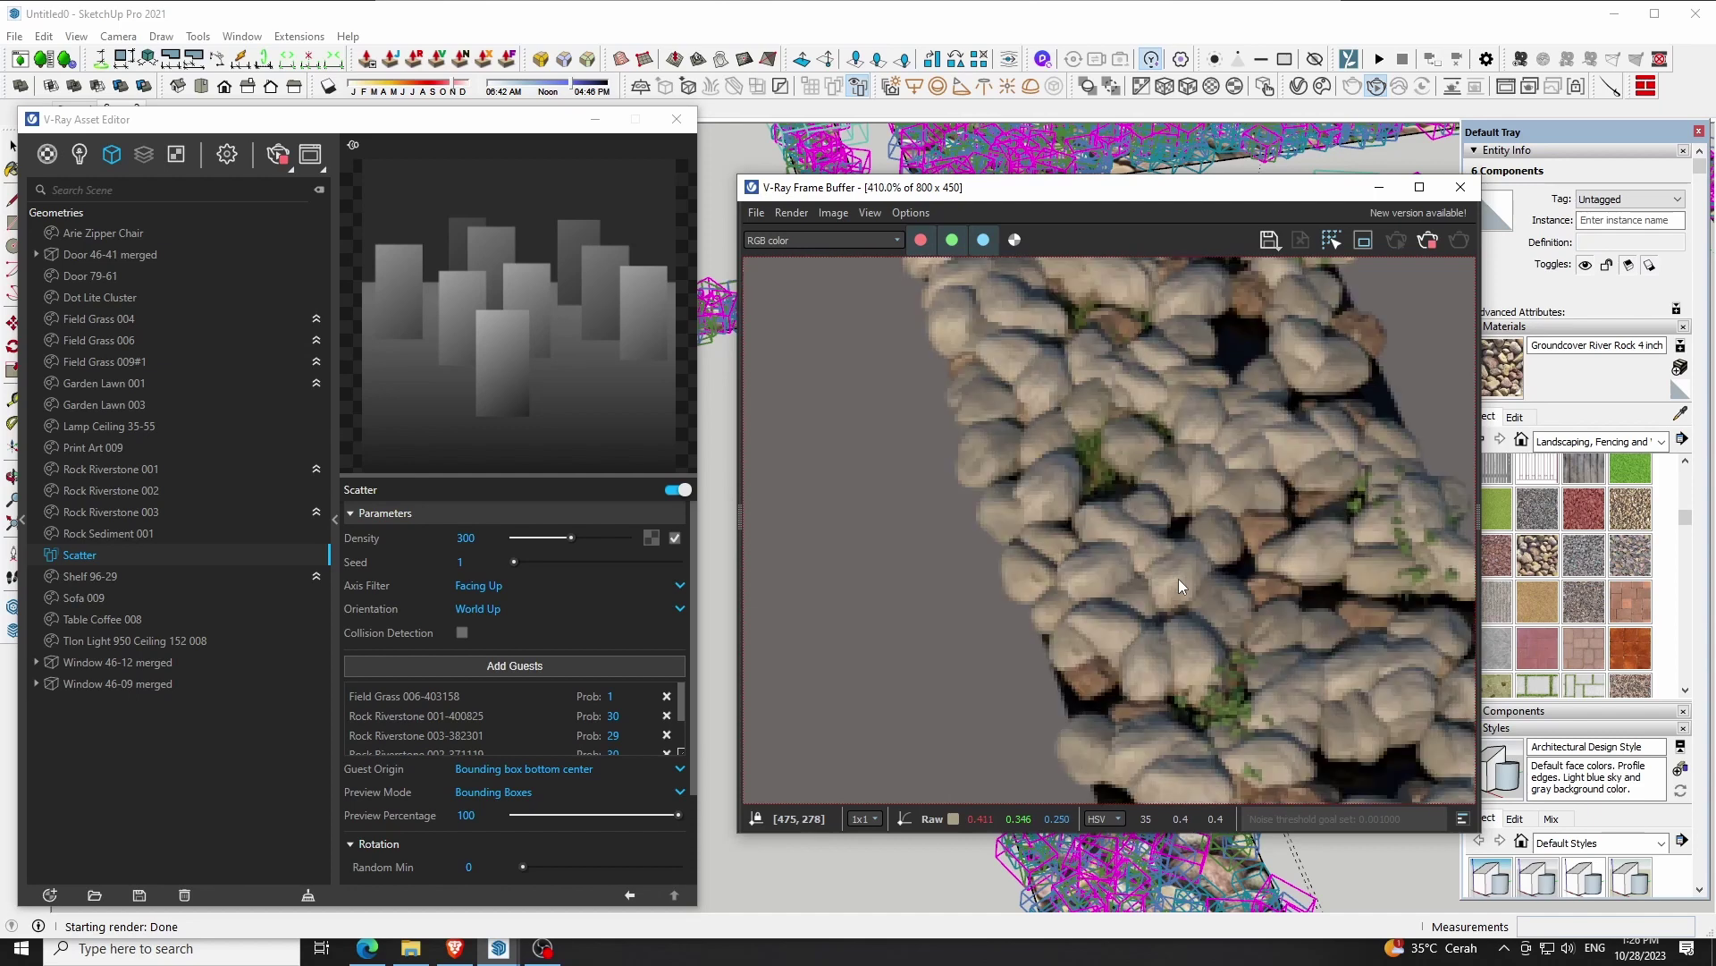
scroll(1178, 577, down, 1)
scroll(1178, 577, down, 1)
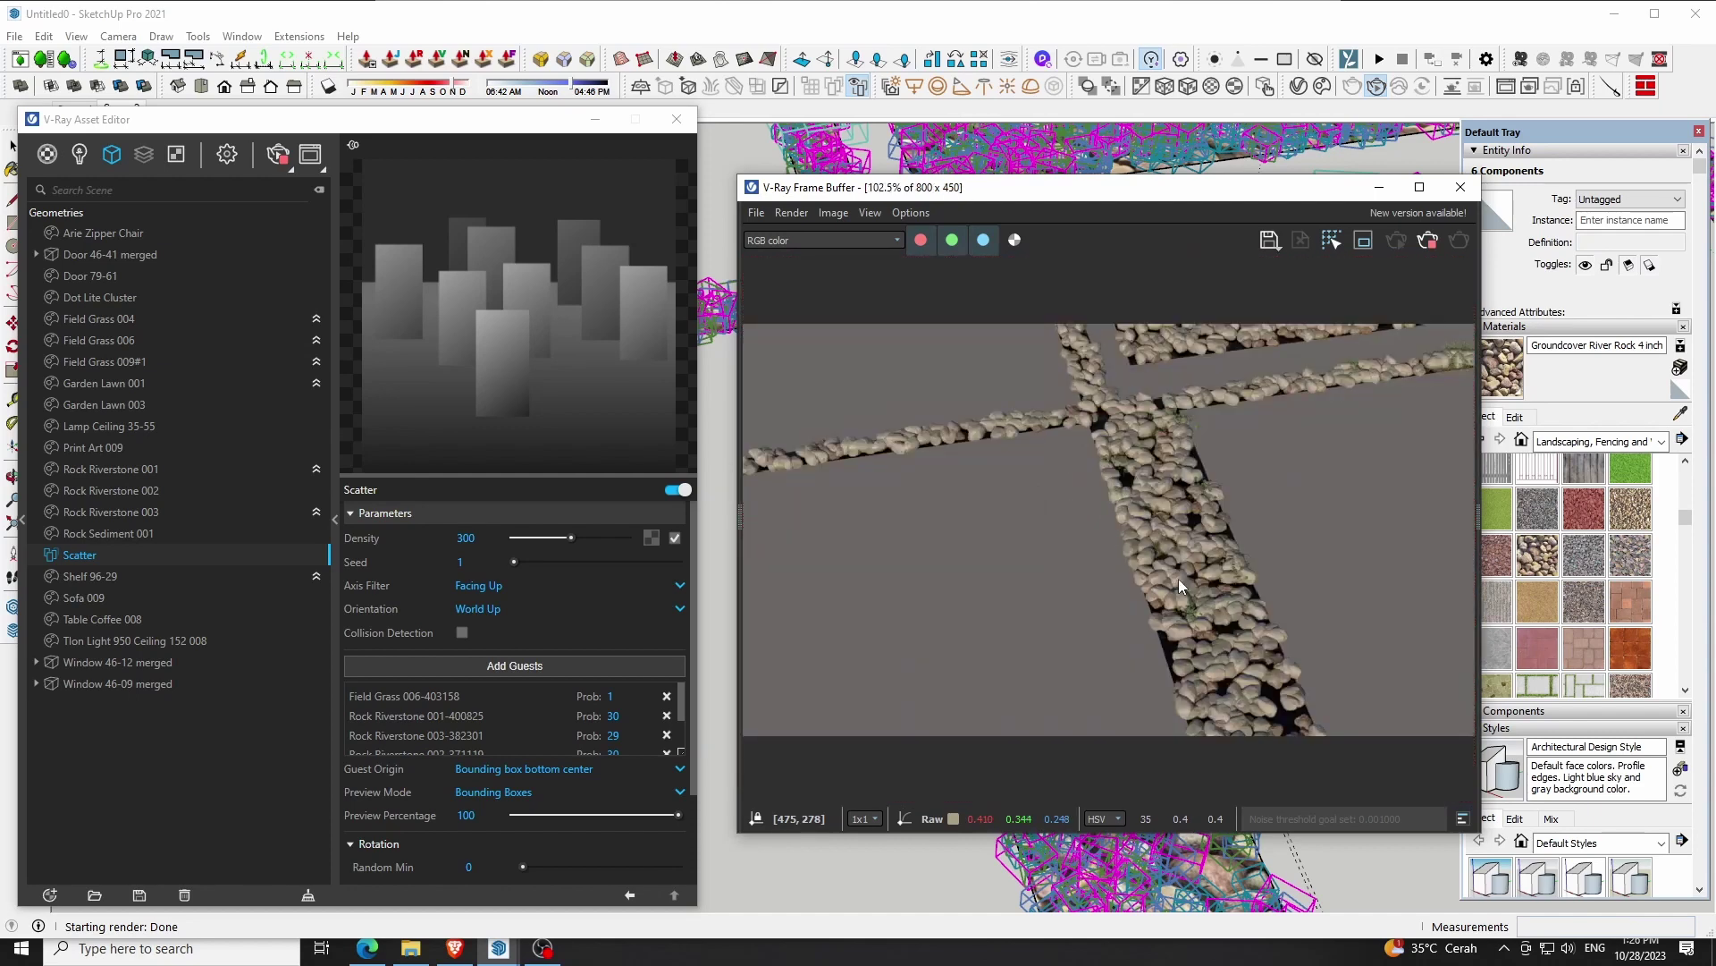
Change the Scatter Density to 600
drag(474, 539, 456, 545)
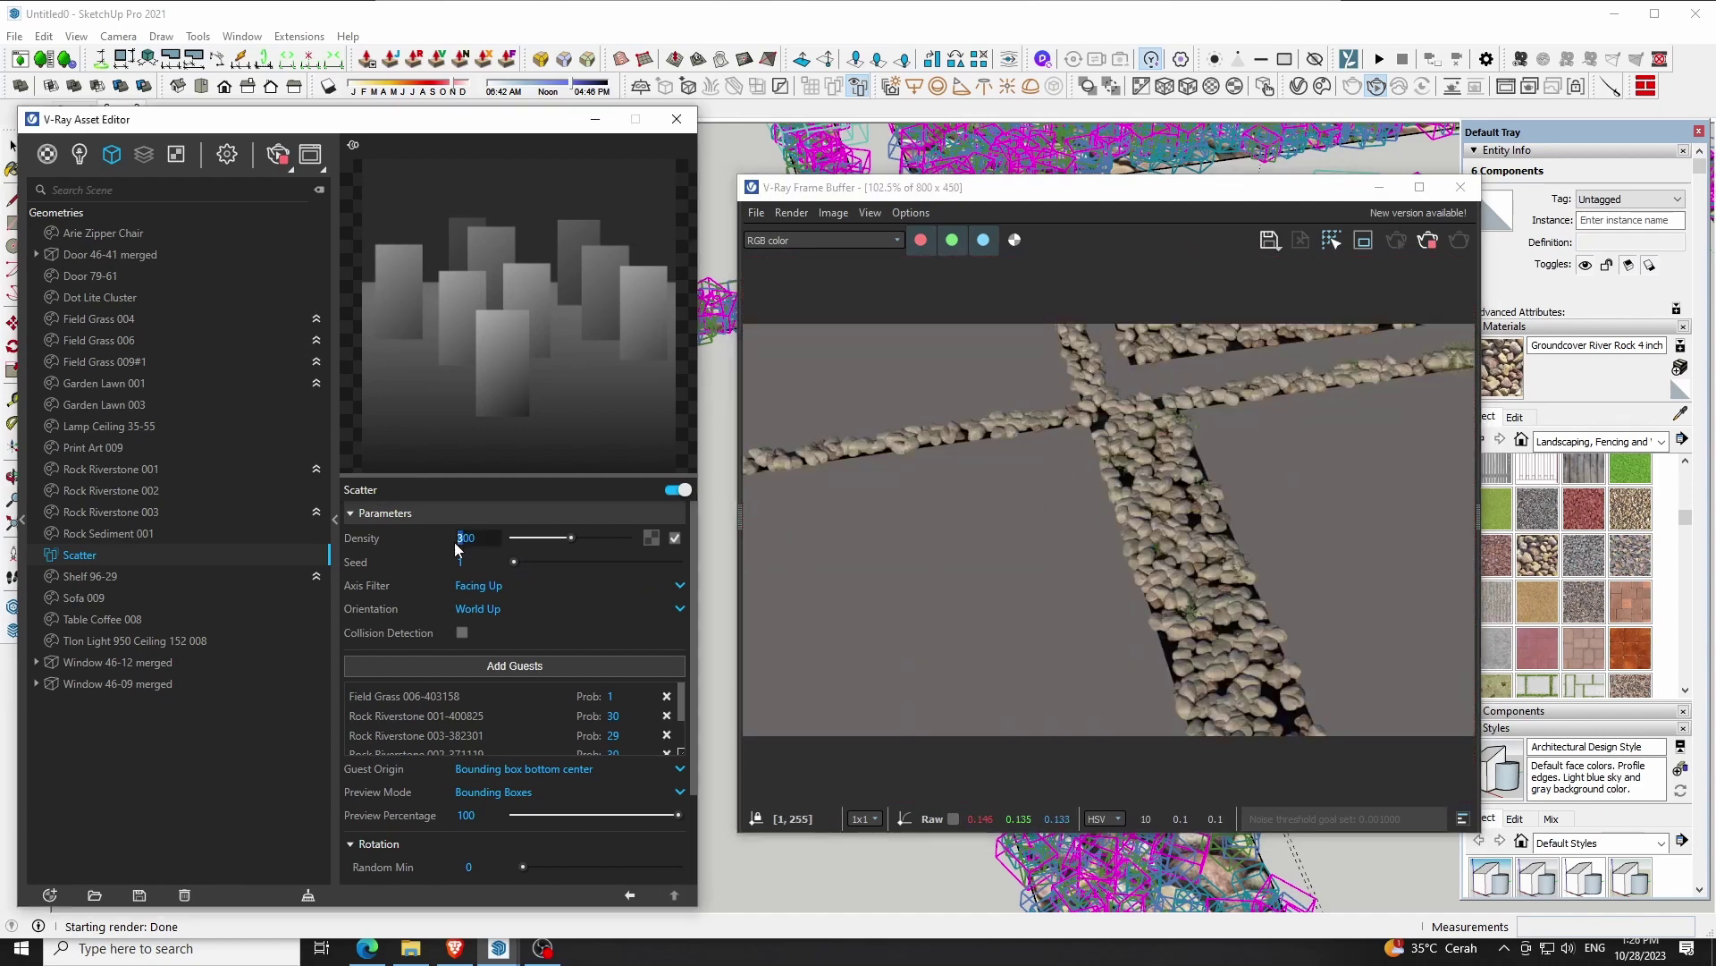
text(6)
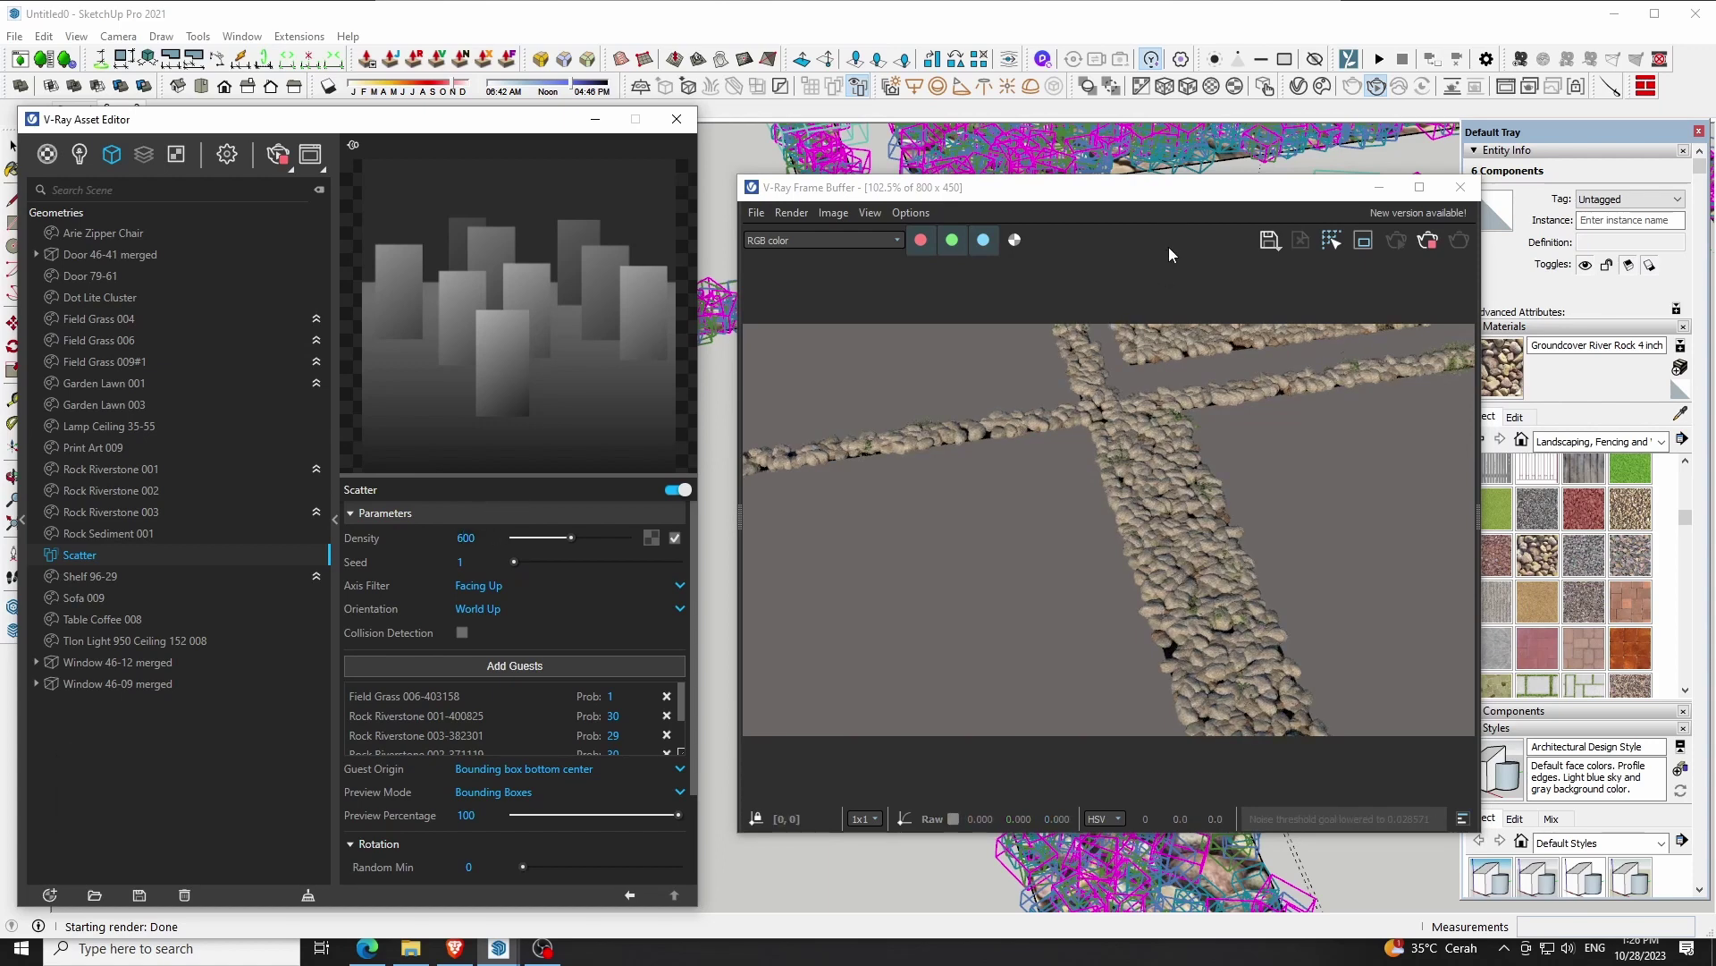
scroll(1224, 631, up, 1)
scroll(1225, 631, up, 1)
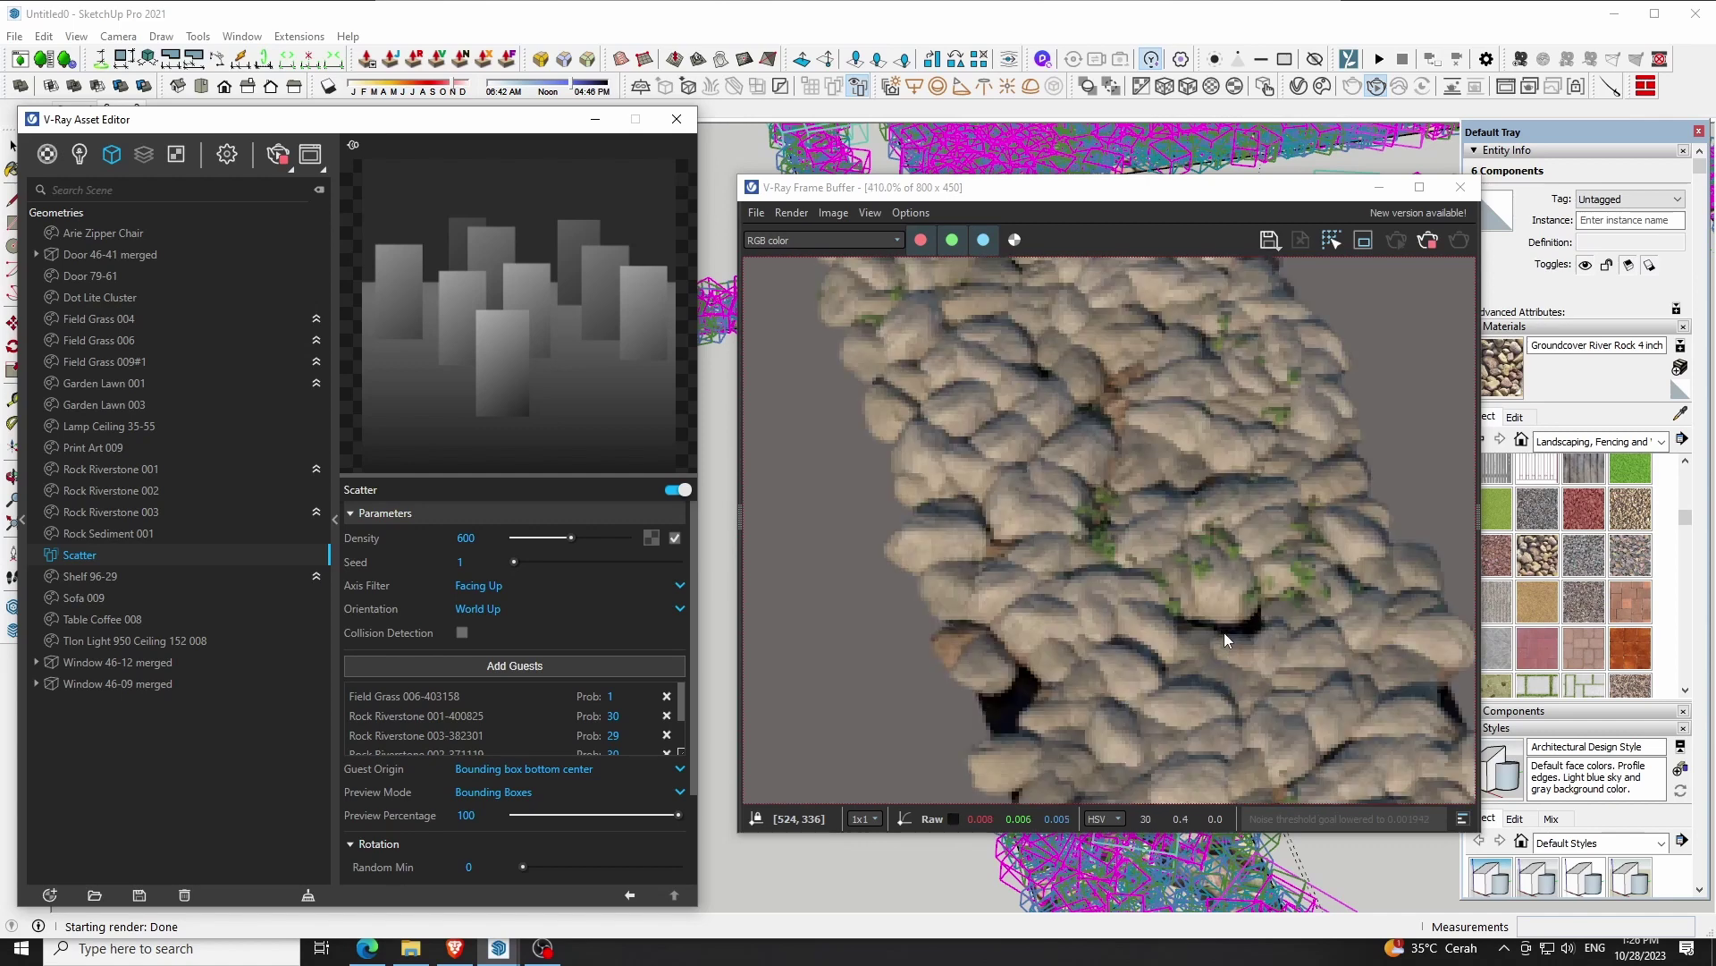
scroll(1225, 631, down, 2)
scroll(1225, 631, up, 1)
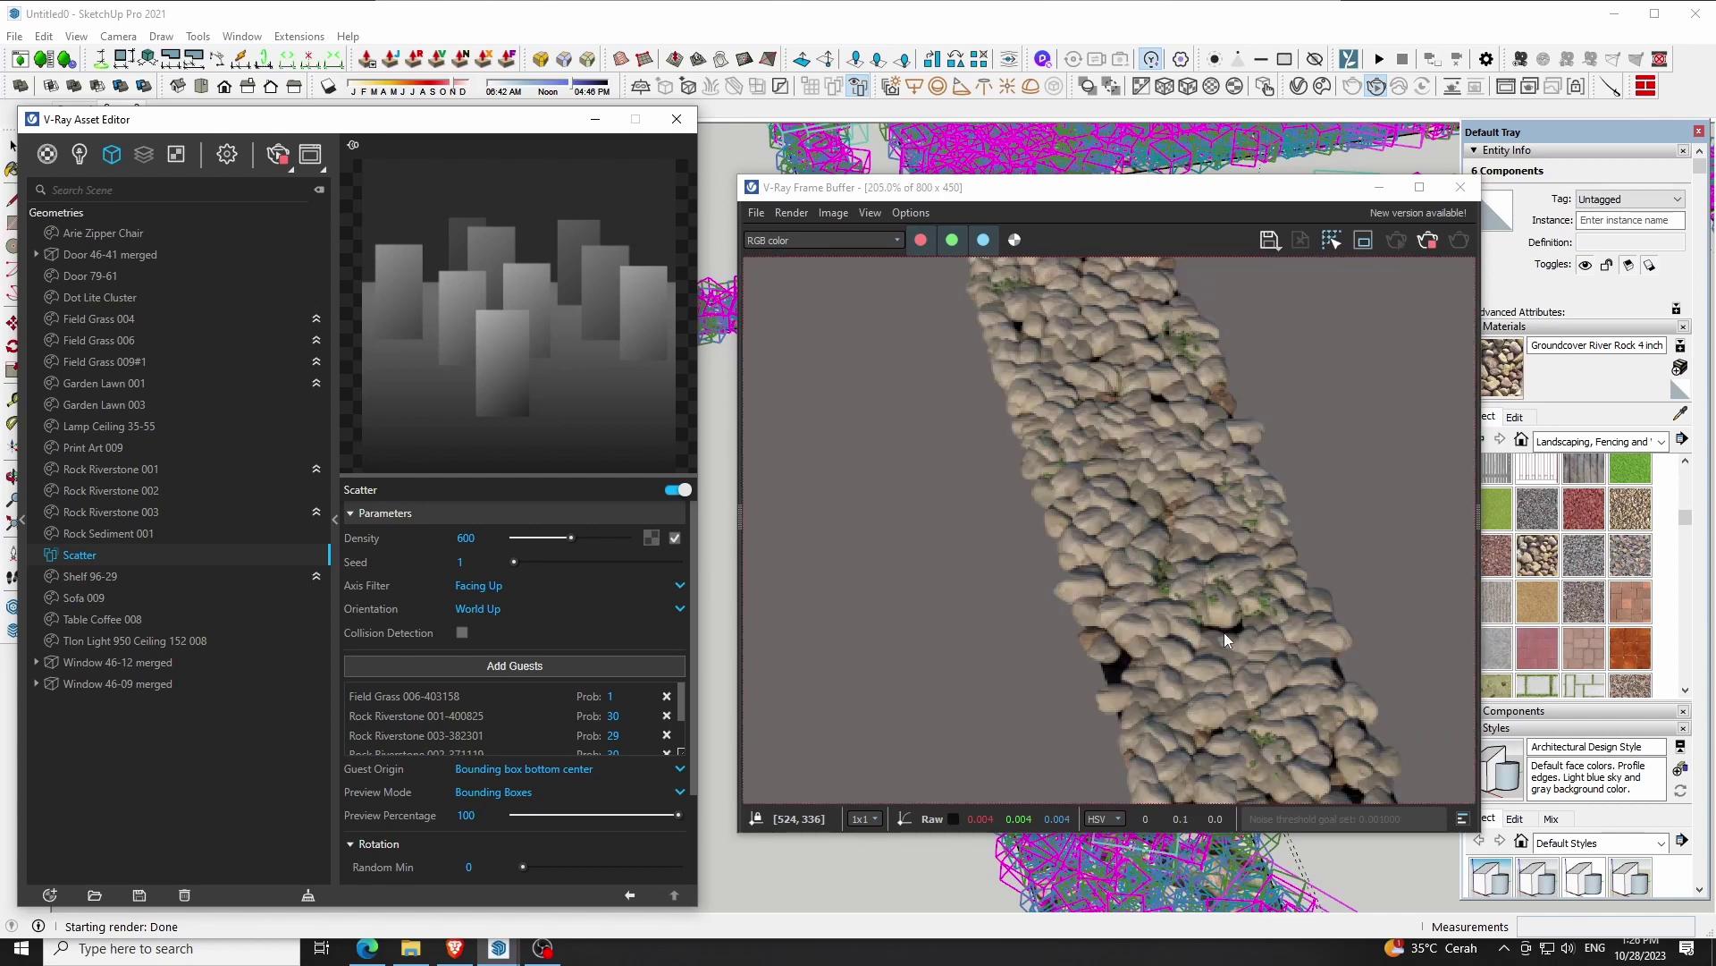
scroll(1225, 631, down, 2)
scroll(1176, 641, up, 2)
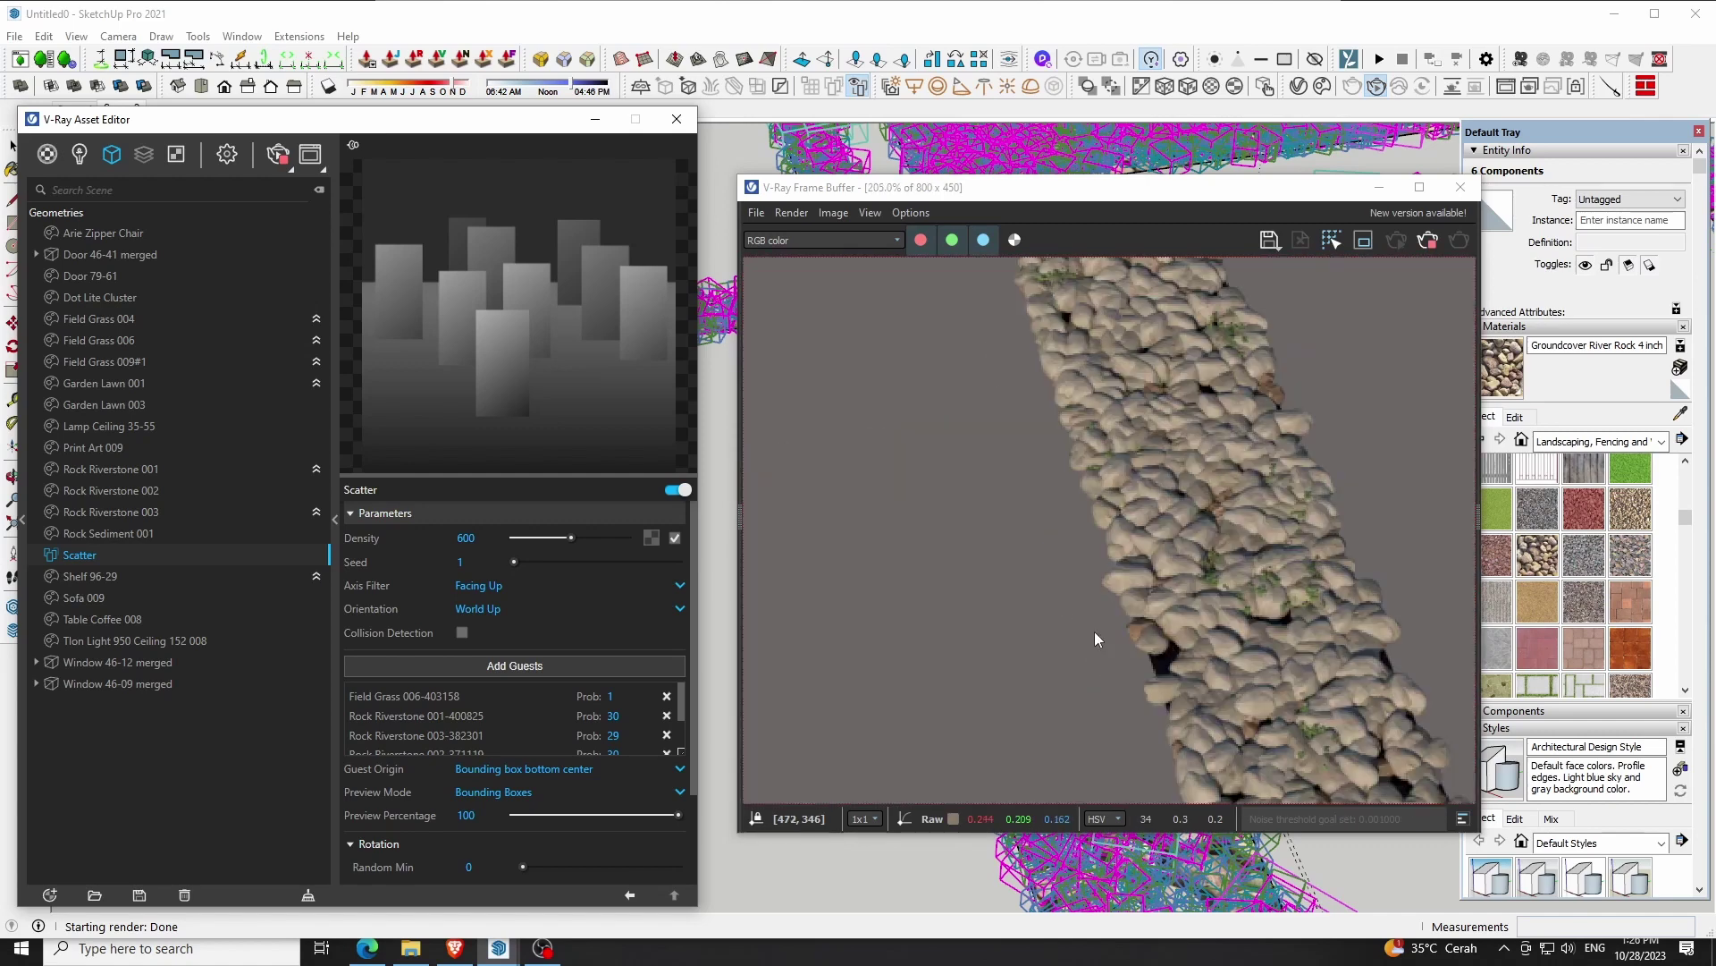
Raise the Density to 800 and enlarge the settings to show Rotation and Scale
click(459, 538)
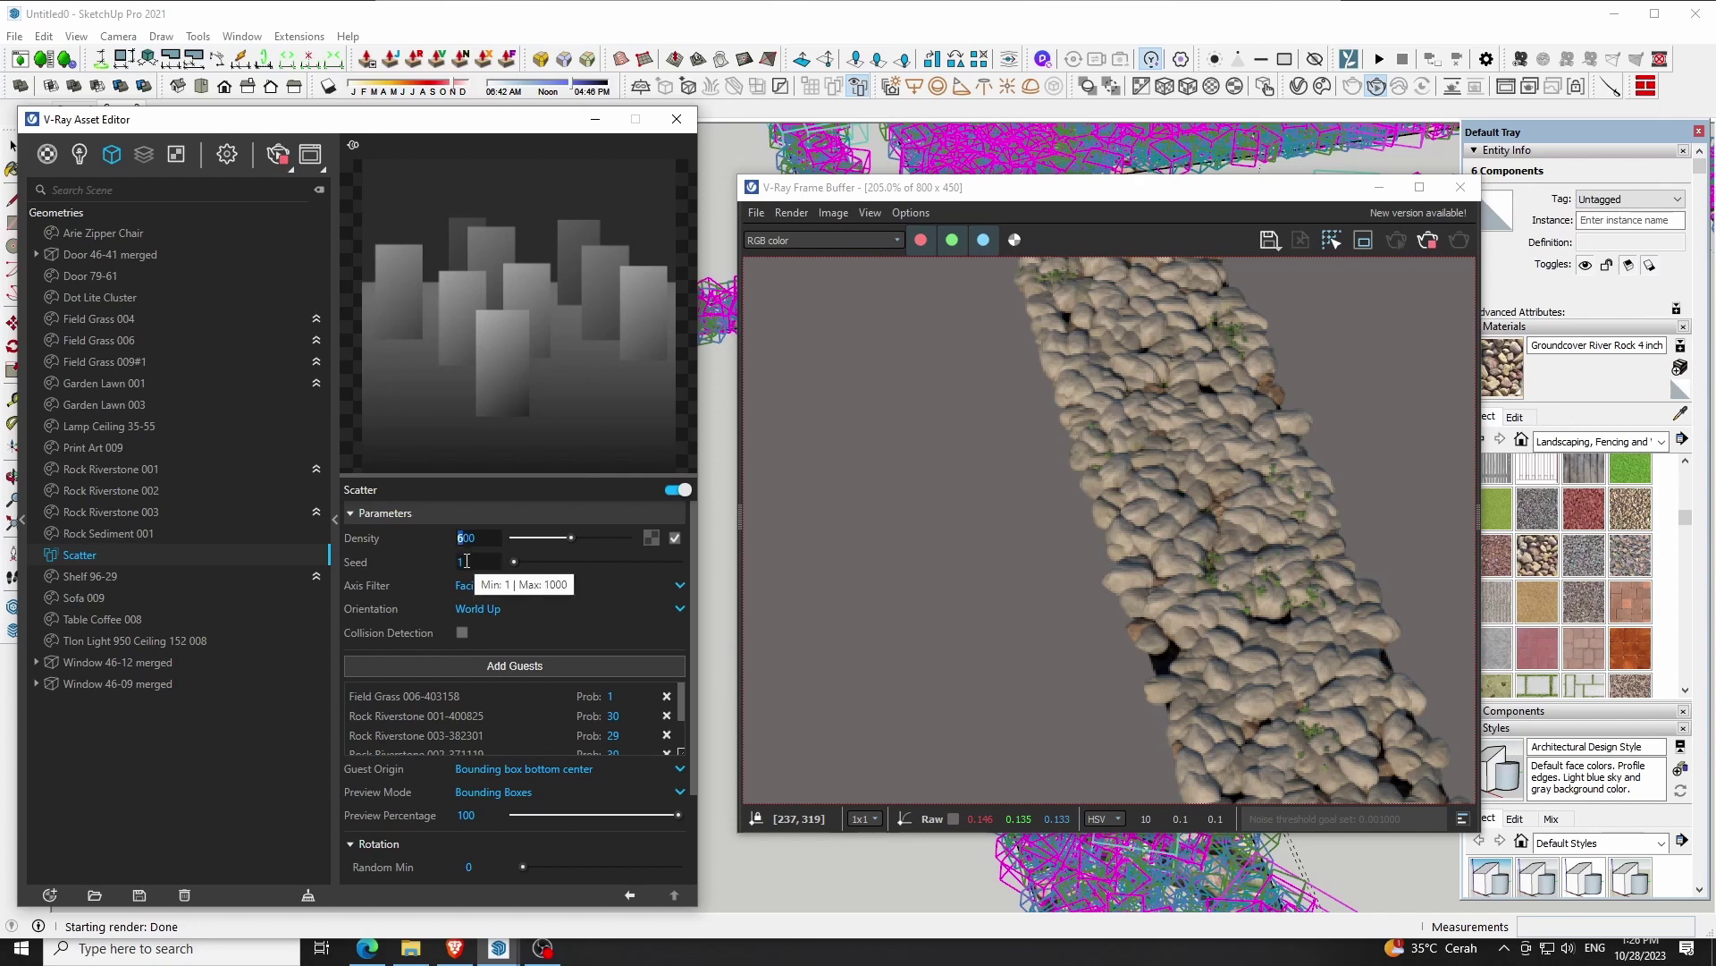
text(8)
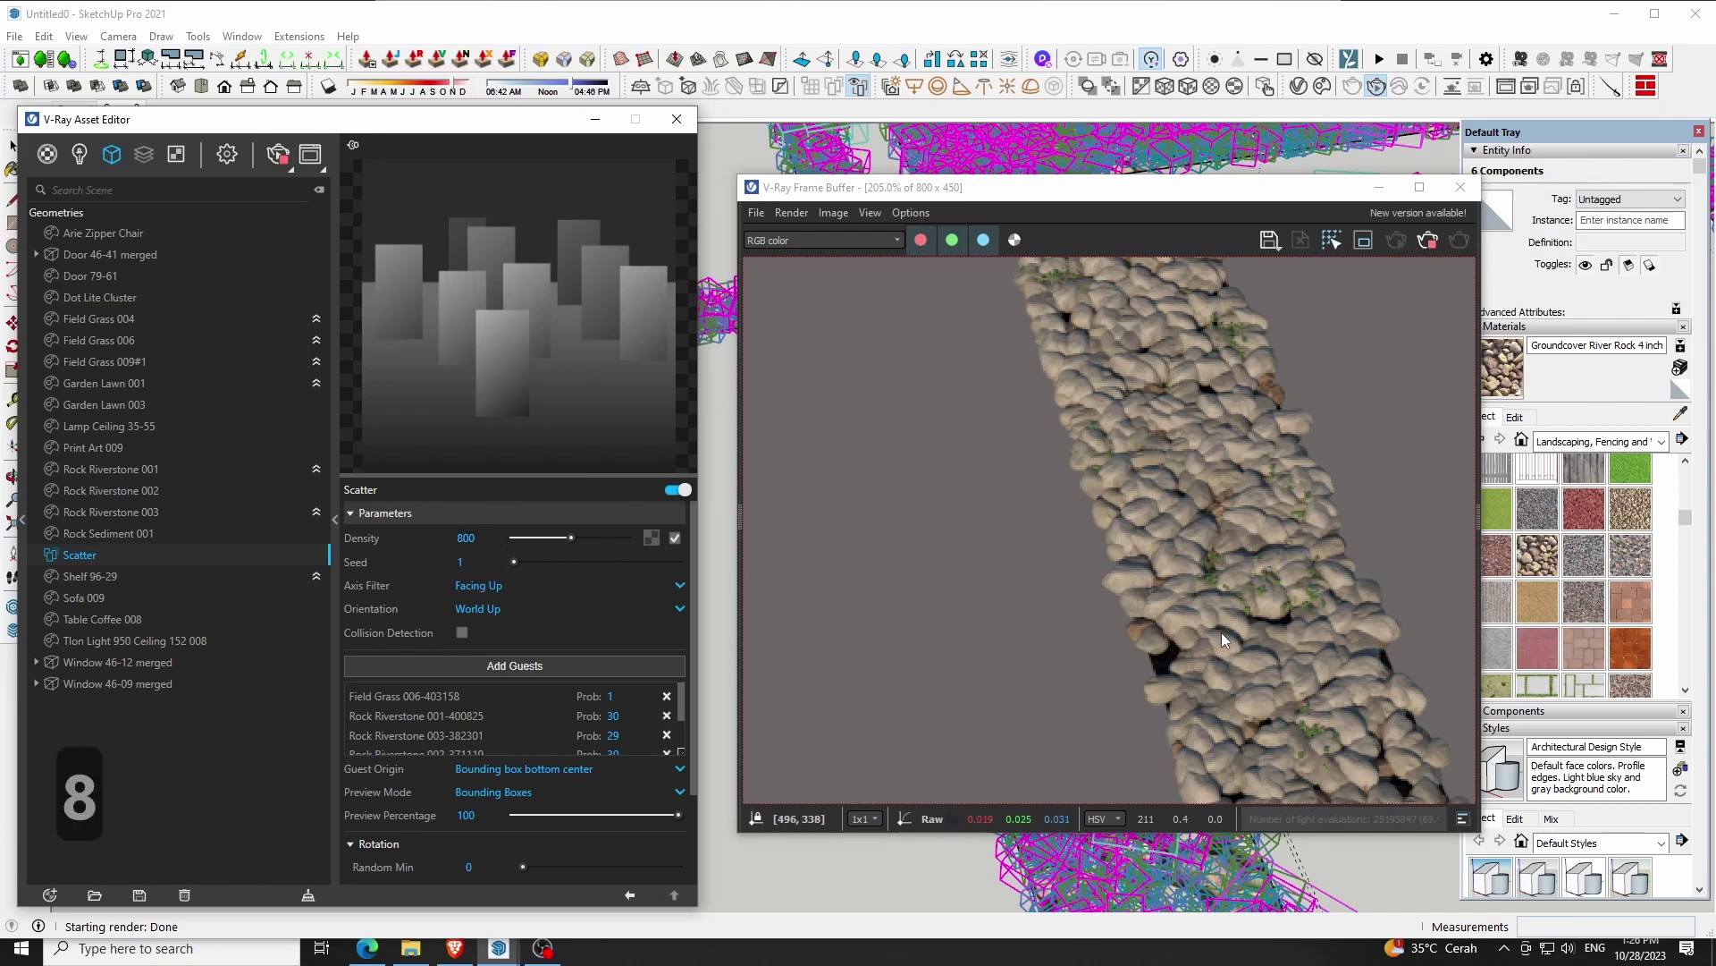
scroll(1225, 648, down, 2)
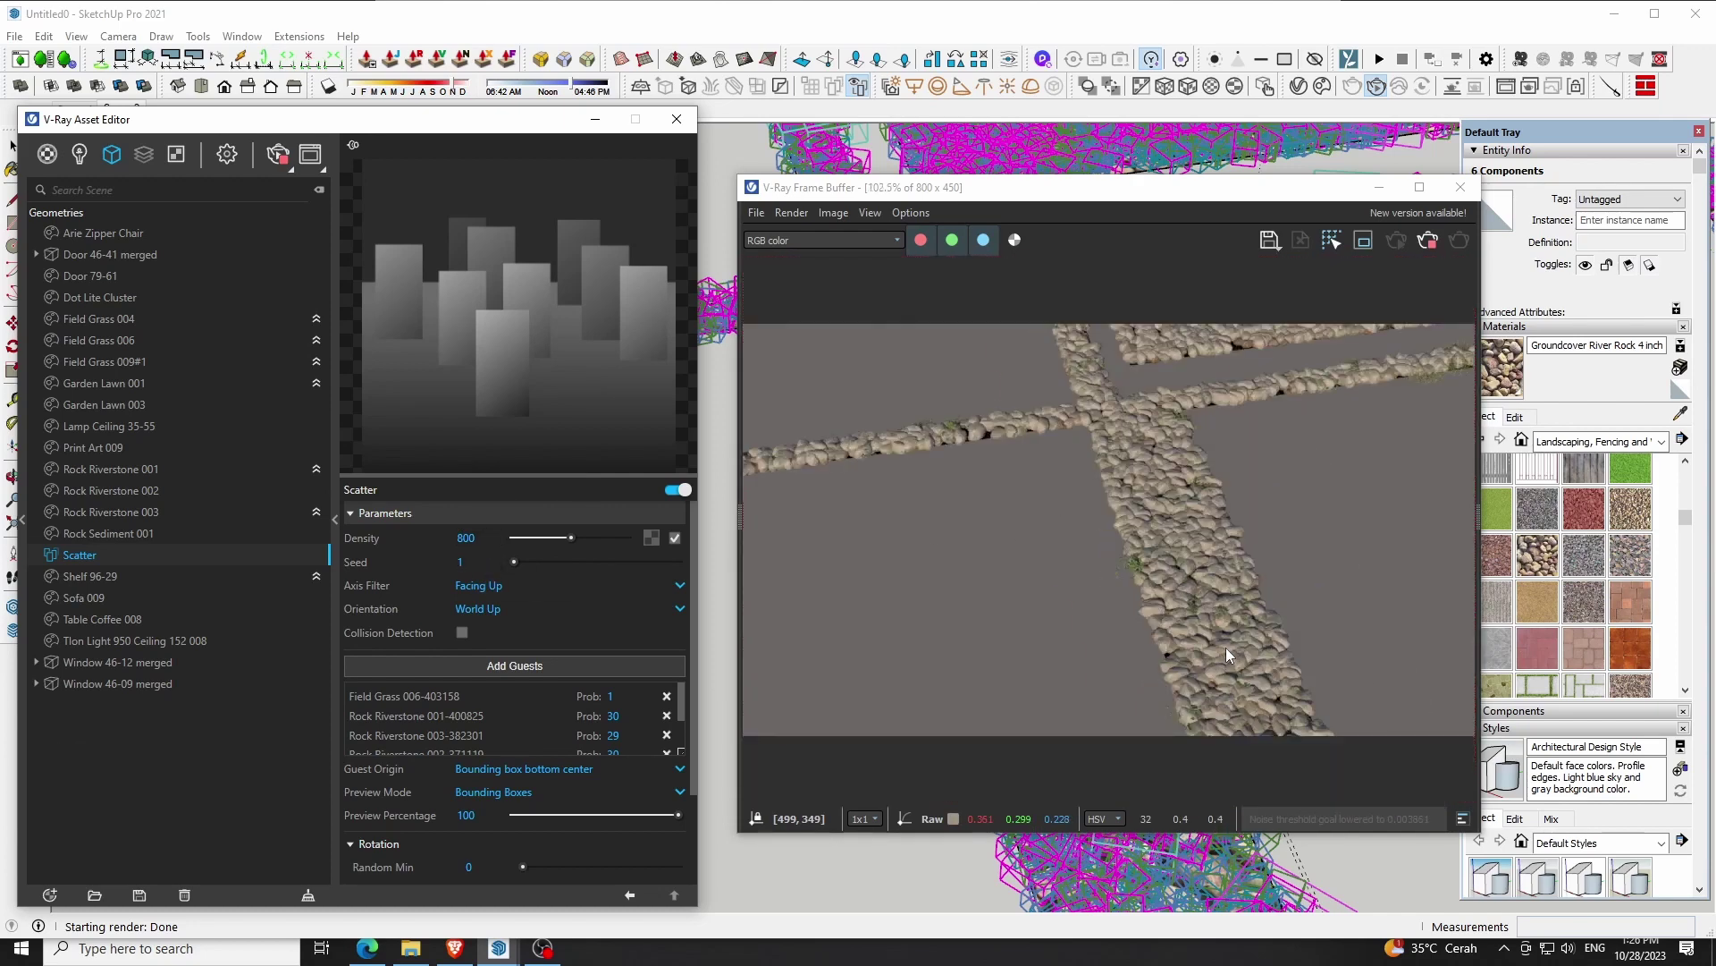
scroll(1226, 647, up, 4)
scroll(1226, 647, down, 2)
scroll(1226, 648, down, 2)
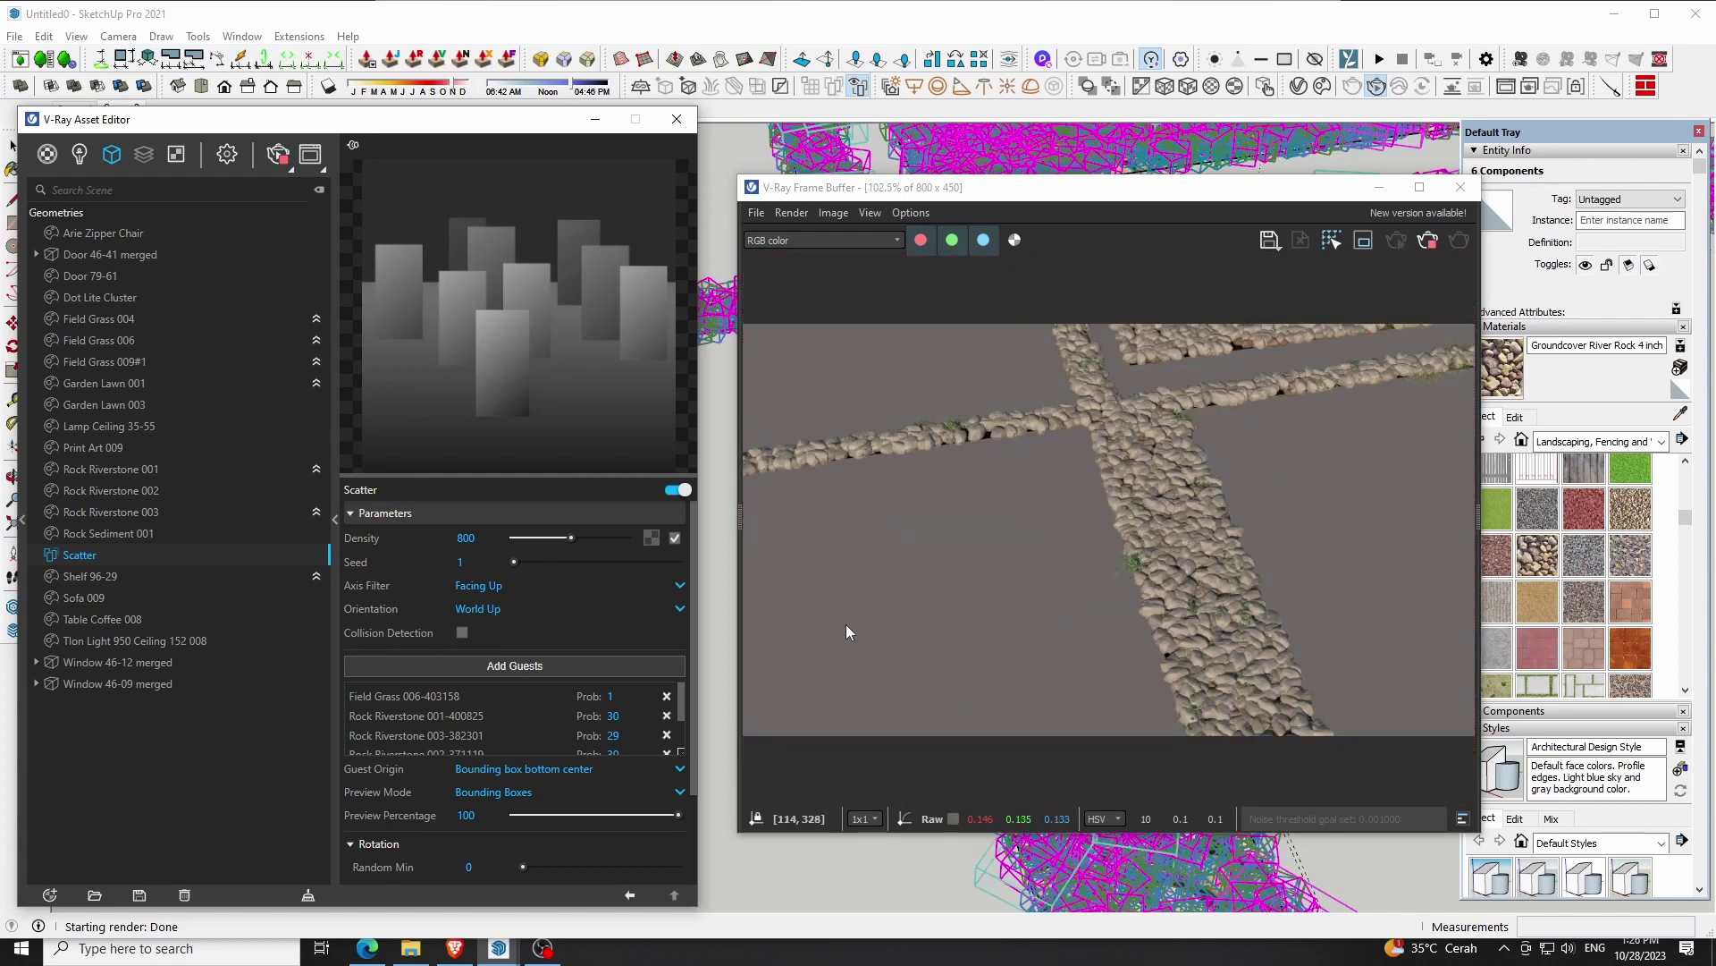
drag(500, 476, 525, 276)
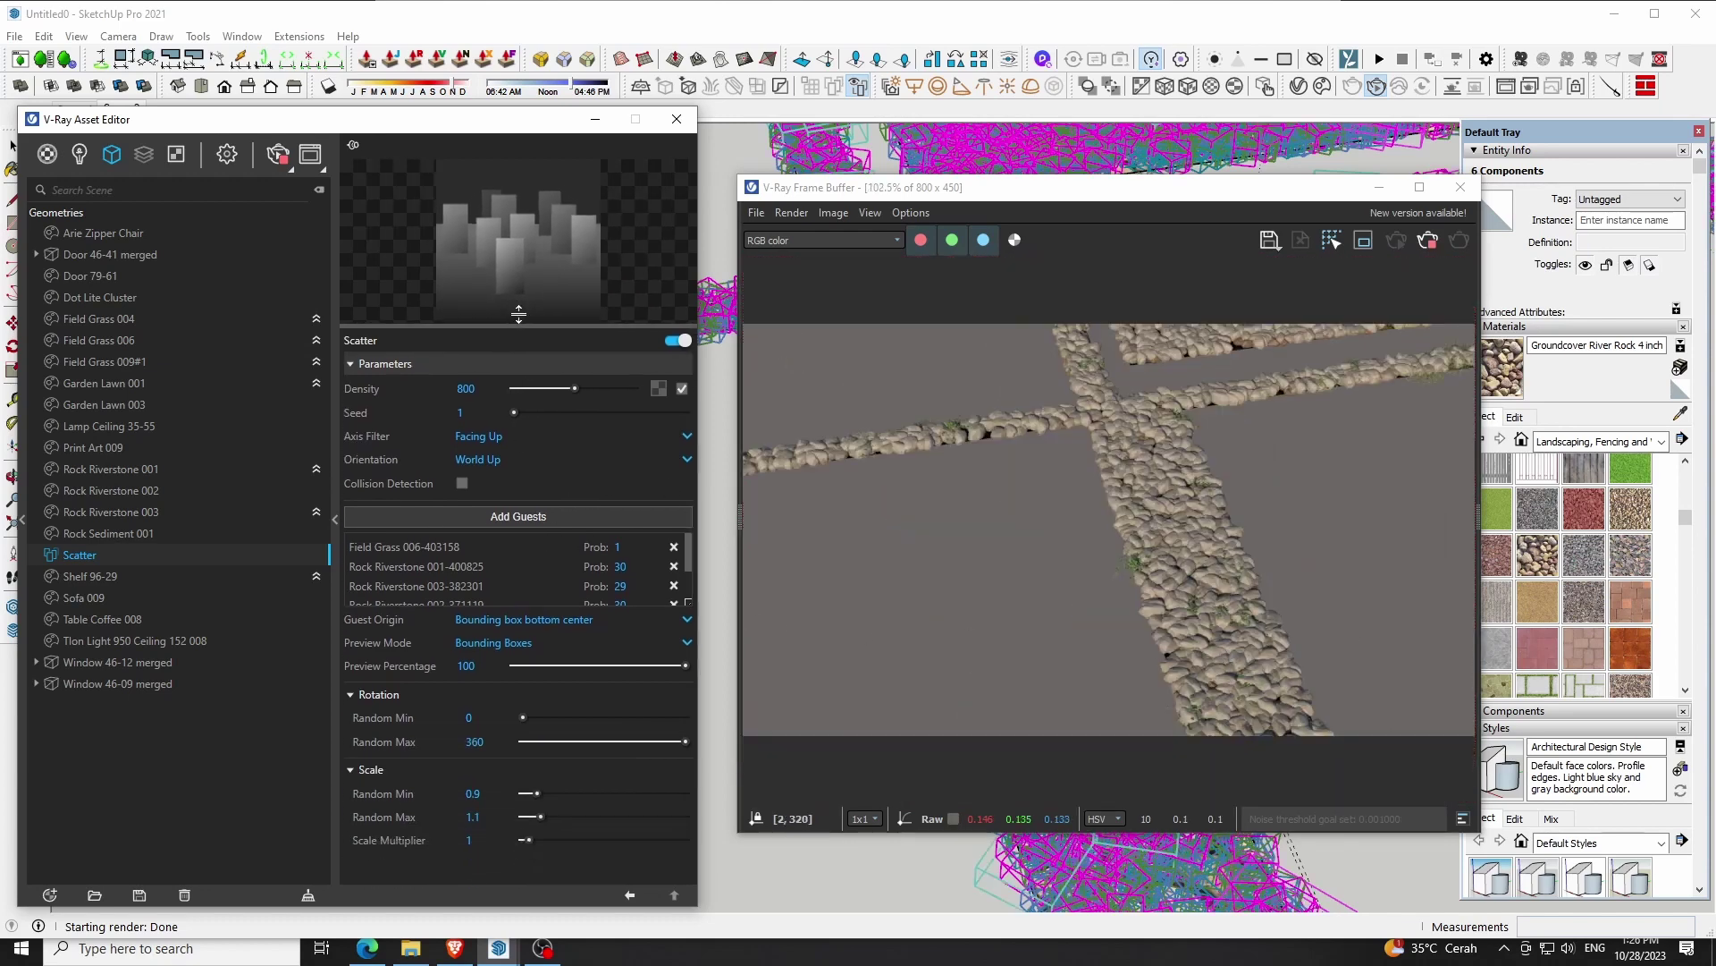
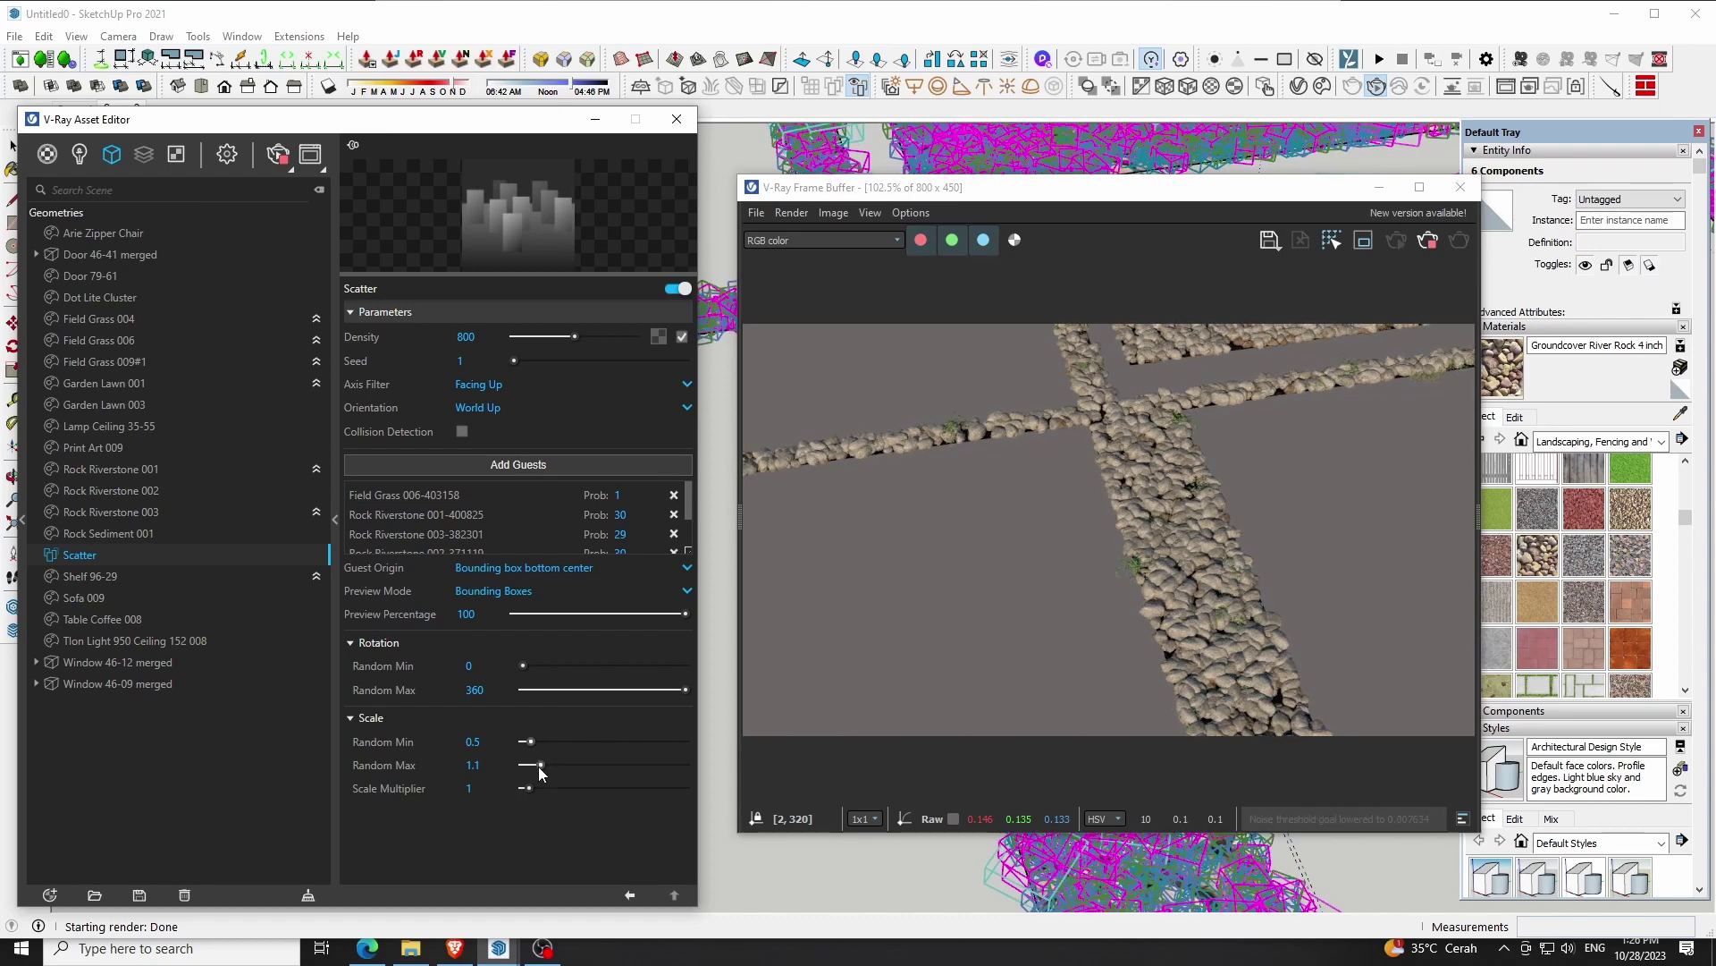
Close the V-Ray Frame Buffer and Asset Editor, and clear the selection
scroll(1226, 629, up, 3)
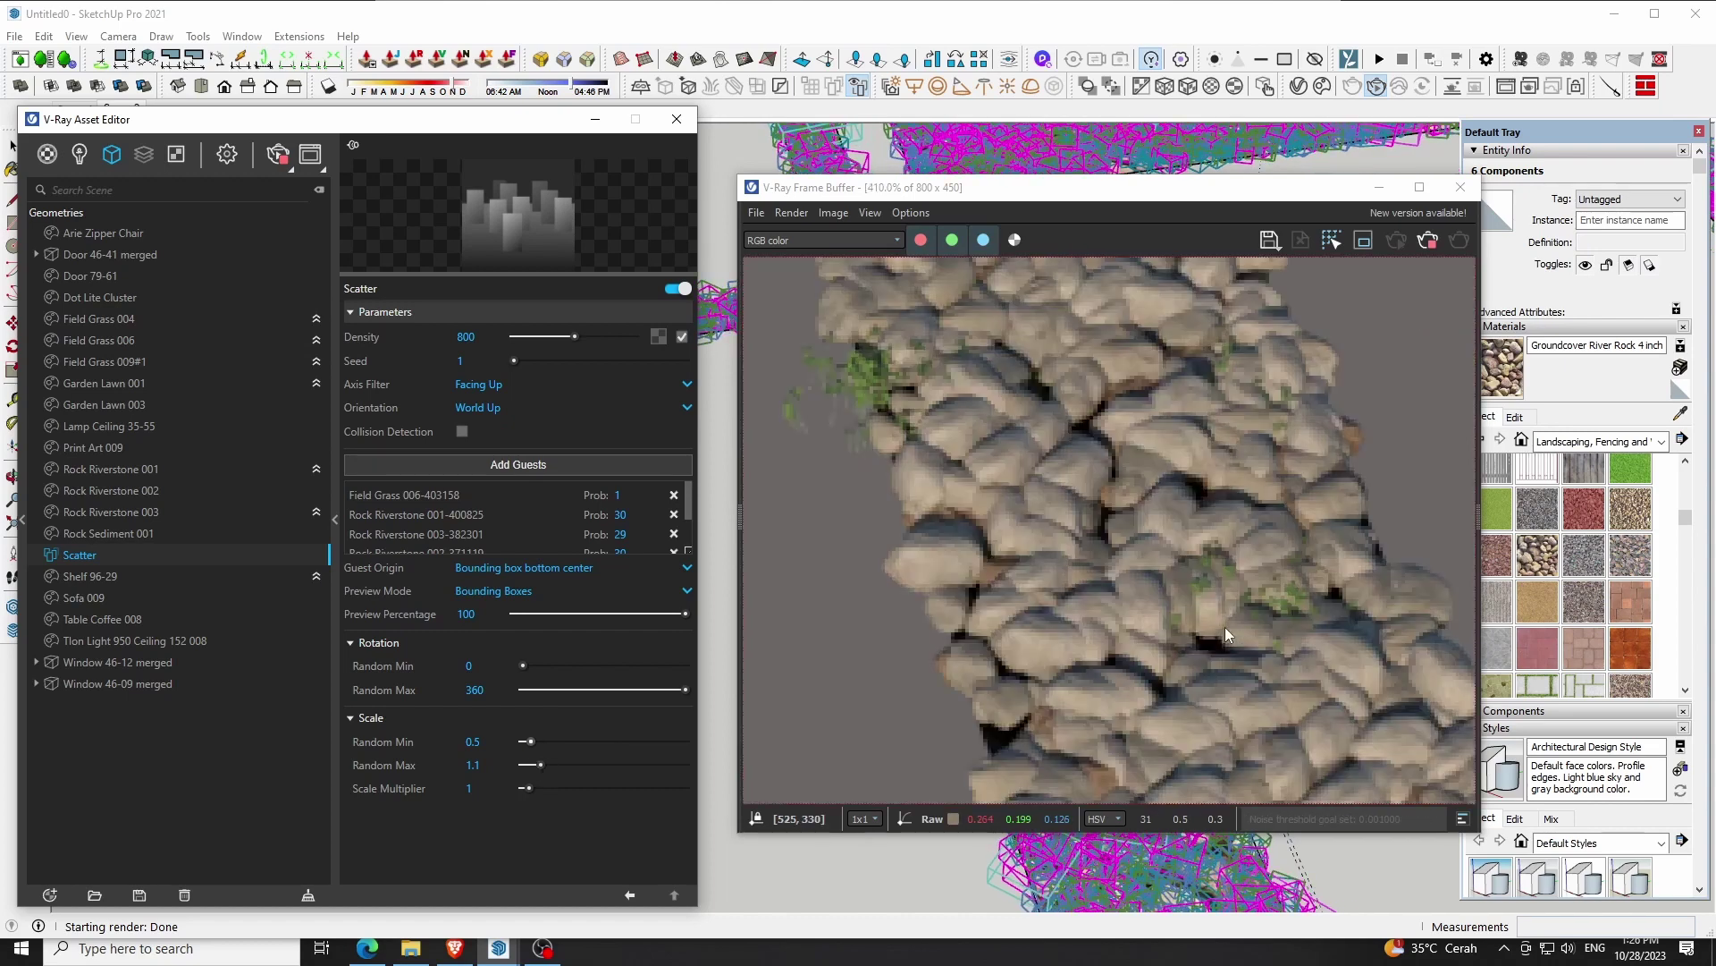
scroll(1226, 629, down, 3)
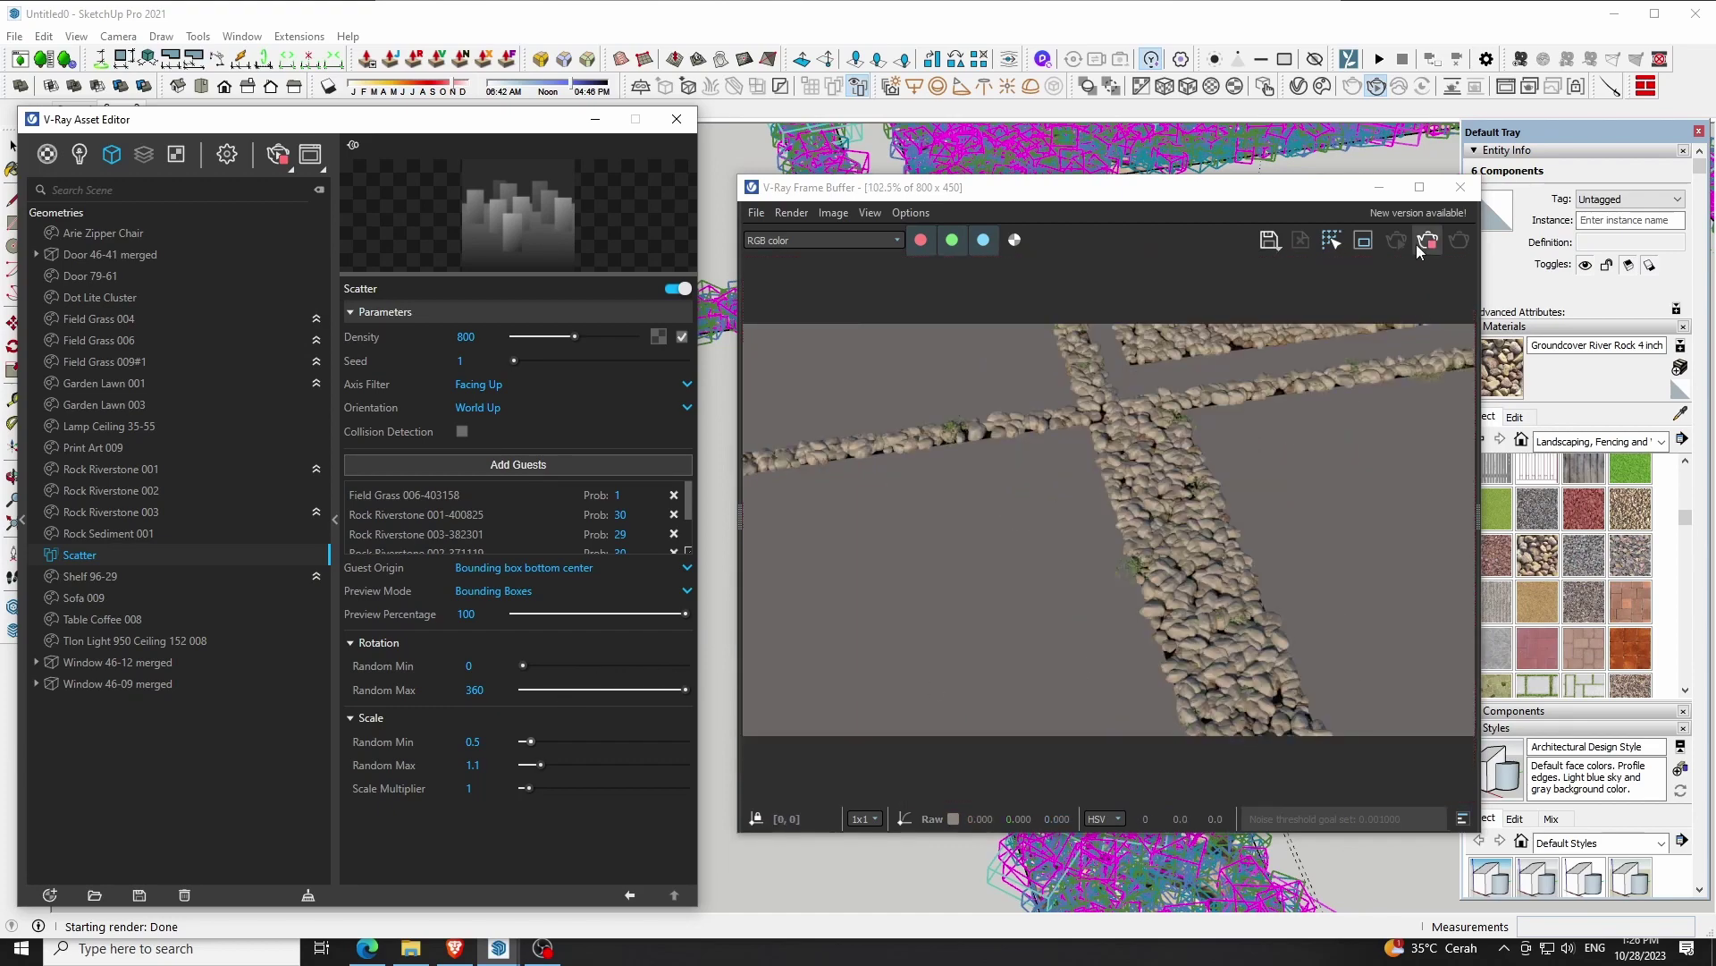
click(1460, 186)
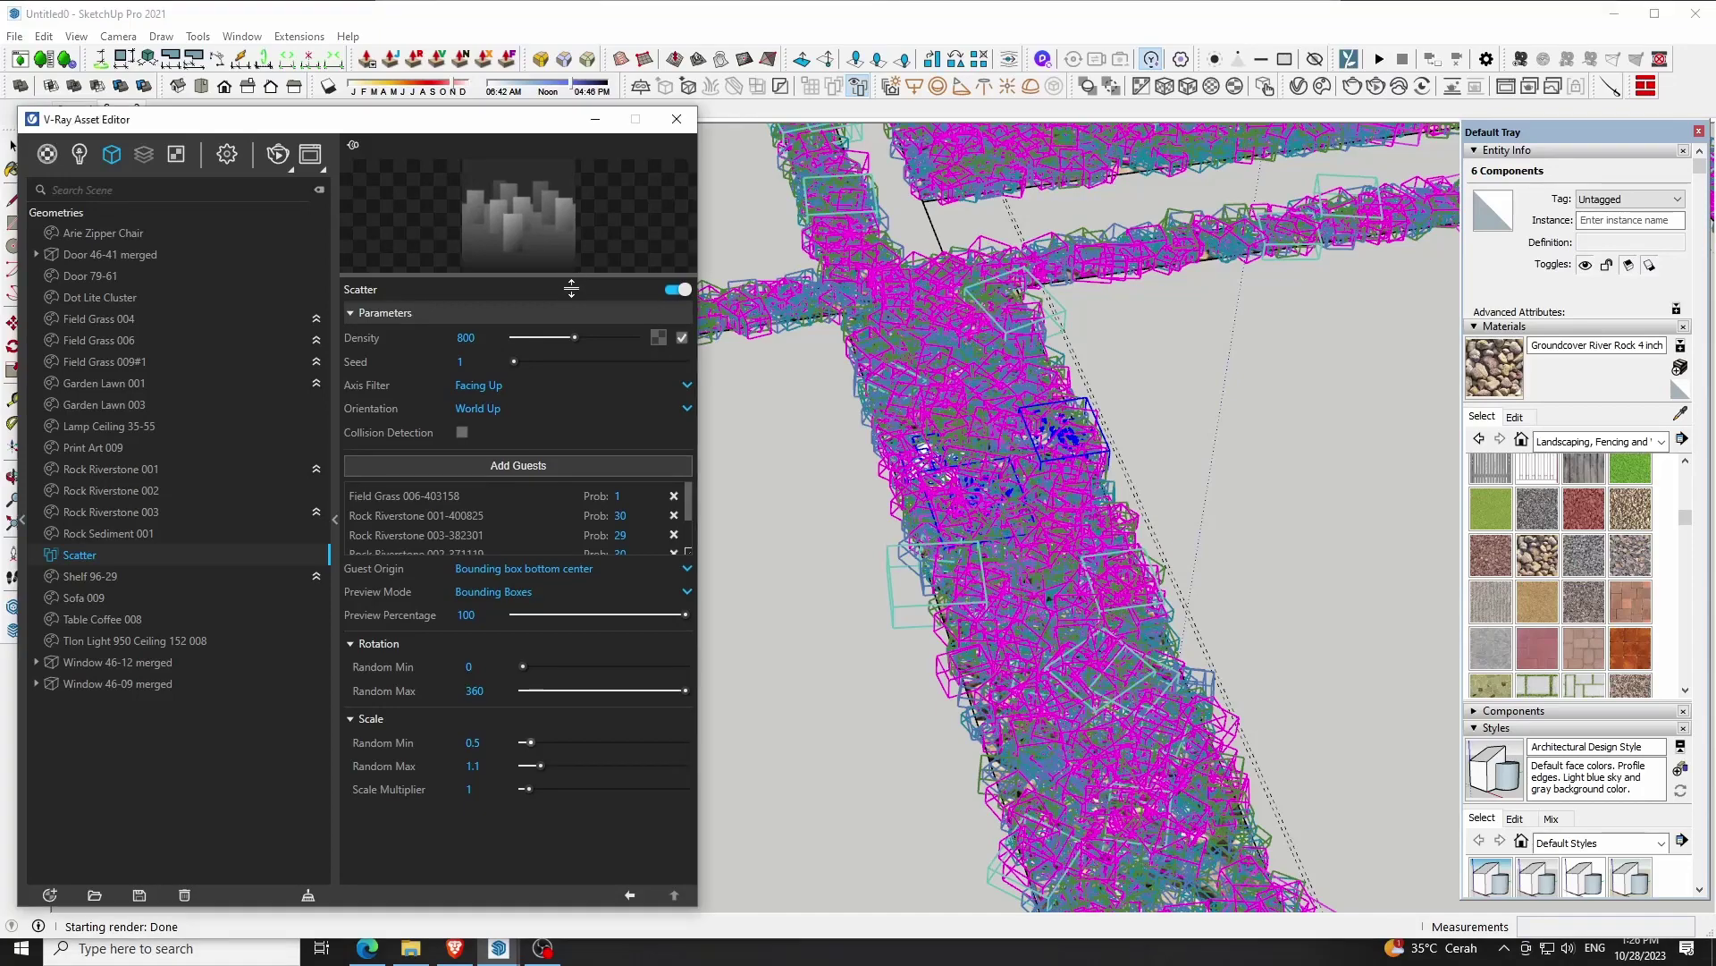
drag(565, 276, 565, 357)
click(677, 119)
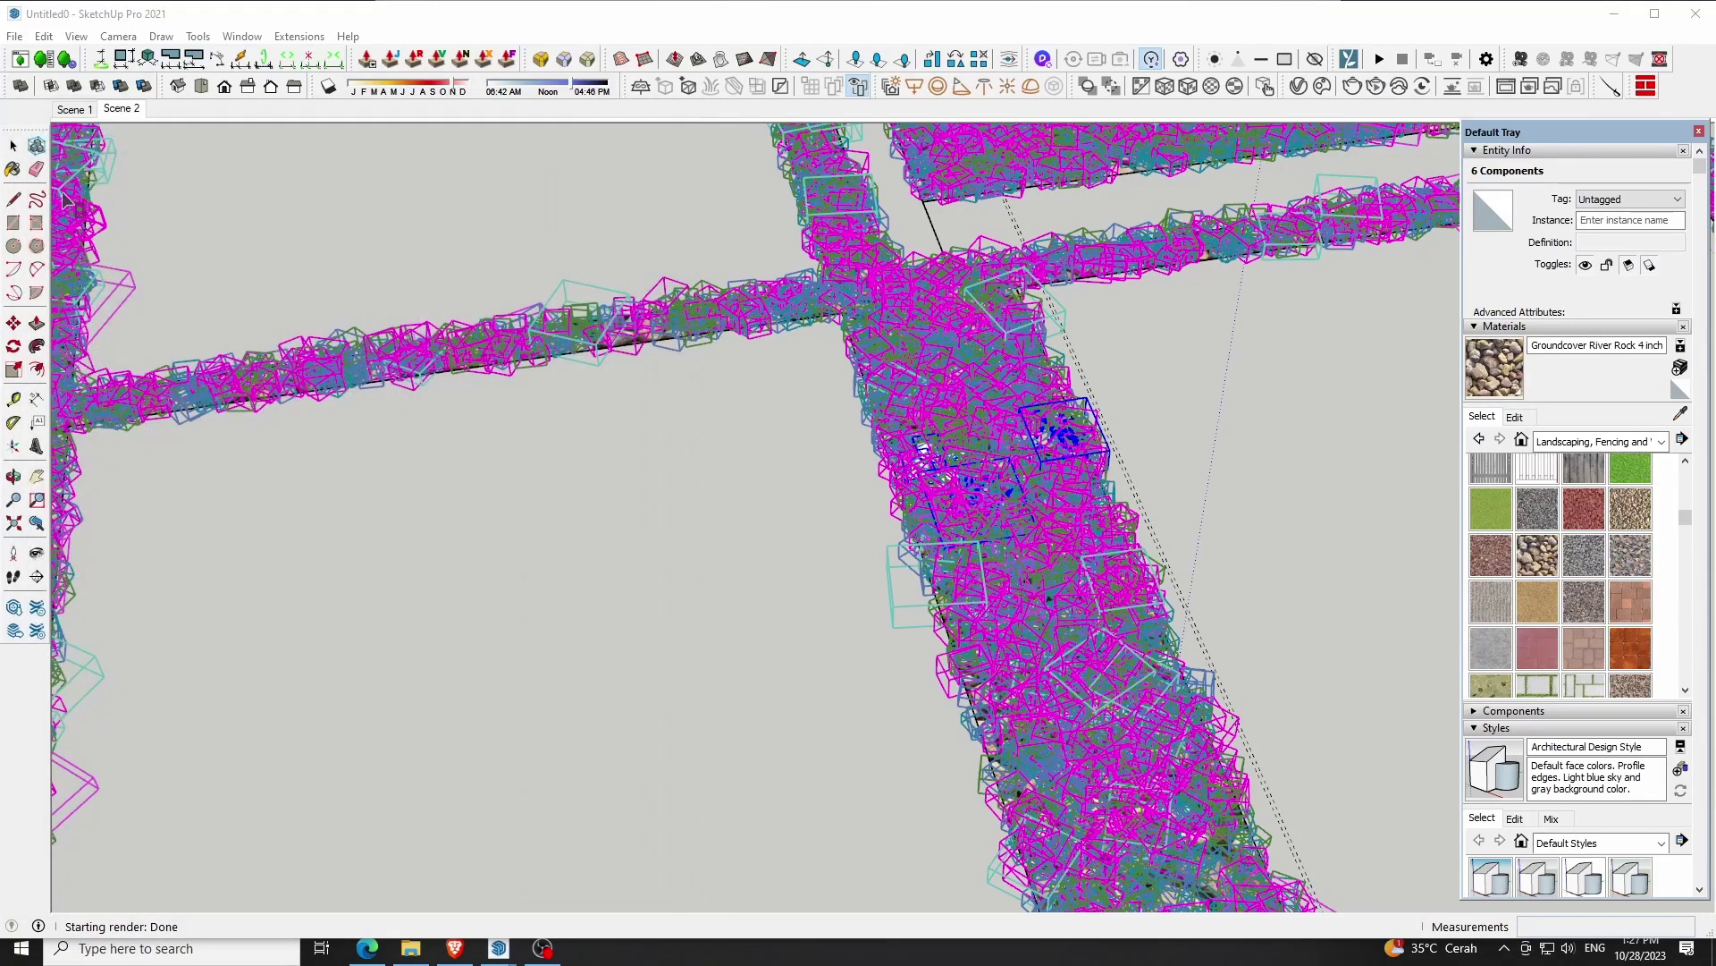
click(300, 201)
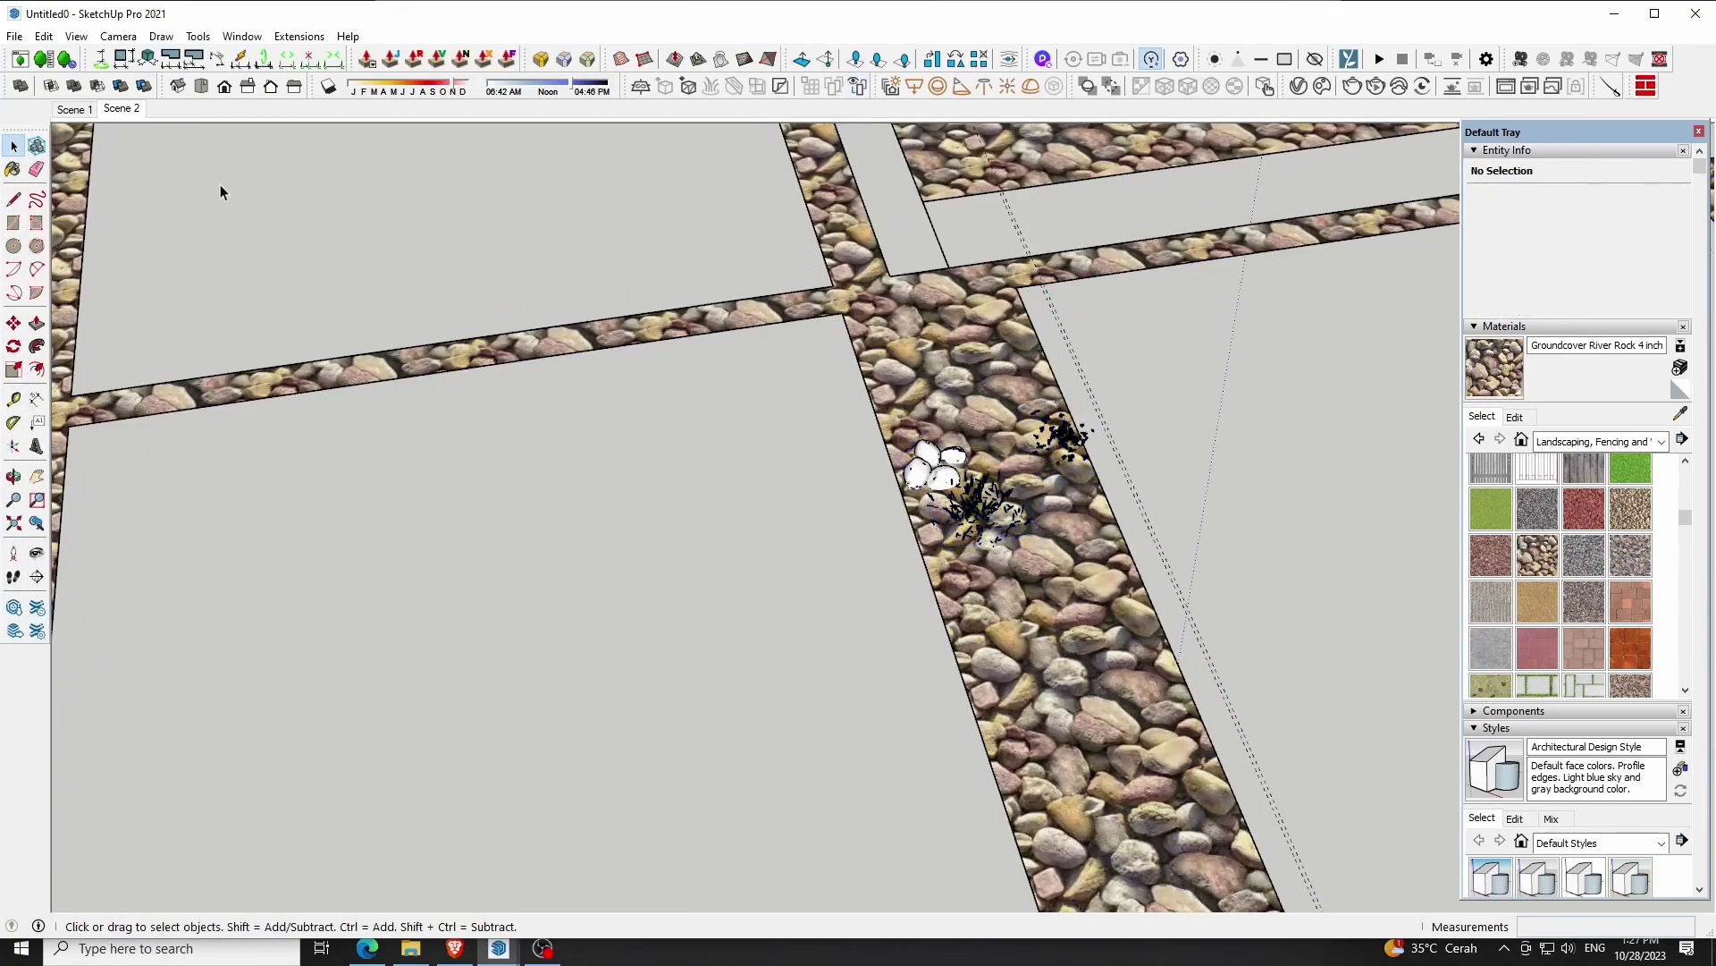
Zoom in on the entrance steps from Scene 2 and test-render them with V-Ray
click(126, 110)
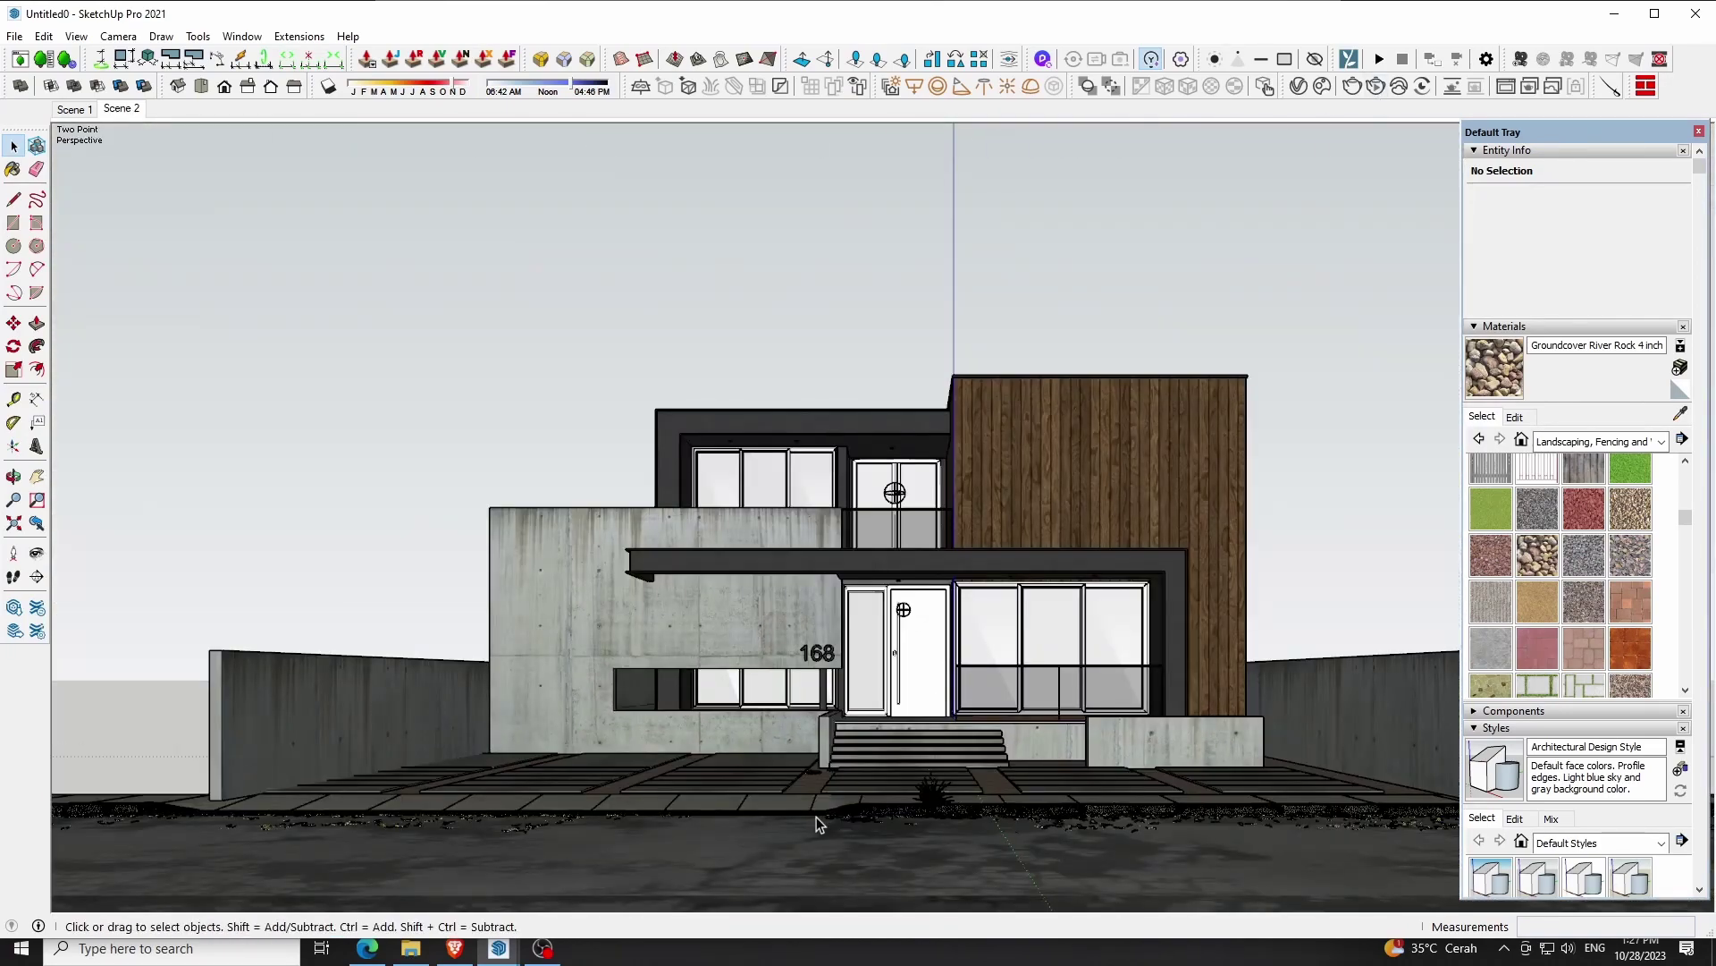
scroll(804, 785, up, 2)
scroll(804, 785, up, 1)
scroll(805, 785, up, 1)
scroll(805, 784, up, 2)
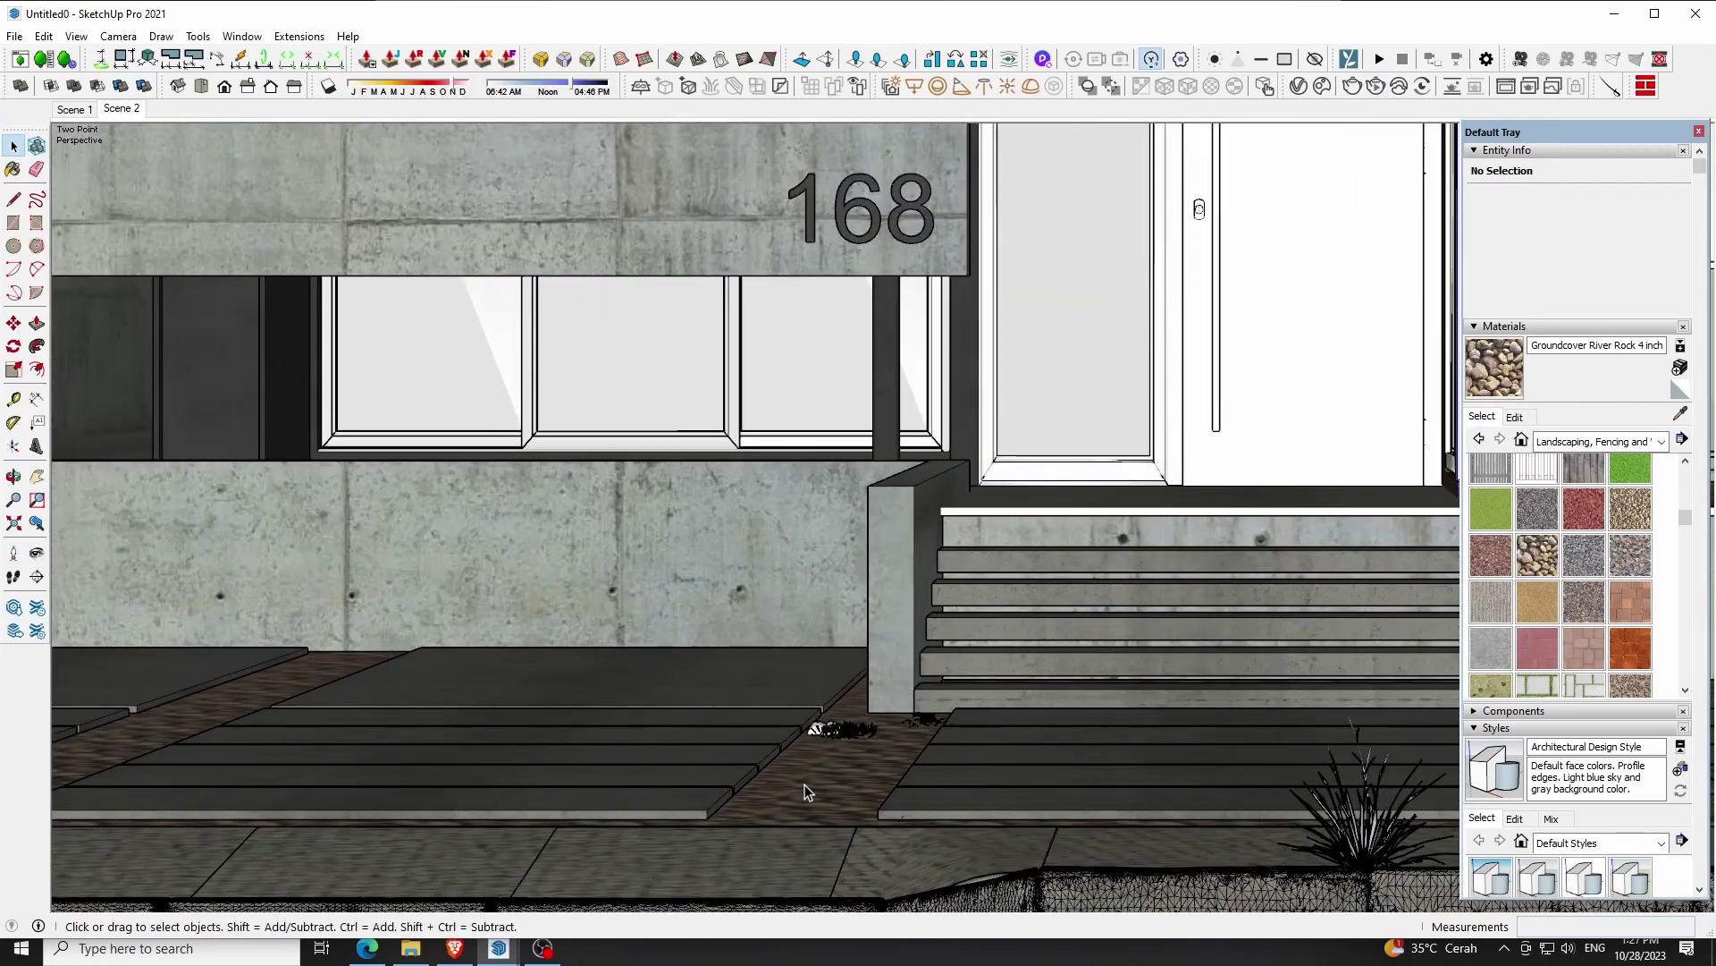
click(1376, 86)
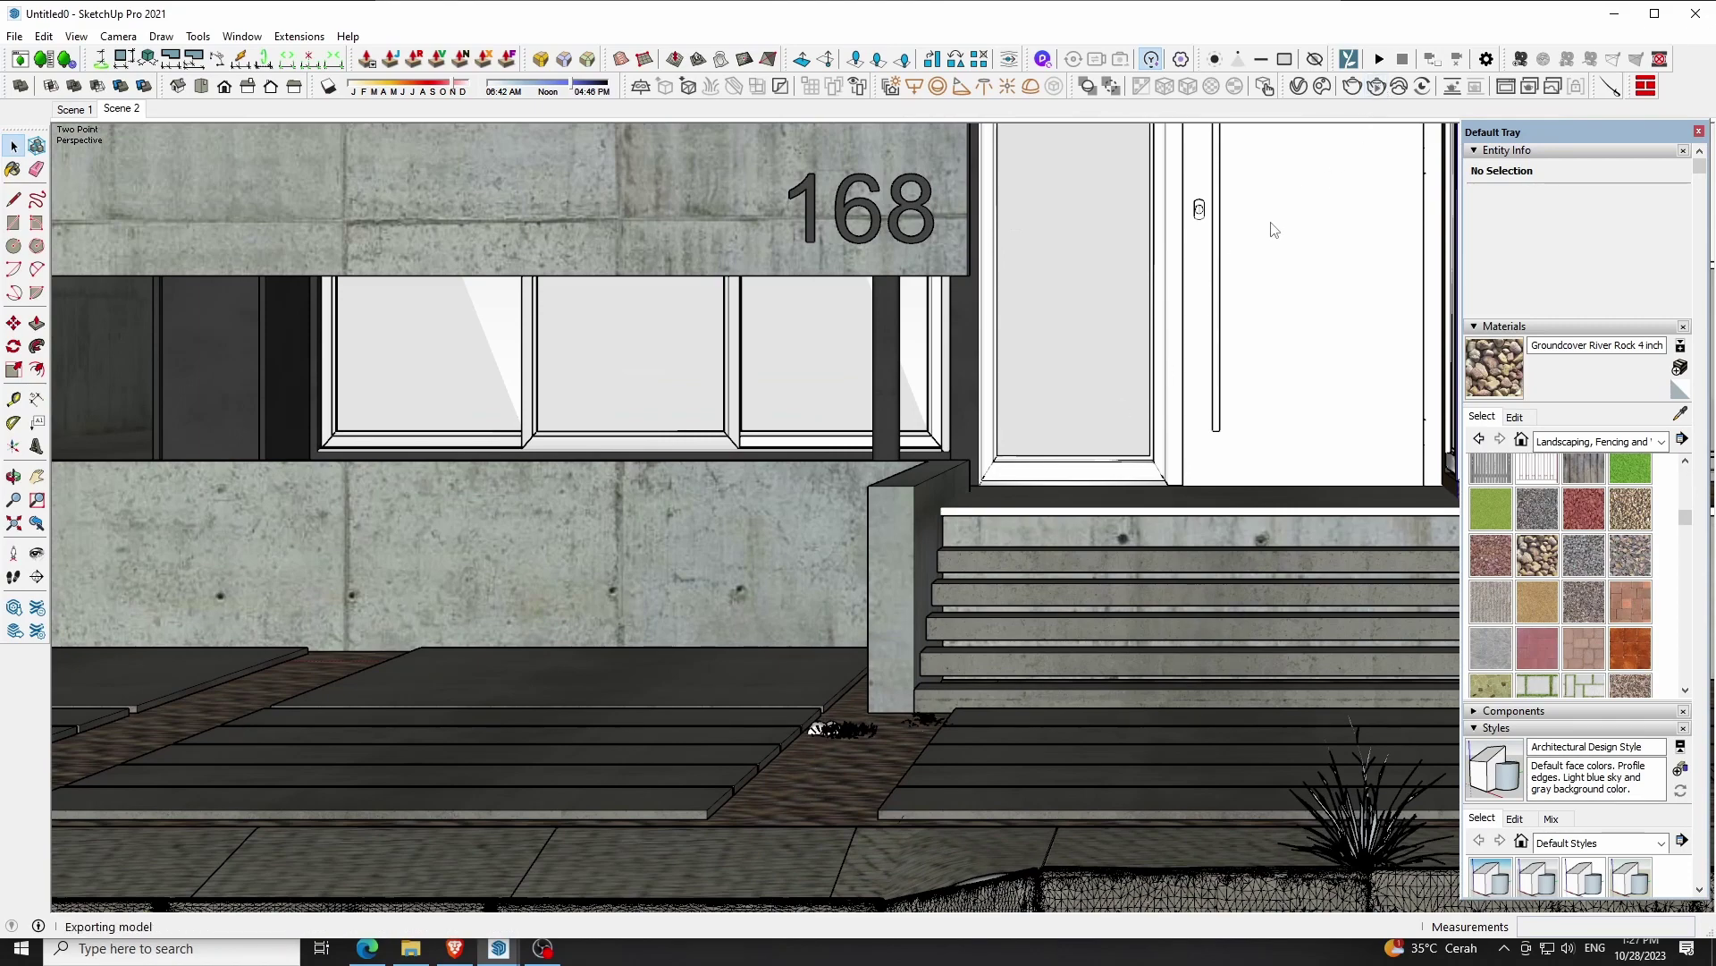
drag(1201, 189, 1207, 196)
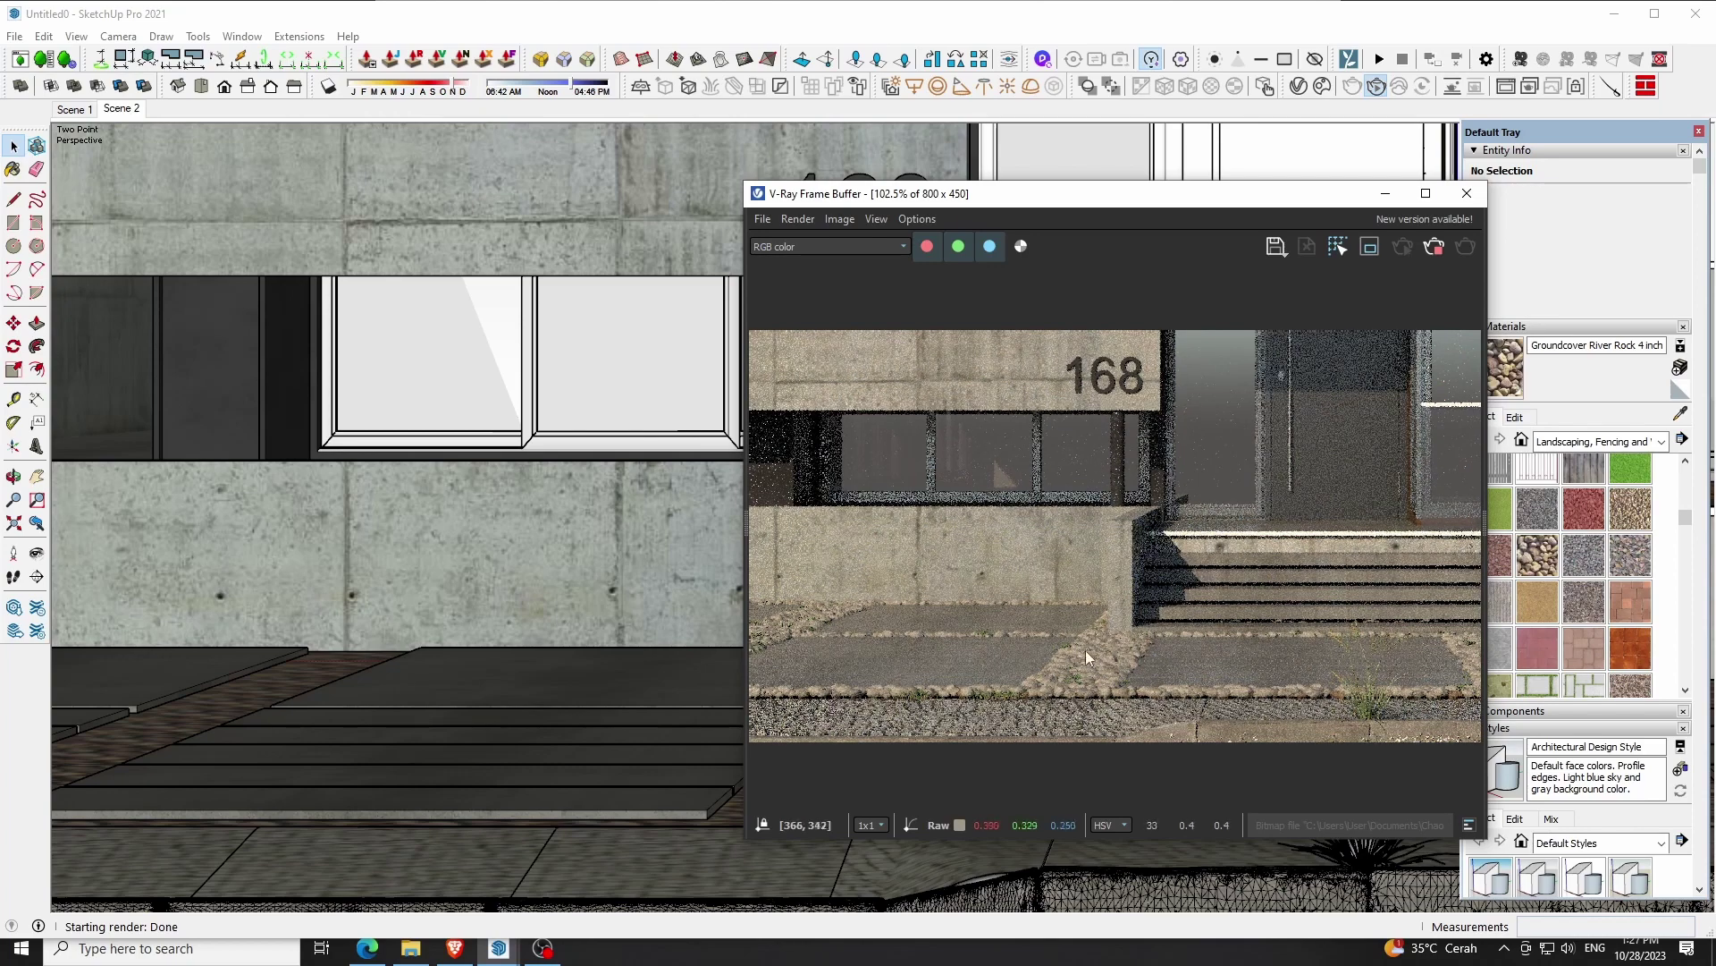
scroll(1086, 651, up, 1)
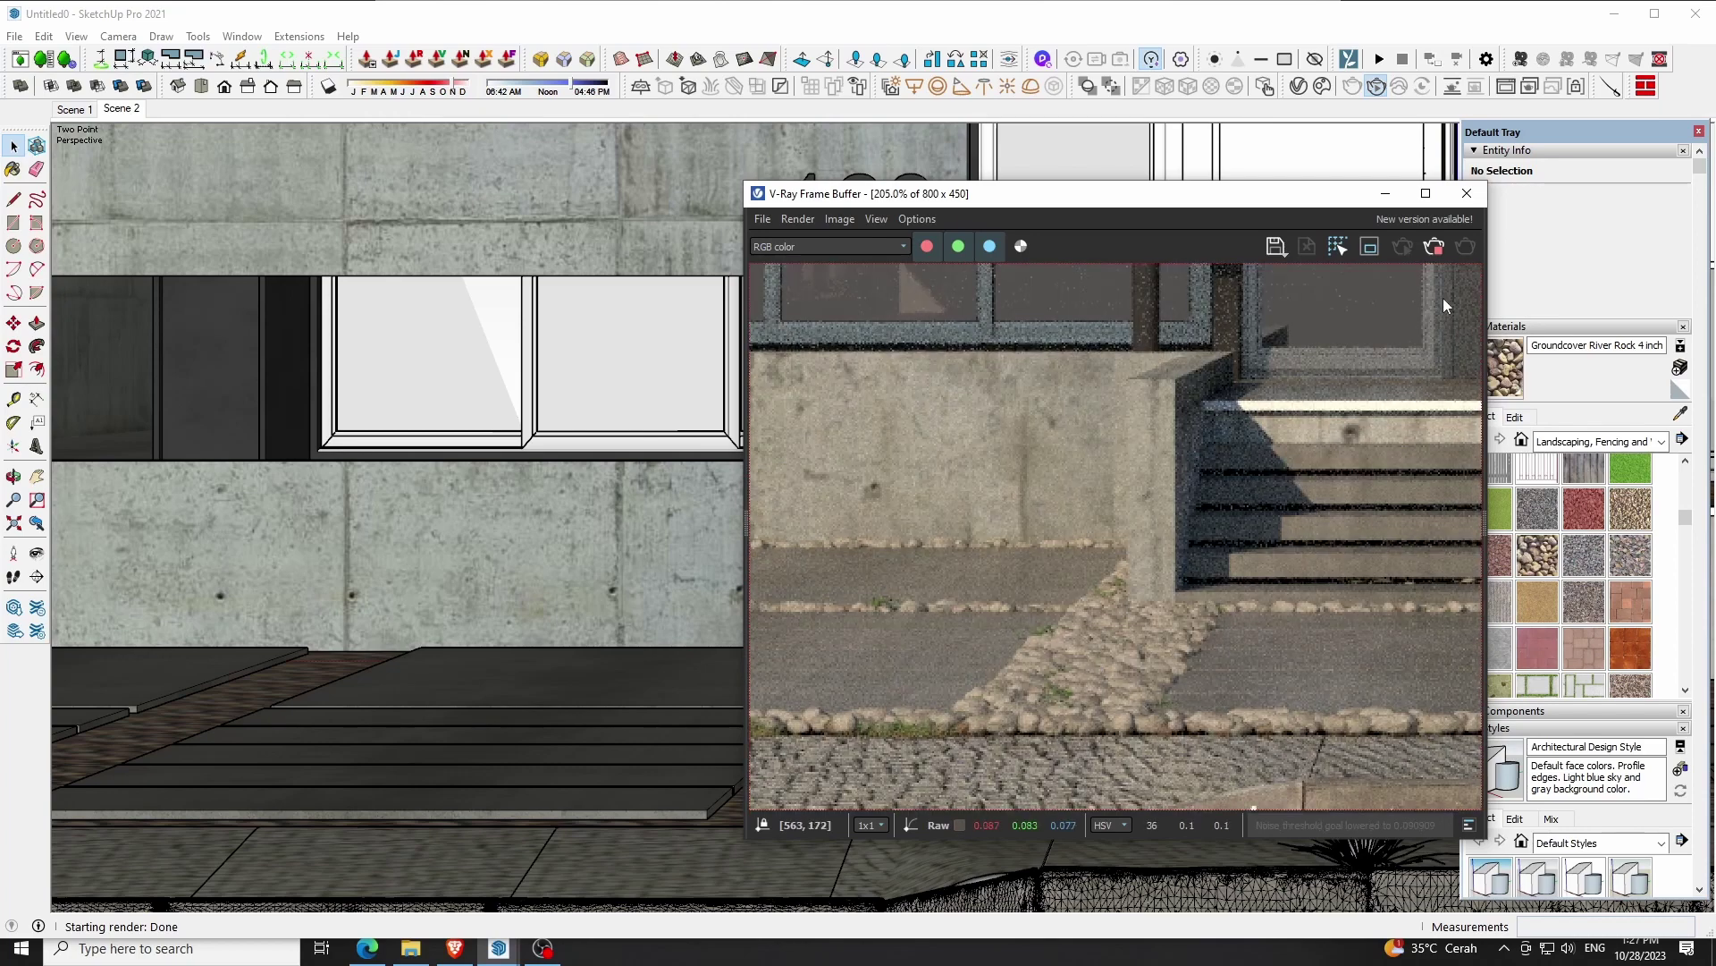
click(1467, 193)
Orbit down for a close-up of the river-rock strip beside the steps
scroll(809, 720, up, 3)
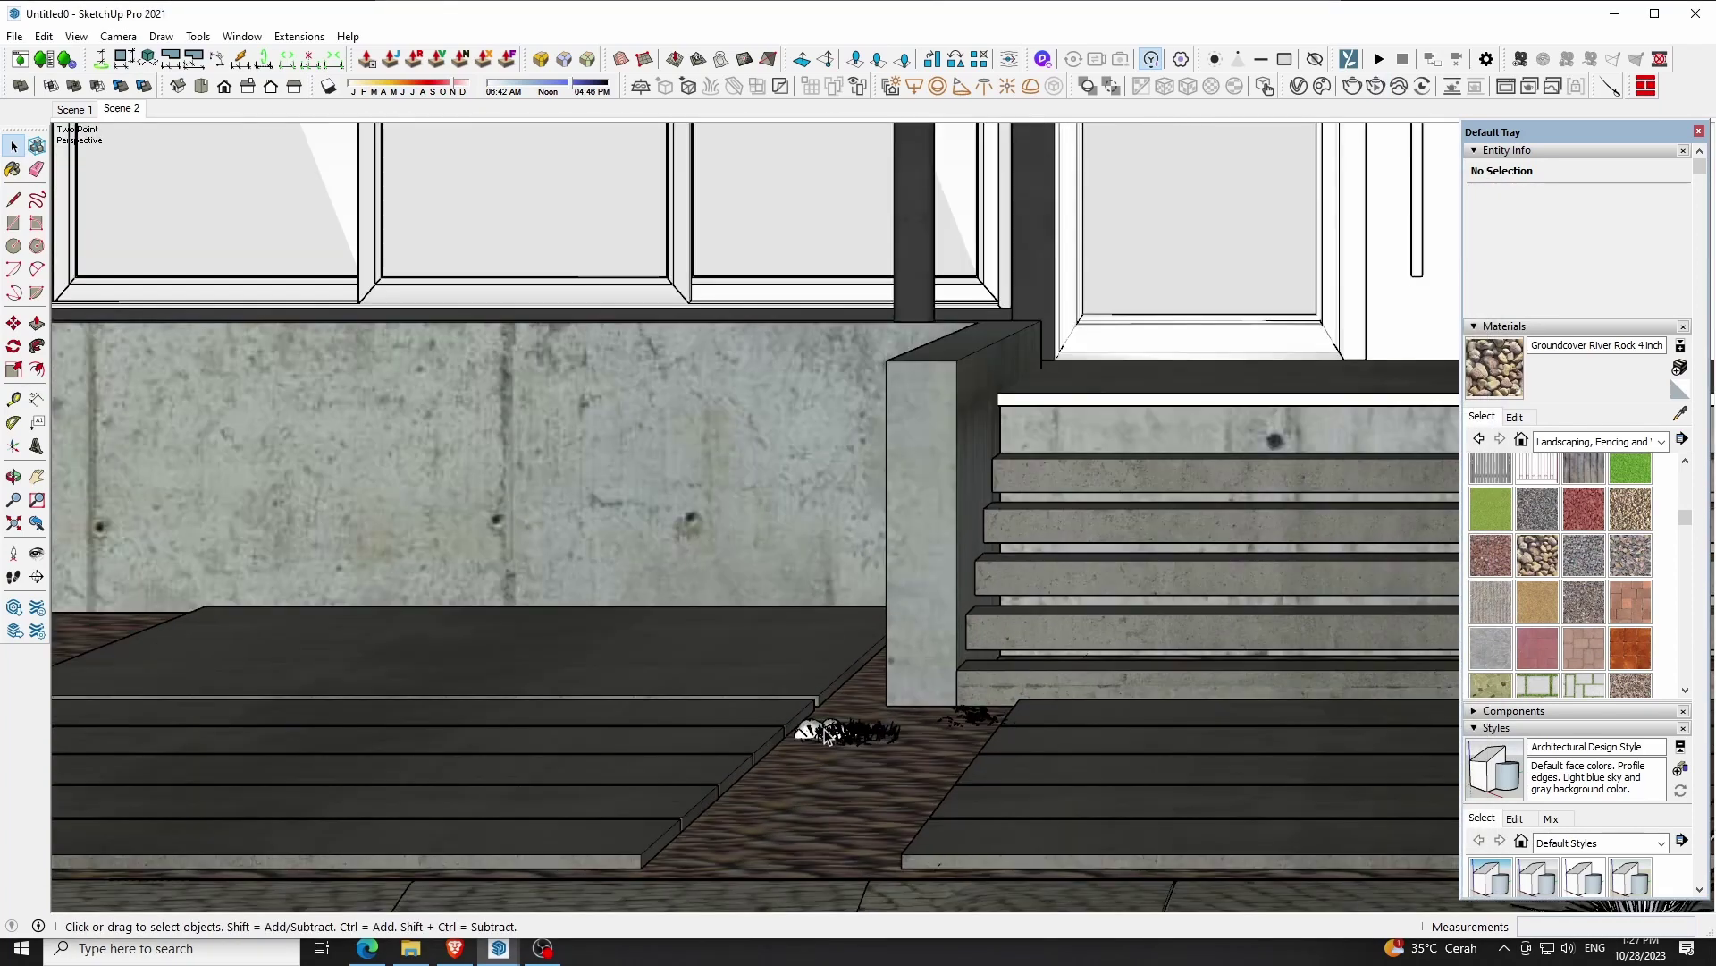
scroll(814, 726, up, 3)
key(o)
drag(809, 720, 837, 568)
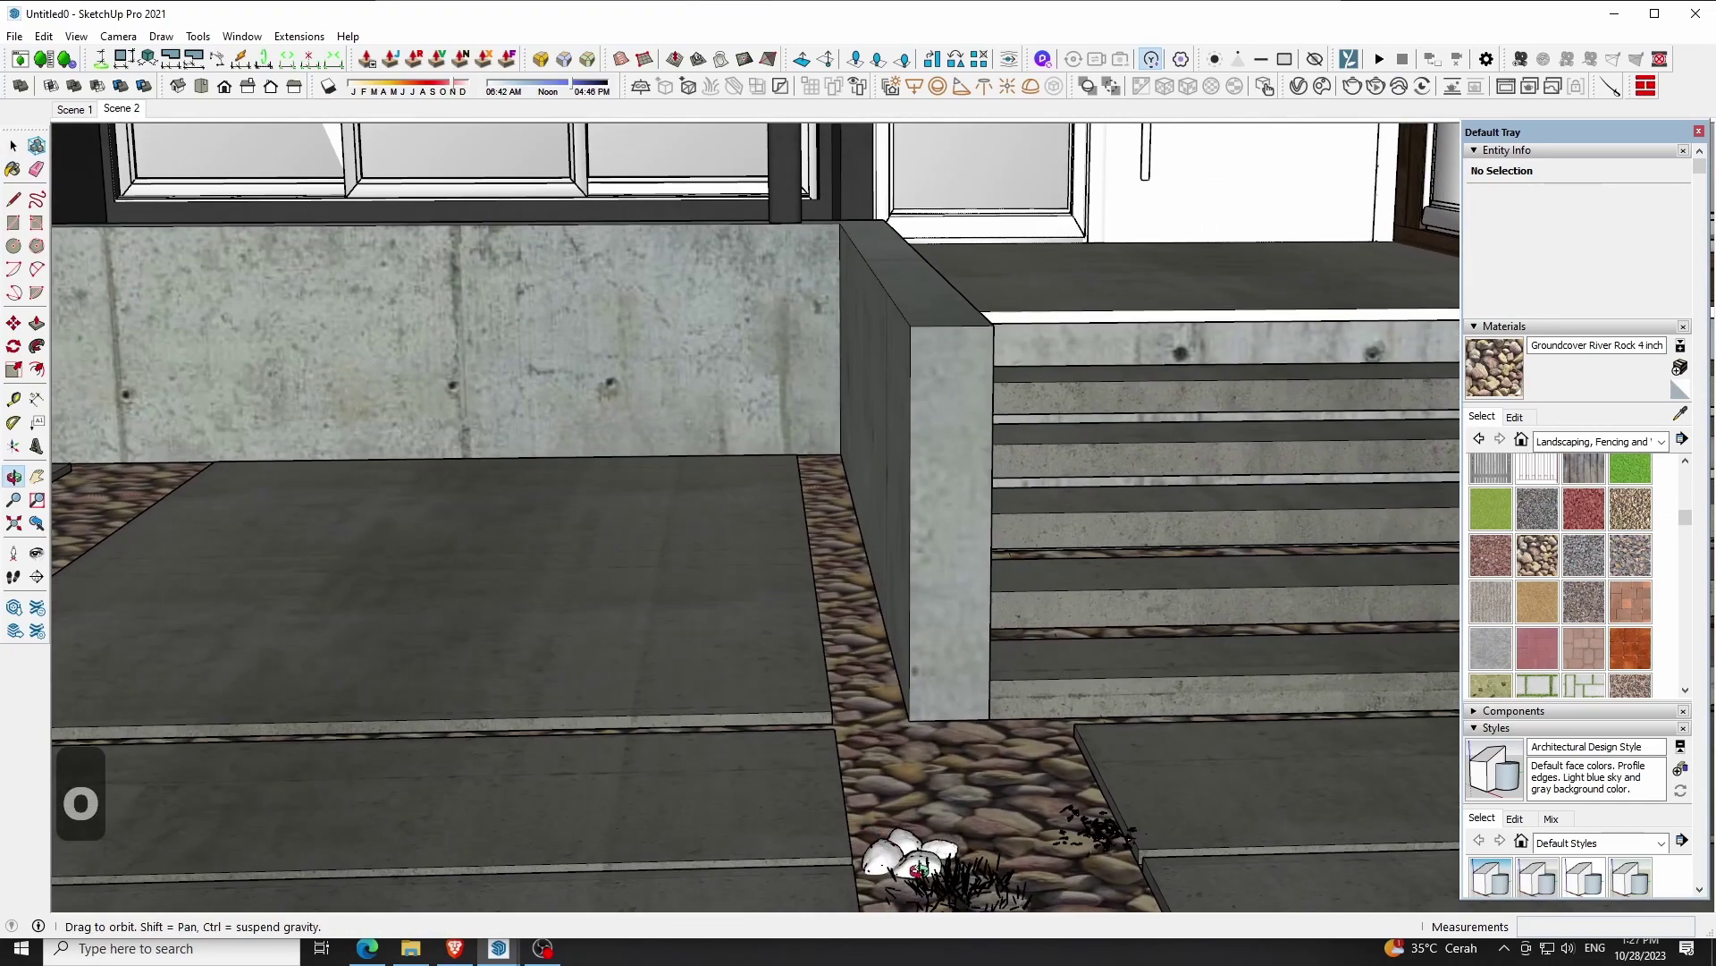
Scale the four white rocks uniformly down to 0.92, then return to the previous view
scroll(838, 567, up, 3)
scroll(840, 536, up, 3)
key(space)
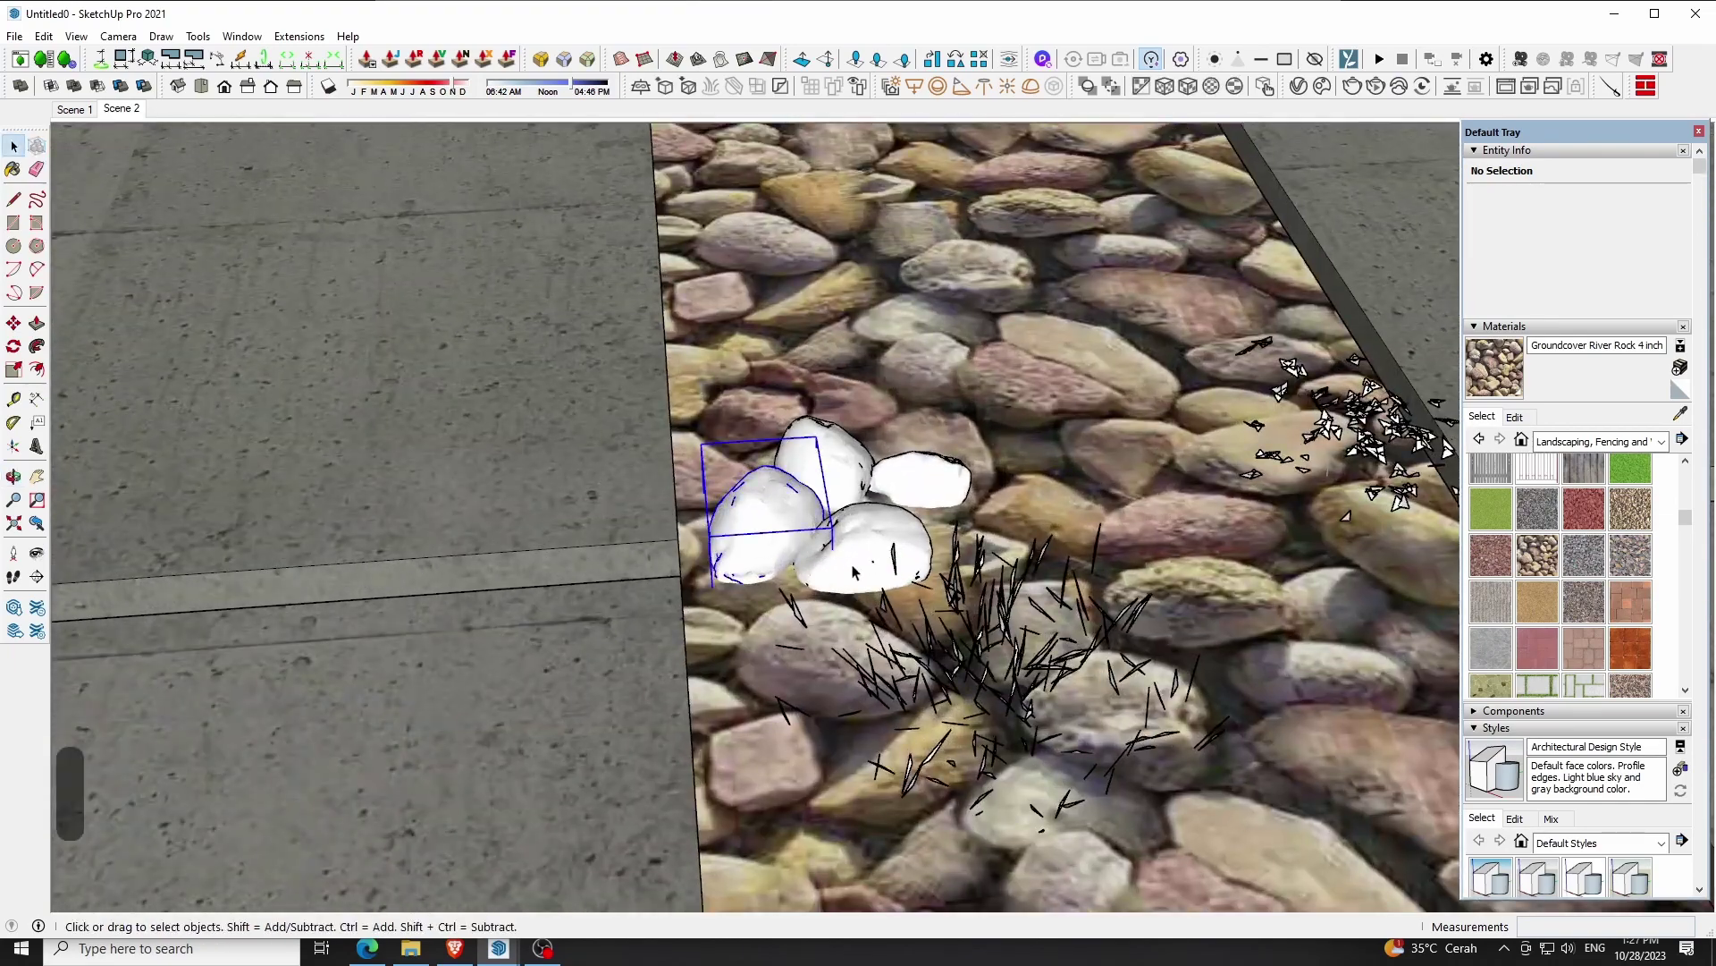
click(842, 485)
shift+click(831, 447)
shift+click(925, 473)
key(s)
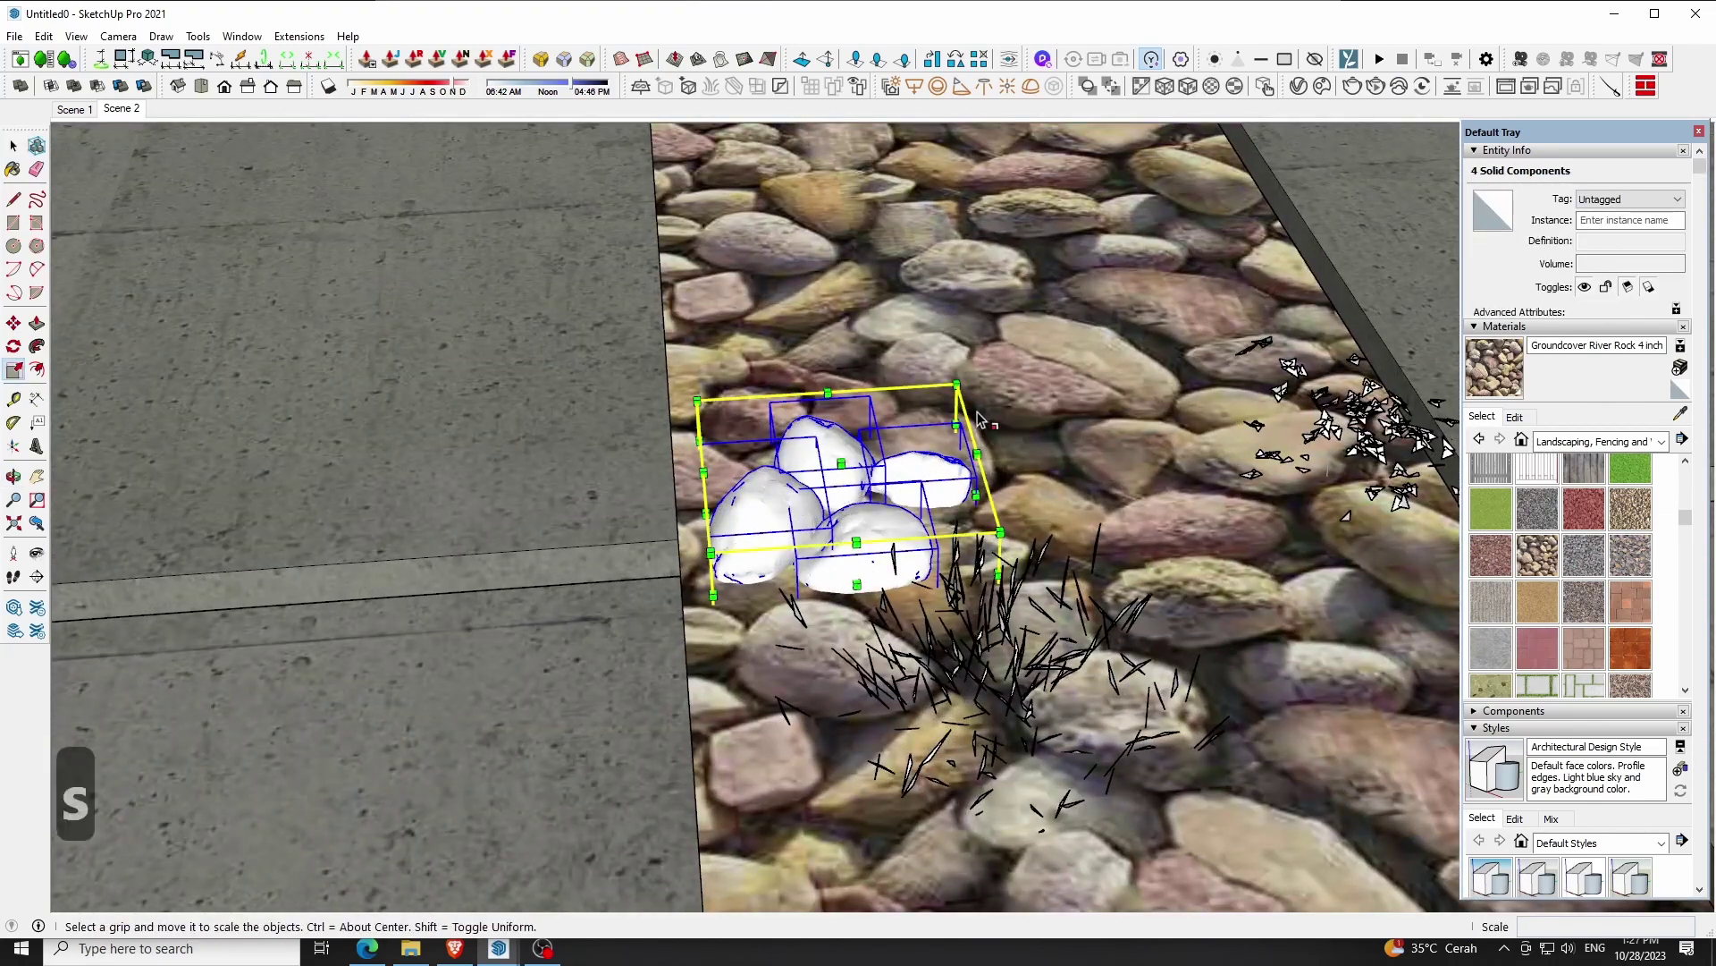
drag(956, 384, 903, 440)
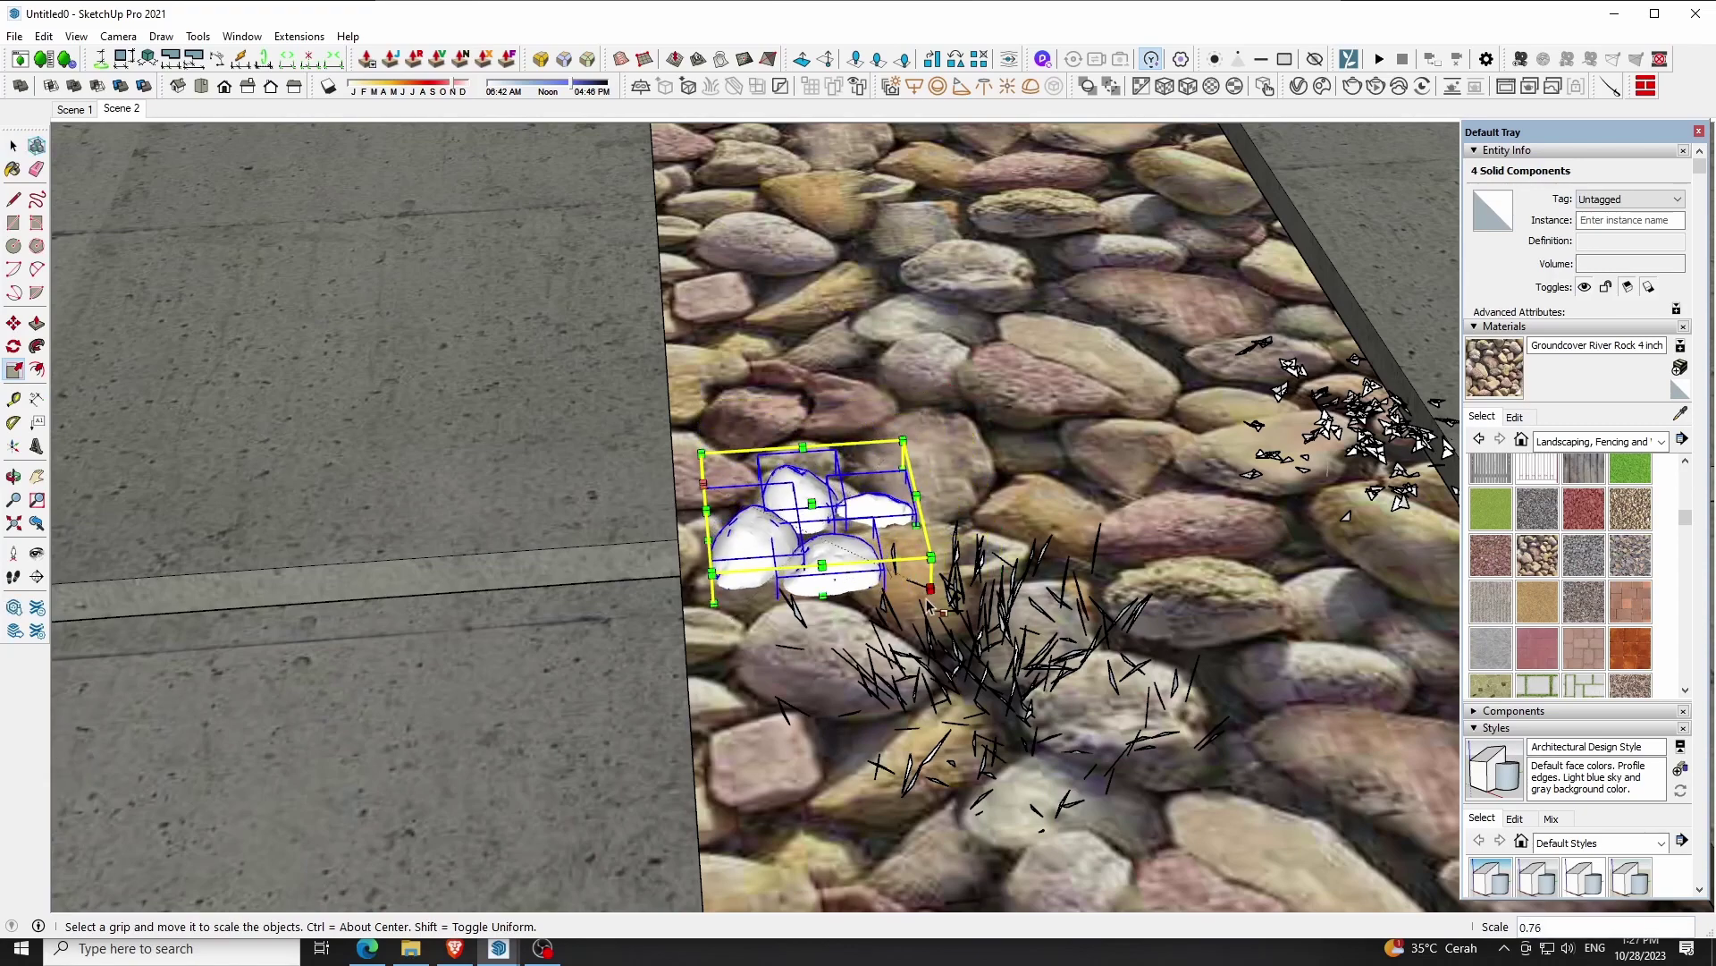
drag(928, 614, 910, 593)
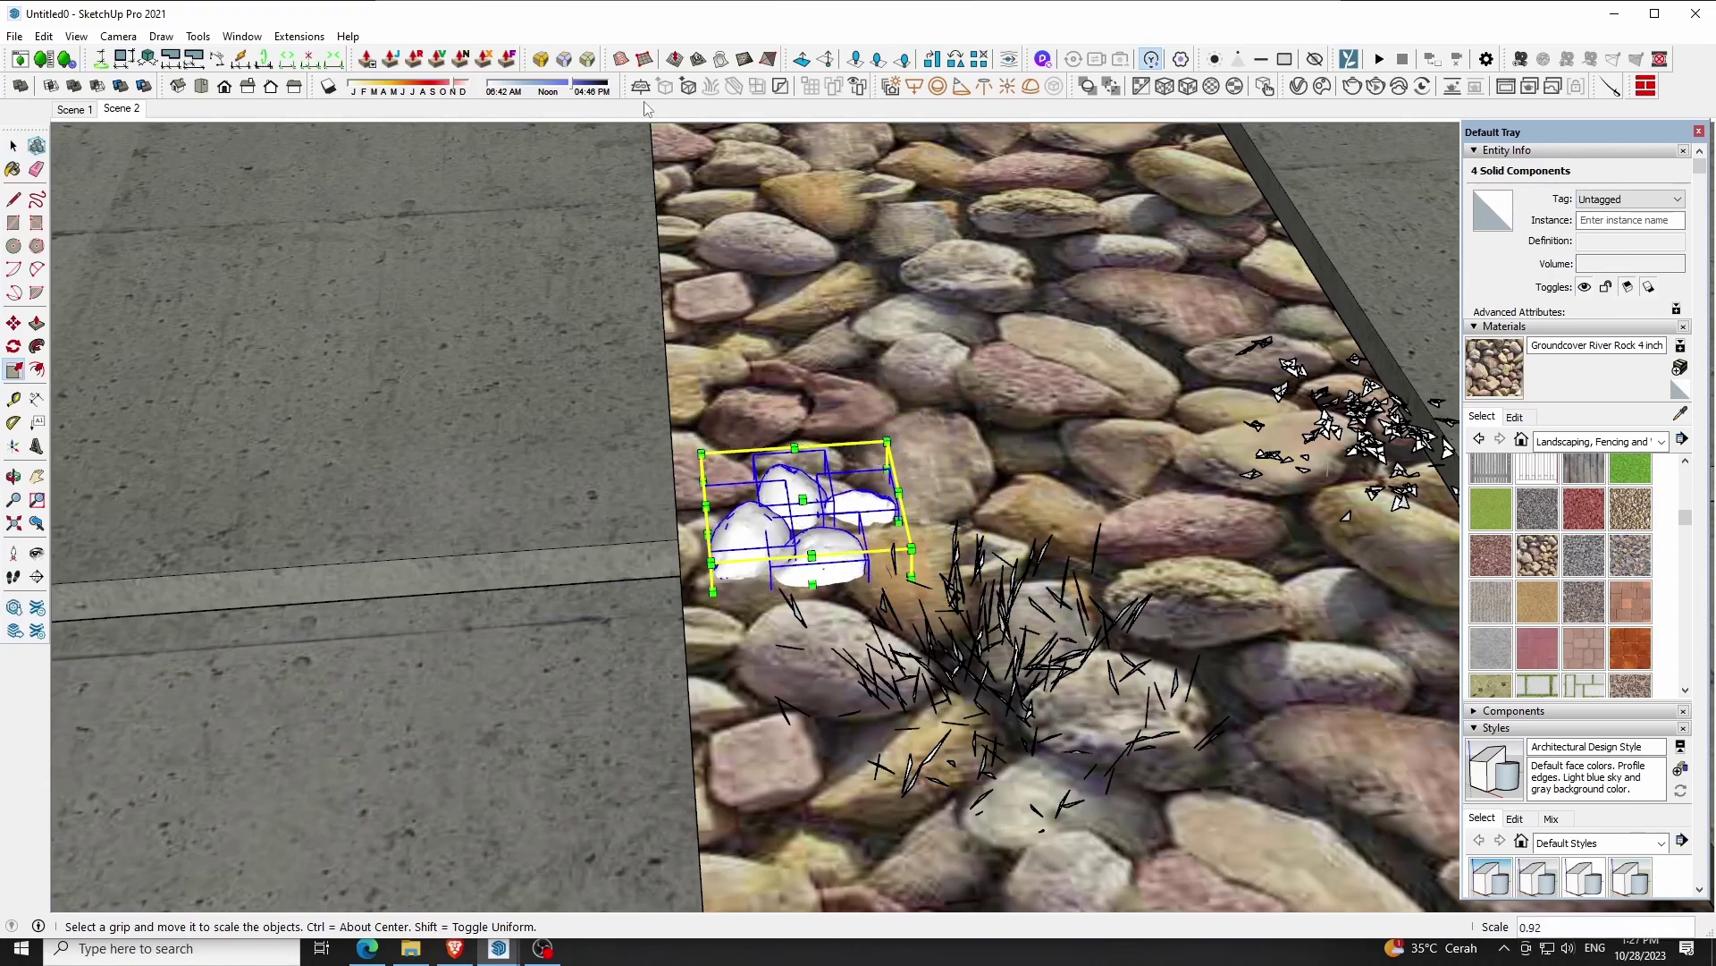
click(36, 525)
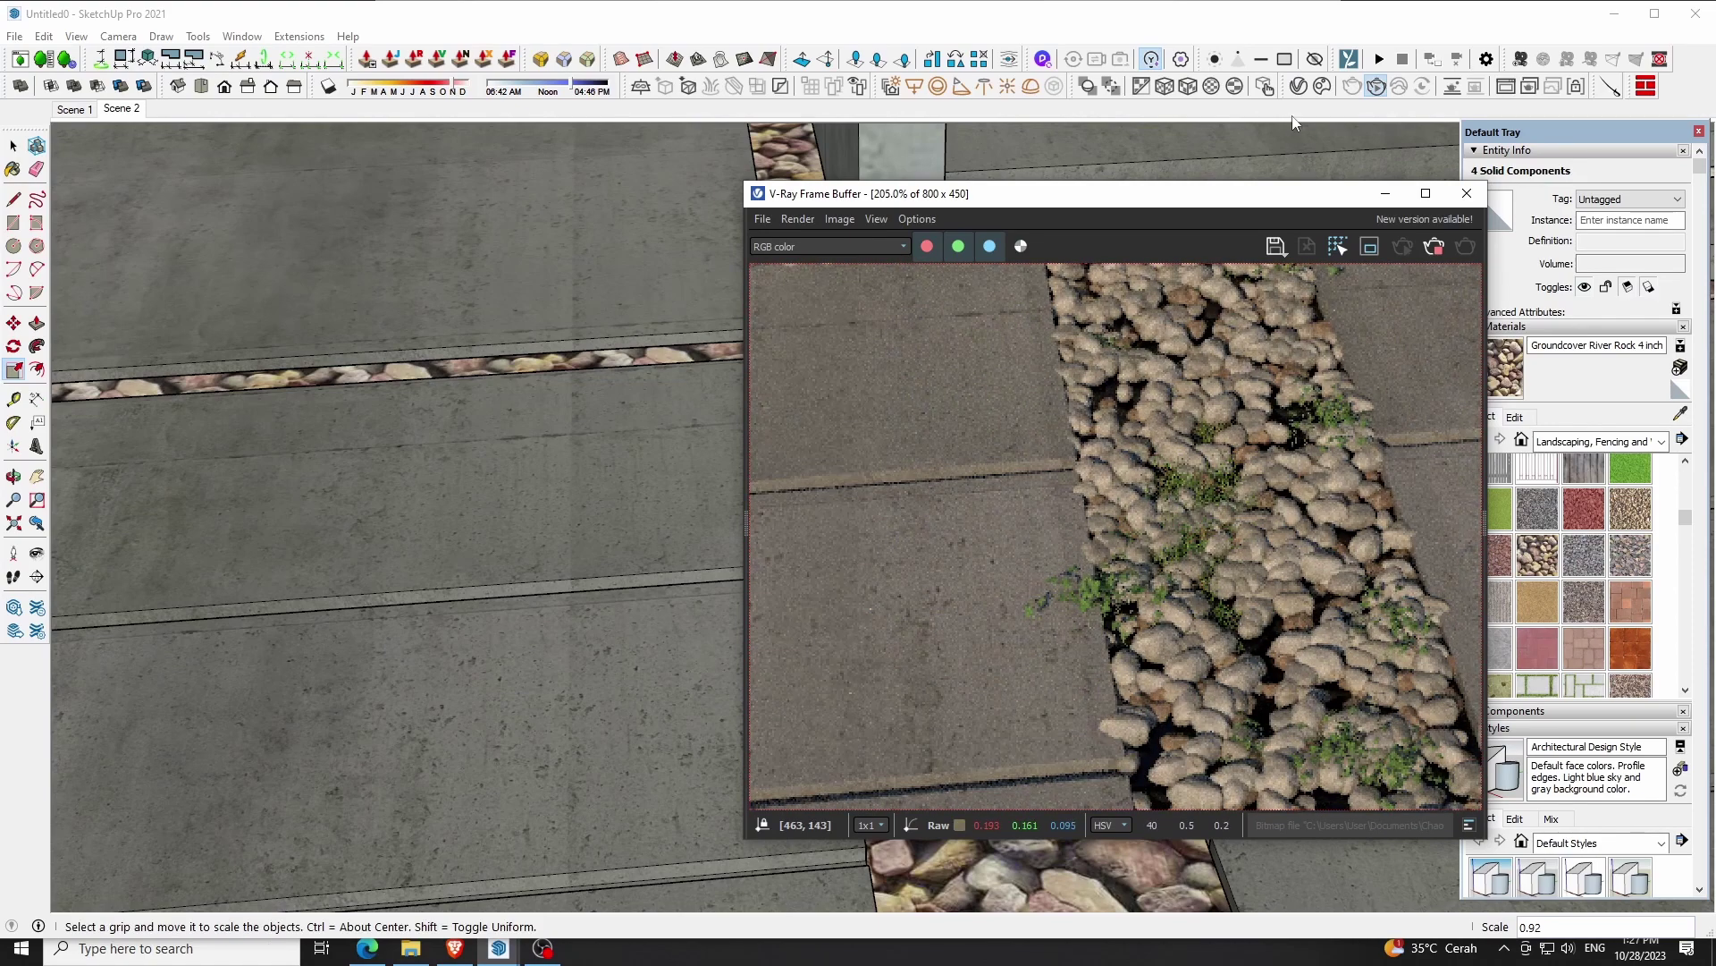
Set the V-Ray scatter density to 2000 in the Asset Editor
click(1299, 86)
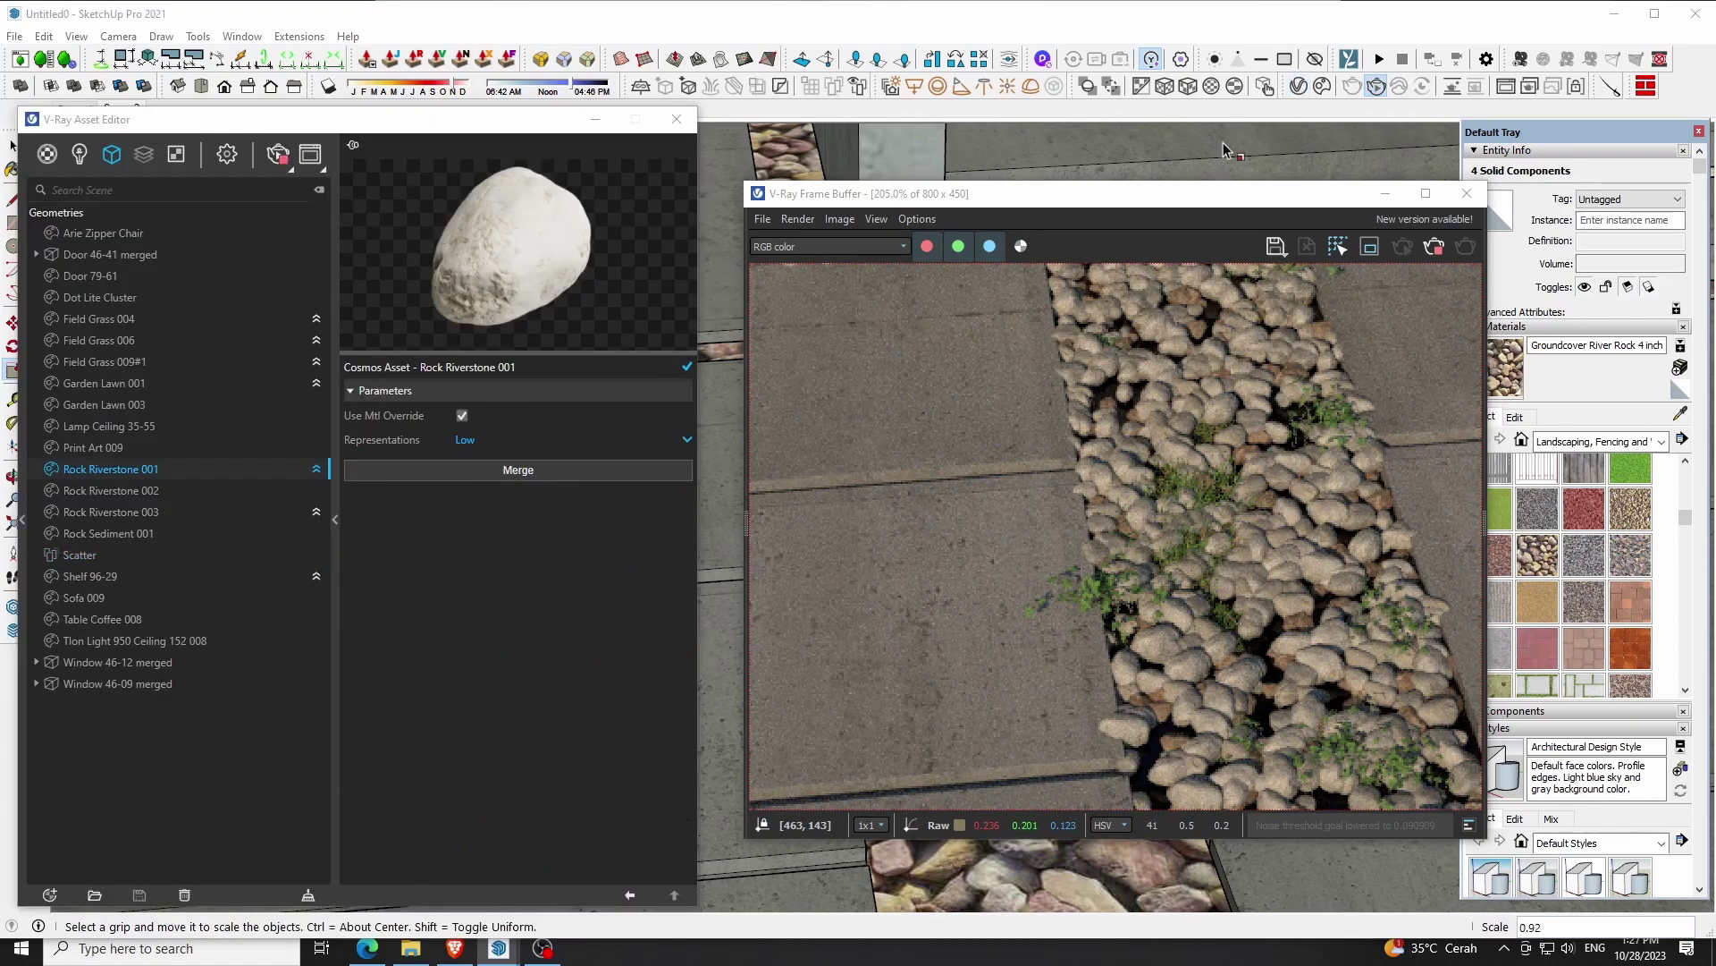
click(87, 557)
click(461, 421)
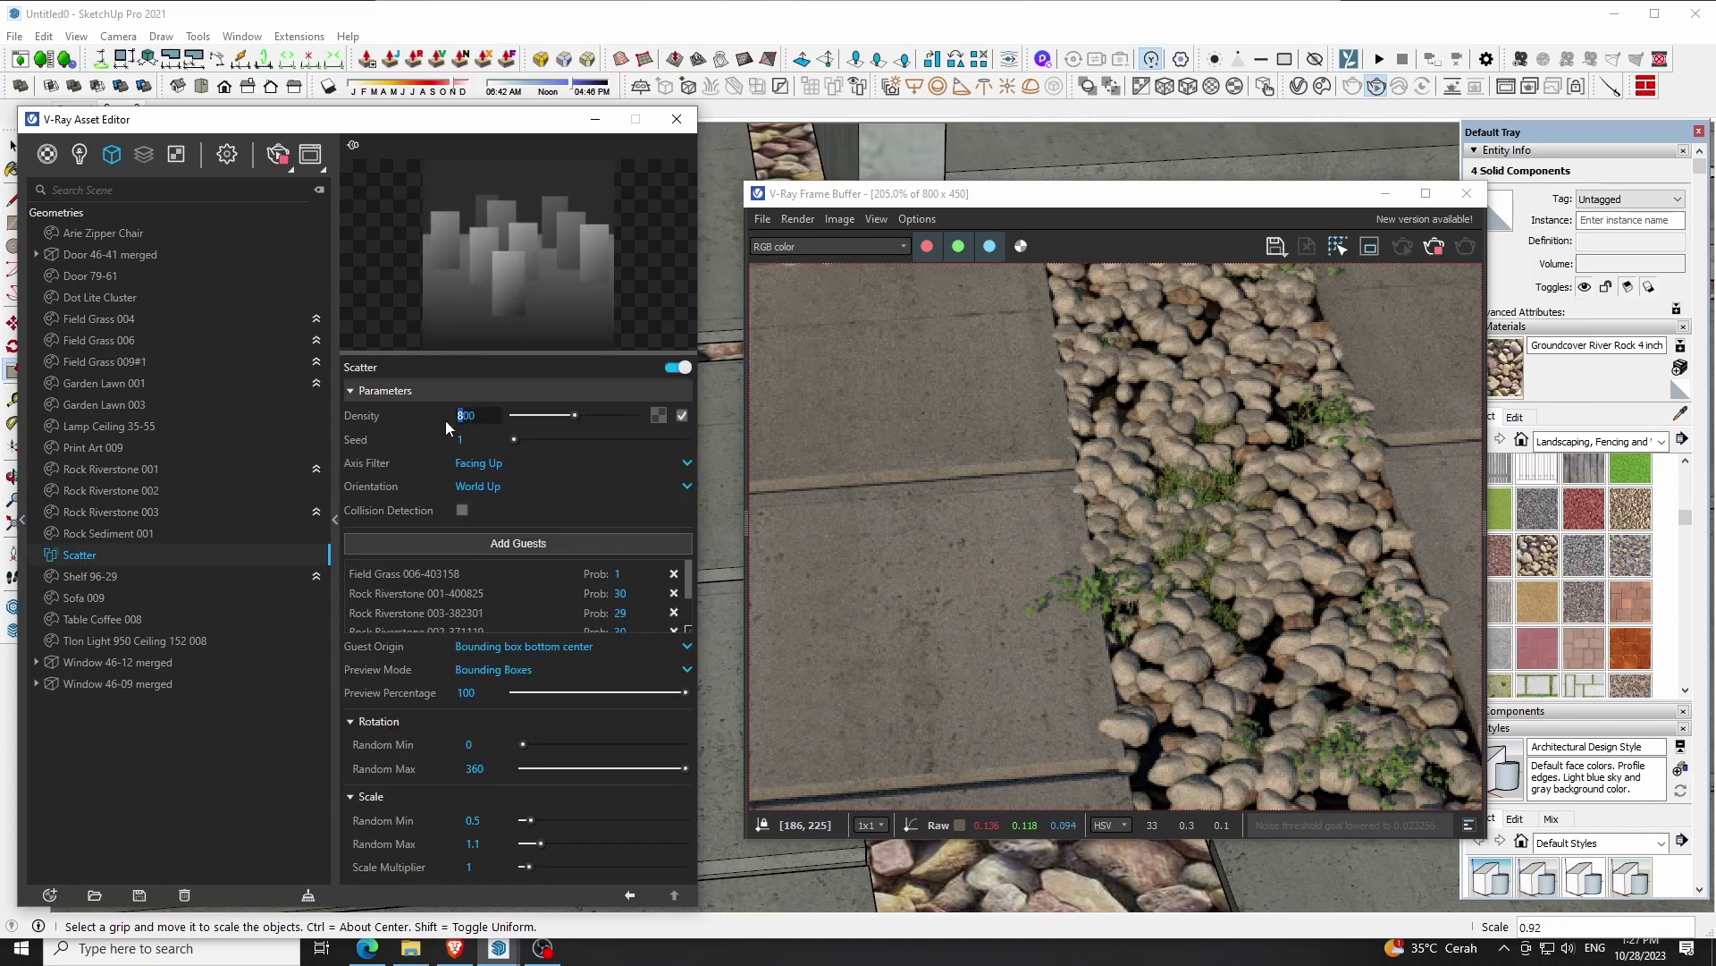
text(2000)
key(Return)
Re-render the view with the denser river-stone scatter
click(1178, 202)
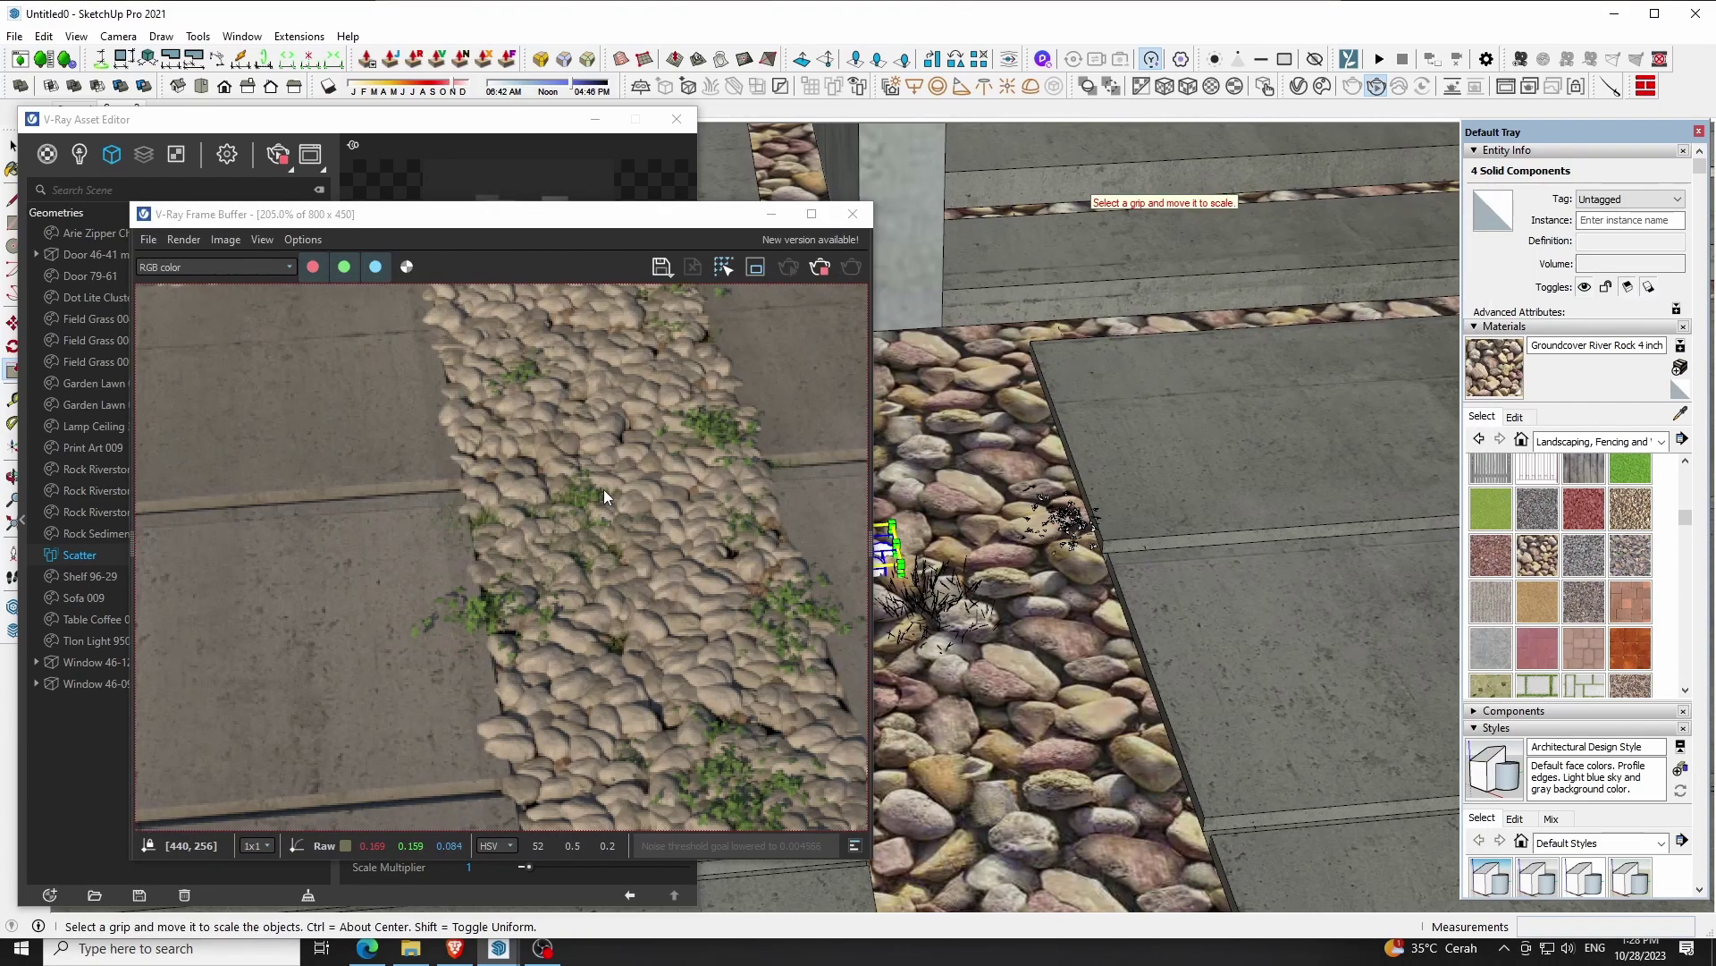
drag(553, 216, 742, 227)
drag(1140, 221, 1150, 219)
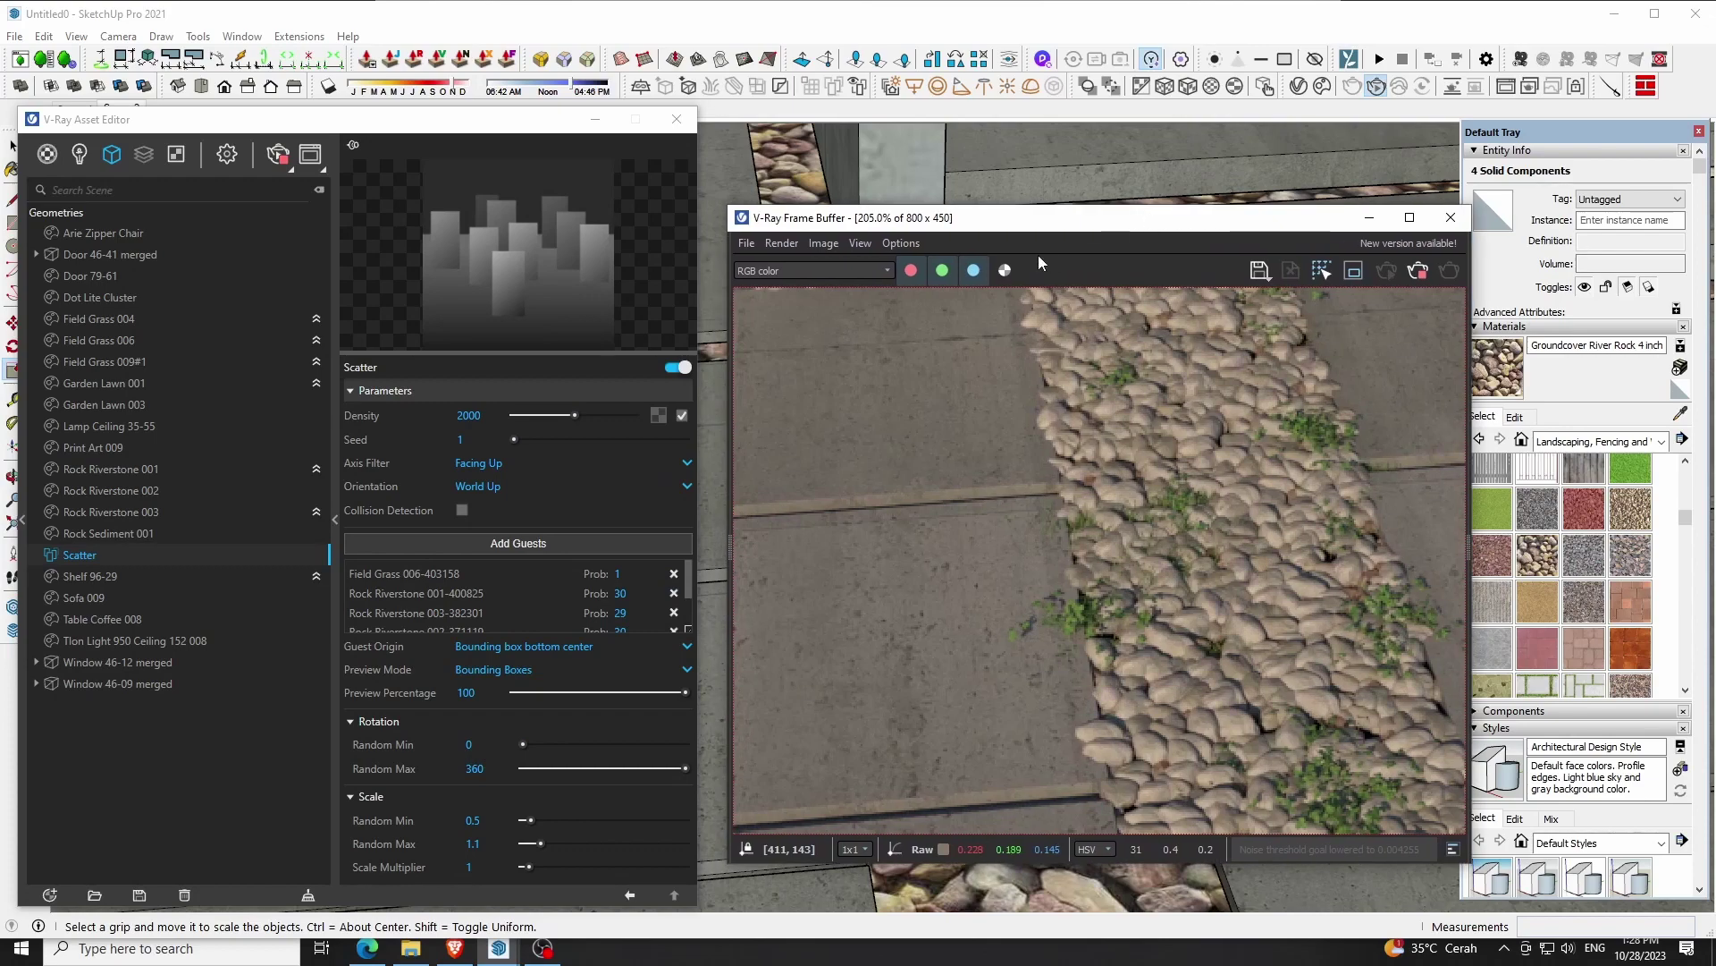
key(F2)
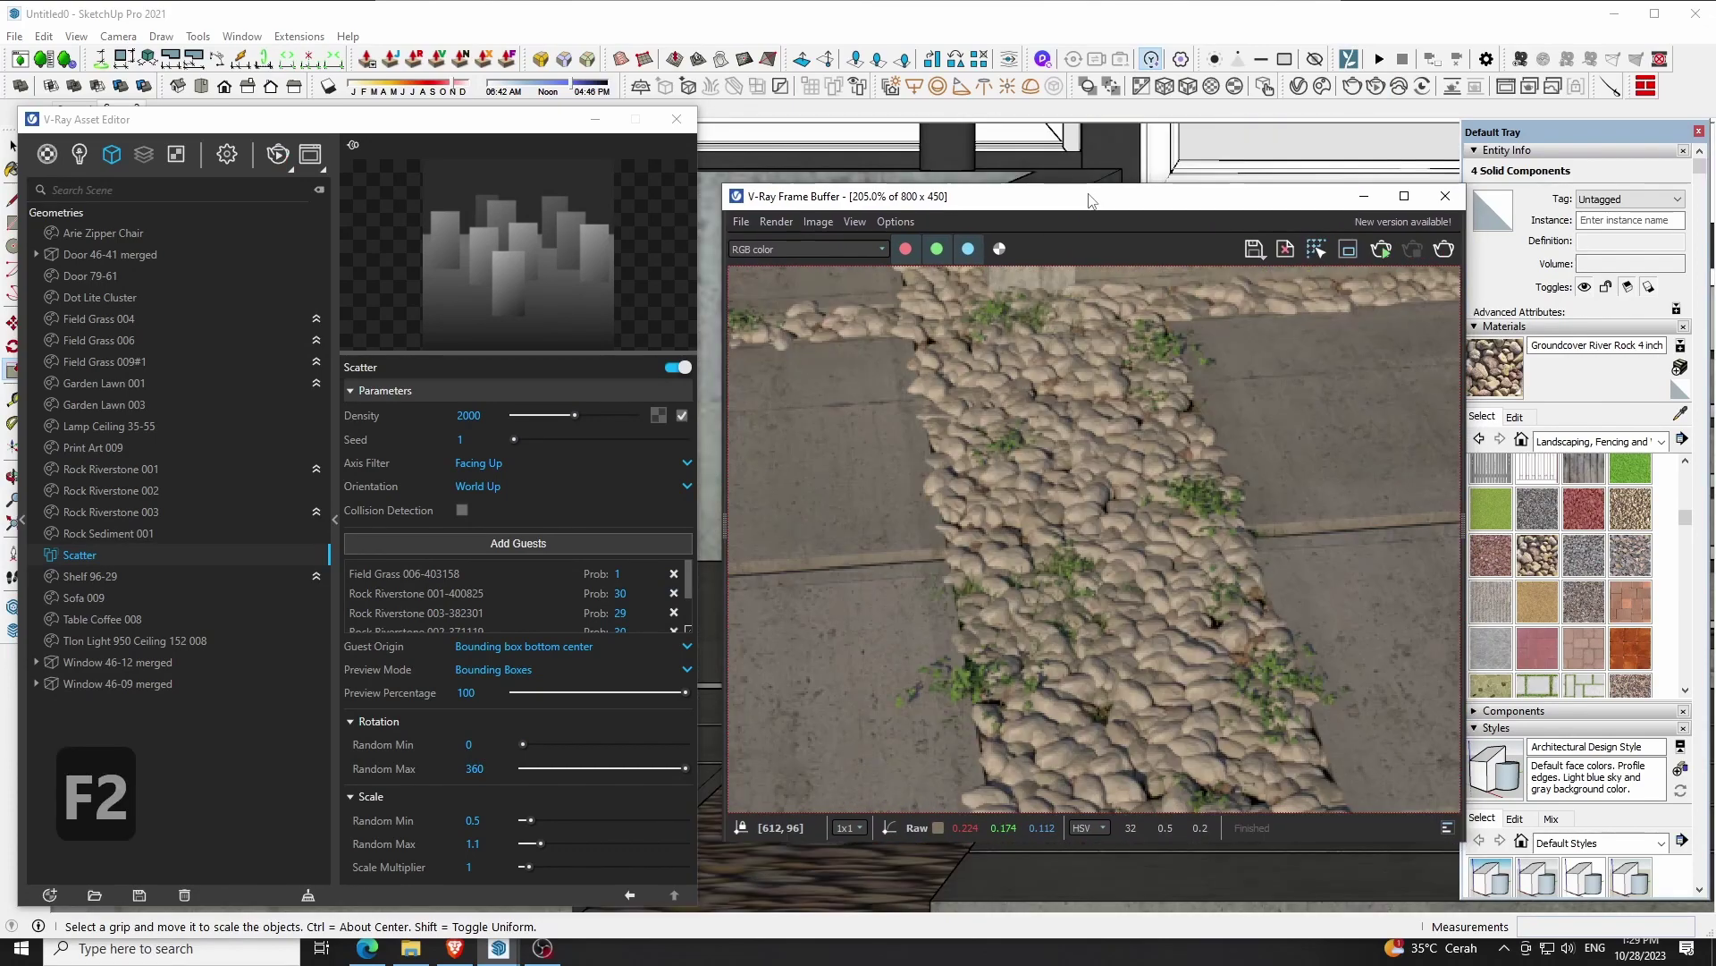
click(1380, 256)
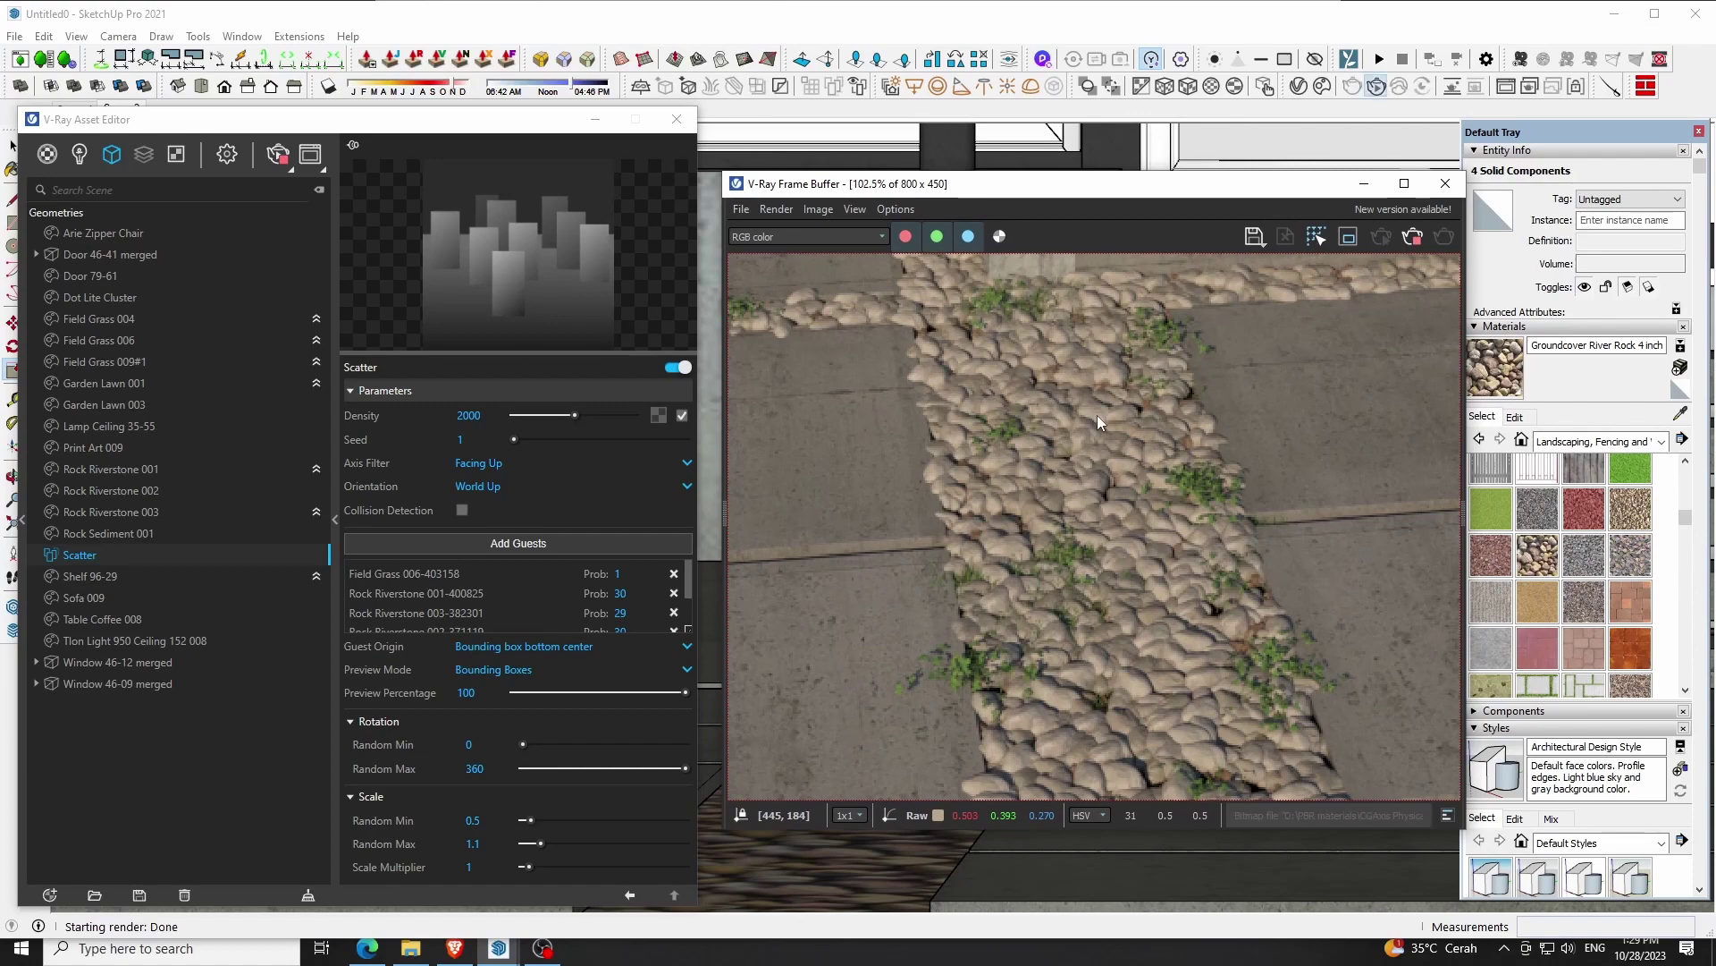
scroll(1097, 415, up, 3)
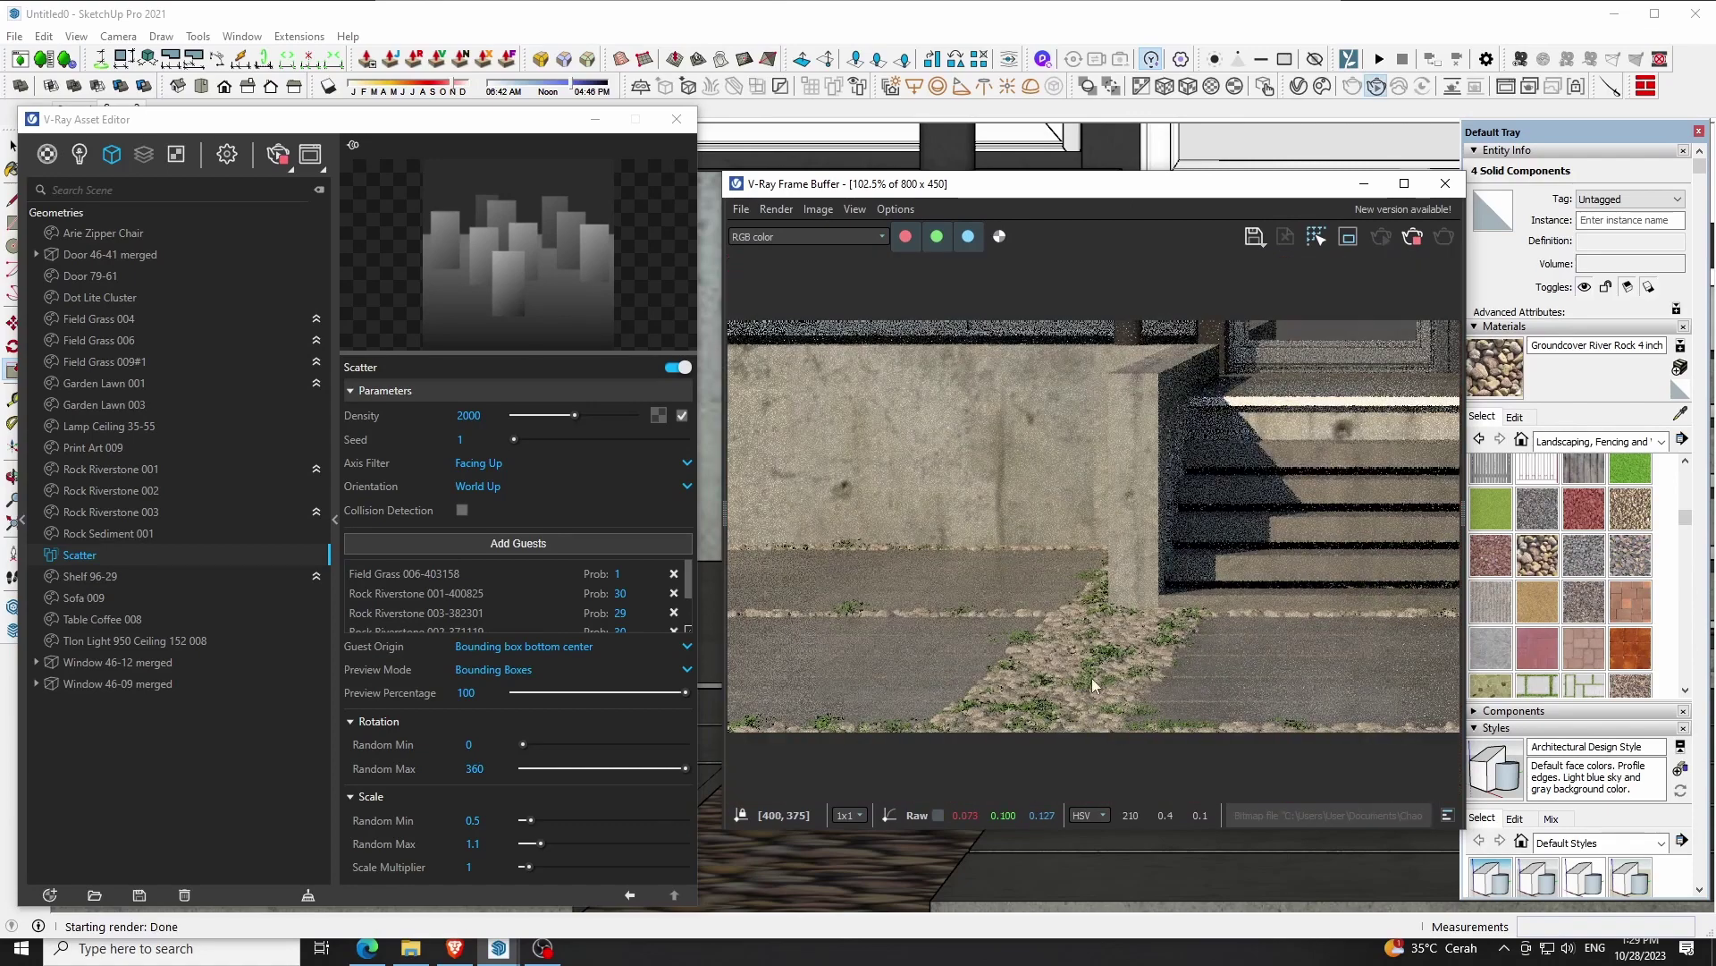
scroll(1087, 691, down, 2)
scroll(1091, 667, down, 1)
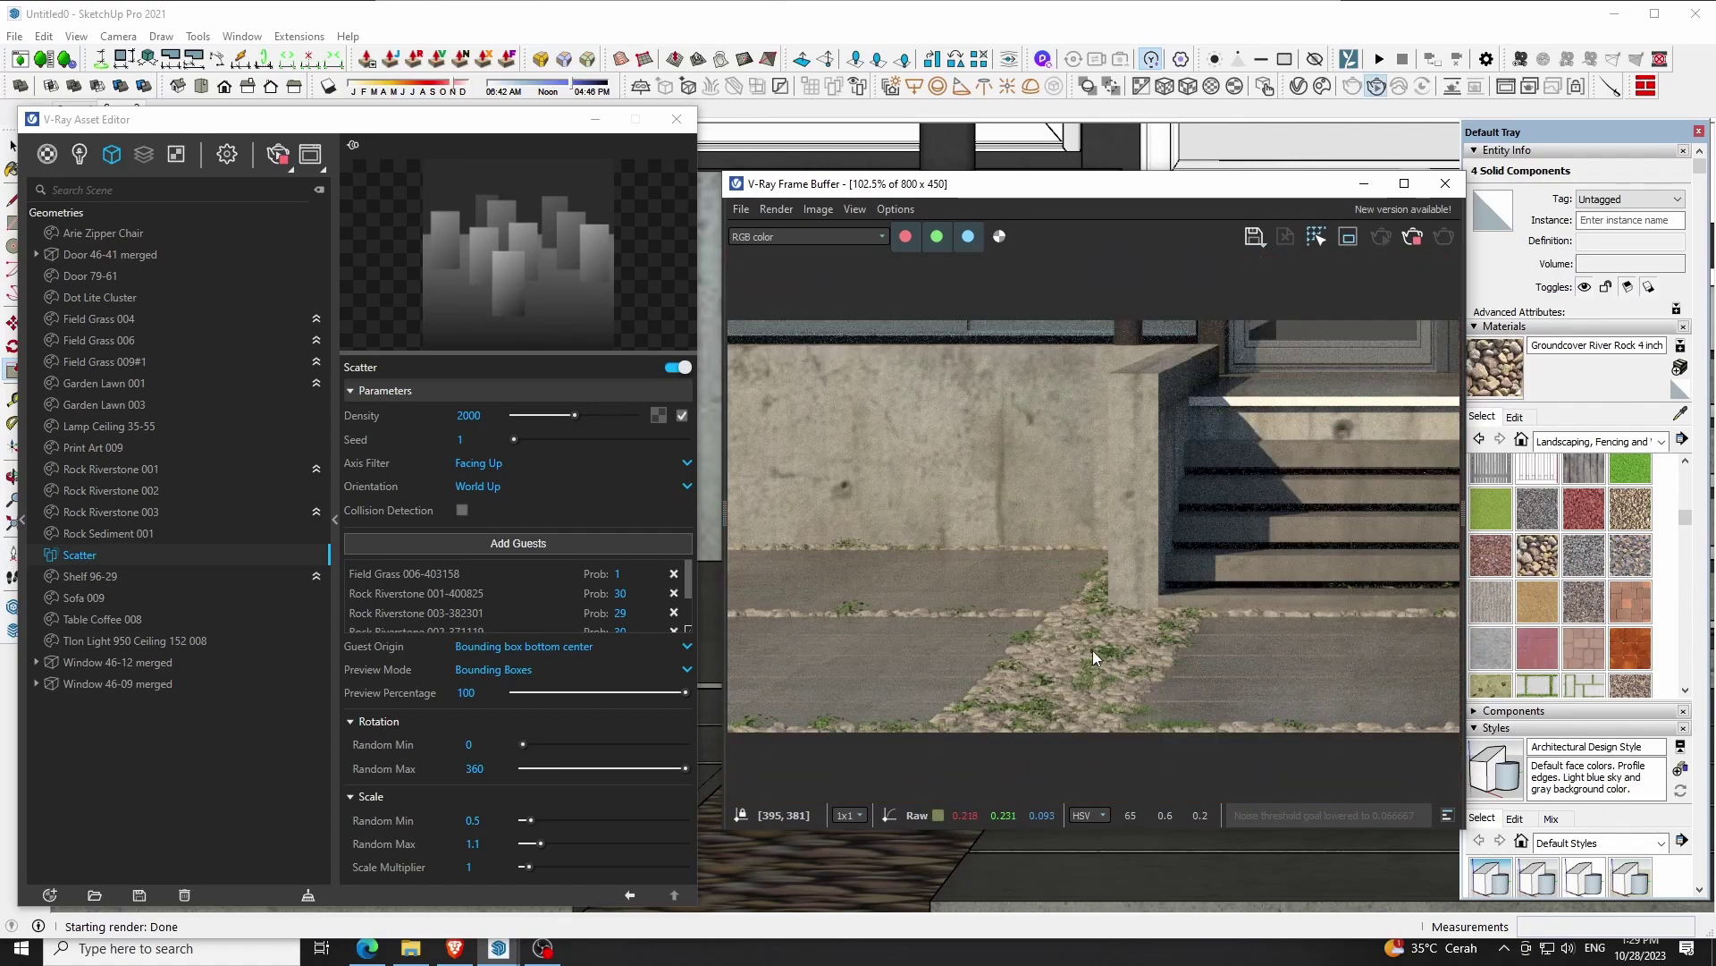
Close the render windows, return to Scene 2, and save the model under a new name
click(1445, 184)
click(673, 125)
scroll(817, 593, down, 3)
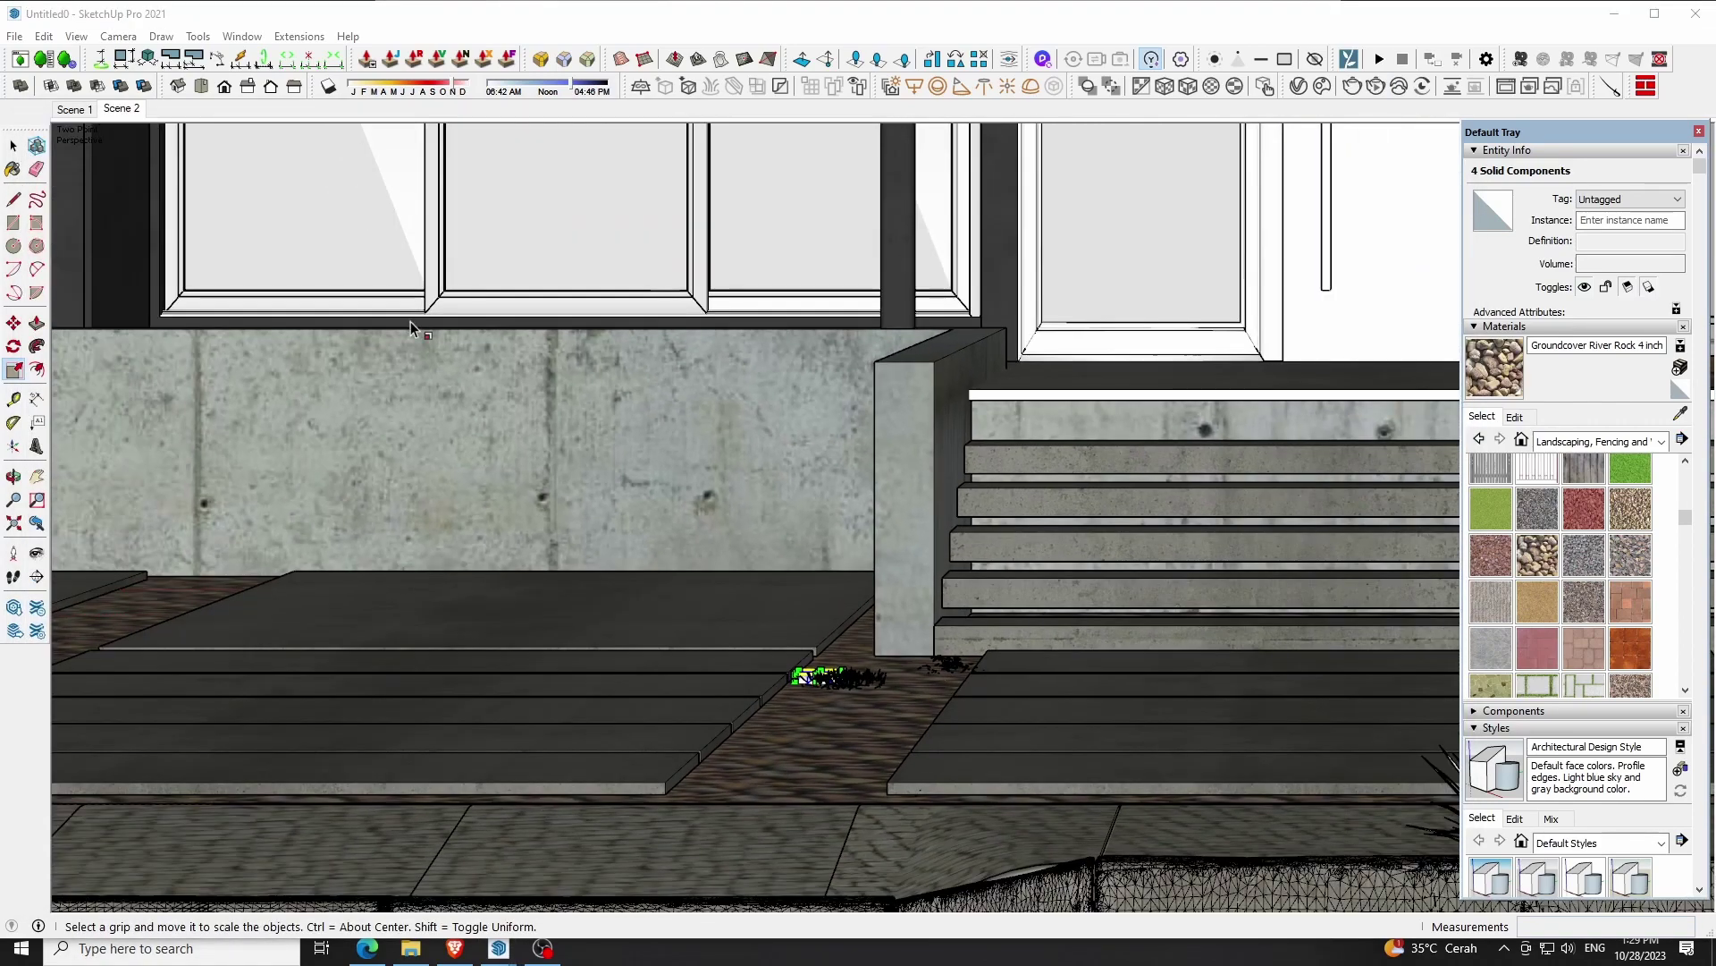
click(123, 109)
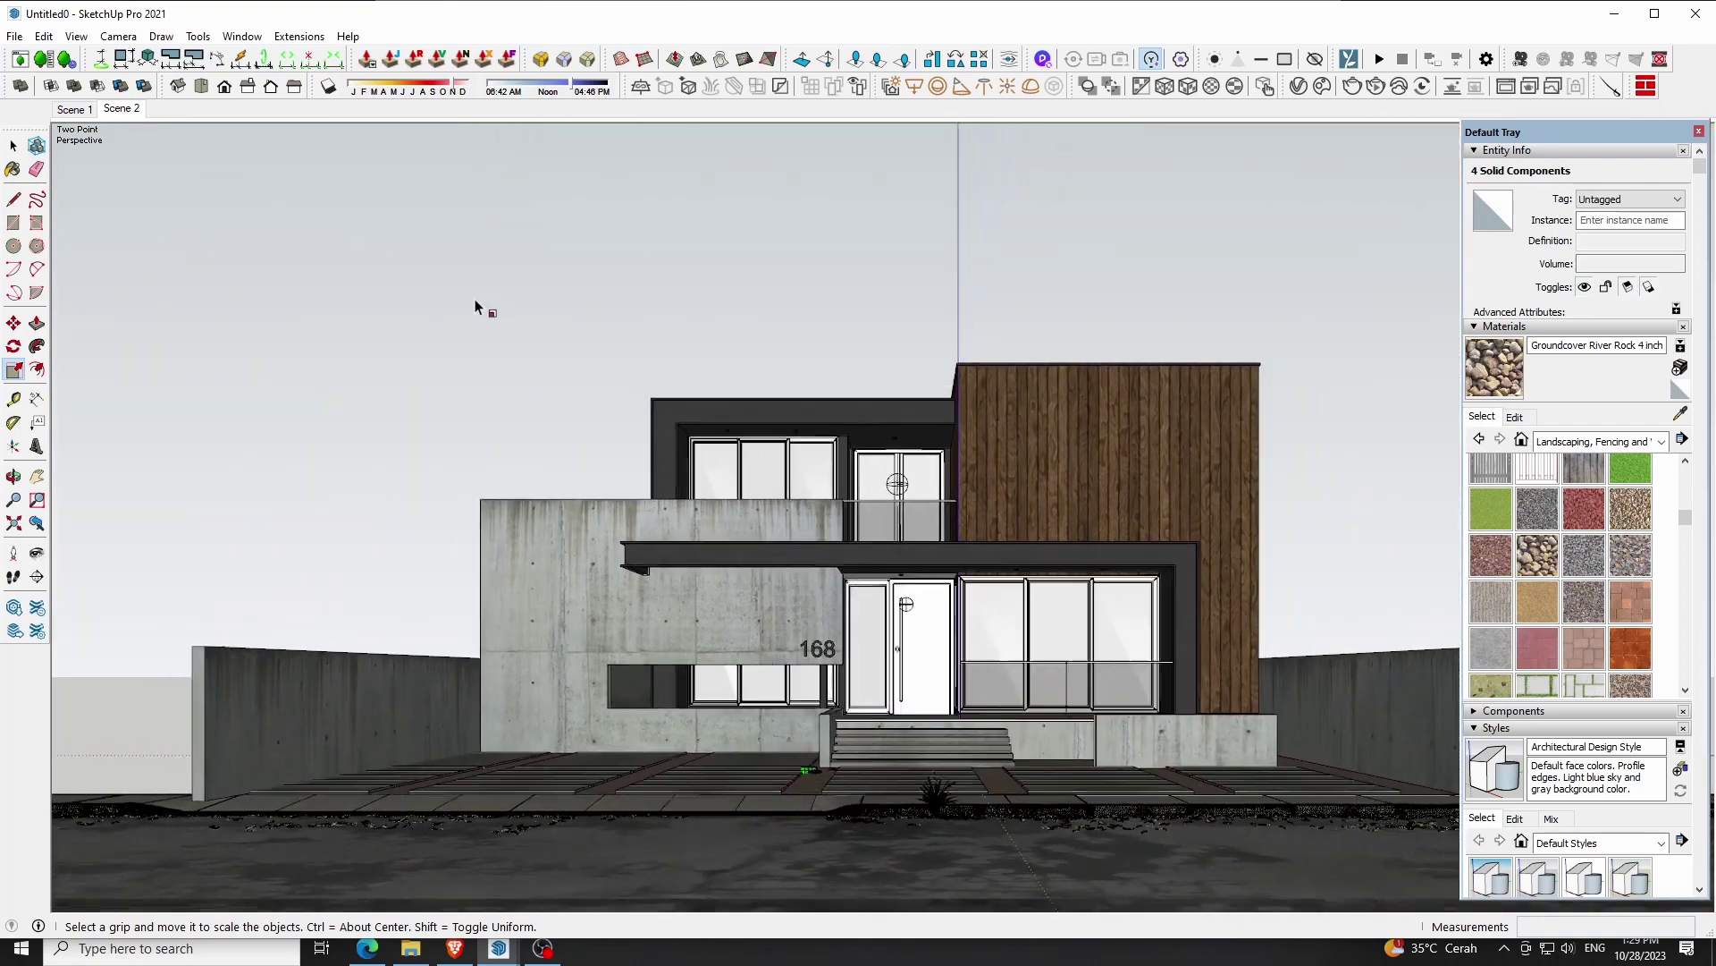
key(space)
click(493, 322)
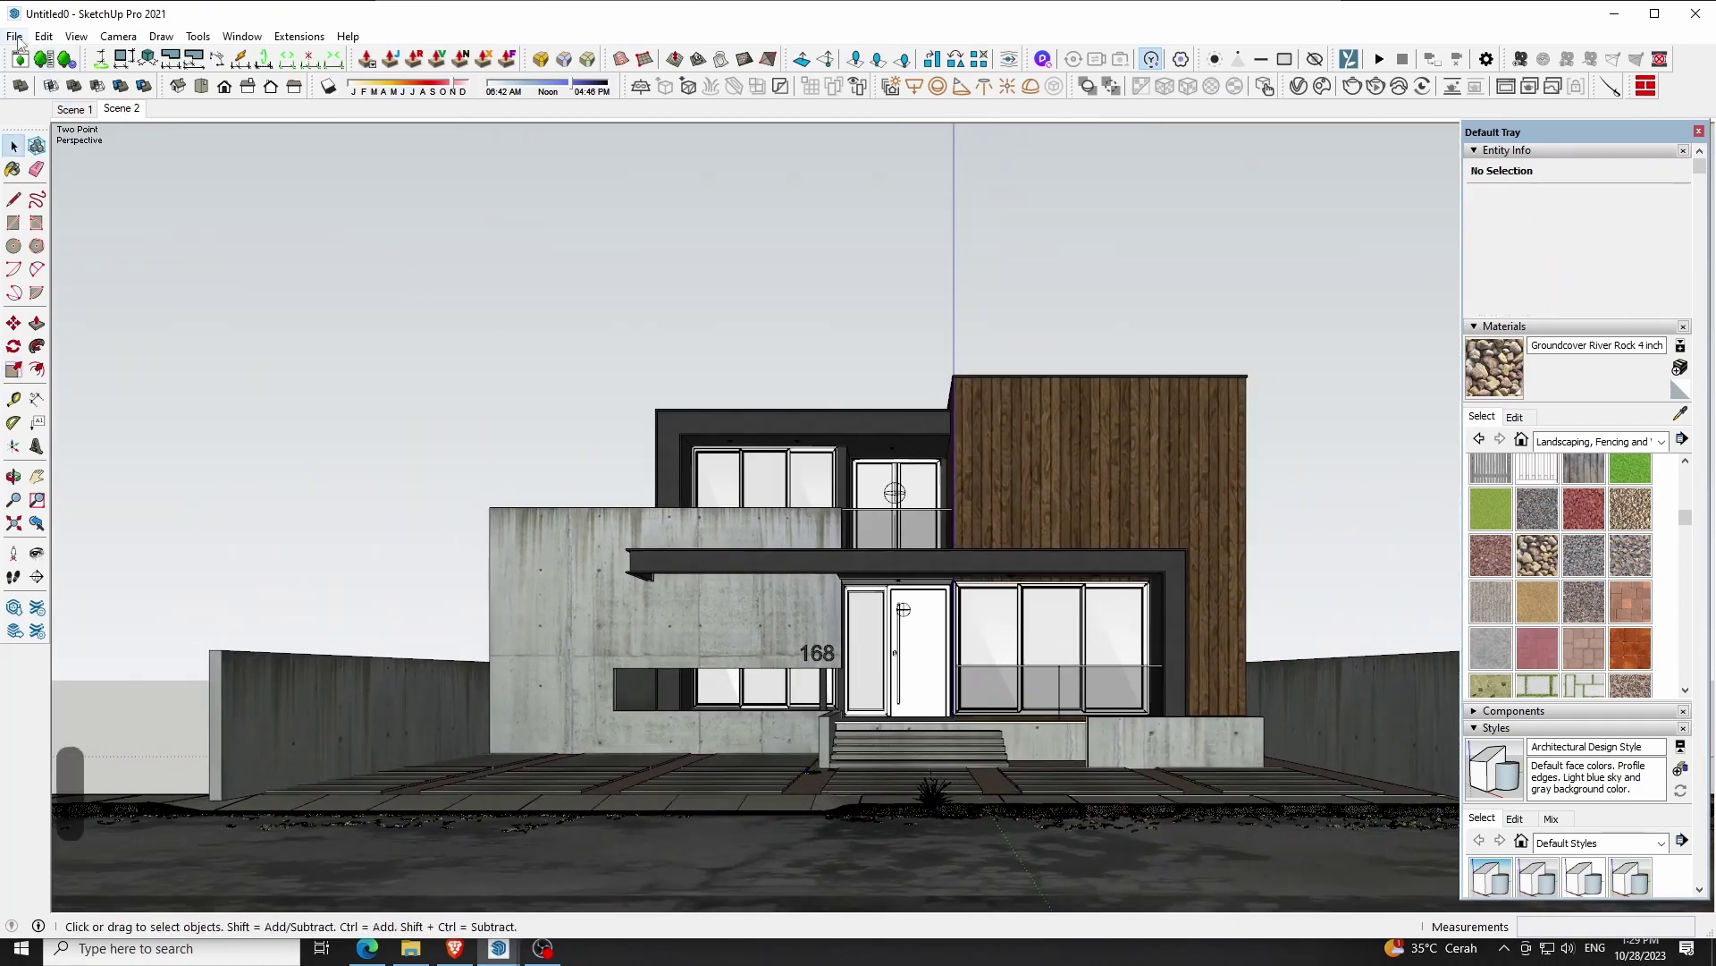
click(14, 36)
click(54, 138)
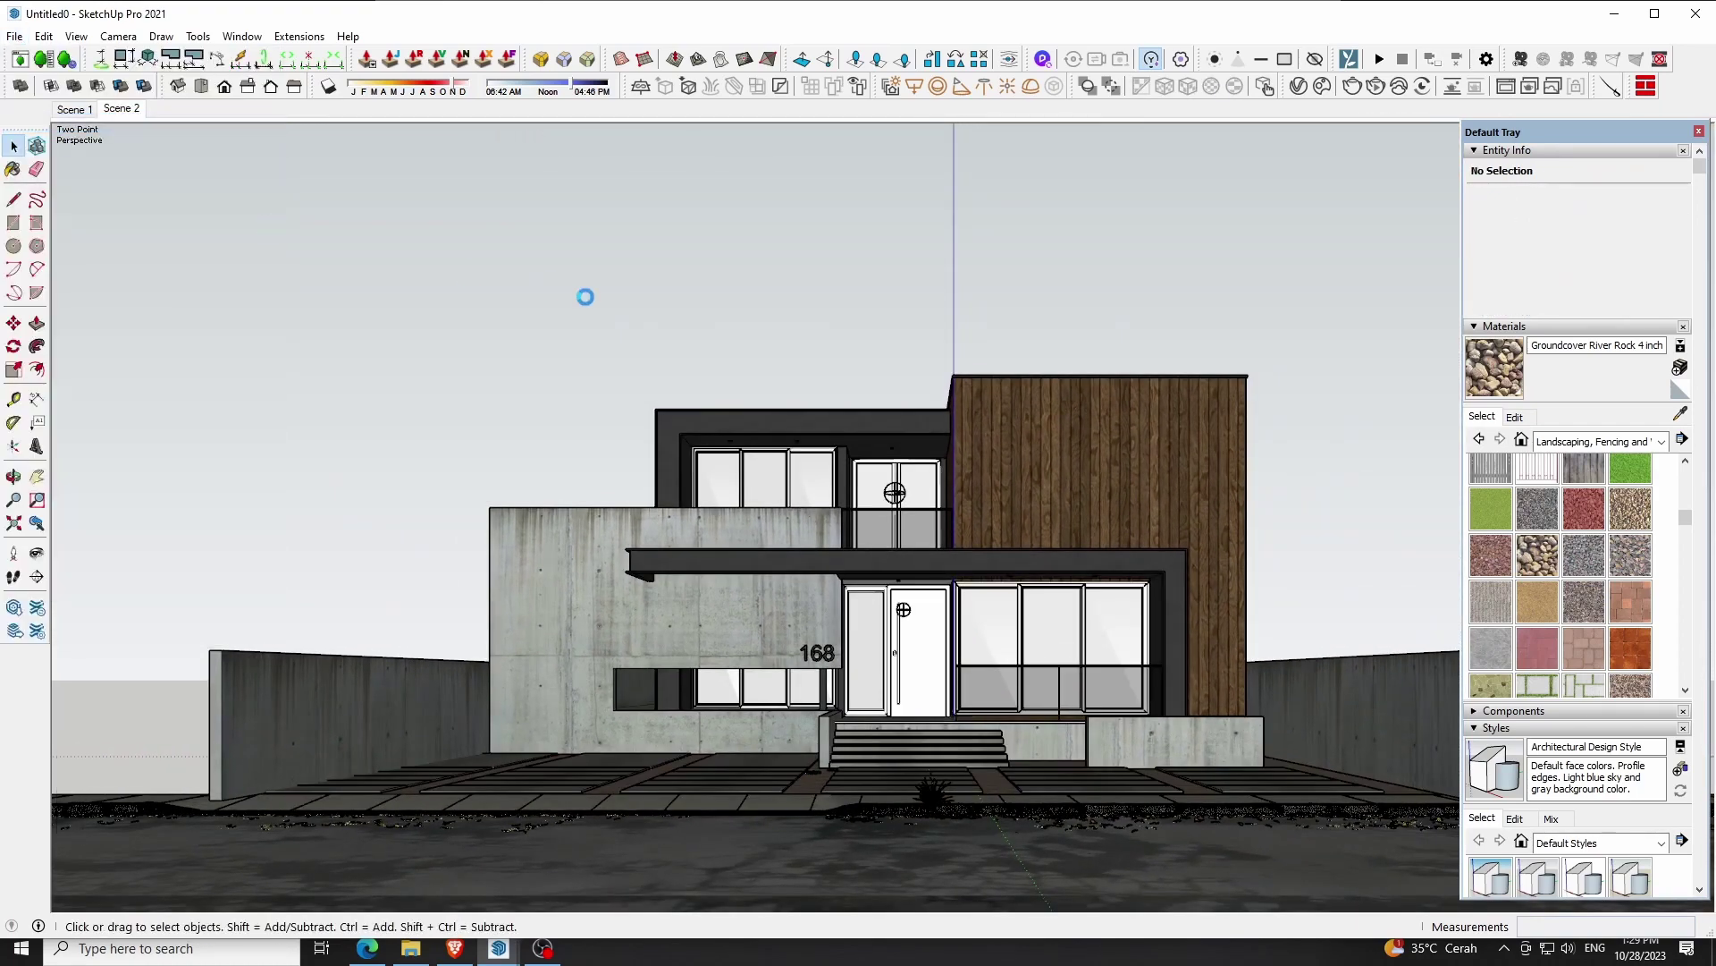
From an elevated entrance view, import Rock Jagged 004 from Cosmos Flowers, grass & rocks
key(F2)
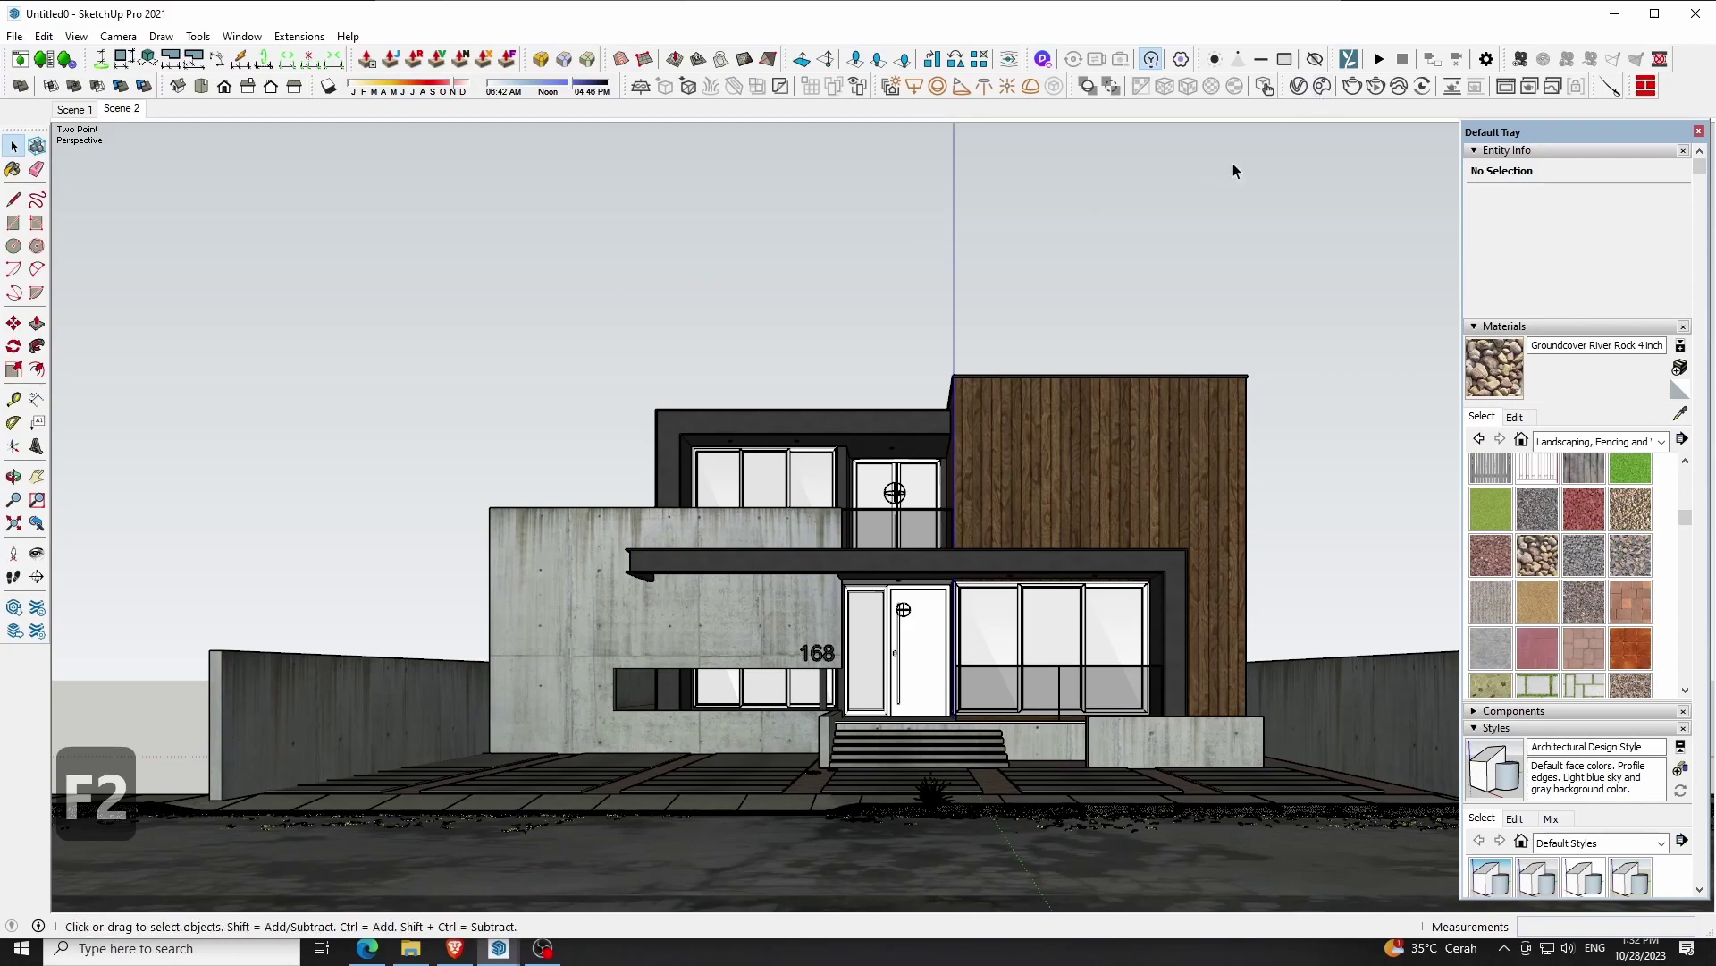
key(o)
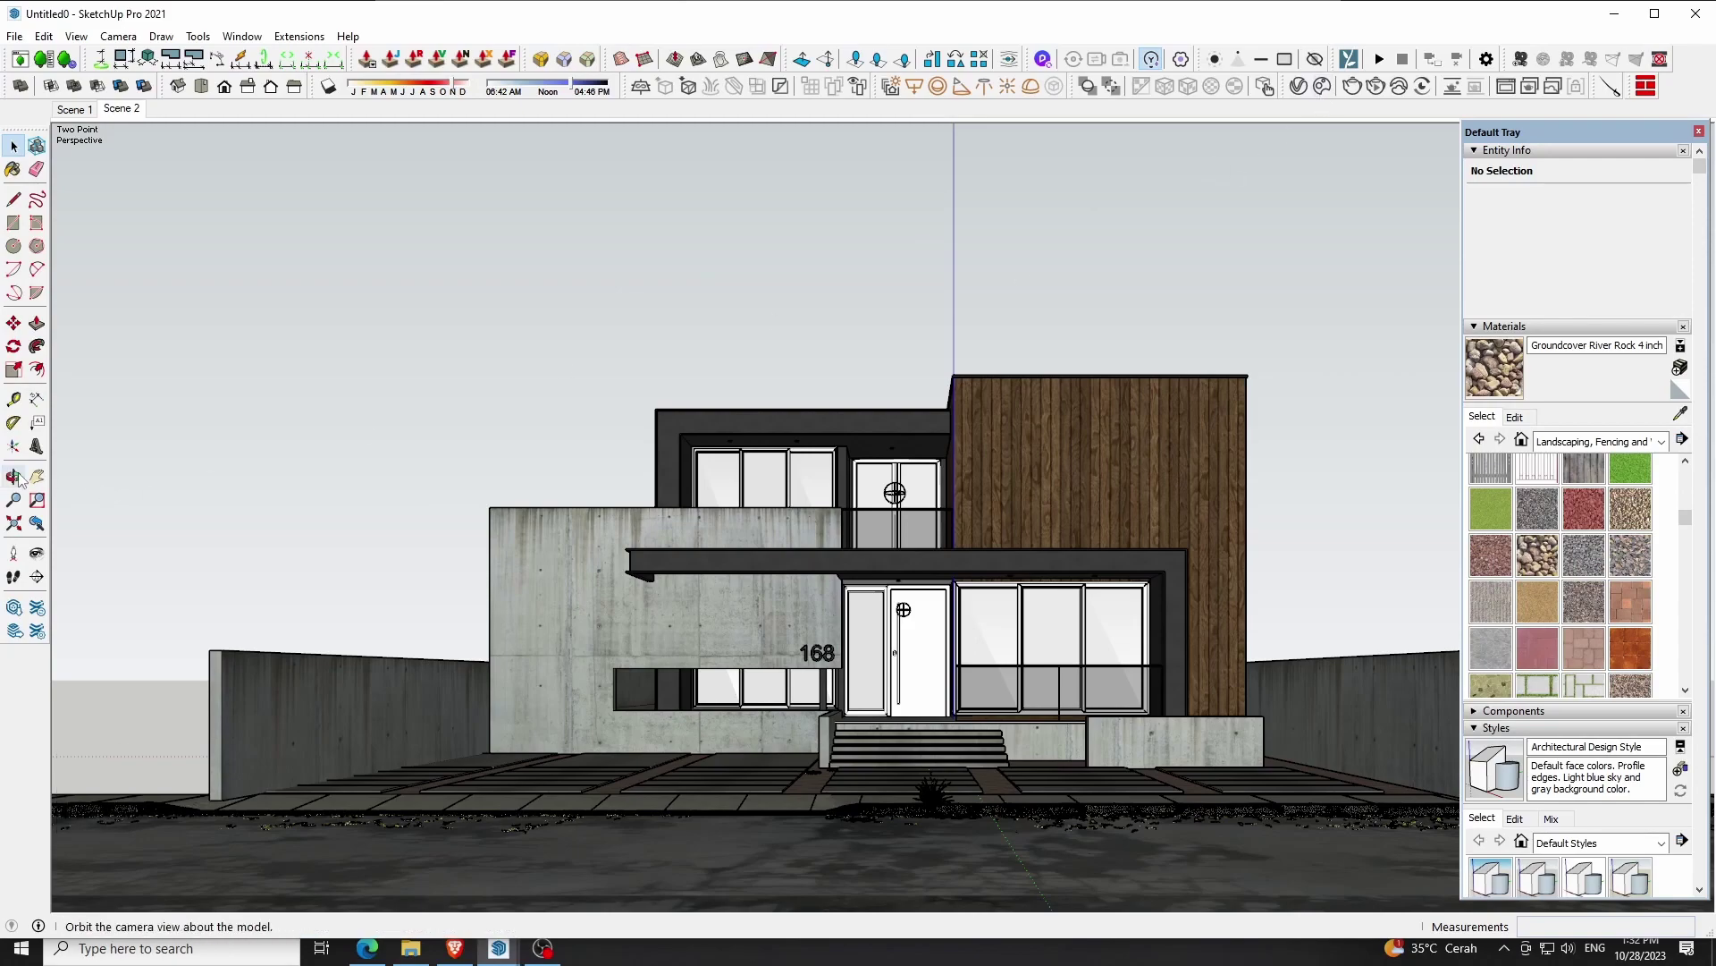
drag(1231, 170, 1255, 730)
scroll(1255, 731, up, 5)
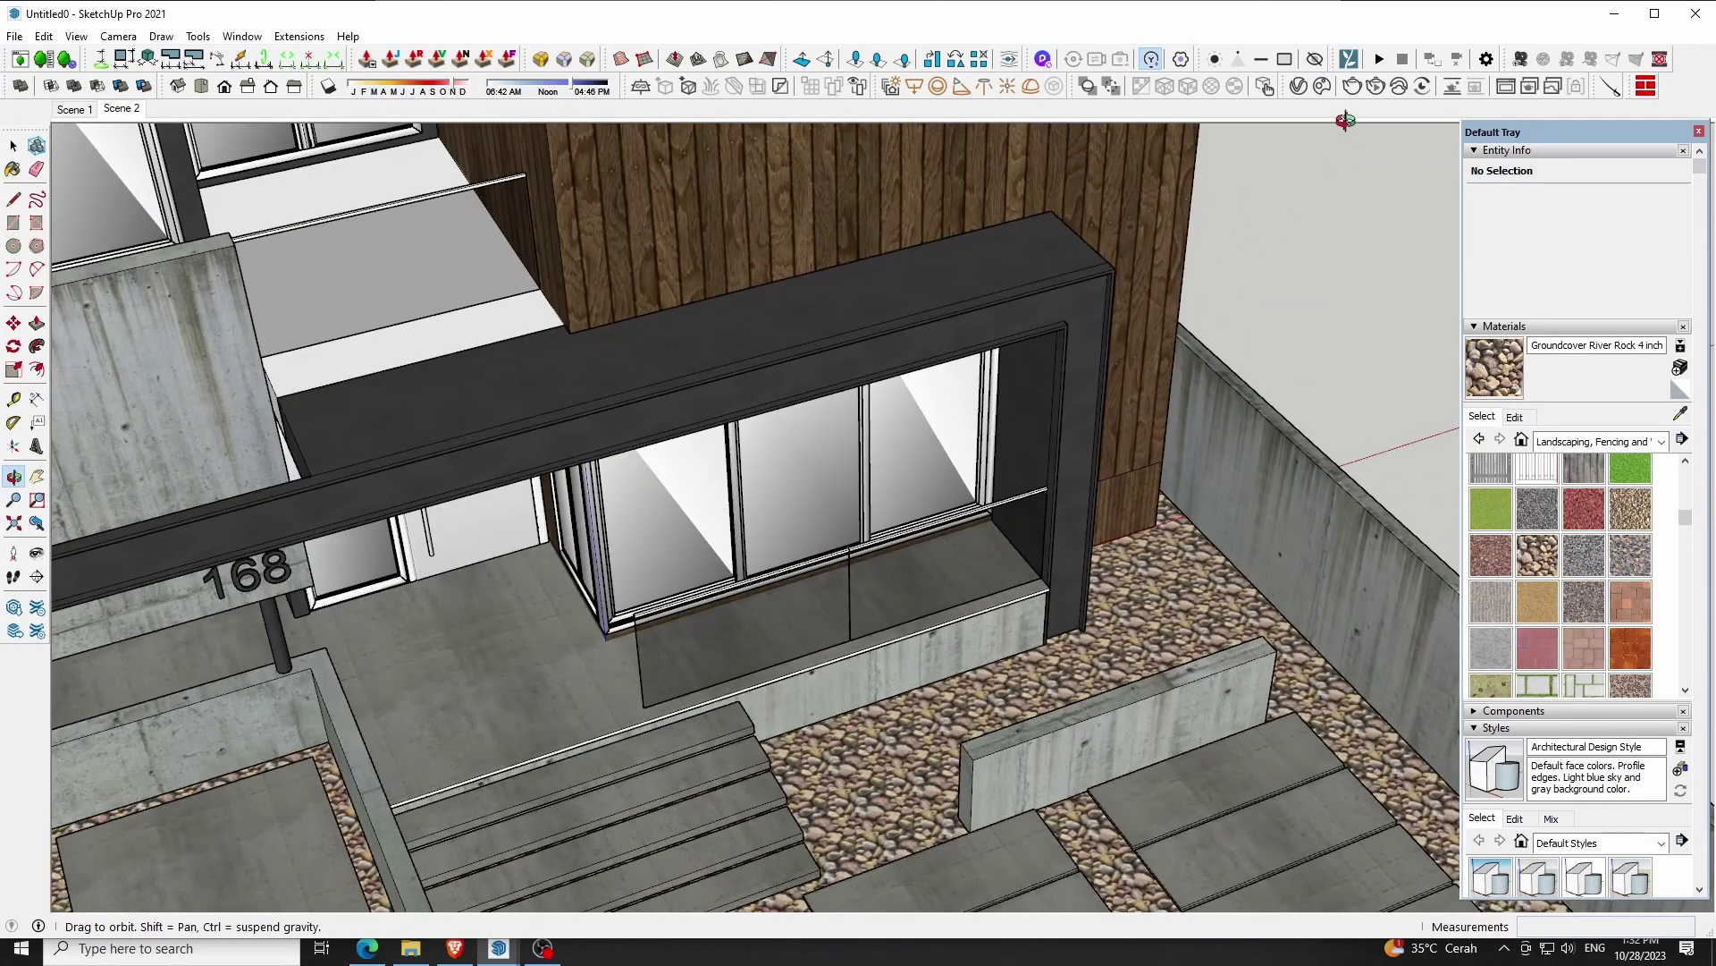
click(1322, 87)
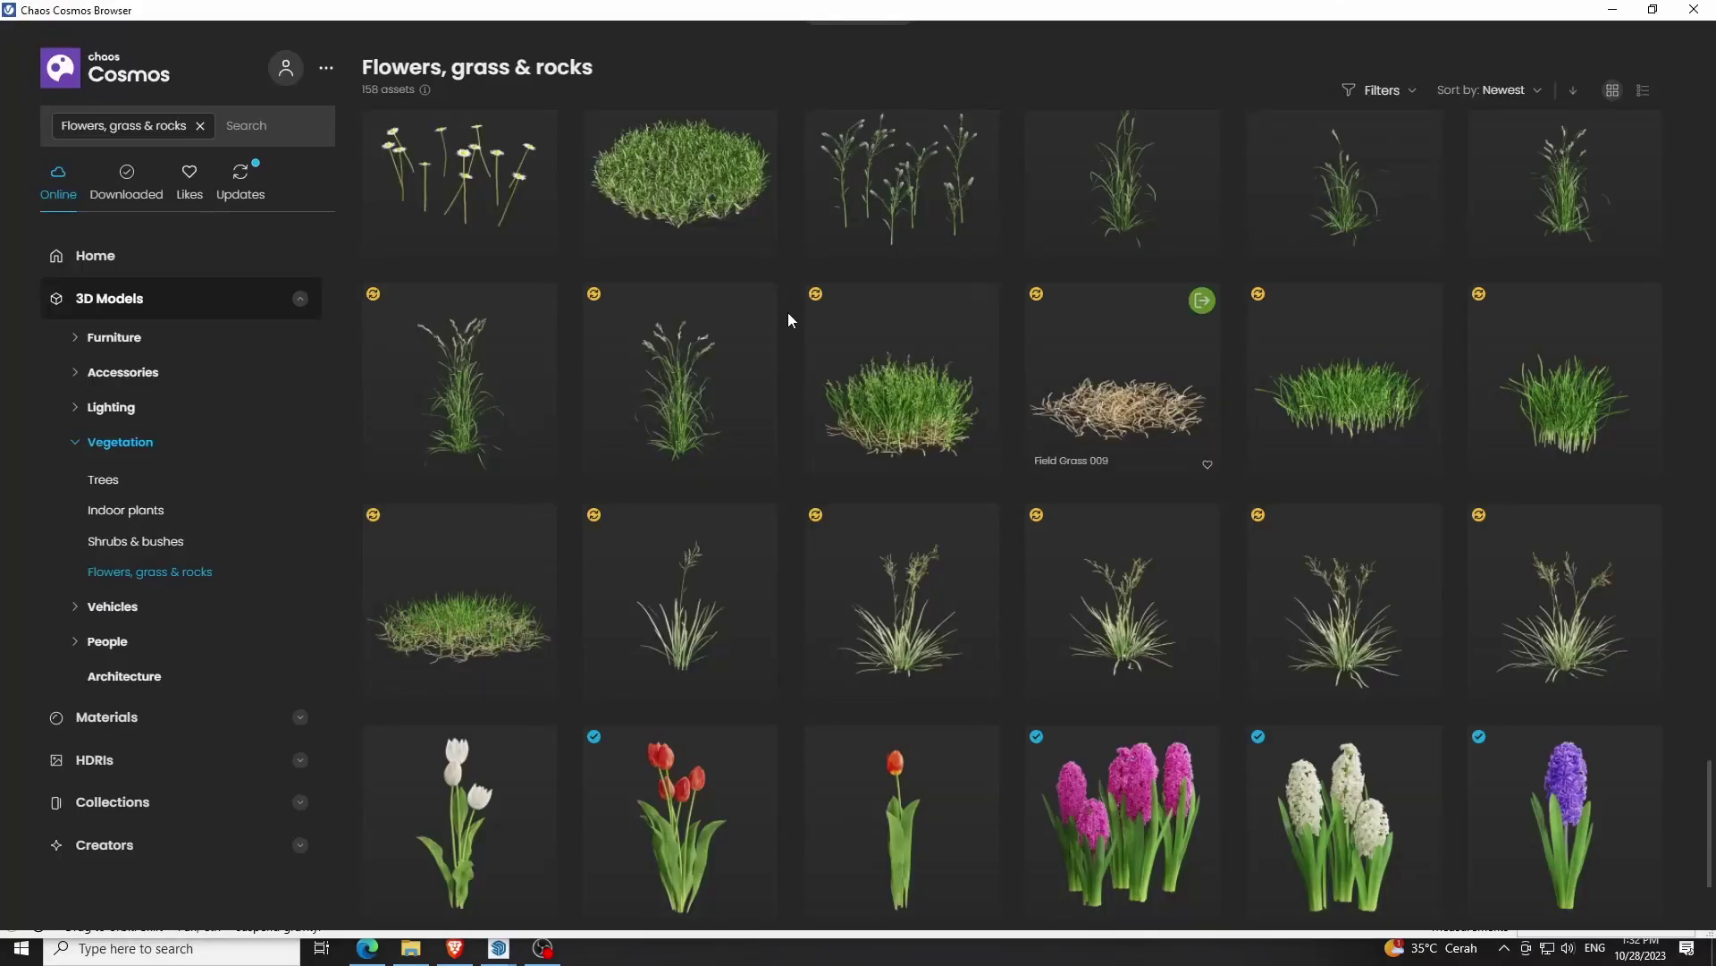
scroll(781, 386, down, 5)
scroll(783, 389, up, 3)
scroll(783, 389, up, 2)
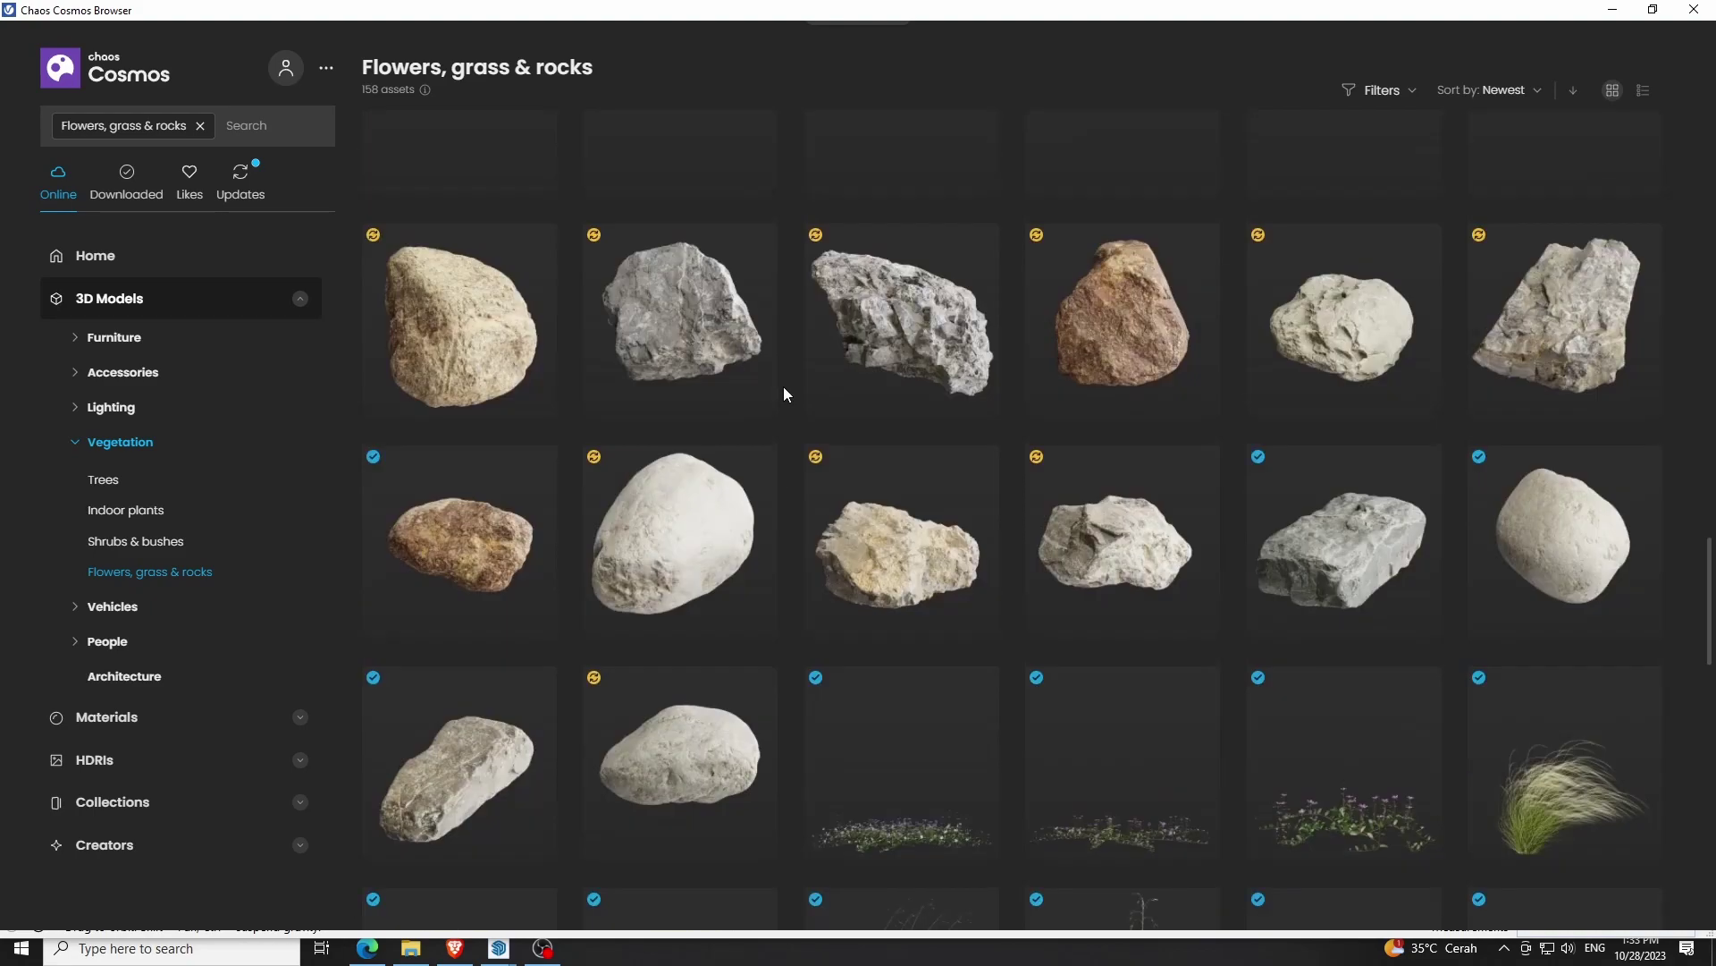
mouse_move(1564, 315)
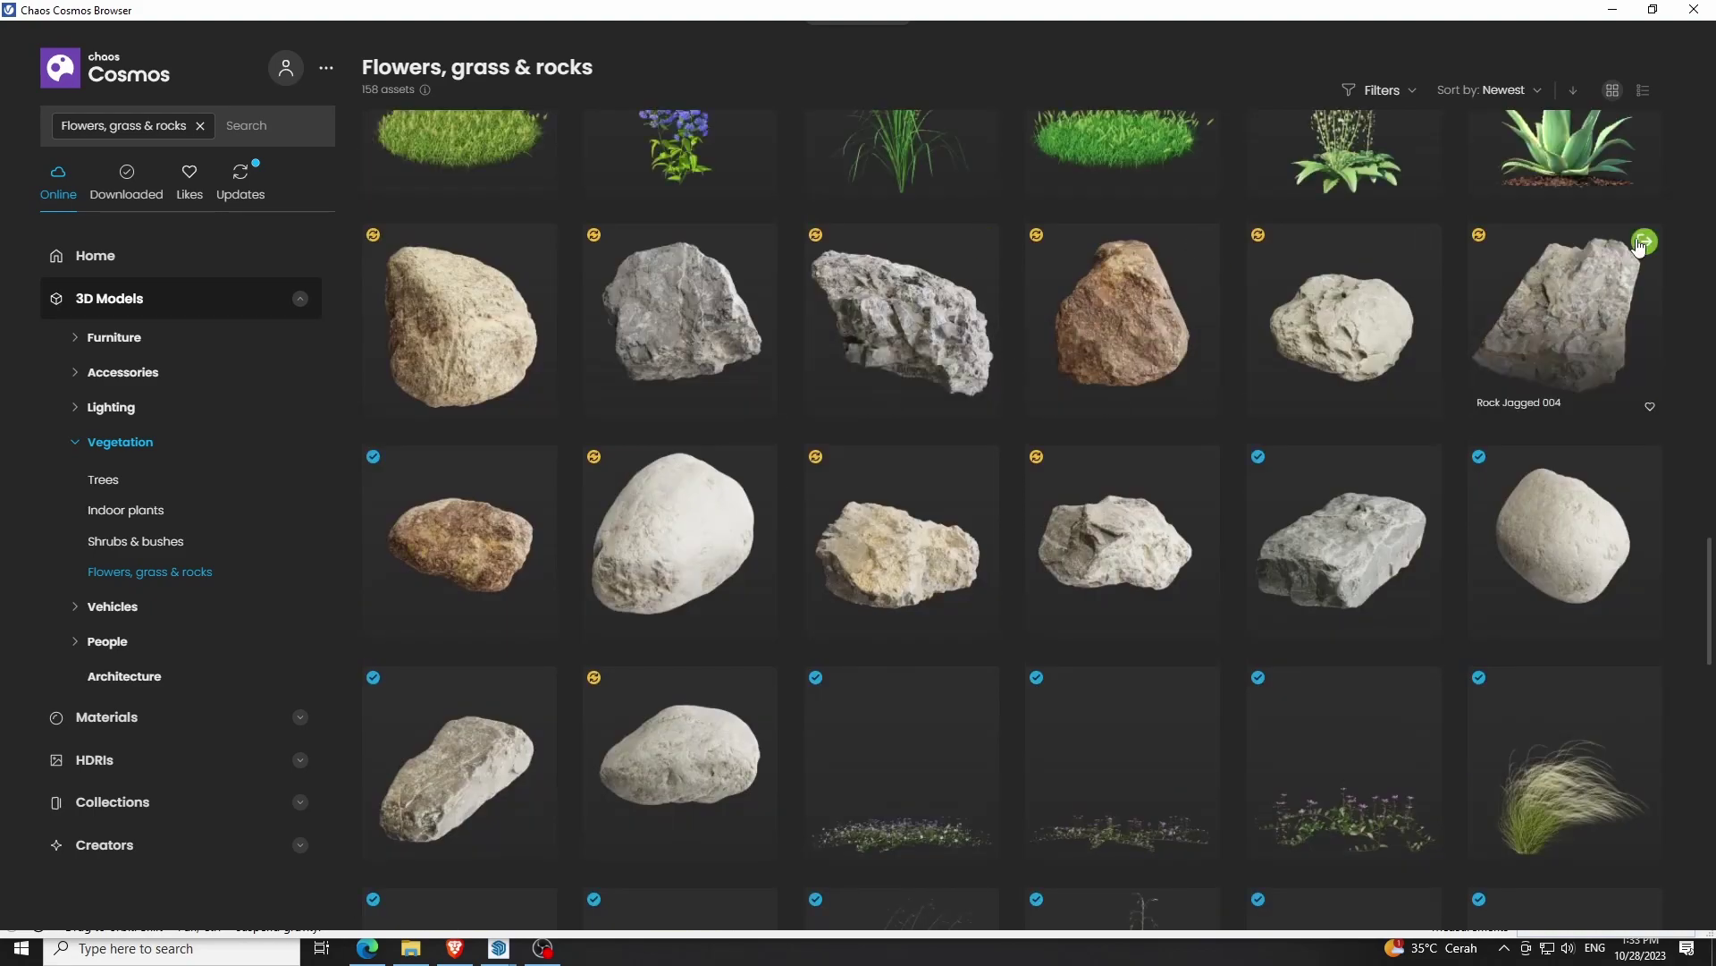
click(1197, 462)
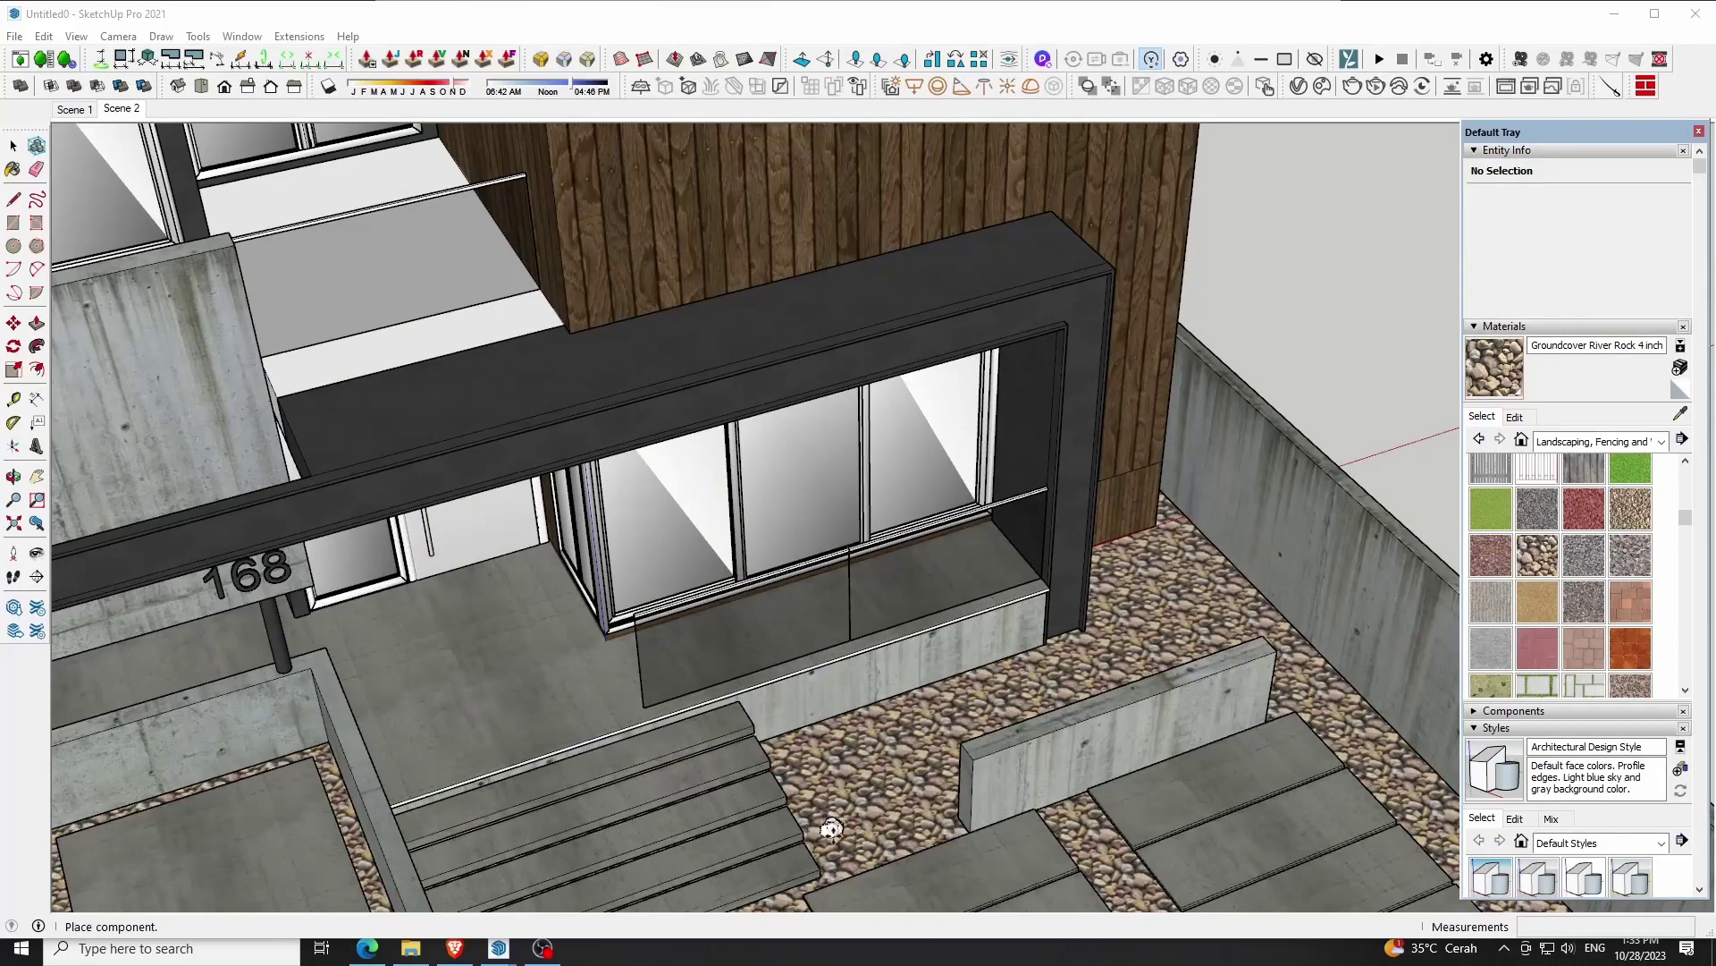
Place the rock in the gravel bed, scale it up 7.5 times, and shift it toward the wall
scroll(831, 837, up, 3)
click(830, 814)
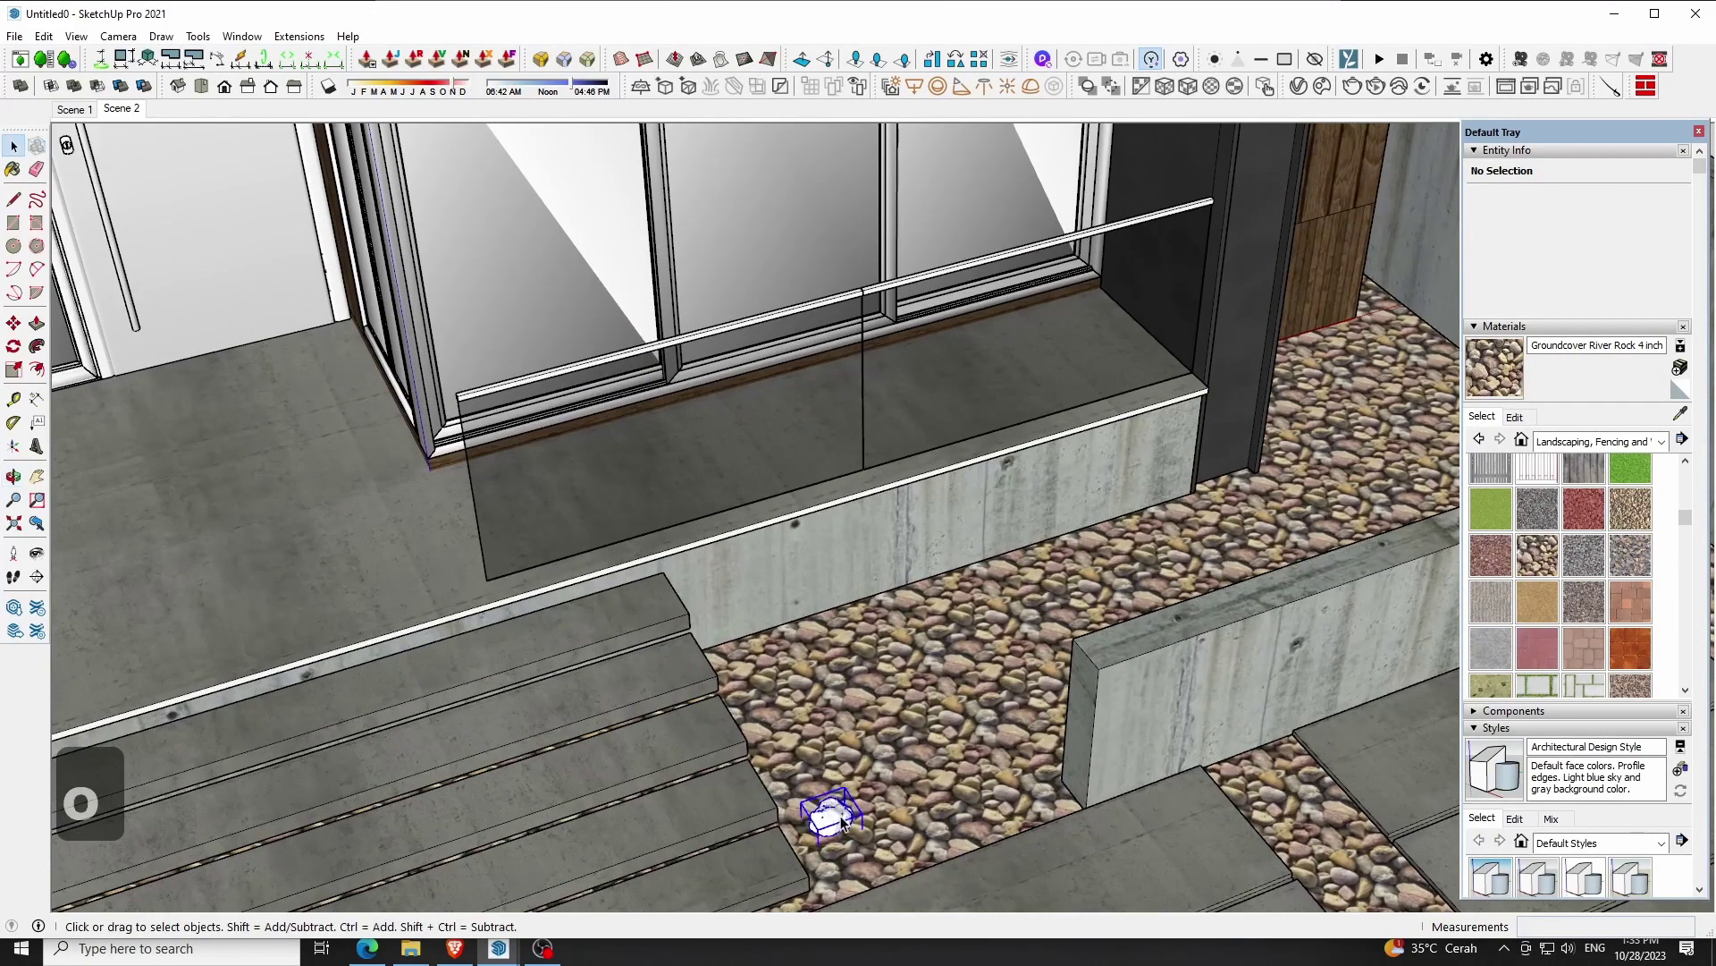
text(s7.5)
key(Return)
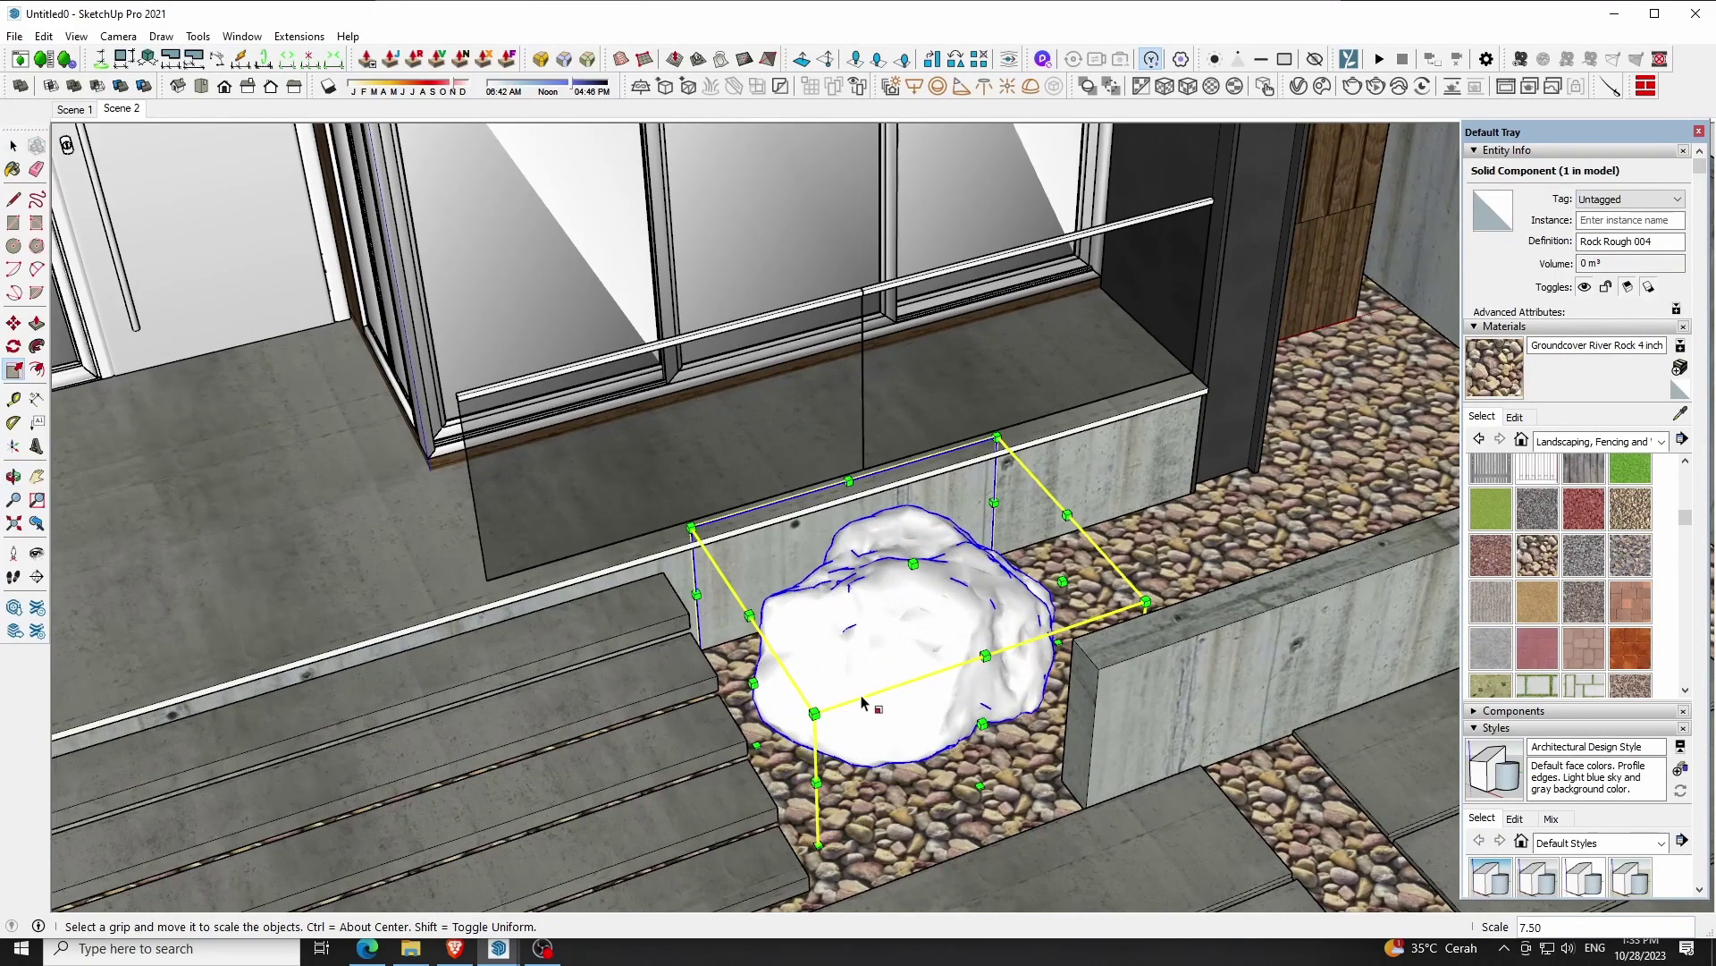
drag(1147, 604, 1084, 695)
scroll(1084, 695, down, 3)
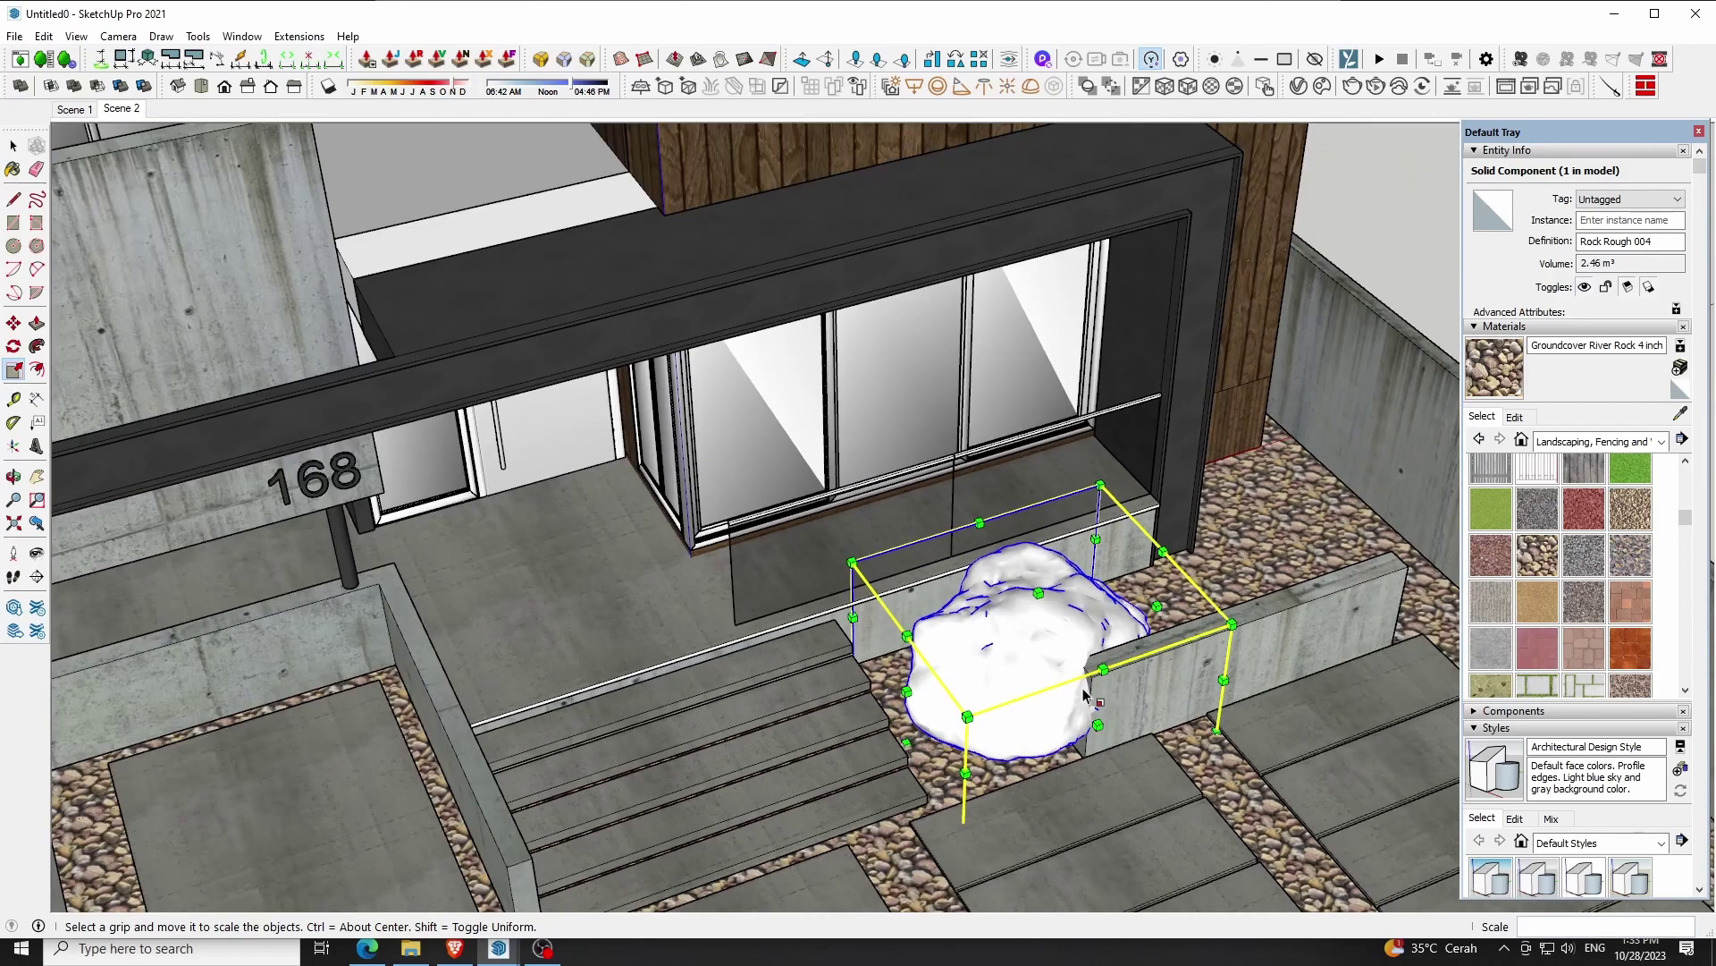
key(m)
click(1079, 700)
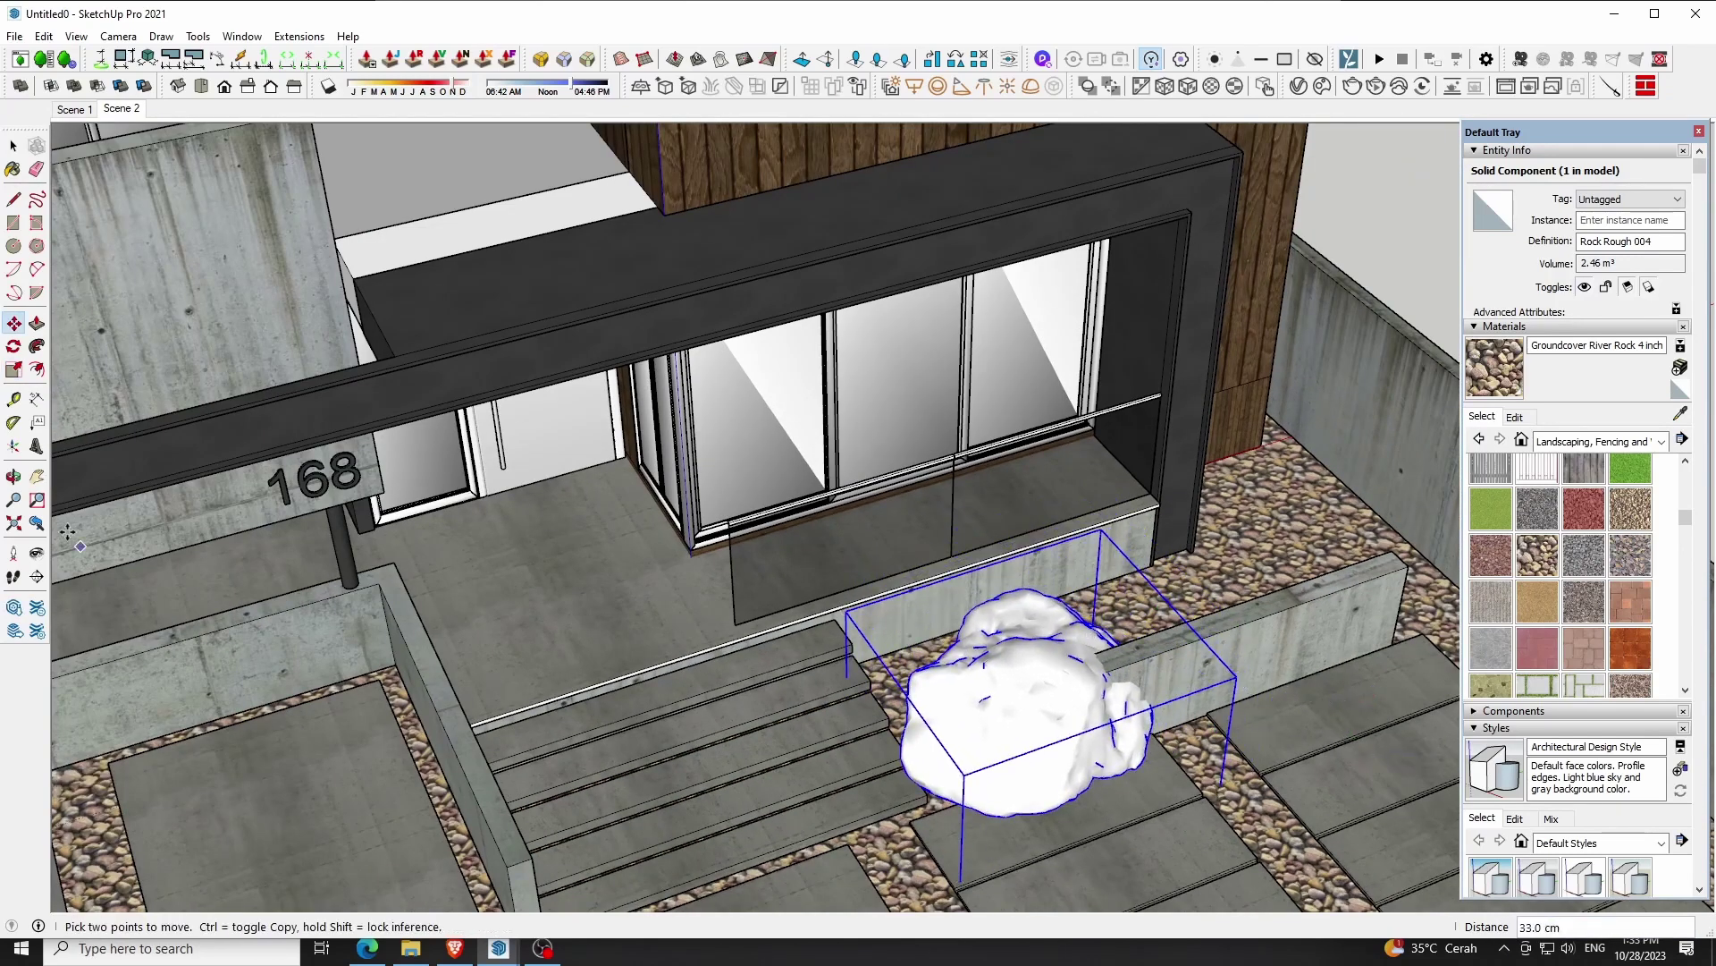
Move the boulder down and forward, and shrink it to 0.82
key(o)
drag(983, 804, 1004, 720)
scroll(920, 586, up, 3)
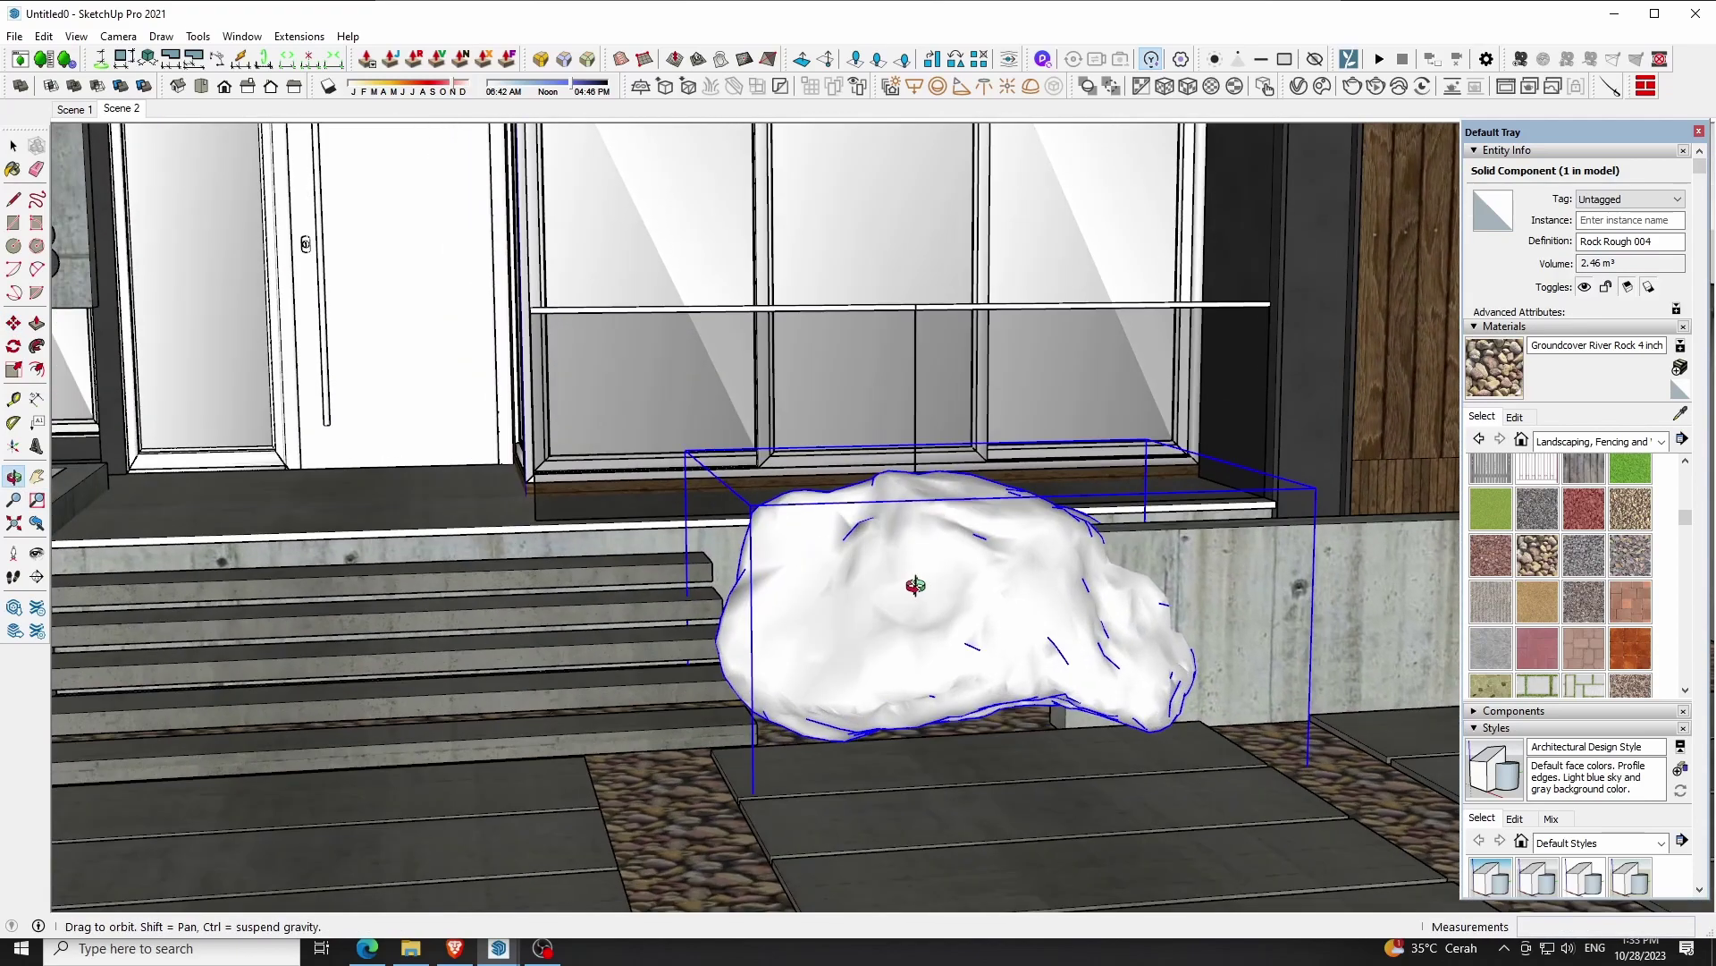
key(m)
click(910, 608)
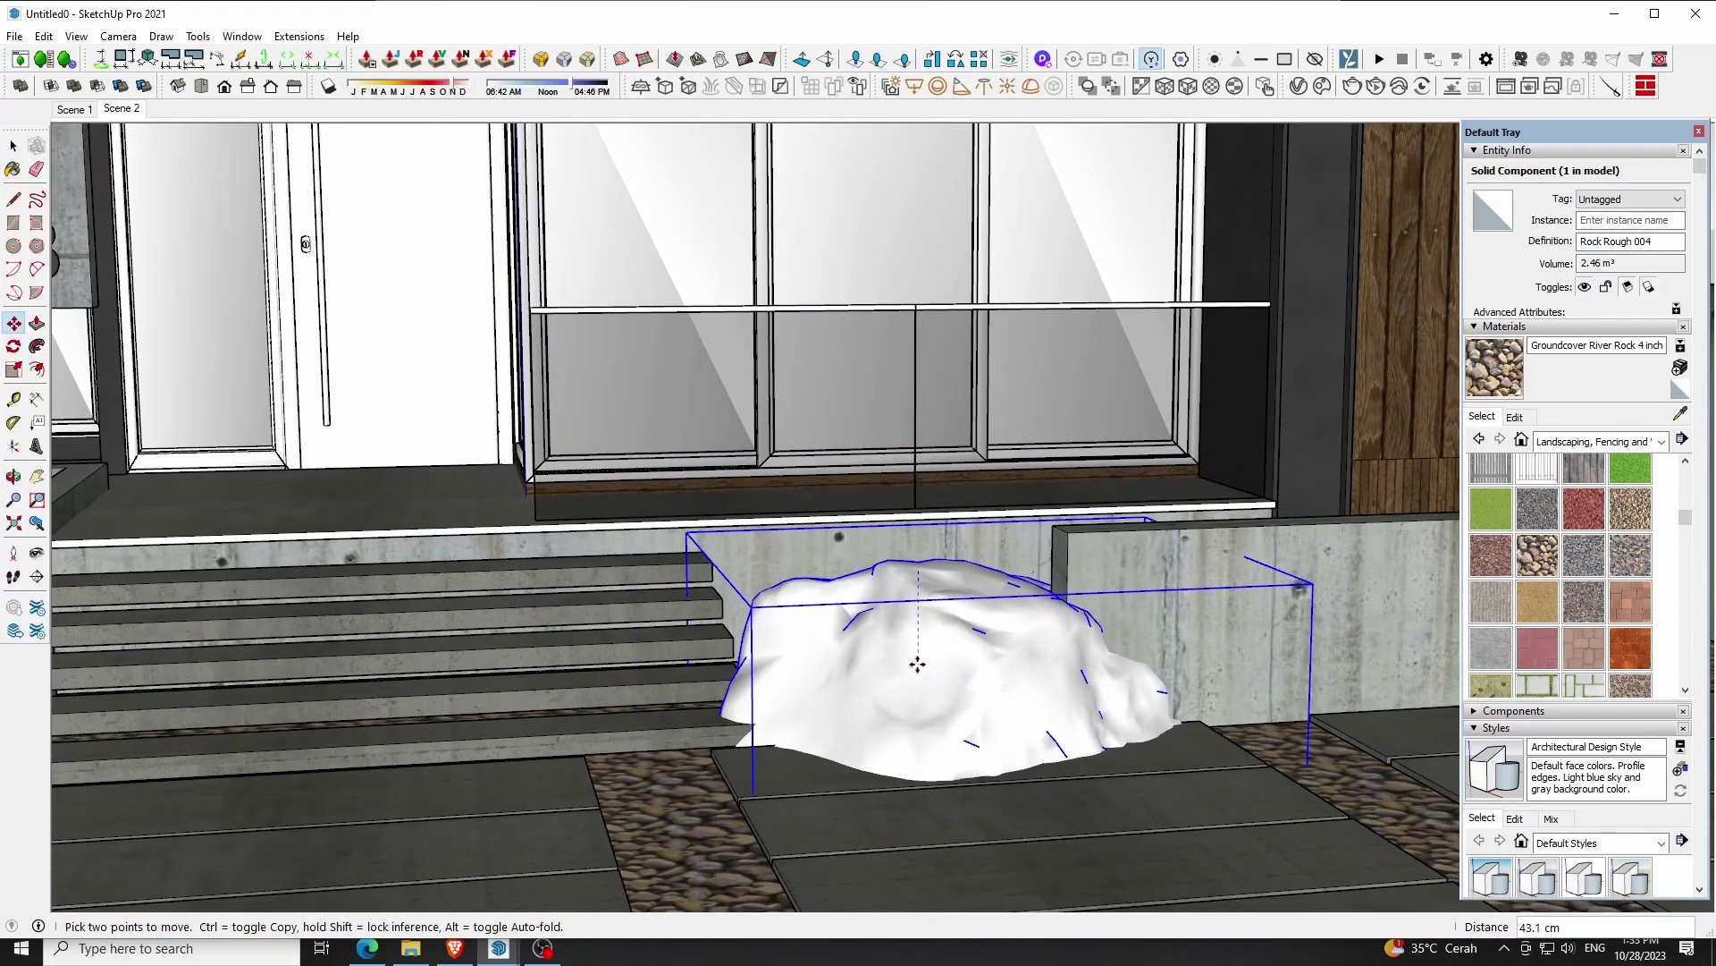
key(s)
drag(1304, 859, 1181, 793)
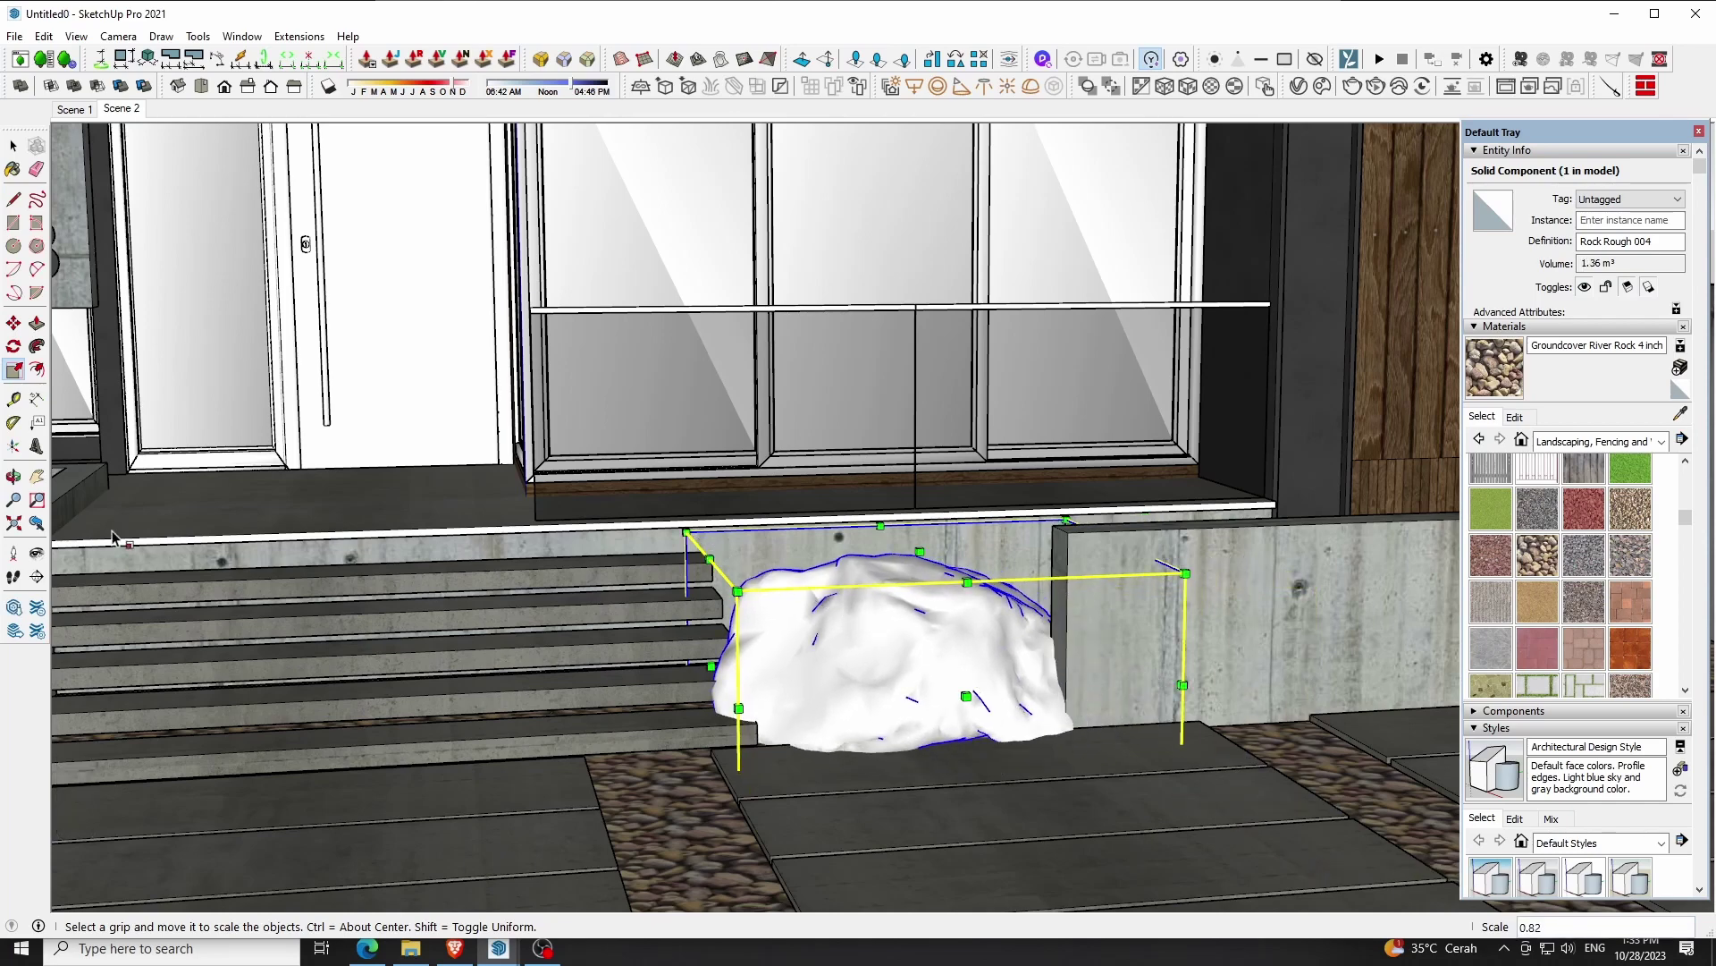
click(15, 477)
drag(804, 536, 1005, 244)
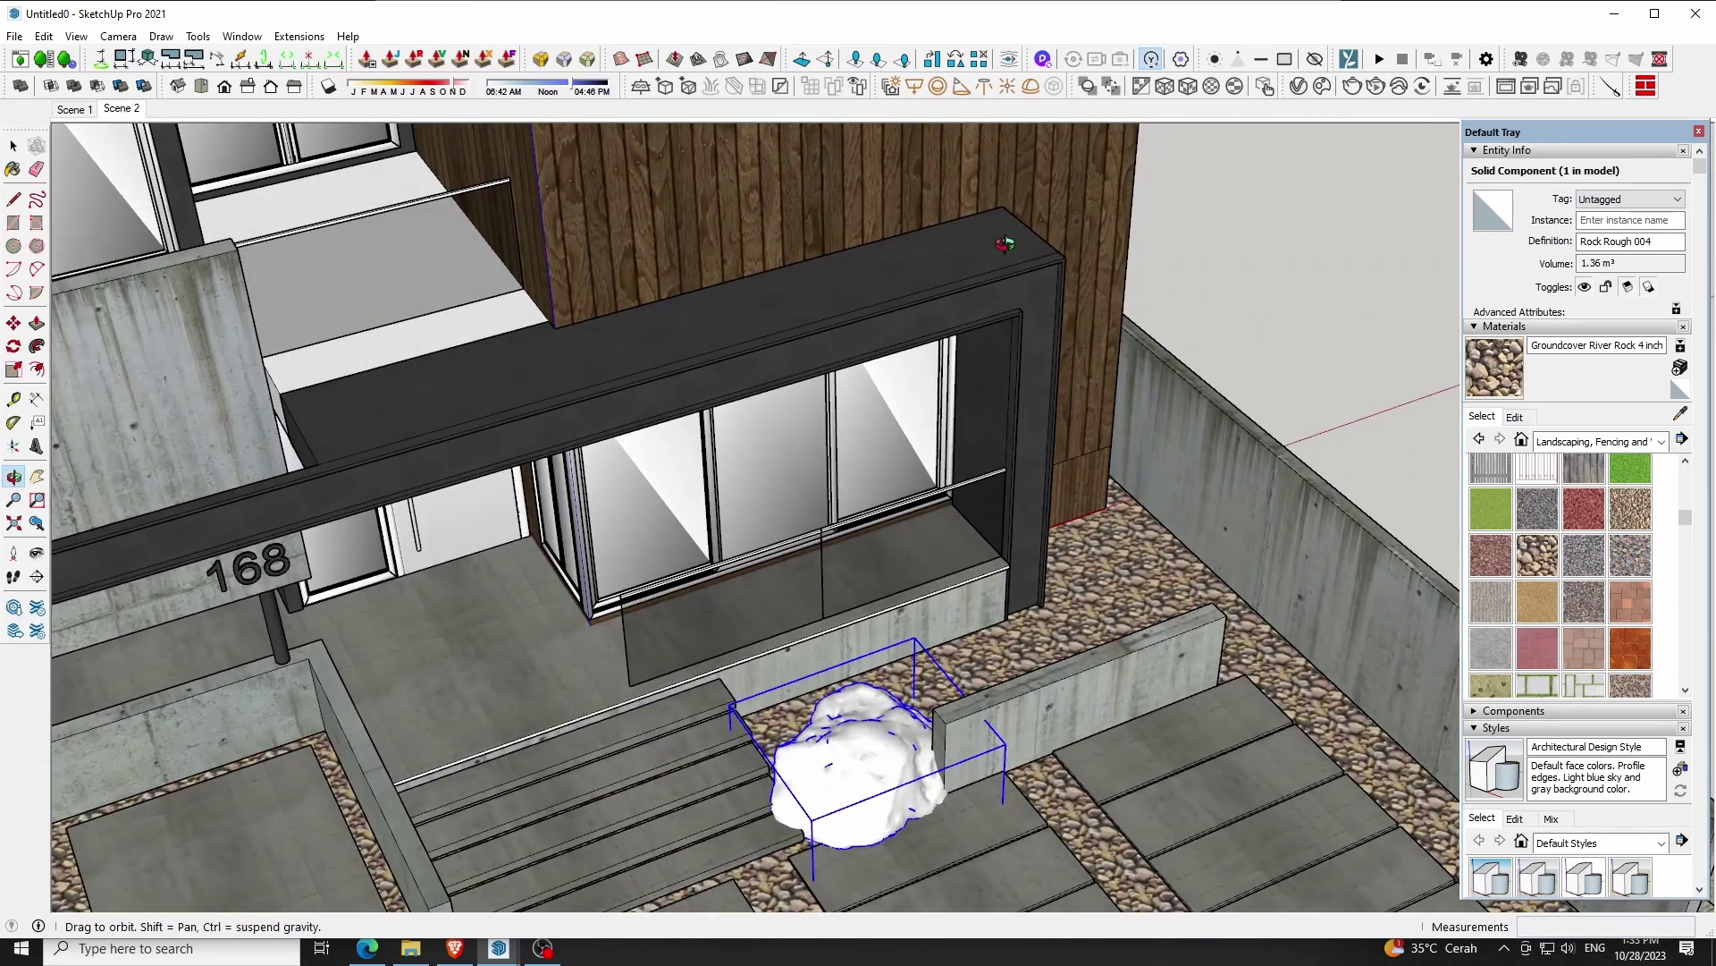
click(1327, 90)
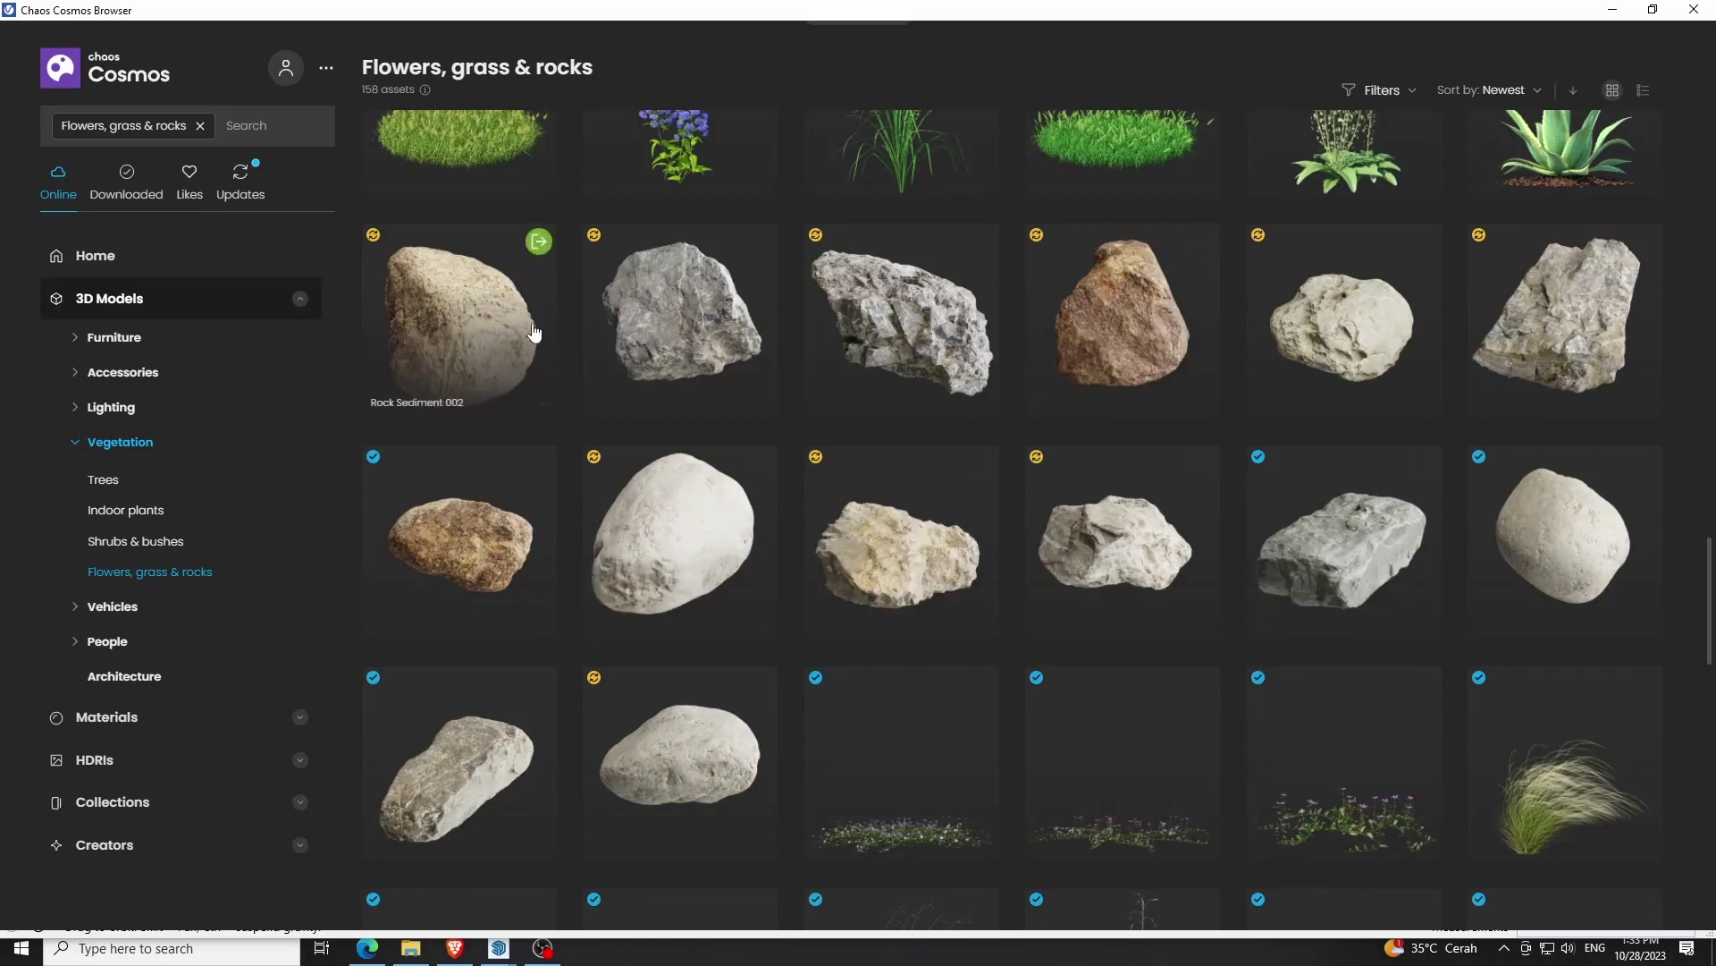
Import Rock Riverstone 003 from Cosmos and place it at the boulder's base
click(759, 684)
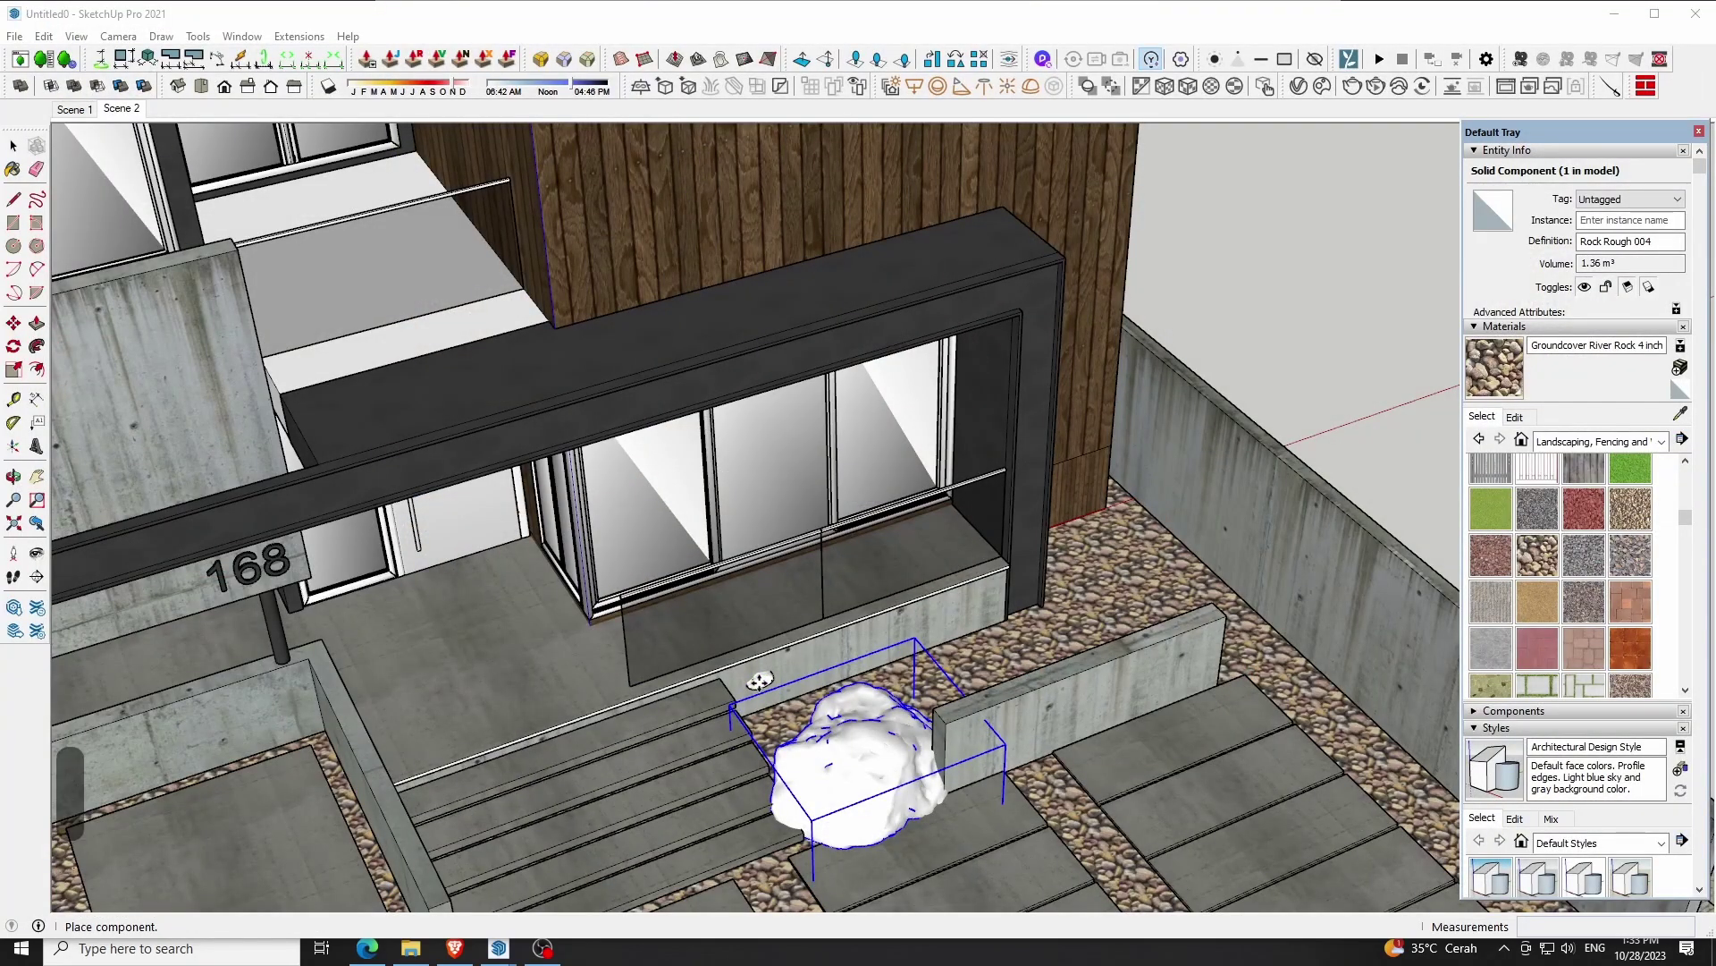
click(1043, 59)
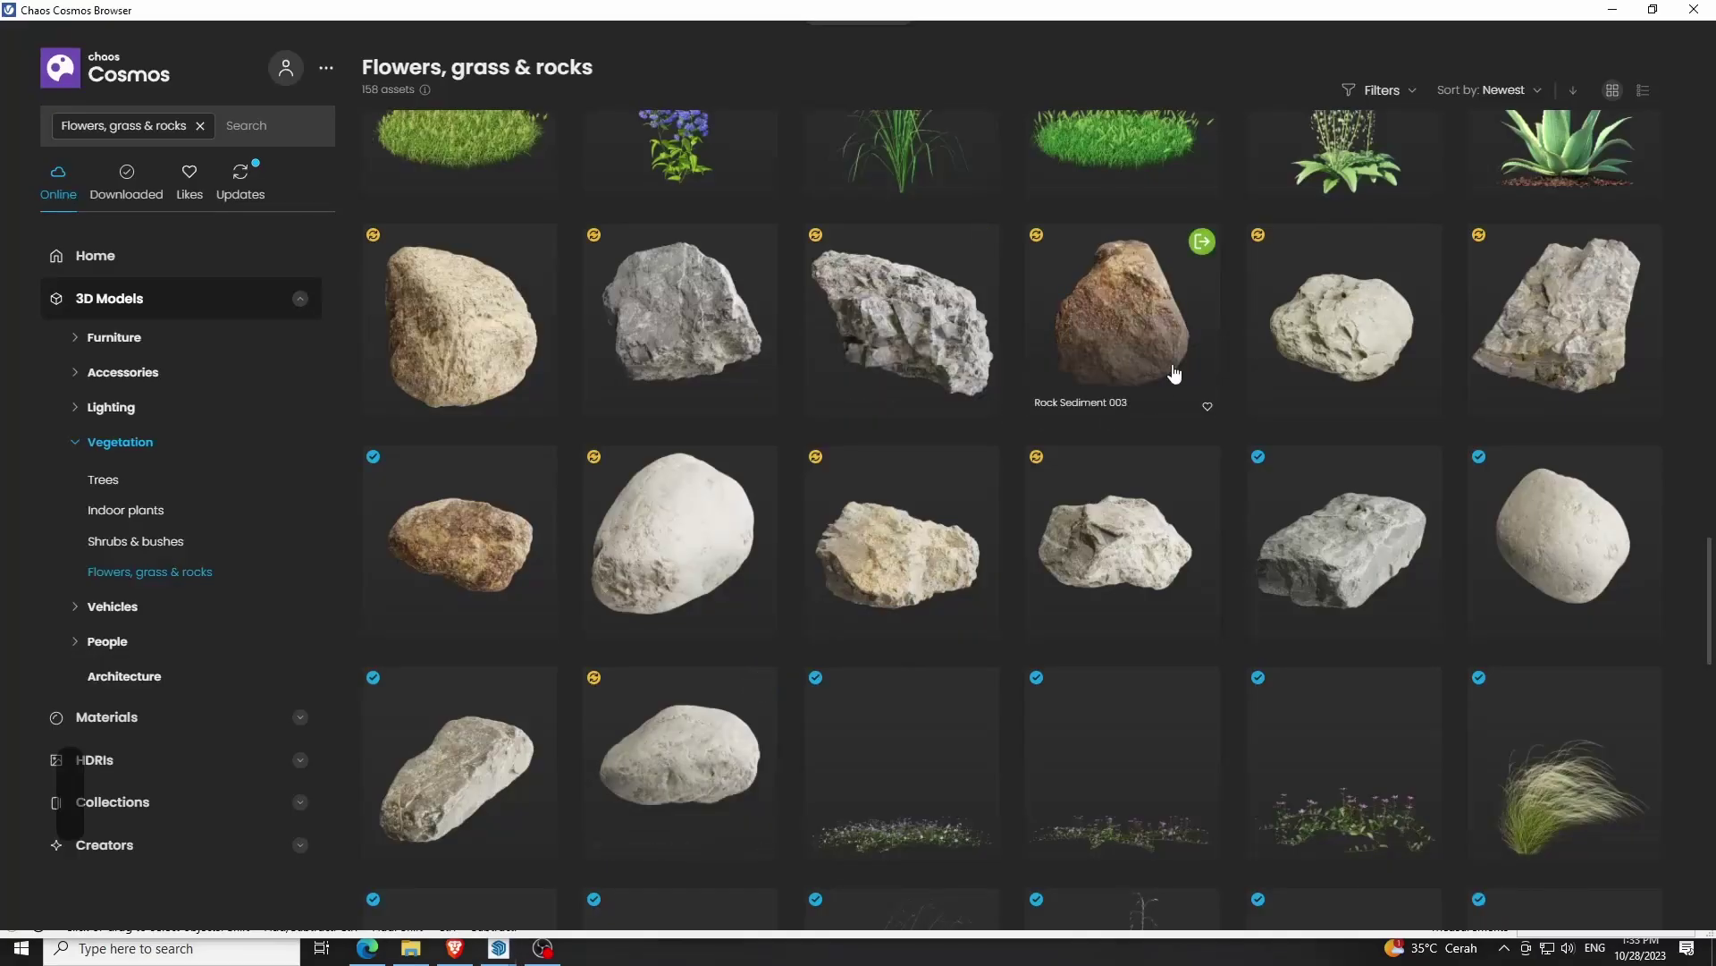
click(982, 240)
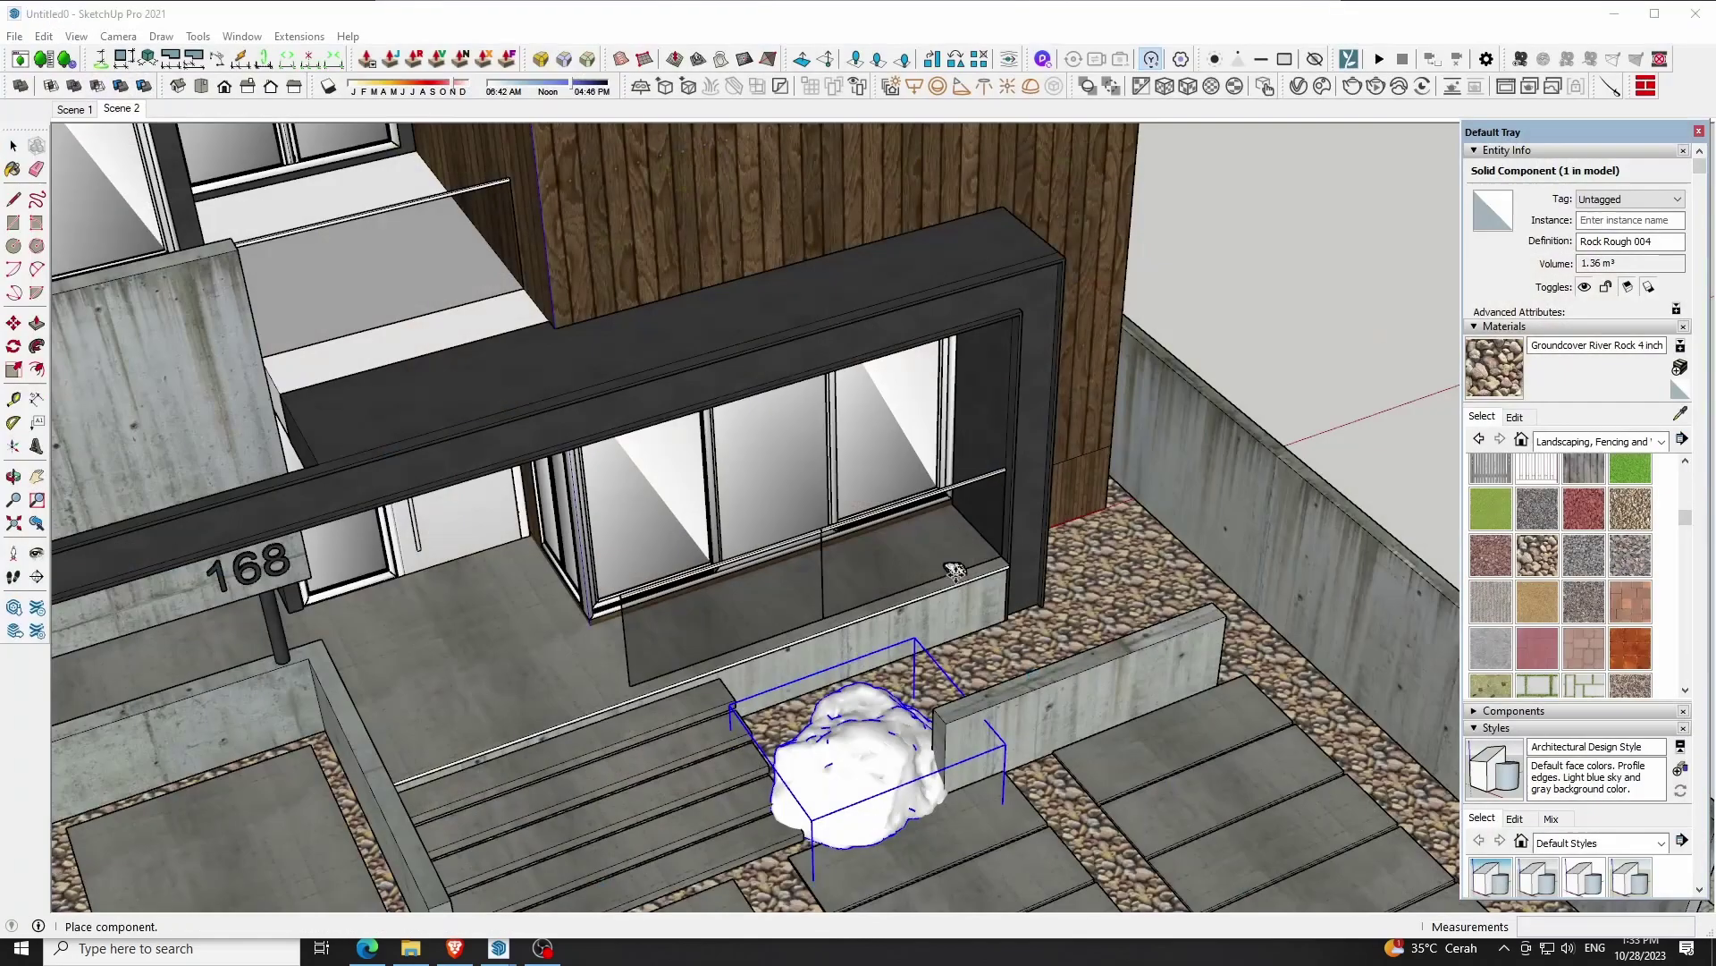
click(949, 793)
Scale the new Rock Jagged 001 up with its corner grips
scroll(951, 795, up, 3)
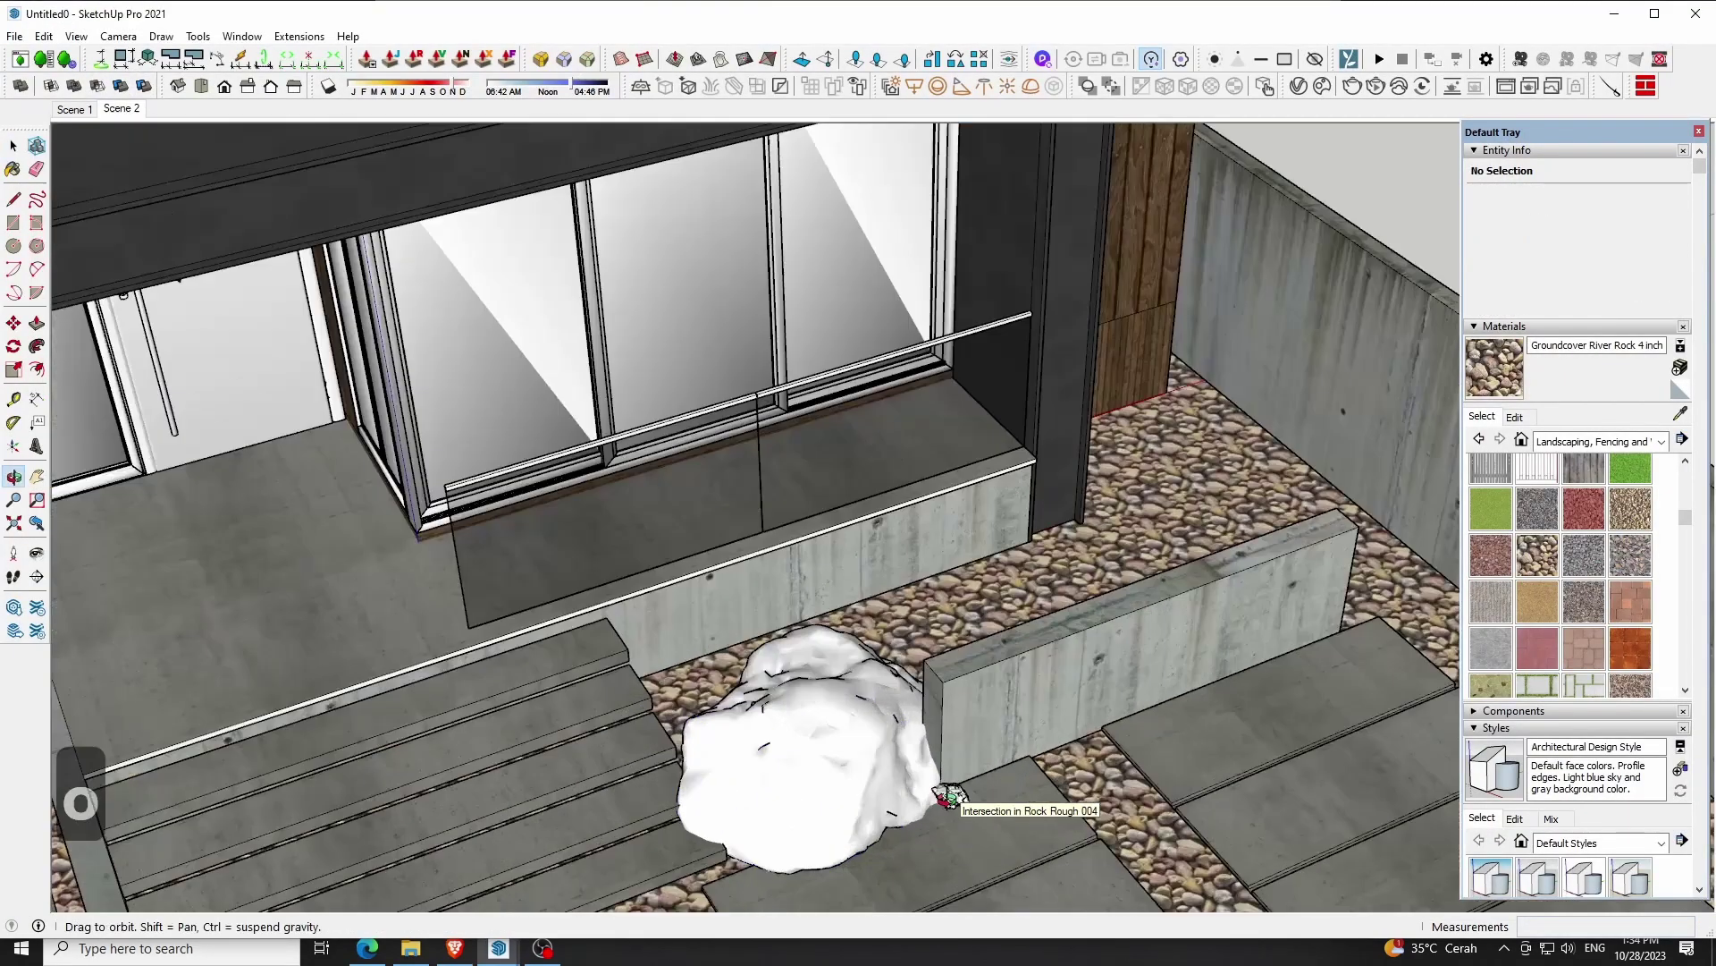
scroll(952, 795, up, 2)
click(950, 794)
key(s)
click(981, 746)
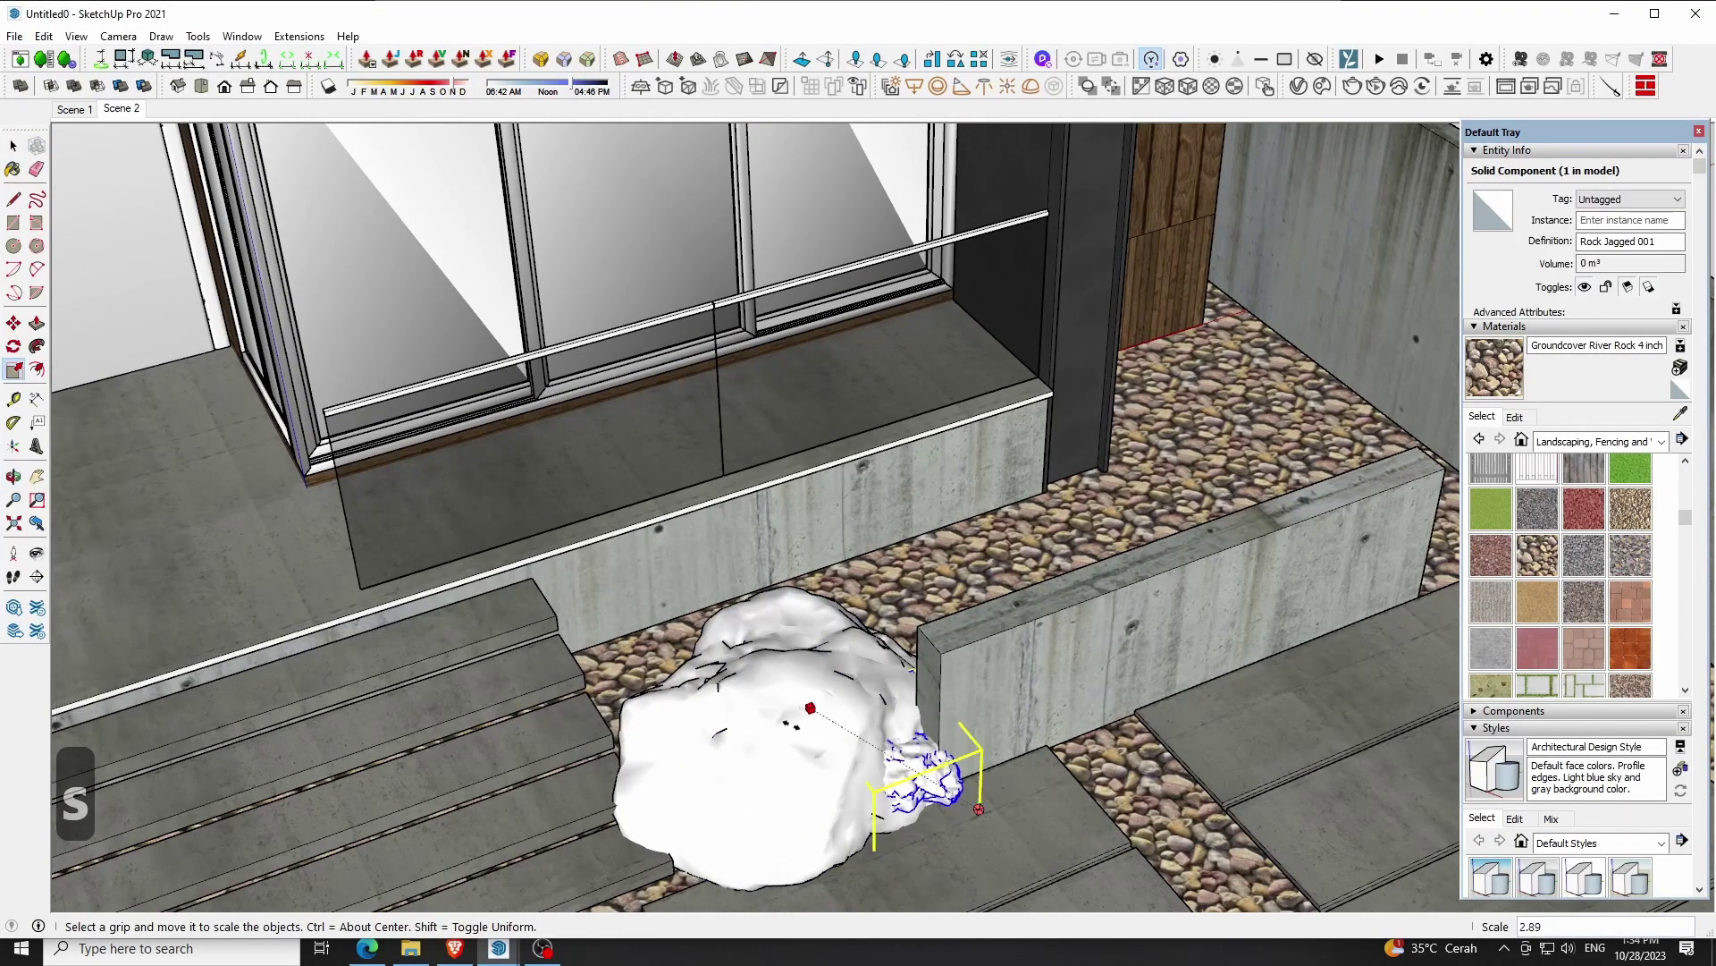
drag(981, 746, 1113, 761)
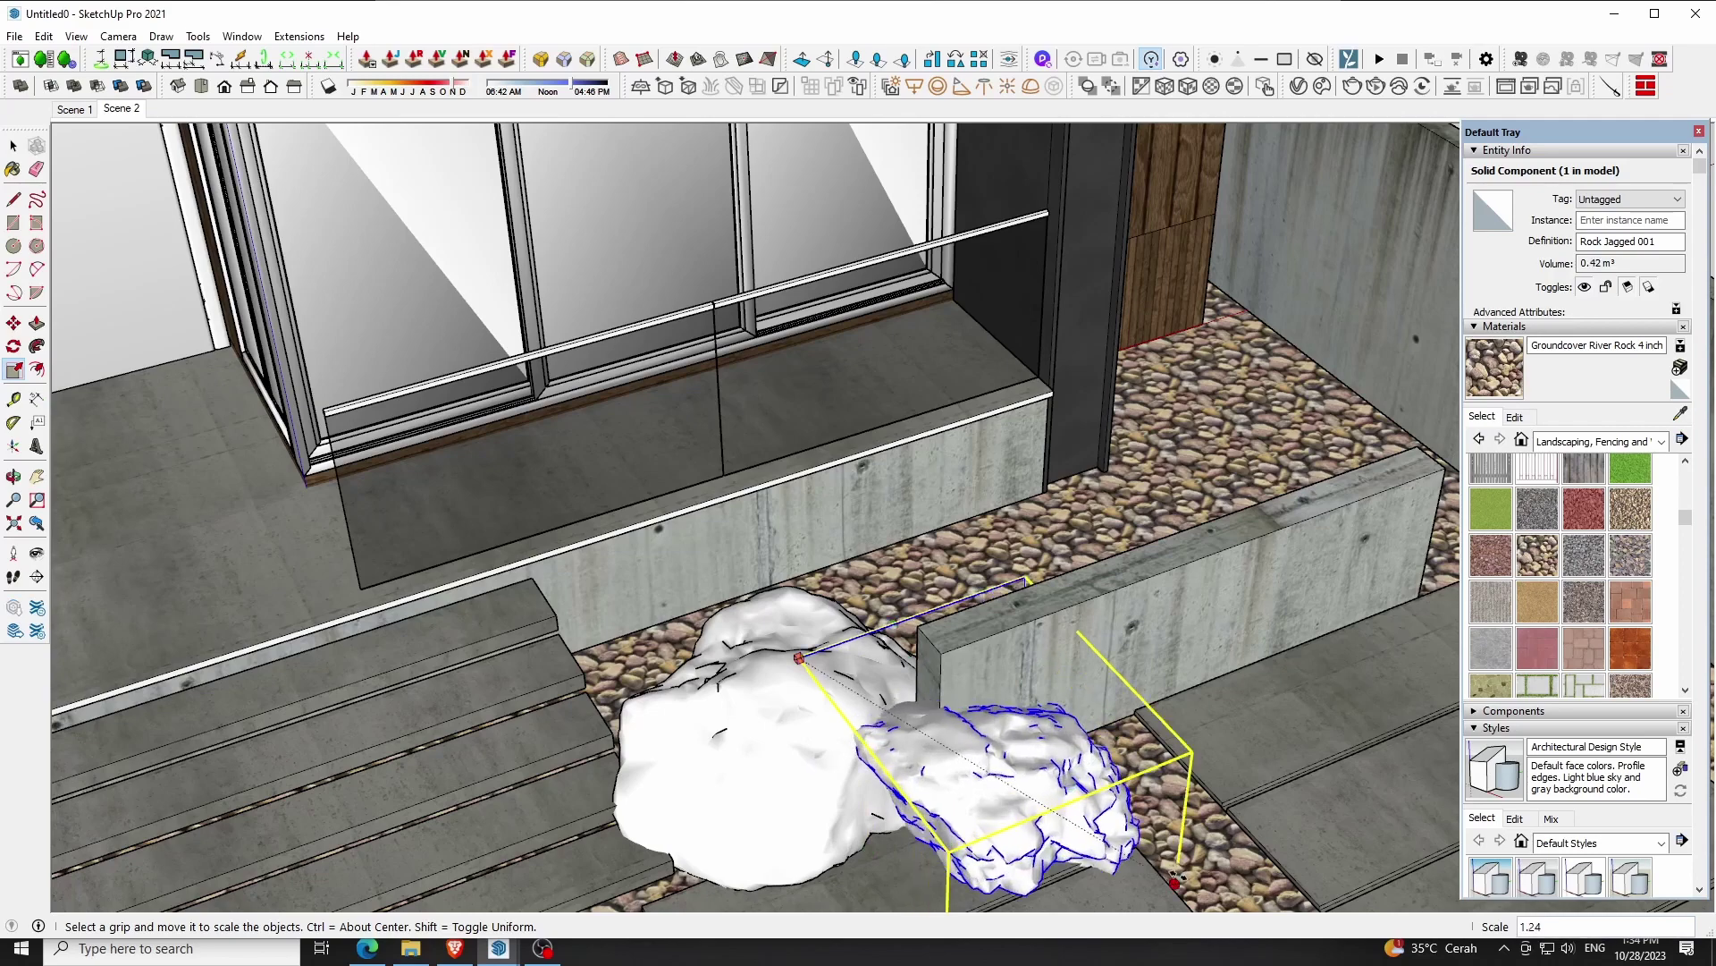
drag(1107, 857, 1162, 880)
scroll(1080, 733, down, 3)
Move the rock next to the boulder and lower it to the ground
key(m)
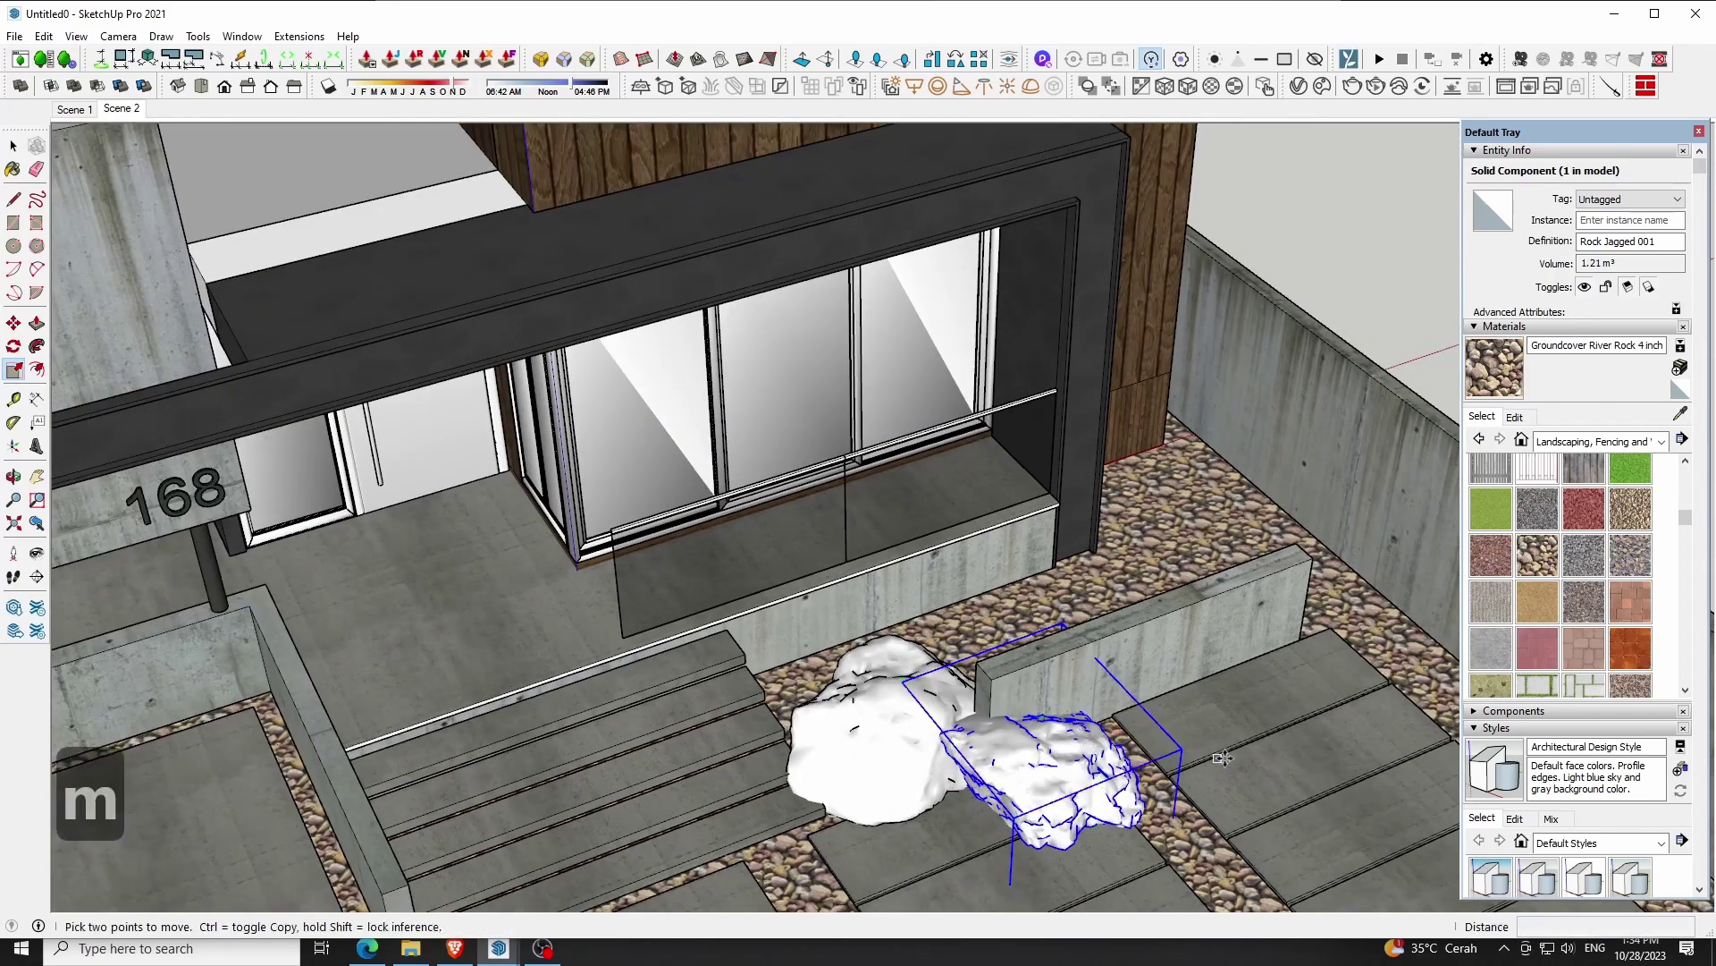
click(1080, 733)
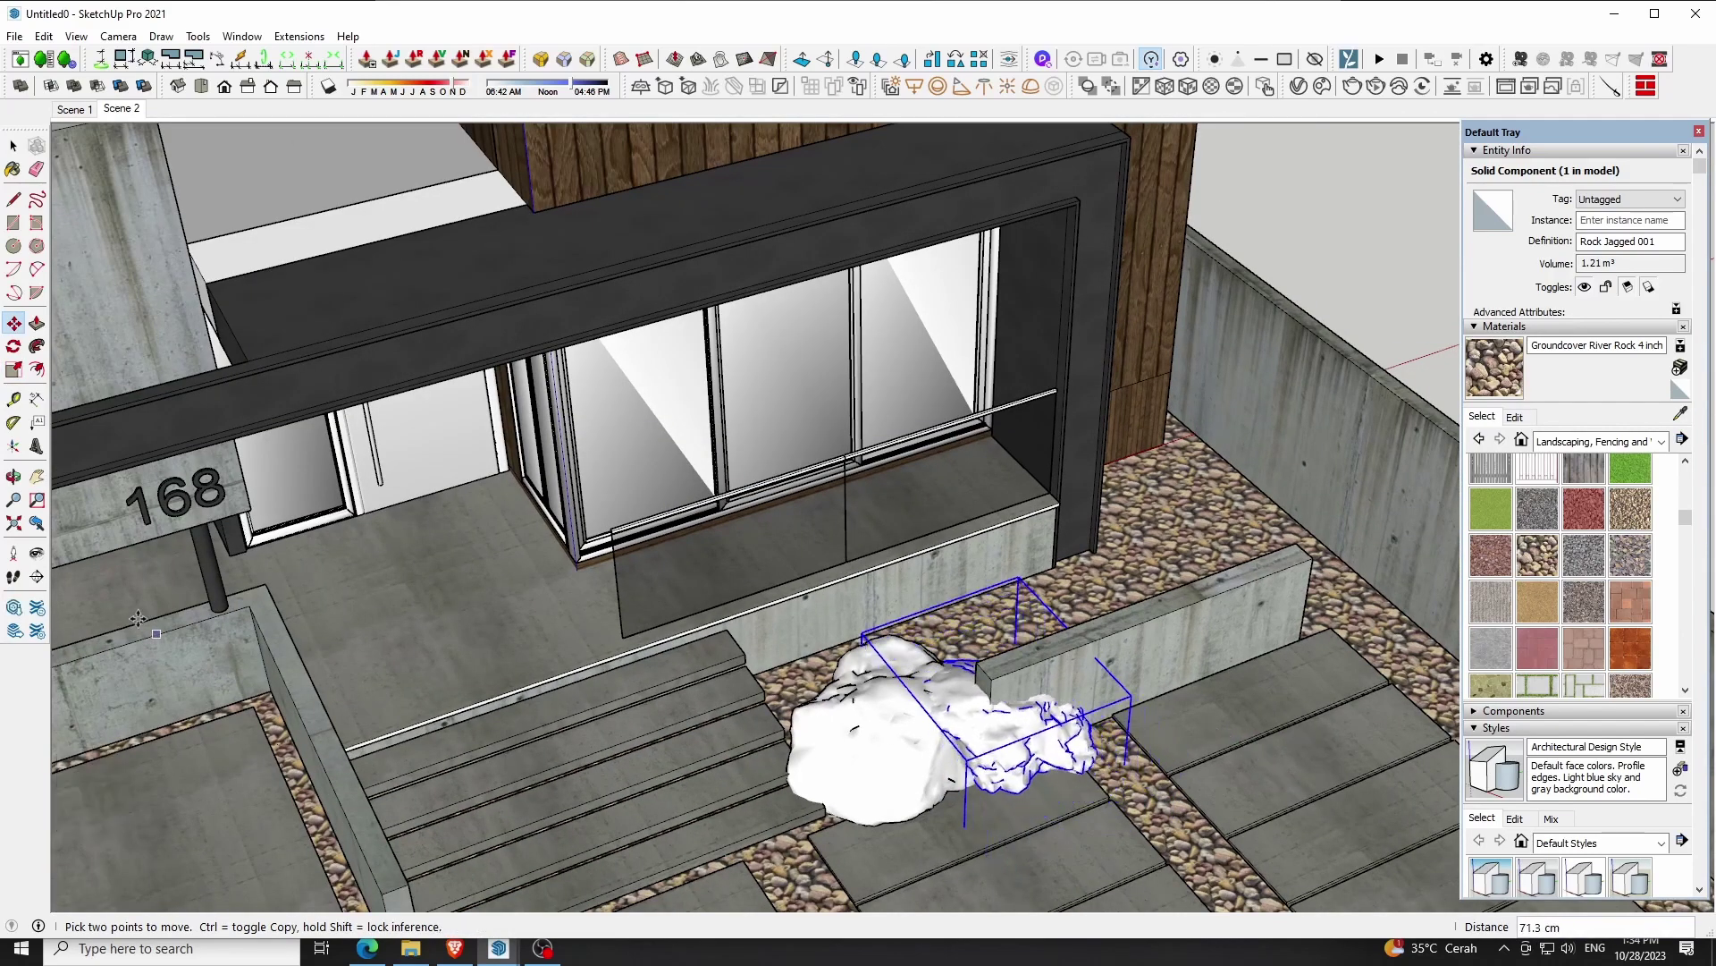
click(15, 478)
drag(894, 500, 954, 599)
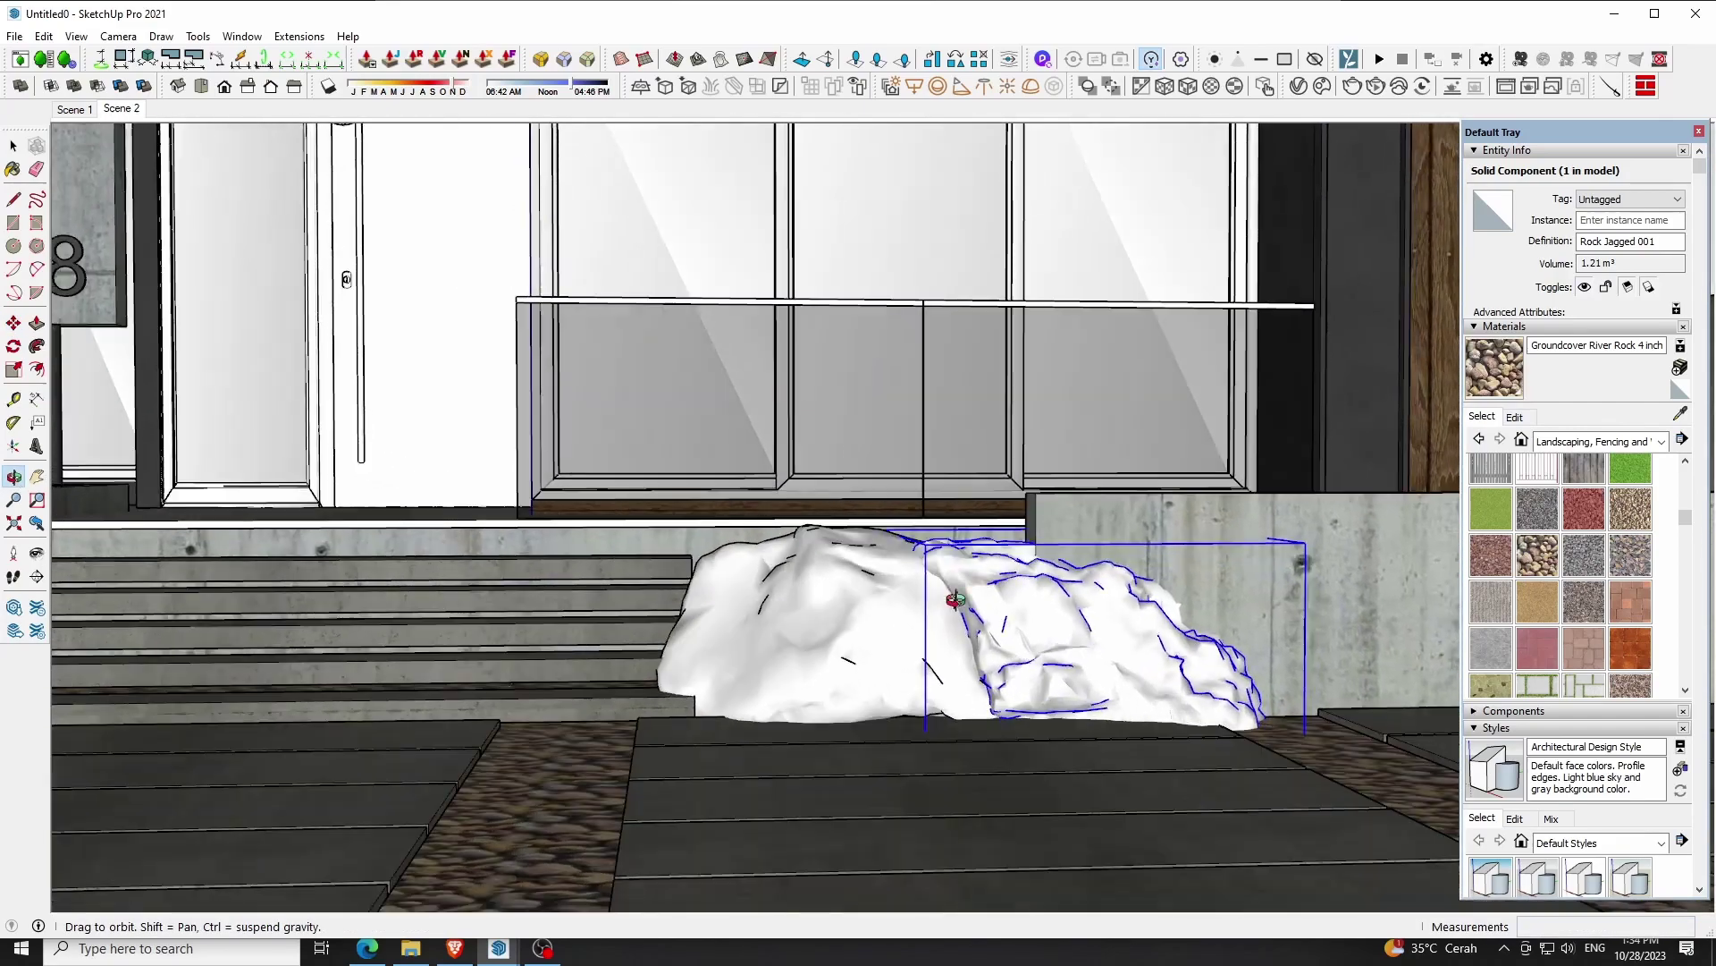
key(m)
click(1009, 671)
click(1064, 630)
key(o)
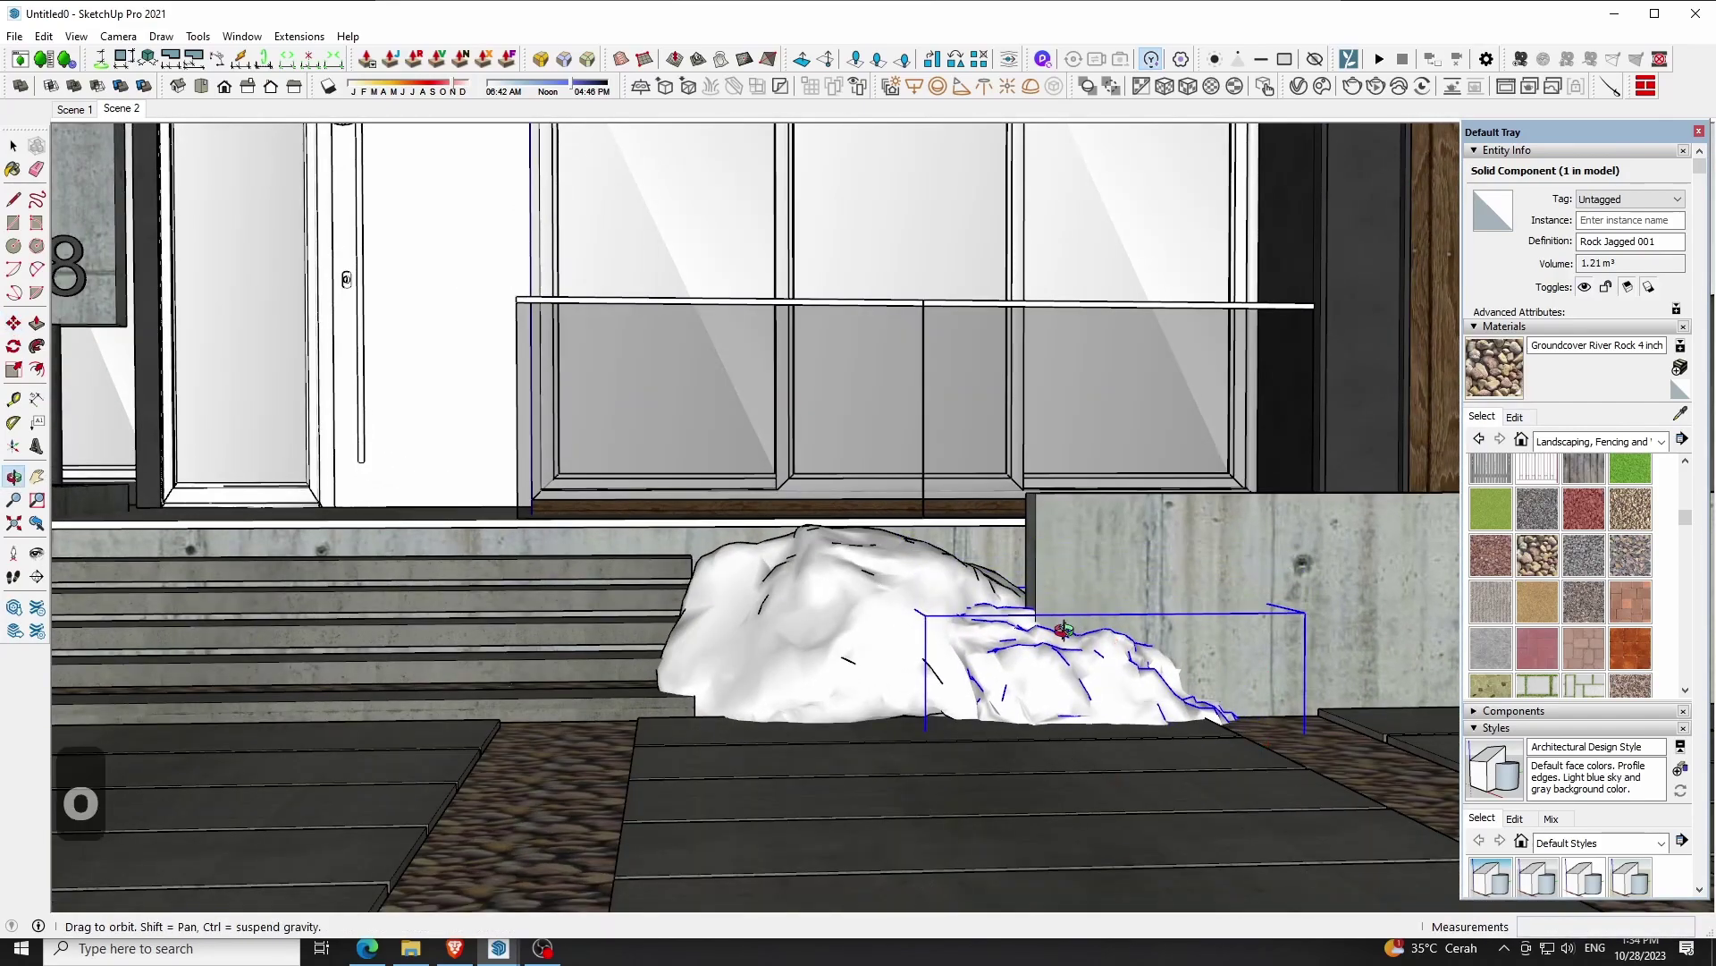
drag(1064, 630, 1044, 387)
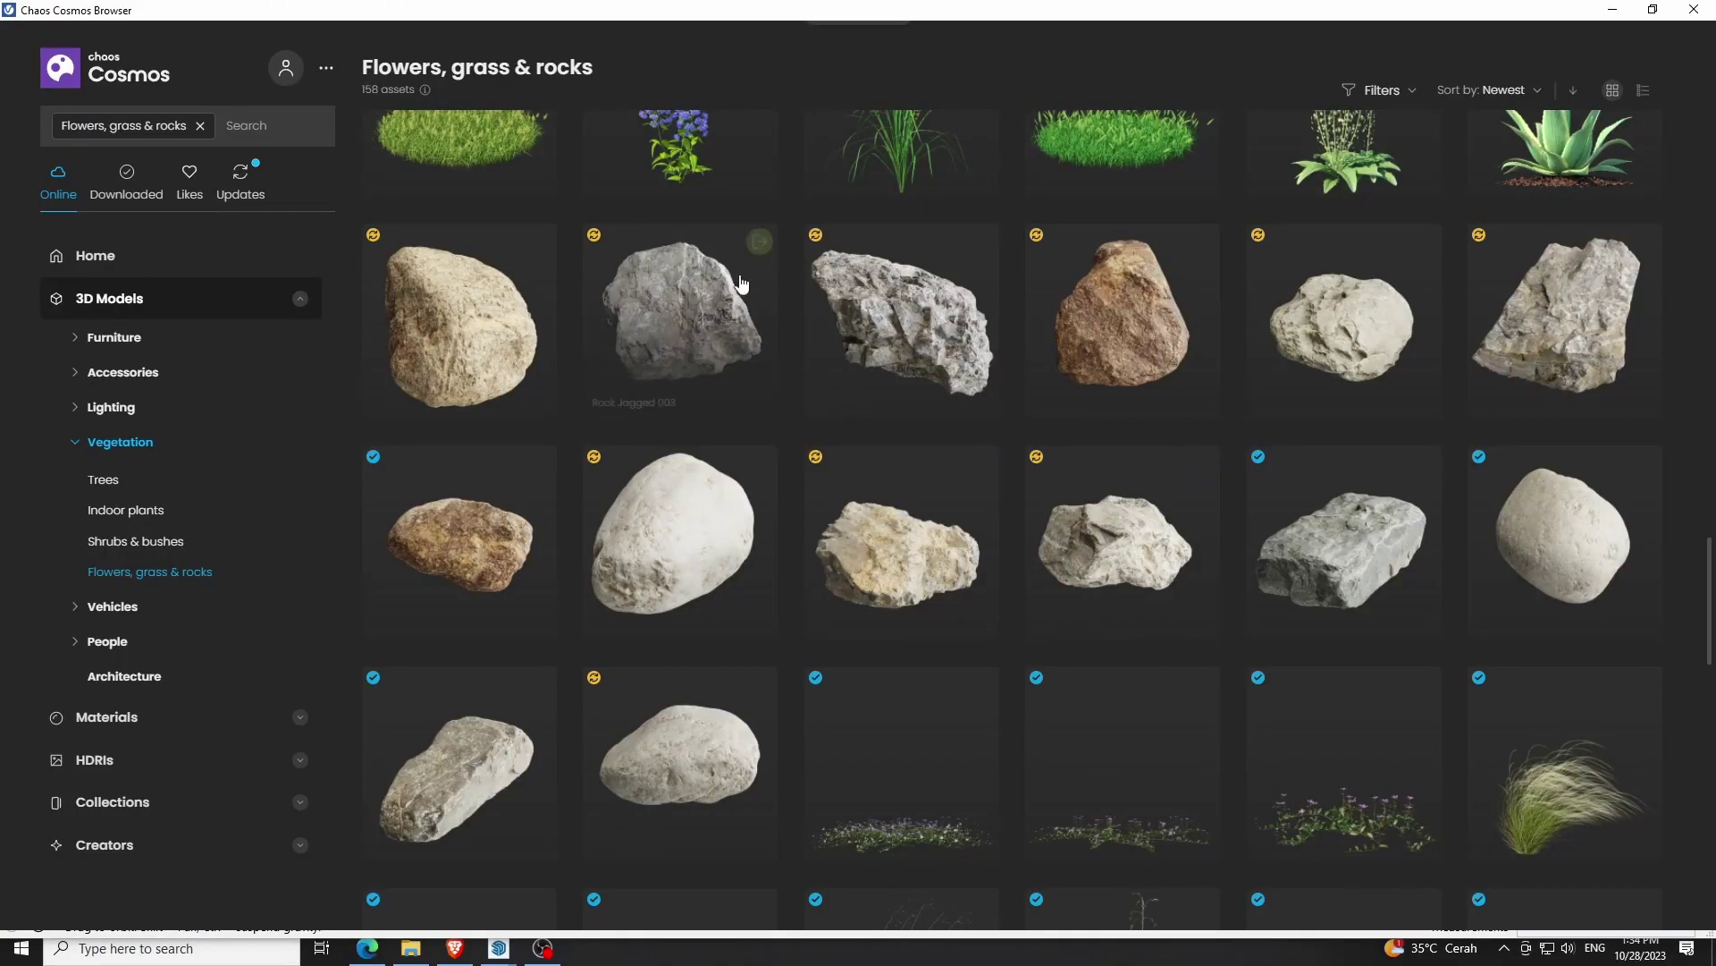
Import Rock Jagged 003 and place it in front of the other rocks
click(759, 241)
scroll(953, 792, up, 5)
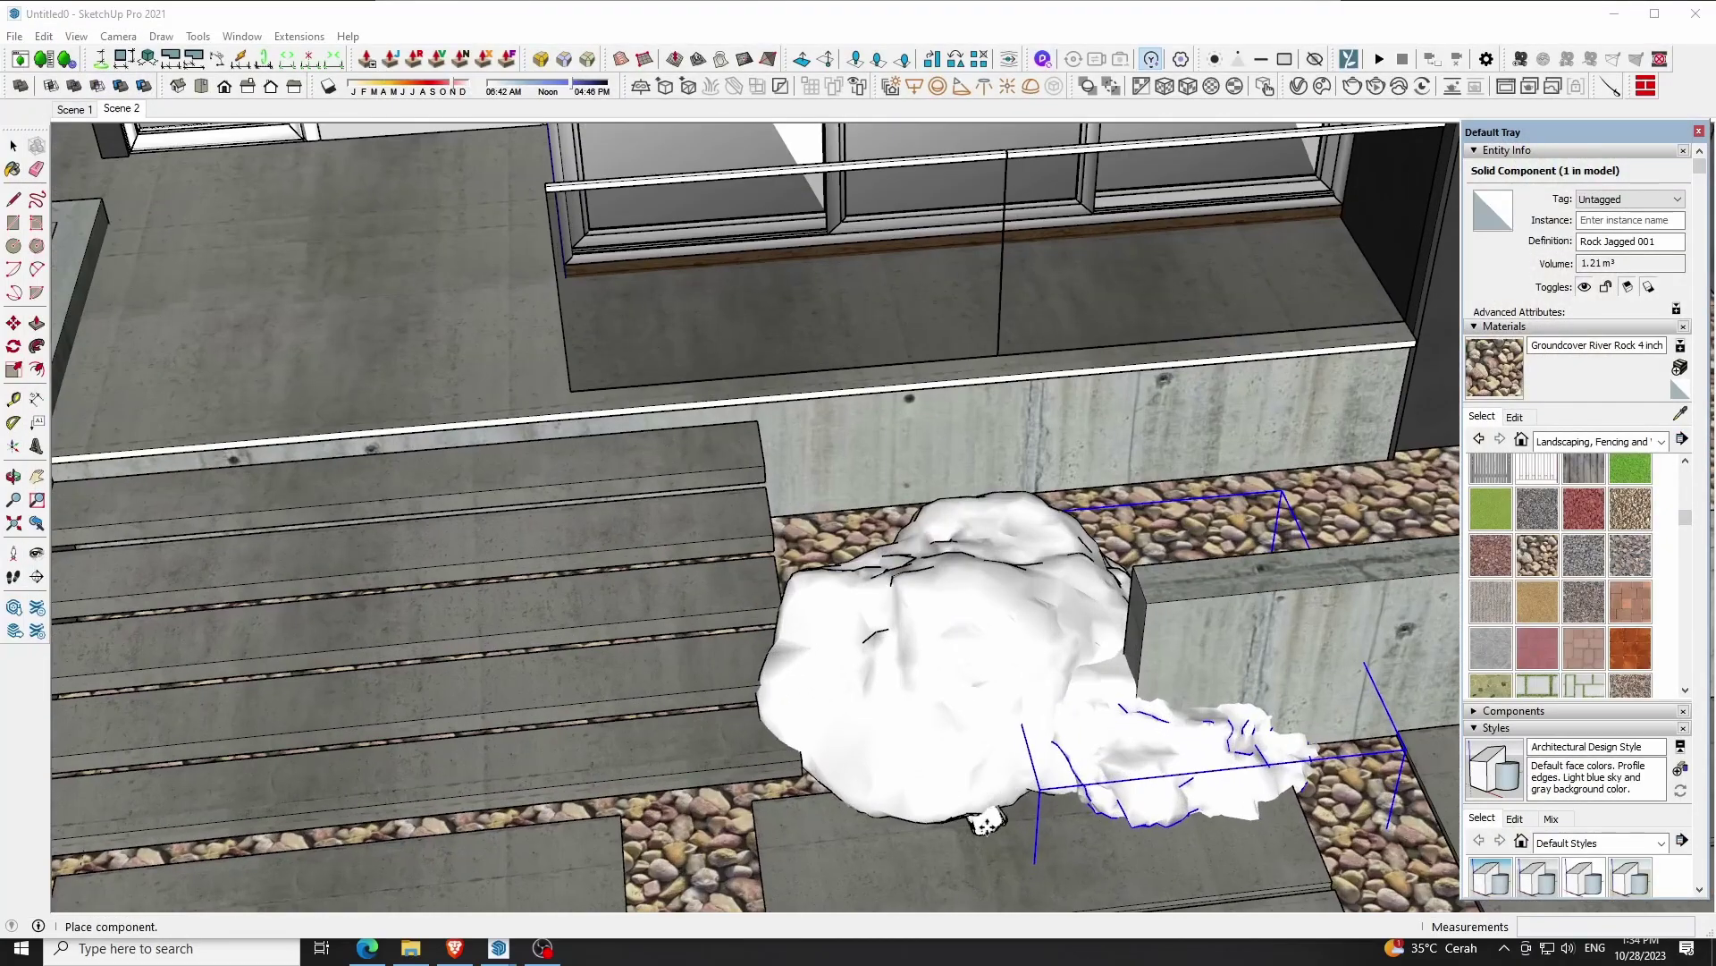
click(957, 796)
scroll(970, 787, down, 5)
key(o)
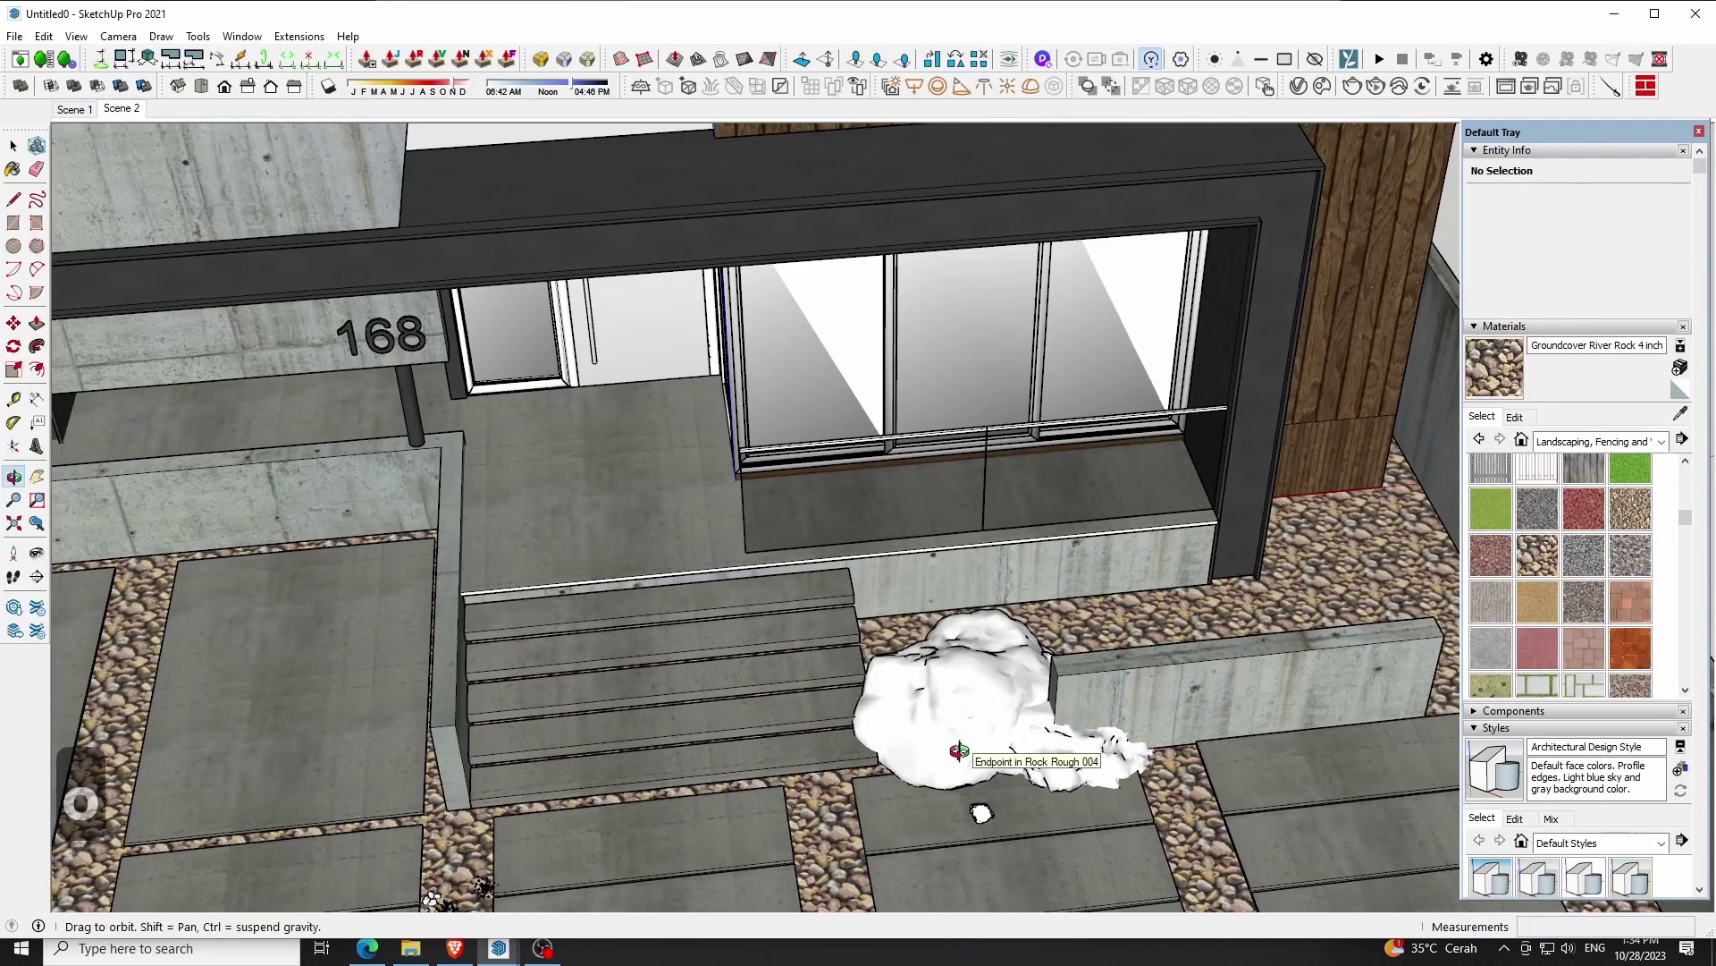
scroll(979, 801, up, 5)
Enlarge the small rock about fourfold, taller and wider, and settle it onto the ground
click(962, 789)
key(s)
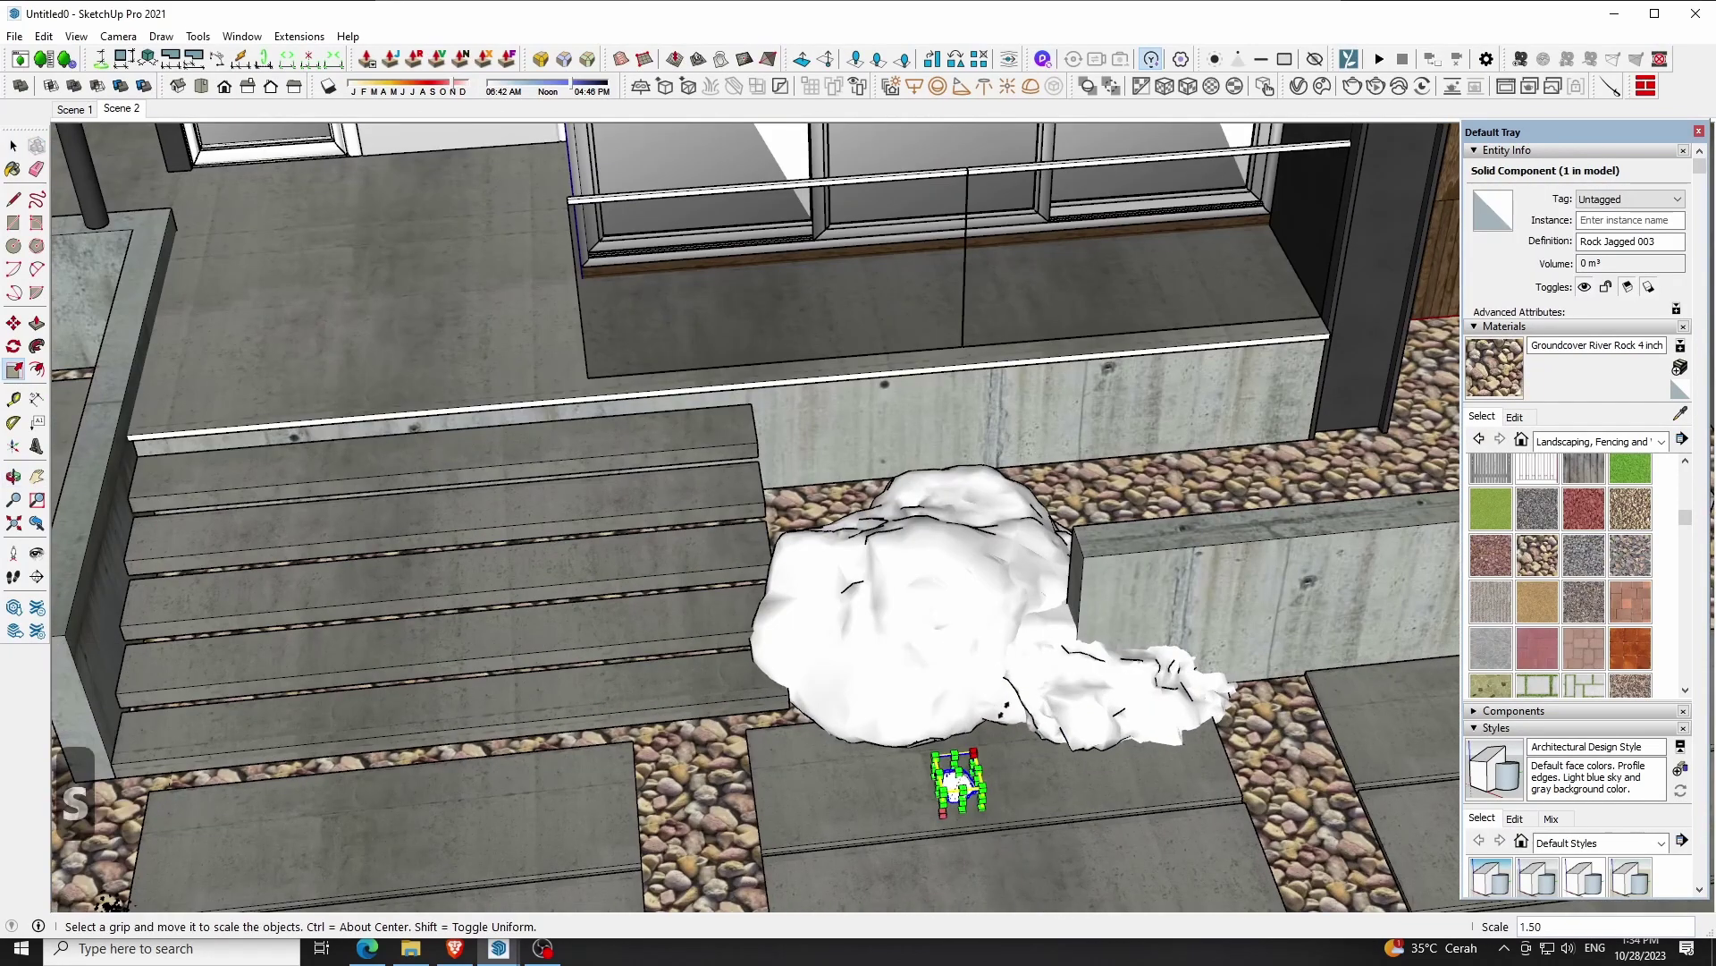
drag(973, 753, 1082, 599)
drag(942, 812, 854, 876)
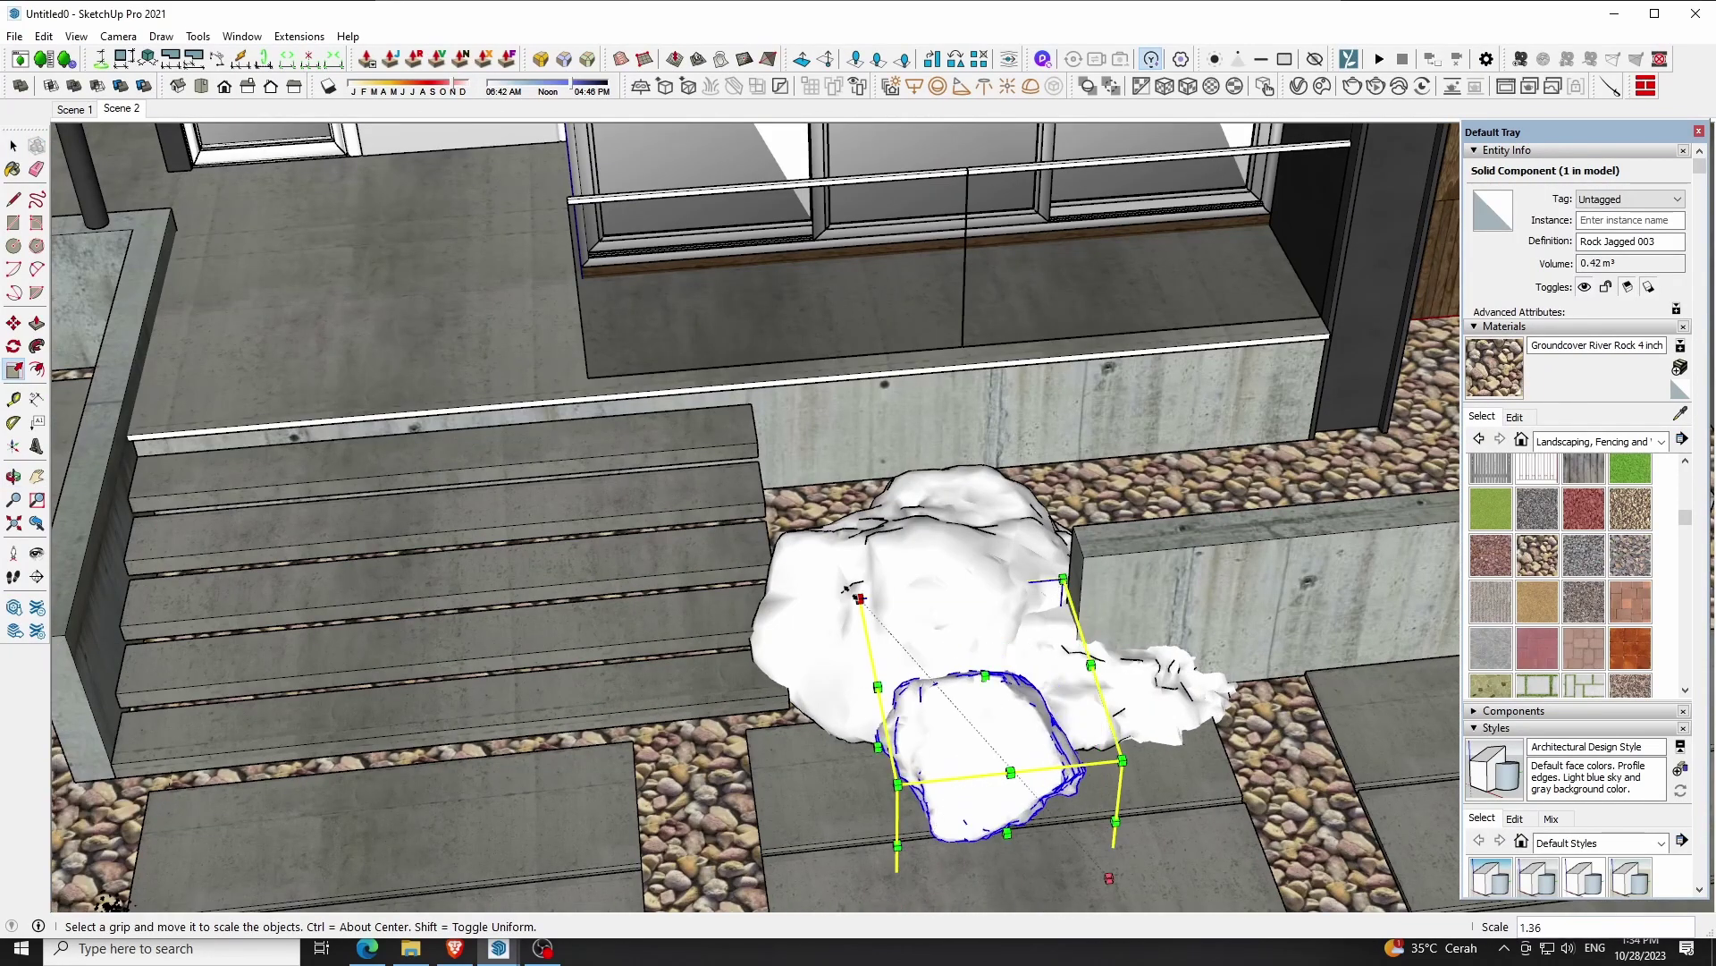
drag(847, 587, 765, 528)
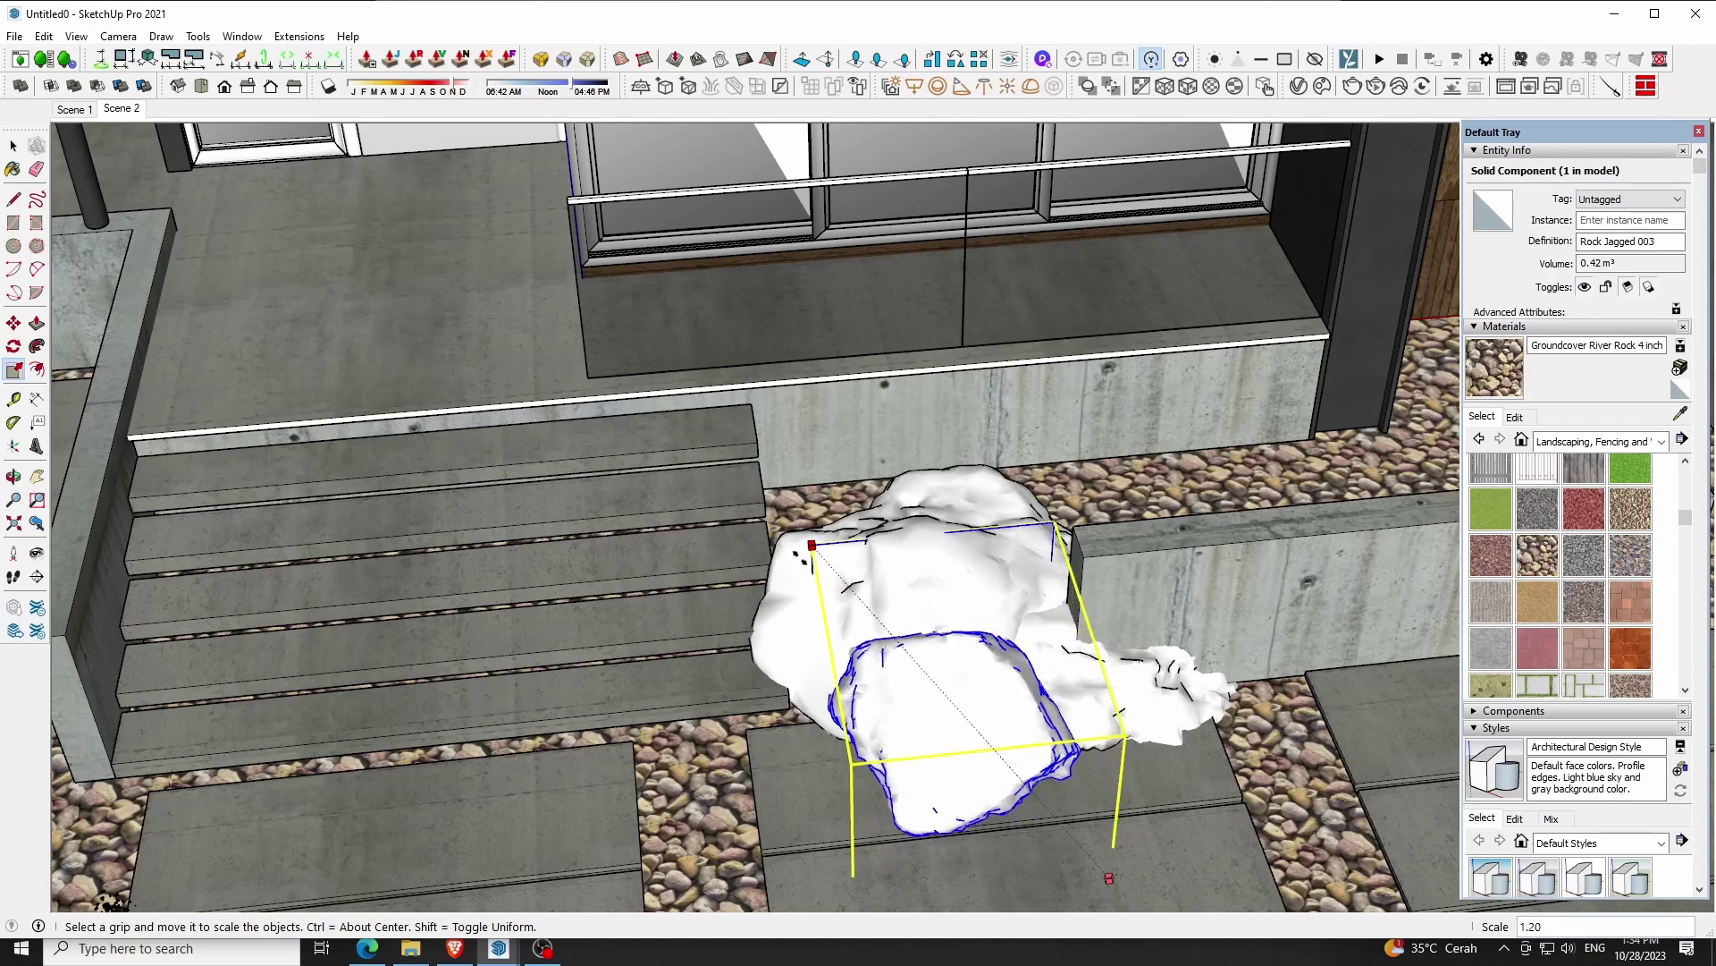
click(14, 476)
drag(858, 684, 958, 370)
key(m)
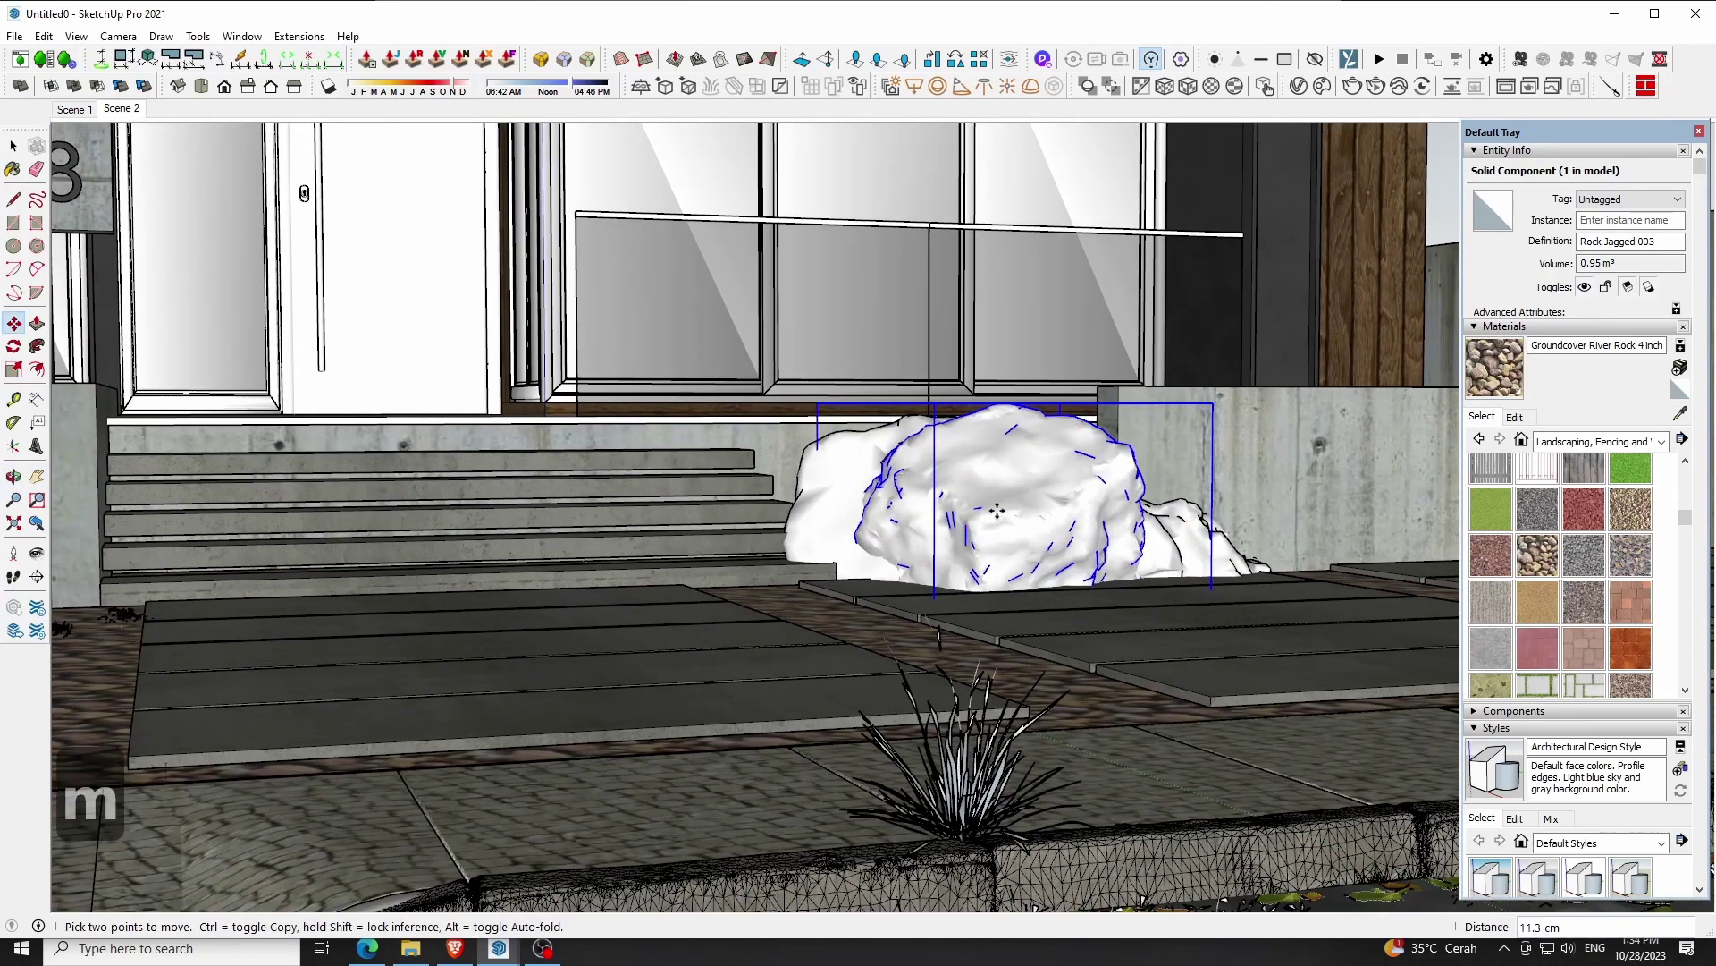
drag(984, 483, 995, 565)
key(space)
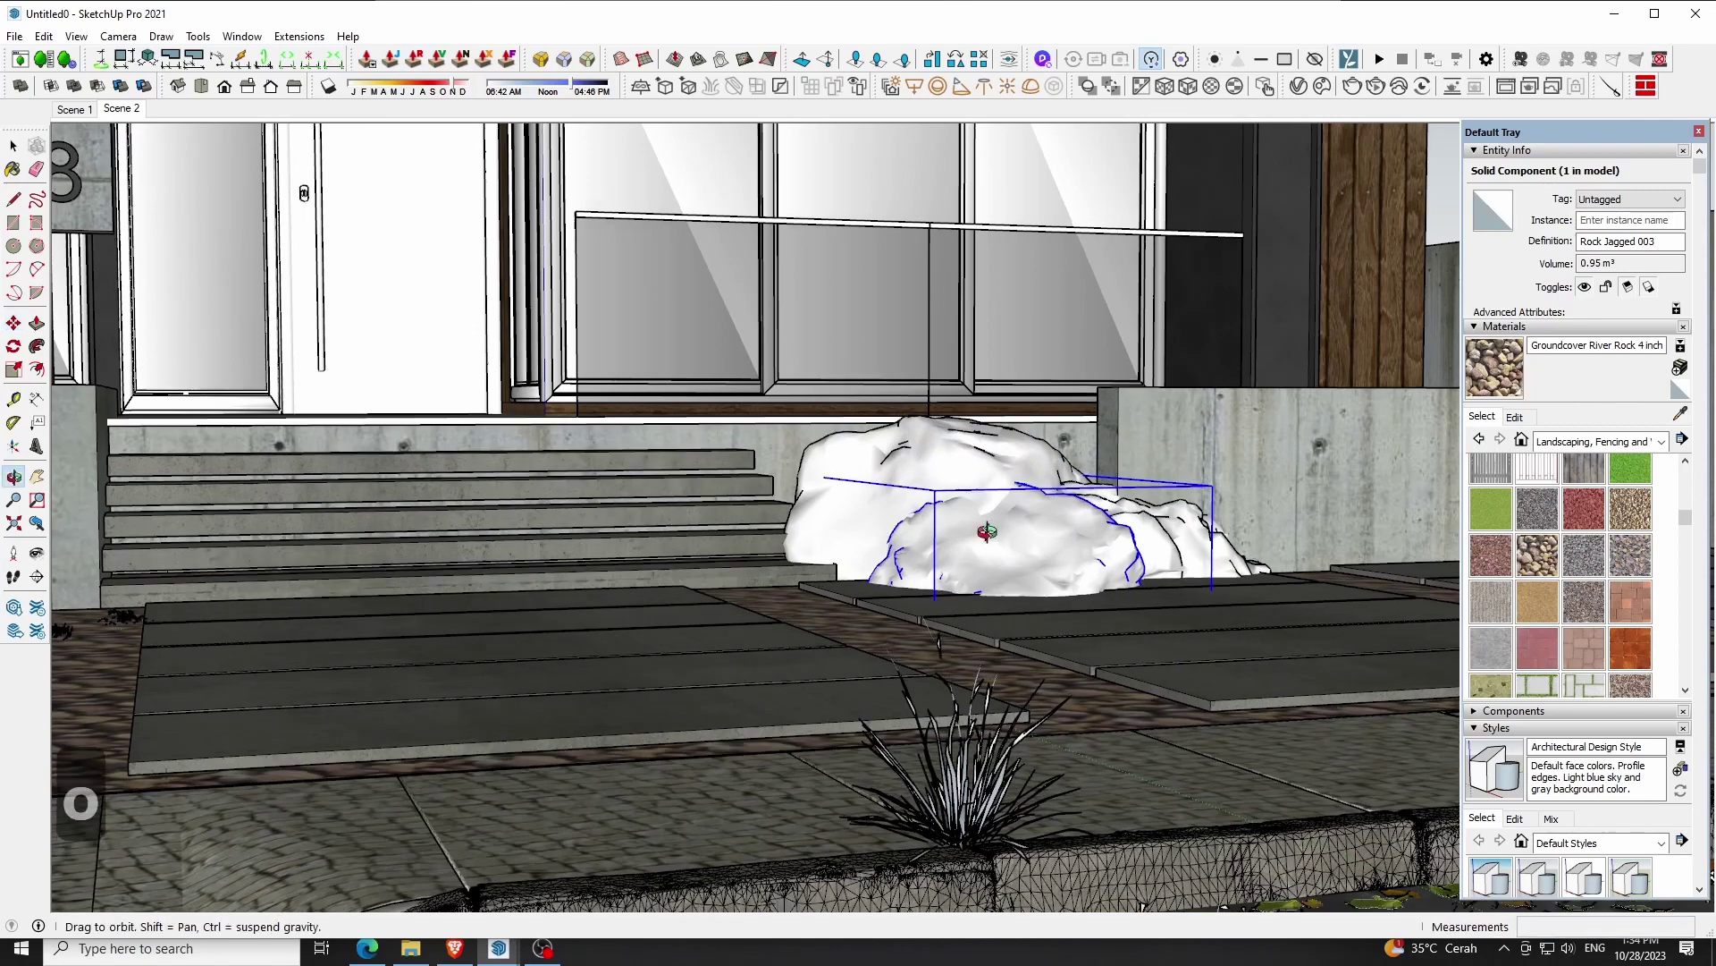
middle_drag(995, 565, 954, 742)
Stretch Rock Jagged 001 wider and taller to 2.45 m³
key(s)
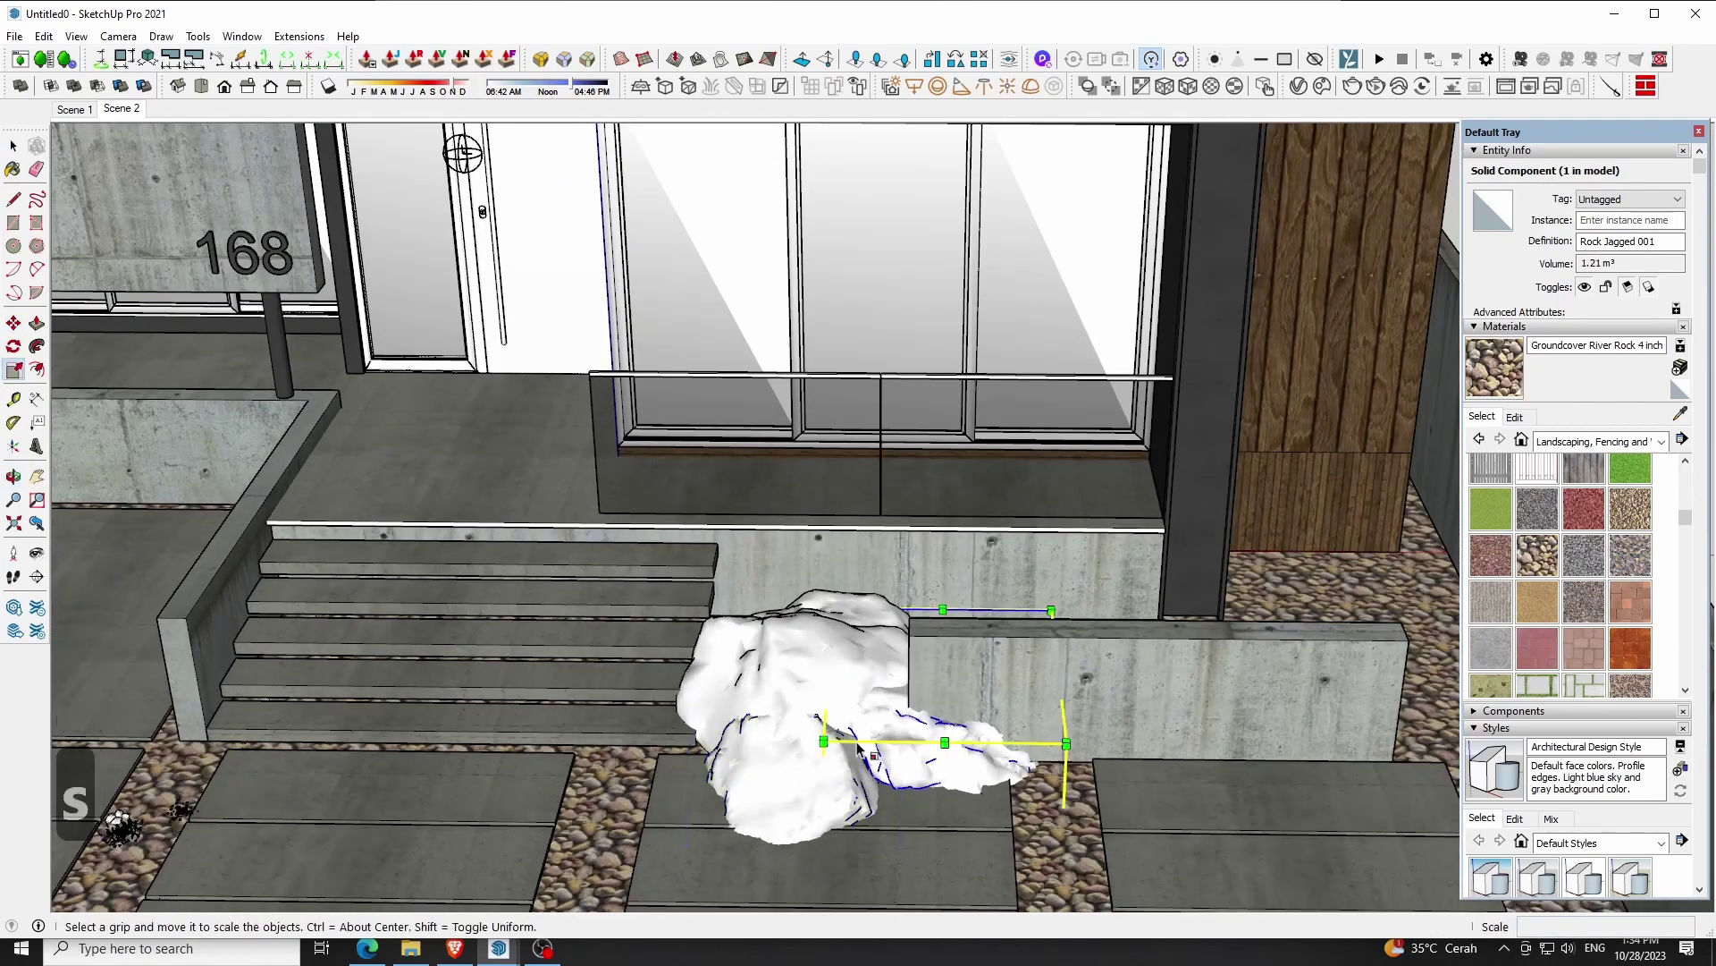
drag(1066, 742, 1135, 733)
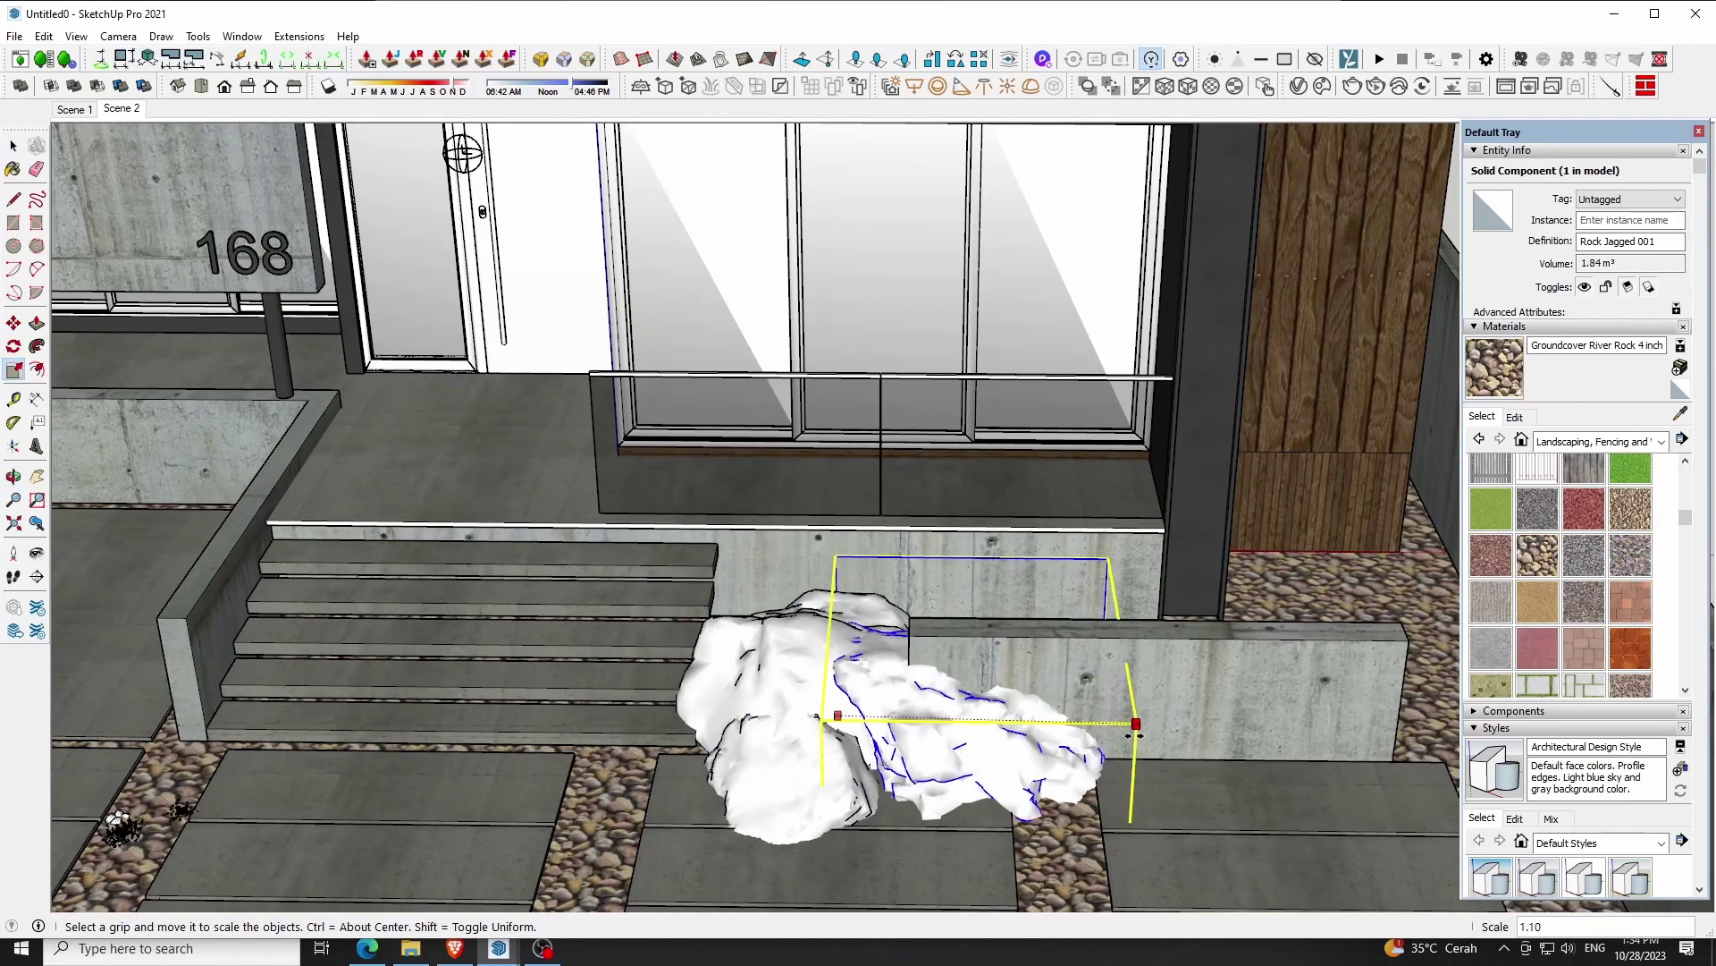
scroll(1019, 766, down, 2)
key(o)
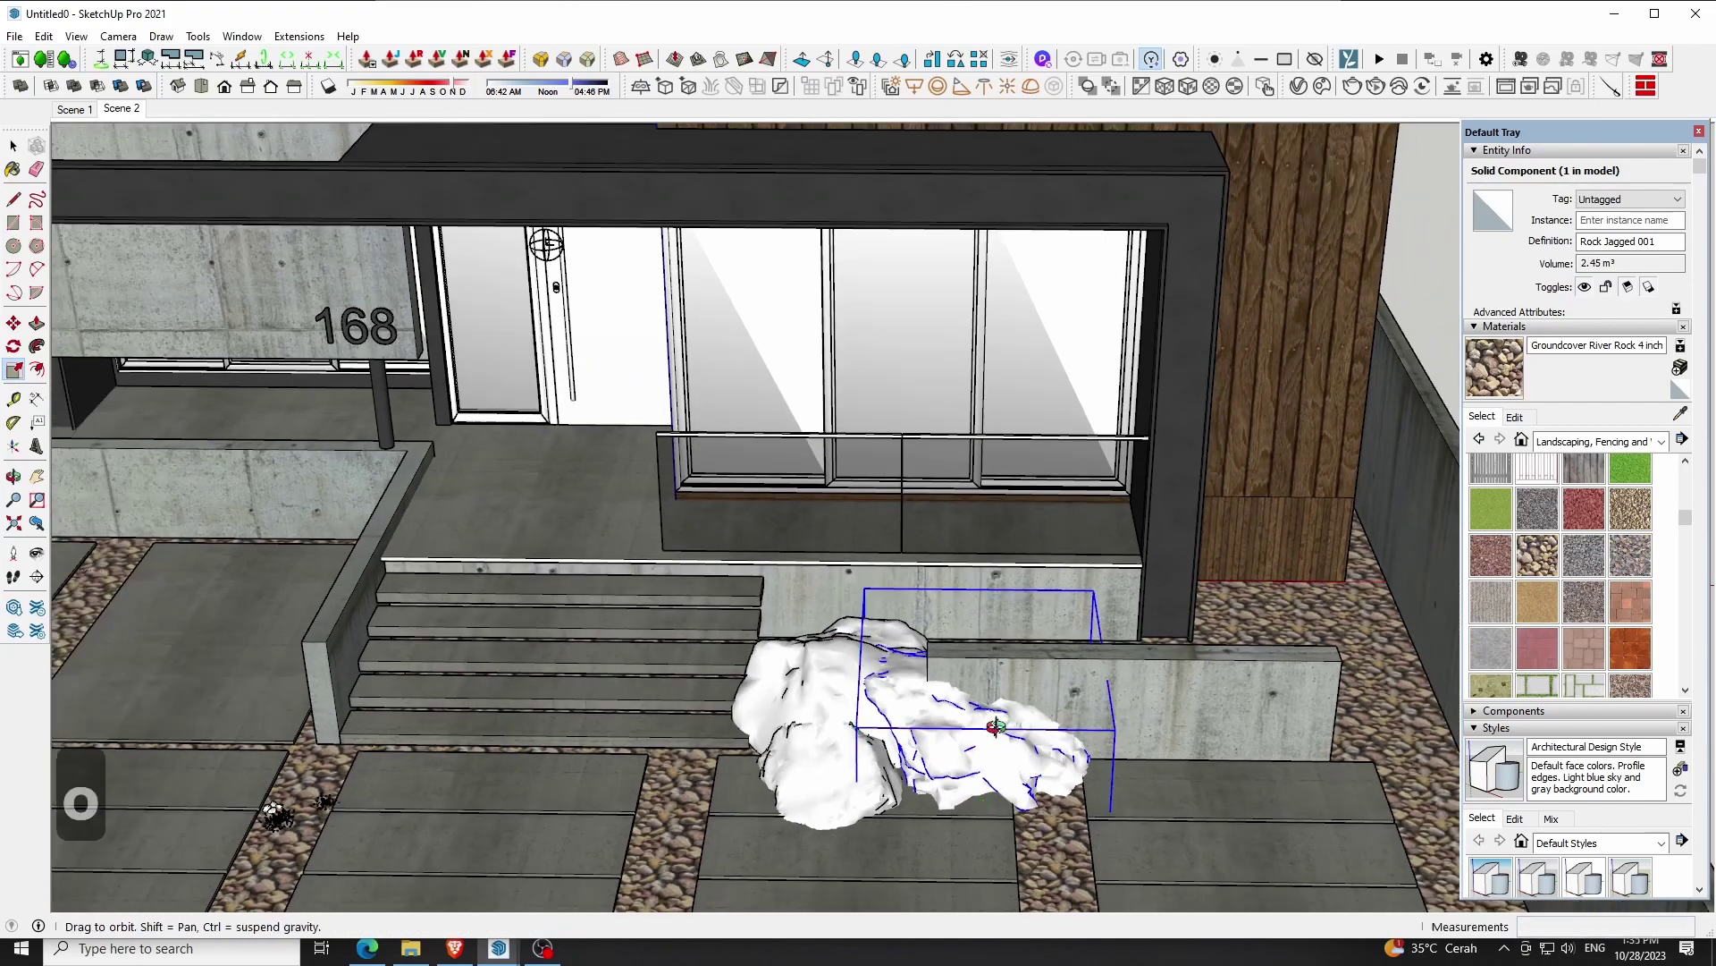
mouse_move(1019, 767)
mouse_down()
mouse_move(839, 623)
mouse_move(852, 681)
mouse_up()
scroll(838, 623, down, 2)
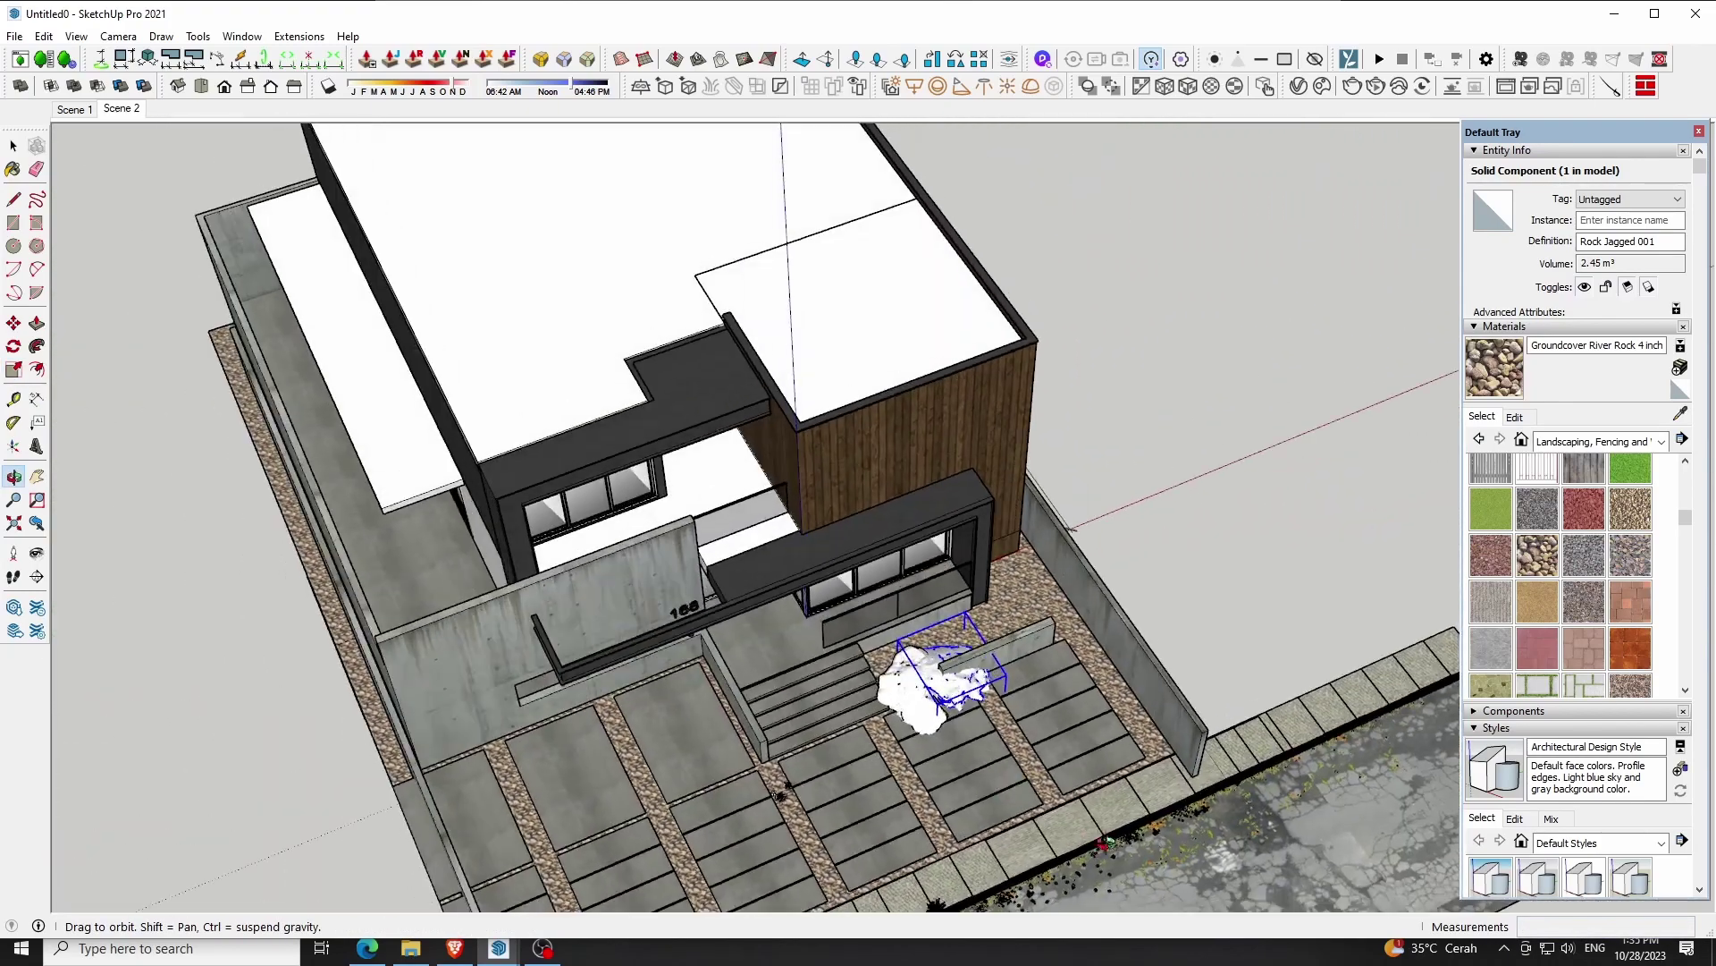
scroll(852, 681, up, 4)
key(space)
Copy the two-rock pair beside the right wall and rotate the copy
ctrl+click(859, 588)
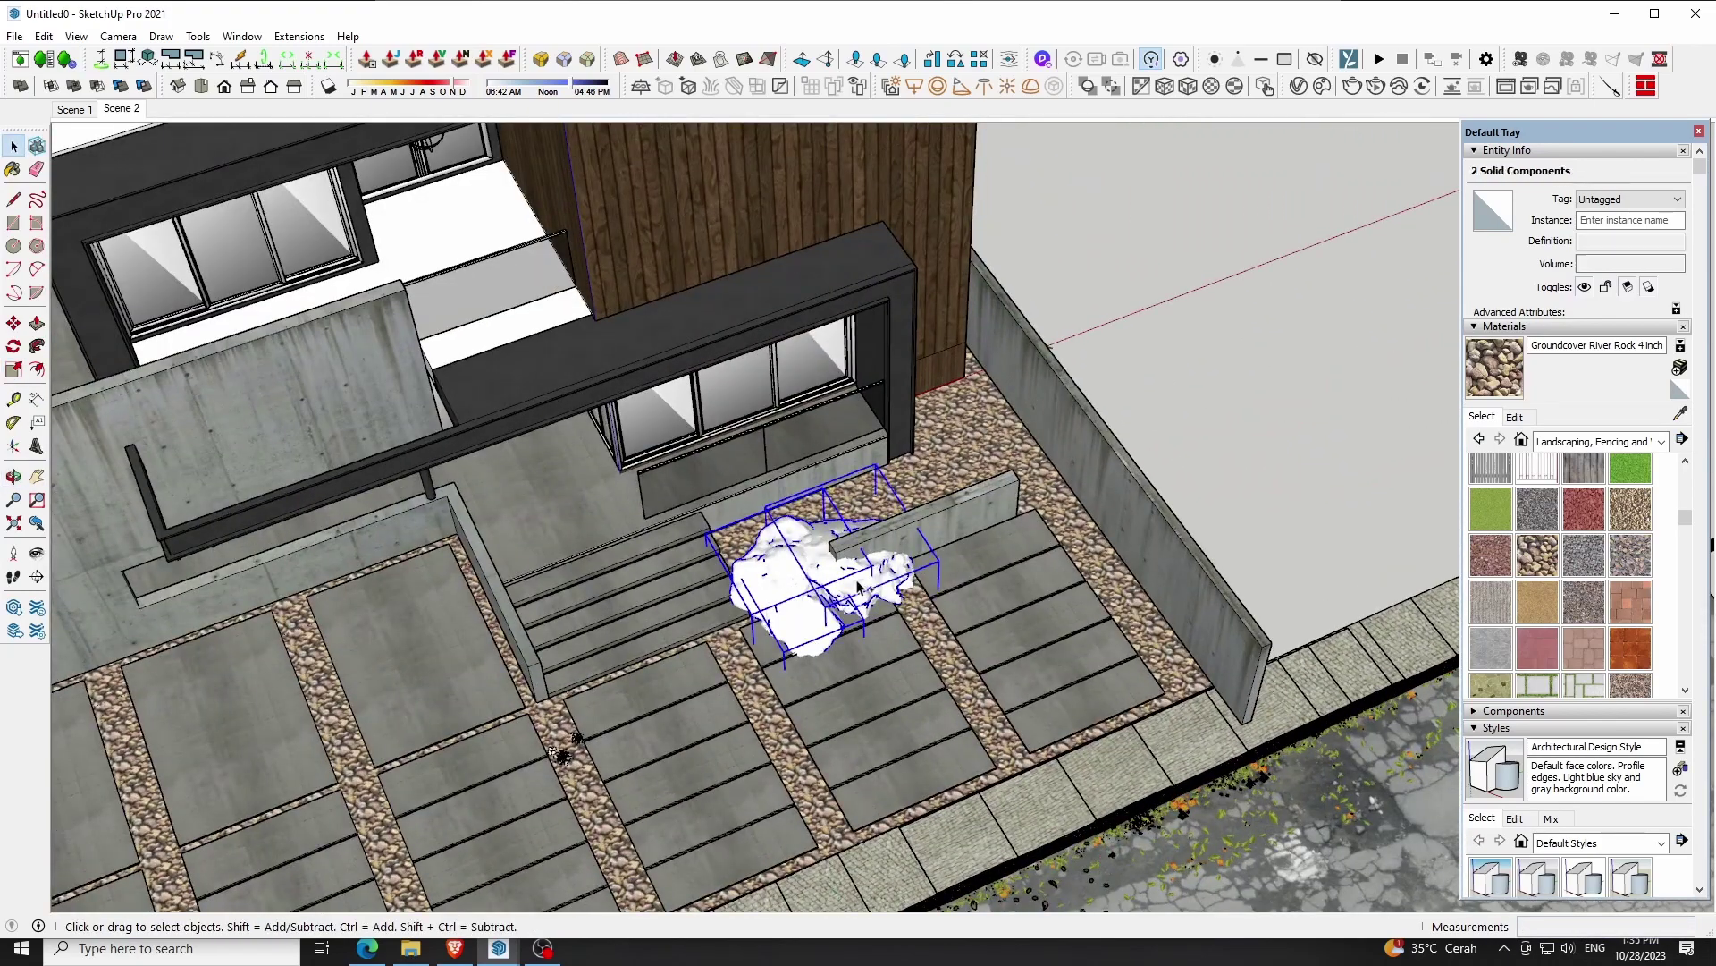
key(m)
click(762, 641)
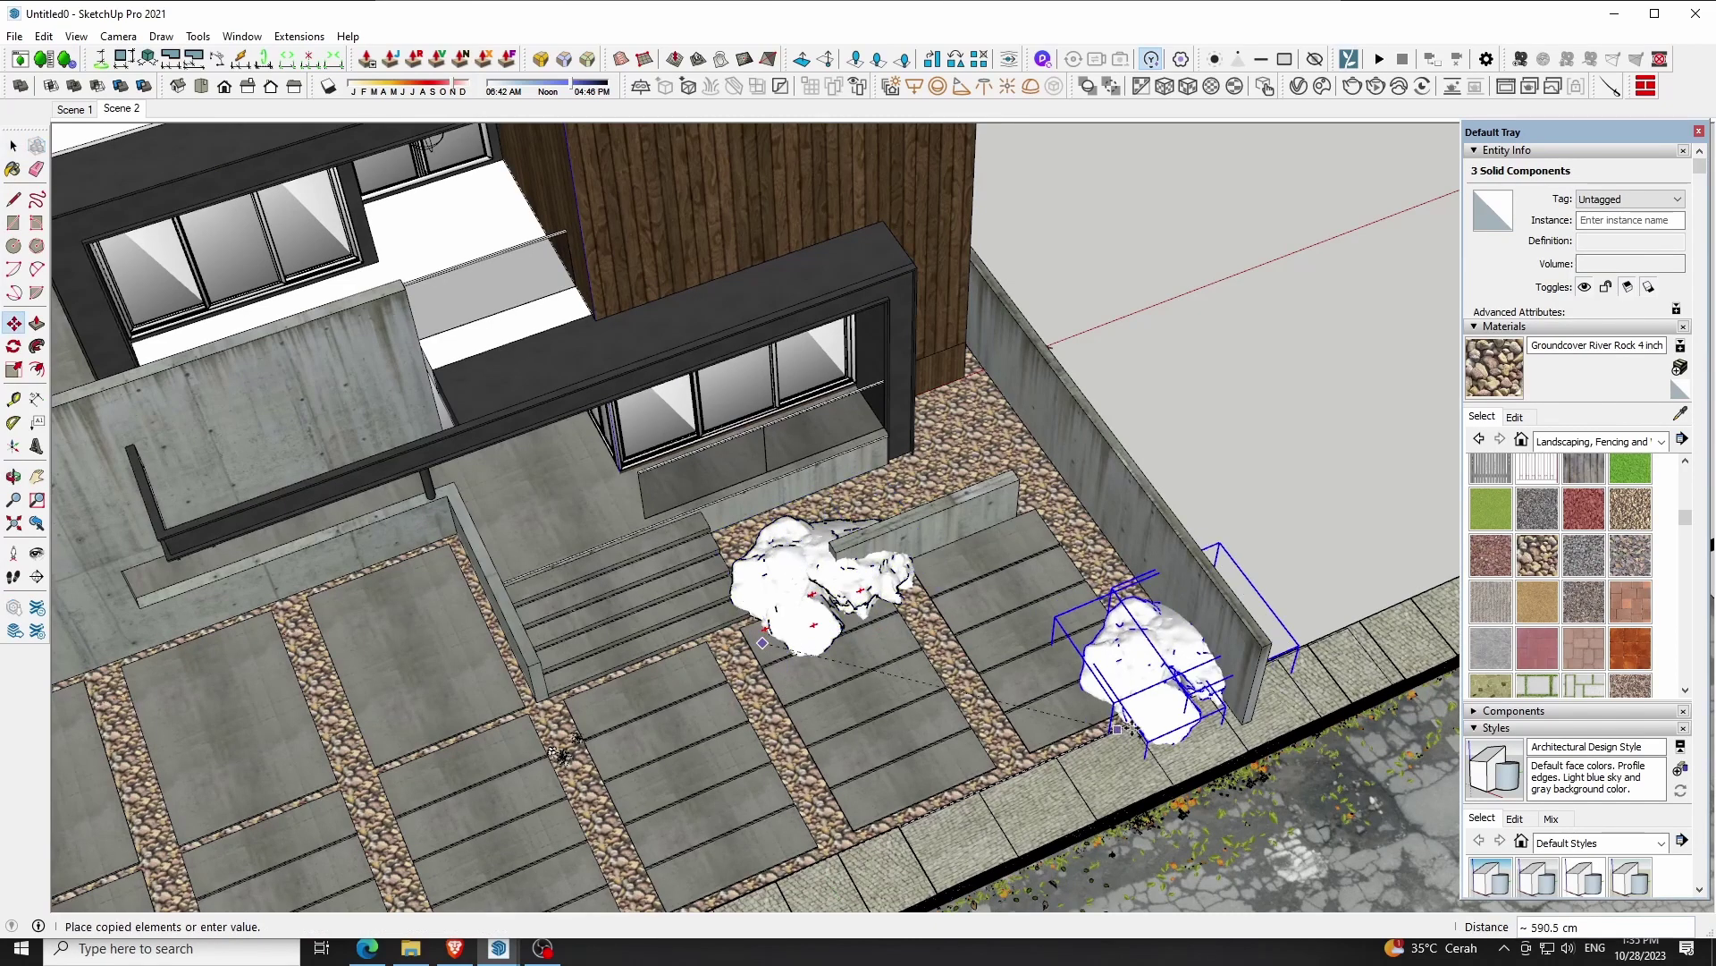
click(1203, 617)
scroll(1204, 616, up, 2)
click(1176, 625)
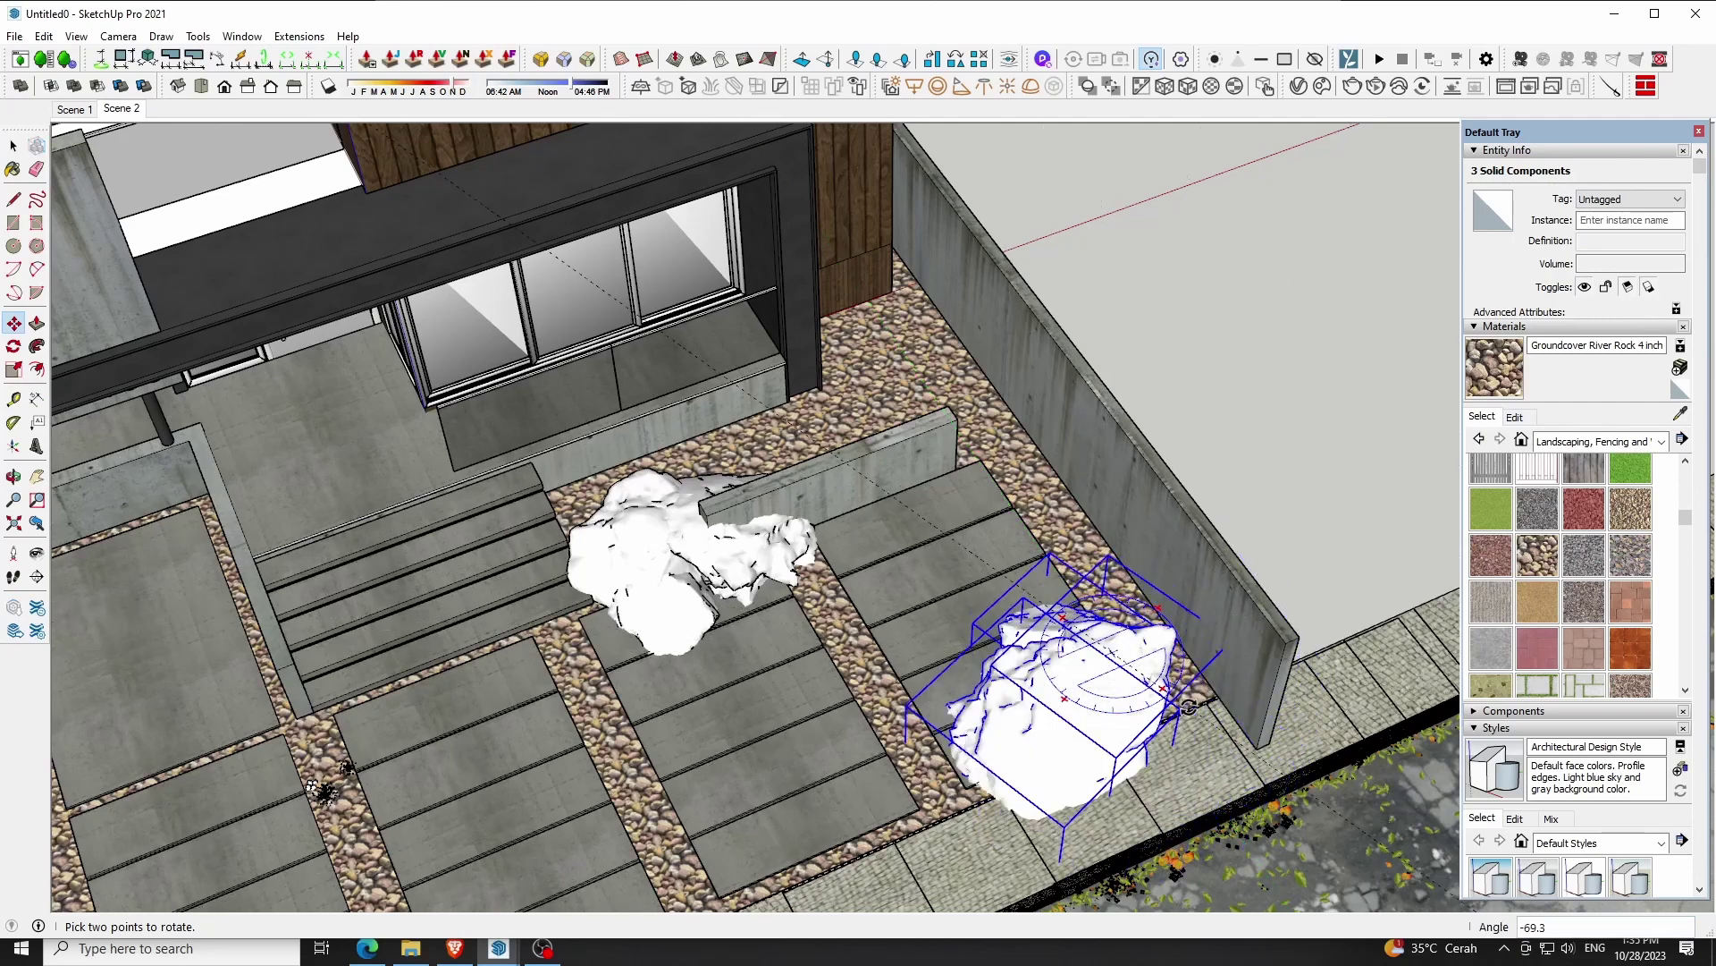
click(1180, 387)
Shrink the copied jagged rock to about 0.81 scale, 1.3 m³
scroll(1176, 746, up, 2)
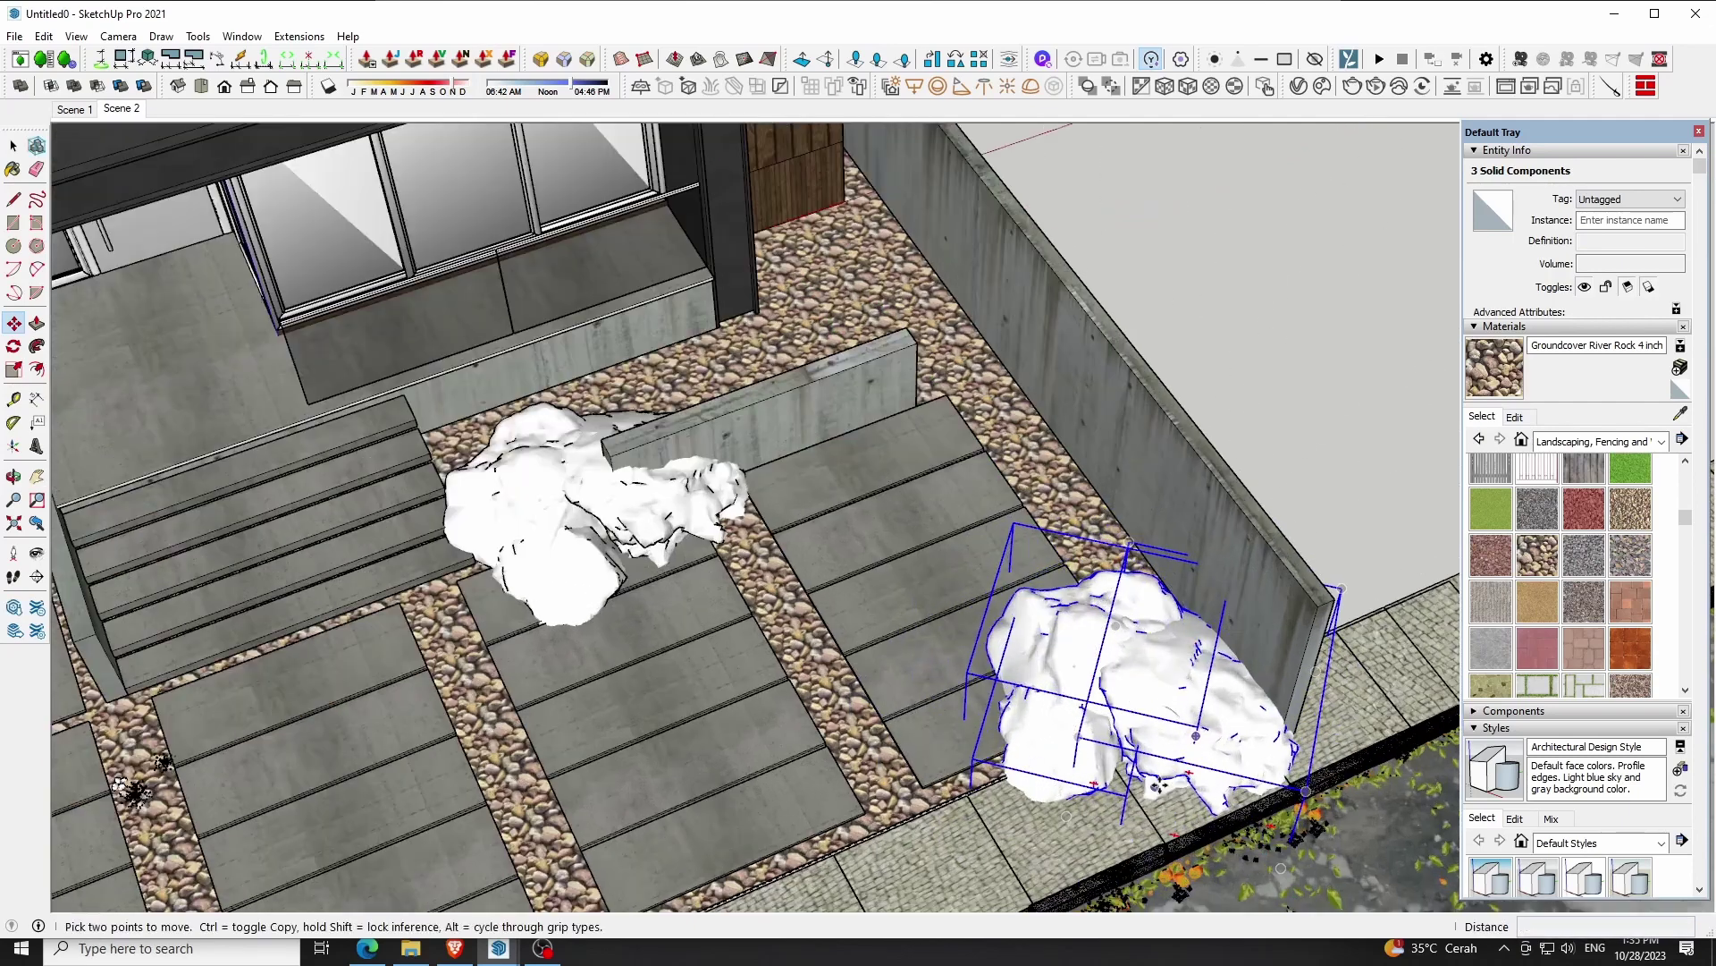
scroll(1177, 746, up, 2)
key(space)
scroll(1108, 599, down, 2)
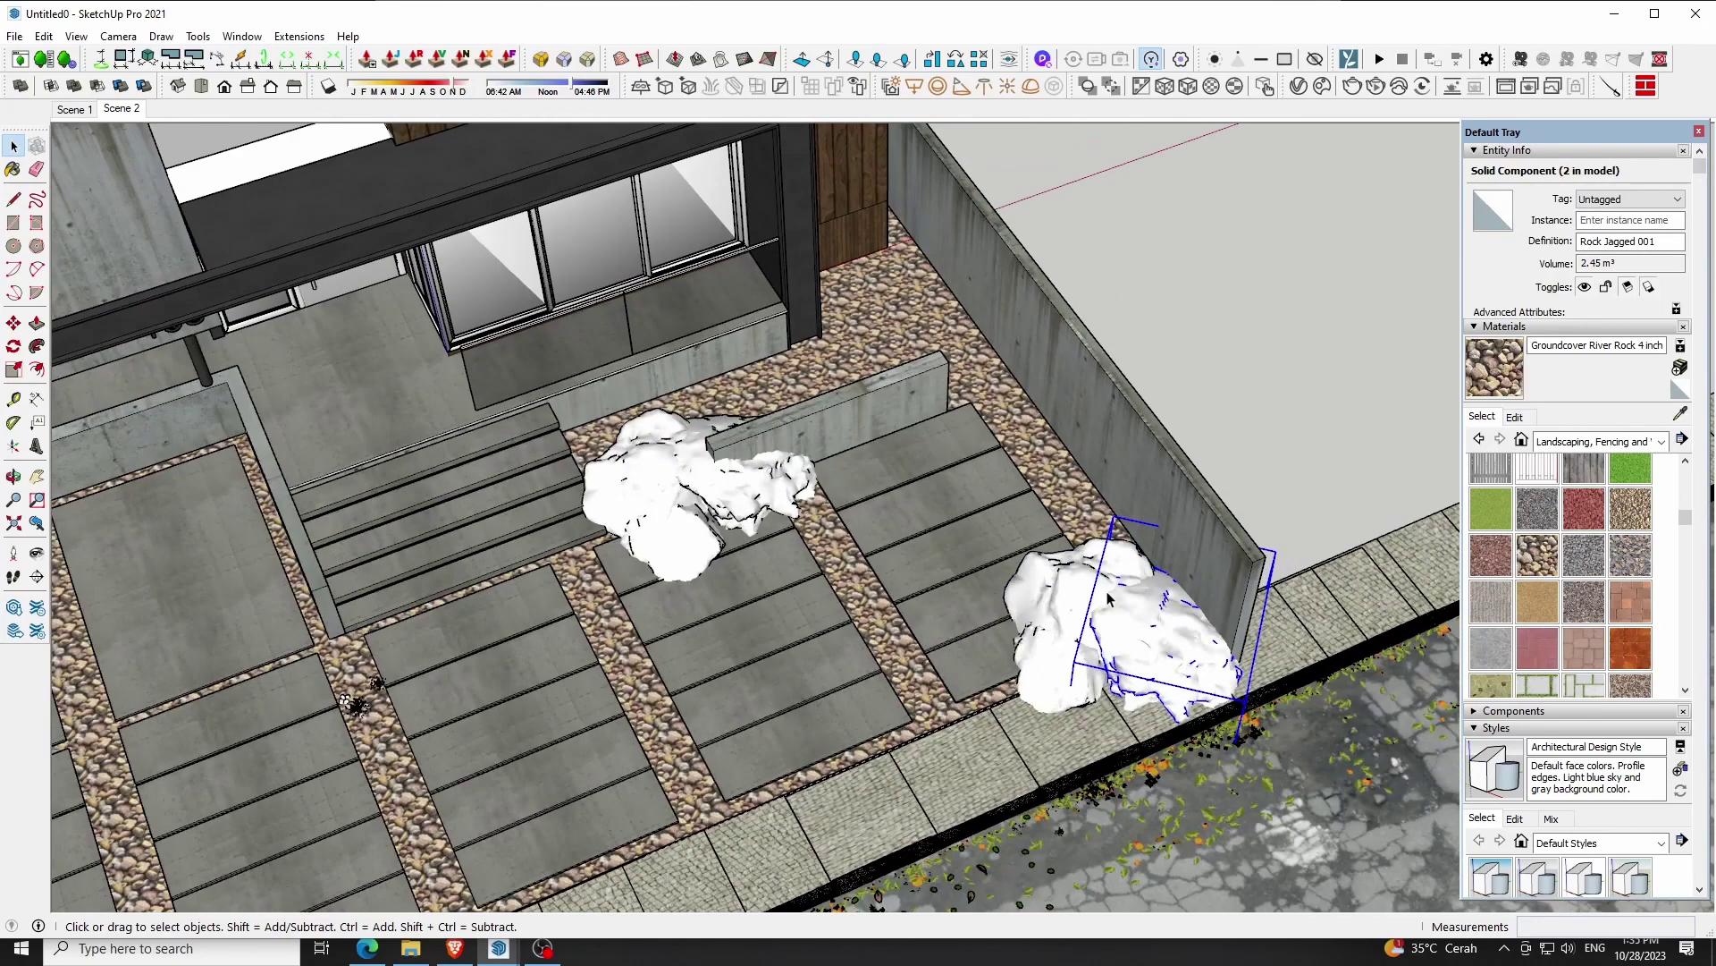
key(s)
drag(1243, 701, 1217, 677)
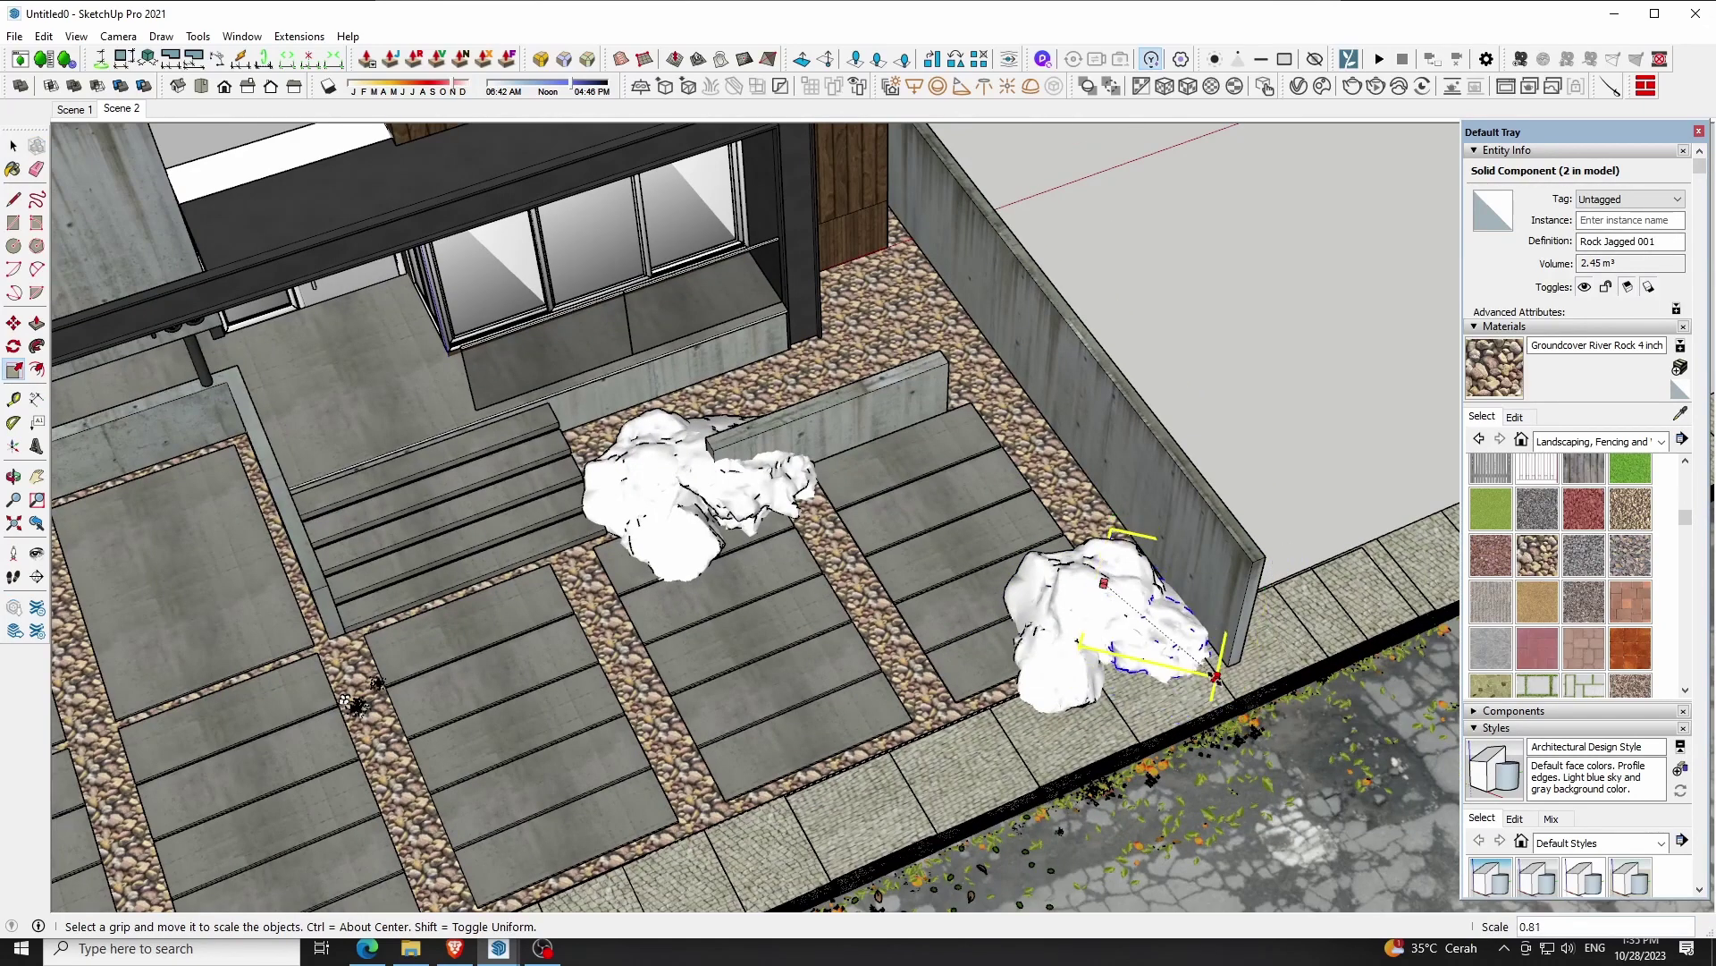
scroll(1202, 684, up, 2)
key(m)
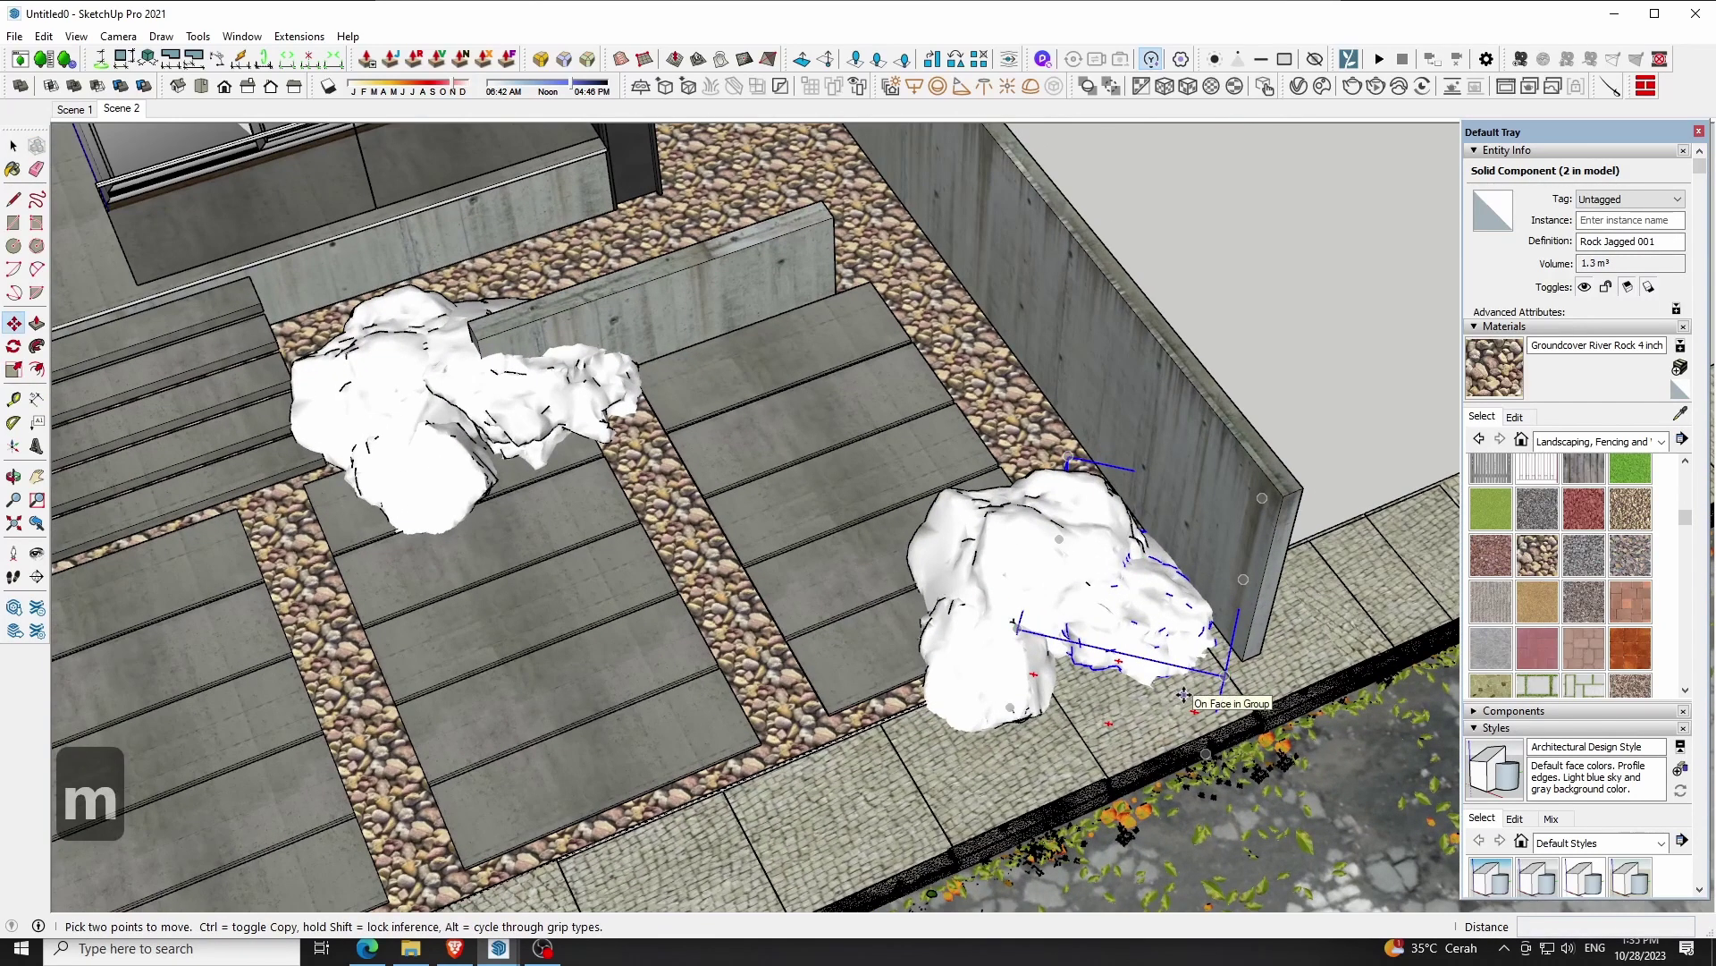
key(space)
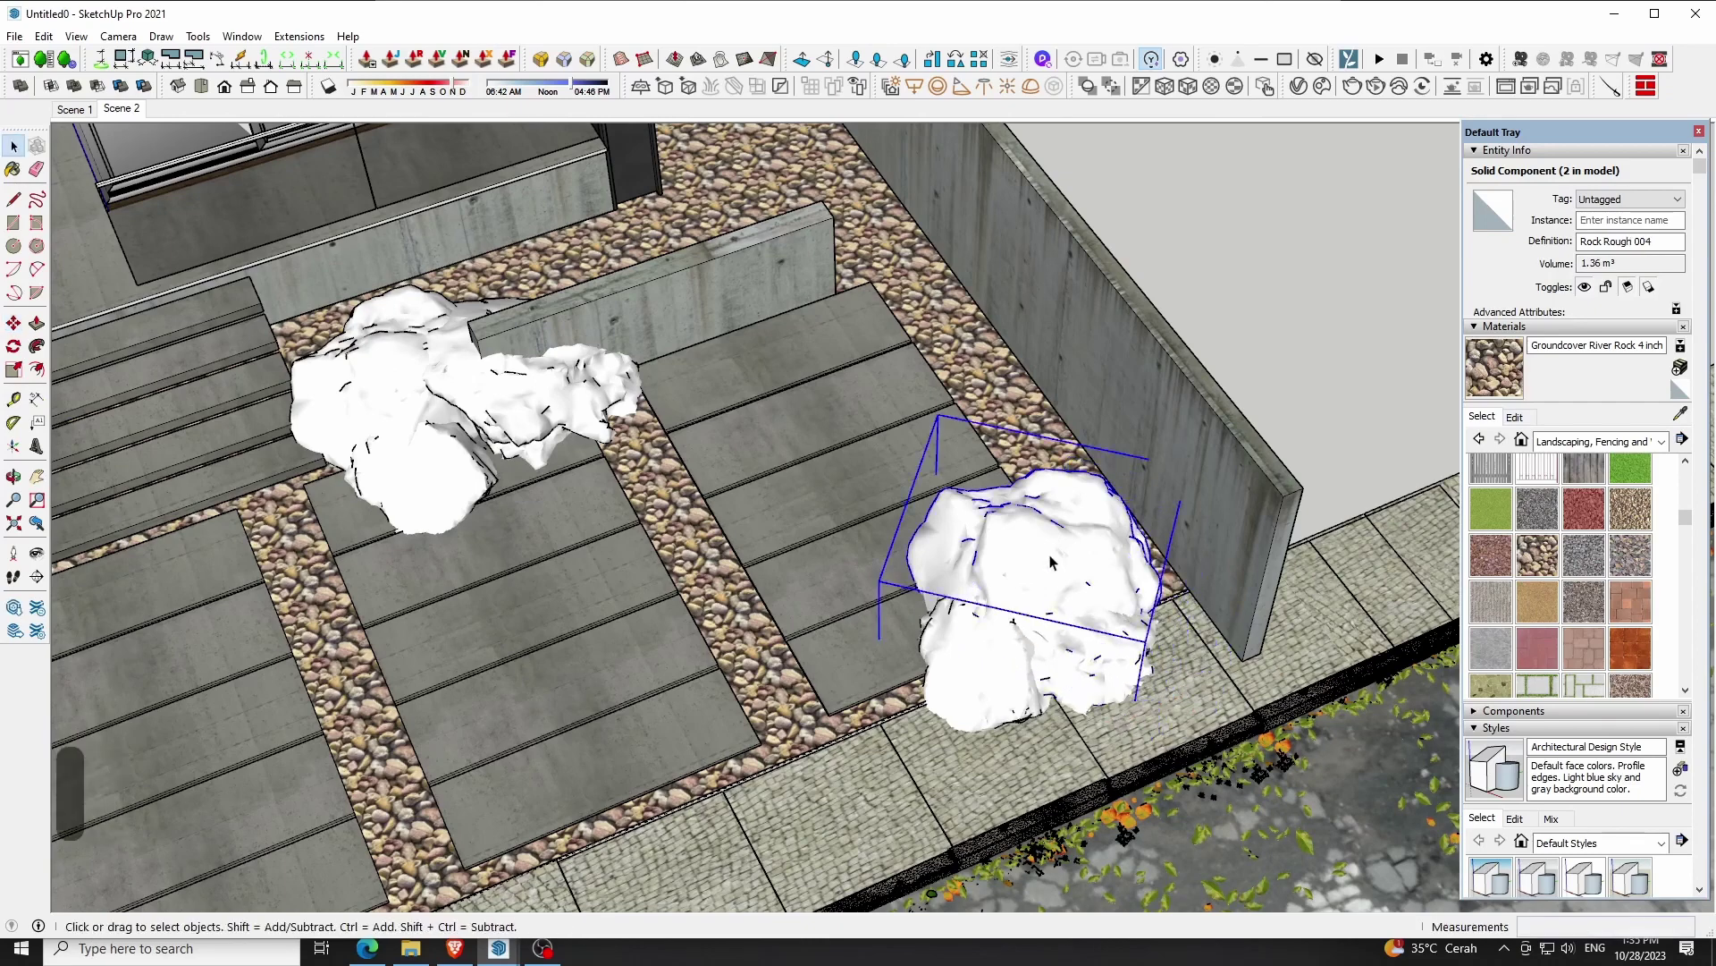
Delete the jagged rock from the right-wall rock cluster
key(m)
click(1317, 579)
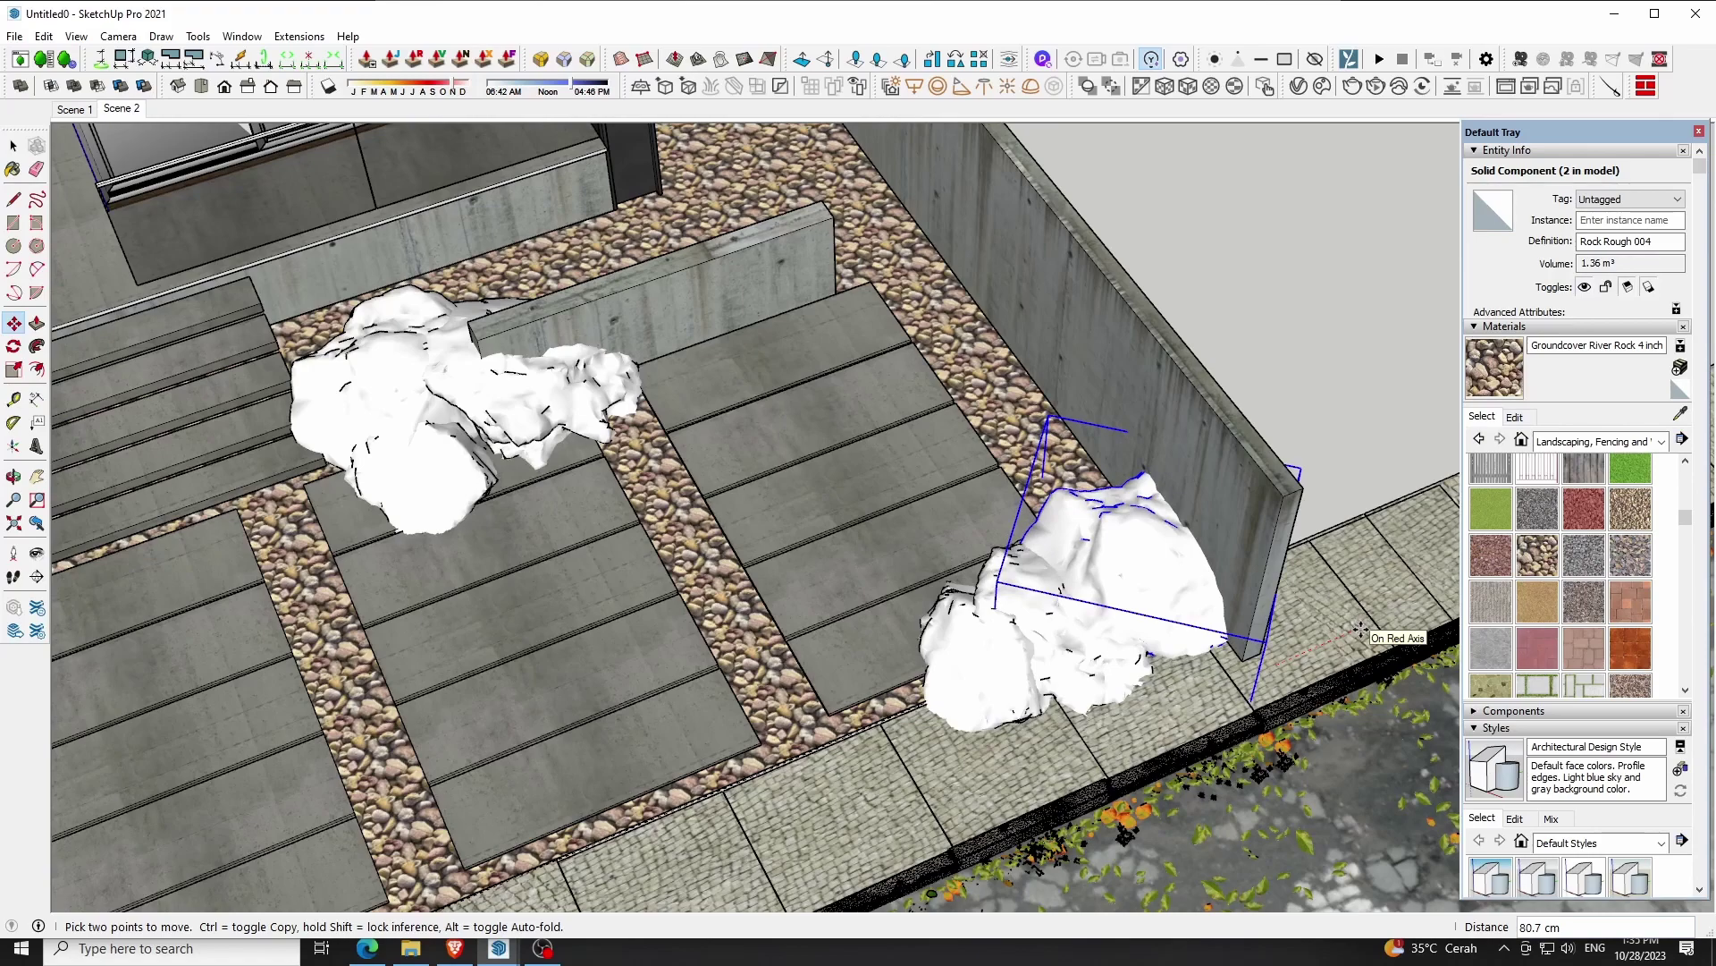
click(13, 477)
drag(626, 626, 983, 489)
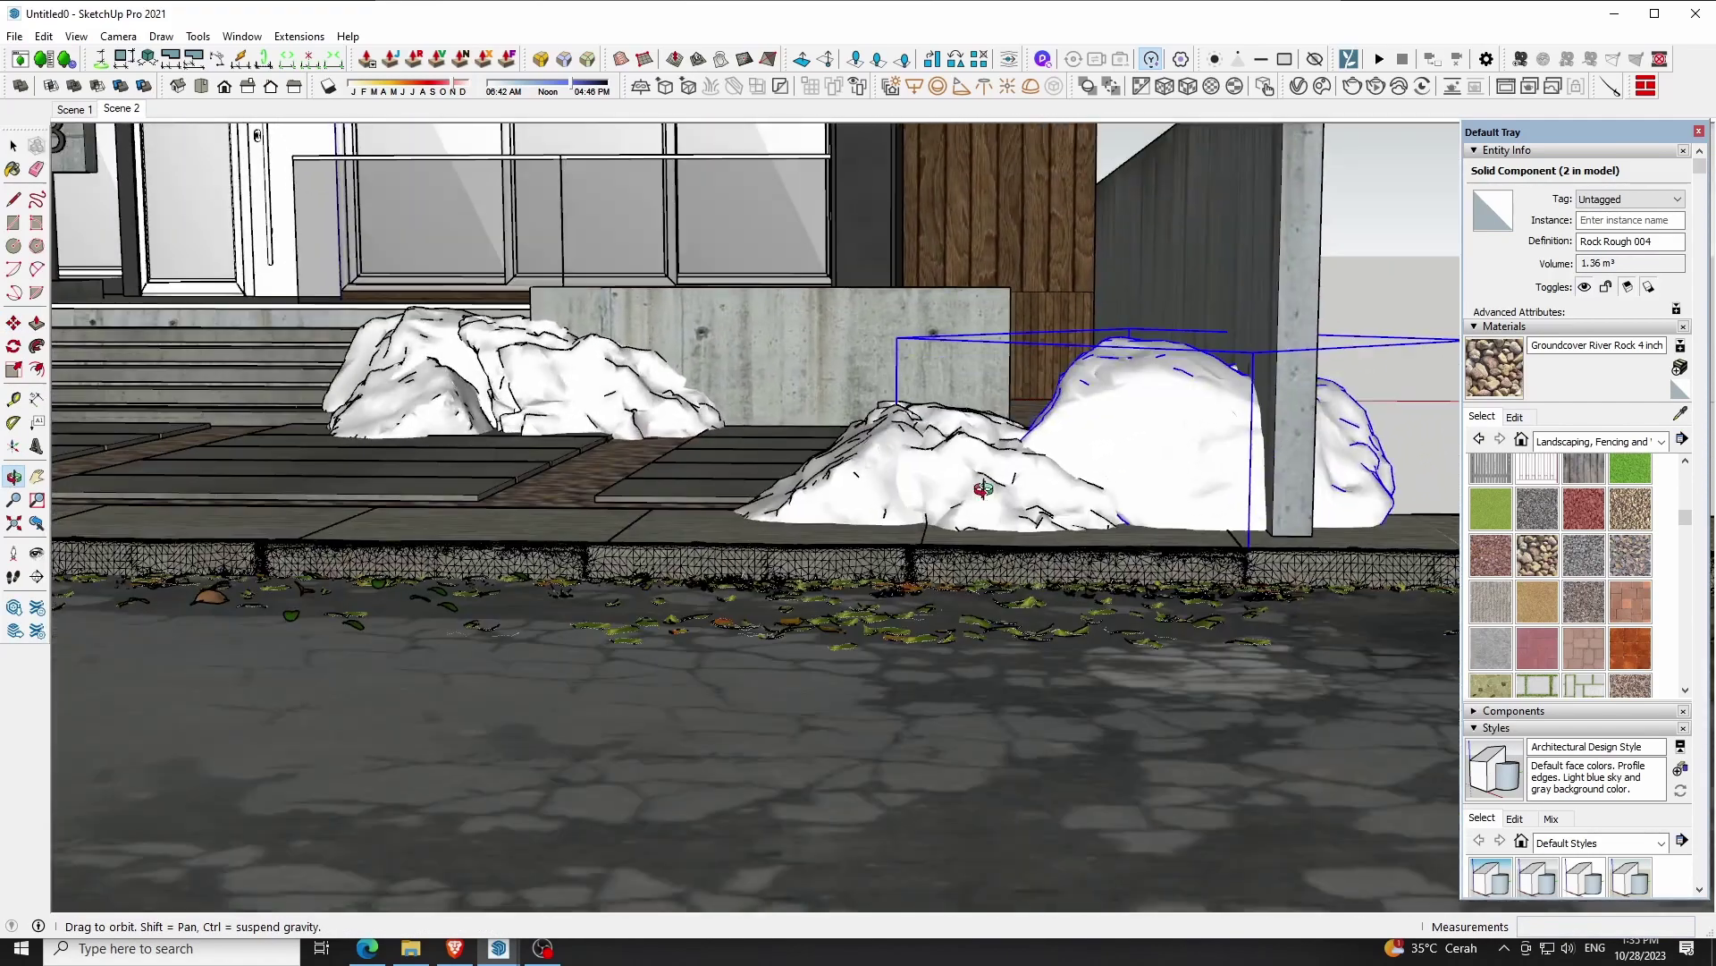
key(space)
click(895, 483)
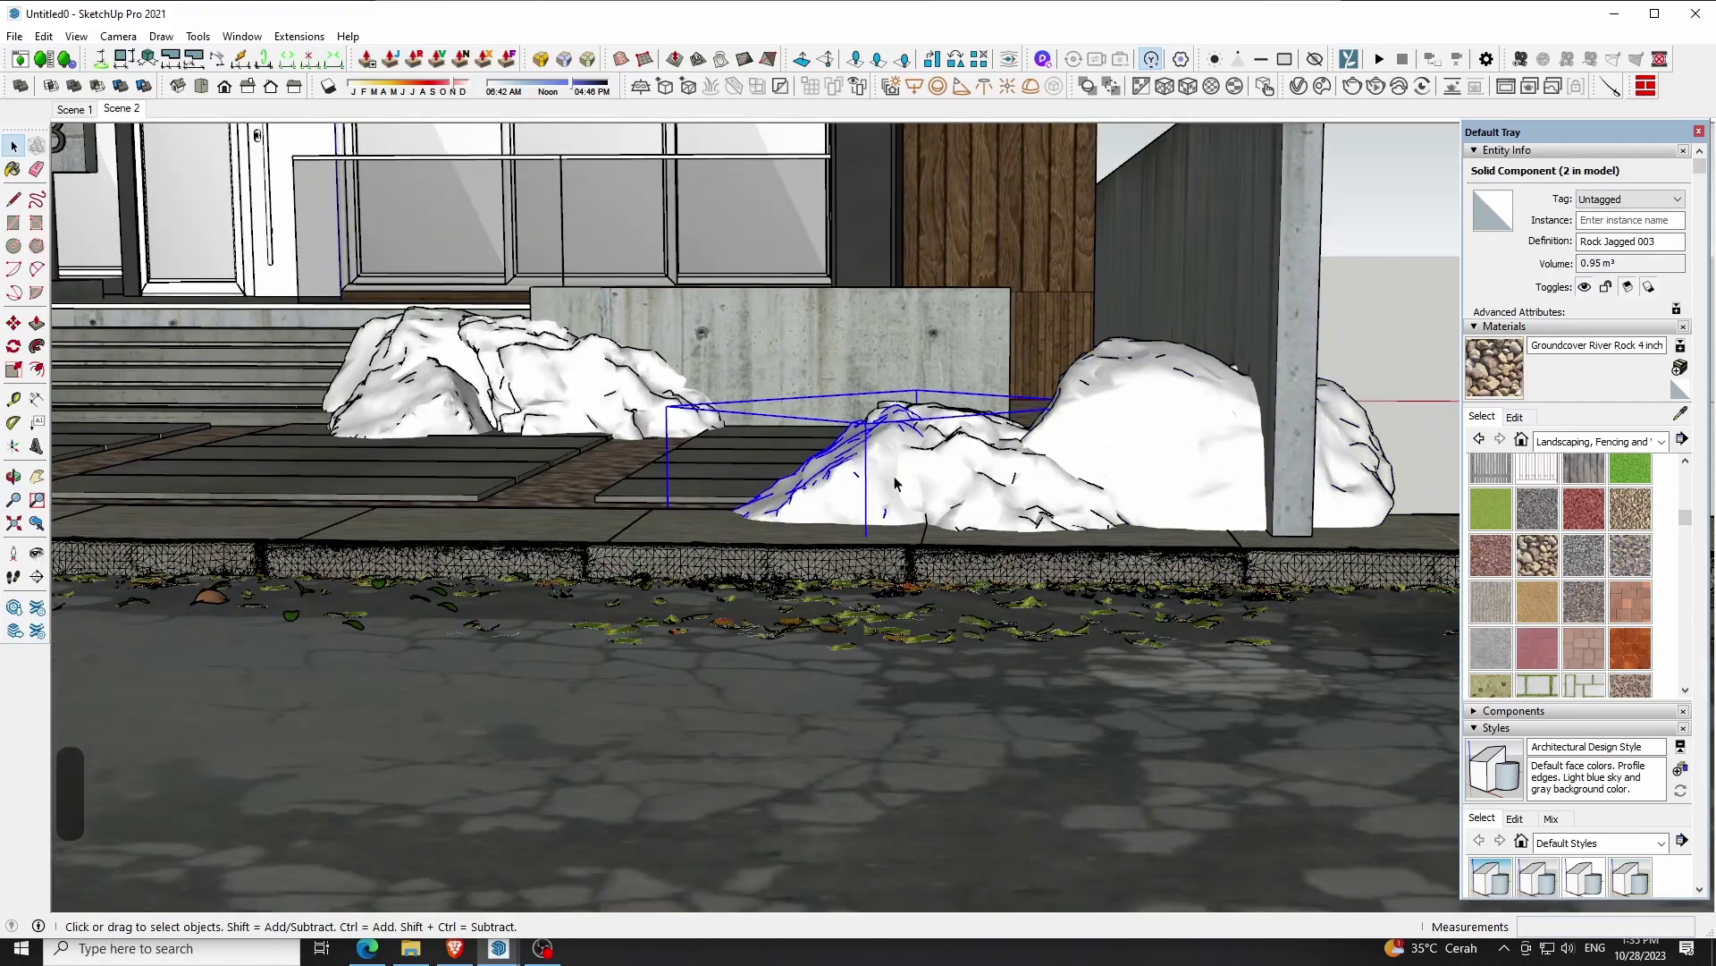
key(Delete)
Copy the large Rock Rough 004 into the gap left by the jagged rock
click(1112, 431)
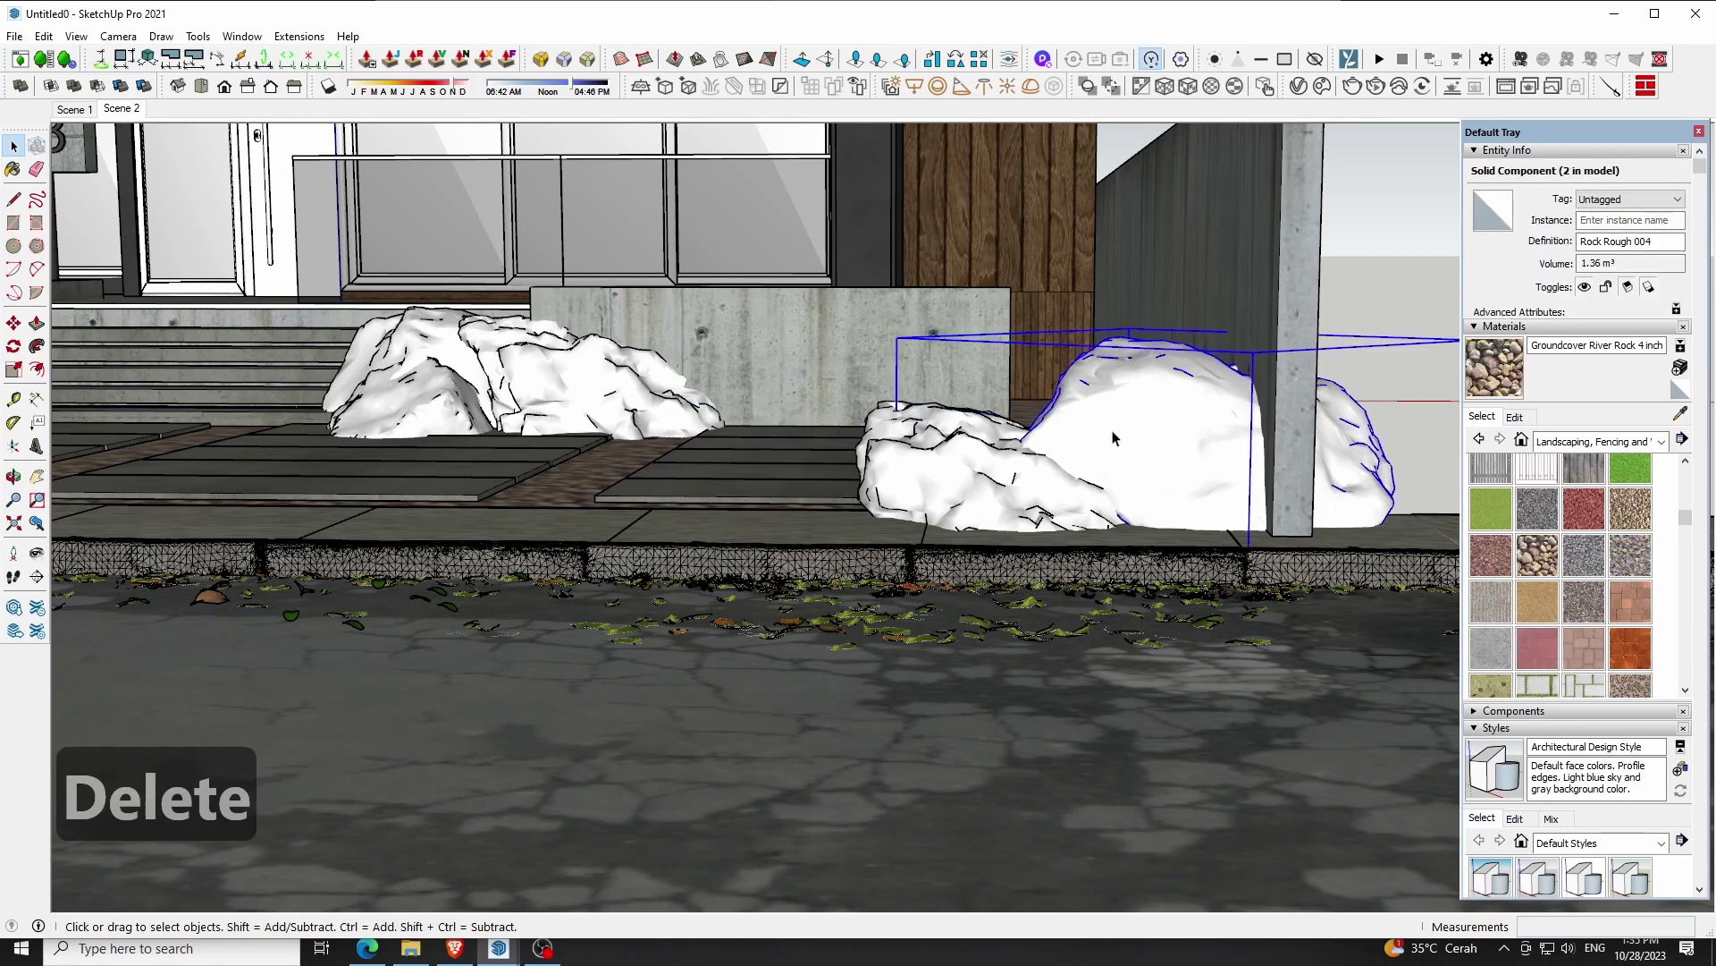
key(m)
click(1043, 235)
click(979, 235)
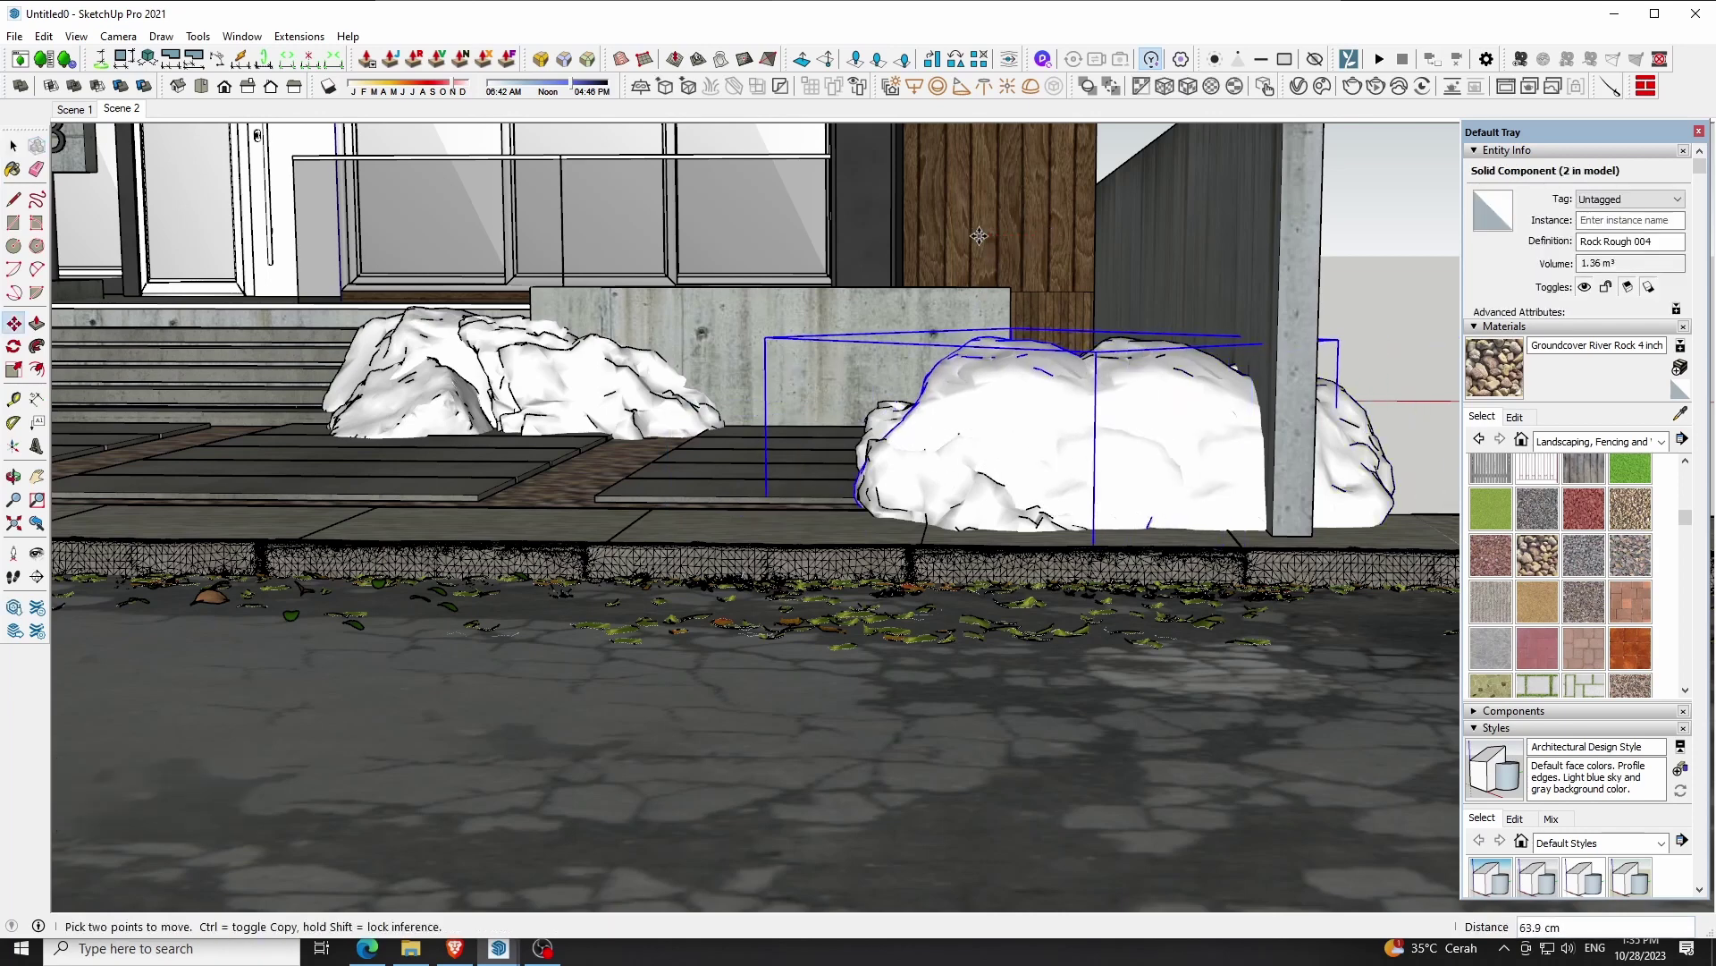
click(998, 240)
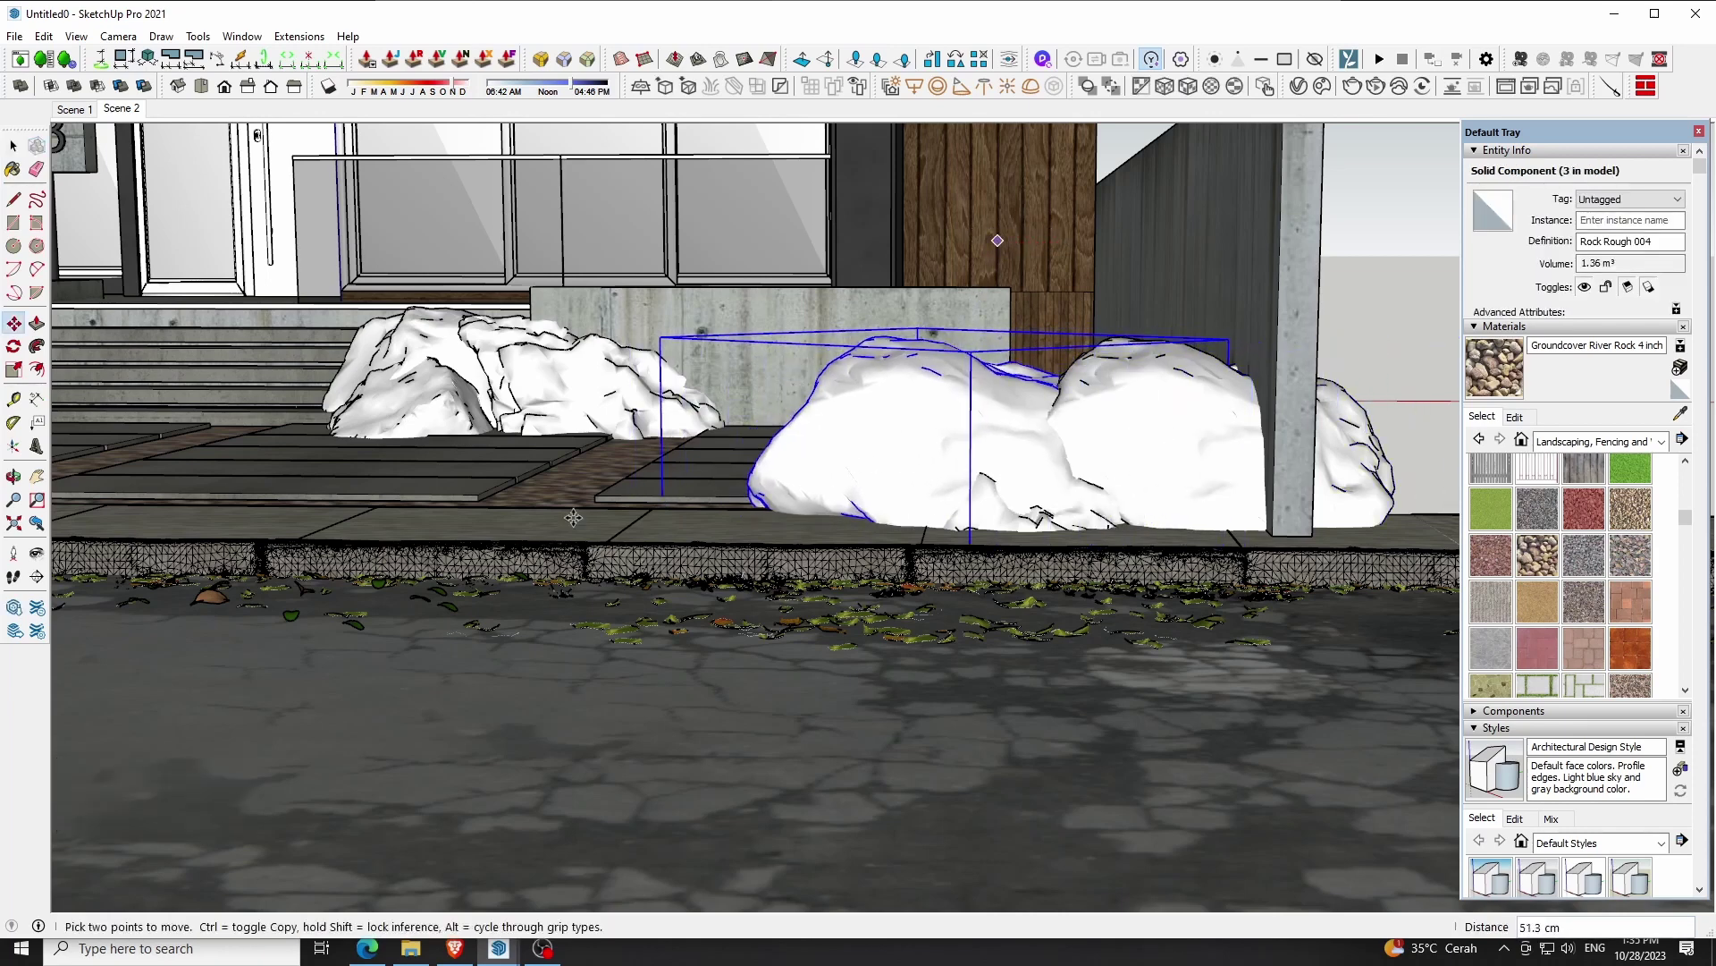
click(13, 476)
drag(760, 375, 1010, 536)
Shrink the rock copy, flip it along red, and nudge it up-left
key(s)
key(space)
right_click(1057, 563)
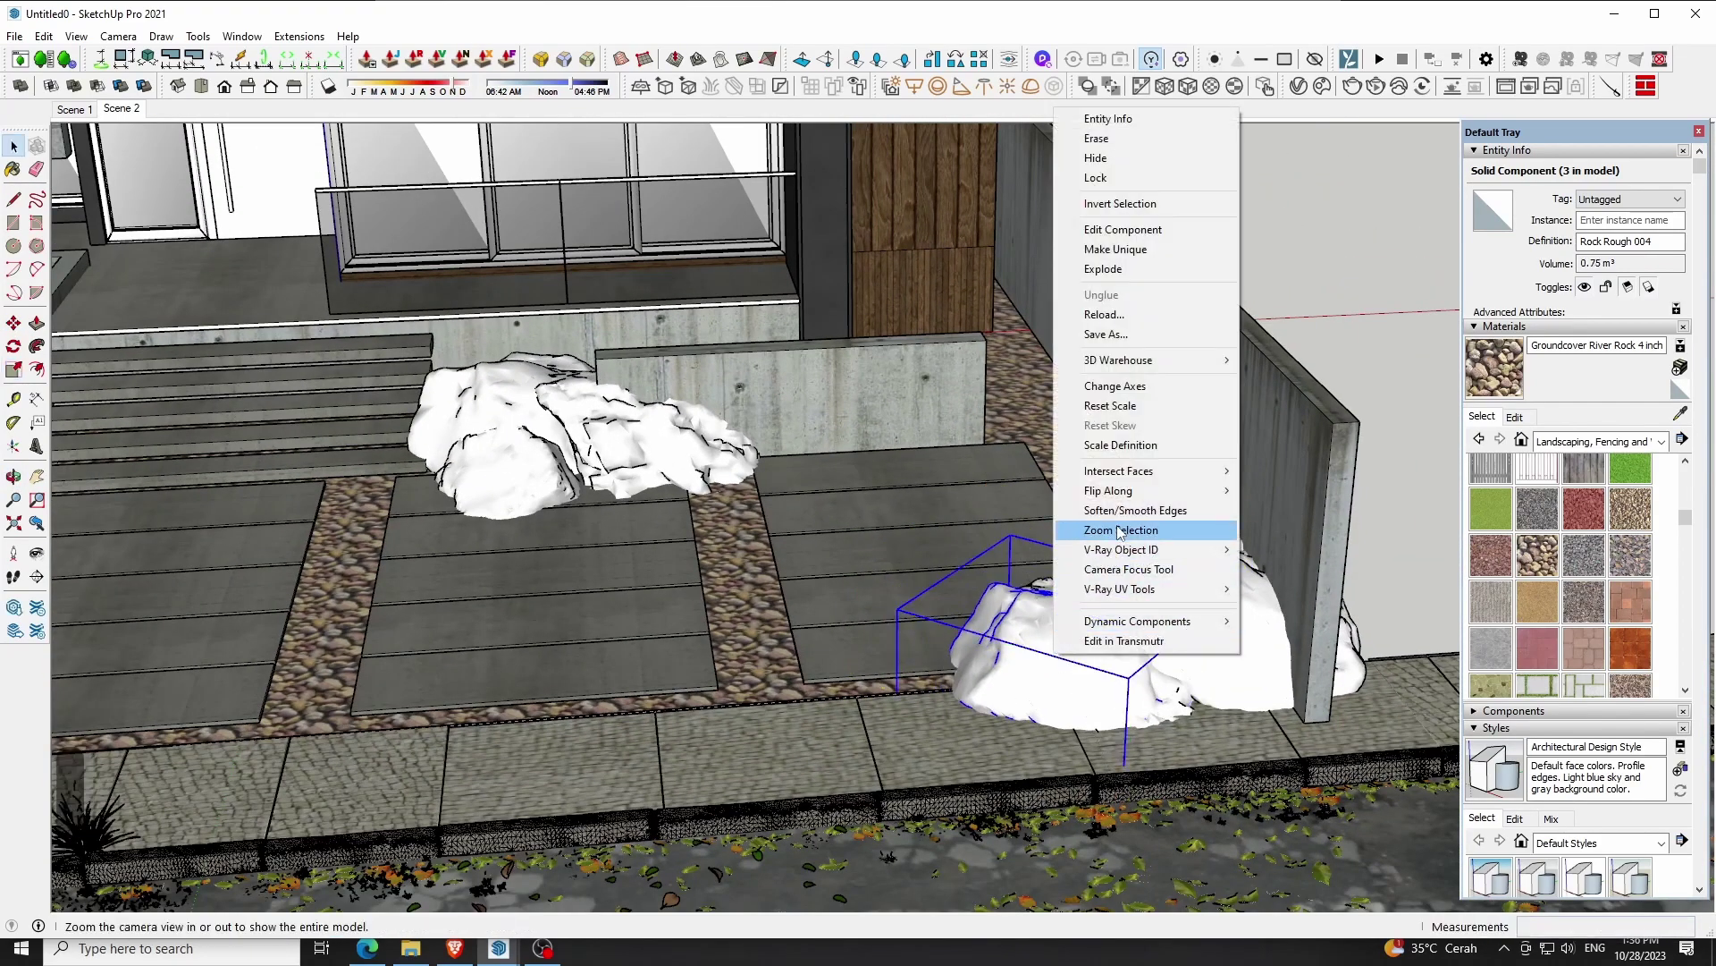
click(1280, 492)
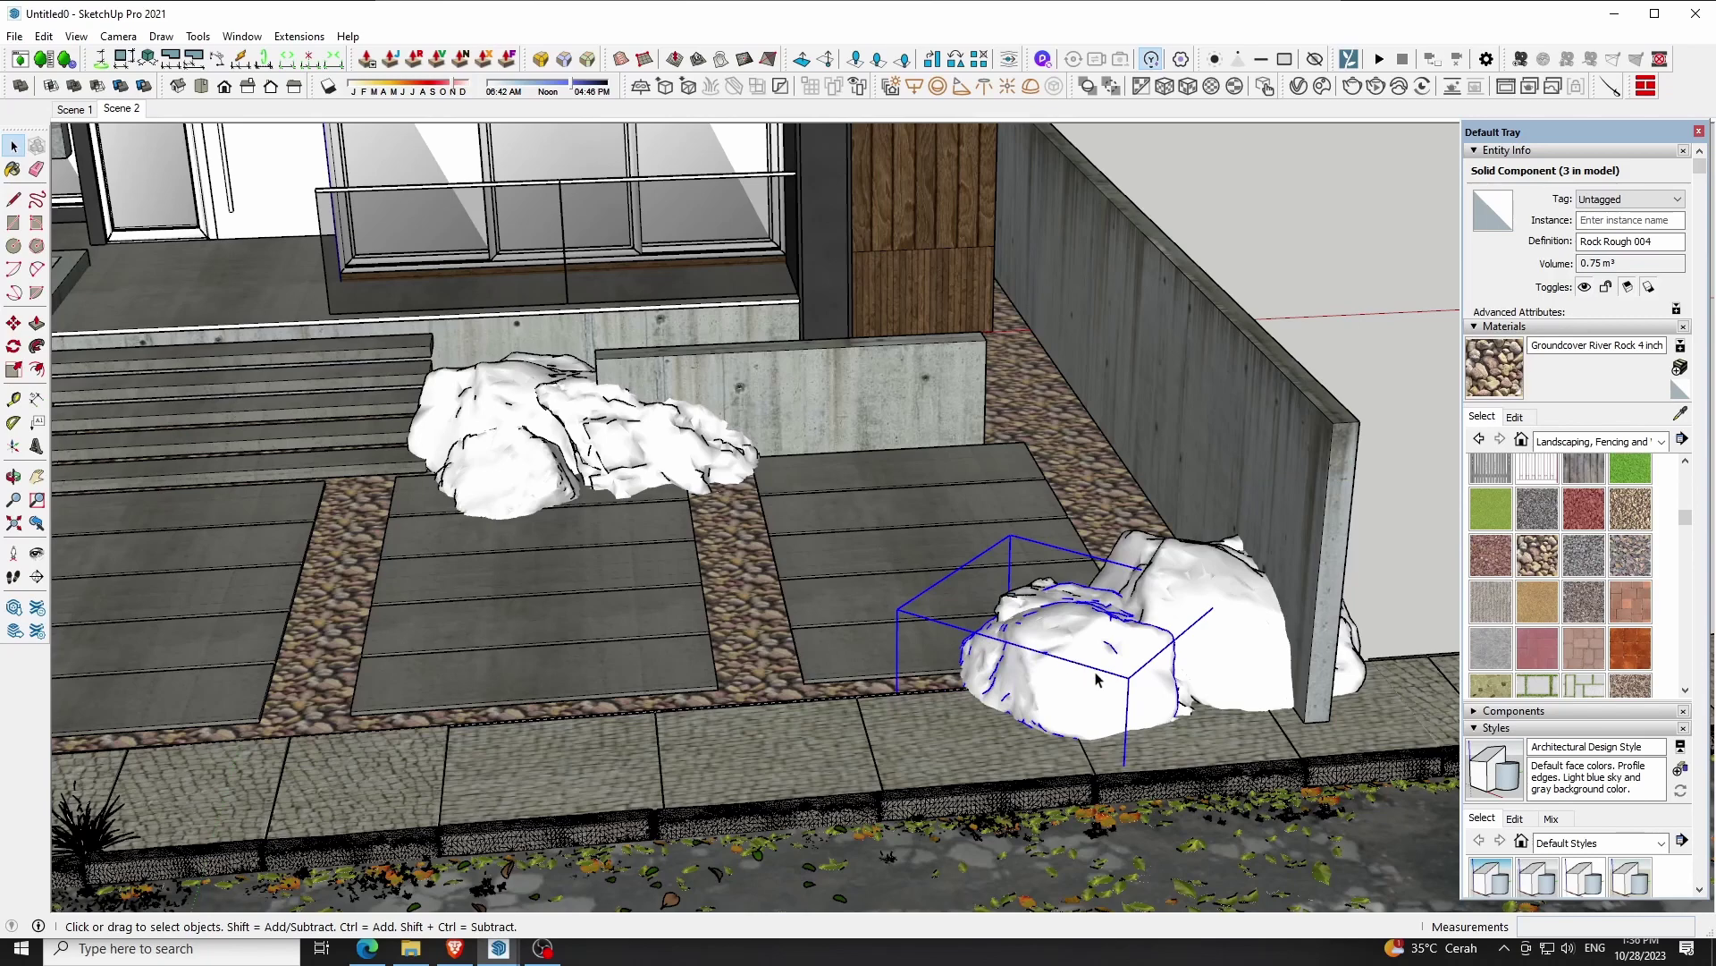
key(m)
drag(1184, 749, 1150, 719)
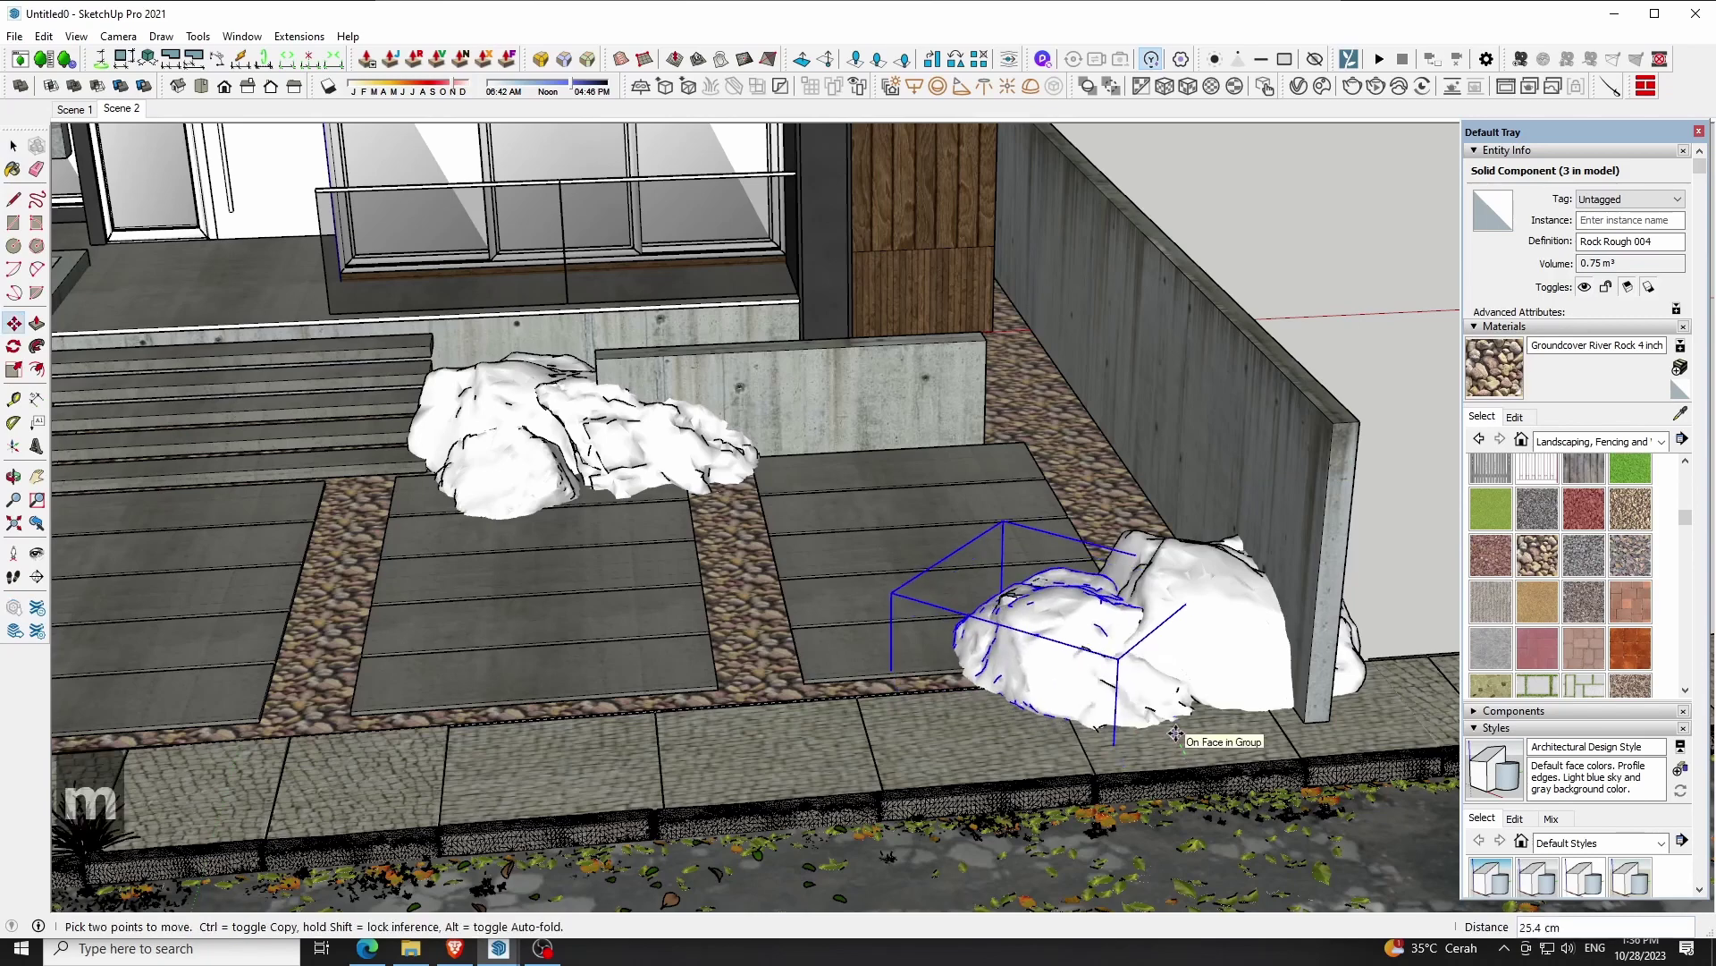
key(space)
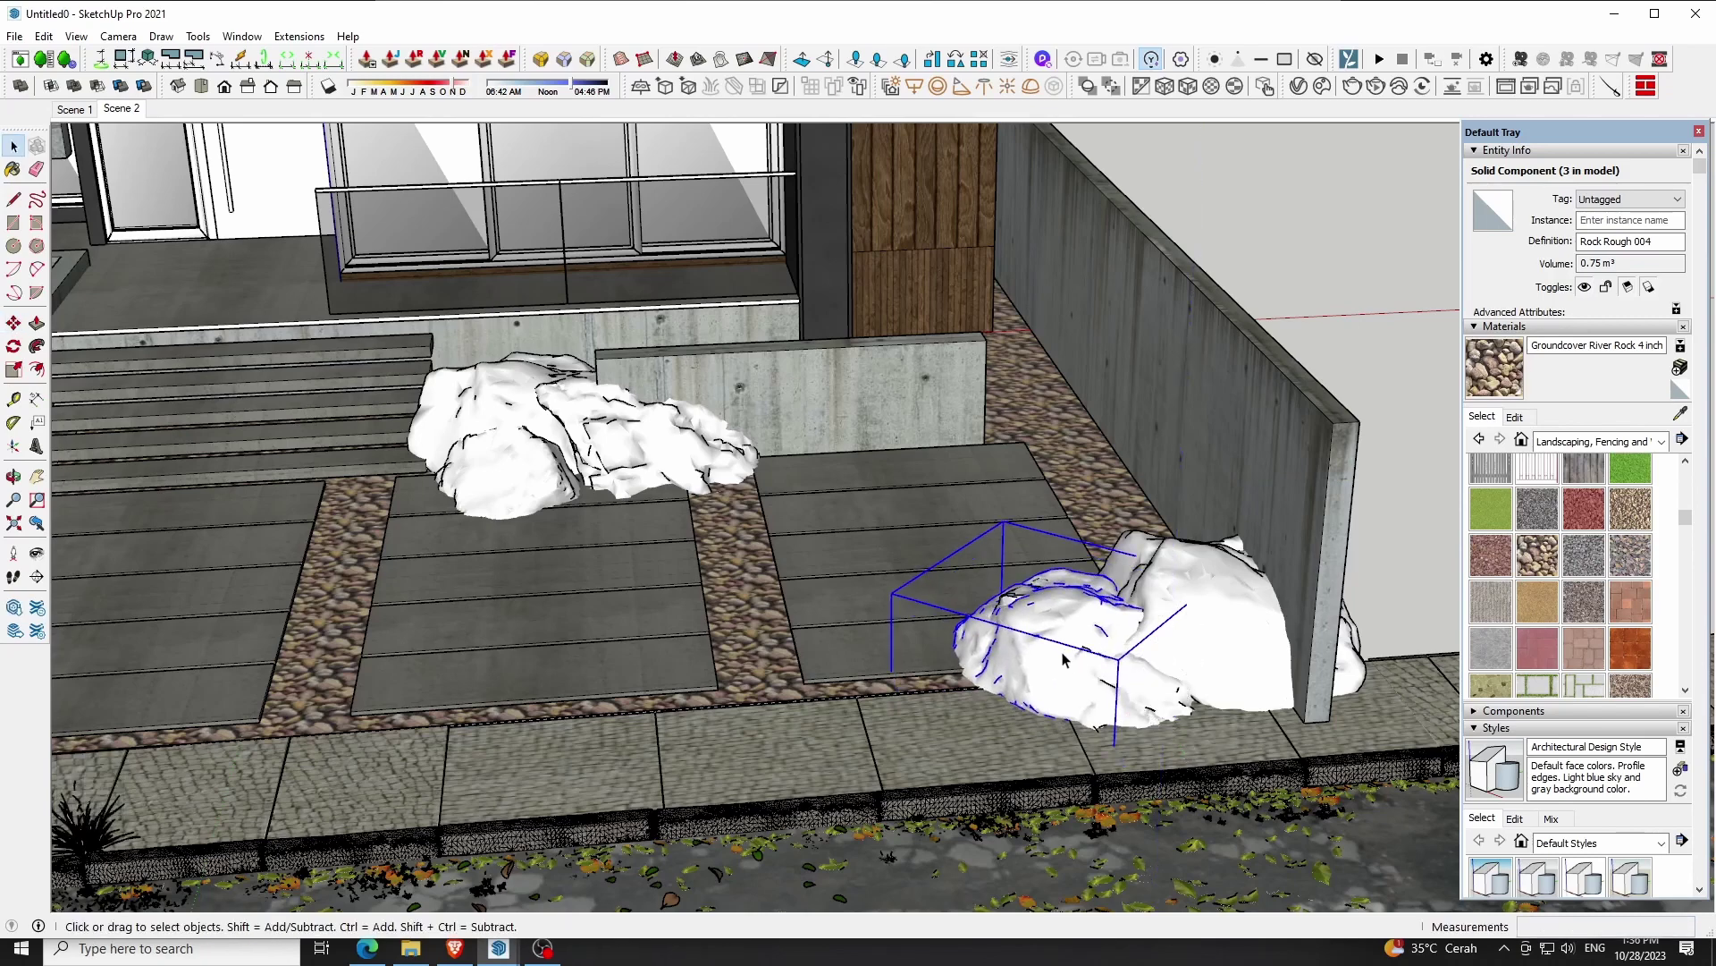
Shift the small rock onto the paving, rotate it about 48.8°, and scale it to 0.77
key(m)
drag(1063, 659, 1062, 758)
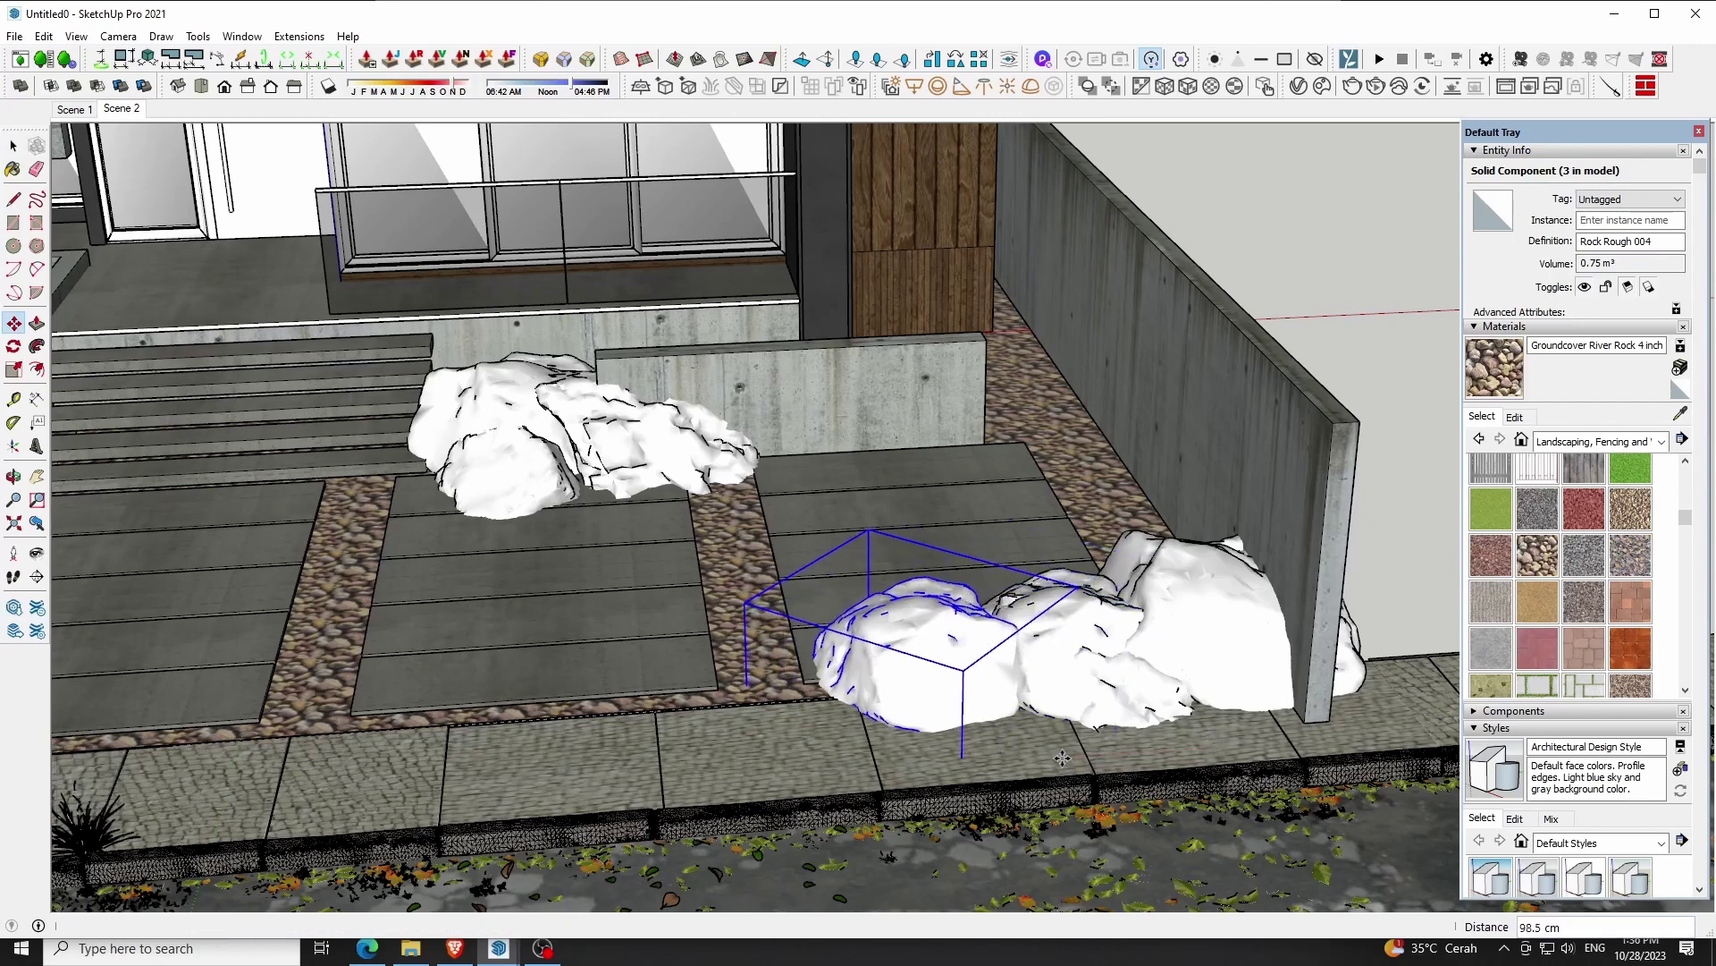
scroll(1001, 735, up, 2)
drag(770, 516, 944, 599)
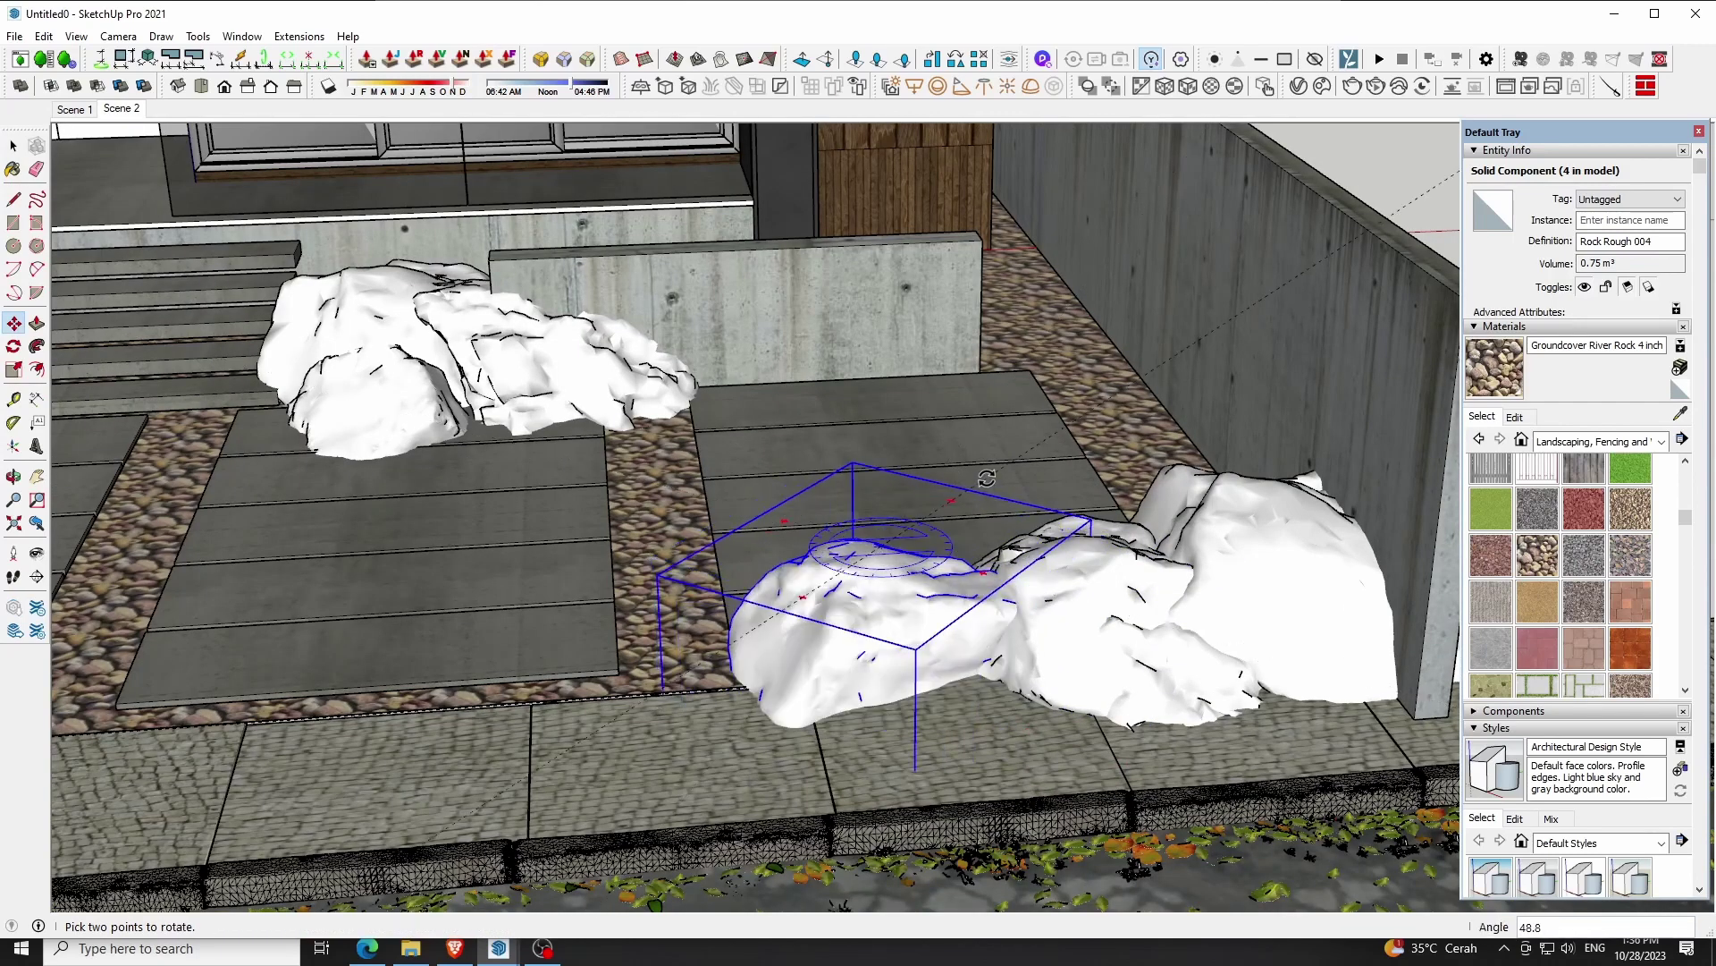
key(s)
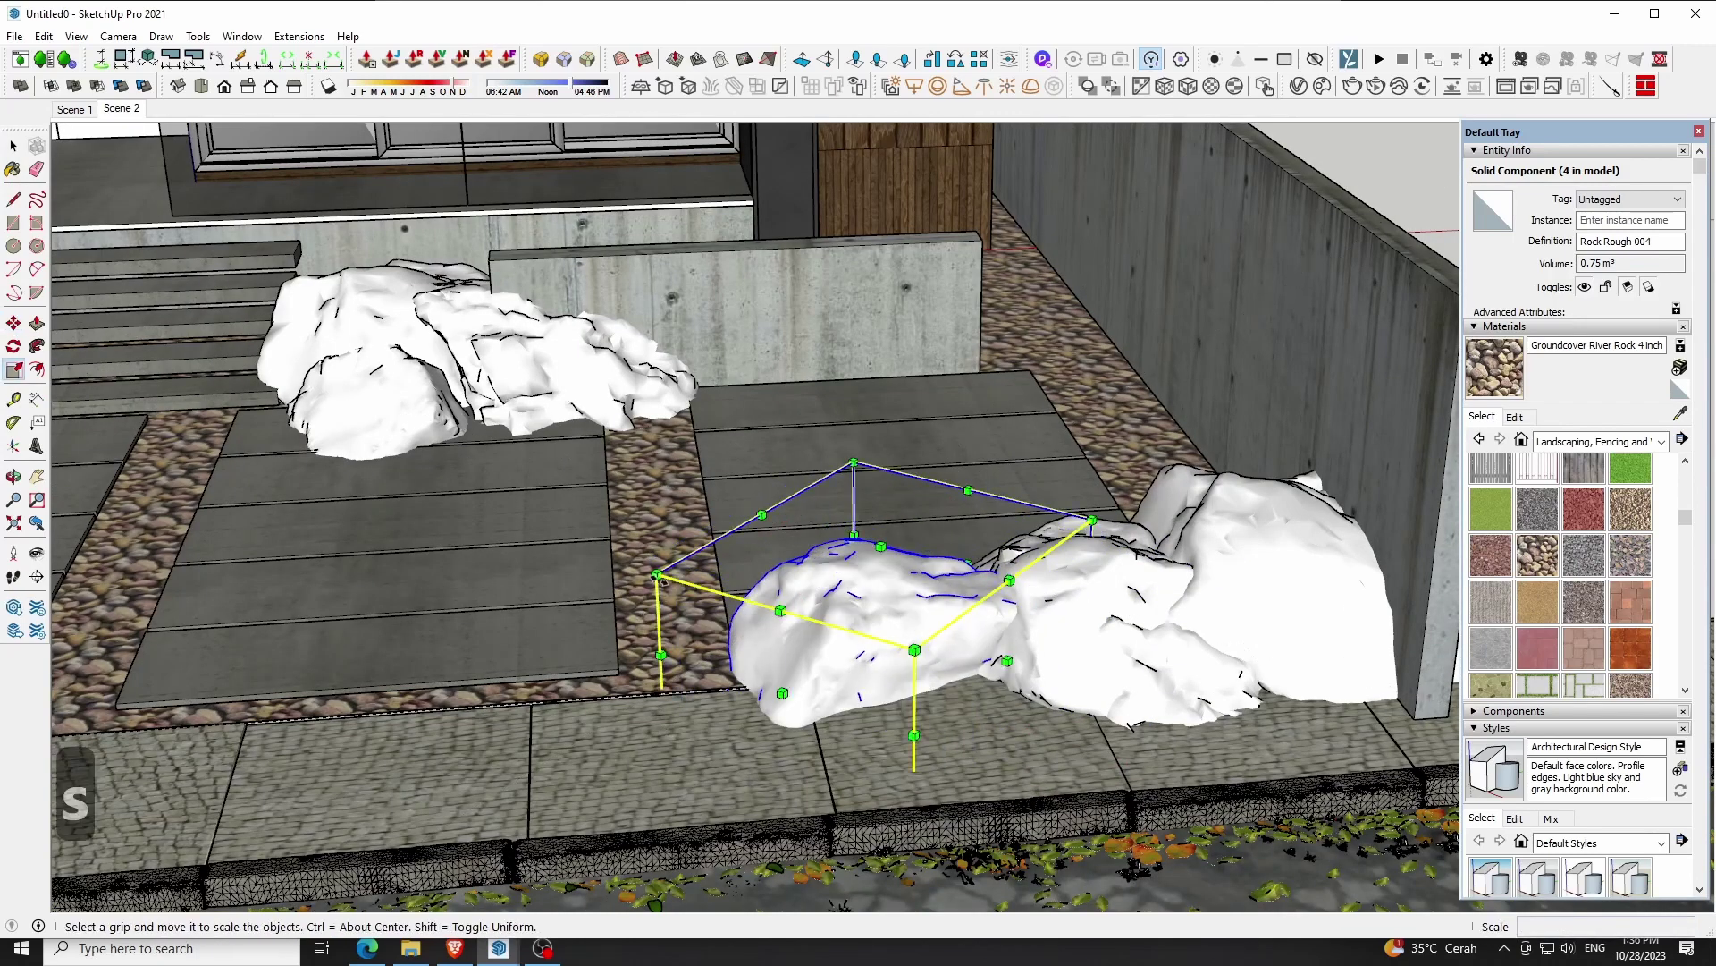
drag(659, 579, 755, 617)
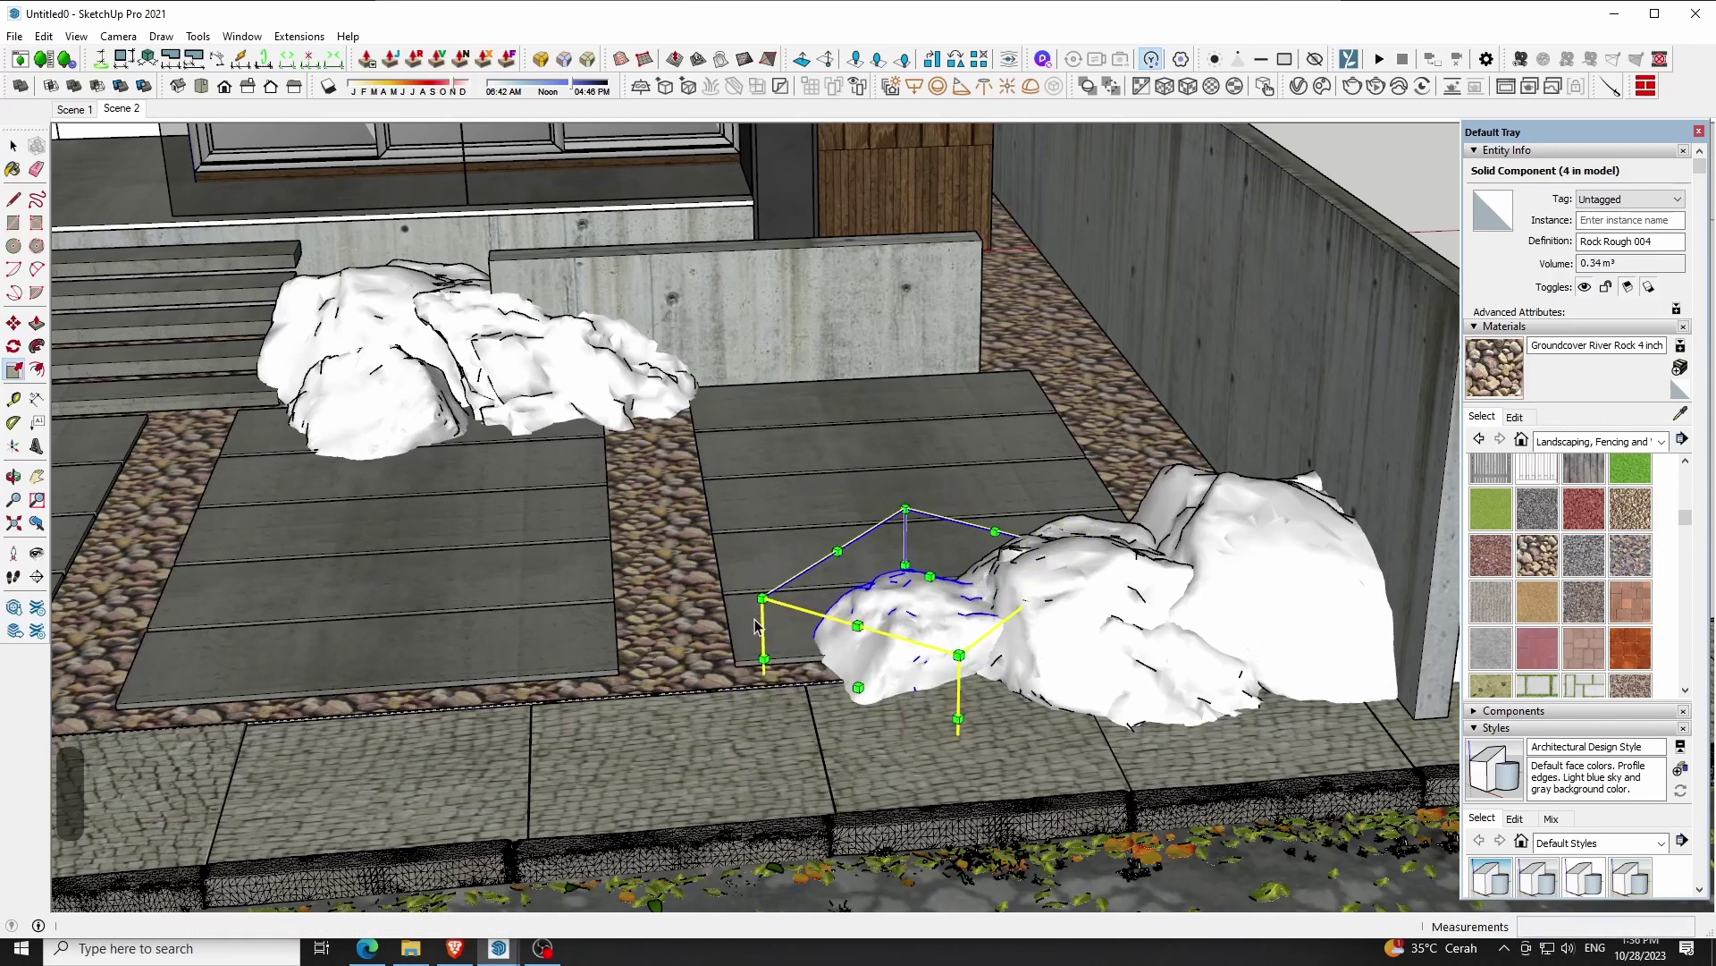
key(space)
Stretch a rock taller to 1.08 scale
middle_drag(769, 644, 872, 701)
key(s)
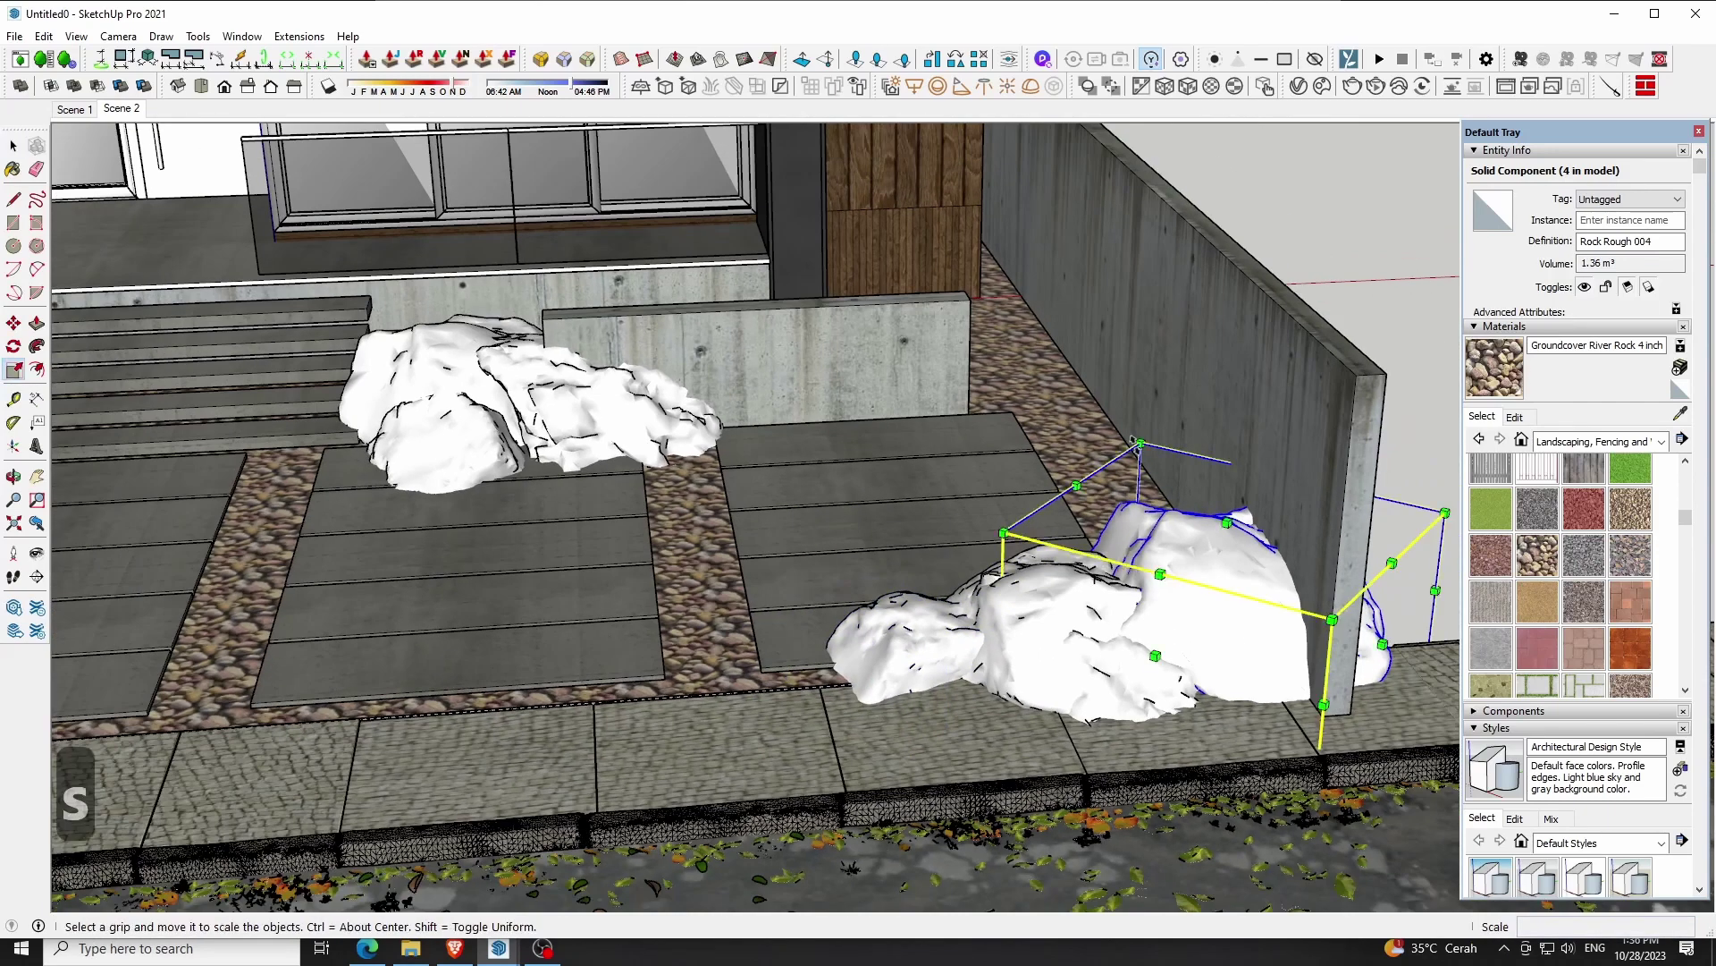
drag(1137, 445, 1131, 416)
key(space)
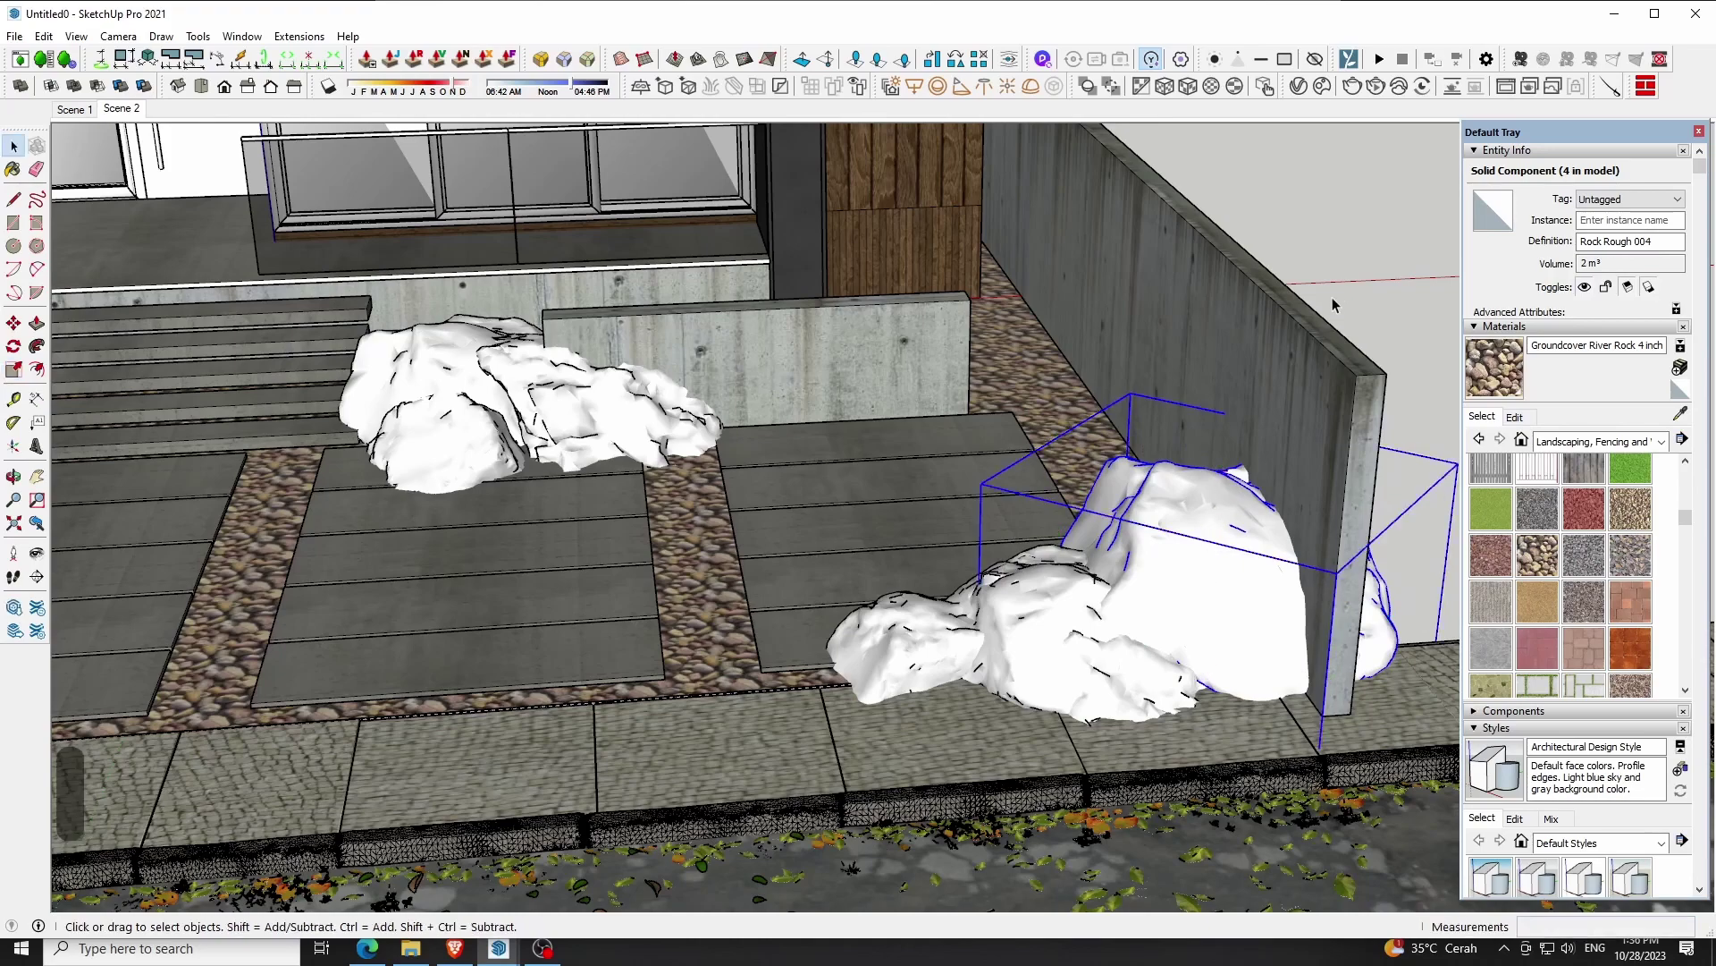
key(Escape)
From the front-elevation view, move the right-wall rock group 13.2 cm right
click(121, 109)
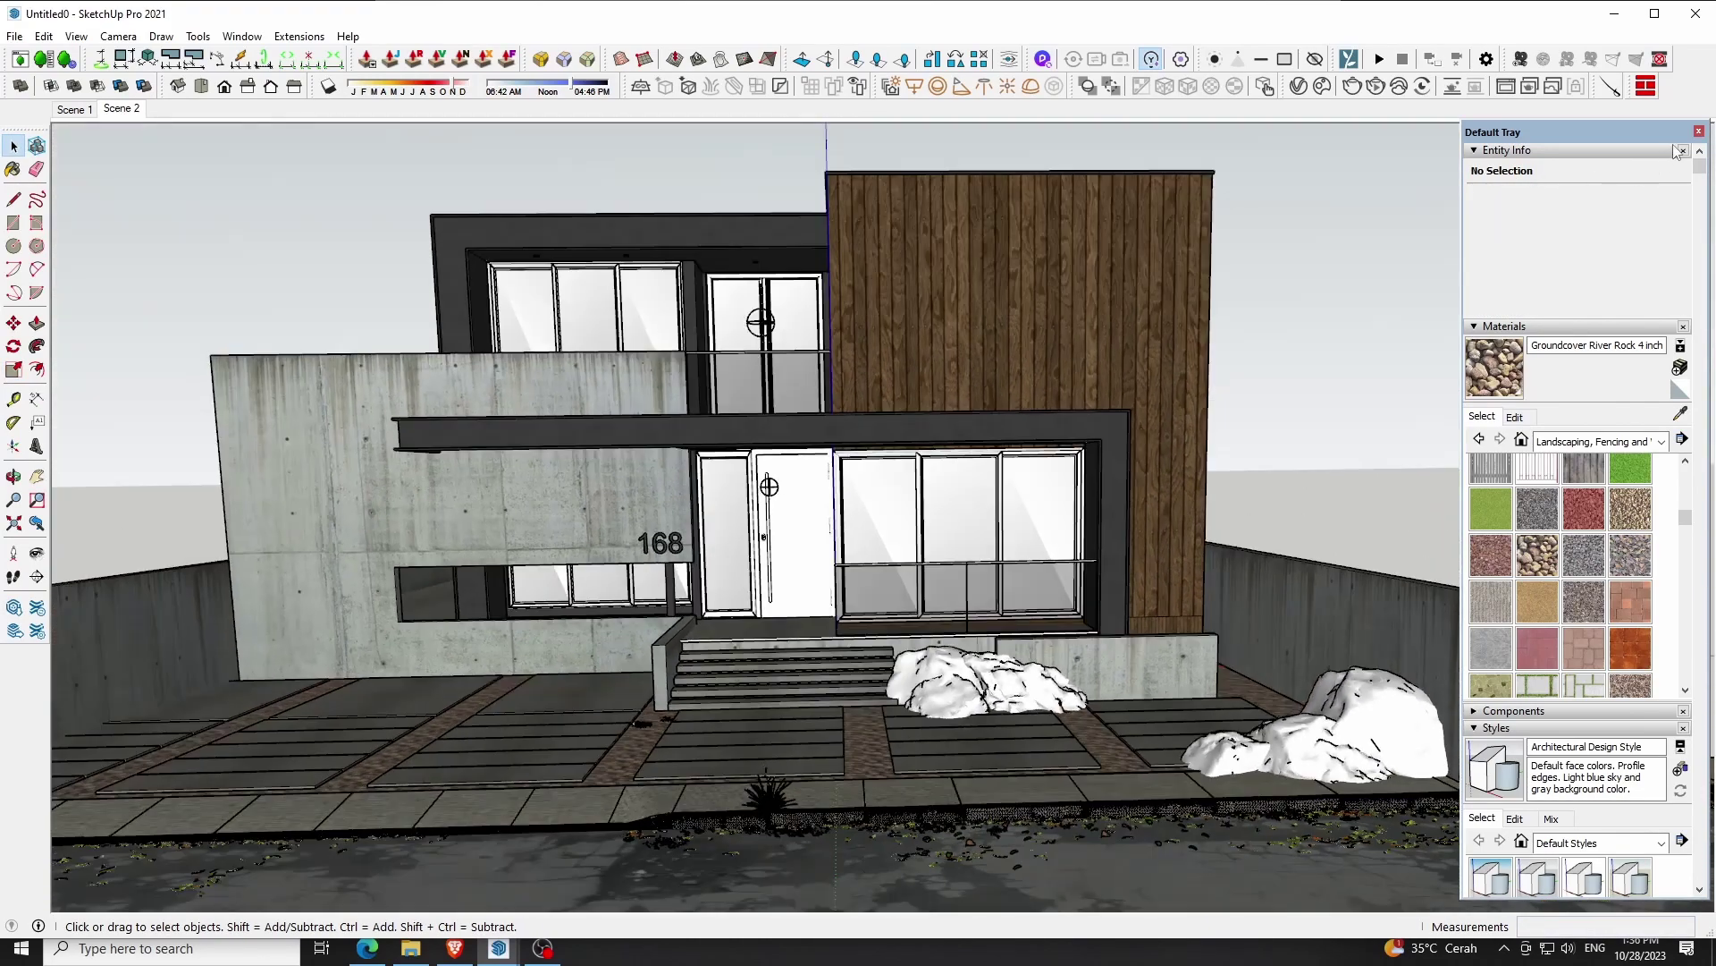
key(h)
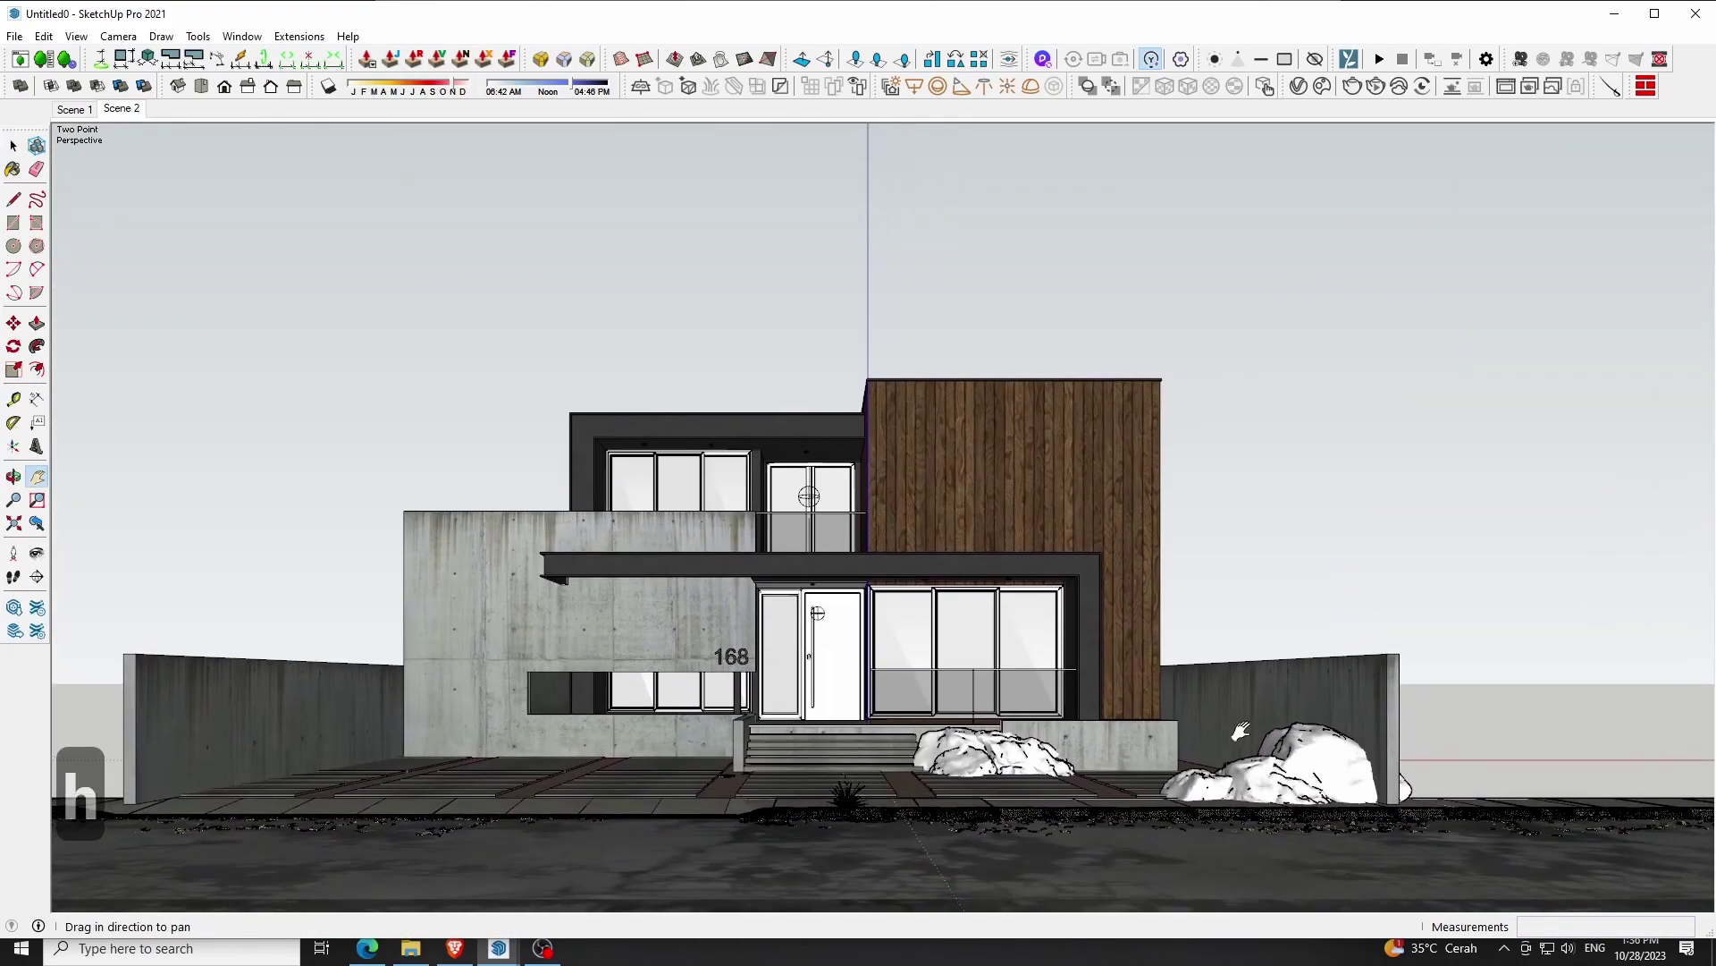
scroll(1307, 634, up, 4)
key(space)
click(1246, 766)
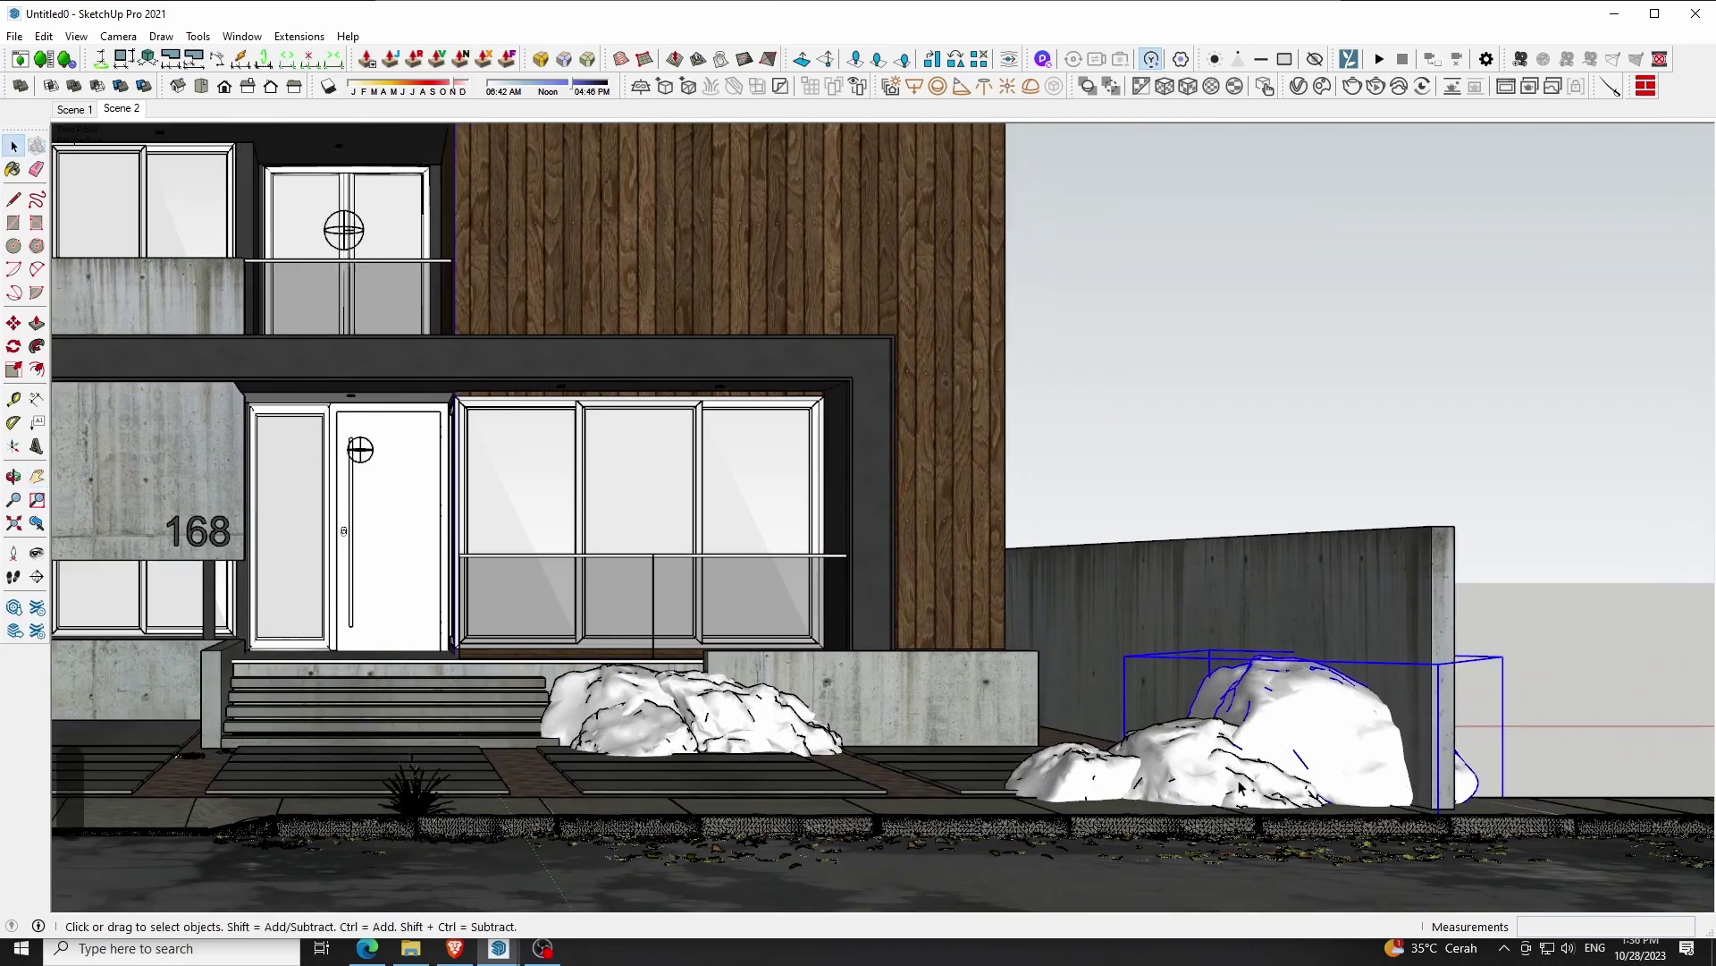
key(m)
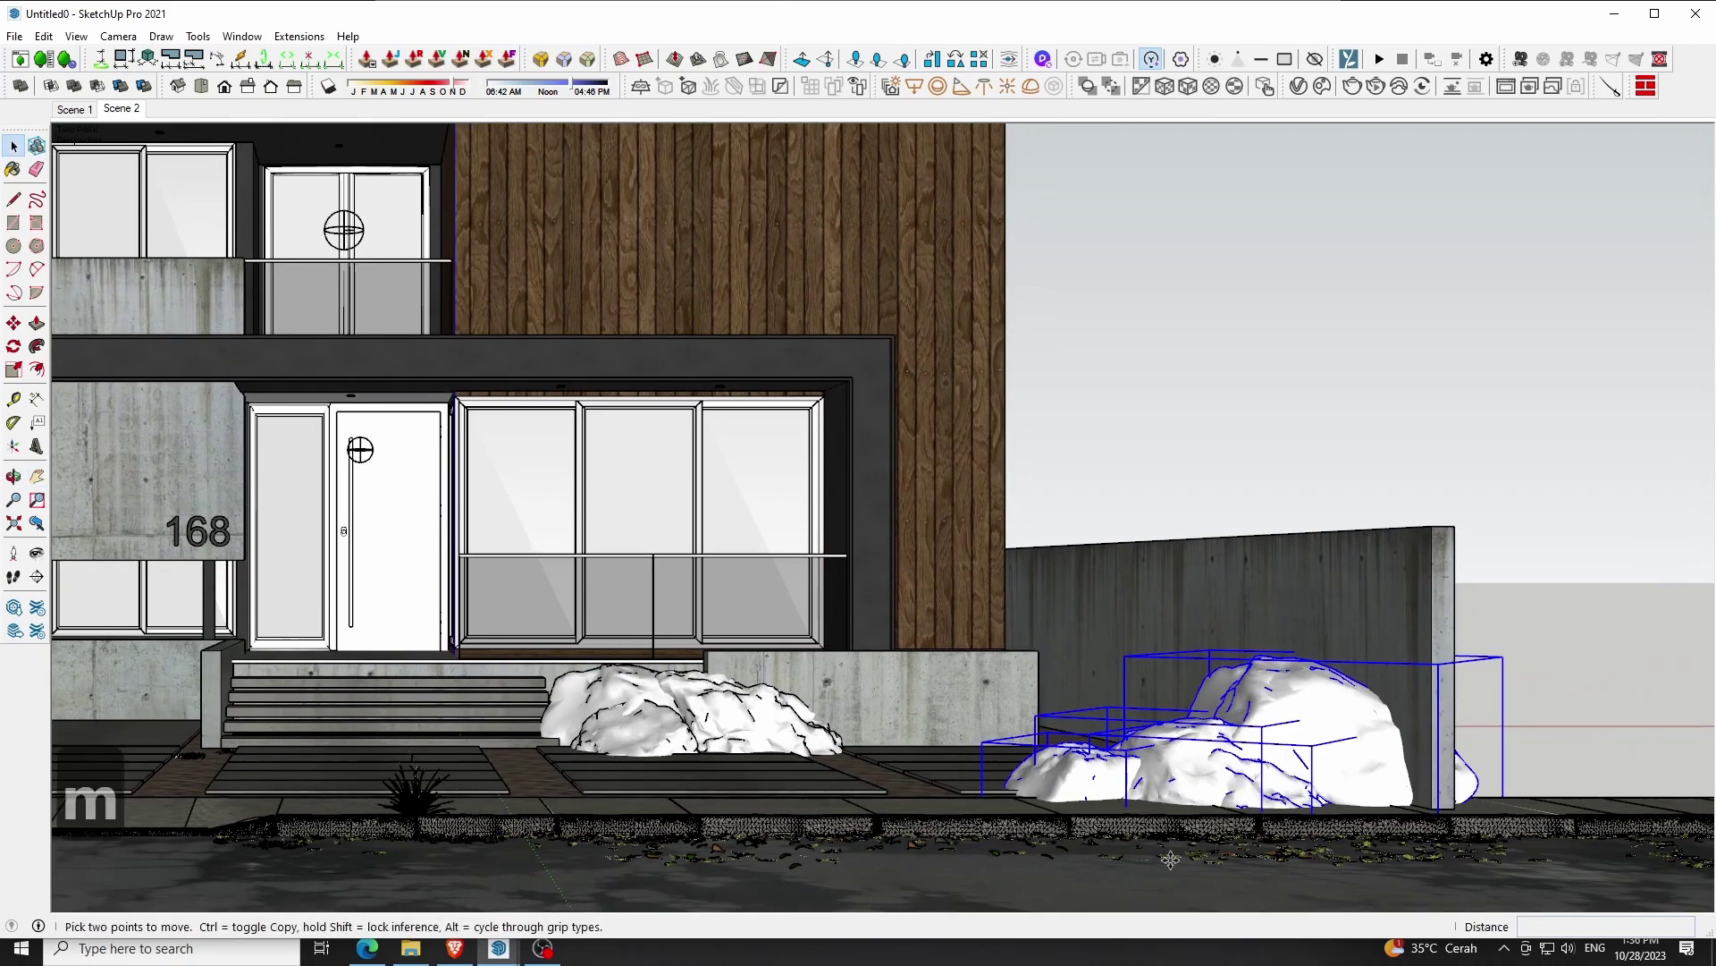
click(1173, 884)
key(space)
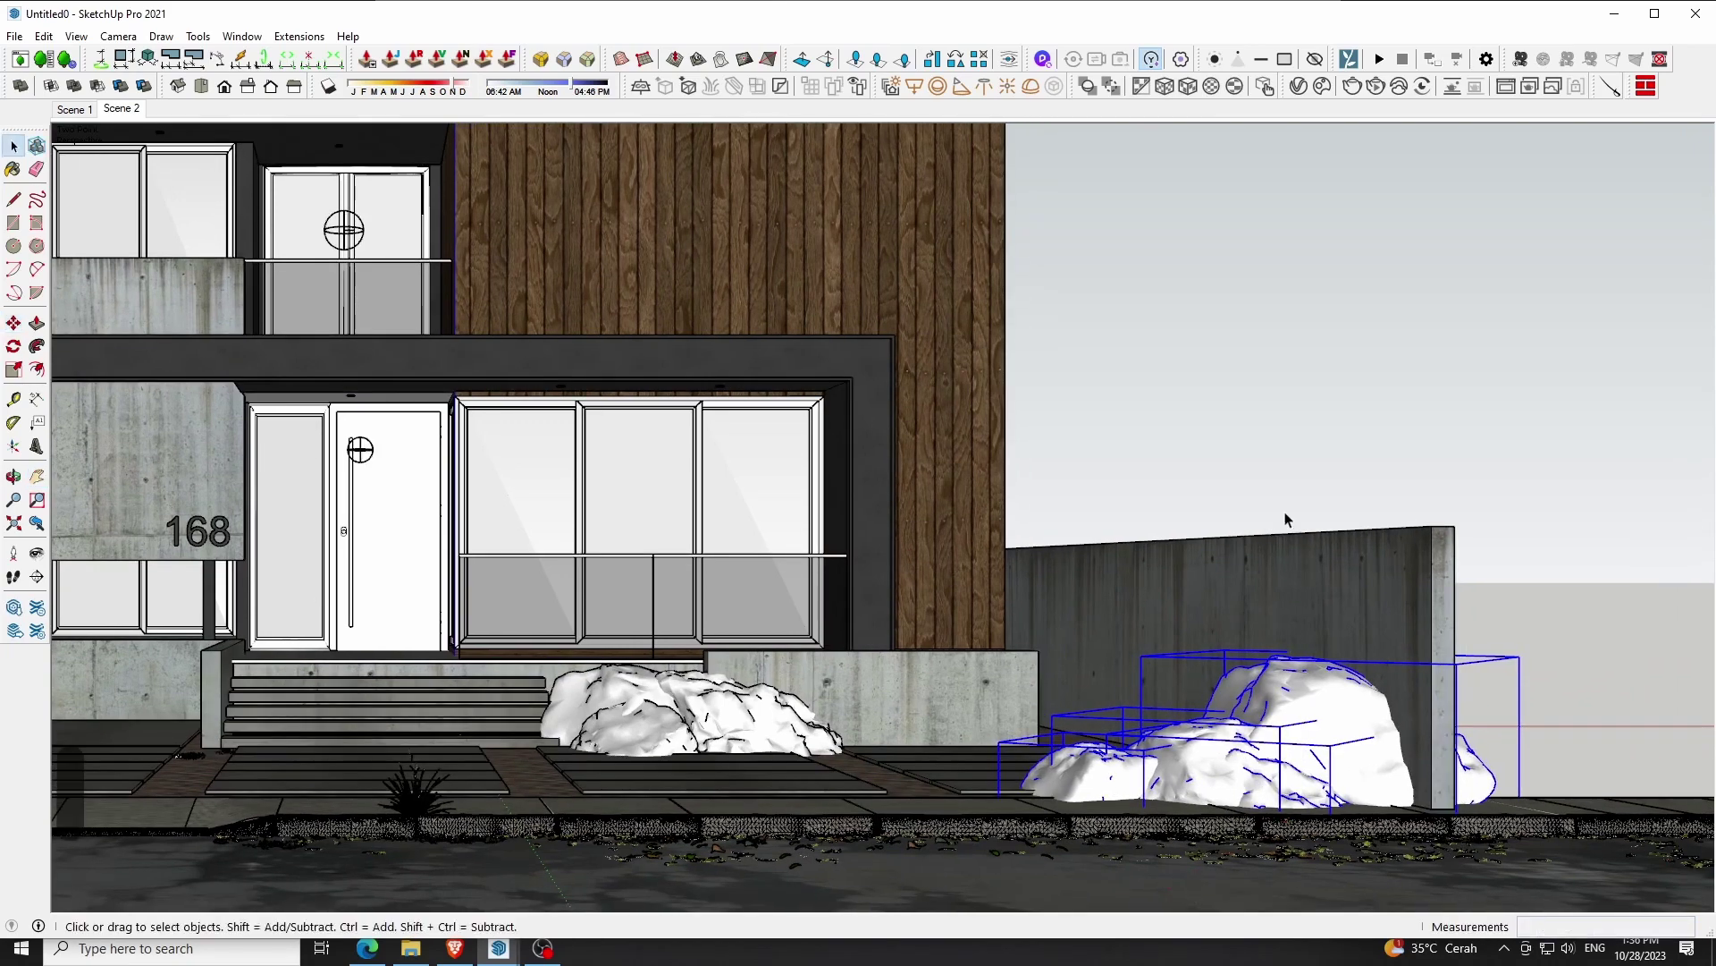
key(Escape)
Save the model from a high view over the front yard
mouse_move(1204, 652)
middle_down()
mouse_move(899, 841)
mouse_move(866, 343)
middle_up()
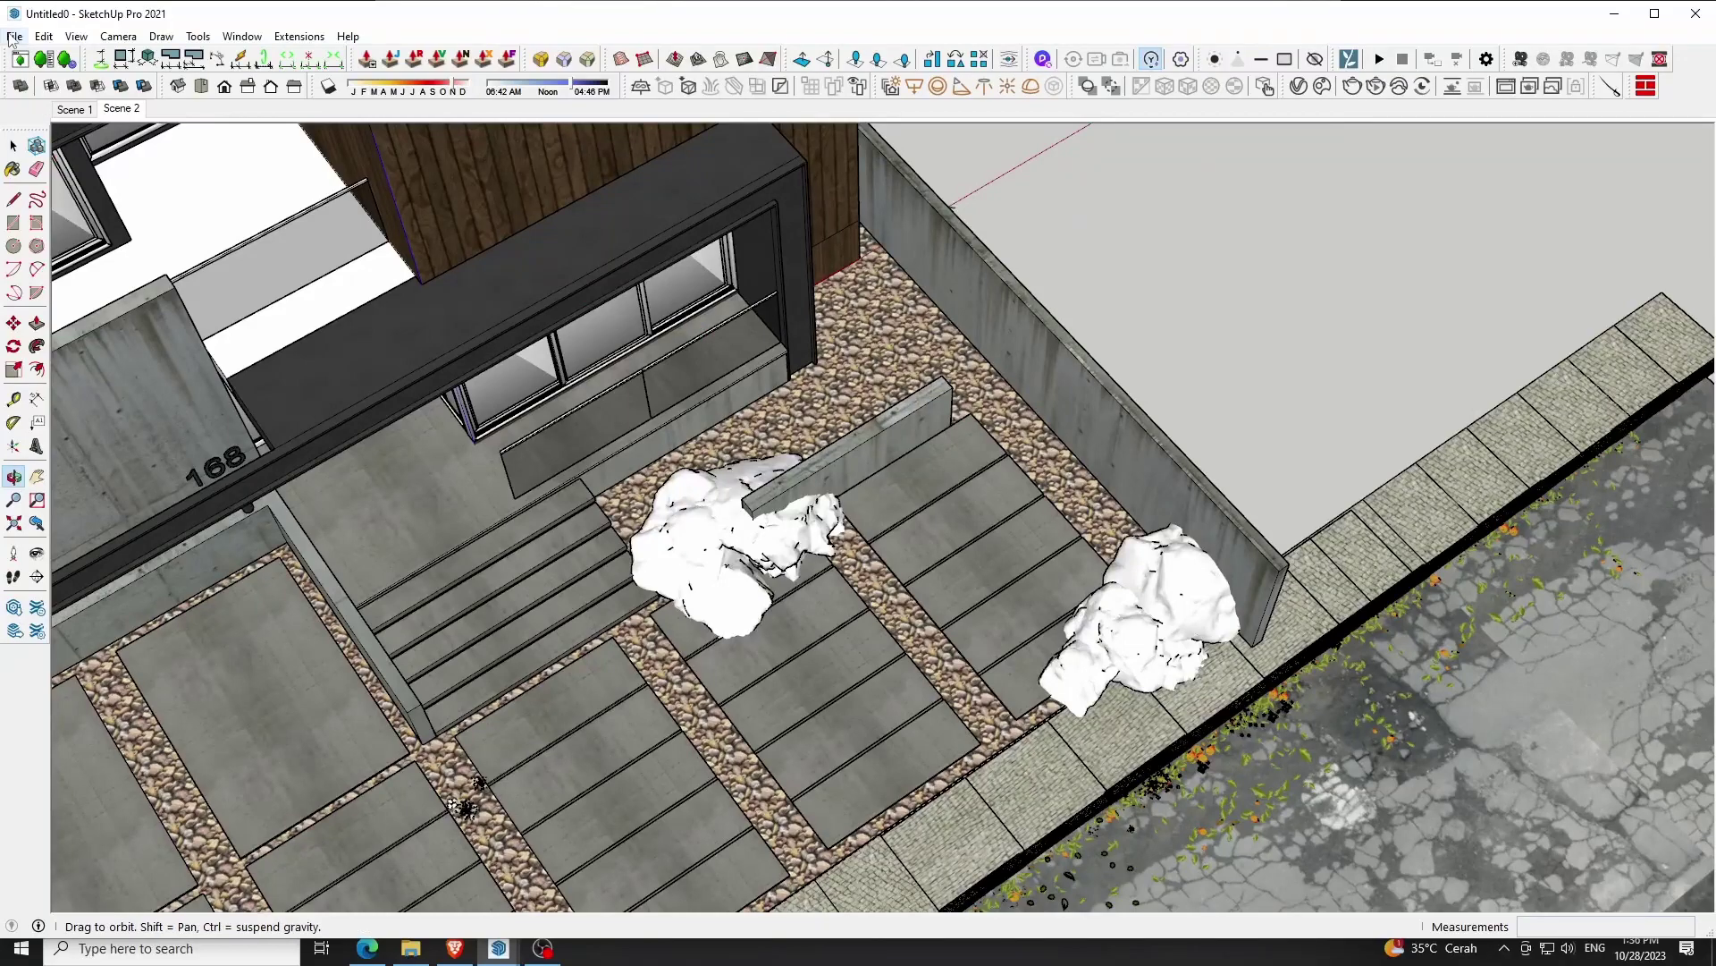
click(13, 38)
click(53, 123)
Open Chaos Cosmos and show the Vegetation Shrubs & bushes category
key(F2)
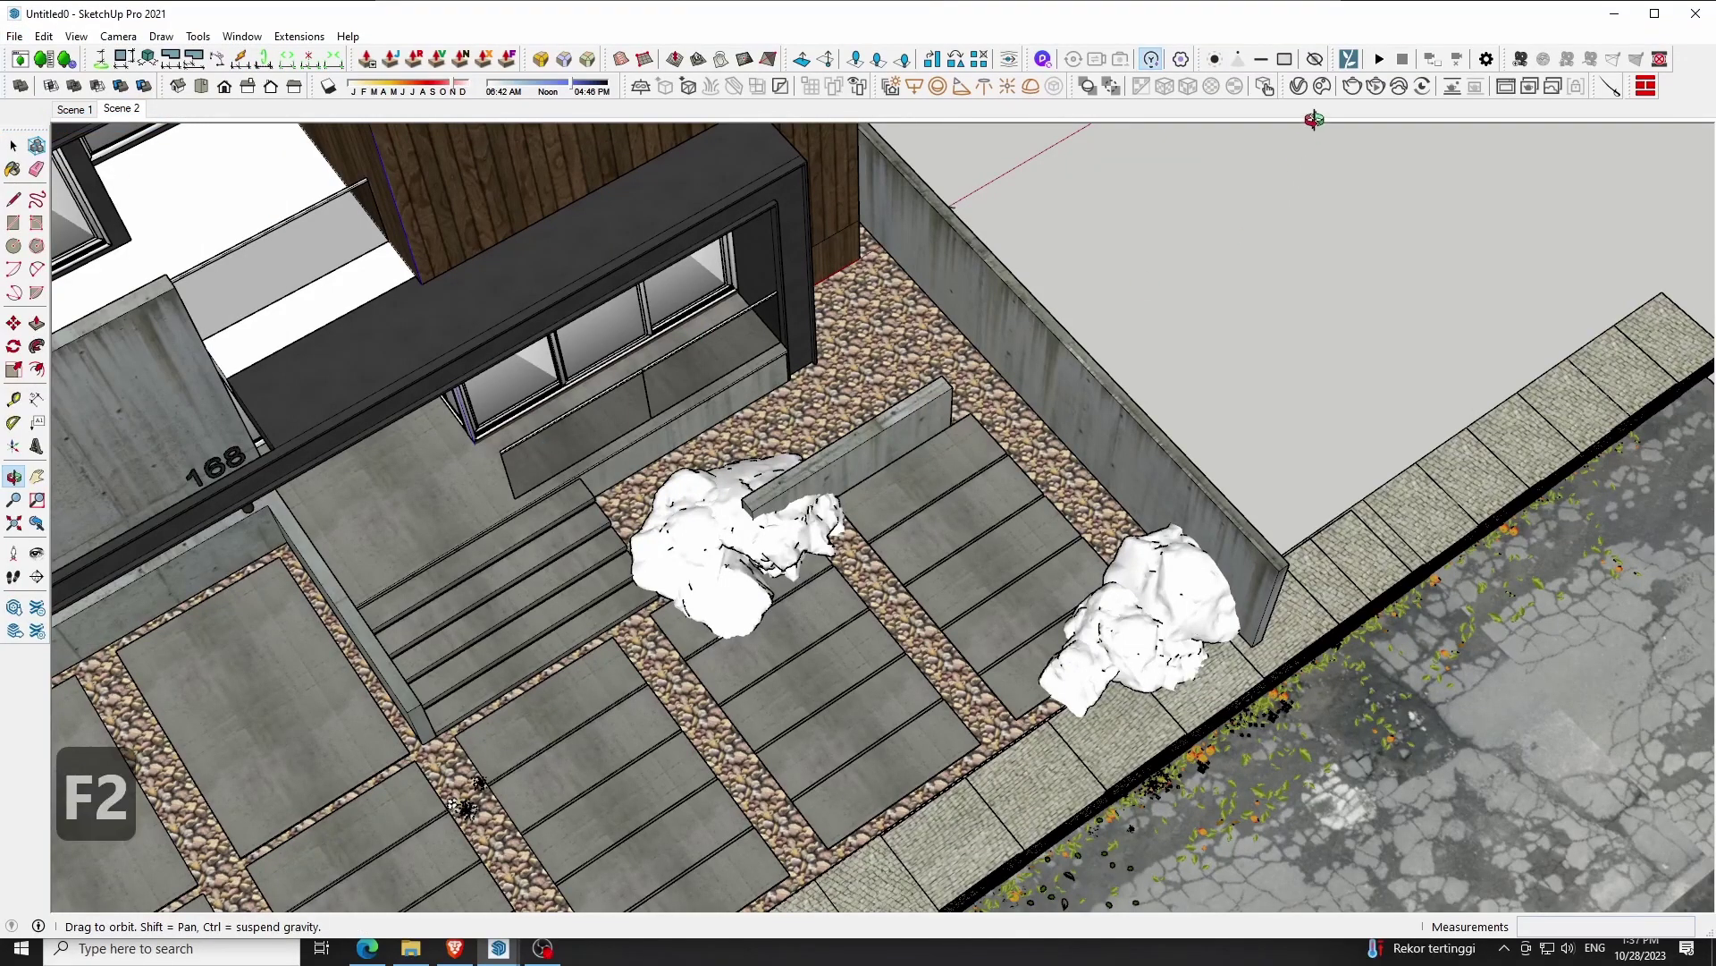
scroll(1162, 357, down, 5)
scroll(1101, 429, down, 5)
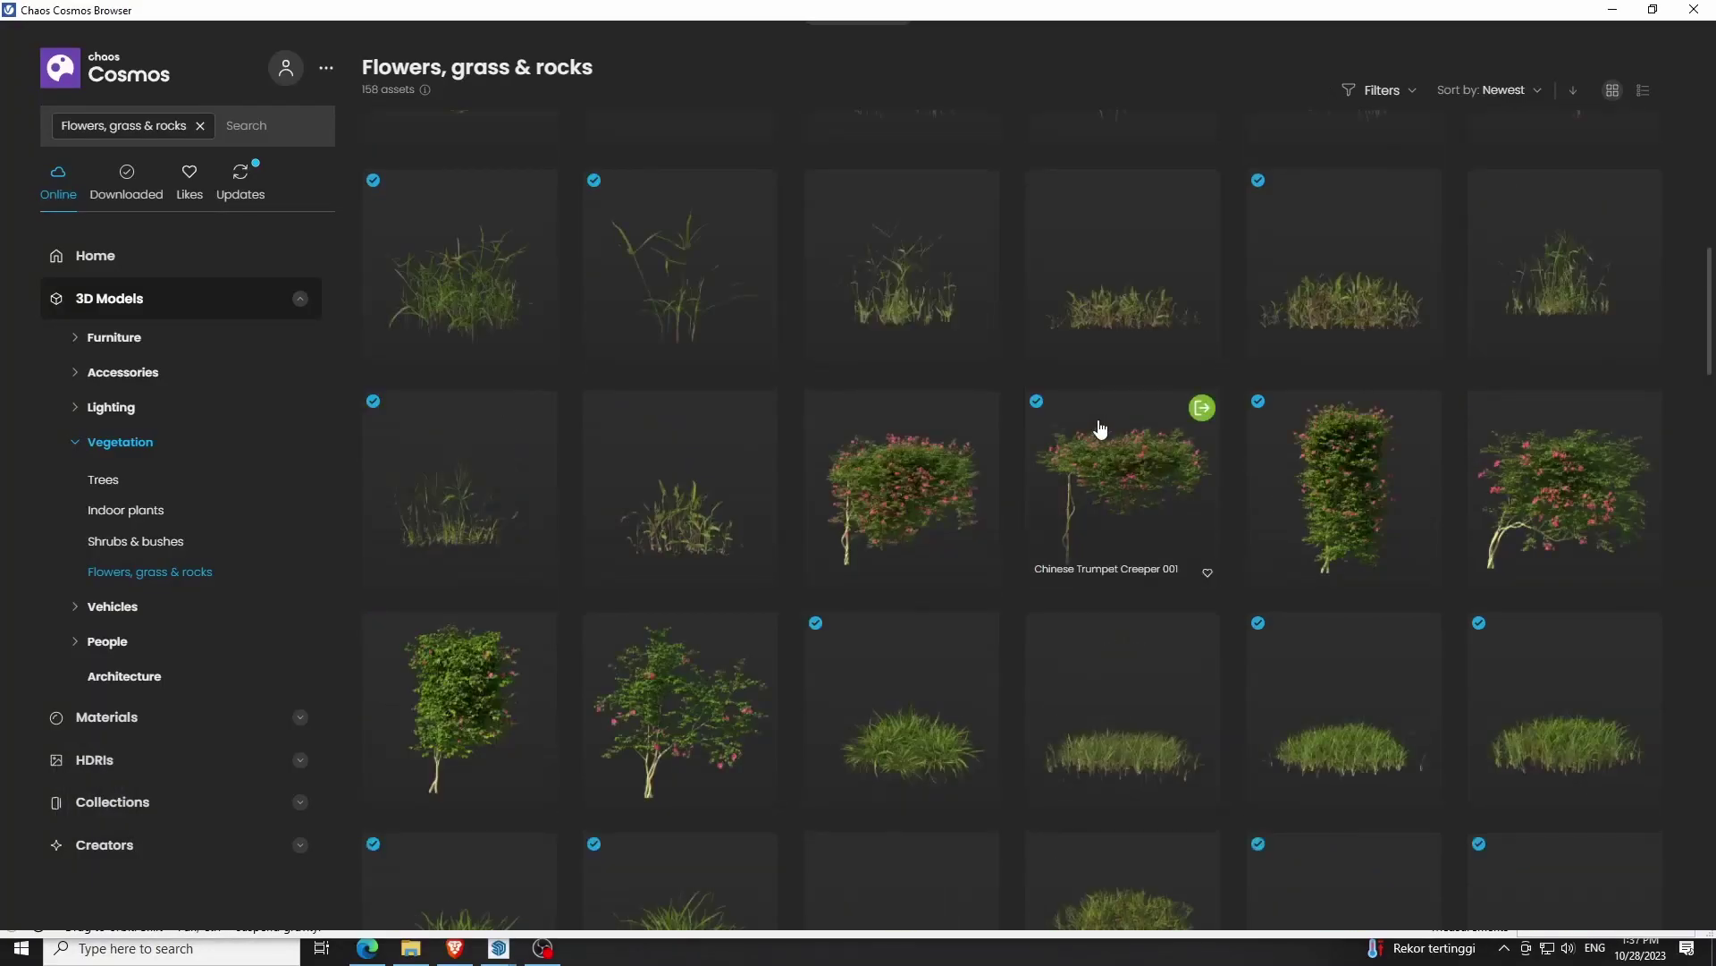
scroll(1101, 429, down, 5)
scroll(1101, 429, up, 4)
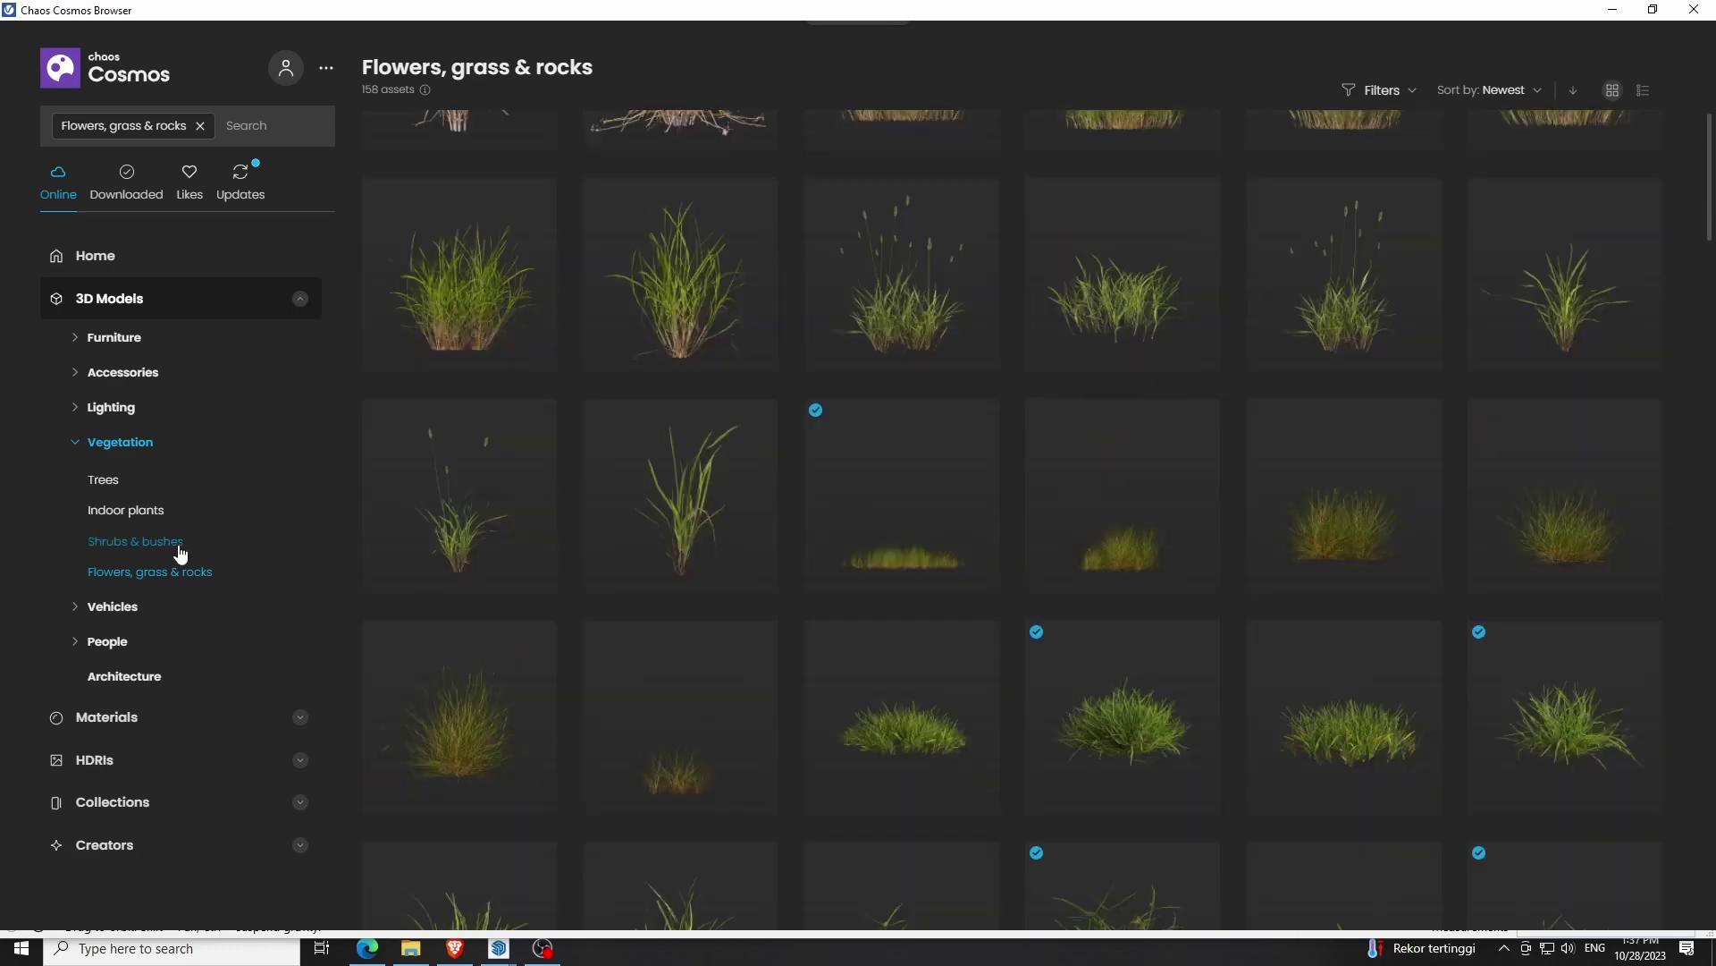
click(174, 545)
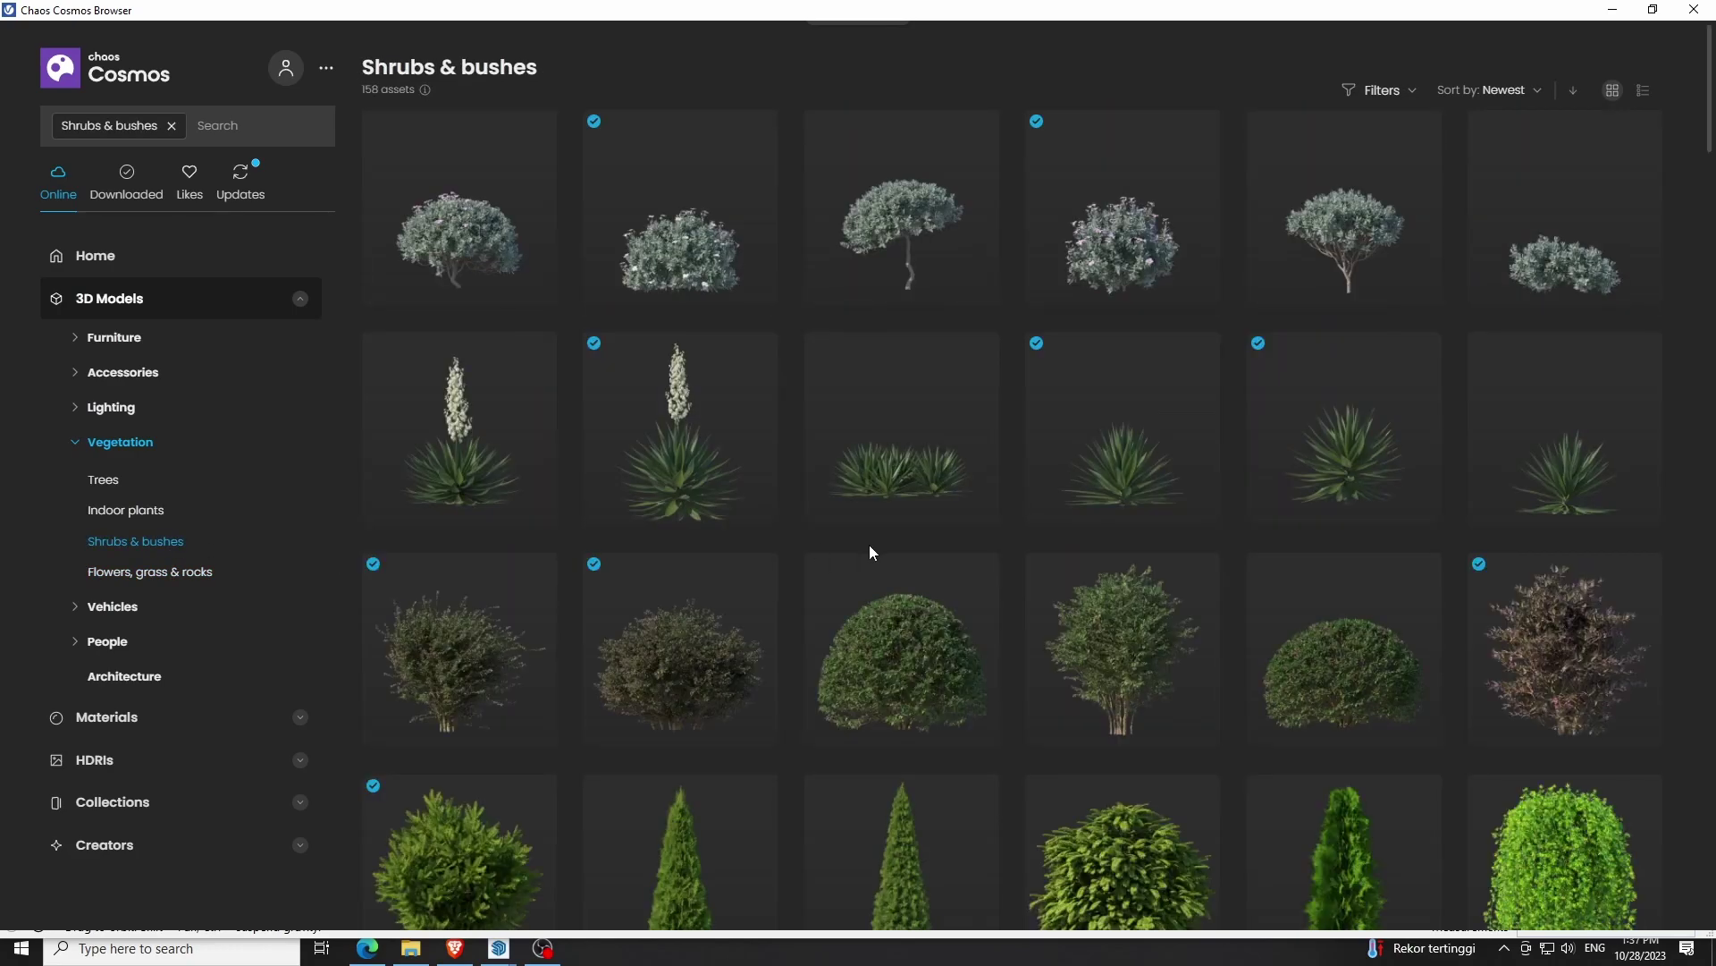
Scroll down to Wild Privet 003 and import it
scroll(869, 545, down, 1)
scroll(869, 545, down, 5)
scroll(869, 544, down, 5)
scroll(871, 557, down, 4)
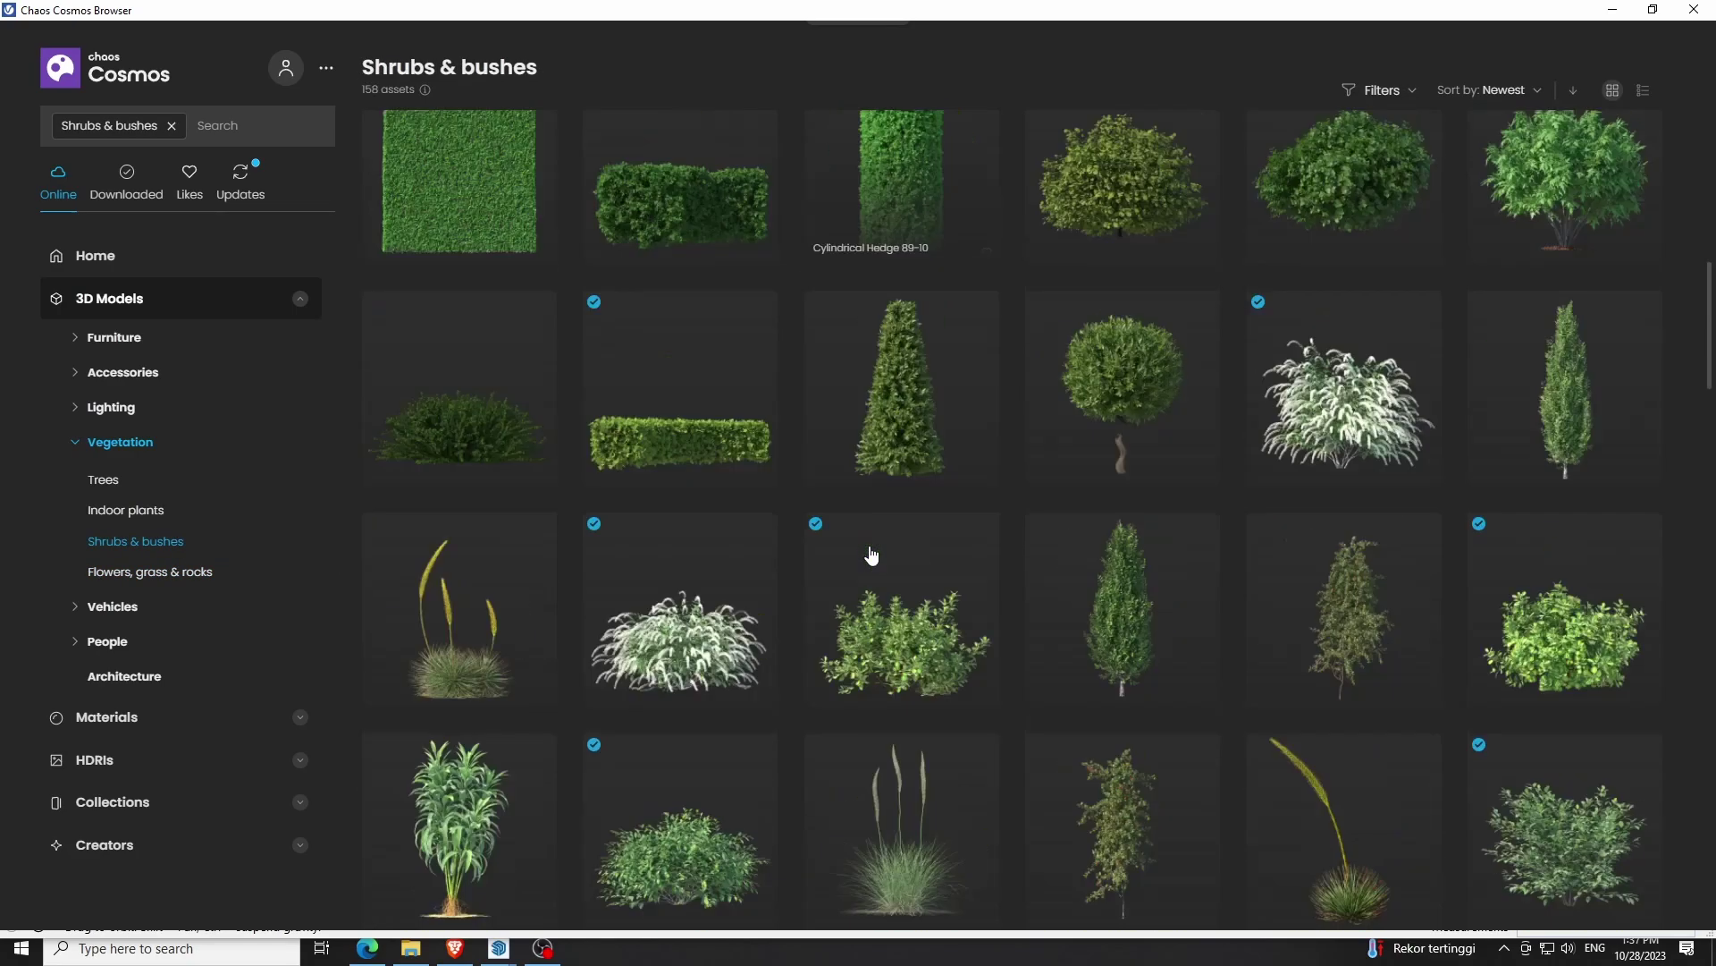
scroll(871, 556, down, 4)
scroll(872, 556, down, 2)
scroll(872, 556, down, 3)
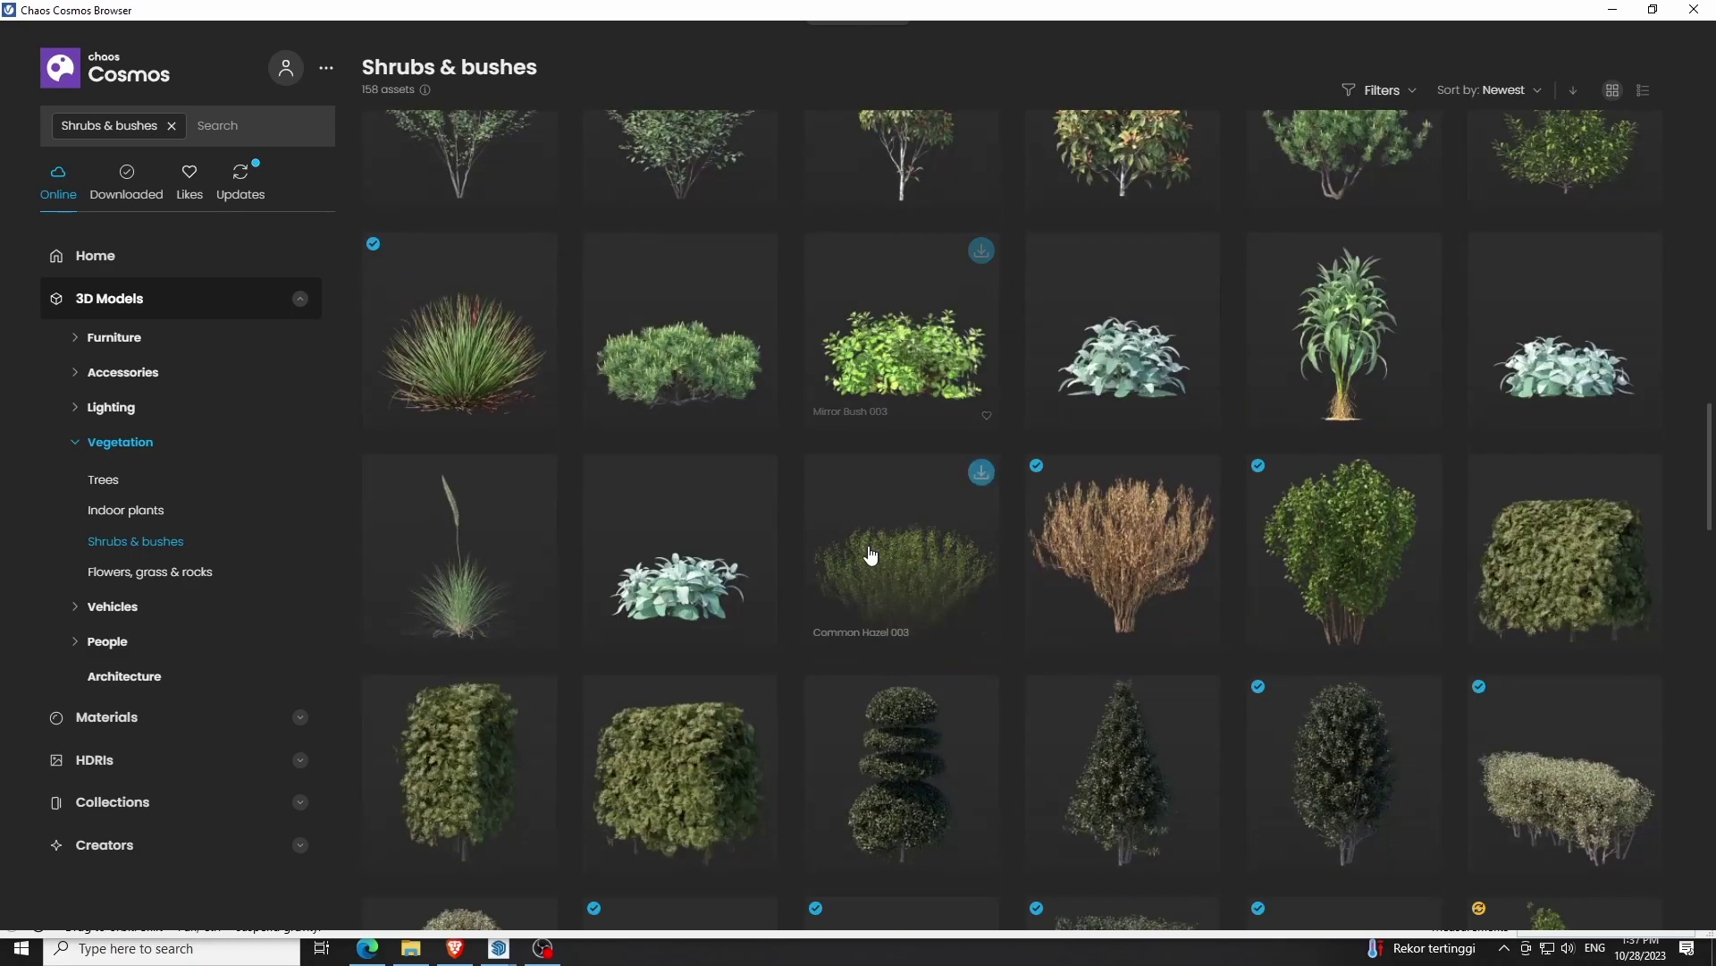
scroll(872, 556, down, 3)
scroll(872, 556, down, 3)
scroll(872, 557, down, 3)
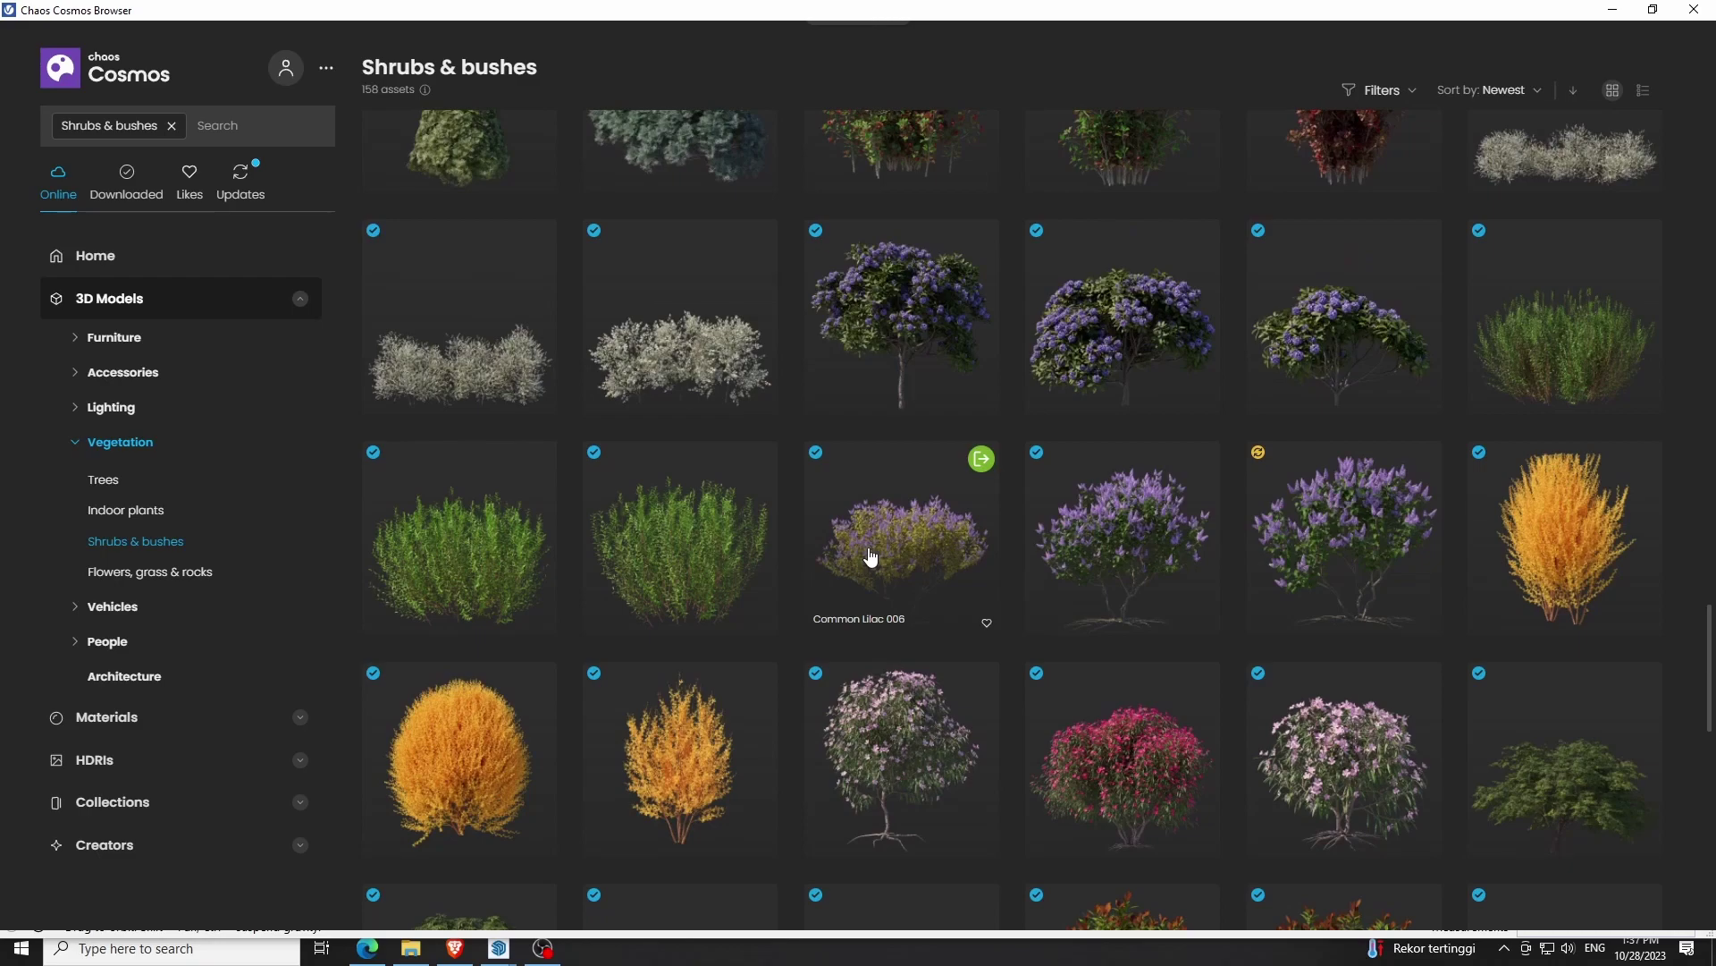
scroll(809, 555, down, 3)
scroll(809, 555, down, 3)
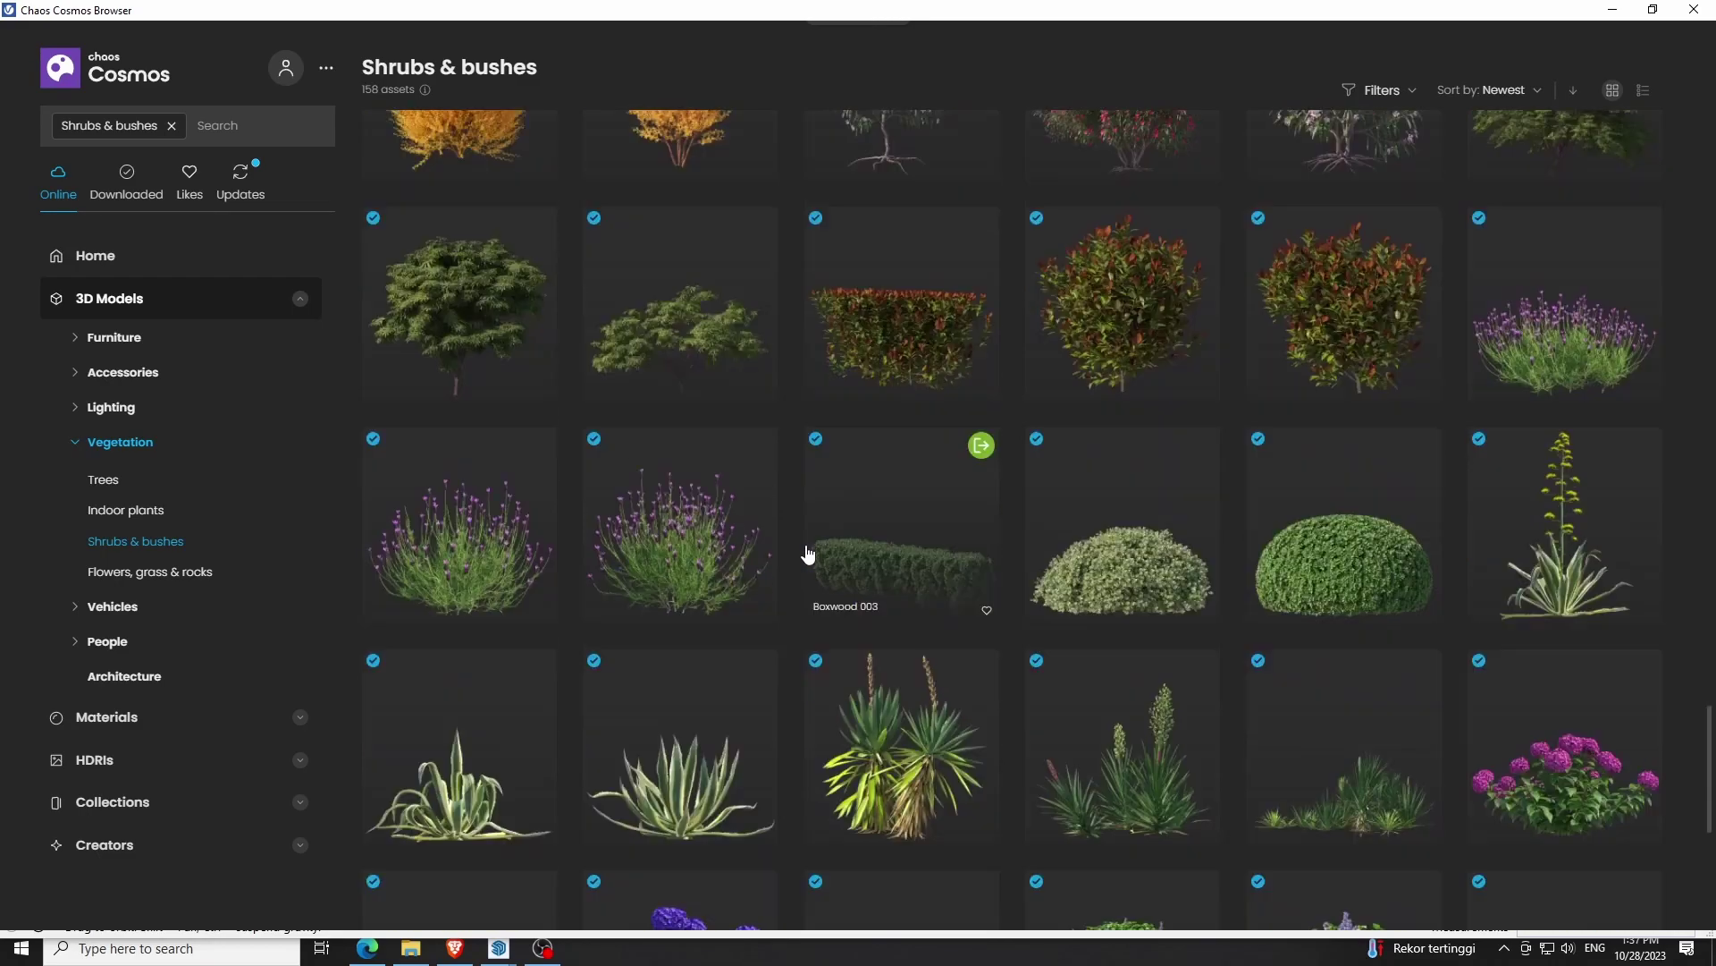
scroll(809, 556, down, 3)
scroll(809, 555, down, 3)
click(981, 491)
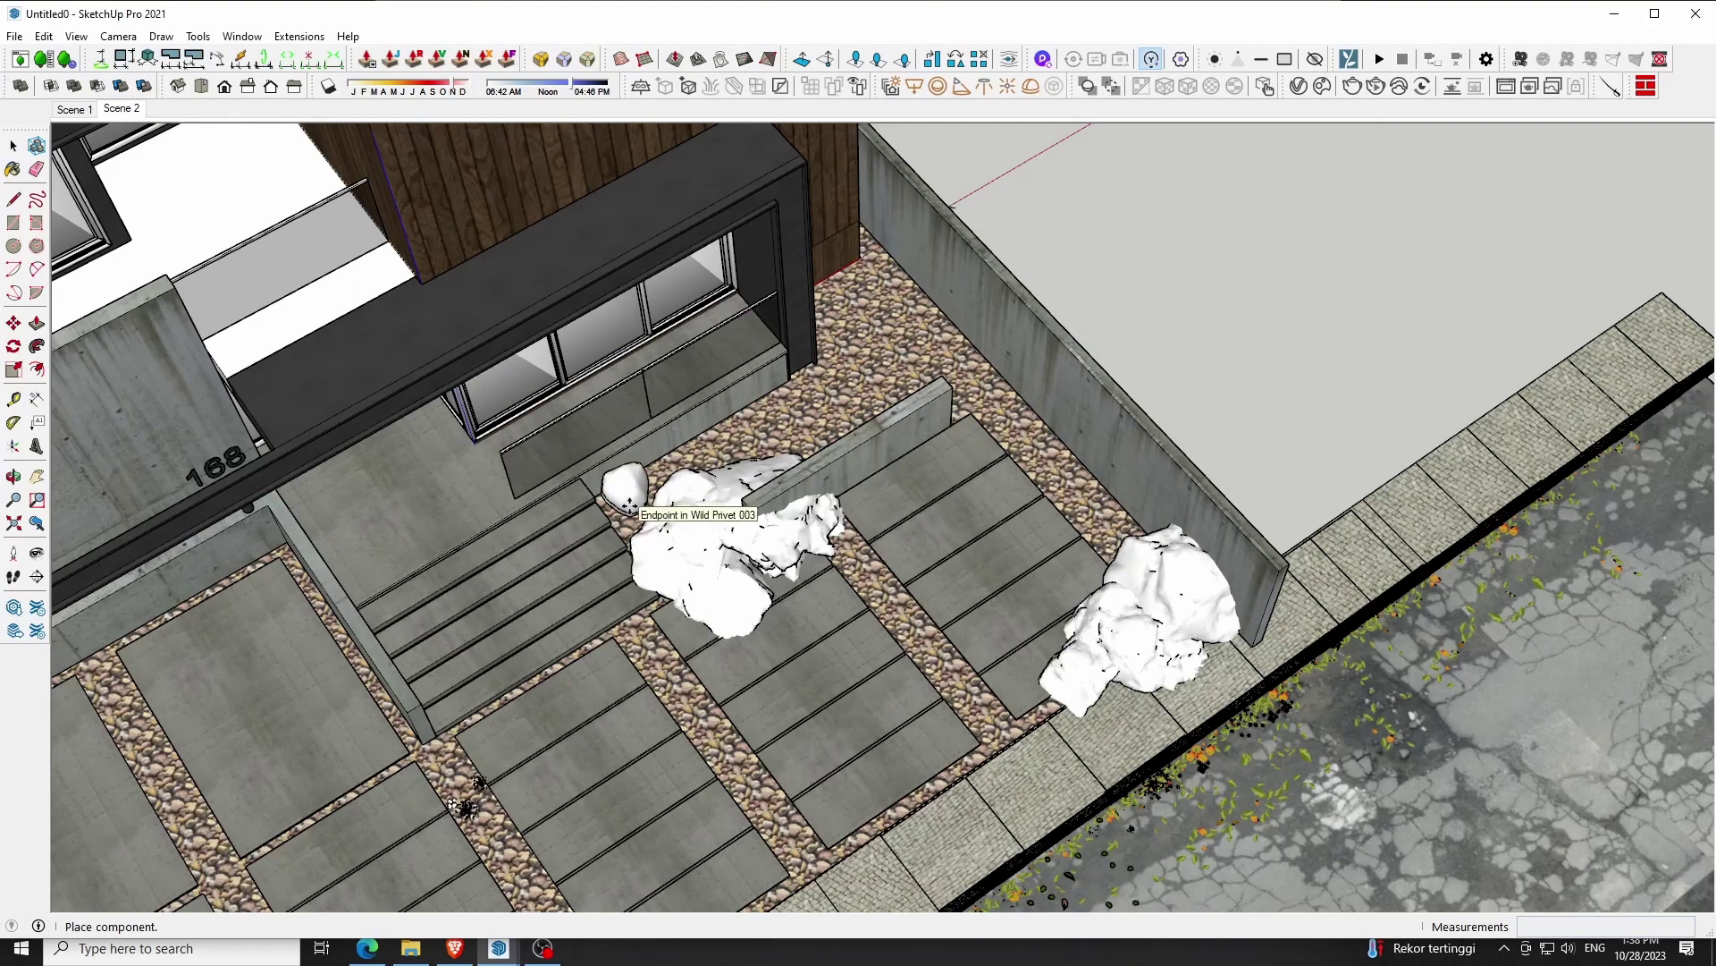
Place the Wild Privet shrub on the gravel and array ten copies with x10
key(o)
drag(631, 507, 611, 511)
drag(787, 447, 640, 443)
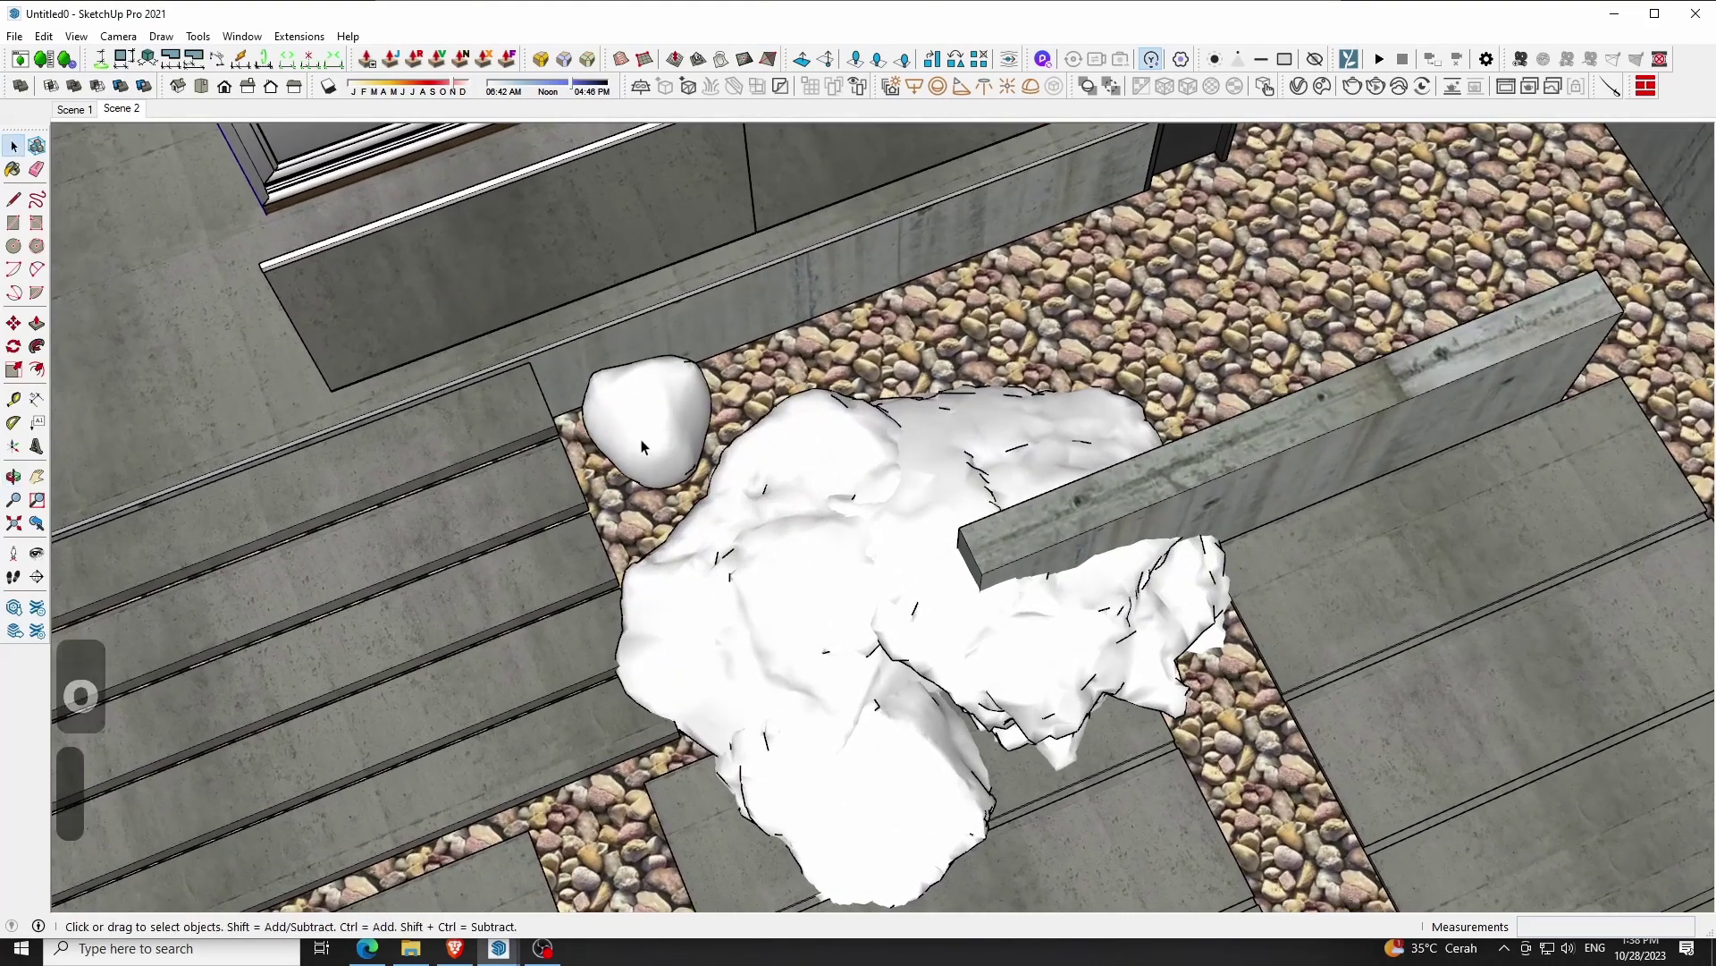
key(space)
click(649, 447)
key(m)
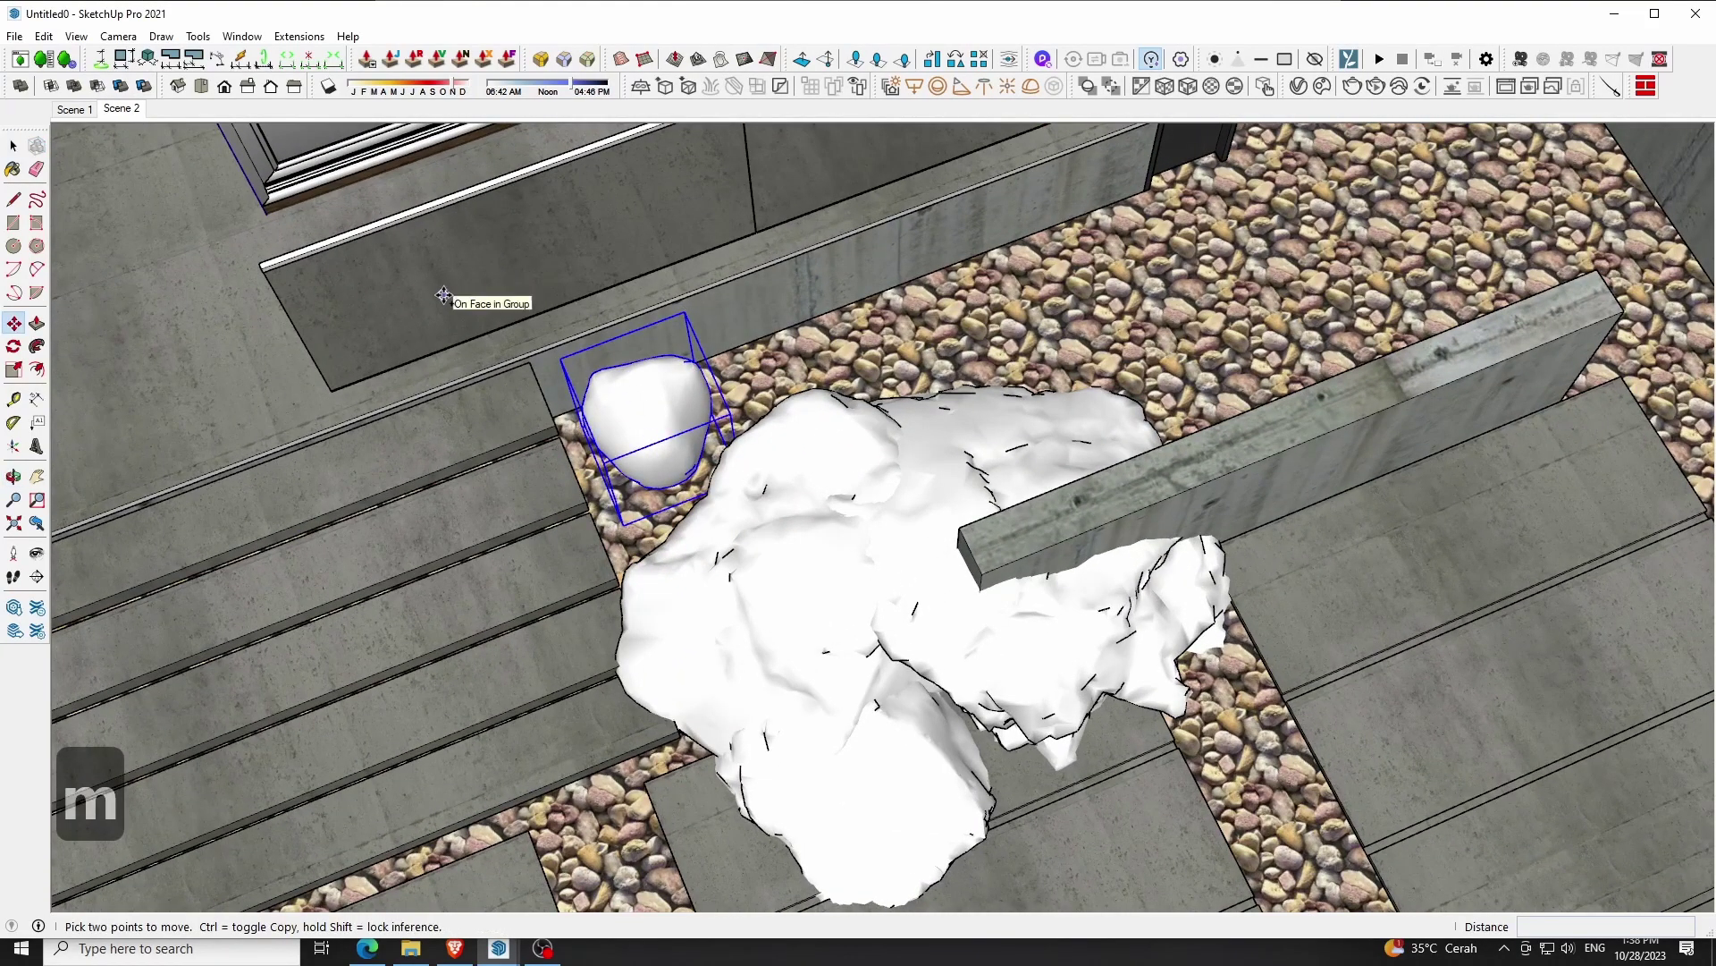
click(444, 295)
key(ctrl)
text(x)
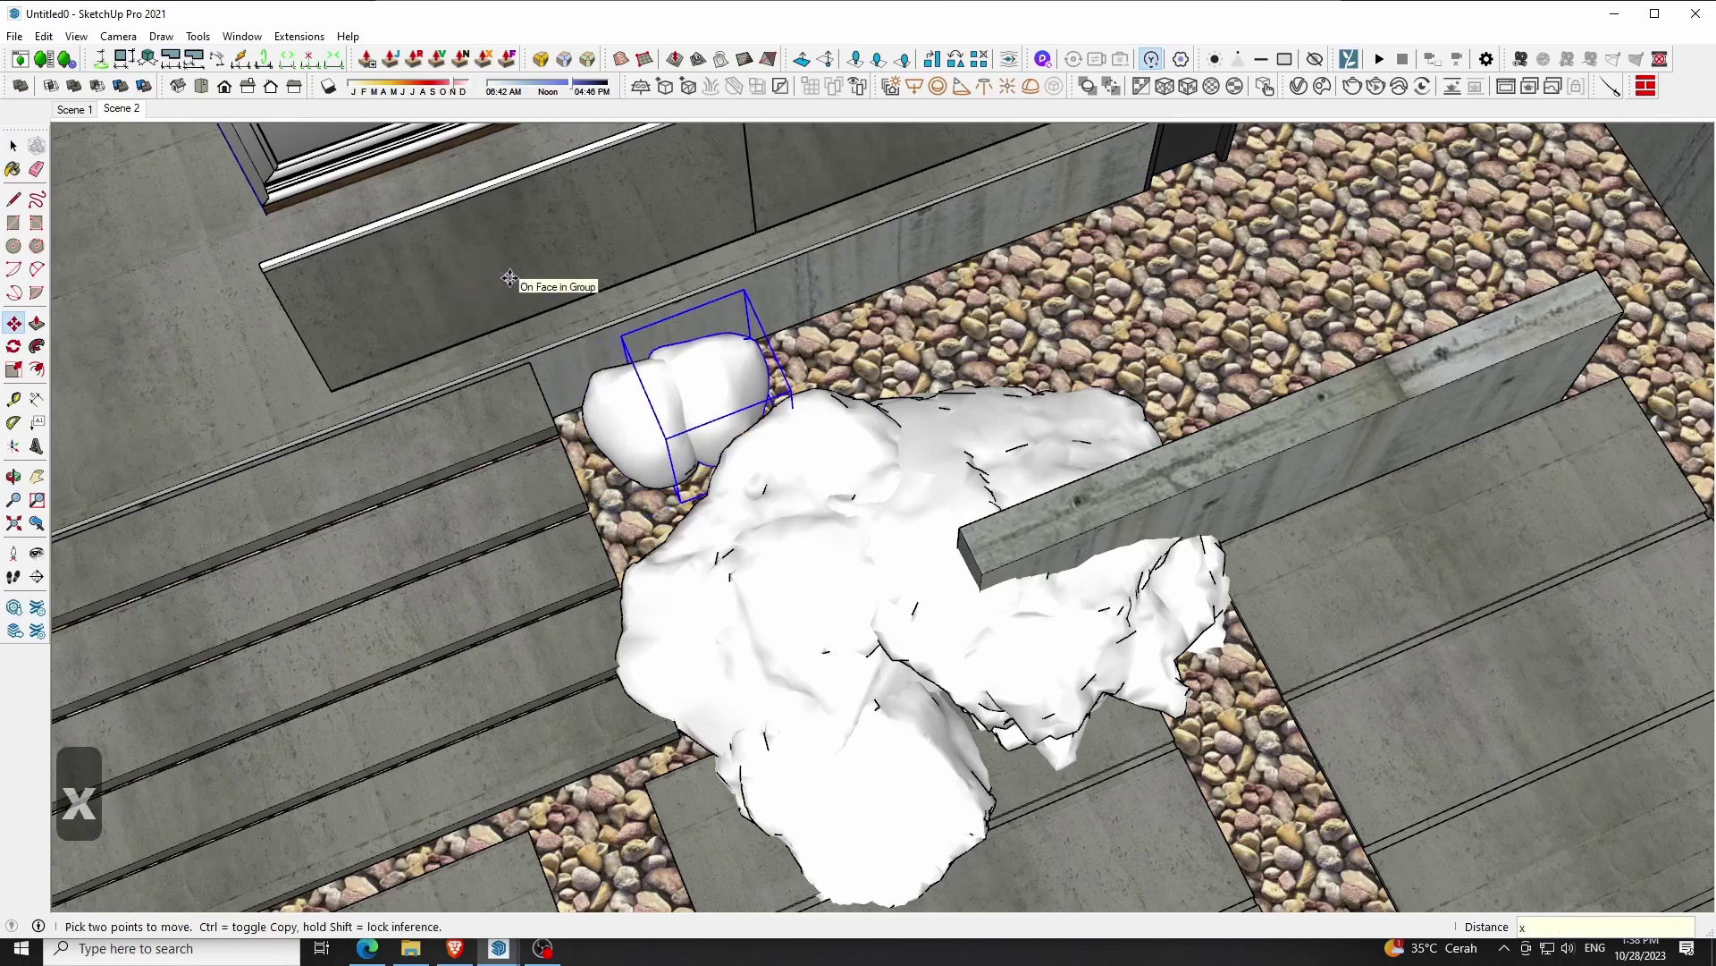
text(10)
key(Return)
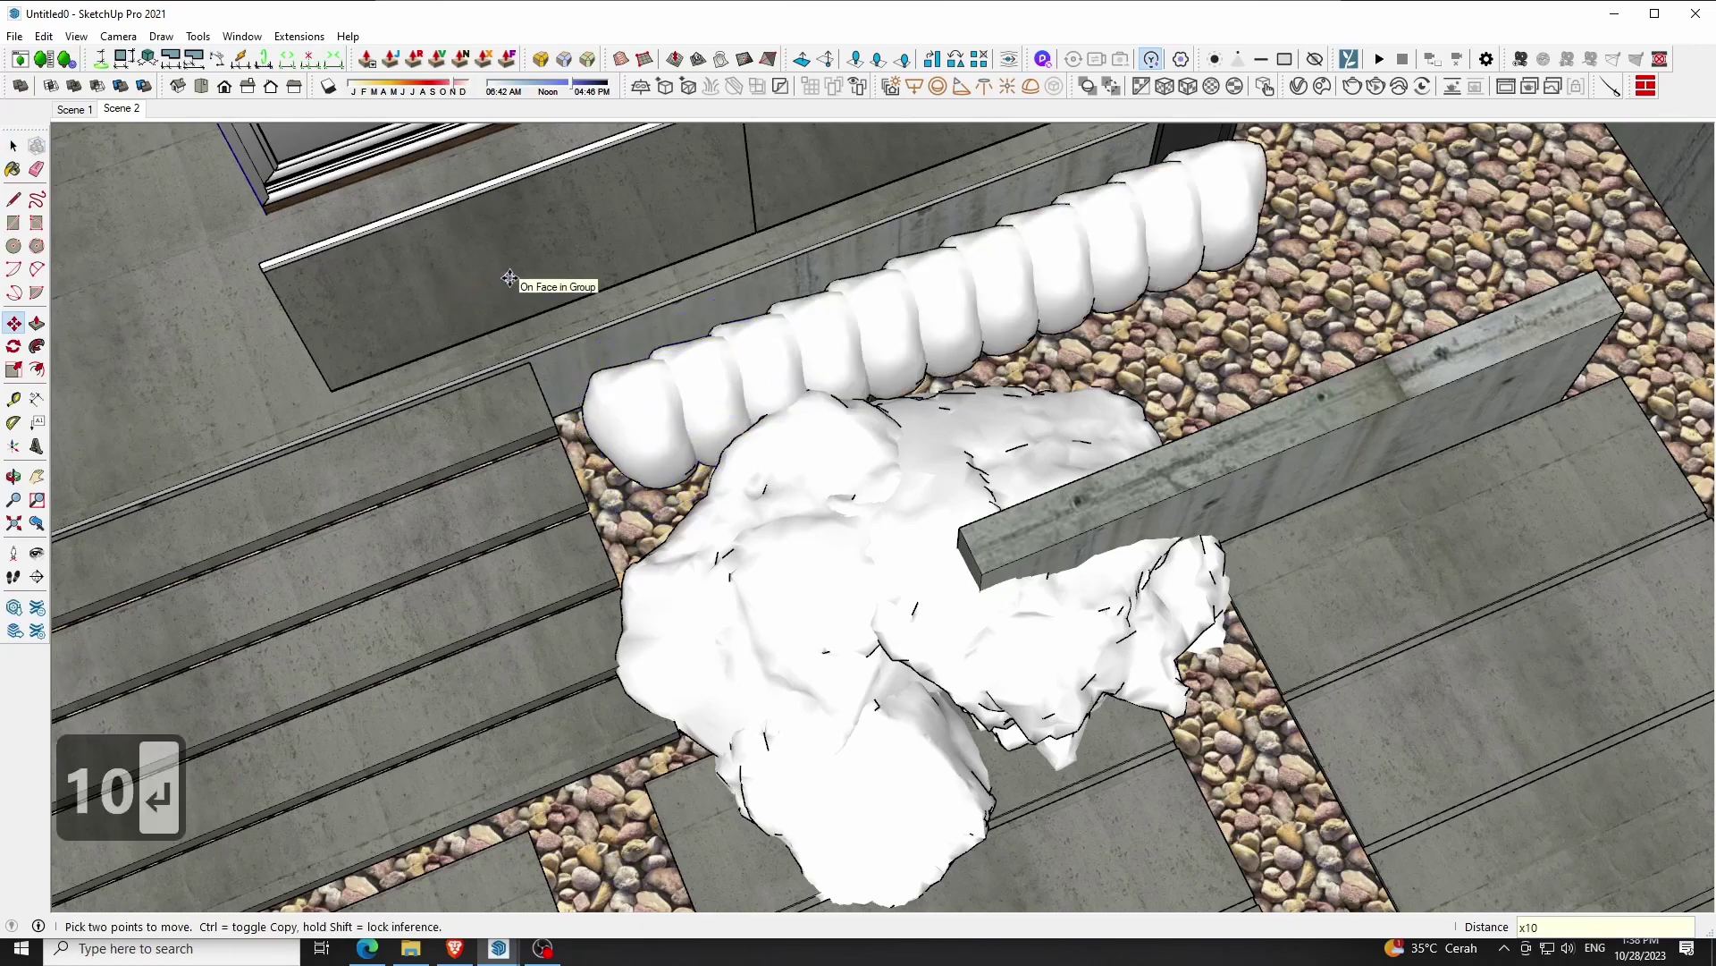
Select the eleven shrubs and make them a group
middle_drag(510, 279, 538, 507)
scroll(538, 507, down, 2)
key(space)
click(652, 454)
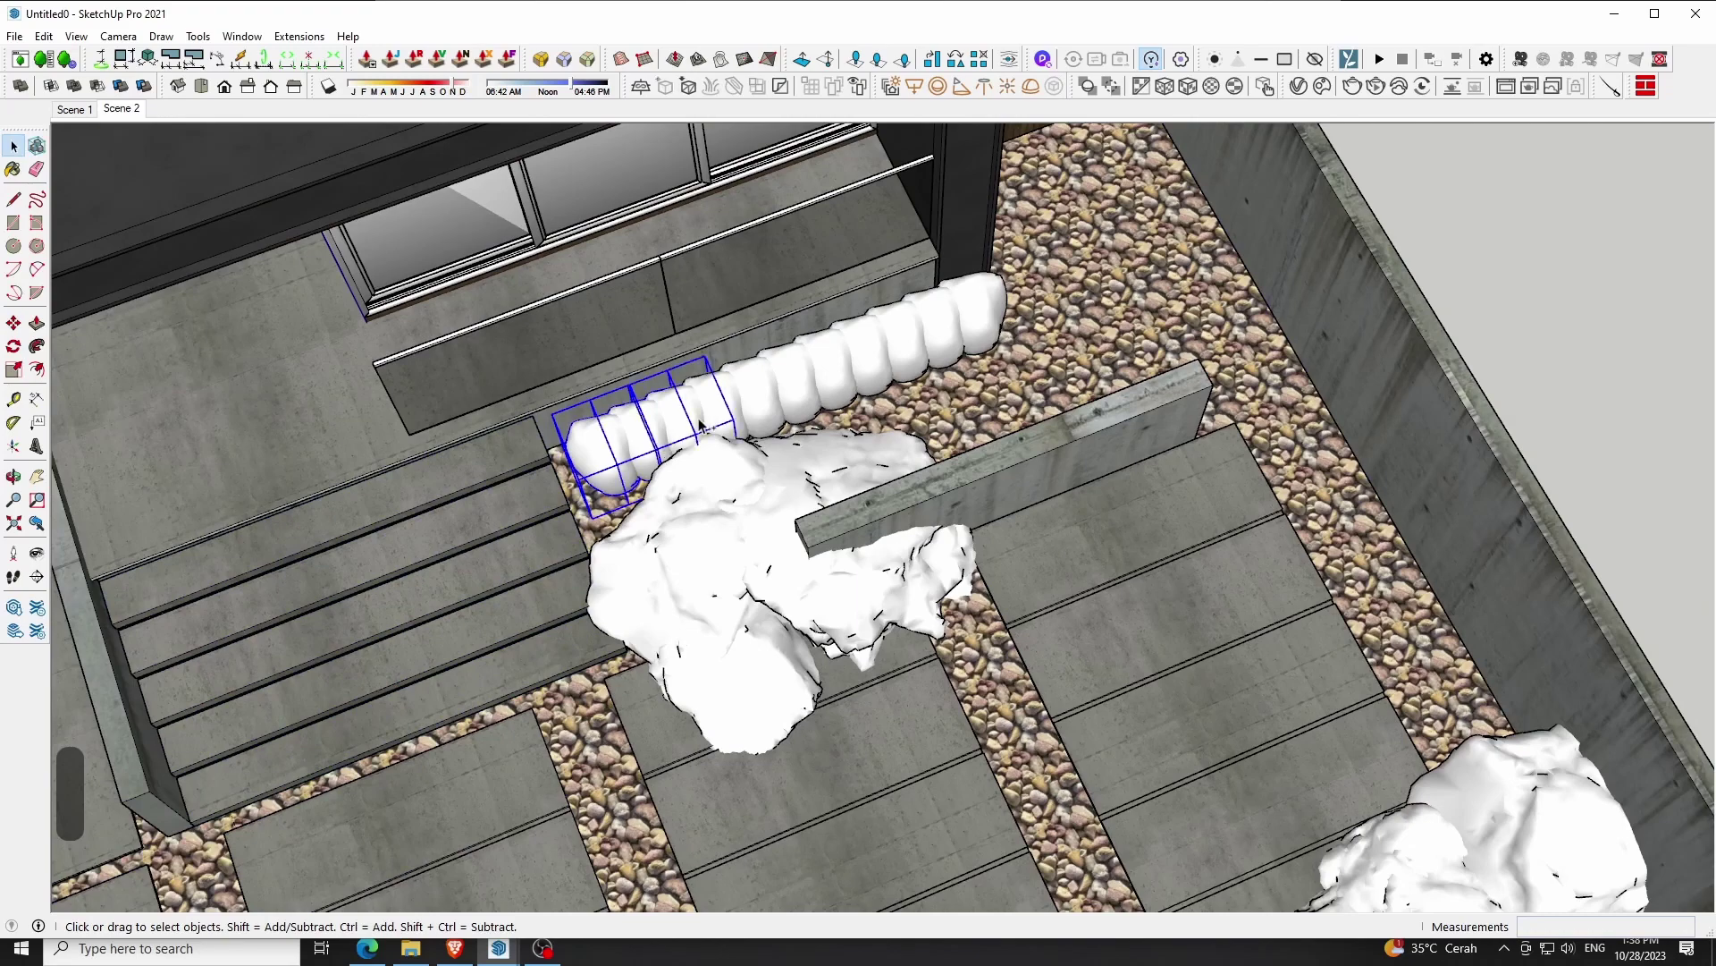
shift+click(759, 403)
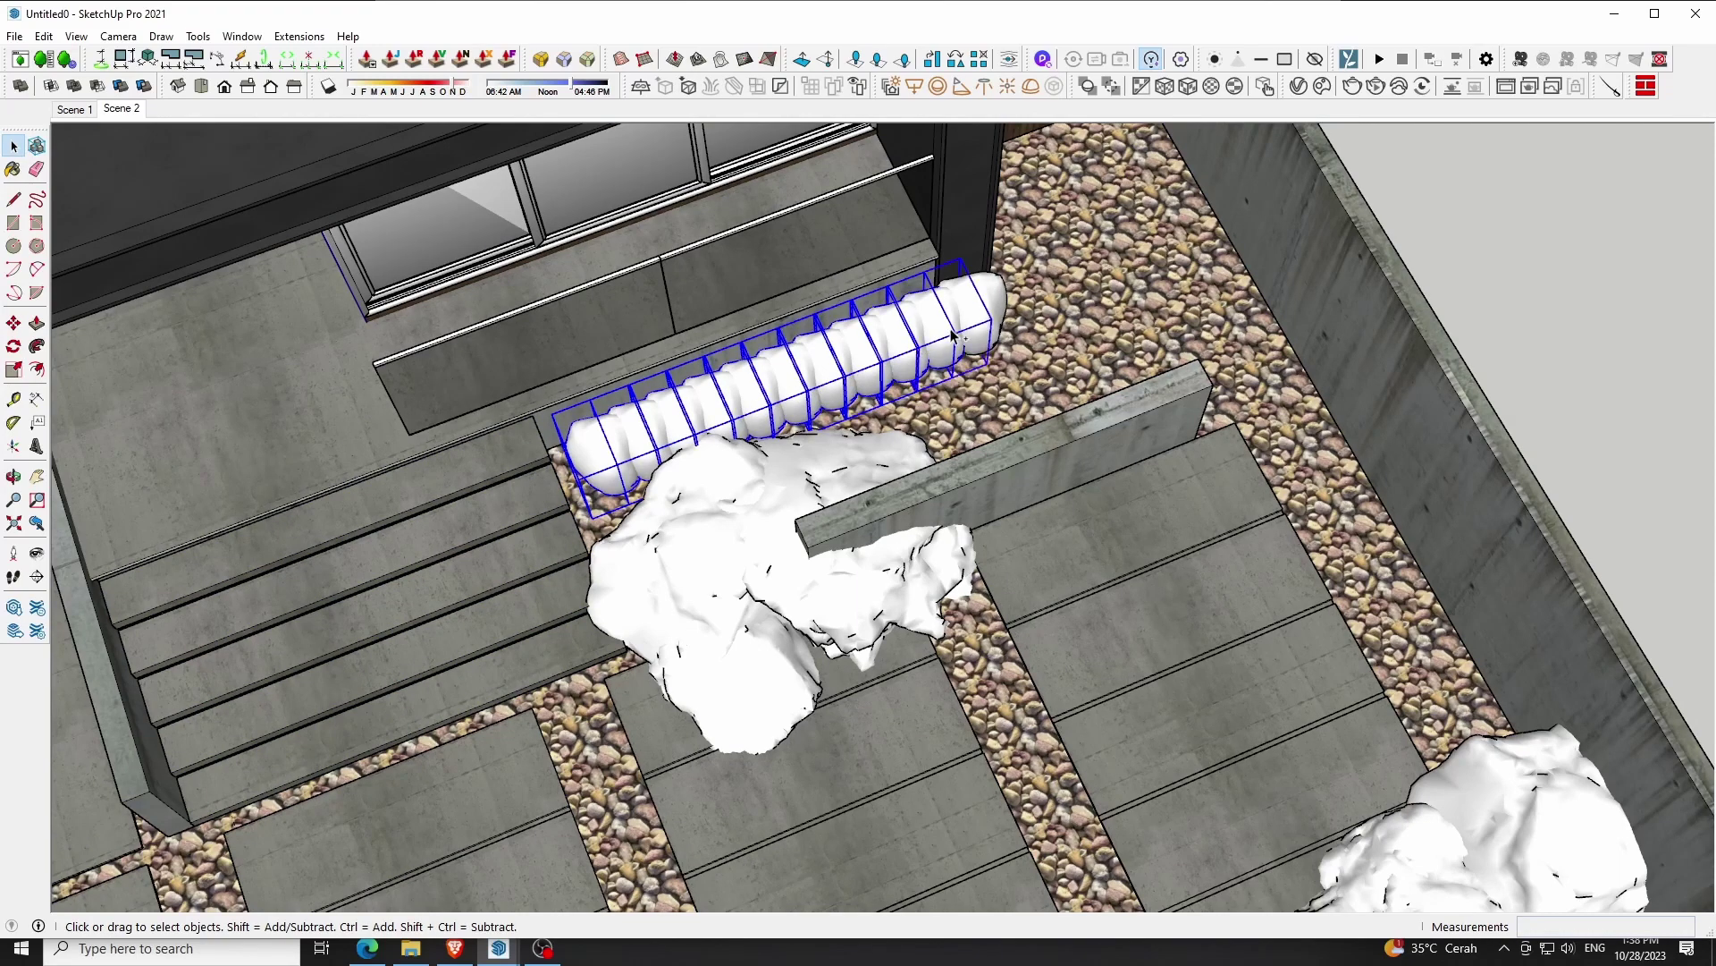
right_click(990, 305)
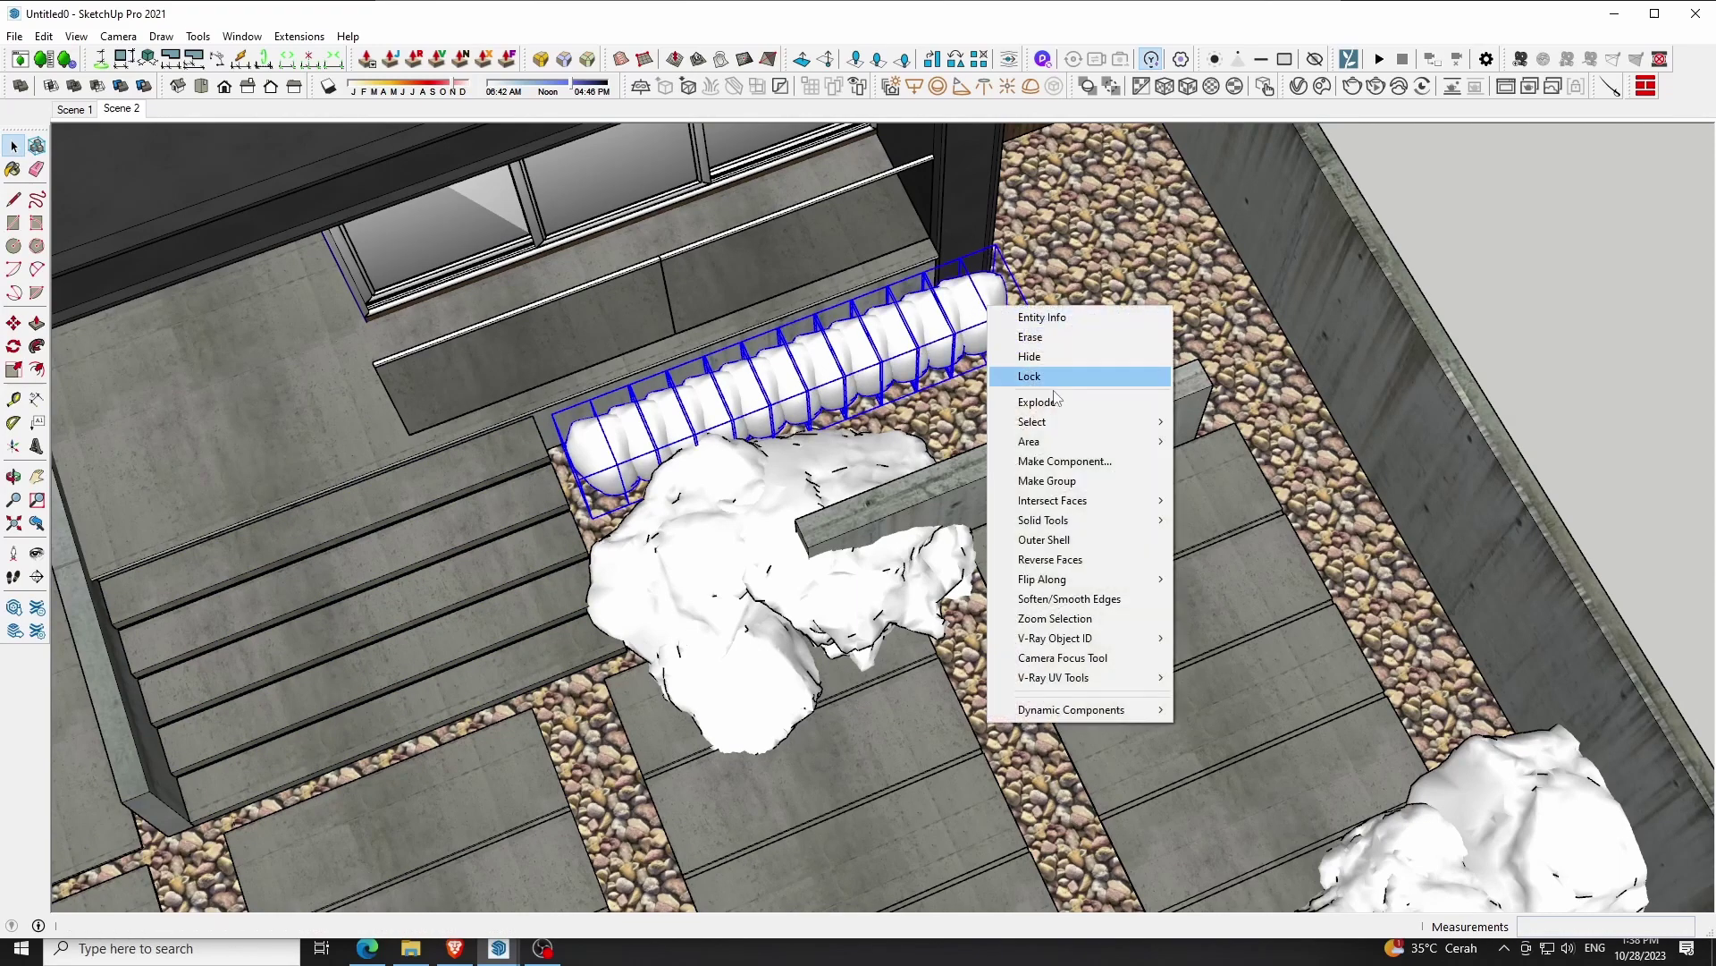
click(1028, 482)
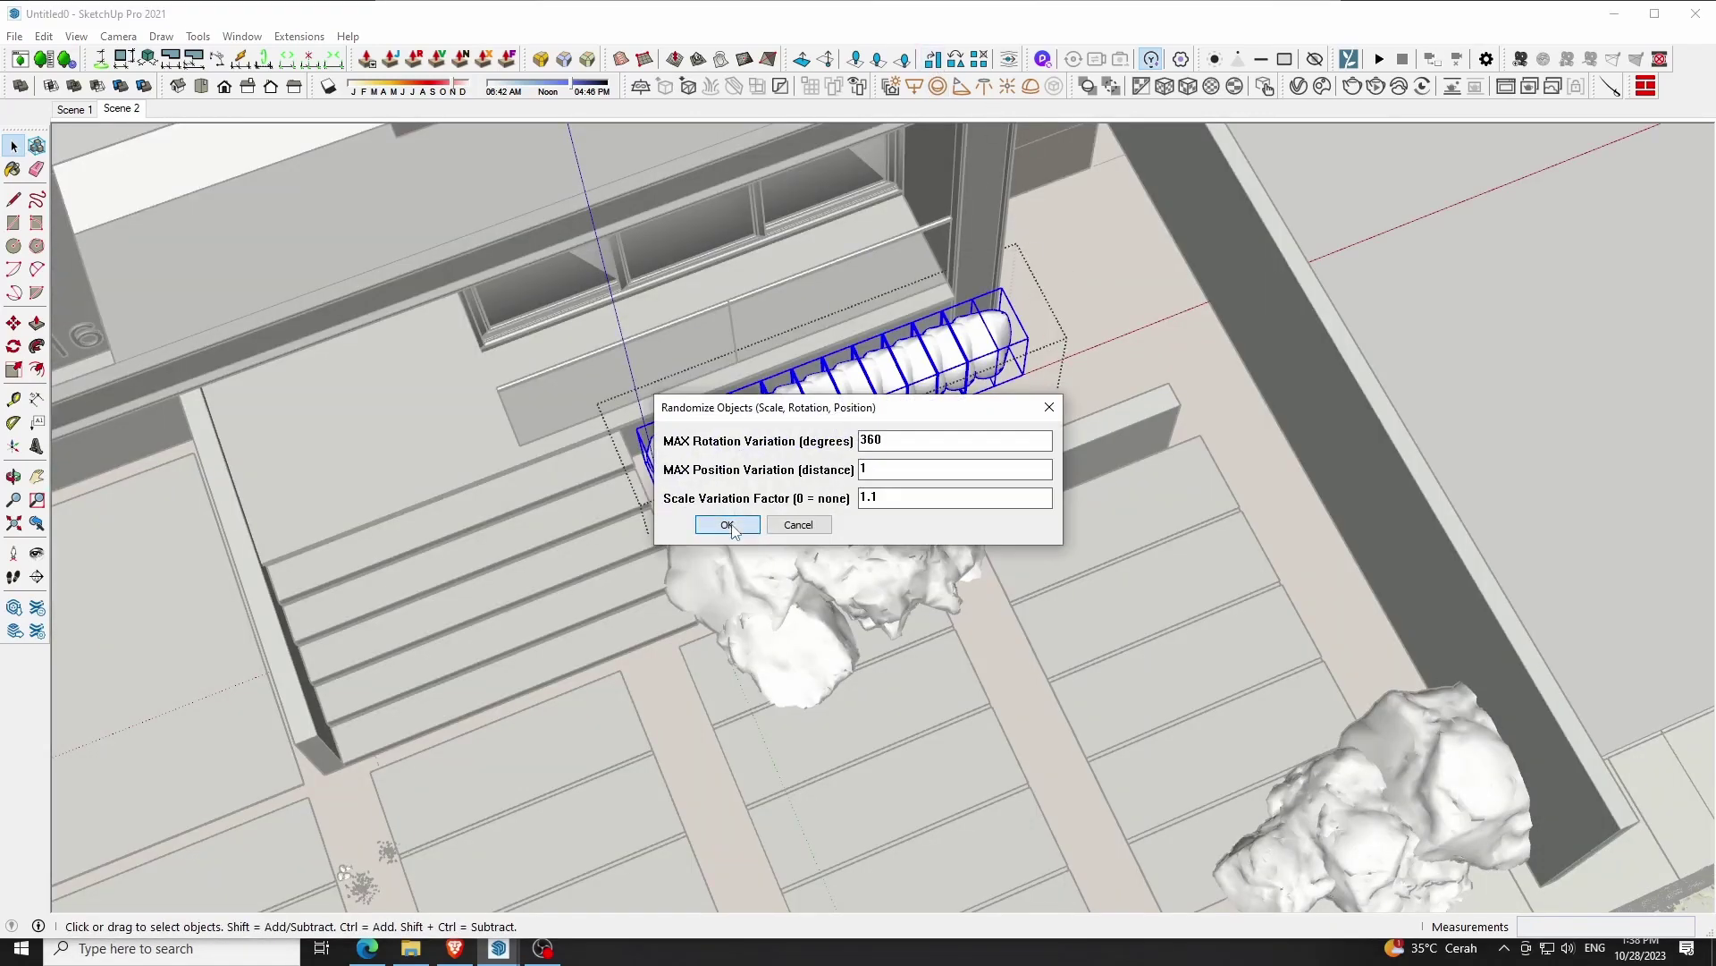
Randomize the shrubs' rotation, position and scale, then select the three right shrubs
click(727, 525)
click(932, 59)
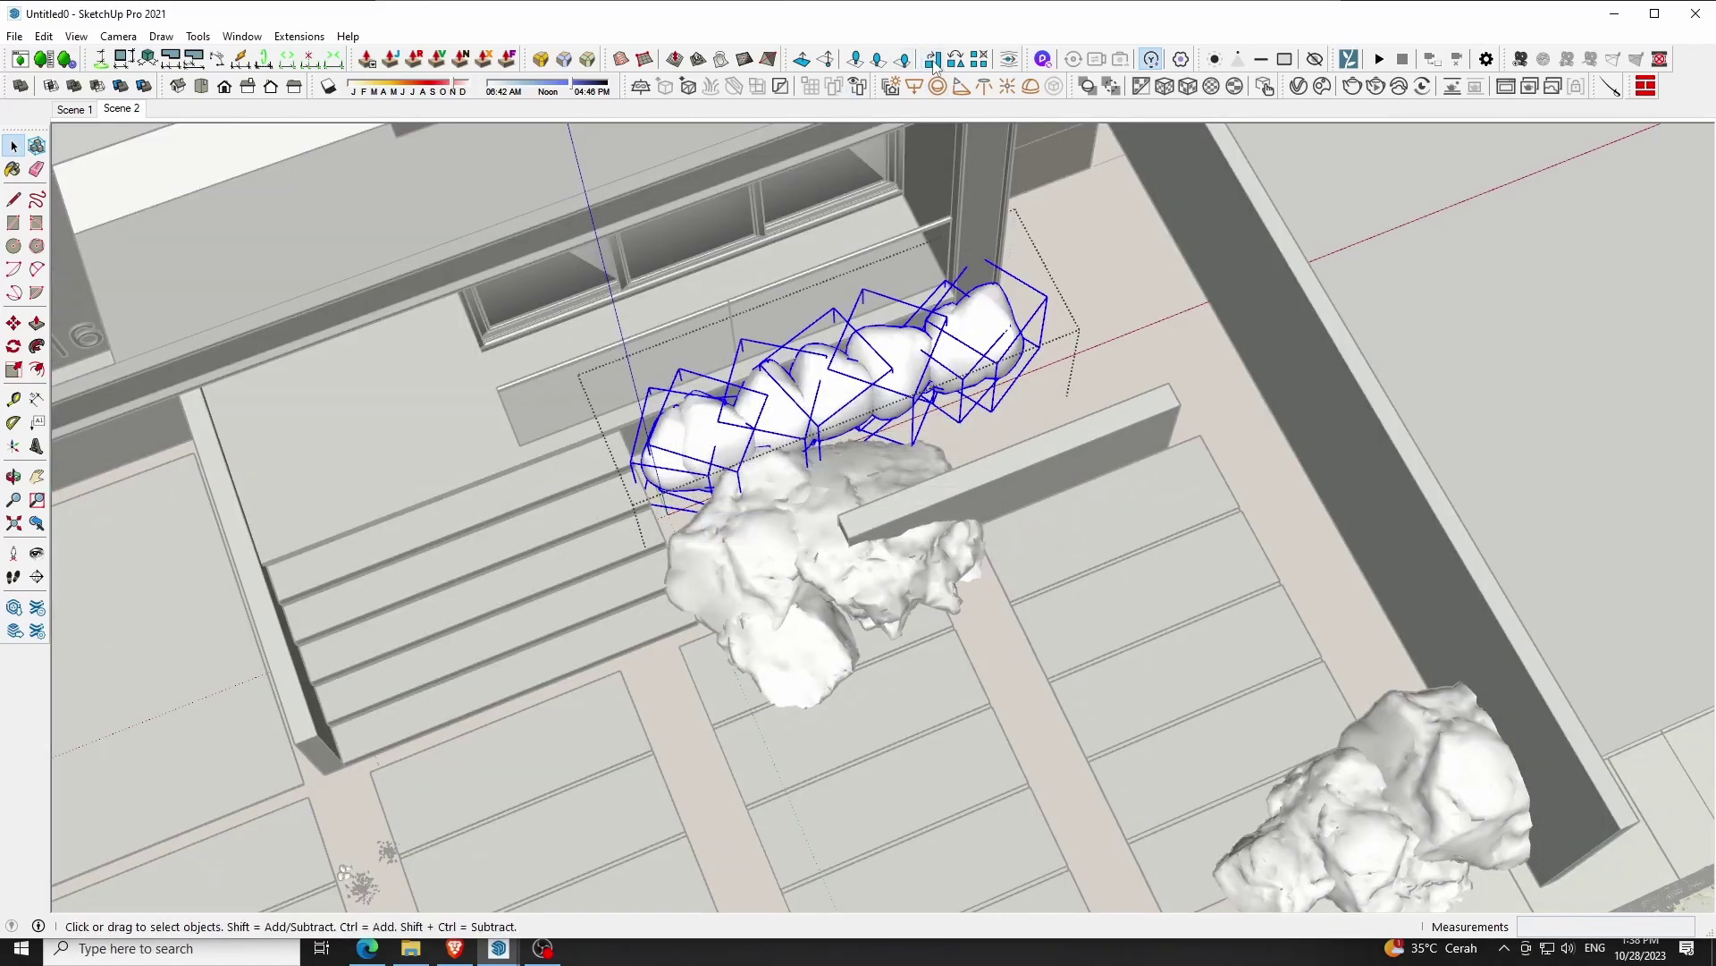
click(733, 525)
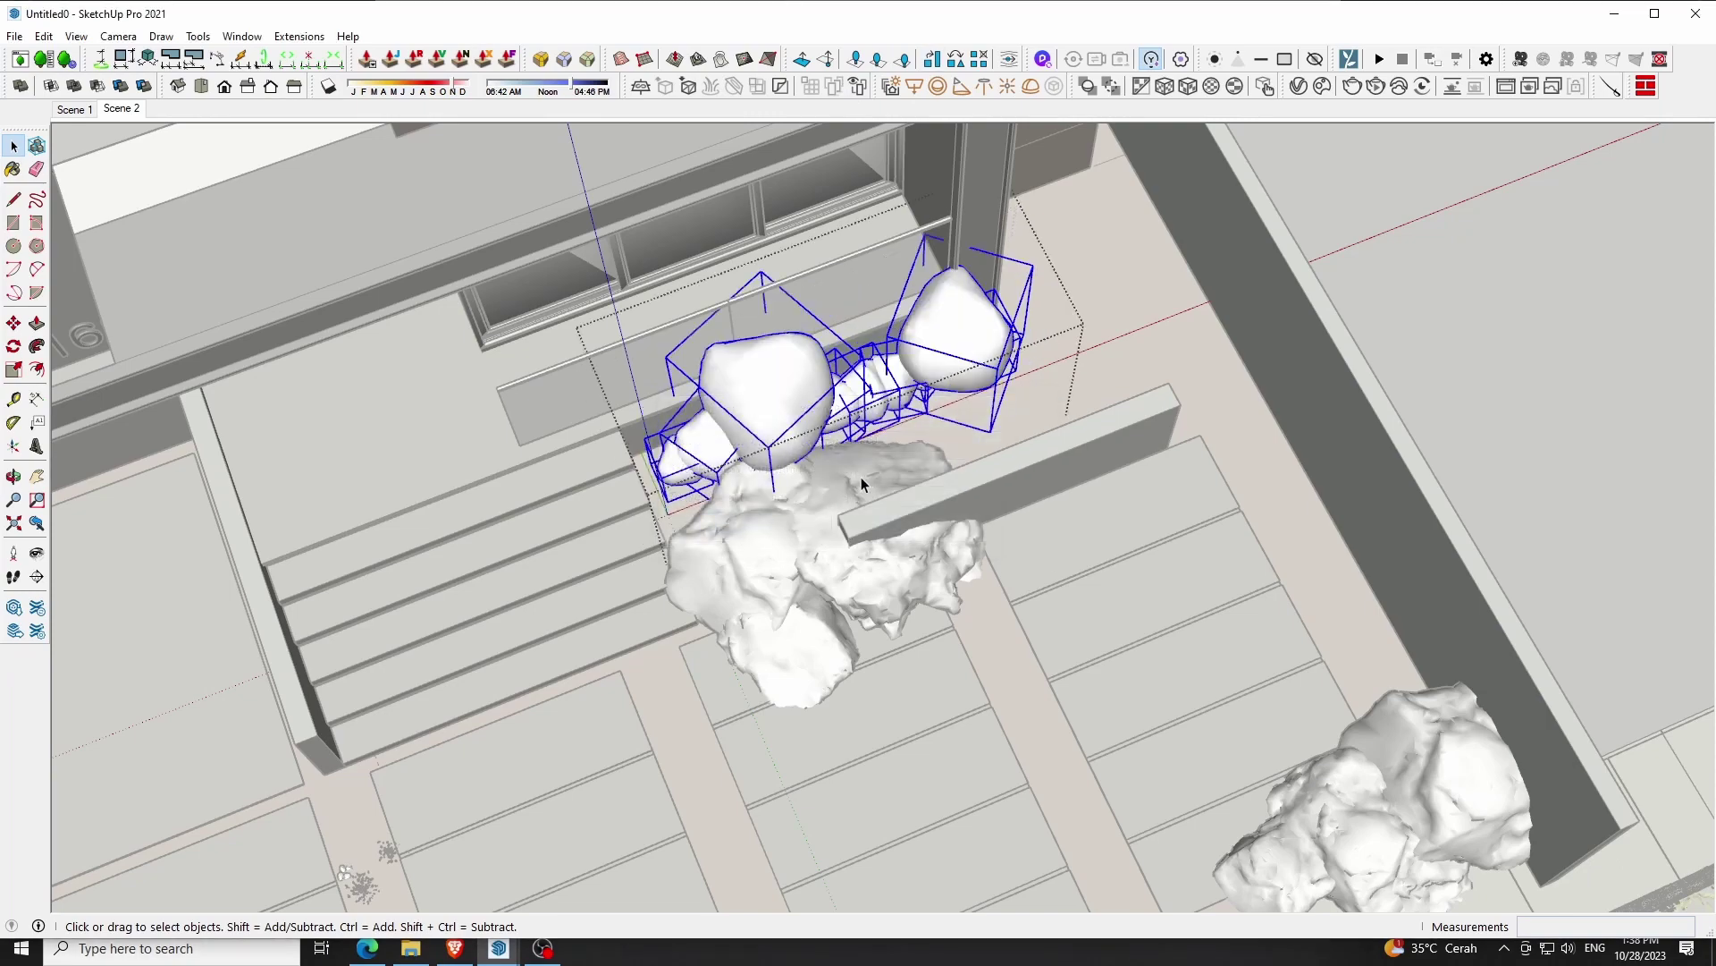
key(ctrl+z)
click(14, 475)
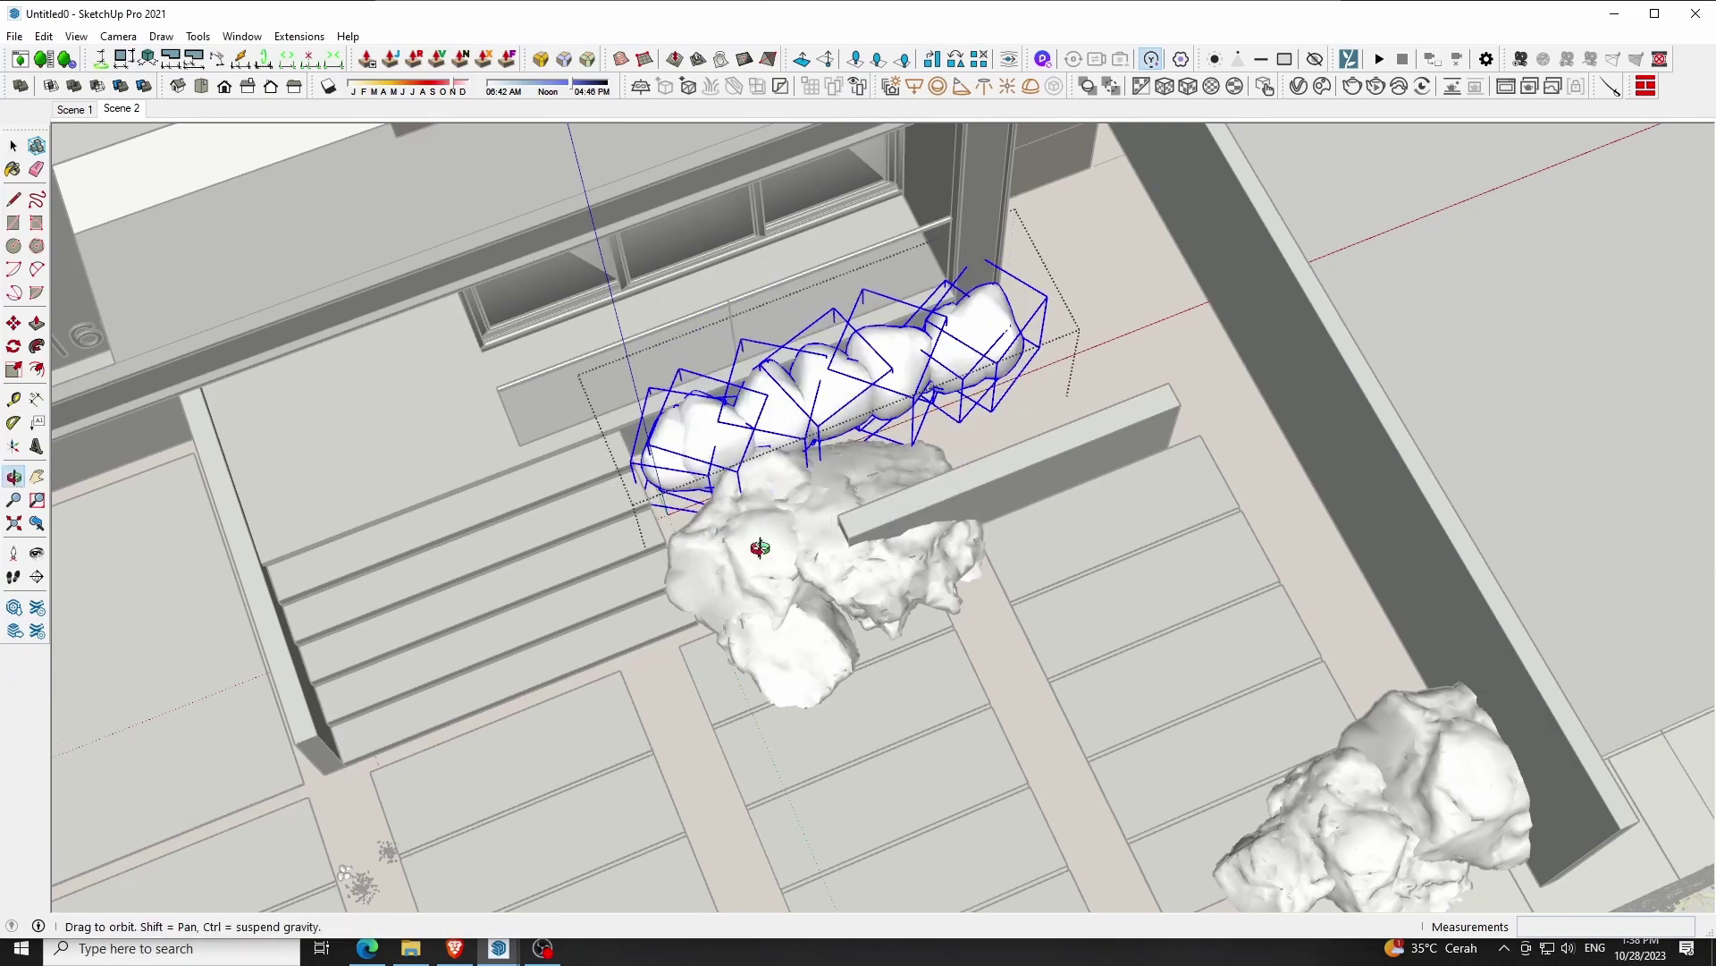
mouse_move(759, 548)
mouse_down()
mouse_move(934, 295)
mouse_move(873, 488)
mouse_up()
click(933, 59)
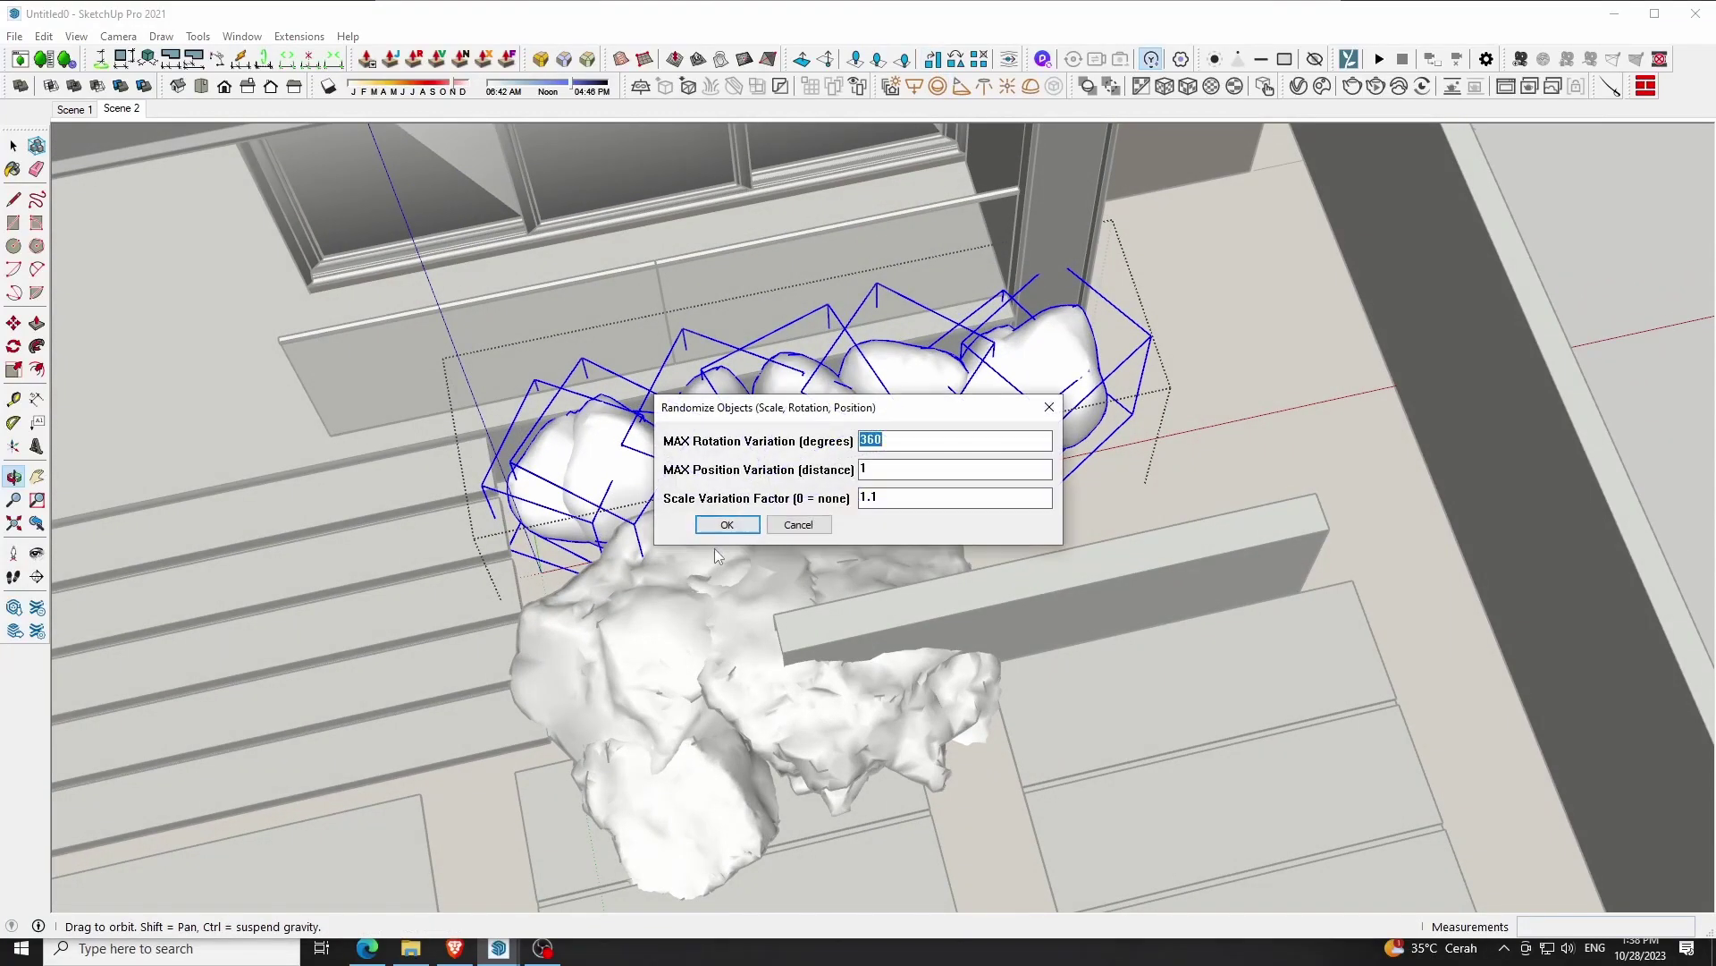
click(716, 525)
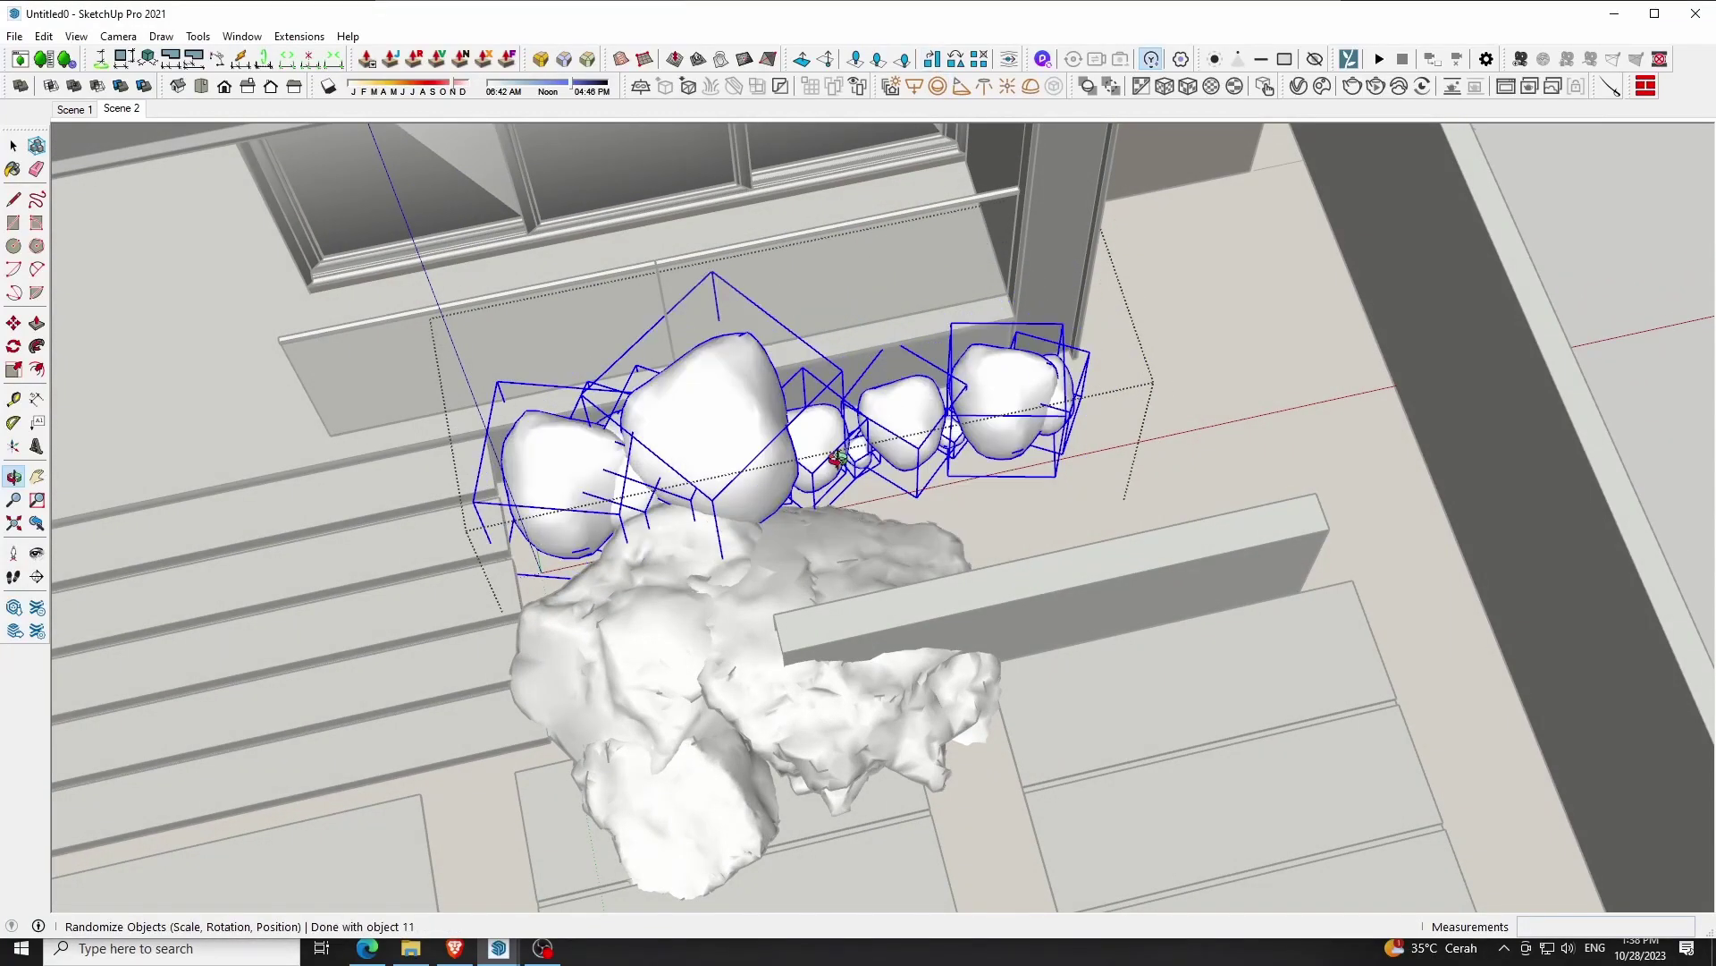
key(space)
drag(724, 290, 1139, 529)
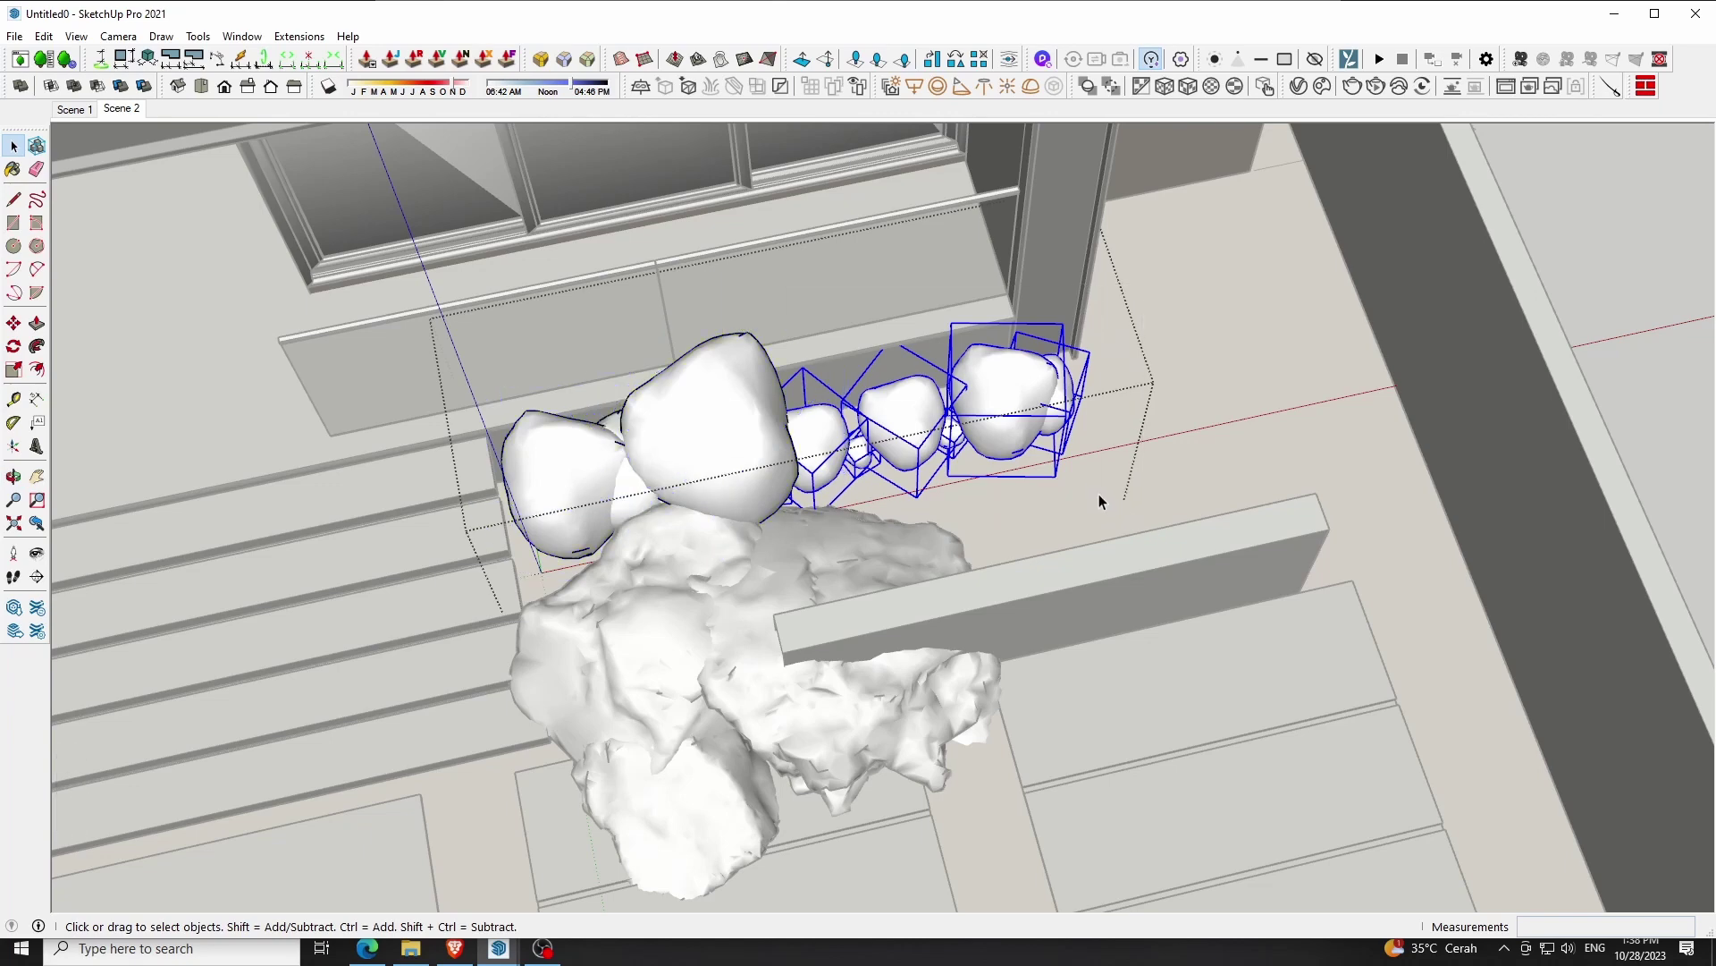
Enlarge the three right shrubs, then scale another shrub to 1.26
key(s)
drag(1088, 279, 1189, 217)
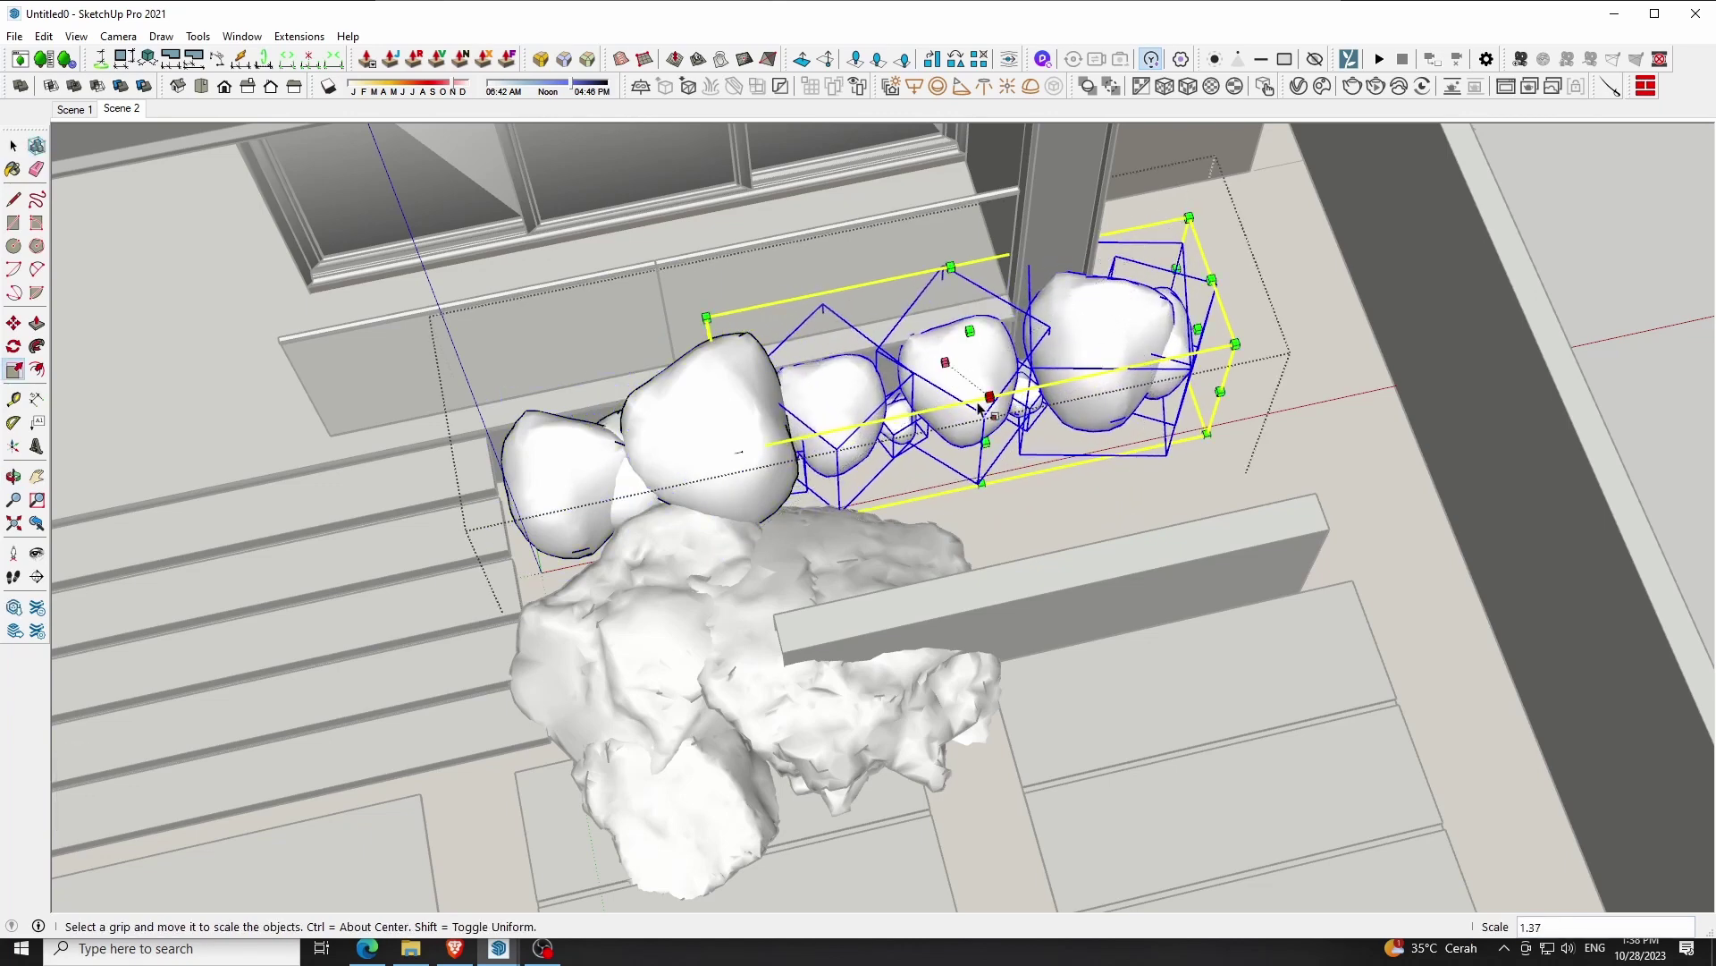
key(space)
key(s)
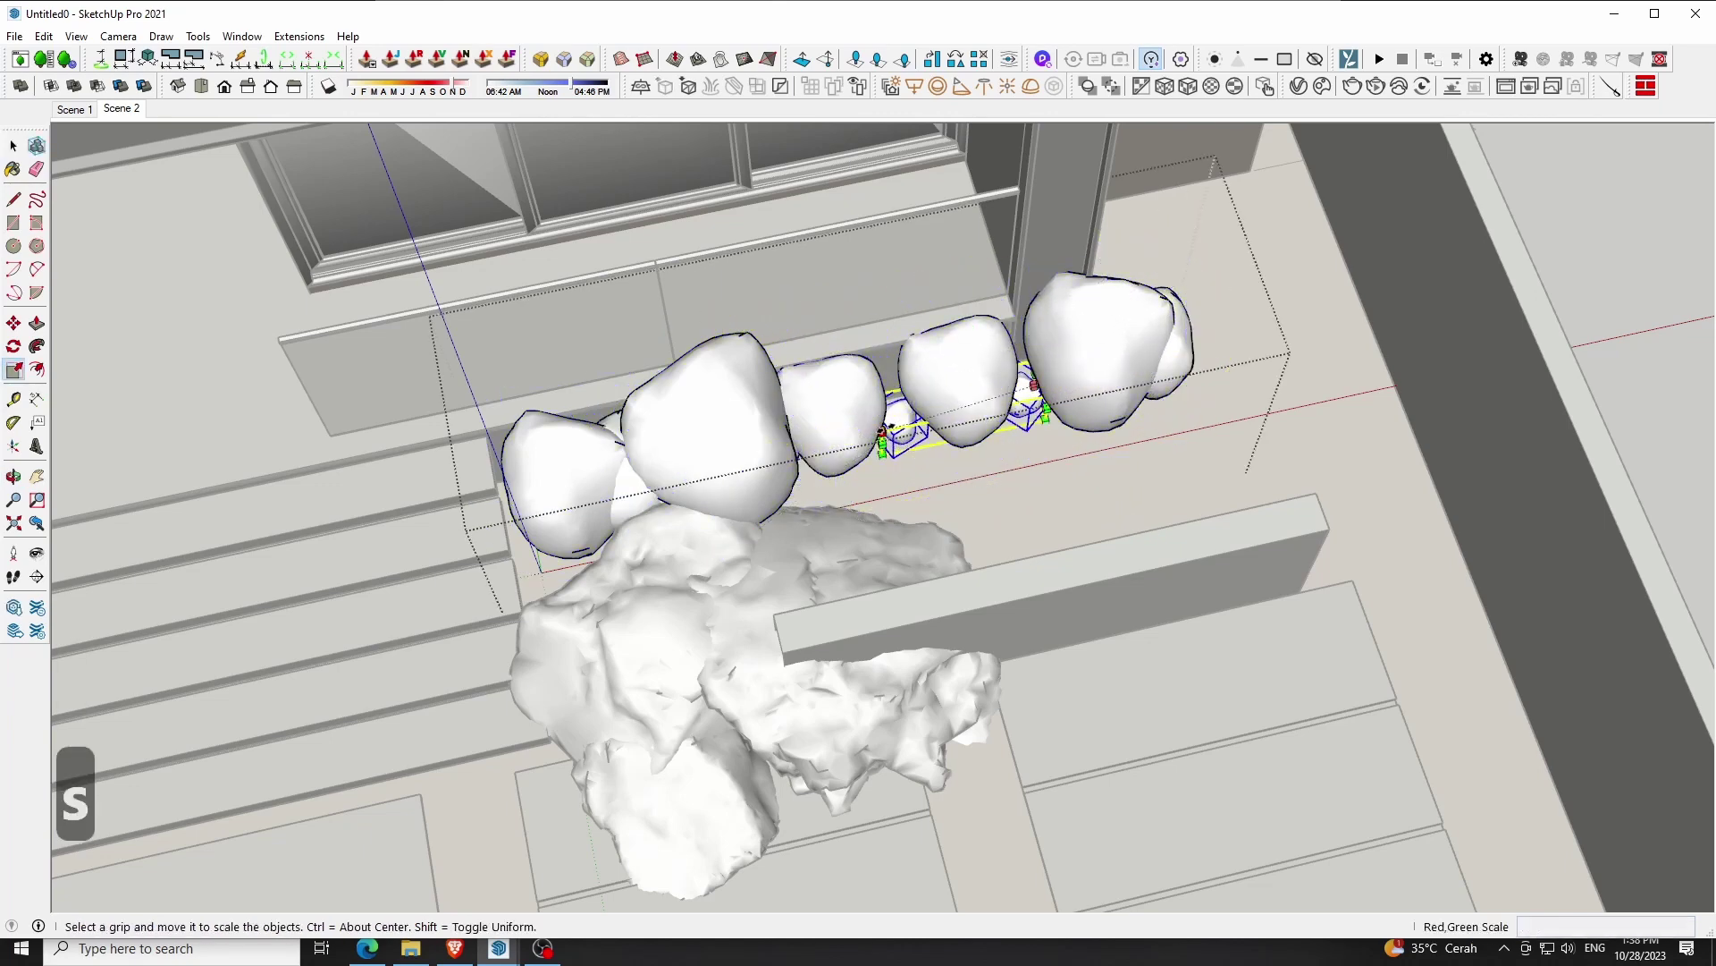
click(882, 432)
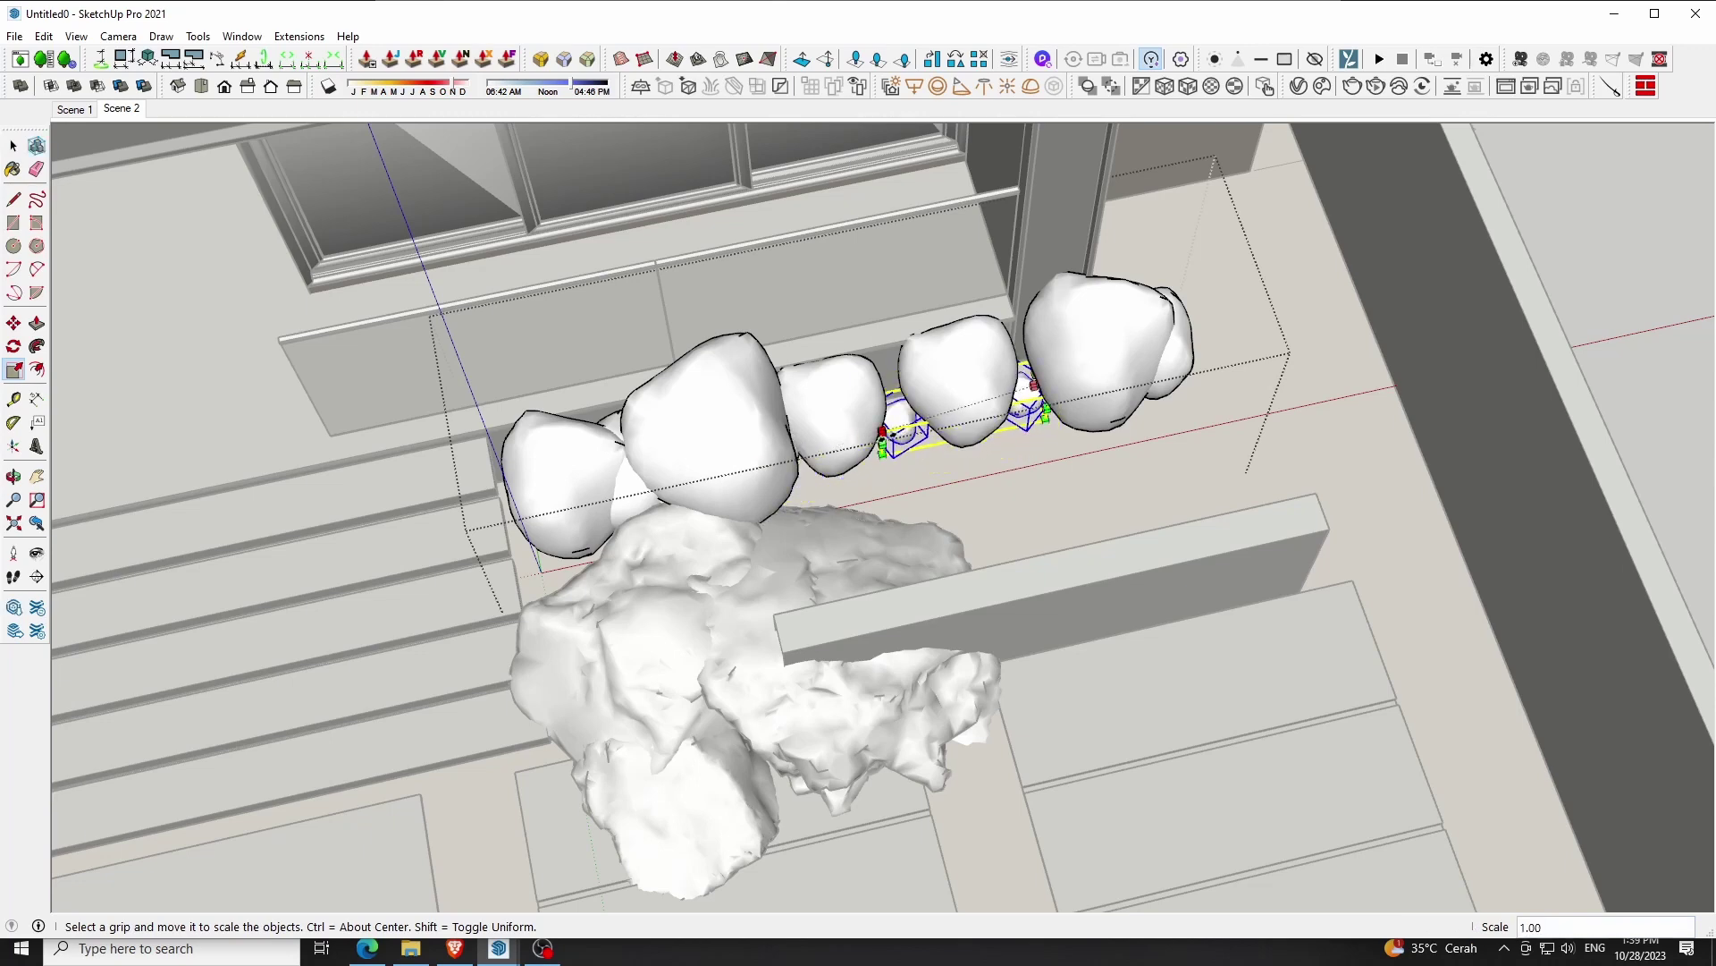
drag(883, 432, 840, 444)
key(space)
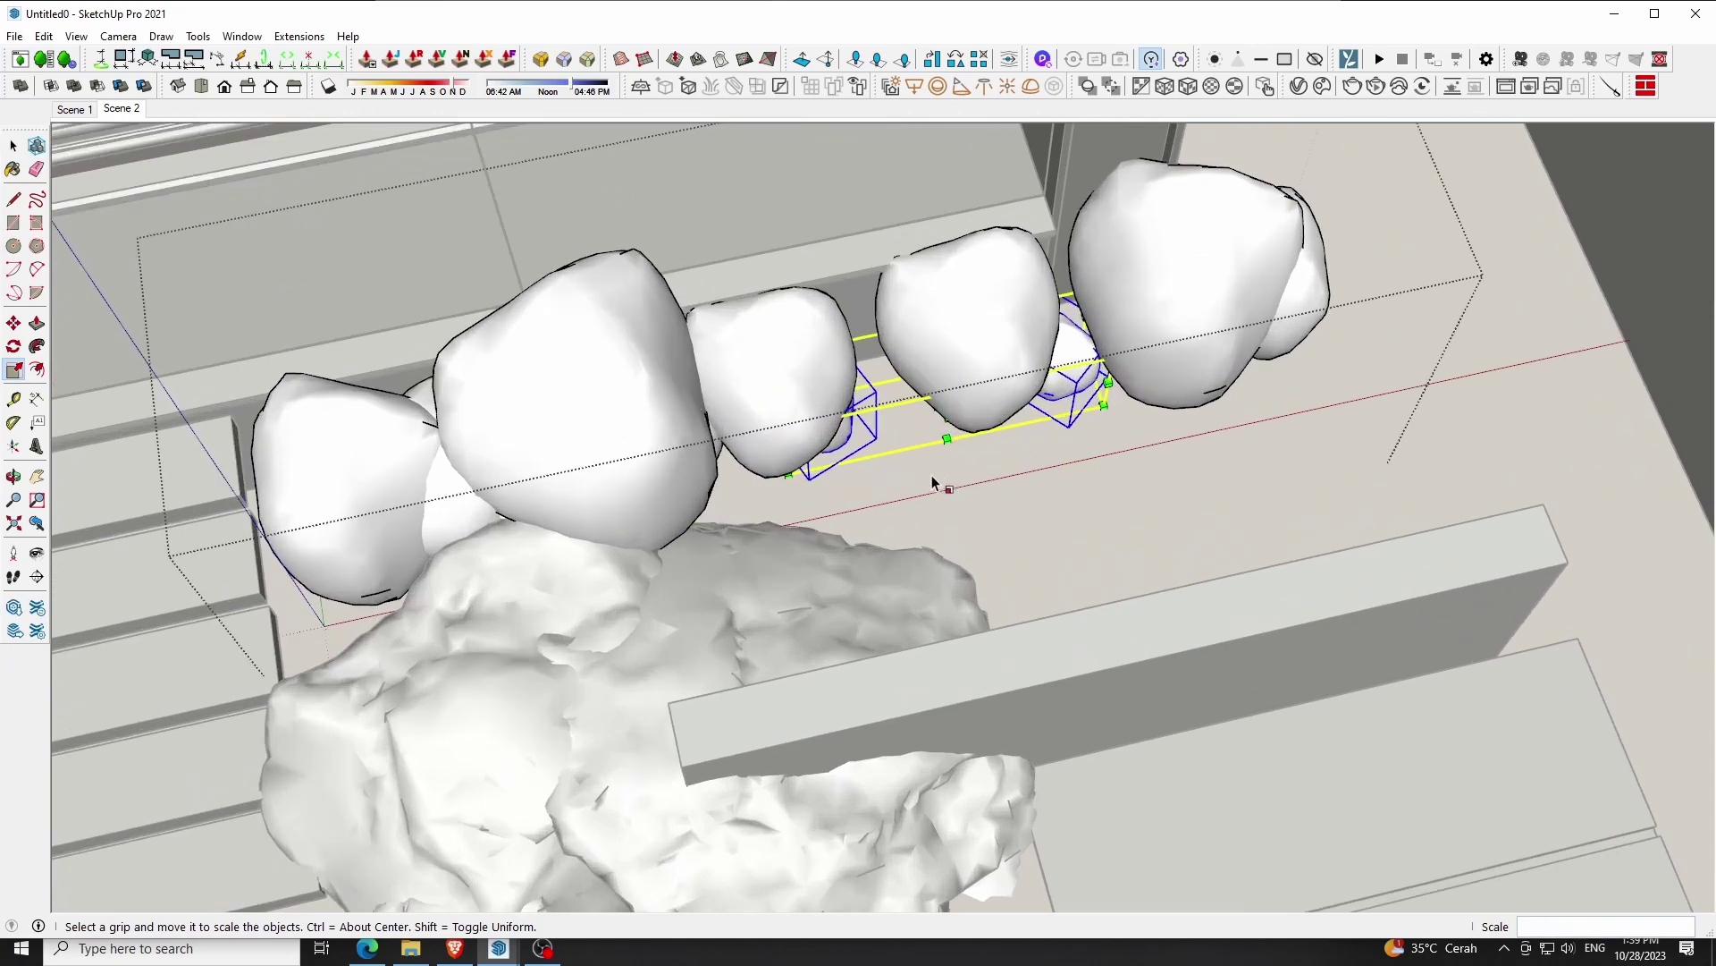
Enlarge the small shrub, redoing an oversized first attempt
scroll(946, 485, up, 3)
key(s)
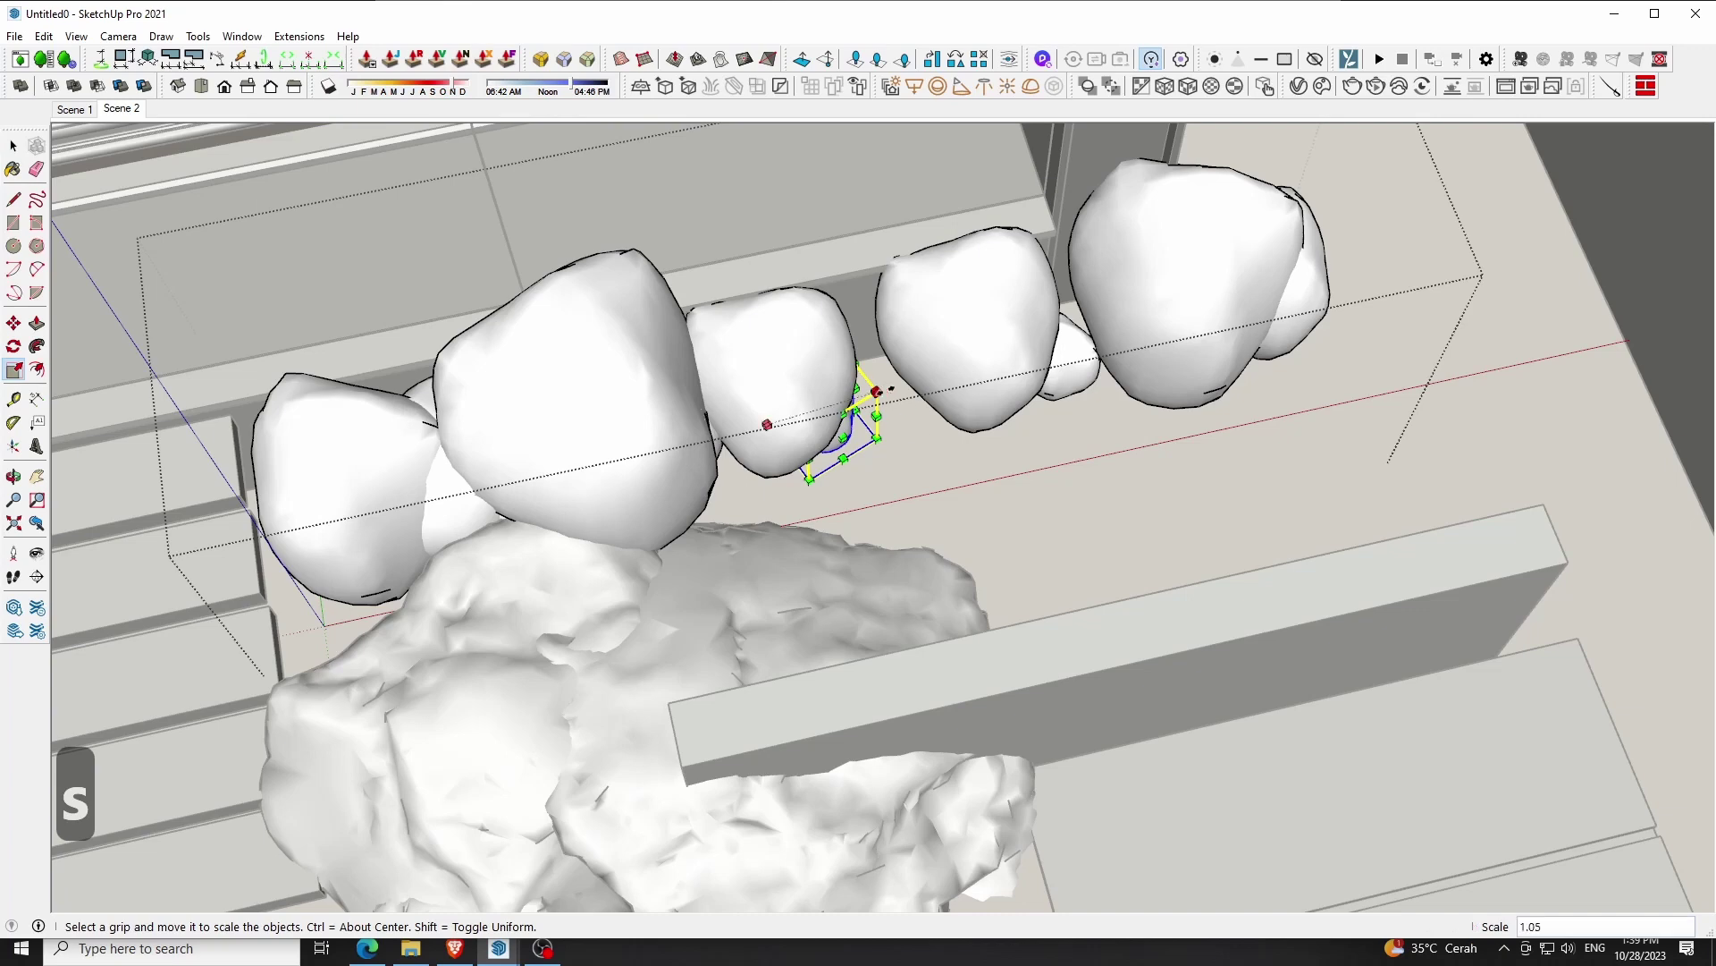
click(877, 386)
click(1084, 366)
key(space)
key(s)
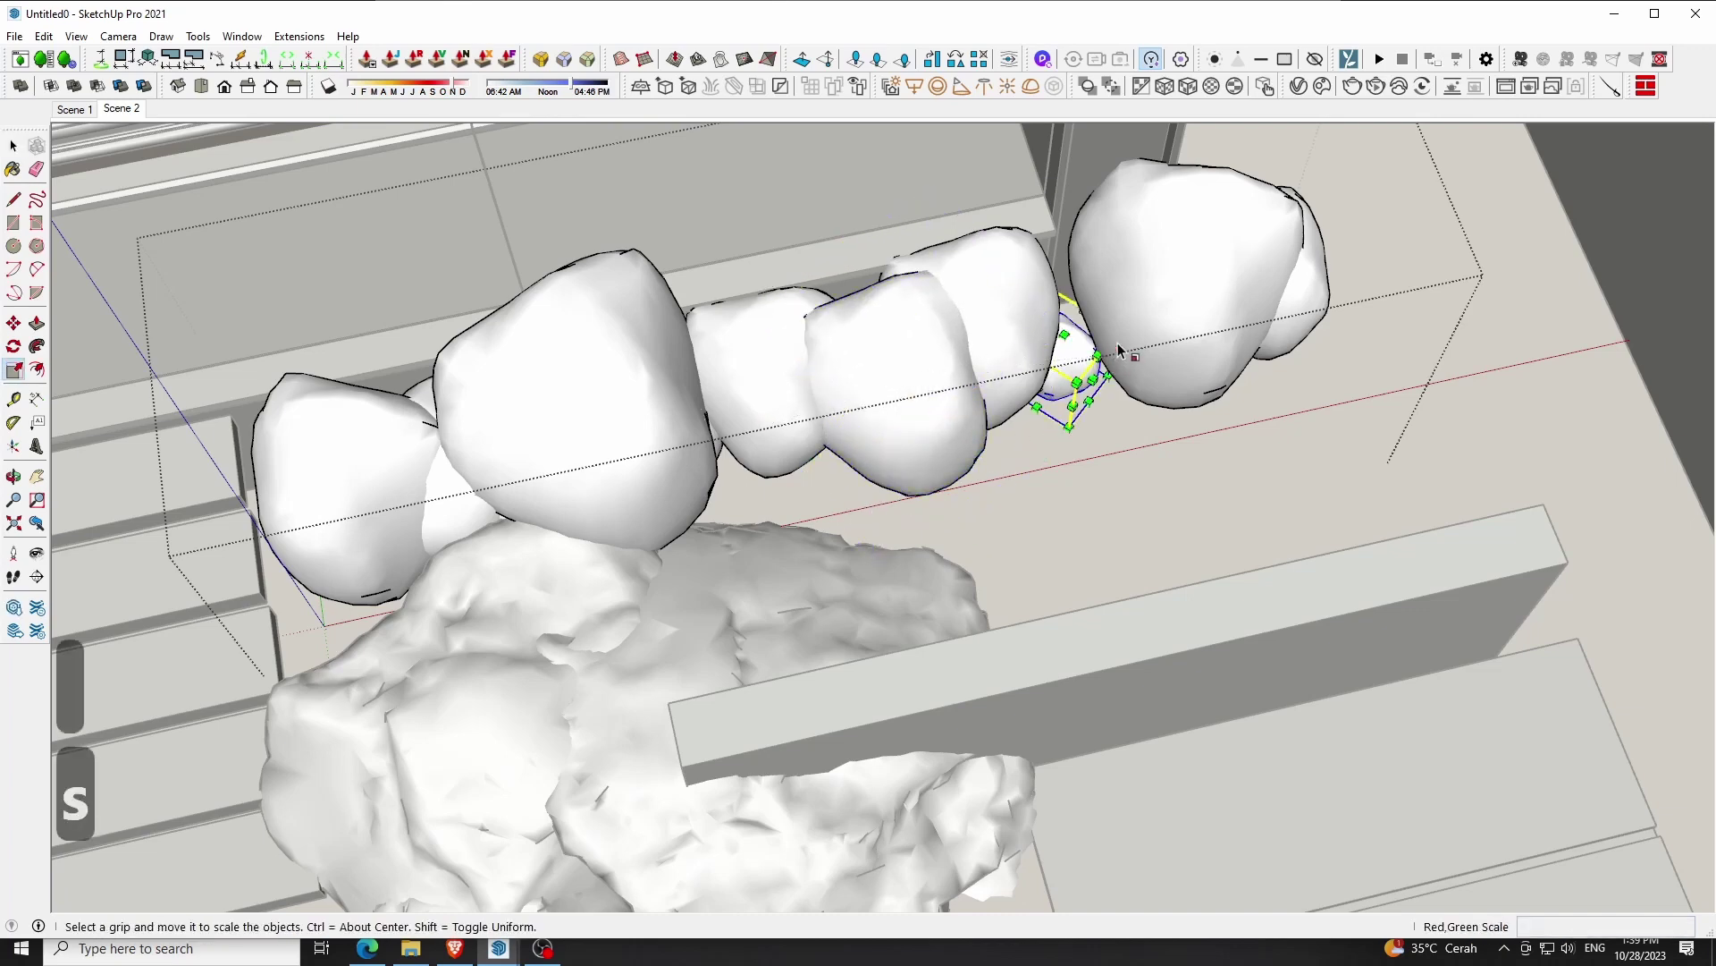
click(1078, 383)
click(1191, 548)
middle_drag(1191, 548, 1168, 575)
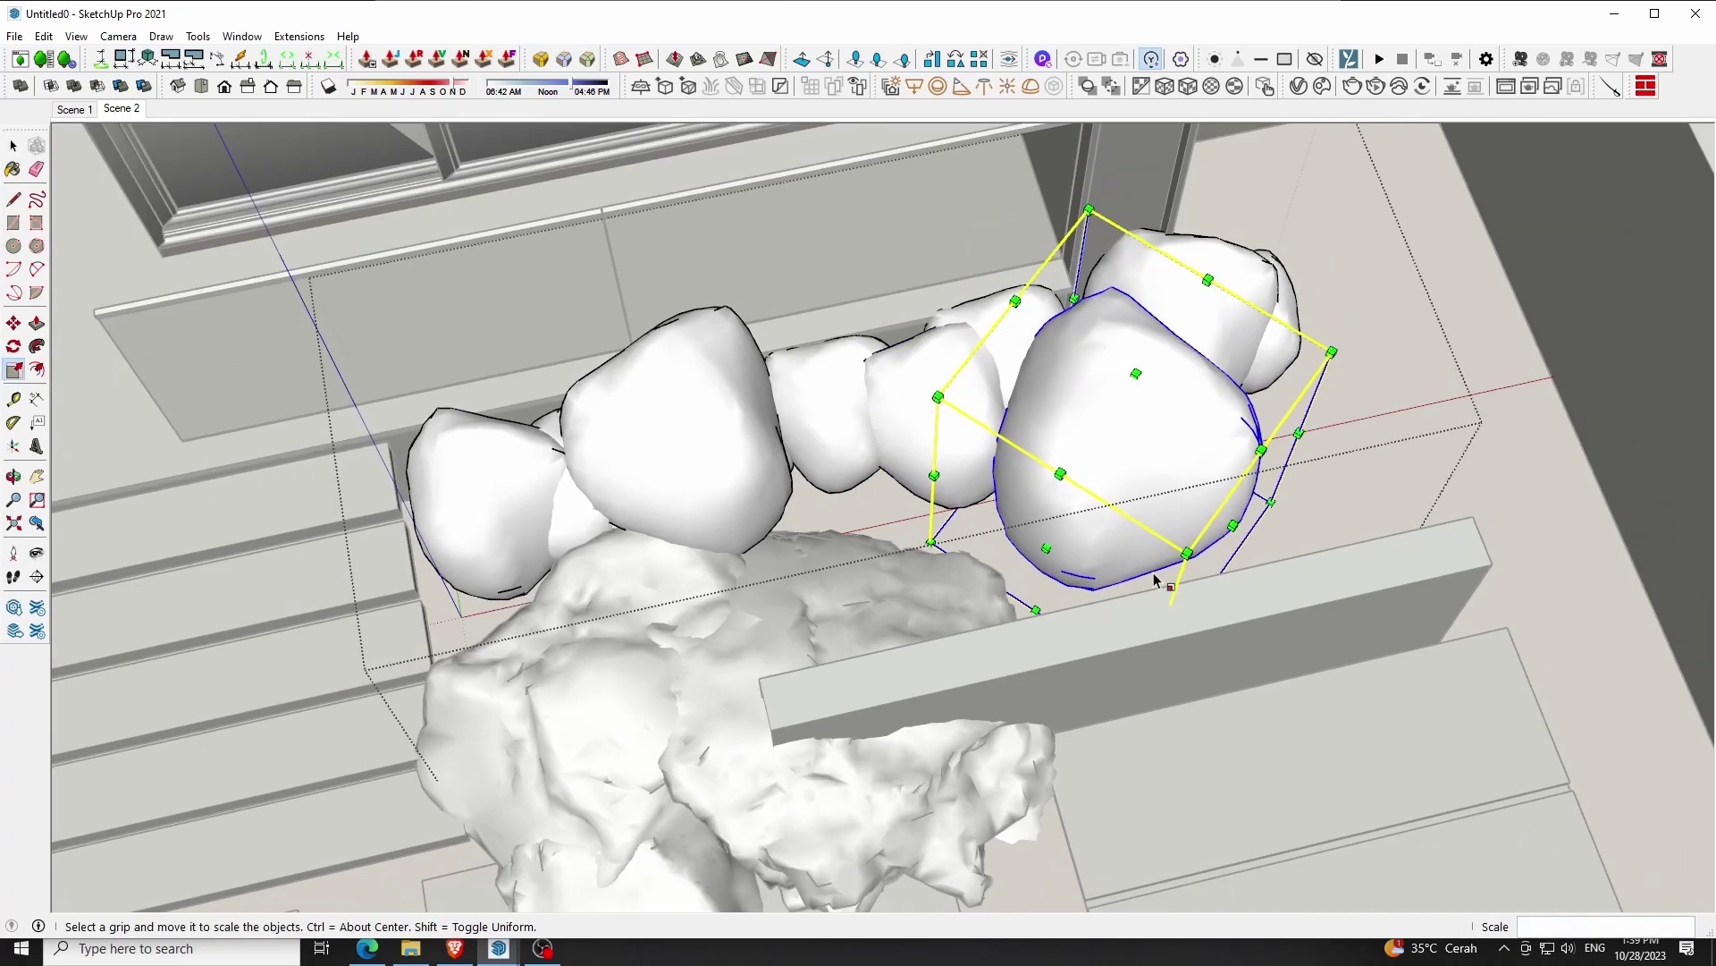
key(space)
Enlarge the middle shrub and select the grouped shrub row
key(s)
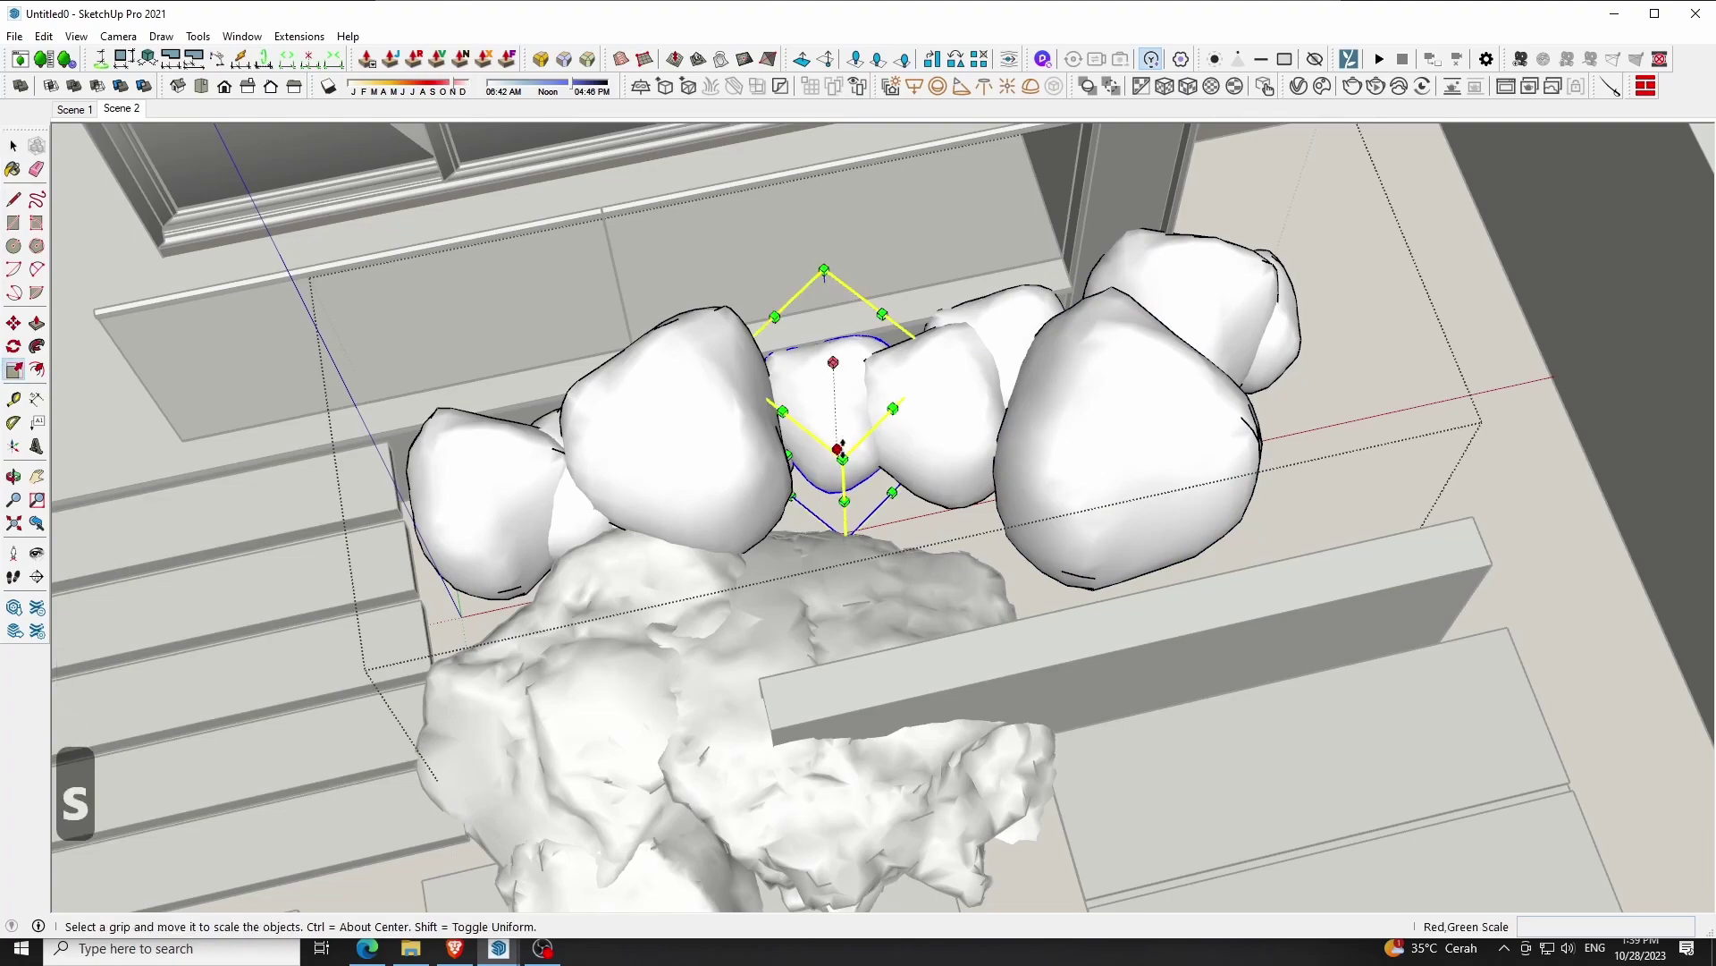
click(838, 447)
click(881, 497)
key(space)
middle_drag(881, 497, 1028, 447)
scroll(1099, 458, up, 3)
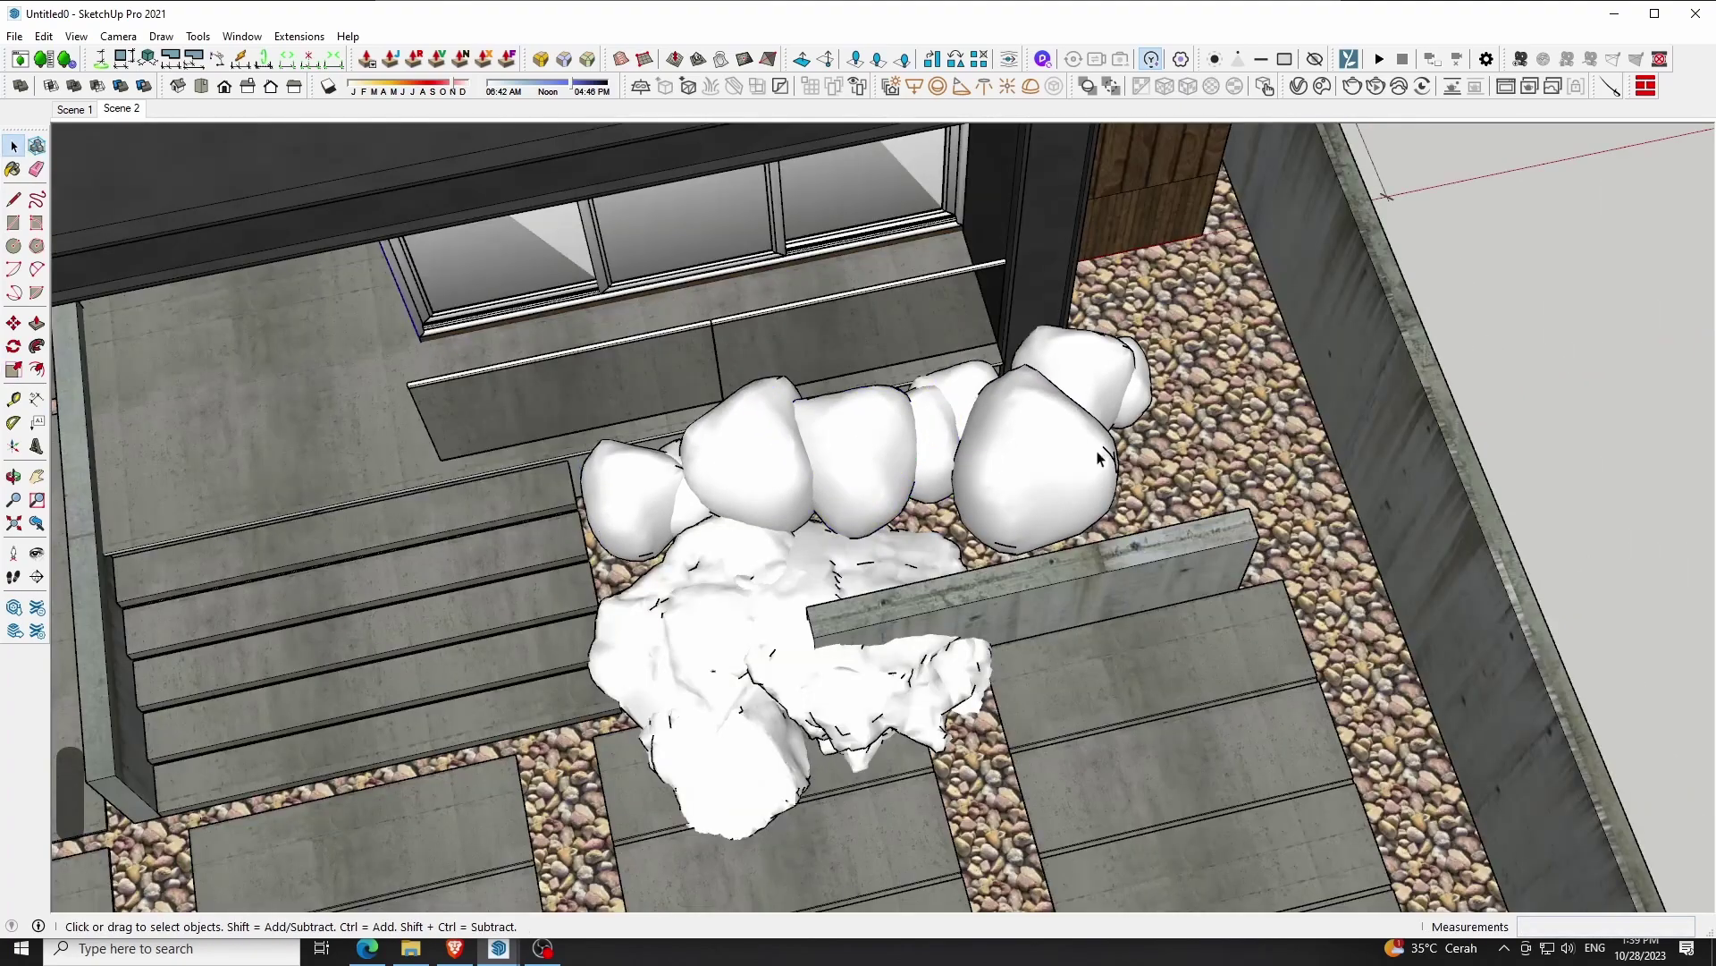
click(774, 441)
In Scene 2, scale the whole shrub row uniformly to about 1.12
click(122, 110)
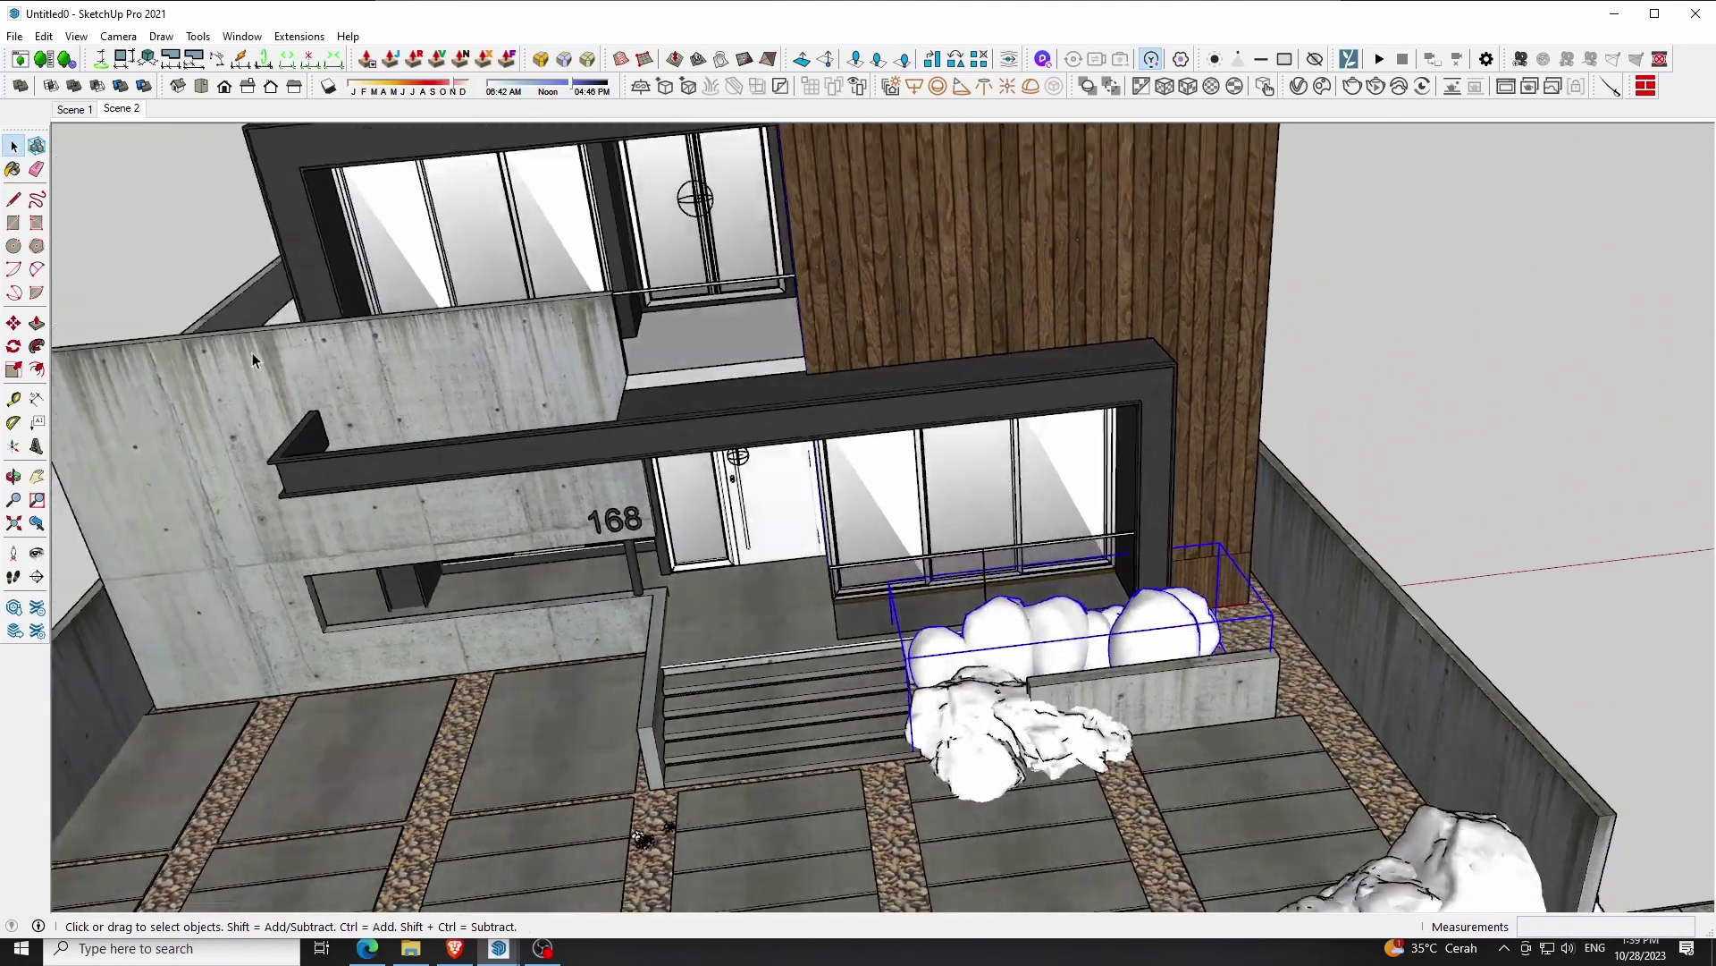
scroll(1109, 710, up, 3)
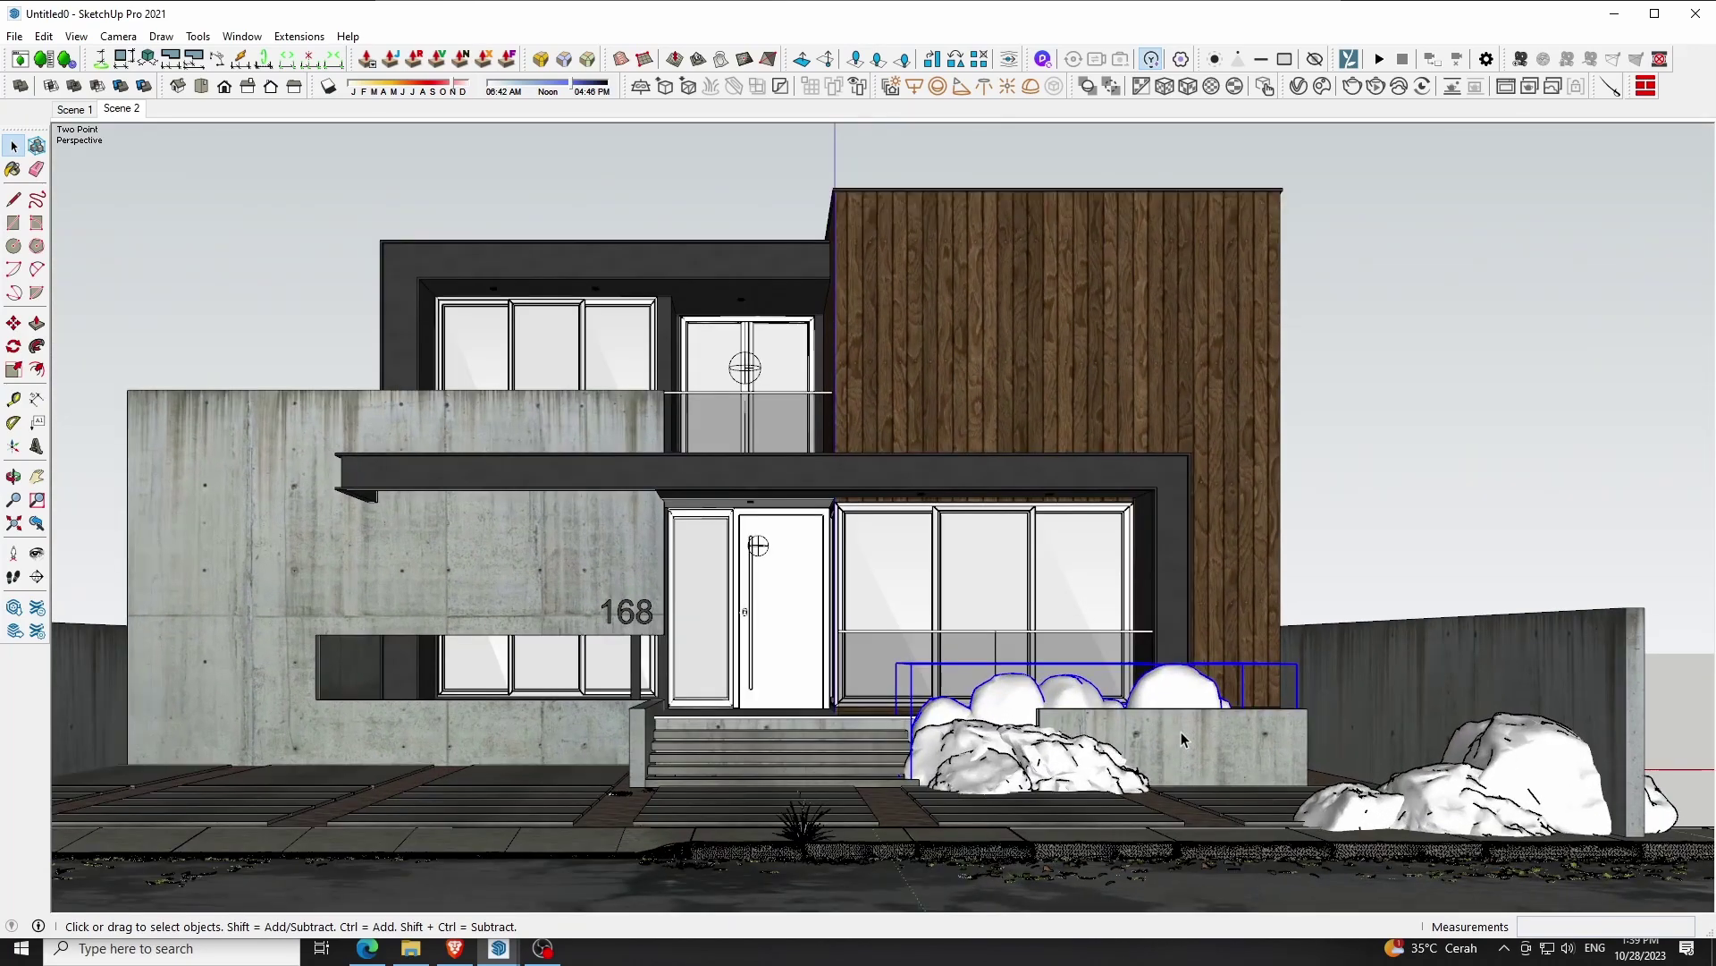
key(s)
drag(1292, 669, 1361, 651)
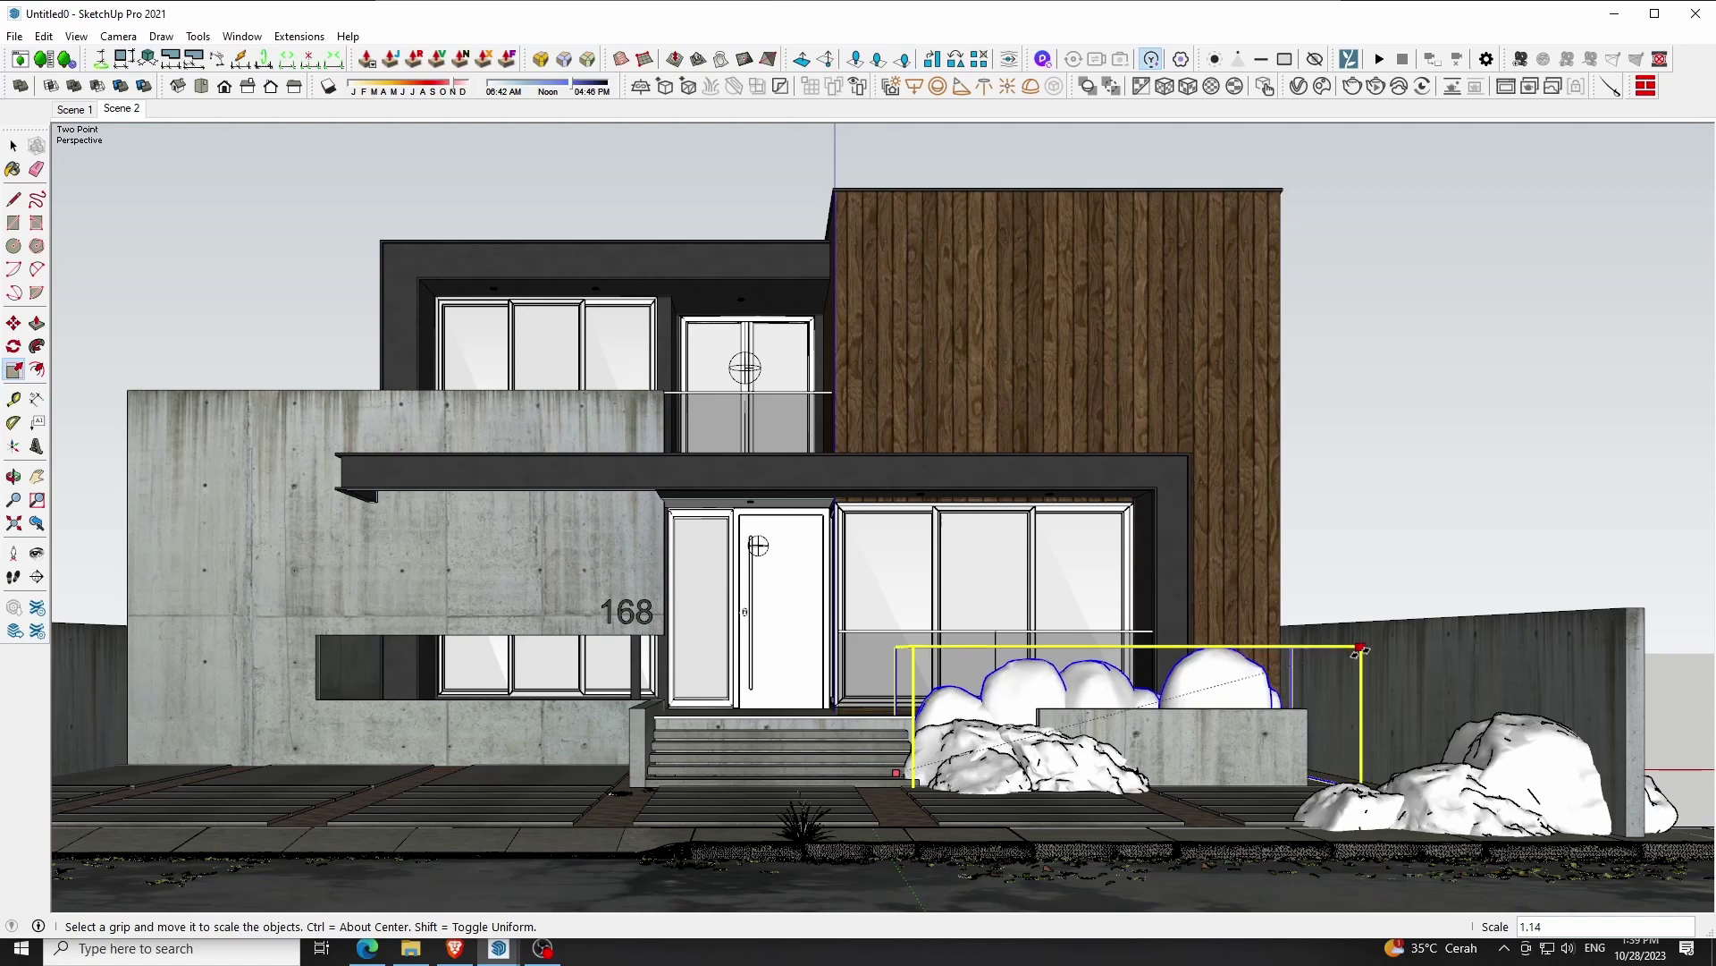
key(space)
scroll(1284, 809, up, 3)
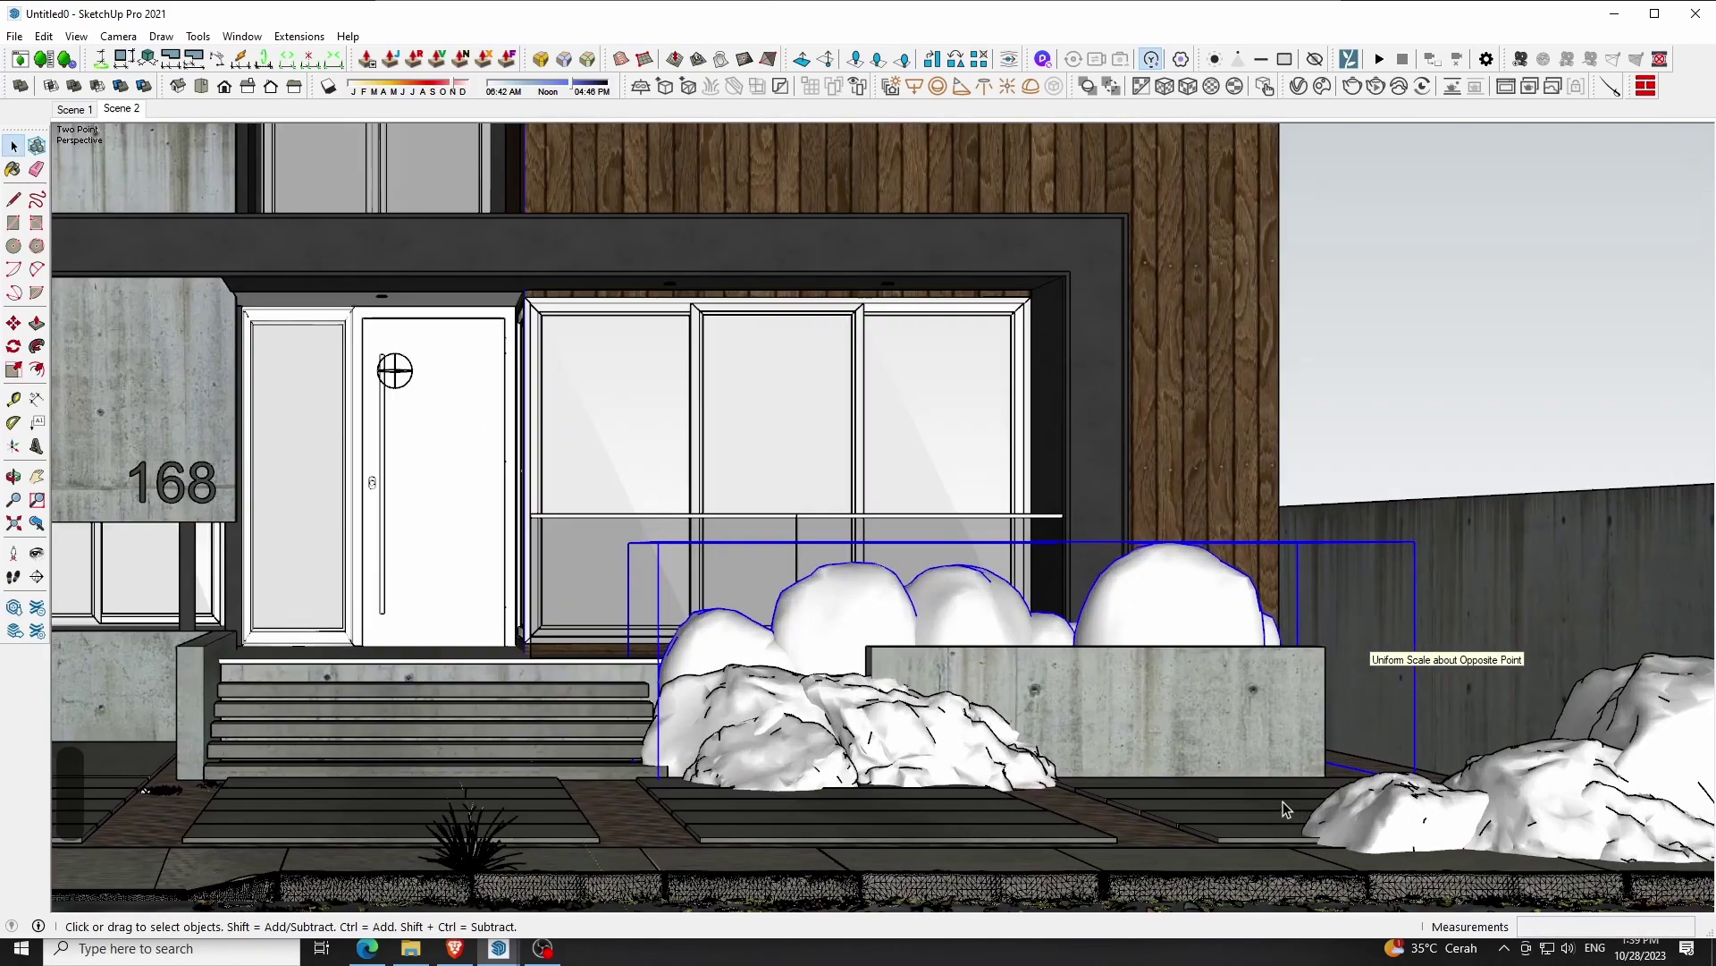
Enlarge the tall shrub at the planter's right end to about 1.06 scale
key(h)
drag(908, 666, 739, 603)
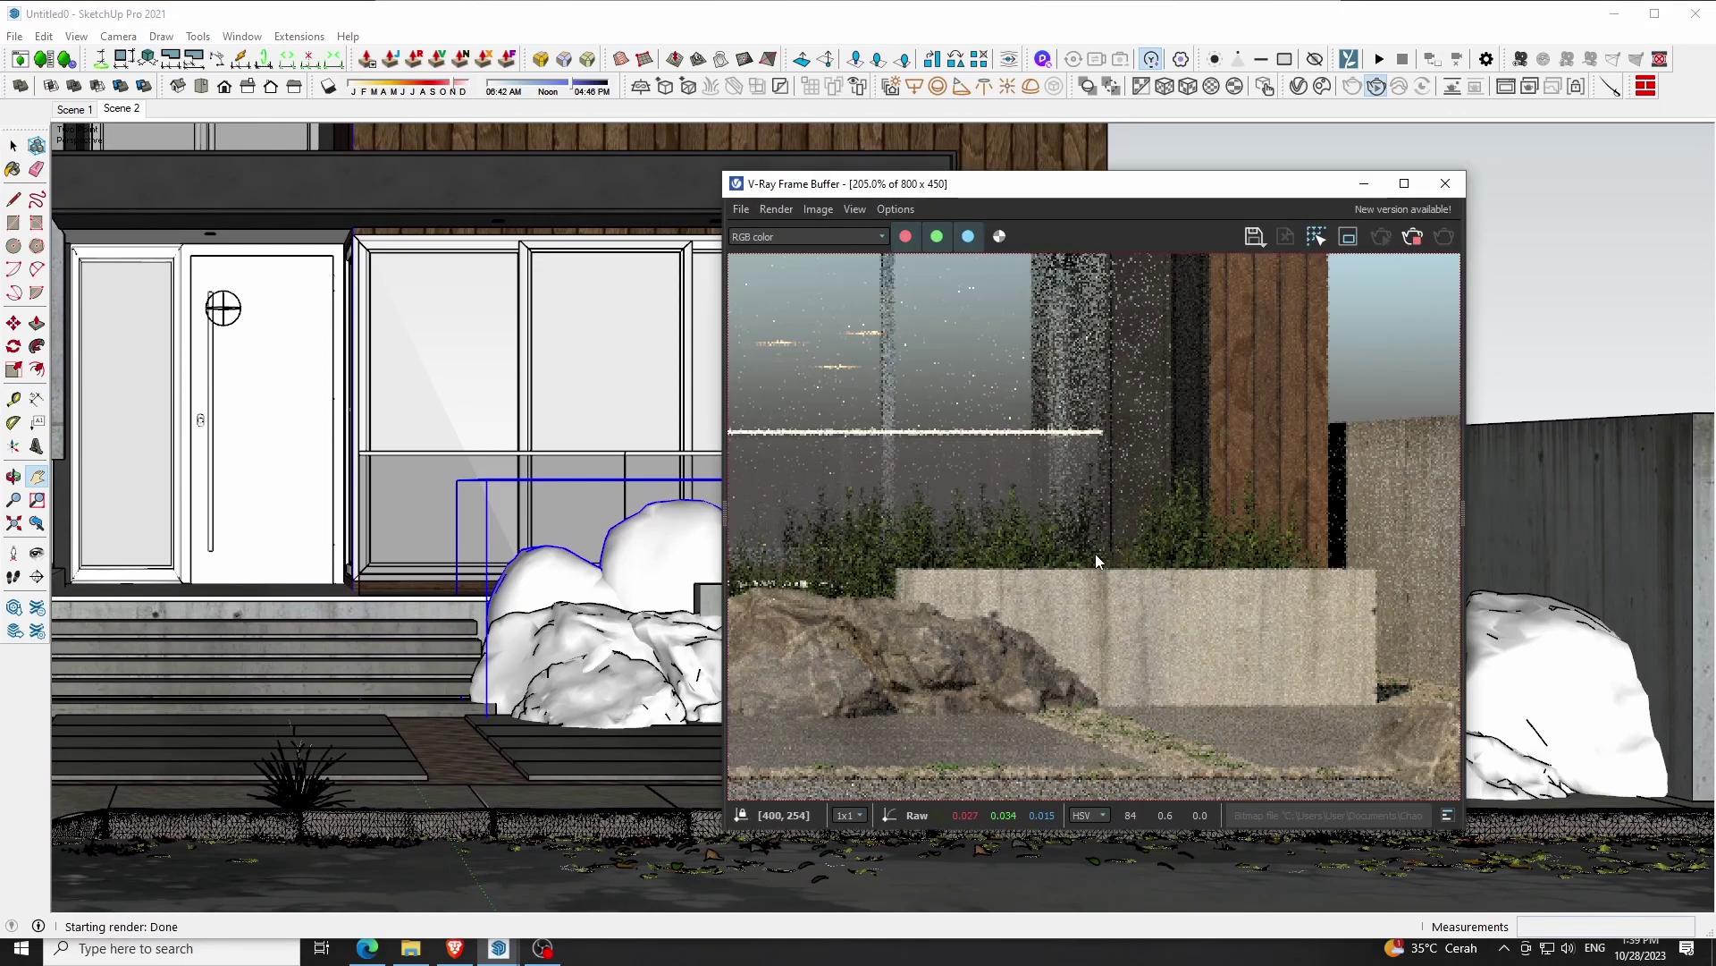
drag(1178, 194, 550, 202)
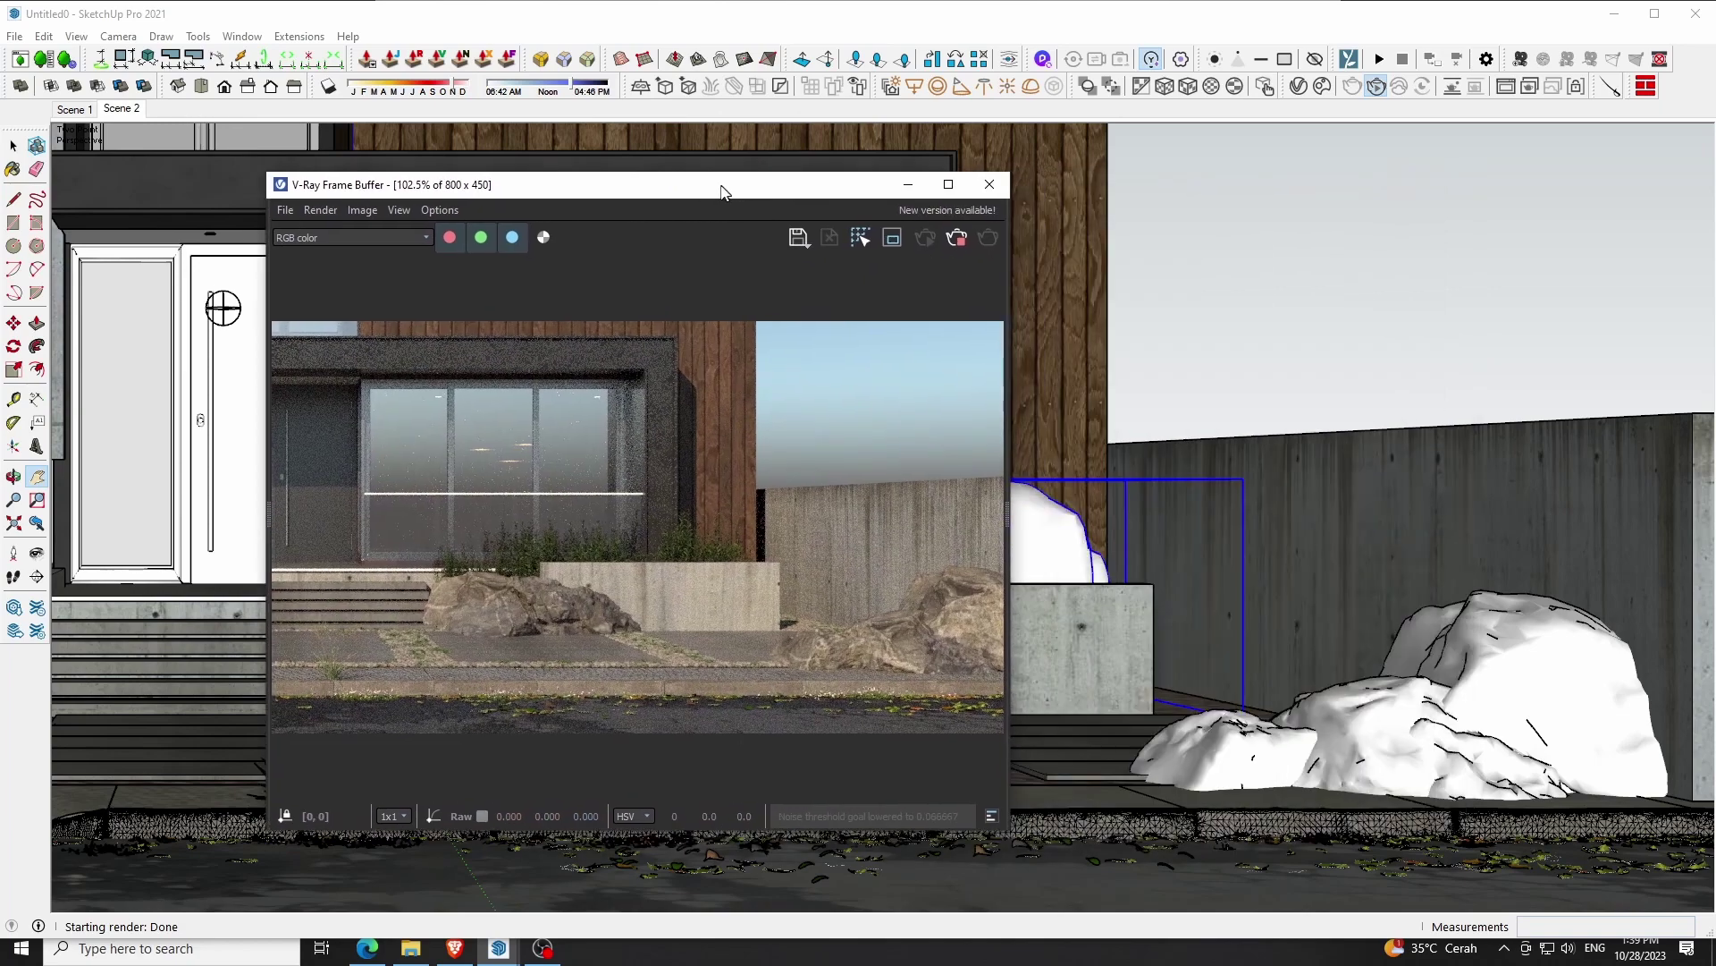
key(space)
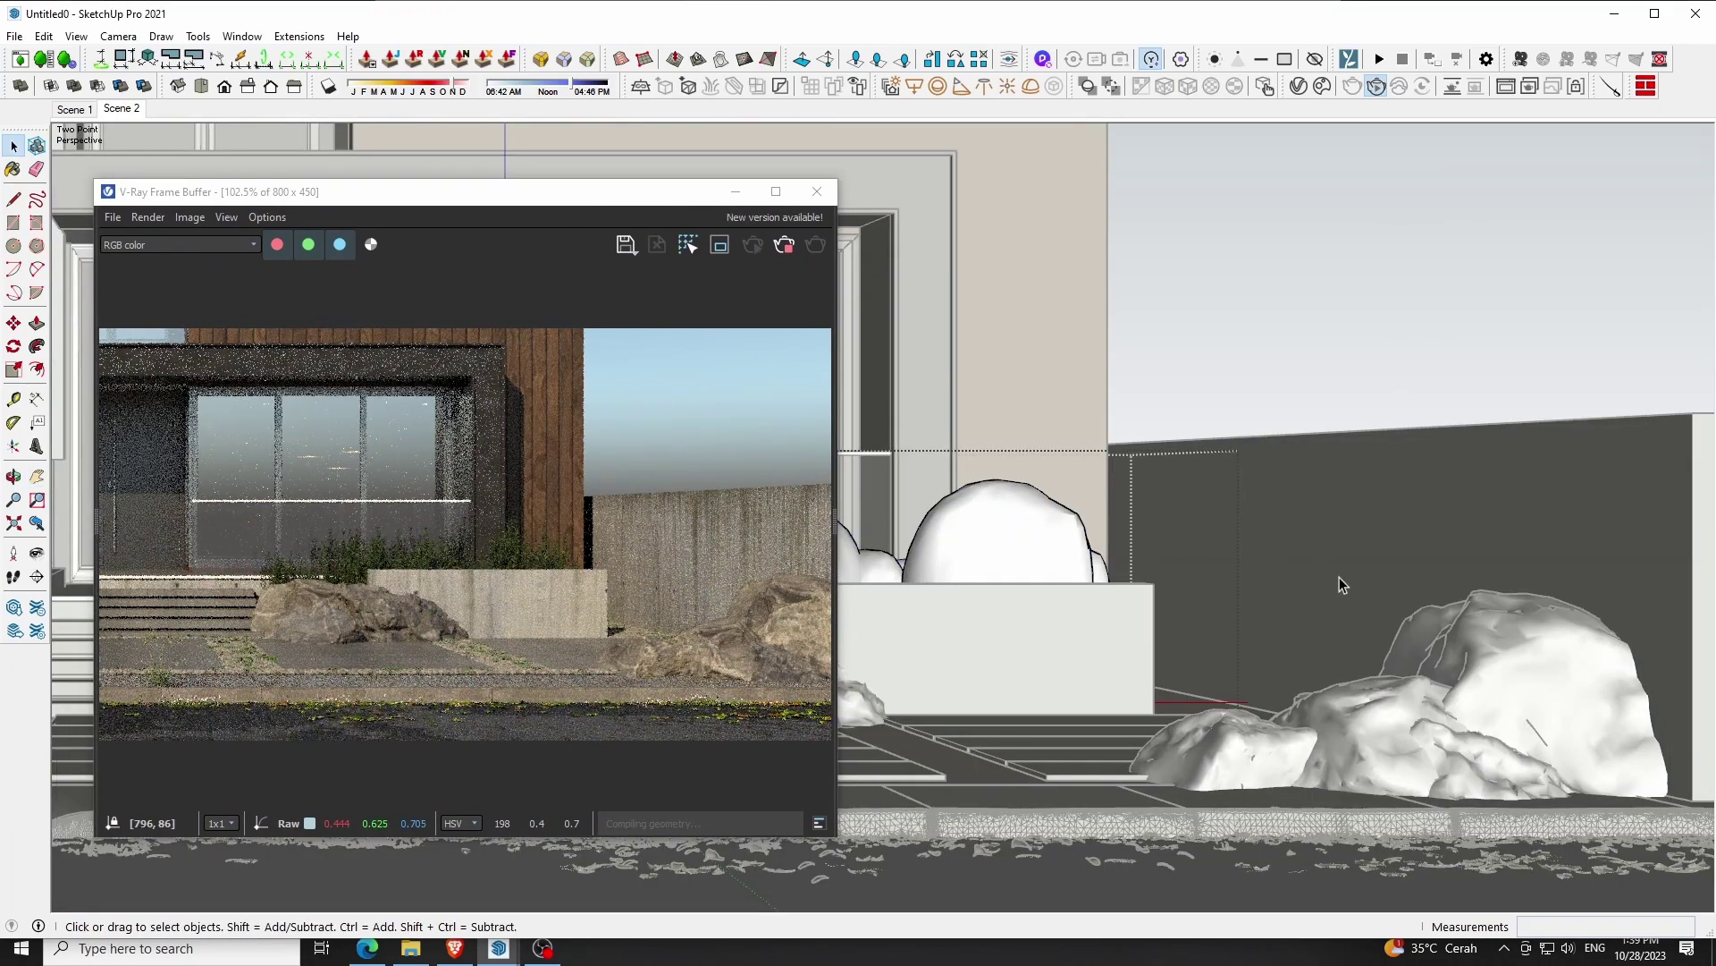
scroll(1341, 586, down, 3)
click(1109, 554)
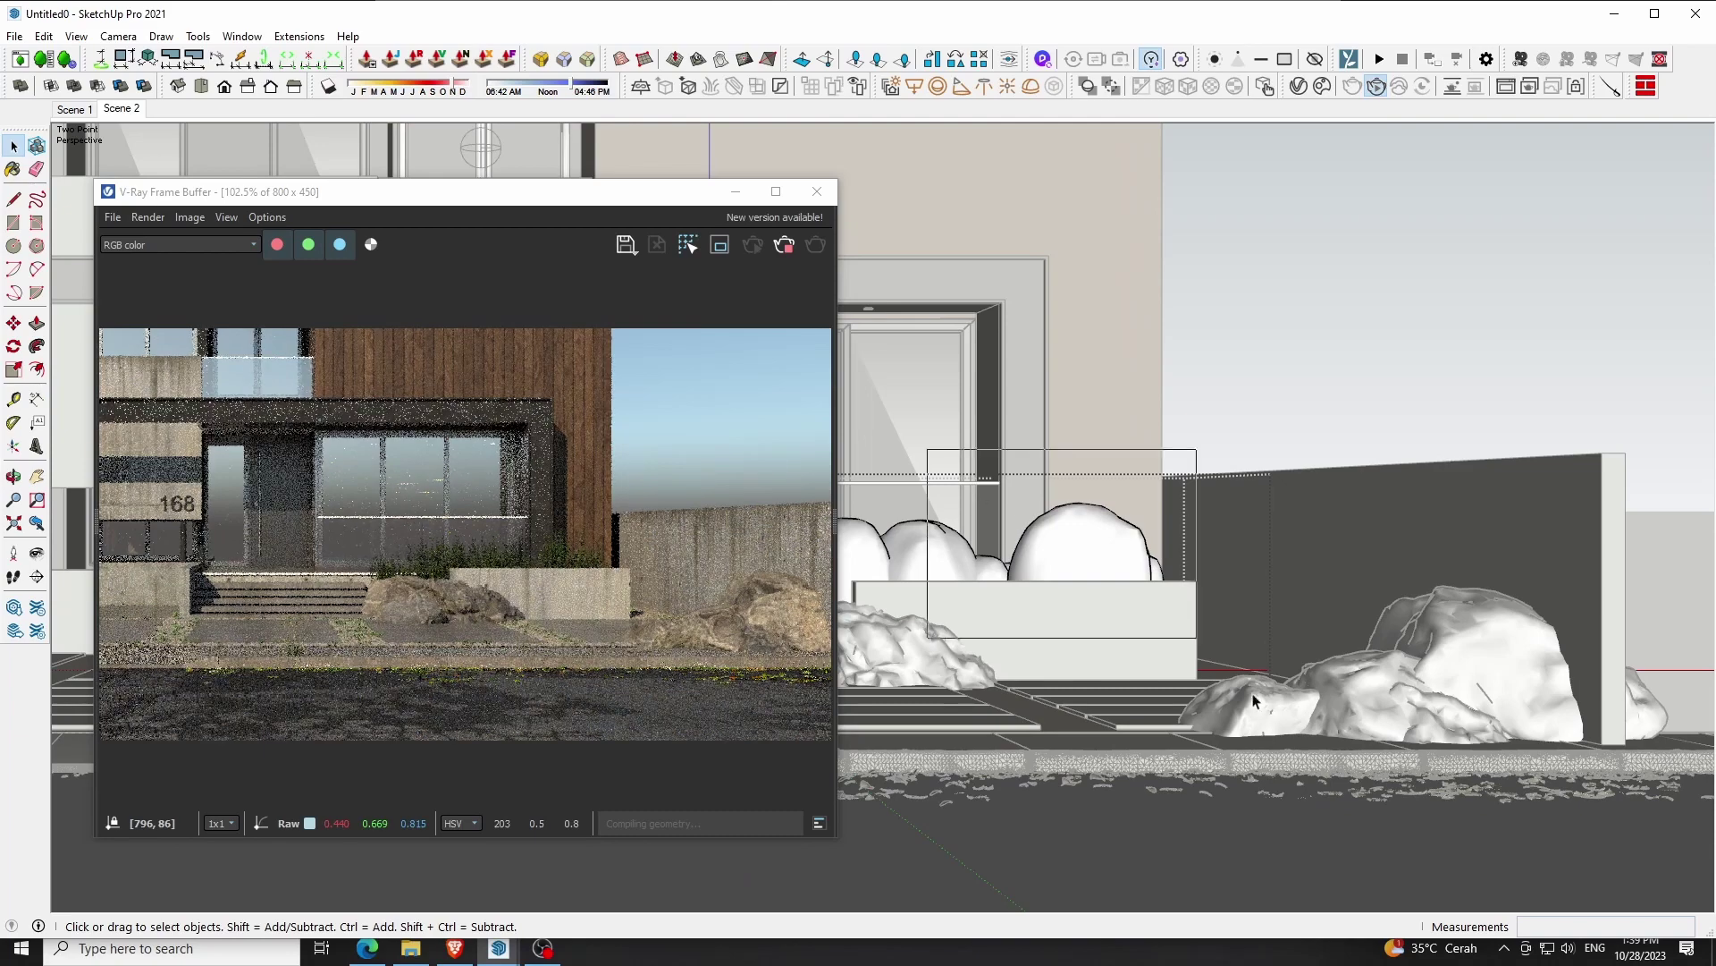
key(s)
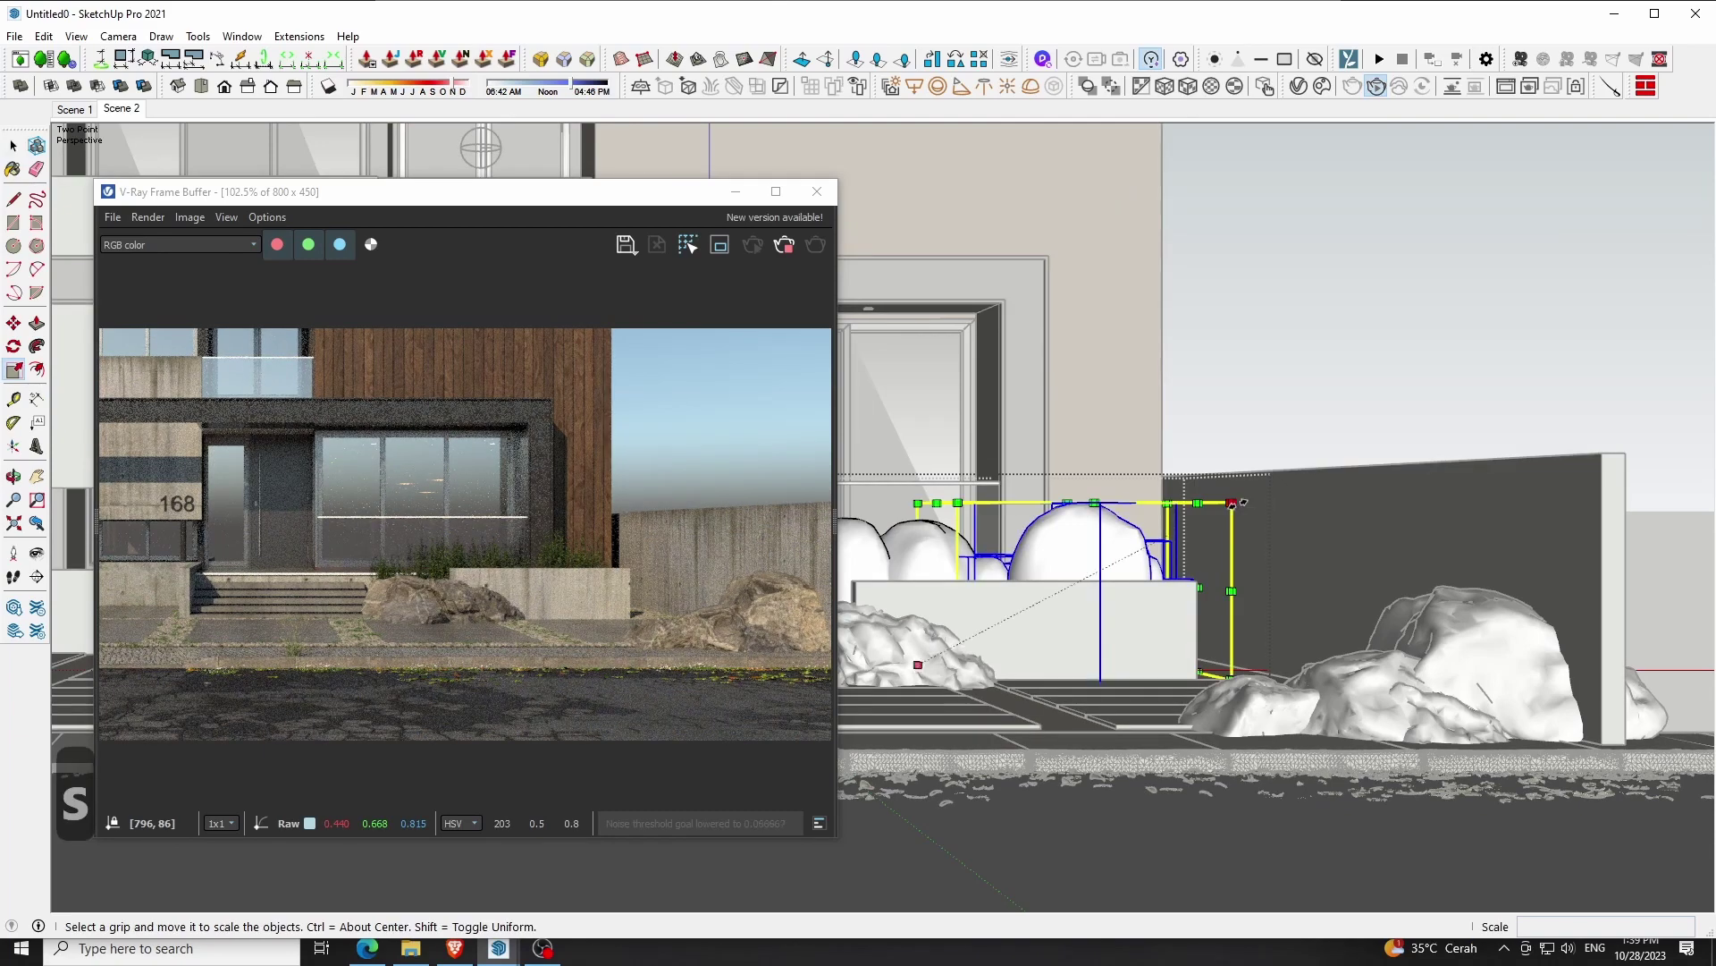
drag(1238, 499, 1304, 462)
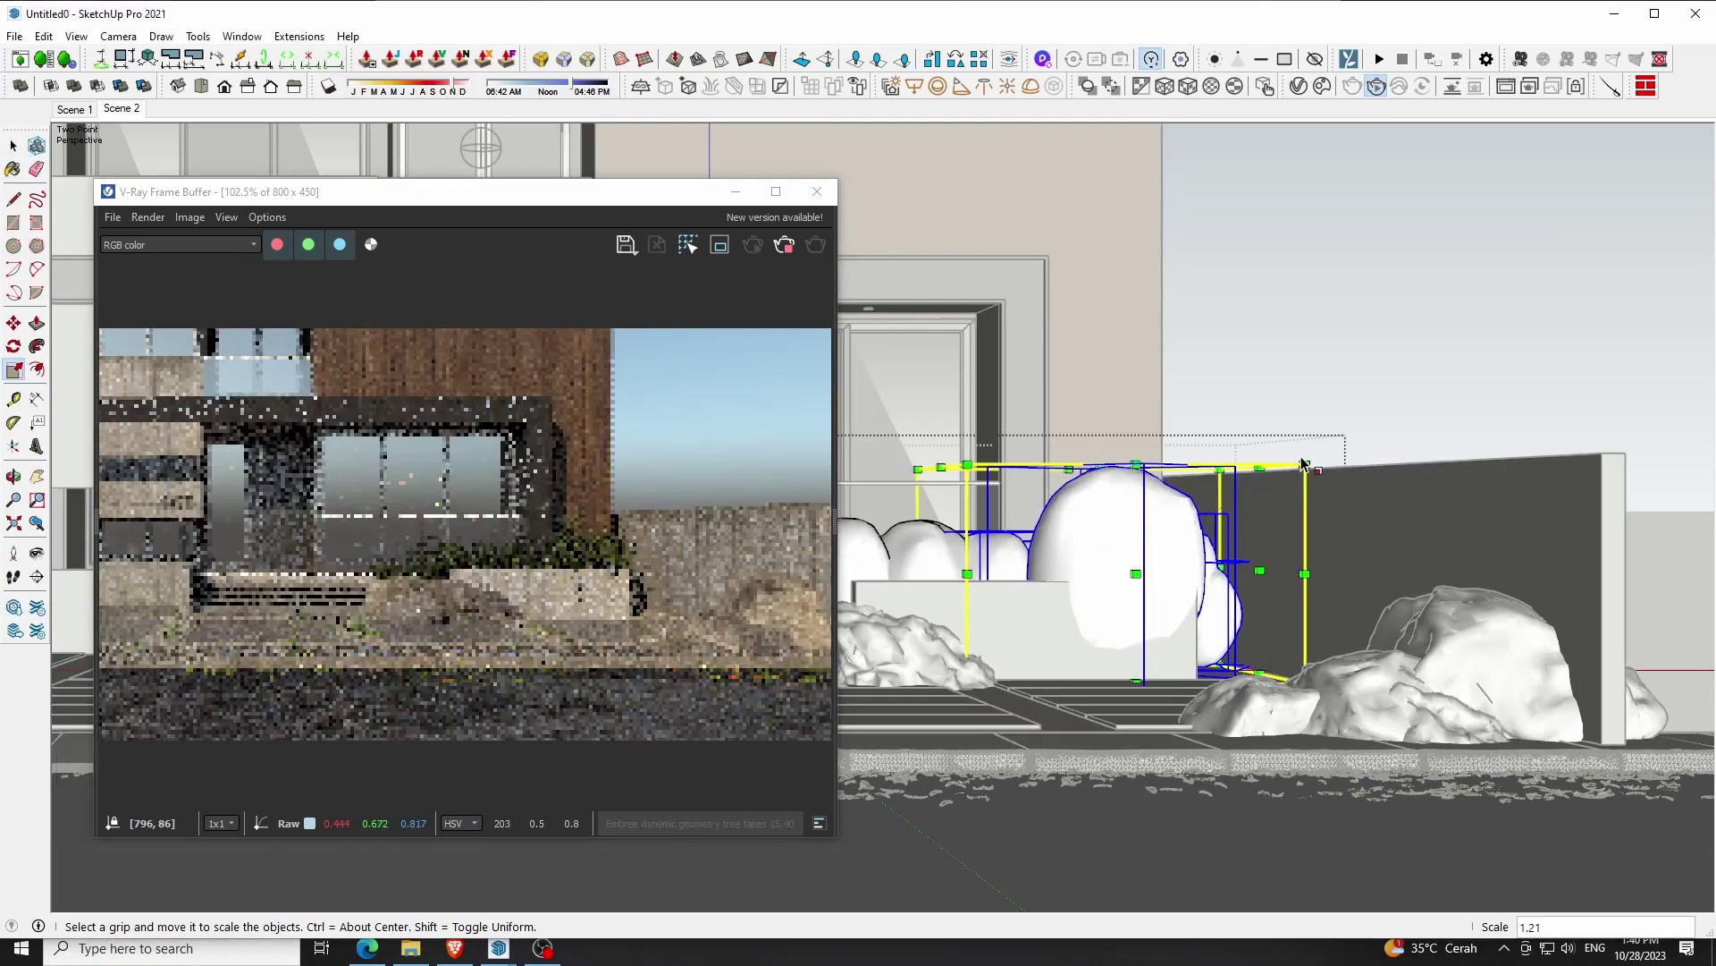
drag(918, 467, 894, 444)
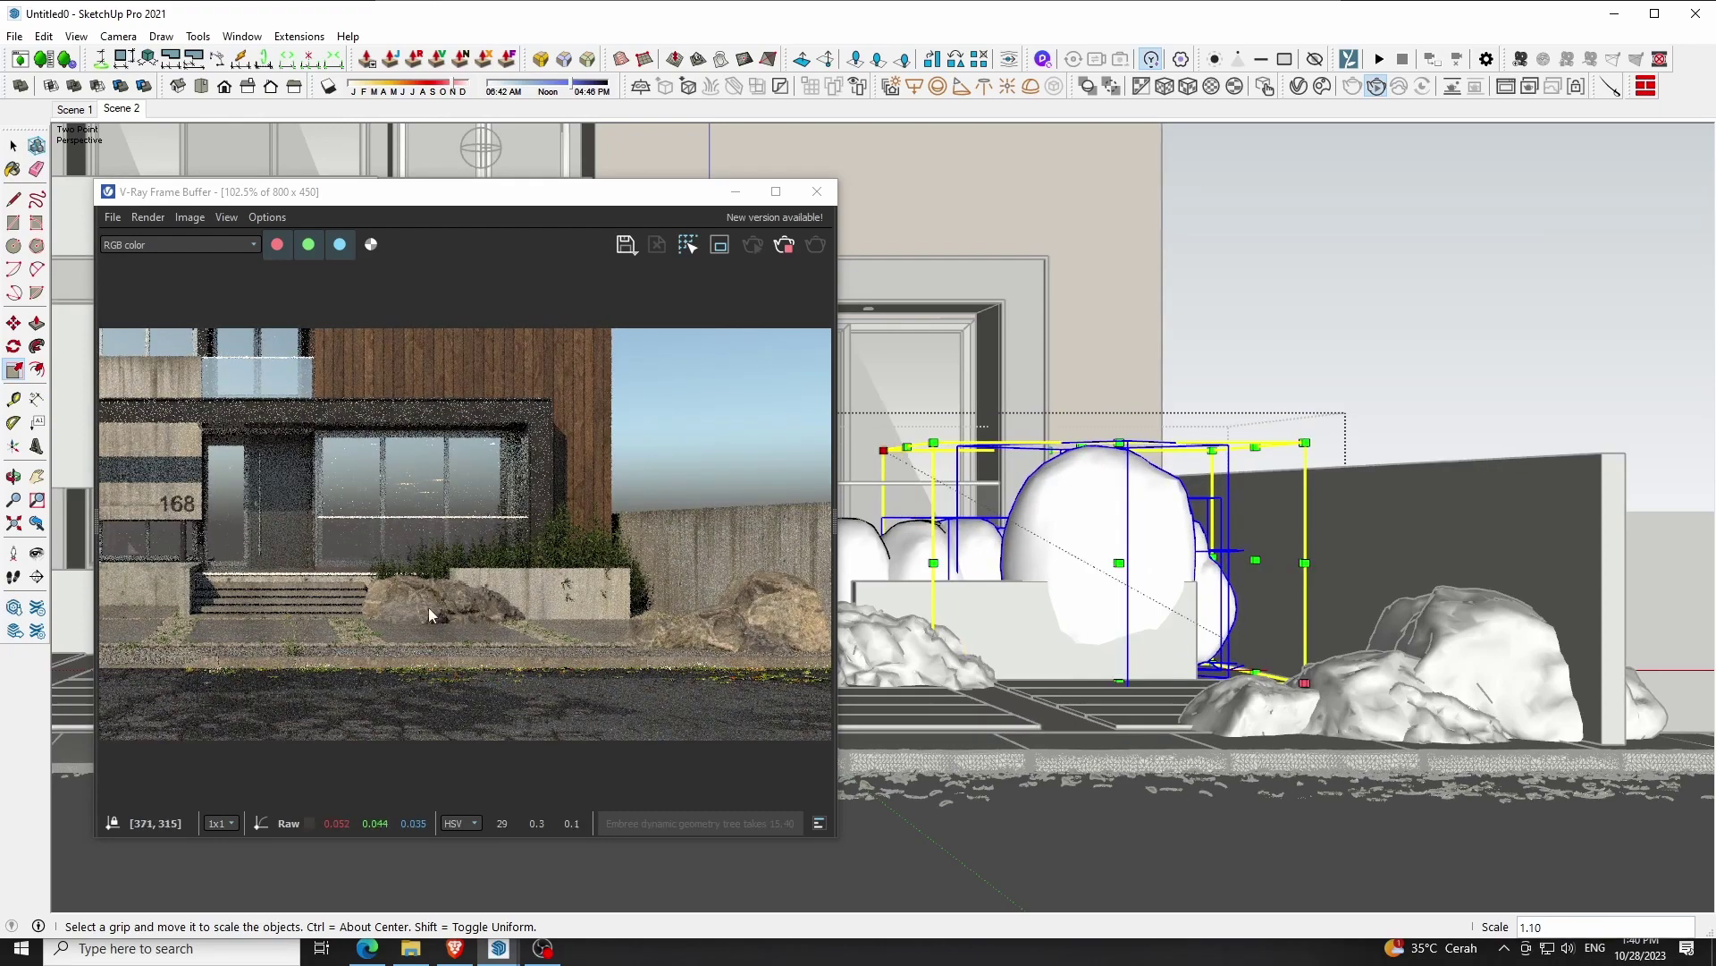
scroll(425, 602, up, 1)
scroll(426, 602, down, 1)
scroll(642, 545, up, 1)
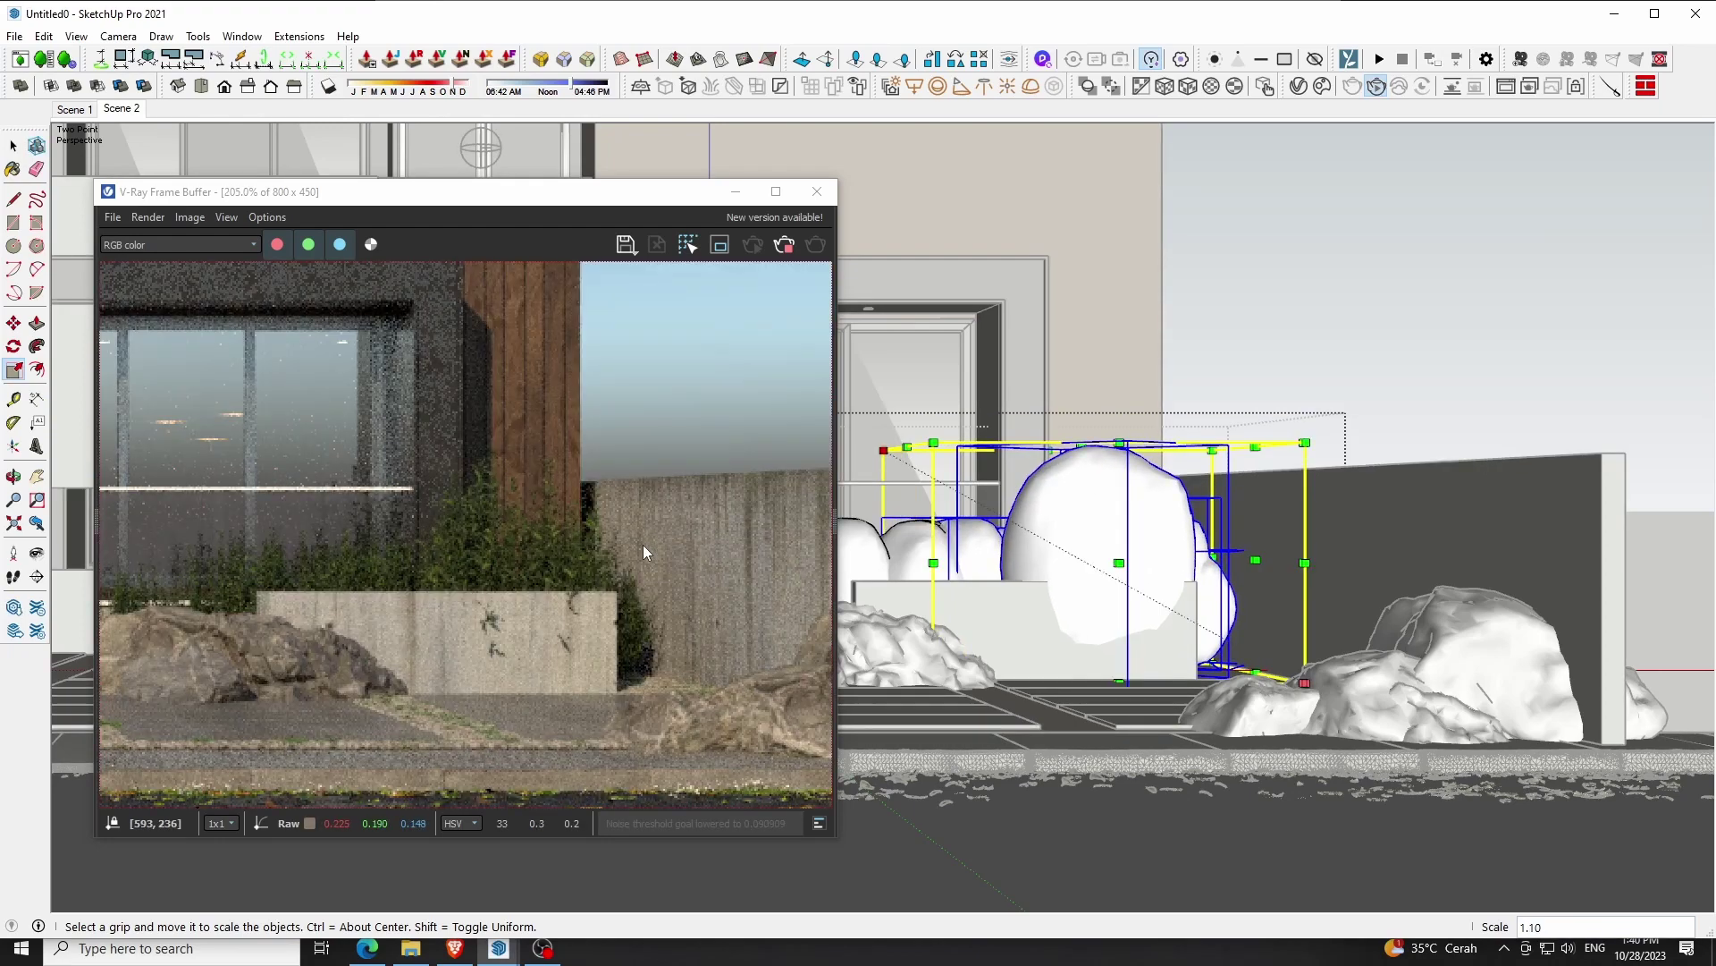
drag(1212, 450, 1225, 433)
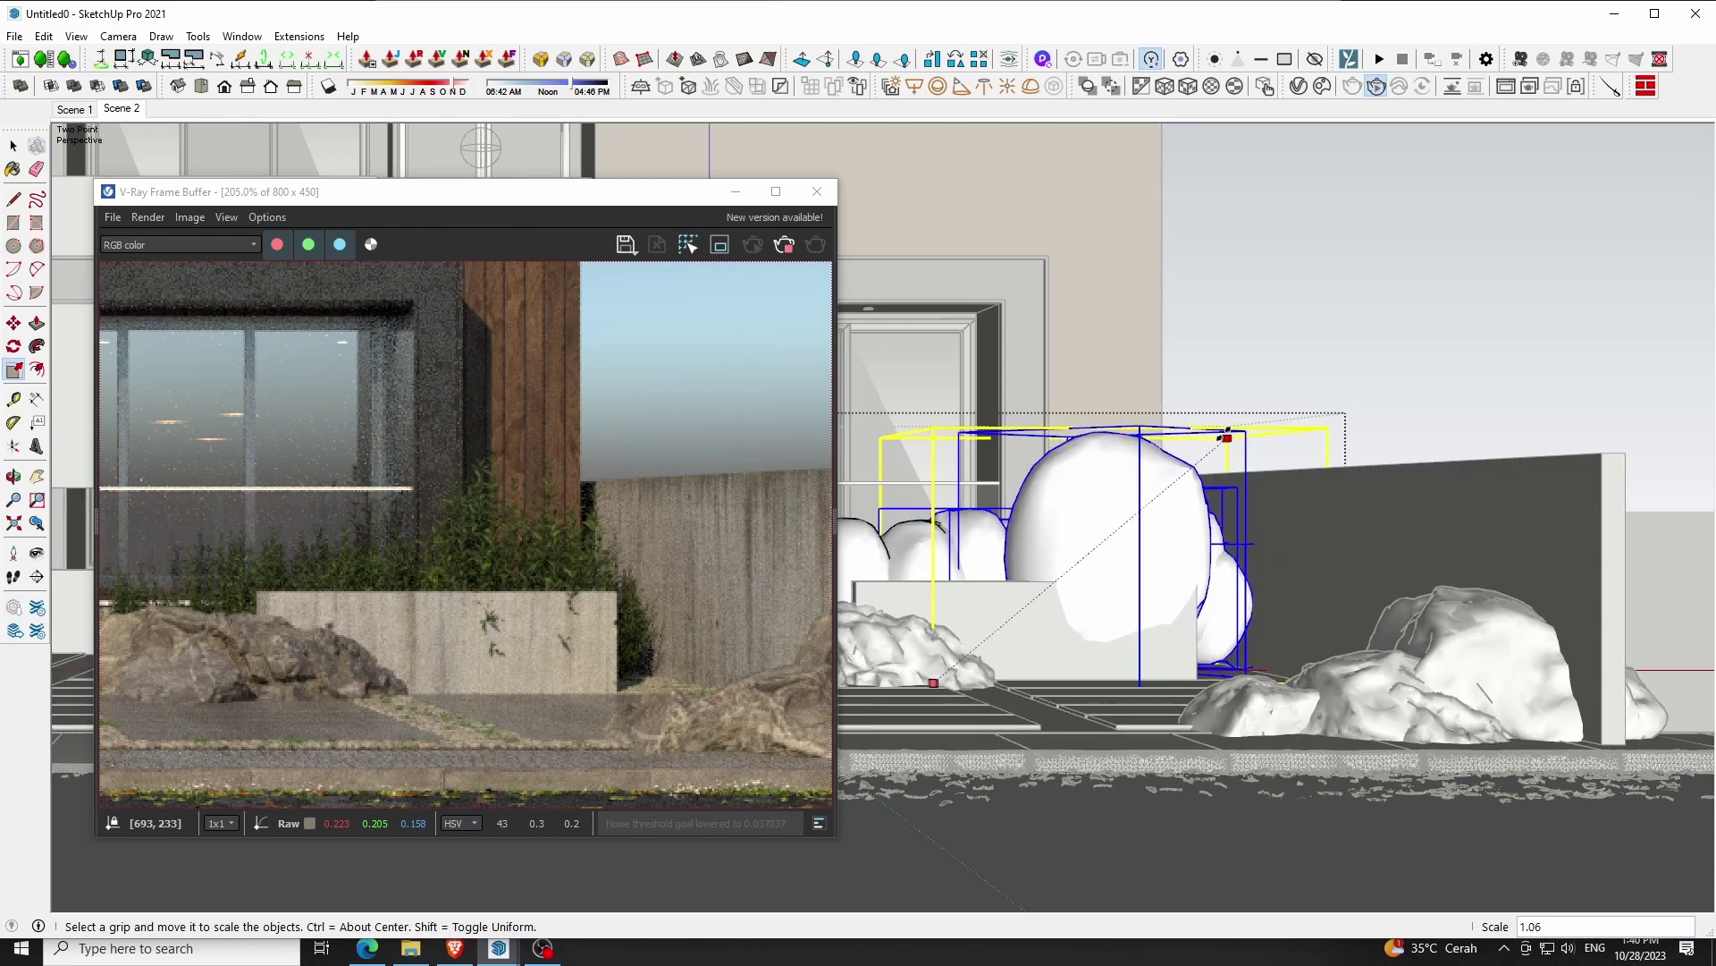
click(1227, 436)
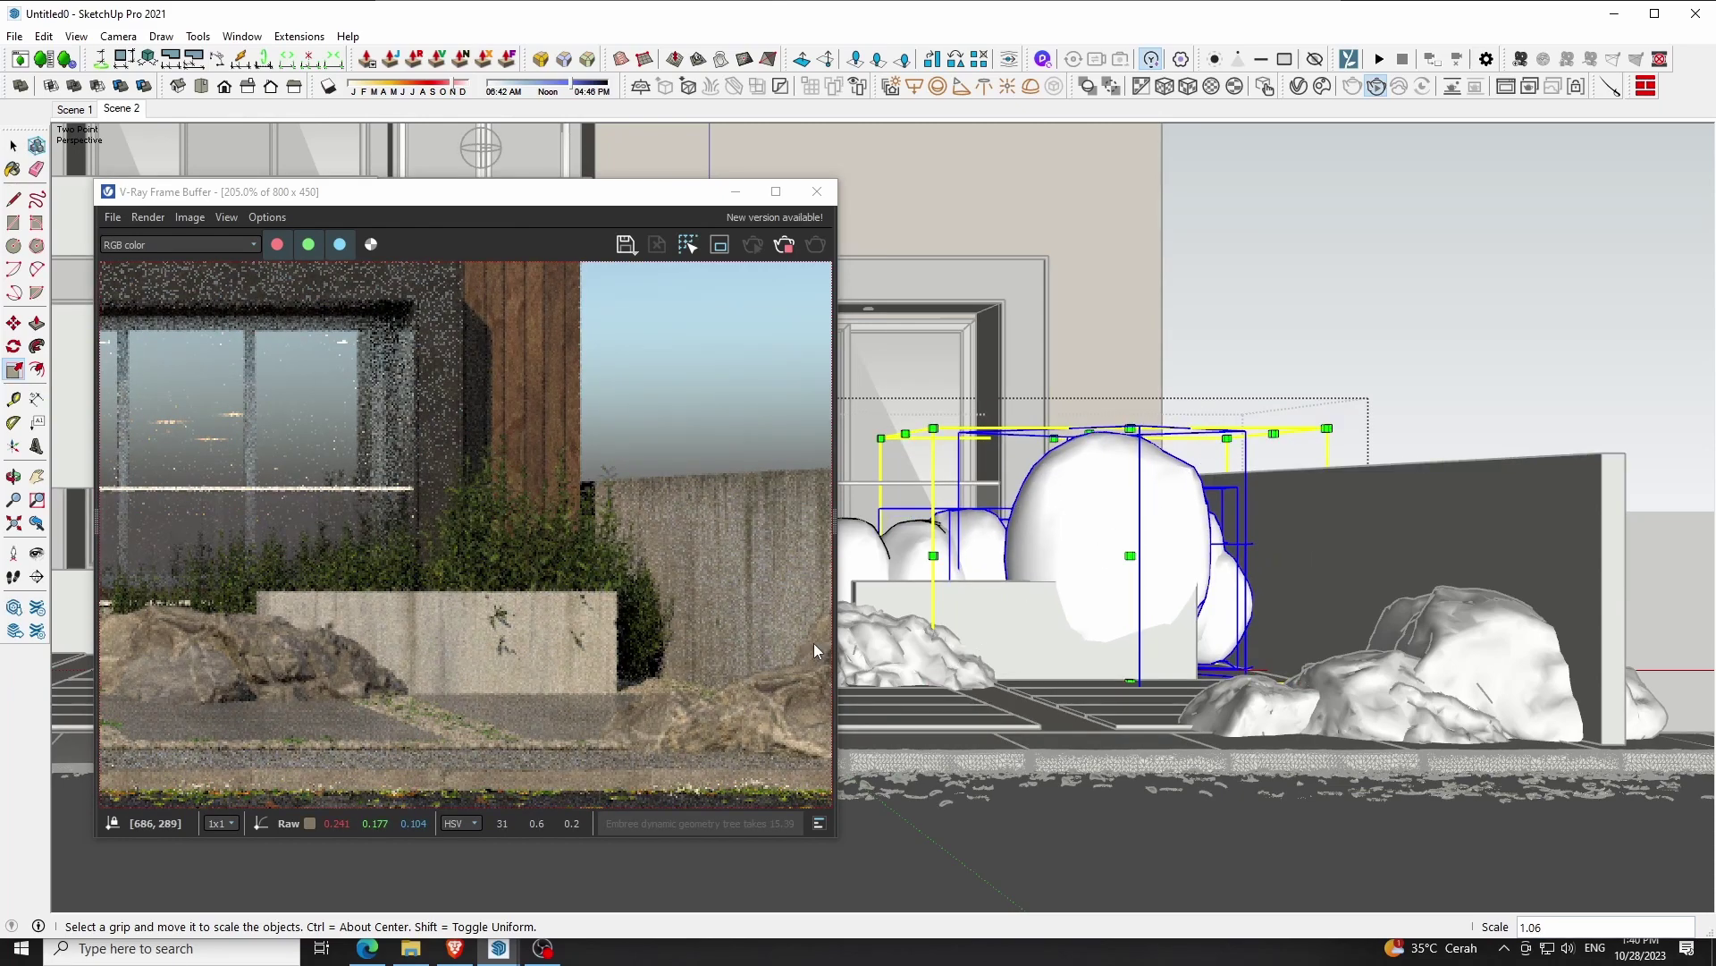
Scale the shrub beside the entrance steps by 1.50 and close the V-Ray Frame Buffer
scroll(814, 642, down, 1)
scroll(409, 593, up, 1)
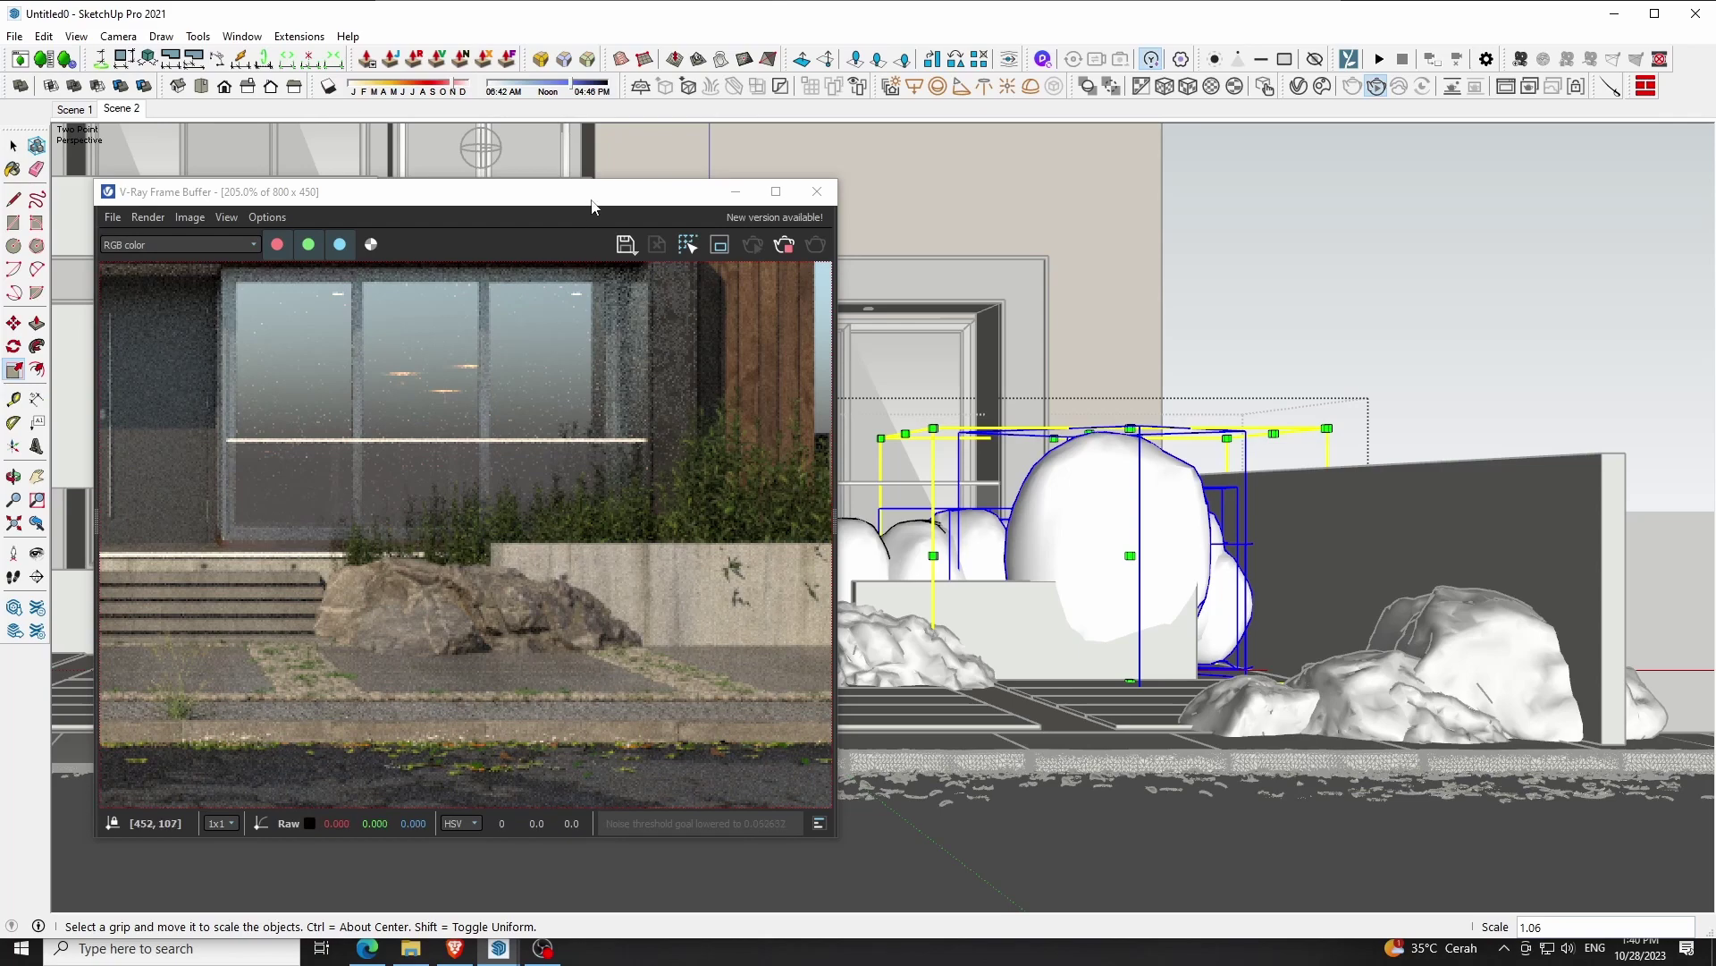
drag(591, 207, 1400, 201)
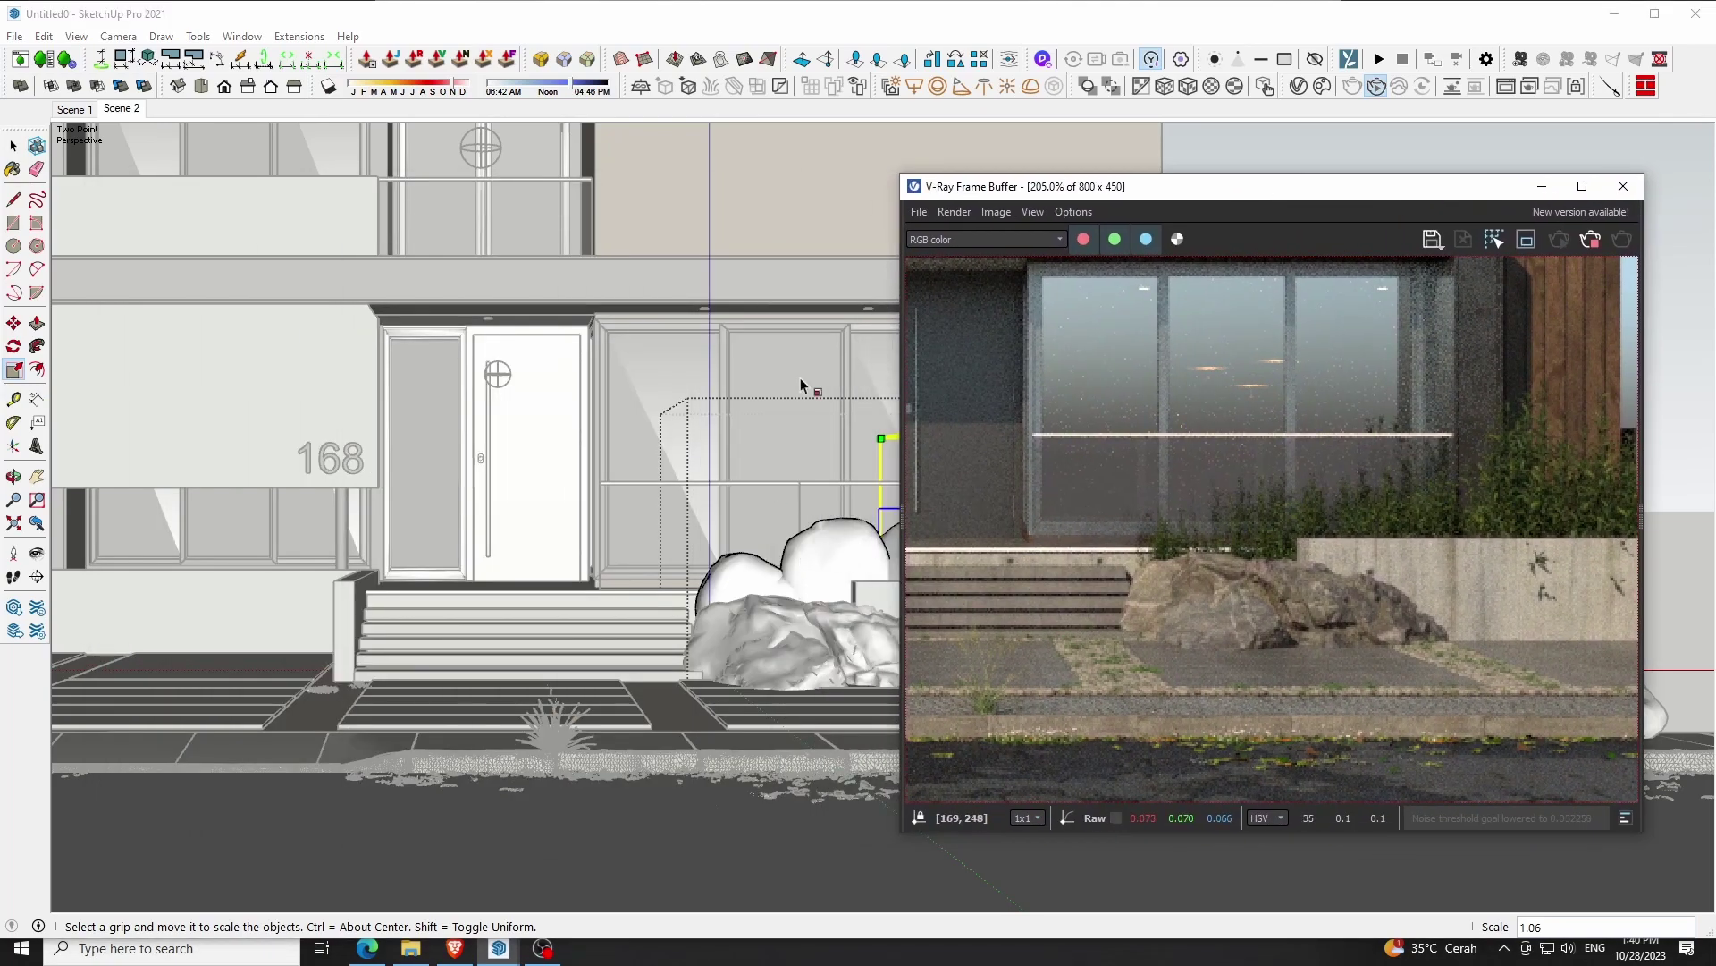
click(812, 18)
key(space)
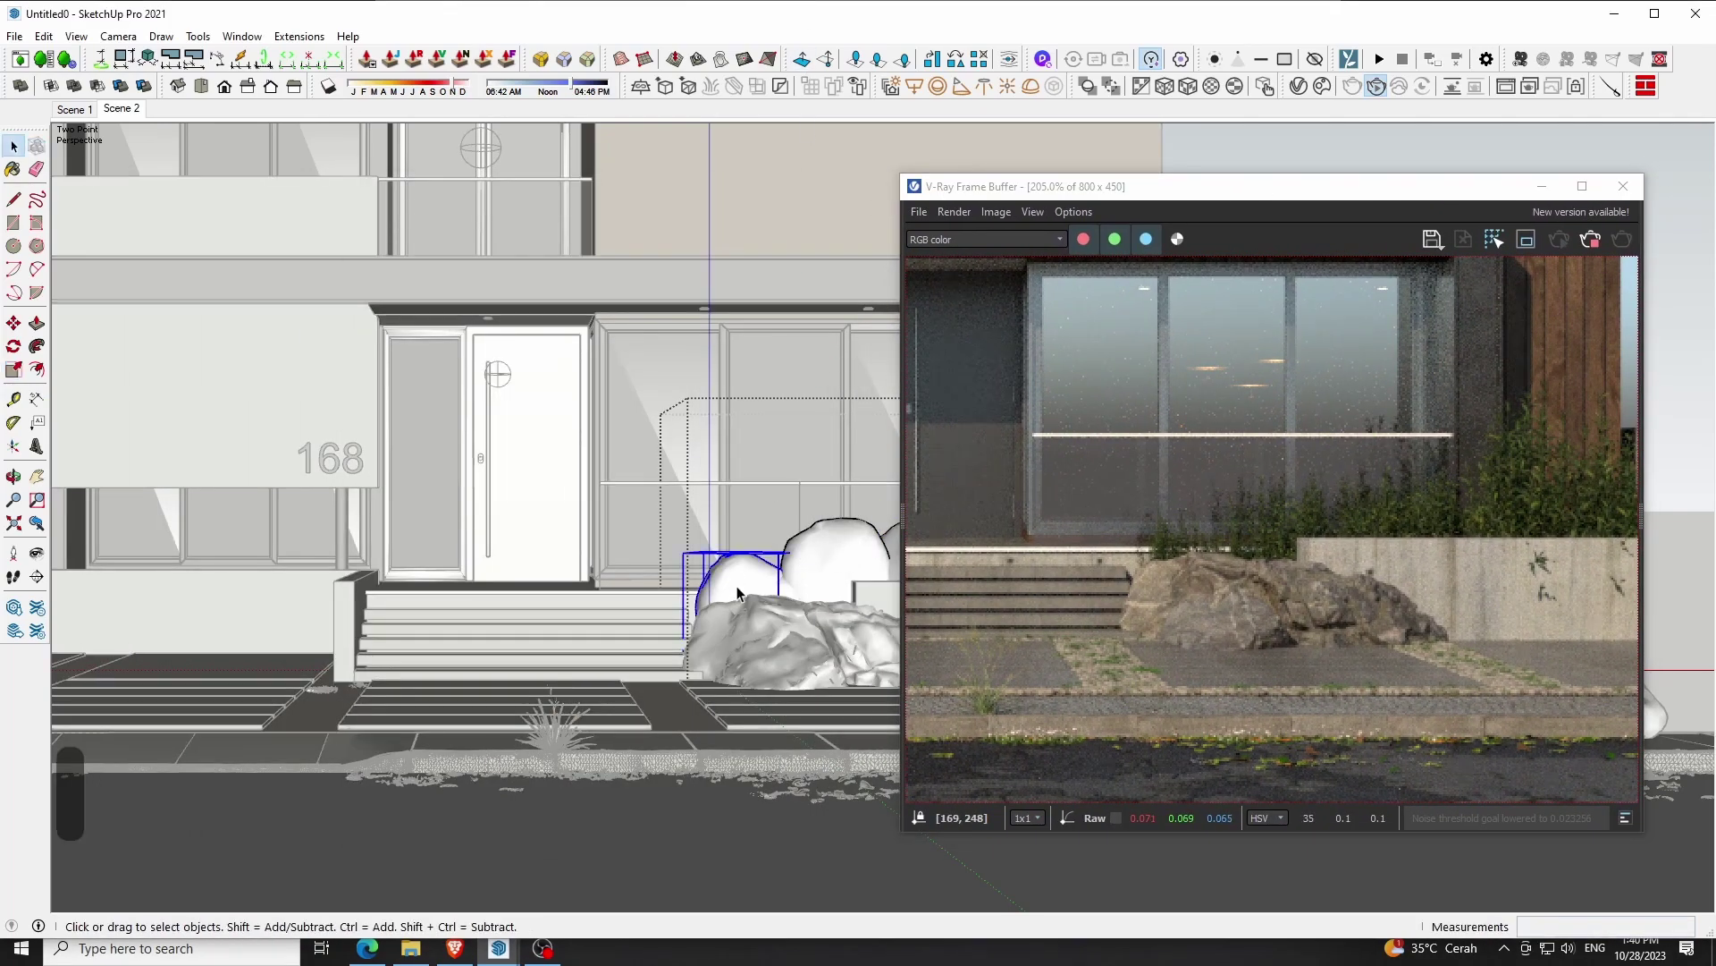
key(s)
drag(684, 554, 647, 471)
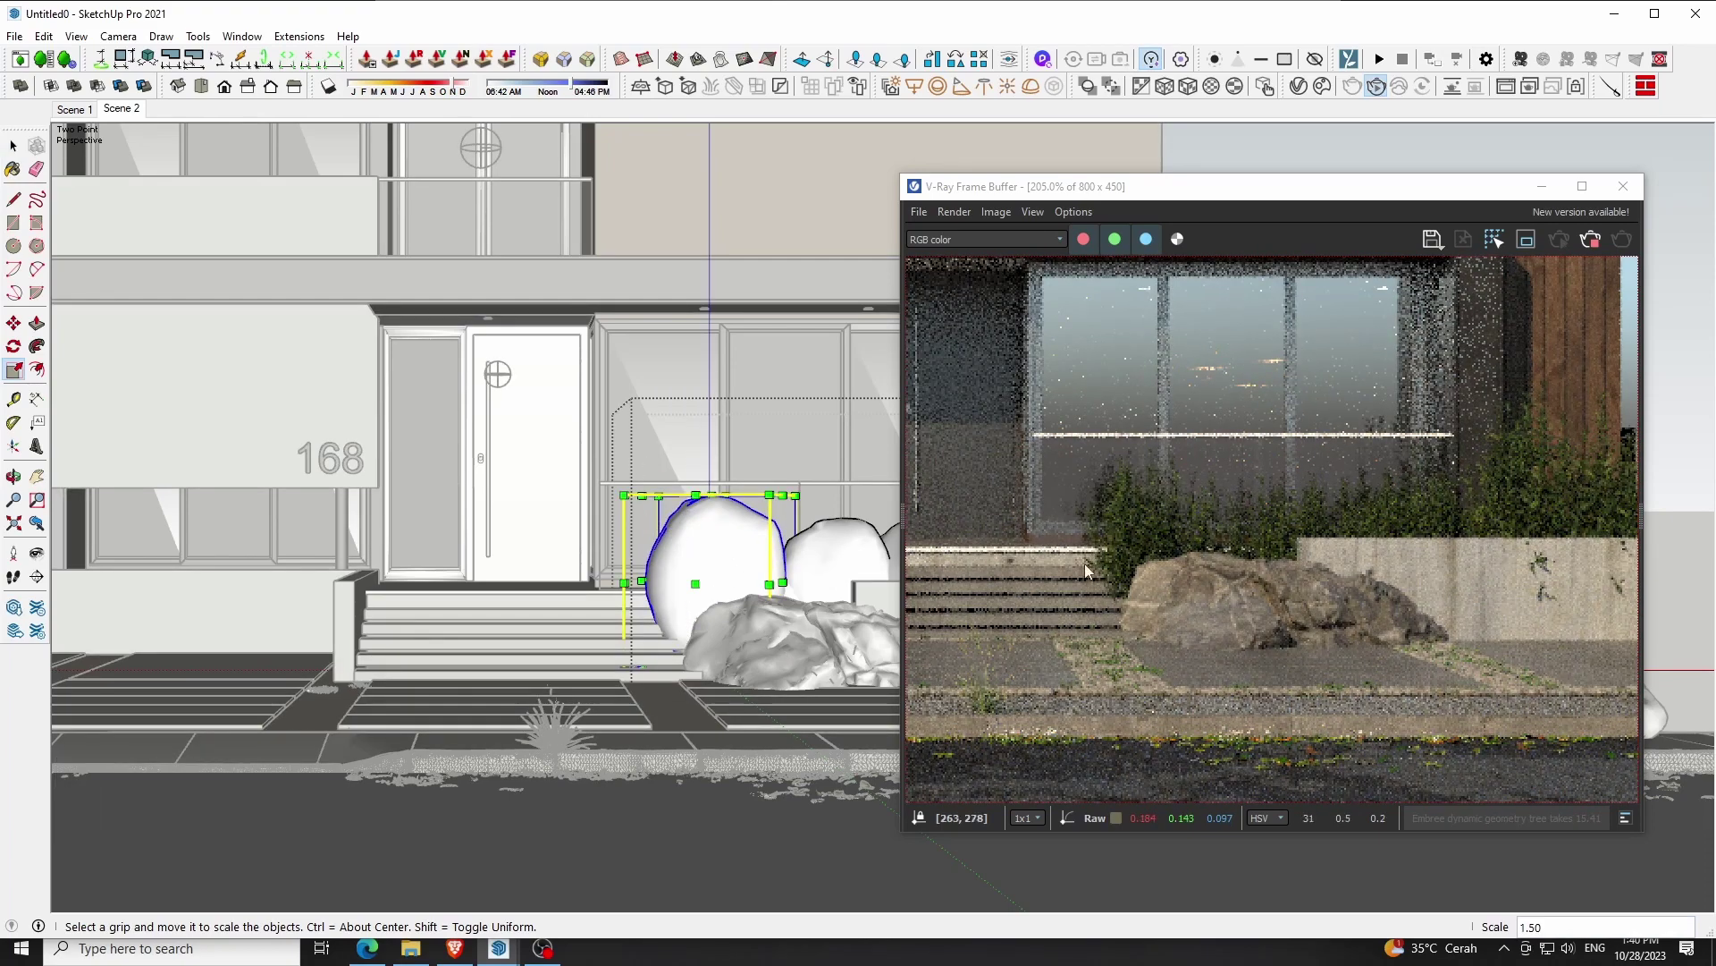
scroll(1201, 553, up, 2)
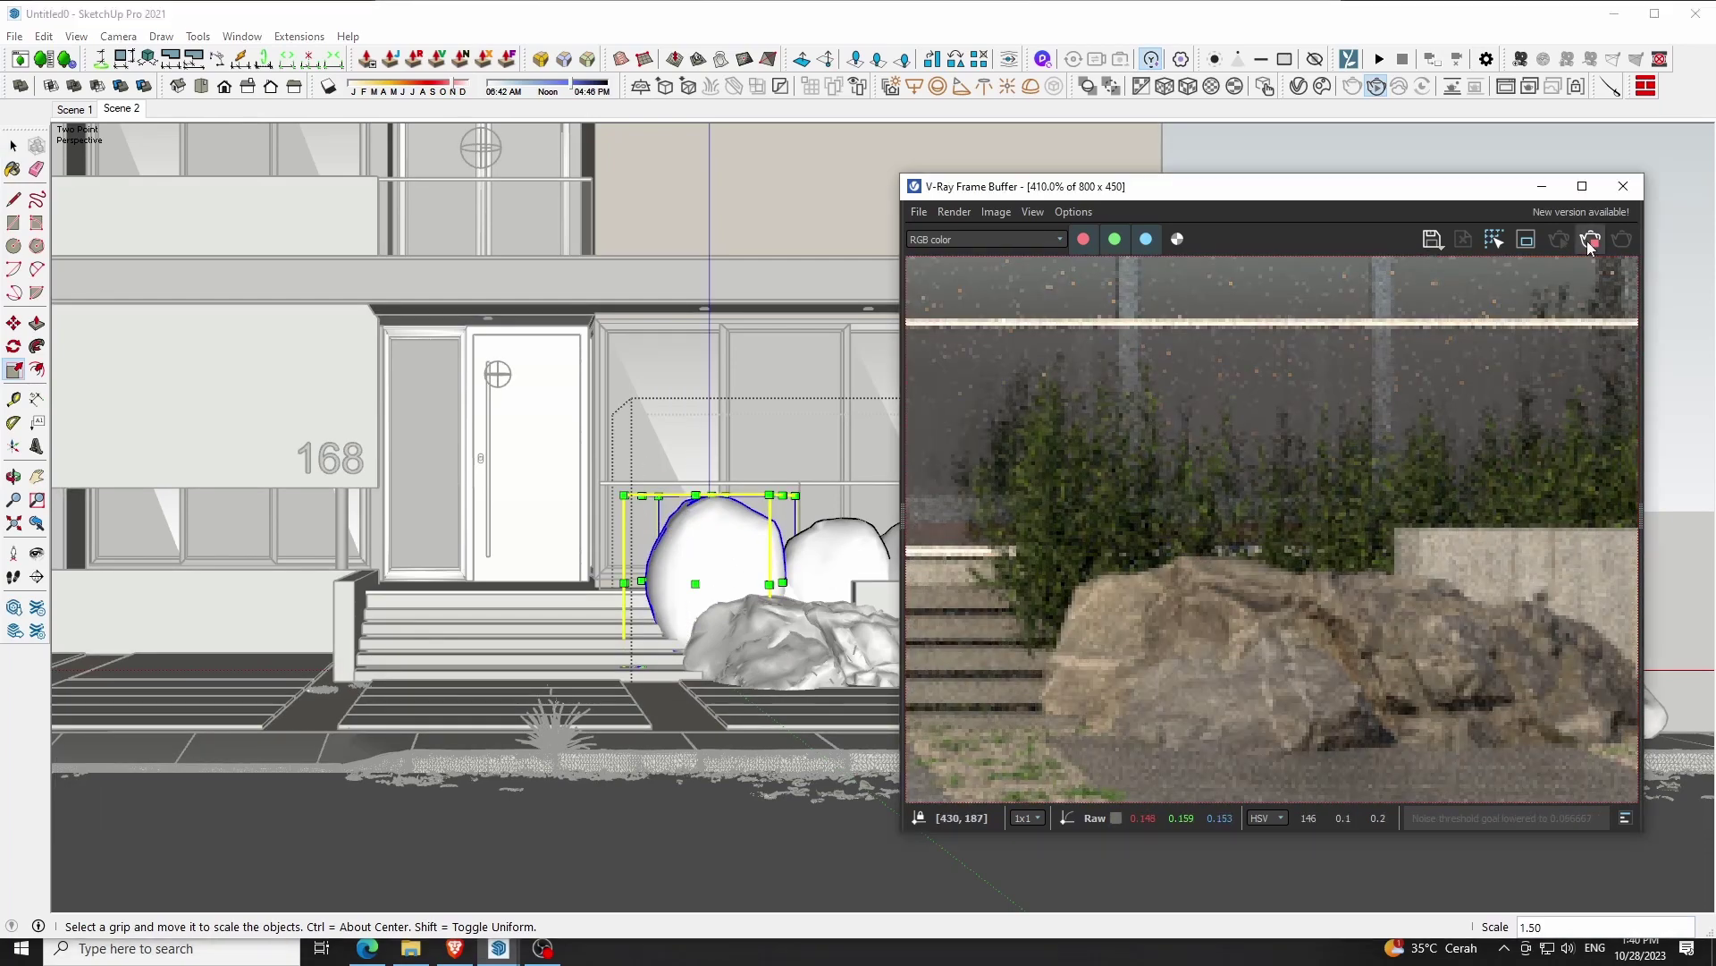
click(1624, 186)
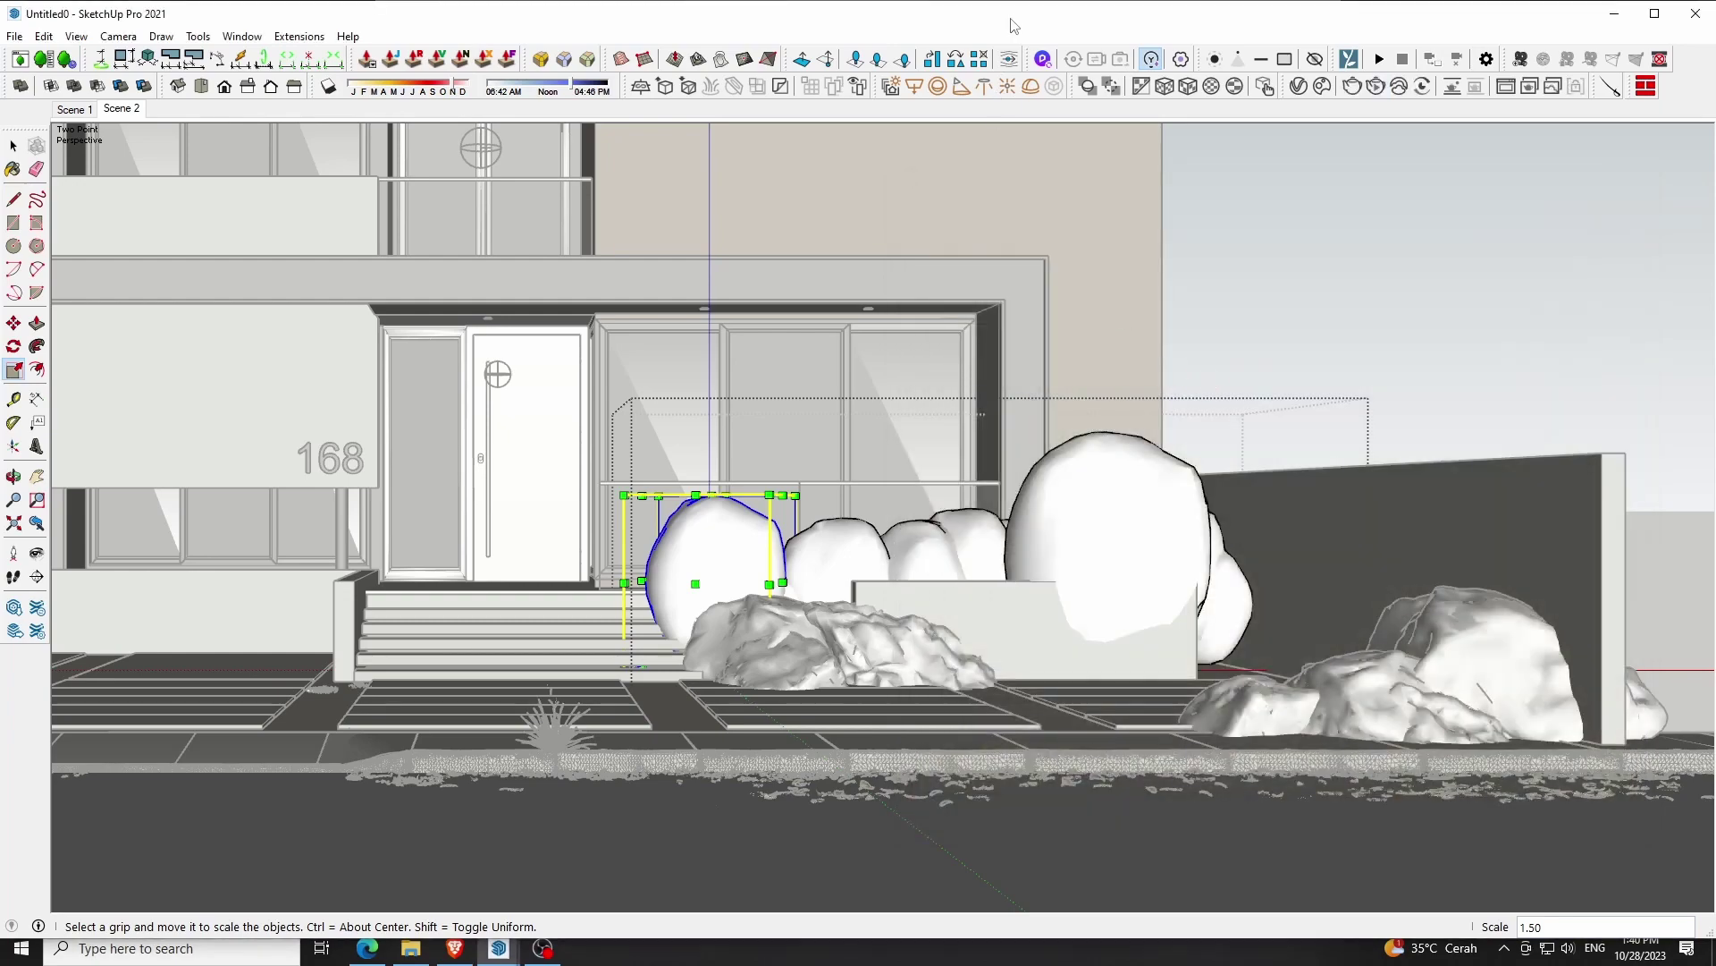
Copy a shrub in front of the rocks and squash it to a low height
mouse_move(862, 517)
middle_down()
mouse_move(934, 770)
mouse_move(894, 664)
middle_up()
click(966, 617)
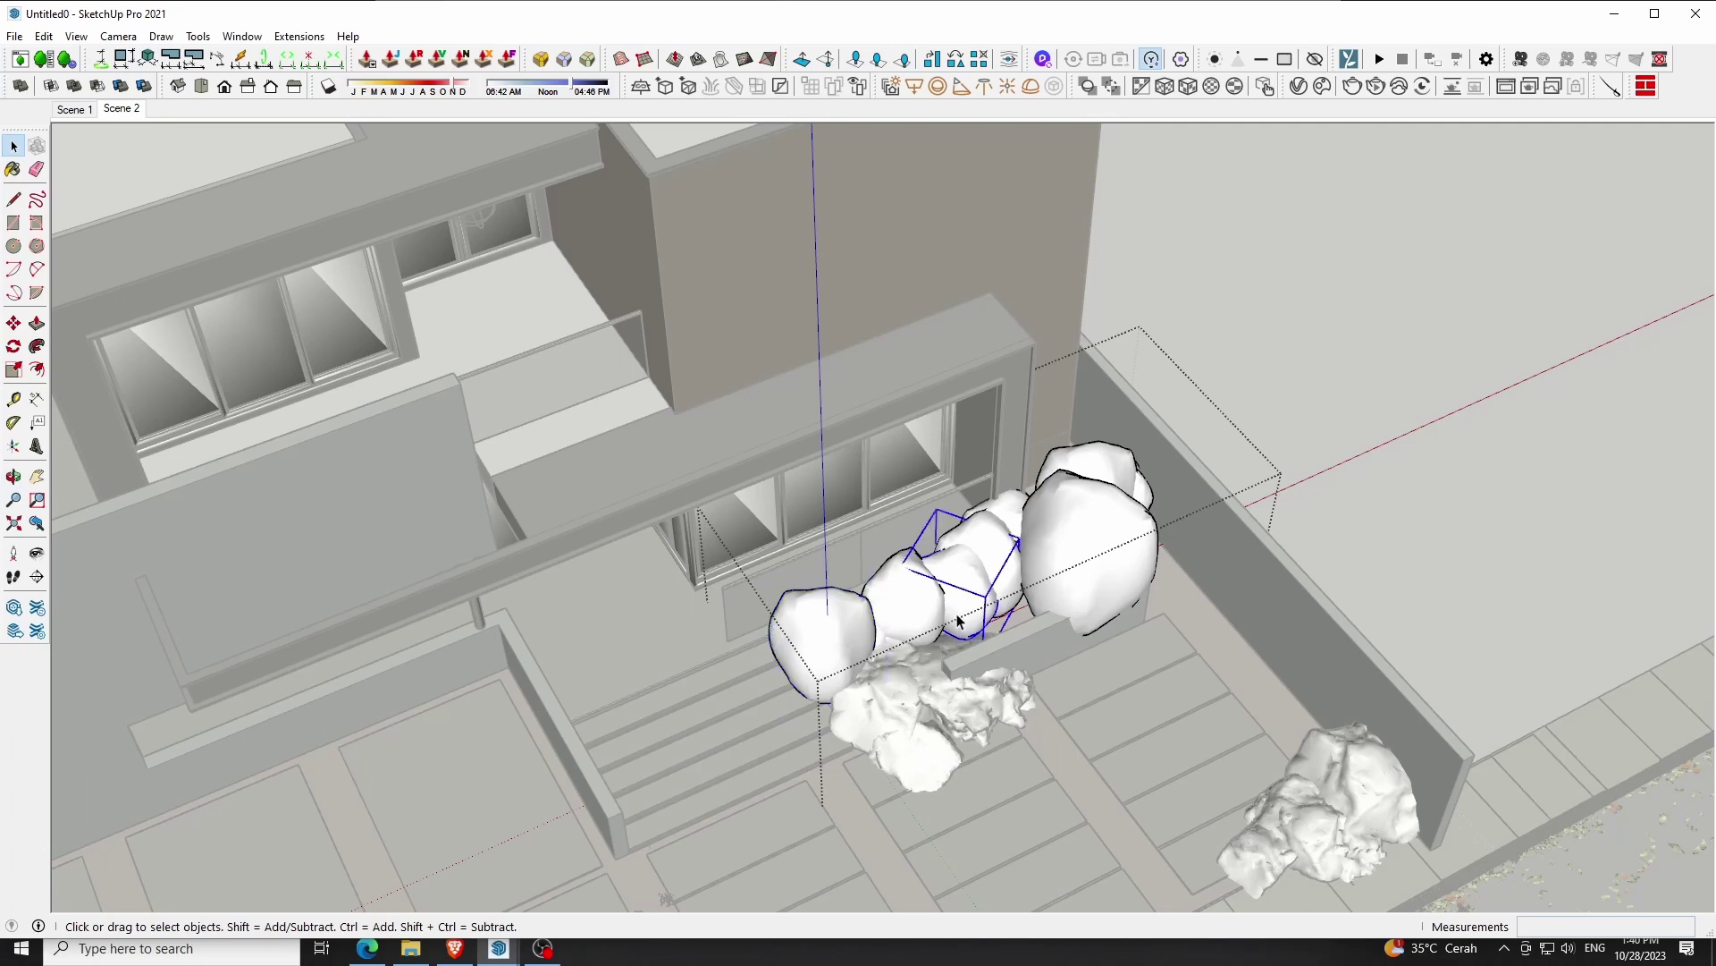
key(m)
key(ctrl)
click(1102, 659)
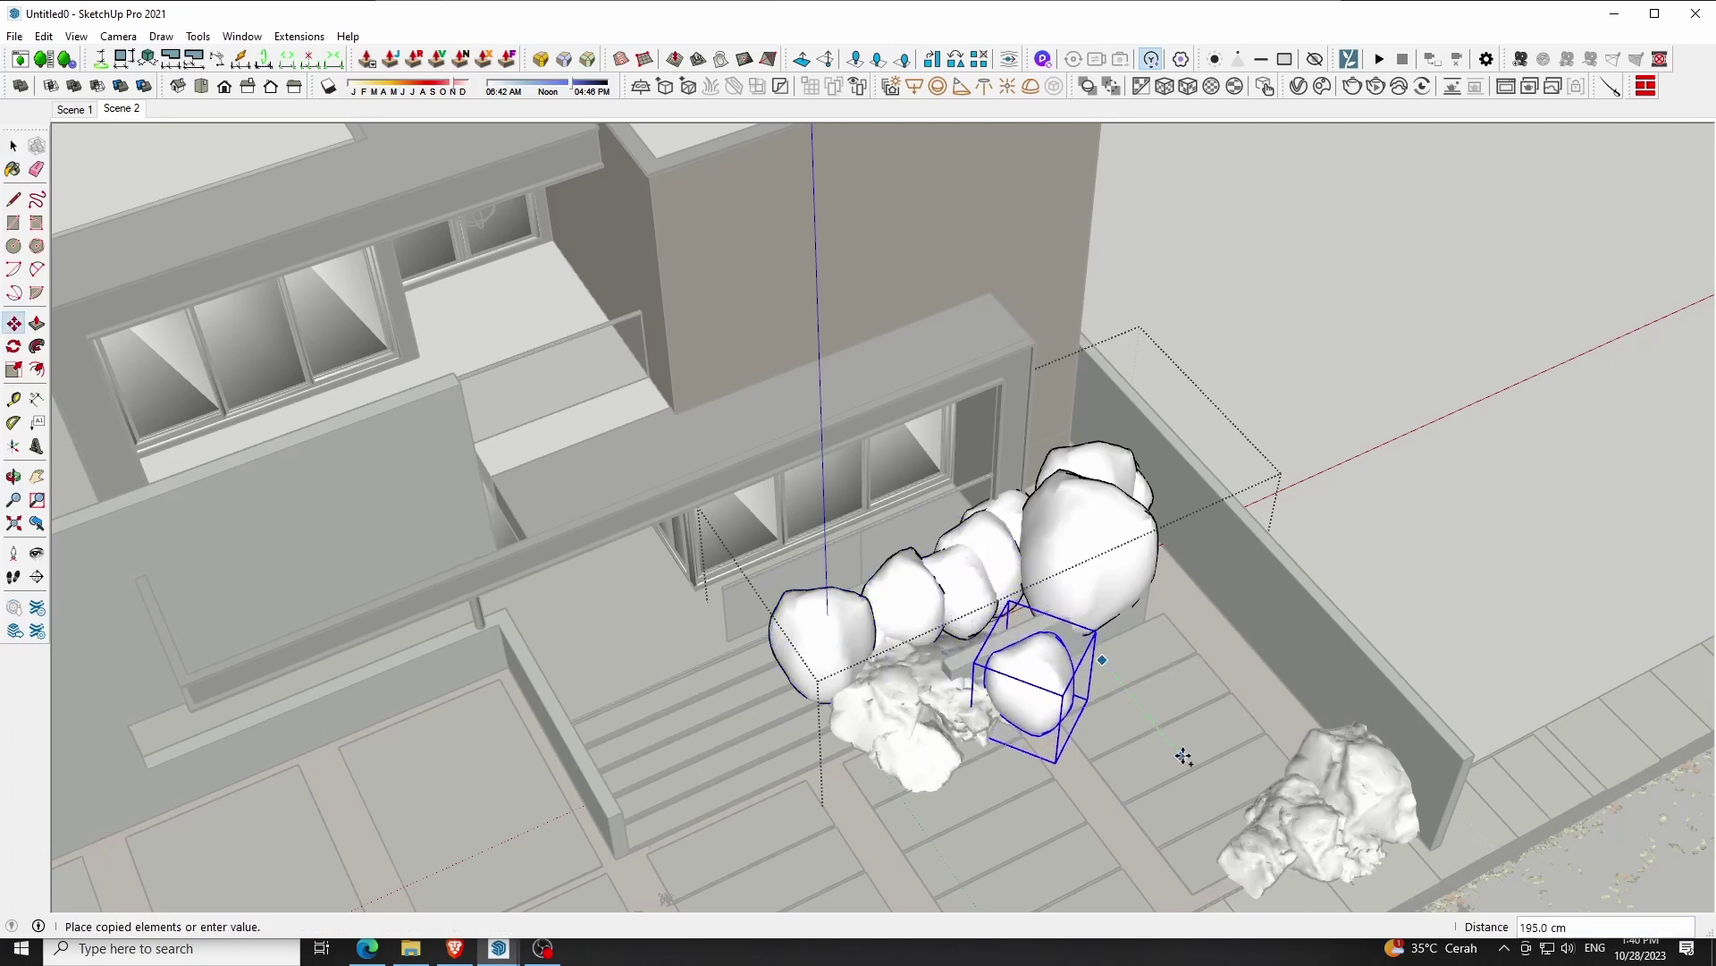
click(1215, 729)
click(1167, 756)
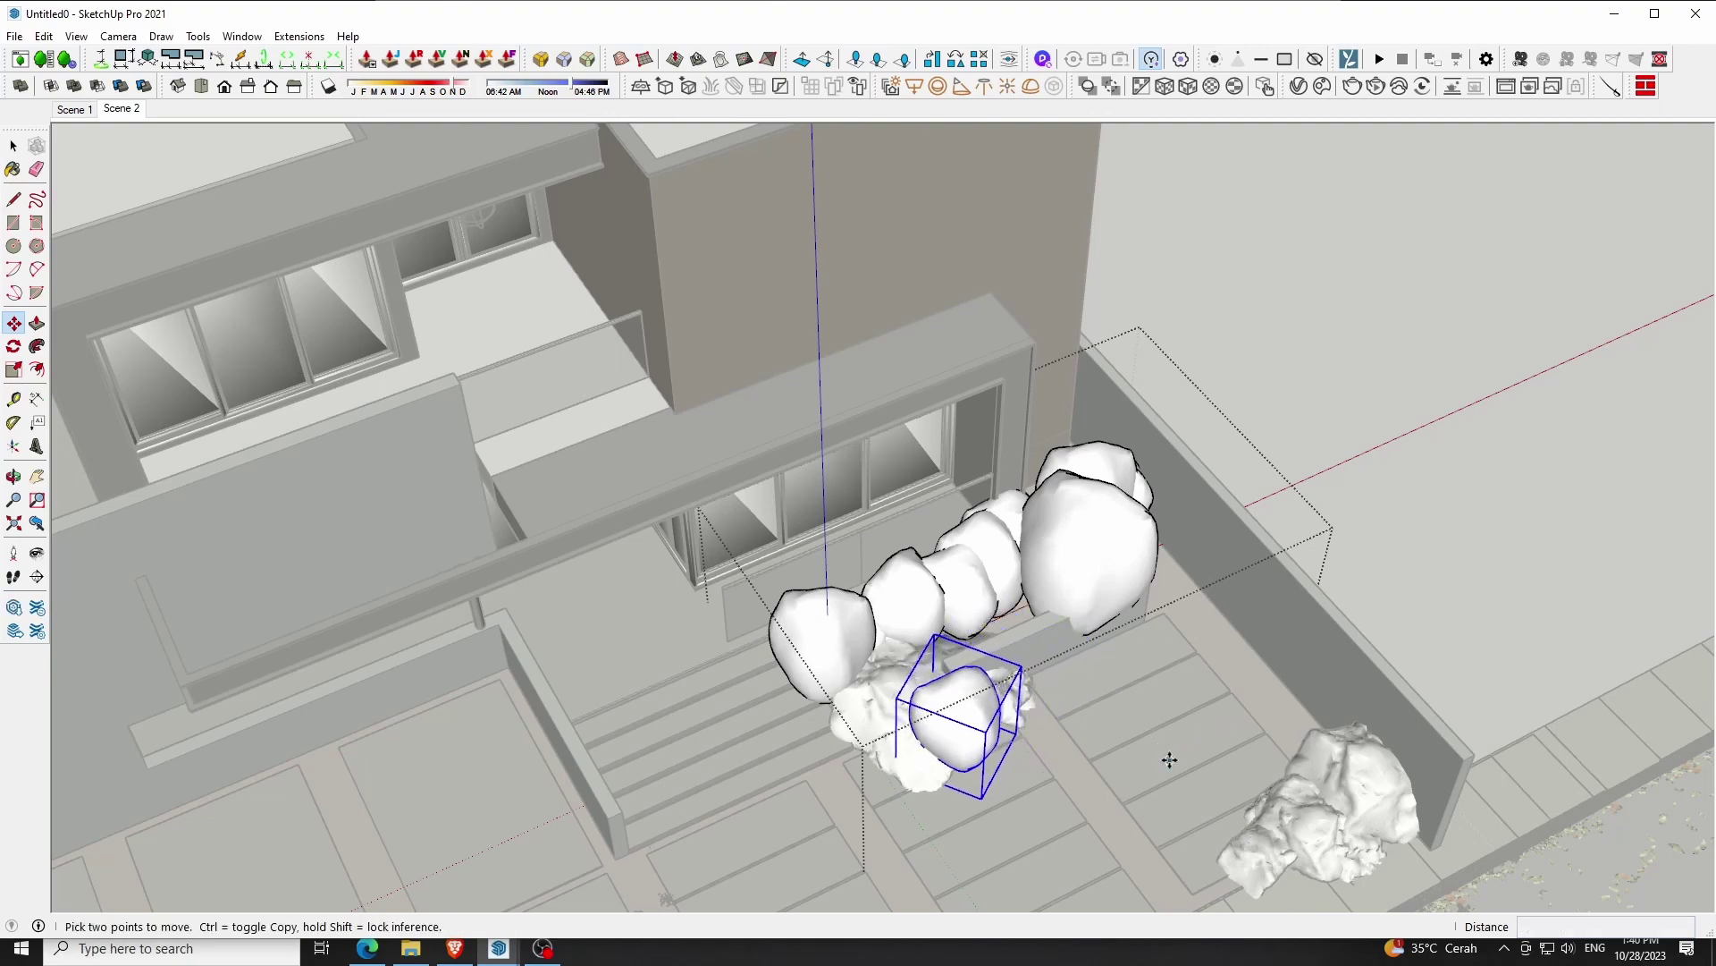
click(13, 475)
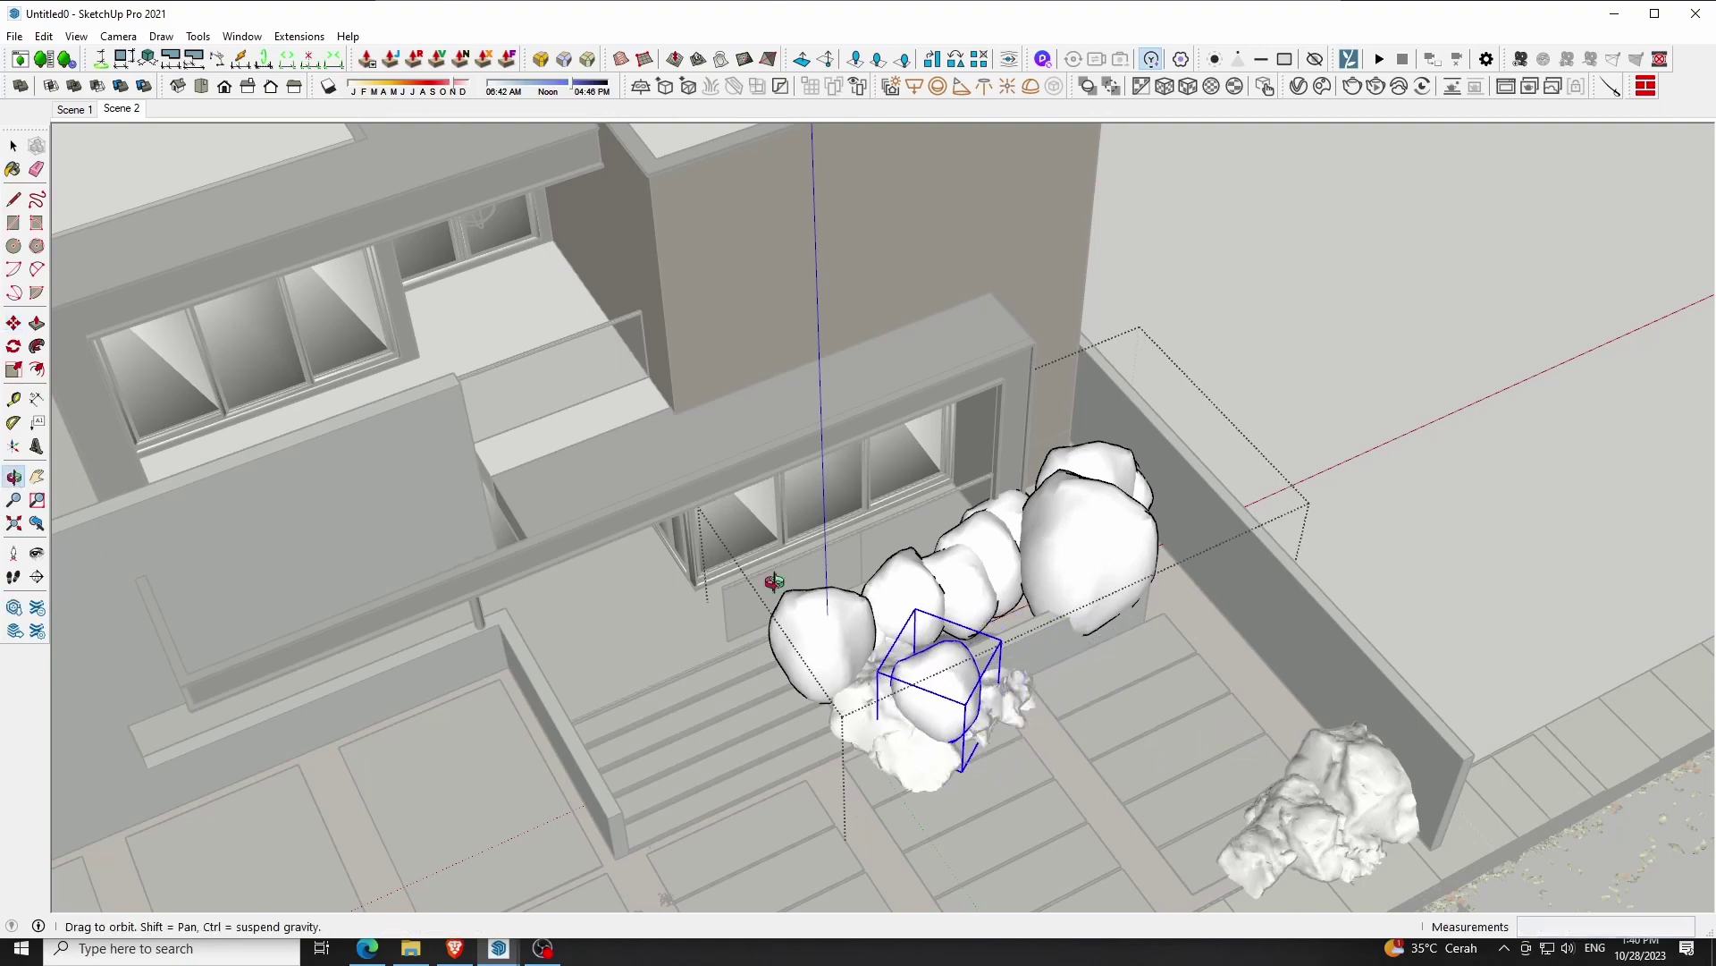
drag(986, 702, 812, 582)
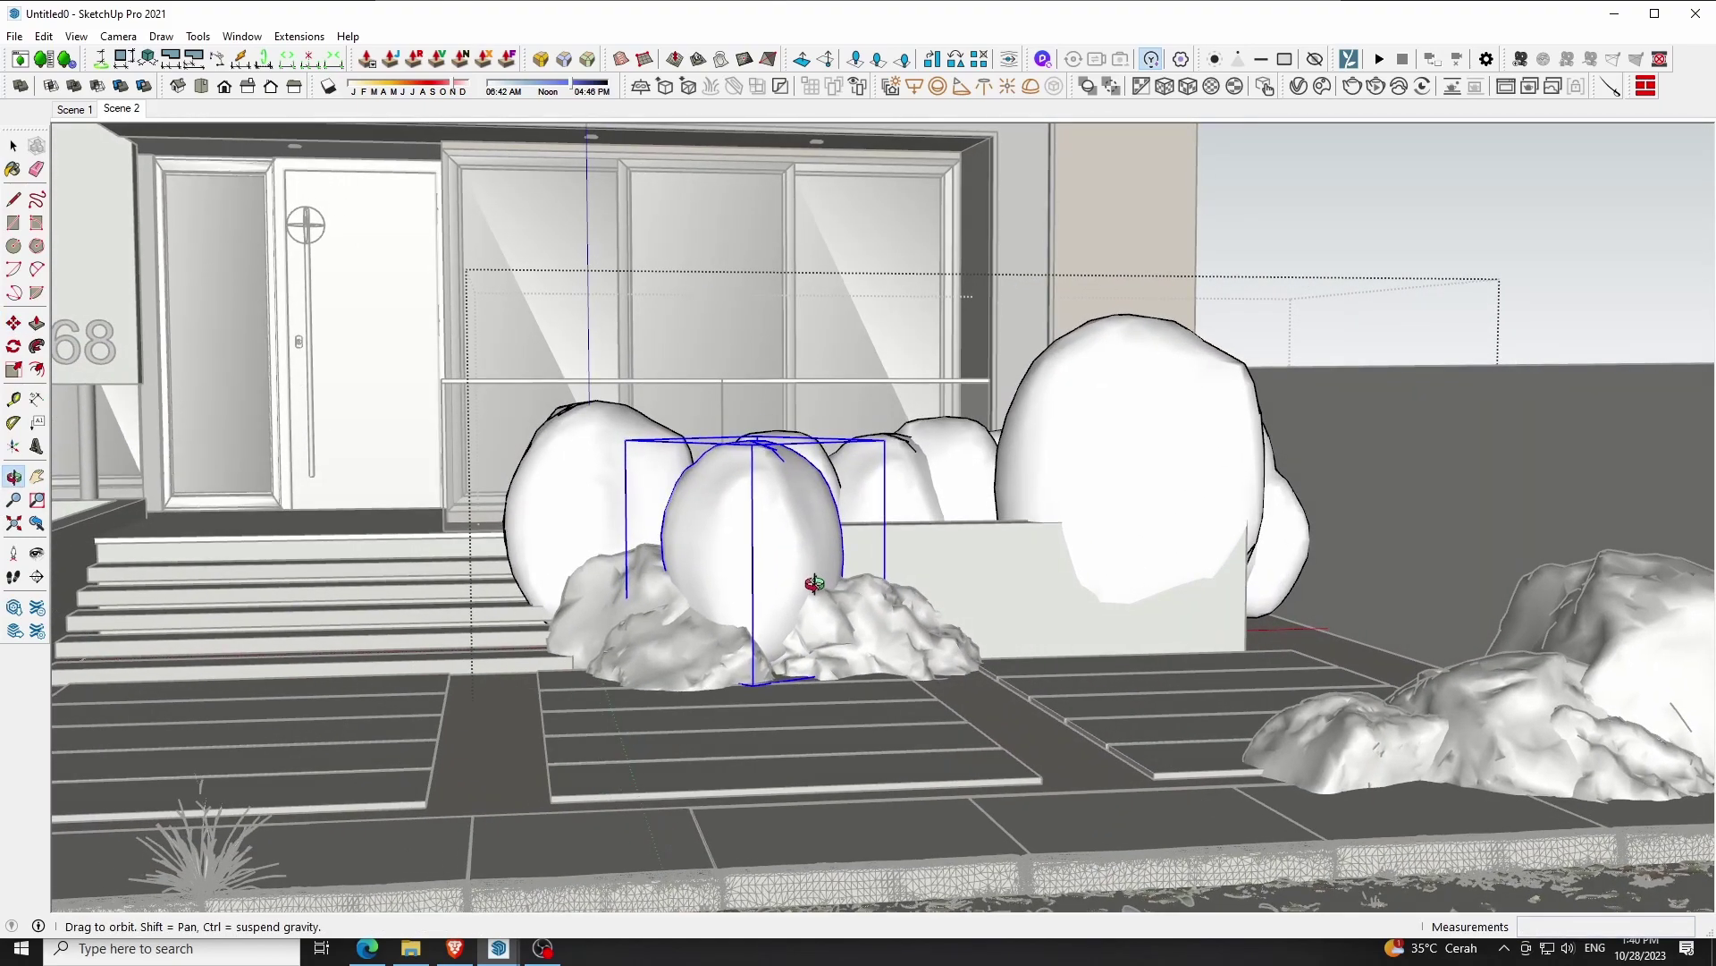
key(s)
drag(759, 439, 760, 522)
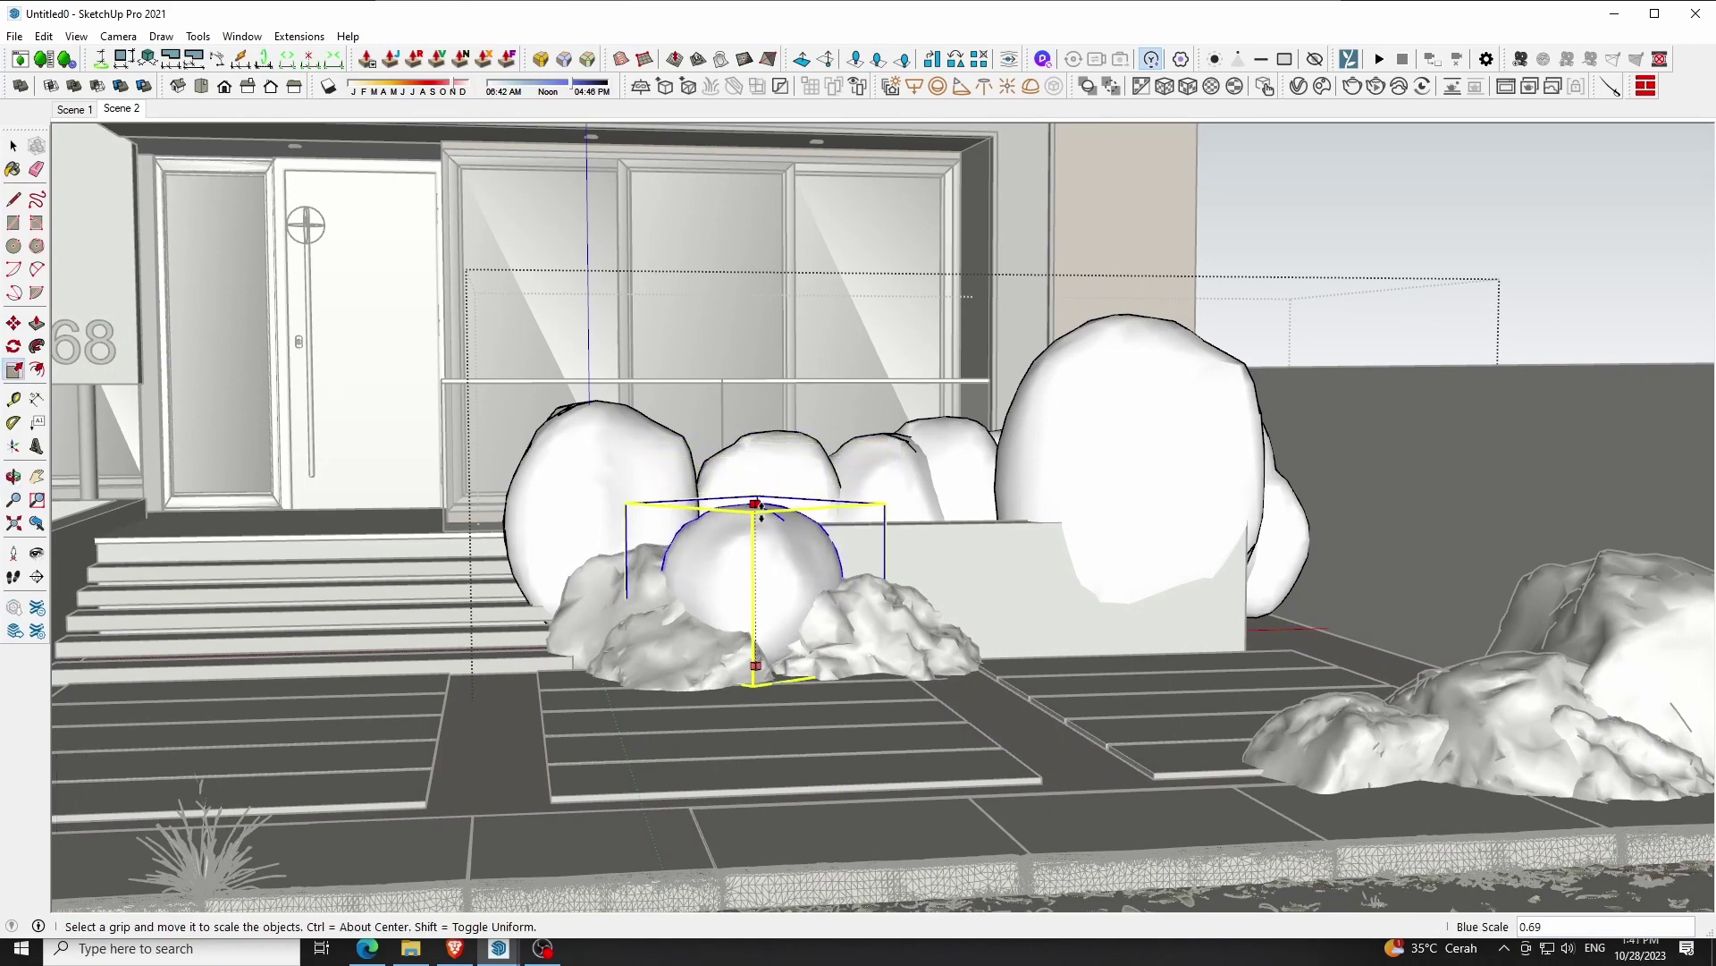
Array six copies of the flattened shrub and randomize their rotation and size
key(m)
key(ctrl)
click(912, 562)
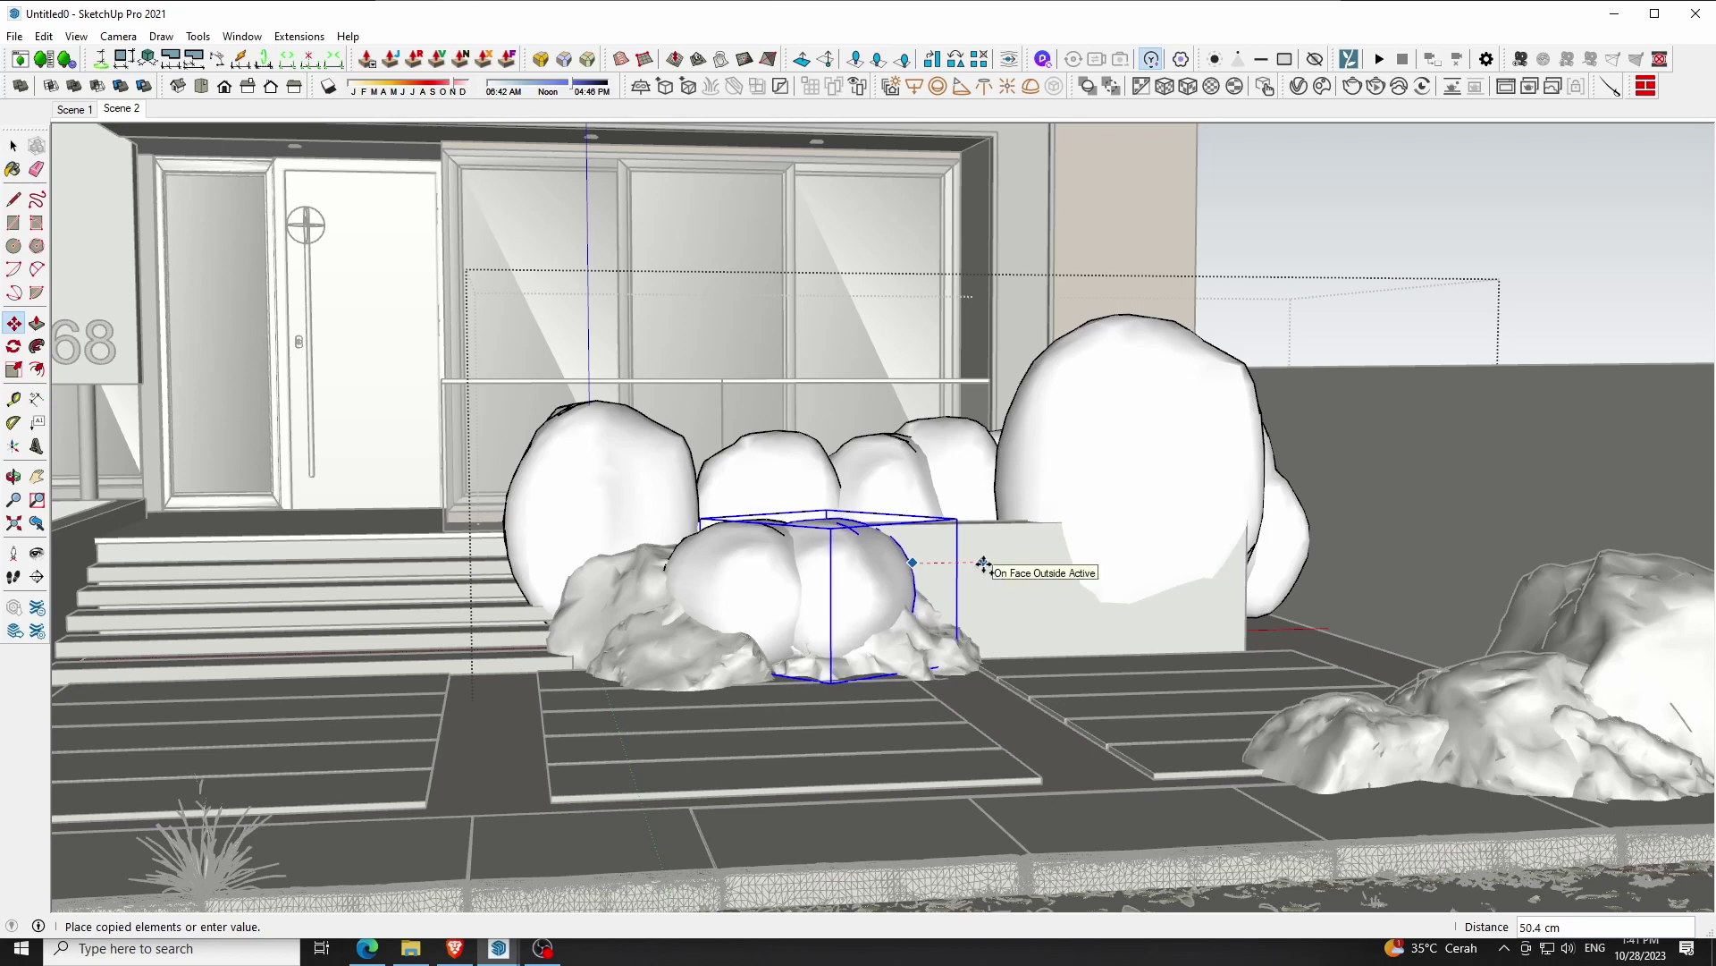
text(x6)
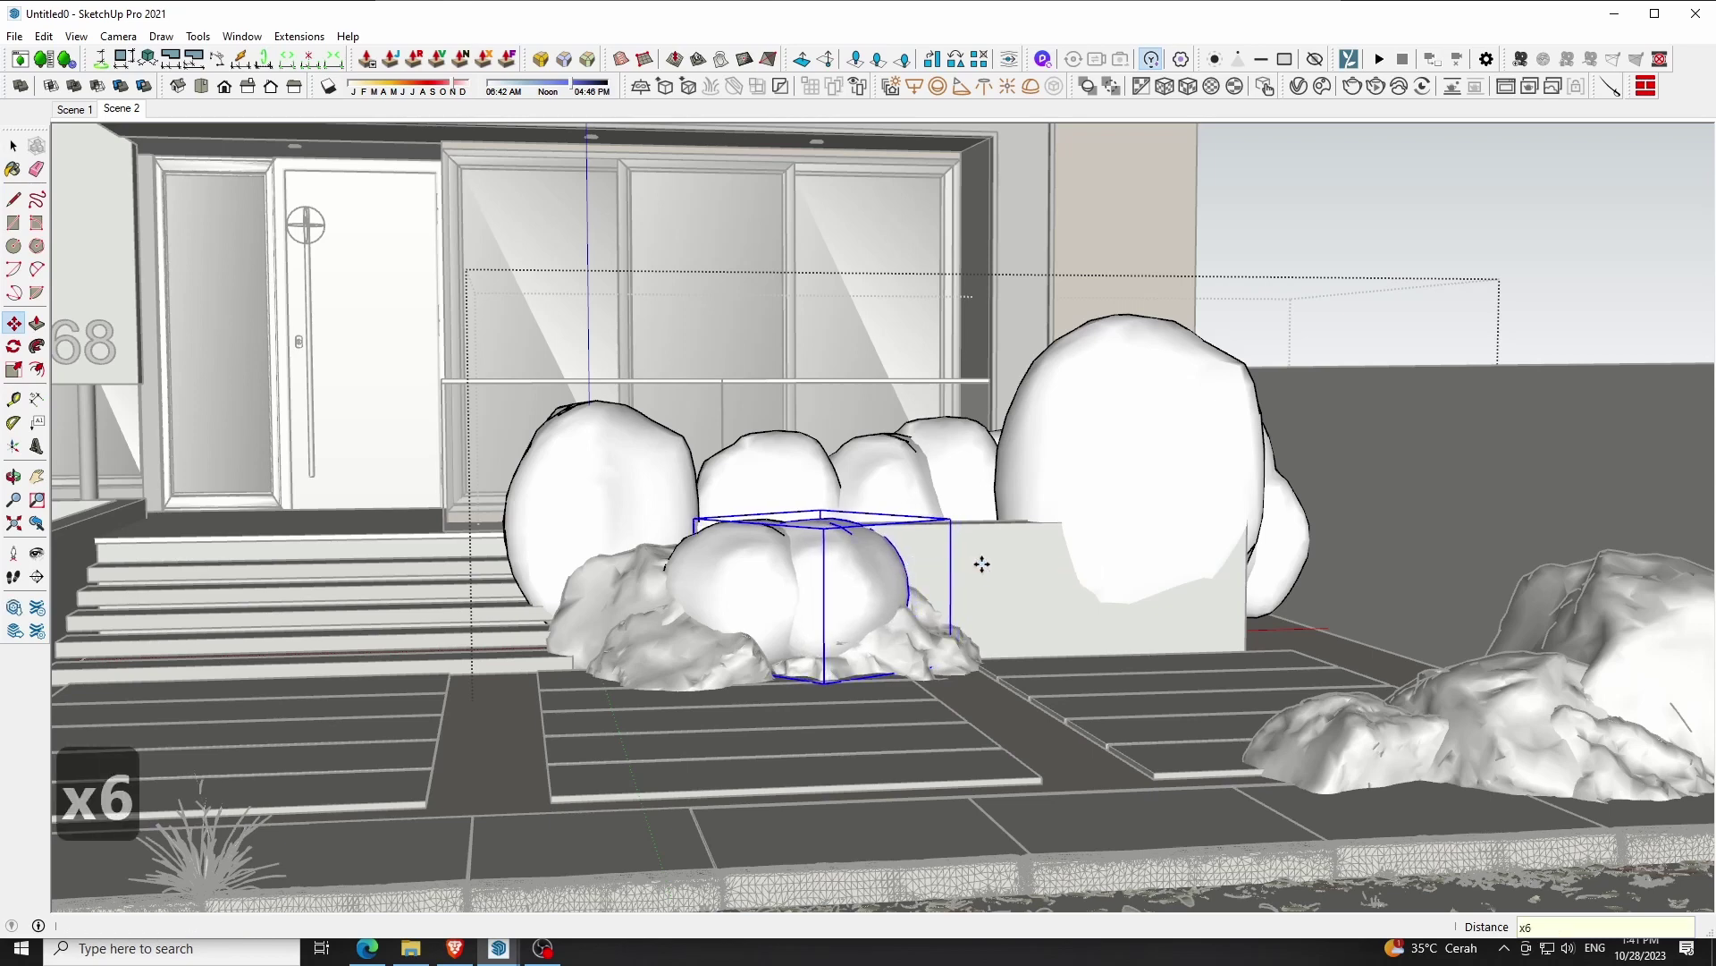
key(Return)
key(space)
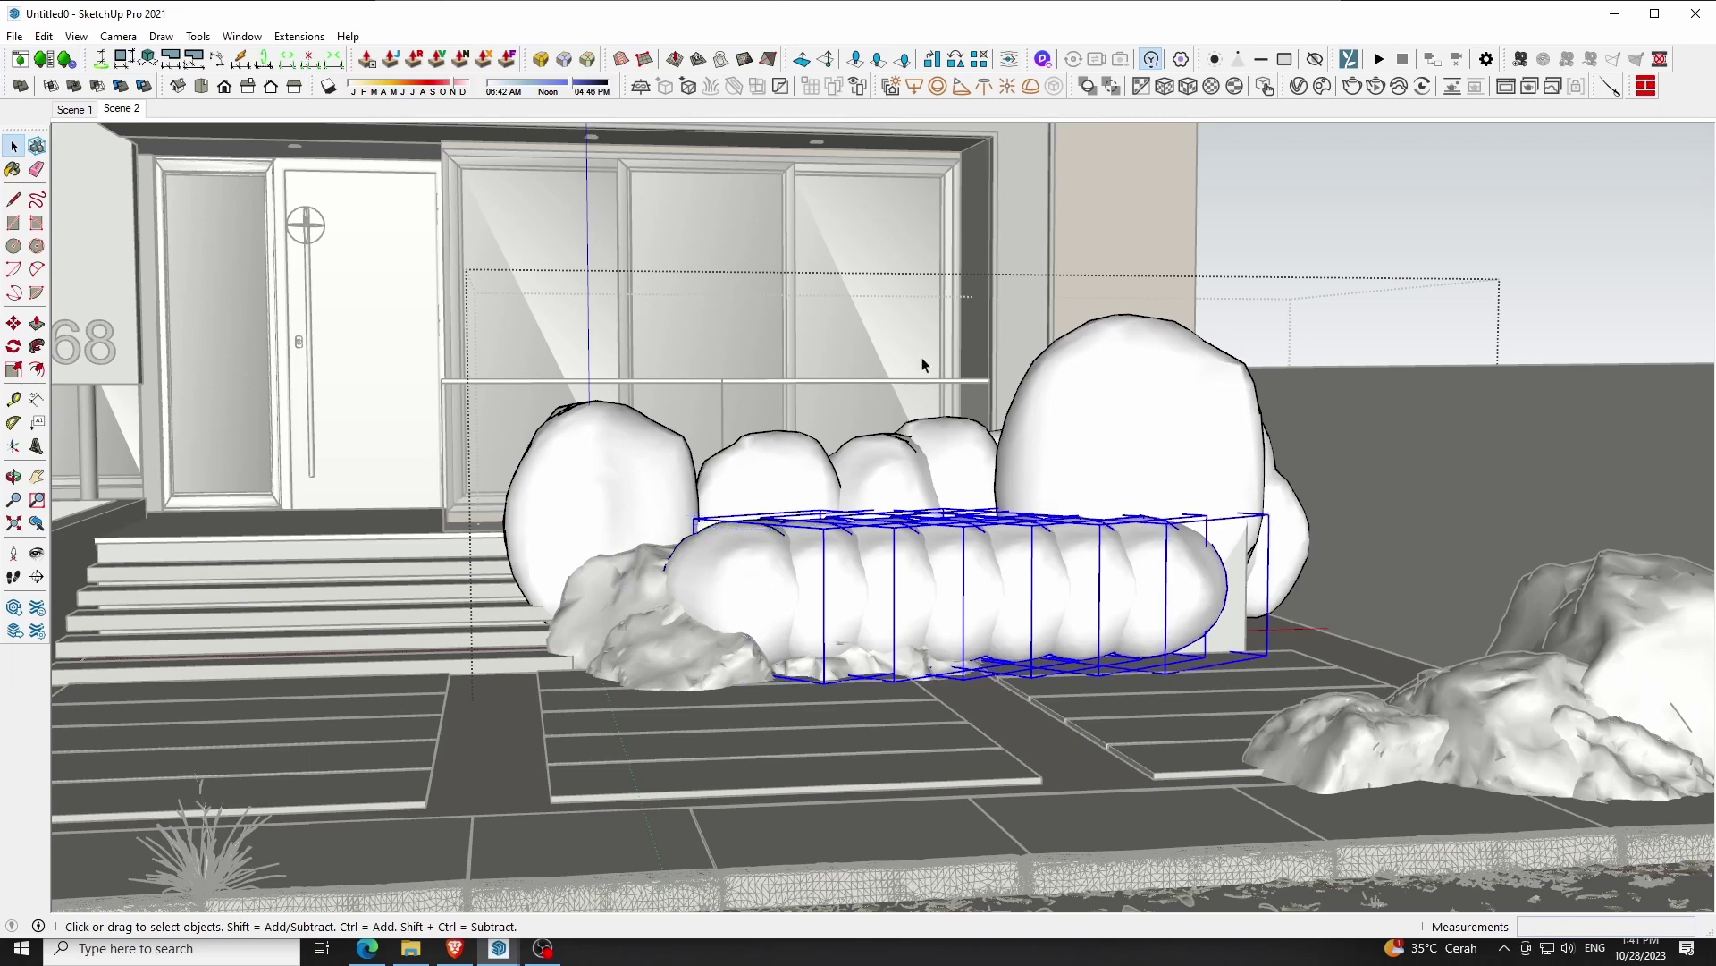
click(932, 63)
click(728, 525)
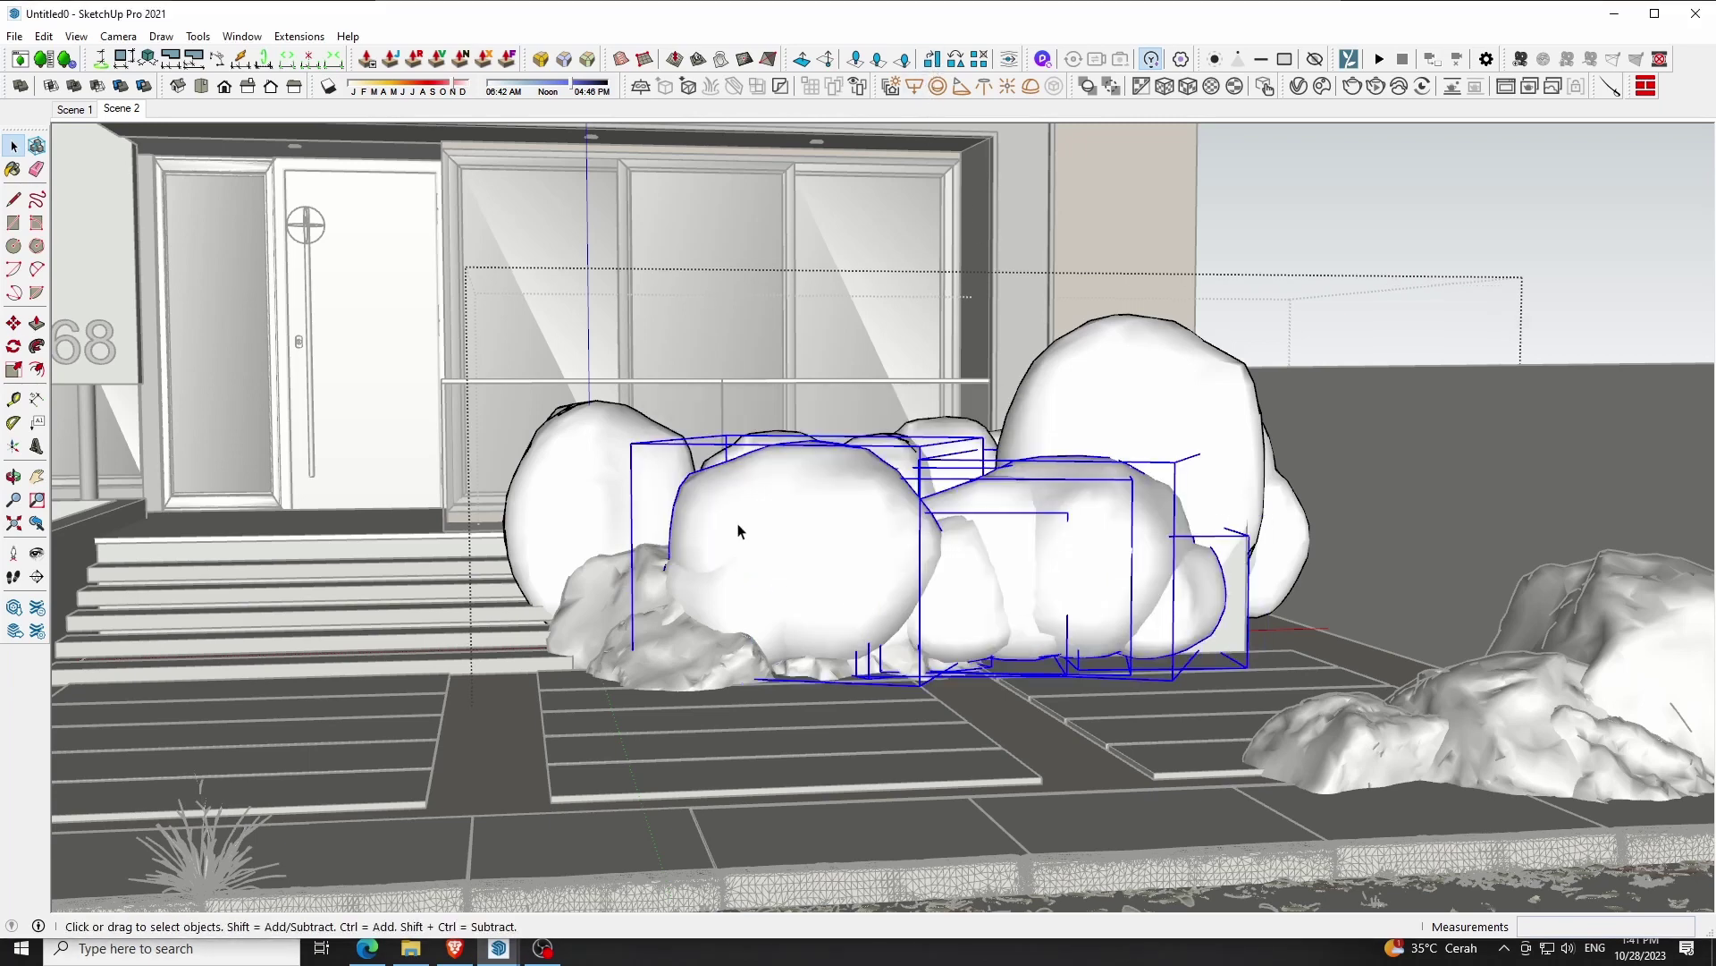
Scale the front shrub row to about 0.81 and nudge it slightly down-right
key(s)
mouse_move(682, 446)
mouse_down()
mouse_move(831, 504)
mouse_move(1085, 782)
mouse_up()
key(o)
scroll(1090, 781, up, 3)
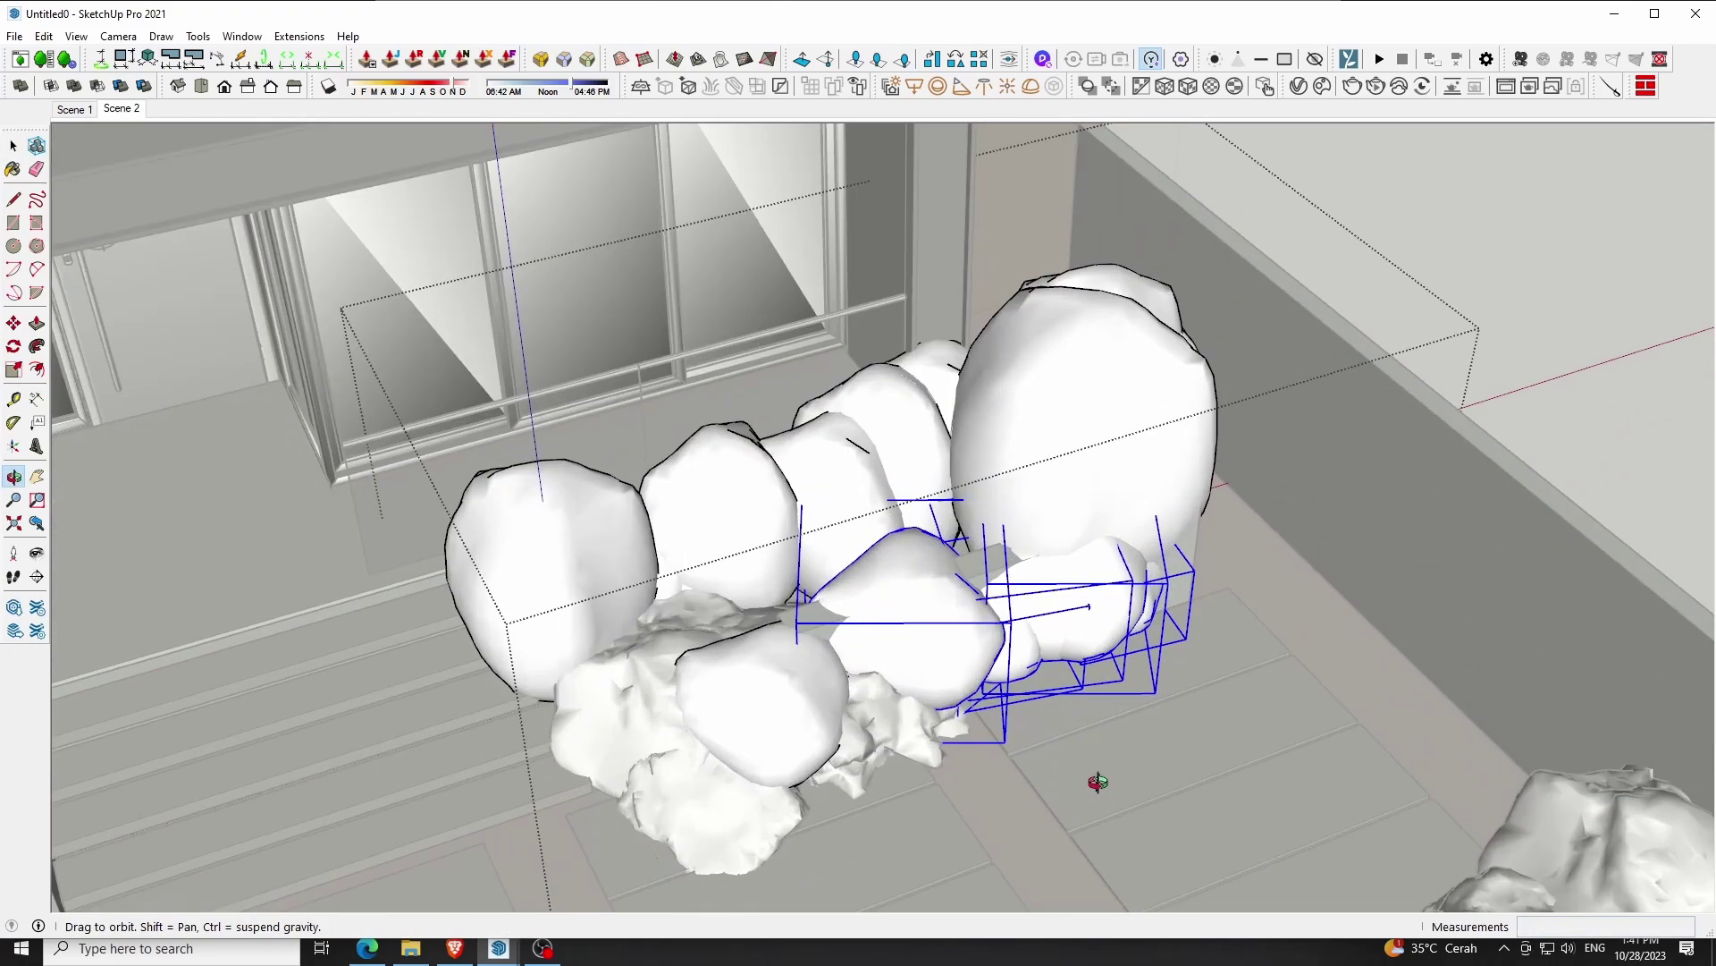
key(m)
click(1130, 778)
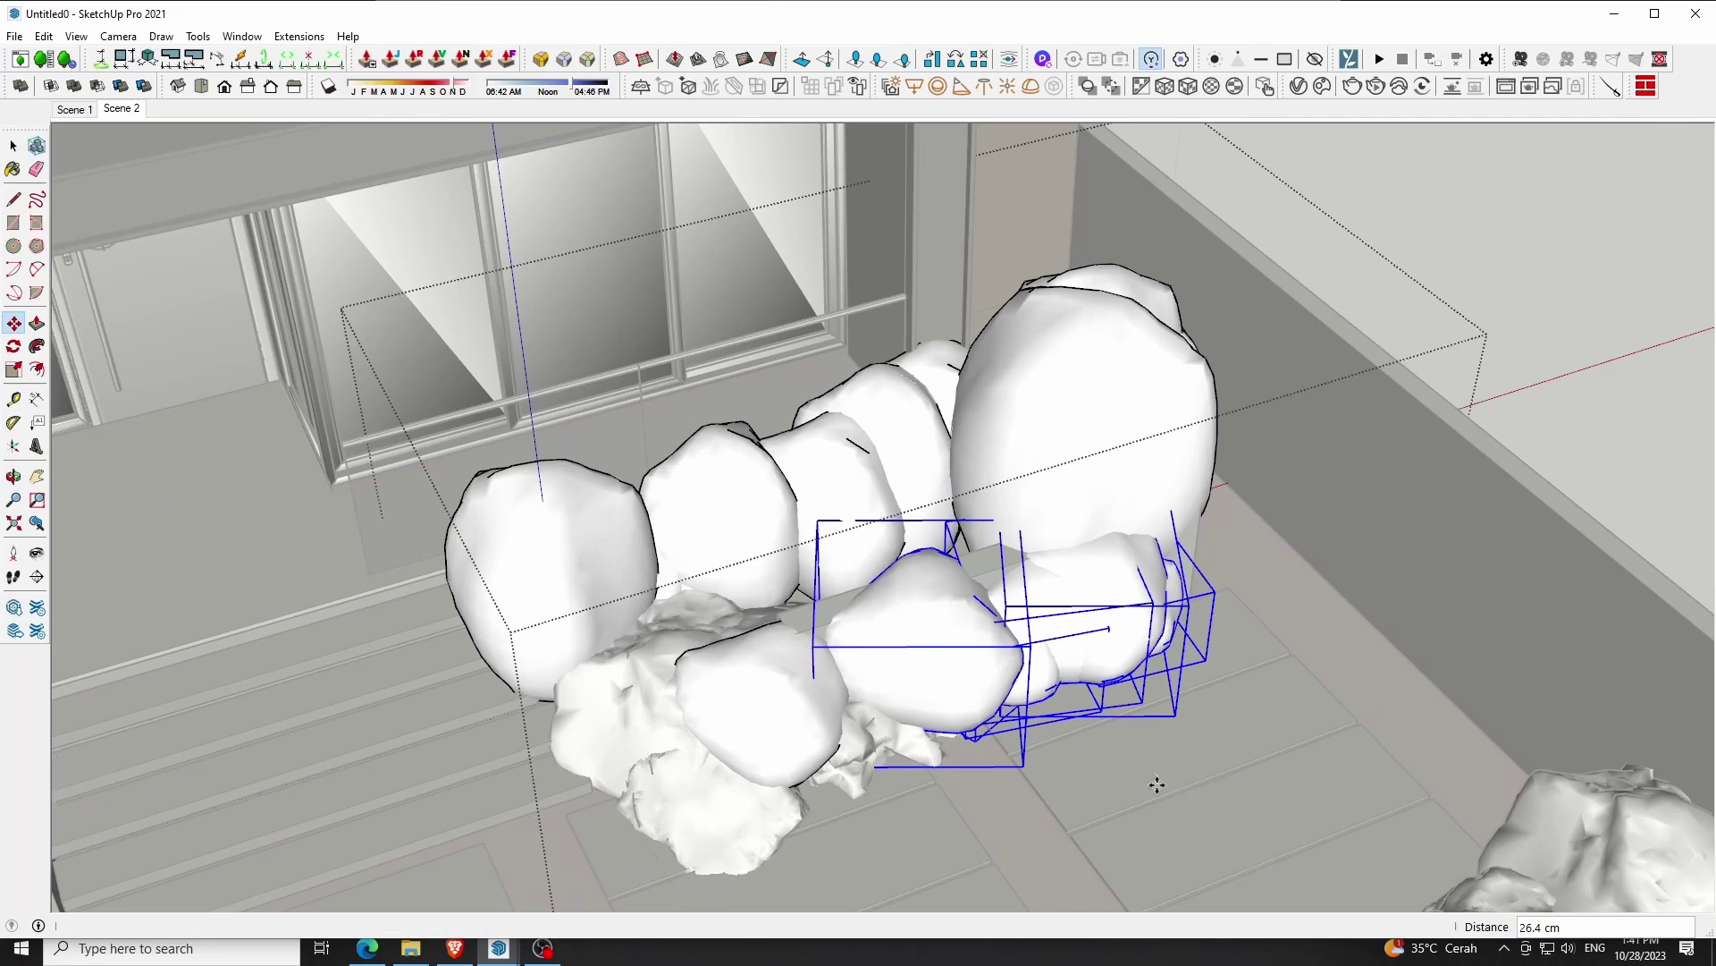
click(1155, 777)
key(s)
click(1218, 567)
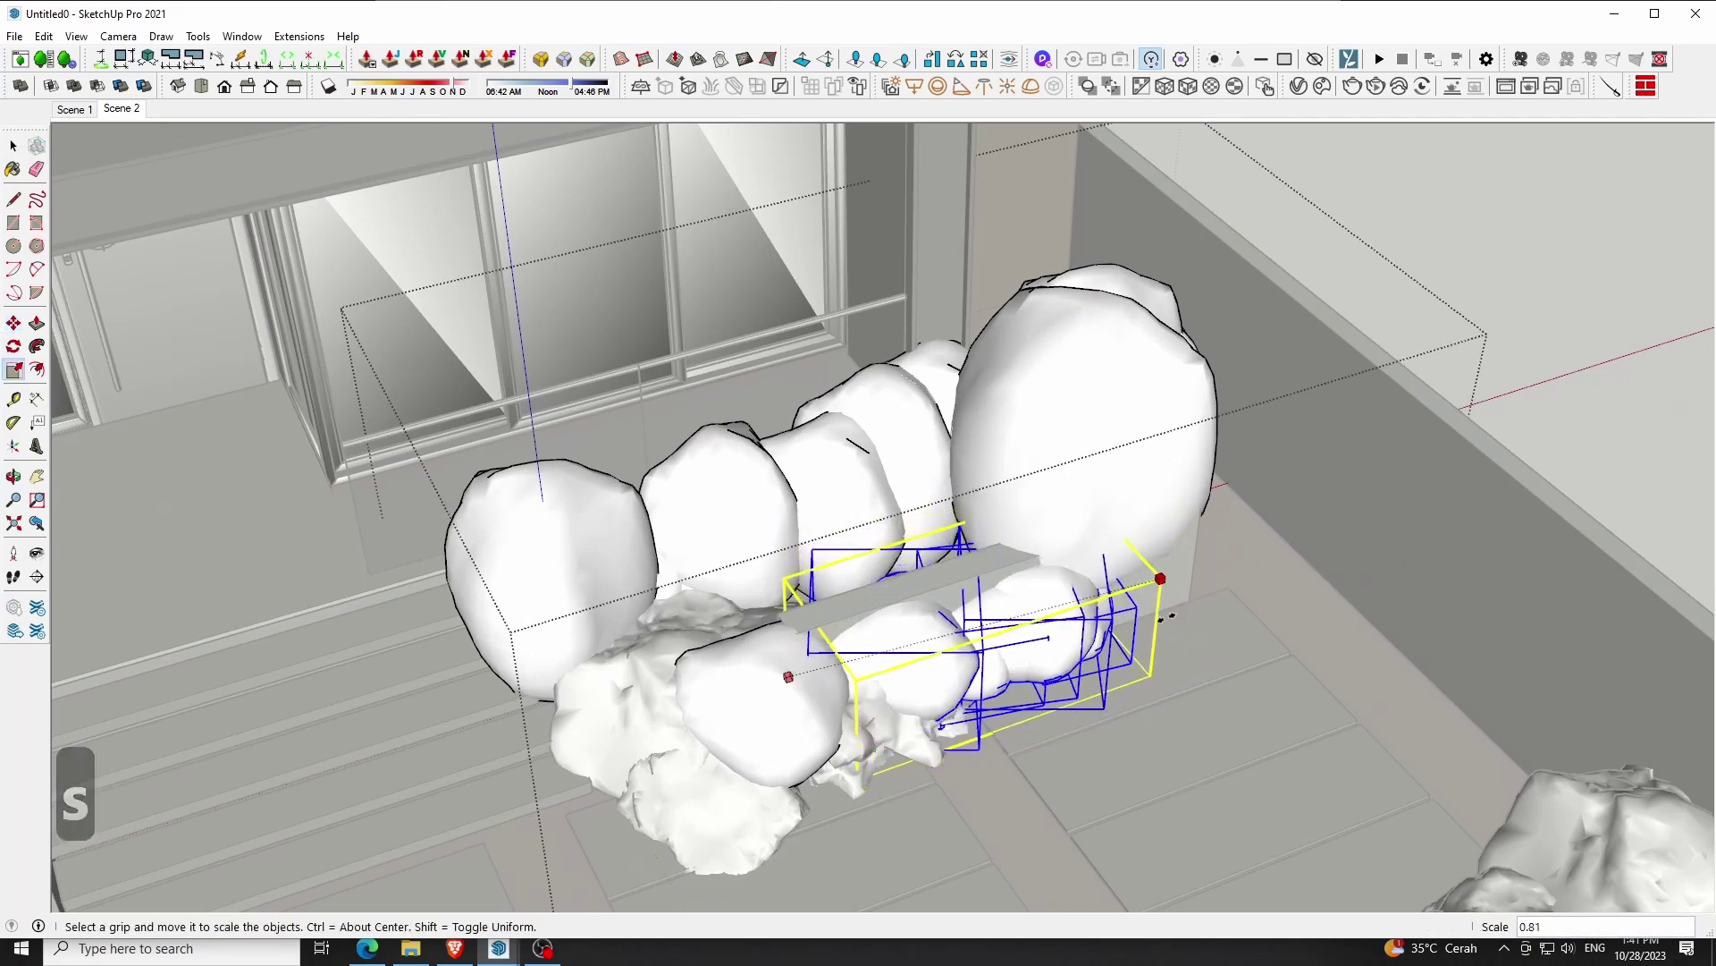
click(1136, 648)
key(m)
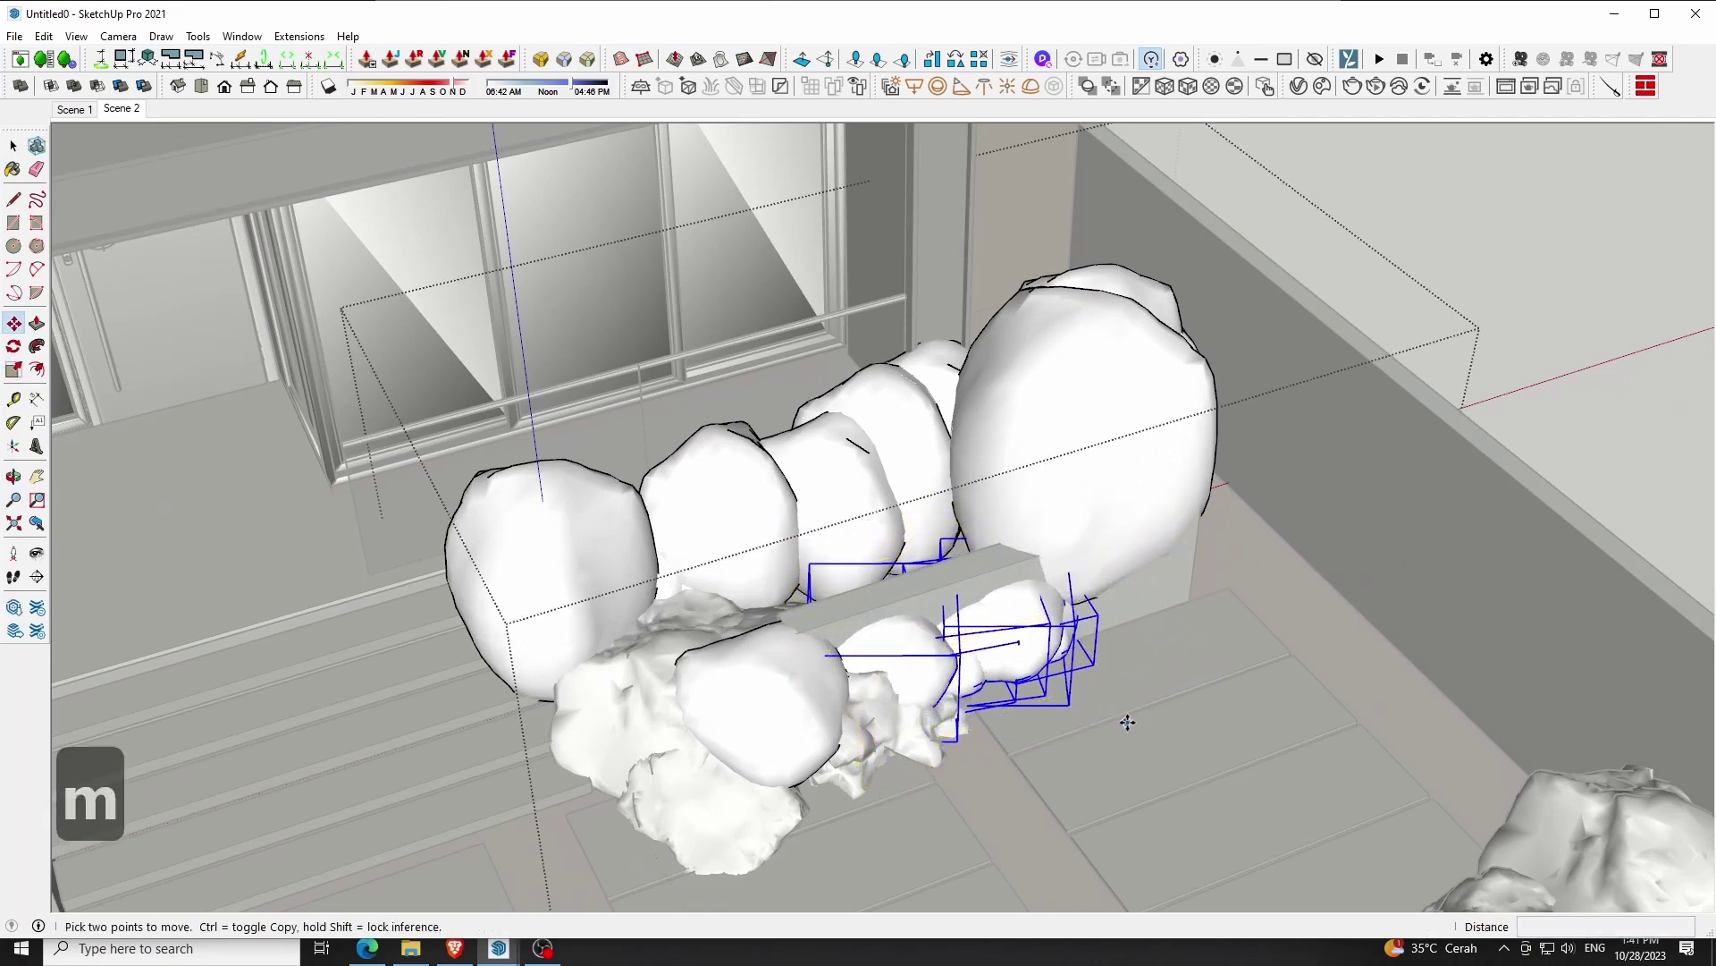
click(1126, 719)
key(space)
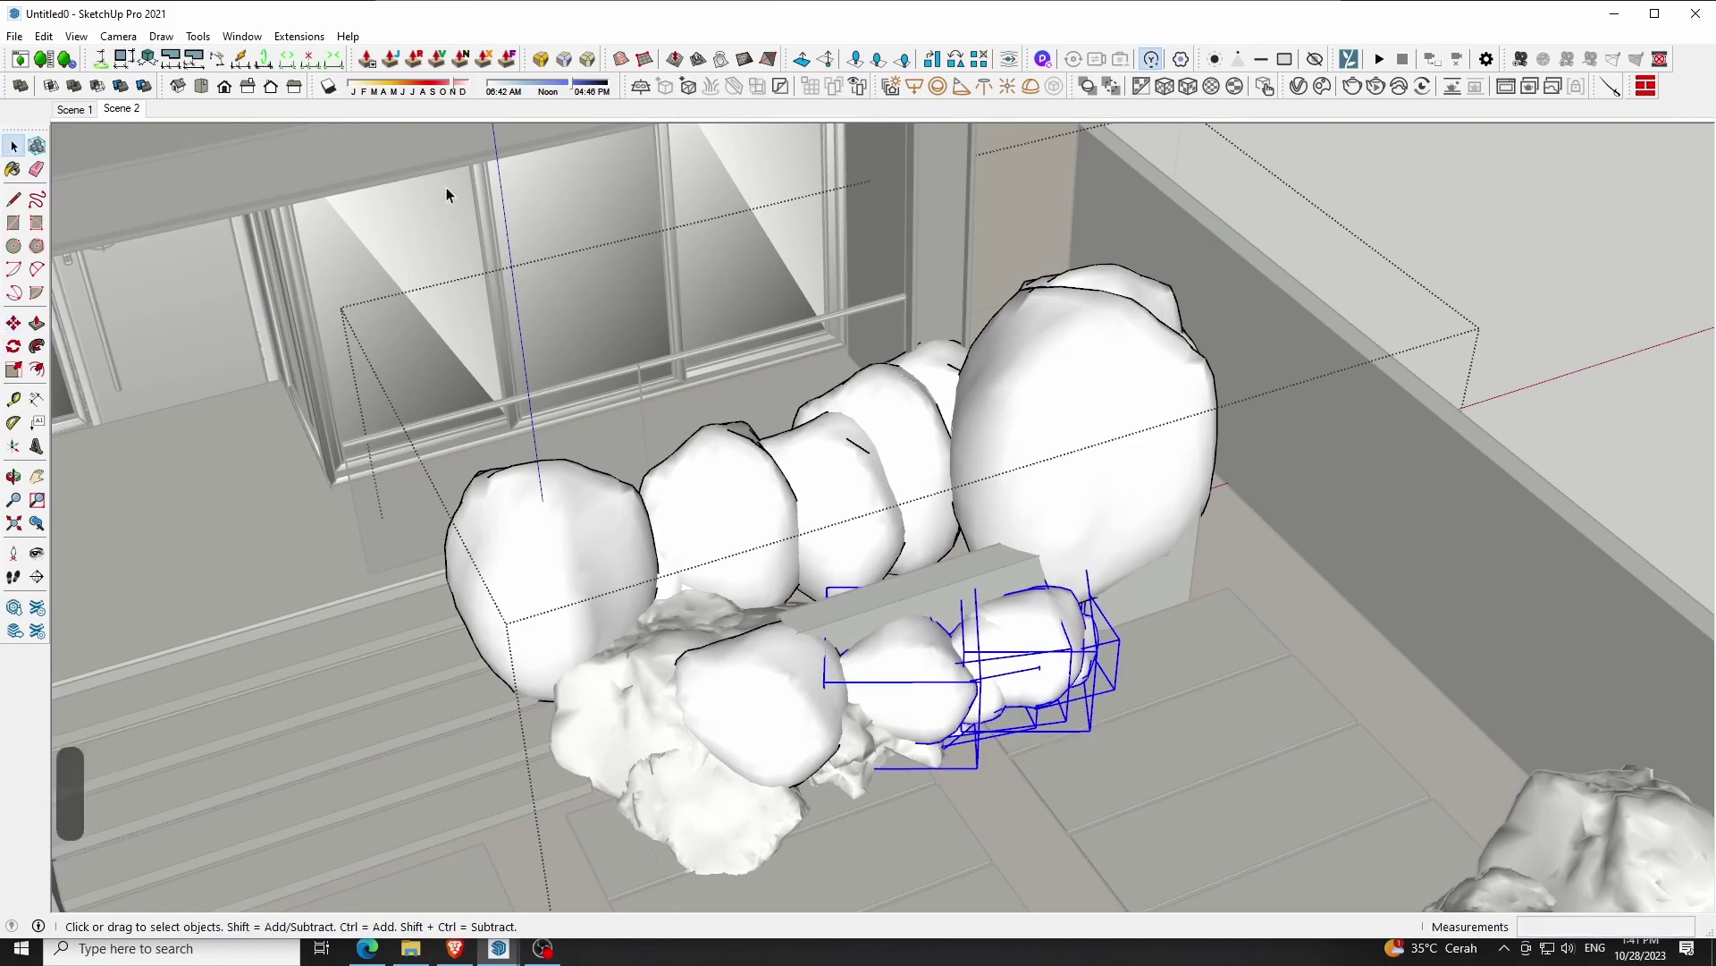
Return to the previous front camera view of the entrance
click(34, 547)
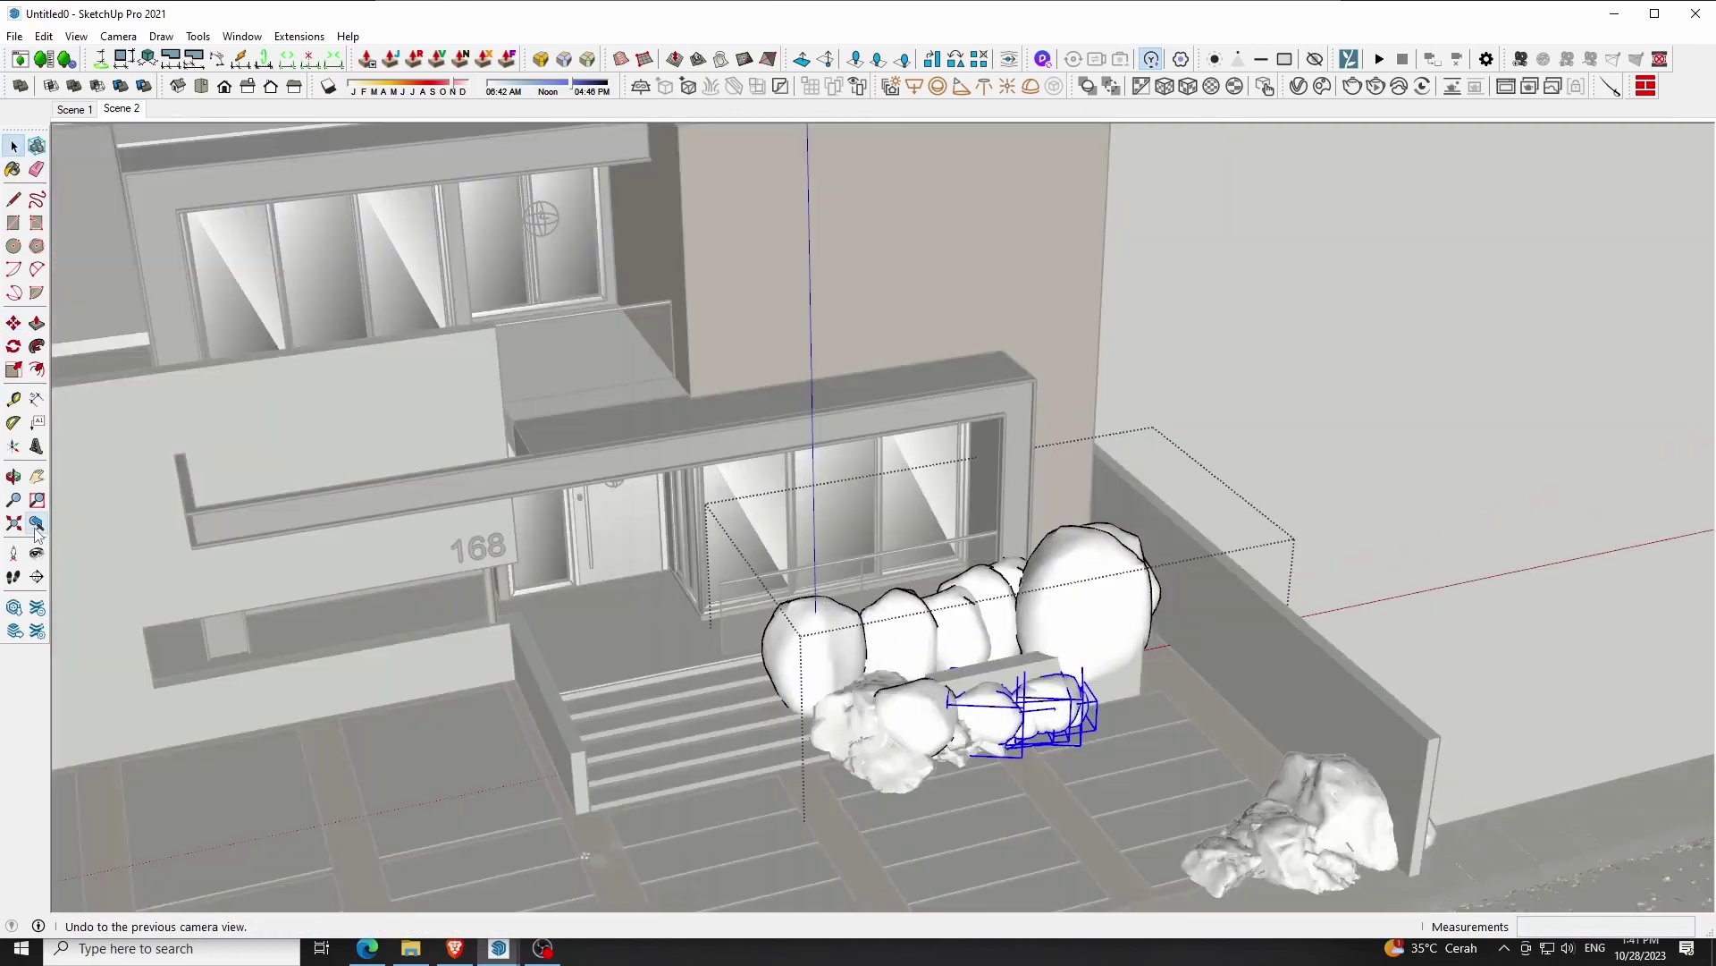
click(34, 547)
scroll(742, 534, up, 3)
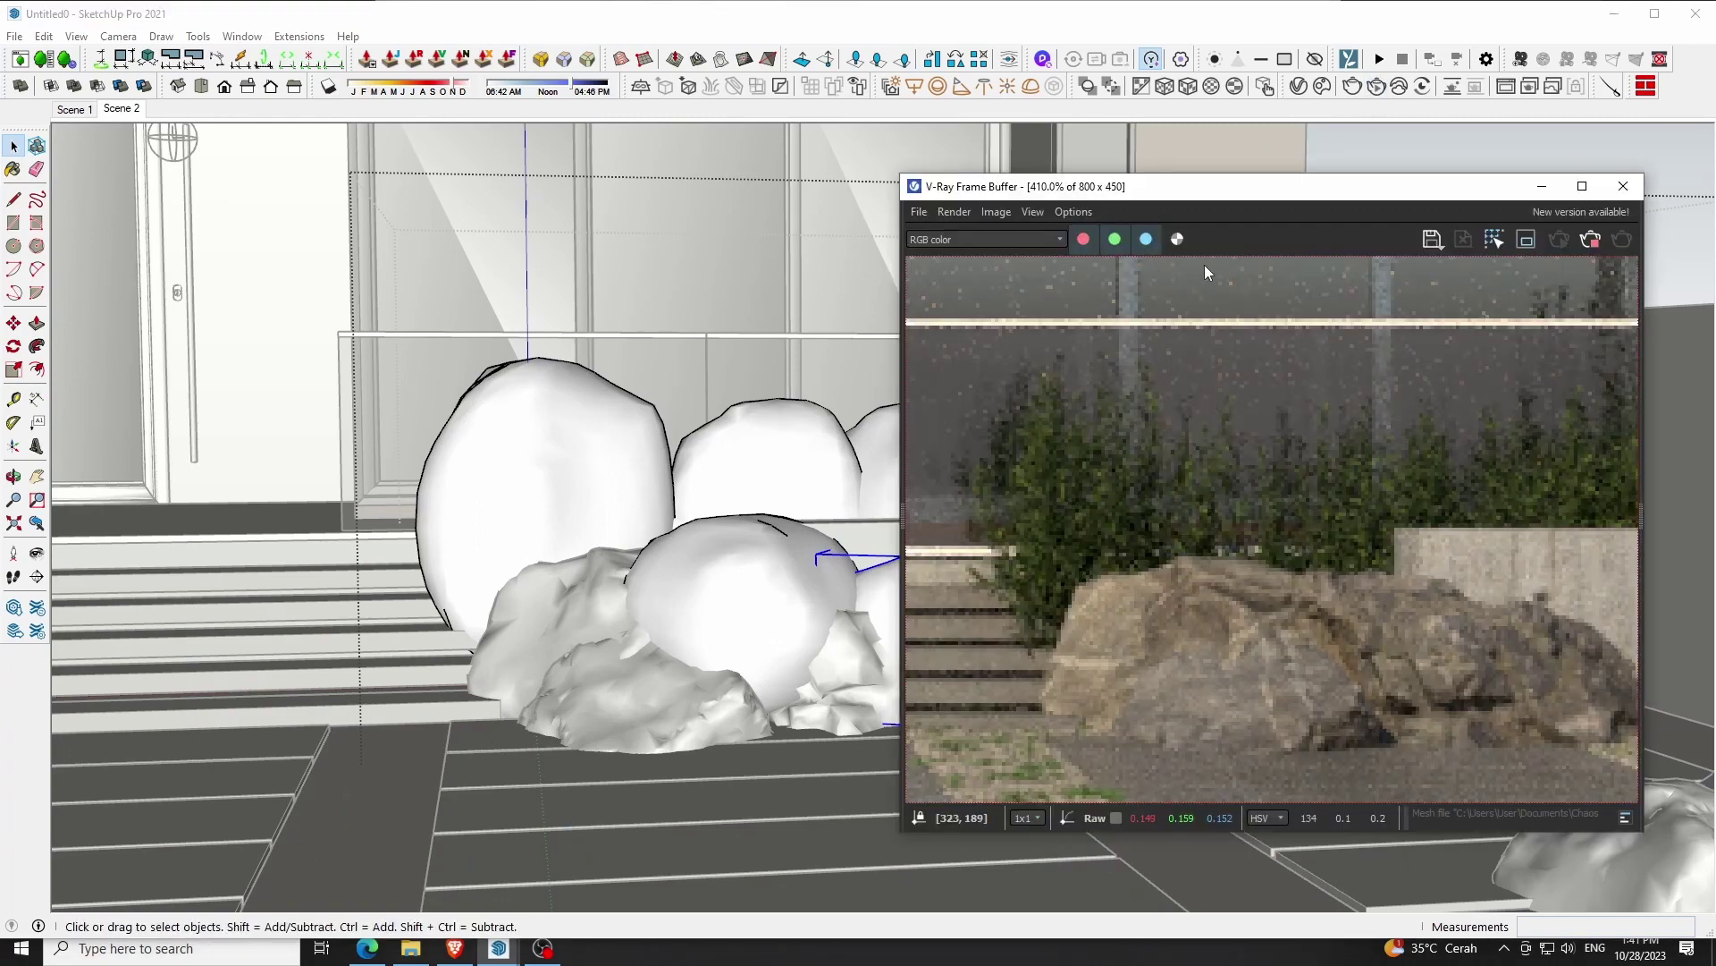
Move the two selected shrubs about 24 cm and a little further to the right
drag(1262, 199, 1030, 181)
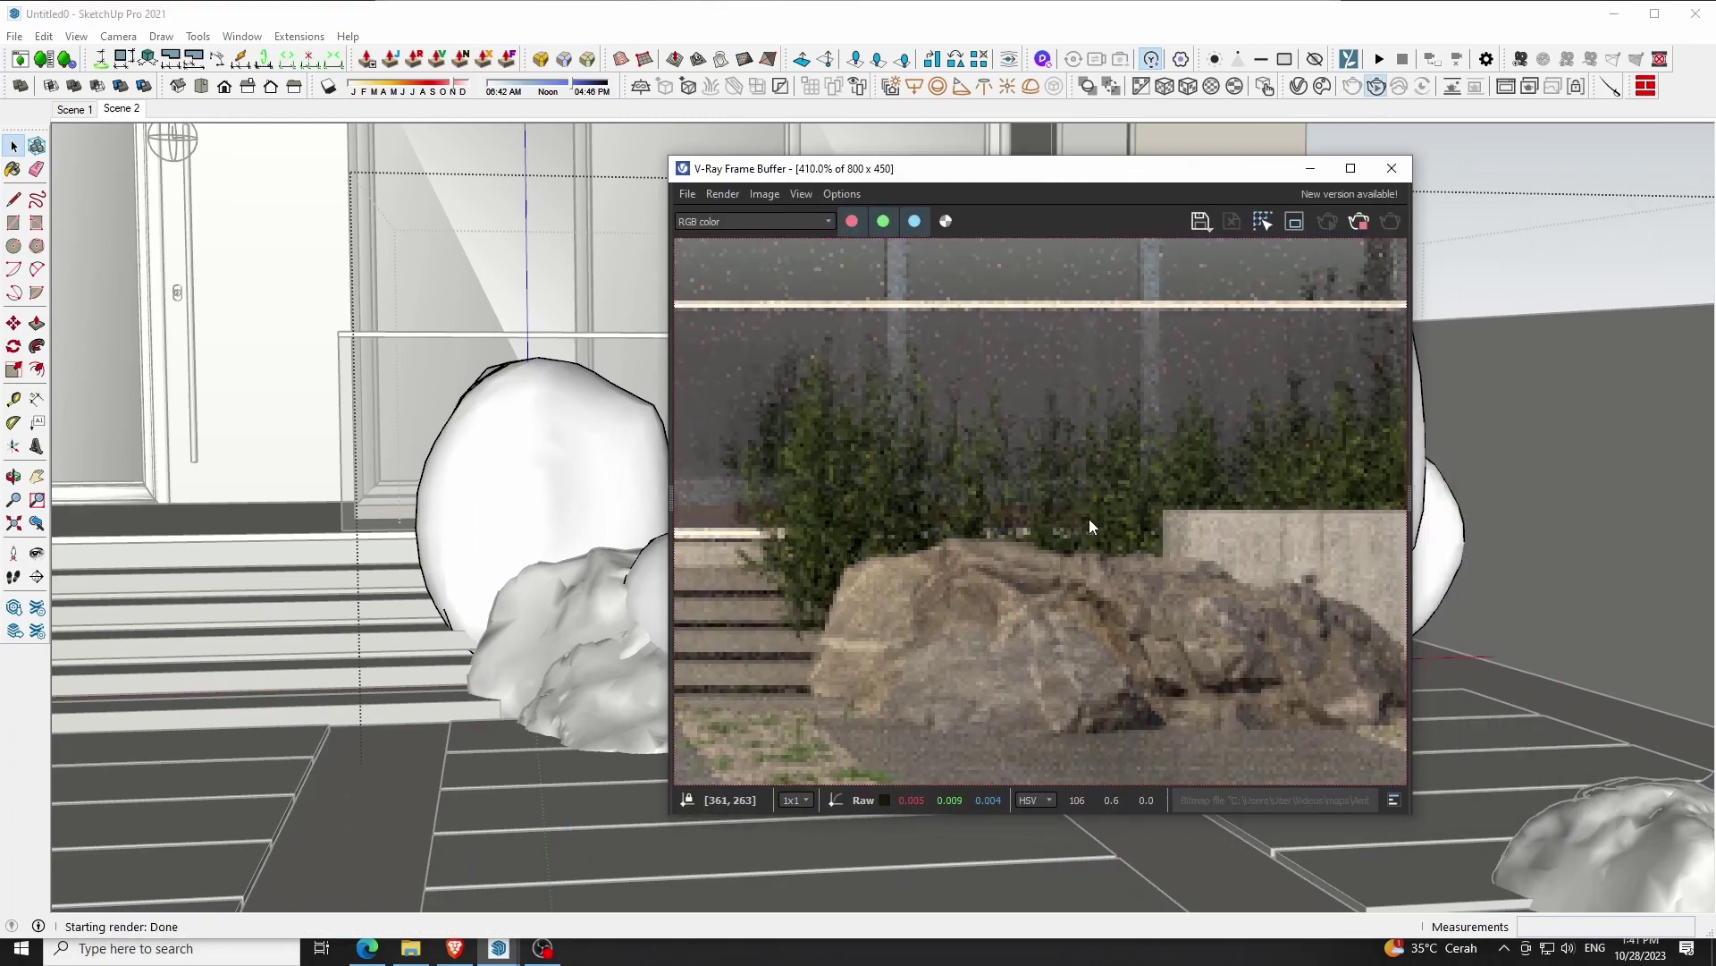
scroll(1091, 517, down, 5)
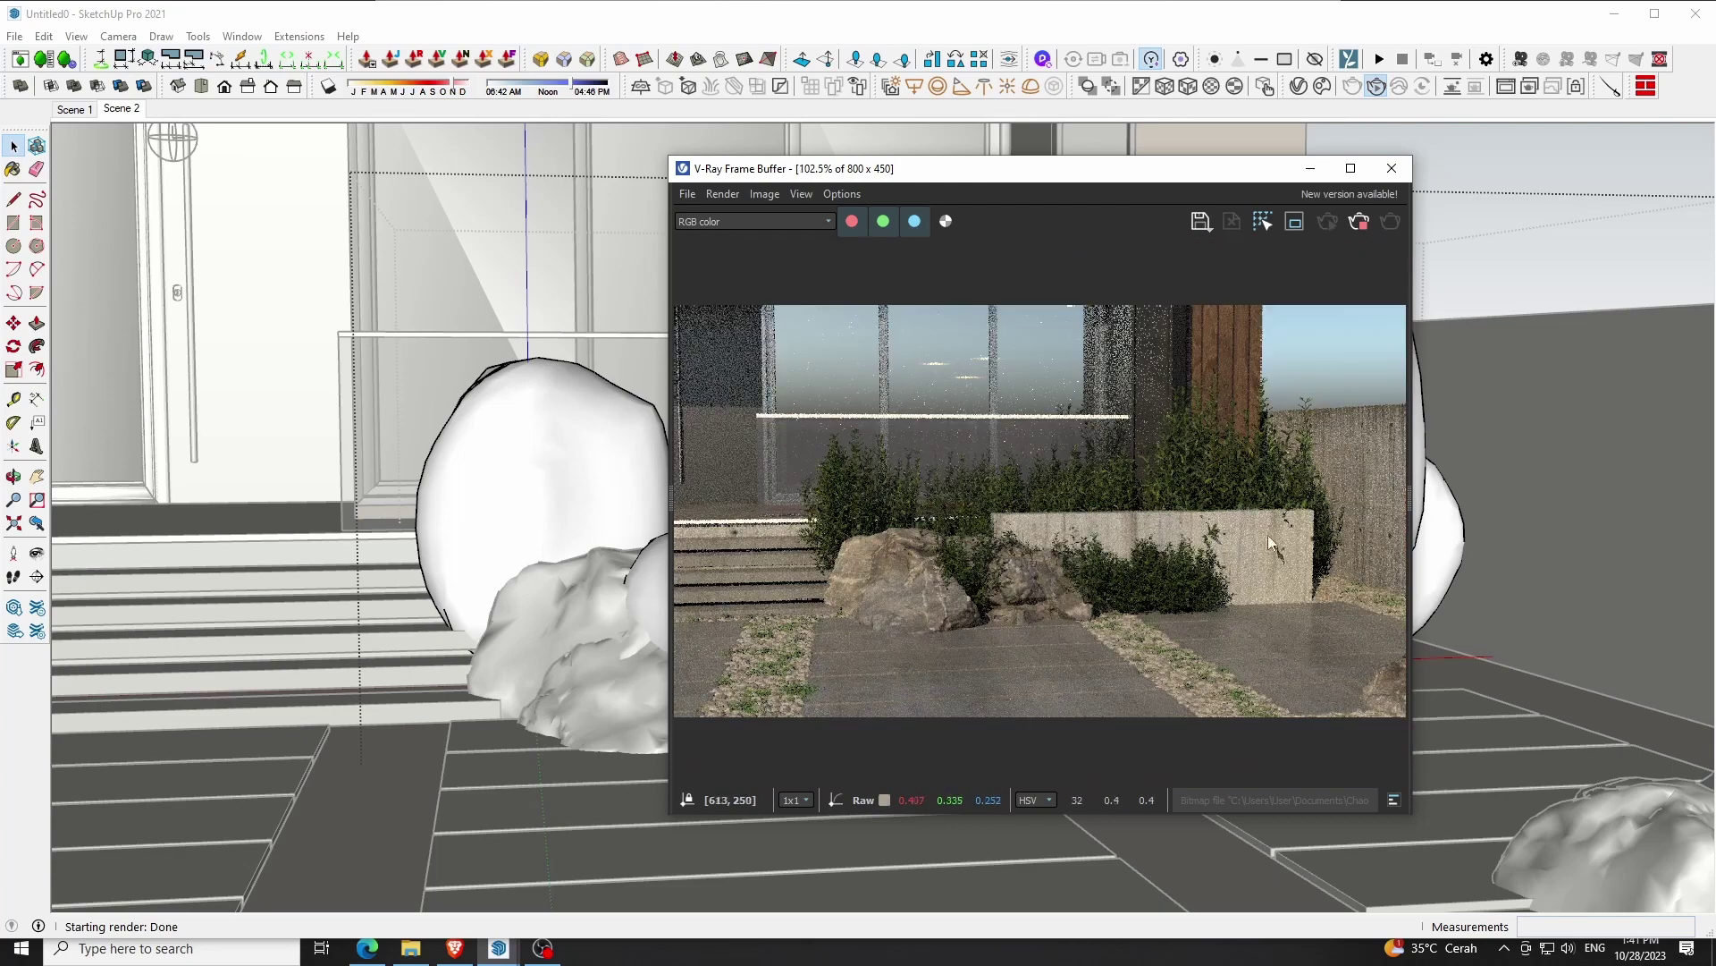
scroll(1267, 535, up, 2)
drag(1134, 184, 576, 176)
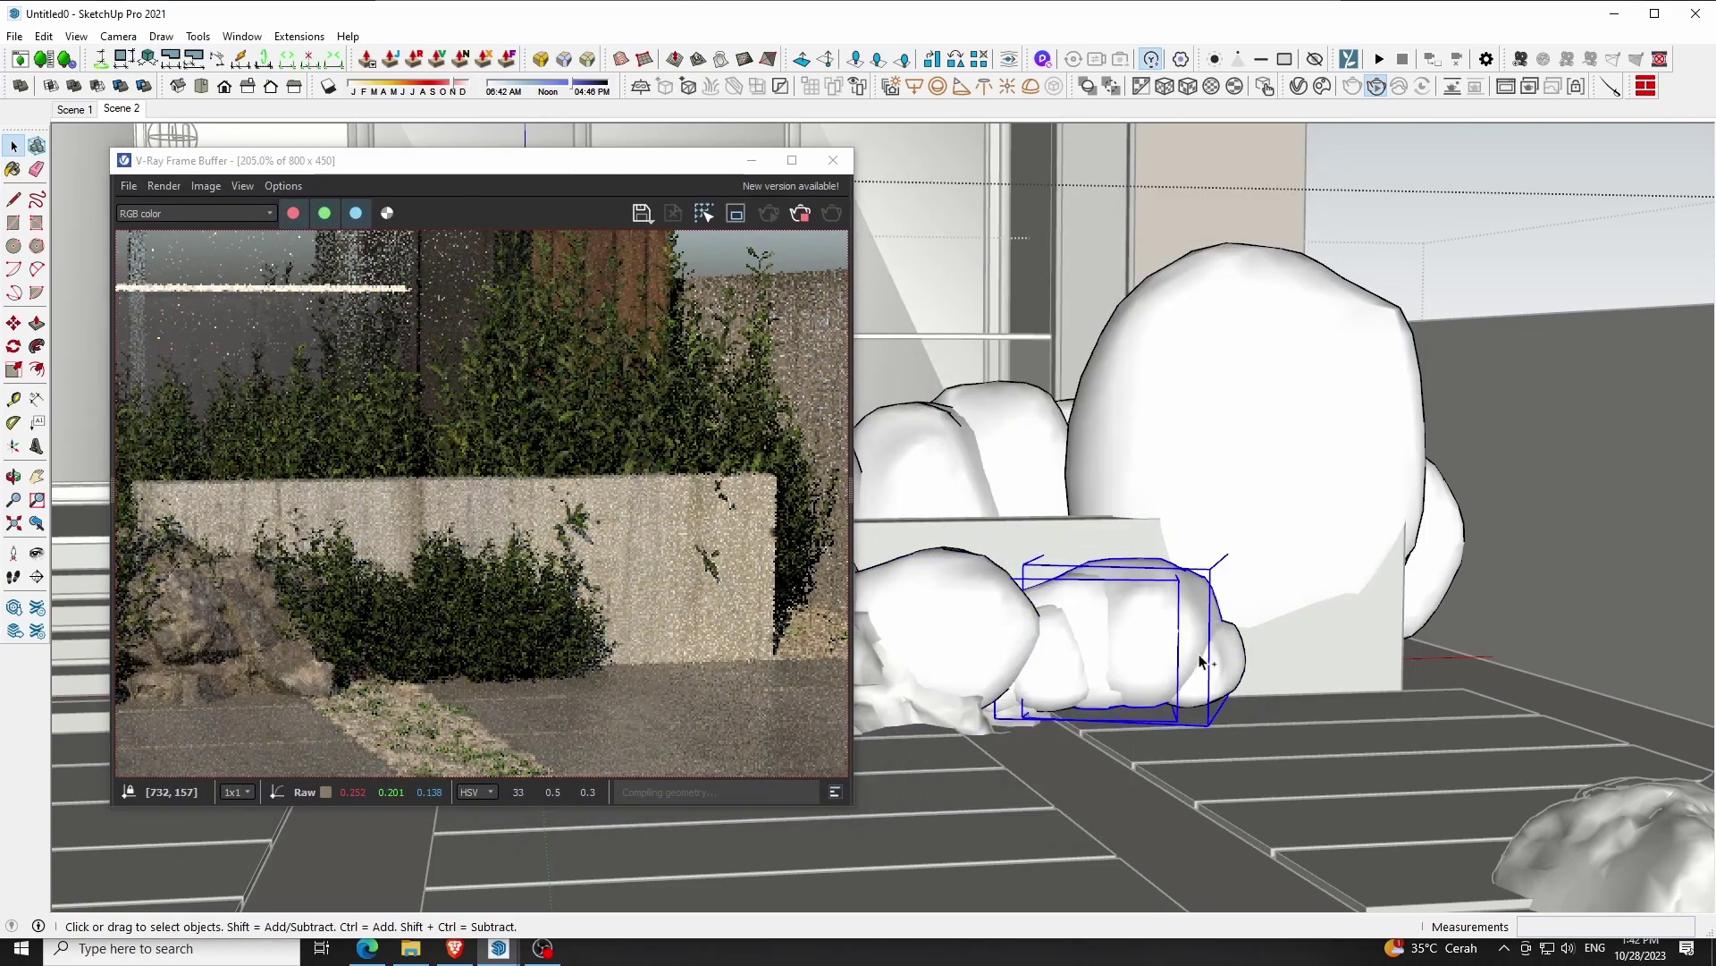
ctrl+click(1061, 678)
key(m)
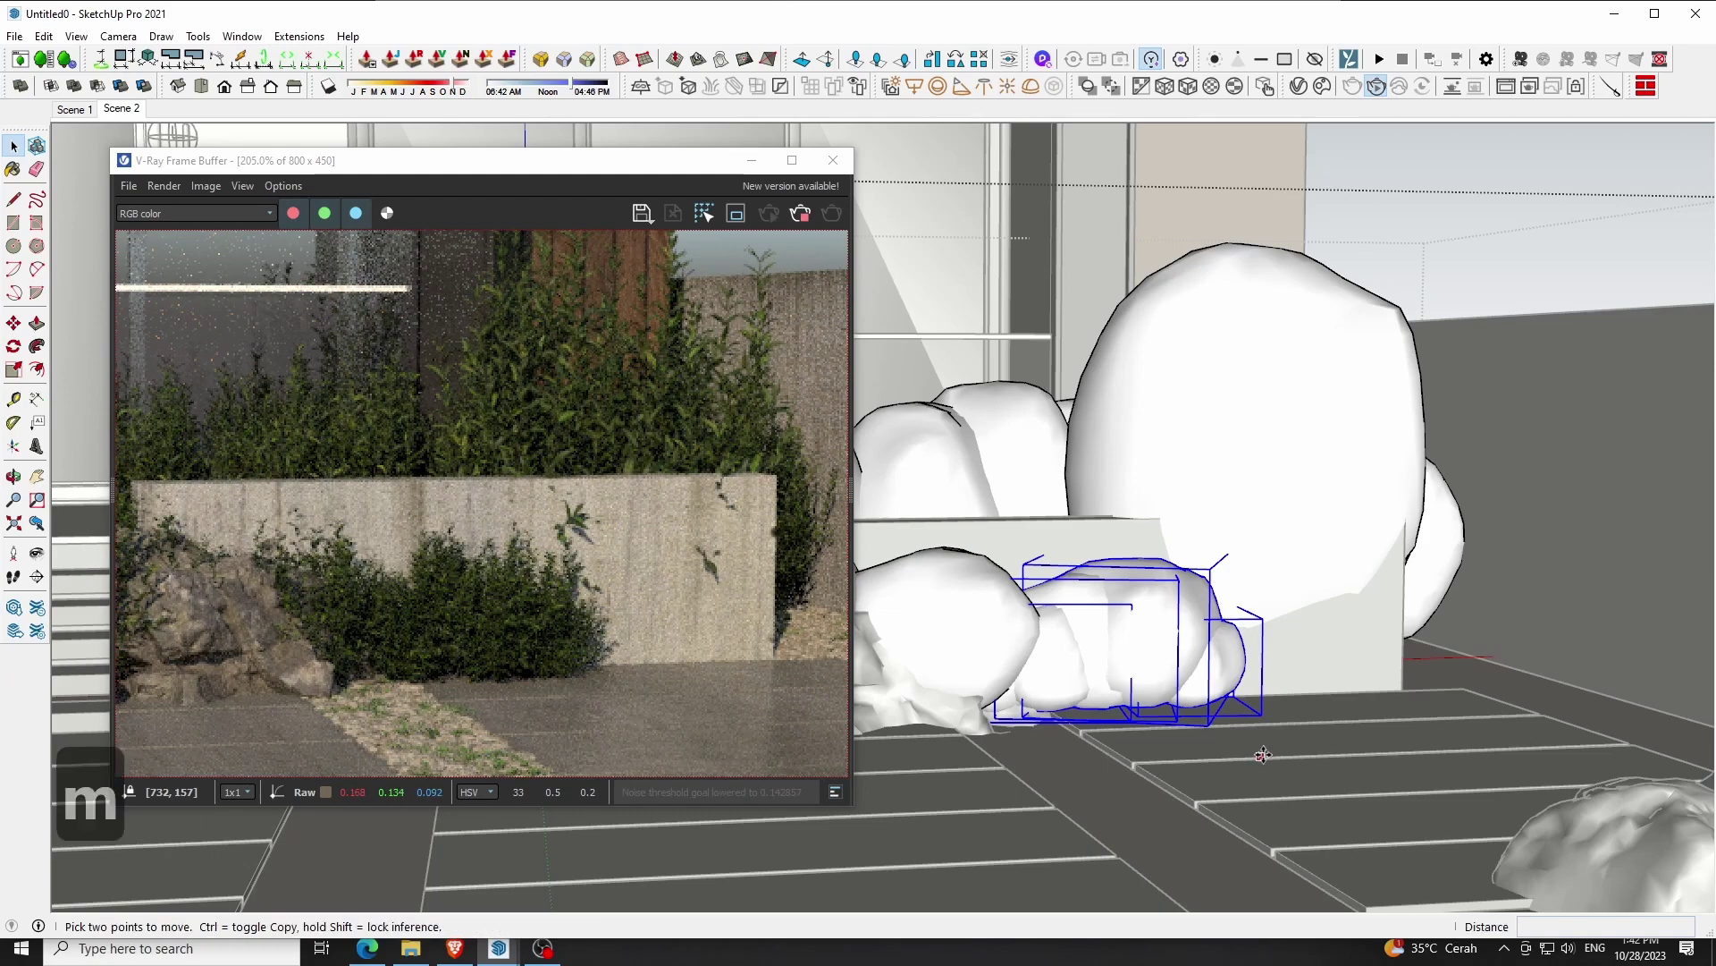
click(1143, 668)
click(1160, 667)
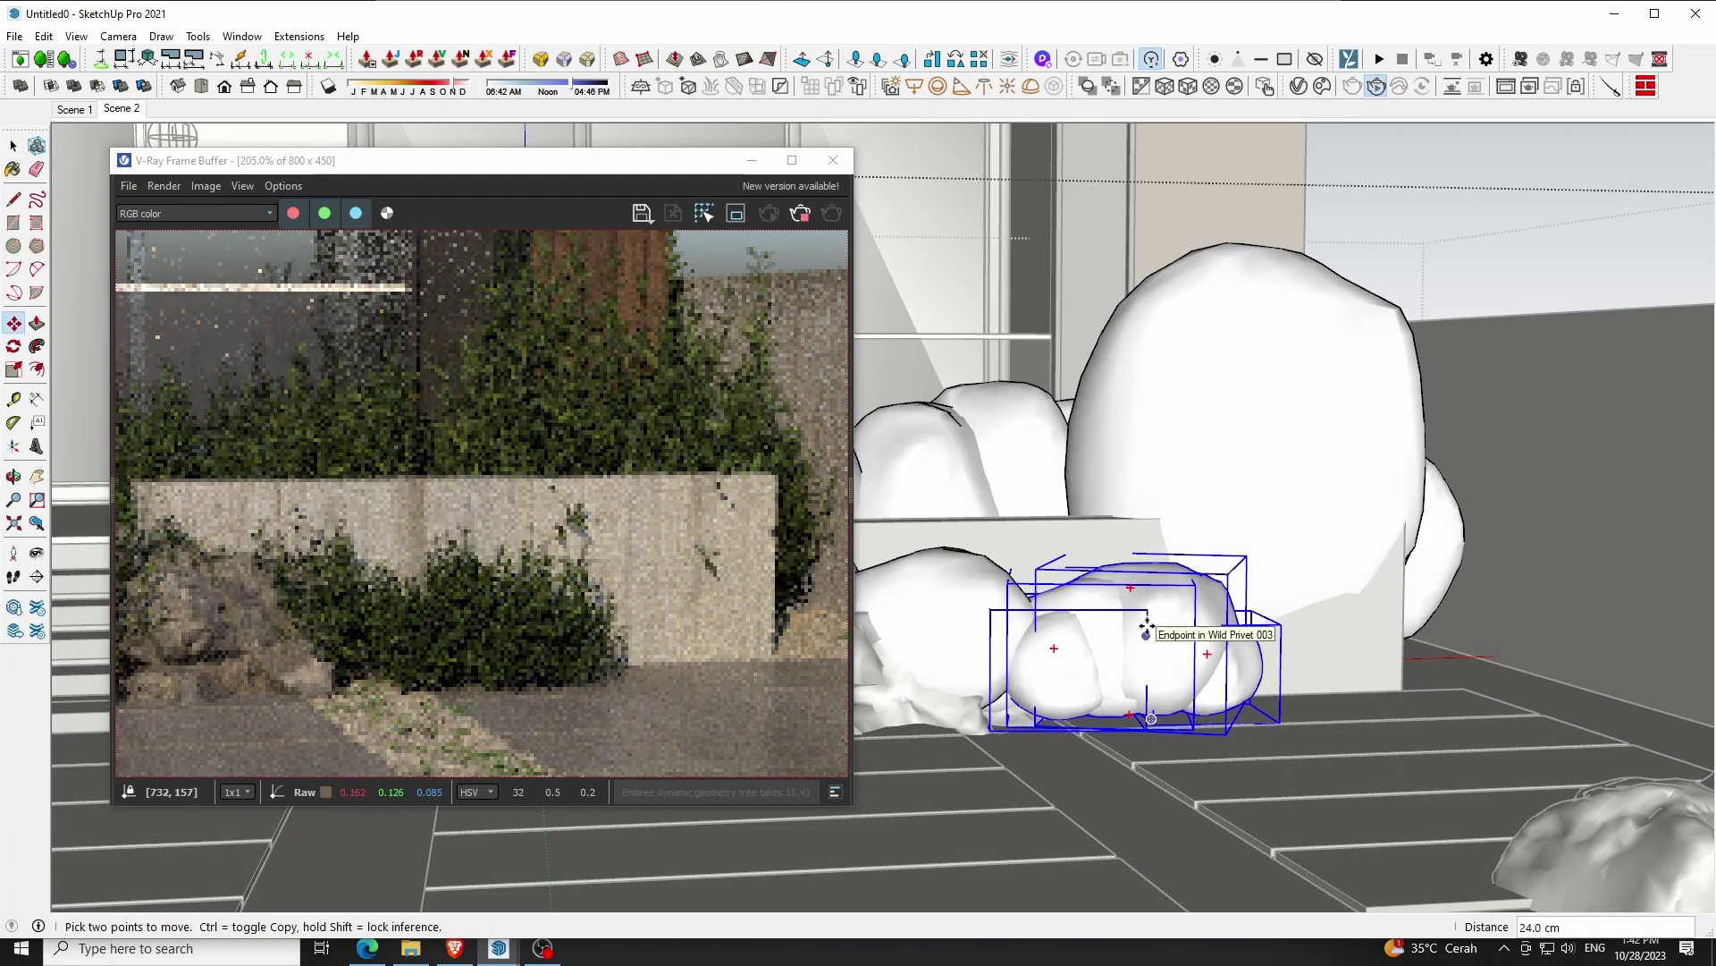
click(1142, 605)
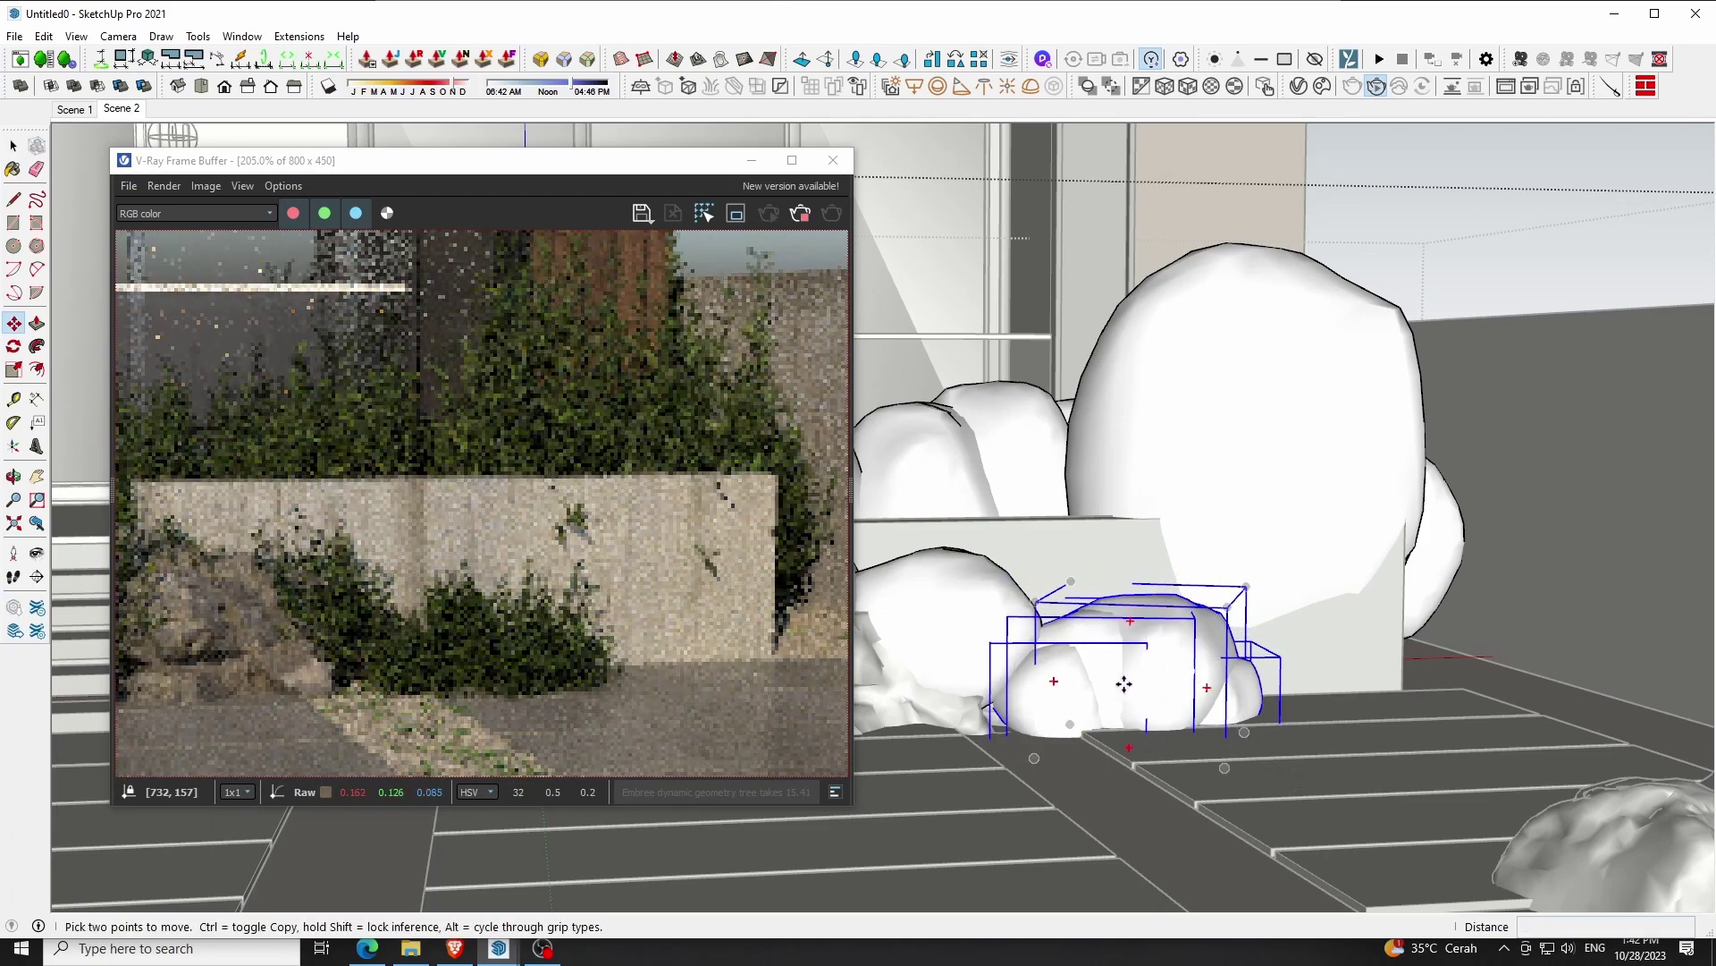
click(1172, 683)
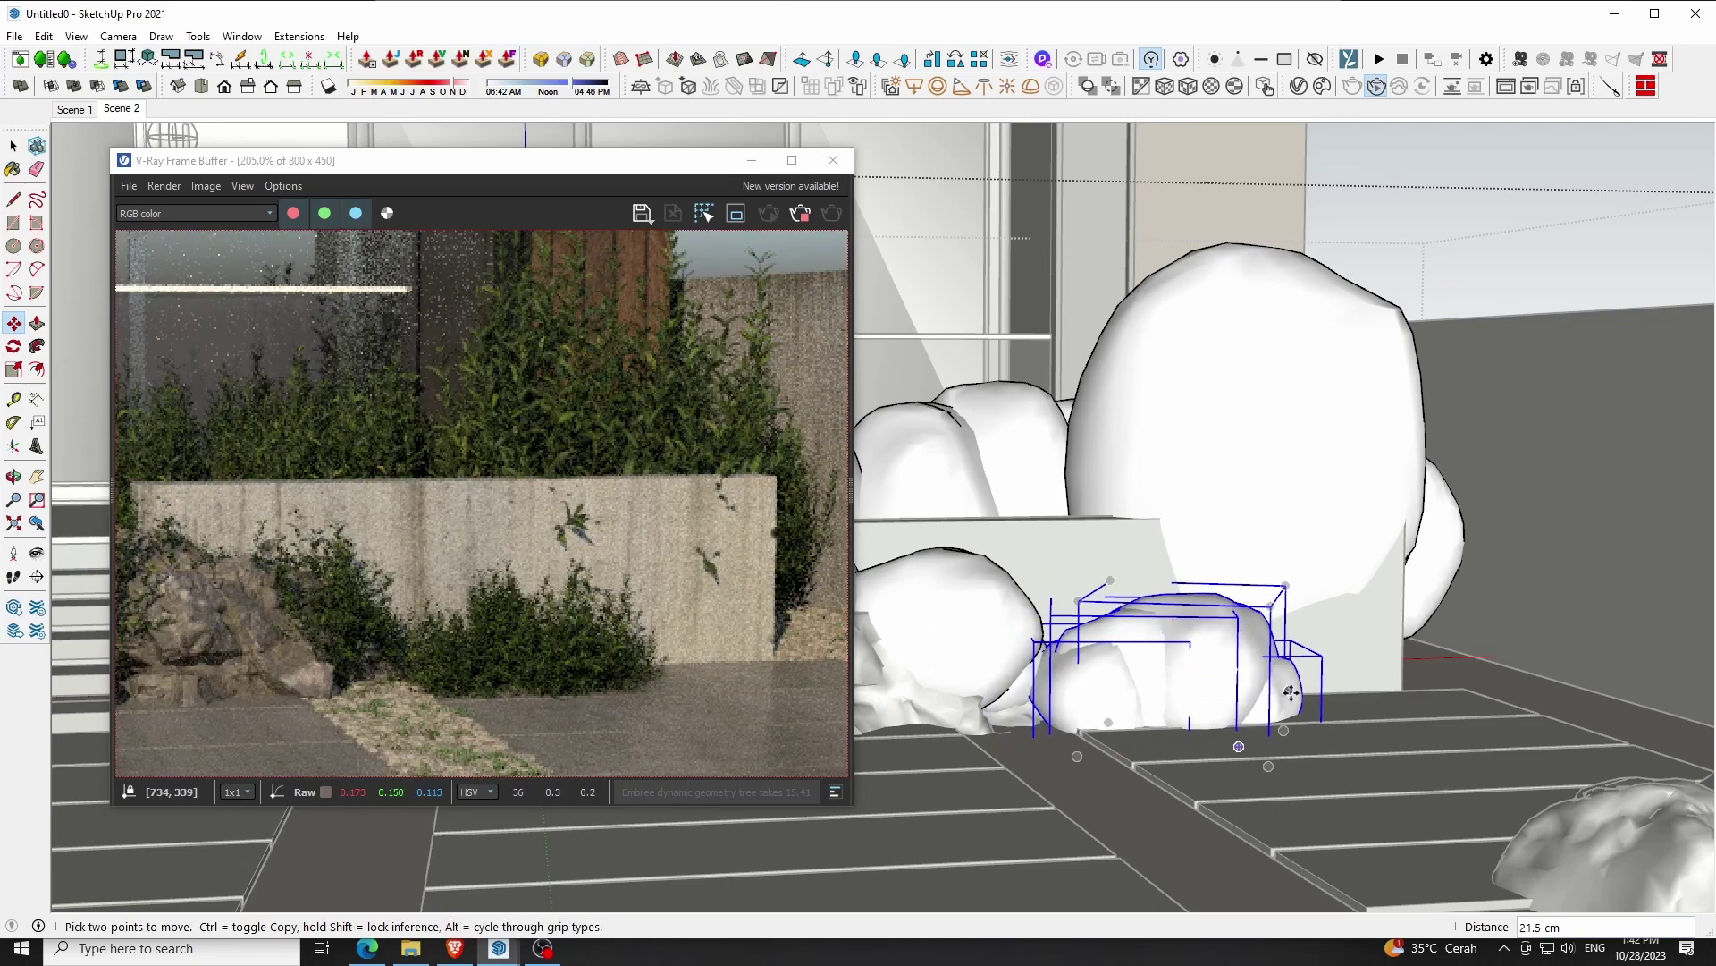
key(space)
Scale the small end shrub by 2
click(1289, 698)
key(s)
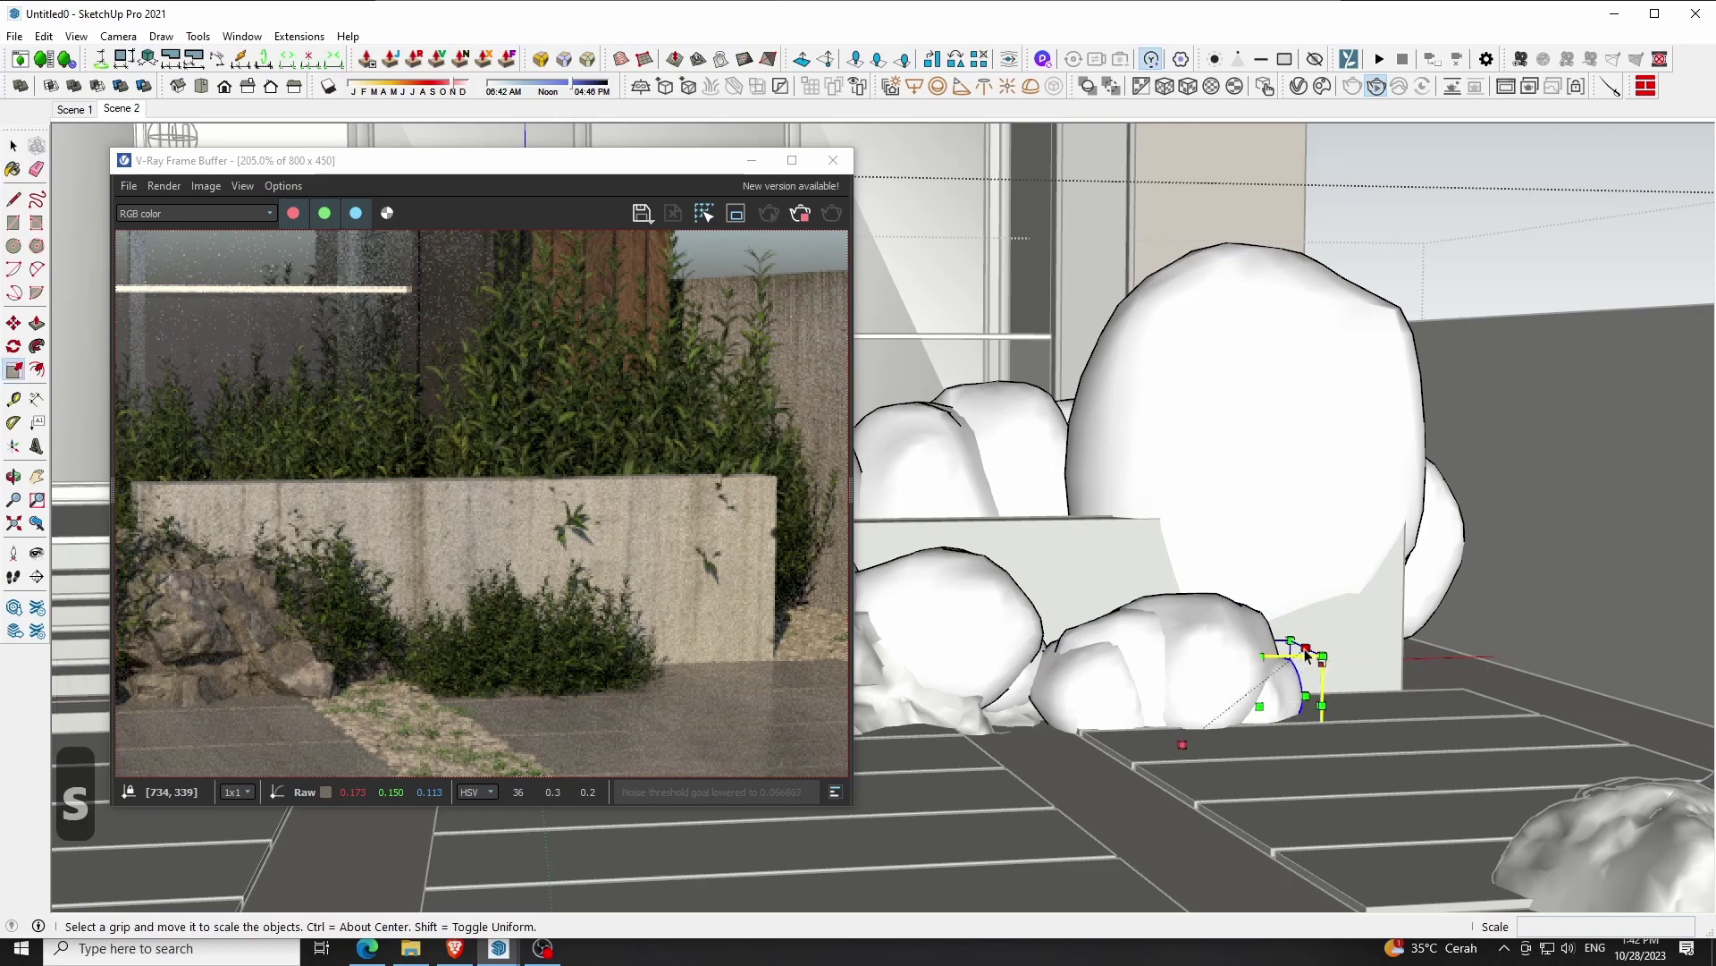
click(1292, 639)
text(2)
key(Return)
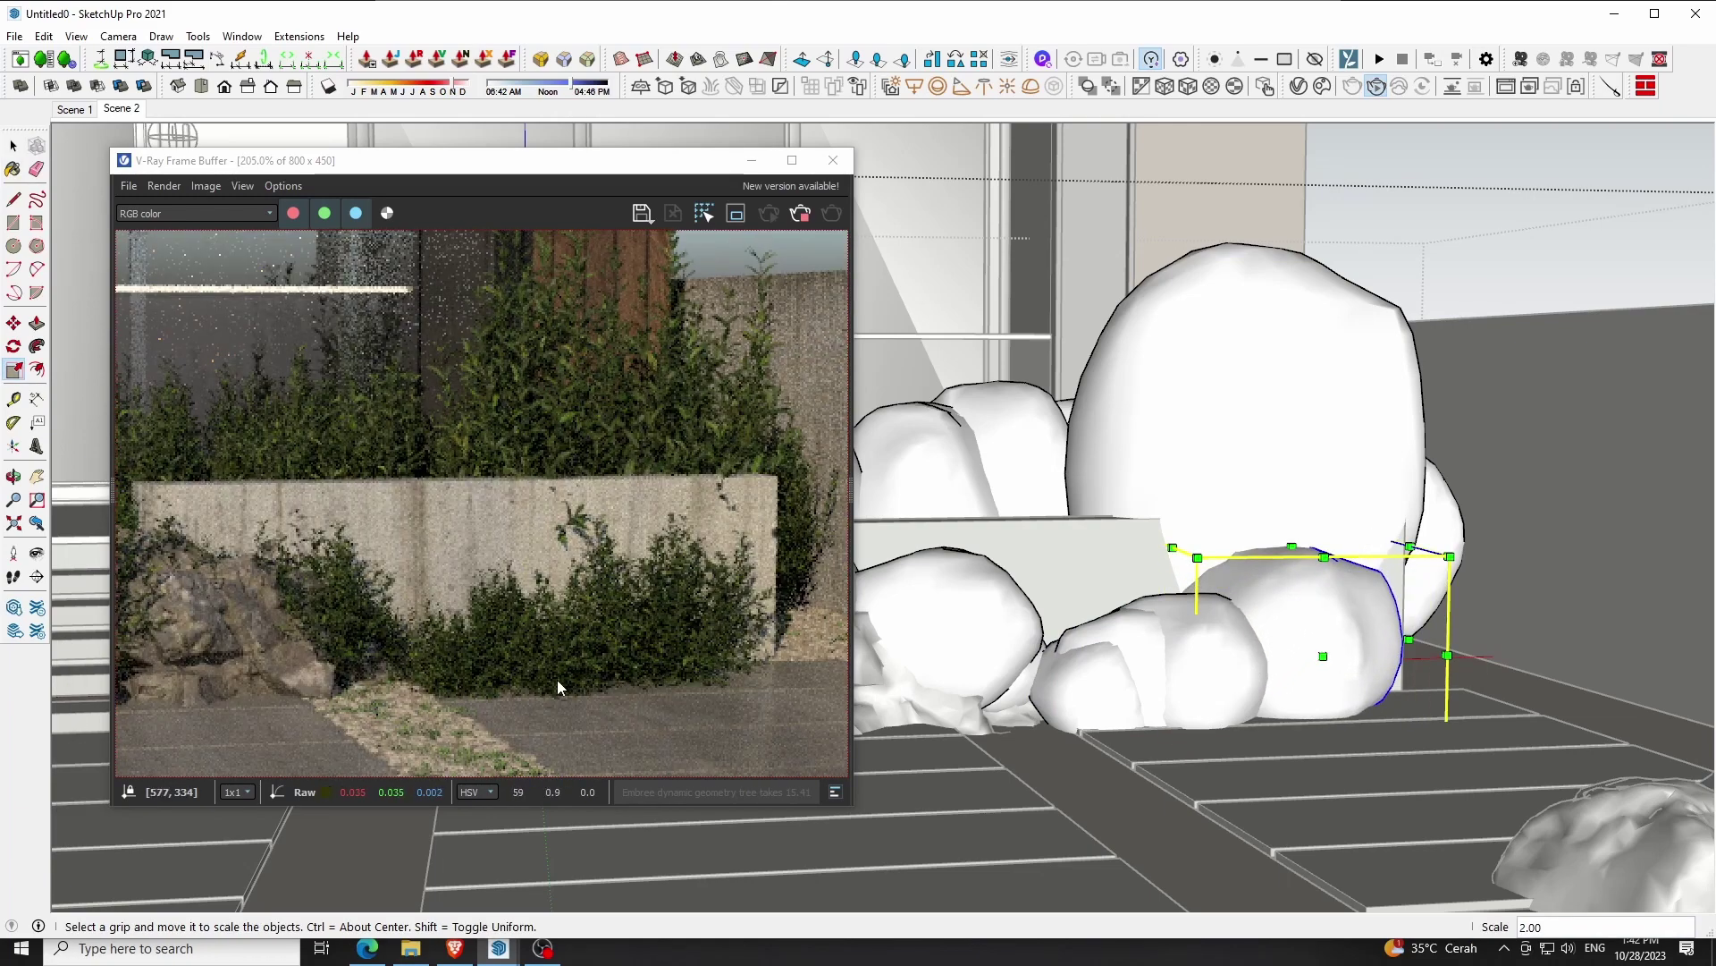
scroll(564, 687, down, 2)
key(space)
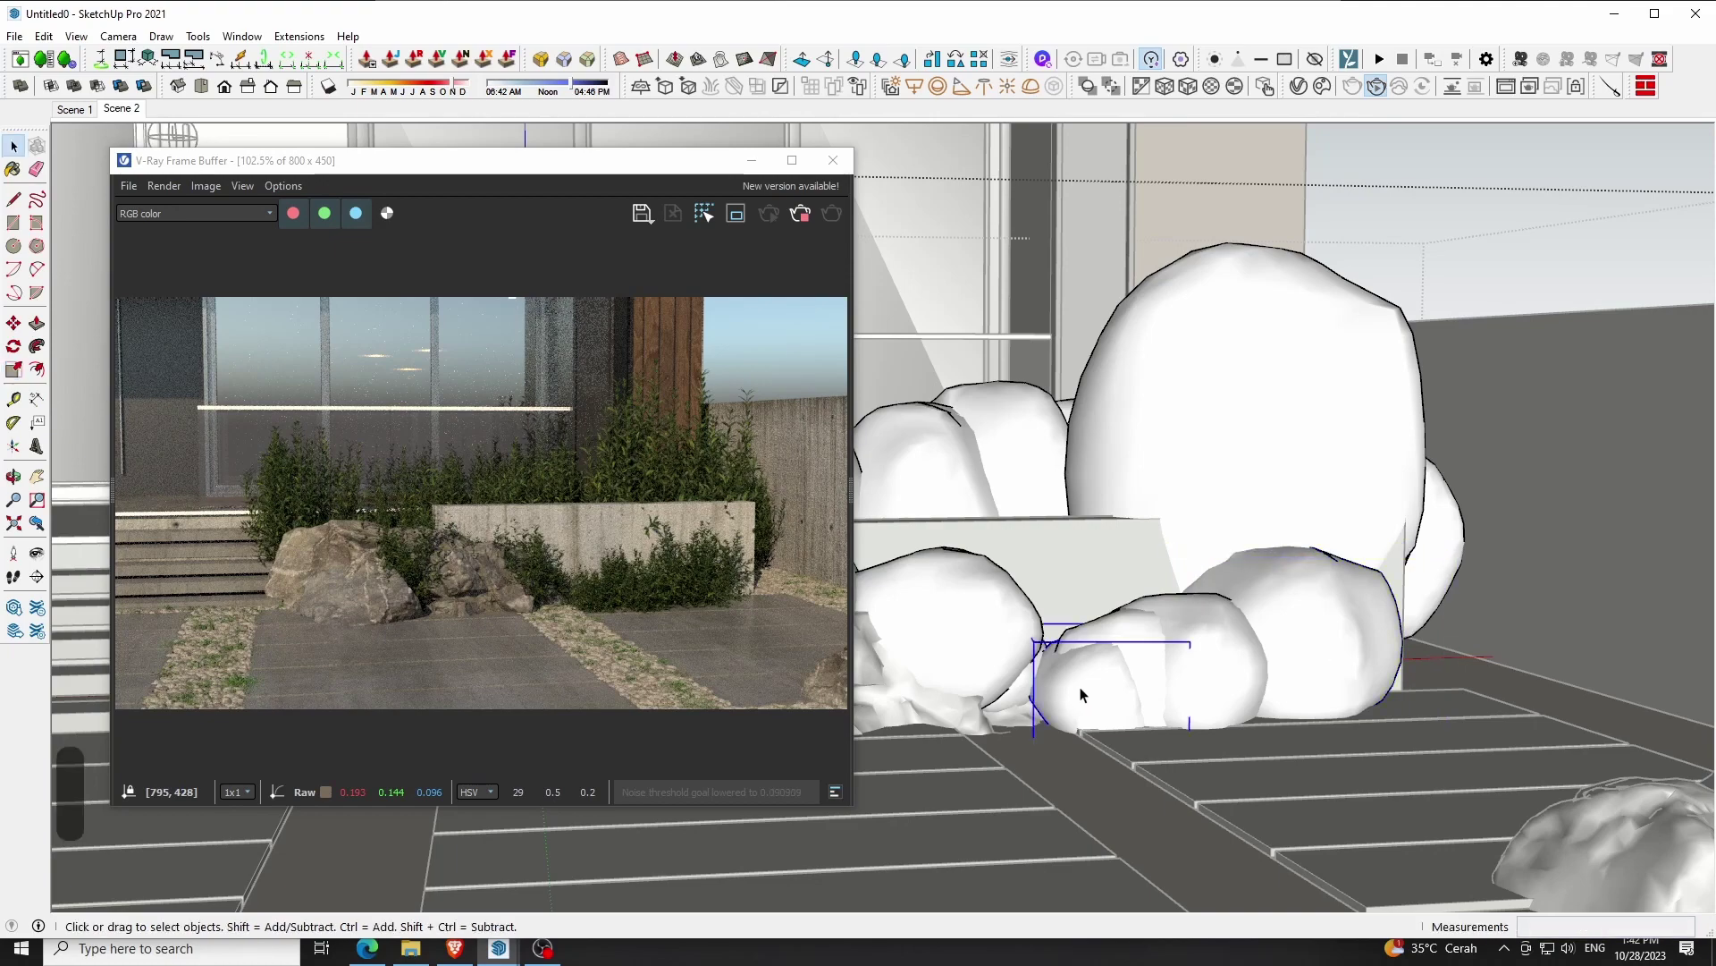
Copy the enlarged shrub to the front row's right end and close the V-Ray Frame Buffer
key(m)
key(ctrl)
click(1098, 676)
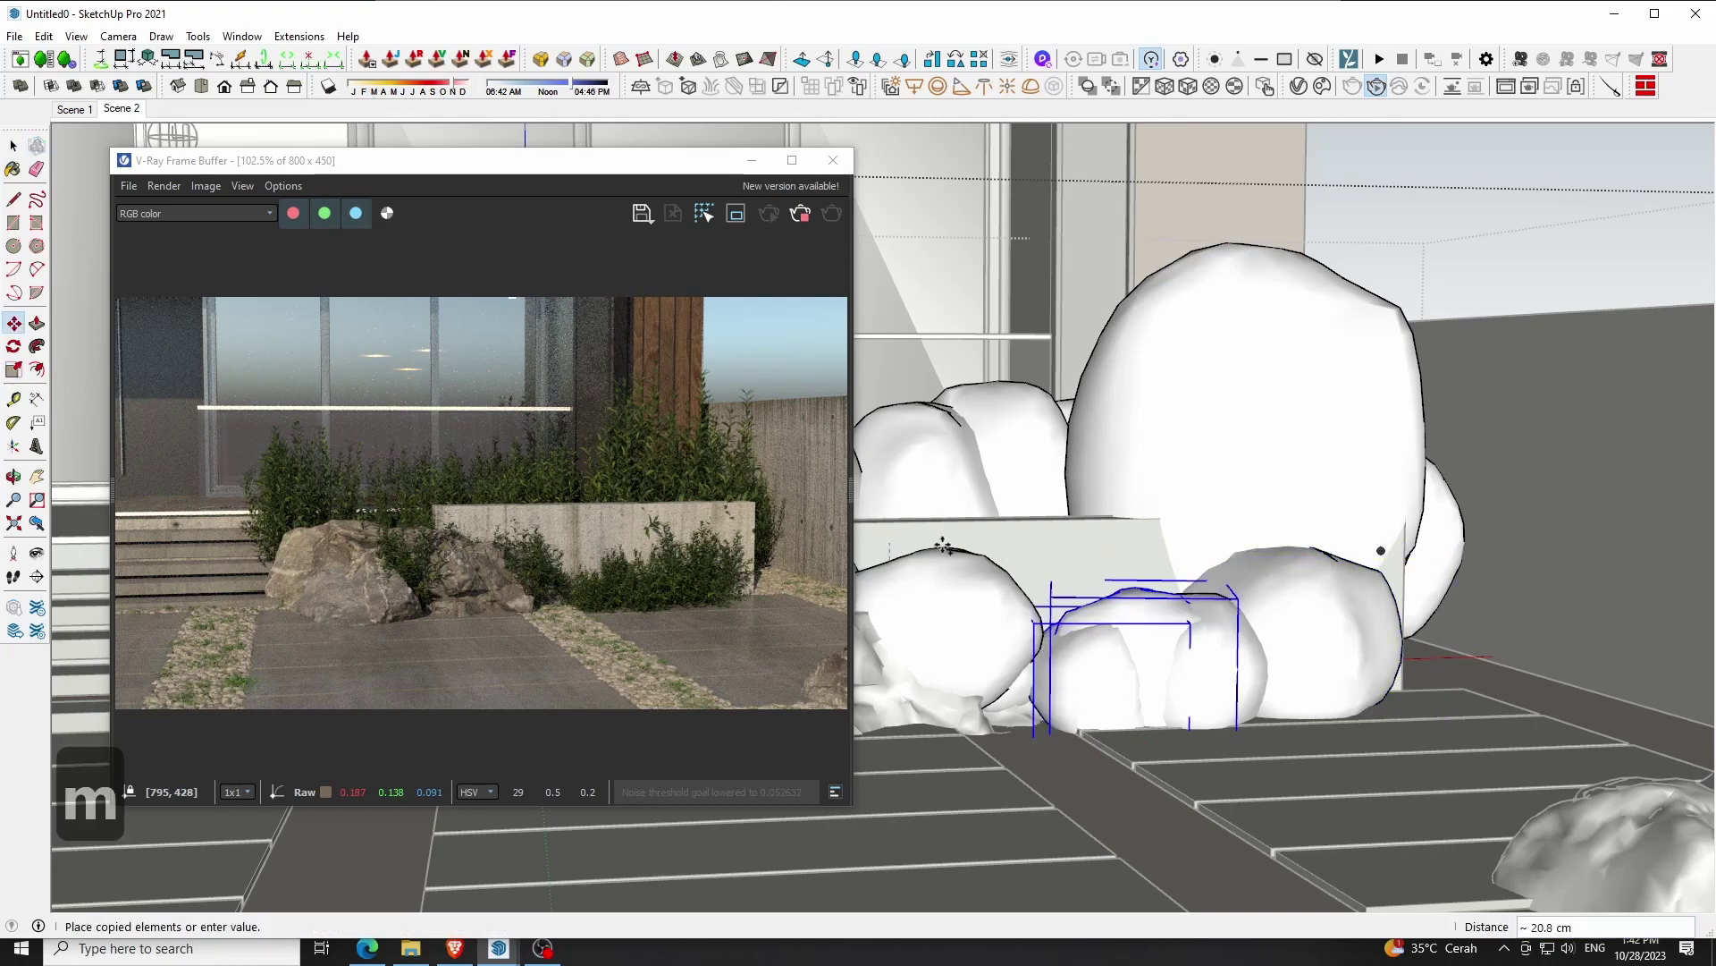
click(1111, 551)
click(1243, 779)
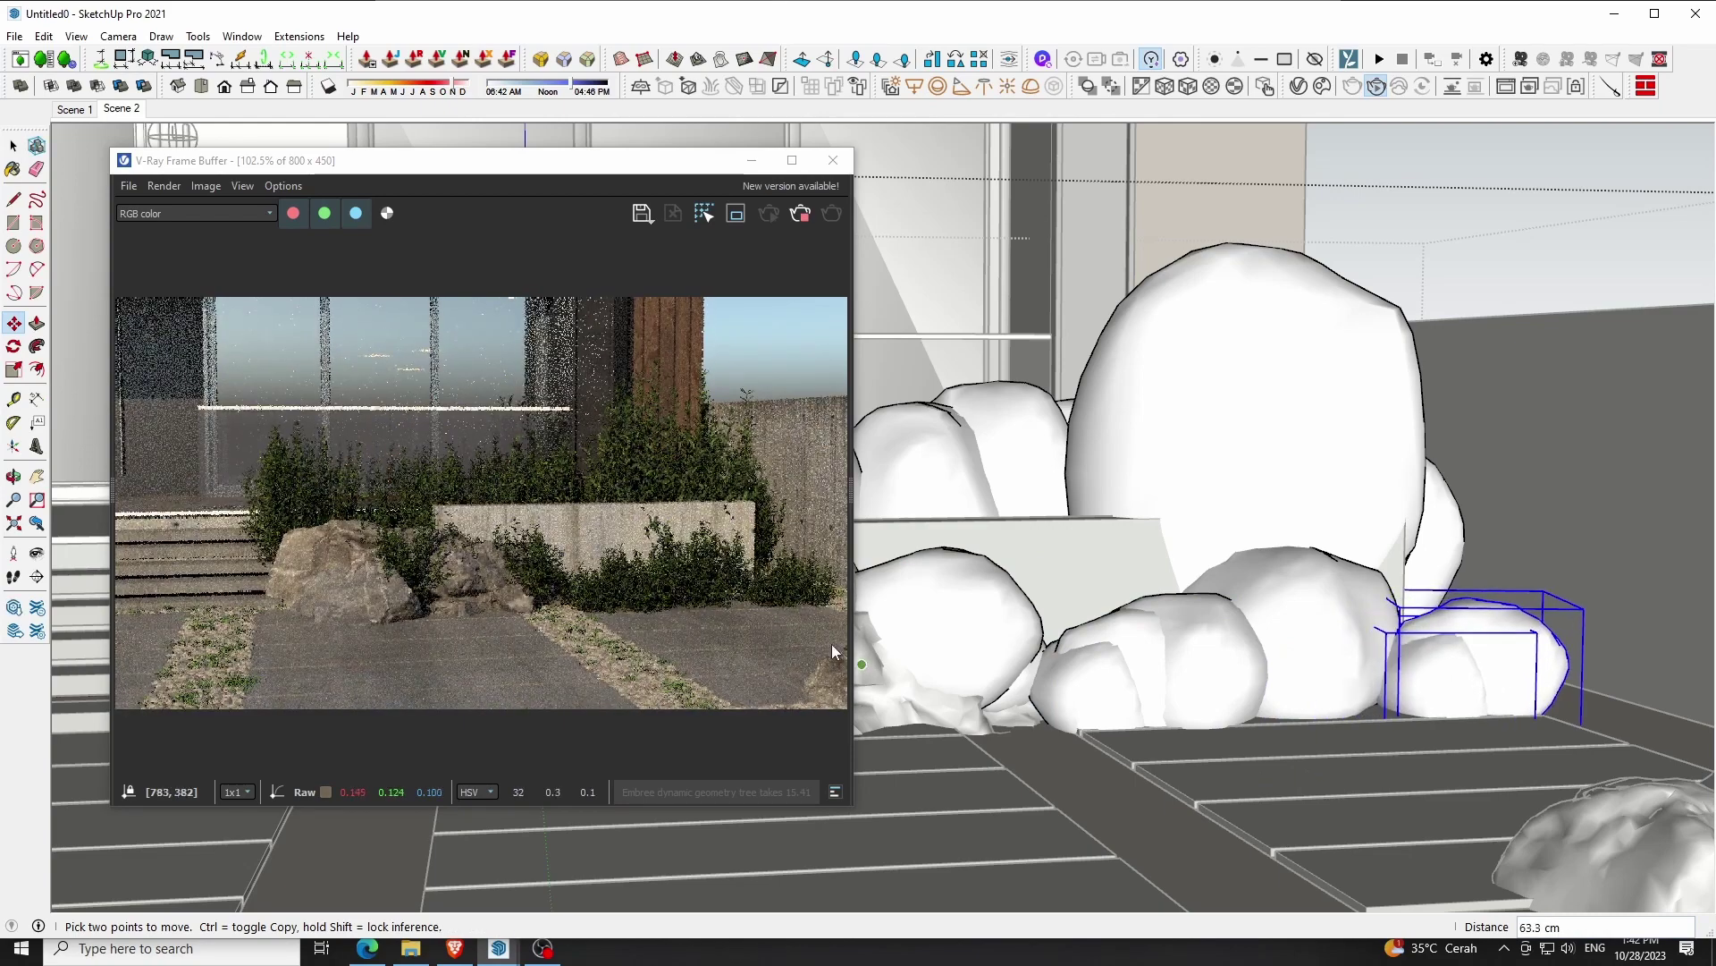
scroll(802, 621, up, 2)
scroll(802, 623, down, 2)
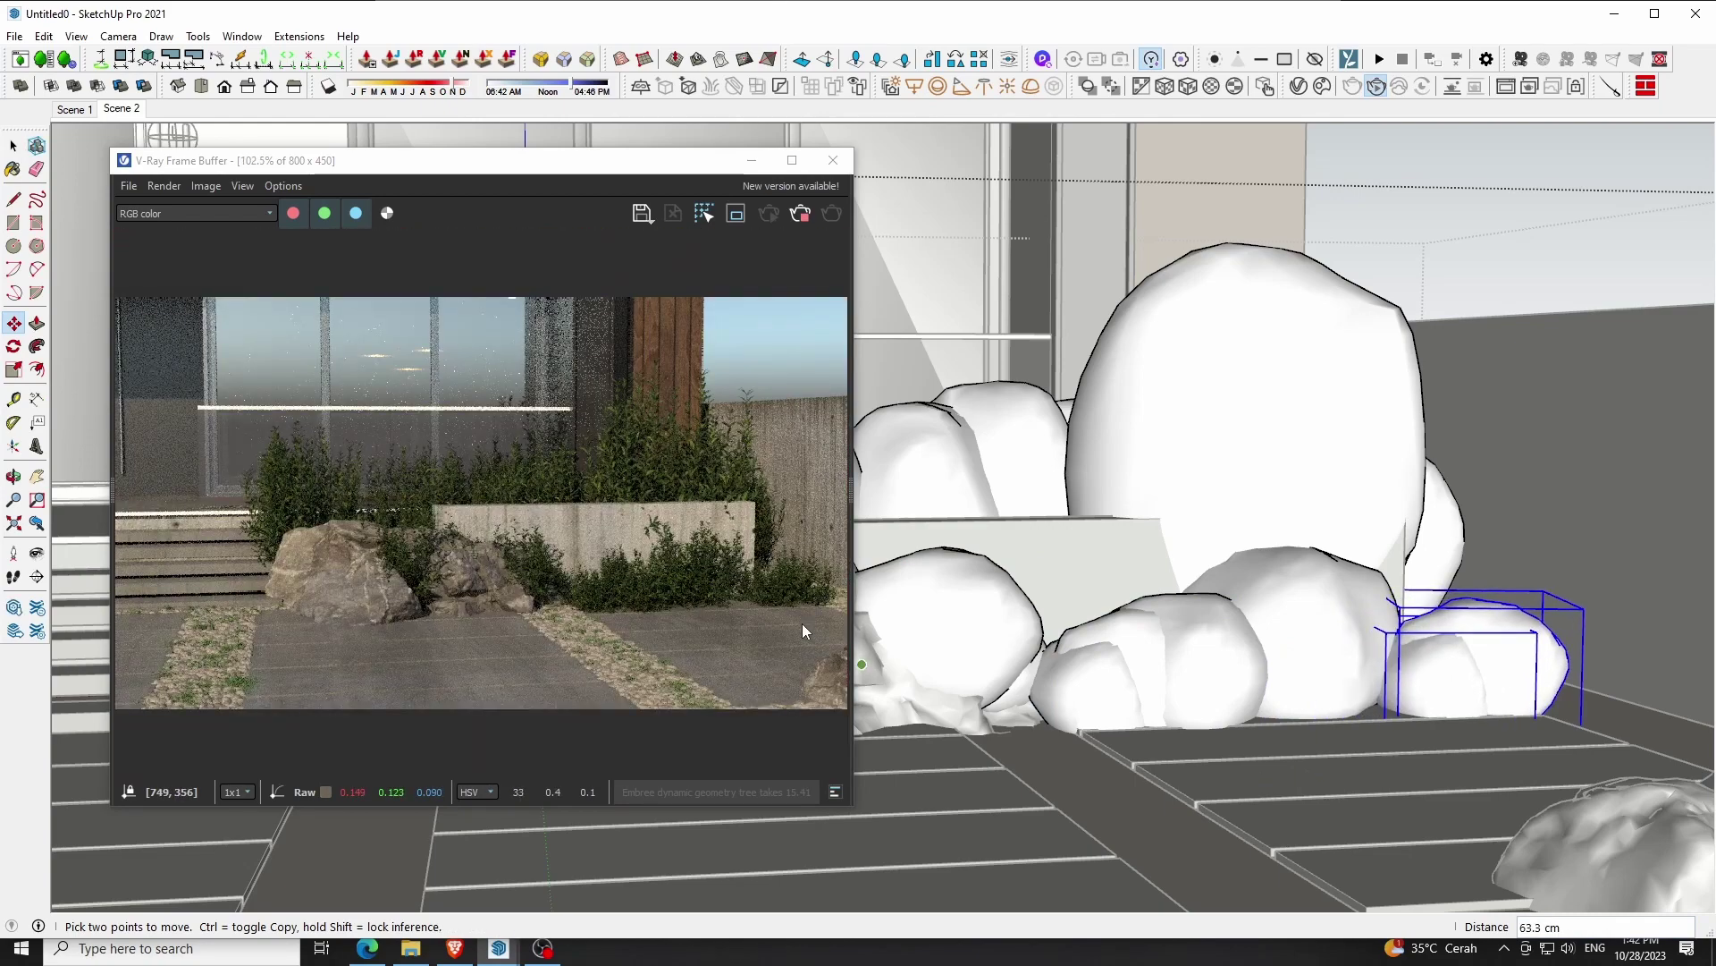
click(834, 161)
Copy and paste two shrubs from the row by the doors
key(space)
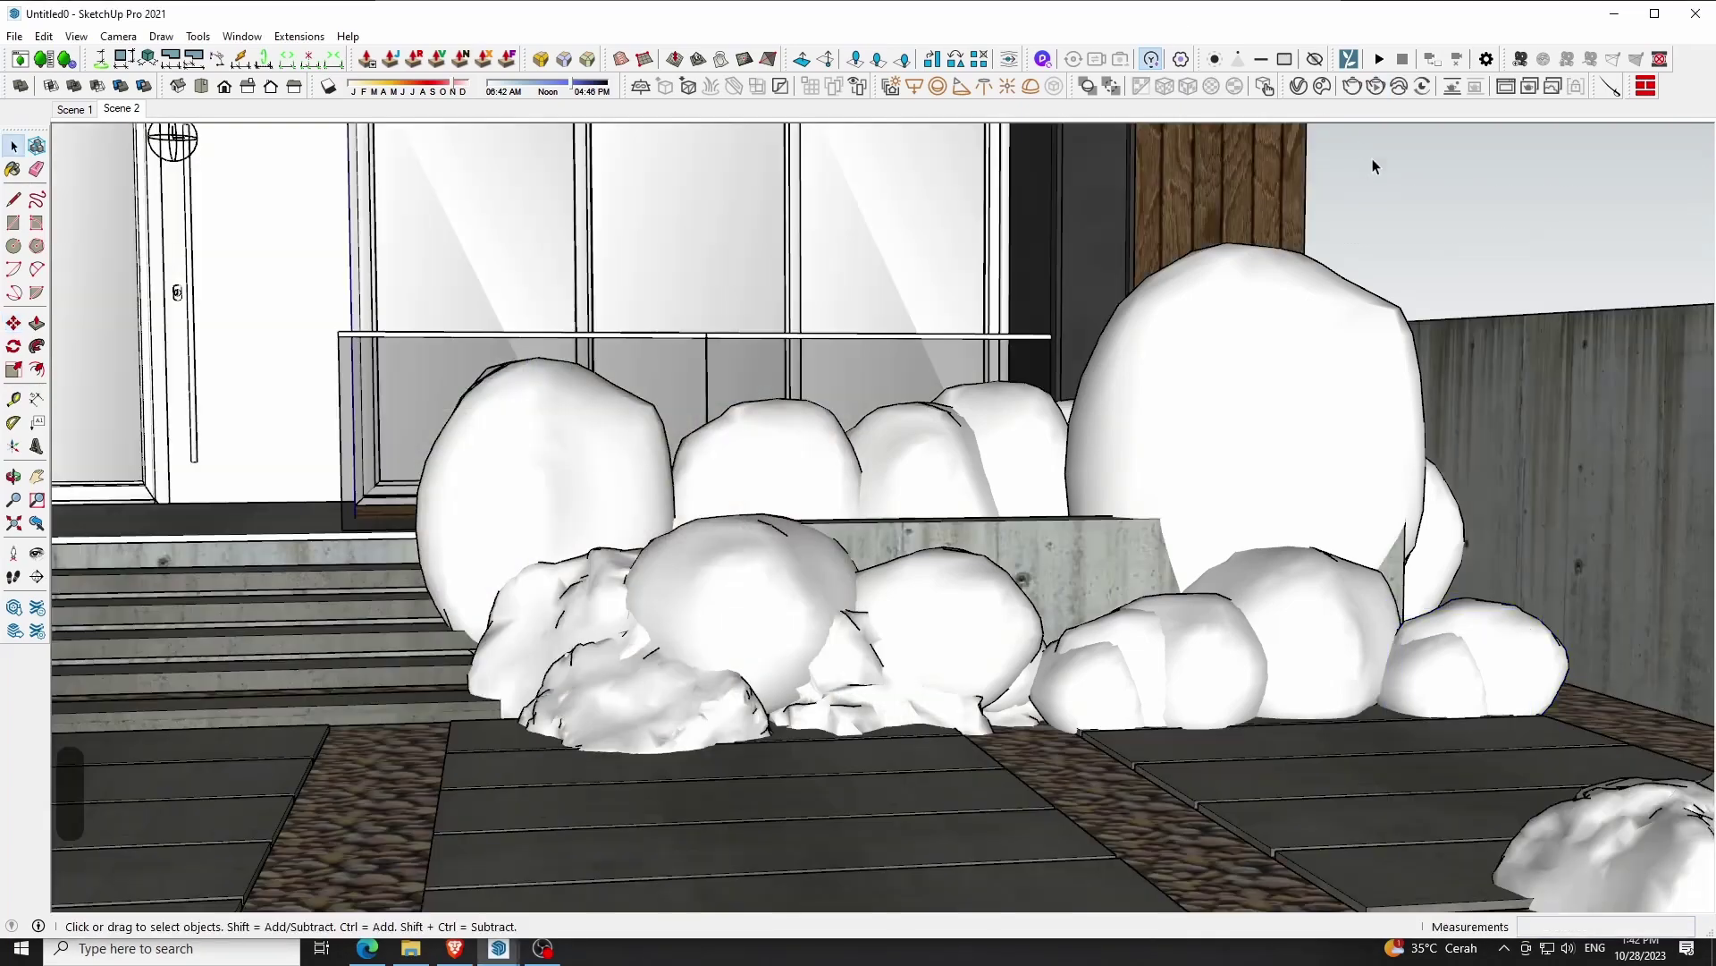
middle_drag(1199, 361, 960, 673)
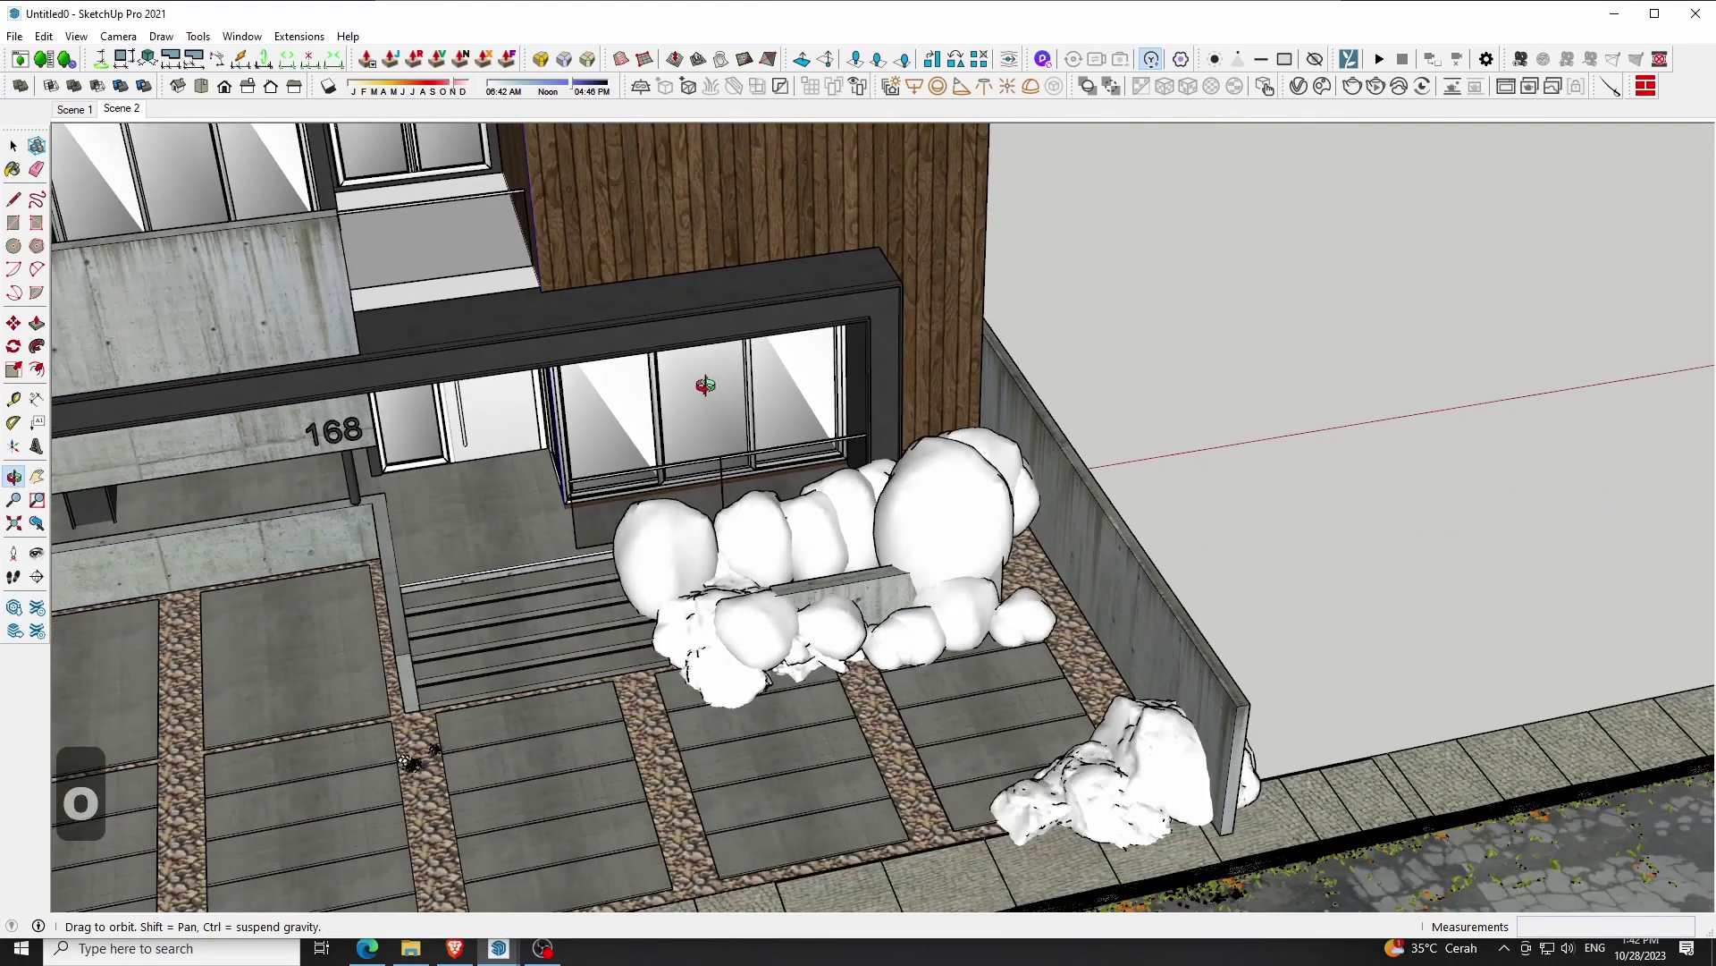
scroll(1040, 669, up, 3)
scroll(1040, 668, up, 2)
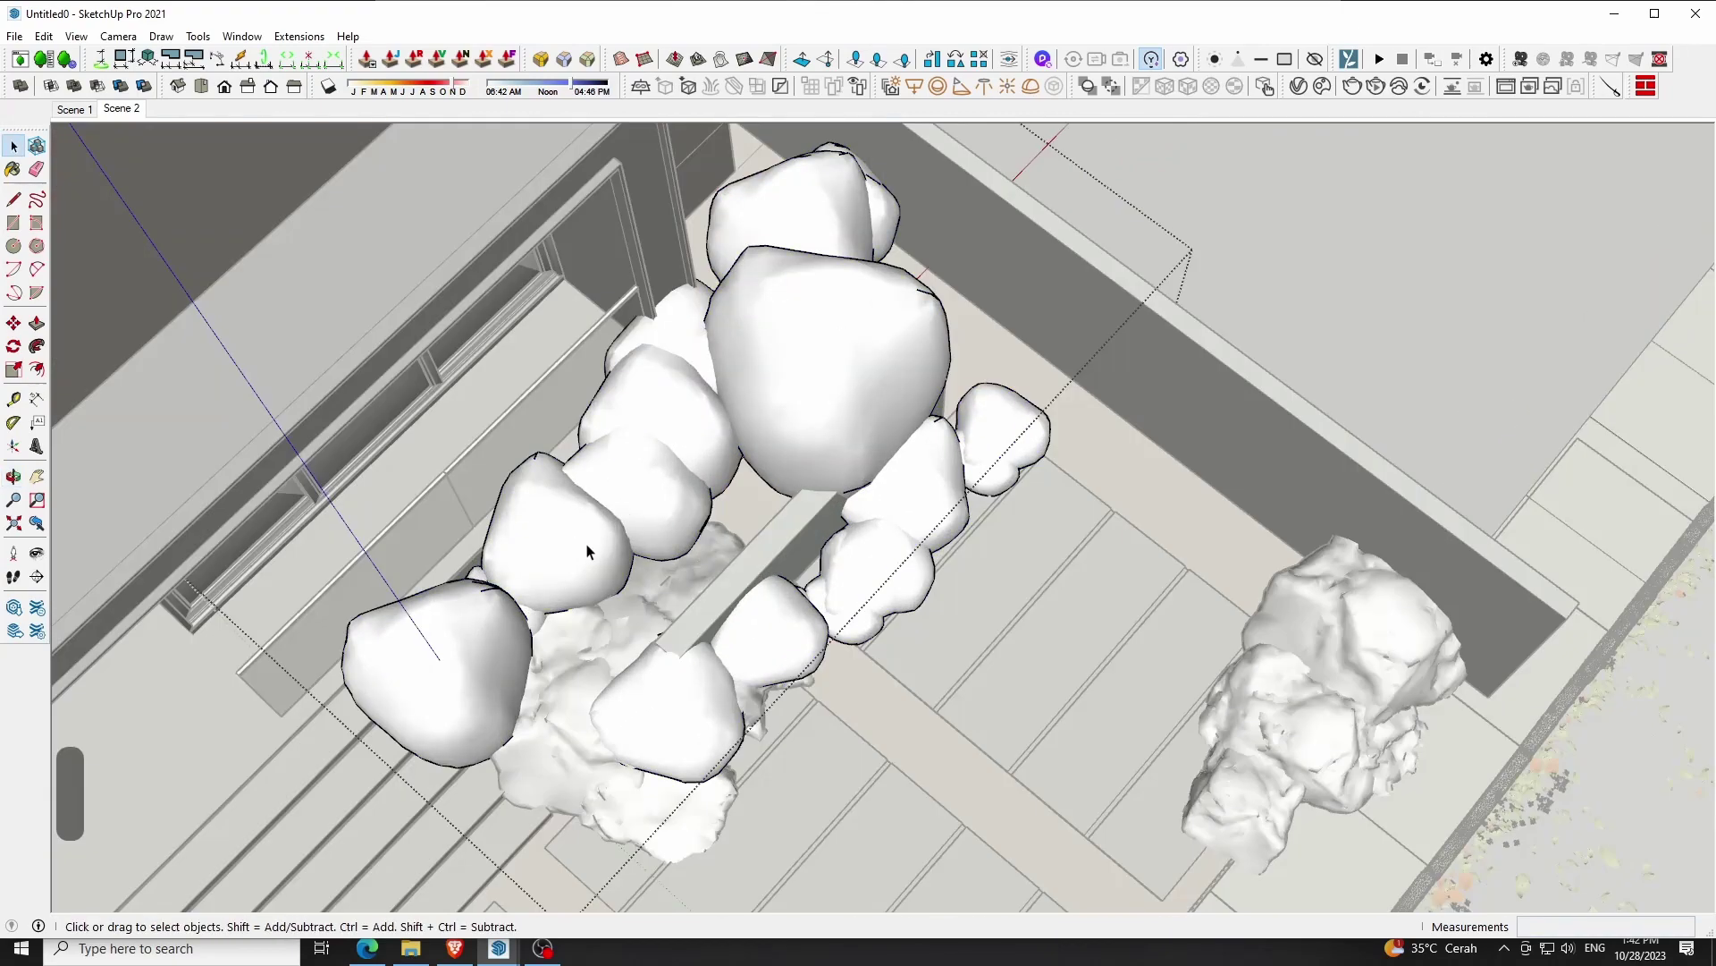
click(587, 551)
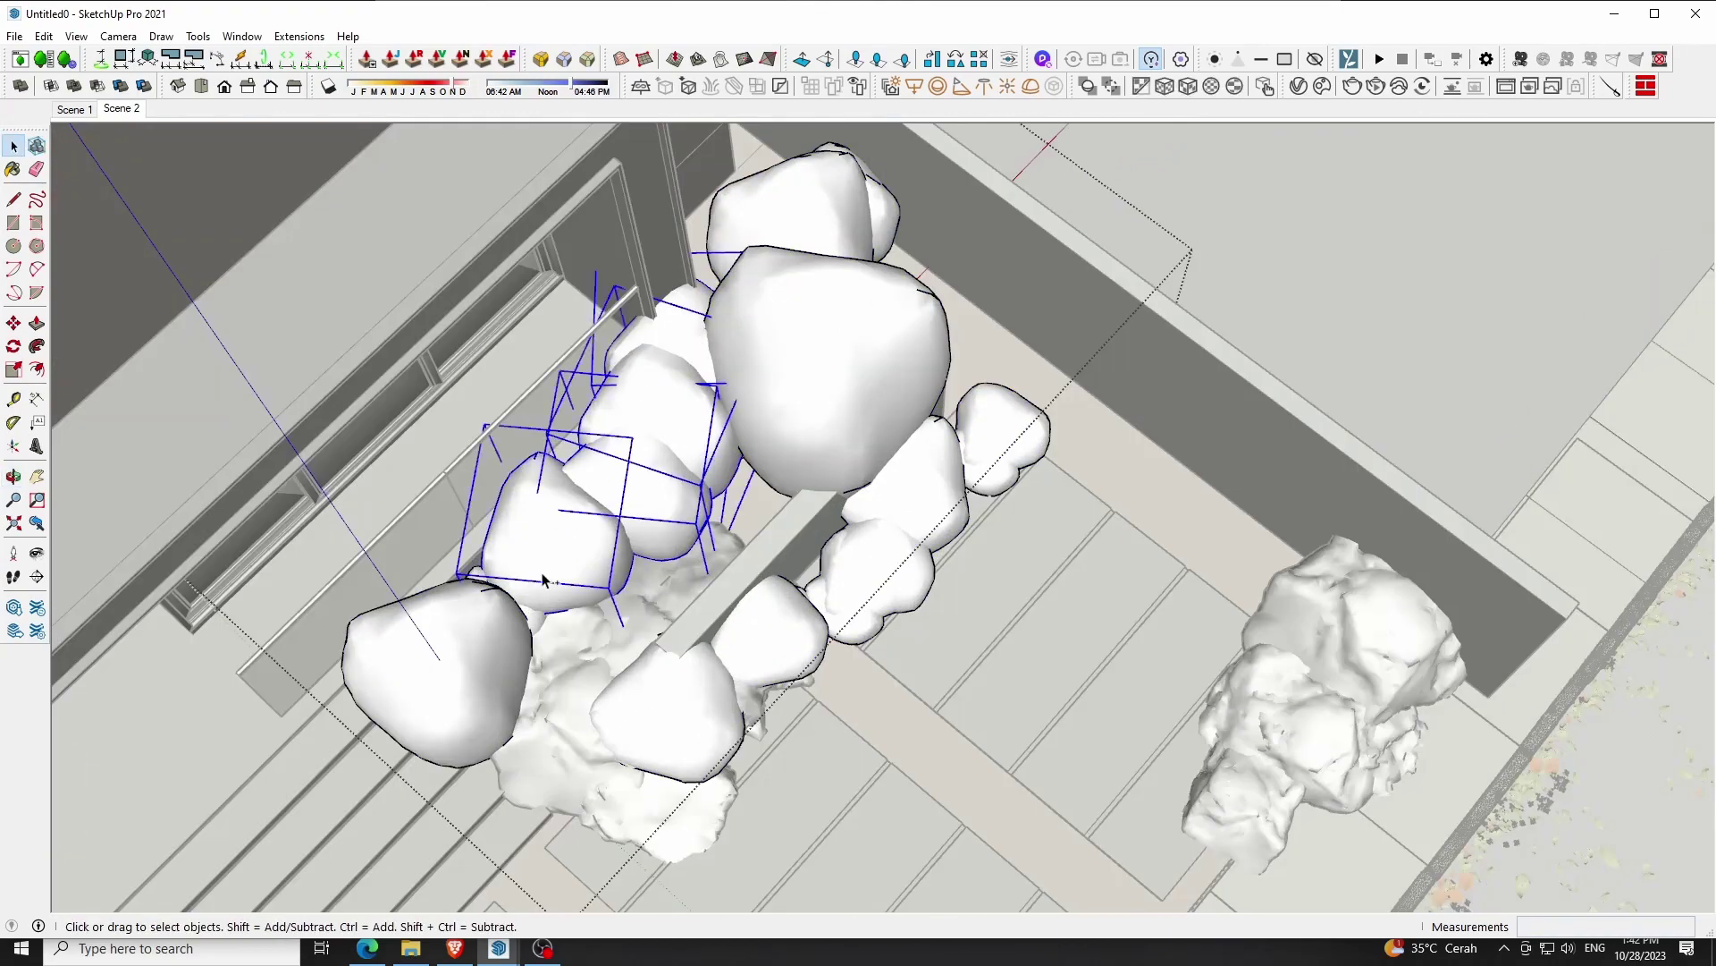
ctrl+click(517, 626)
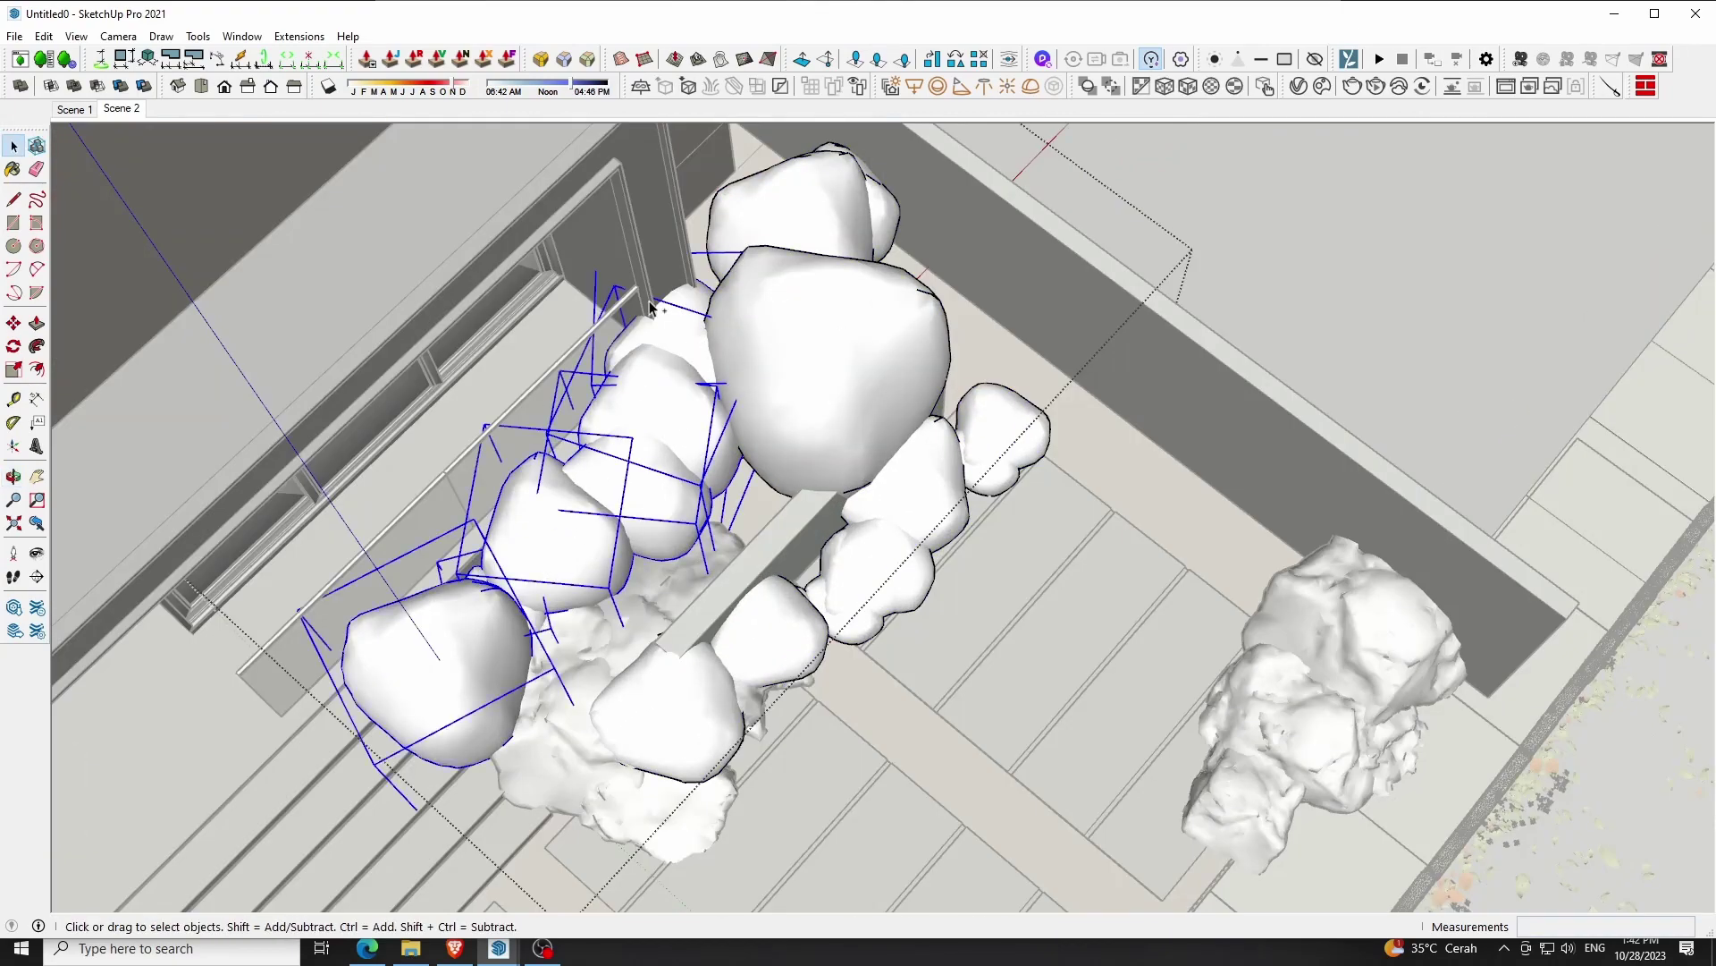
click(43, 35)
click(81, 122)
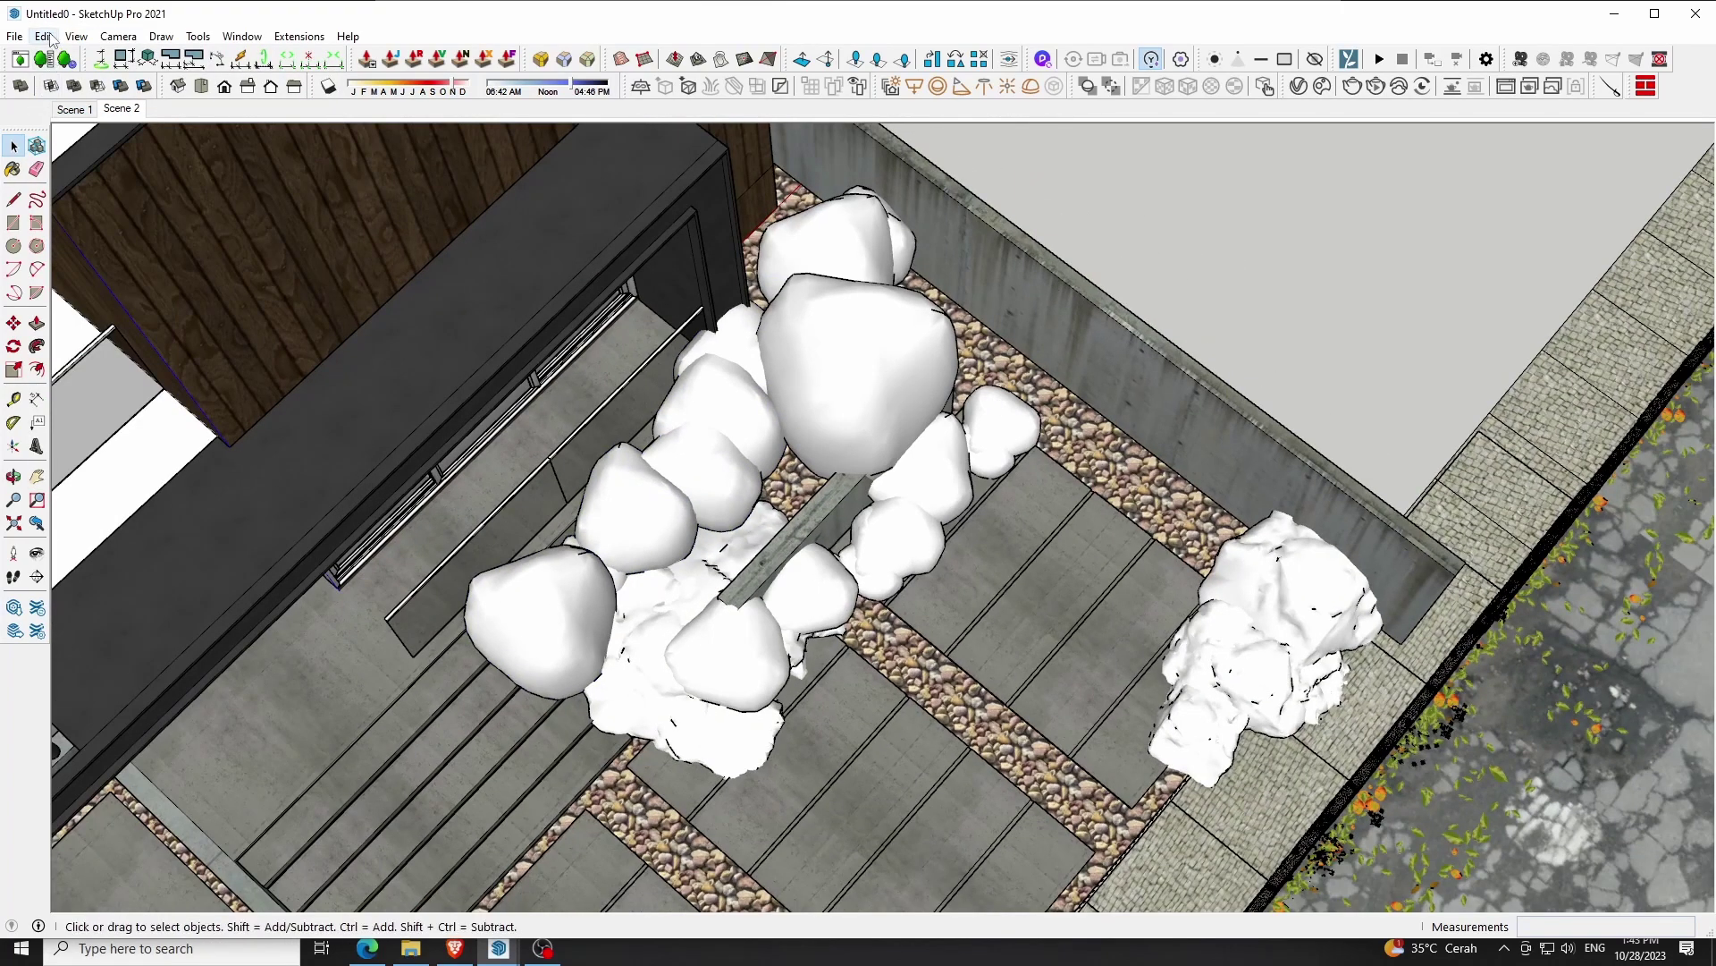
click(43, 35)
click(109, 166)
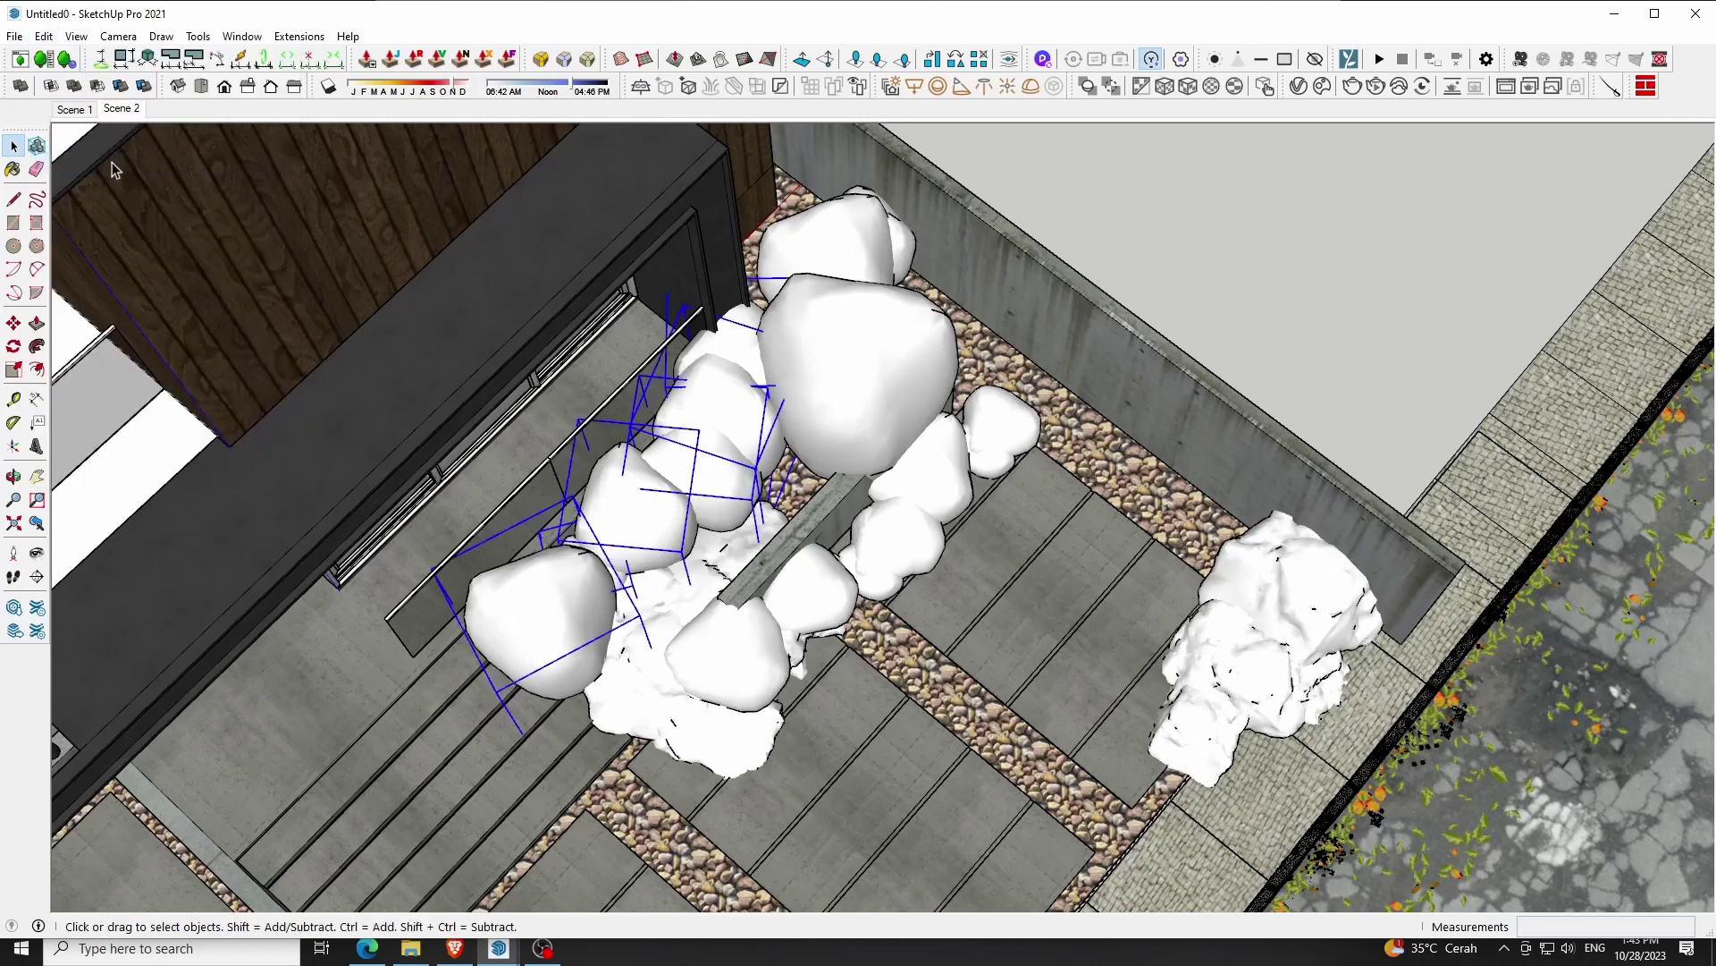
Shift the pasted shrubs down-right and make them a group
key(m)
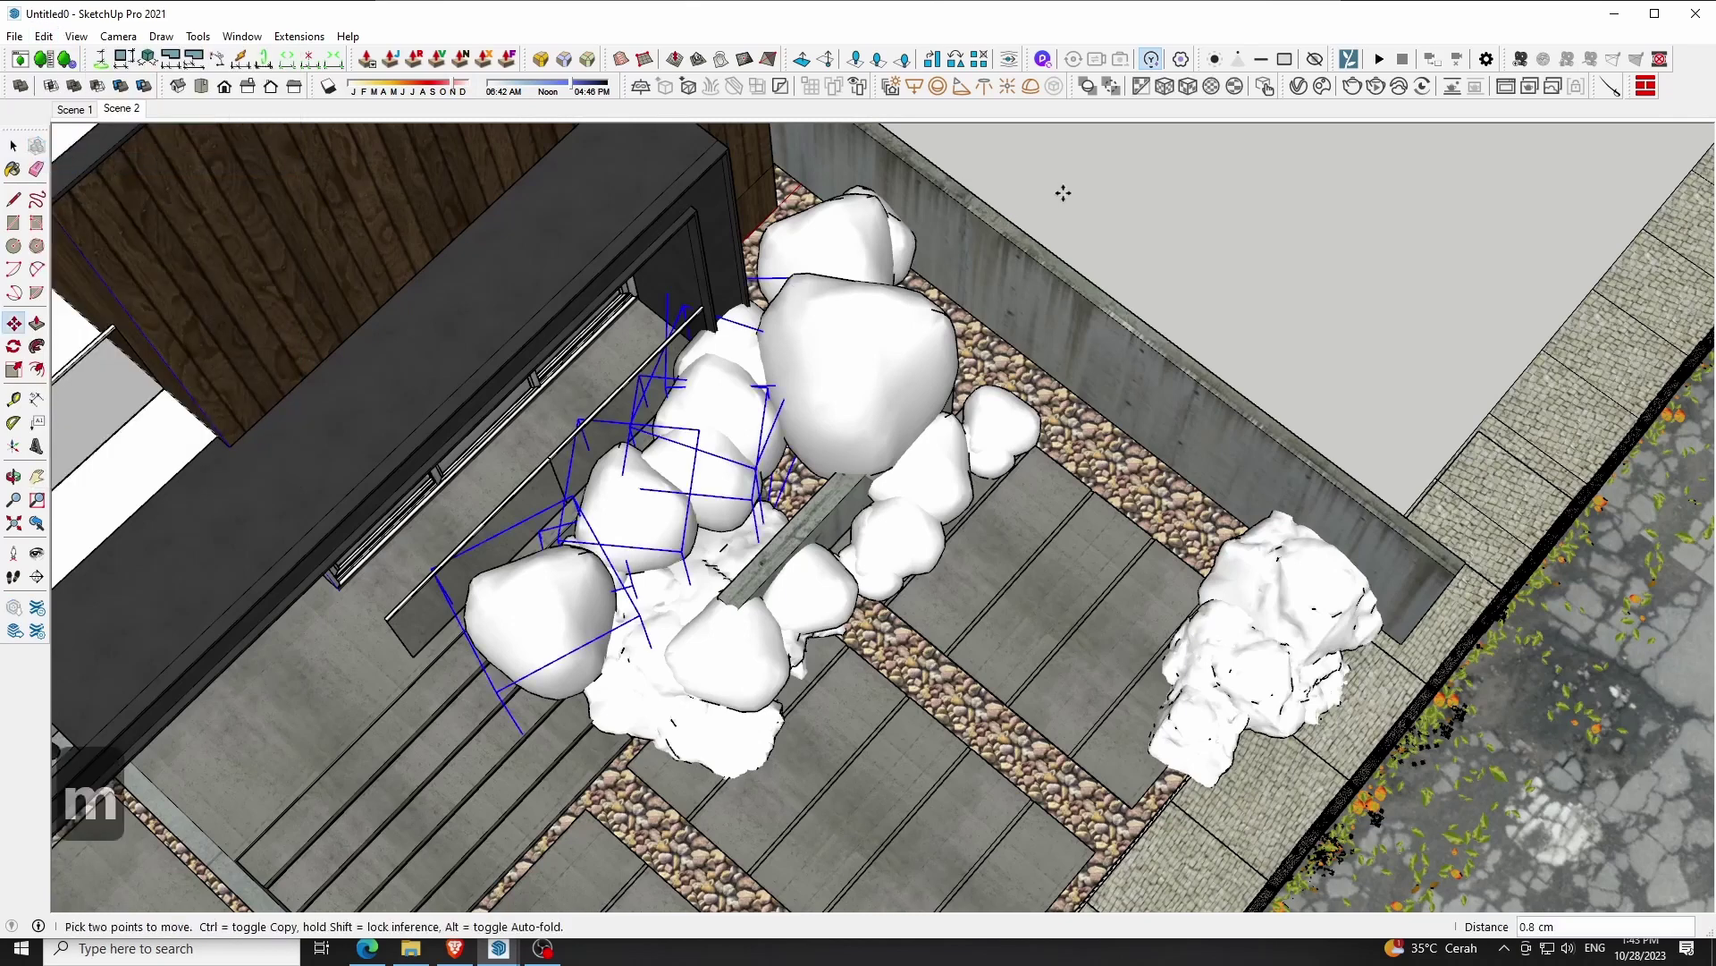
click(1055, 190)
key(space)
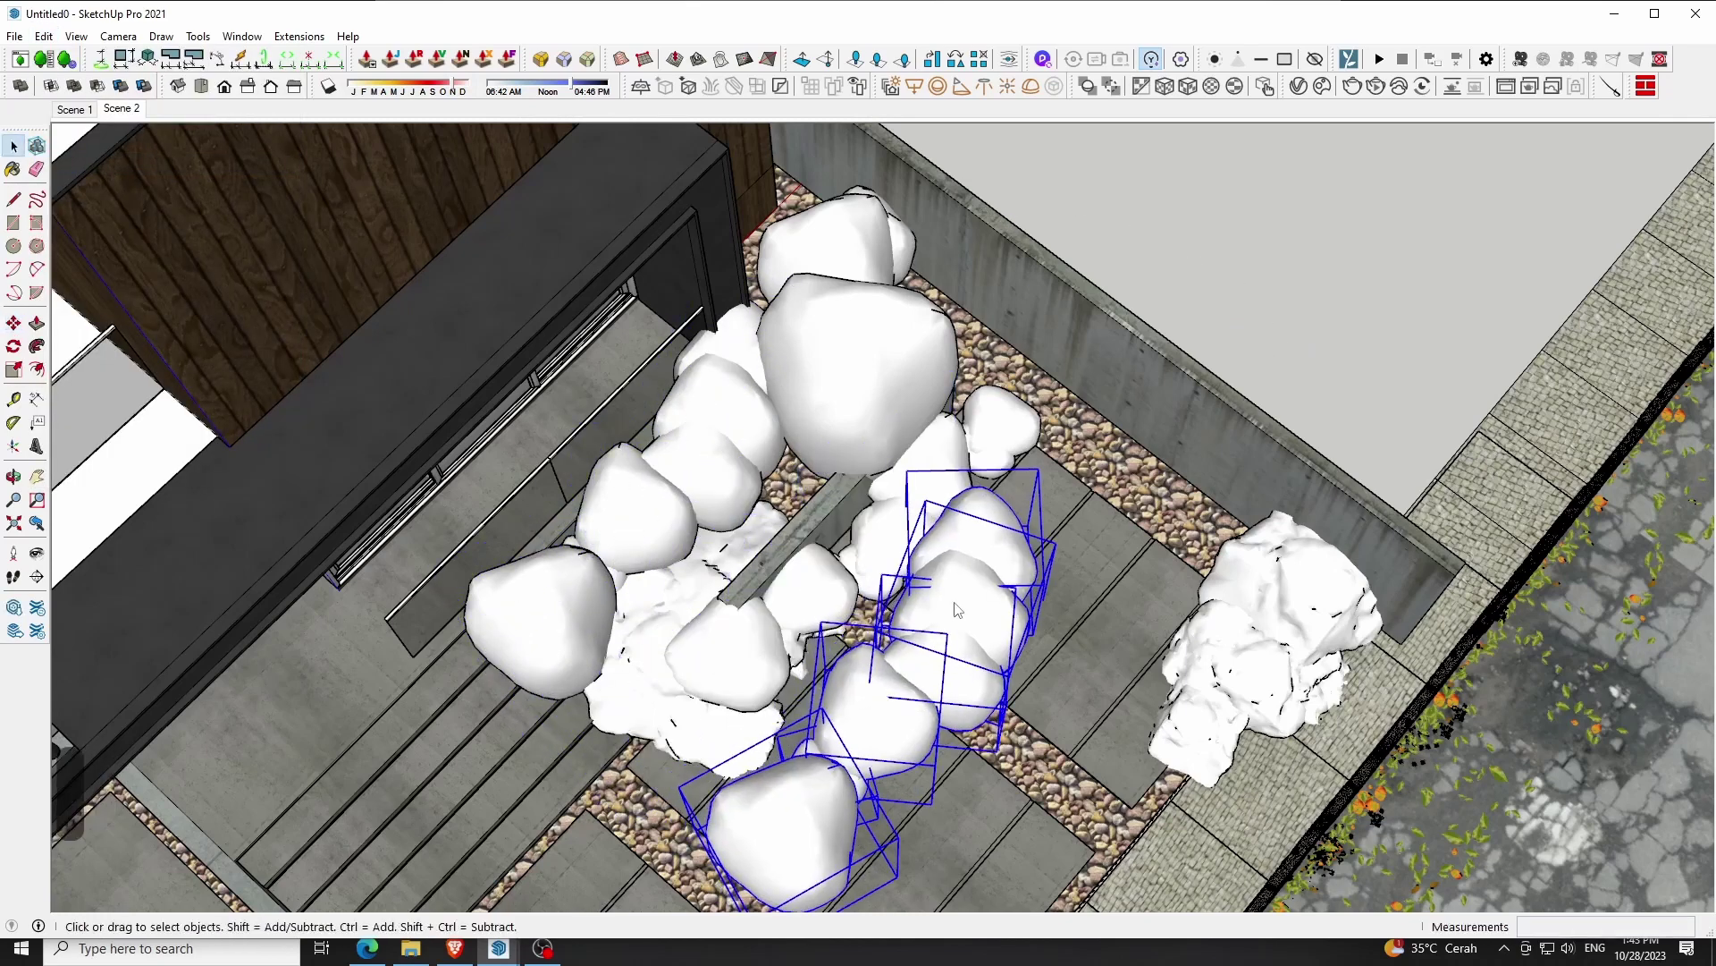
right_click(955, 167)
click(1033, 349)
Rotate the shrub group about -90° and carry it along the side wall
middle_drag(1033, 349, 1032, 529)
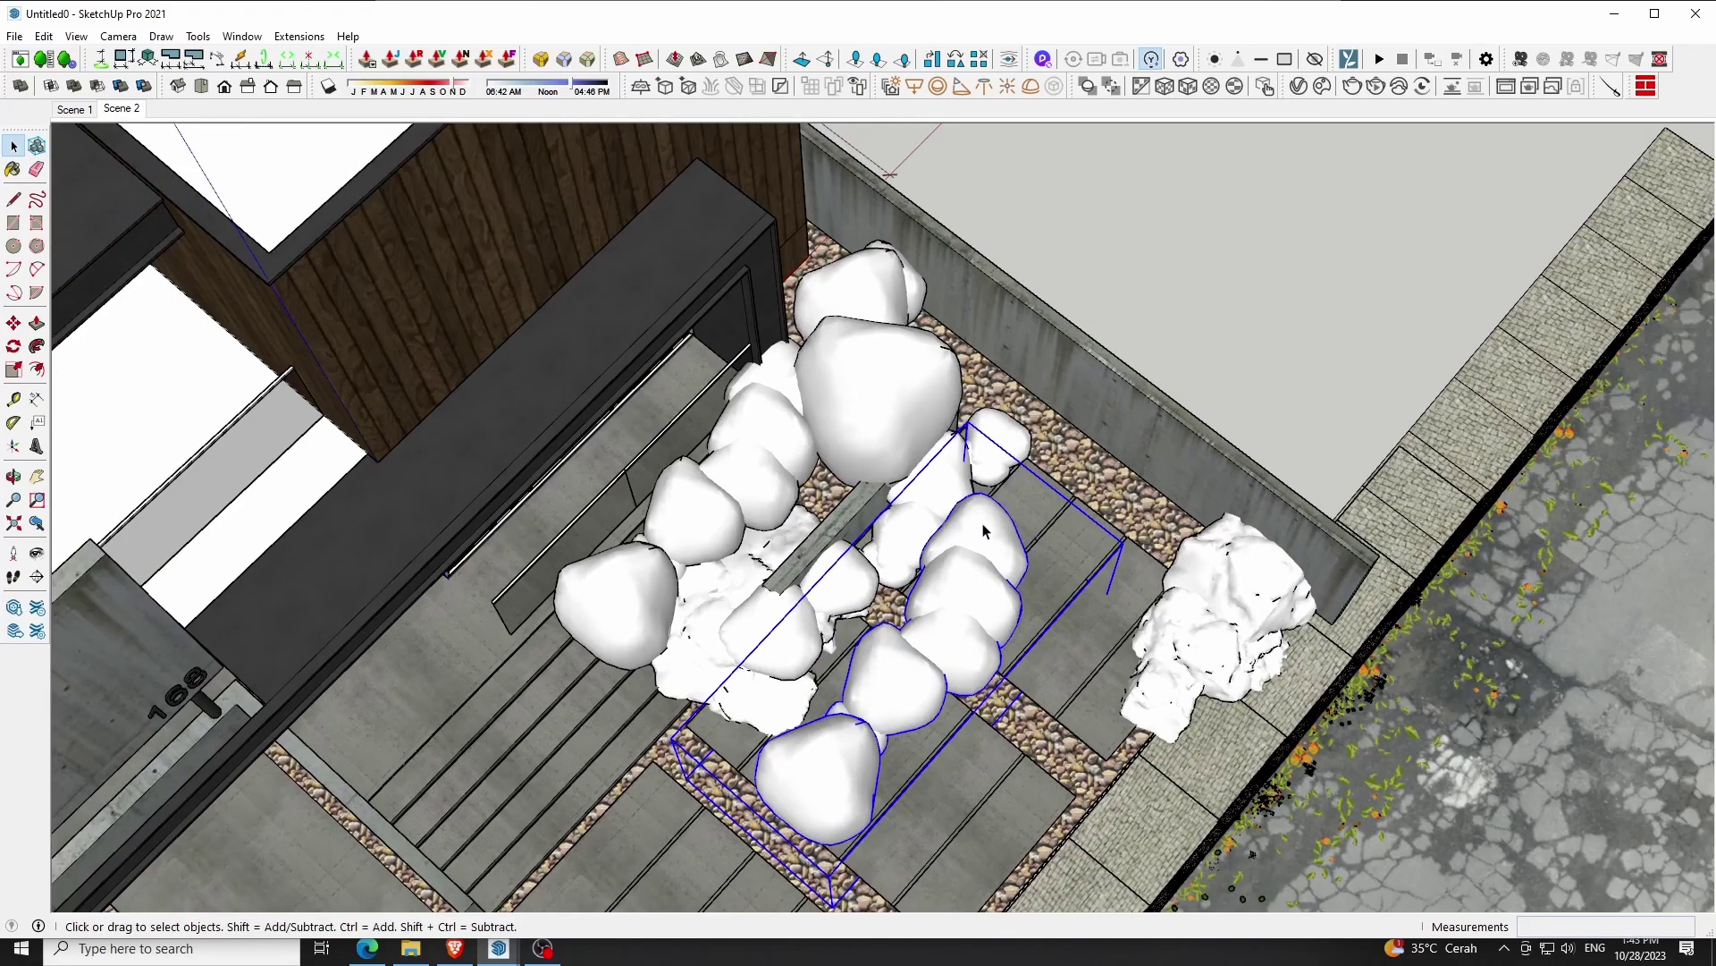
key(m)
click(1032, 530)
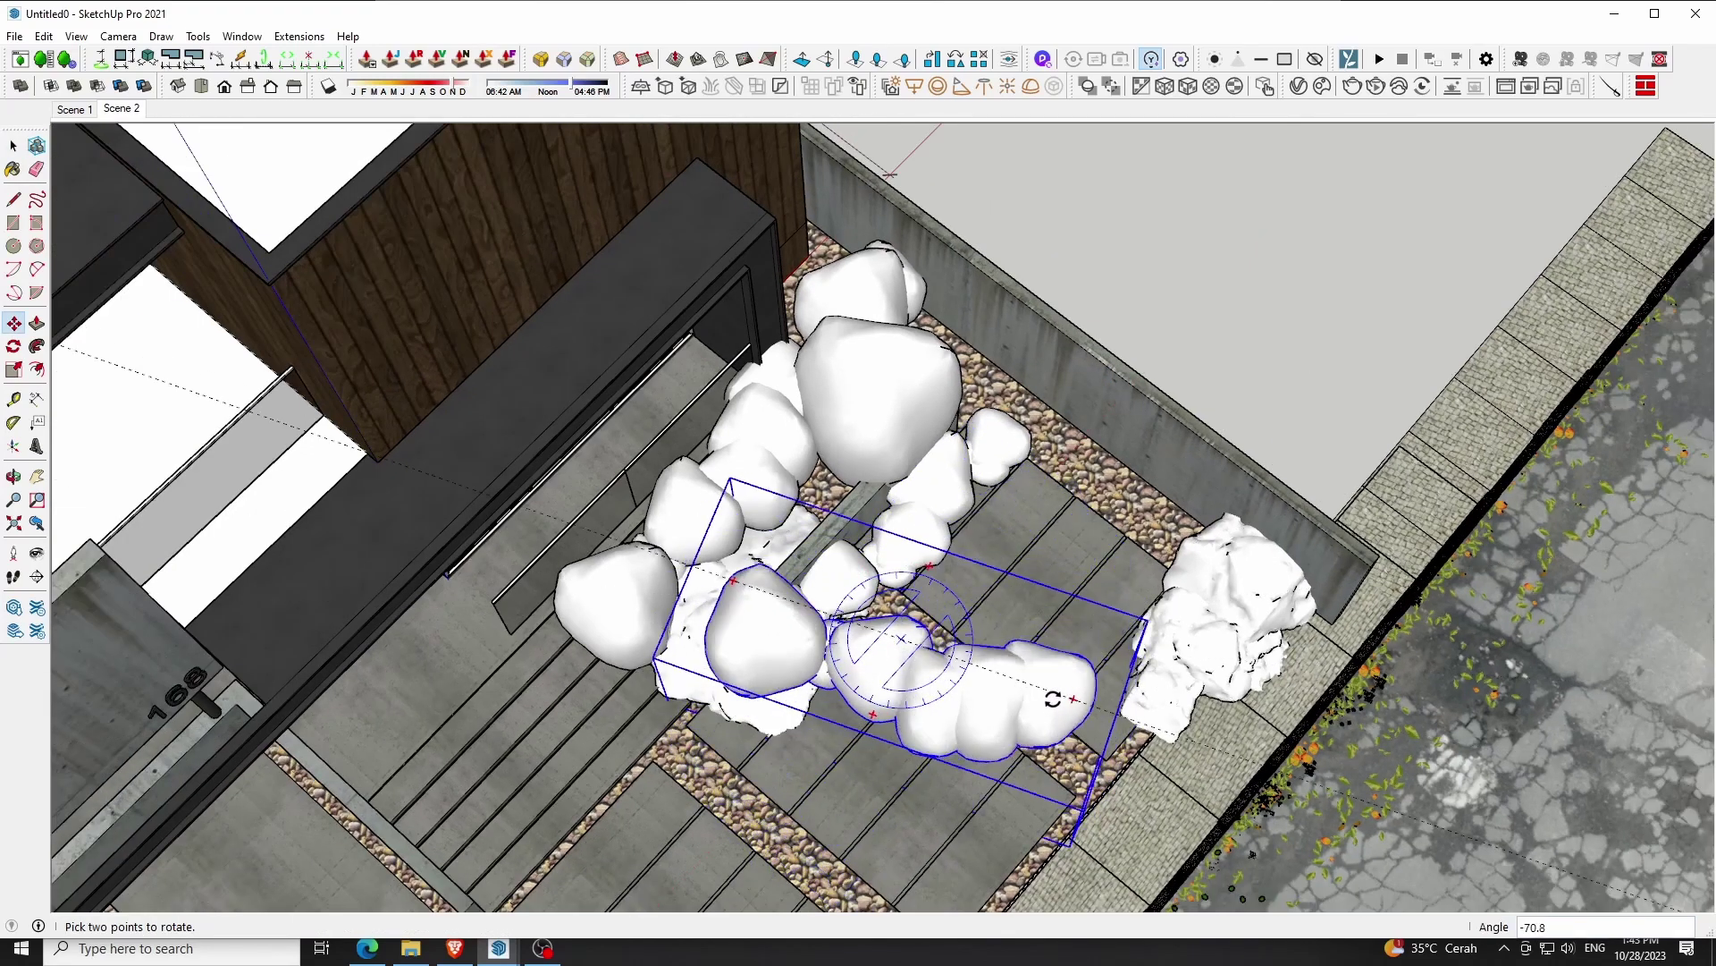
click(1034, 750)
click(832, 806)
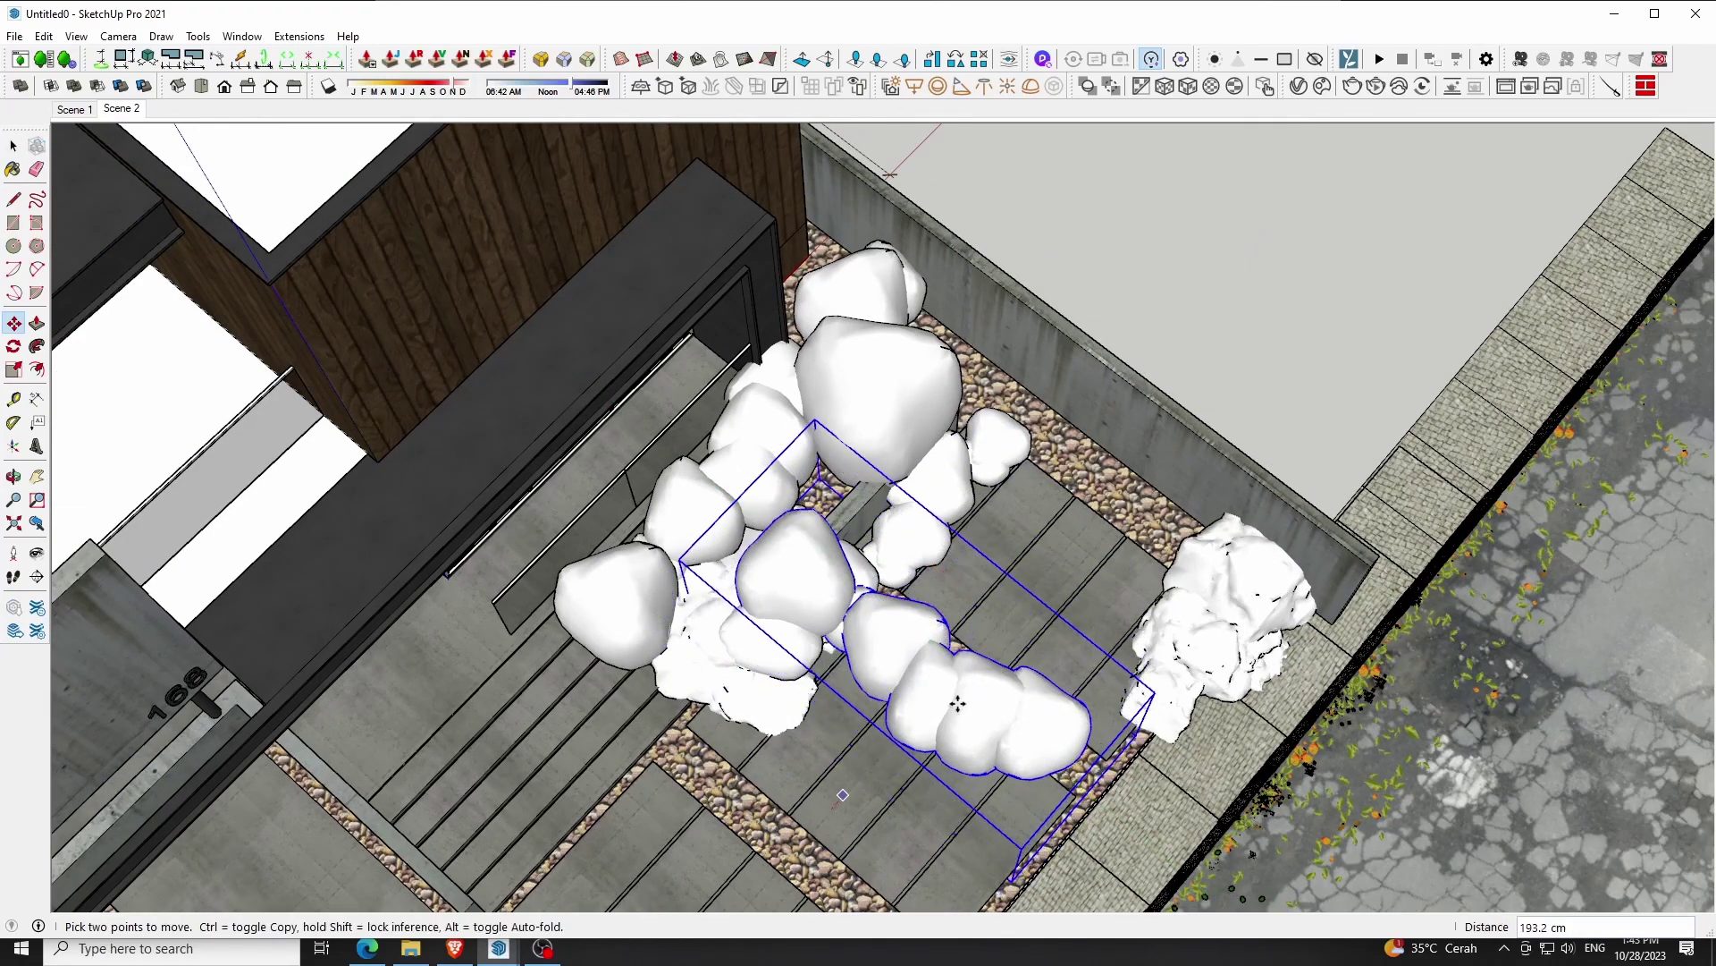
click(1048, 570)
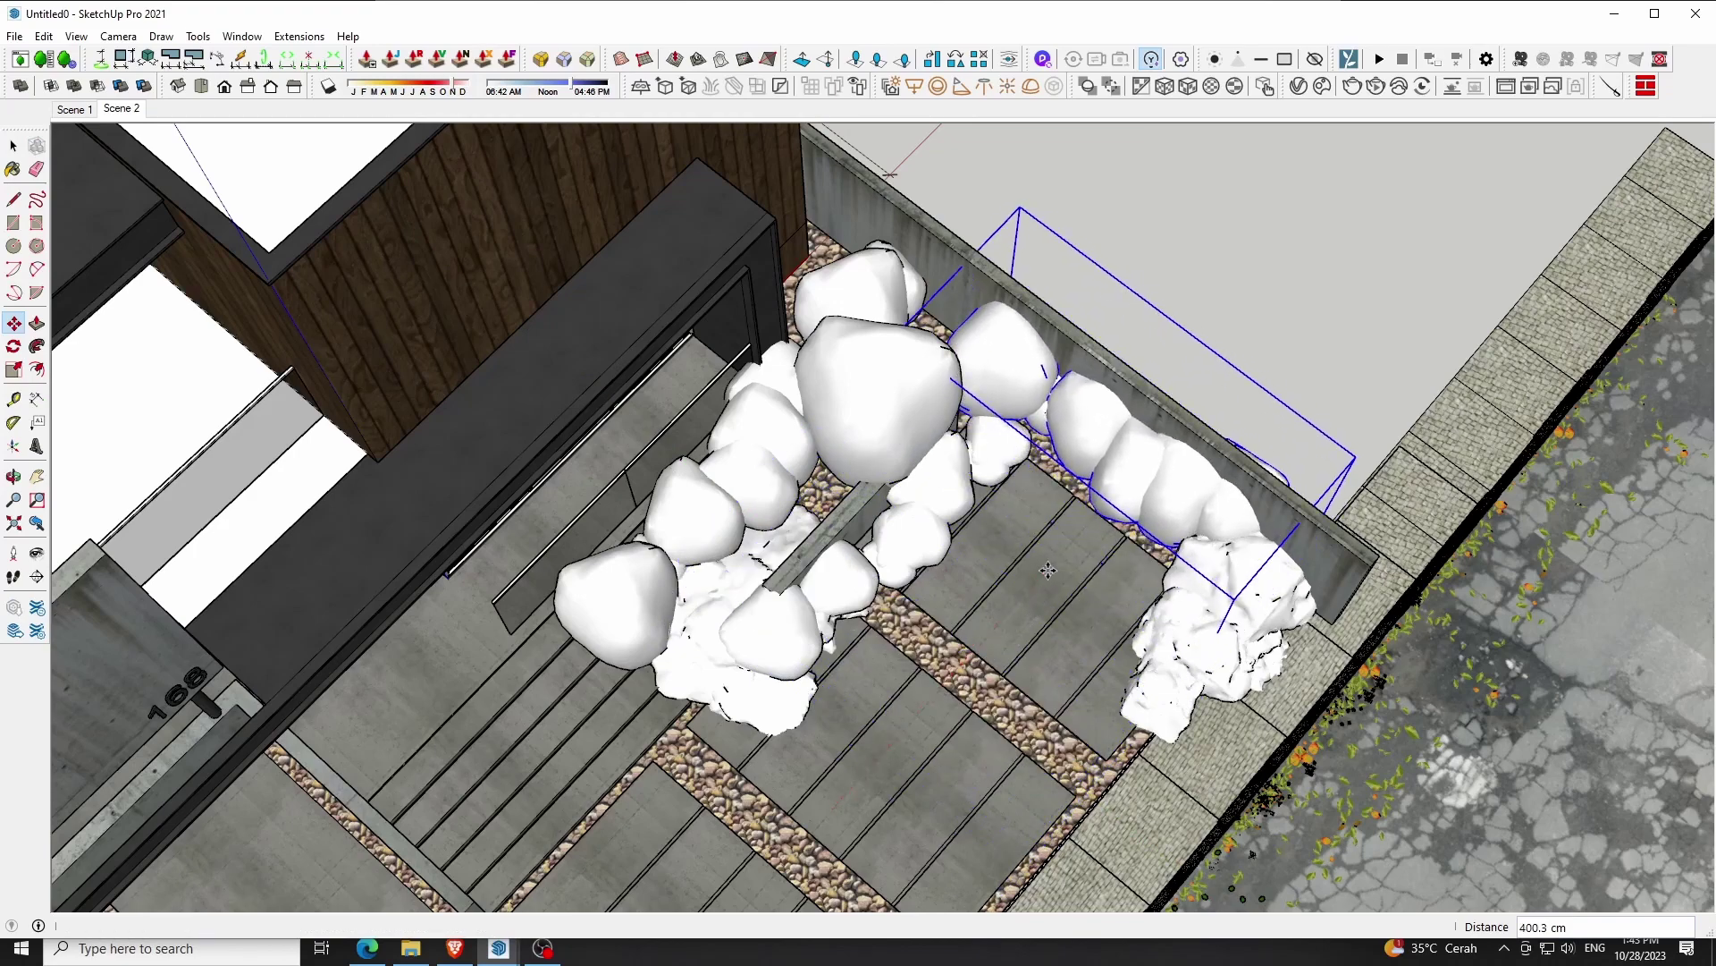
Scale the end rock by the wall to 1.19 and move it 18 cm
key(space)
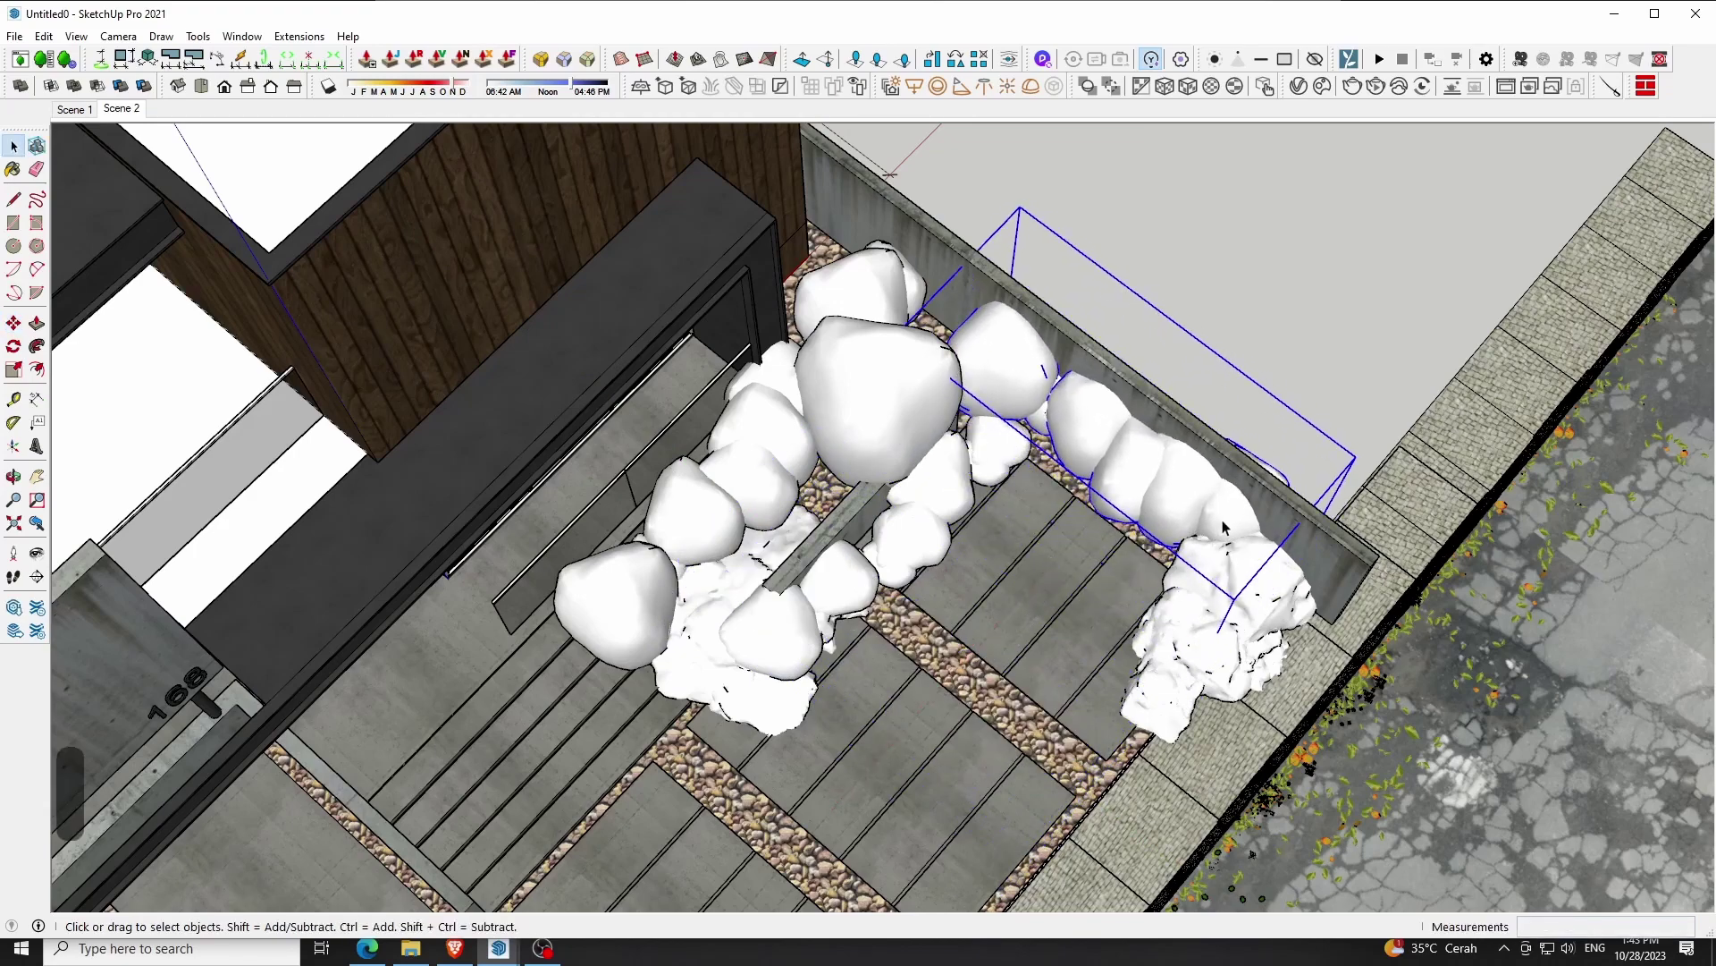
double_click(1224, 527)
key(s)
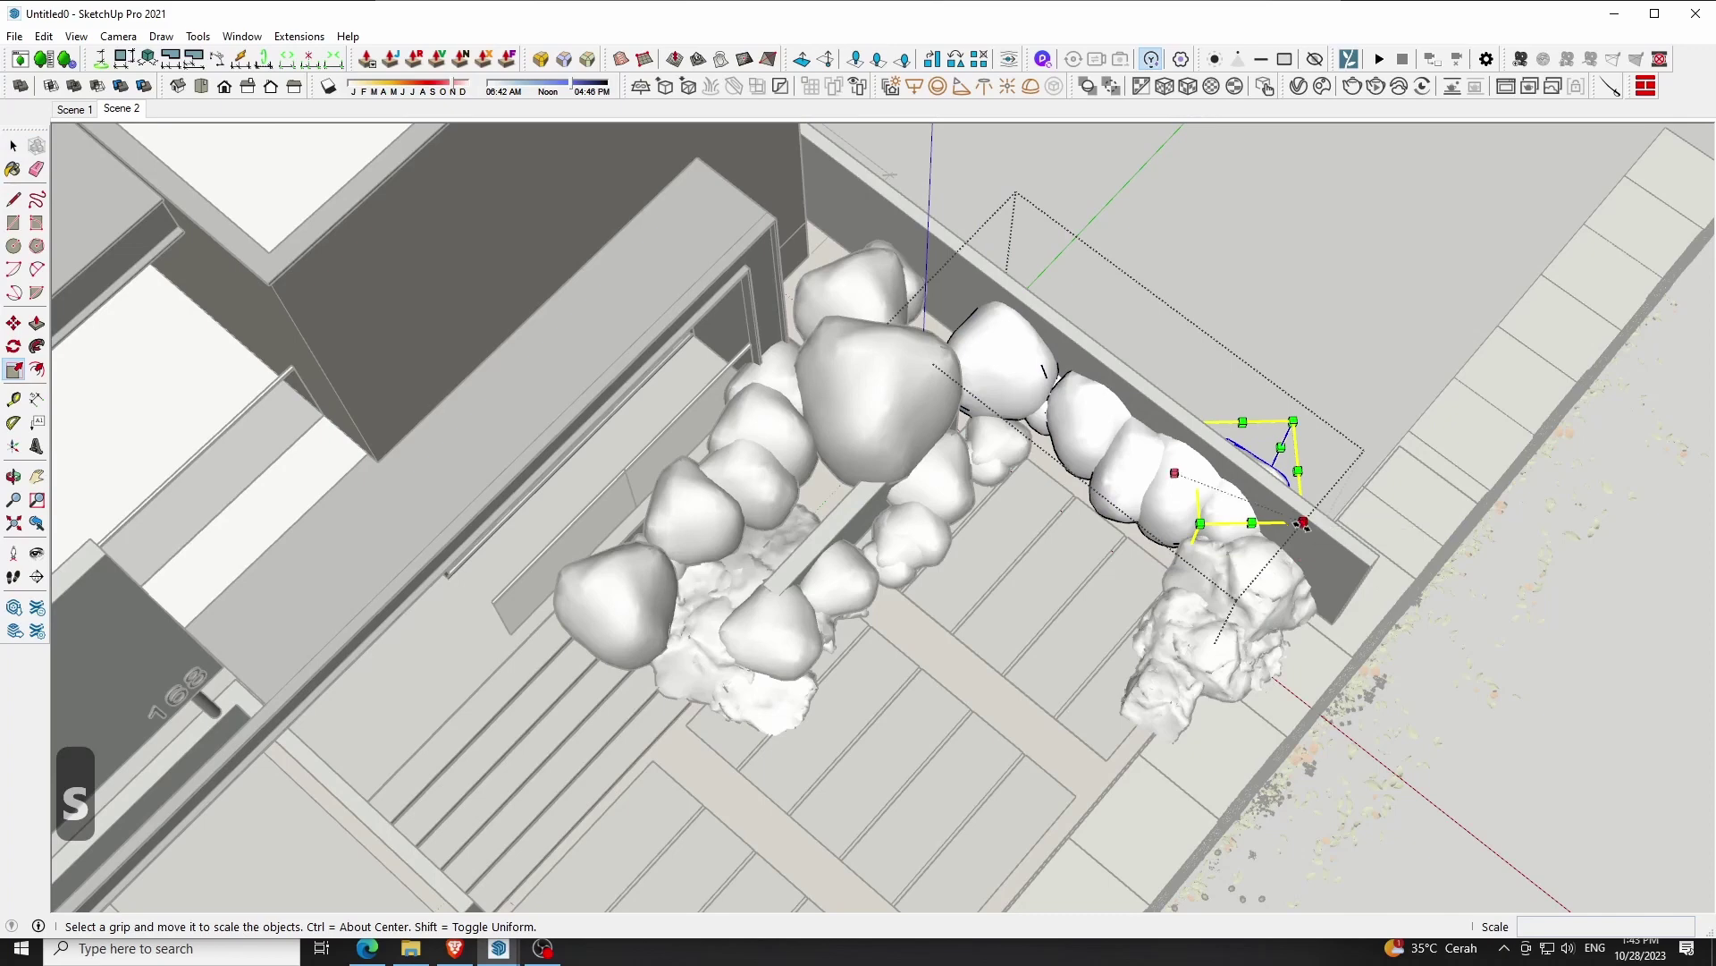
drag(1302, 523, 1322, 536)
drag(1200, 536, 1189, 552)
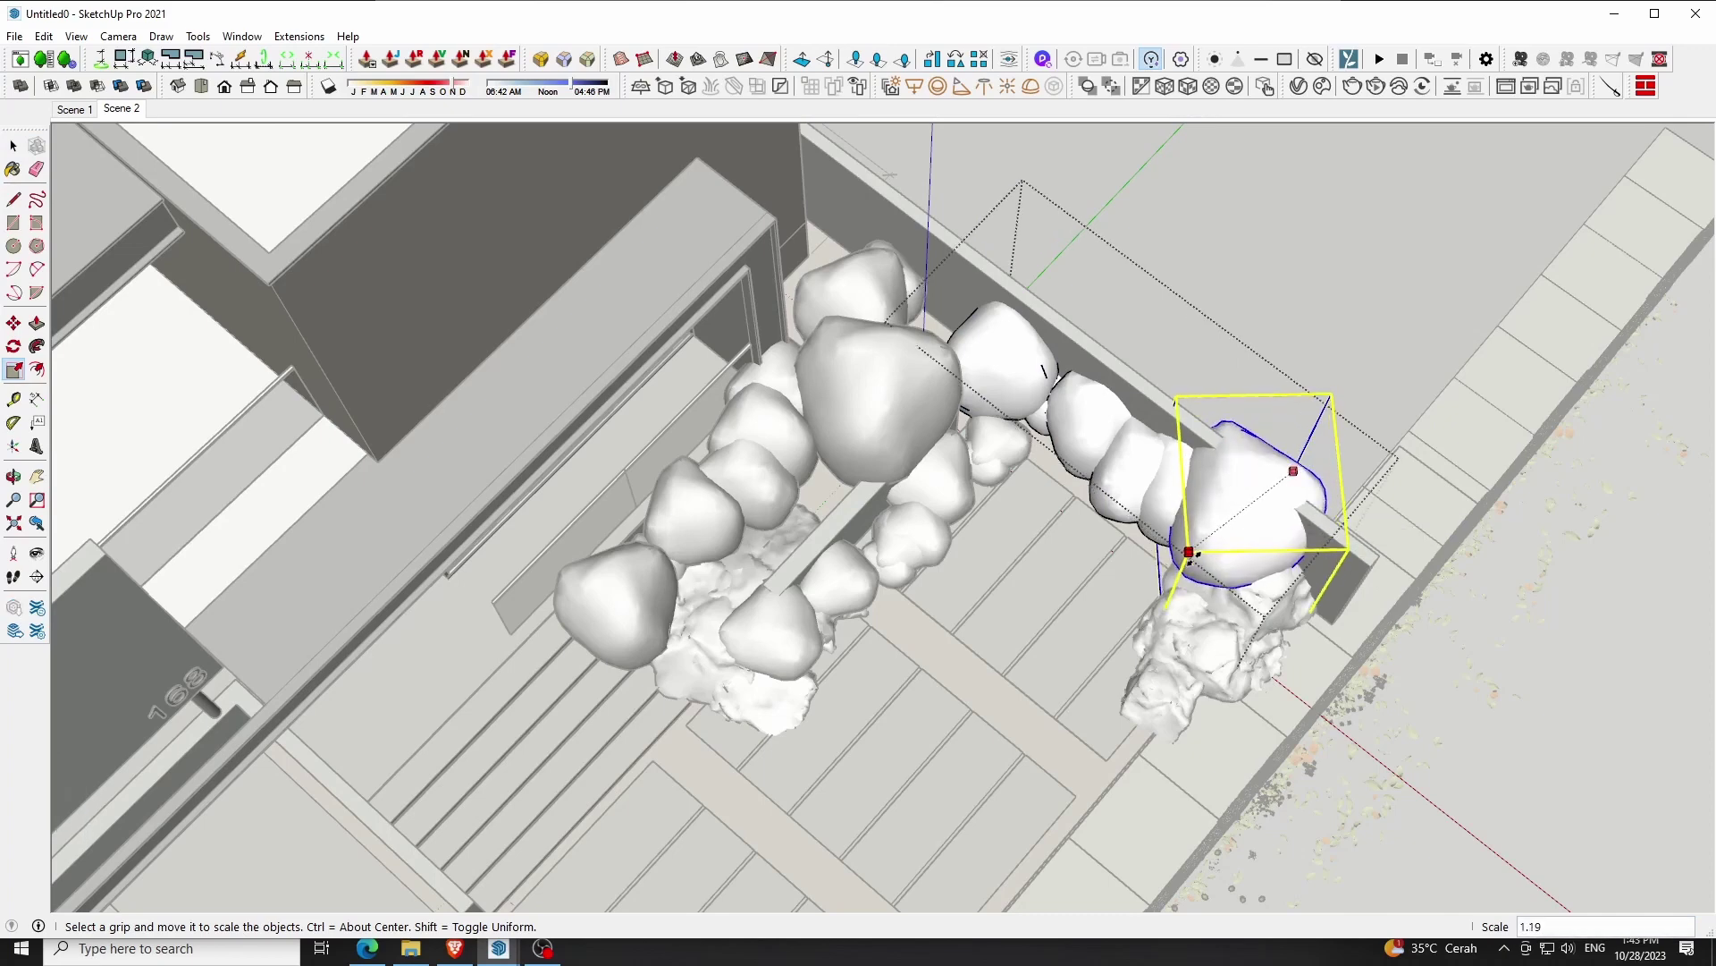
click(1190, 553)
key(space)
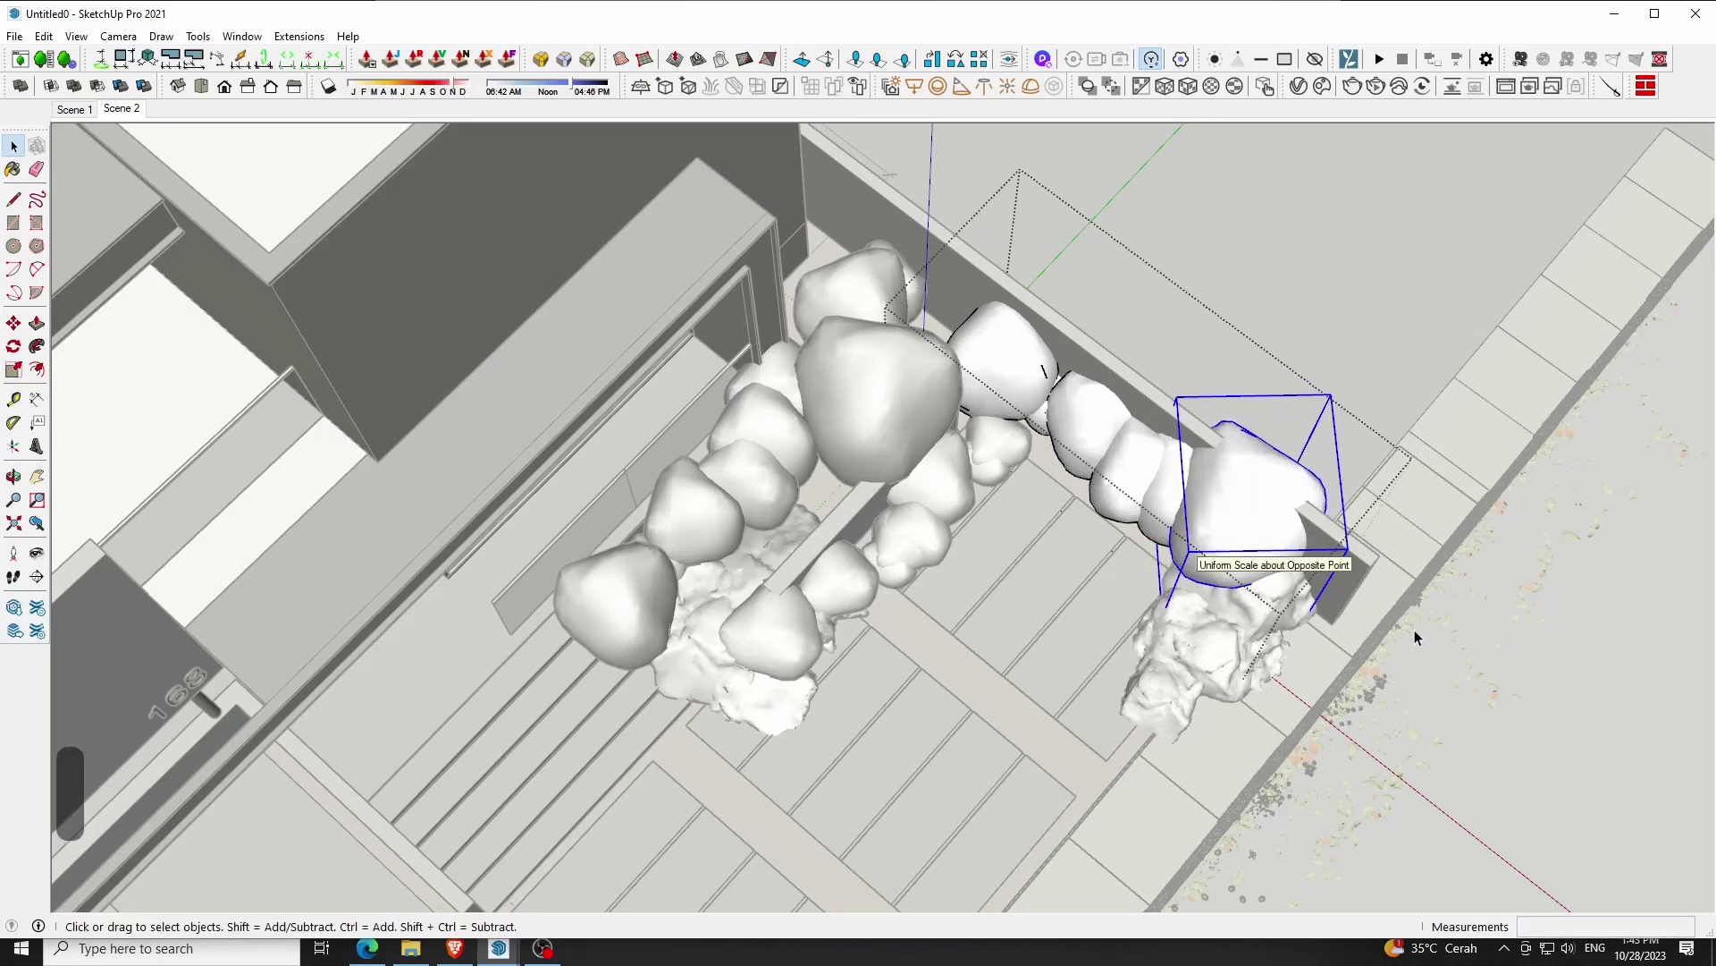
key(m)
click(1443, 645)
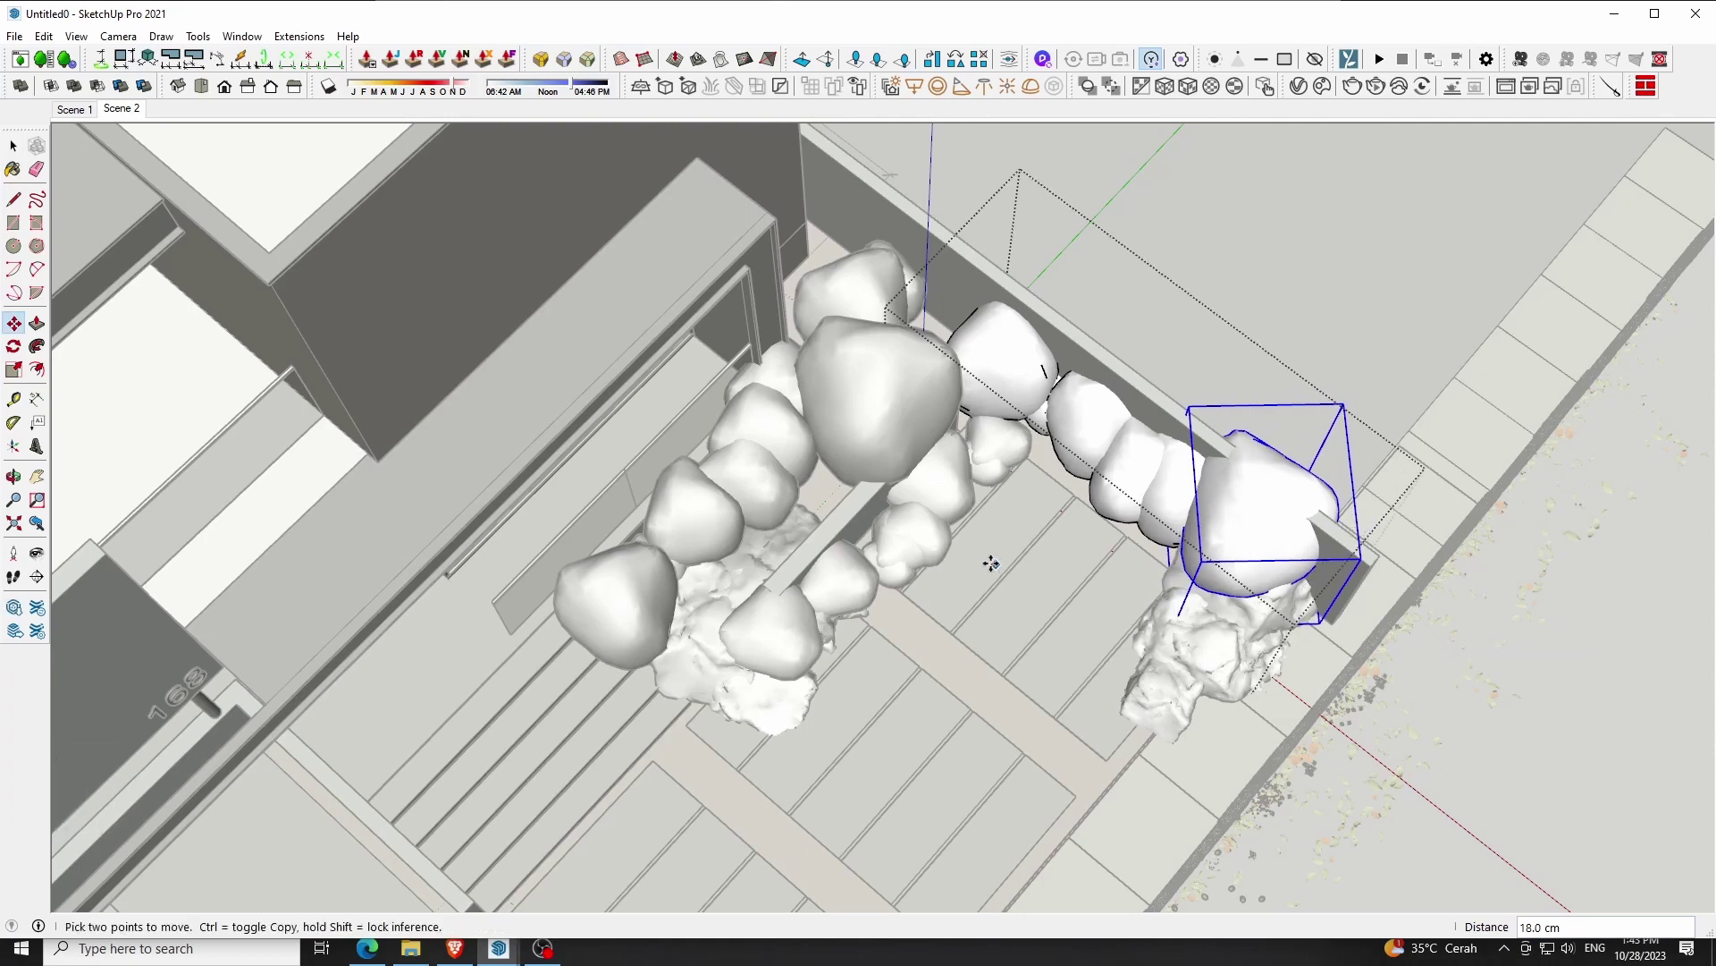
key(space)
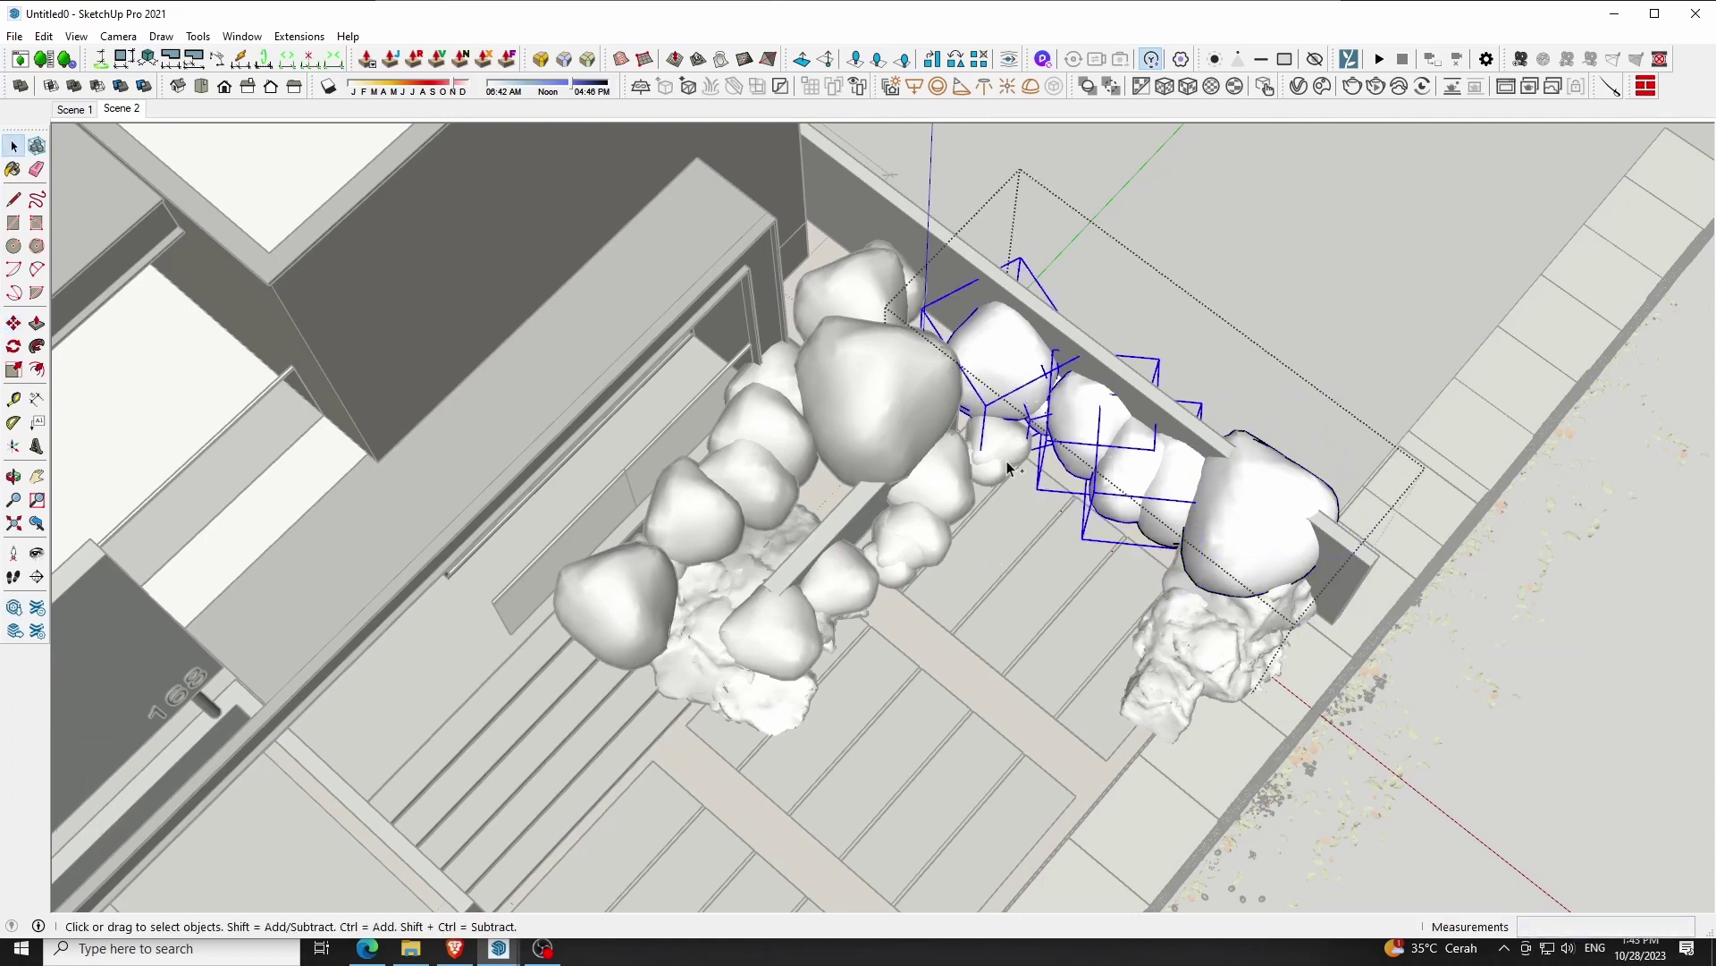
scroll(1007, 468, down, 2)
Copy the rocks along the red axis, rotate the copy about 80°, and view from street level
key(m)
key(ctrl)
click(1438, 520)
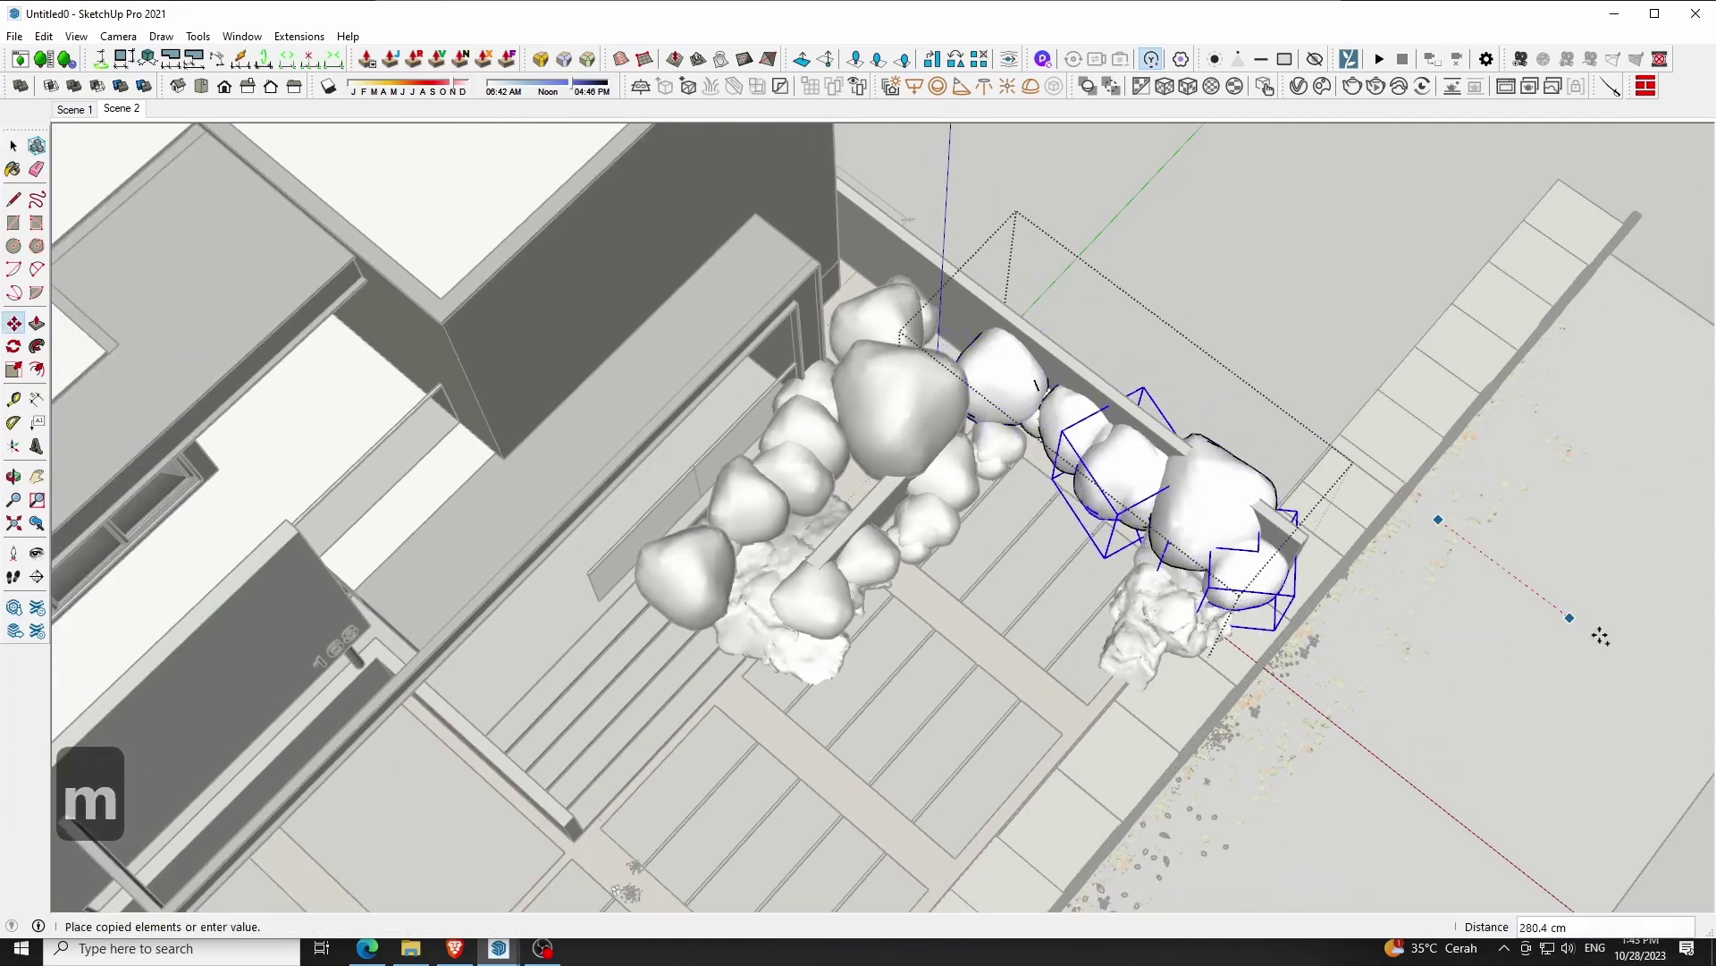
click(1622, 651)
key(q)
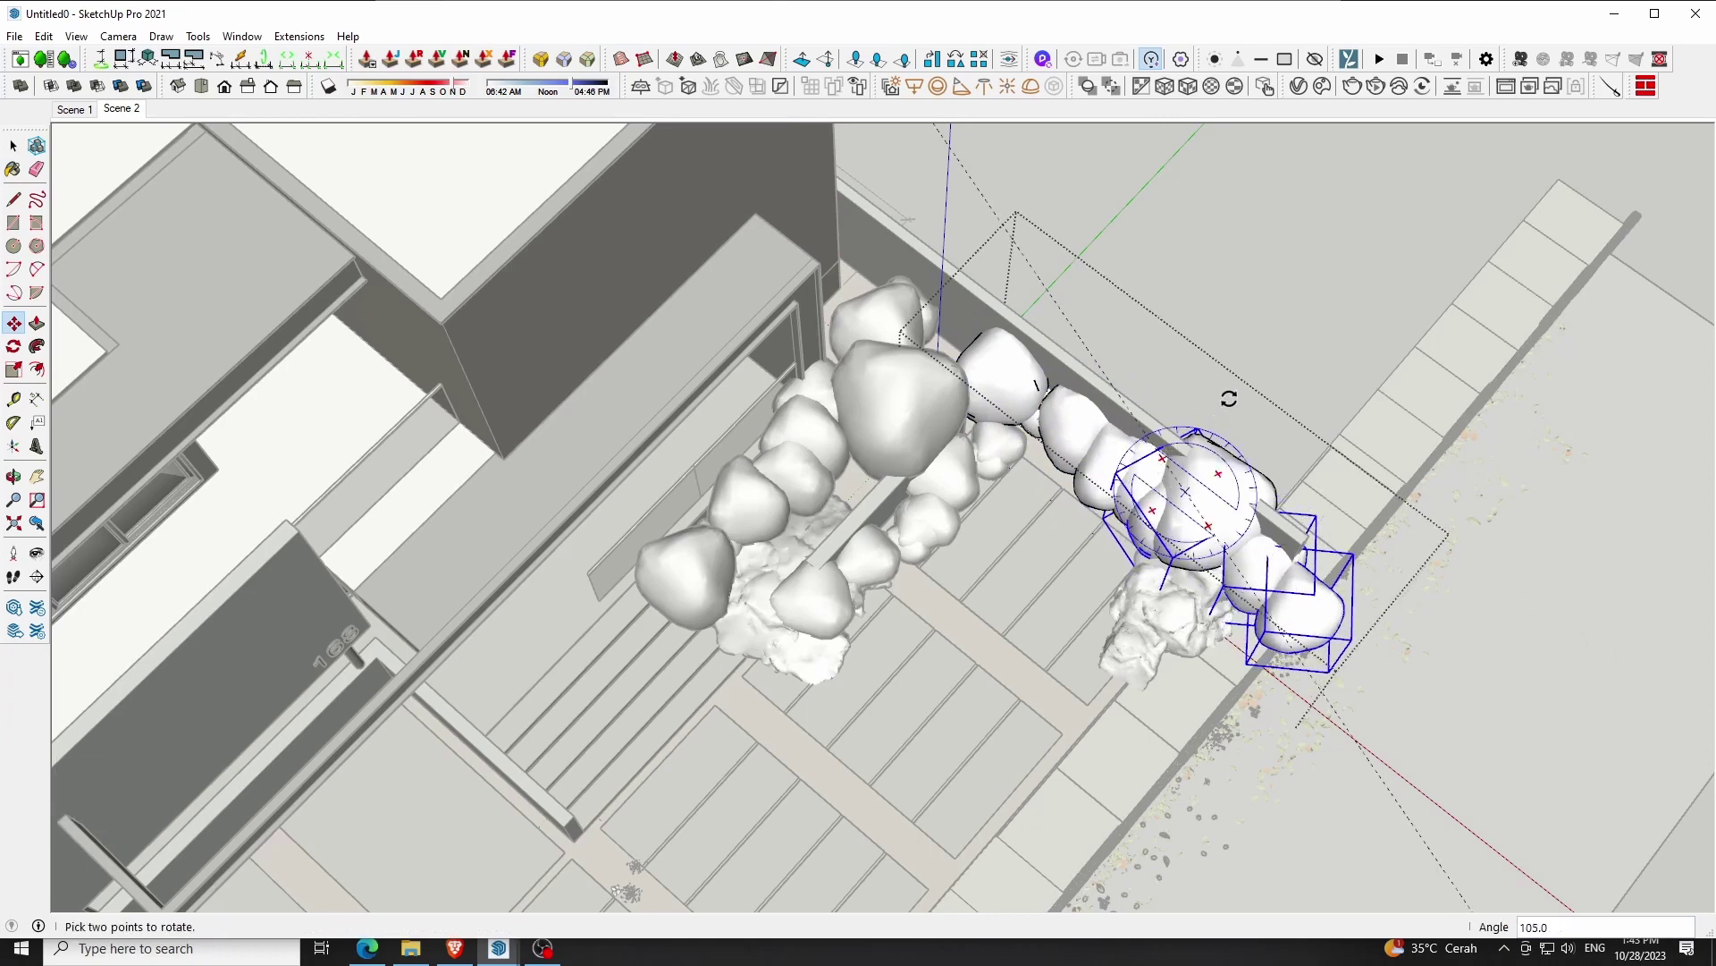
click(1382, 344)
key(m)
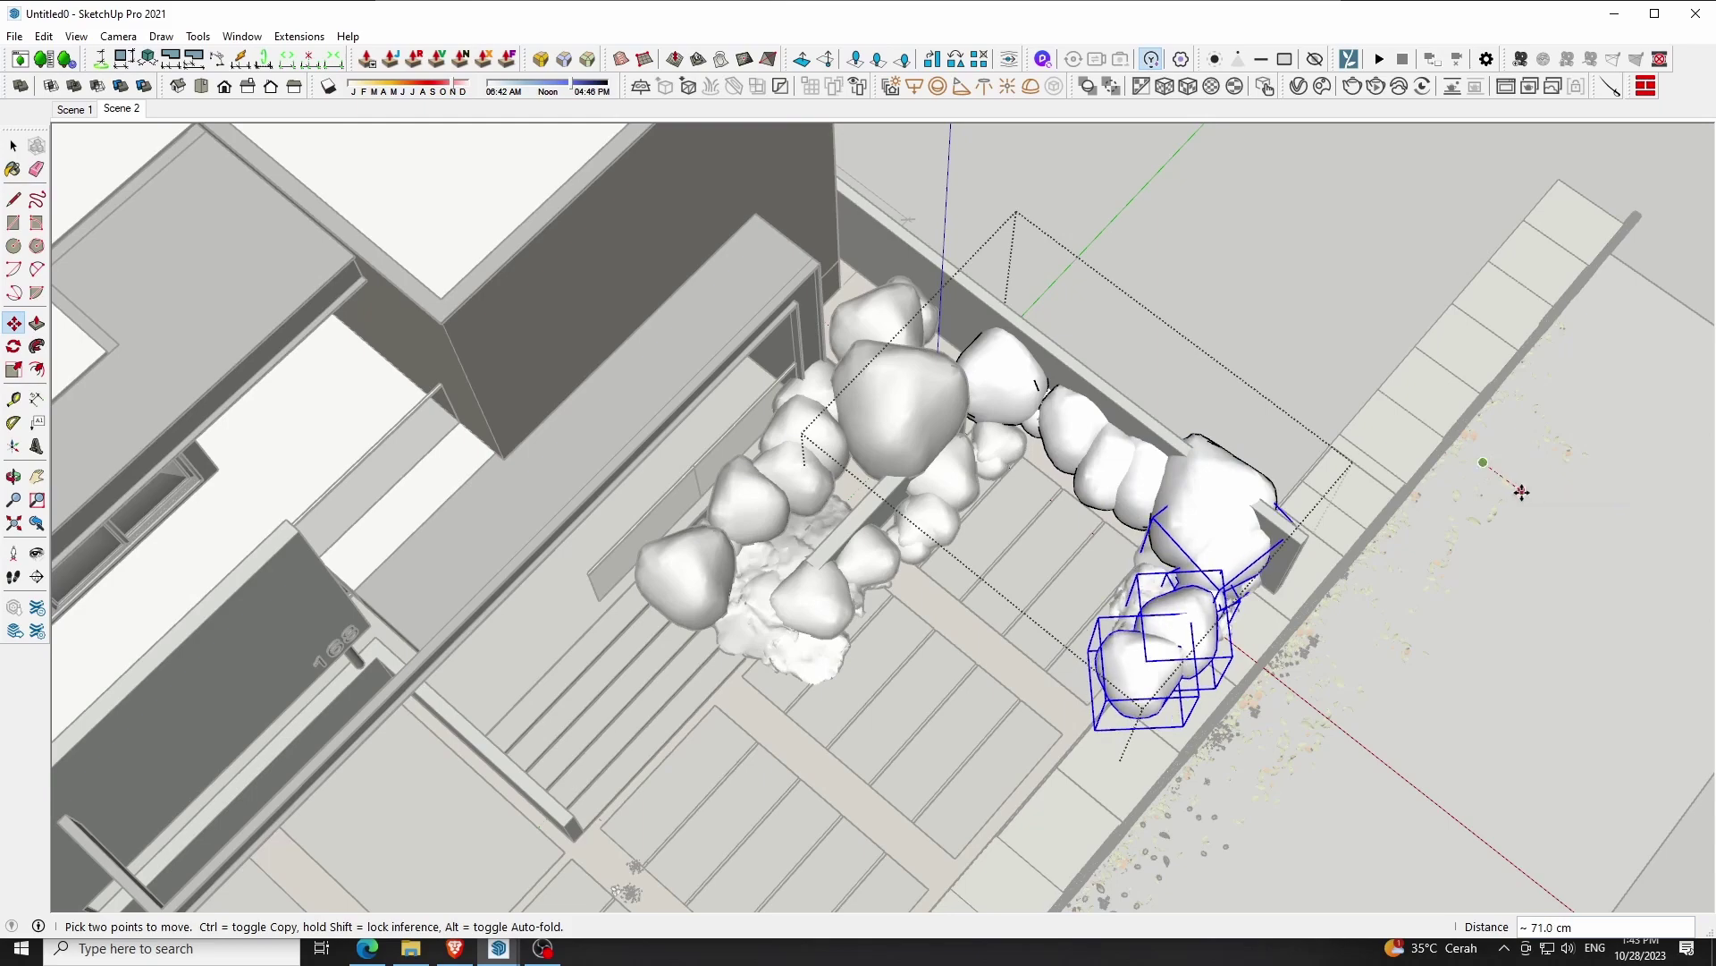
click(13, 476)
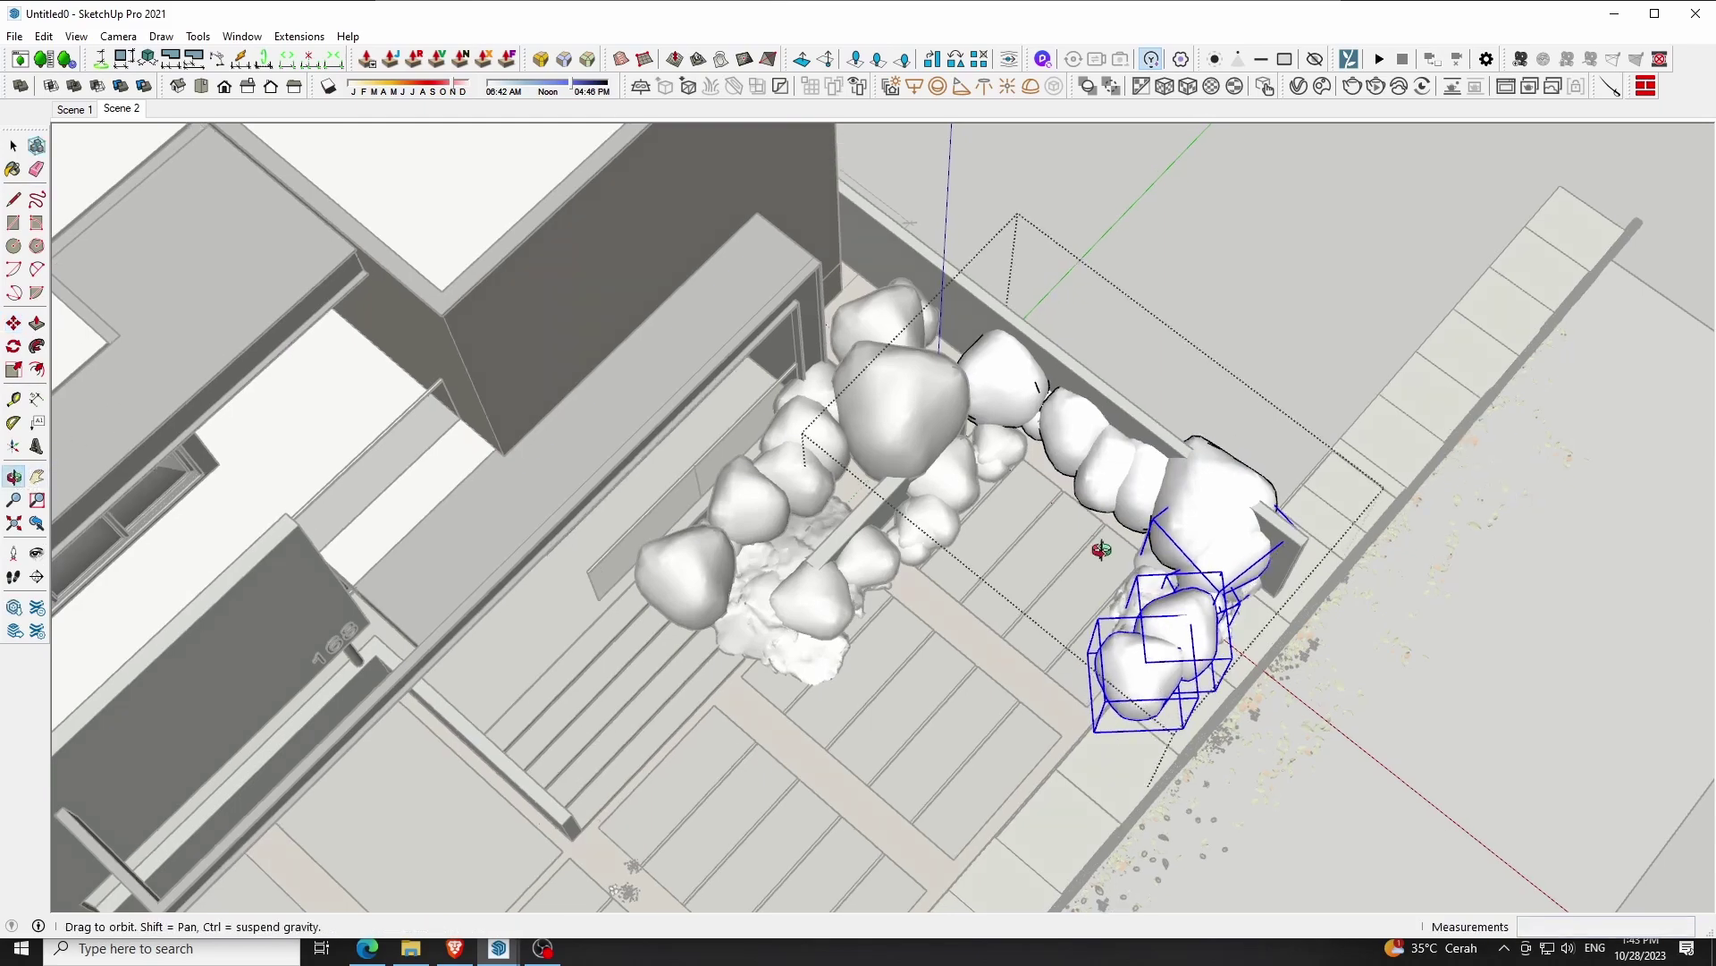
drag(1103, 537, 1022, 663)
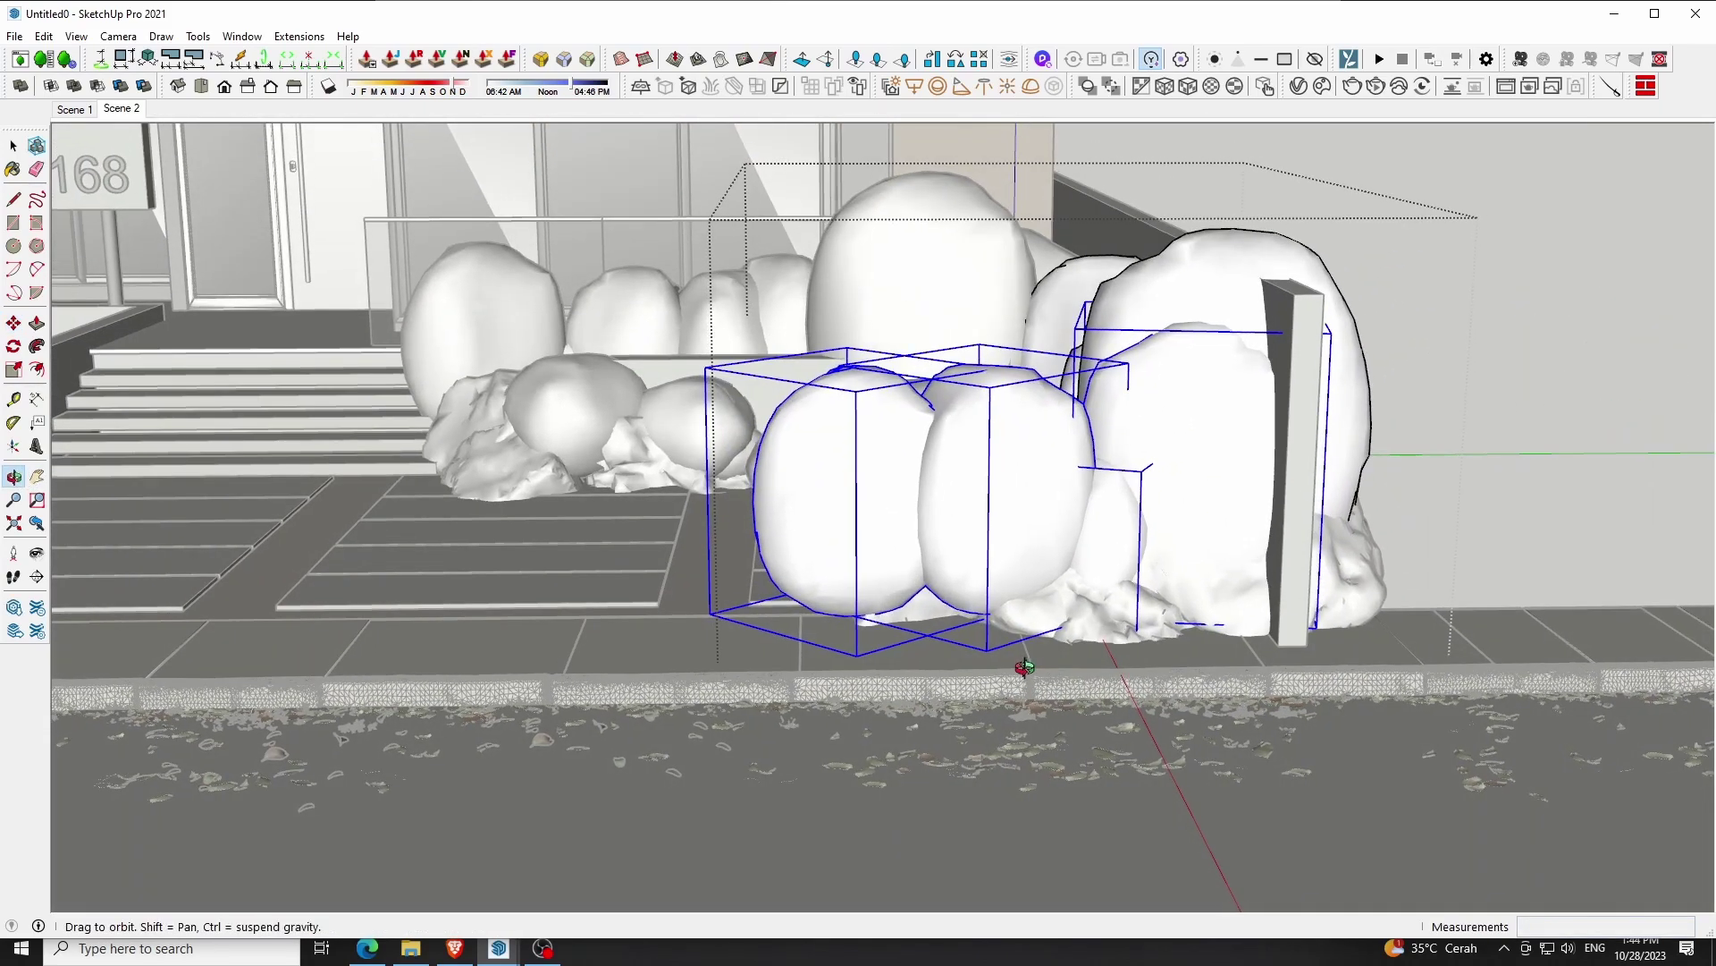
Flatten the copied rocks to 0.52 blue scale, lower them, and shift them 117 cm left
key(s)
drag(1036, 319, 1031, 363)
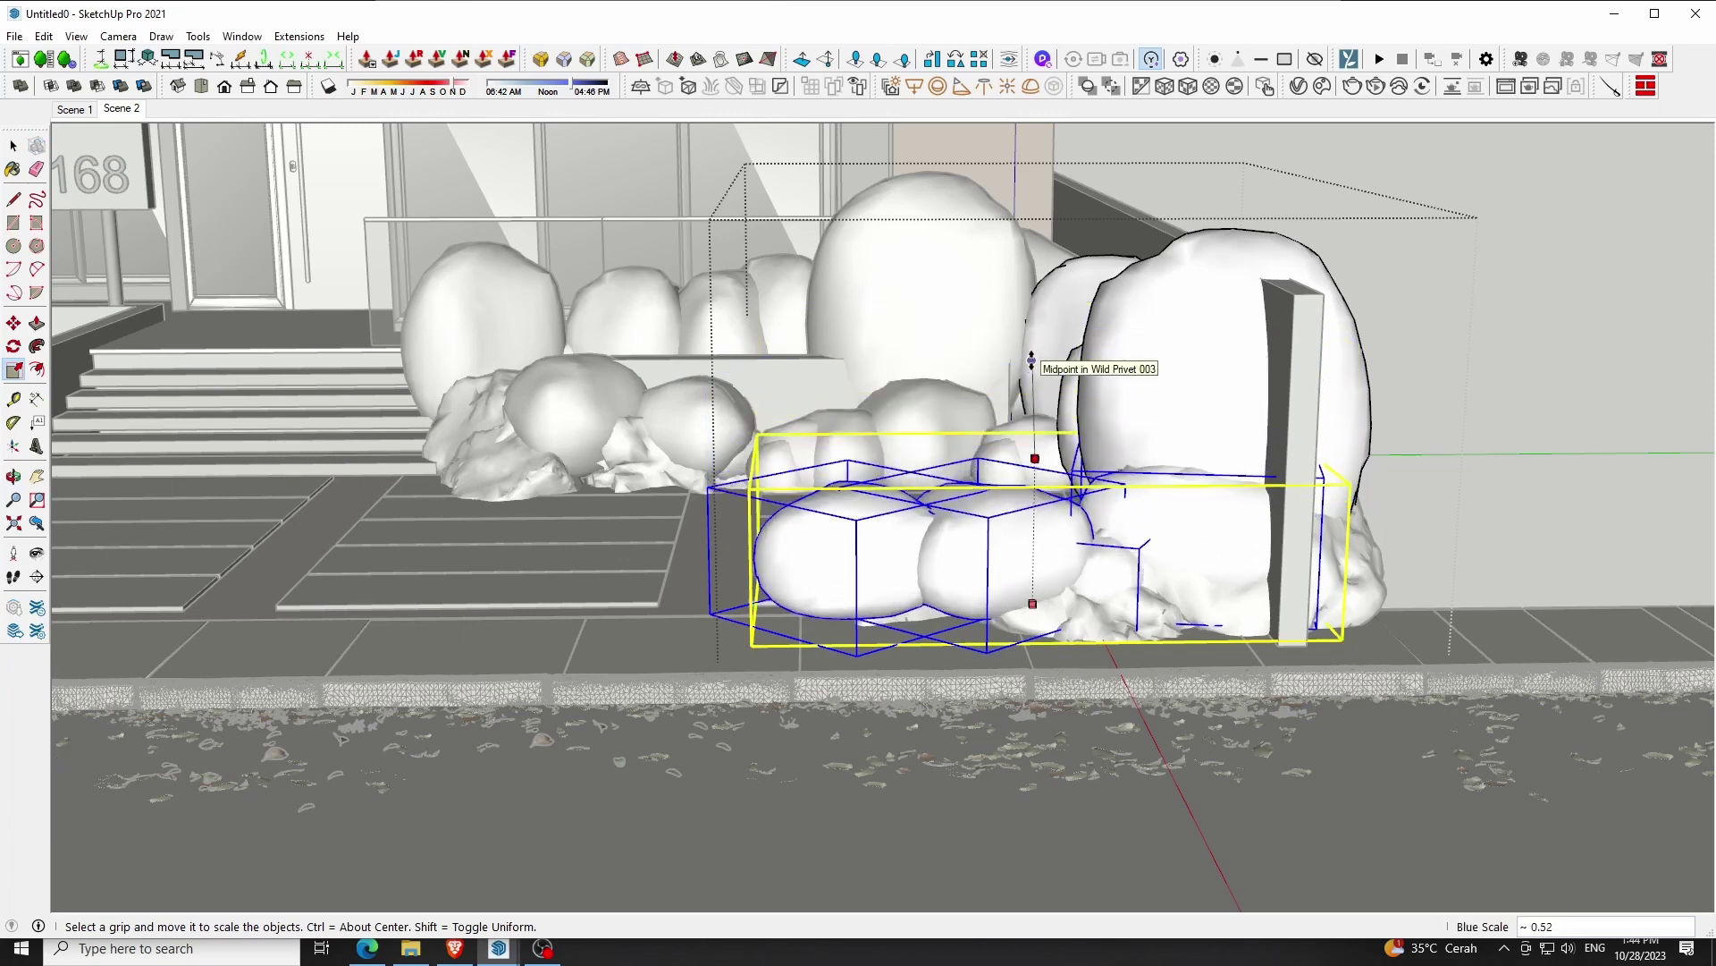
click(1072, 555)
key(m)
click(997, 561)
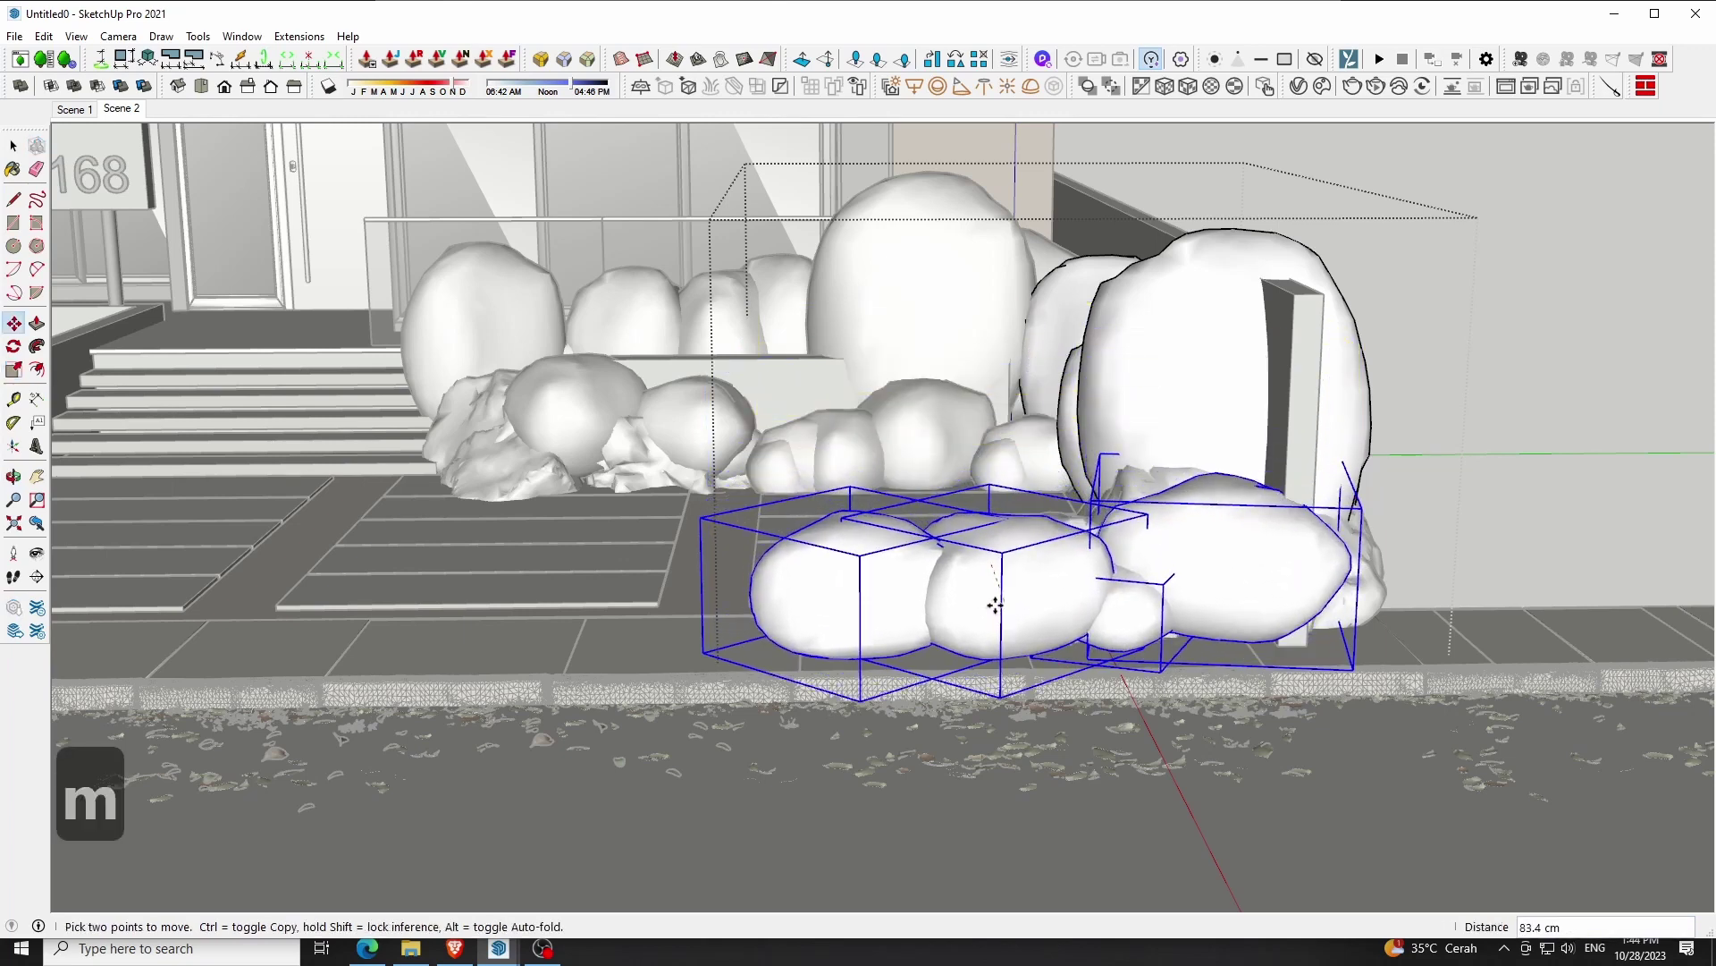
click(974, 636)
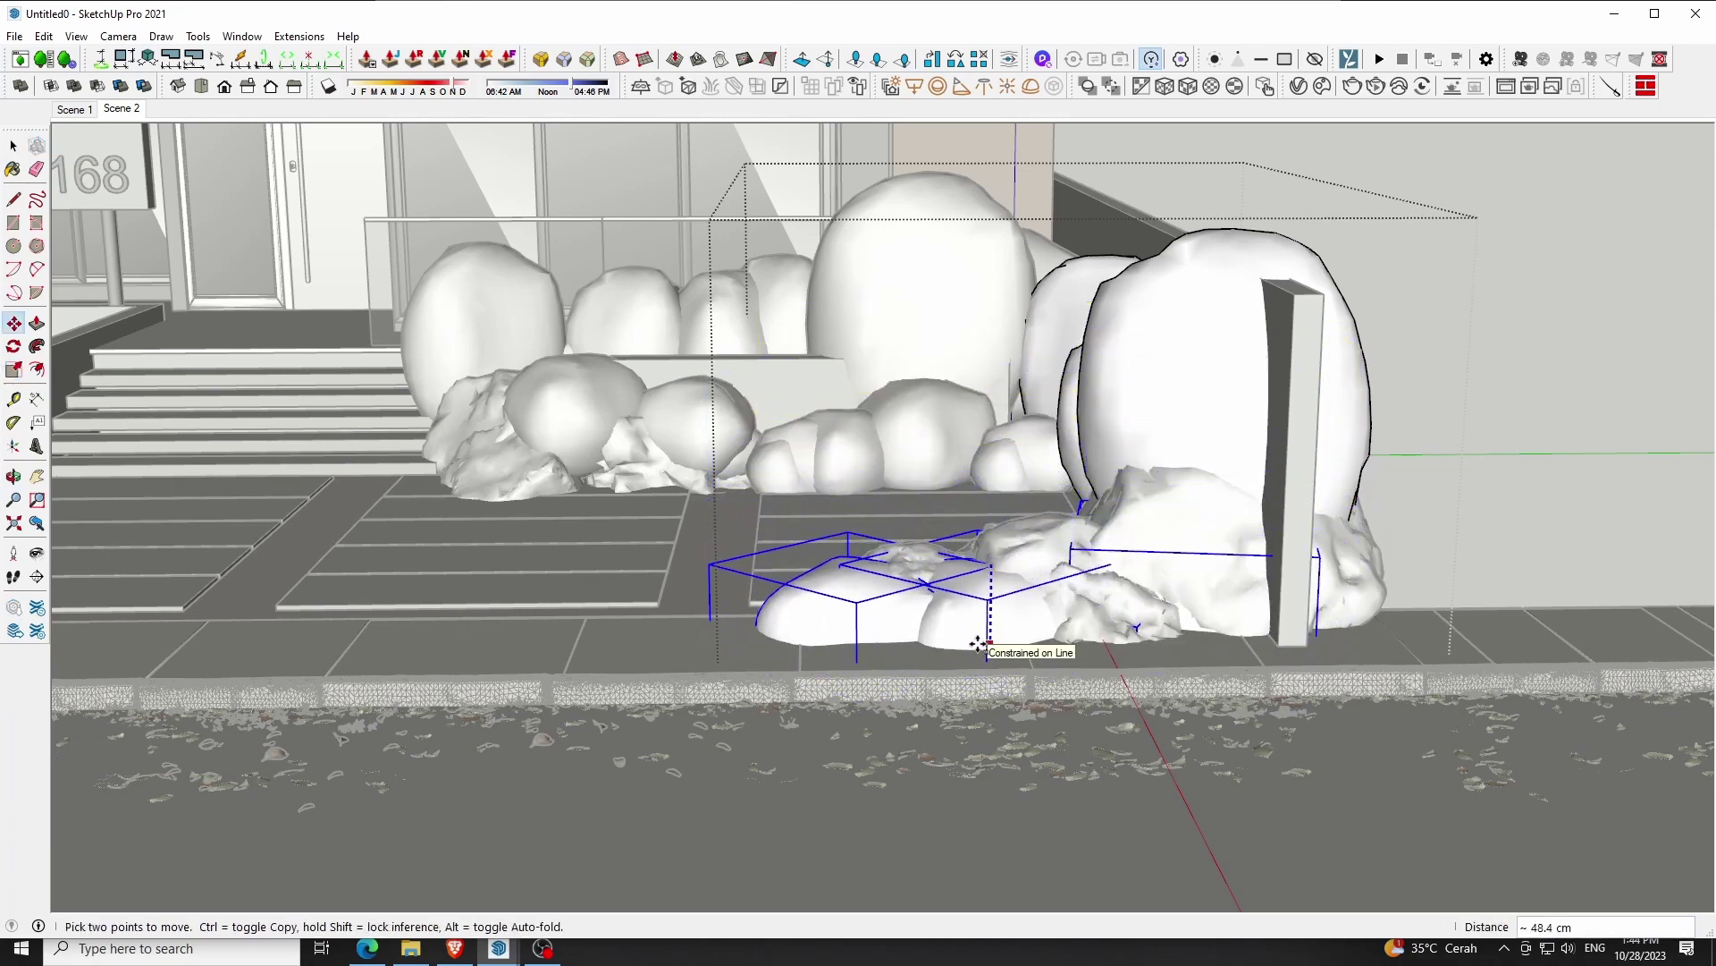
click(1303, 836)
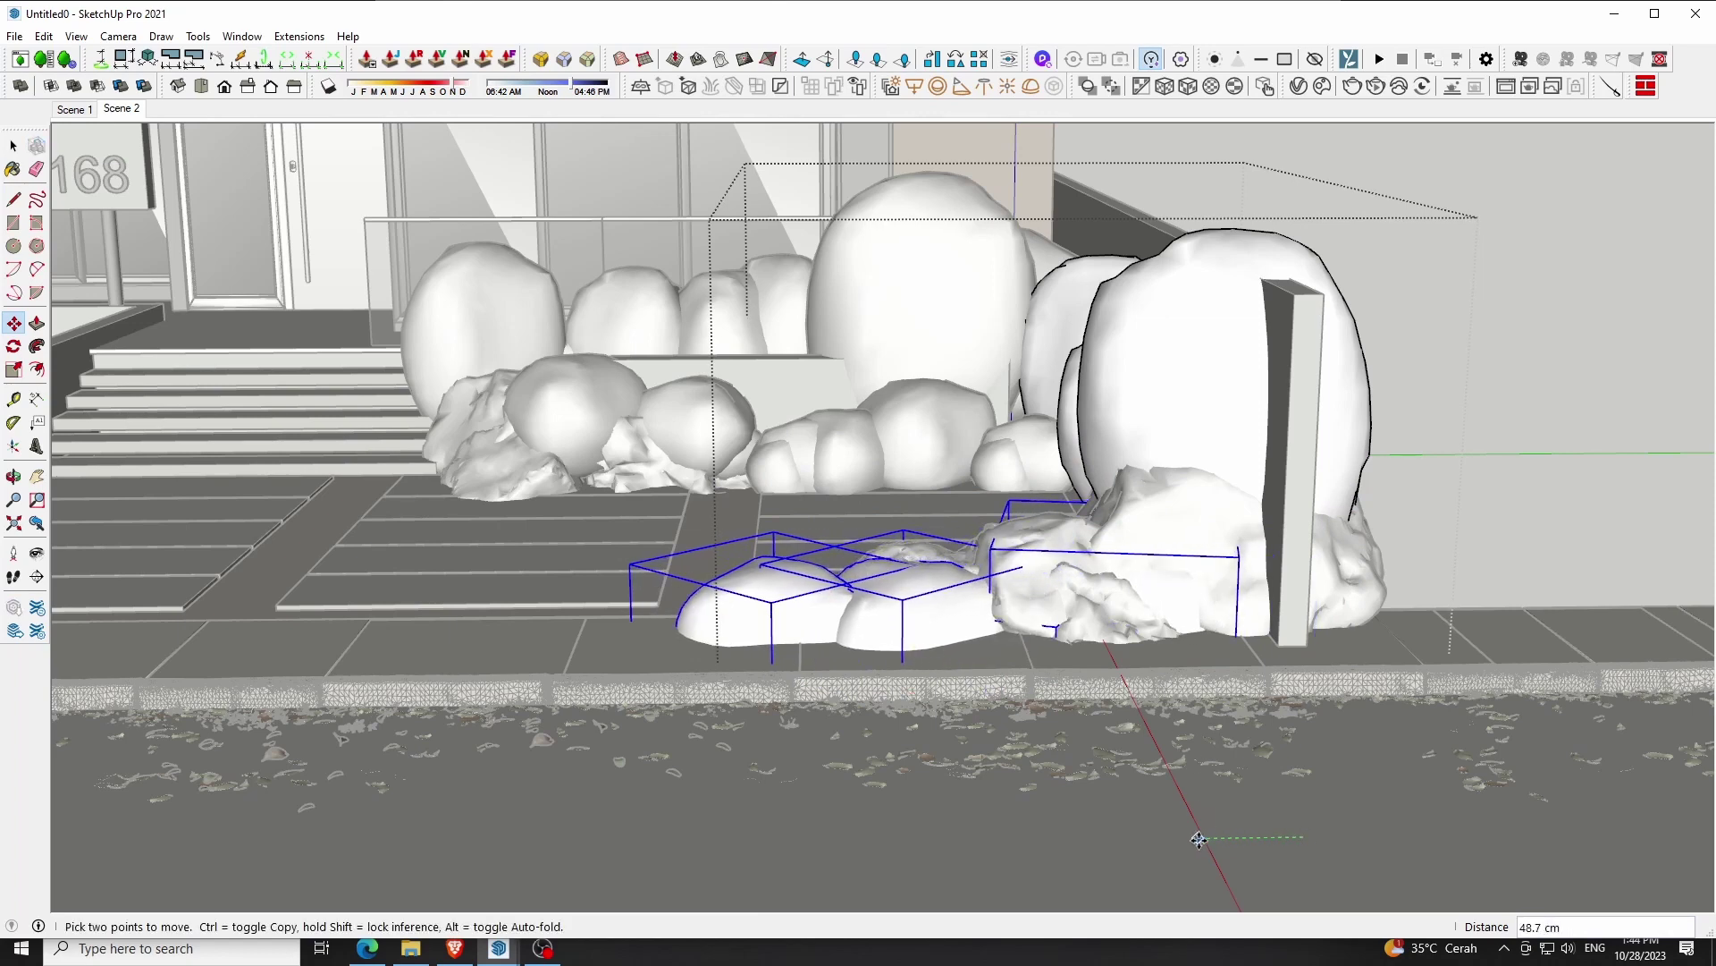
click(1051, 842)
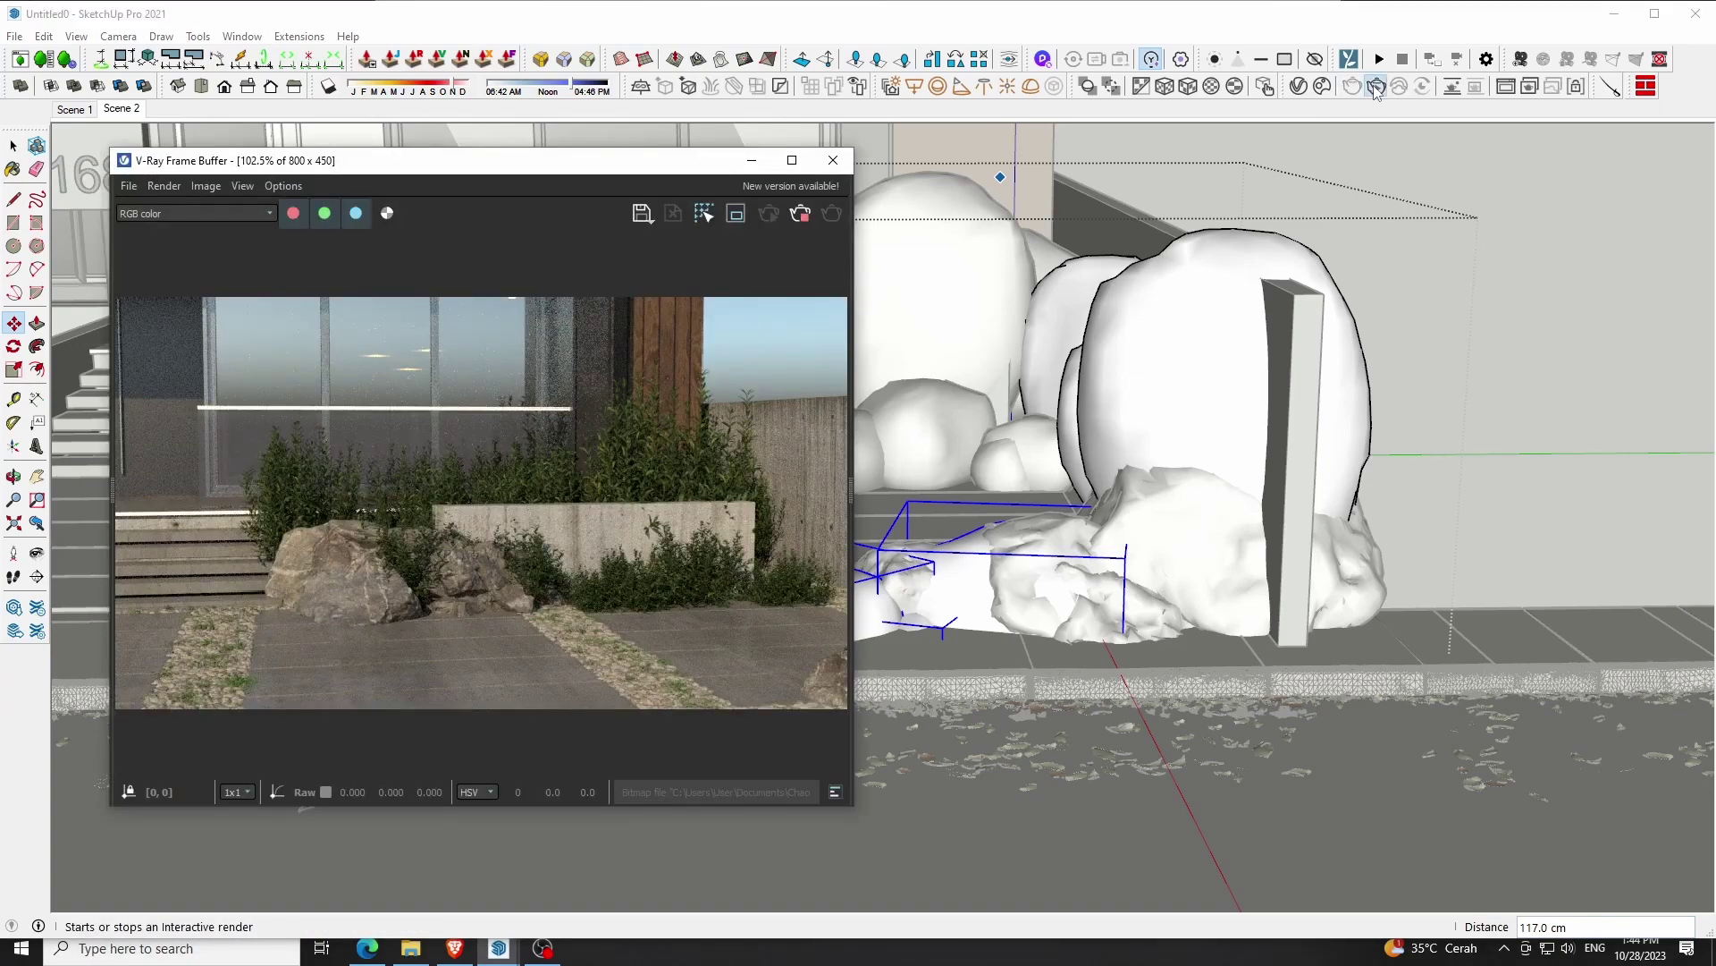
Start the V-Ray live render and scale the selected front rocks taller
click(1377, 92)
drag(629, 170, 533, 172)
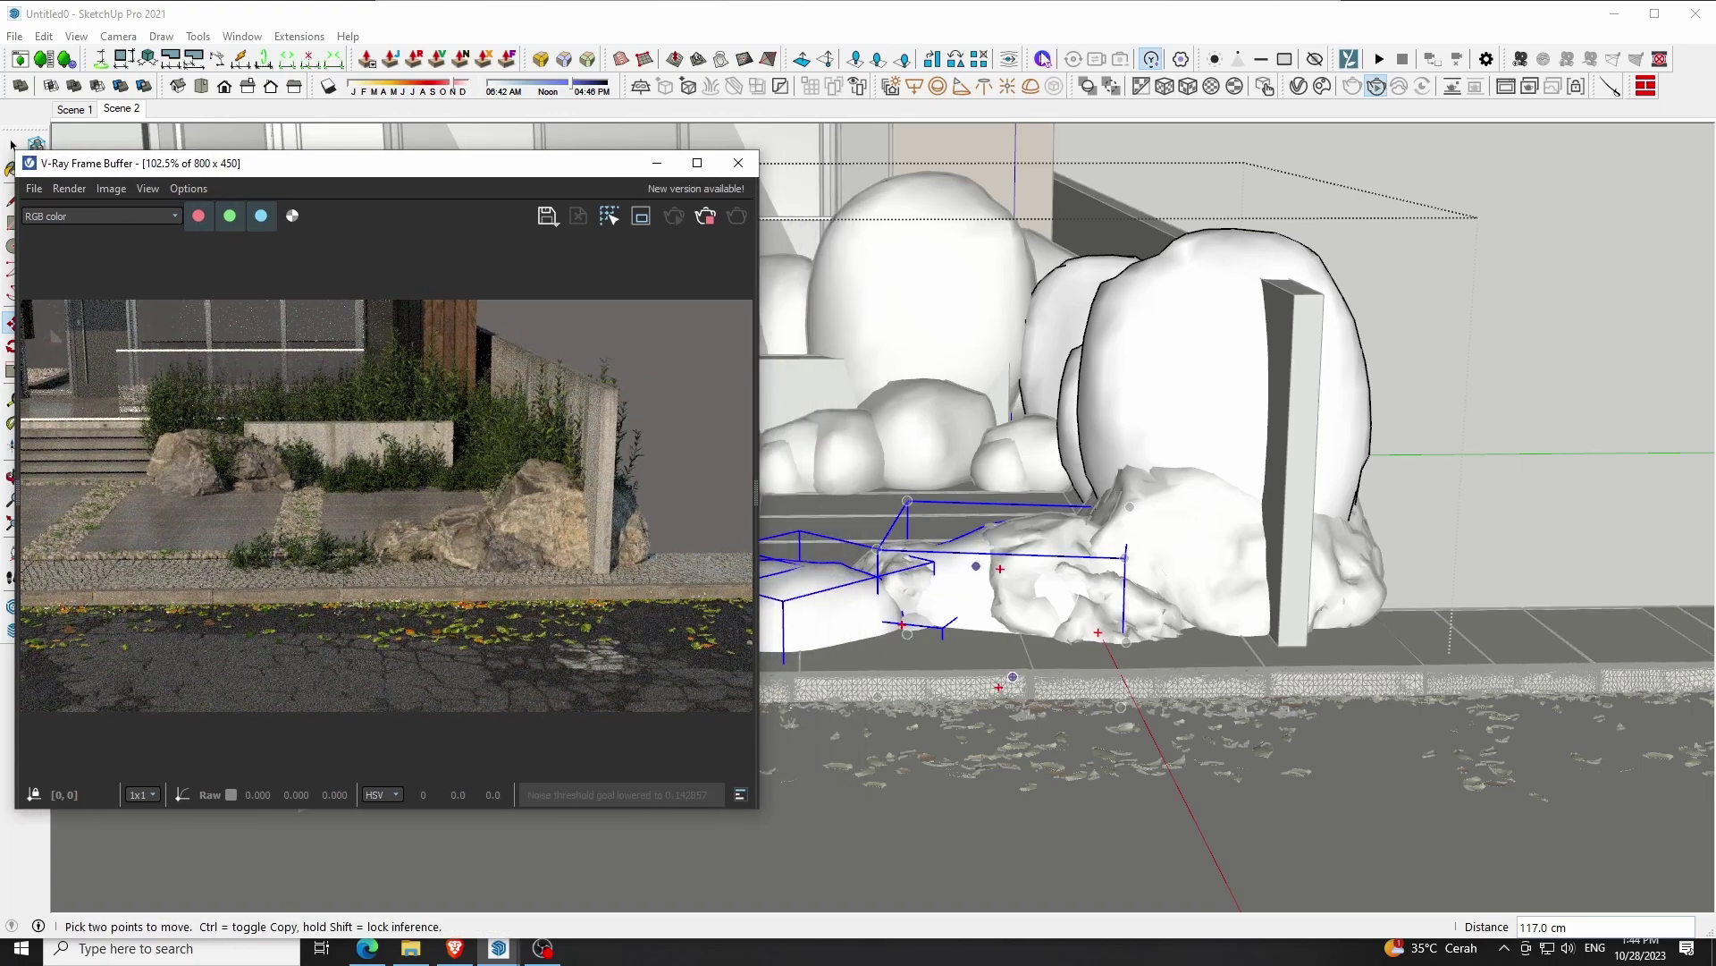
key(shift+s)
drag(847, 526, 856, 418)
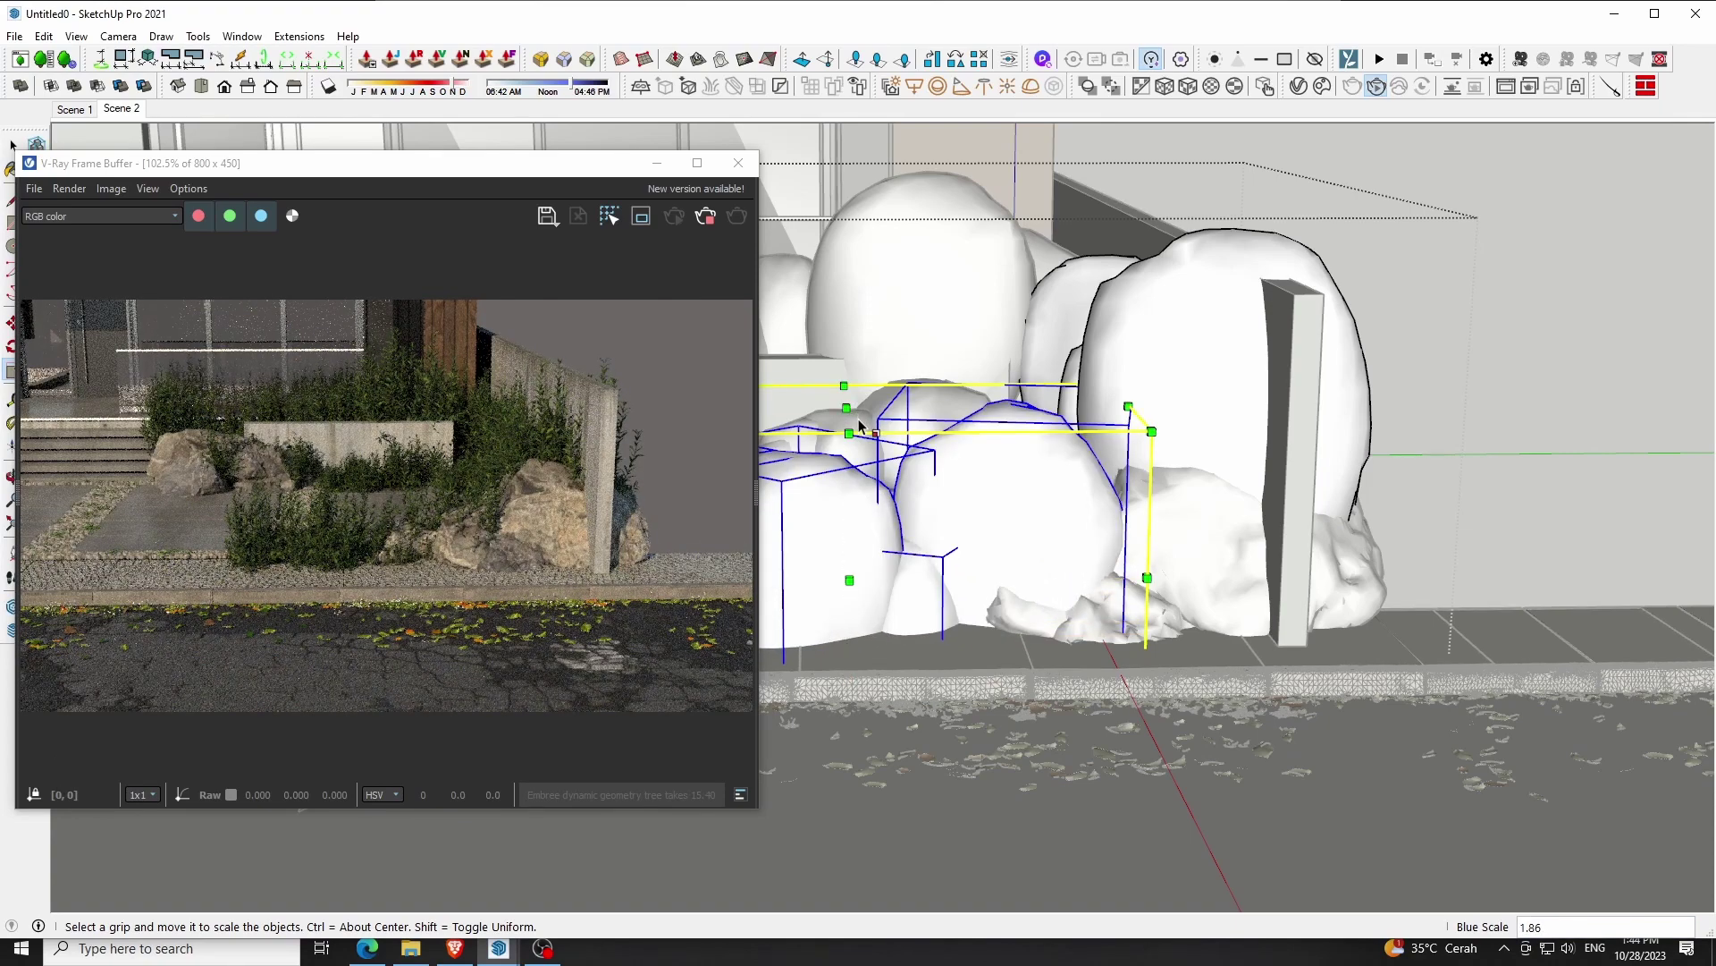
key(space)
Scale the leftmost front rock down to about 0.60 height
drag(586, 181, 457, 179)
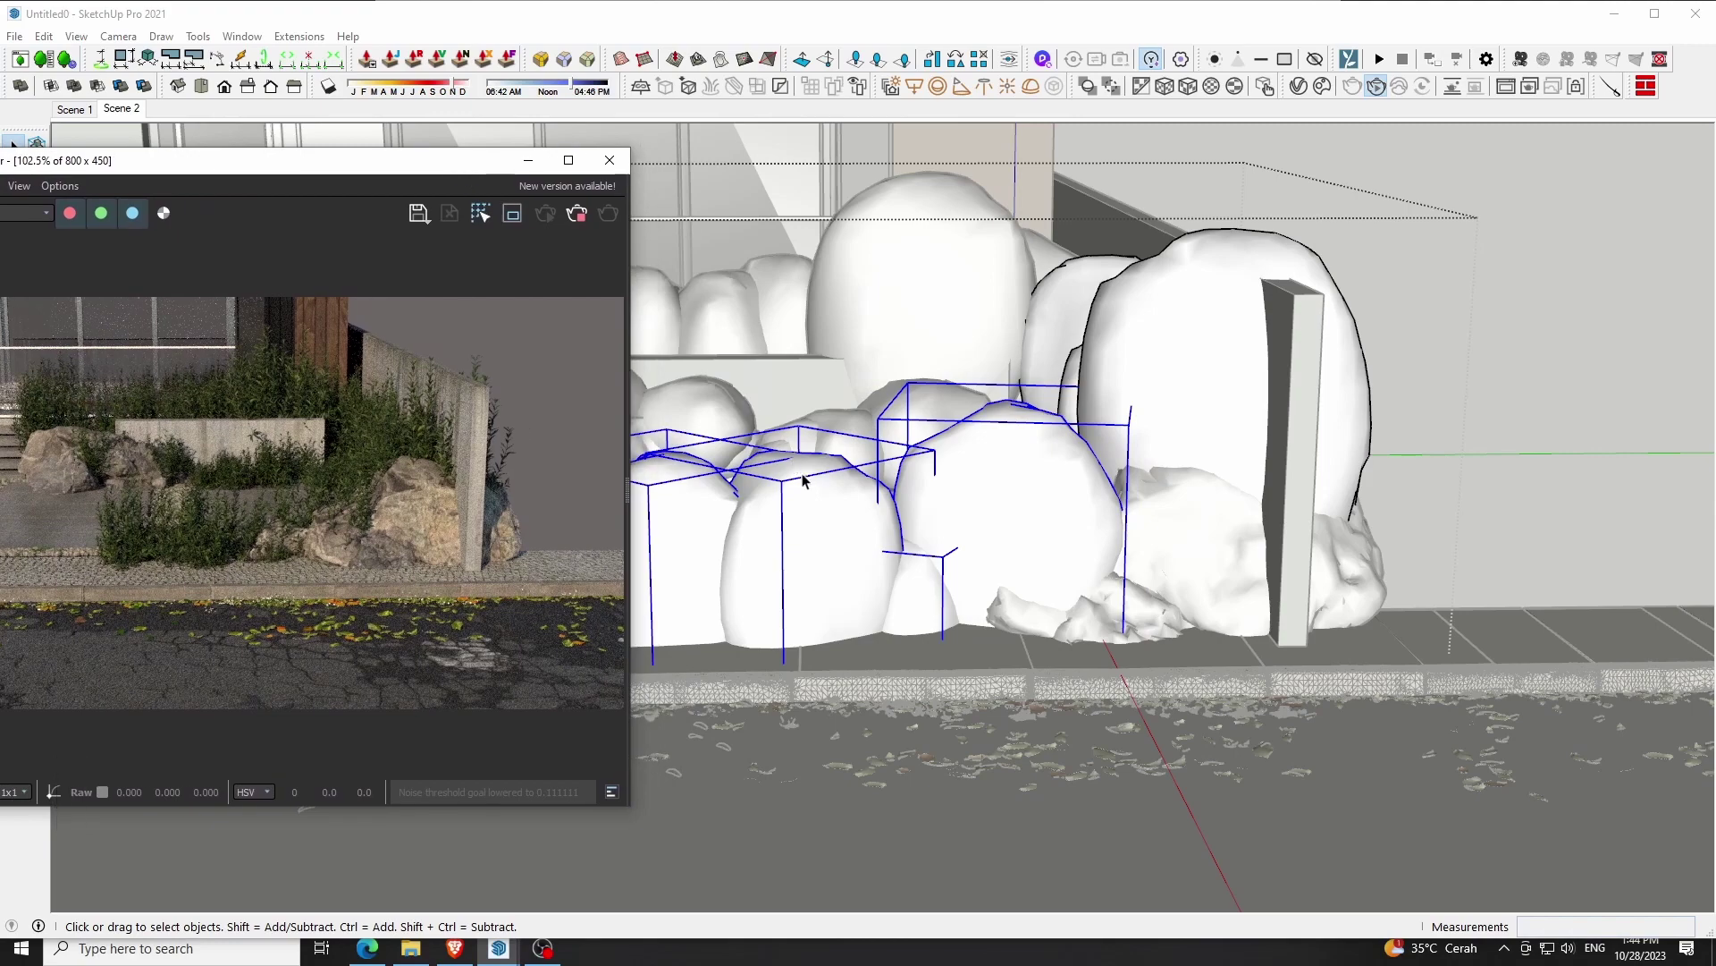
scroll(1345, 562, down, 2)
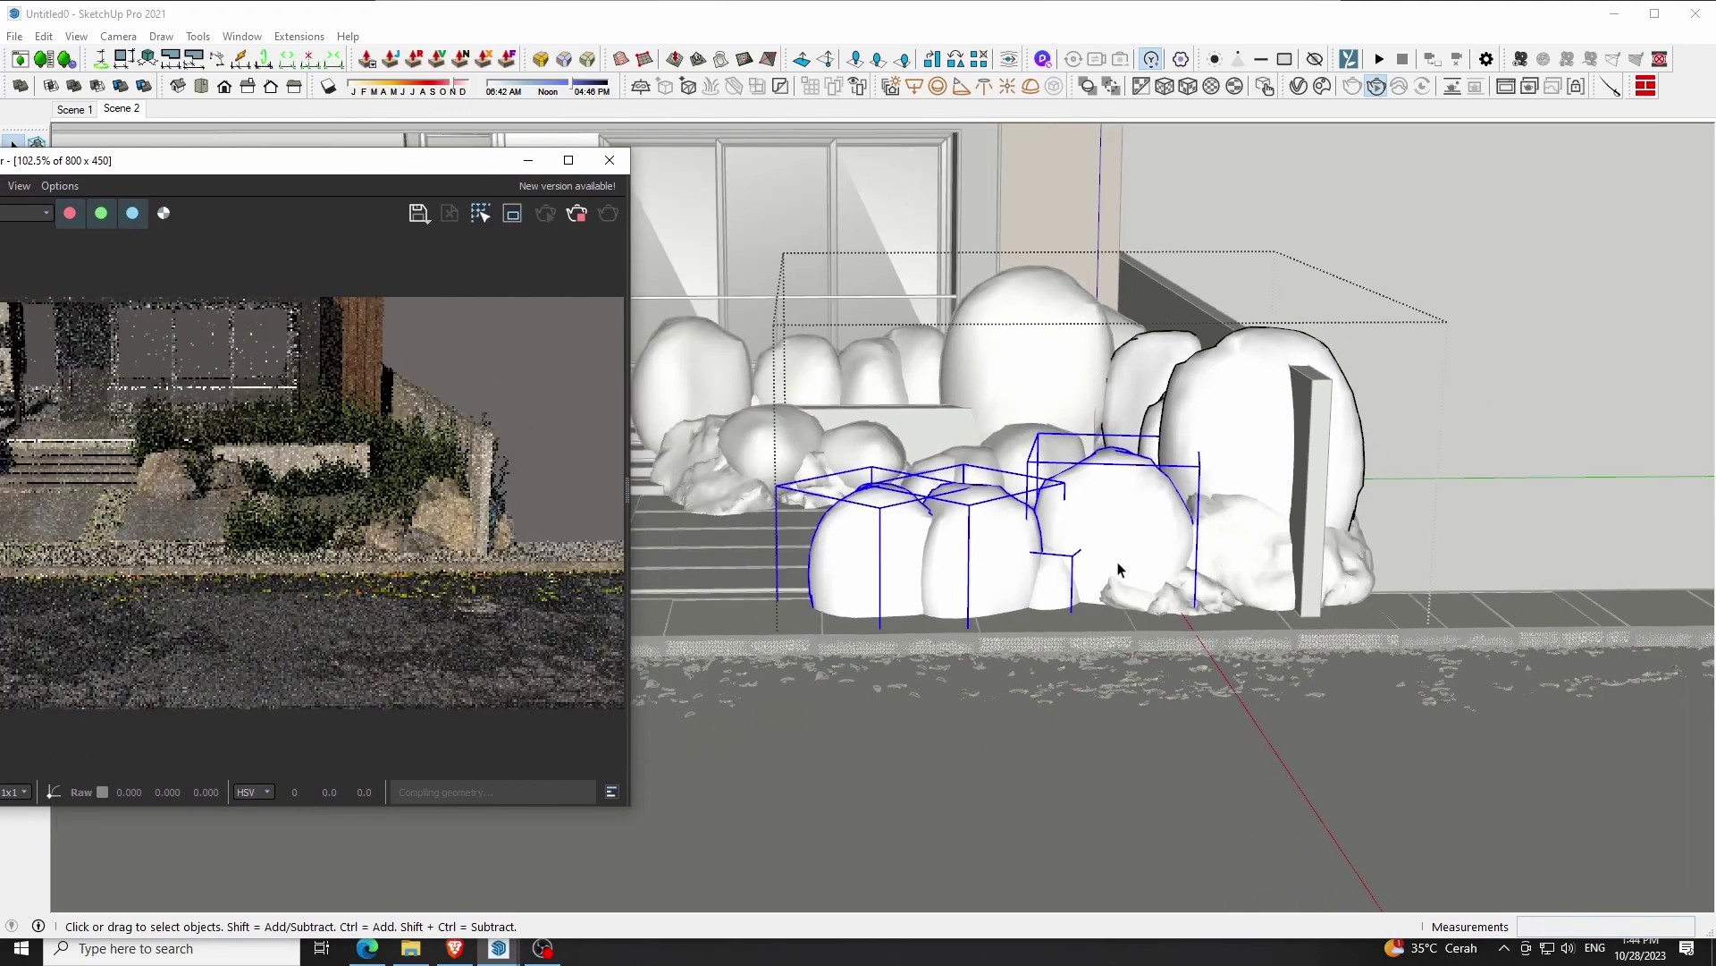
click(875, 553)
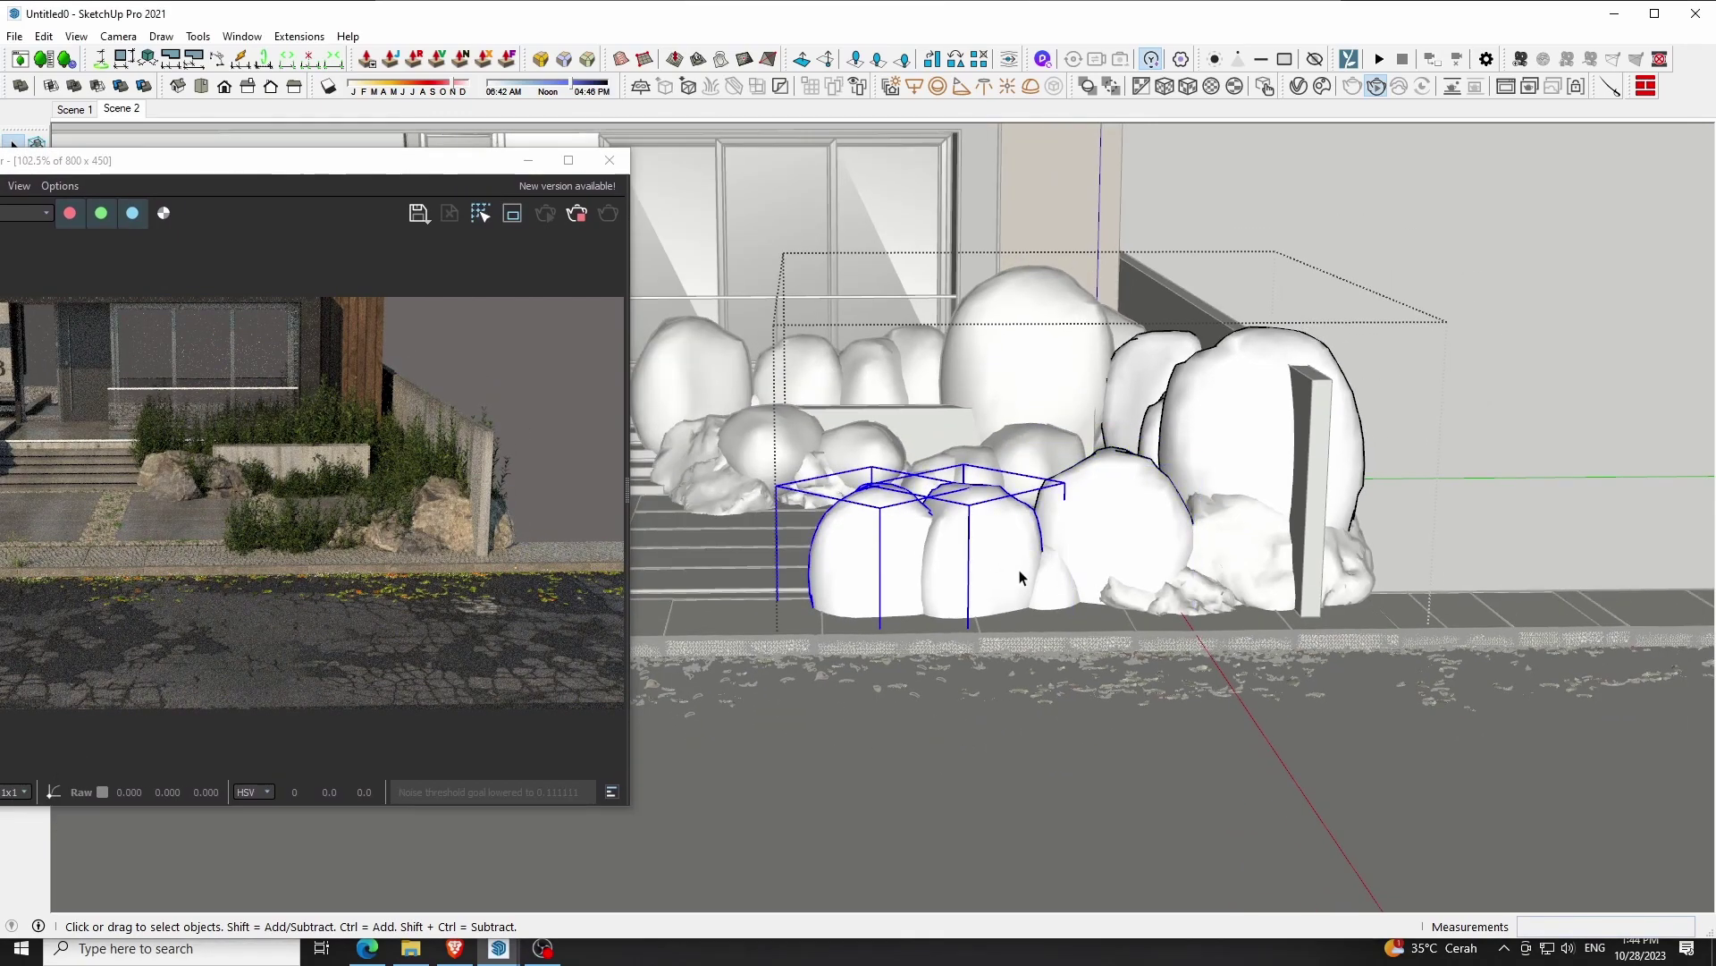
key(s)
drag(926, 484, 826, 468)
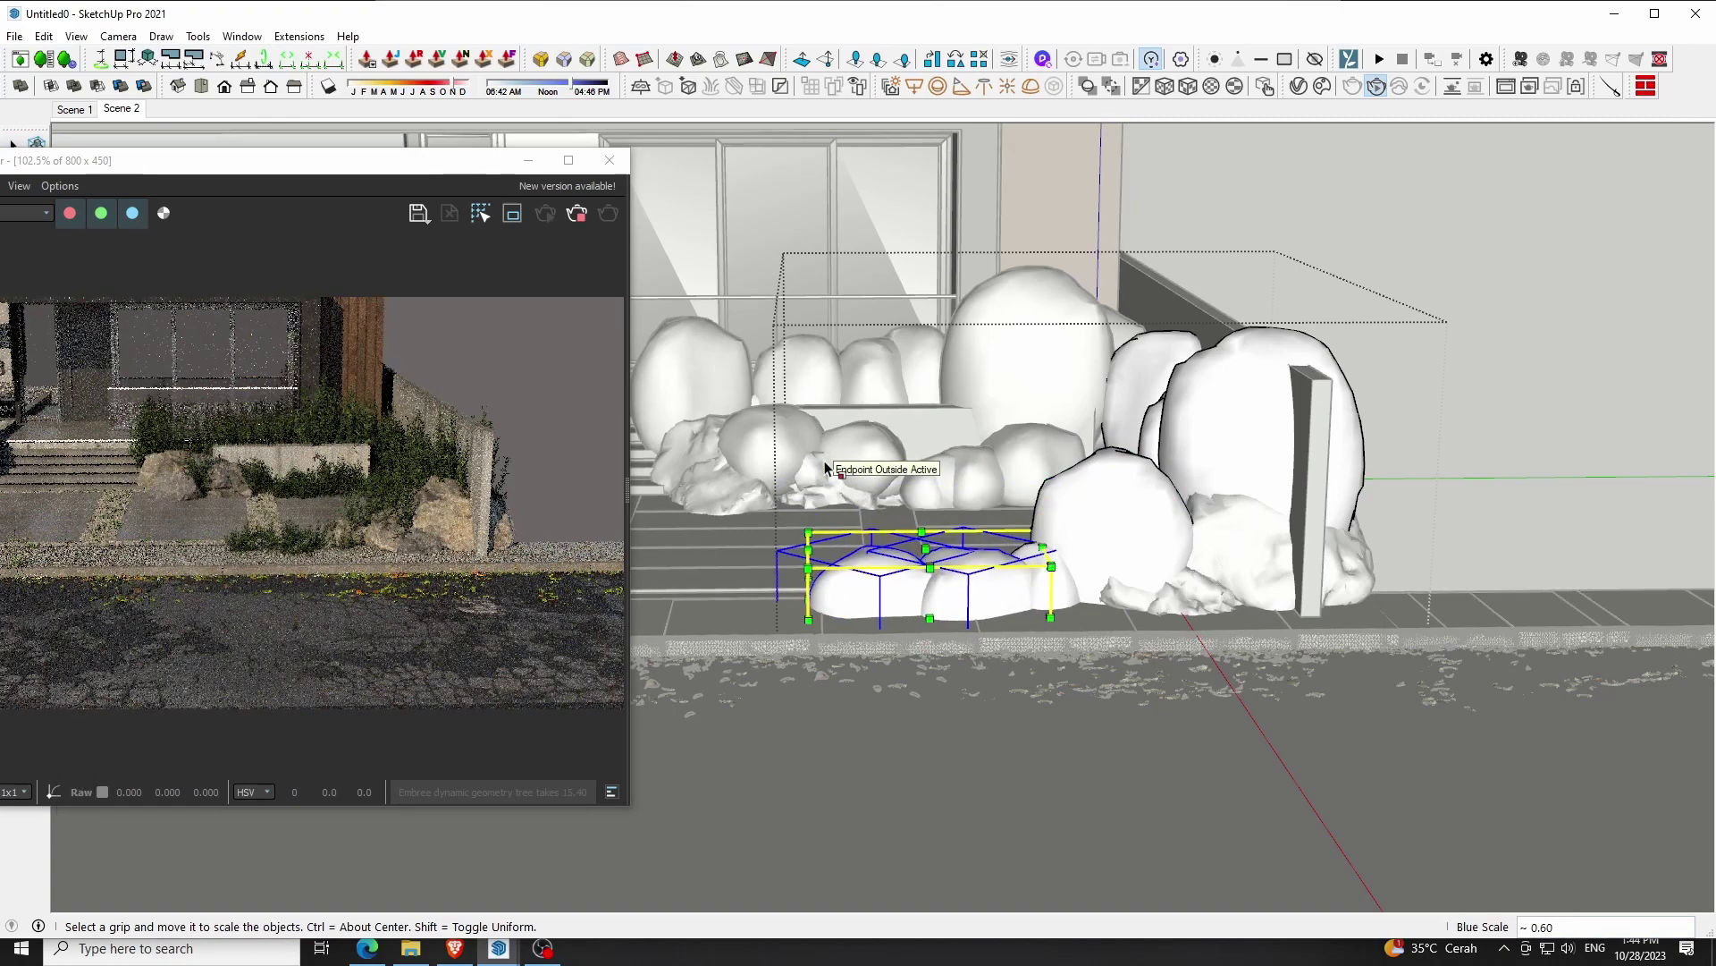
Stop and close the V-Ray render, exit the rock group, and go to Scene 2
click(578, 222)
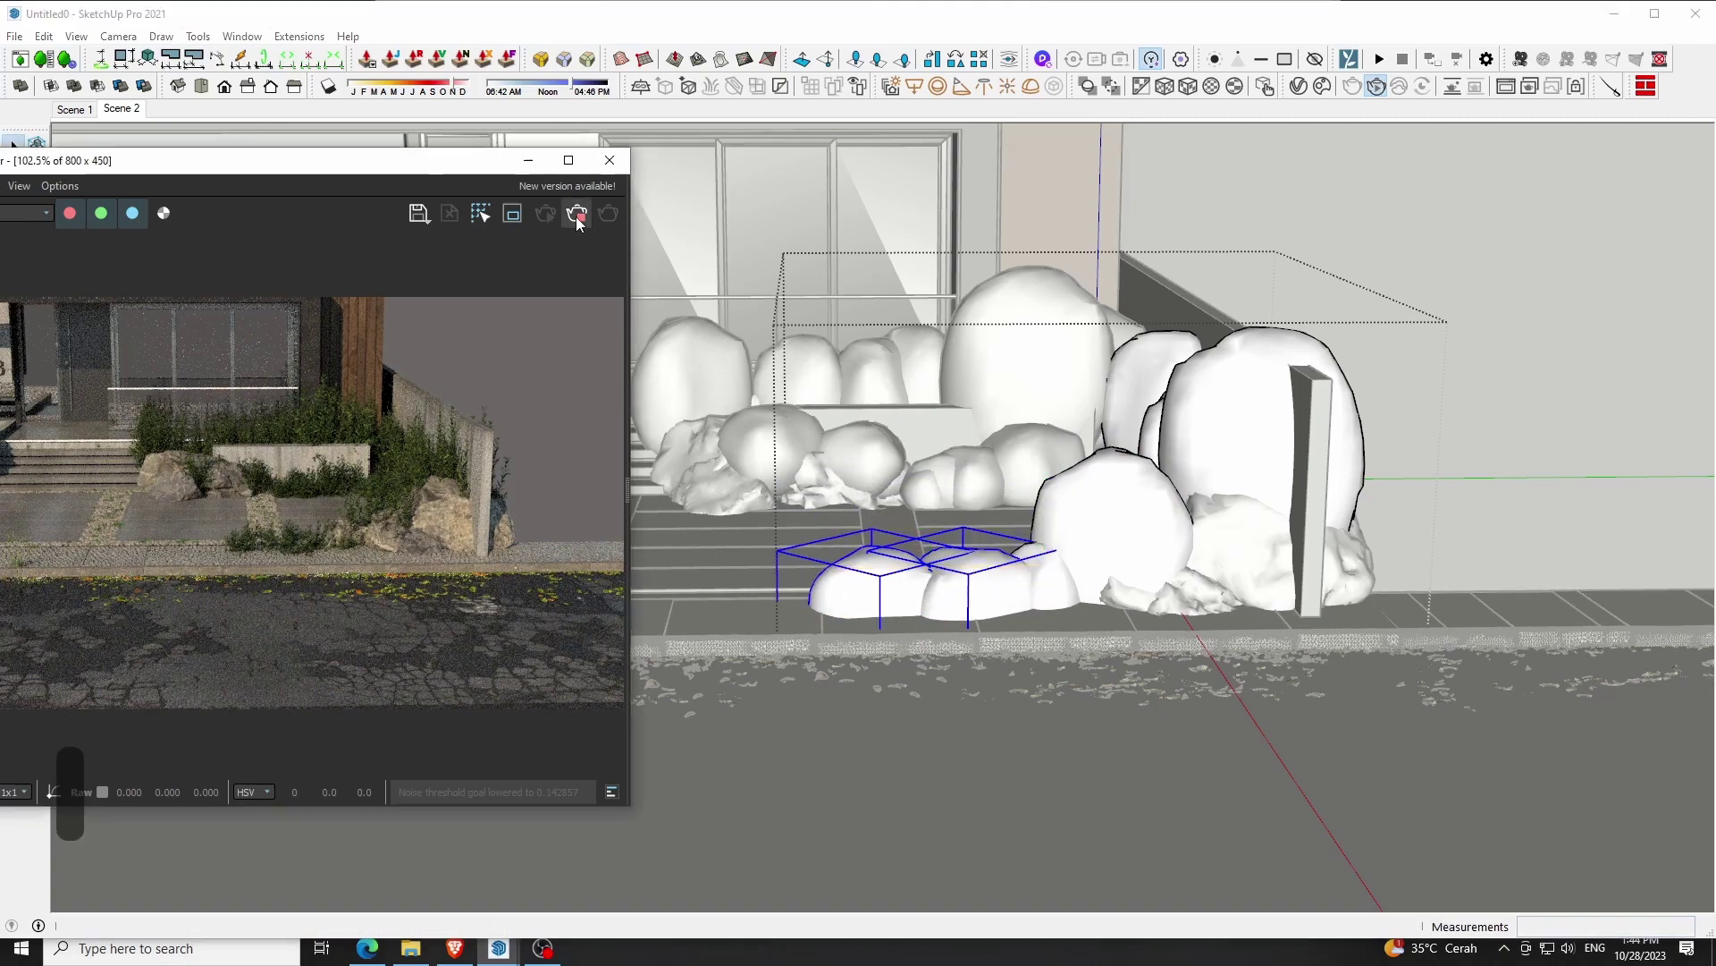
click(629, 172)
click(1237, 197)
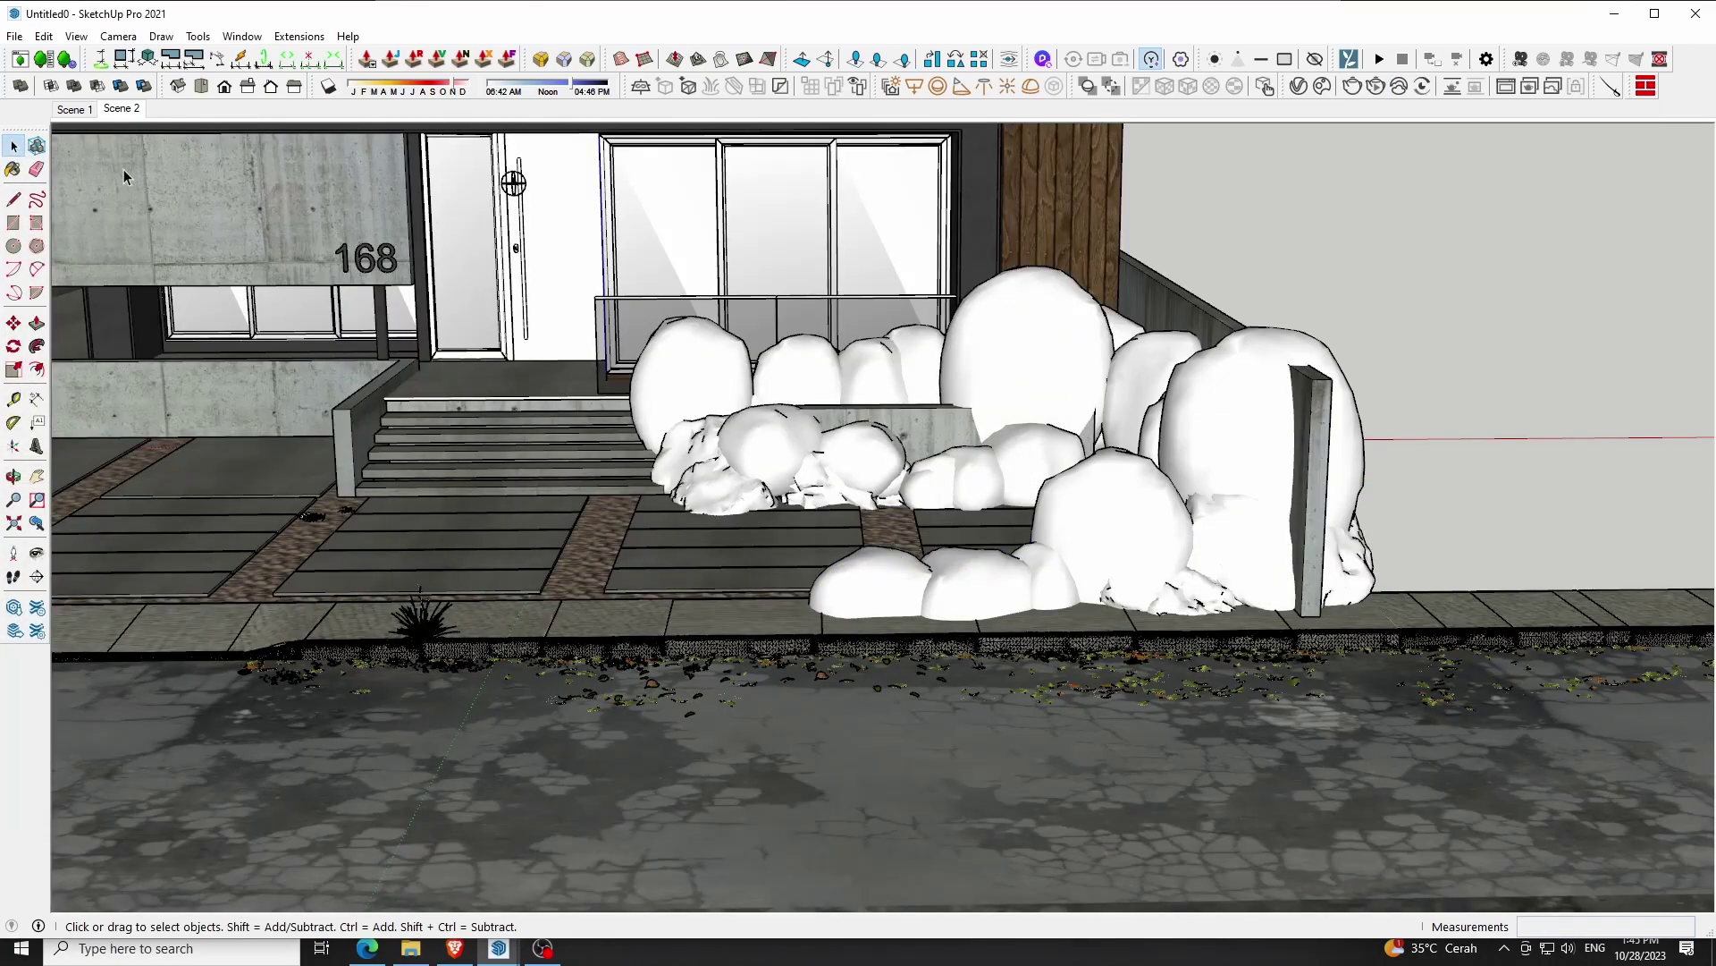
click(131, 111)
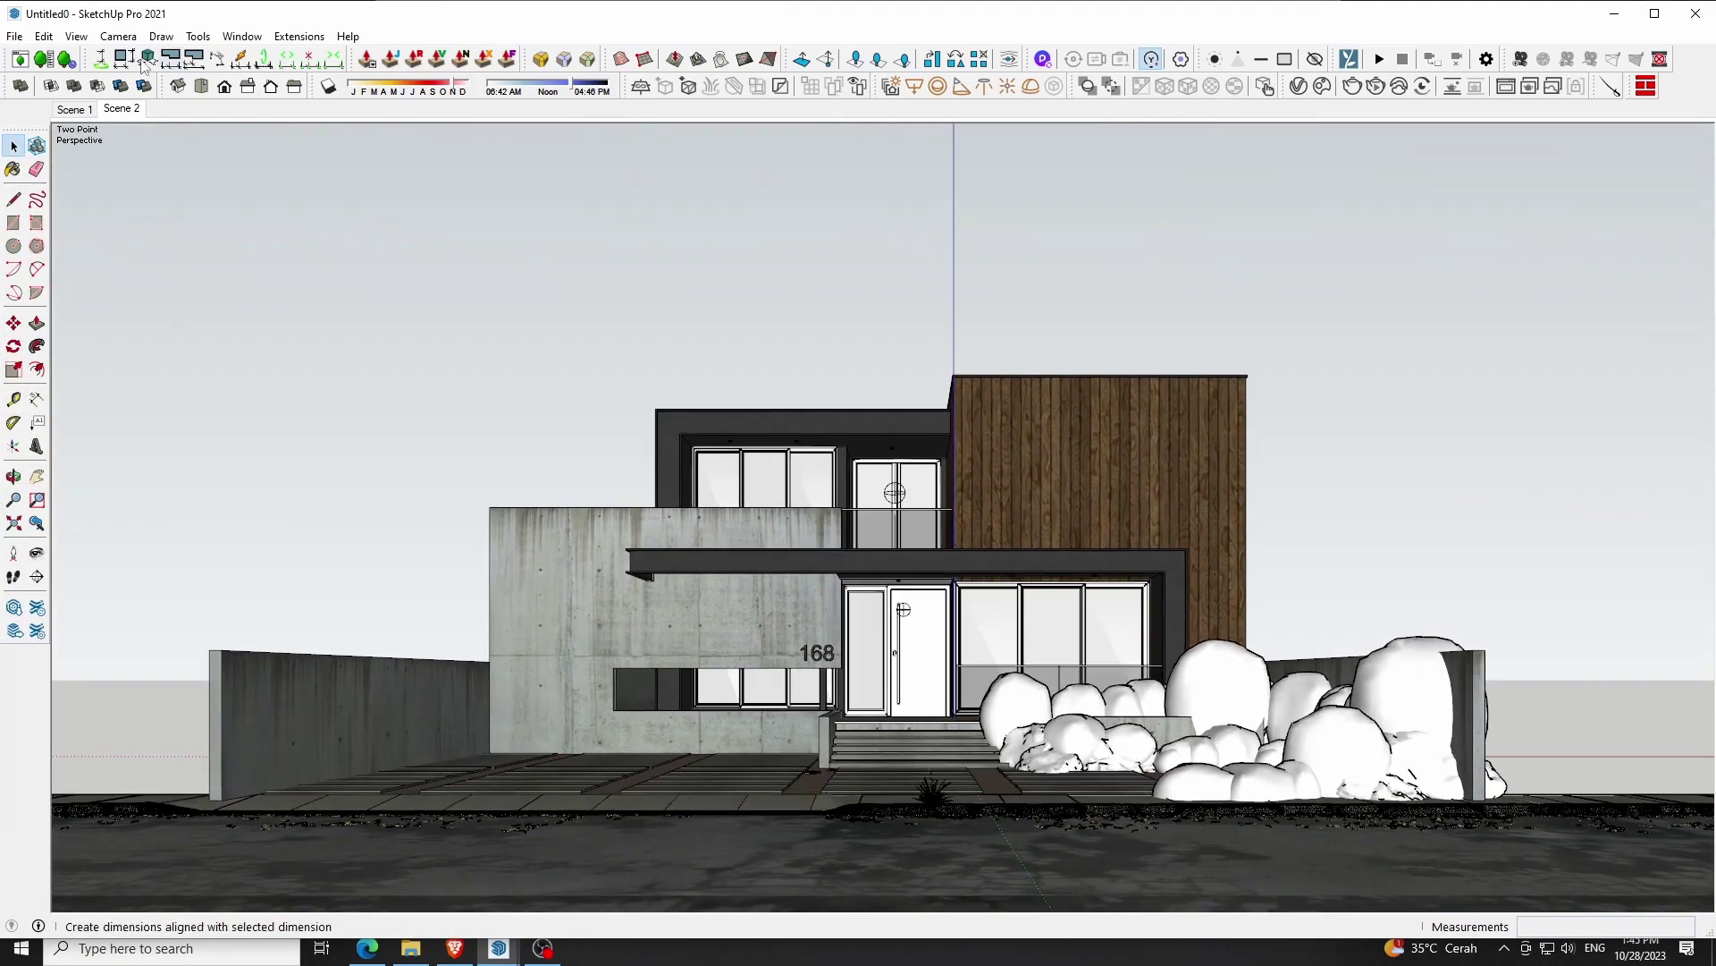
Save the model and open the Chaos Cosmos asset library
click(14, 36)
click(61, 122)
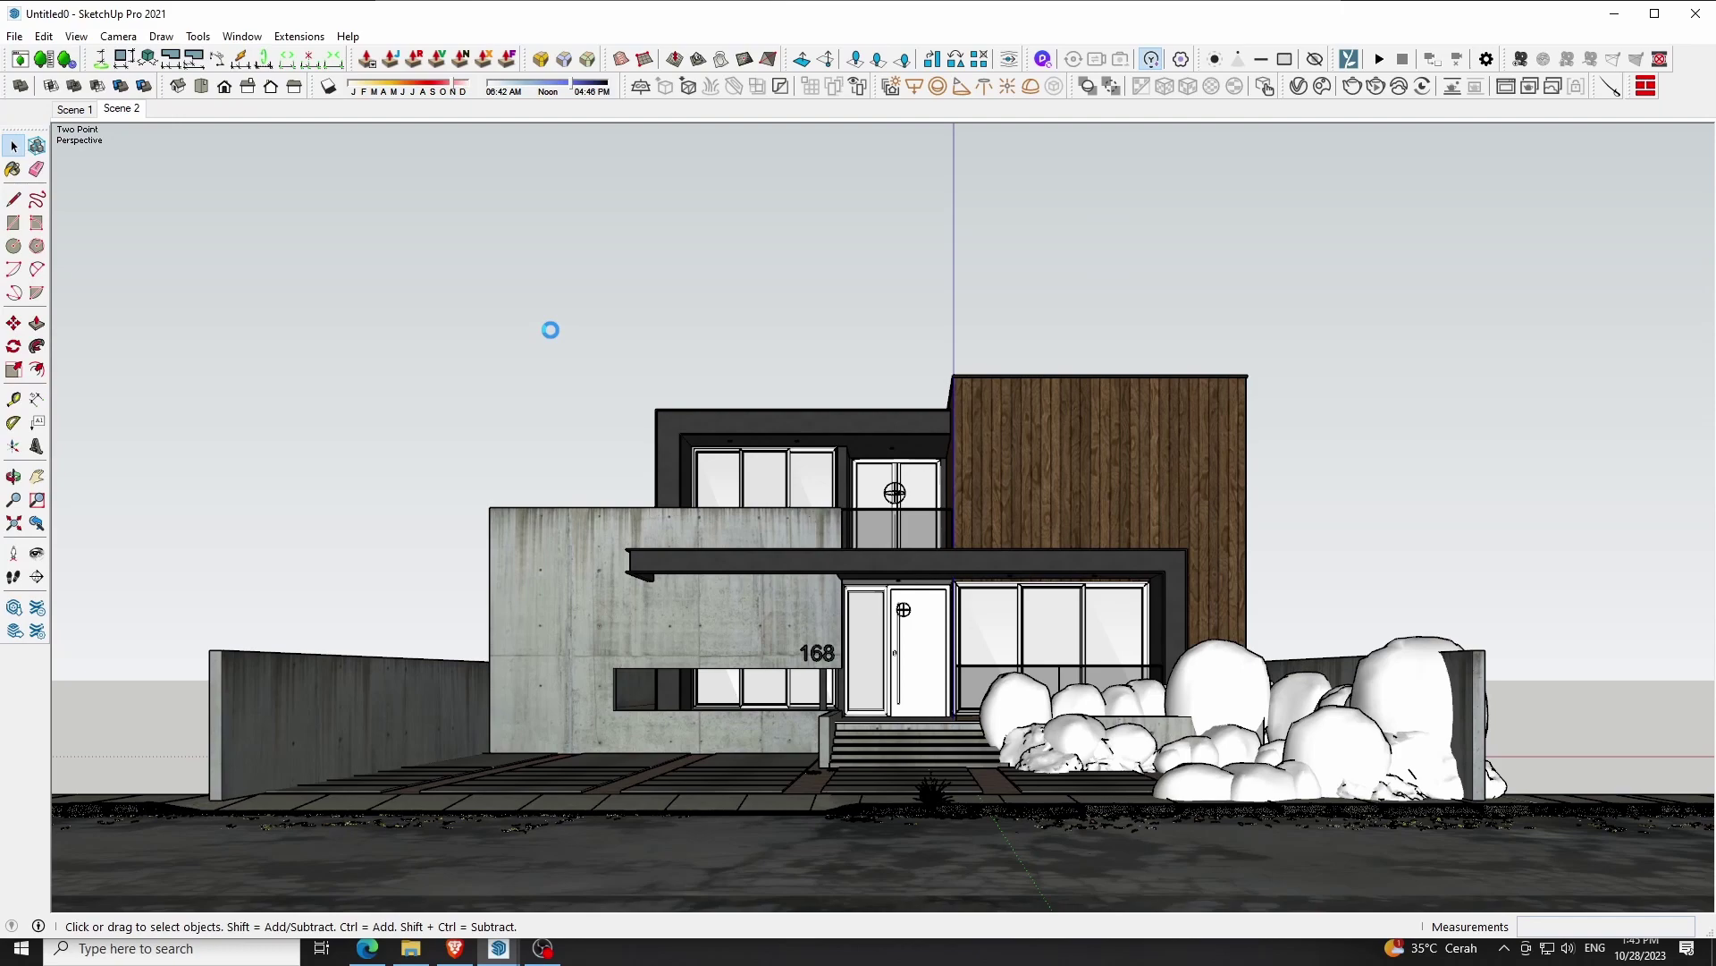
key(F2)
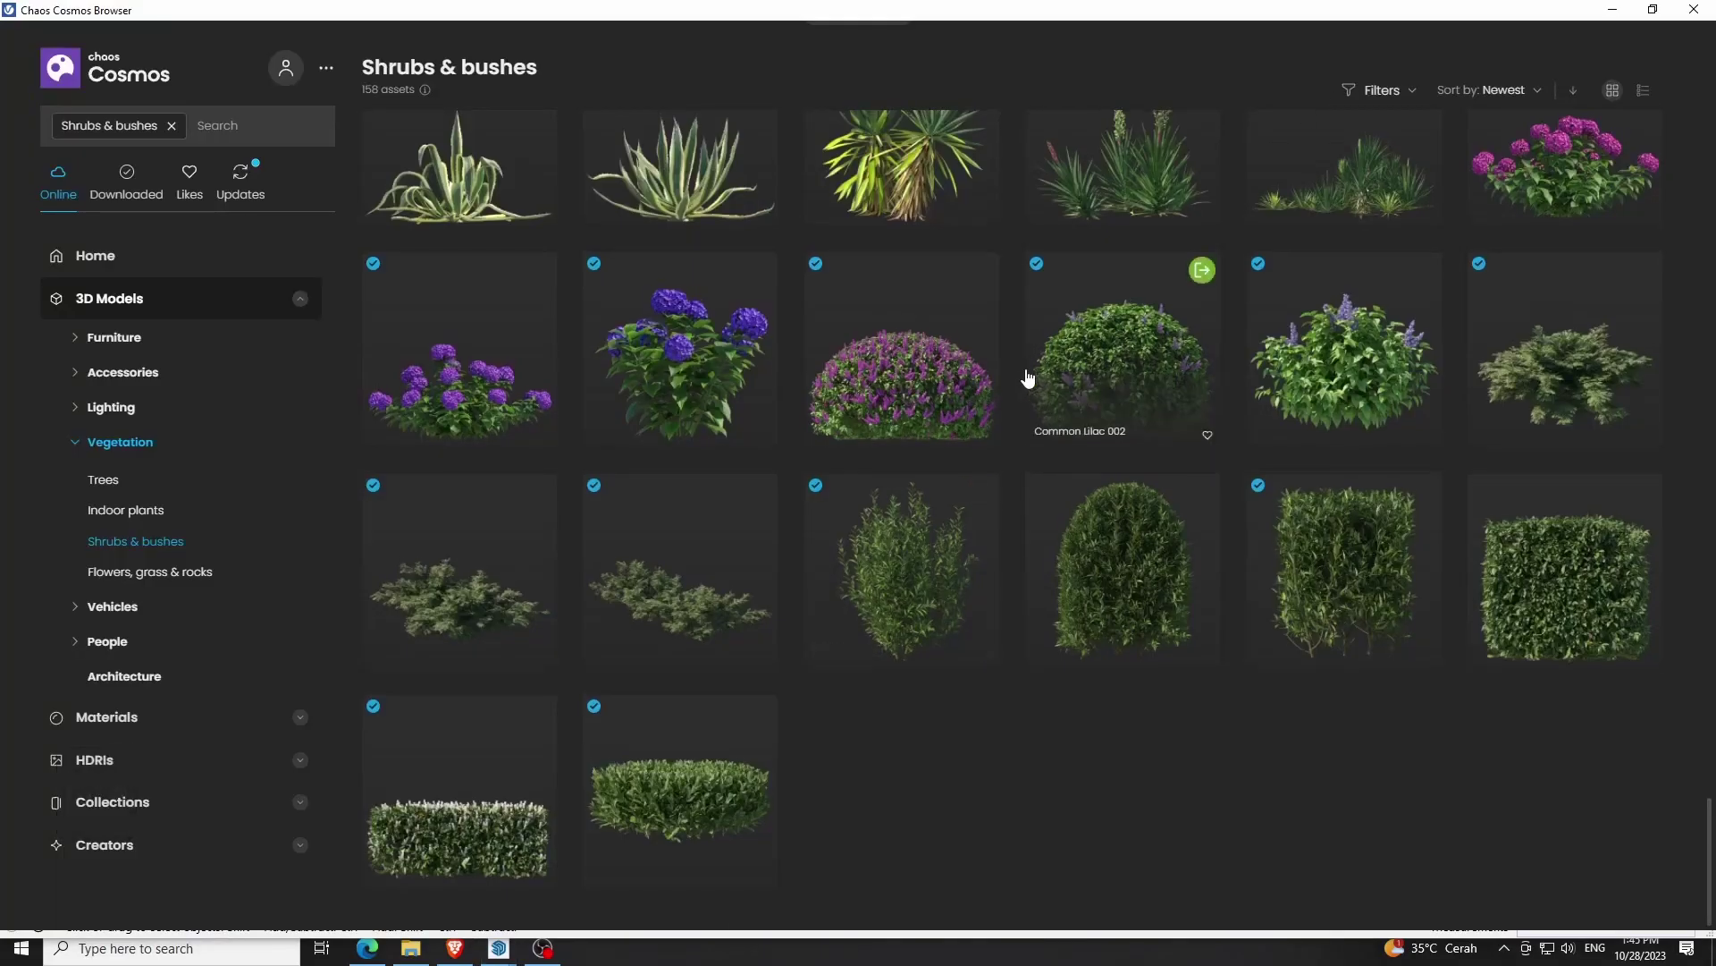
Import Chinese Trumpet Creeper 003 from Cosmos' Flowers, grass & rocks category
scroll(1028, 378, up, 5)
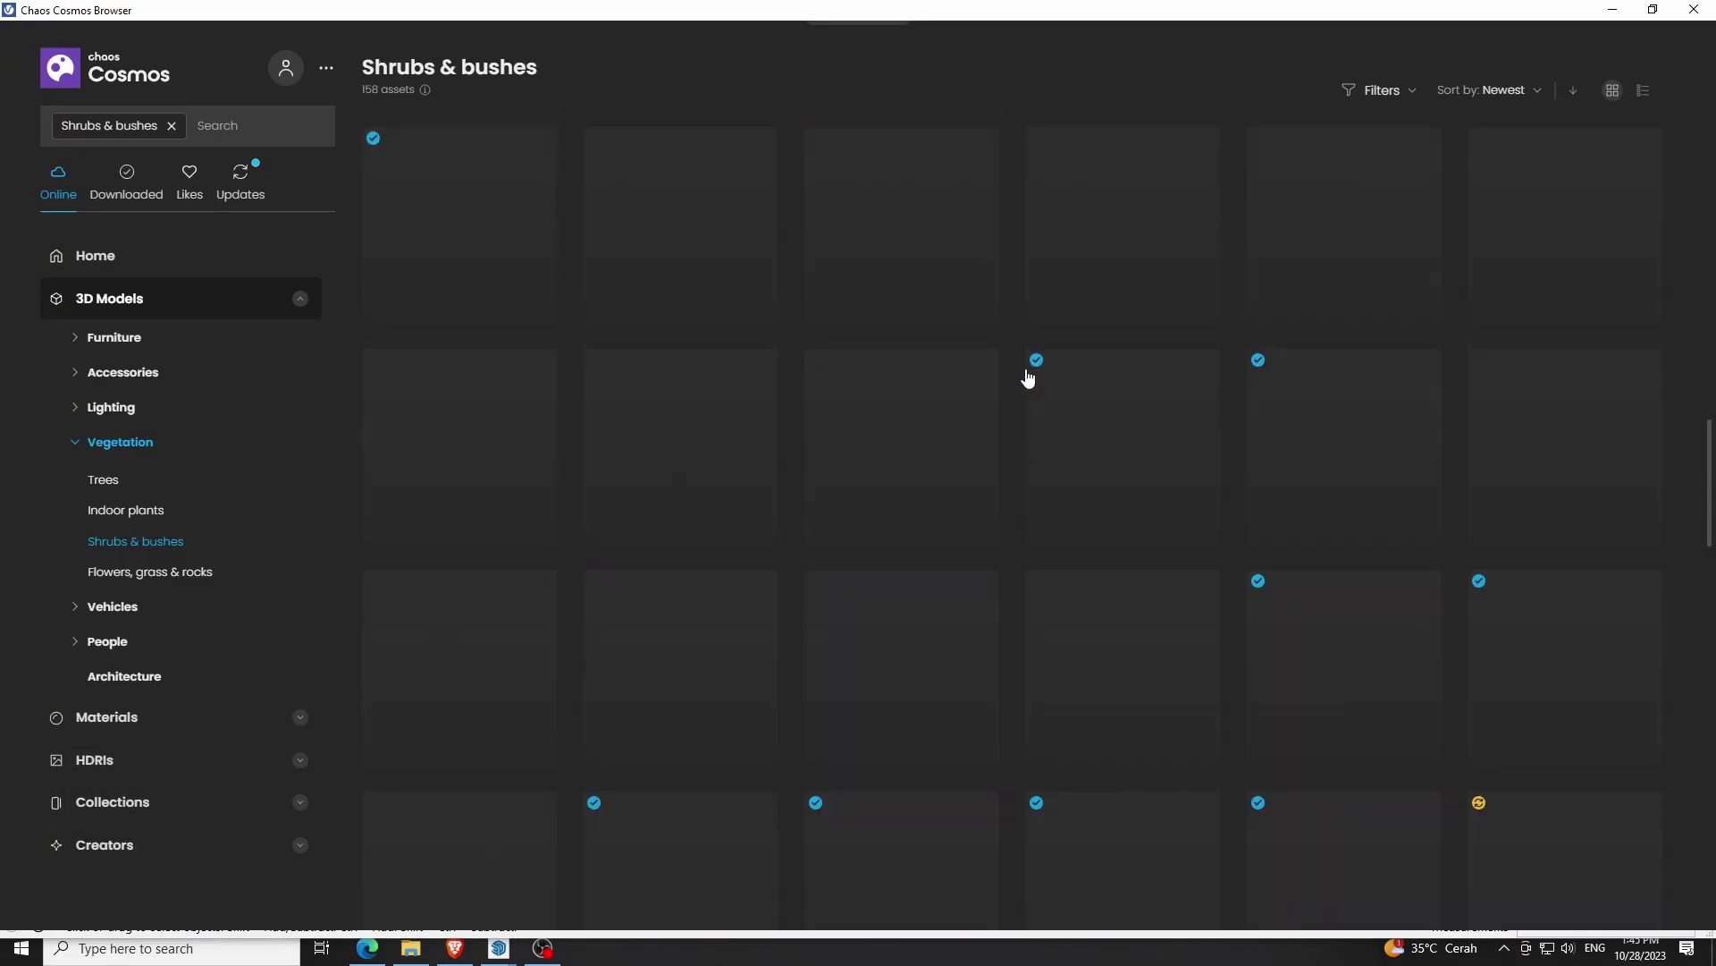
click(132, 575)
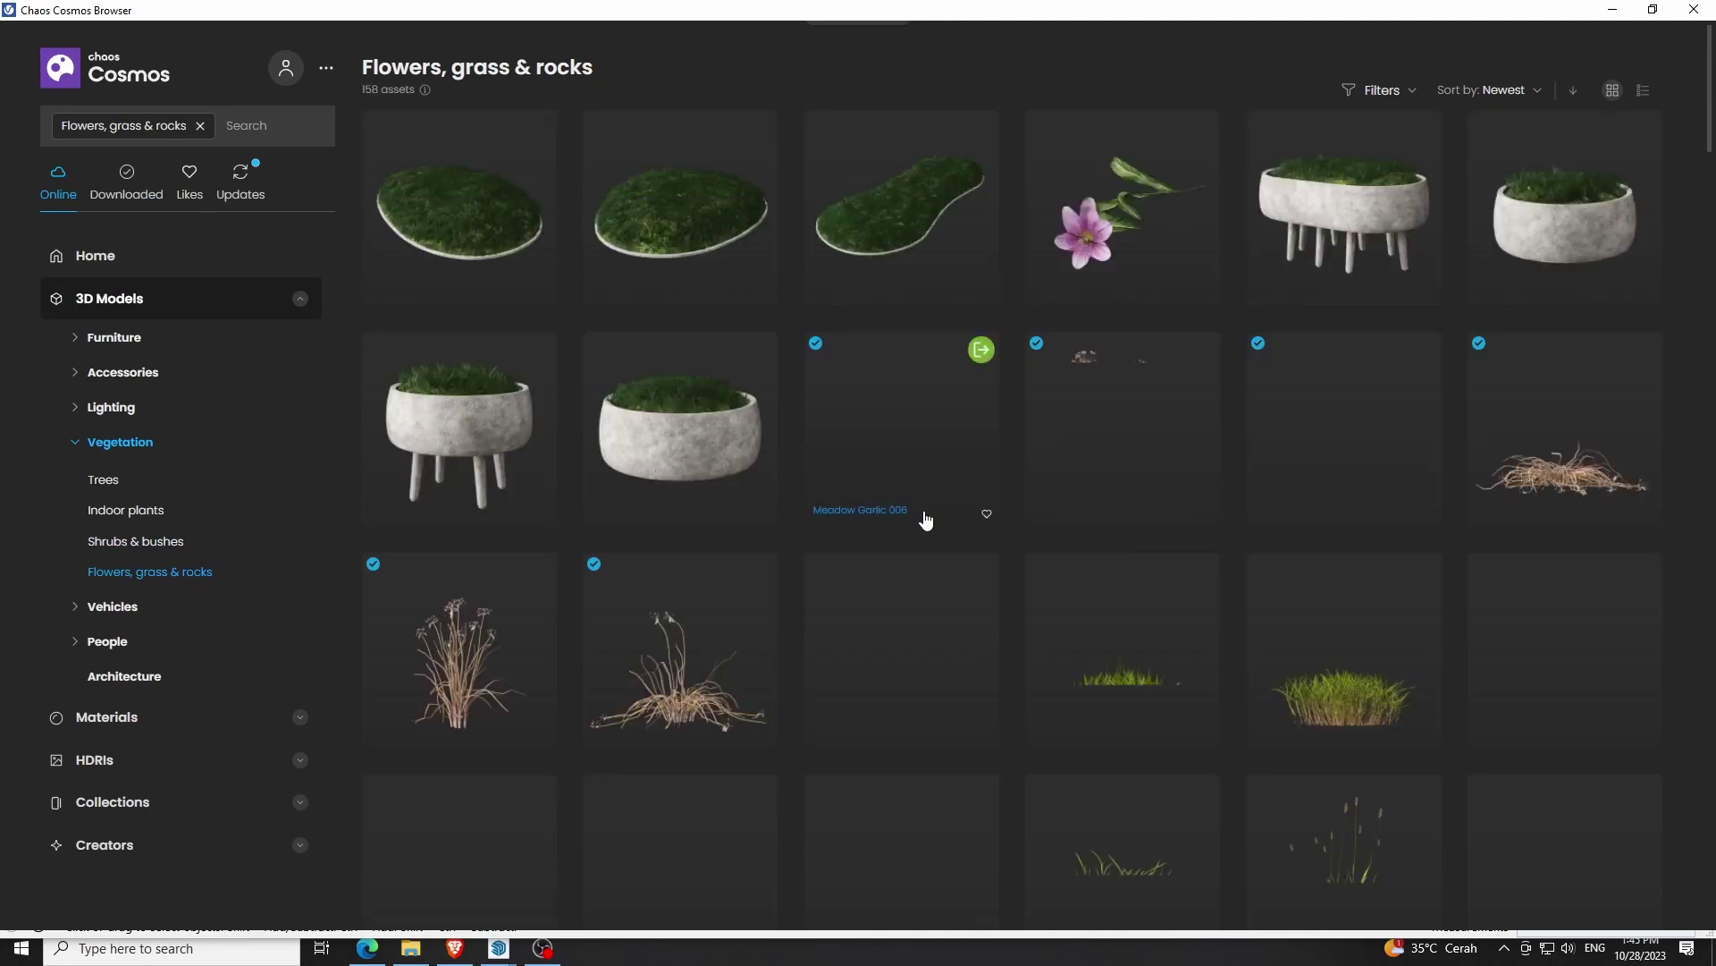
scroll(929, 517, down, 5)
scroll(930, 517, down, 5)
scroll(930, 517, down, 5)
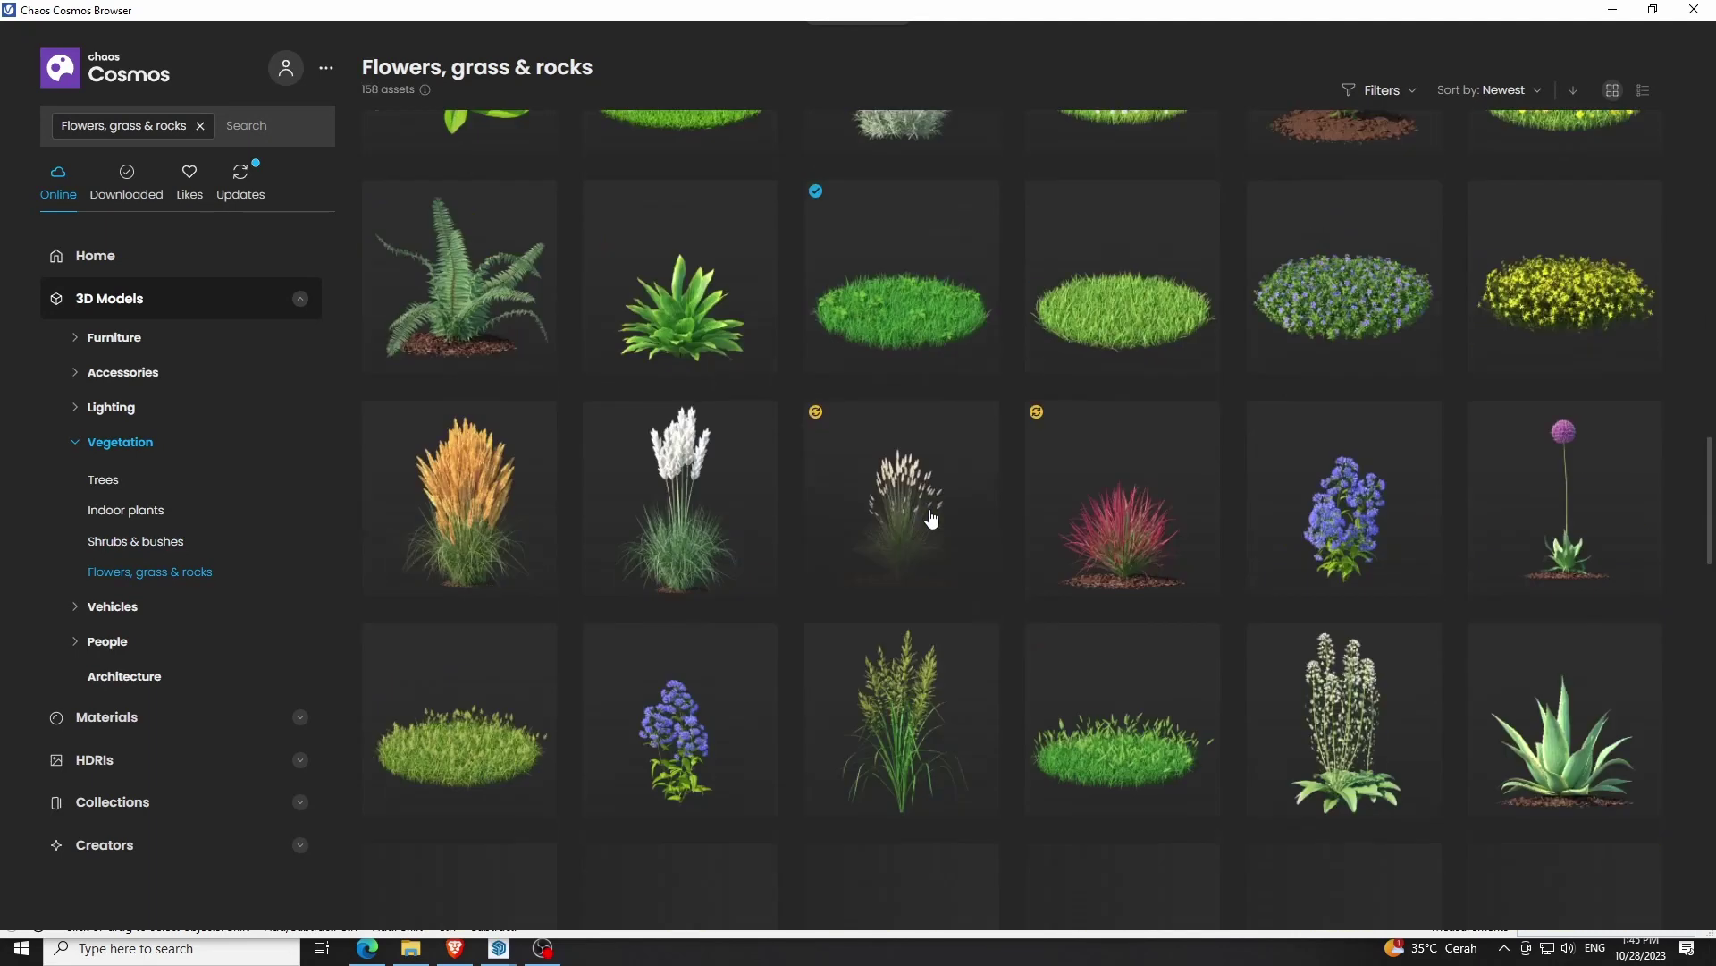
scroll(930, 517, down, 5)
scroll(930, 517, down, 5)
scroll(930, 517, down, 5)
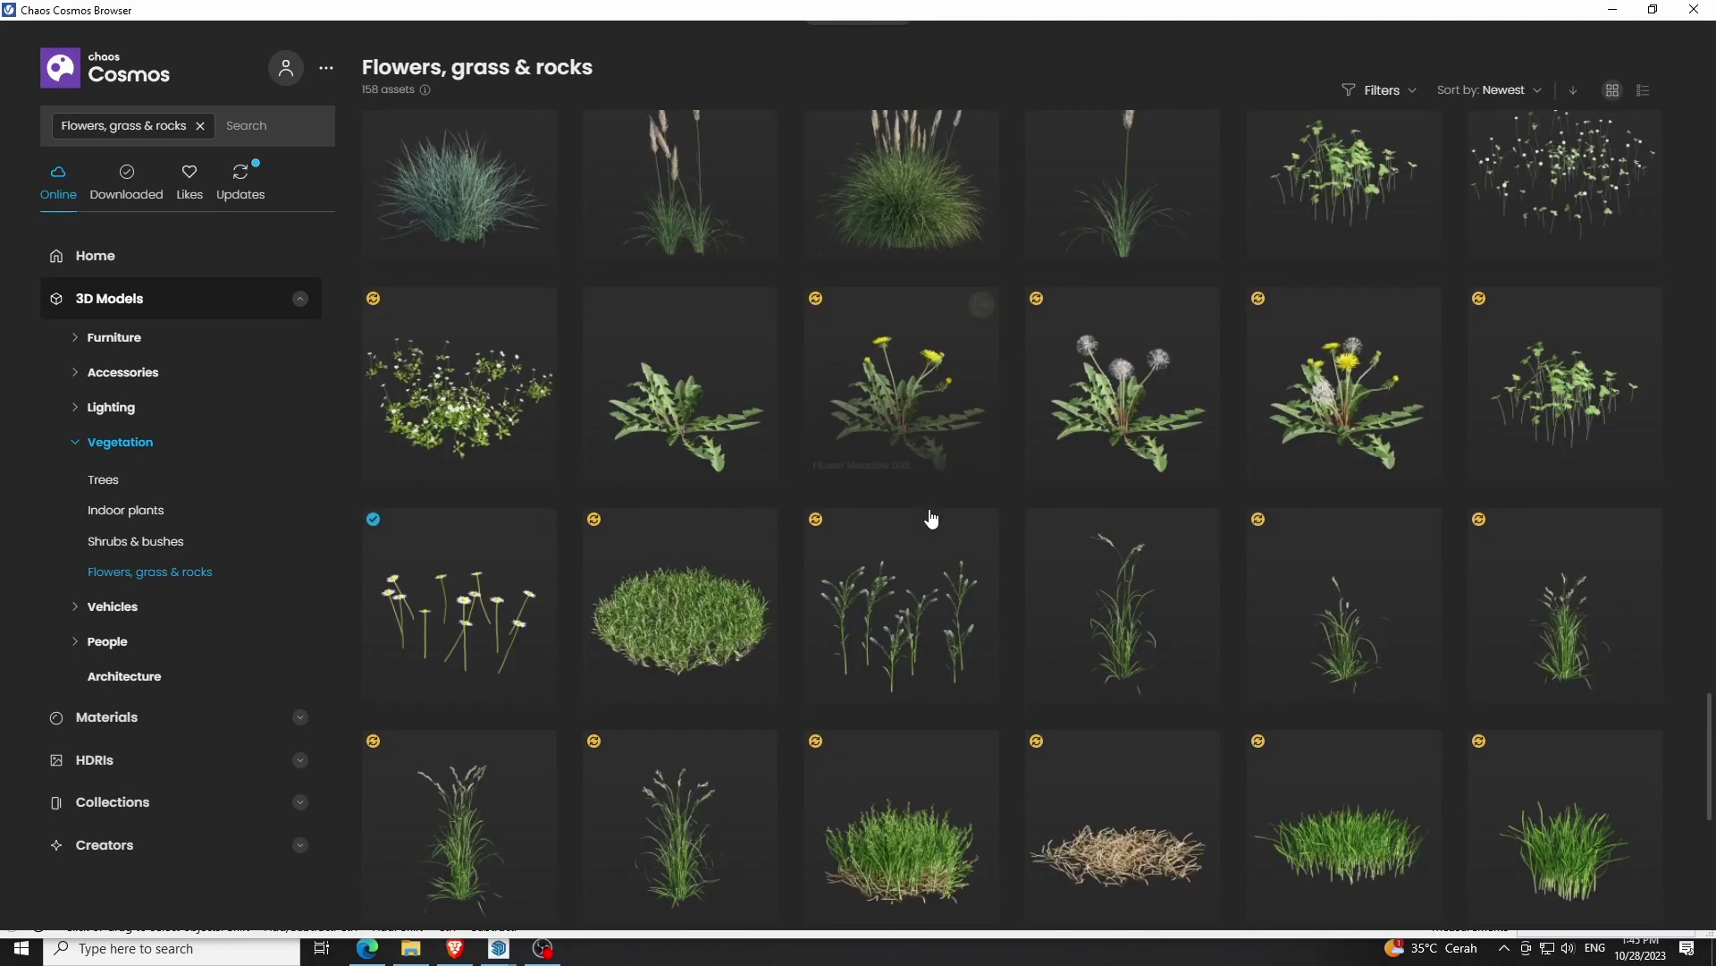
scroll(930, 517, down, 4)
scroll(930, 517, down, 3)
scroll(930, 516, up, 5)
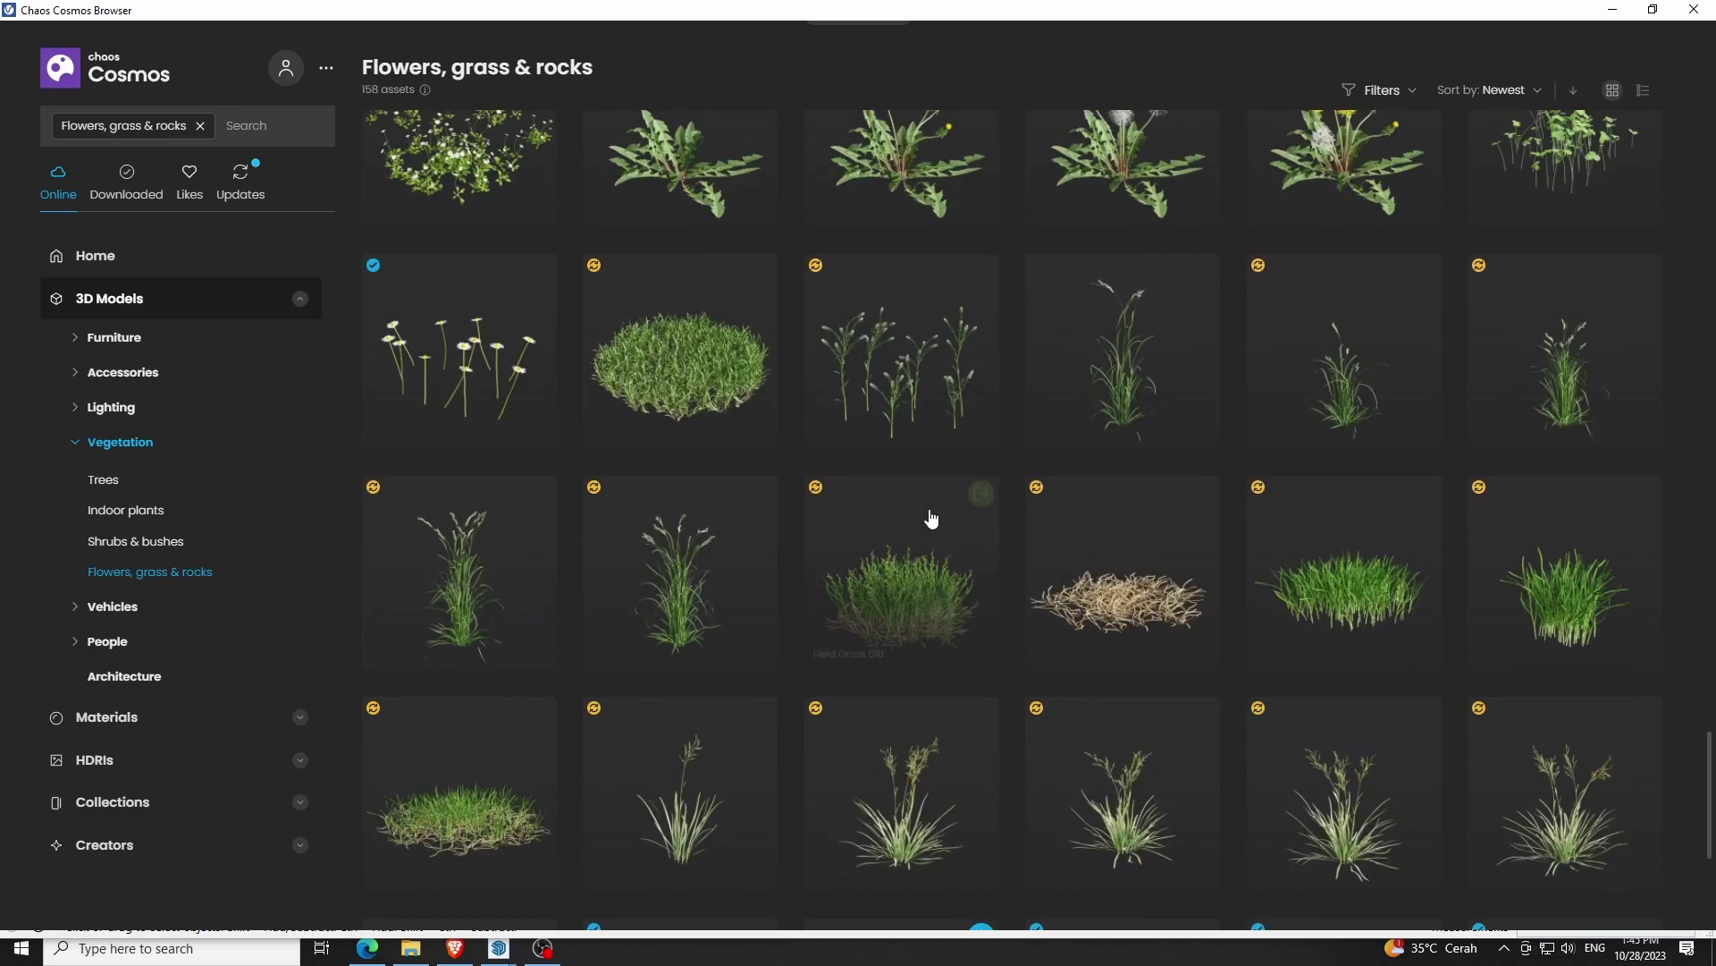
scroll(930, 517, up, 5)
scroll(930, 516, up, 5)
scroll(930, 516, up, 5)
scroll(930, 517, up, 5)
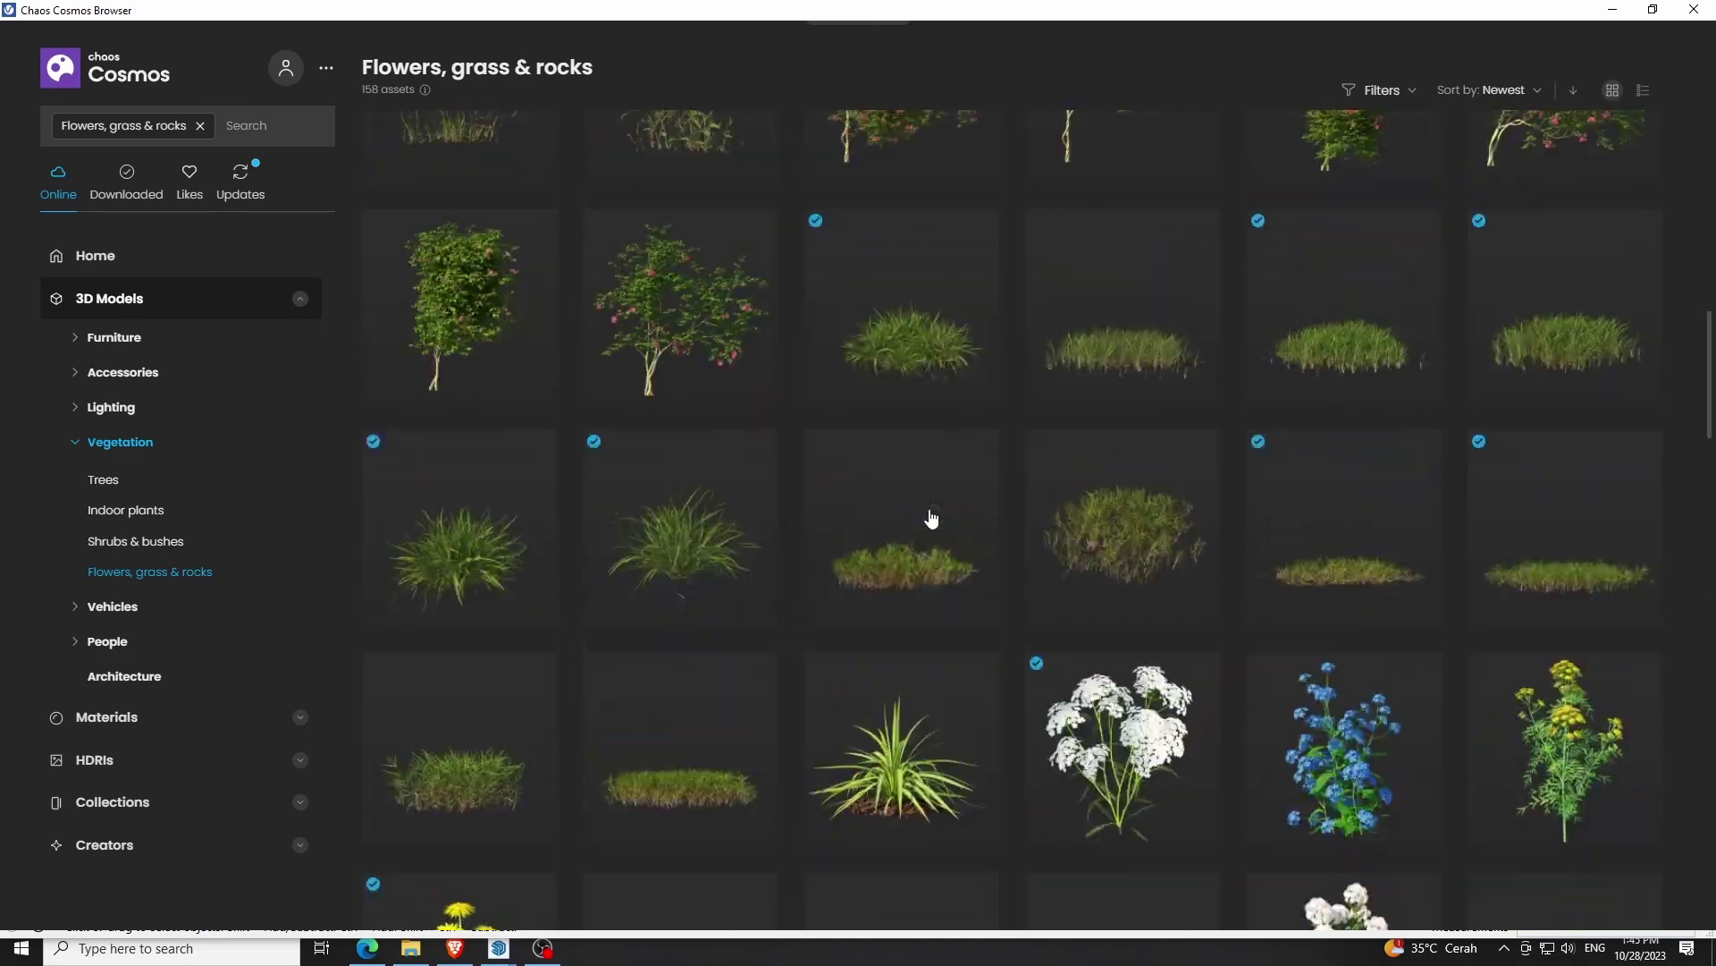
scroll(930, 517, up, 5)
scroll(929, 517, up, 3)
scroll(930, 516, down, 2)
scroll(930, 516, down, 3)
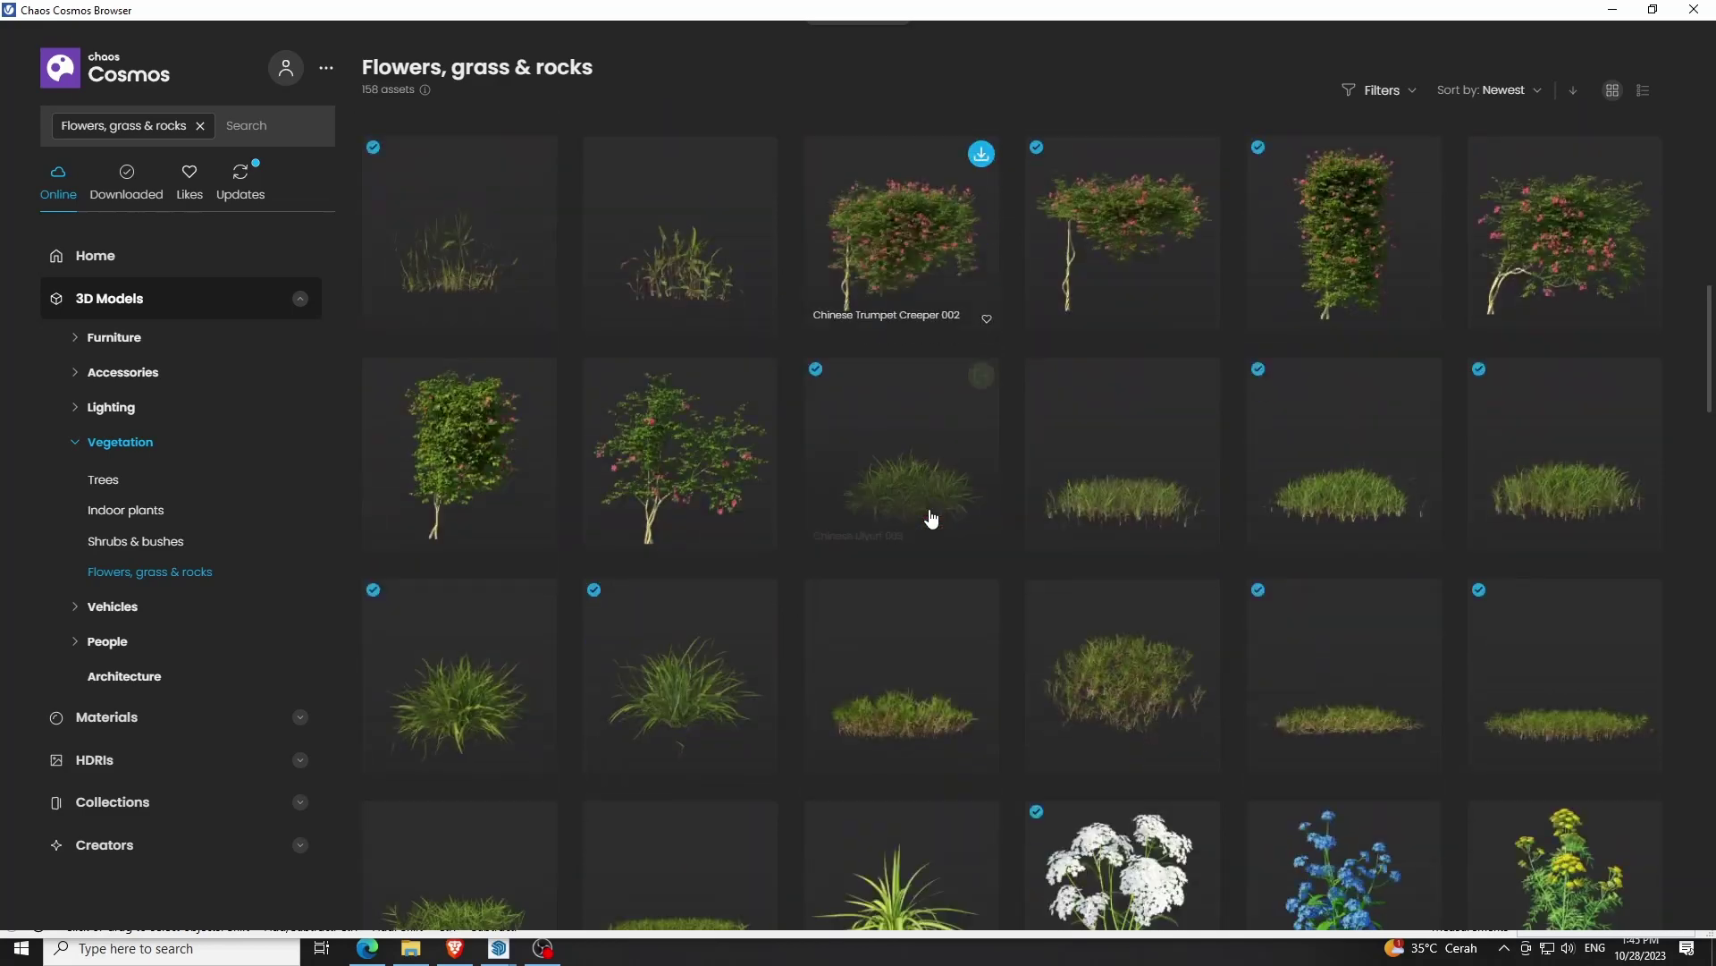
mouse_move(1121, 449)
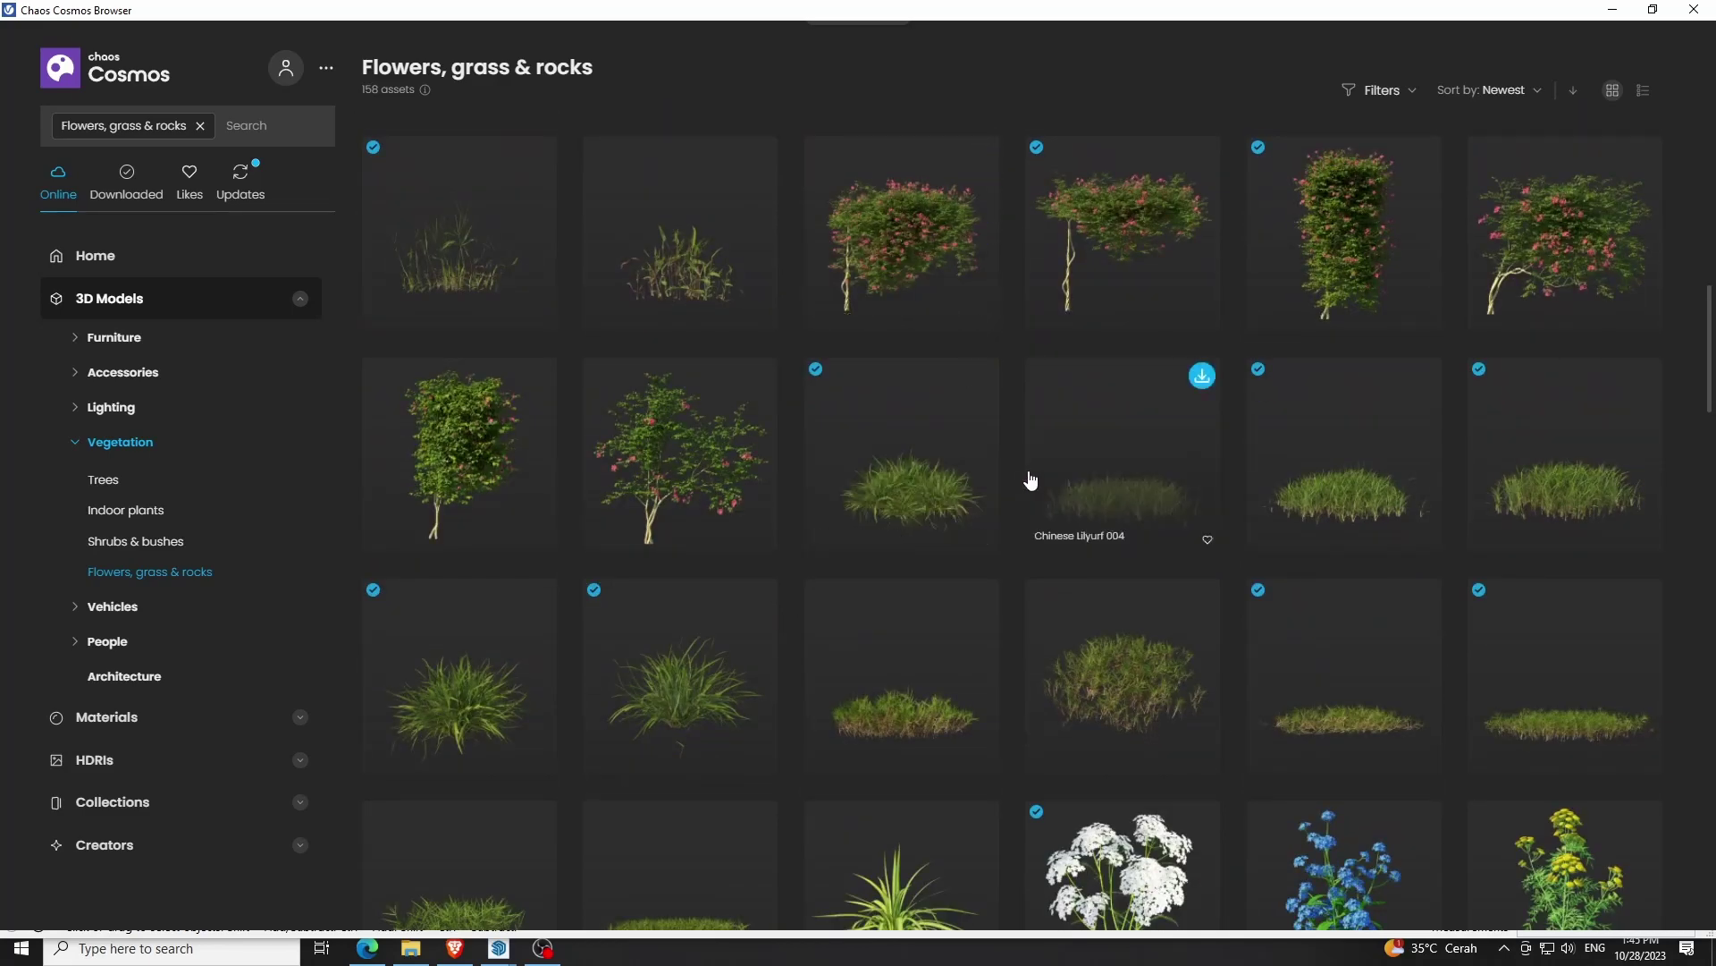
scroll(1030, 480, up, 2)
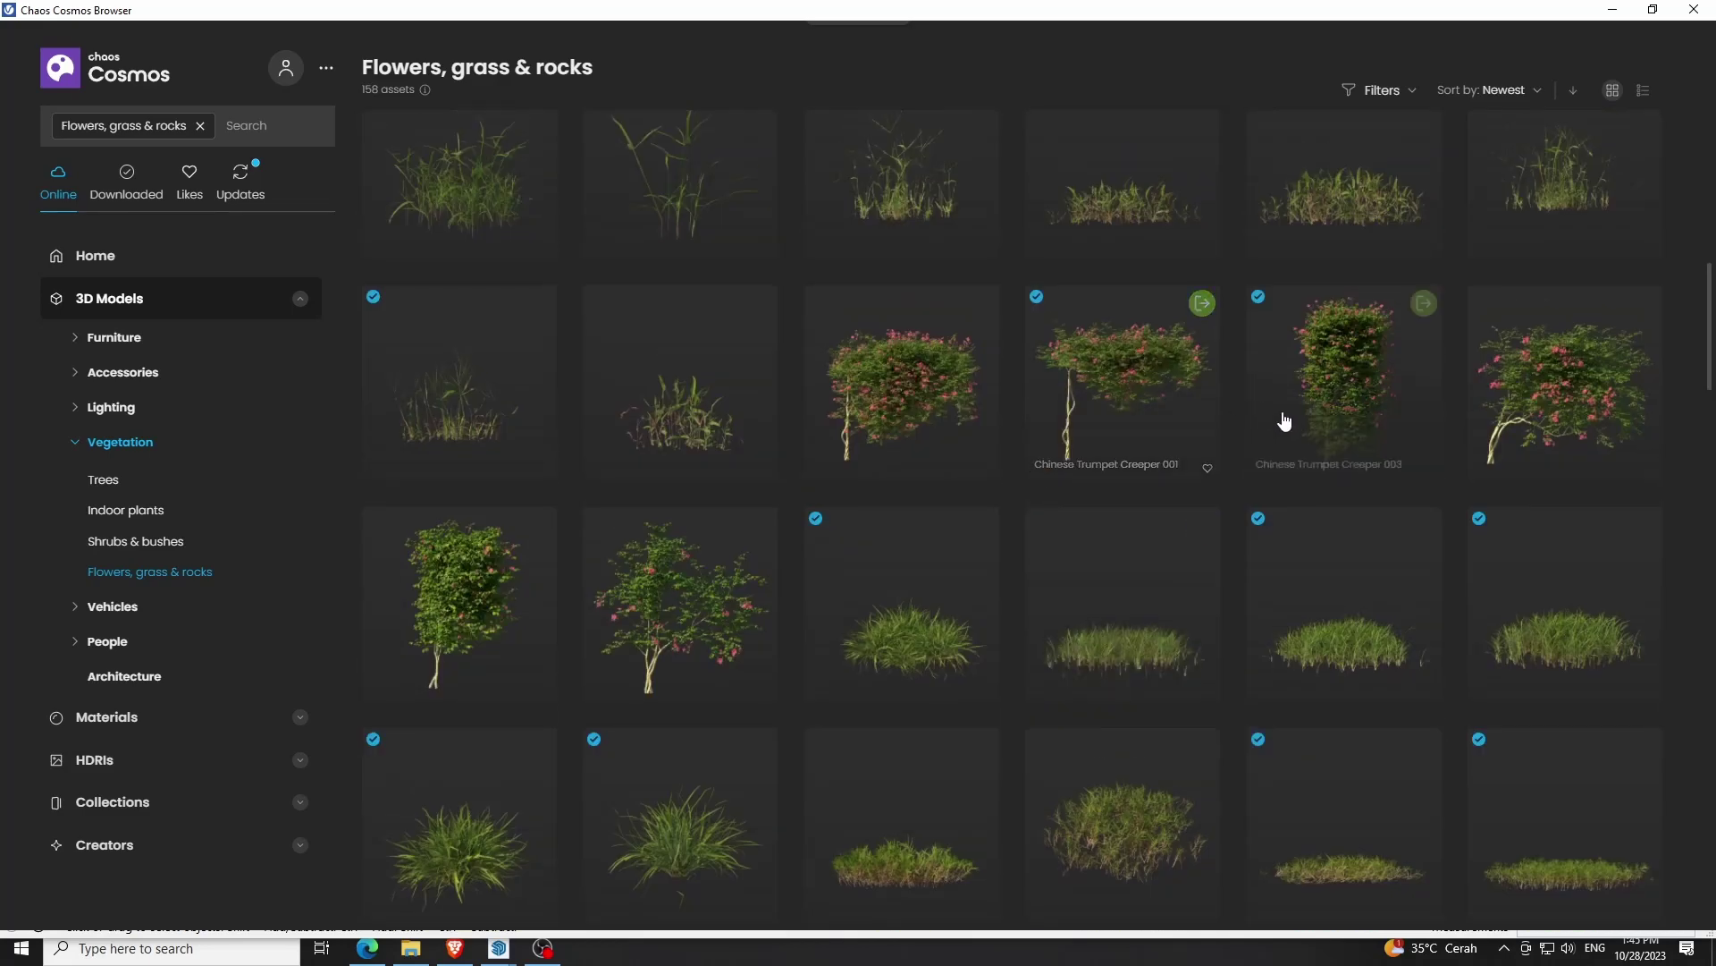
click(1203, 305)
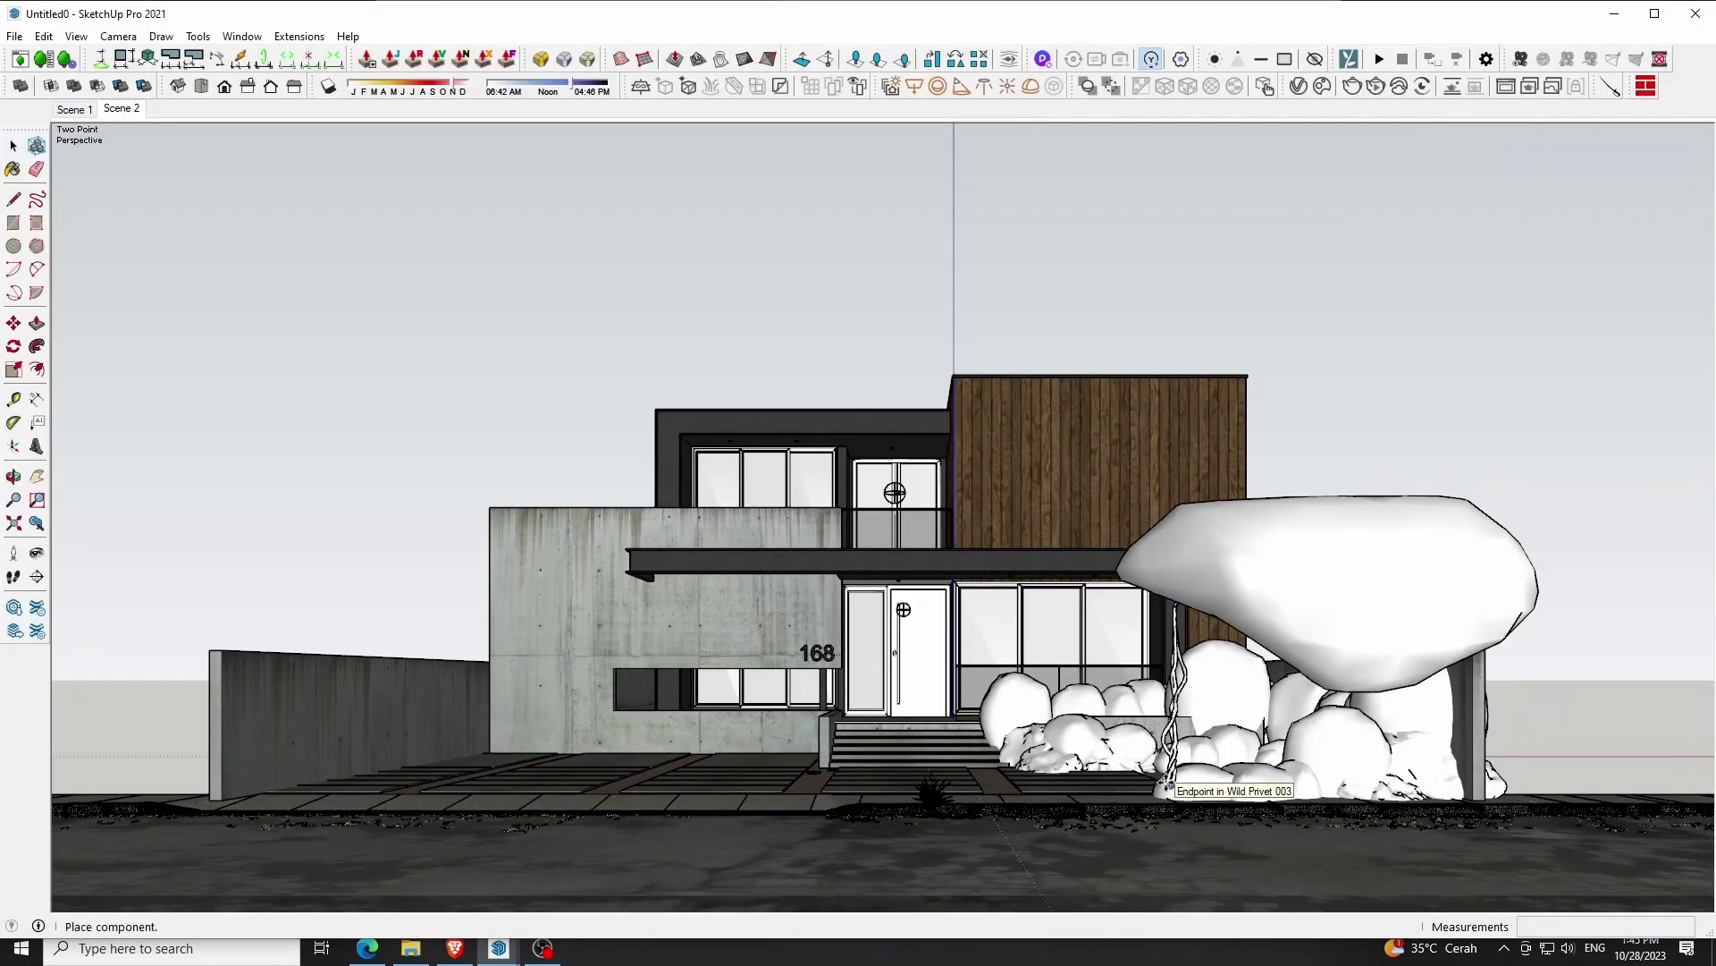
Rotate the creeper with the Move tool's rotate grip and reposition it
key(o)
drag(1167, 787, 1220, 764)
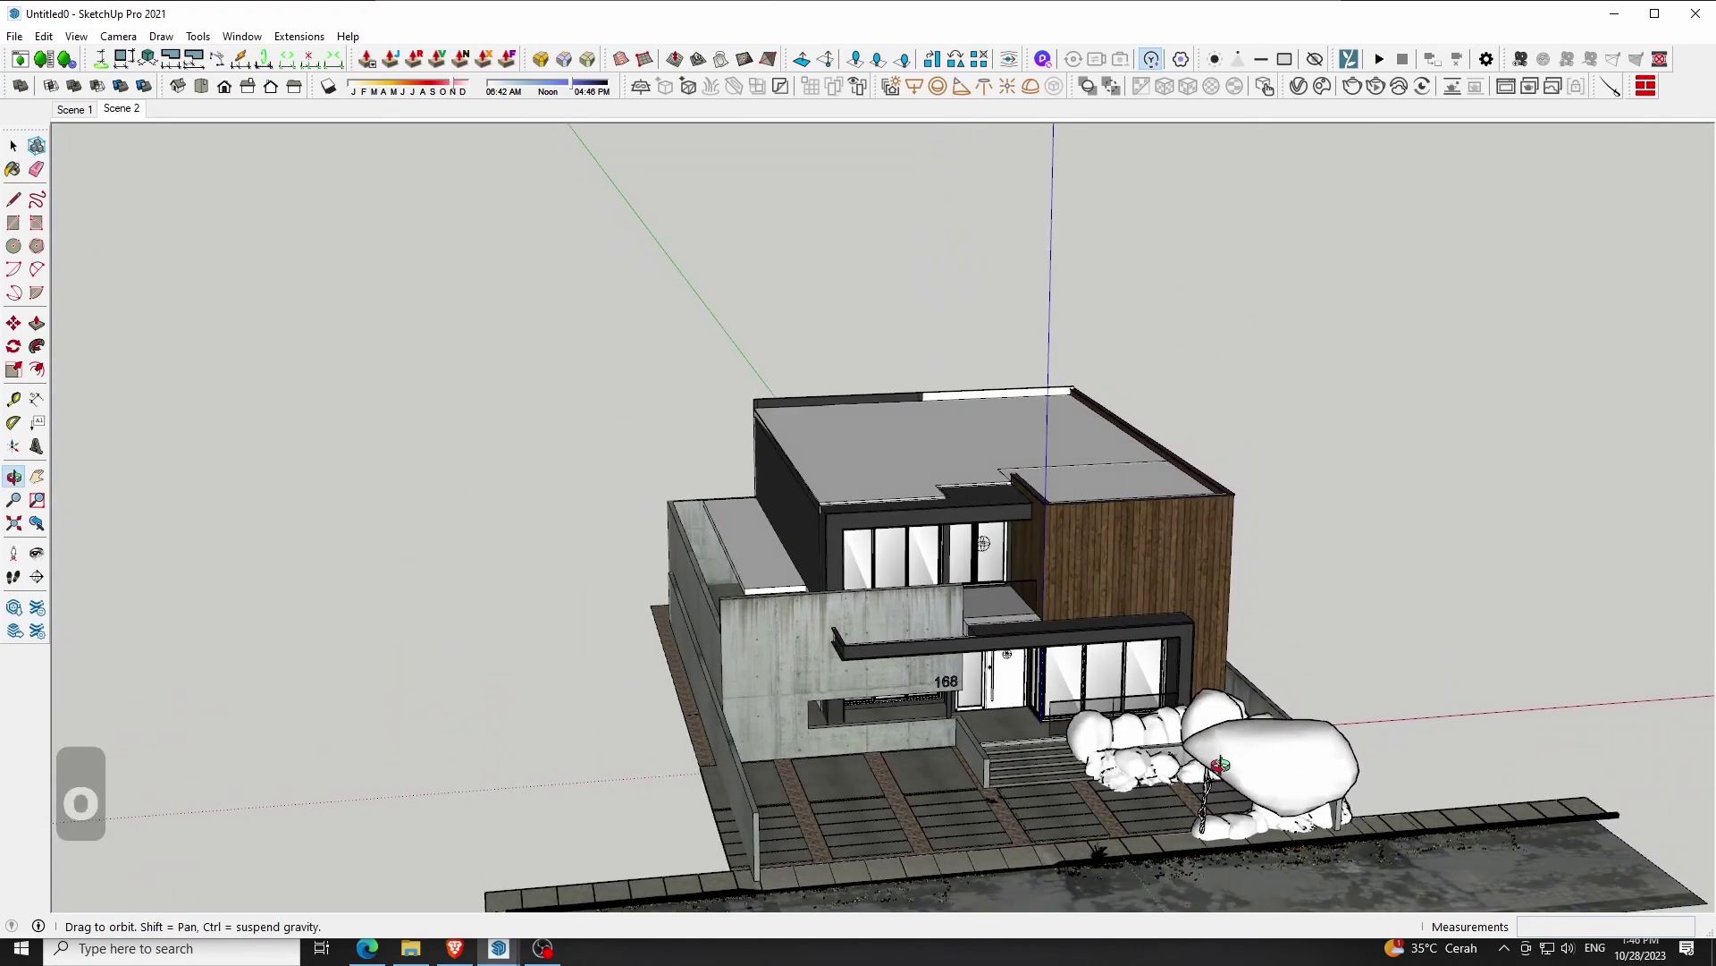
key(space)
click(1280, 760)
scroll(1280, 760, up, 2)
key(m)
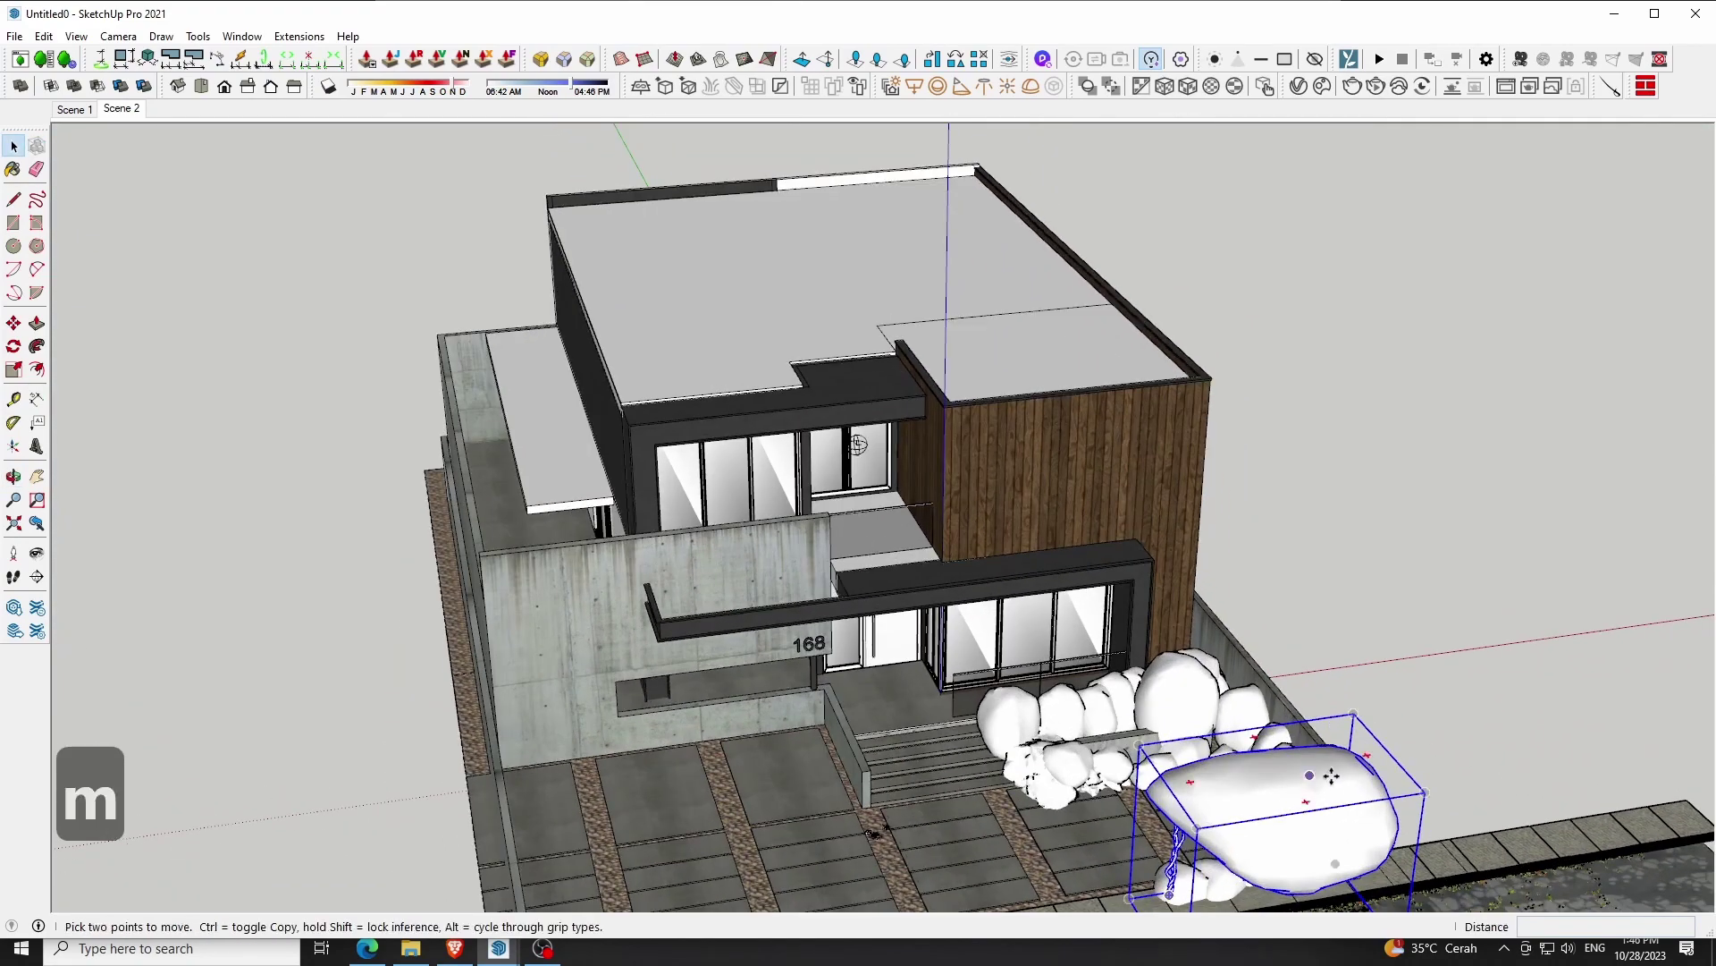
click(1363, 758)
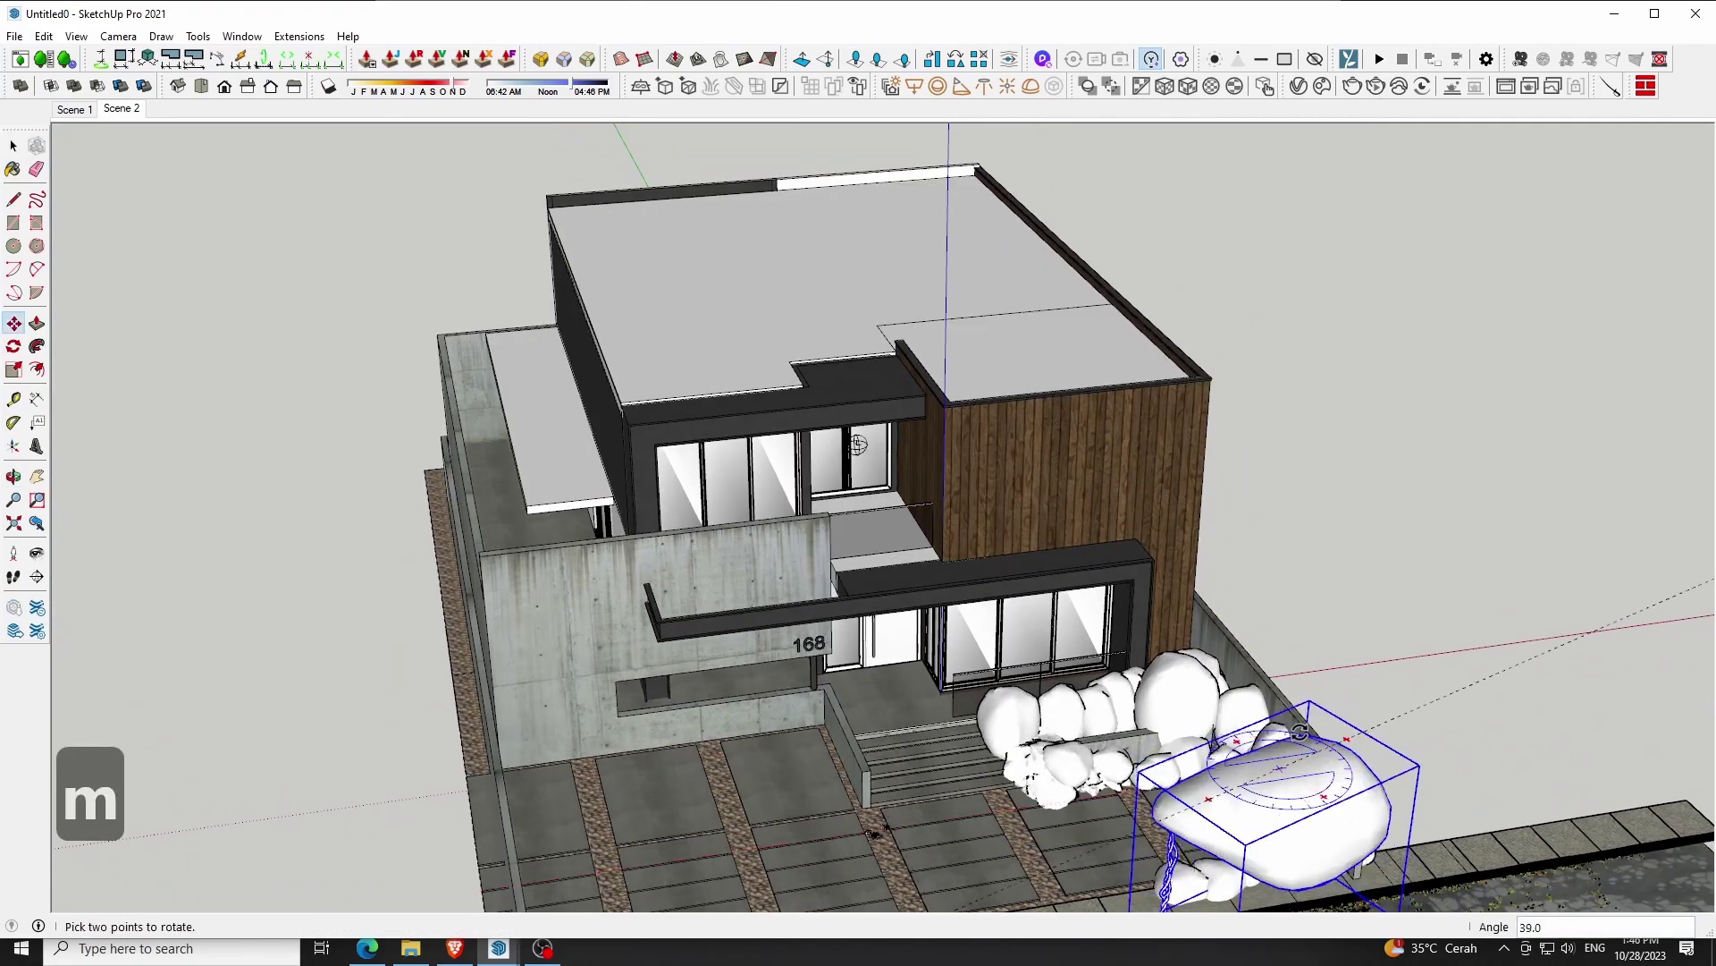
click(1098, 830)
click(1499, 784)
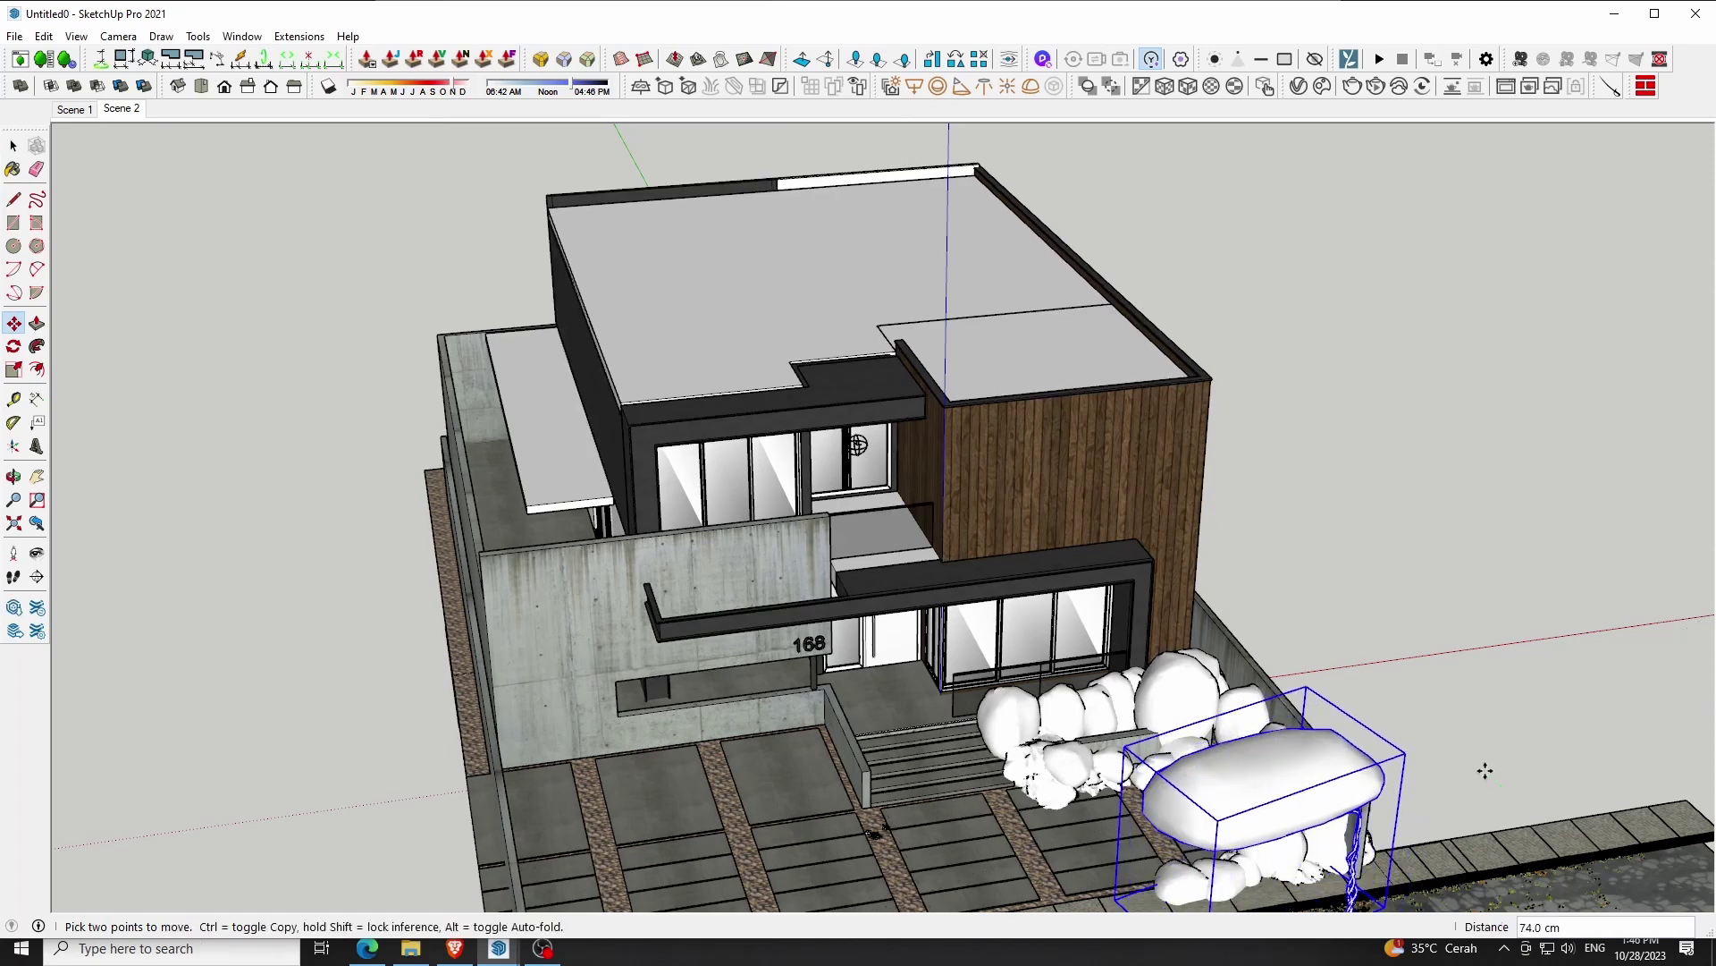
click(1232, 762)
Lower the creeper in front of the rocks and shift it right beside the grey post
key(o)
drag(1232, 762, 1115, 731)
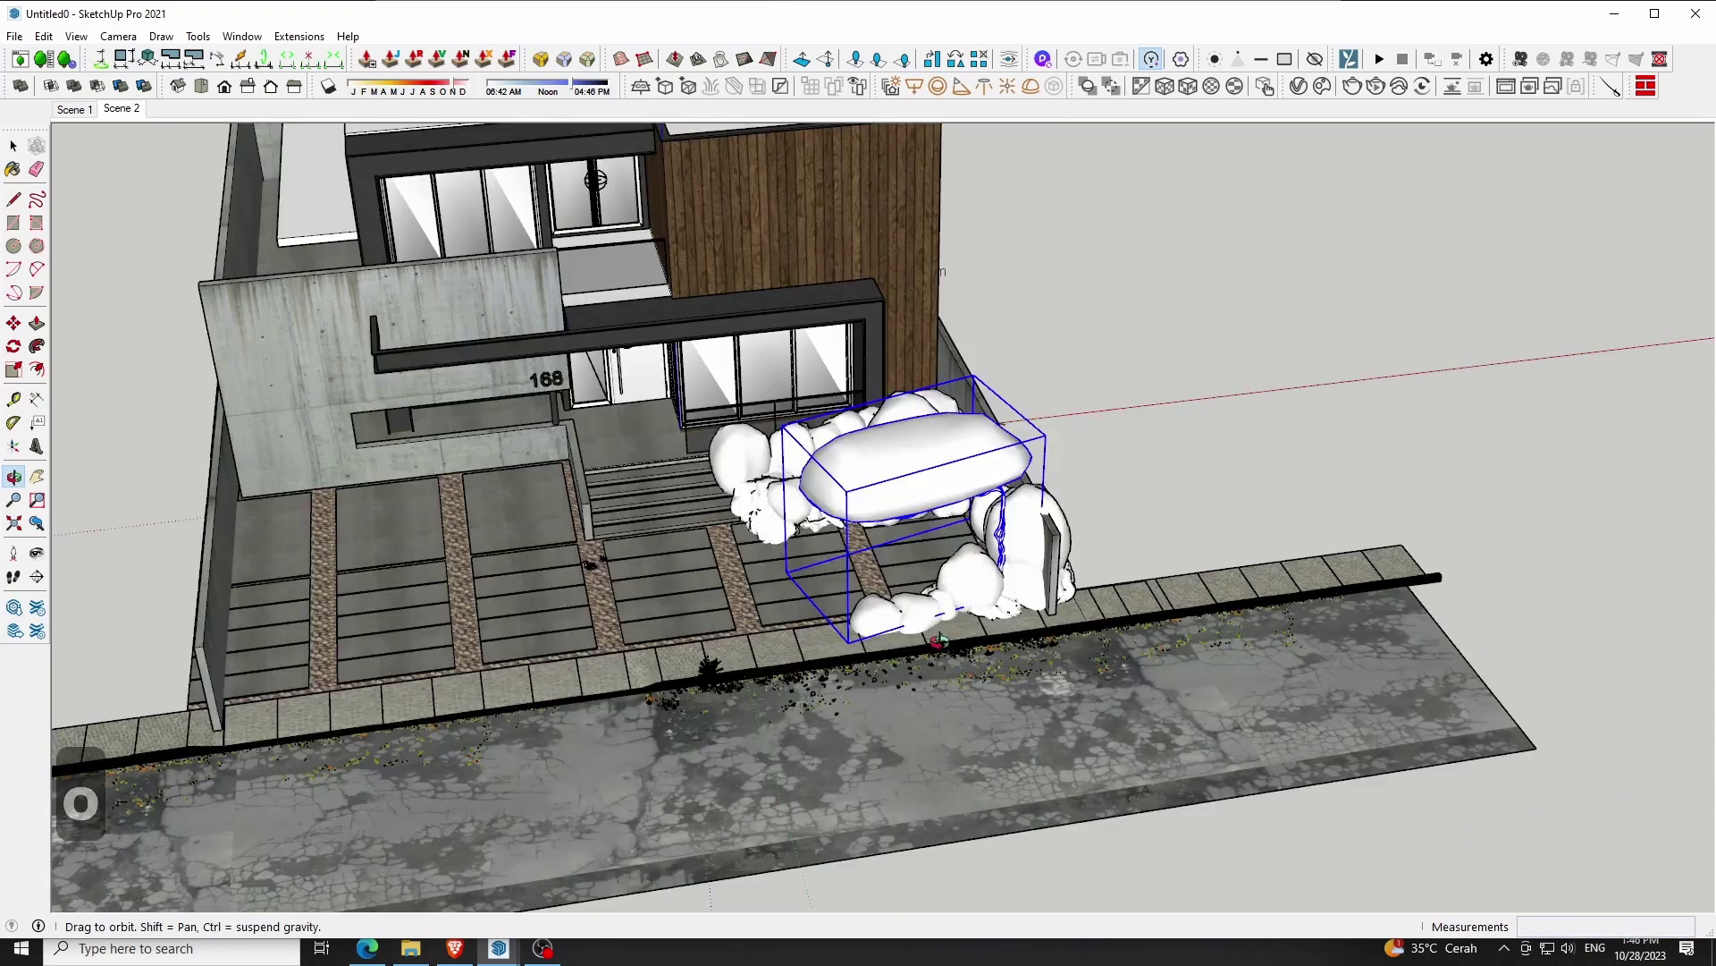
drag(939, 640, 937, 782)
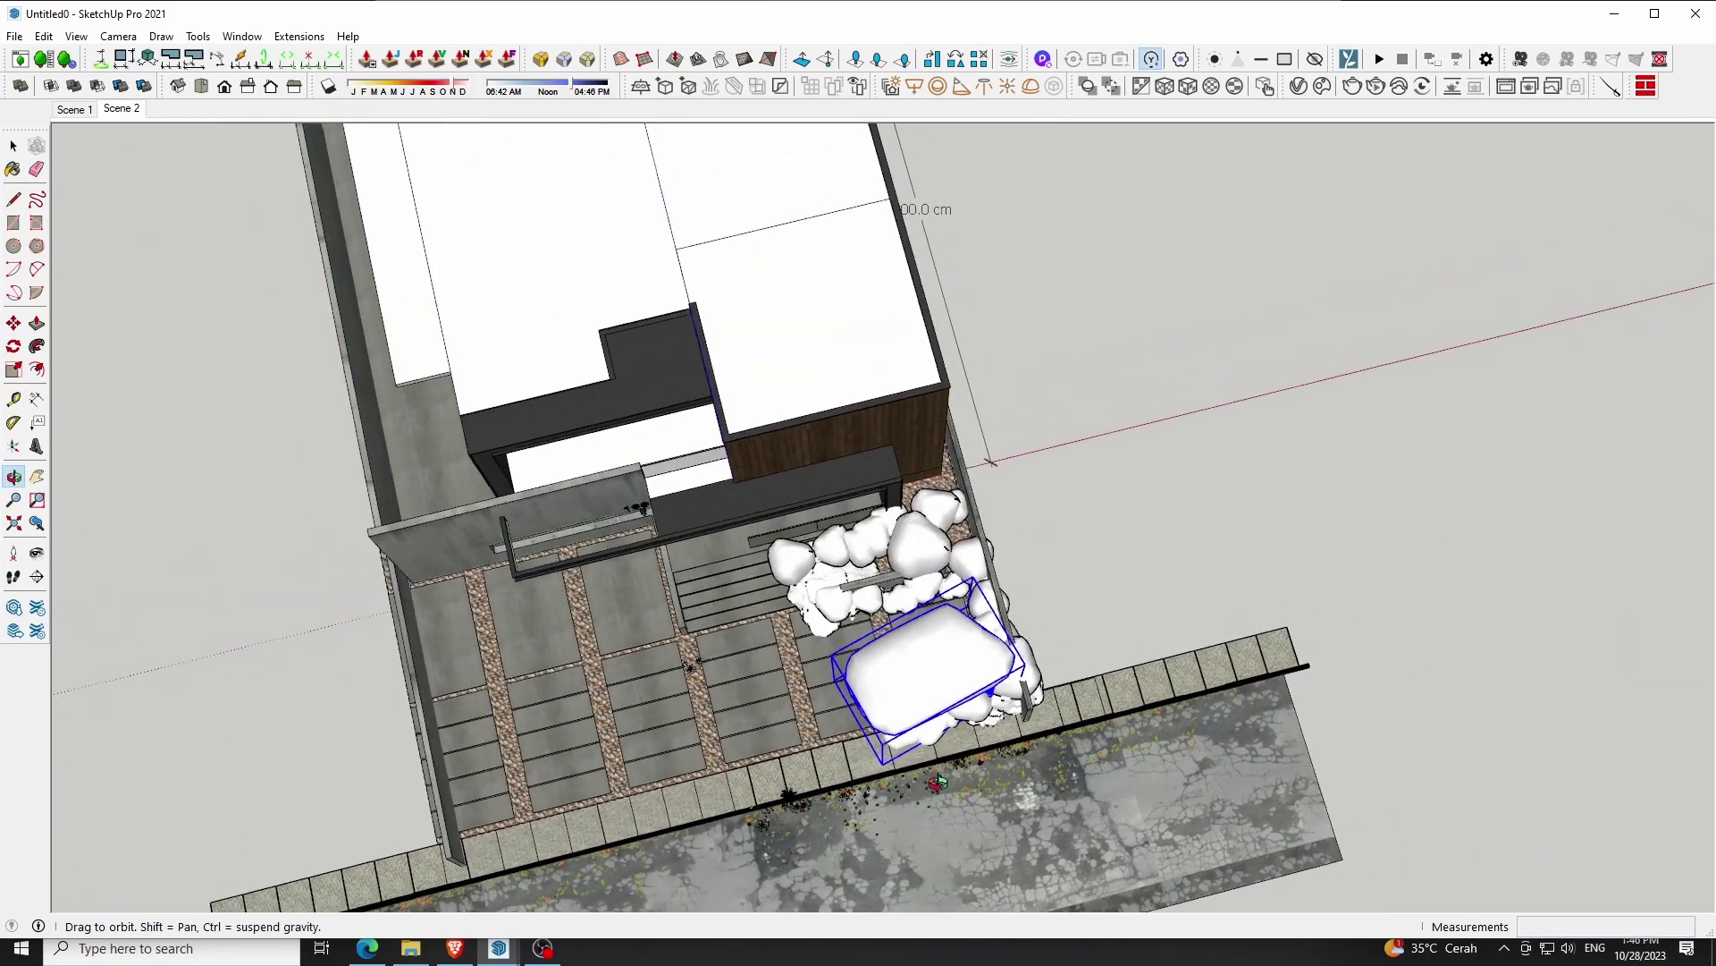
key(m)
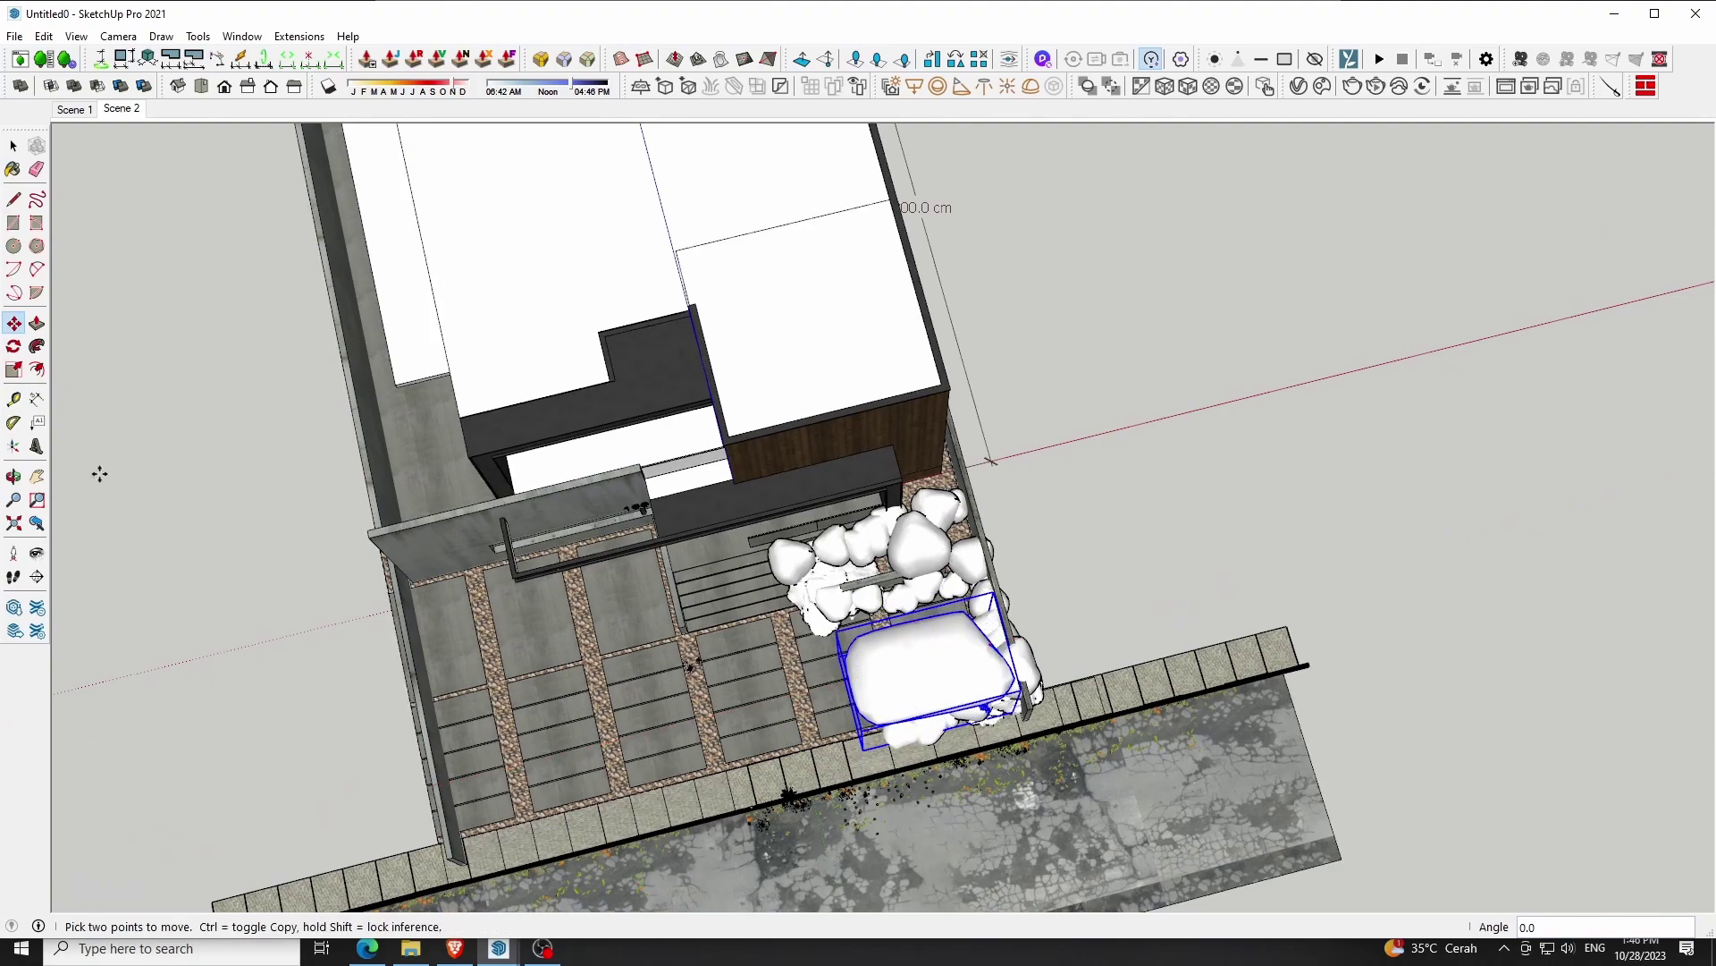
click(14, 476)
drag(948, 742, 974, 581)
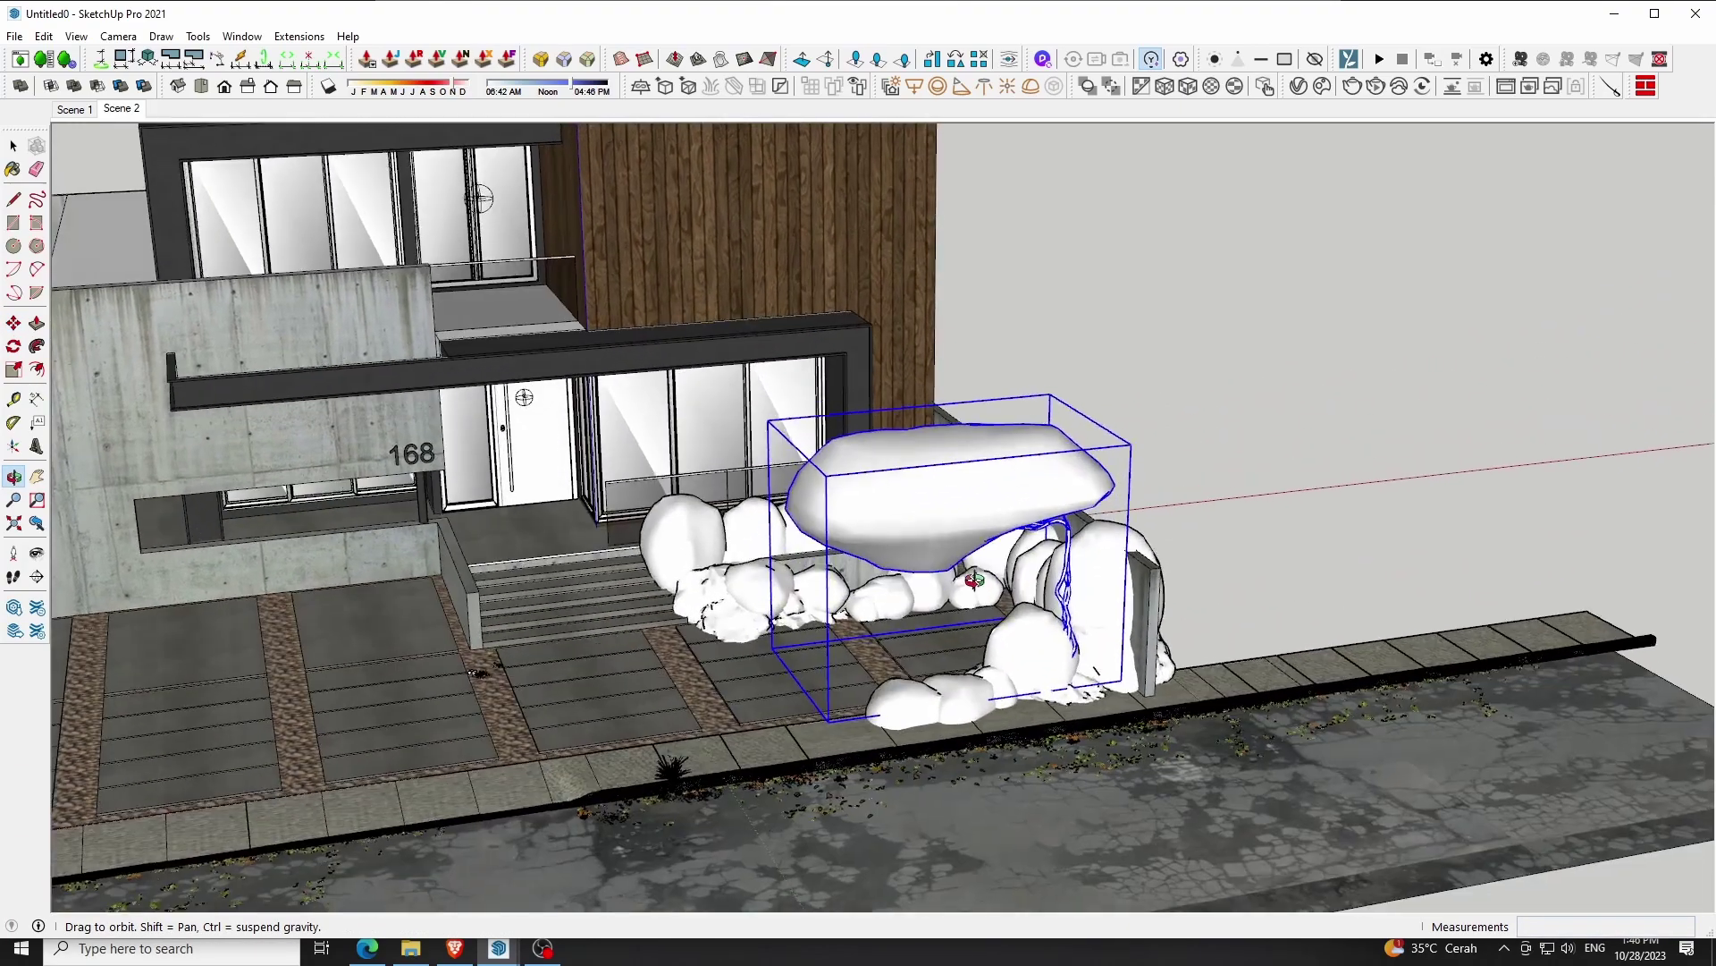
key(m)
click(950, 474)
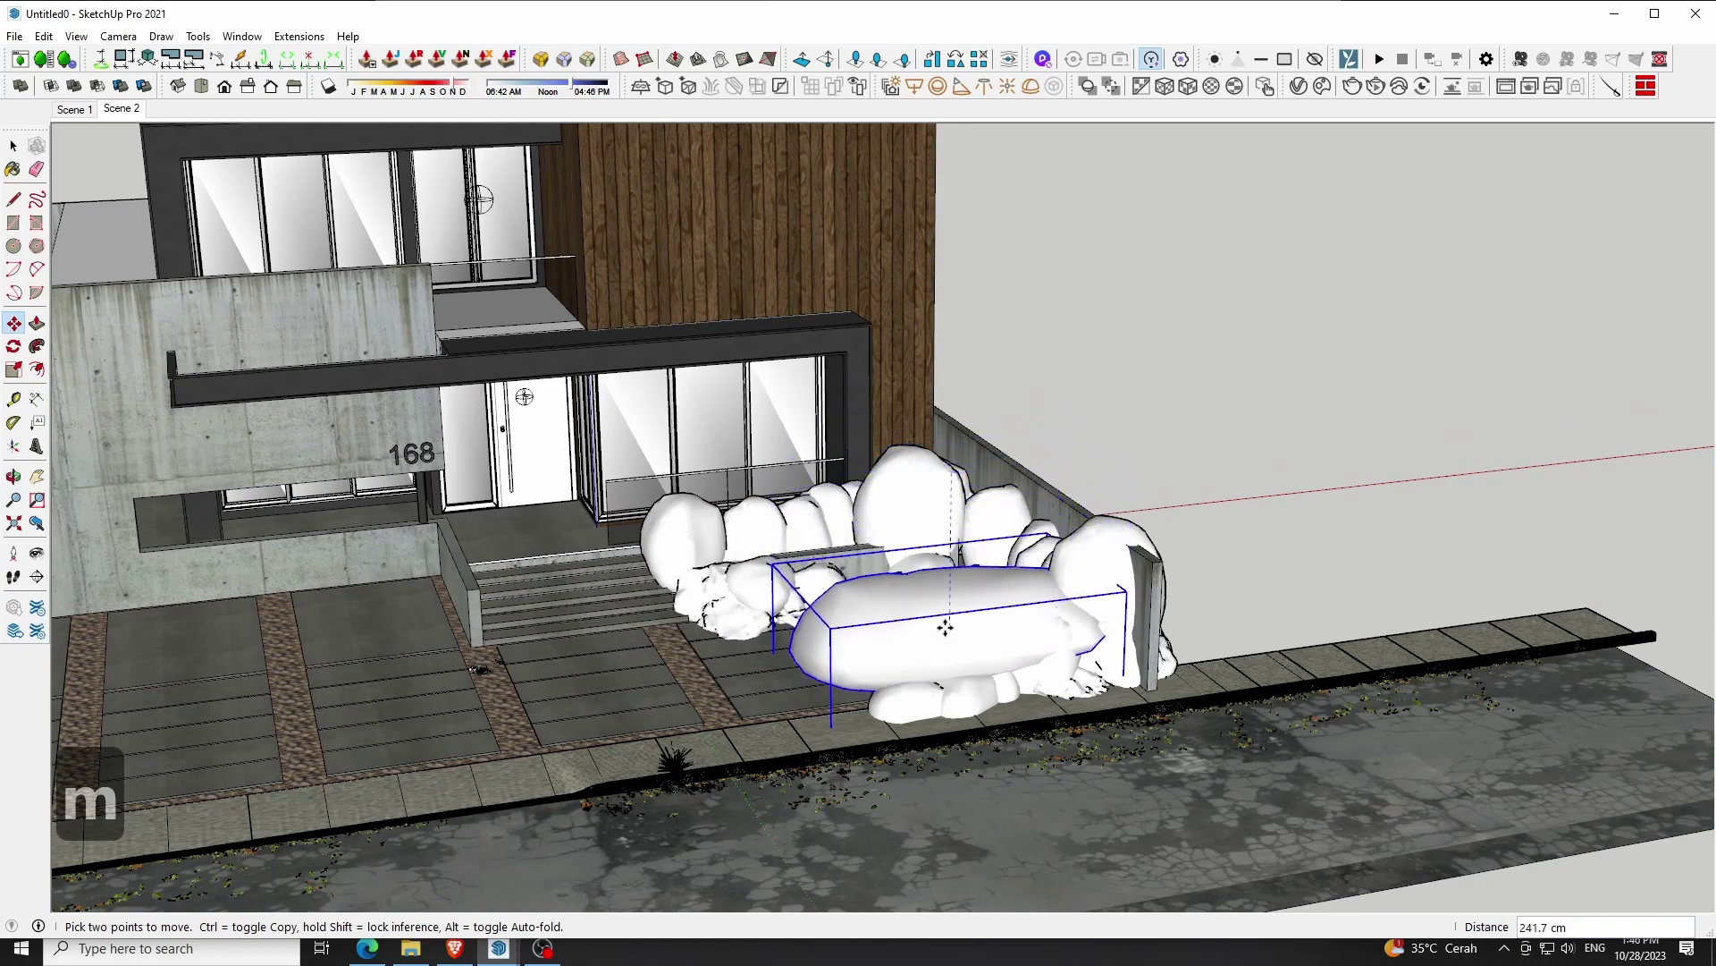
click(949, 677)
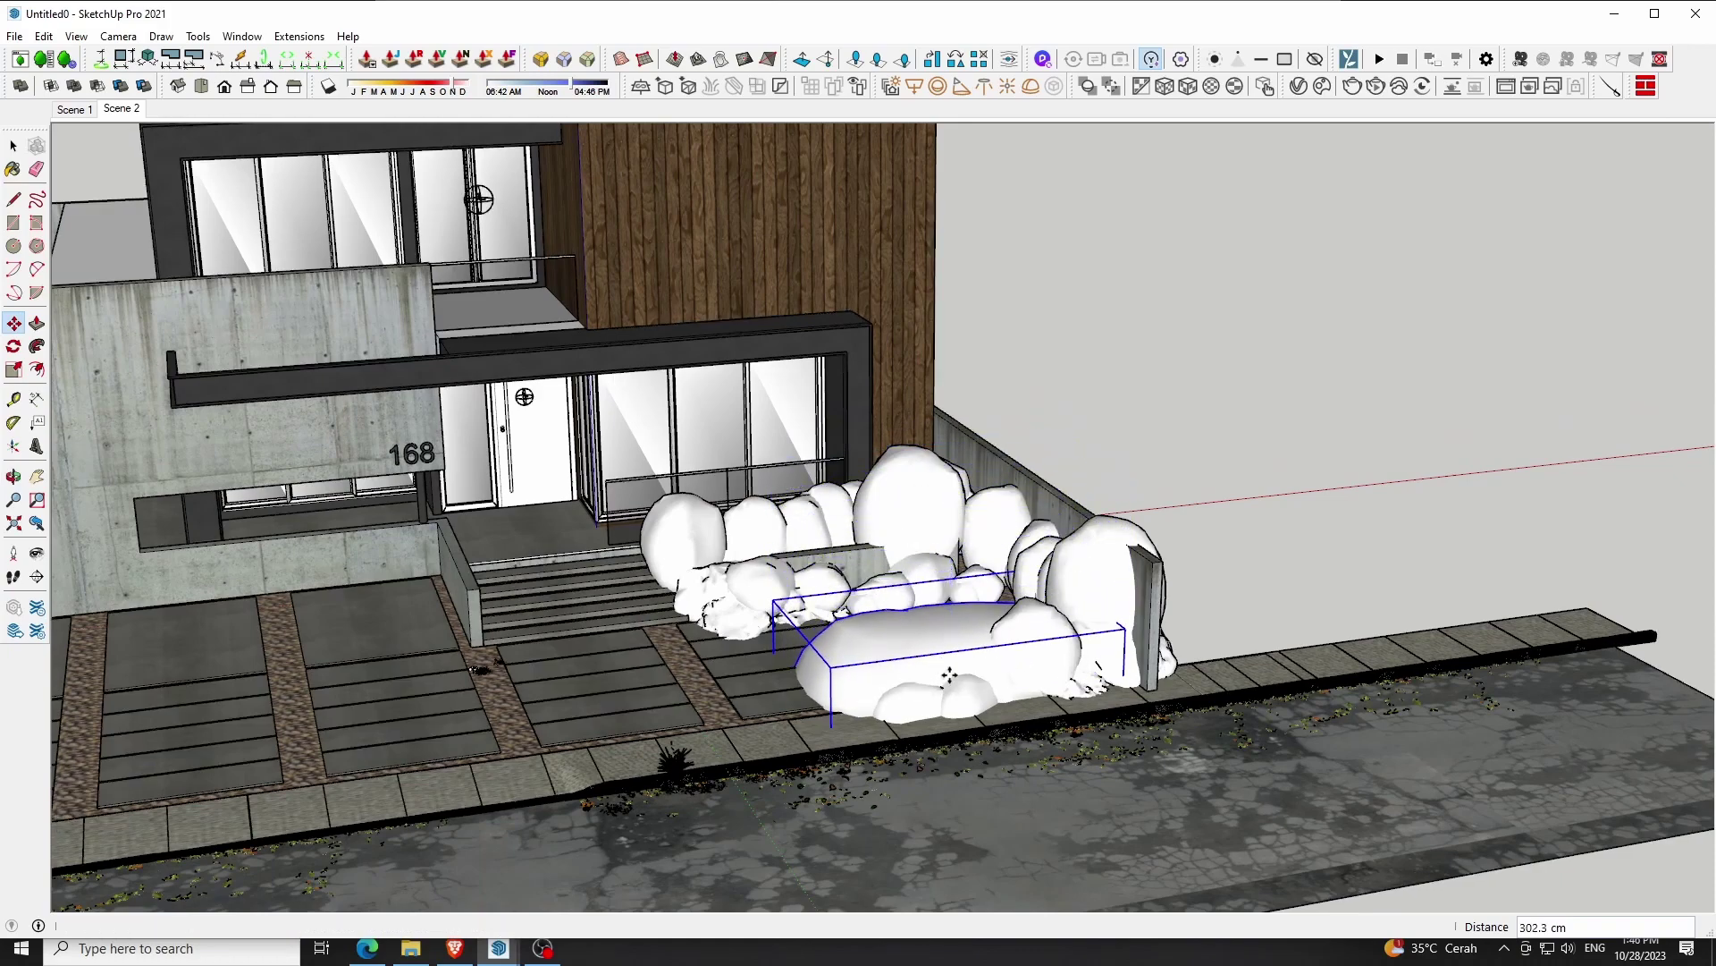
click(1061, 819)
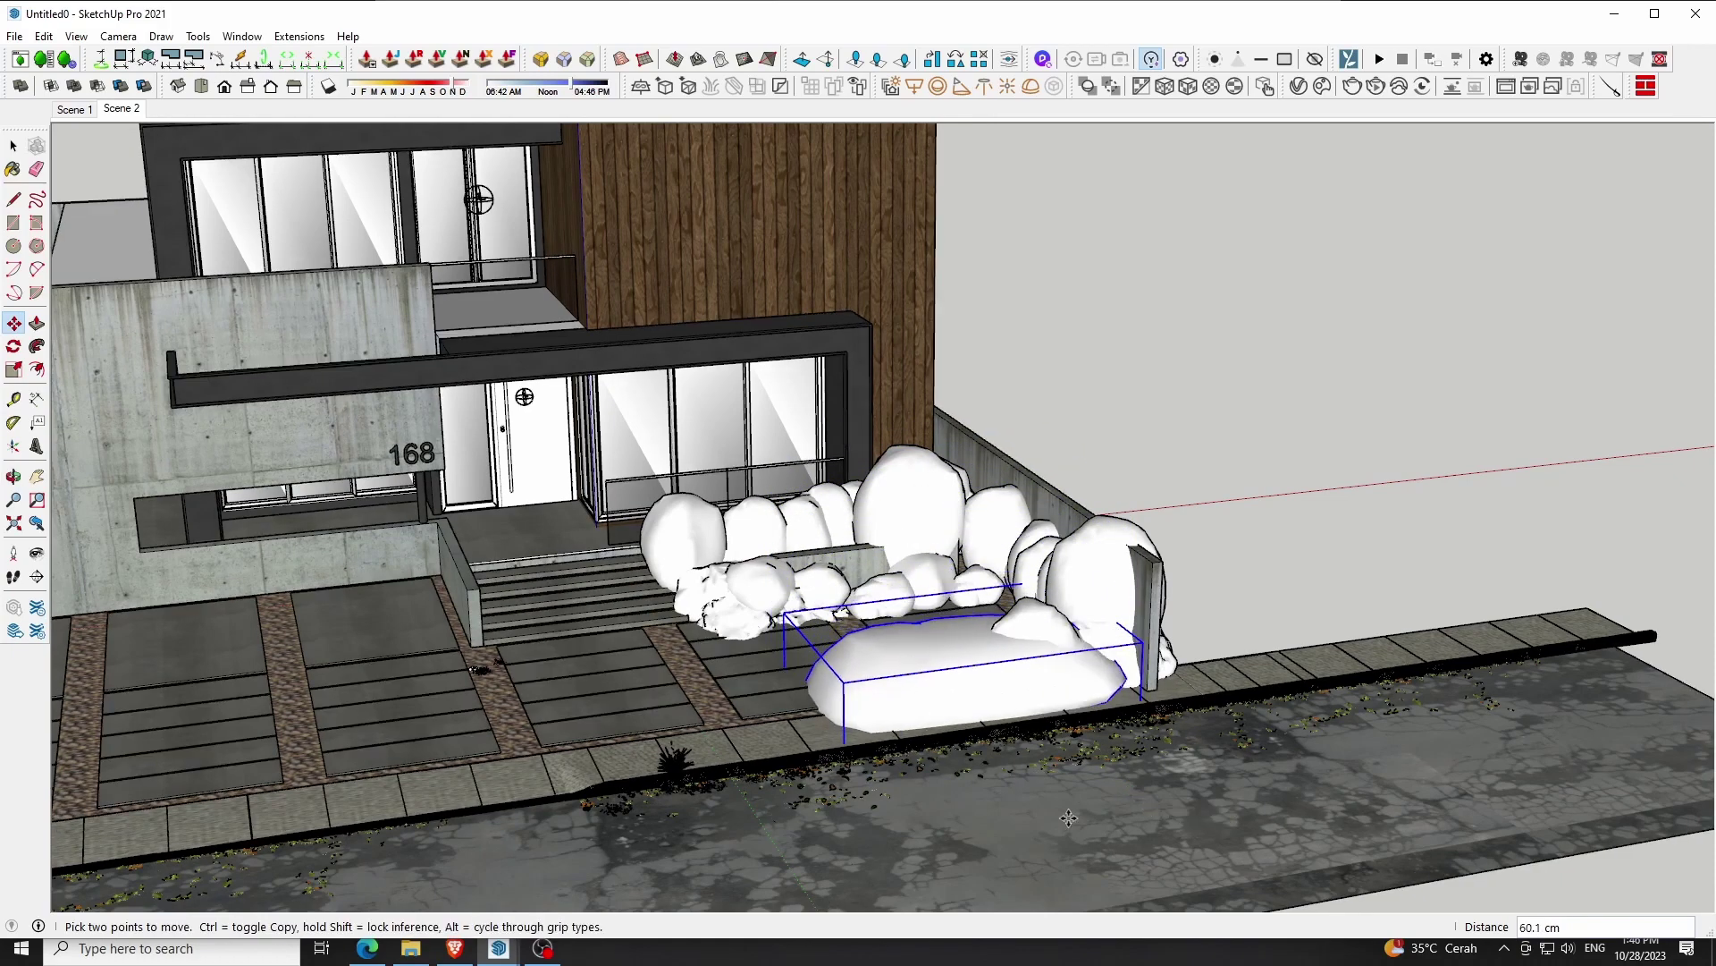
click(1168, 701)
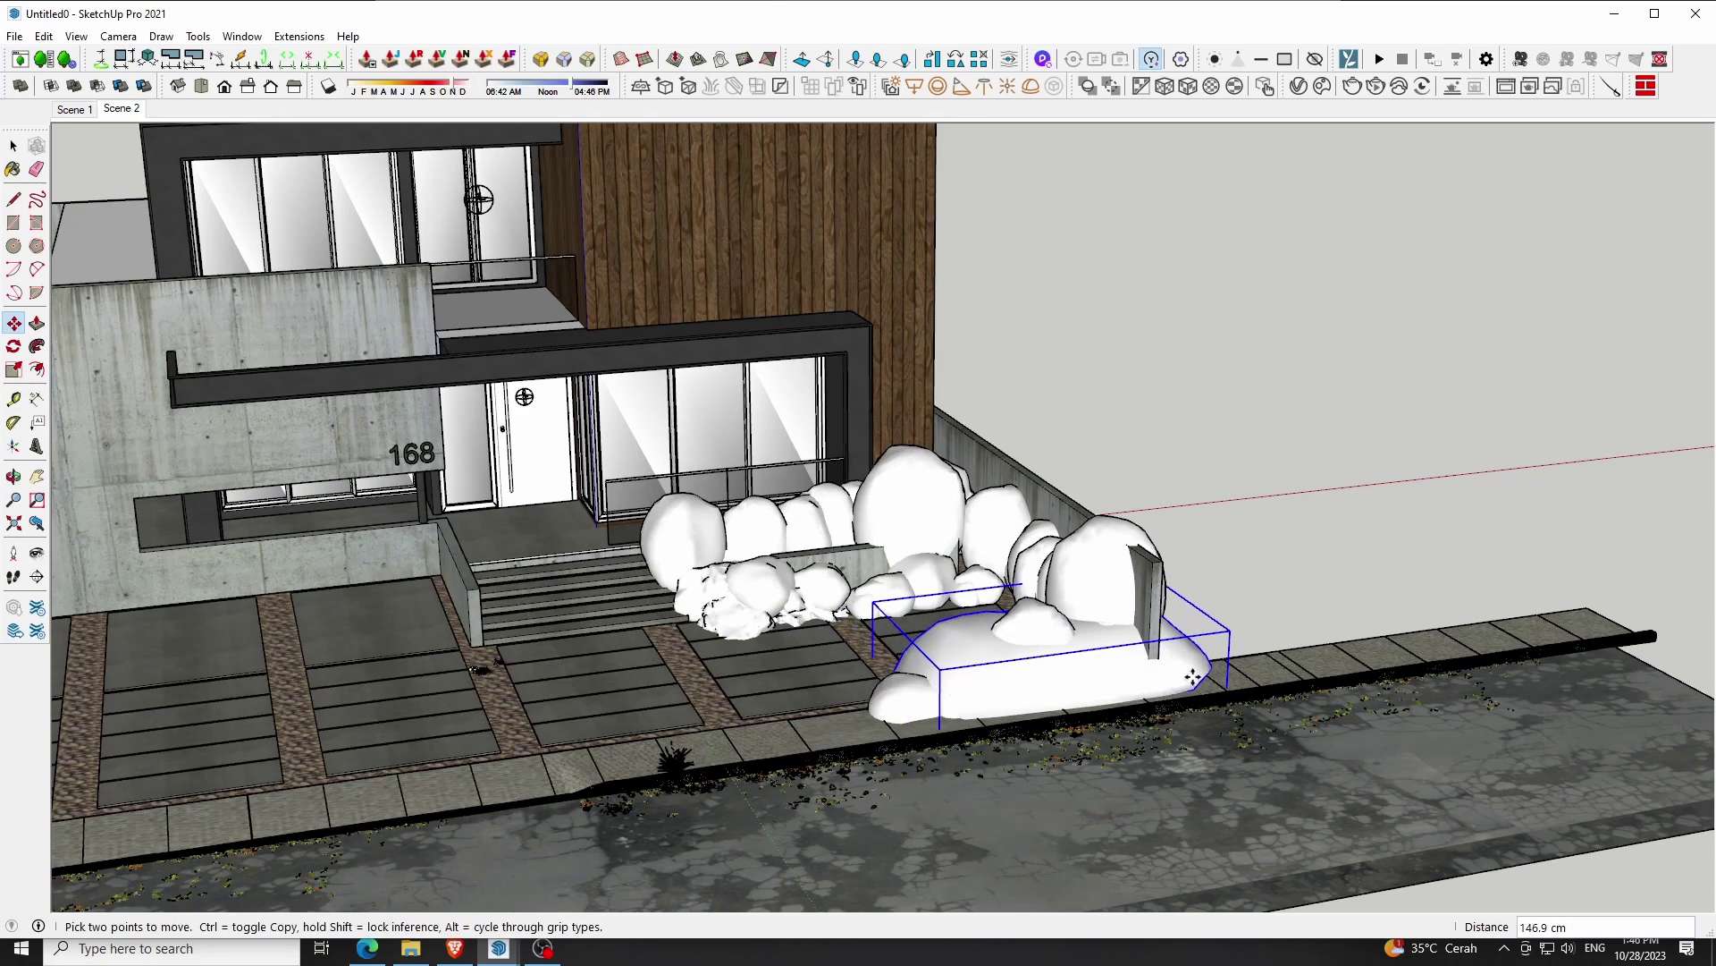
Turn the creeper to a new angle with the Rotate tool and check it at eye level
key(q)
click(1084, 766)
click(1086, 823)
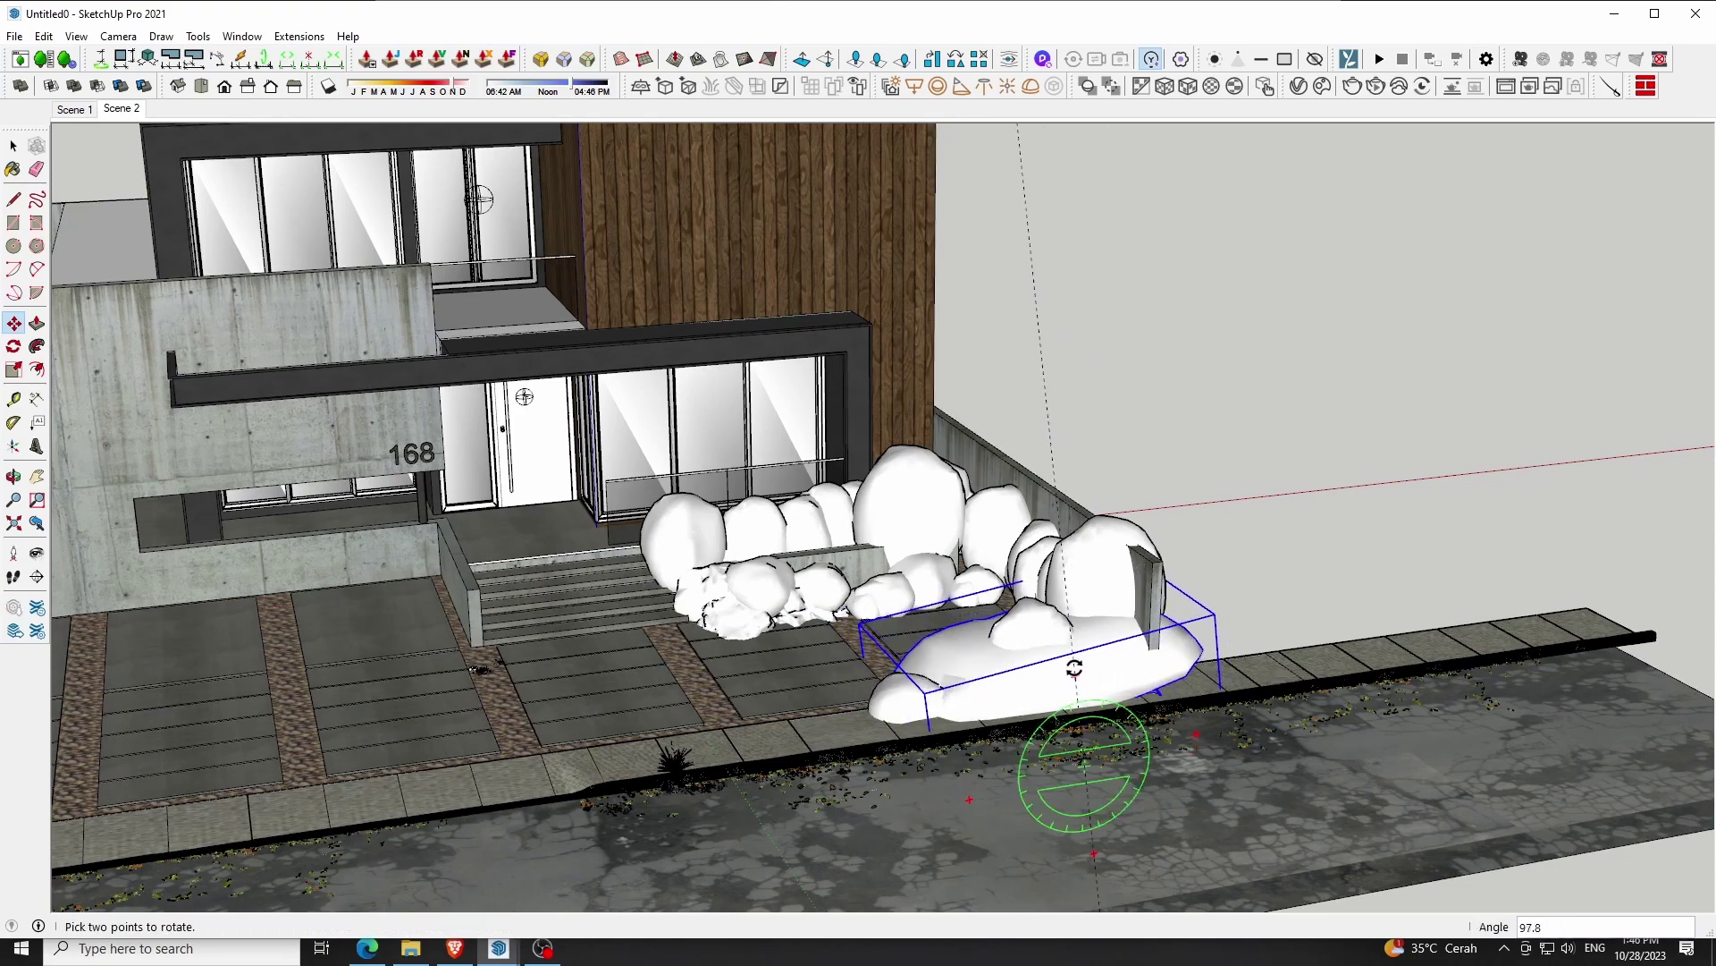
click(1075, 667)
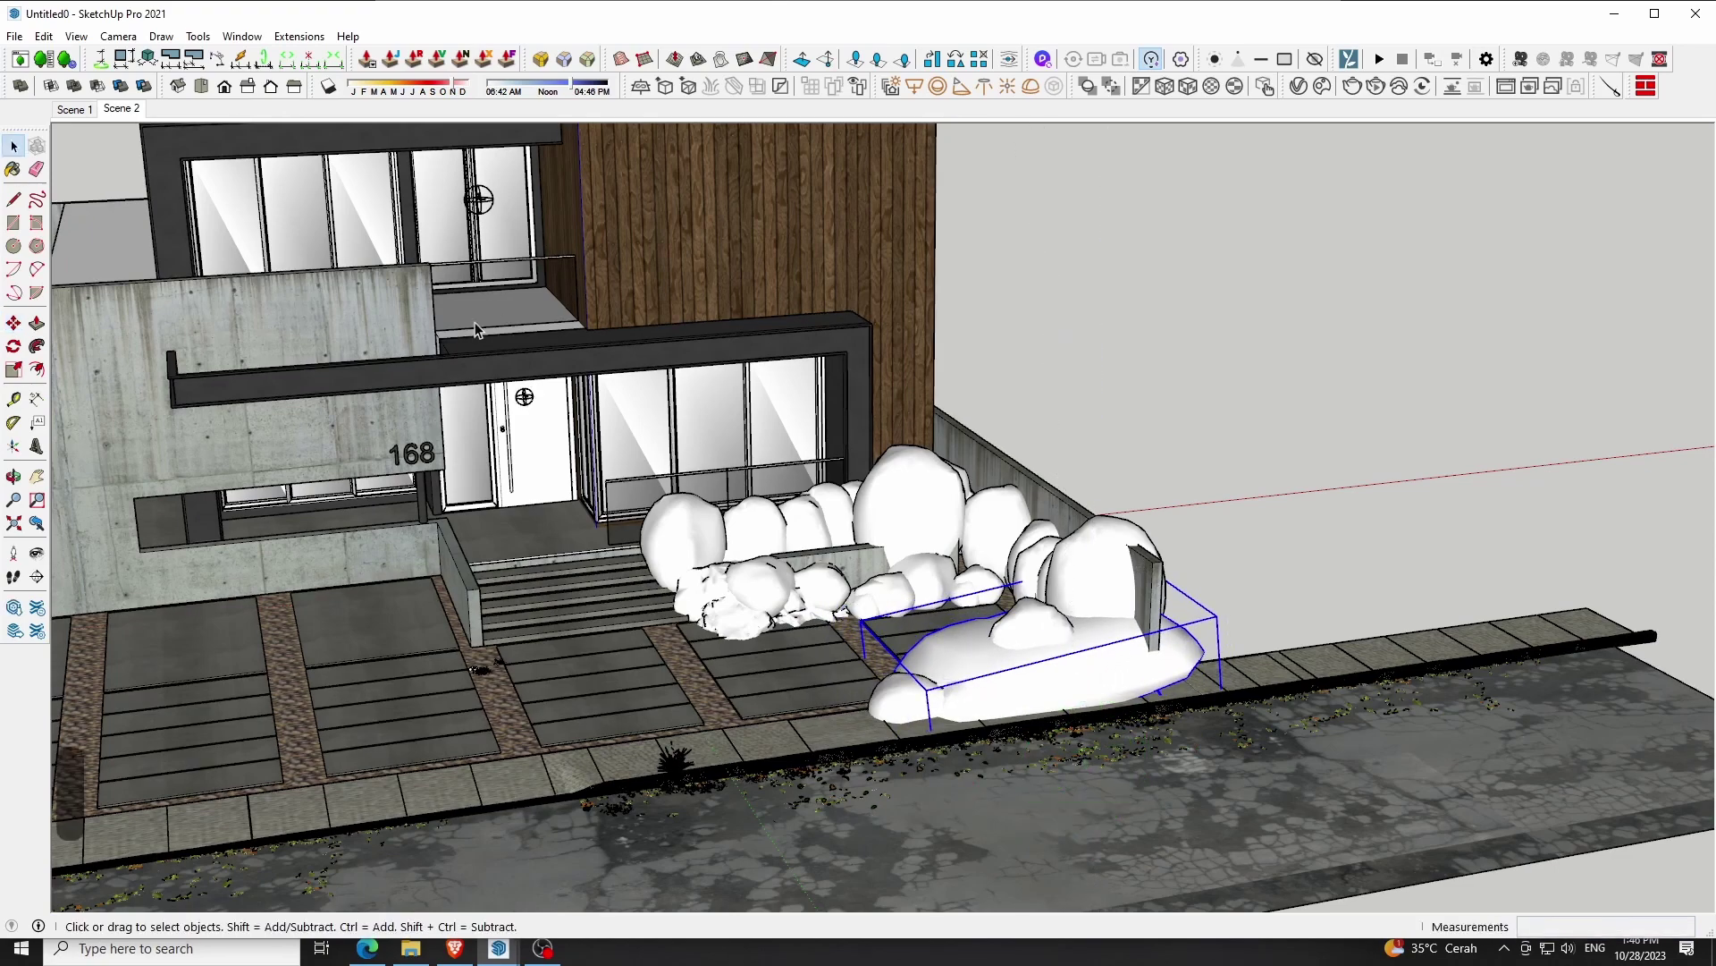
click(13, 474)
drag(625, 403, 674, 511)
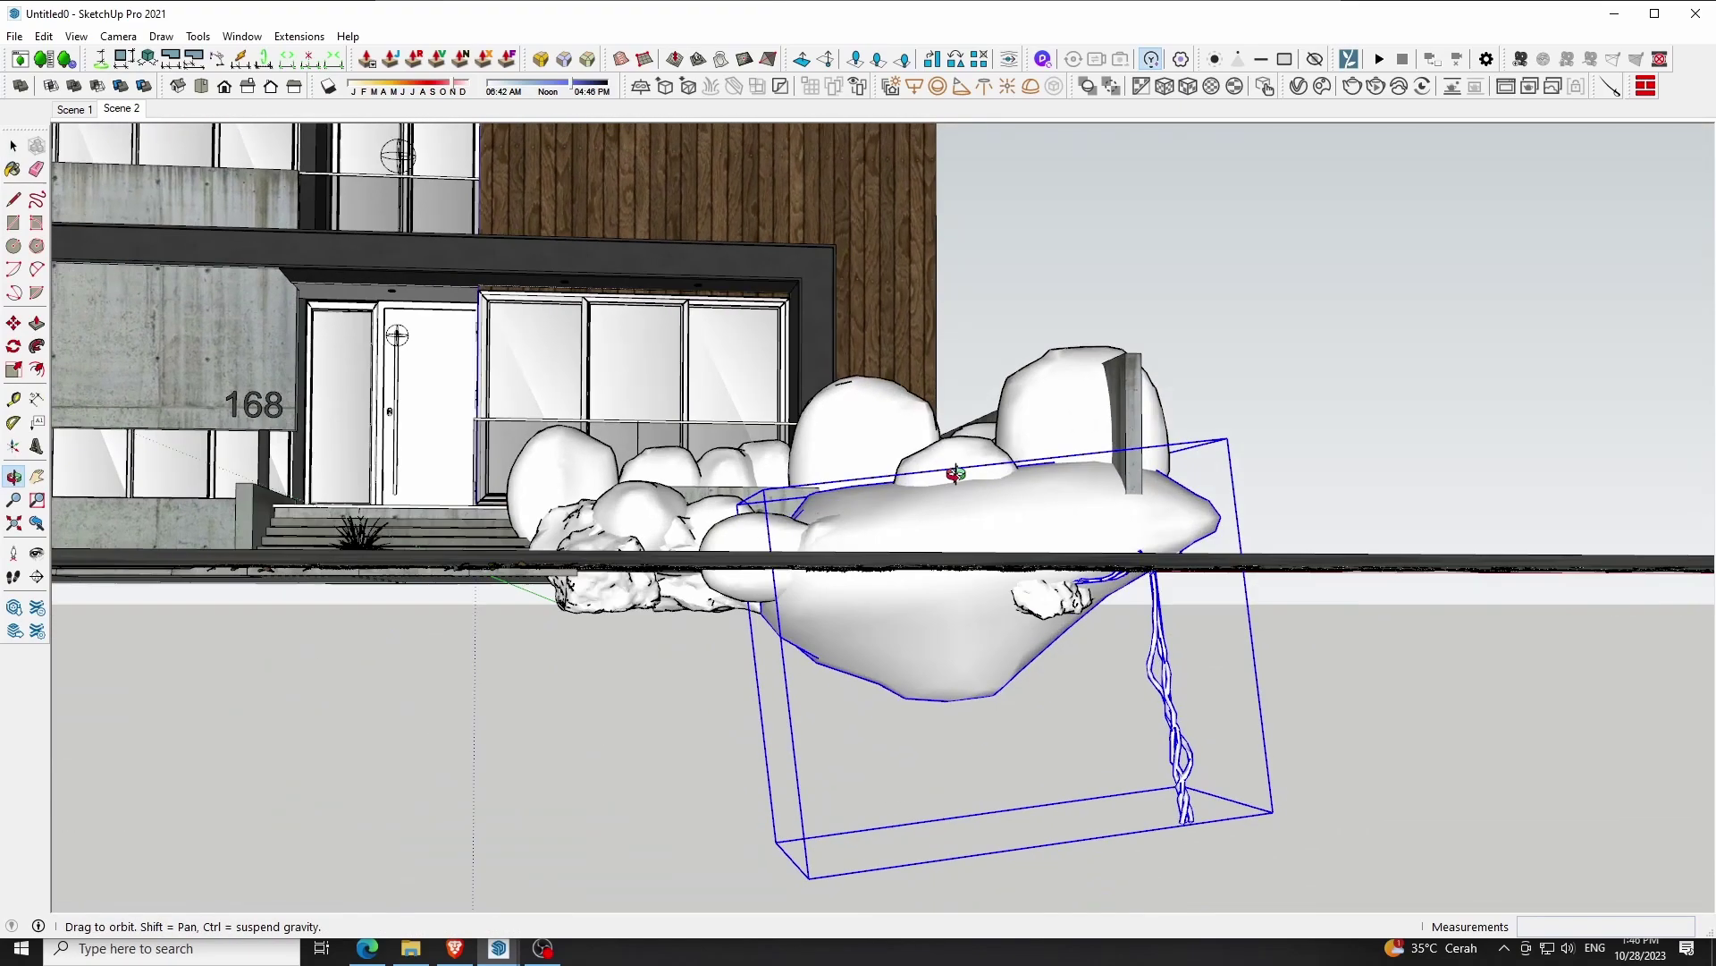
scroll(675, 512, up, 1)
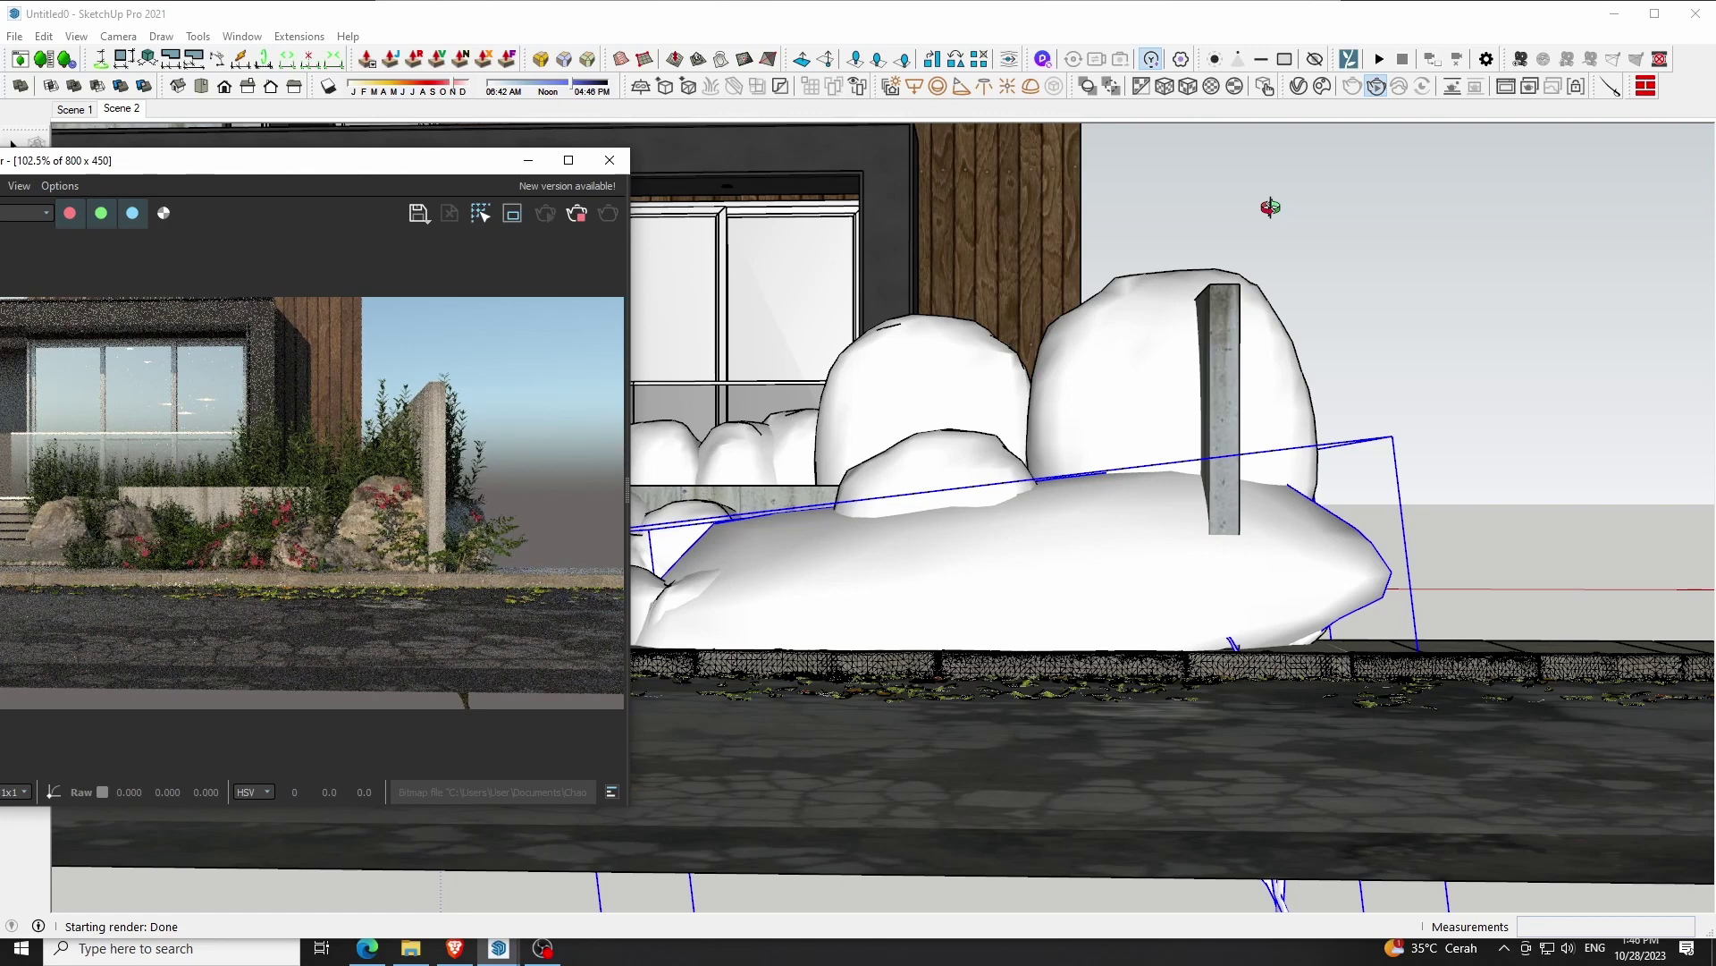
drag(400, 175, 846, 188)
scroll(685, 541, up, 2)
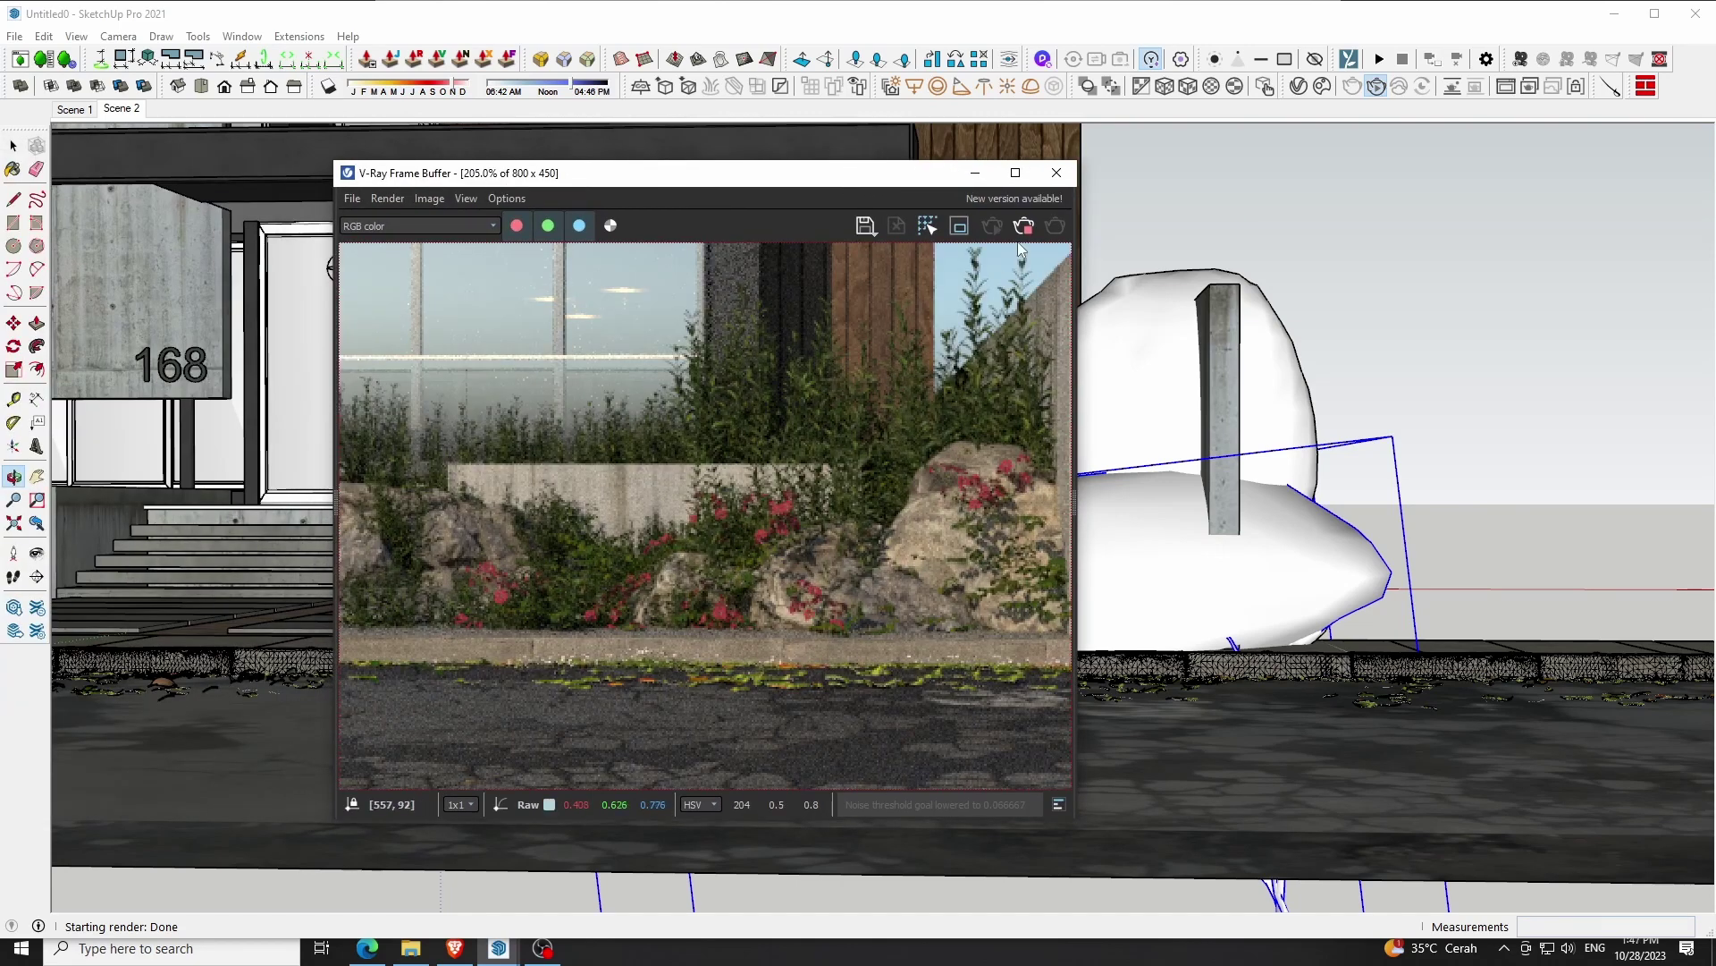
drag(914, 179, 714, 169)
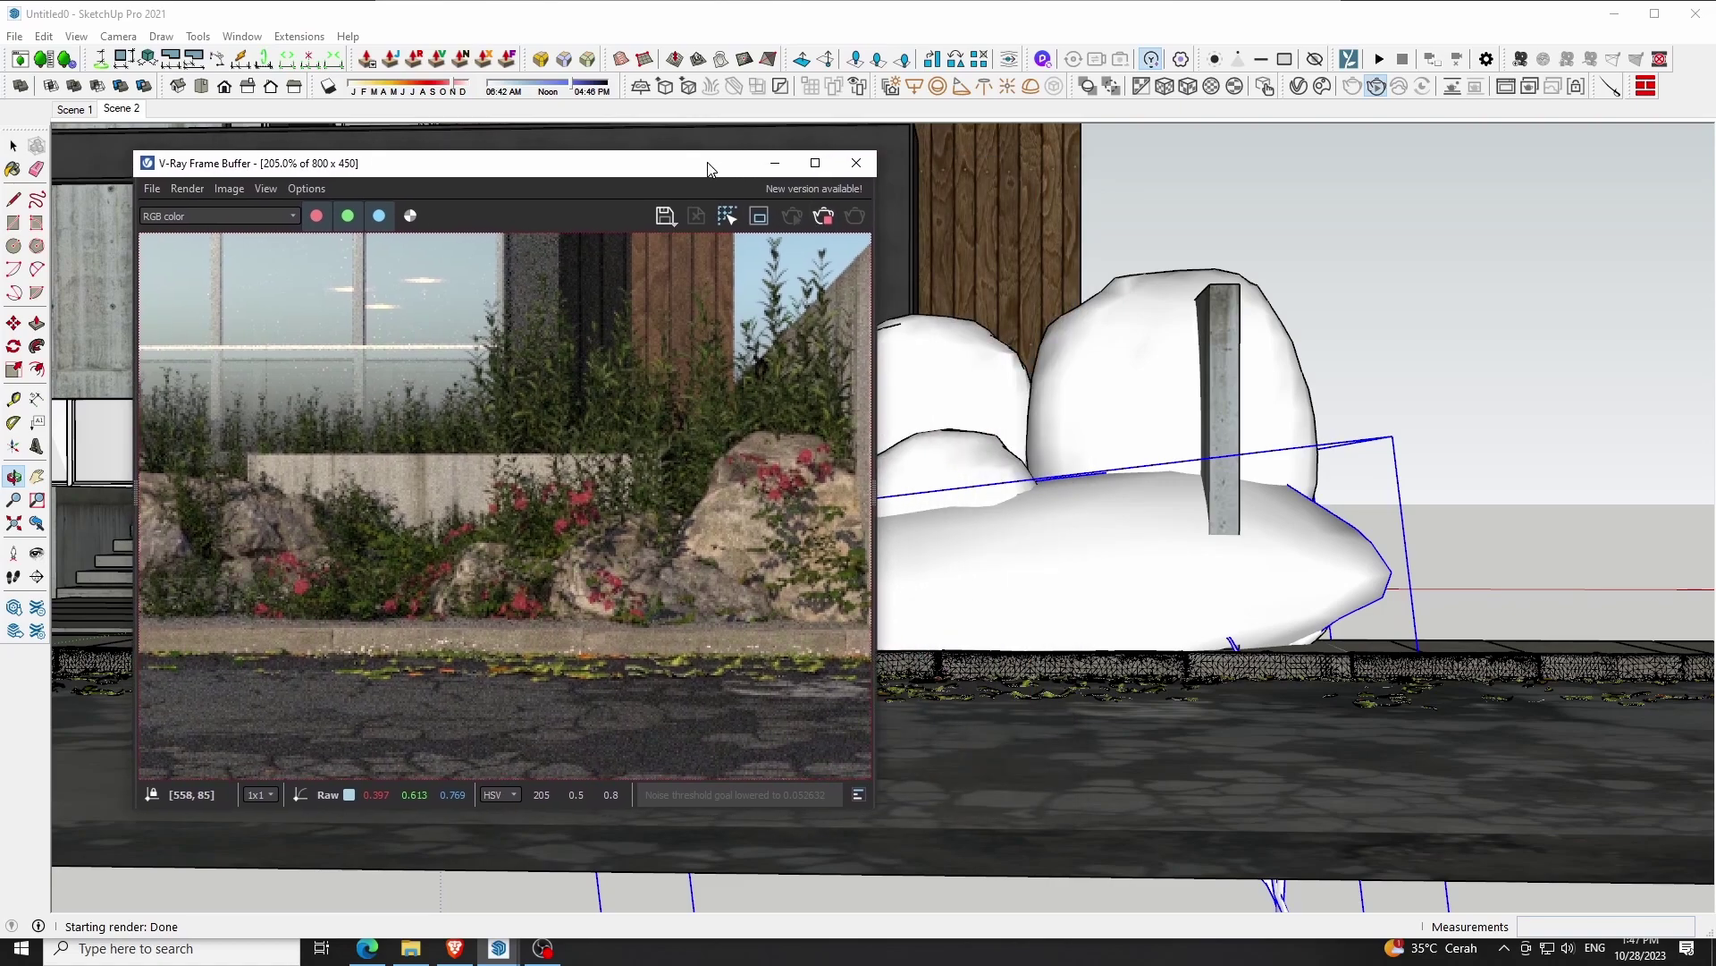
click(856, 162)
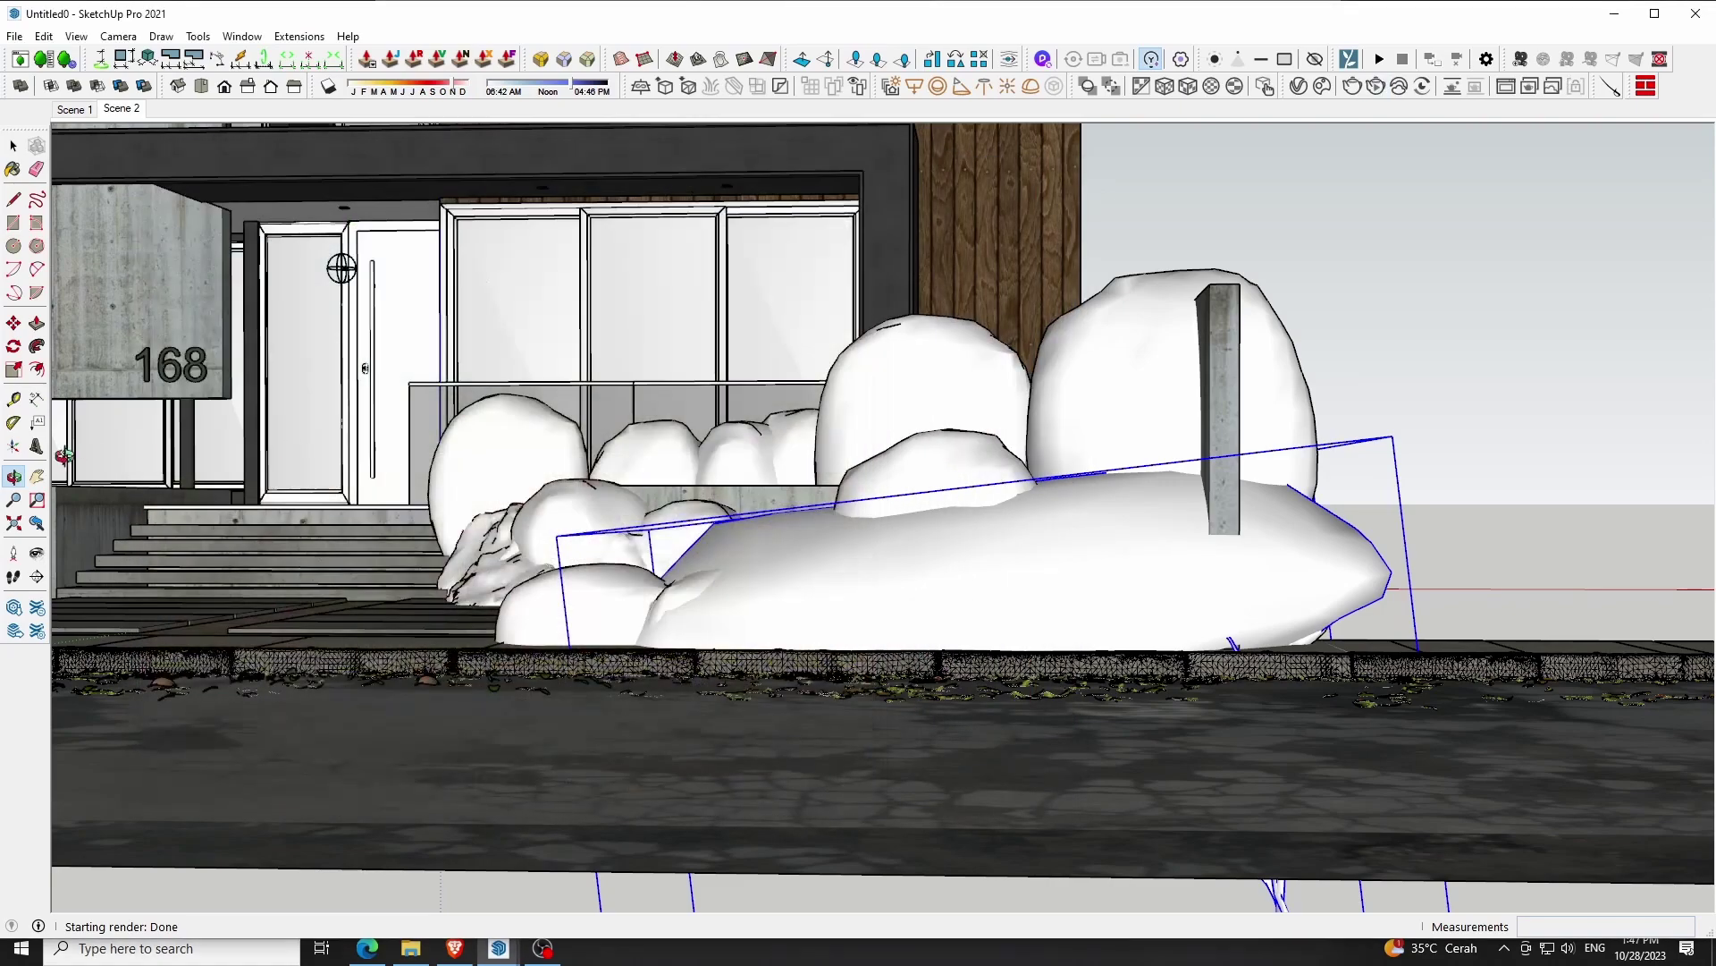
mouse_move(727, 548)
mouse_down()
mouse_move(927, 424)
mouse_move(1330, 638)
mouse_up()
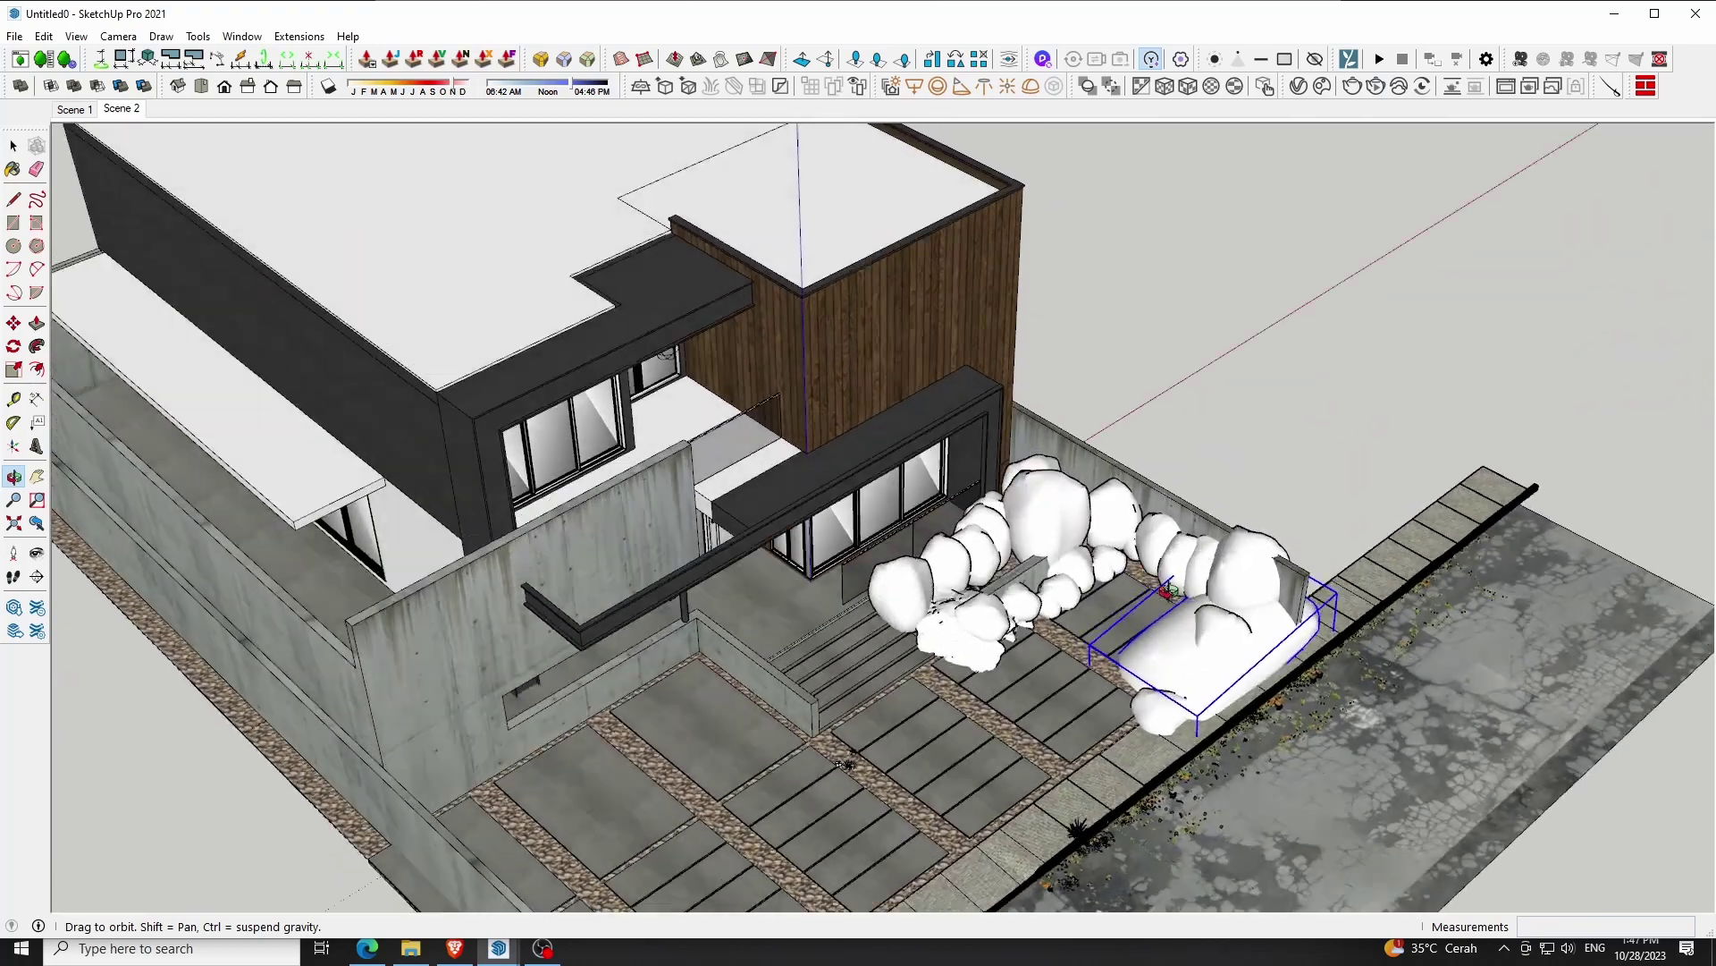
Copy the creeper with Ctrl-Move to a spot near the entrance steps
key(m)
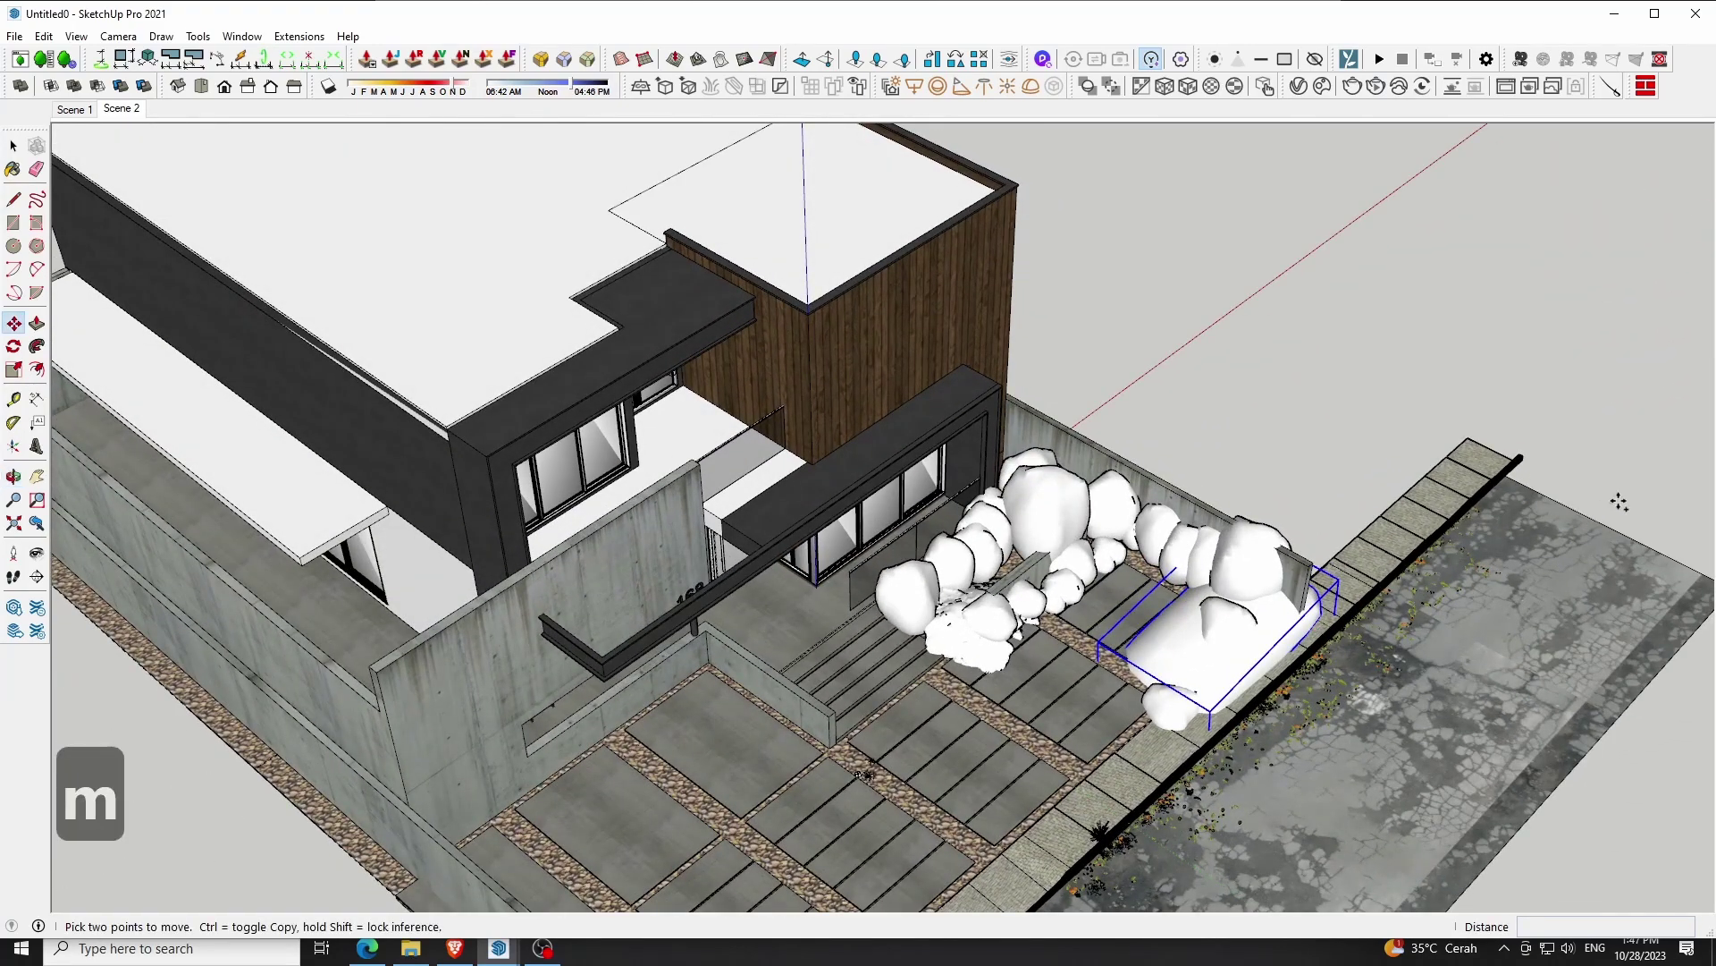
key(ctrl)
click(1620, 503)
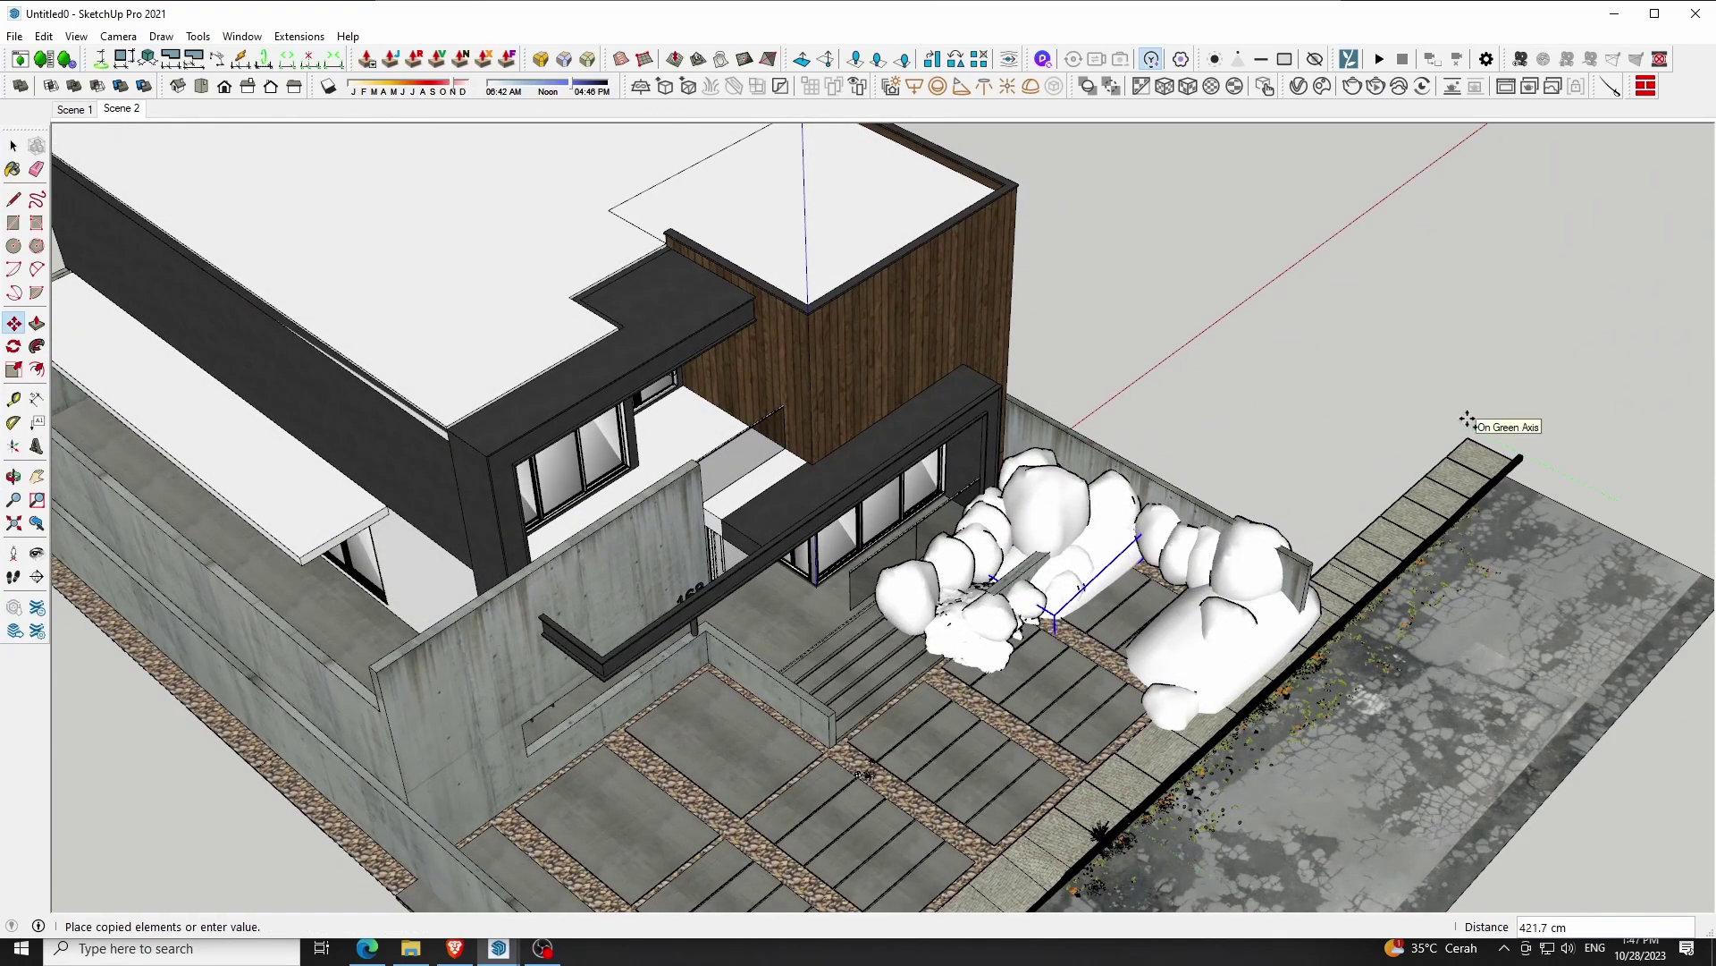
key(Escape)
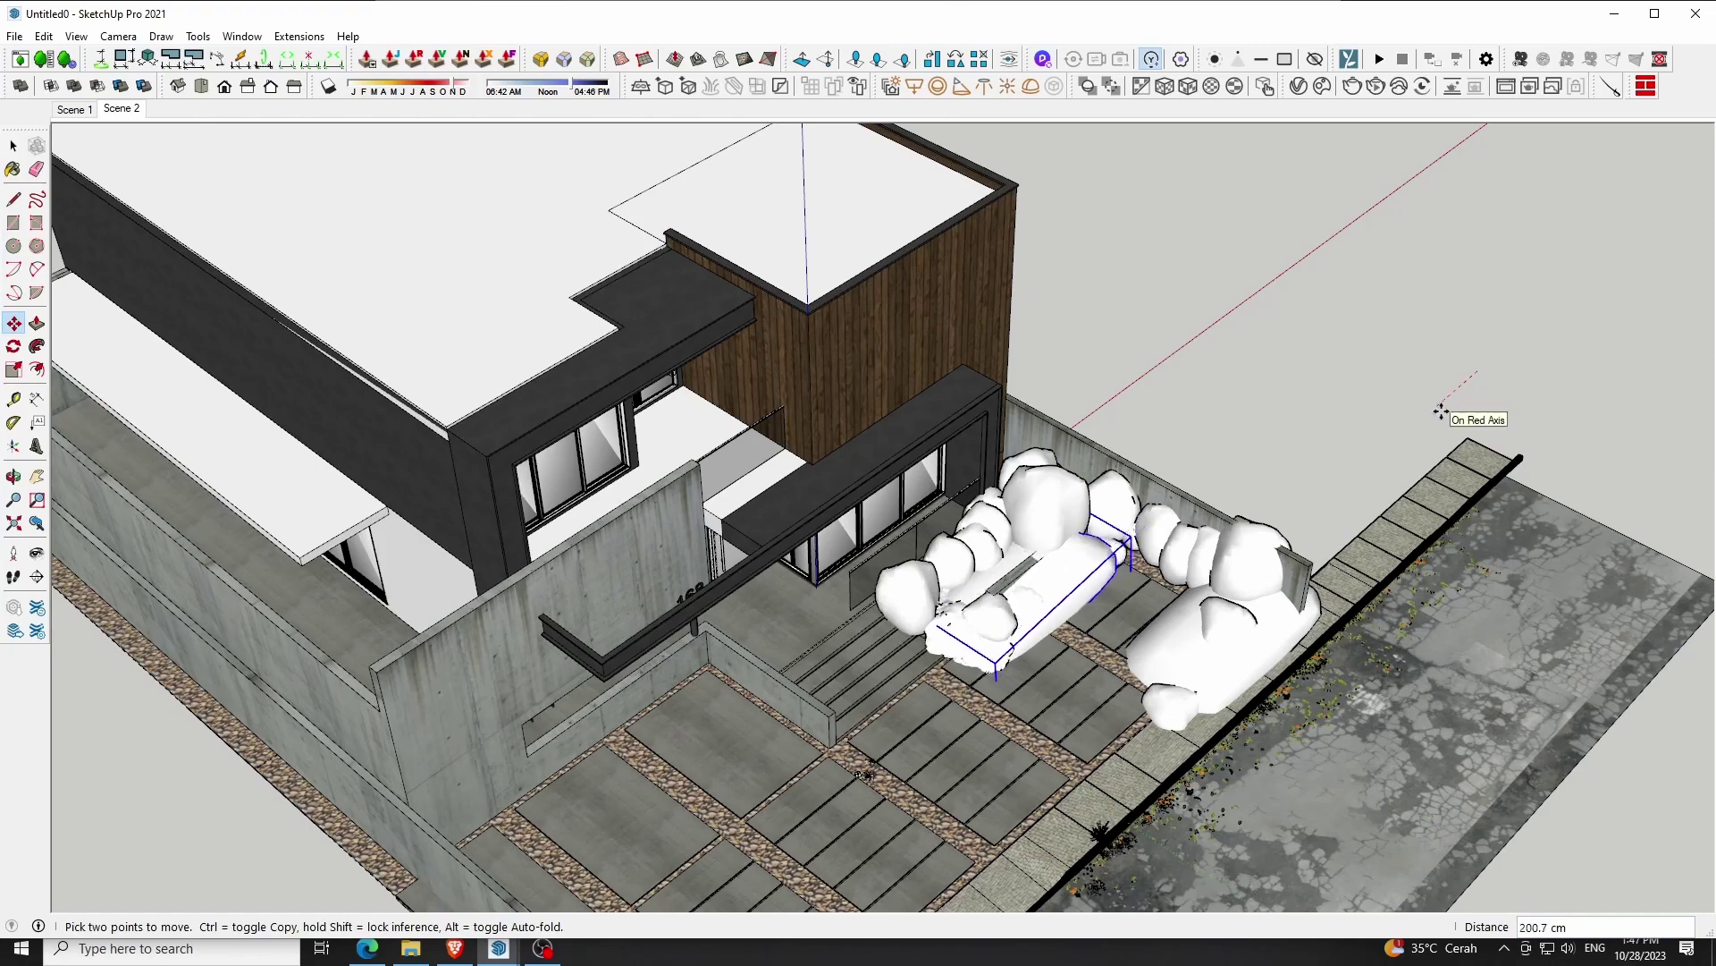
key(space)
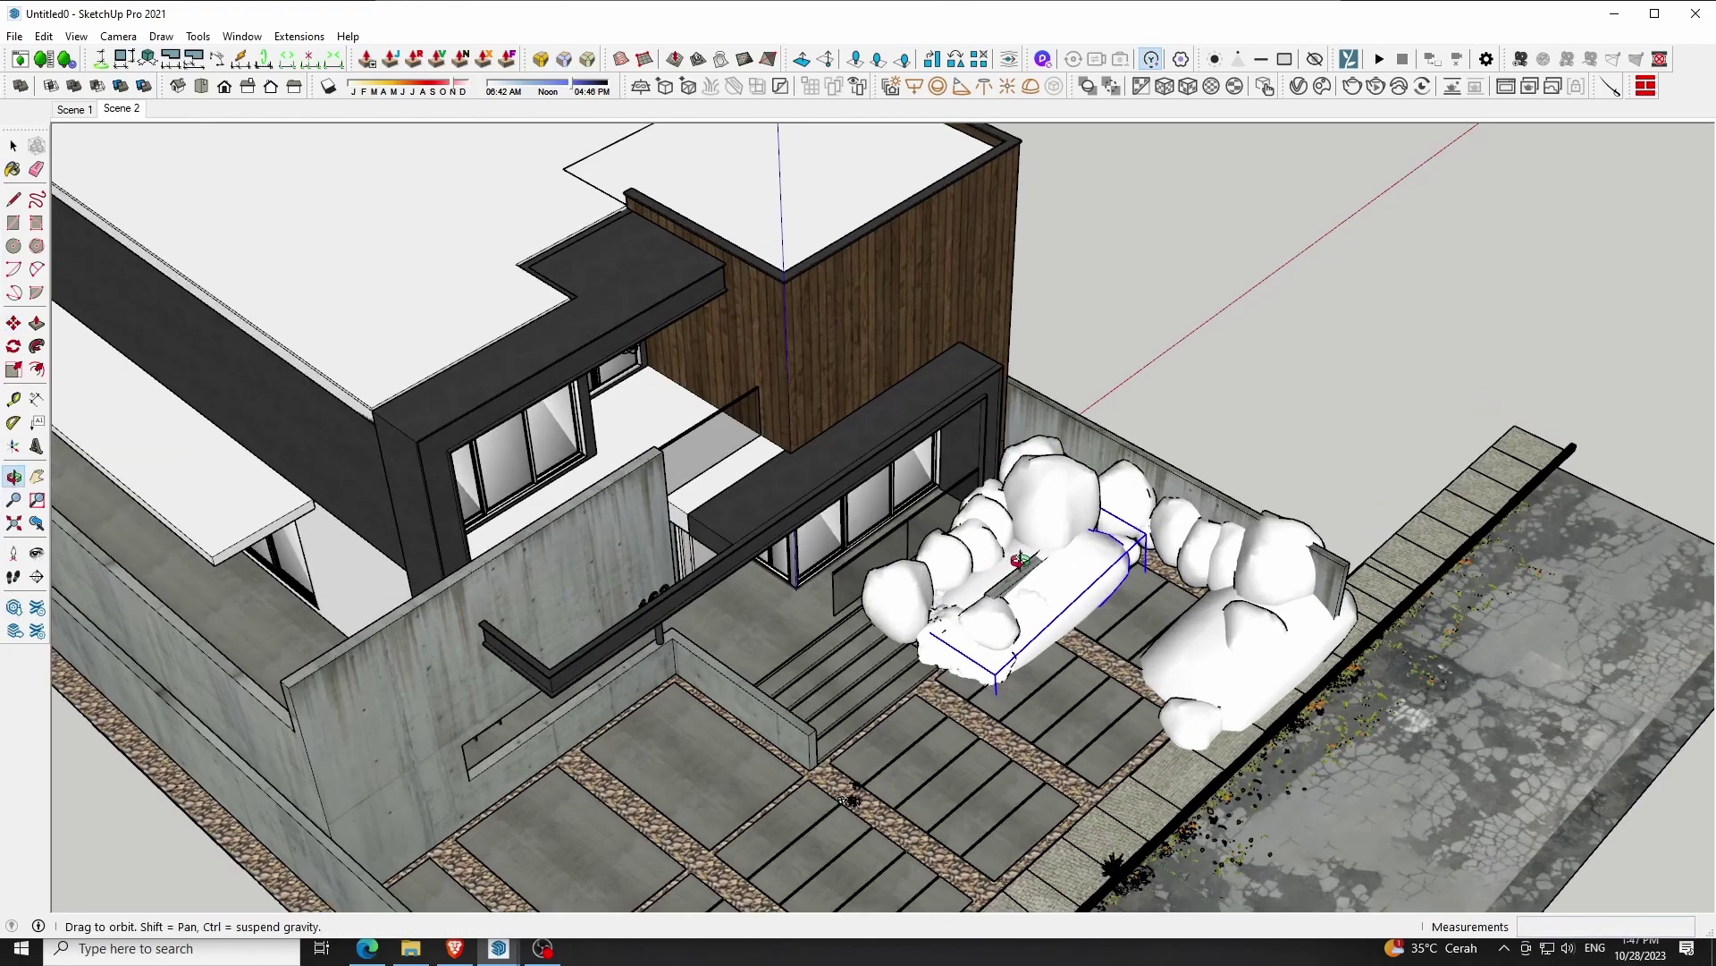
Flip the copied creeper to face the other way
scroll(1028, 608, up, 5)
middle_drag(1028, 608, 1121, 651)
right_click(1121, 652)
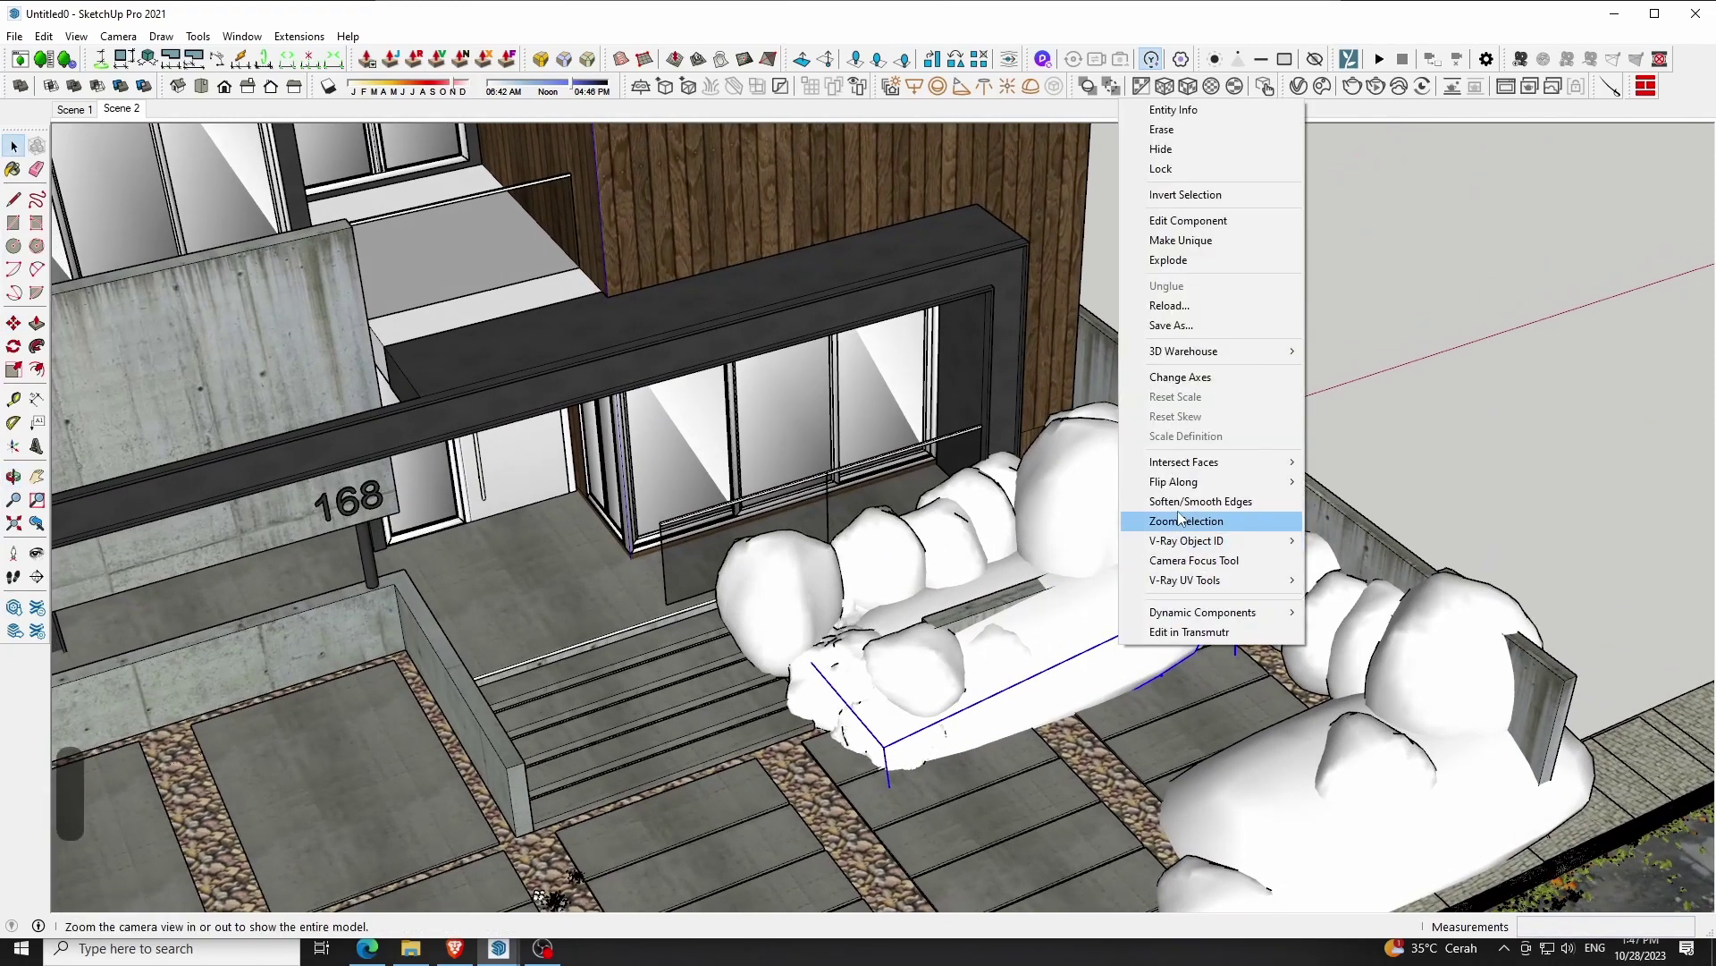
mouse_move(1173, 481)
click(1333, 483)
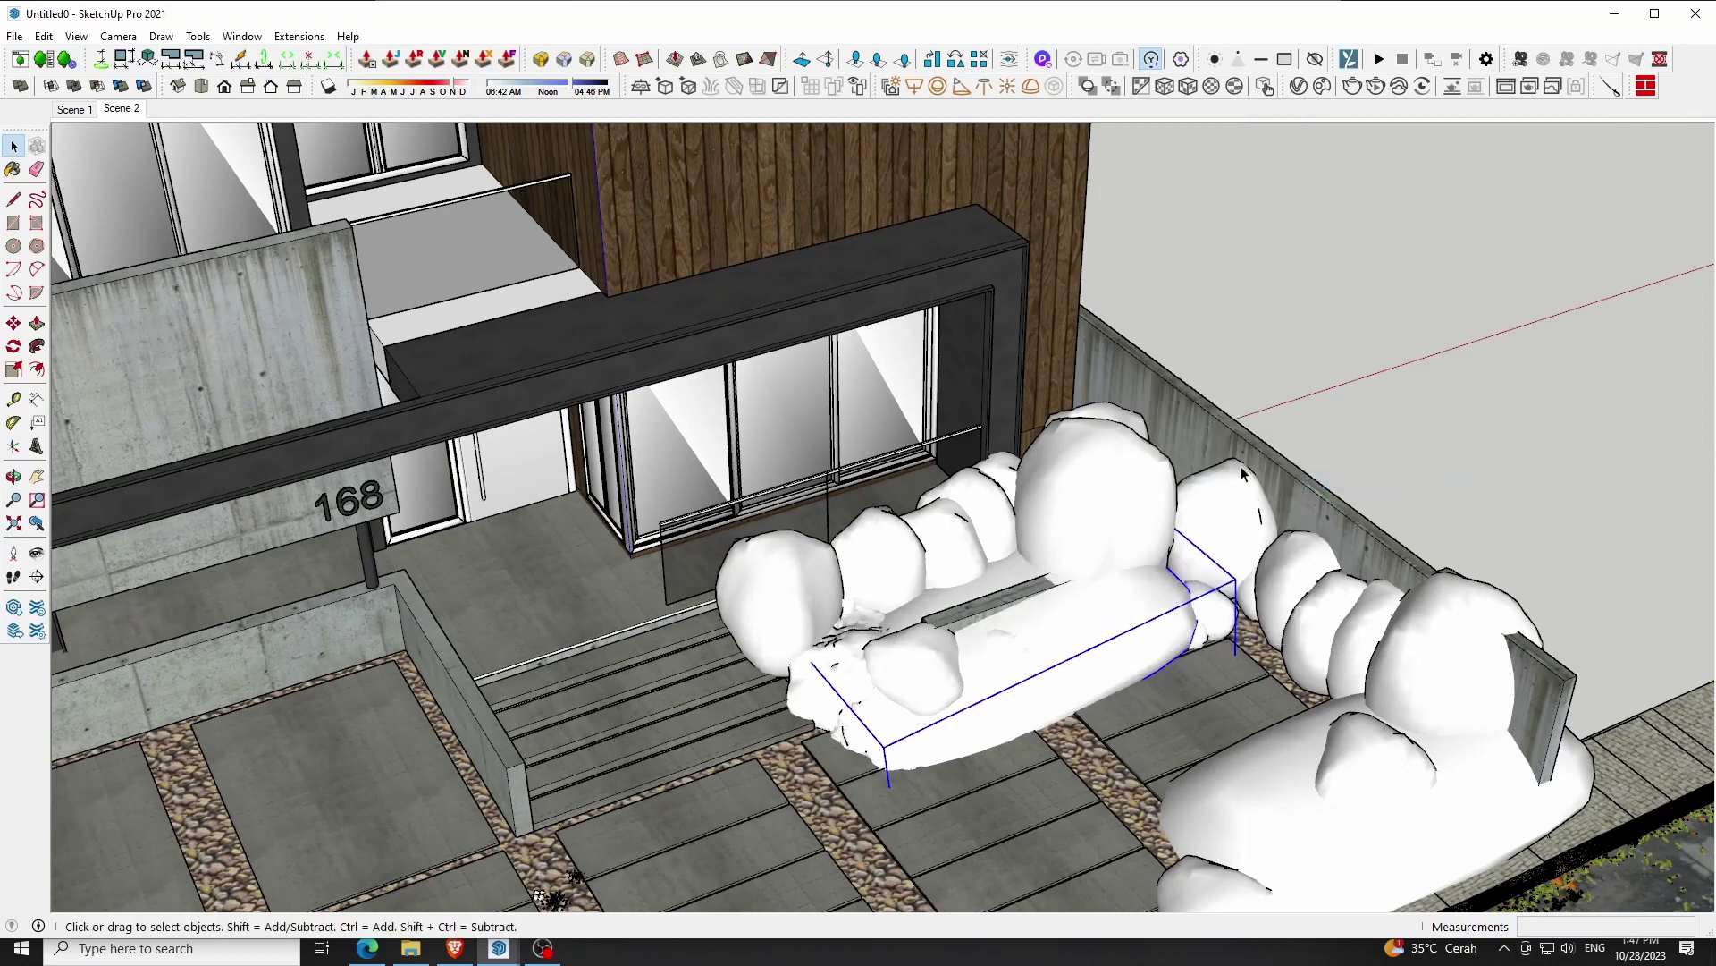
scroll(1058, 688, up, 2)
scroll(1019, 742, up, 2)
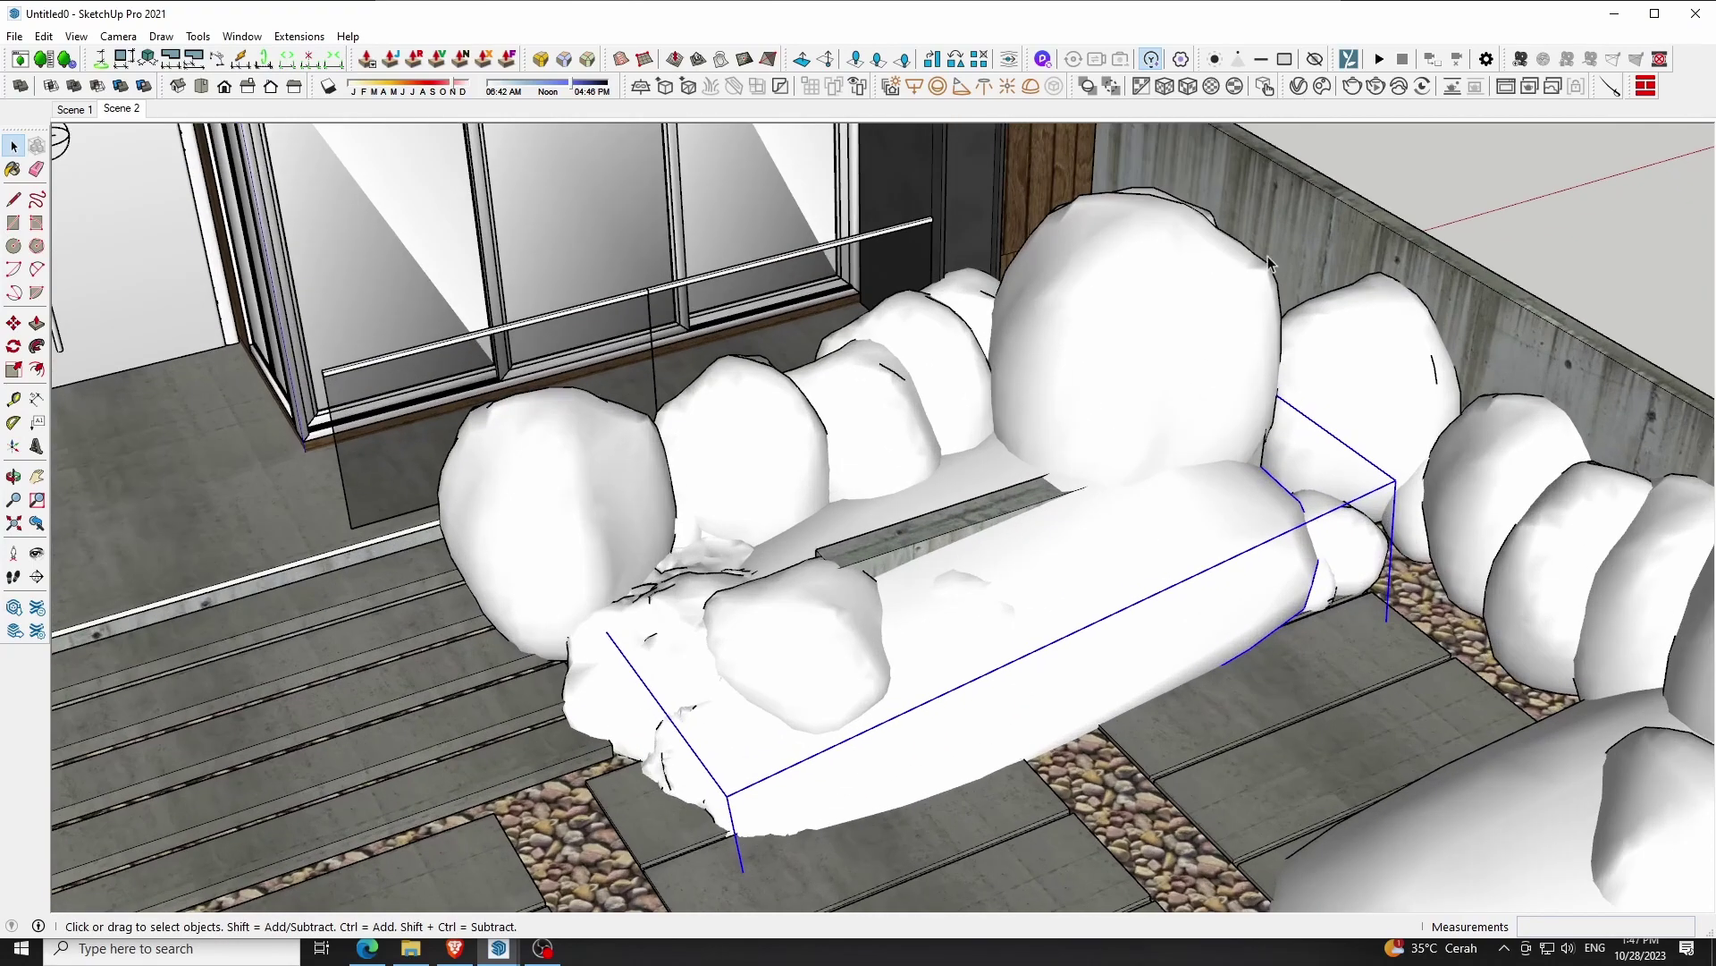
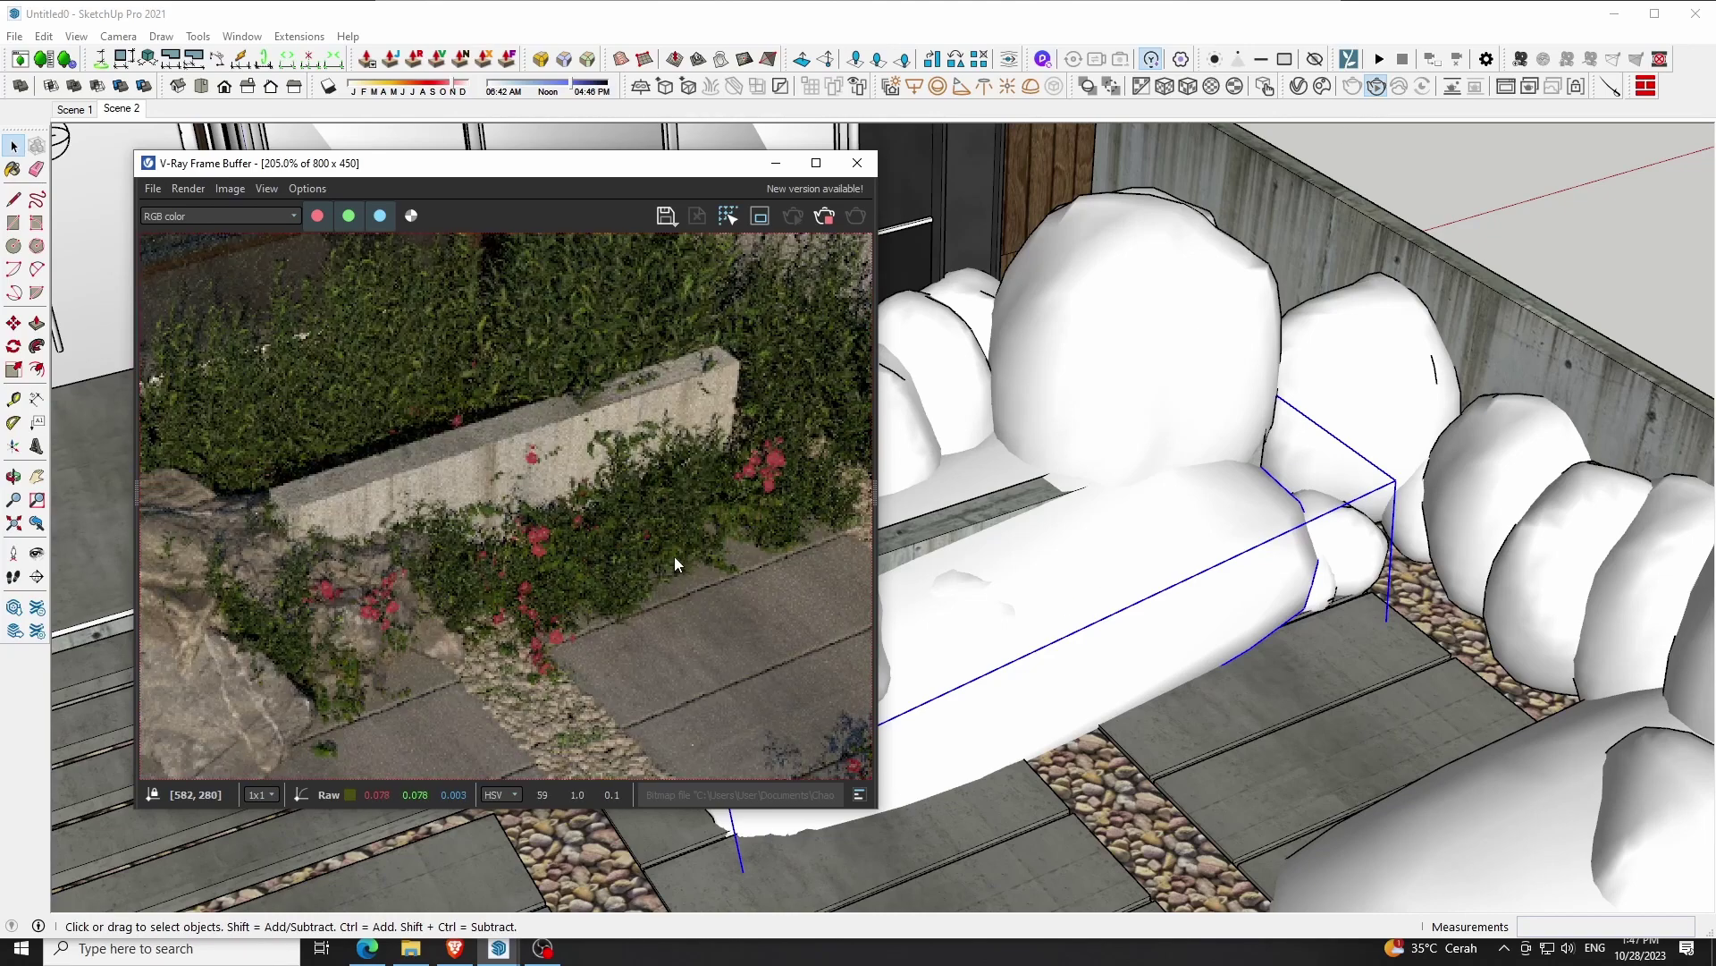
Lift the large rock about 27 cm
click(14, 475)
drag(1042, 652, 1055, 552)
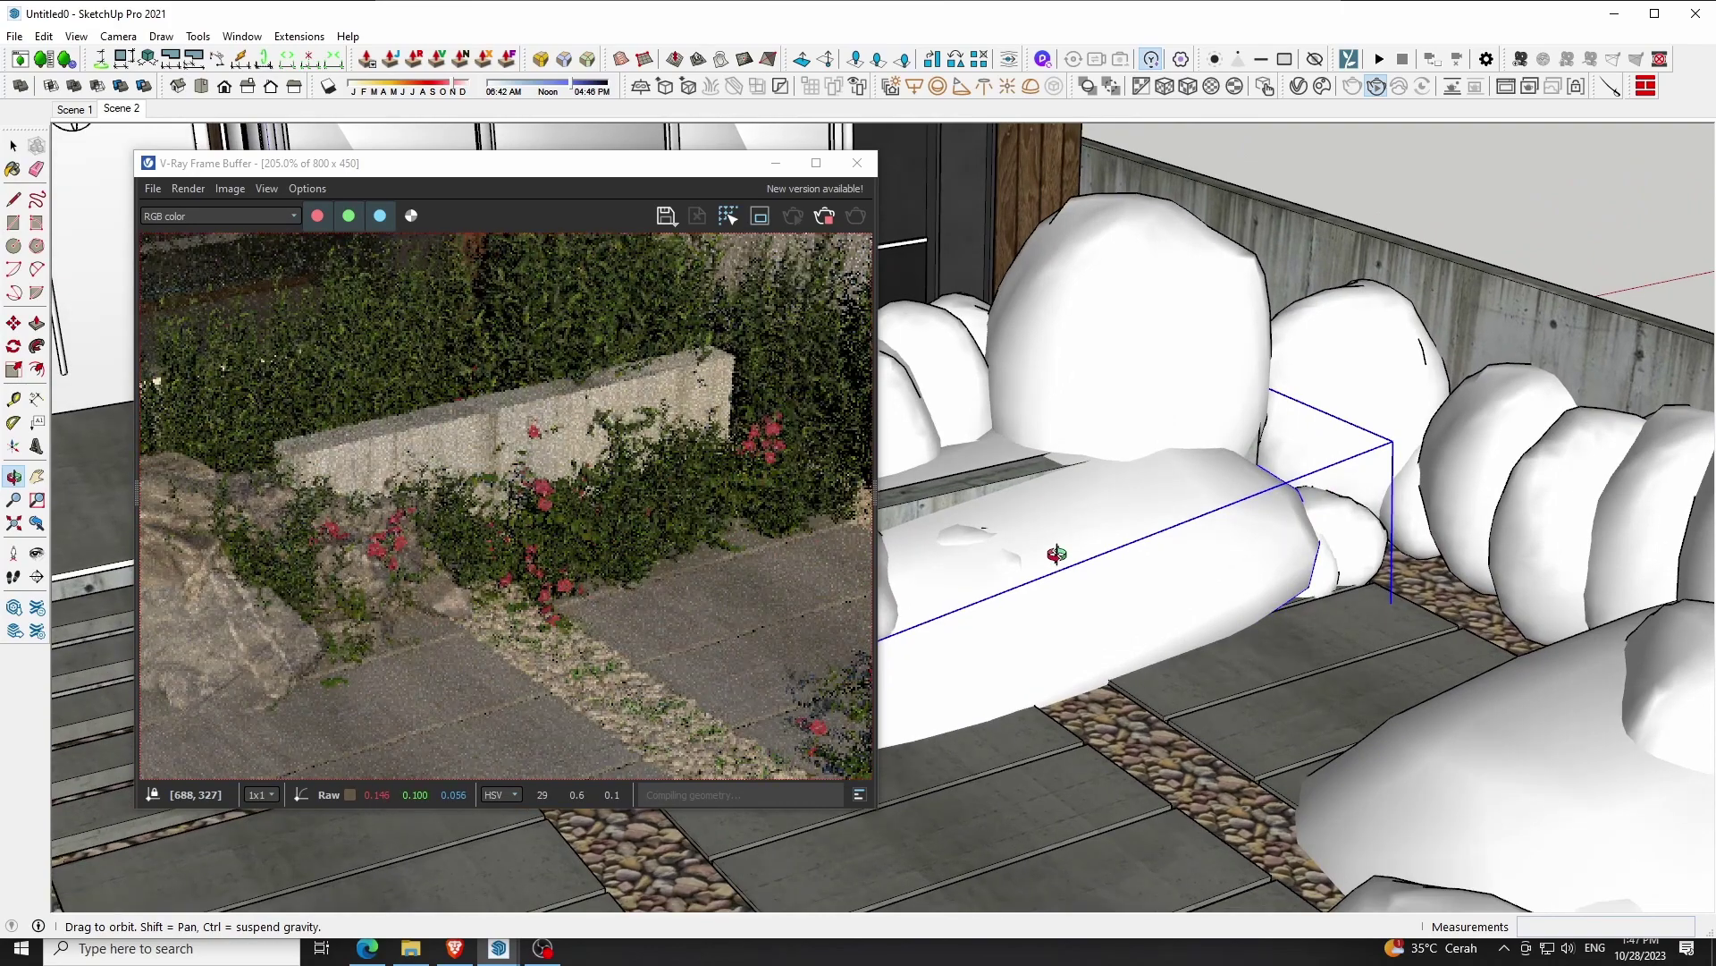
key(m)
drag(1156, 579, 1155, 538)
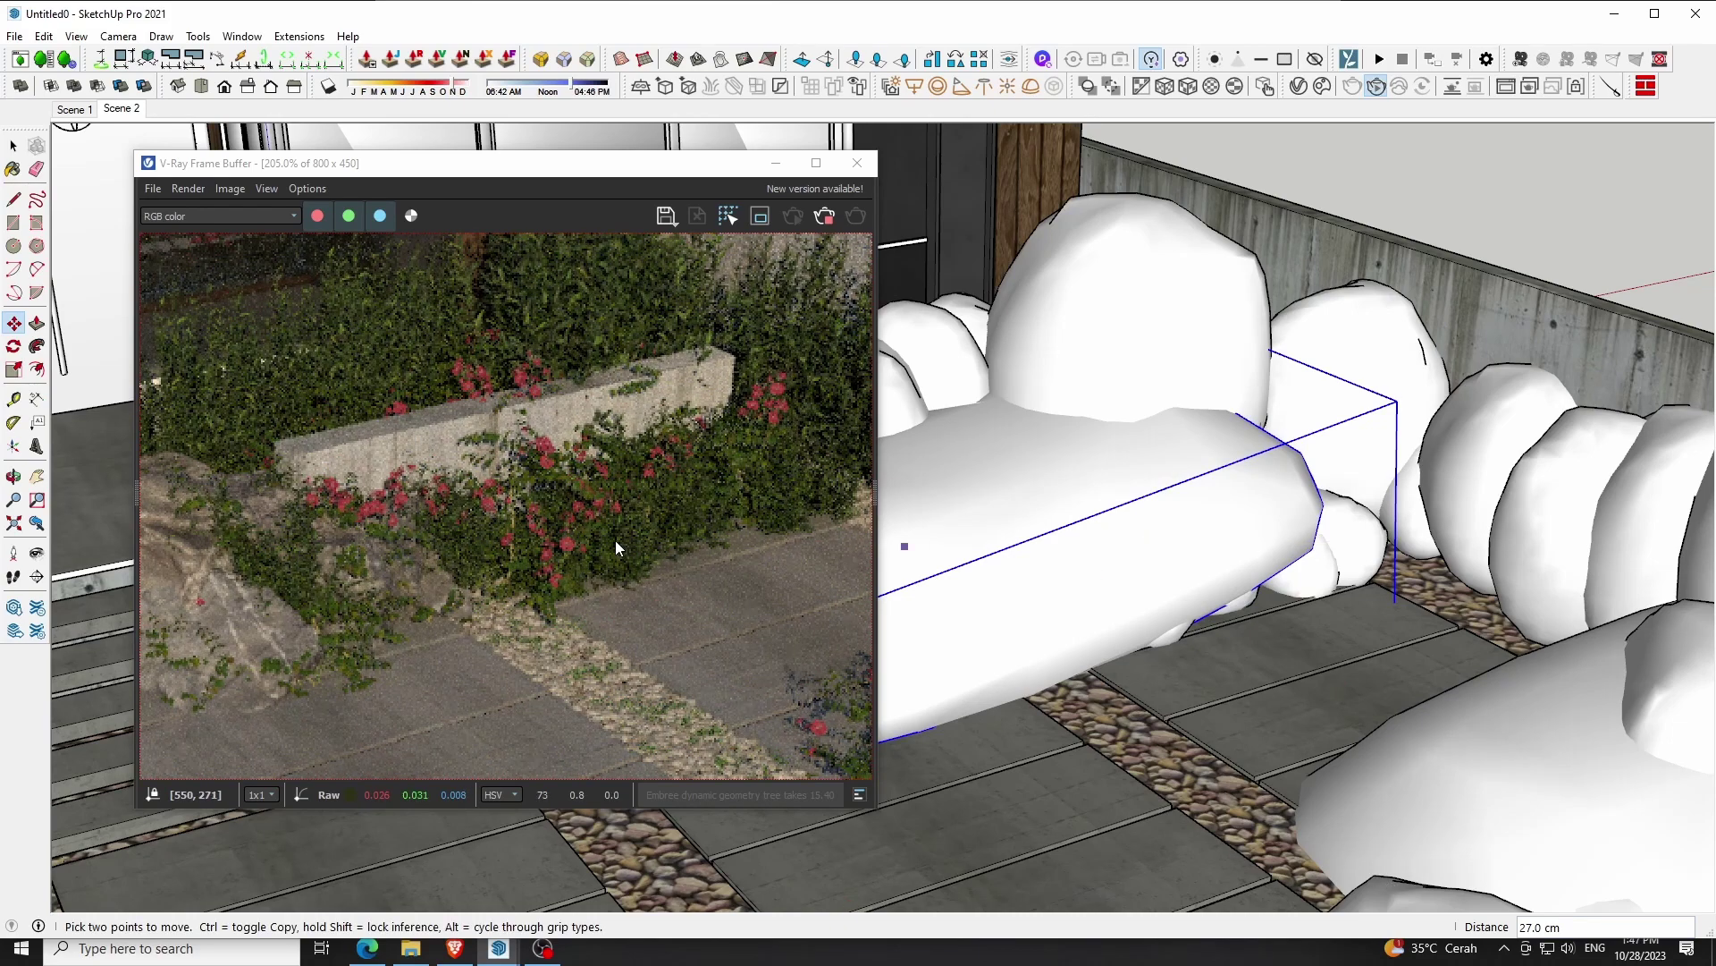
scroll(683, 497, down, 2)
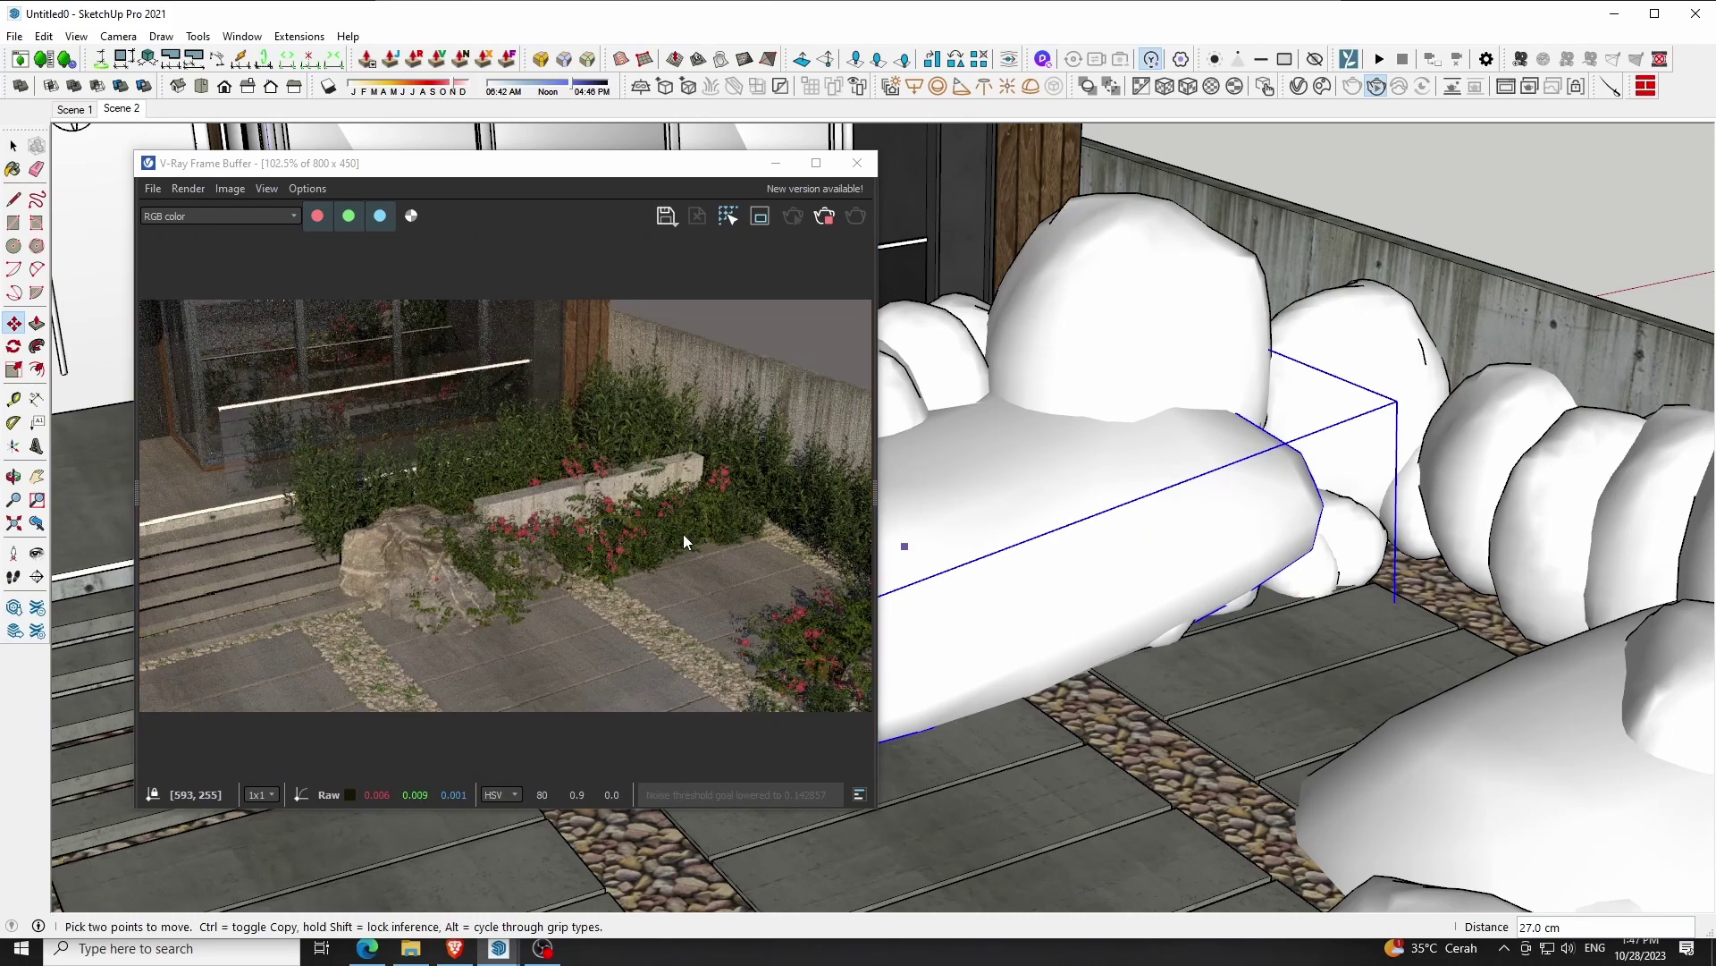
Turn the rock 90° and set it down among the flowering shrubs
drag(1328, 635, 1260, 660)
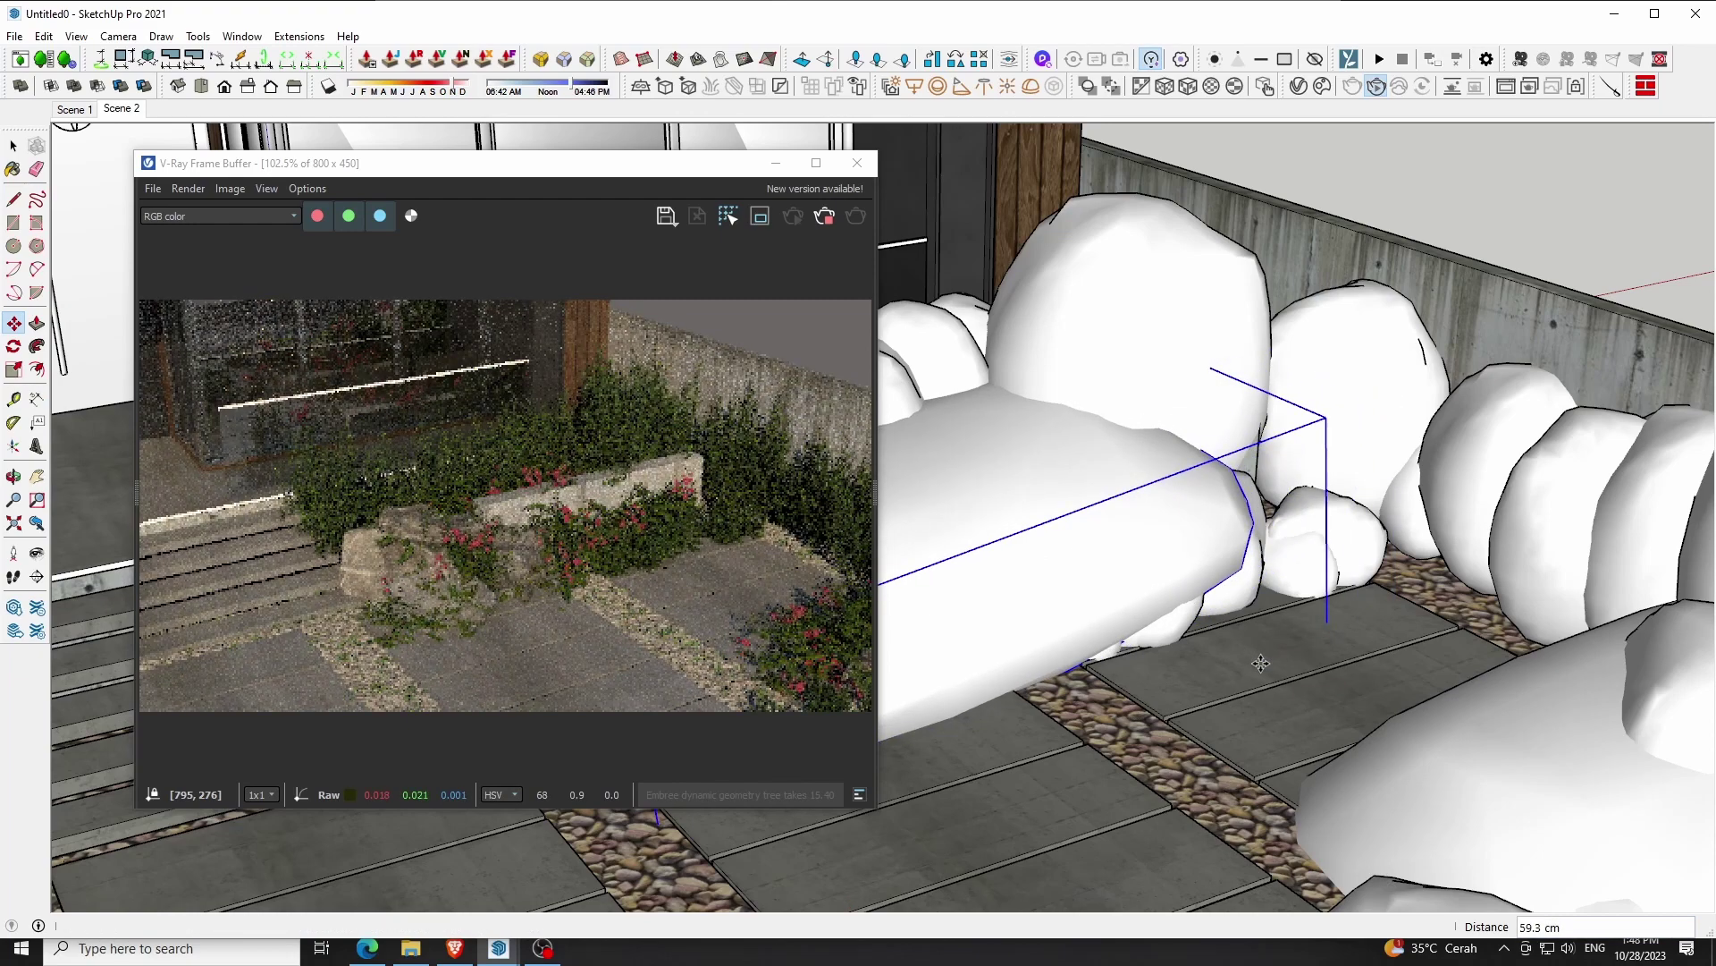
key(q)
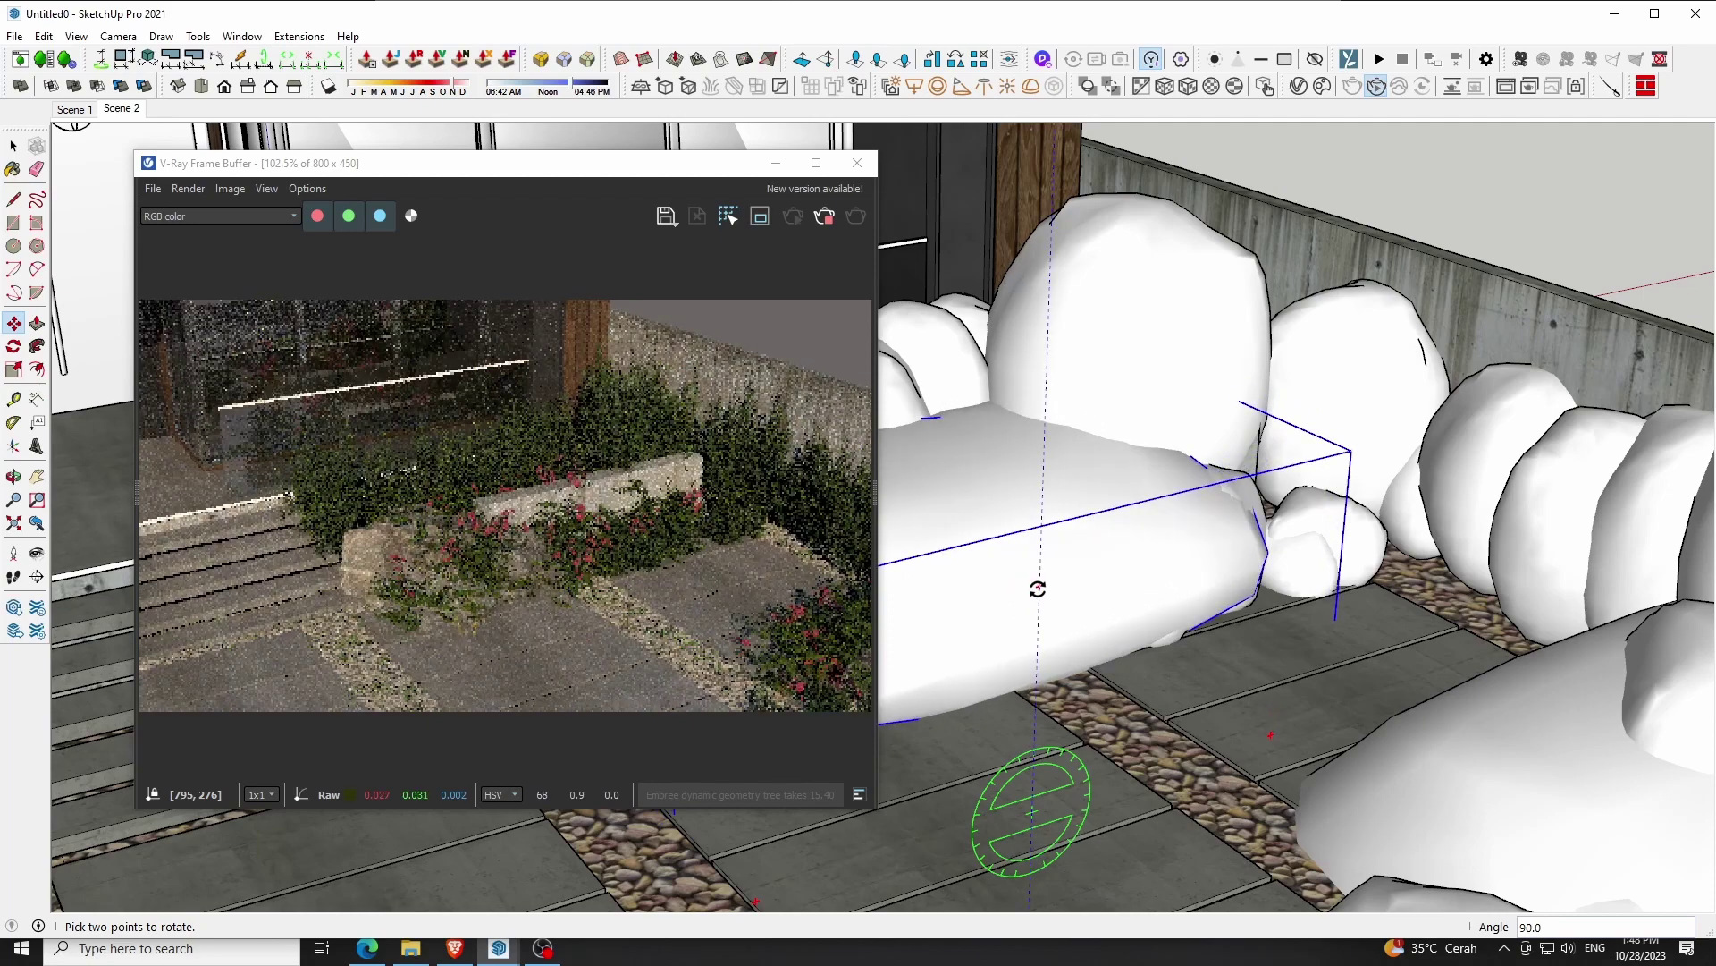
key(m)
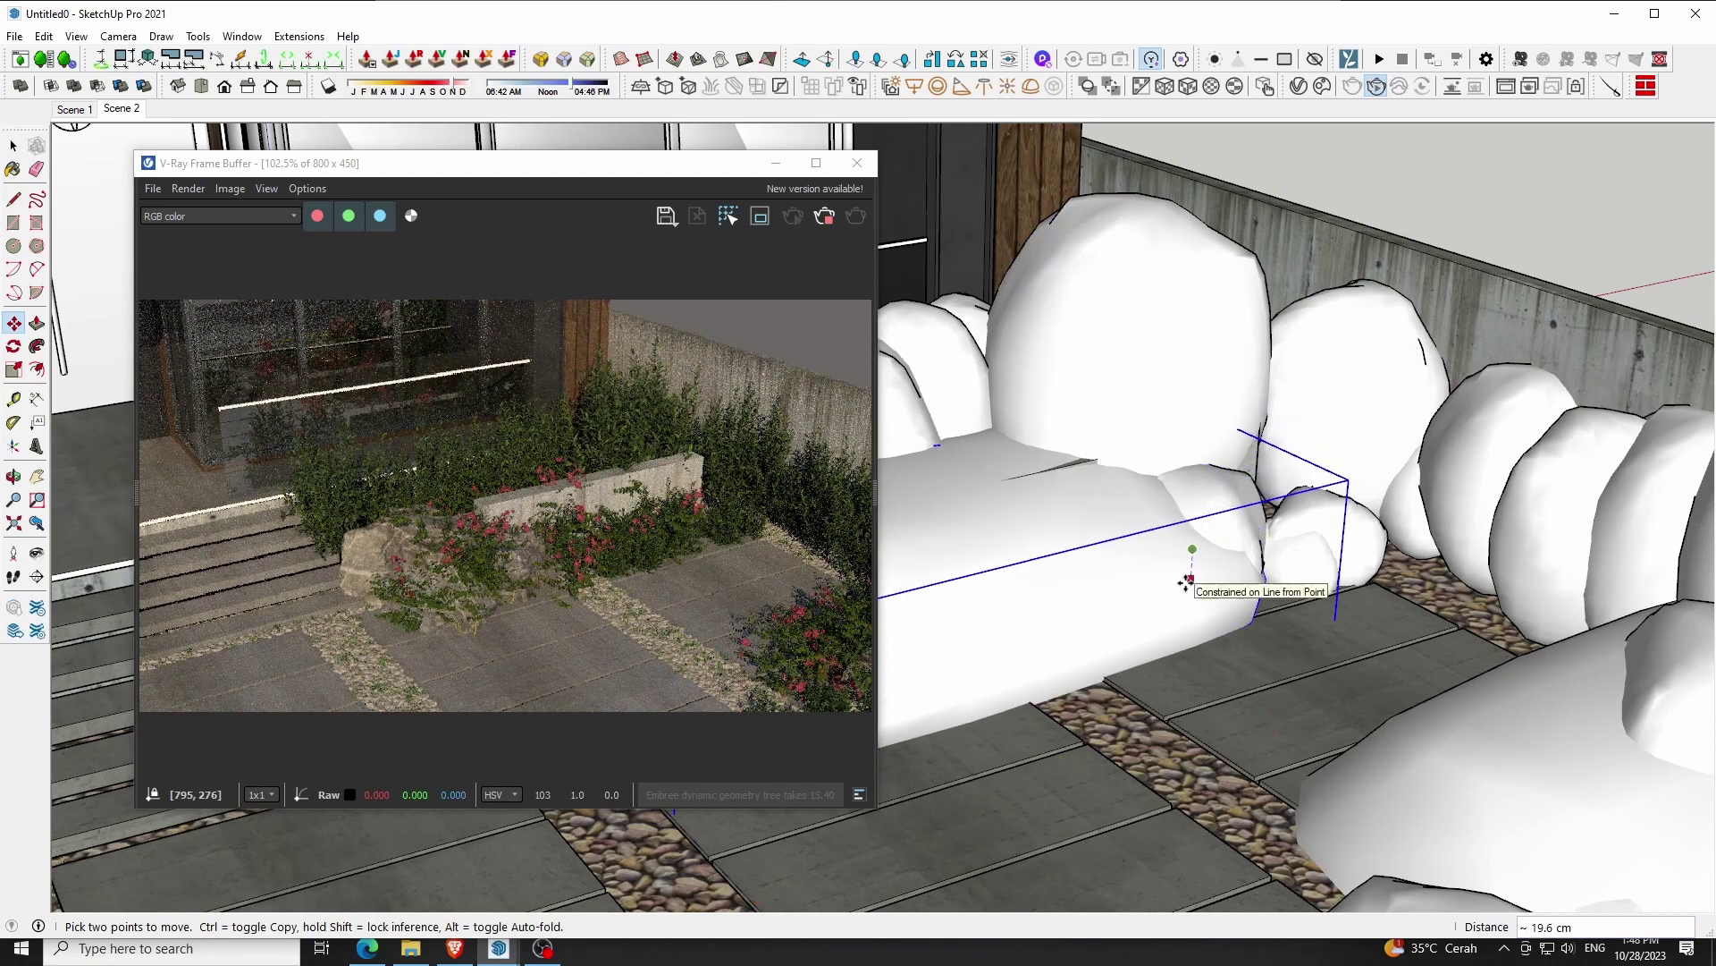
click(1186, 583)
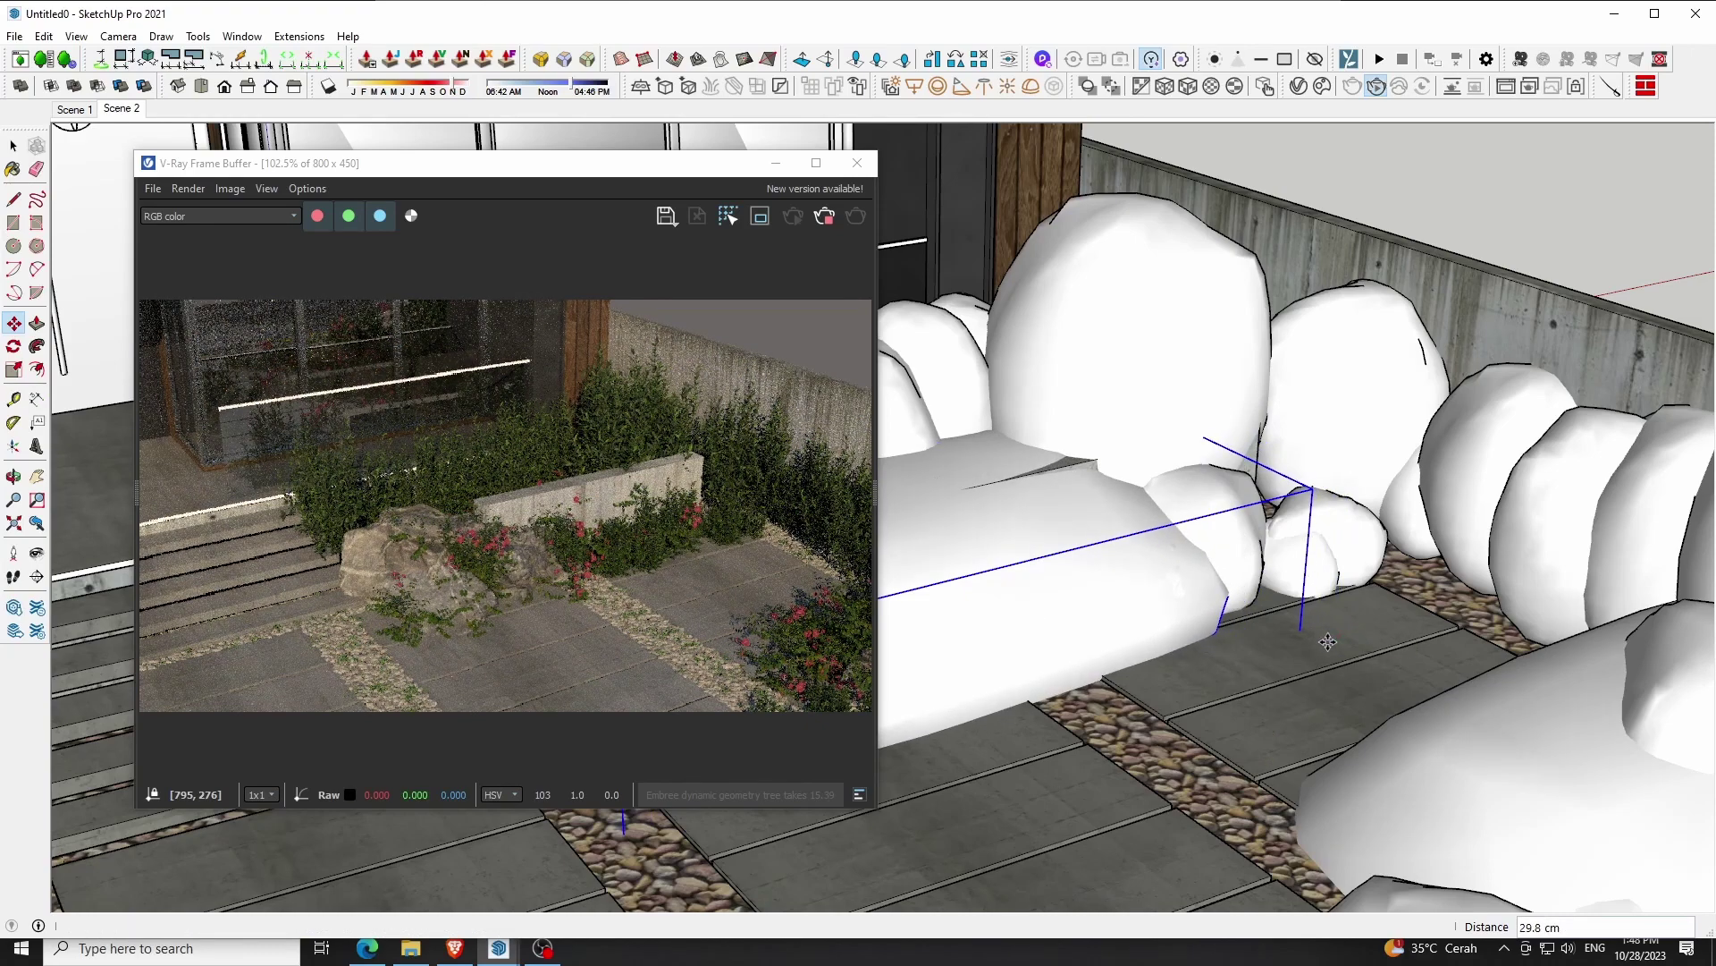
click(1327, 641)
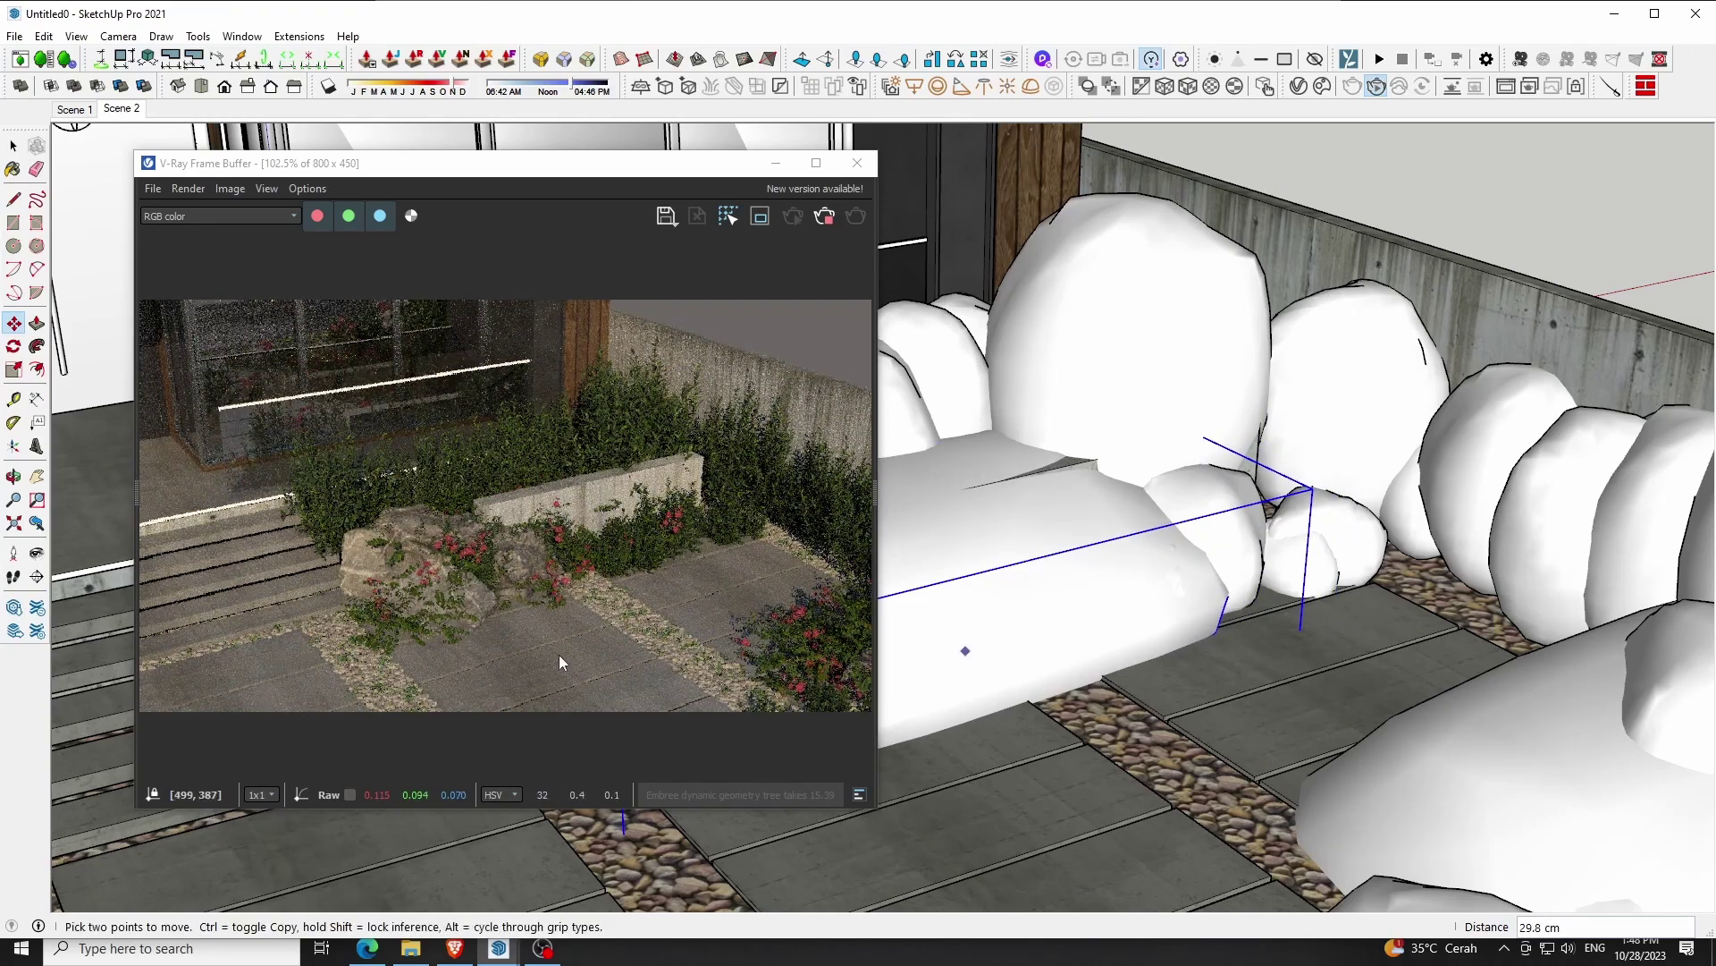
Check the rock's new spot in the V-Ray render, then close the render window
scroll(496, 599, up, 1)
scroll(496, 599, up, 1)
scroll(496, 599, down, 1)
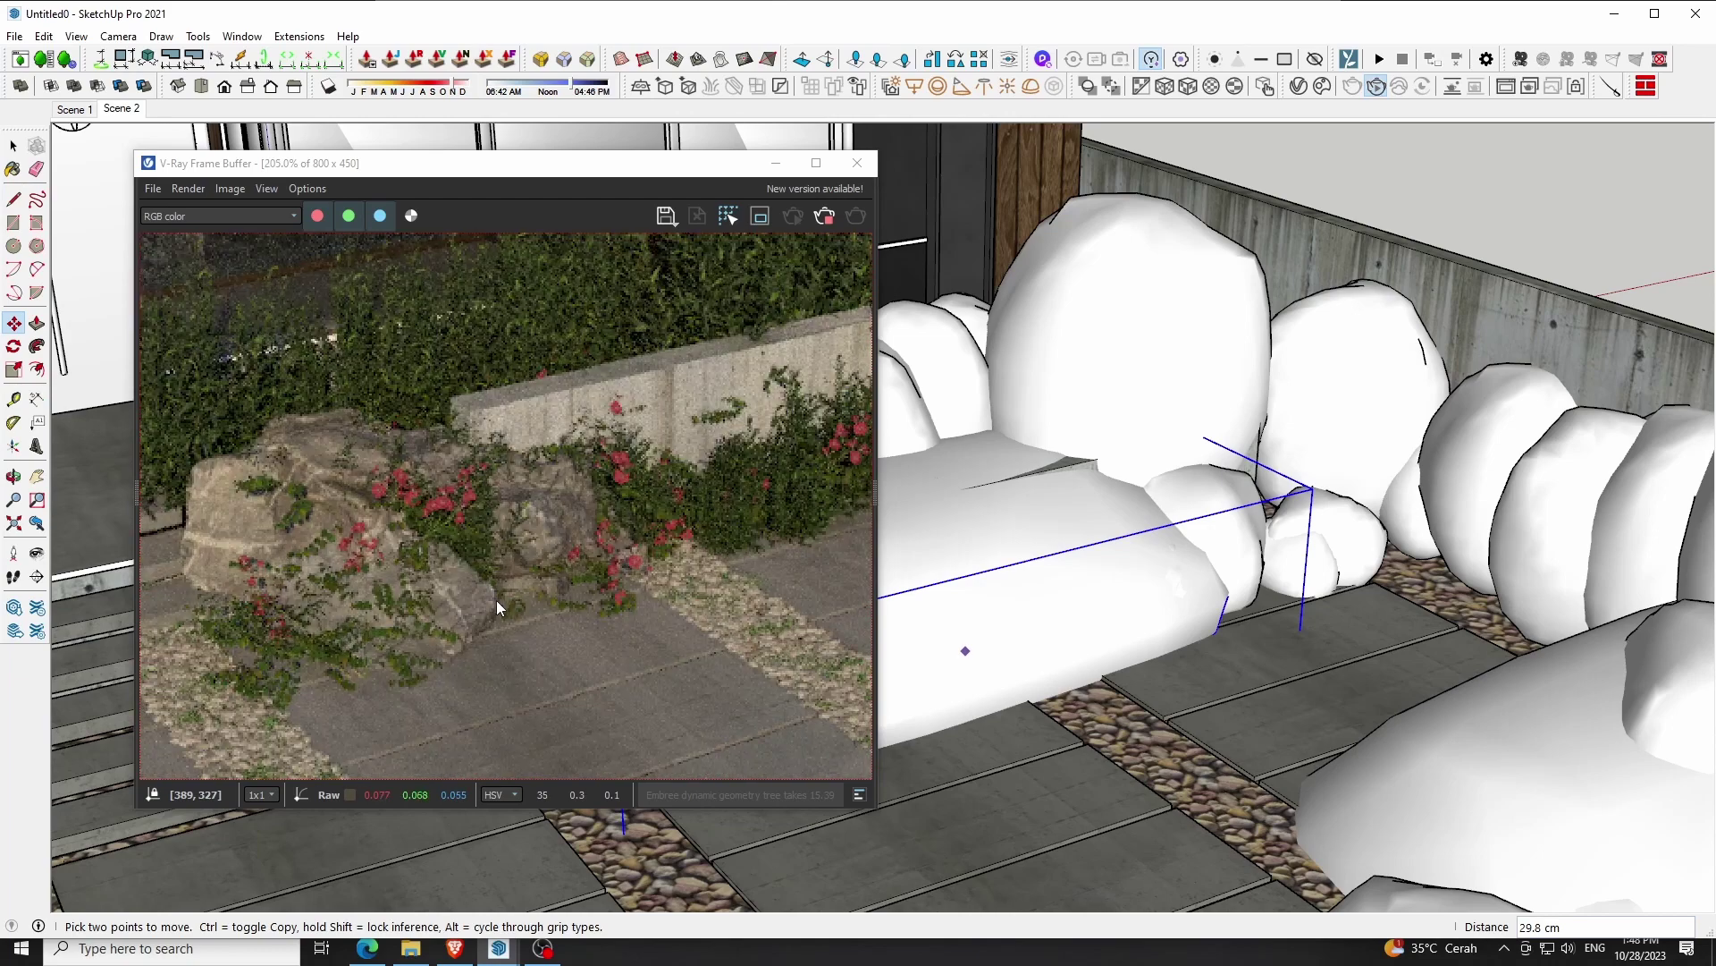
scroll(496, 599, down, 1)
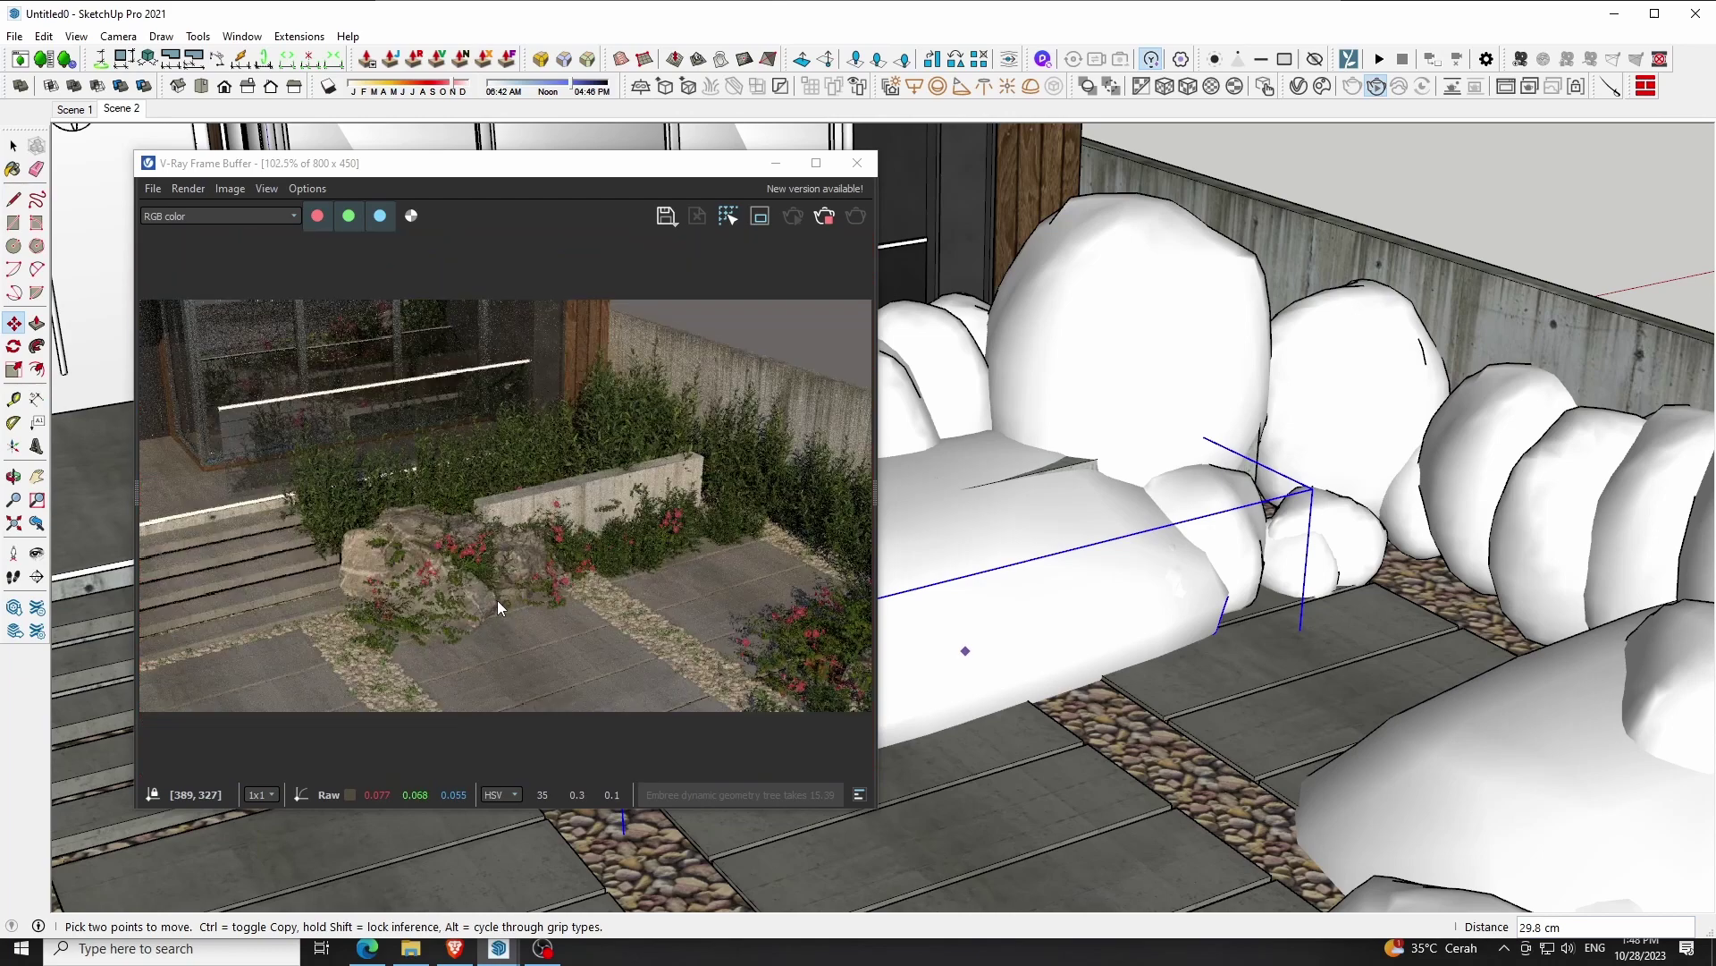
click(857, 163)
Save the model
click(15, 36)
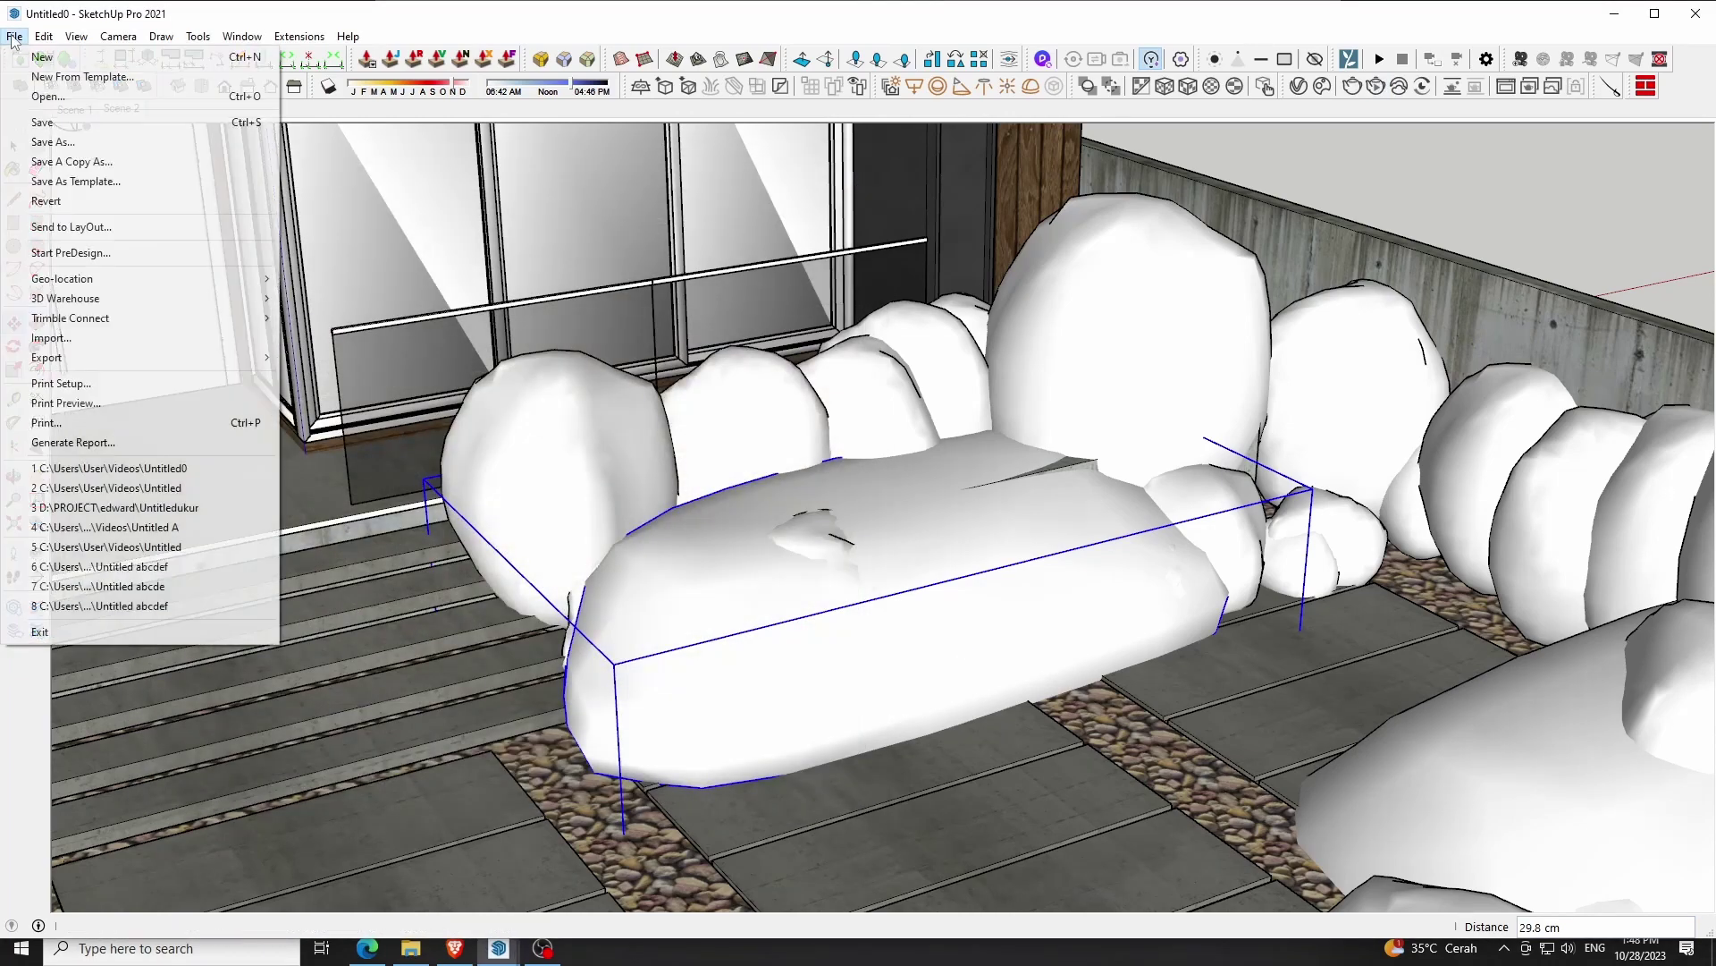
click(55, 122)
key(F2)
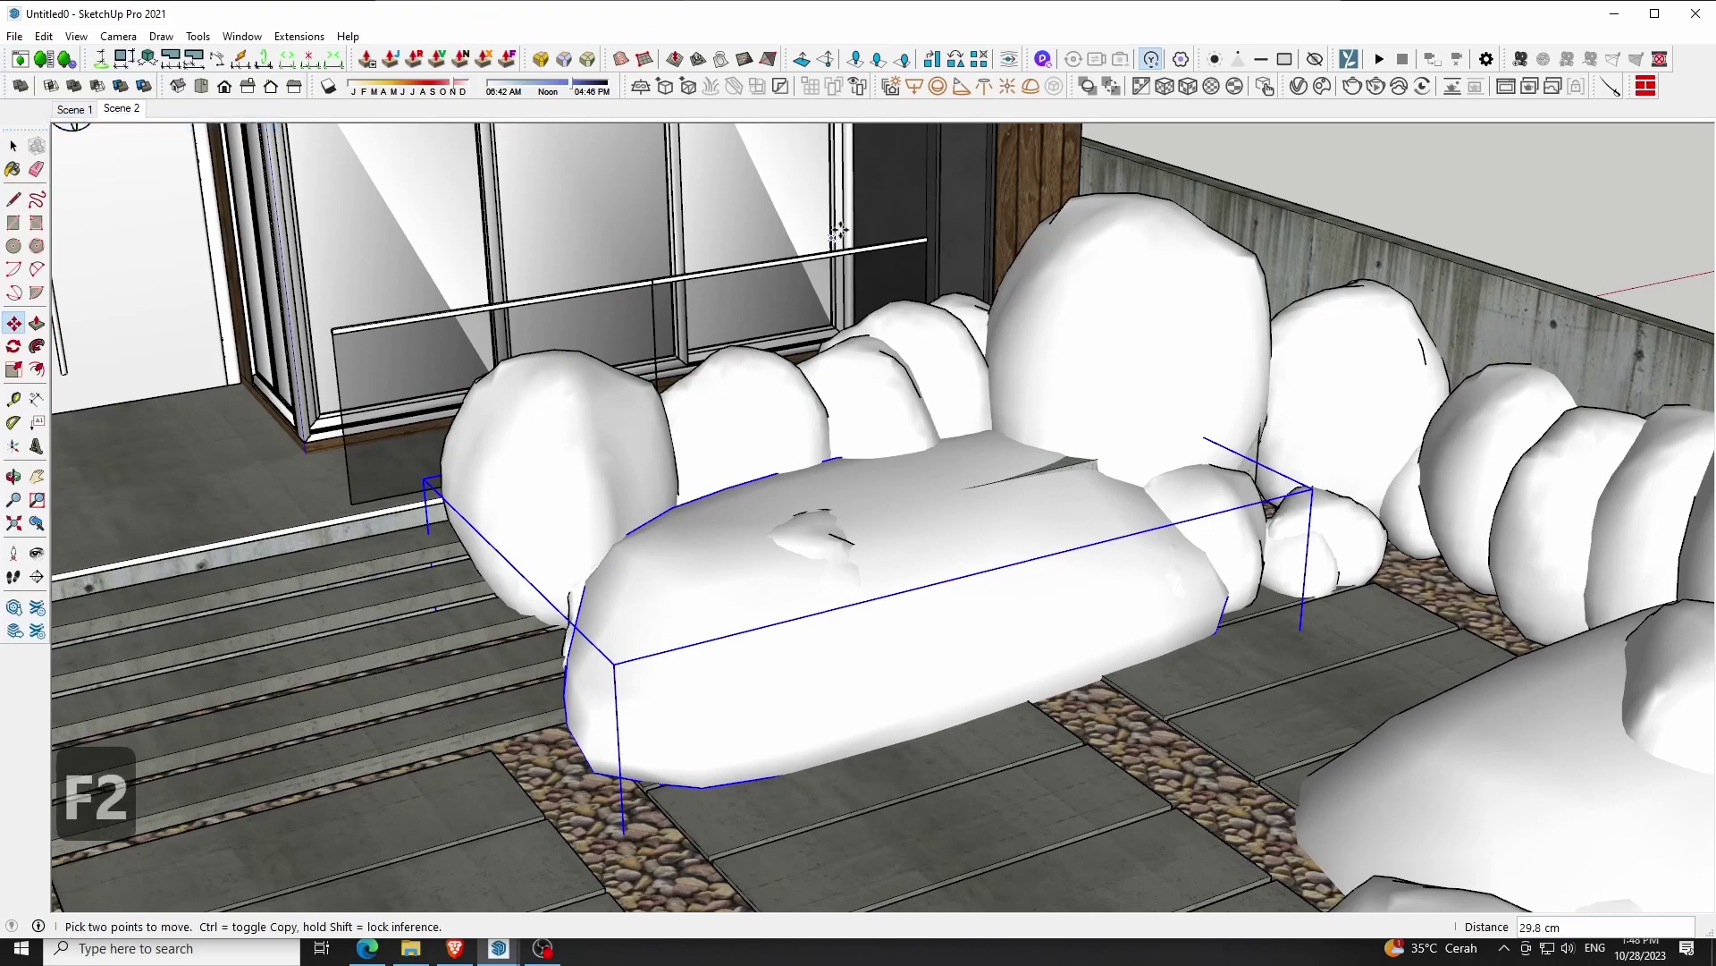
Go to Scene 2 and orbit to a high view of the entry courtyard
click(122, 109)
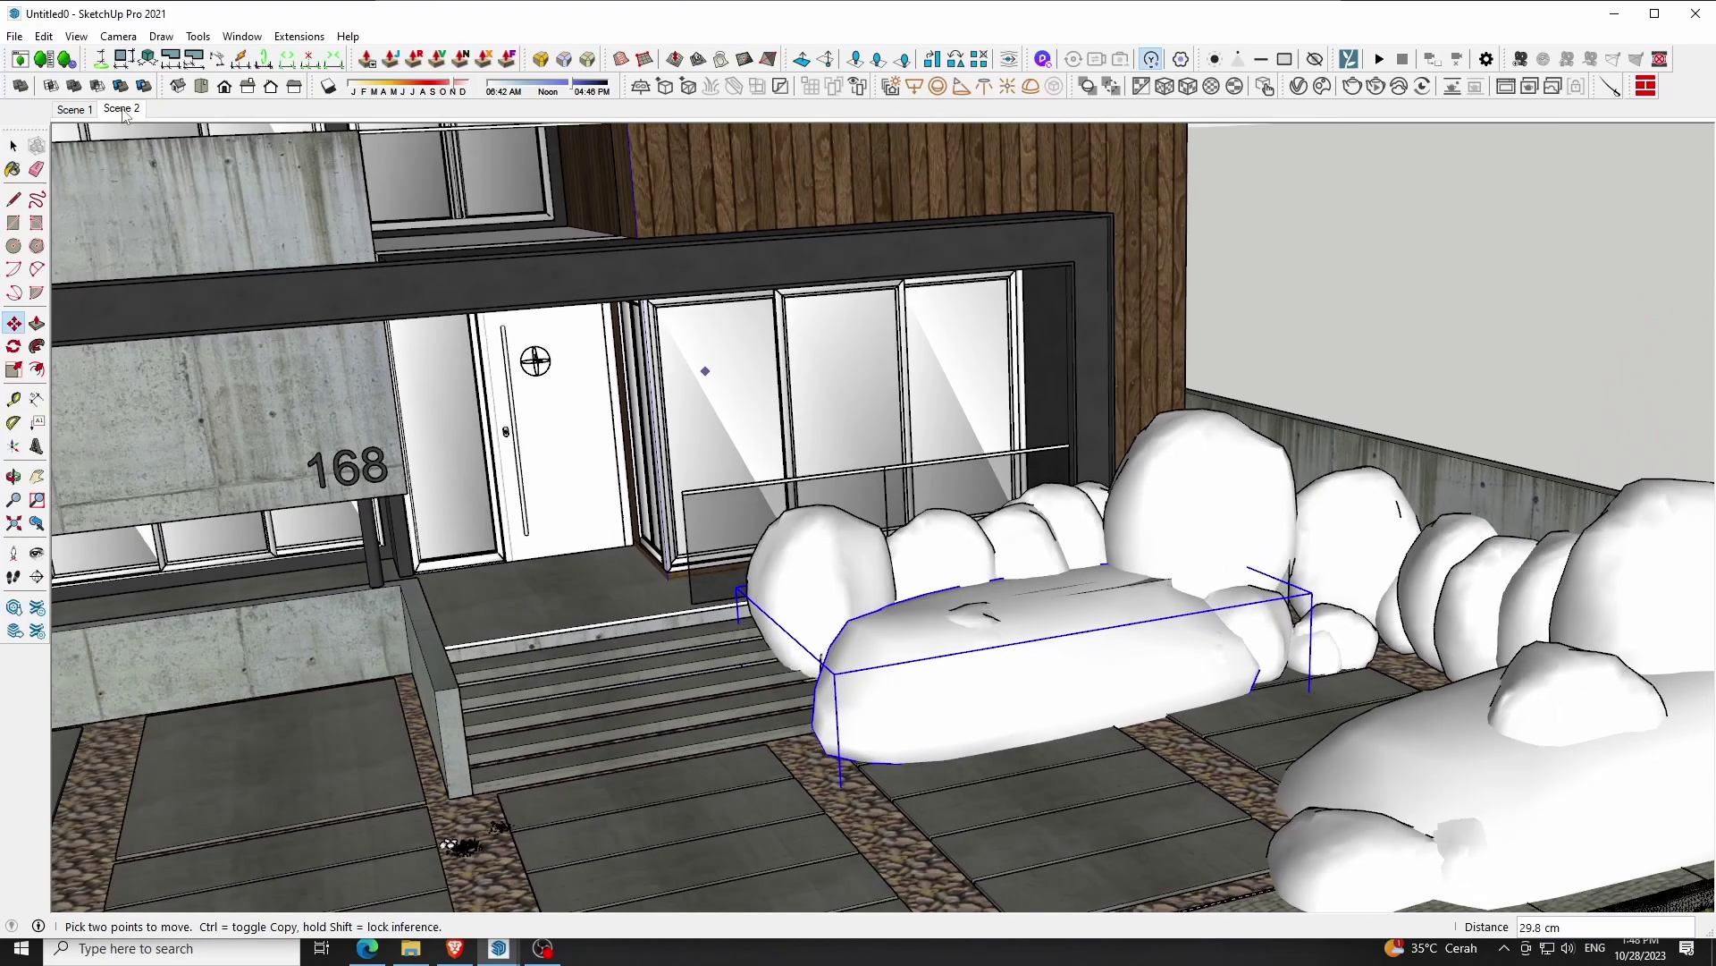
key(o)
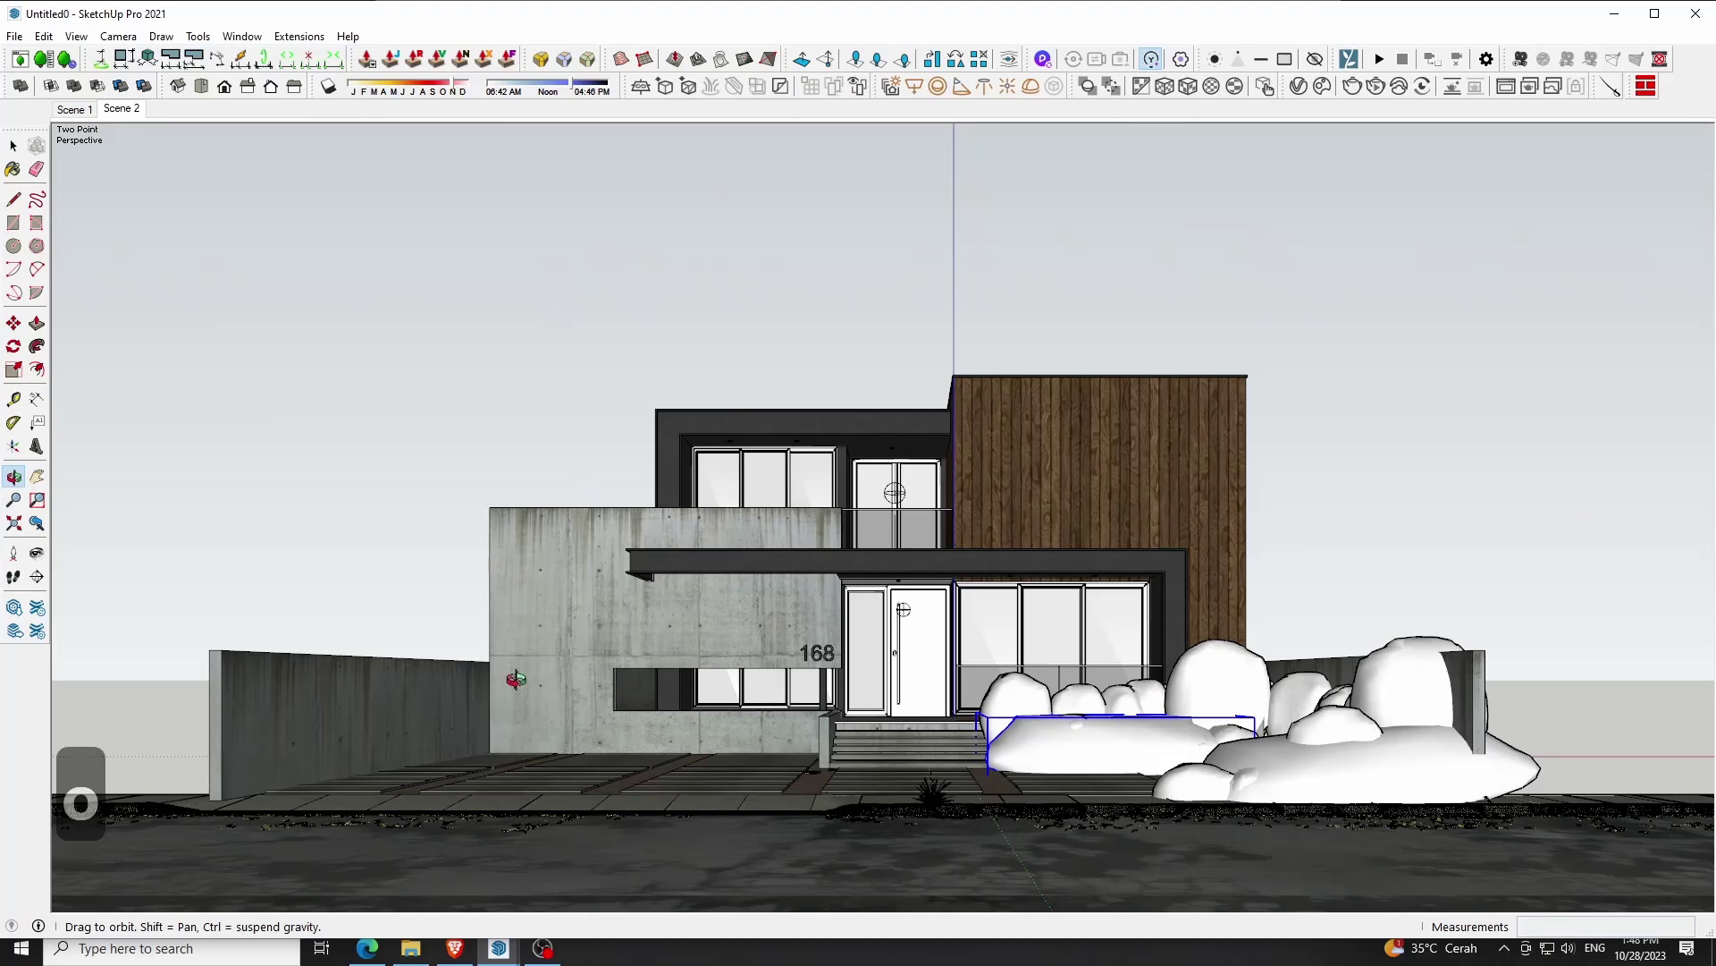
scroll(516, 679, up, 5)
mouse_move(555, 631)
mouse_down()
mouse_move(839, 626)
mouse_move(988, 451)
mouse_up()
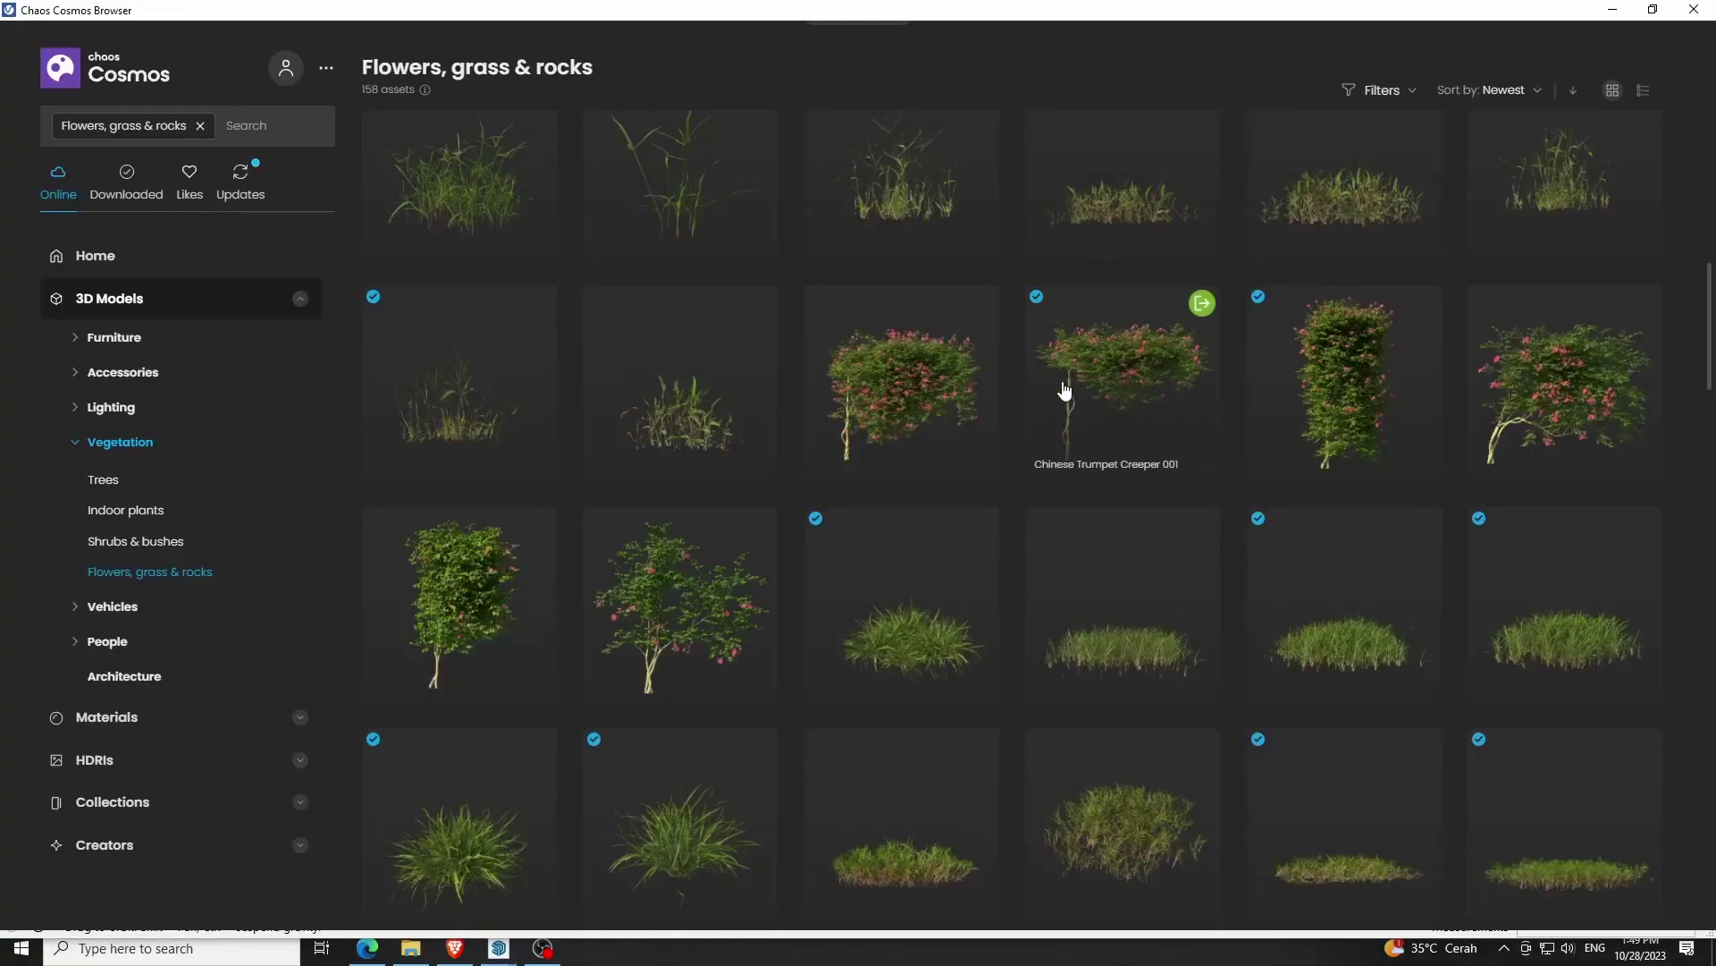
mouse_move(901, 383)
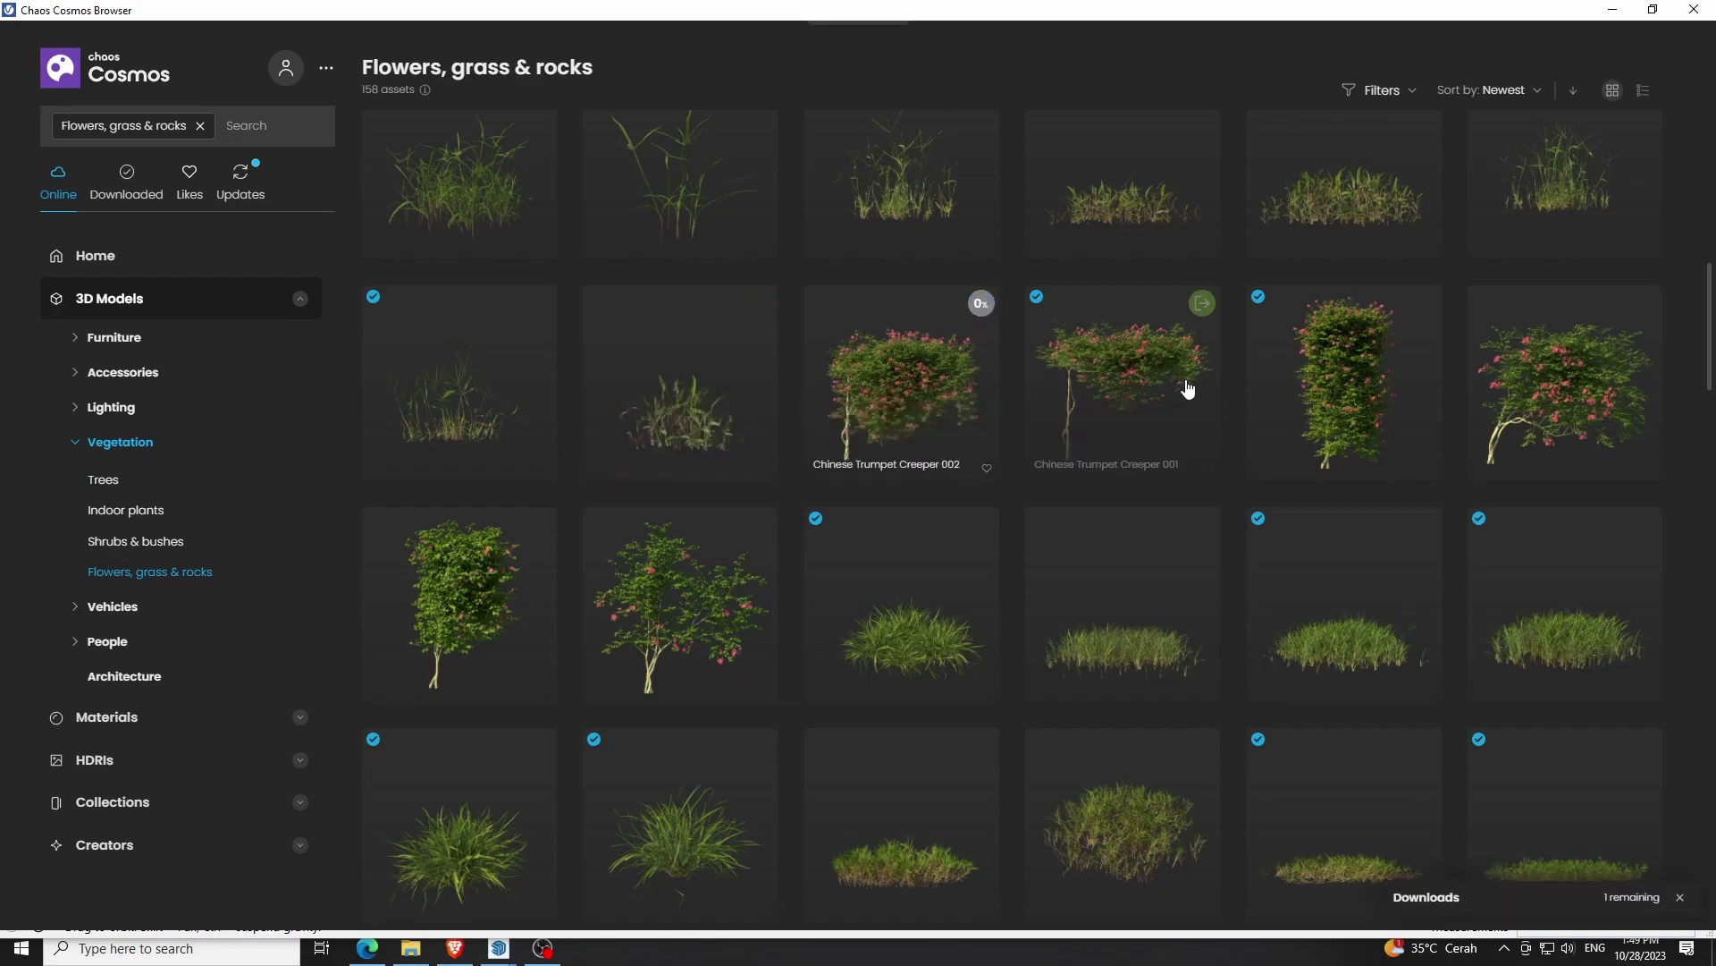
Open the Vegetation > Shrubs & bushes category in Chaos Cosmos
scroll(1188, 389, up, 5)
scroll(1187, 389, down, 5)
scroll(1187, 389, down, 5)
scroll(1187, 389, down, 5)
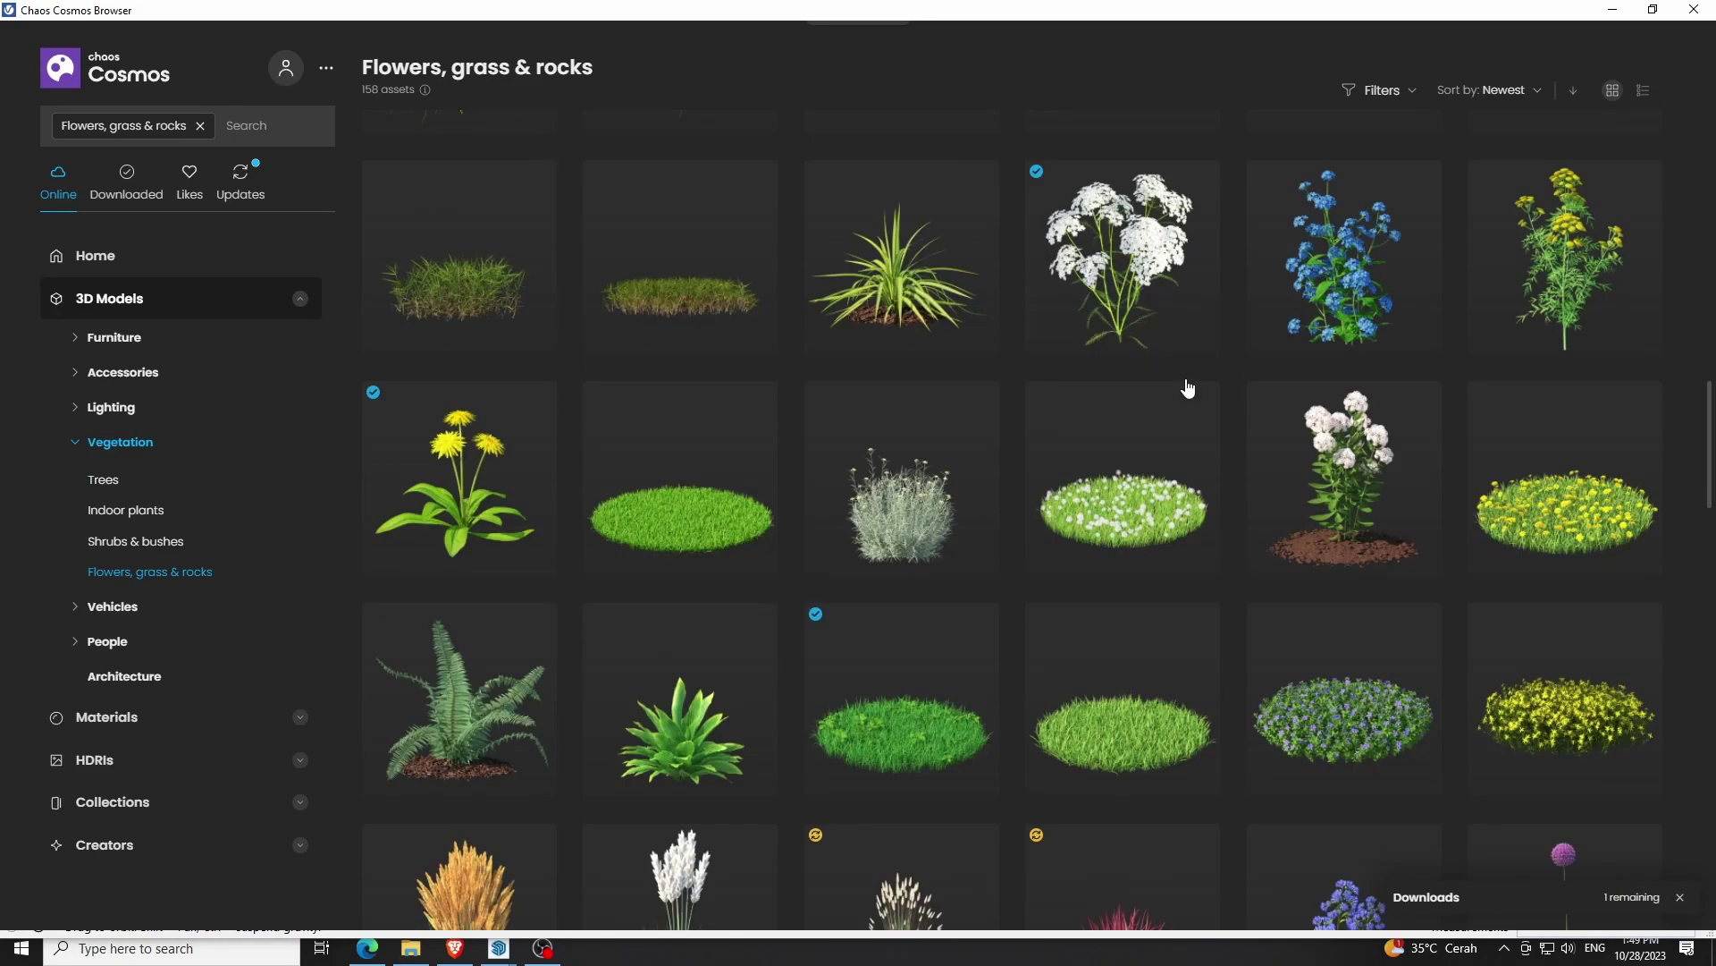
scroll(1187, 389, down, 10)
click(138, 542)
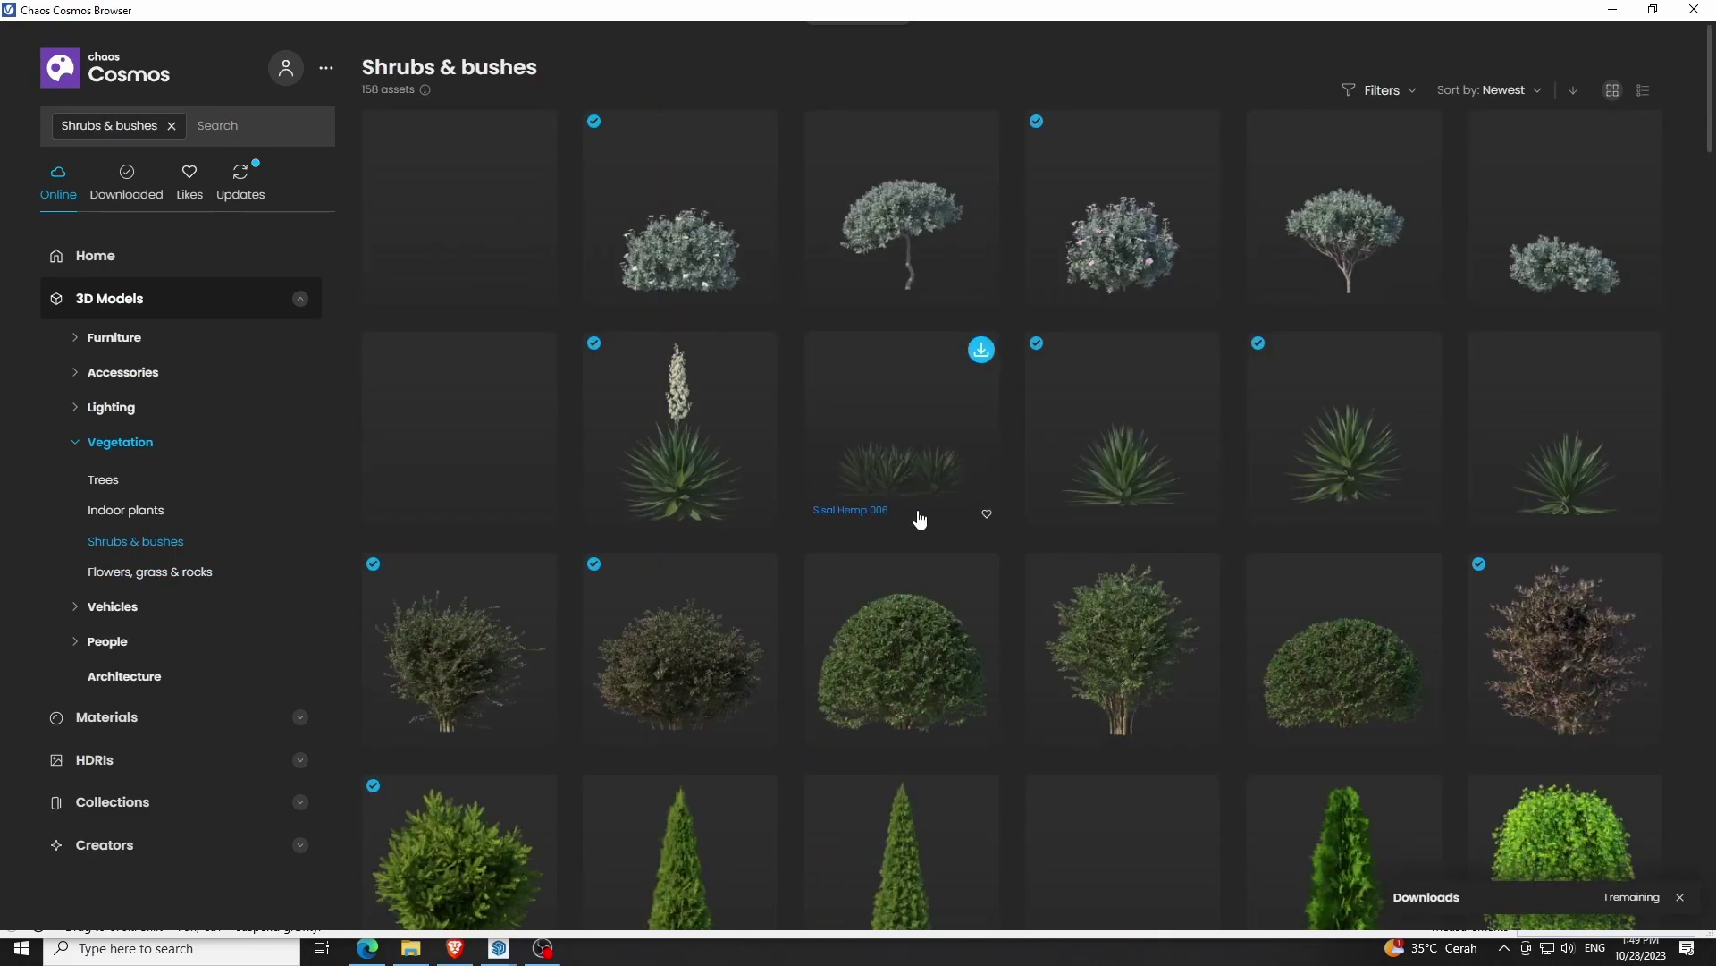
Find Garden Privet and import it into the model
scroll(918, 519, down, 2)
scroll(919, 519, down, 3)
scroll(921, 519, down, 3)
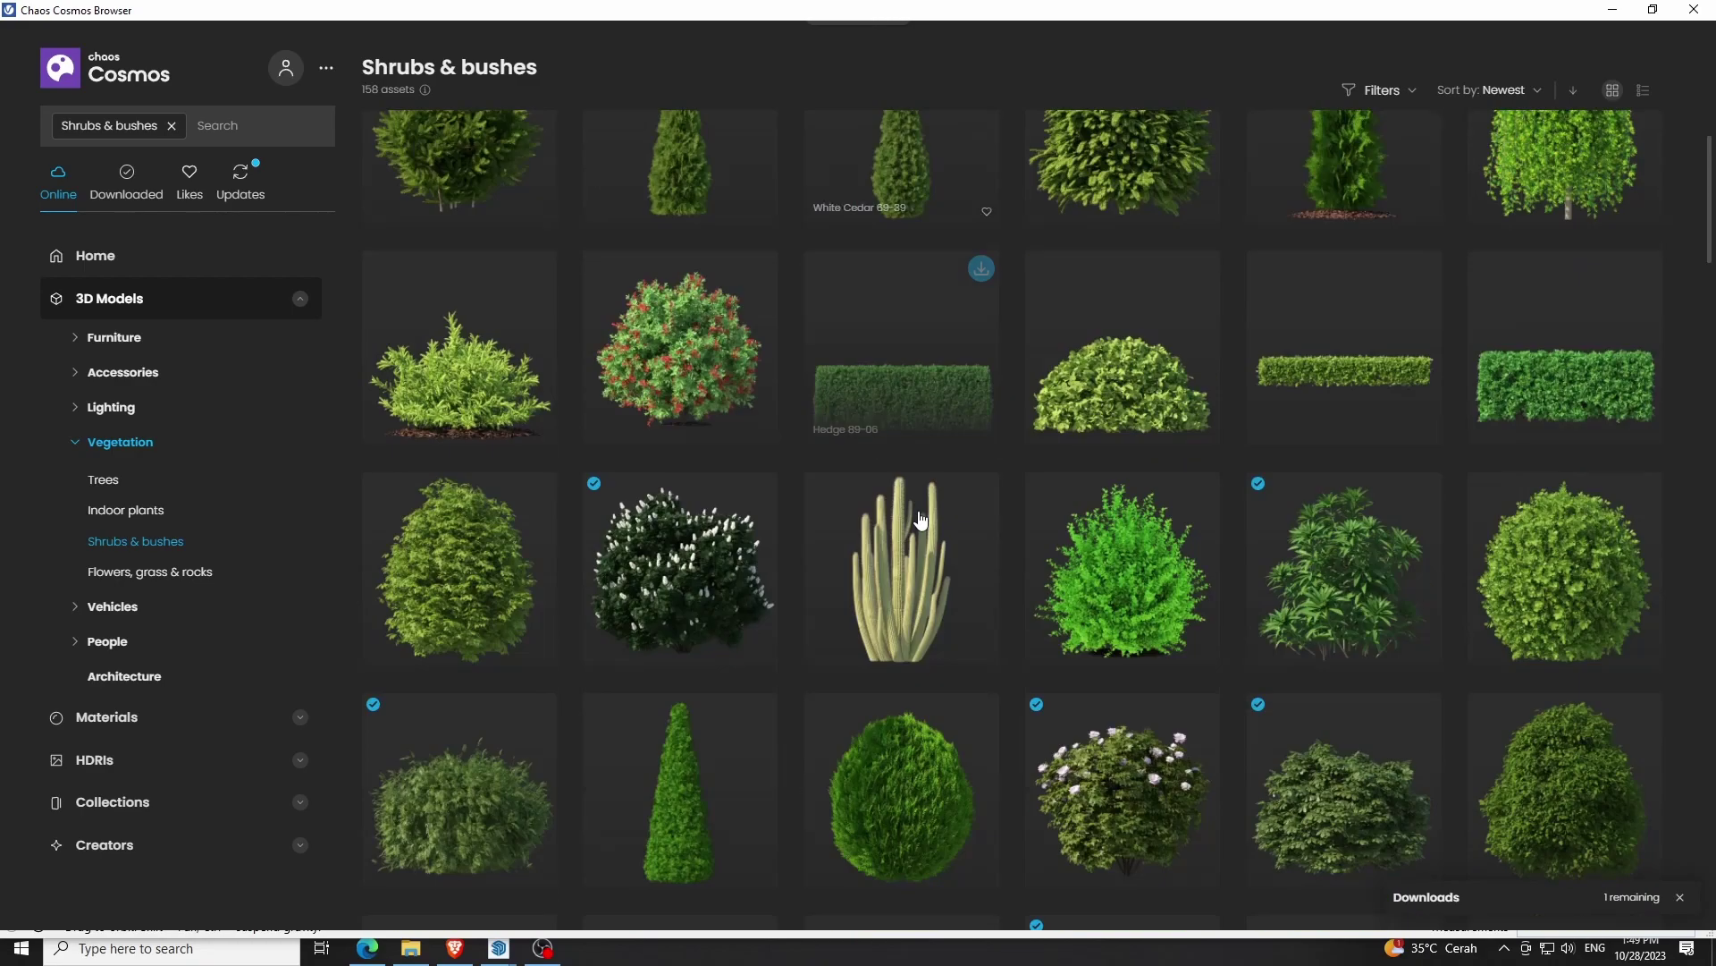
scroll(921, 518, down, 3)
scroll(921, 518, down, 3)
scroll(921, 519, down, 3)
scroll(921, 518, down, 3)
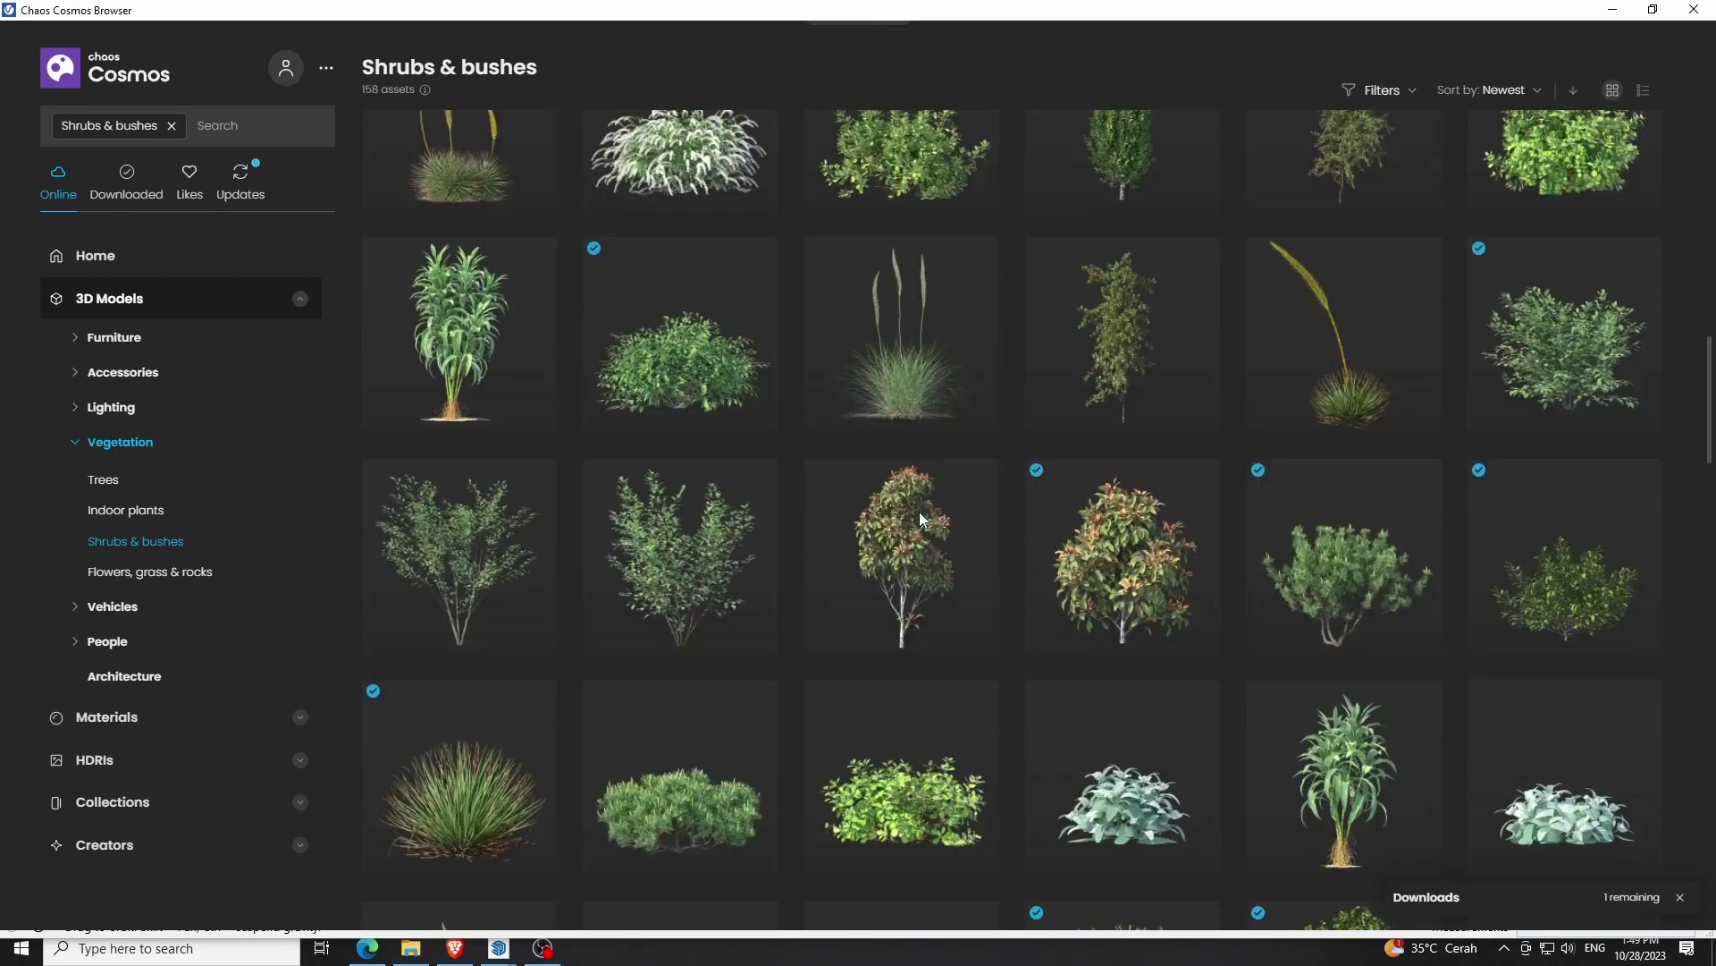
scroll(921, 517, down, 3)
scroll(921, 517, down, 3)
scroll(939, 518, down, 3)
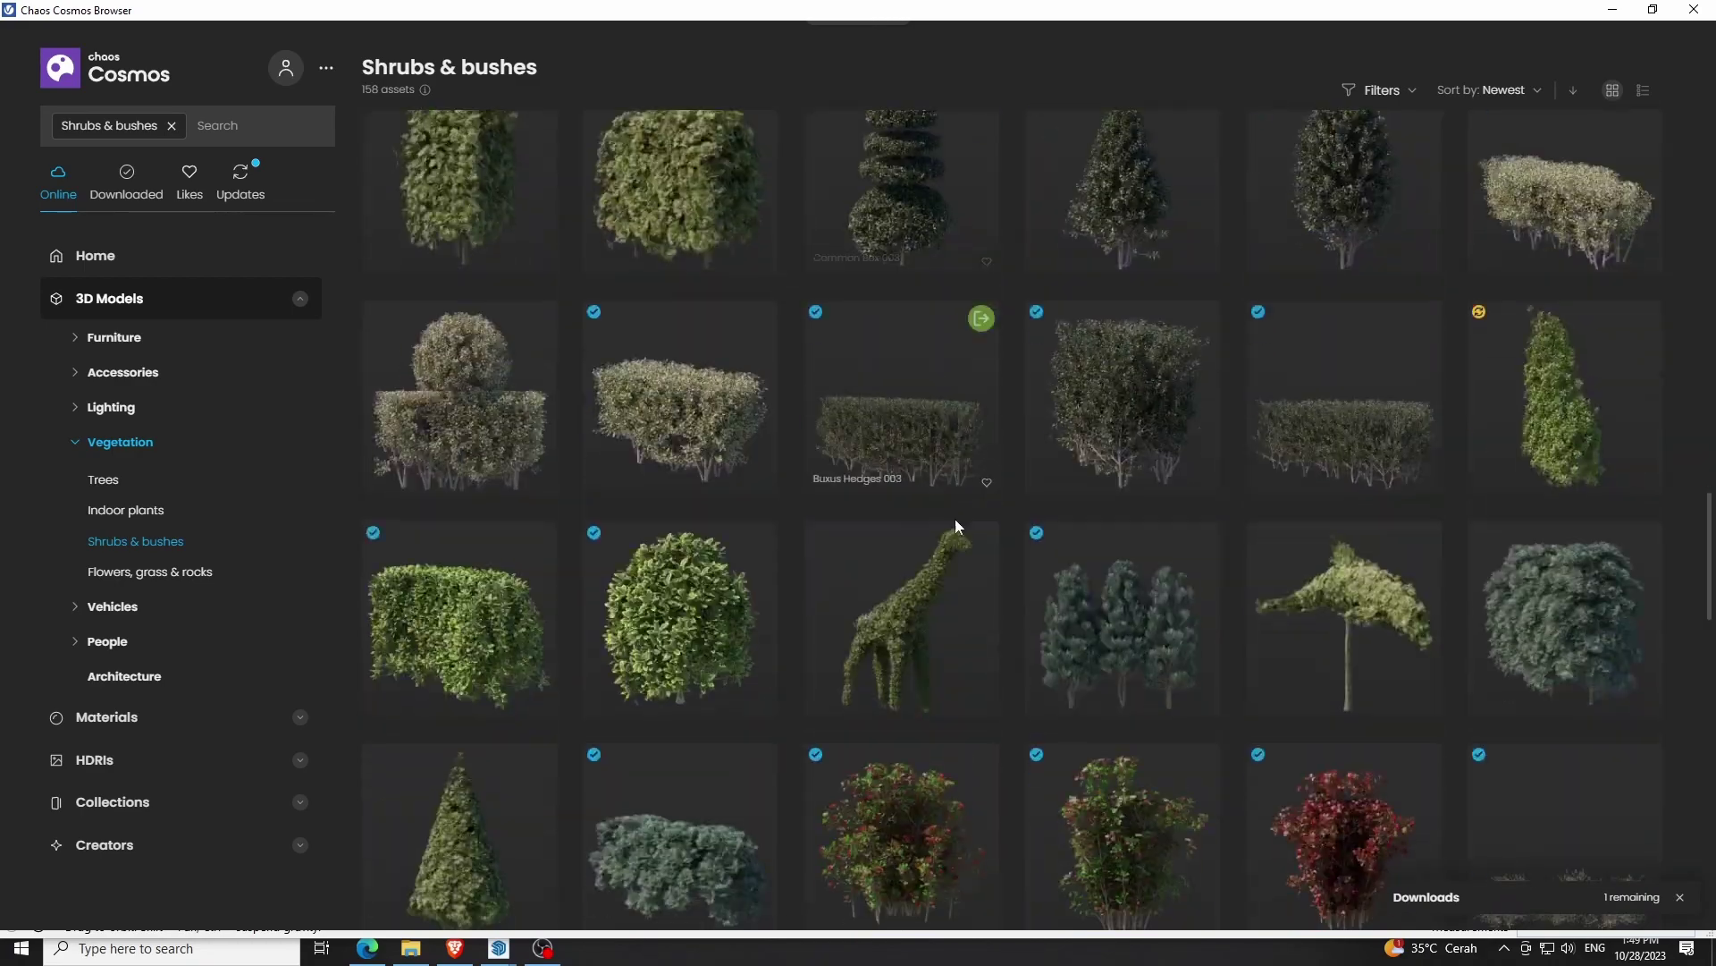
click(1643, 320)
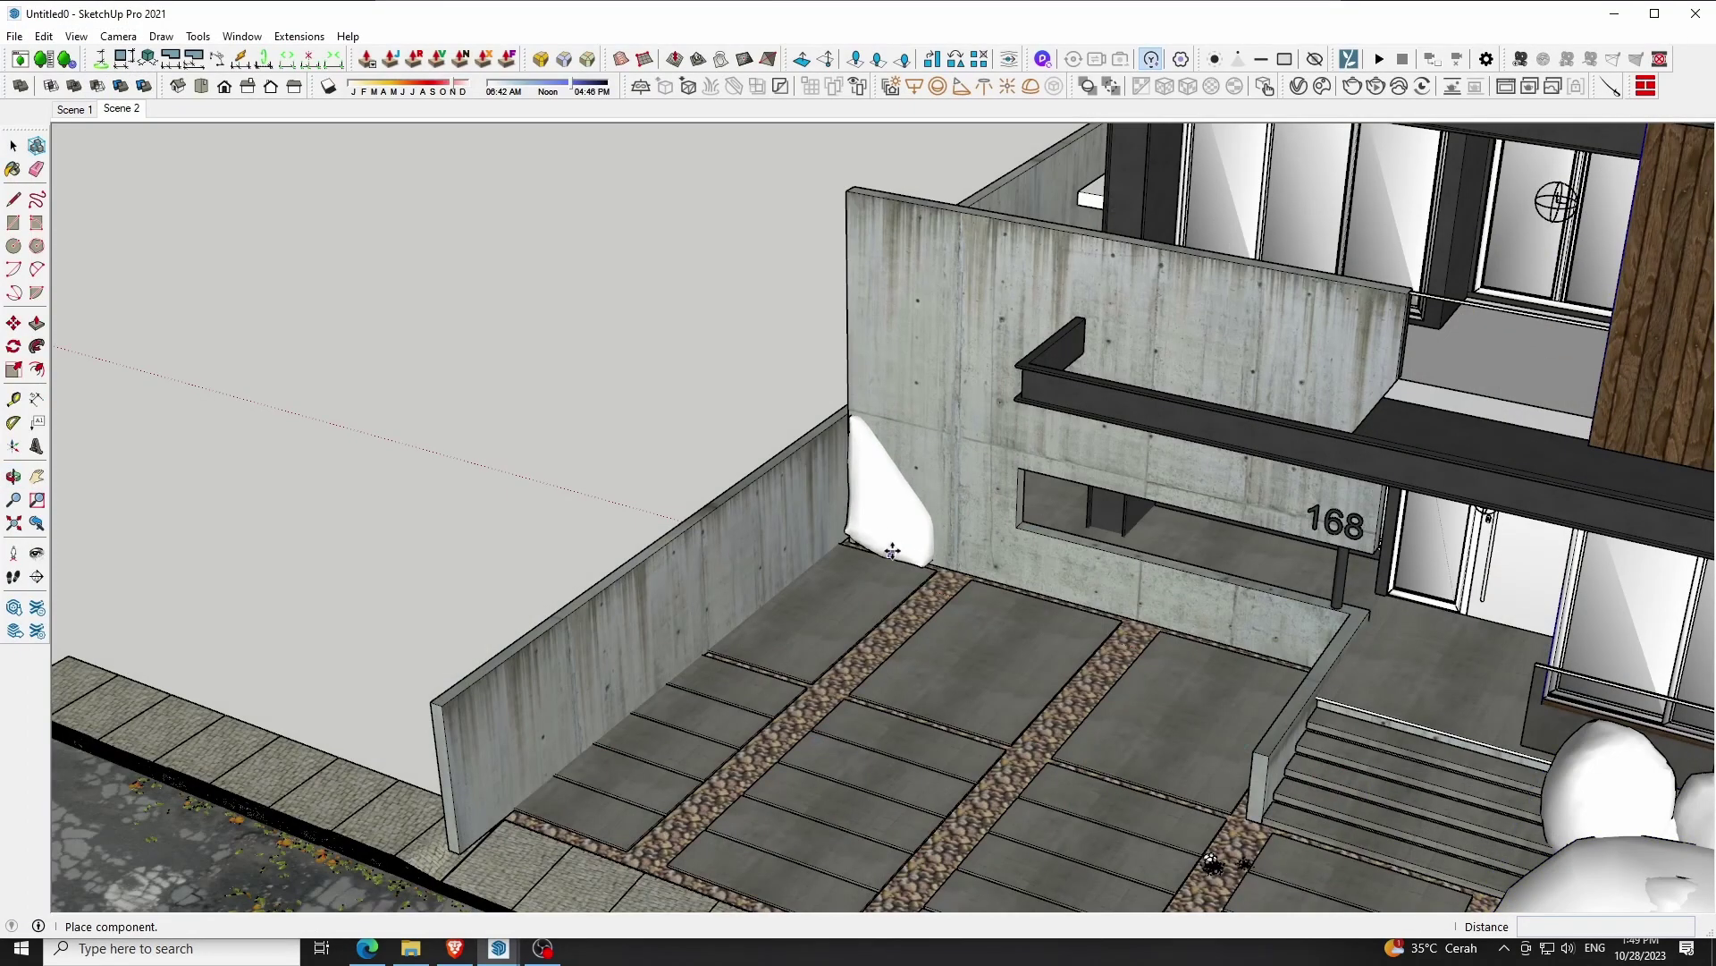
Scale the privet to double size, then narrow it to 0.86 along the red axis
key(space)
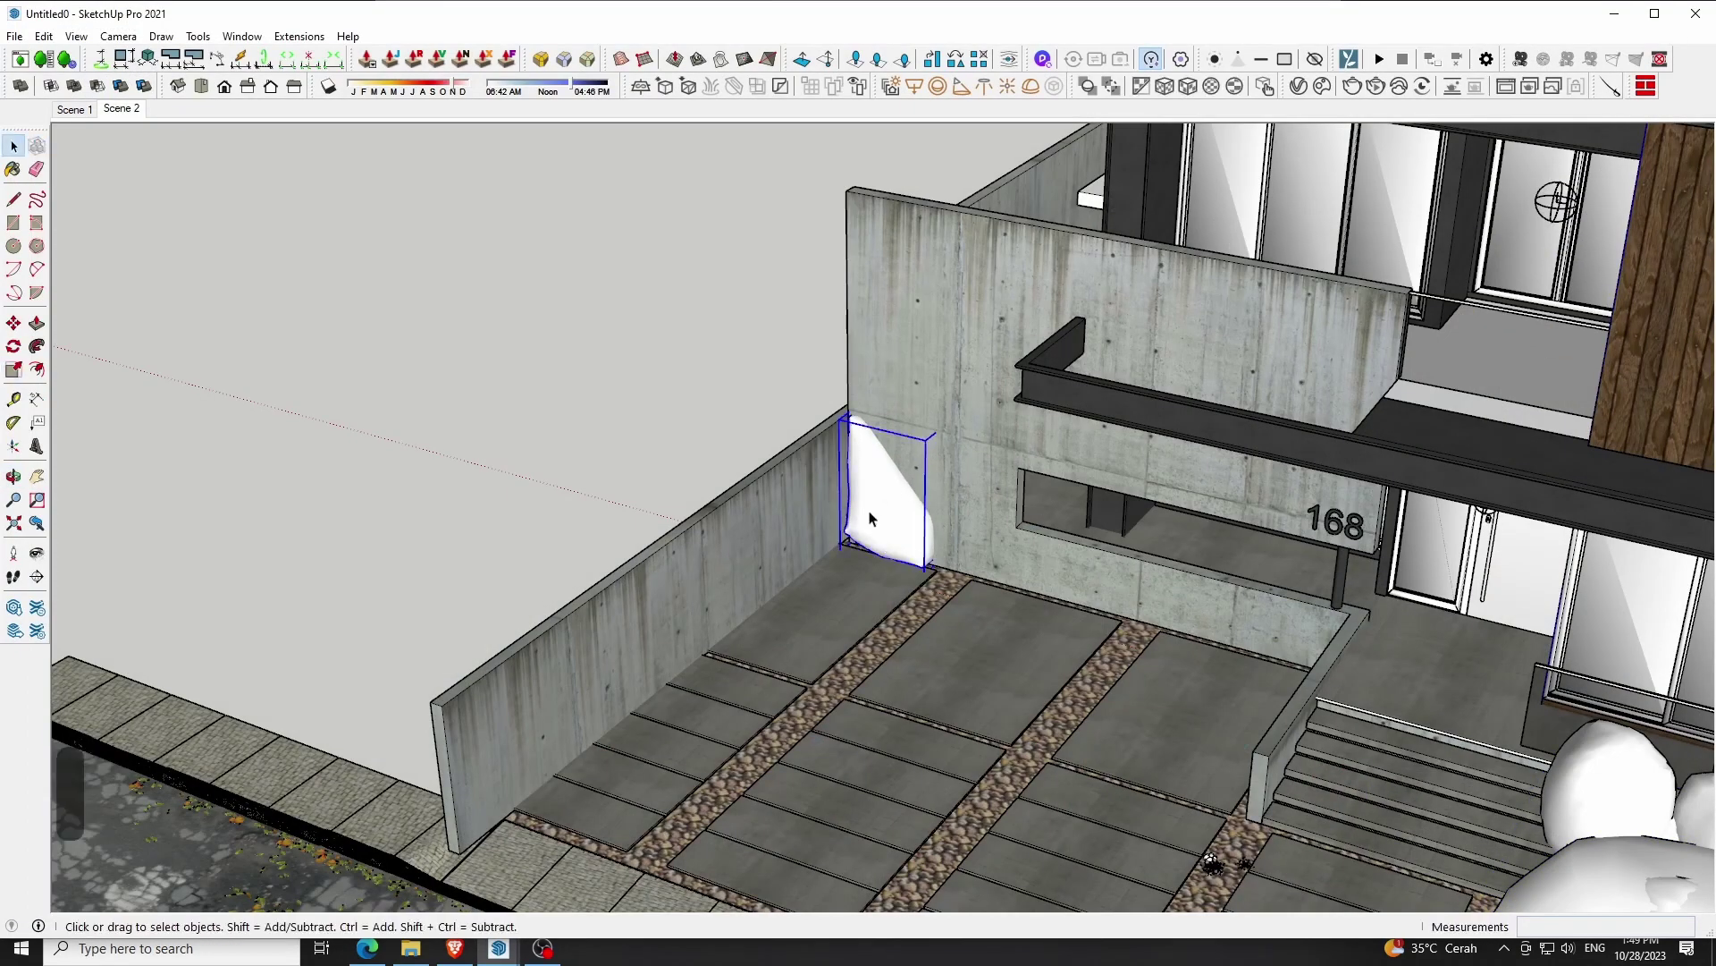
key(s)
mouse_move(926, 439)
mouse_down()
mouse_move(999, 333)
mouse_move(928, 183)
mouse_up()
drag(998, 396, 988, 396)
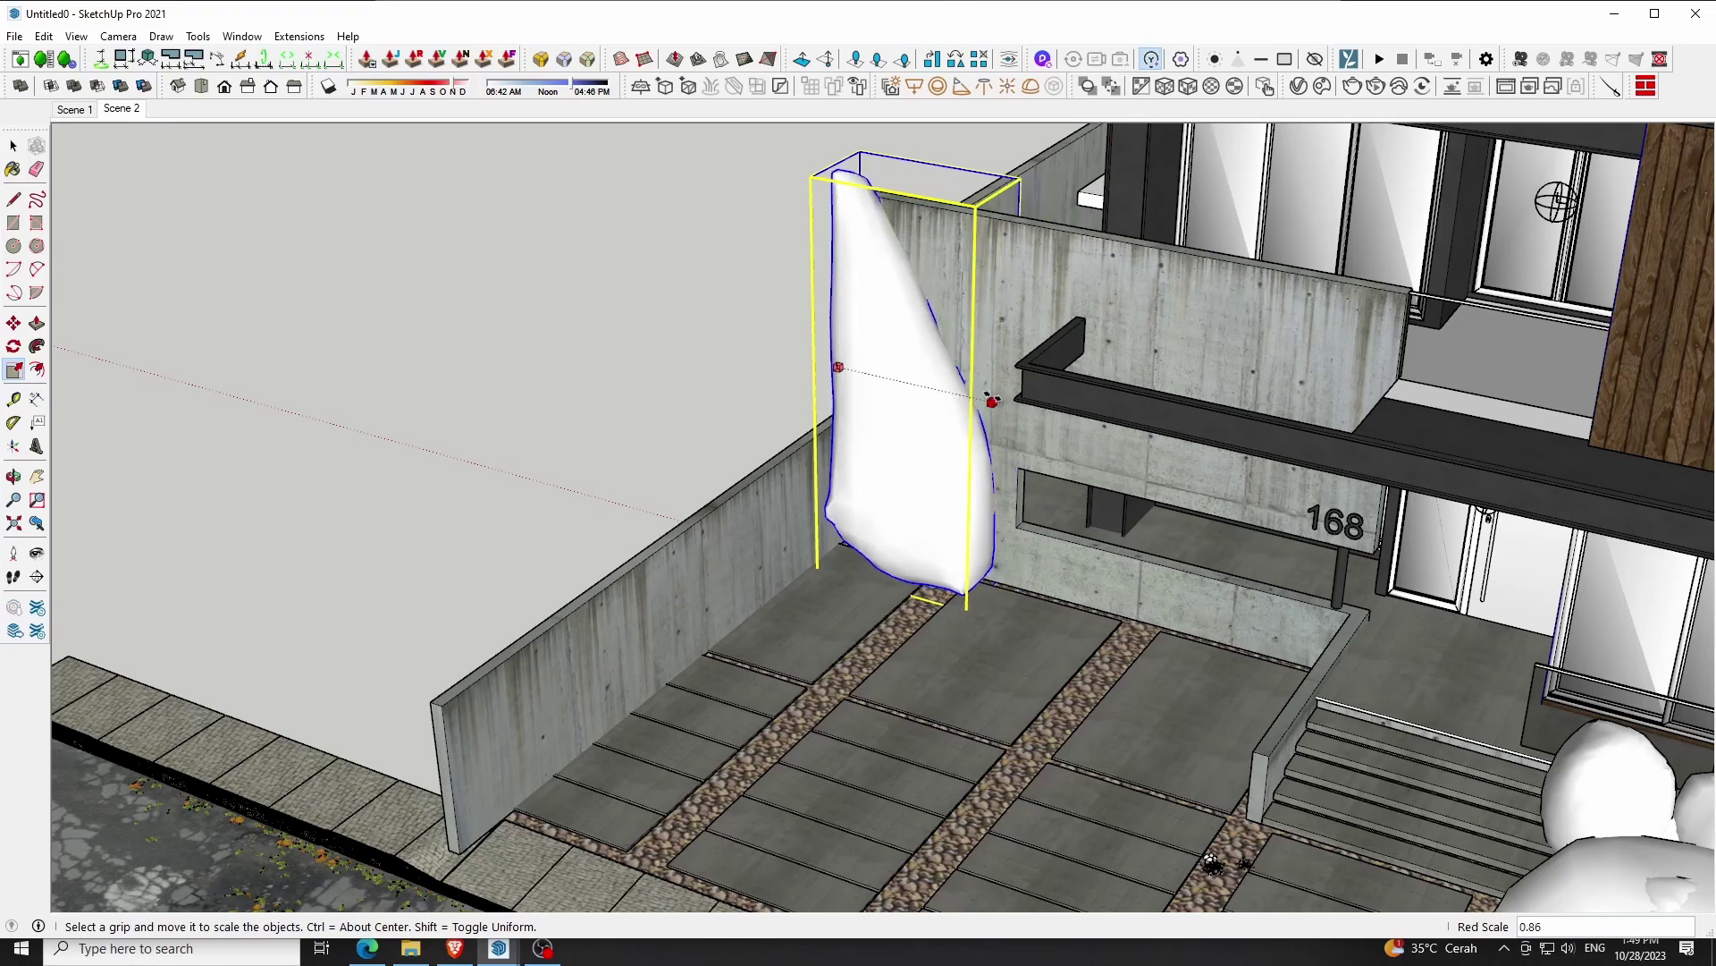
Shift the privet about 31.6 cm sideways
click(13, 475)
drag(626, 492, 1010, 439)
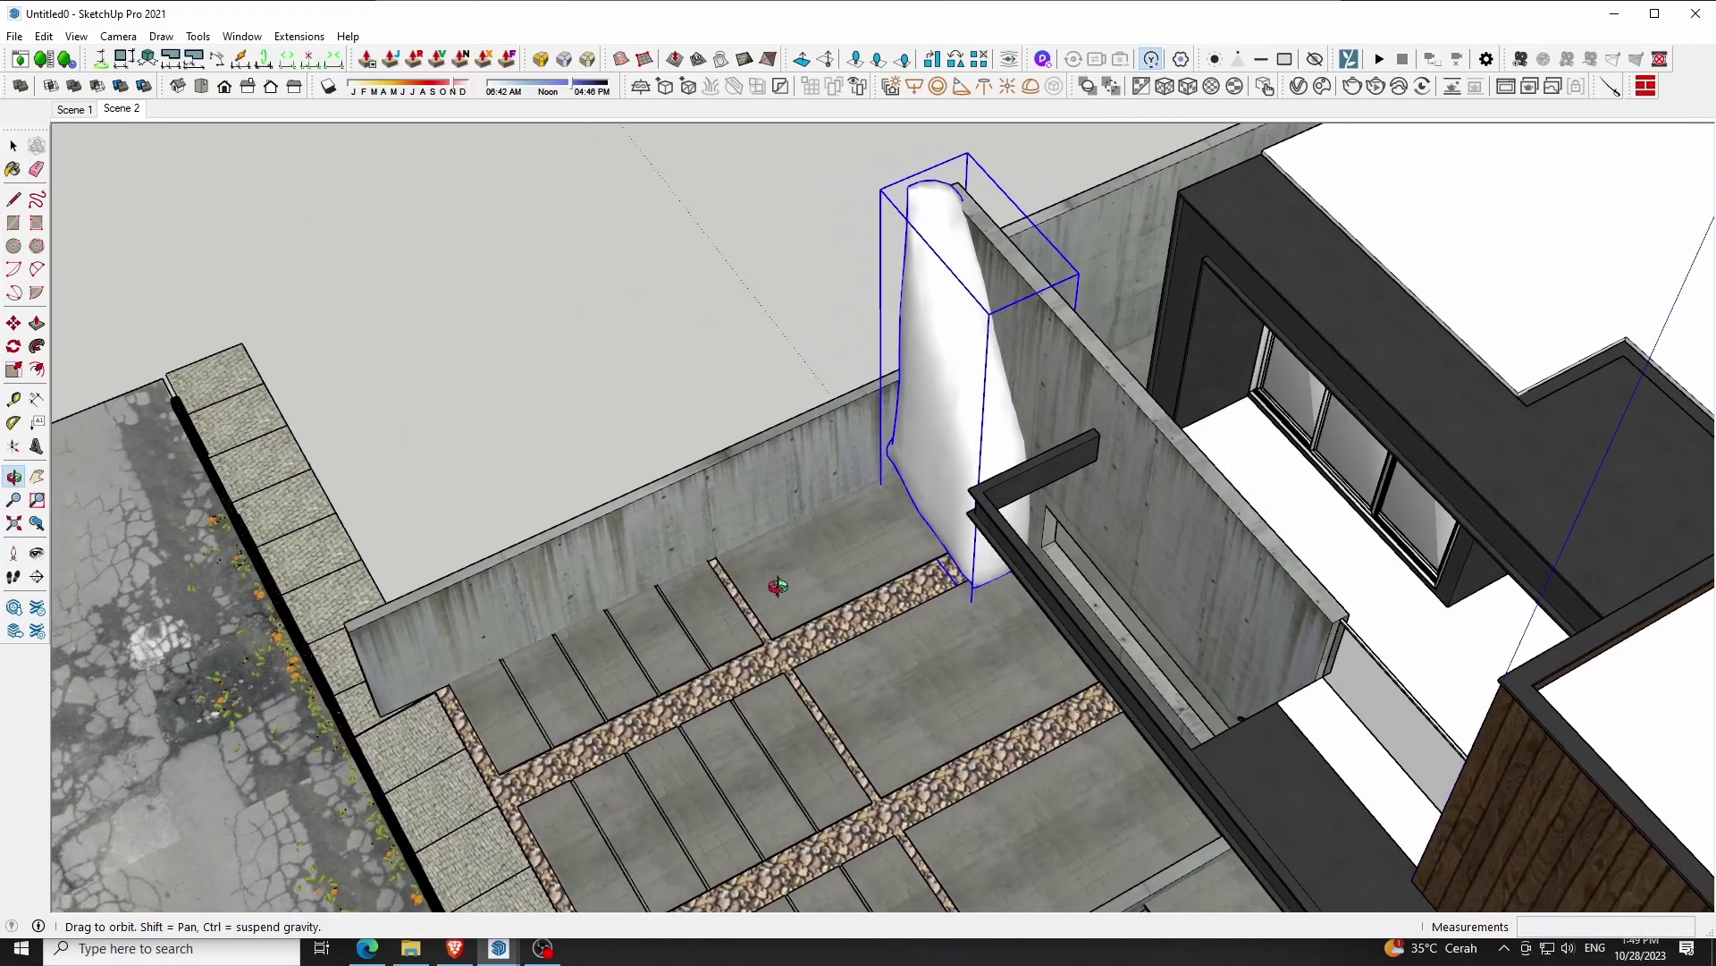
key(m)
click(871, 507)
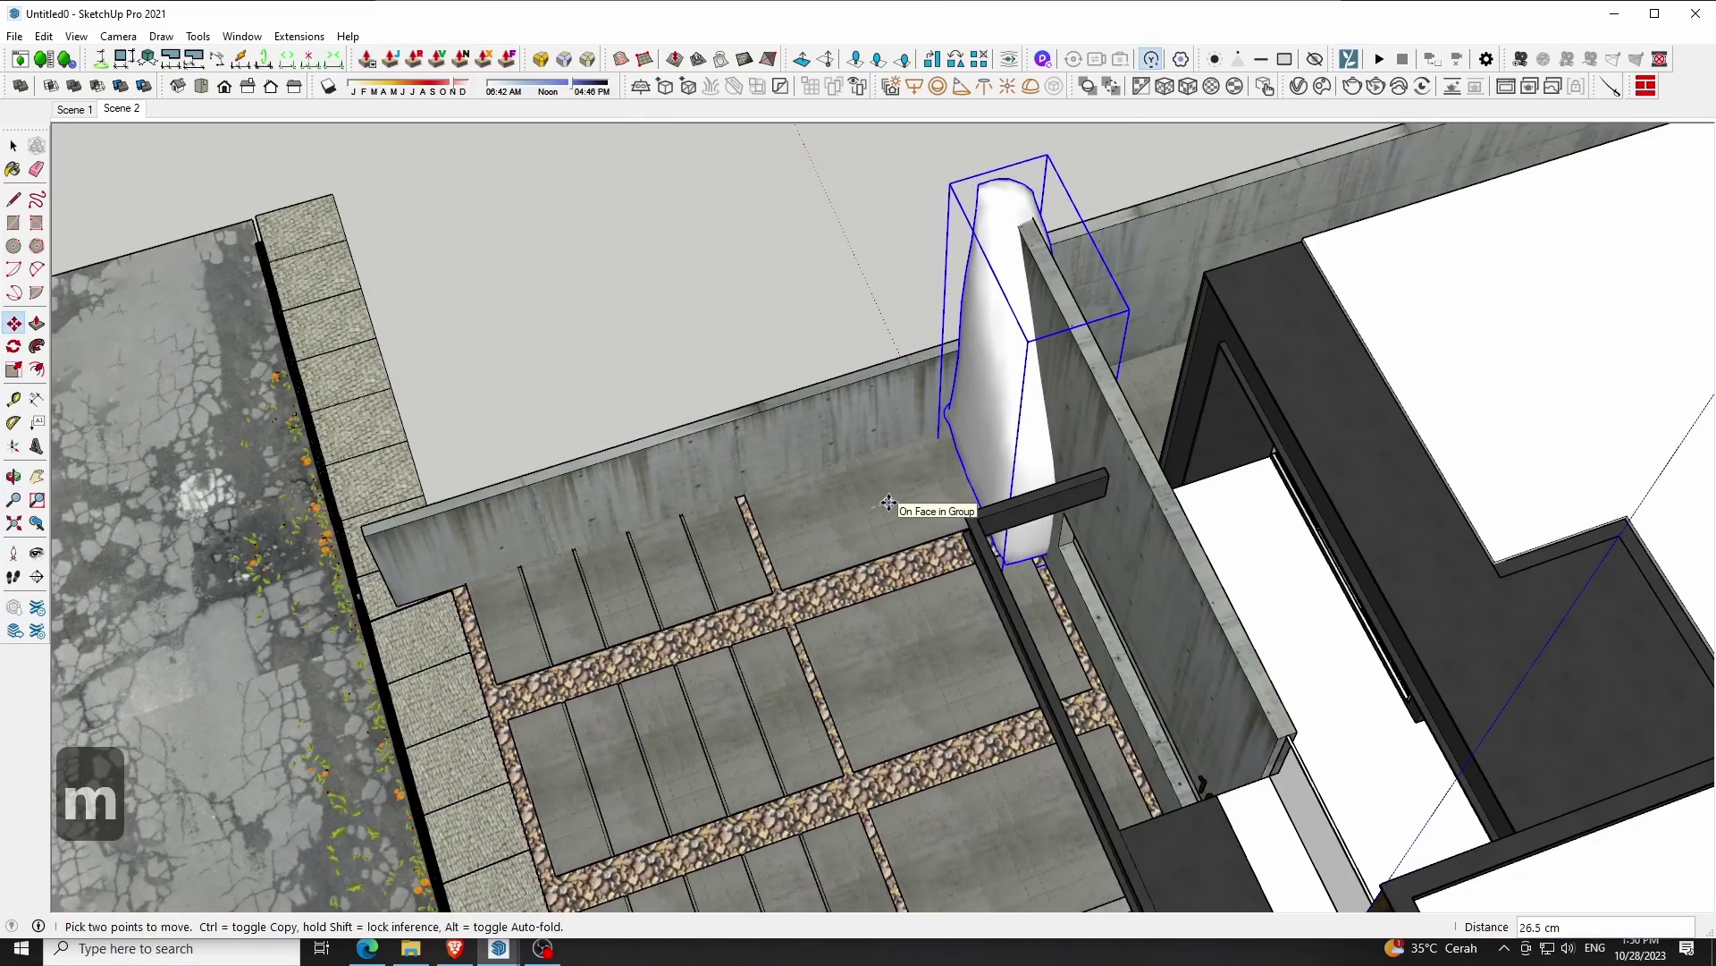
key(space)
Orbit toward the house front and move the render window to the right
key(o)
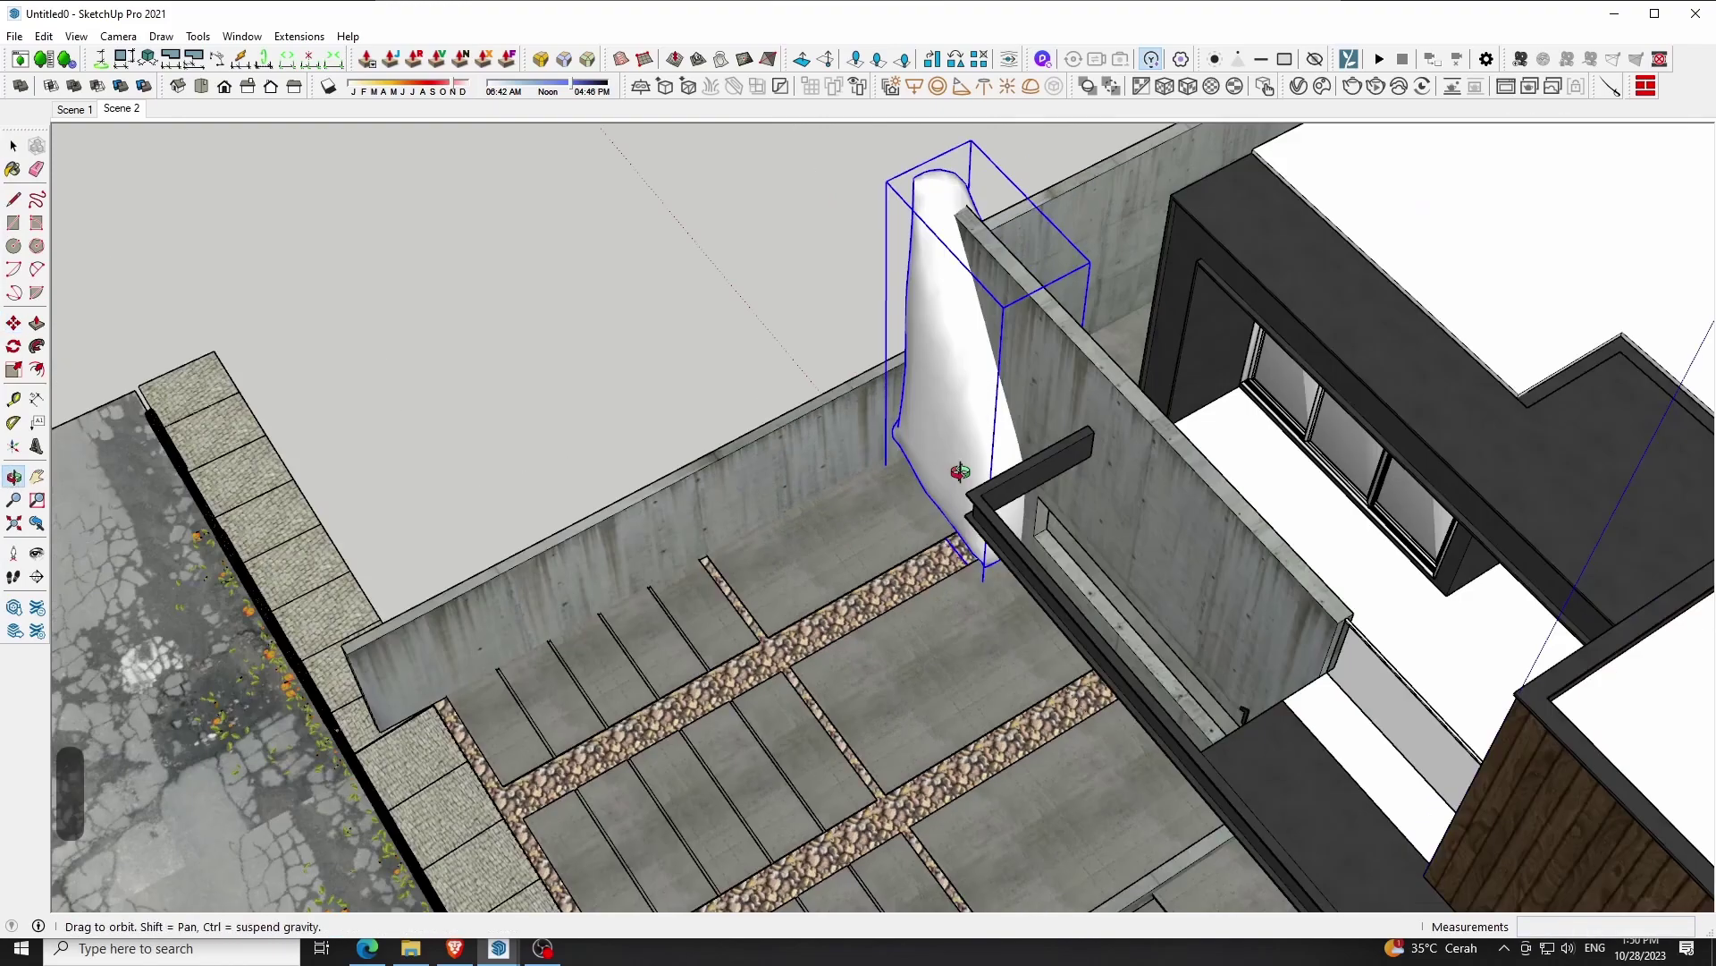
mouse_move(916, 430)
mouse_down()
mouse_move(930, 479)
mouse_move(888, 565)
mouse_up()
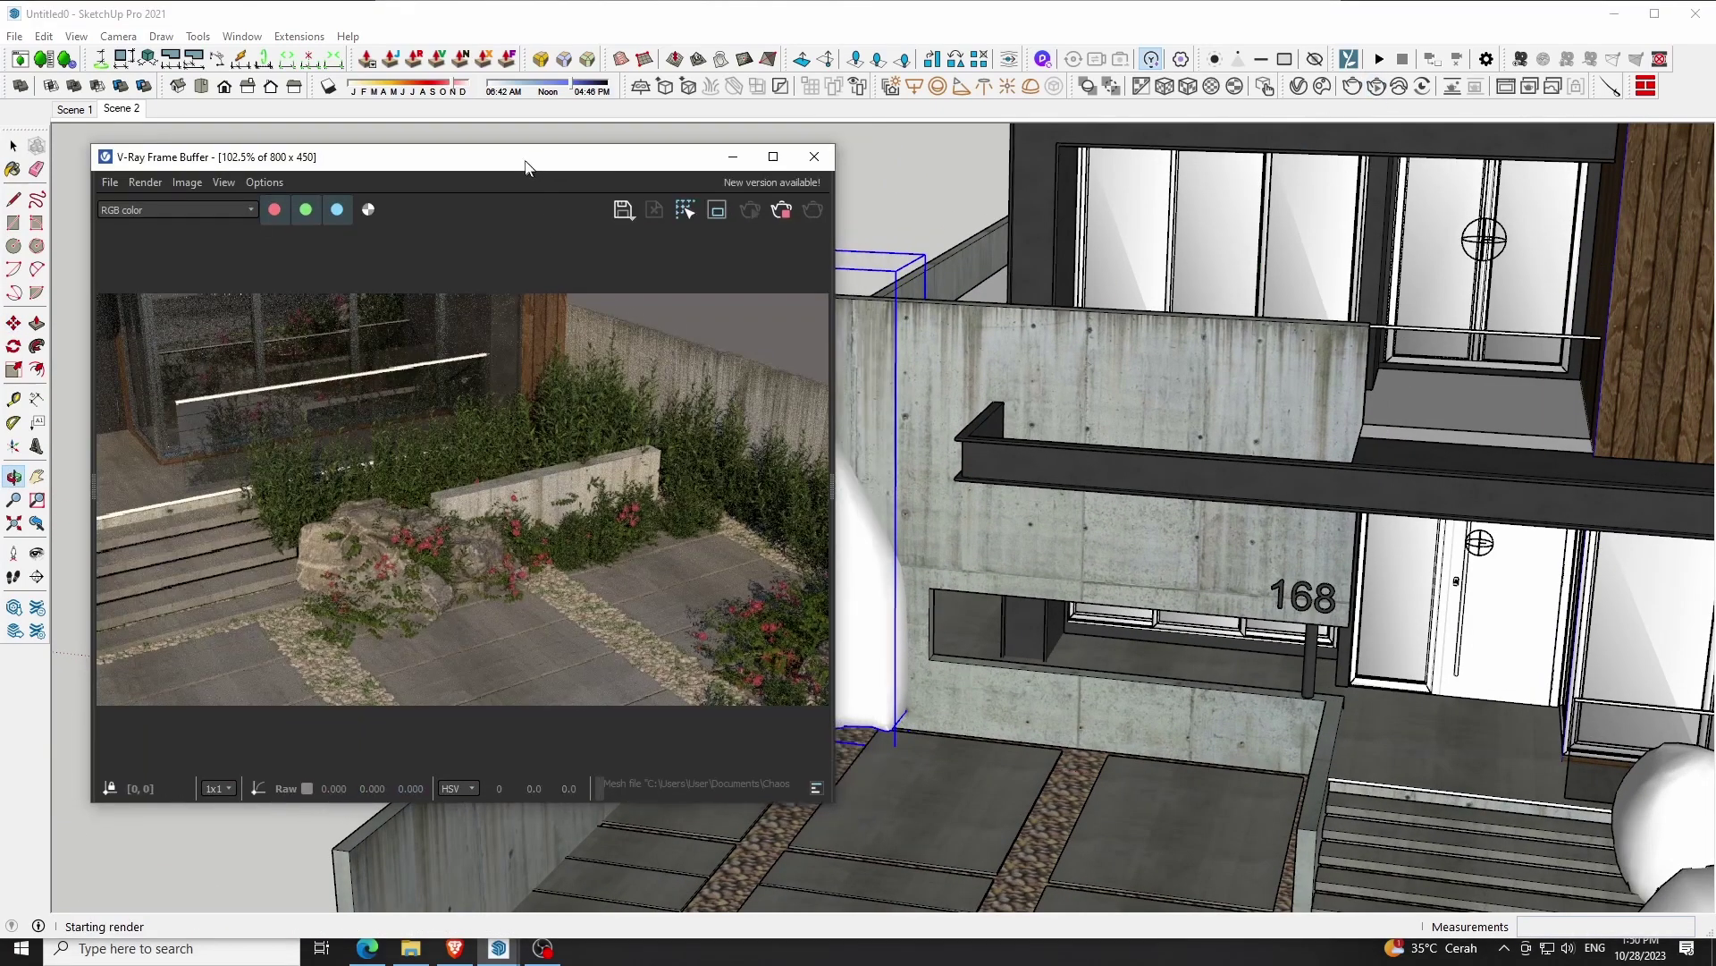
mouse_move(572, 159)
mouse_down()
mouse_move(1404, 189)
mouse_move(1356, 187)
mouse_up()
scroll(1247, 540, up, 2)
scroll(1247, 540, up, 2)
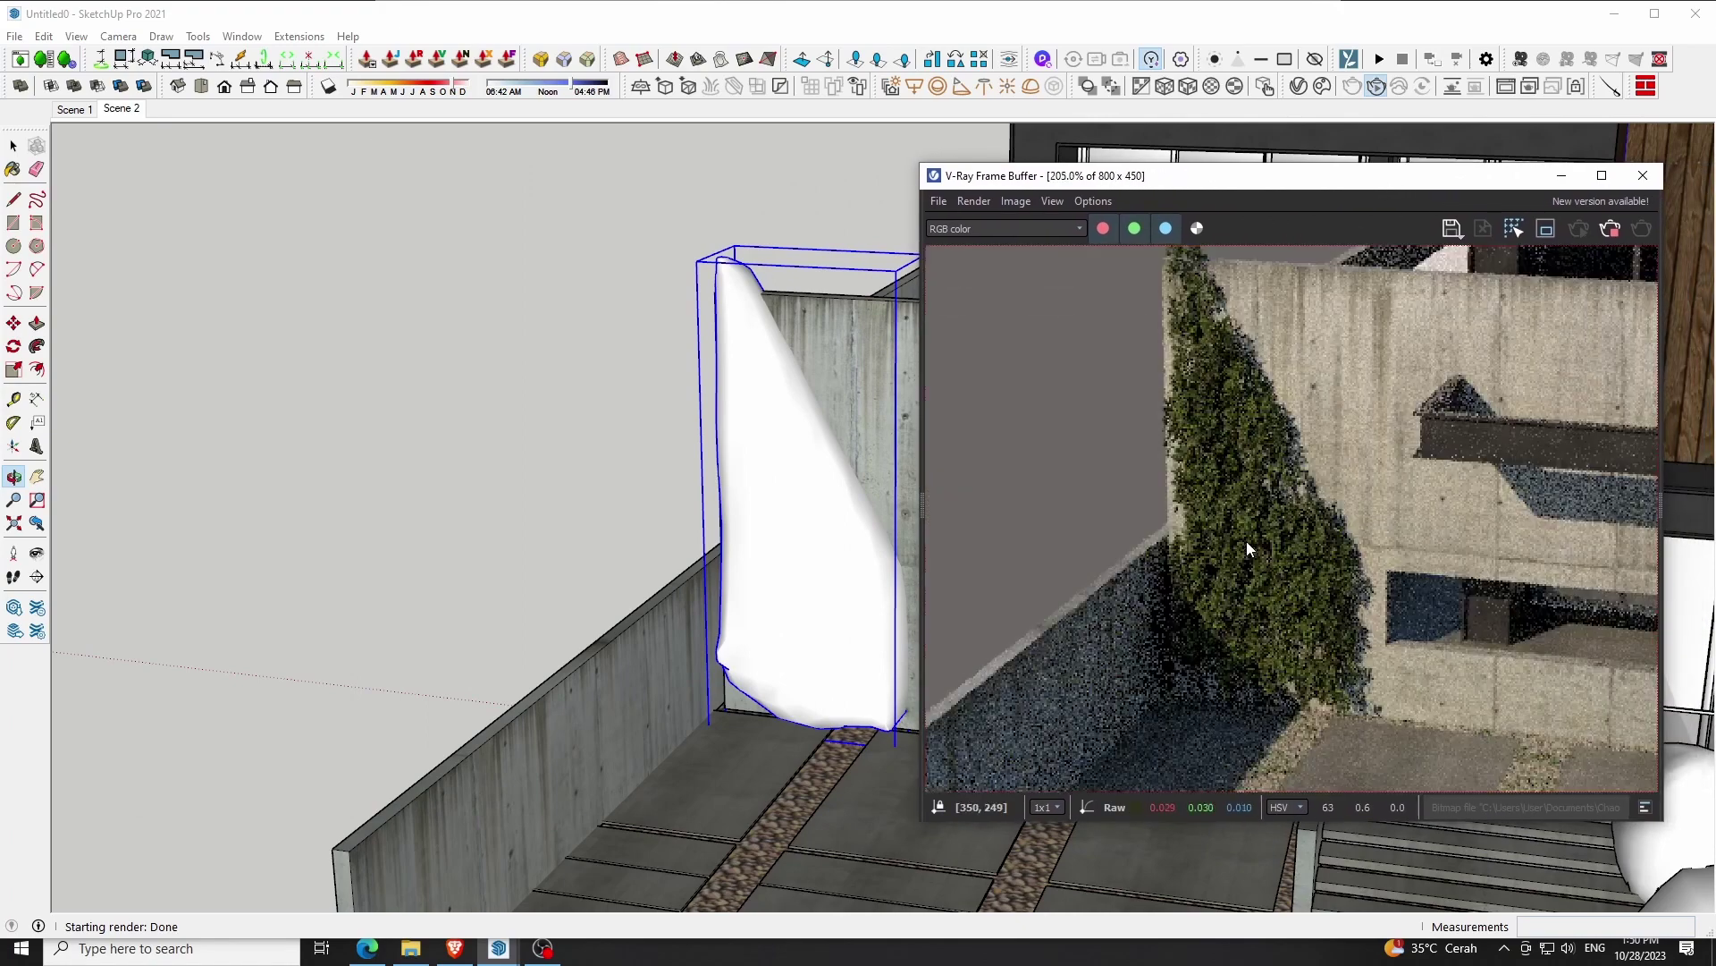
drag(810, 418, 816, 448)
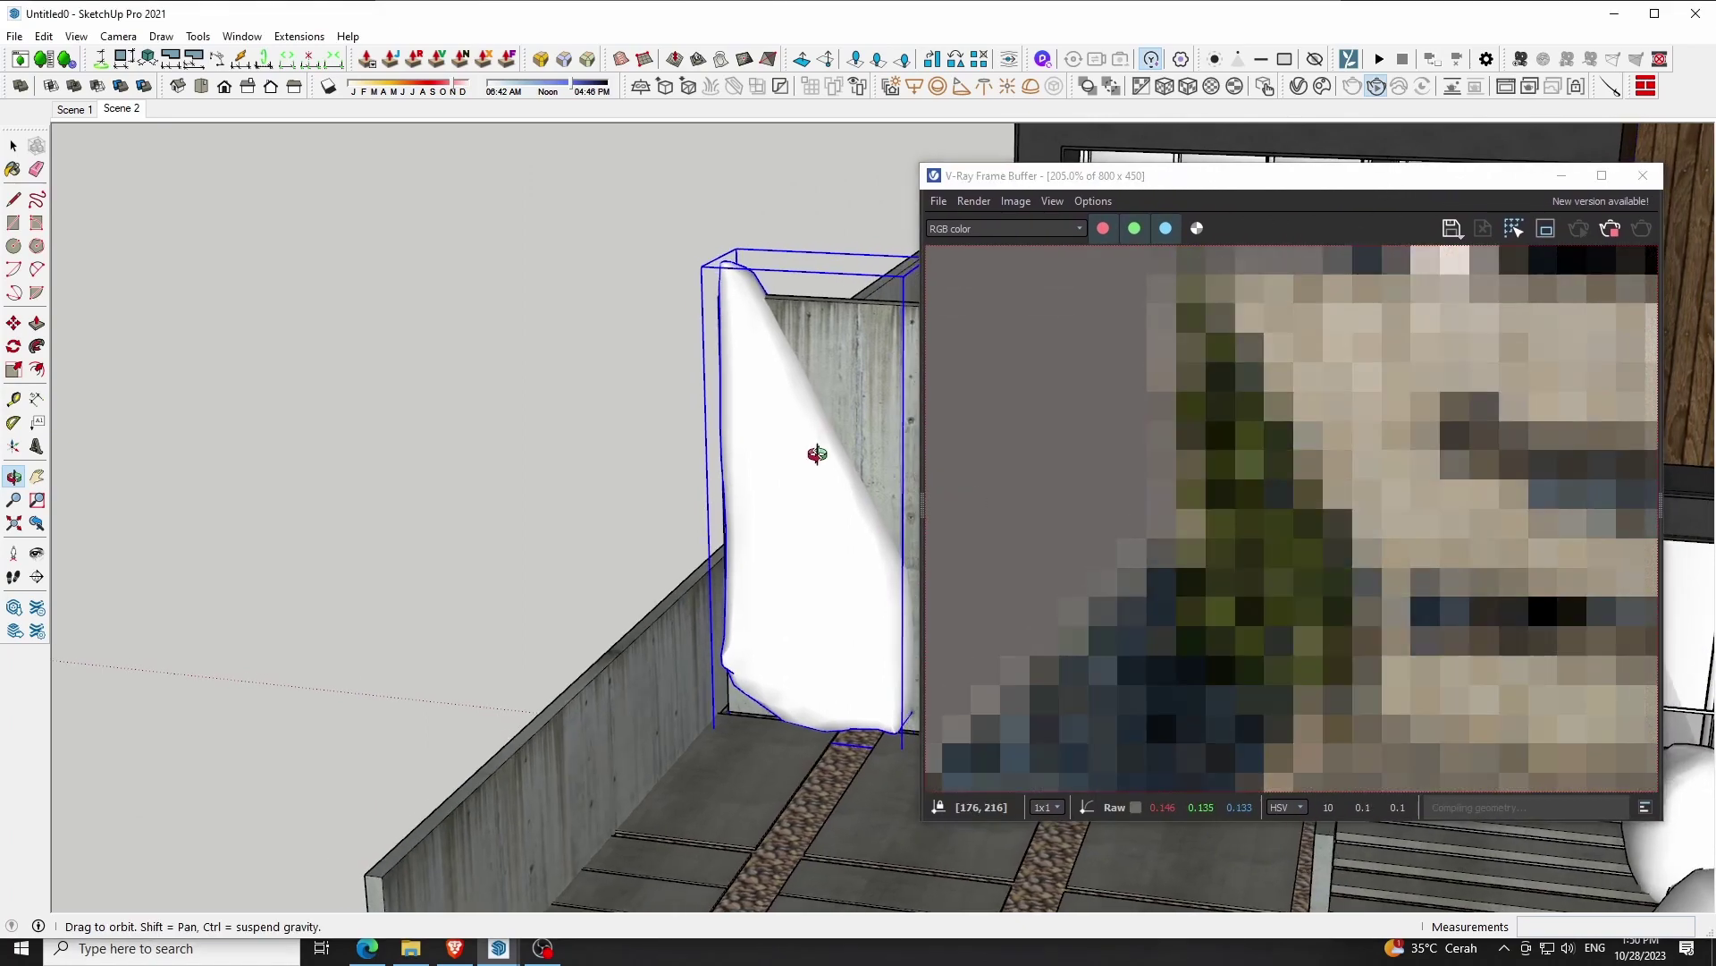
Tilt the tall tree, undo it, and move it 20 cm along the wall
key(m)
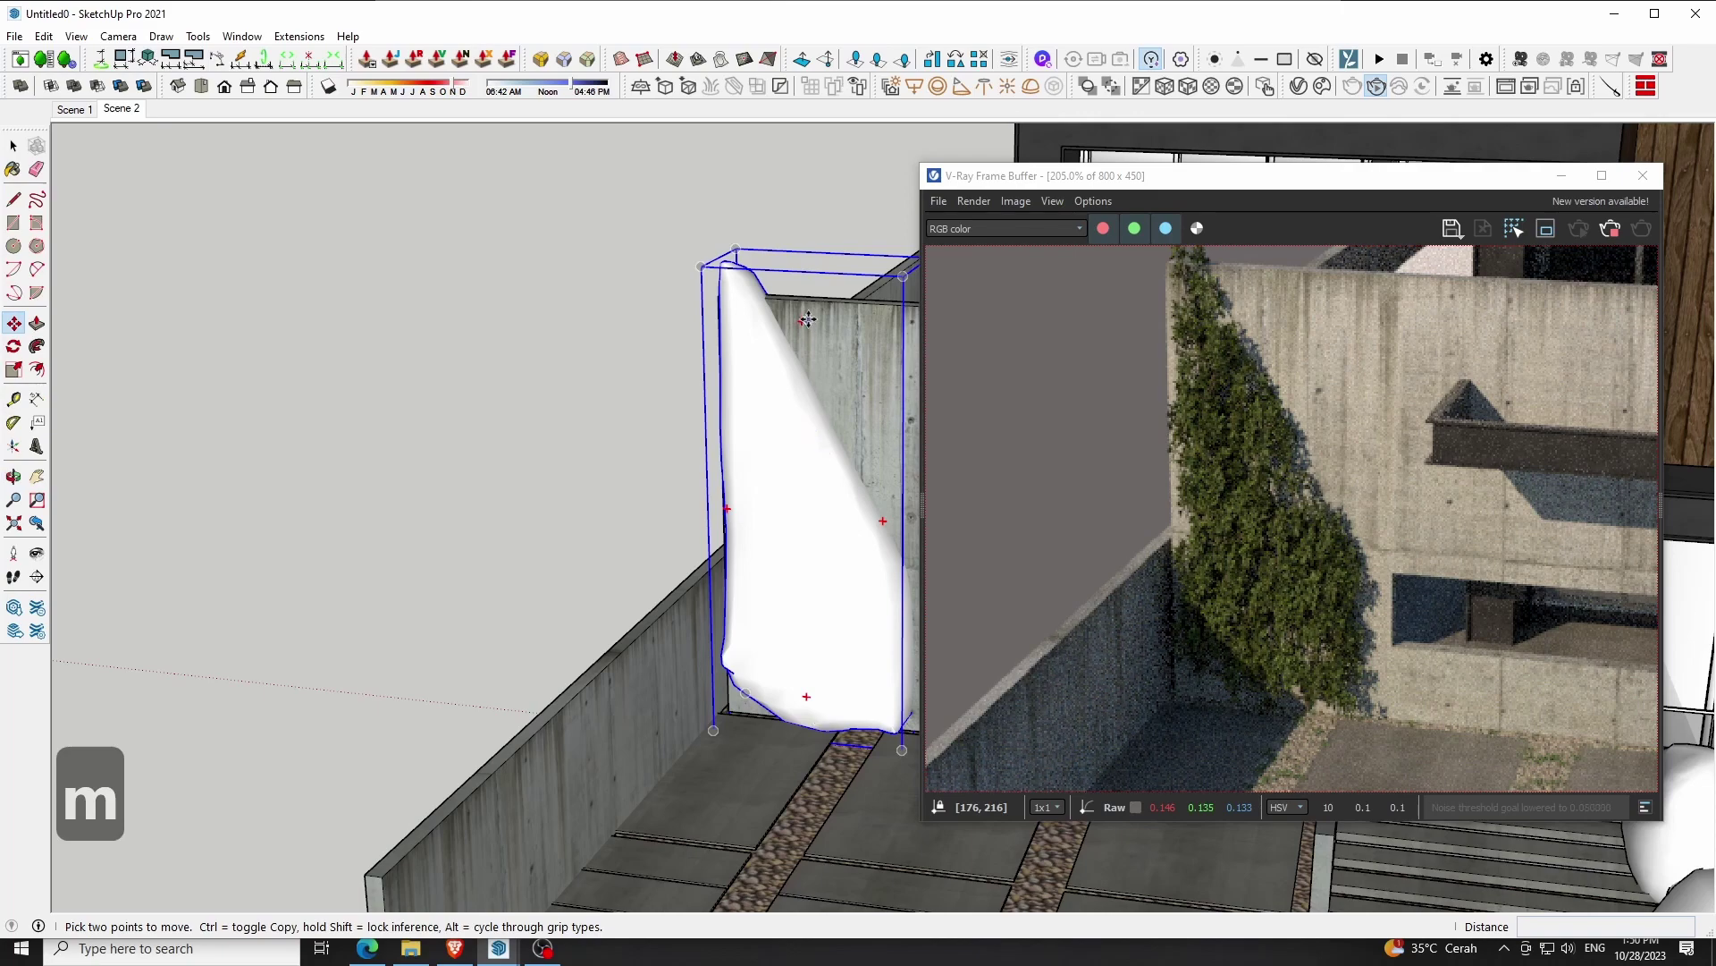
mouse_move(803, 318)
mouse_down()
mouse_move(830, 331)
mouse_move(824, 373)
mouse_up()
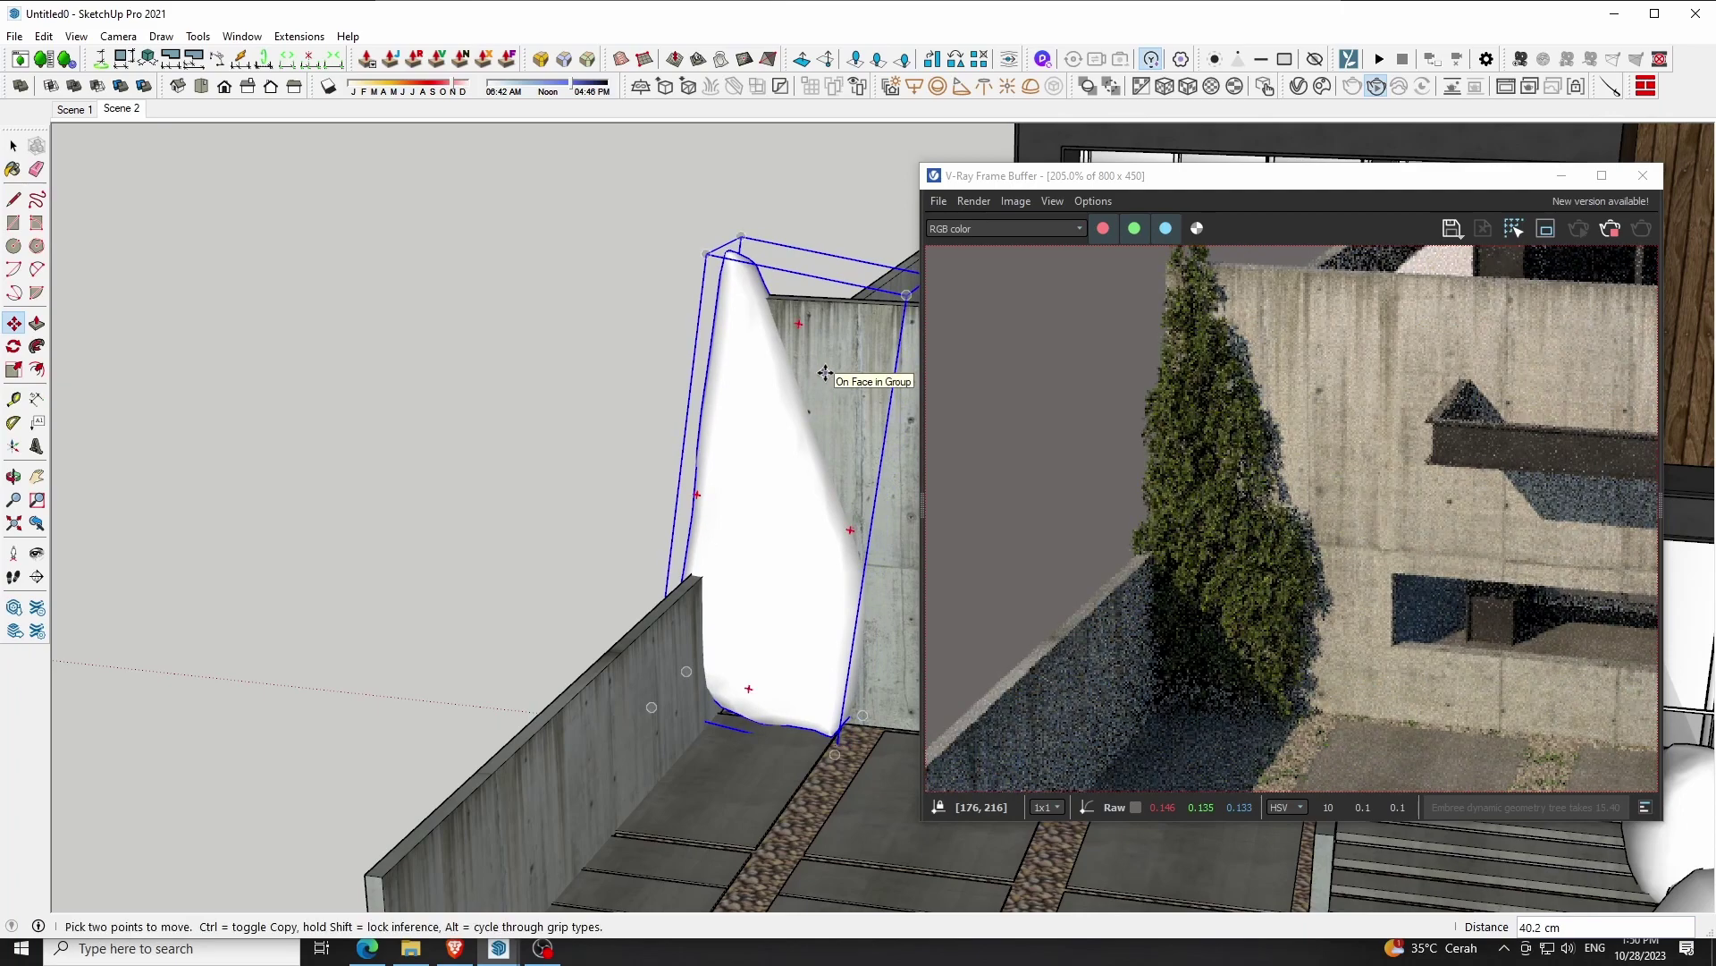
key(ctrl+z)
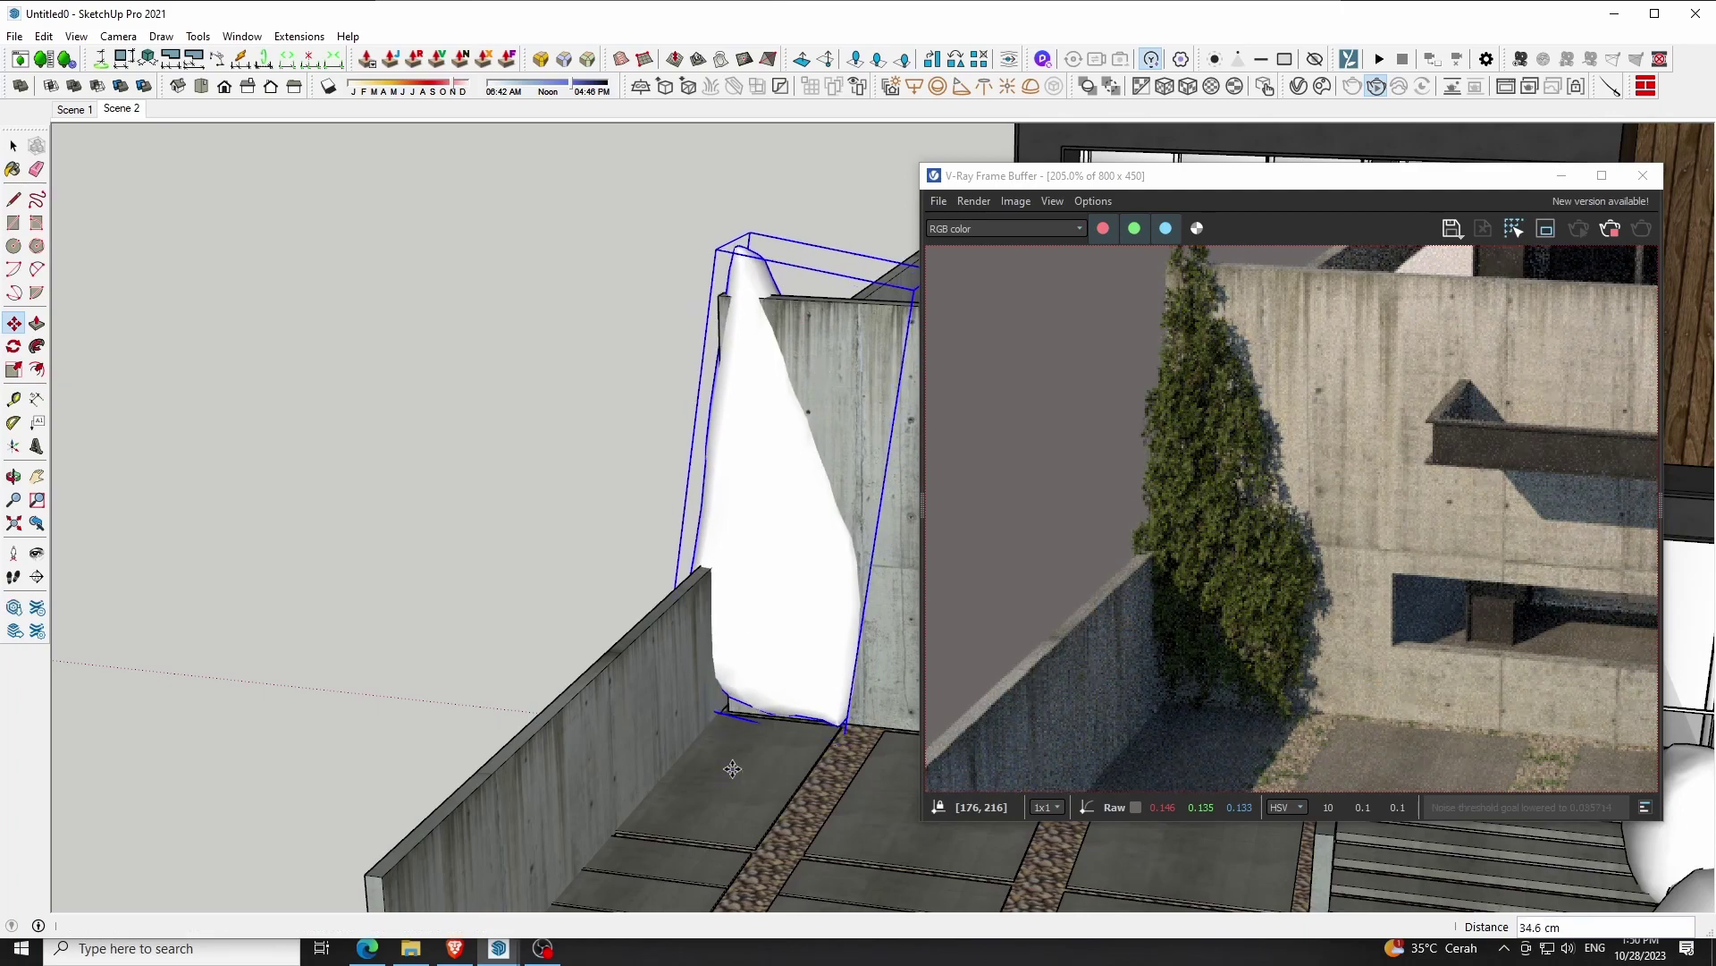
drag(726, 774, 722, 782)
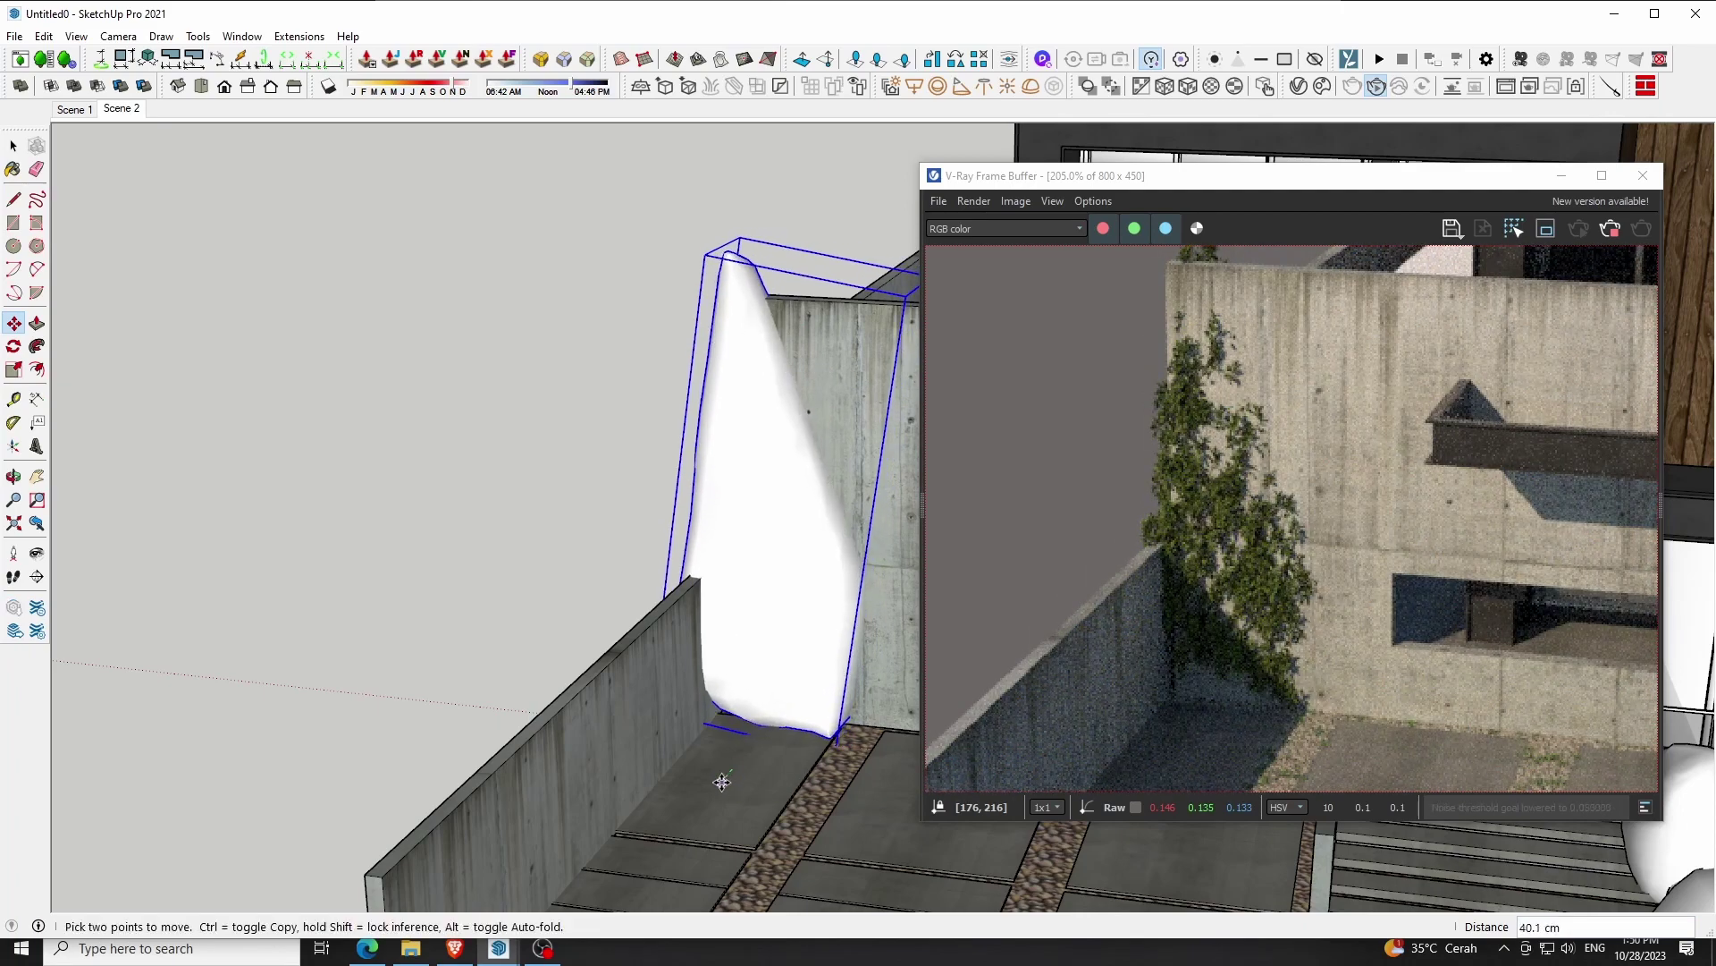
text(0)
key(Return)
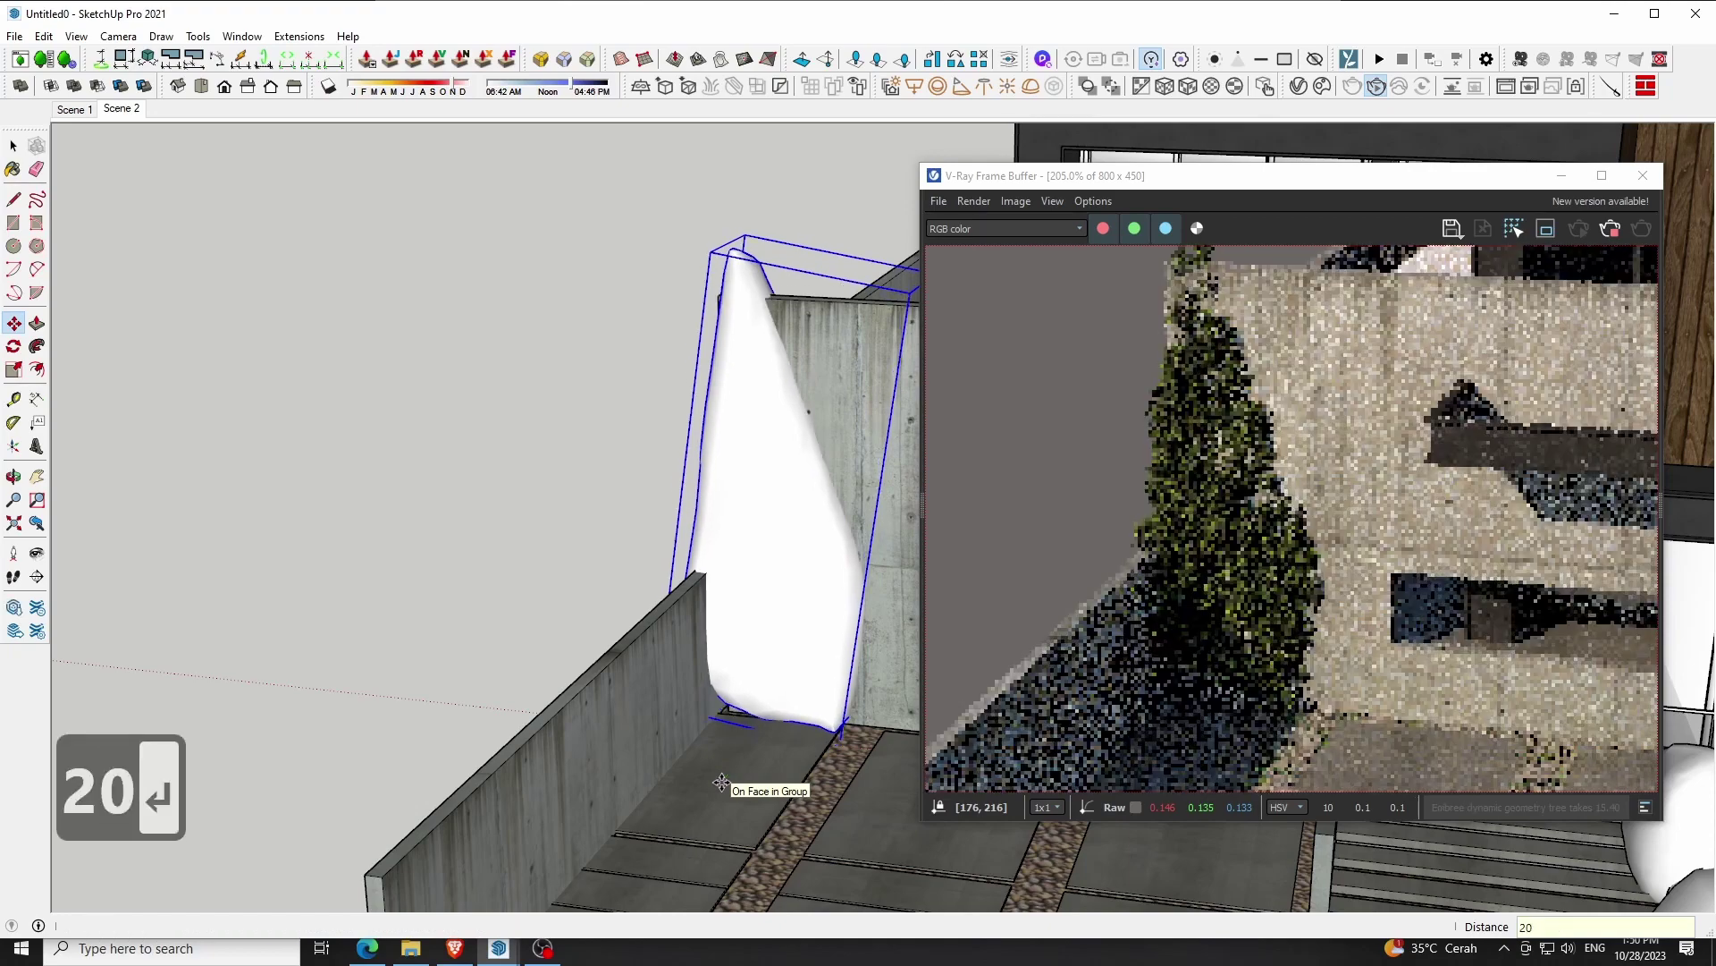
scroll(1230, 536, down, 3)
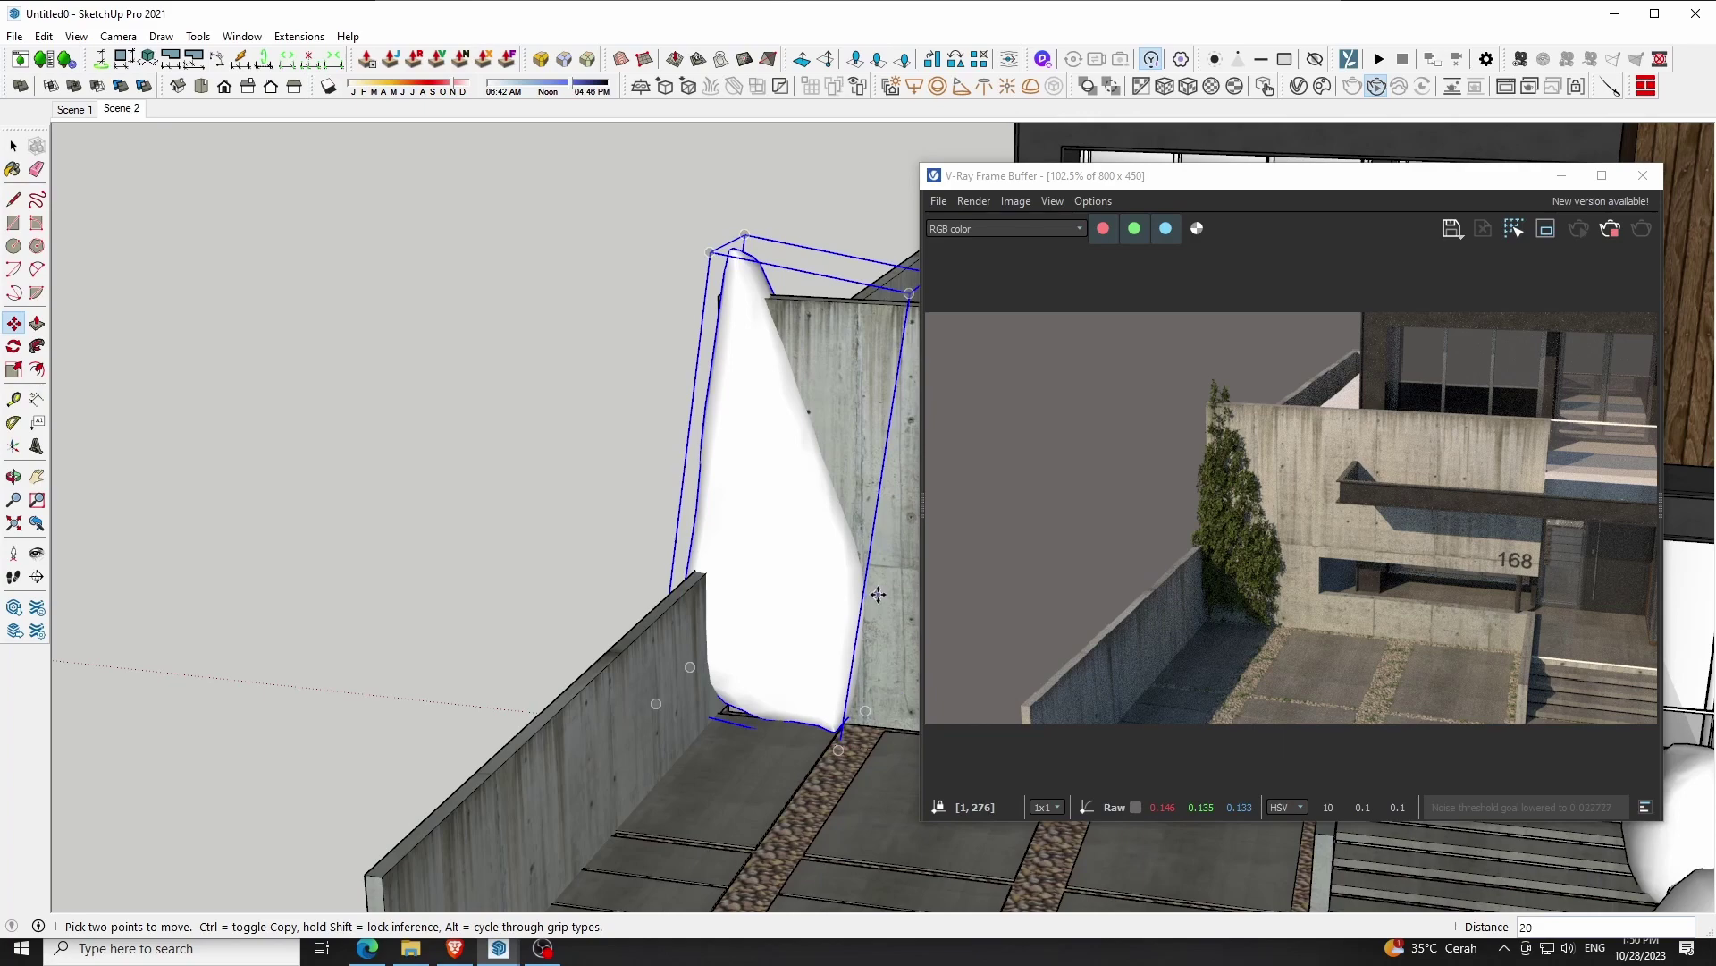
Widen the tall tree along the red axis to 1.23
key(s)
drag(887, 520, 898, 518)
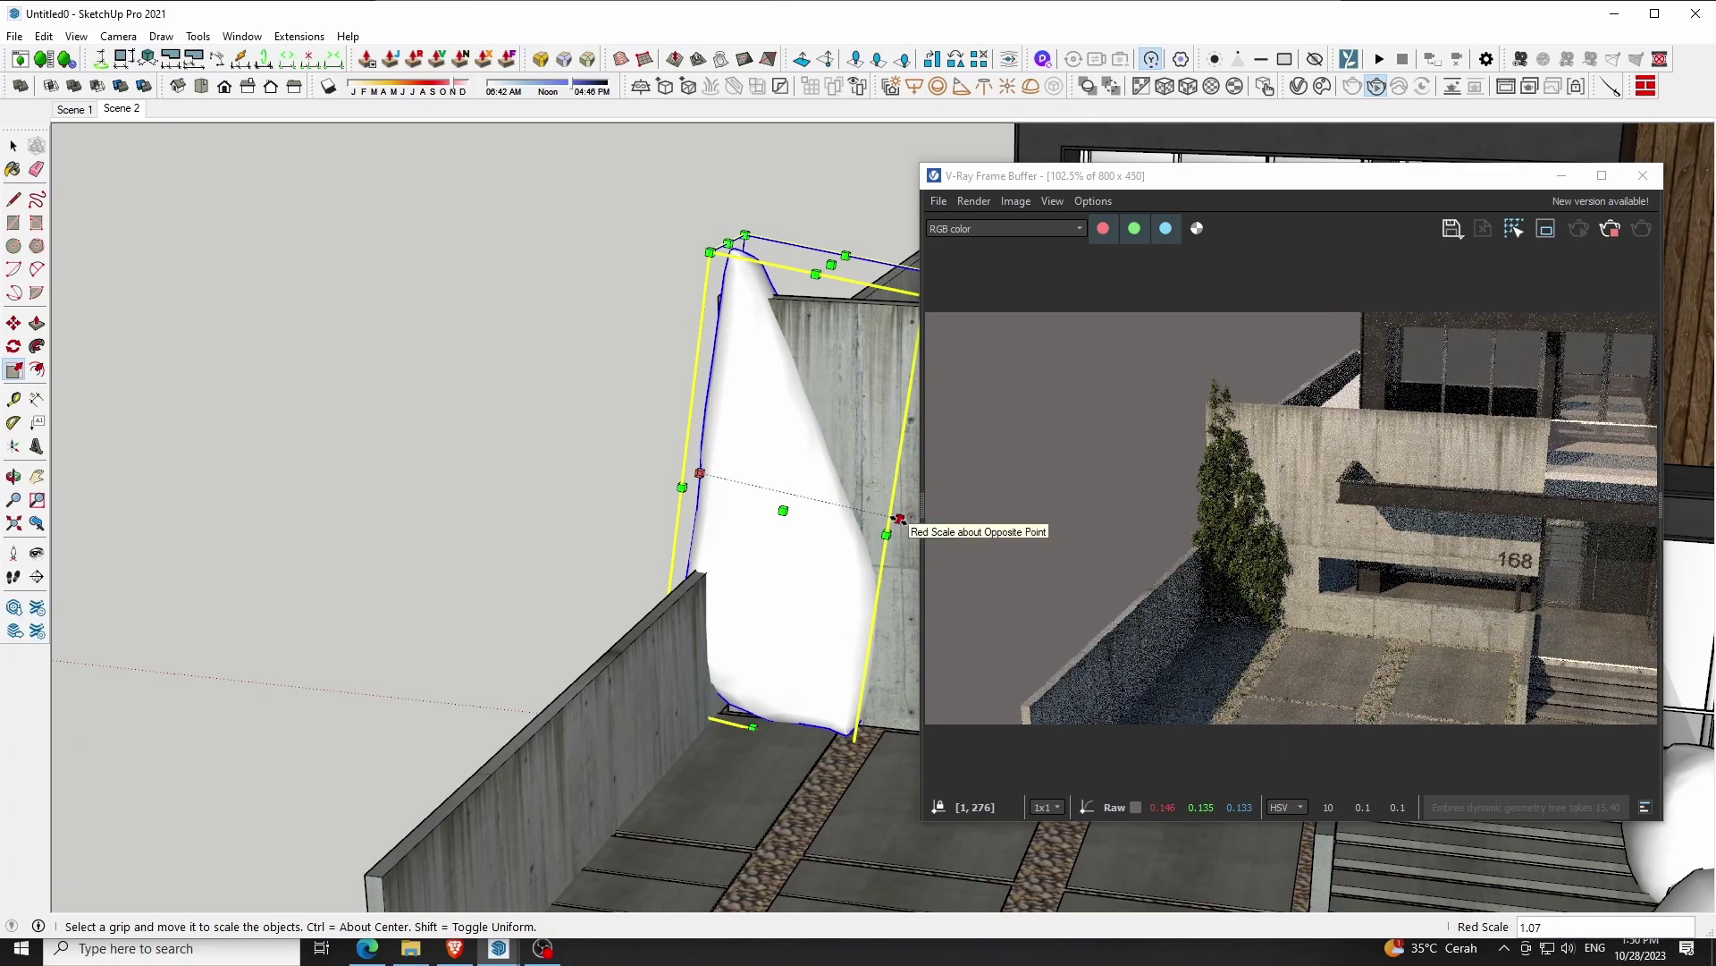
drag(899, 519, 882, 845)
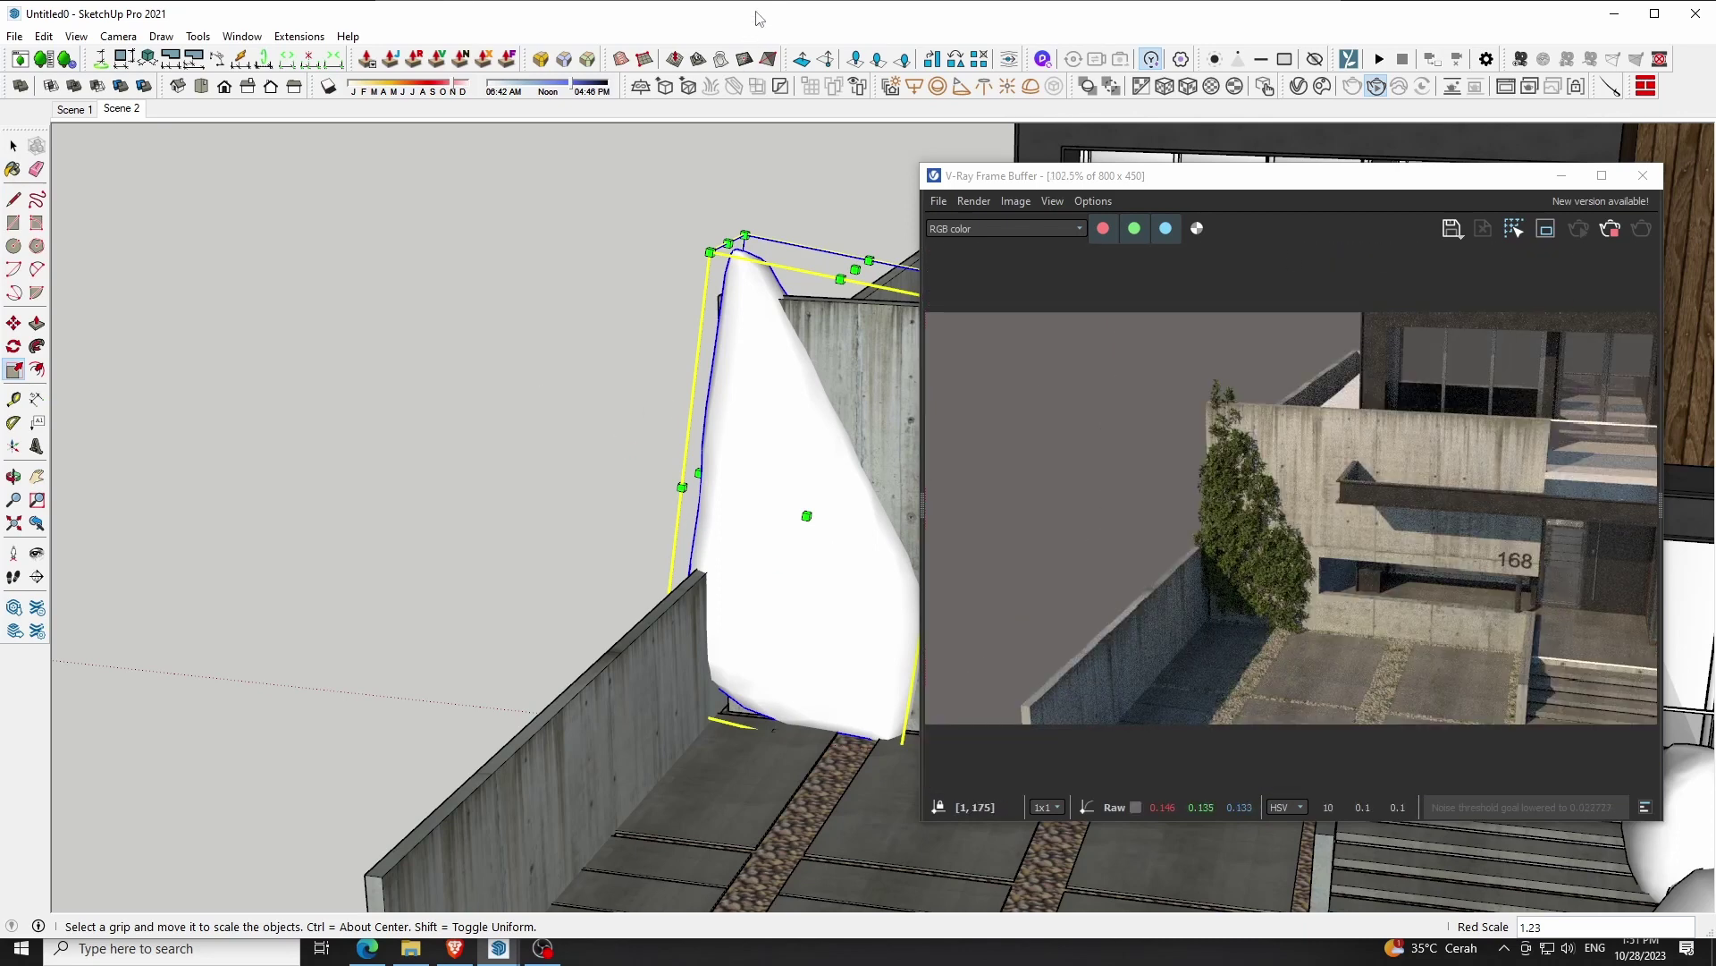
key(space)
click(635, 334)
click(1042, 59)
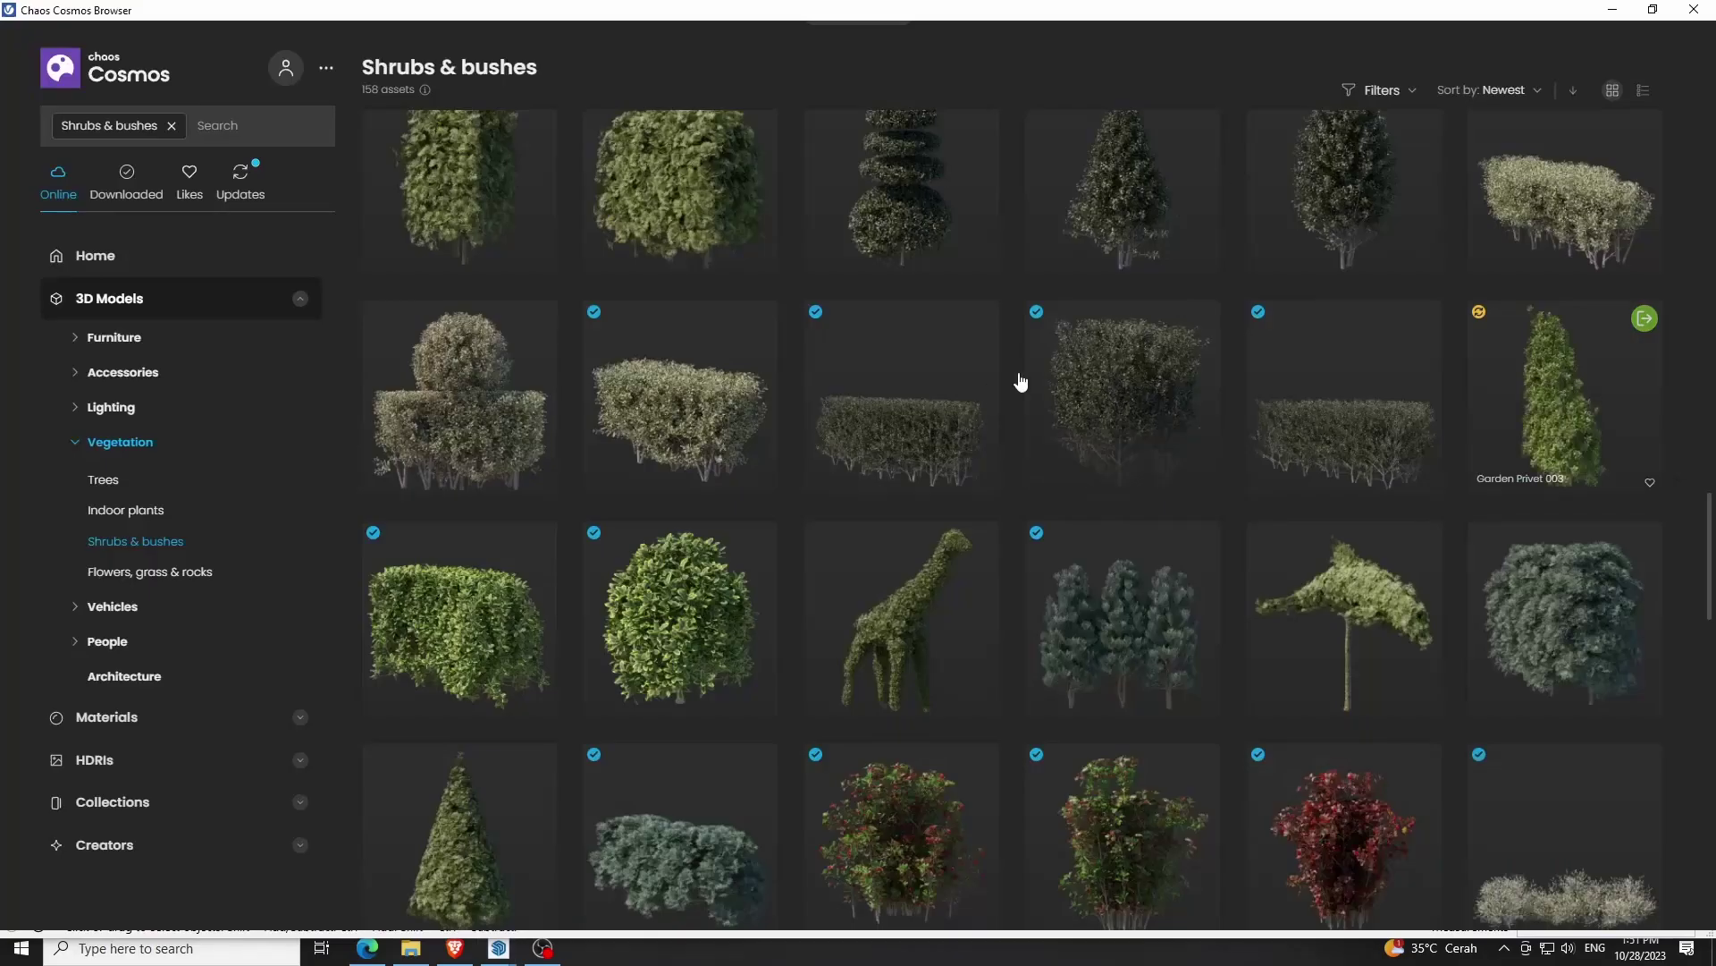
Import Chinese Trumpet Creeper 002 from the Flowers, grass & rocks category
scroll(1020, 383, down, 5)
scroll(990, 411, down, 5)
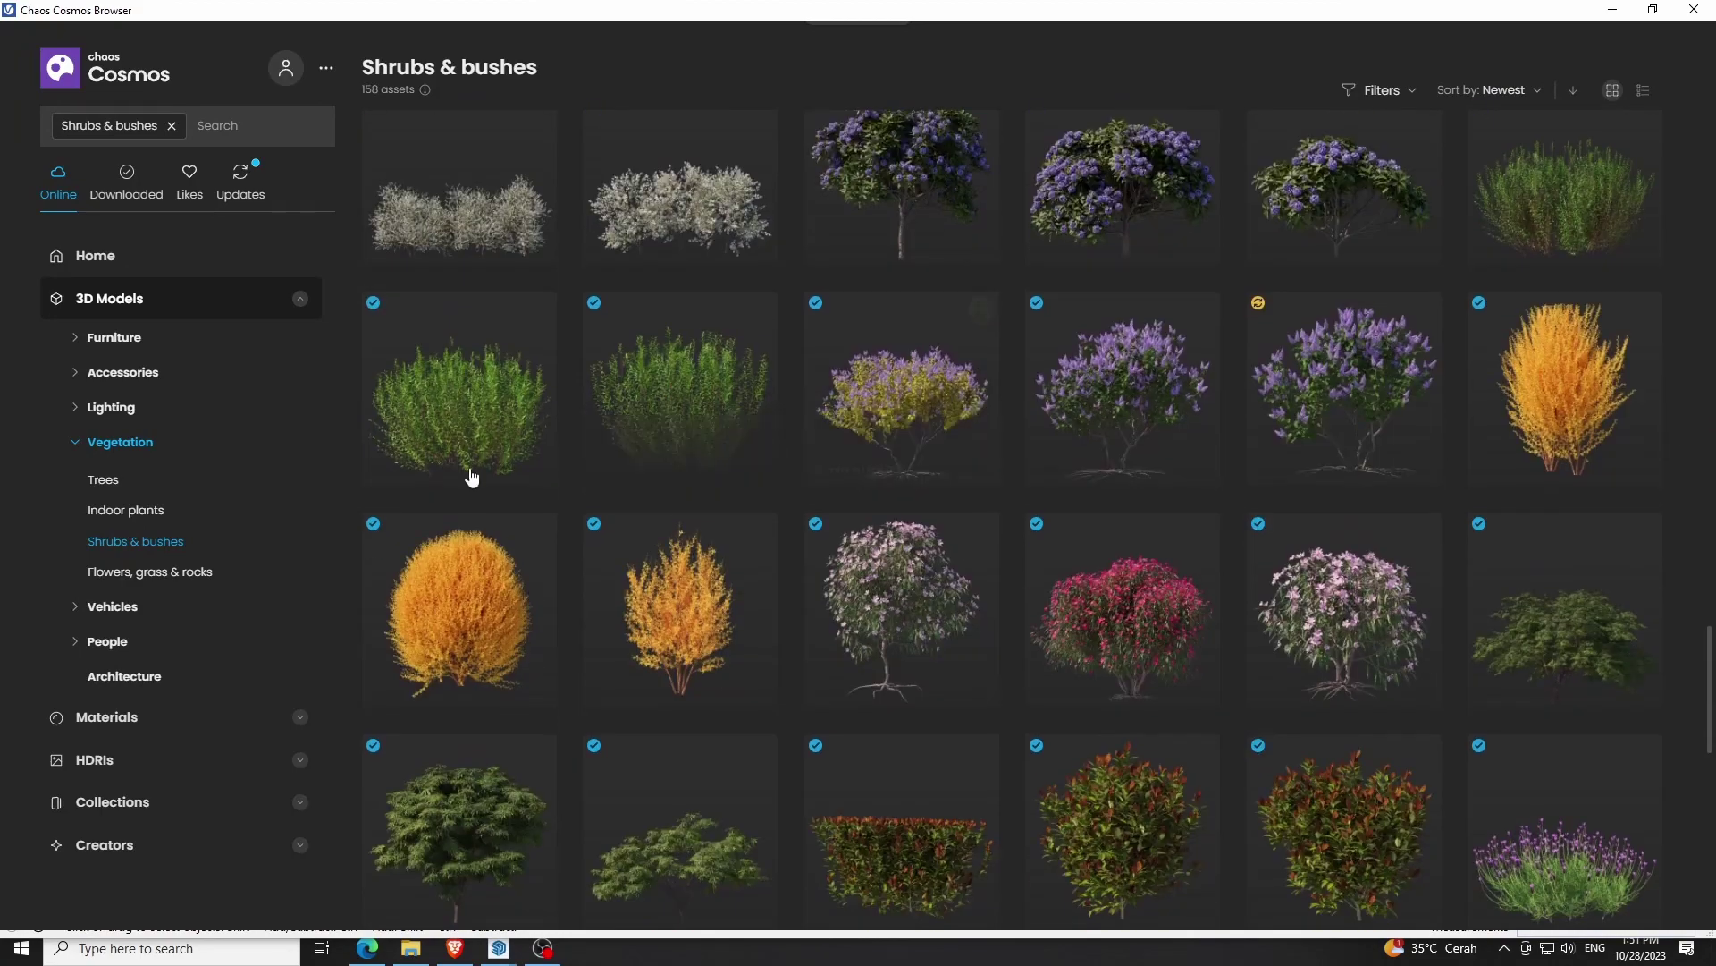
click(151, 572)
scroll(1113, 578, down, 2)
scroll(1113, 577, down, 2)
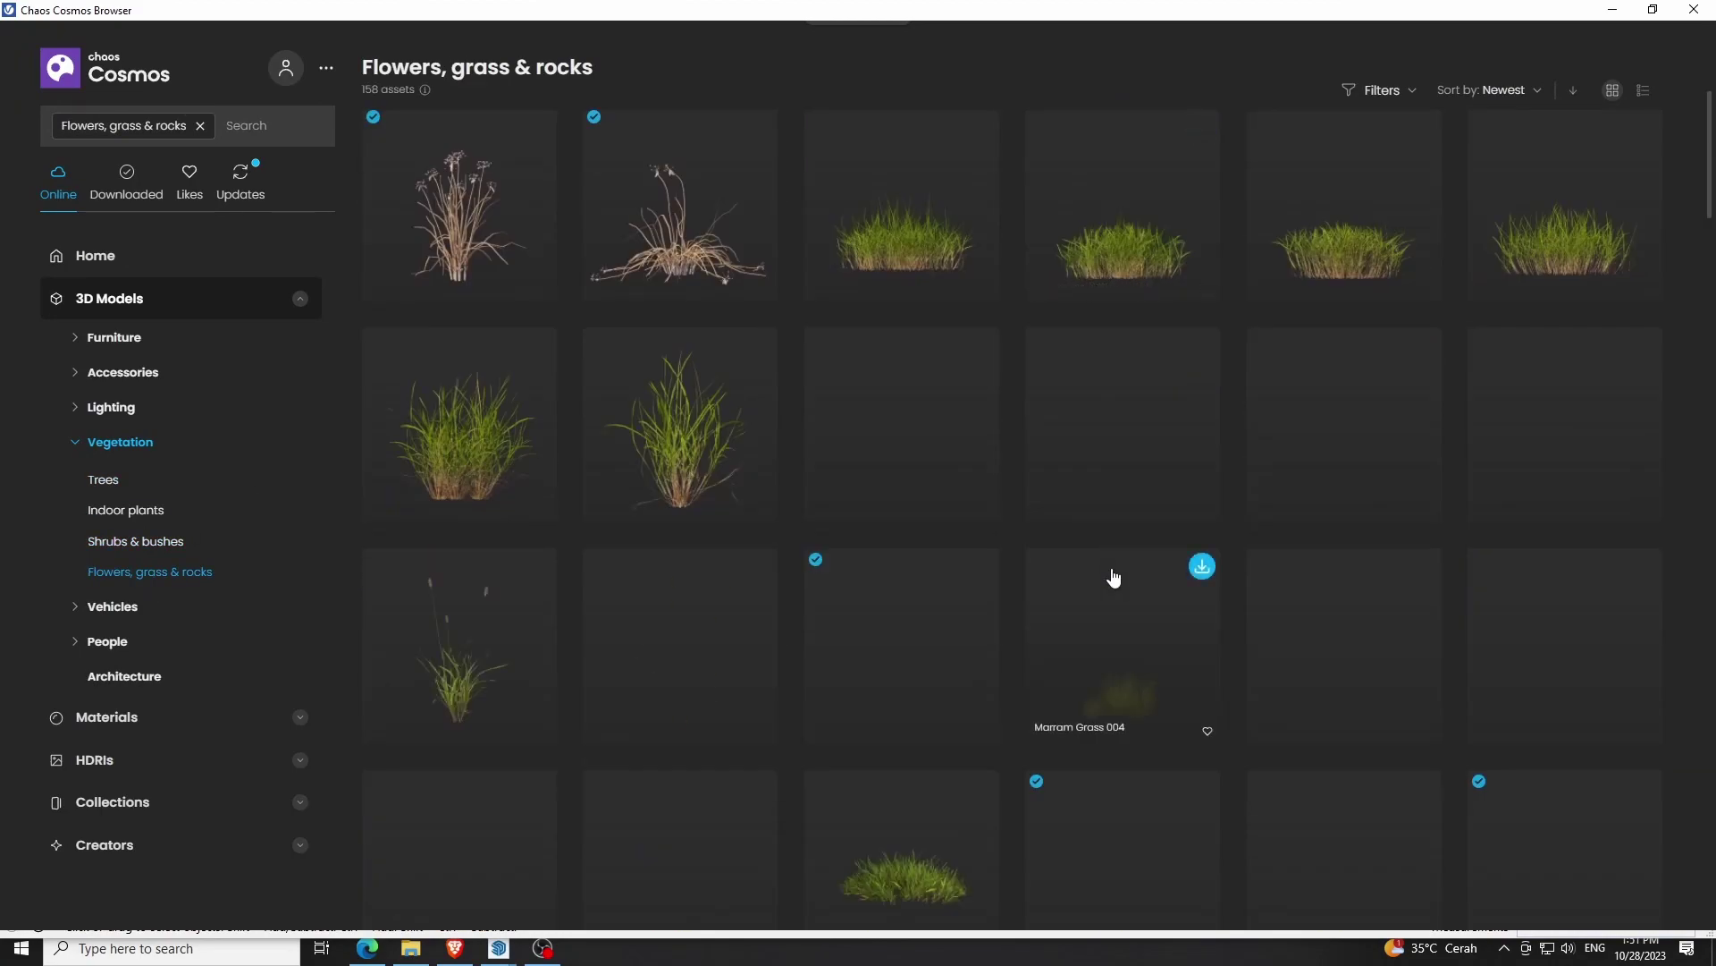
scroll(1113, 577, down, 1)
scroll(1113, 578, down, 5)
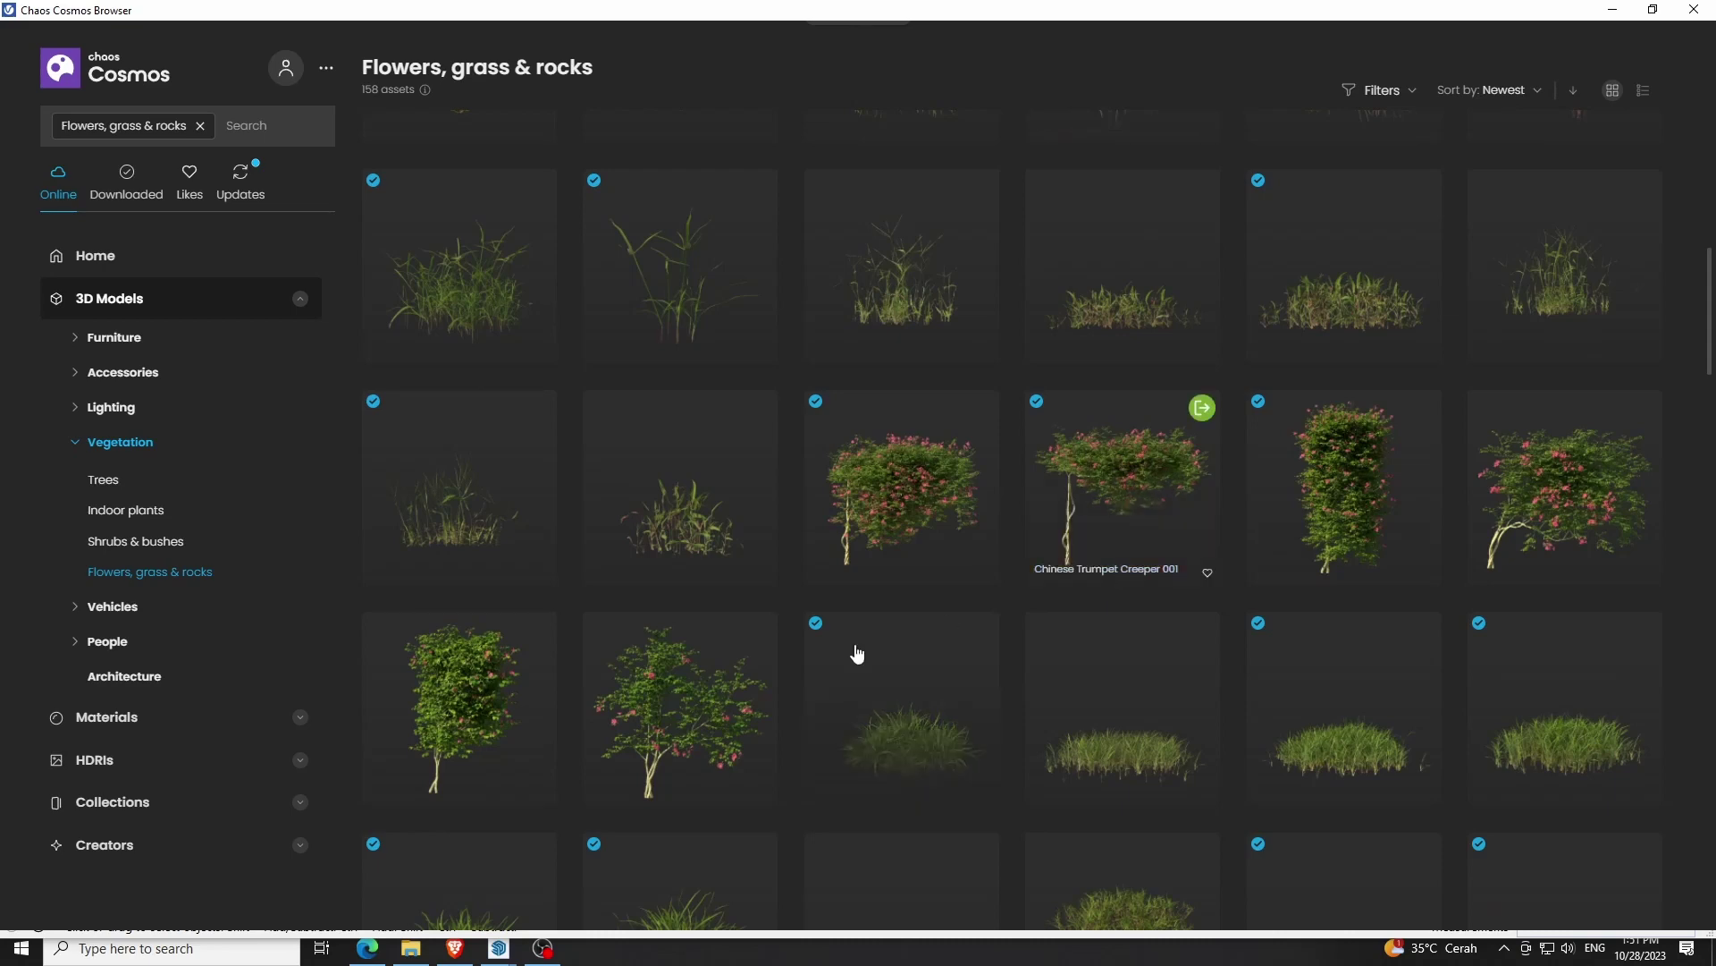
mouse_move(901, 483)
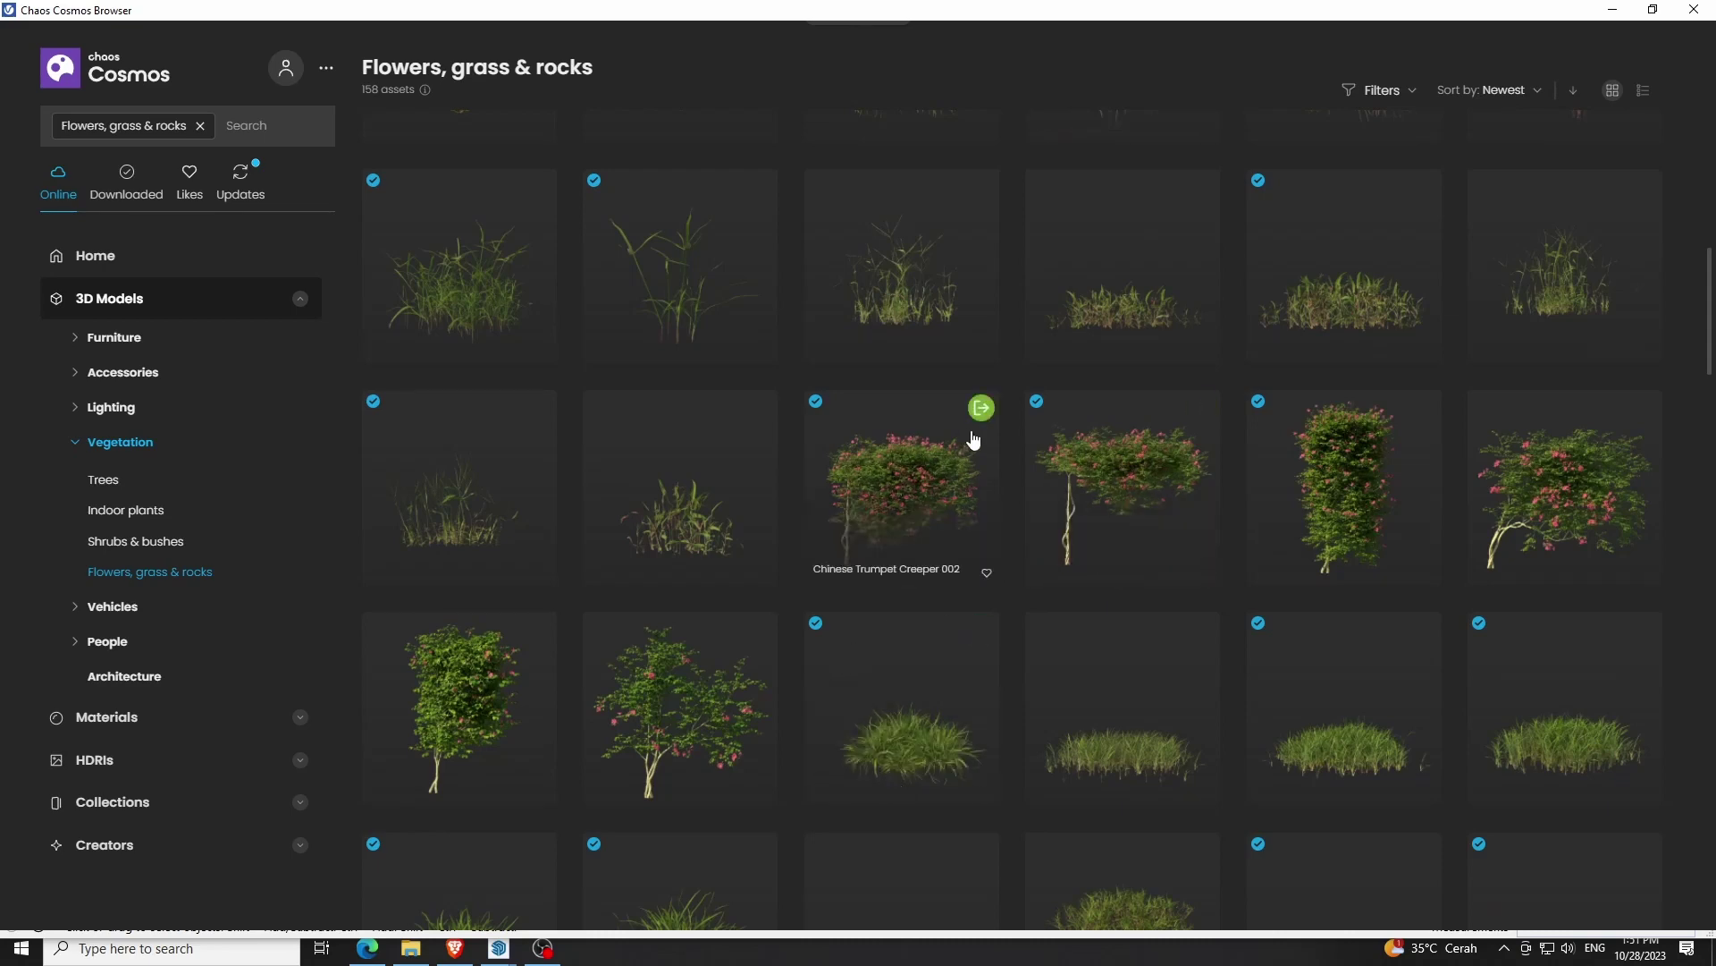
click(1423, 409)
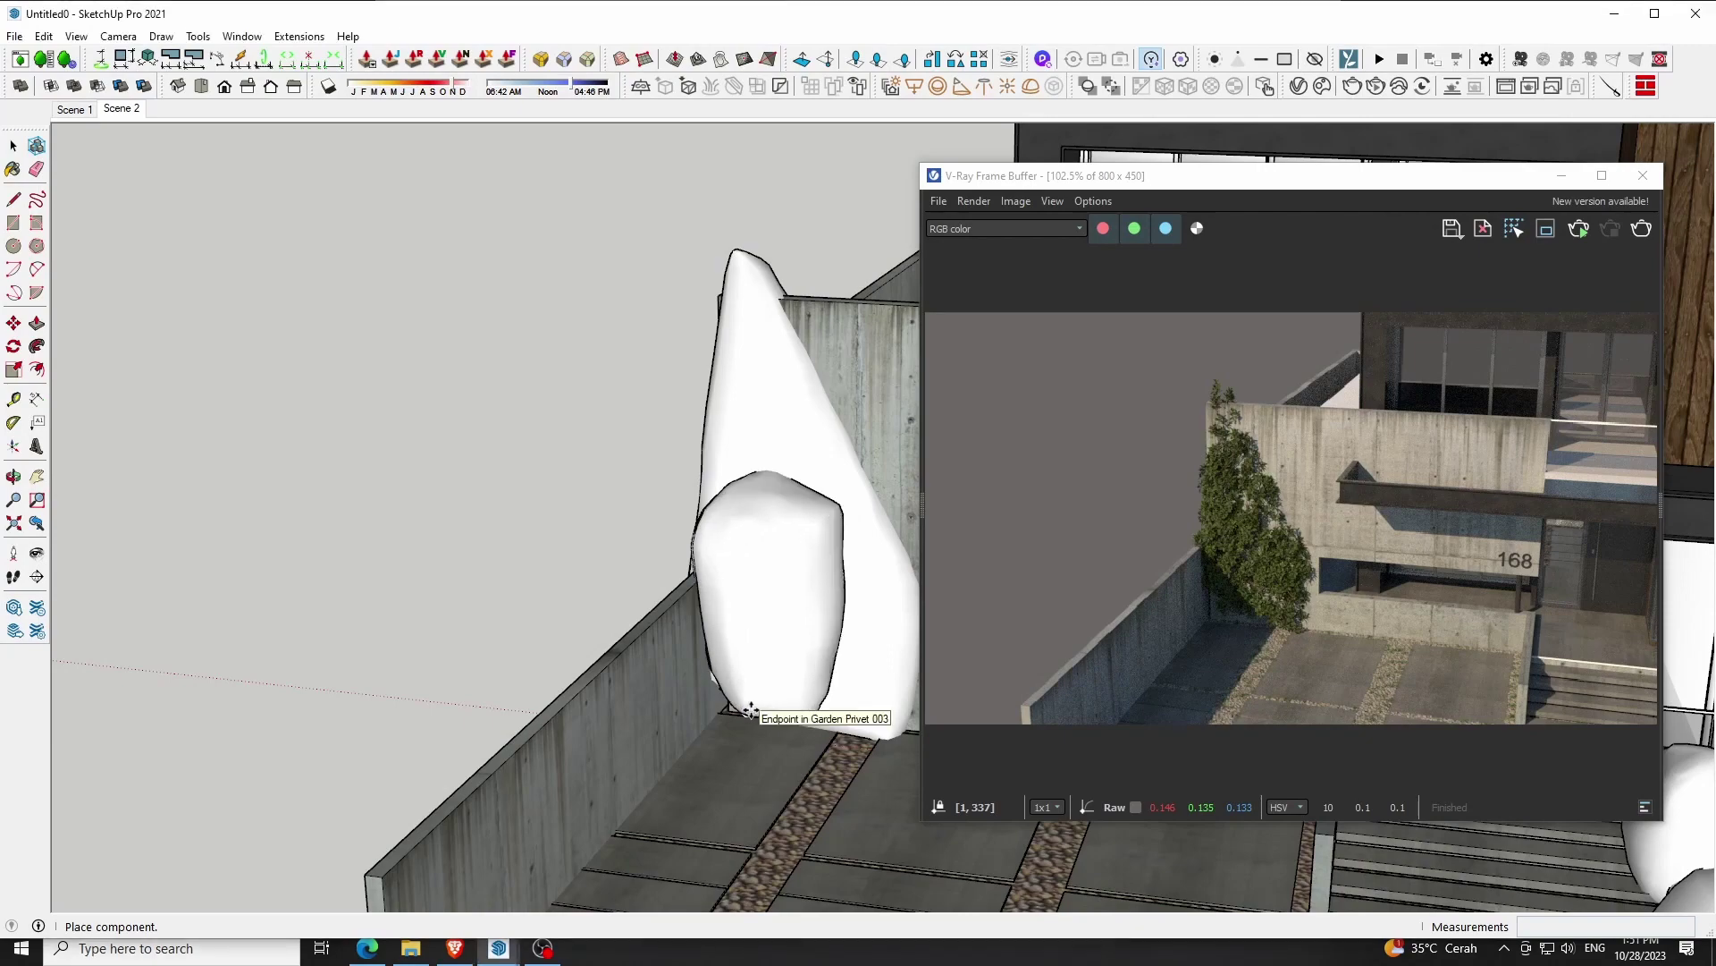
Place the trumpet creeper at the wall base and enlarge it uniformly
scroll(689, 749, up, 2)
click(689, 749)
middle_drag(689, 749, 713, 705)
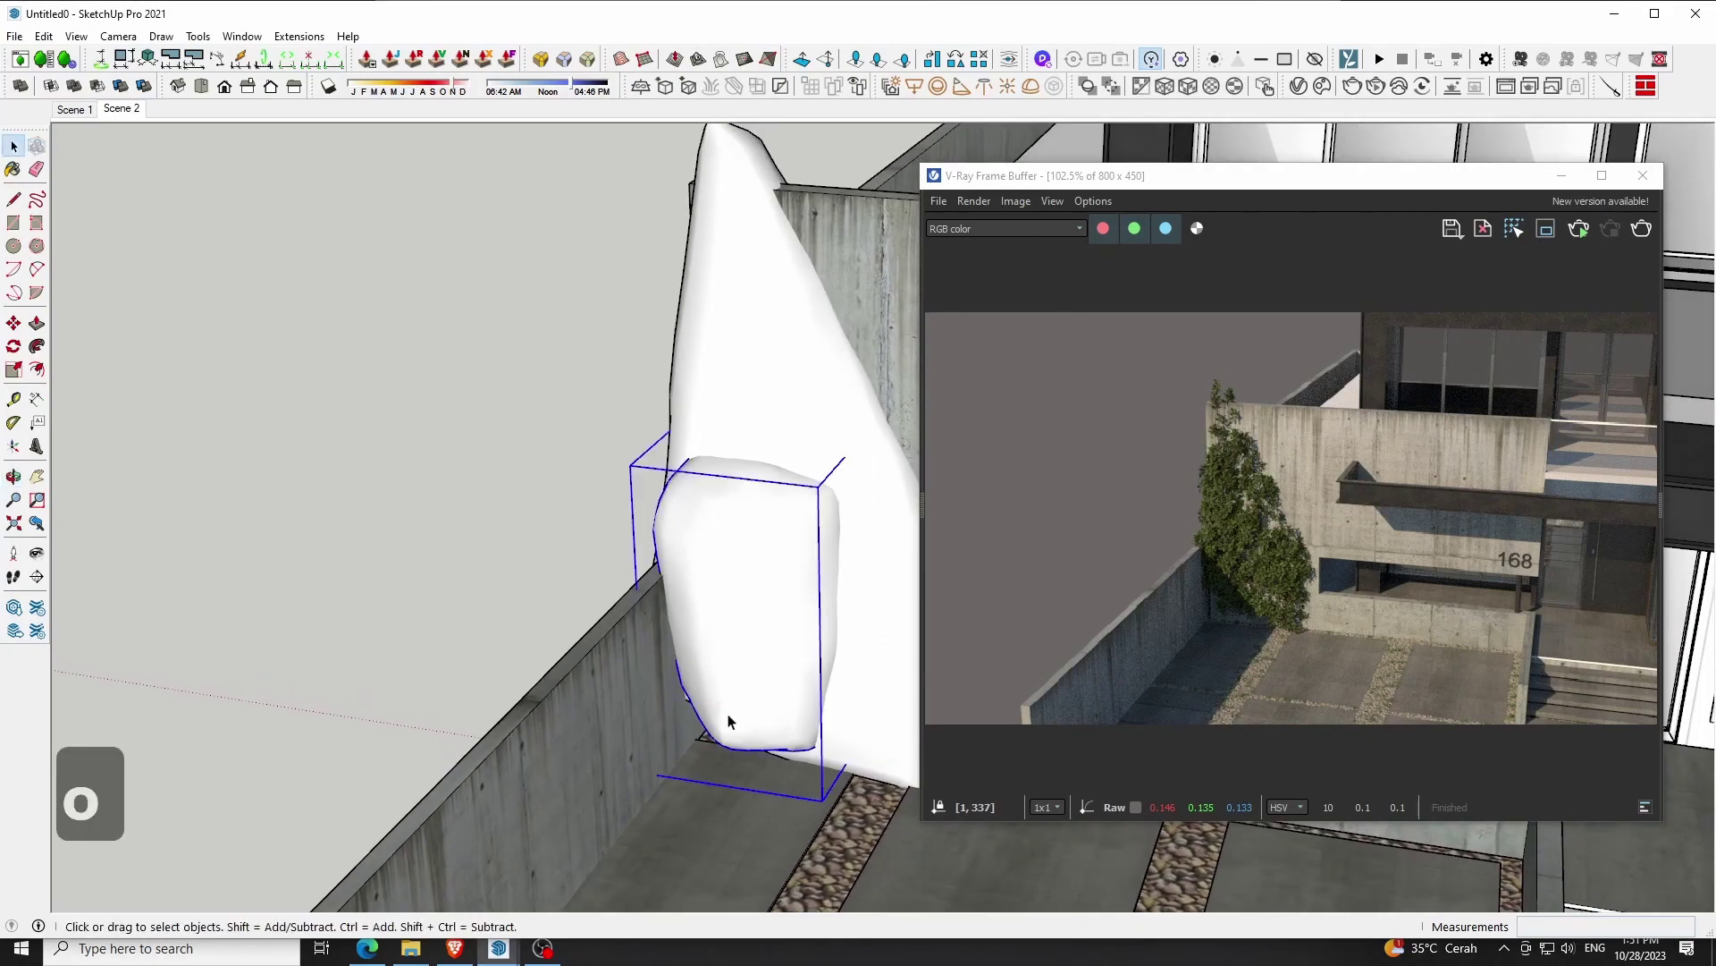
key(s)
drag(822, 798, 834, 833)
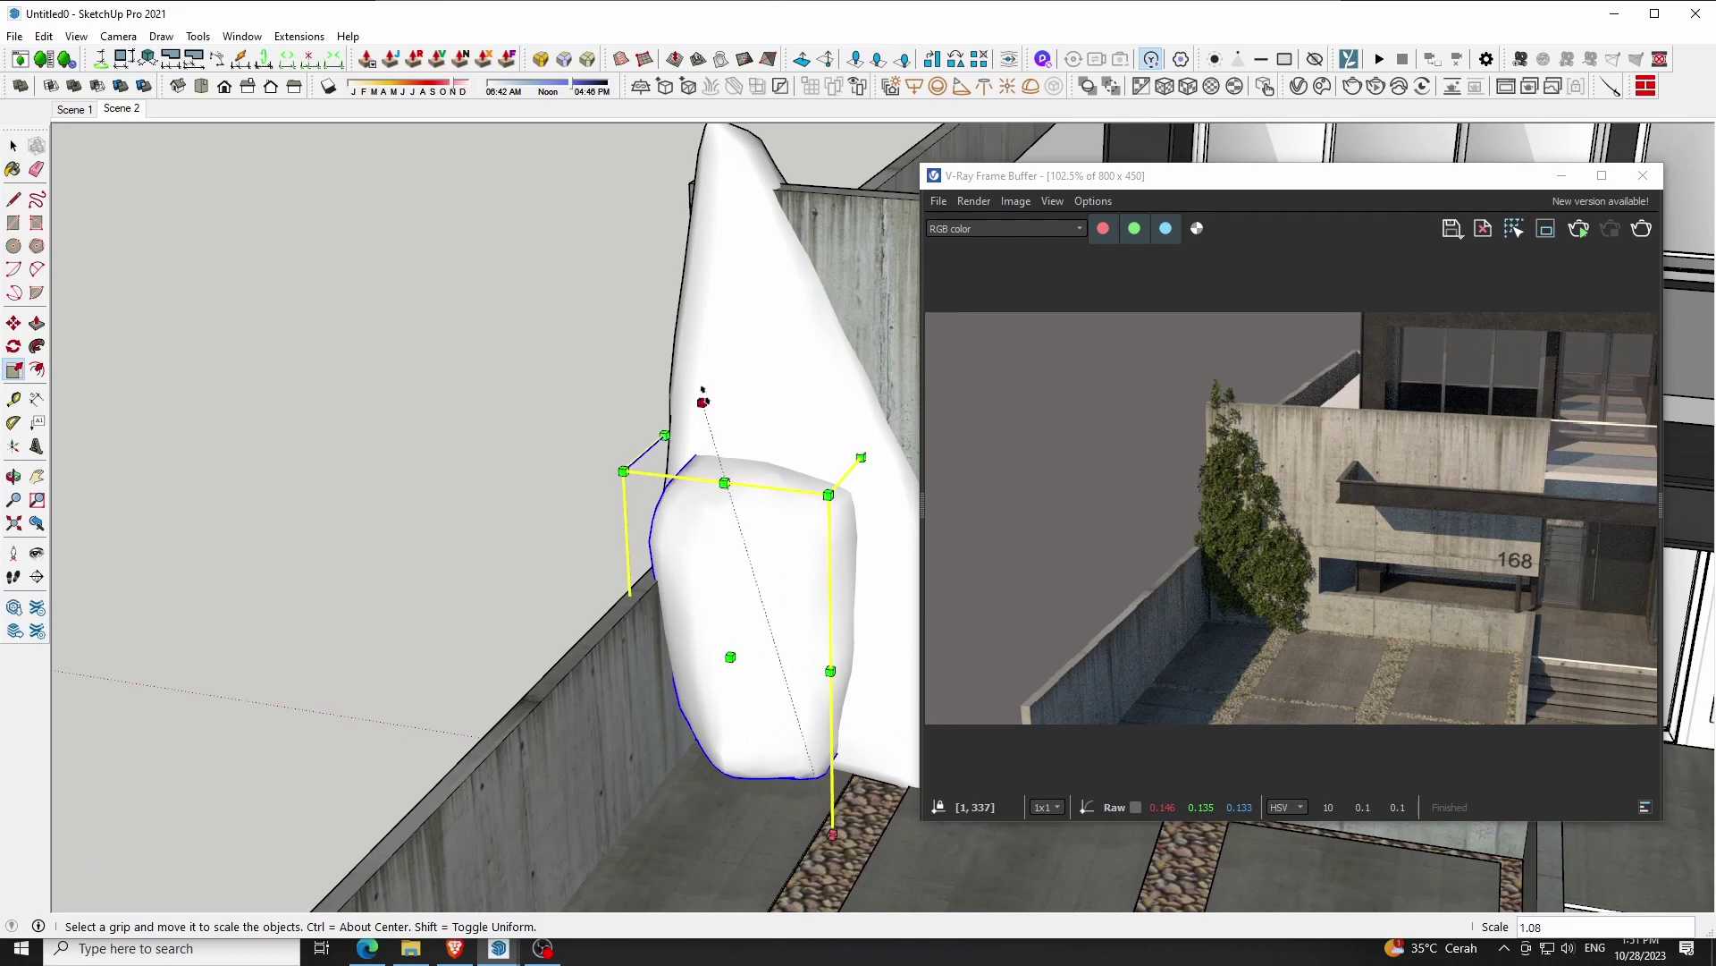
drag(703, 402, 681, 329)
Start the interactive V-Ray render and move the creeper 20 cm
key(m)
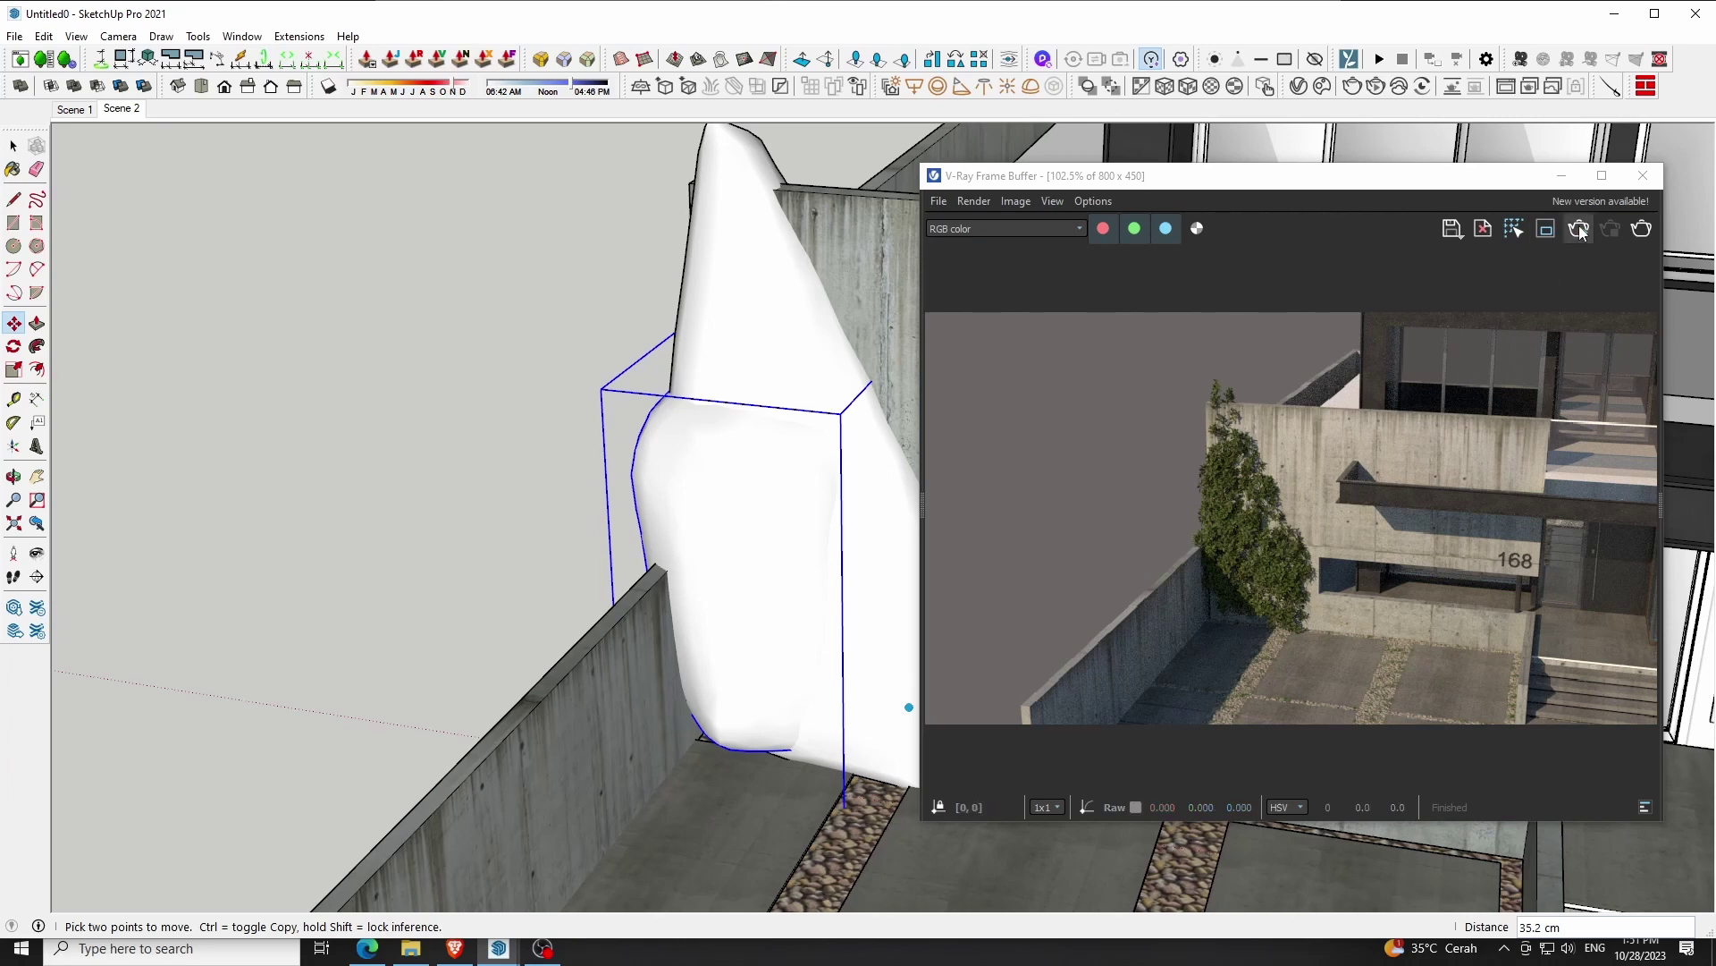
click(1579, 228)
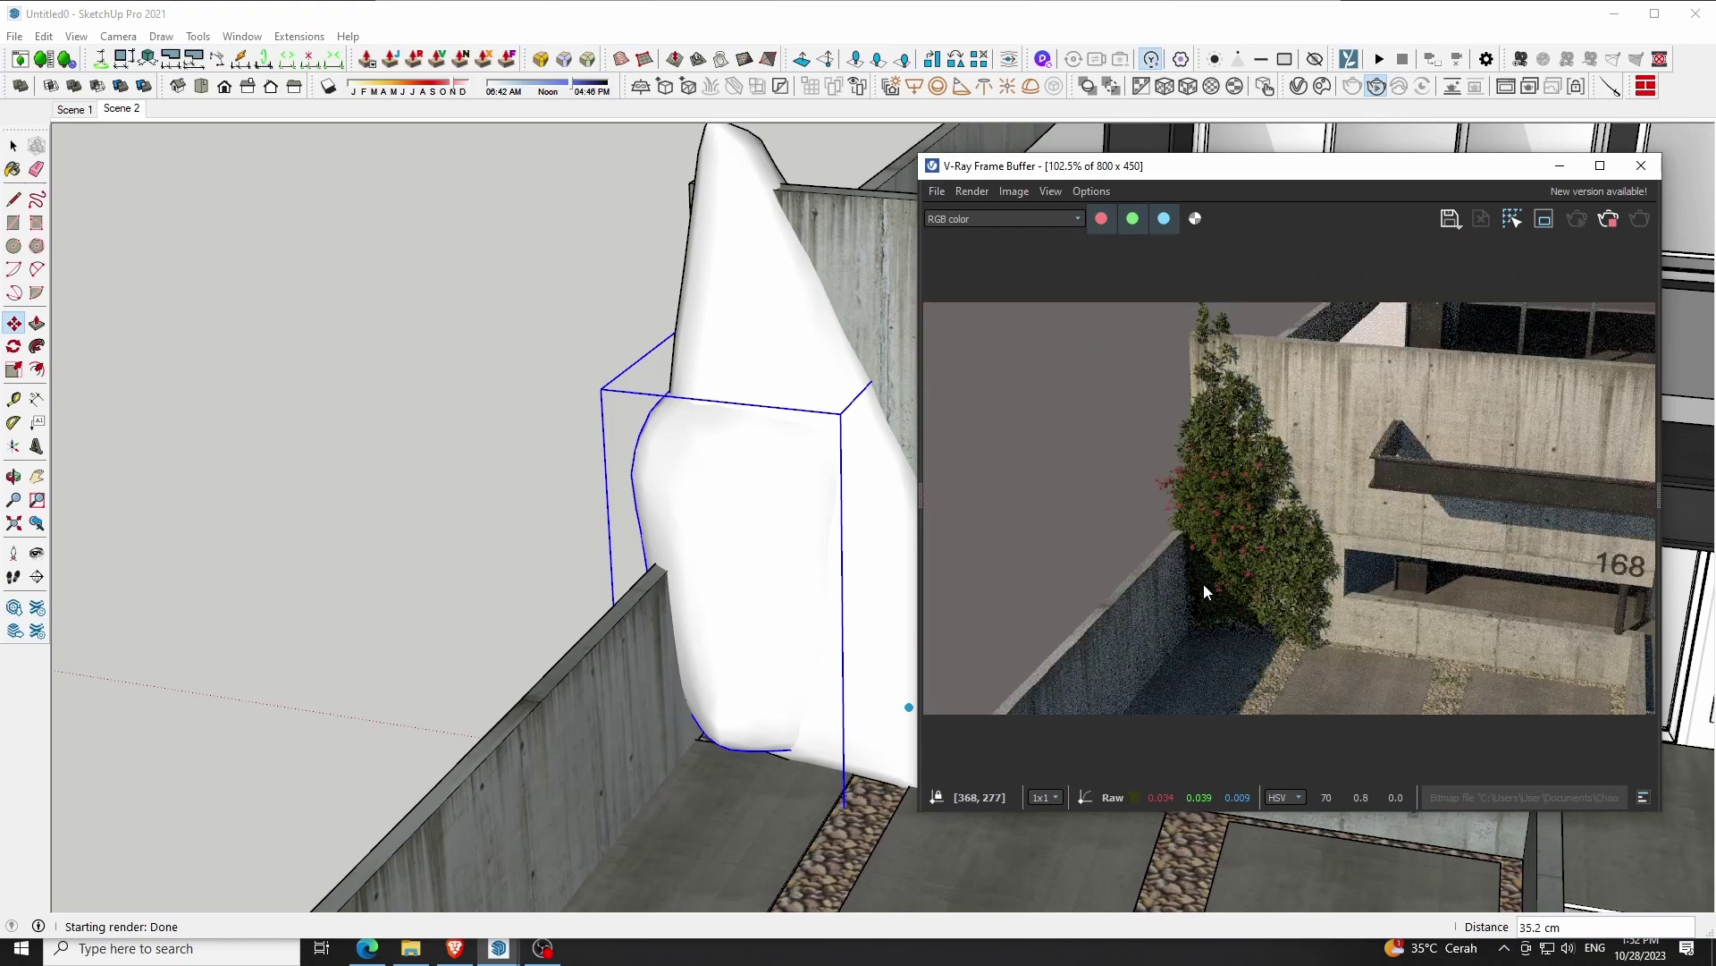
text(20)
key(Return)
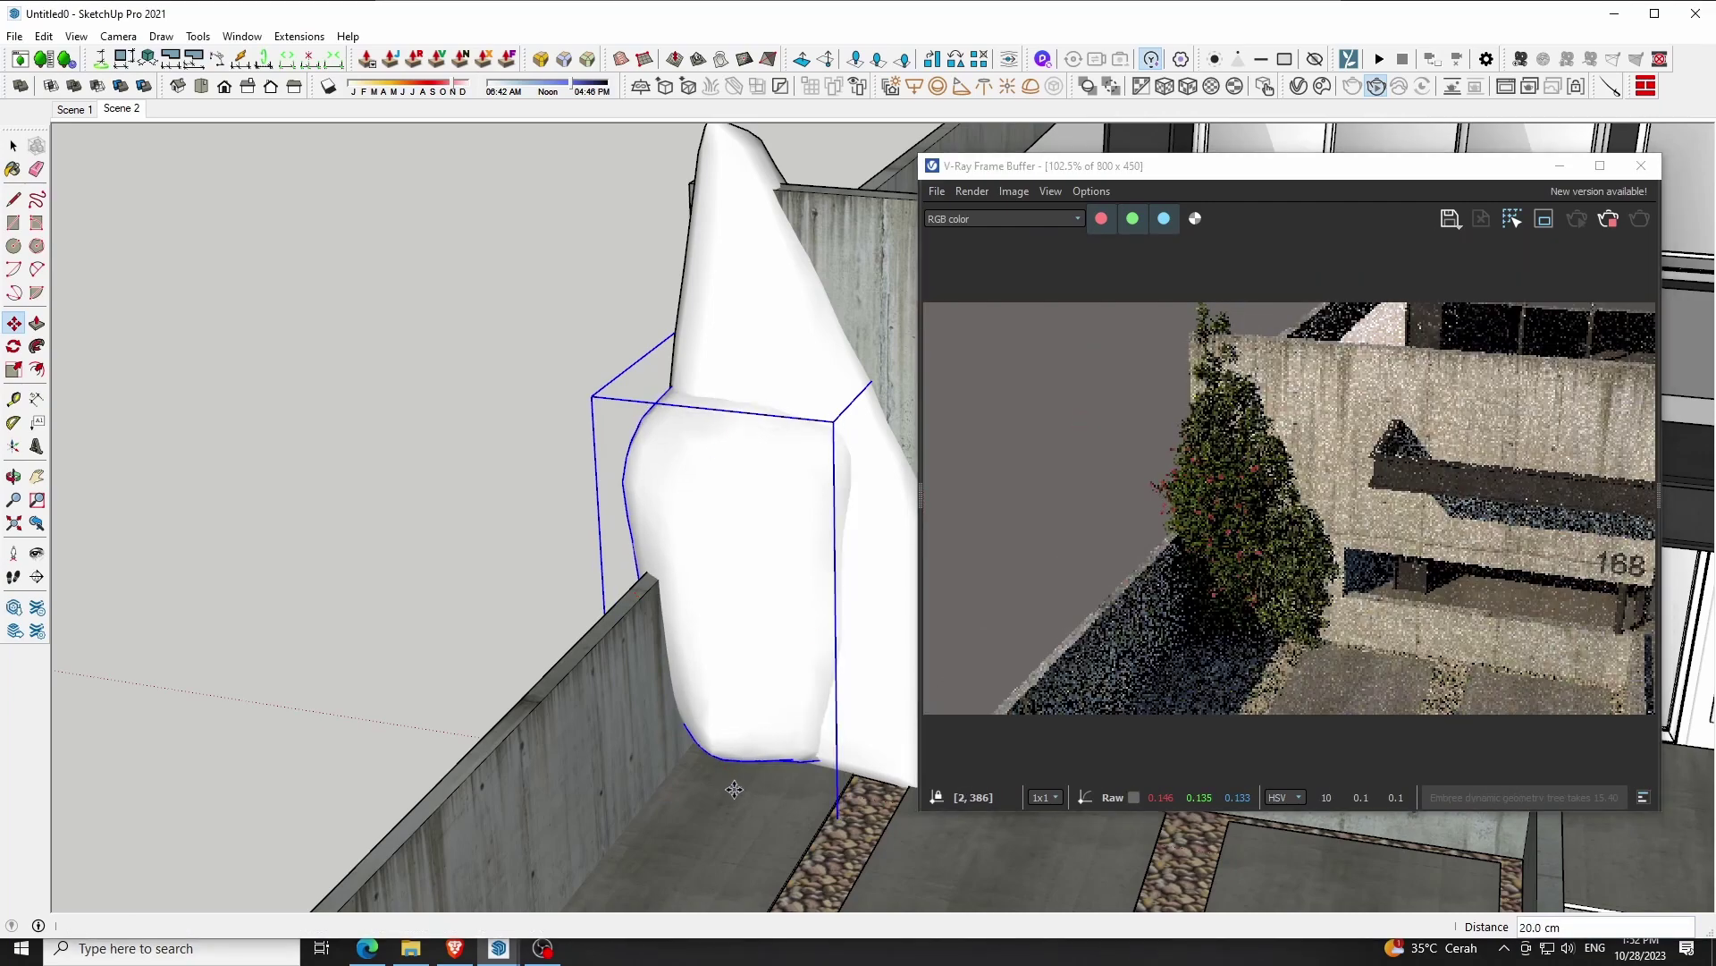
Rescale the creeper to about 1.11 and move it to a new spot
key(s)
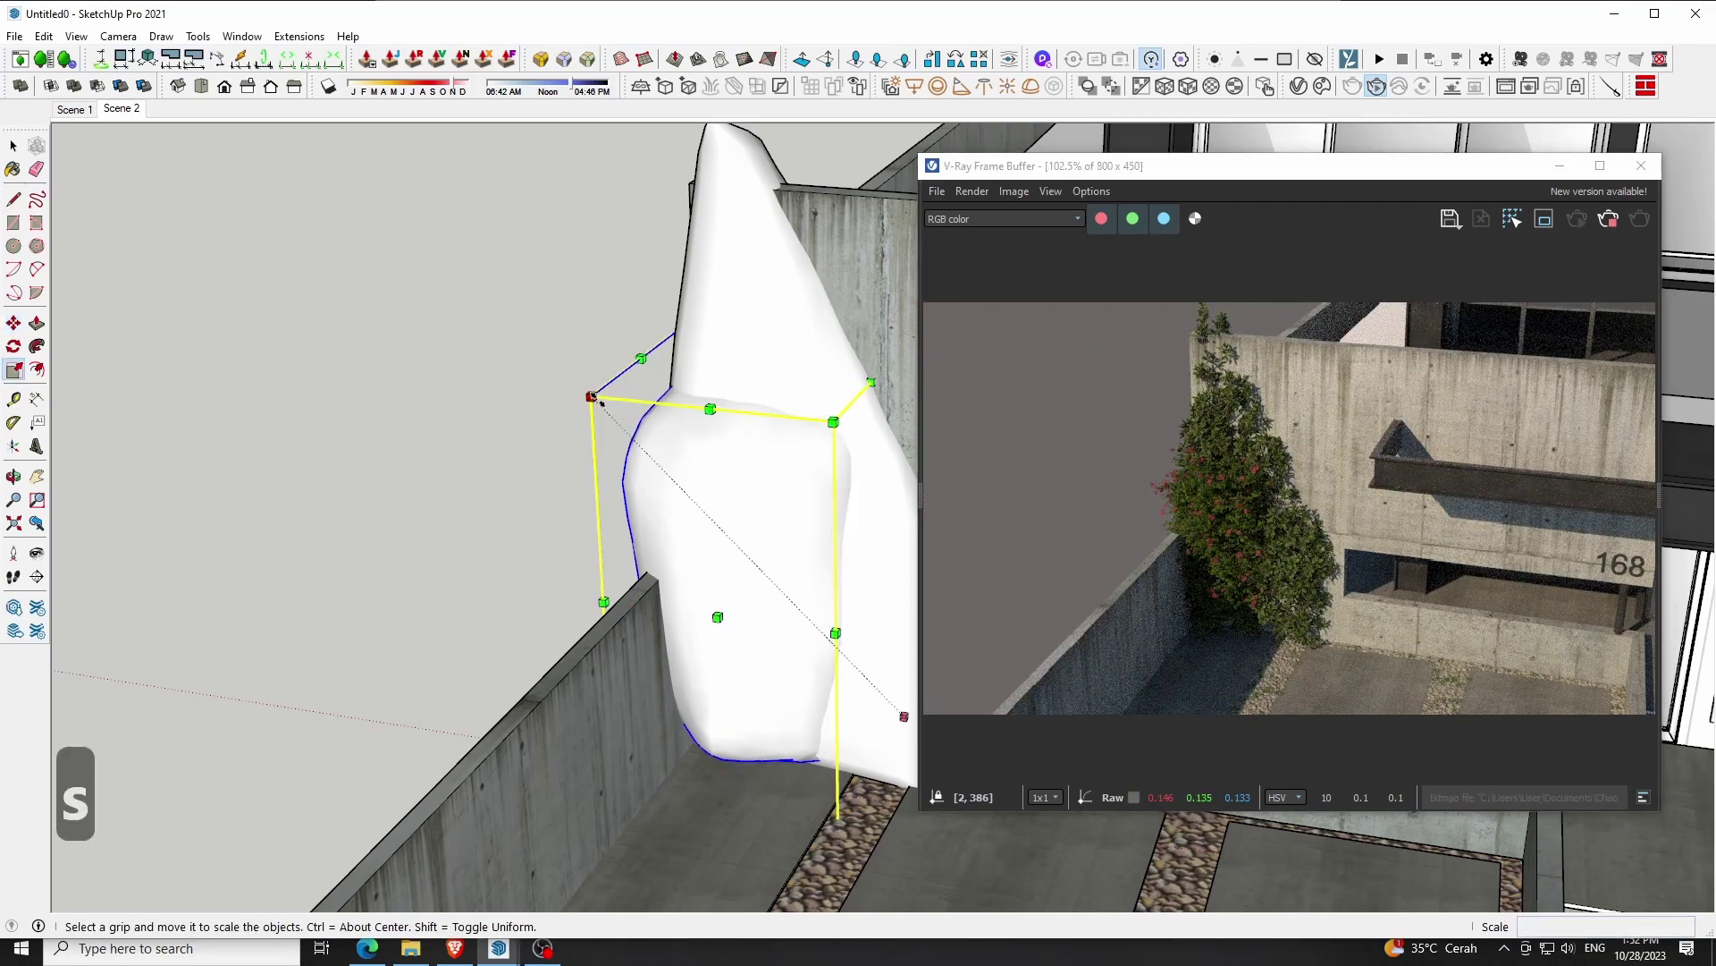
click(594, 396)
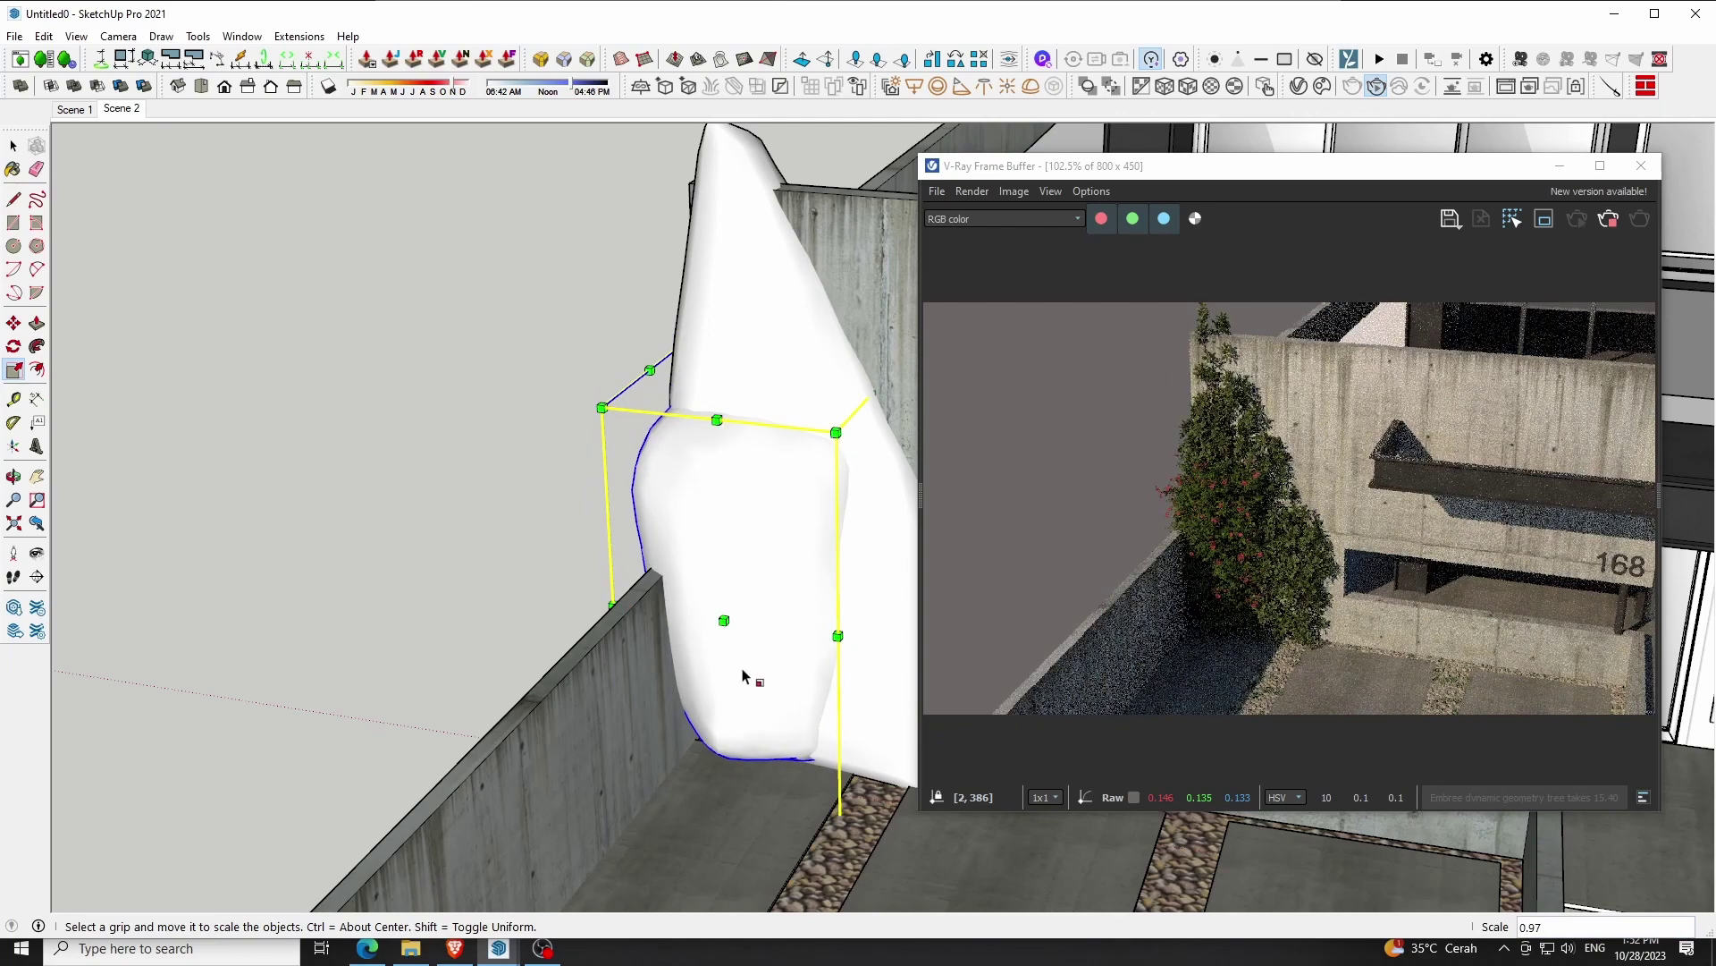
click(800, 852)
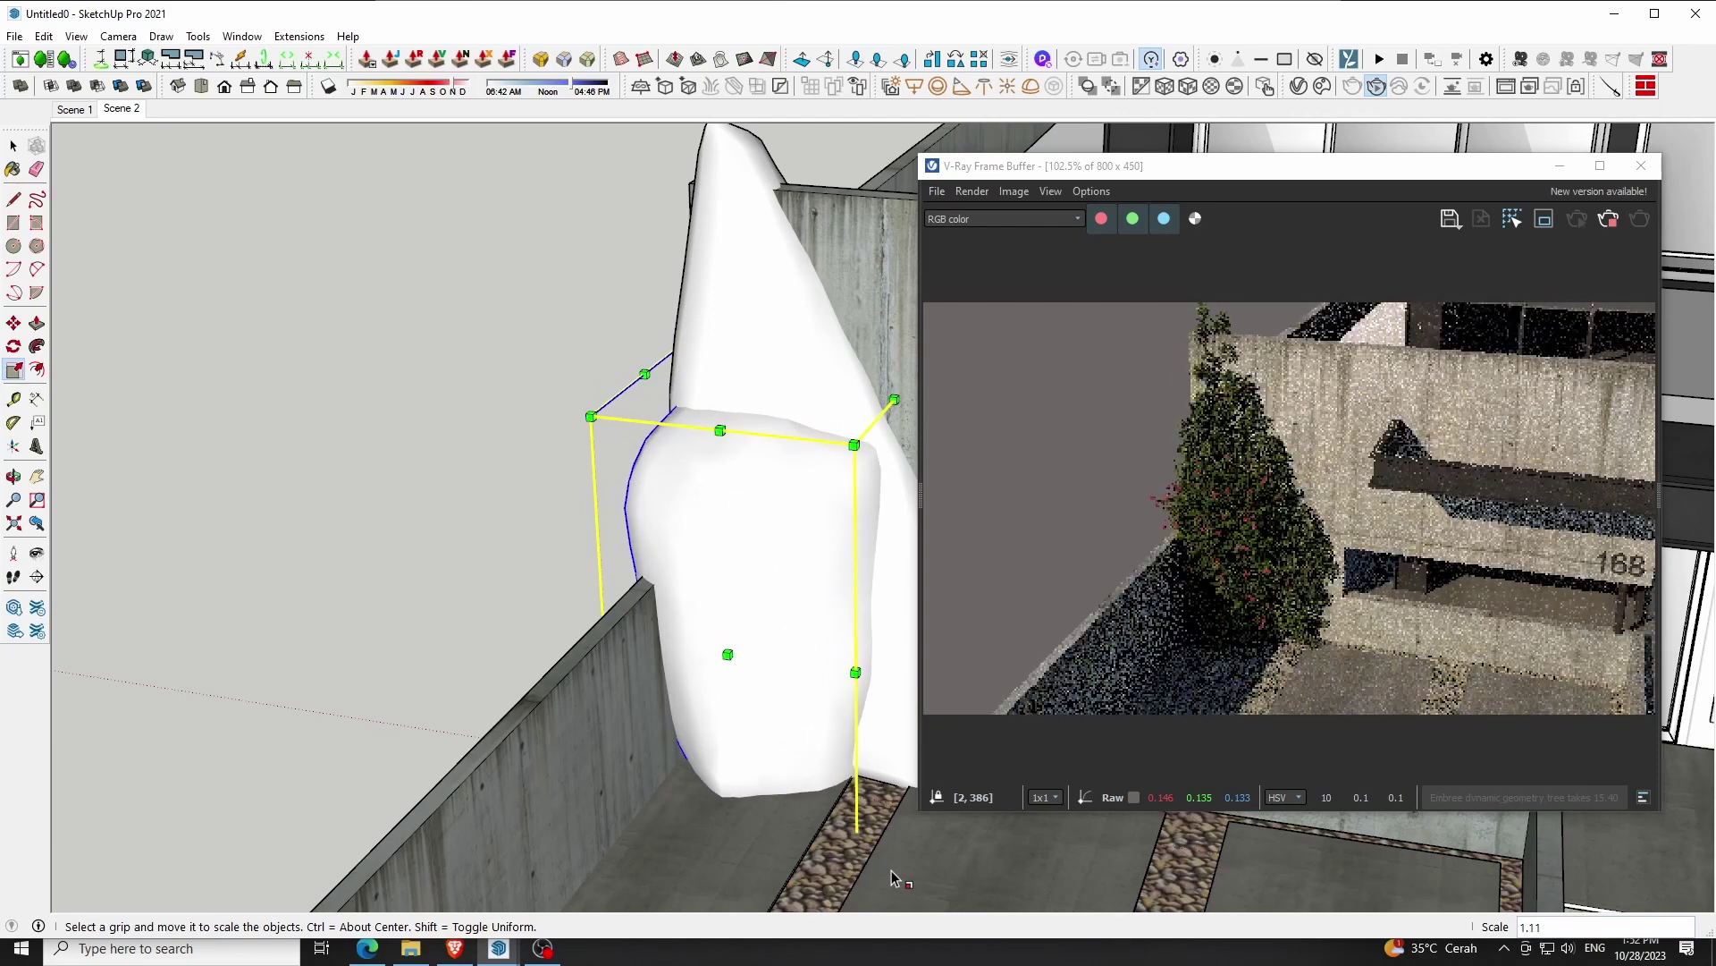
key(m)
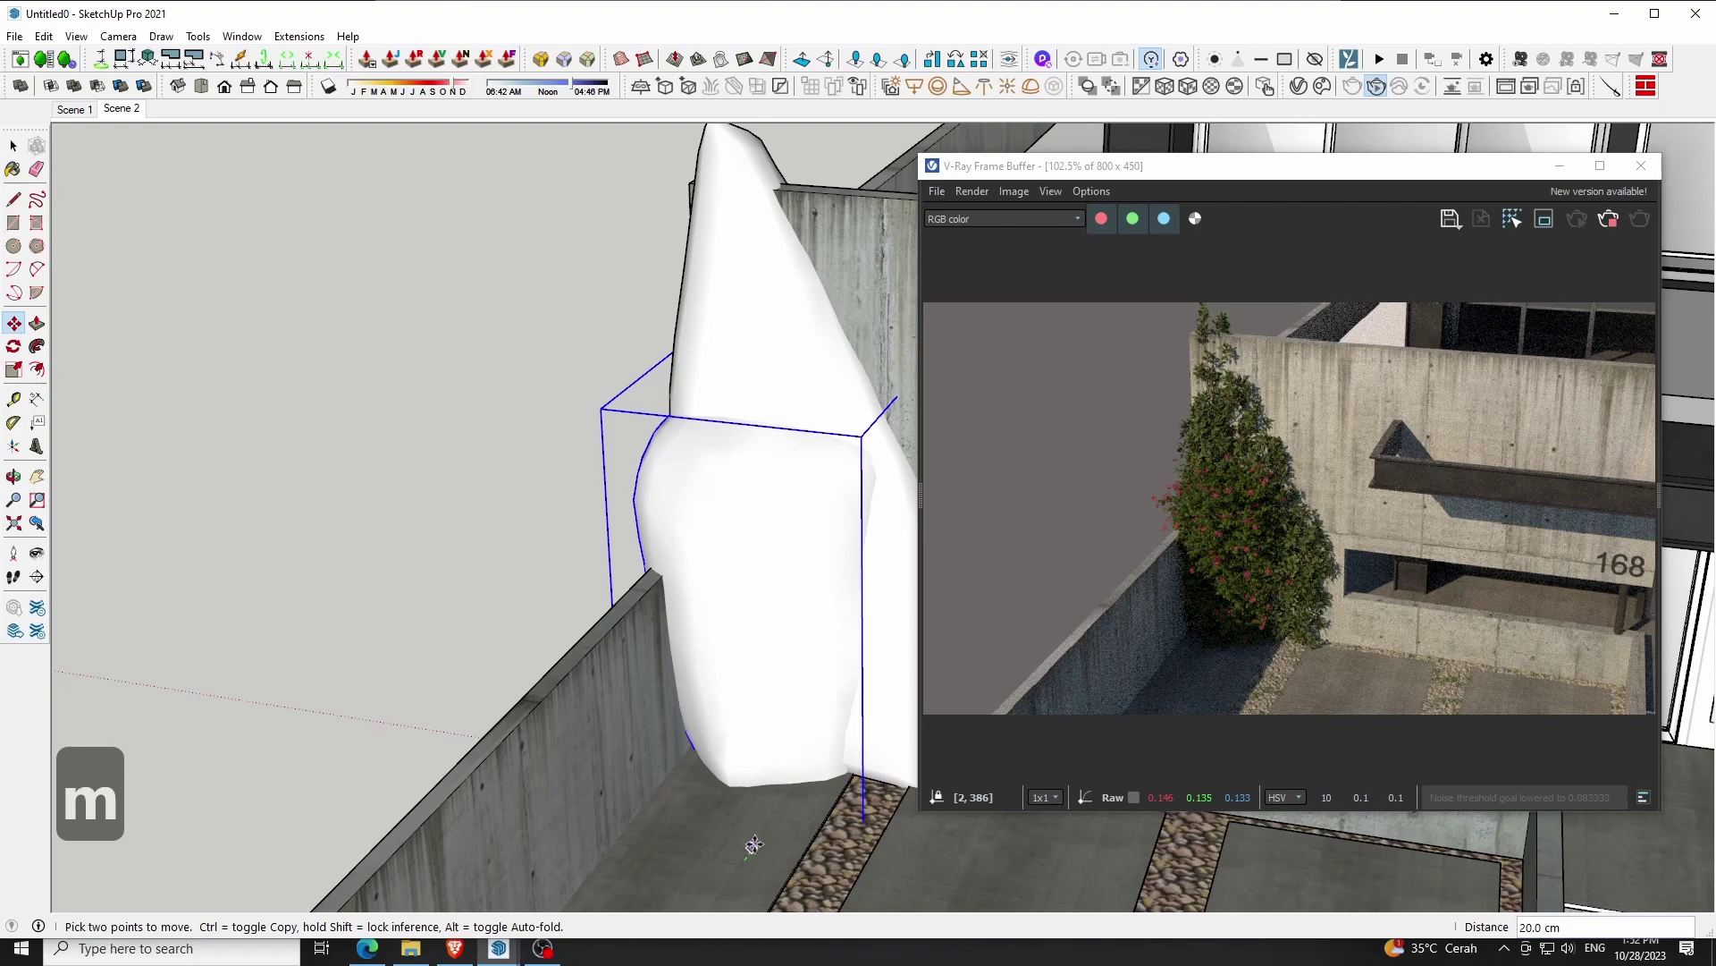
click(764, 833)
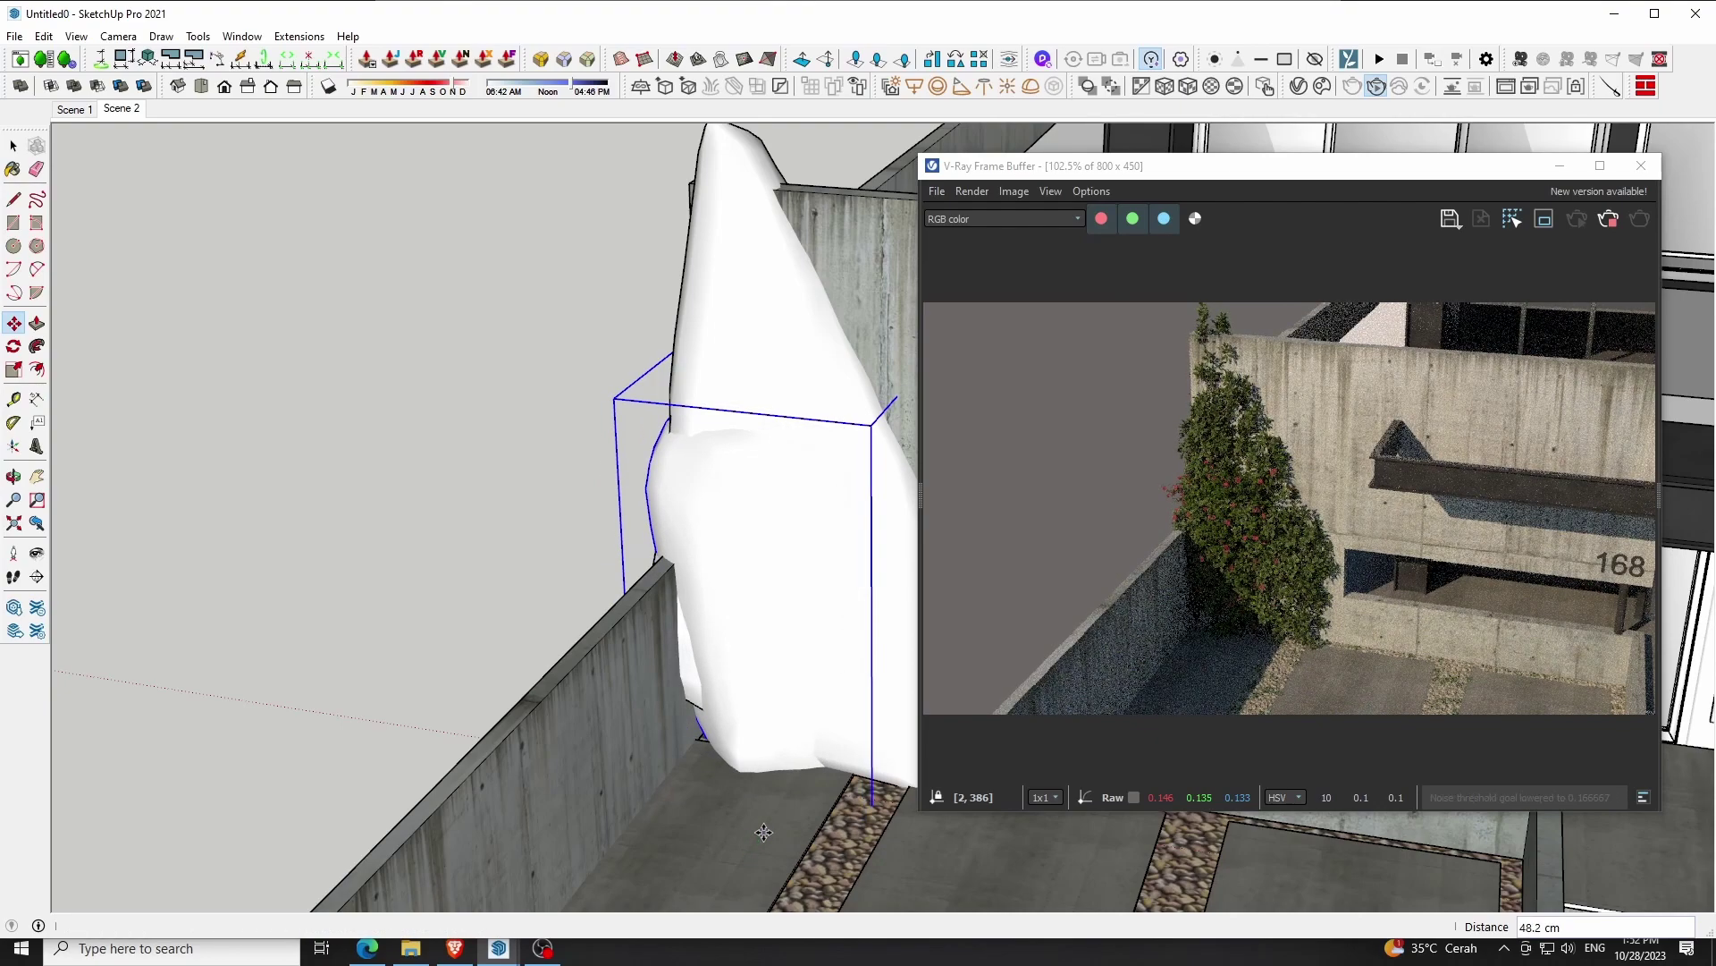
Orbit to a lower view of the creeper and wall, and shift the render window right
scroll(765, 807, up, 2)
scroll(762, 810, up, 2)
click(759, 813)
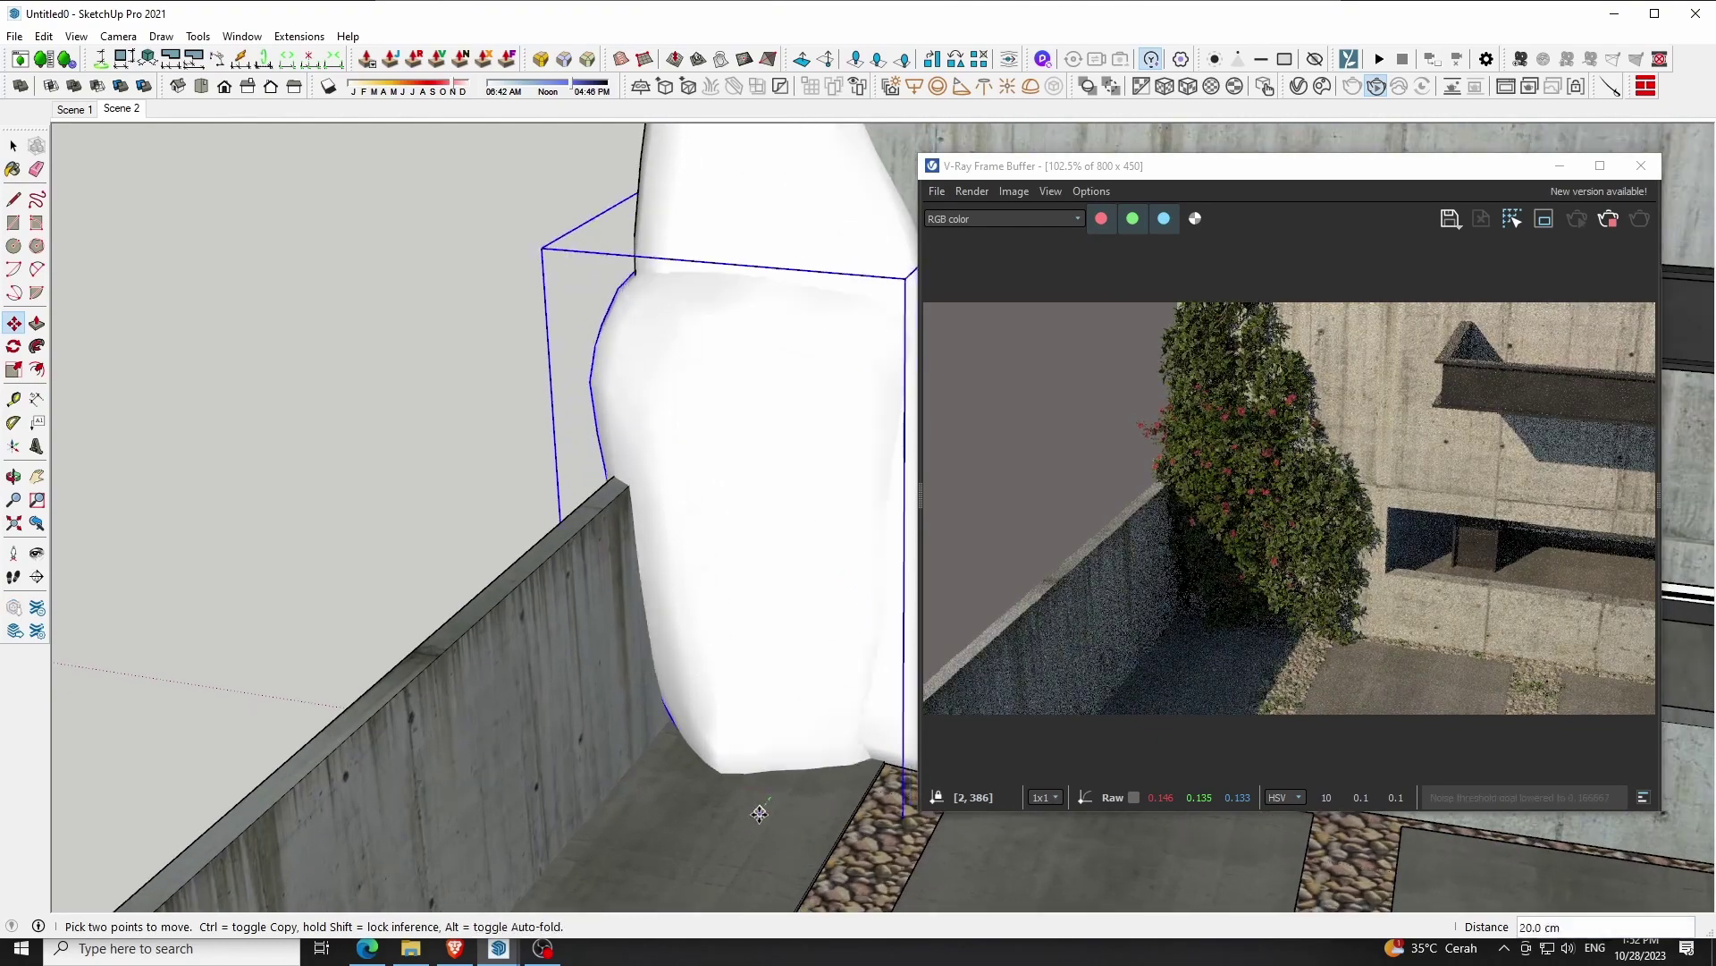
middle_drag(709, 652, 593, 807)
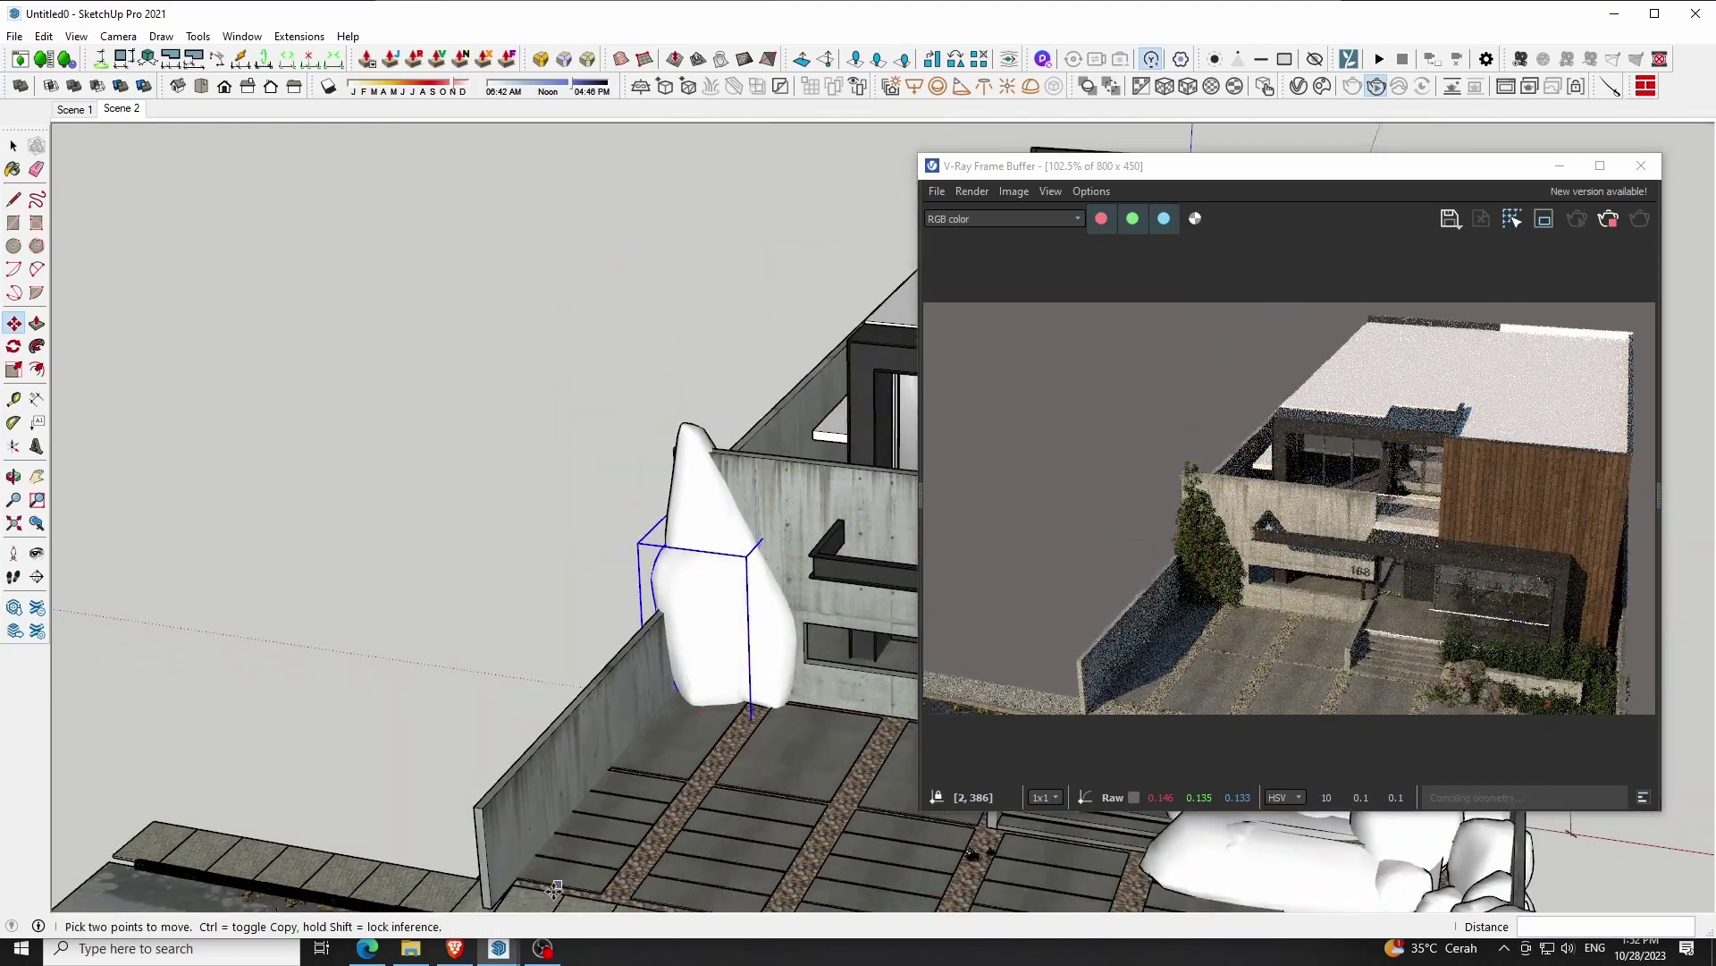
key(o)
drag(593, 807, 494, 777)
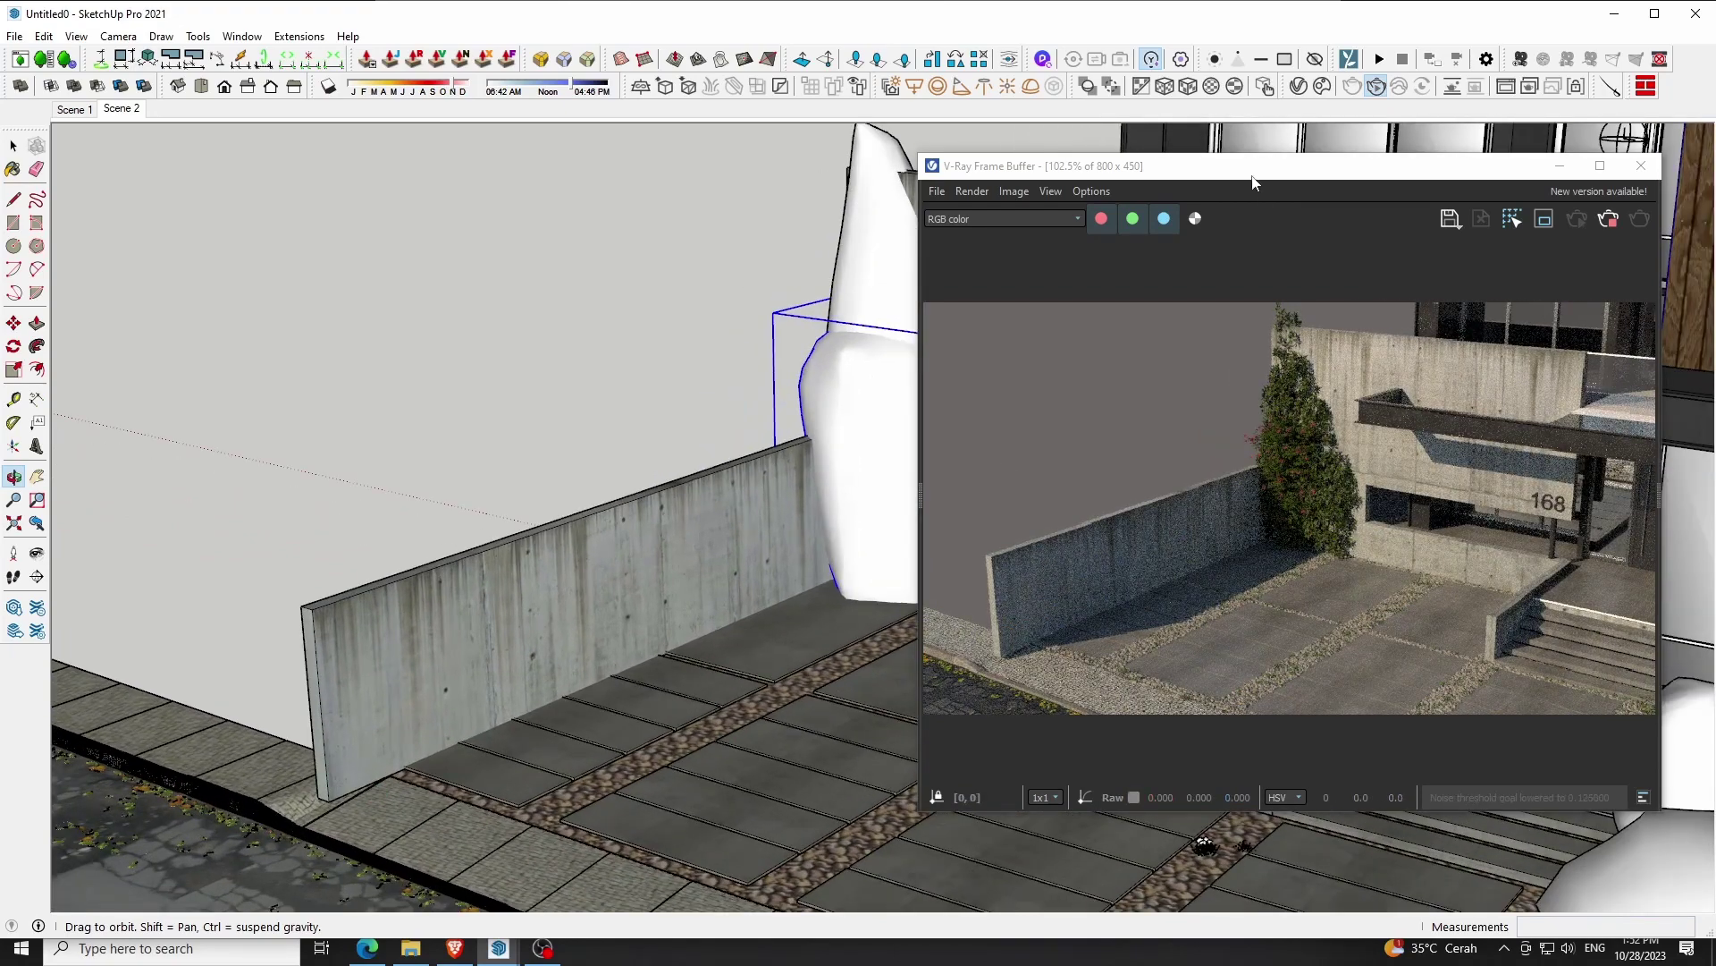
drag(1254, 184, 1328, 177)
scroll(1381, 393, up, 2)
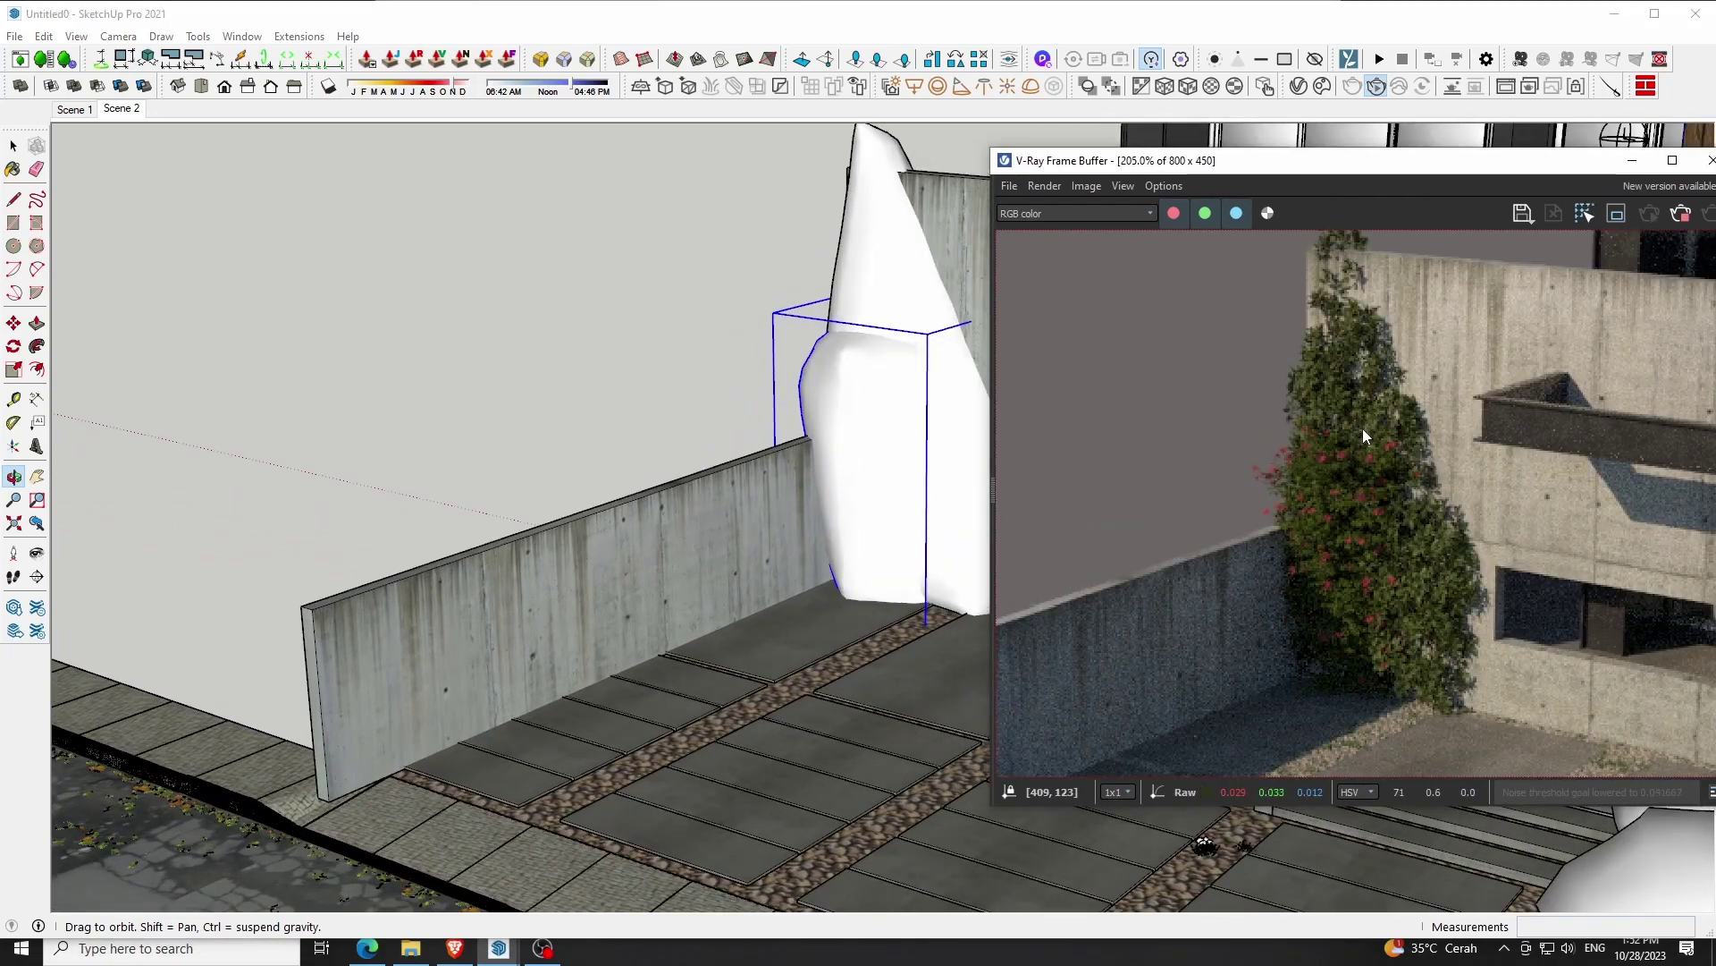
scroll(1182, 490, down, 2)
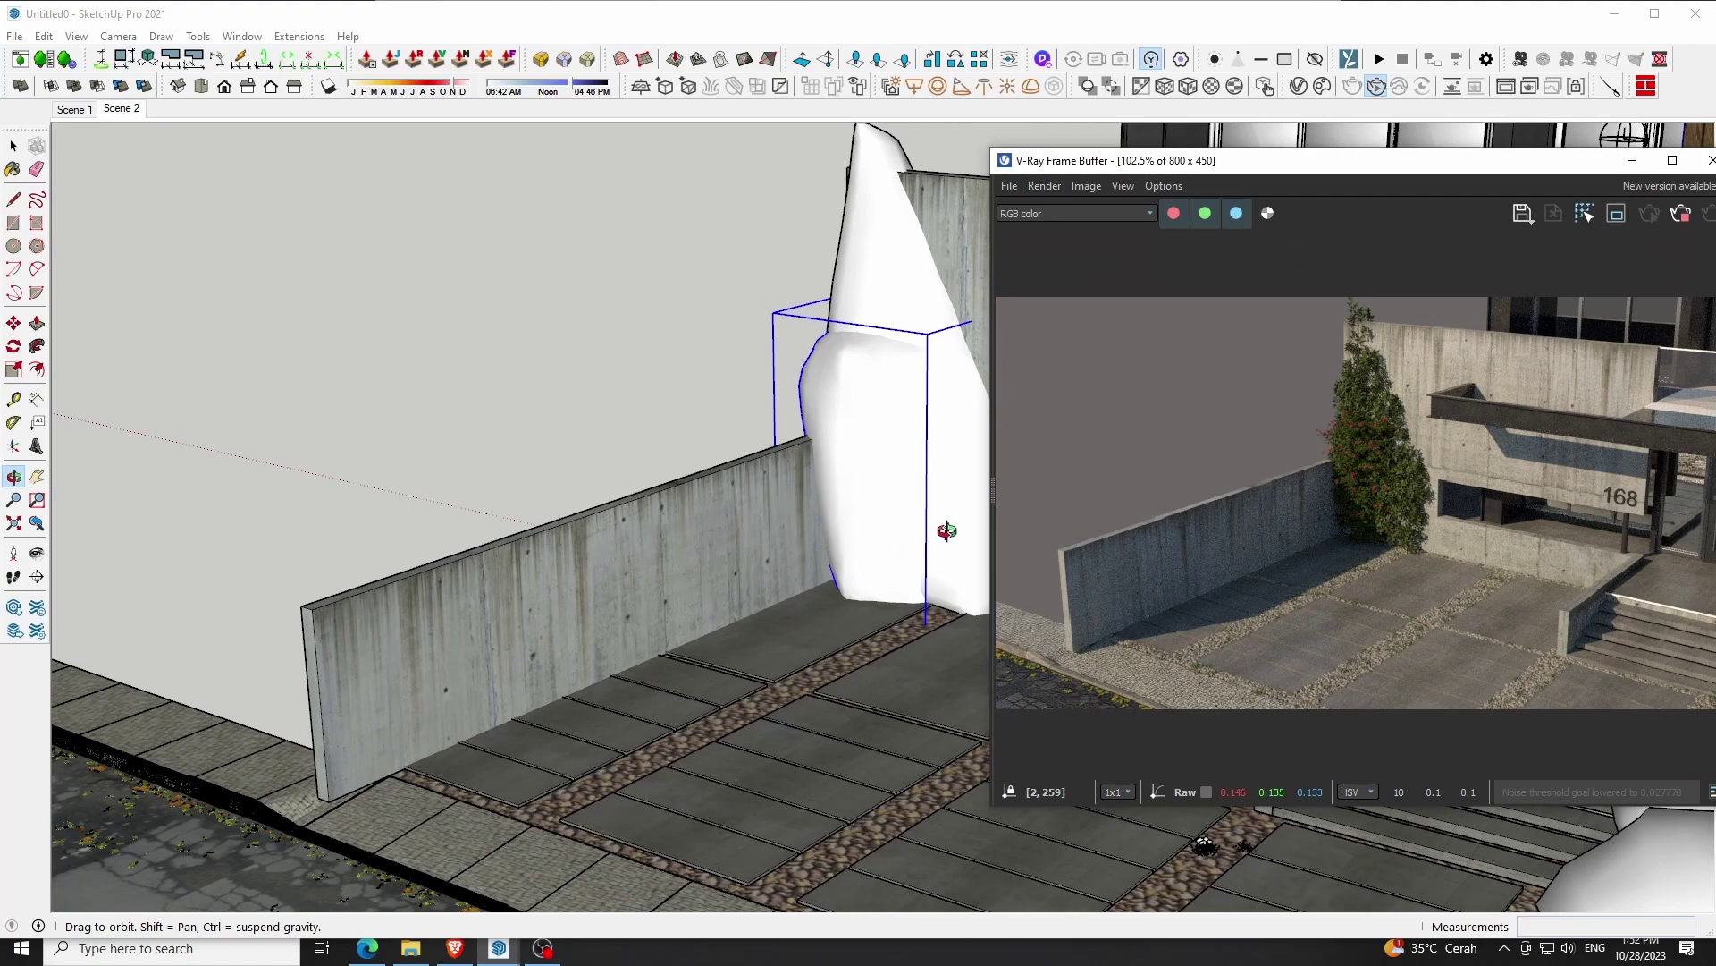
Close the frame buffer settings and scale the tall tree uniformly to about 1.11
key(s)
click(1601, 721)
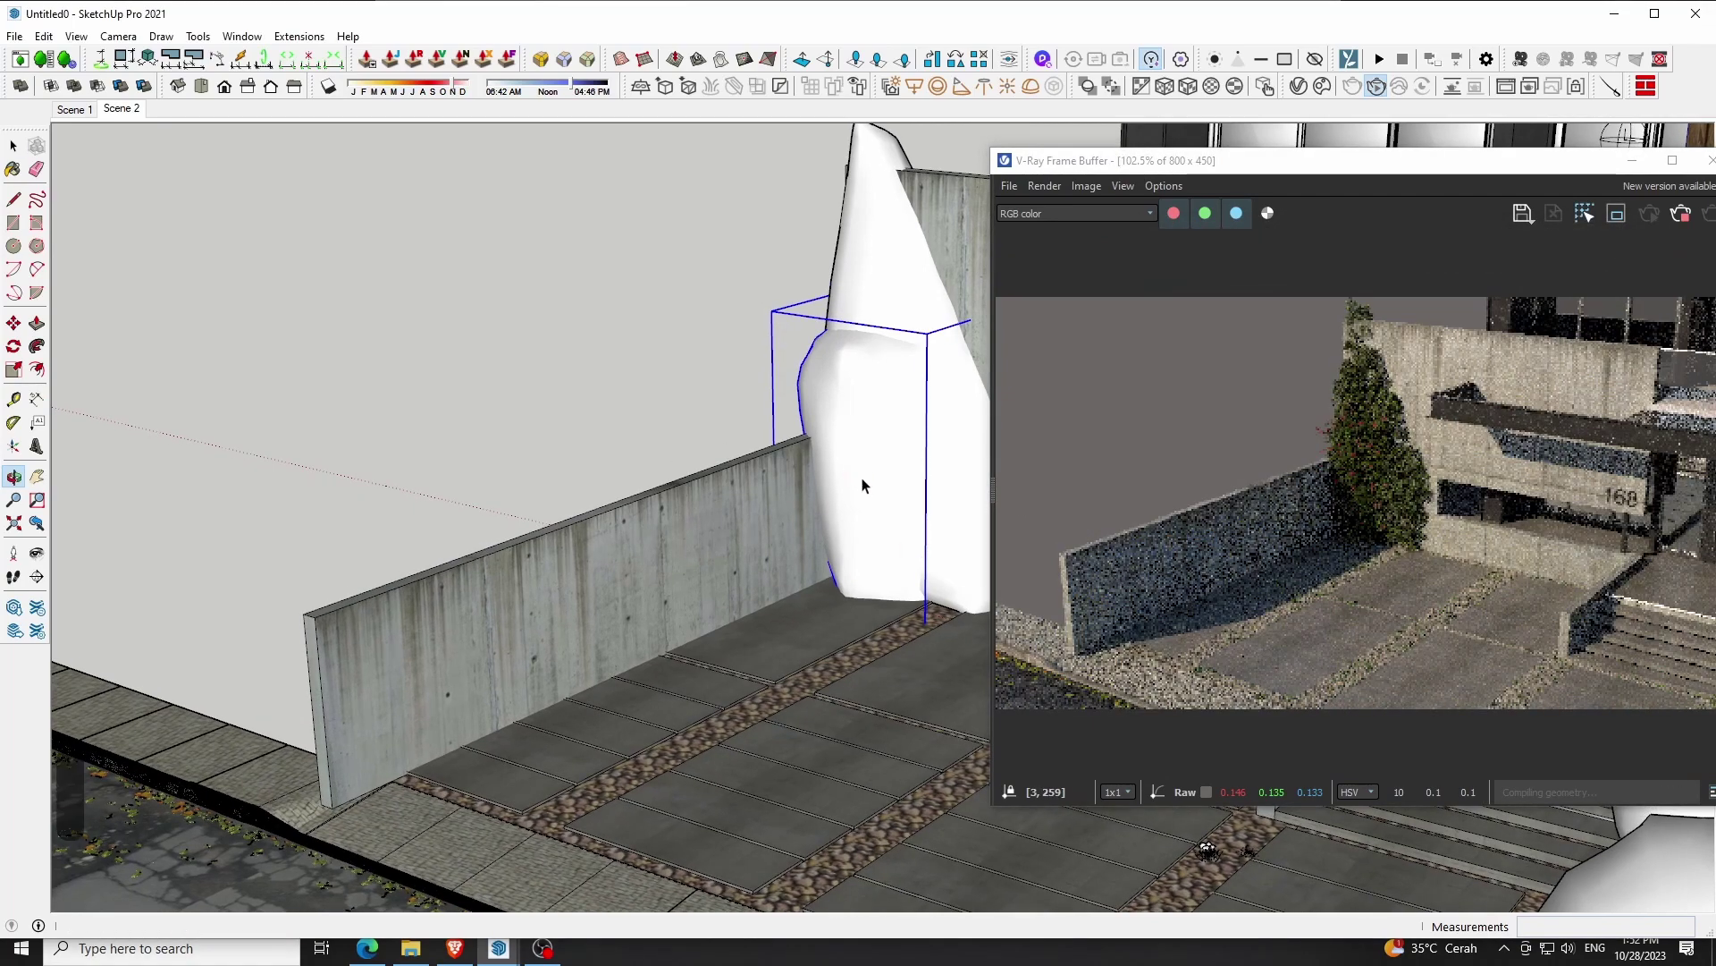
key(space)
key(s)
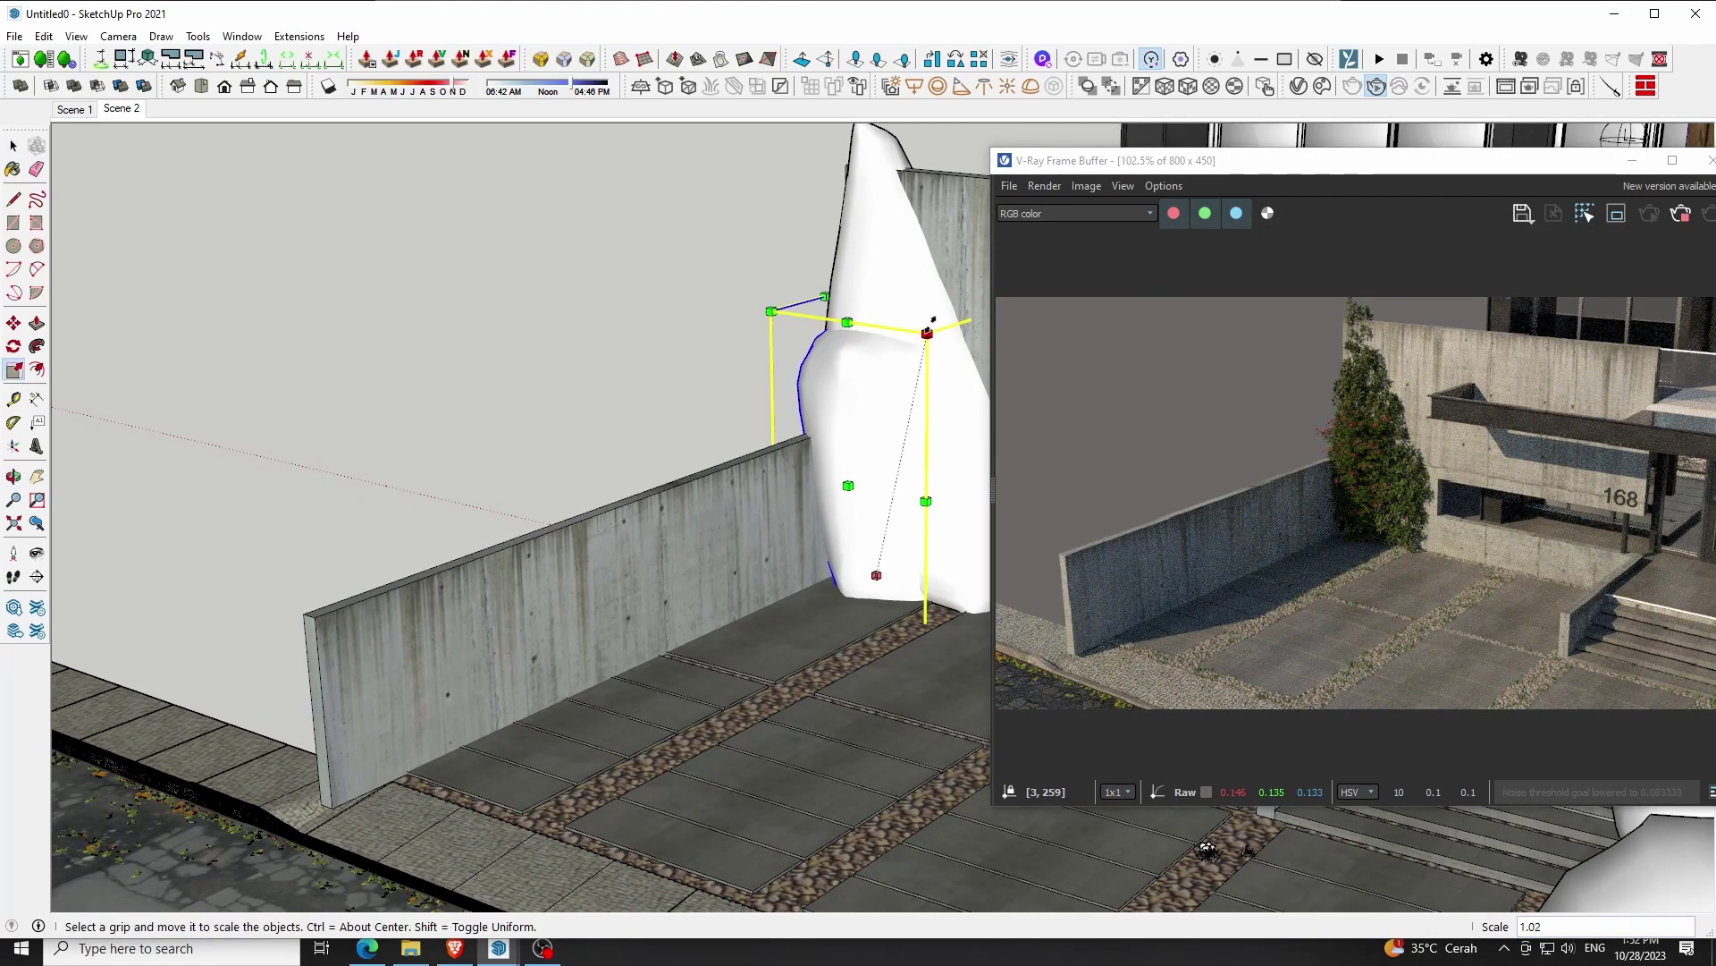
drag(927, 334, 933, 301)
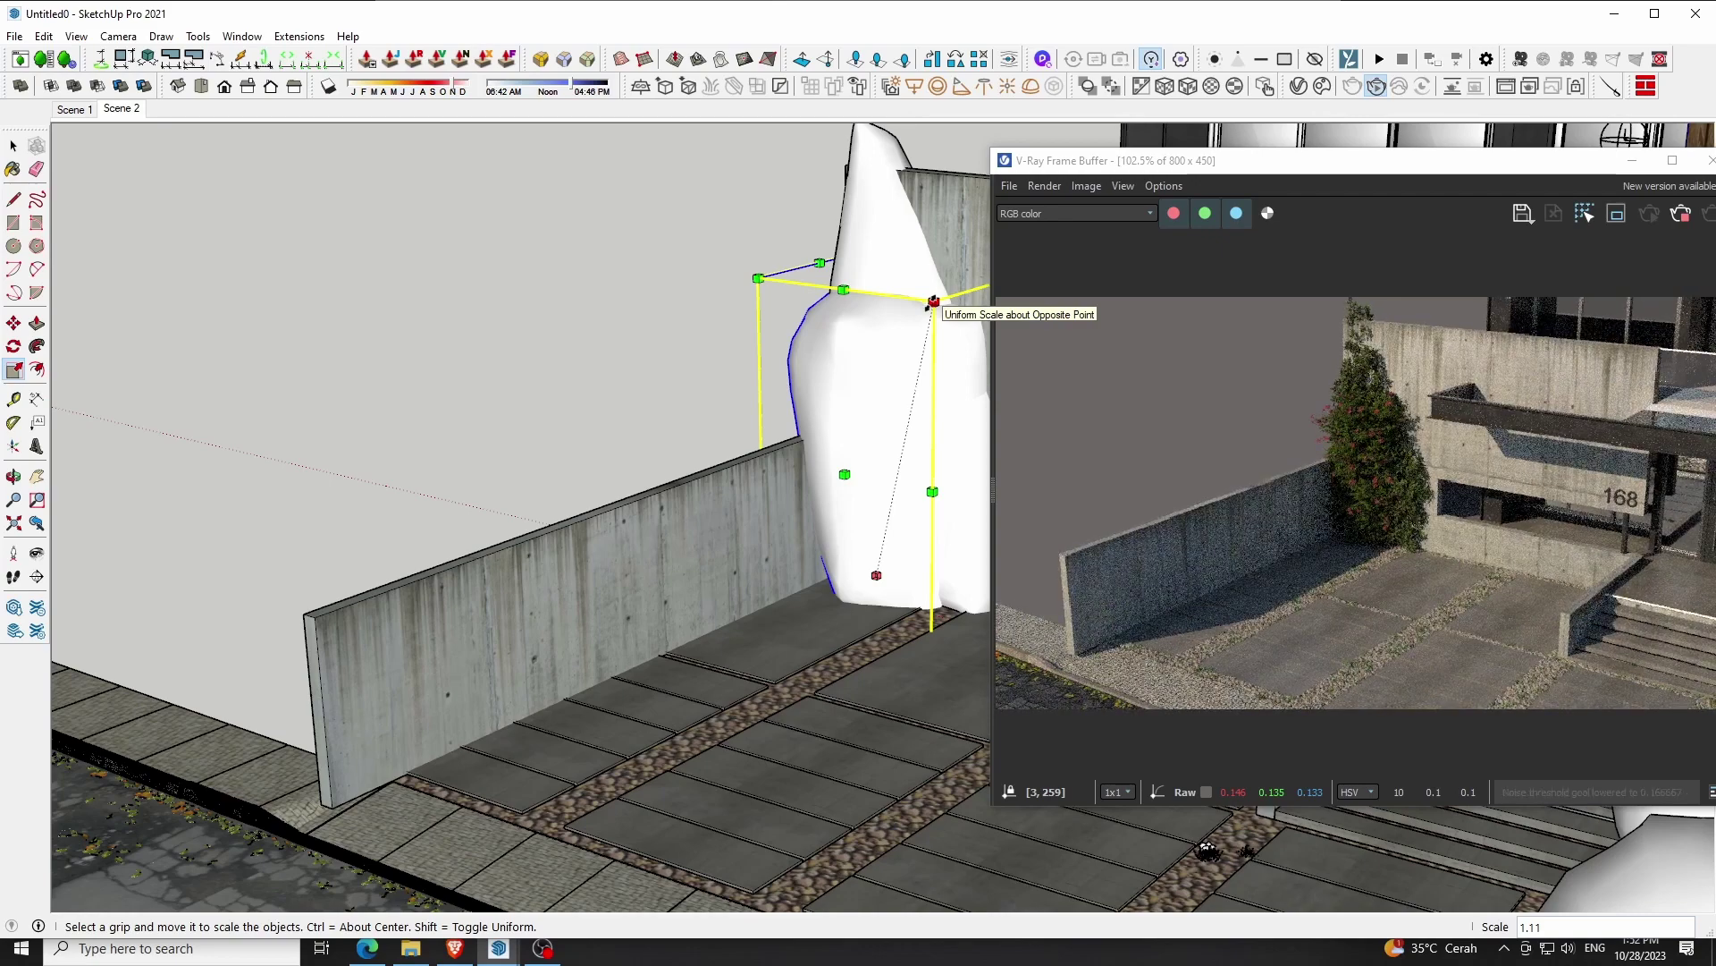
key(space)
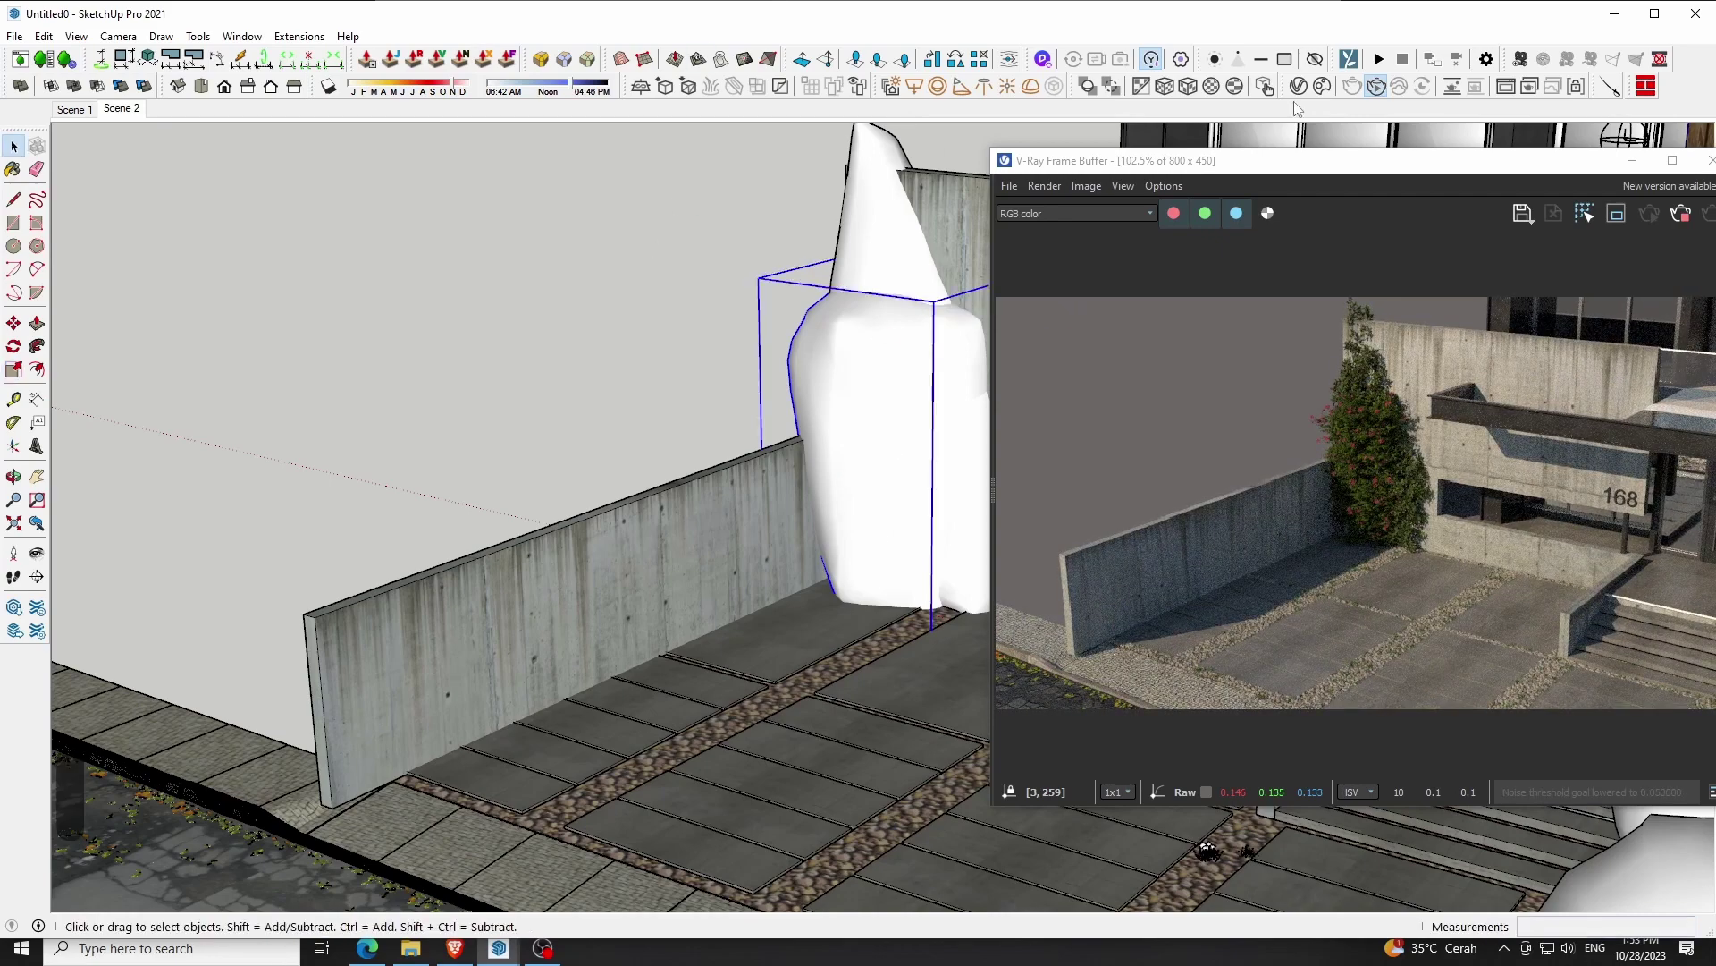
click(1042, 59)
Import the flowering shrub from Cosmos and place it in front of the wall
click(980, 409)
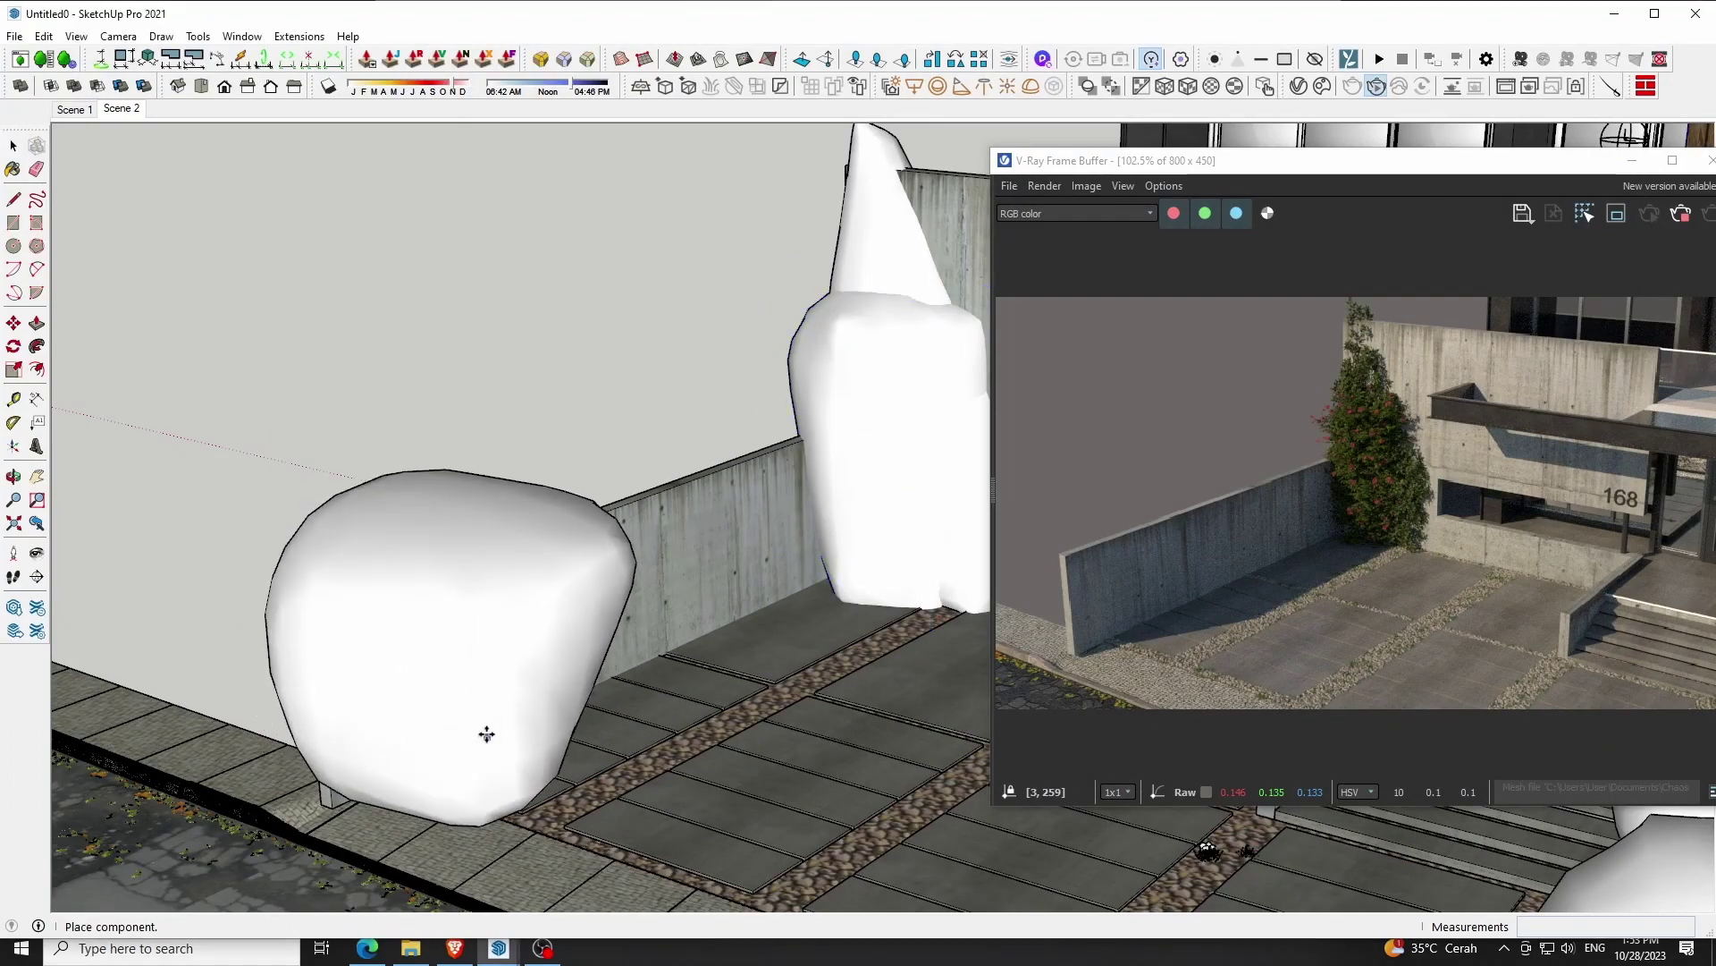
click(486, 735)
key(o)
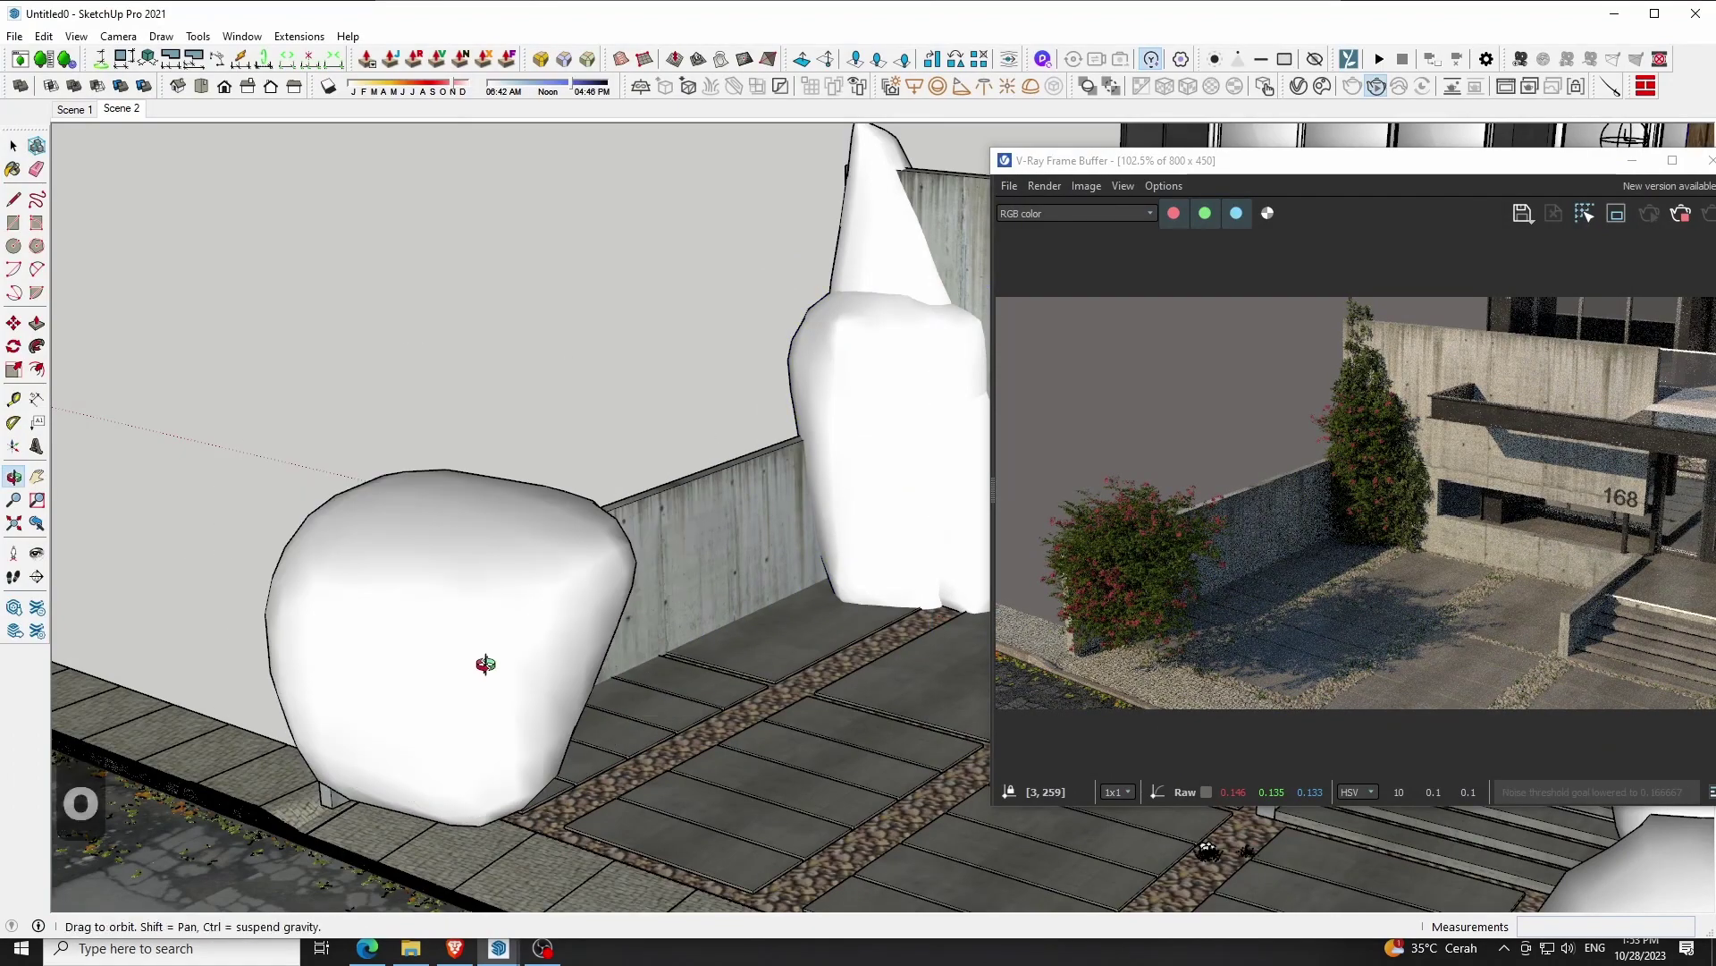
drag(486, 663, 497, 501)
middle_drag(497, 500, 575, 483)
Select the new shrub and lower it onto the ground
key(space)
click(563, 494)
key(m)
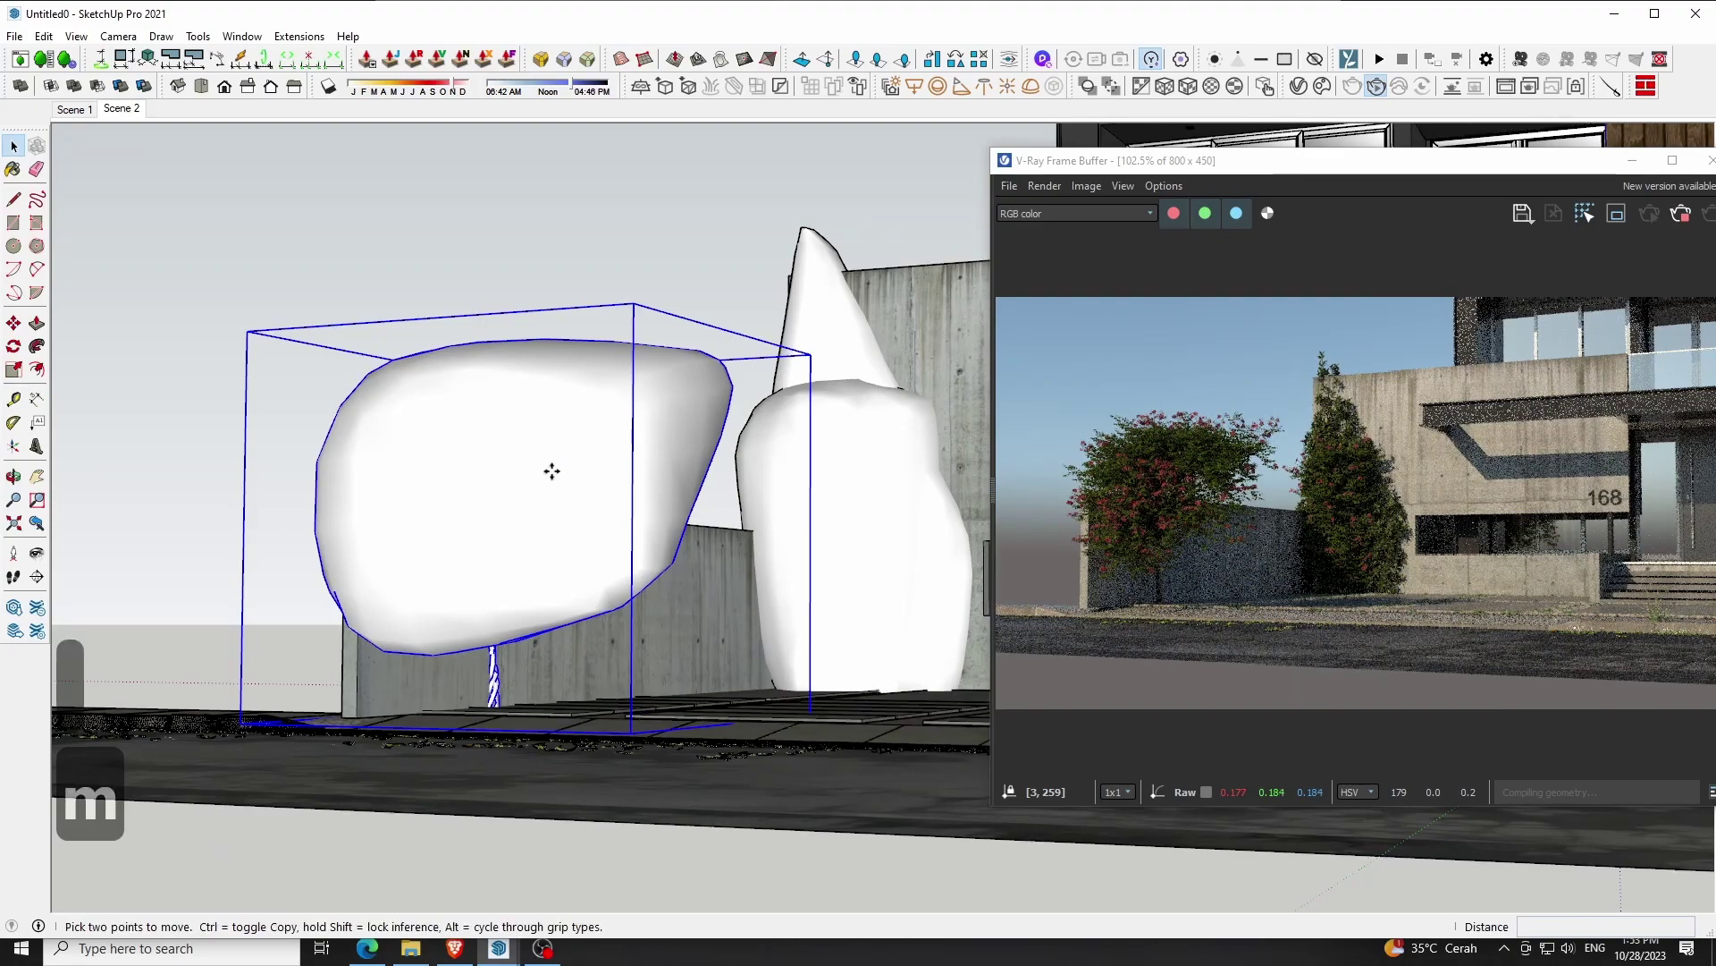
click(545, 456)
click(544, 627)
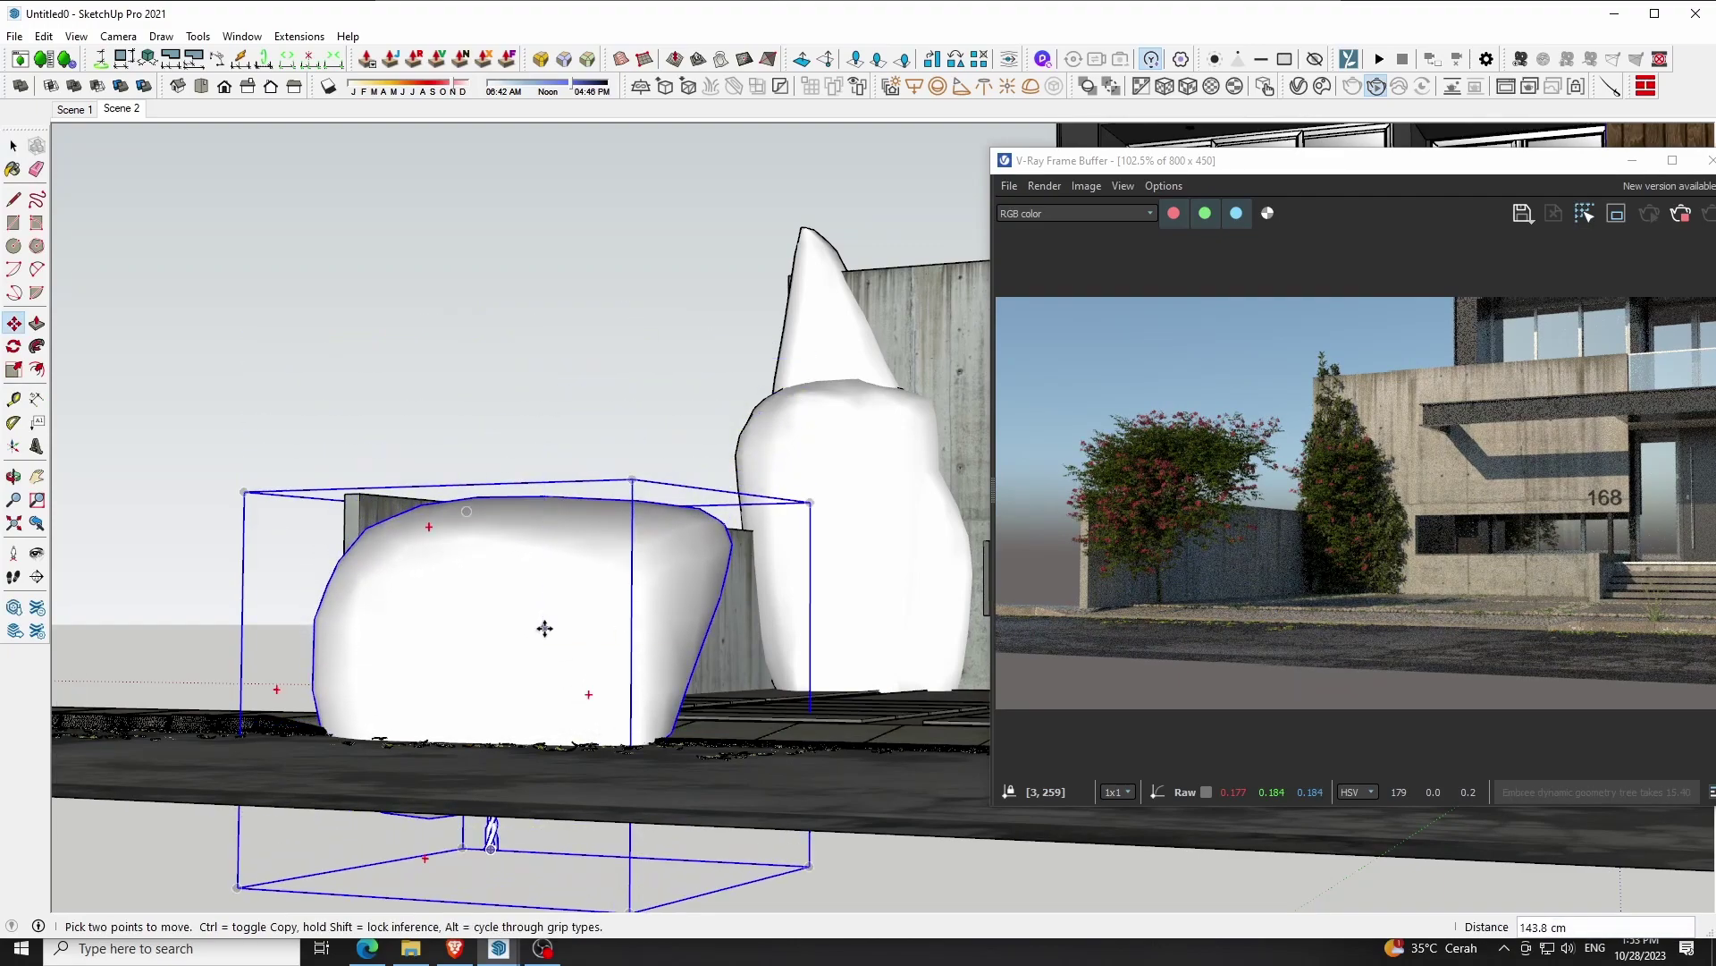
key(o)
mouse_move(540, 567)
mouse_down()
mouse_move(668, 590)
mouse_move(631, 774)
mouse_up()
Rotate the shrub to run along the wall, slide it to the wall base, and start a copy
key(m)
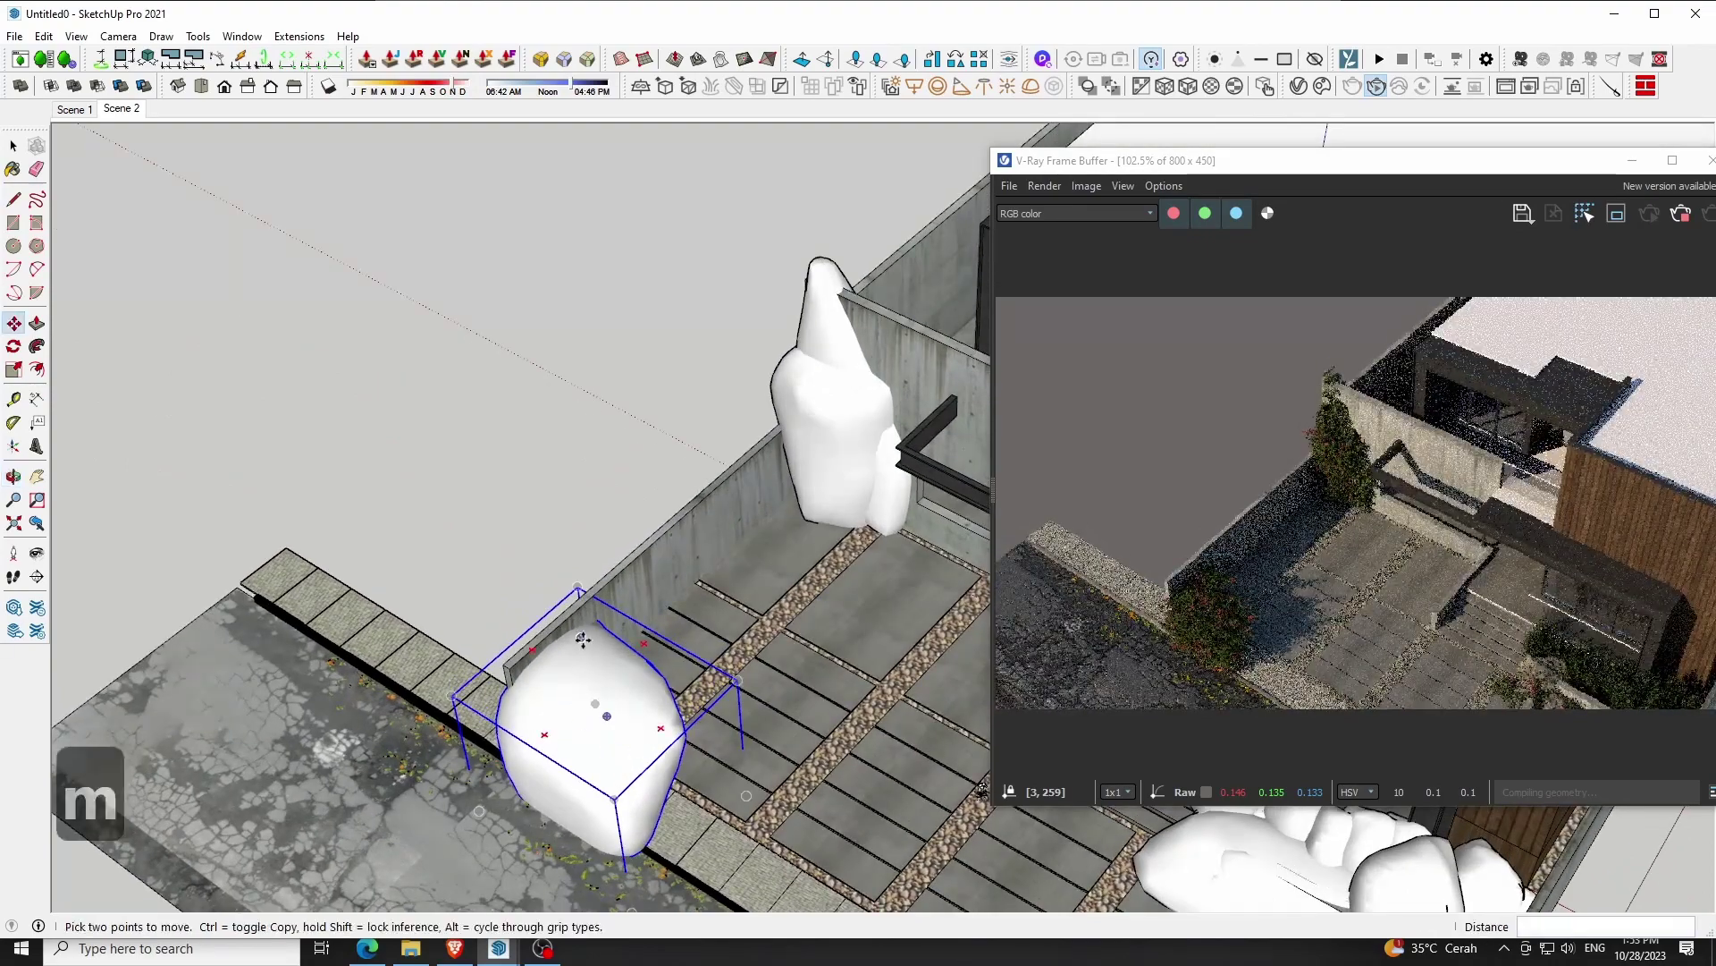
click(527, 649)
click(611, 625)
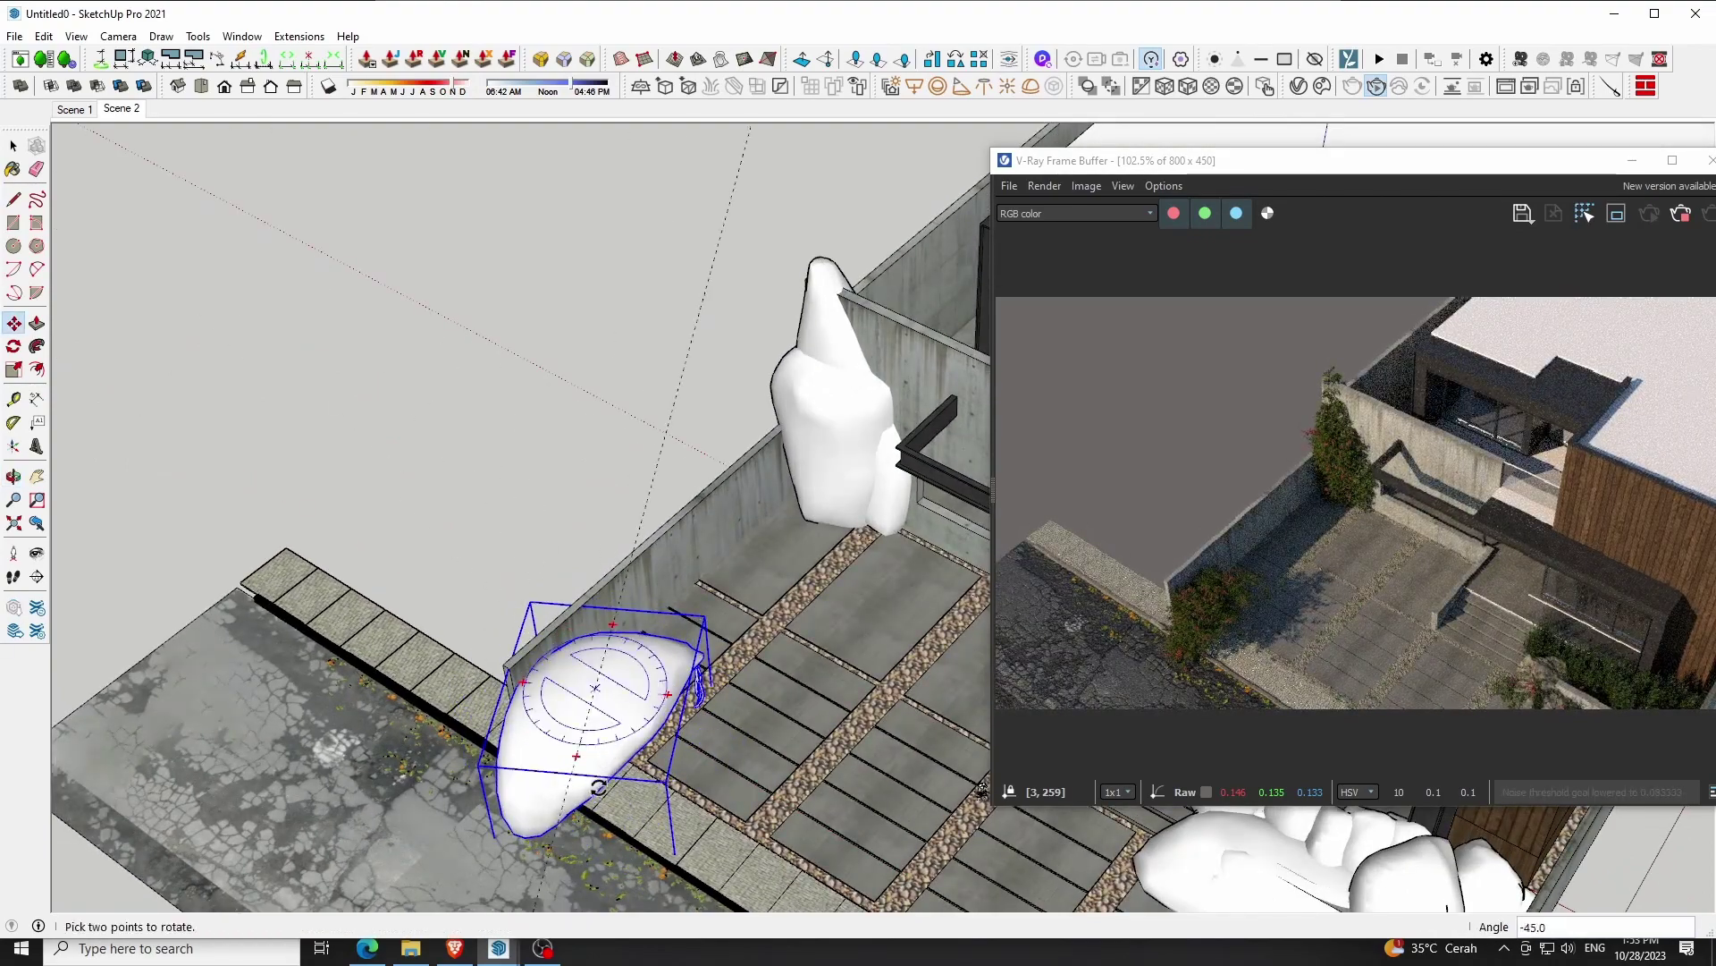
click(484, 854)
click(769, 756)
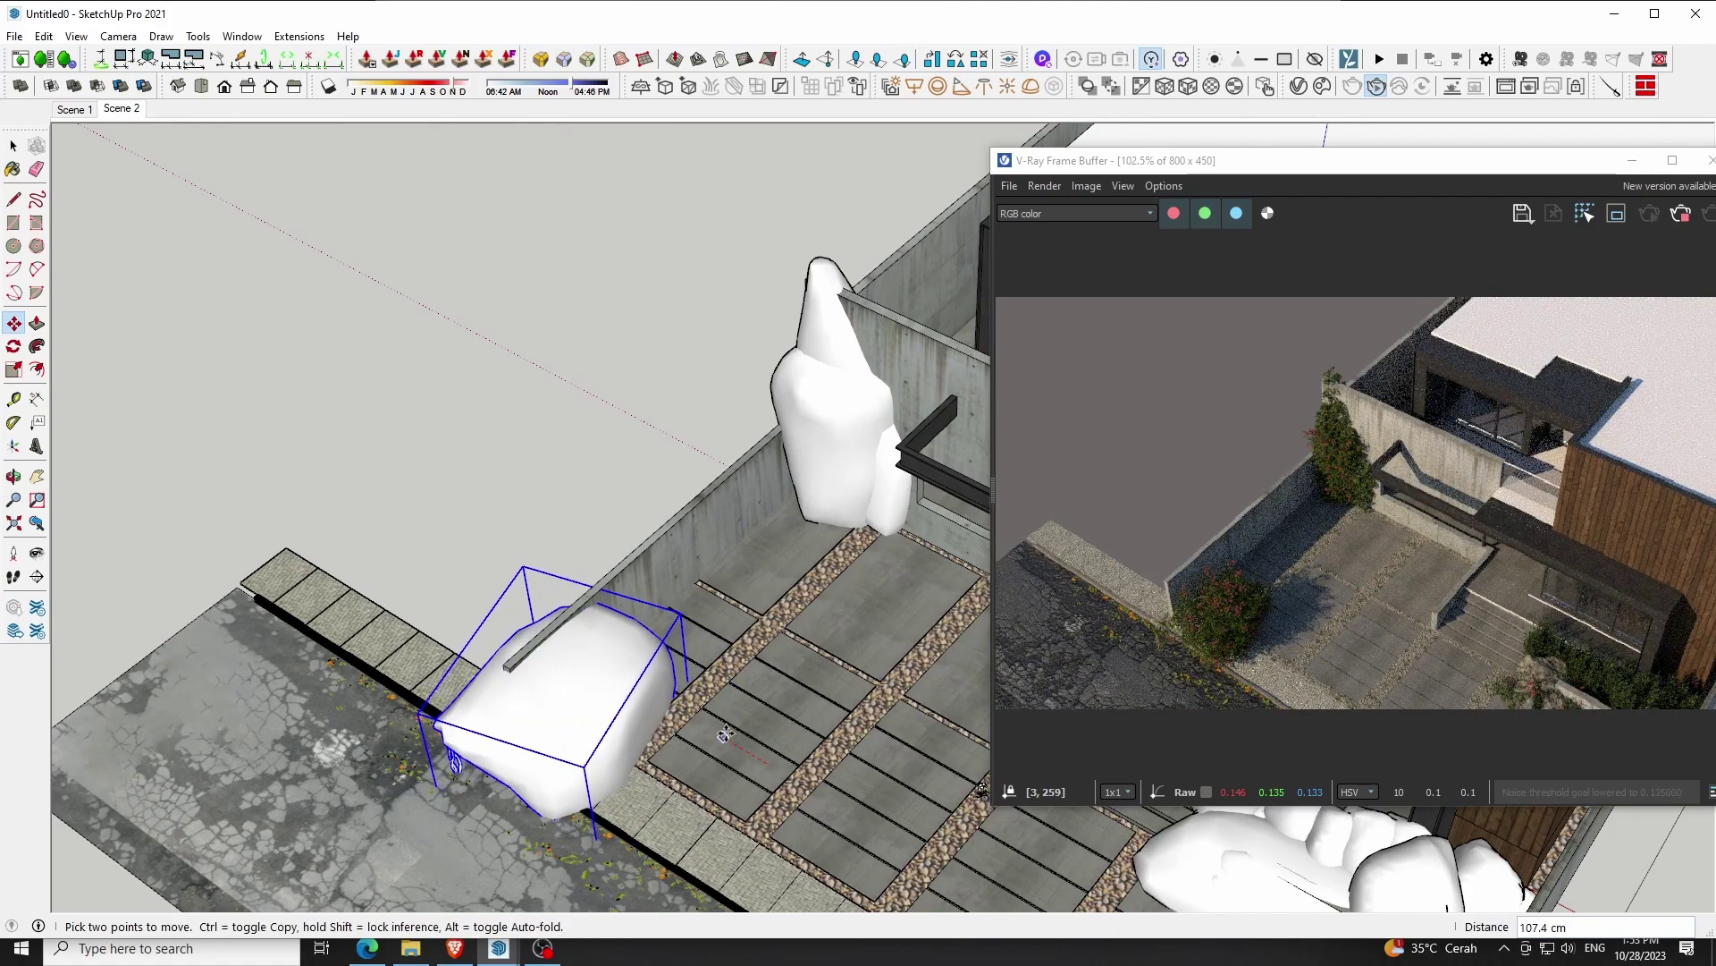
key(ctrl)
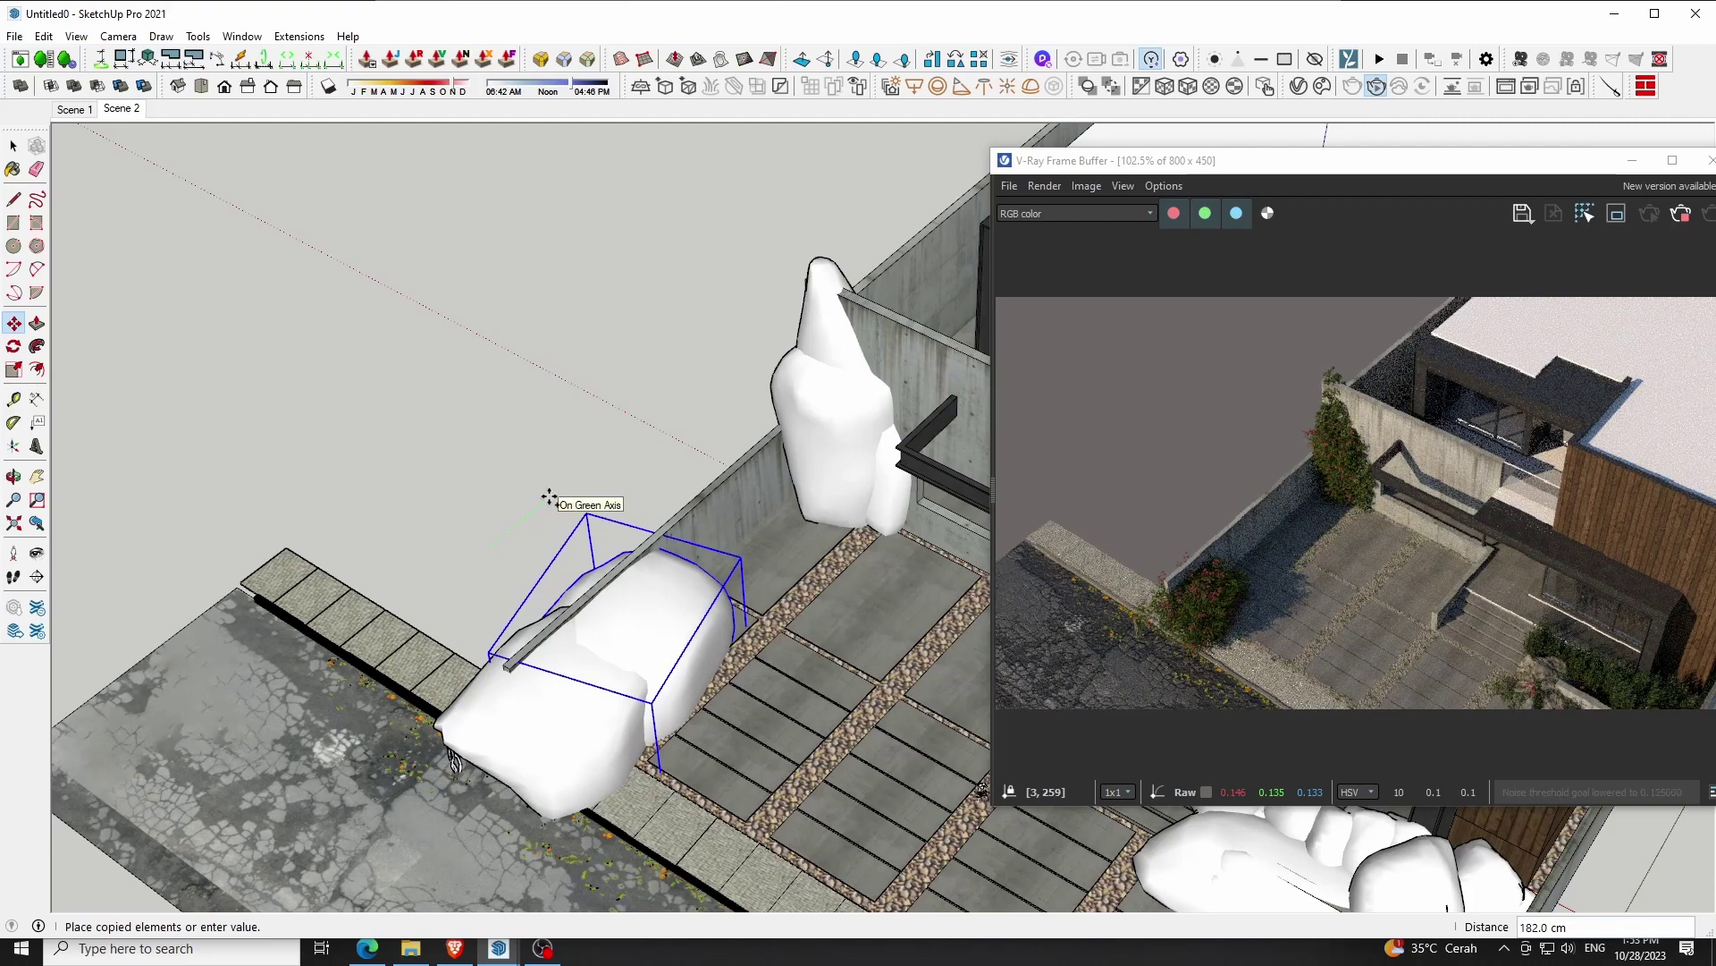
Array three evenly spaced shrub copies along the wall with x3, trying and undoing Randomize
click(549, 498)
text(x3)
key(Return)
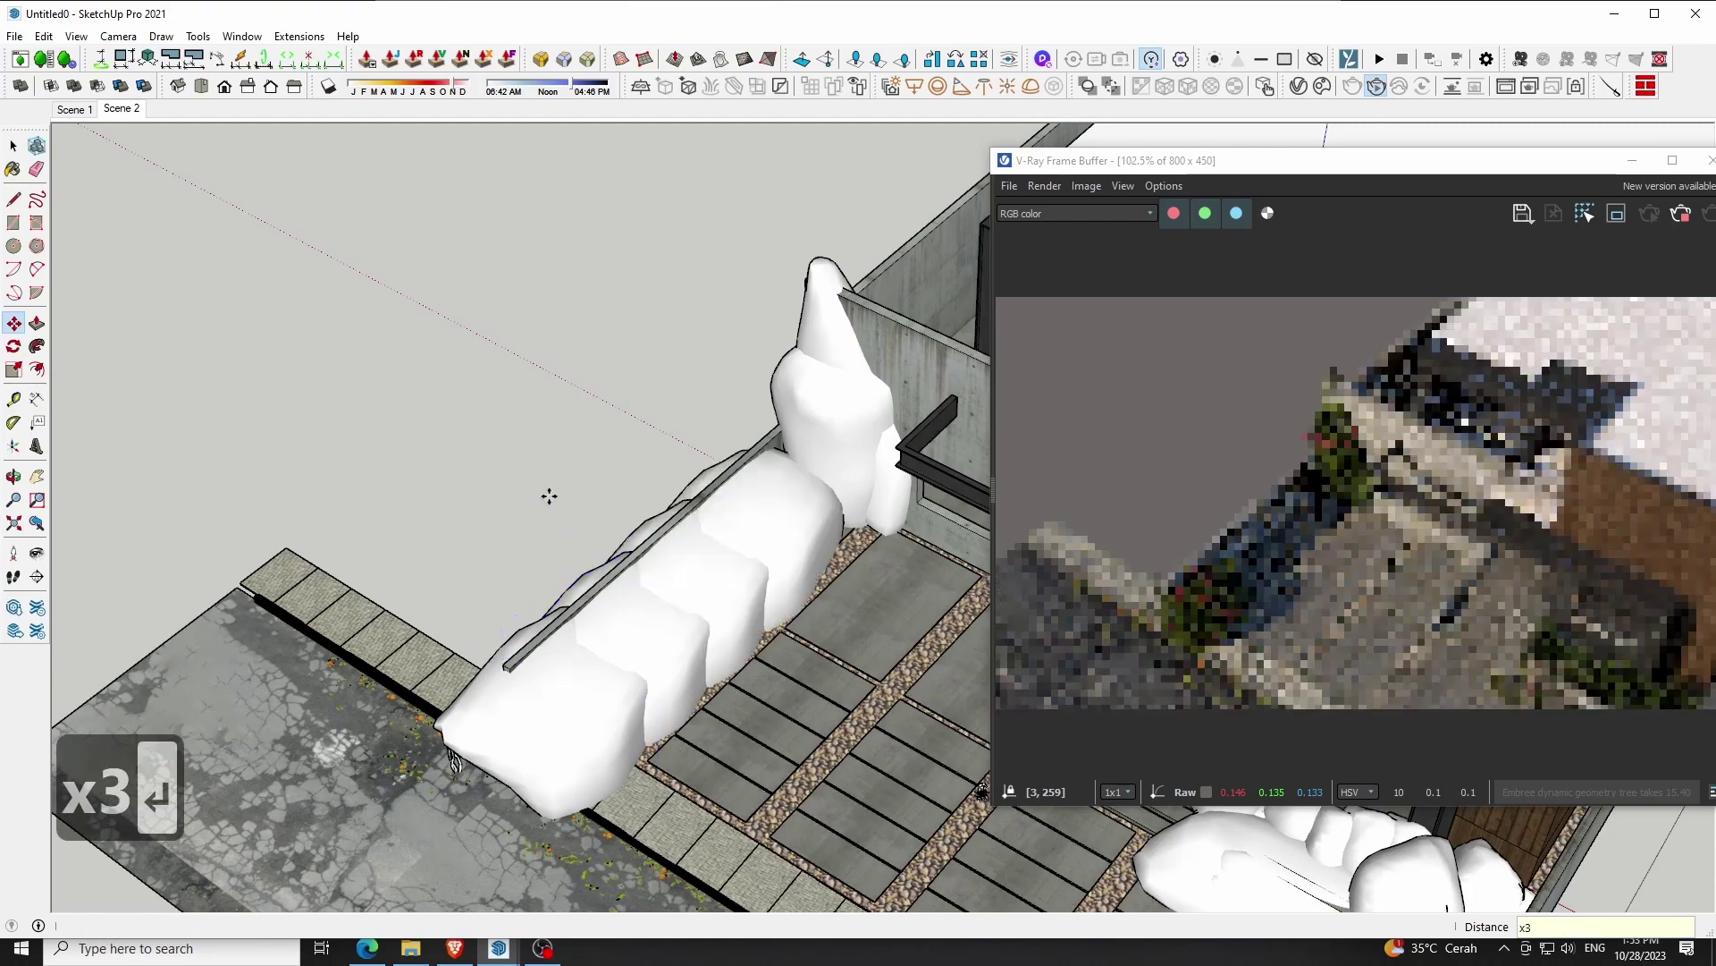
key(space)
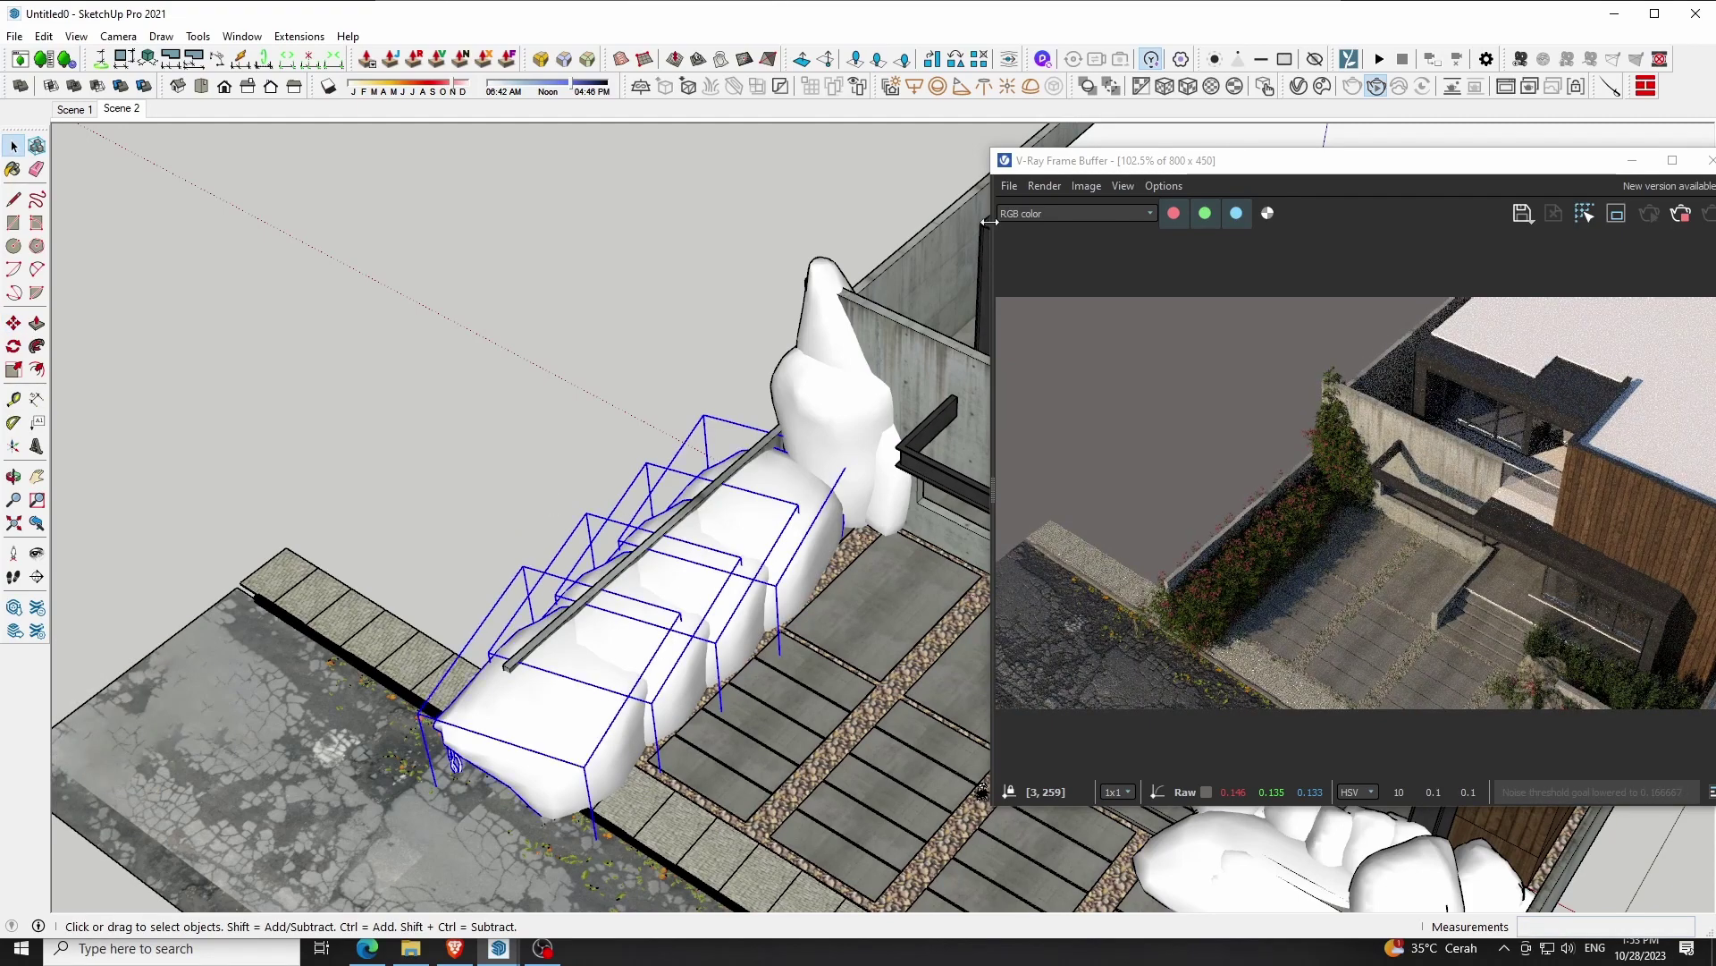
click(933, 61)
click(740, 525)
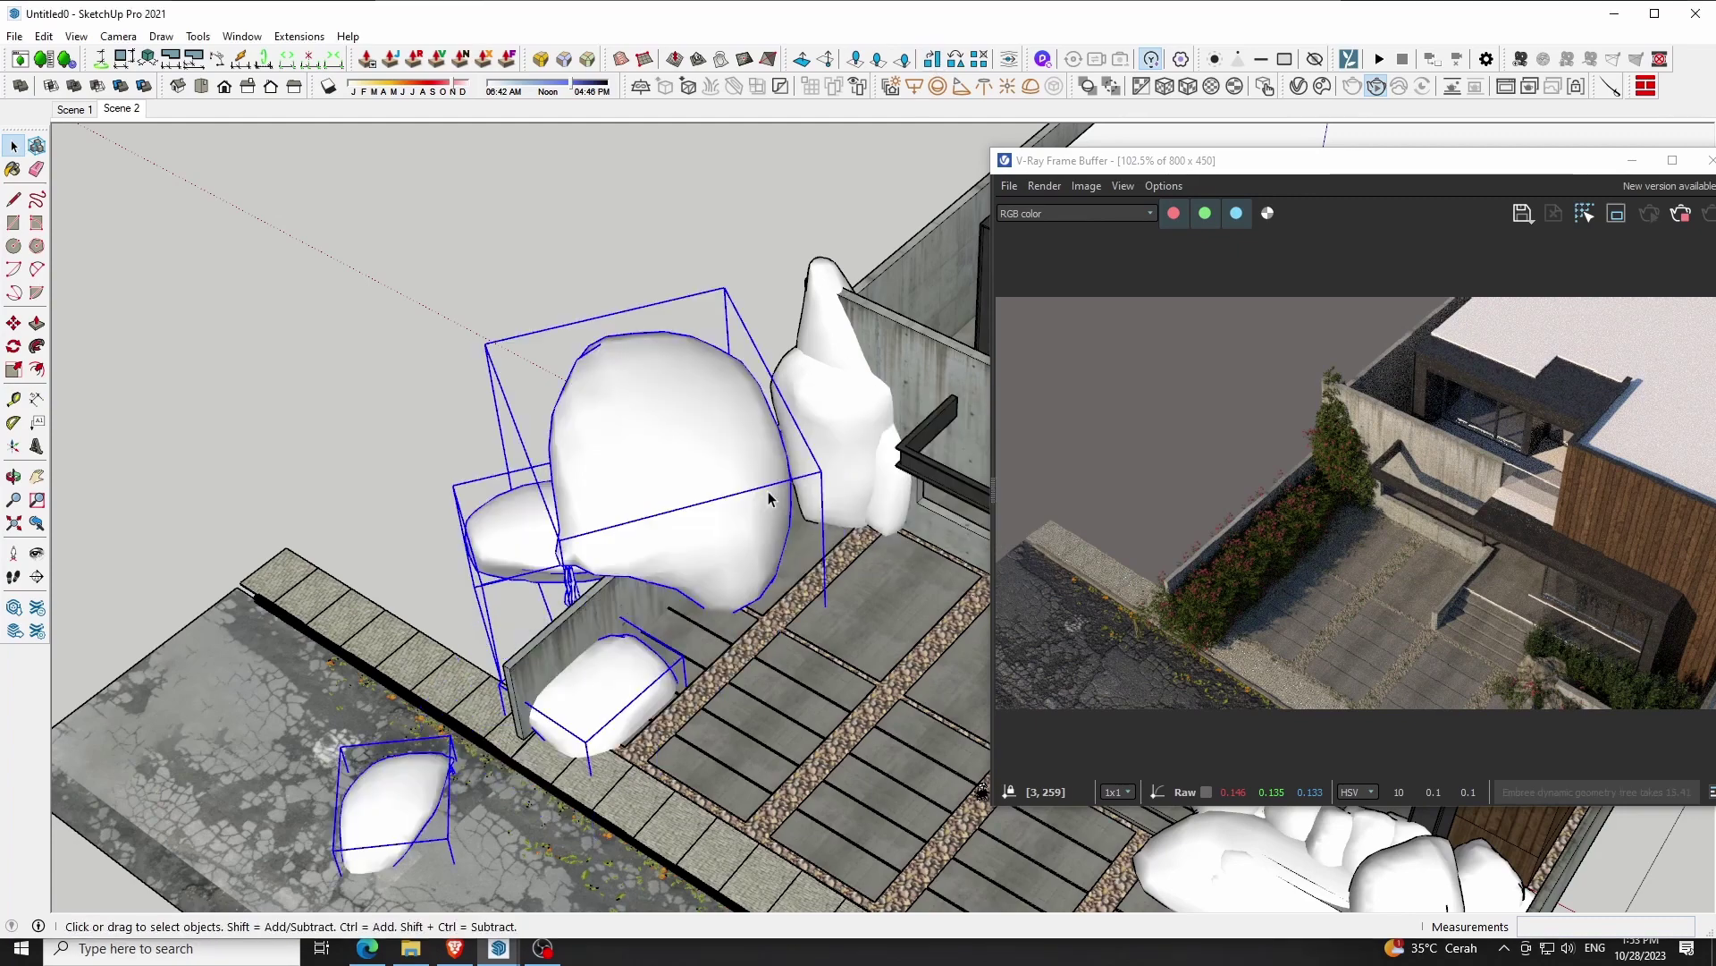
key(ctrl+z)
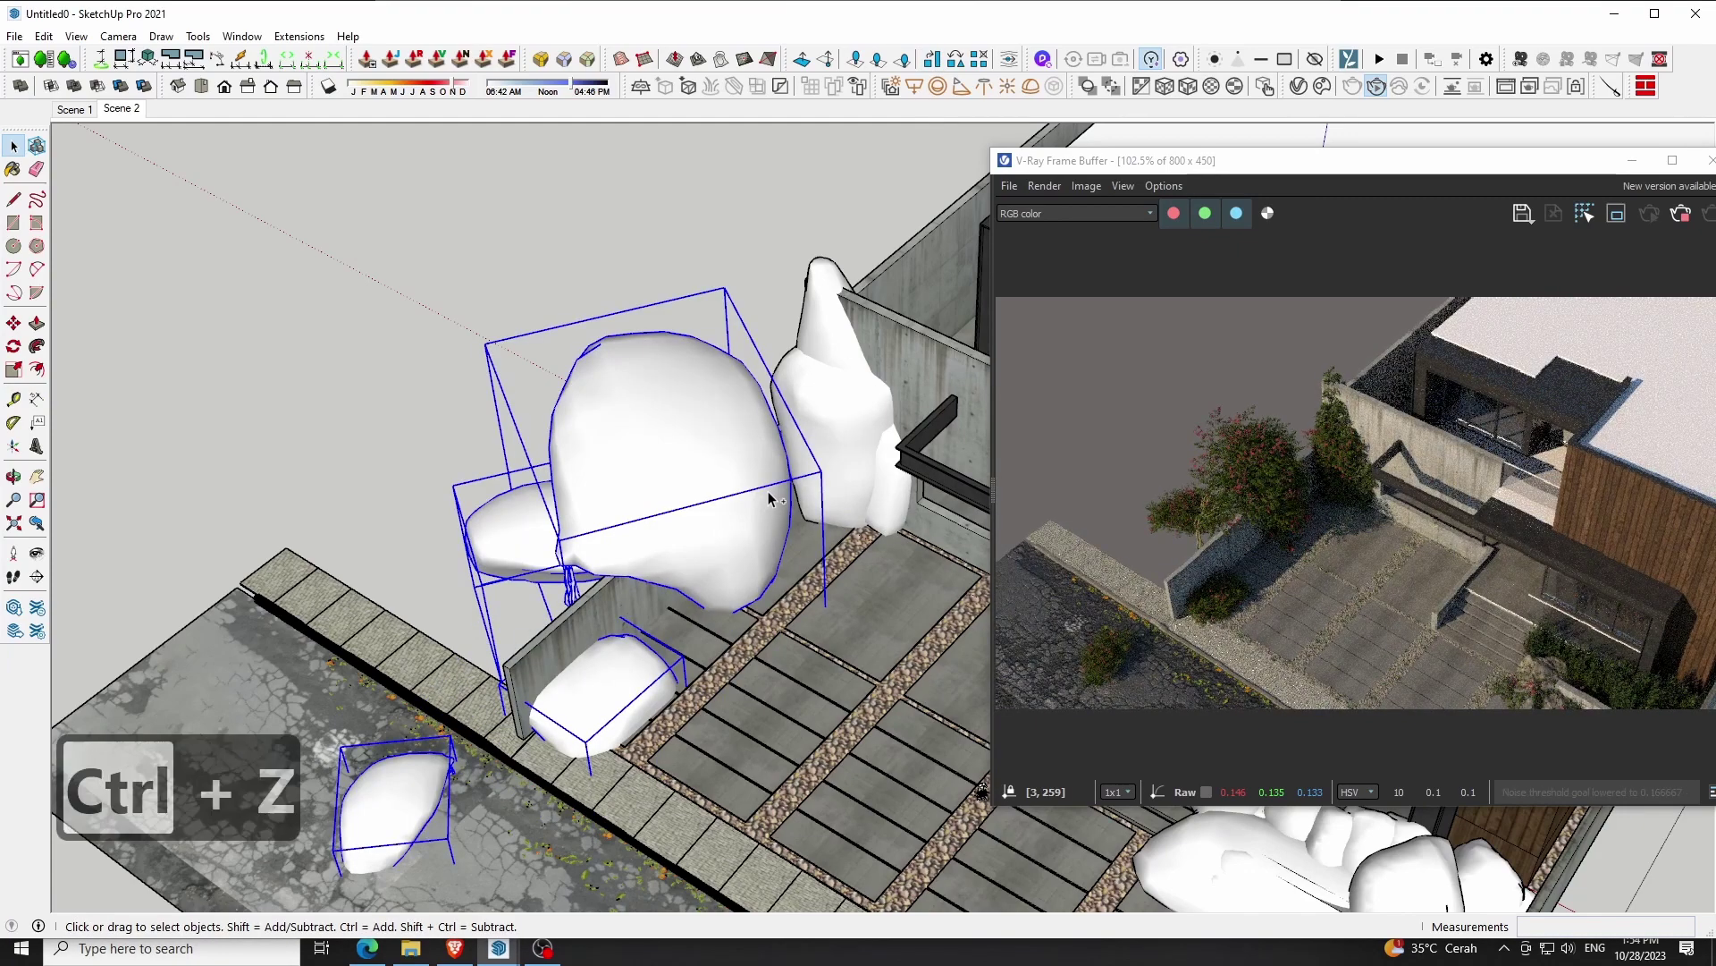
Shrink one shrub copy slightly with the Scale tool
right_click(804, 516)
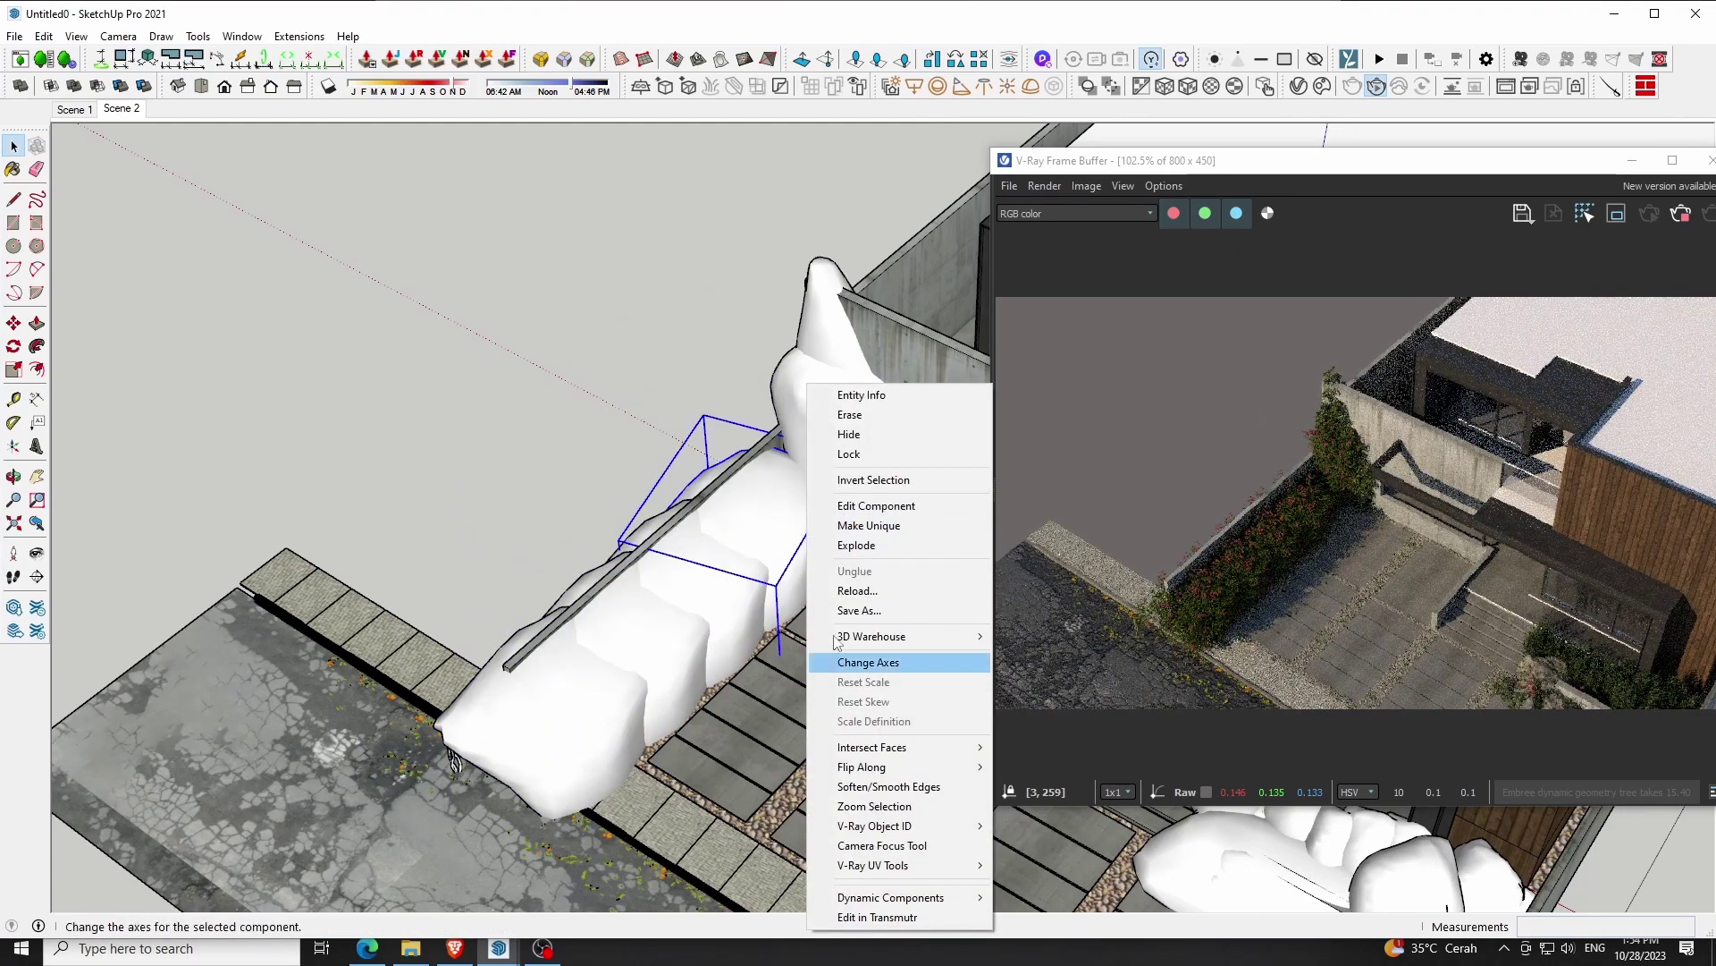
click(742, 509)
key(m)
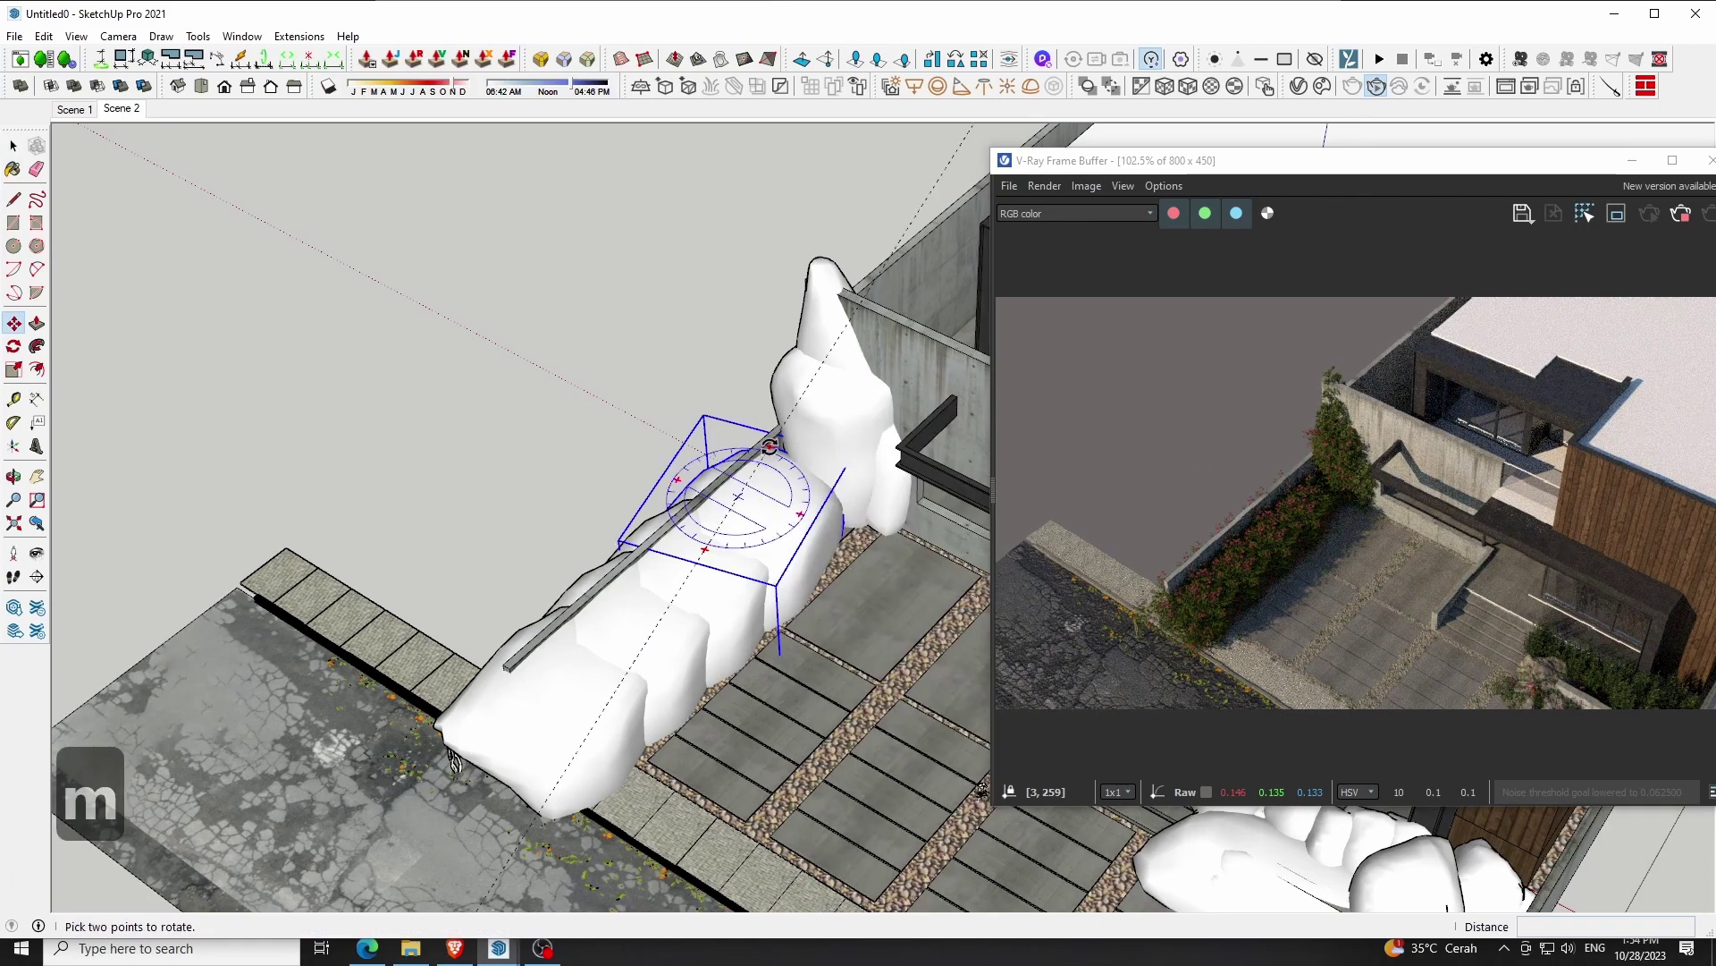
key(s)
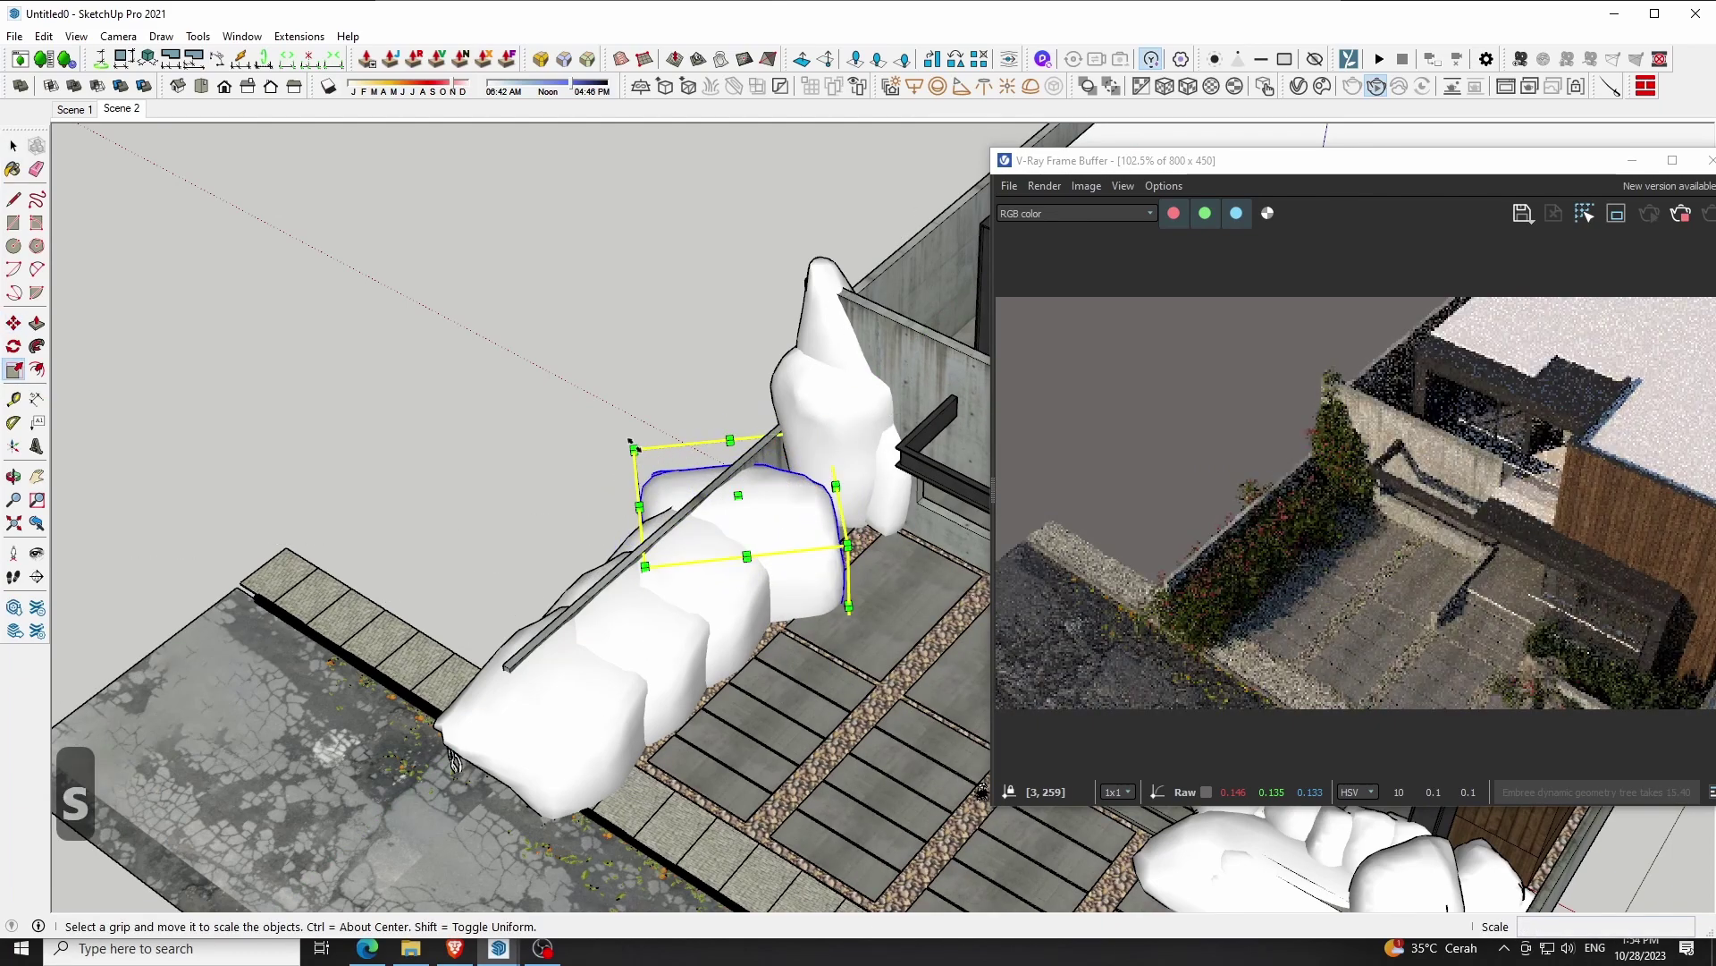
drag(654, 457, 664, 460)
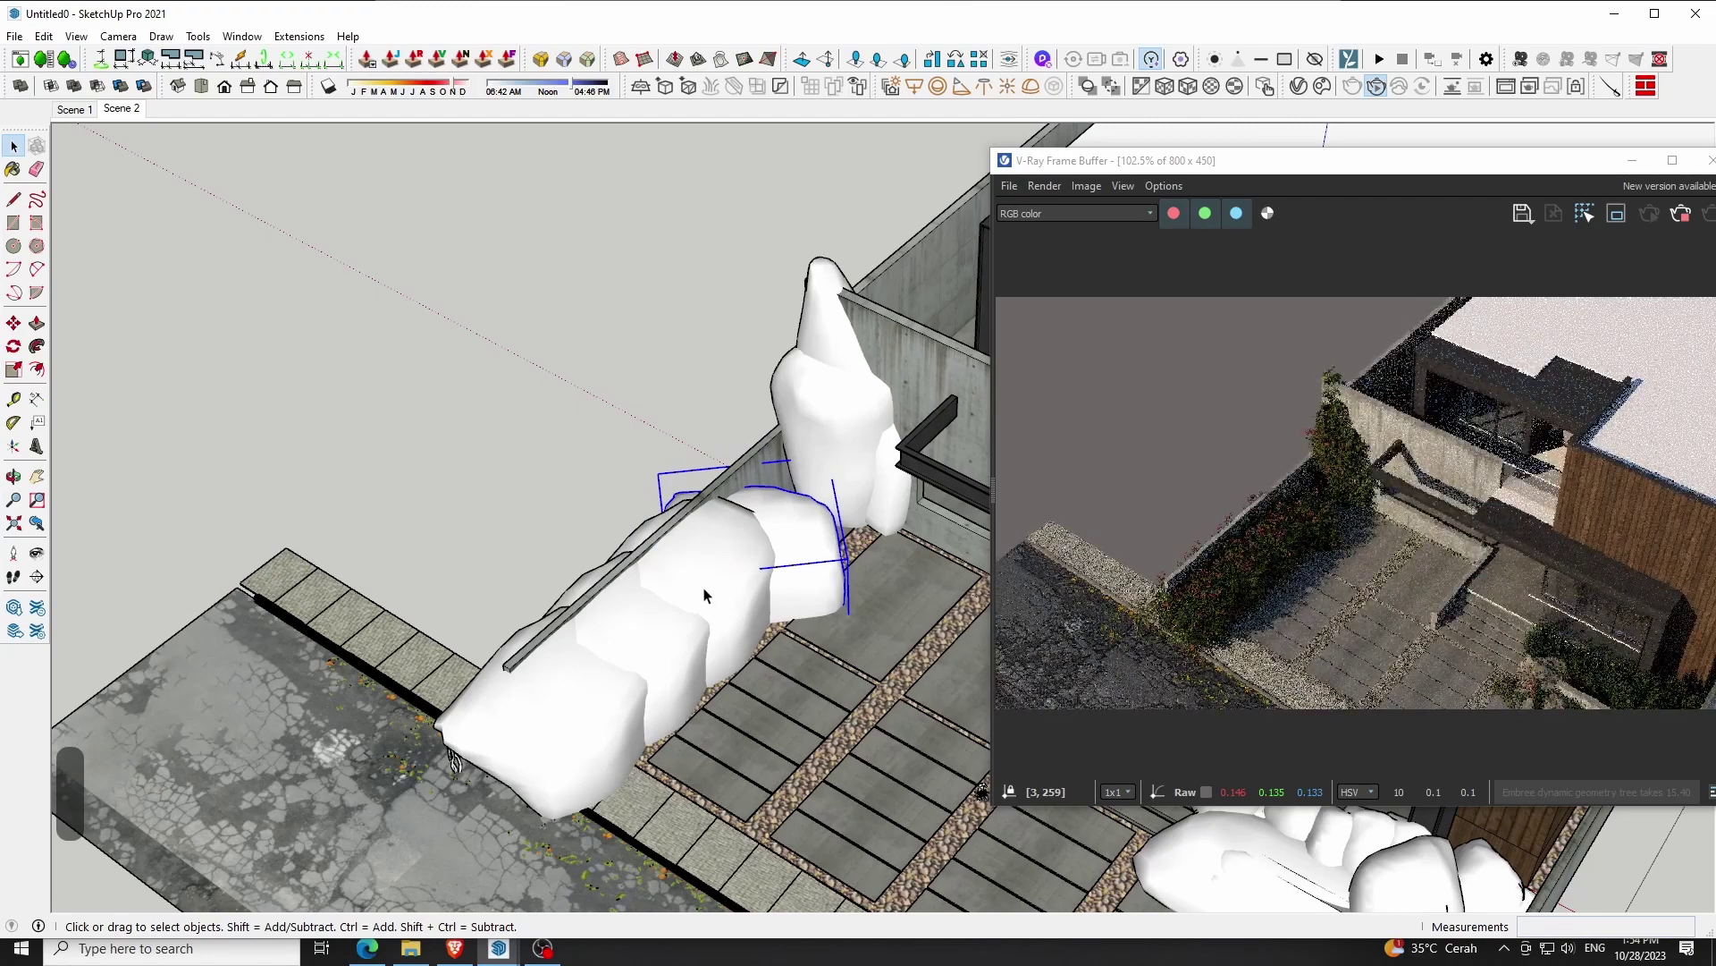
key(s)
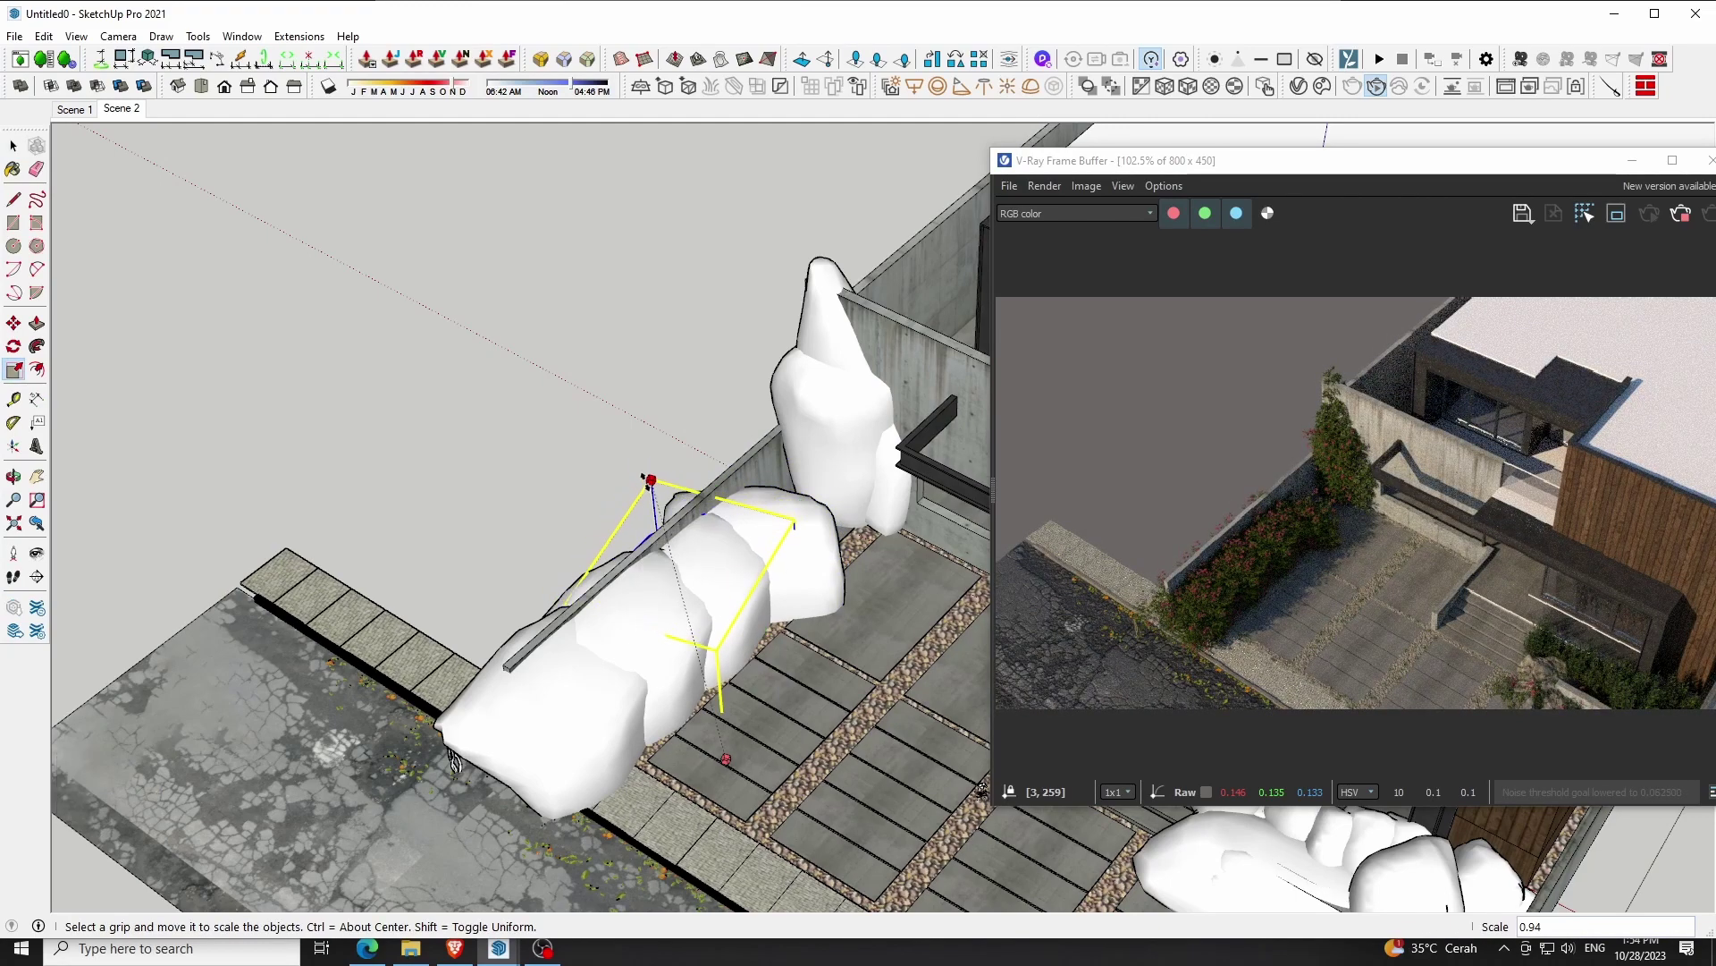
key(m)
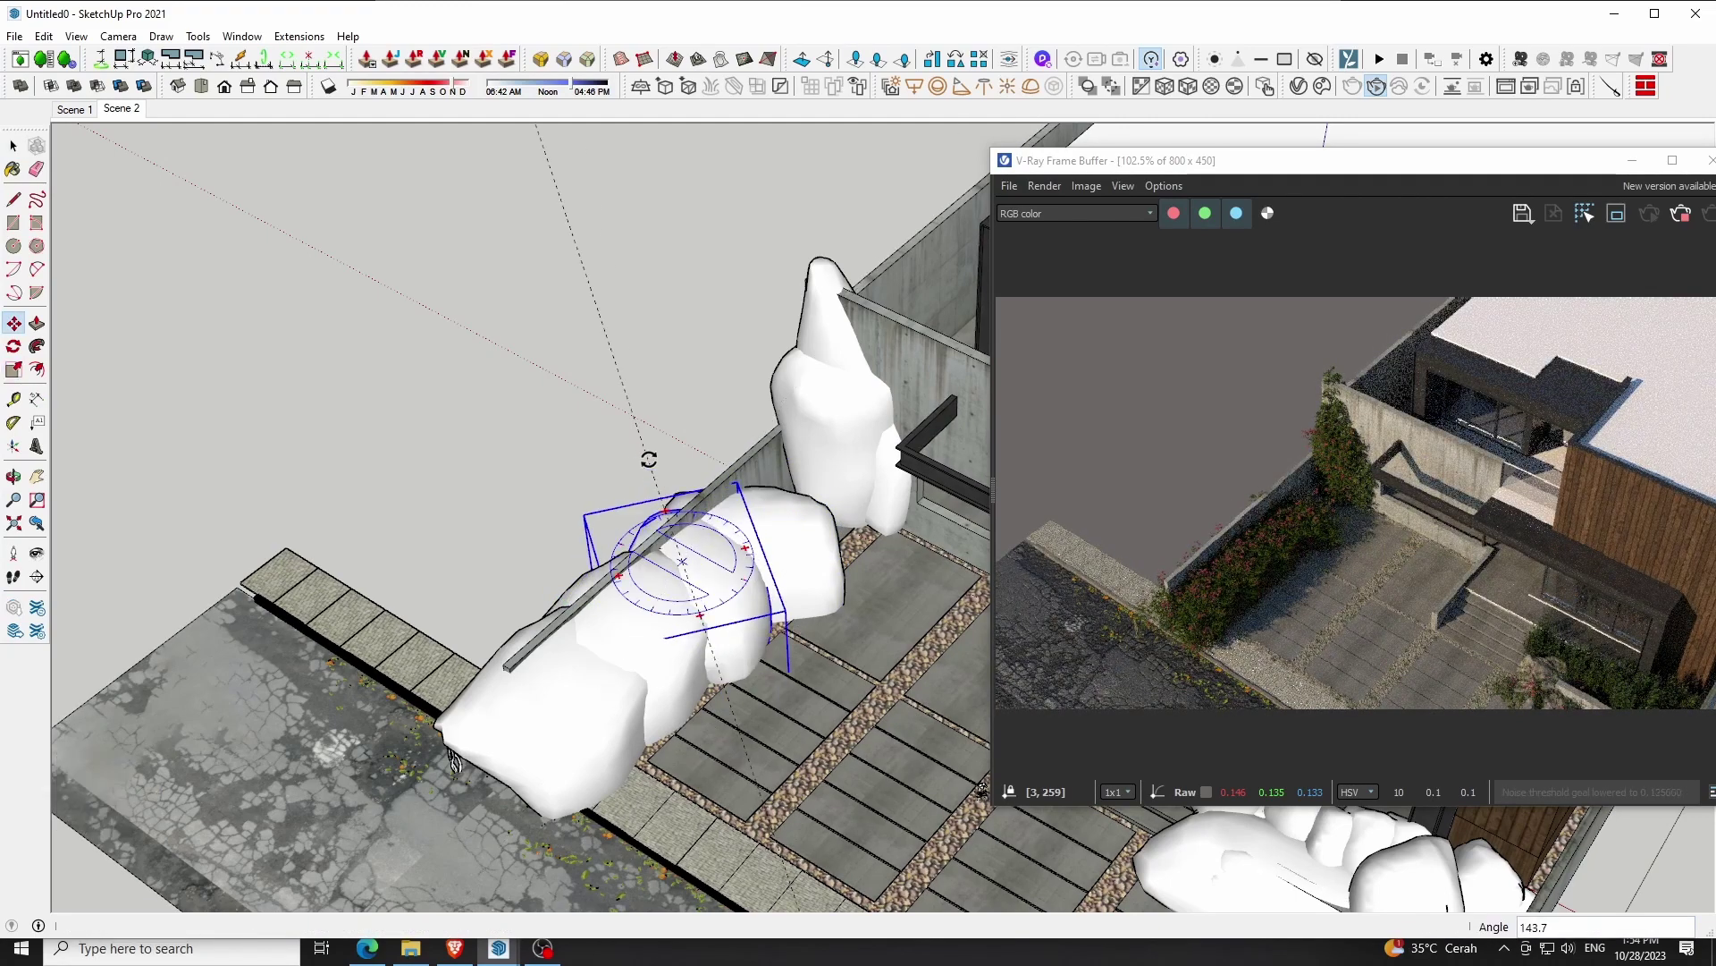
key(space)
Flip a shrub copy along its green axis and scale it to about 0.93
right_click(716, 482)
click(949, 436)
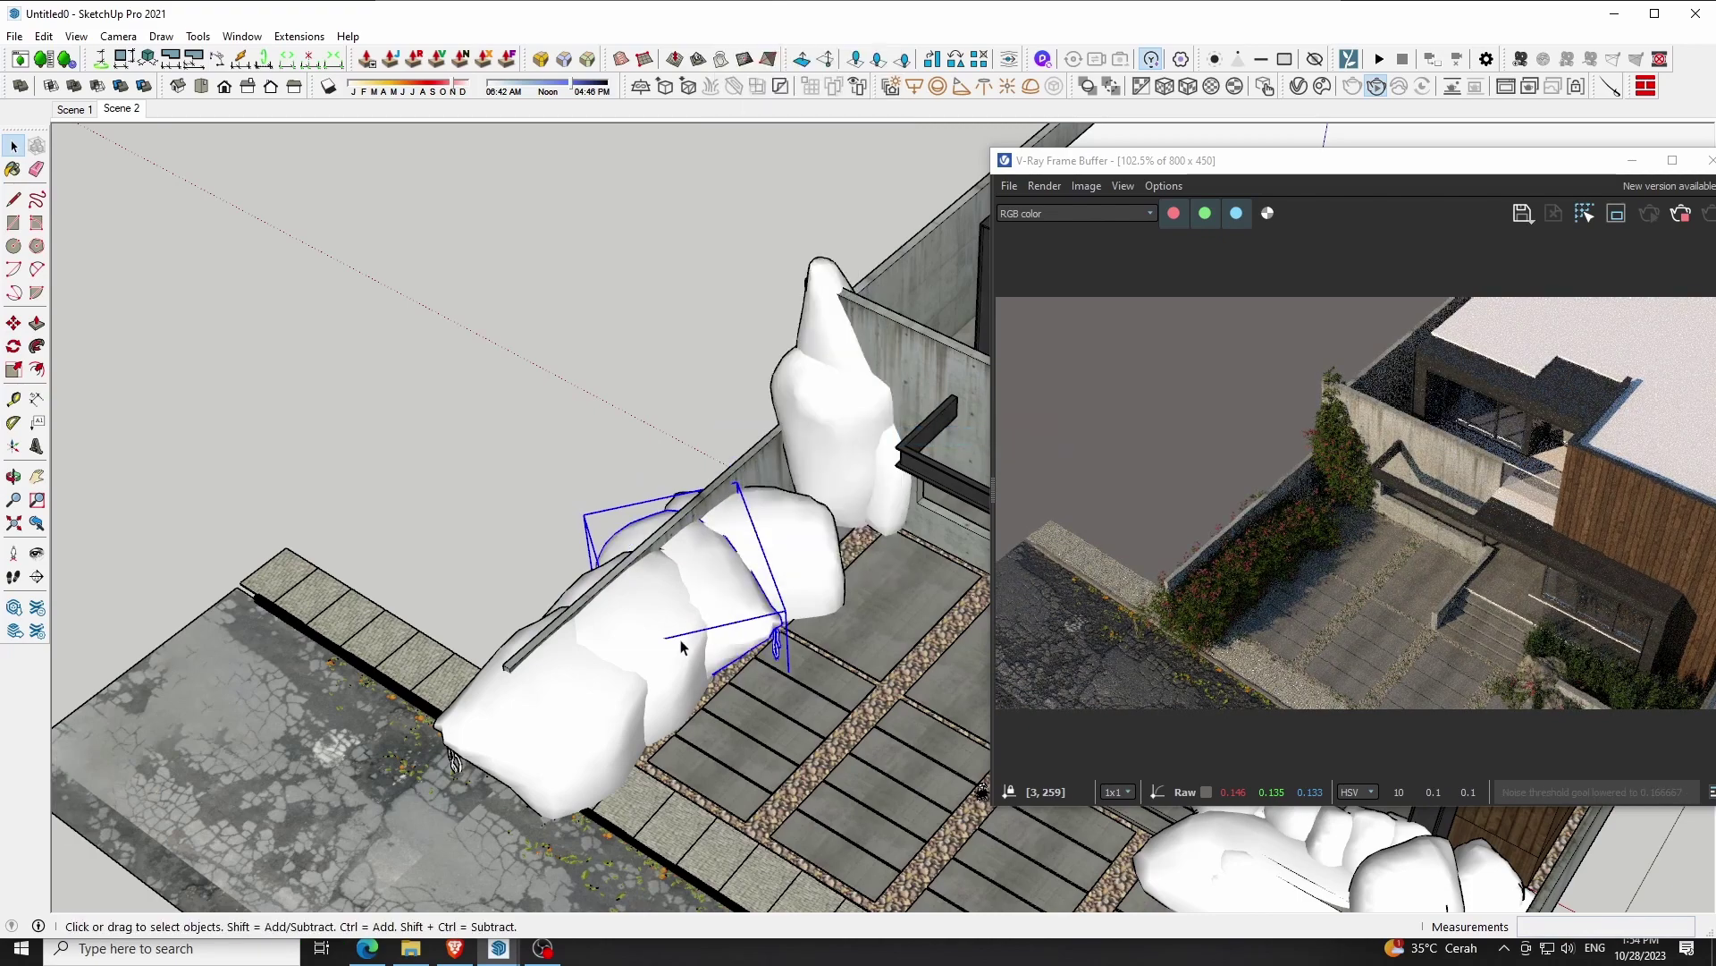
key(s)
drag(586, 513, 577, 536)
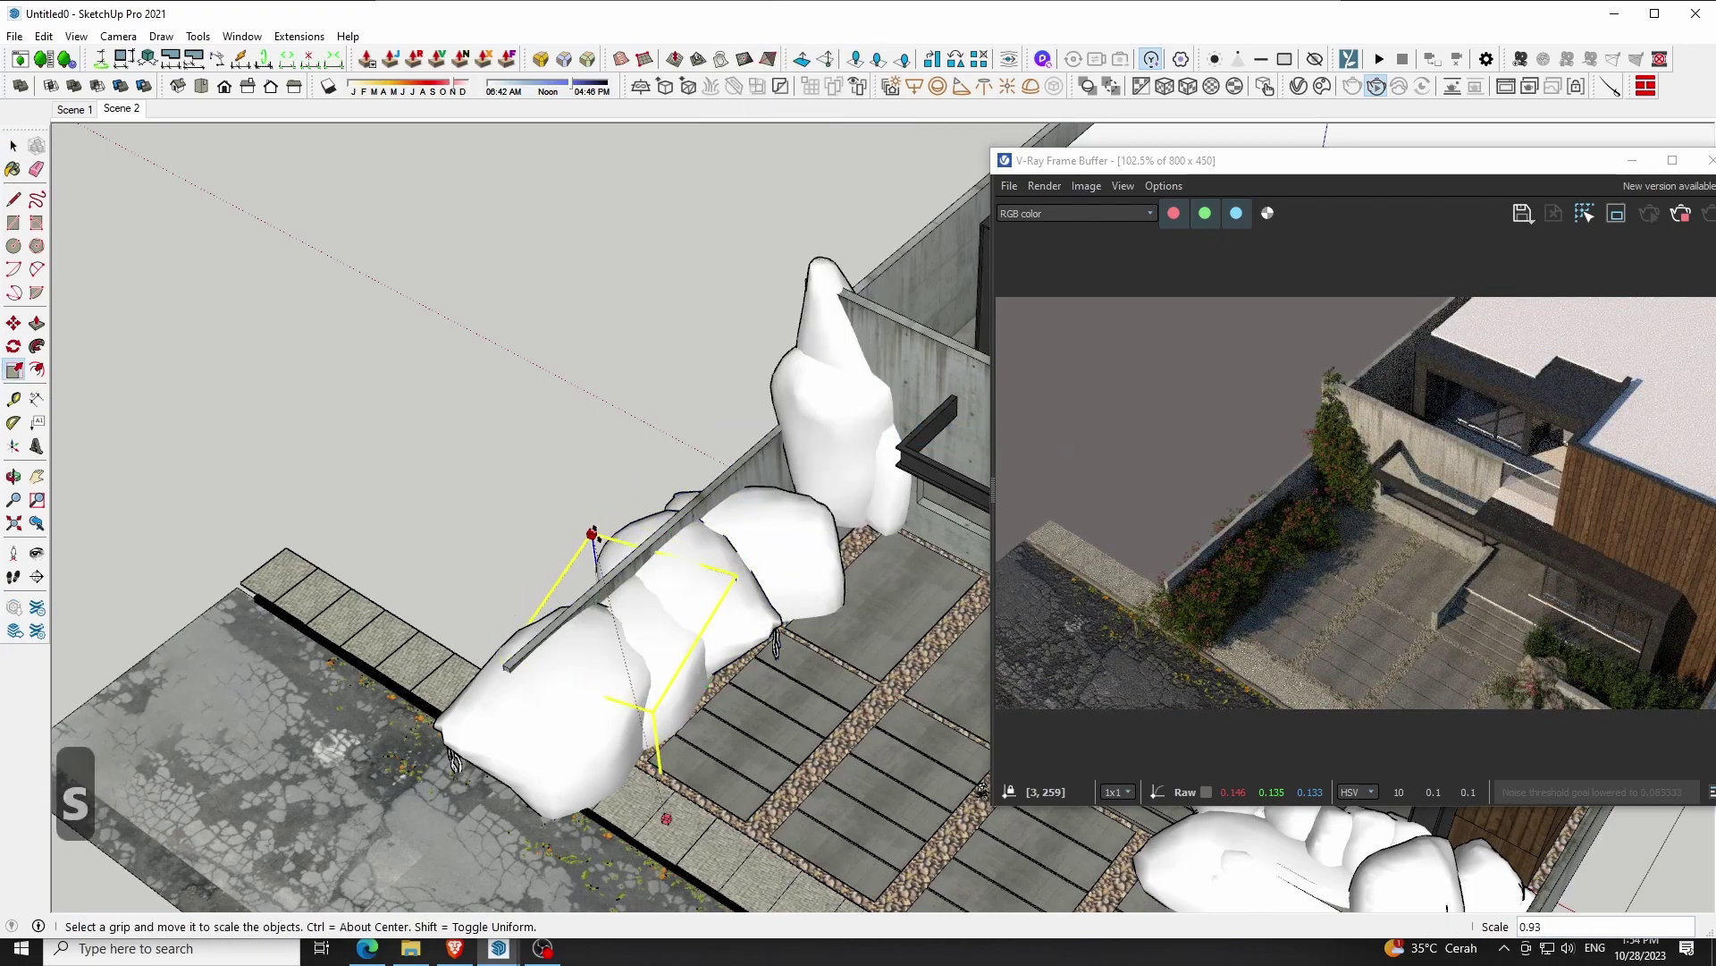
key(space)
Flip the end shrub along its red axis and mirror the middle shrub for variety
right_click(574, 731)
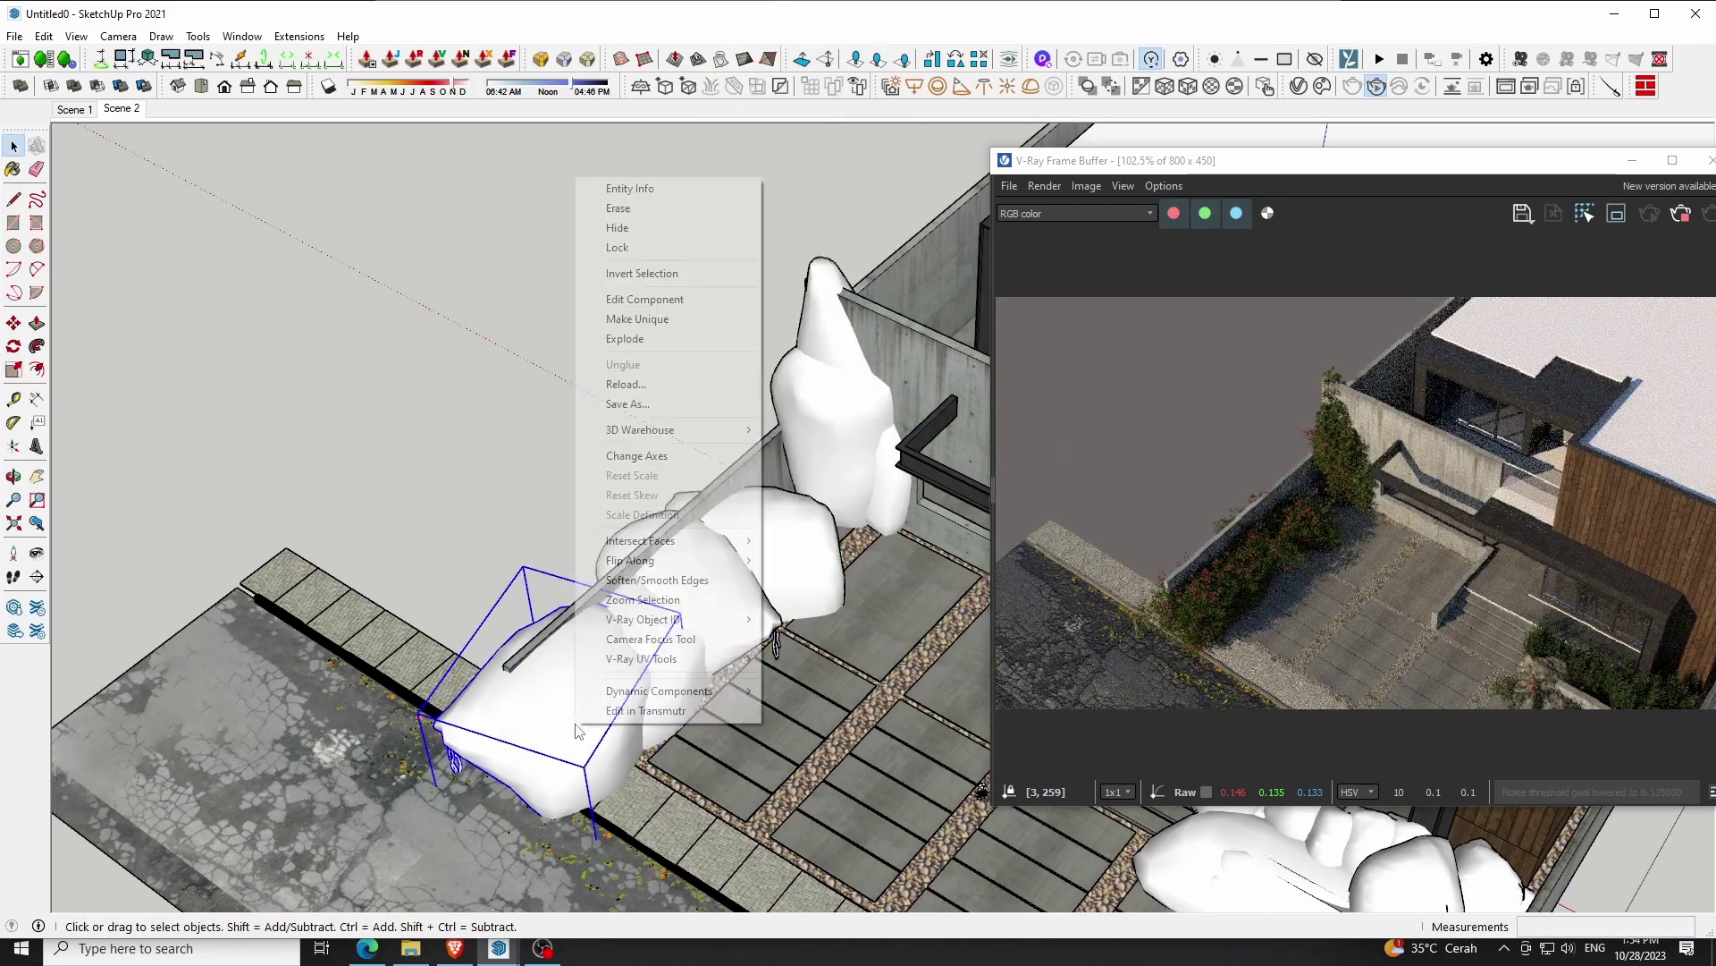
click(779, 564)
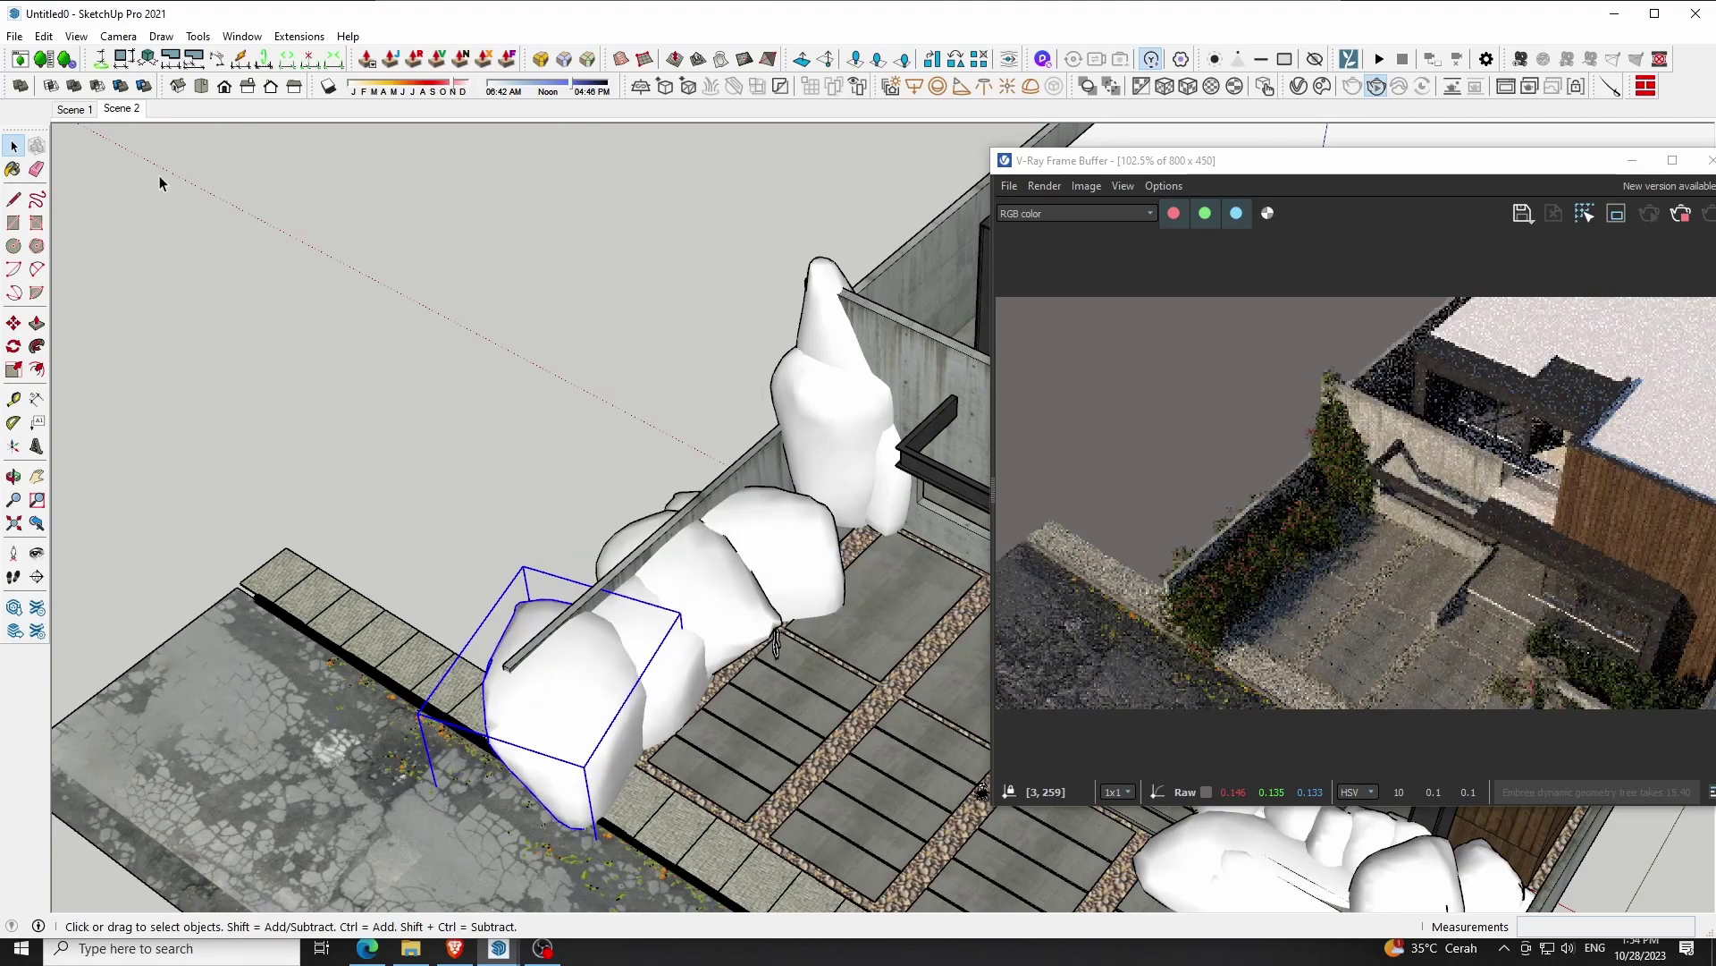
drag(547, 675, 722, 603)
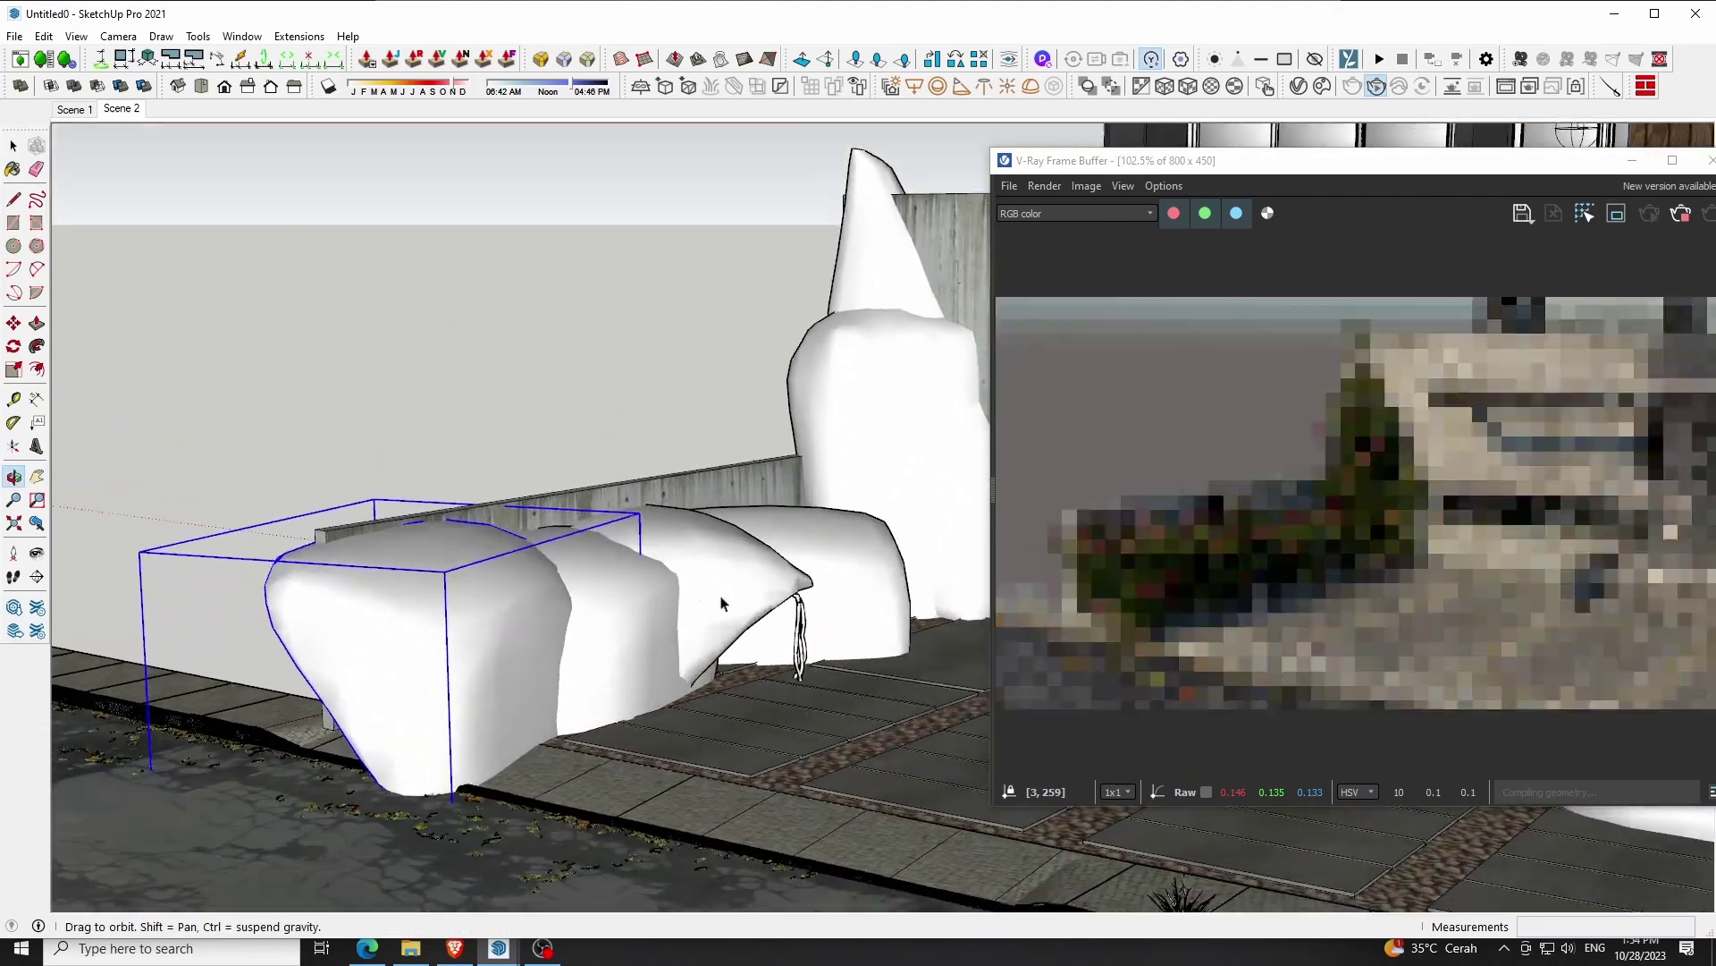
right_click(724, 601)
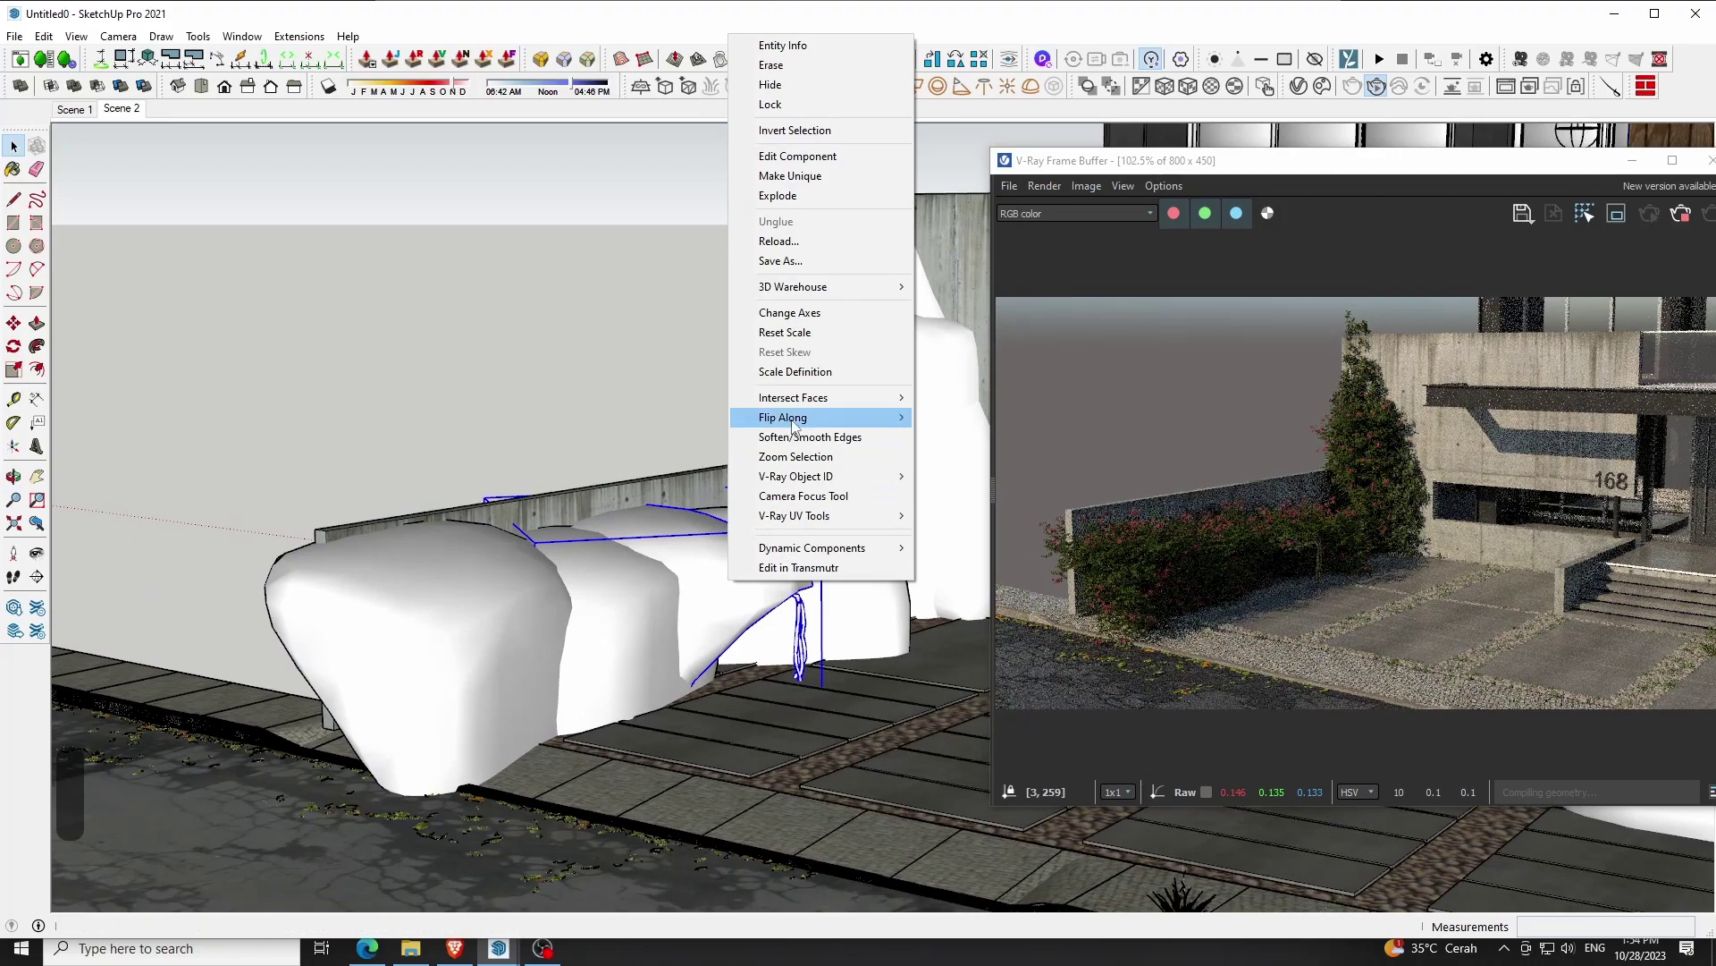
click(984, 415)
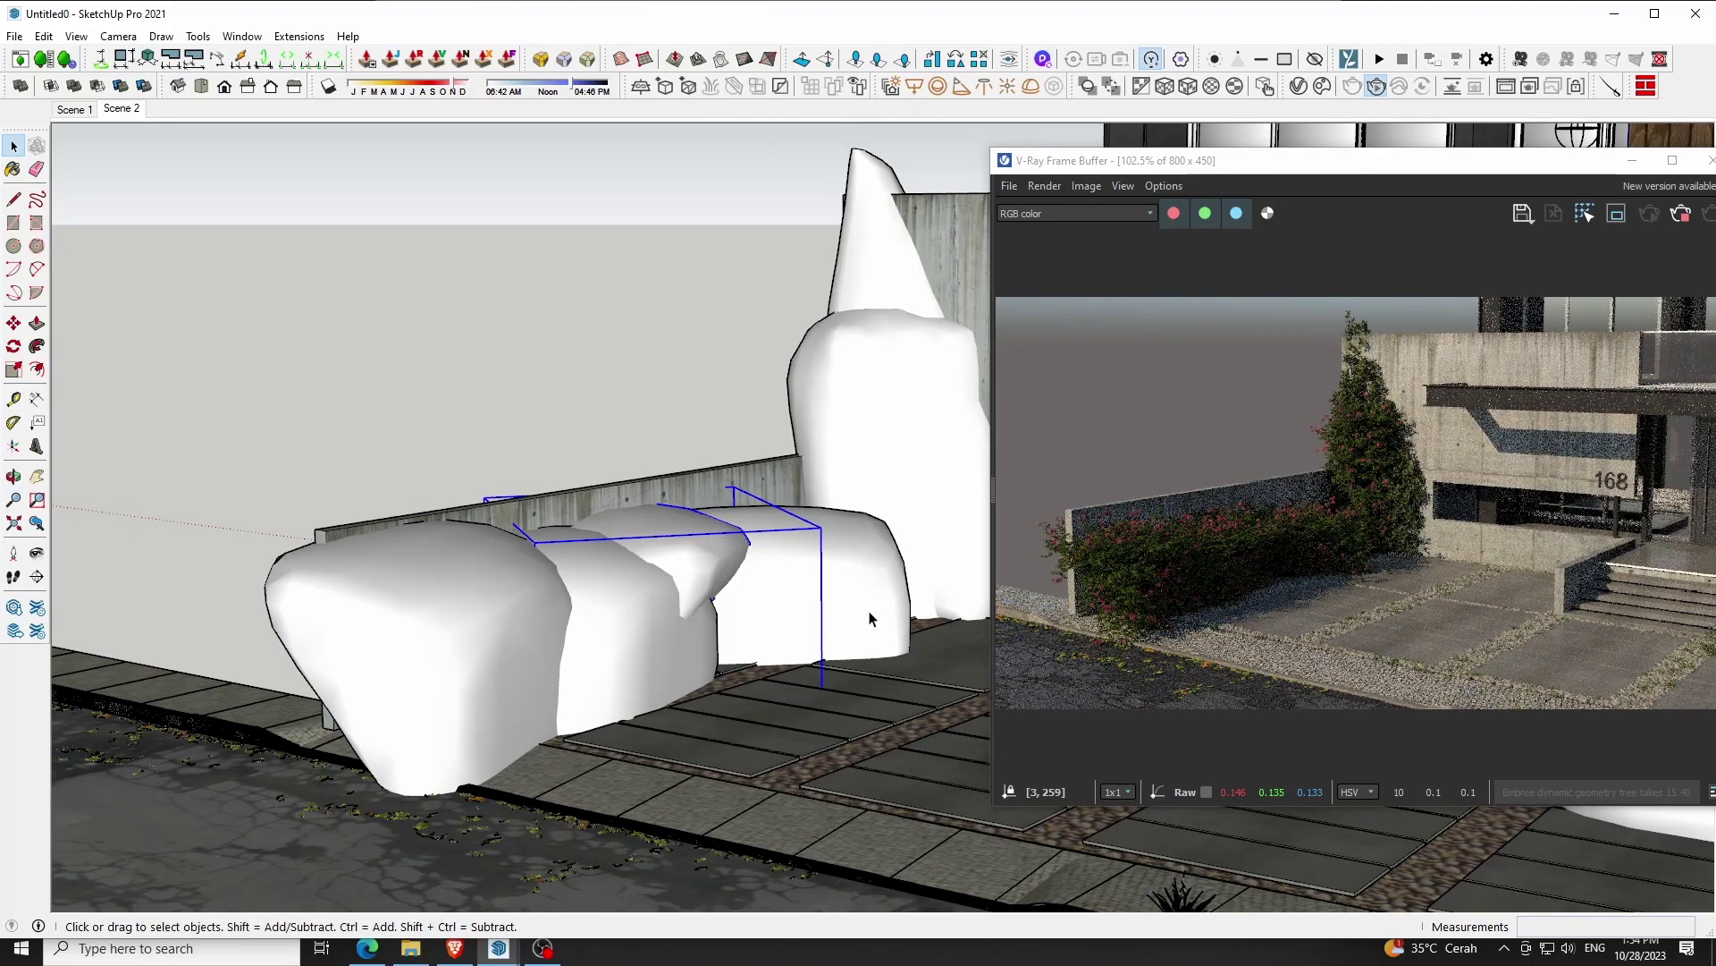
In Scene 2, move the leftmost rock about 58 cm left and let the V-Ray render finish
click(123, 109)
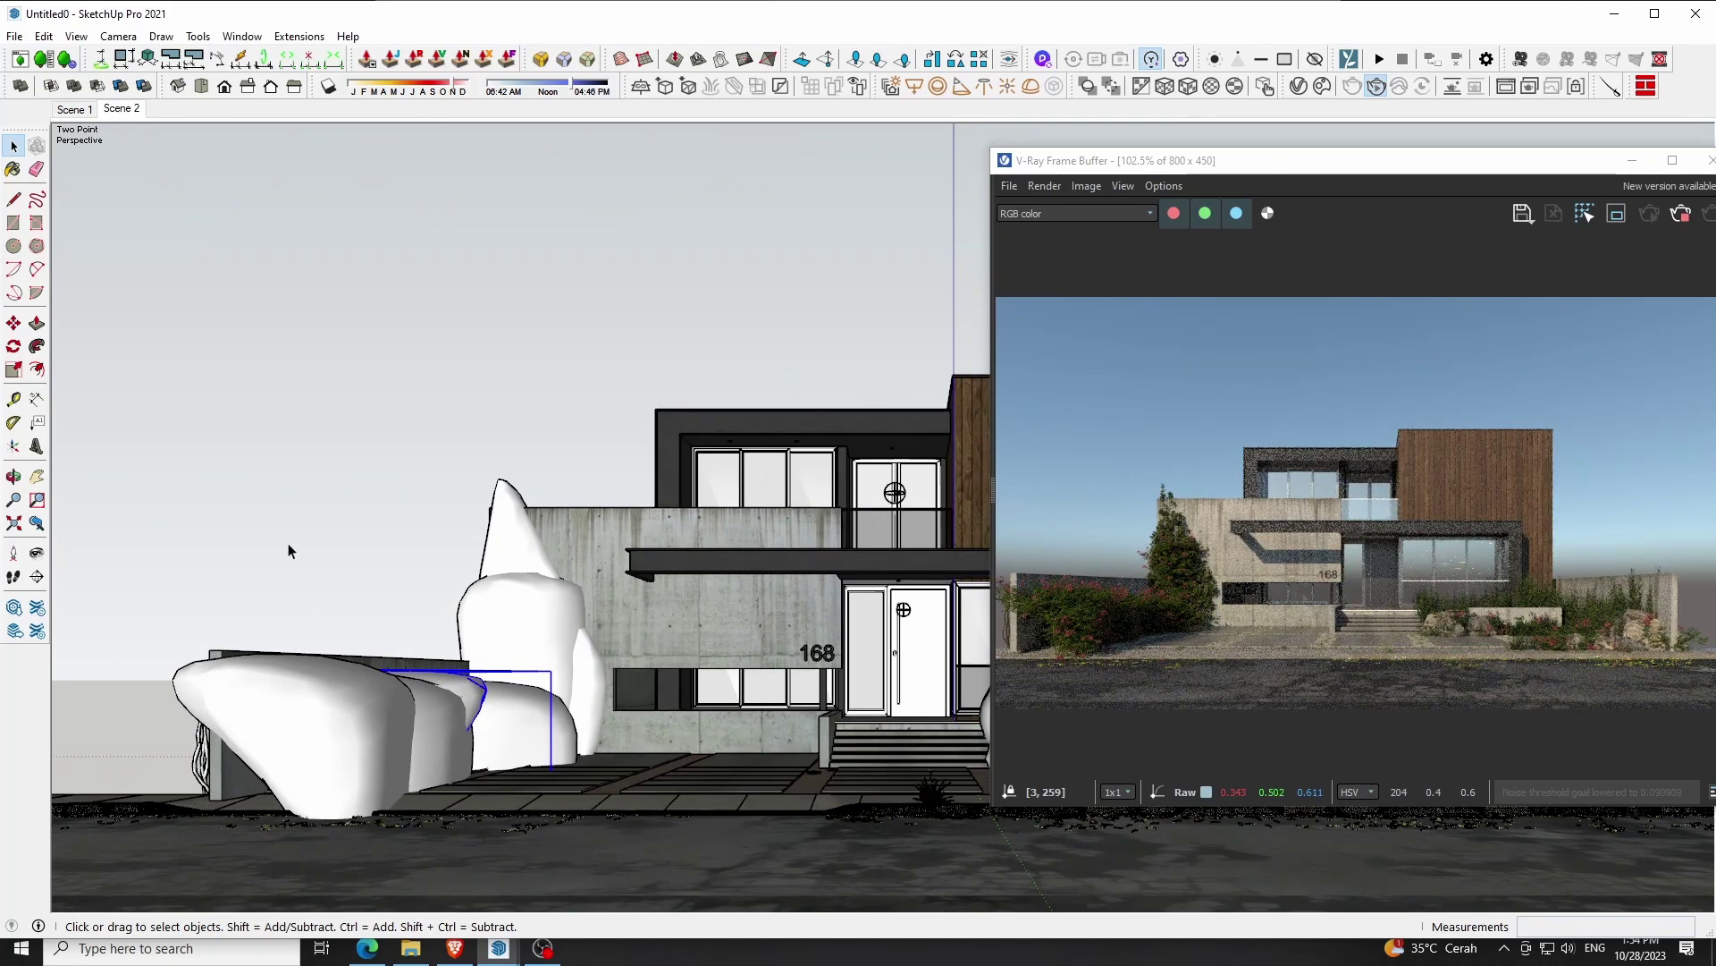
click(324, 743)
key(m)
drag(322, 724, 288, 734)
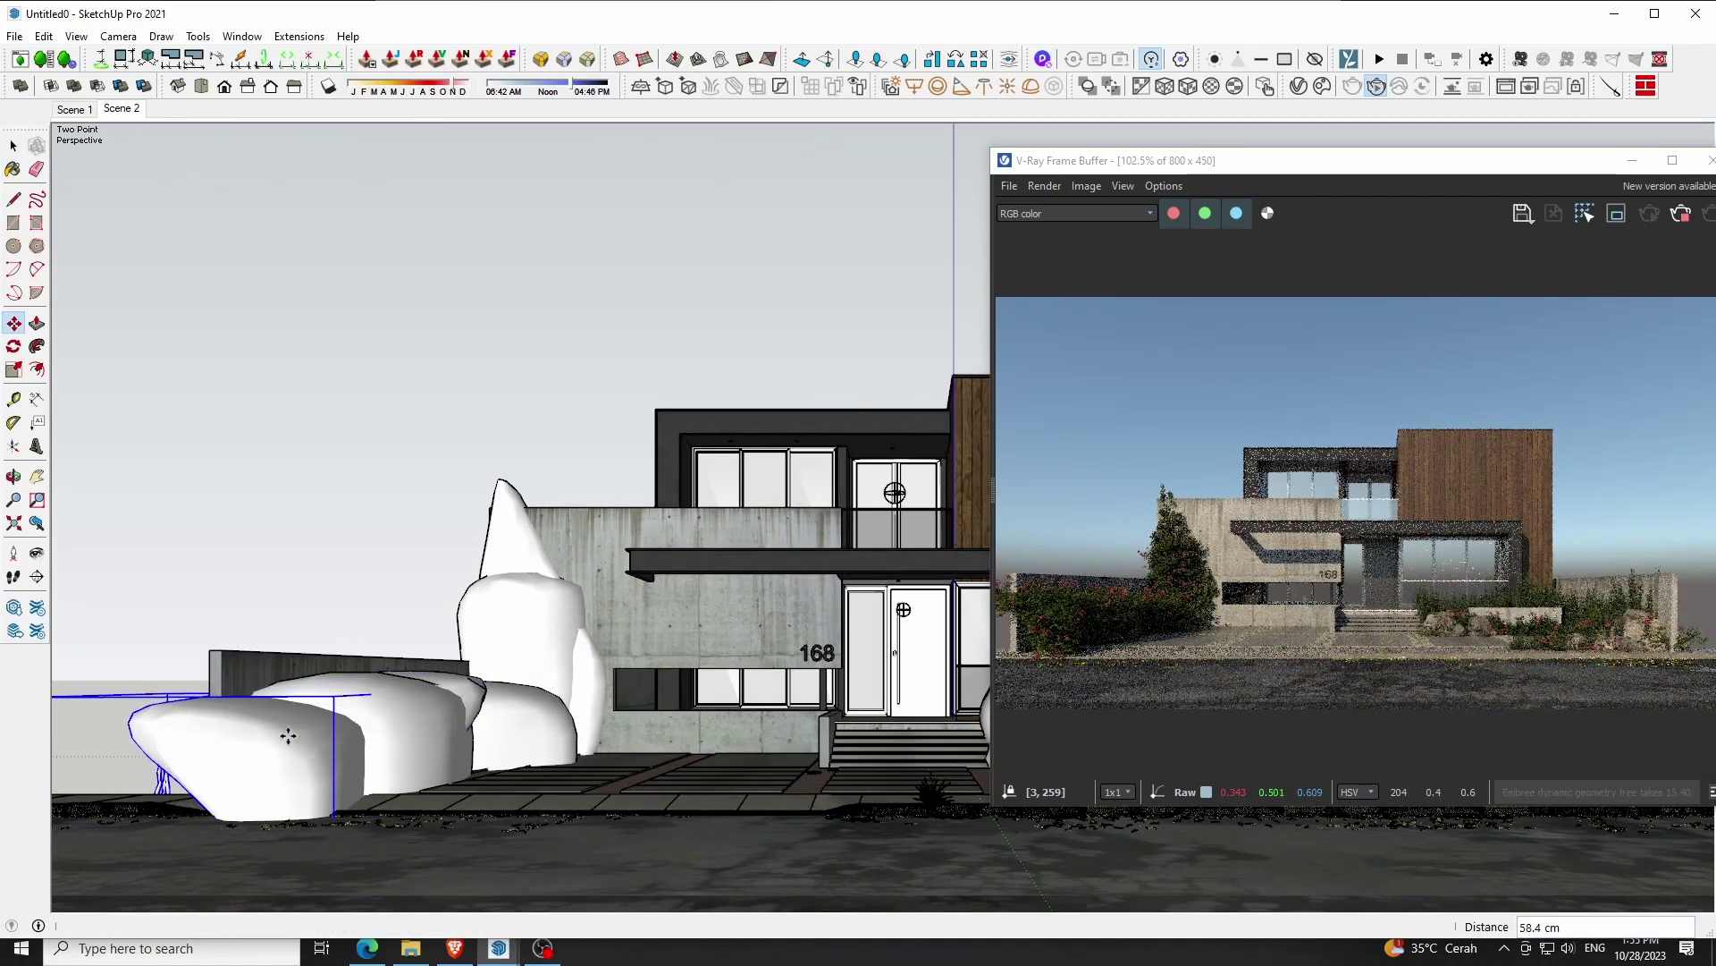
key(space)
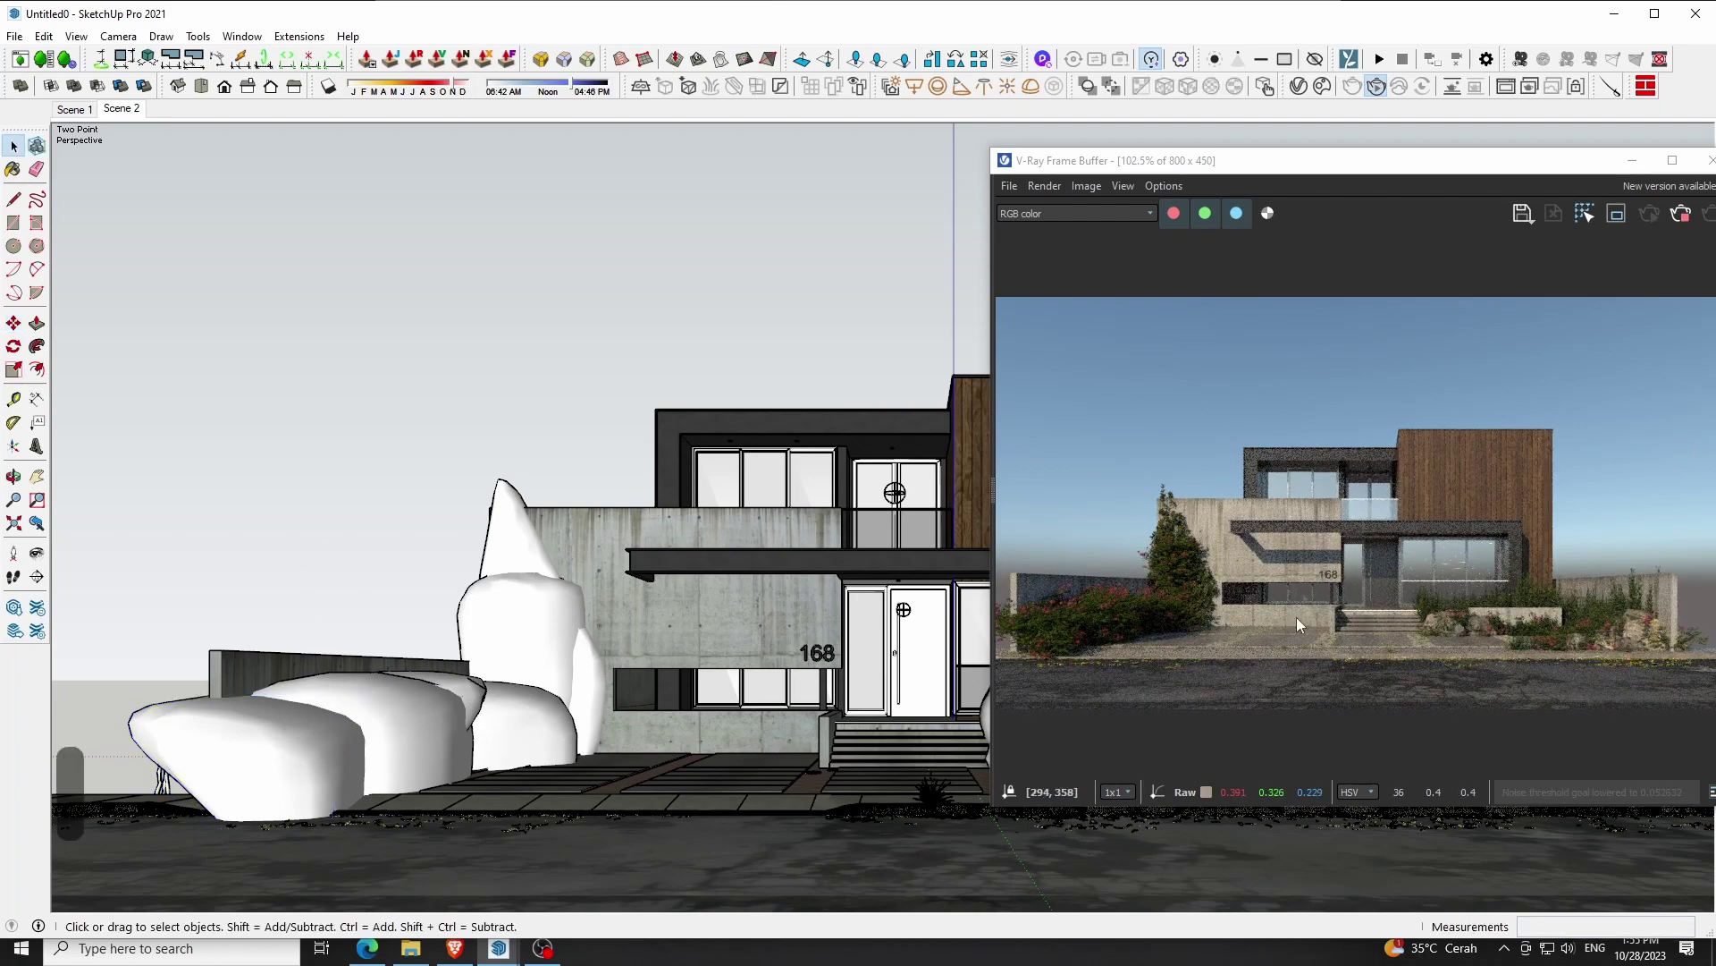
scroll(1553, 597, up, 2)
scroll(1553, 599, down, 2)
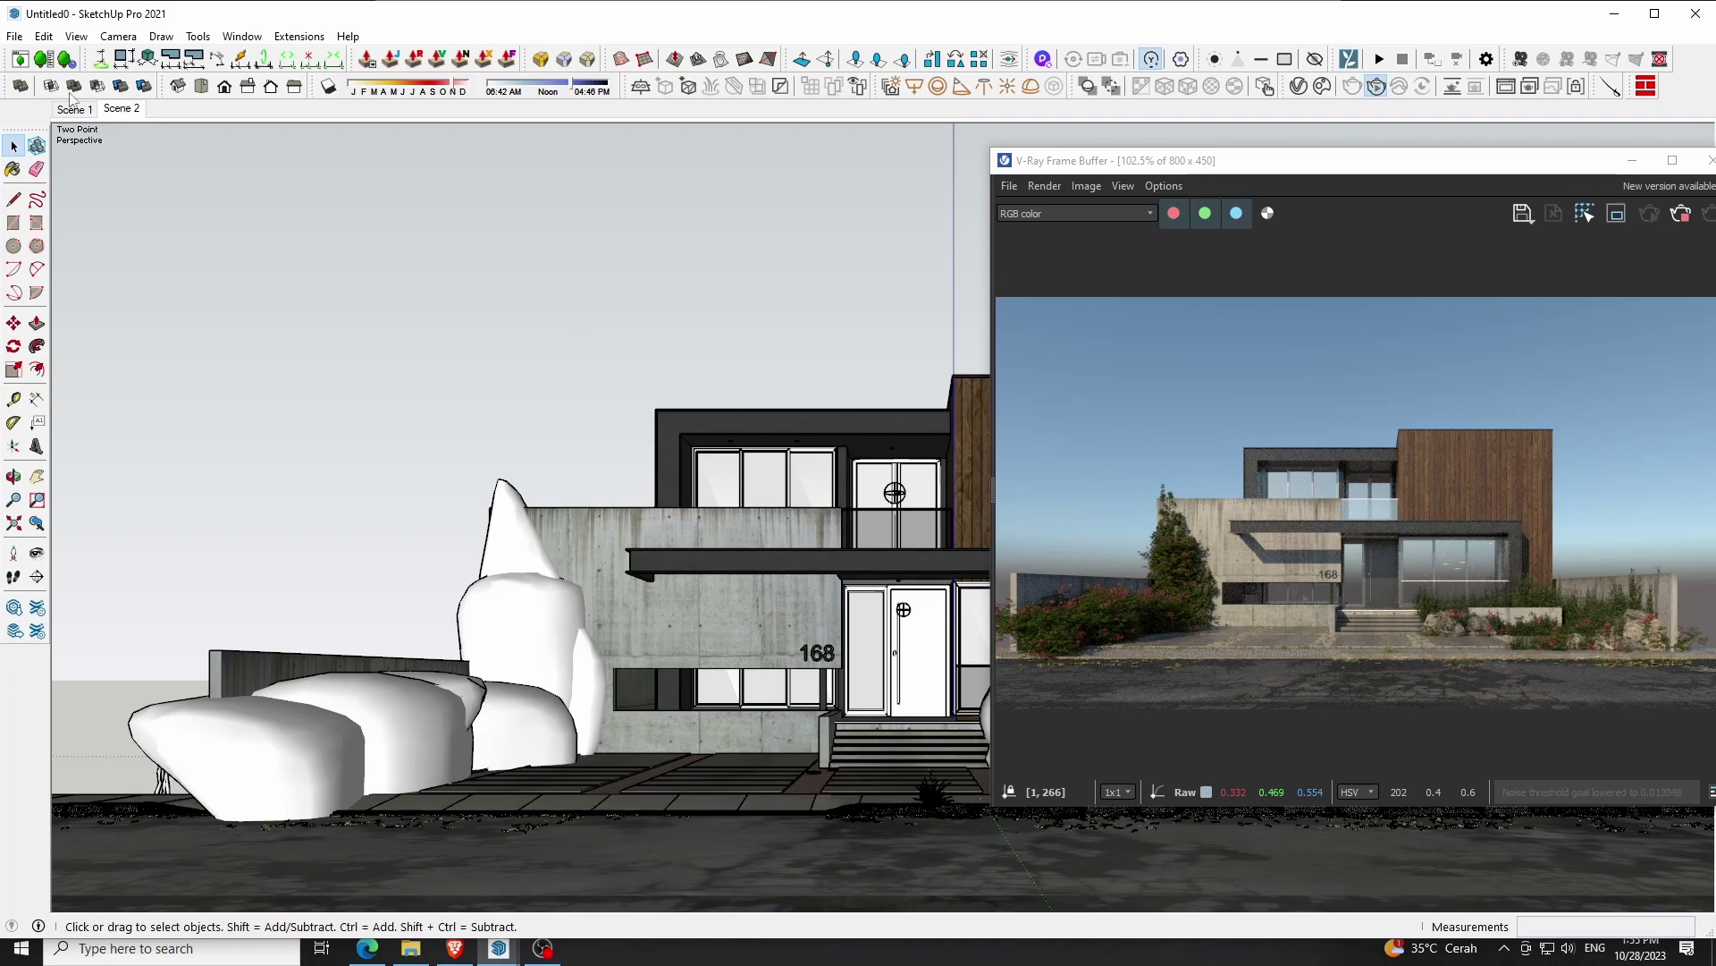
key(F2)
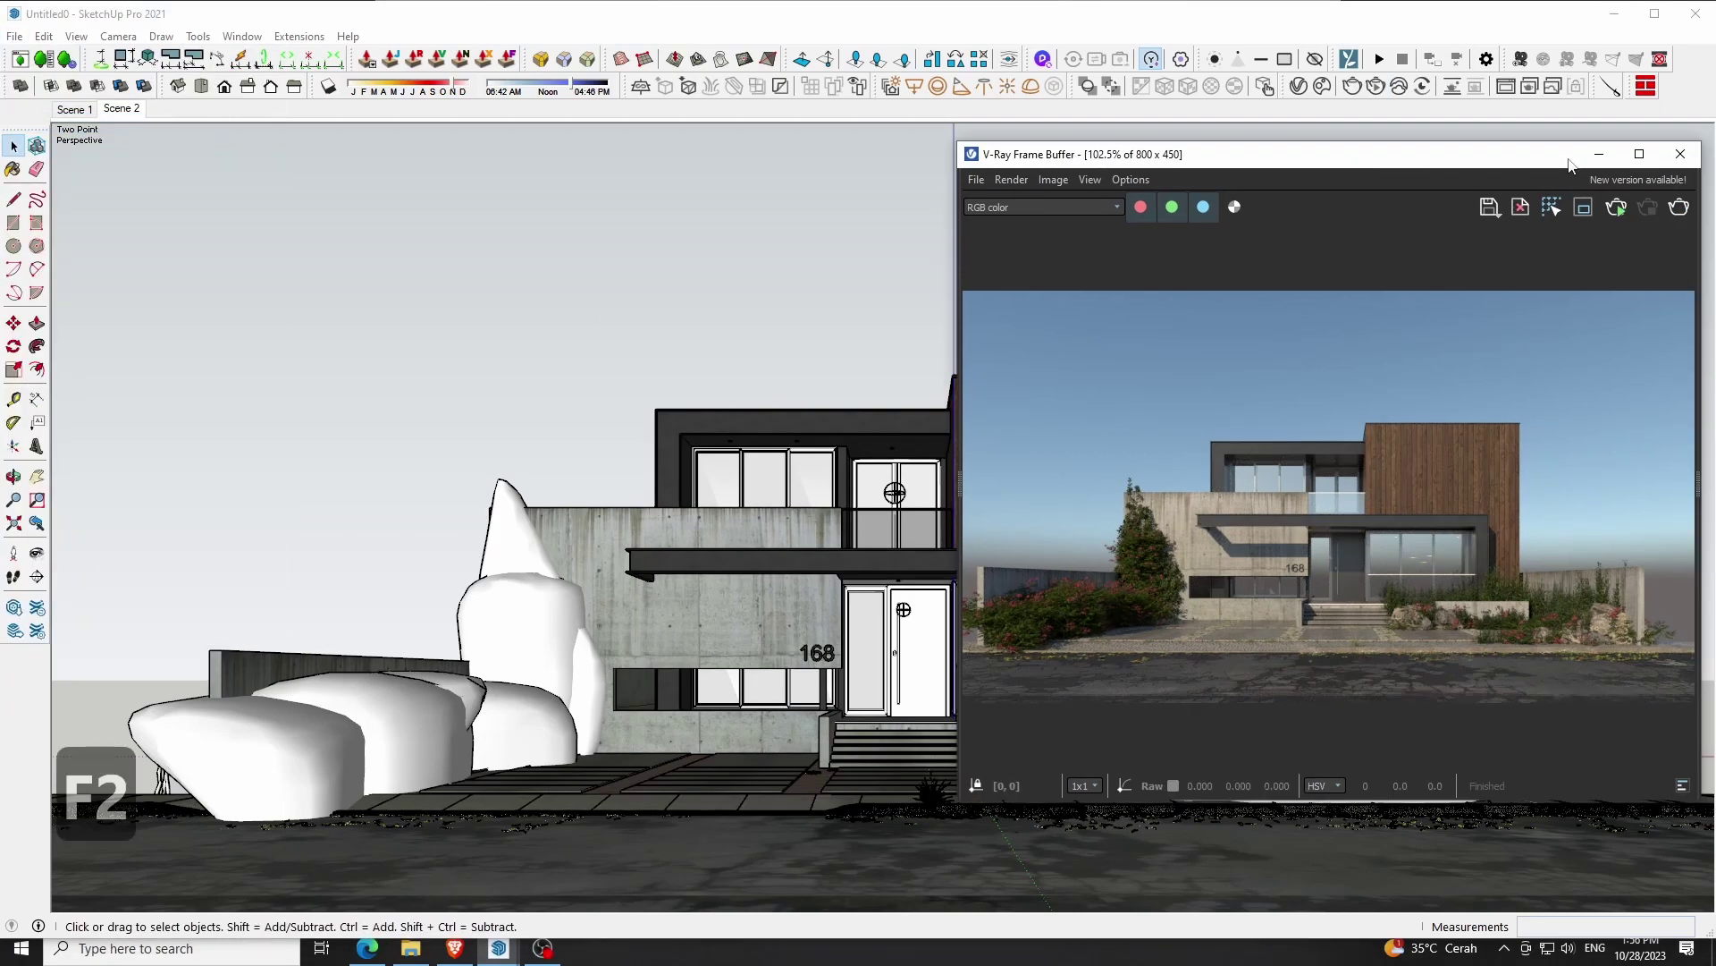
Close the frame buffer and import Persian Ironwood 002 from the Cosmos Trees category
click(1672, 158)
click(1321, 86)
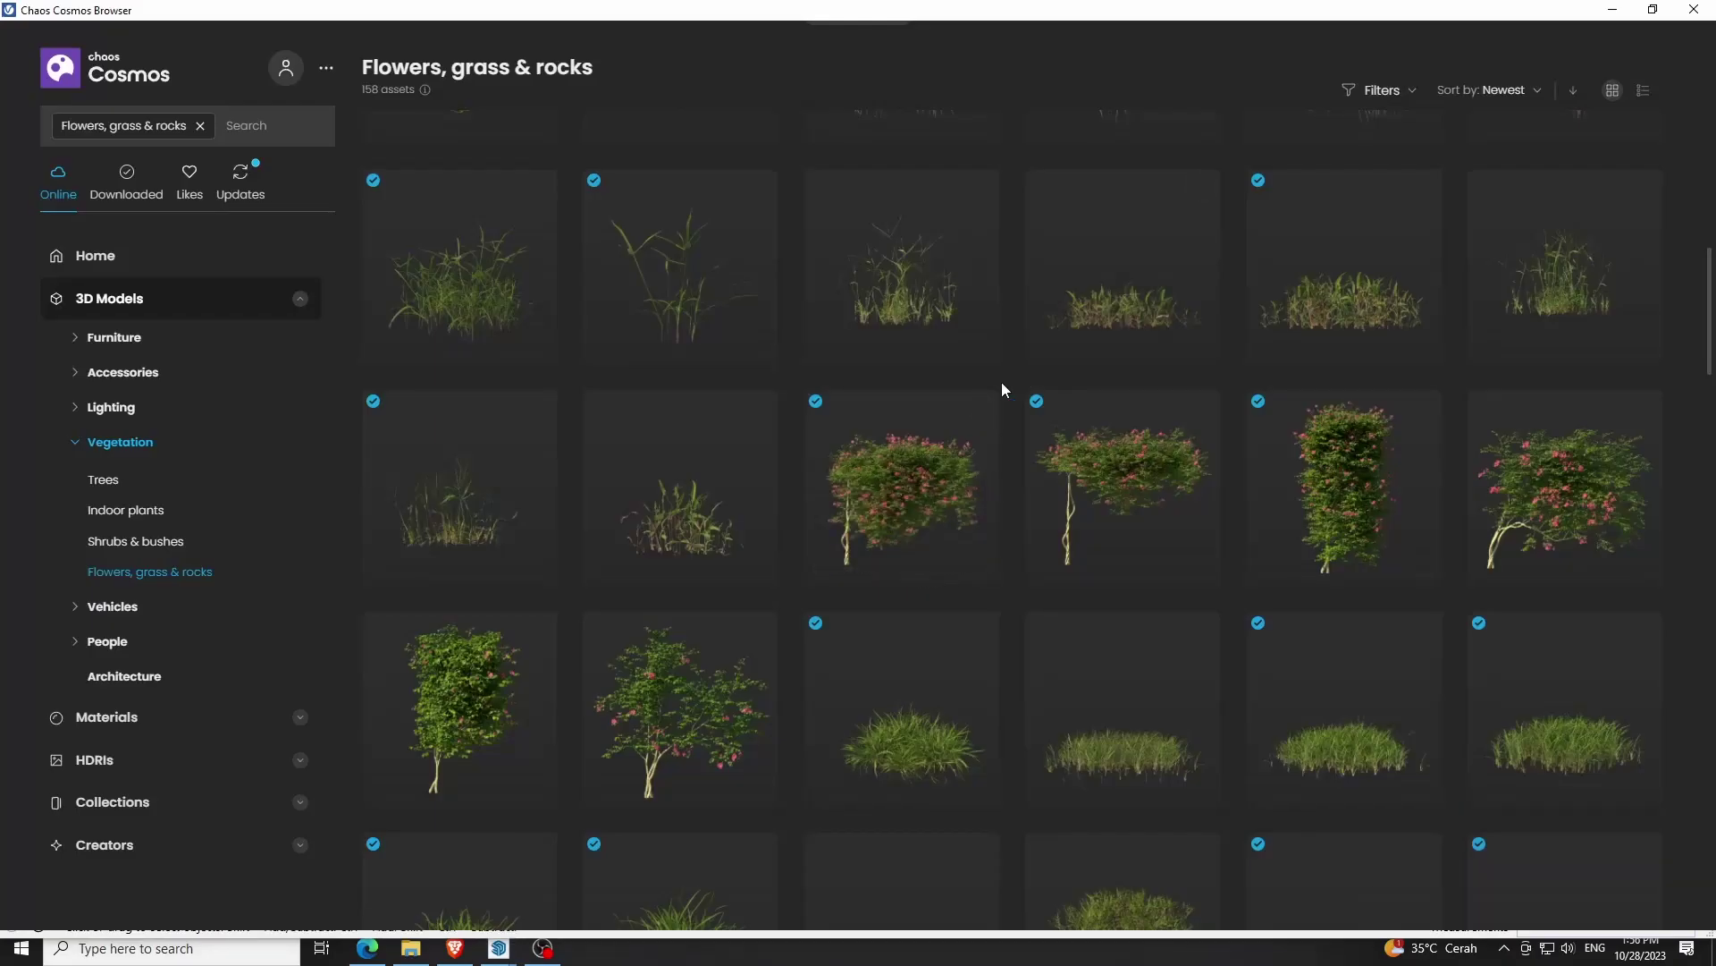
click(113, 483)
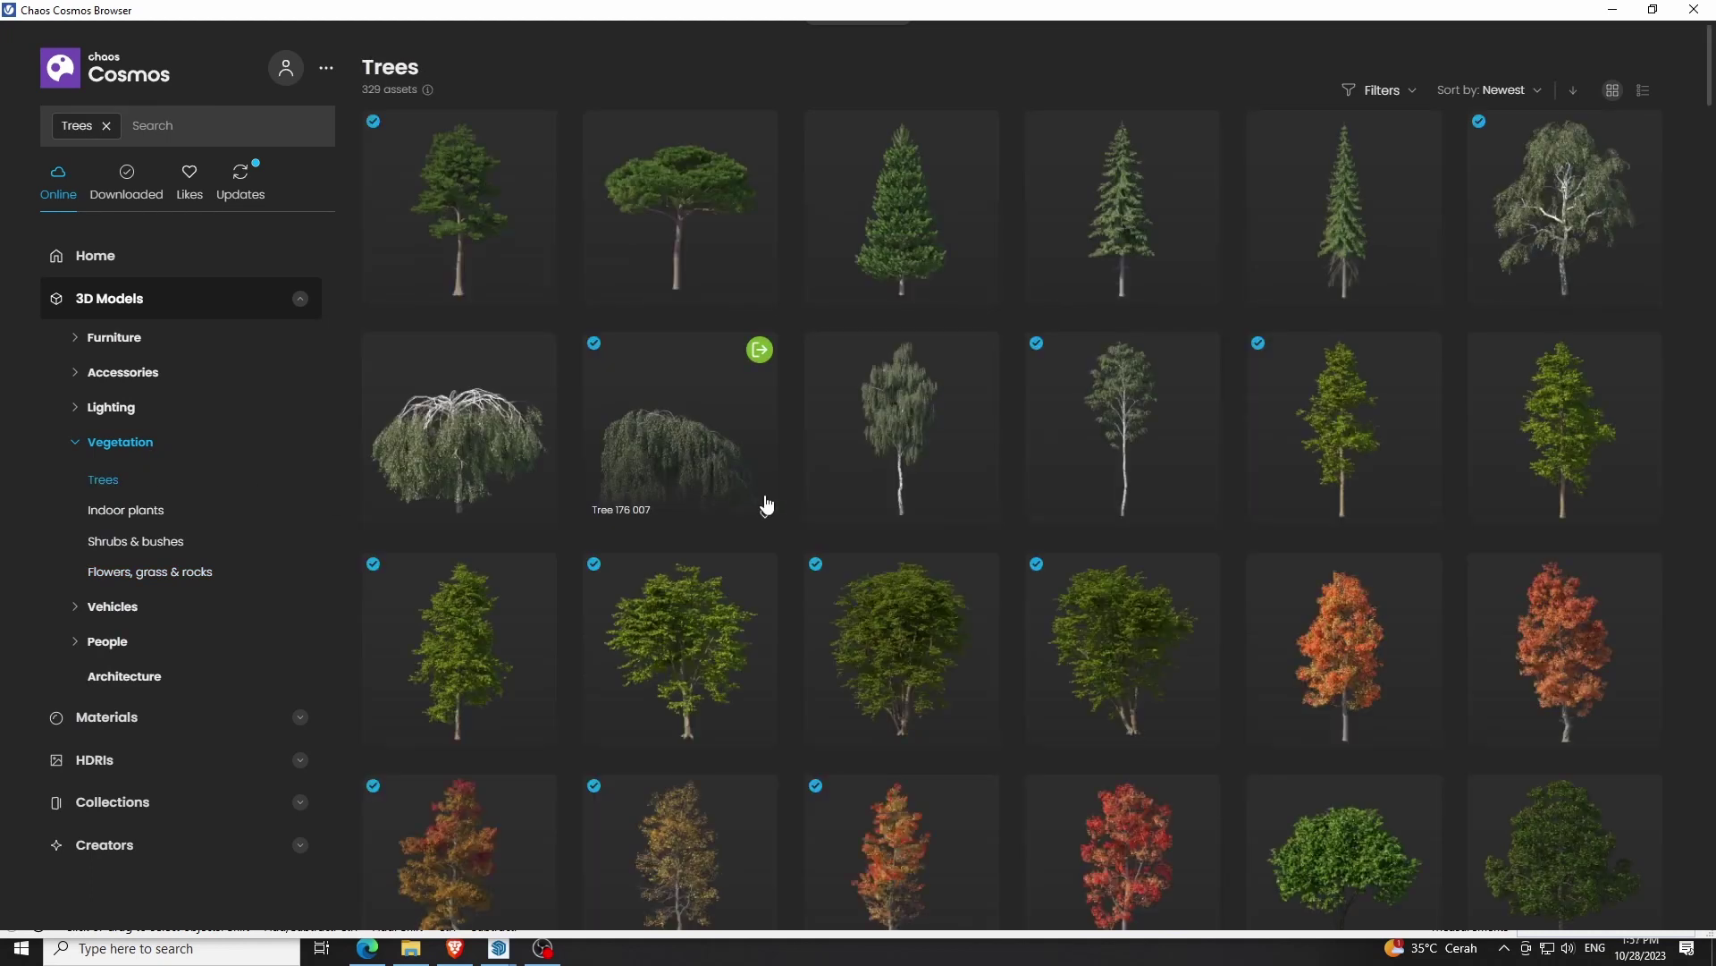
scroll(1239, 371, down, 5)
scroll(1239, 371, down, 5)
scroll(1239, 371, down, 5)
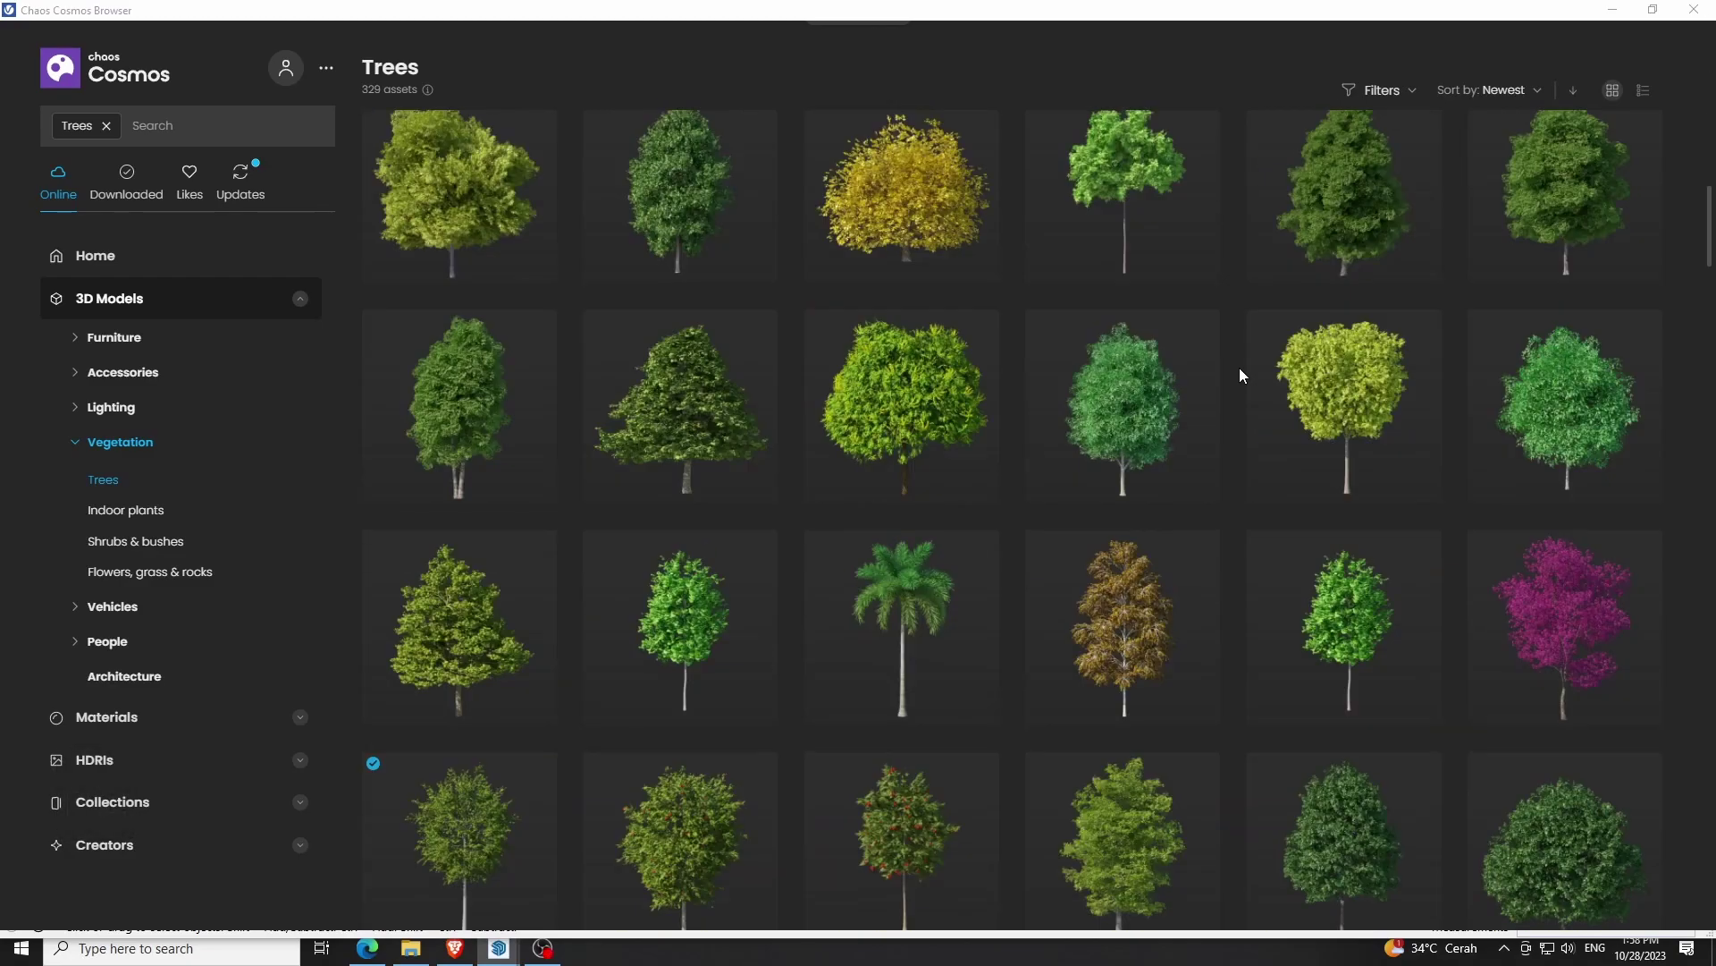
scroll(1240, 373, down, 5)
scroll(1240, 374, down, 5)
scroll(1240, 373, down, 5)
scroll(1241, 374, down, 5)
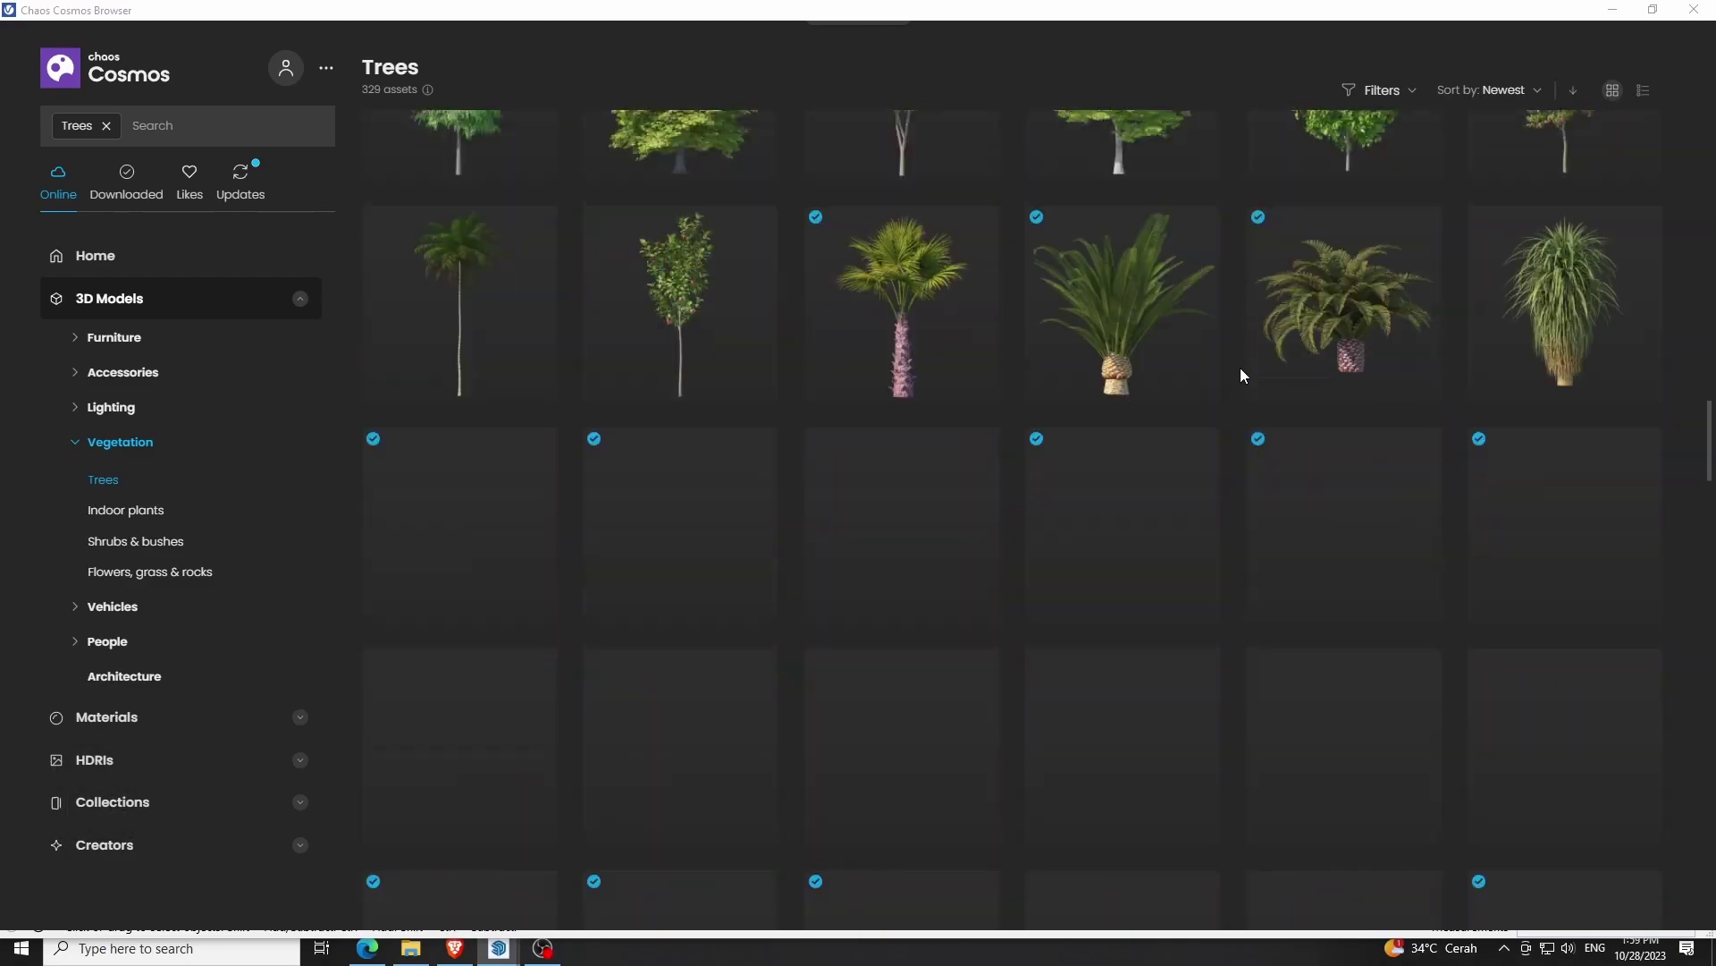
scroll(1241, 374, down, 5)
scroll(1241, 374, down, 5)
scroll(1241, 374, down, 5)
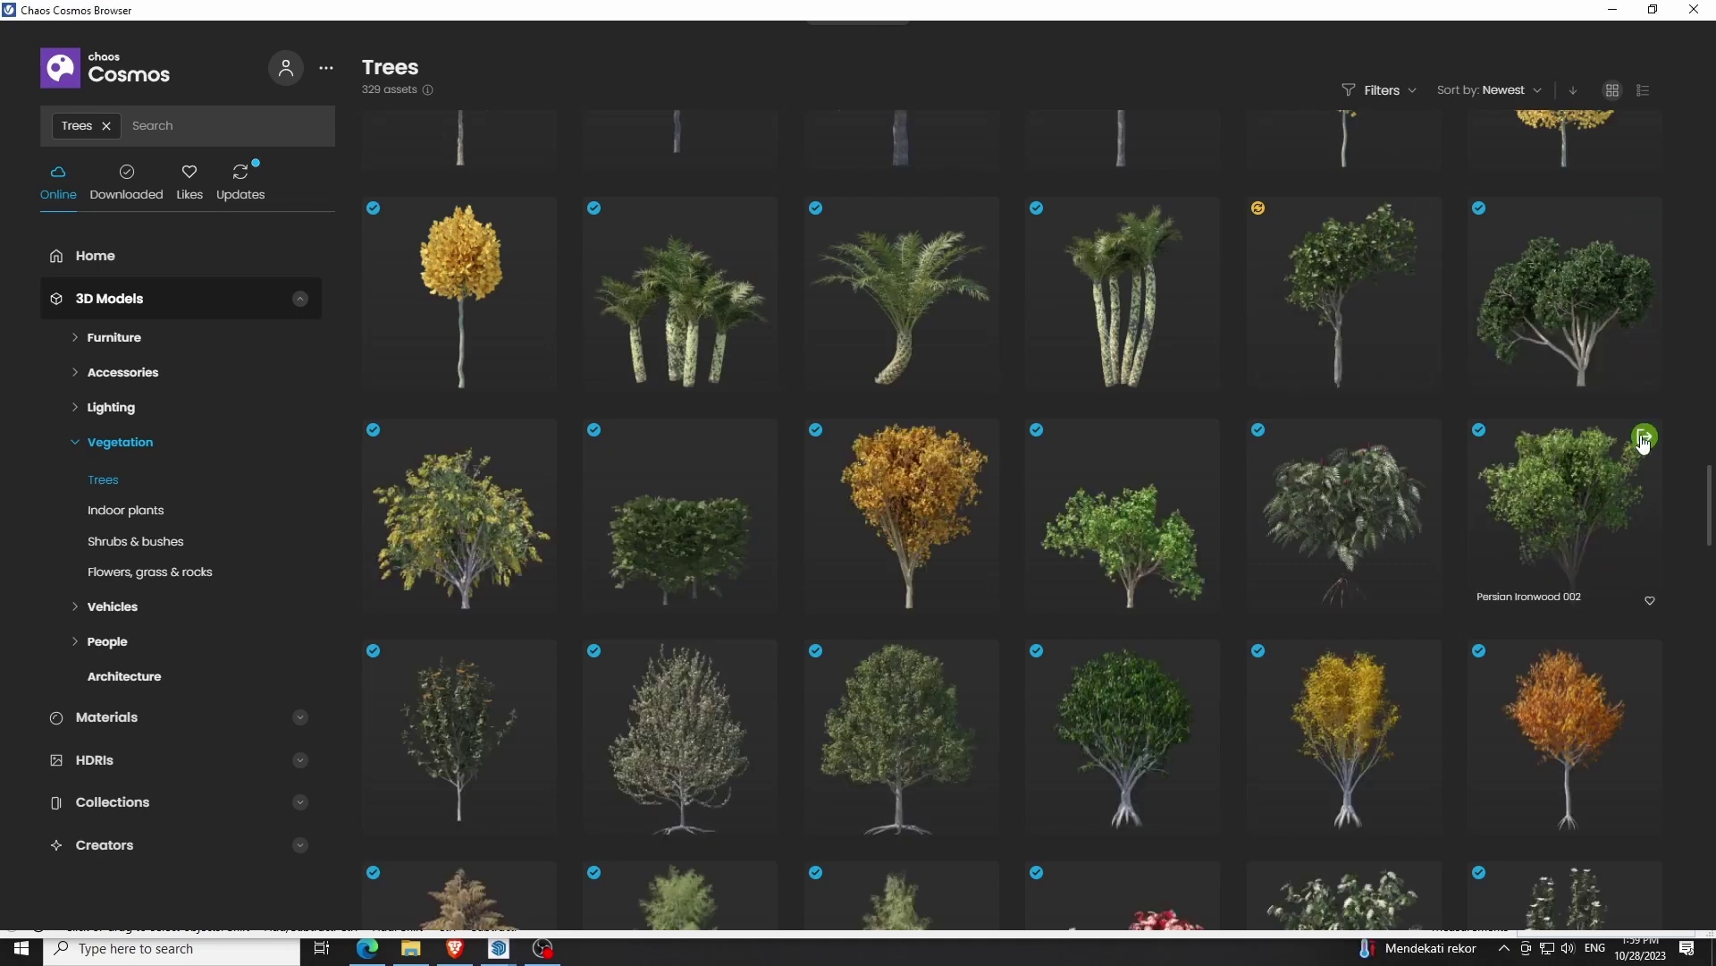
click(1643, 438)
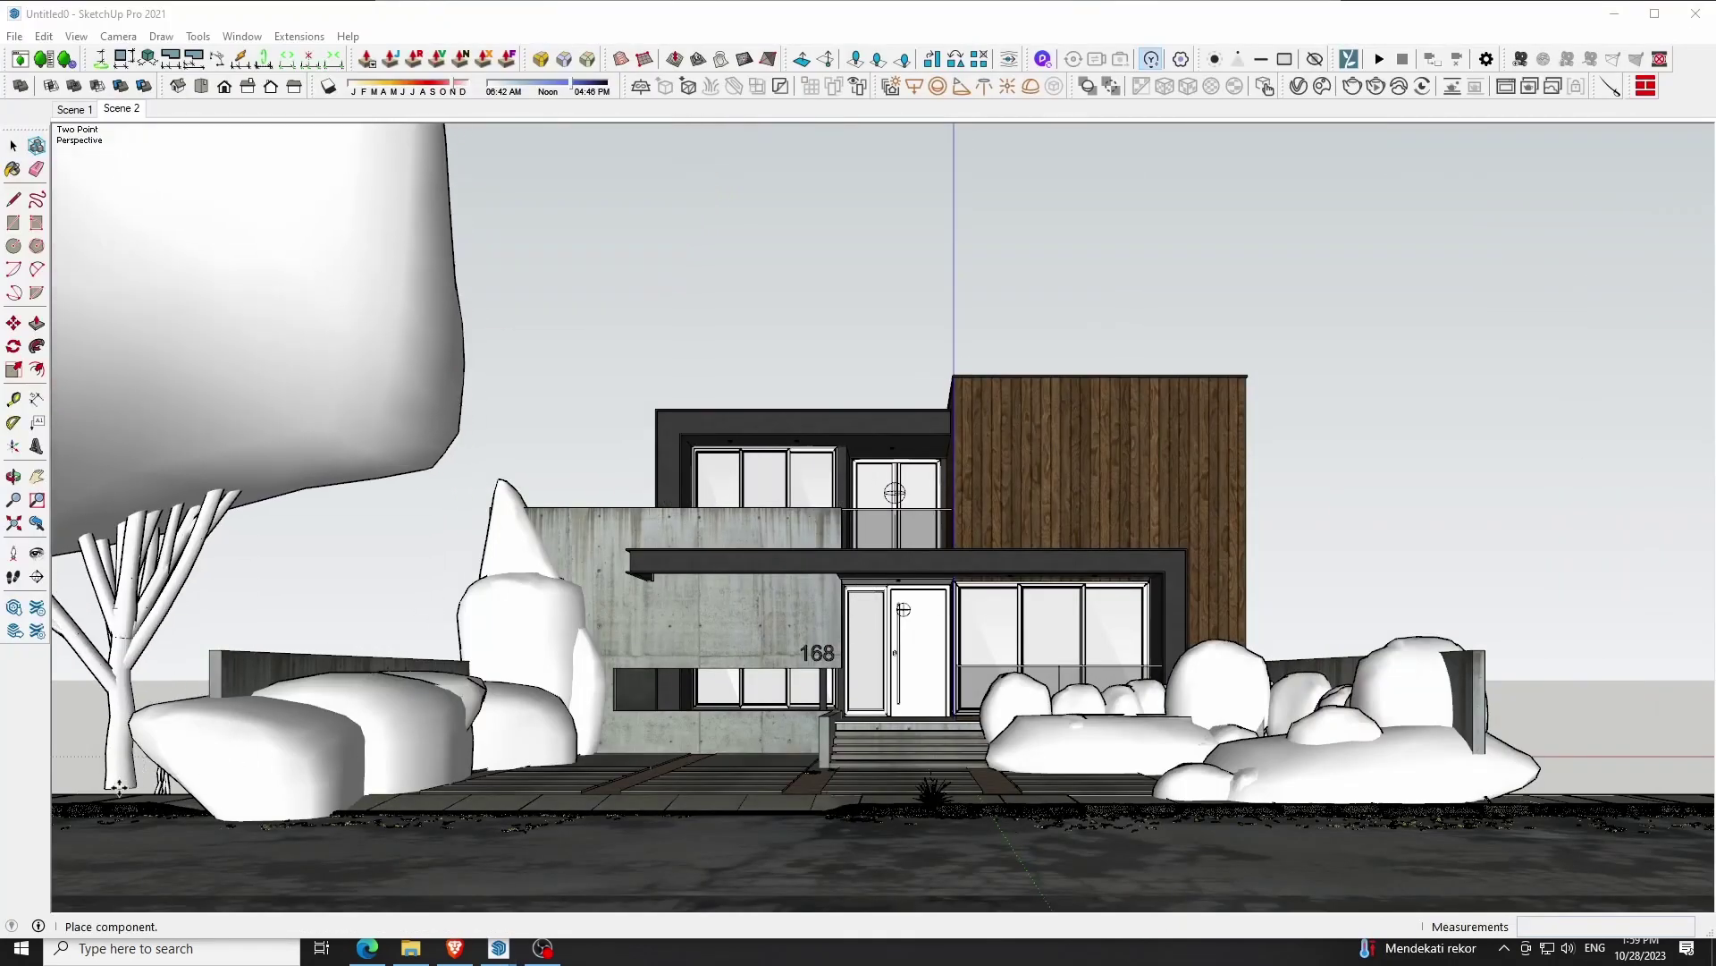
Place the Persian Ironwood tree at the yard's left and begin repositioning it toward the house
click(119, 787)
key(o)
mouse_move(520, 798)
mouse_down()
mouse_move(565, 802)
mouse_move(542, 501)
mouse_up()
key(space)
click(547, 493)
key(m)
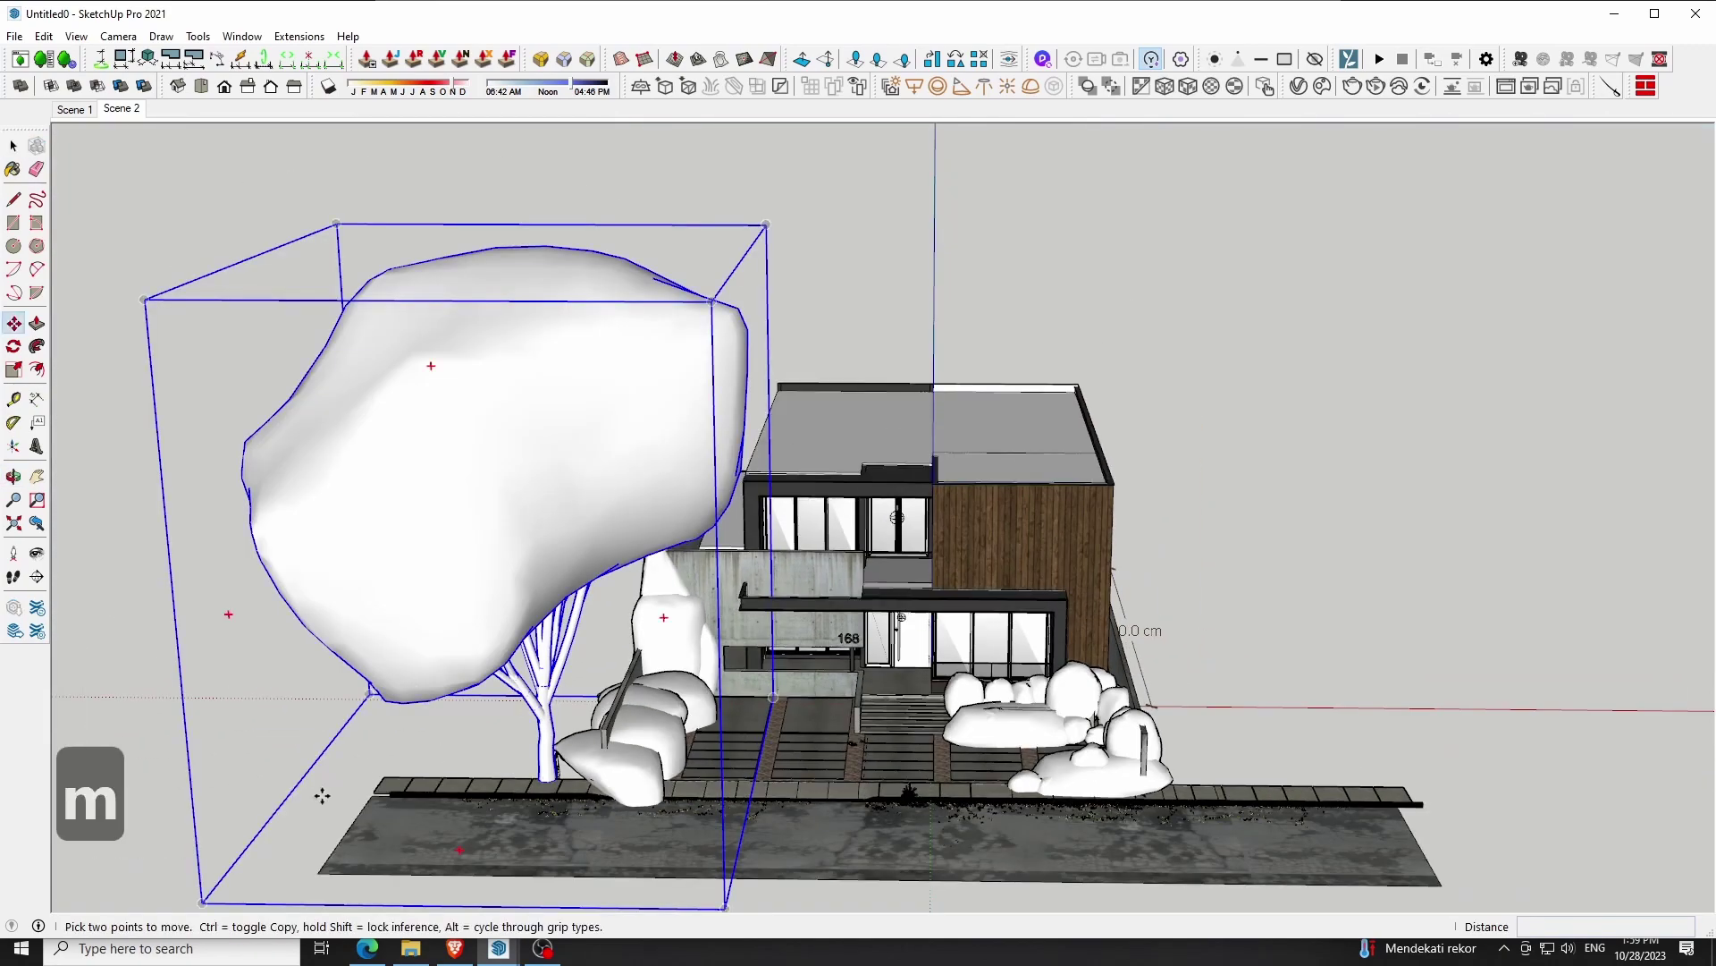
click(321, 795)
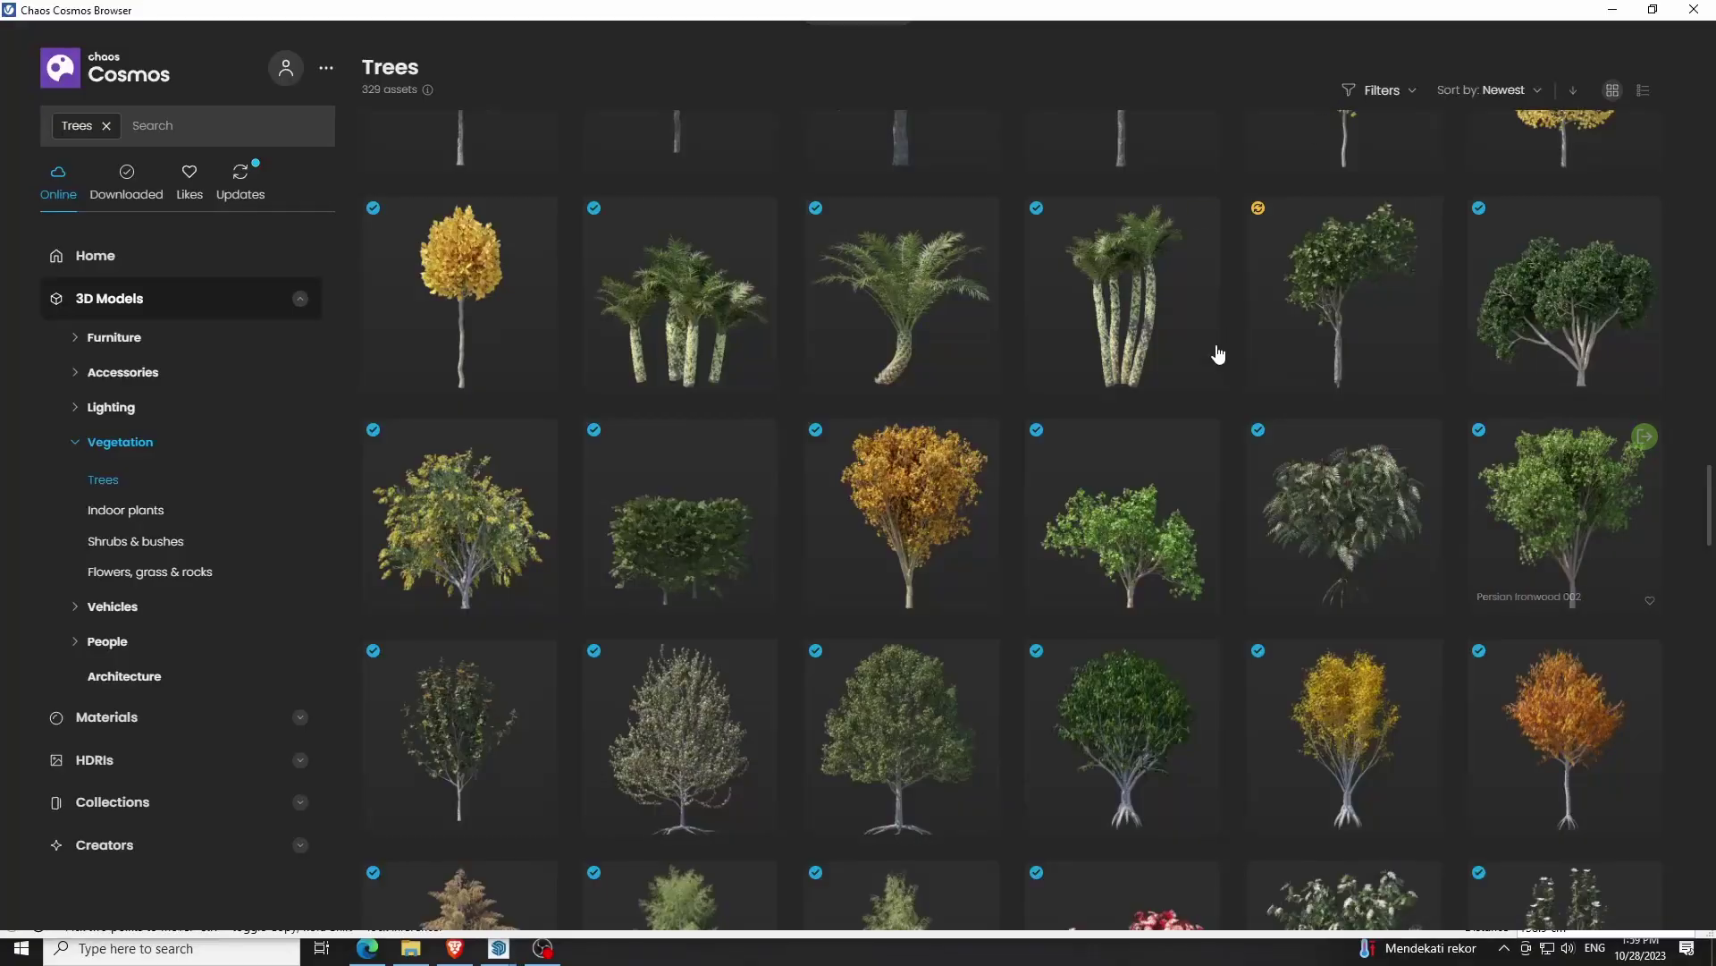
Import a Southern Magnolia tree, place it, and scale it to about 1.11
scroll(1216, 358, up, 3)
scroll(1215, 357, up, 3)
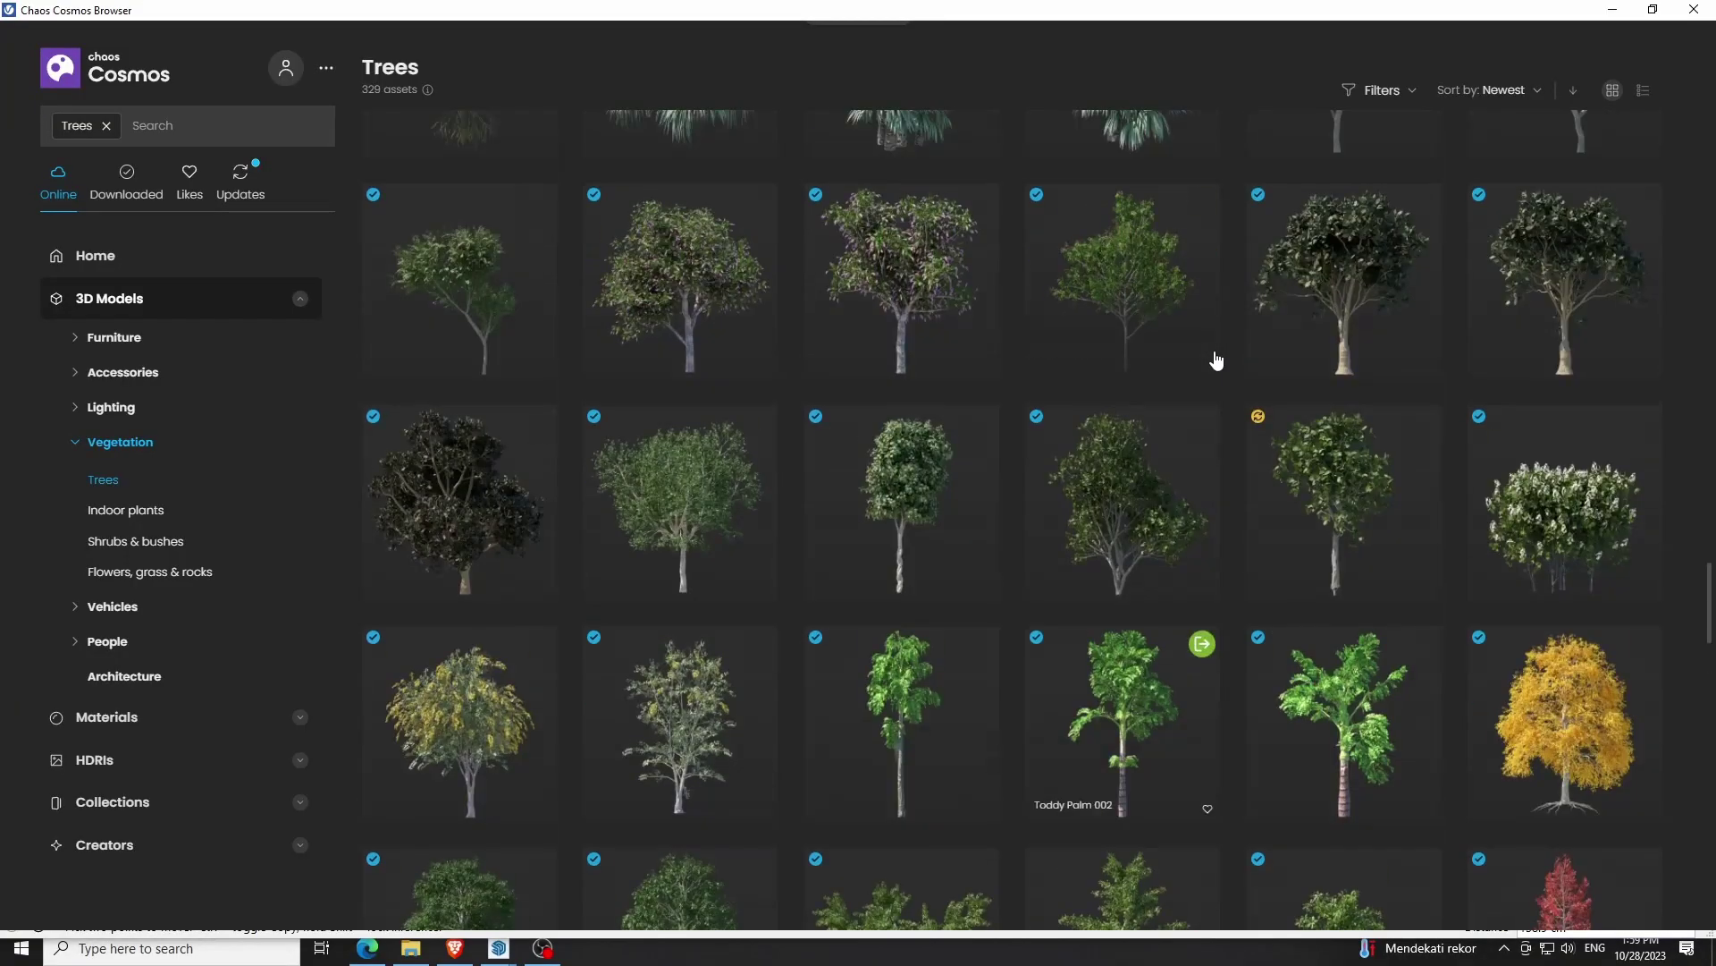
scroll(1534, 272, down, 5)
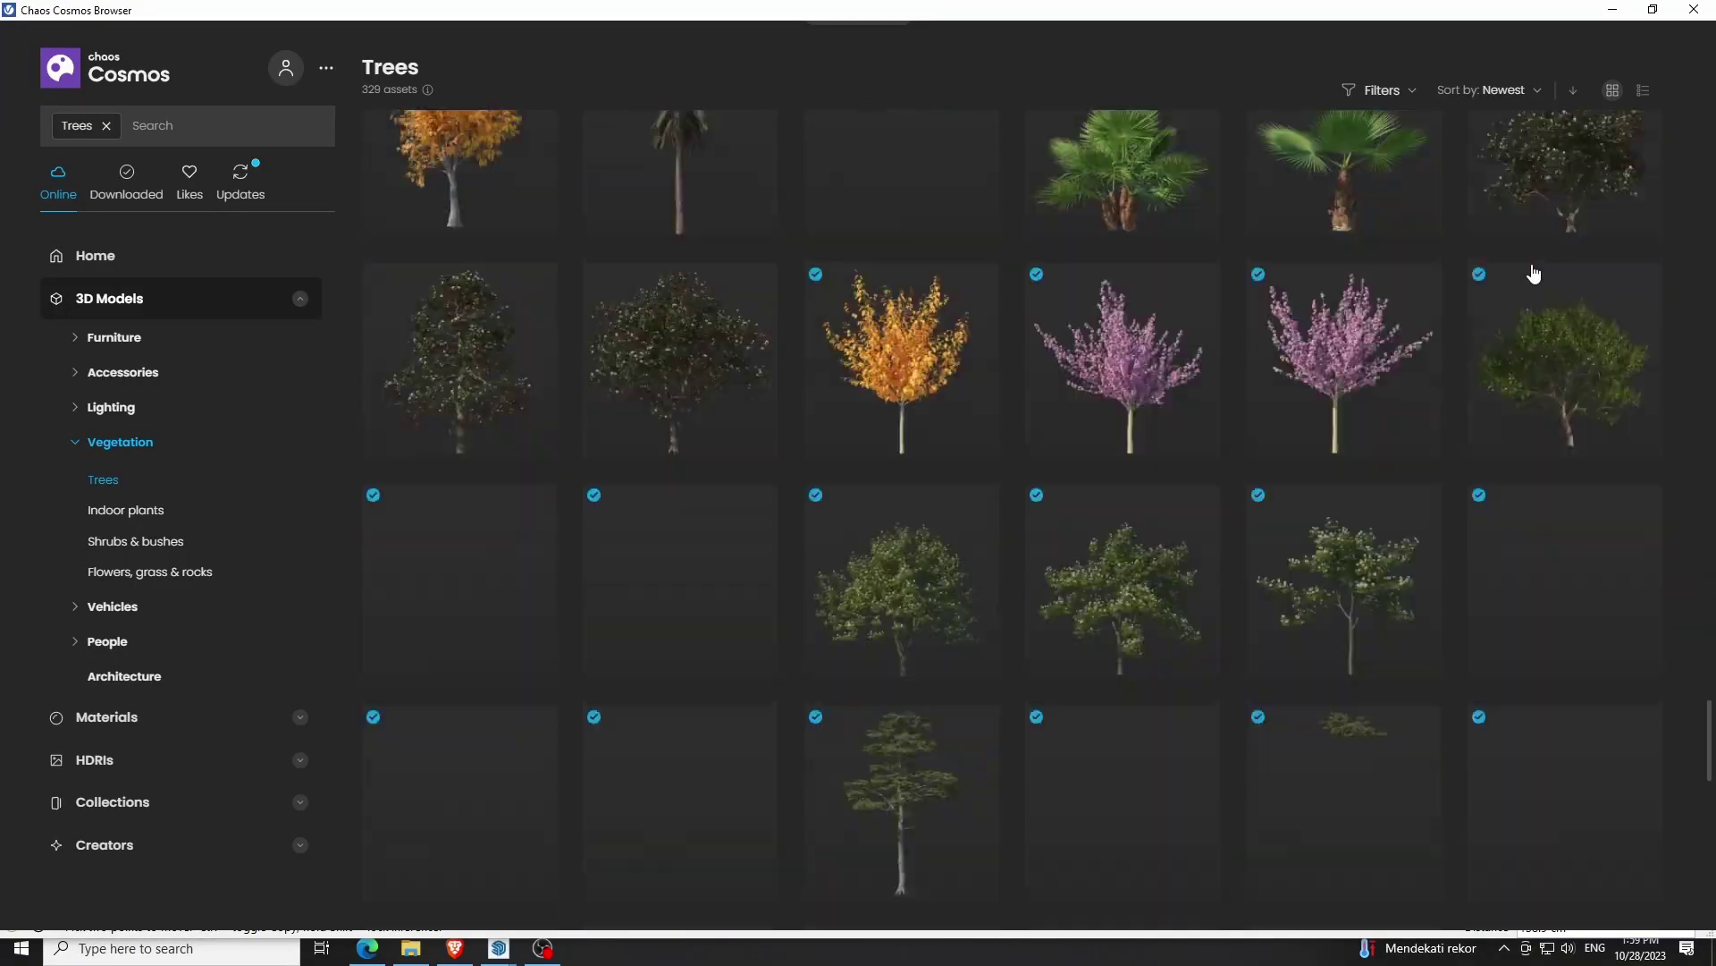
scroll(1536, 269, up, 1)
click(1645, 183)
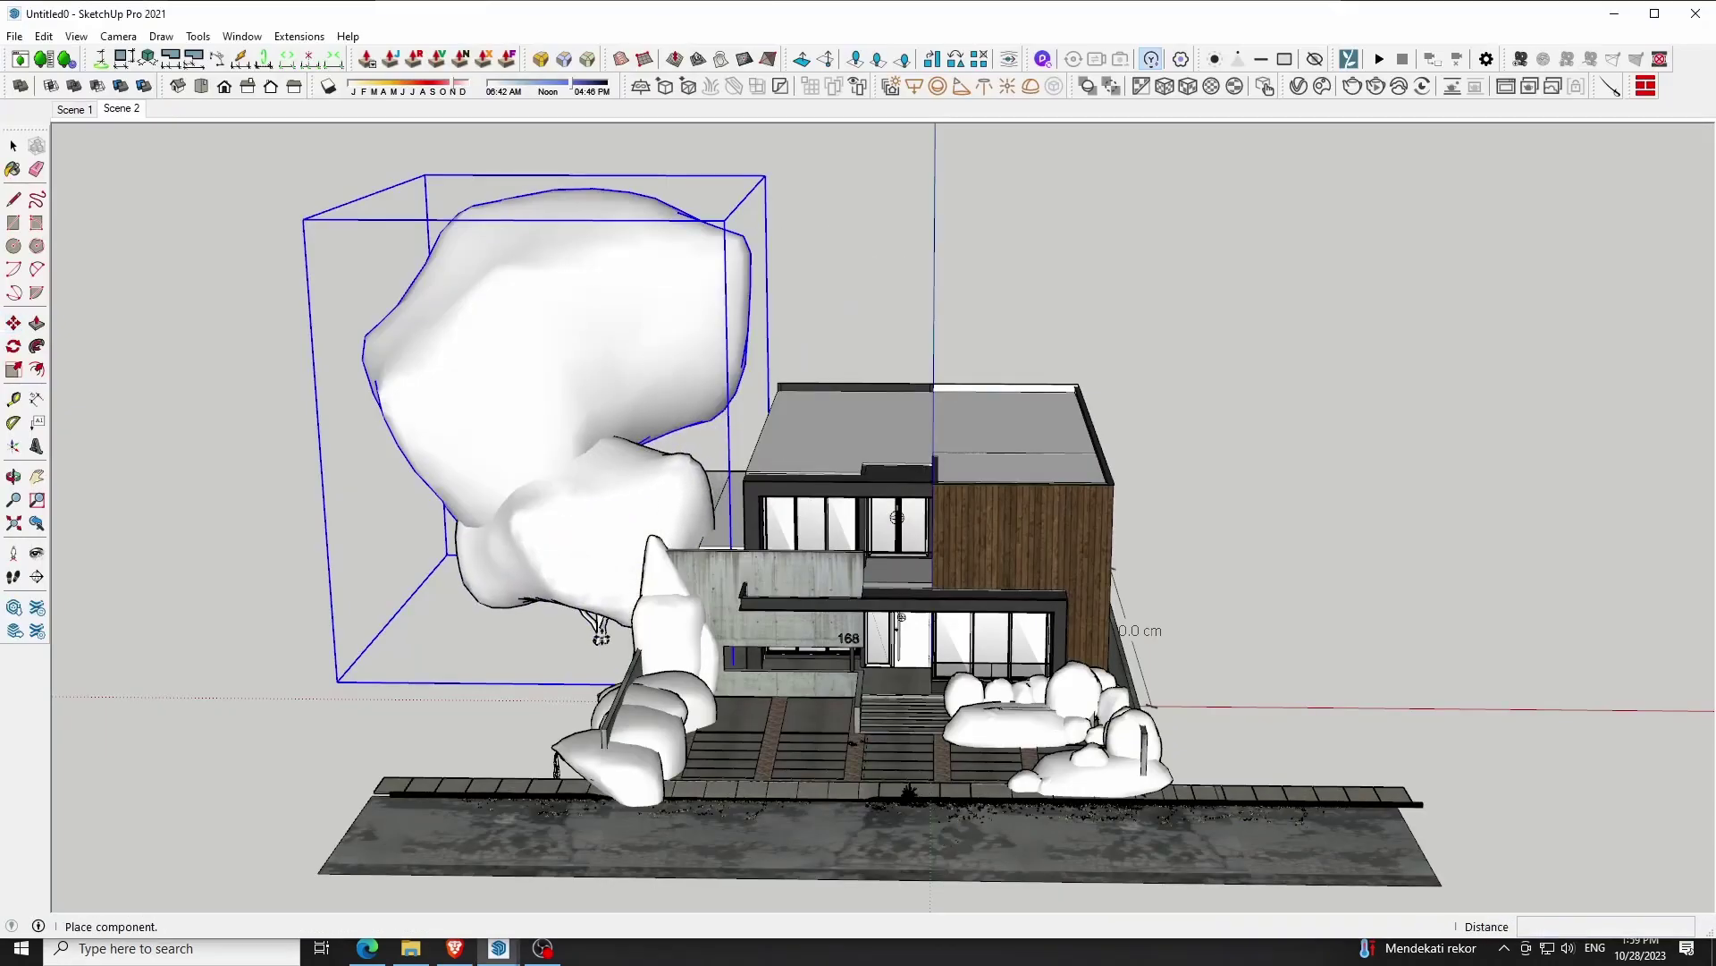
click(601, 629)
middle_drag(602, 587, 605, 555)
click(605, 556)
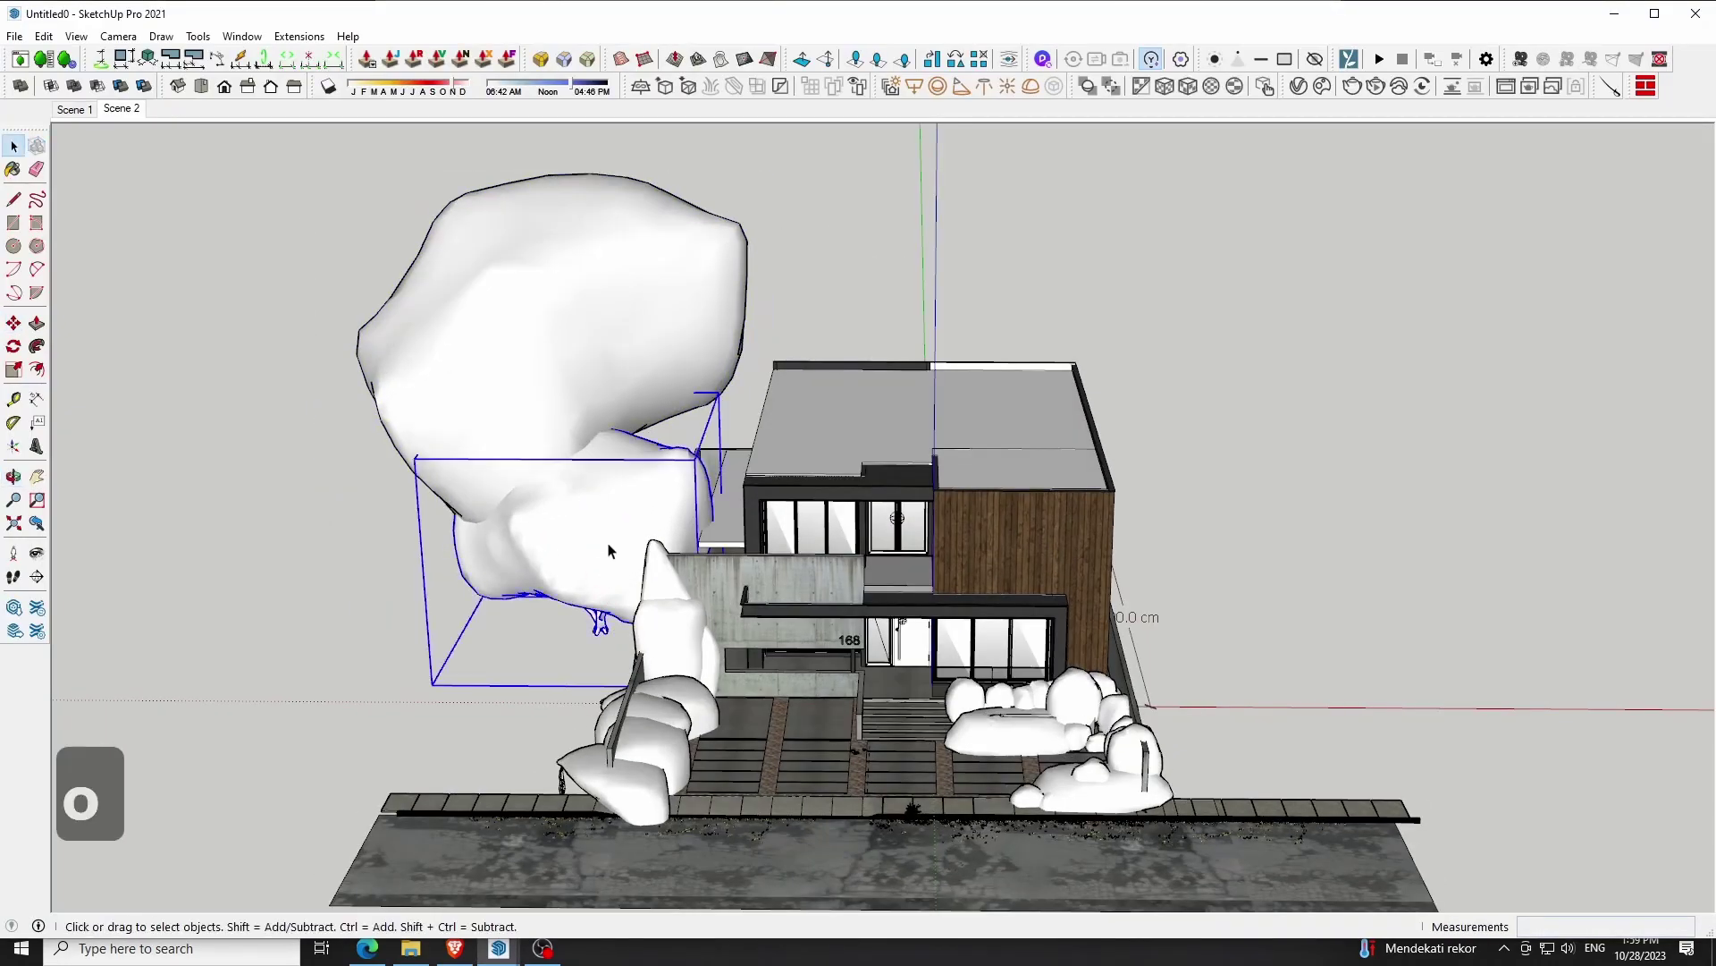
key(s)
drag(713, 399, 779, 331)
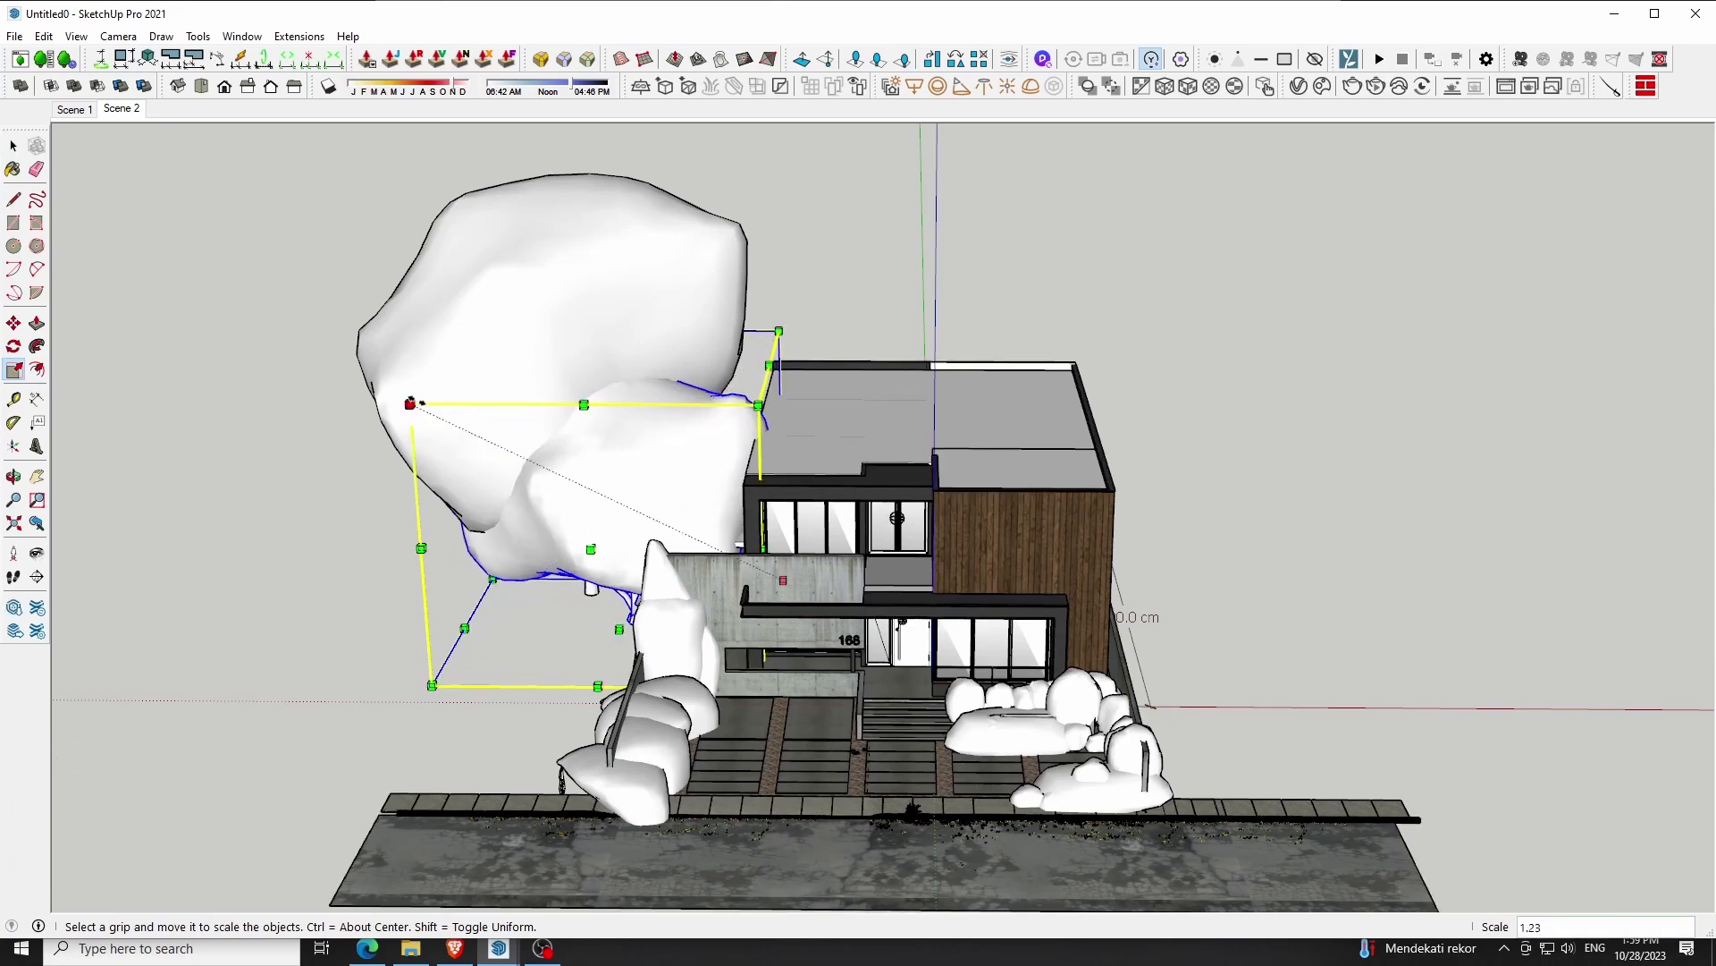
drag(414, 394, 359, 380)
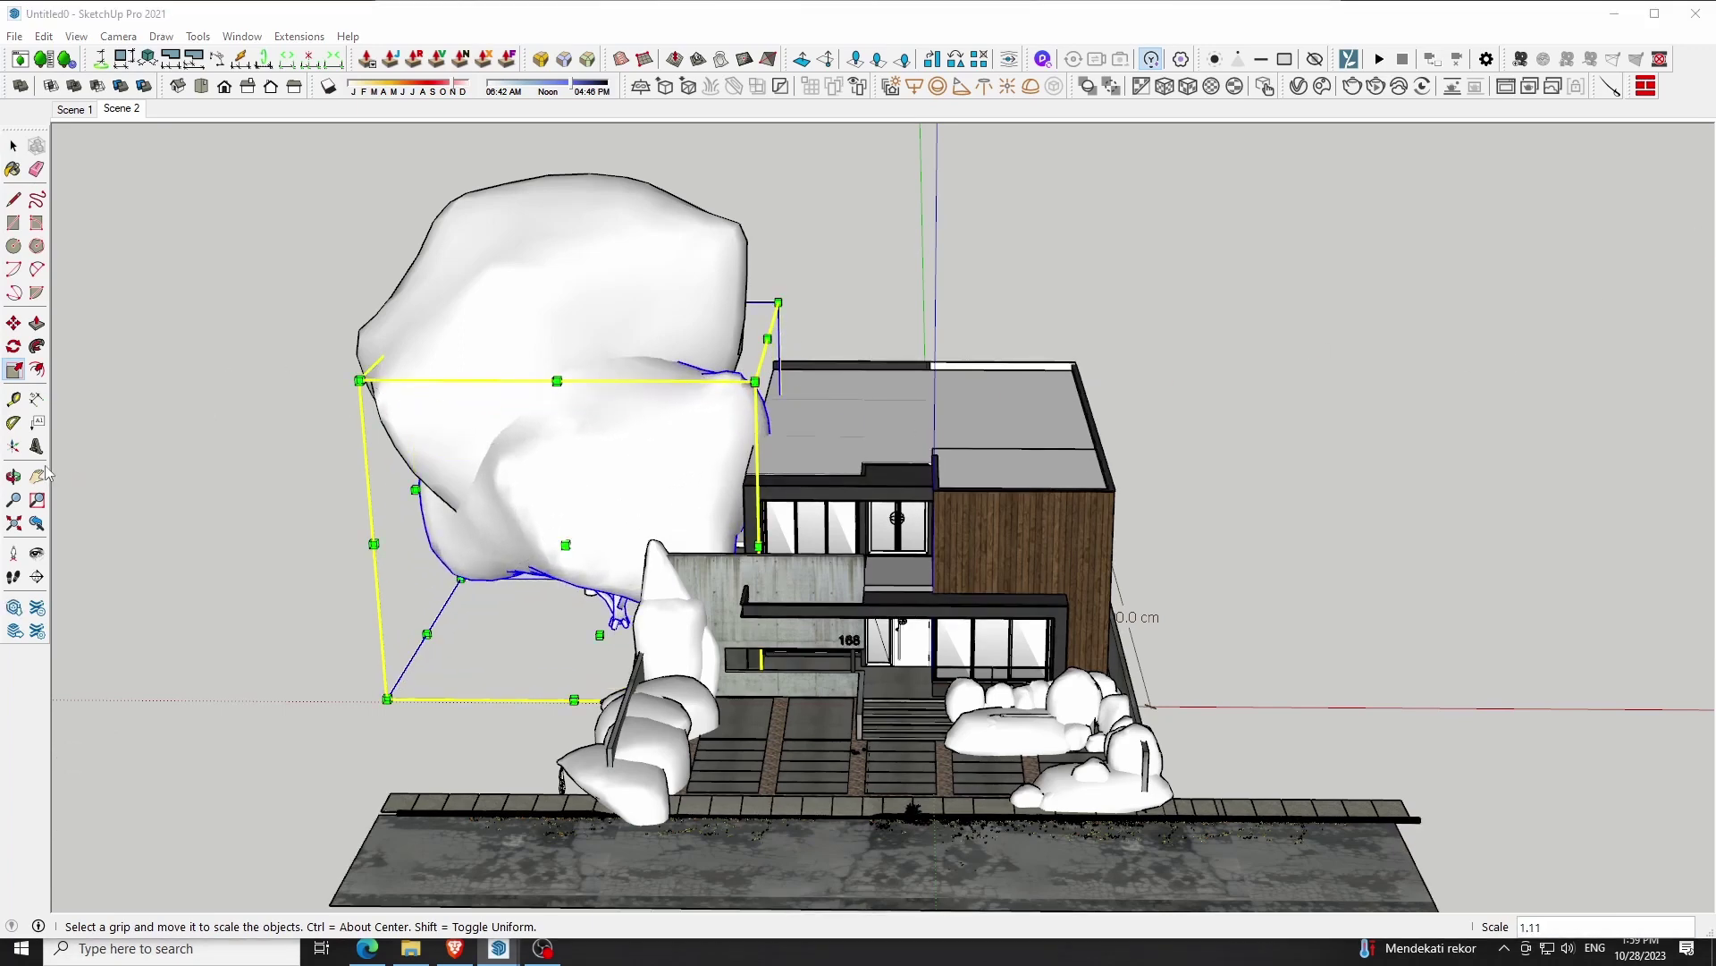
In Scene 2, shrink the tree to about 0.90 and flip it along its red axis
click(14, 476)
drag(620, 498, 614, 328)
click(123, 111)
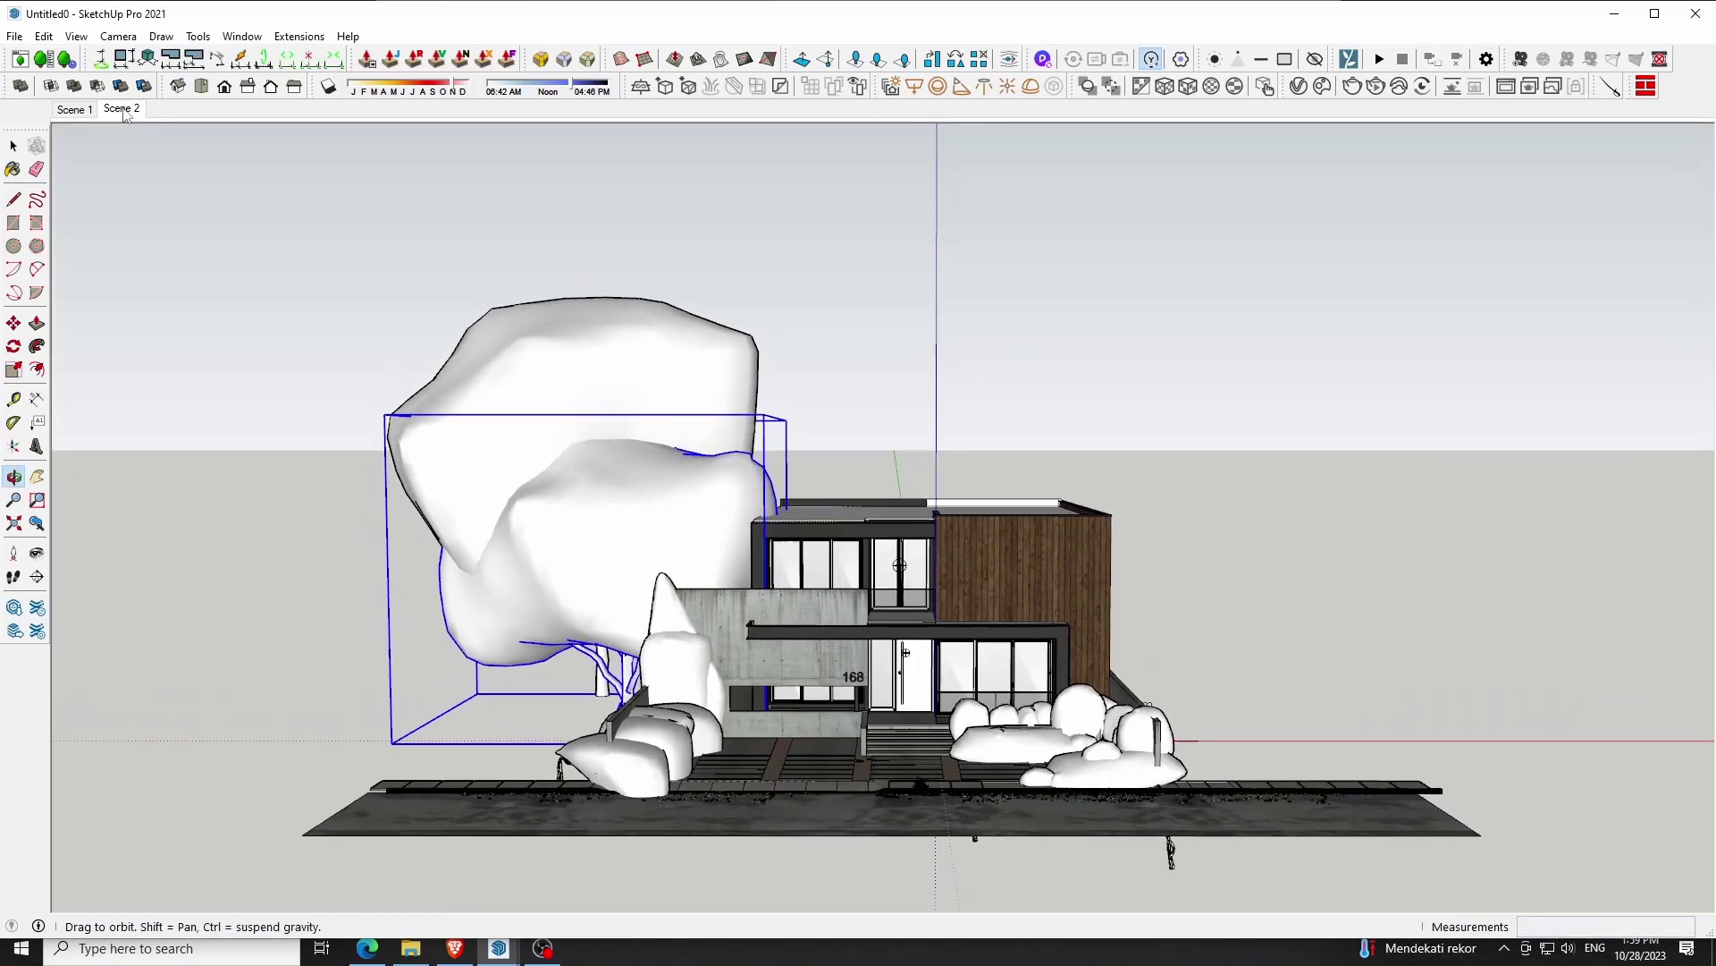
key(space)
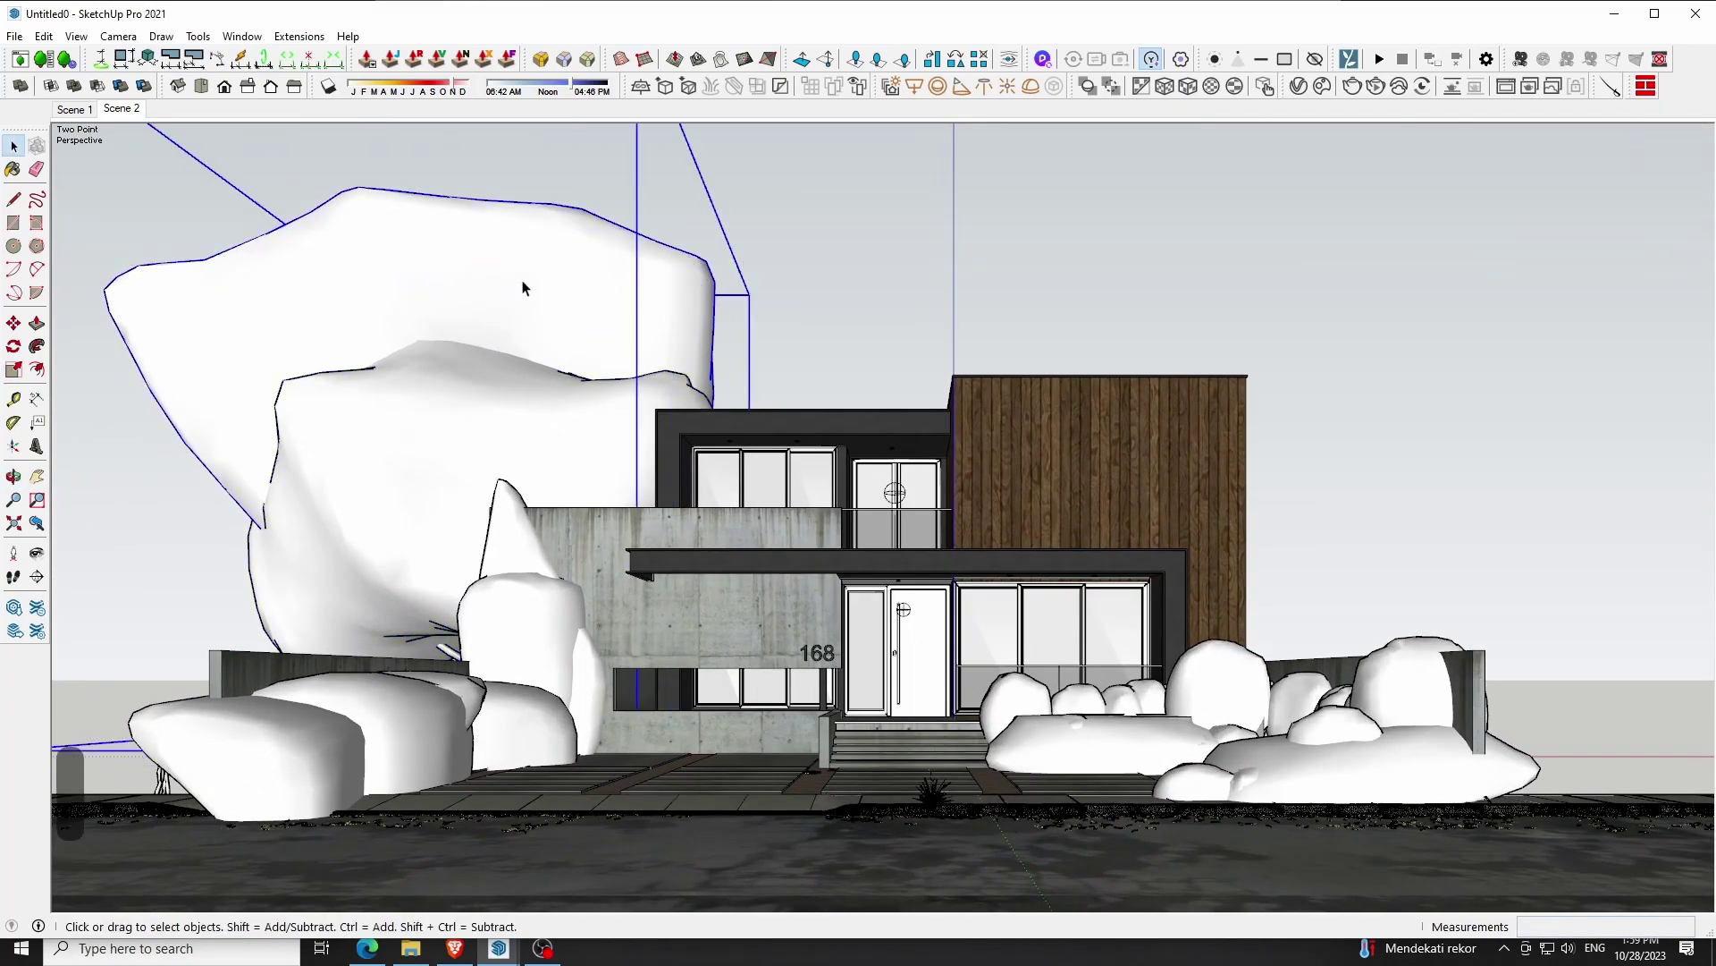
key(s)
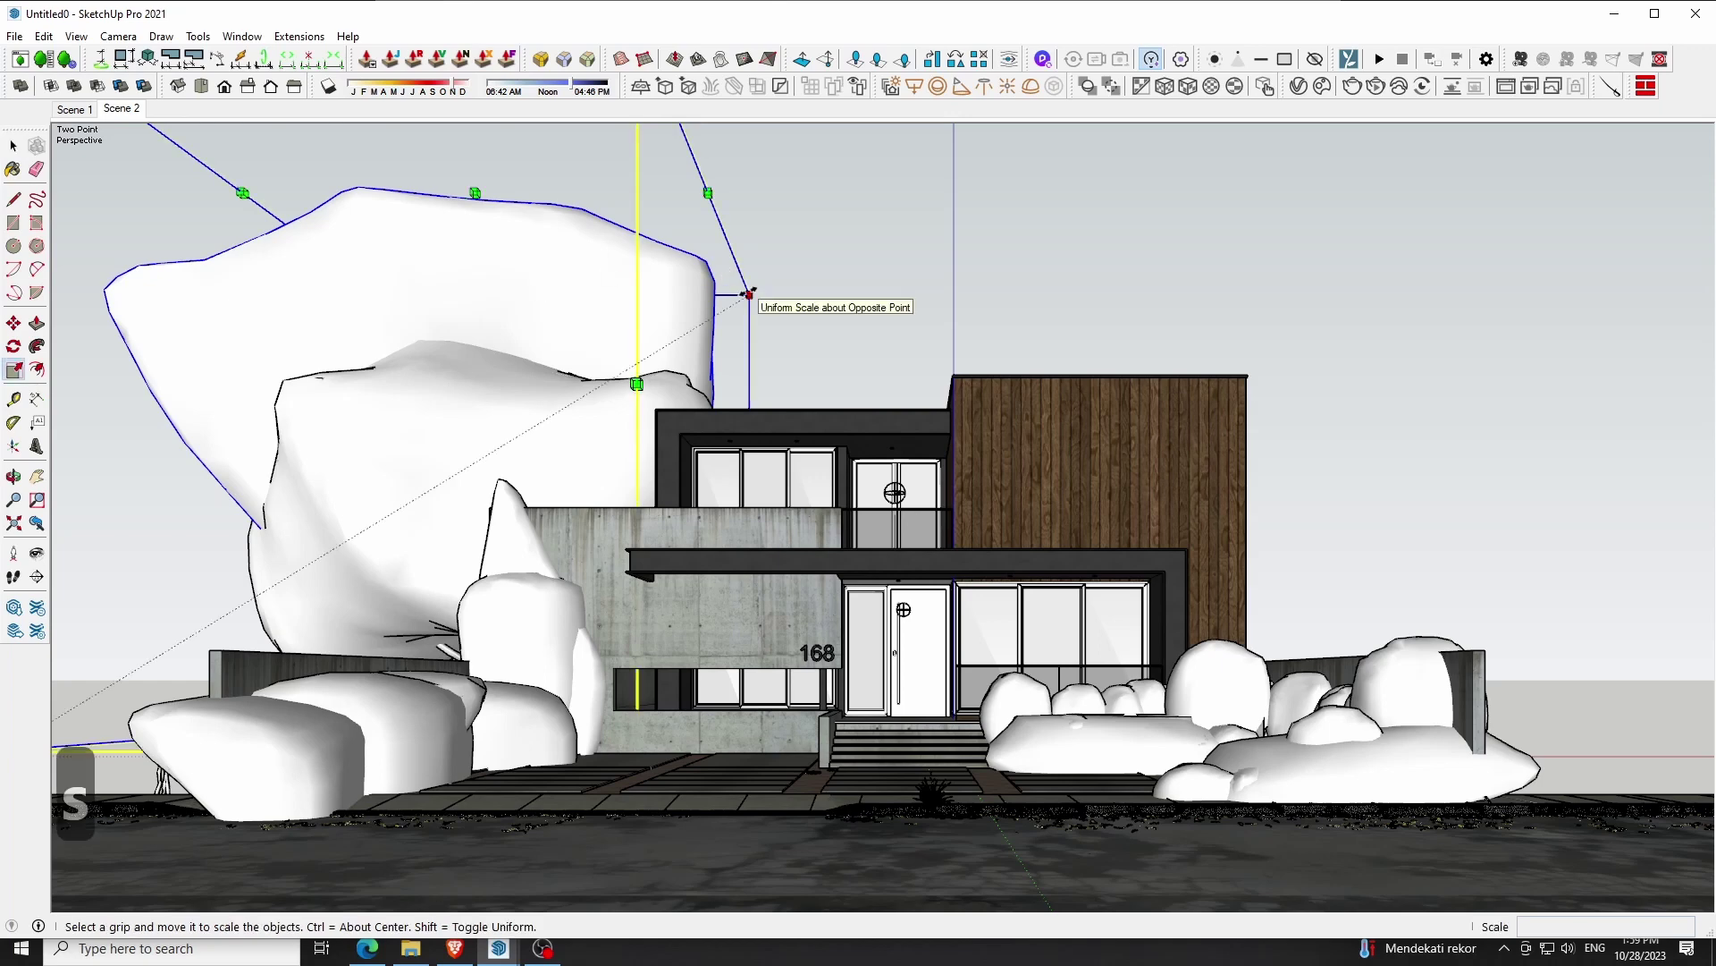
drag(749, 295, 705, 322)
key(space)
right_click(521, 307)
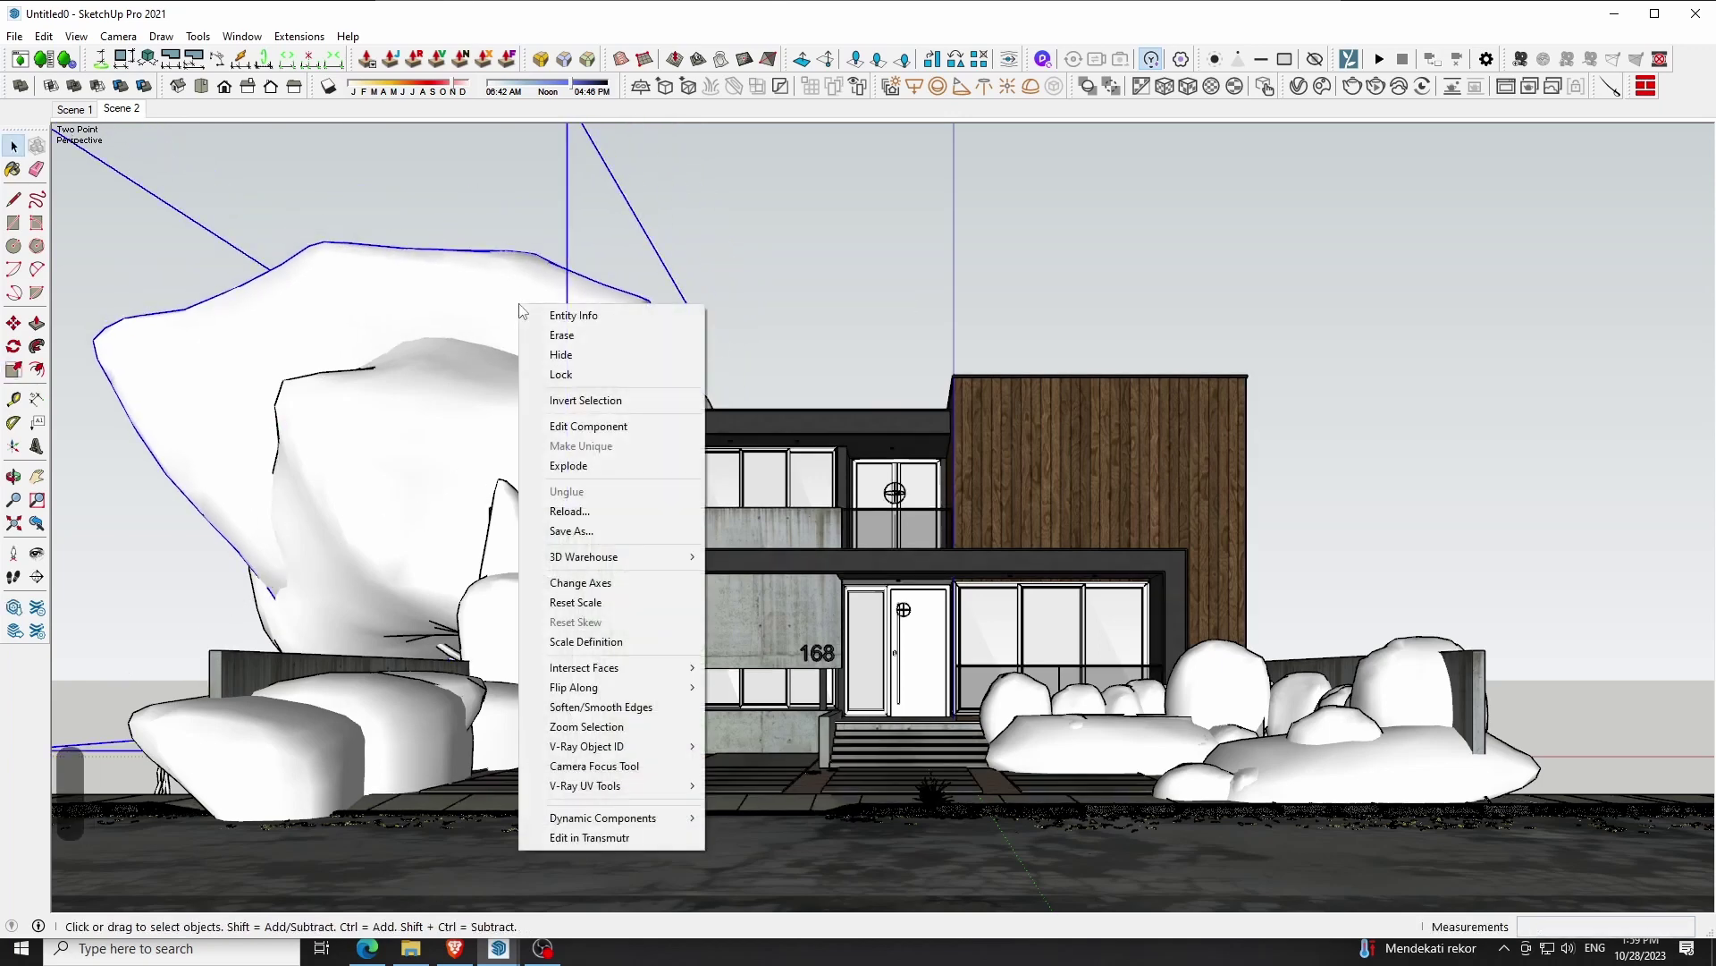
click(773, 688)
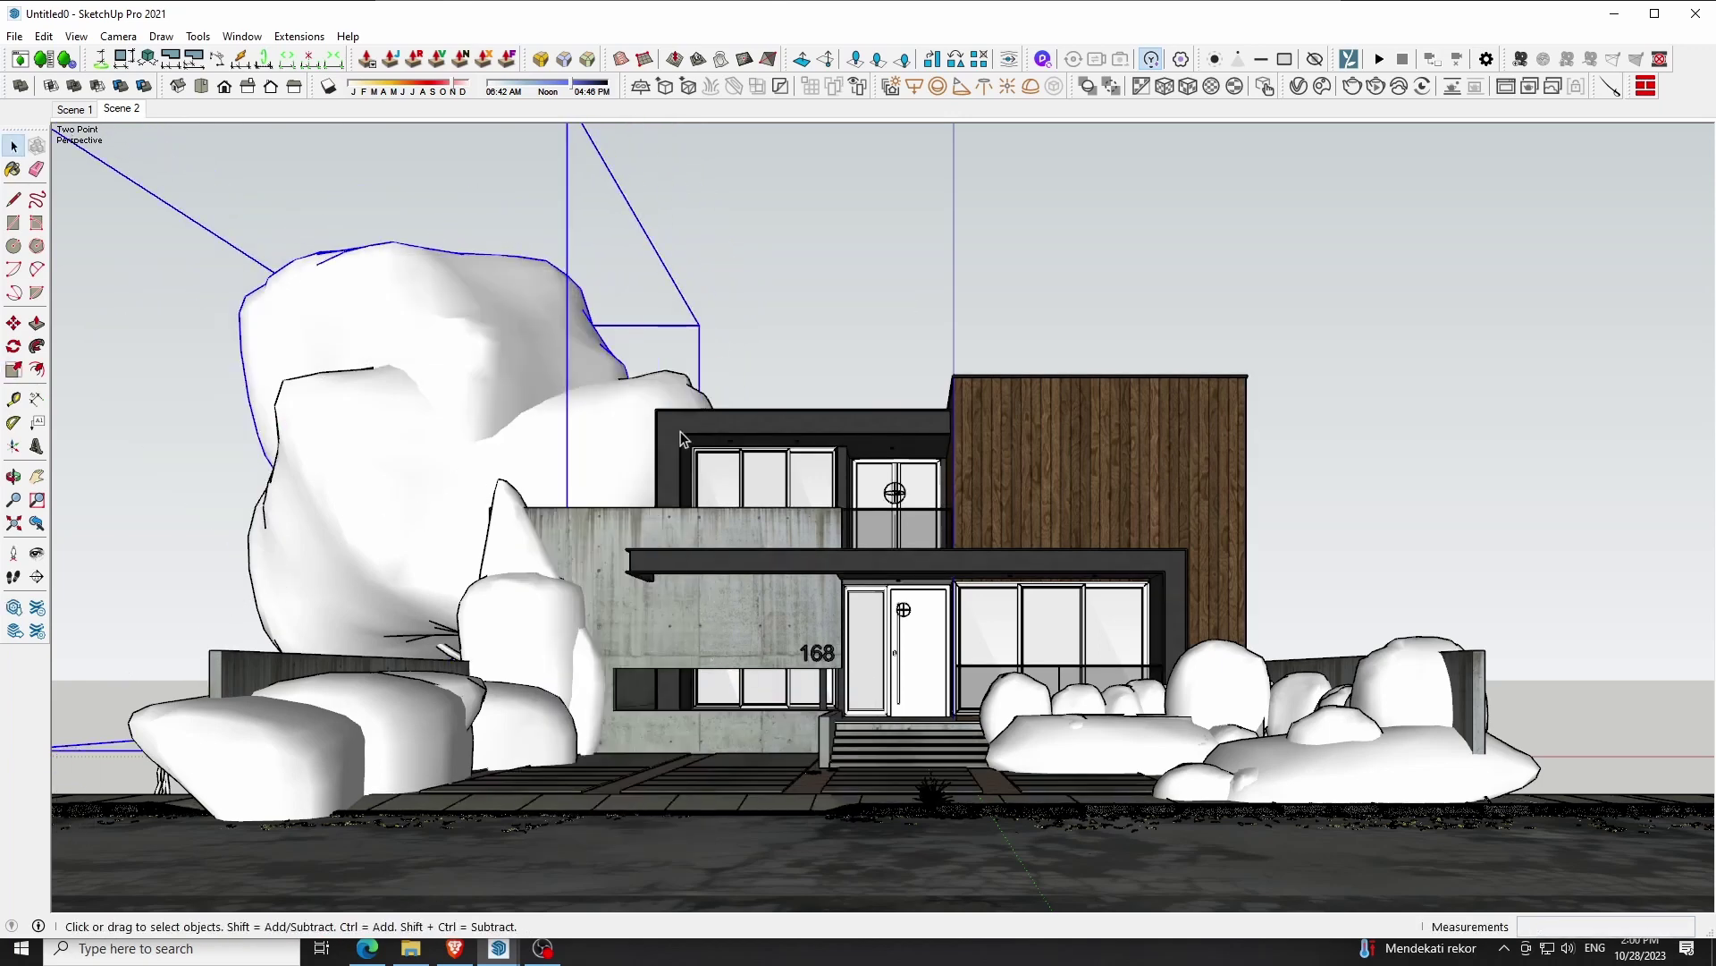
Lower the tree and shift it left, refining its position from a high three-quarter view
key(m)
drag(582, 397, 475, 344)
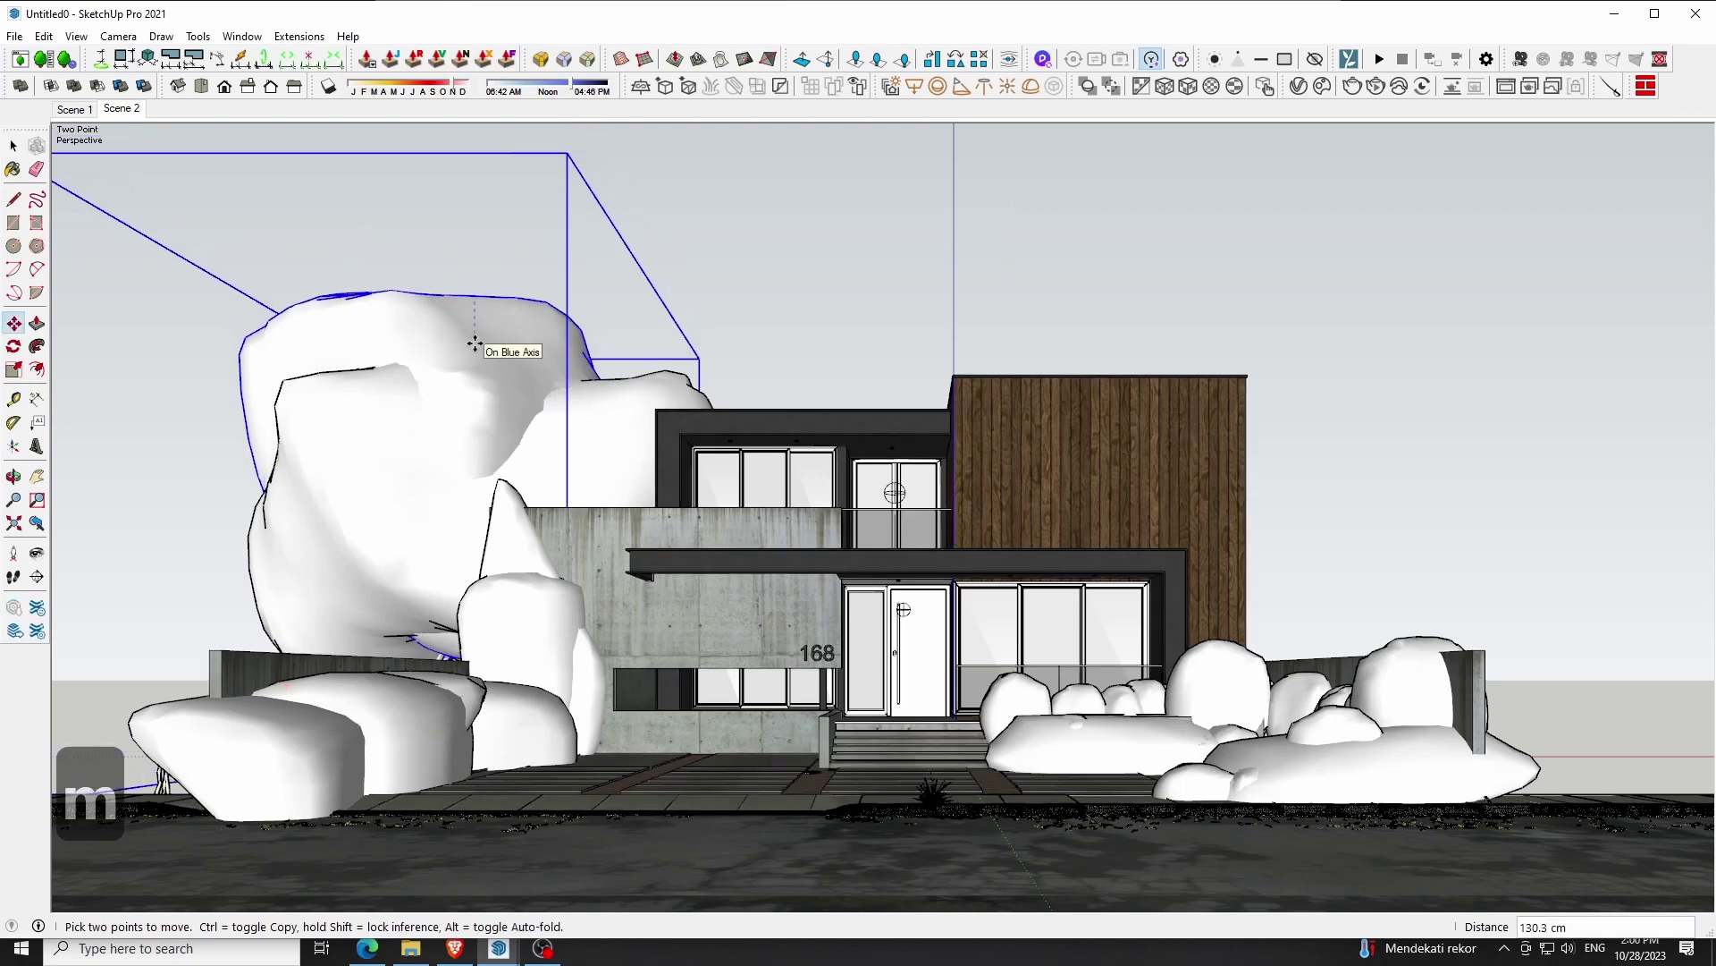
key(space)
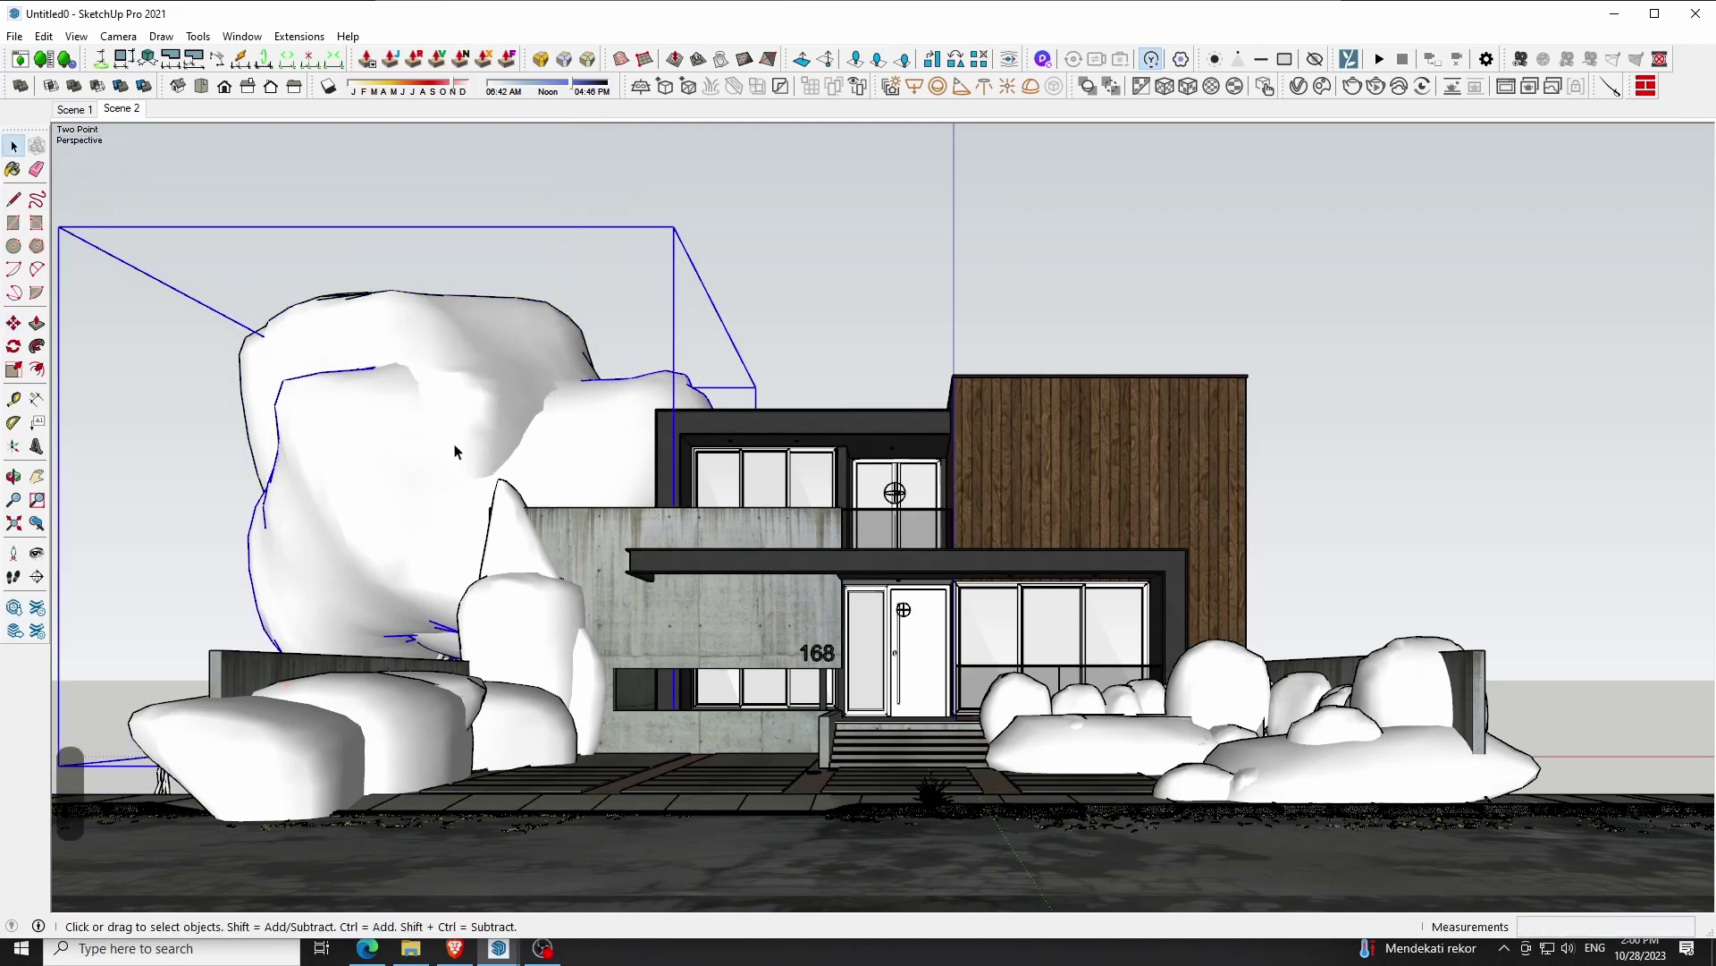
key(m)
drag(710, 352, 621, 353)
click(622, 352)
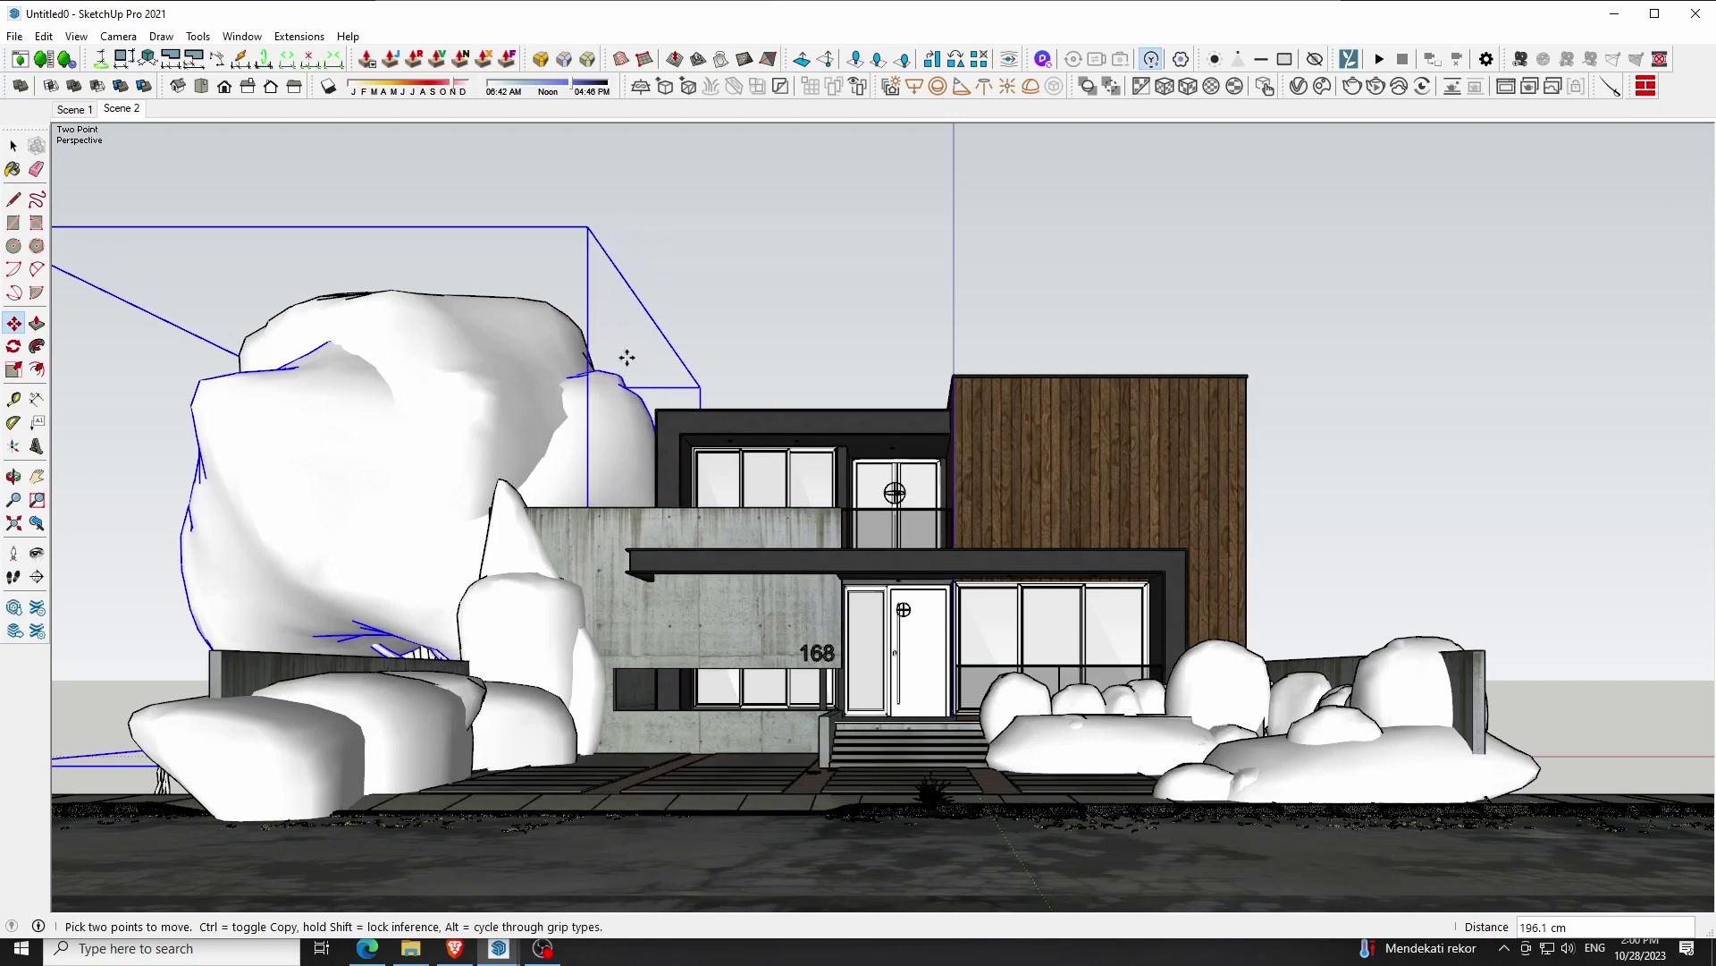
click(13, 477)
mouse_move(376, 376)
mouse_down()
mouse_move(498, 491)
mouse_move(579, 638)
mouse_up()
key(m)
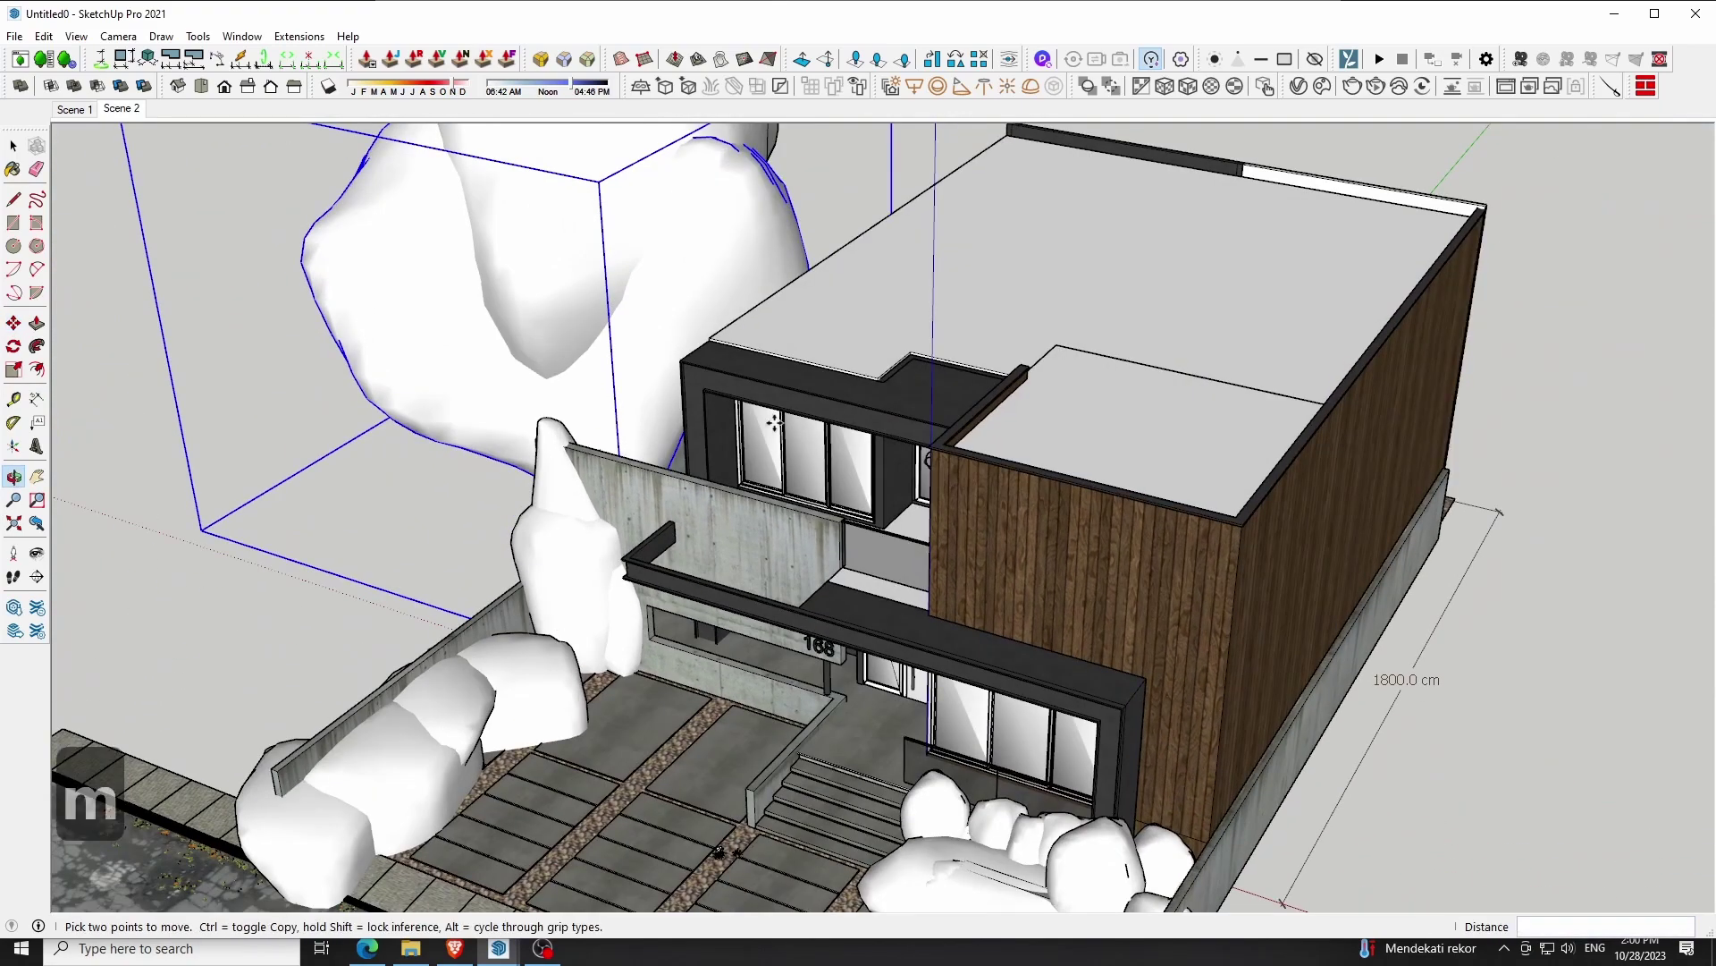
click(856, 292)
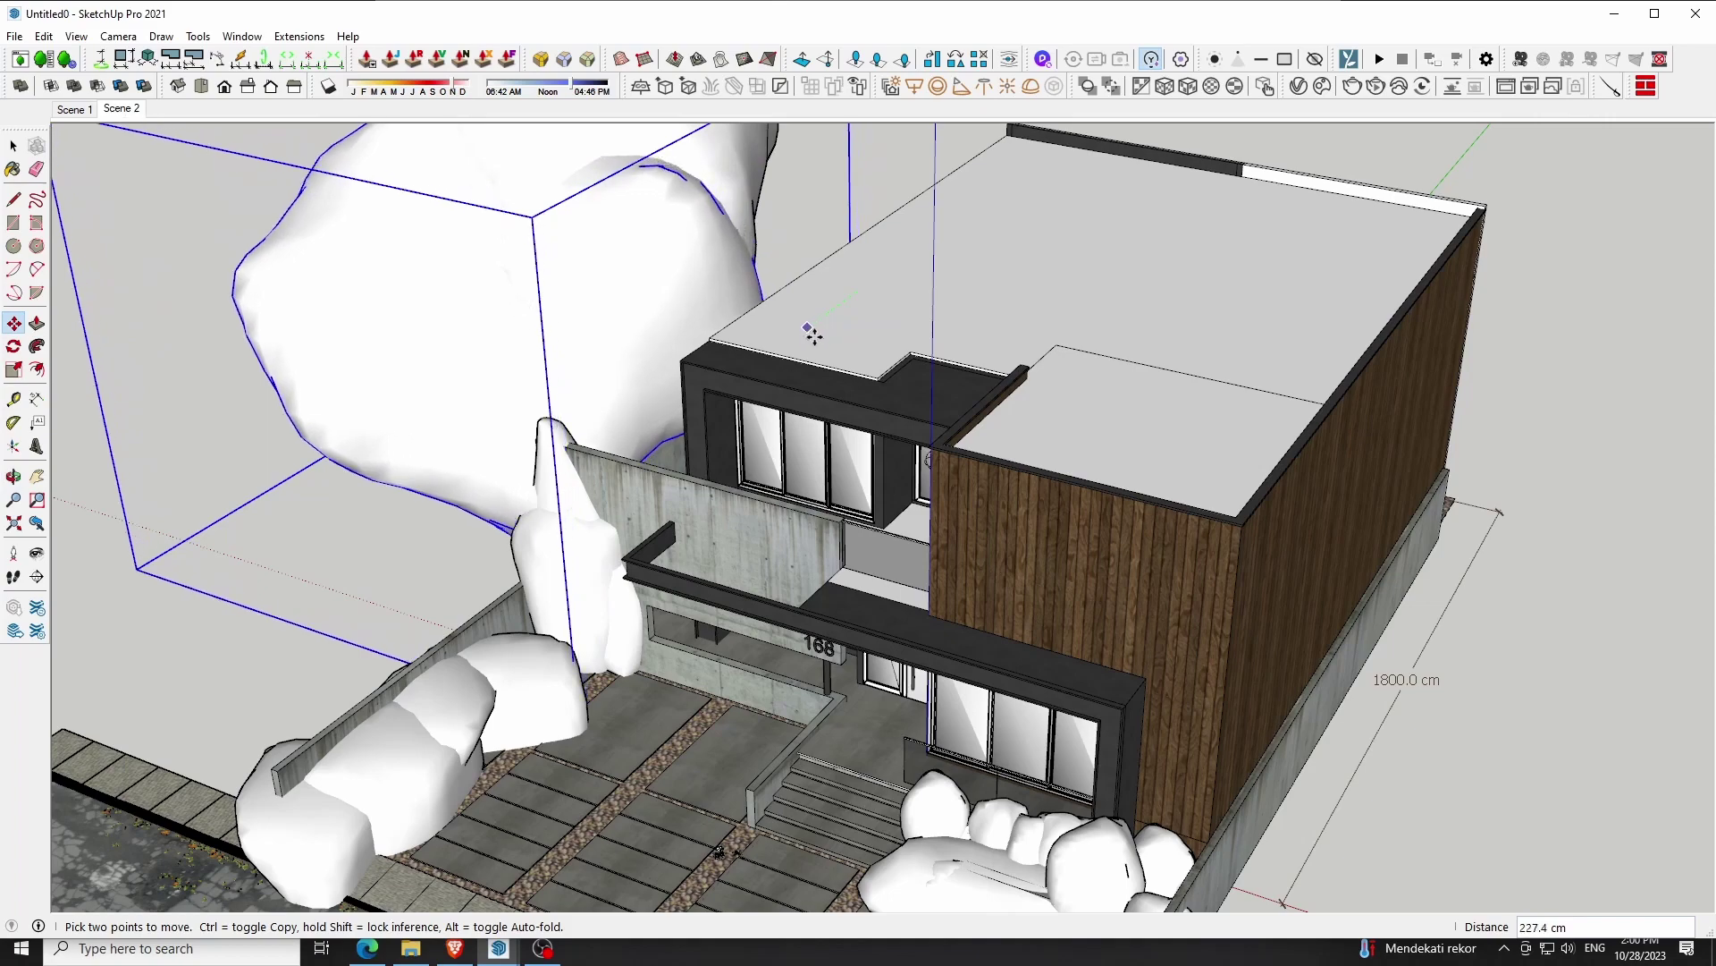
click(792, 341)
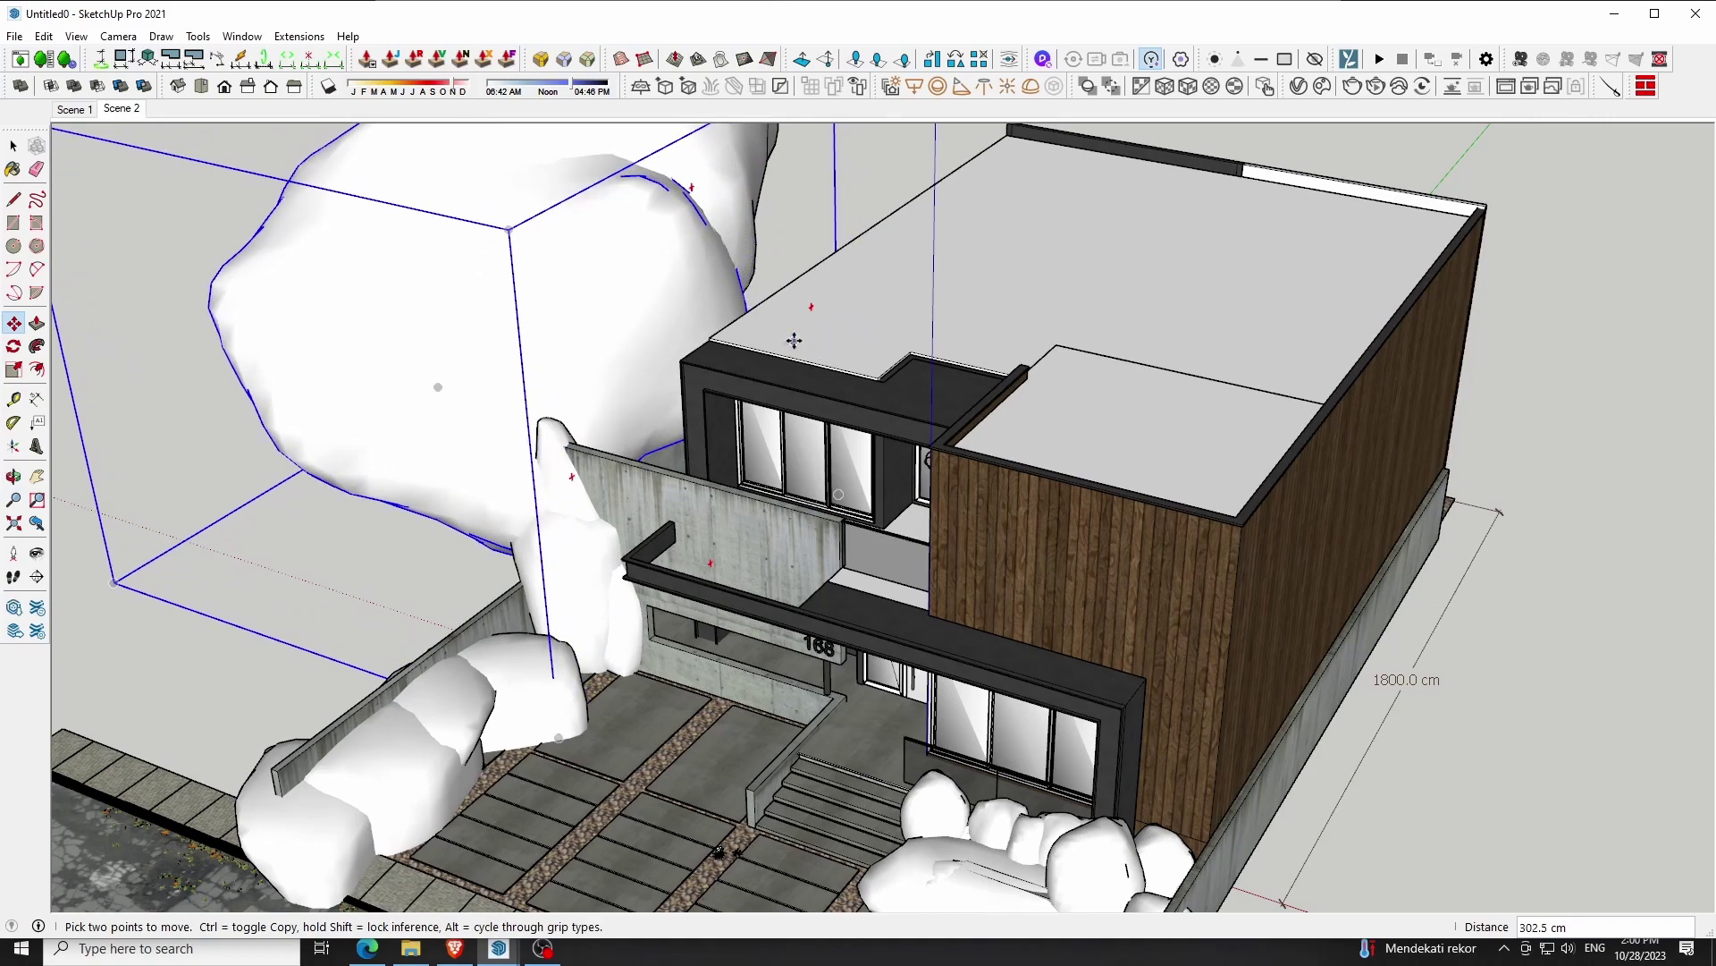
In Scene 2, shrink the large tree slightly and move it a bit to the right
click(125, 109)
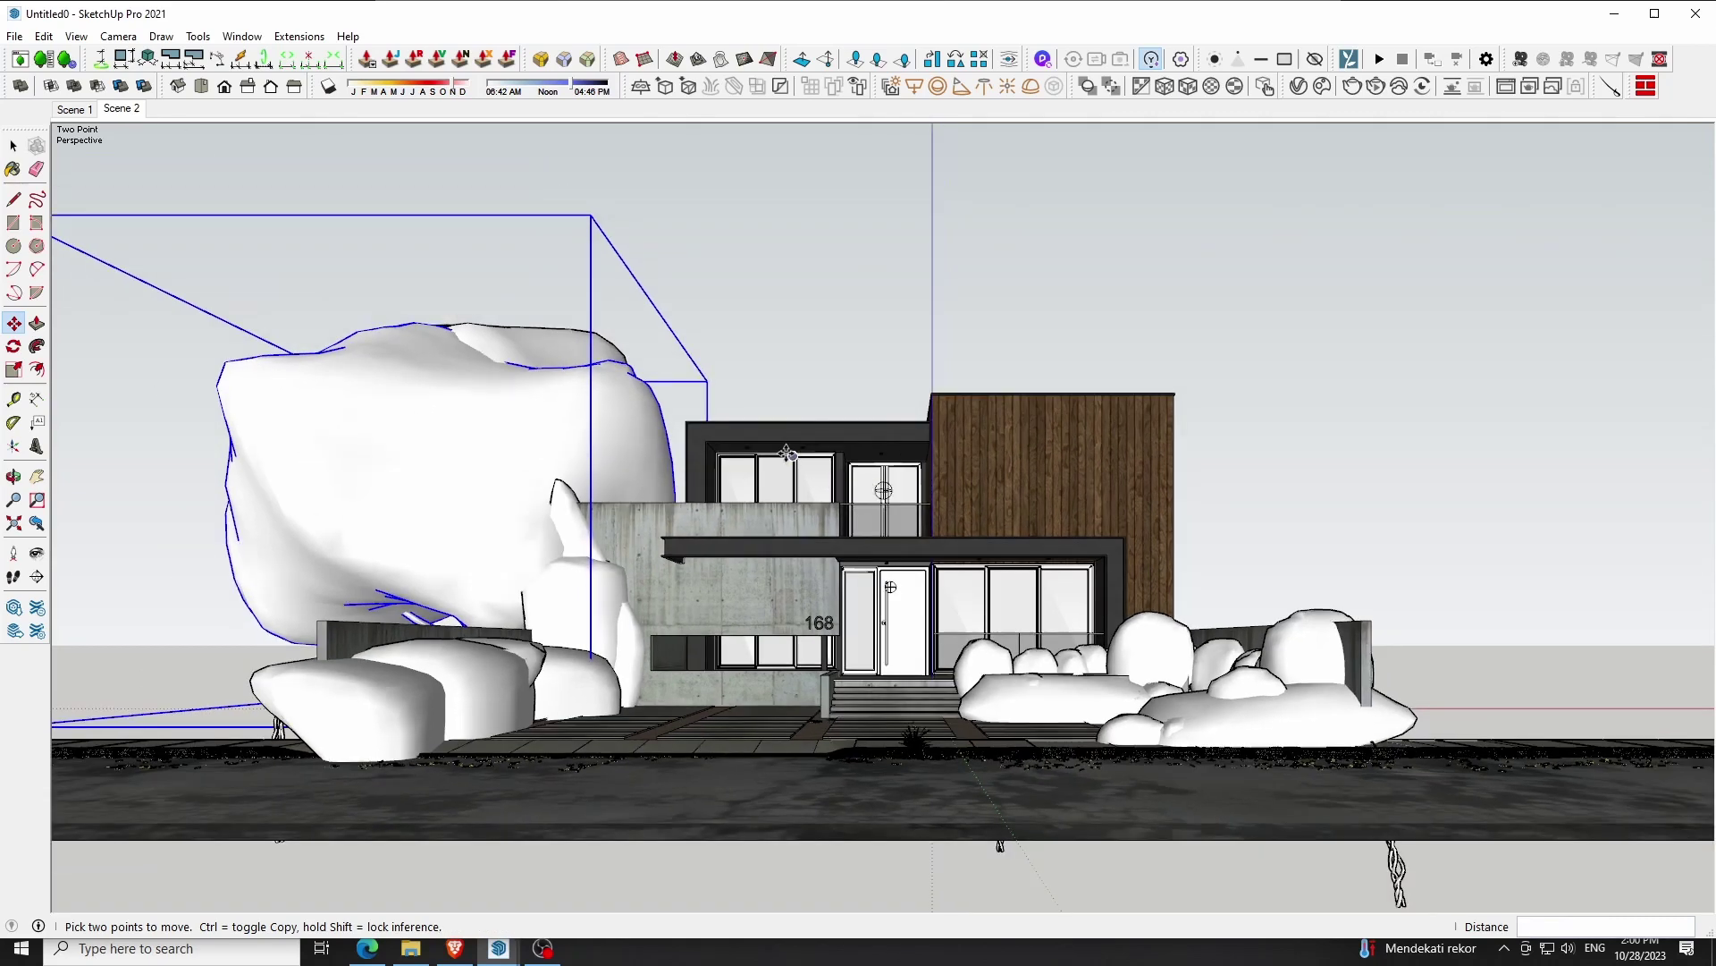
key(s)
drag(175, 291, 607, 323)
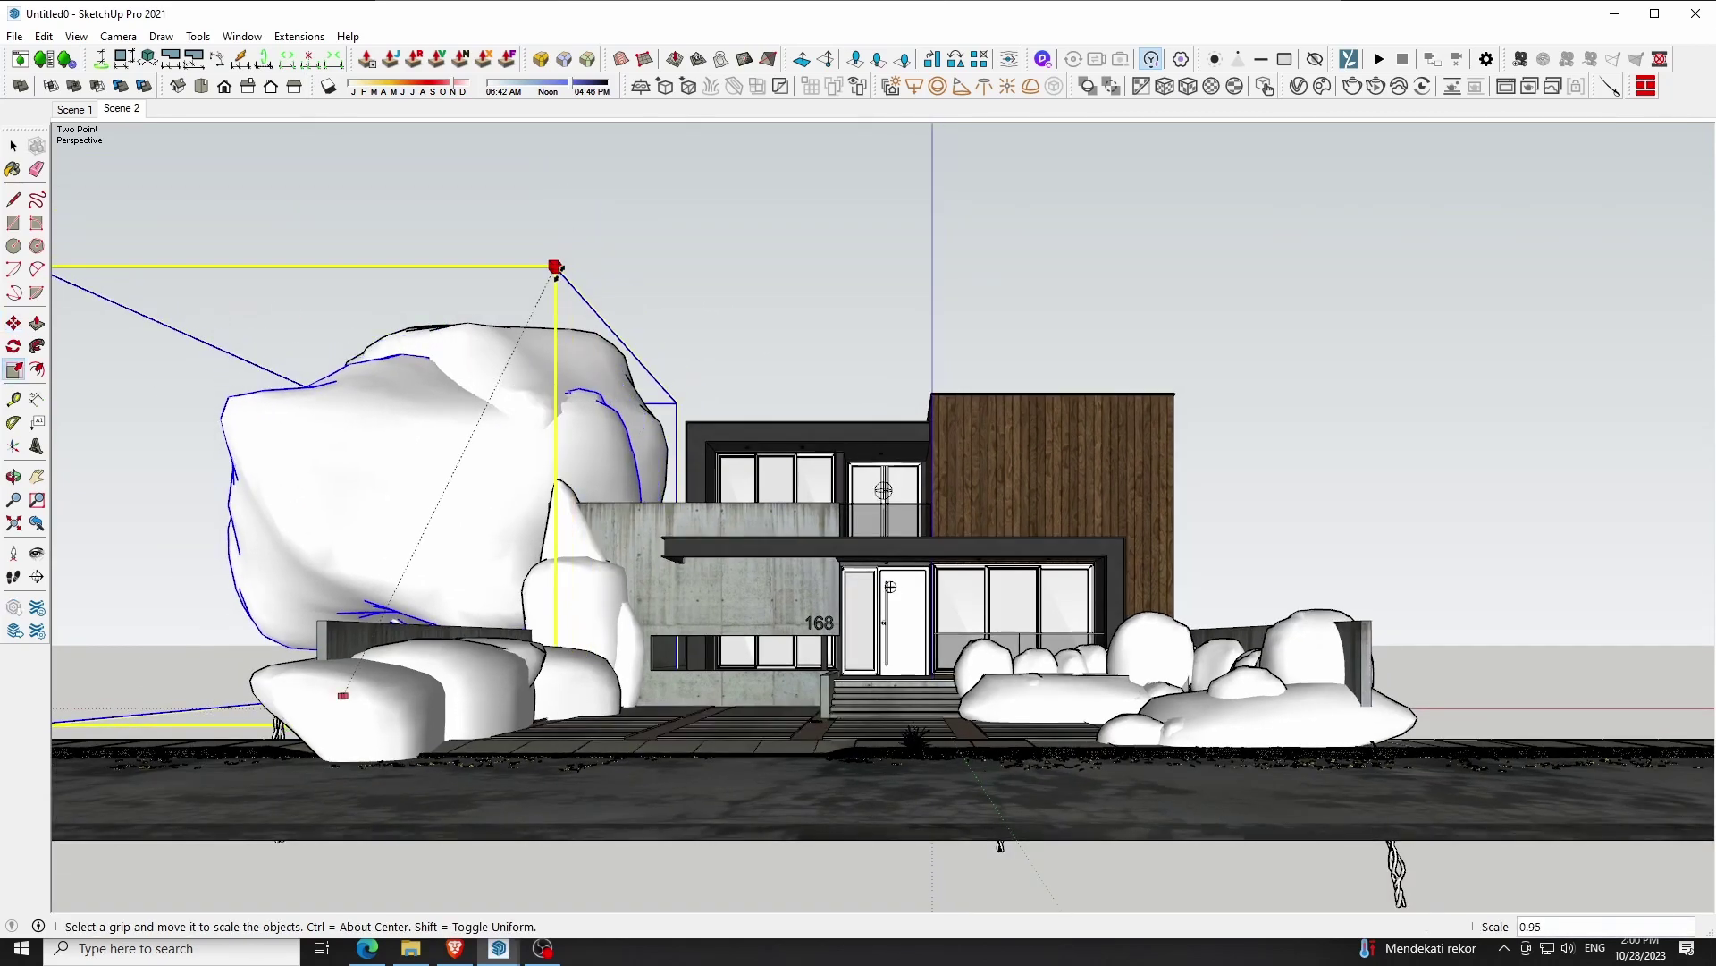
drag(573, 230, 556, 268)
key(m)
click(563, 273)
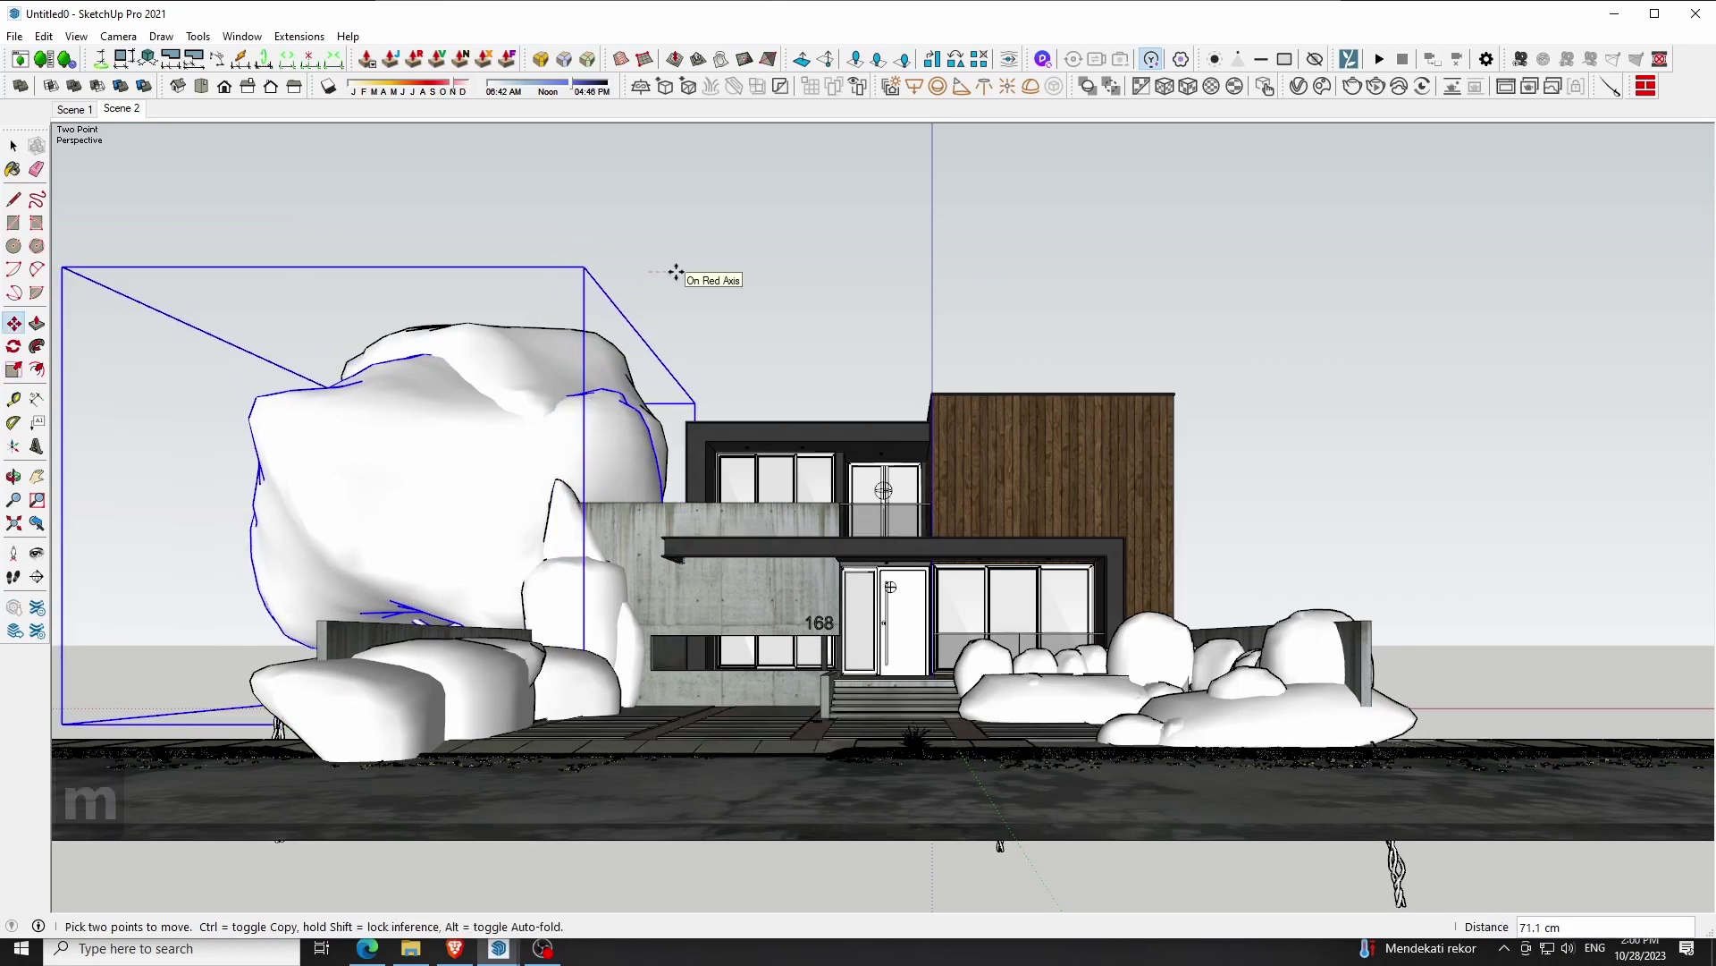
click(701, 272)
key(space)
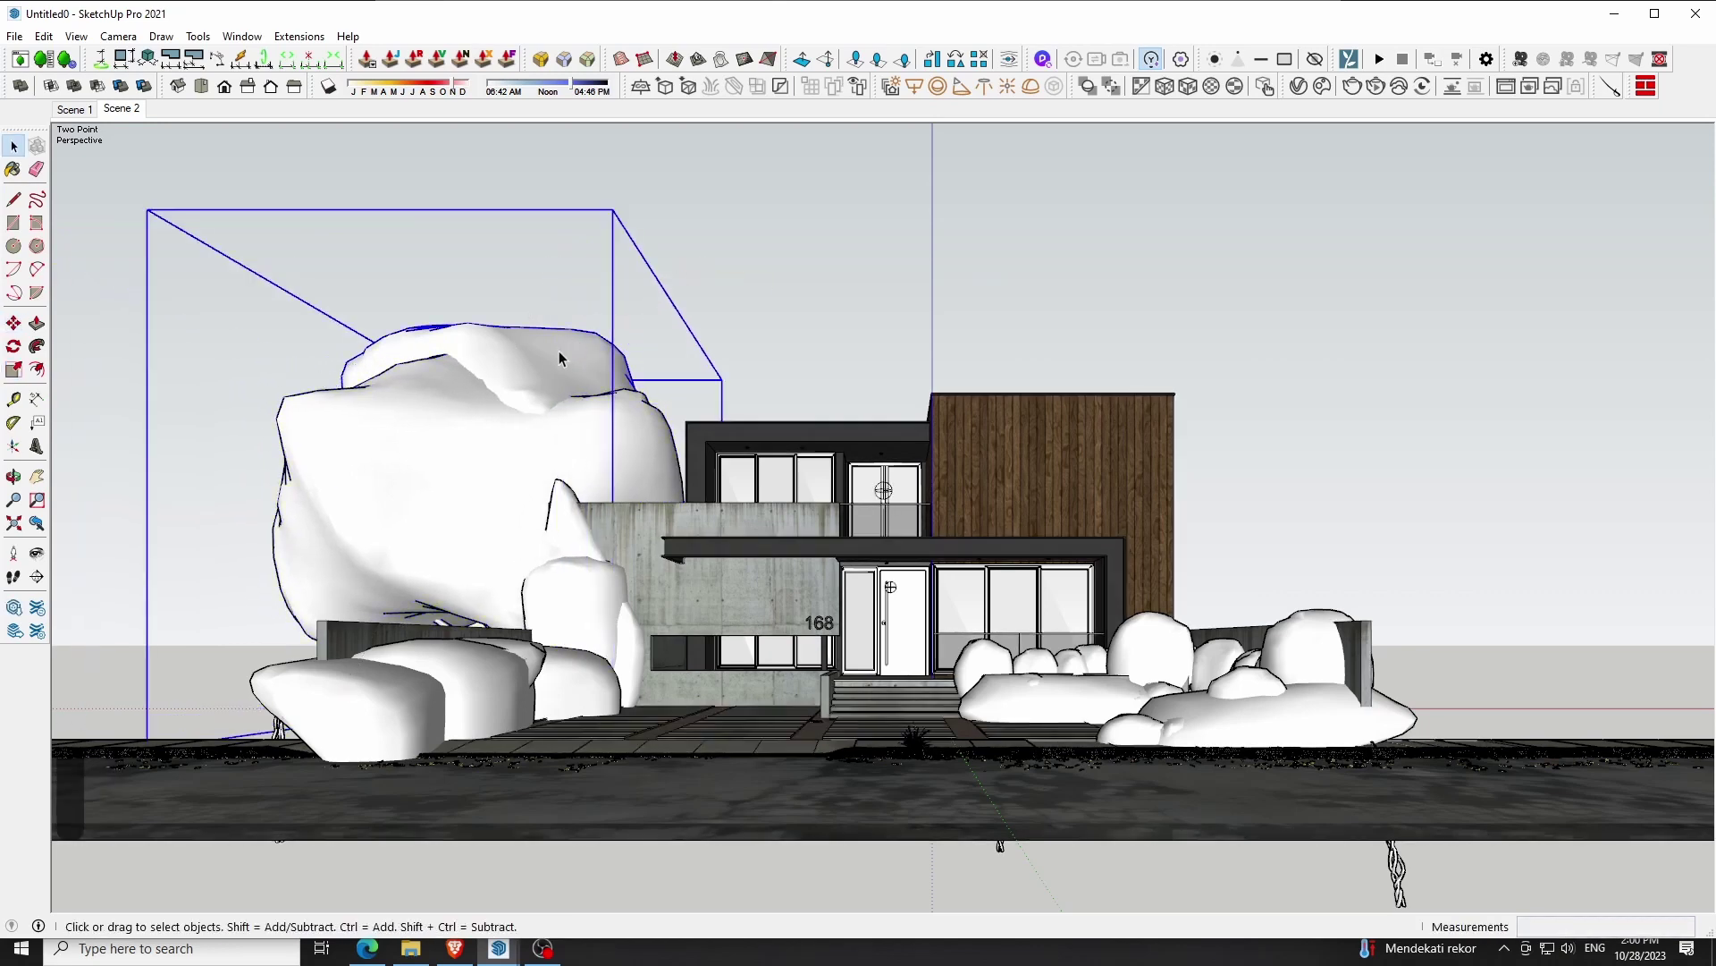
Flip the large tree, scale it to 0.96, and render the front view
right_click(560, 357)
click(774, 742)
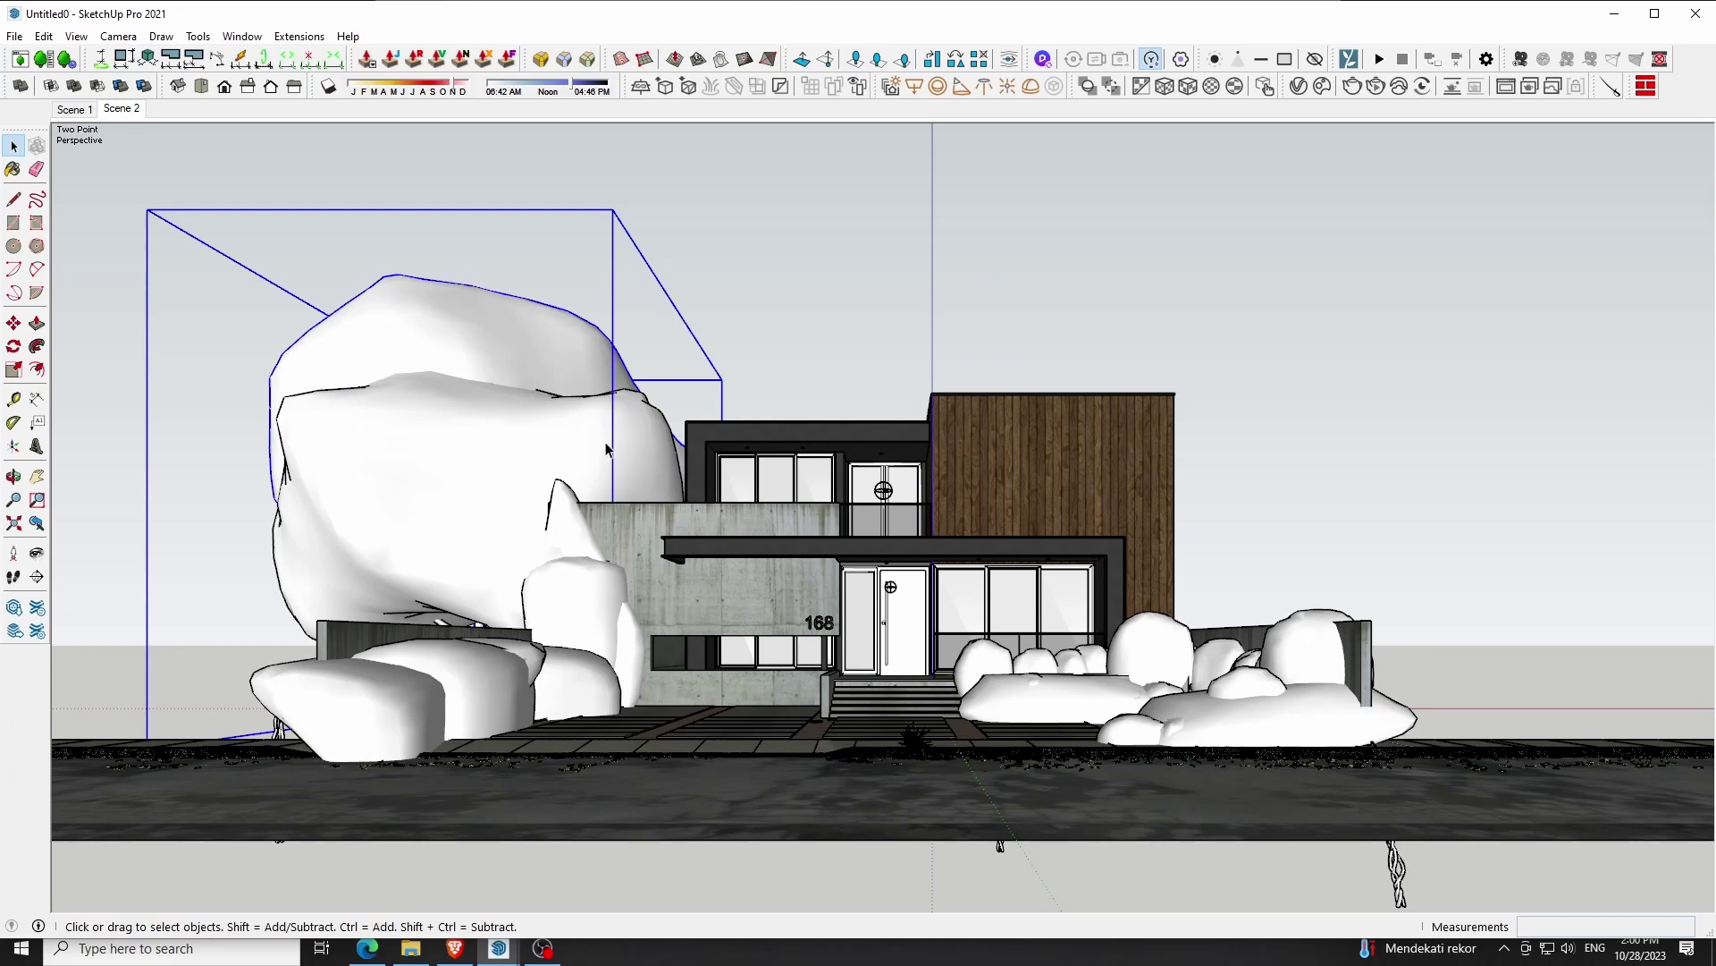
key(s)
drag(147, 211, 214, 239)
key(space)
click(635, 182)
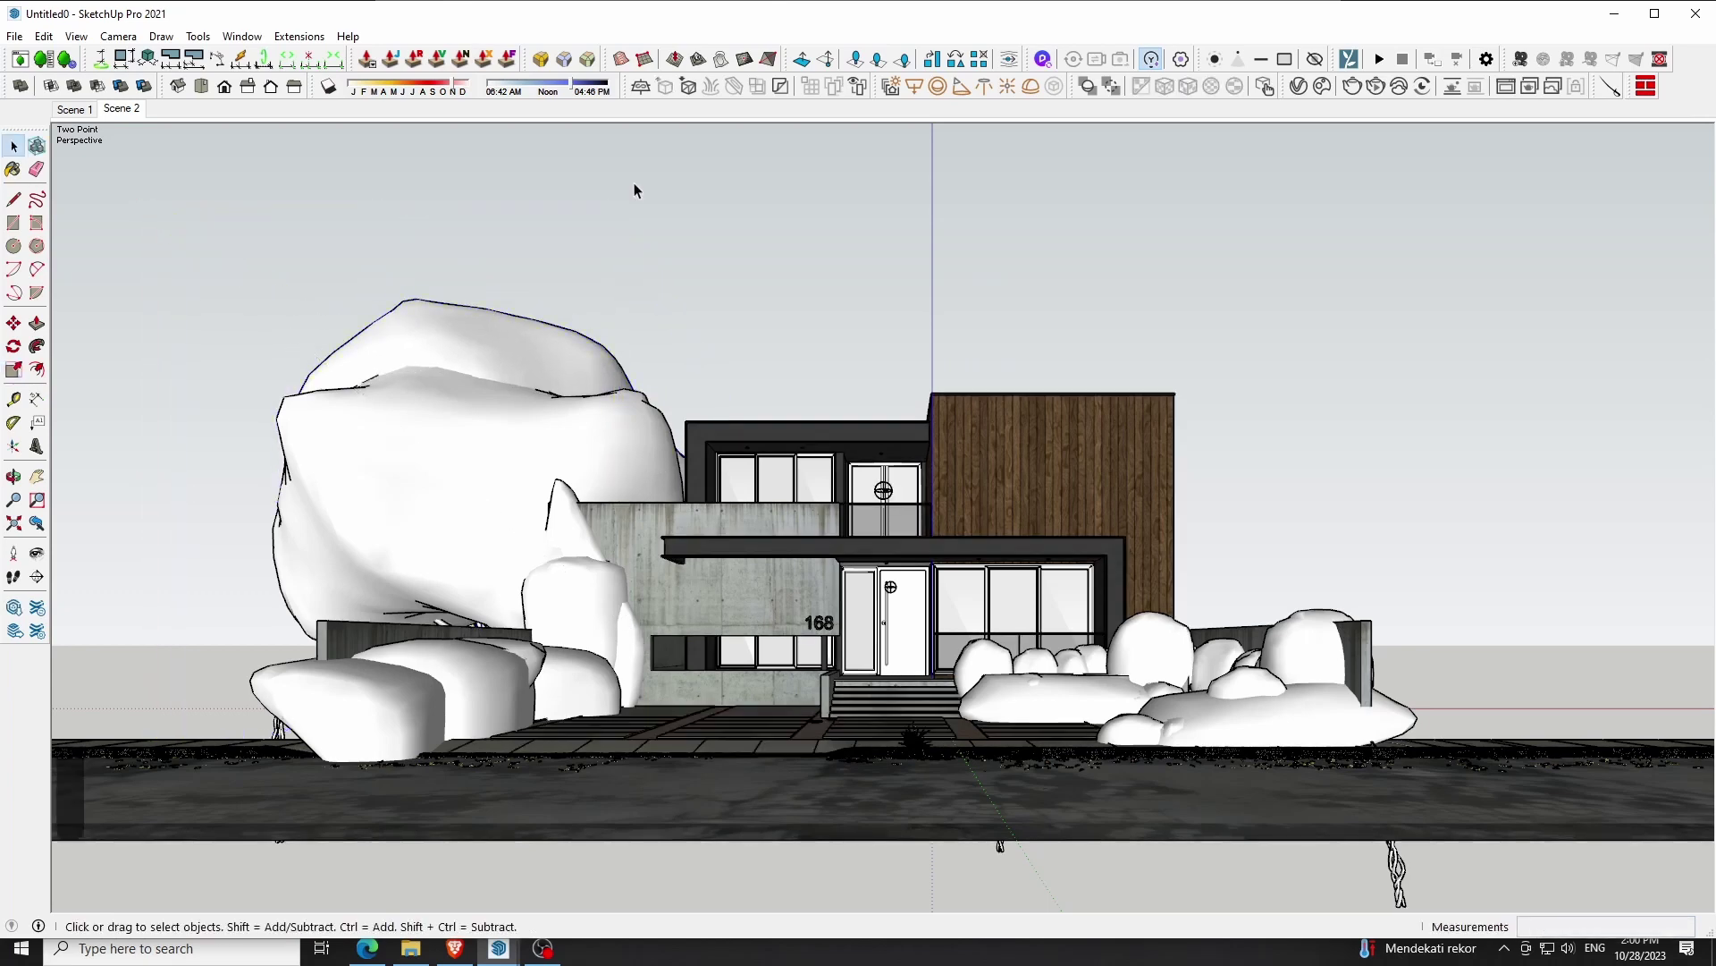
click(116, 111)
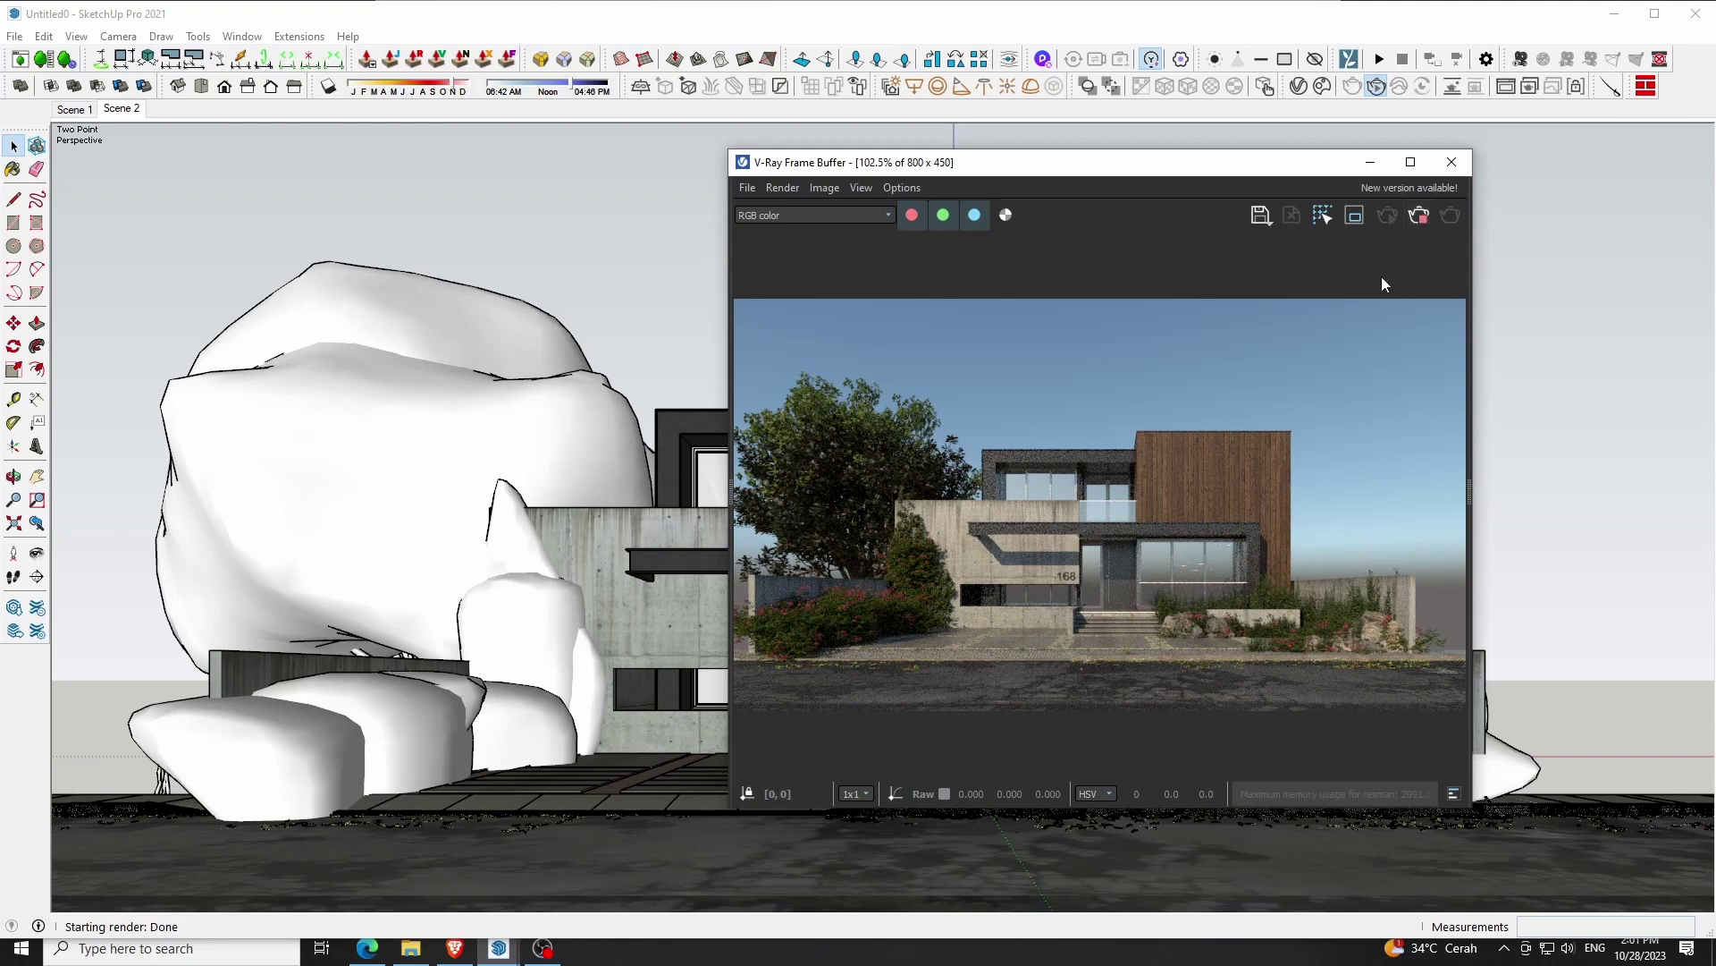
Close the V-Ray frame buffer and orbit to an elevated three-quarter view of the house
click(1451, 163)
click(13, 476)
mouse_move(447, 500)
mouse_down()
mouse_move(1083, 713)
mouse_move(1085, 680)
mouse_up()
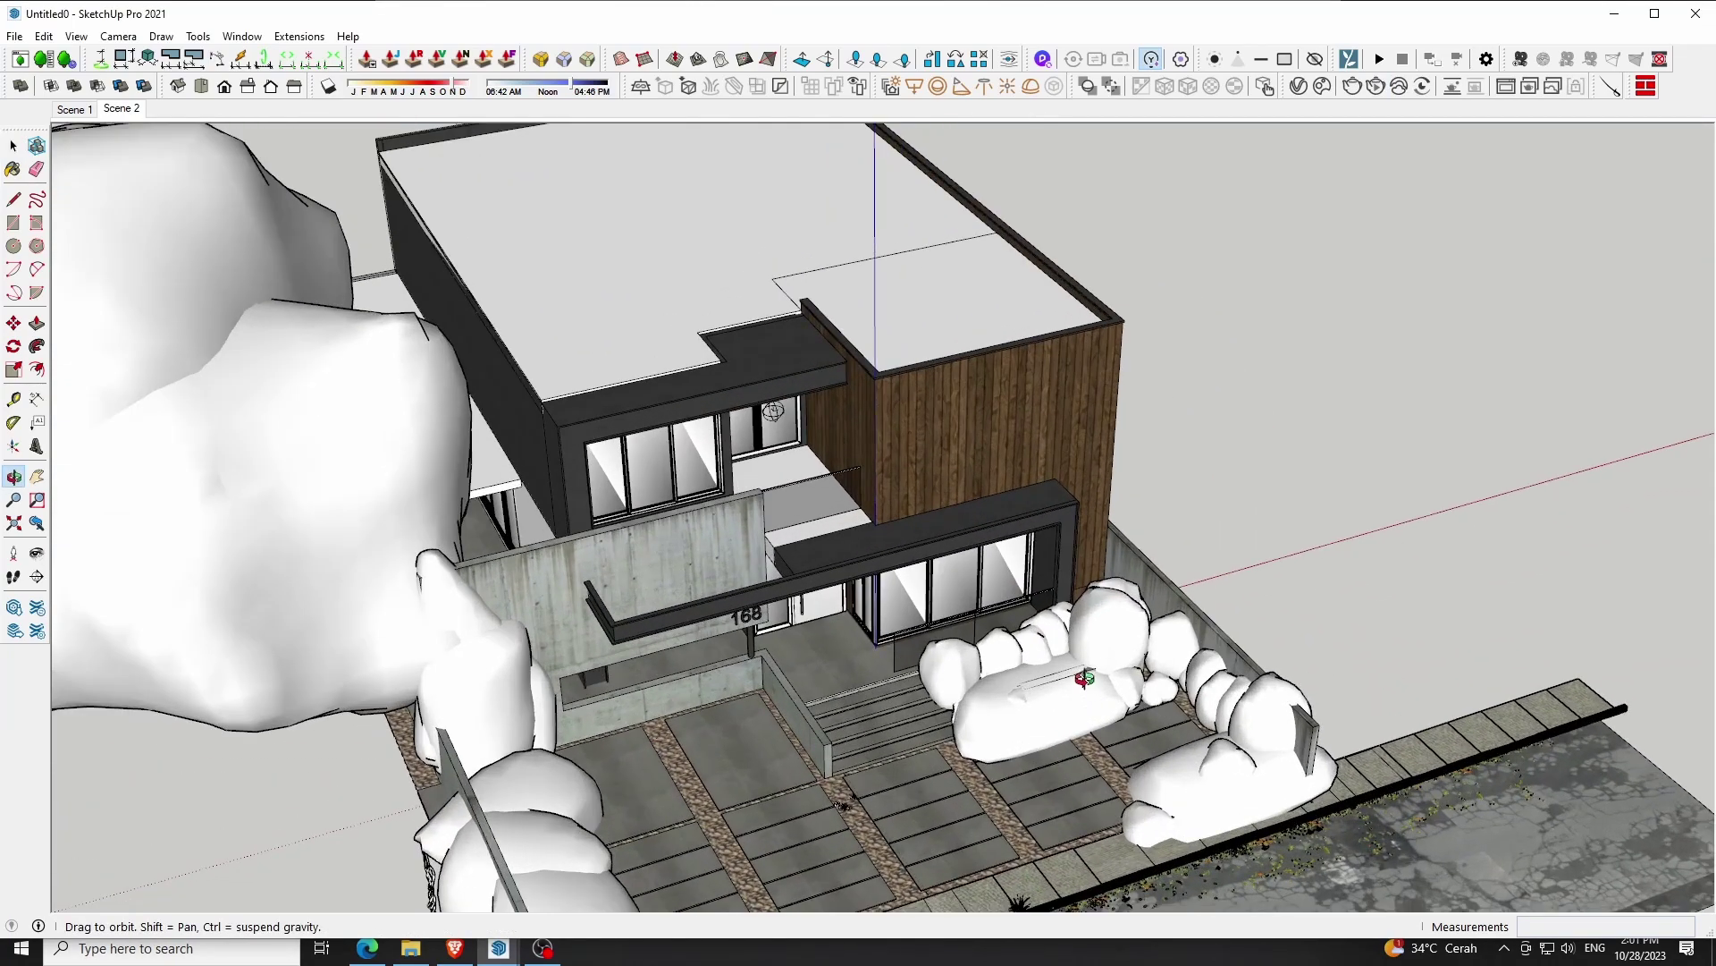
Import Silver Birch 002 from Cosmos and enlarge it
key(F2)
click(1322, 86)
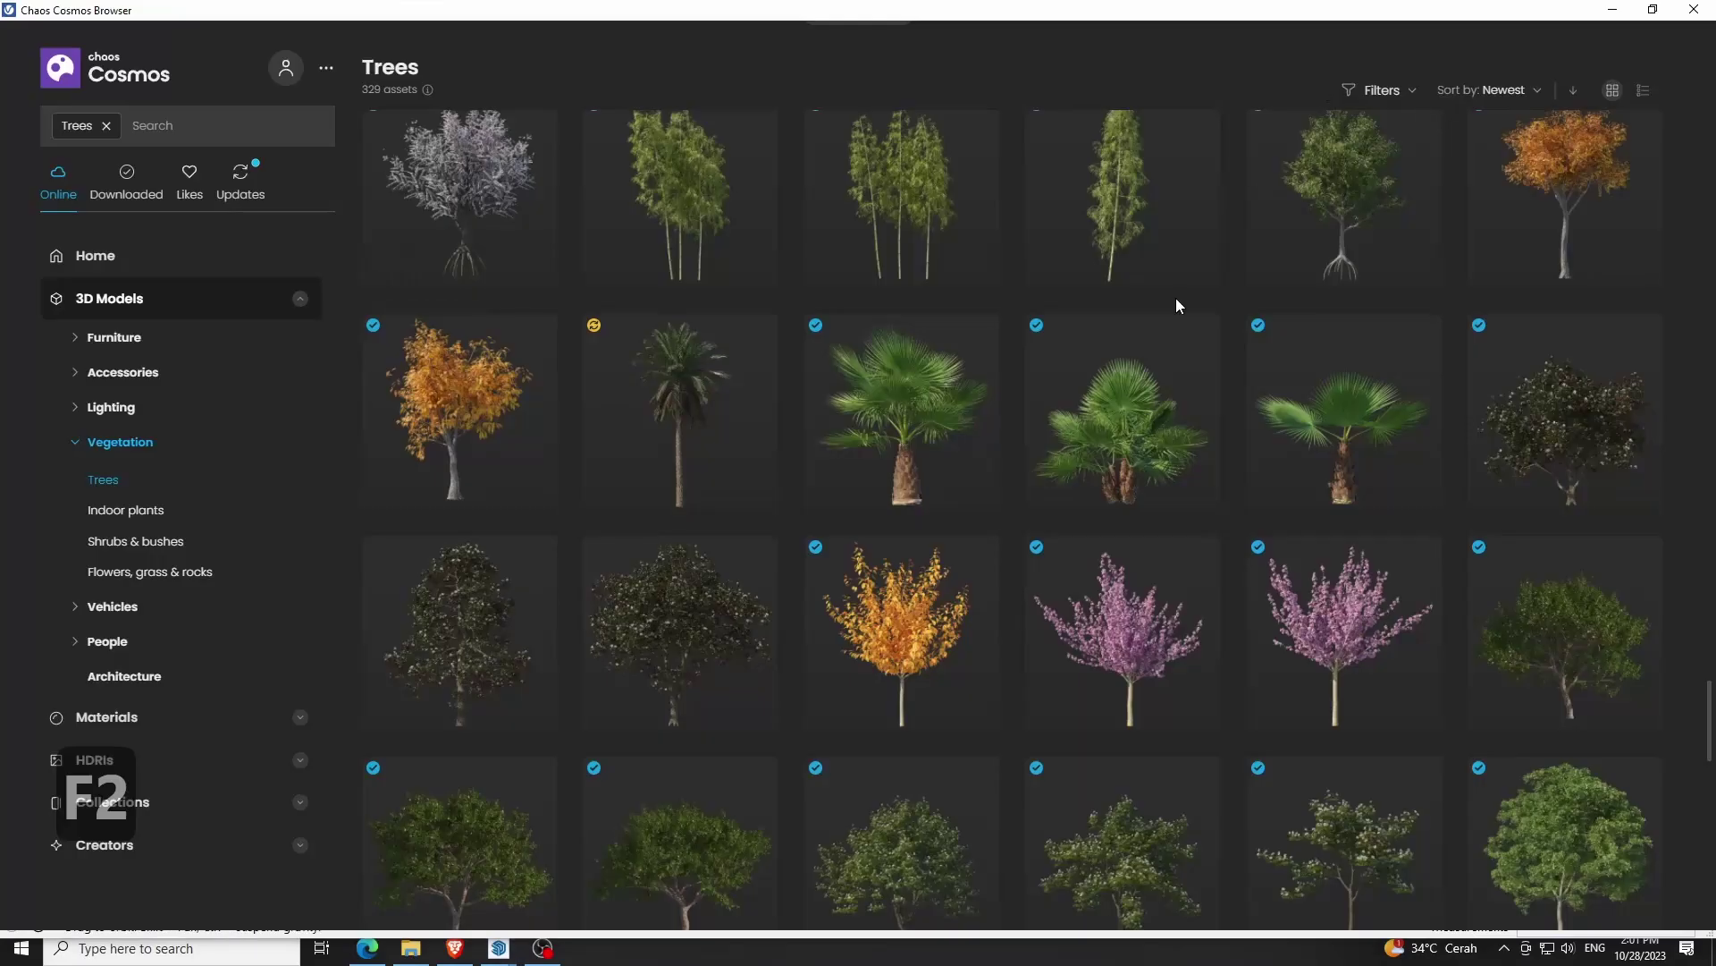
scroll(1177, 304, down, 5)
mouse_move(901, 392)
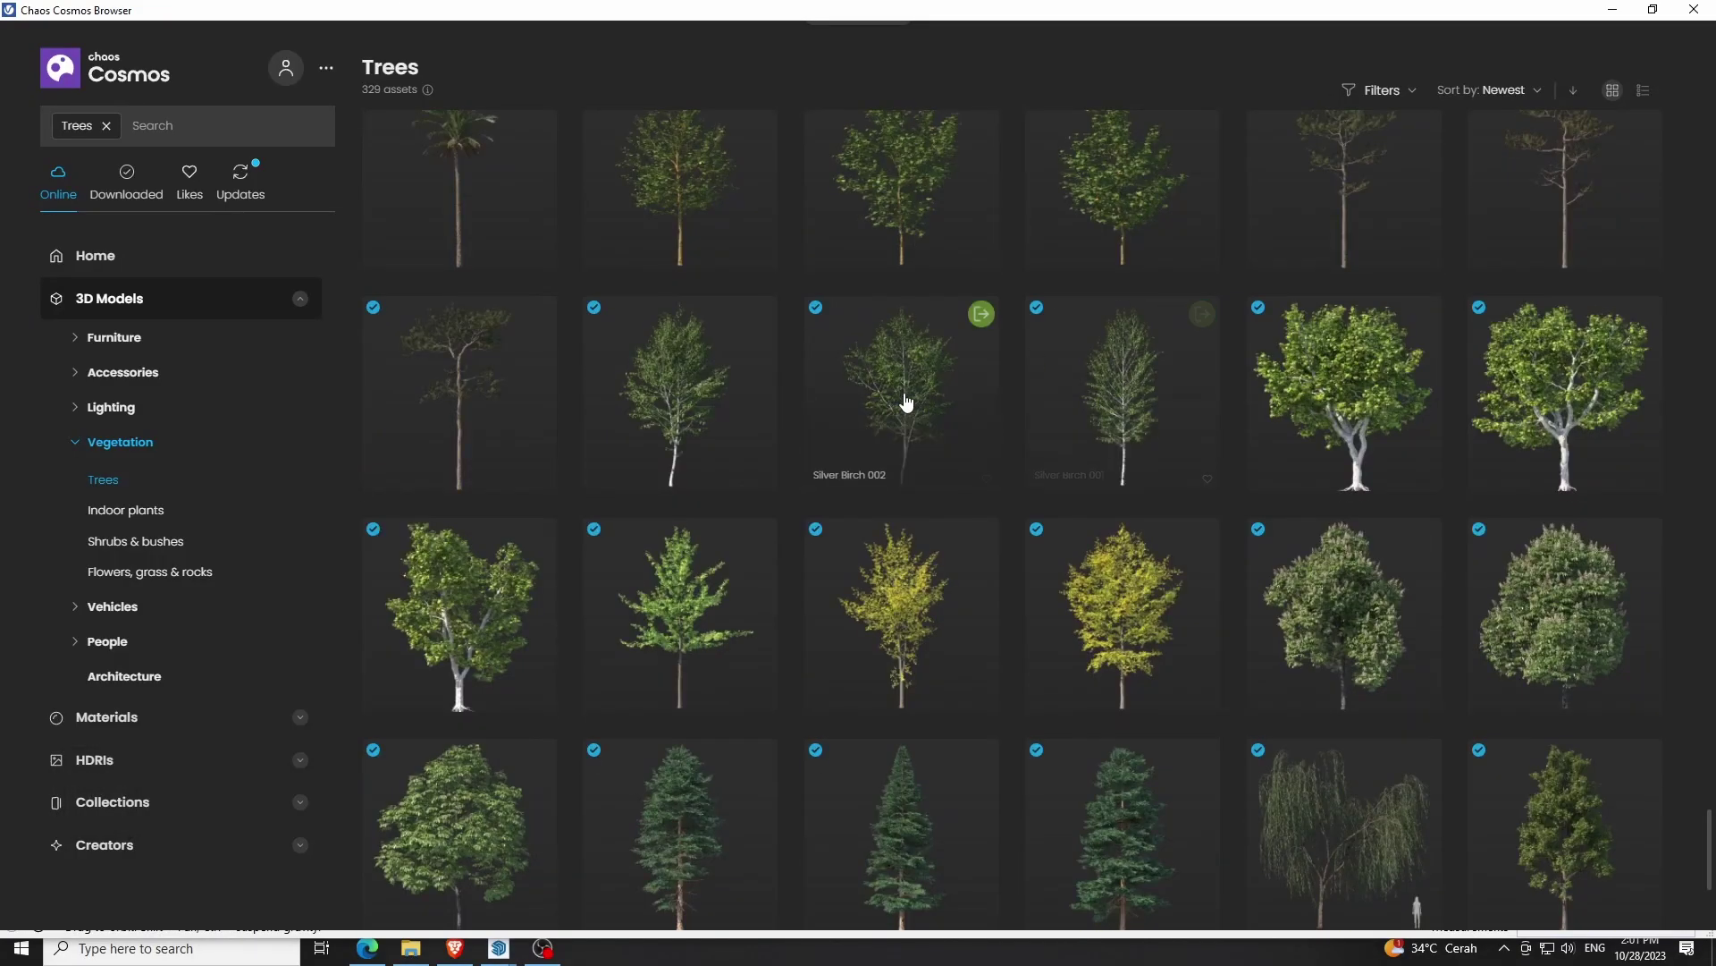
click(981, 315)
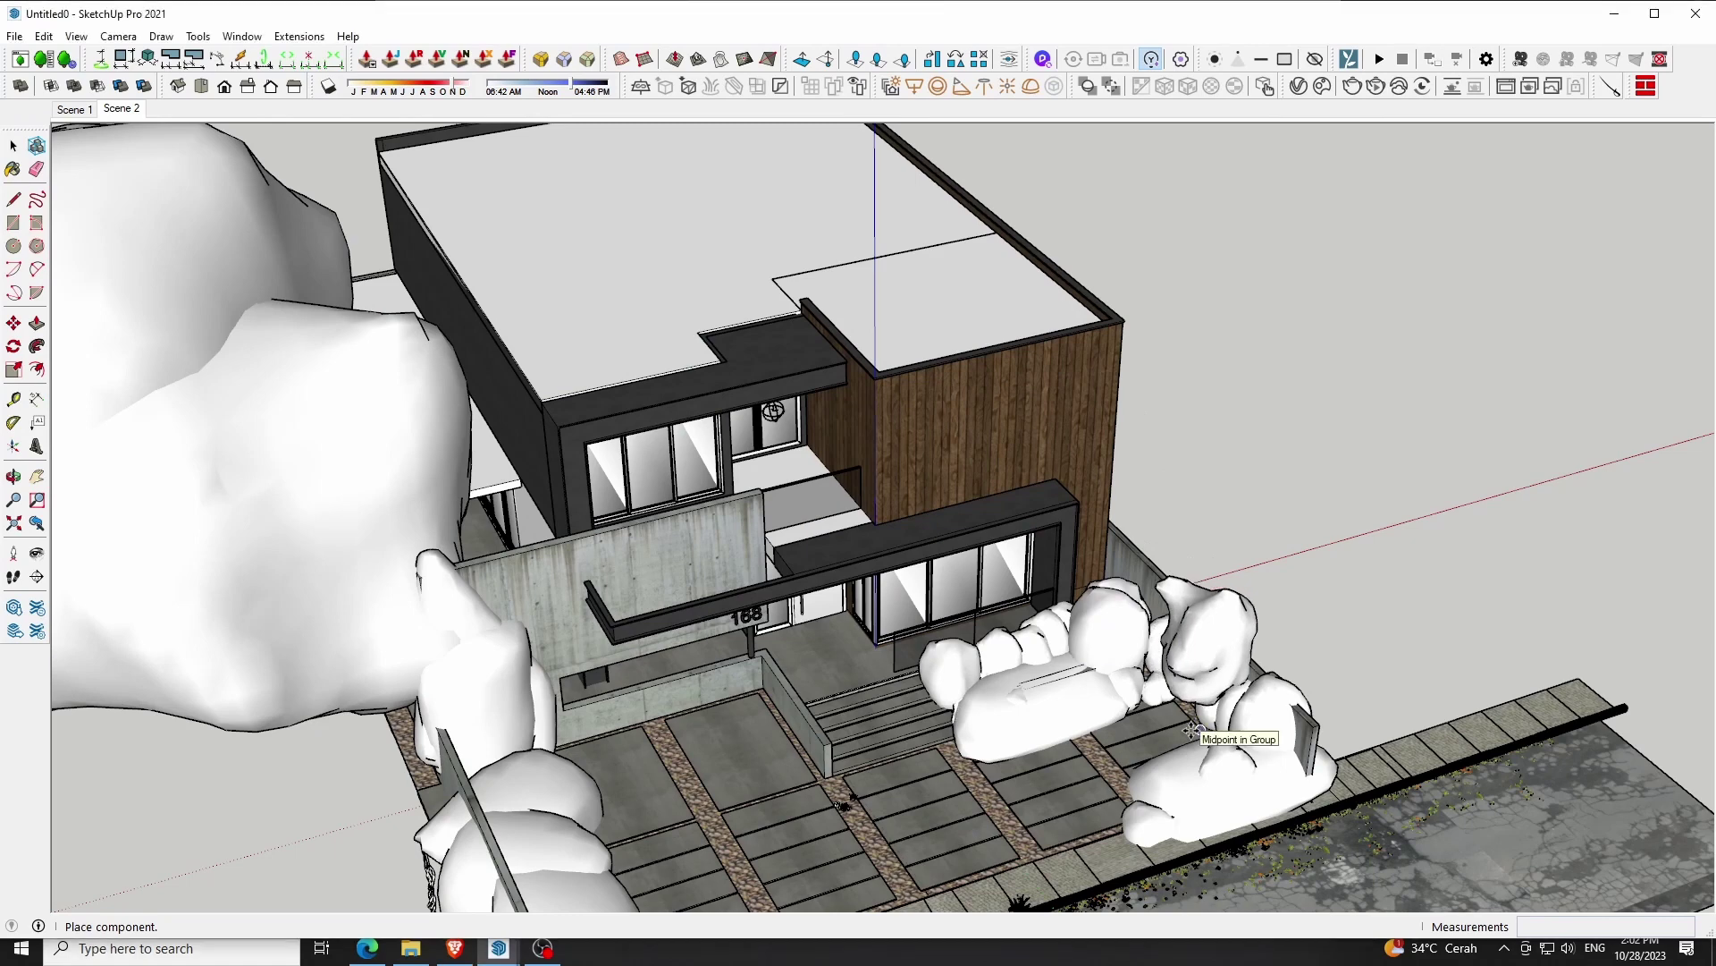
key(o)
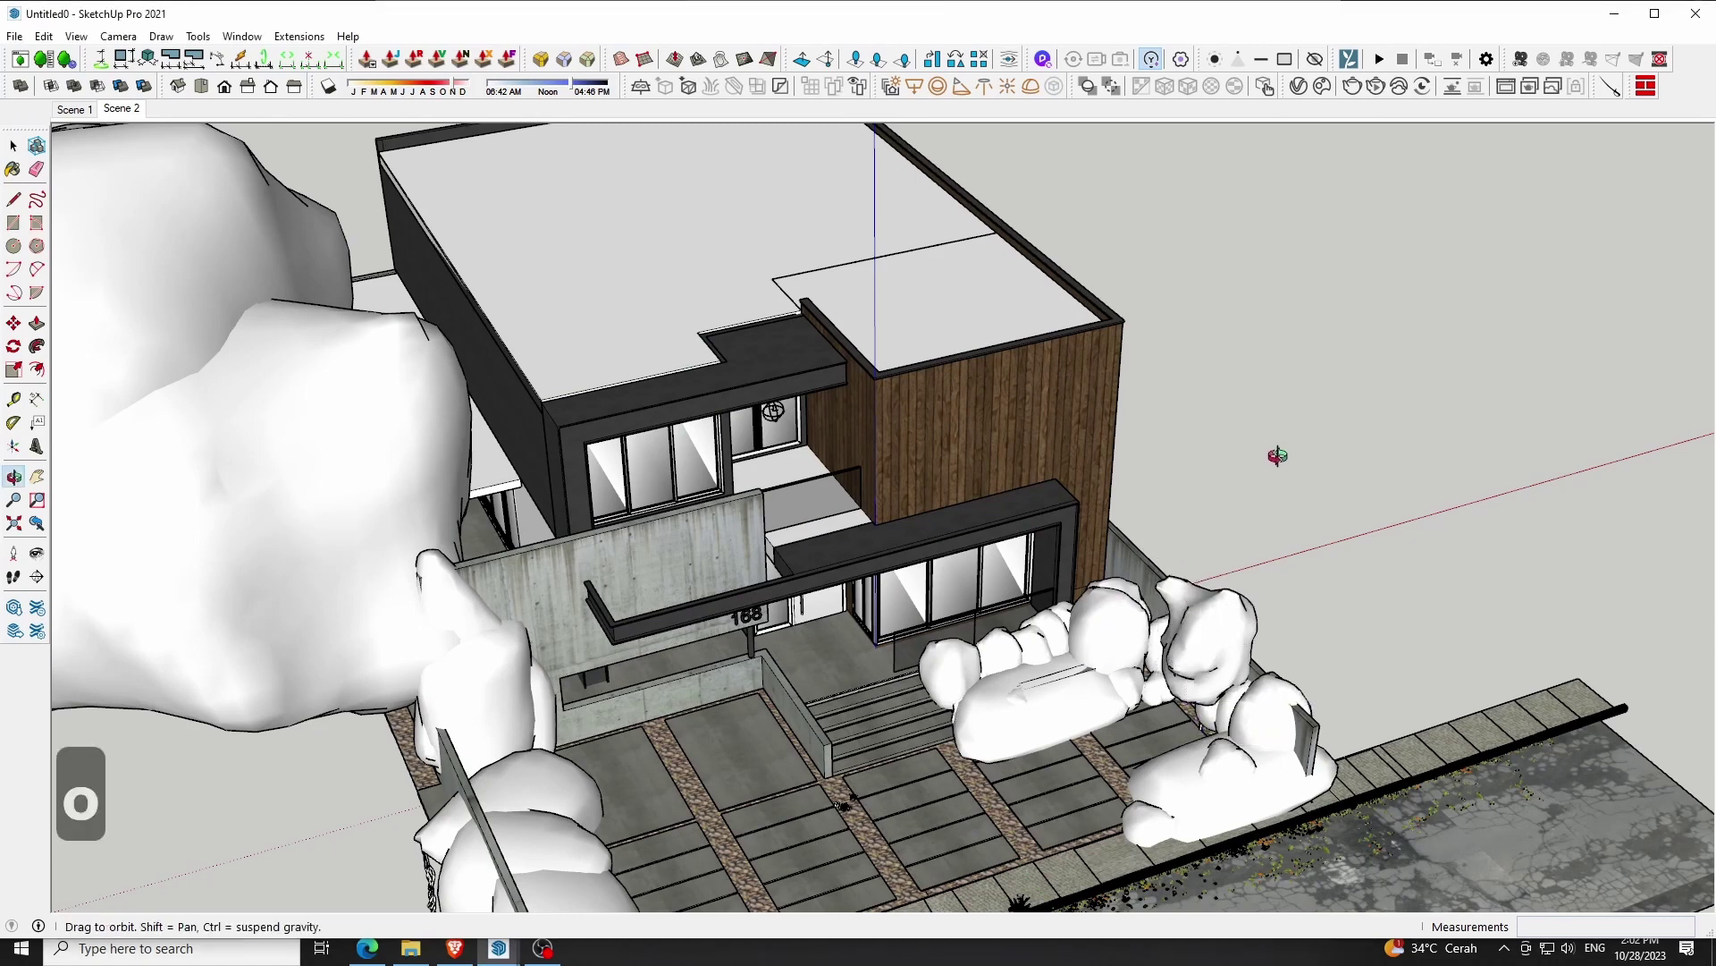
drag(1279, 457, 1191, 525)
key(space)
key(s)
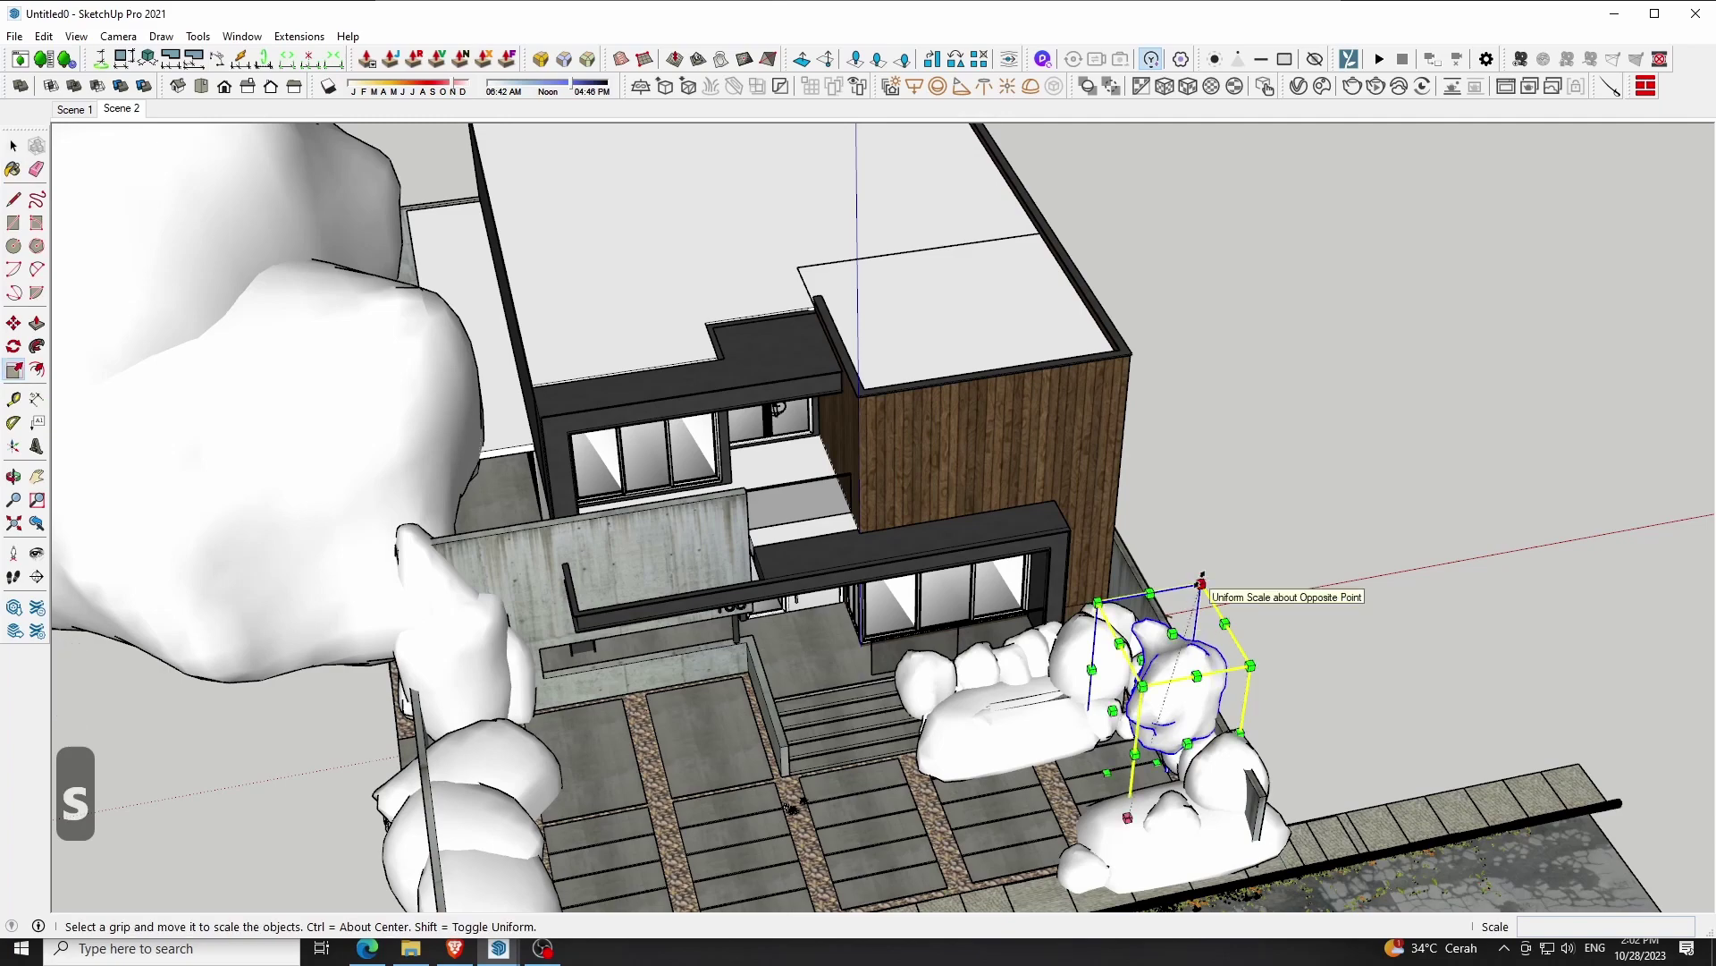
drag(1138, 686, 1144, 586)
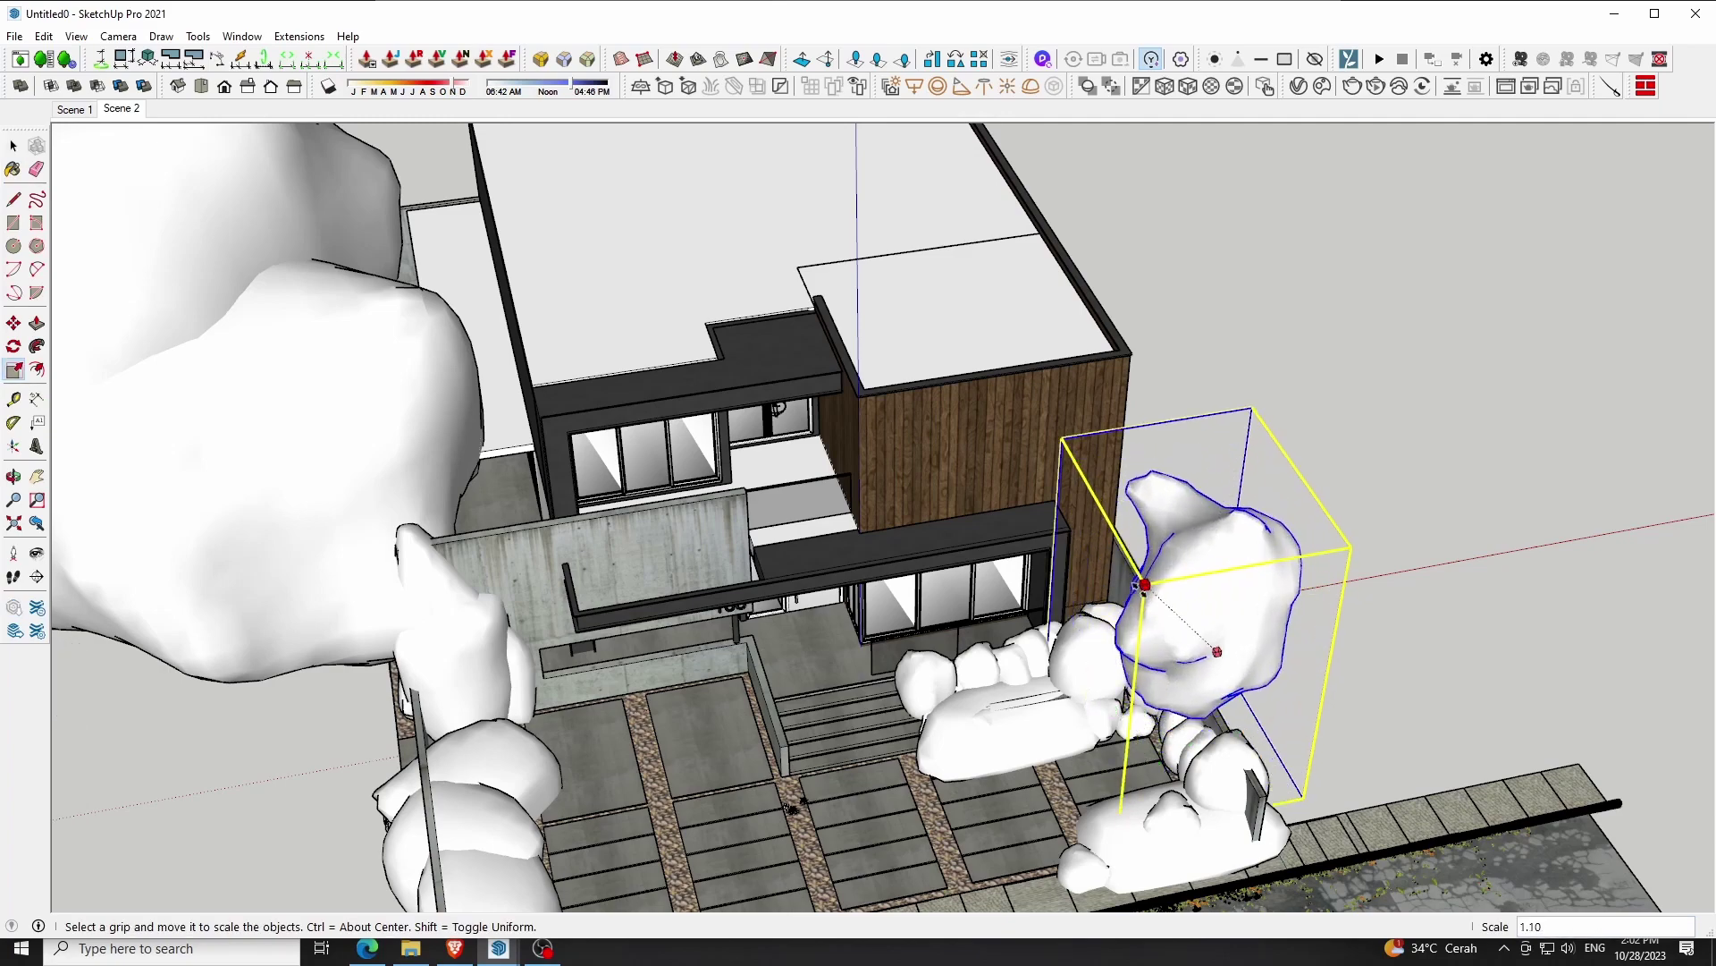
In Scene 2, shift the birch 46.2 cm left, enlarge it slightly, and set it before the wooden facade
click(121, 108)
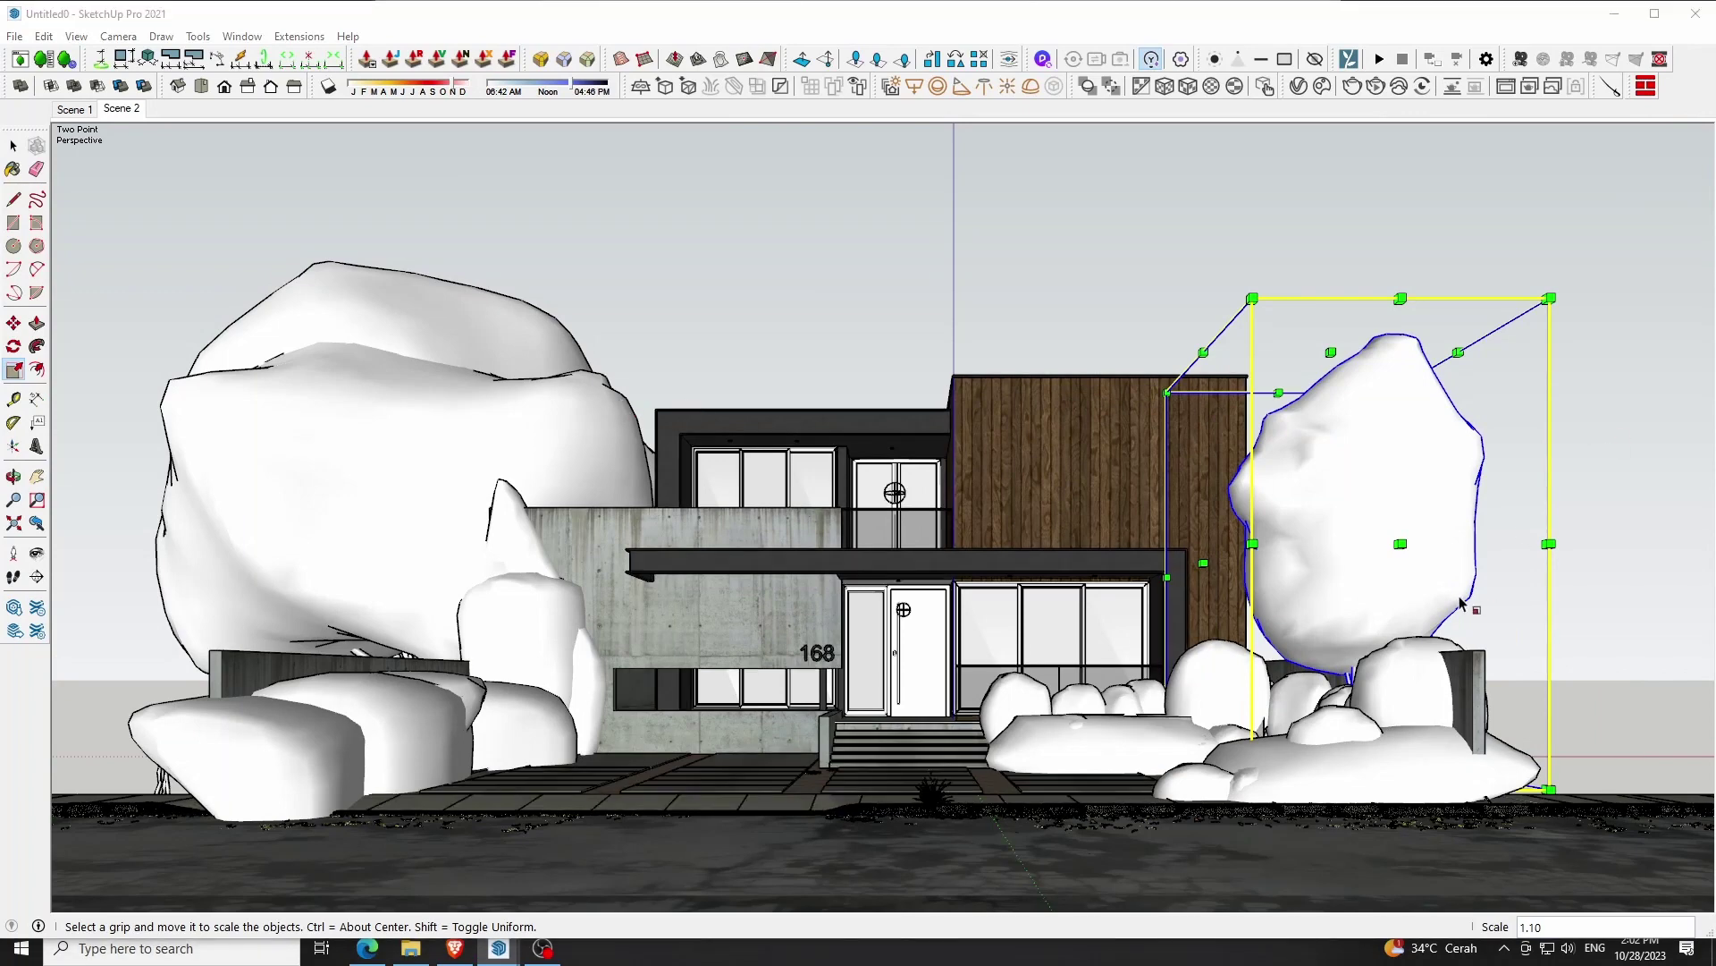
key(m)
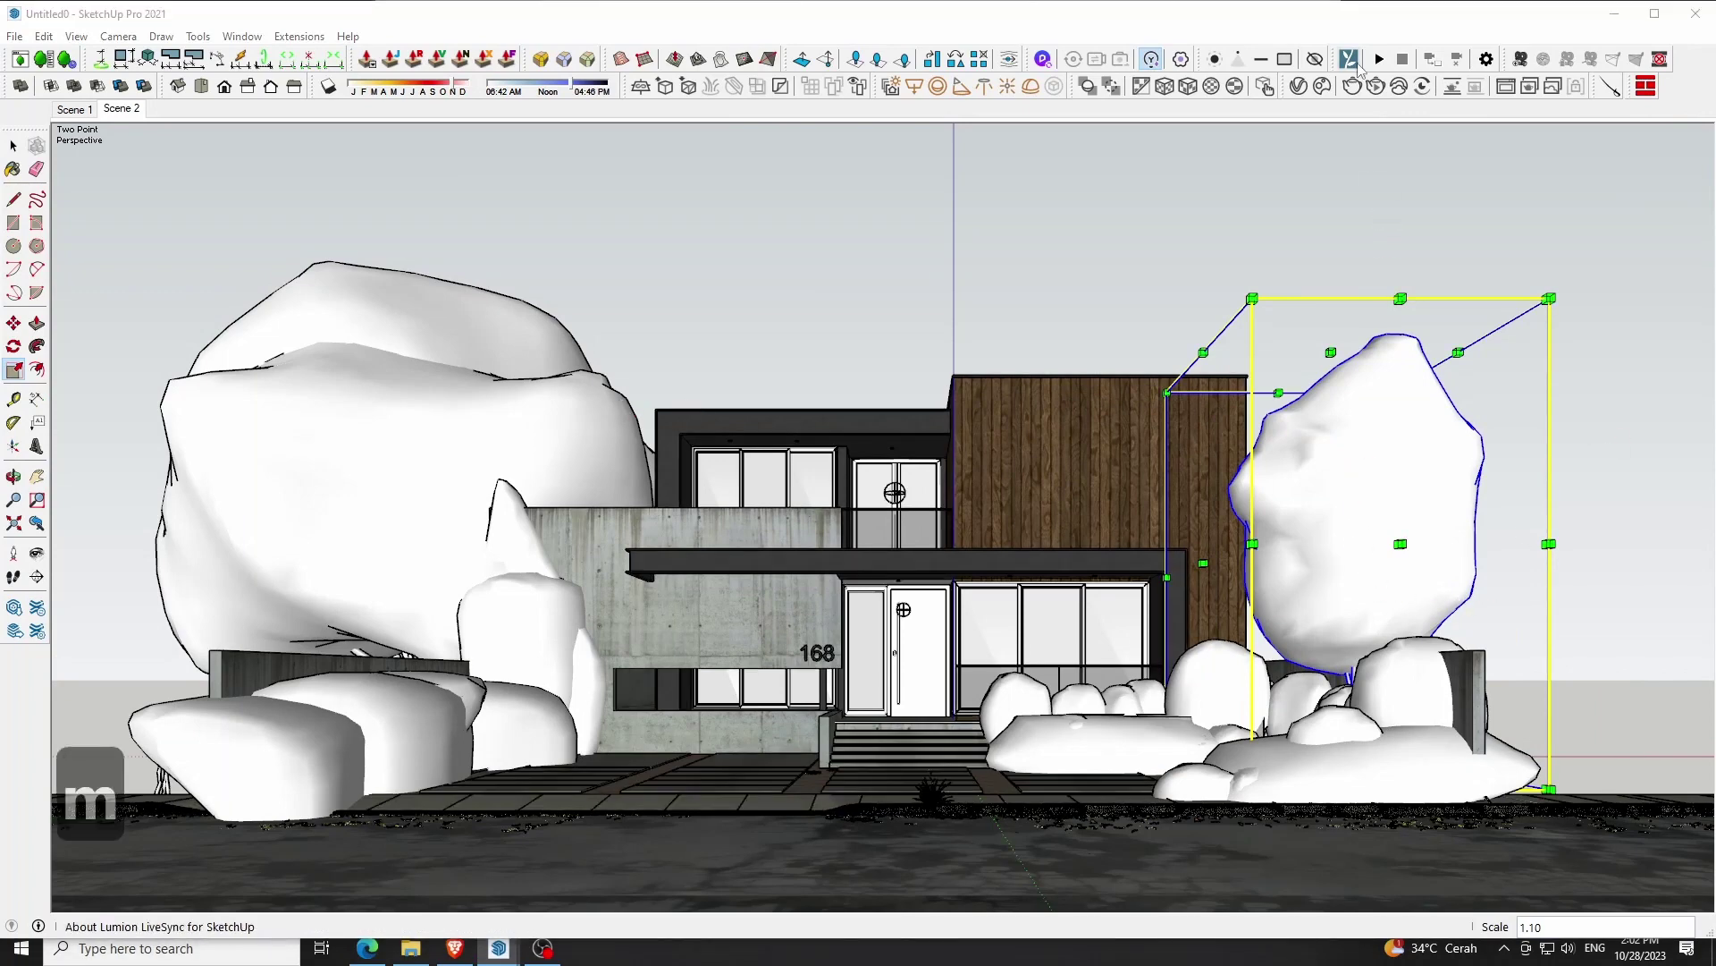
key(m)
click(1360, 467)
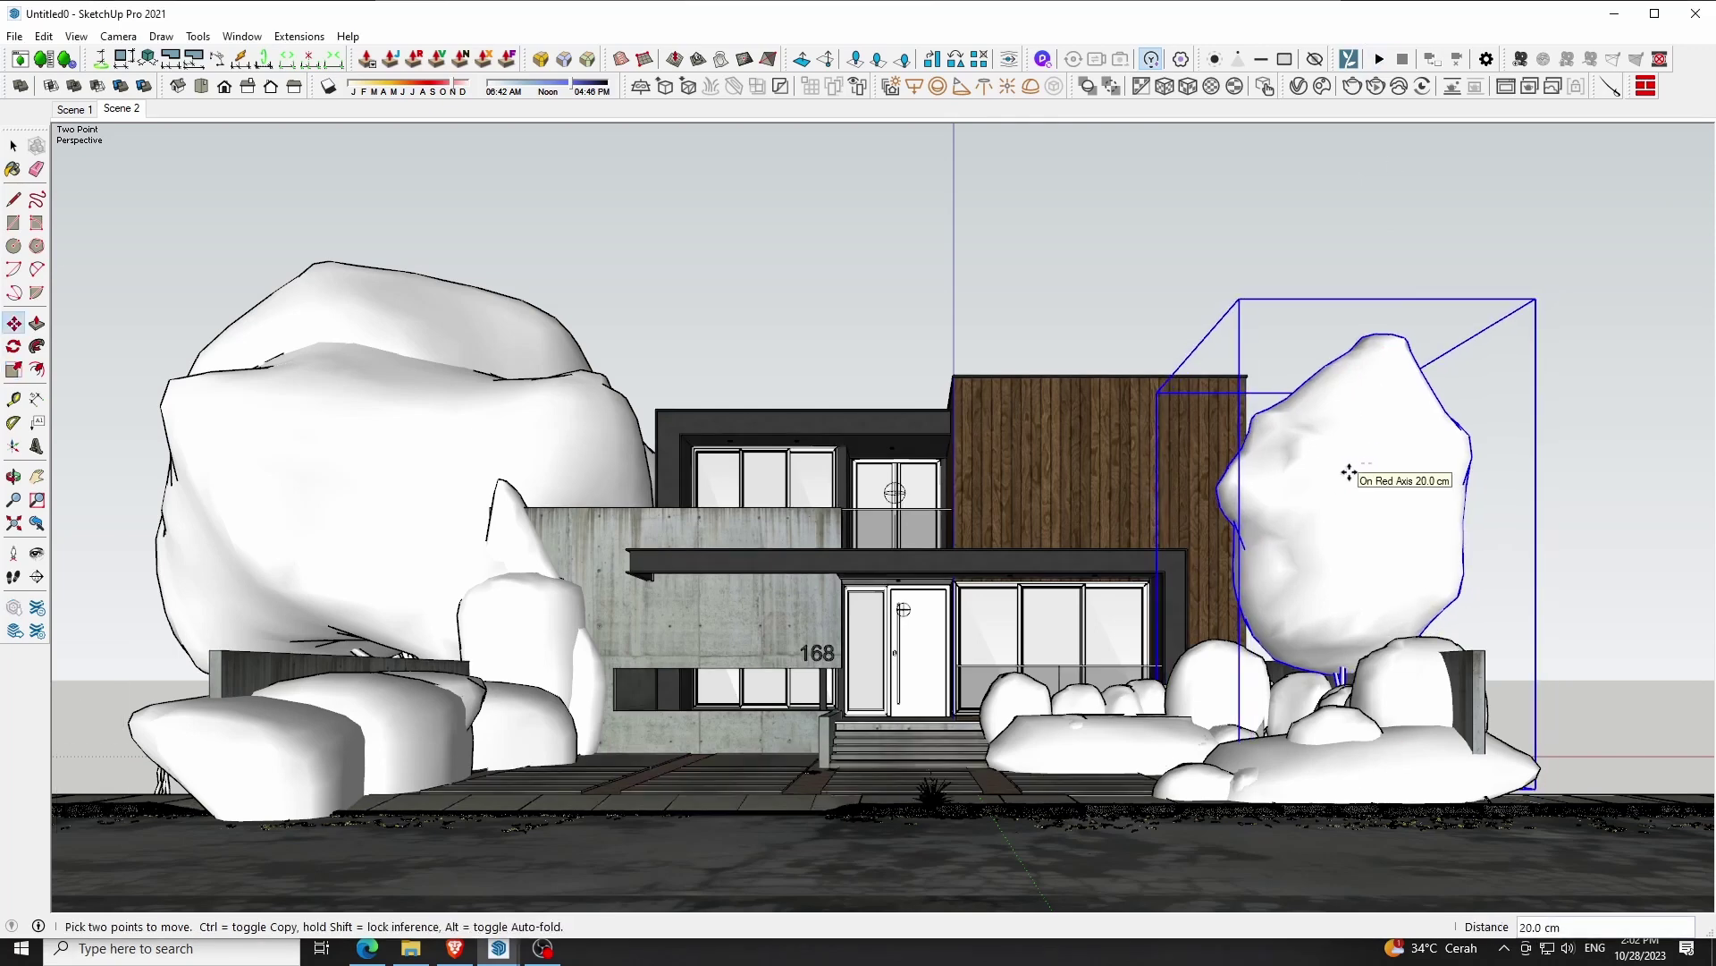
click(1341, 473)
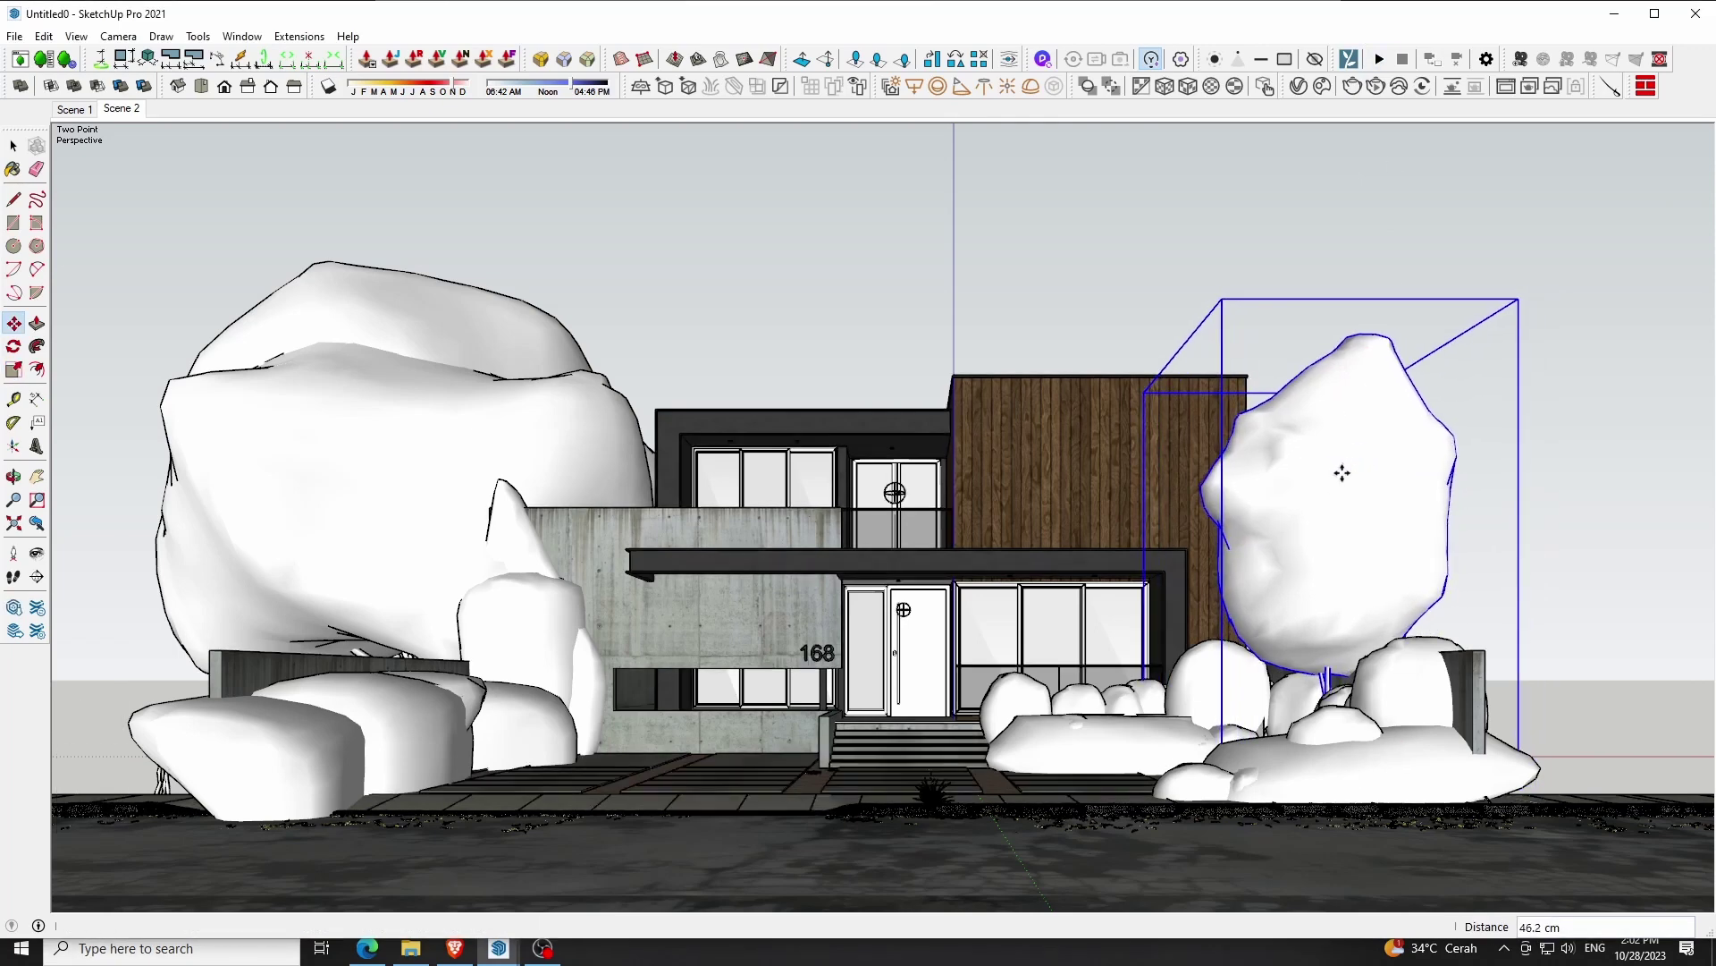
key(s)
drag(1518, 300, 1565, 202)
key(m)
click(1430, 404)
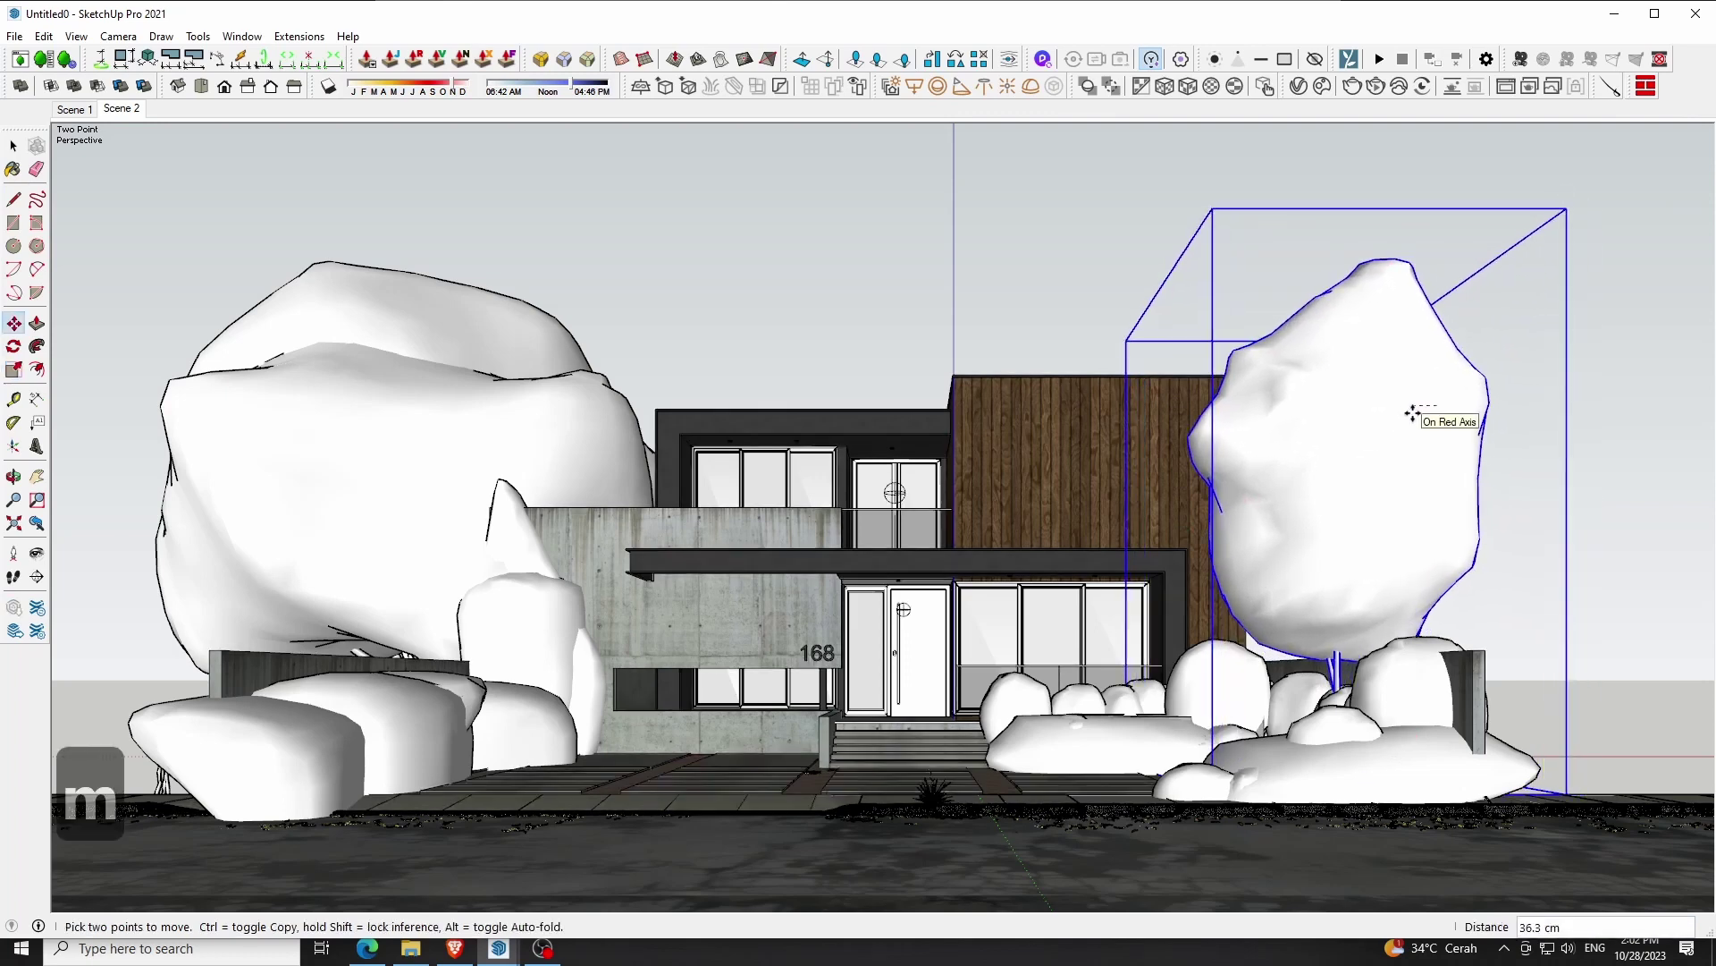
click(1412, 413)
key(space)
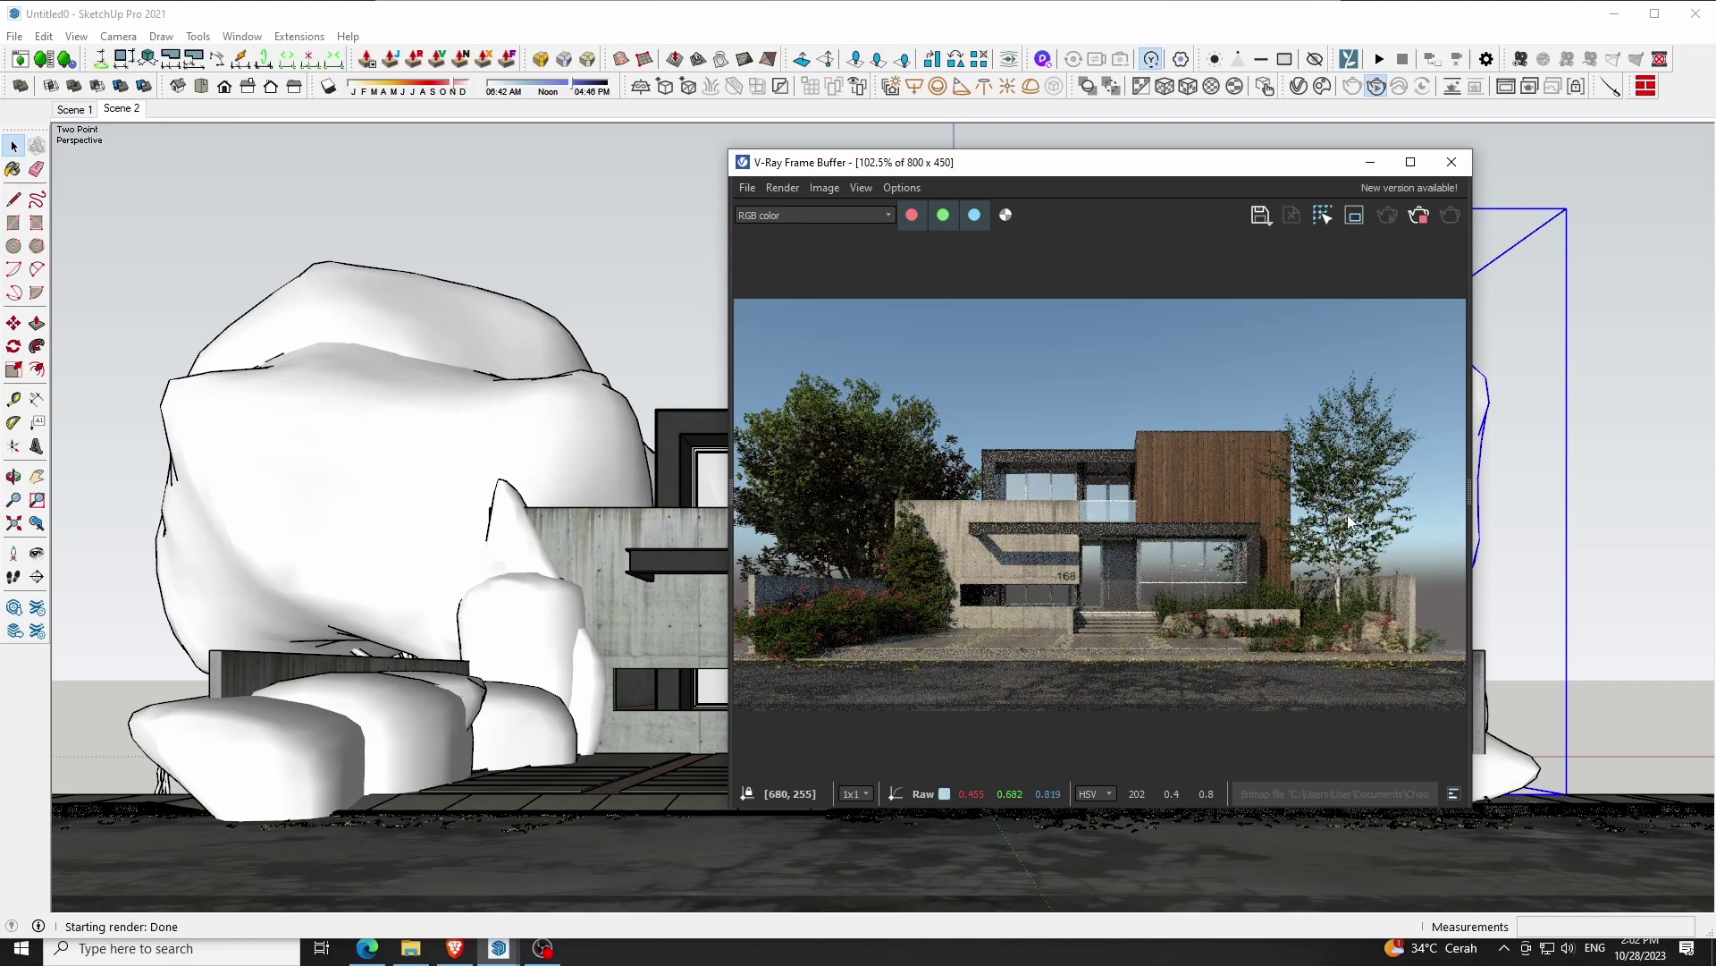
Close the birch scene's V-Ray render window and clear the selection
click(1452, 161)
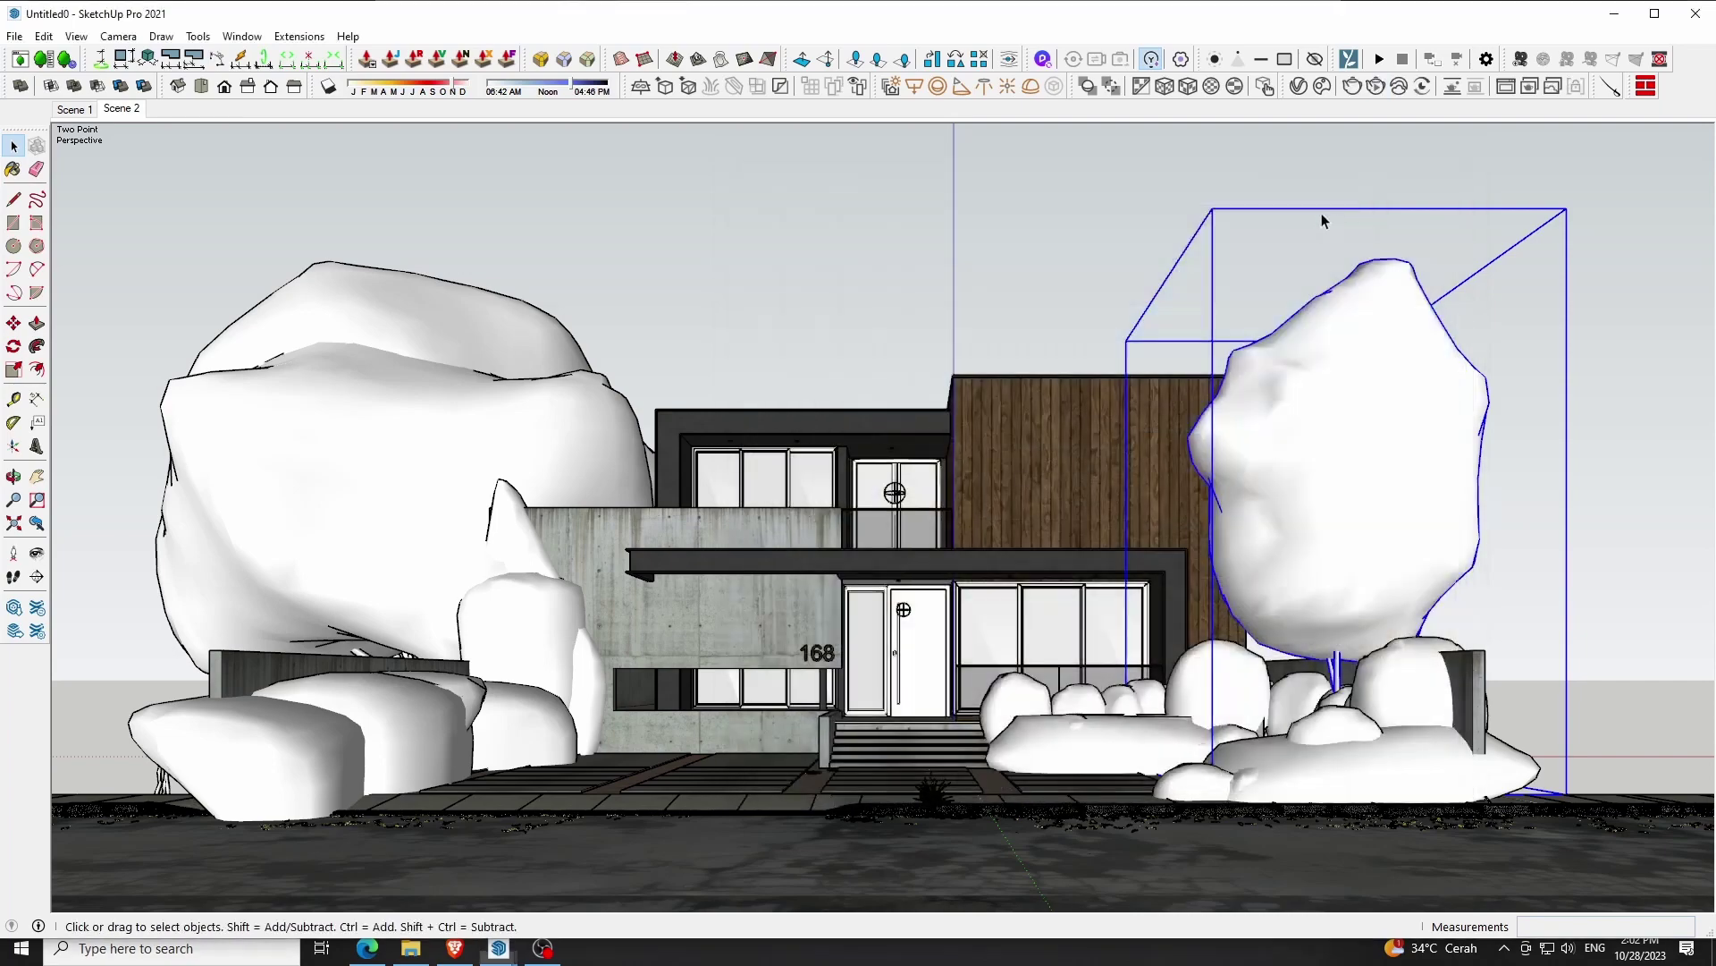
click(1271, 177)
Orbit to an overhead view and import English Oak 001 from the Cosmos Trees library
middle_drag(1204, 241, 1063, 633)
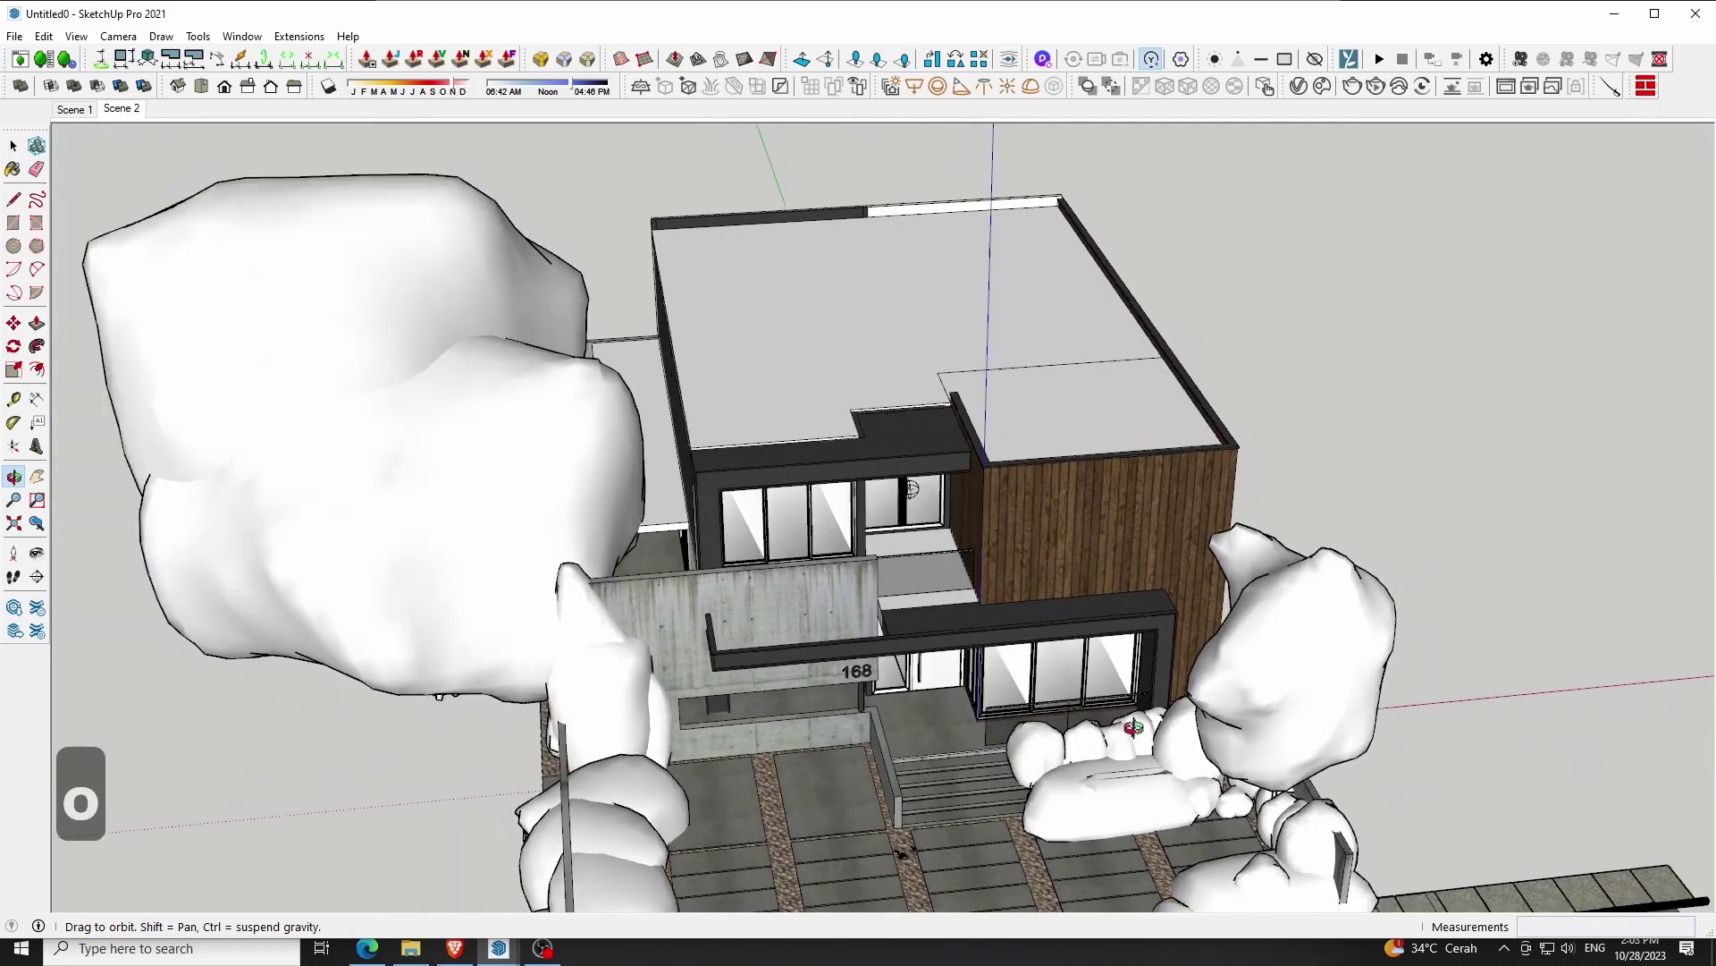
scroll(1064, 633, down, 5)
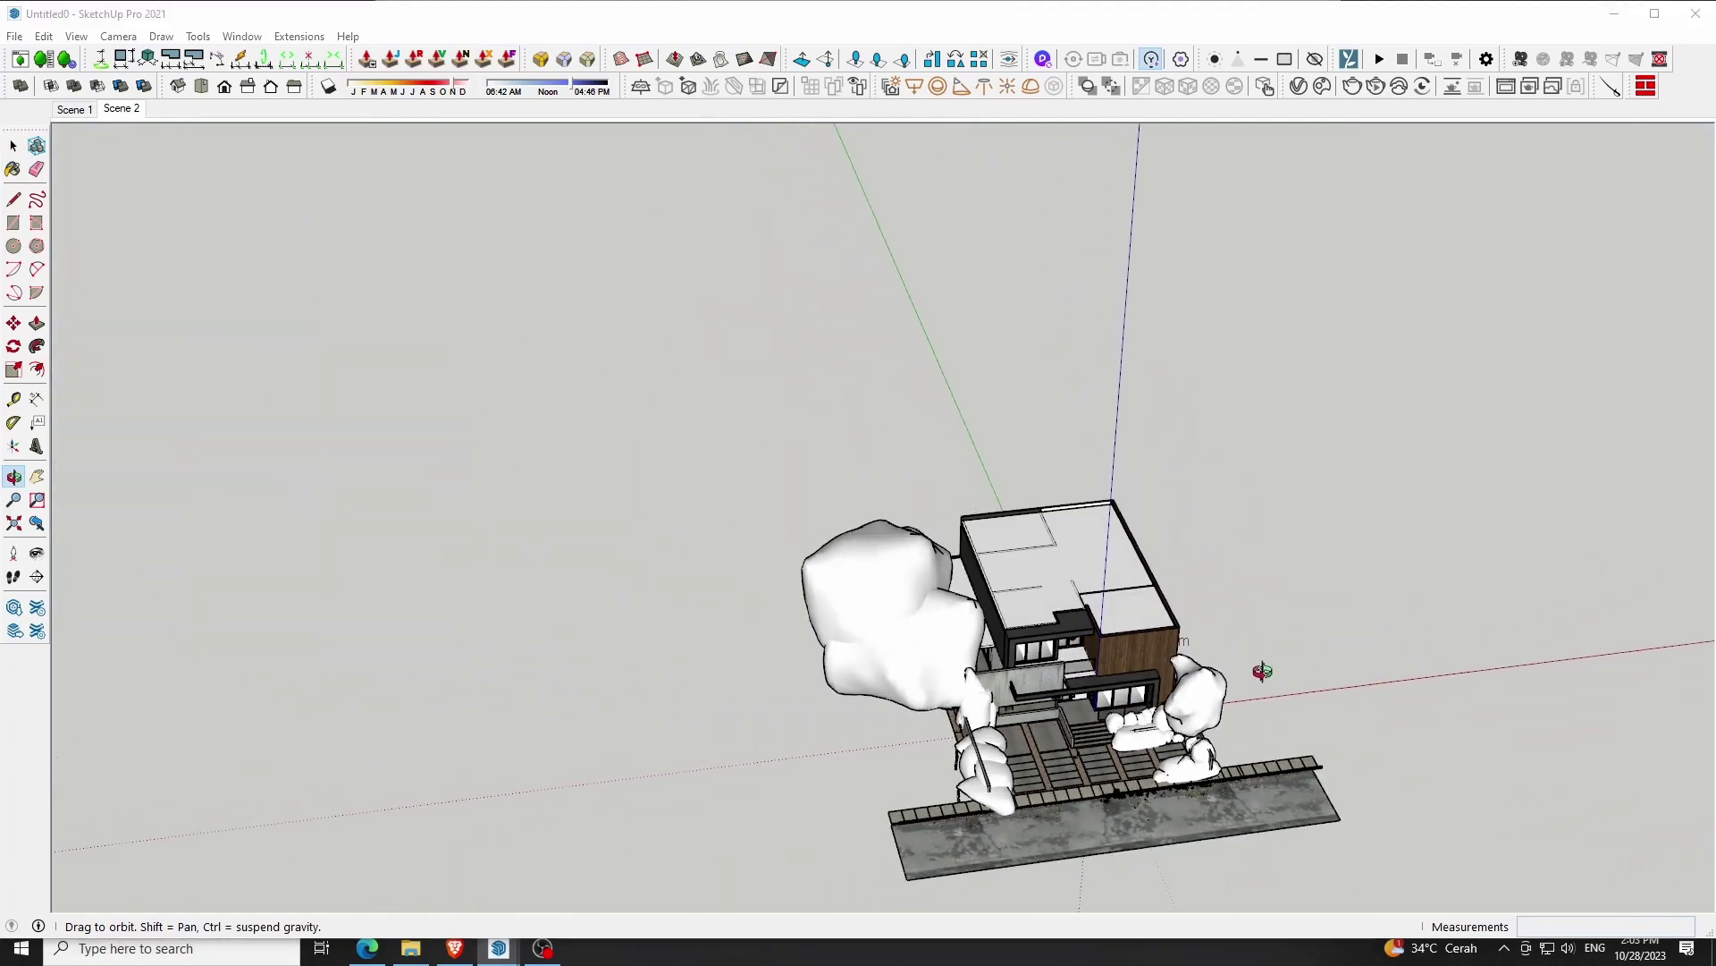
click(1323, 89)
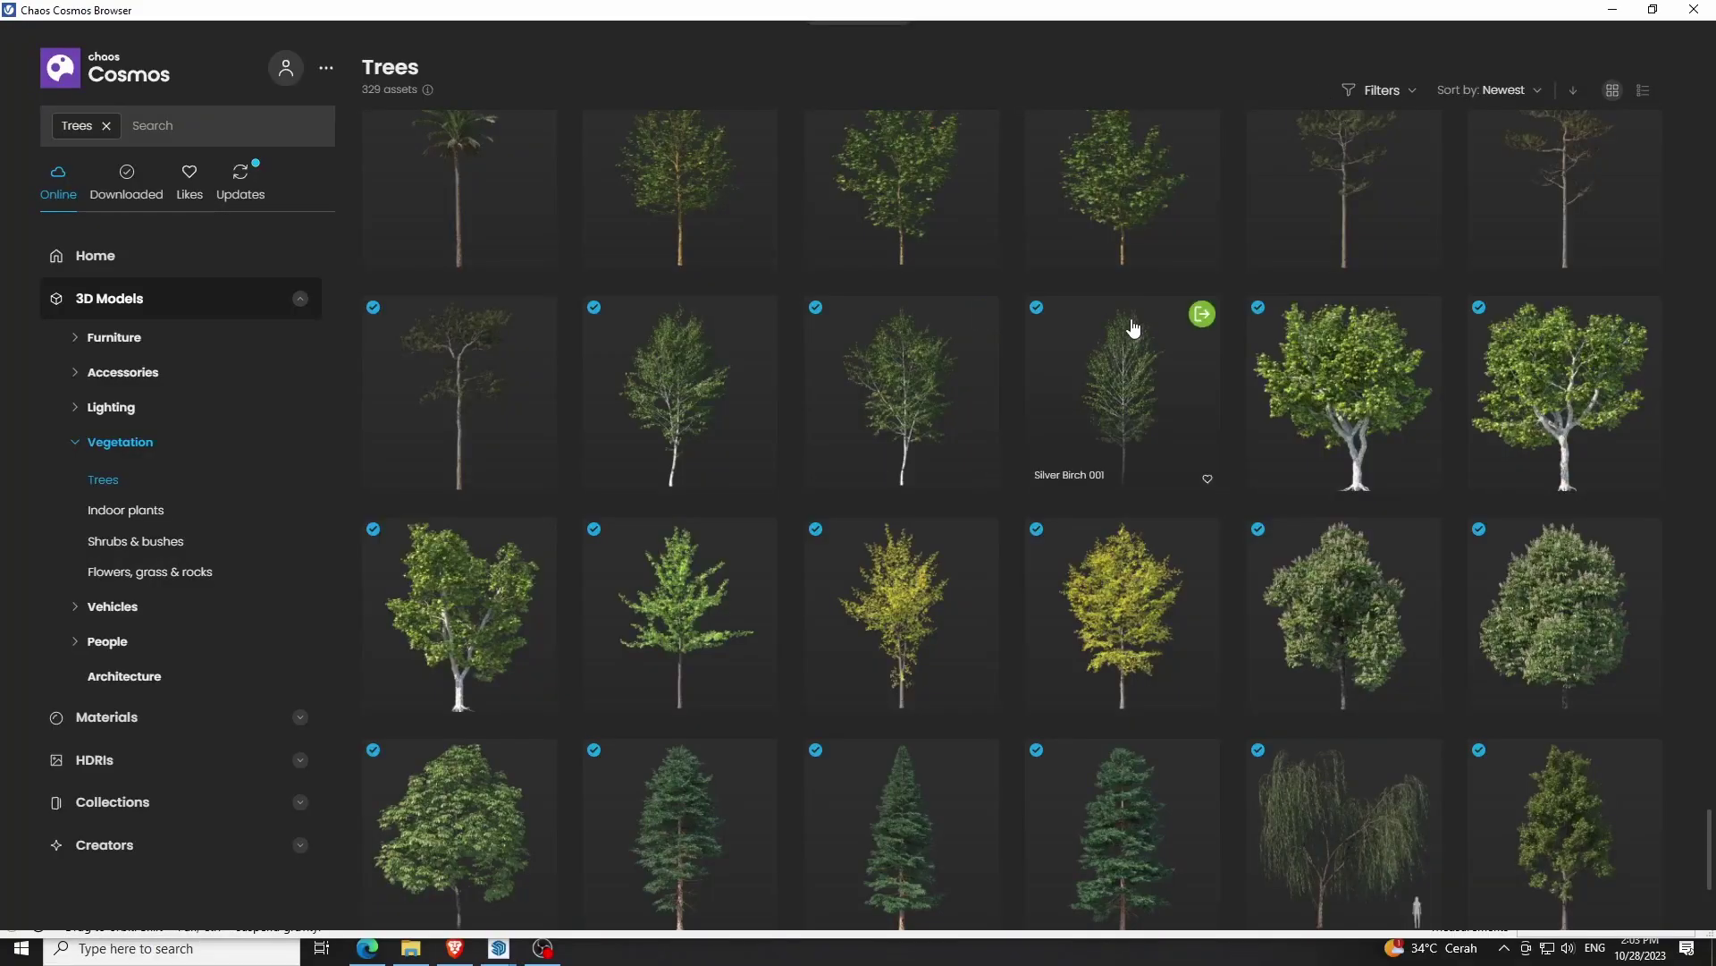
scroll(1046, 563, up, 1)
scroll(1046, 564, up, 3)
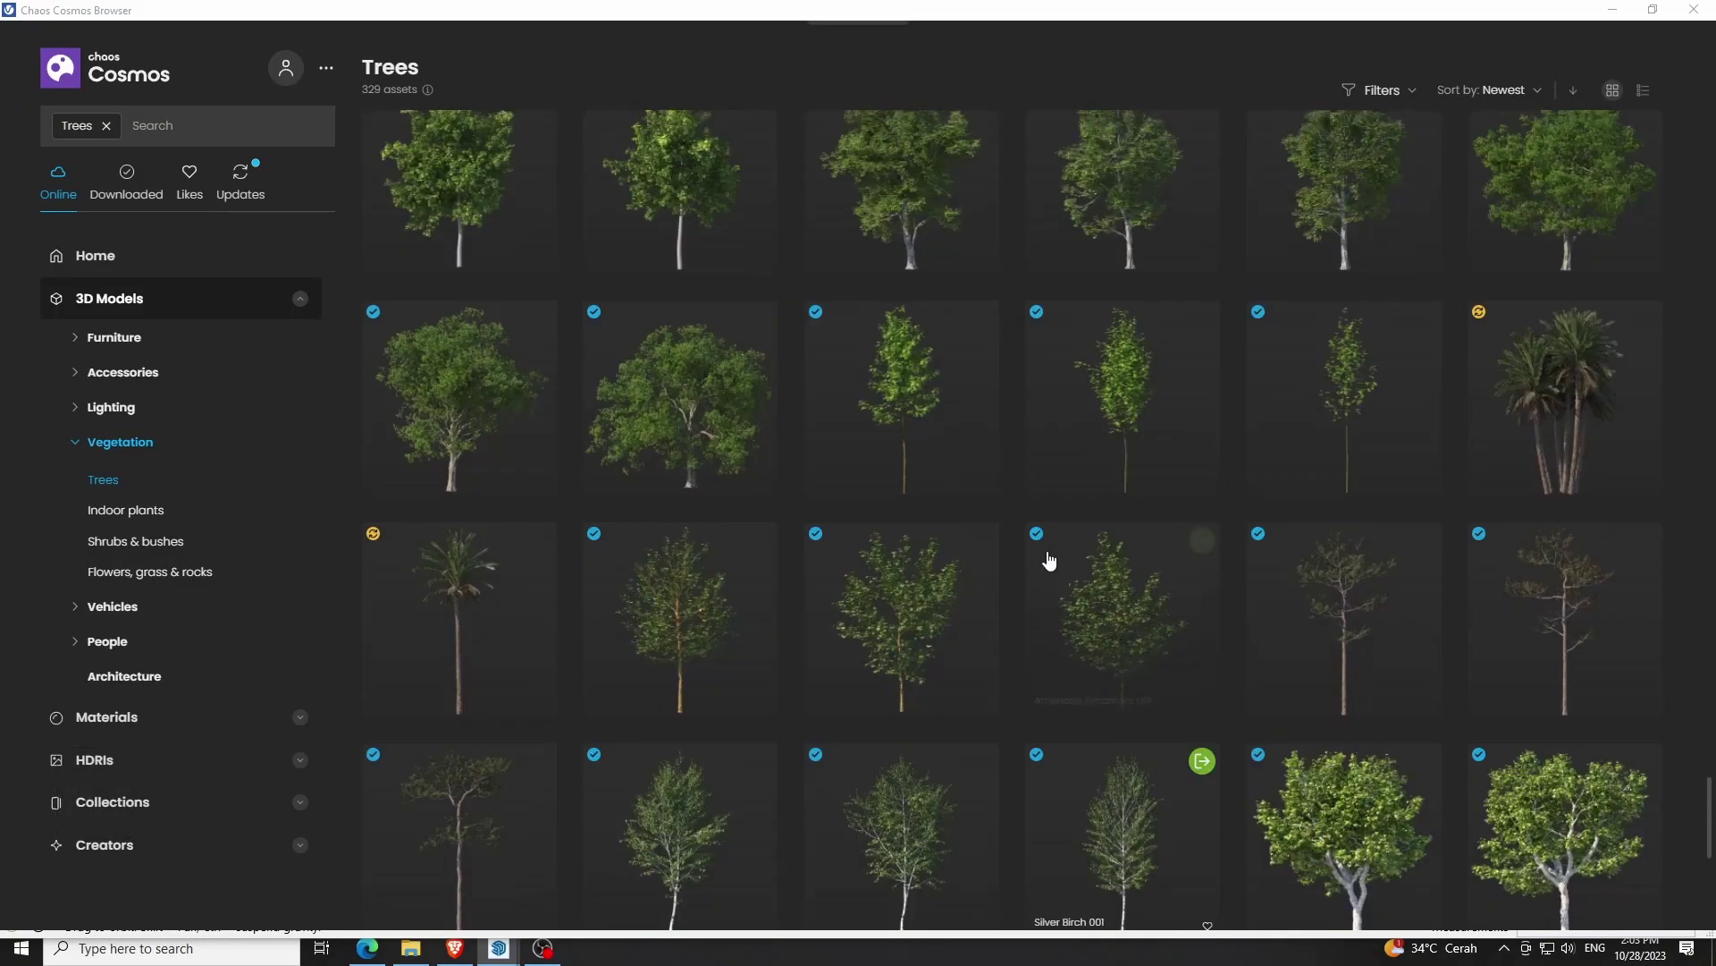
scroll(1046, 563, up, 2)
click(758, 468)
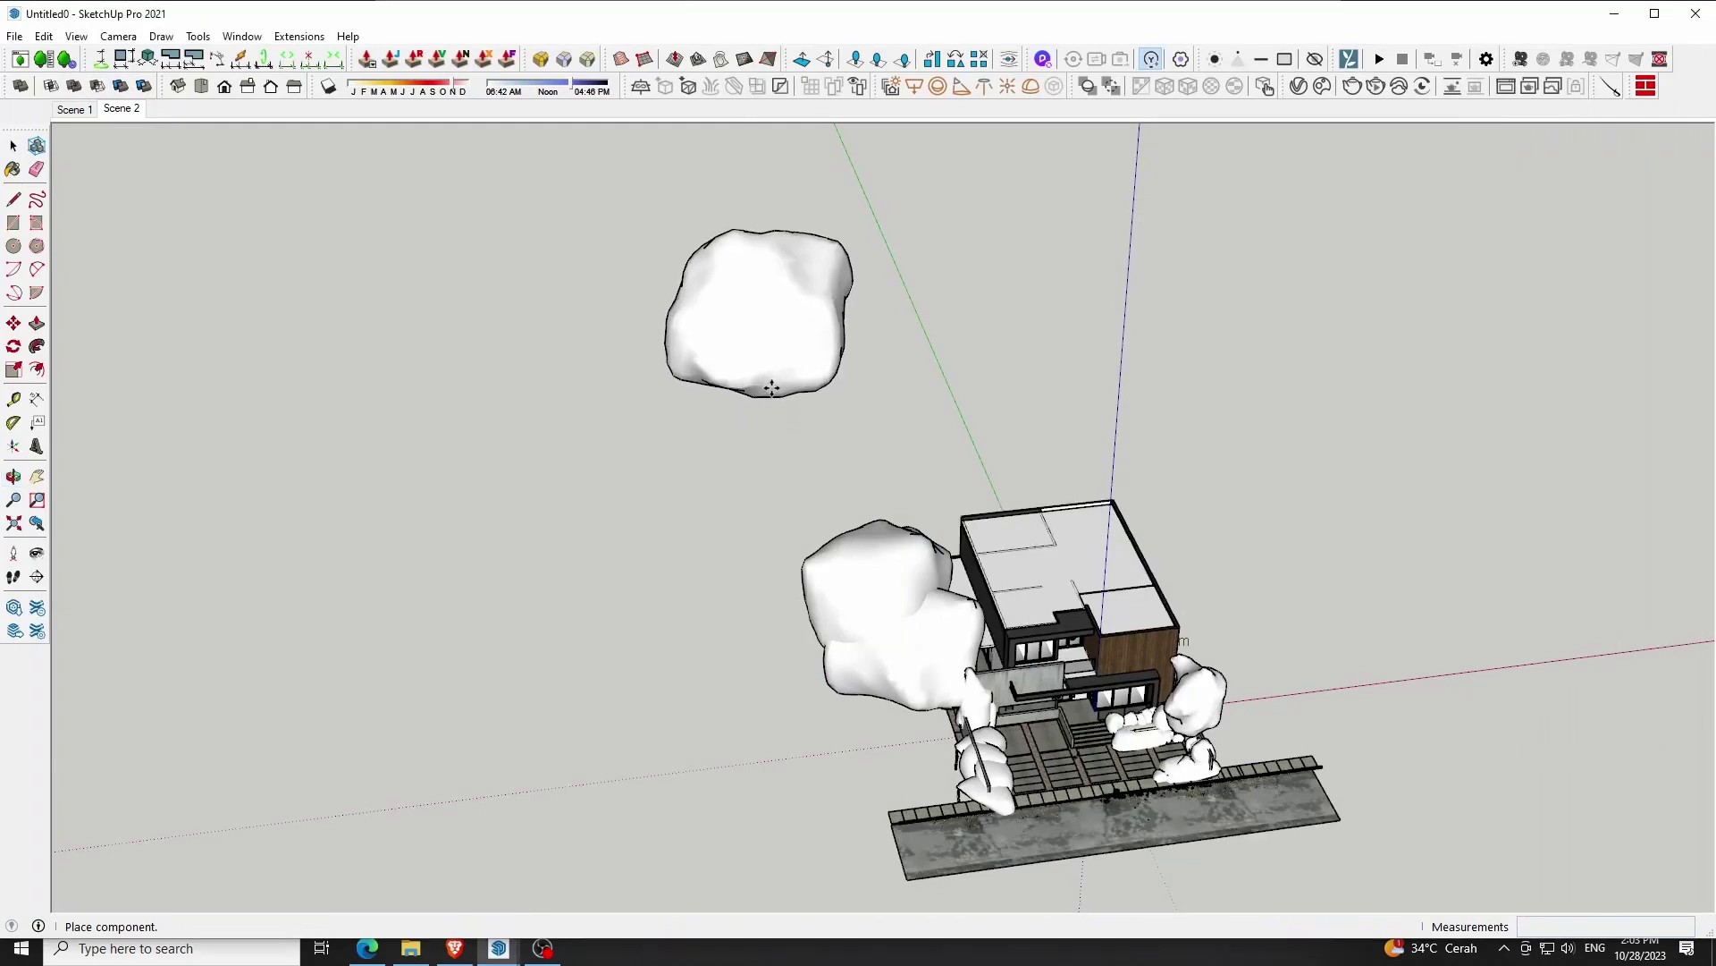
Place the English Oak, enlarge it about 1.74 times and rotate it about 52°
key(space)
click(791, 307)
key(s)
drag(670, 291, 487, 308)
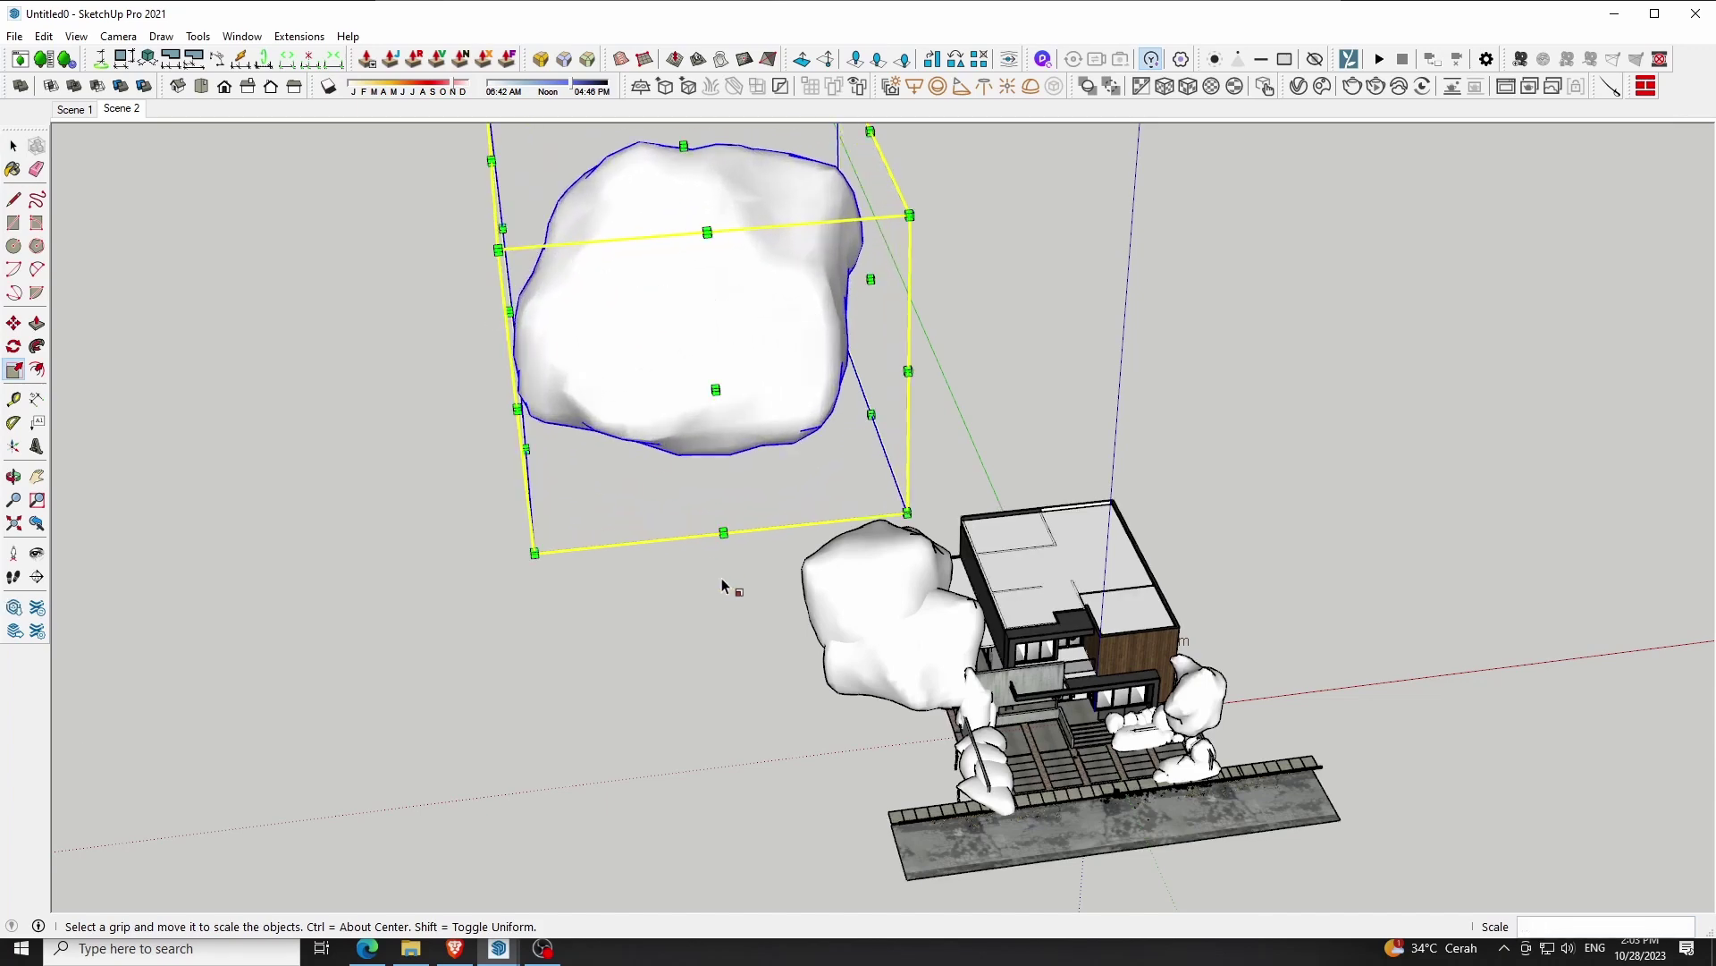
scroll(723, 586, down, 2)
key(m)
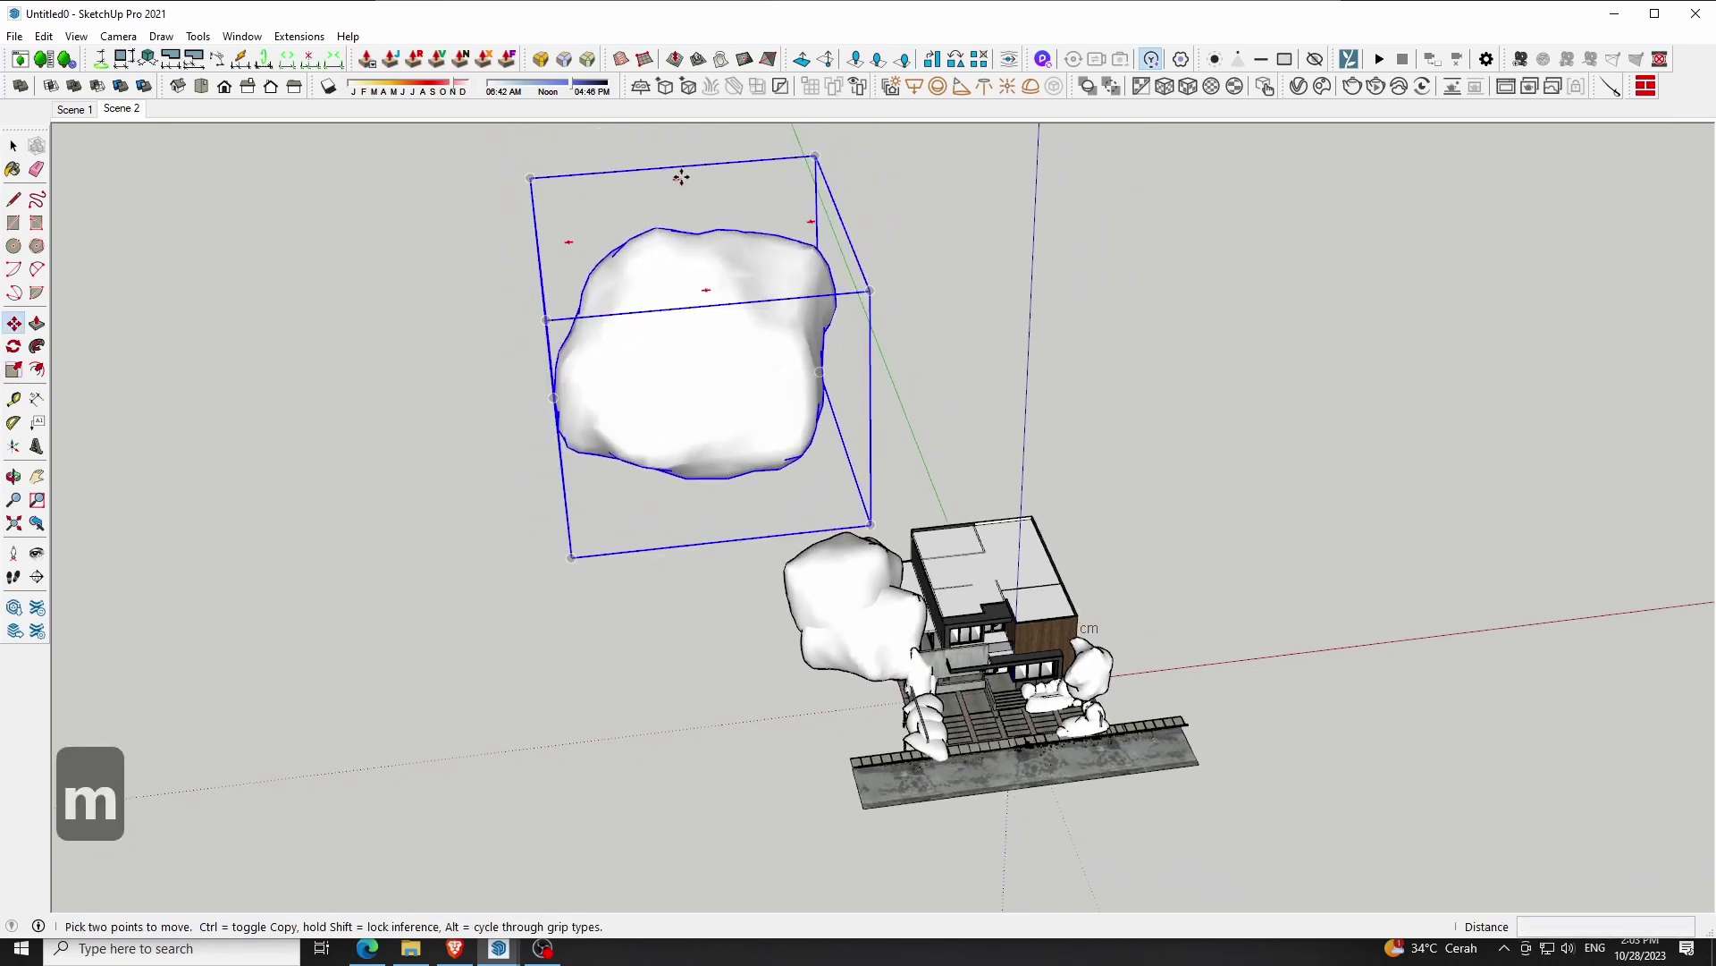
mouse_move(682, 177)
mouse_down()
mouse_move(756, 183)
mouse_move(742, 359)
mouse_up()
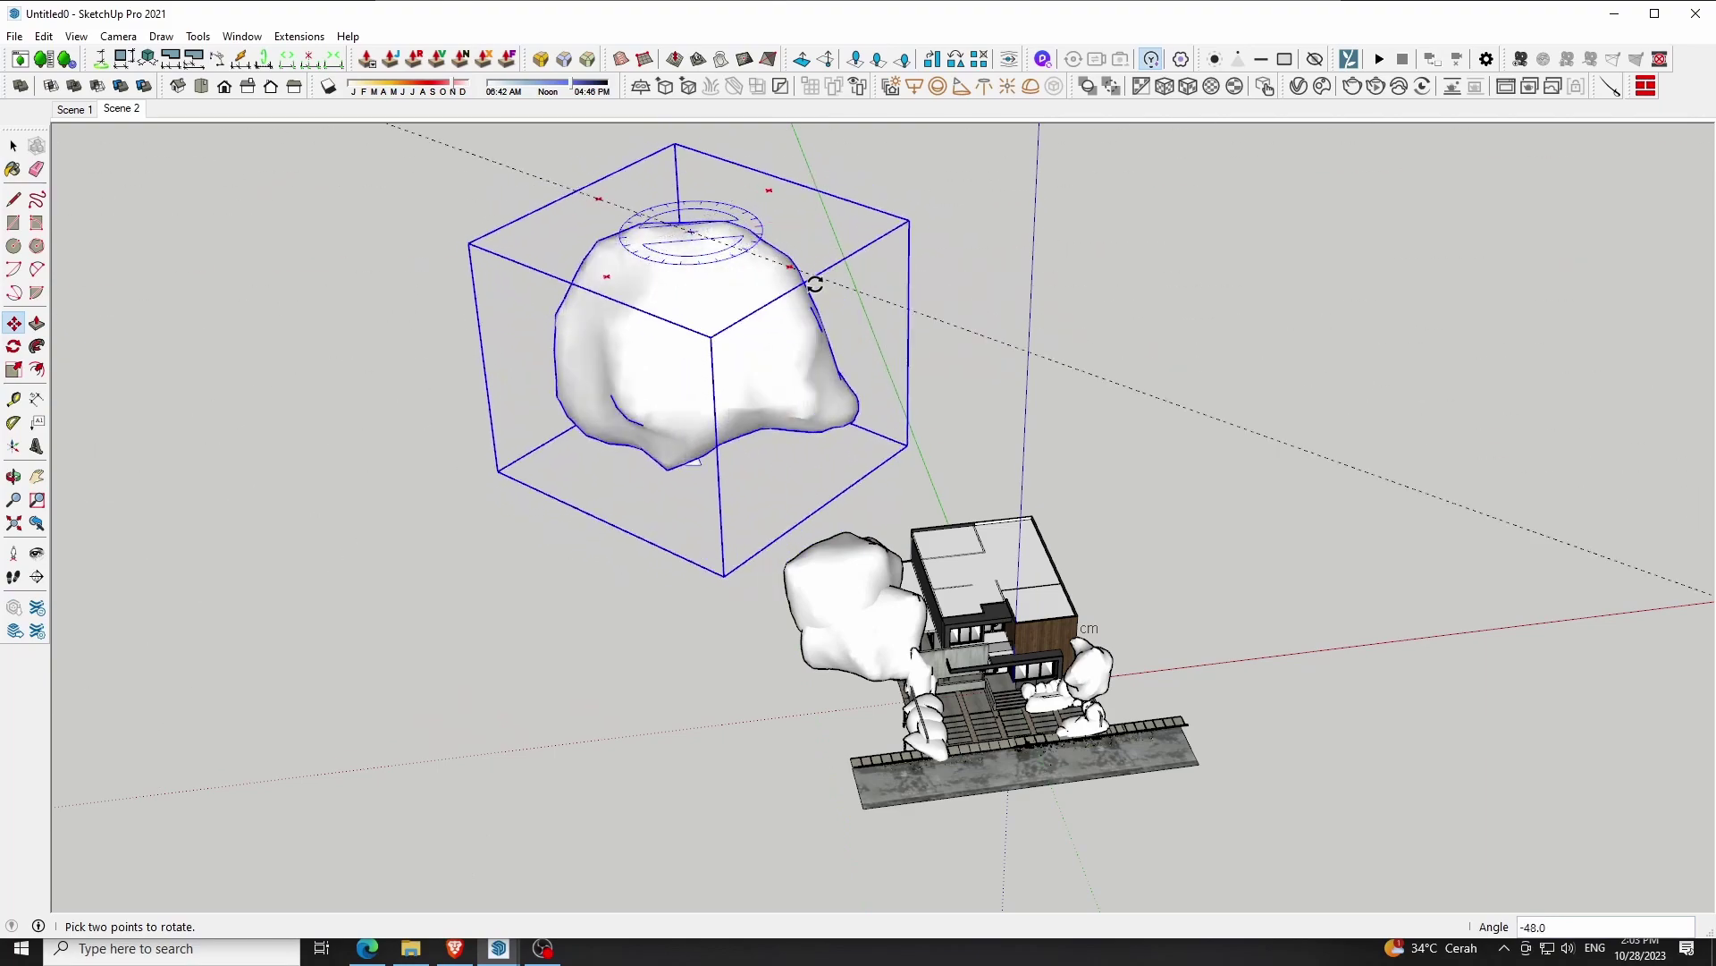
In Scene 2, enlarge the oak to 1.15, then adjust its scale to 1.04
key(m)
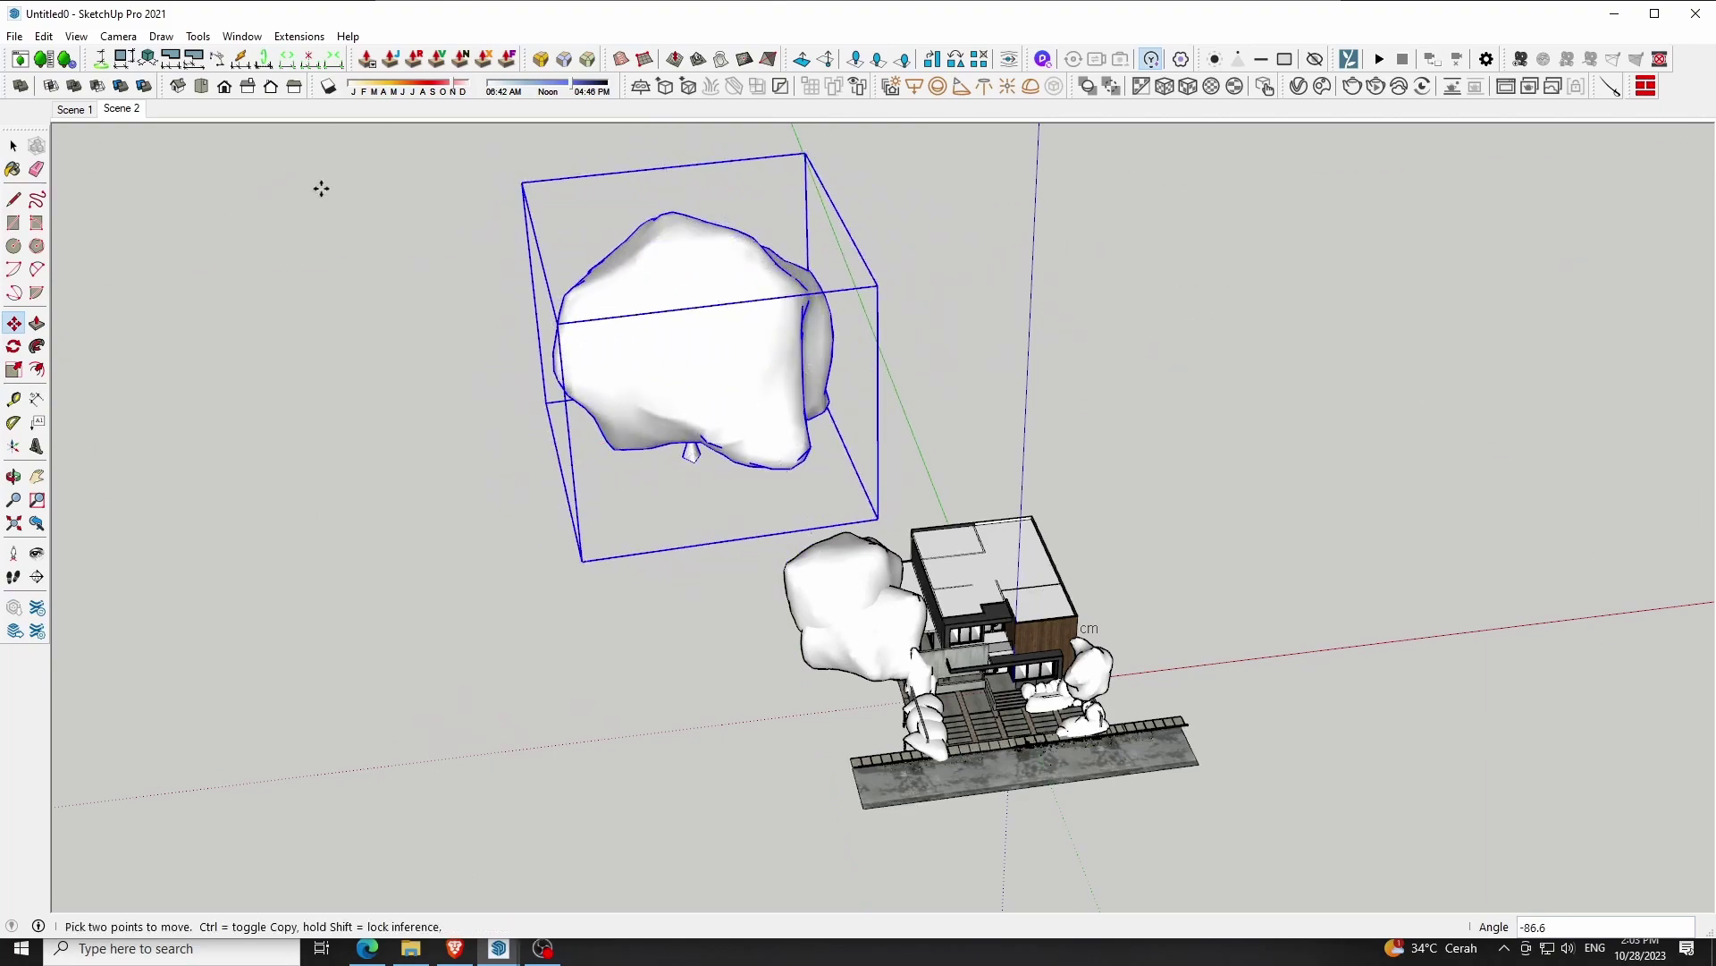
click(127, 111)
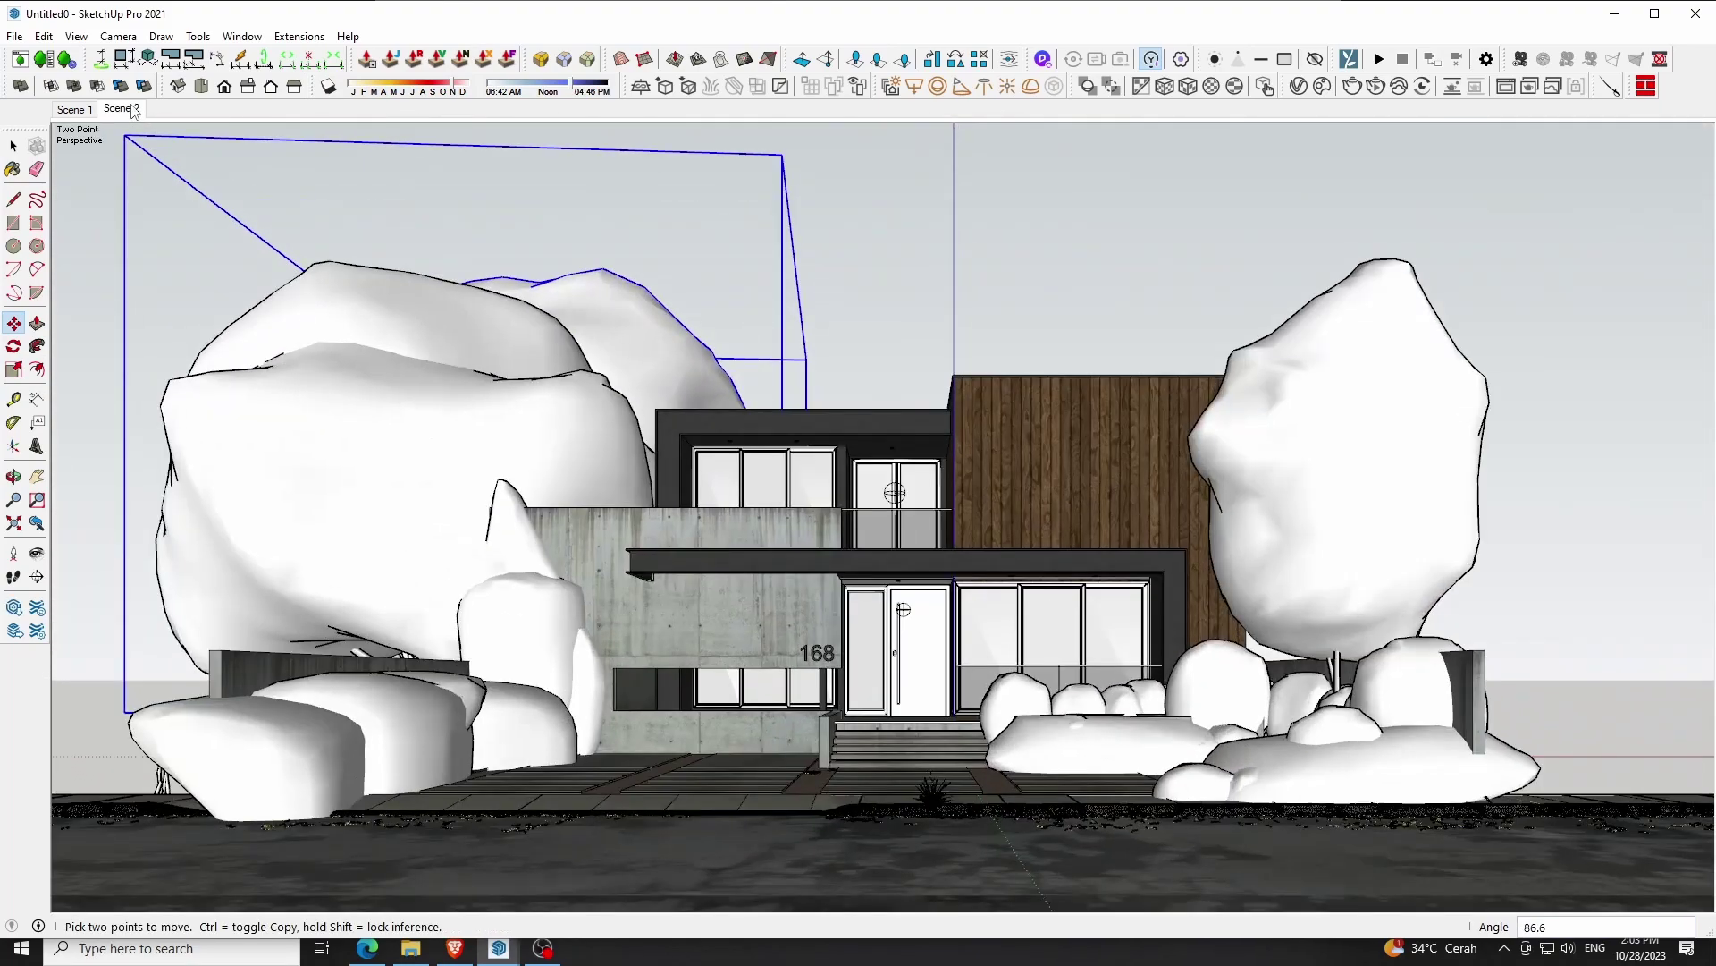
key(s)
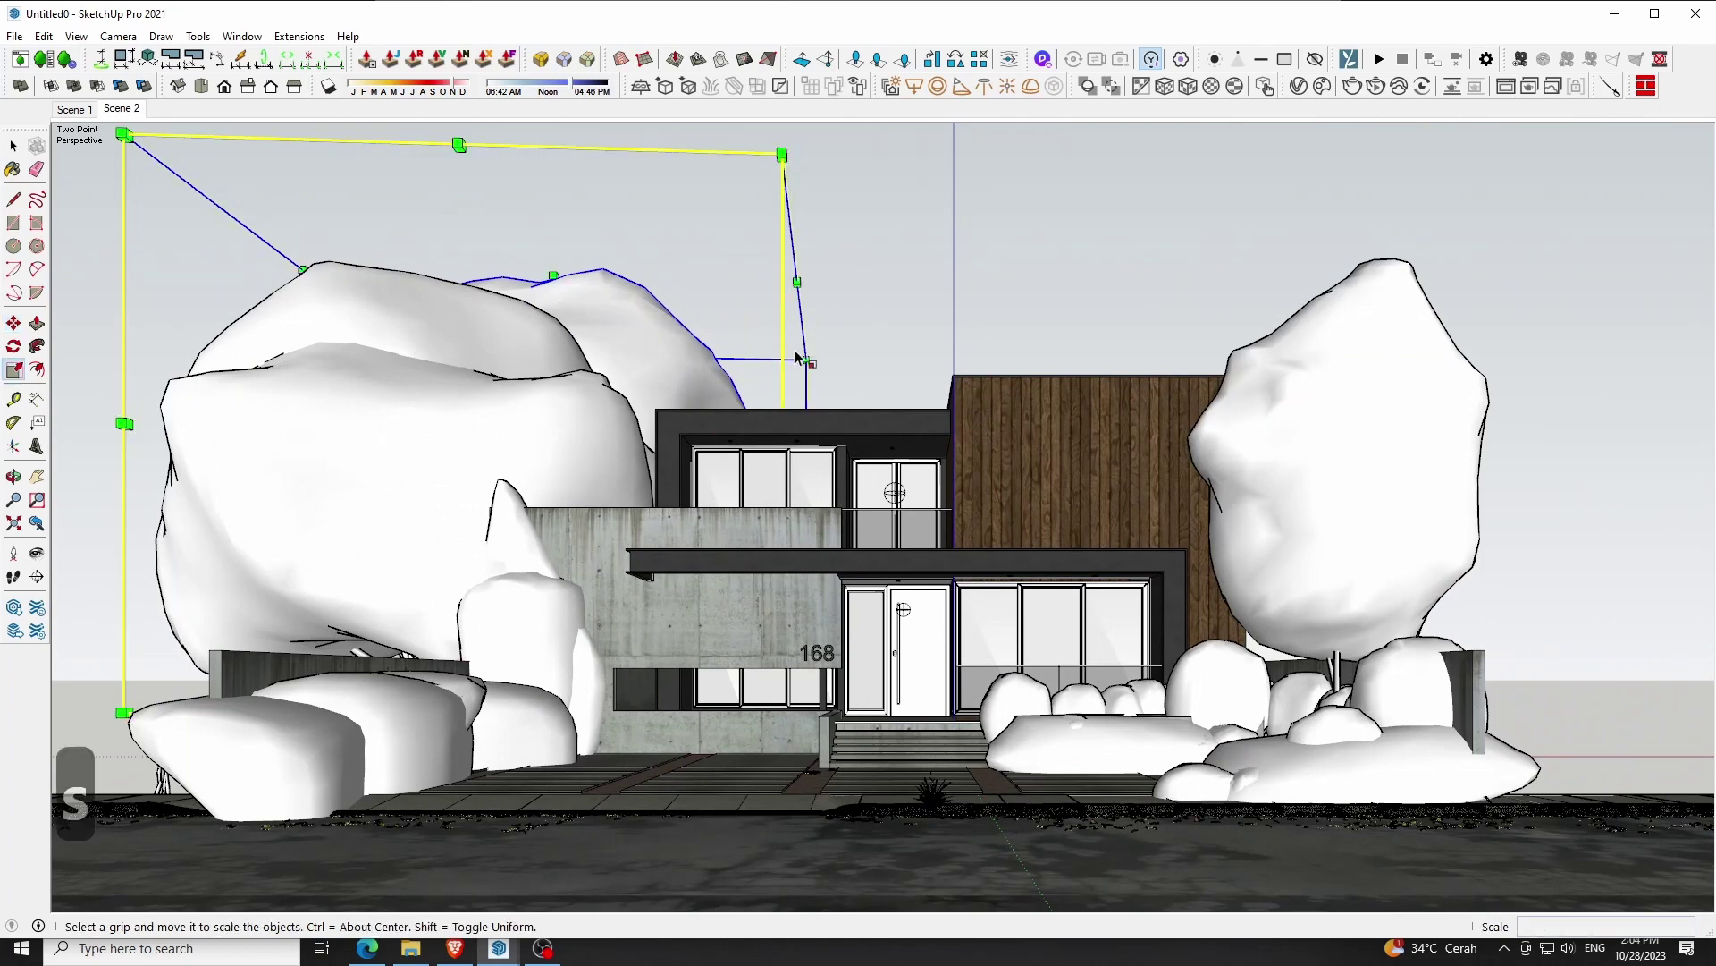
drag(807, 359, 863, 330)
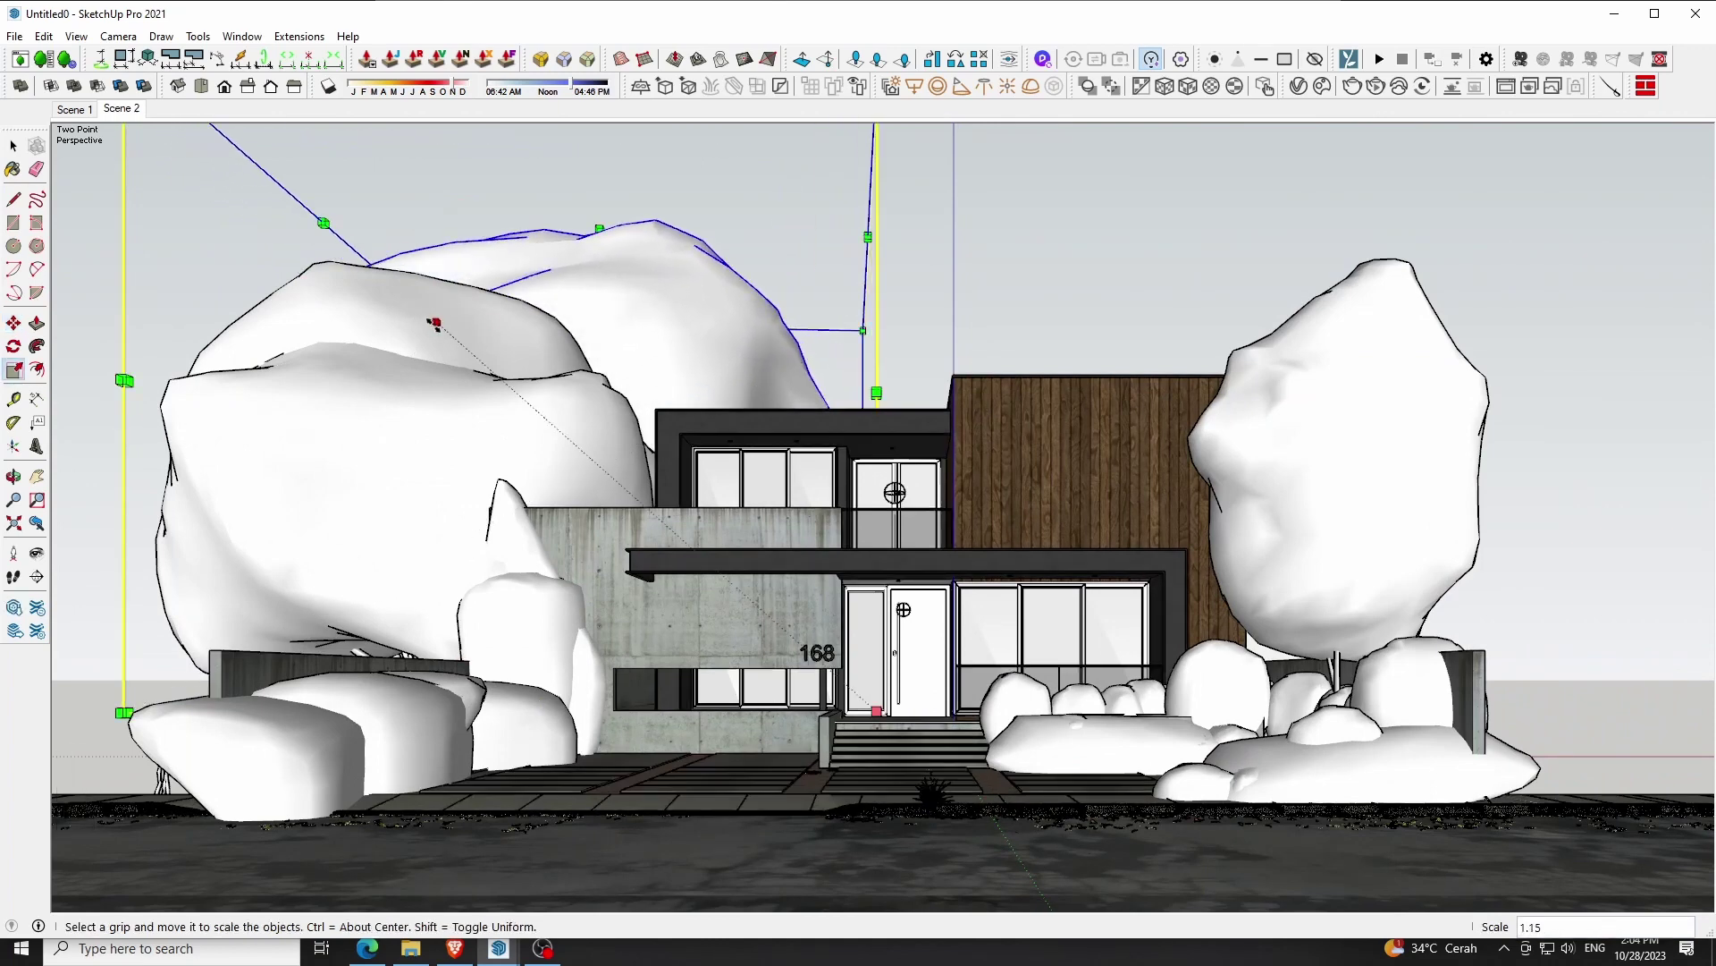
drag(434, 324, 456, 336)
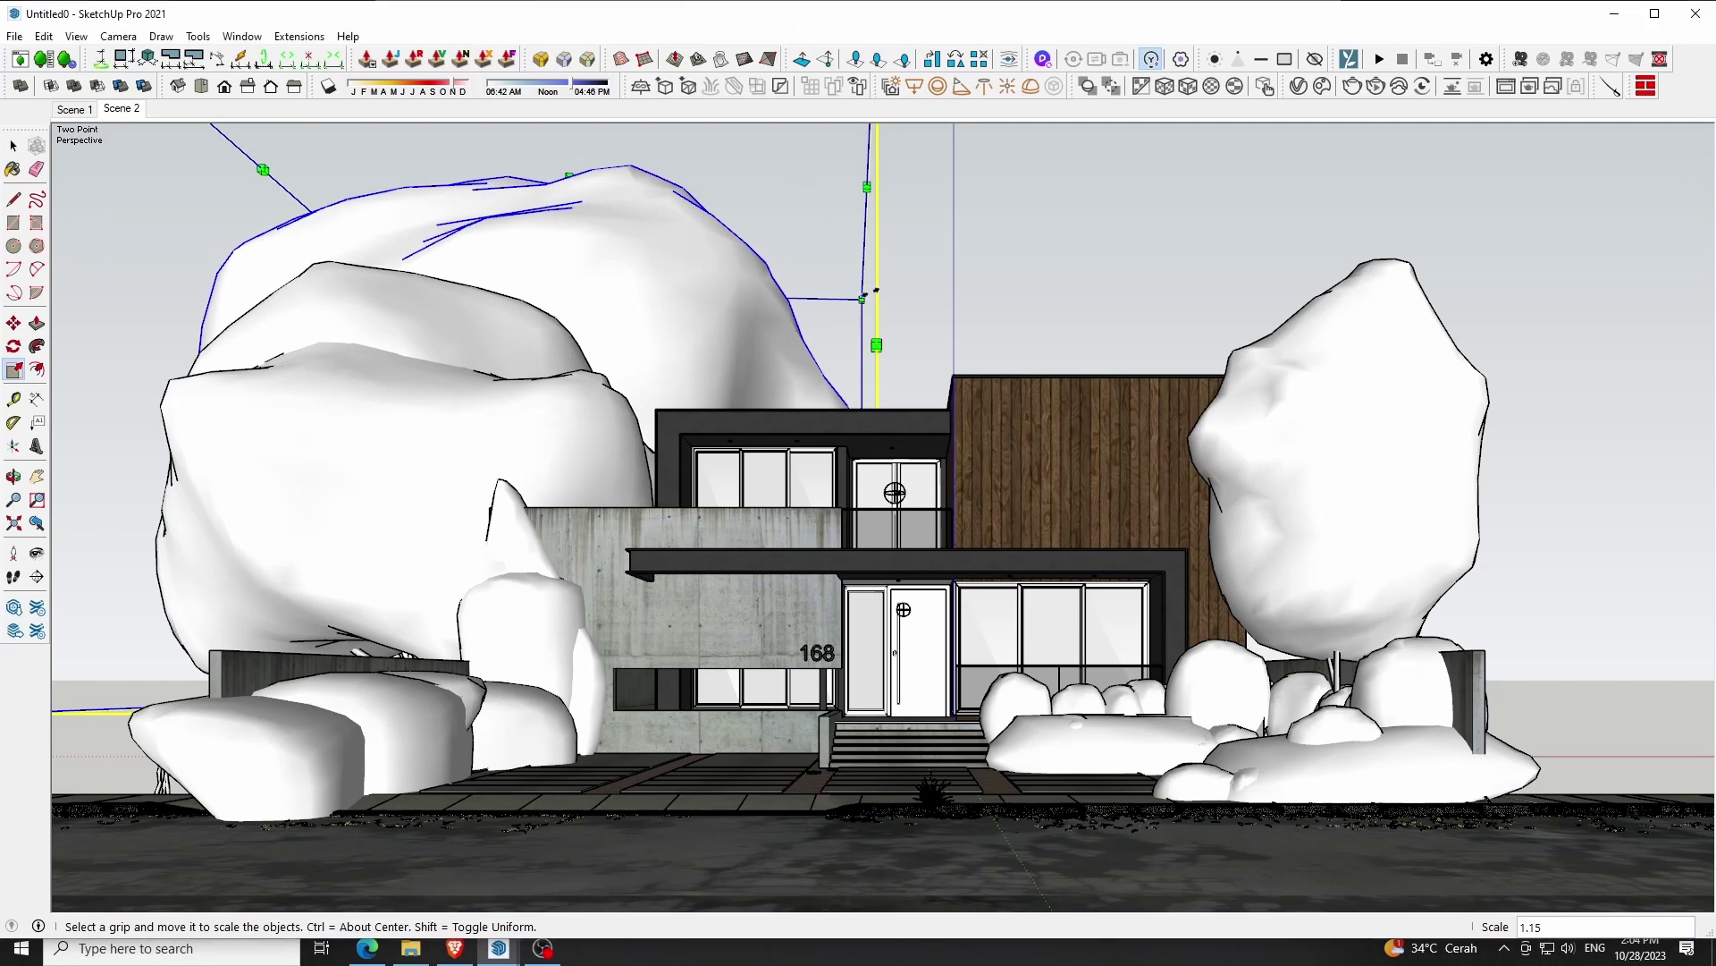
drag(863, 298, 879, 290)
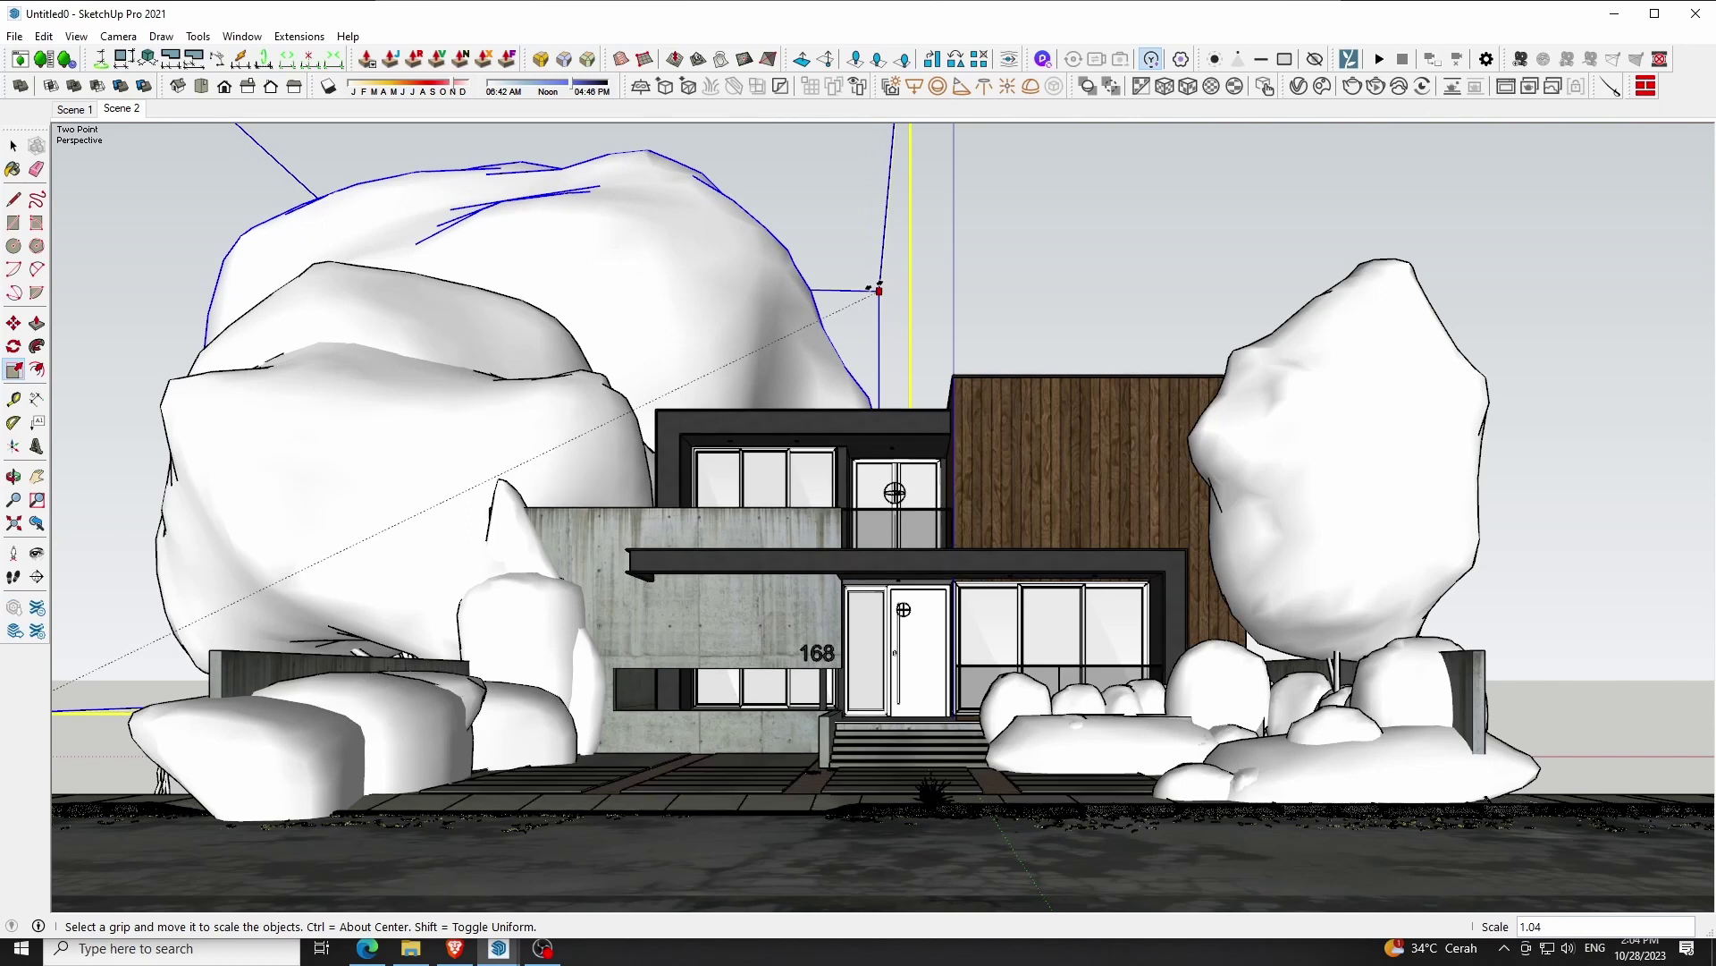
Raise the oak 598.3 cm, shift it left behind the house, and rescale it to 1.04
key(m)
click(690, 347)
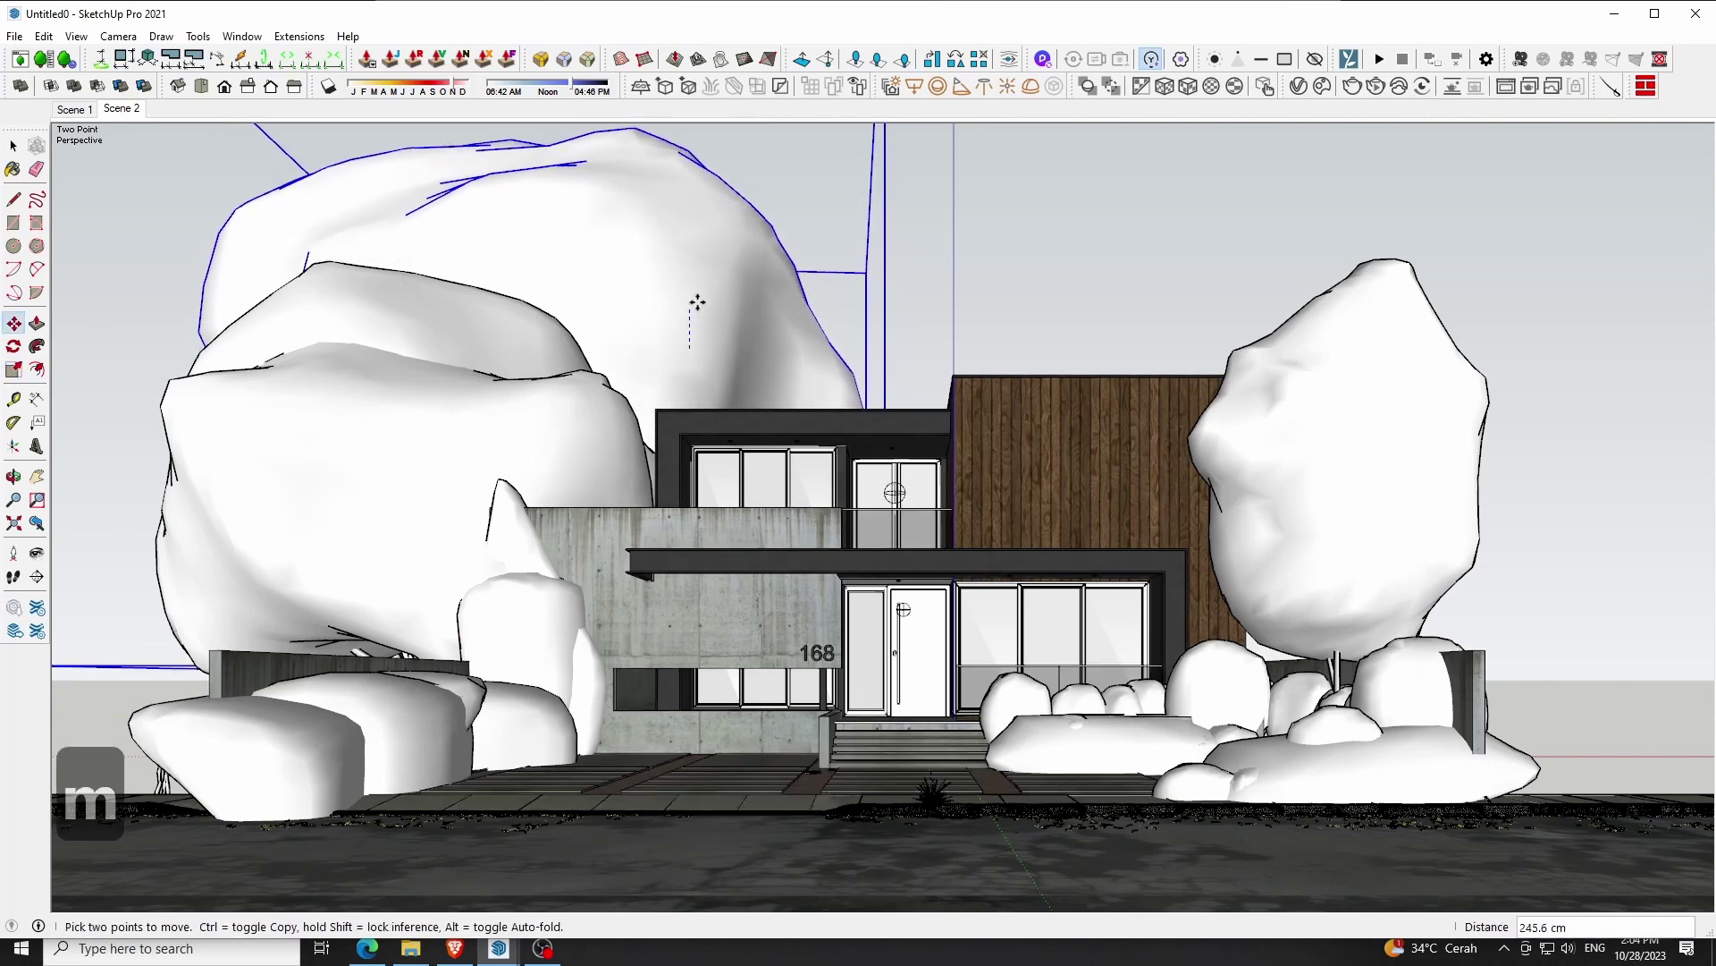
click(684, 249)
click(682, 260)
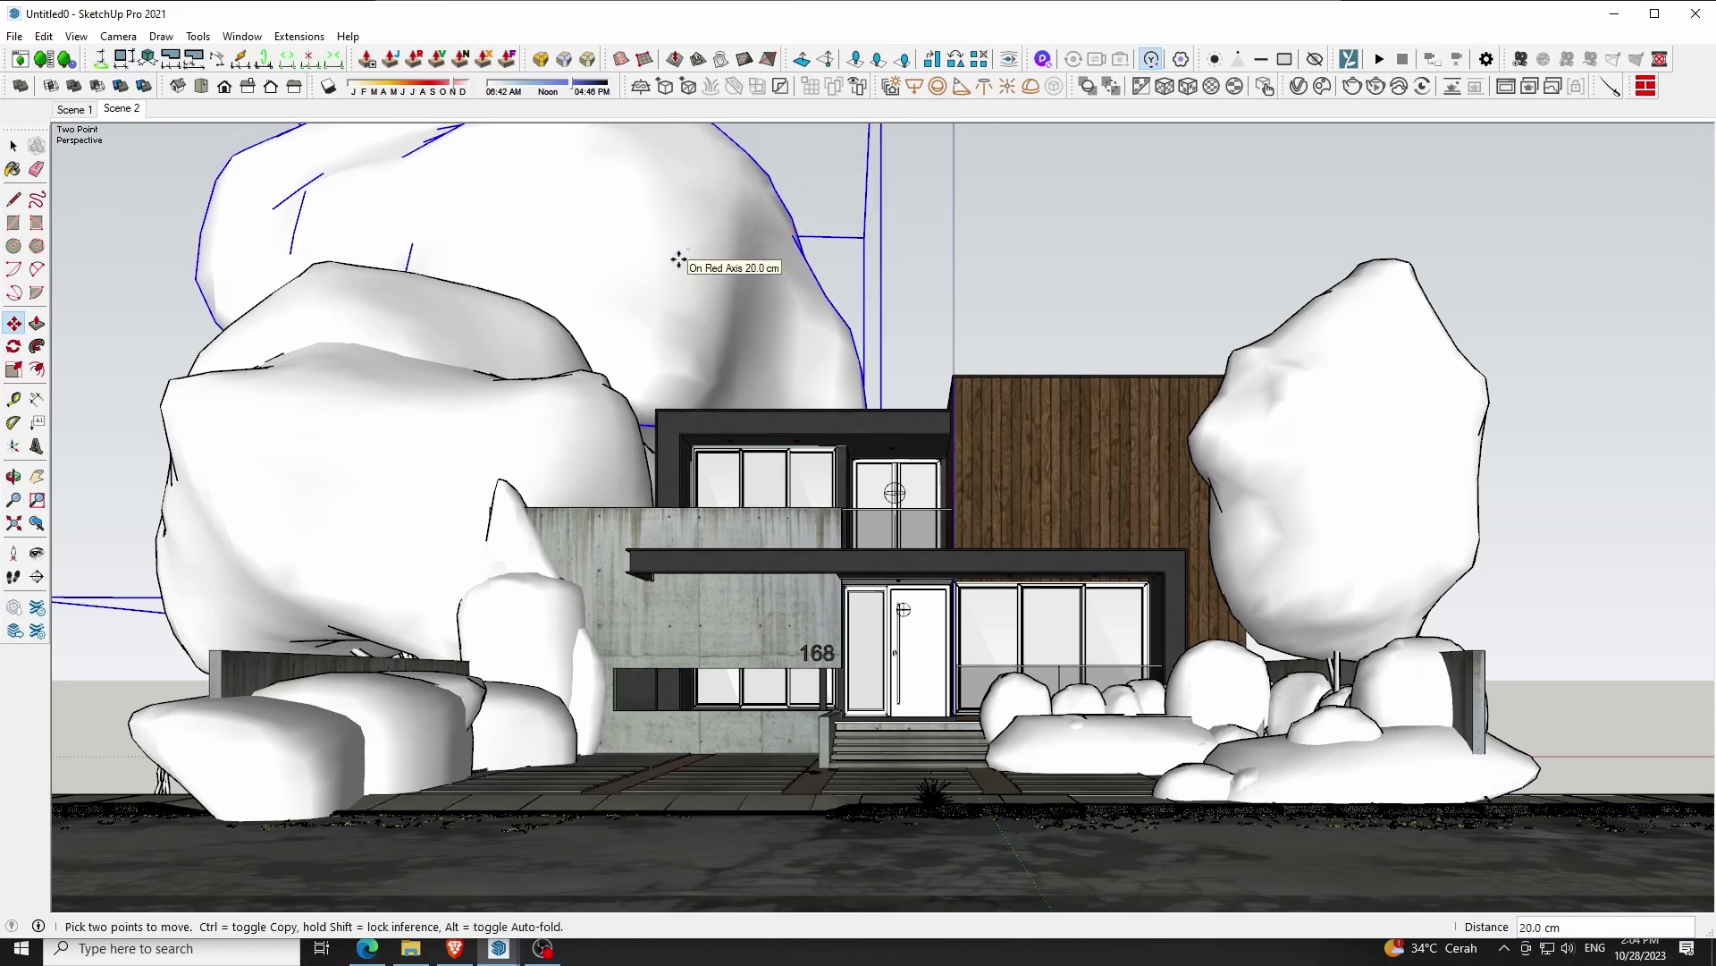
click(613, 258)
key(s)
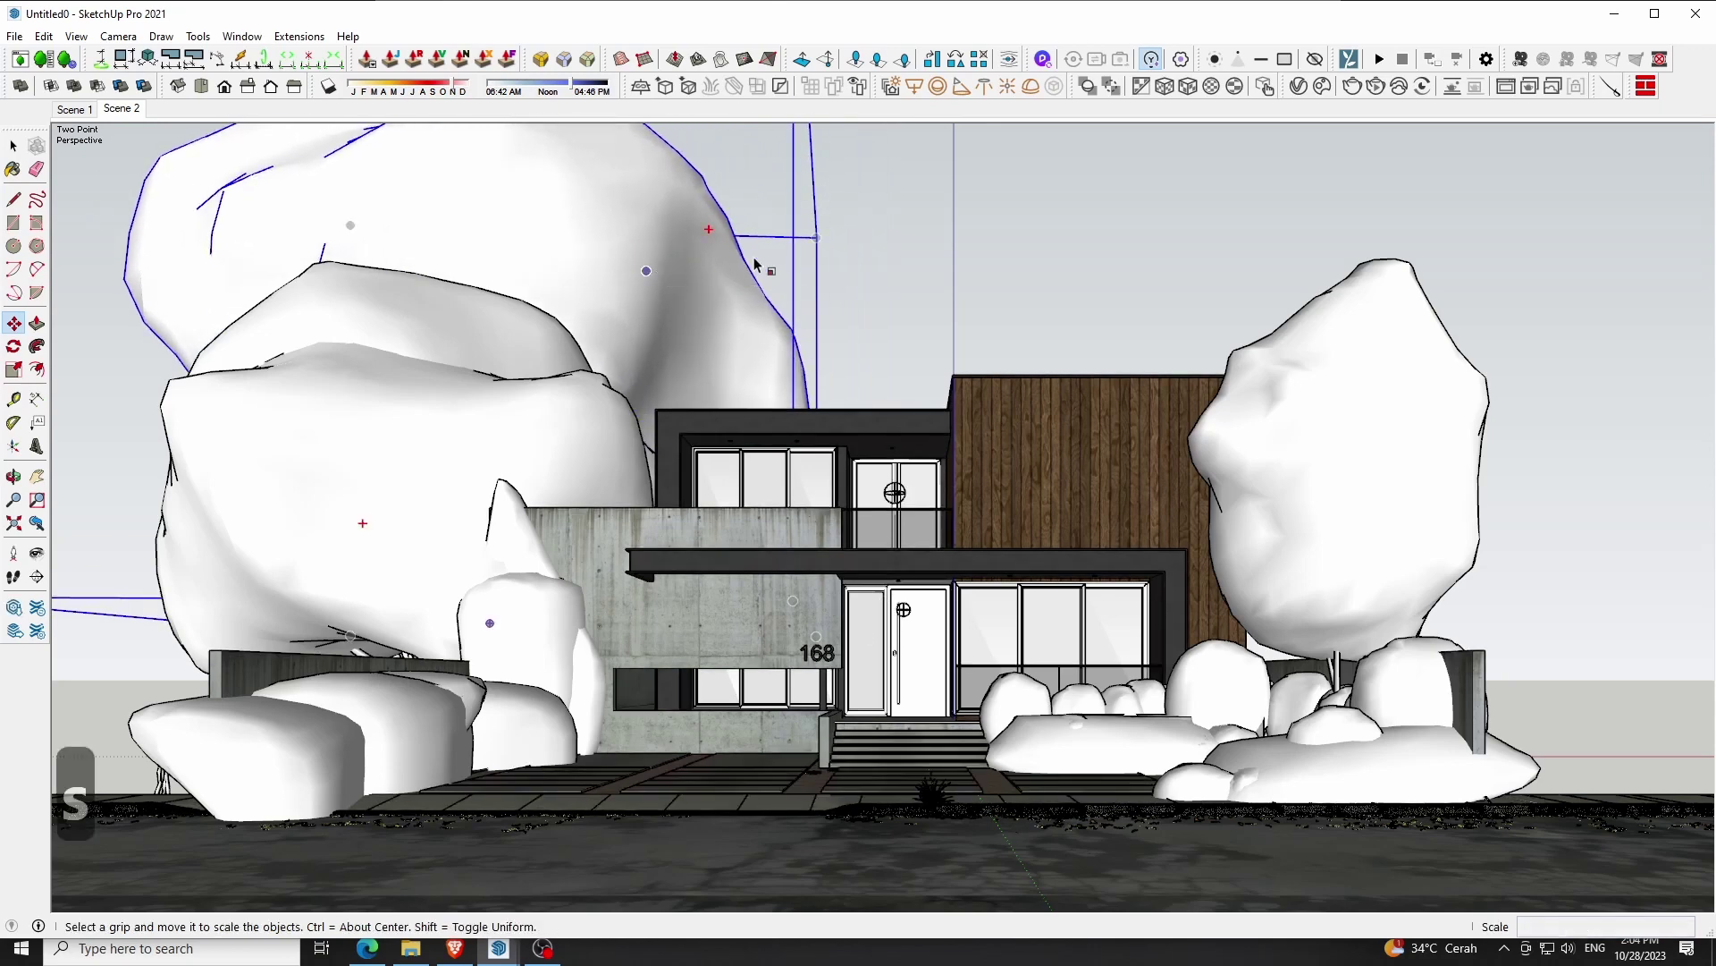
drag(817, 236, 831, 230)
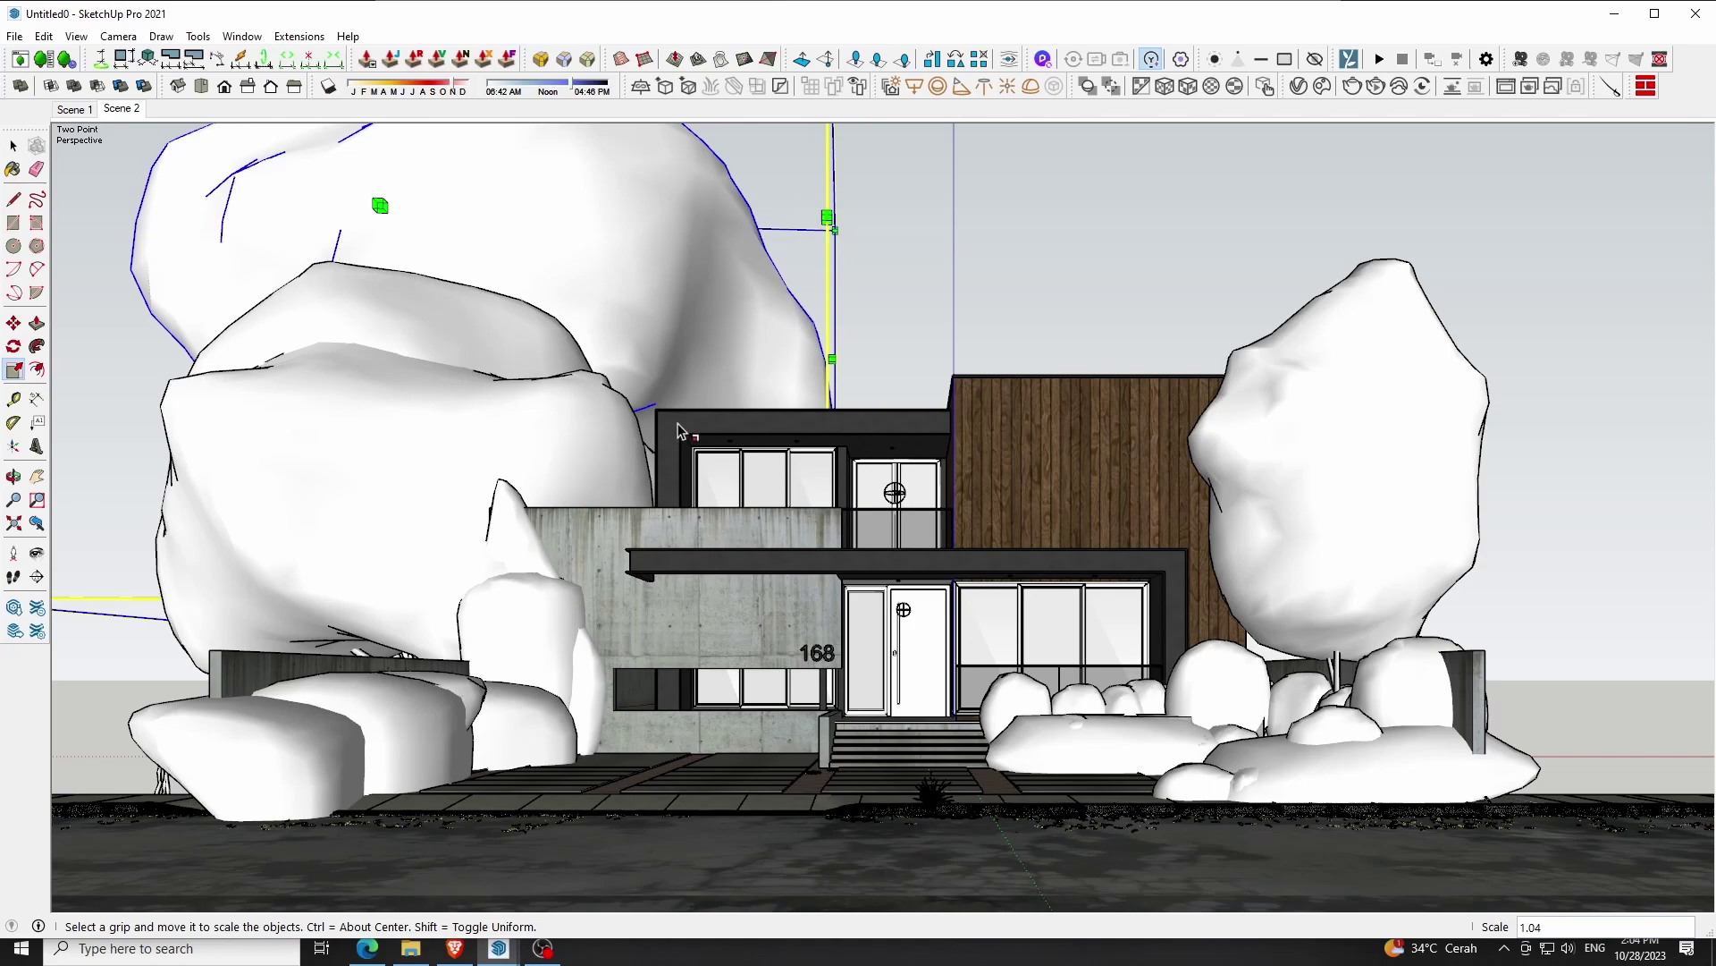
mouse_move(679, 431)
shift+middle_down()
mouse_move(821, 518)
mouse_move(828, 595)
shift+middle_up()
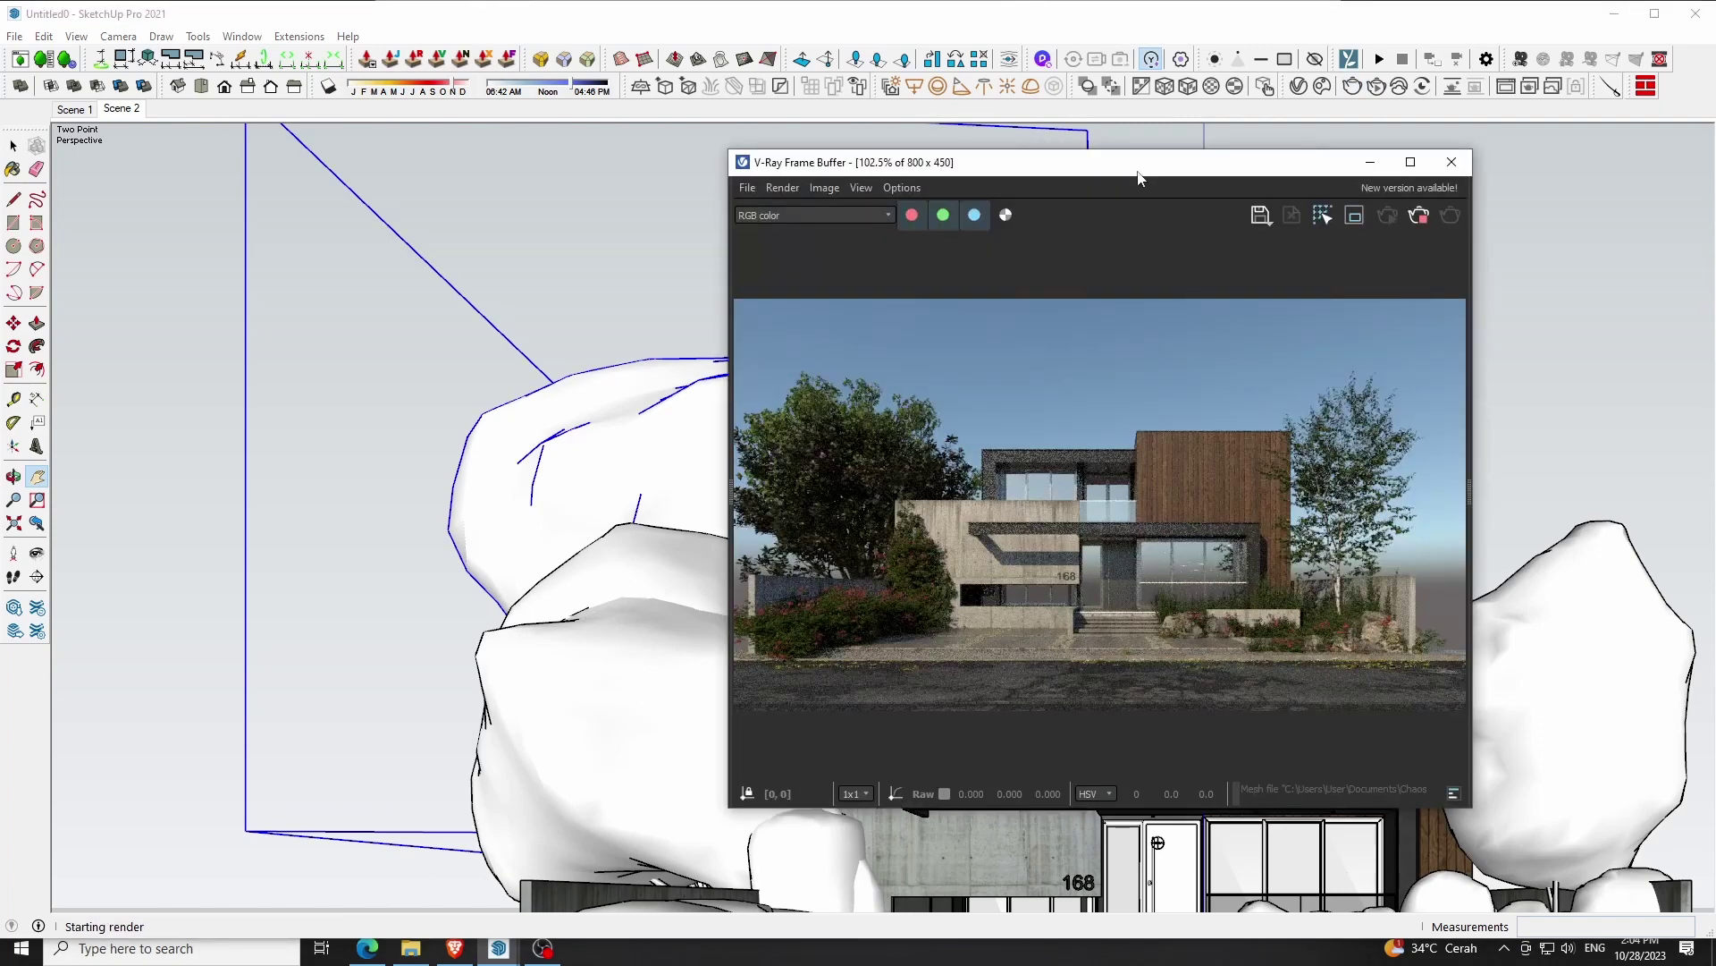
Close the finished render window and bring up the V-Ray Asset Editor listing English Oak 001
drag(1142, 177, 1158, 171)
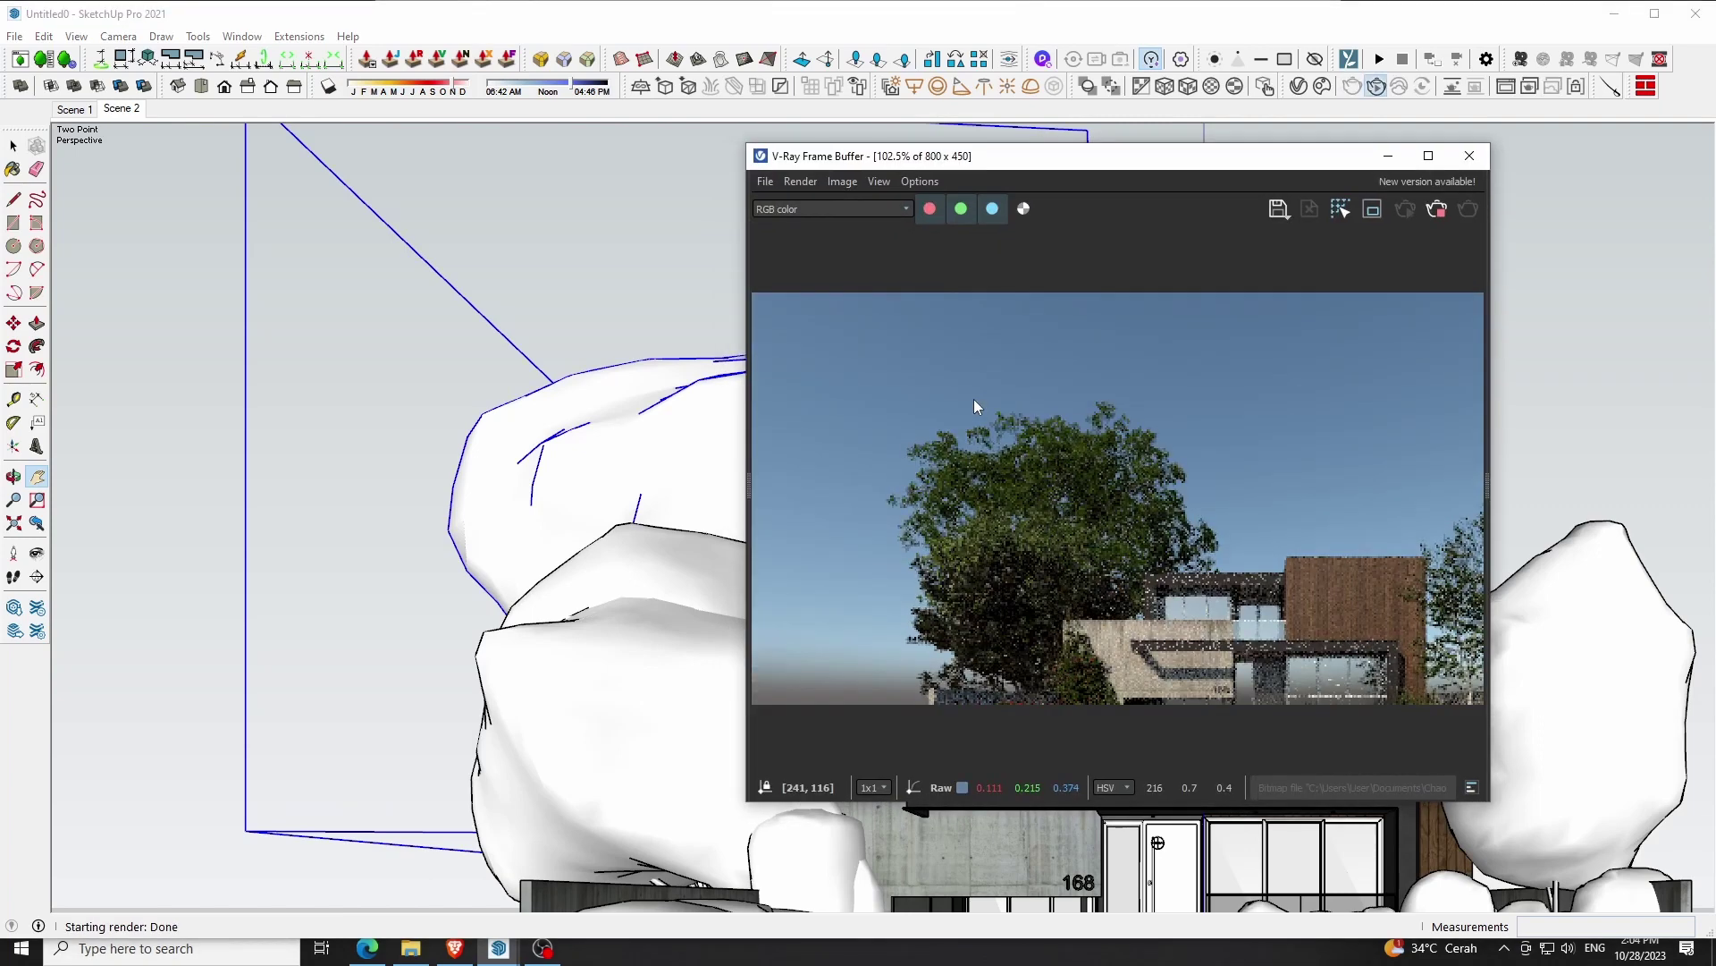
click(1470, 157)
click(1298, 88)
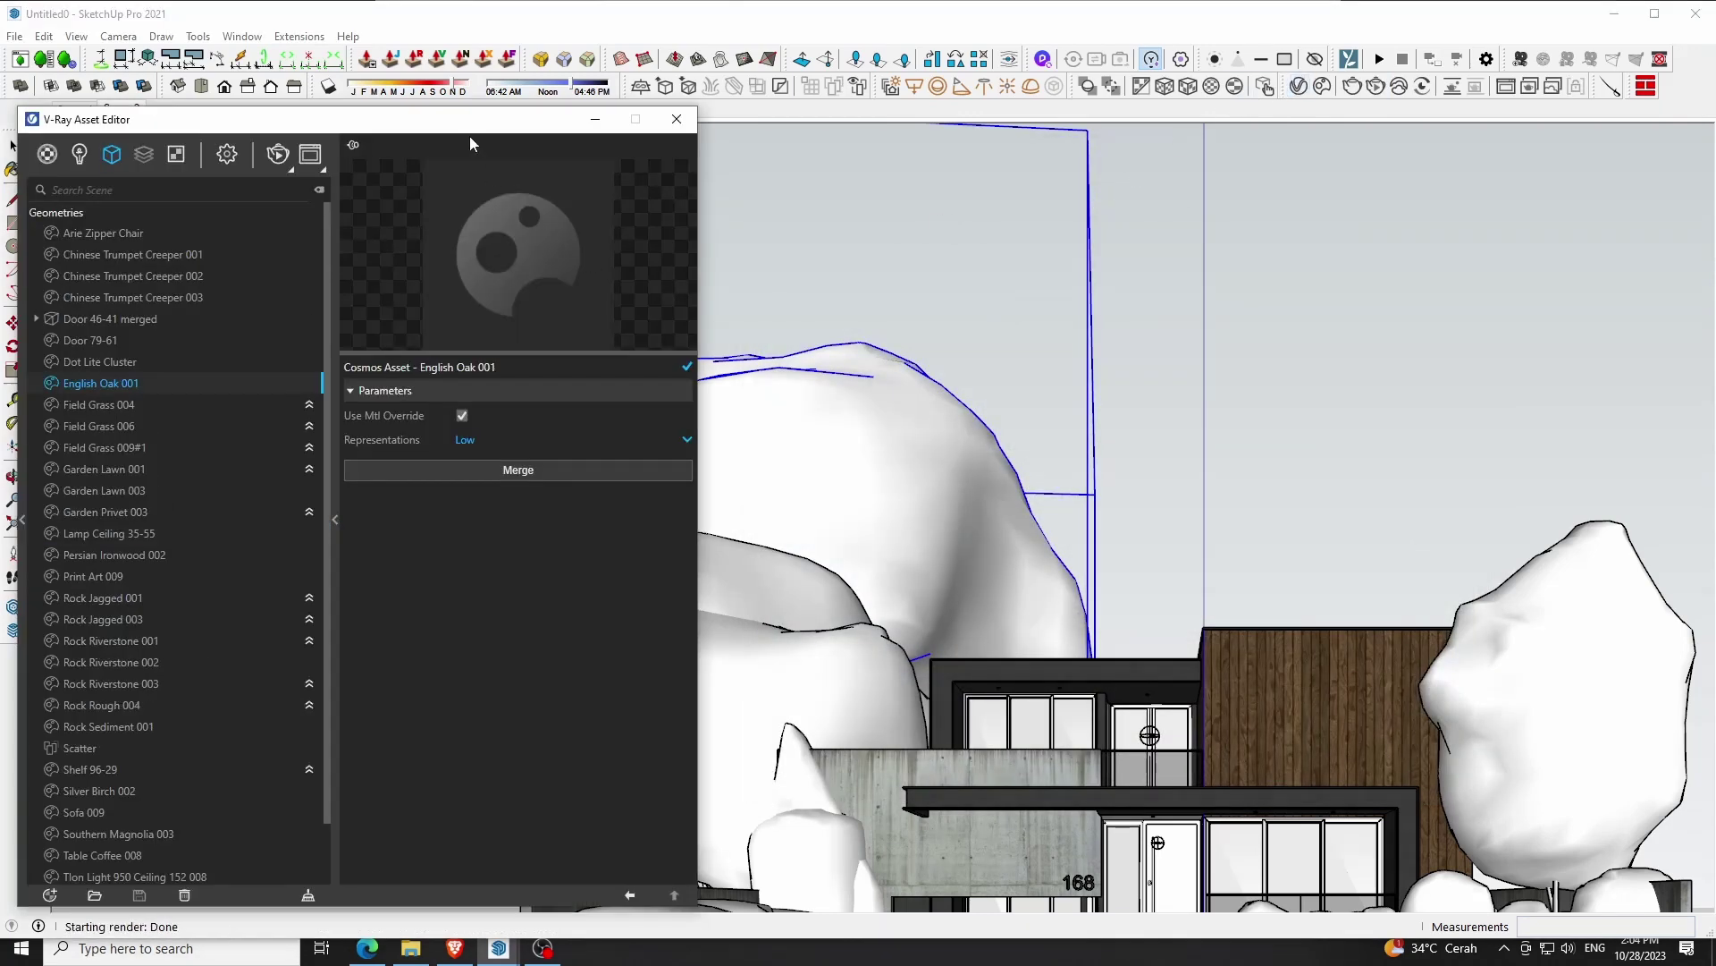
Merge the English Oak 001 asset and expand it to show its leaves material
drag(471, 144, 1302, 153)
scroll(754, 488, up, 3)
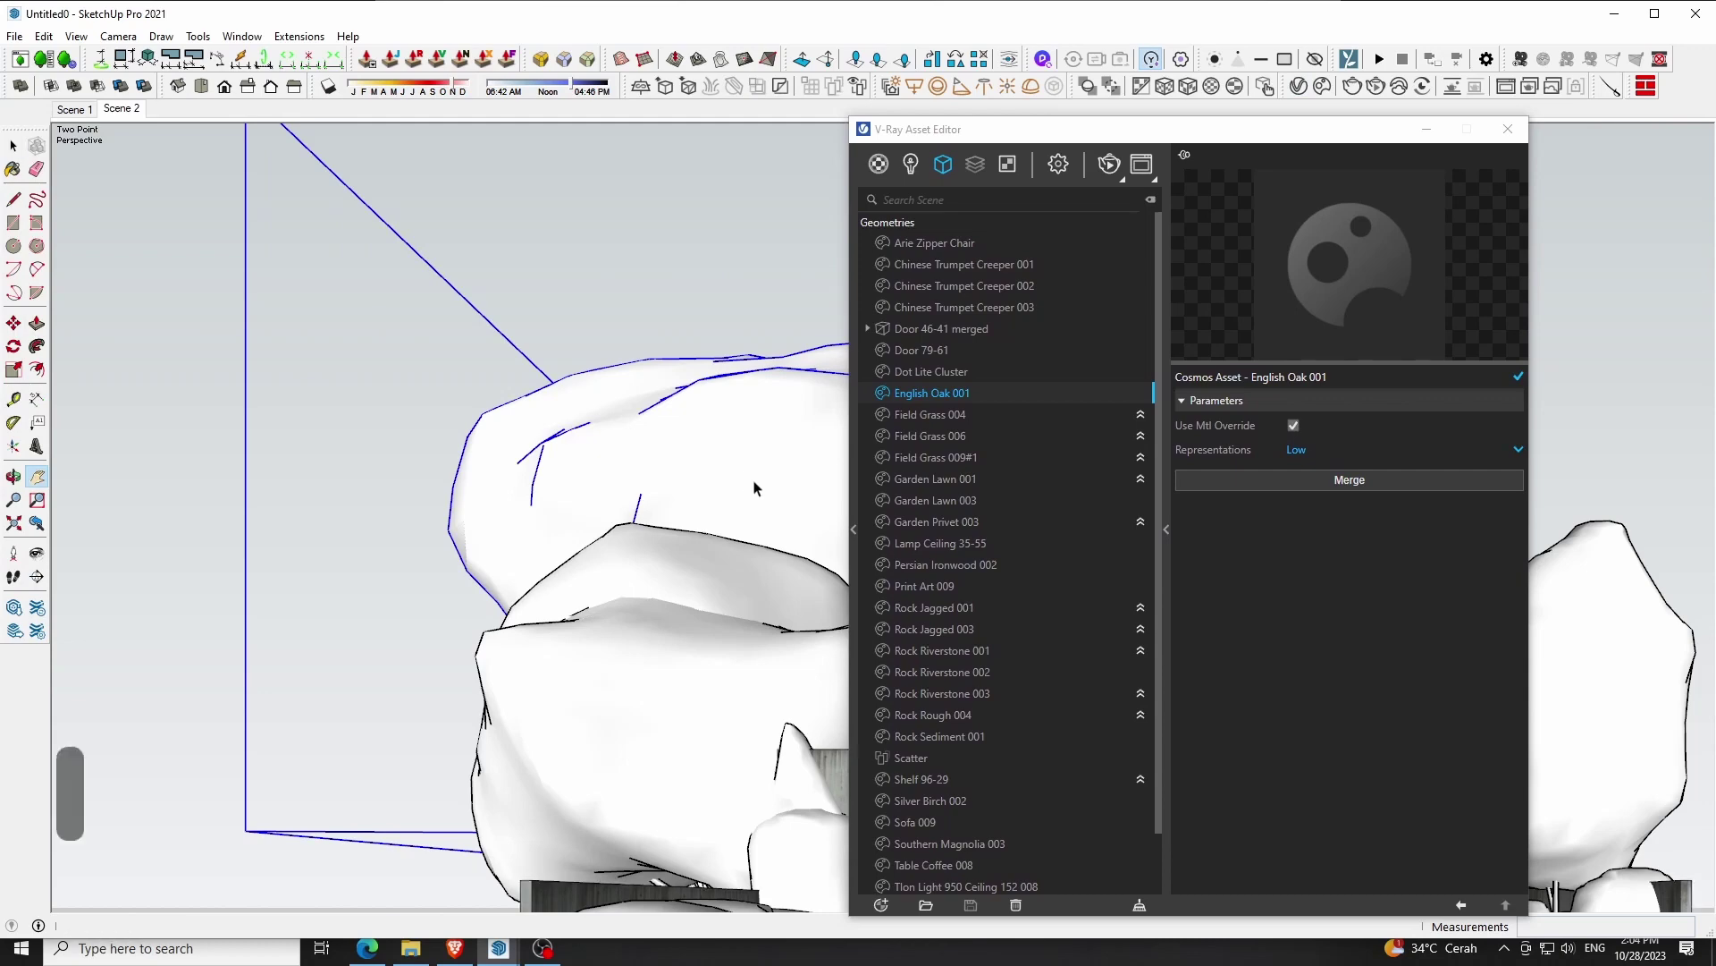
key(space)
click(1370, 488)
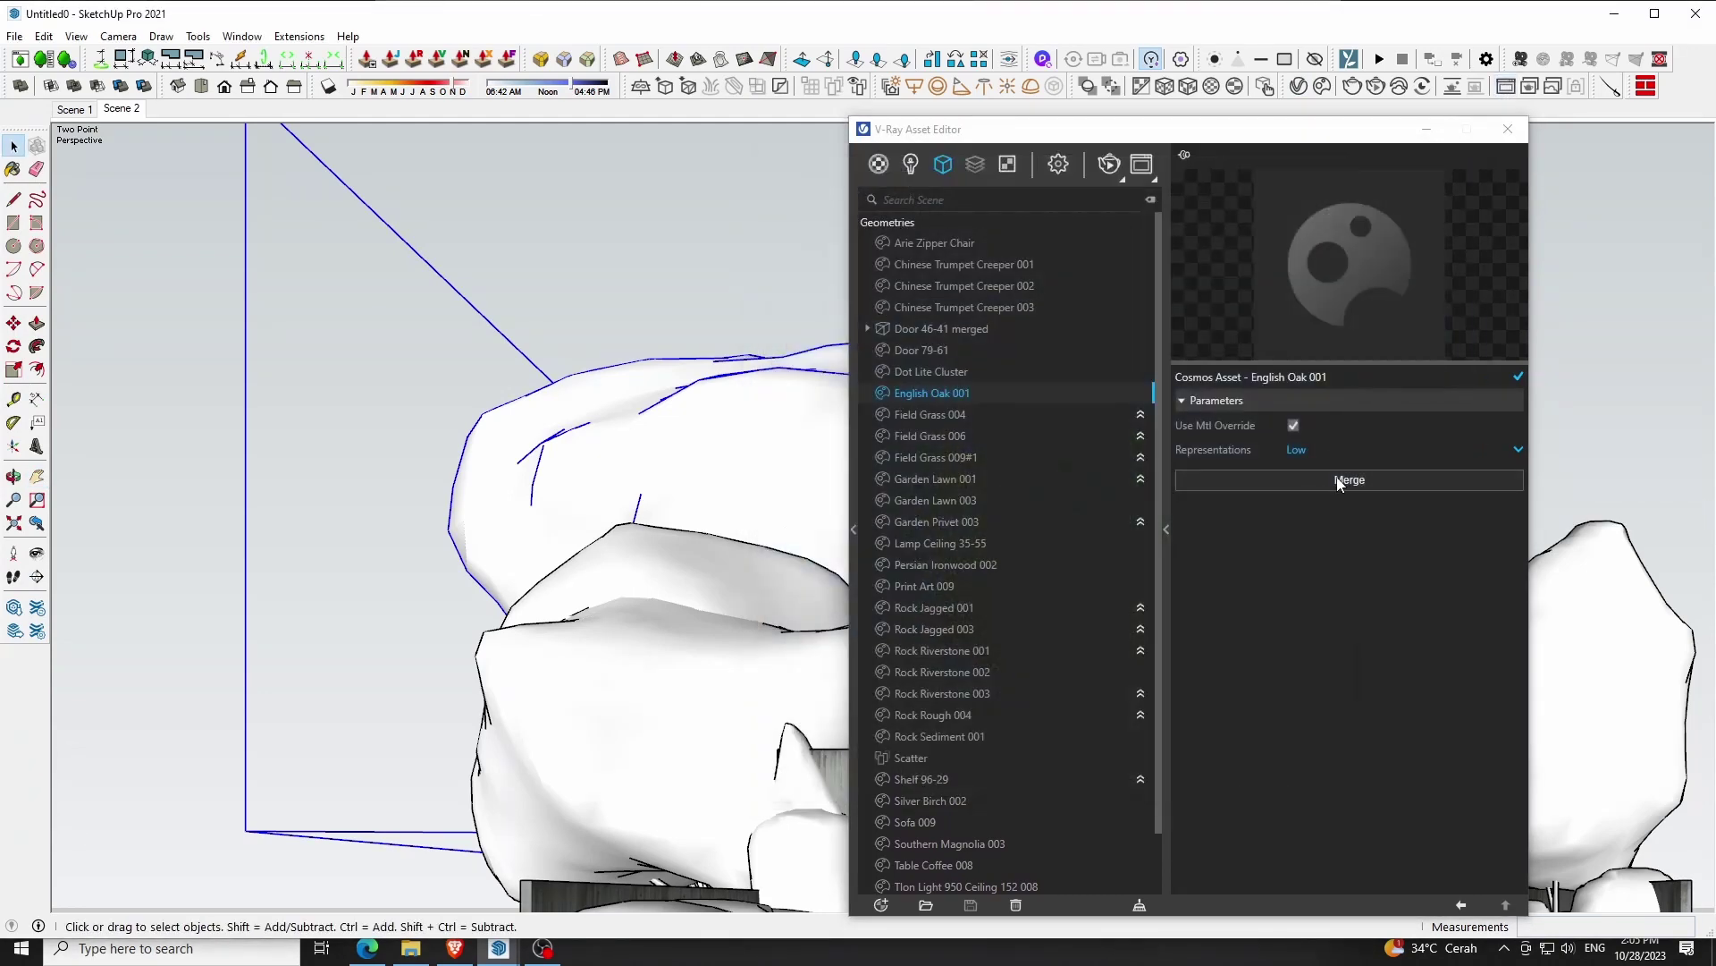
click(1335, 483)
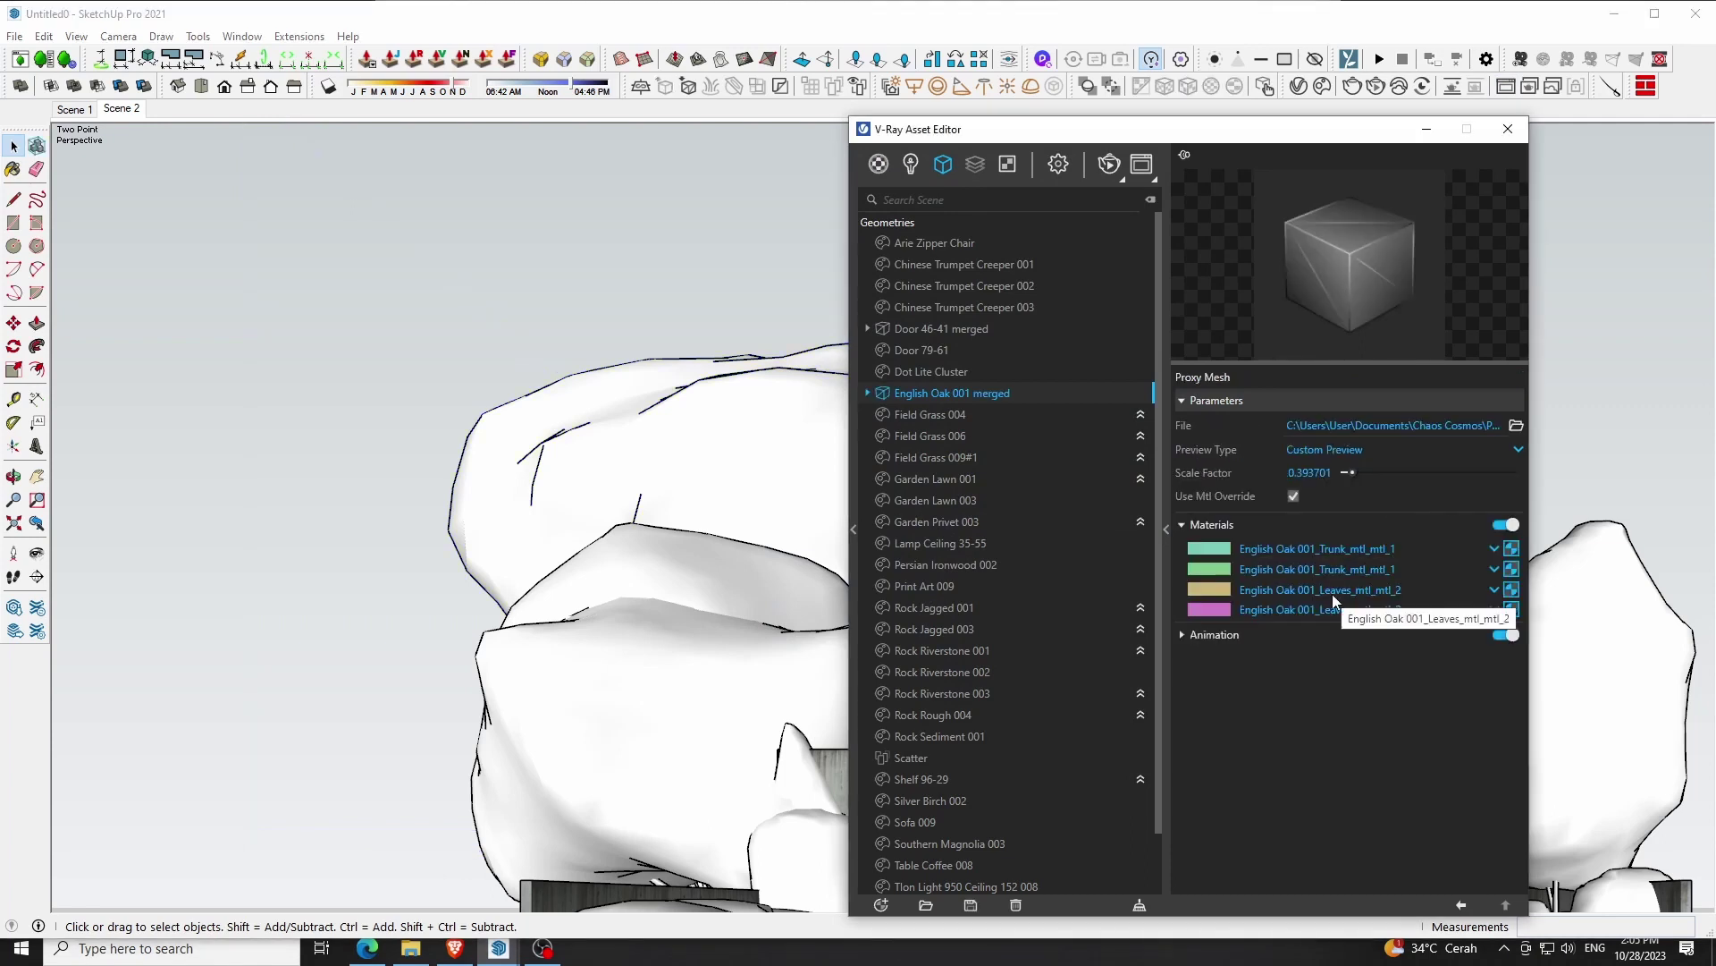
click(868, 395)
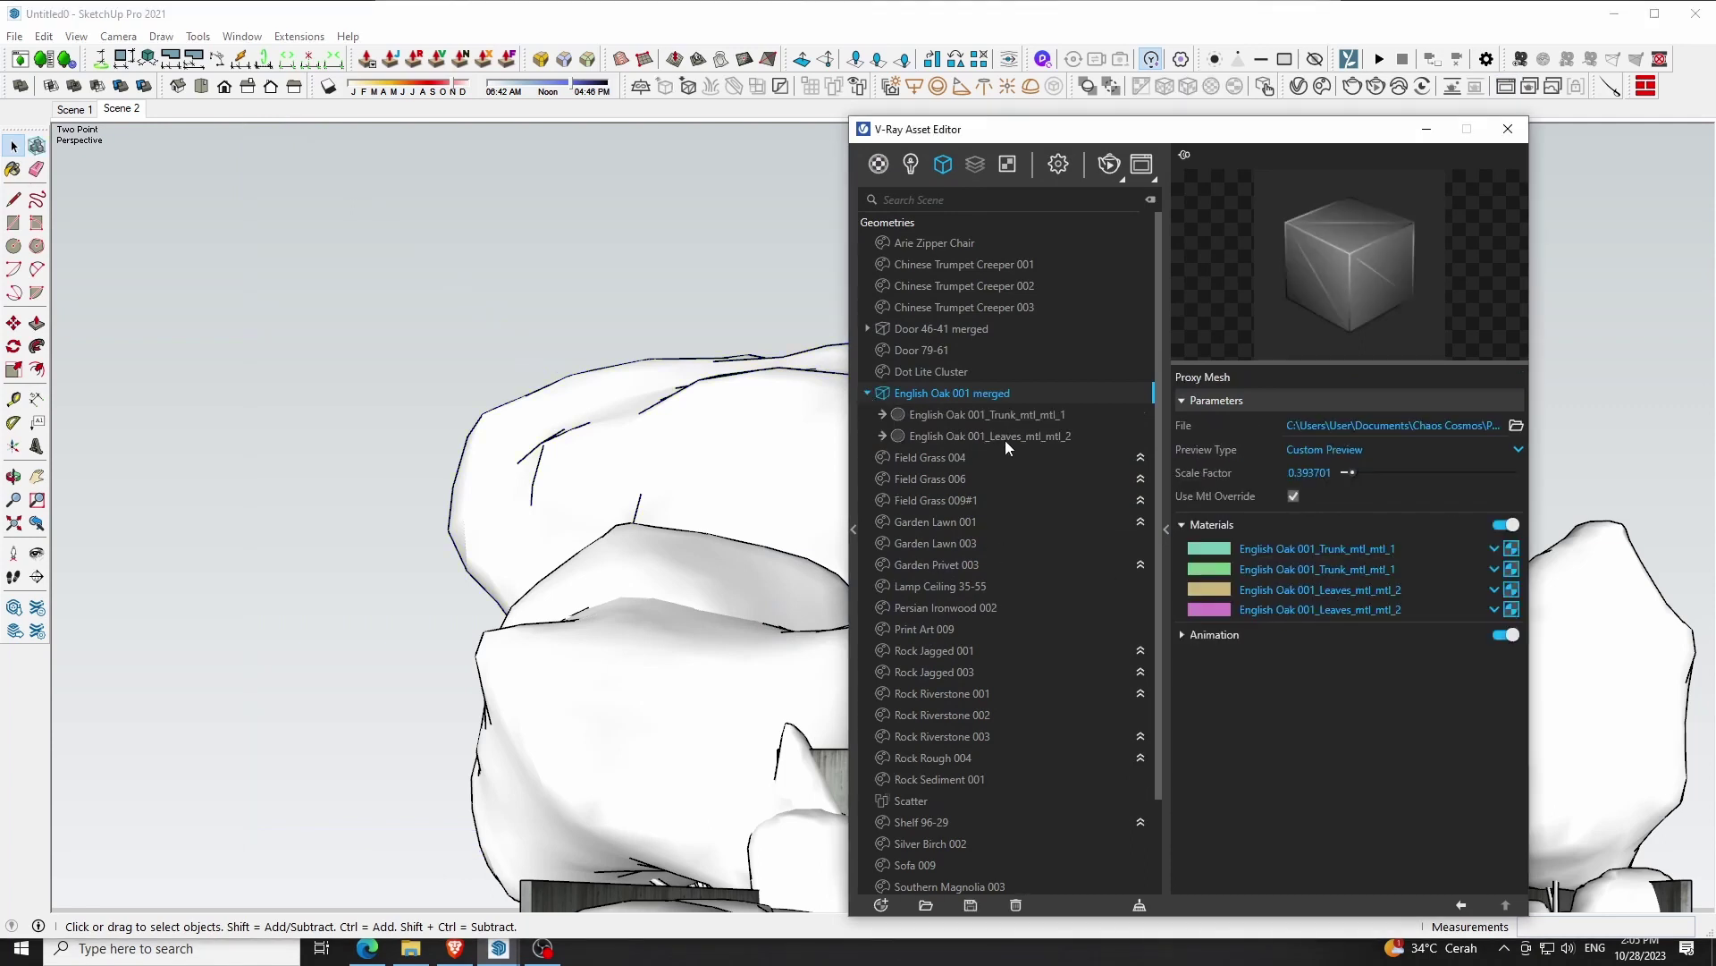
click(1005, 438)
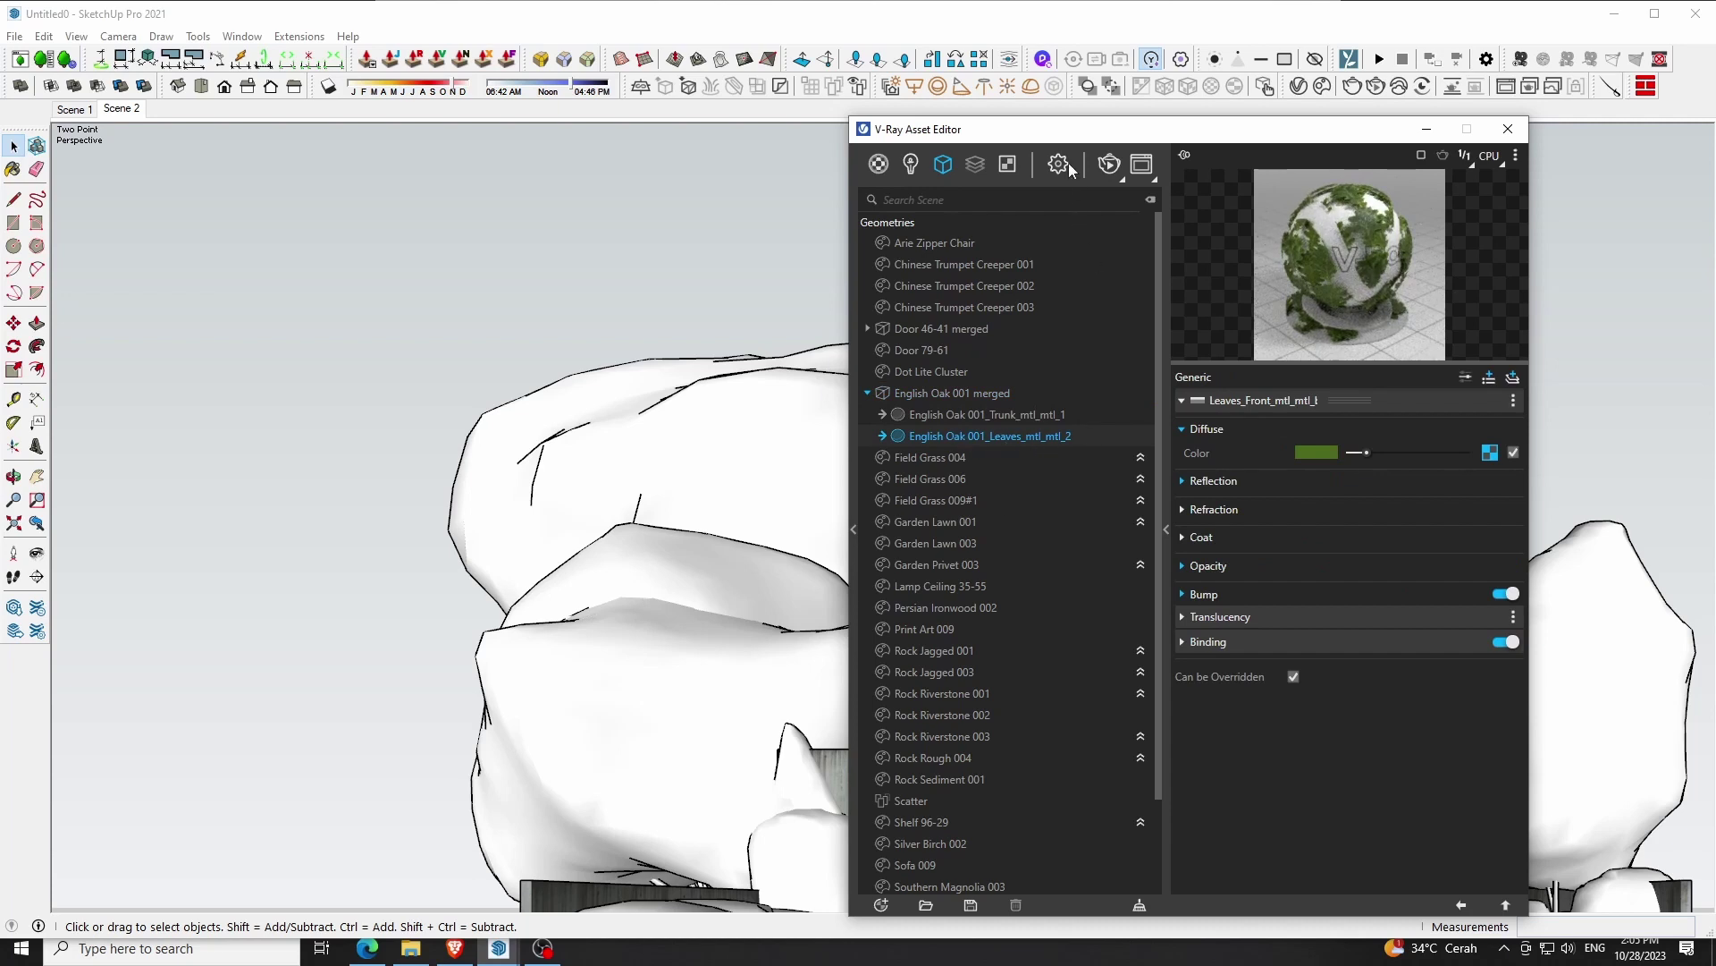
drag(1071, 134, 1044, 81)
Create a new Two Sided material and use it to replace the oak's leaves material
click(856, 852)
mouse_move(889, 828)
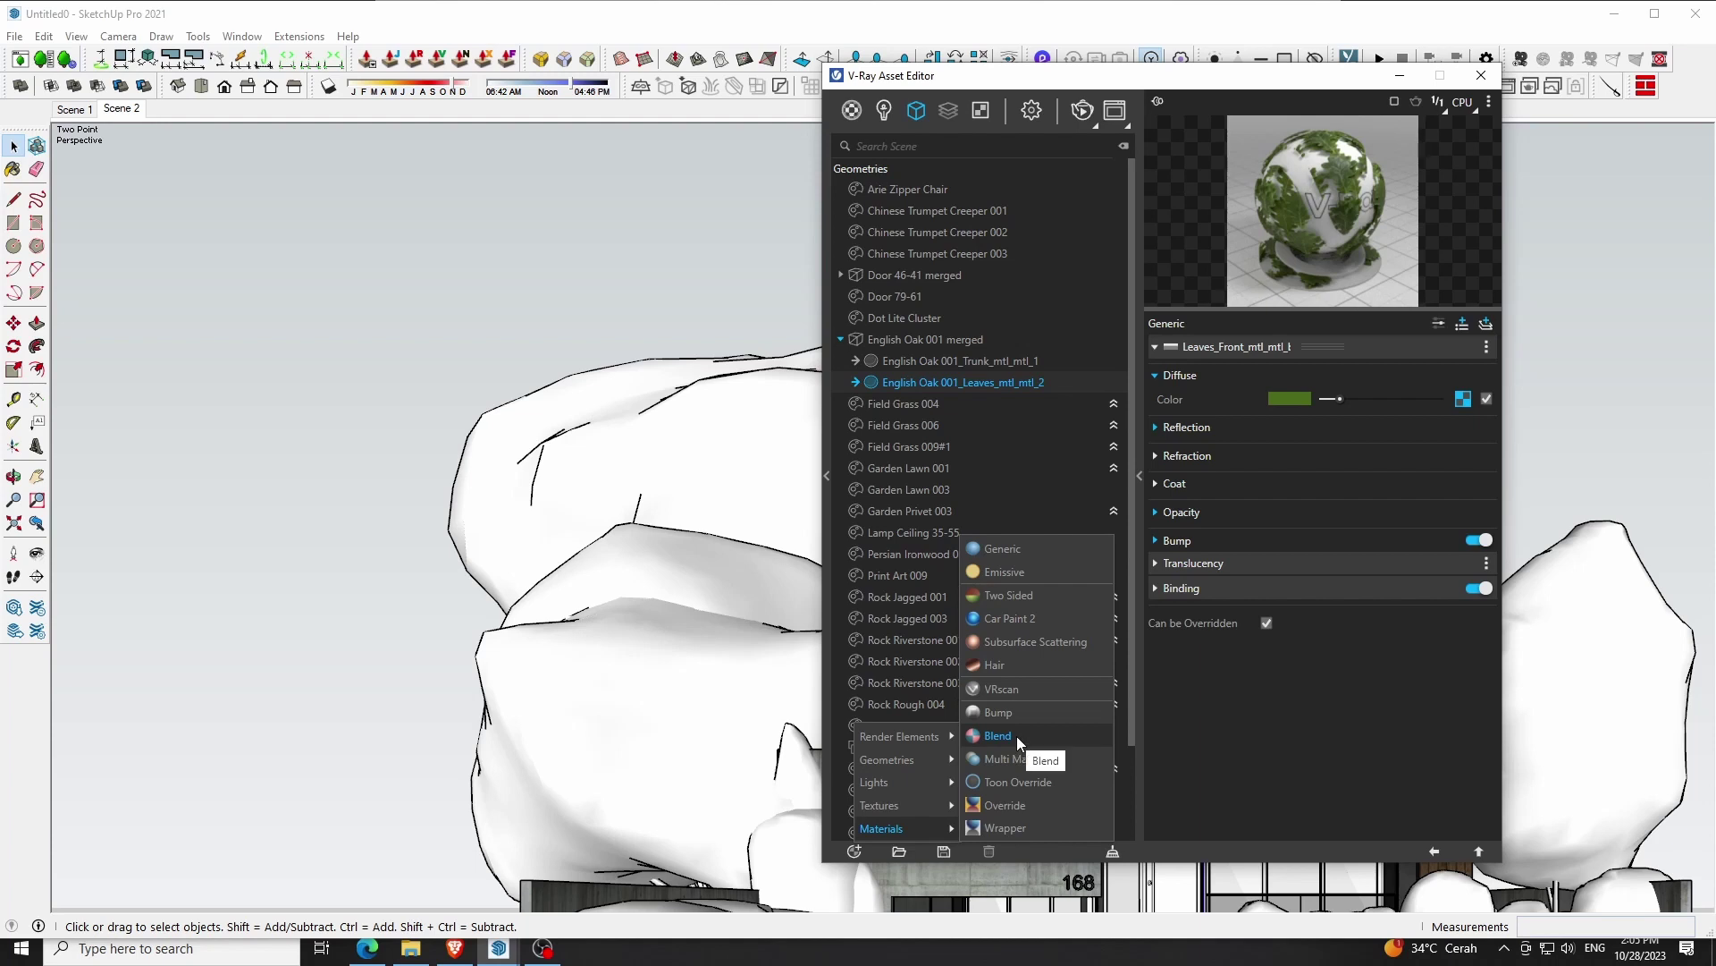
click(1021, 601)
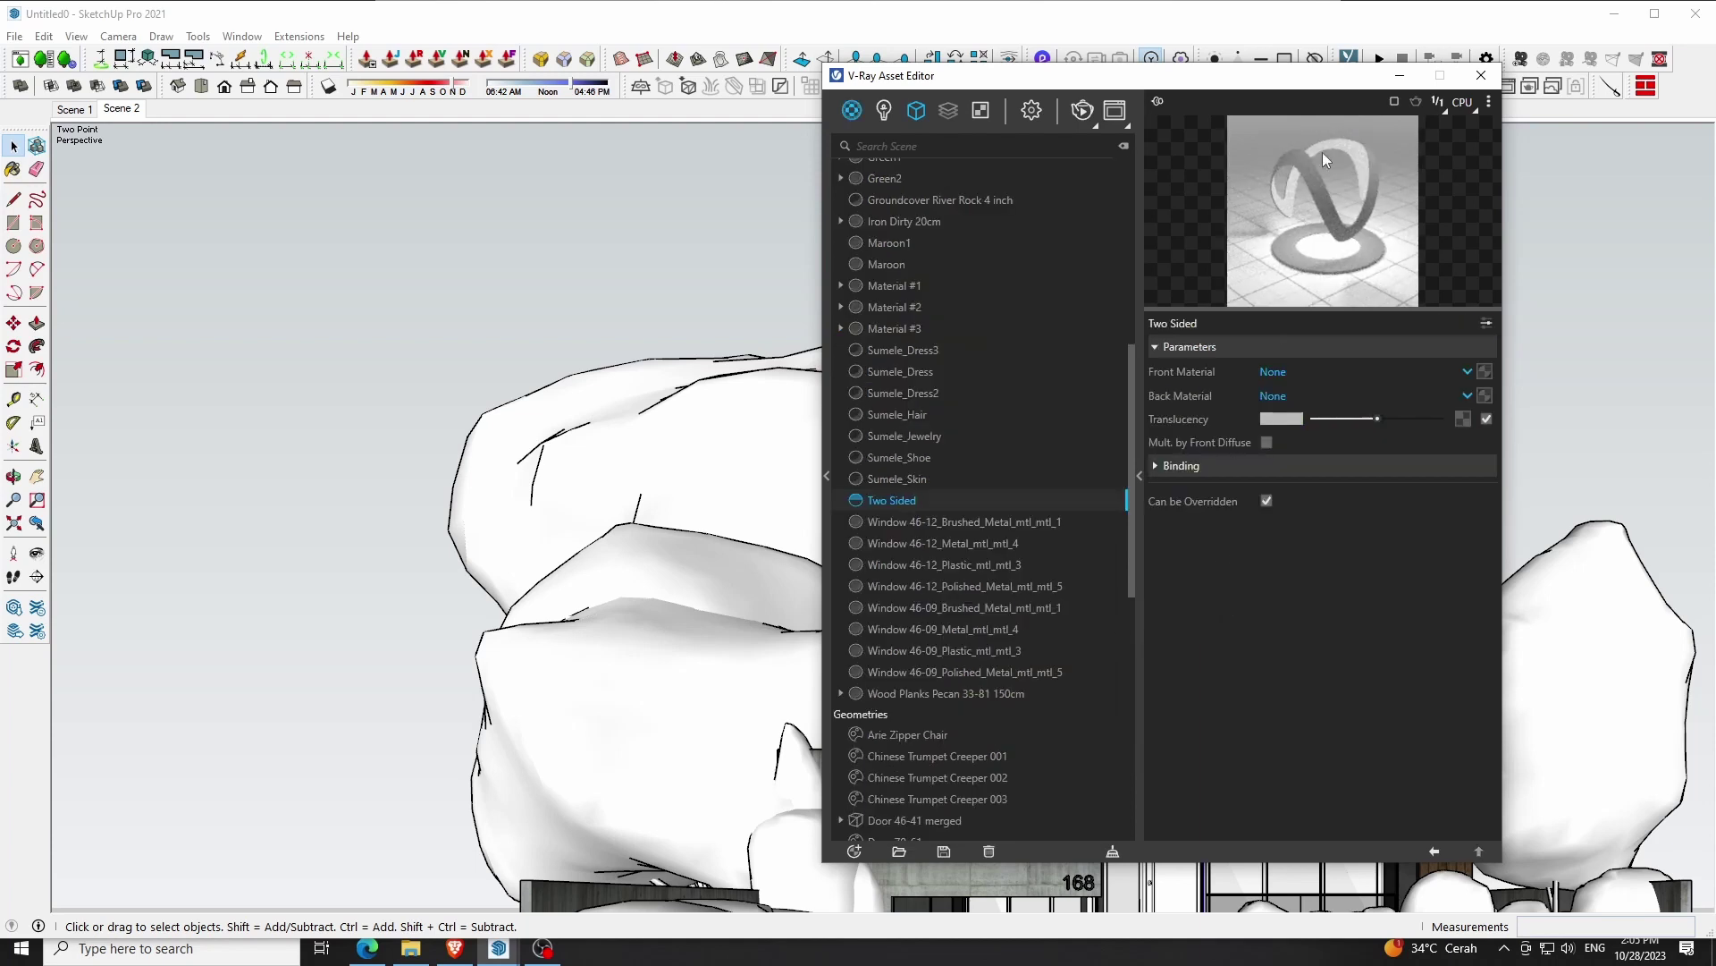
drag(1324, 309, 1321, 438)
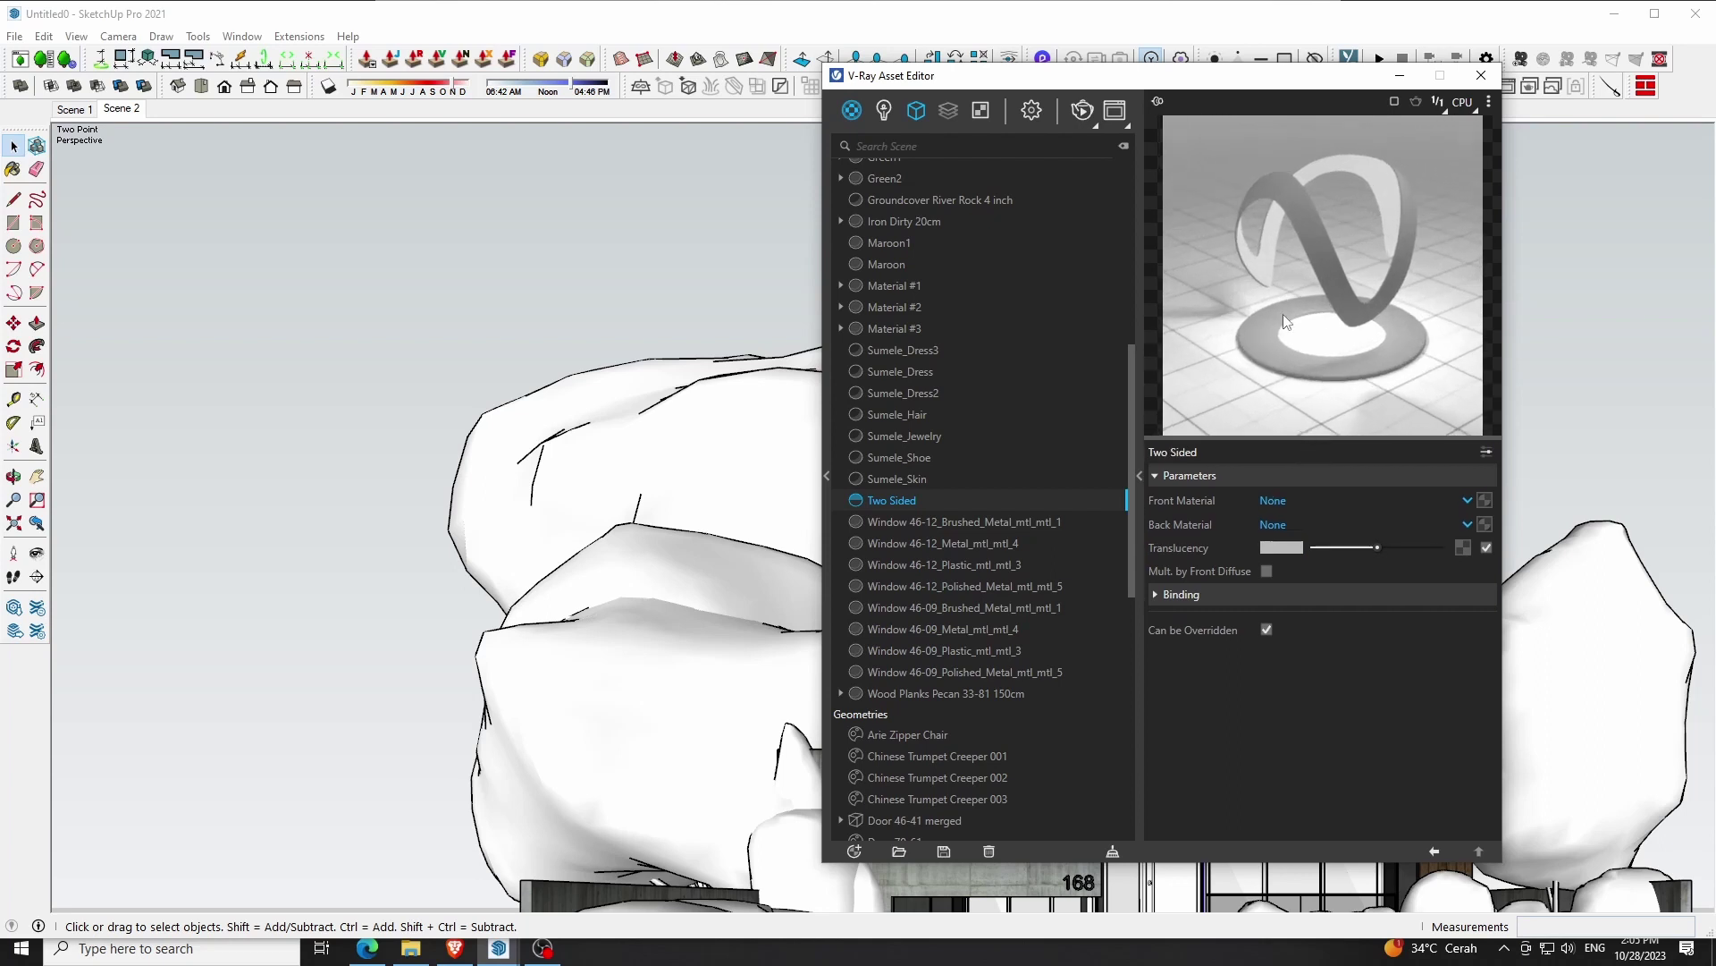
right_click(895, 506)
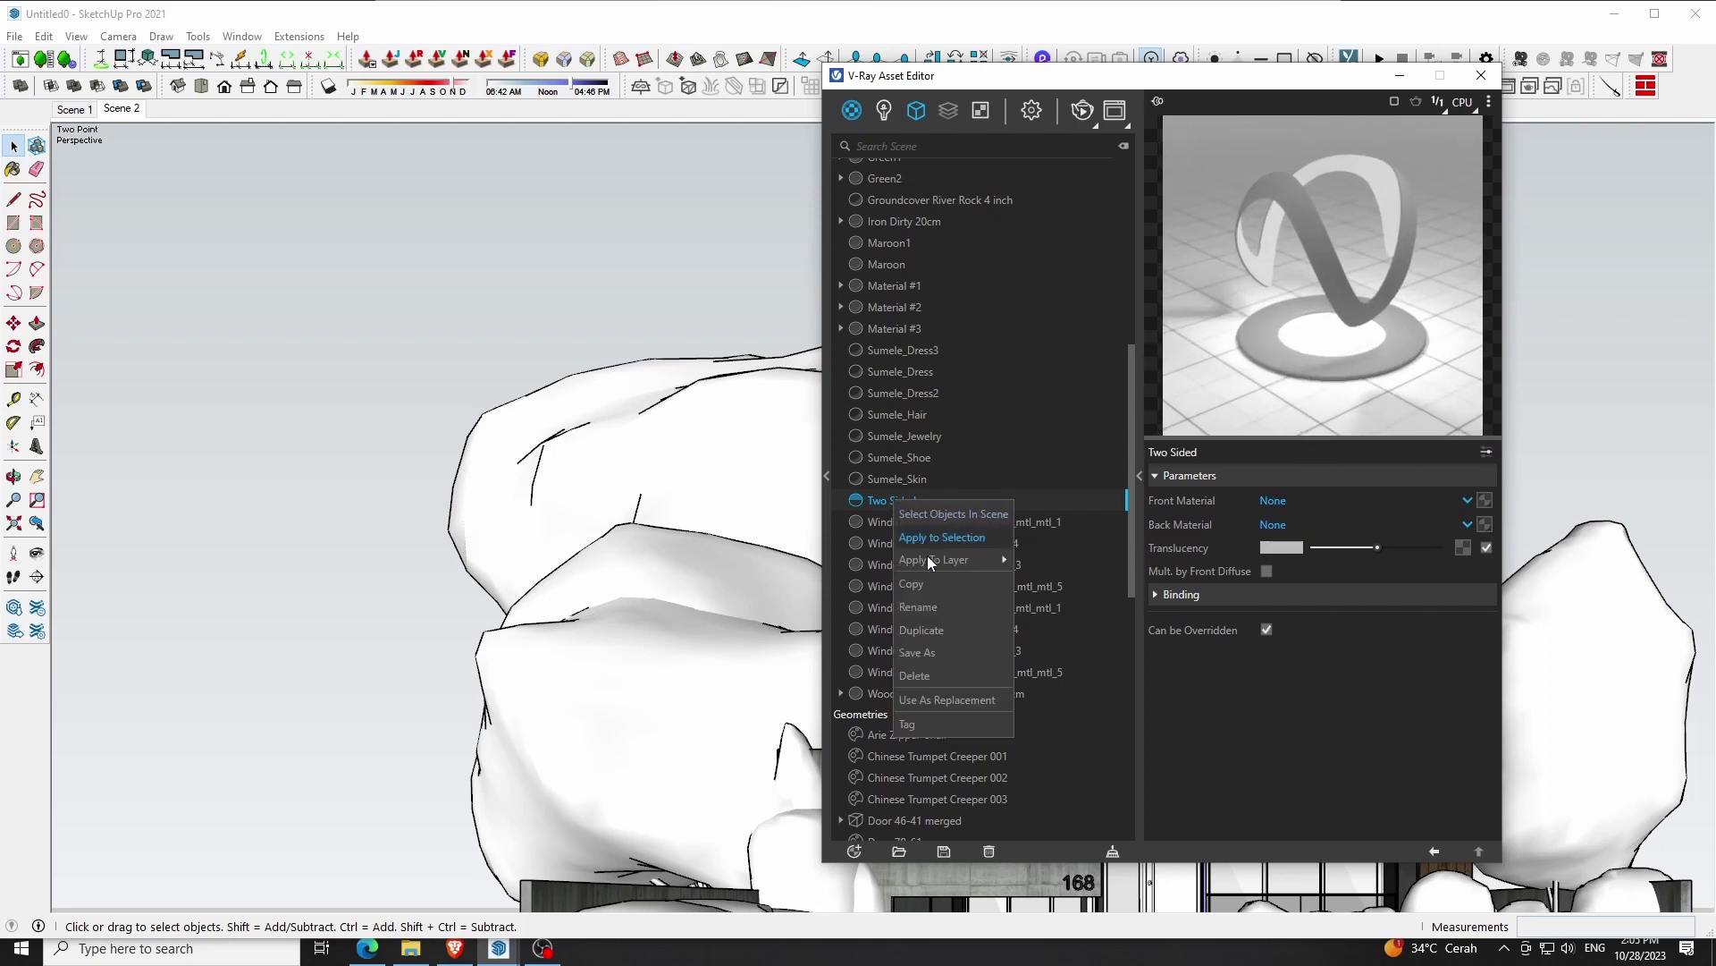
click(942, 699)
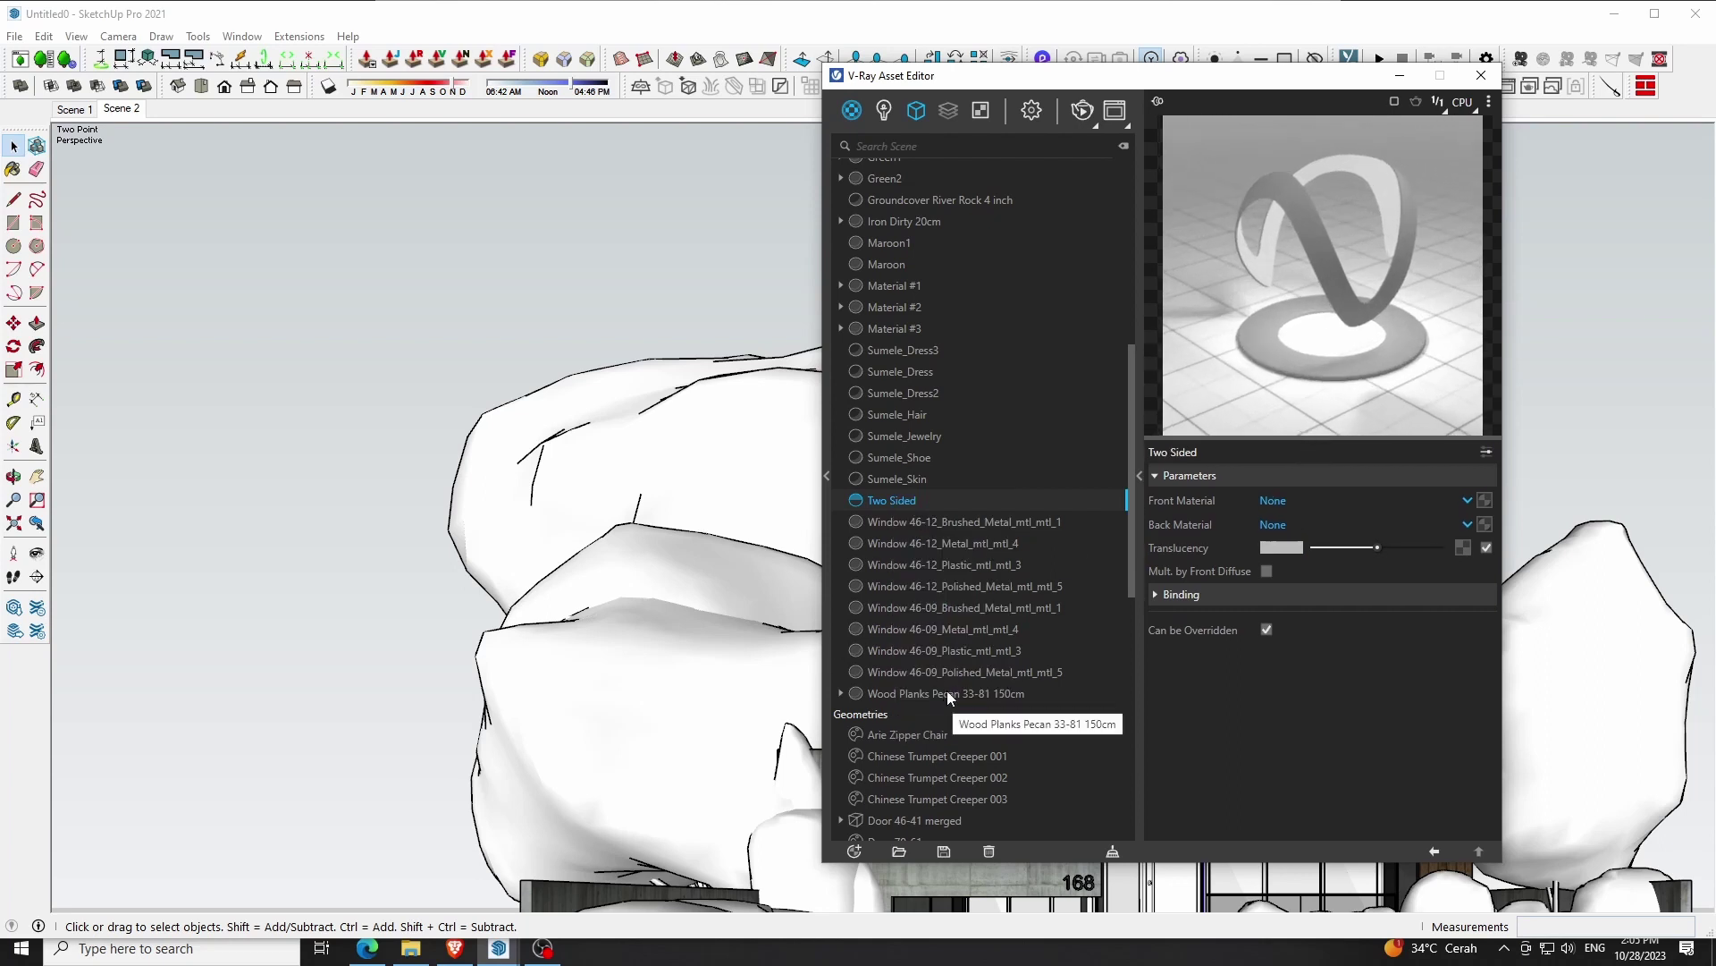
click(738, 471)
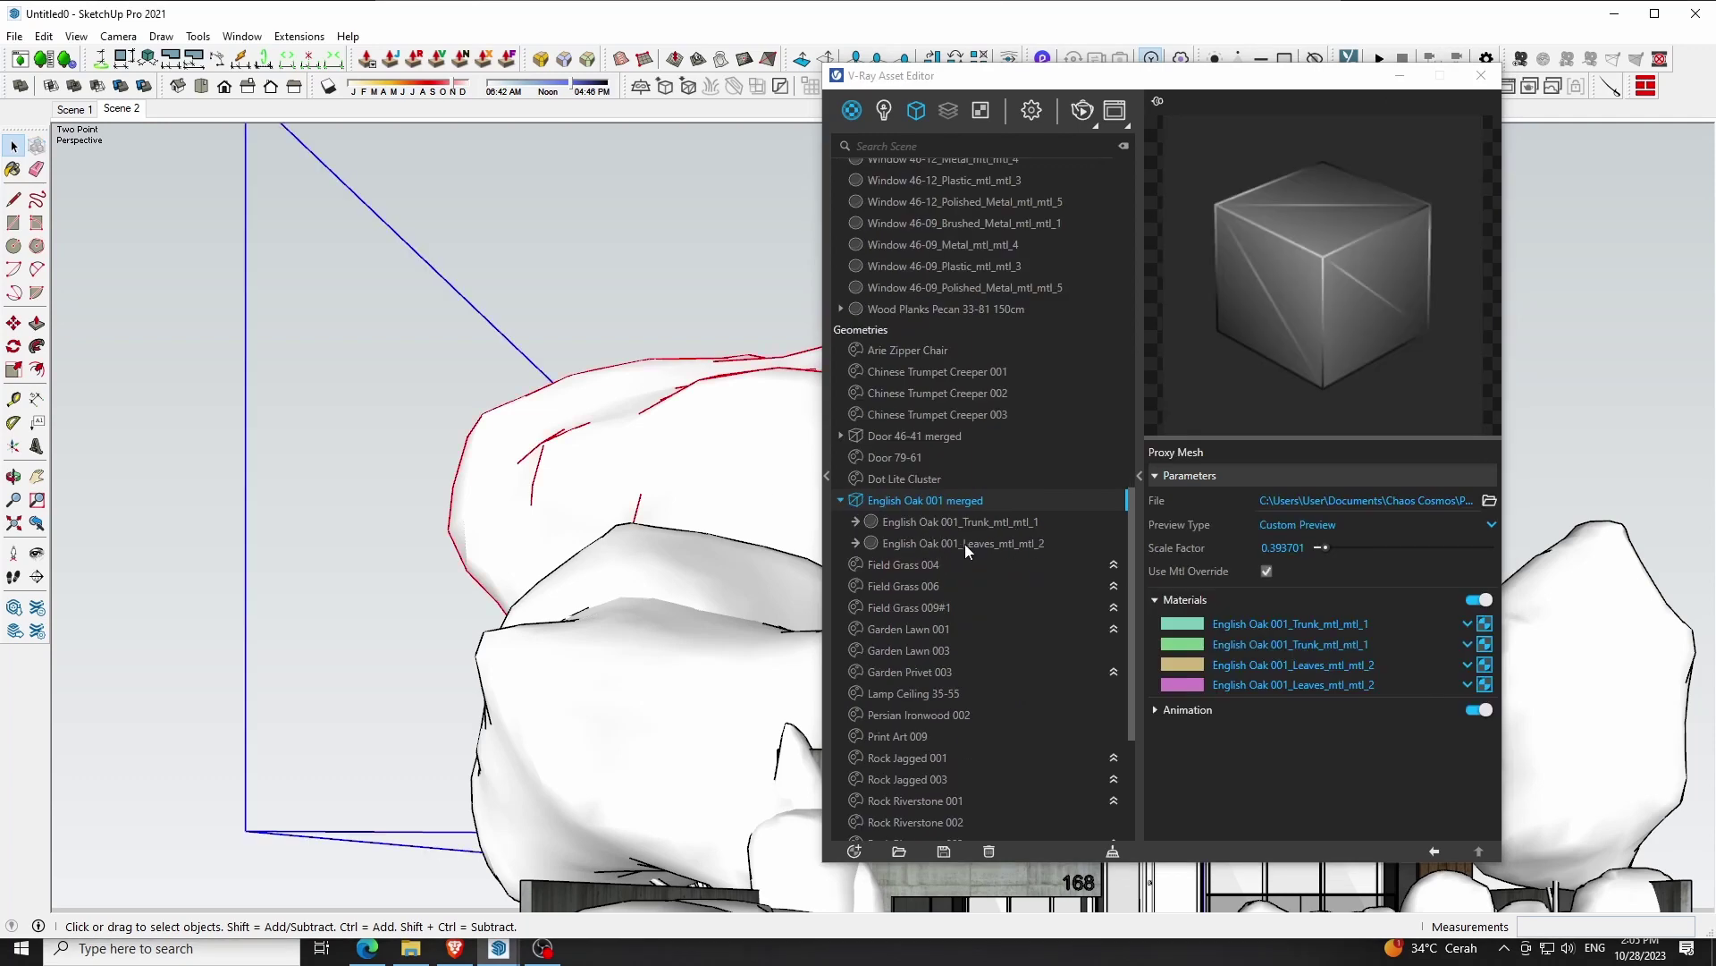
click(998, 544)
right_click(1000, 546)
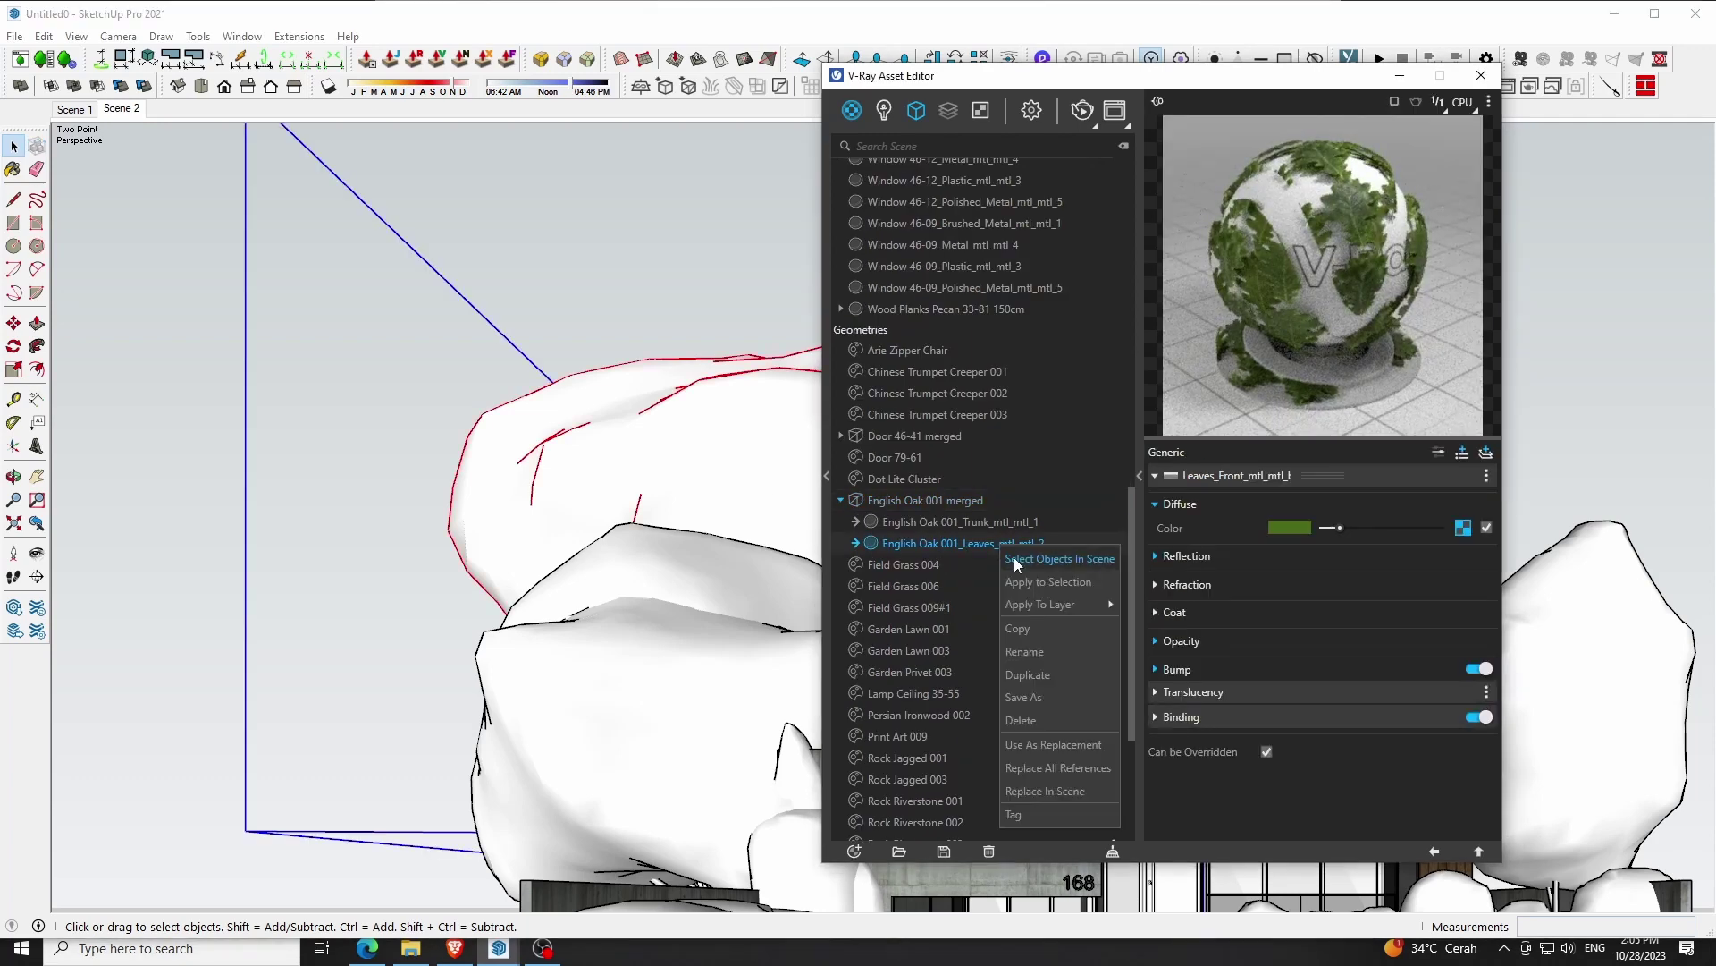
click(1060, 769)
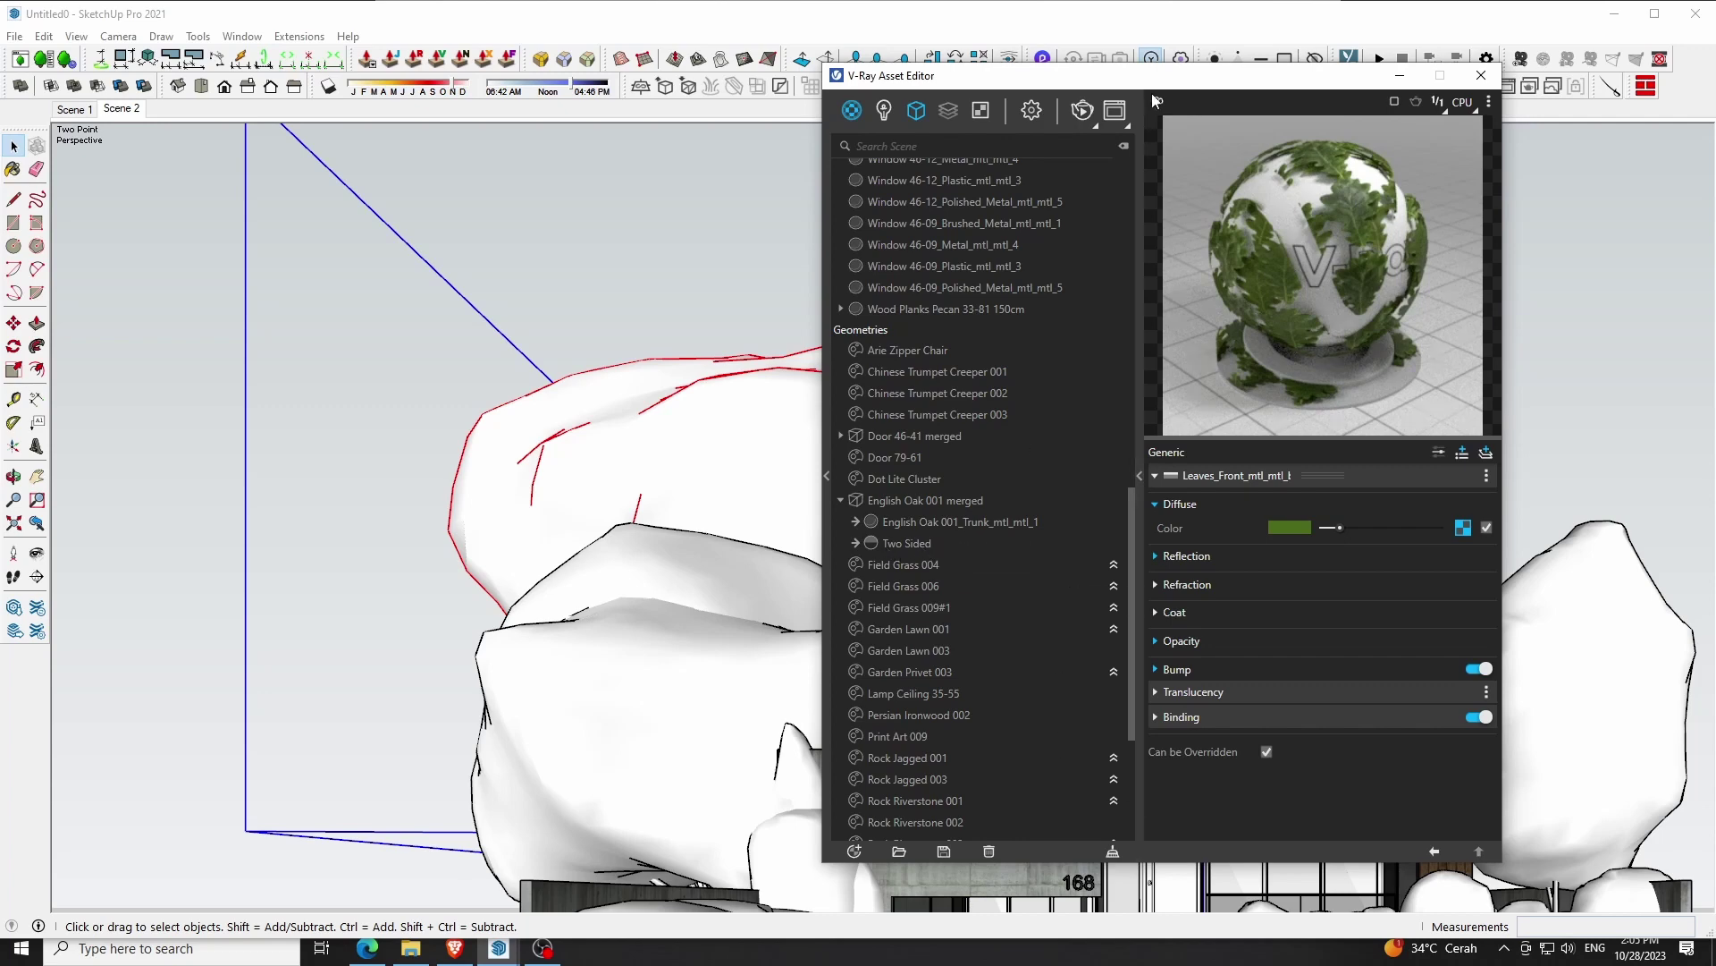
drag(1153, 79, 380, 139)
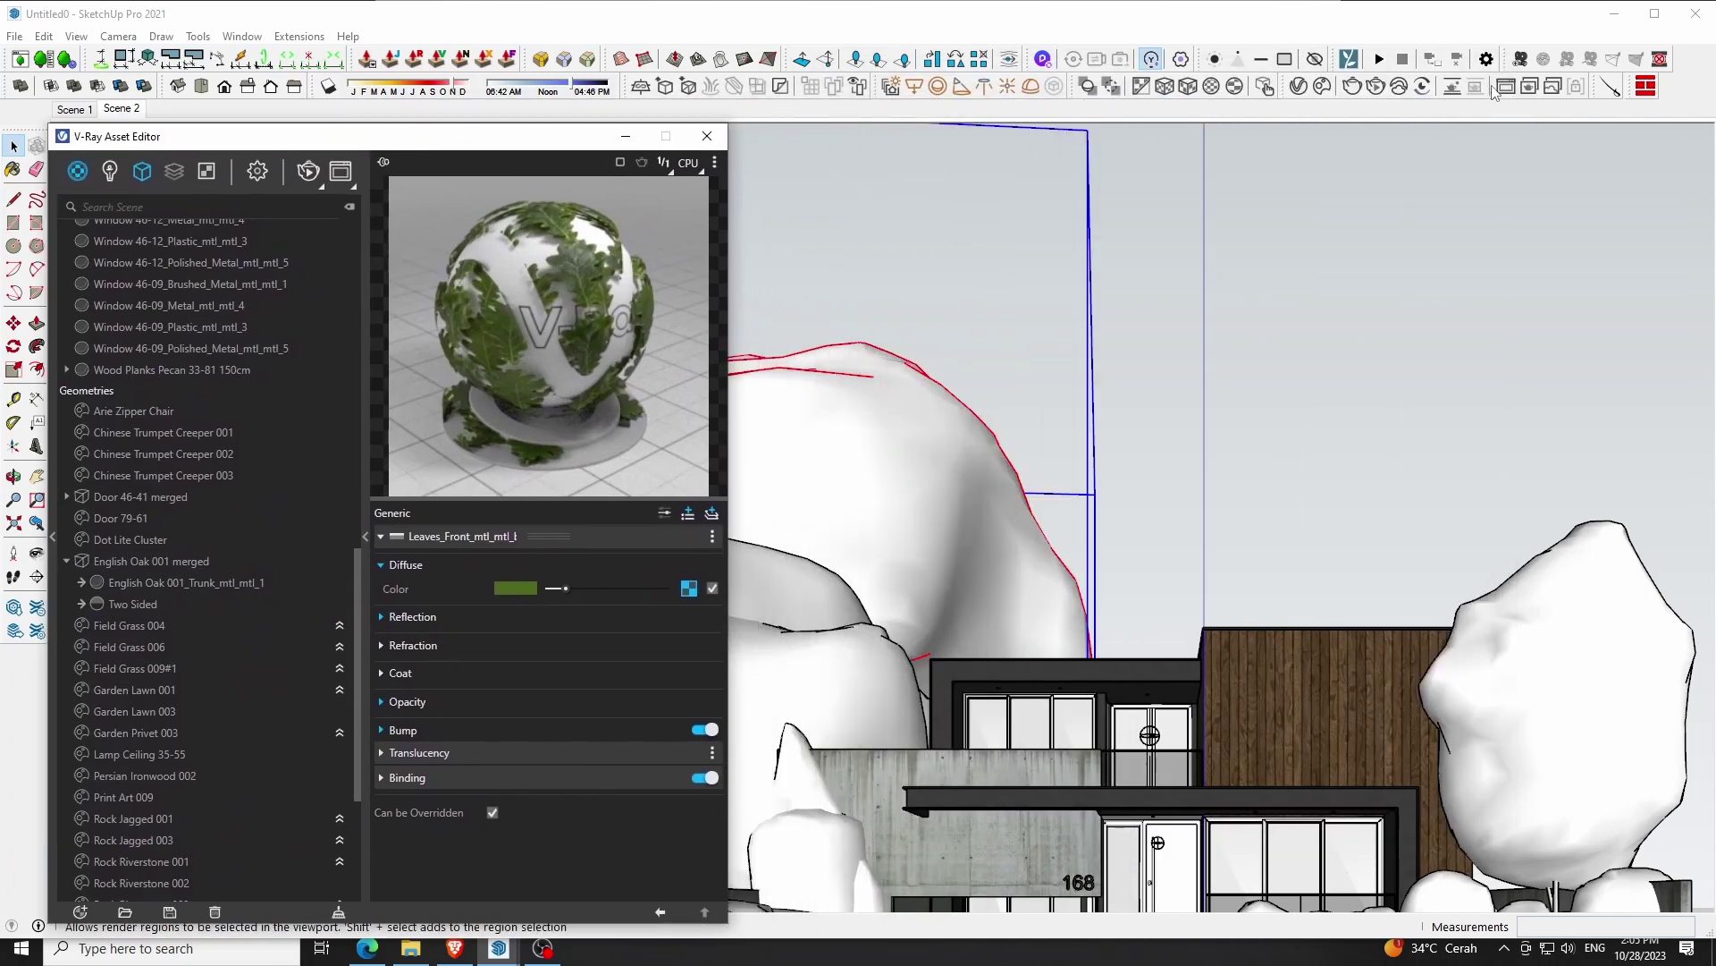
Start a new render, close the Asset Editor and render window, and return to Scene 2
click(1504, 87)
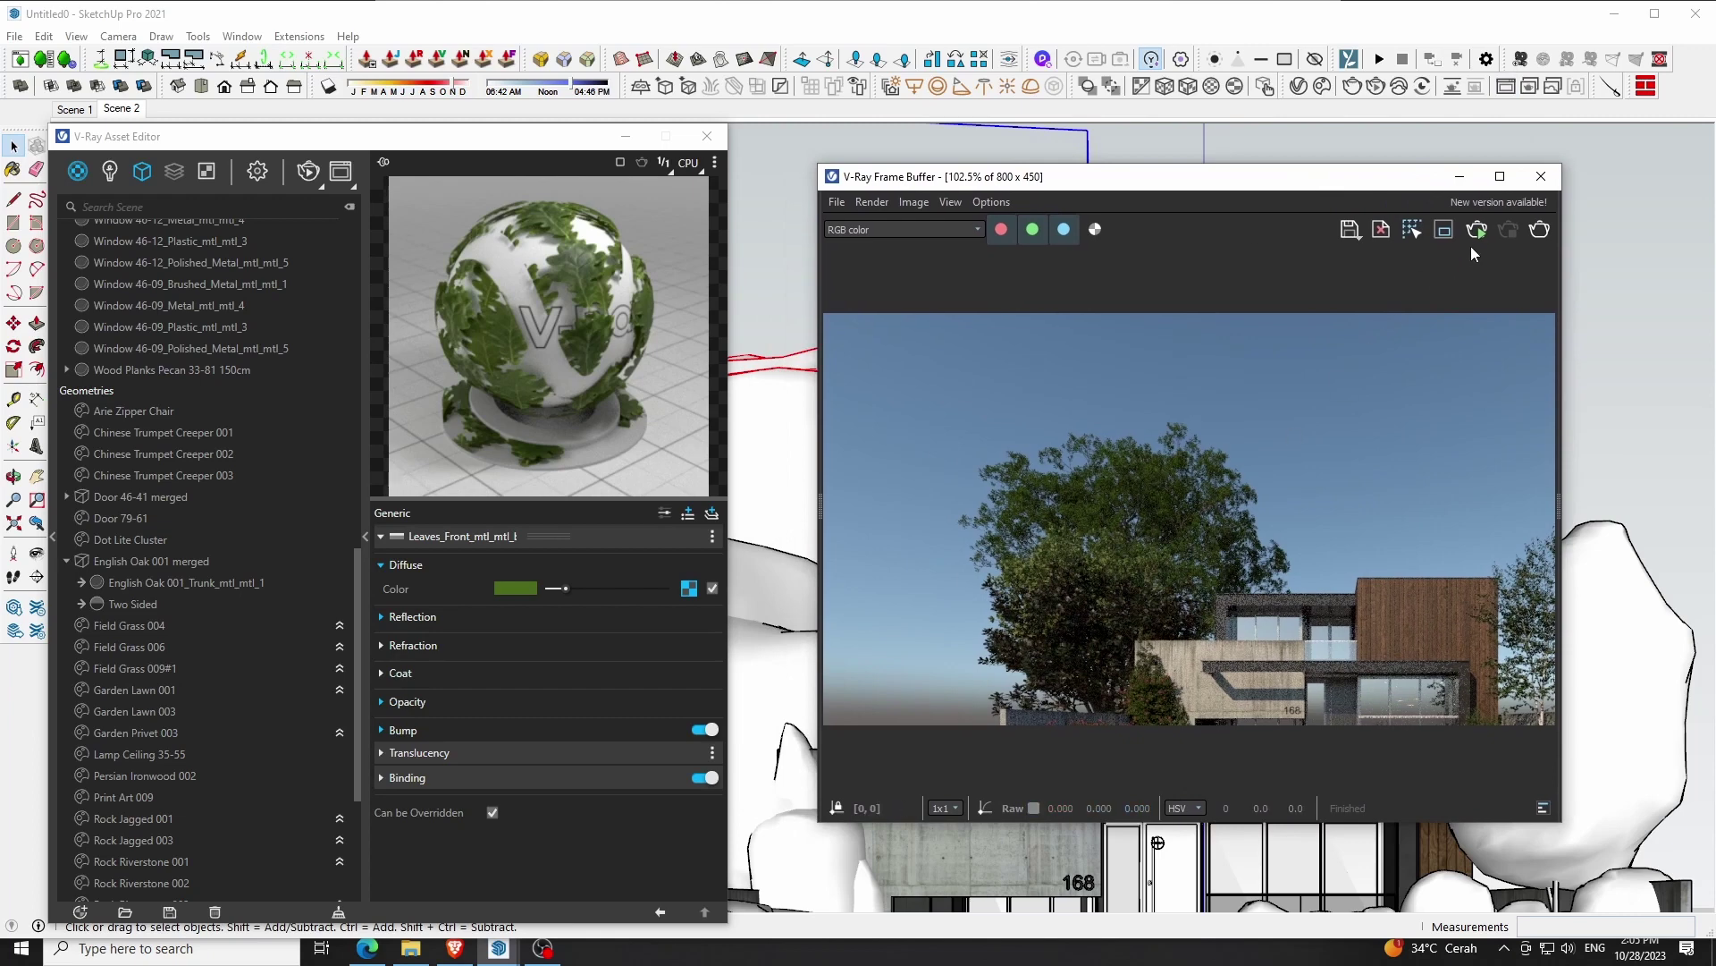
click(1479, 234)
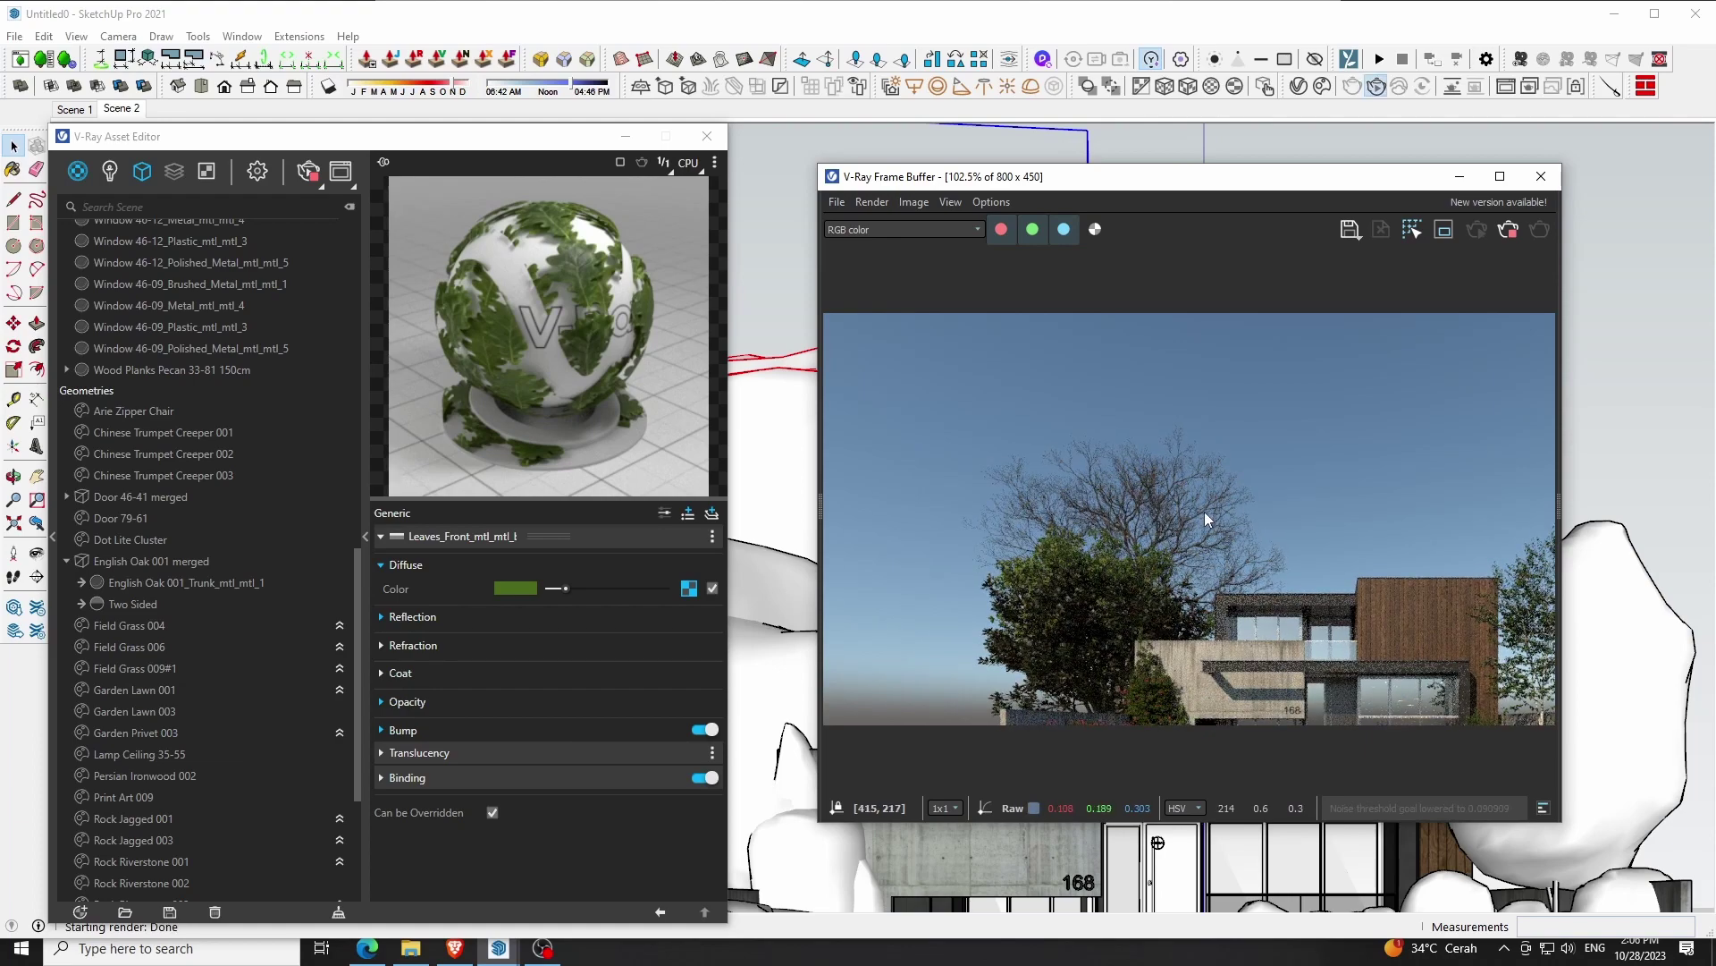
click(720, 141)
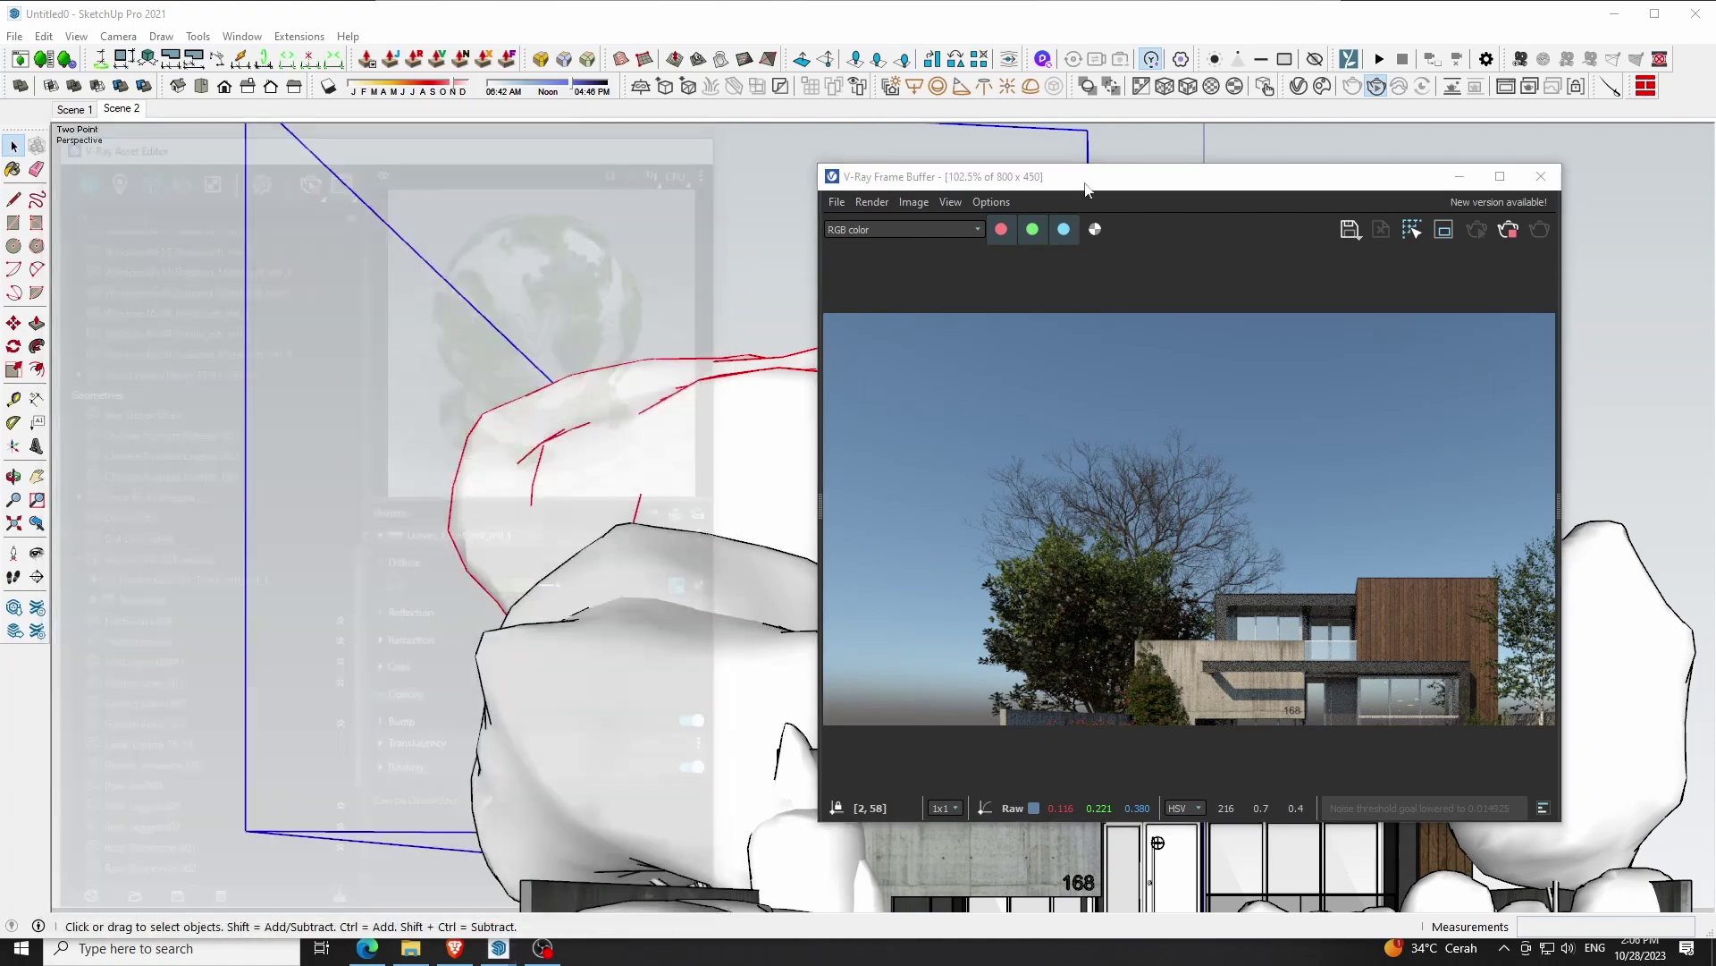
drag(1199, 182, 895, 179)
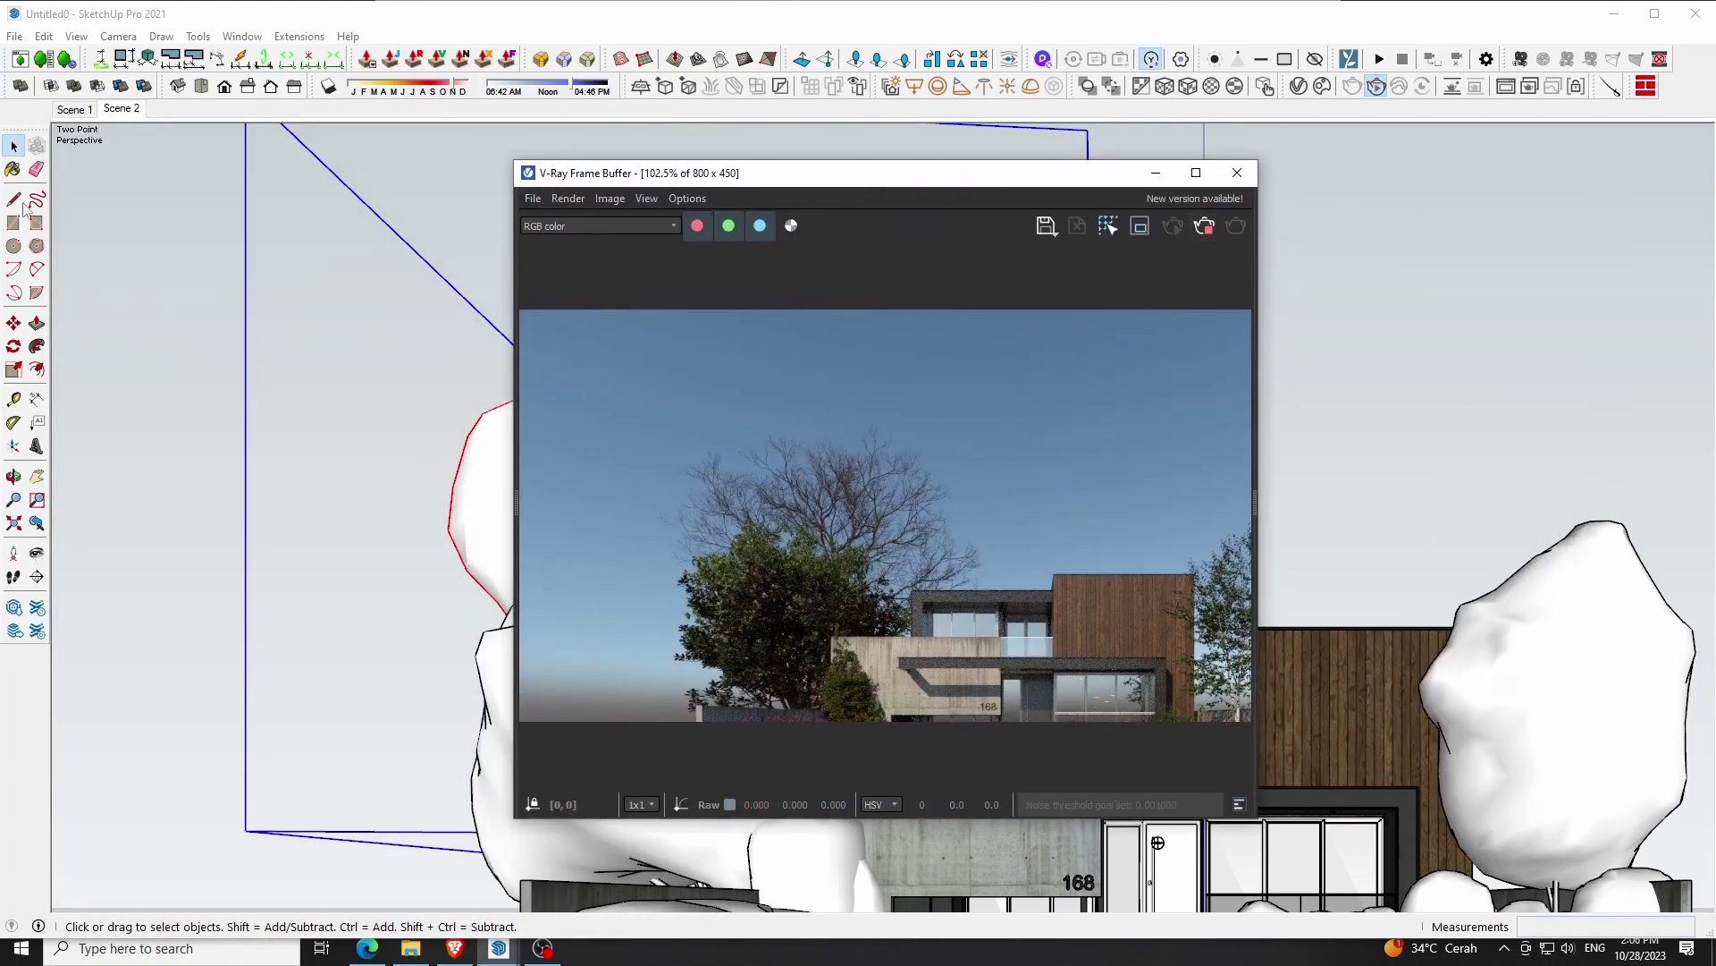
click(120, 108)
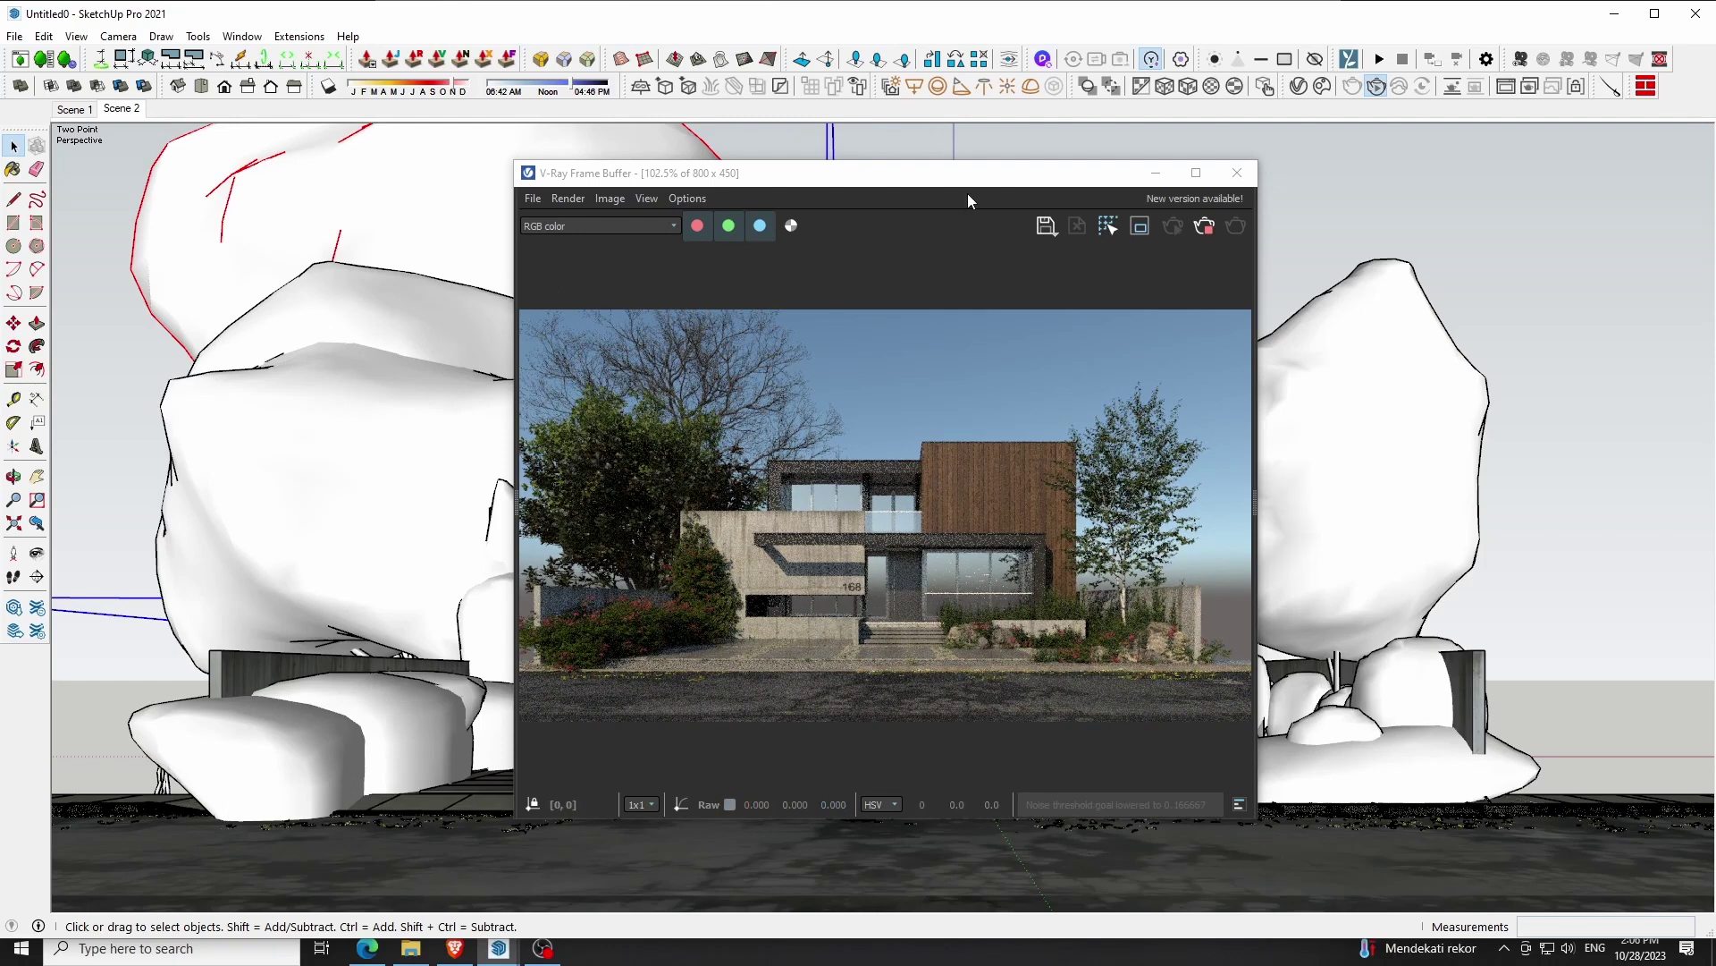
click(1237, 172)
Shrink the background tree behind the house centre to about 0.71
key(m)
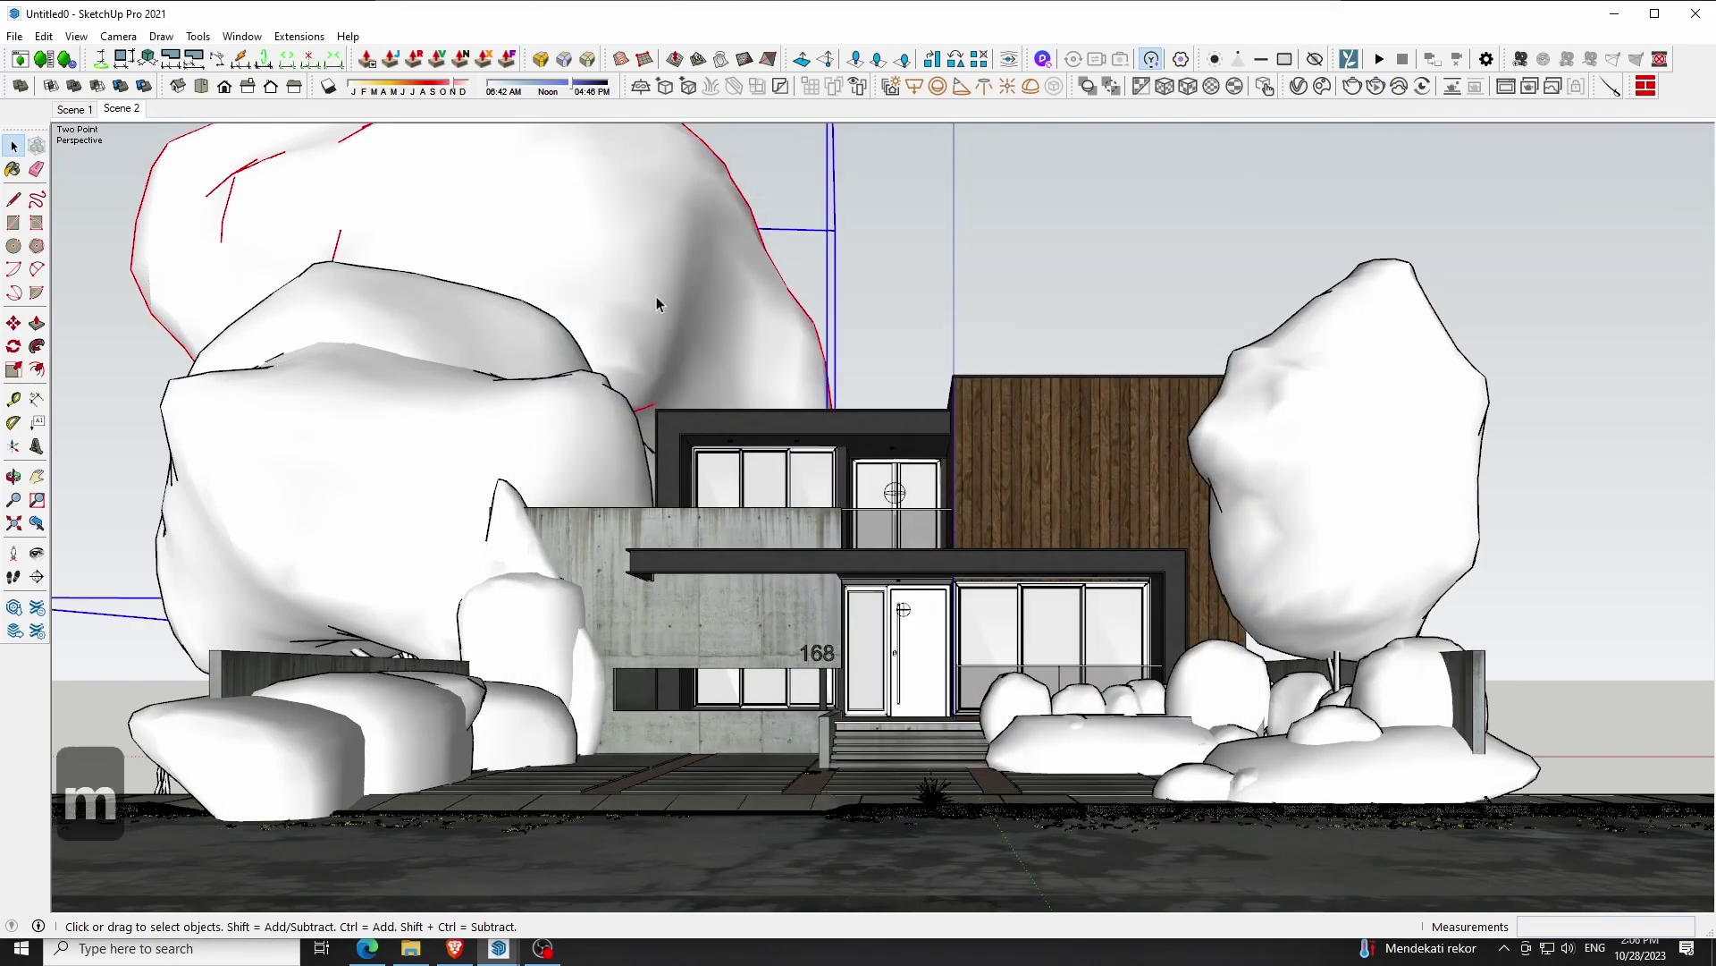
key(ctrl)
click(632, 255)
key(Escape)
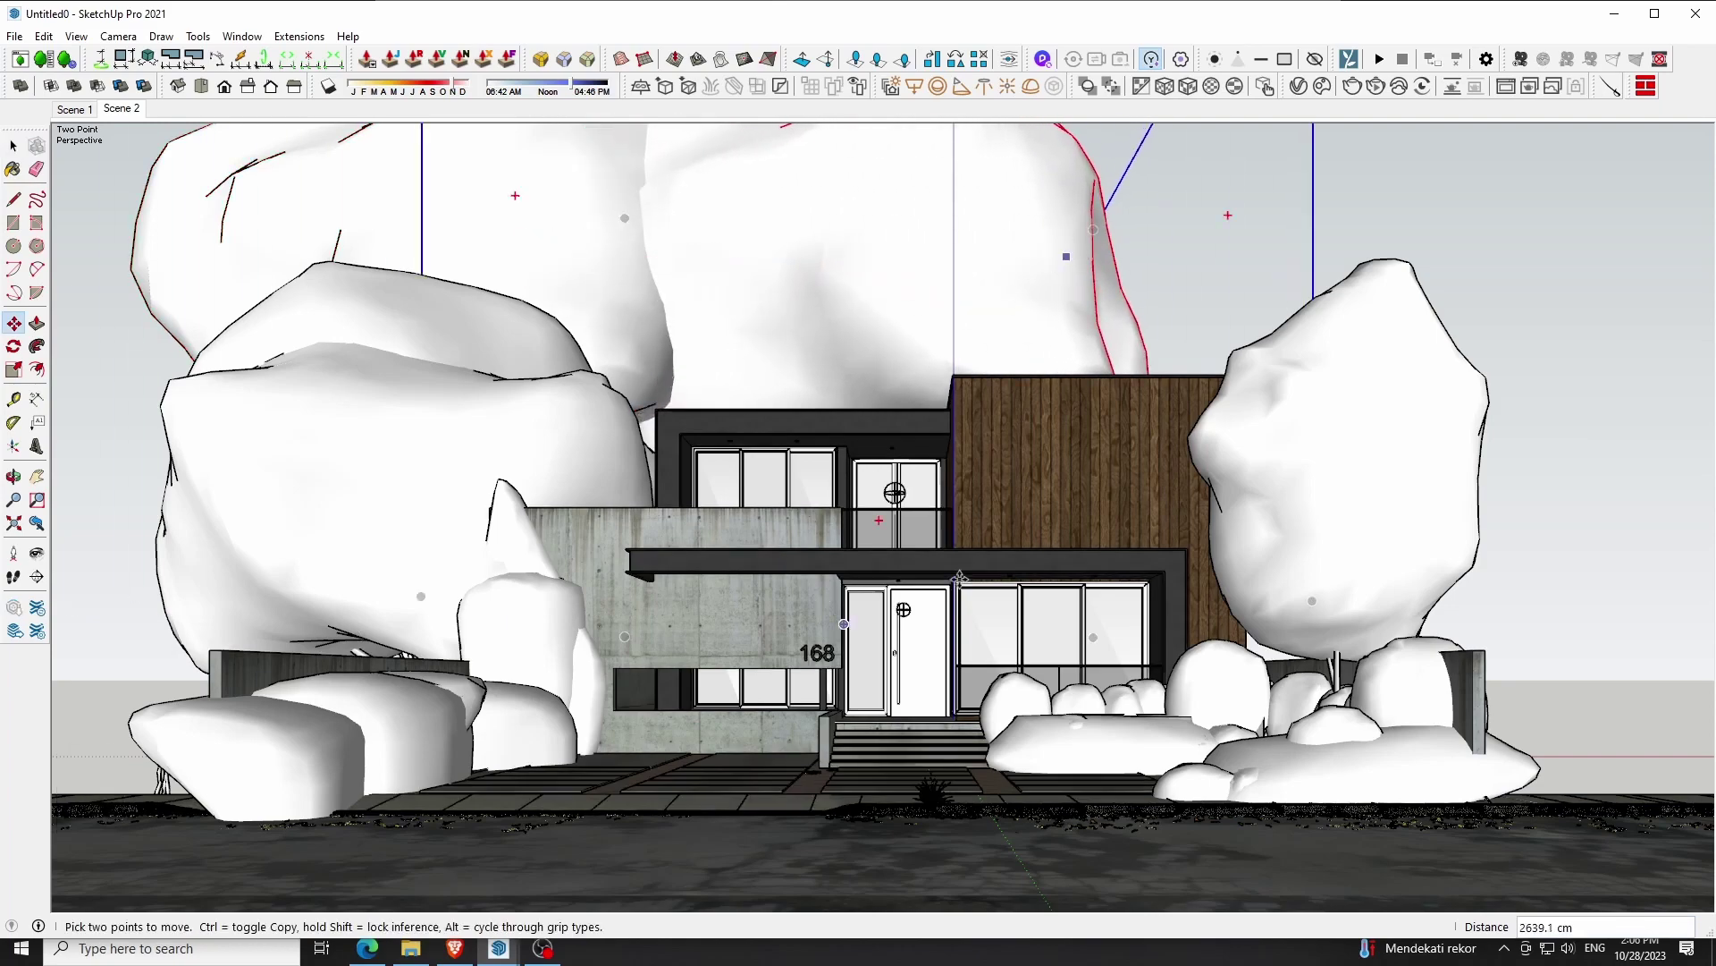
scroll(930, 686, down, 3)
key(s)
drag(670, 229, 816, 428)
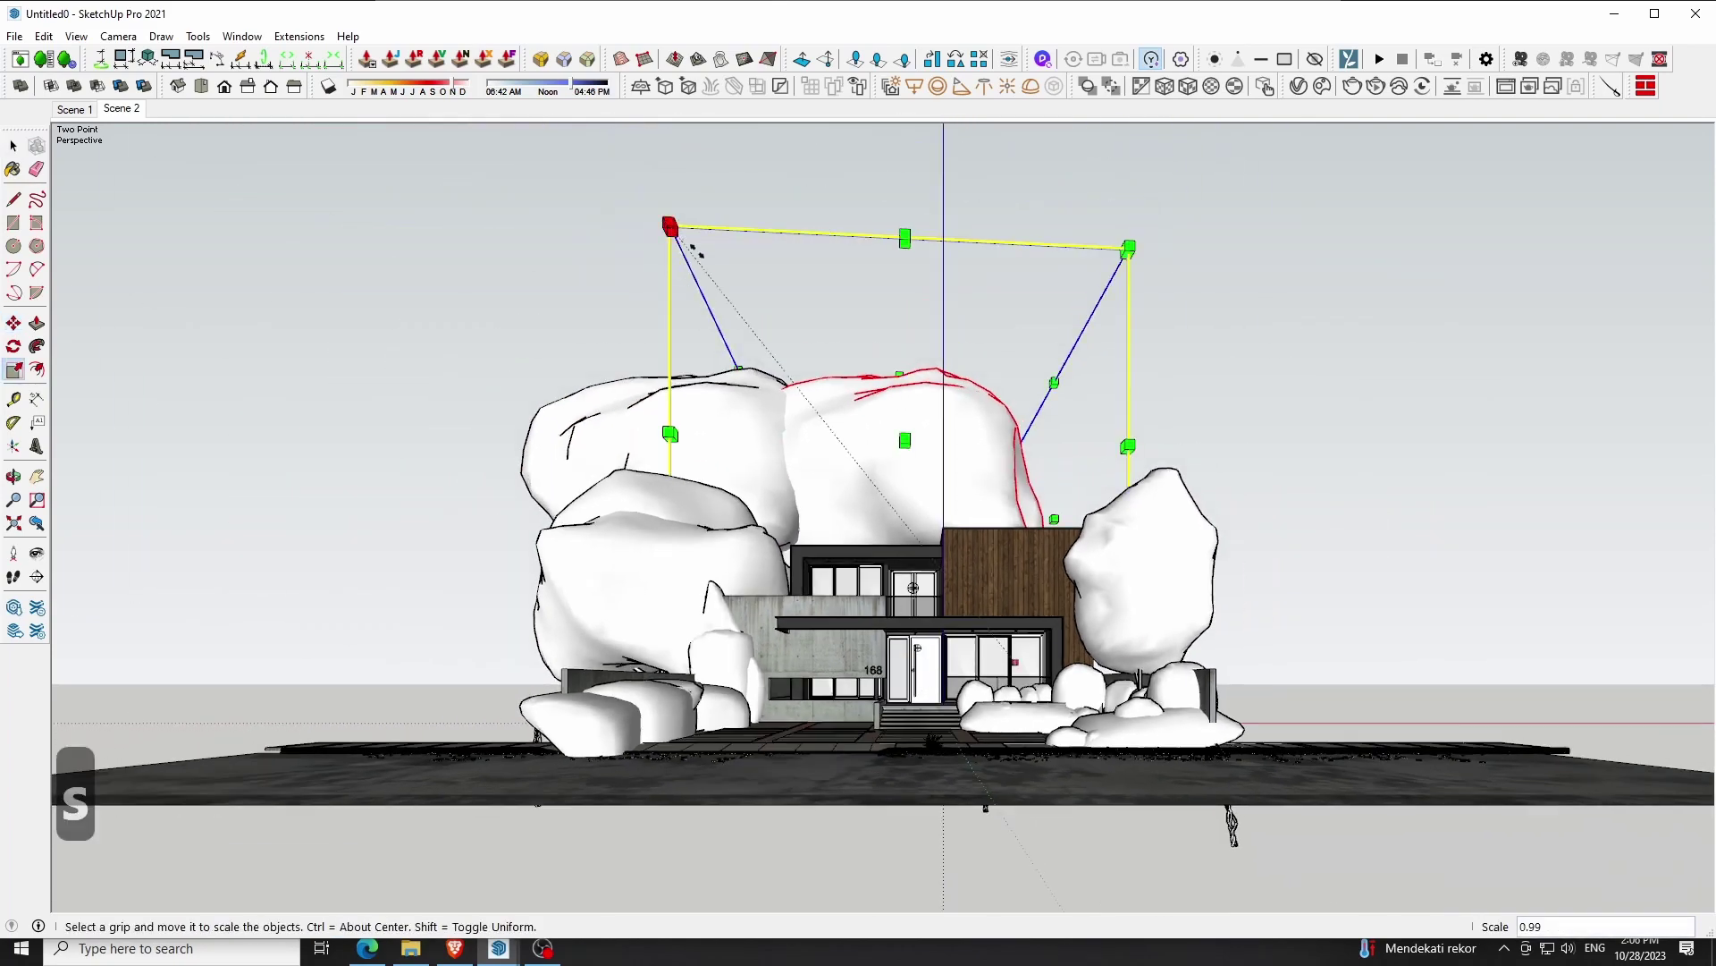
Flip the tree along its red axis, shrink it further and reposition it to the left
key(space)
right_click(906, 404)
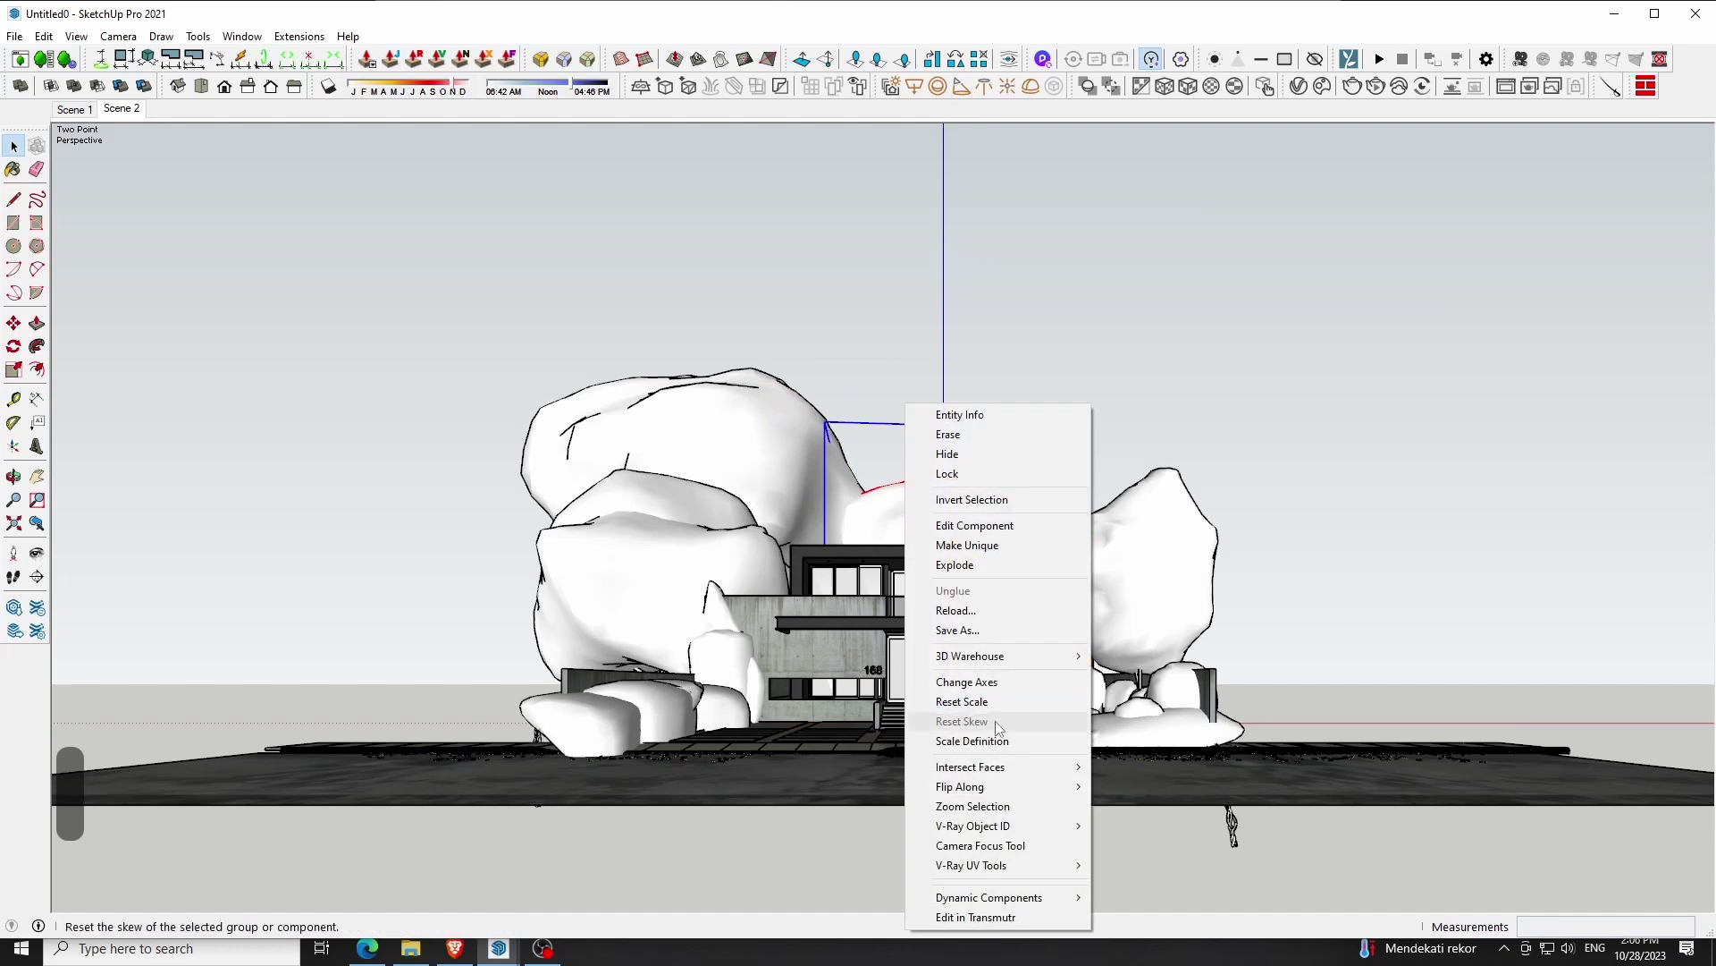
click(1124, 788)
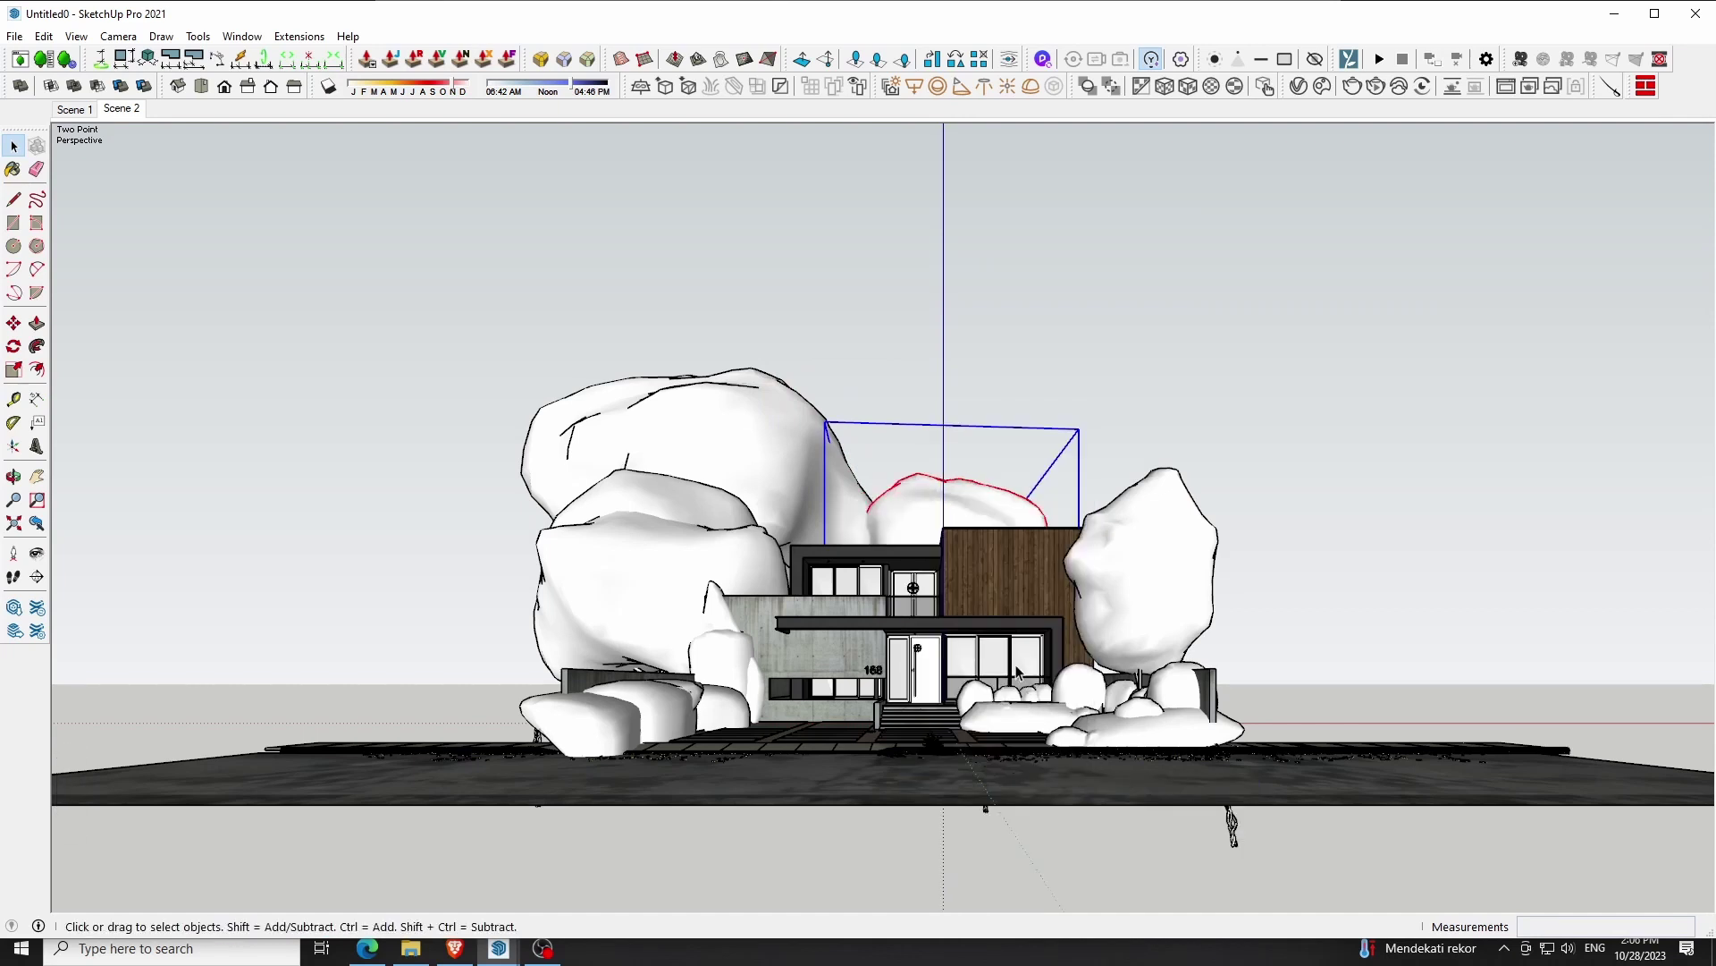
key(s)
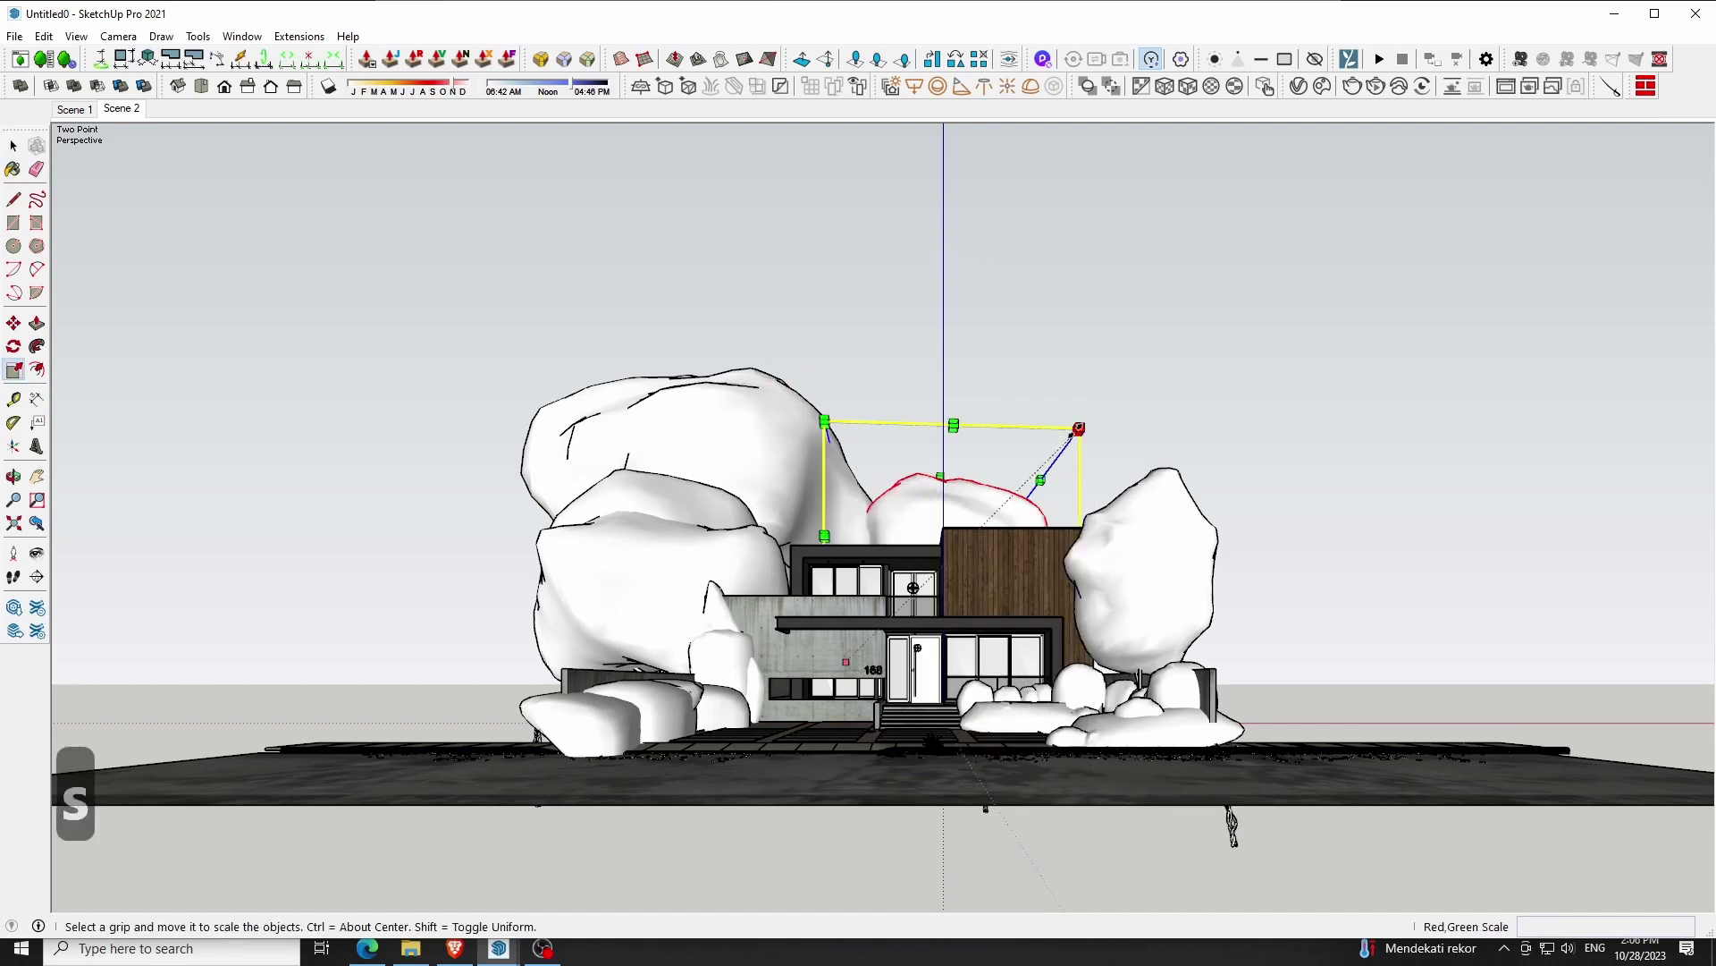
drag(1078, 430, 1025, 481)
key(m)
click(994, 487)
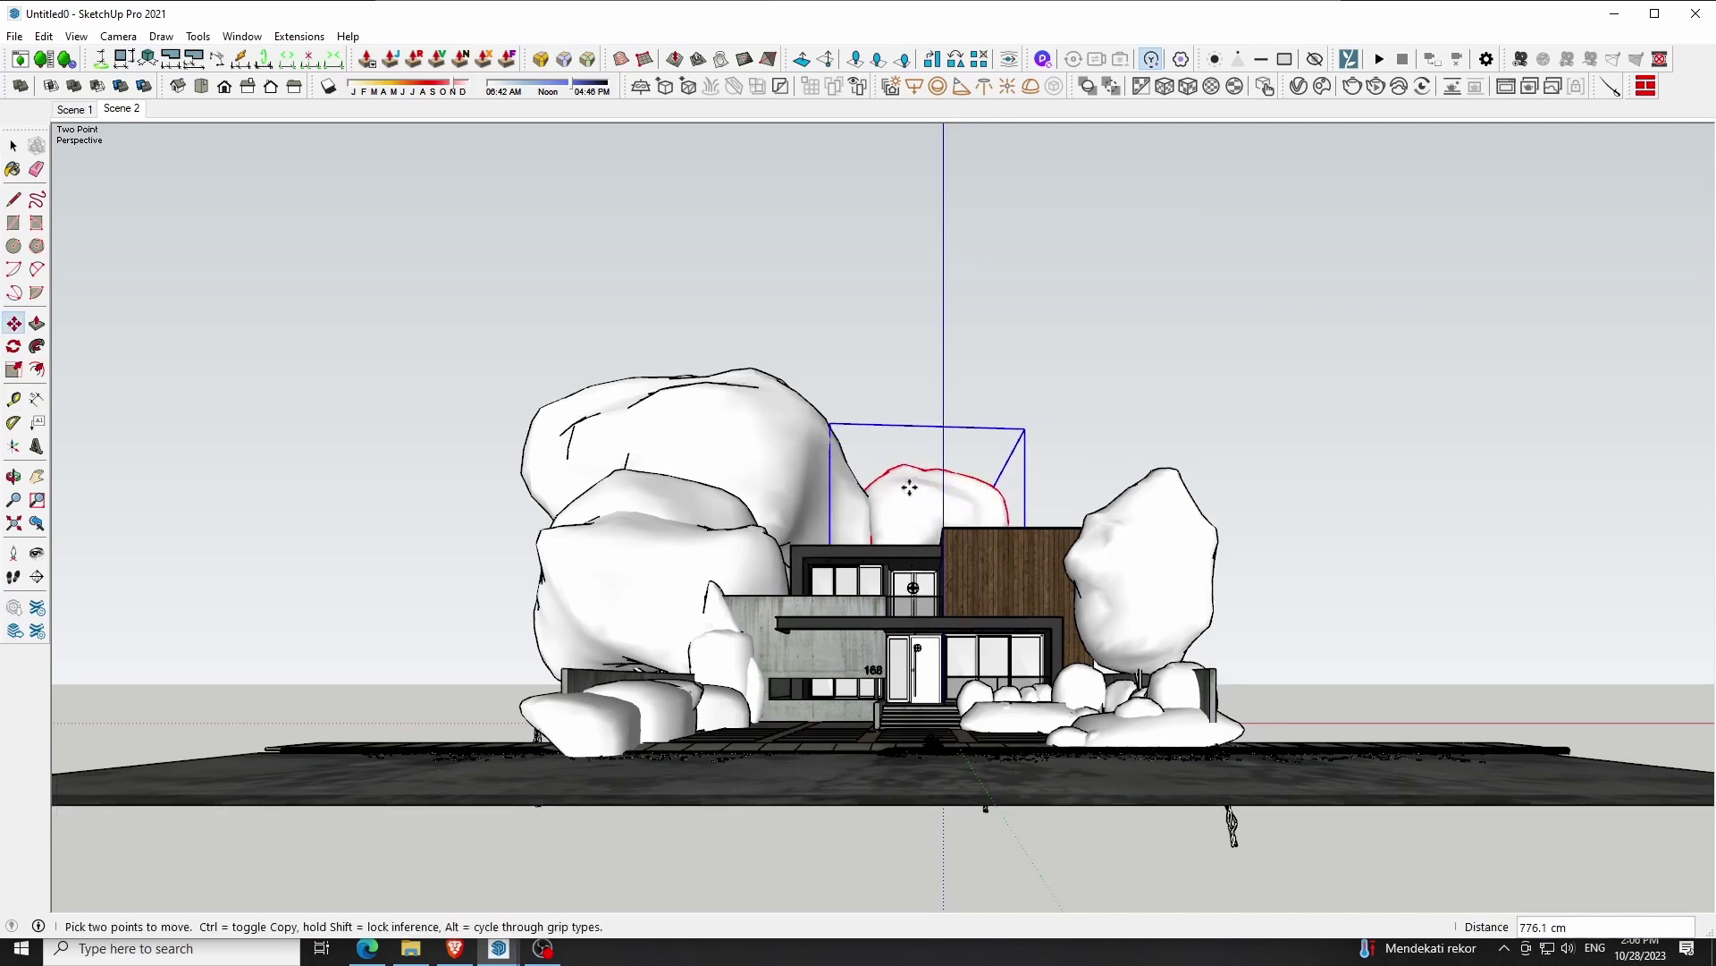
click(919, 487)
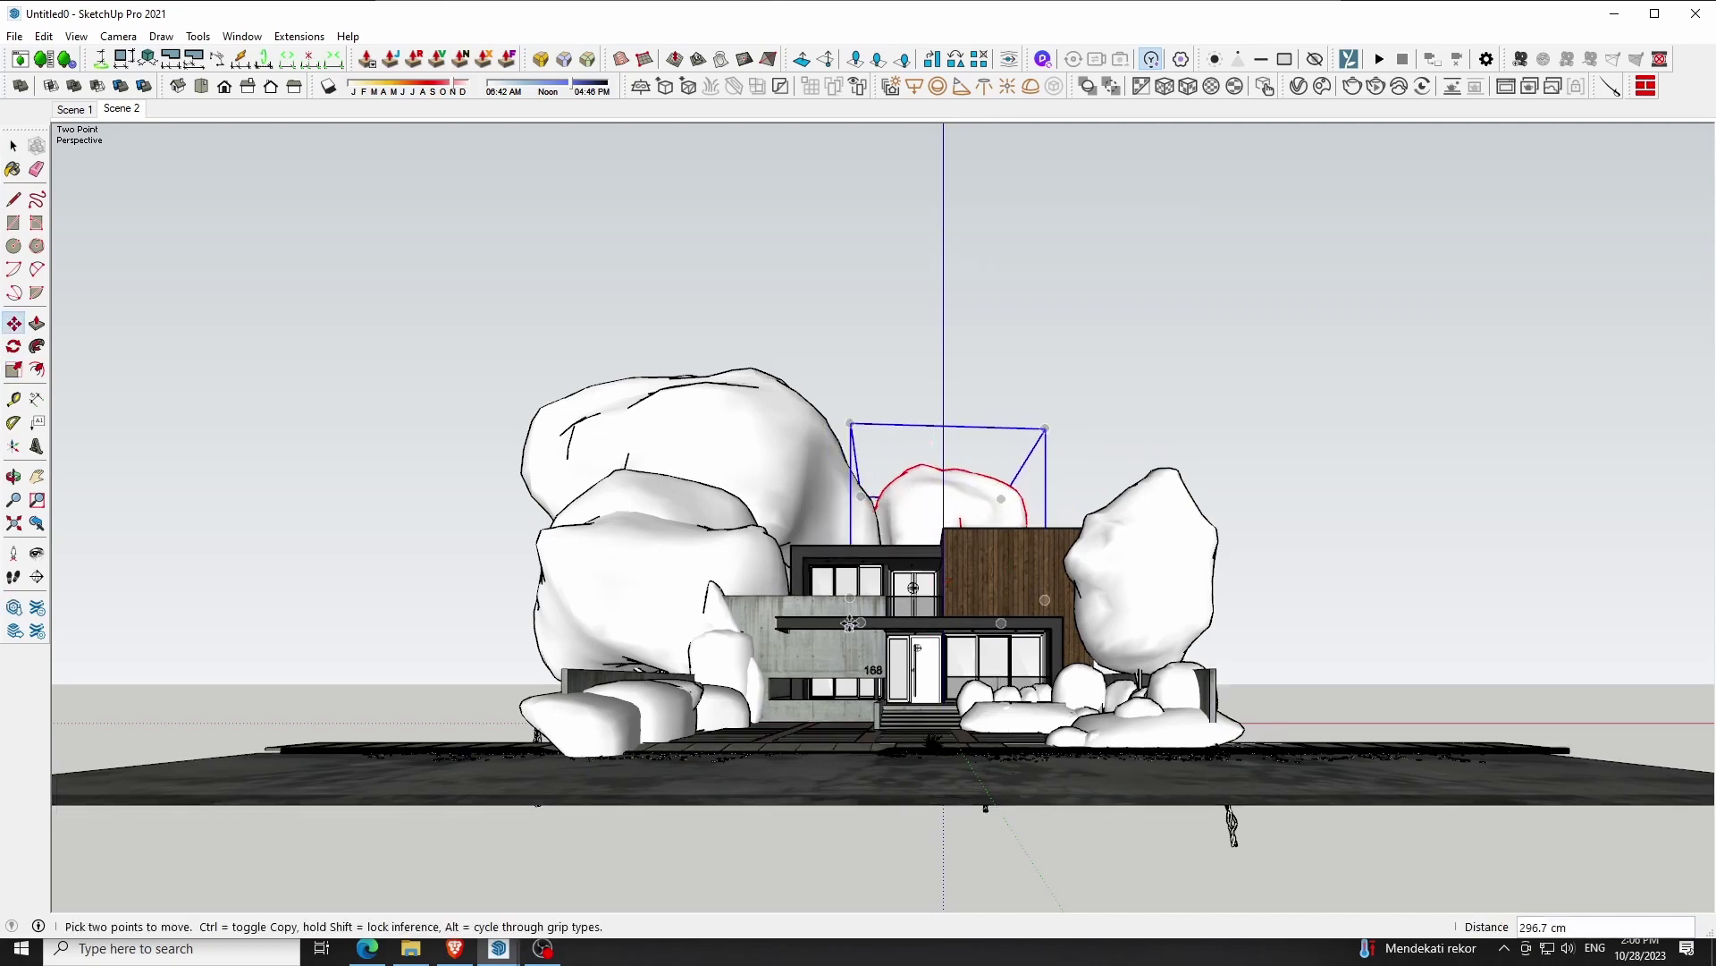
scroll(849, 624, up, 2)
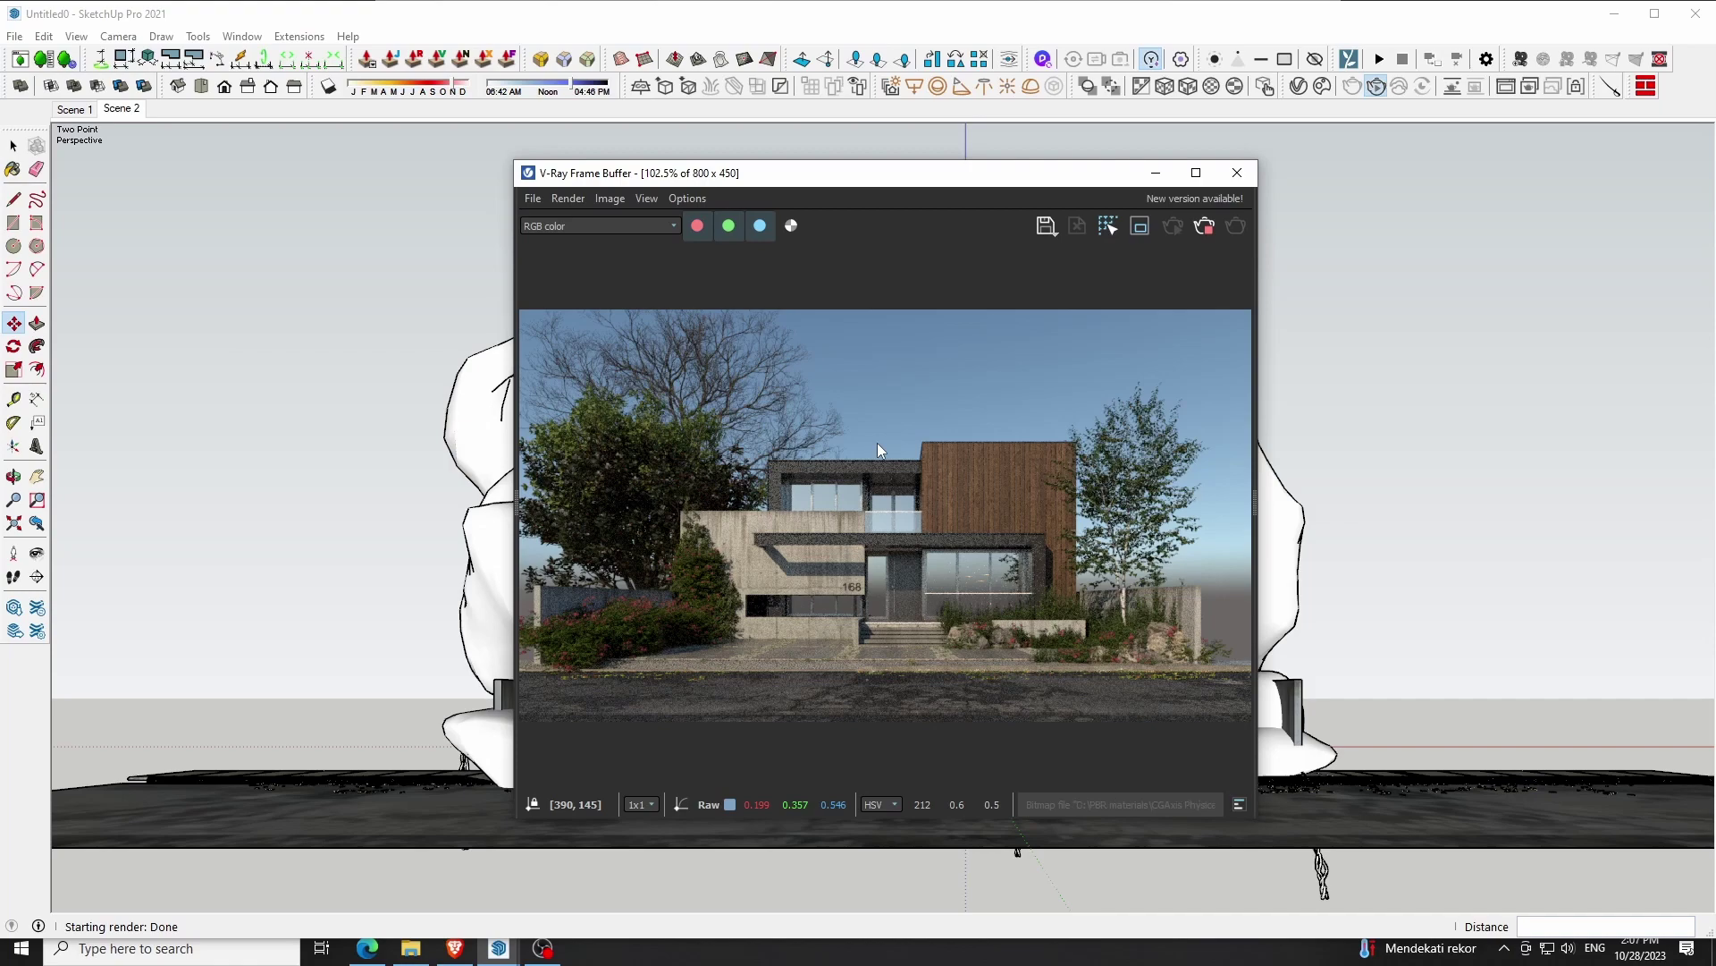
Close the render window, return to Scene 2 with the Select tool, and save the model
drag(910, 182, 1190, 165)
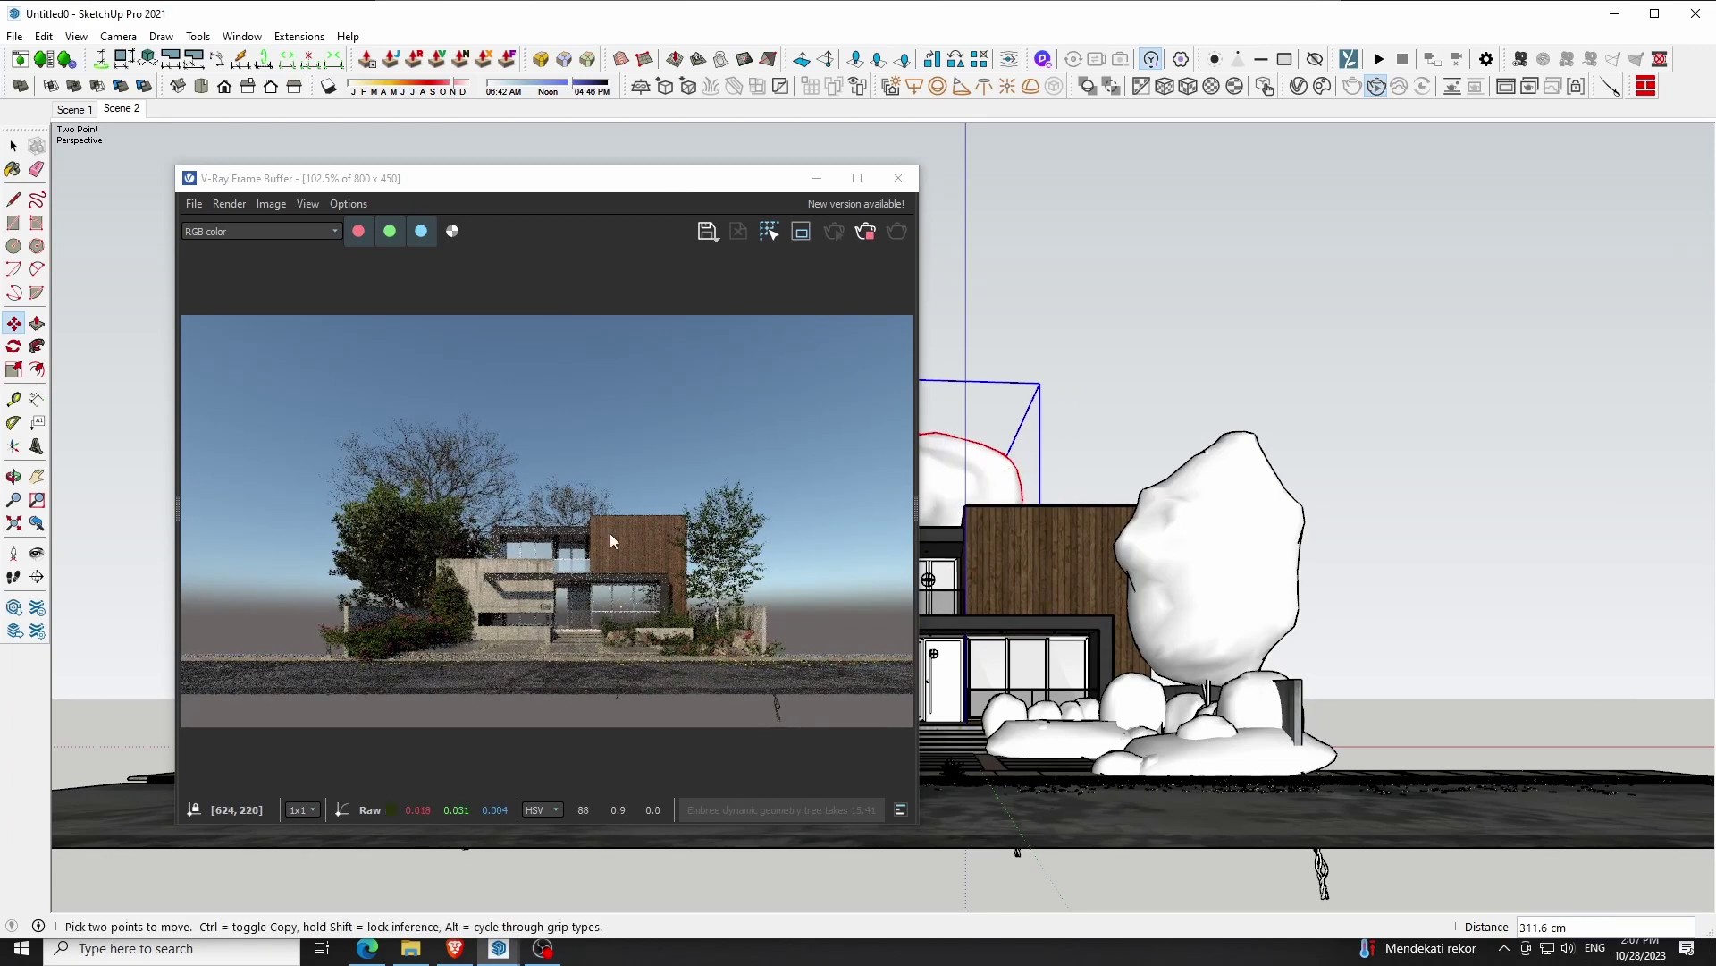
scroll(529, 522, up, 1)
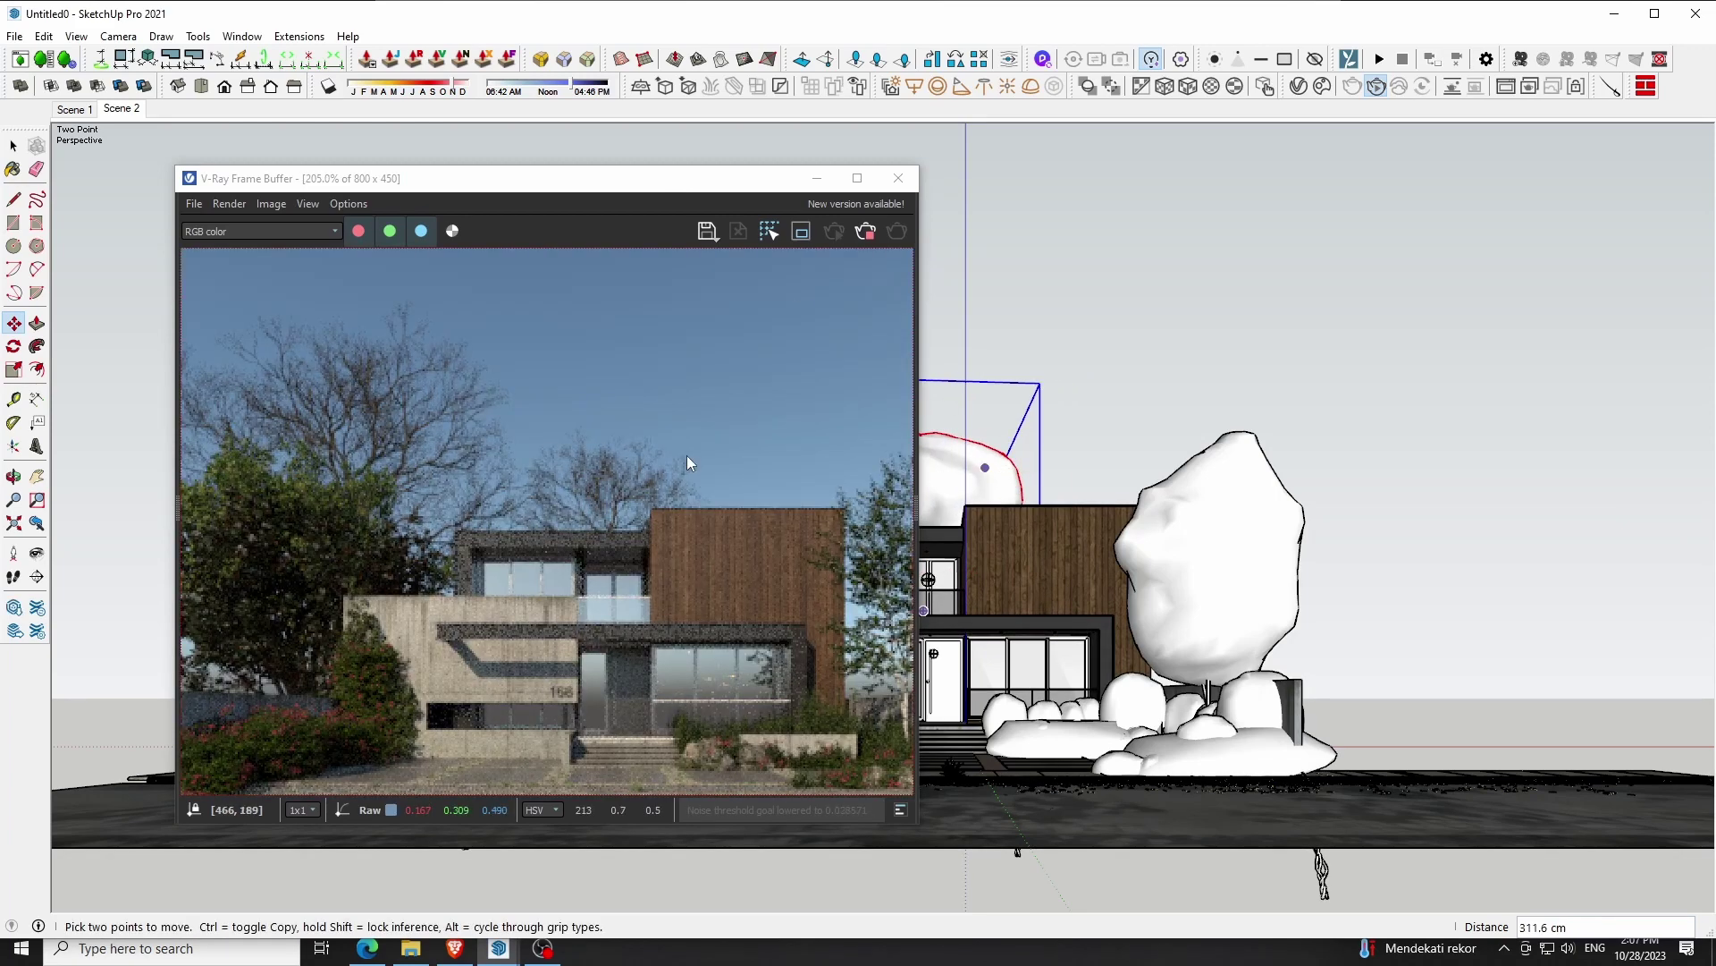
click(898, 178)
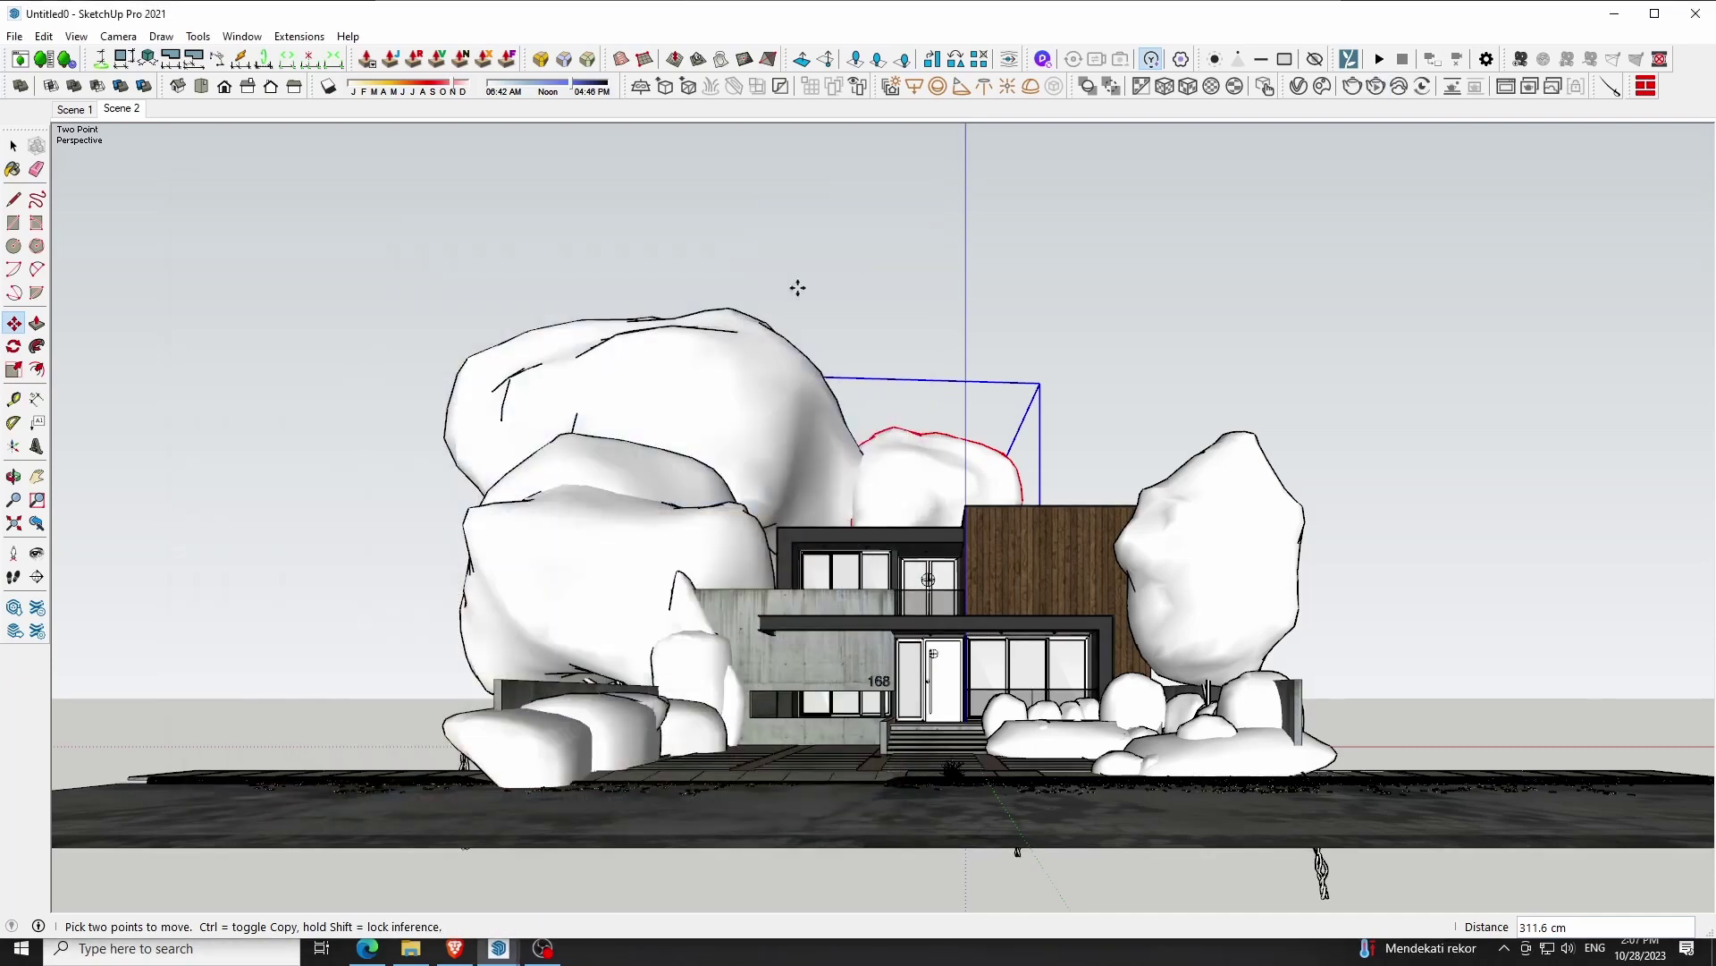
click(12, 146)
click(123, 109)
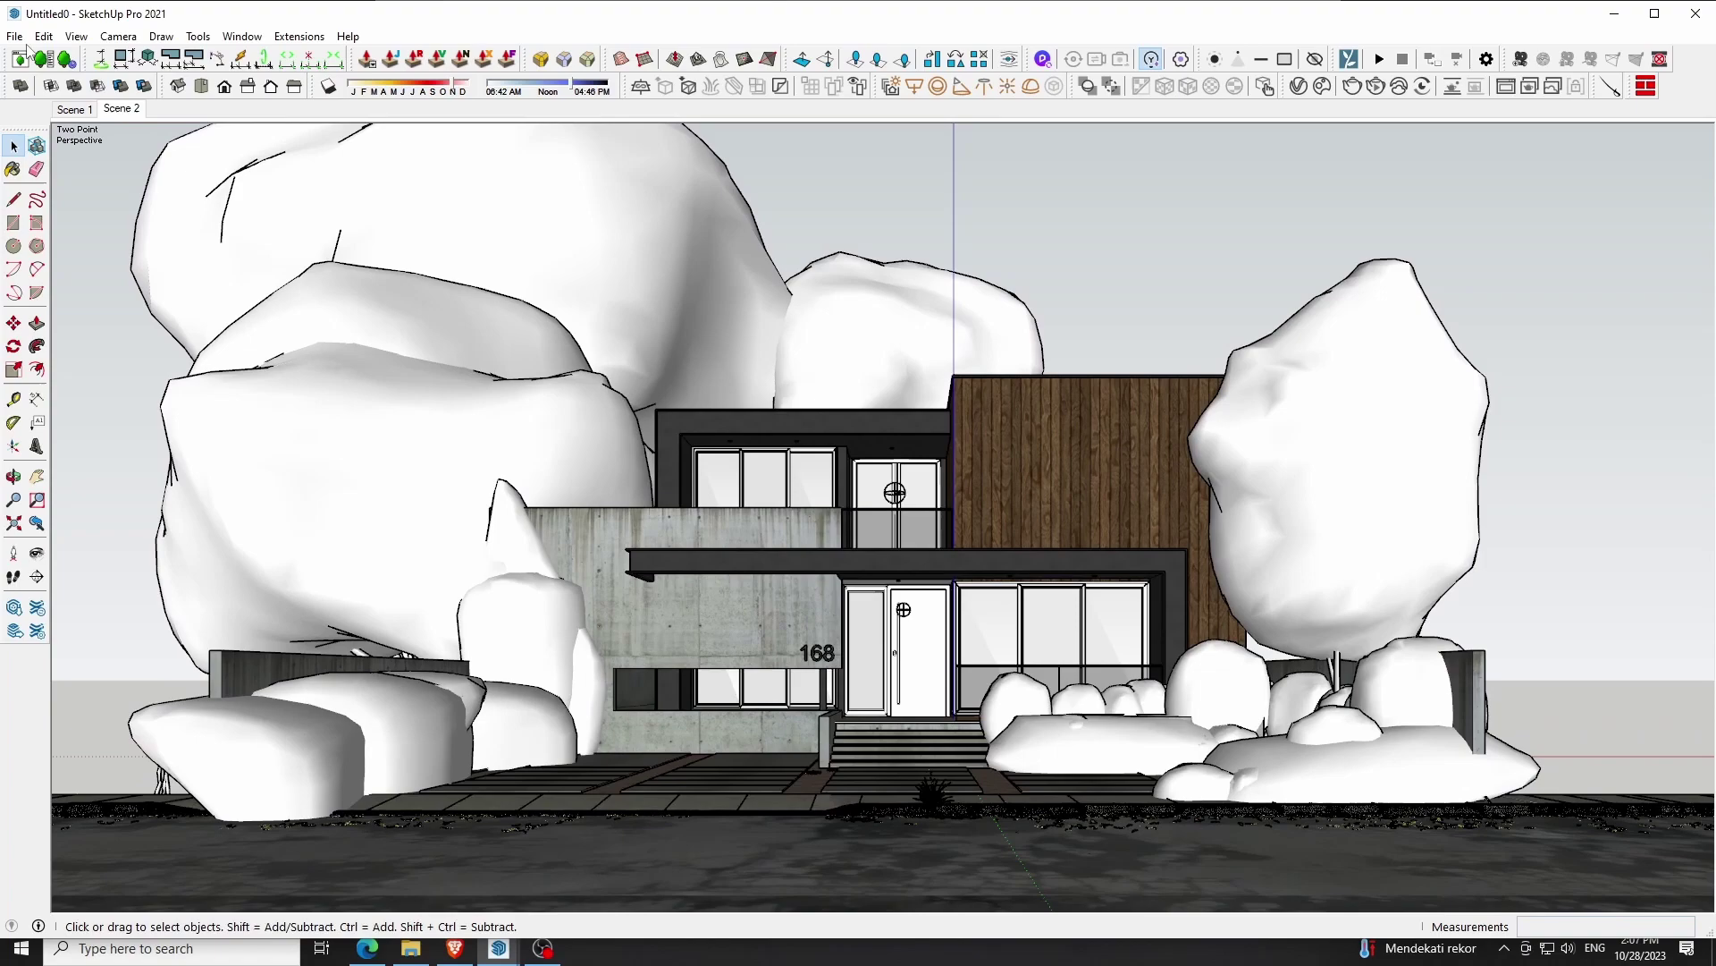
click(14, 36)
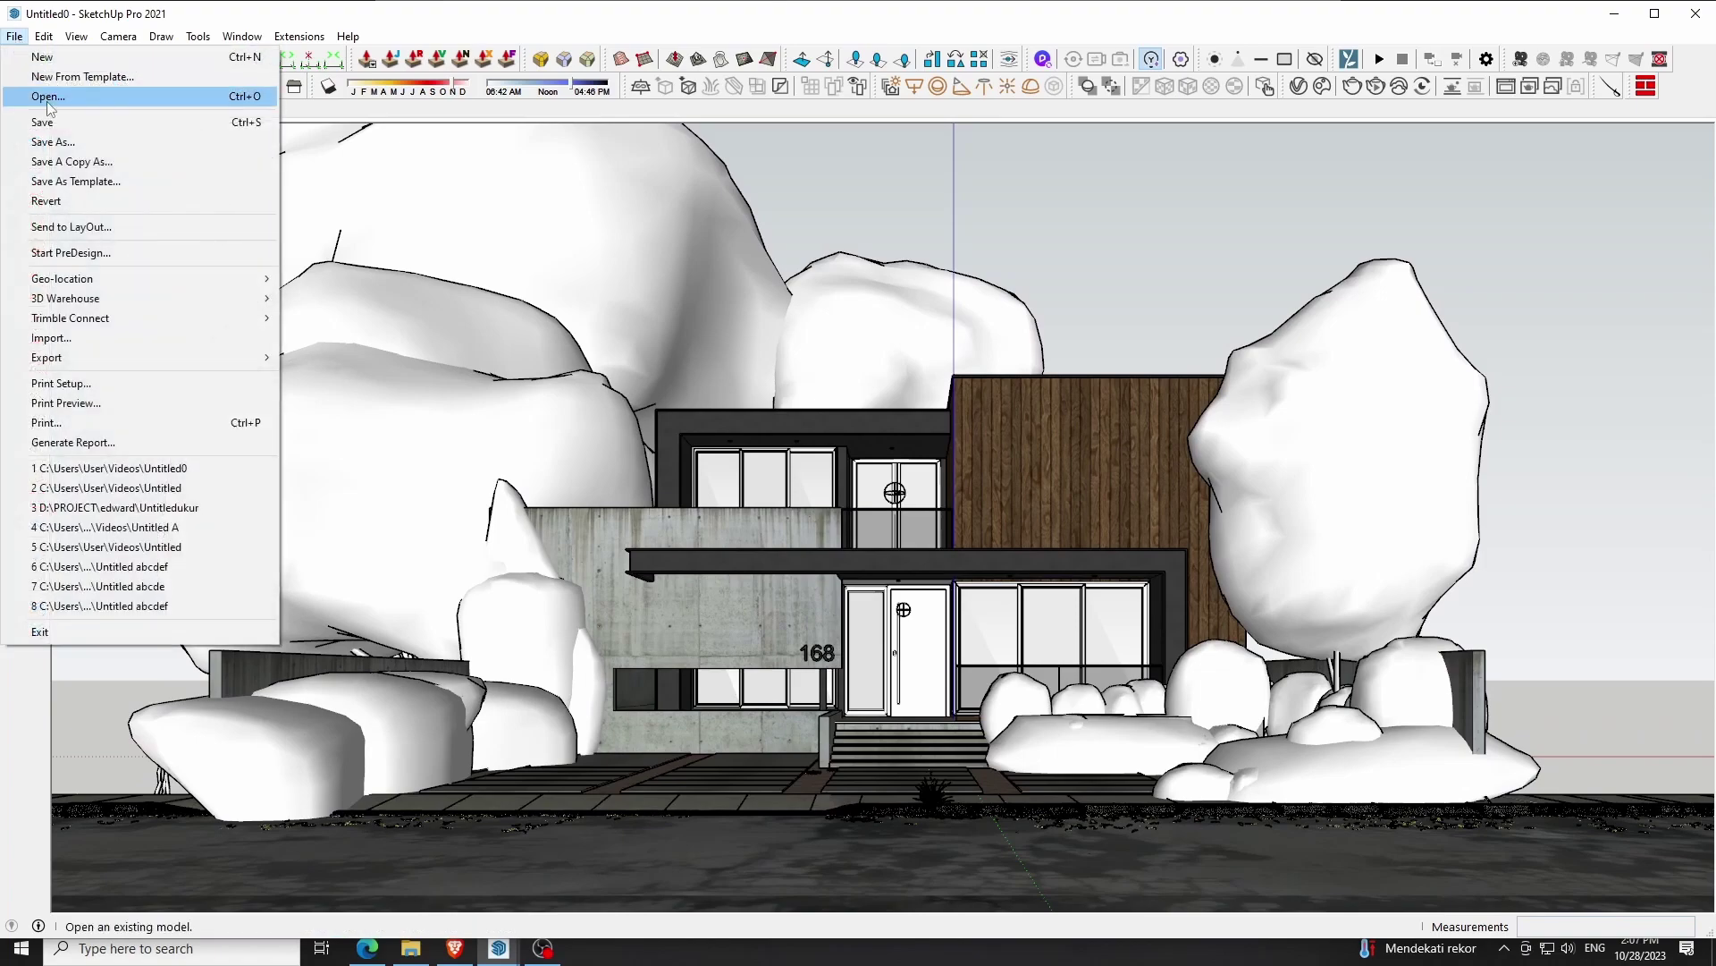
click(40, 121)
Browse the Chaos Cosmos Vehicles category and import a sports car
key(F2)
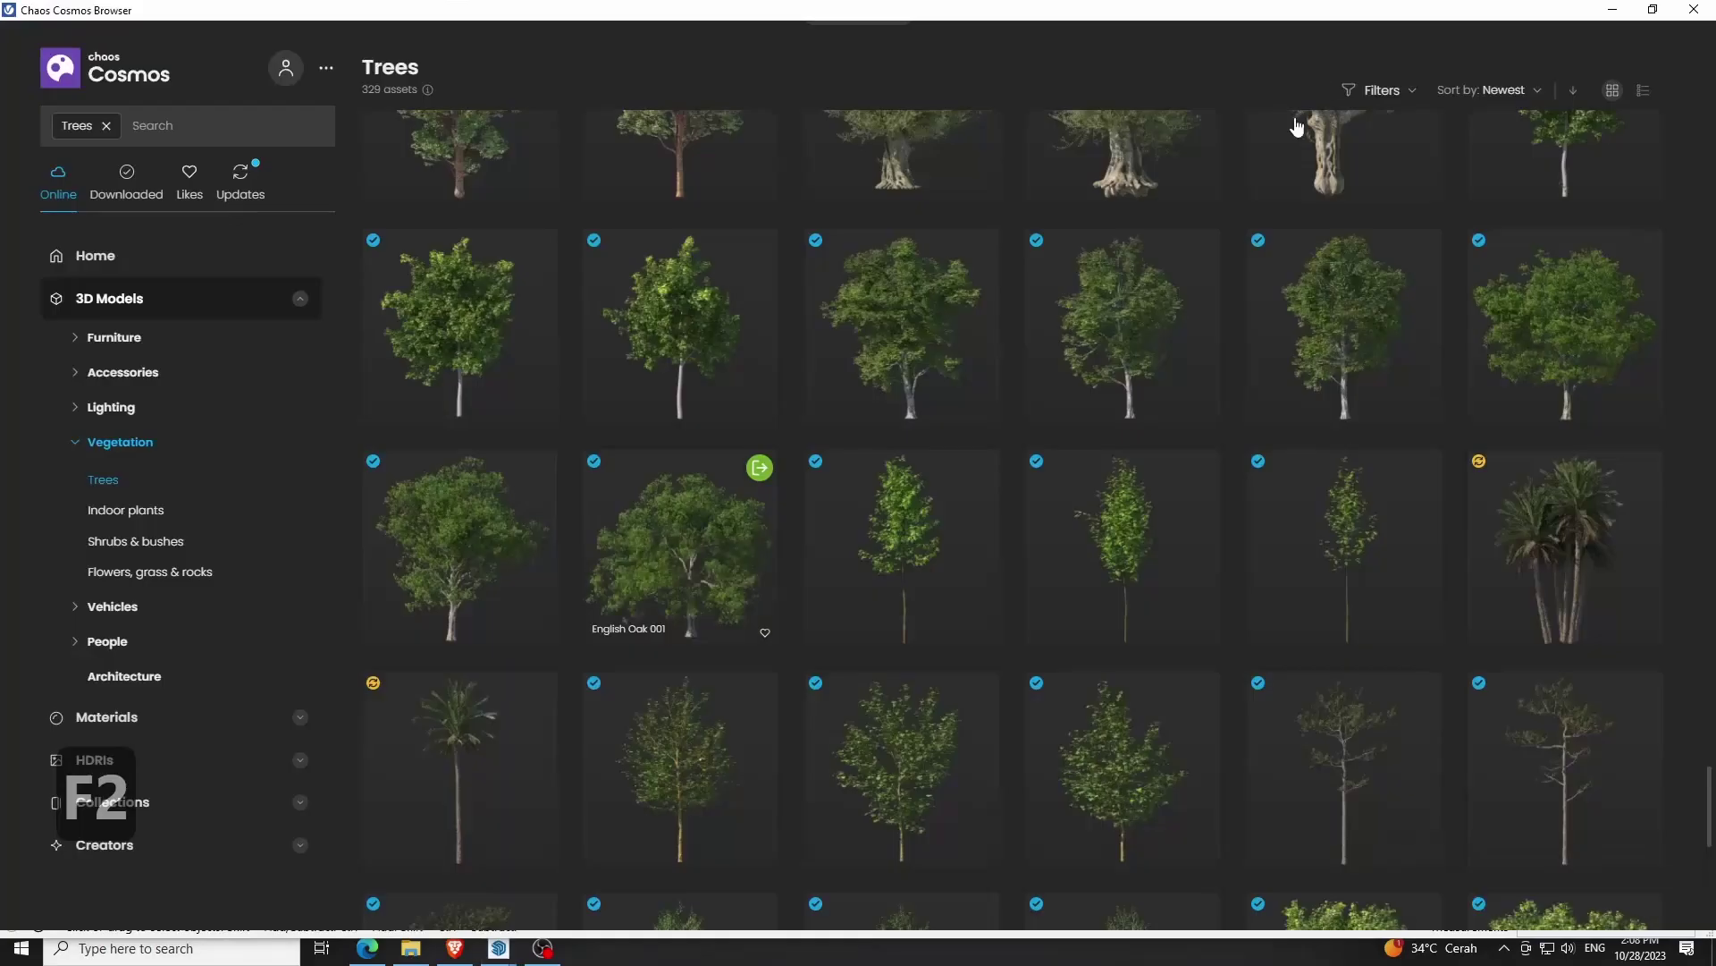
click(113, 606)
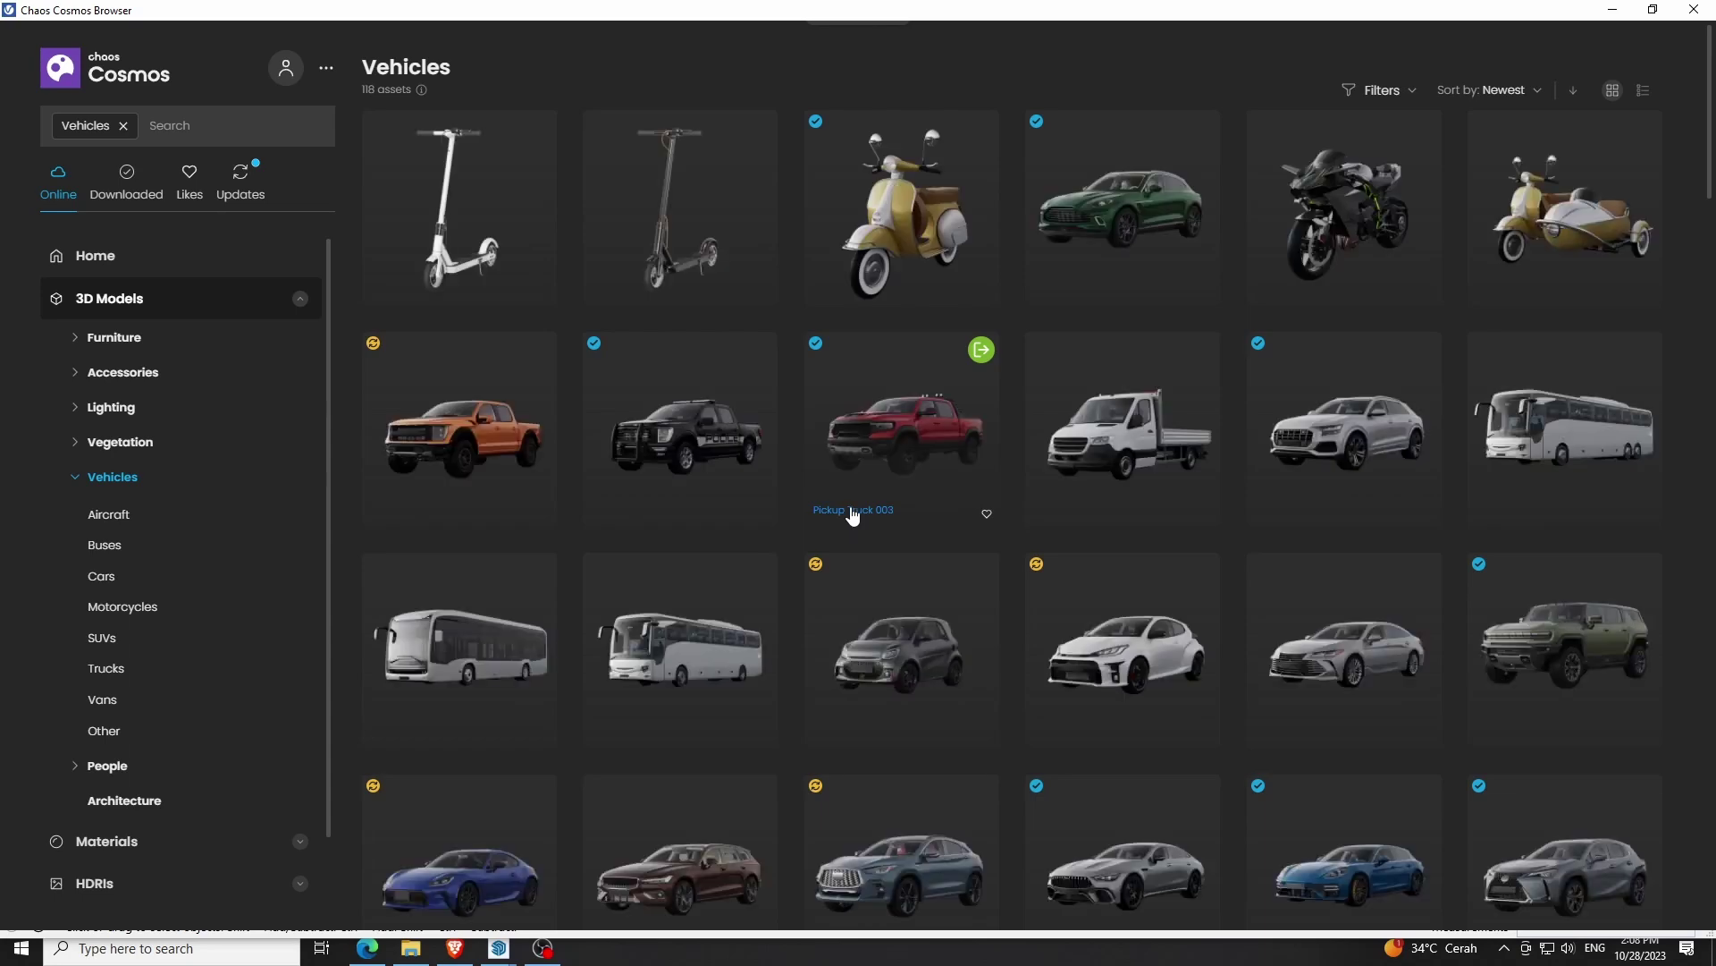
scroll(850, 519, down, 2)
scroll(852, 516, down, 3)
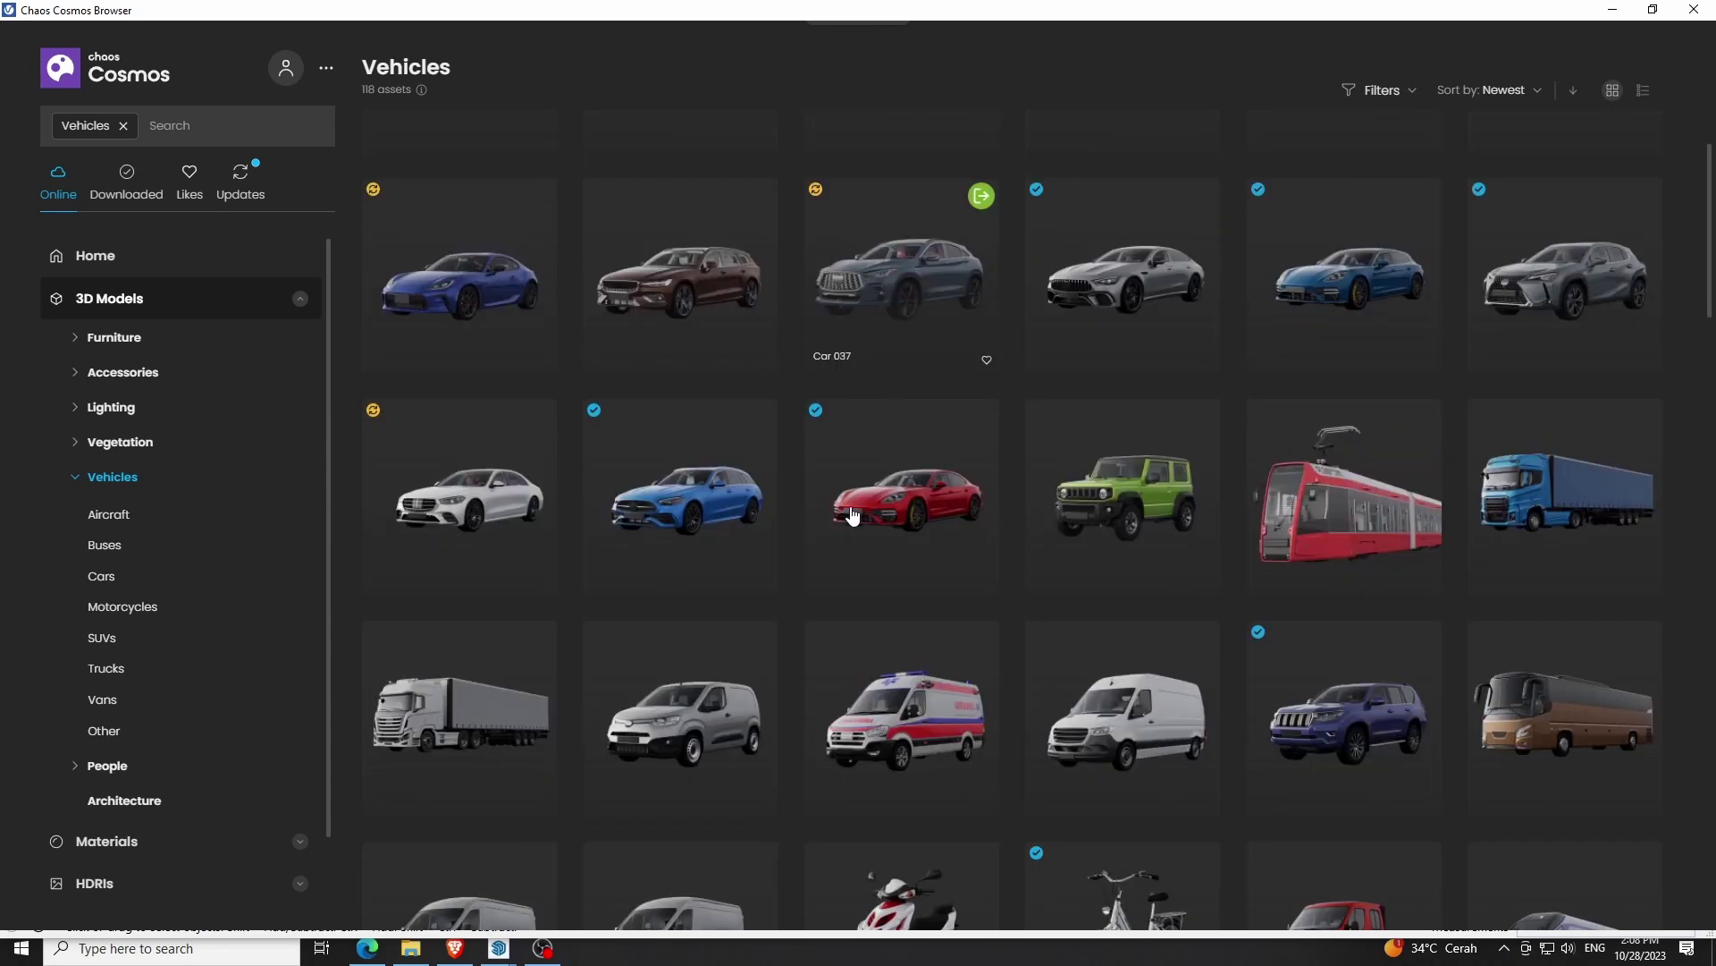
scroll(852, 515, down, 3)
scroll(852, 516, down, 1)
scroll(852, 515, down, 5)
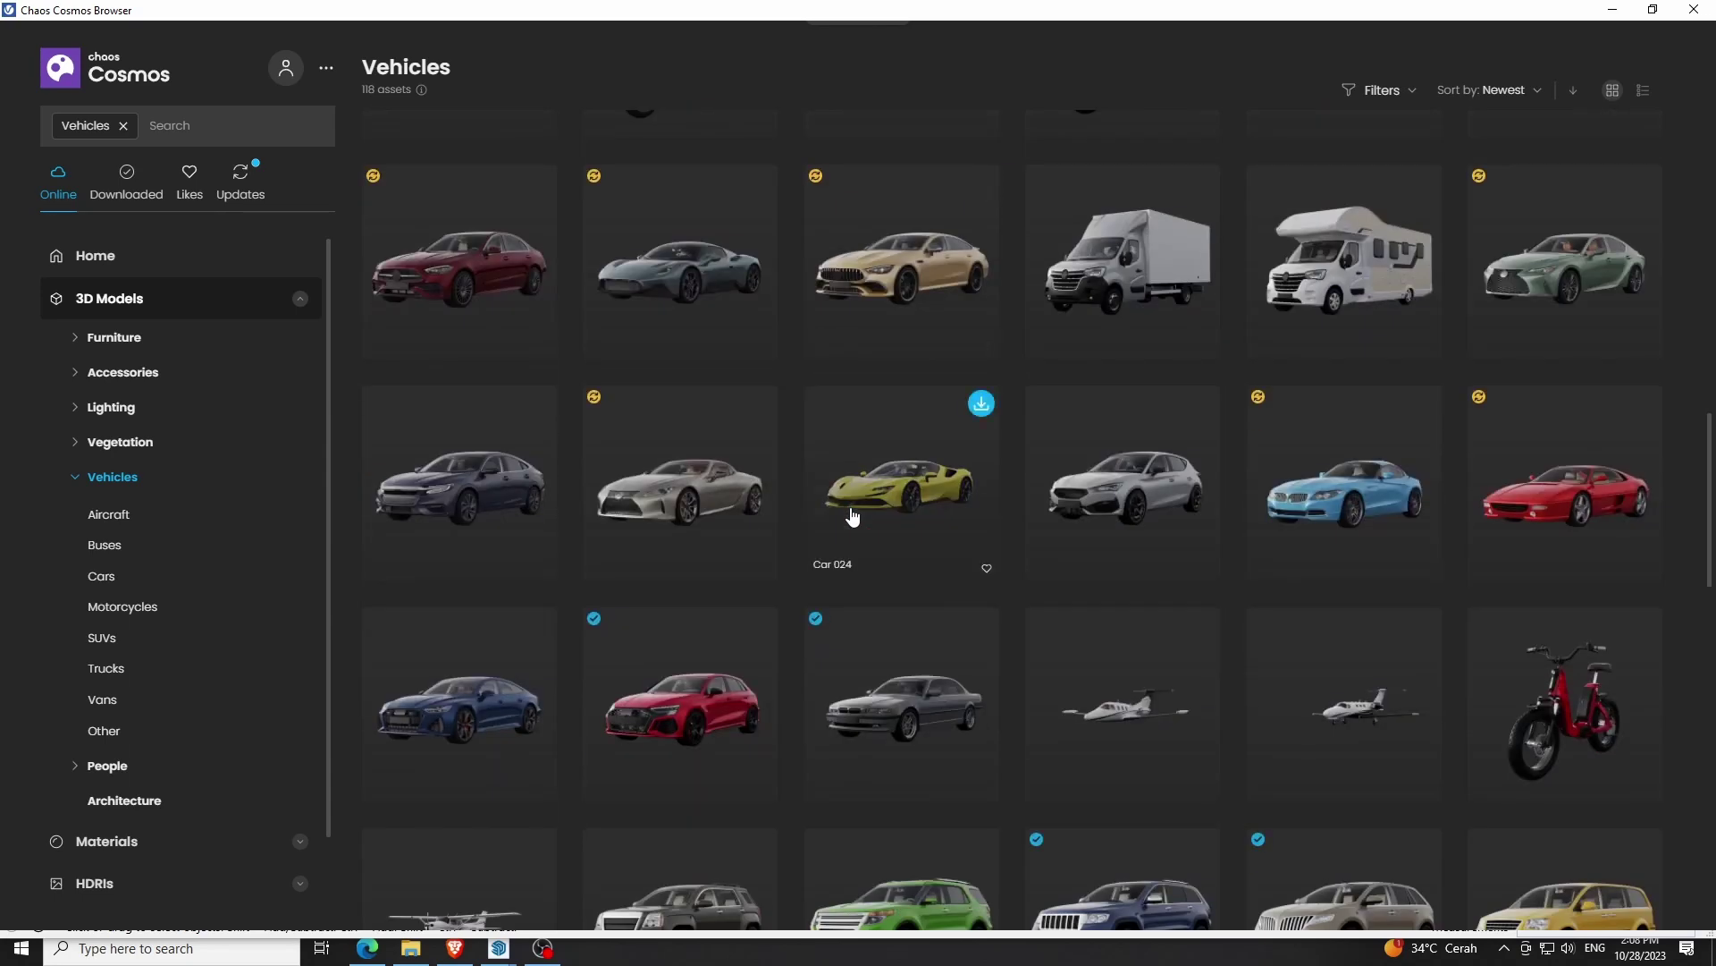
scroll(852, 516, down, 3)
scroll(851, 515, down, 2)
scroll(850, 514, down, 3)
scroll(850, 514, down, 4)
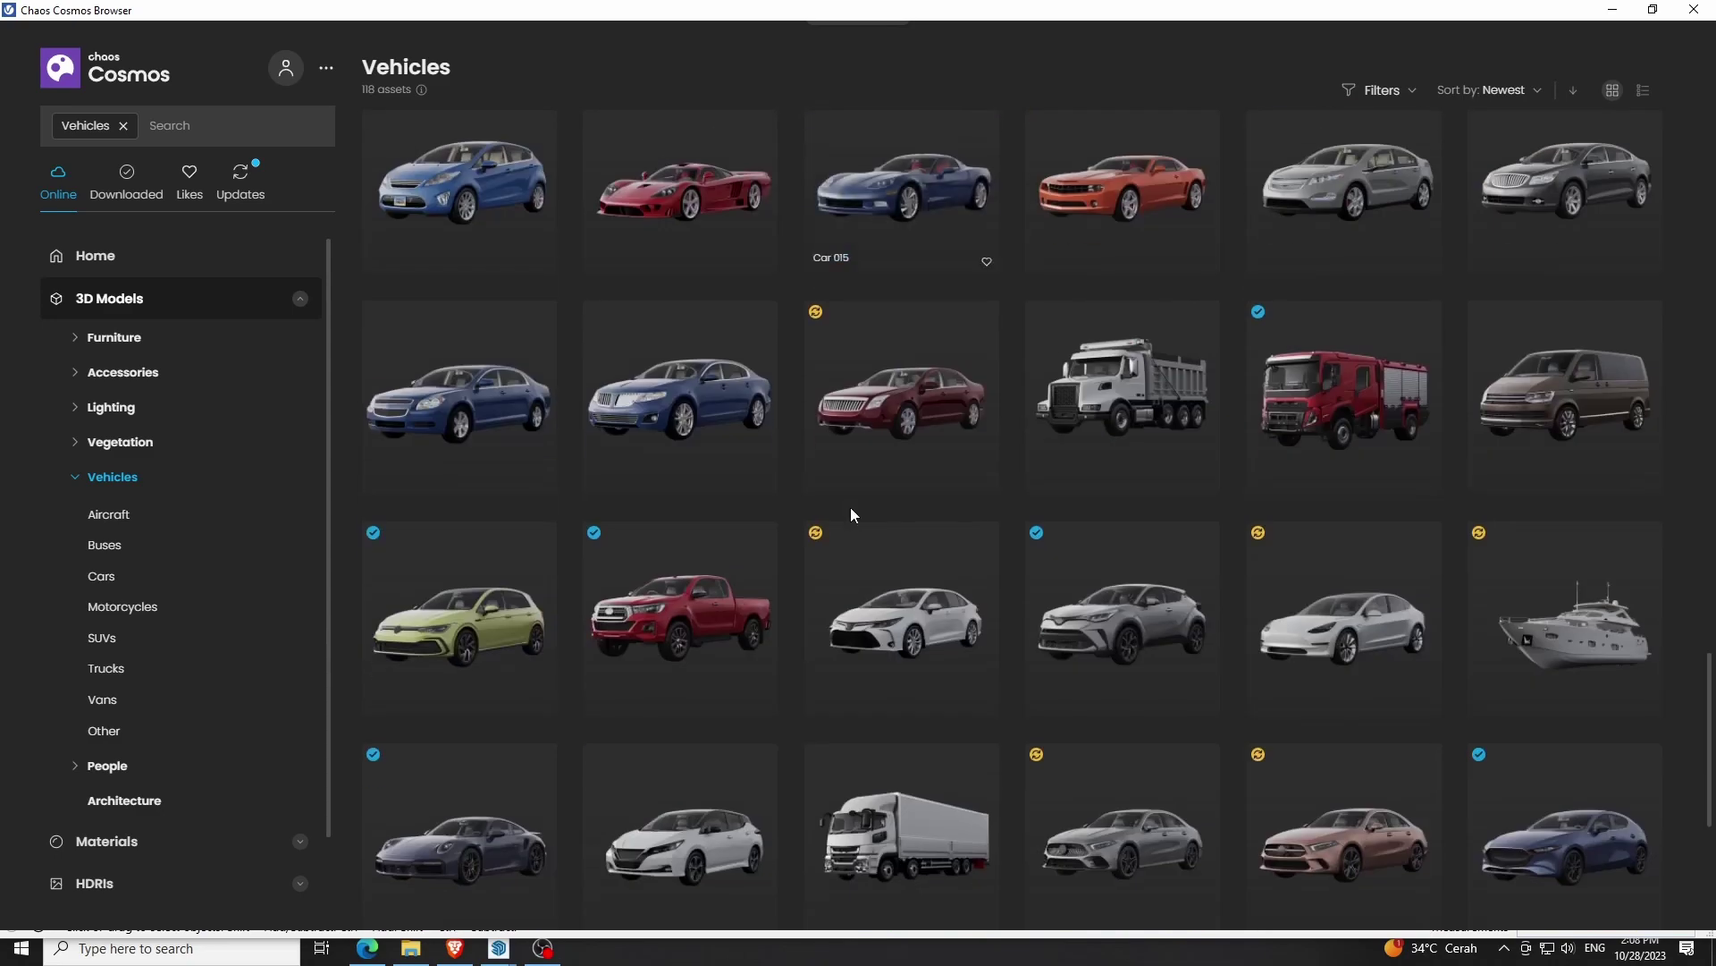
scroll(850, 515, down, 2)
click(537, 467)
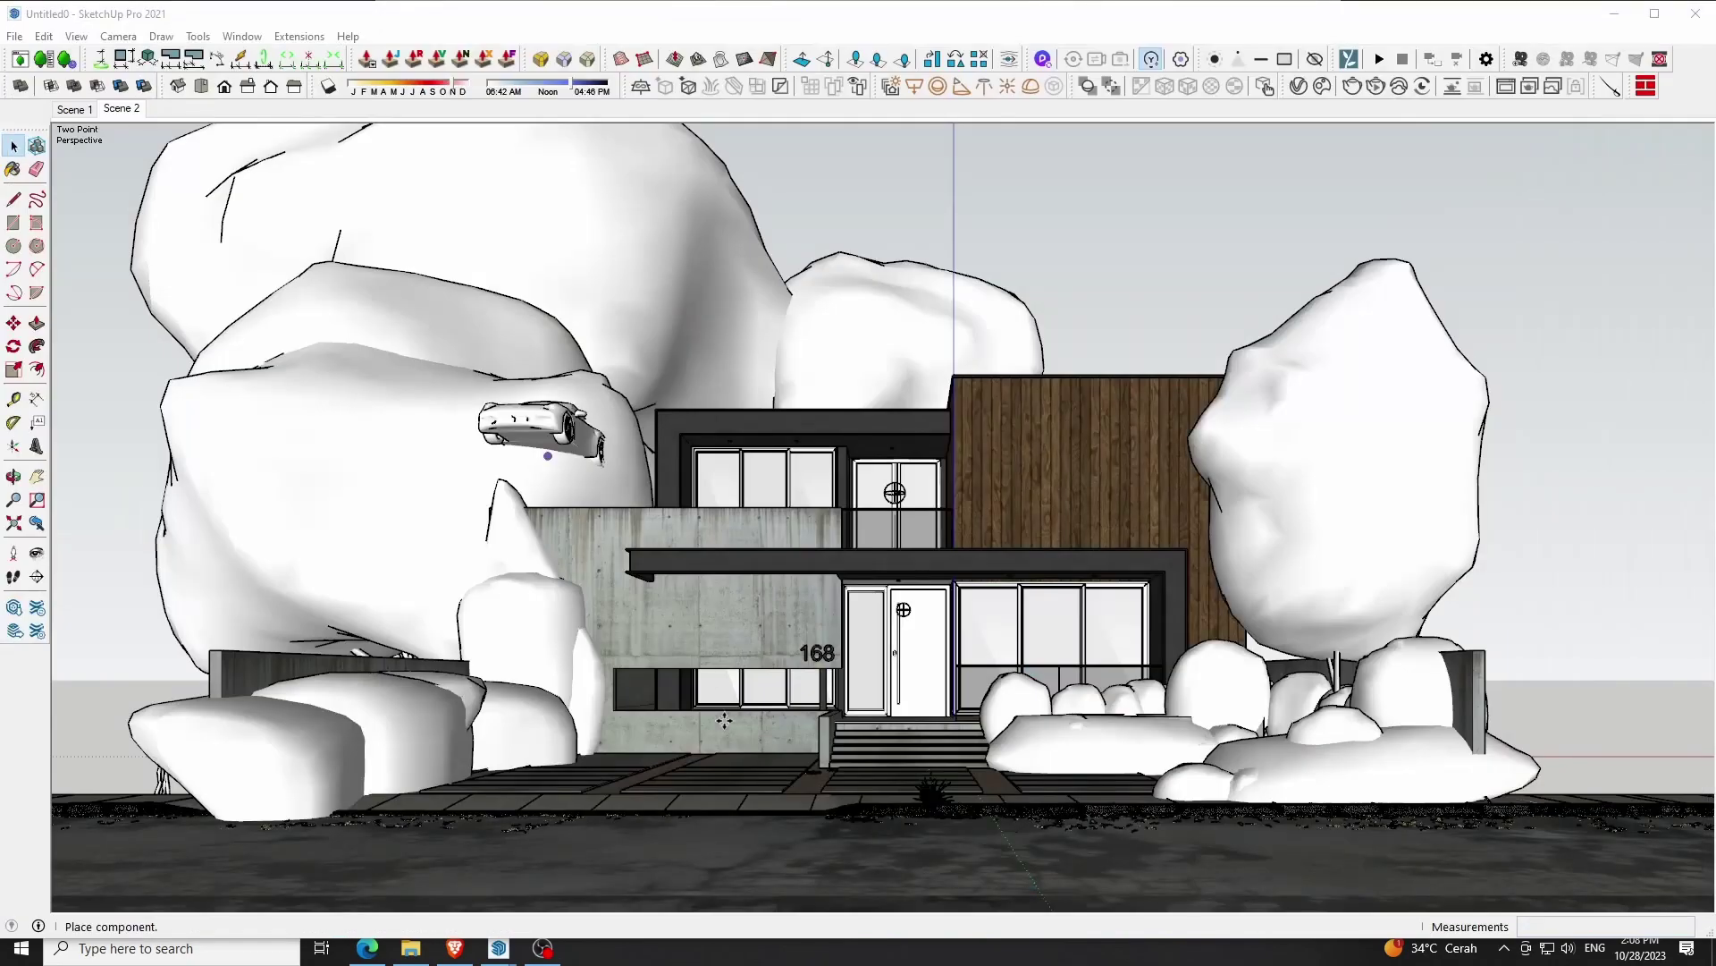
Place the car in front of the house and drop it 4.6 cm onto the paving
click(734, 767)
key(o)
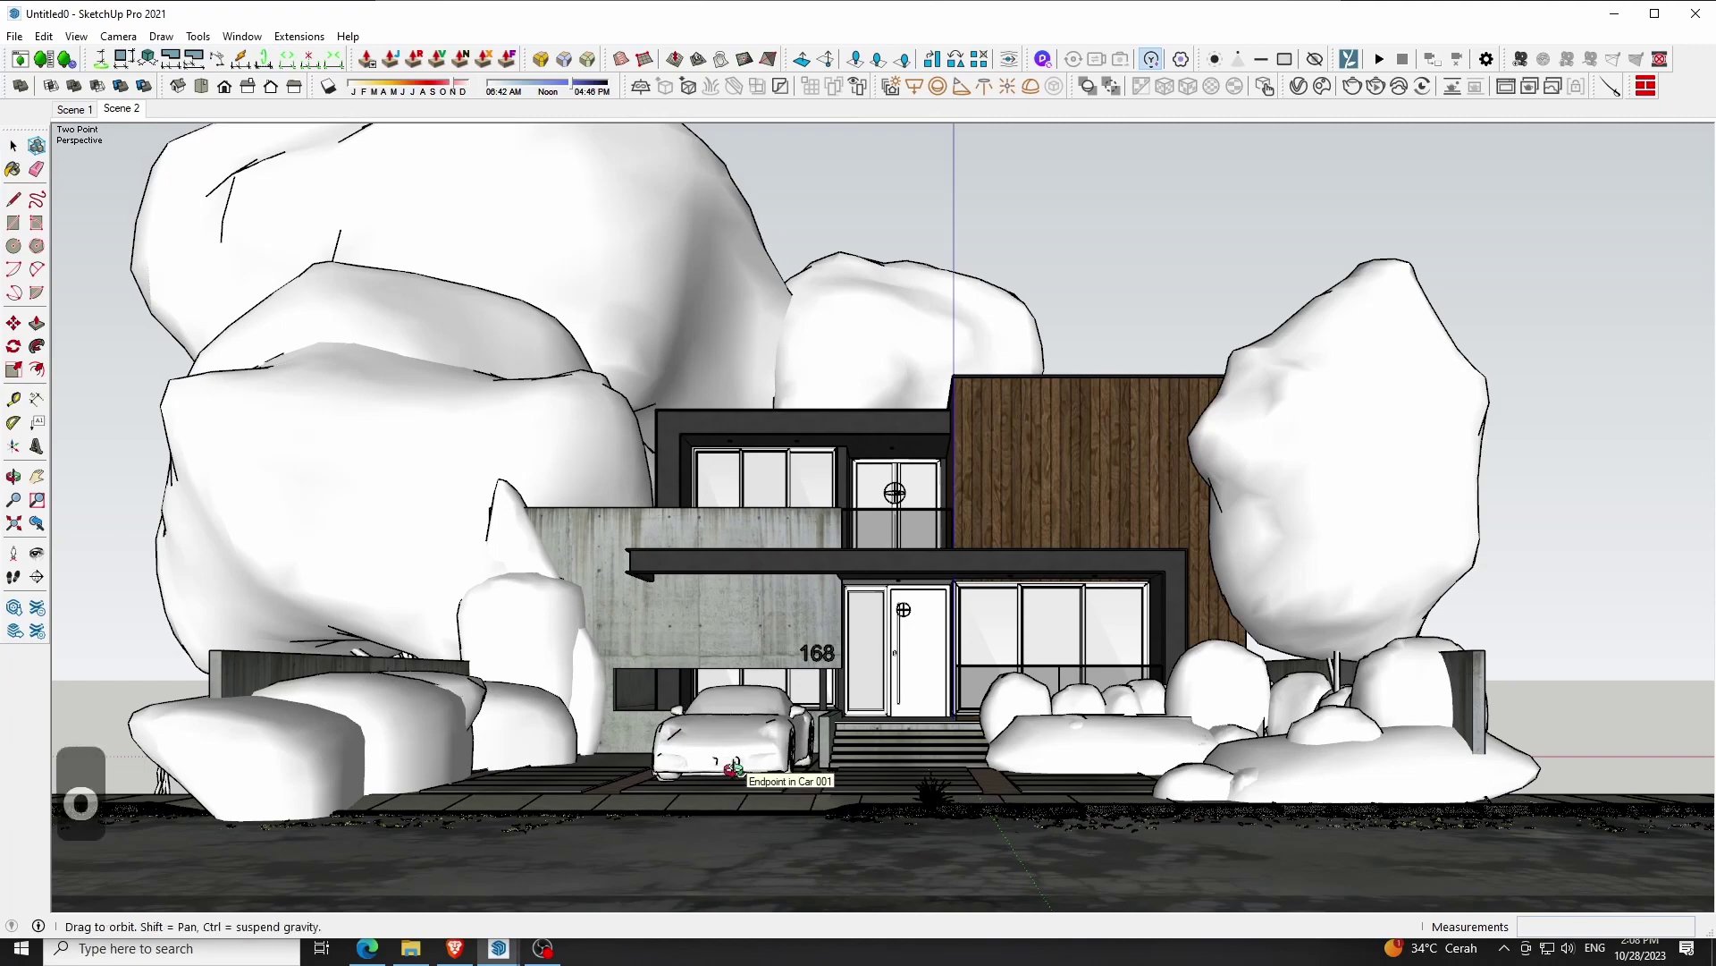
scroll(733, 767, up, 3)
scroll(733, 767, up, 3)
key(space)
click(796, 733)
scroll(795, 742, up, 3)
scroll(821, 775, up, 3)
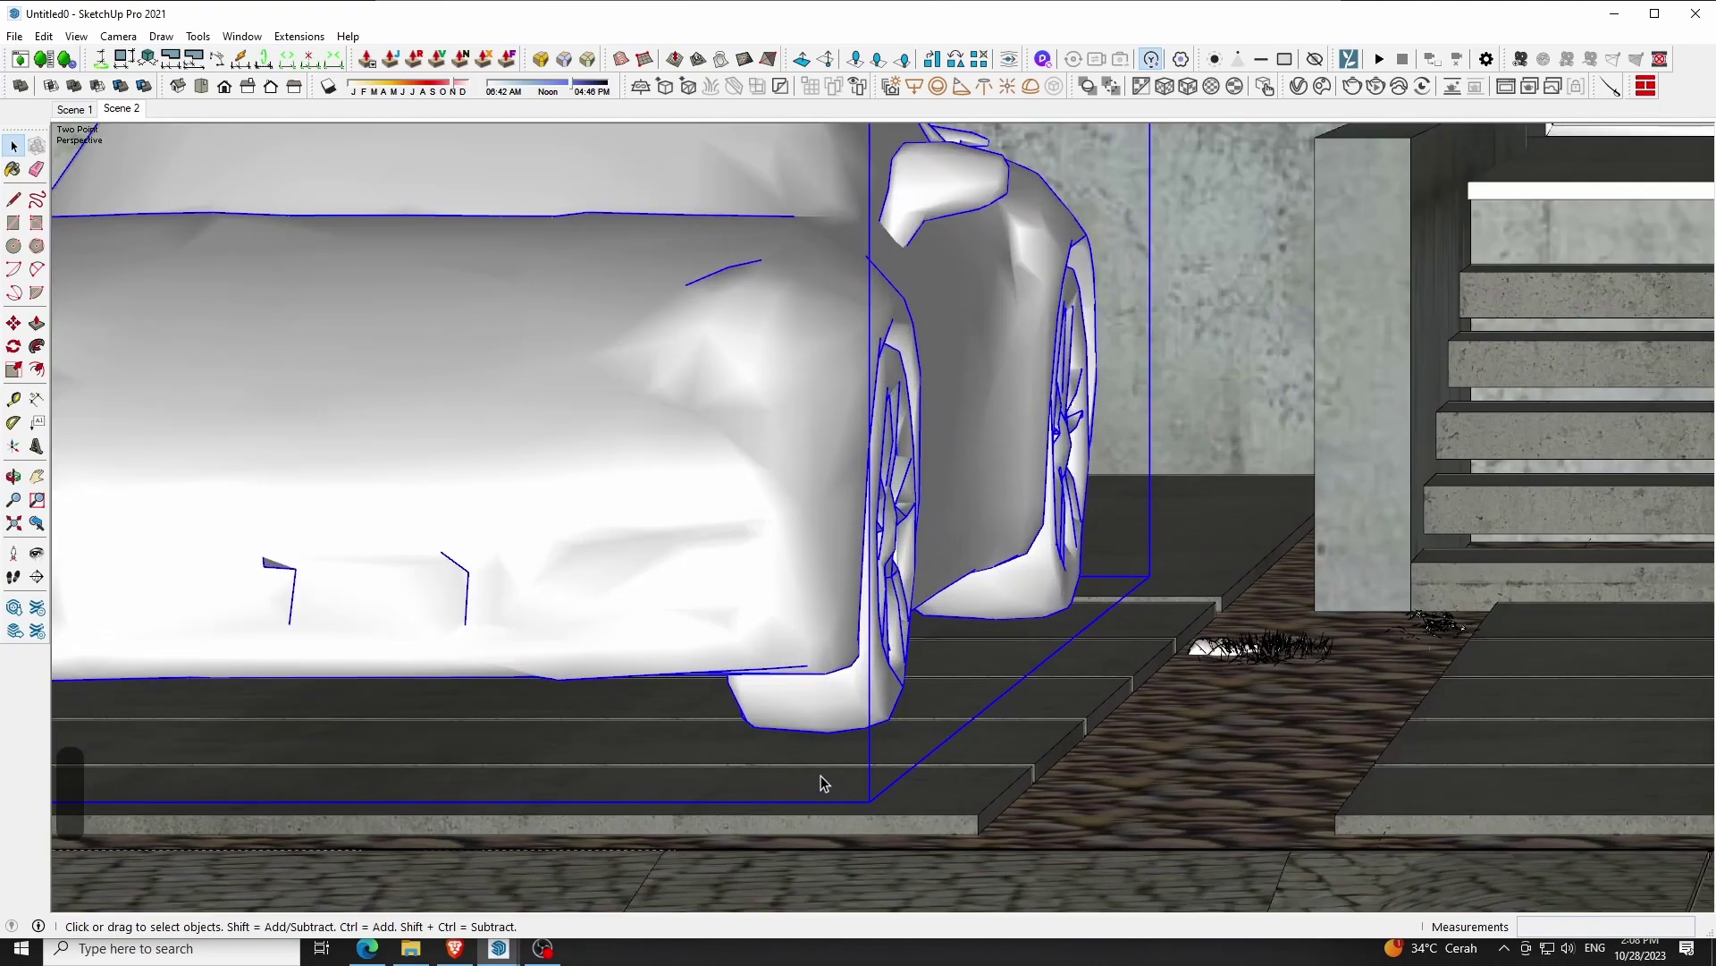
key(m)
click(876, 717)
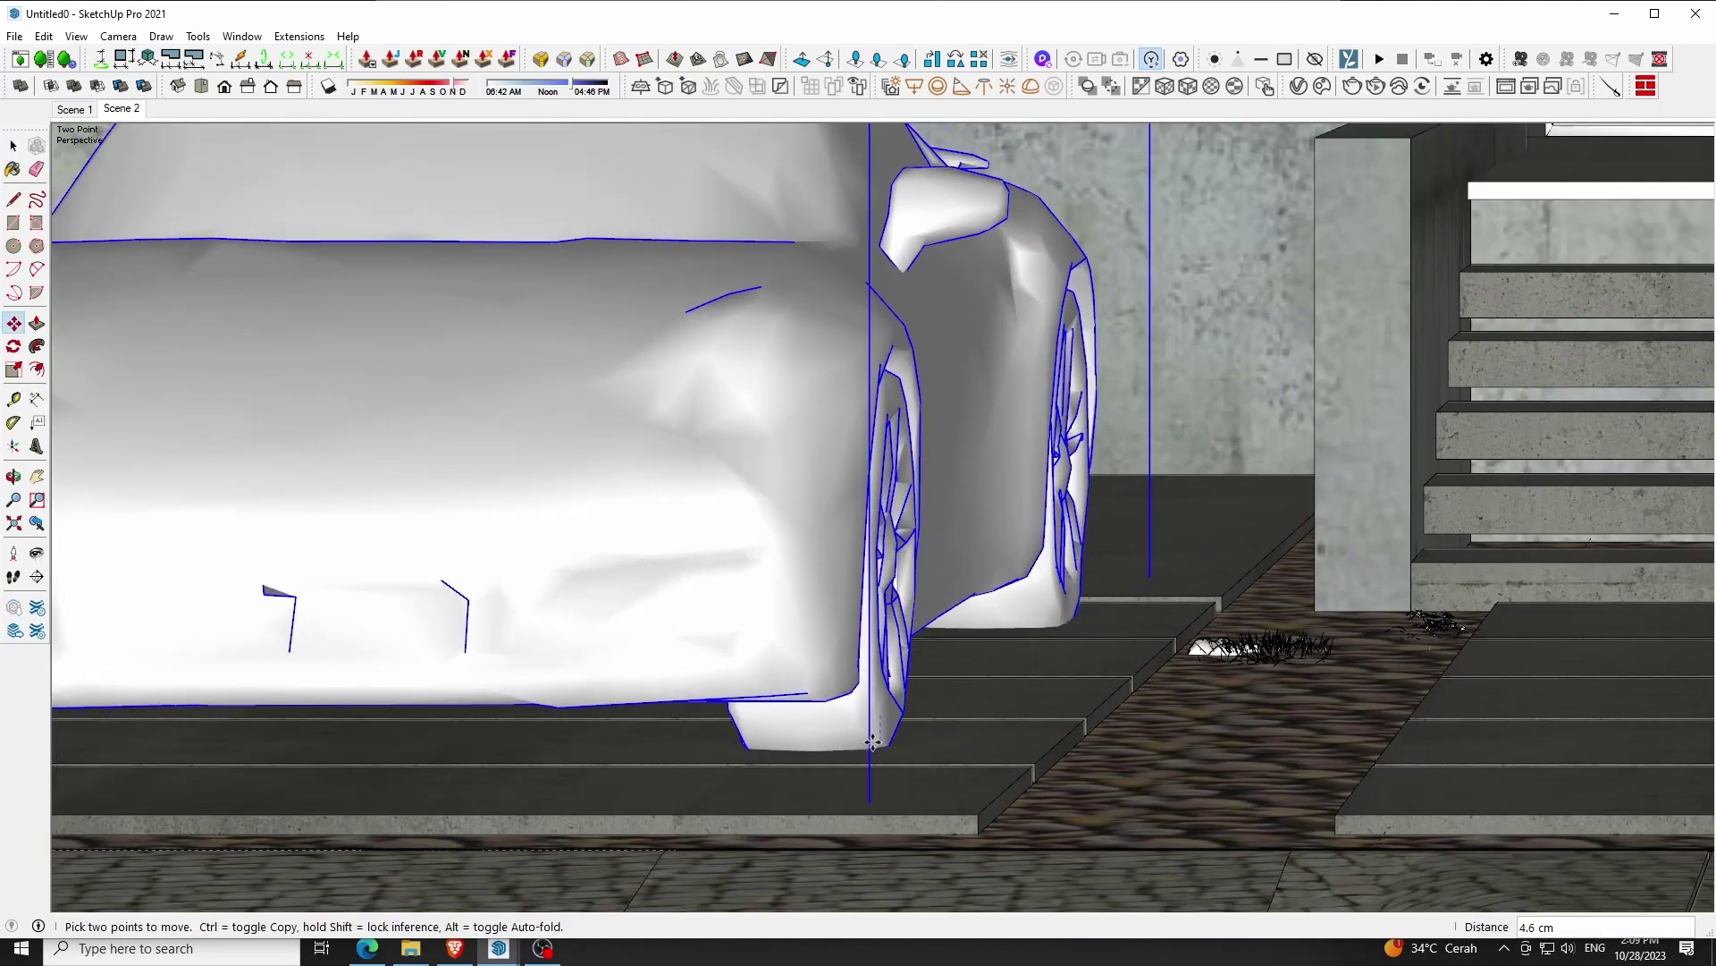
click(873, 742)
From an overhead view, rotate the car about 127° and move it about 66 cm left
middle_drag(873, 742, 851, 794)
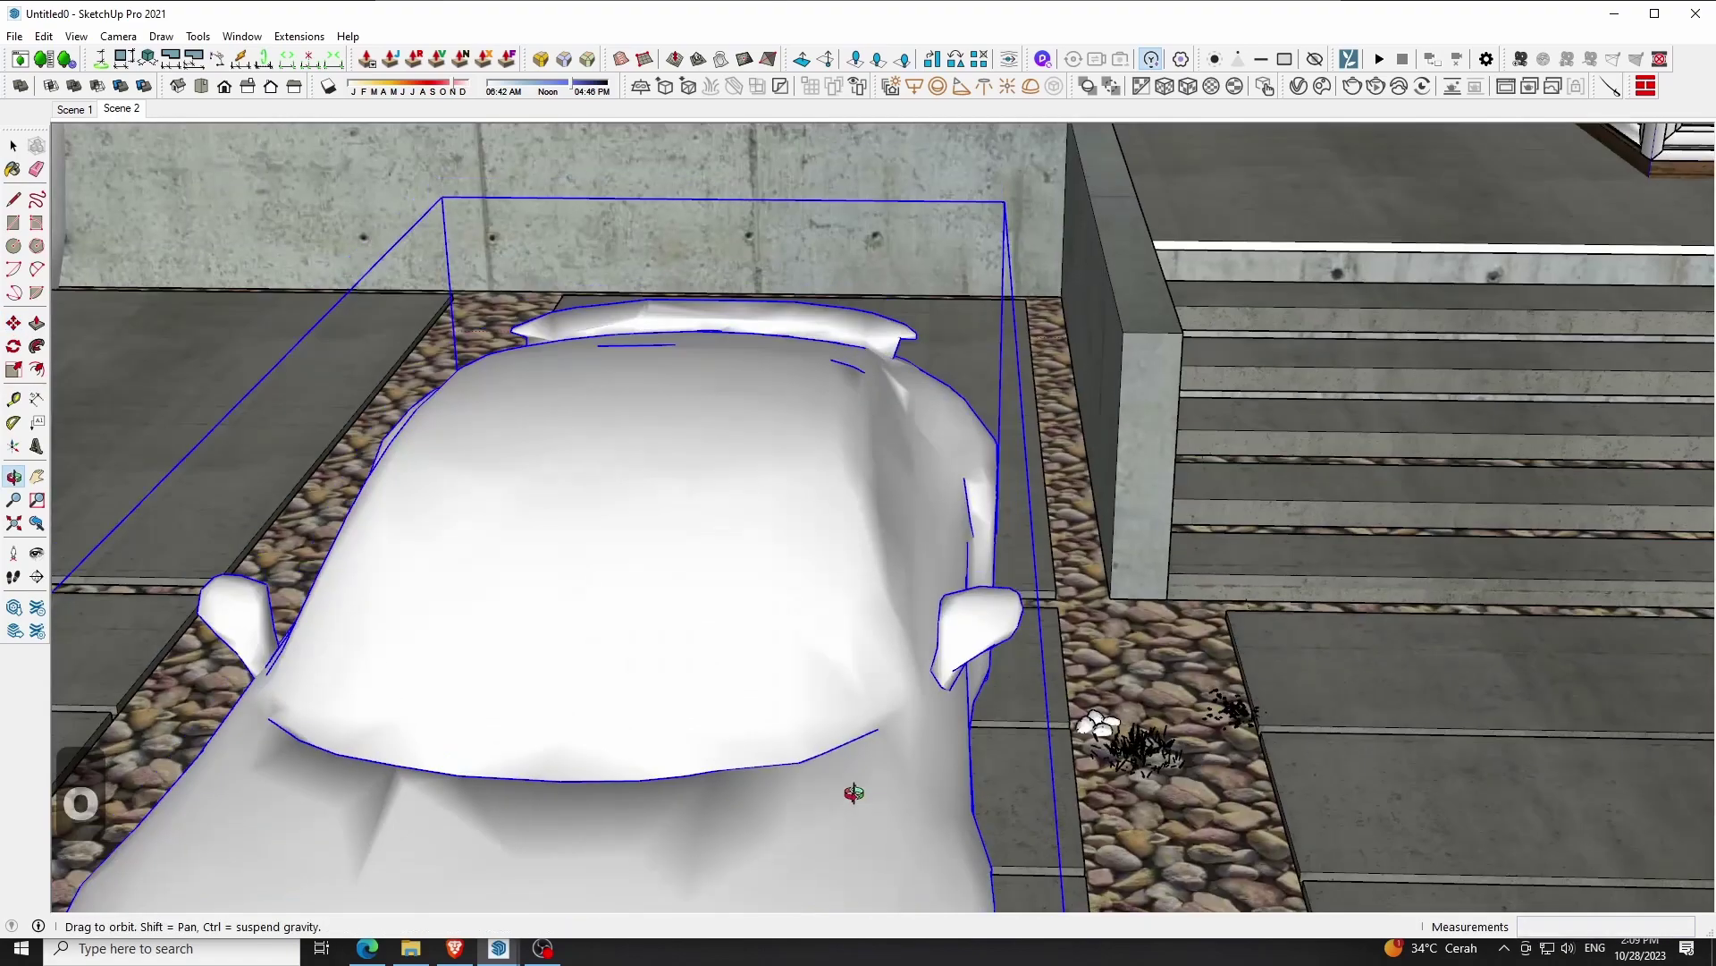
scroll(851, 794, down, 3)
middle_drag(920, 613, 894, 685)
scroll(856, 556, down, 3)
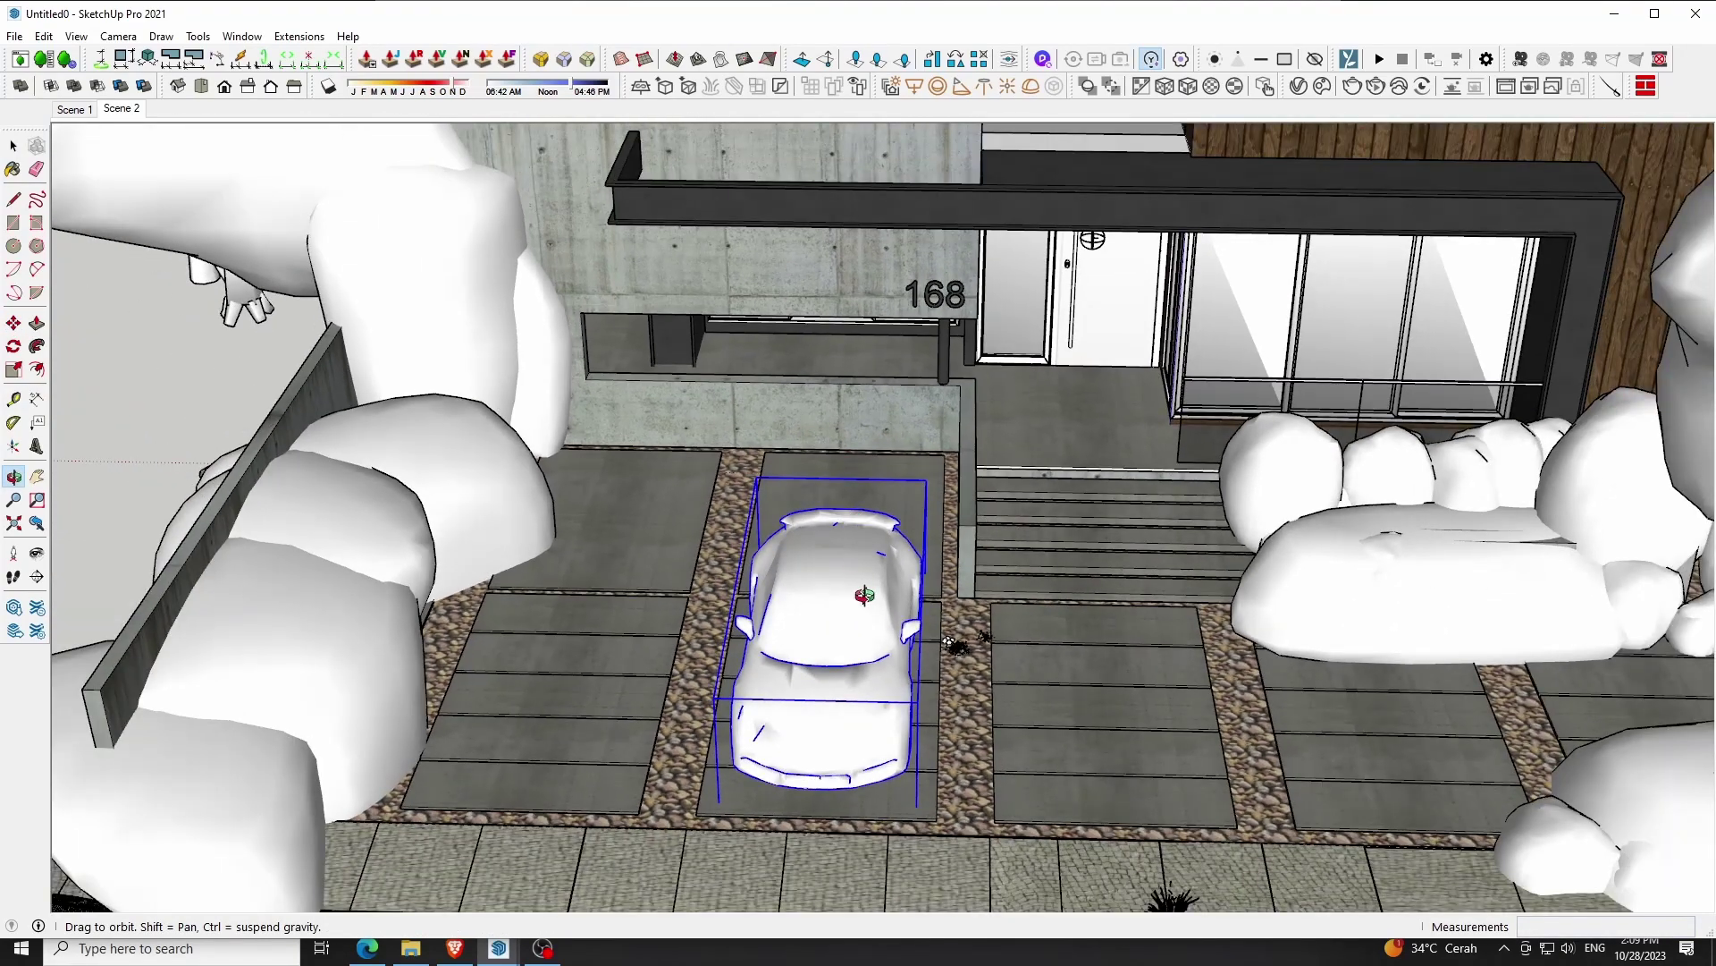
key(m)
click(865, 594)
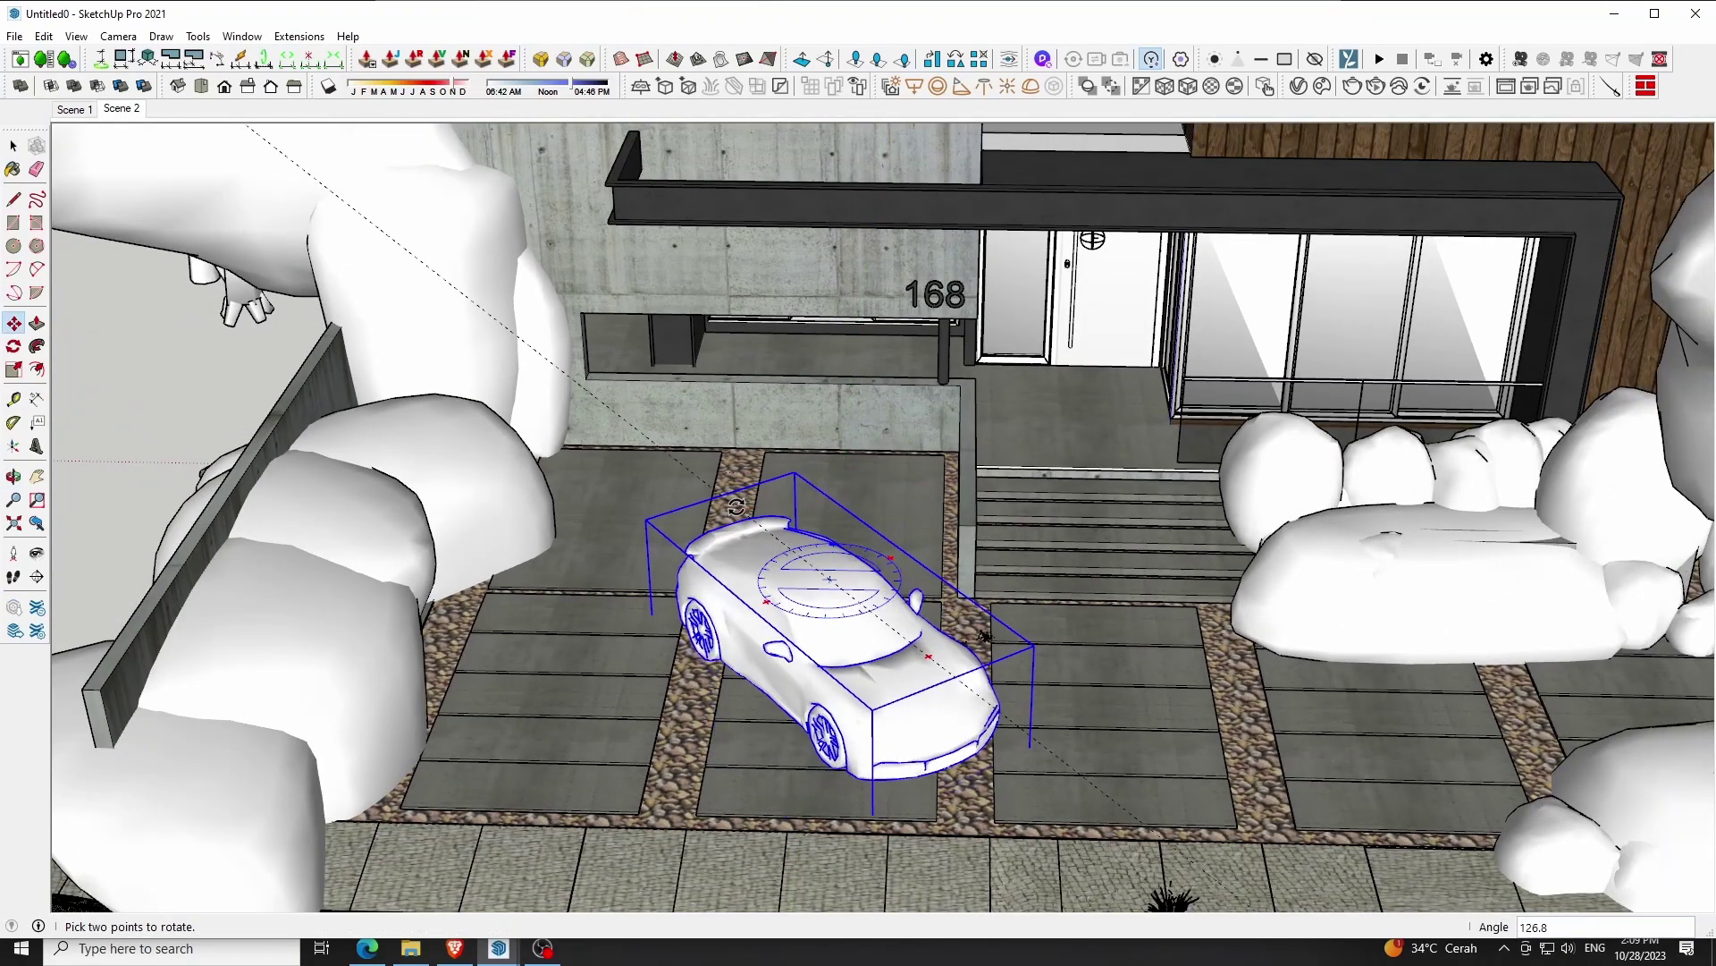
click(737, 507)
click(1147, 708)
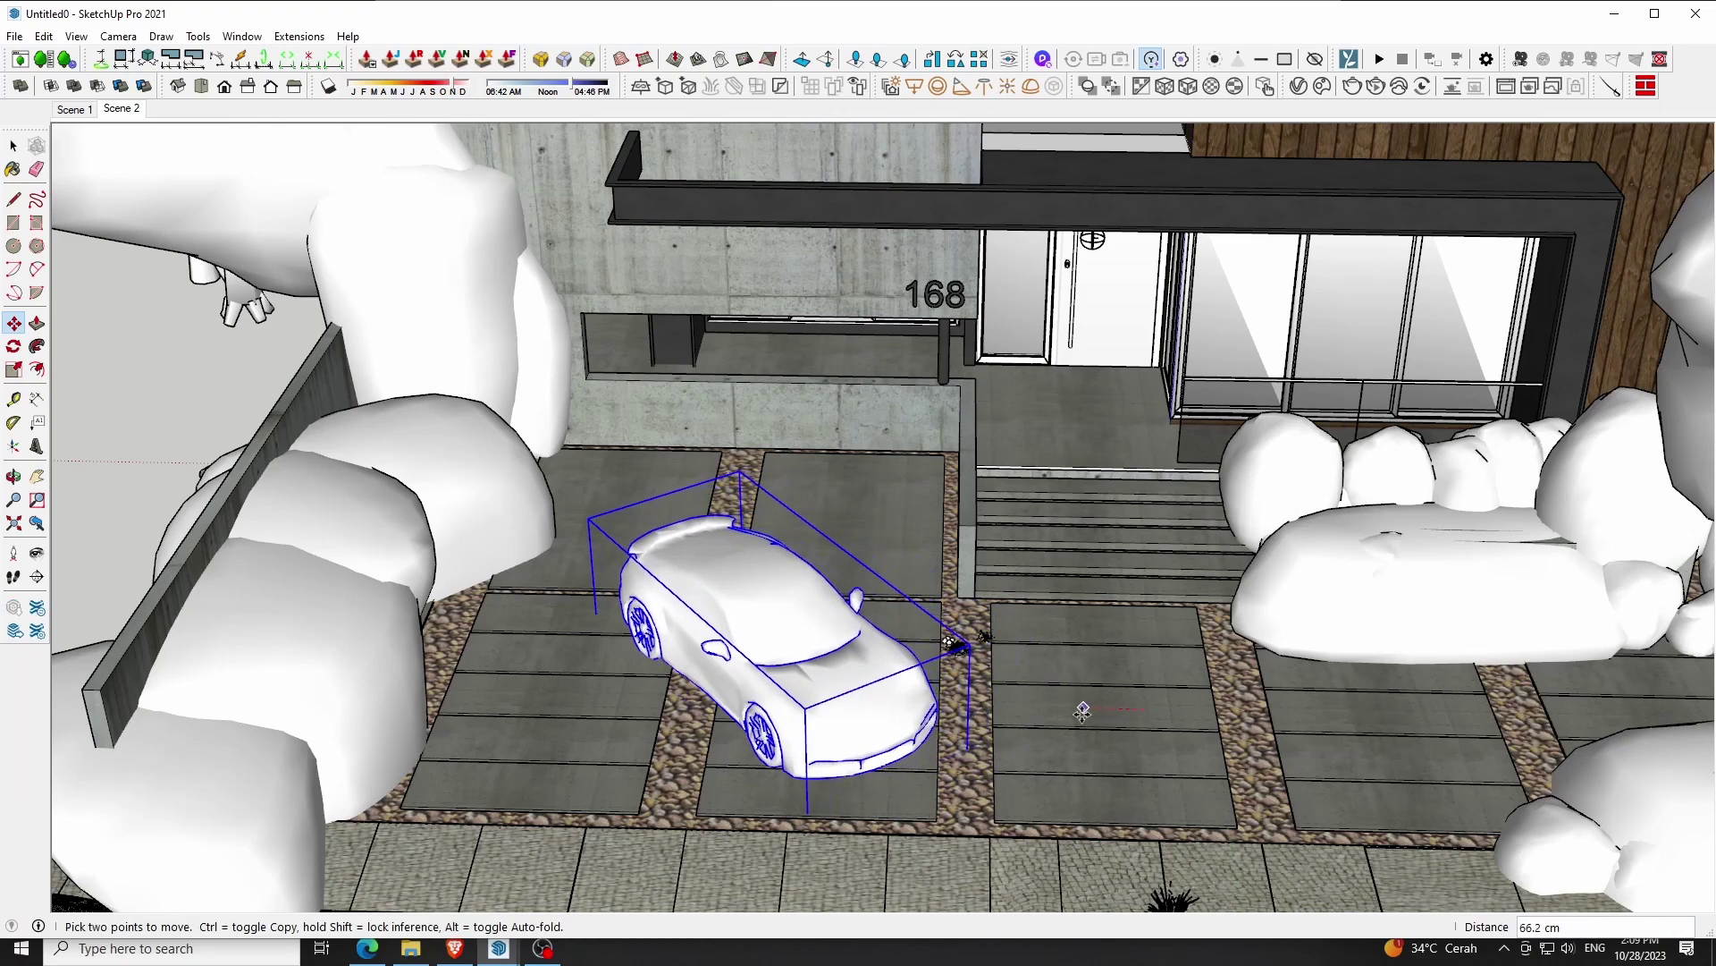
In Scene 2, scale the car to 1.07 and shift it about 20 cm left
click(120, 109)
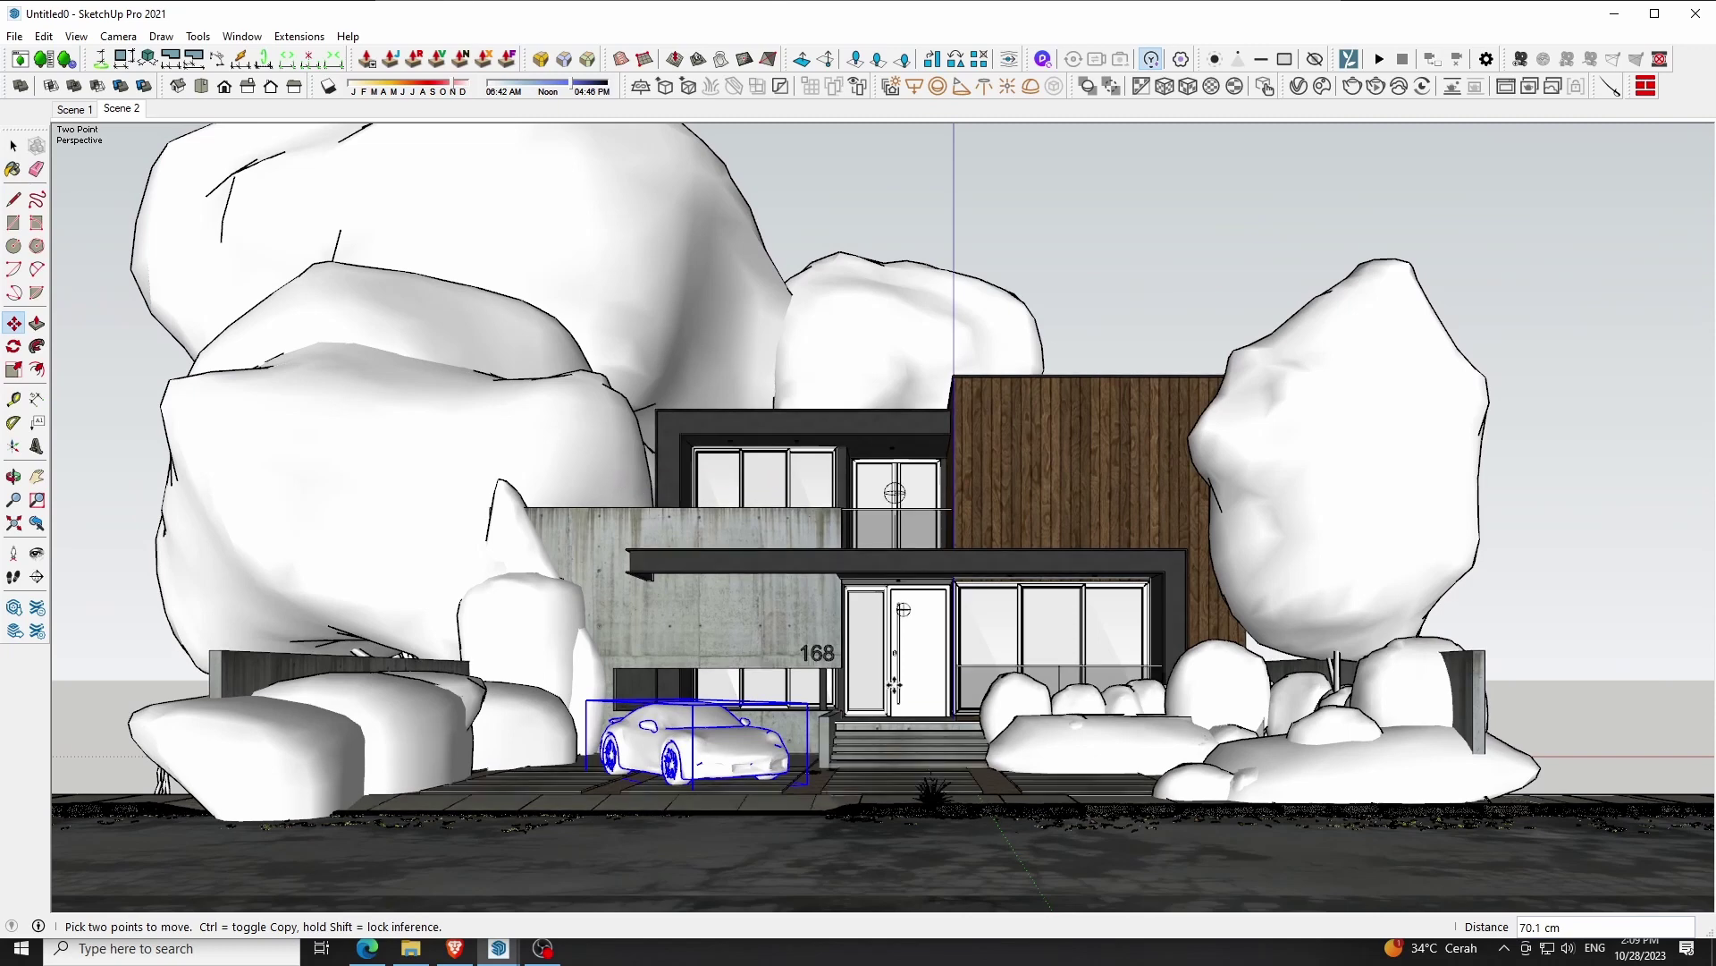
key(s)
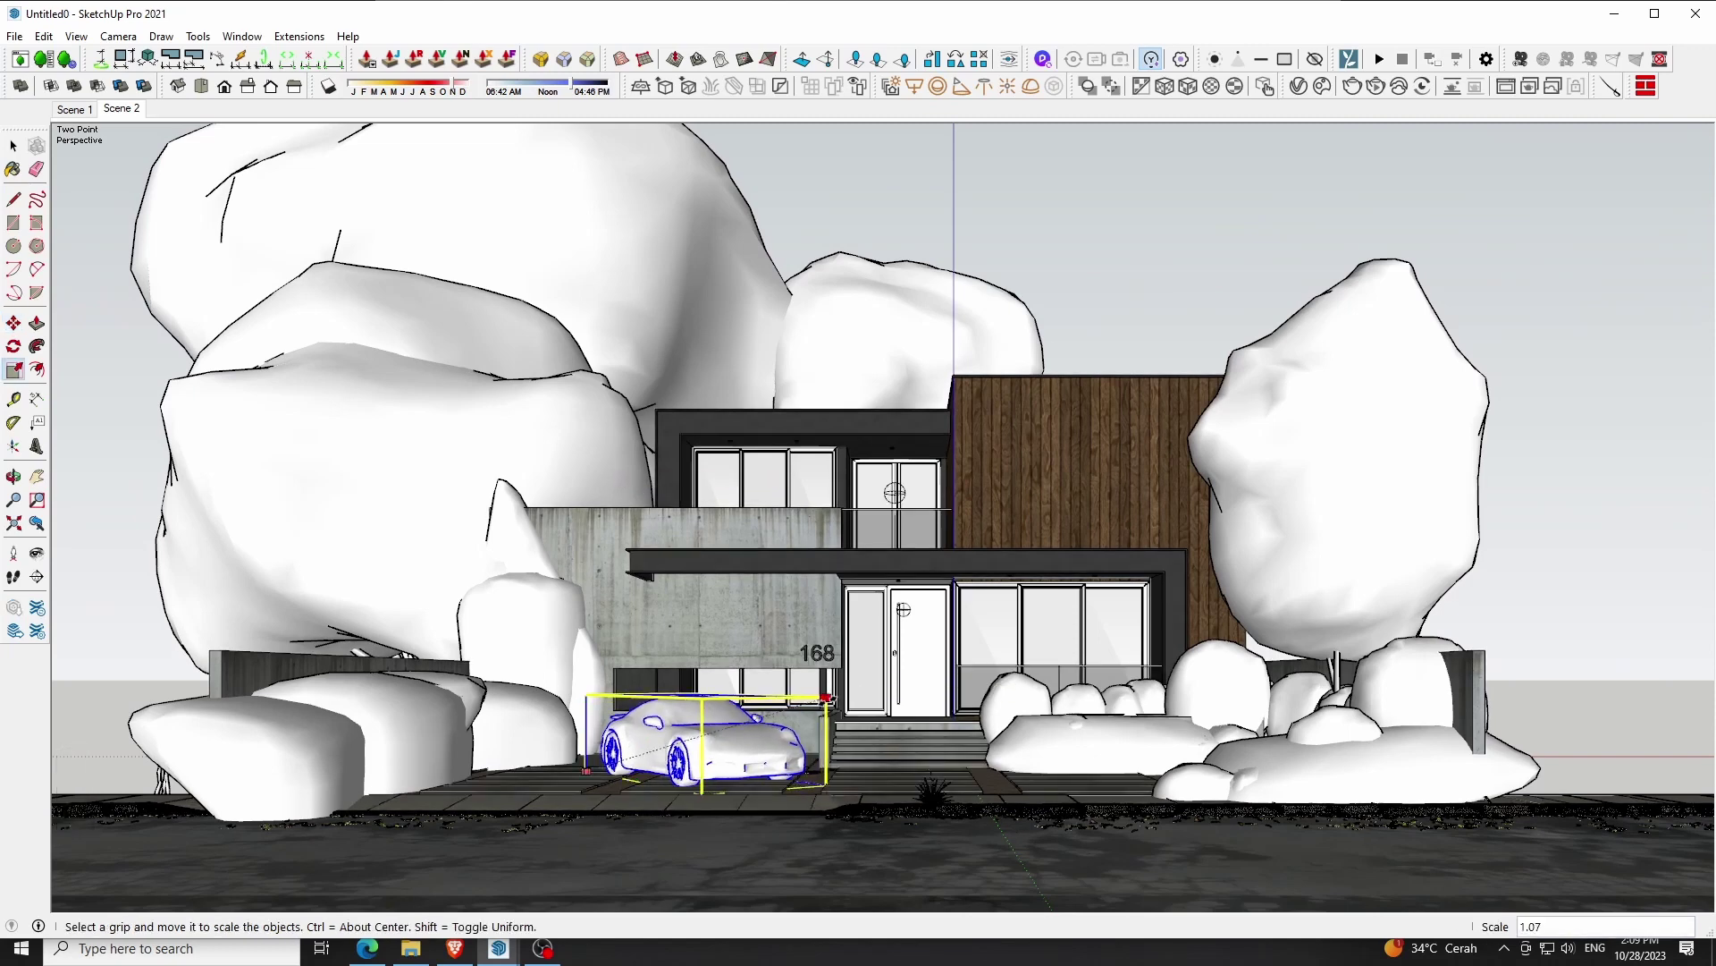
click(815, 701)
click(832, 706)
key(m)
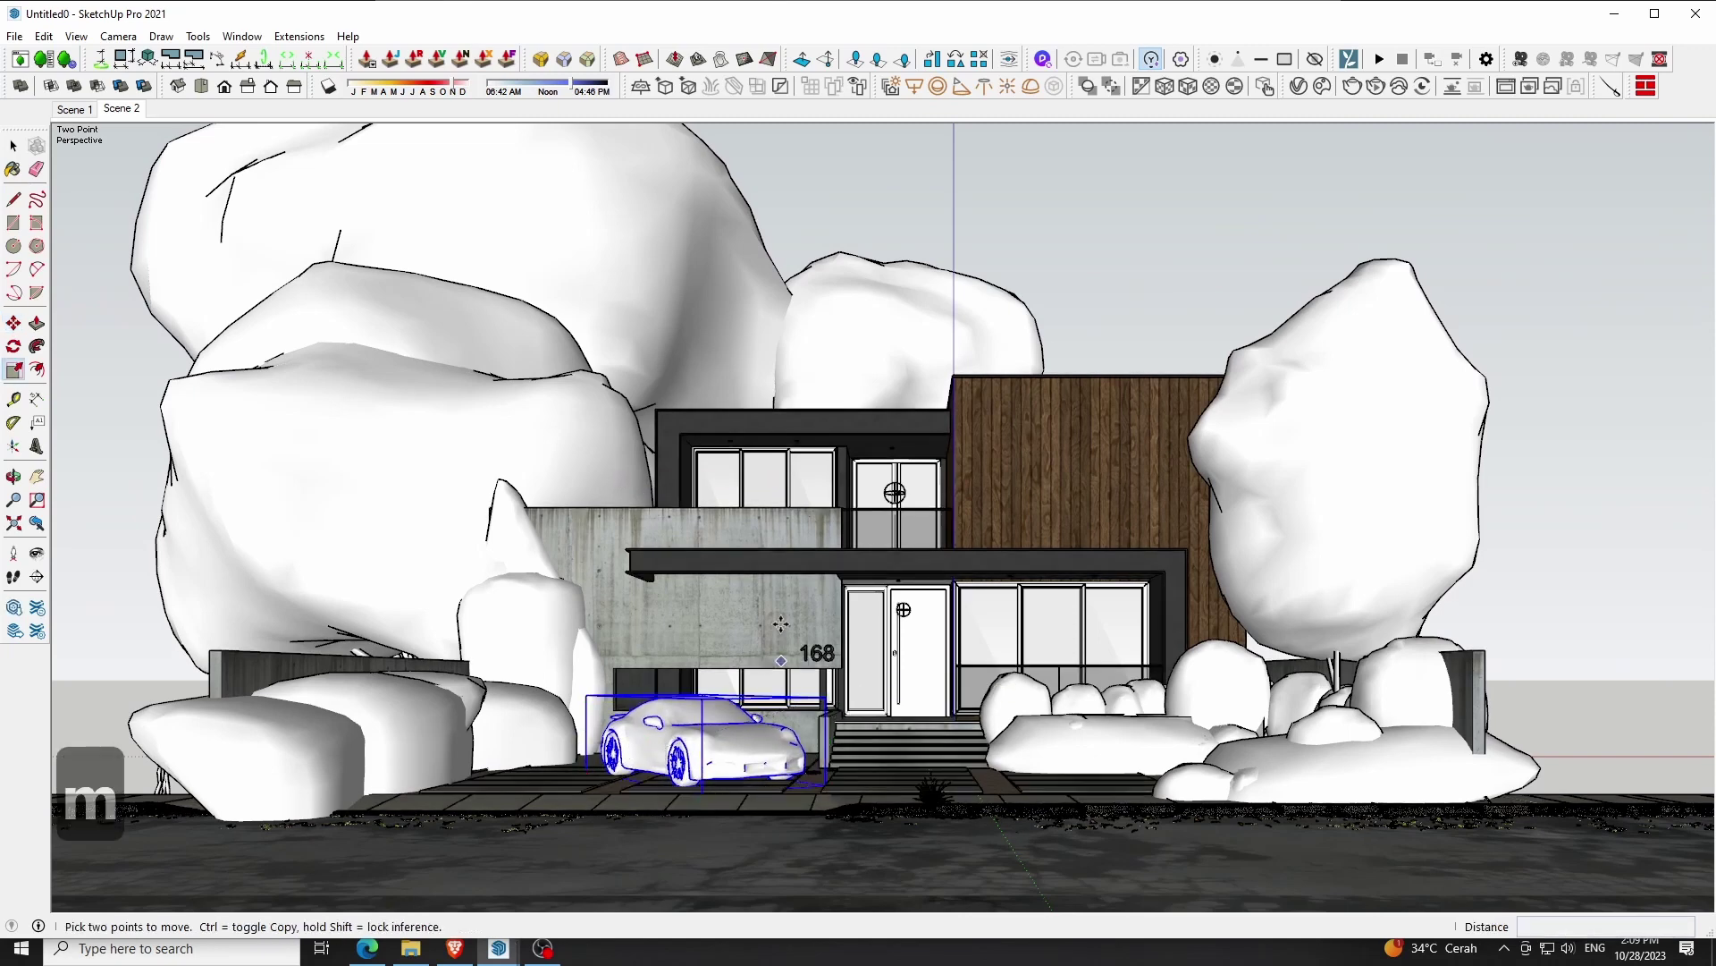
click(771, 626)
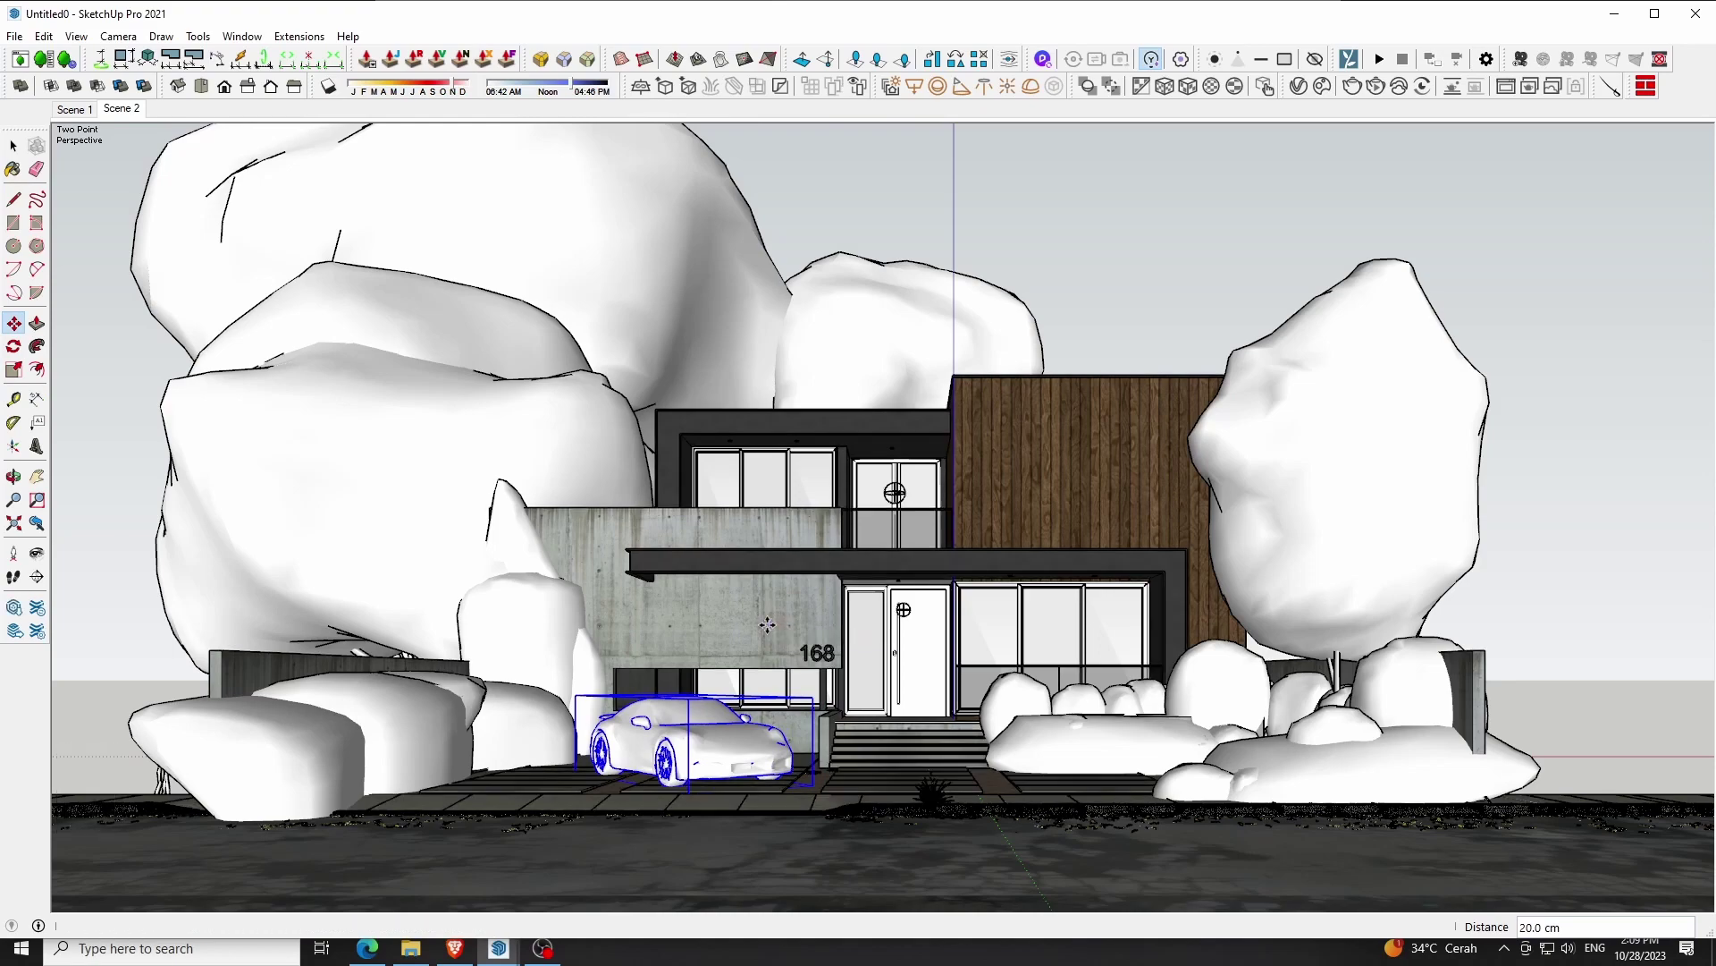
key(space)
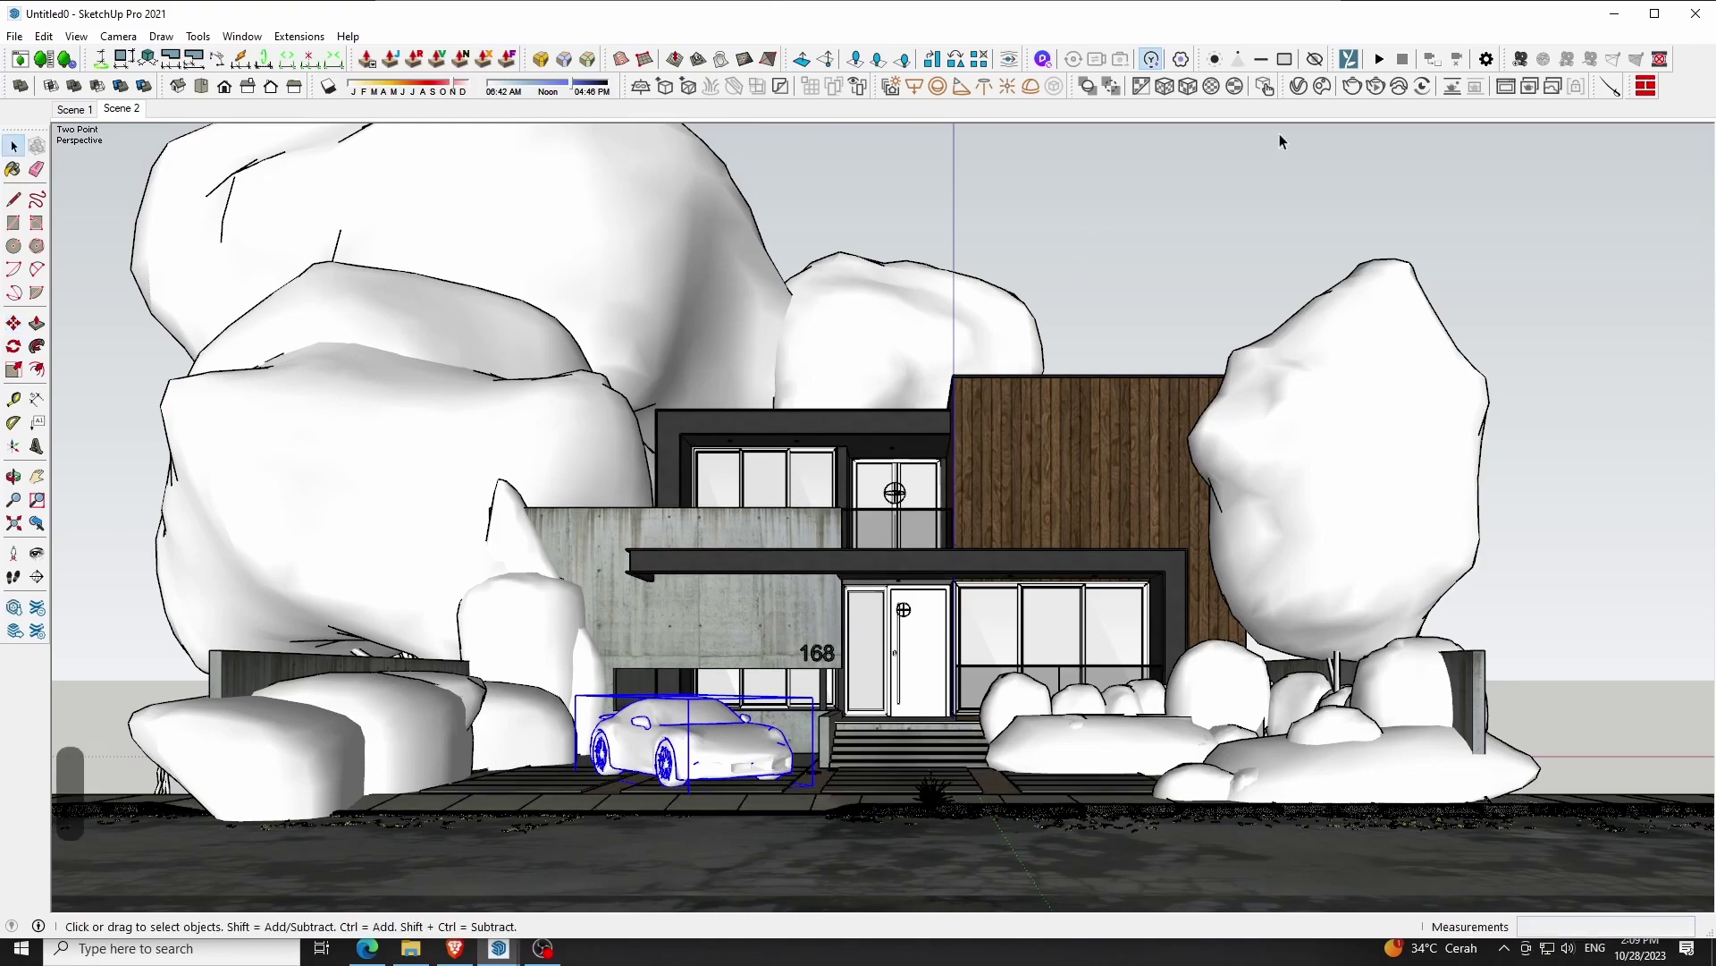
scroll(415, 791, up, 3)
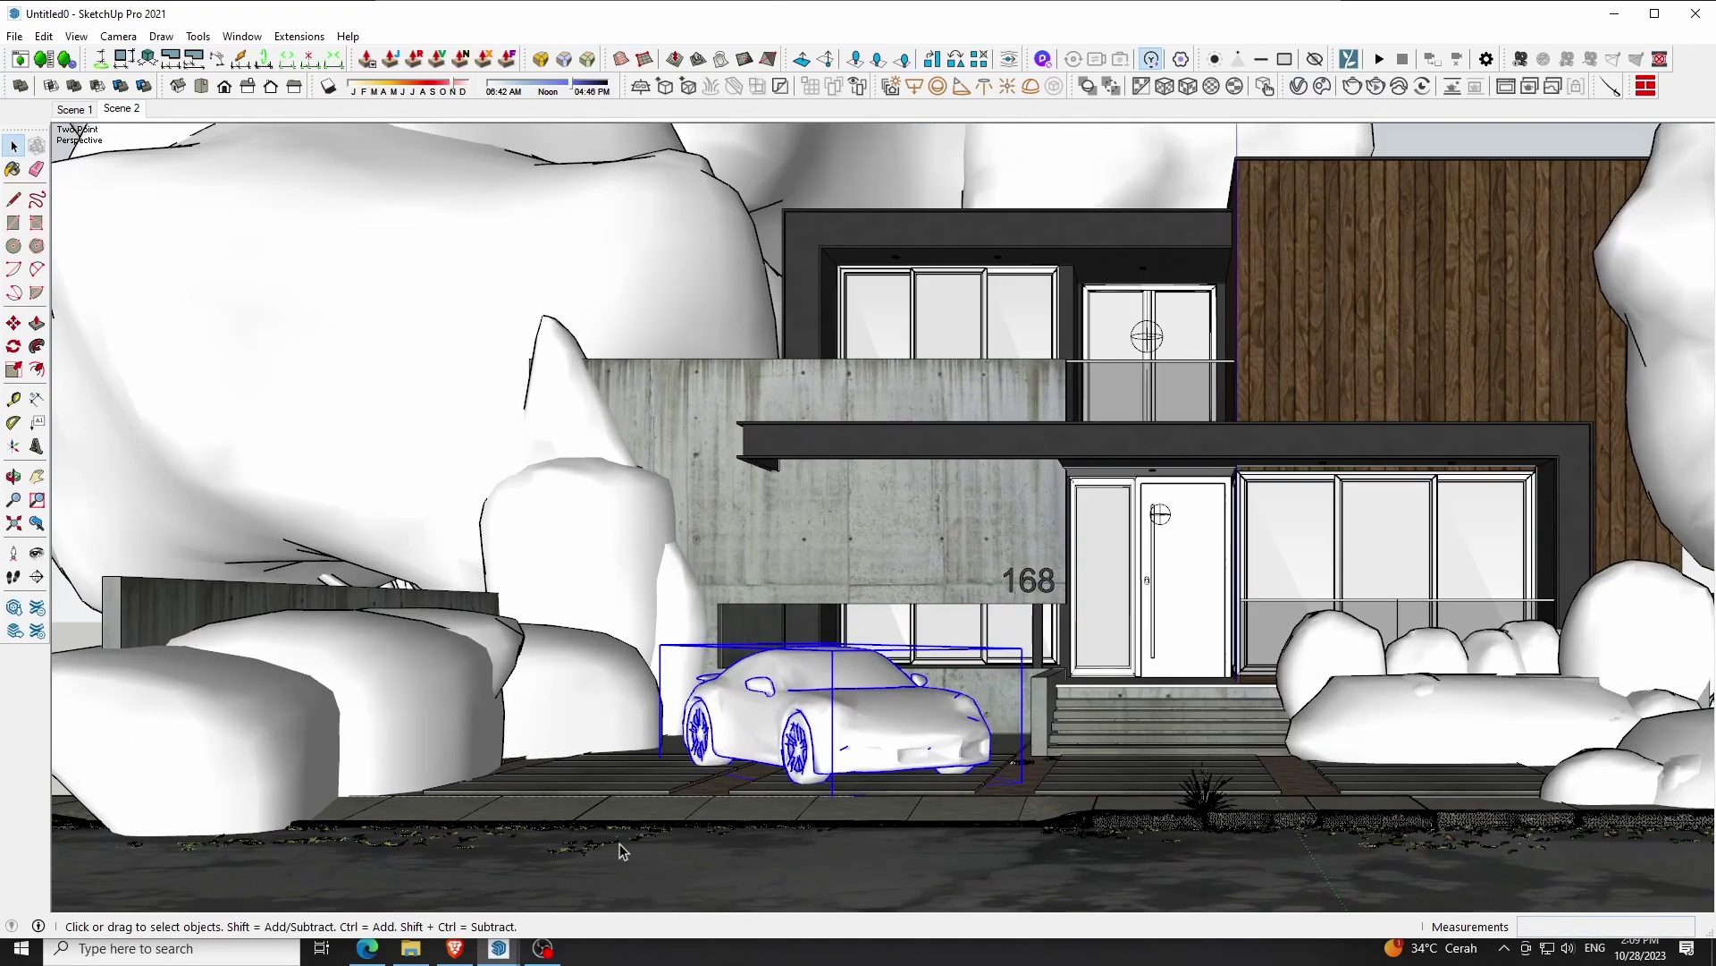
scroll(620, 844, up, 3)
scroll(485, 776, up, 1)
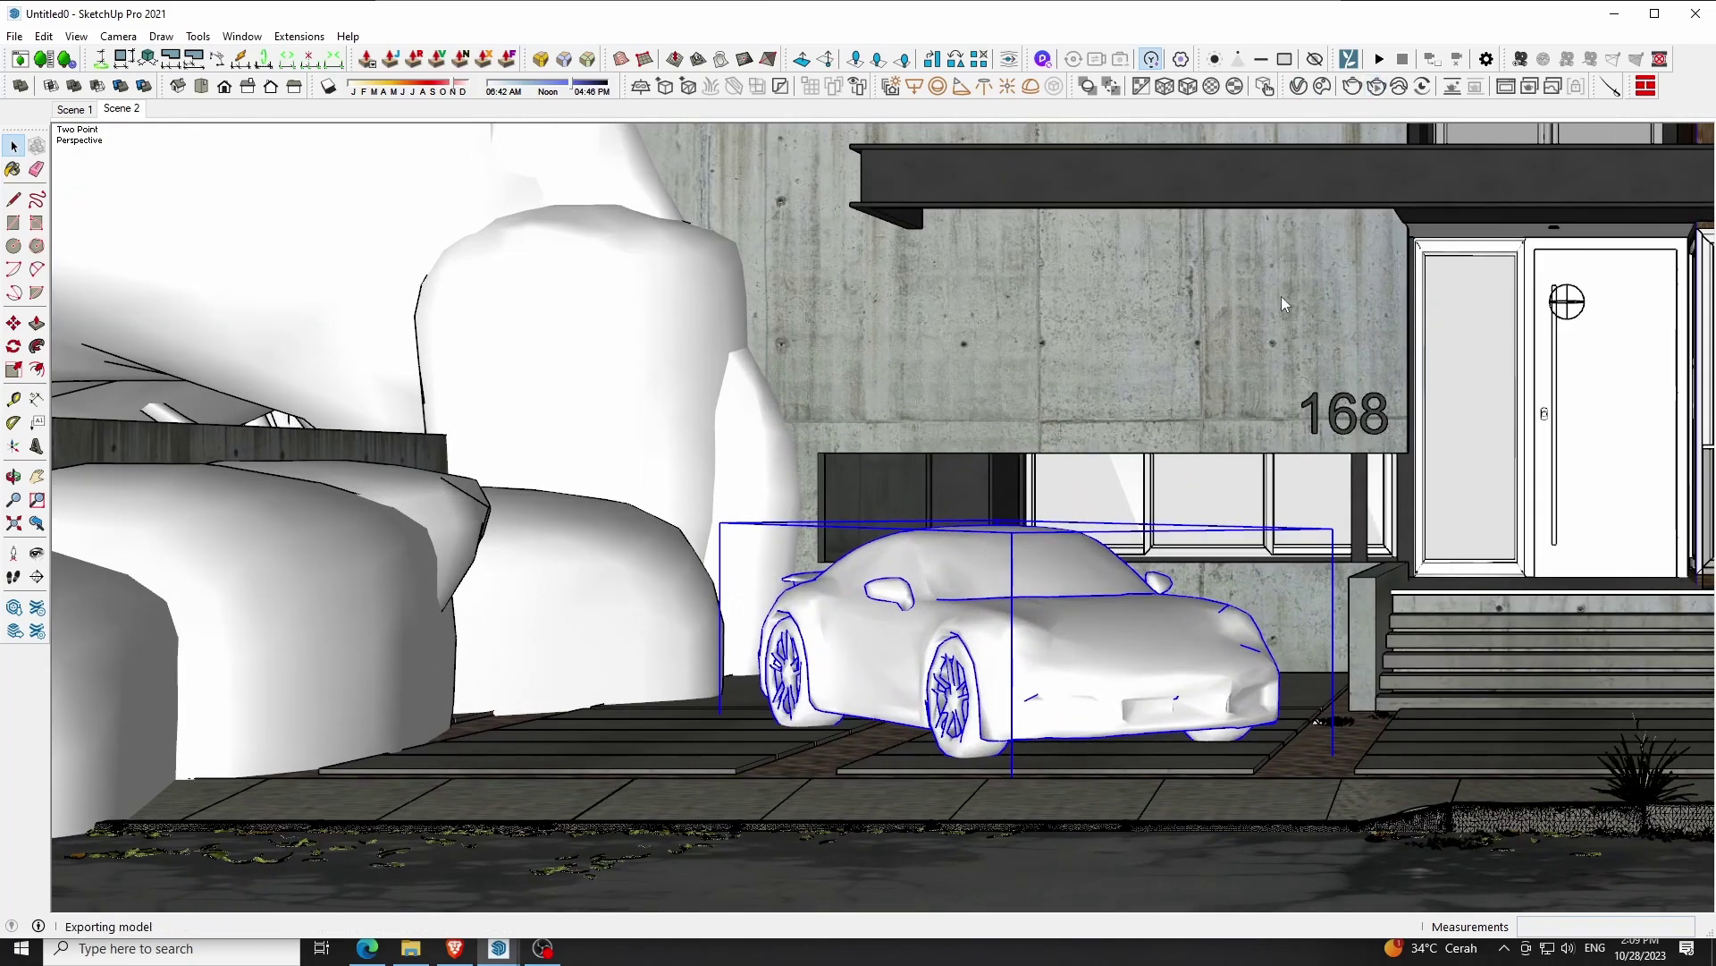
Stop the car render and merge Car 001 into an editable proxy mesh
drag(685, 179, 1461, 182)
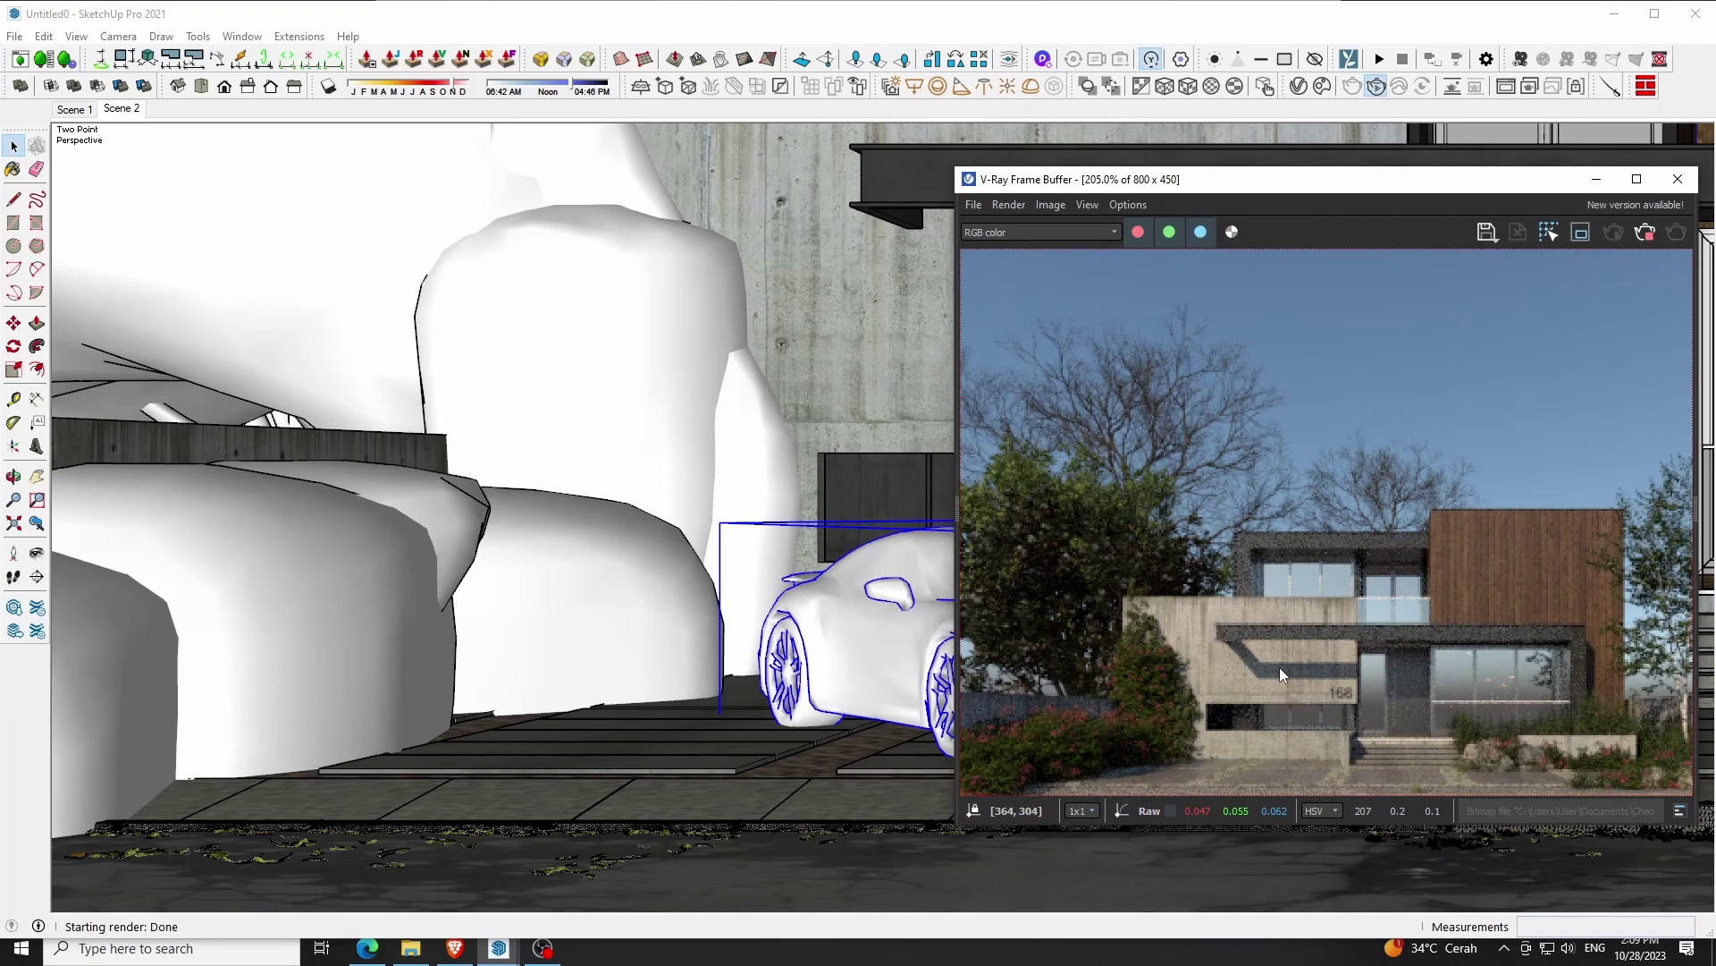
scroll(1189, 680, down, 2)
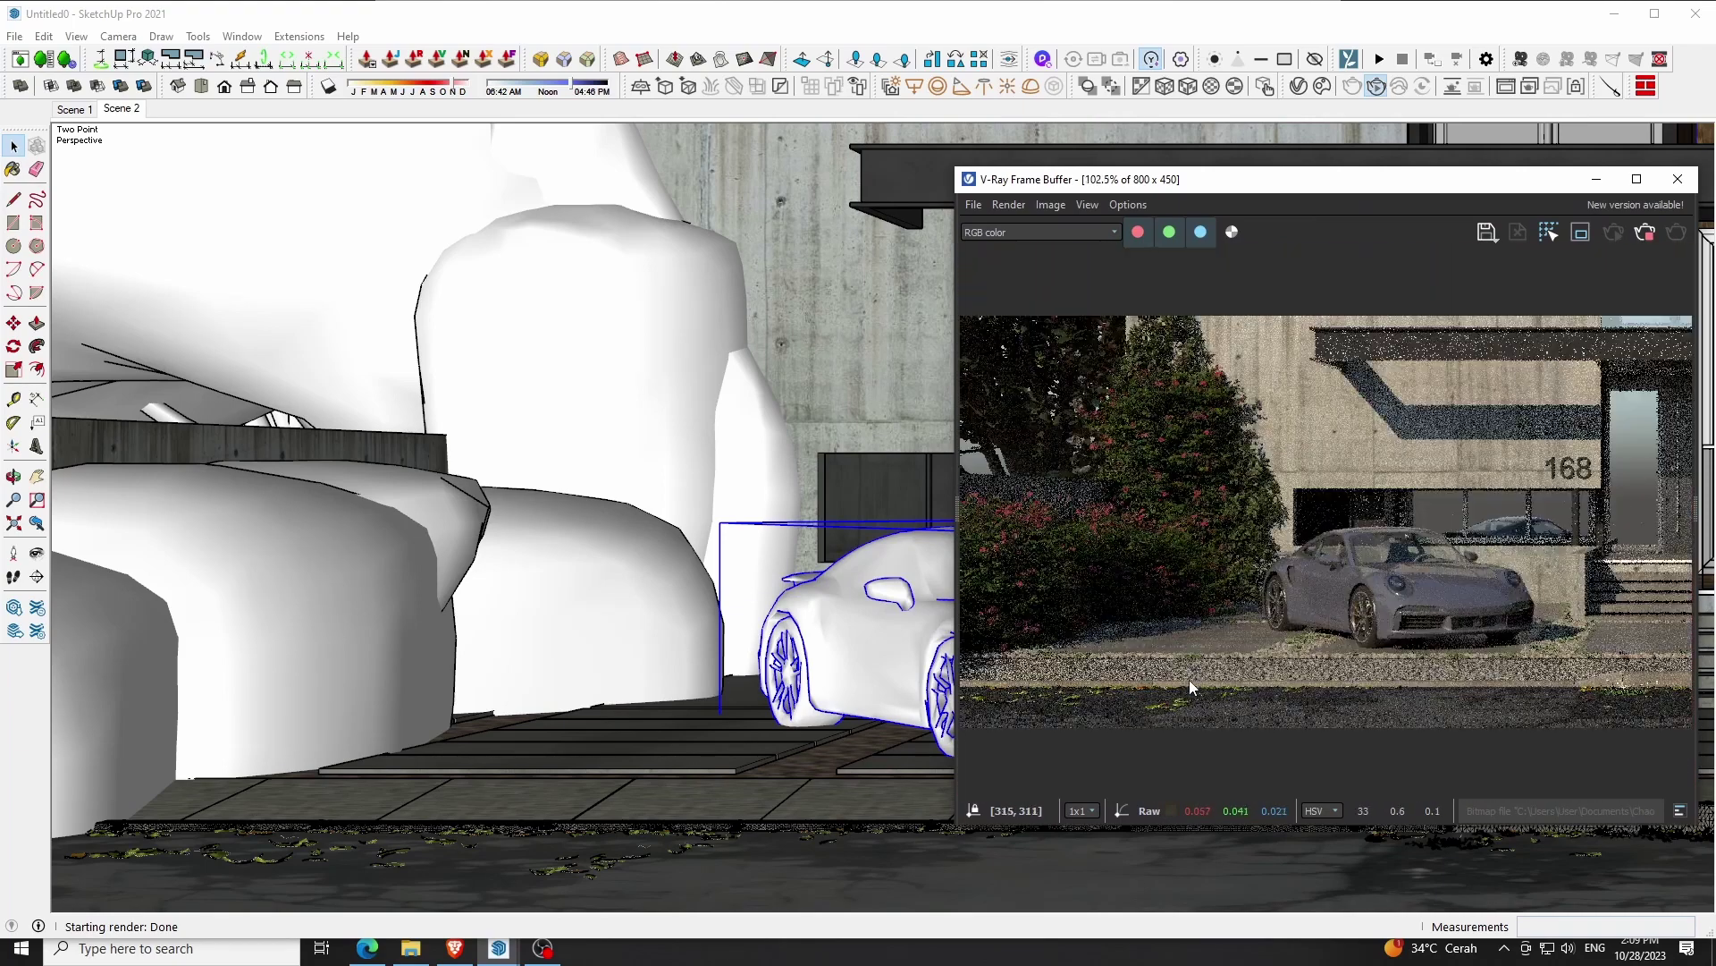
double_click(1318, 548)
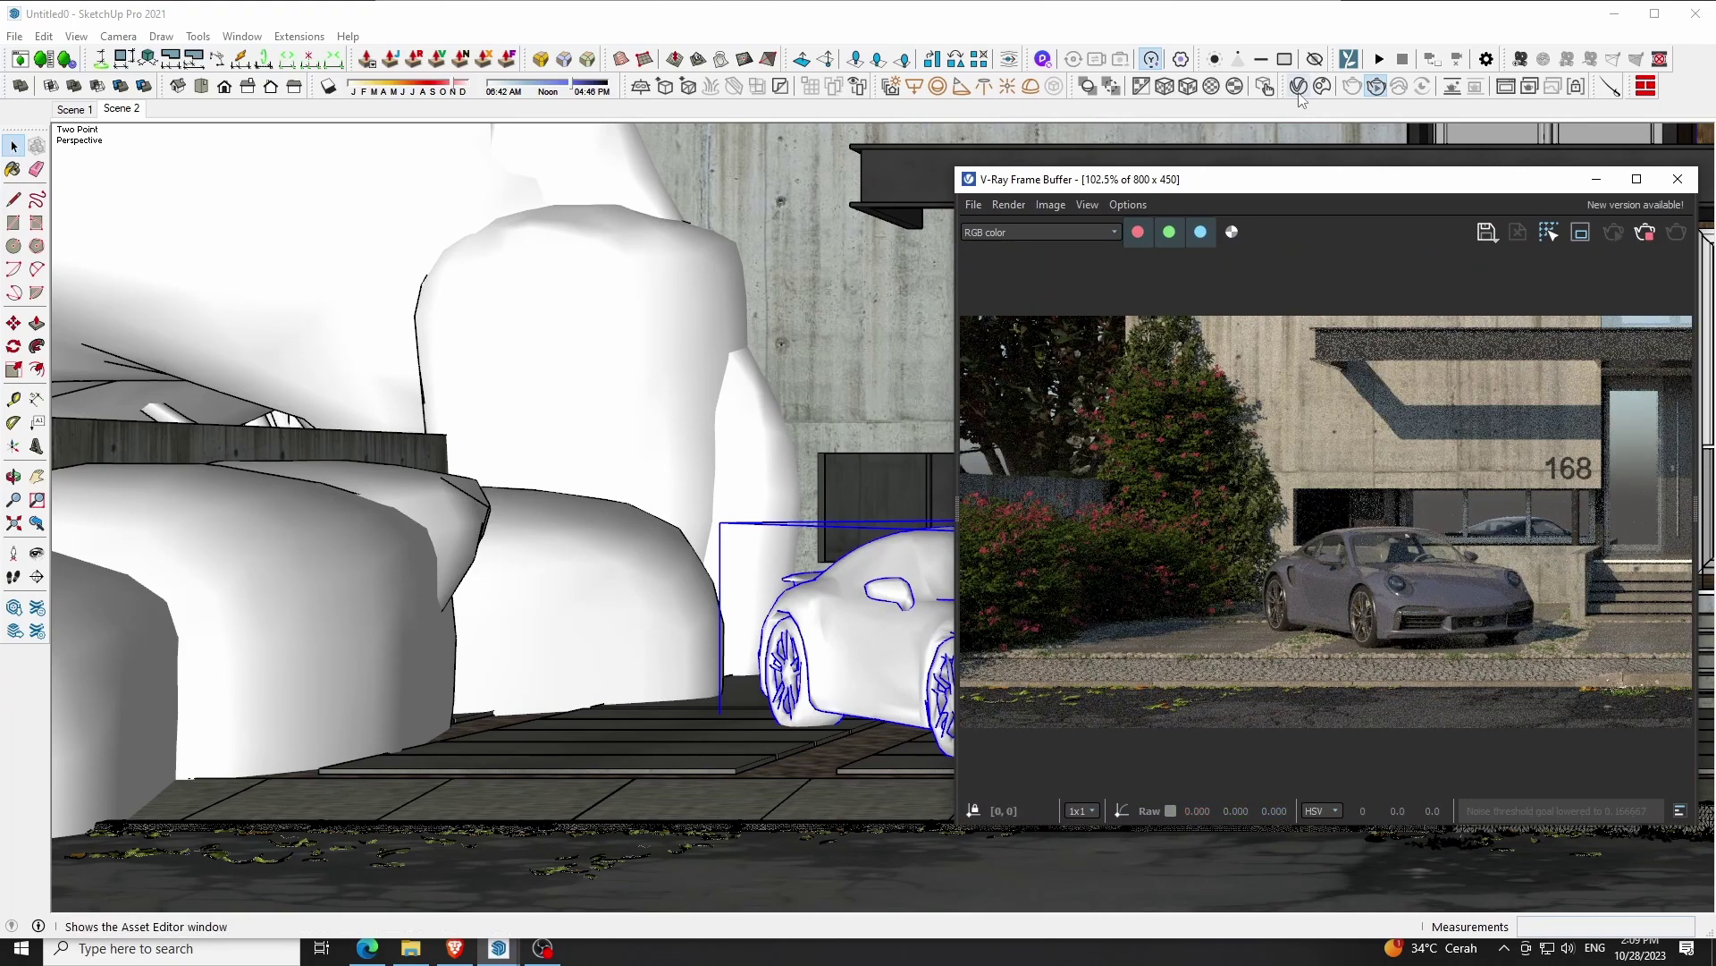
click(1645, 235)
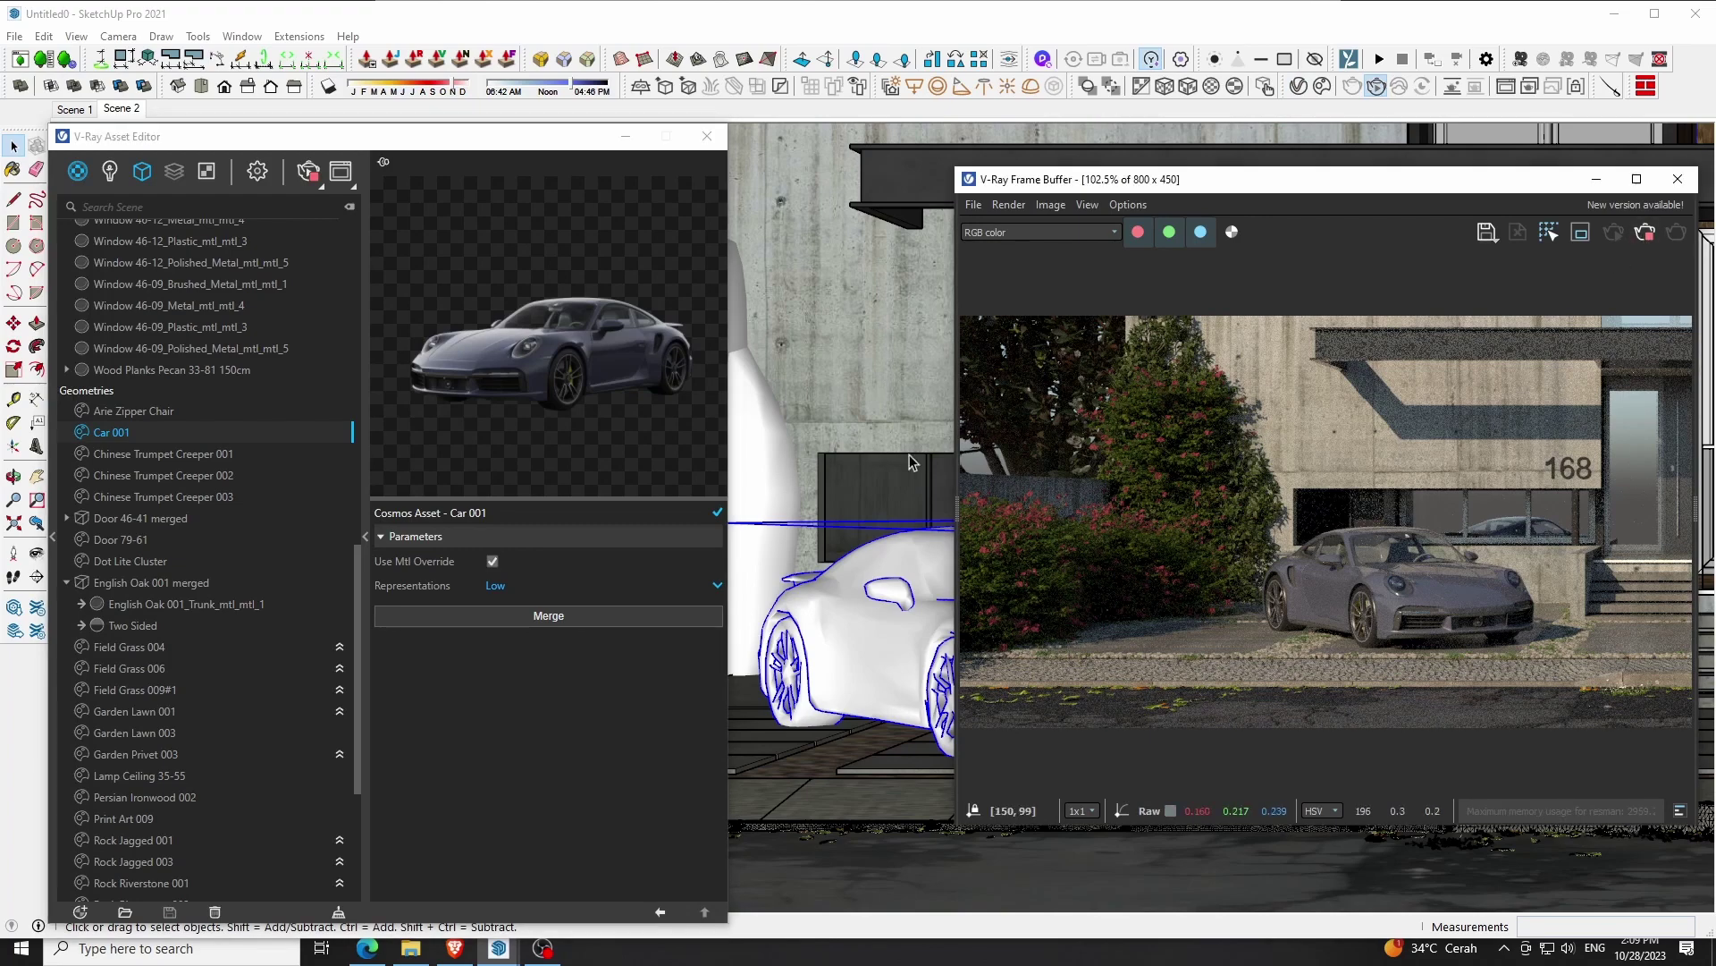
click(551, 617)
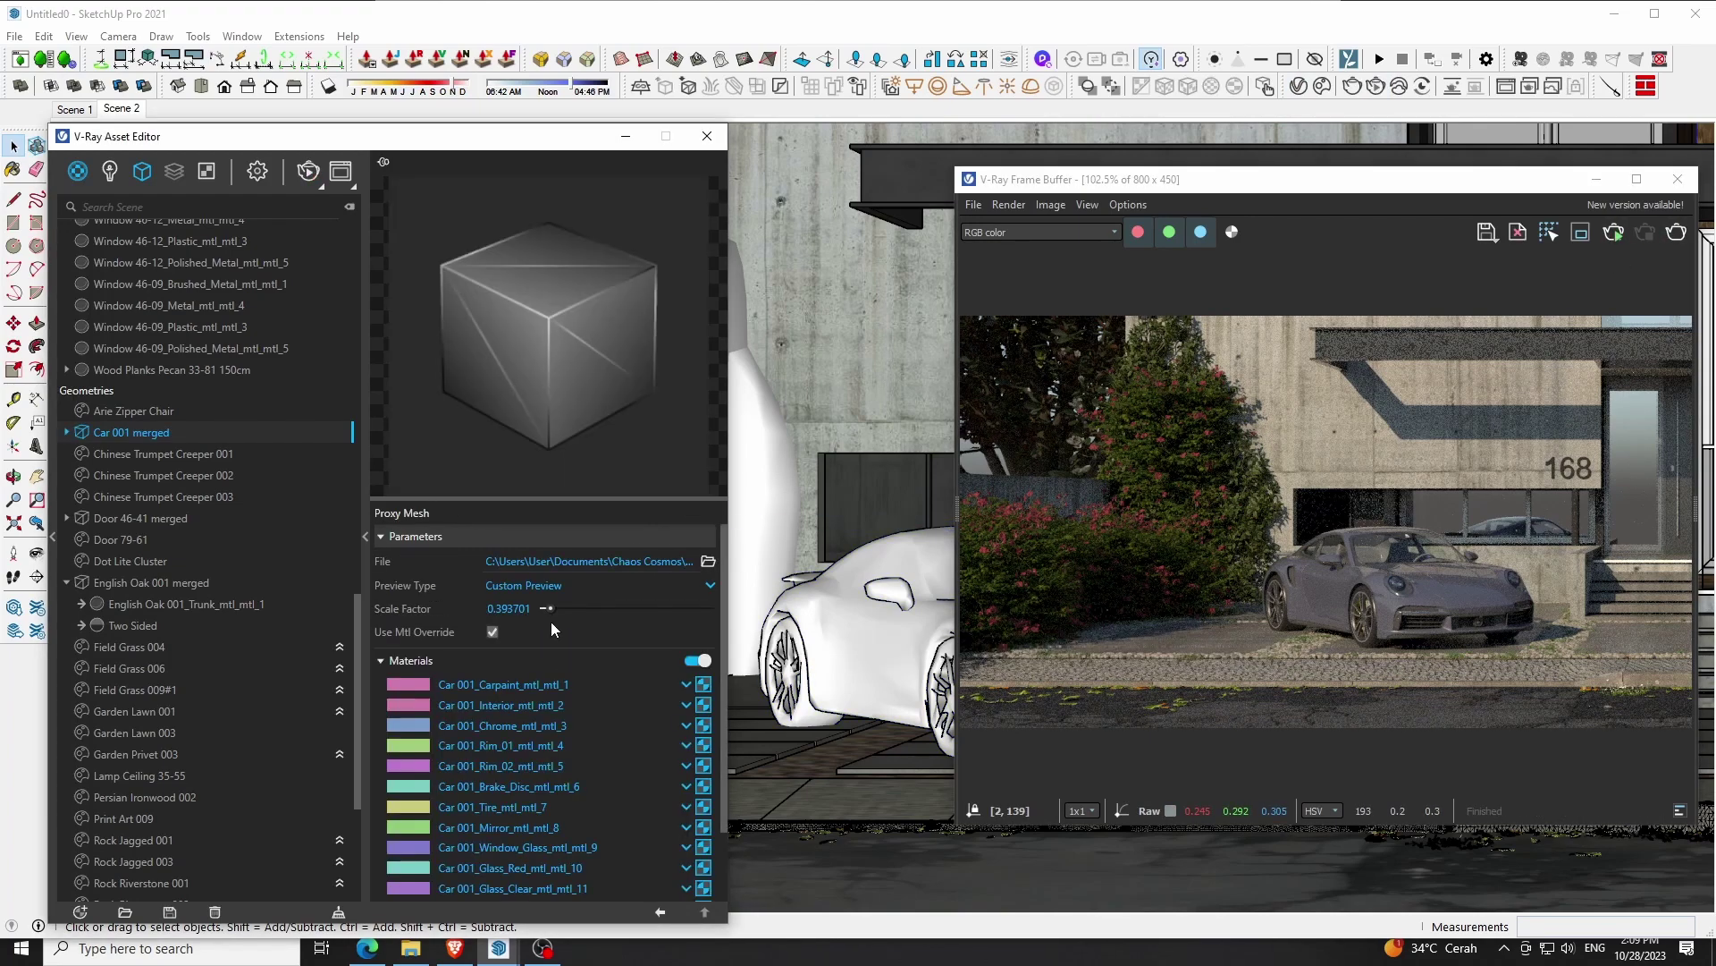
Import Carpaint Simple Dahlia Yellow from Cosmos Materials > Car paint, then close the browser
click(1322, 87)
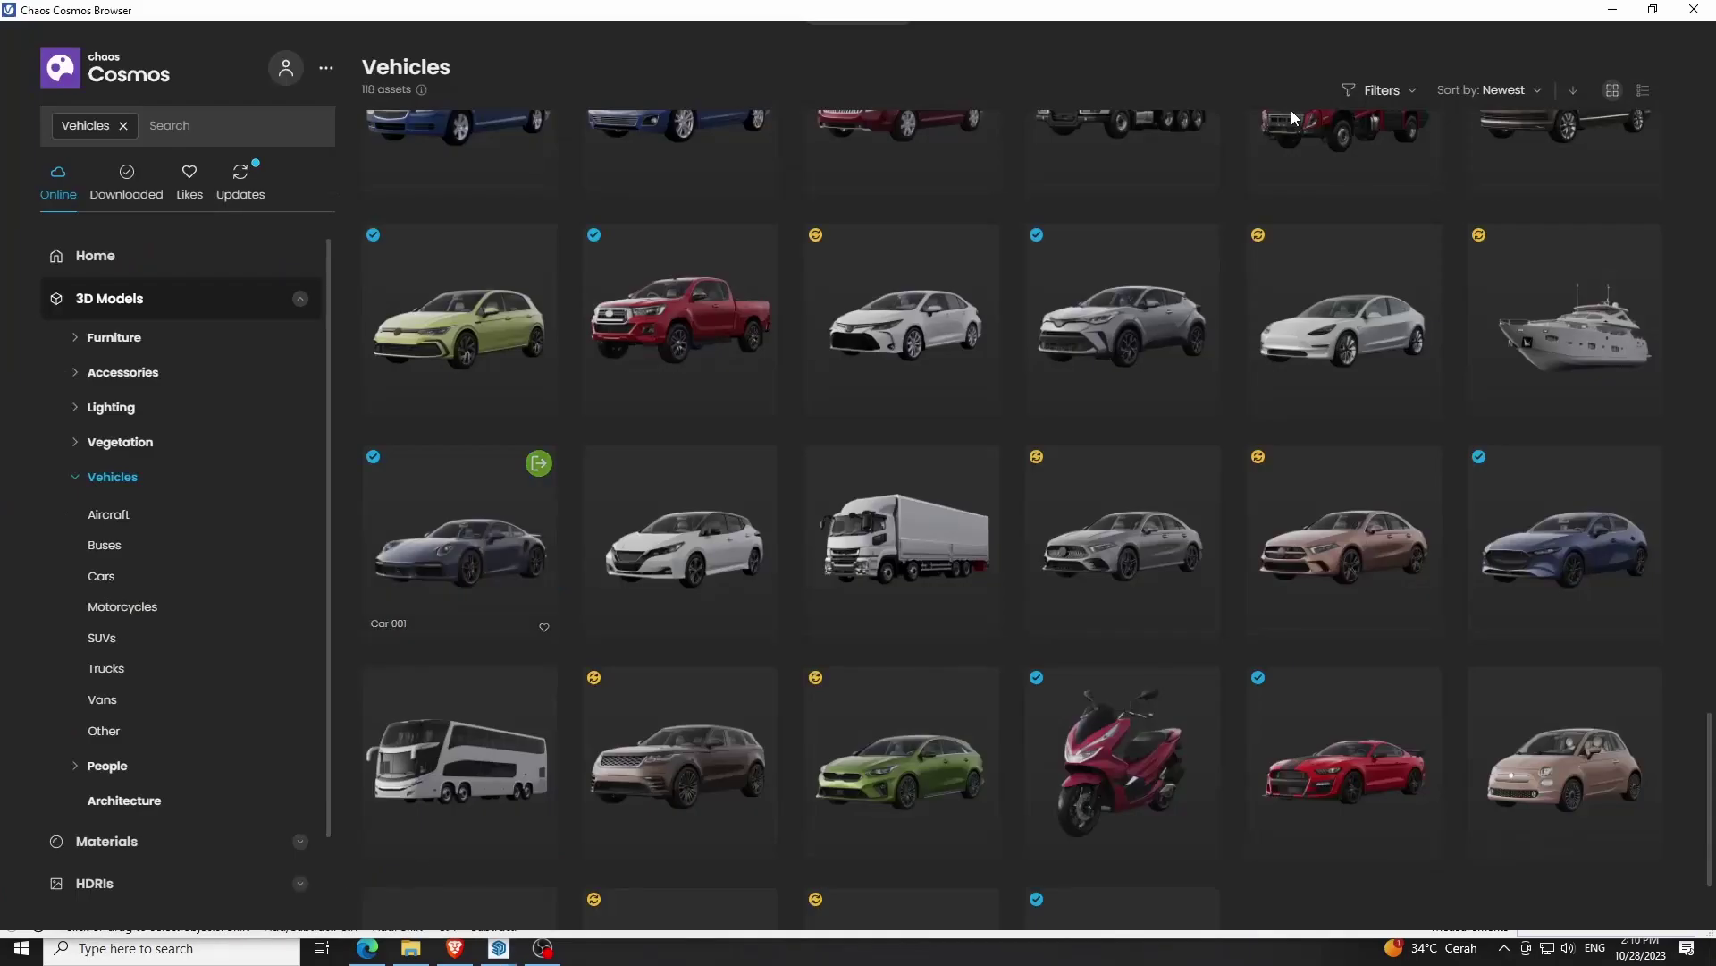
click(62, 74)
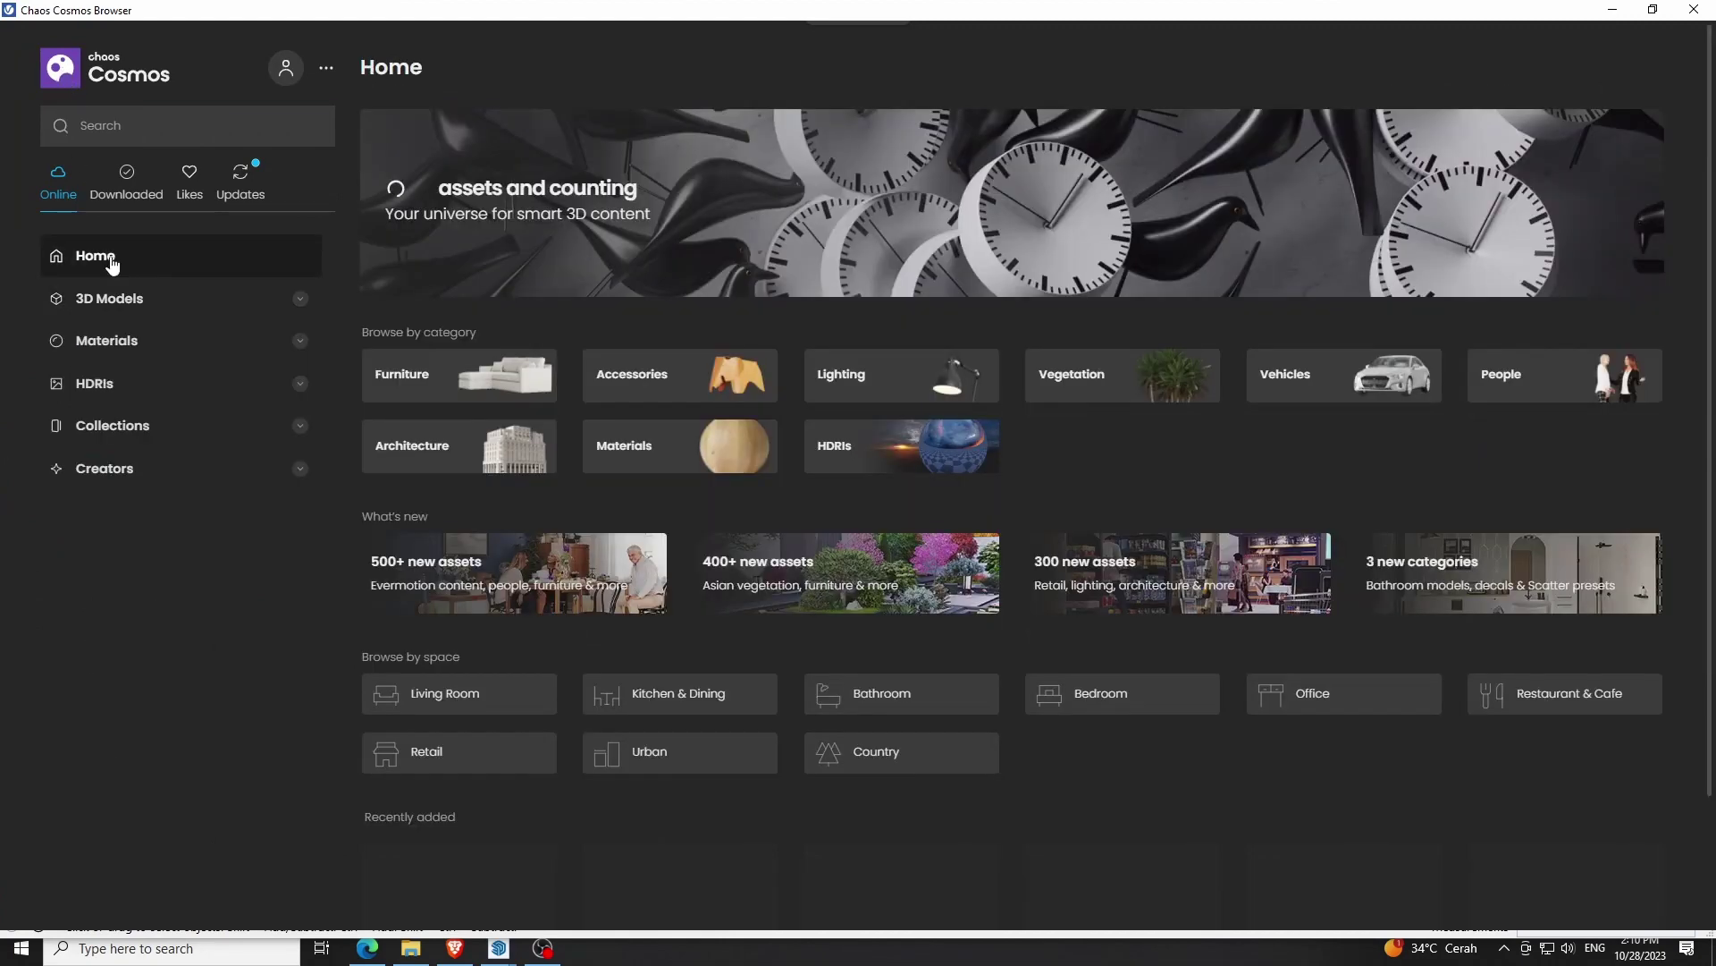
click(112, 340)
click(117, 422)
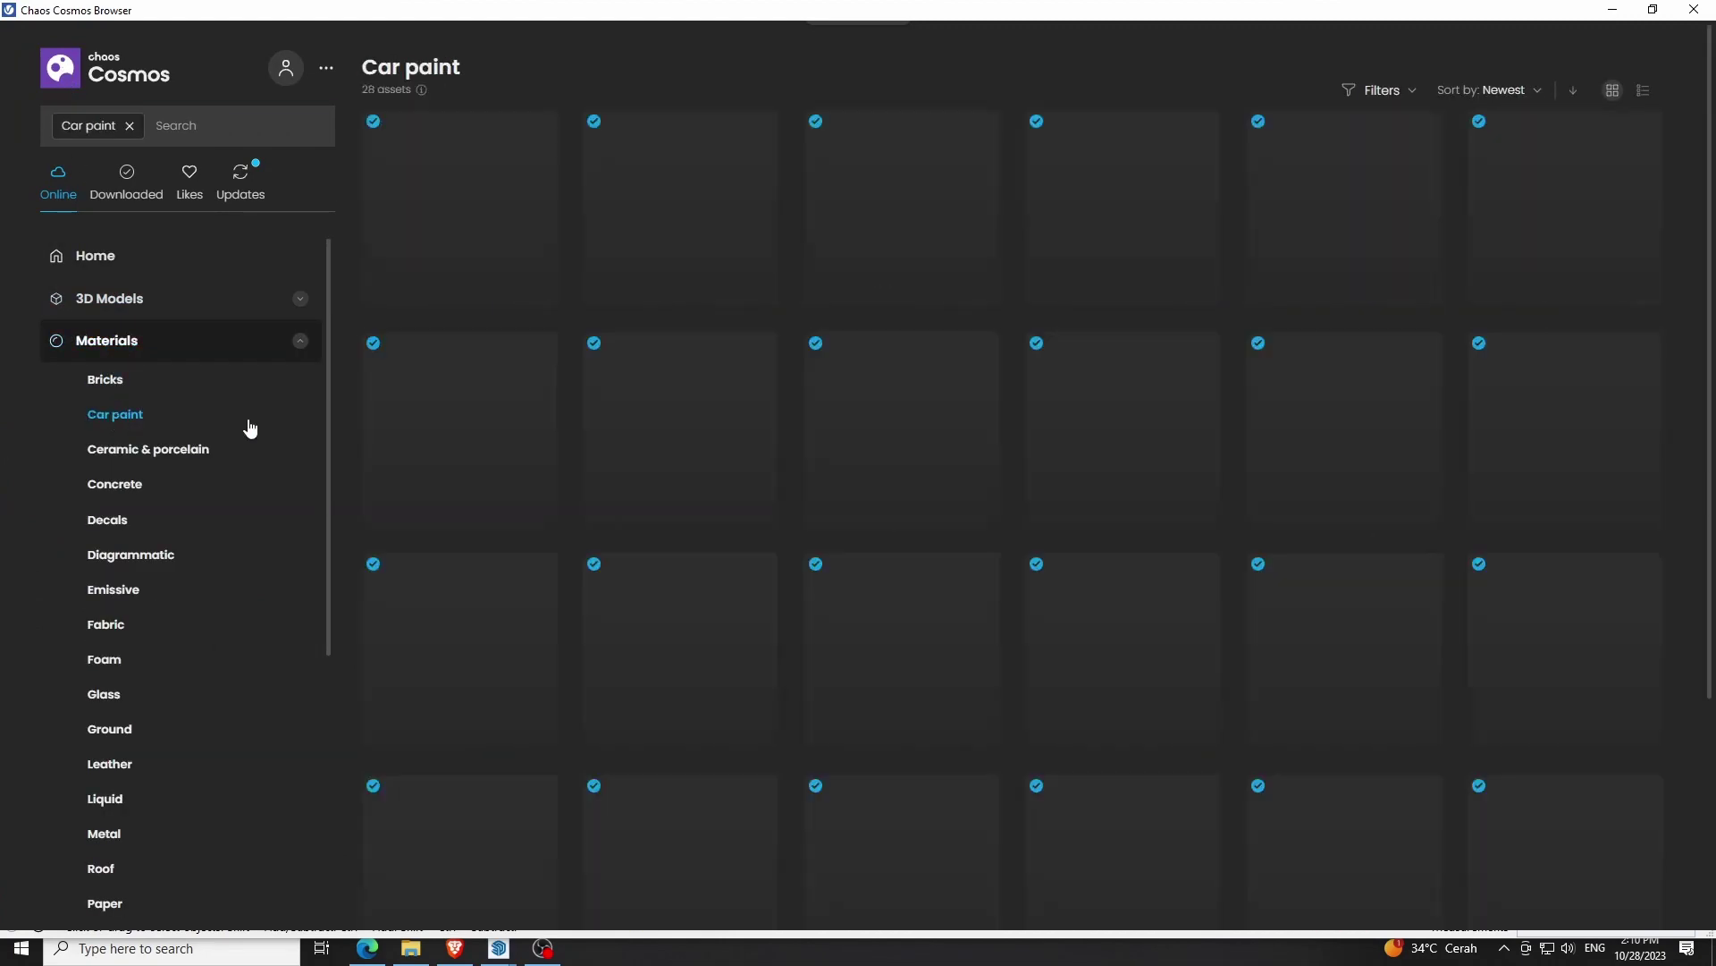
scroll(878, 481, down, 3)
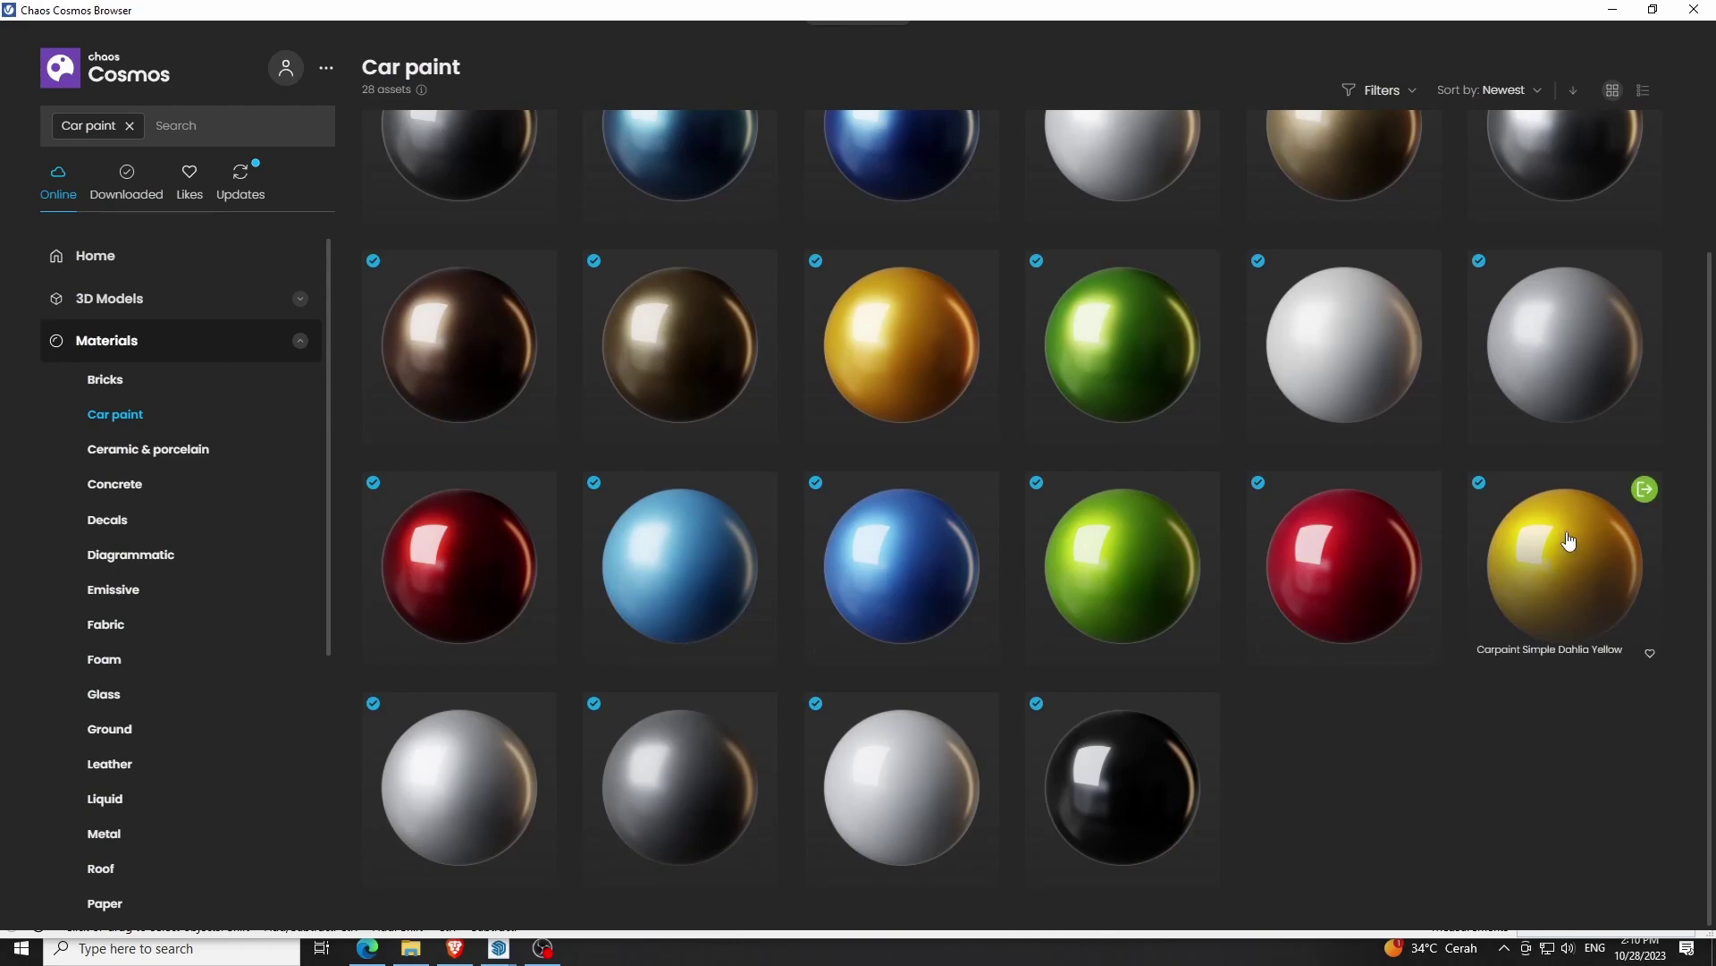
click(1645, 490)
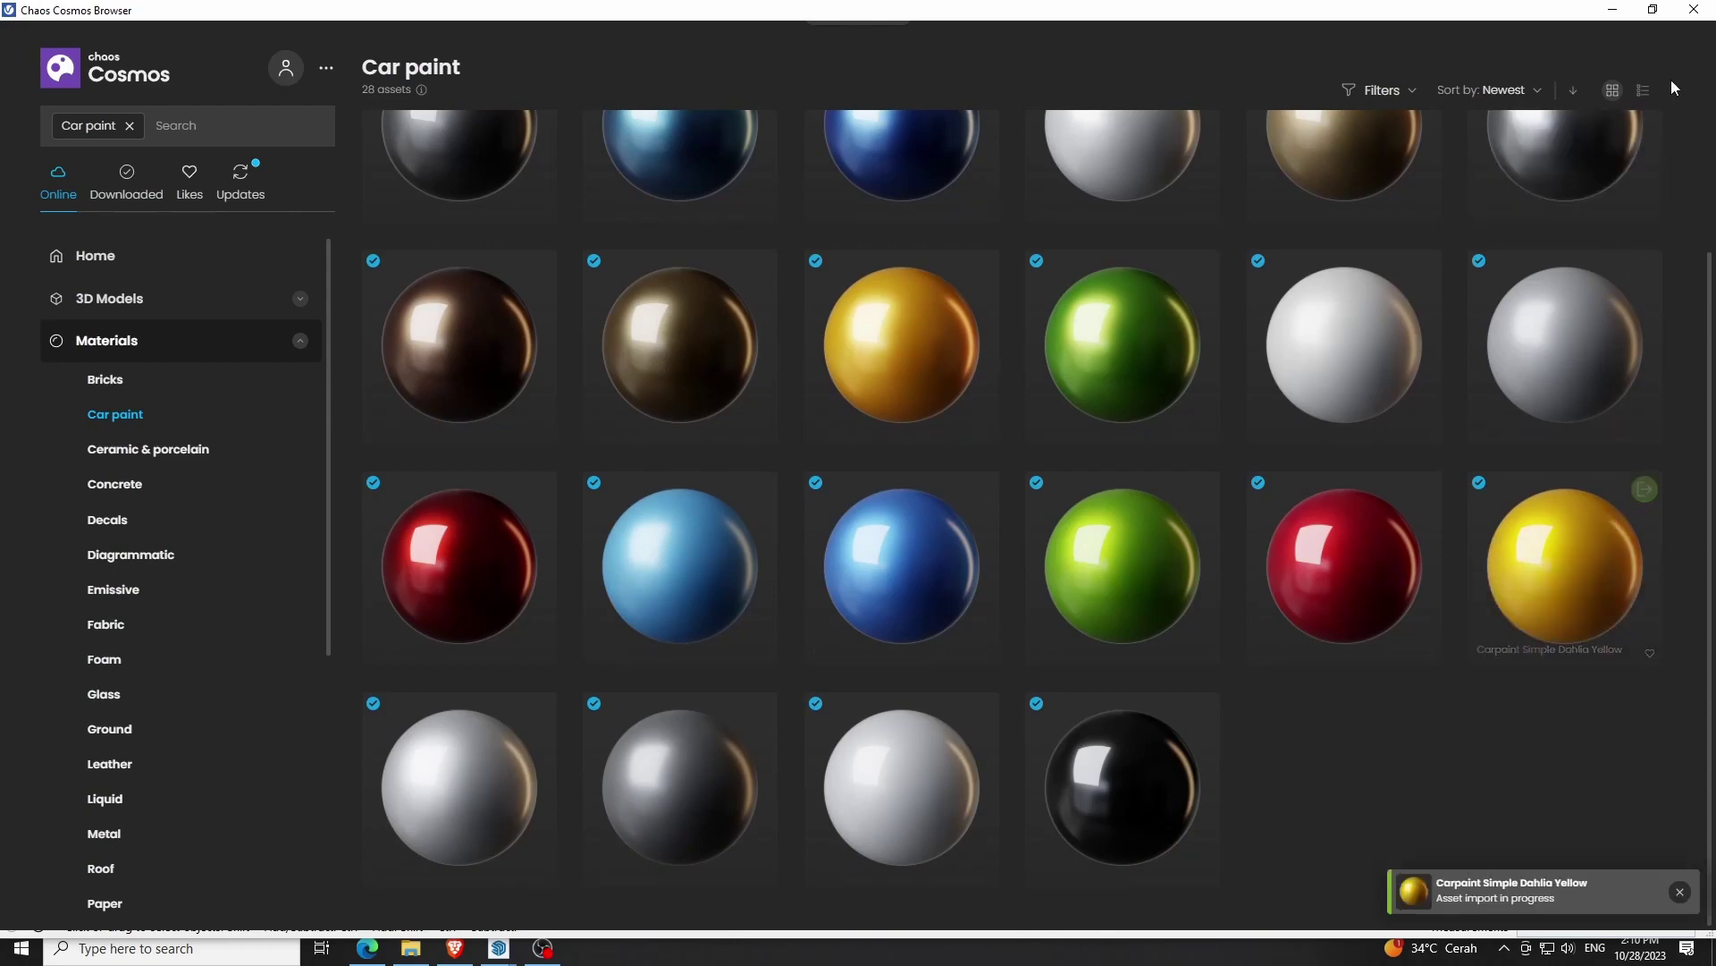
click(1694, 11)
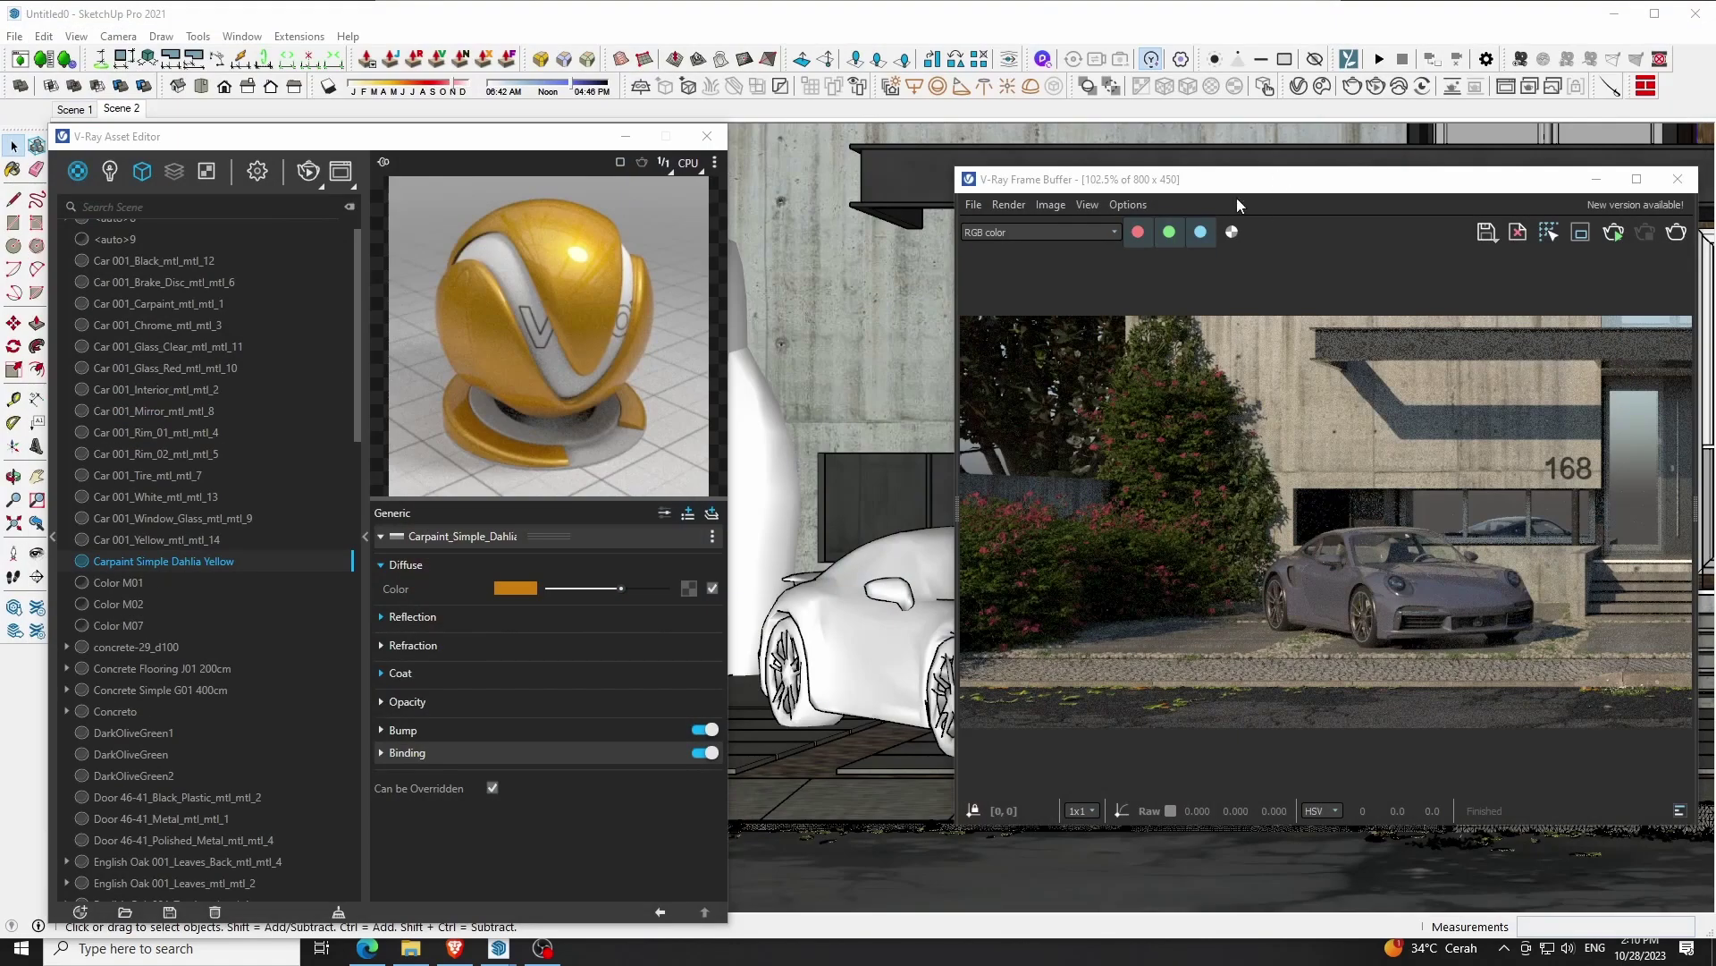
Swap Car 001_Carpaint for Carpaint Simple Dahlia Yellow everywhere, then re-render in V-Ray
right_click(129, 561)
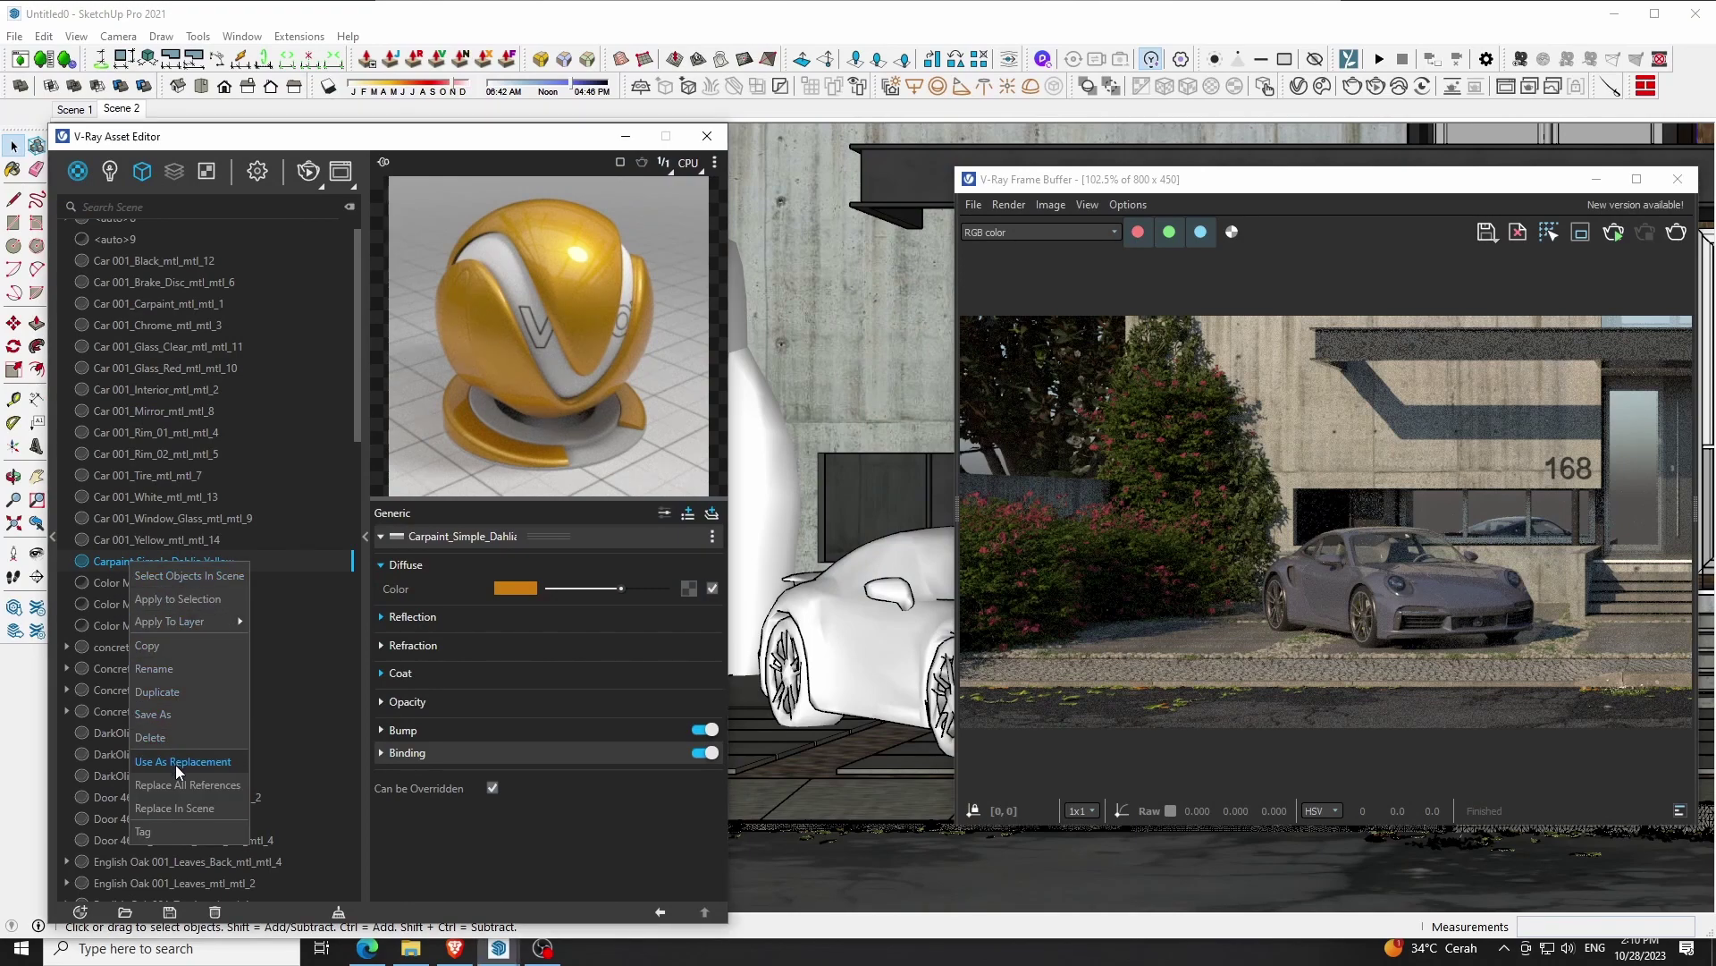
click(199, 761)
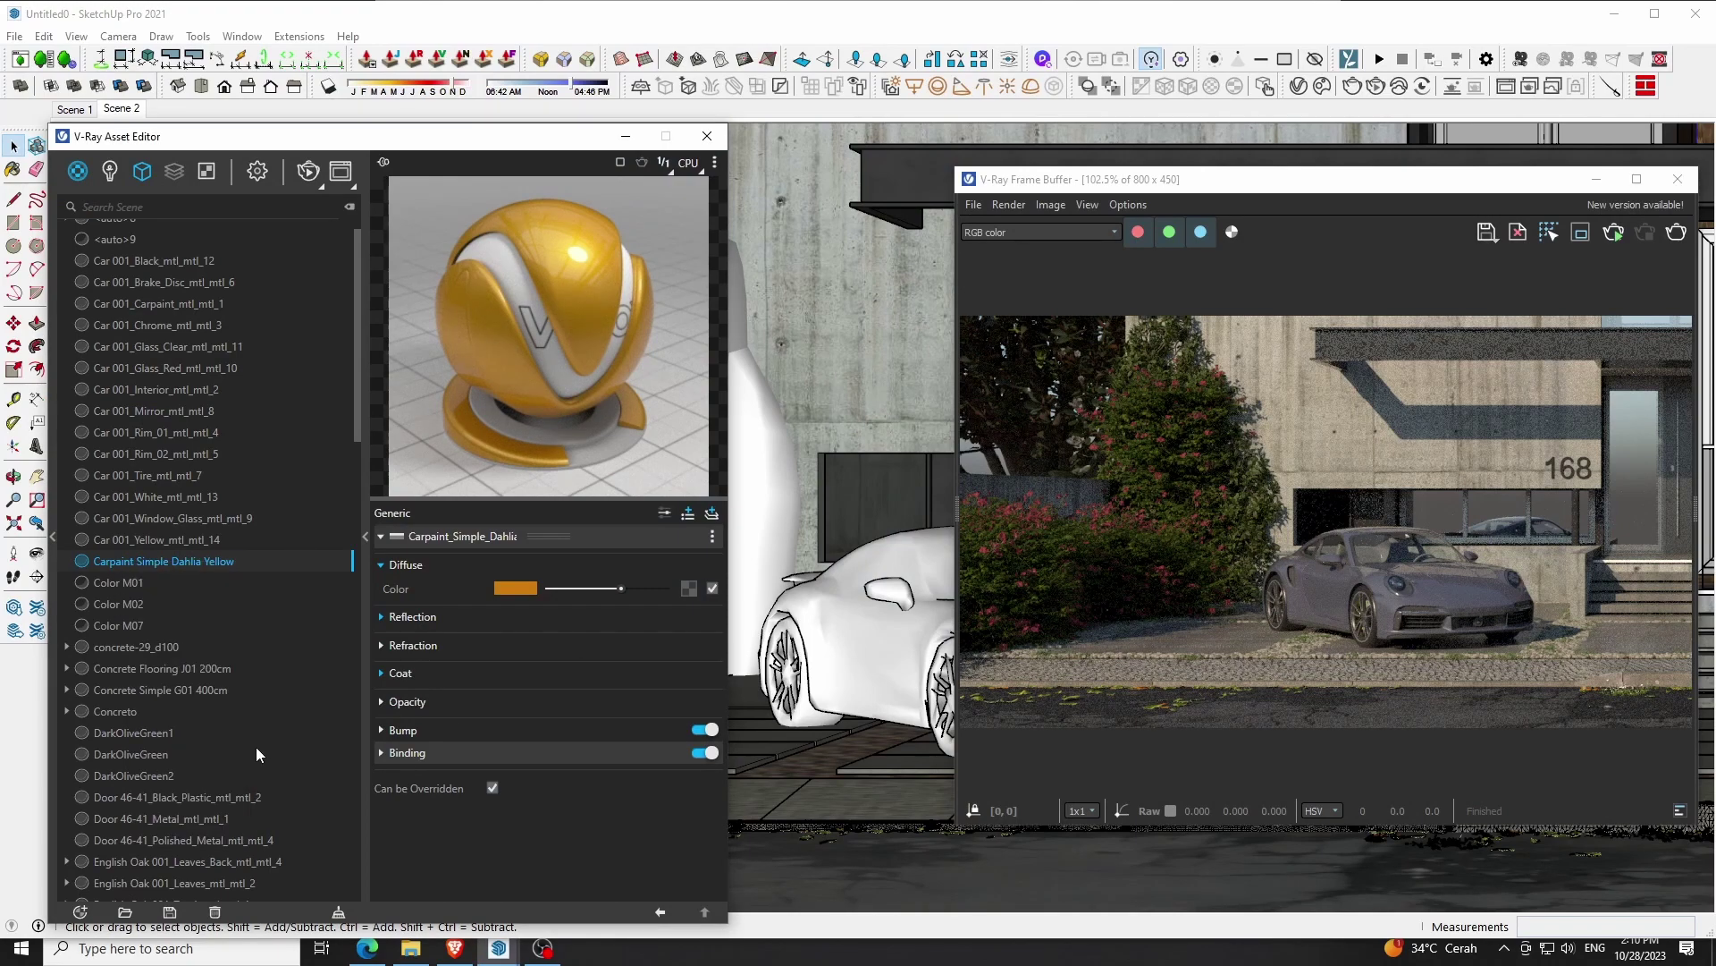
click(883, 641)
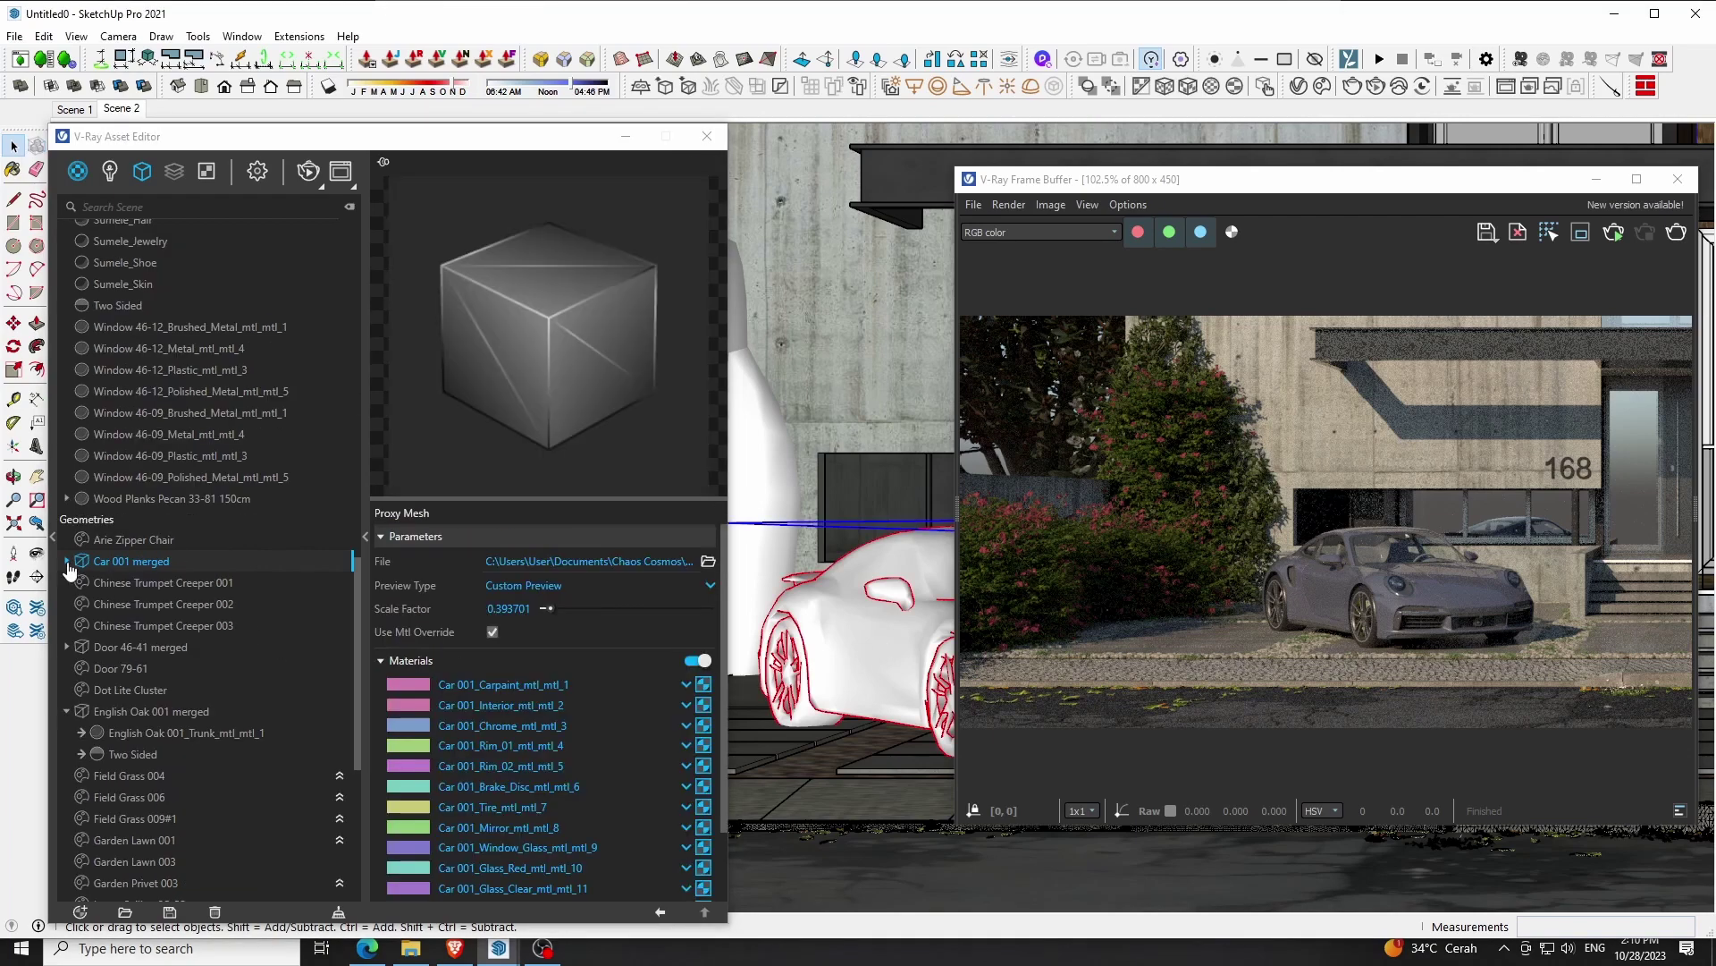
click(67, 561)
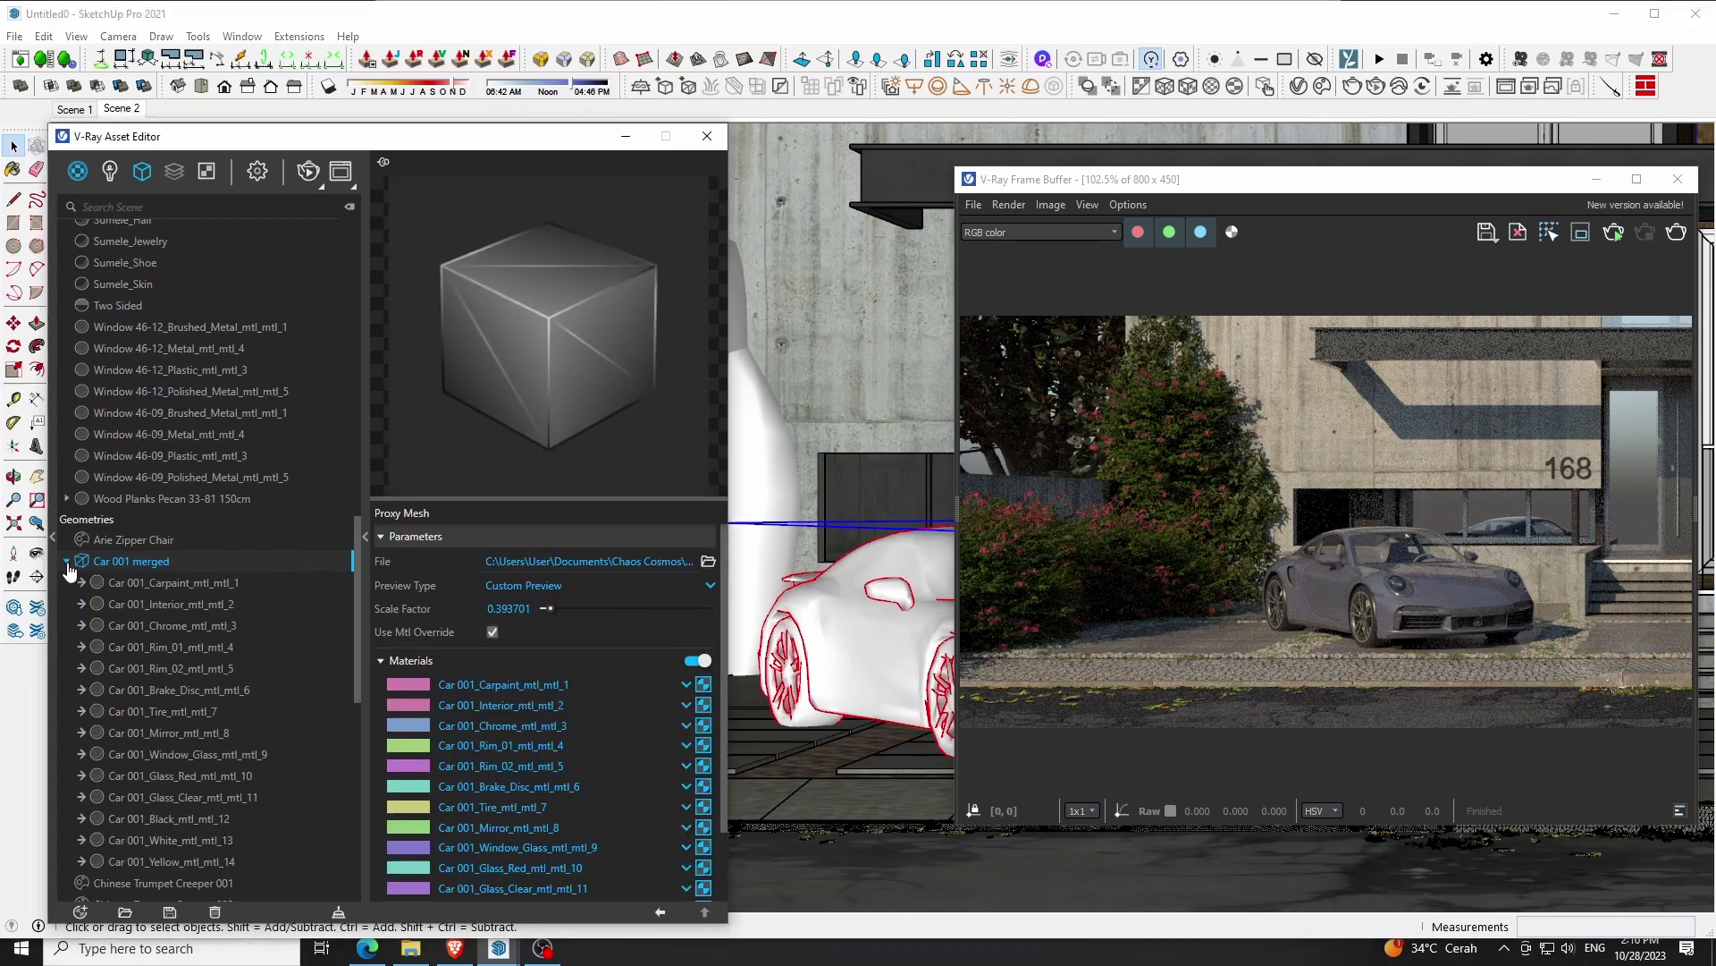
click(186, 582)
right_click(186, 582)
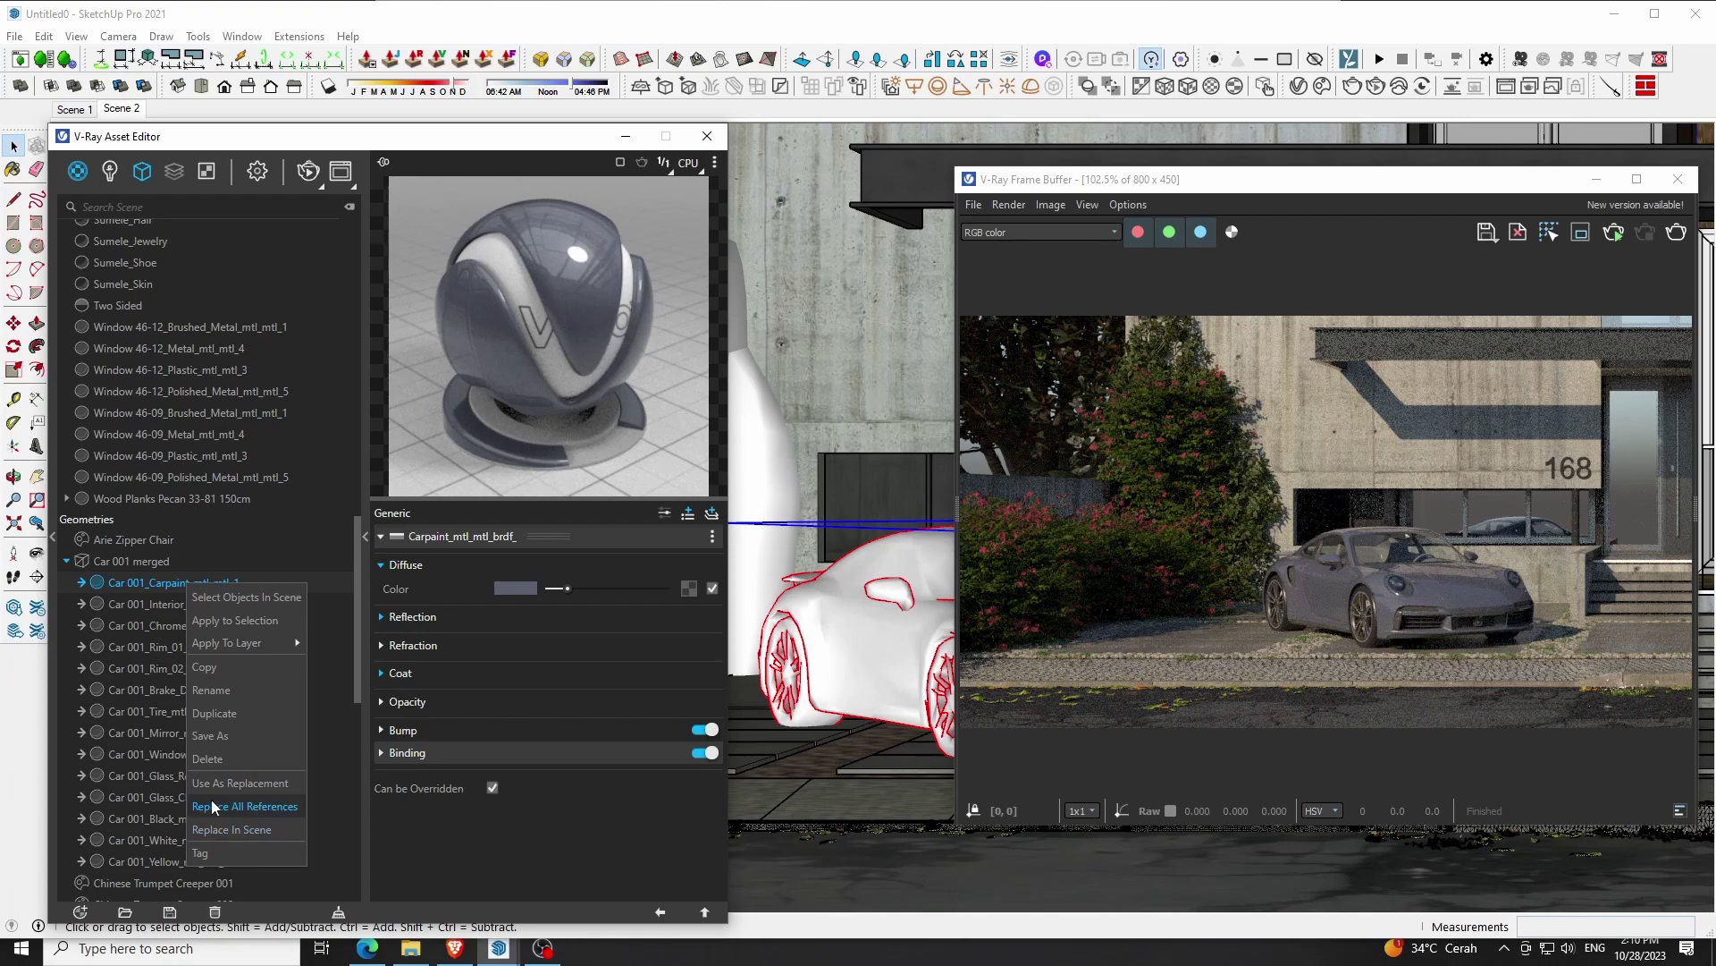
click(241, 807)
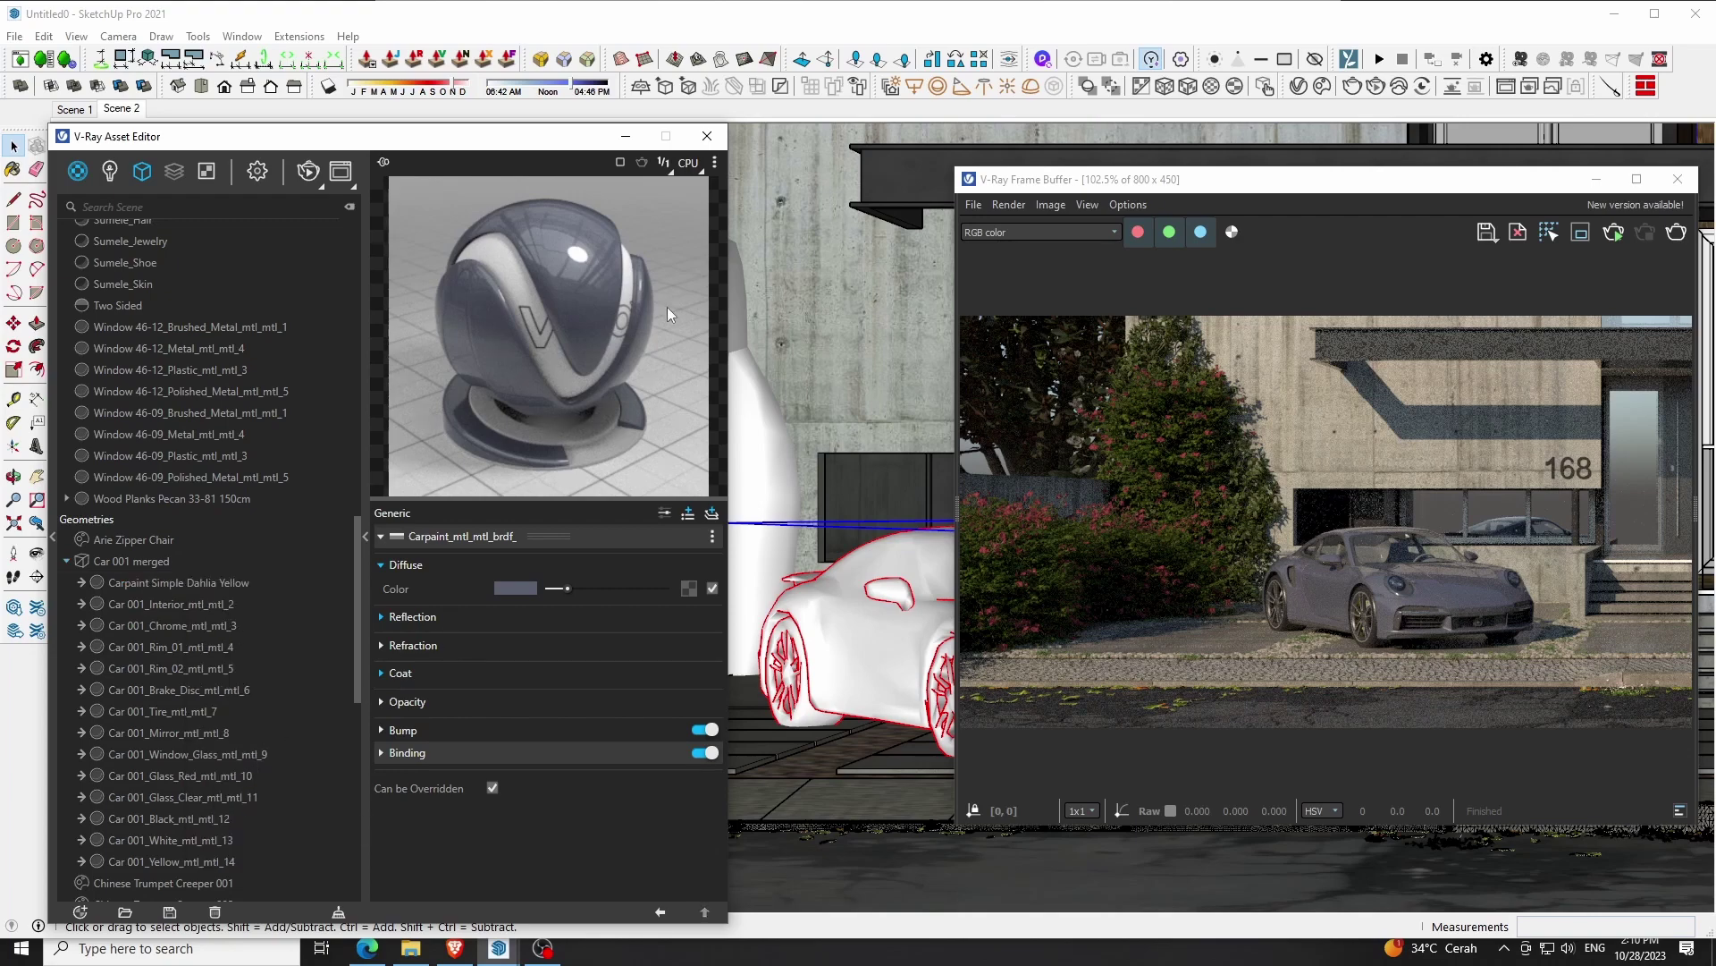
drag(1249, 196, 1090, 188)
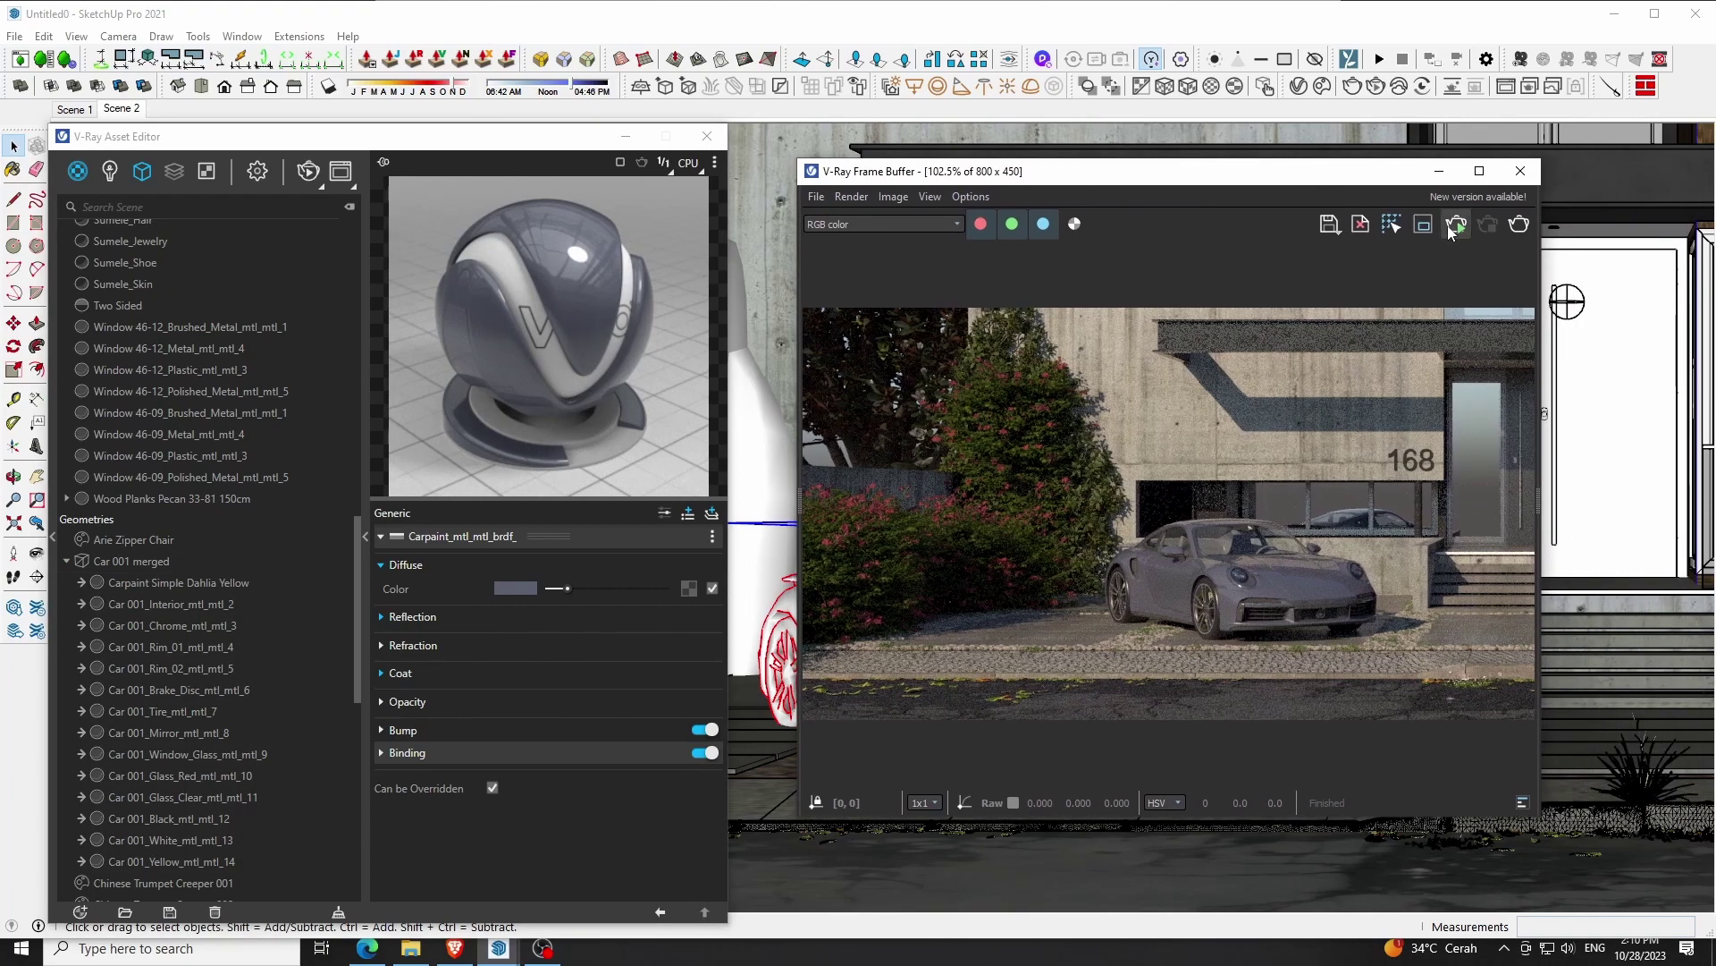
click(1449, 231)
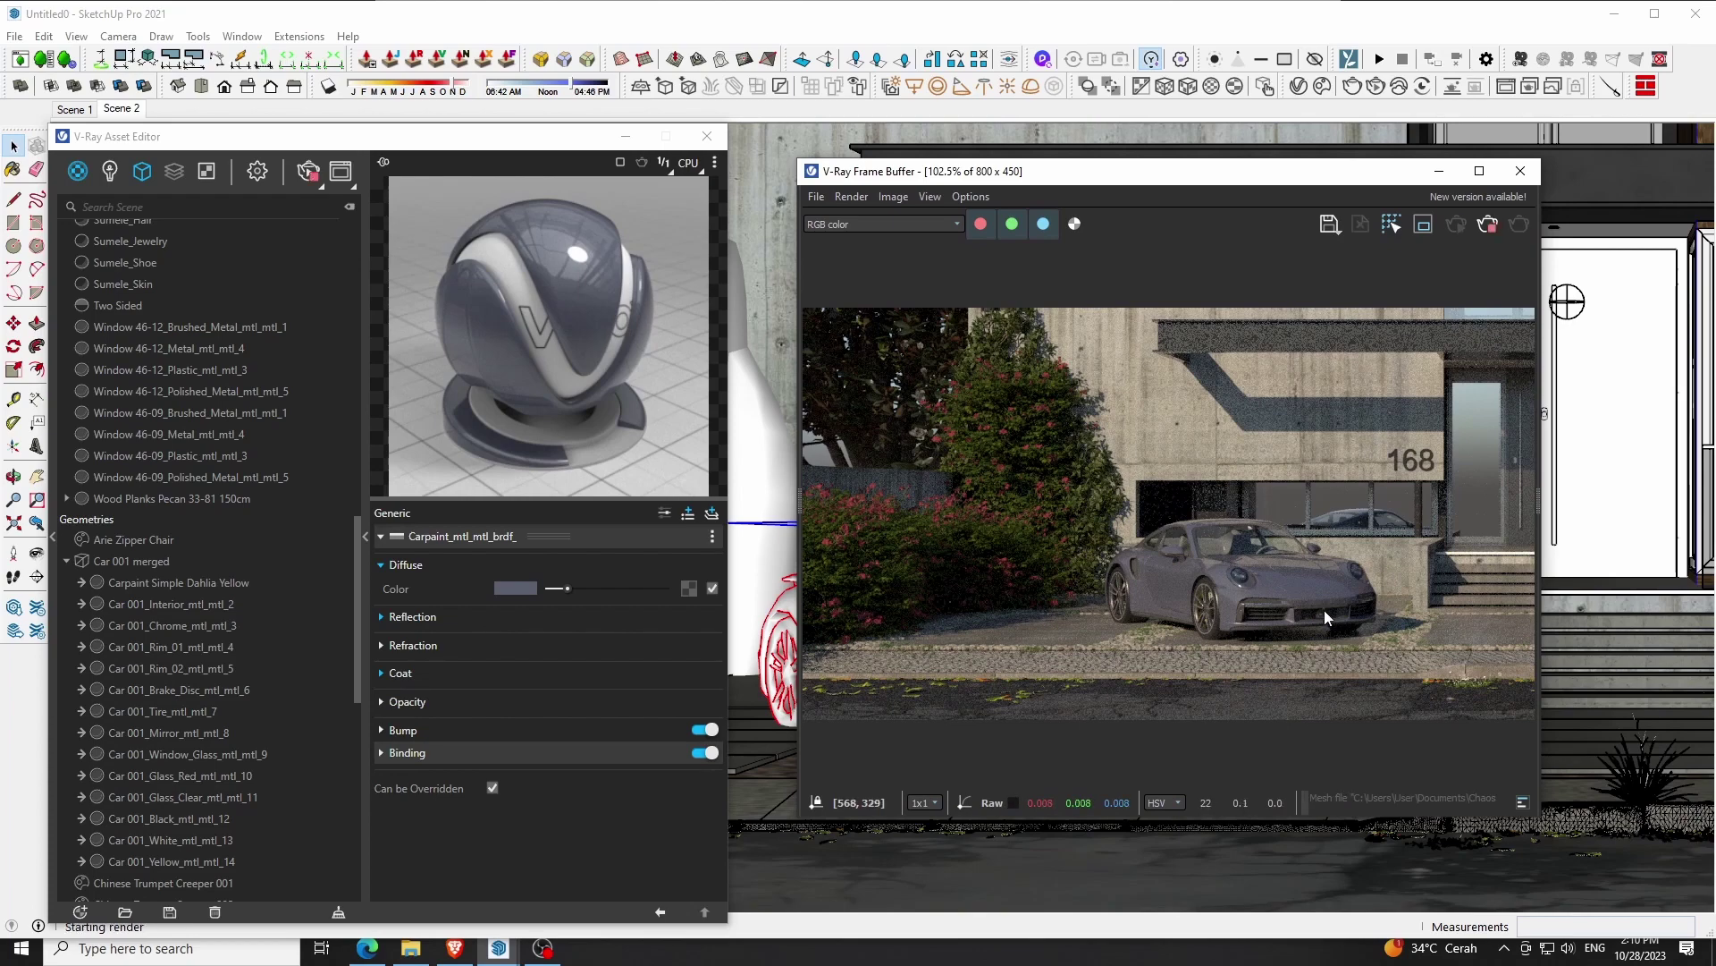
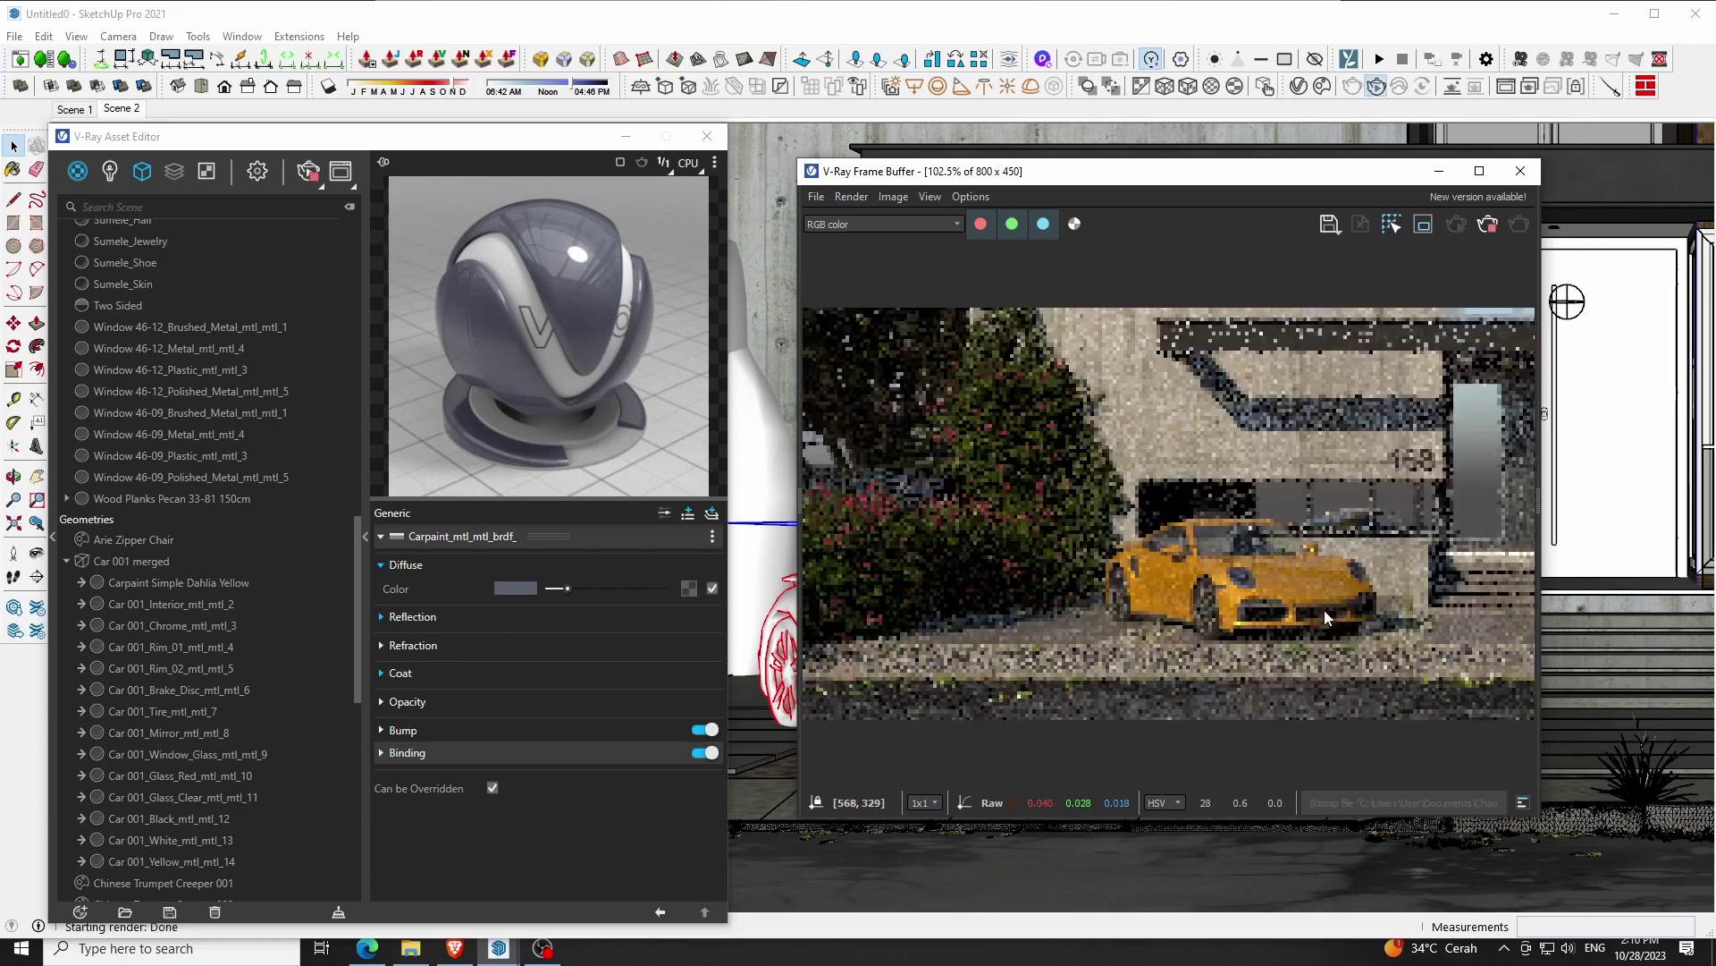
Close the frame buffer and material editor, then switch to the Scene 2 view
click(1521, 171)
click(707, 136)
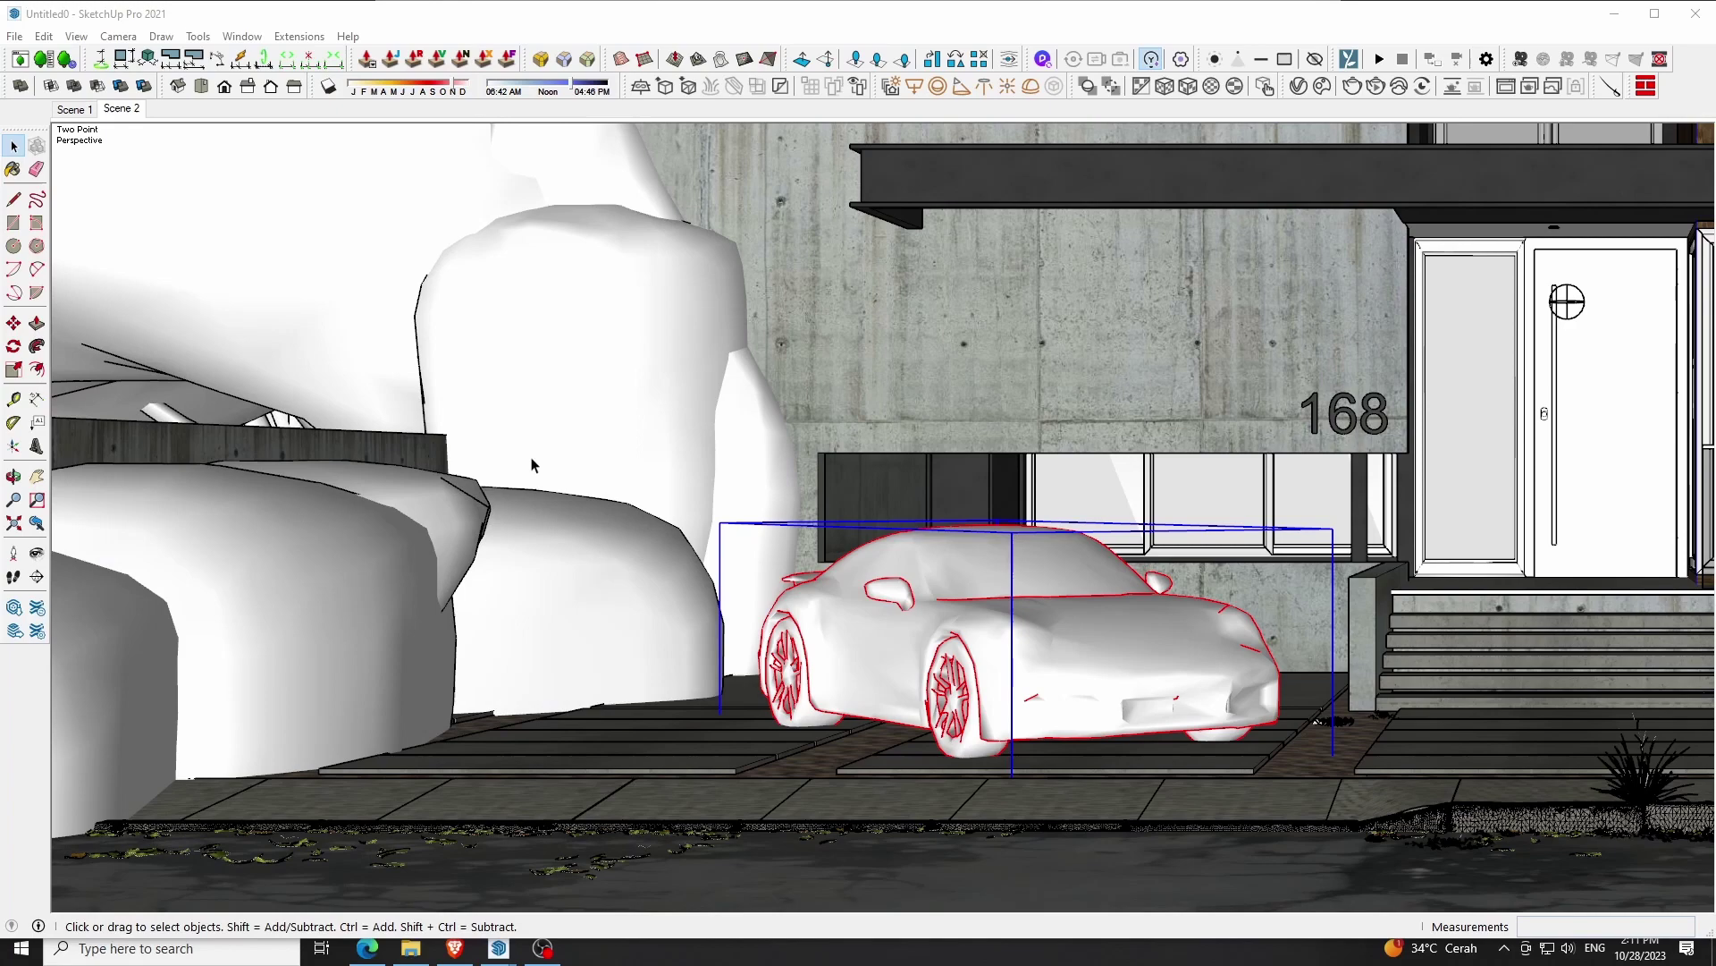
click(121, 116)
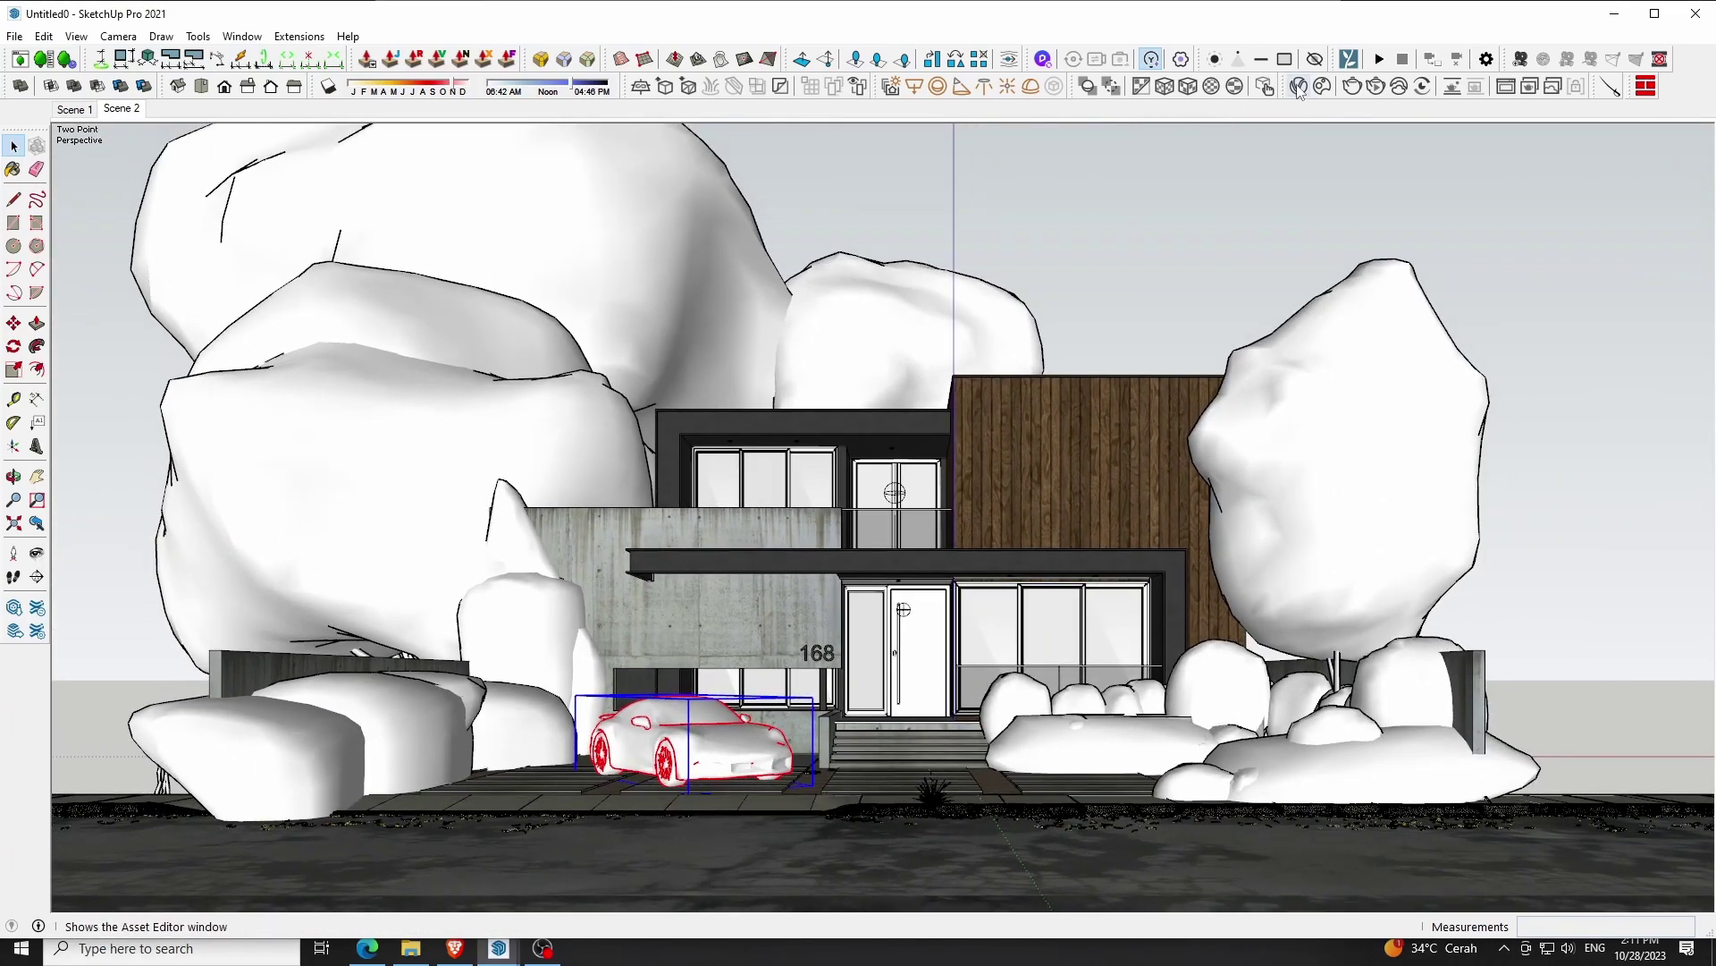
Set the V-Ray render aspect ratio to 1:1 Square and enable the safe frame
click(1299, 89)
drag(344, 145, 382, 141)
click(294, 168)
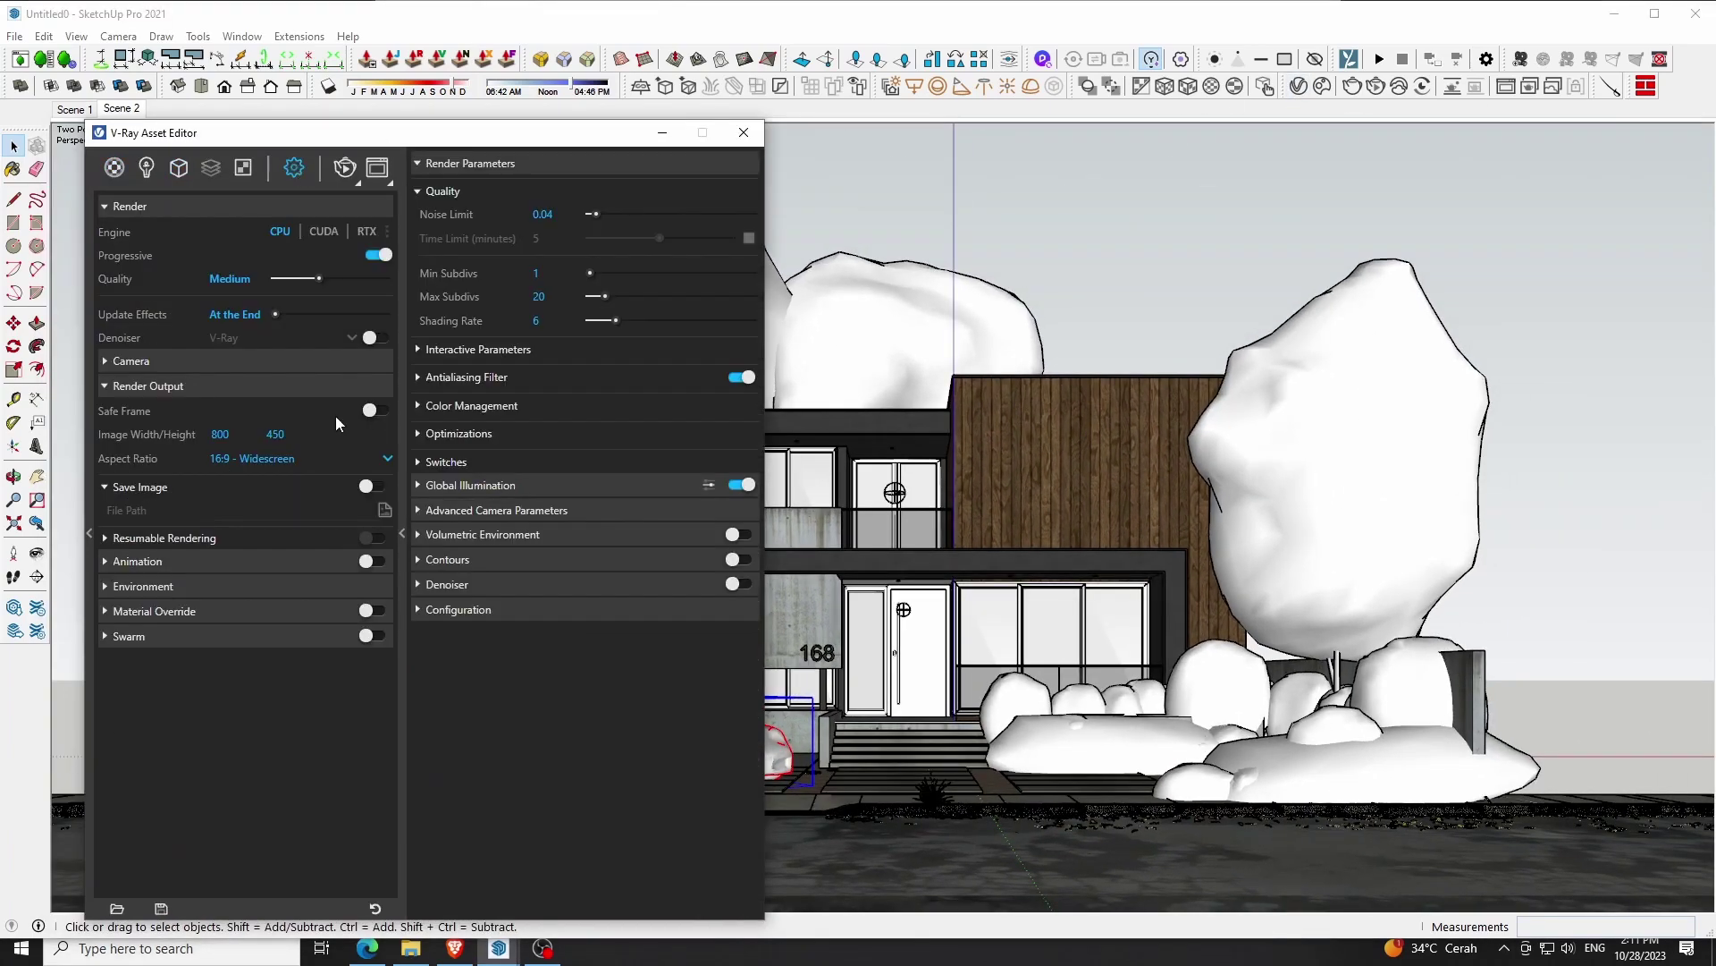
click(346, 465)
click(271, 507)
click(373, 411)
click(743, 132)
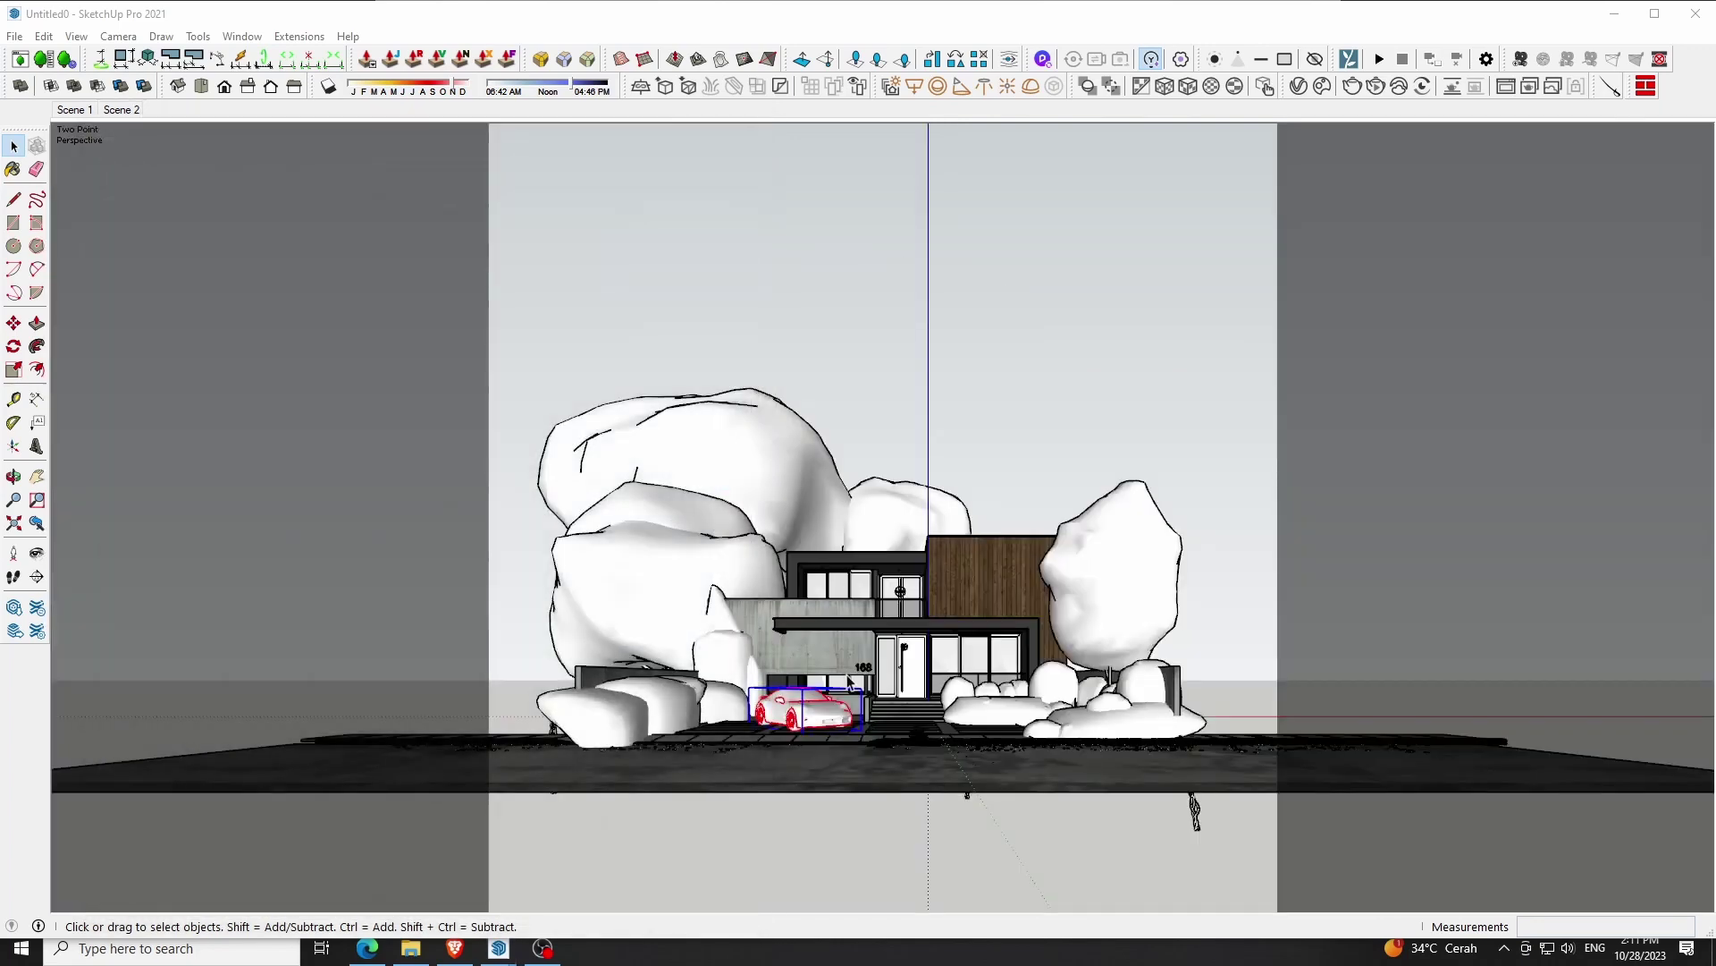
Pan and zoom so the house sits within the safe frame
scroll(849, 681, up, 2)
scroll(885, 645, up, 1)
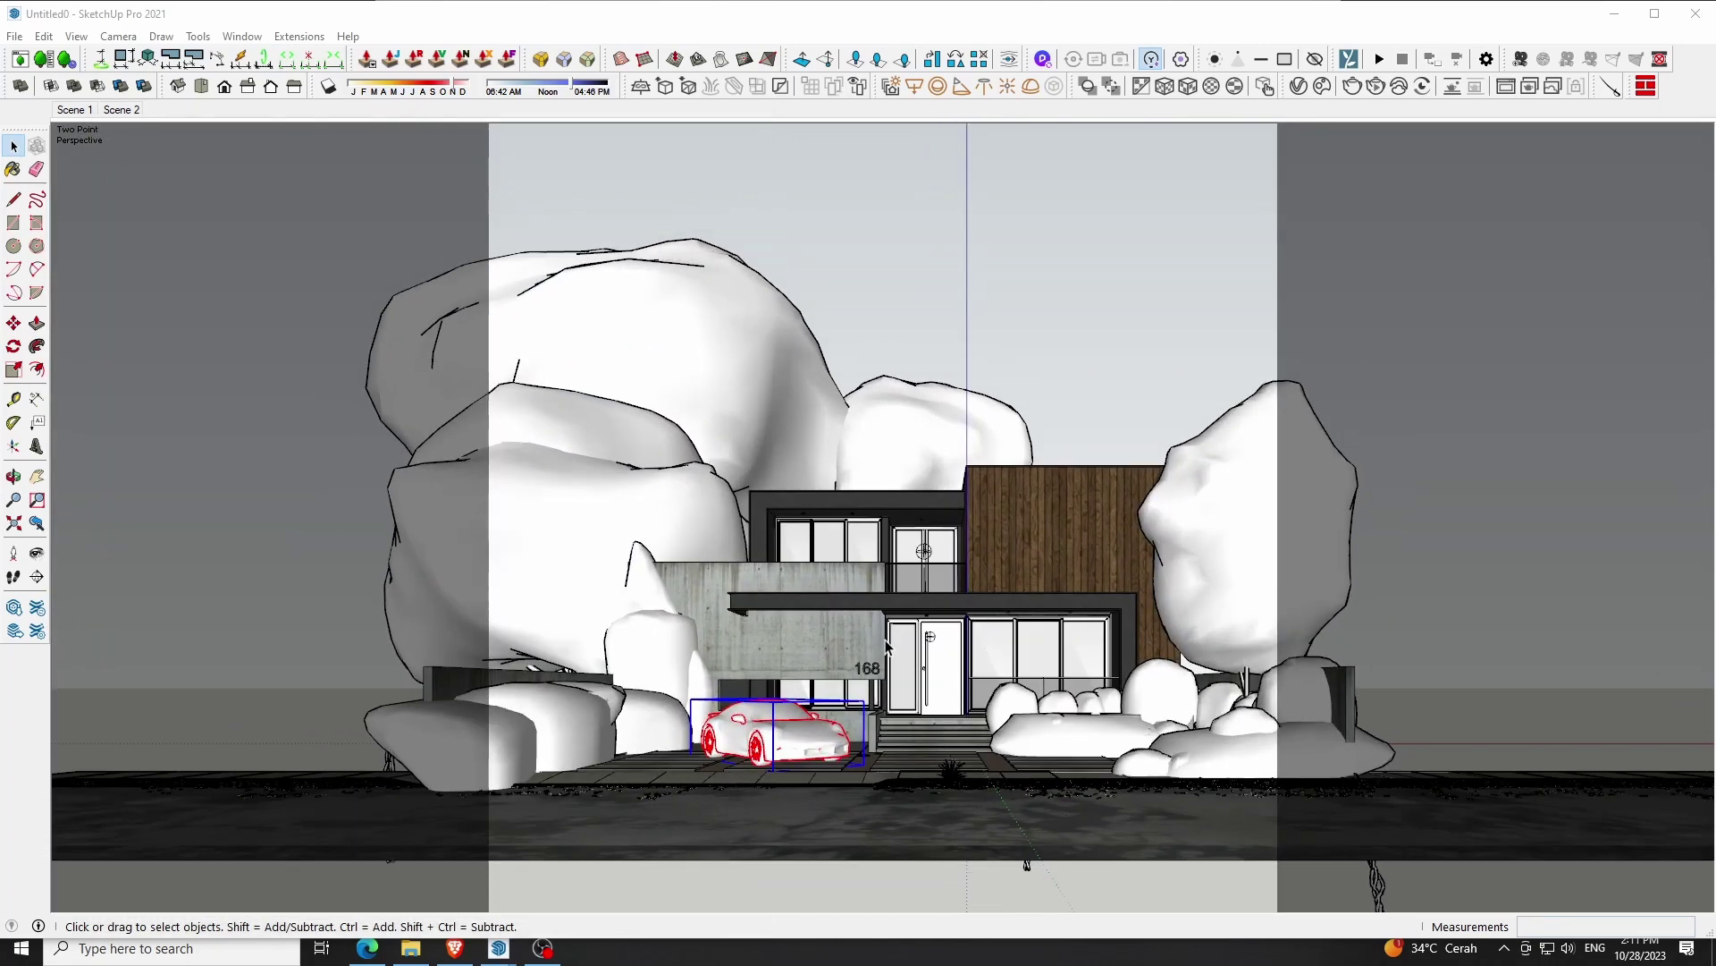
key(h)
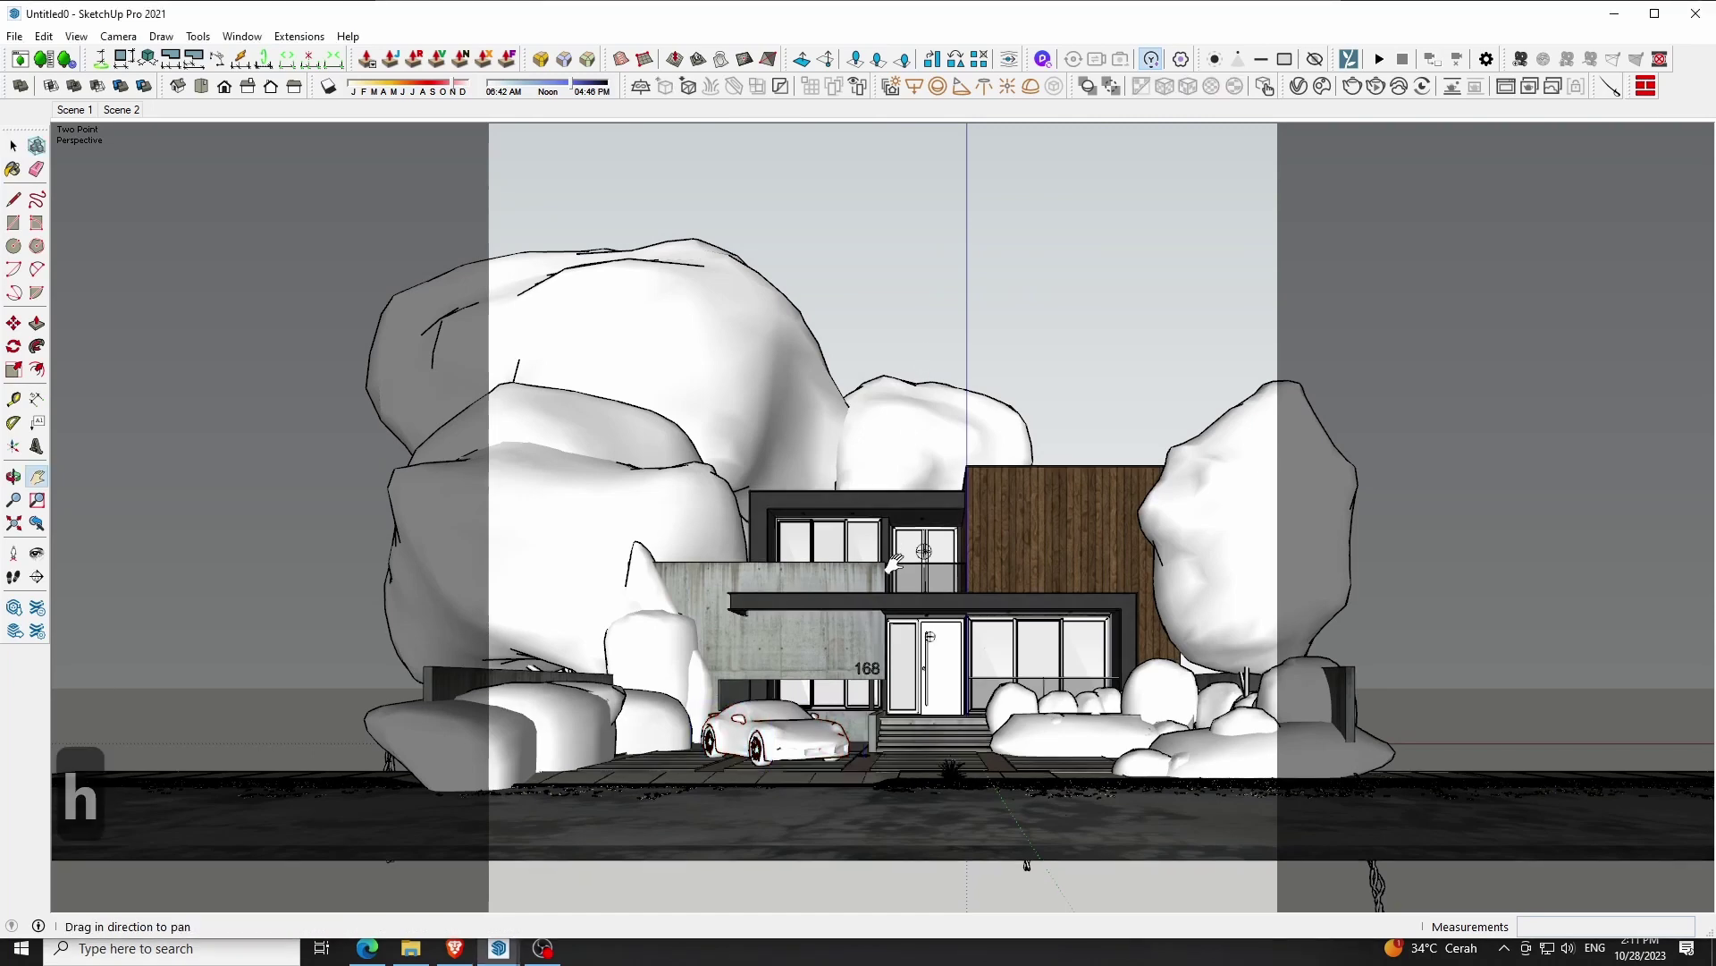
drag(894, 563, 897, 676)
scroll(898, 679, down, 1)
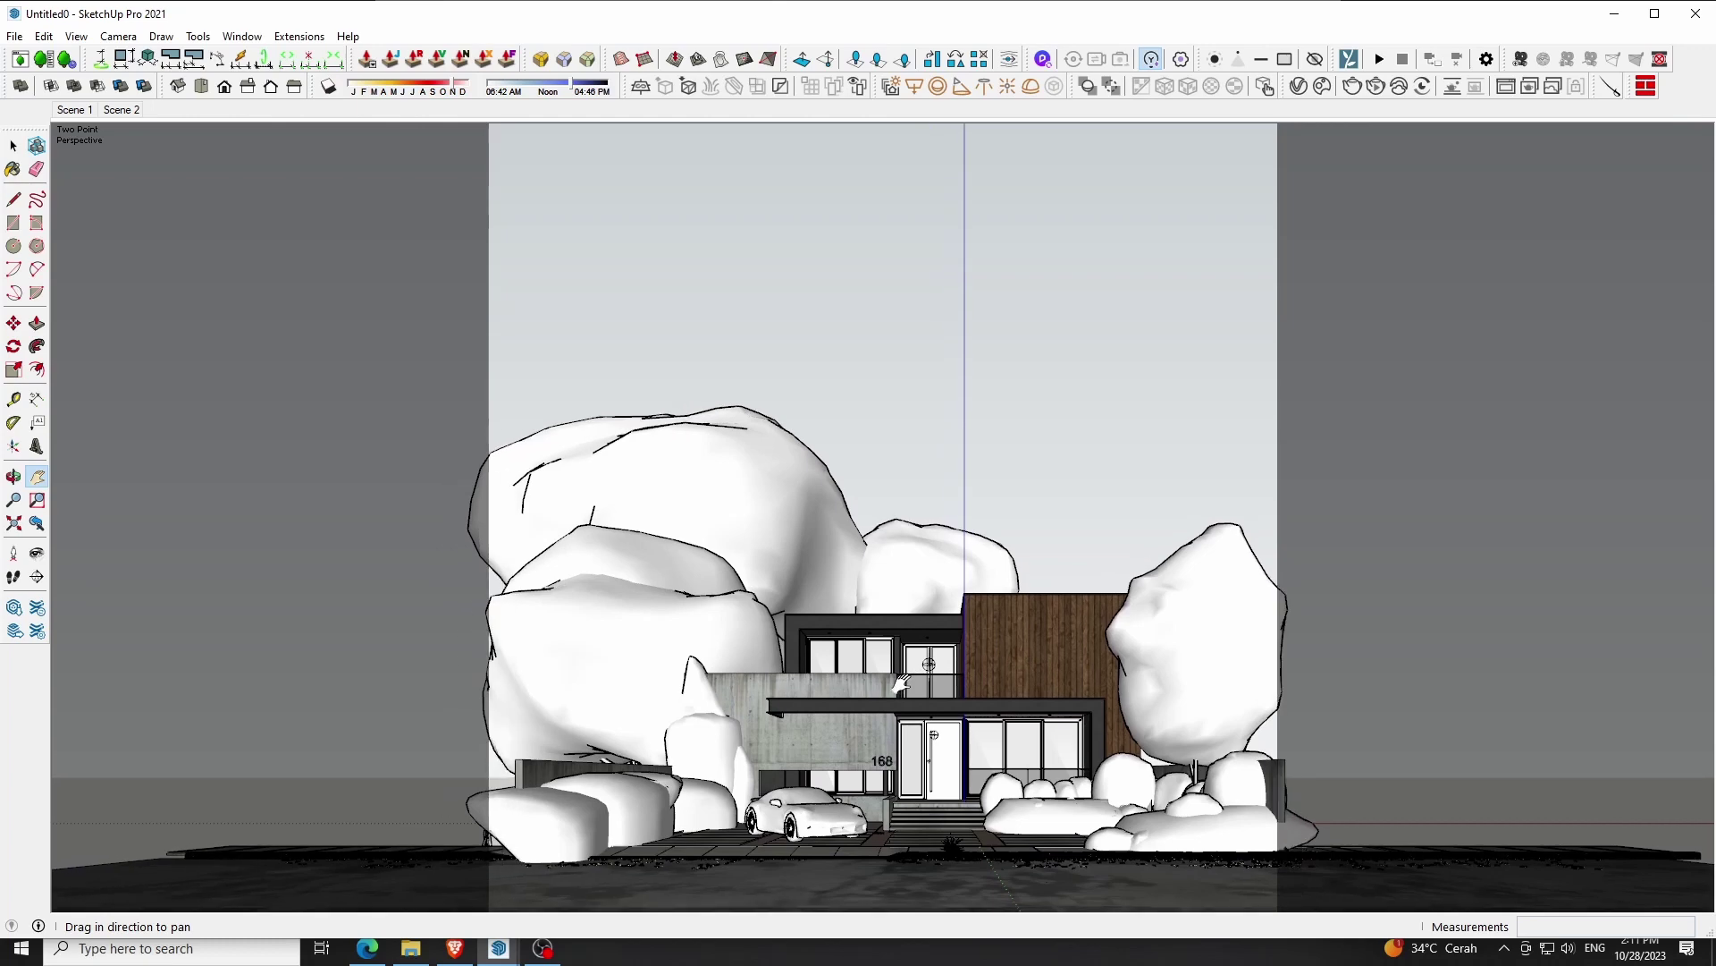
click(14, 500)
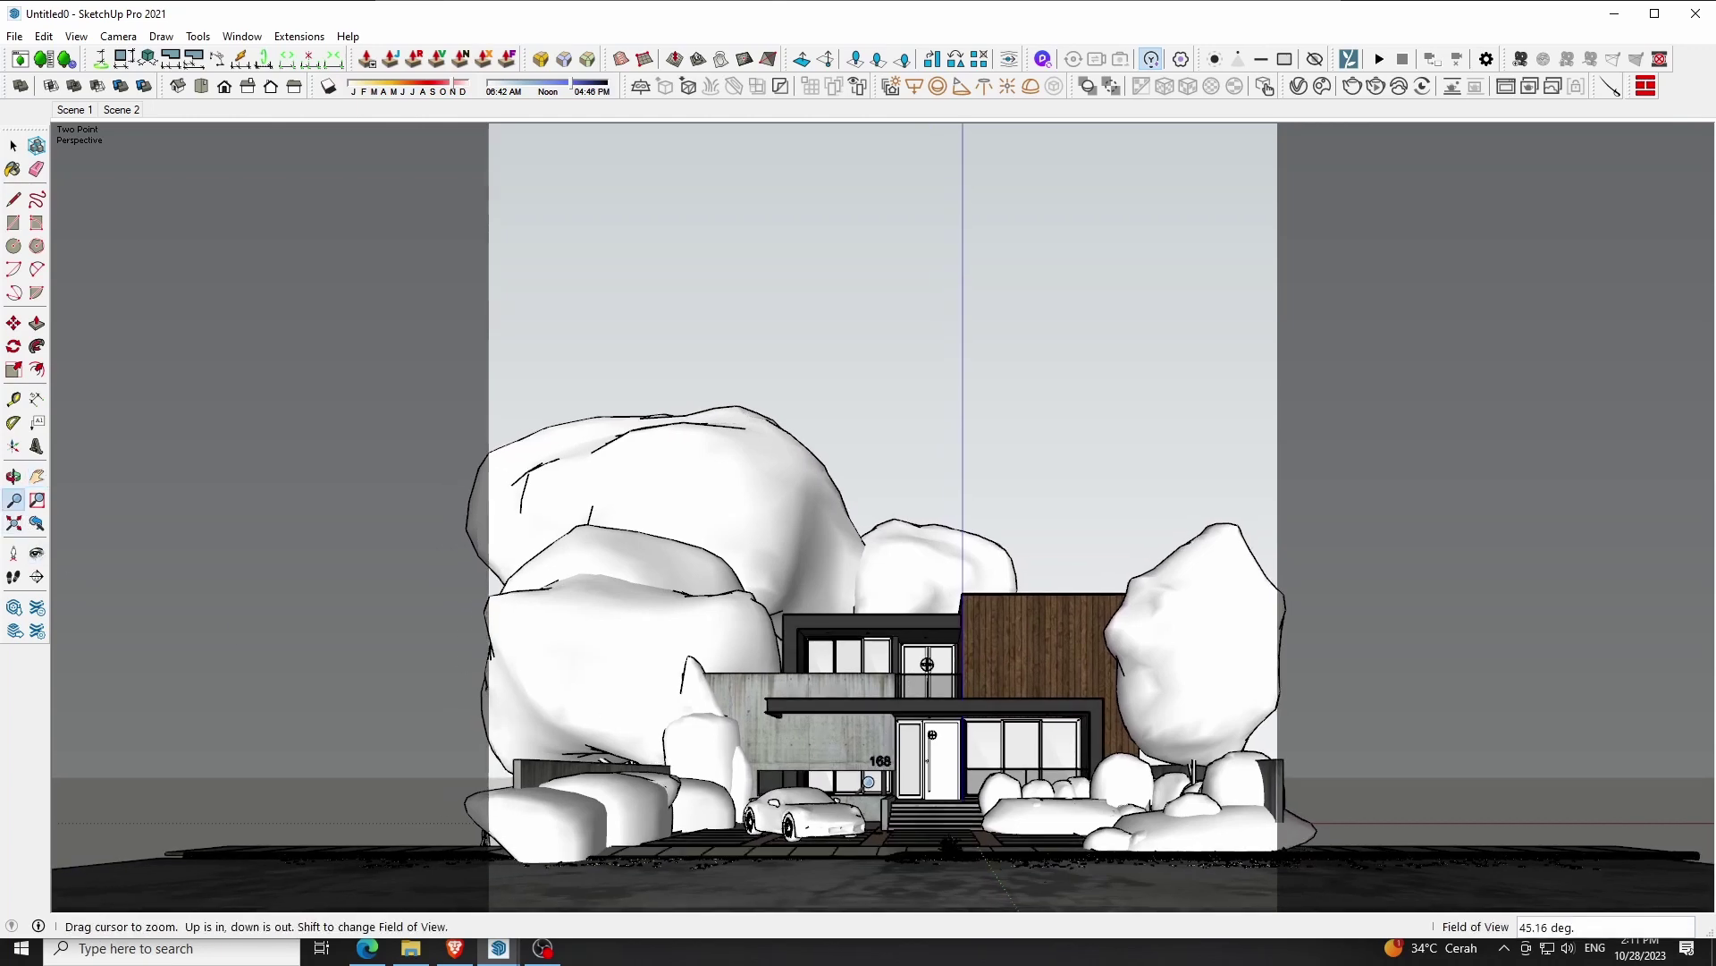
scroll(869, 782, up, 2)
key(h)
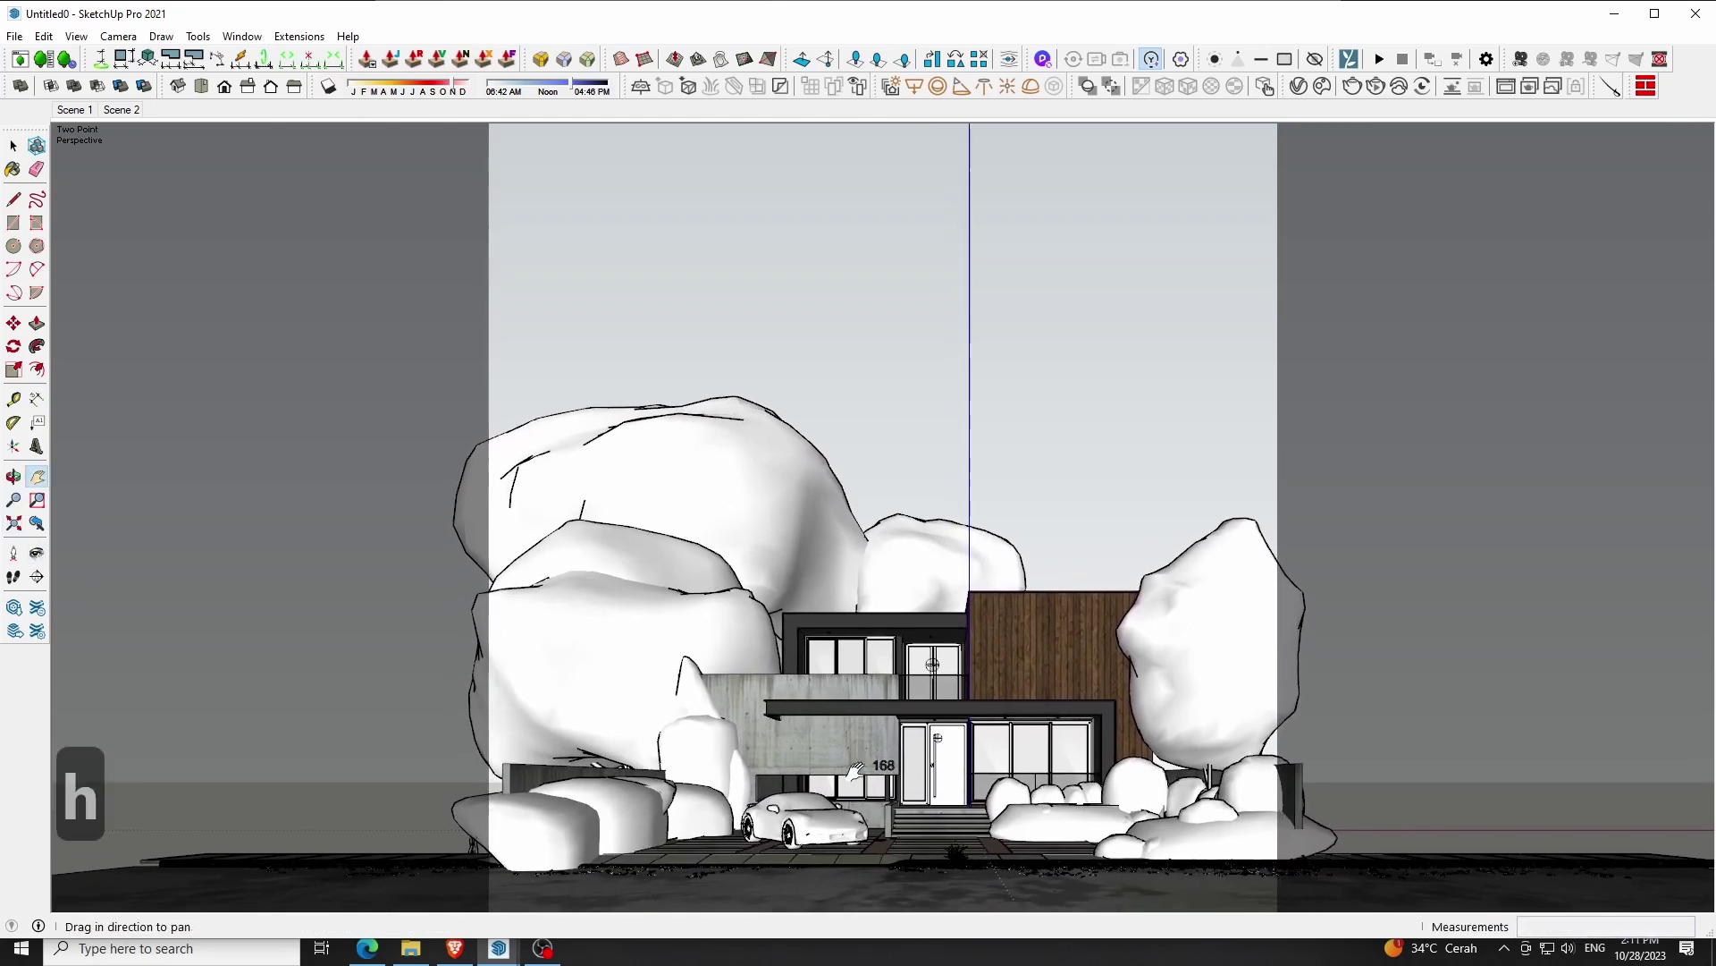
drag(856, 770, 842, 761)
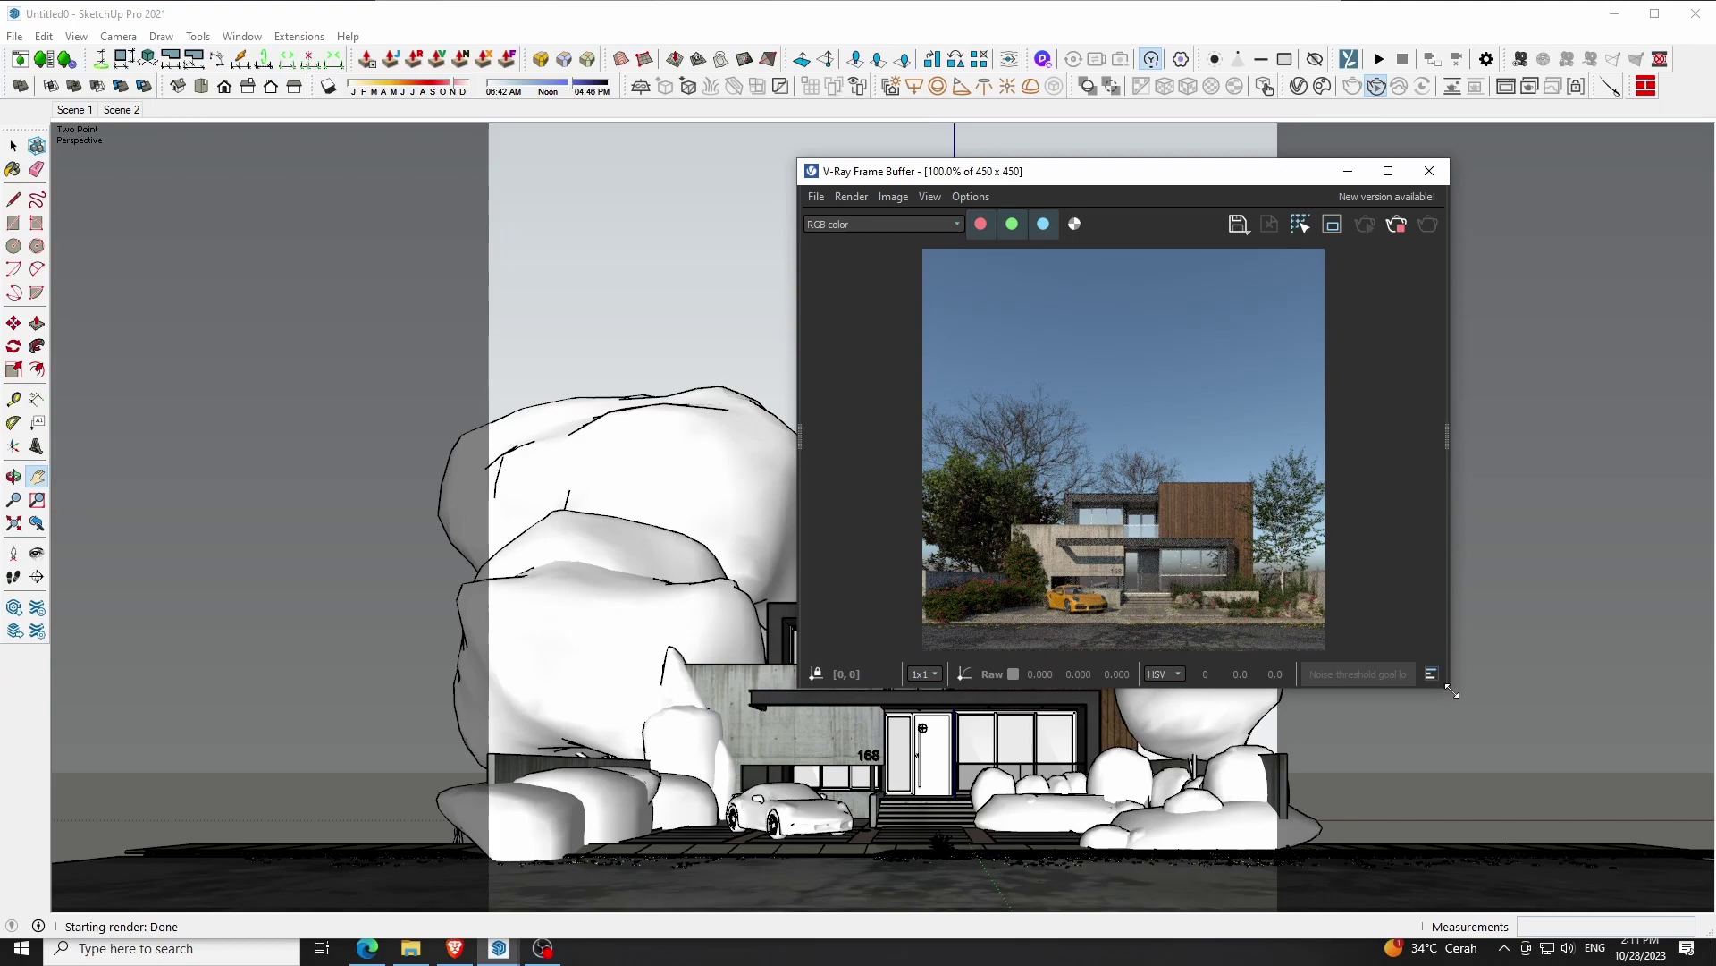
Enlarge the render window and update Scene 2 to the new square framing
drag(1451, 691, 1581, 856)
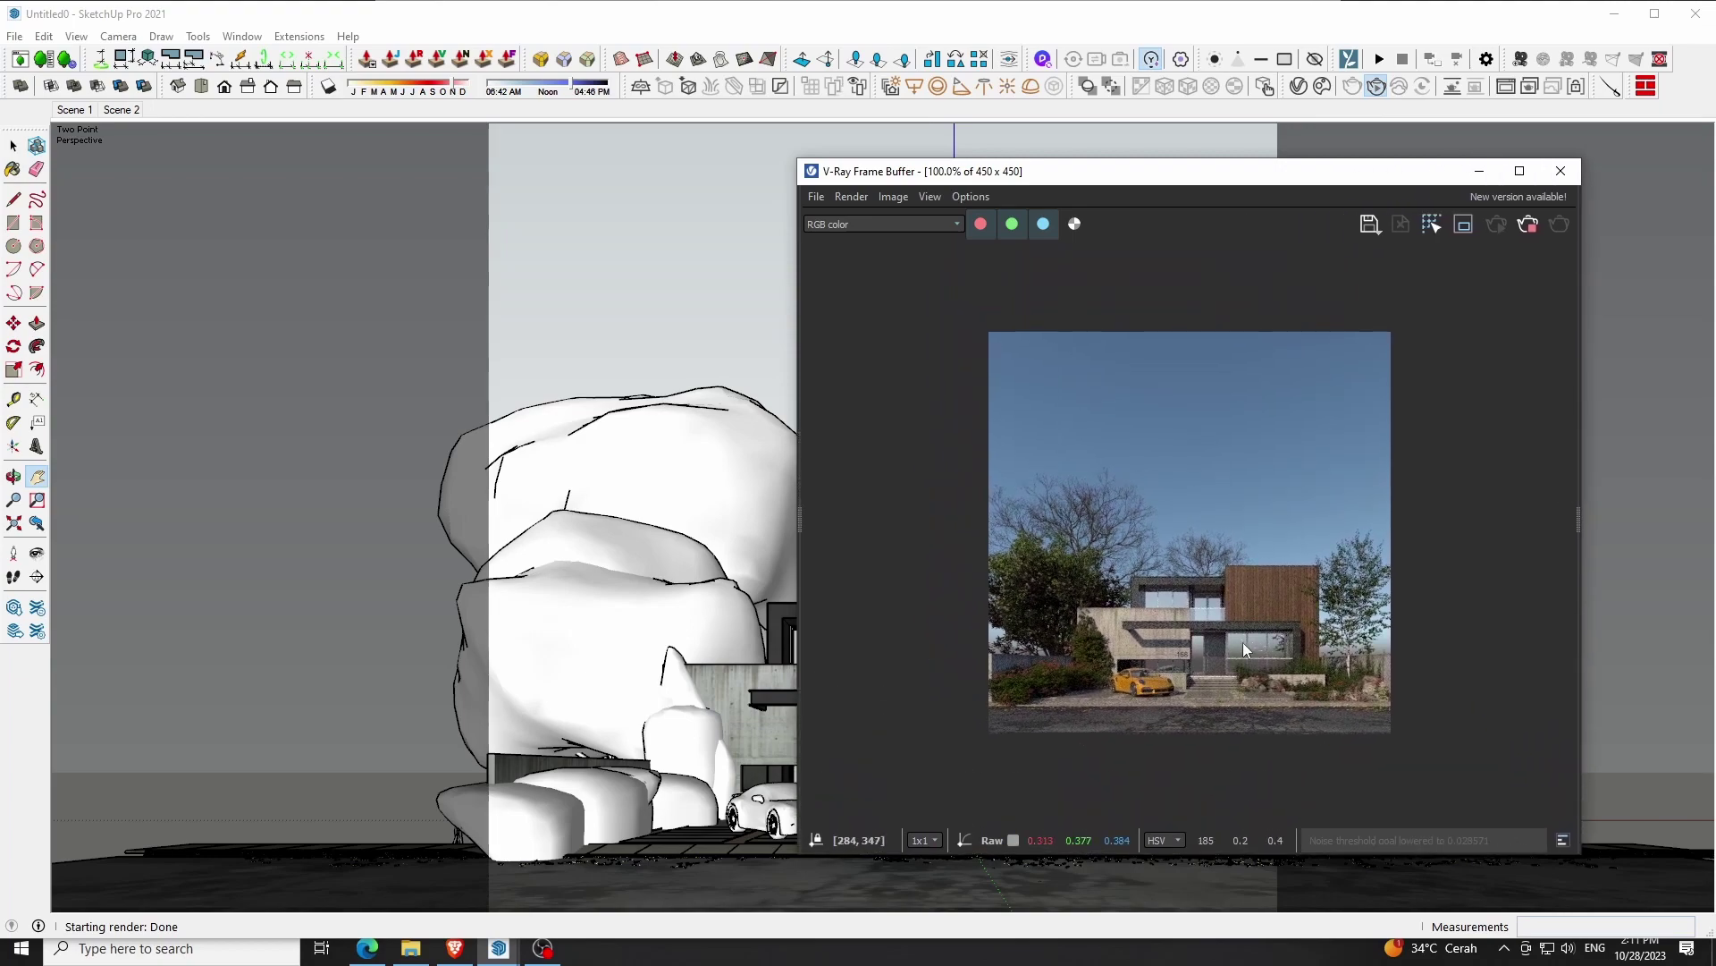
scroll(1243, 650, up, 2)
drag(633, 646, 635, 659)
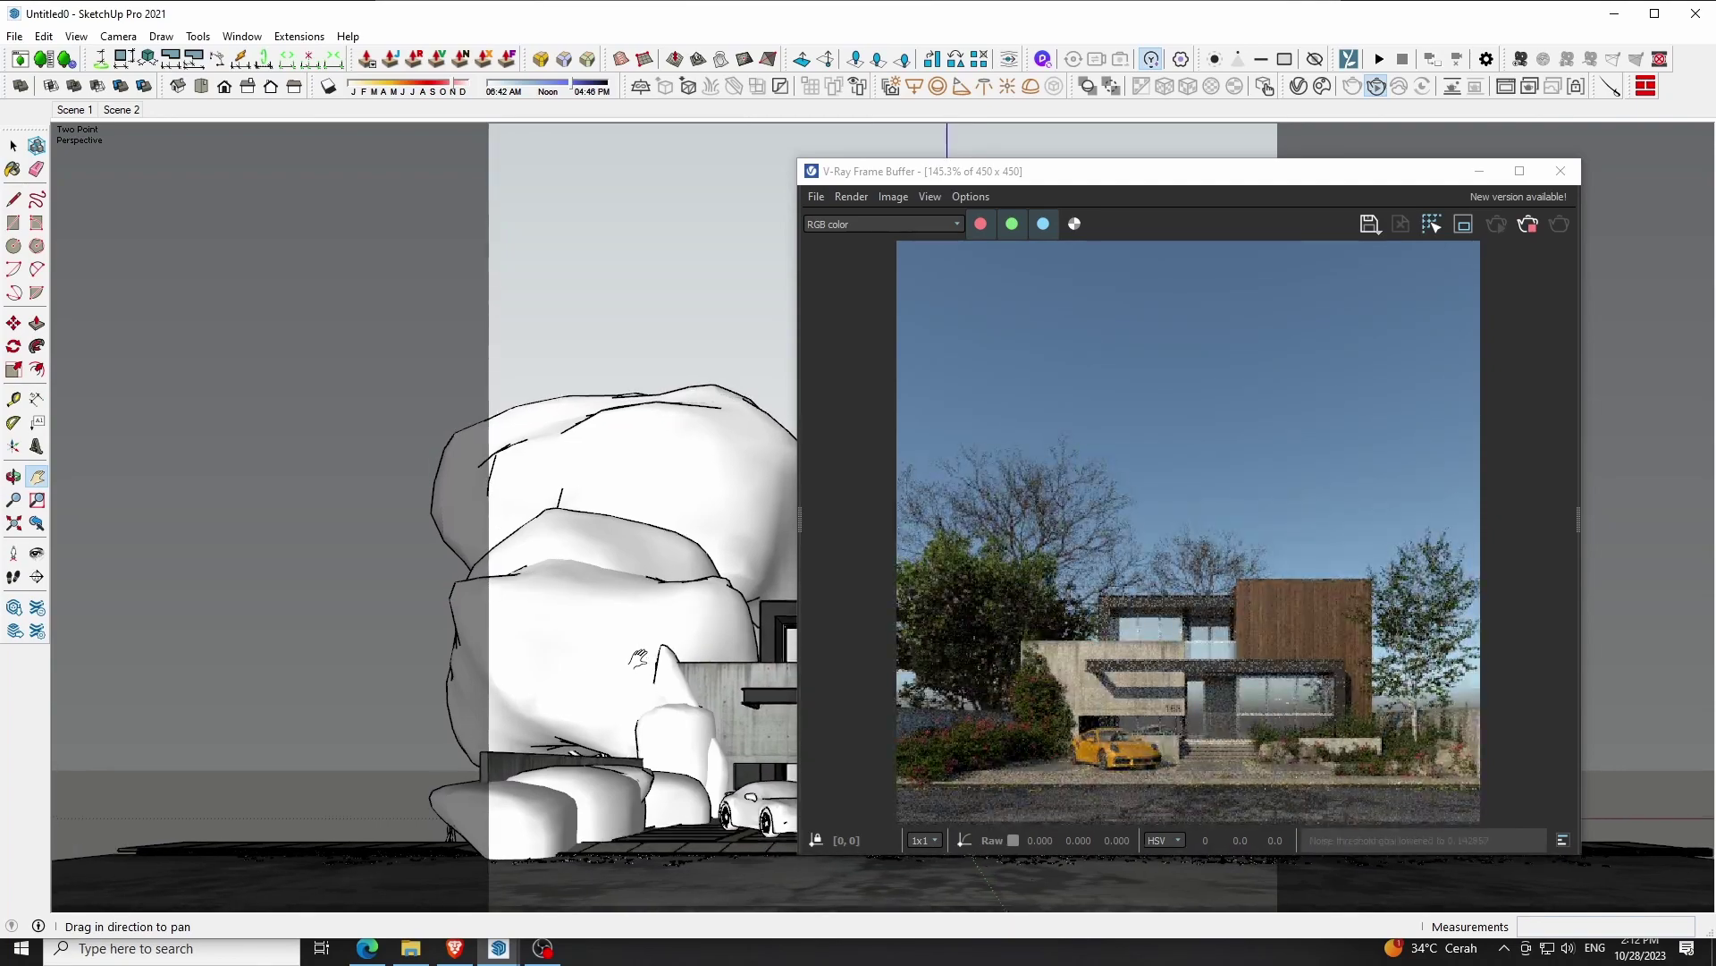
right_click(123, 116)
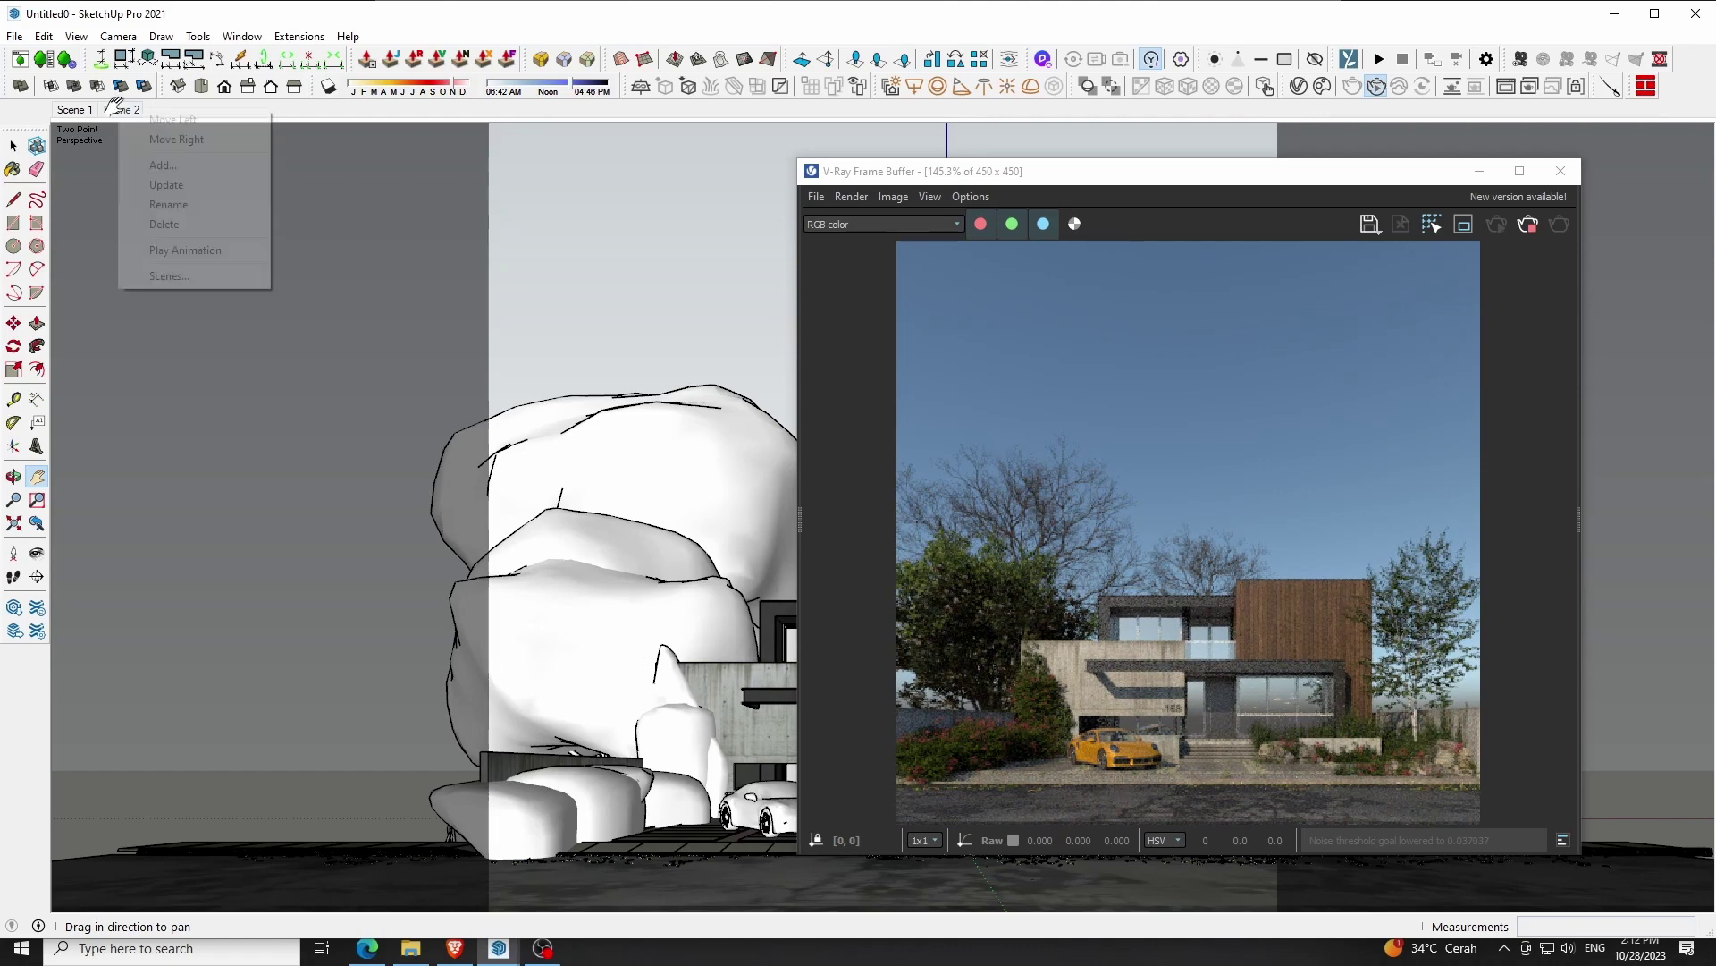
click(169, 179)
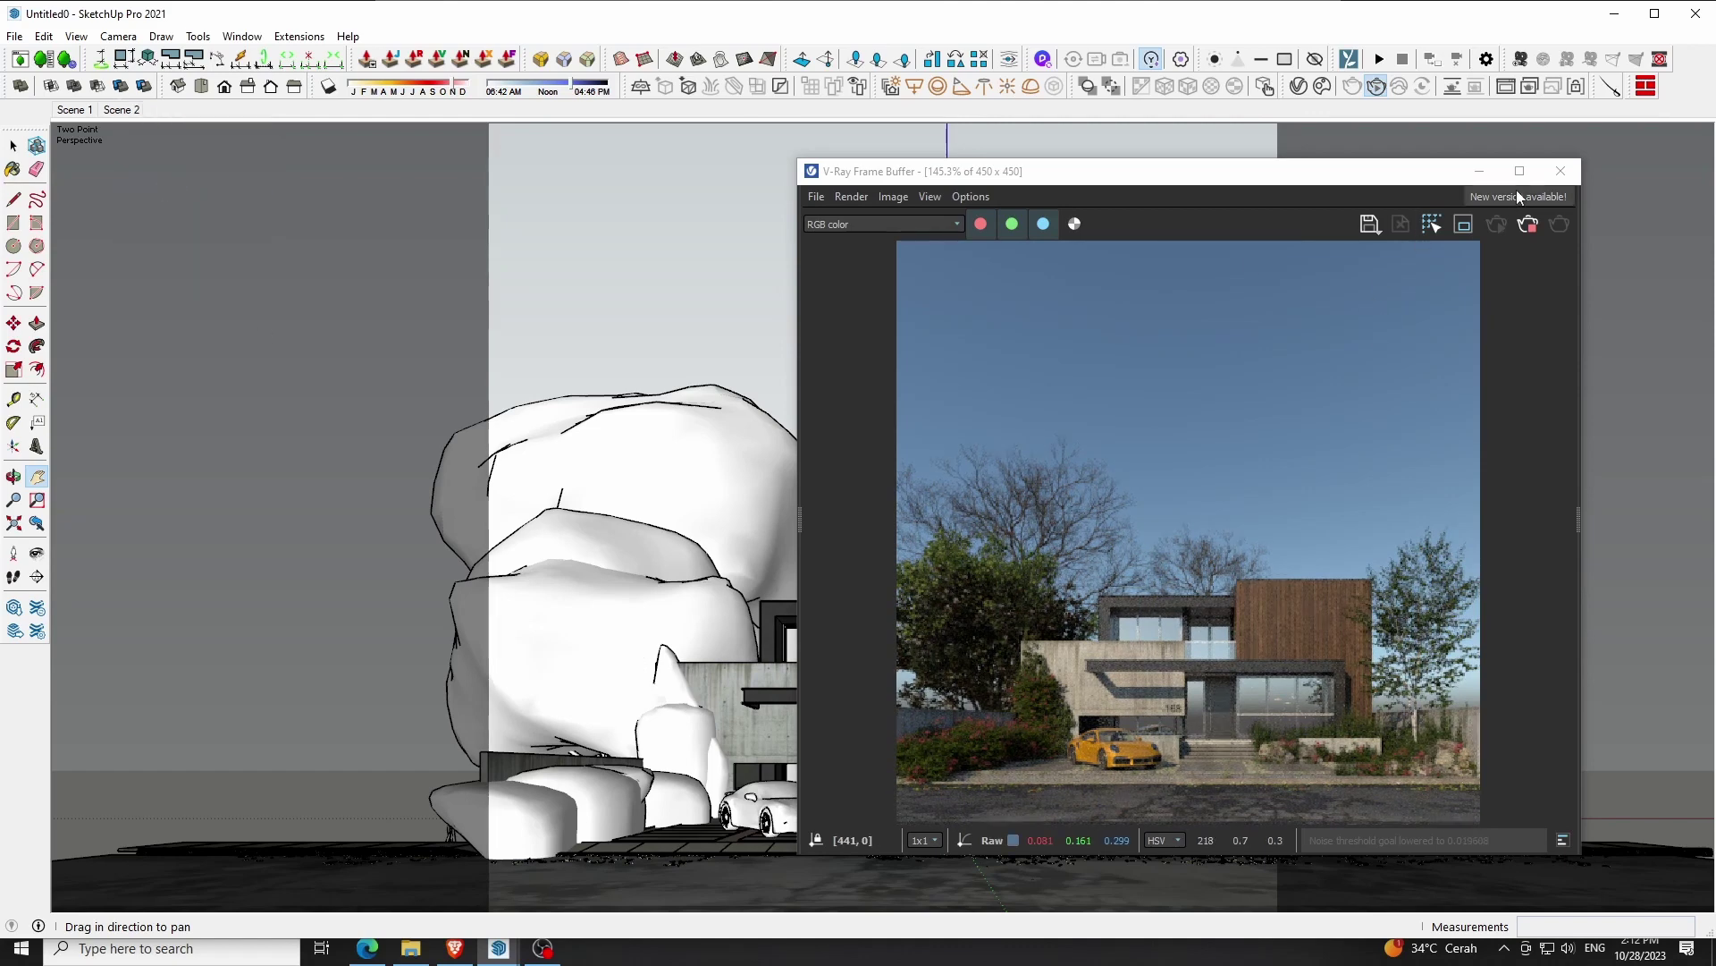
drag(1400, 191, 761, 182)
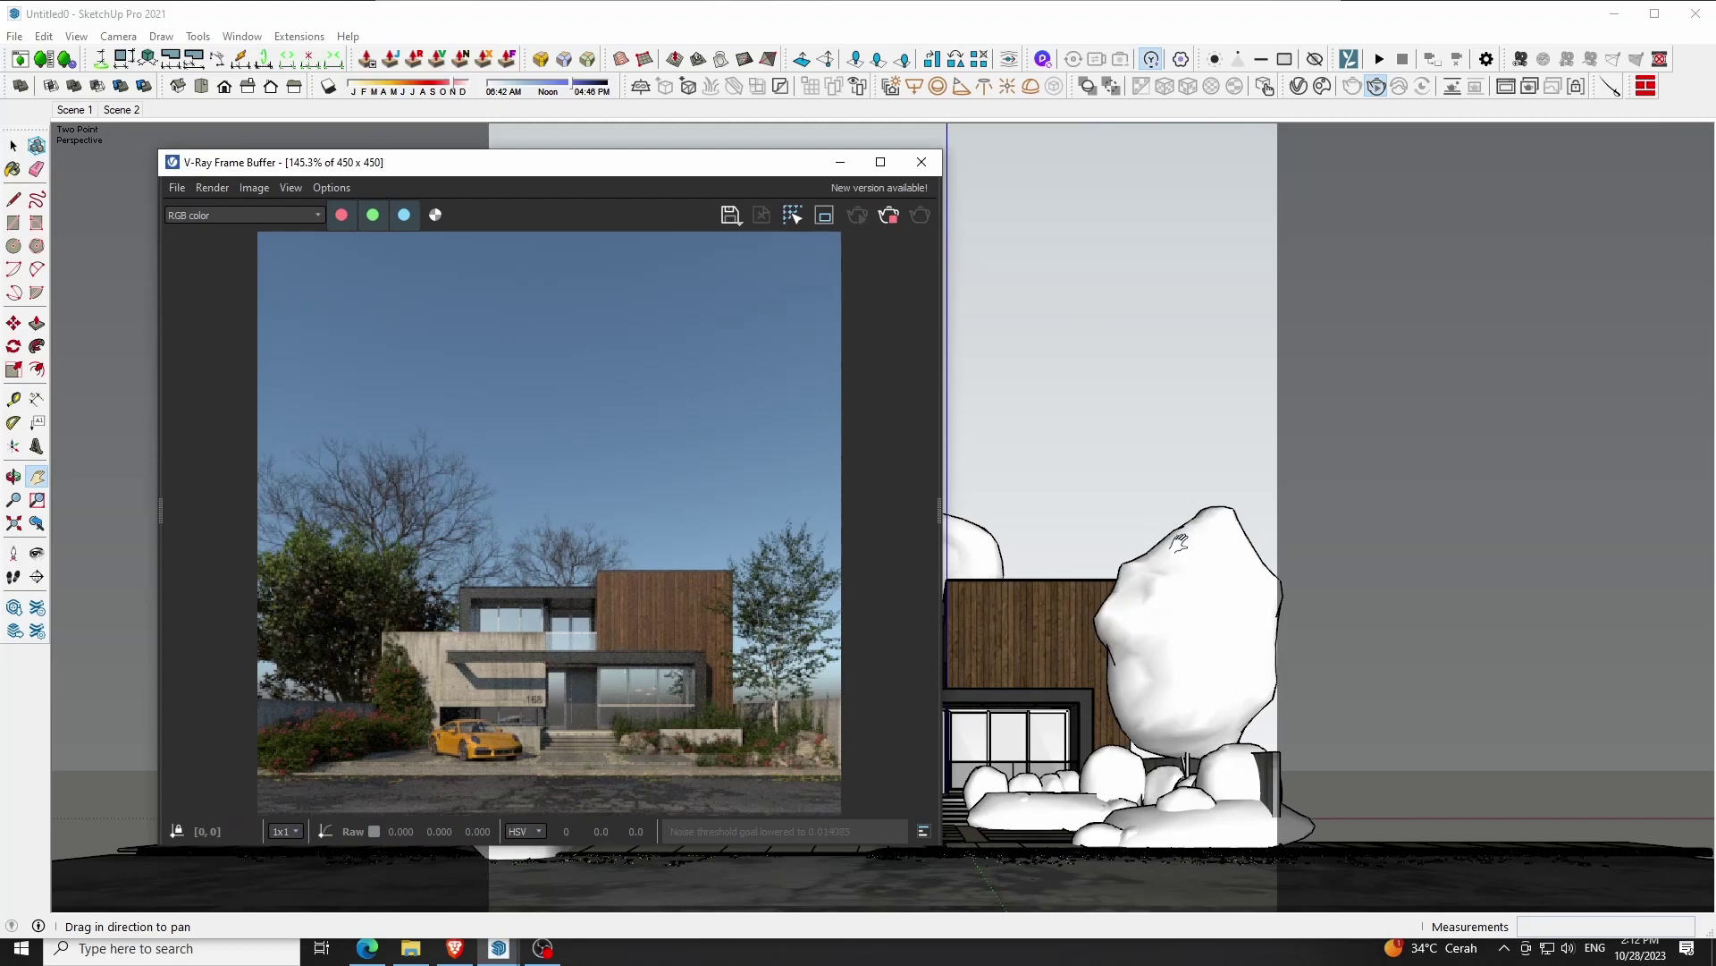
Stop the progressive render and return to the Scene 1 front view
click(1207, 642)
key(space)
click(1240, 778)
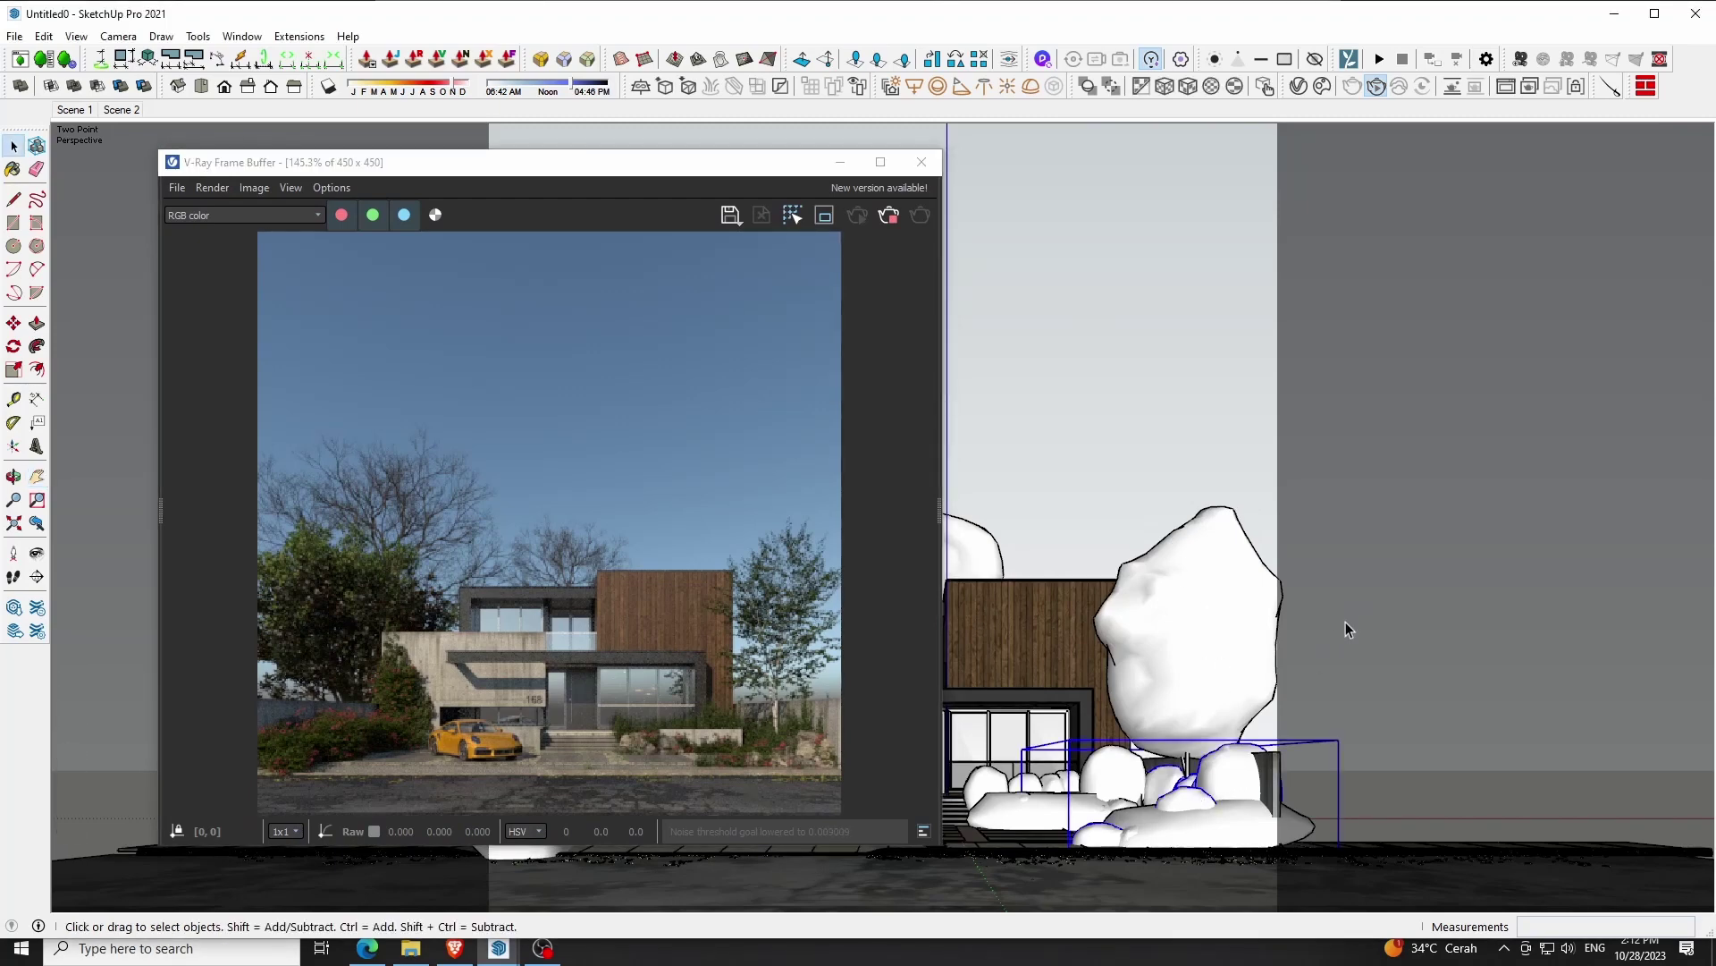
click(1326, 675)
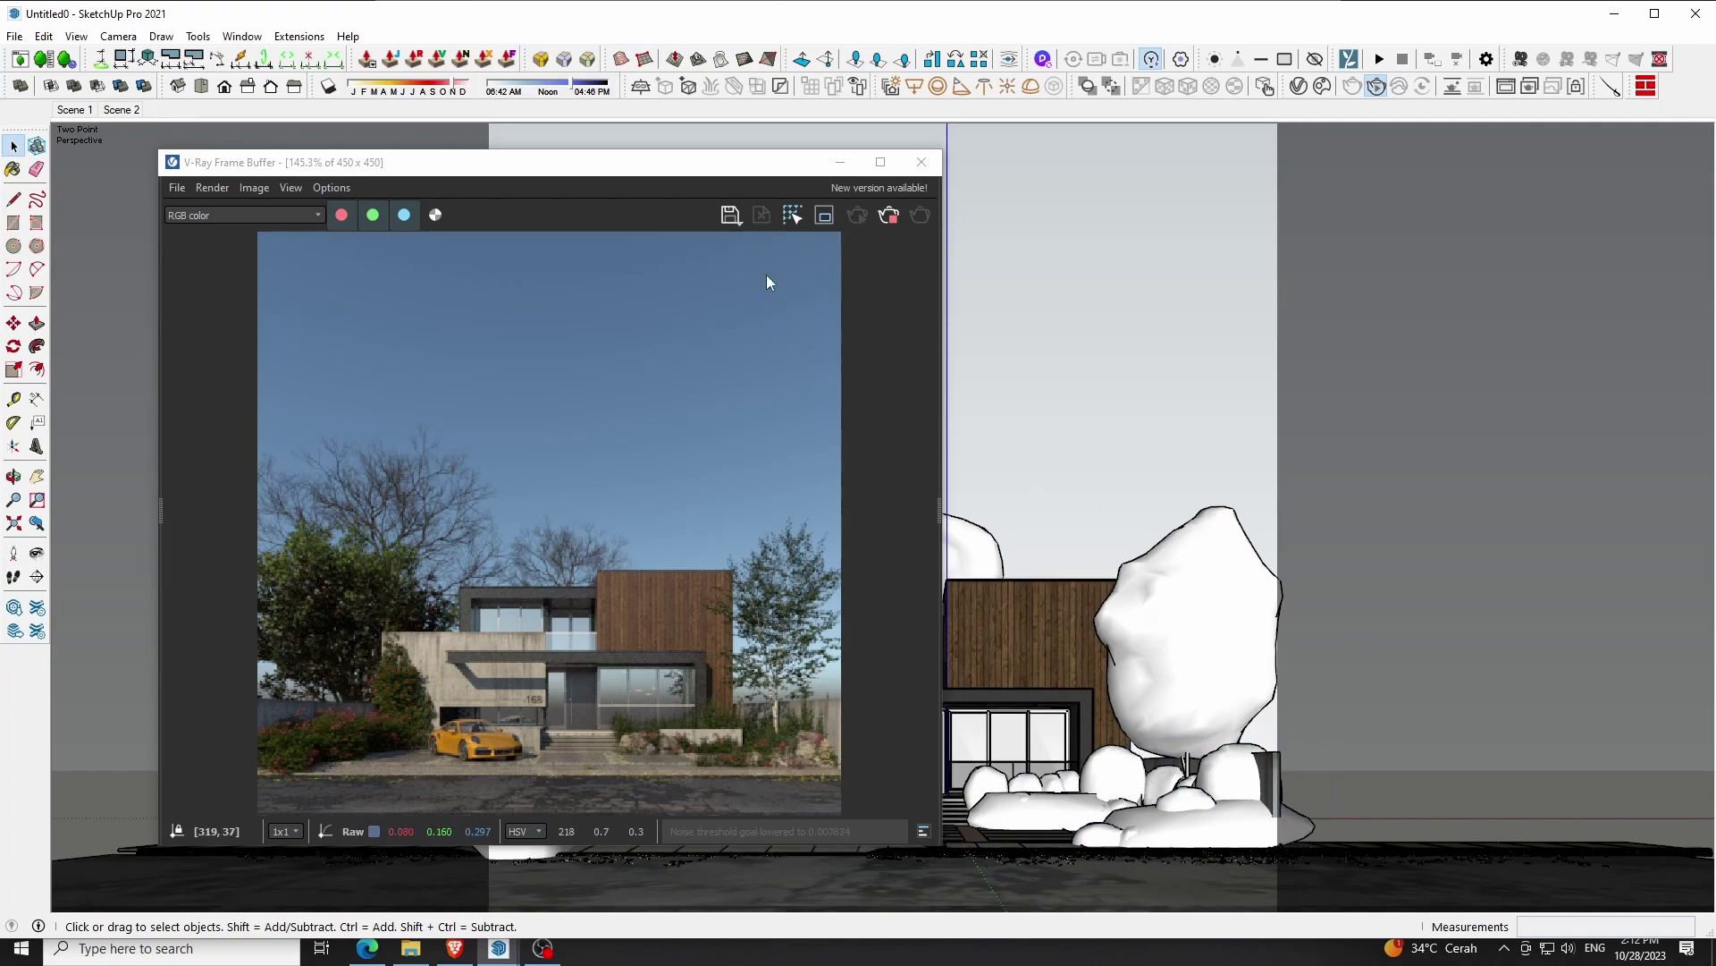
click(890, 219)
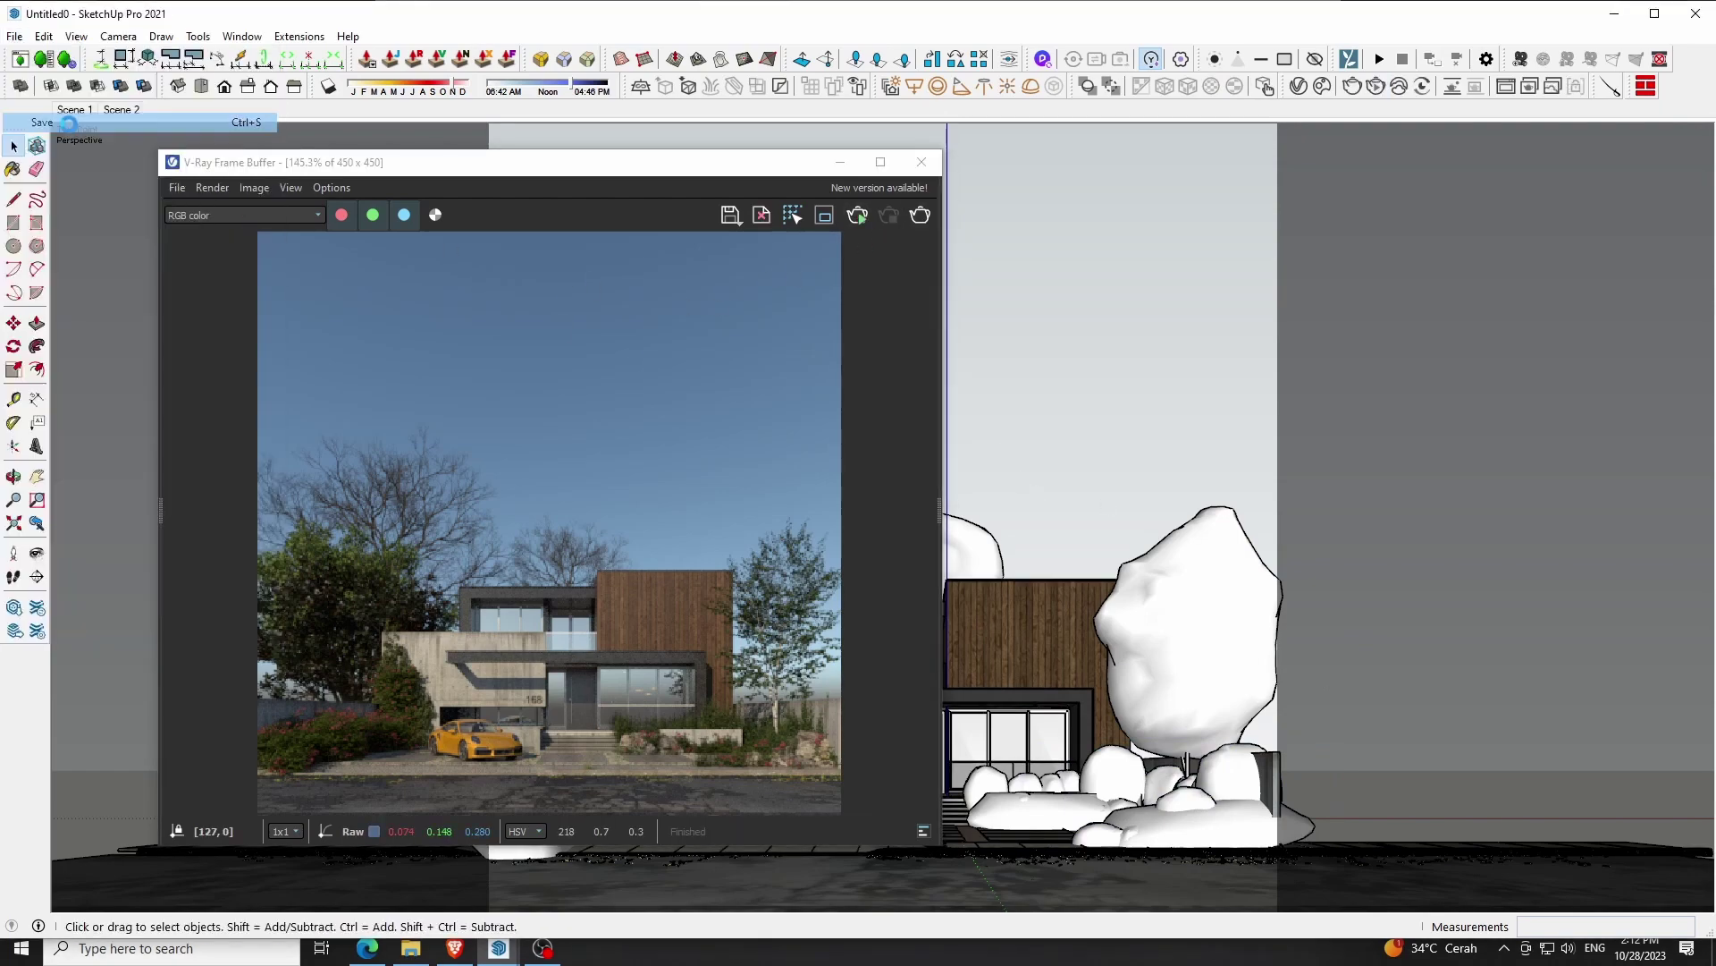
key(F2)
Copy the large left-hand tree over to the right side of the house
click(1165, 170)
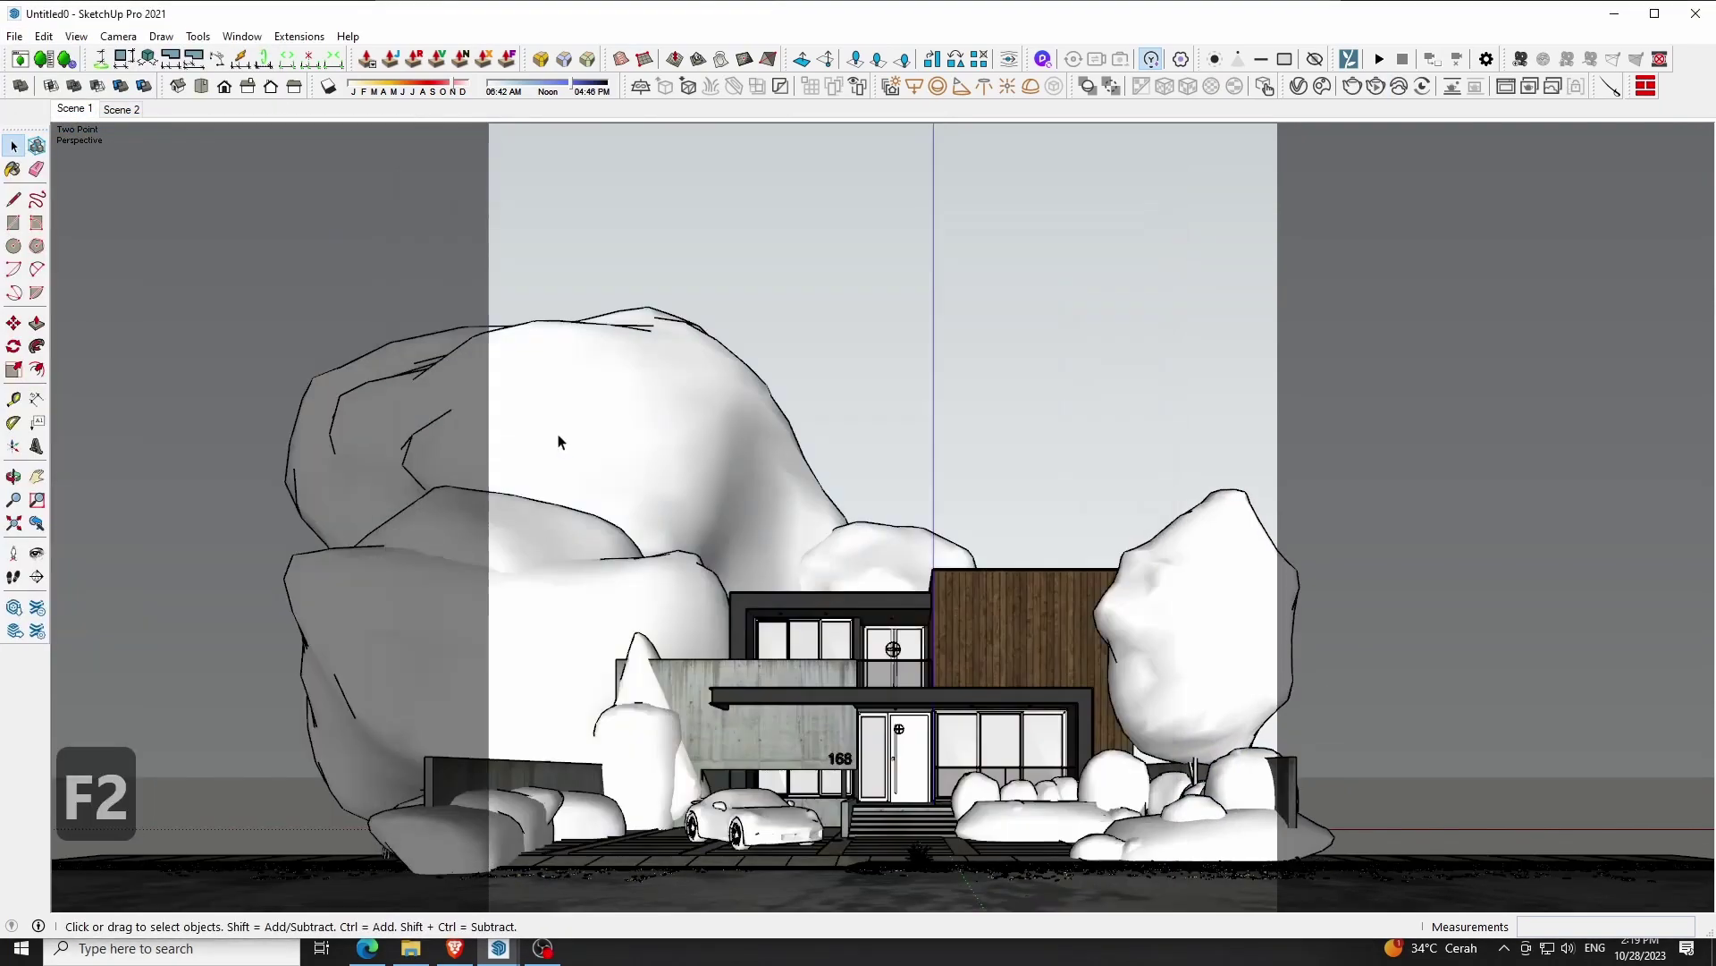
click(355, 573)
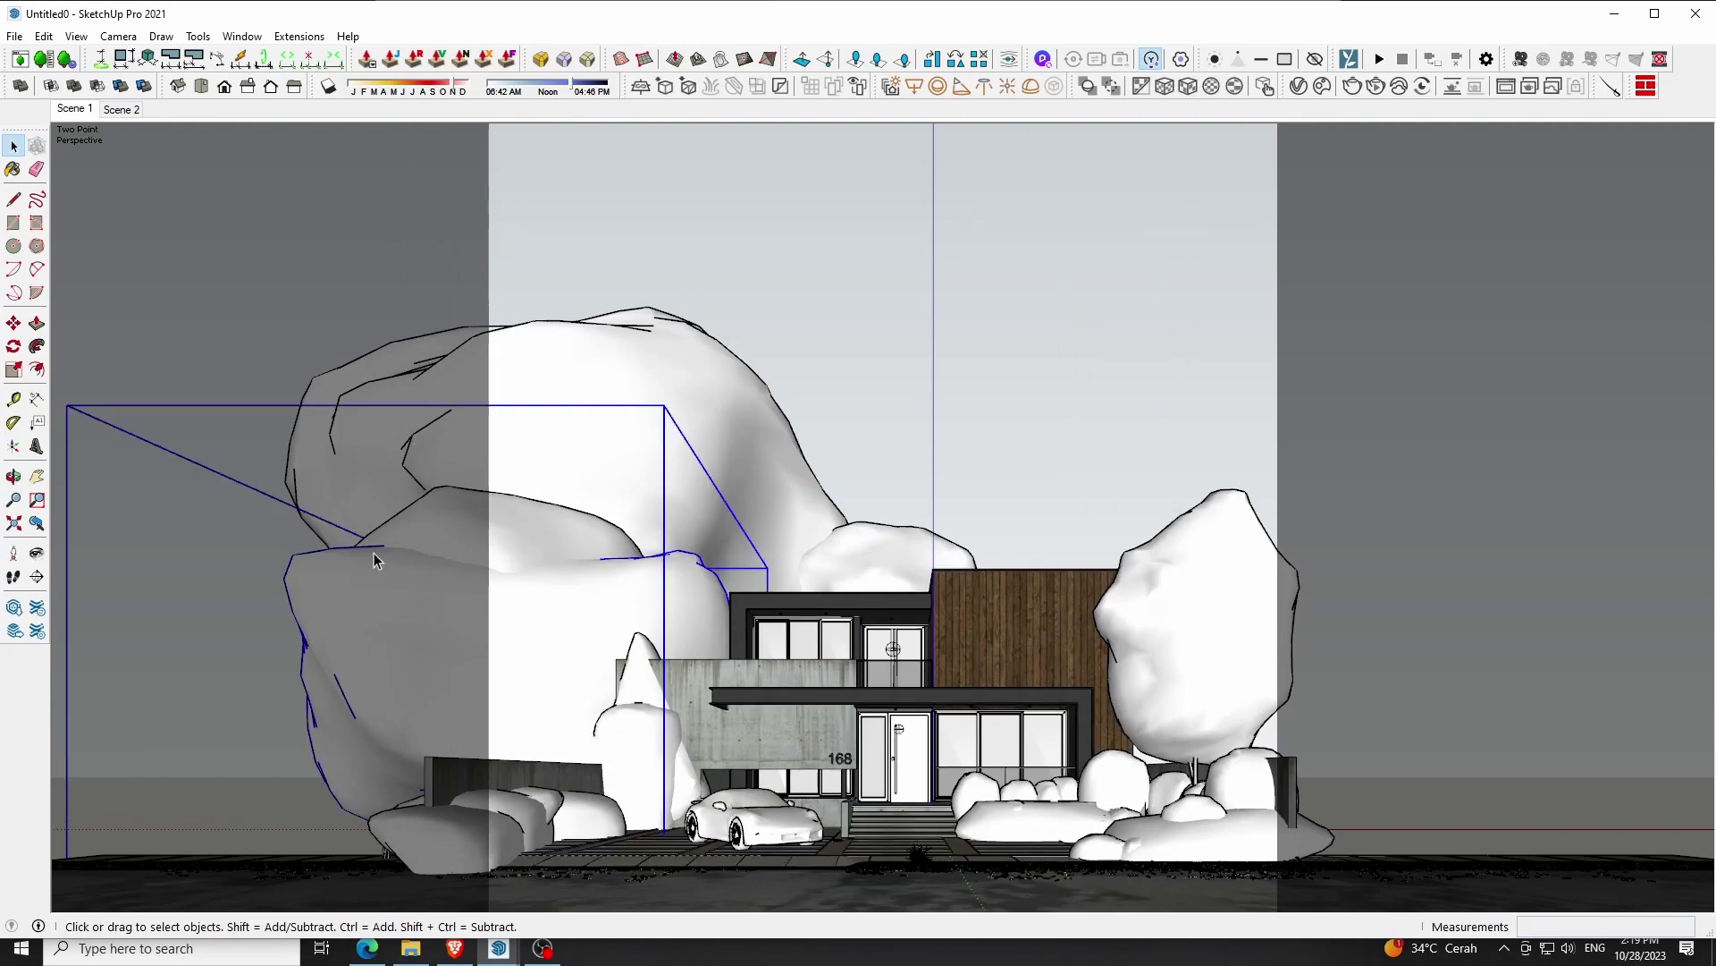
key(m)
key(ctrl)
click(507, 283)
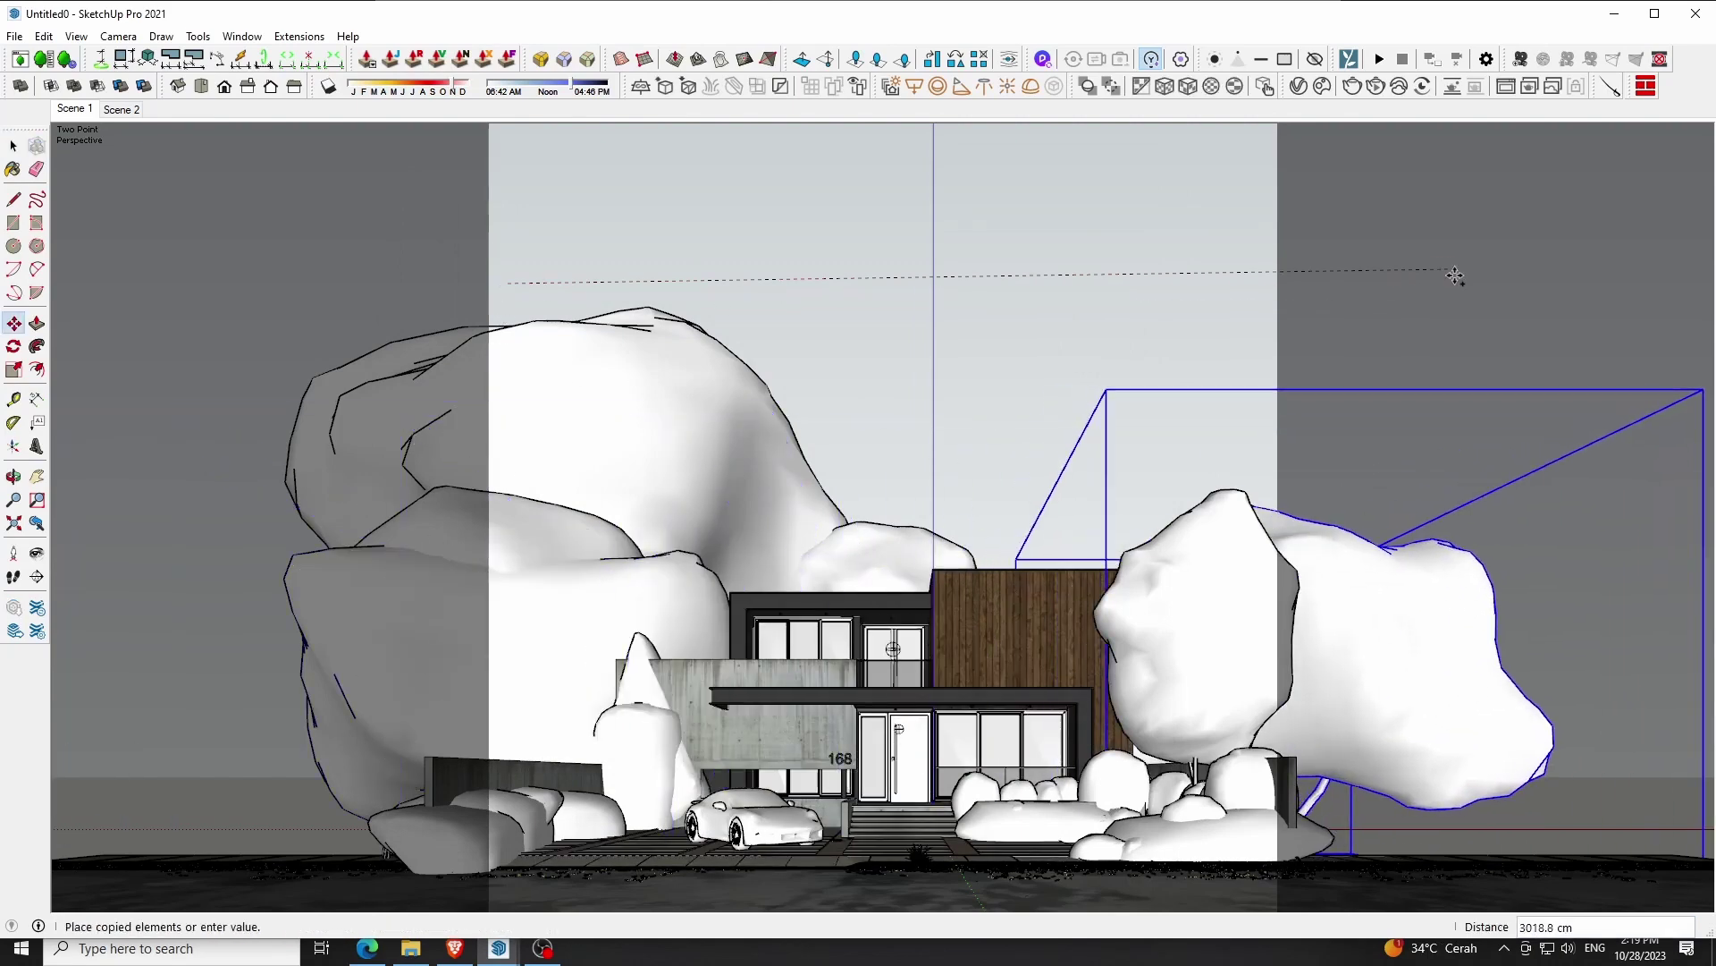
click(1461, 286)
key(space)
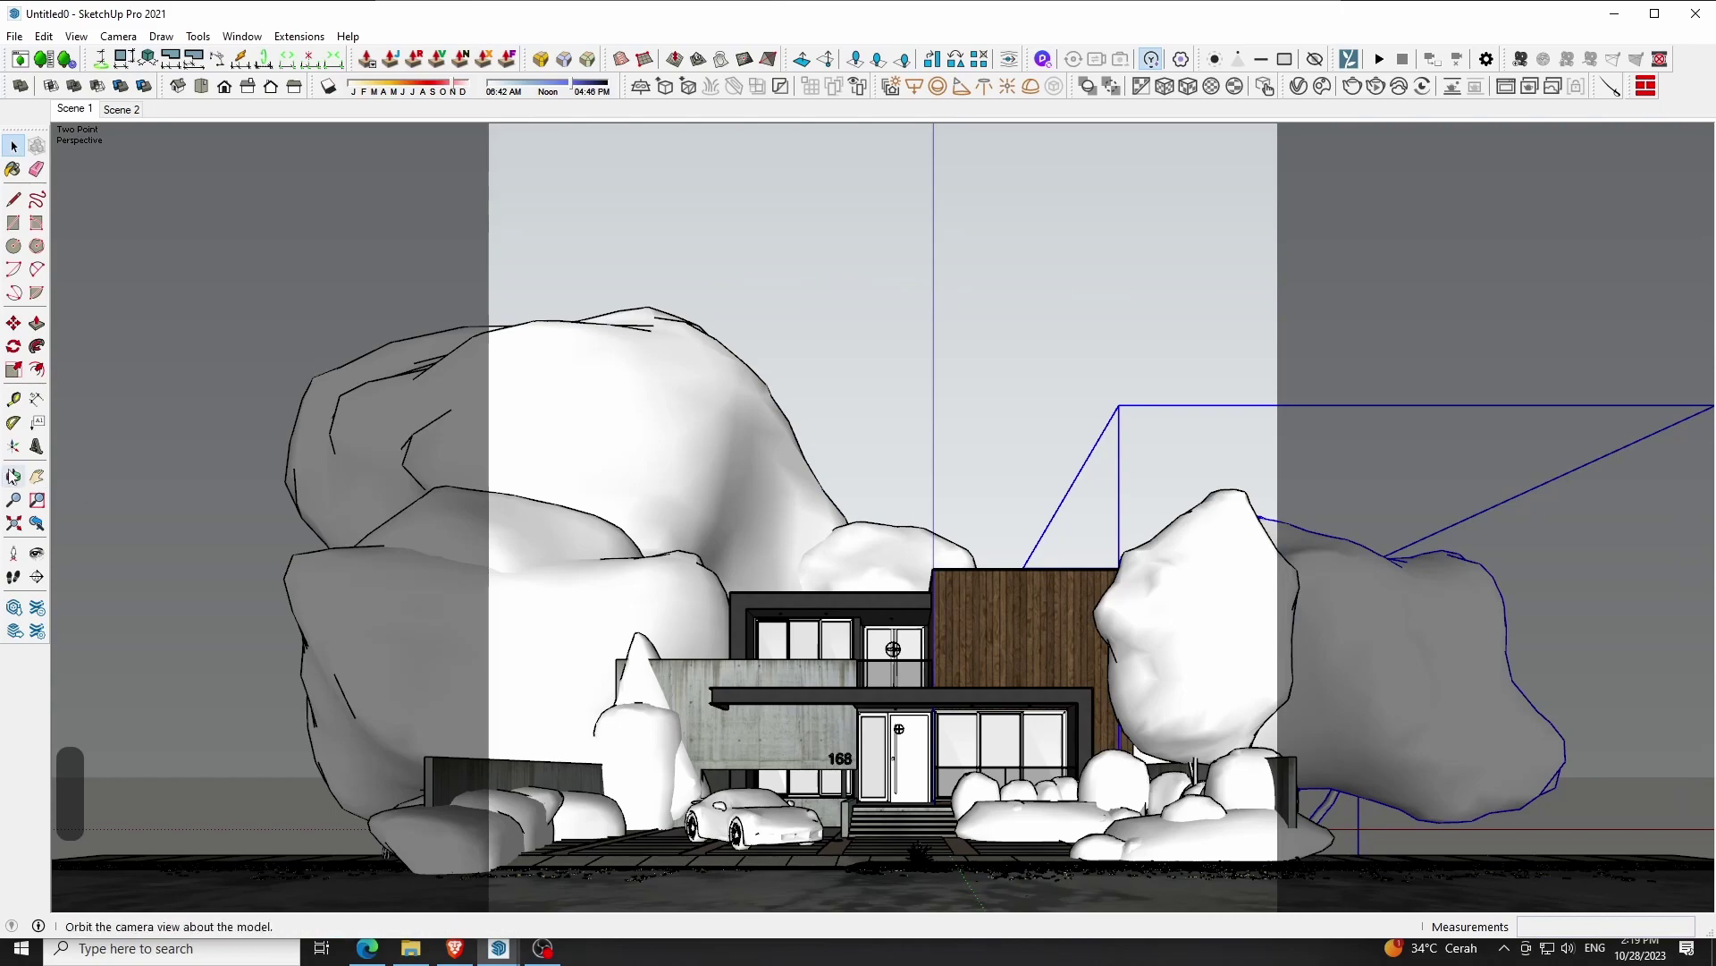
From an overhead view, rotate and shift the copied tree beside the house's right side
click(14, 475)
drag(984, 376, 1213, 598)
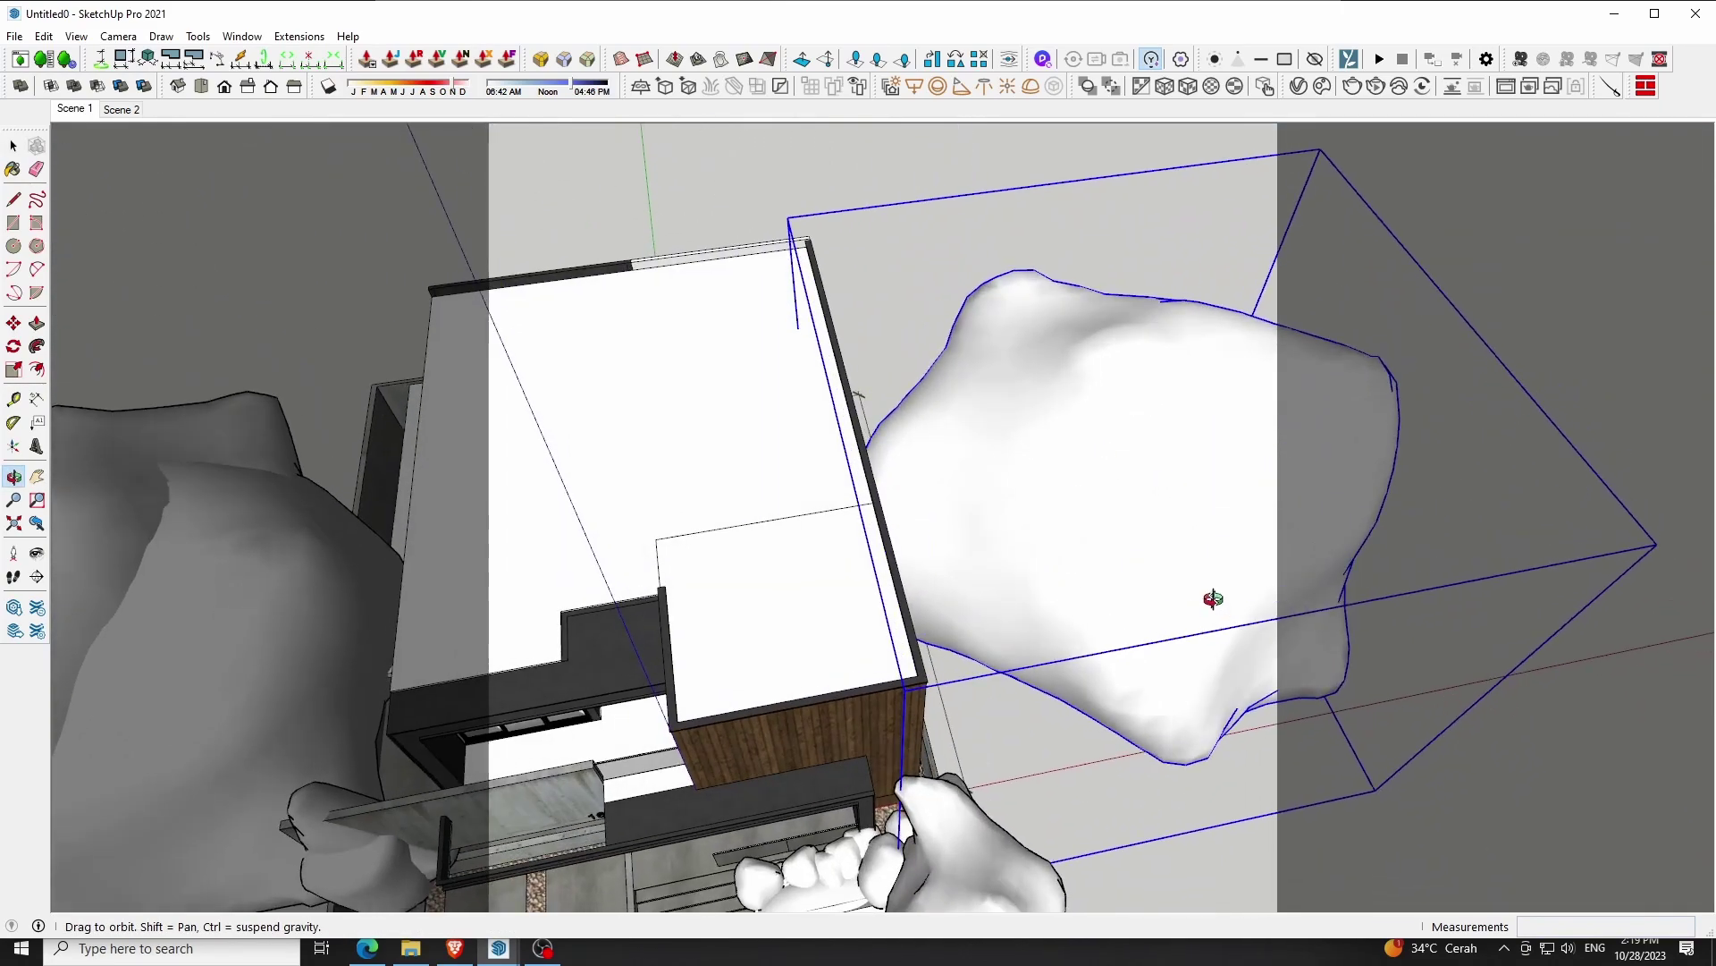
key(m)
mouse_move(1162, 362)
mouse_down()
mouse_move(1294, 503)
mouse_move(1521, 629)
mouse_up()
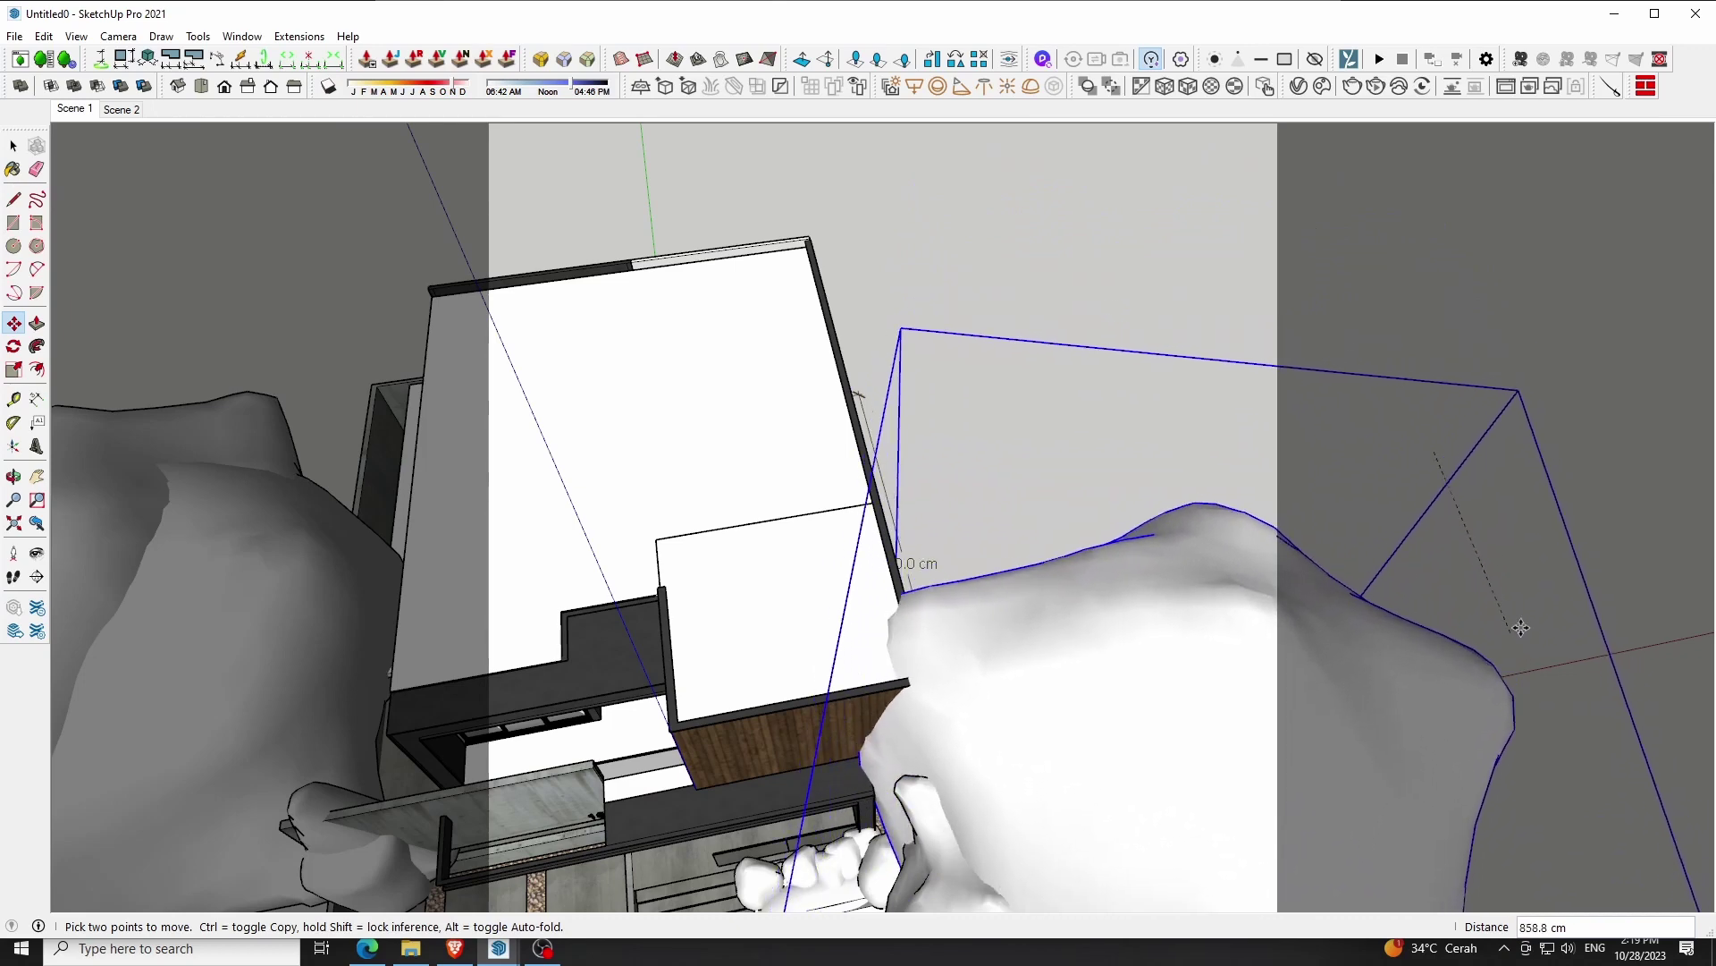
drag(1521, 628, 1542, 660)
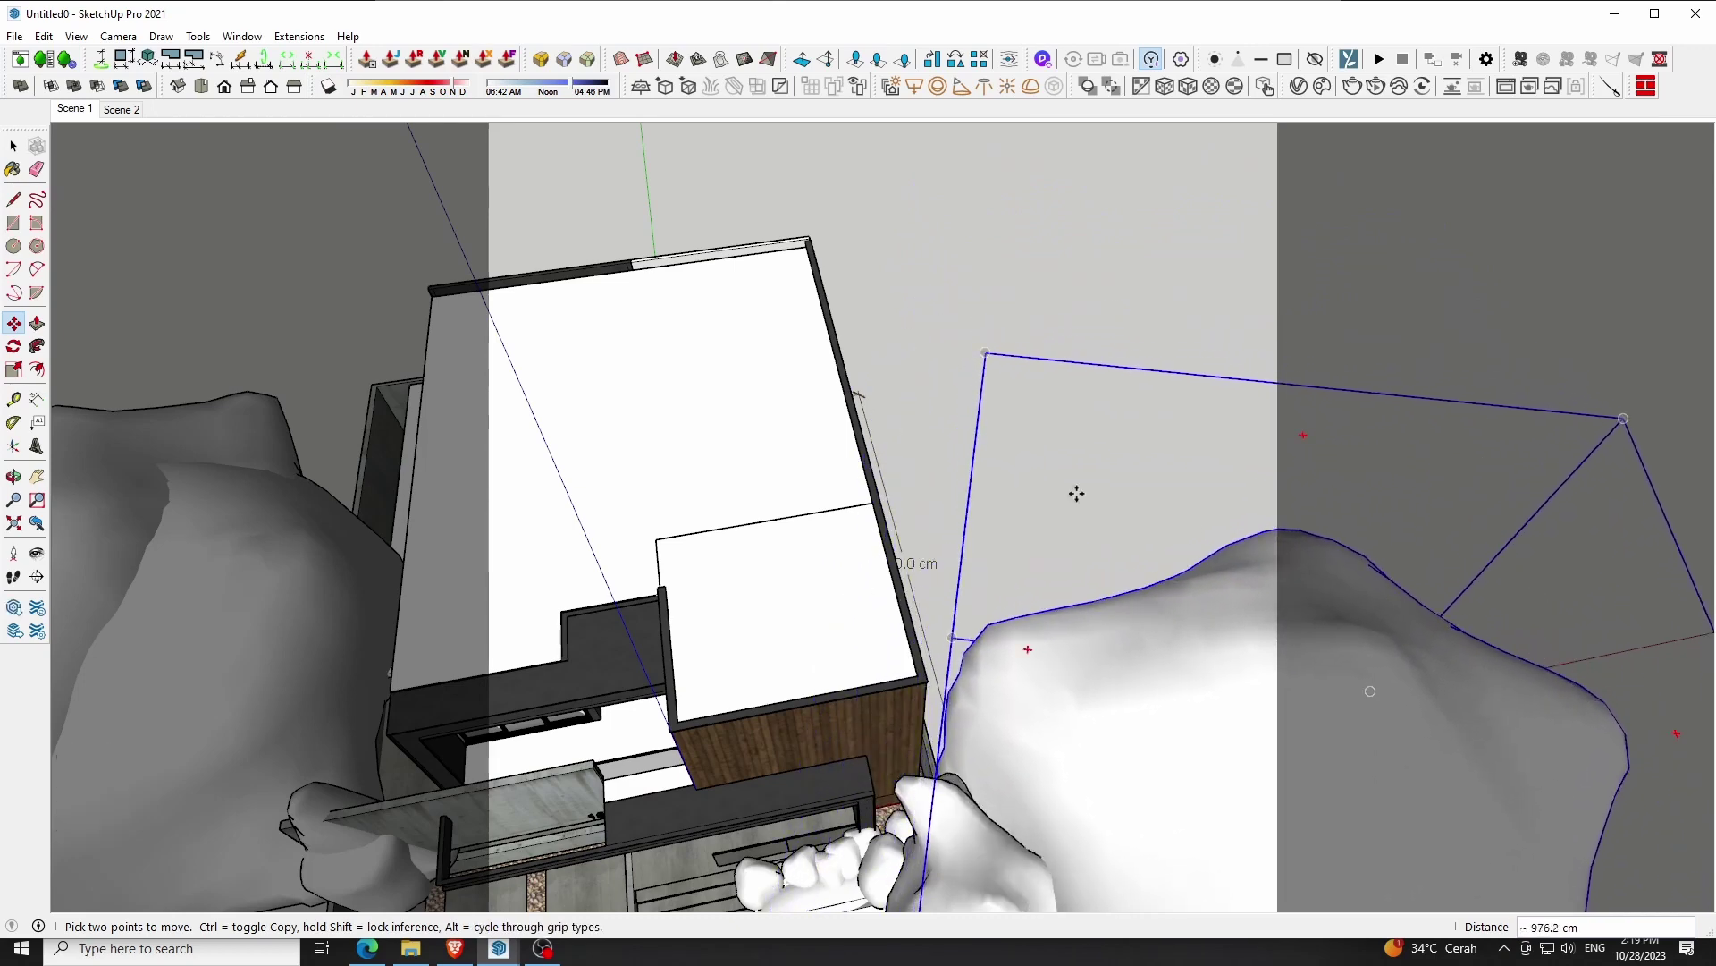
scroll(1077, 494, down, 5)
key(o)
drag(1100, 540, 1097, 491)
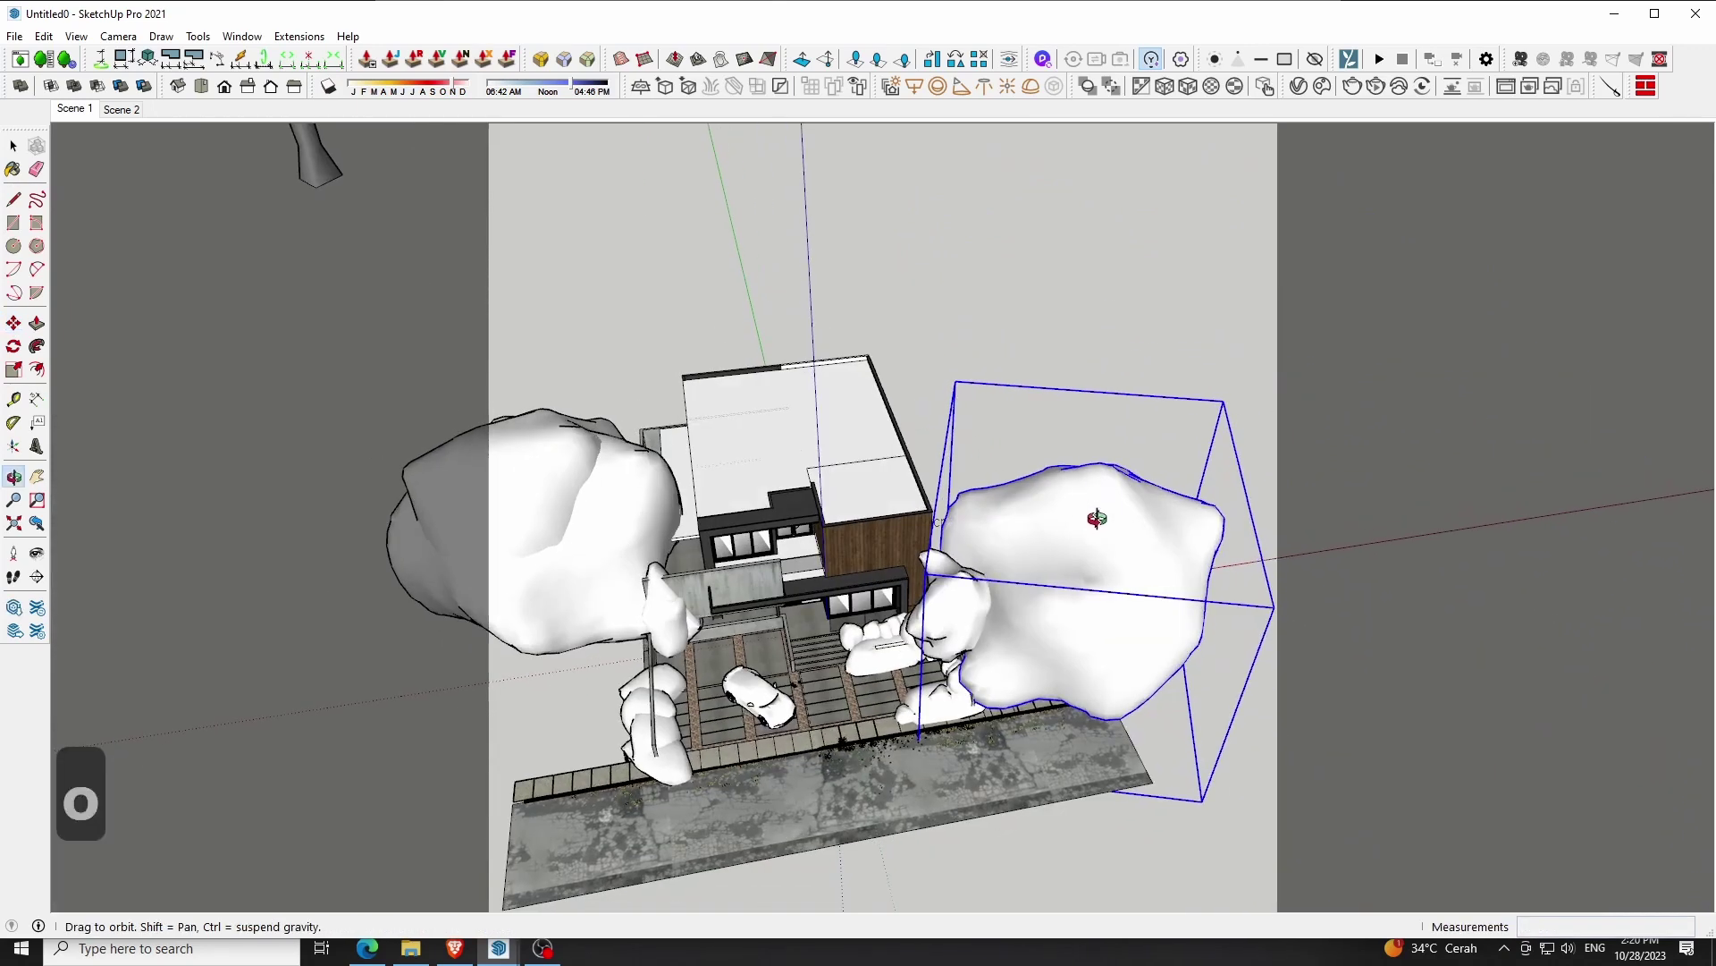
key(m)
drag(1101, 602, 1413, 670)
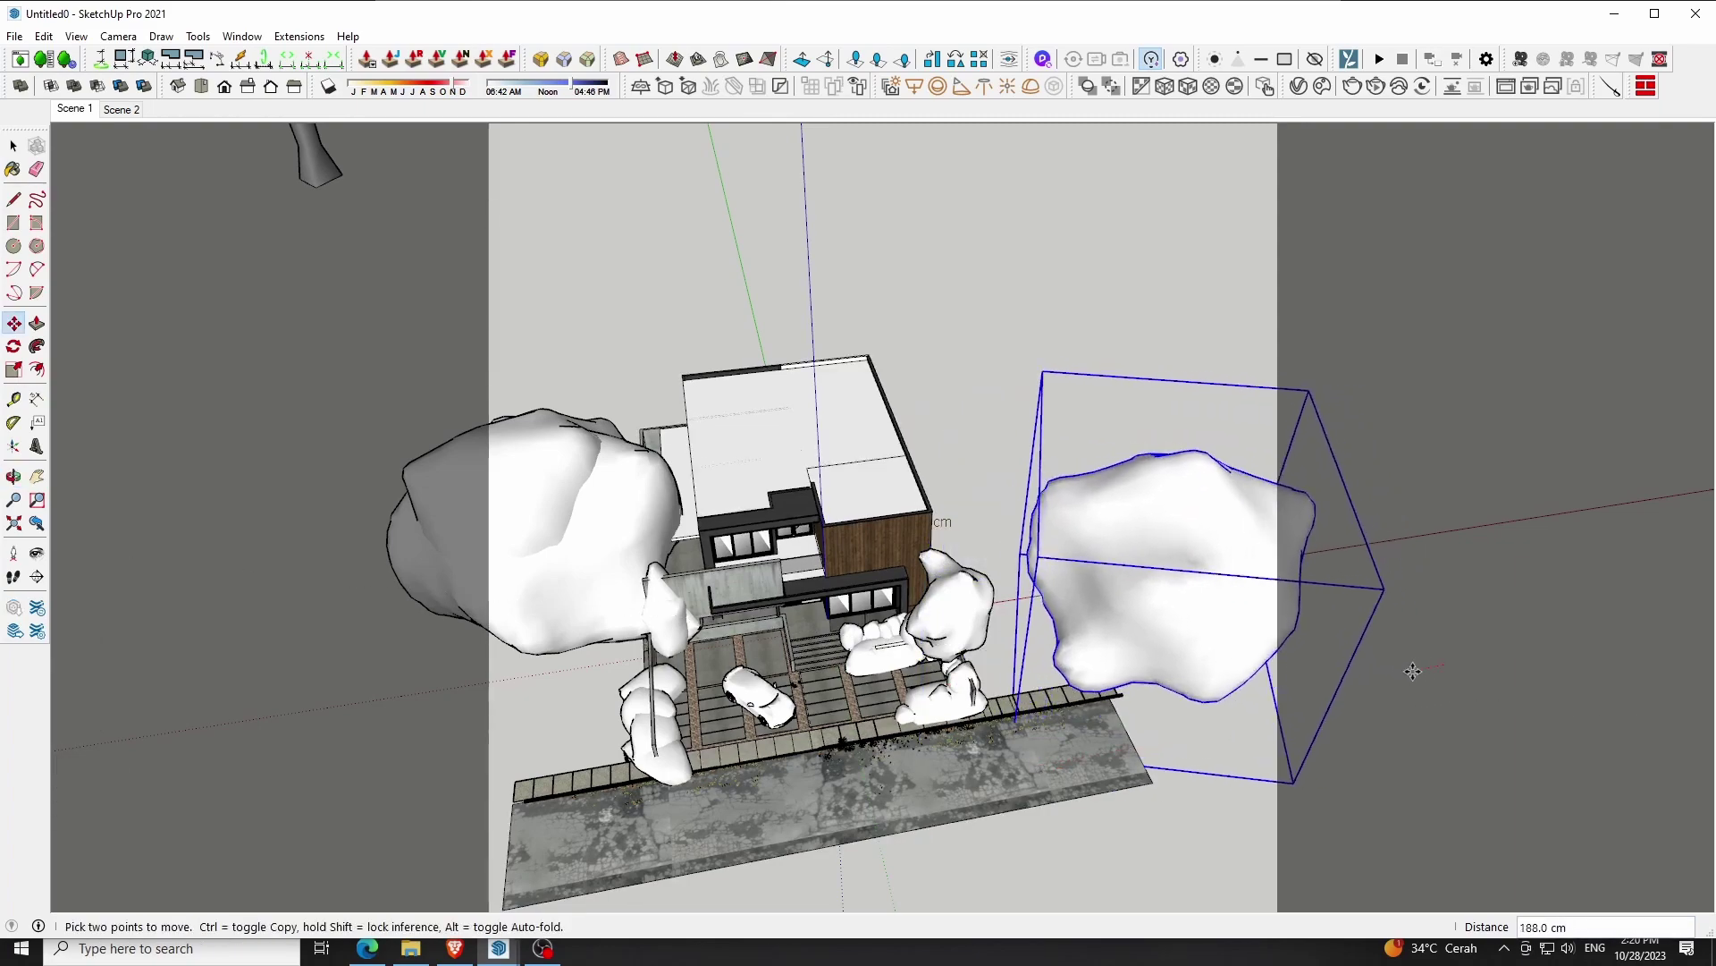
scroll(183, 173, up, 1)
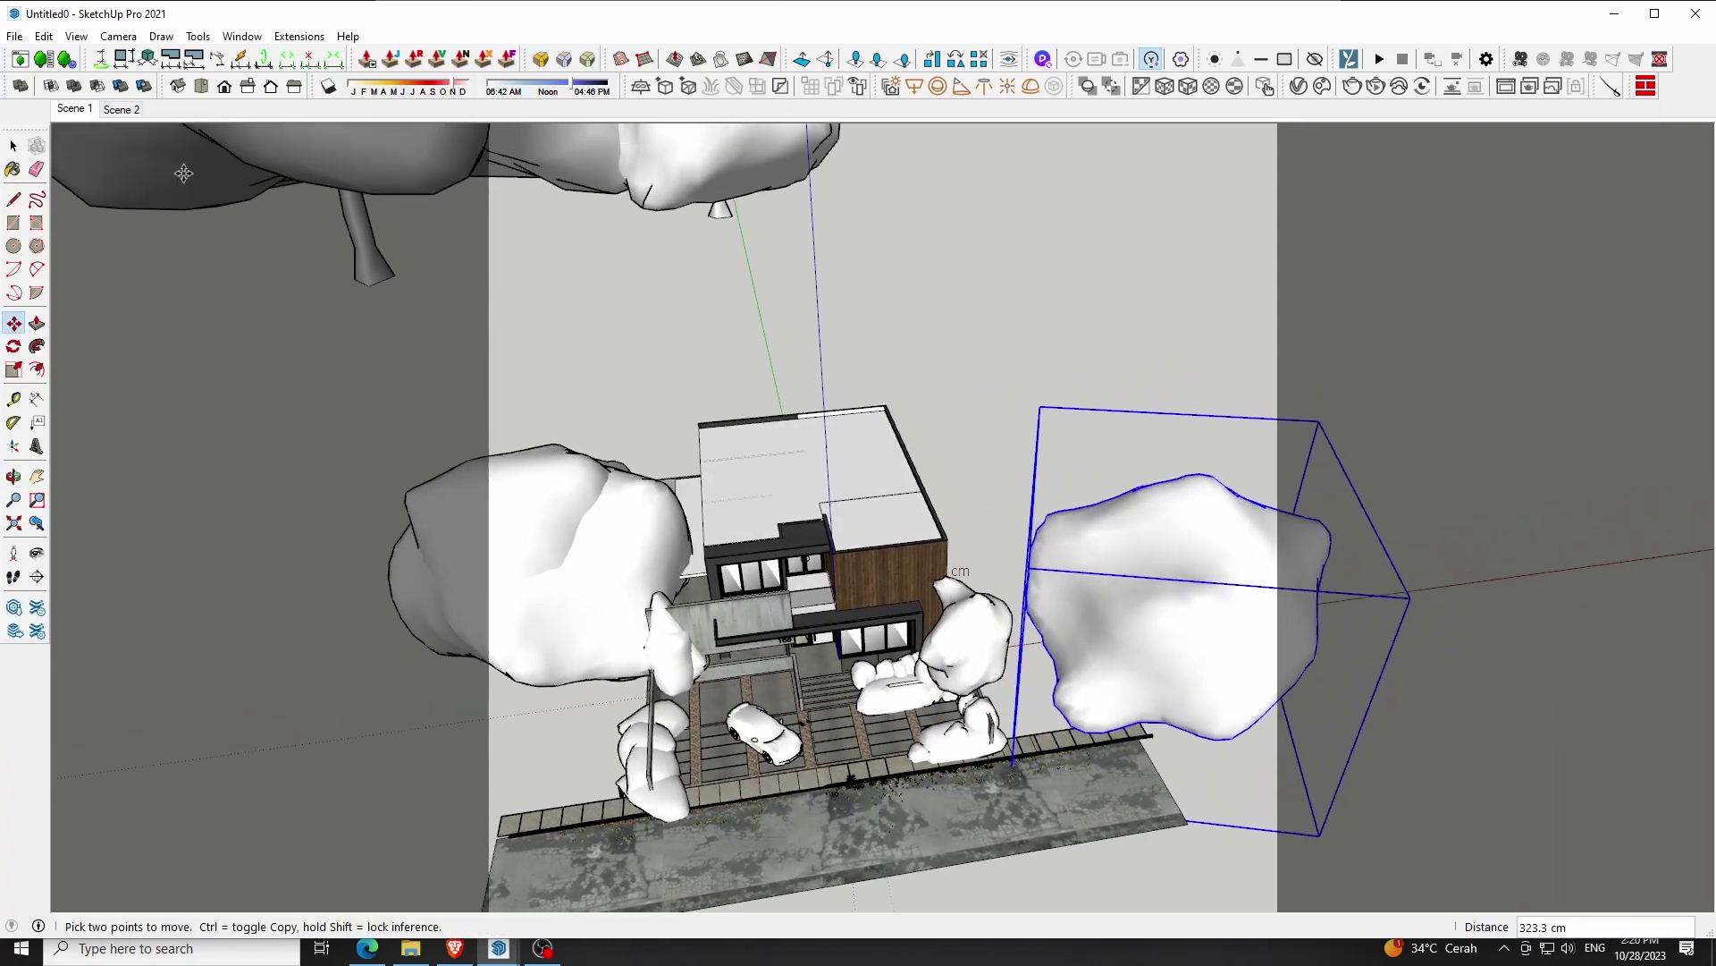
In the front scene view, move the right-hand group along the green axis
key(Page_Down)
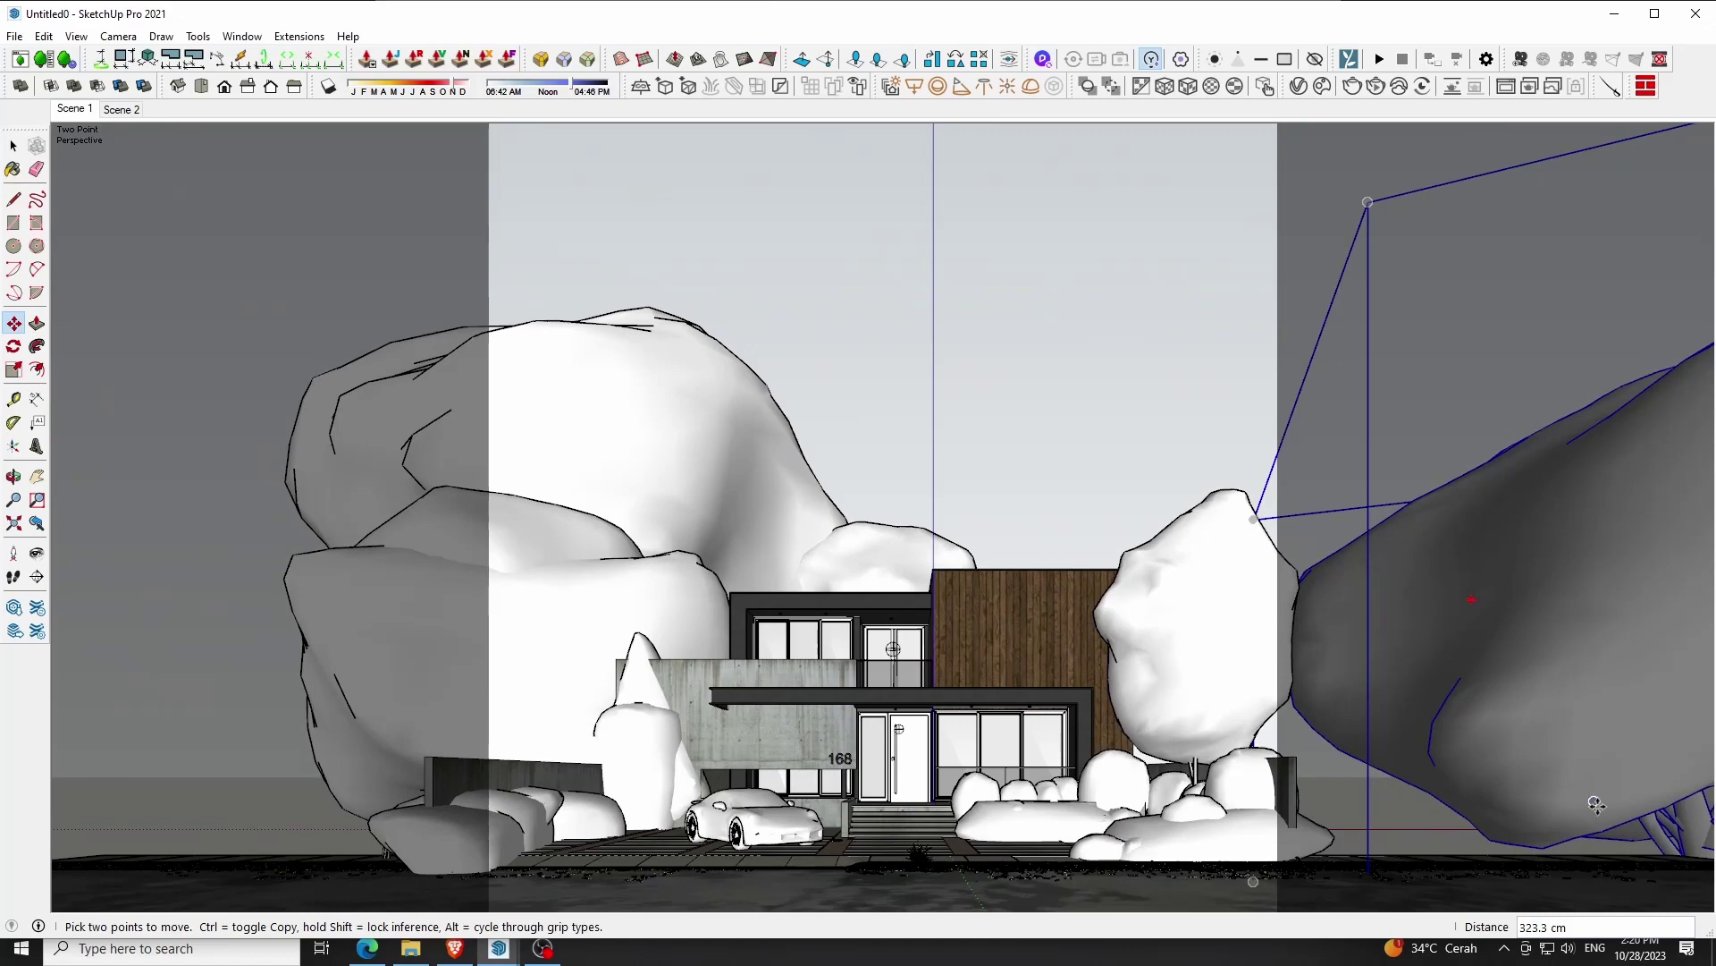
key(Left)
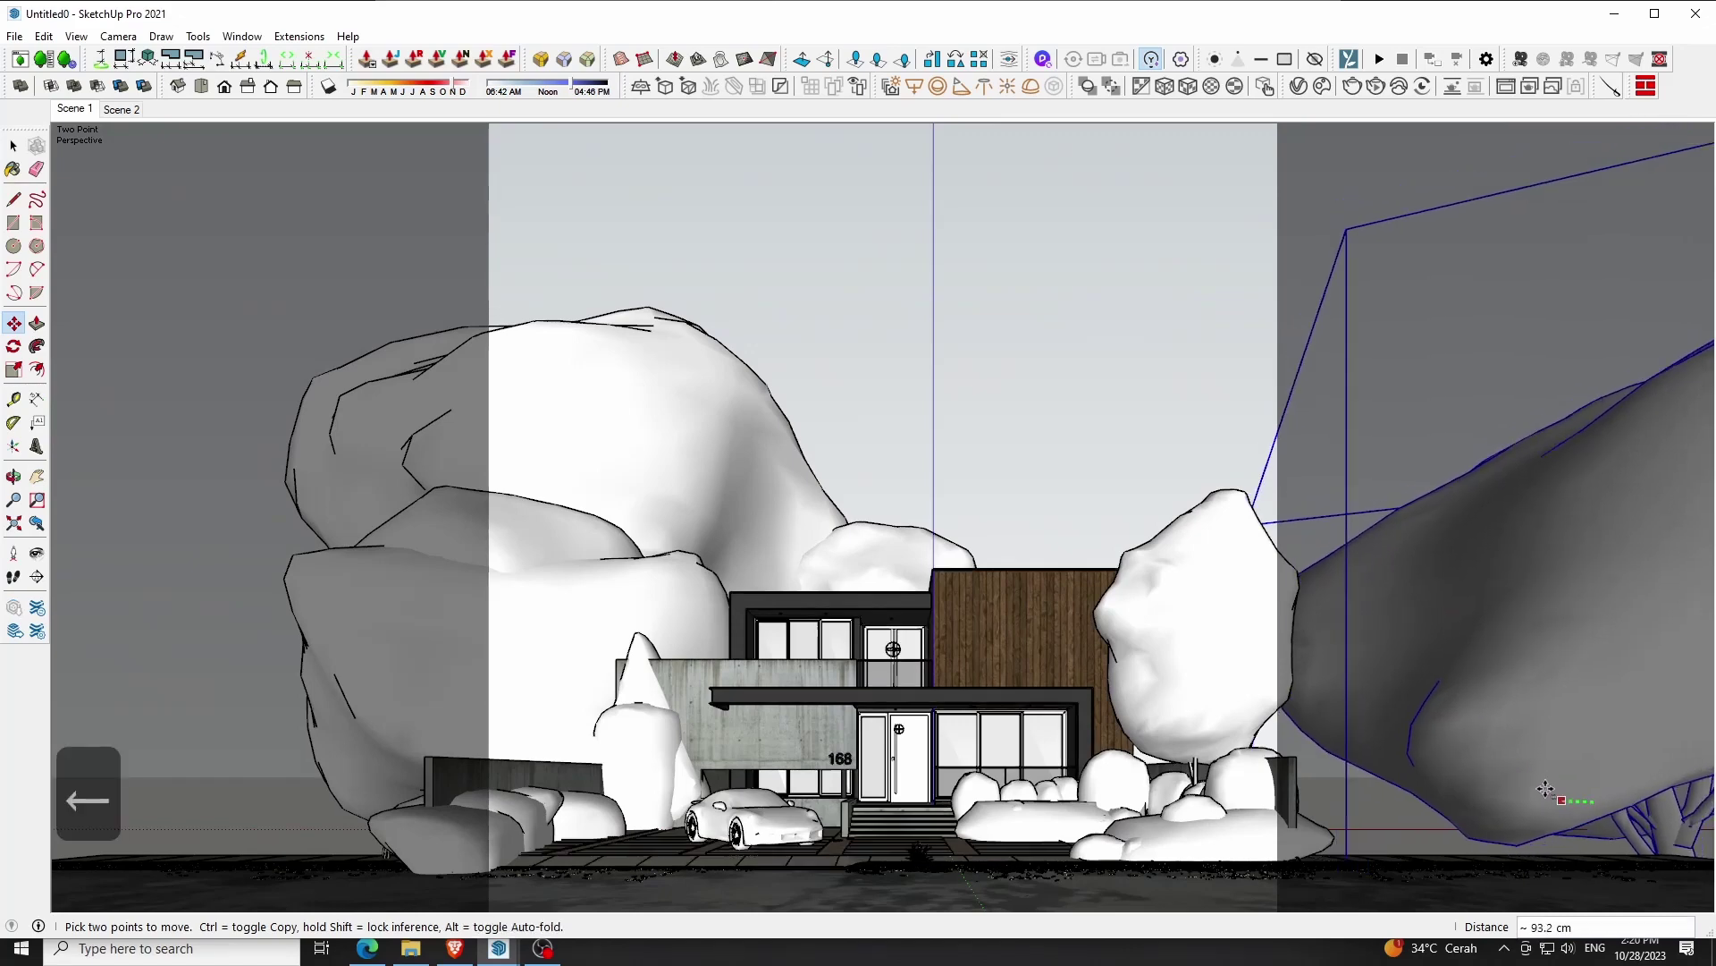
click(1466, 768)
key(space)
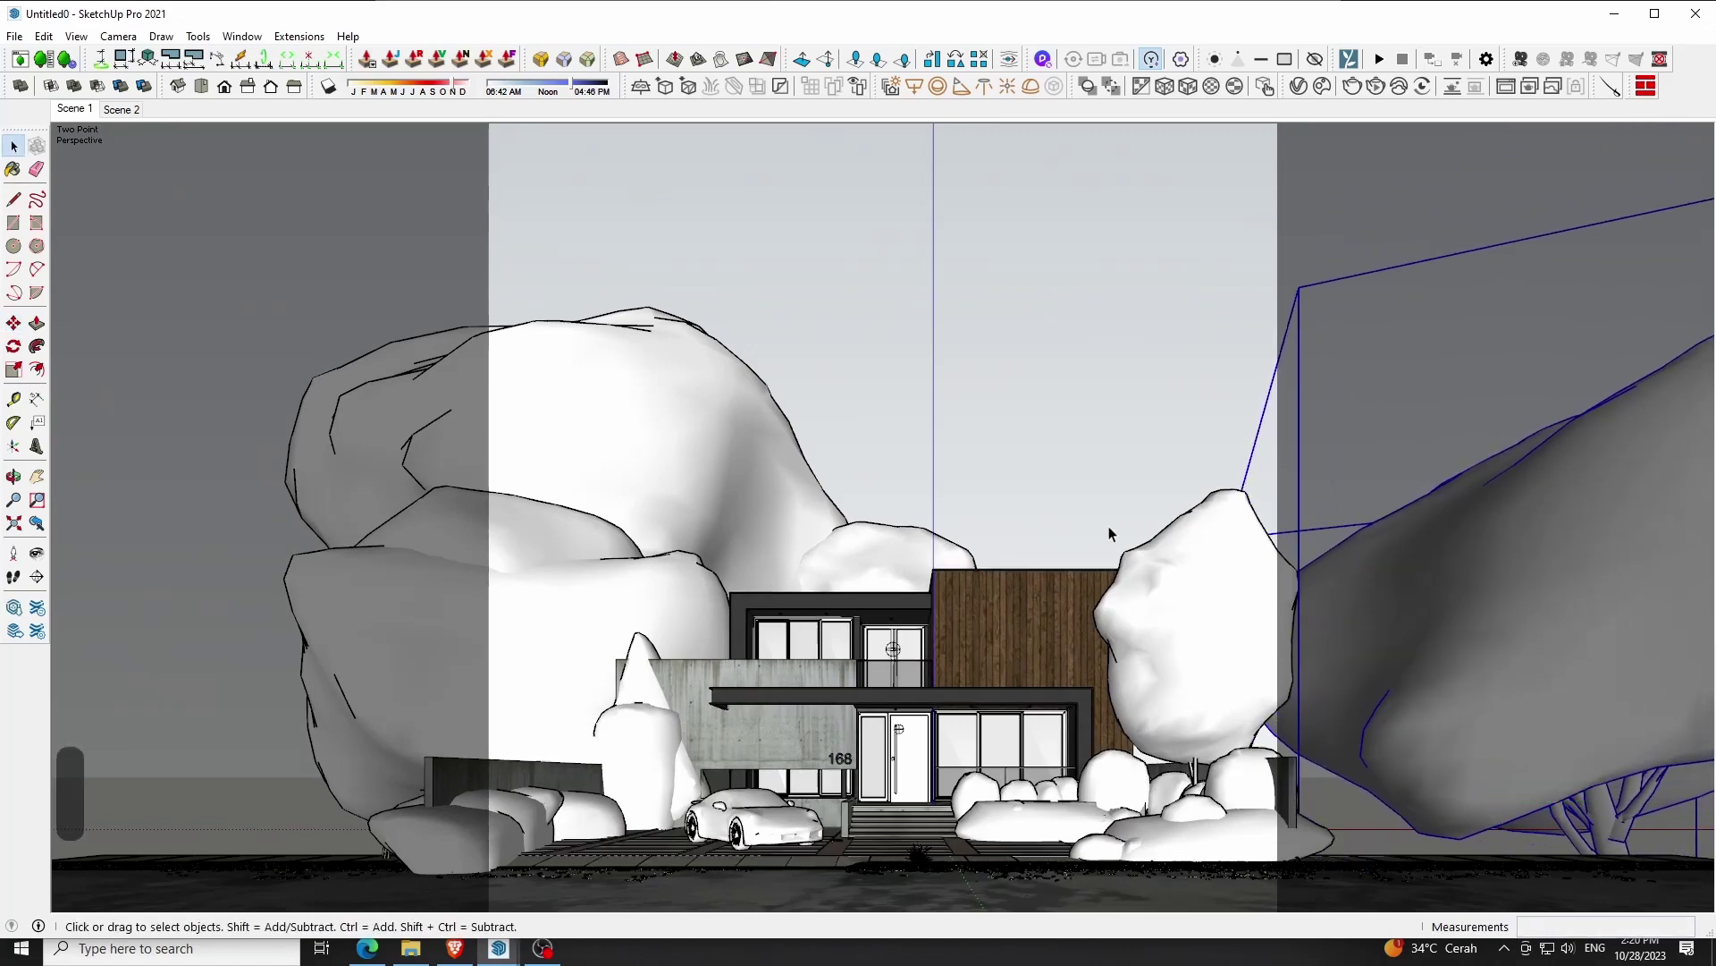
click(1016, 447)
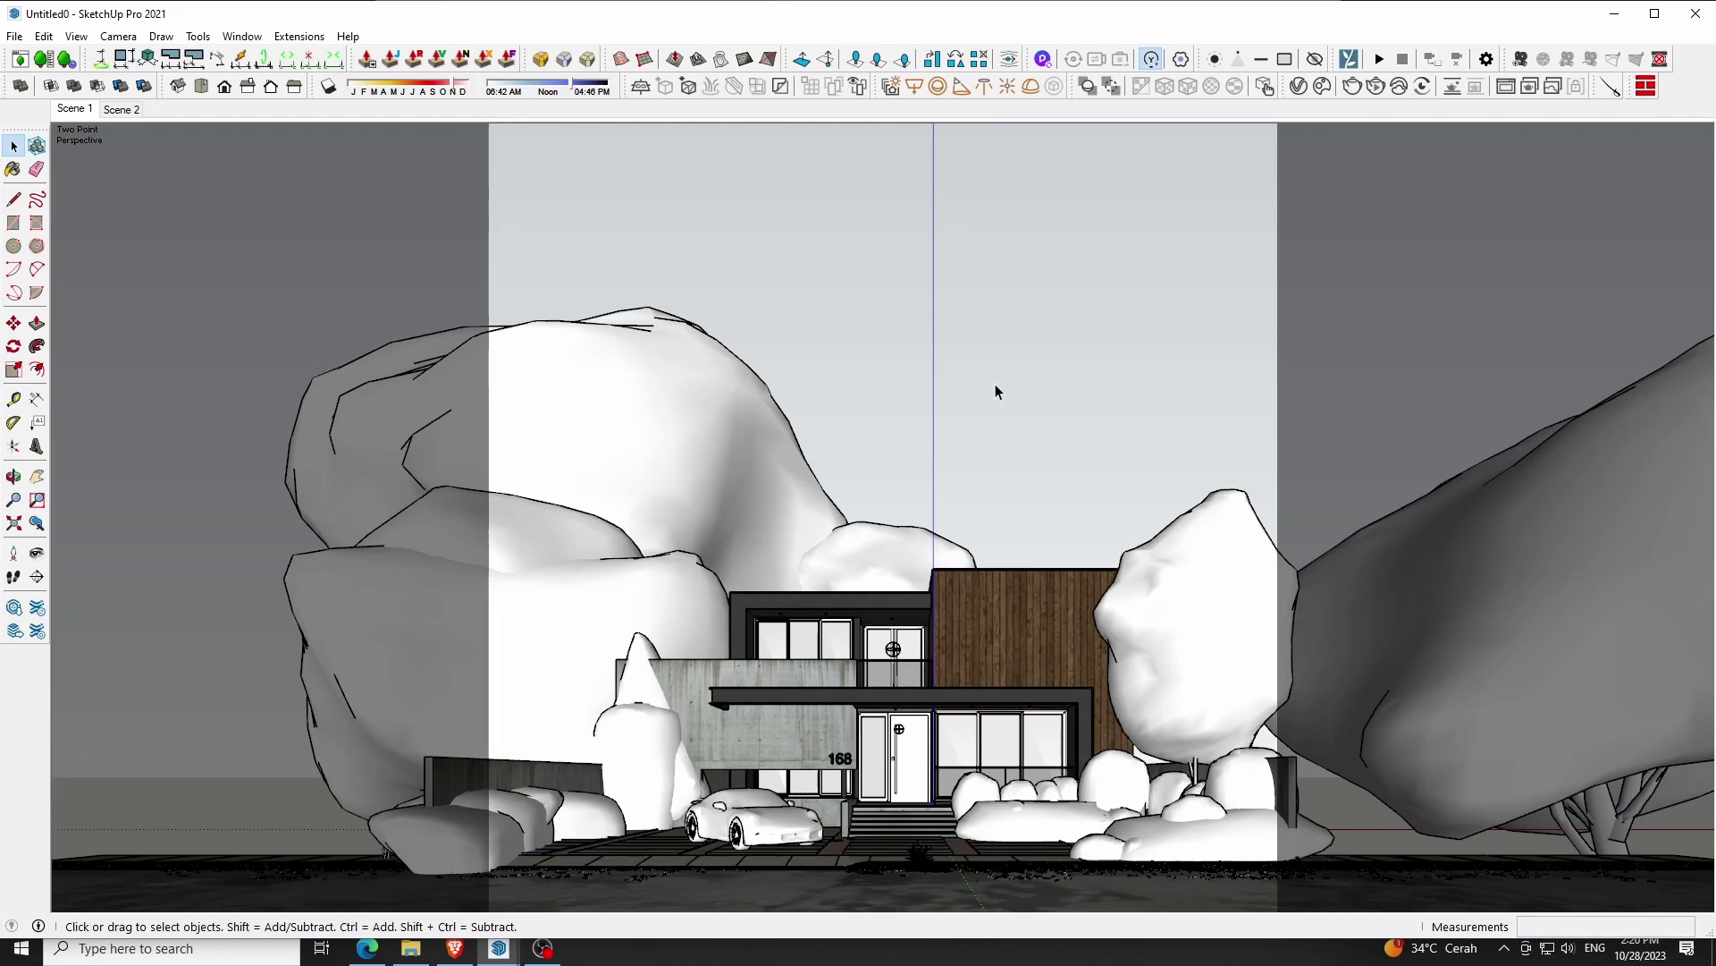
key(F2)
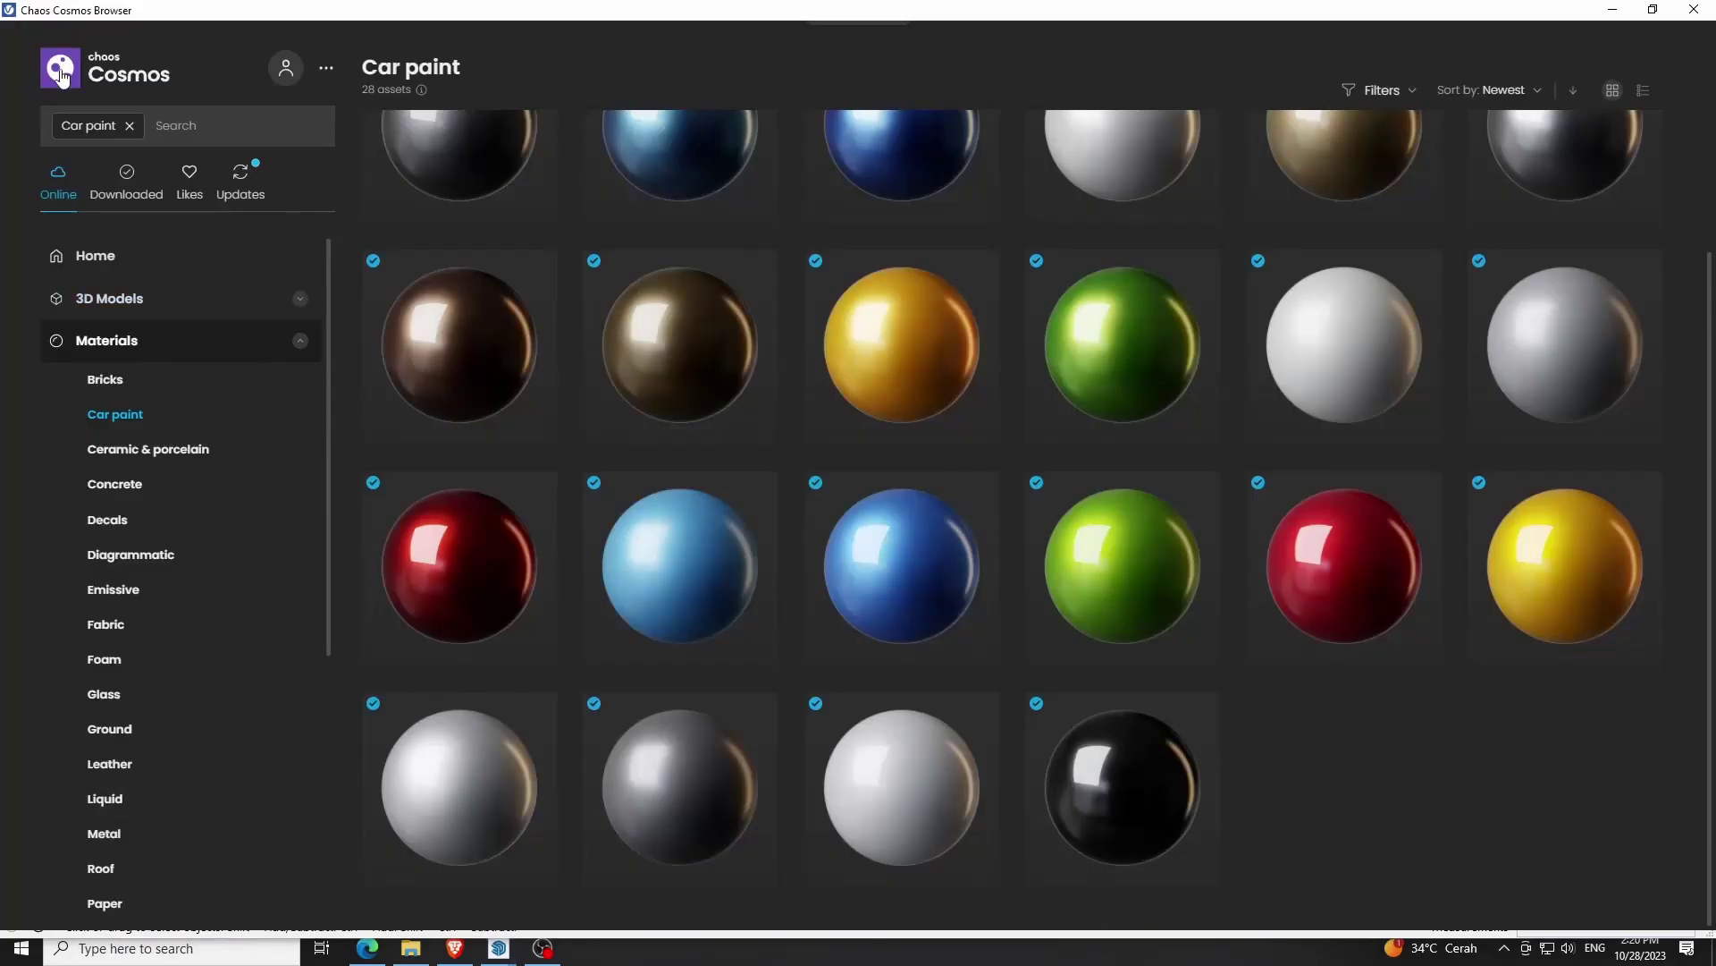
Import Mountain Alder 003 from Chaos Cosmos Vegetation > Trees
click(61, 76)
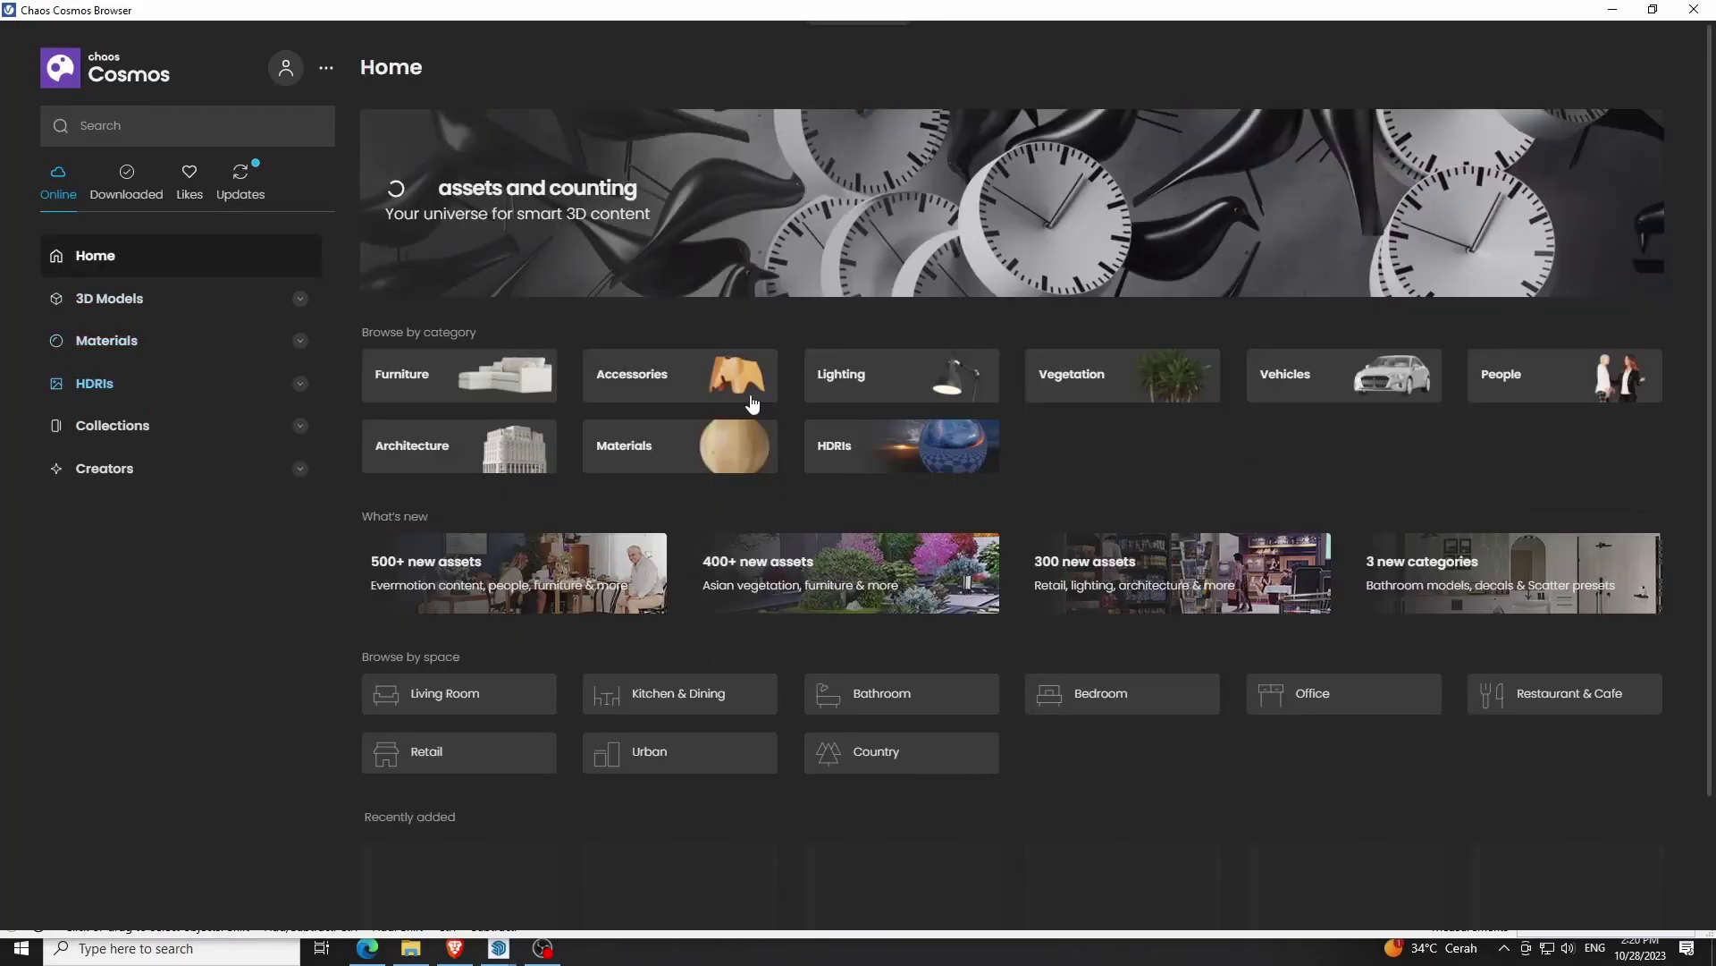
click(1051, 384)
click(126, 492)
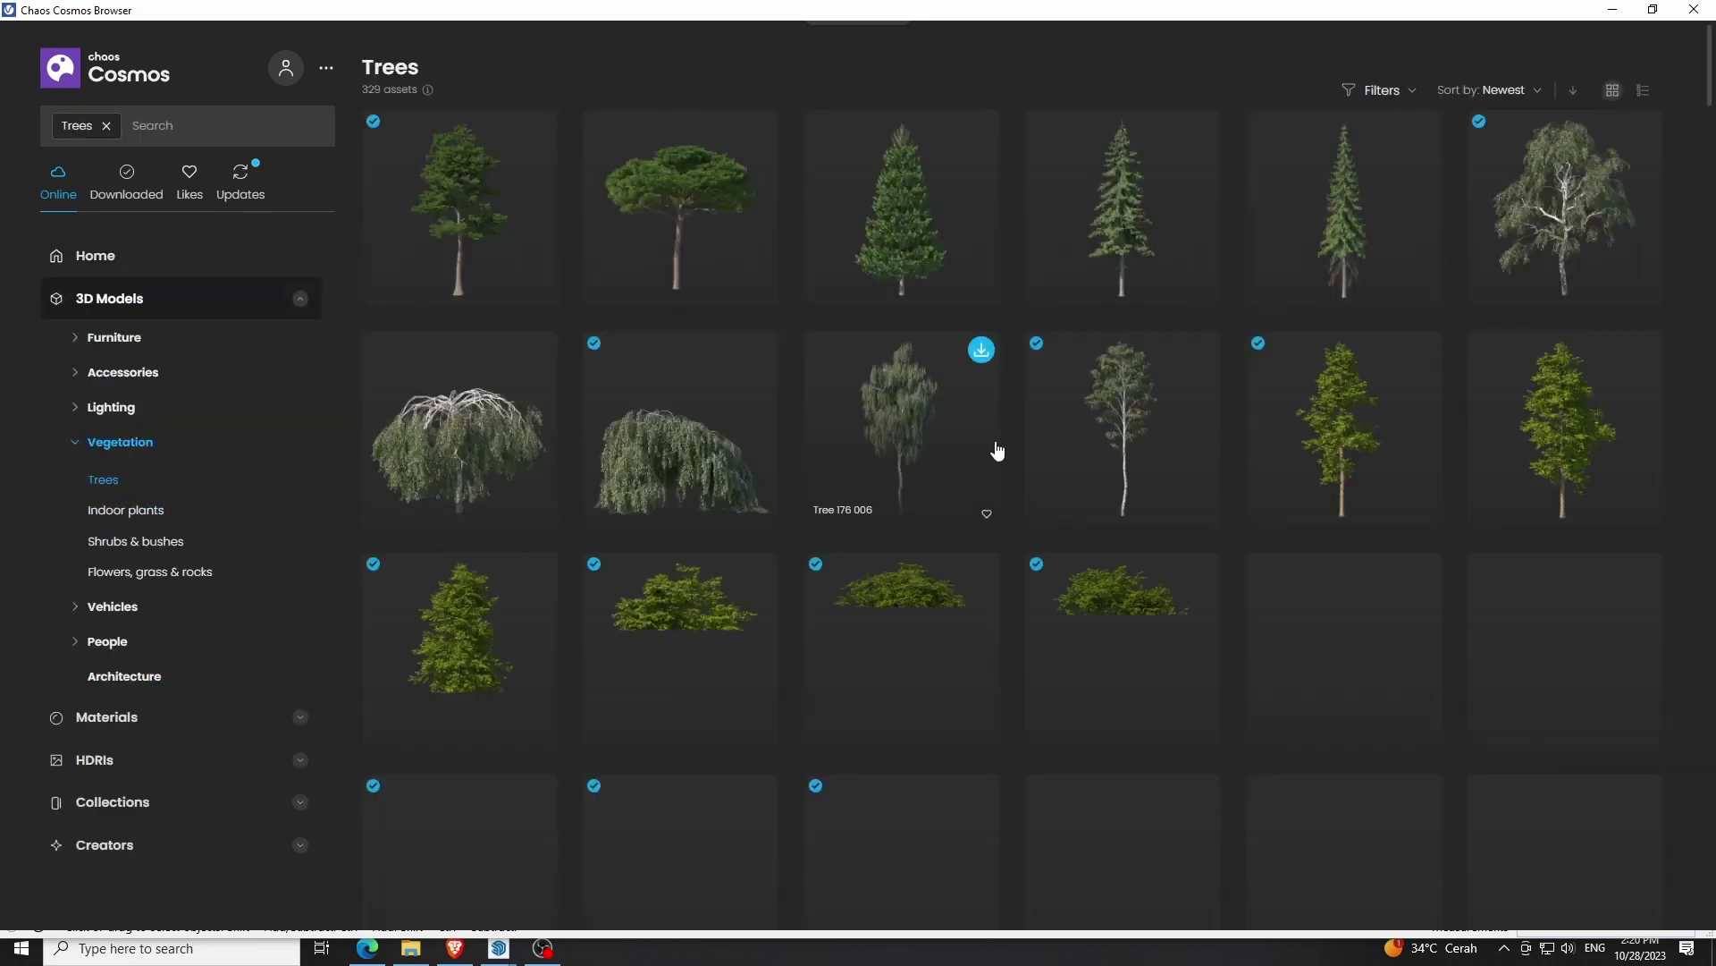
scroll(997, 450, down, 2)
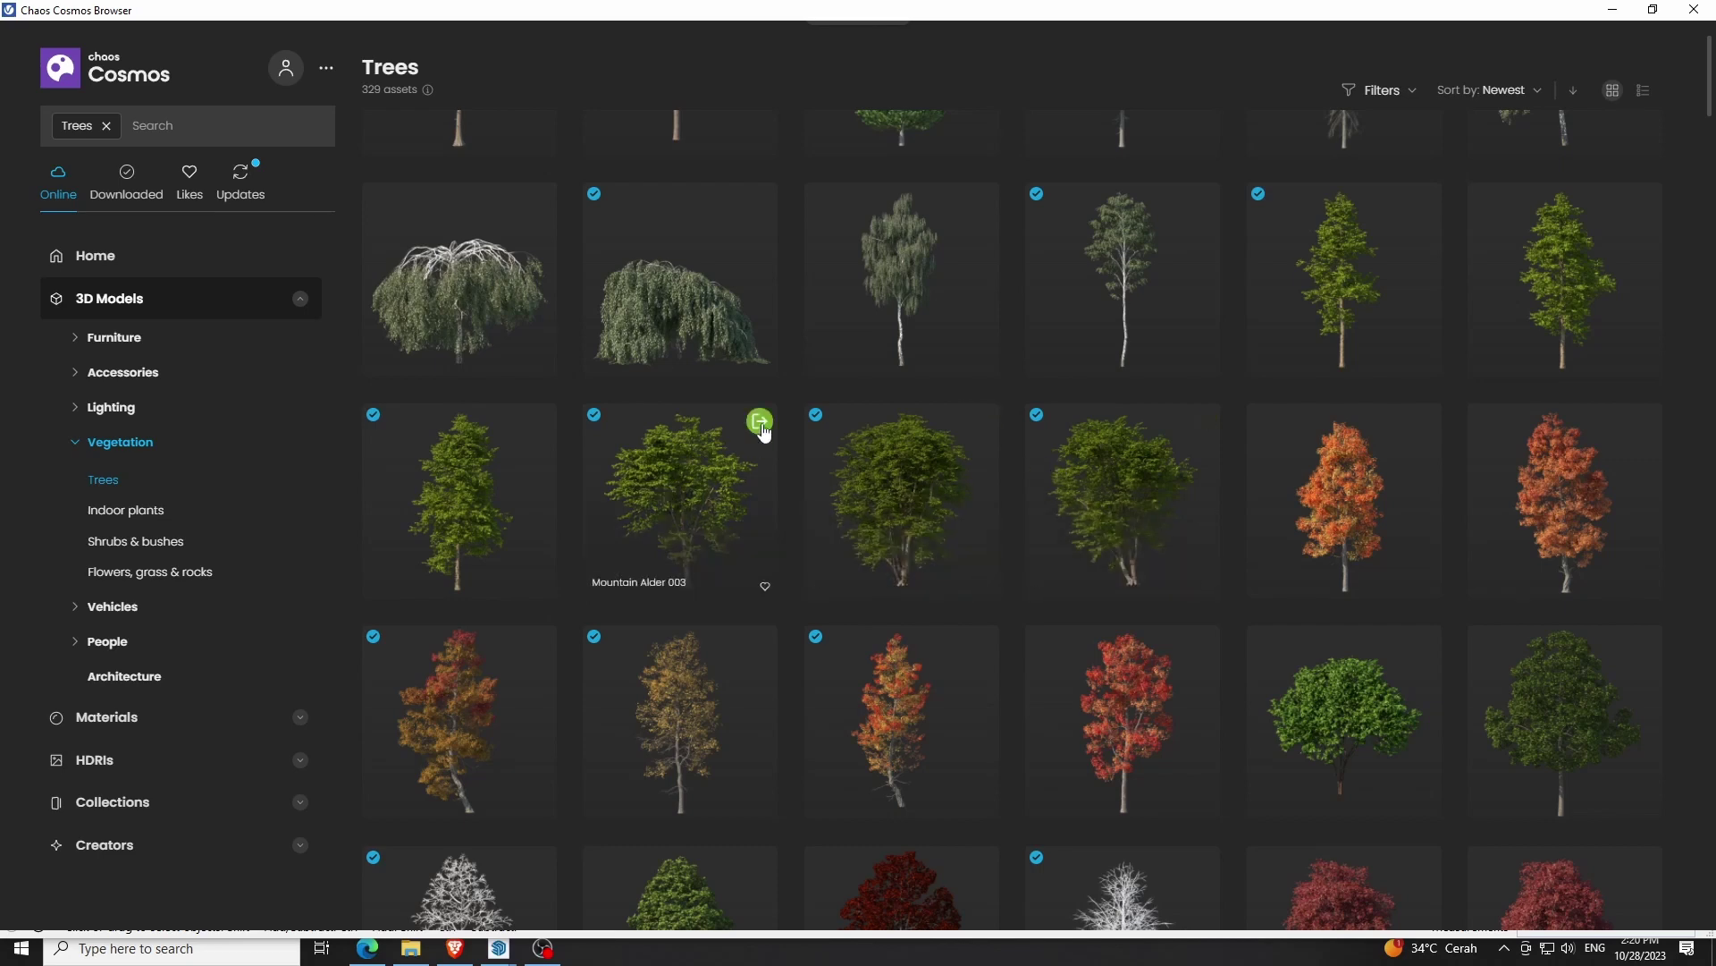
click(760, 422)
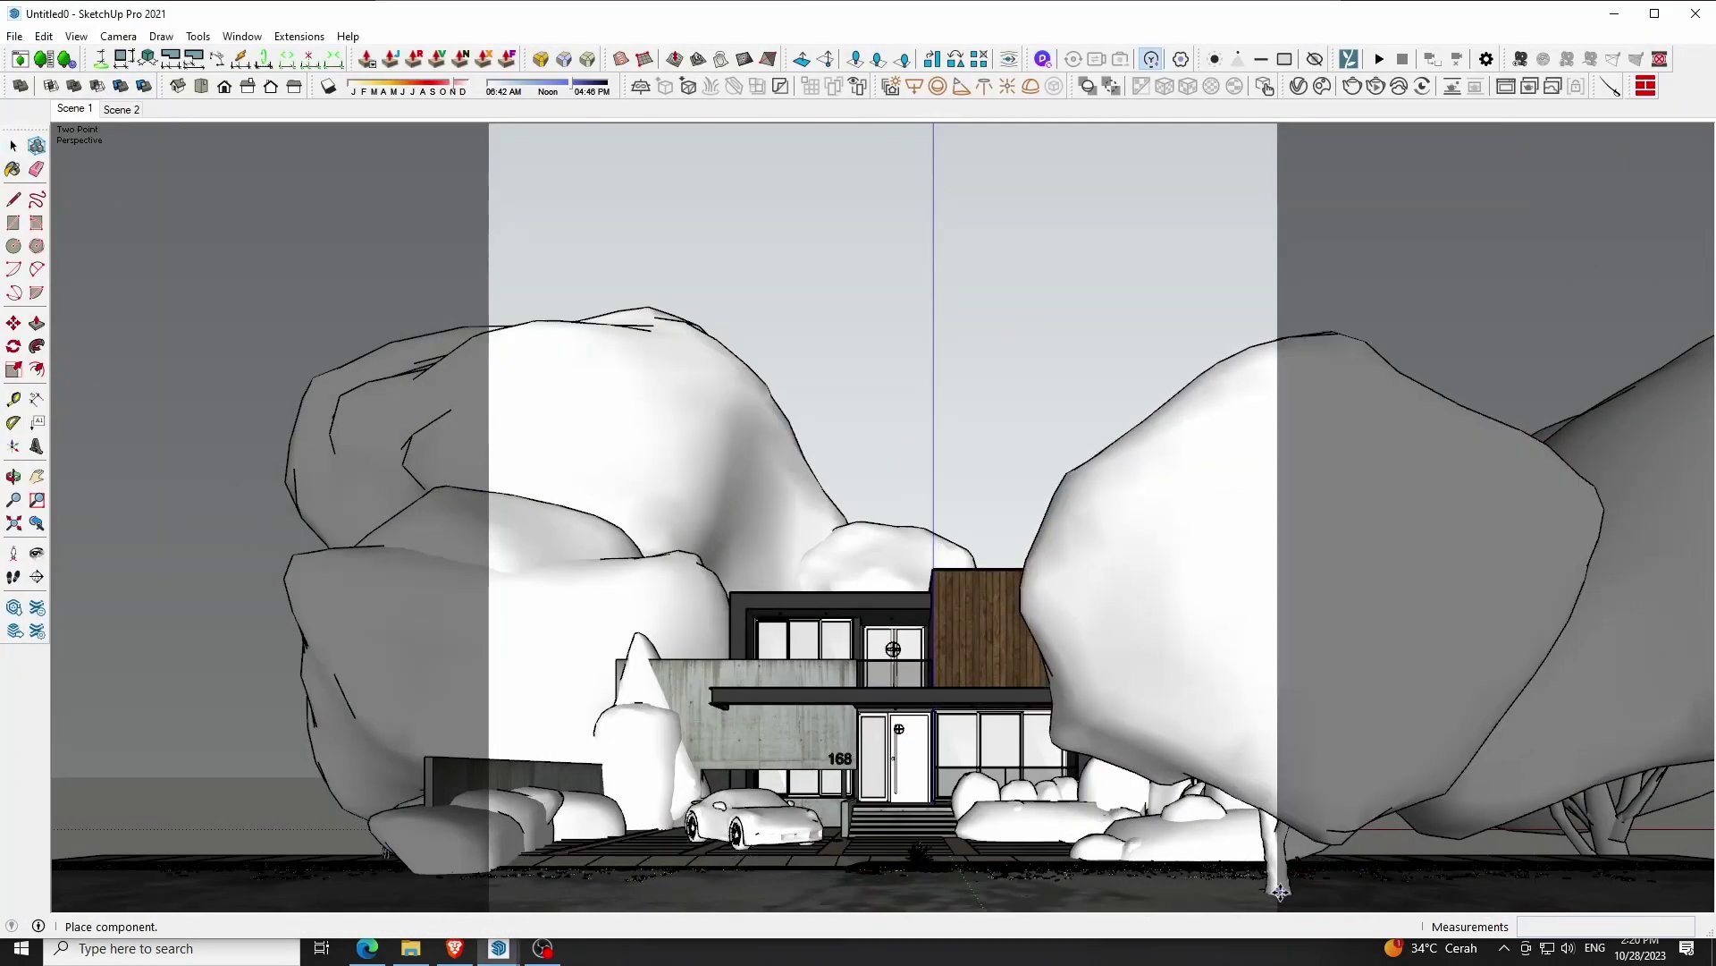
Place the Mountain Alder tree beside the house and select it
click(1280, 893)
key(o)
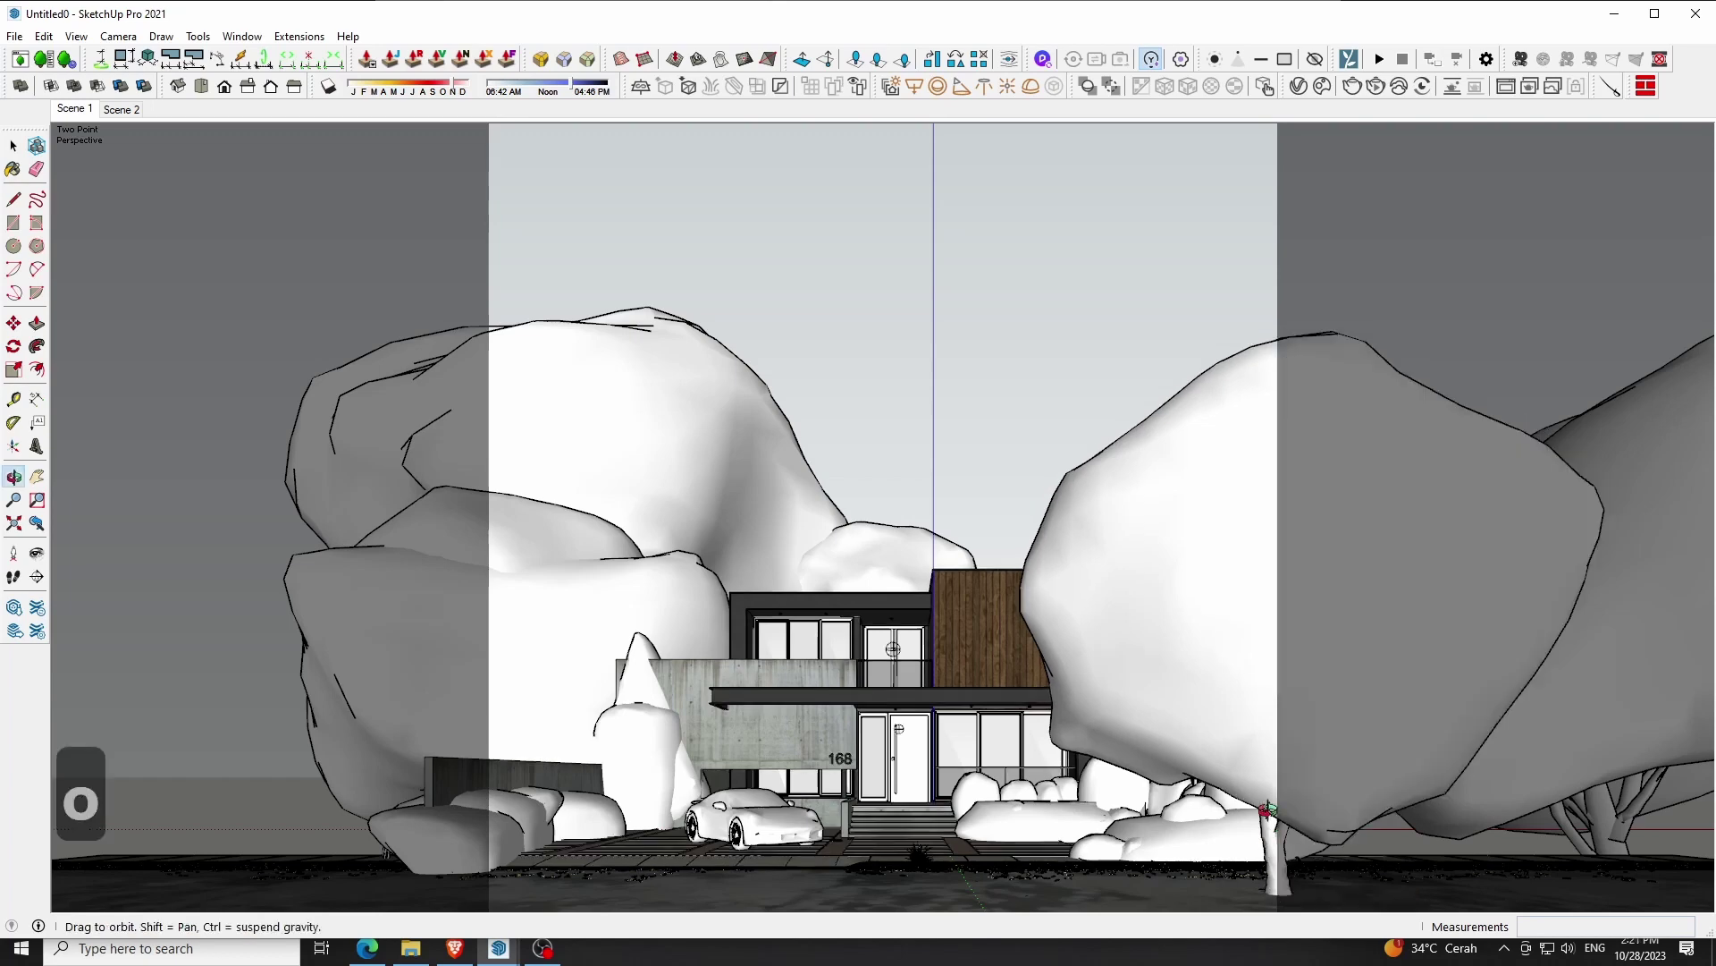
scroll(1276, 695, up, 2)
drag(1277, 696, 1131, 699)
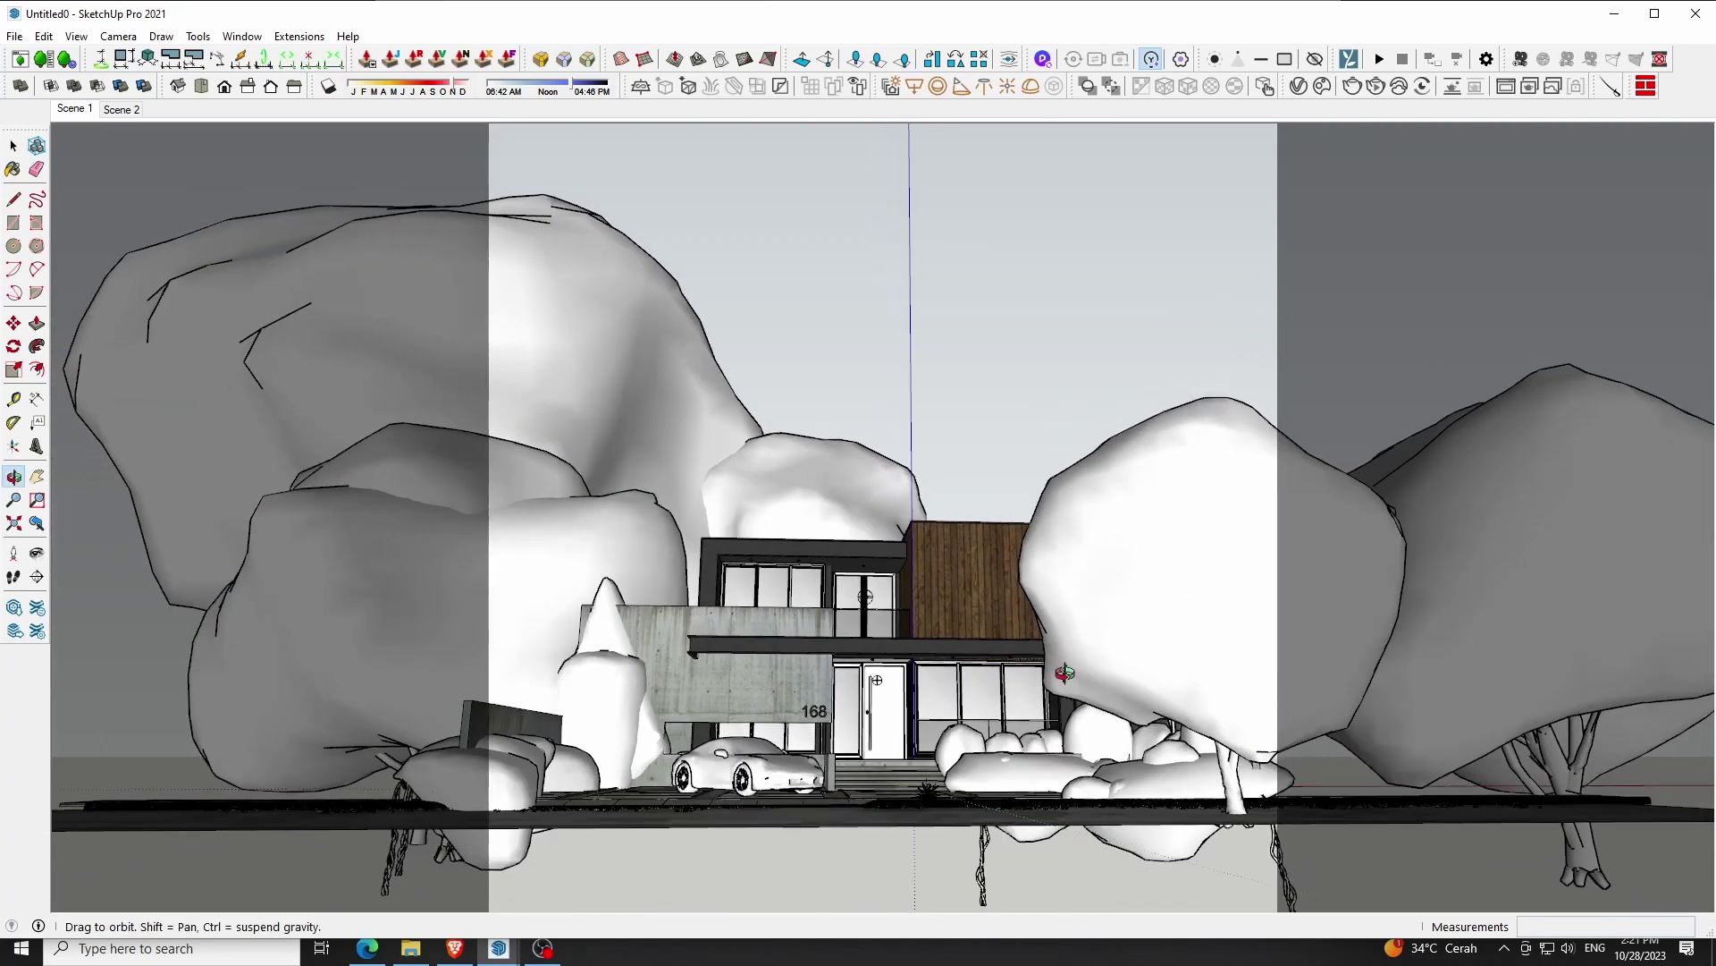
key(space)
click(1129, 698)
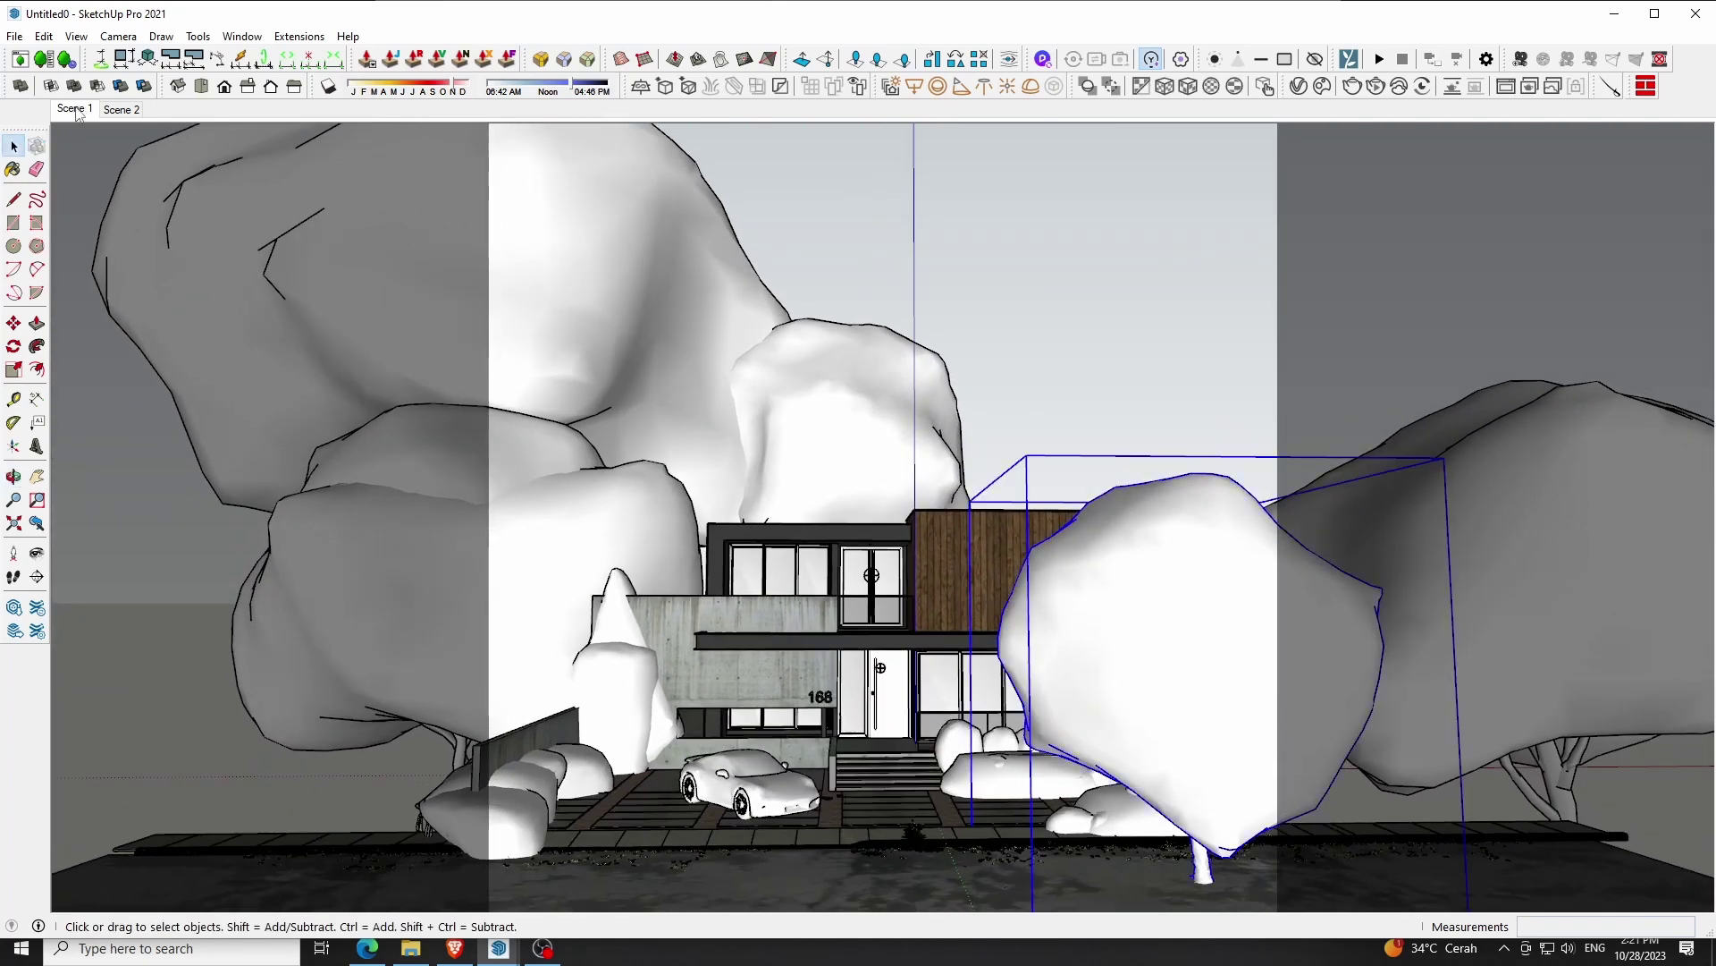
middle_drag(1129, 698, 1214, 589)
Raise the tree higher and rotate it
key(m)
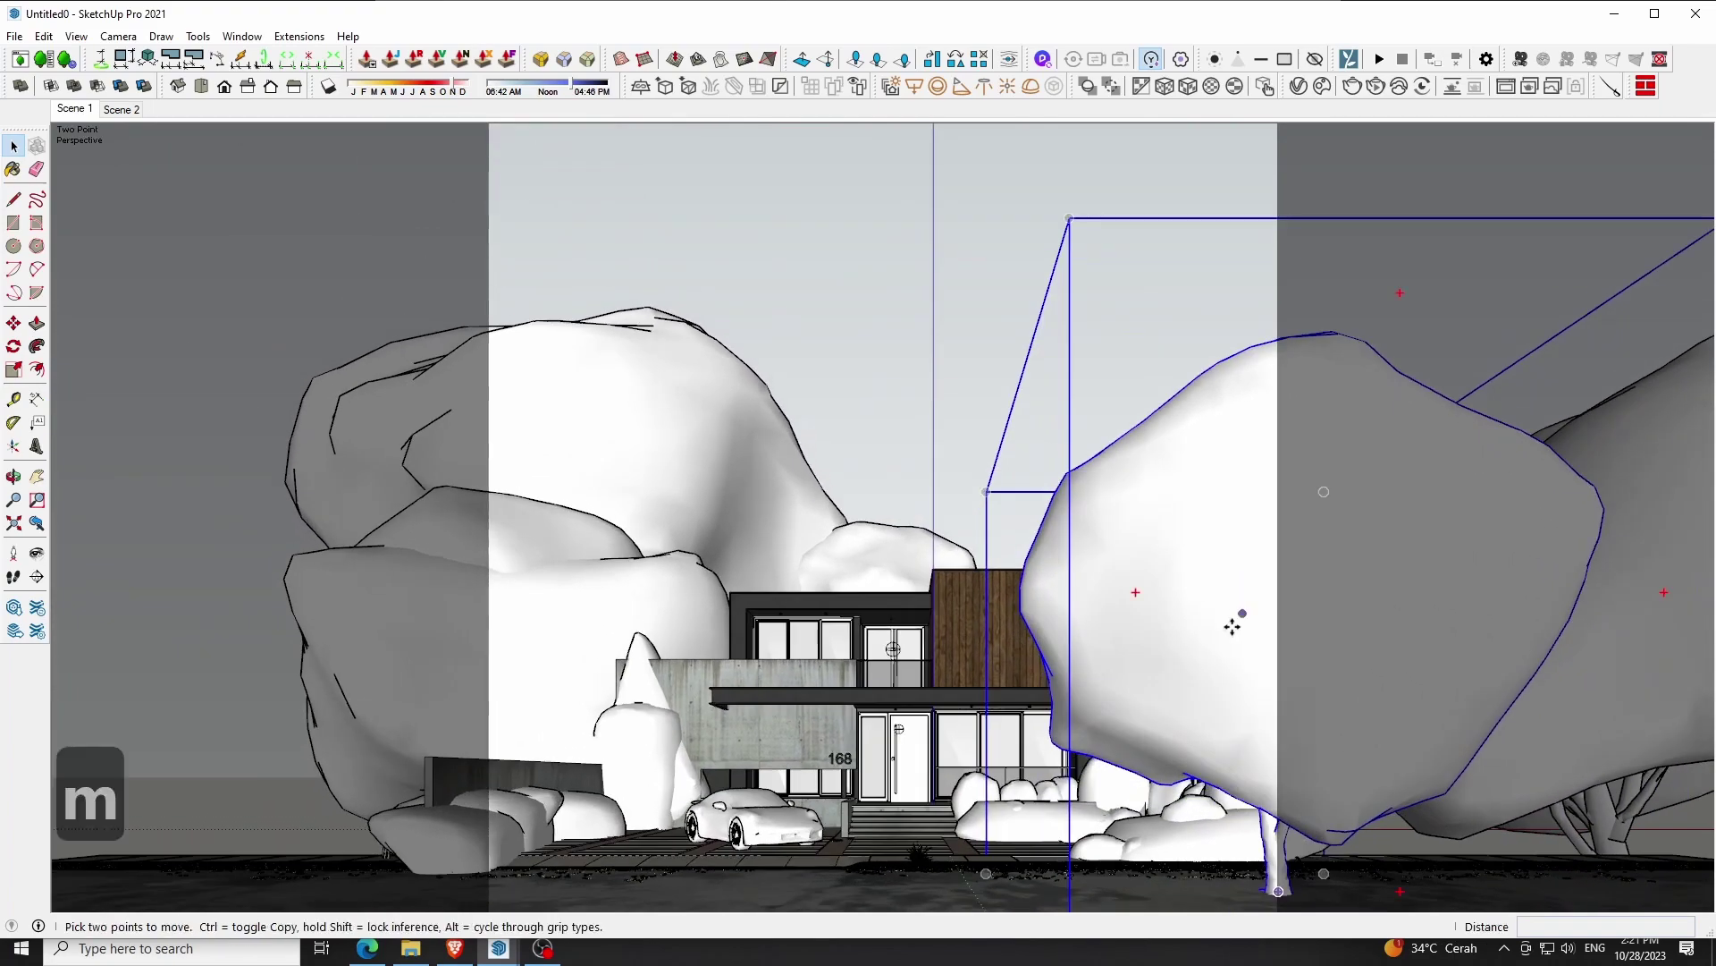
click(1229, 599)
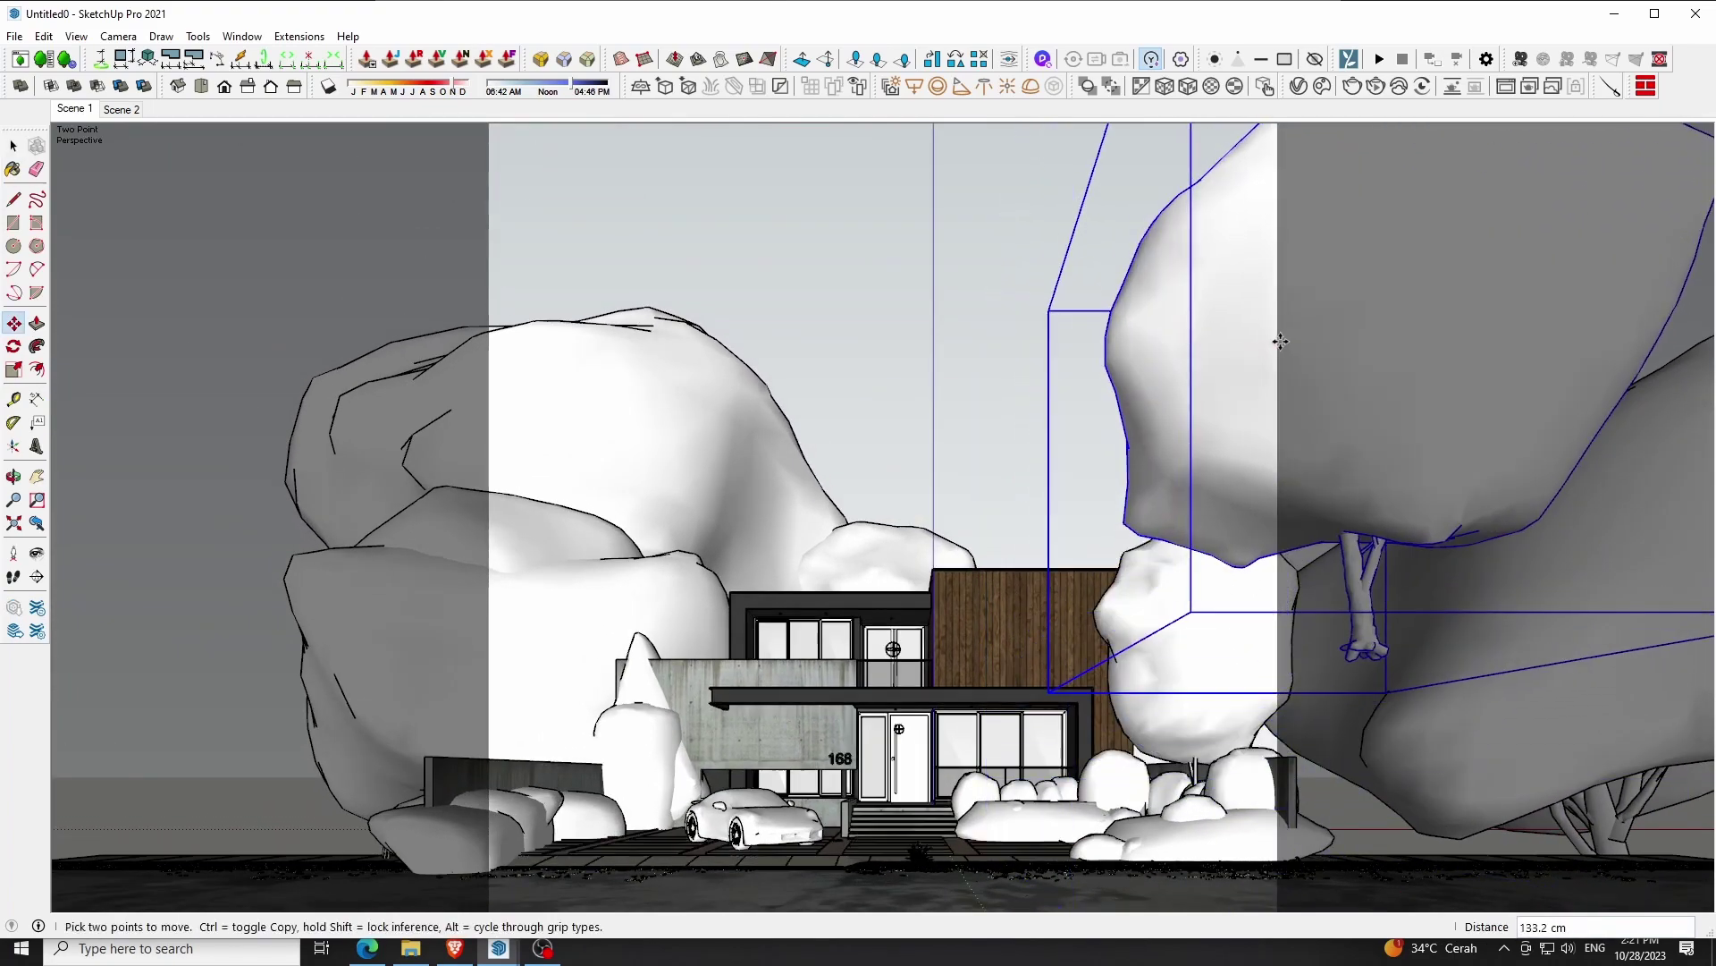
click(1465, 521)
key(q)
click(1522, 236)
click(1637, 299)
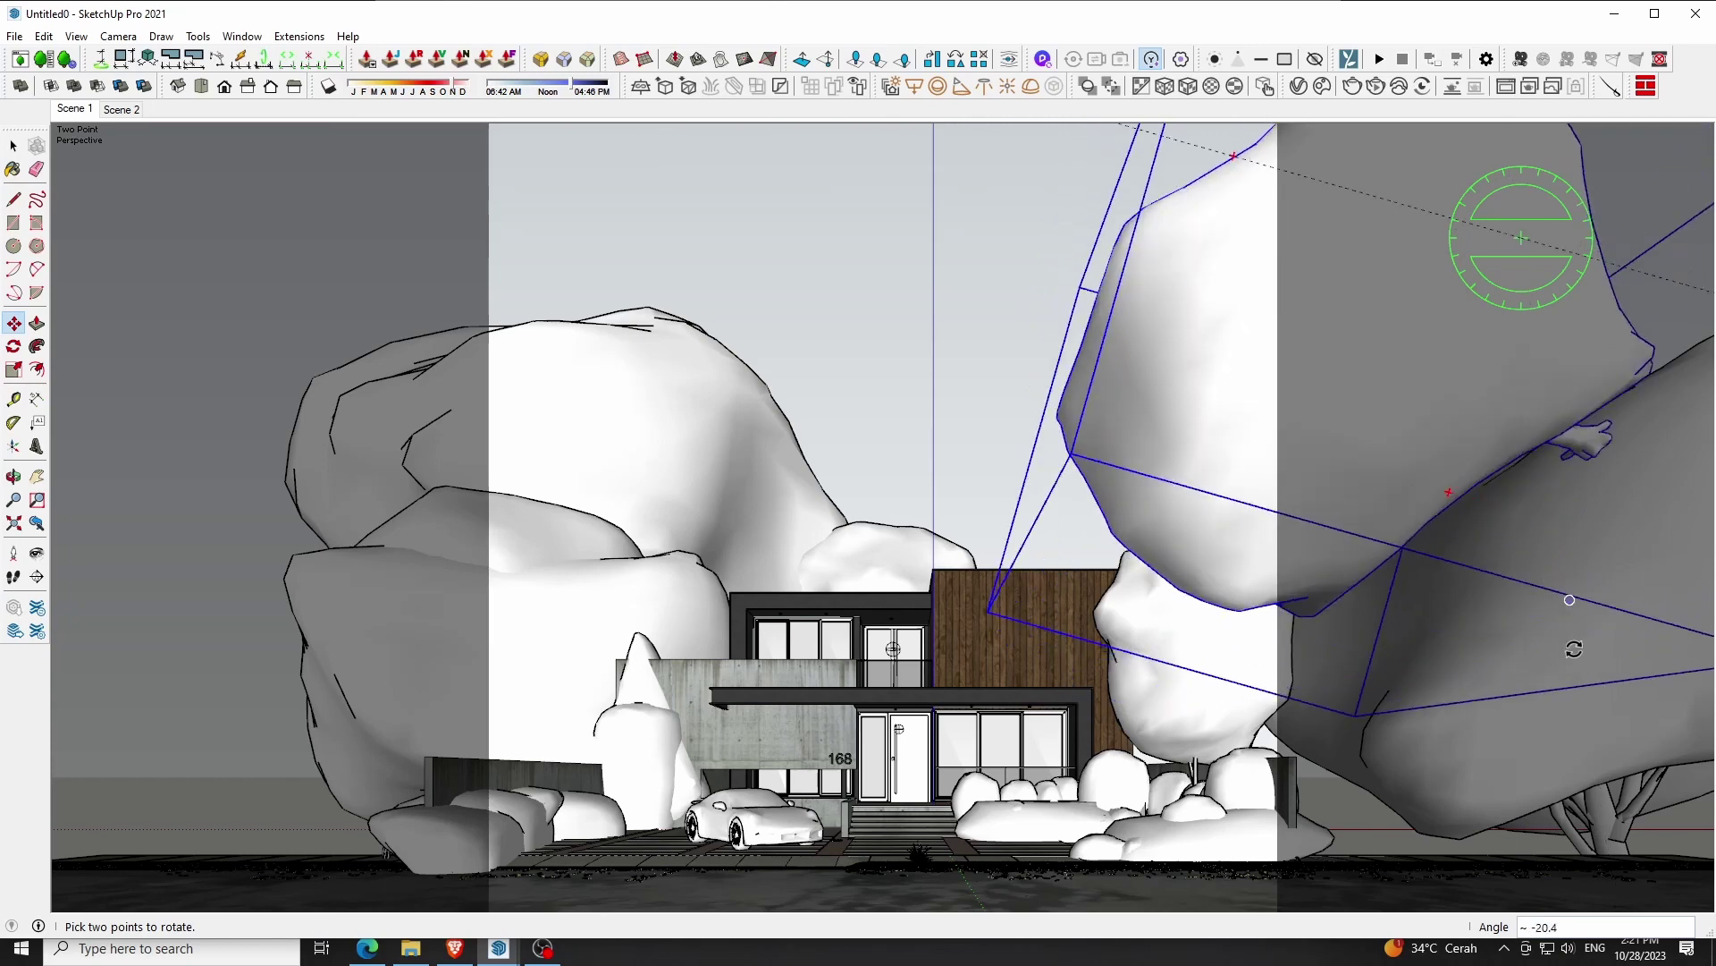
click(1584, 767)
key(m)
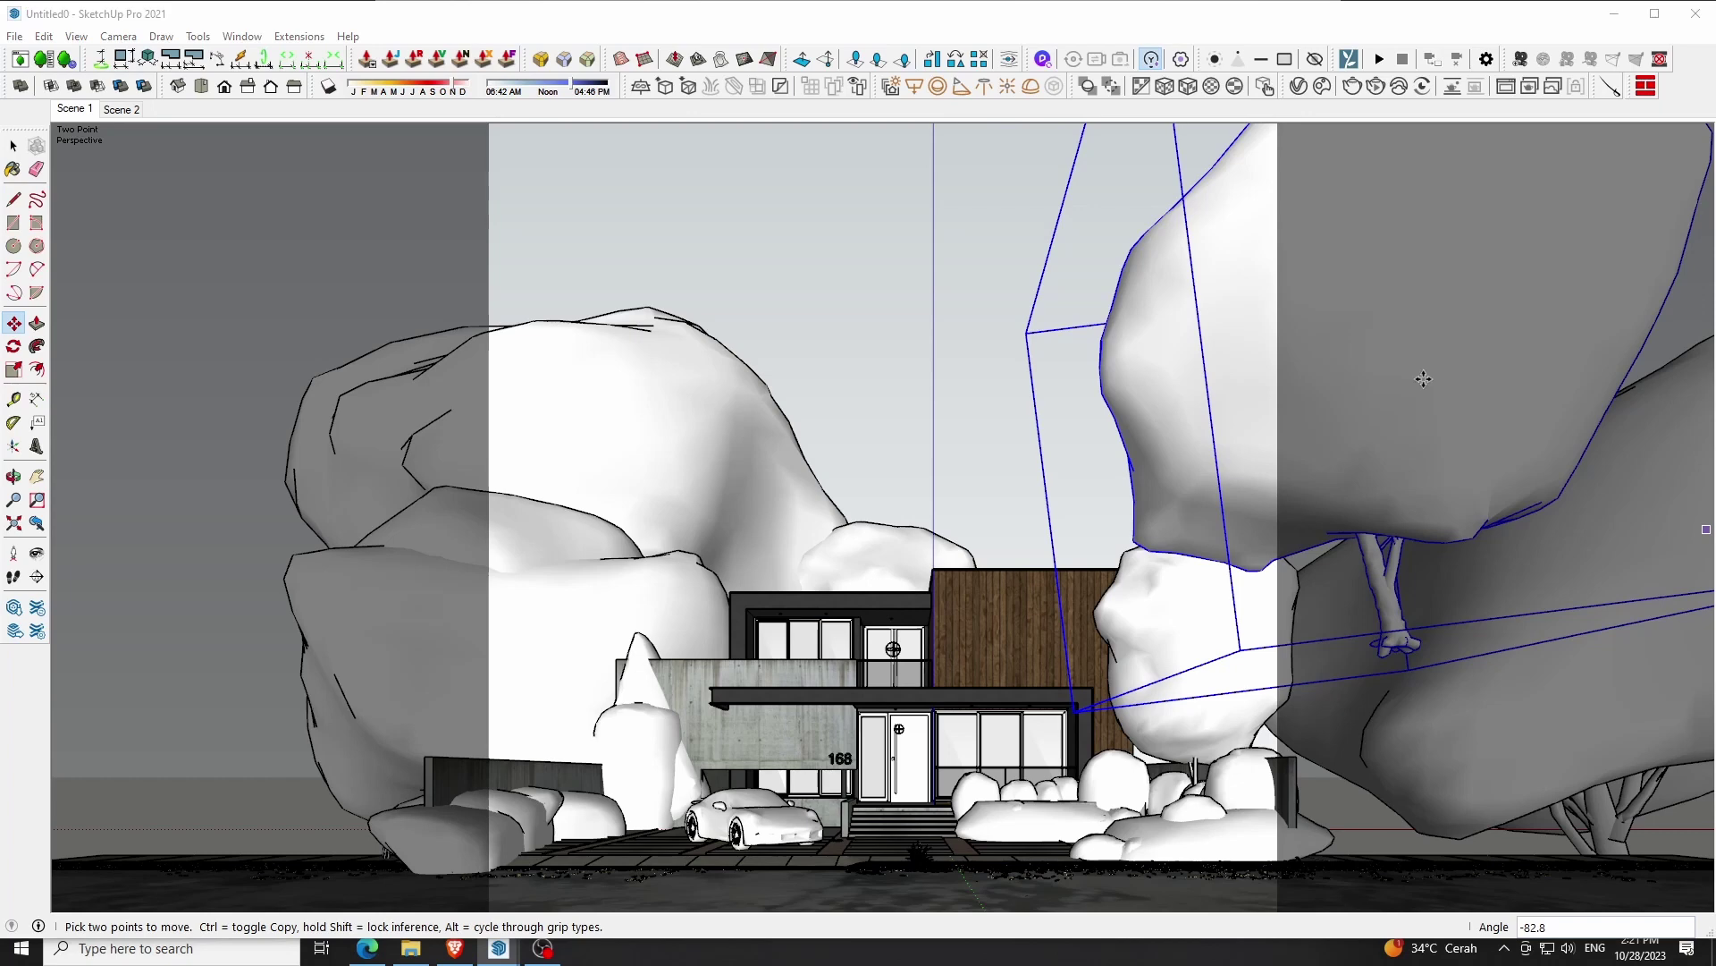
Enlarge the tree and move it 430.7 cm further right
mouse_move(1341, 369)
key(s)
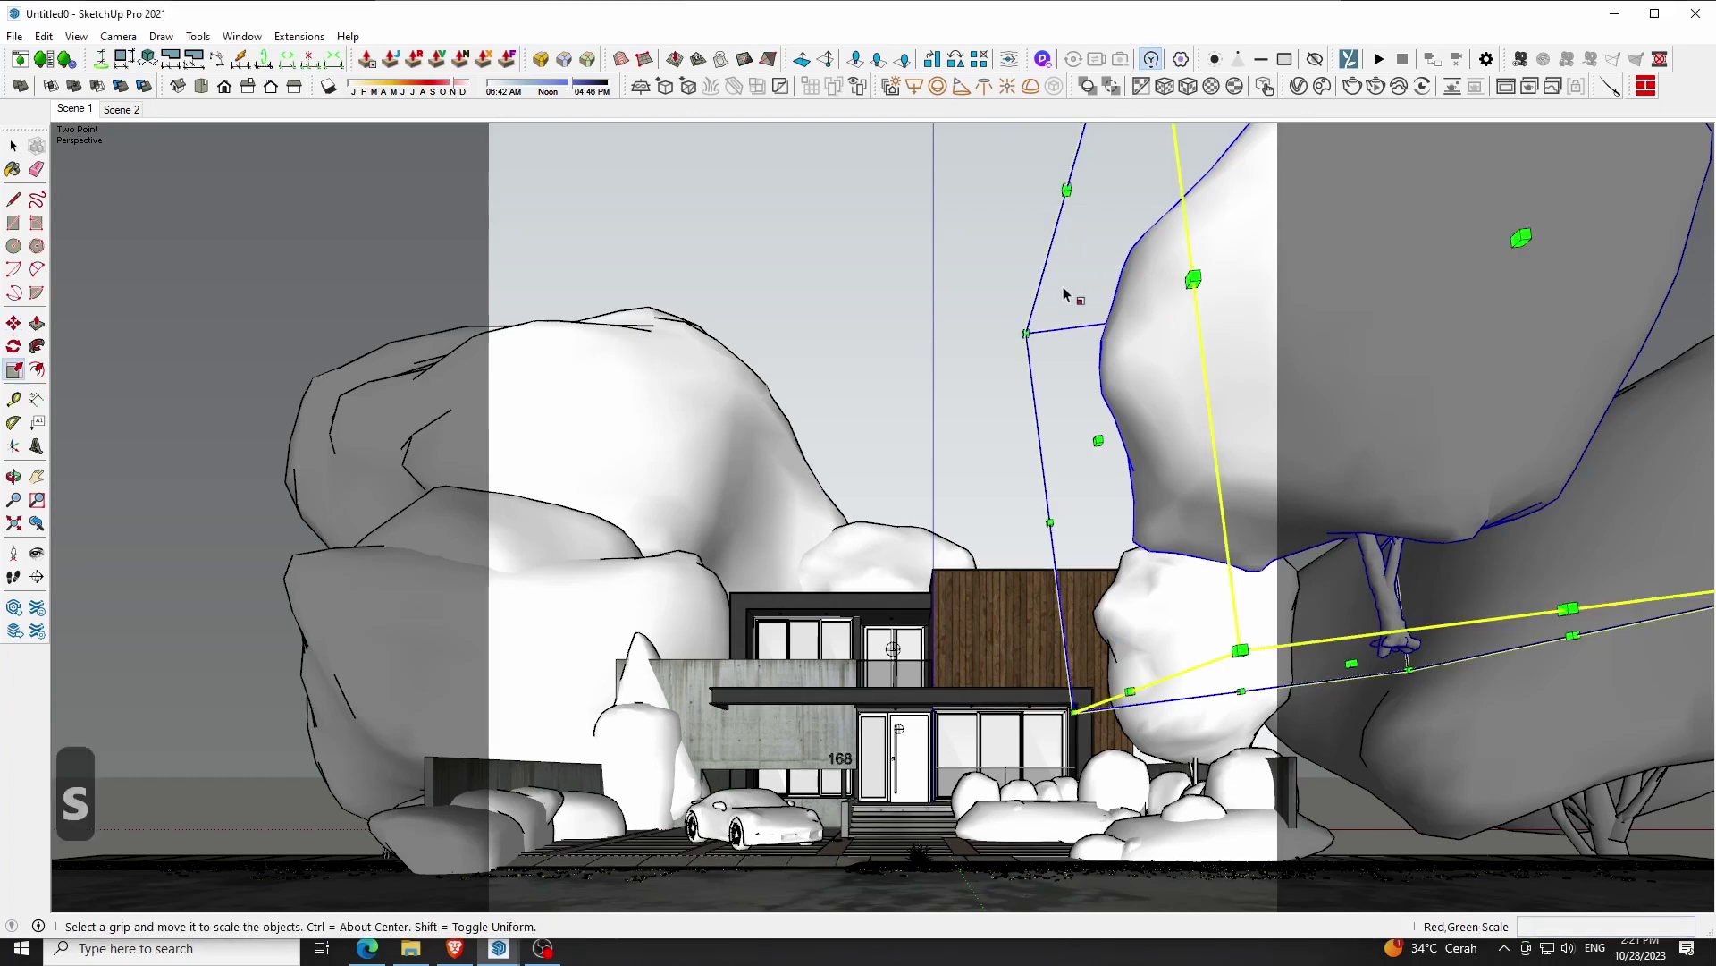
drag(1028, 332, 766, 268)
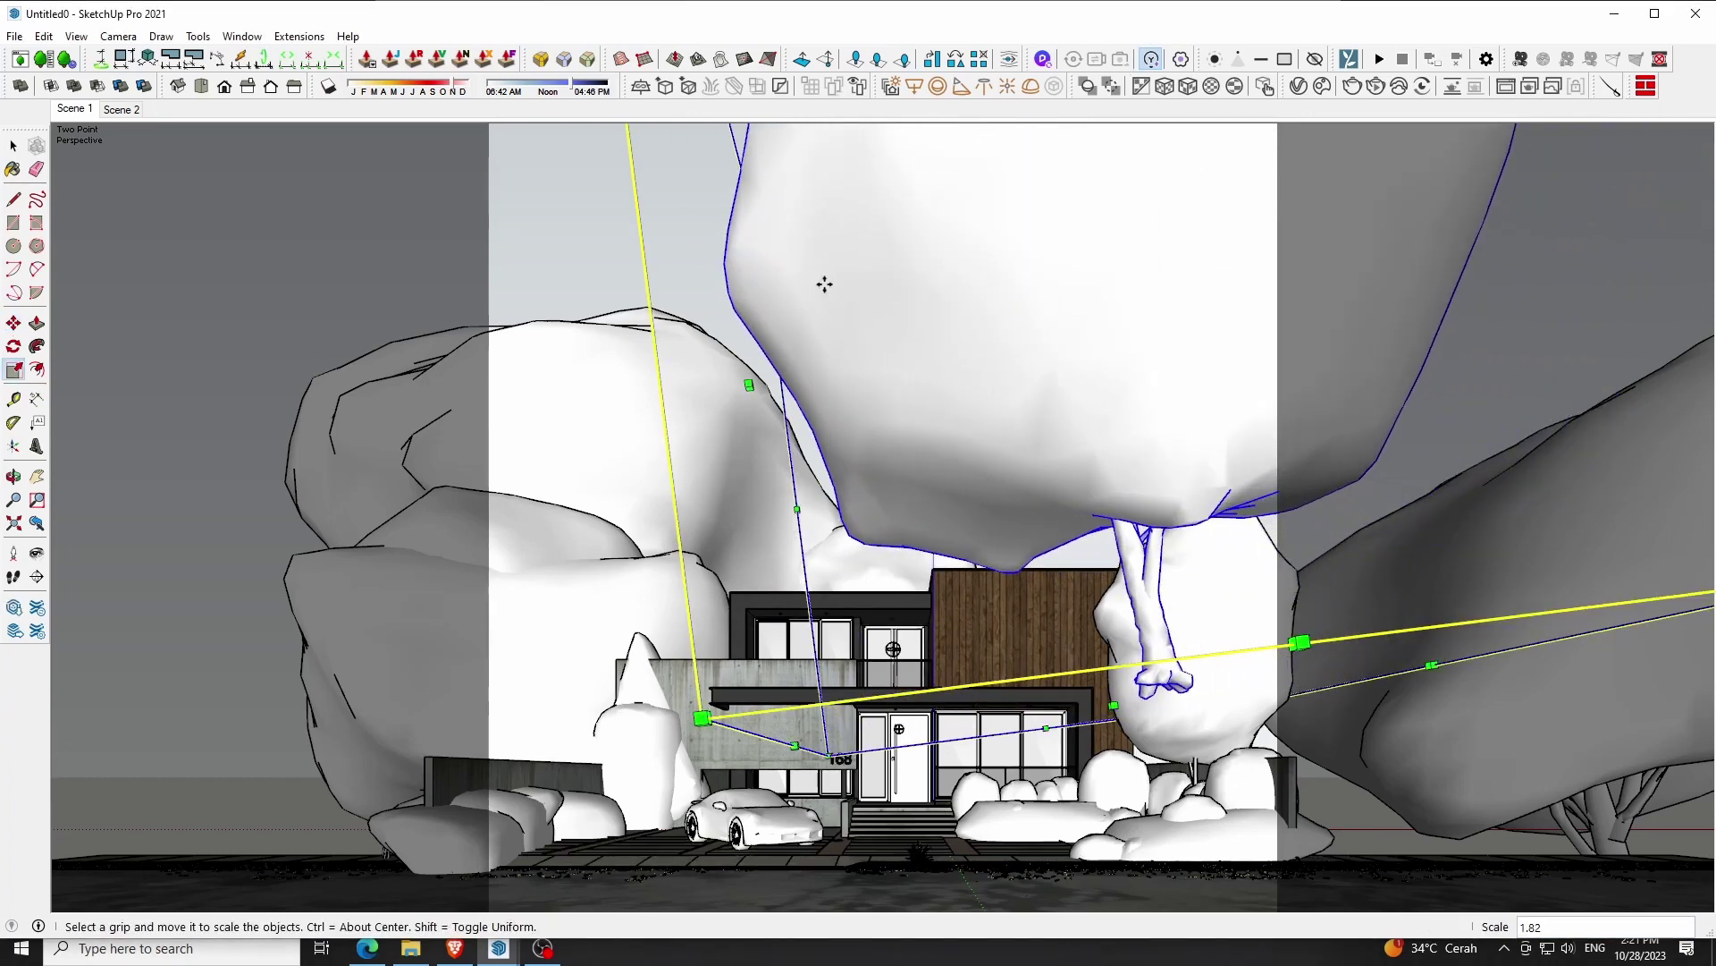
key(m)
click(898, 283)
click(1173, 284)
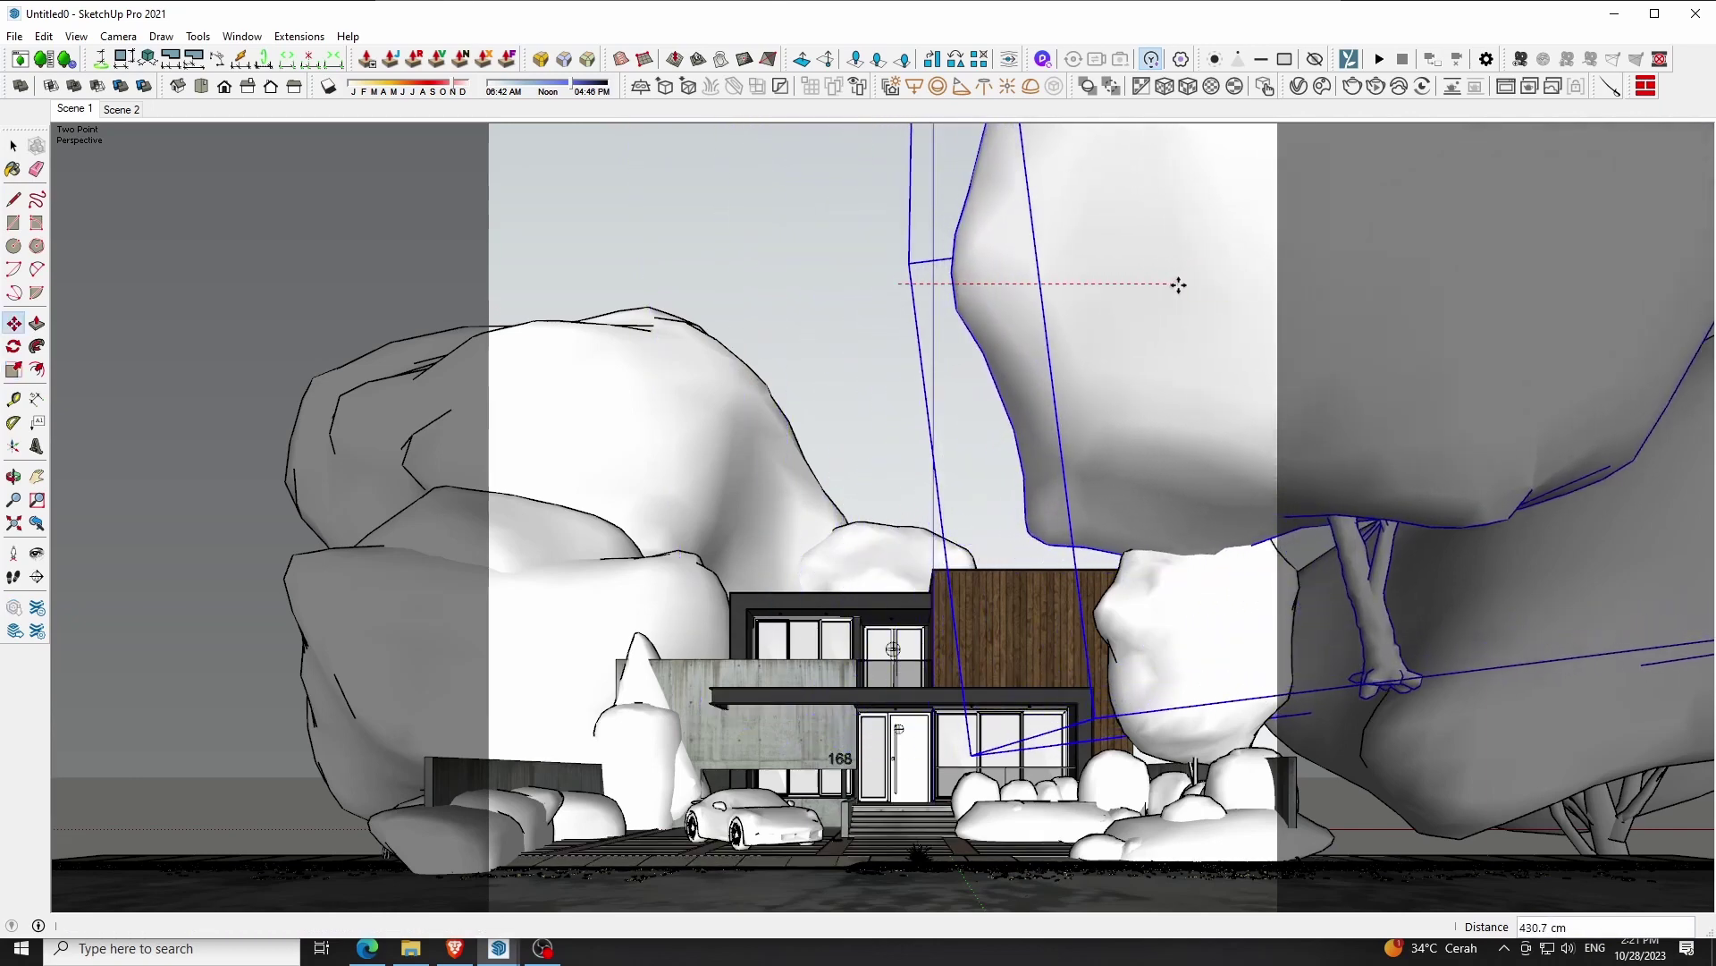
key(F2)
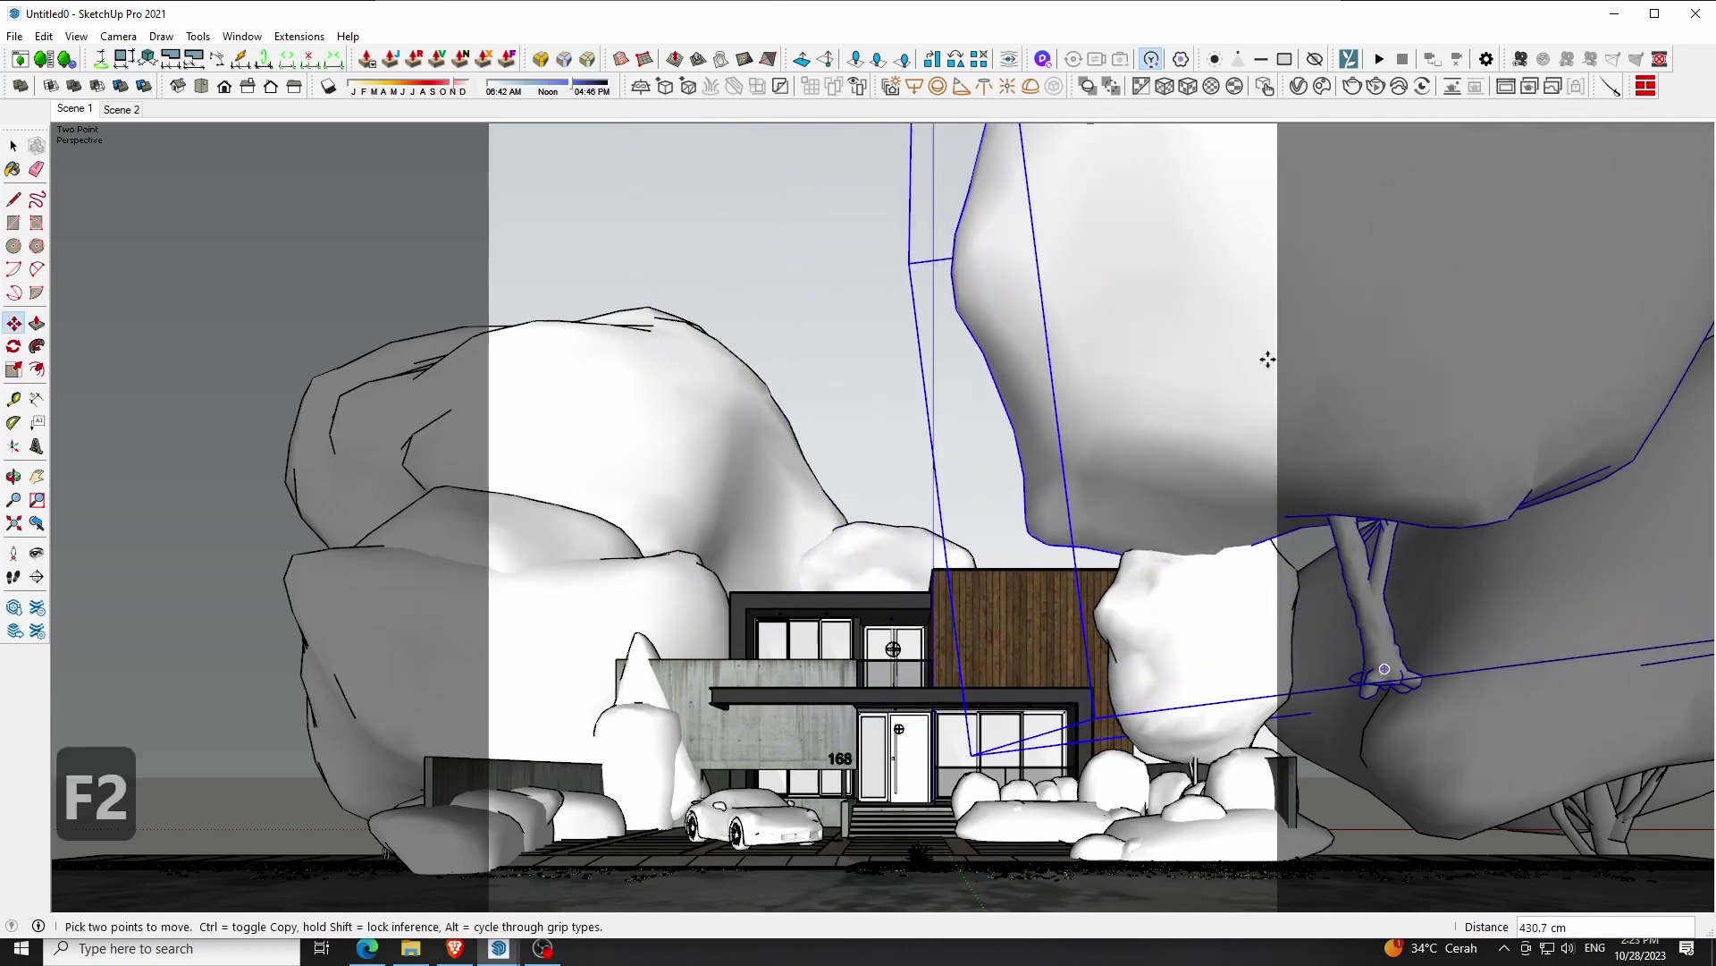
Rotate the tree by -43.3° and then -146.8° to frame the view
key(q)
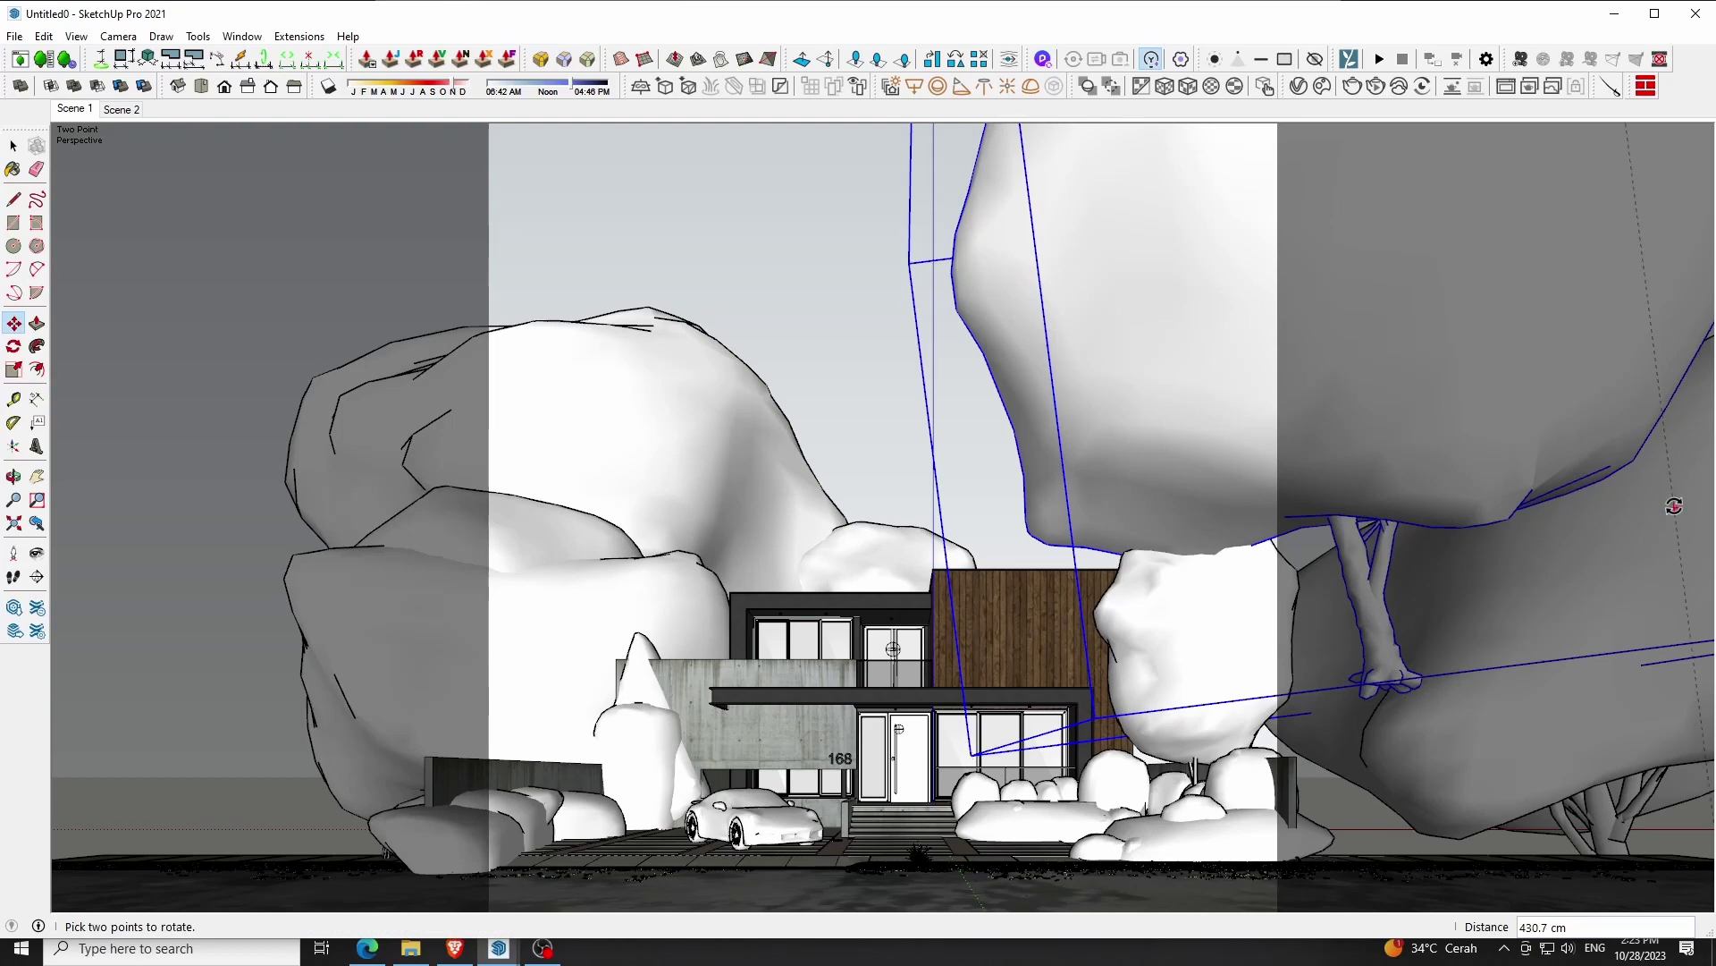
click(1674, 508)
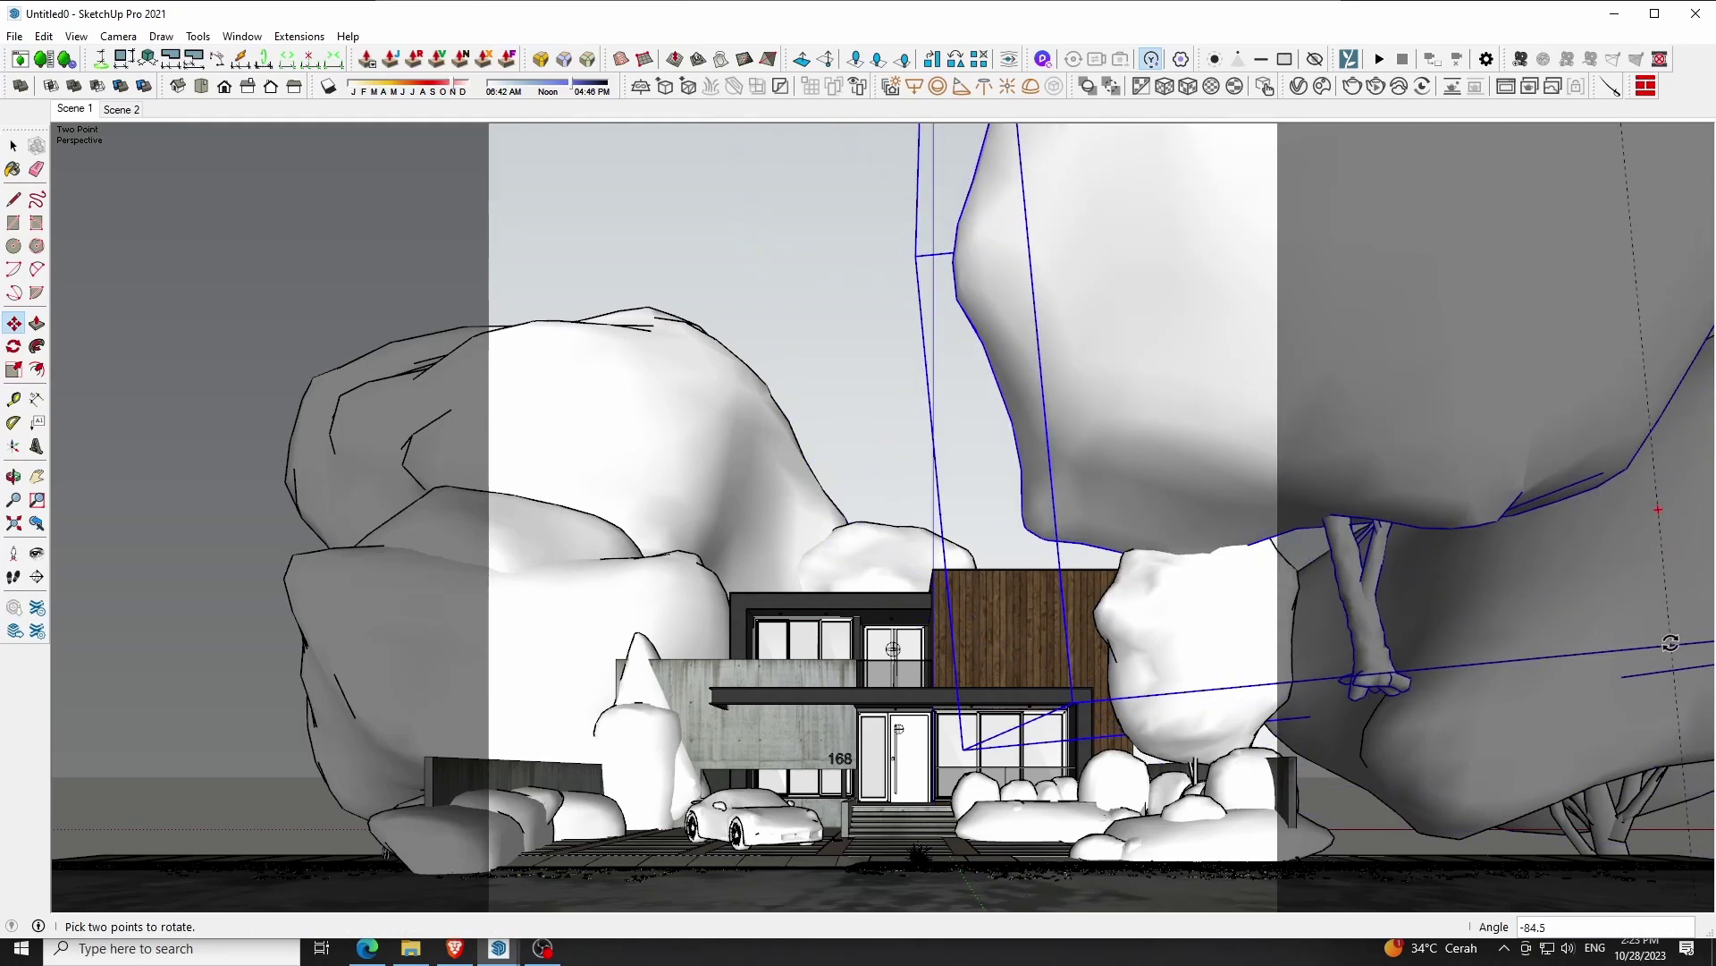
click(1660, 707)
key(m)
scroll(1063, 683, down, 3)
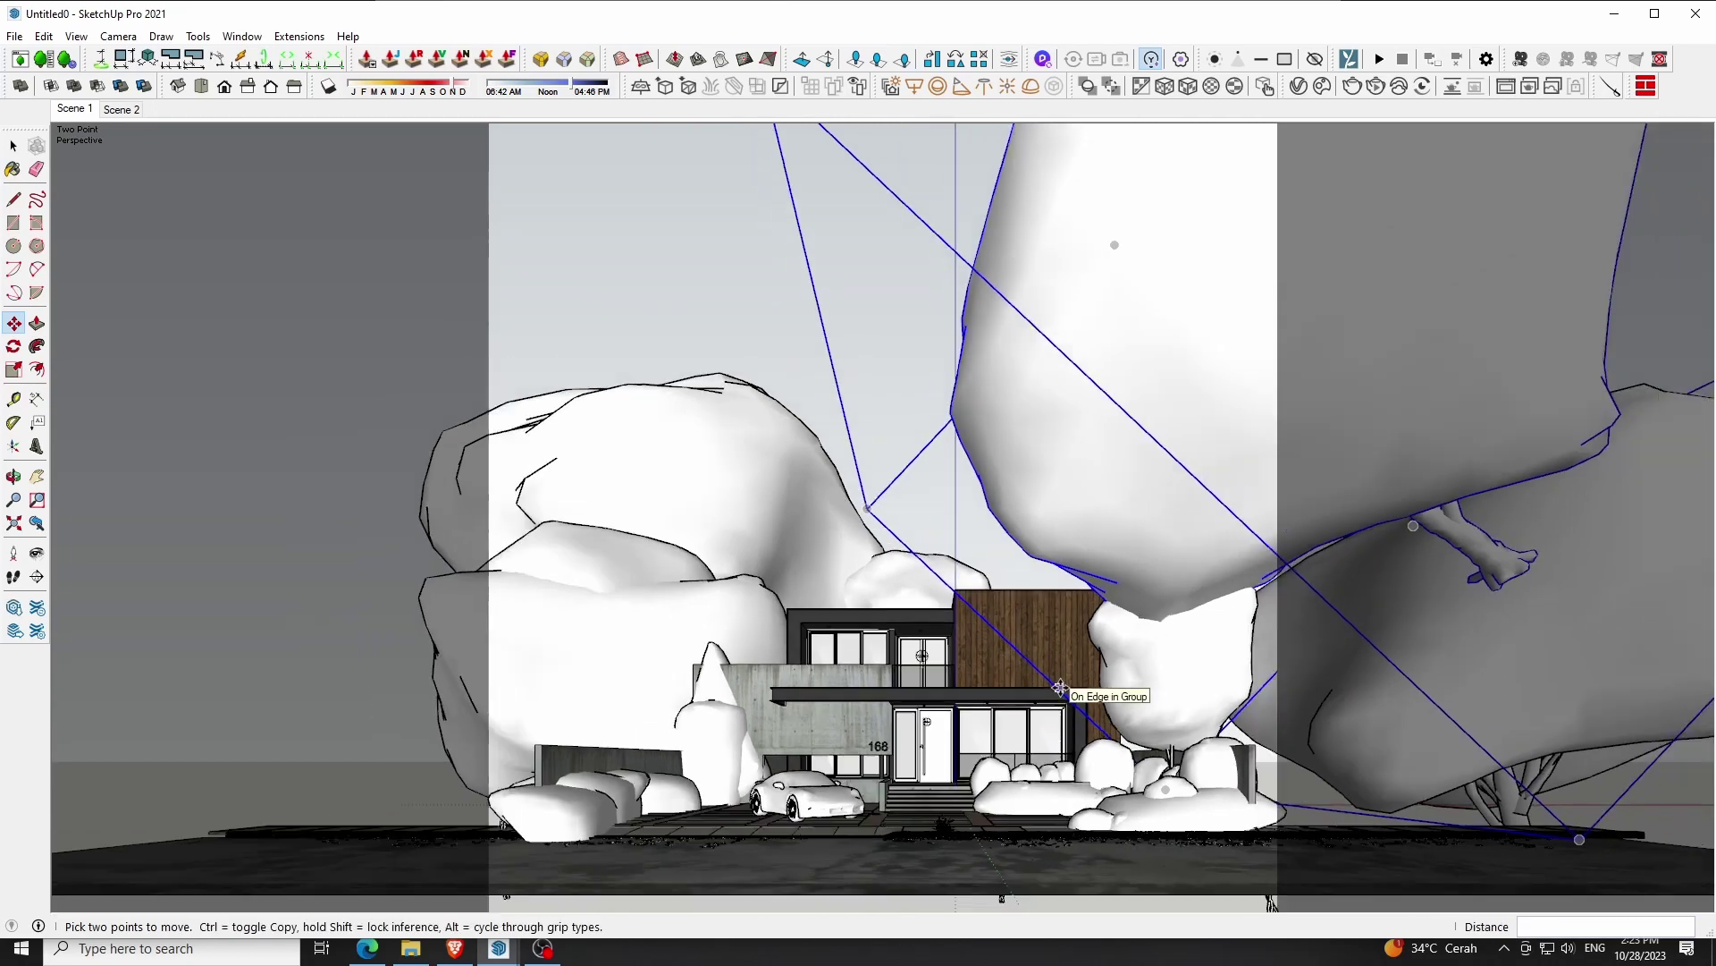
click(1180, 475)
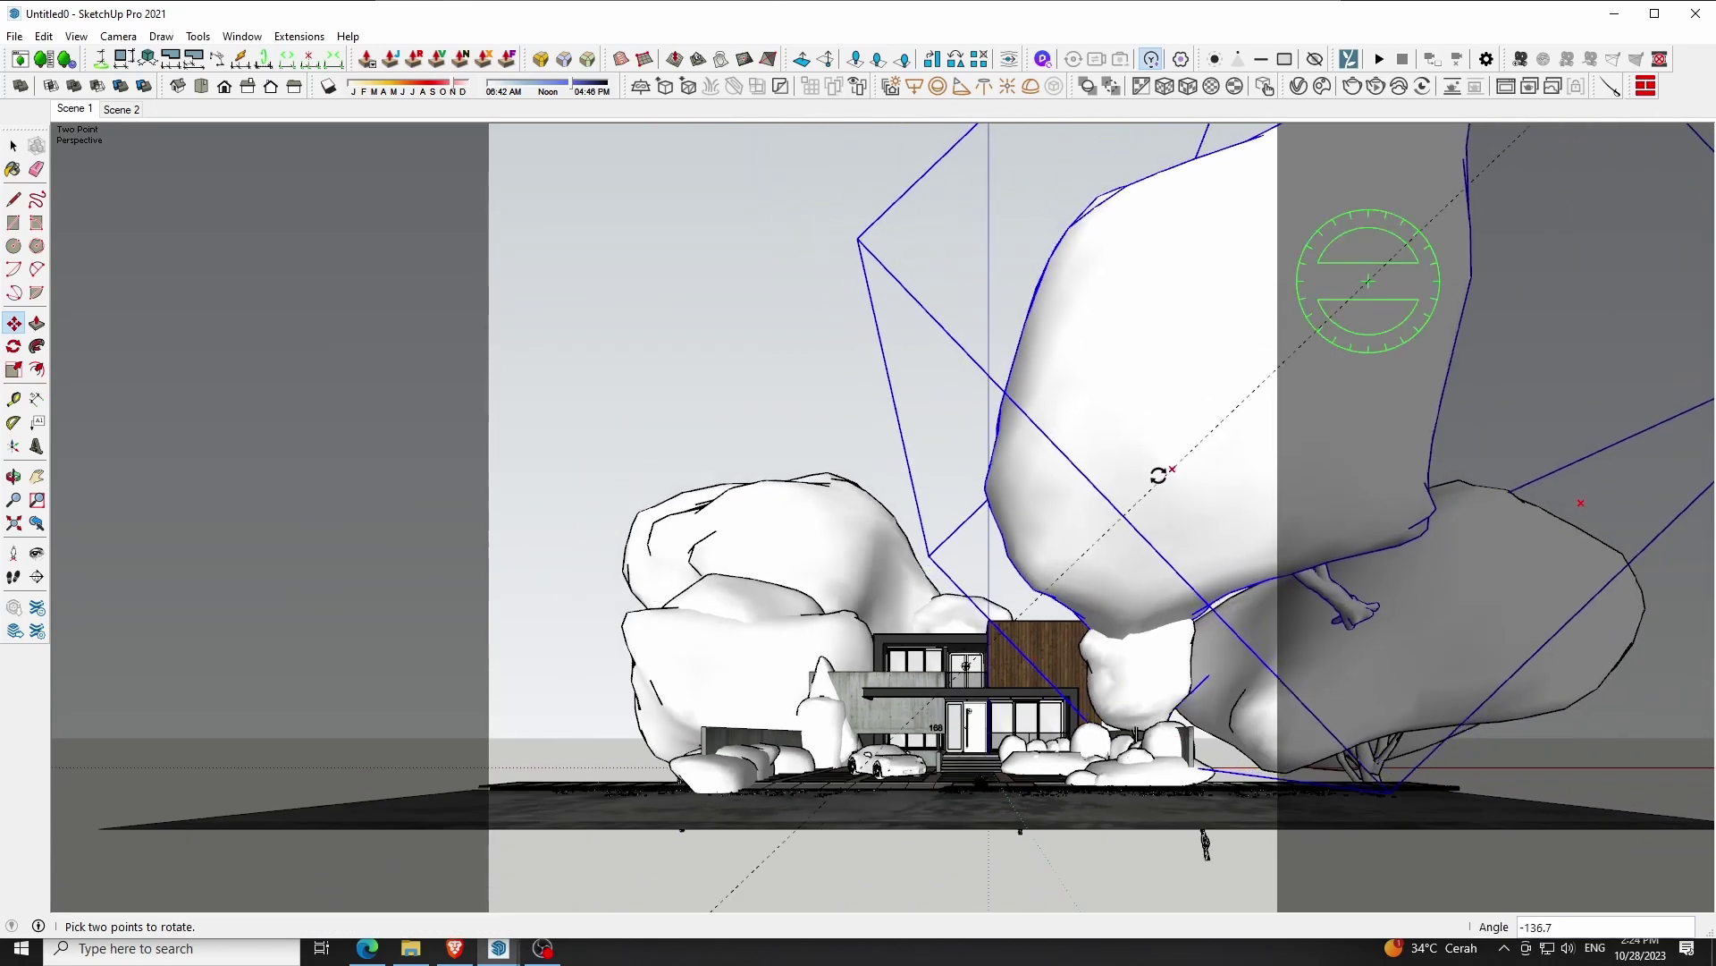
click(1122, 444)
key(m)
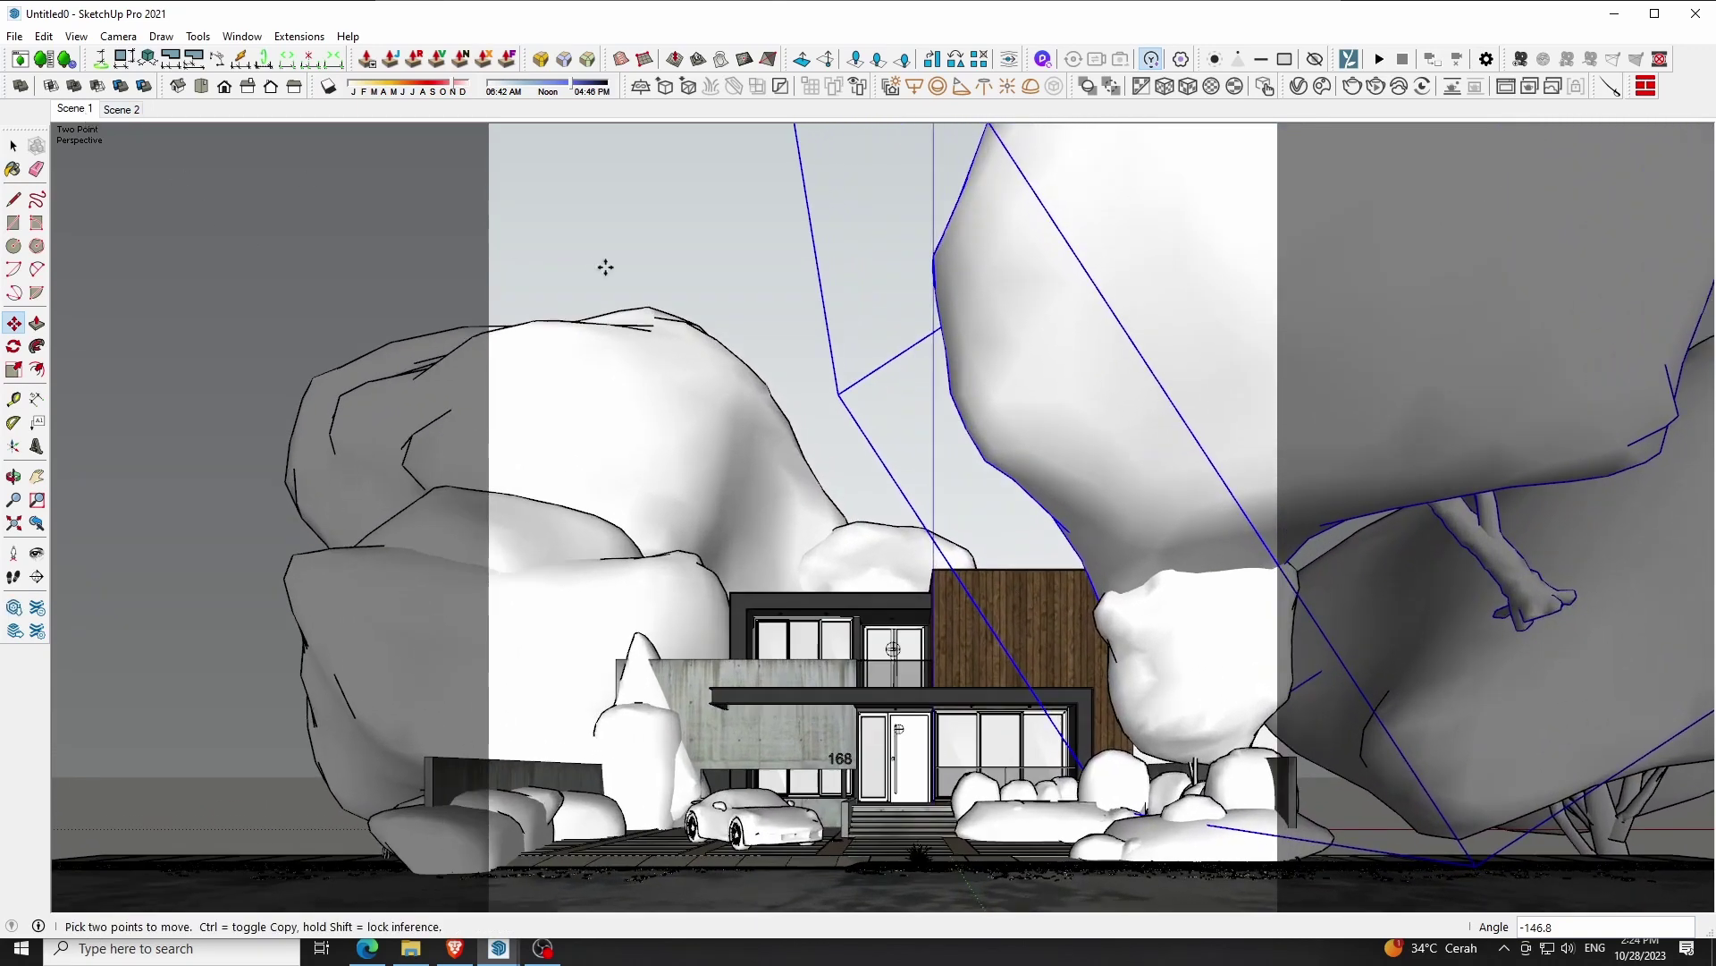
key(space)
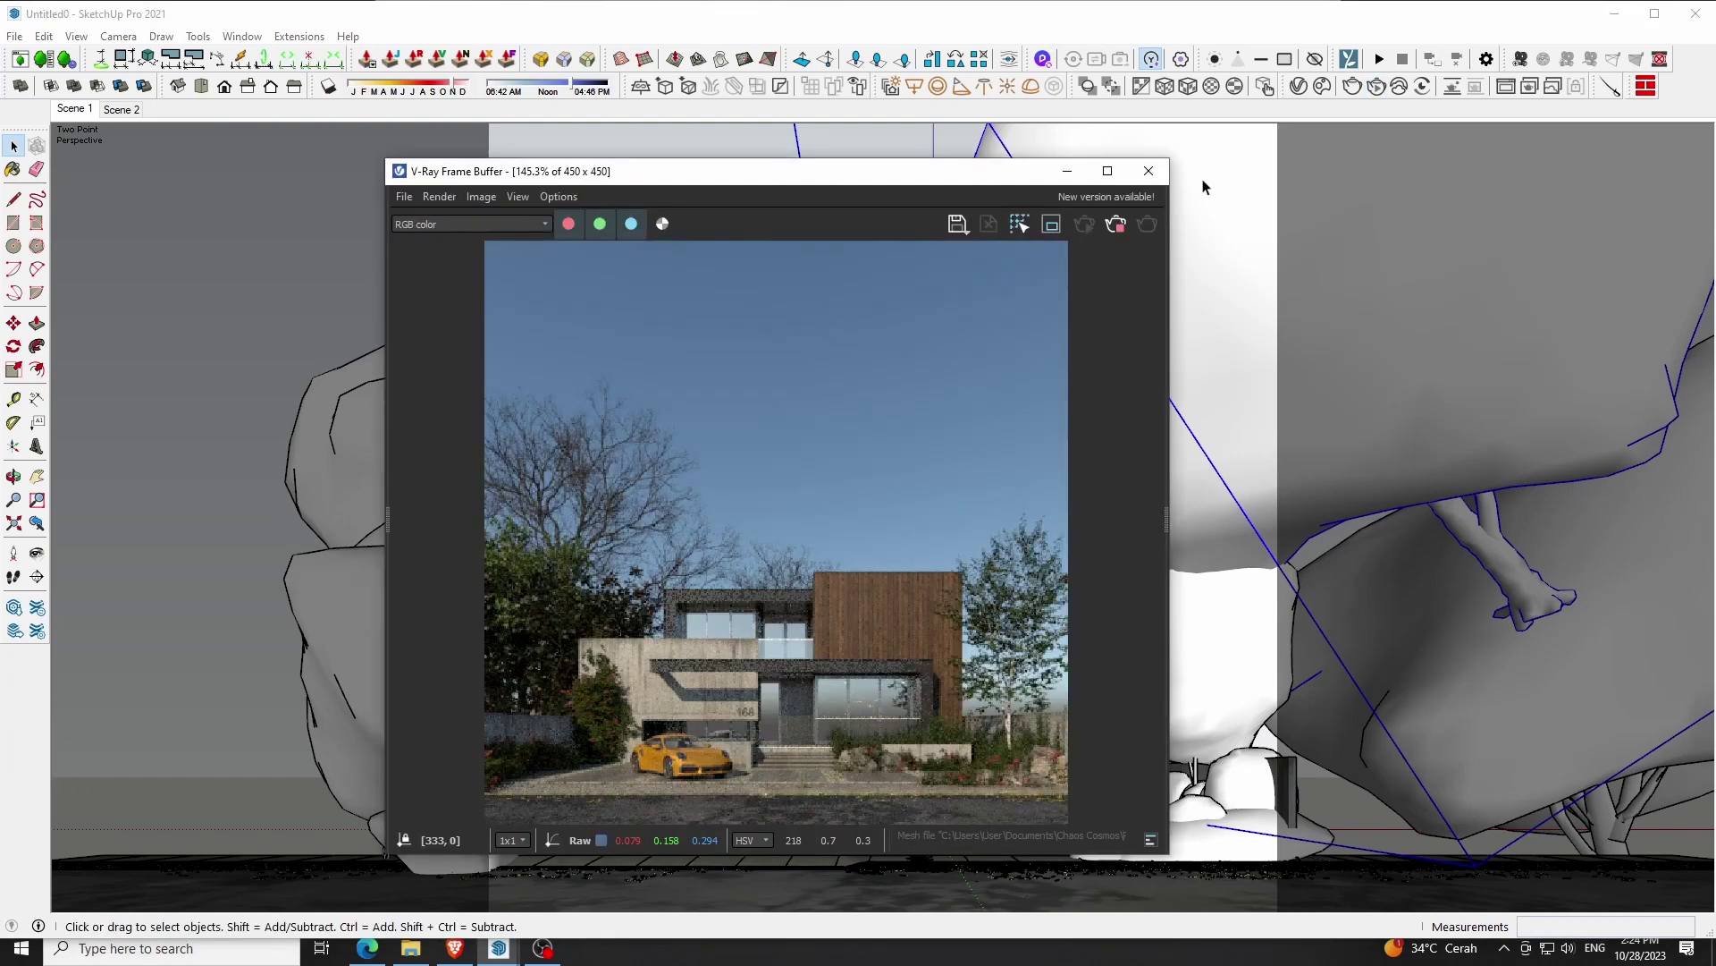
After reviewing the test render, raise the tree 76.5 cm and close the frame buffer
drag(877, 170, 571, 166)
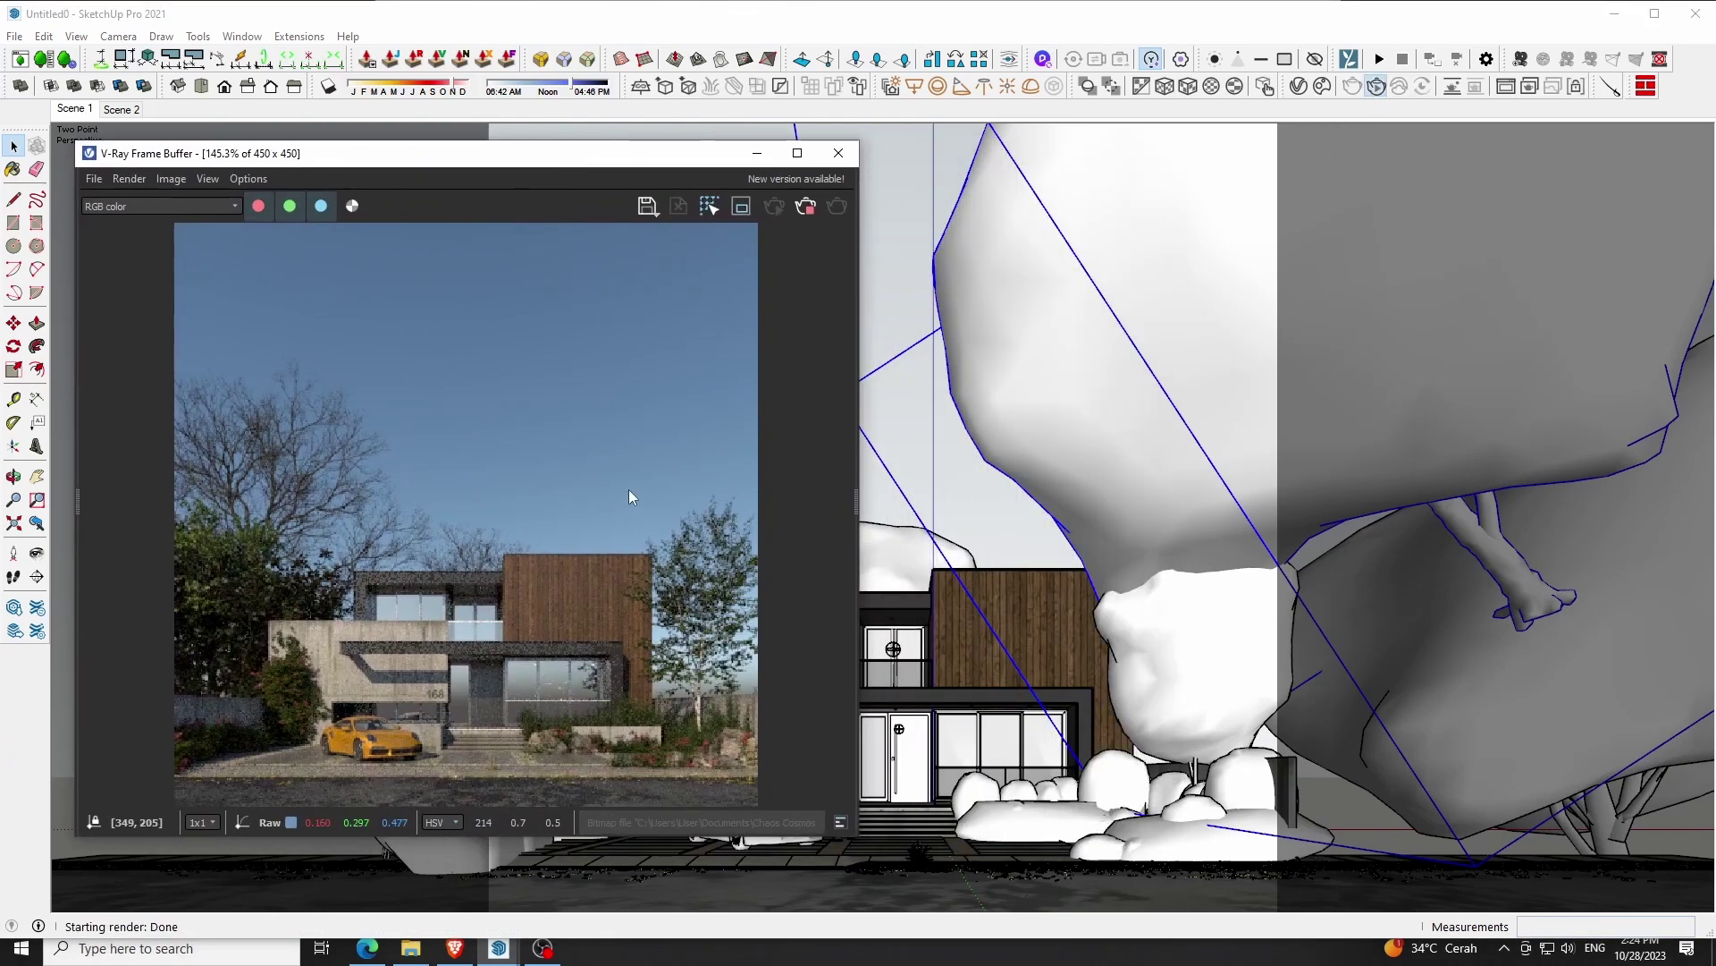
click(13, 322)
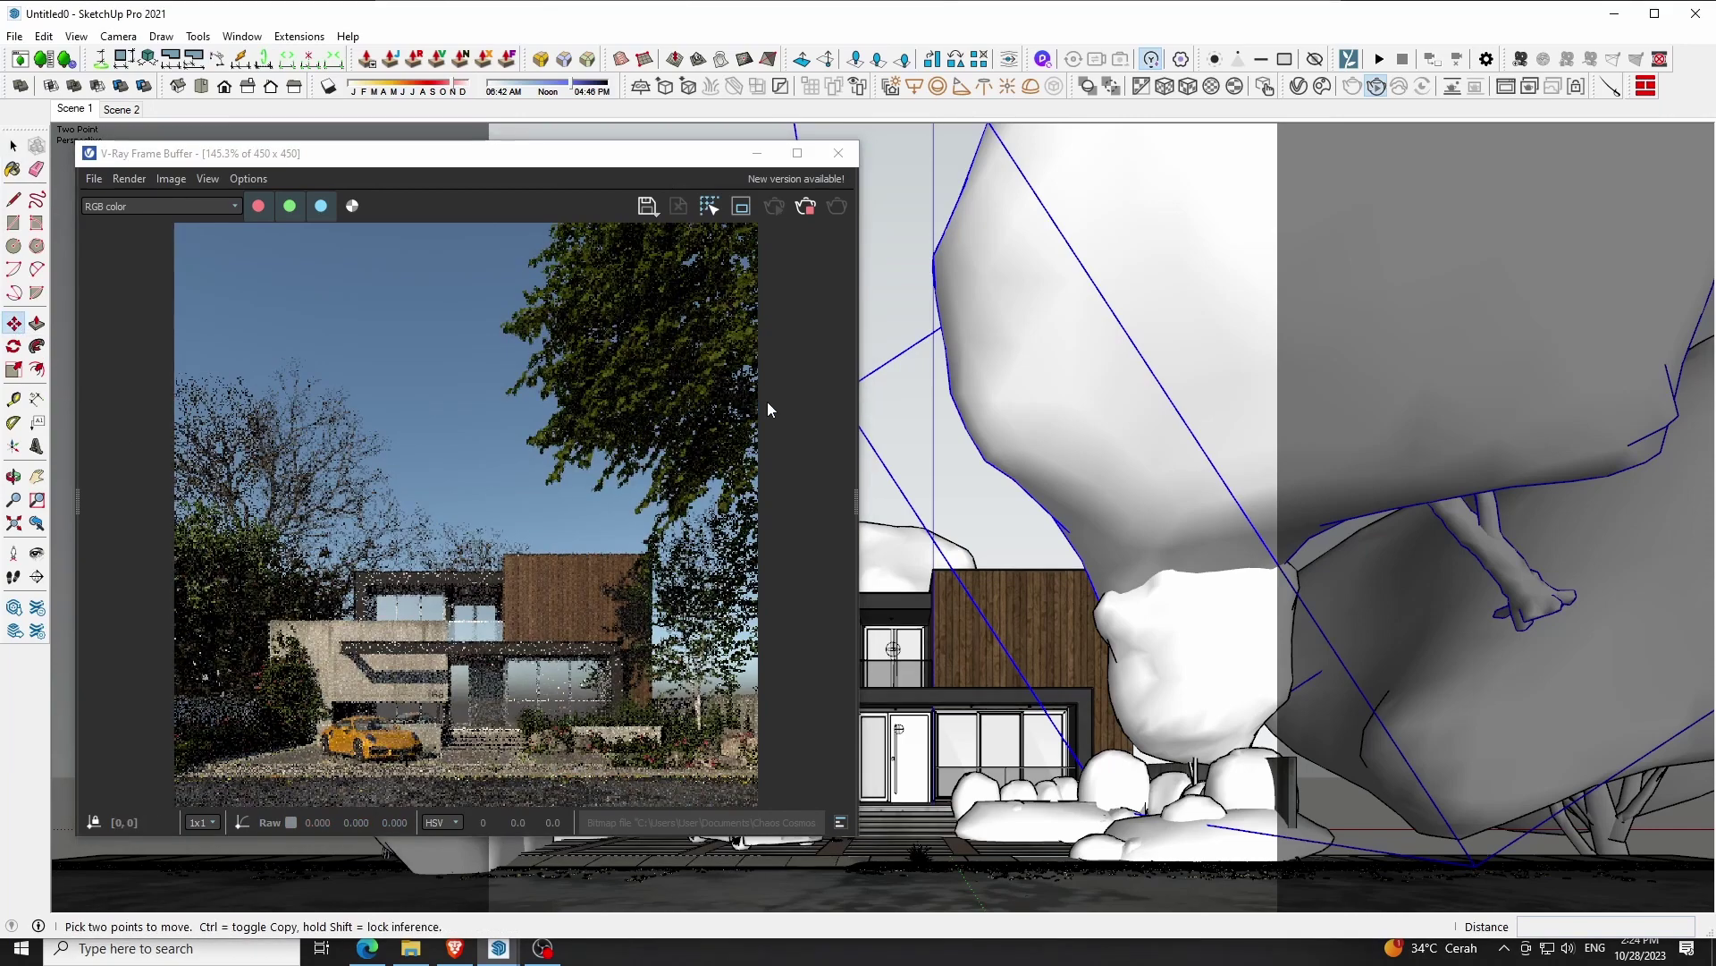
click(1084, 379)
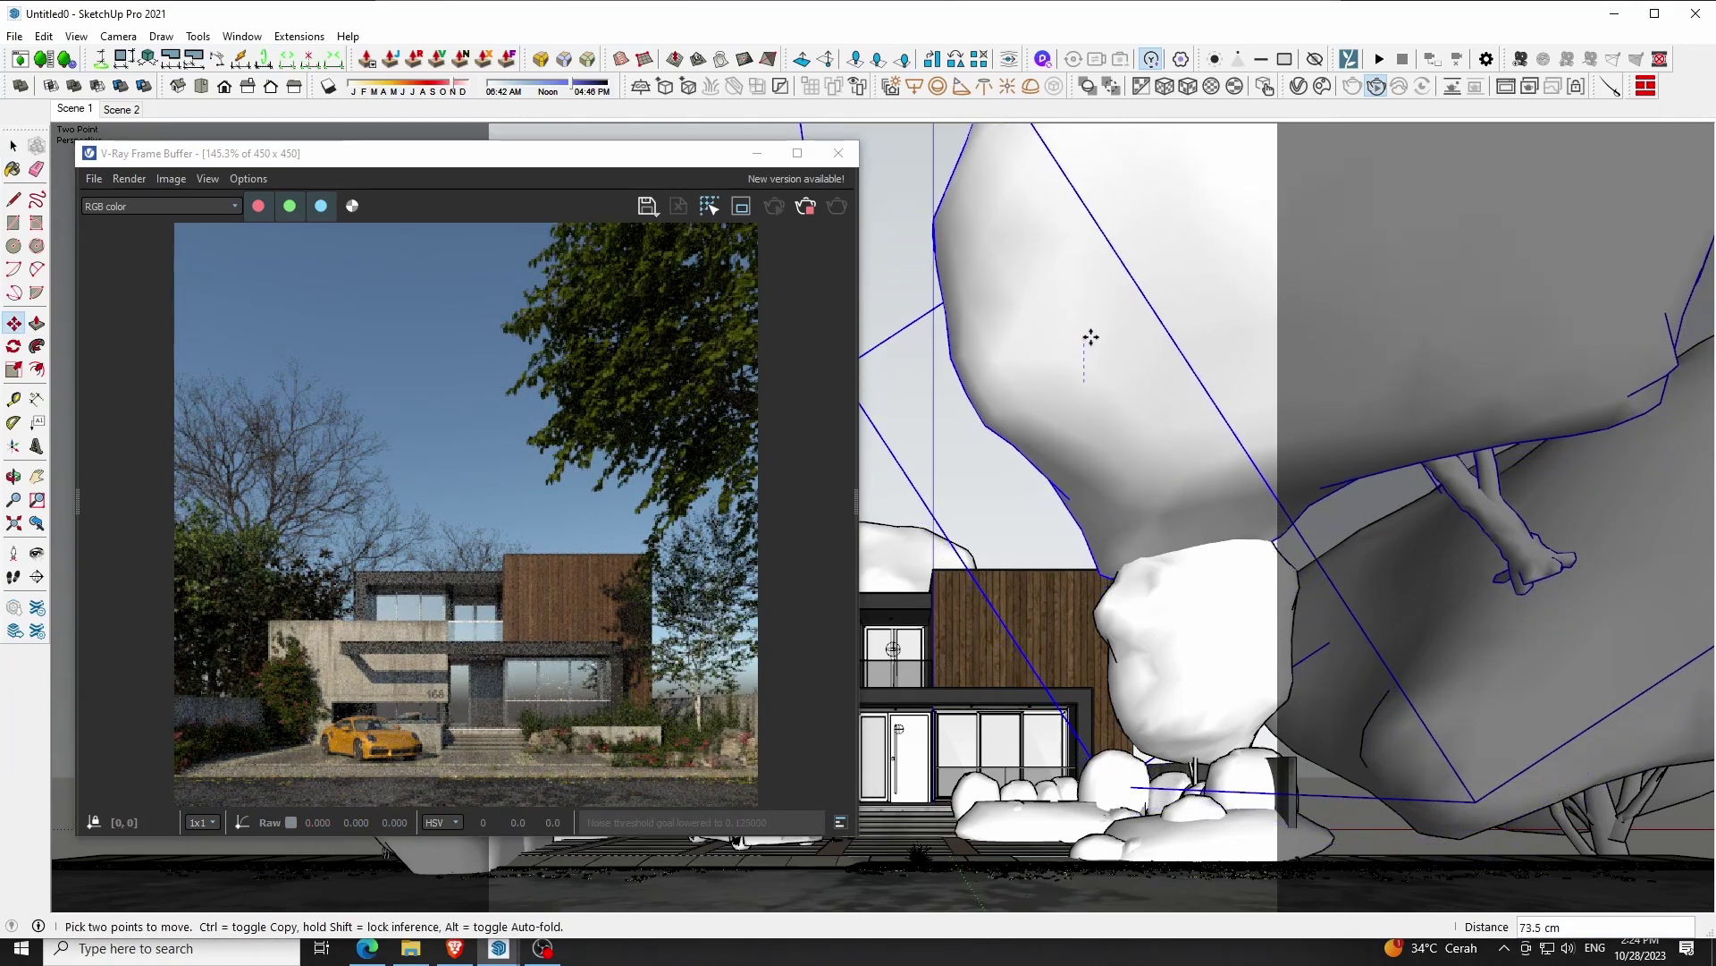
click(1086, 334)
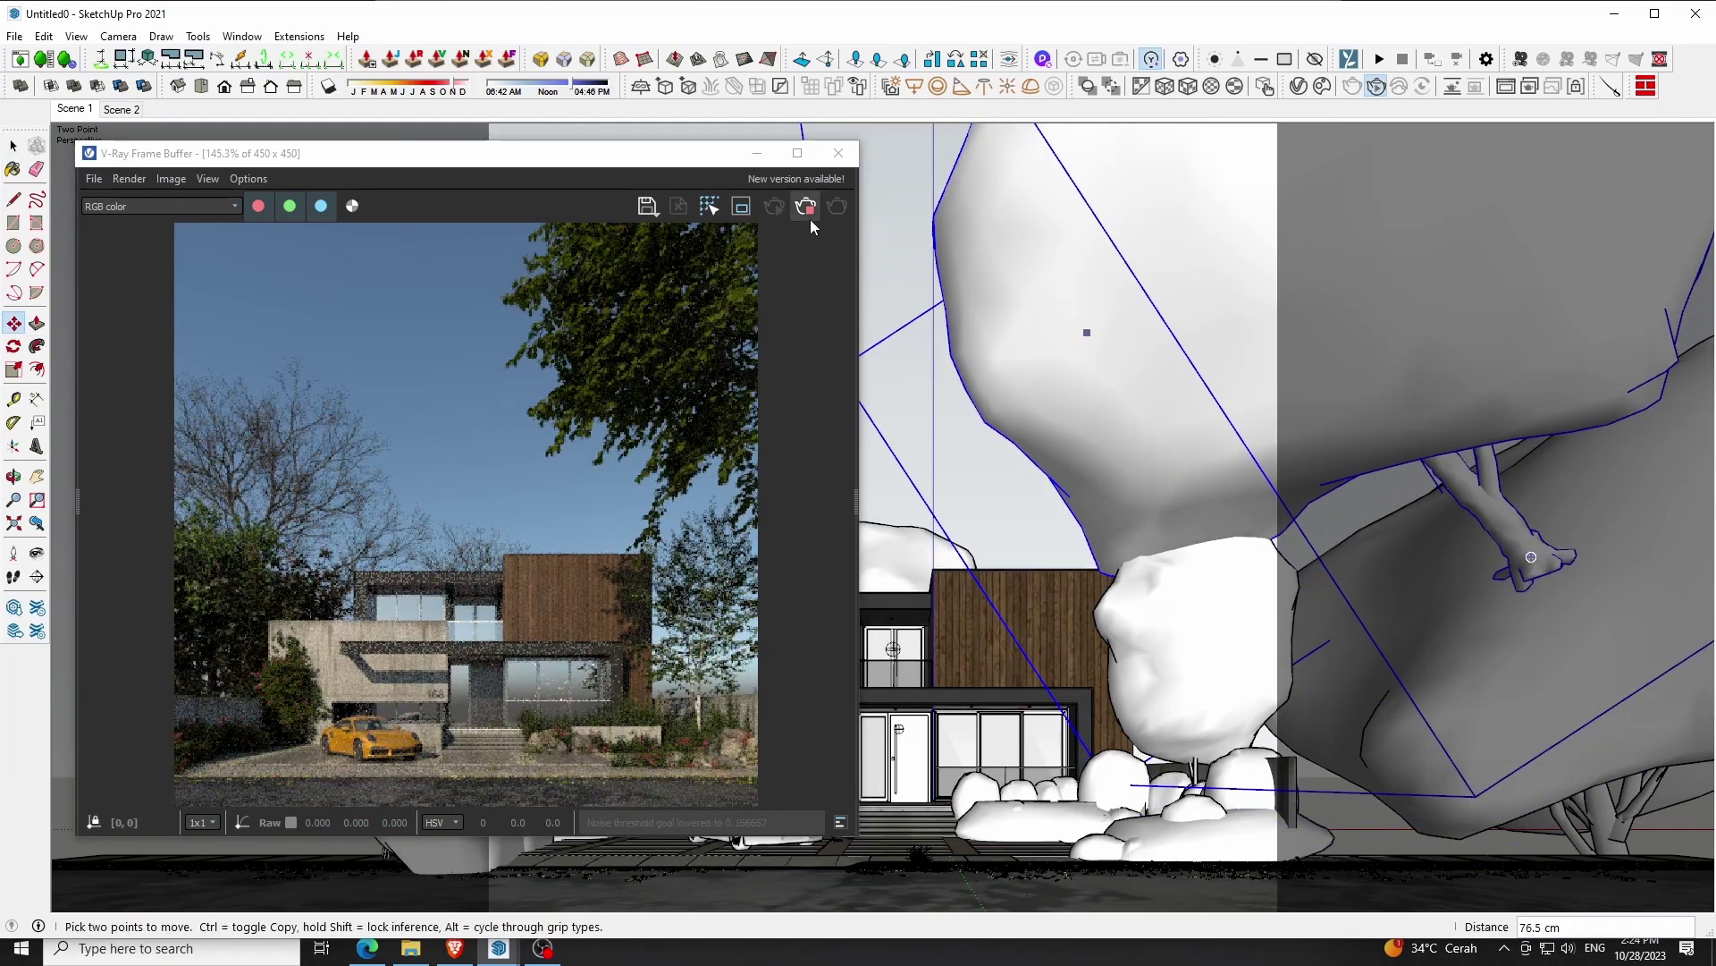
click(839, 153)
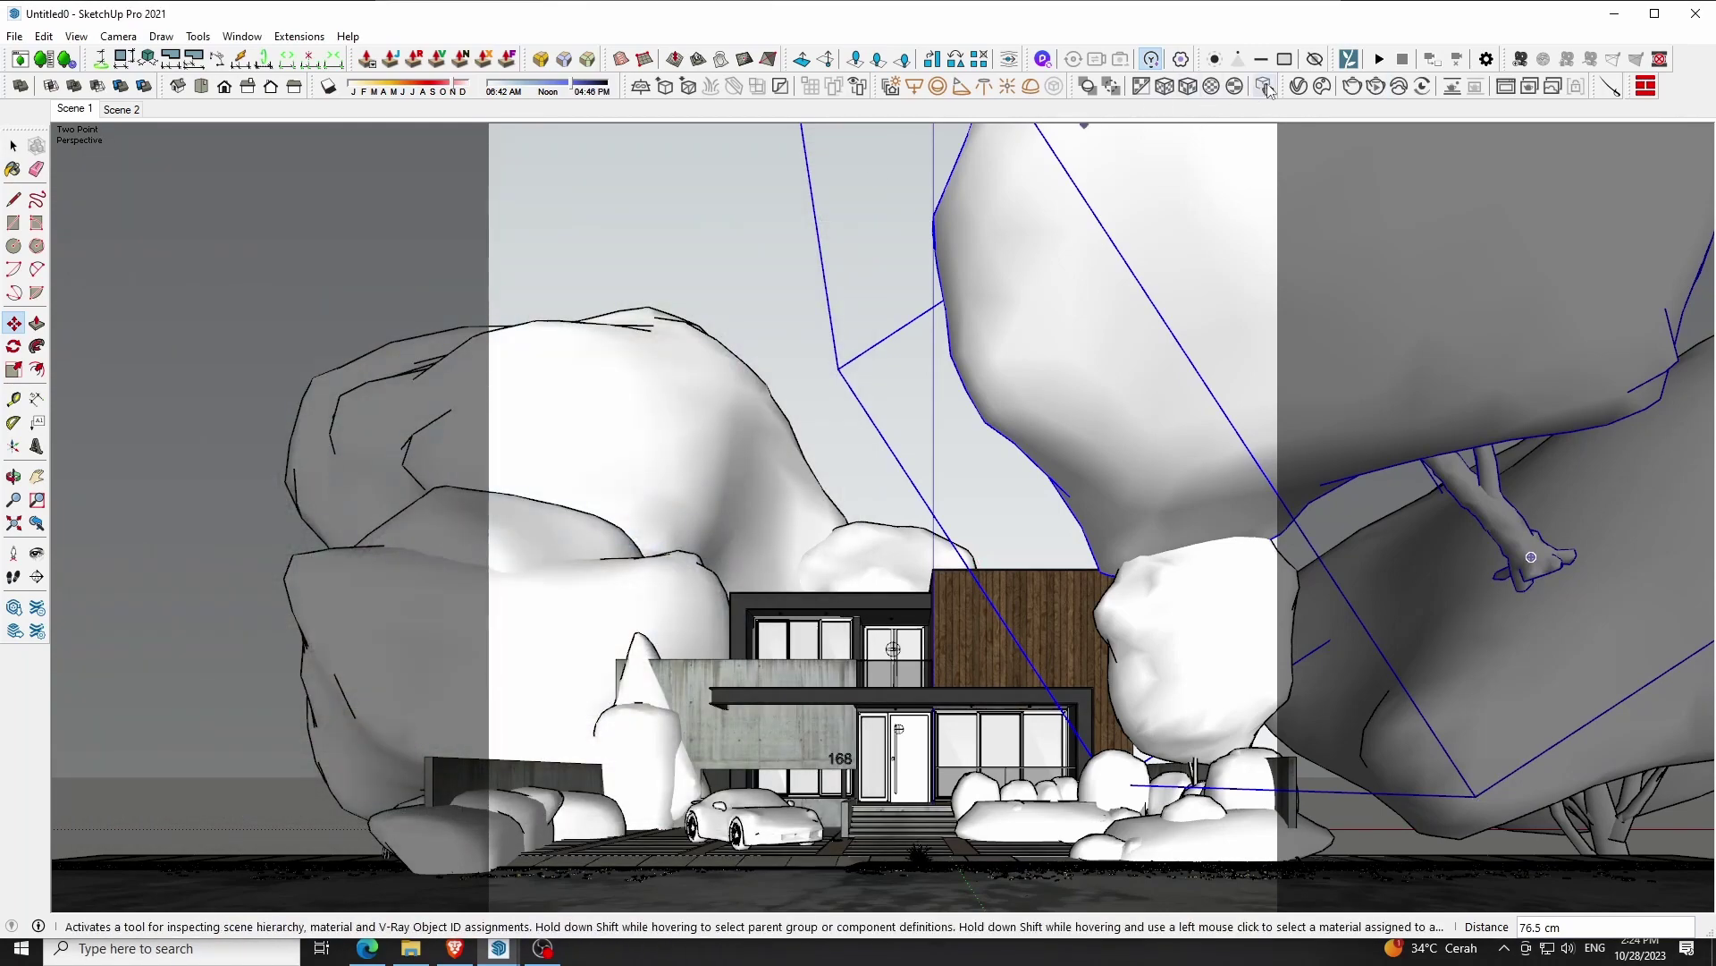
Merge the Mountain Alder 003 asset into the scene and inspect the Two Sided material
click(1269, 89)
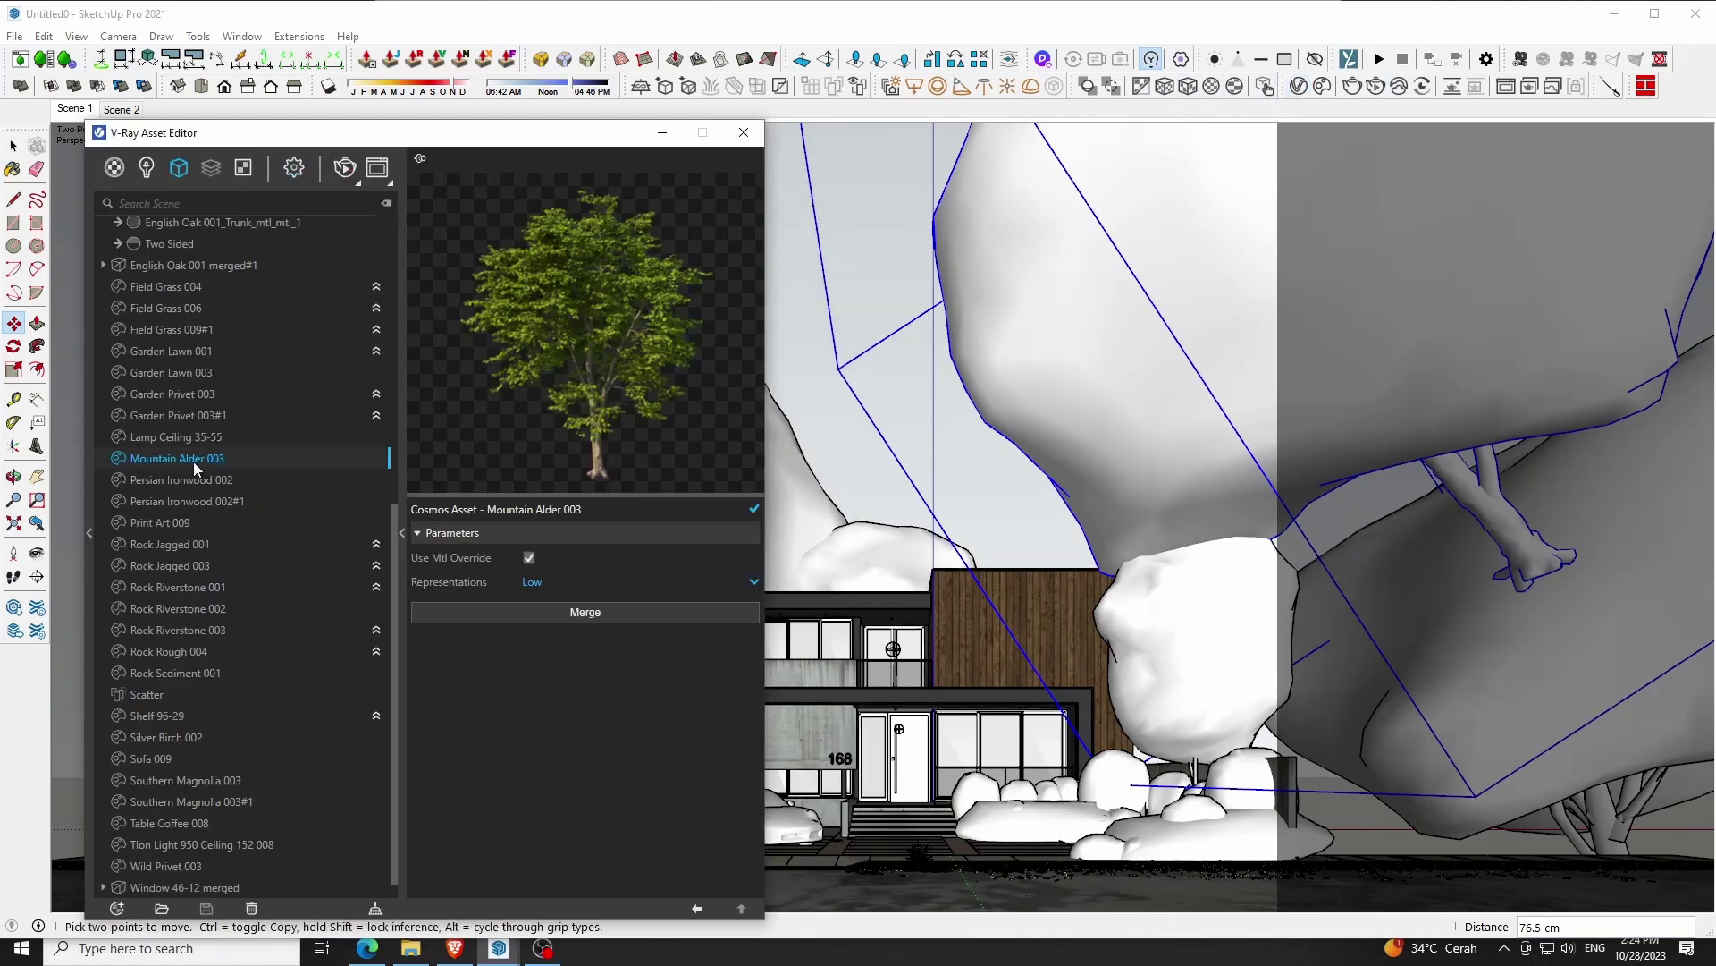
click(588, 615)
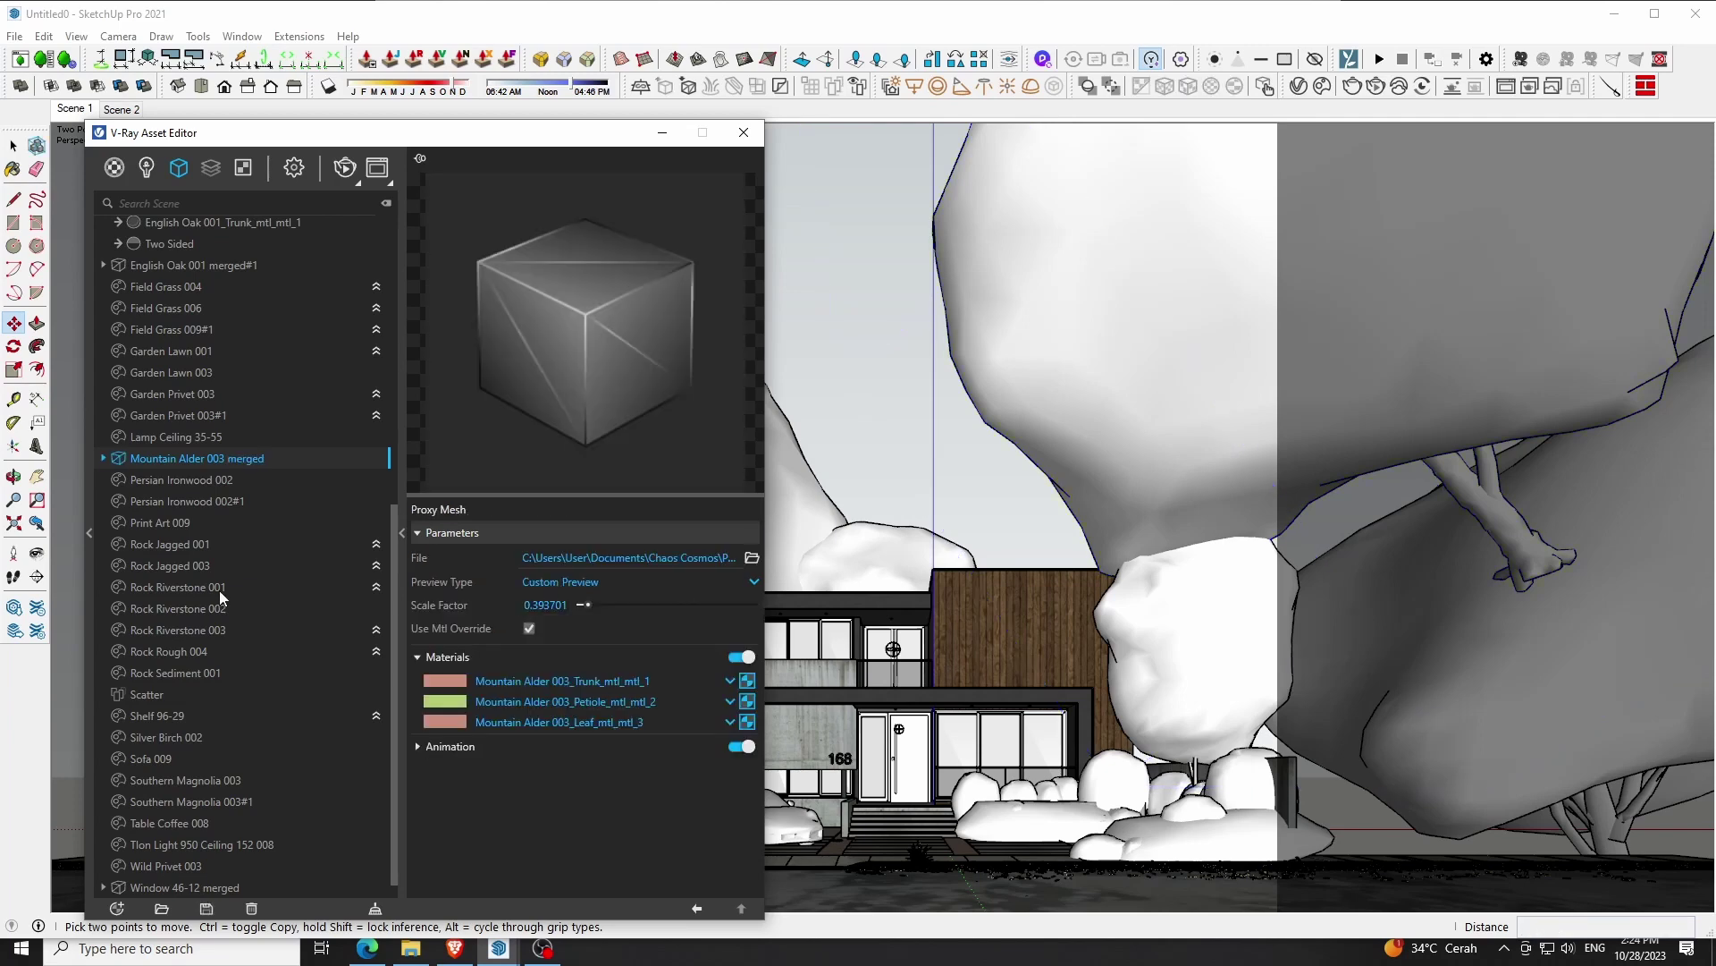
scroll(220, 590, up, 4)
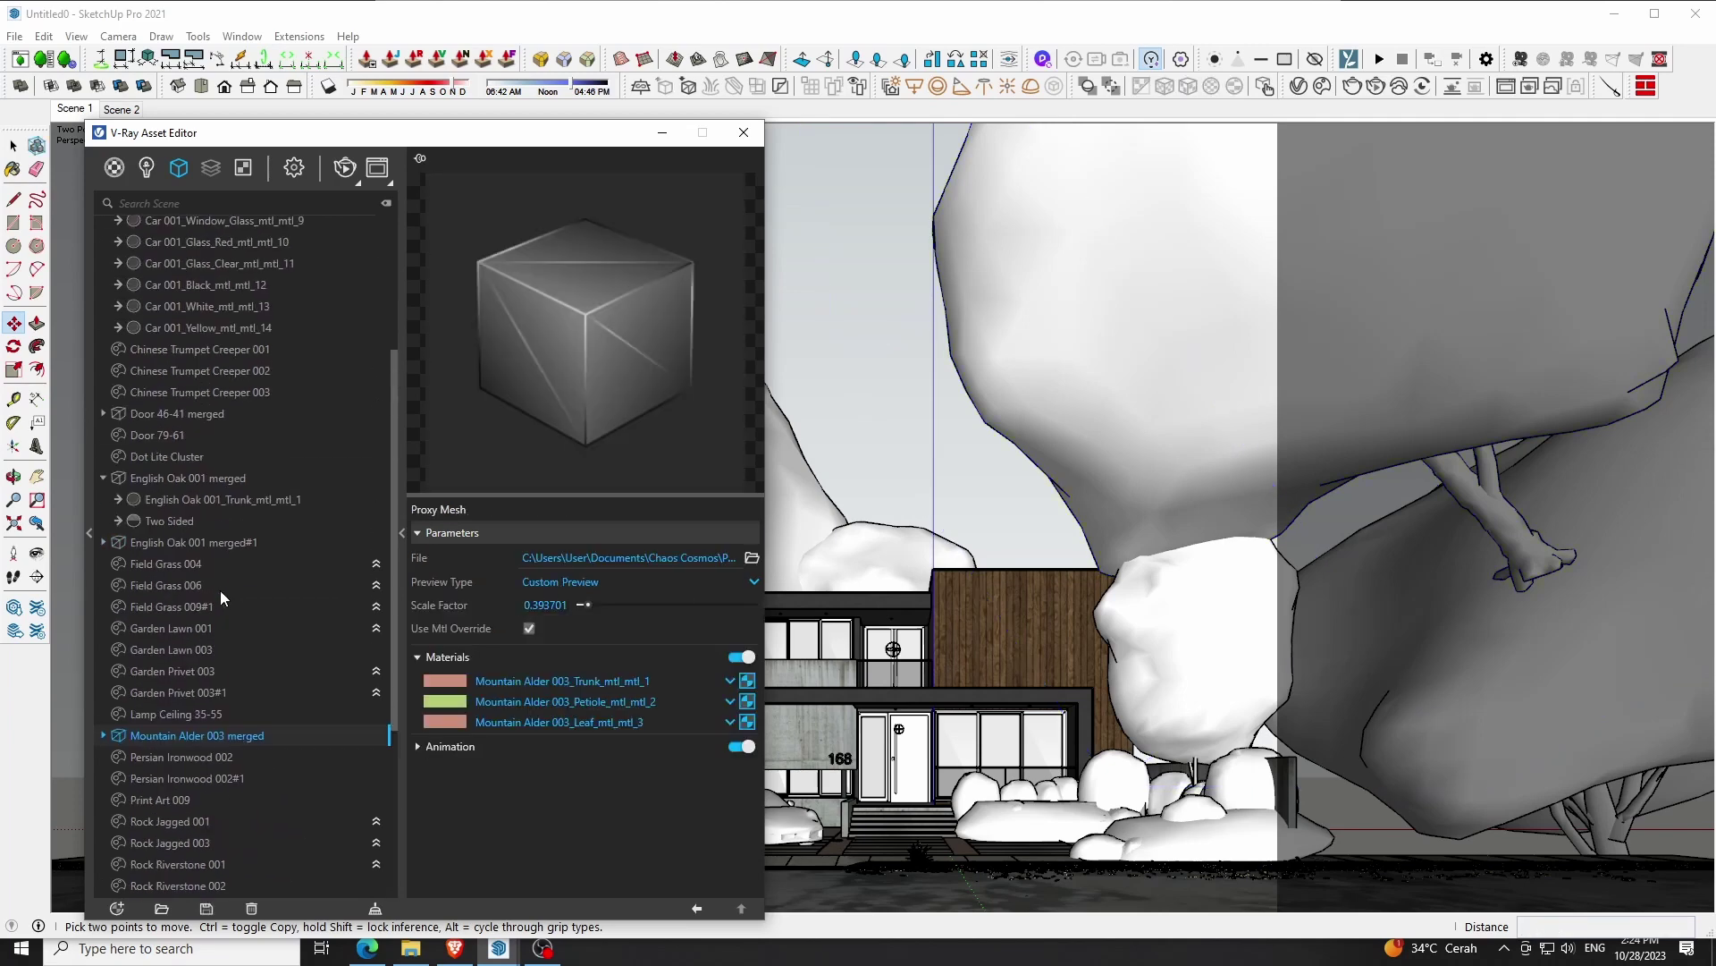
click(116, 168)
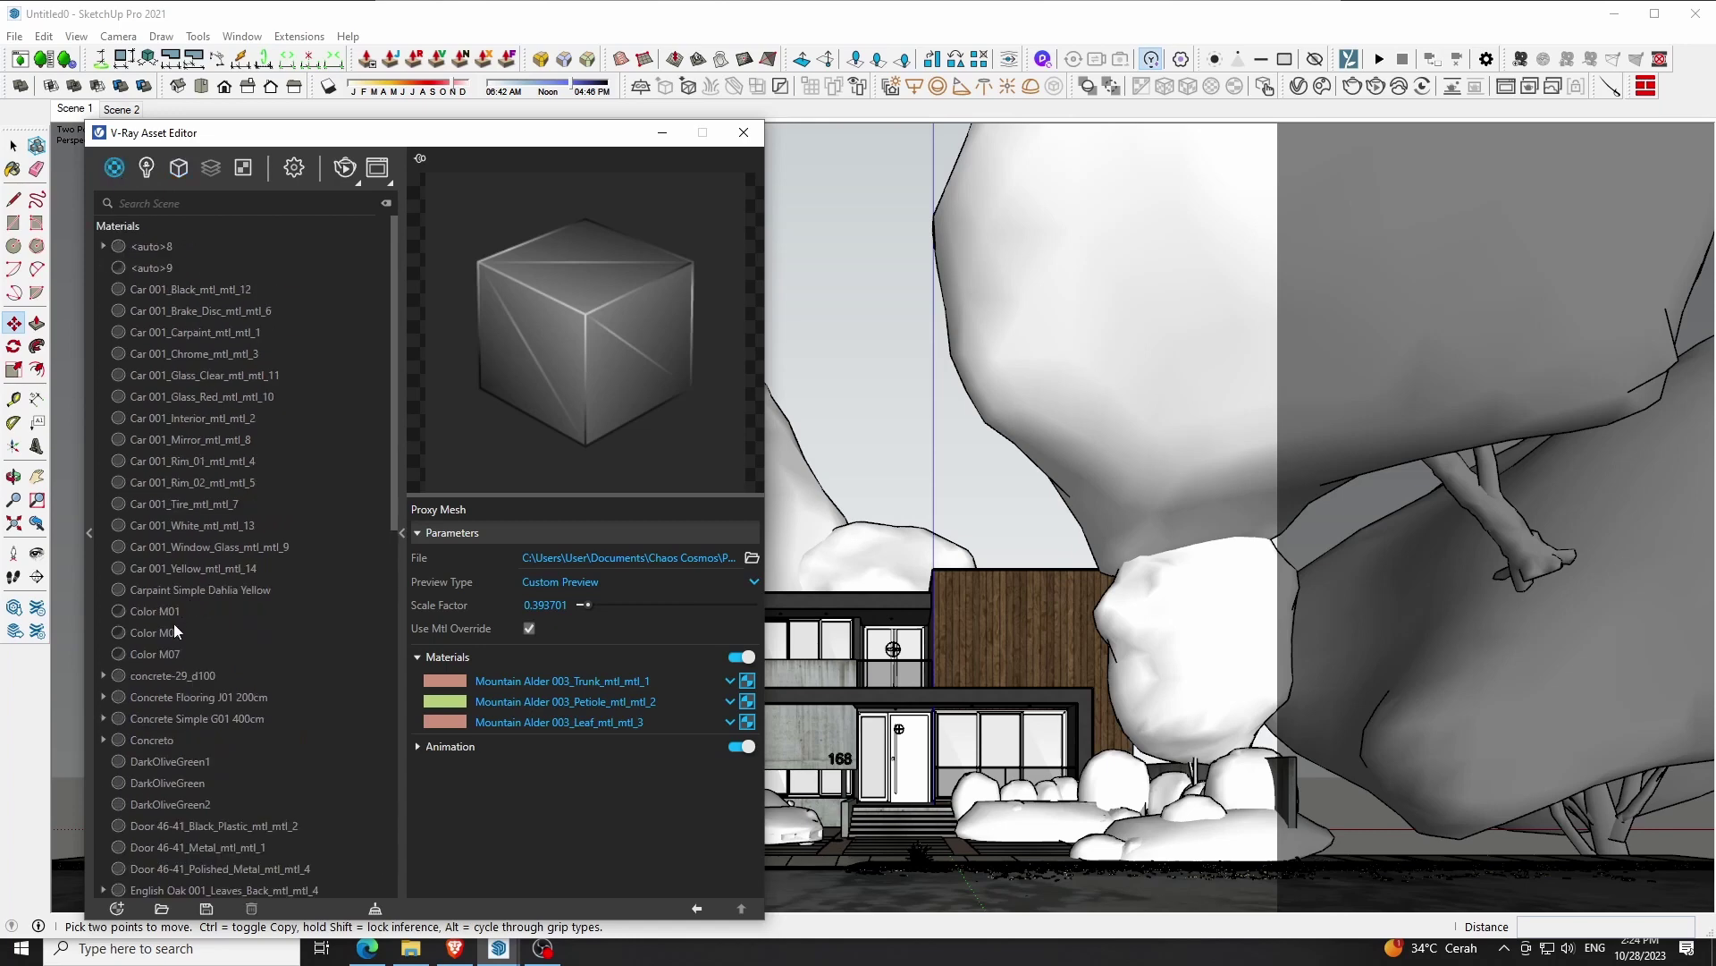
scroll(175, 624, down, 4)
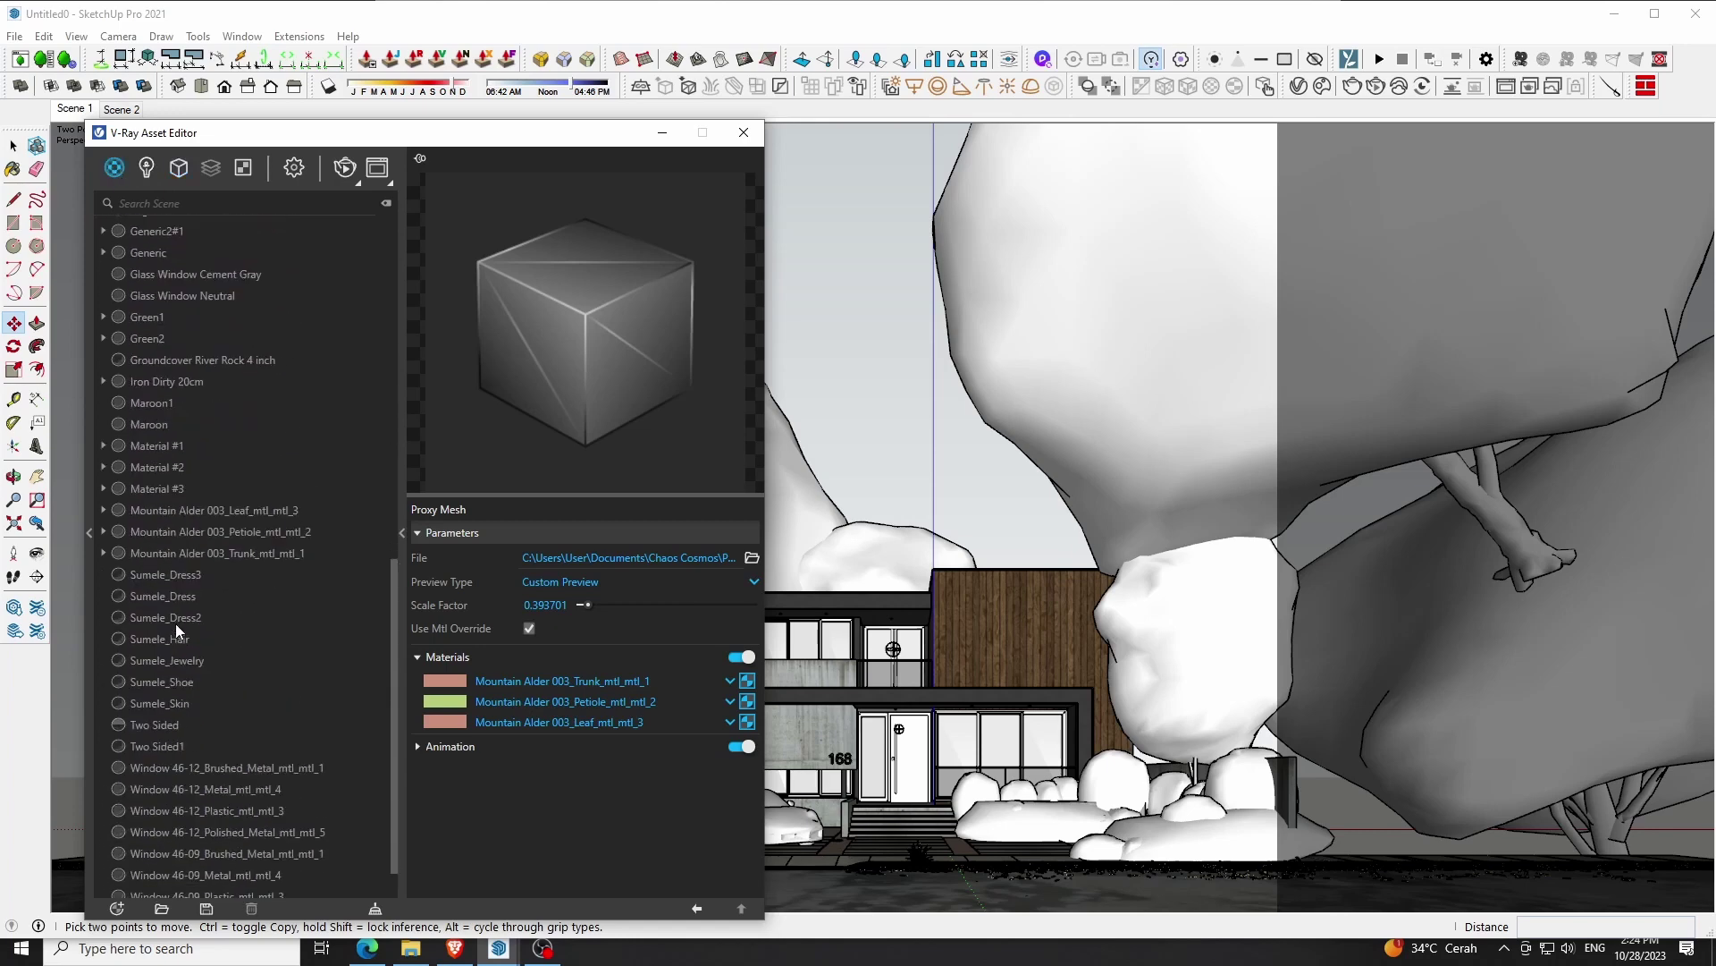
scroll(175, 624, down, 4)
right_click(164, 673)
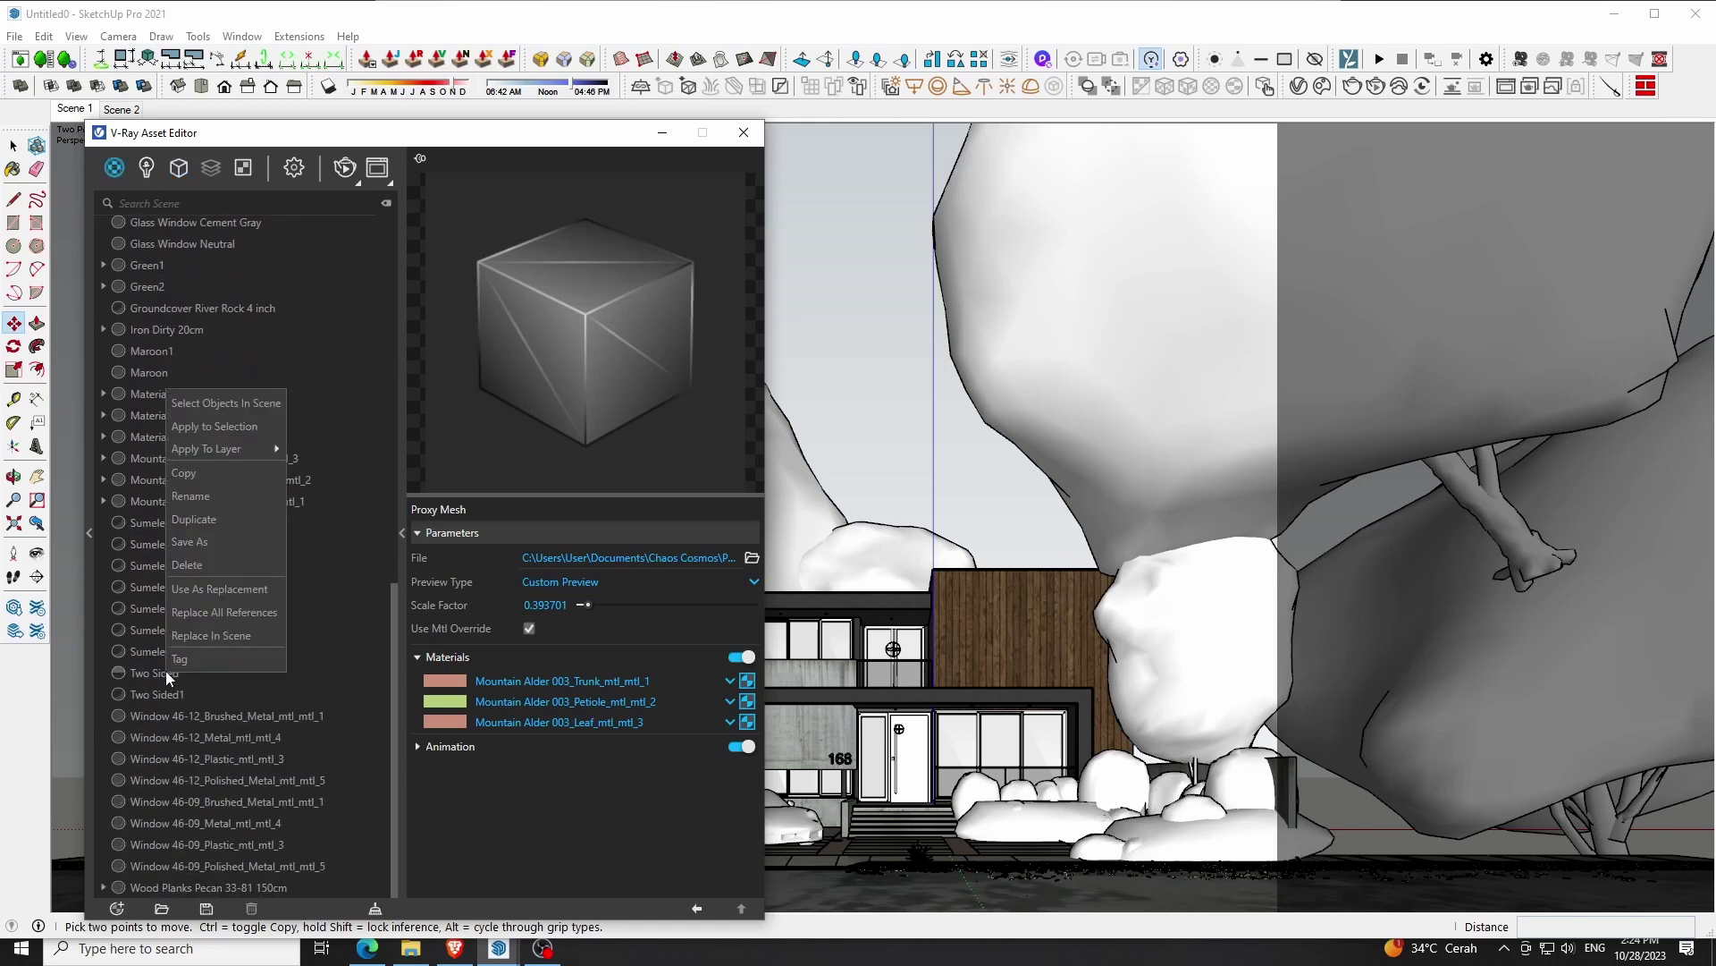
click(213, 592)
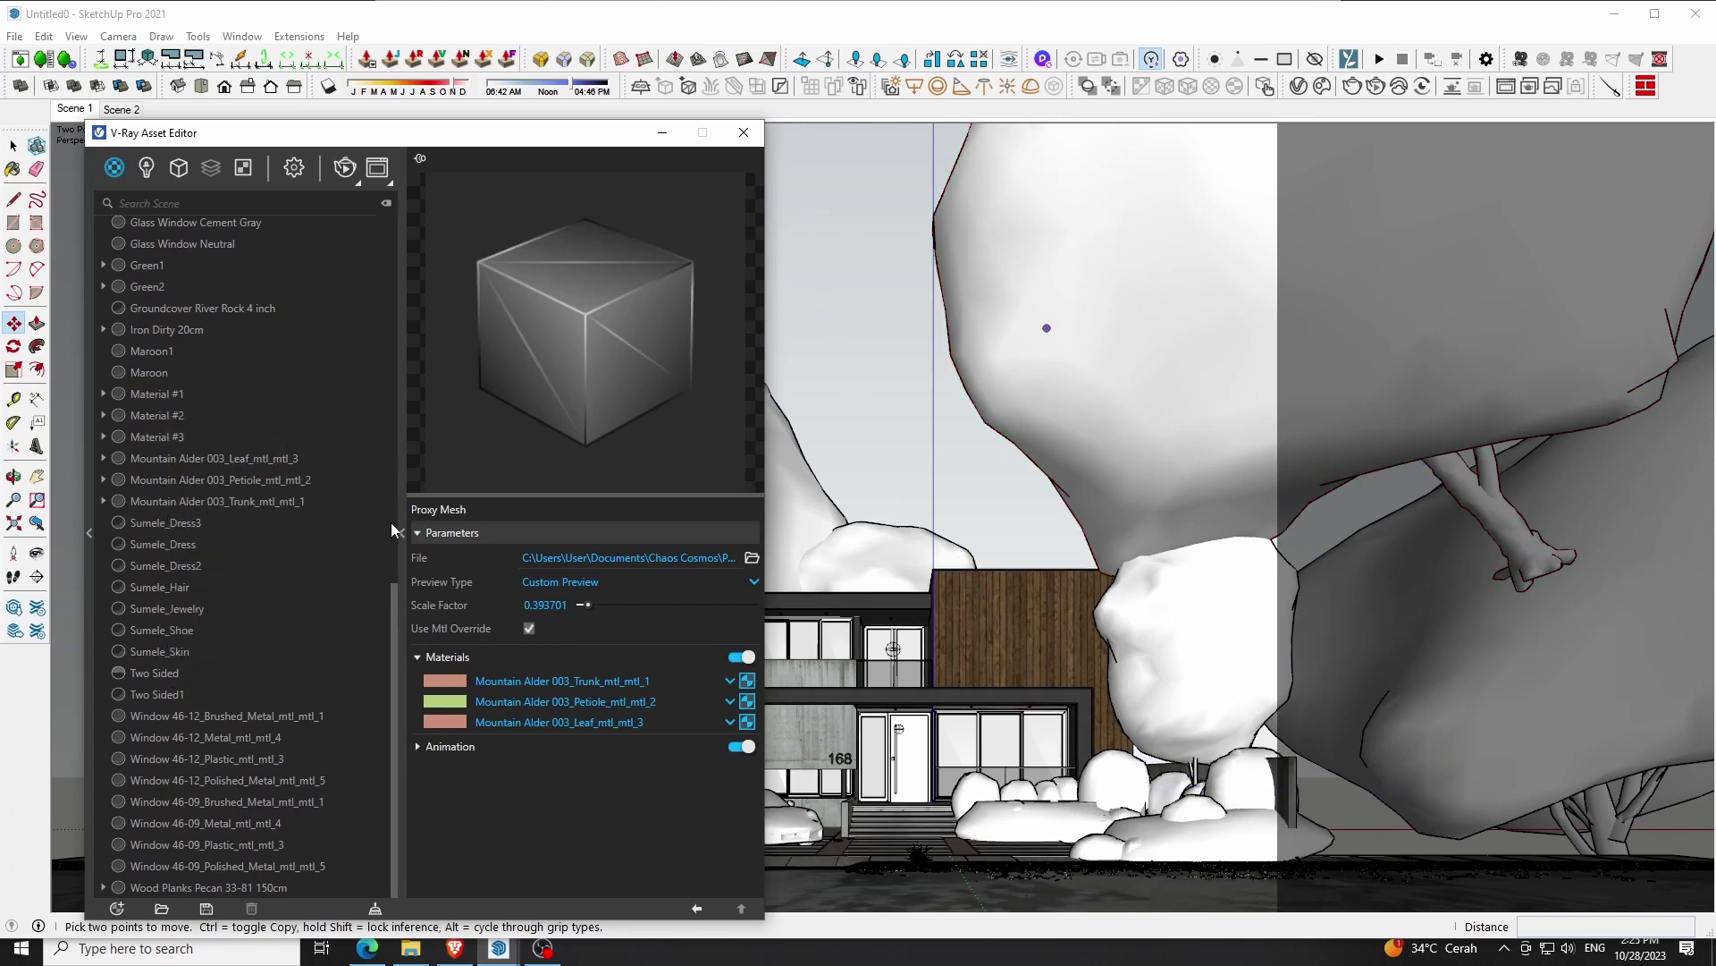
Replace all references of the Mountain Alder 003 leaf material with Two Sided
key(space)
click(1024, 405)
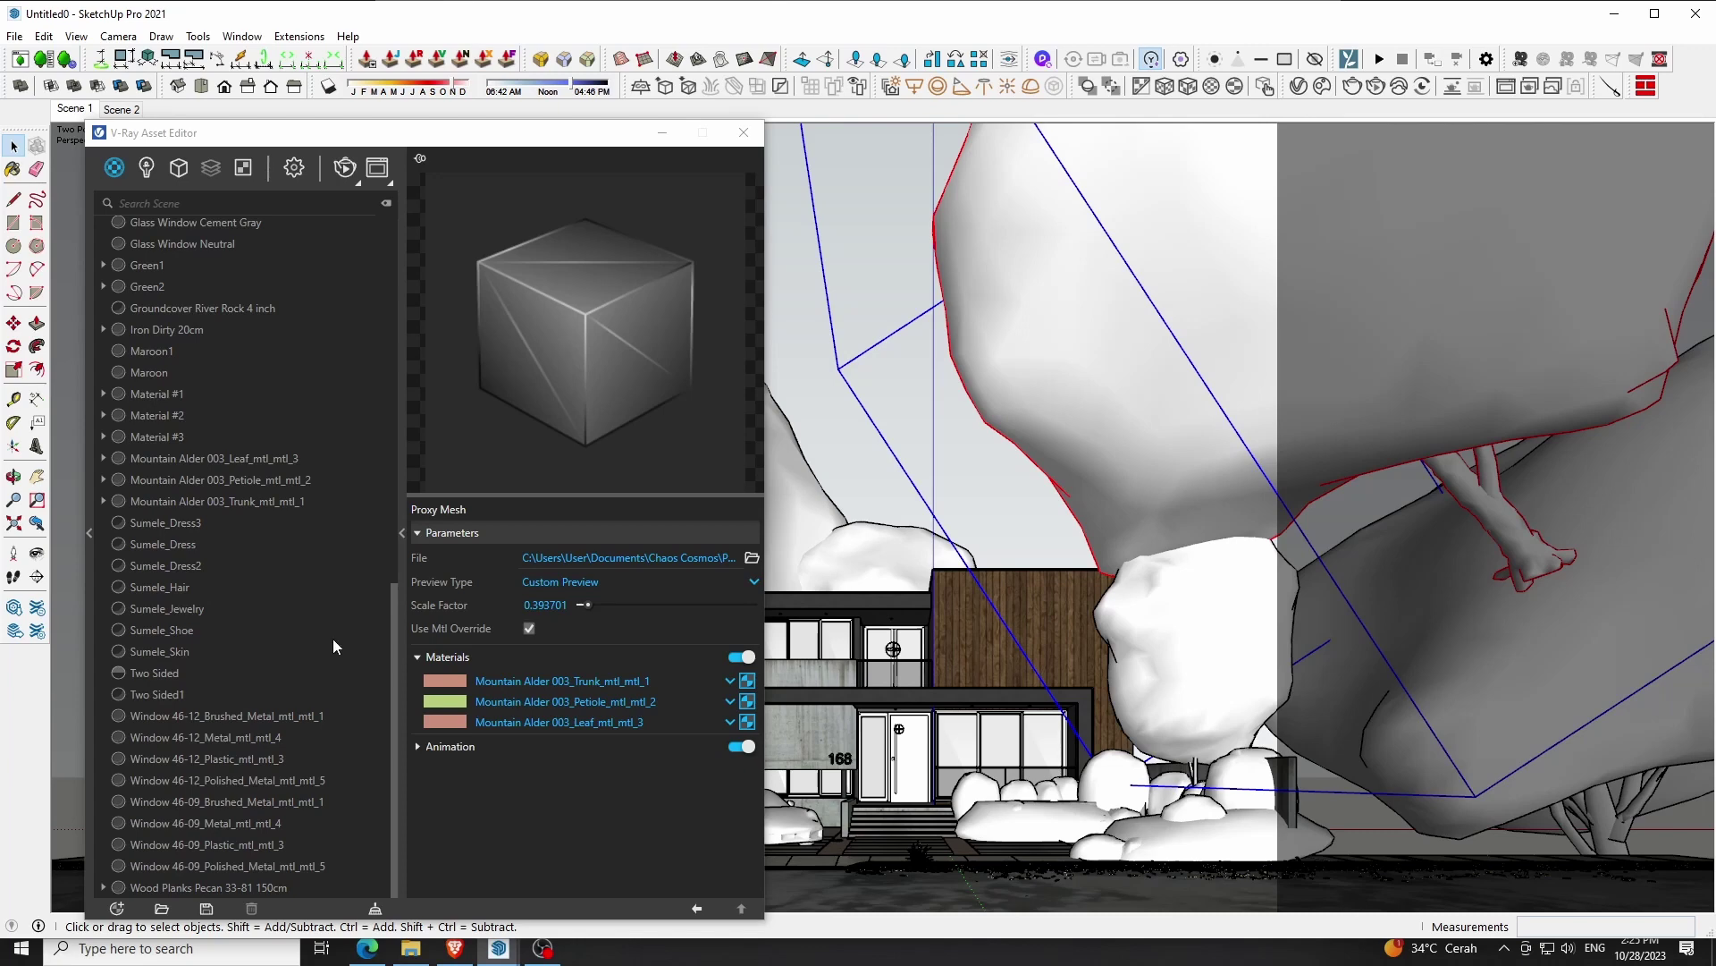
scroll(333, 639, up, 5)
scroll(333, 637, up, 5)
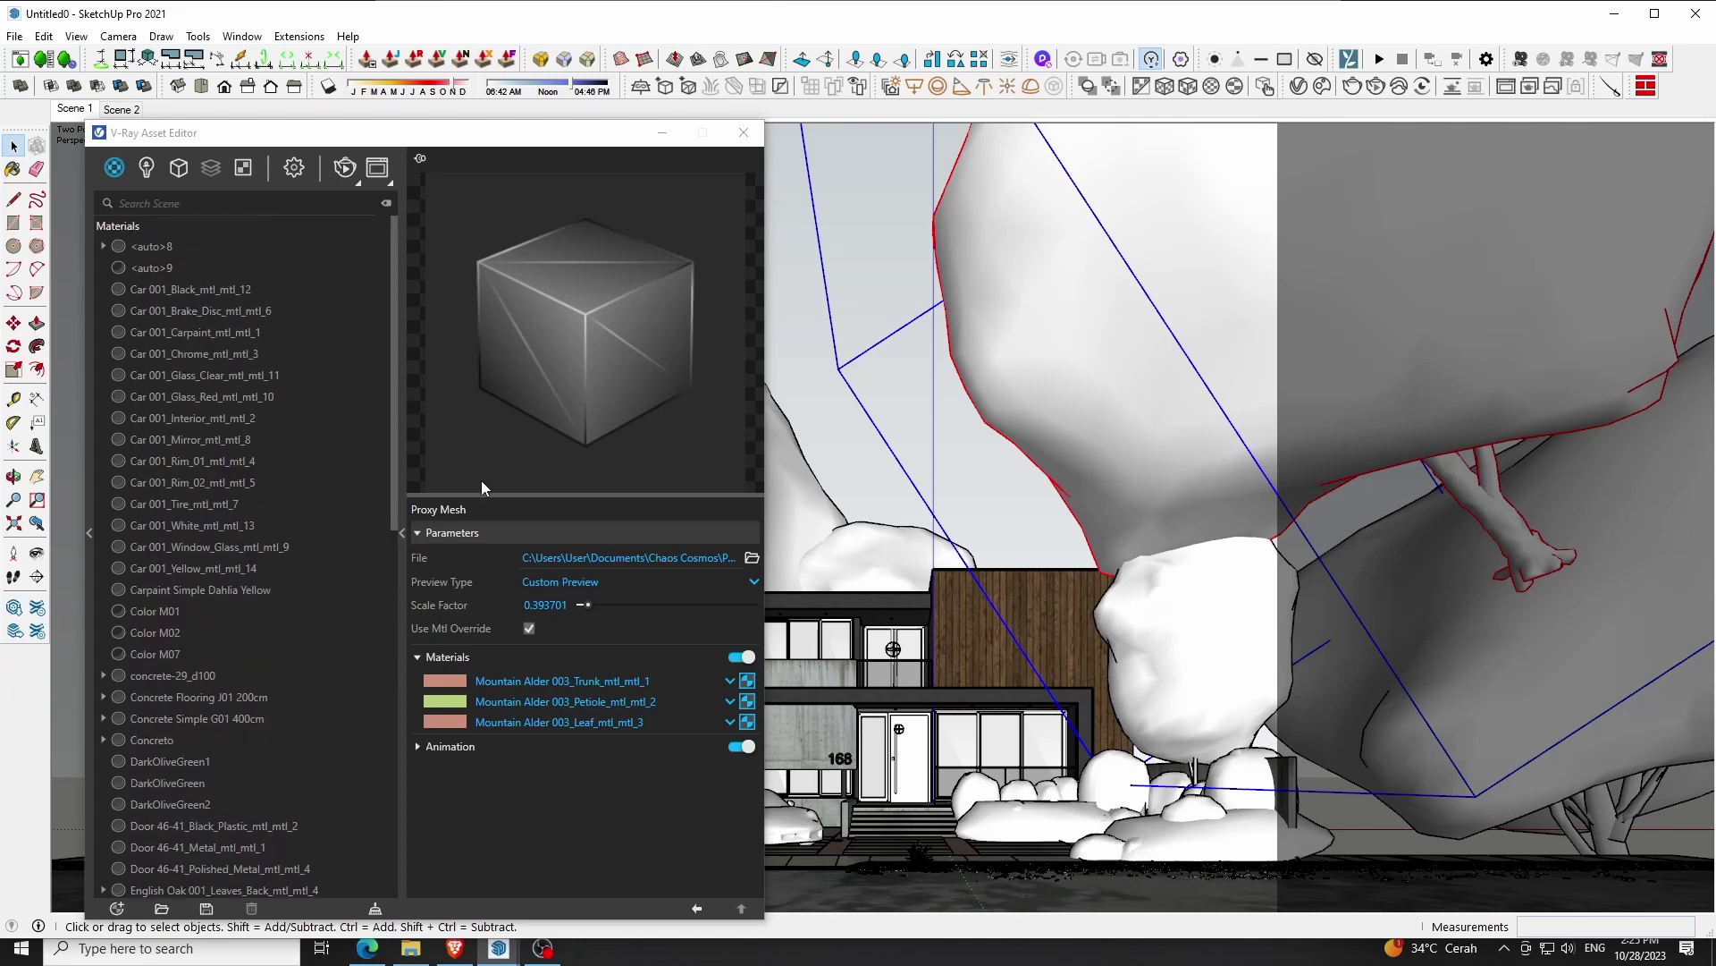
scroll(345, 567, down, 5)
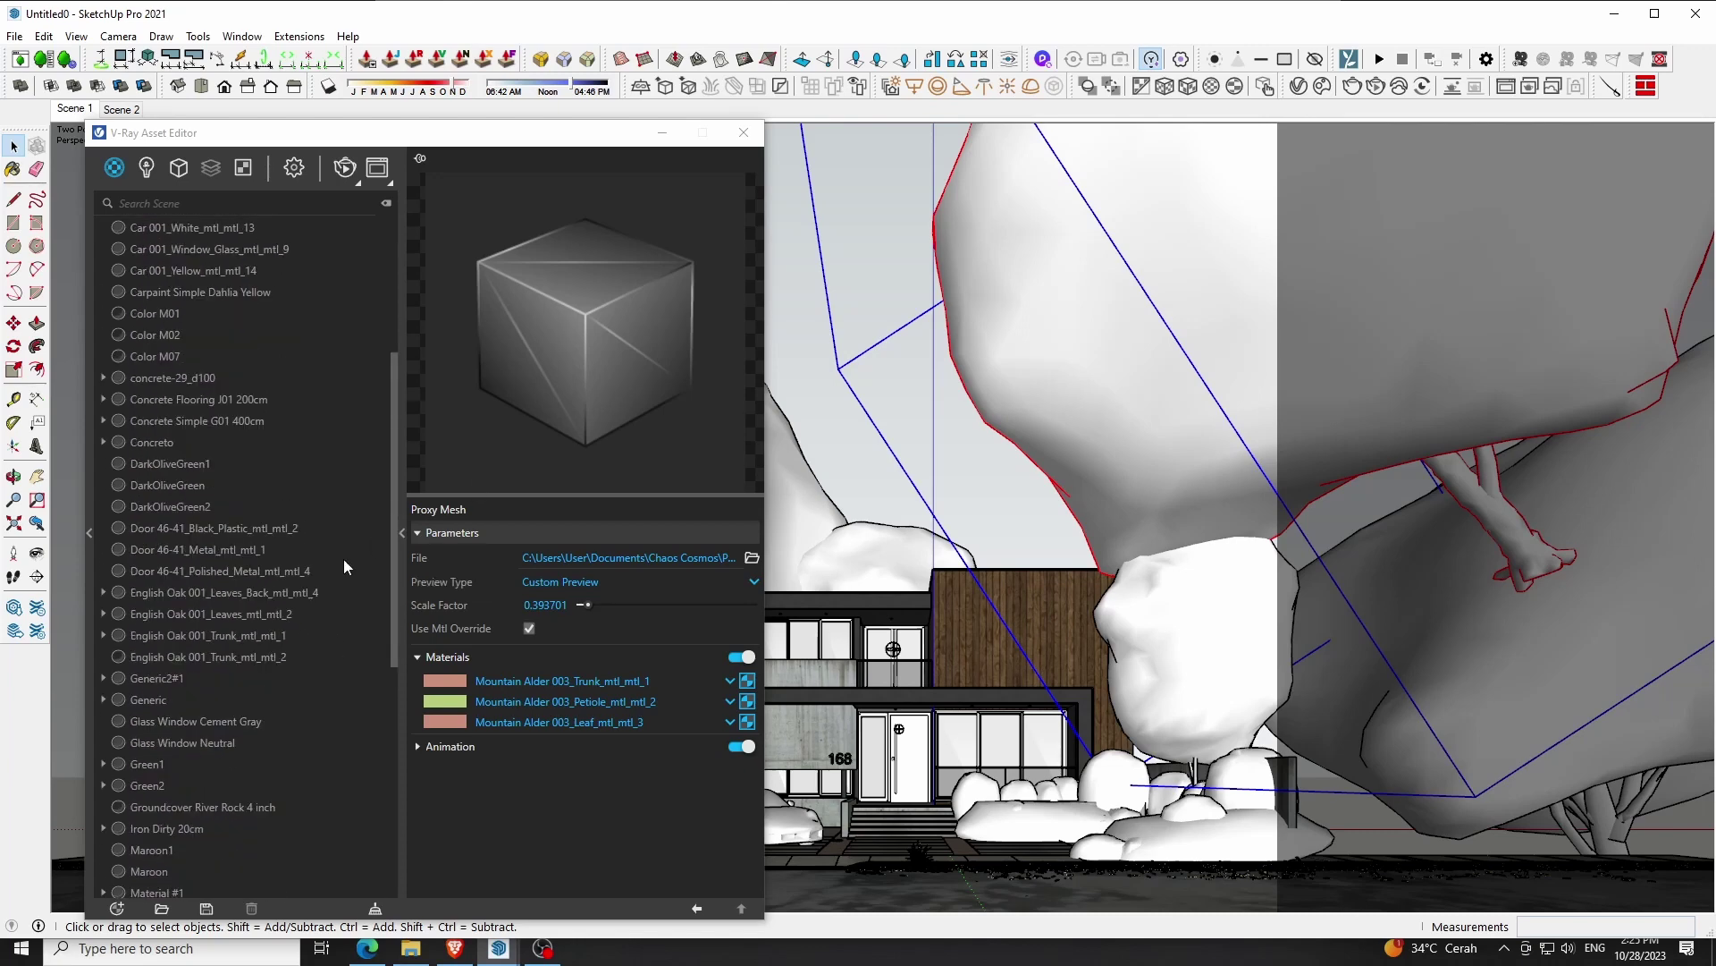
click(181, 172)
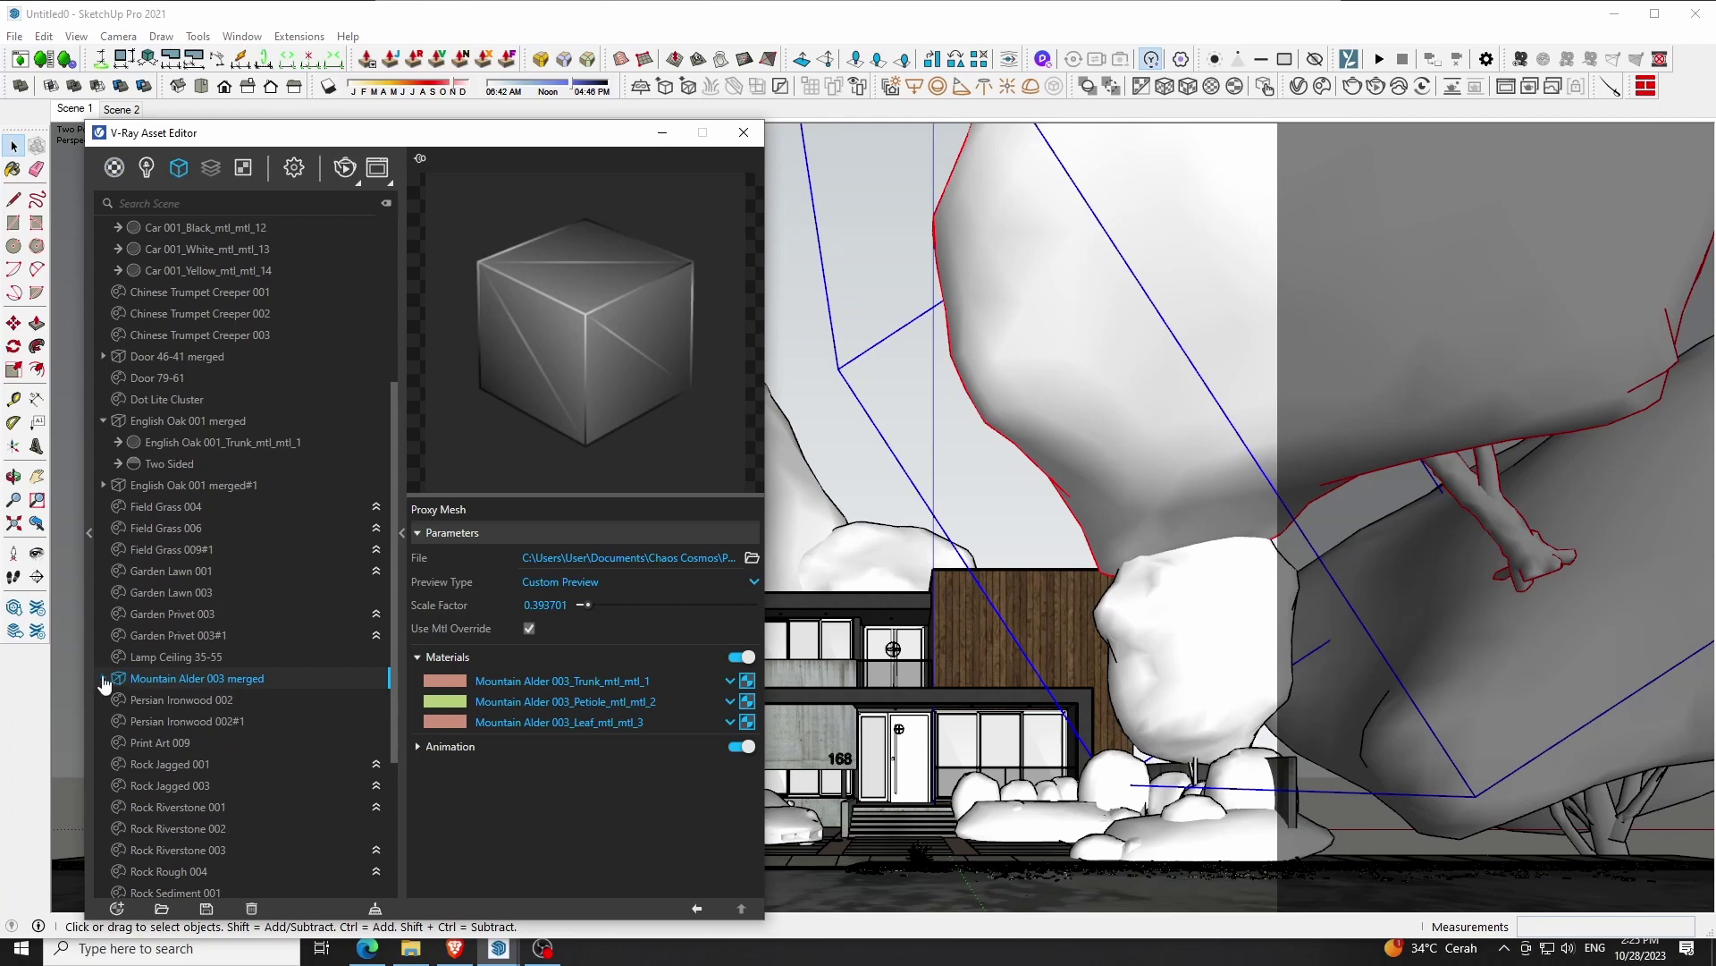
click(103, 680)
click(266, 744)
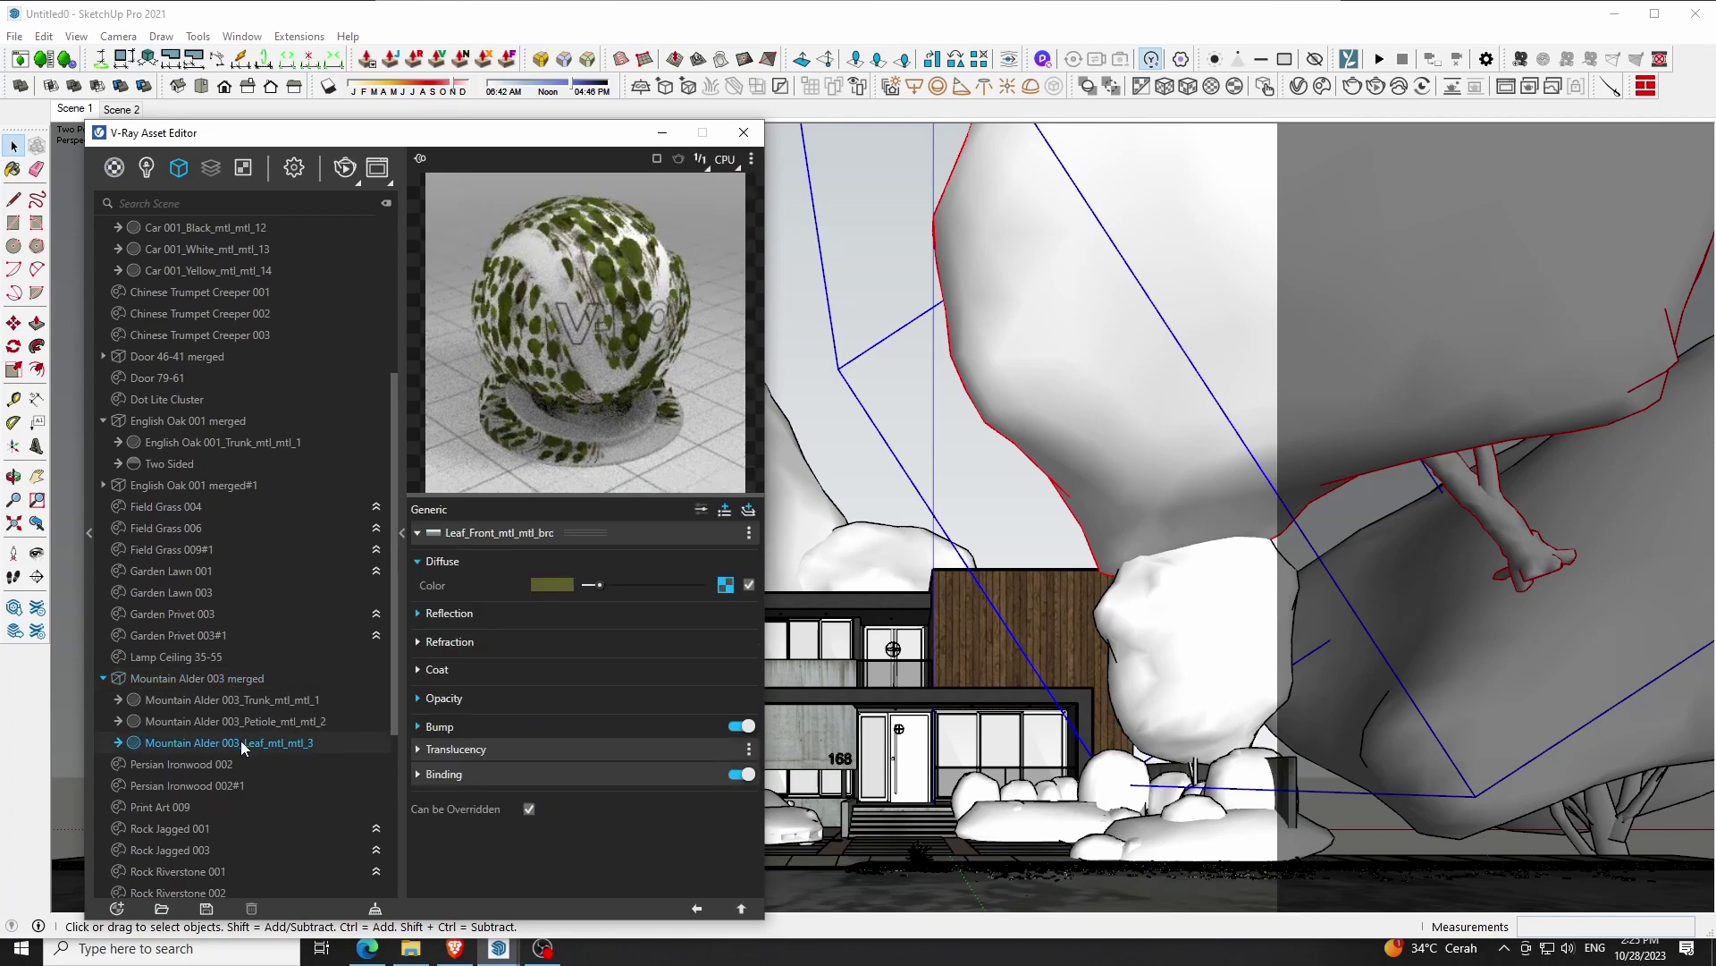
right_click(240, 740)
click(275, 683)
Run a test render of the house with the two-sided alder leaves, then close the V-Ray windows
click(1378, 87)
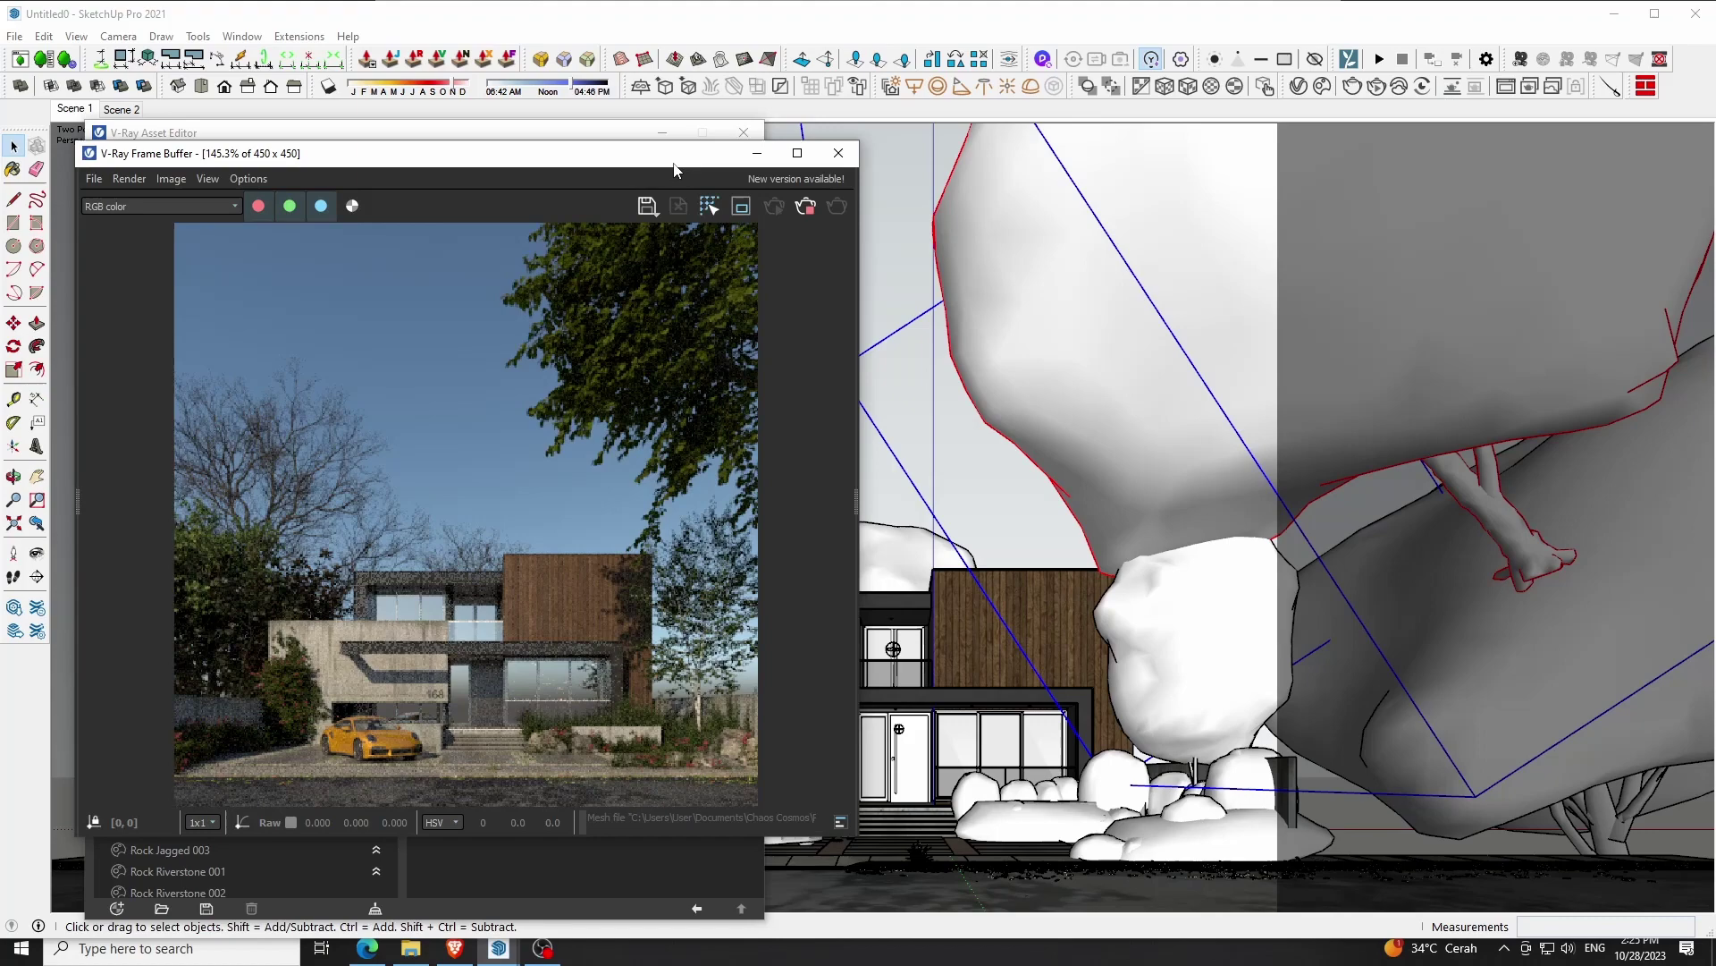
drag(667, 157, 912, 168)
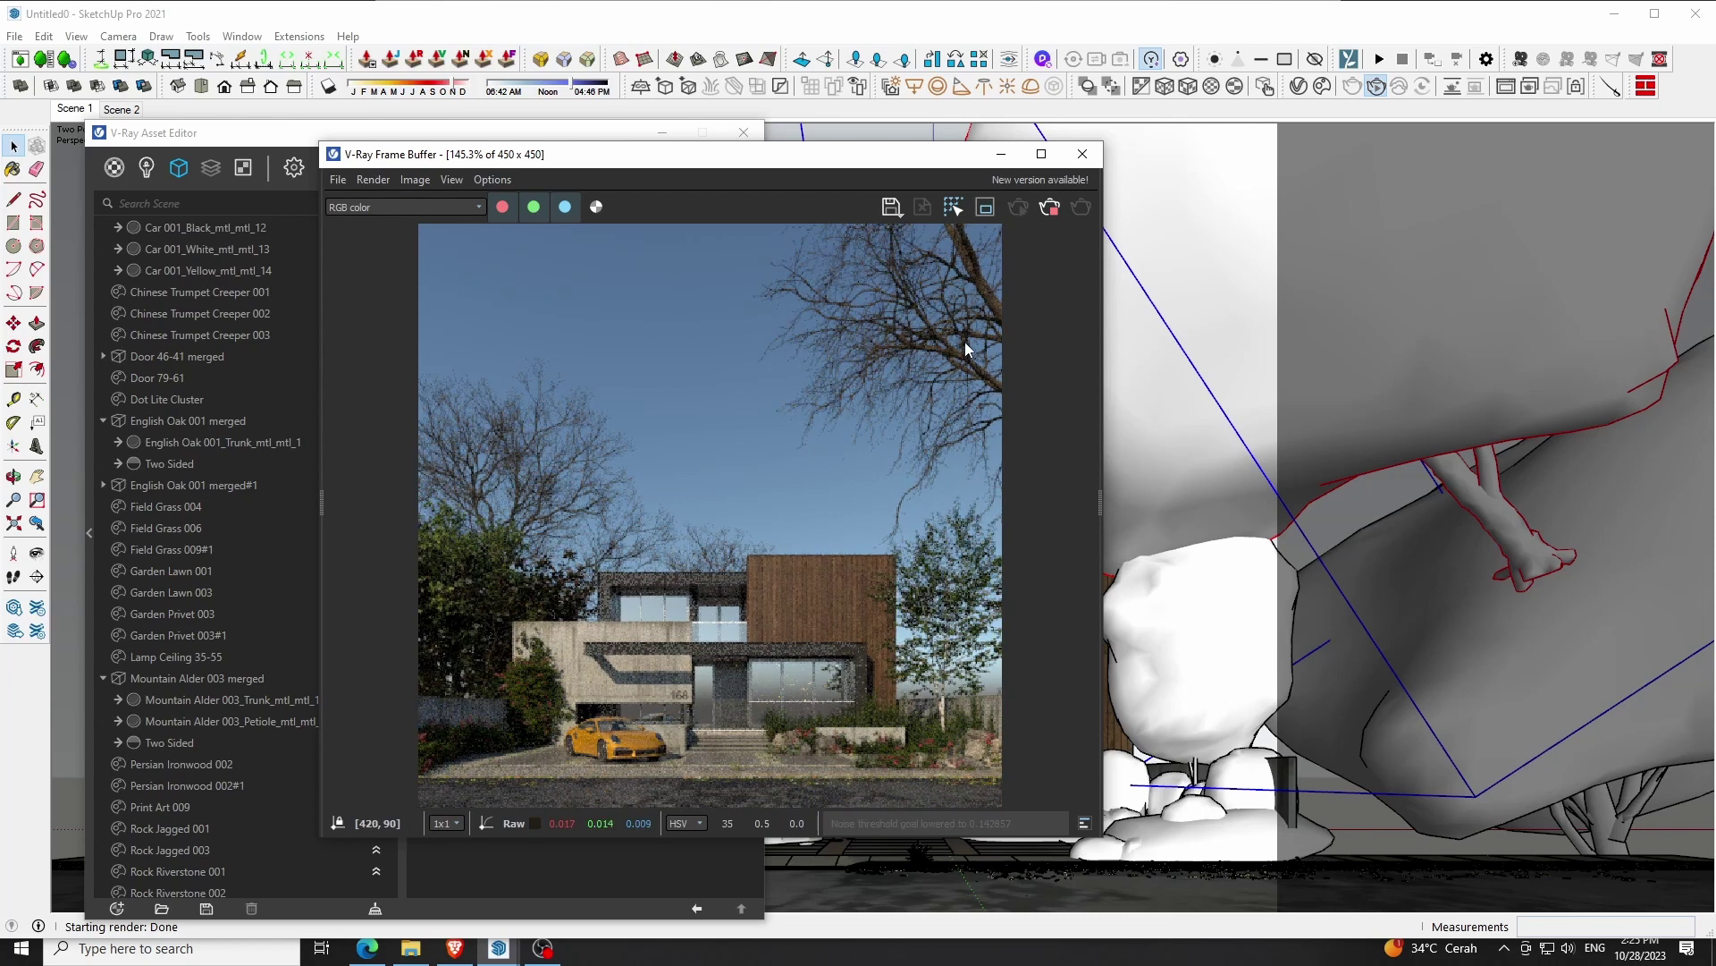
click(1092, 161)
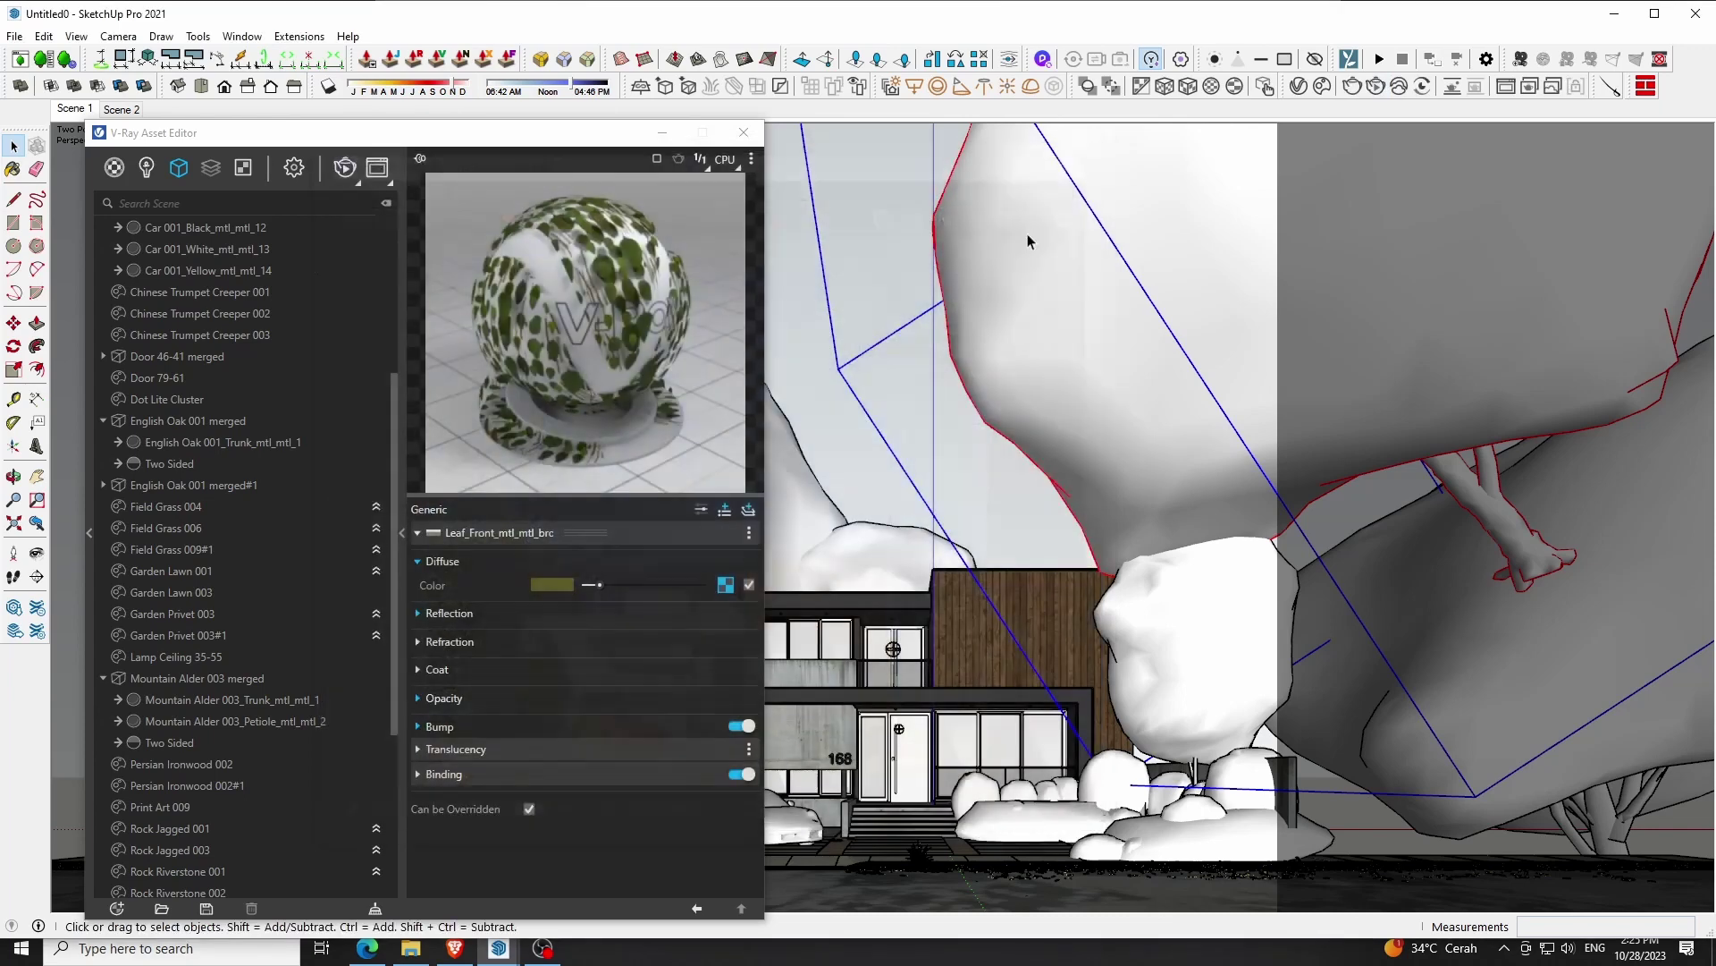
click(744, 132)
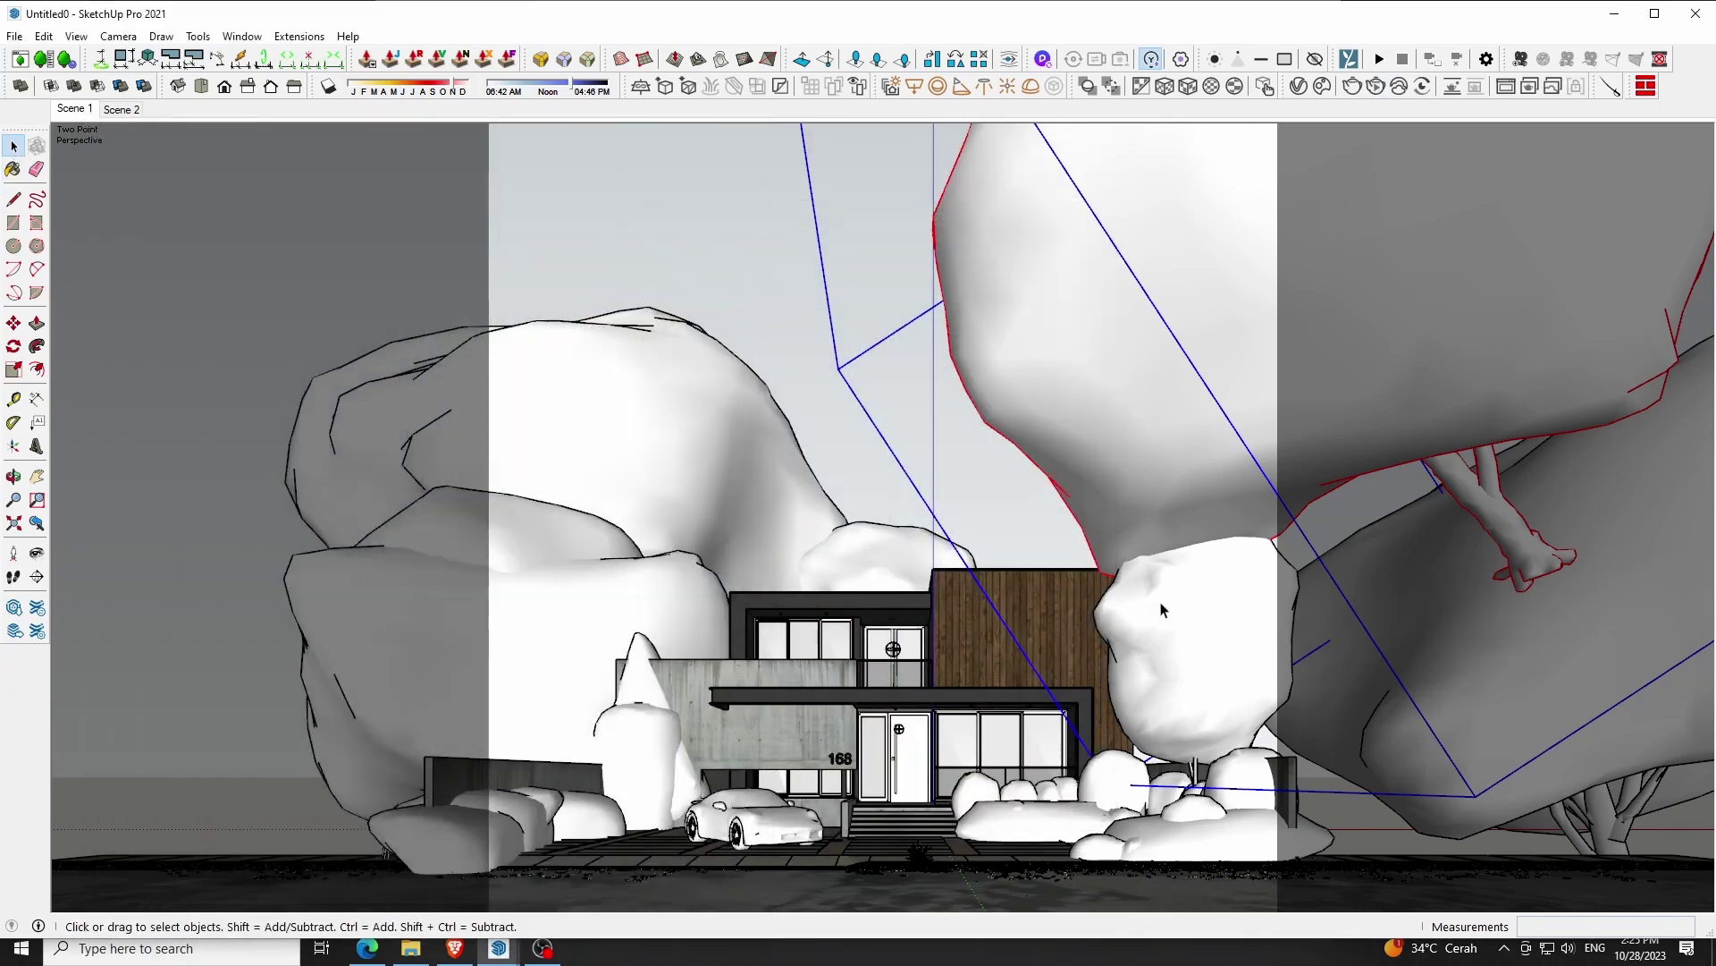
Move the tree beside the entrance about 200 cm and rotate it
click(1147, 624)
key(m)
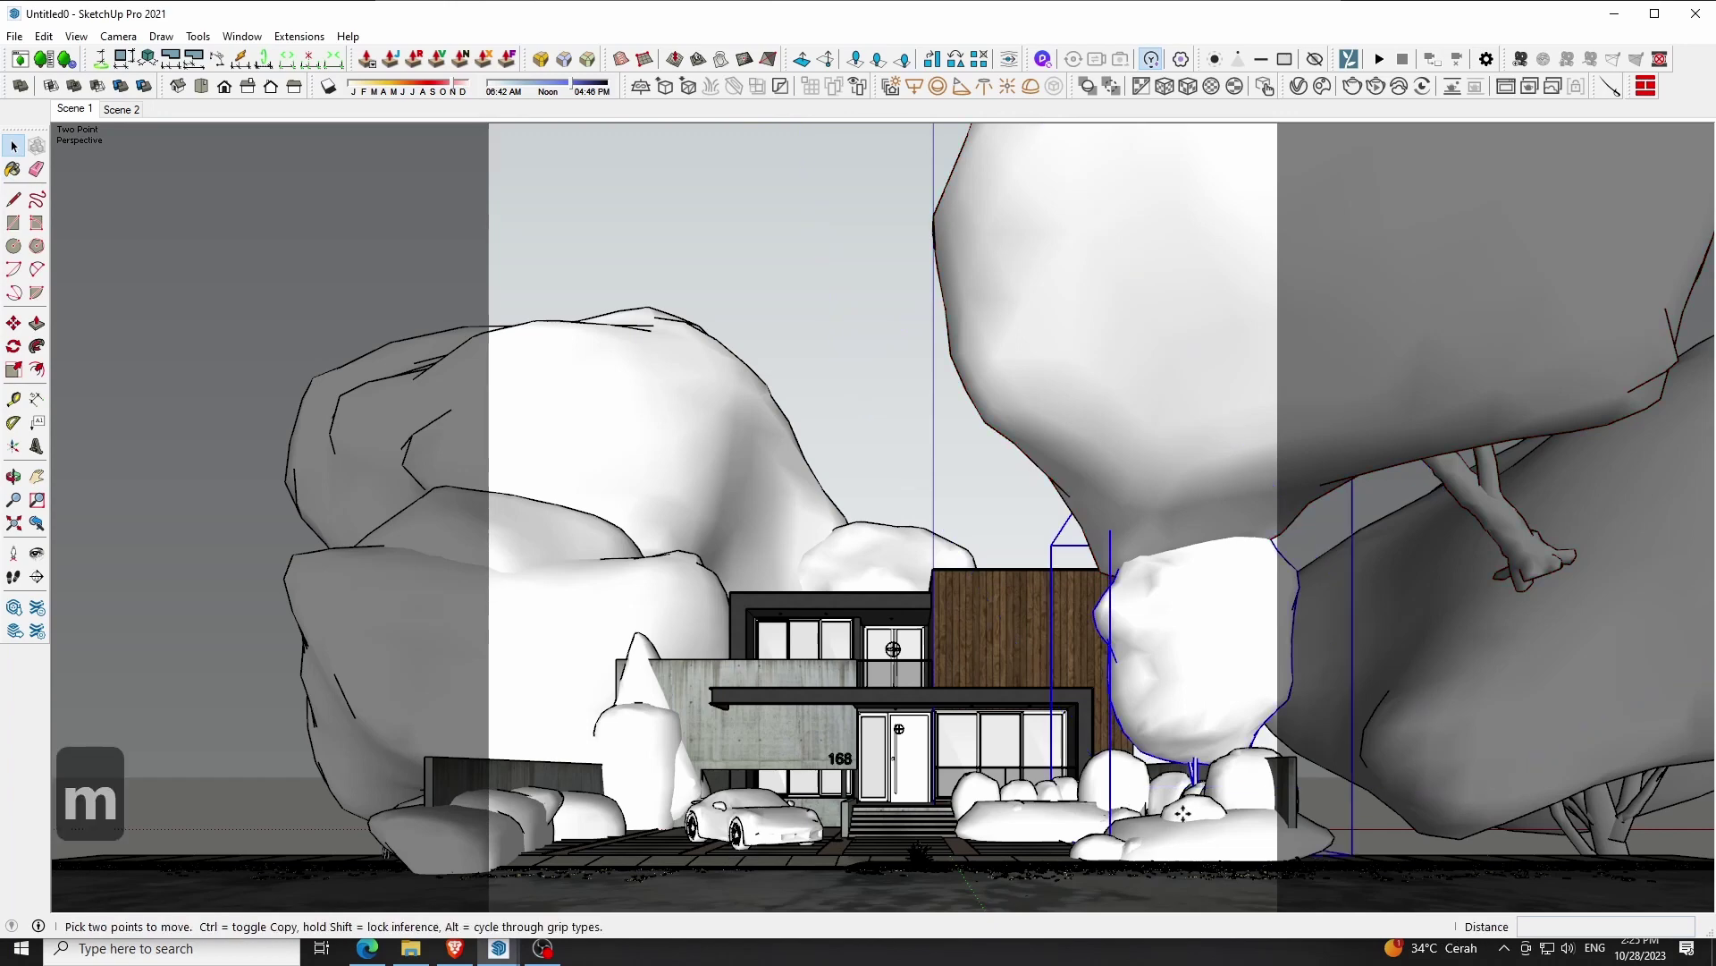
click(1194, 755)
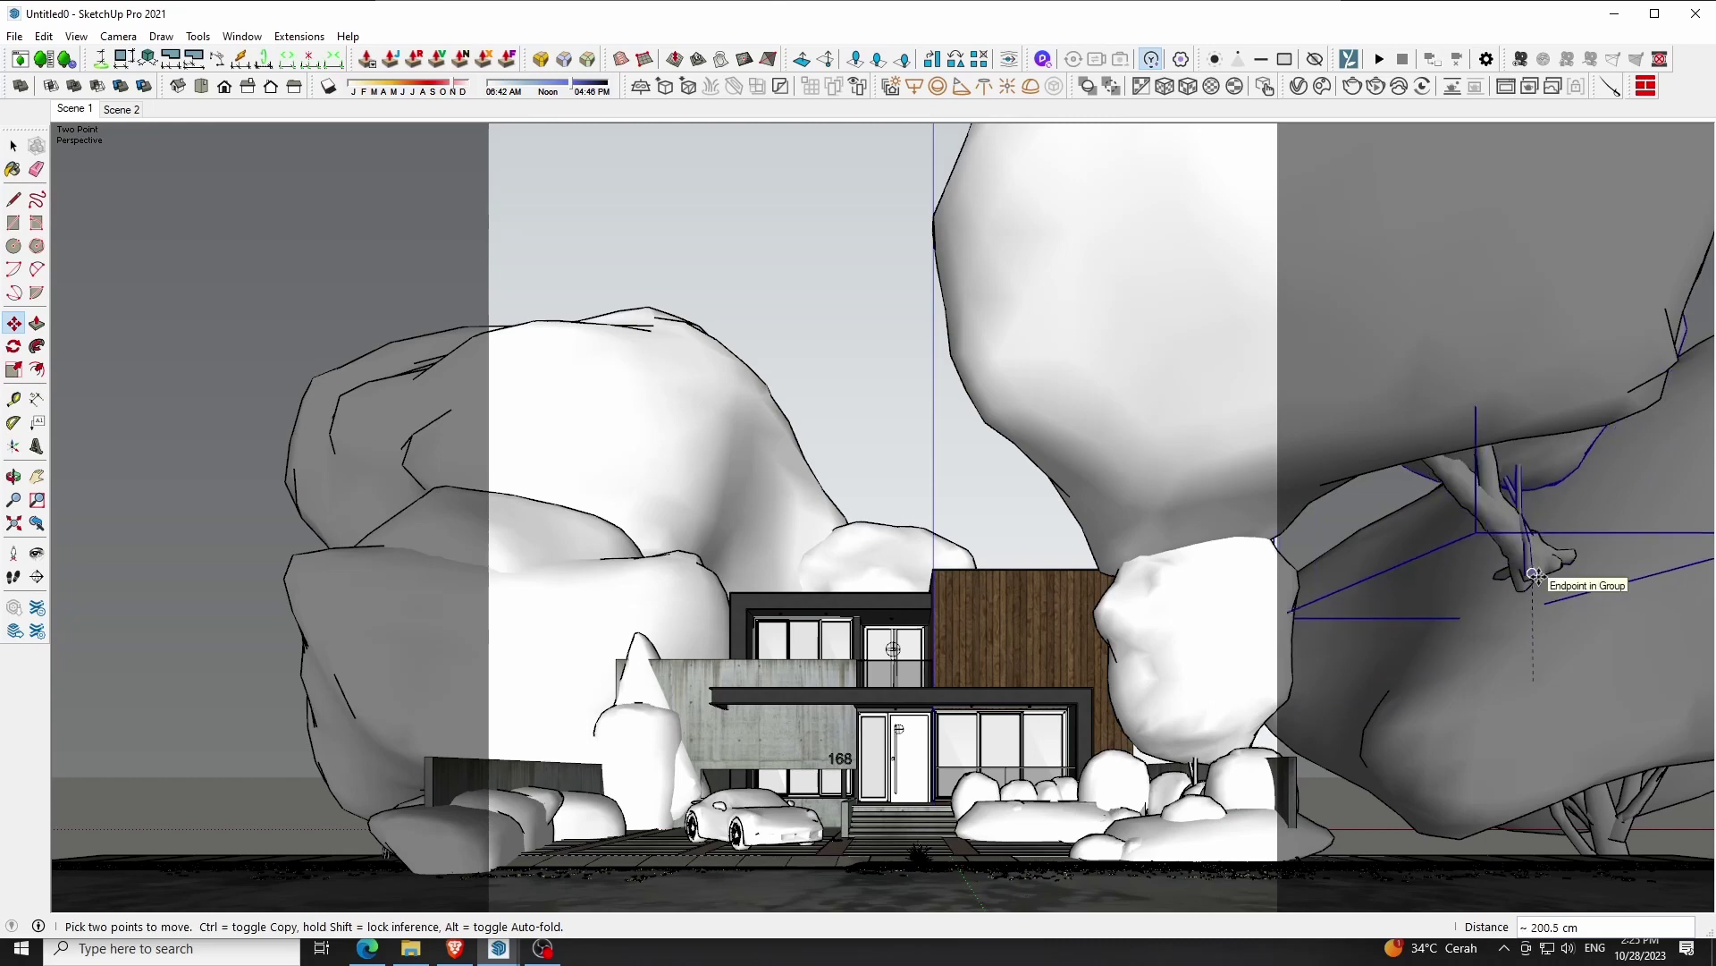
click(1554, 577)
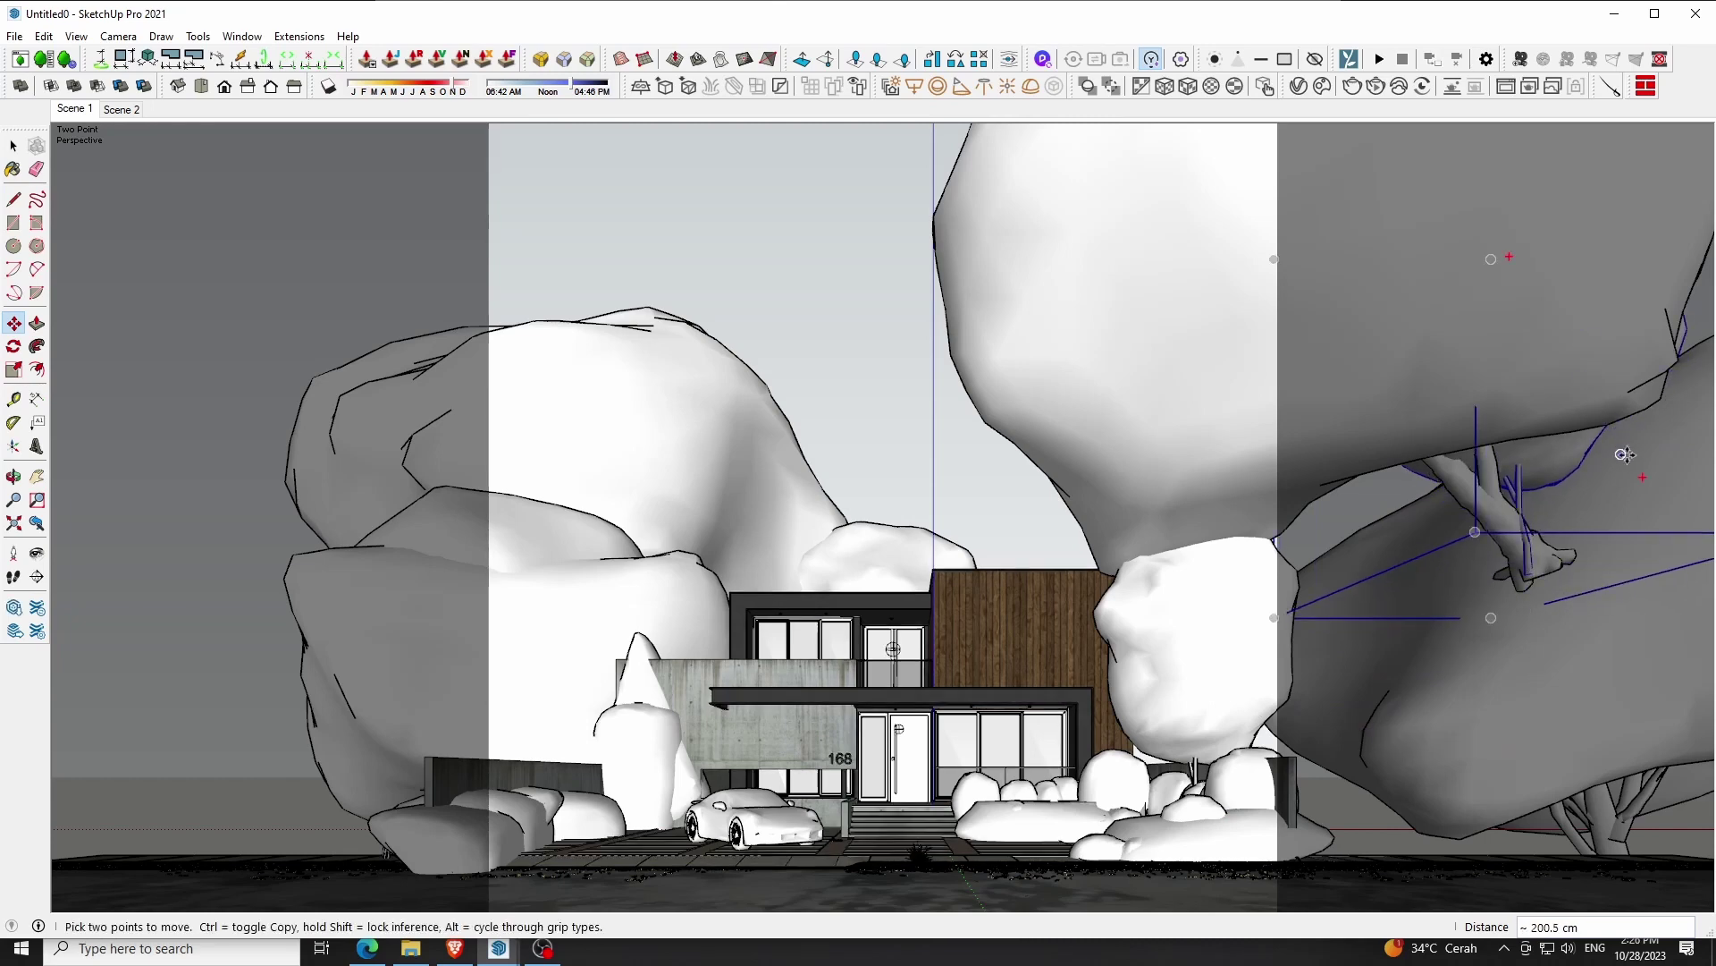
key(q)
click(1643, 256)
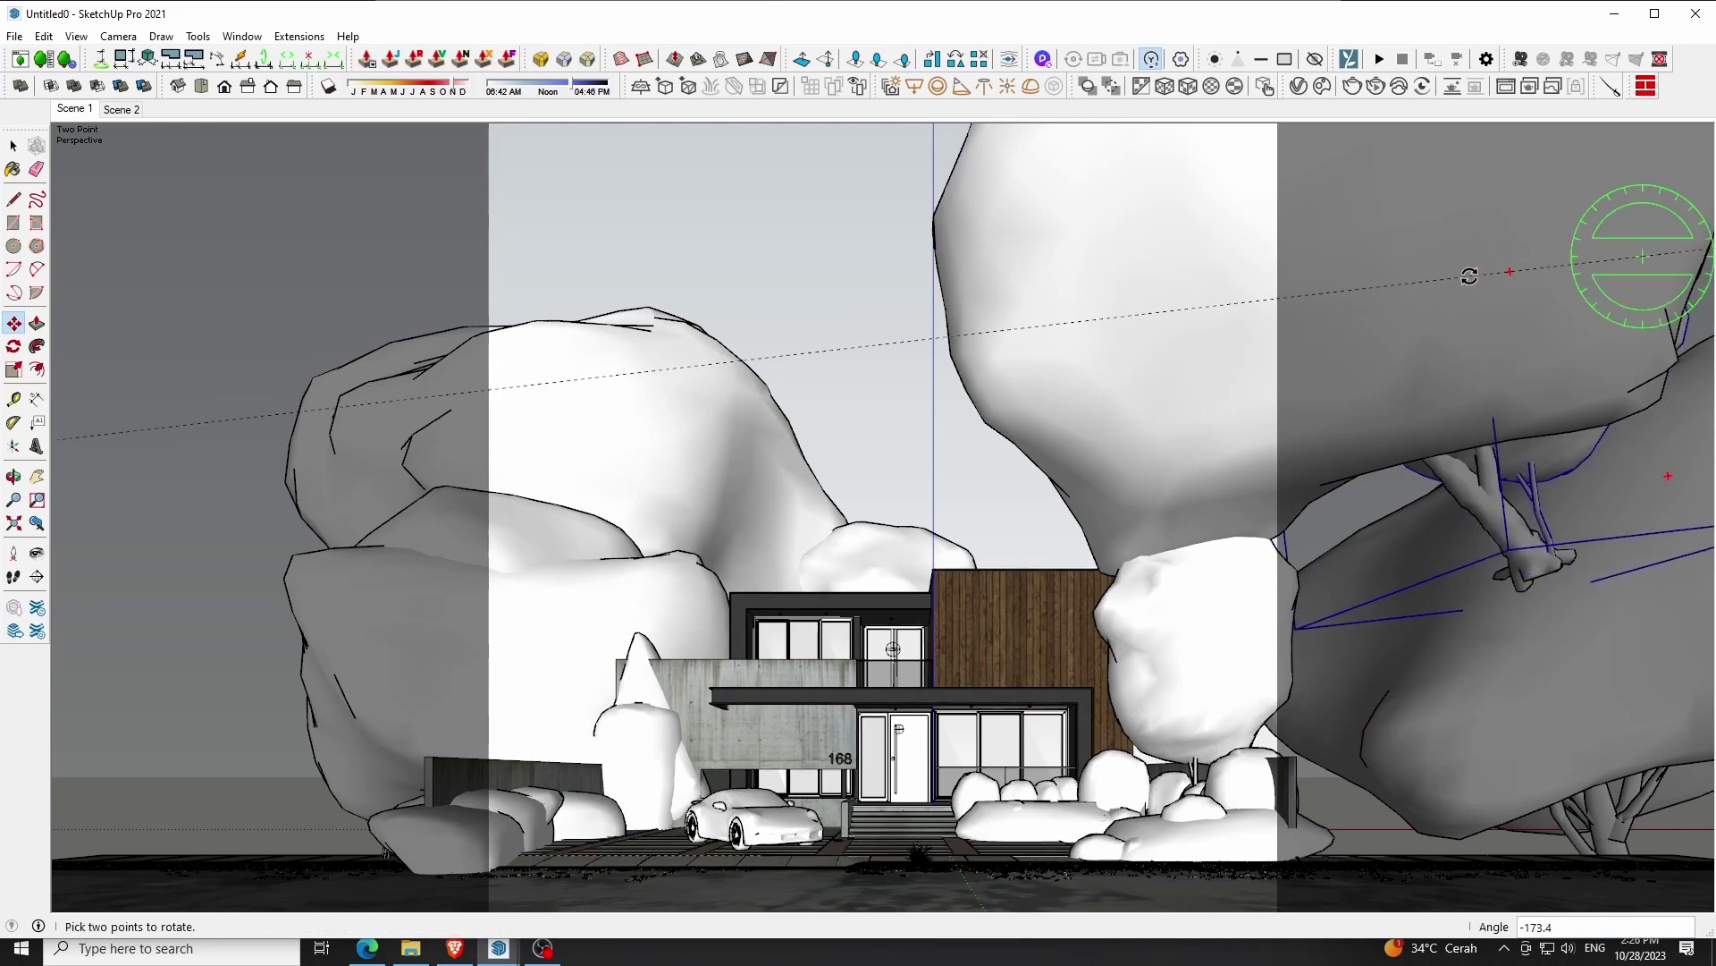
click(1457, 280)
key(m)
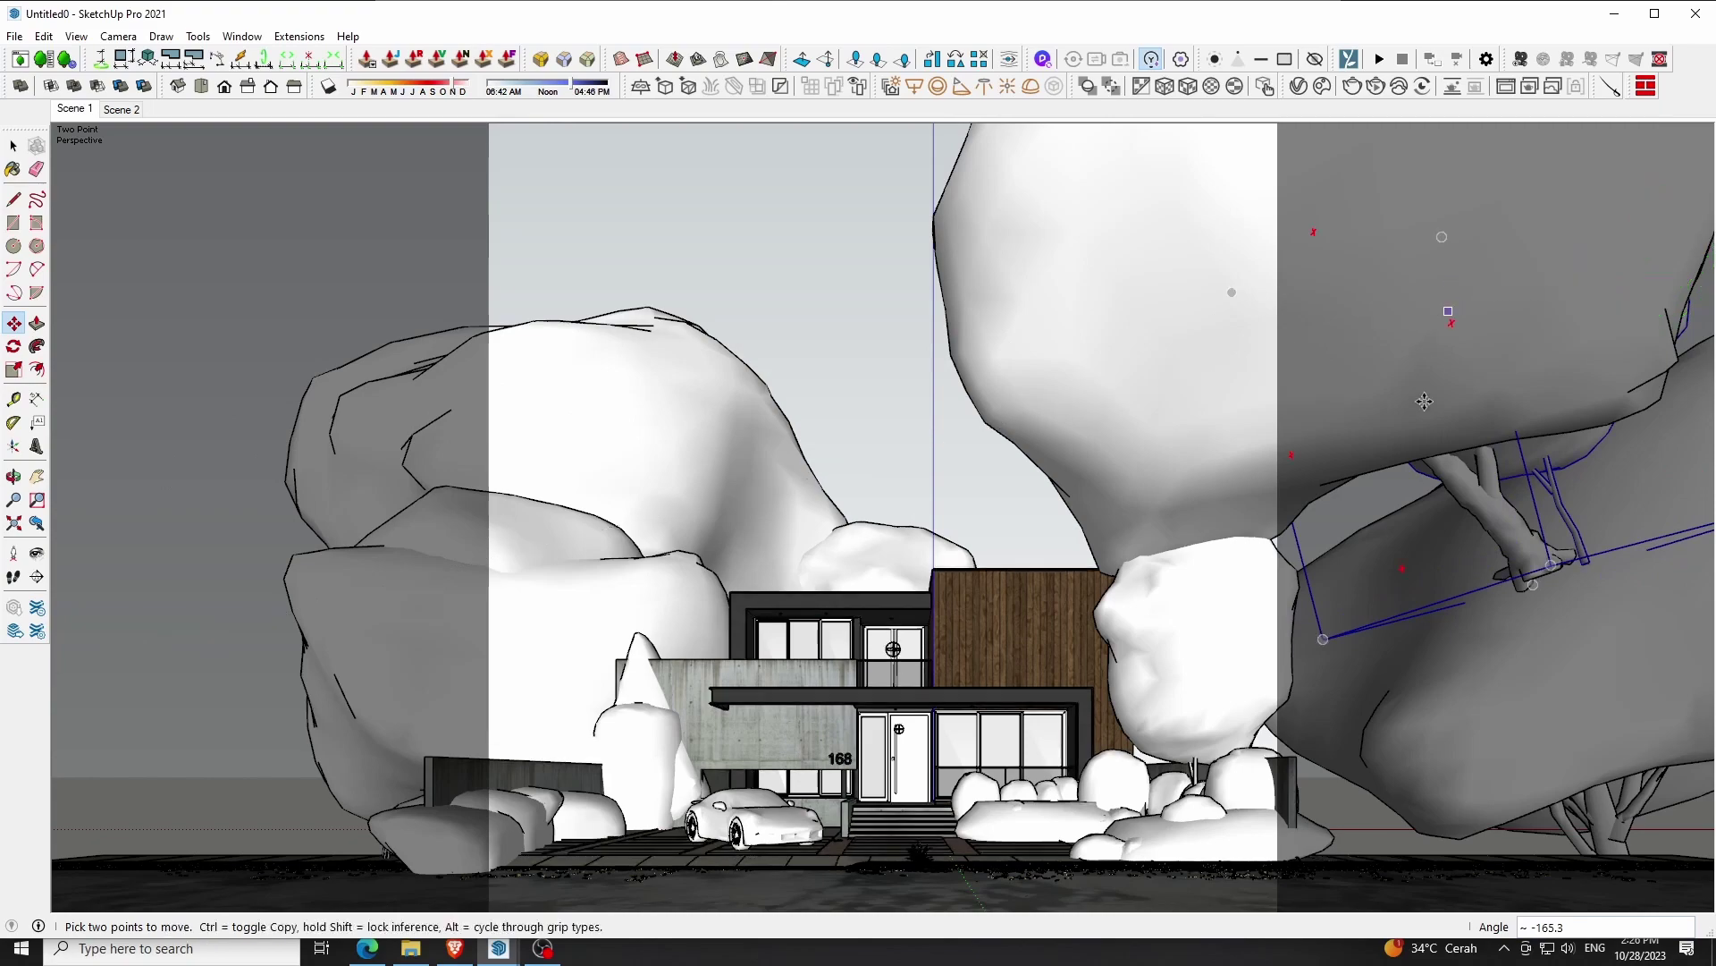
Scale the tree up 2.10 times, rotate it 115°, and shift it up-left
mouse_move(1392, 492)
middle_down()
mouse_move(1052, 814)
mouse_move(1109, 751)
middle_up()
key(s)
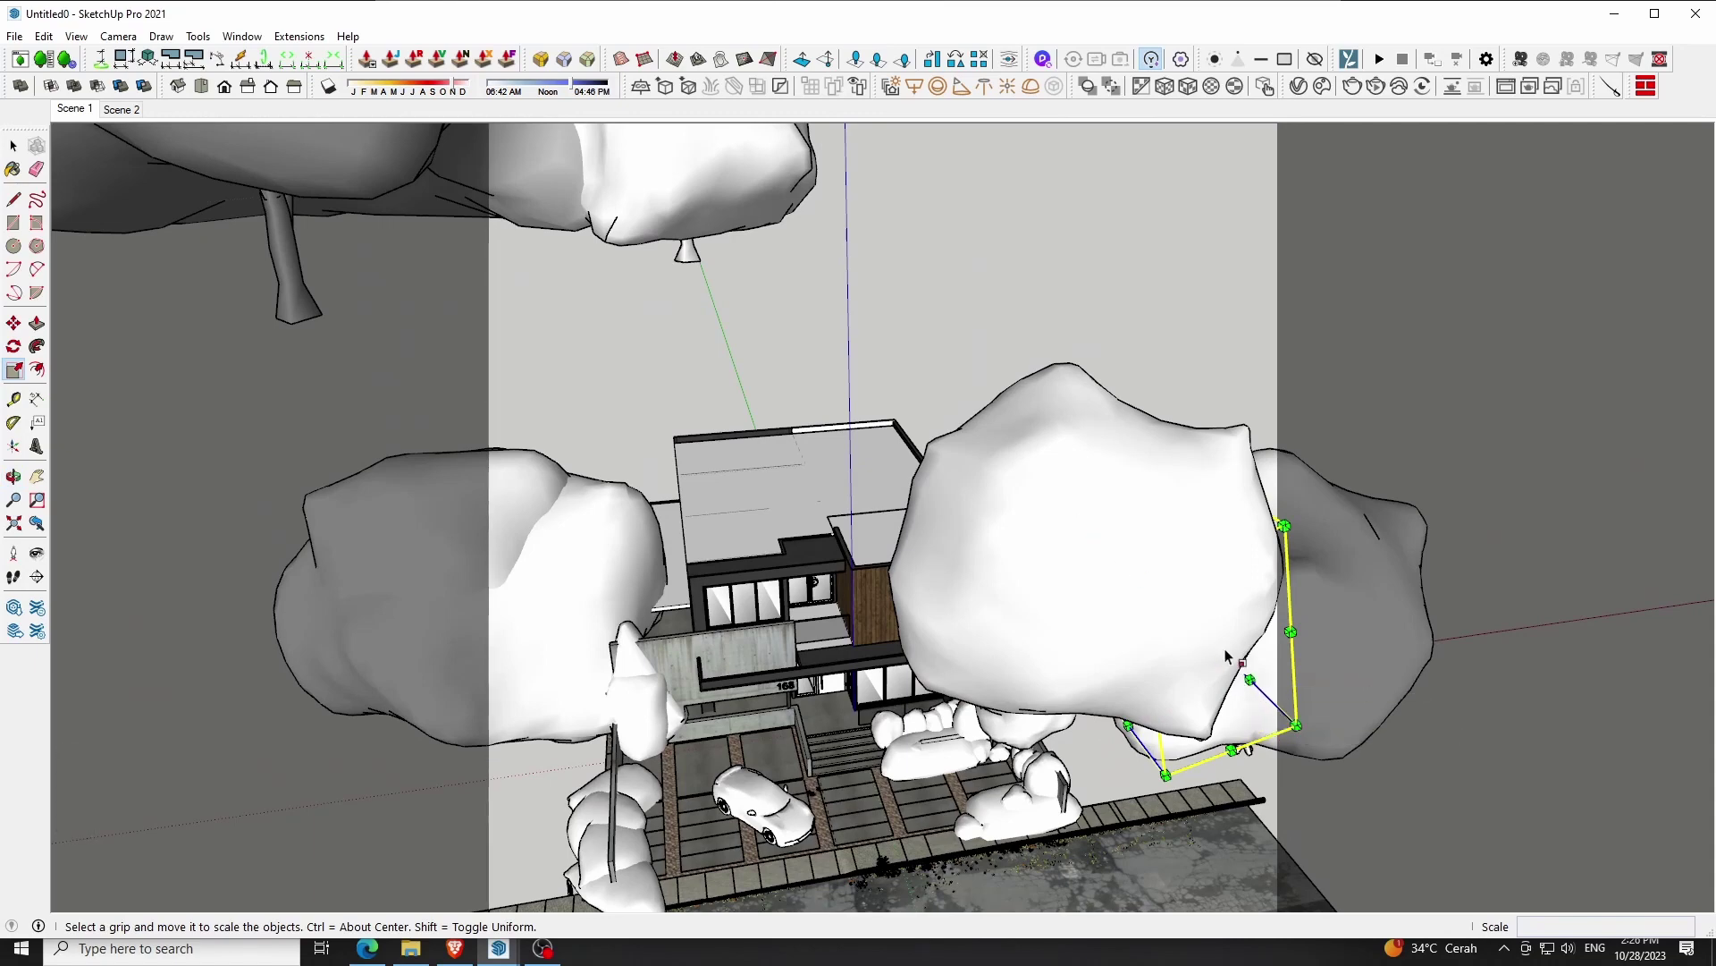
drag(1149, 596, 1217, 596)
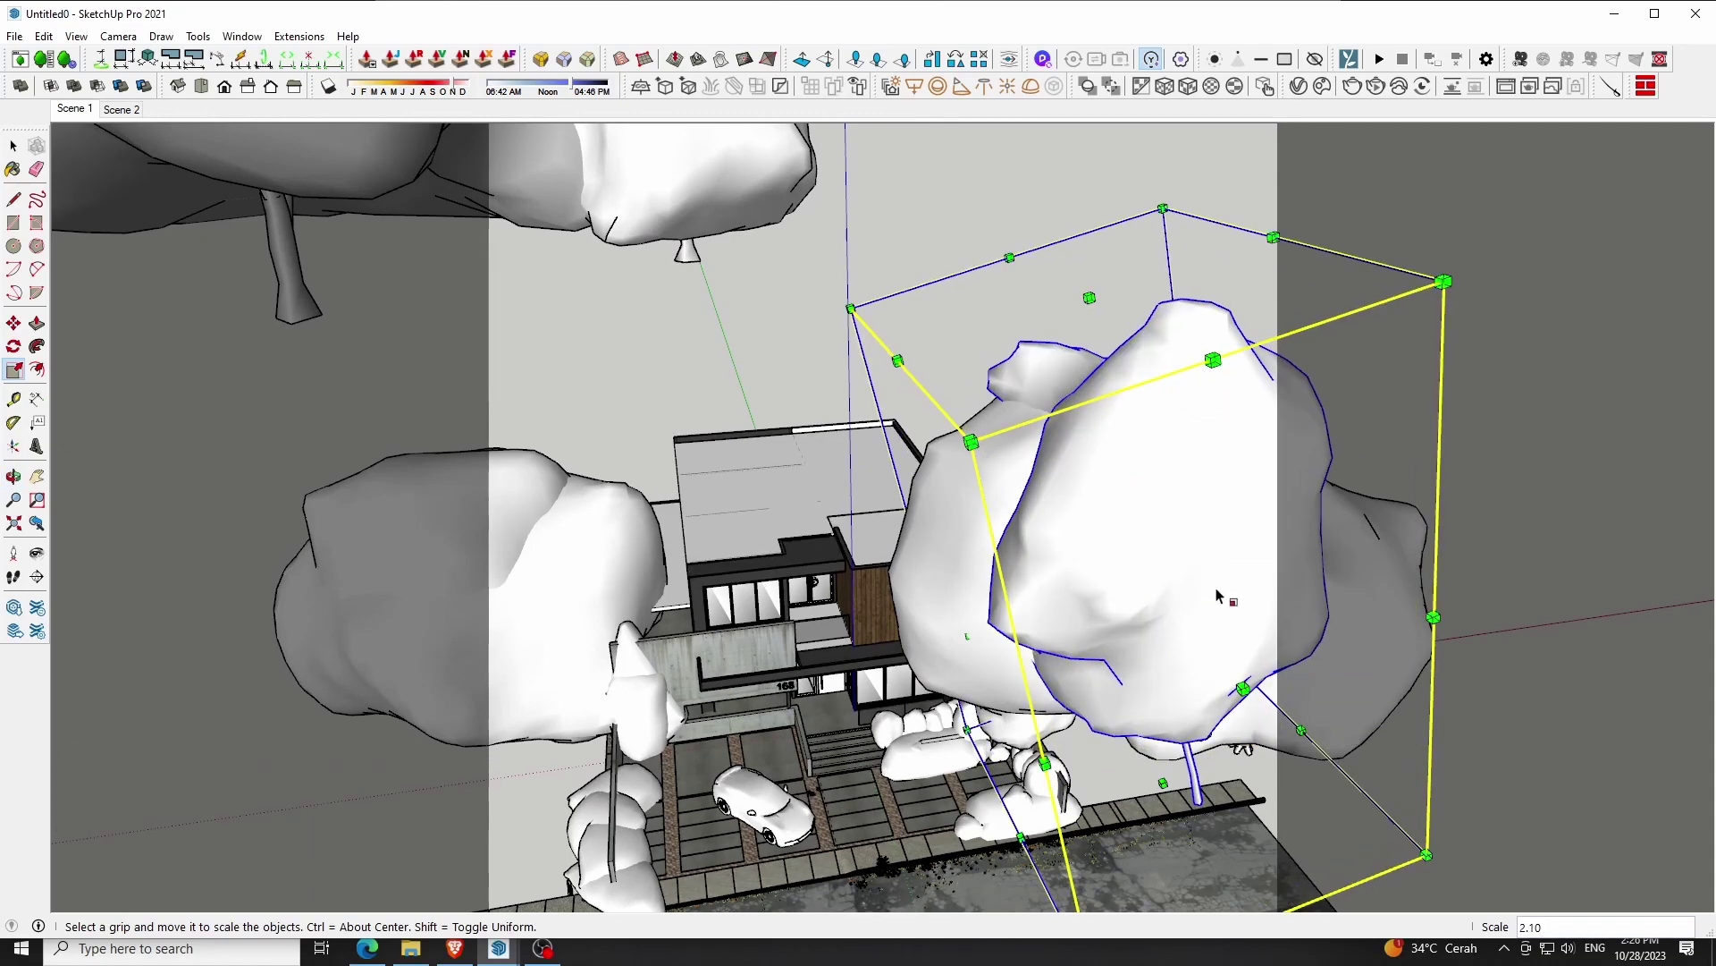
key(m)
drag(1218, 433, 1273, 624)
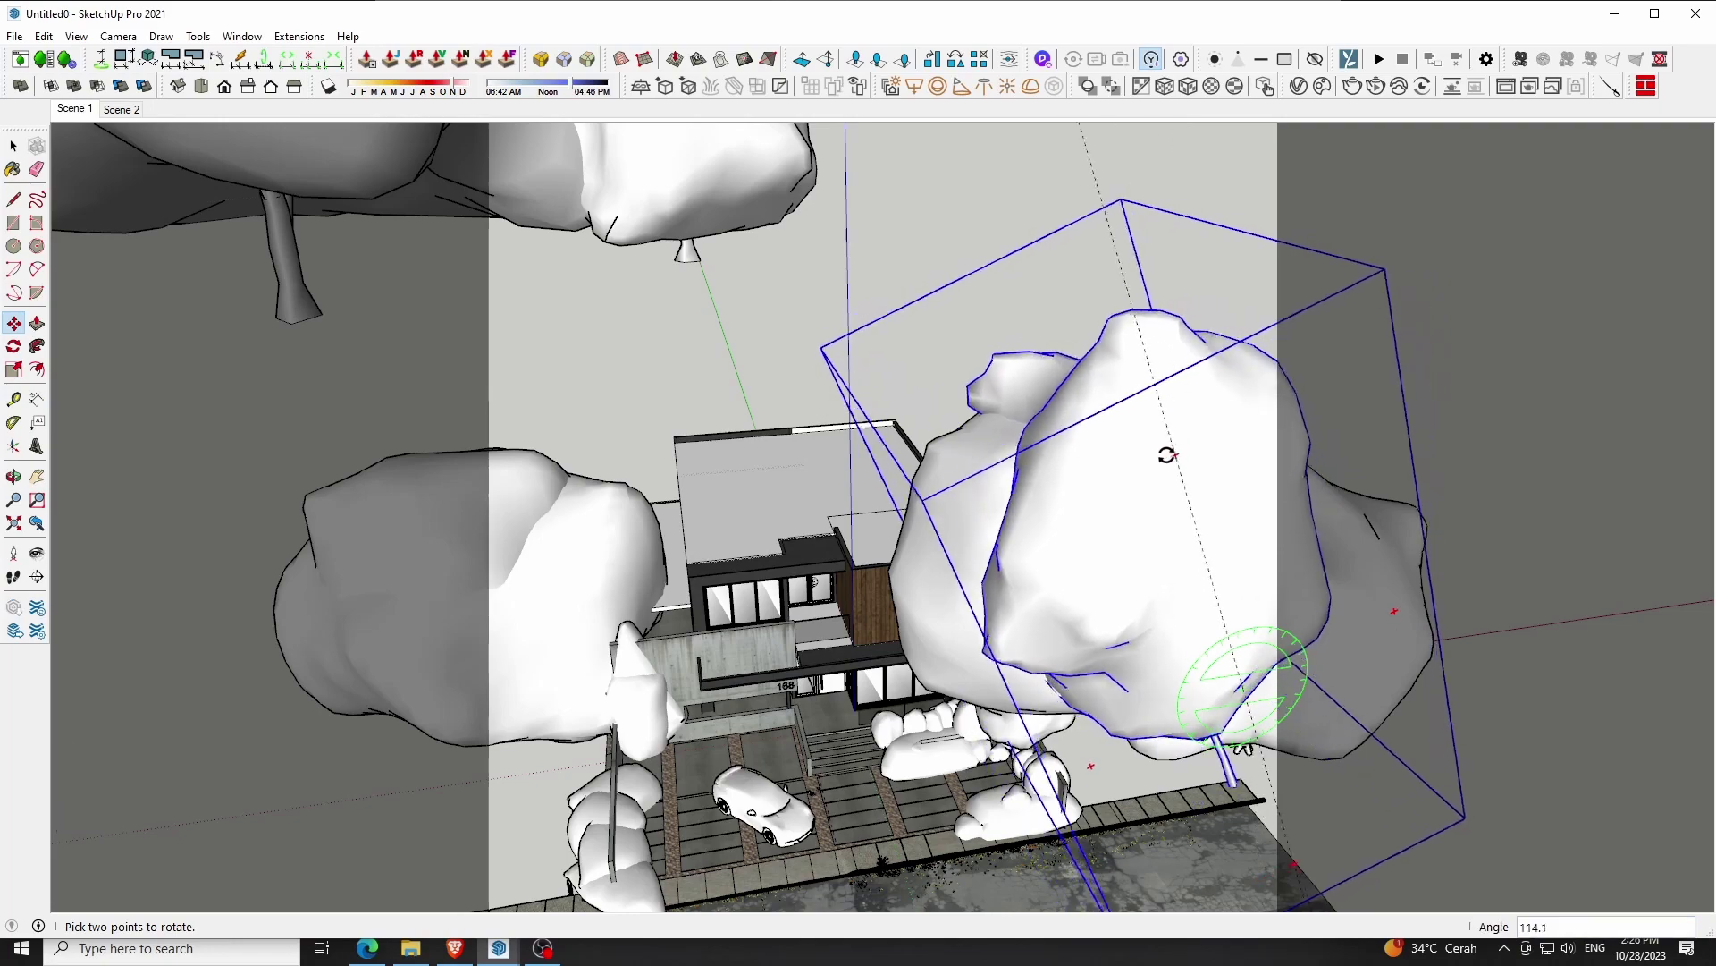
drag(1524, 759, 1458, 697)
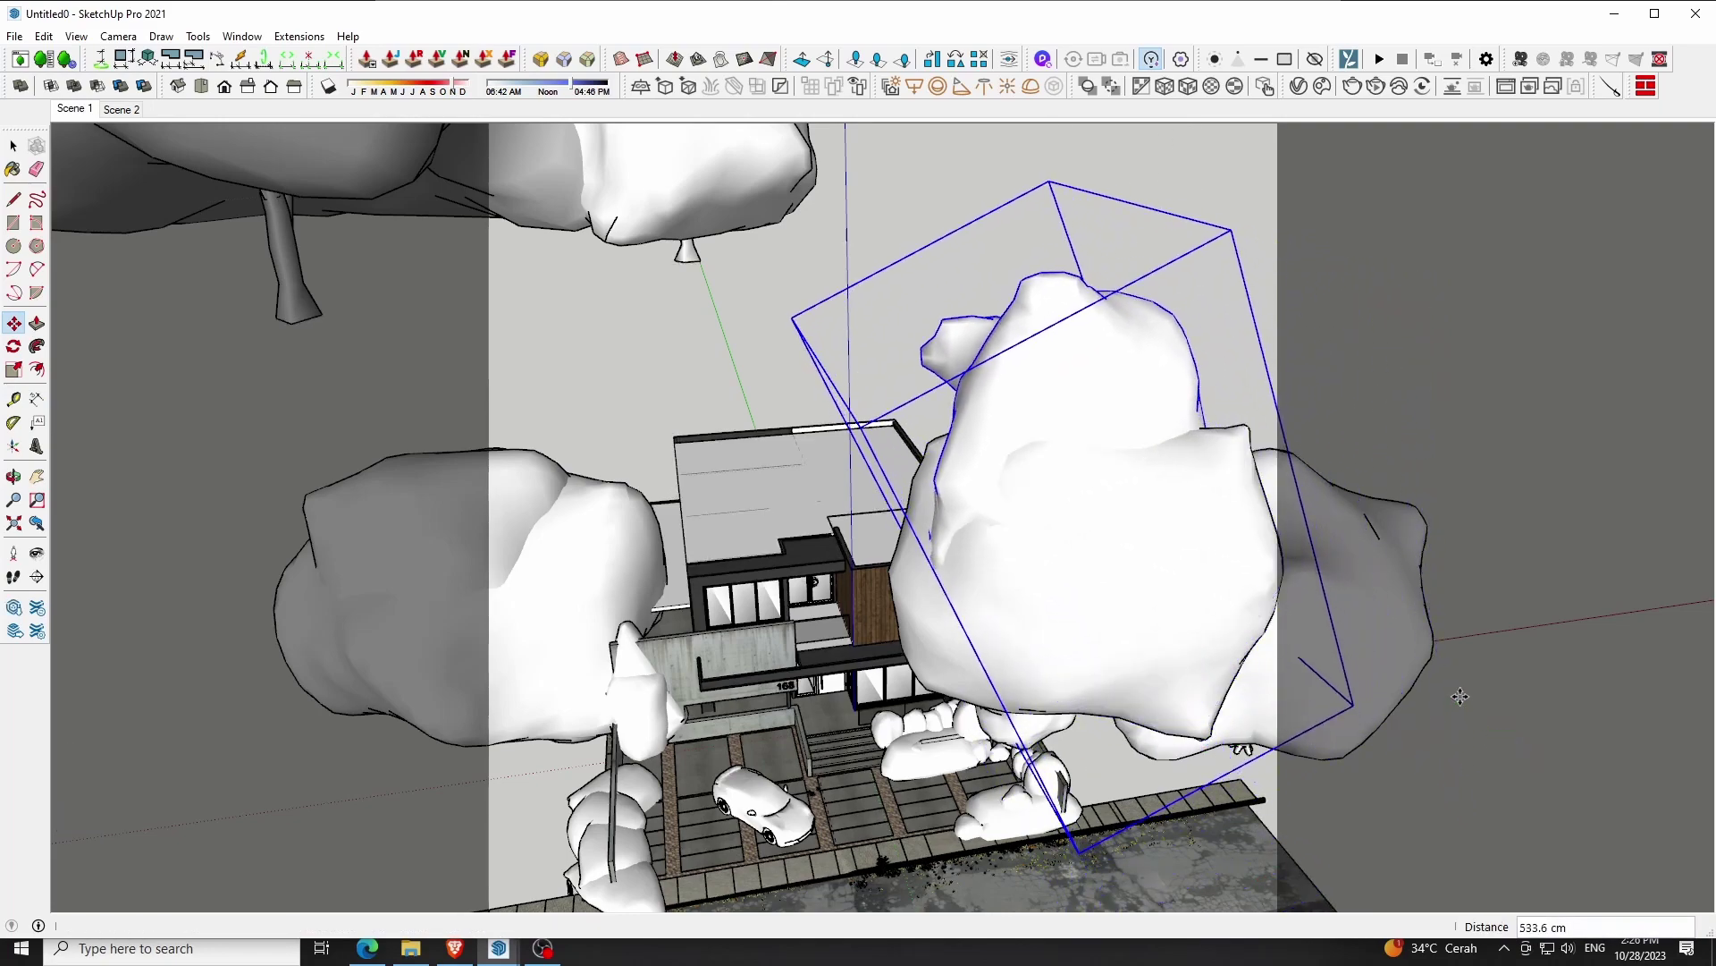
Render the Scene 1 front view, stop after review, and close the frame buffer
click(92, 110)
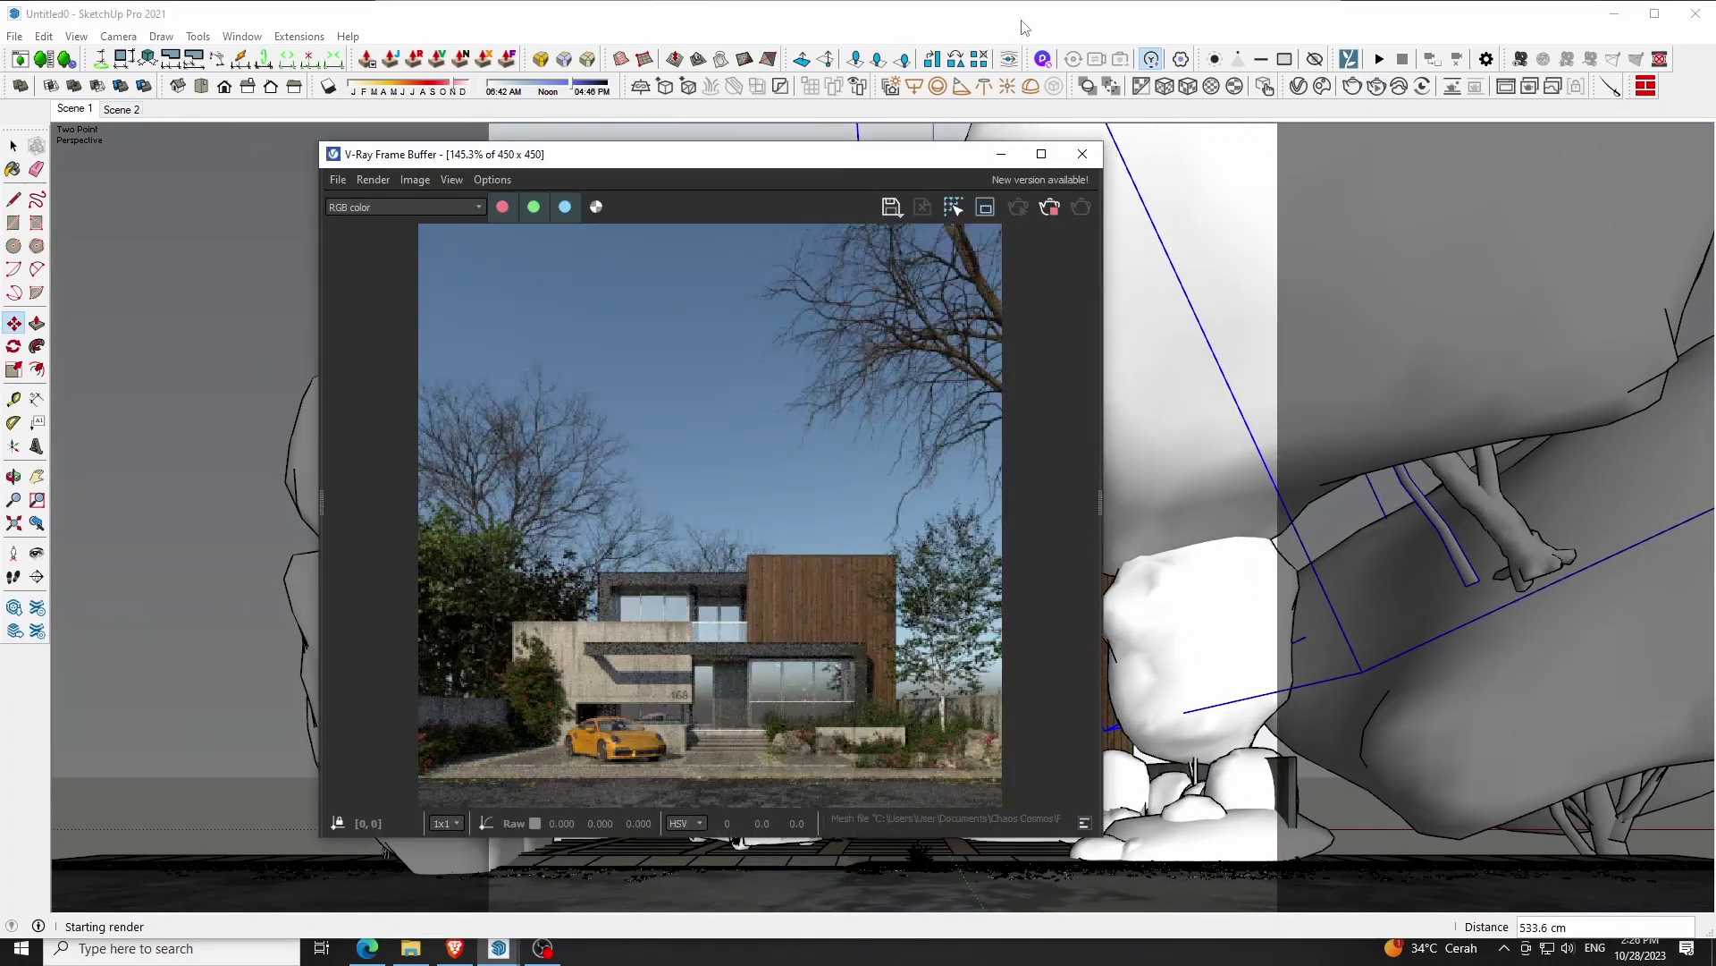
drag(858, 159, 786, 143)
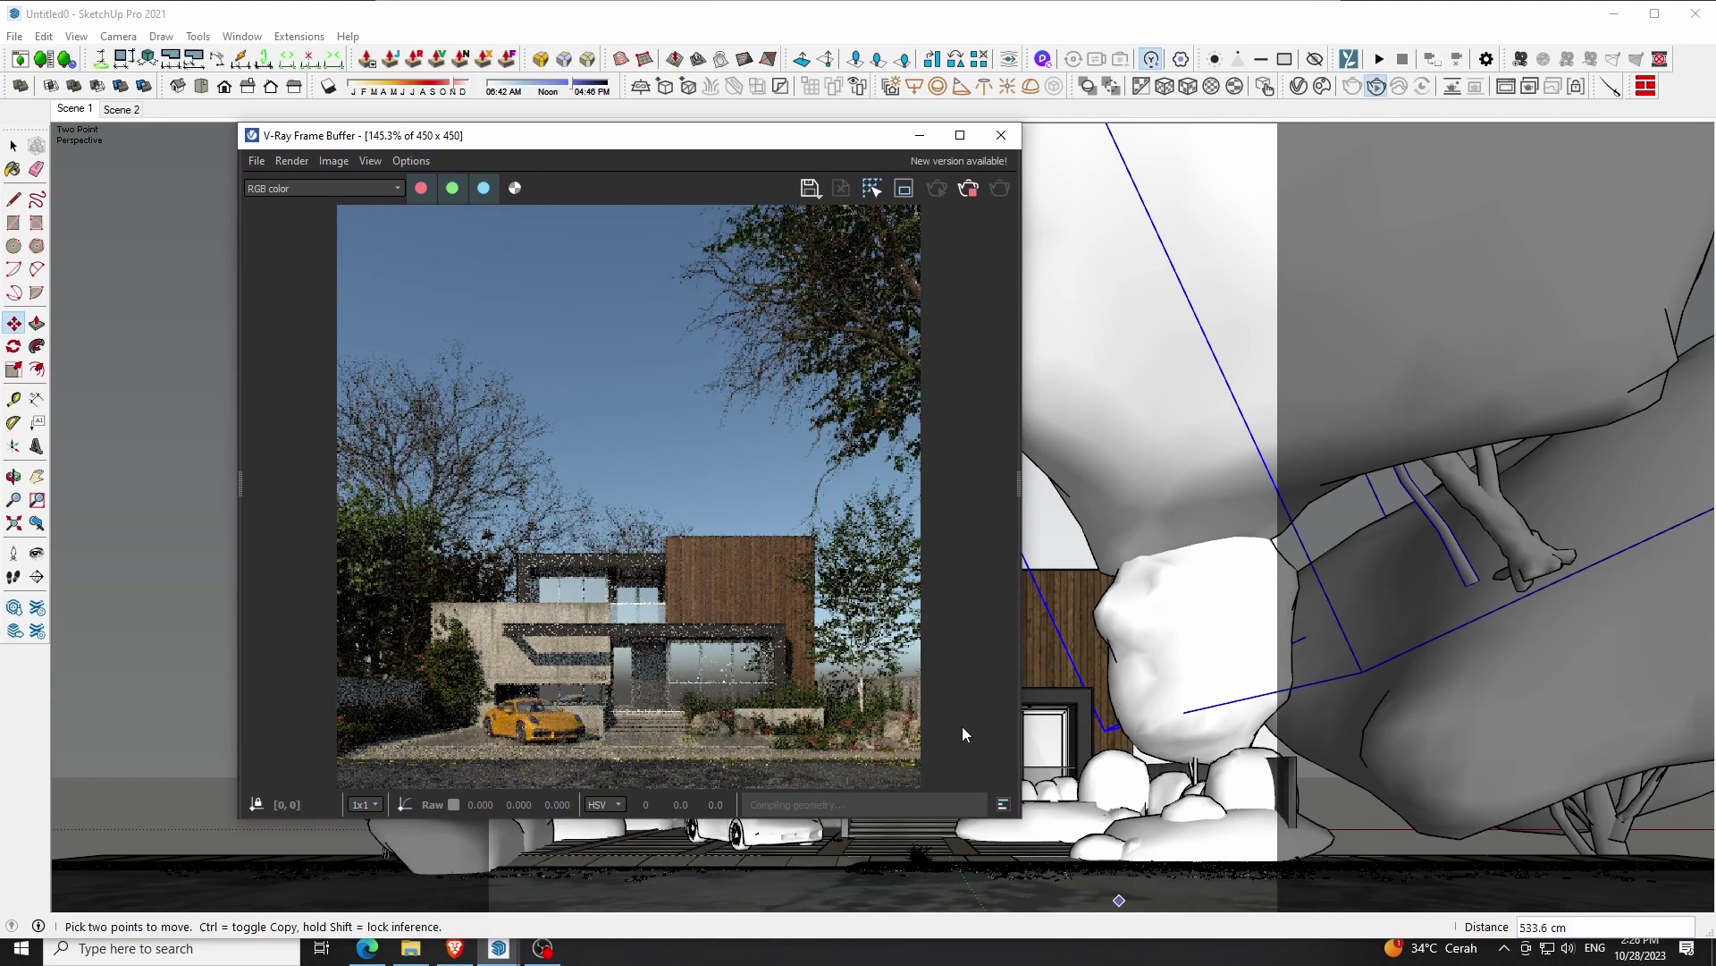
click(1131, 901)
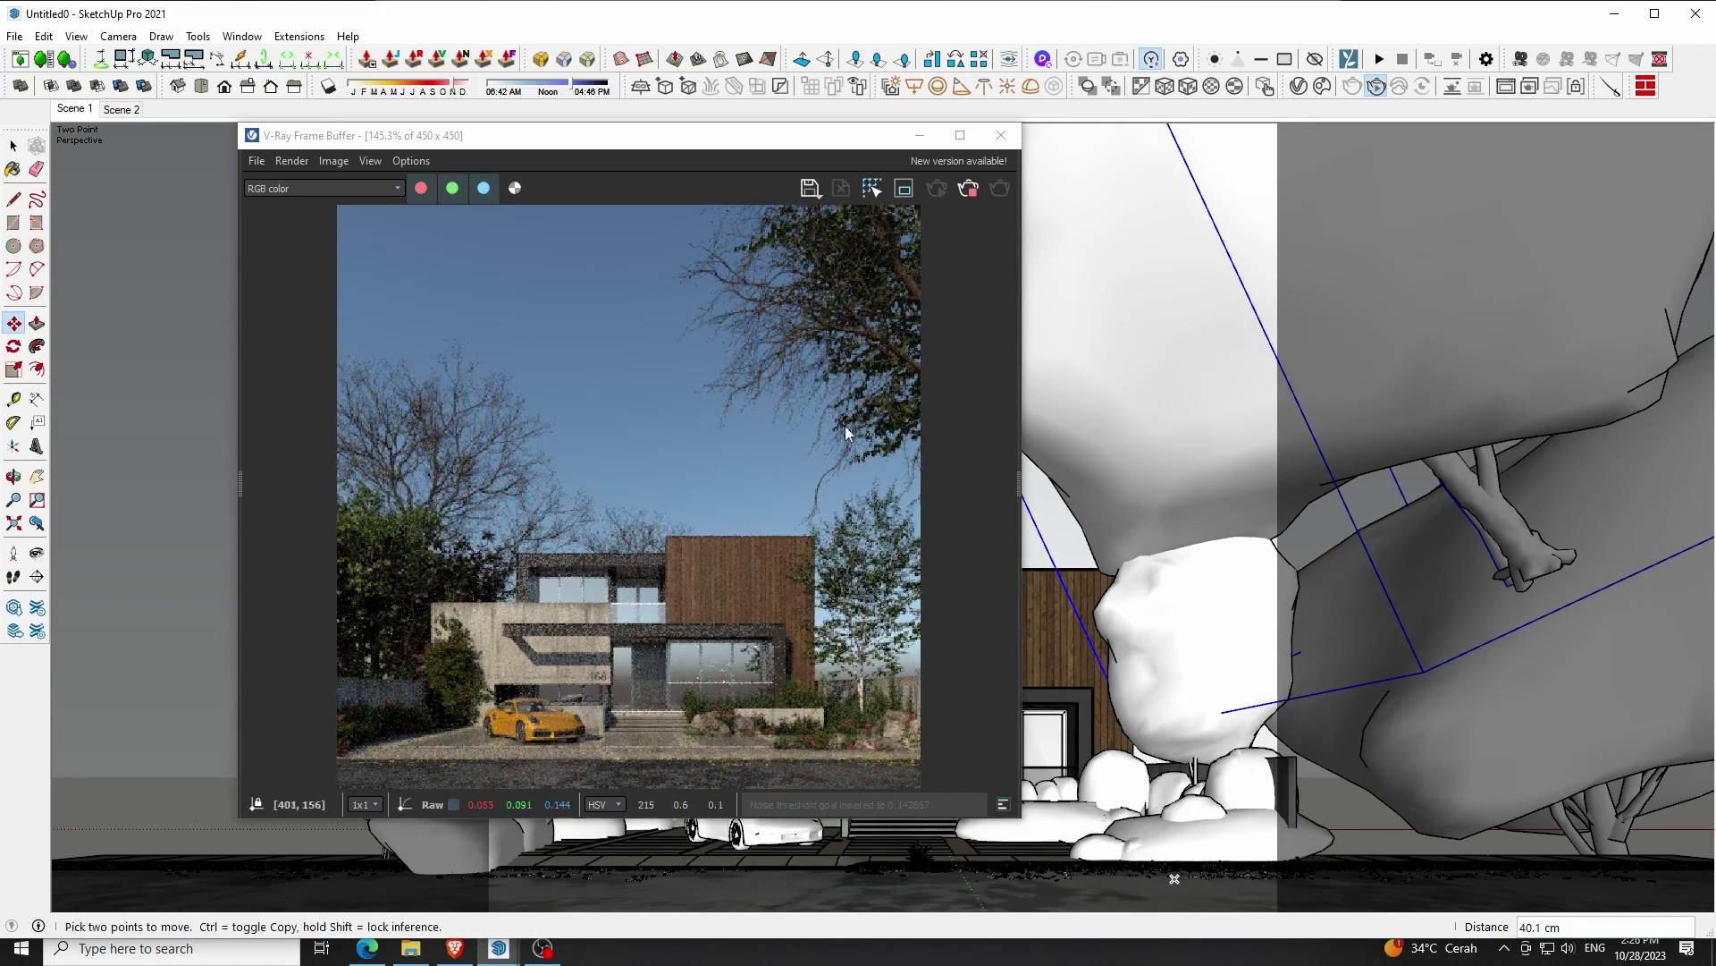
click(966, 192)
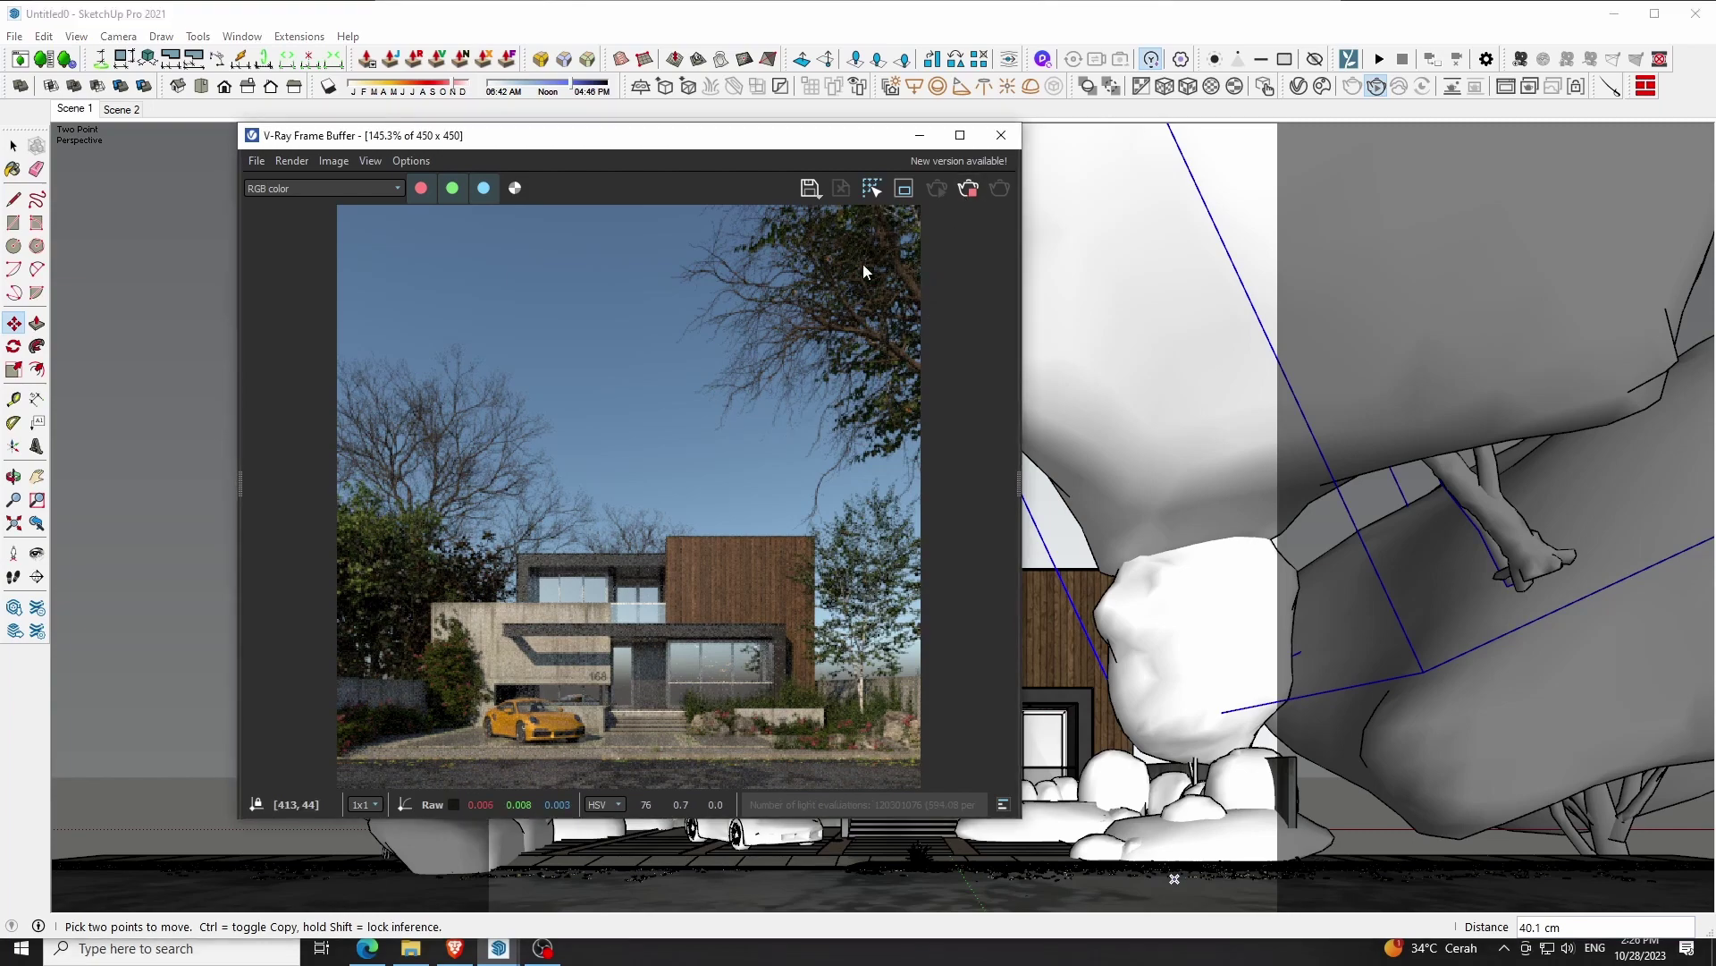
click(14, 36)
click(641, 214)
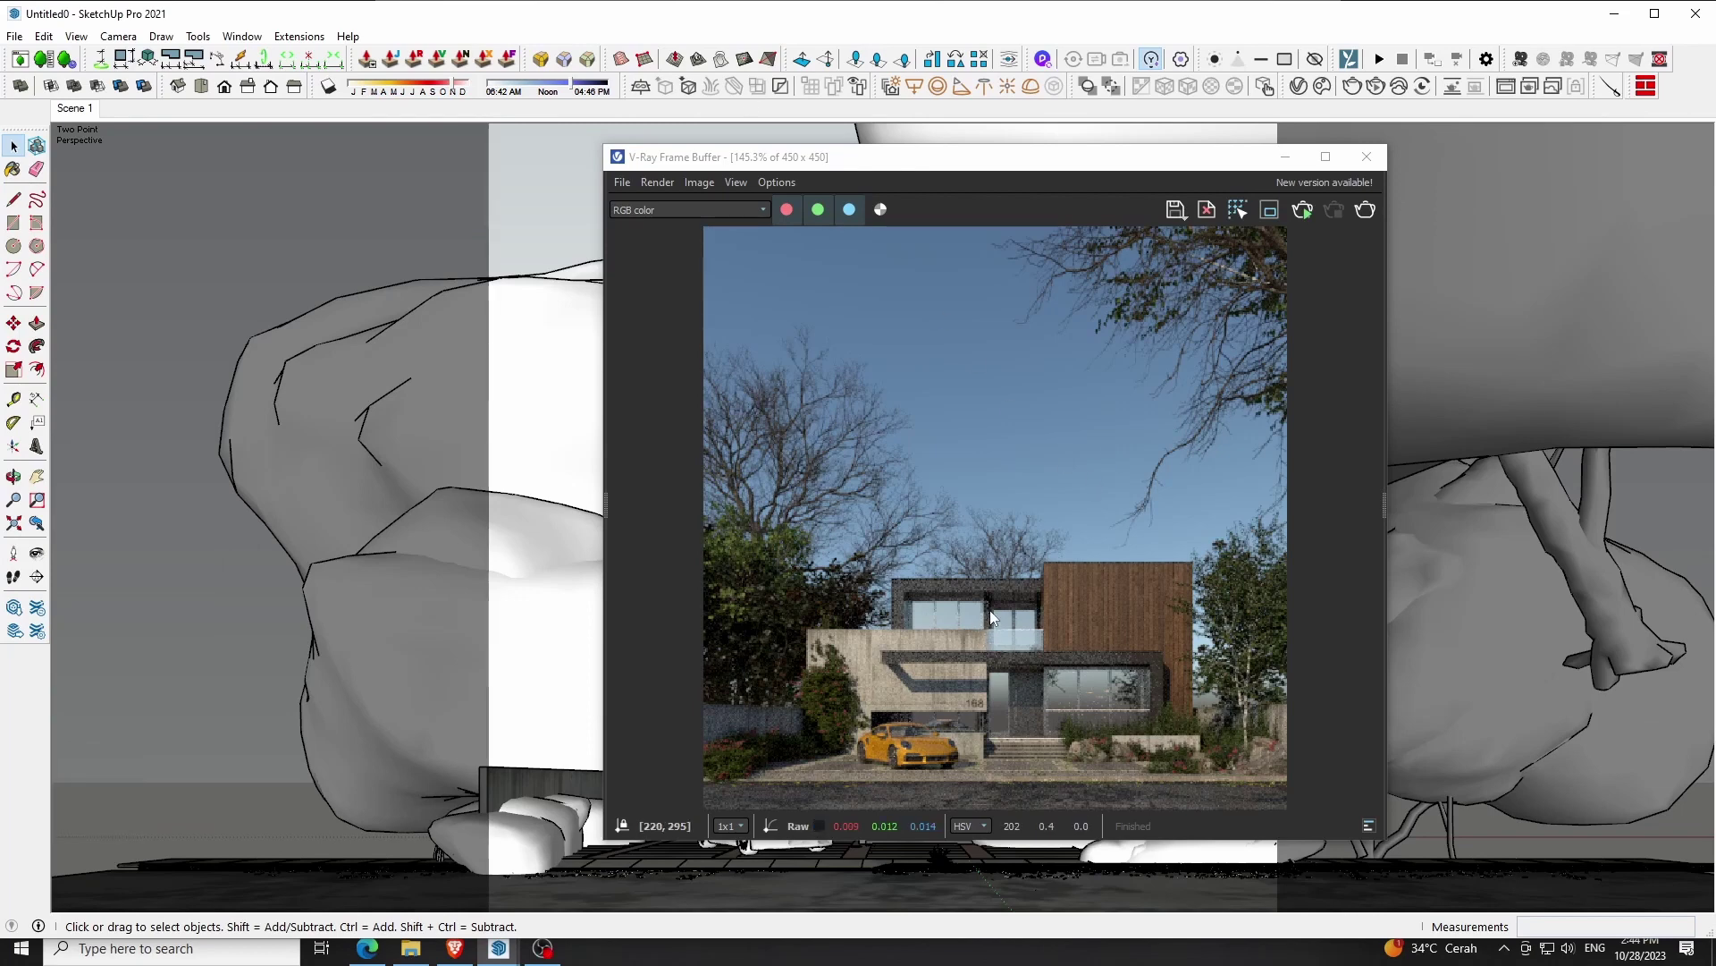
click(1366, 156)
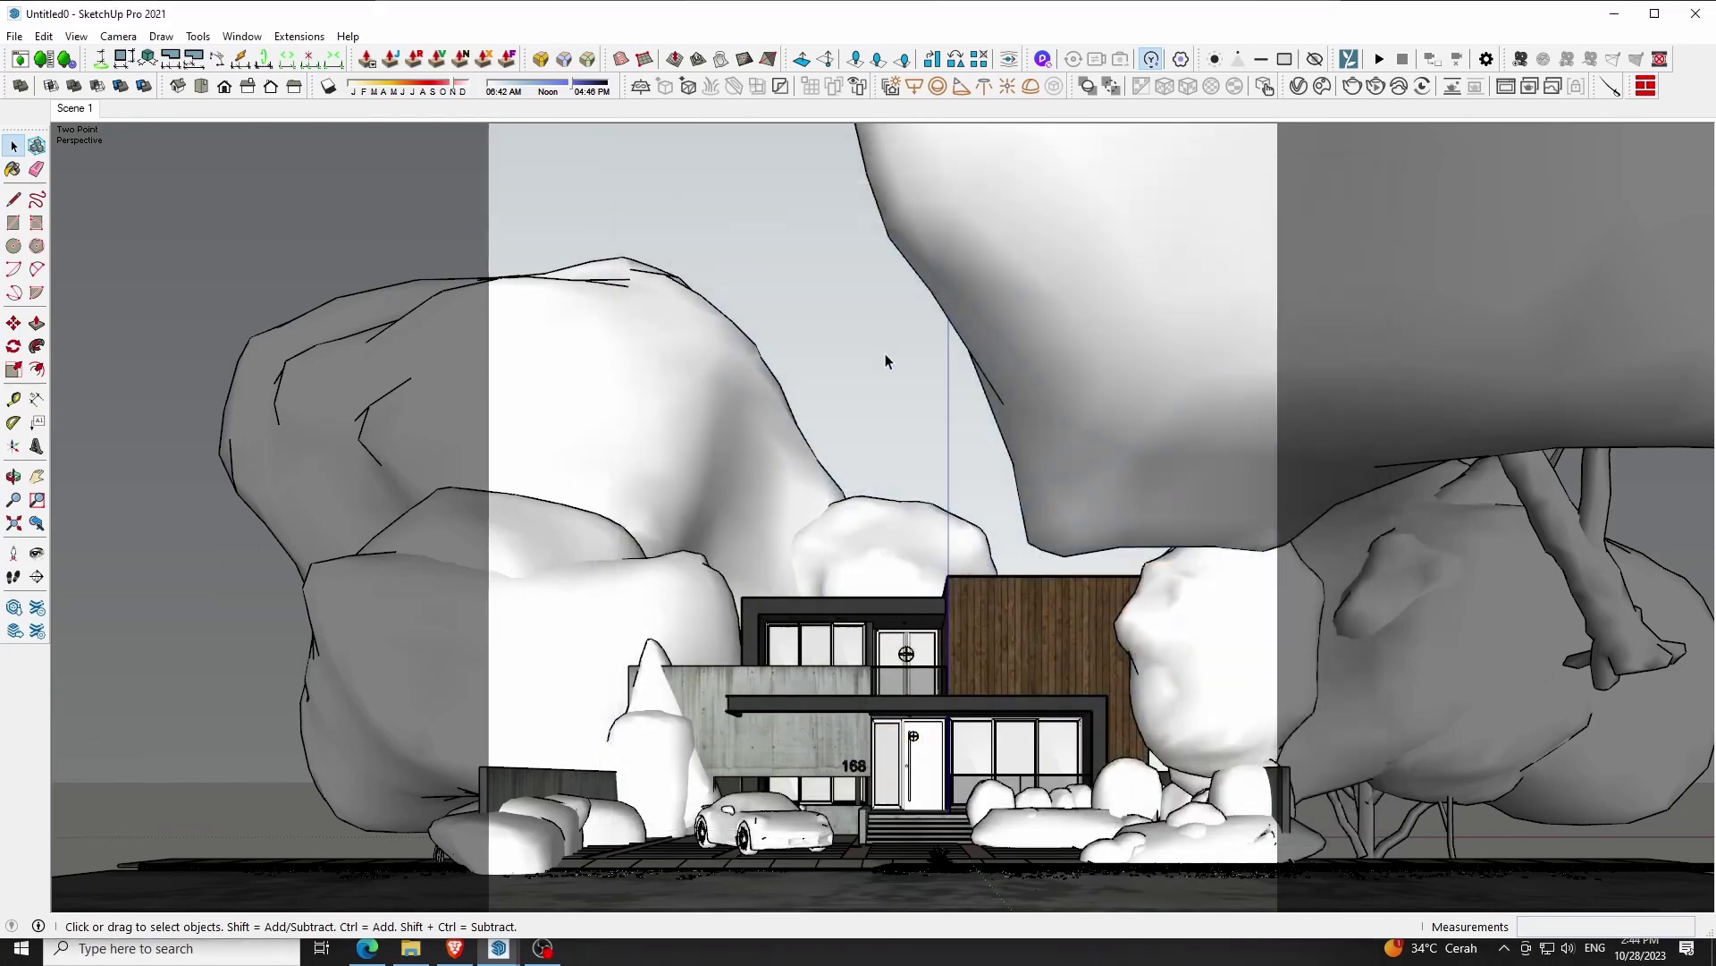
In top view, copy a rock in front of the house into a row of eight (x8)
click(201, 86)
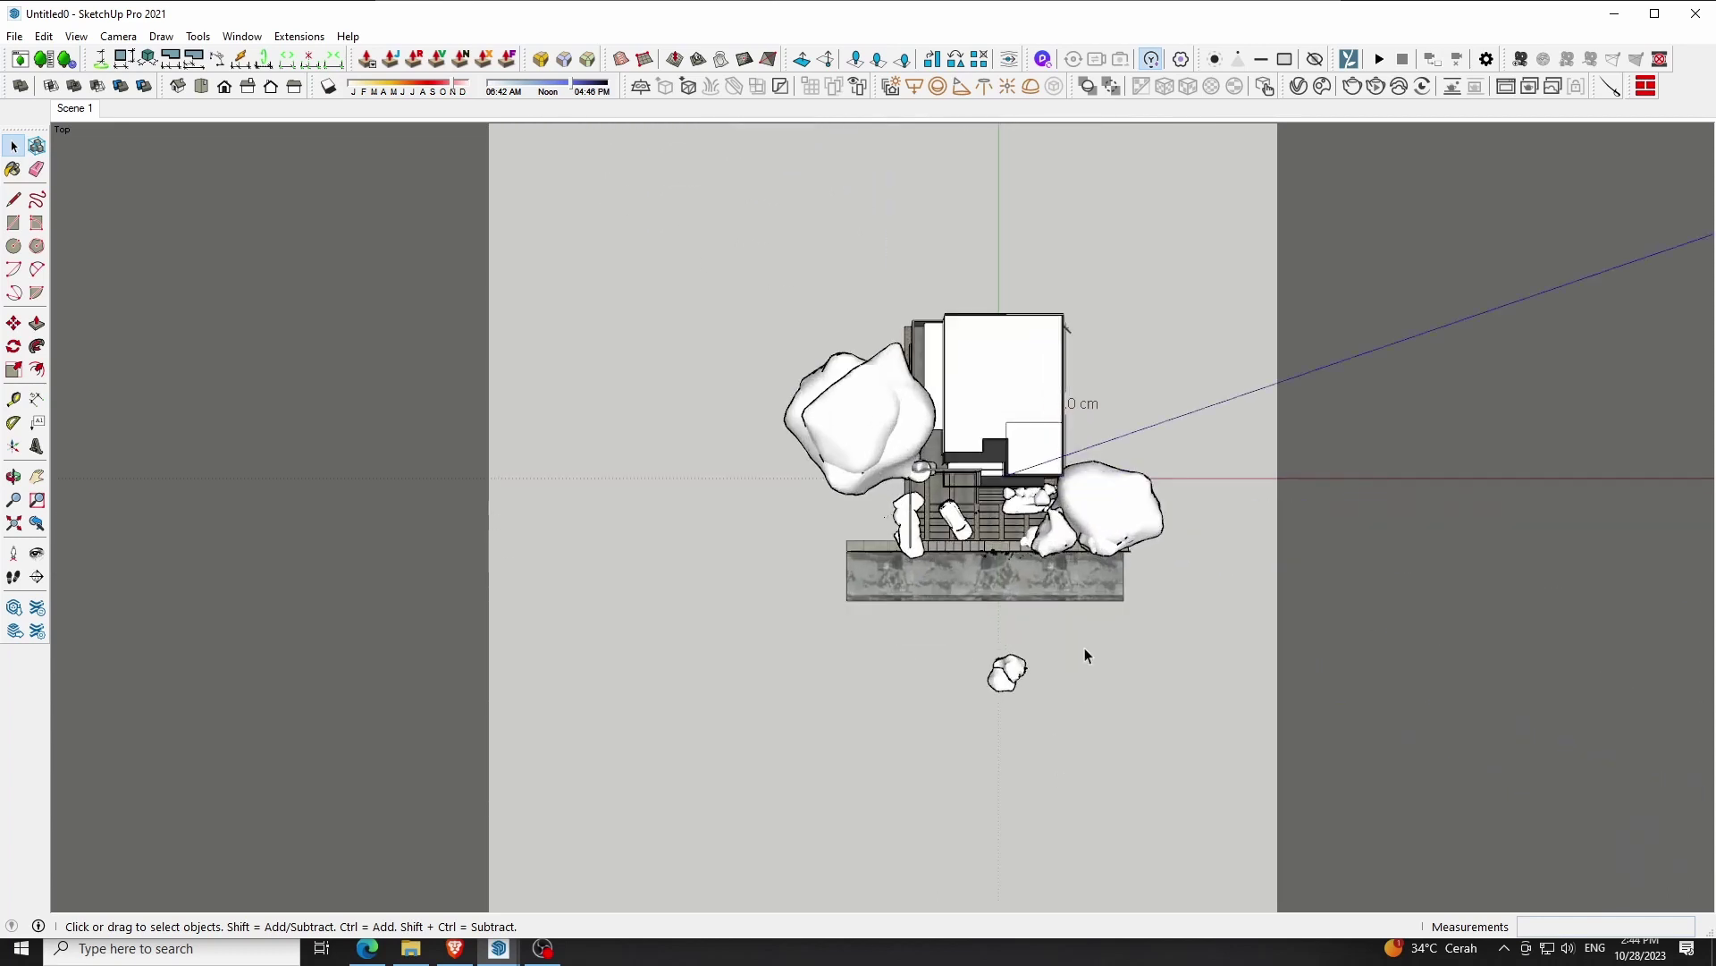
click(1053, 541)
key(m)
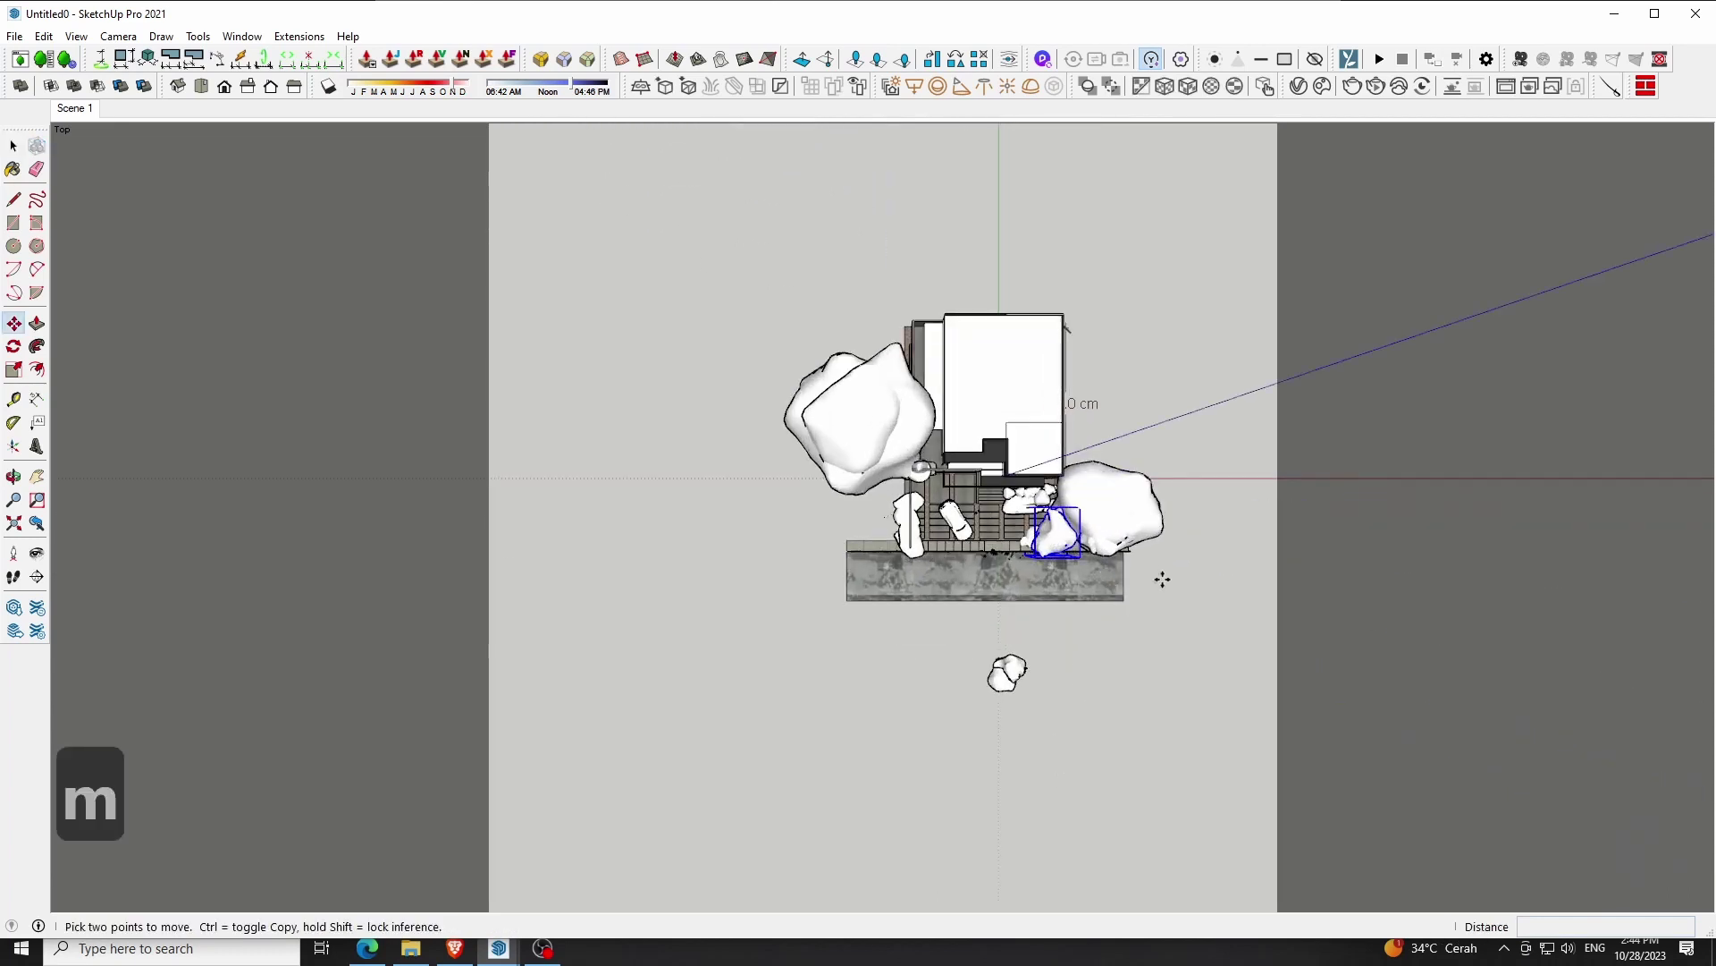
key(ctrl)
click(1160, 581)
click(1167, 795)
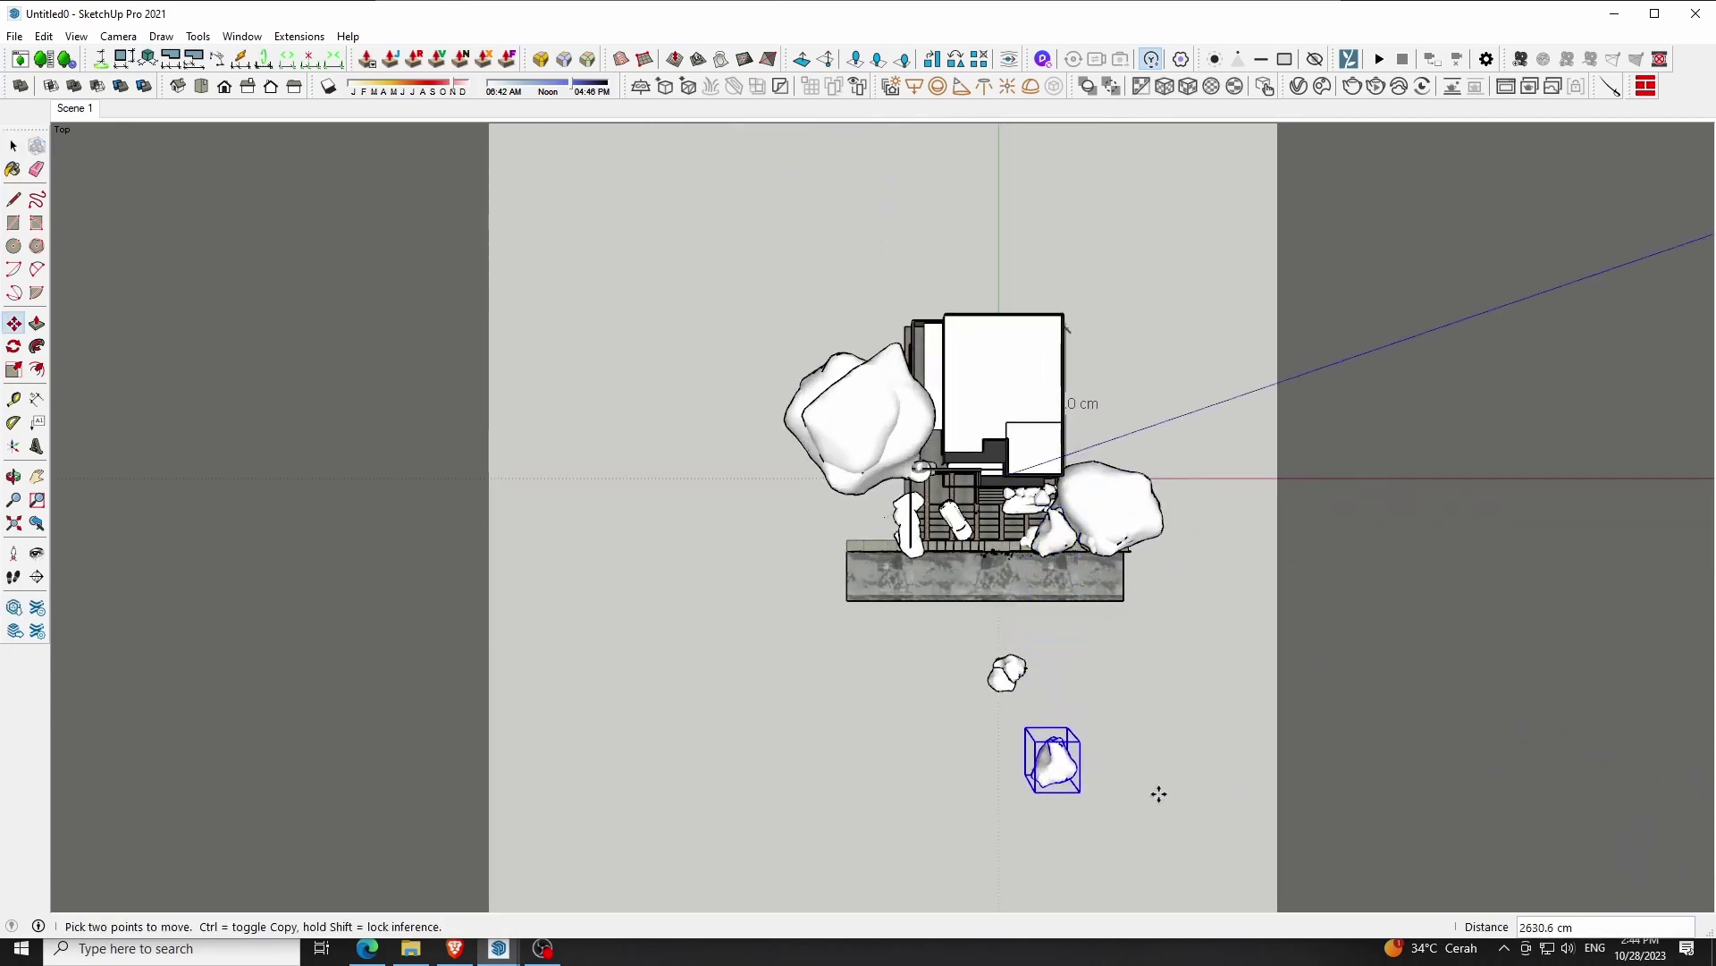
click(1203, 822)
key(ctrl)
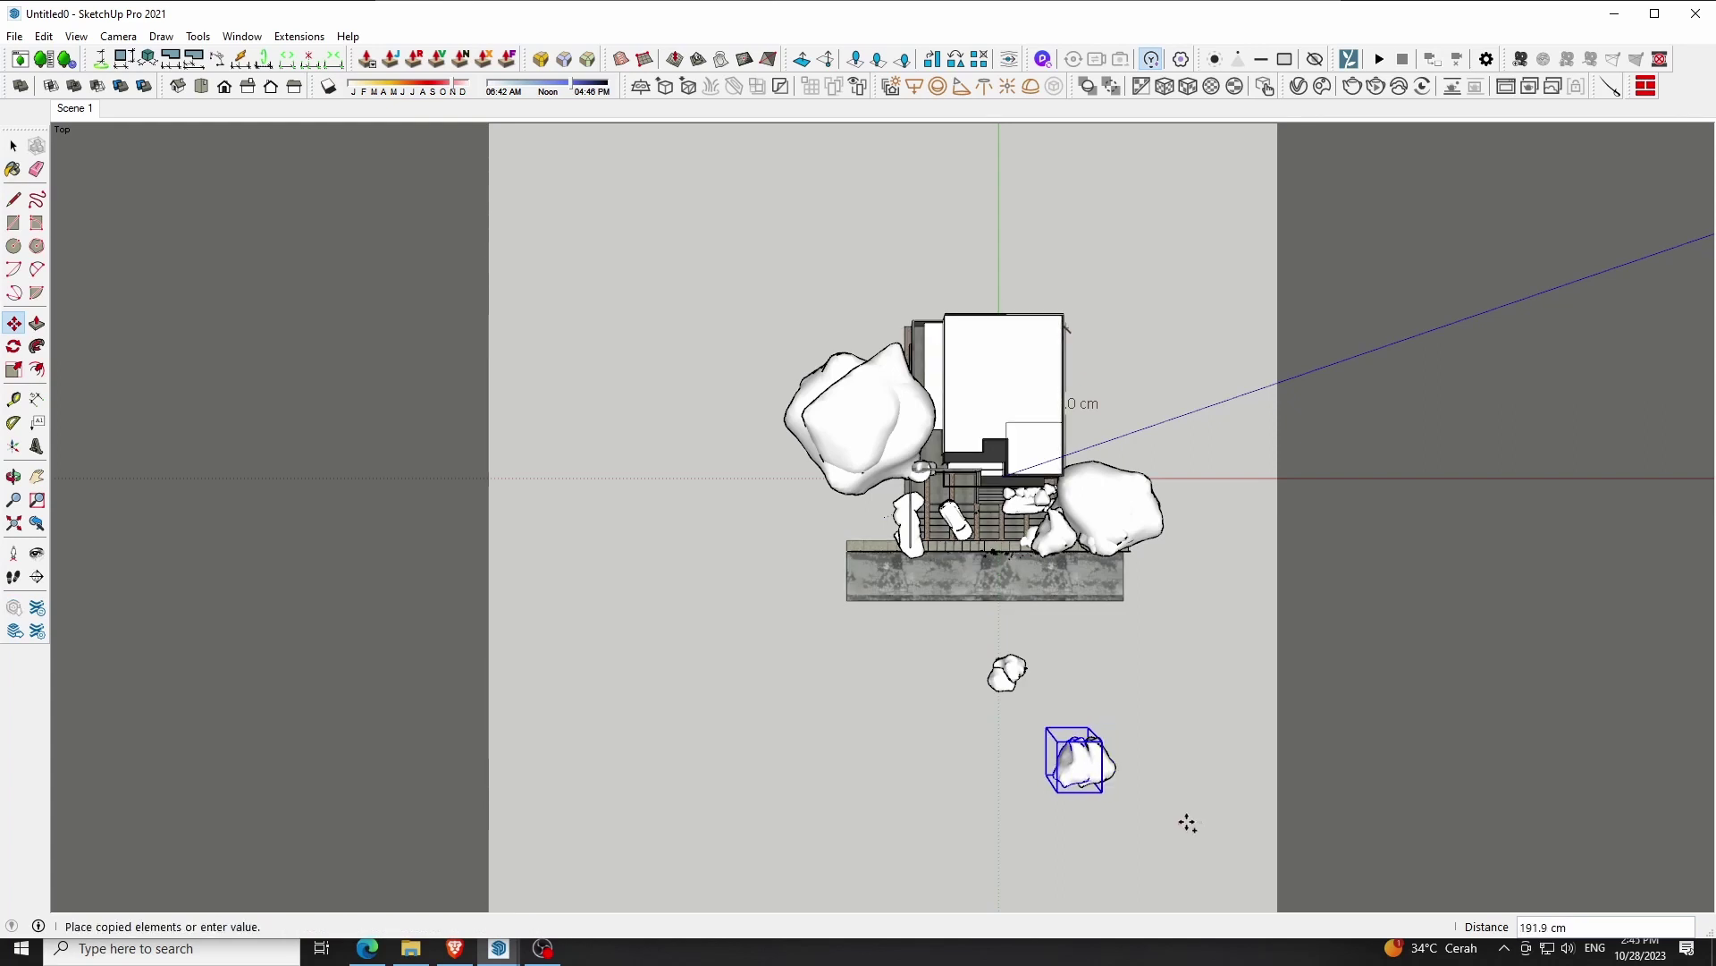
text(x8)
key(Return)
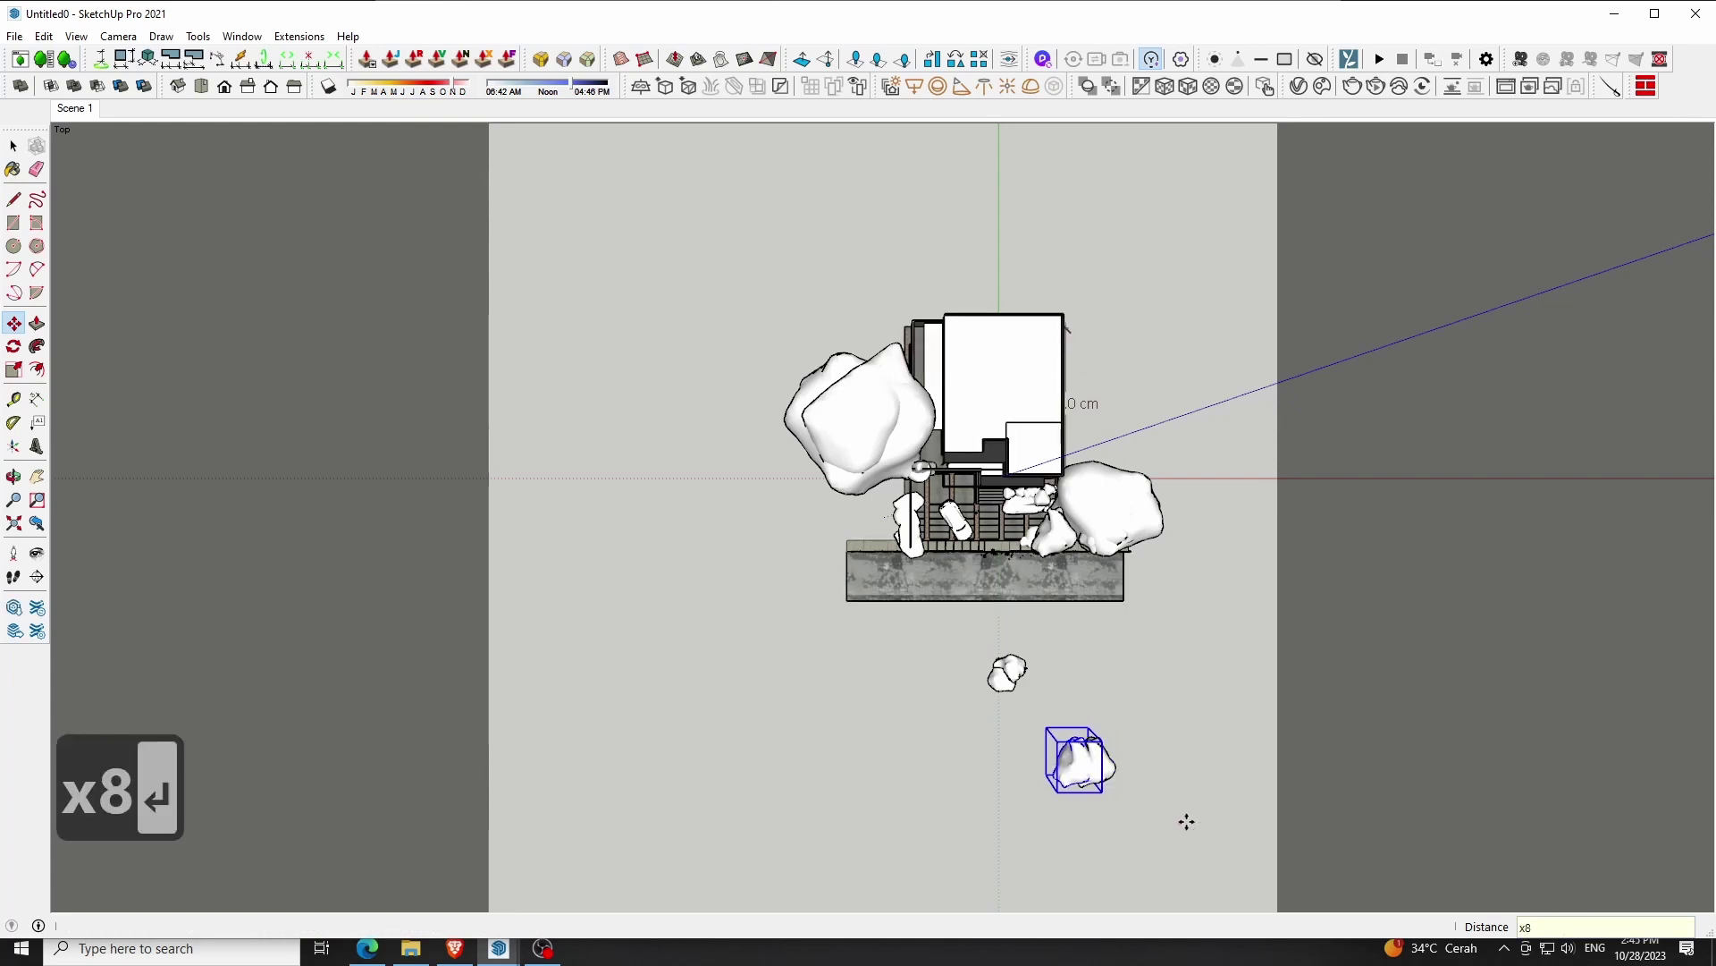
key(space)
drag(904, 716, 1129, 820)
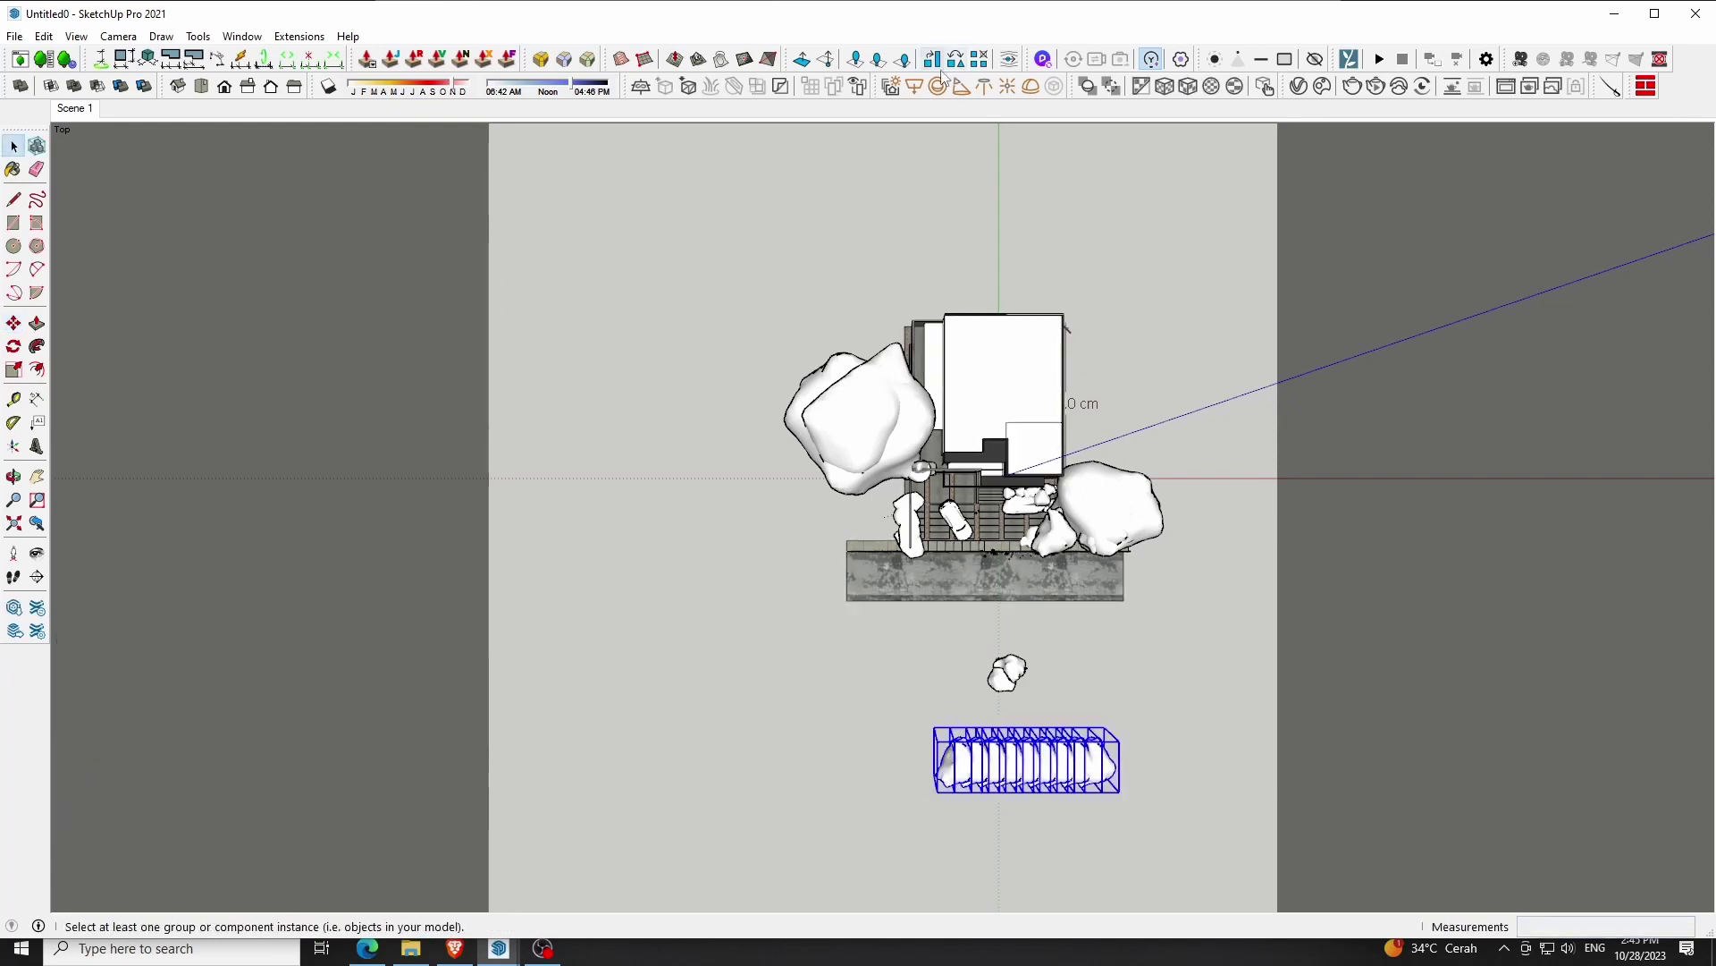
Randomize the eight rocks' size and rotation, then group them
click(1112, 86)
click(746, 526)
right_click(1108, 776)
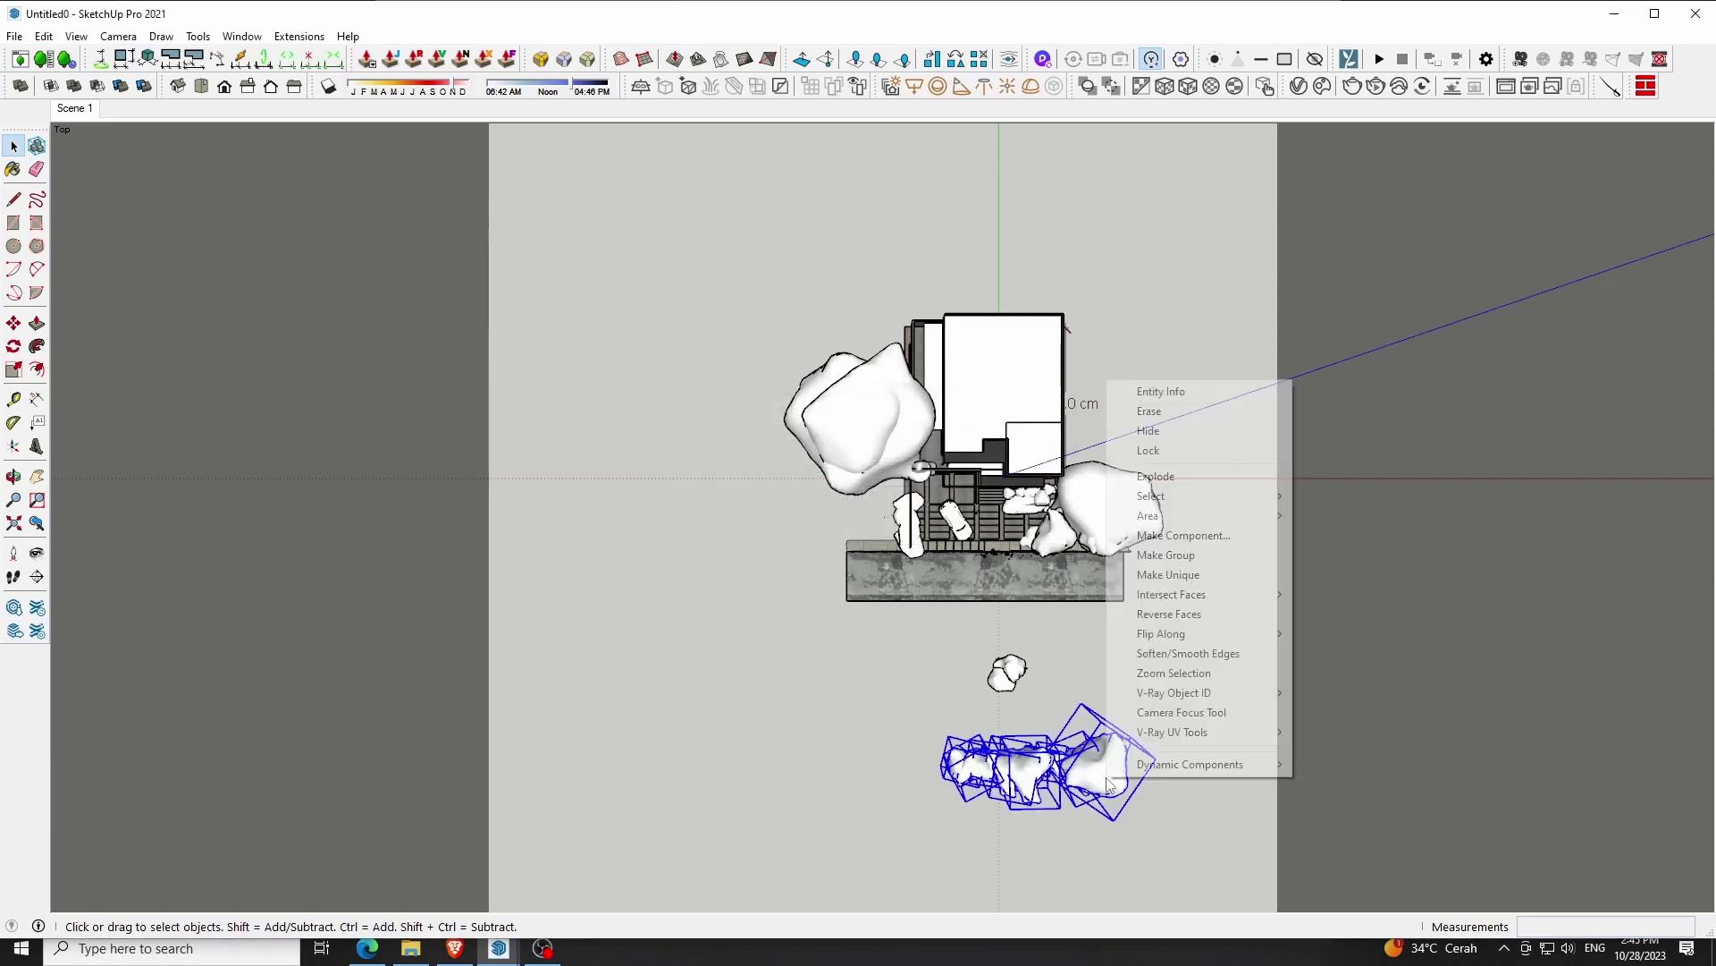
click(1180, 555)
Scale the rock group 1.5× and shift it 203 cm right, viewed from Scene 1
key(s)
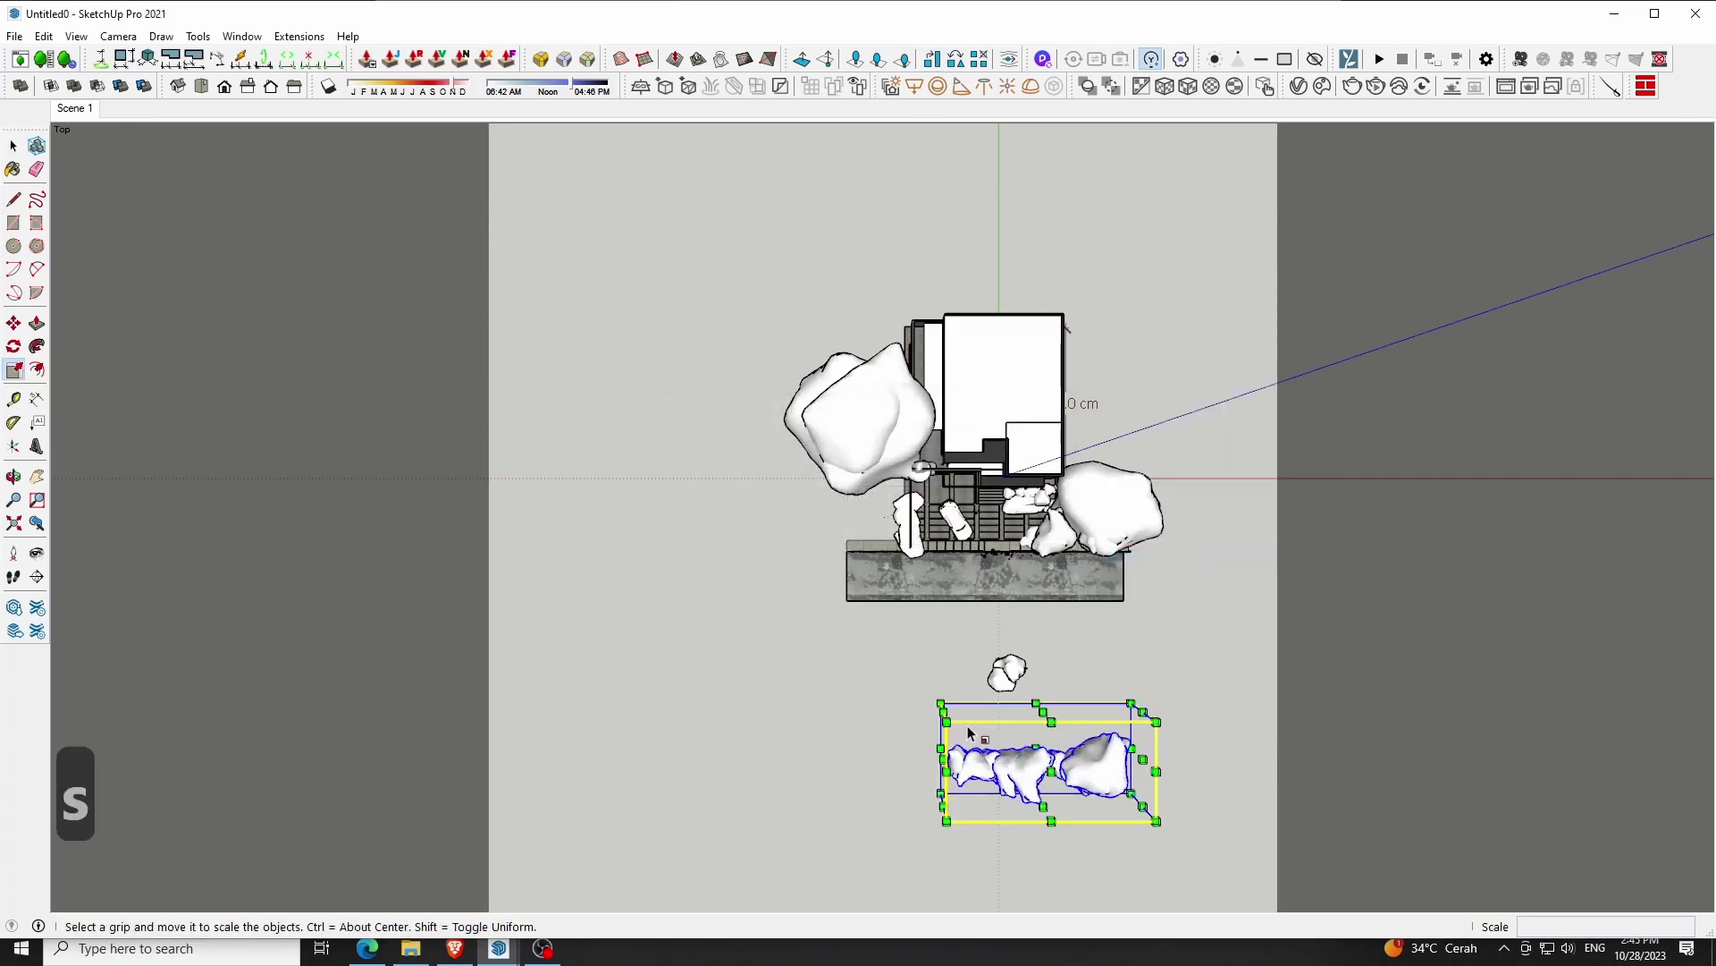
drag(939, 706, 832, 722)
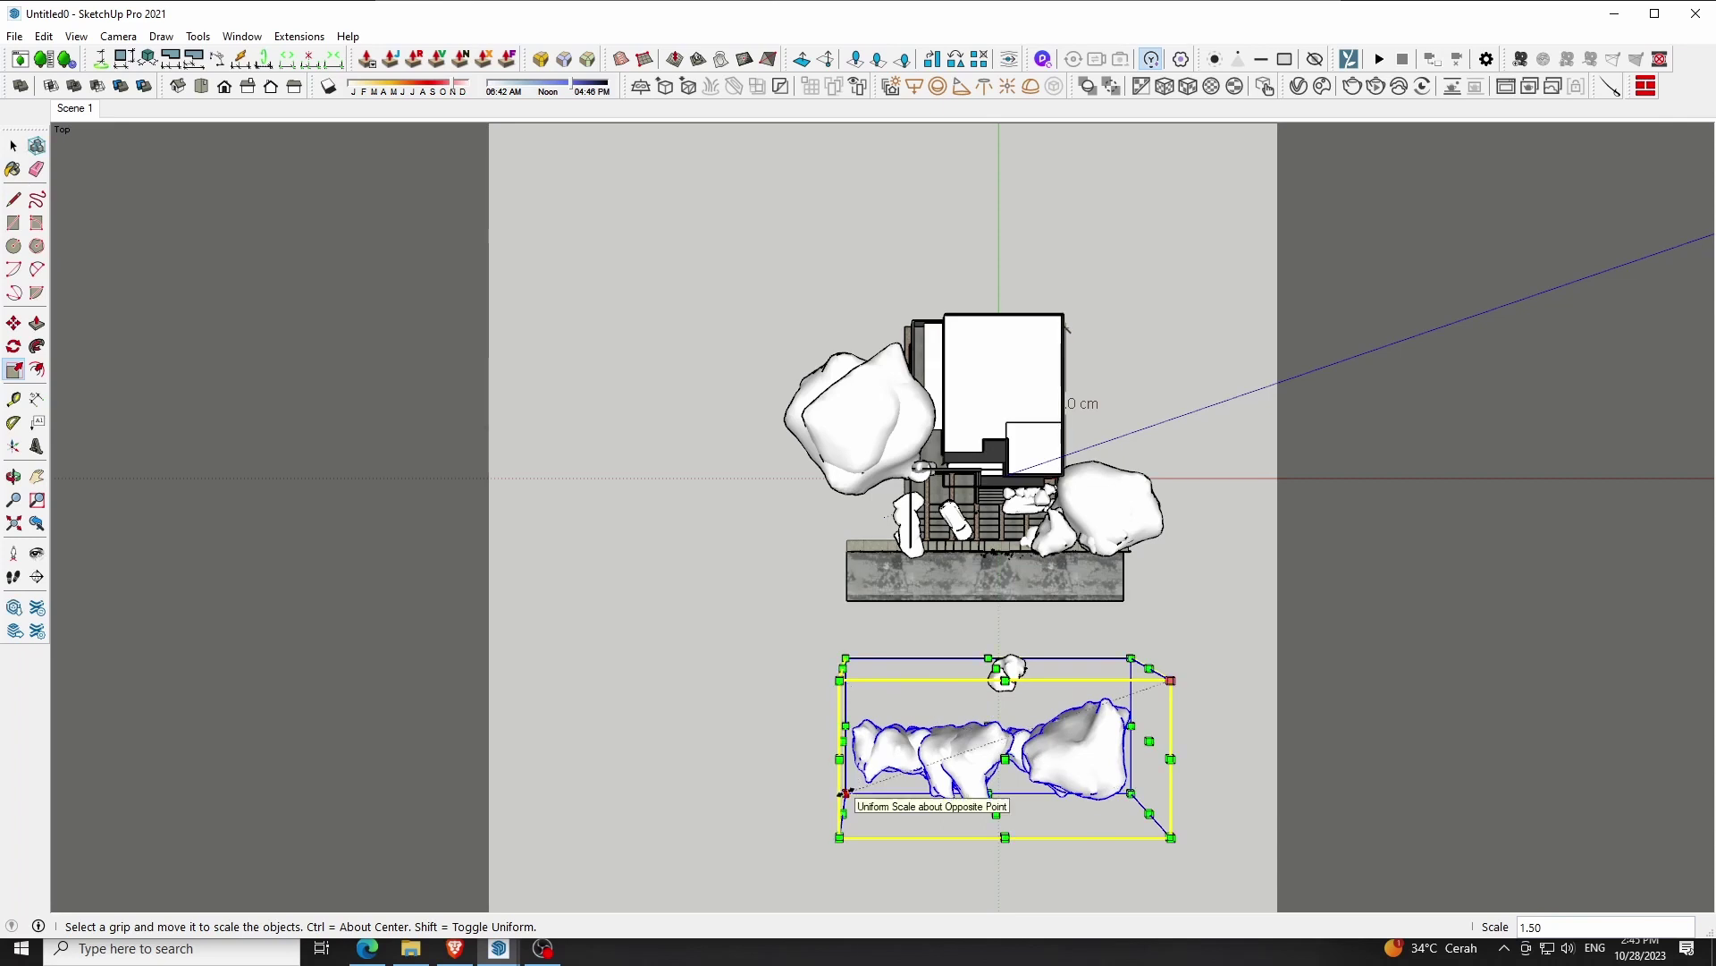
drag(847, 794, 809, 811)
key(m)
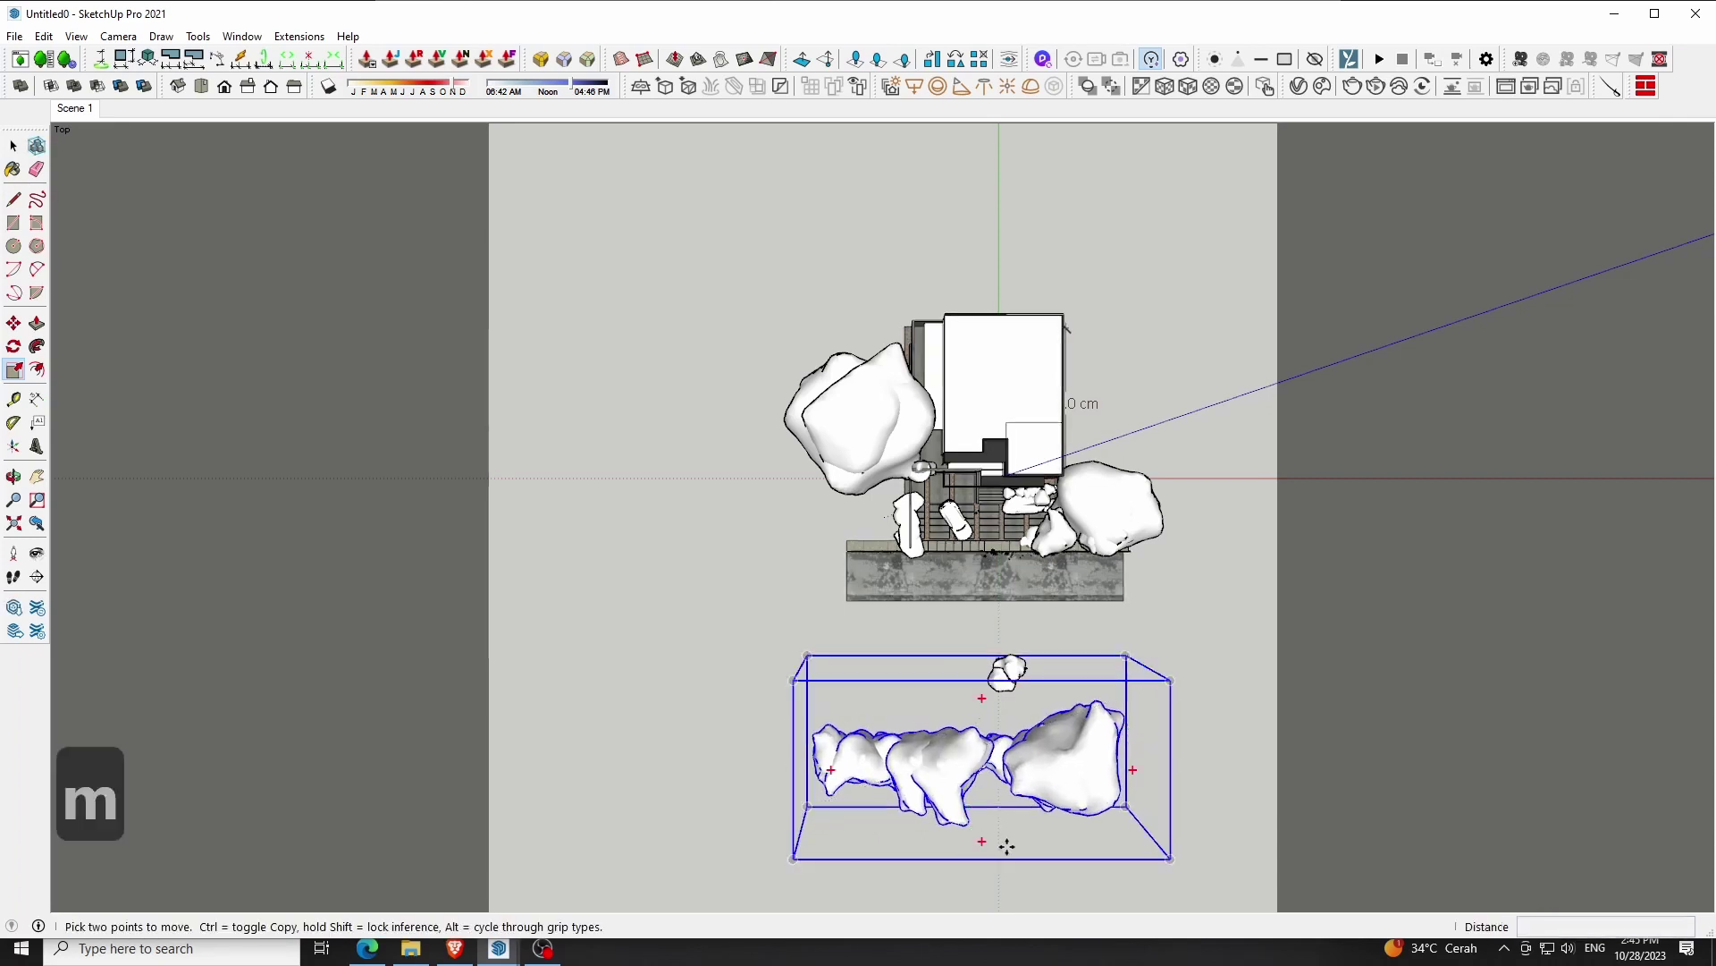
drag(991, 823, 1014, 824)
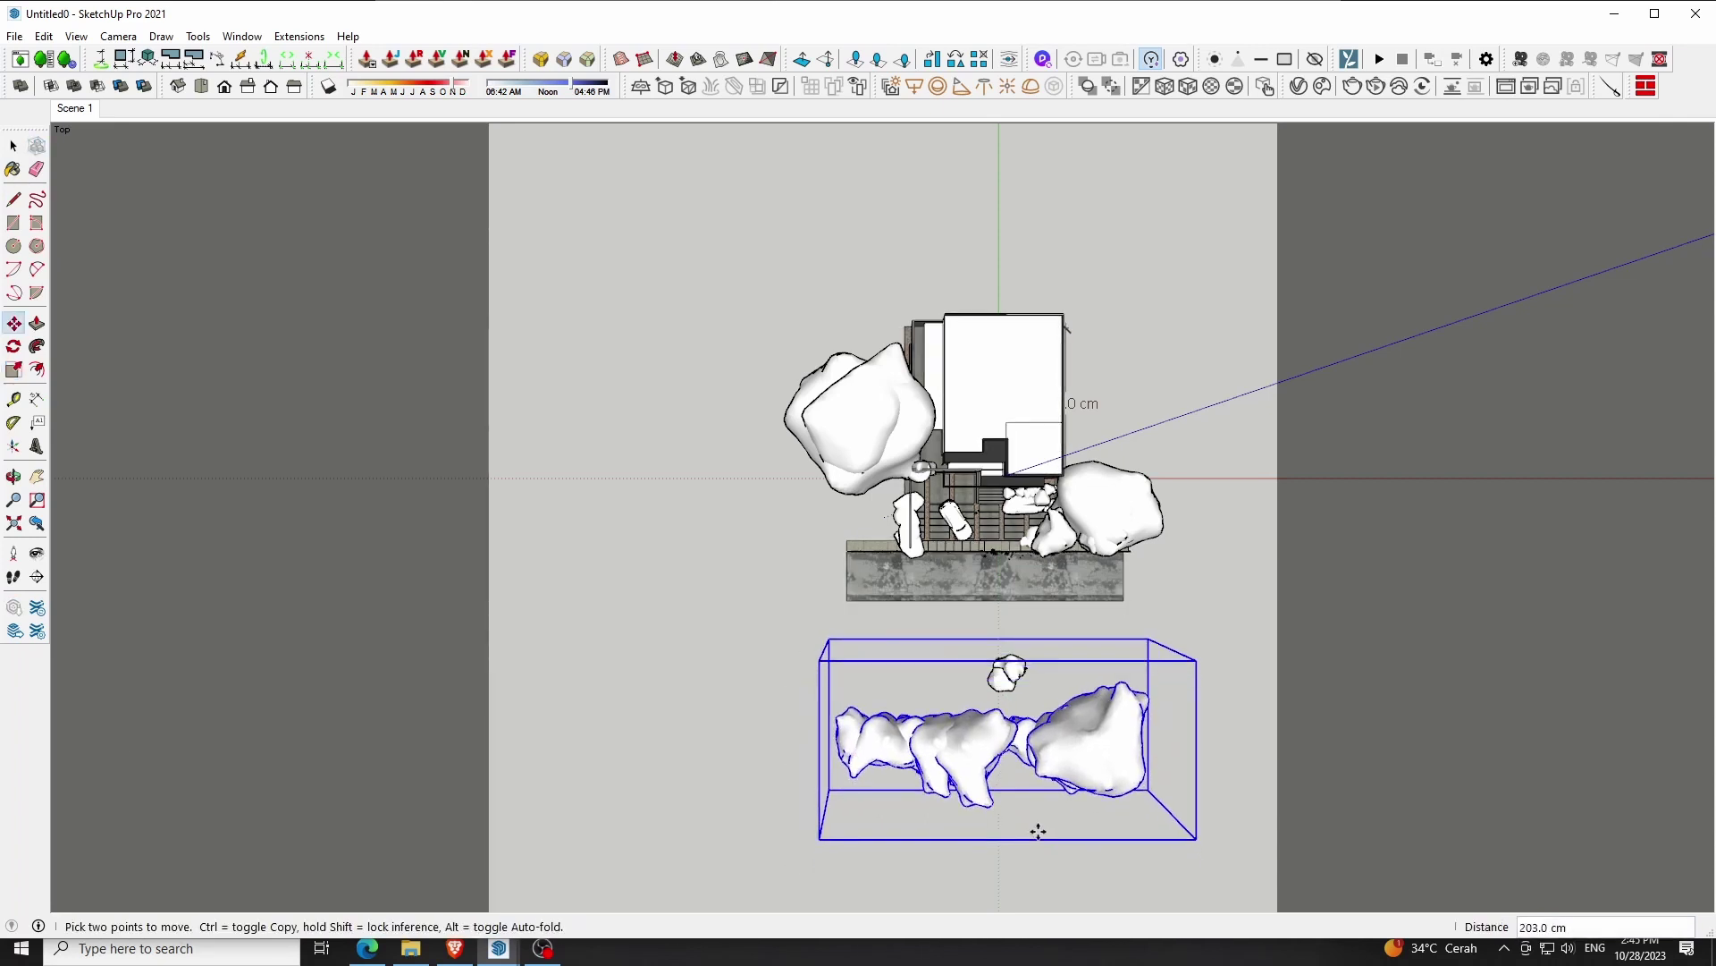
key(space)
click(75, 108)
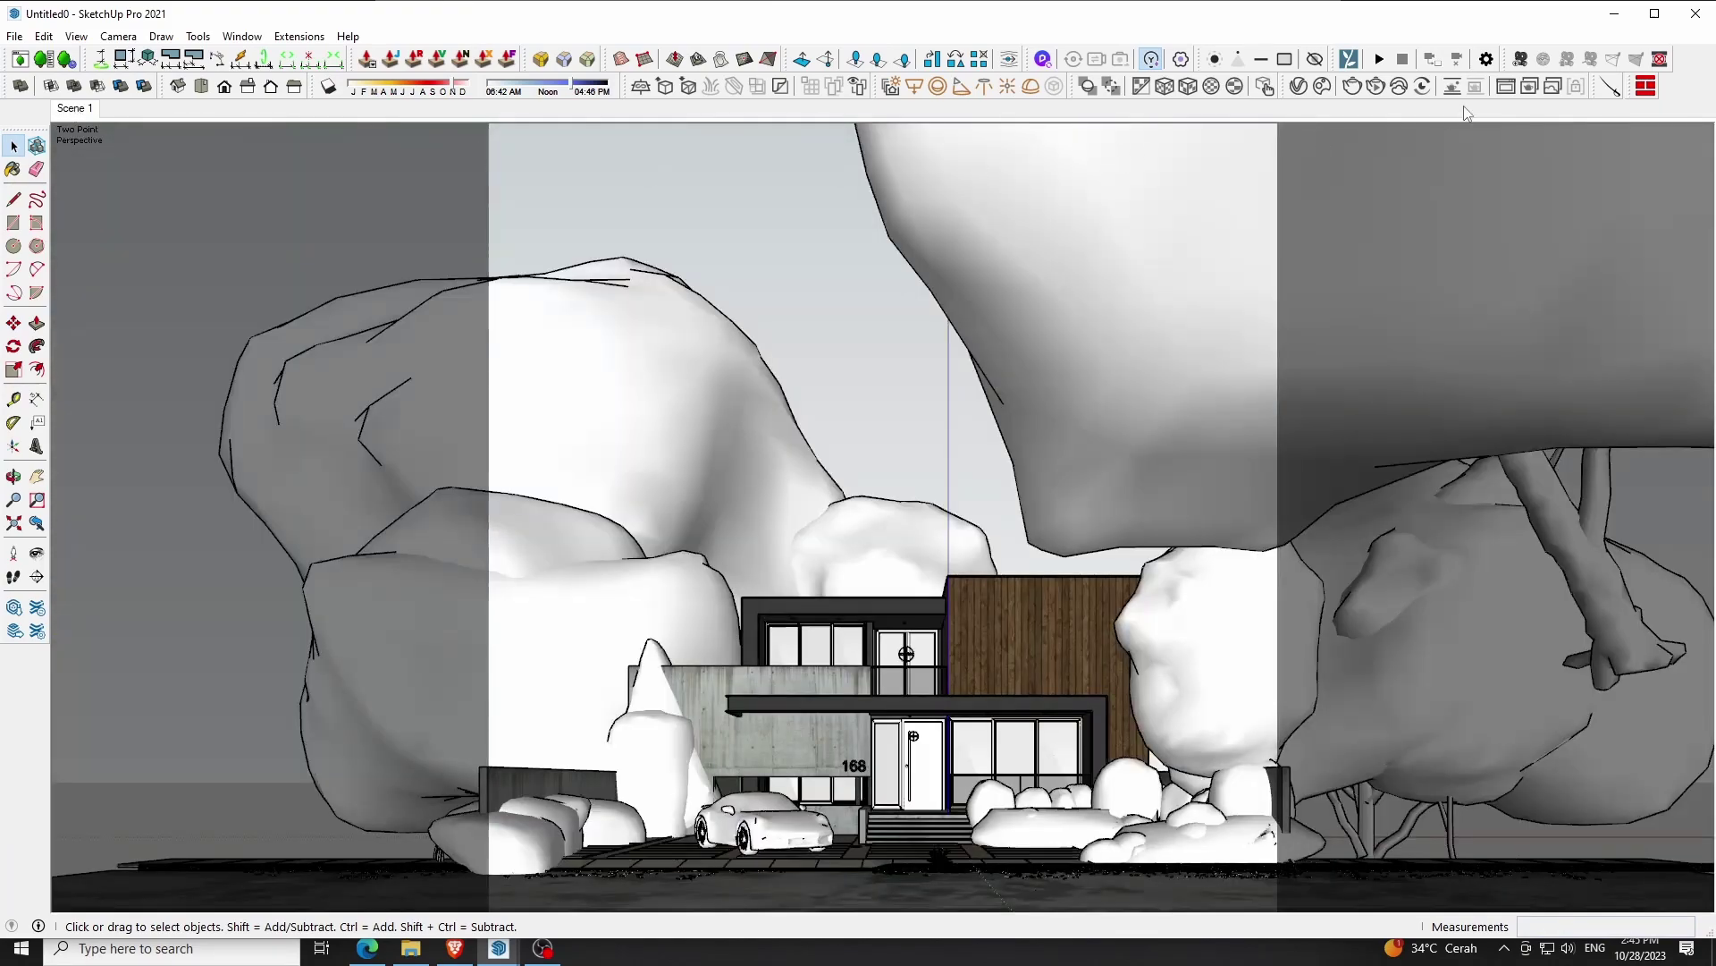
Run a test render in the V-Ray Frame Buffer
click(1453, 86)
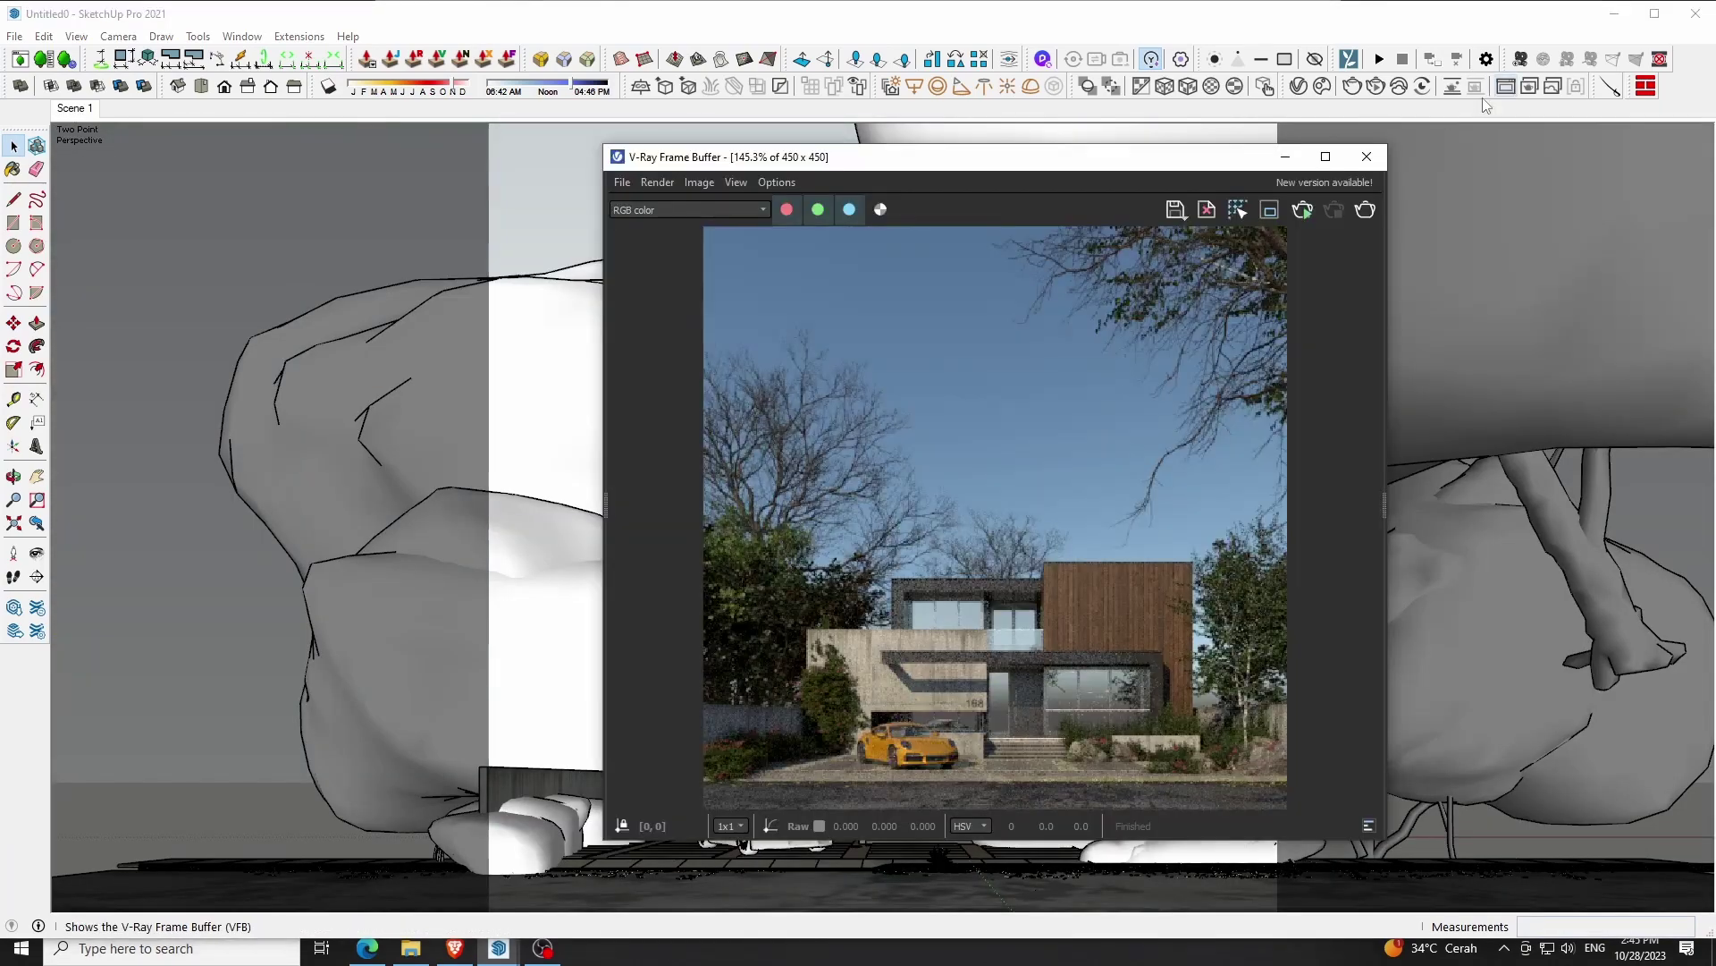
click(1305, 211)
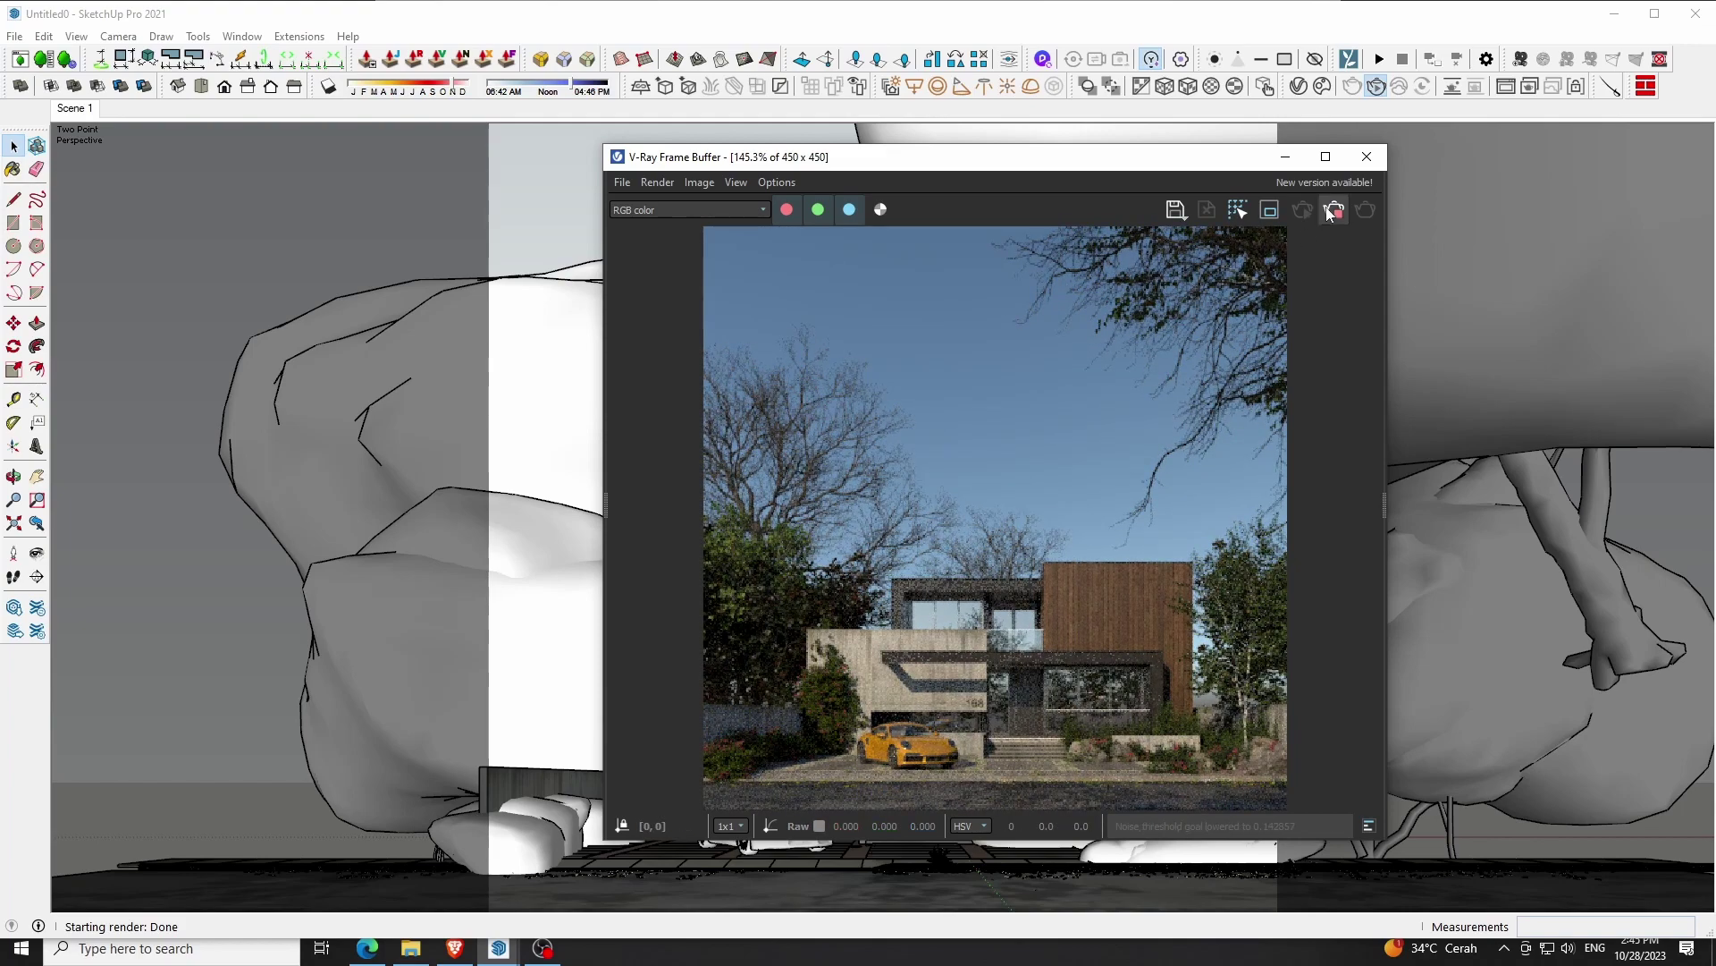
click(1367, 157)
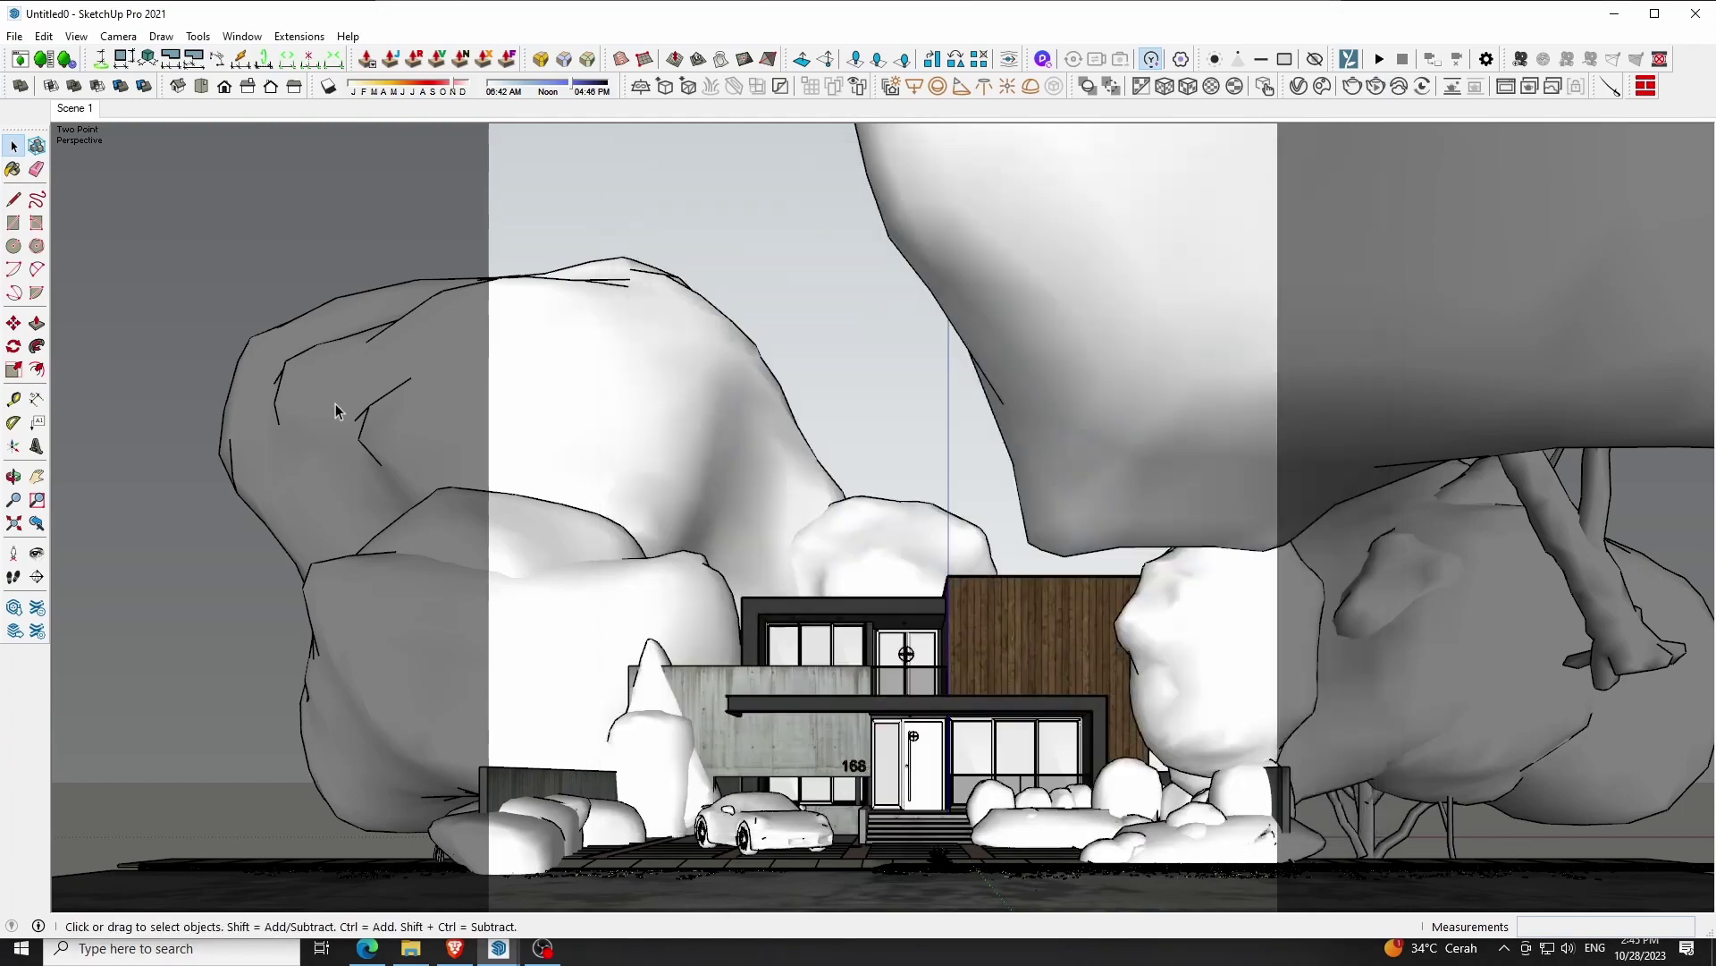
Scale the rock group 1.17× in top view and re-render from Scene 1
click(37, 523)
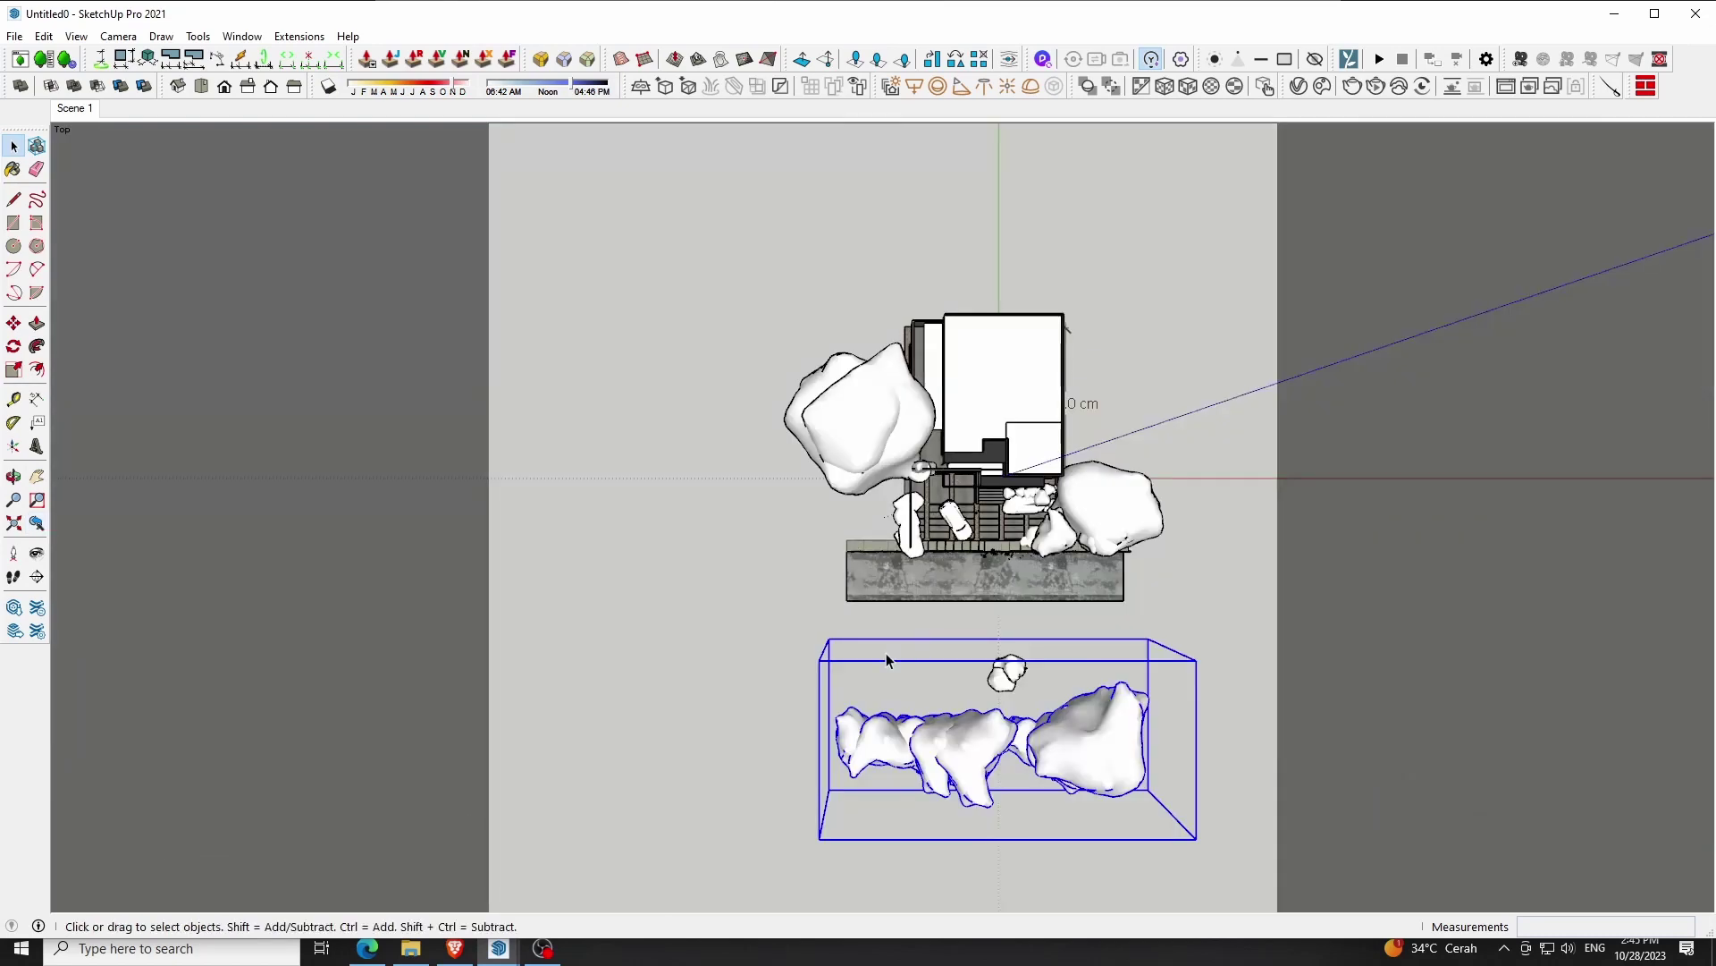
key(s)
drag(824, 642, 748, 640)
click(749, 654)
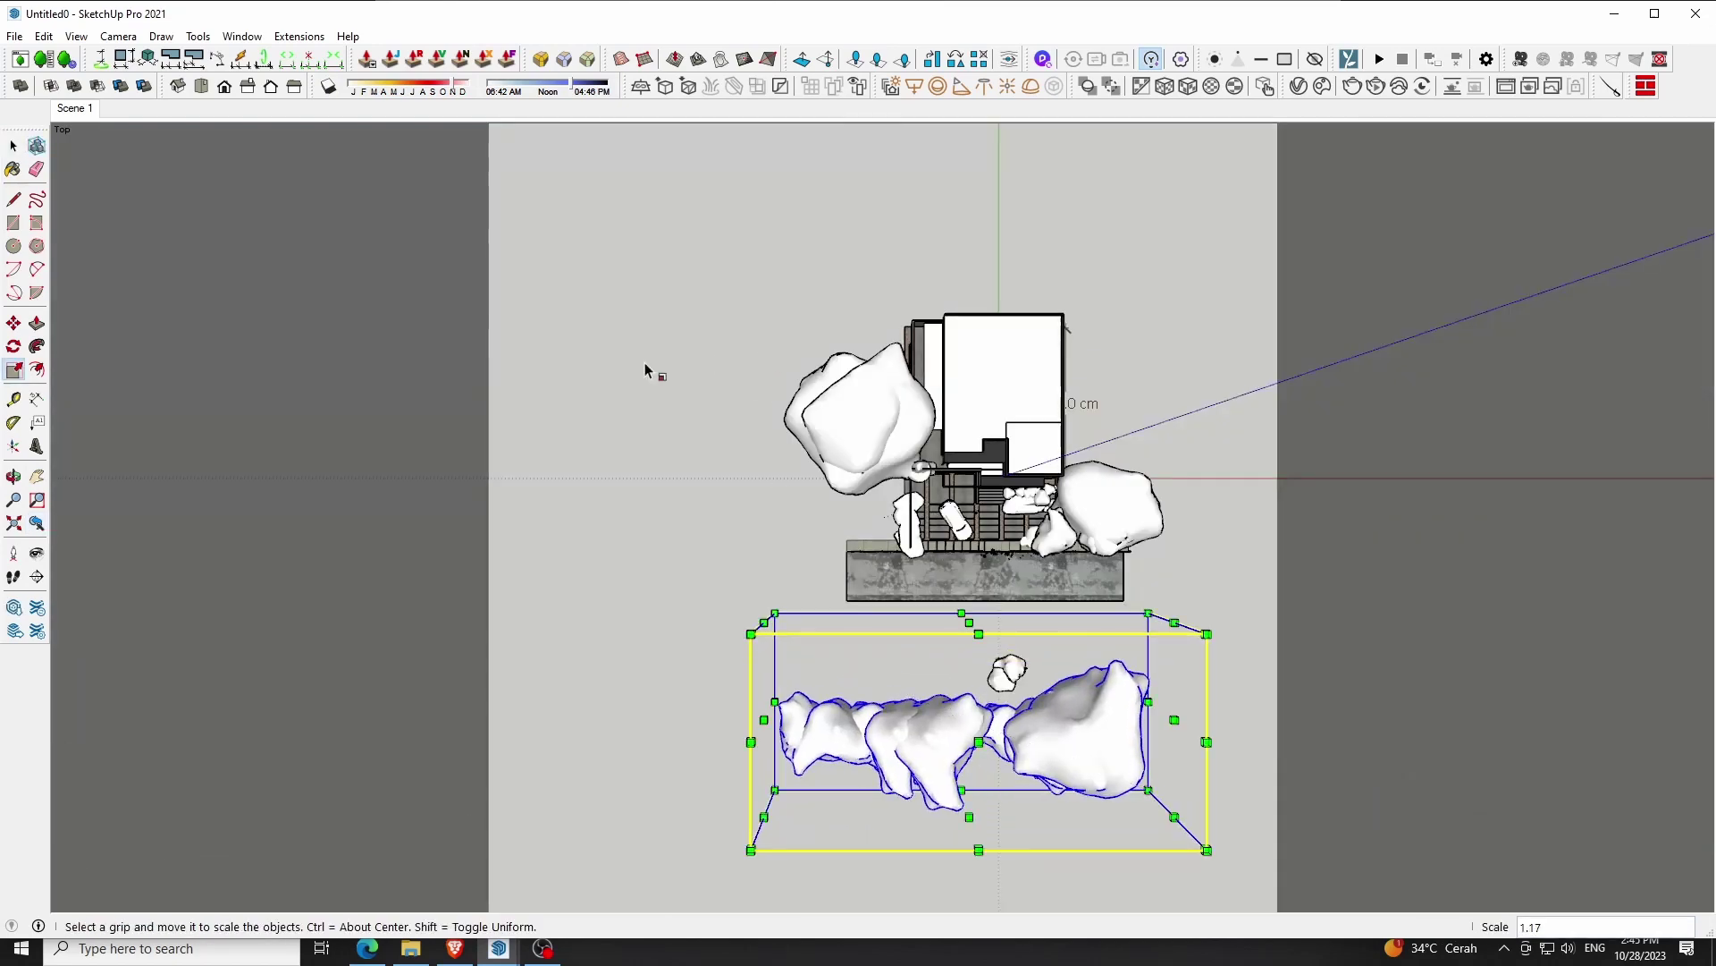
click(73, 109)
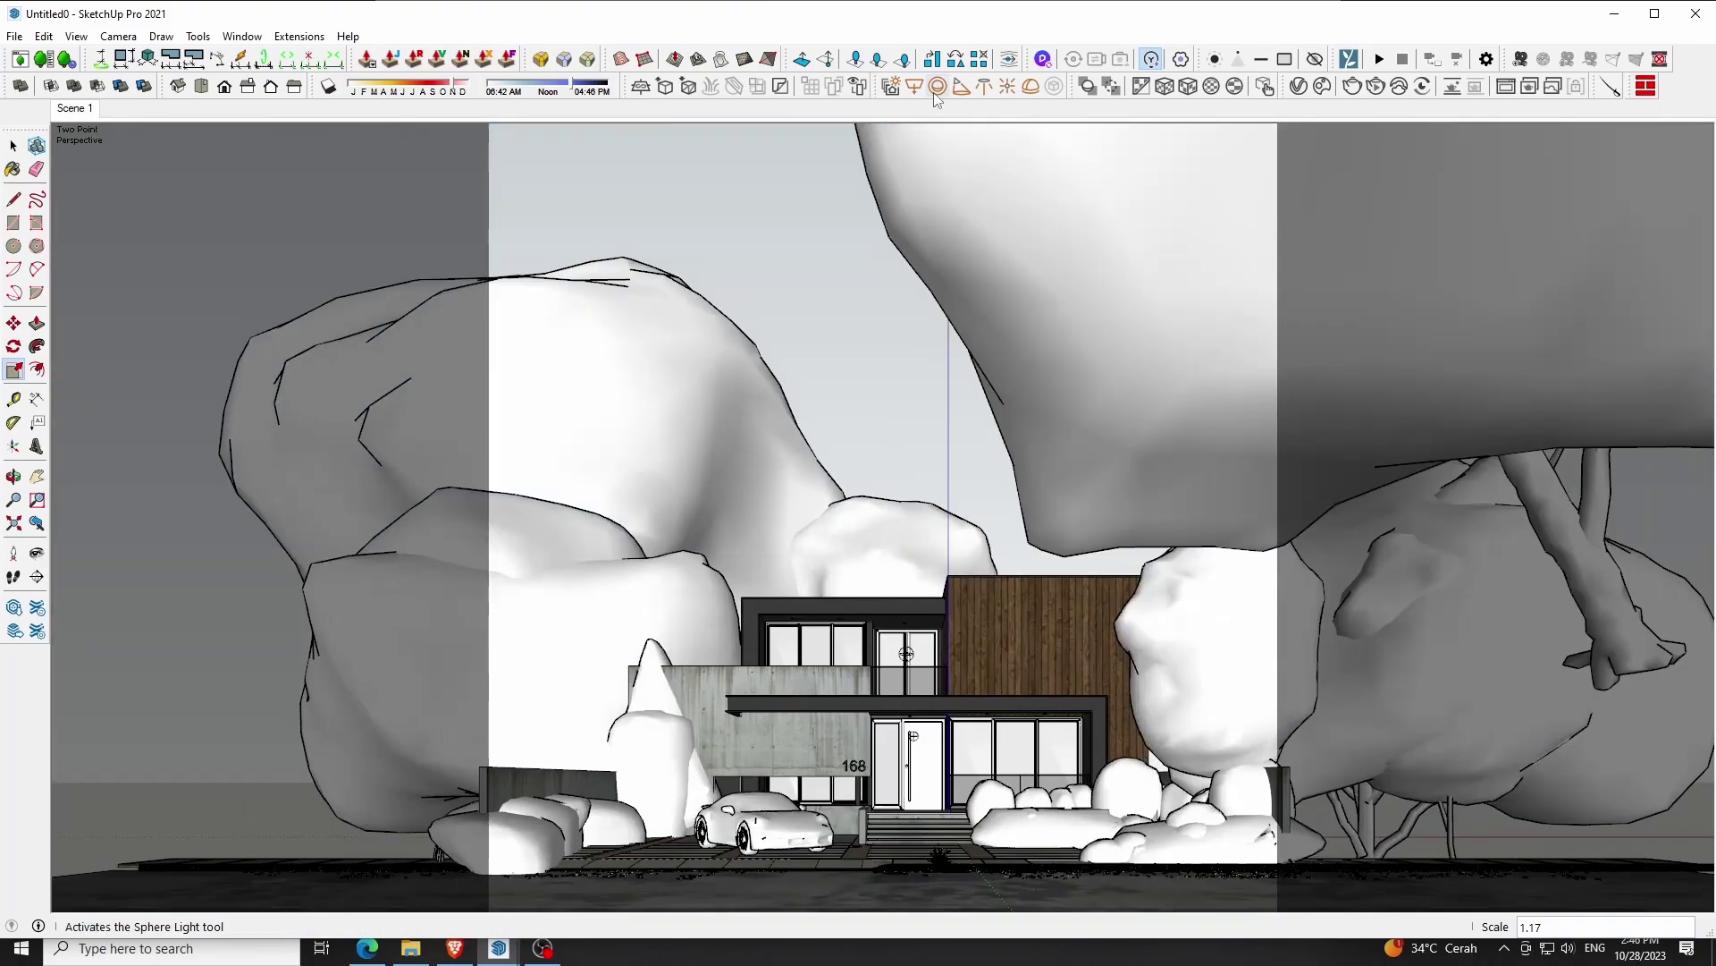
click(1503, 89)
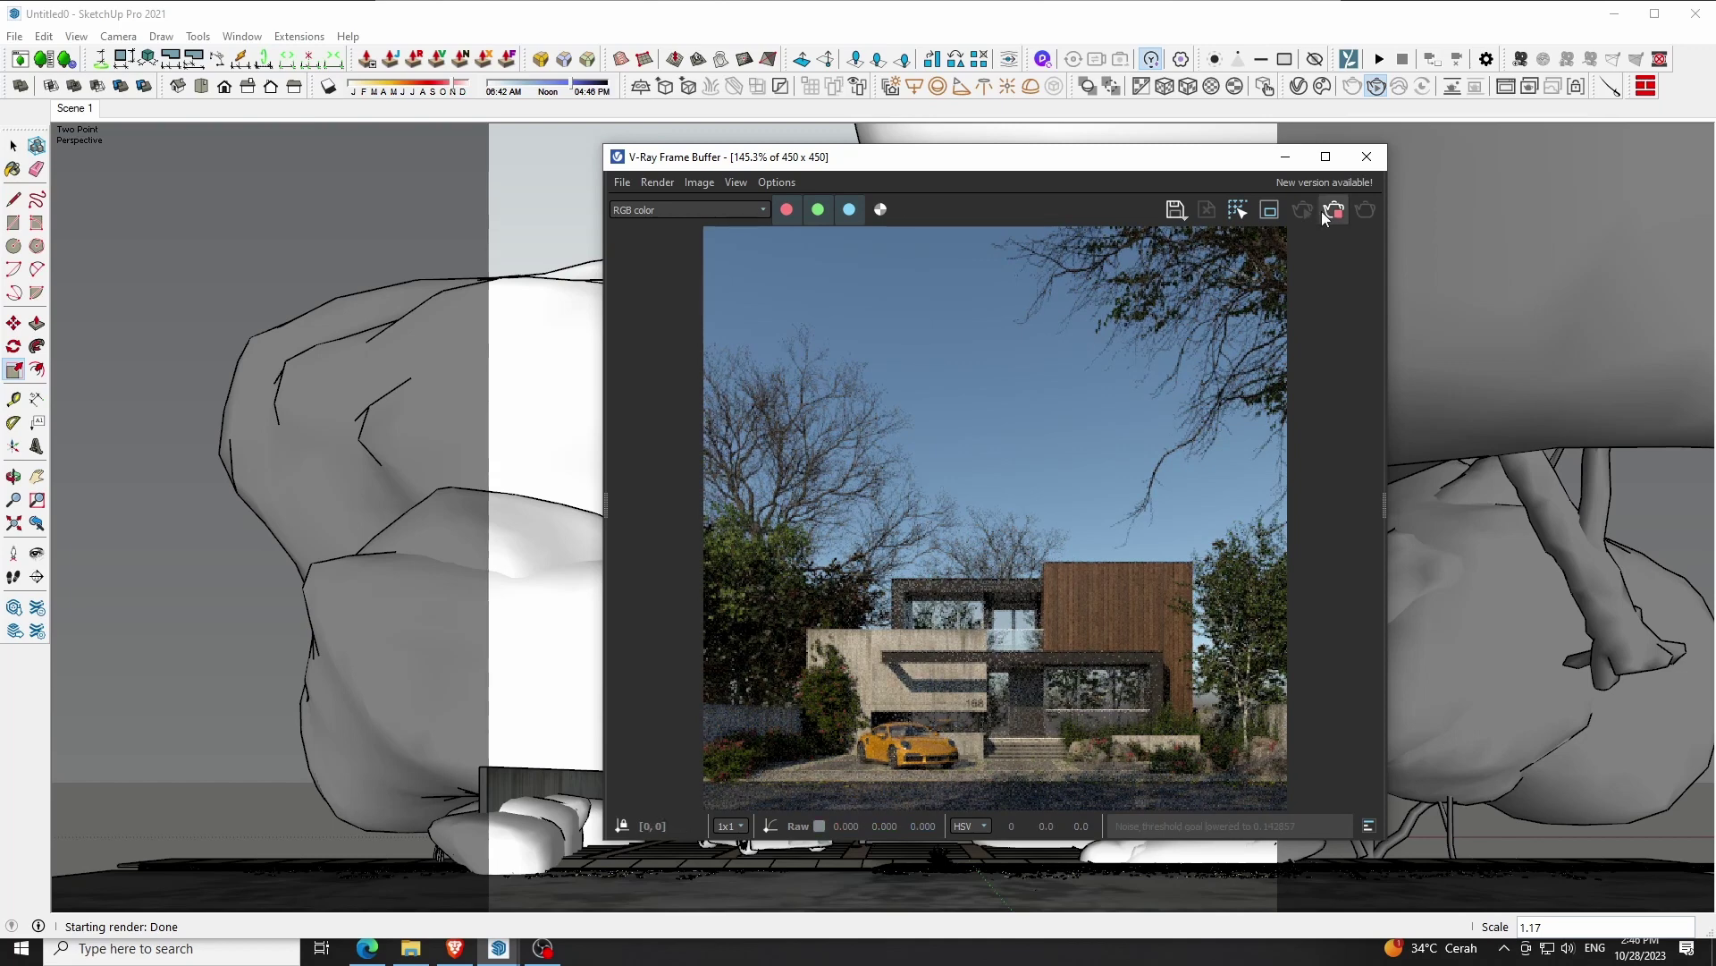
click(1367, 156)
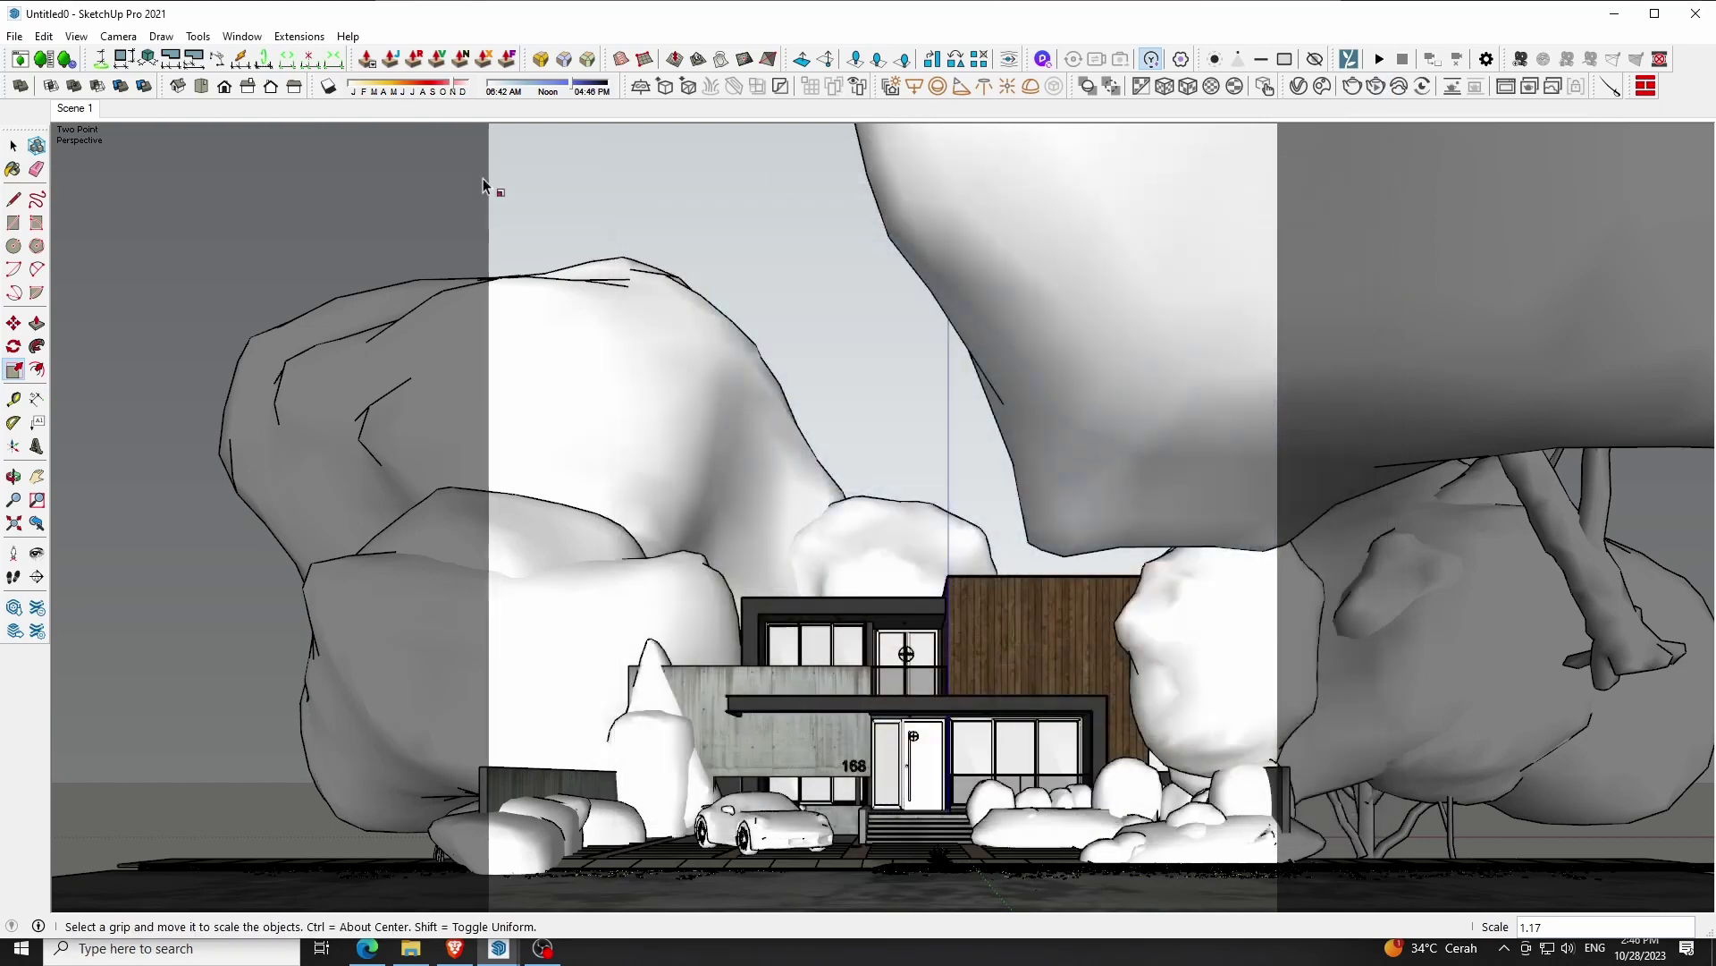
Move the rock group 336.7 cm further right and return to Scene 1
click(204, 92)
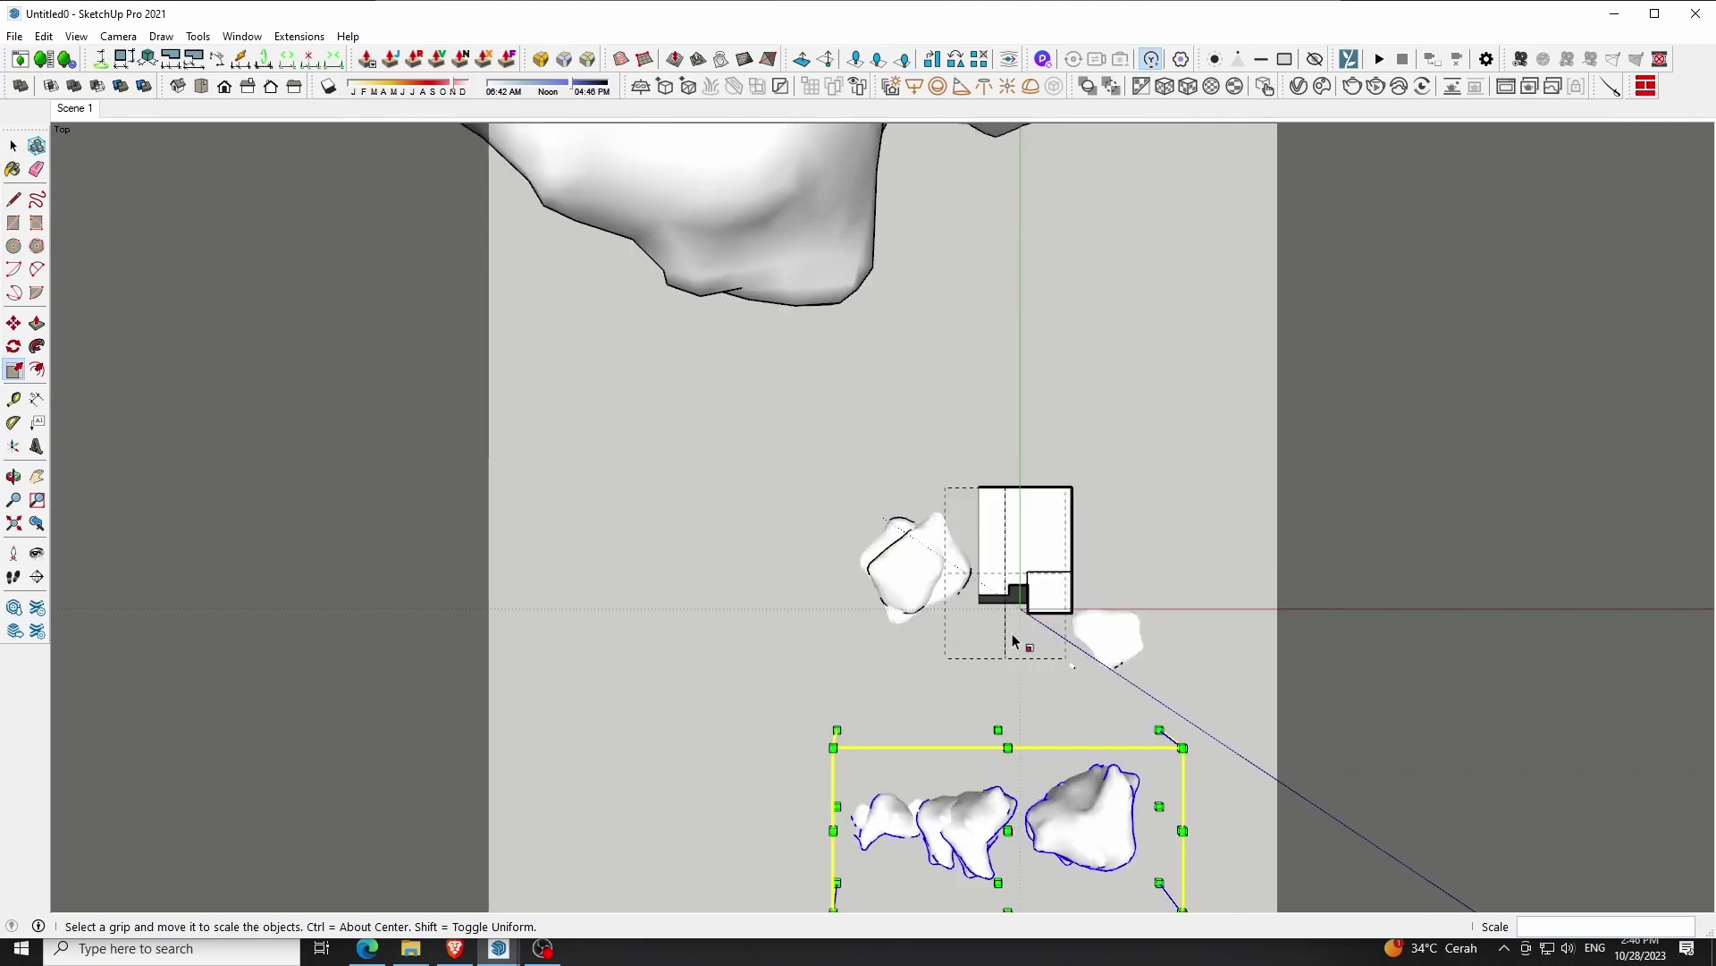
key(m)
click(1066, 805)
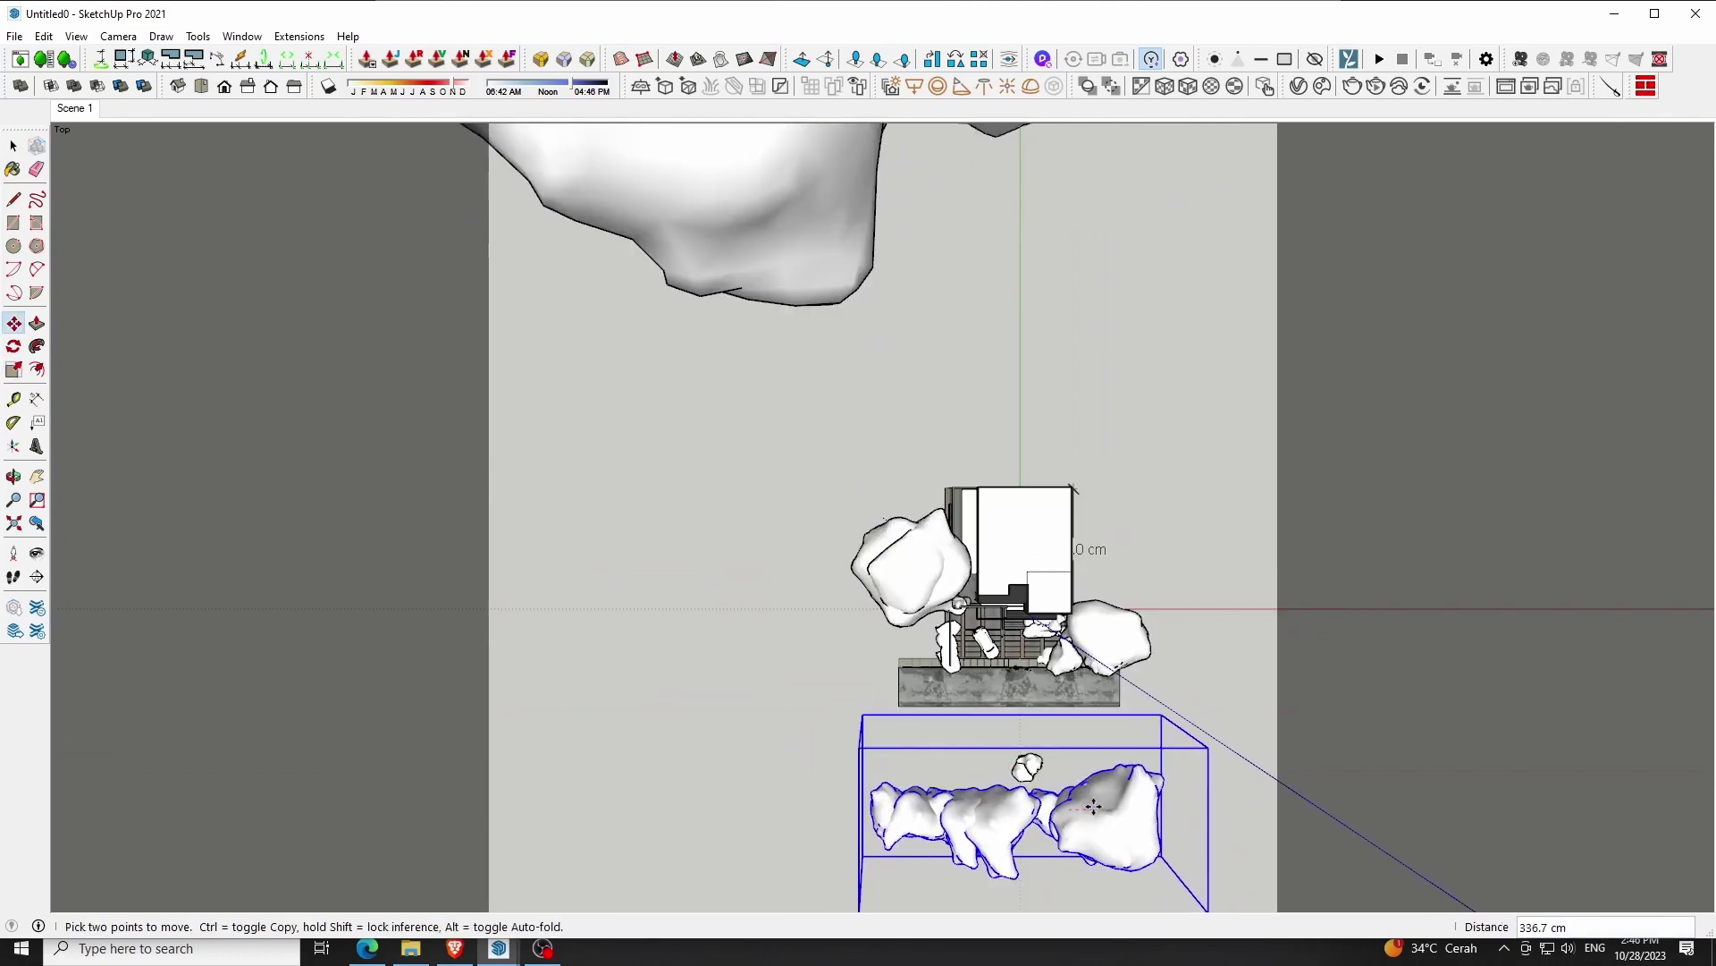
key(space)
click(1177, 536)
click(83, 108)
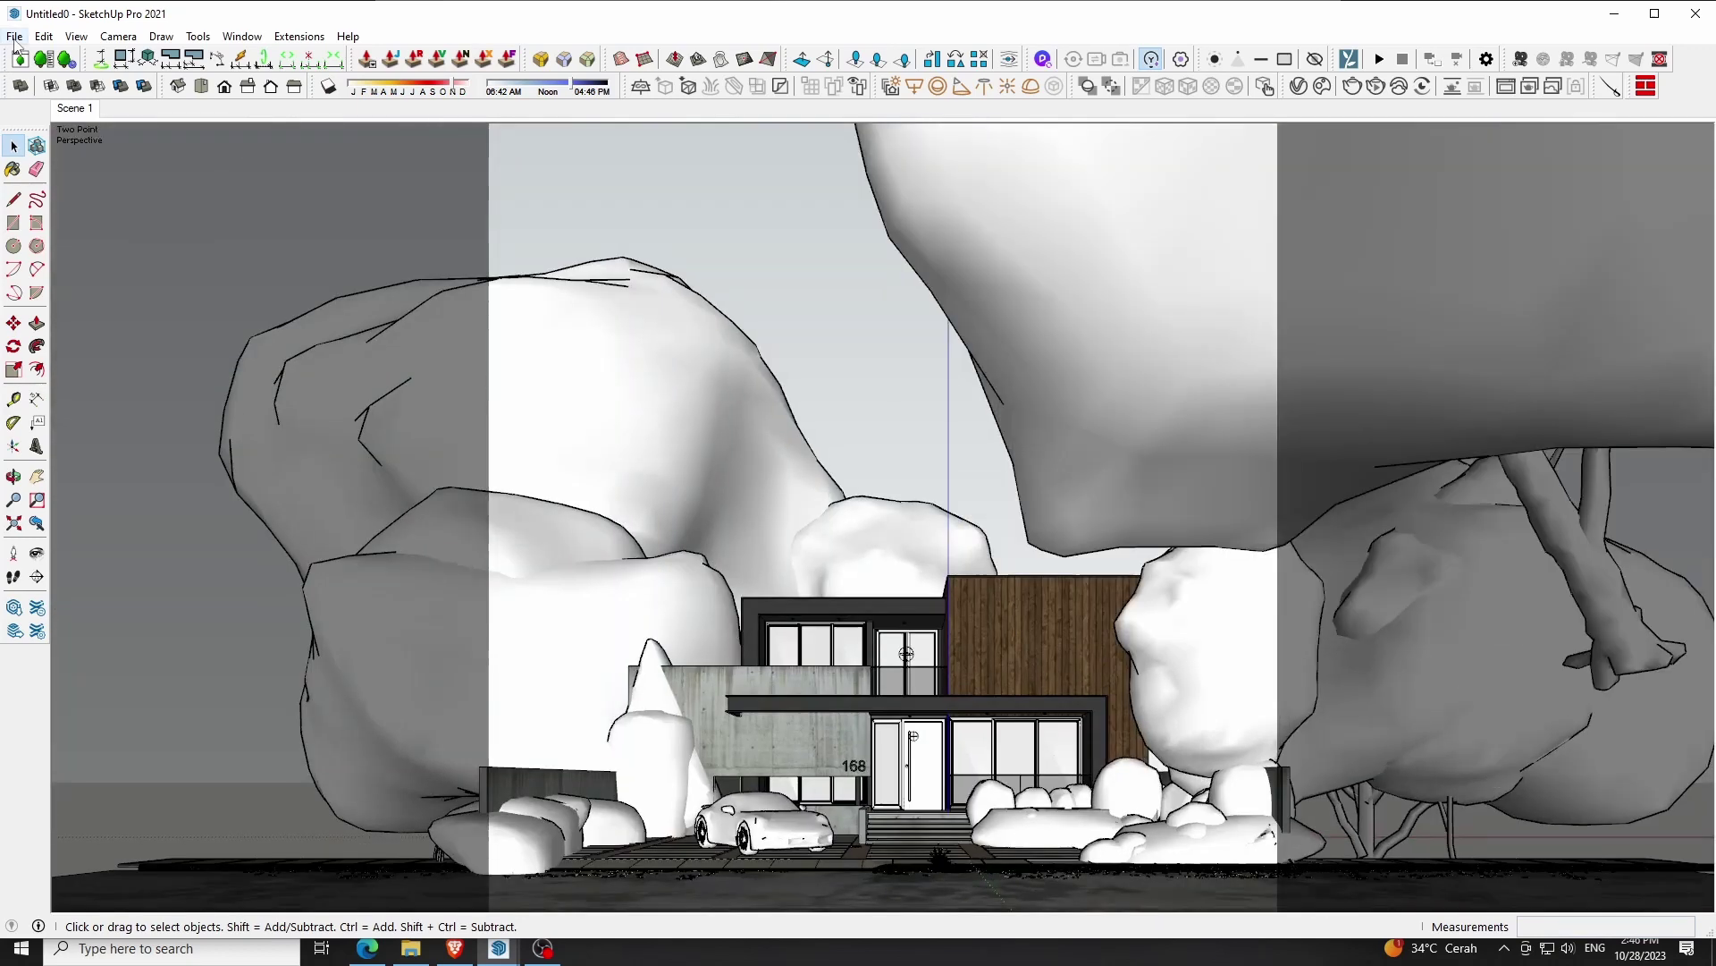
Save the model and close the Frame Buffer
click(14, 36)
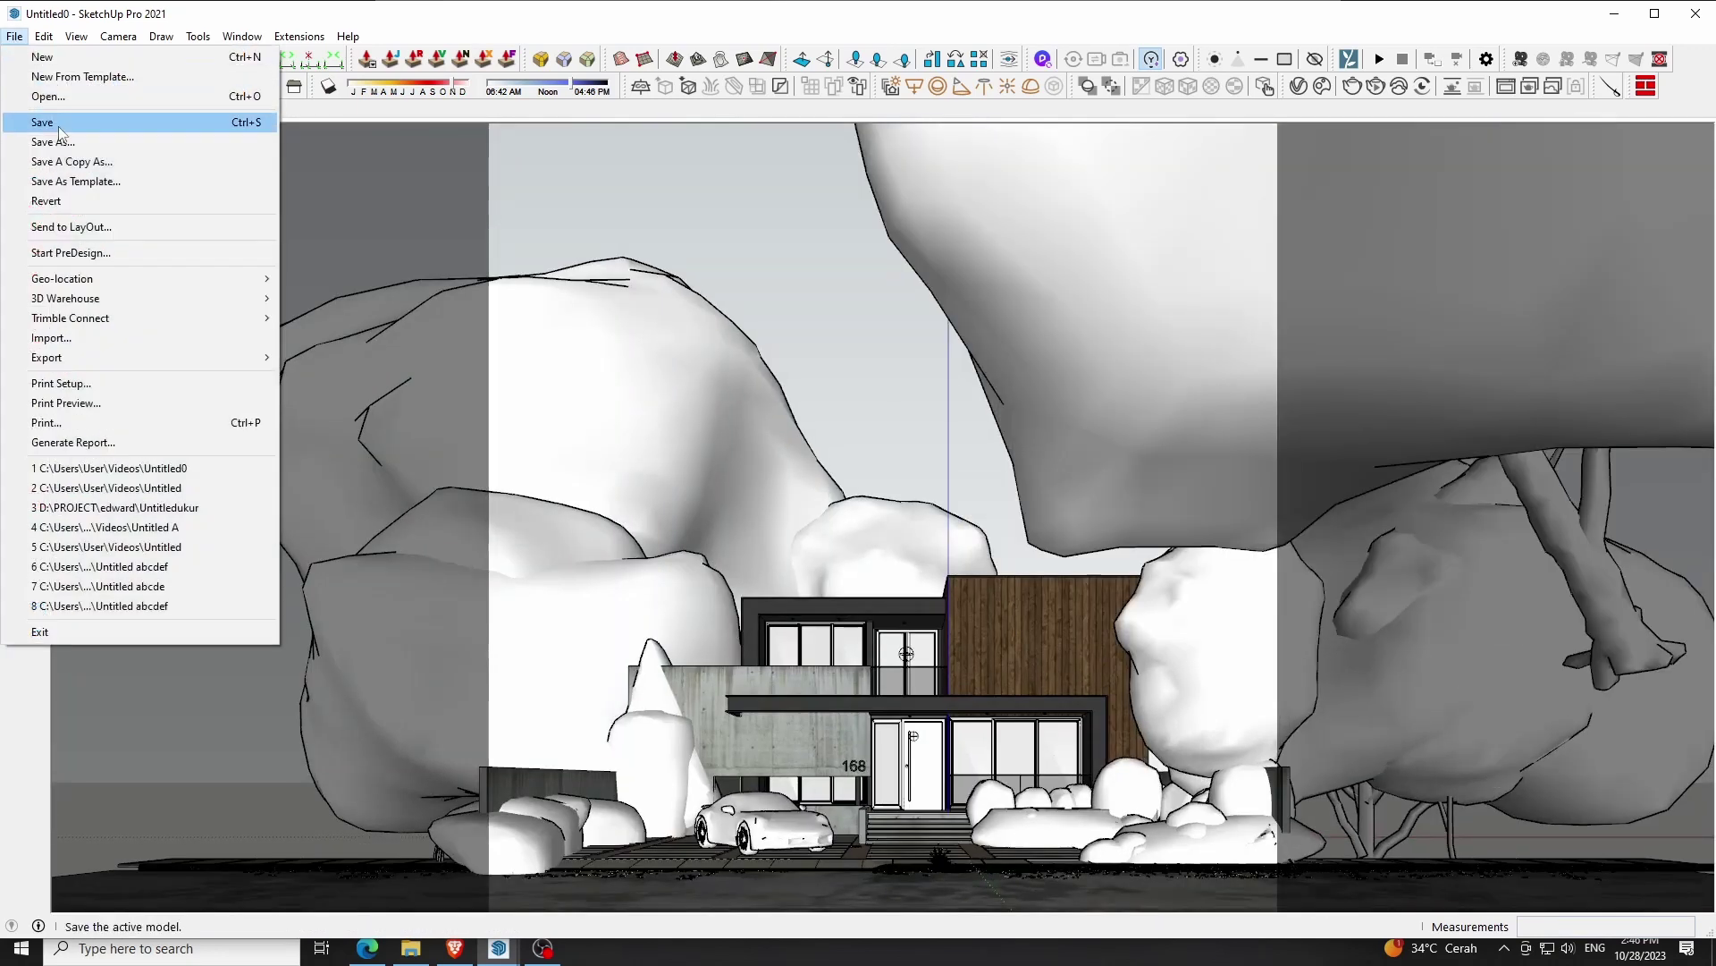
click(27, 123)
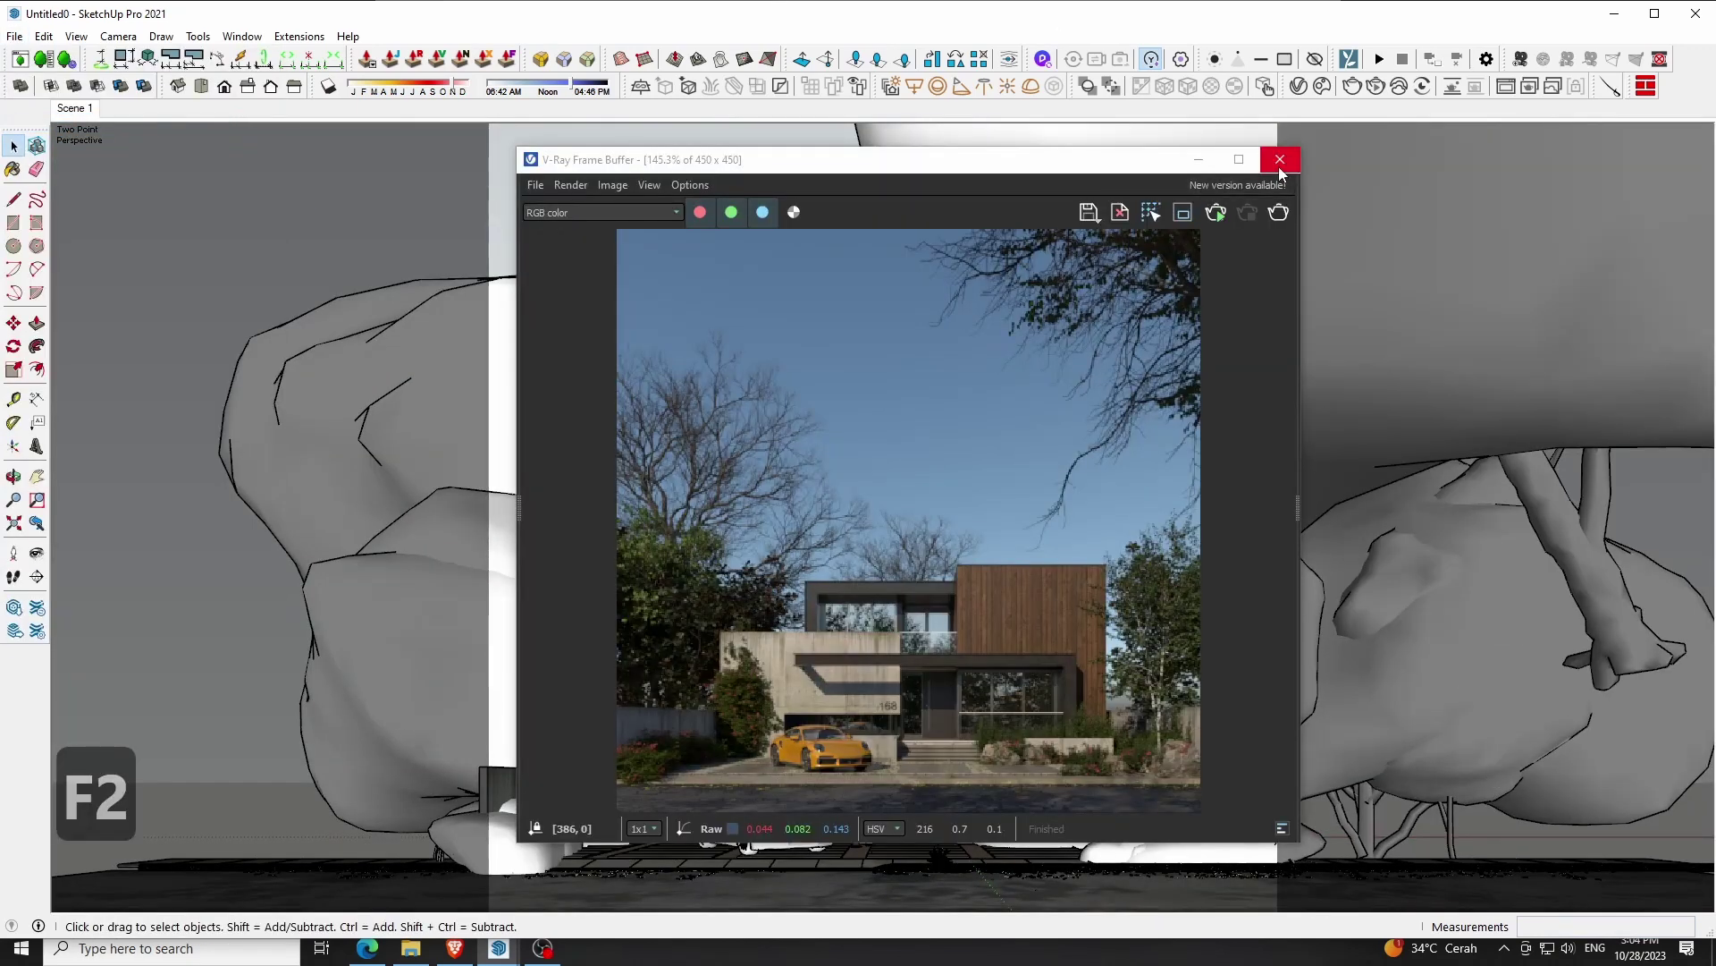
click(1280, 159)
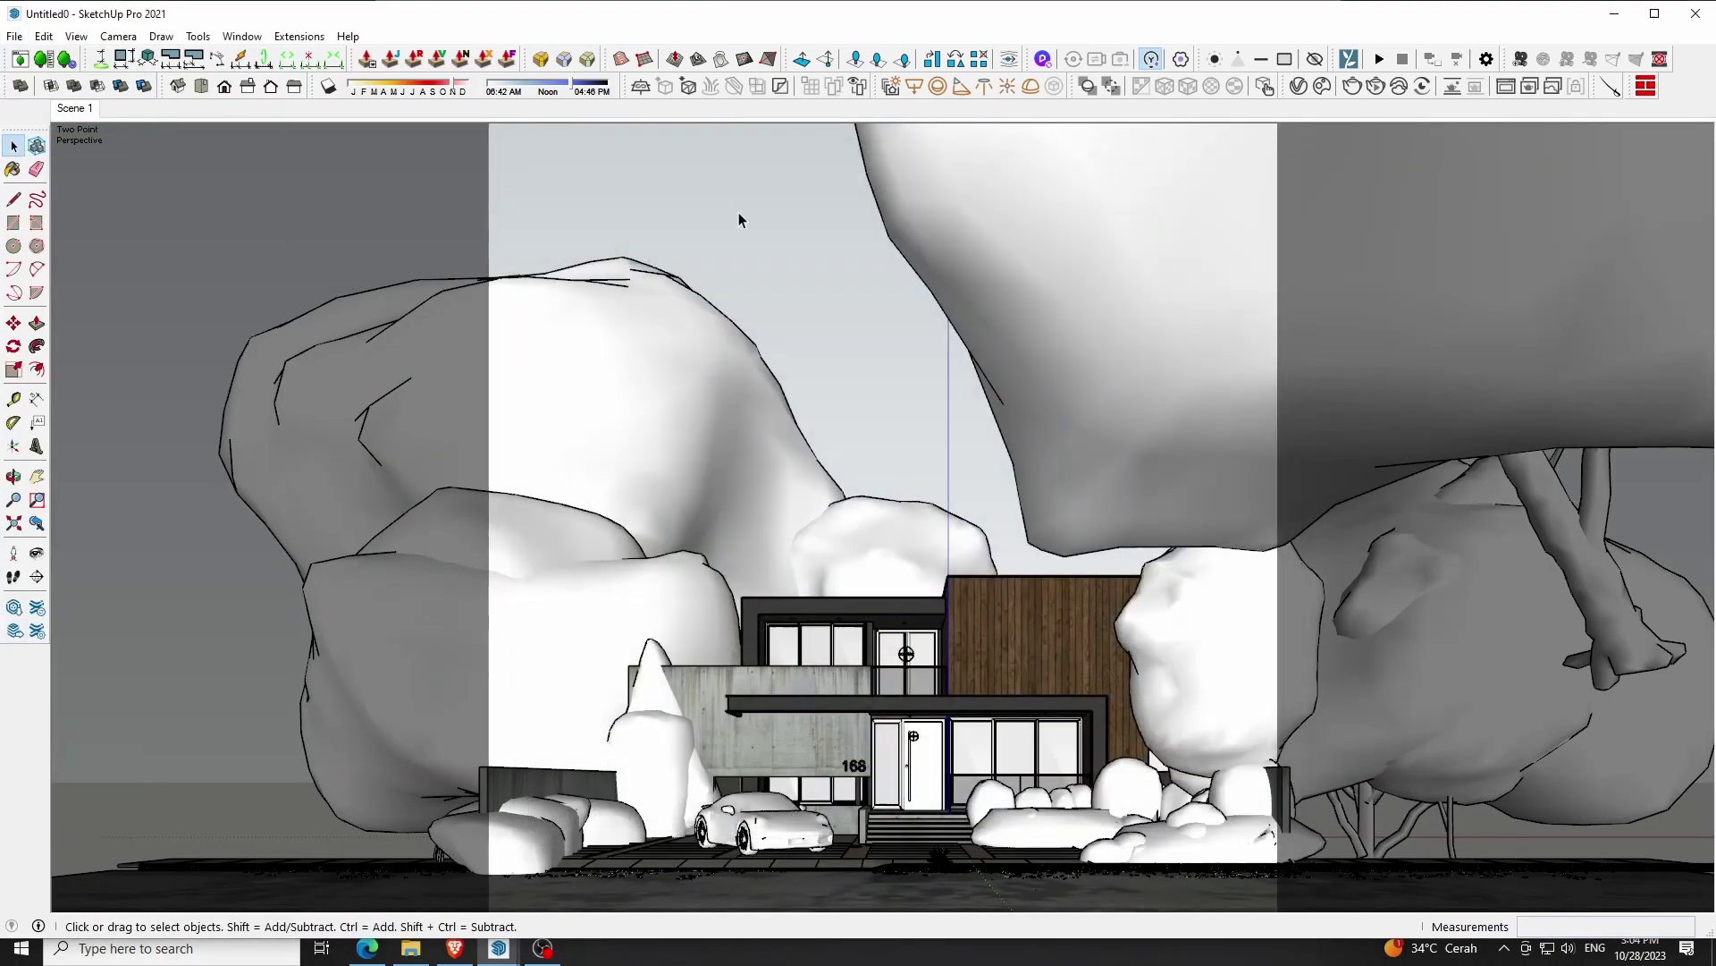
Looking down on the house, place a V-Ray sphere light near the street at the front right
click(14, 476)
drag(692, 537, 53, 221)
scroll(850, 814, down, 2)
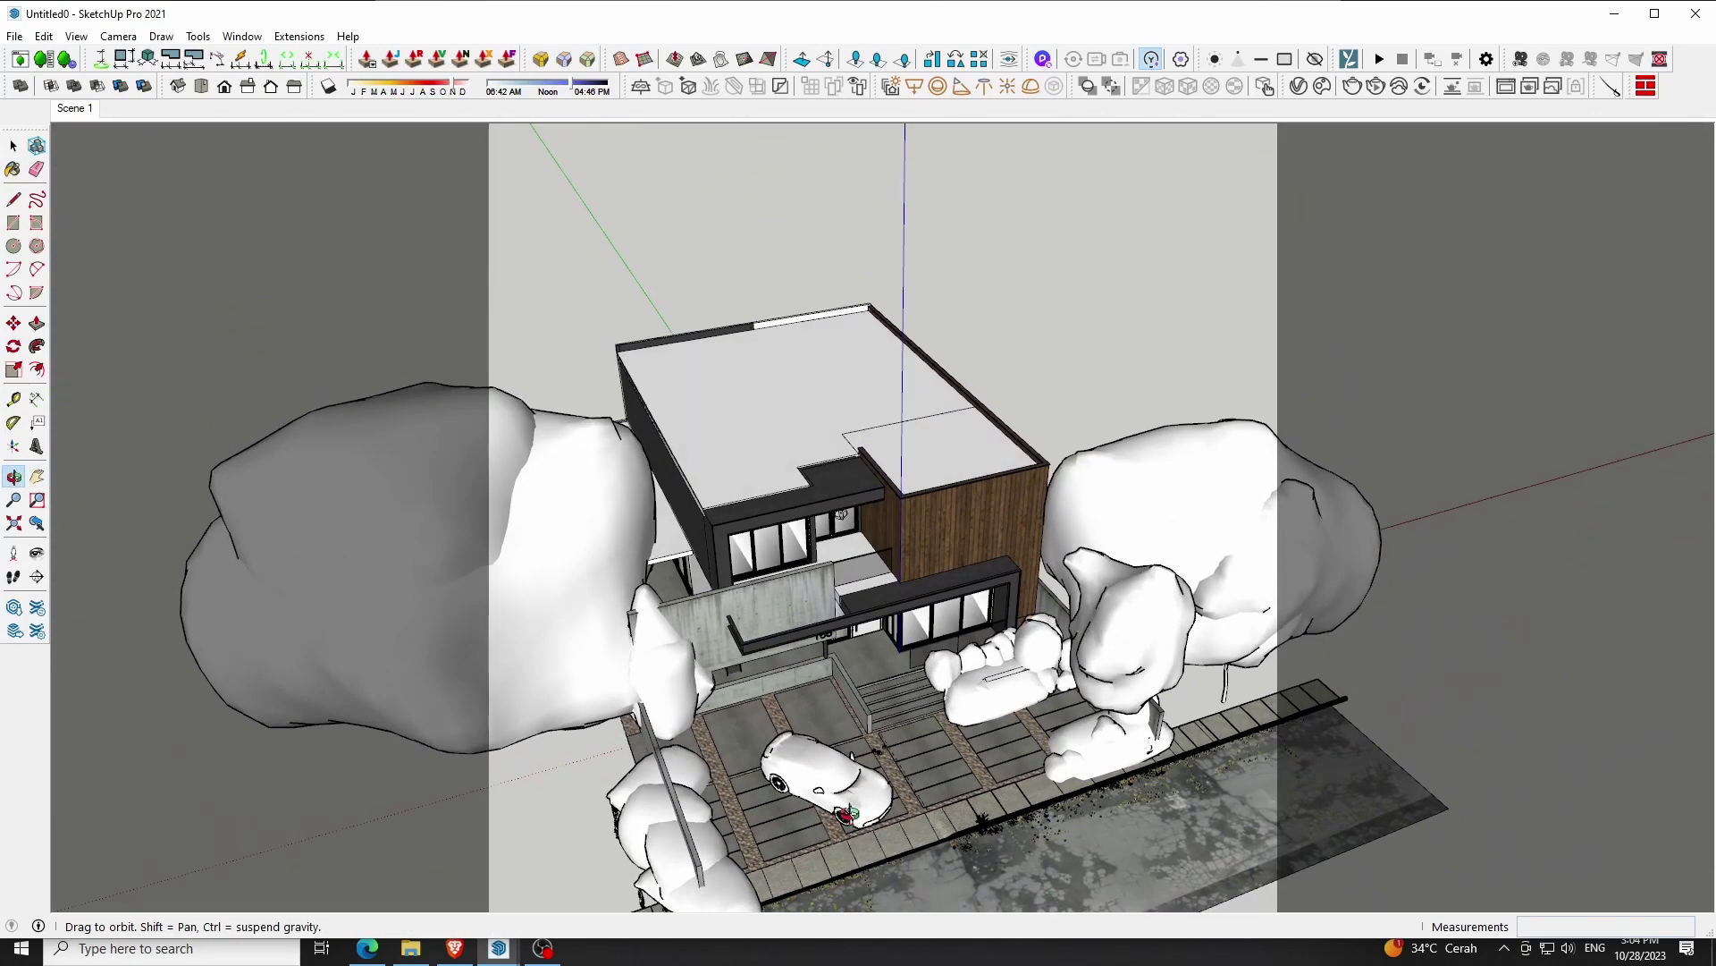
scroll(848, 809, down, 2)
click(938, 86)
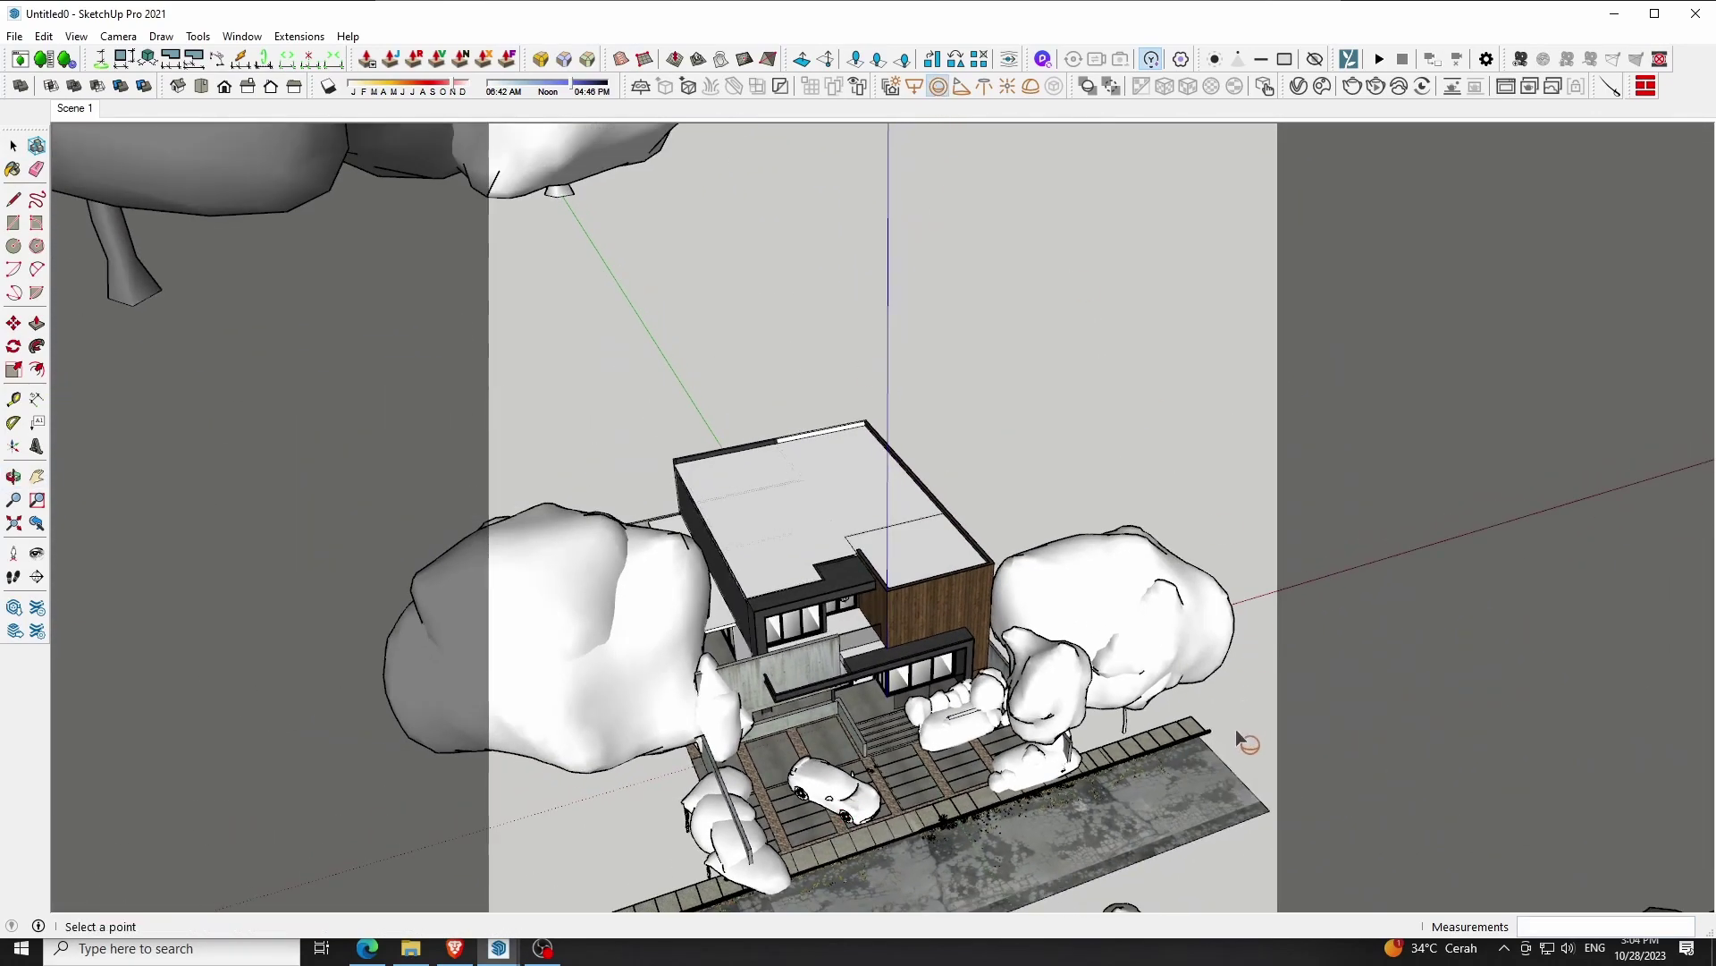
click(1273, 766)
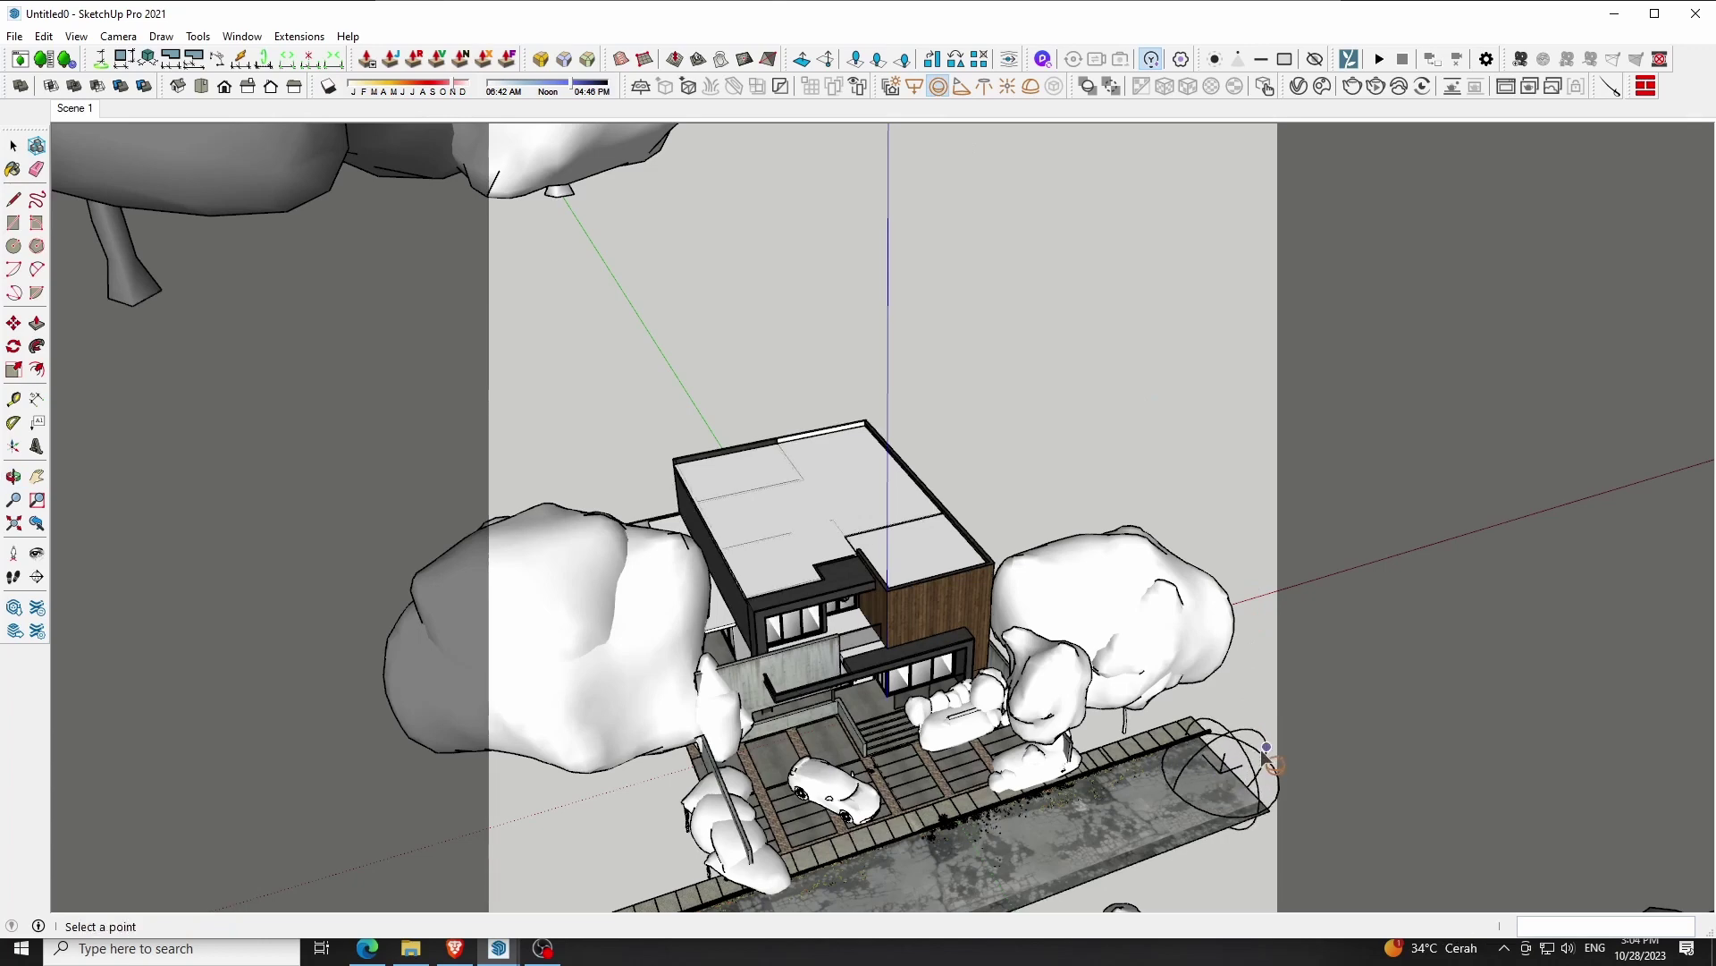
key(space)
click(1229, 731)
Move the sphere light about 1067 cm to the right of the house and raise it
key(m)
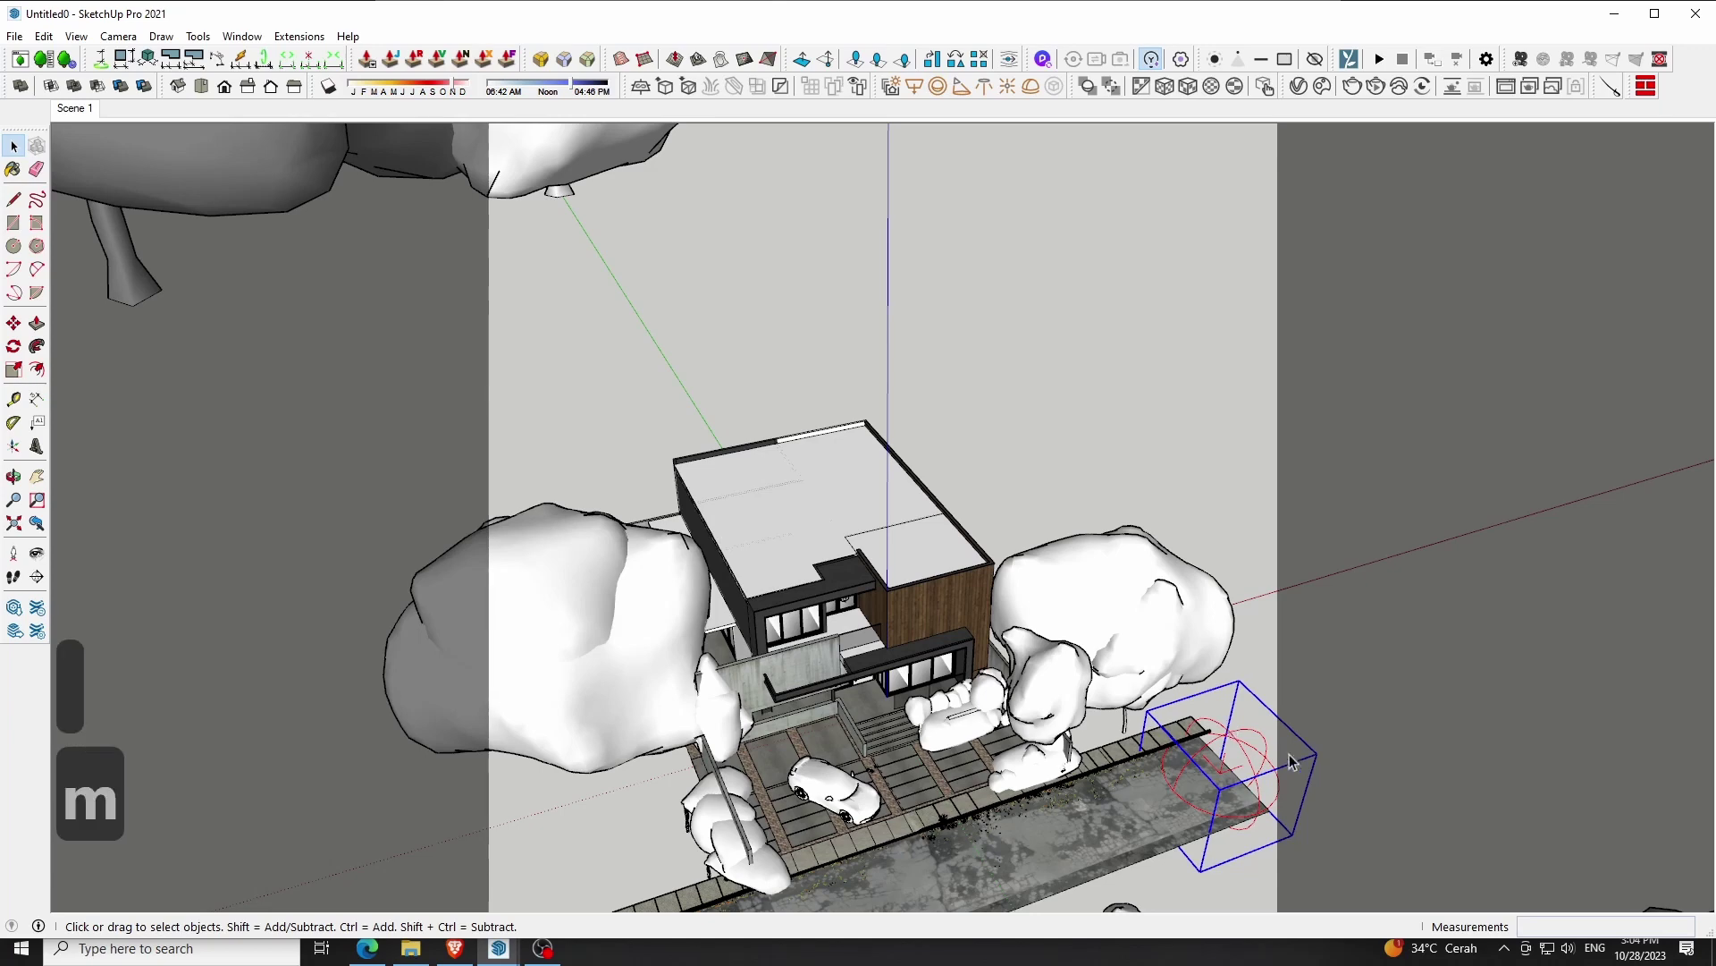
click(1229, 731)
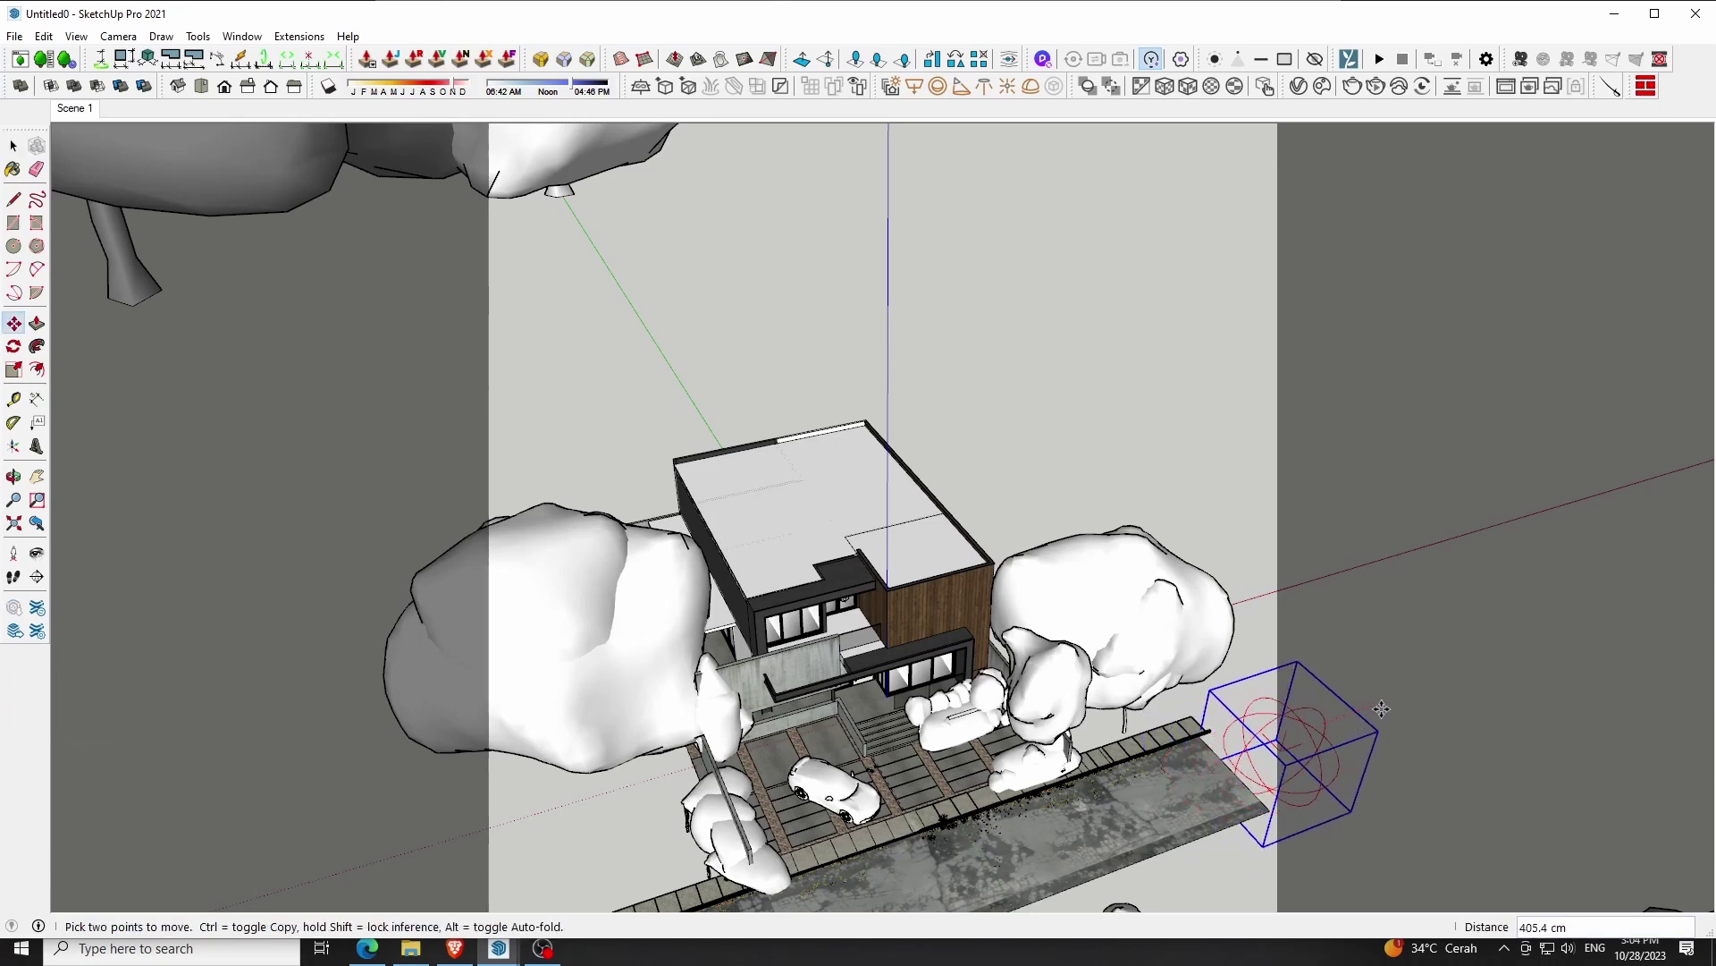
click(1384, 709)
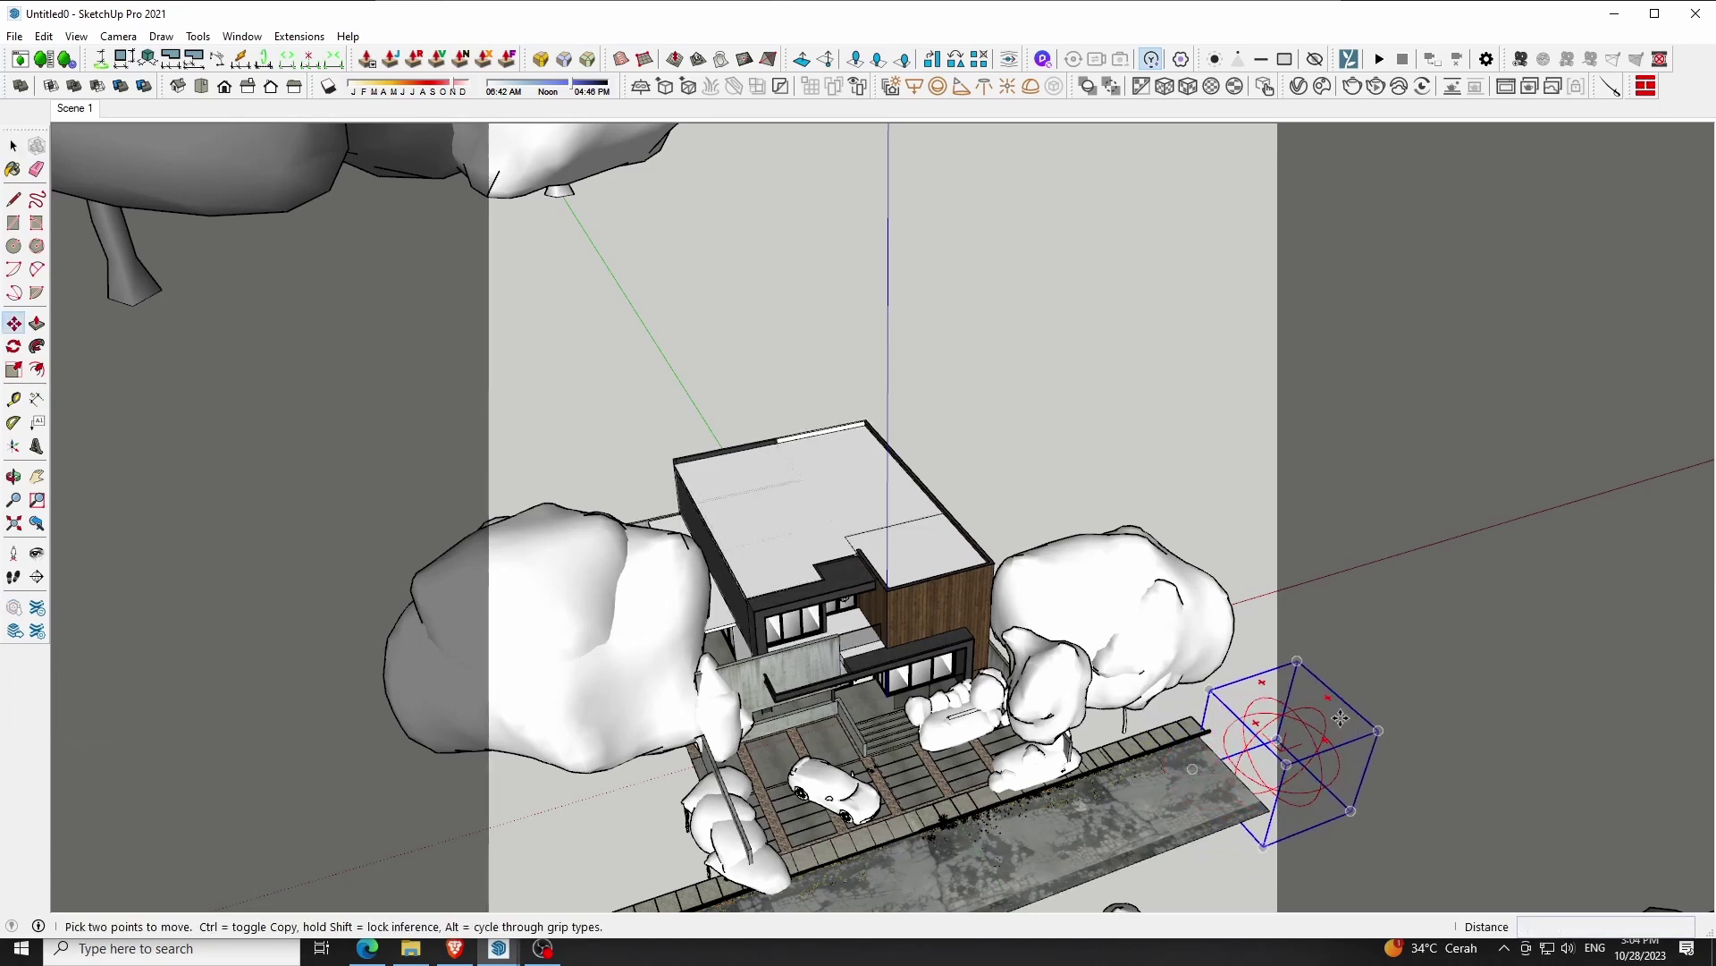
click(1341, 718)
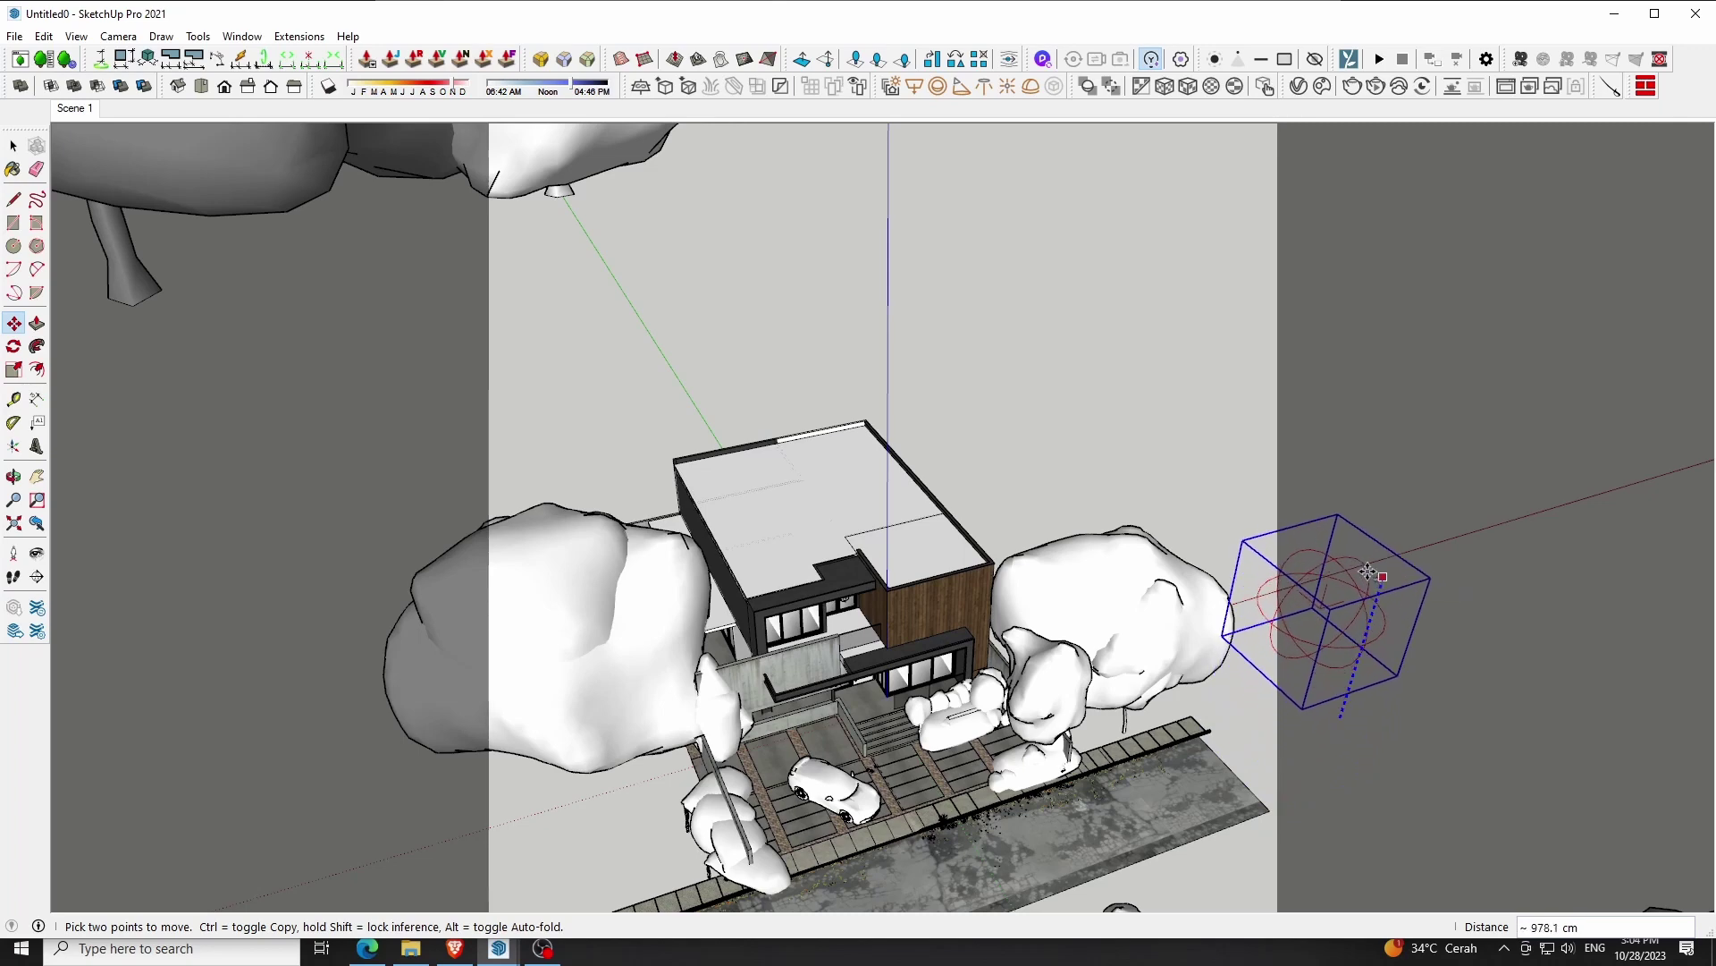
click(1372, 557)
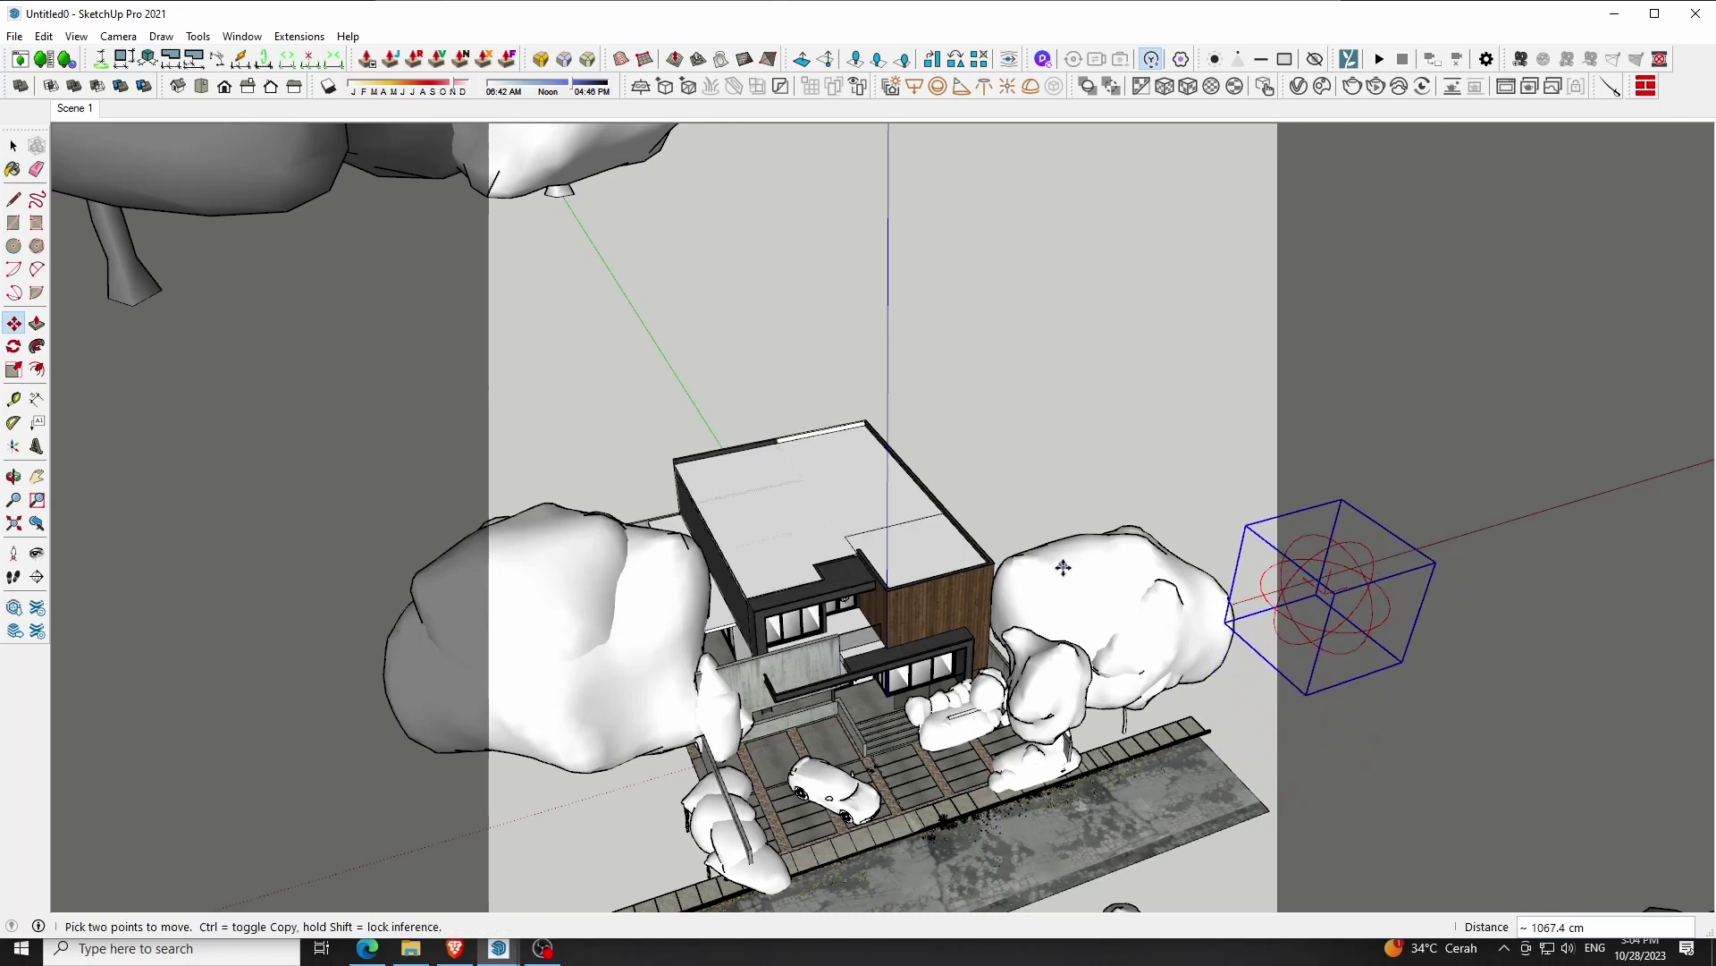
Orbit and zoom in toward the front tree
key(o)
drag(1063, 567, 1070, 815)
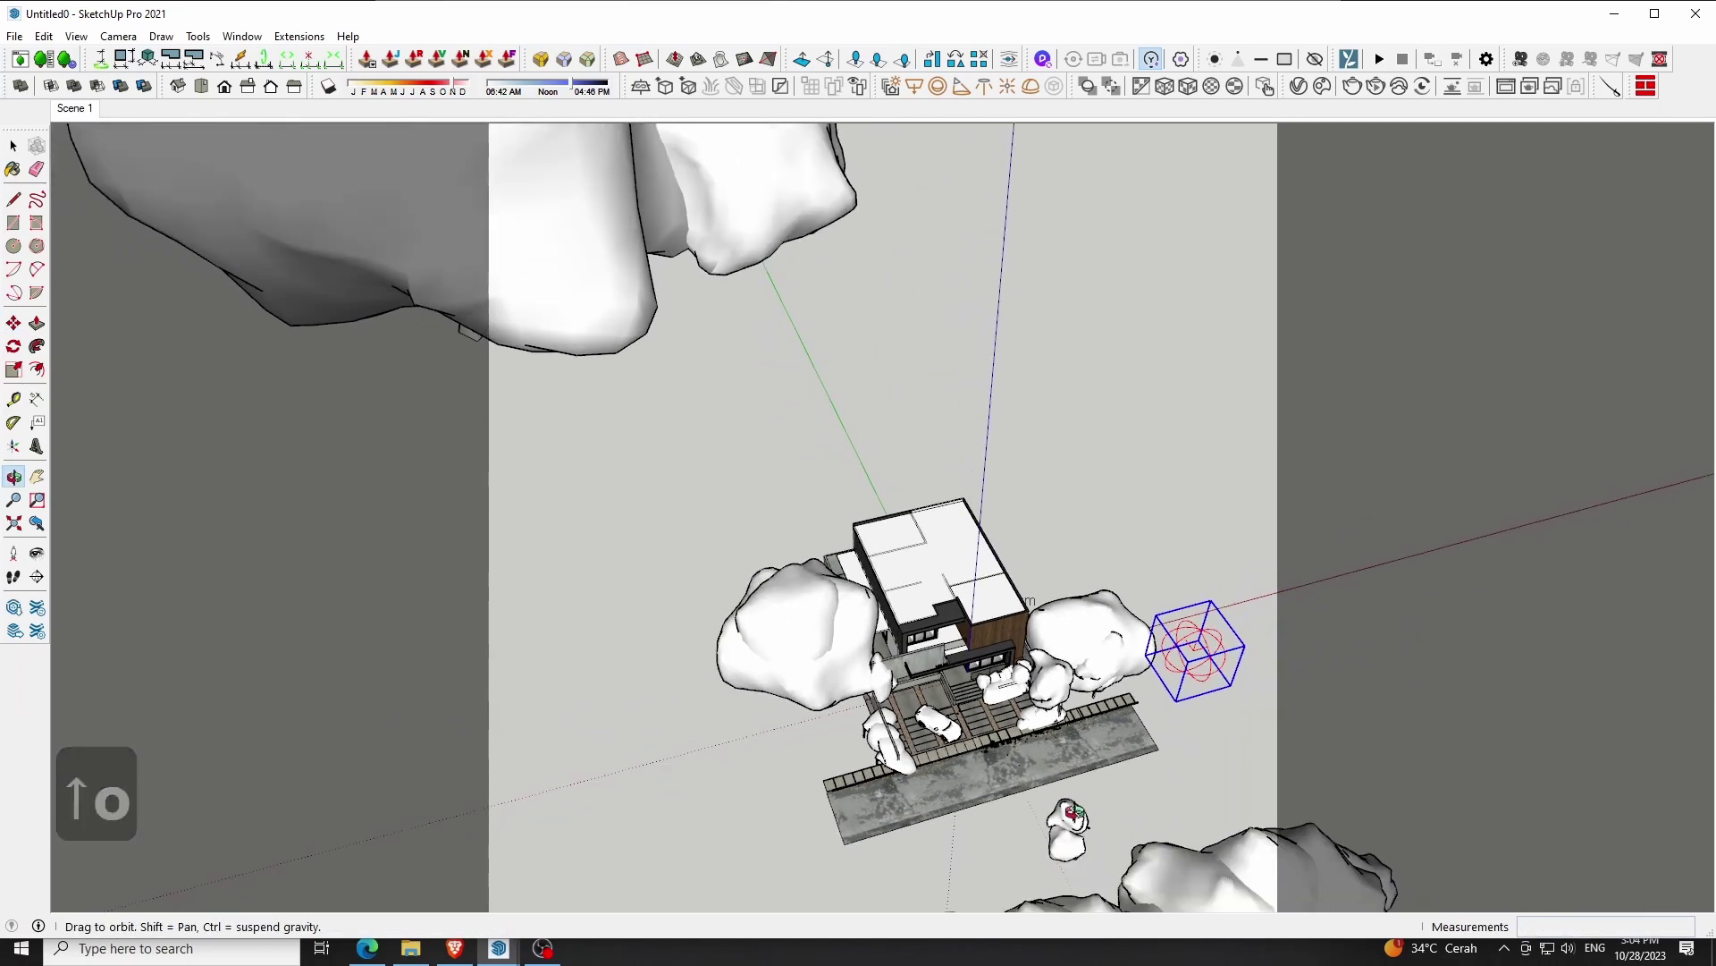
scroll(1070, 815, up, 2)
scroll(1082, 818, up, 3)
scroll(1103, 821, up, 3)
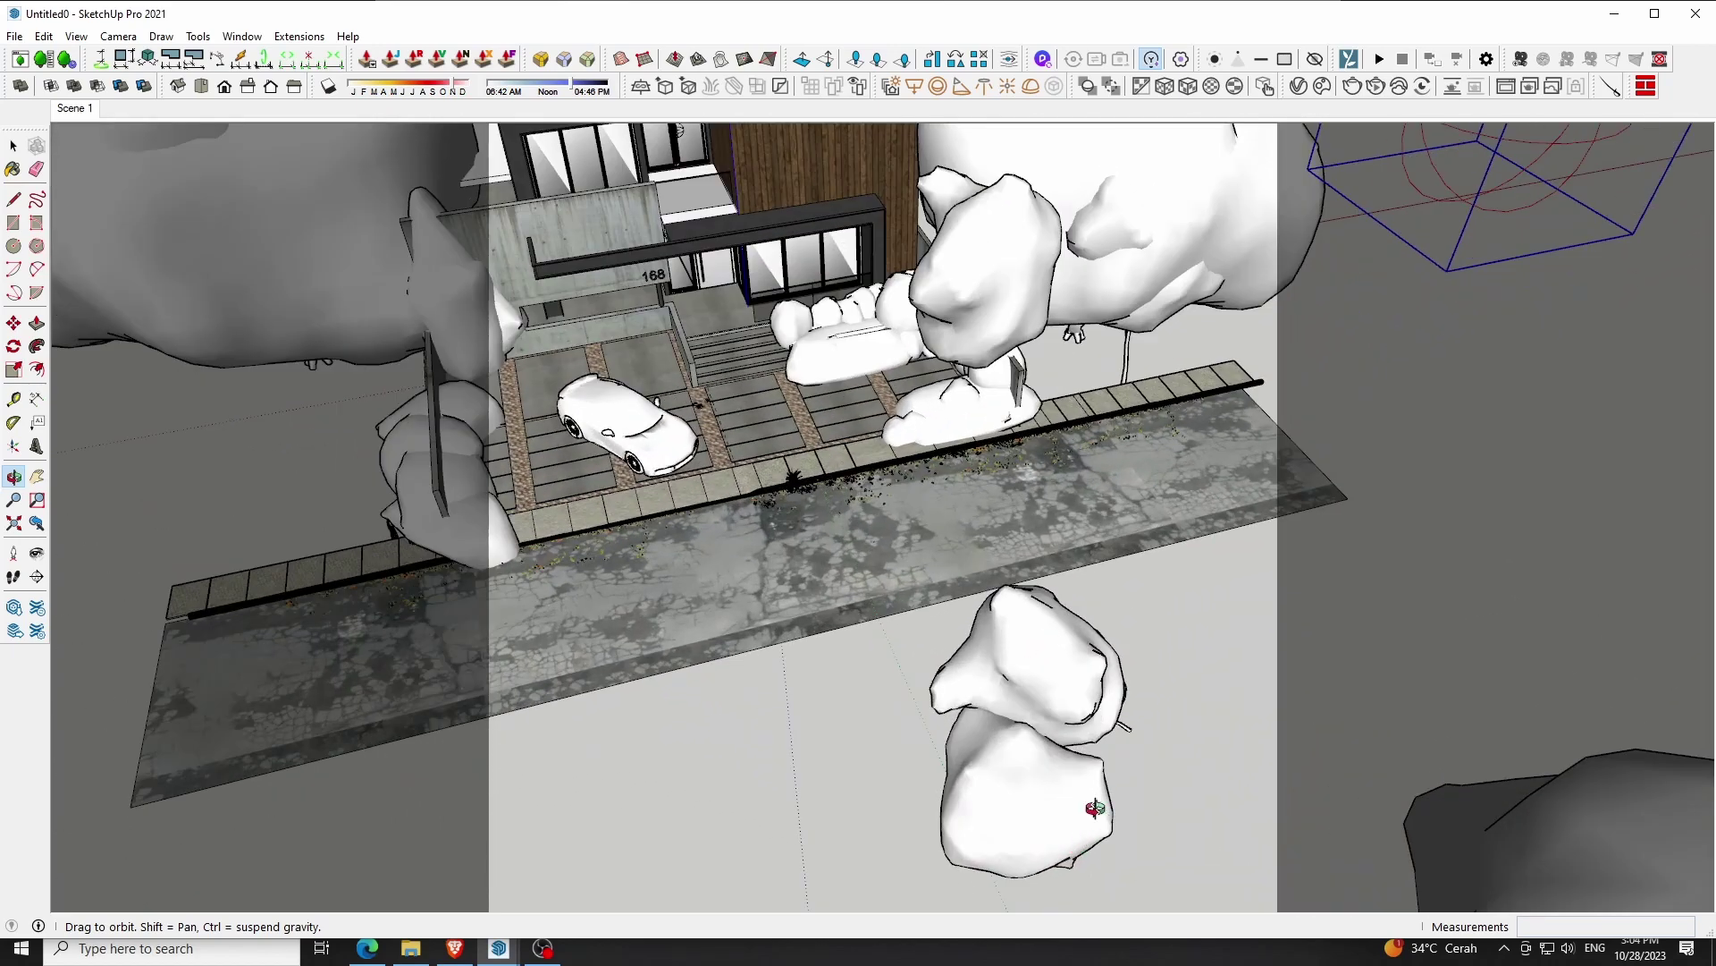
Place a small sphere light inside the front tree and raise it 20 cm
scroll(1073, 822, up, 2)
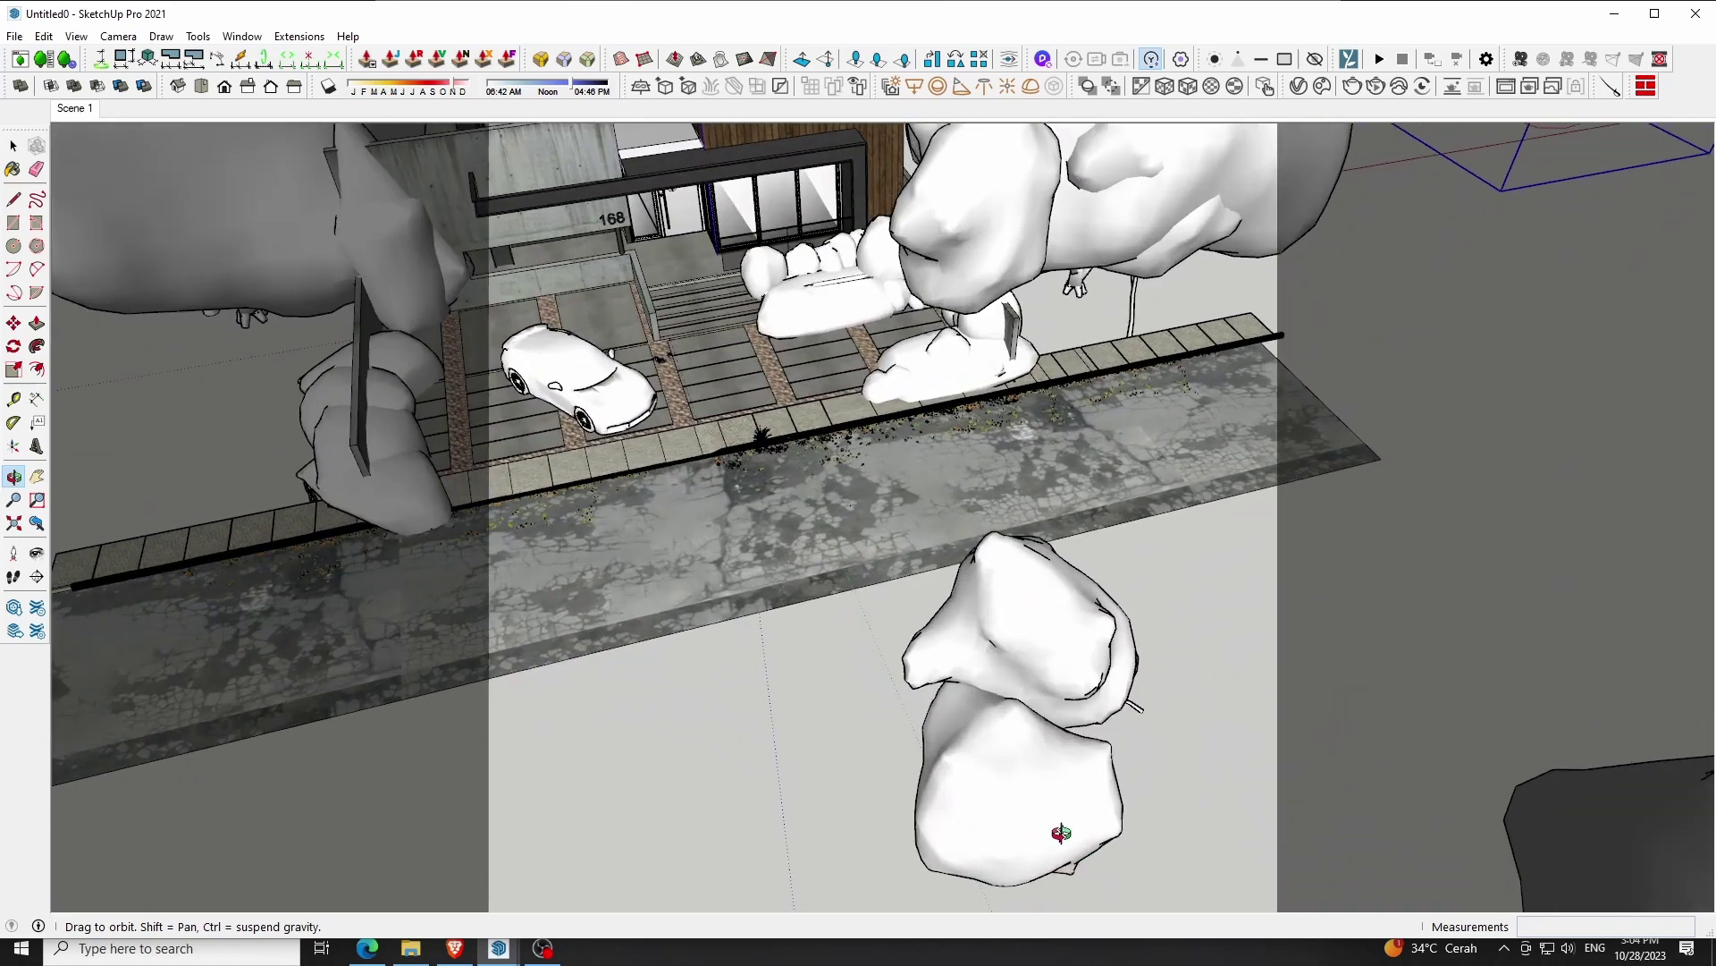
click(938, 86)
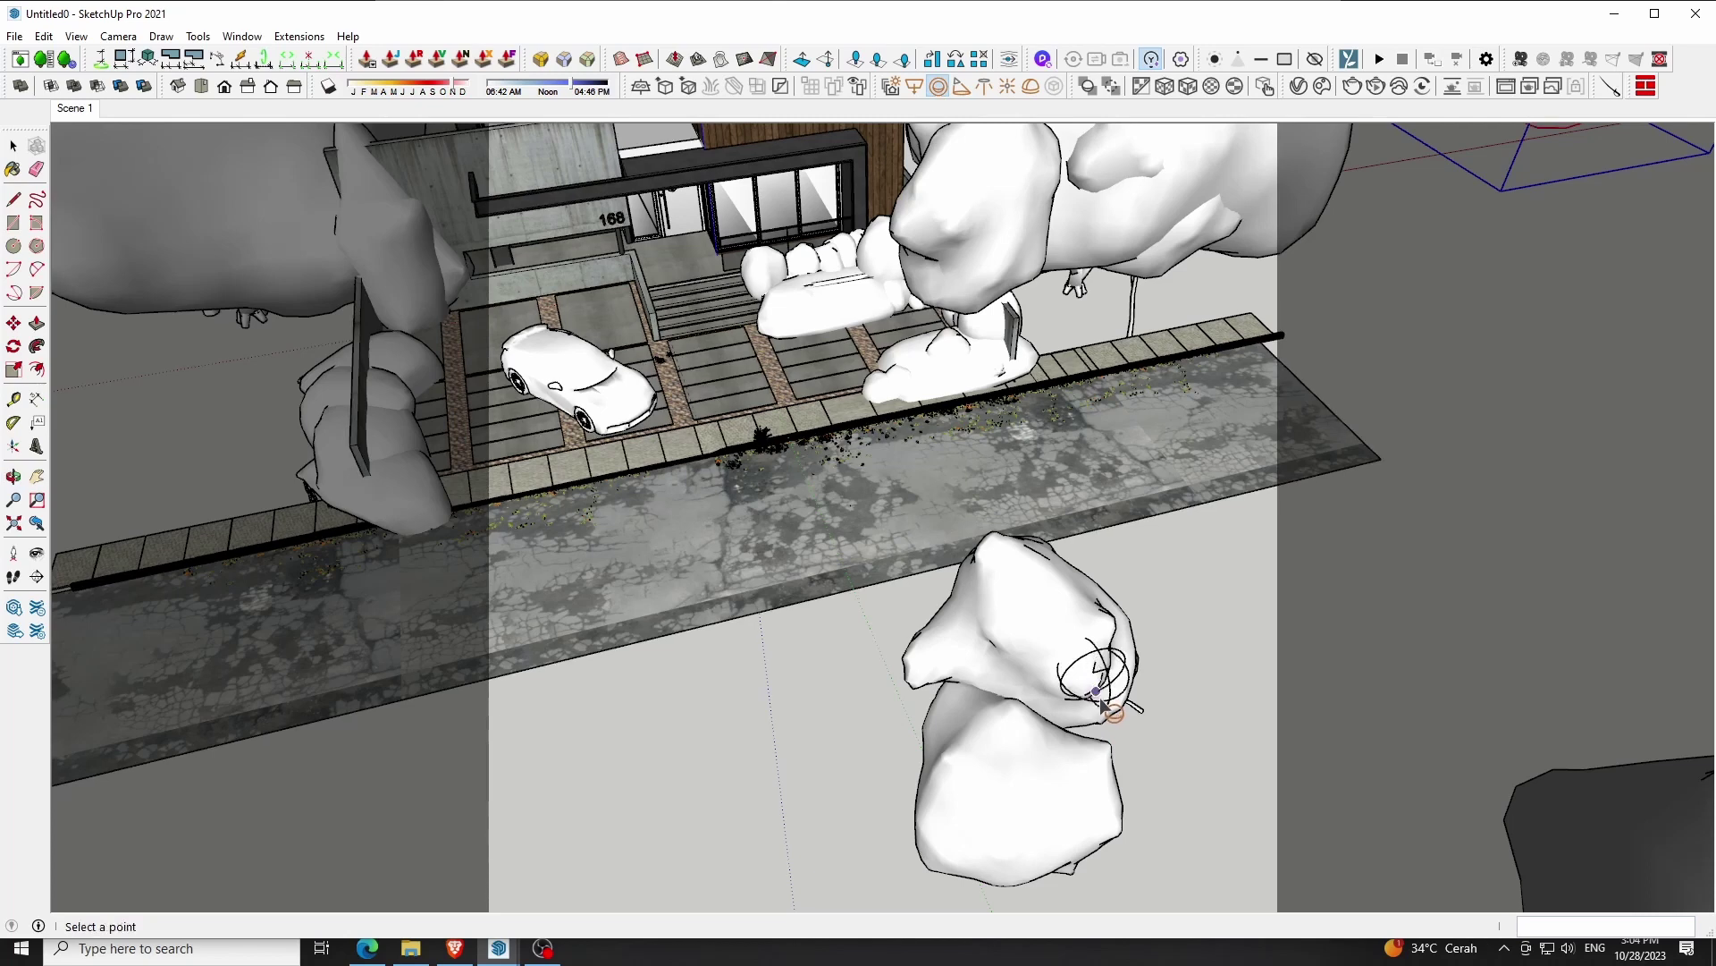
key(space)
click(1106, 690)
click(1111, 685)
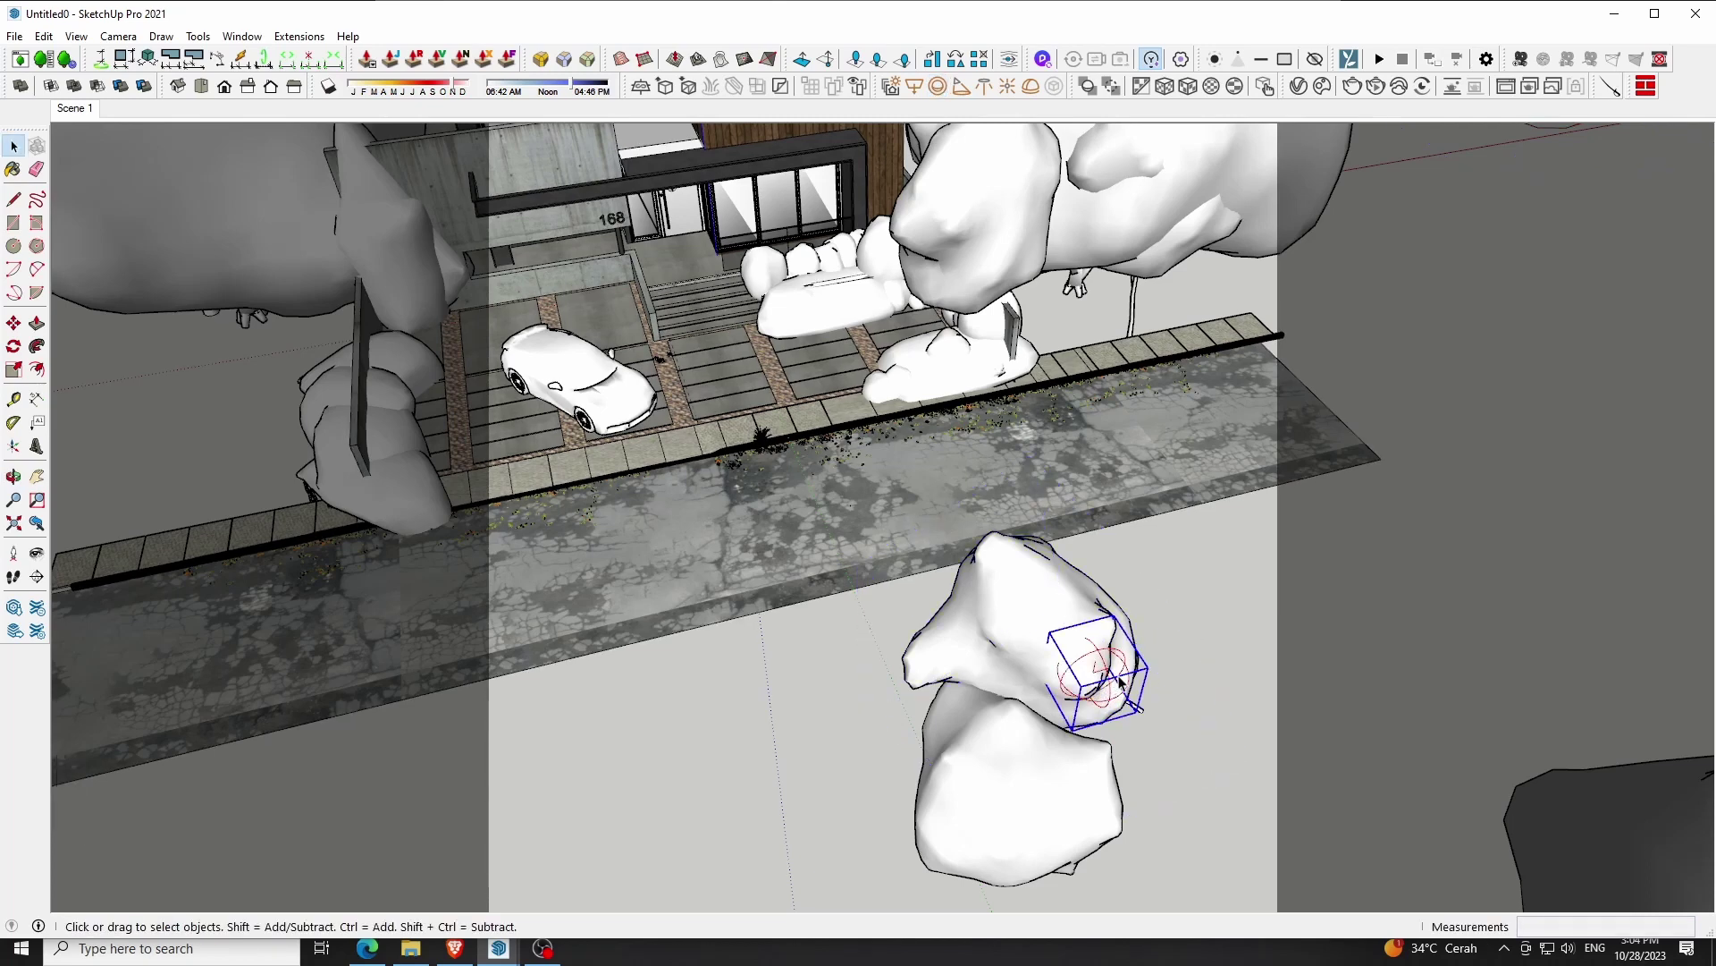
key(m)
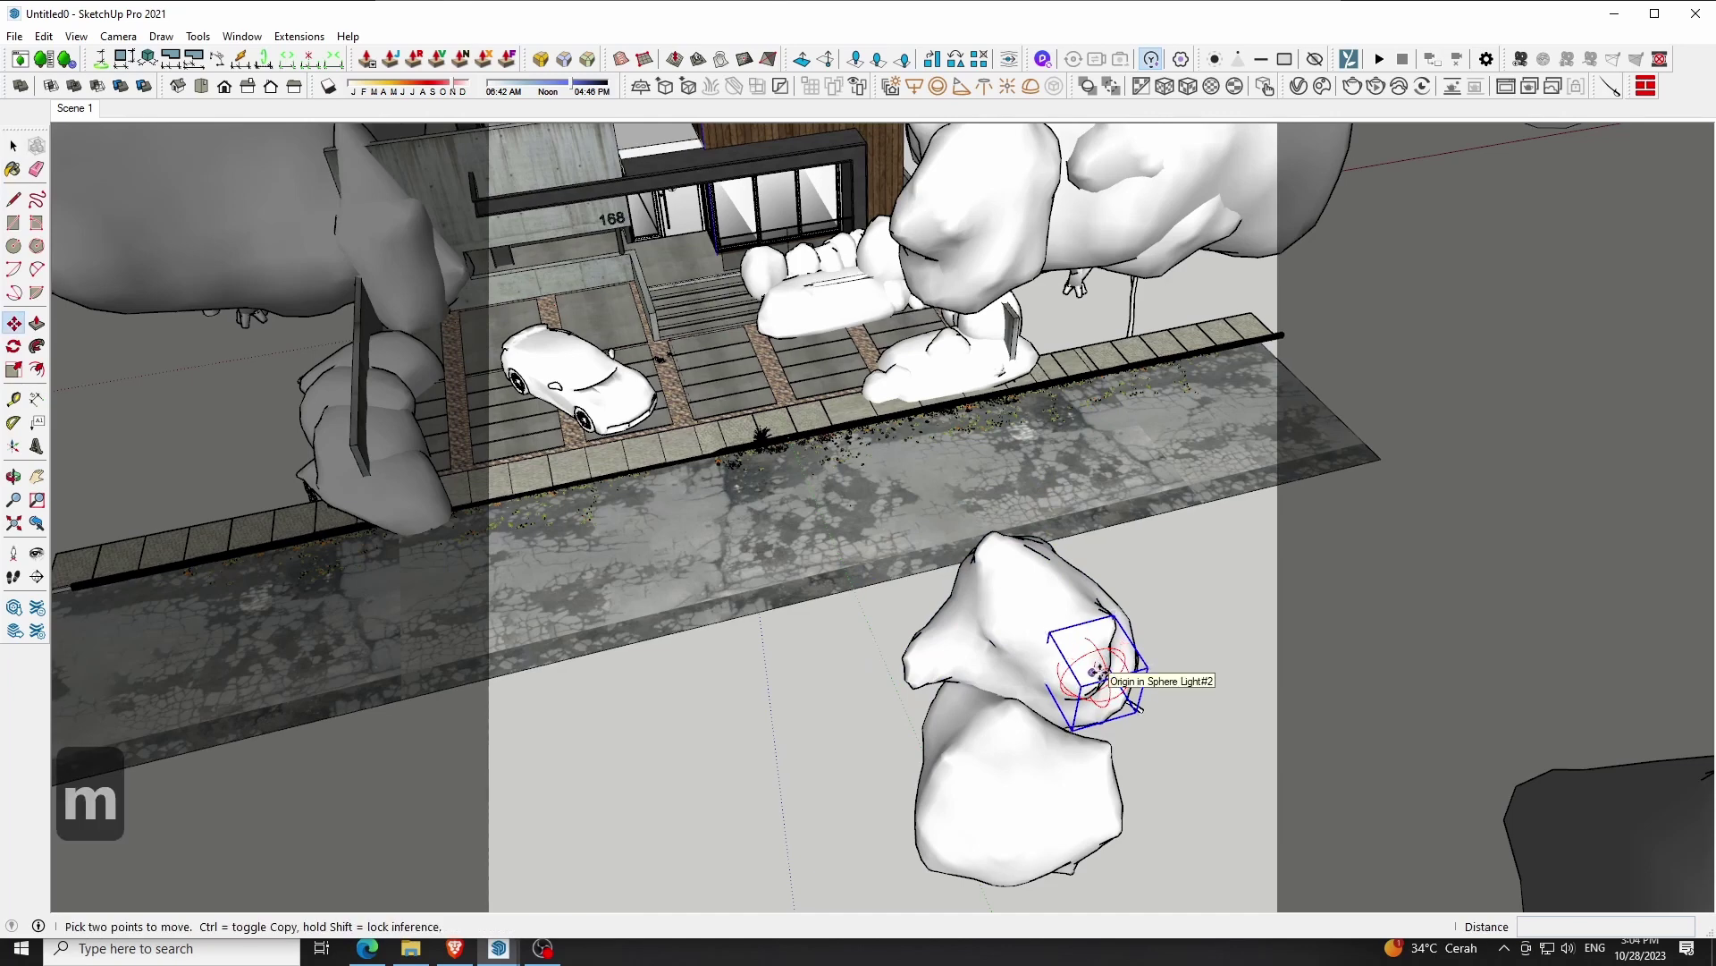
click(1097, 673)
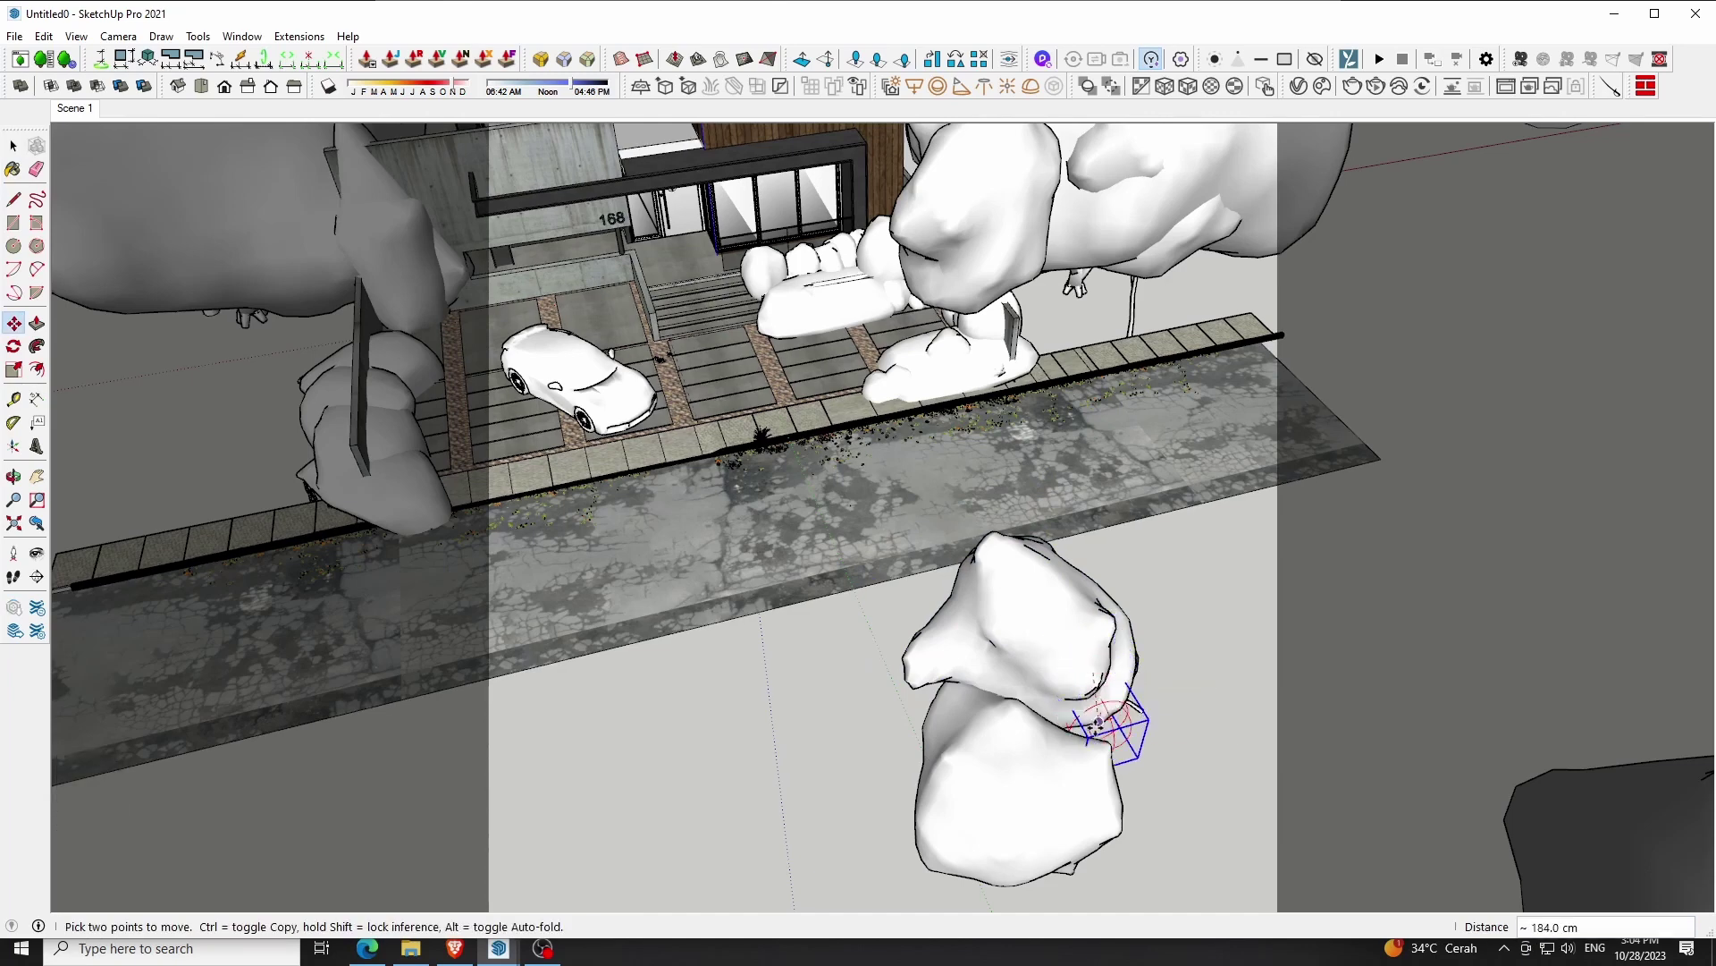
text(20)
key(Return)
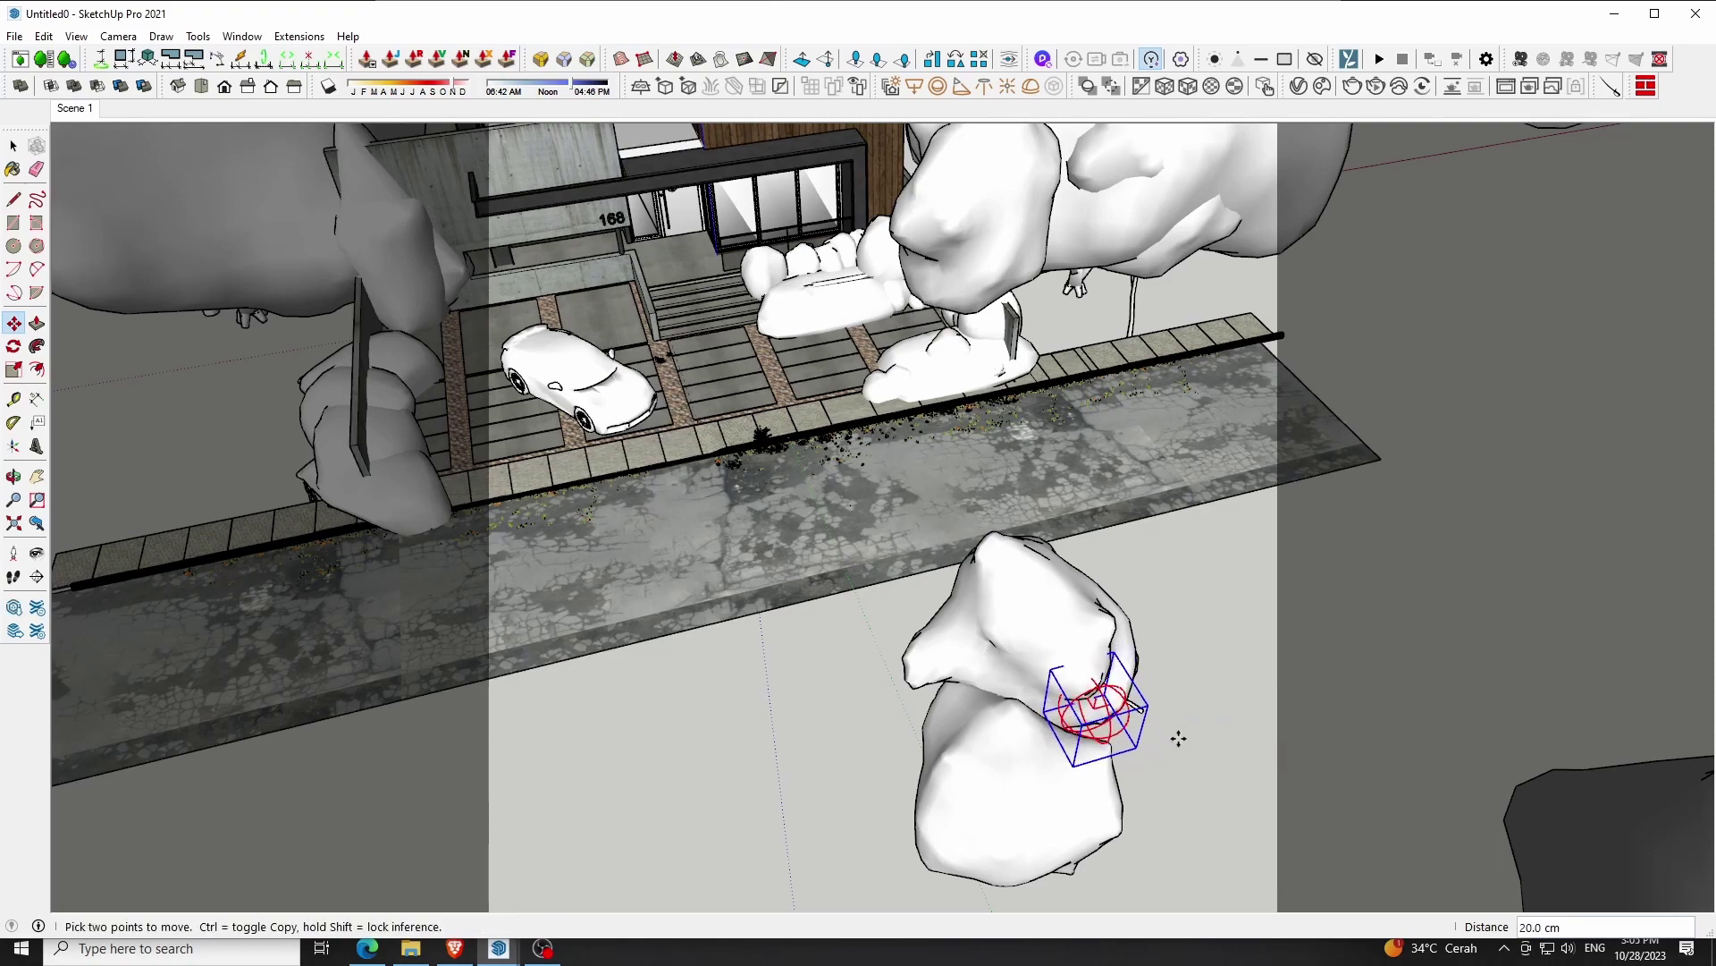
Select the large sphere light off to the right
key(space)
scroll(1129, 720, down, 3)
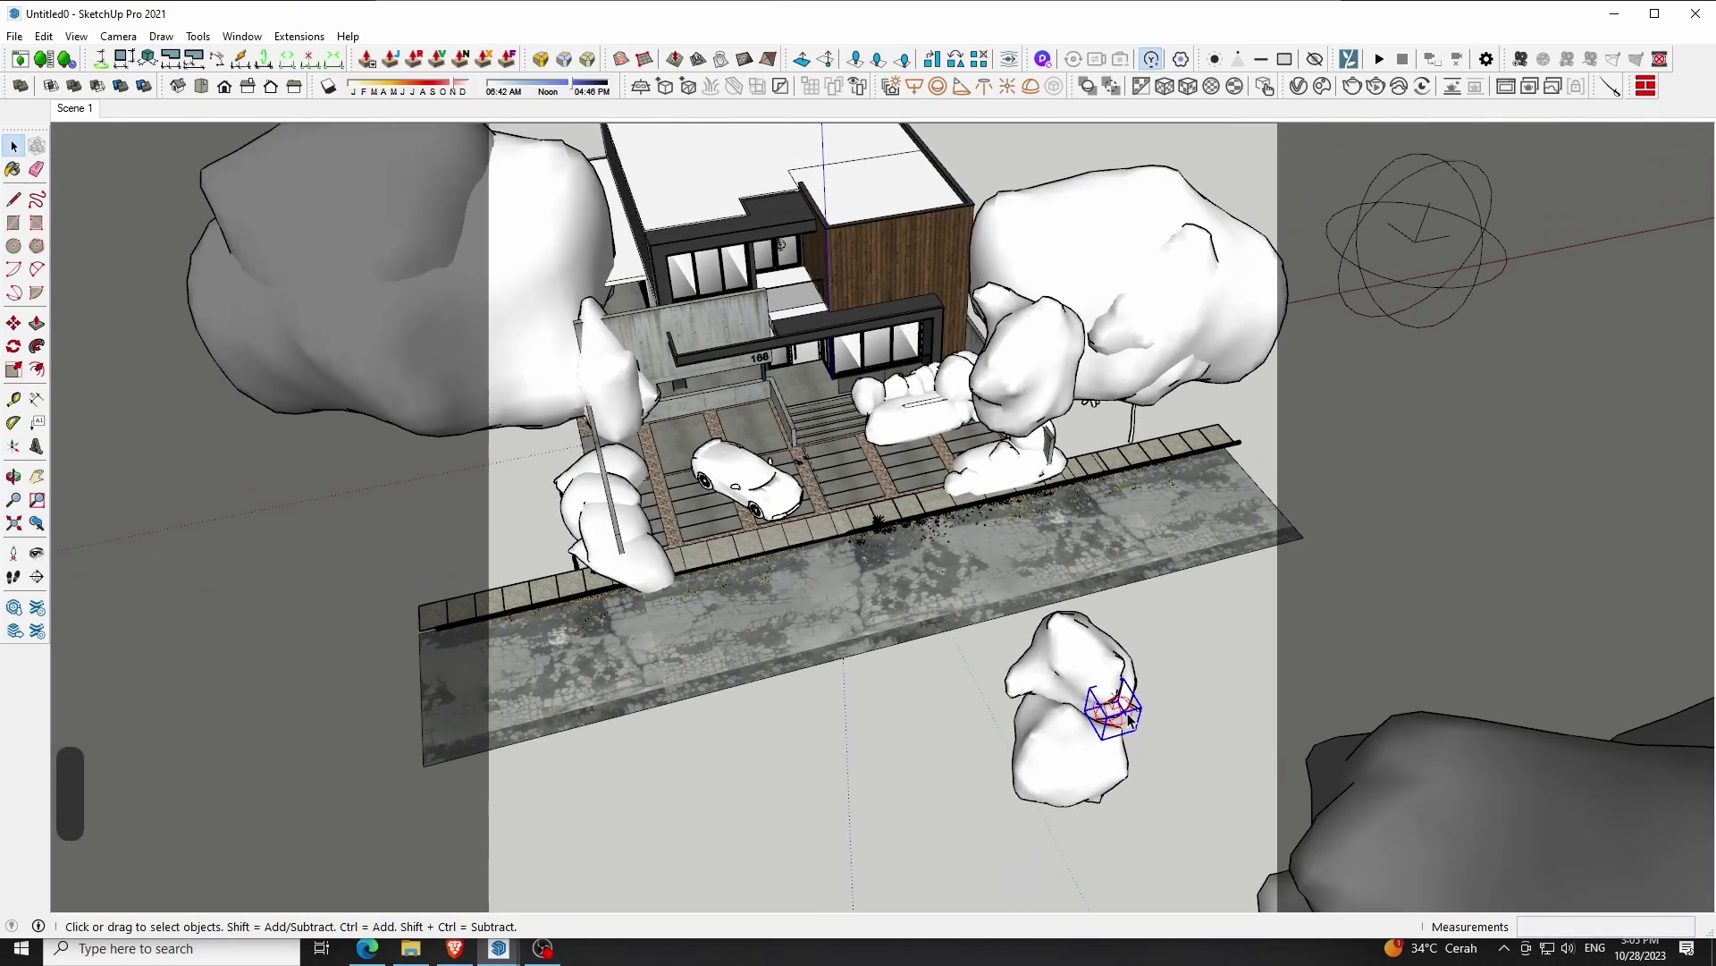
click(1413, 251)
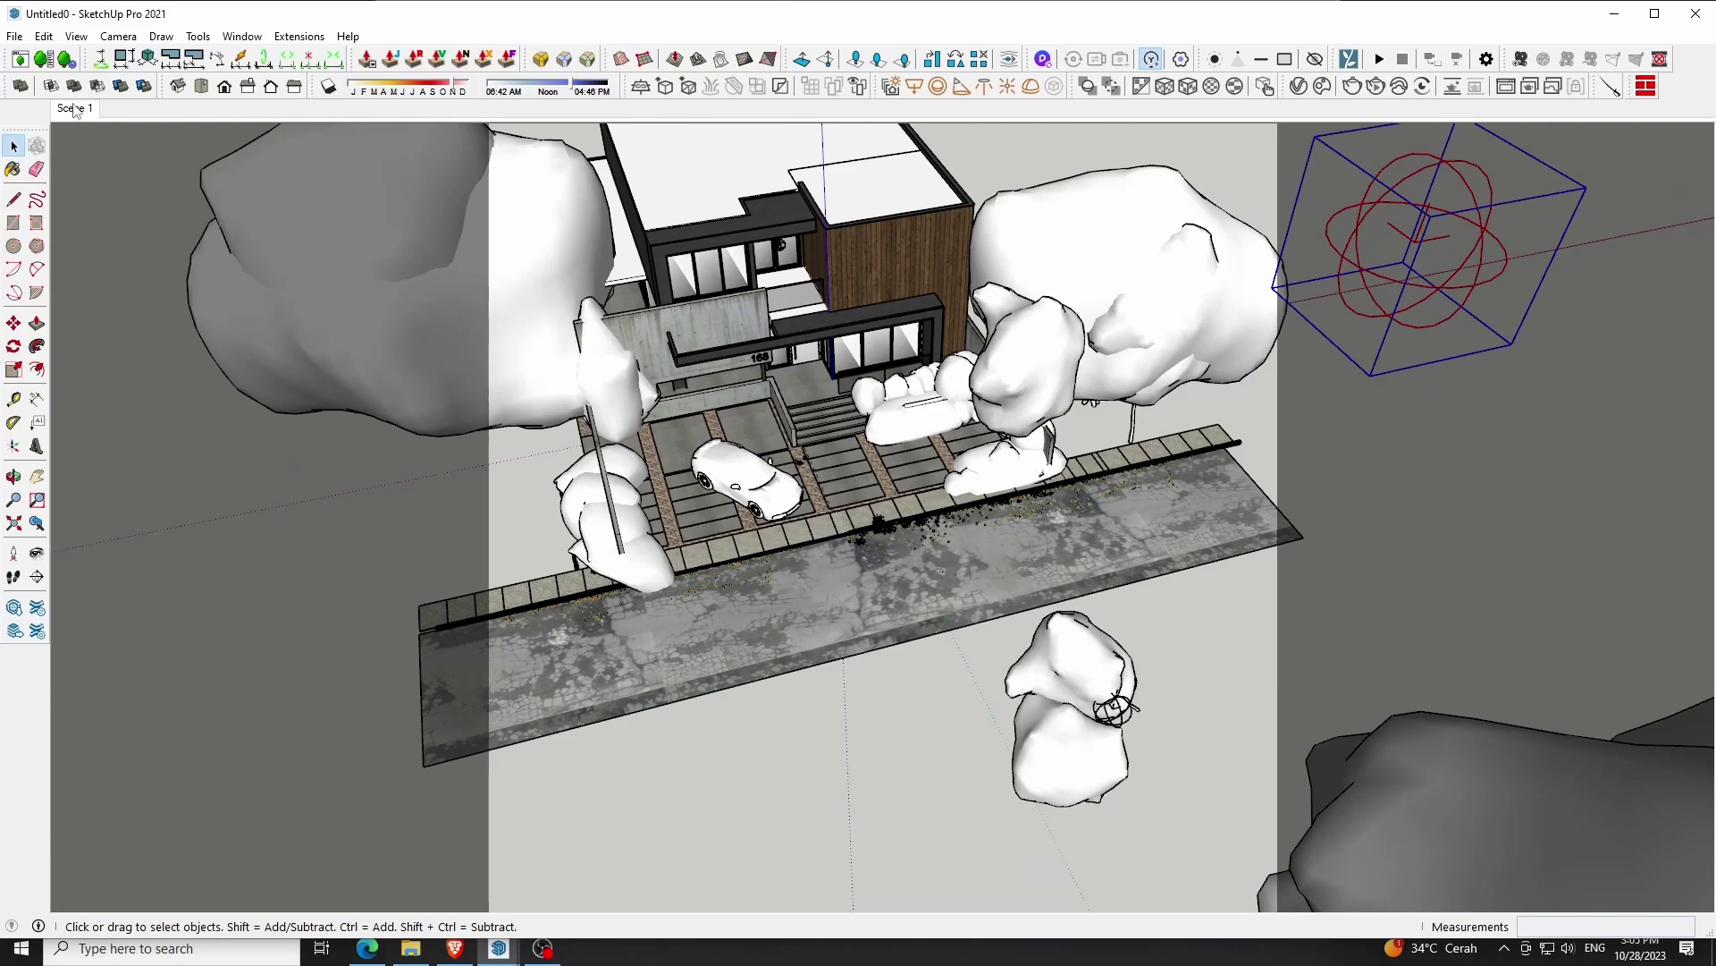
From Scene 1, open the sphere light's expanded options in the V-Ray Asset Editor
click(74, 108)
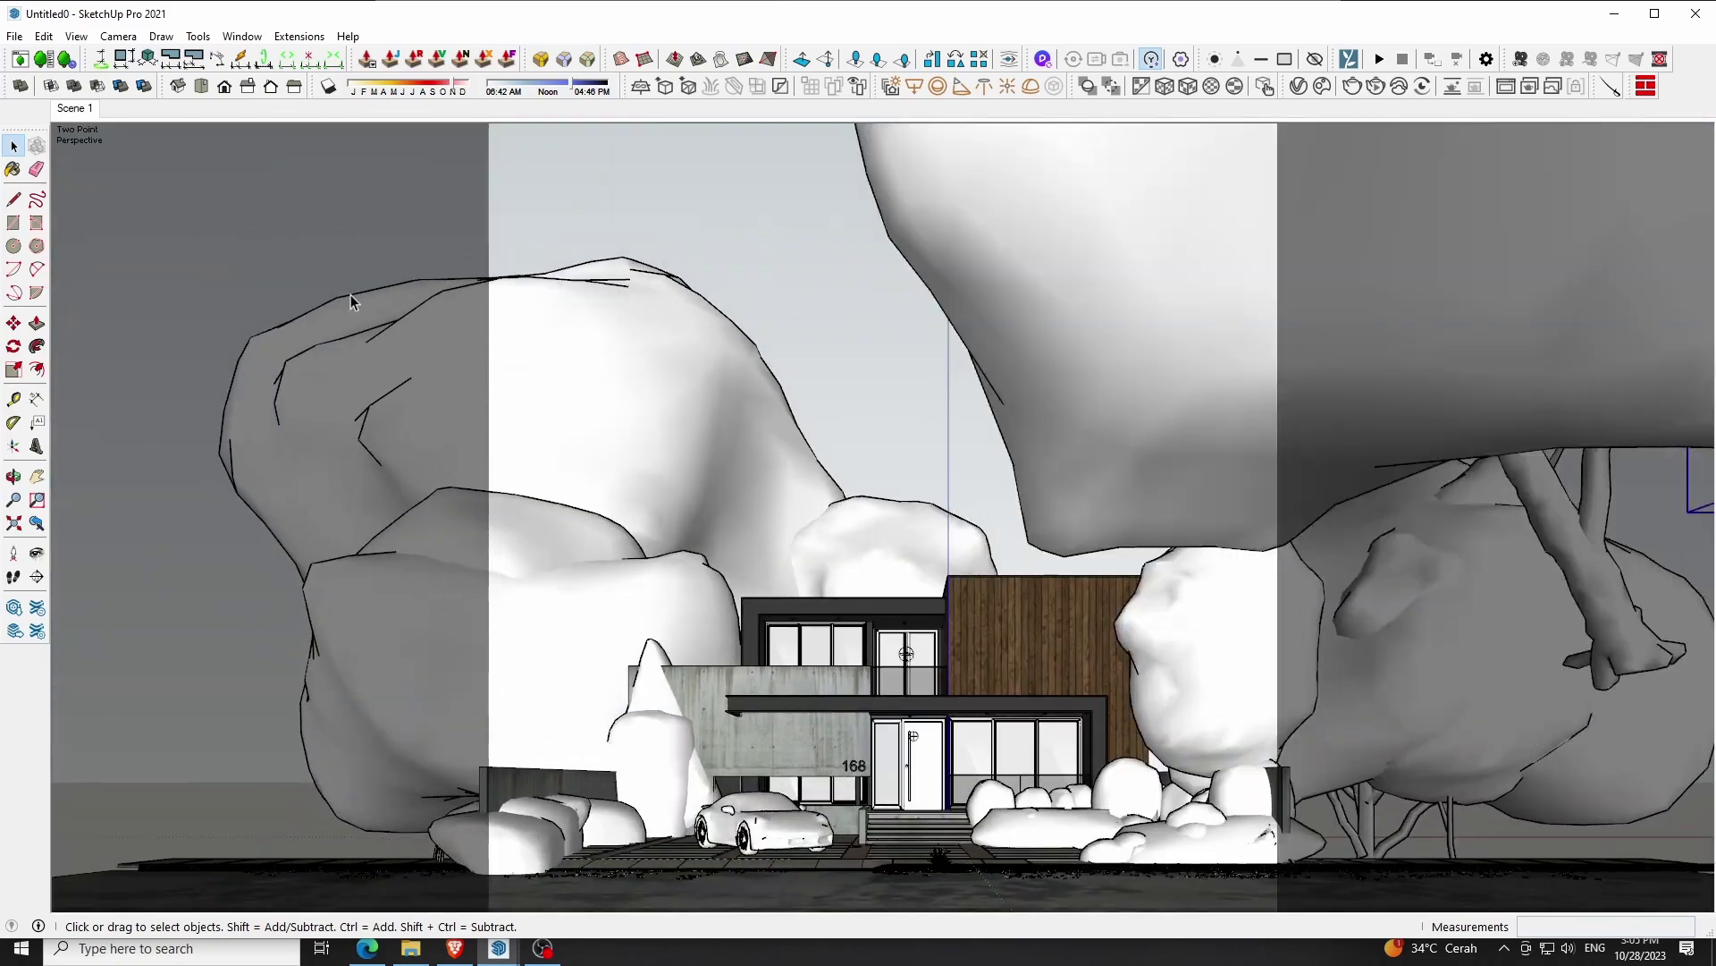
click(1296, 87)
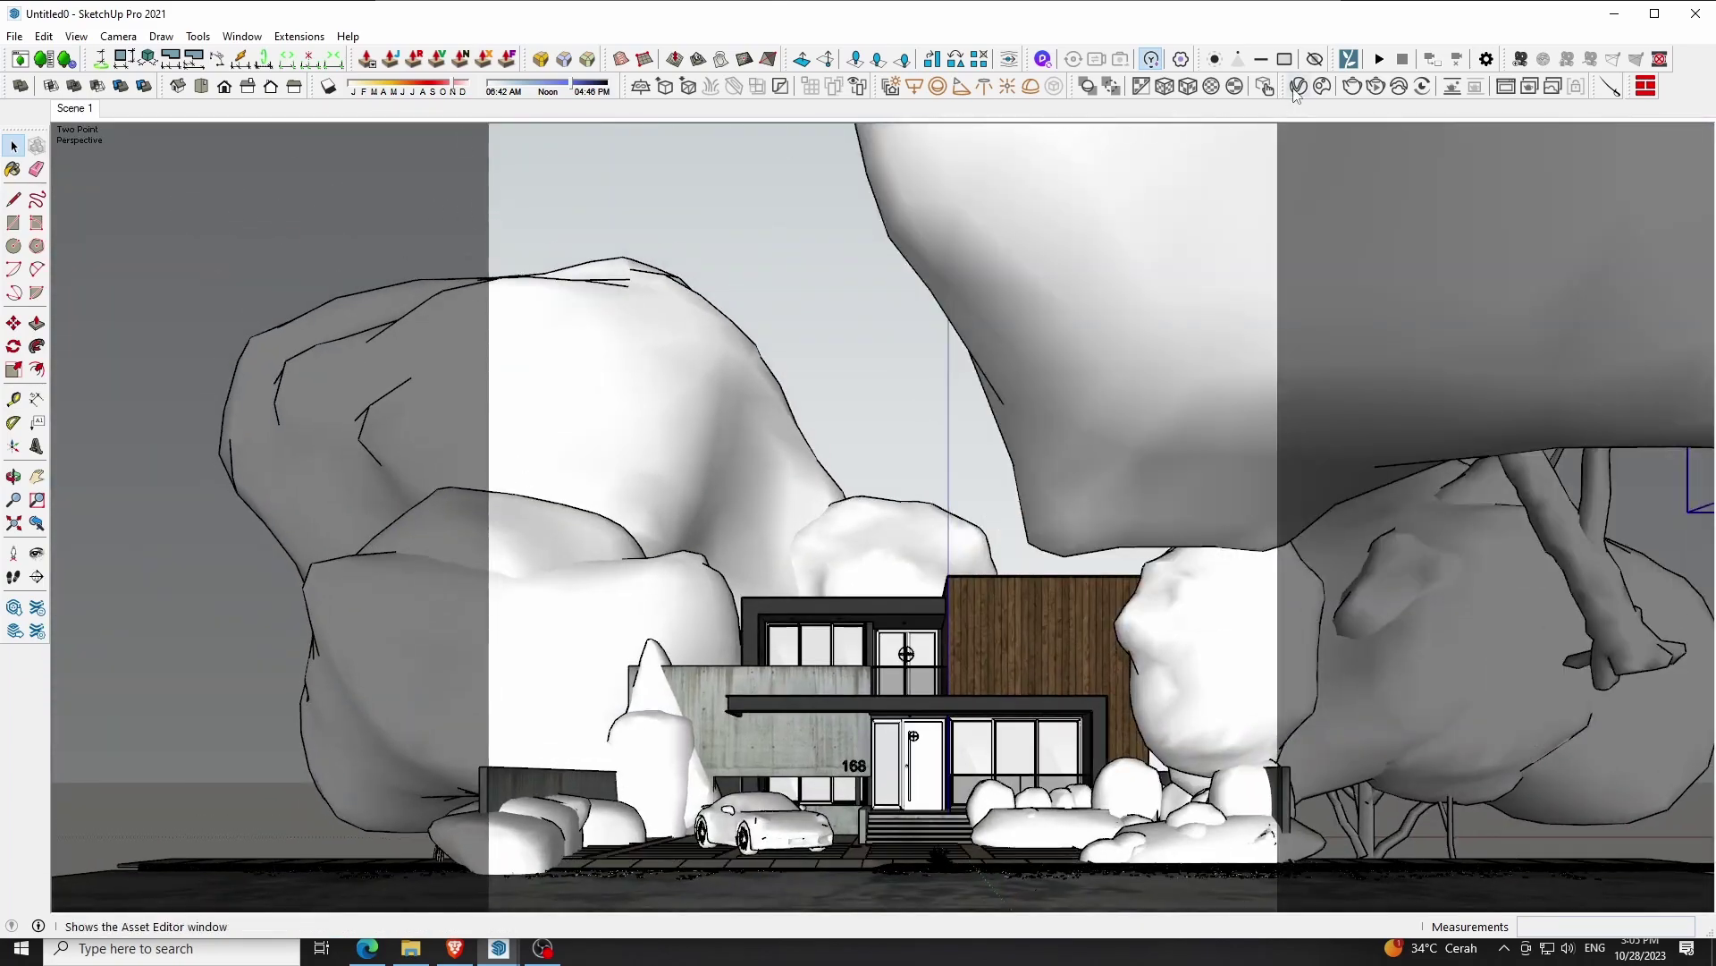
click(565, 669)
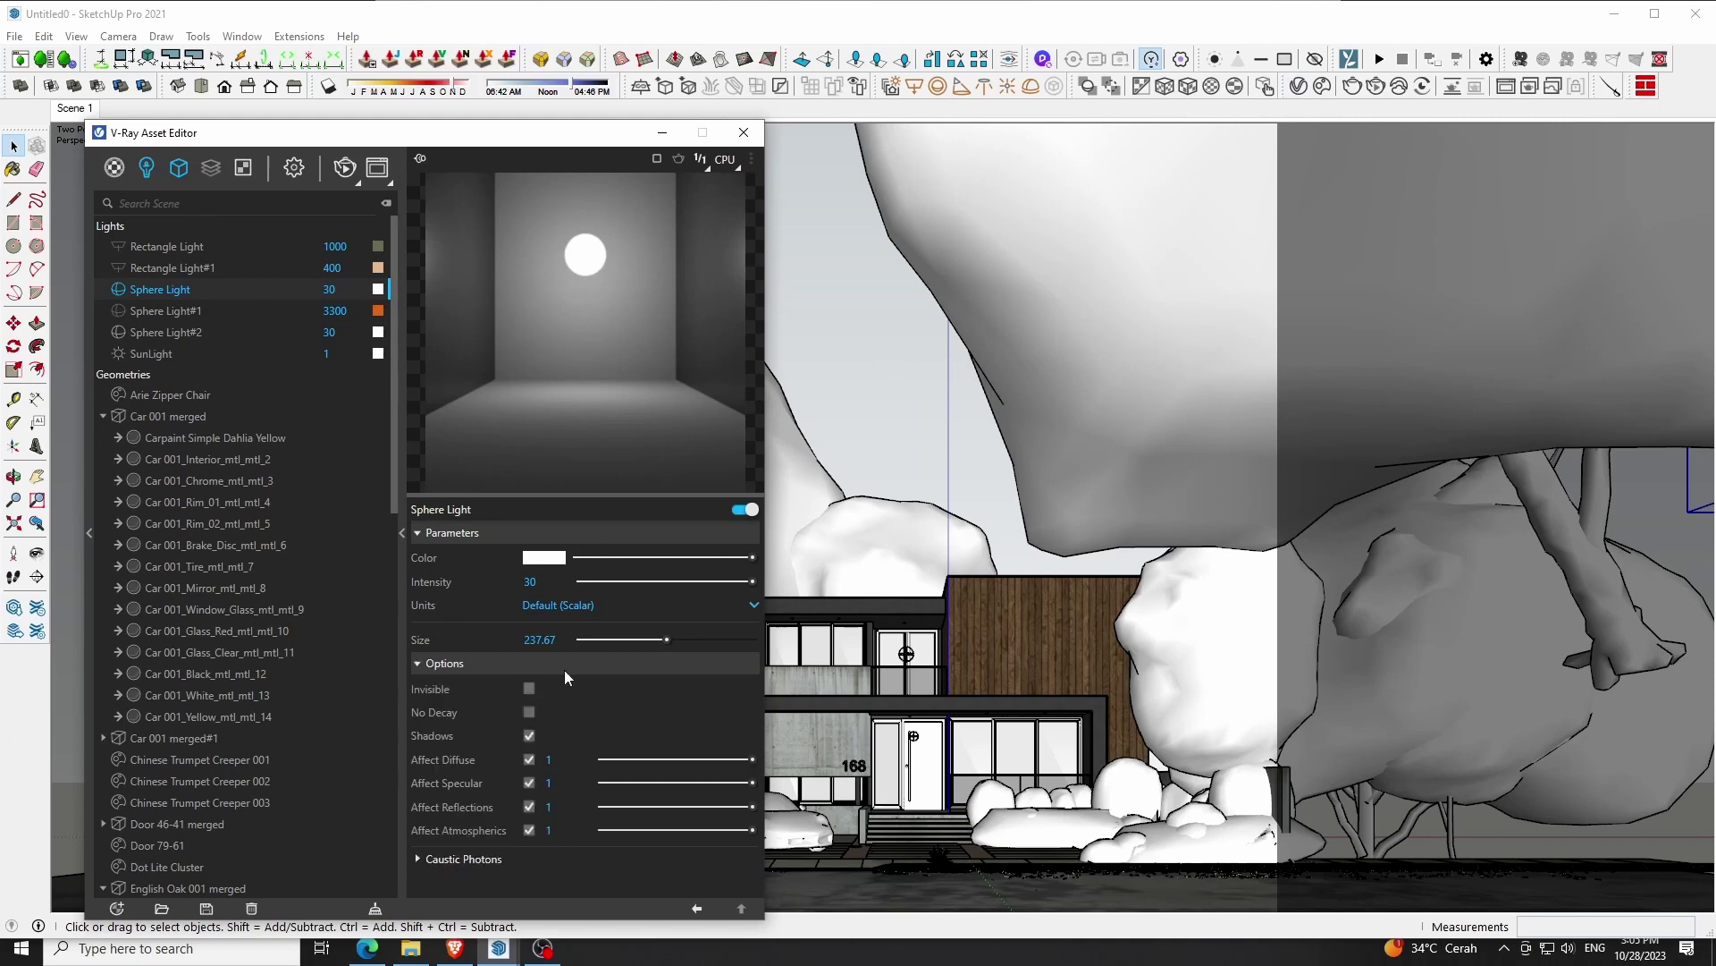
key(F2)
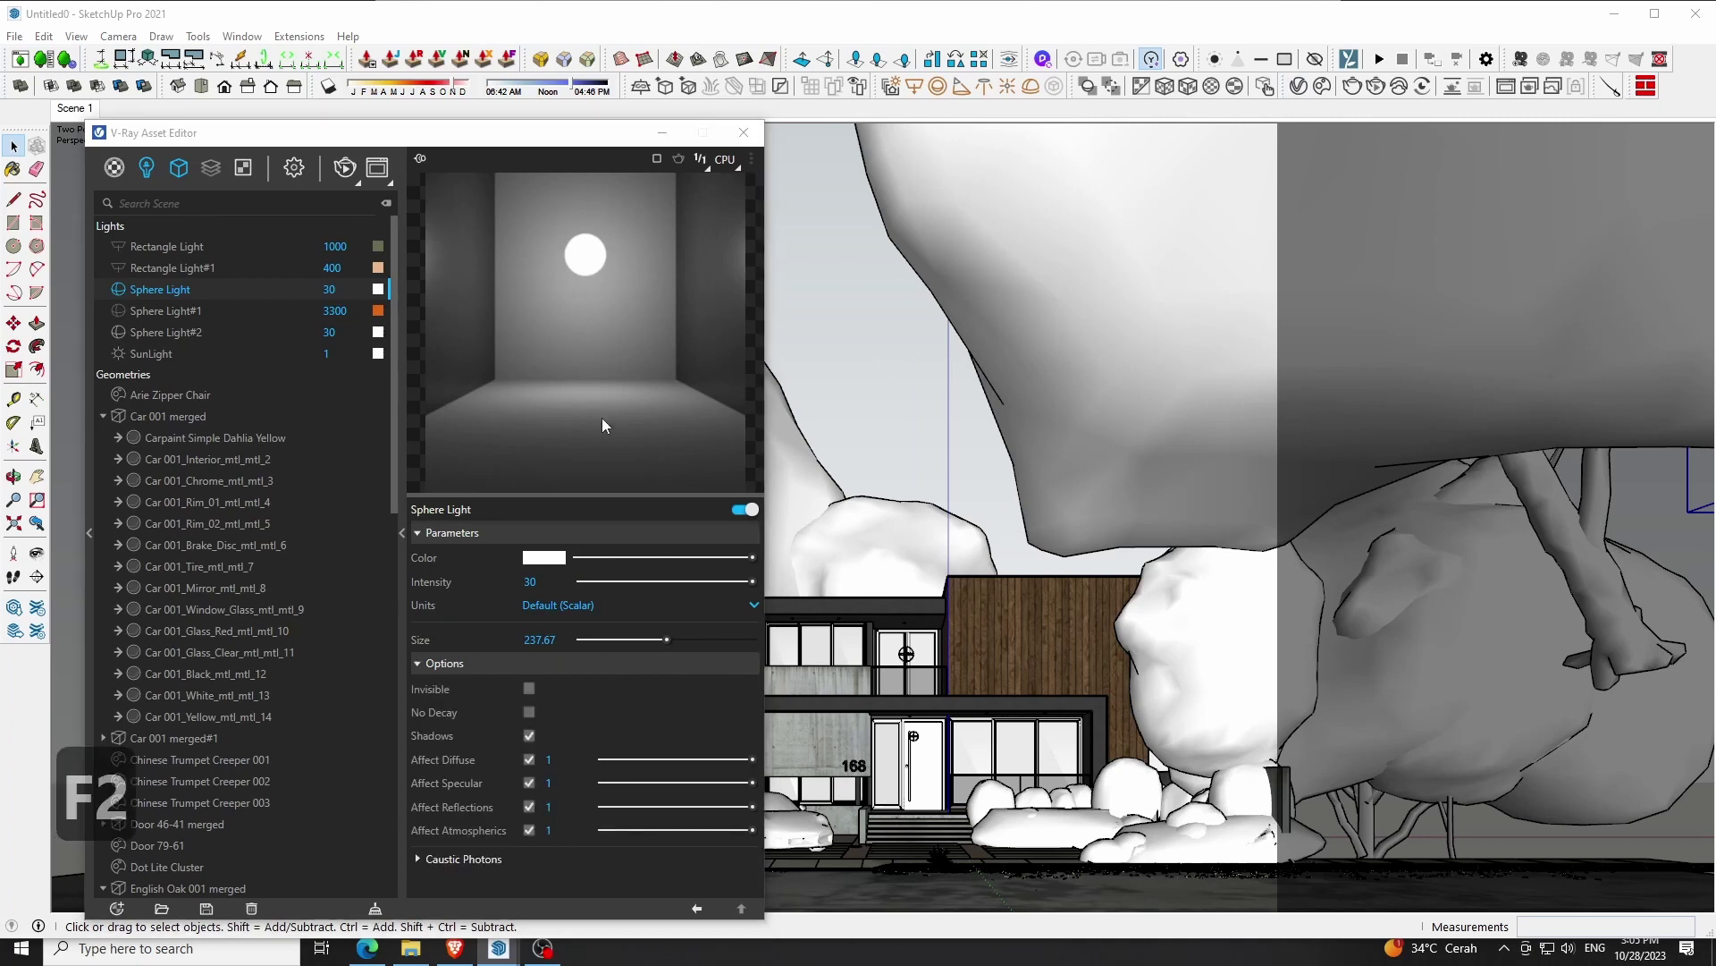
drag(572, 499, 572, 394)
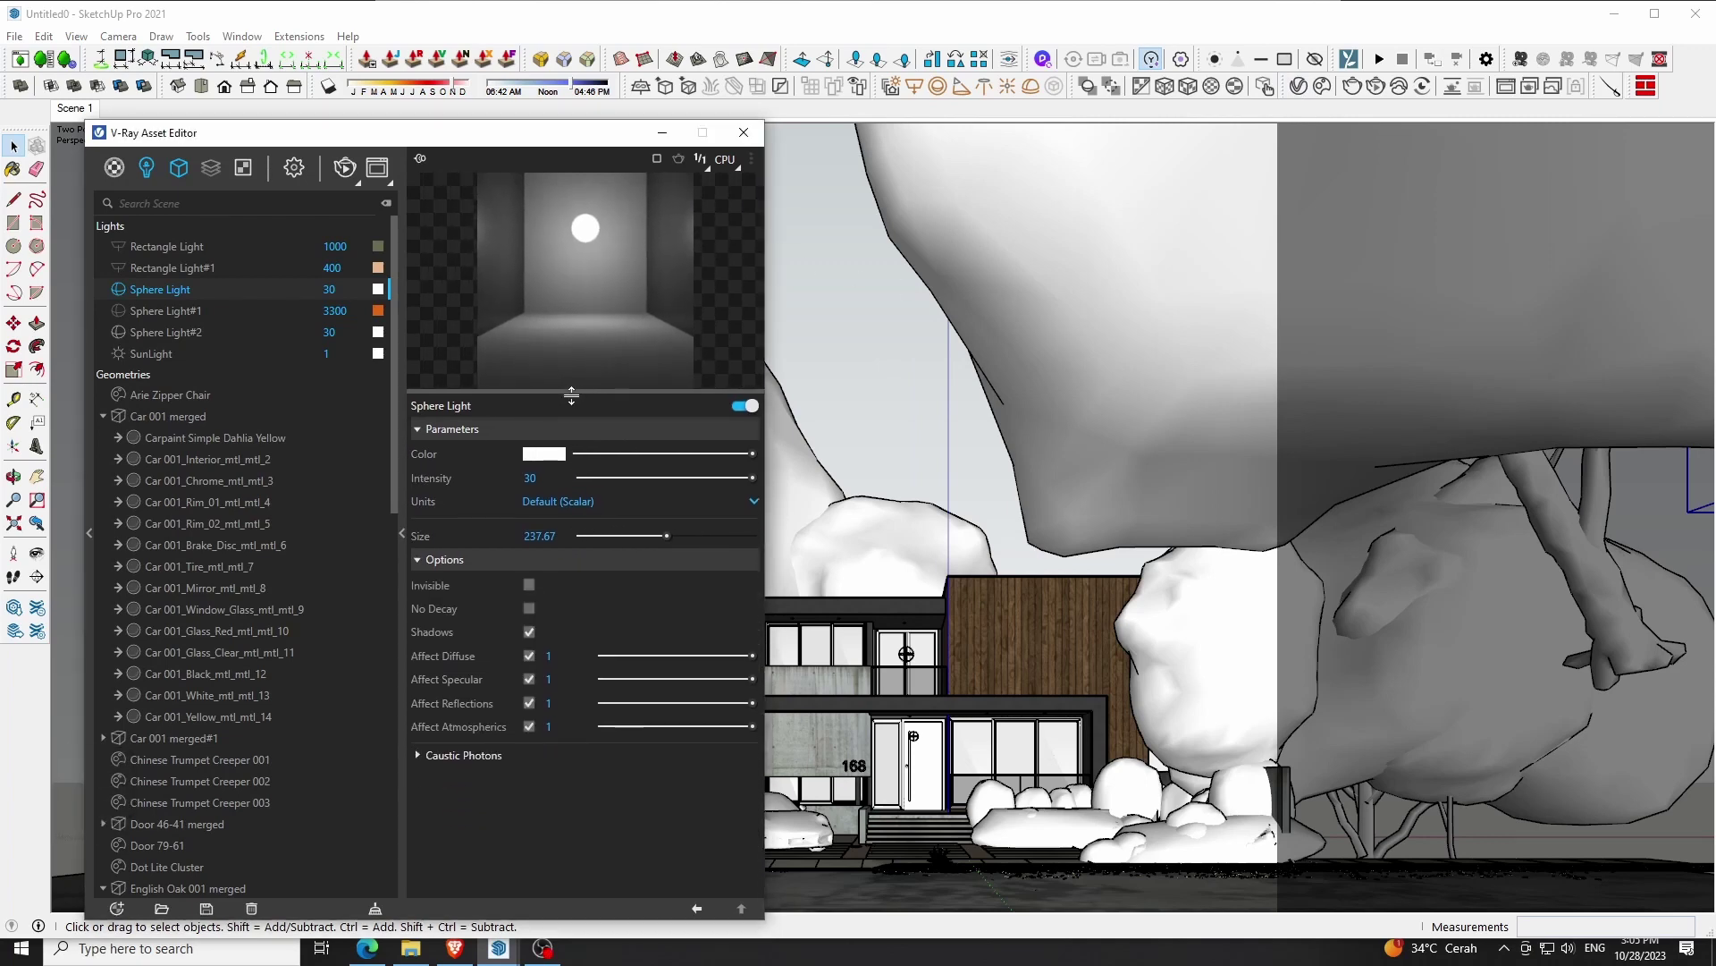
Make the sphere light invisible, untick Affect Reflections, and set intensity to 10000
click(529, 588)
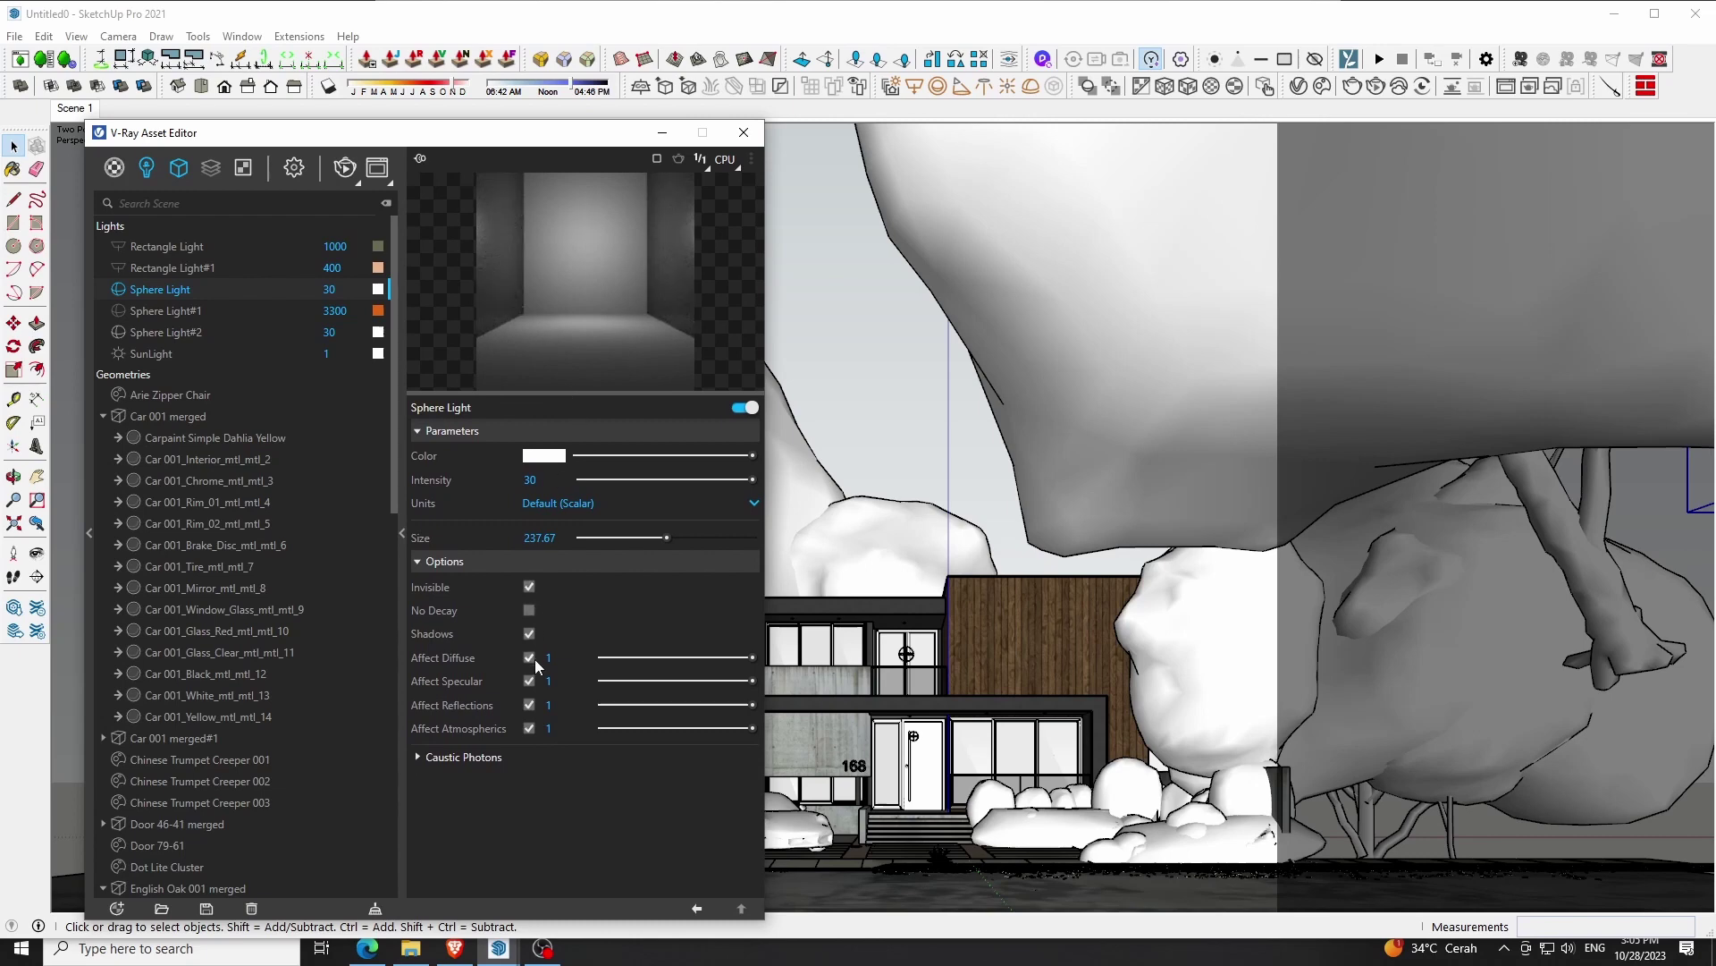
click(529, 705)
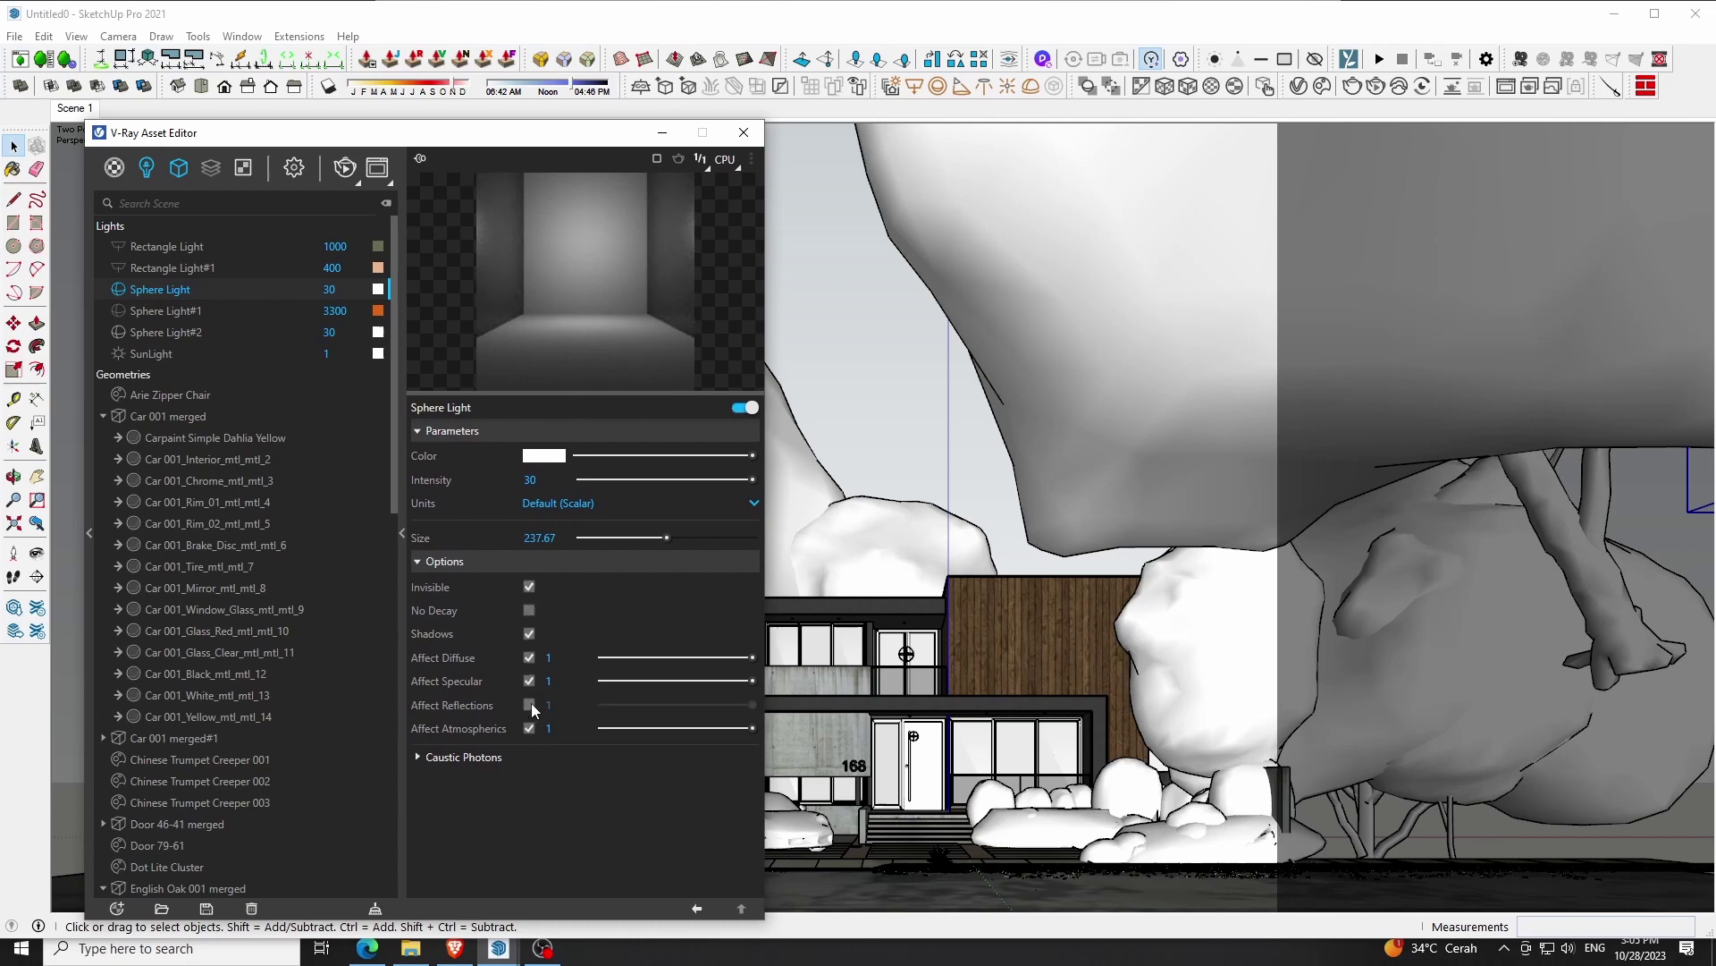
double_click(528, 480)
key(F1)
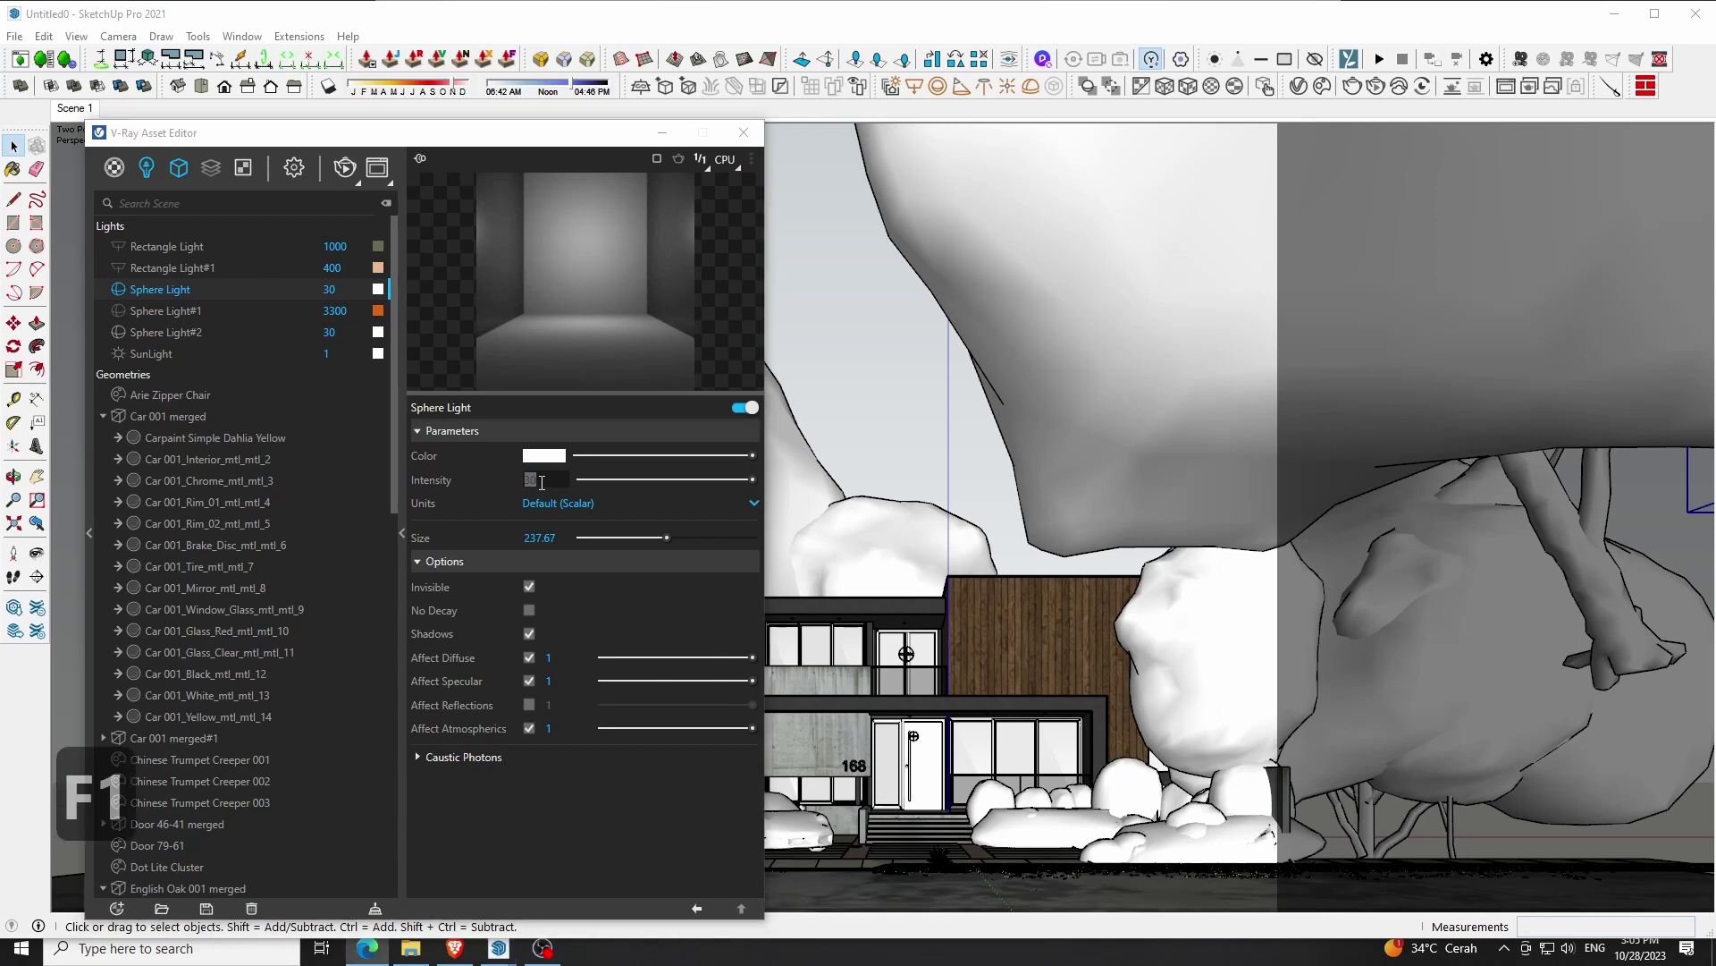
key(1)
double_click(528, 480)
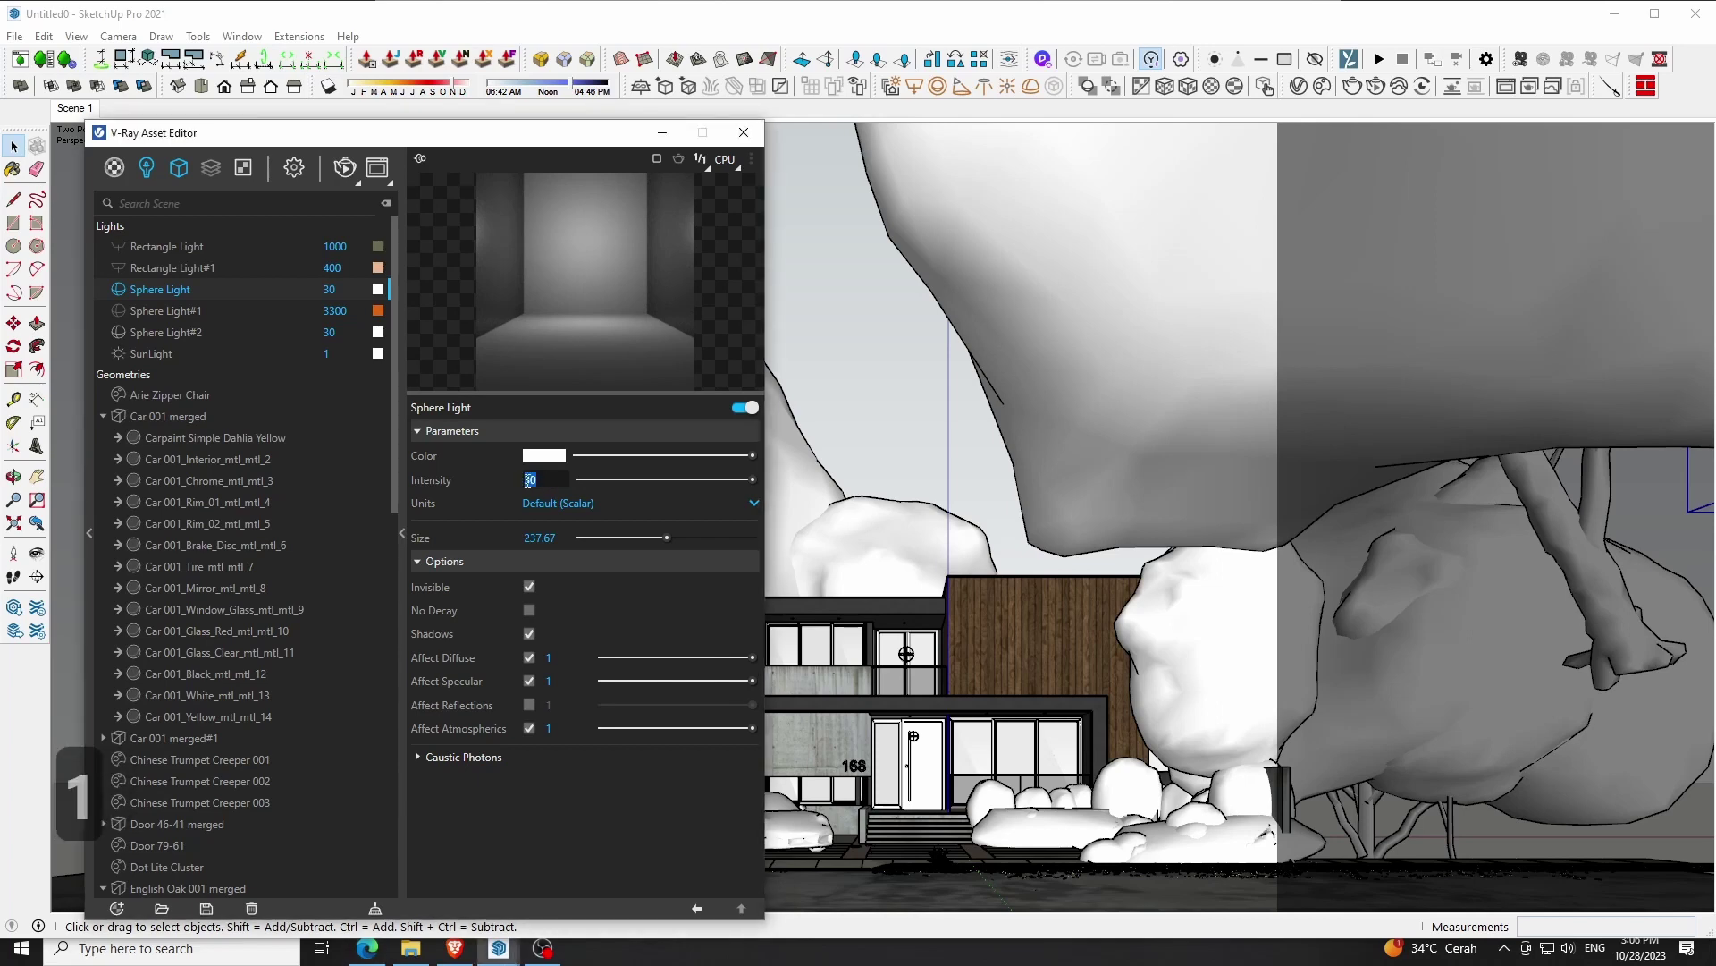
text(100)
text(00)
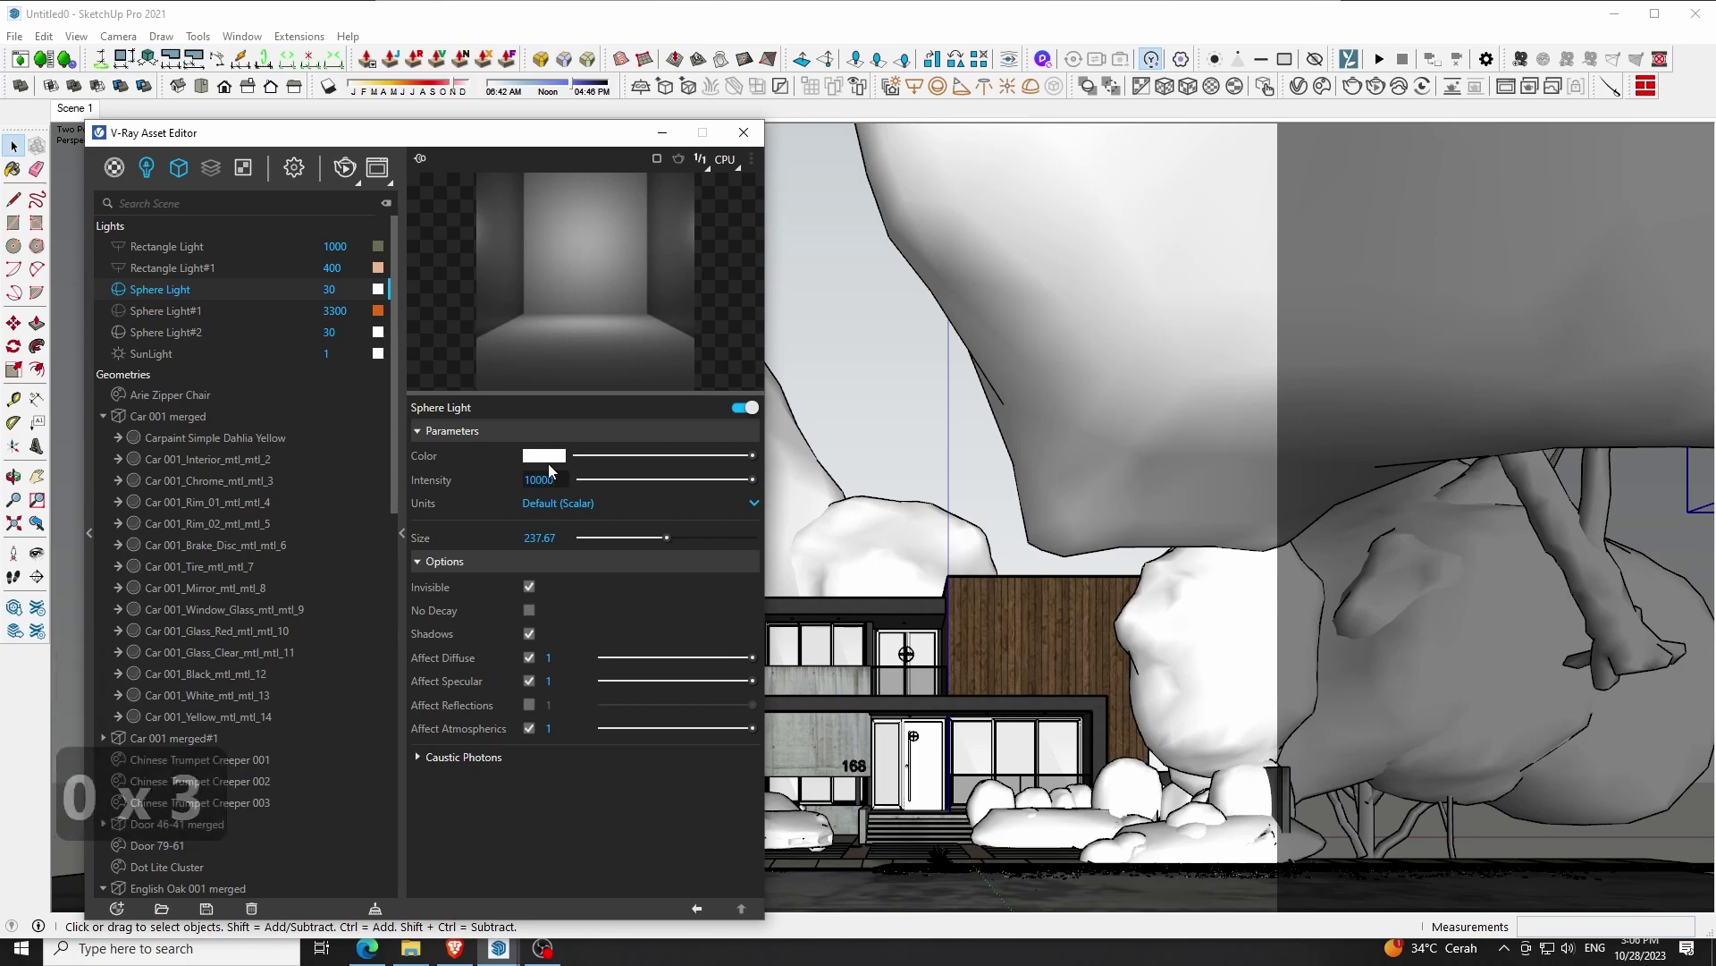
key(Return)
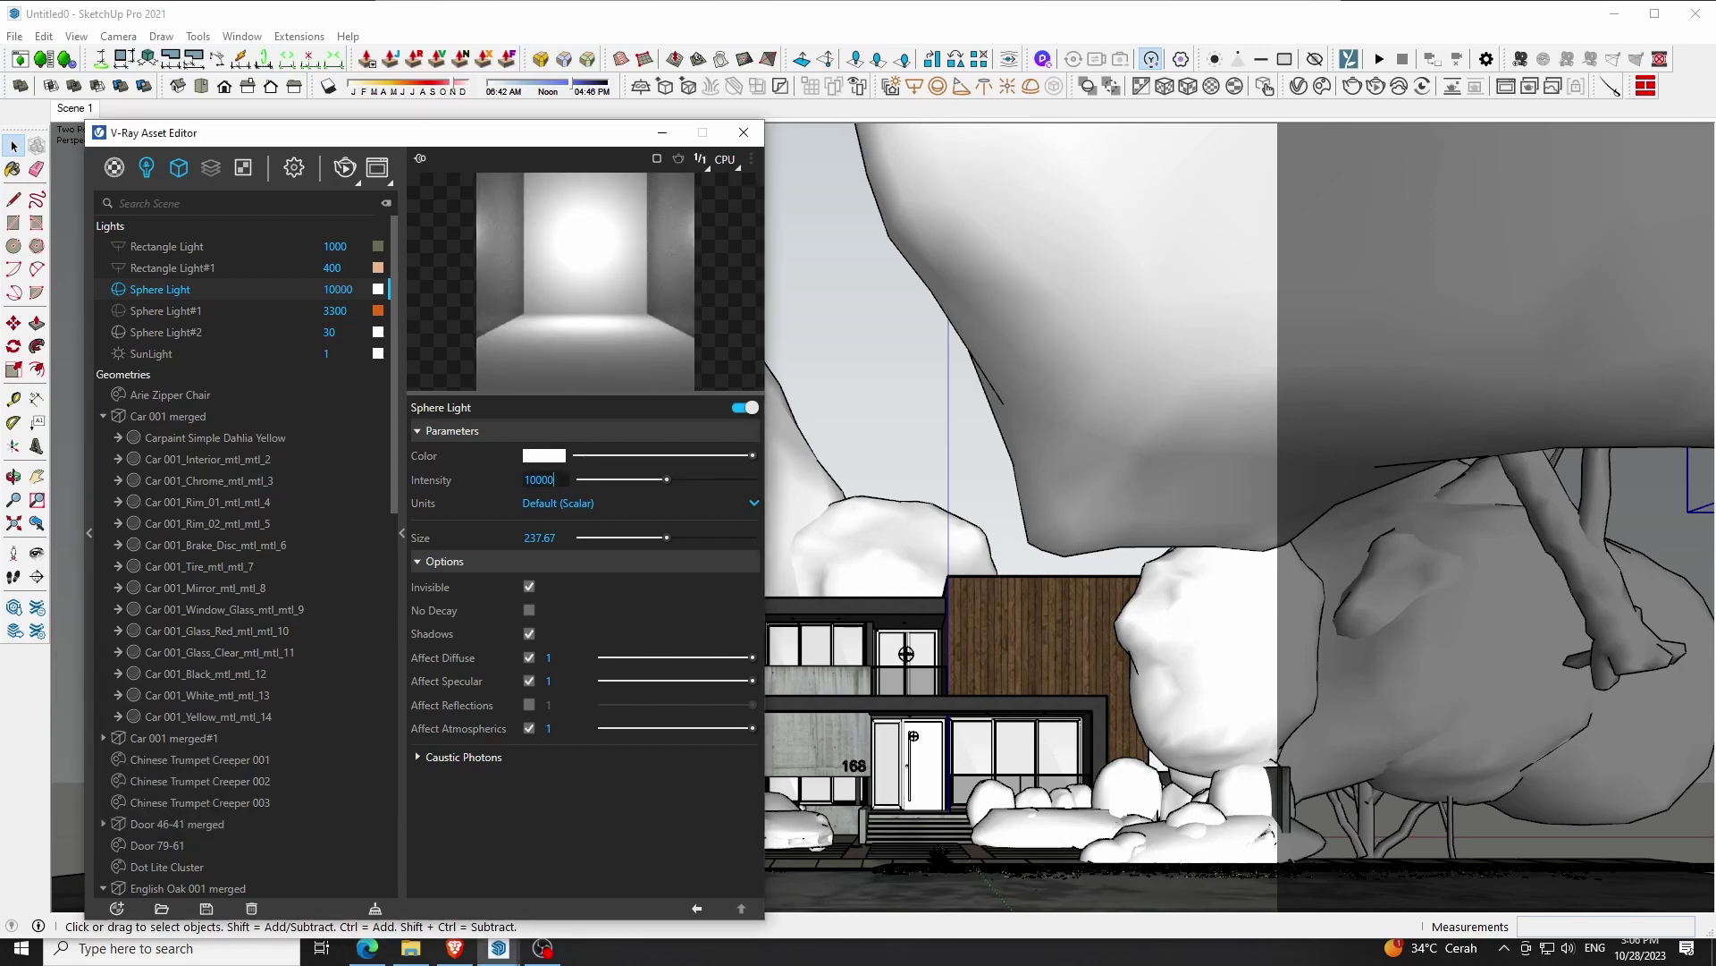
Set the sphere light colour to a warm orange-brown, about 2802 K, in the Color Picker
click(554, 464)
drag(847, 320, 1044, 324)
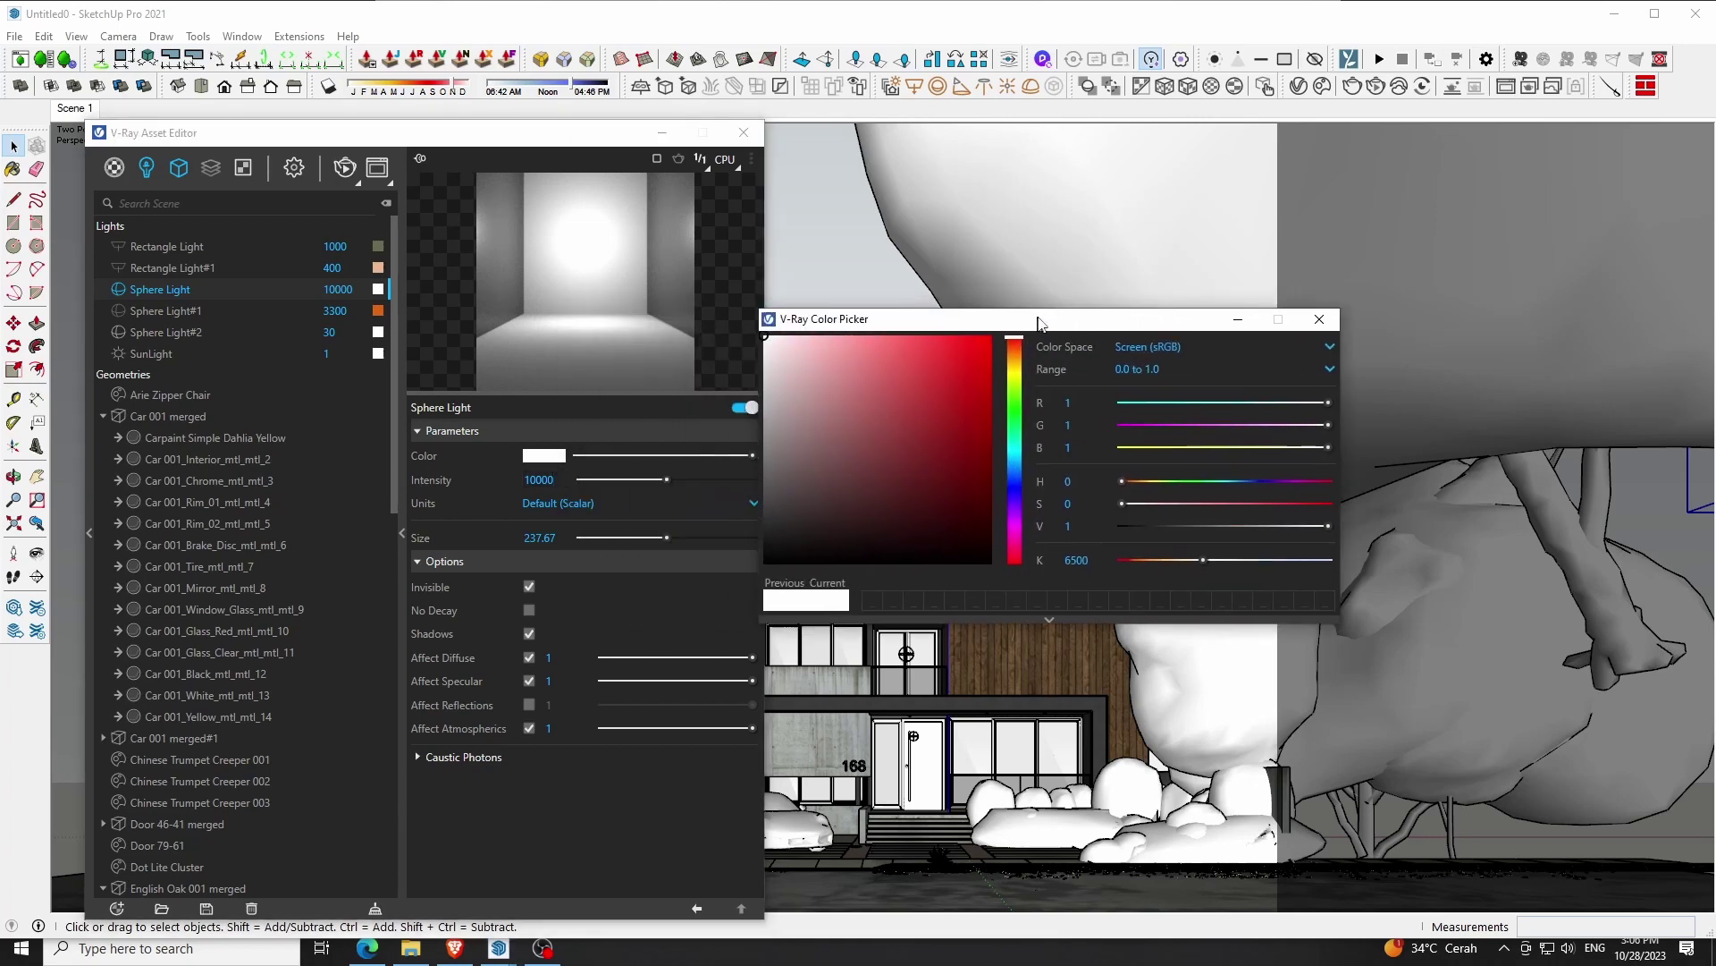
click(1020, 355)
click(907, 401)
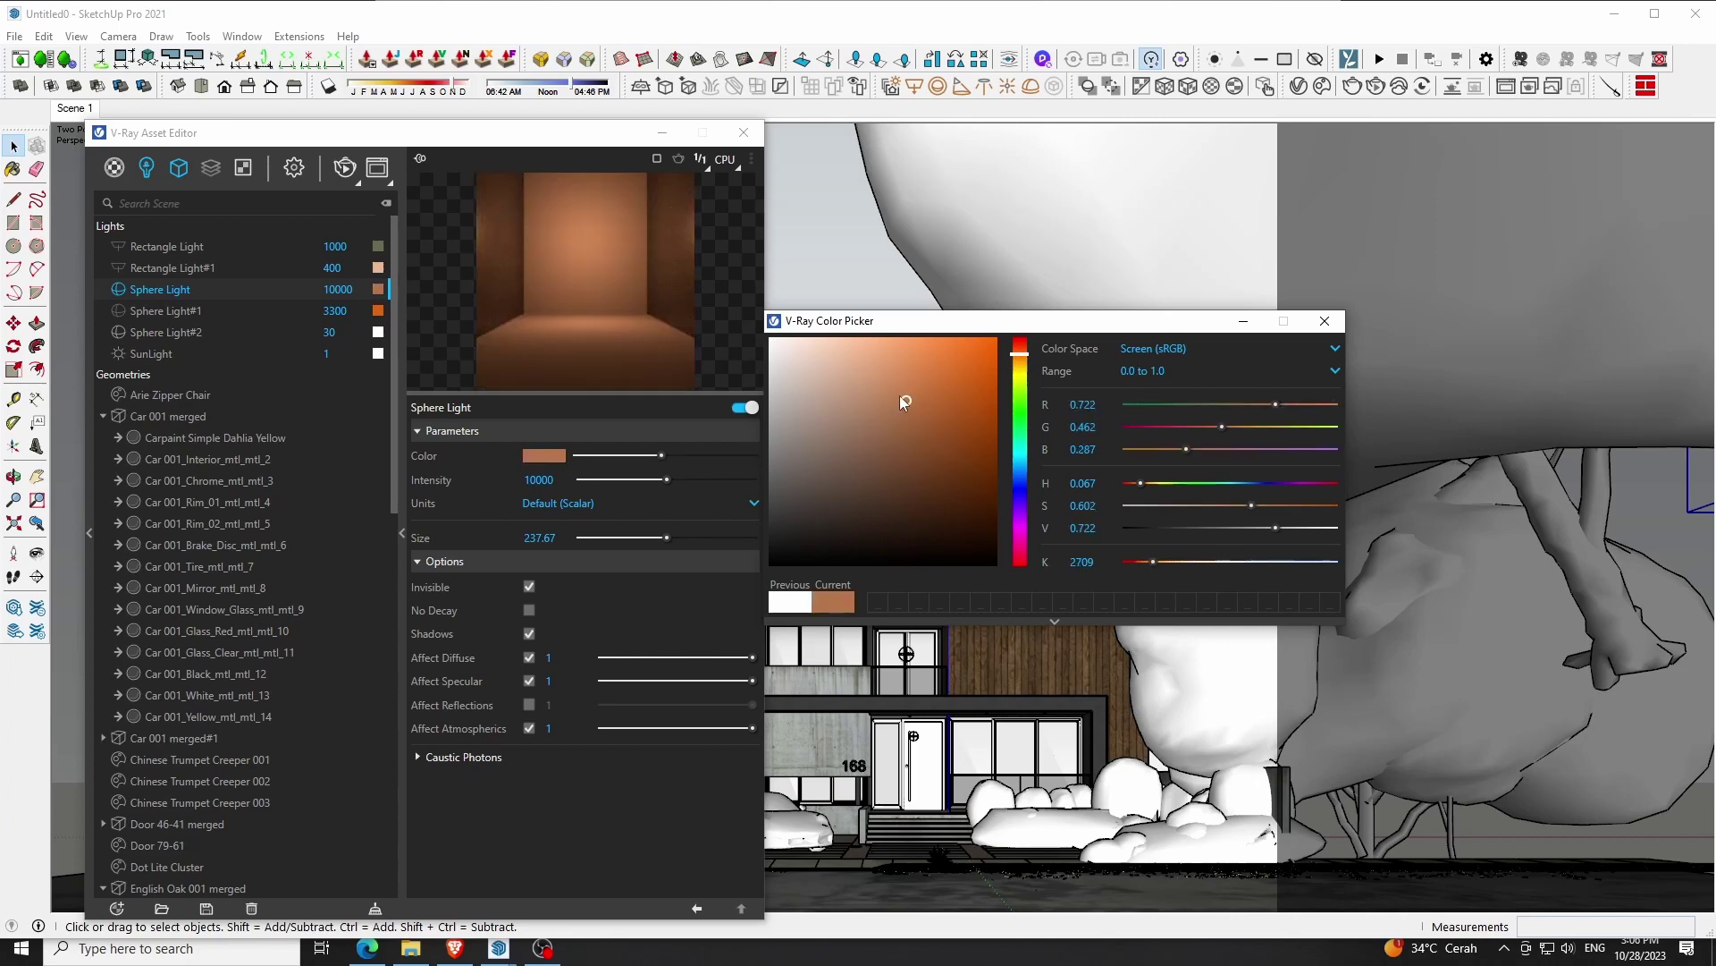
click(1025, 356)
click(1325, 321)
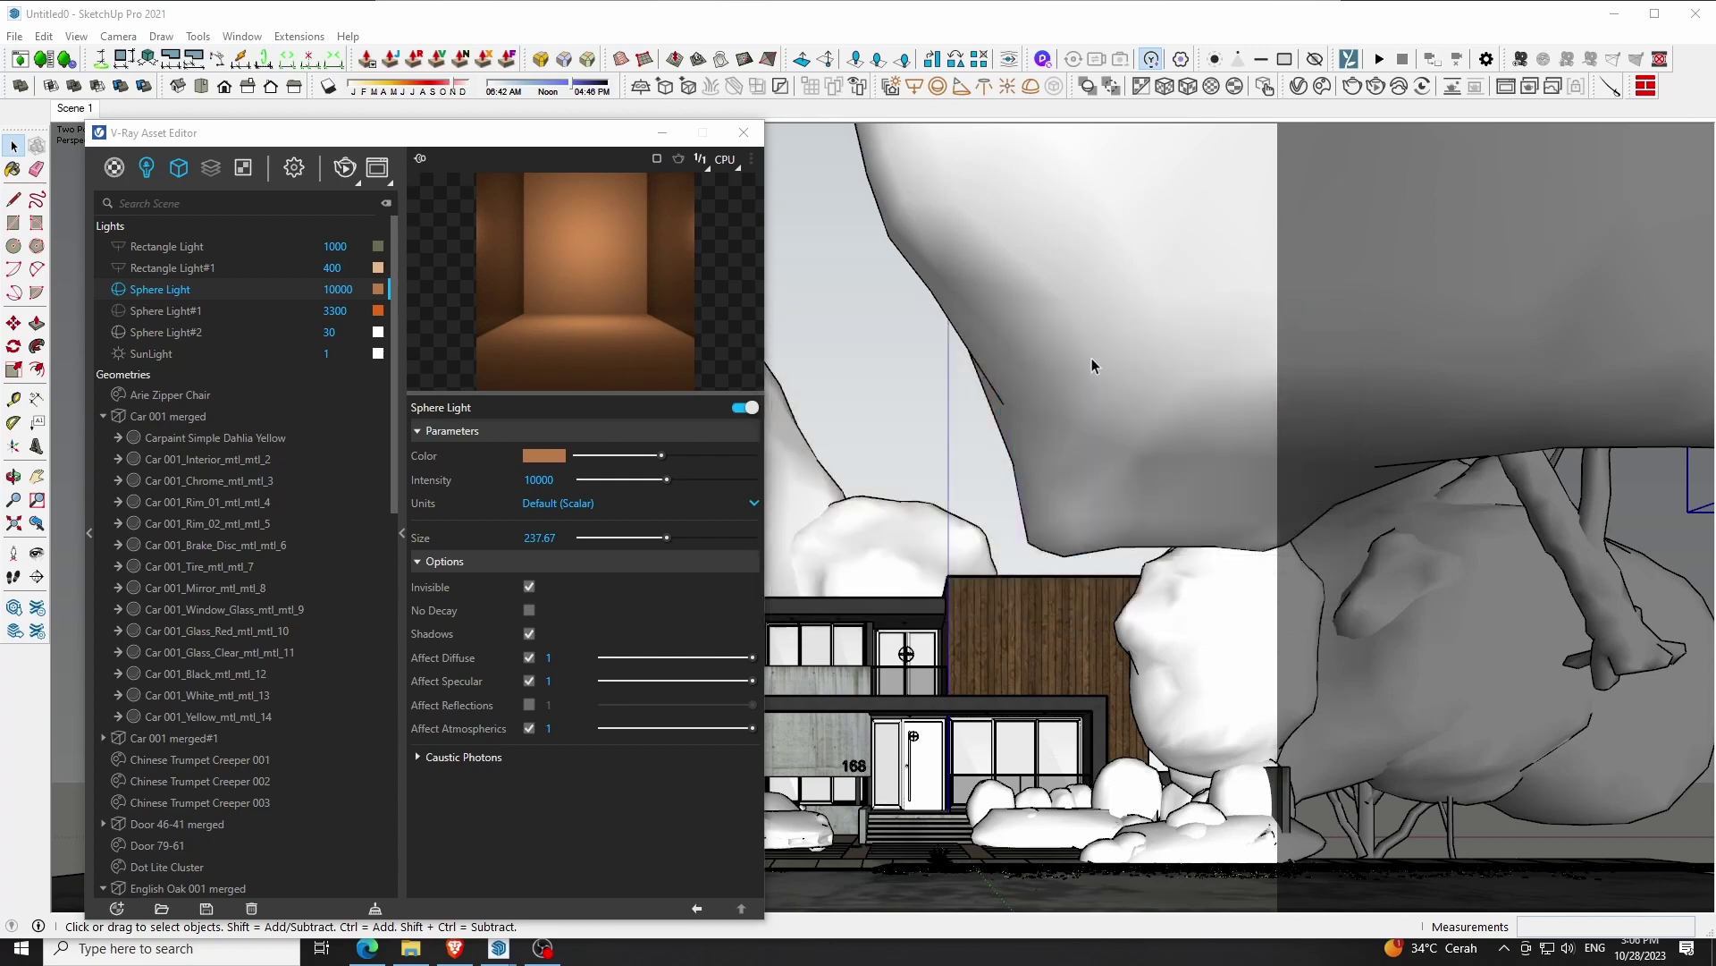
click(1453, 86)
Re-render with the orange light, zoom in to inspect details, then close the Frame Buffer
drag(1053, 158, 1337, 164)
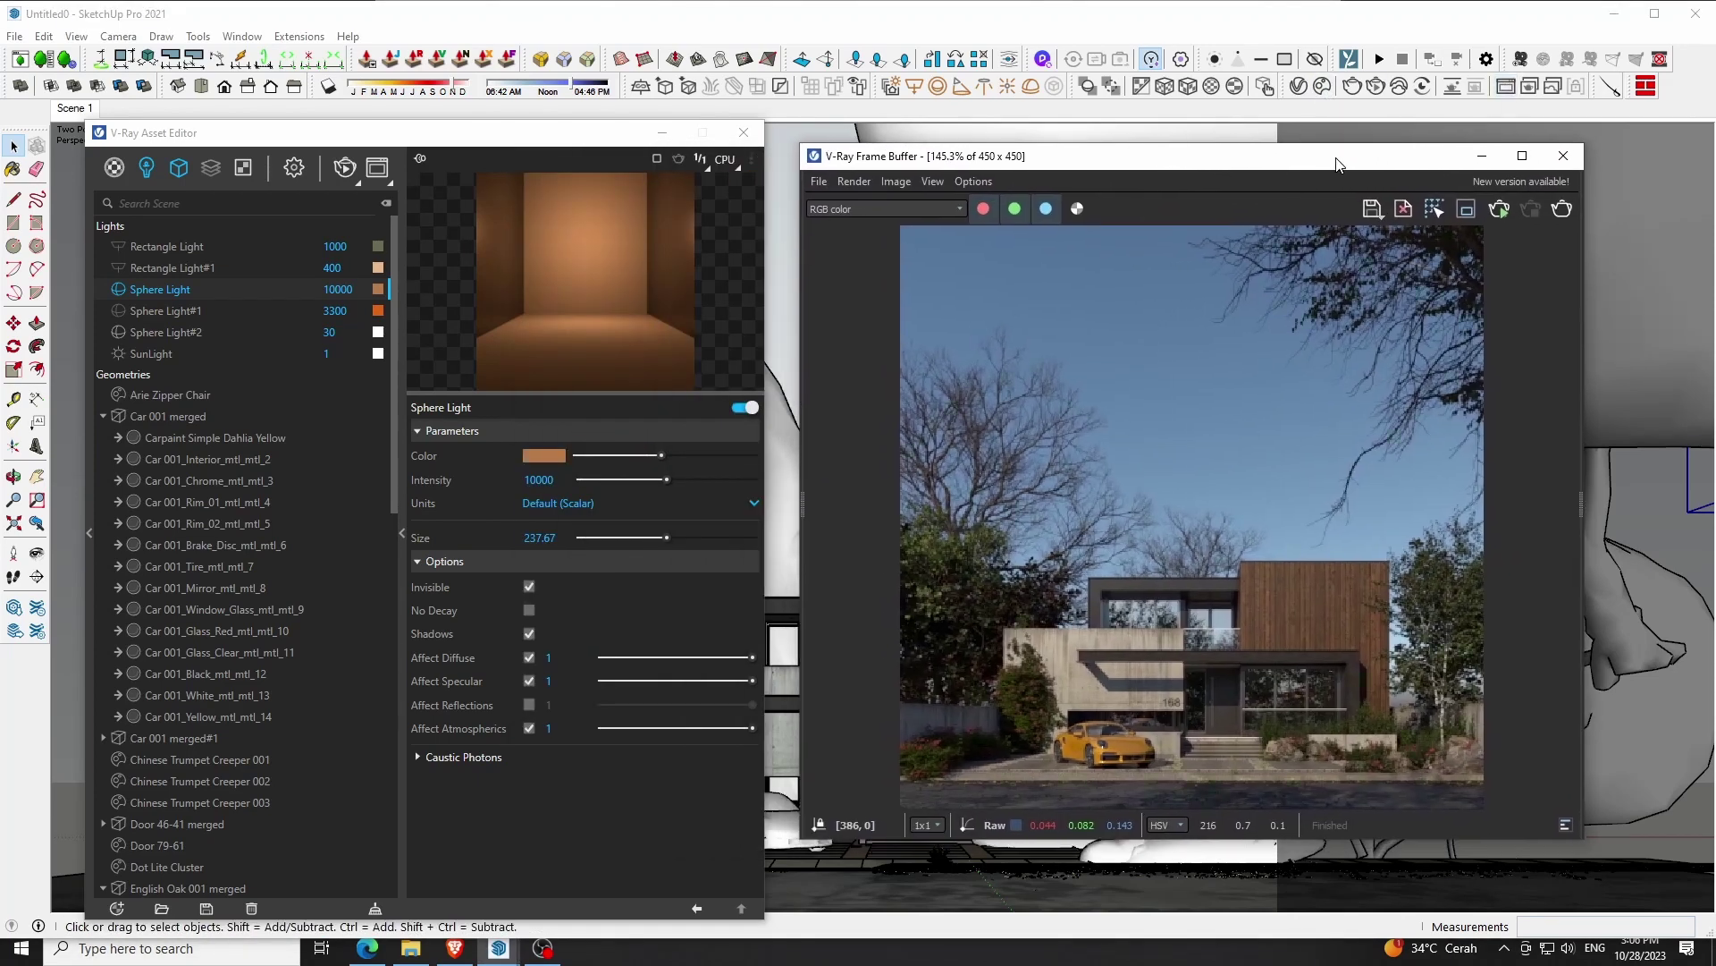
click(1502, 211)
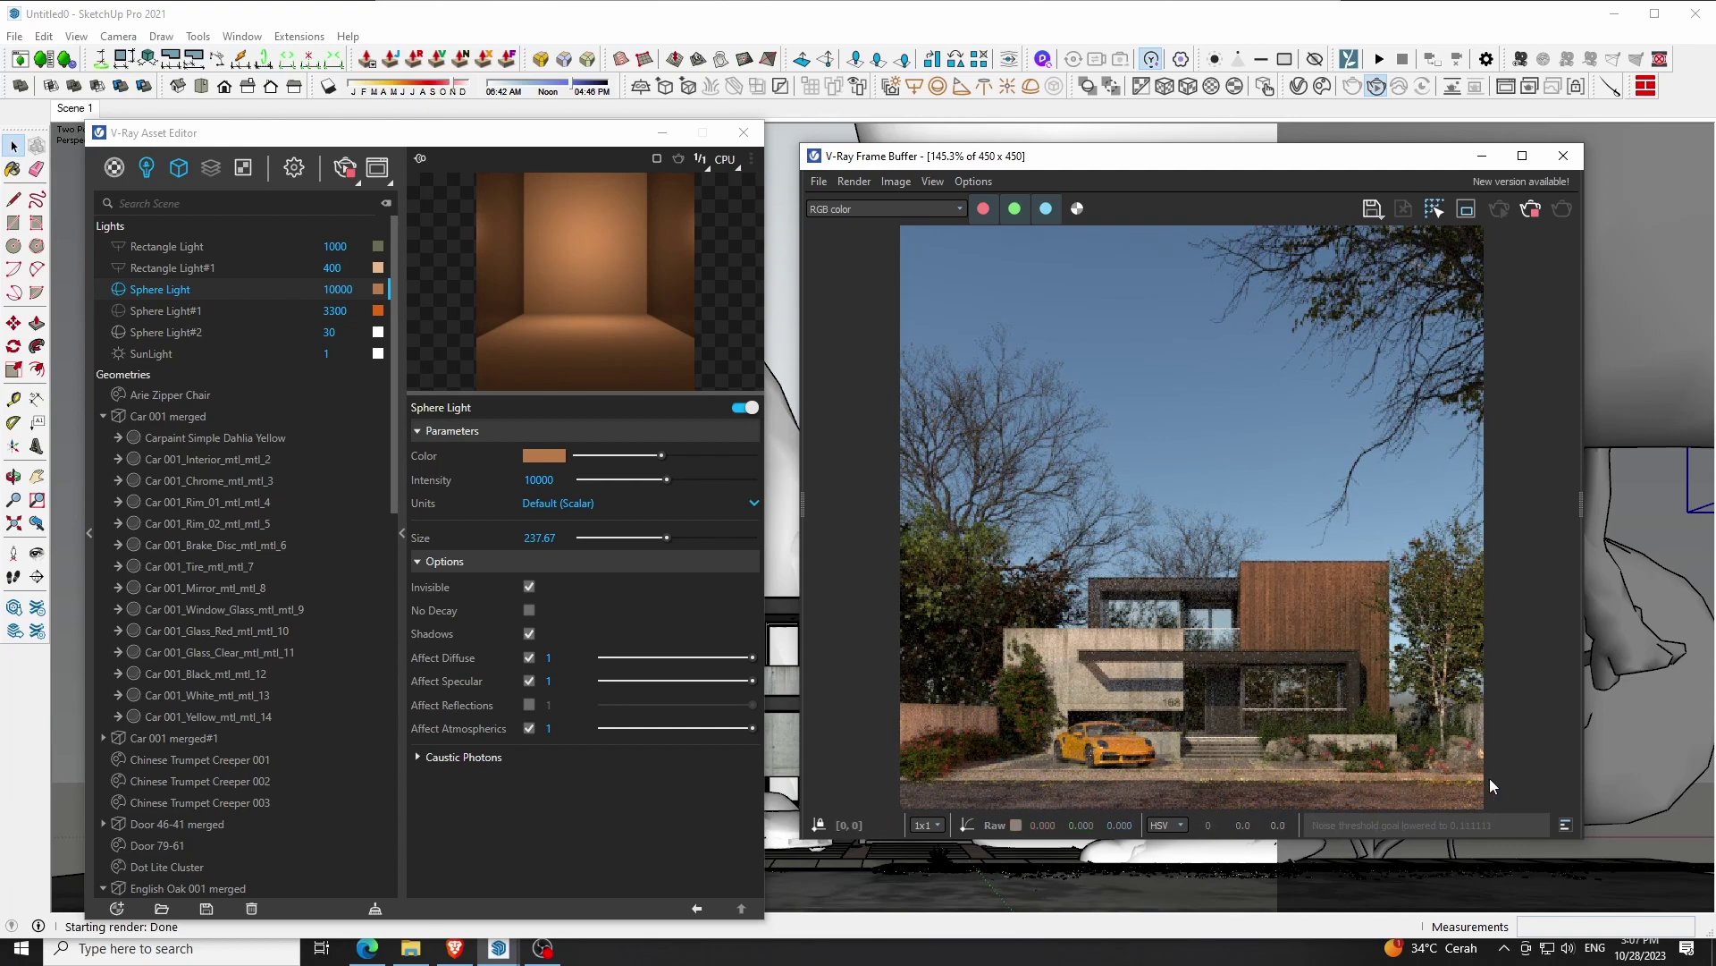
scroll(1409, 753, up, 1)
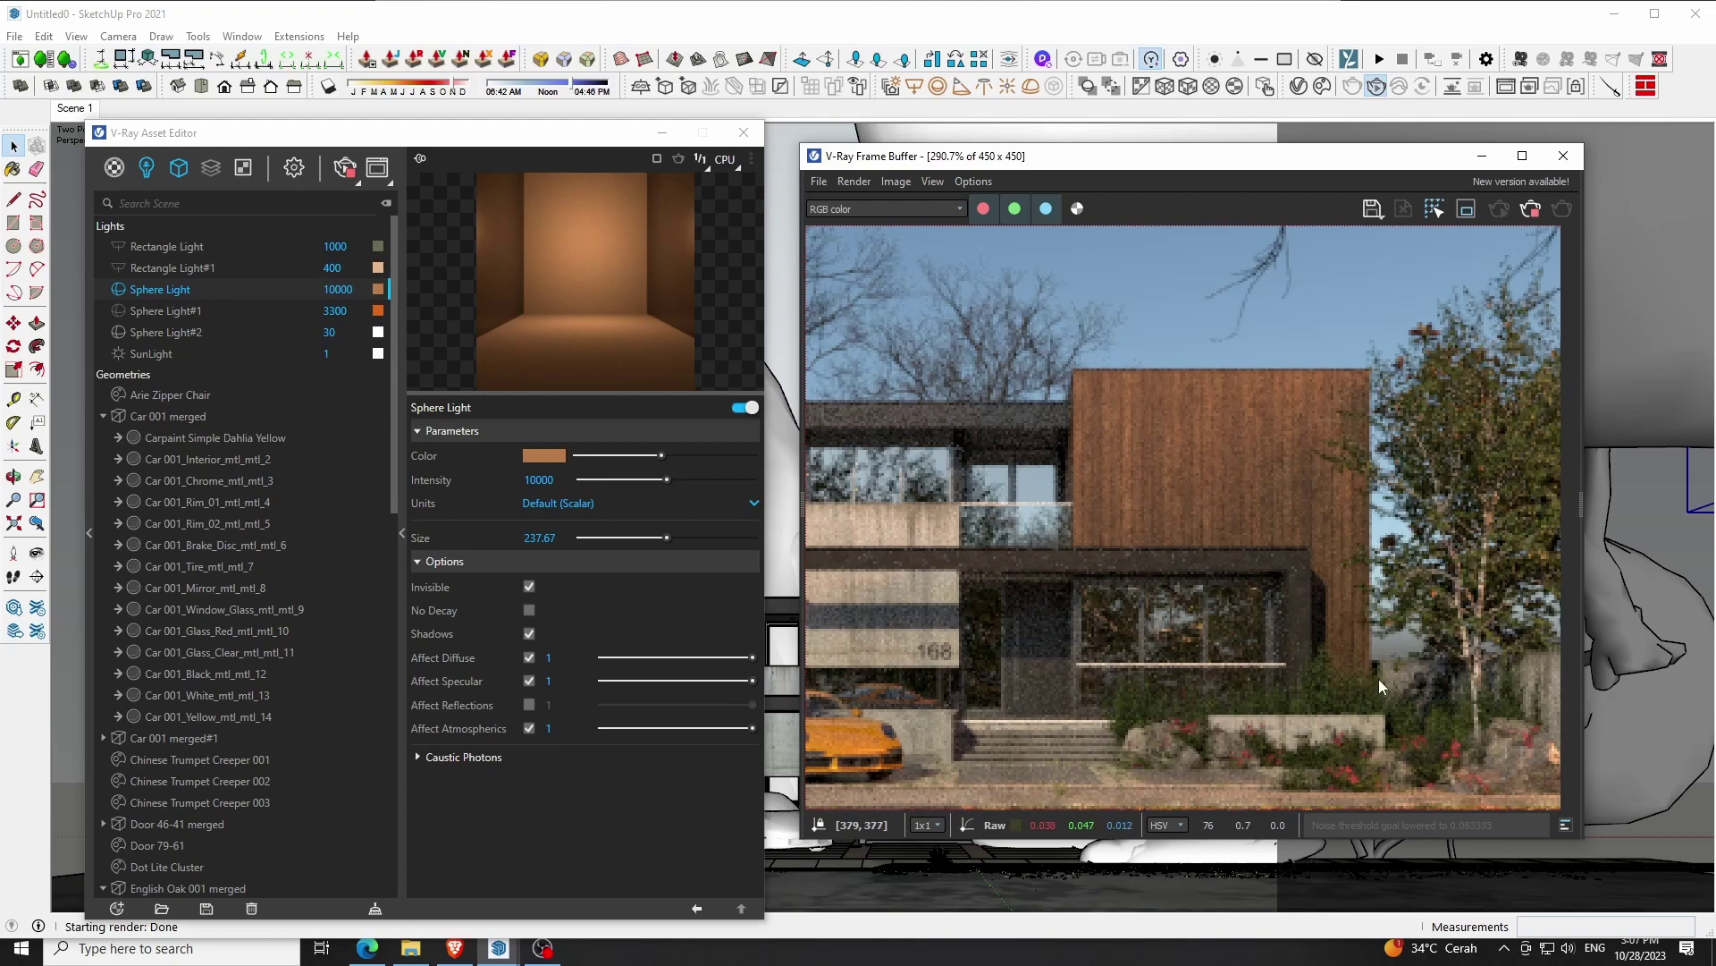
middle_drag(1378, 678, 1357, 590)
scroll(1467, 517, down, 1)
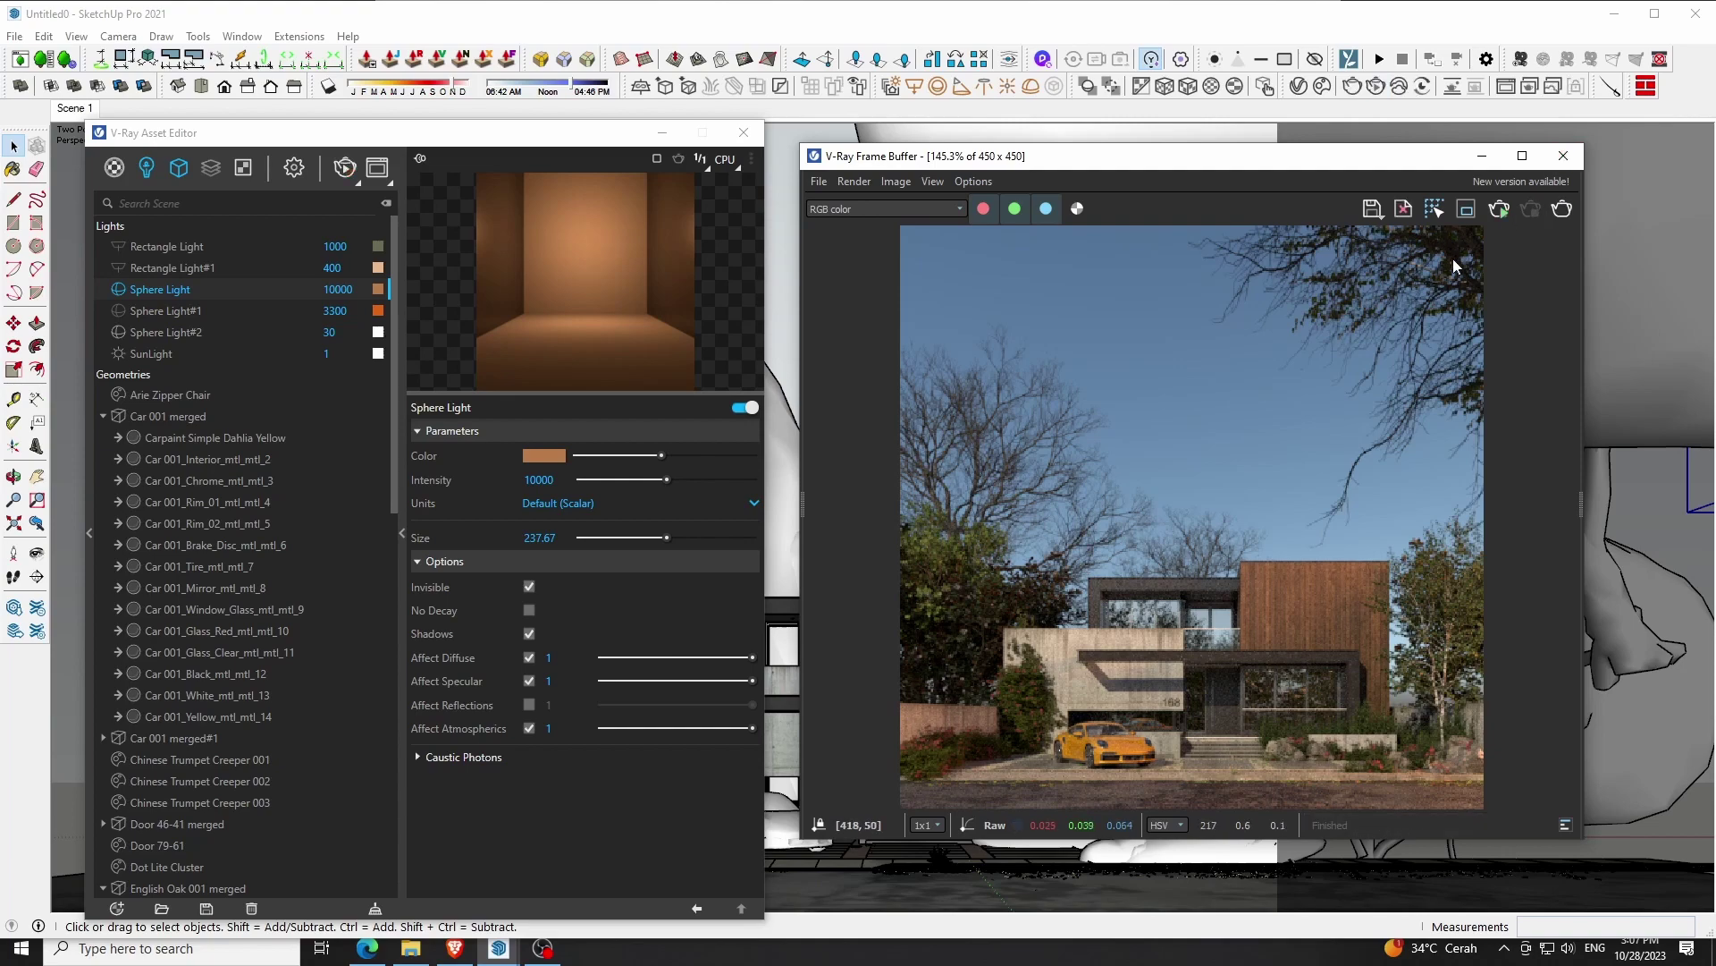
click(1563, 155)
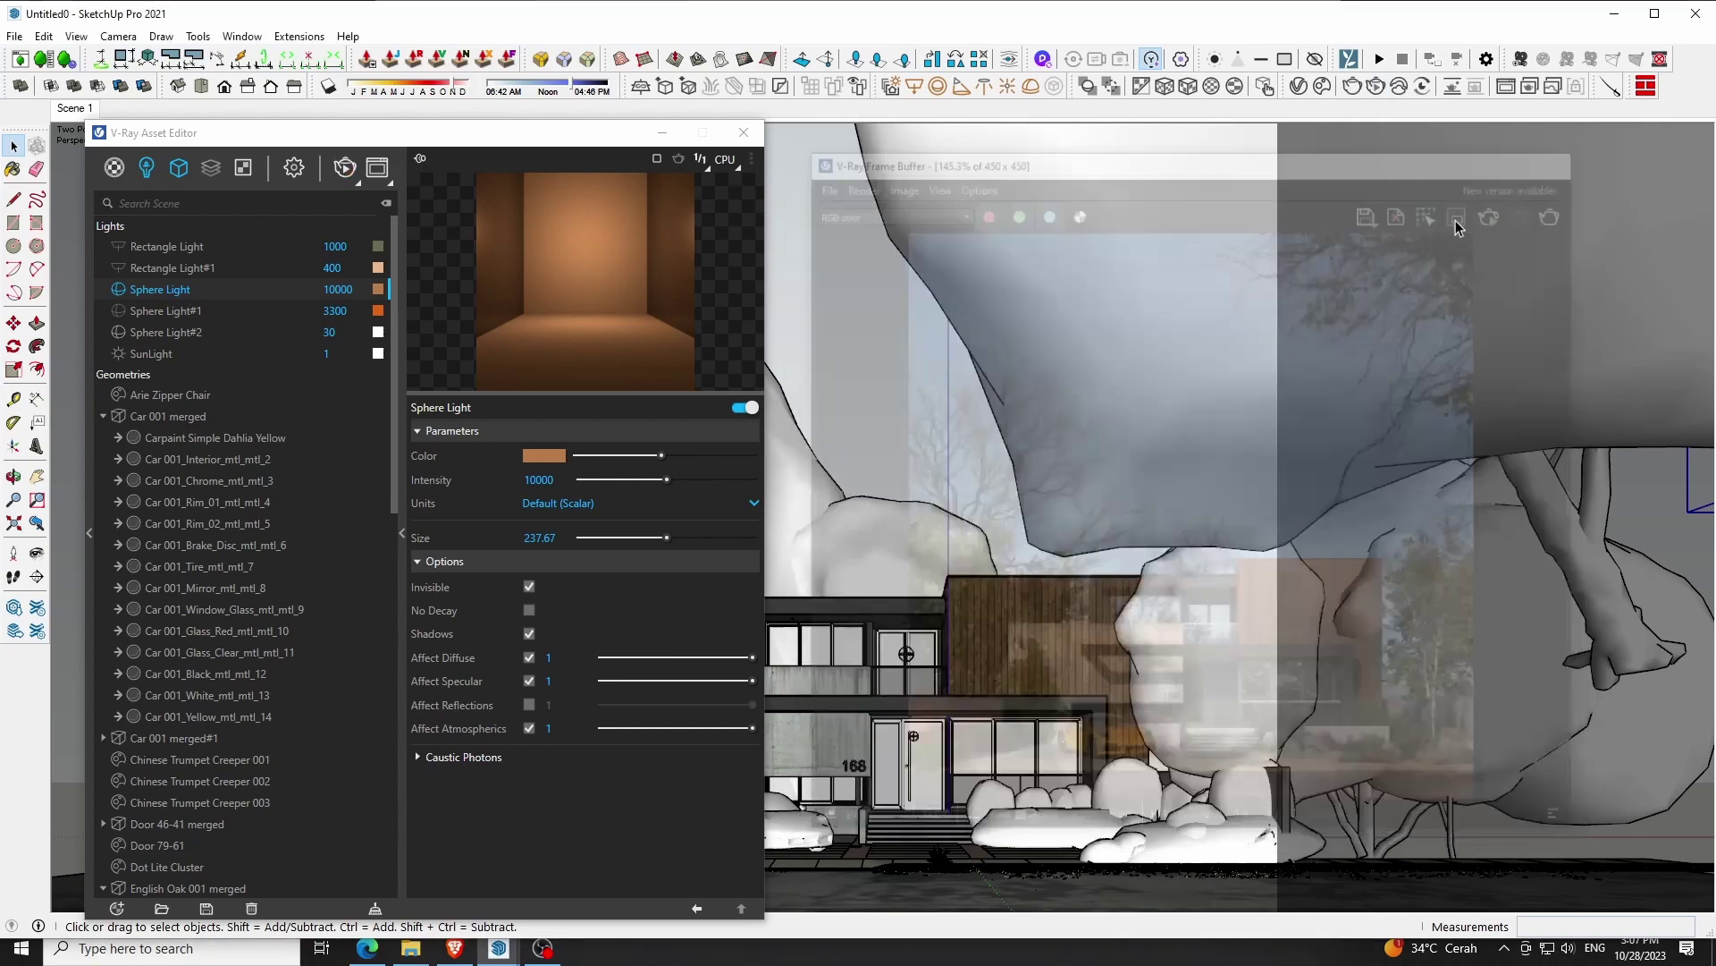
Give the small tree's Sphere Light#2 a warm orange colour, about 2964 K
click(37, 526)
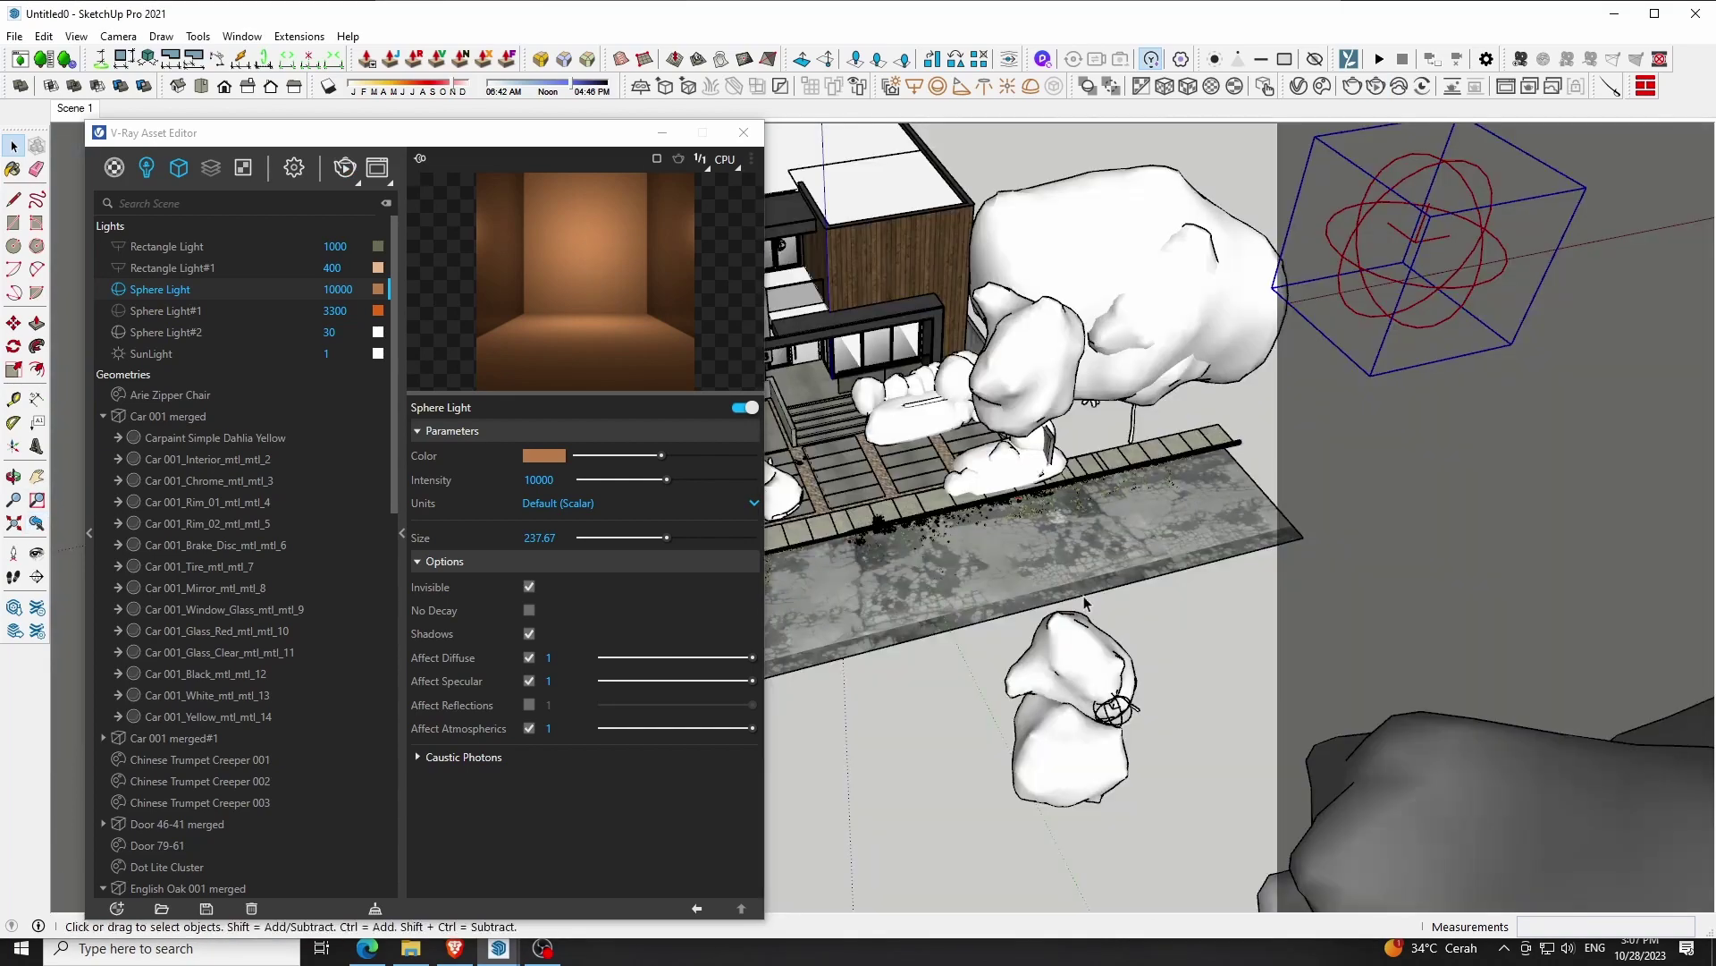
click(1115, 711)
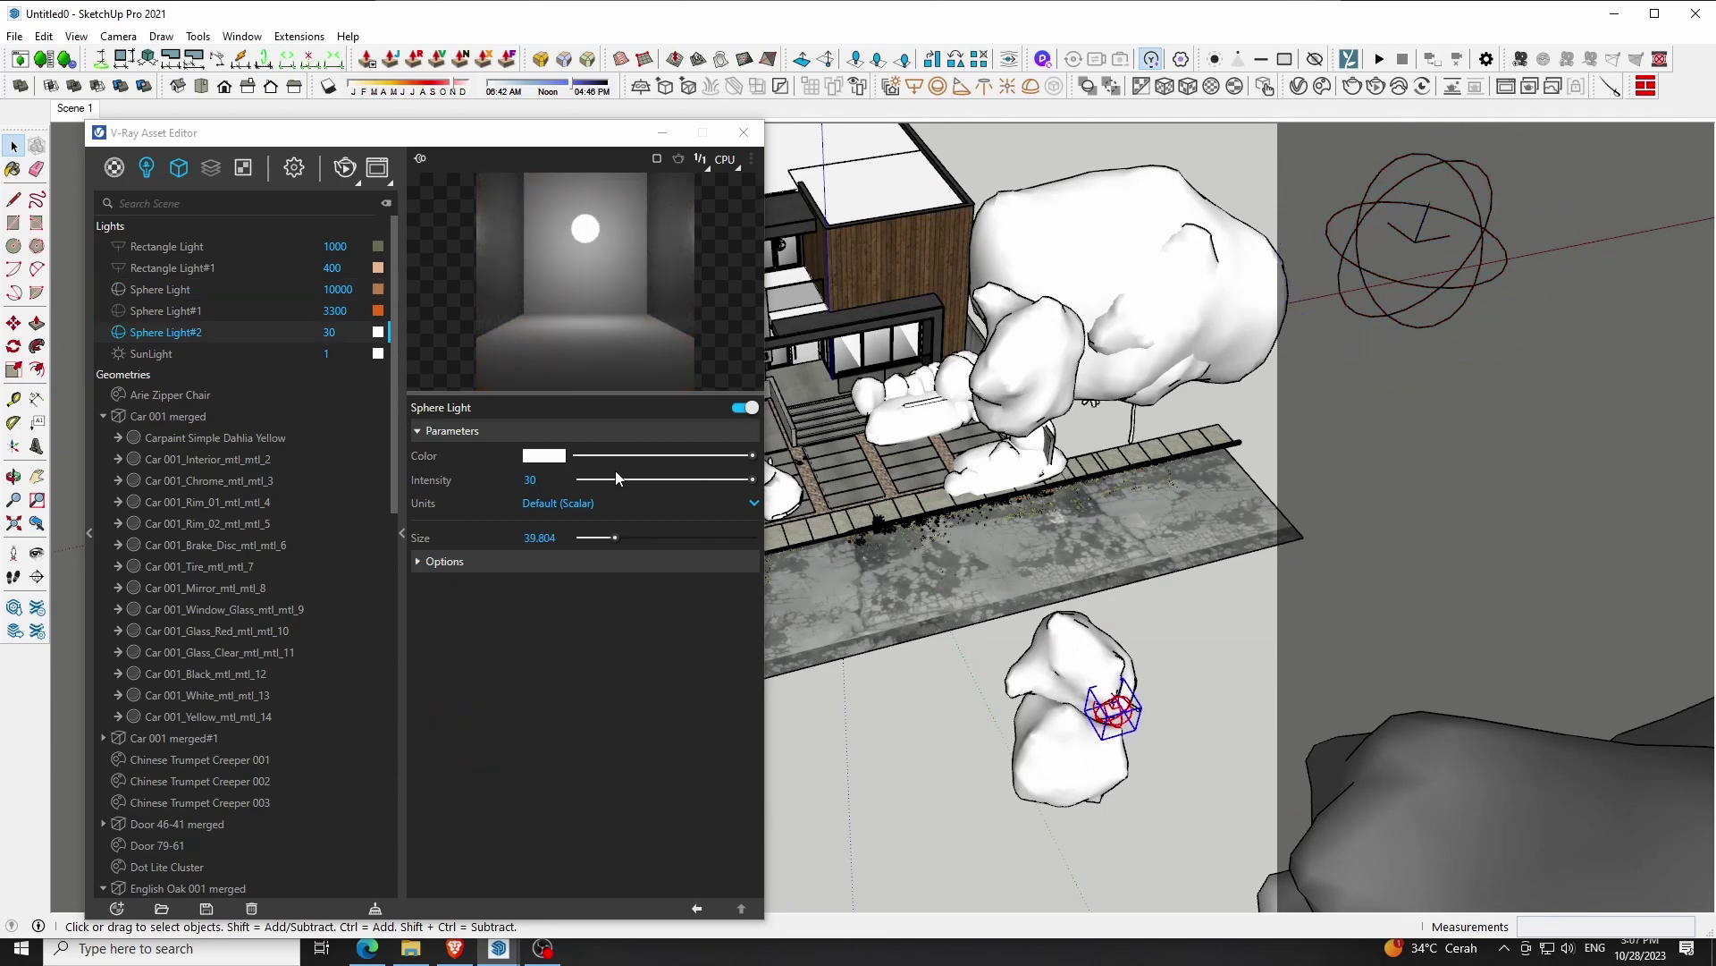
click(550, 461)
click(1019, 356)
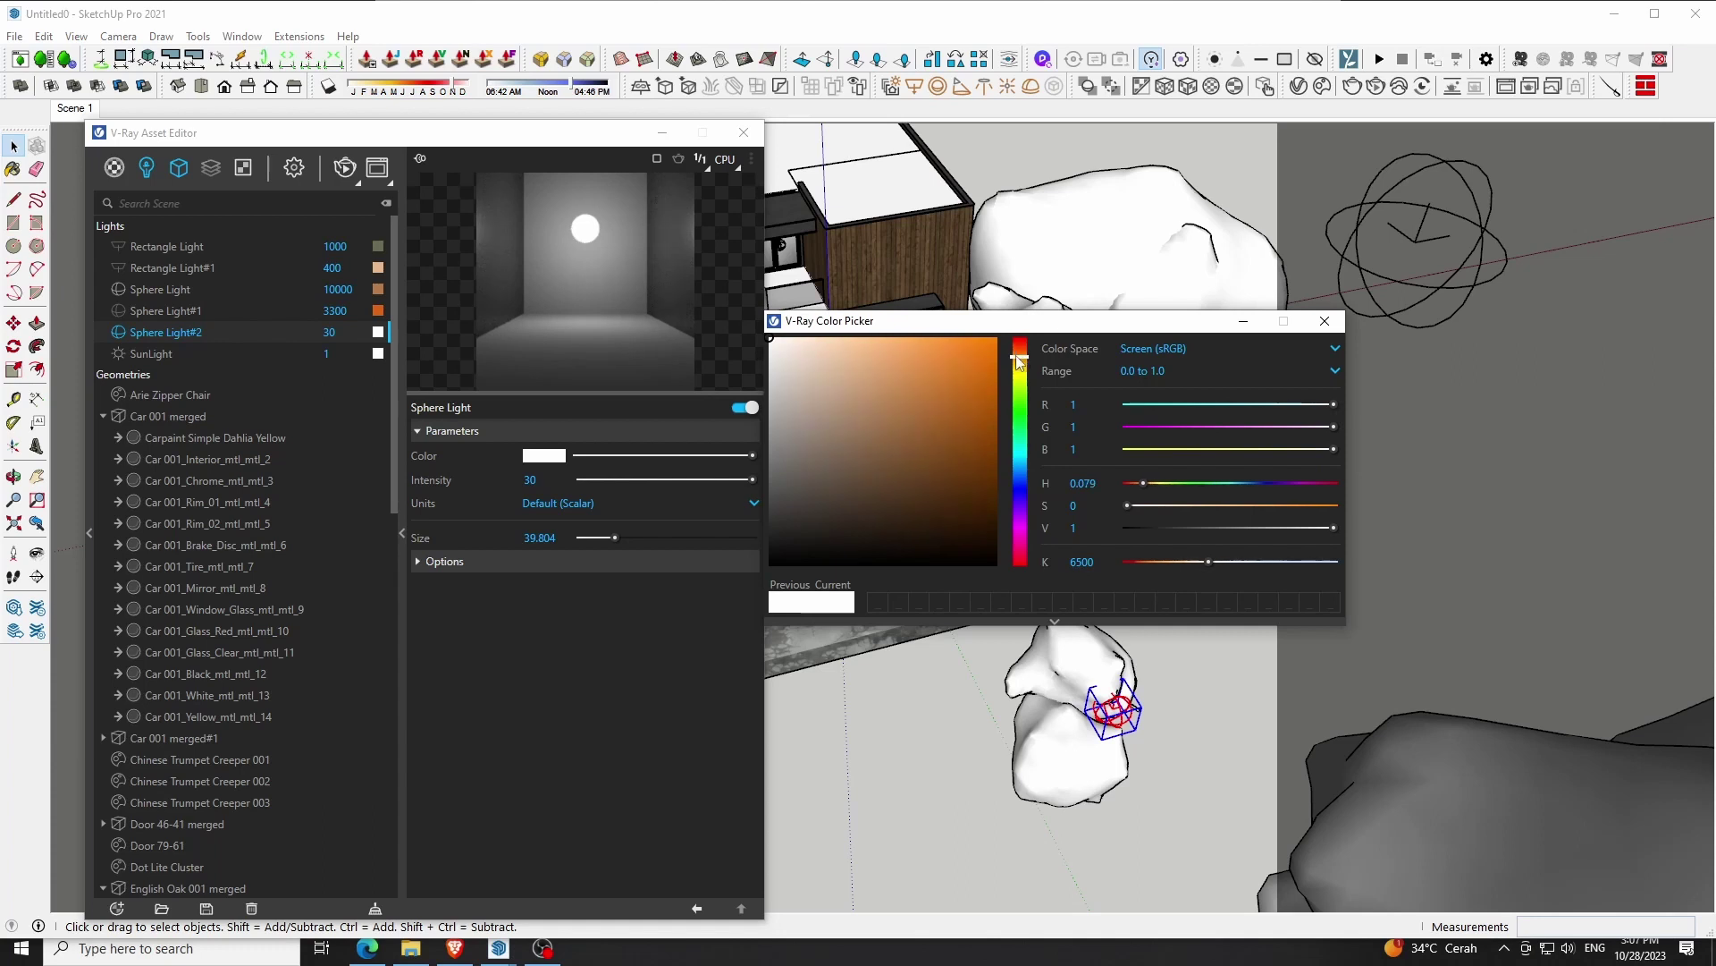
click(898, 375)
Untick Affect Reflections for Sphere Light#2 and set its intensity to 3000, back in Scene 1
click(542, 562)
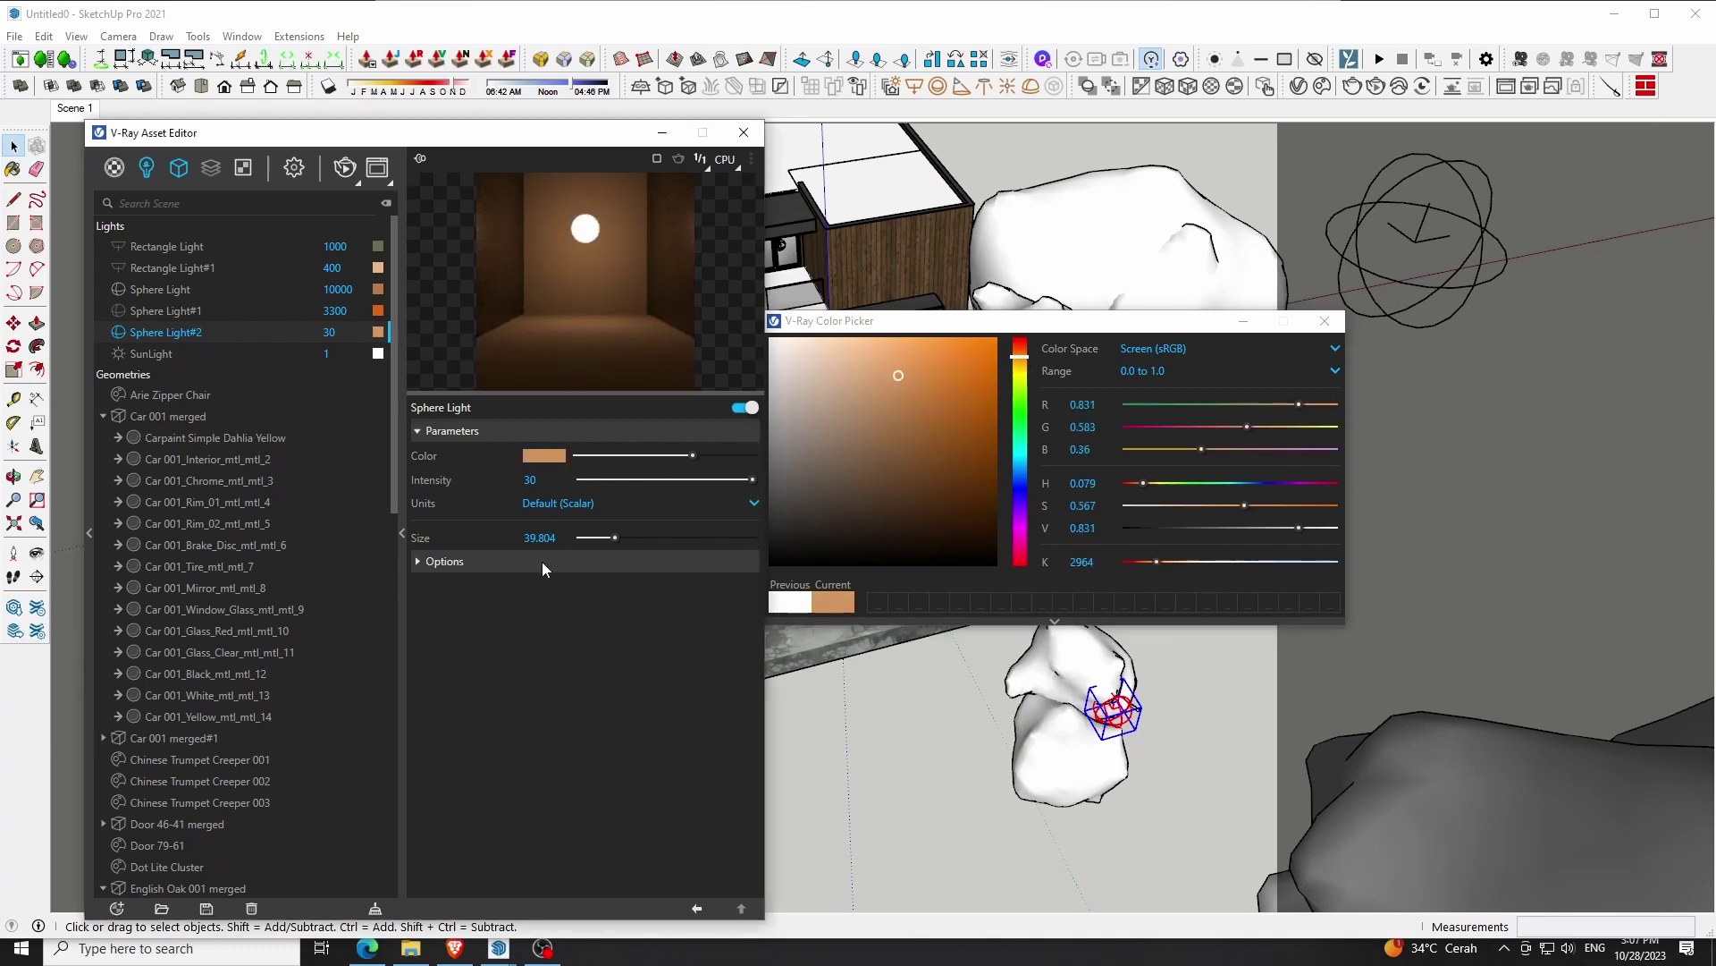
click(530, 706)
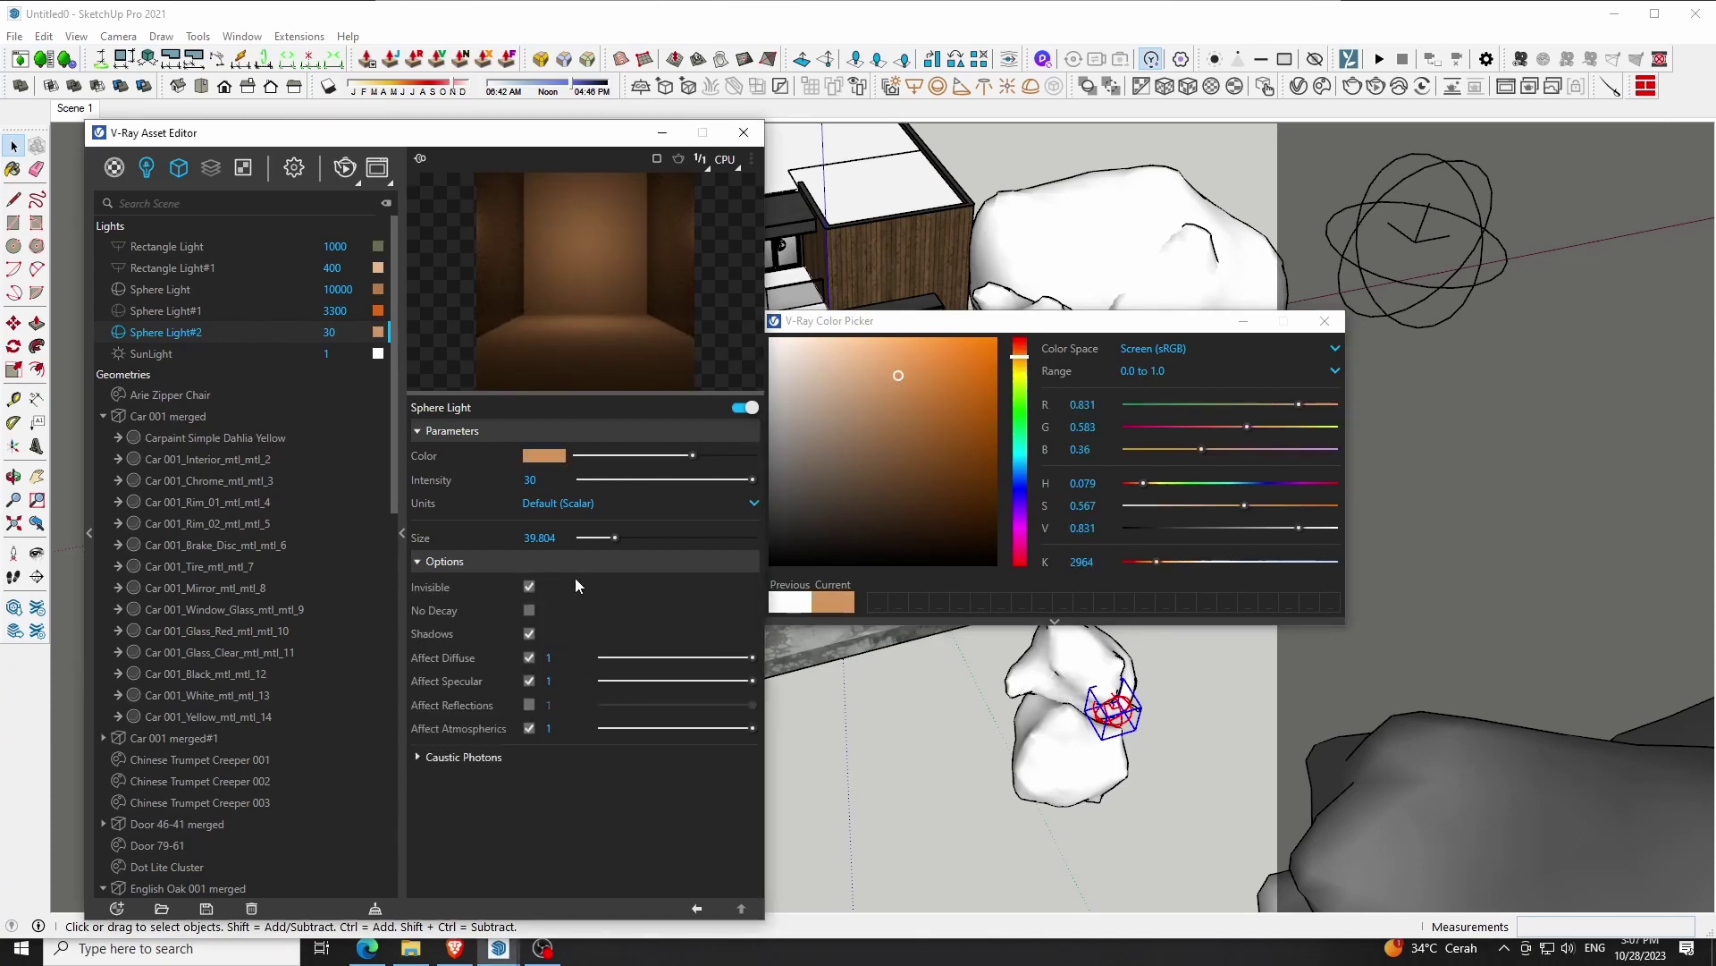
click(545, 481)
text(00)
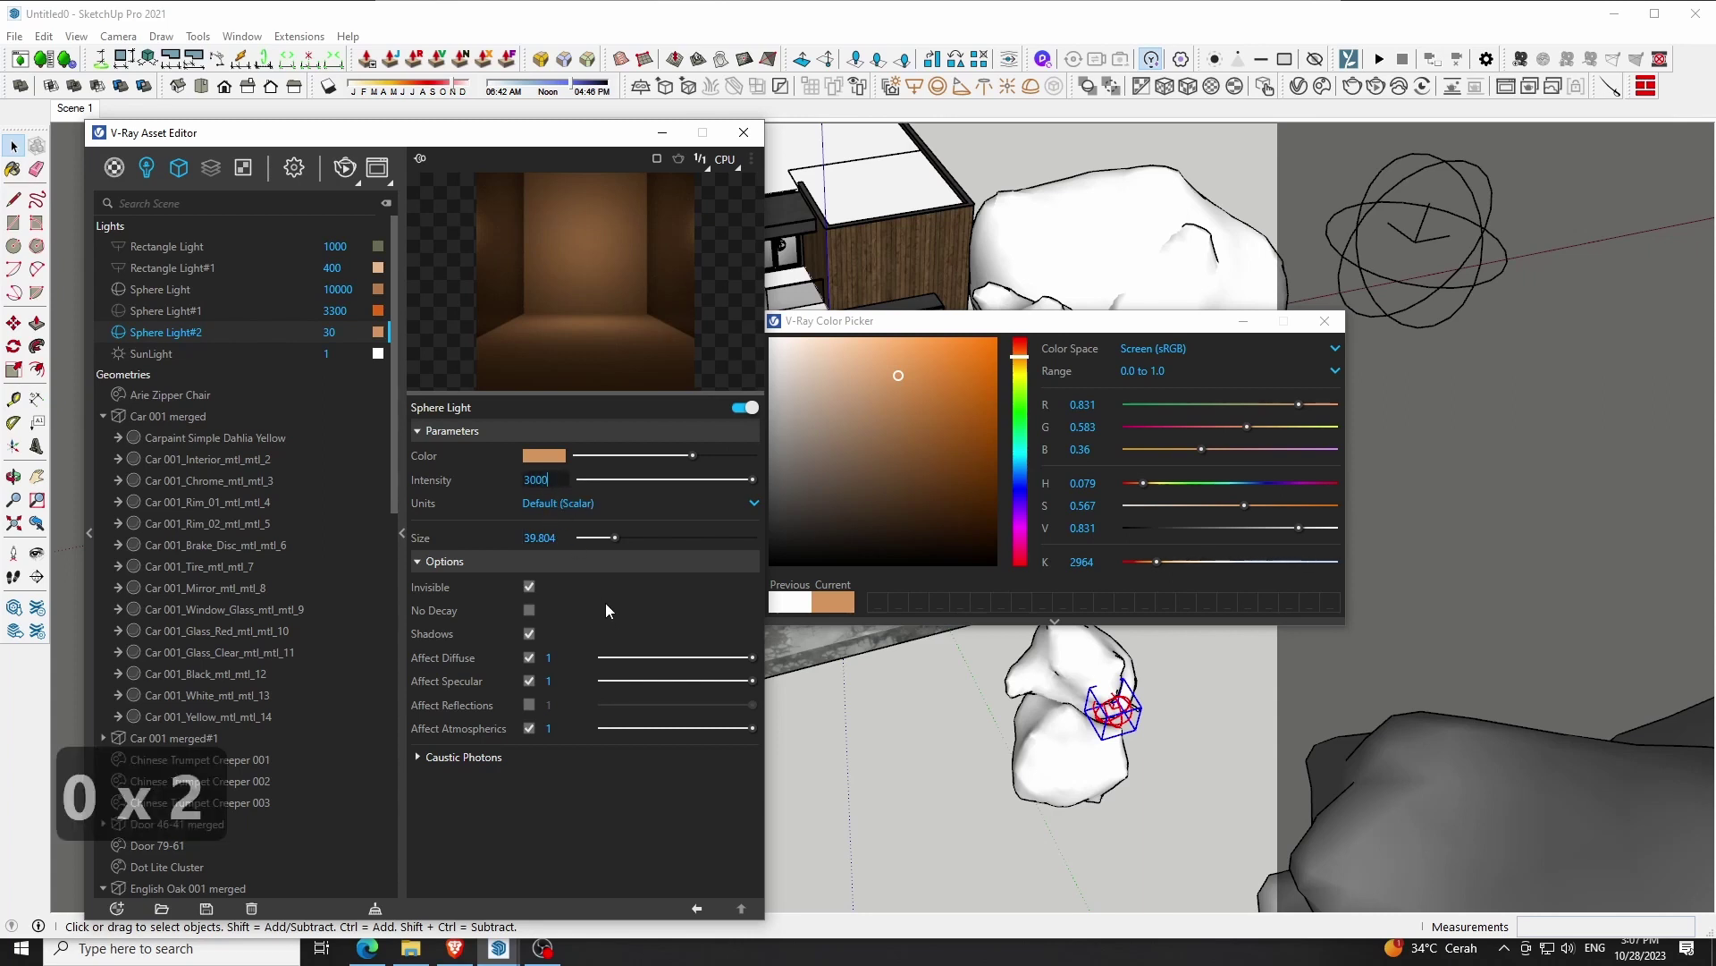
click(588, 787)
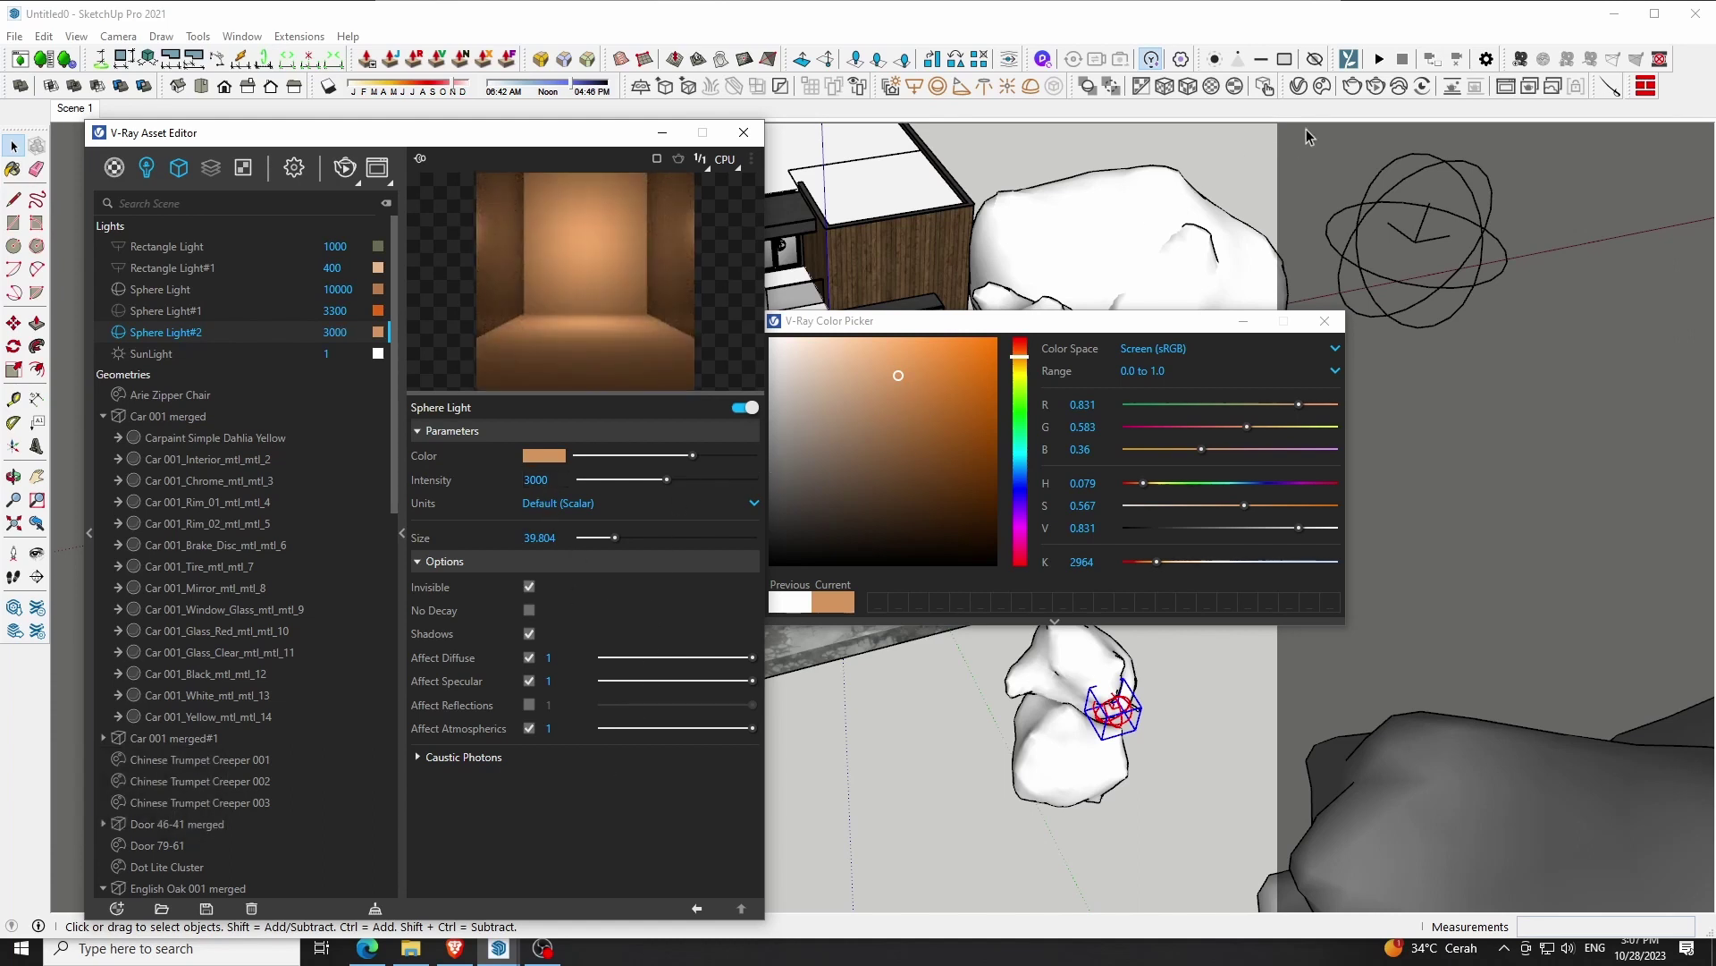
click(78, 110)
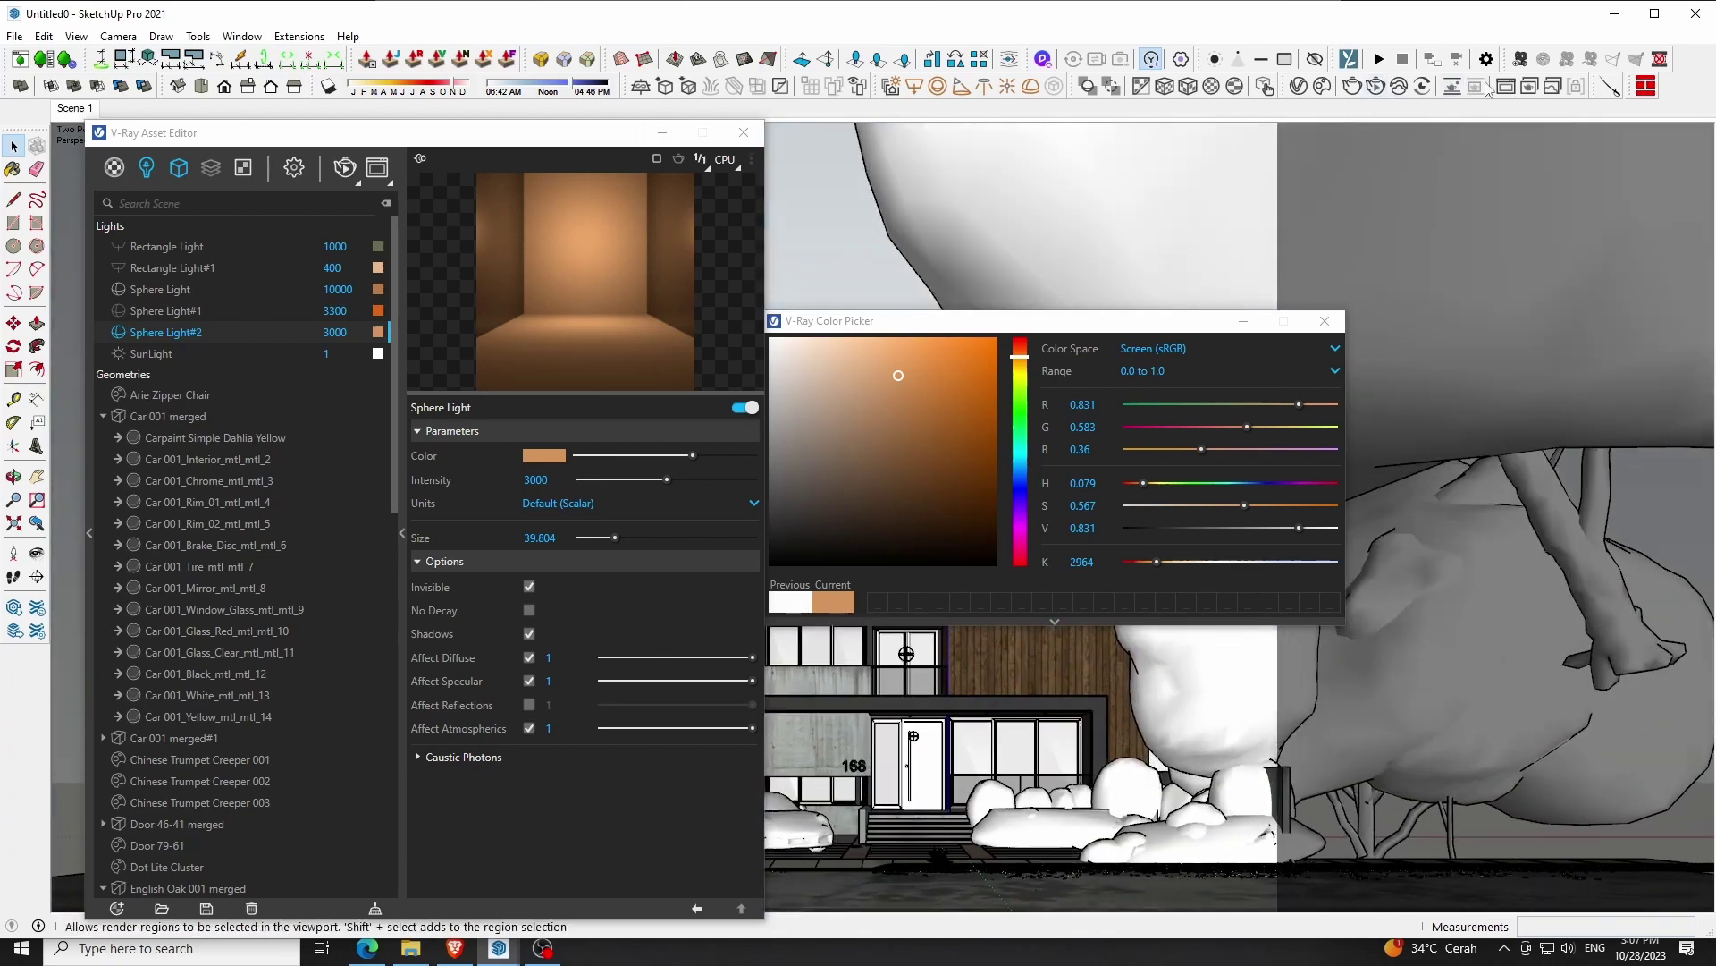
Render the scene and darken Sphere Light#2's orange colour slightly
click(1487, 89)
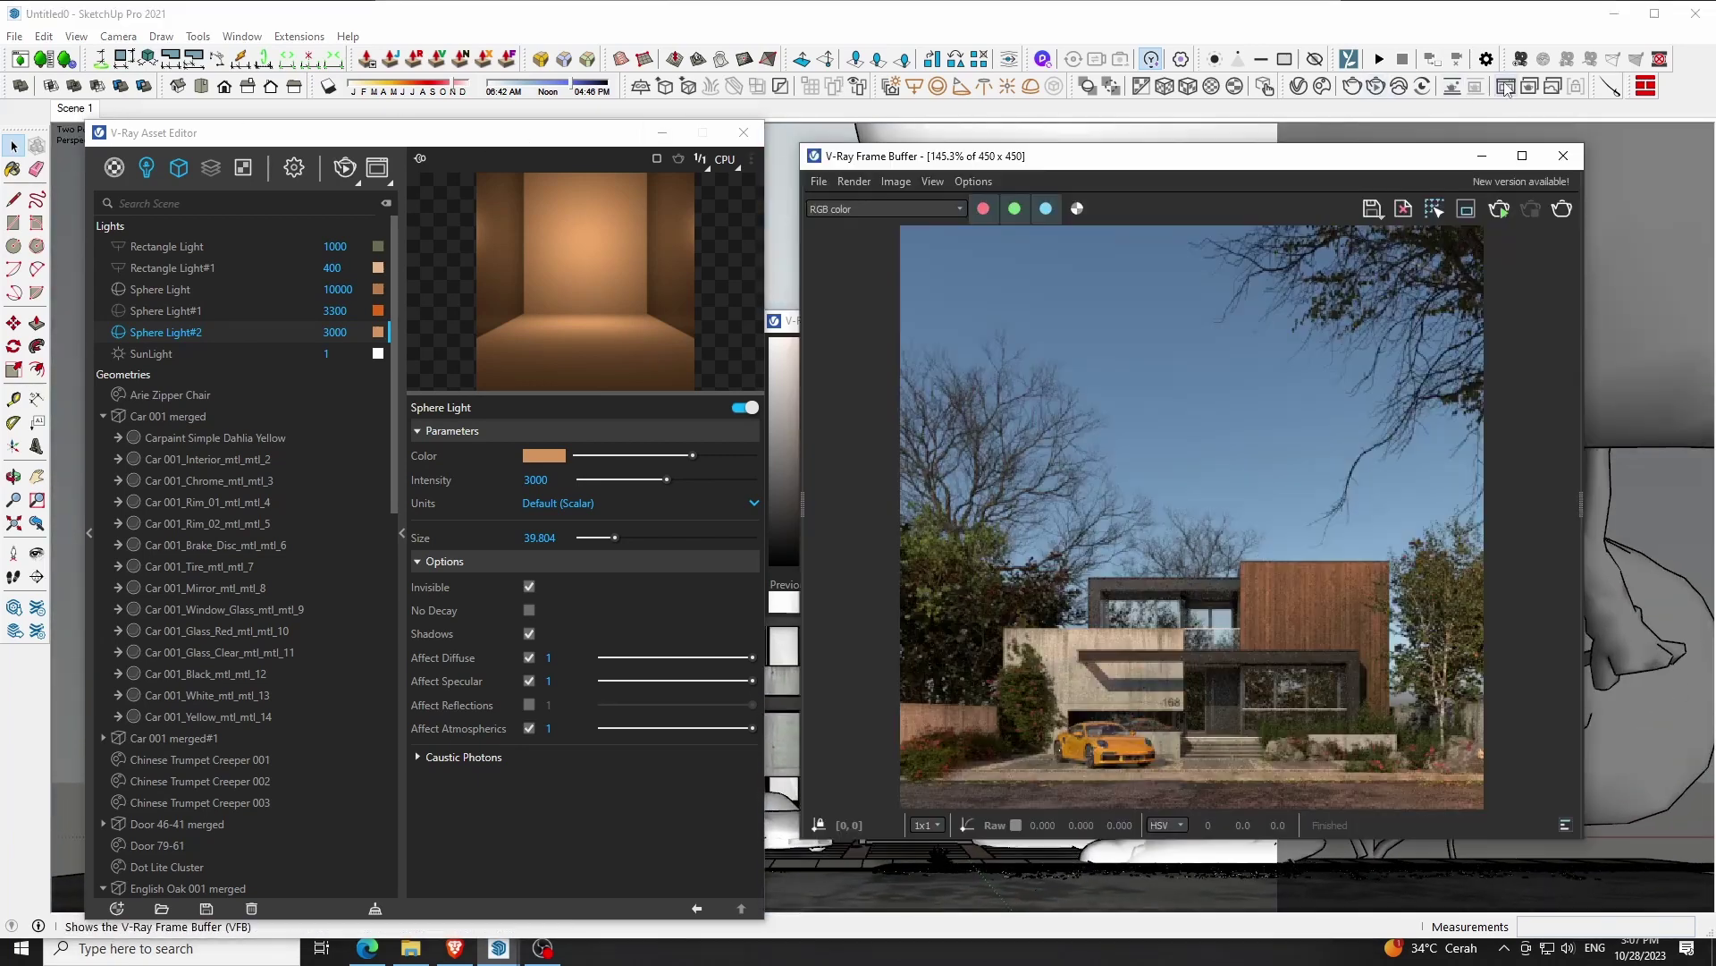
click(786, 383)
click(907, 410)
mouse_move(1036, 331)
mouse_down()
mouse_move(906, 350)
mouse_move(461, 482)
mouse_up()
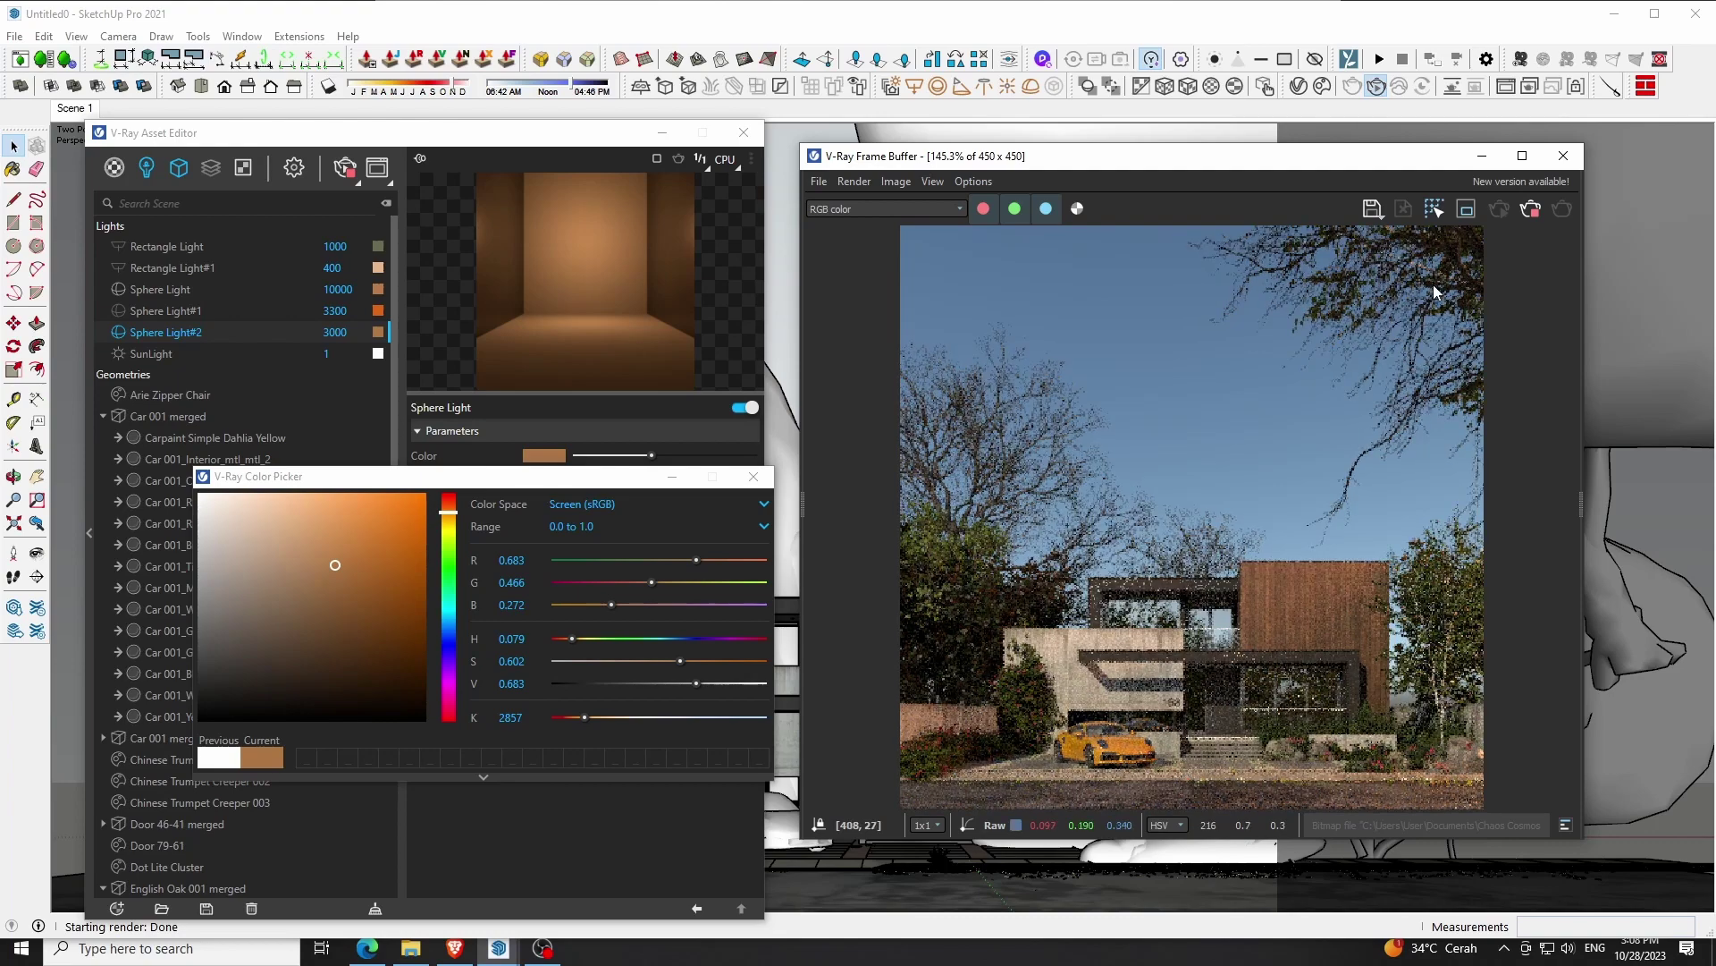
click(753, 477)
Set Sphere Light#2's intensity to 3500 and refresh the render
double_click(333, 333)
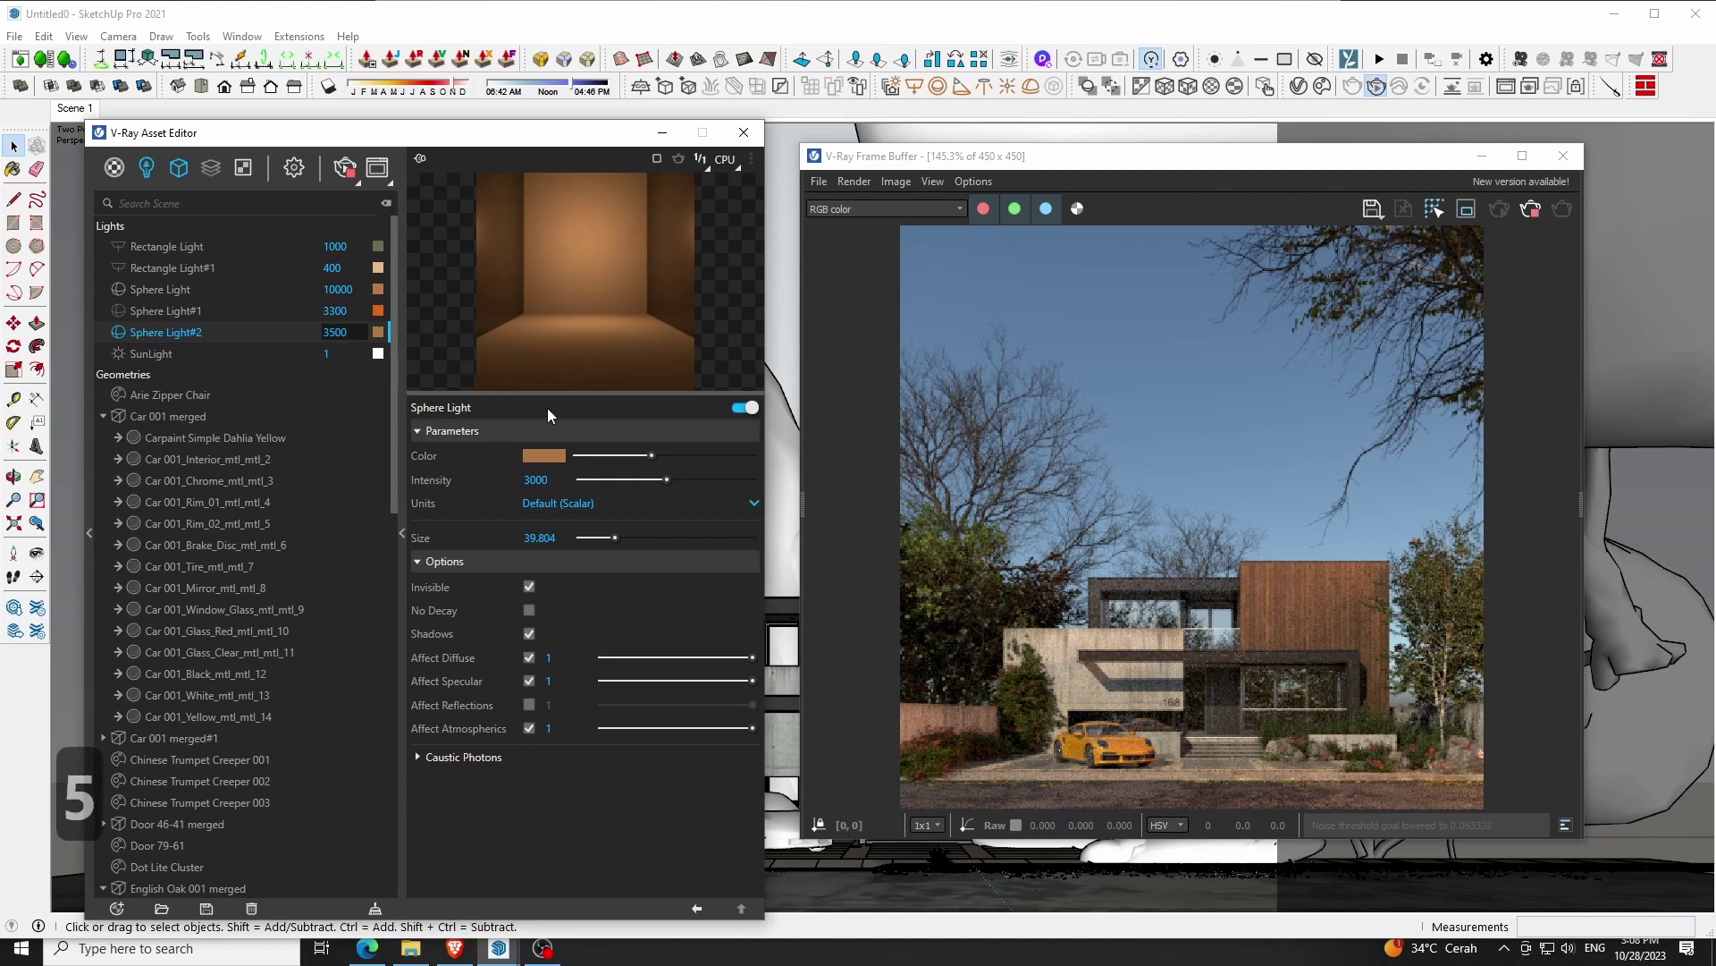
text(3500)
key(Return)
scroll(1466, 268, up, 1)
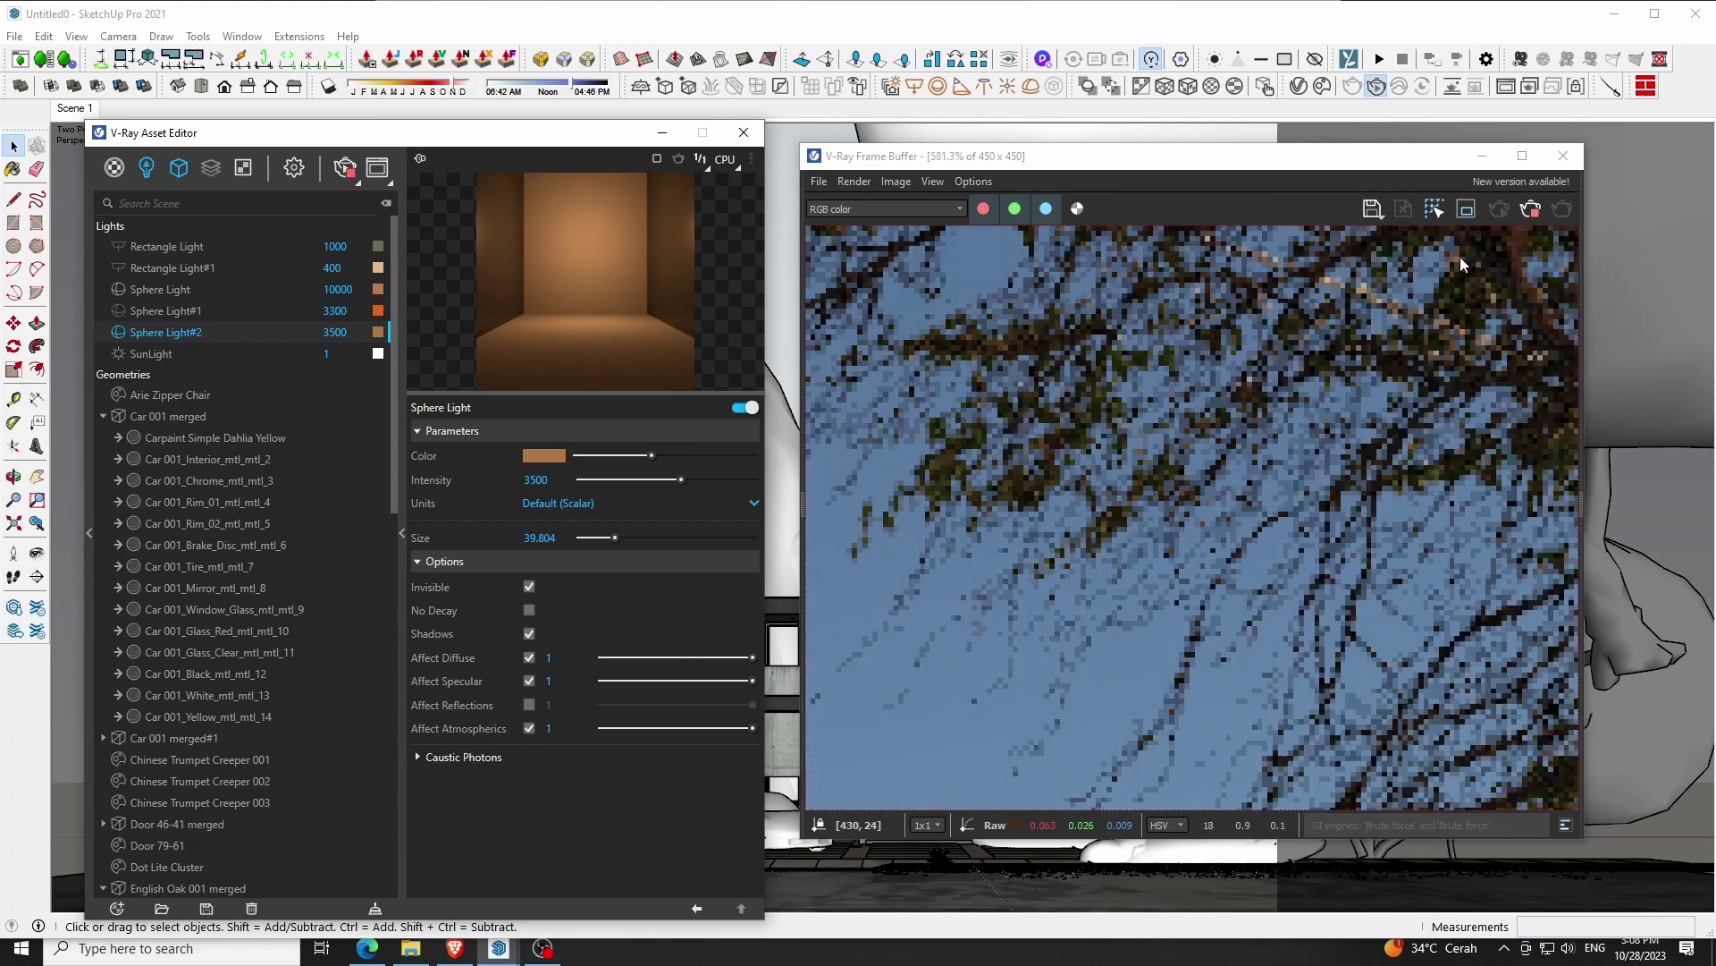
scroll(1350, 456, down, 1)
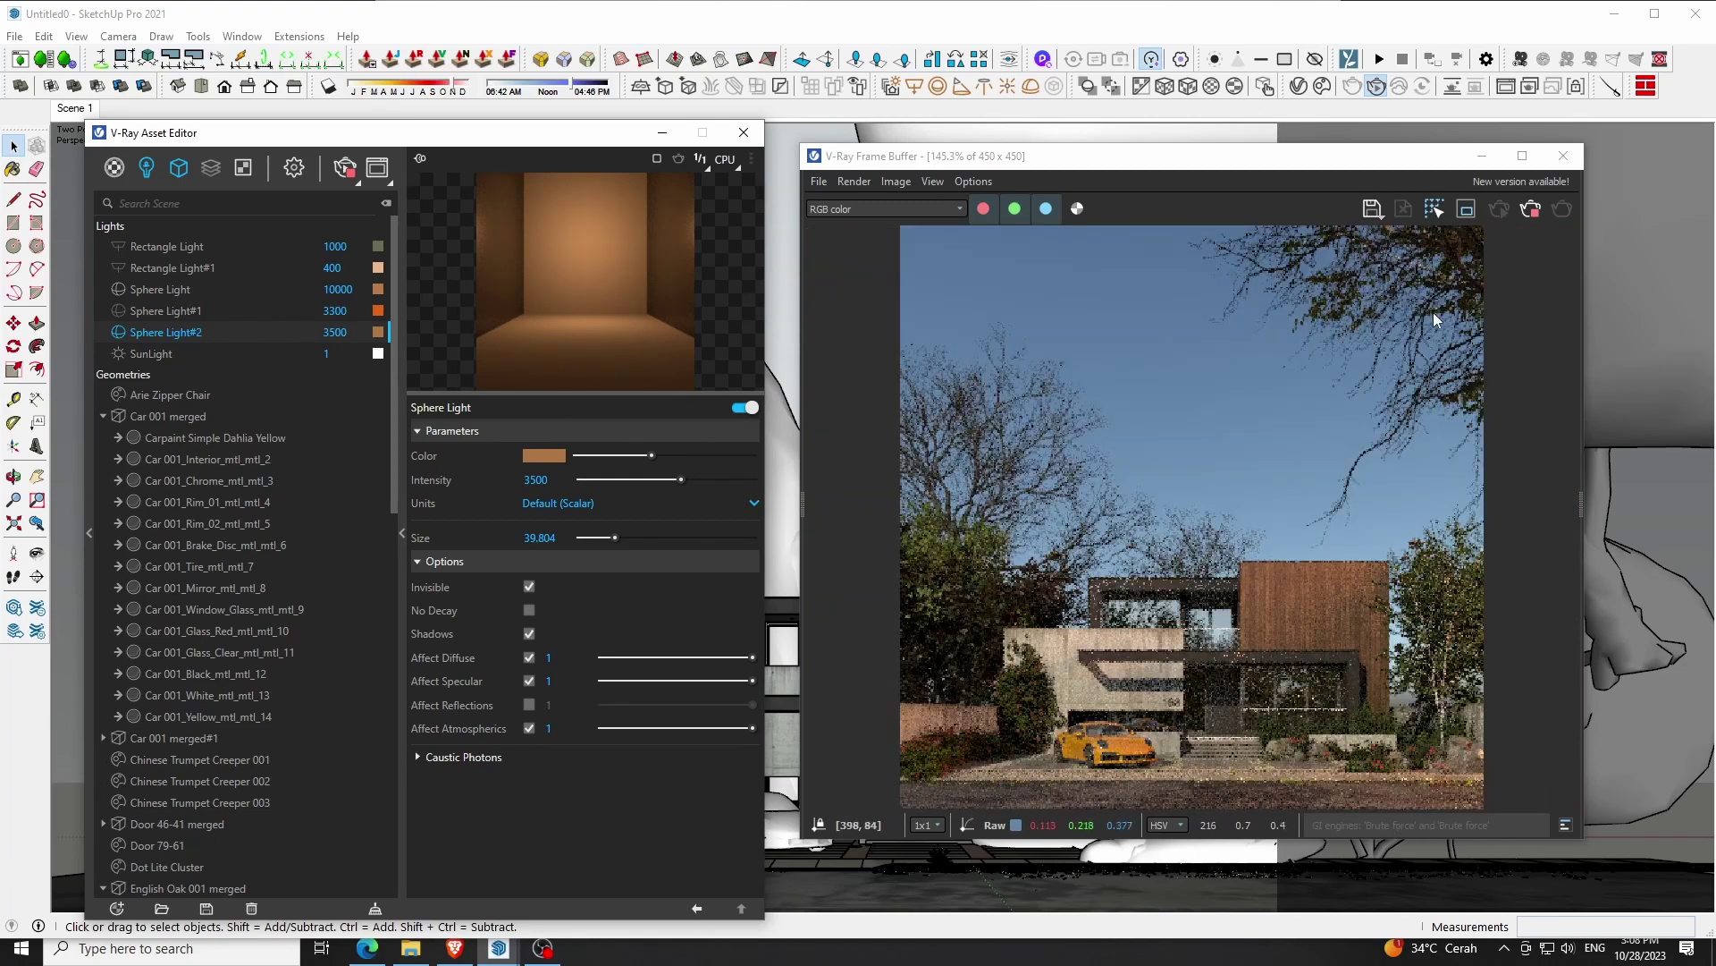
scroll(1477, 272, up, 1)
scroll(1391, 399, down, 1)
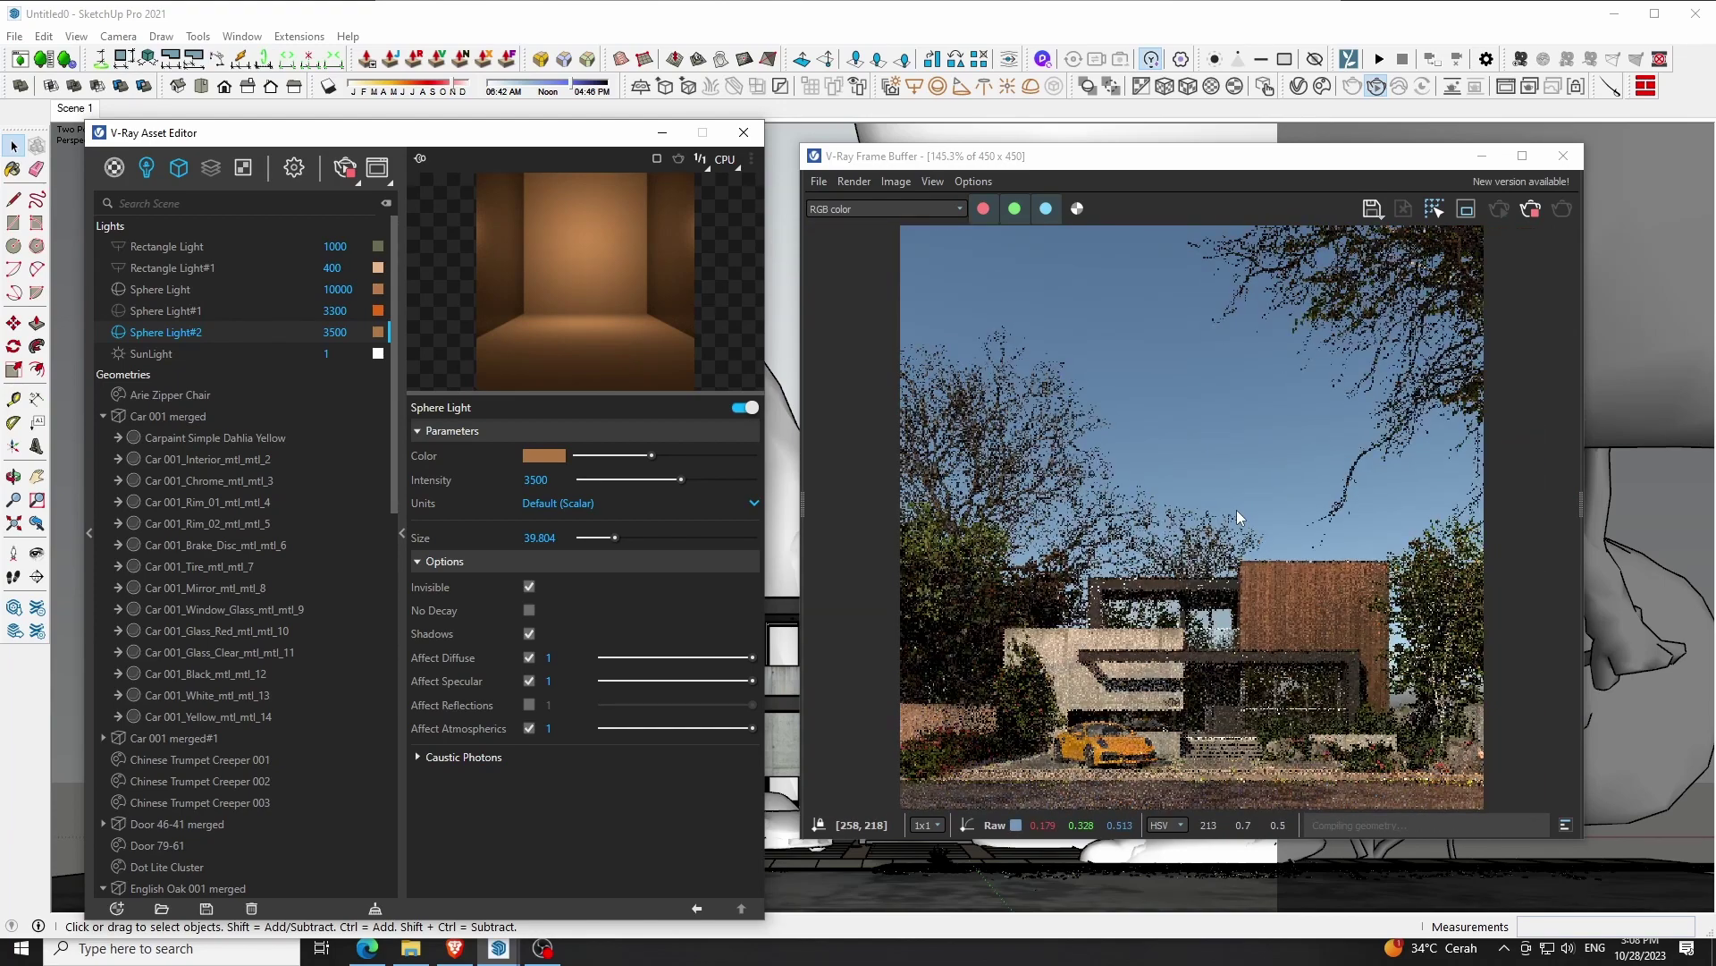
click(1263, 513)
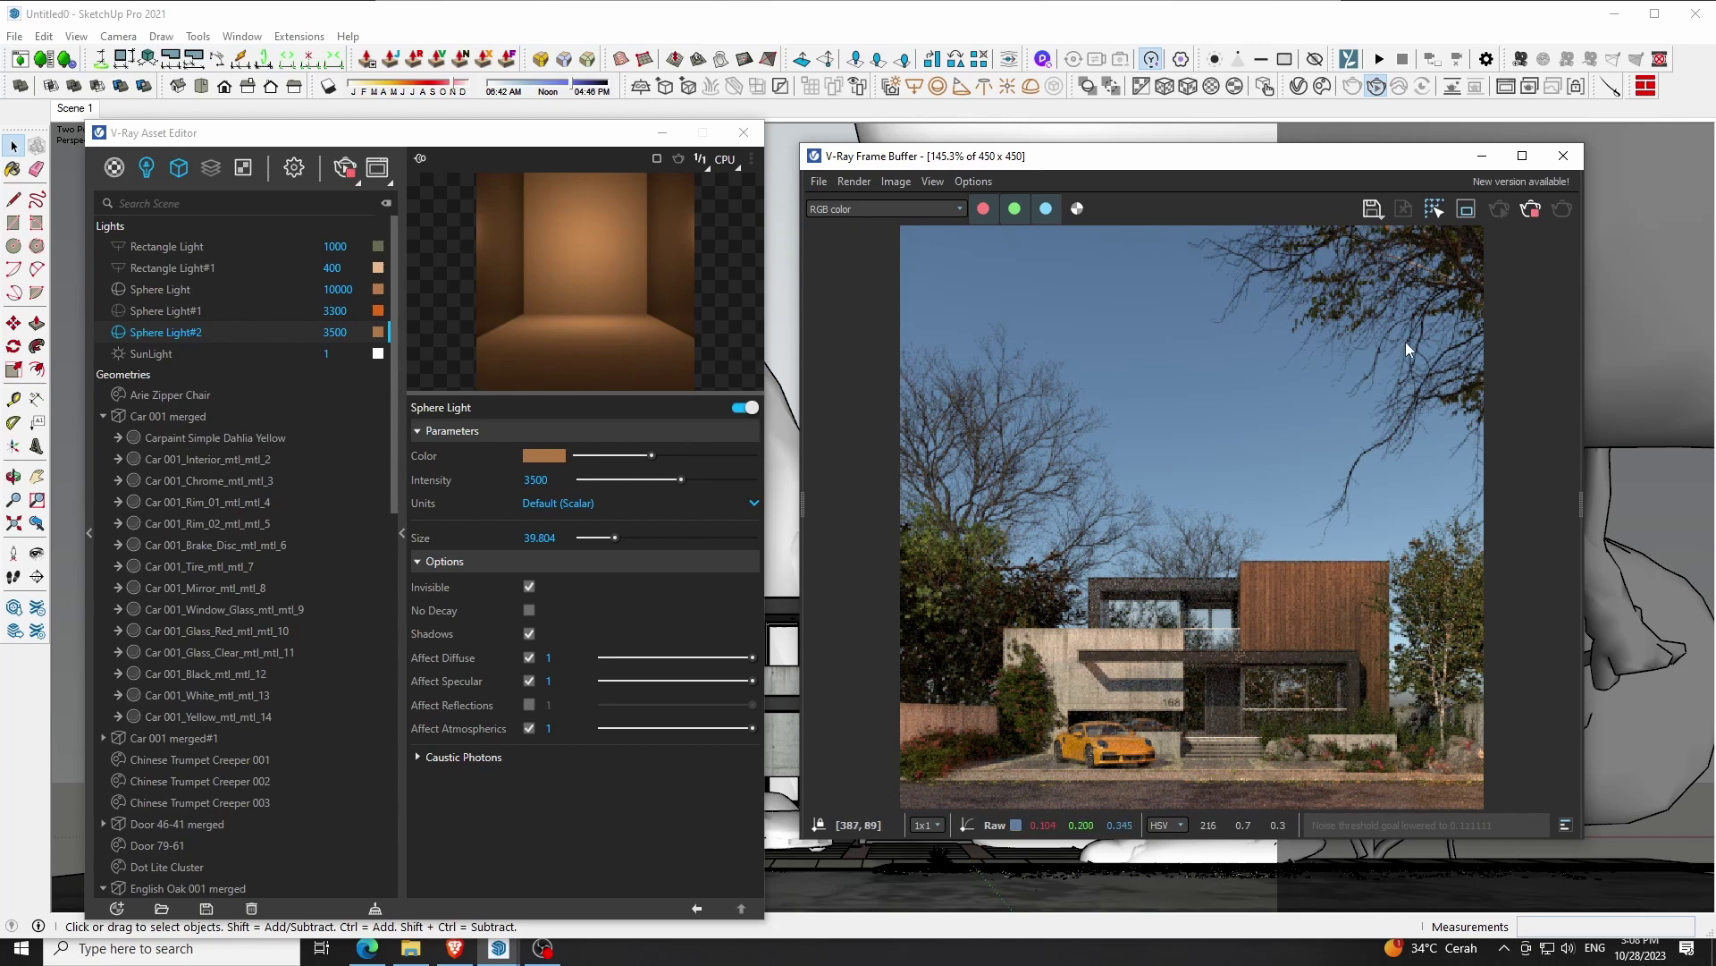
Abort the render, close the Frame Buffer and Asset Editor, and save the model
click(1531, 211)
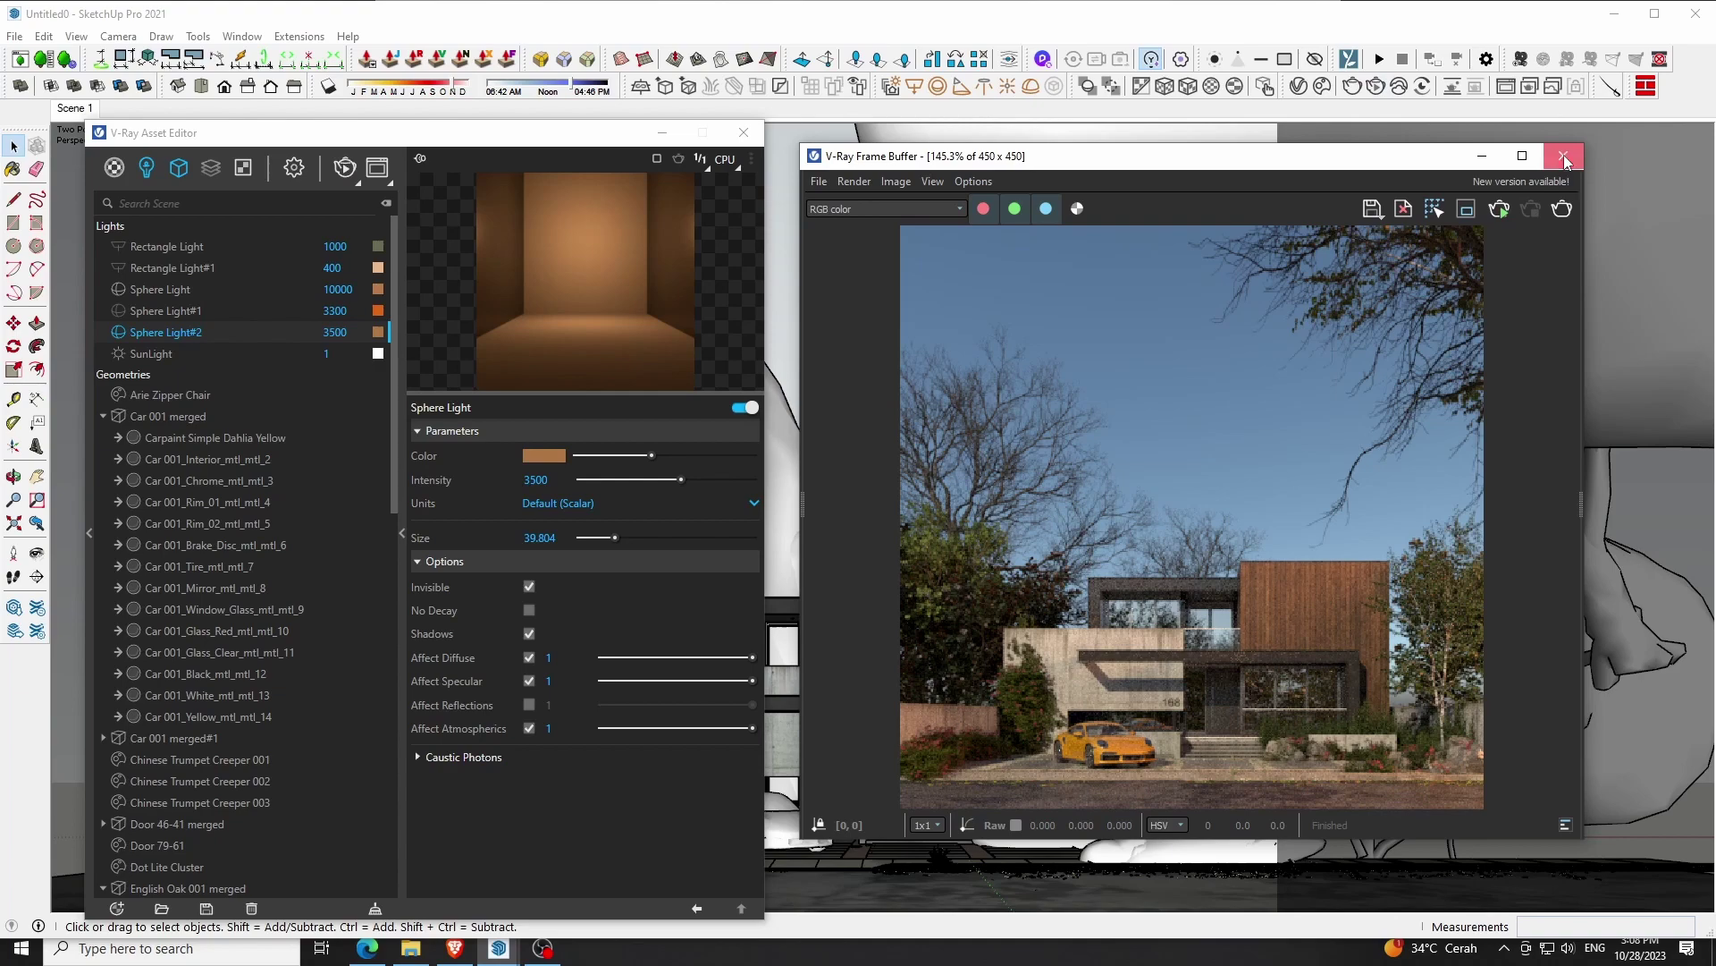
click(1564, 159)
click(744, 132)
click(15, 36)
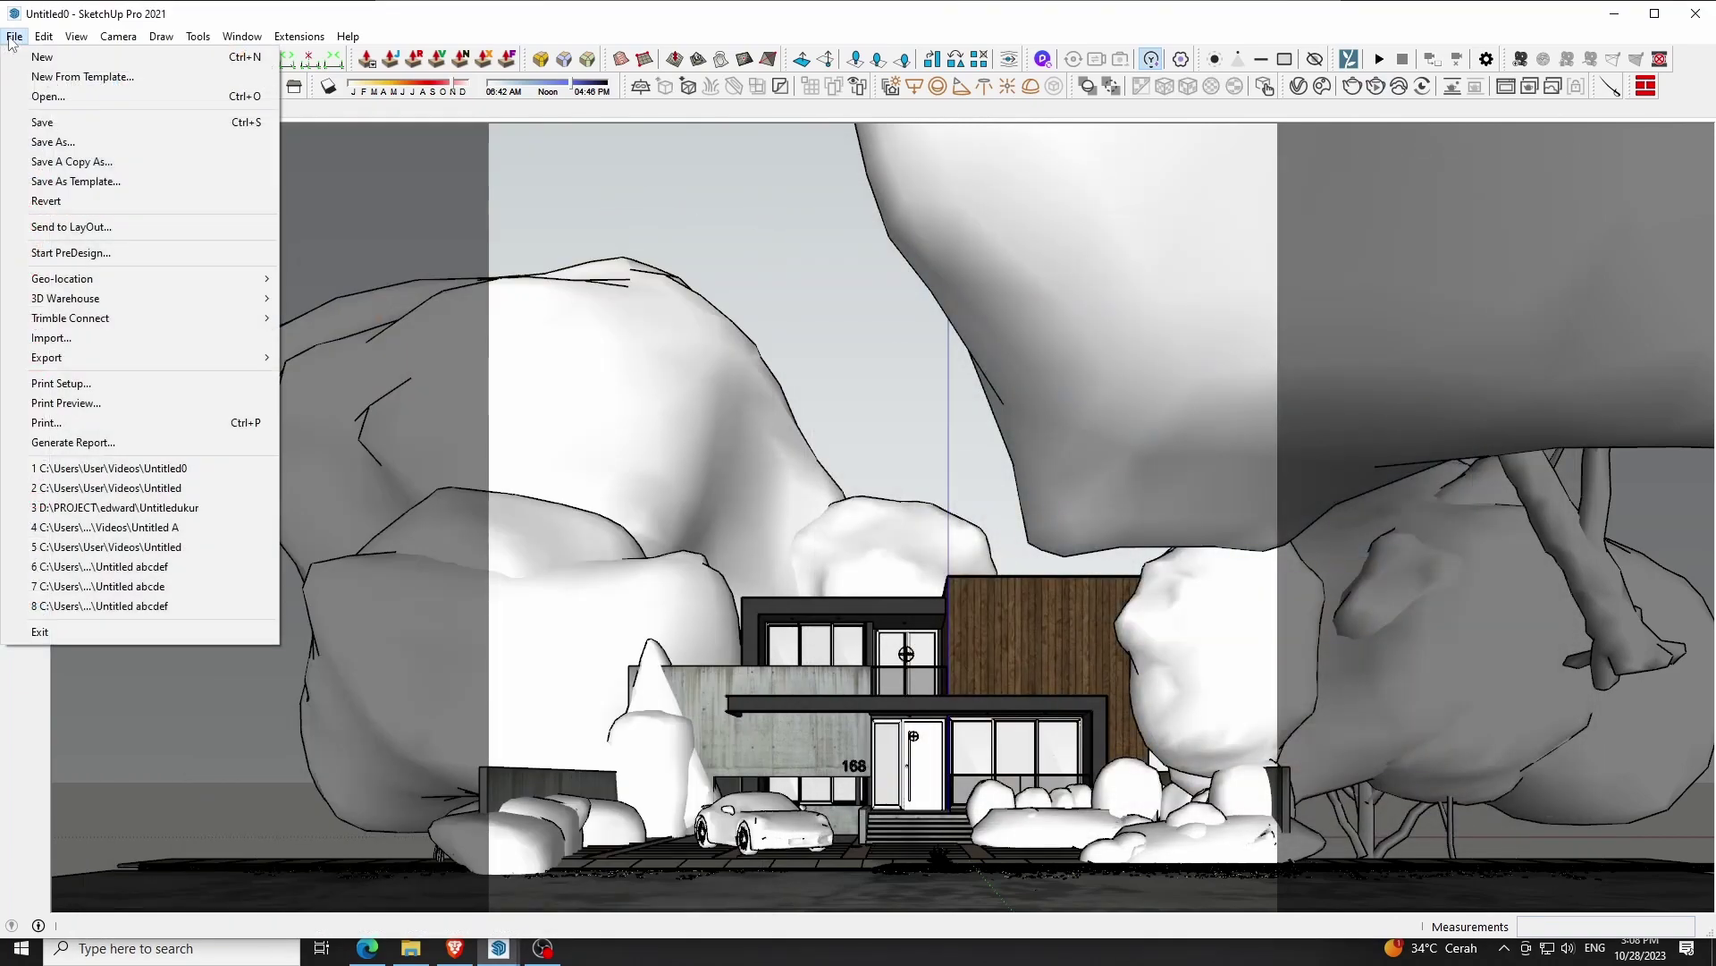
click(36, 123)
Reopen the Asset Editor, start a new render, and display the SunLight settings
key(F2)
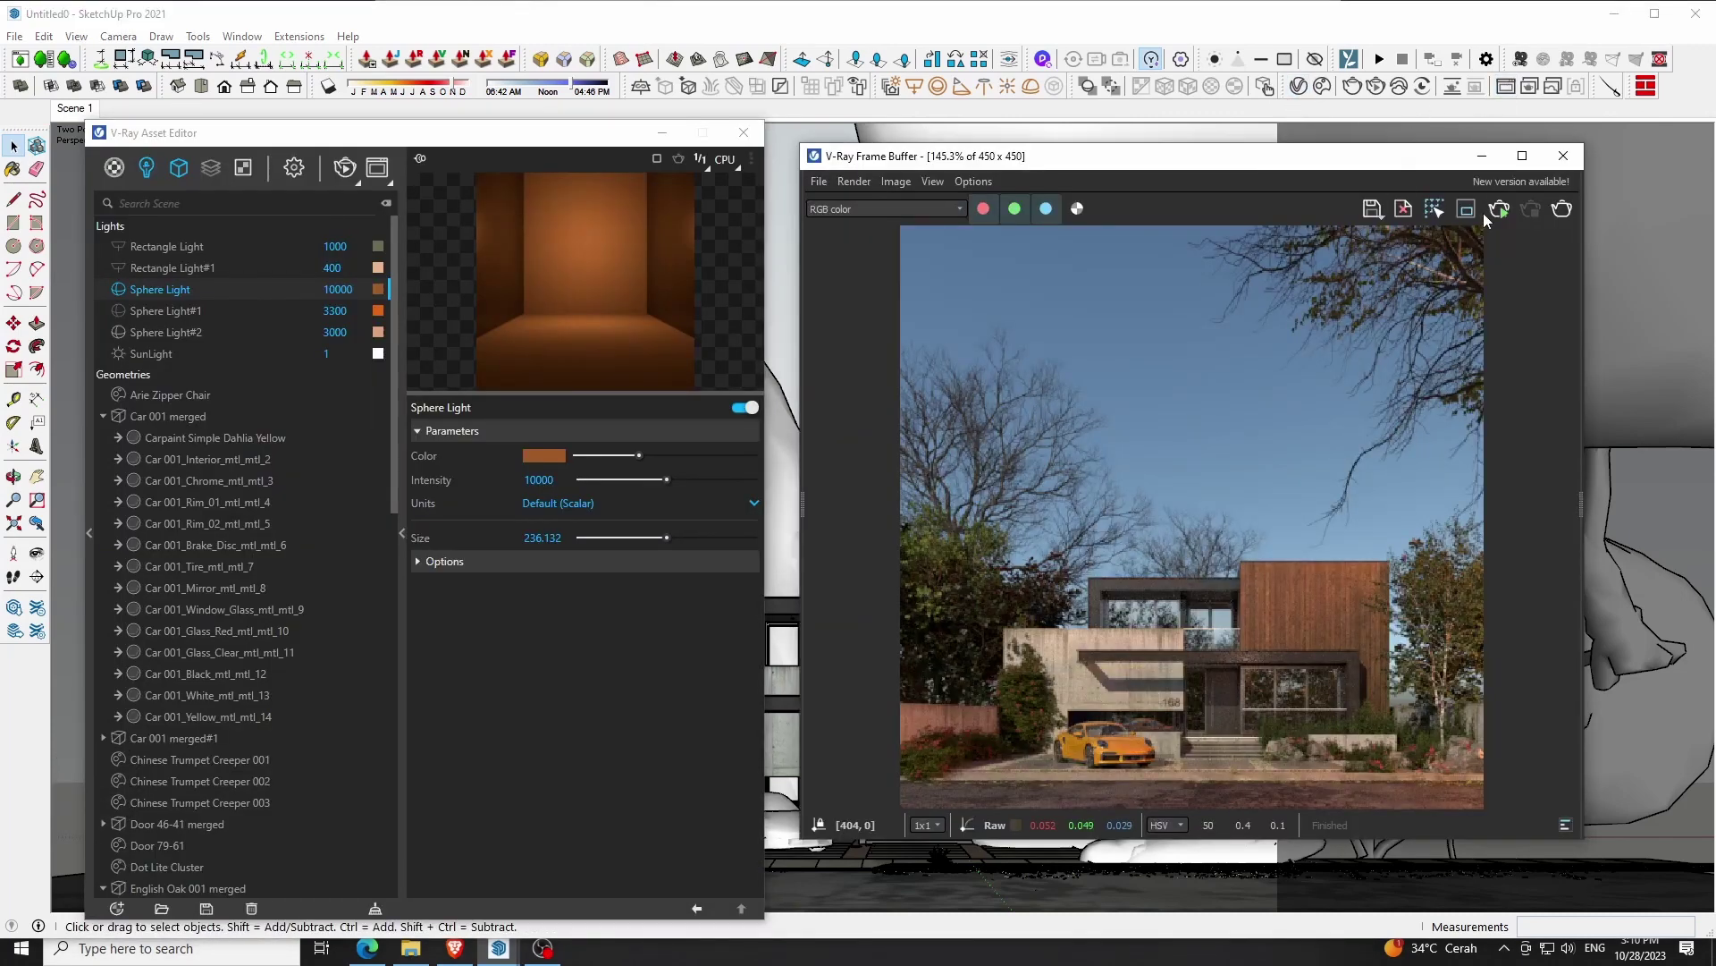
click(1502, 207)
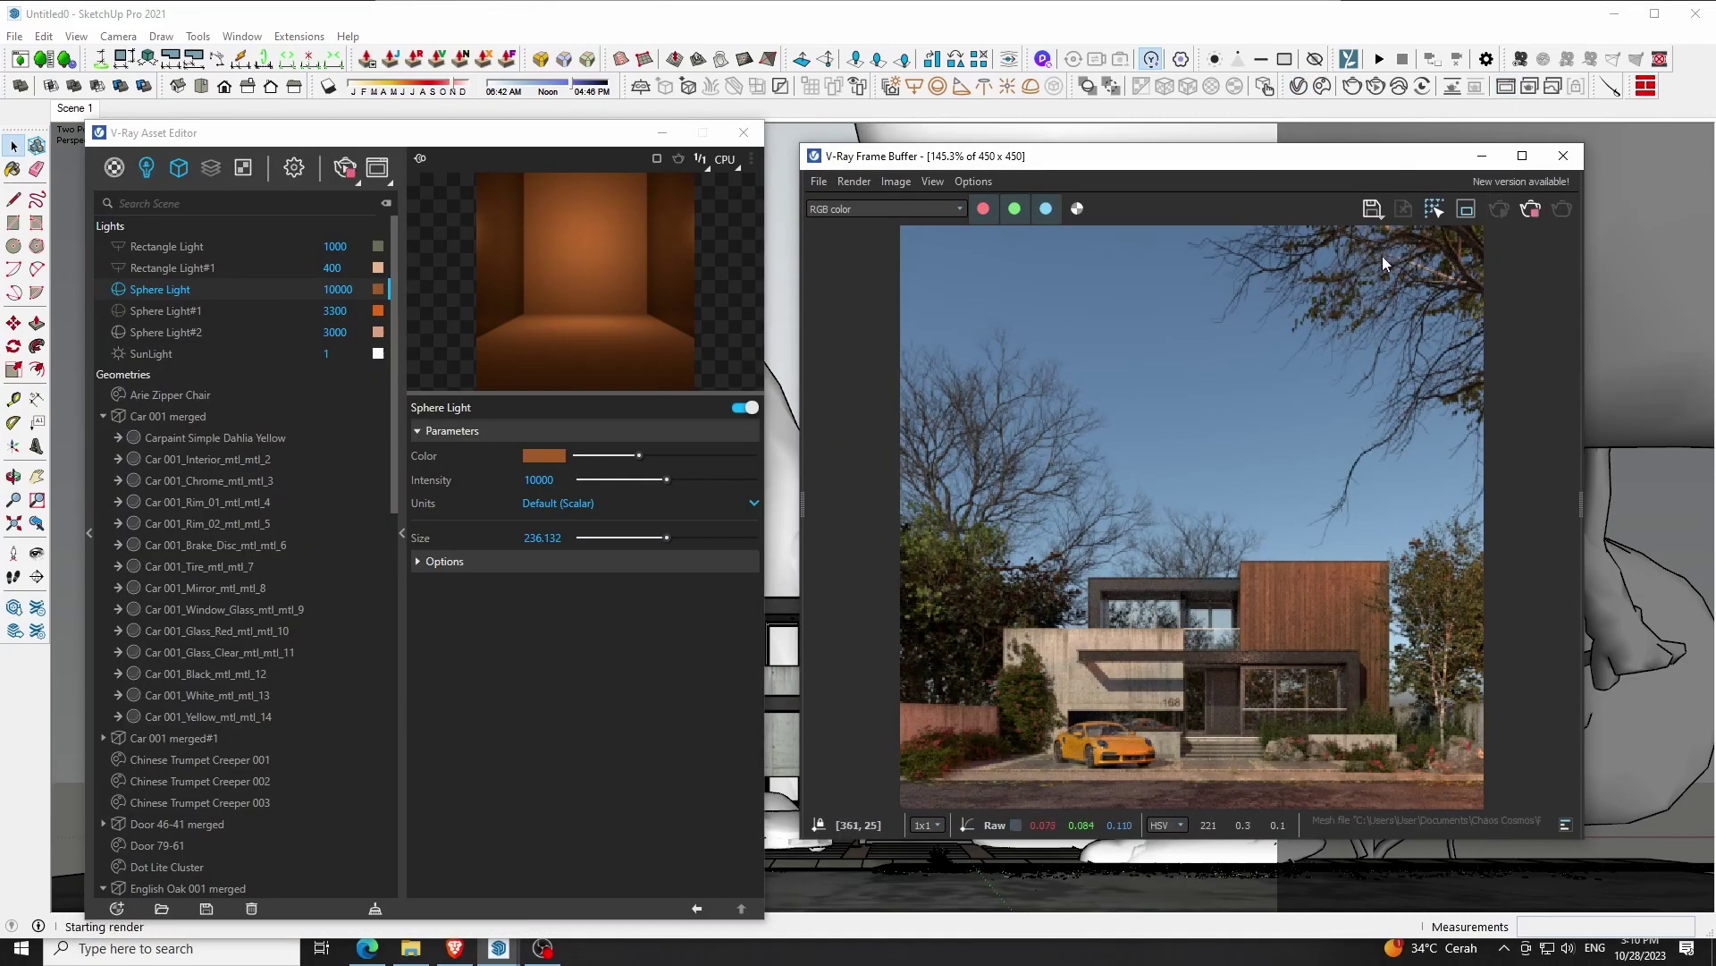
click(184, 354)
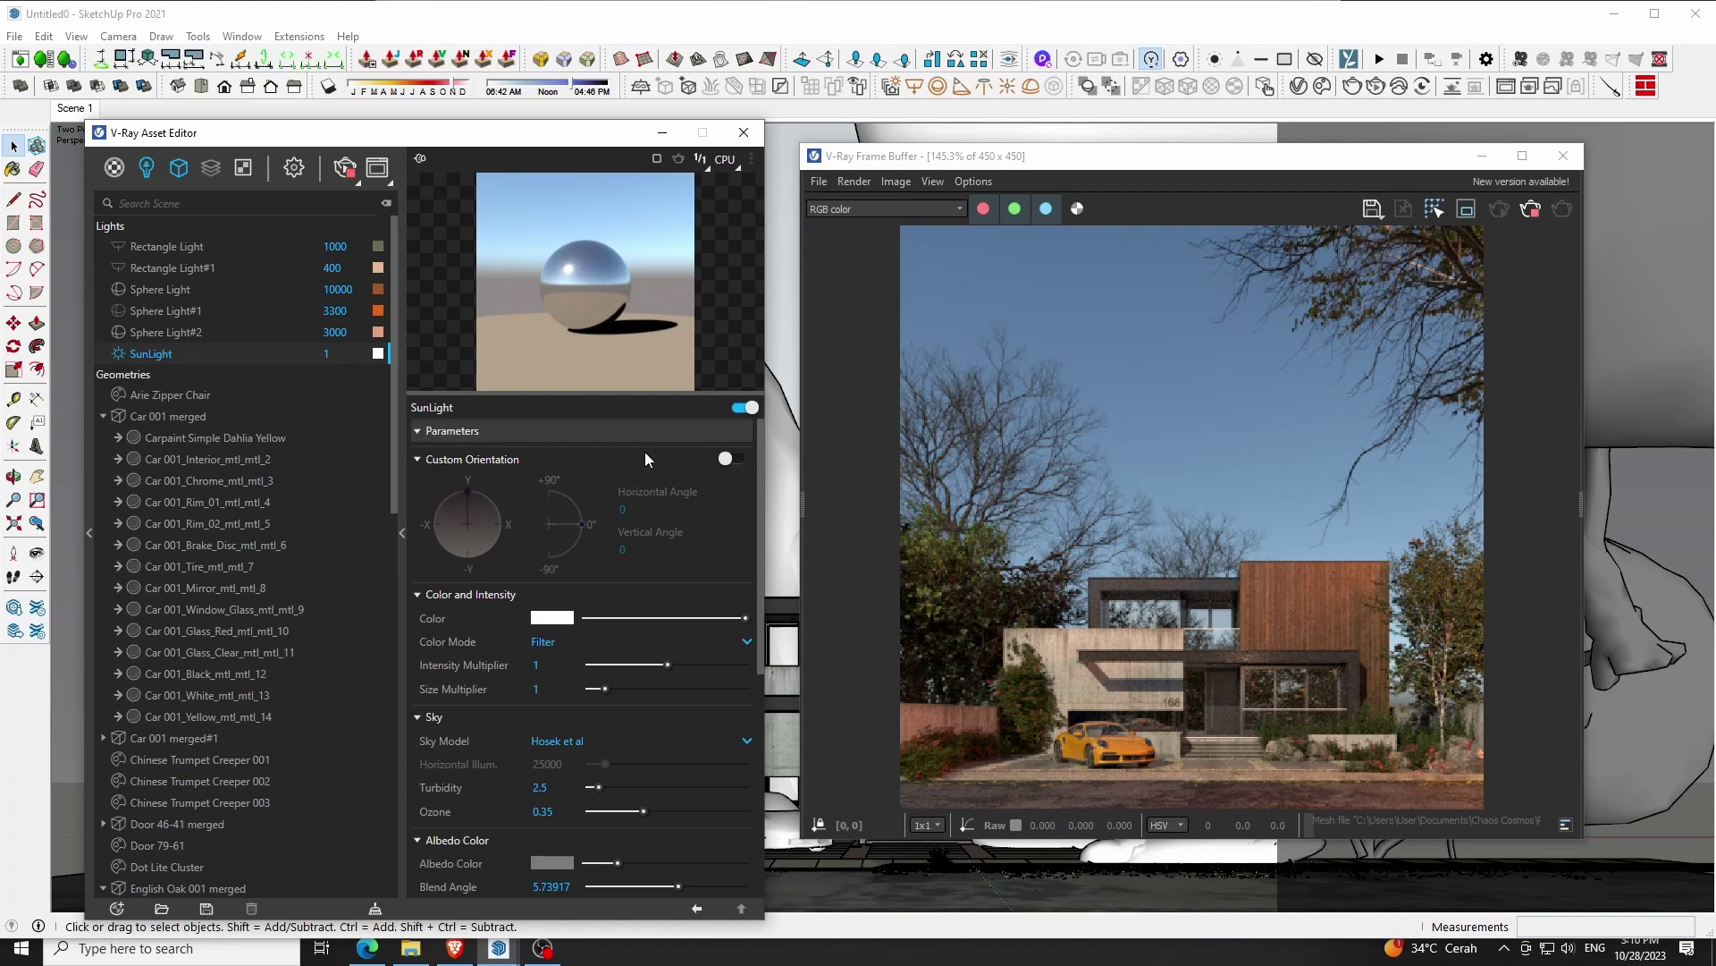
Orient the V-Ray sun manually to horizontal angle 118 and vertical angle 13, then re-render
click(726, 461)
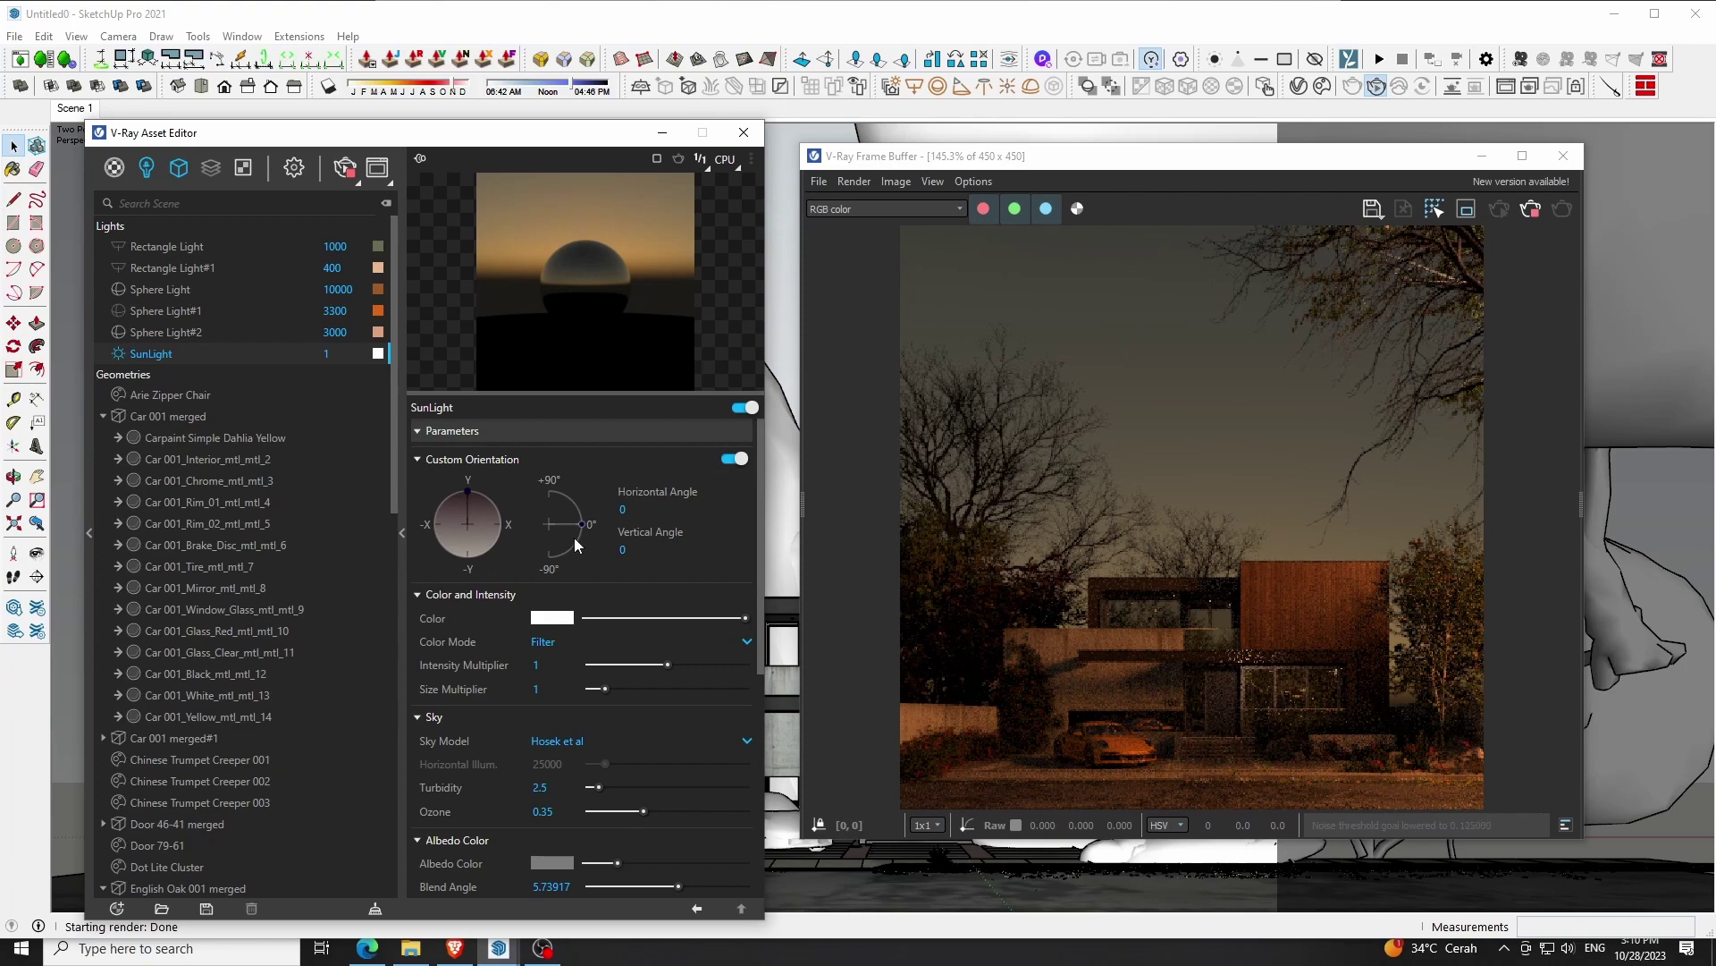
drag(578, 523, 579, 521)
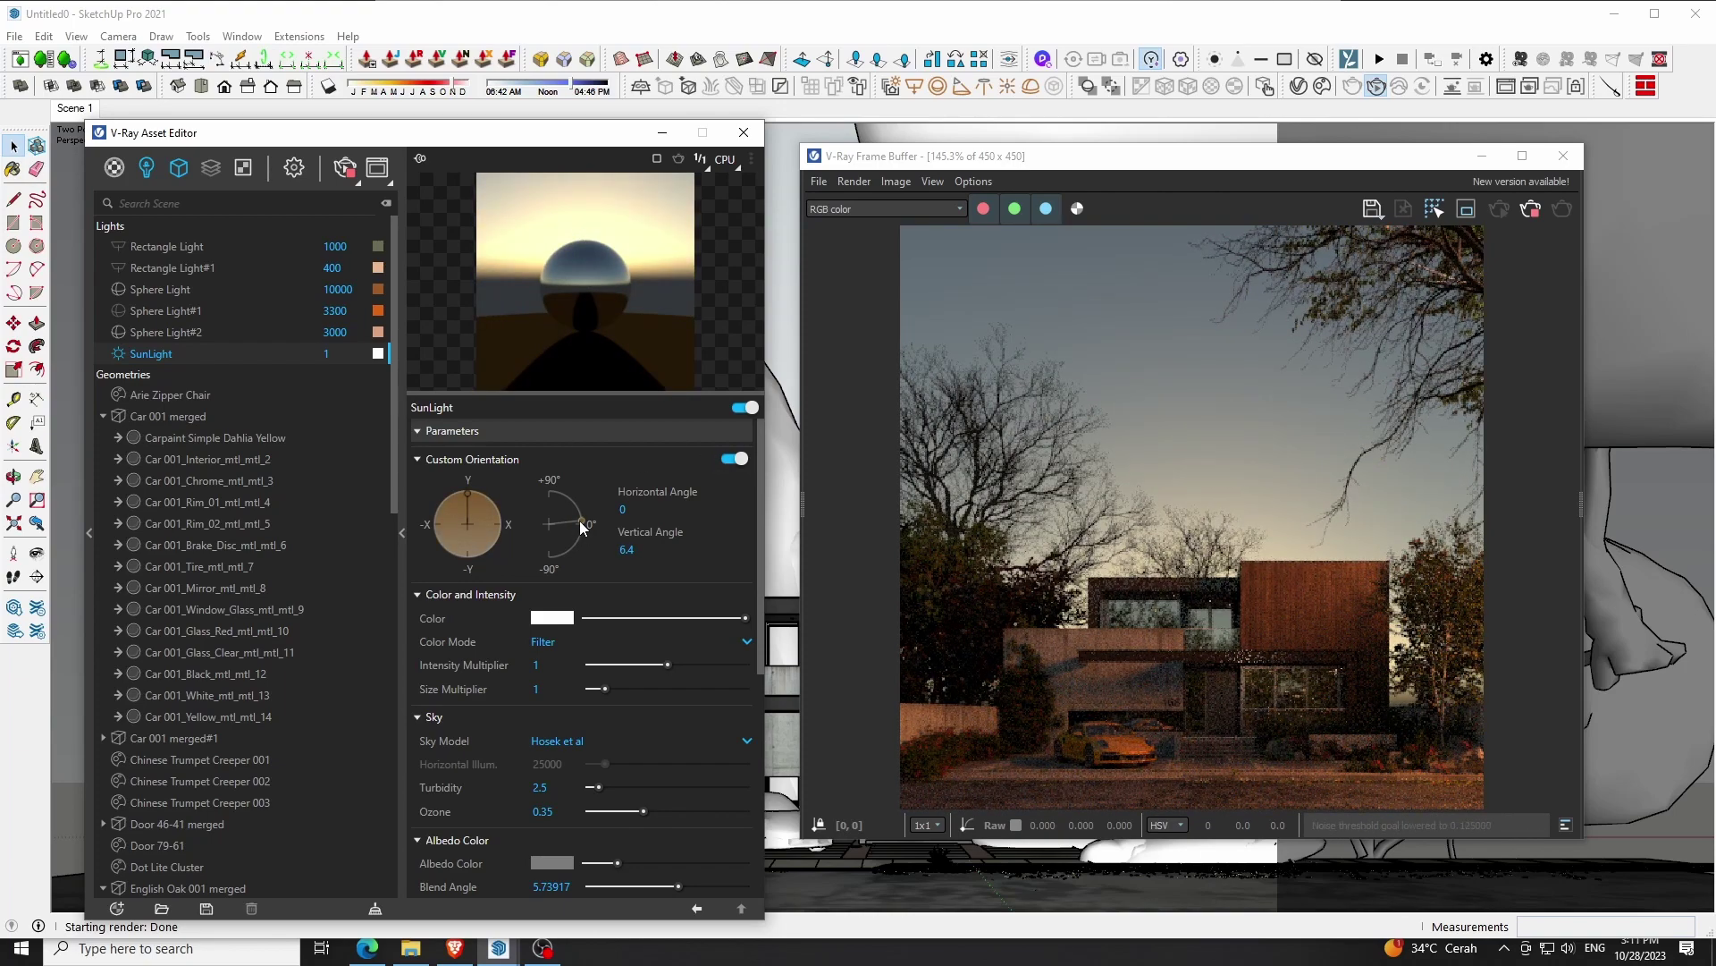
drag(580, 521, 581, 524)
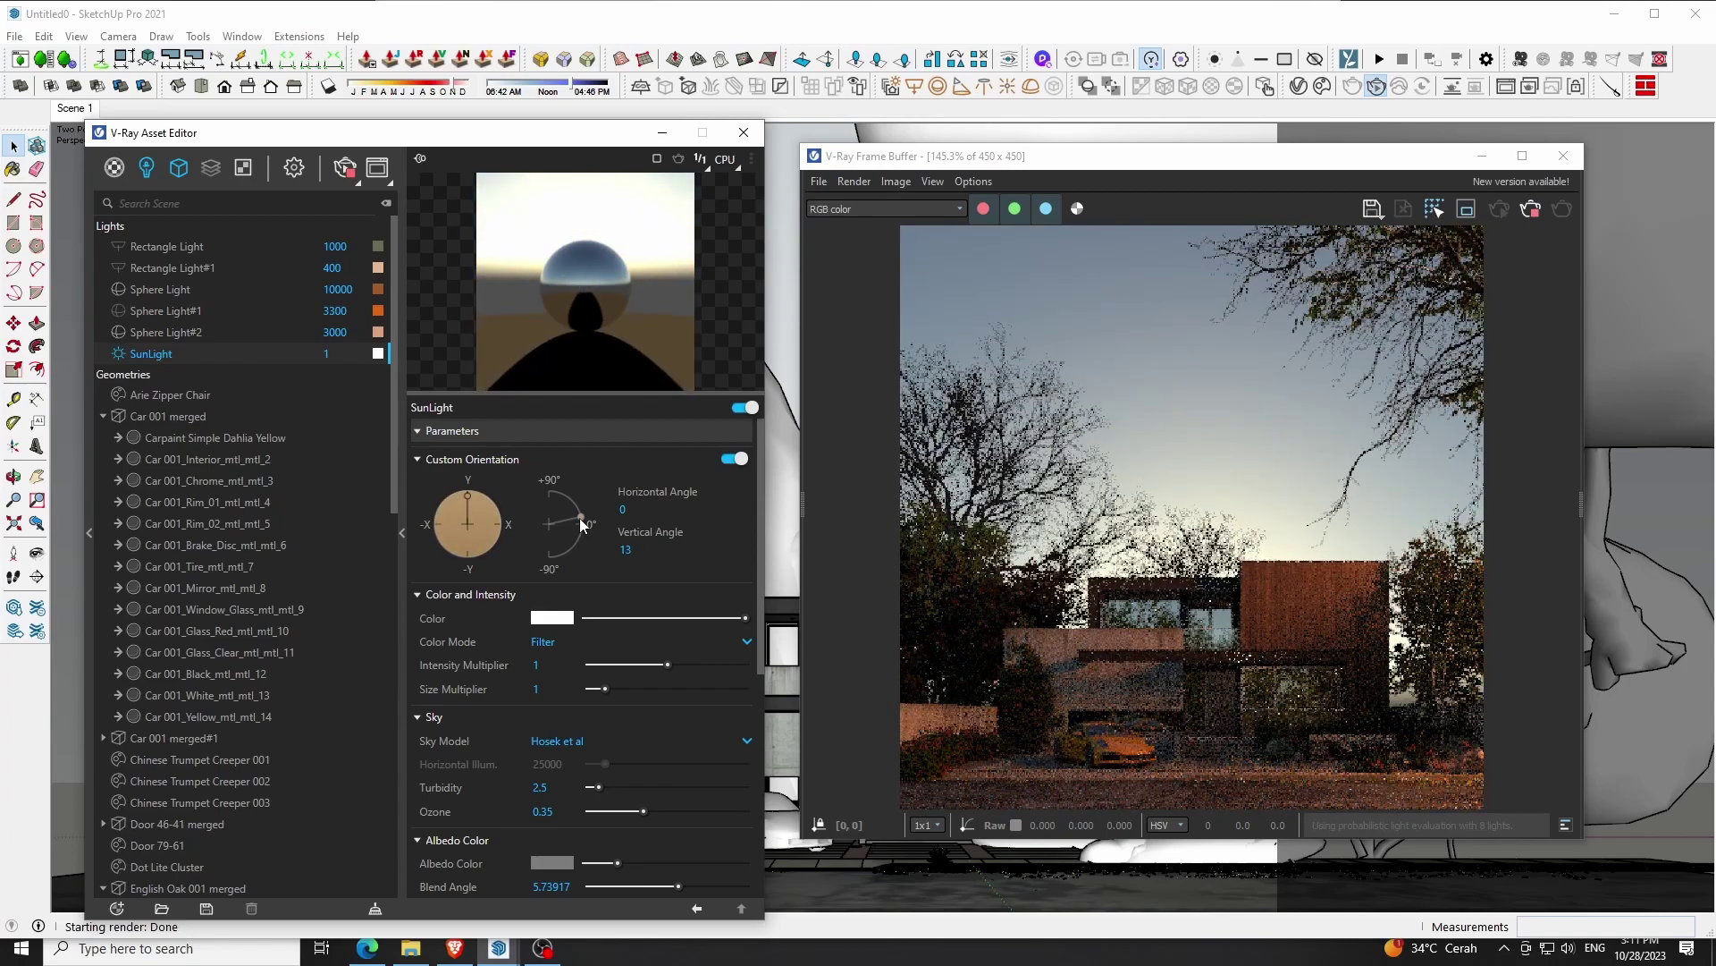
drag(469, 498, 491, 536)
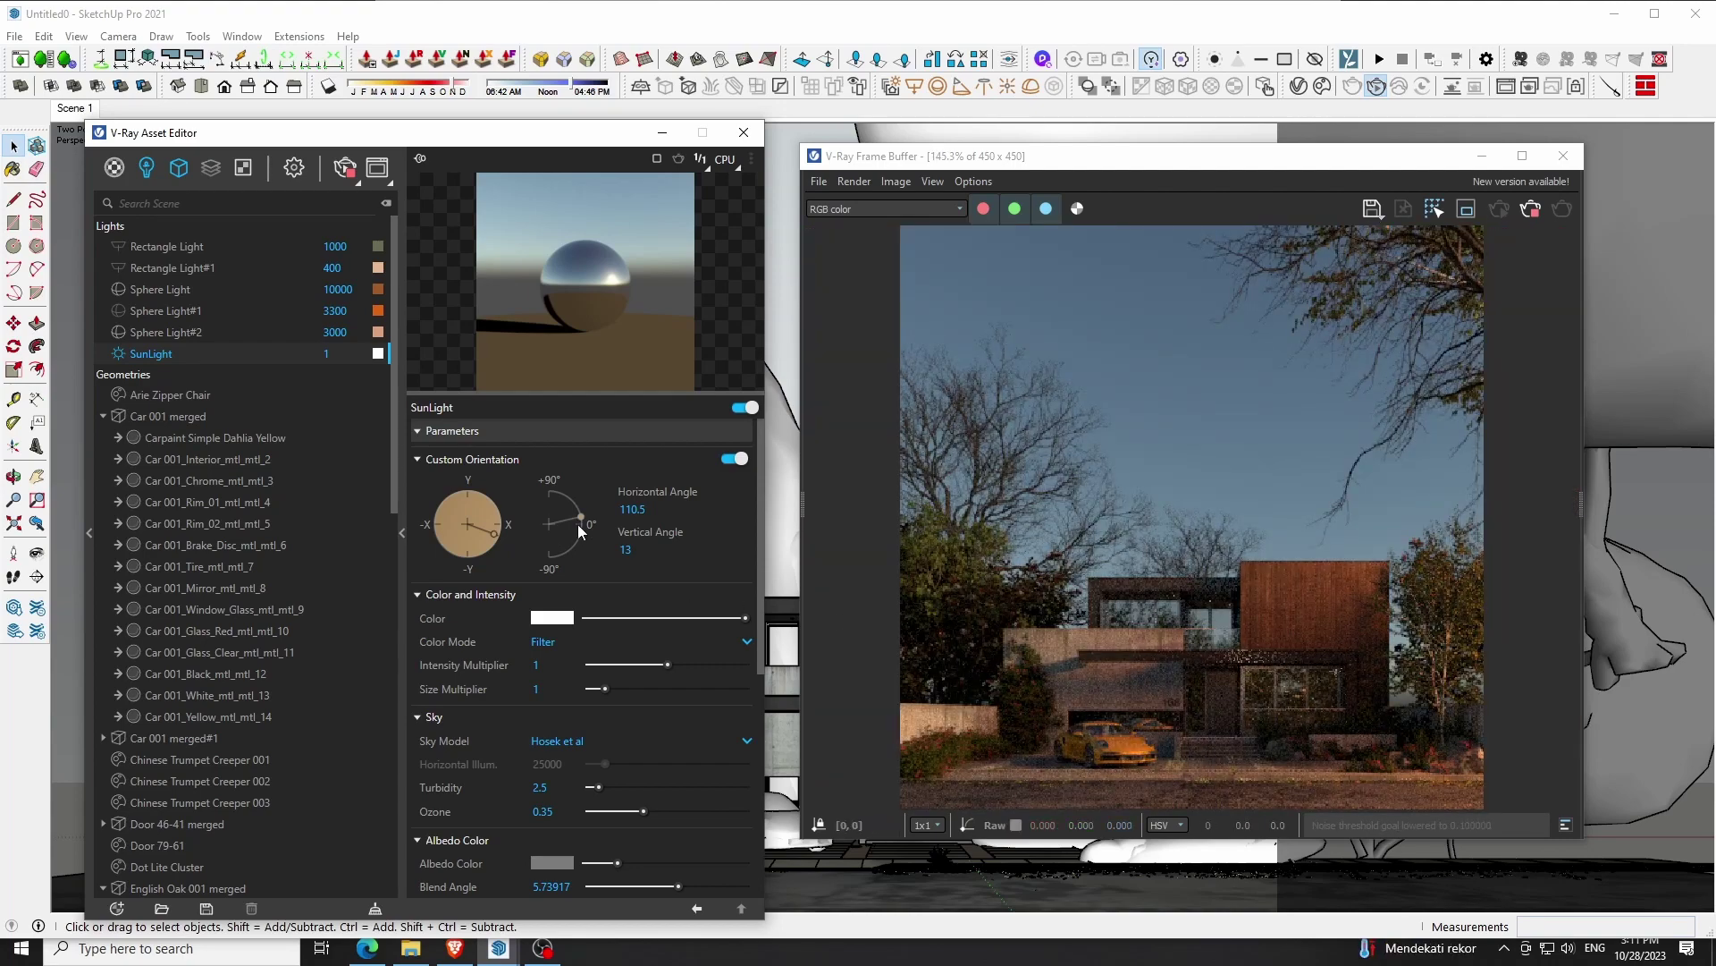
click(496, 531)
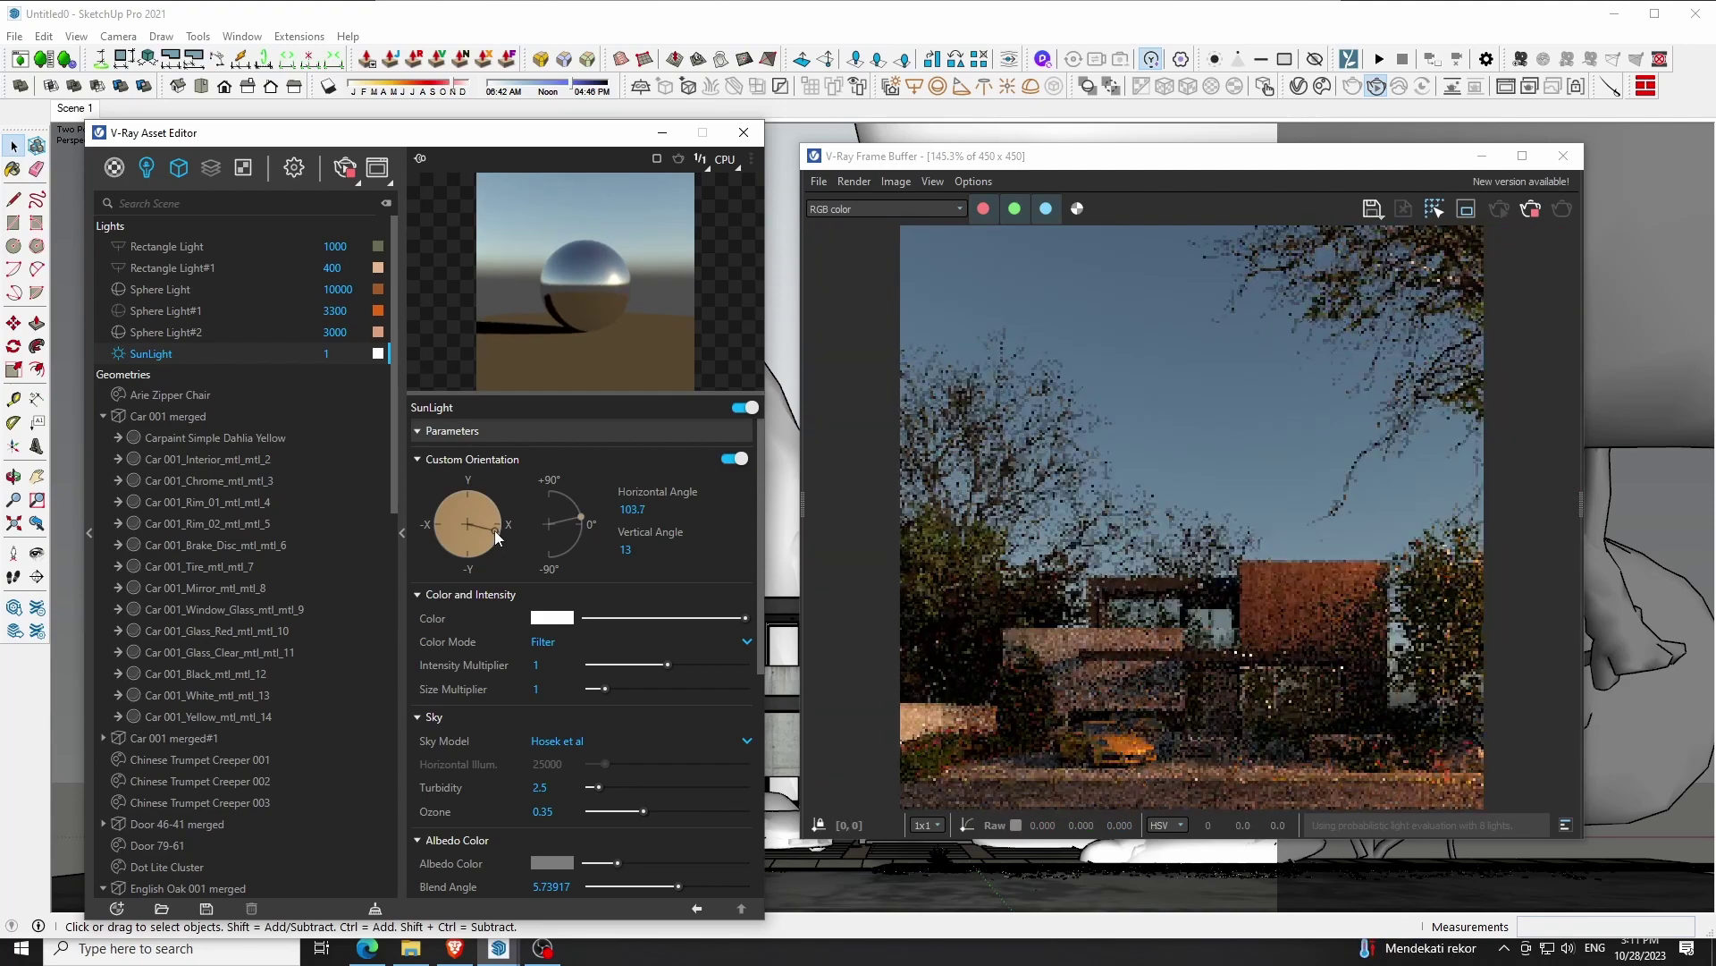
click(496, 536)
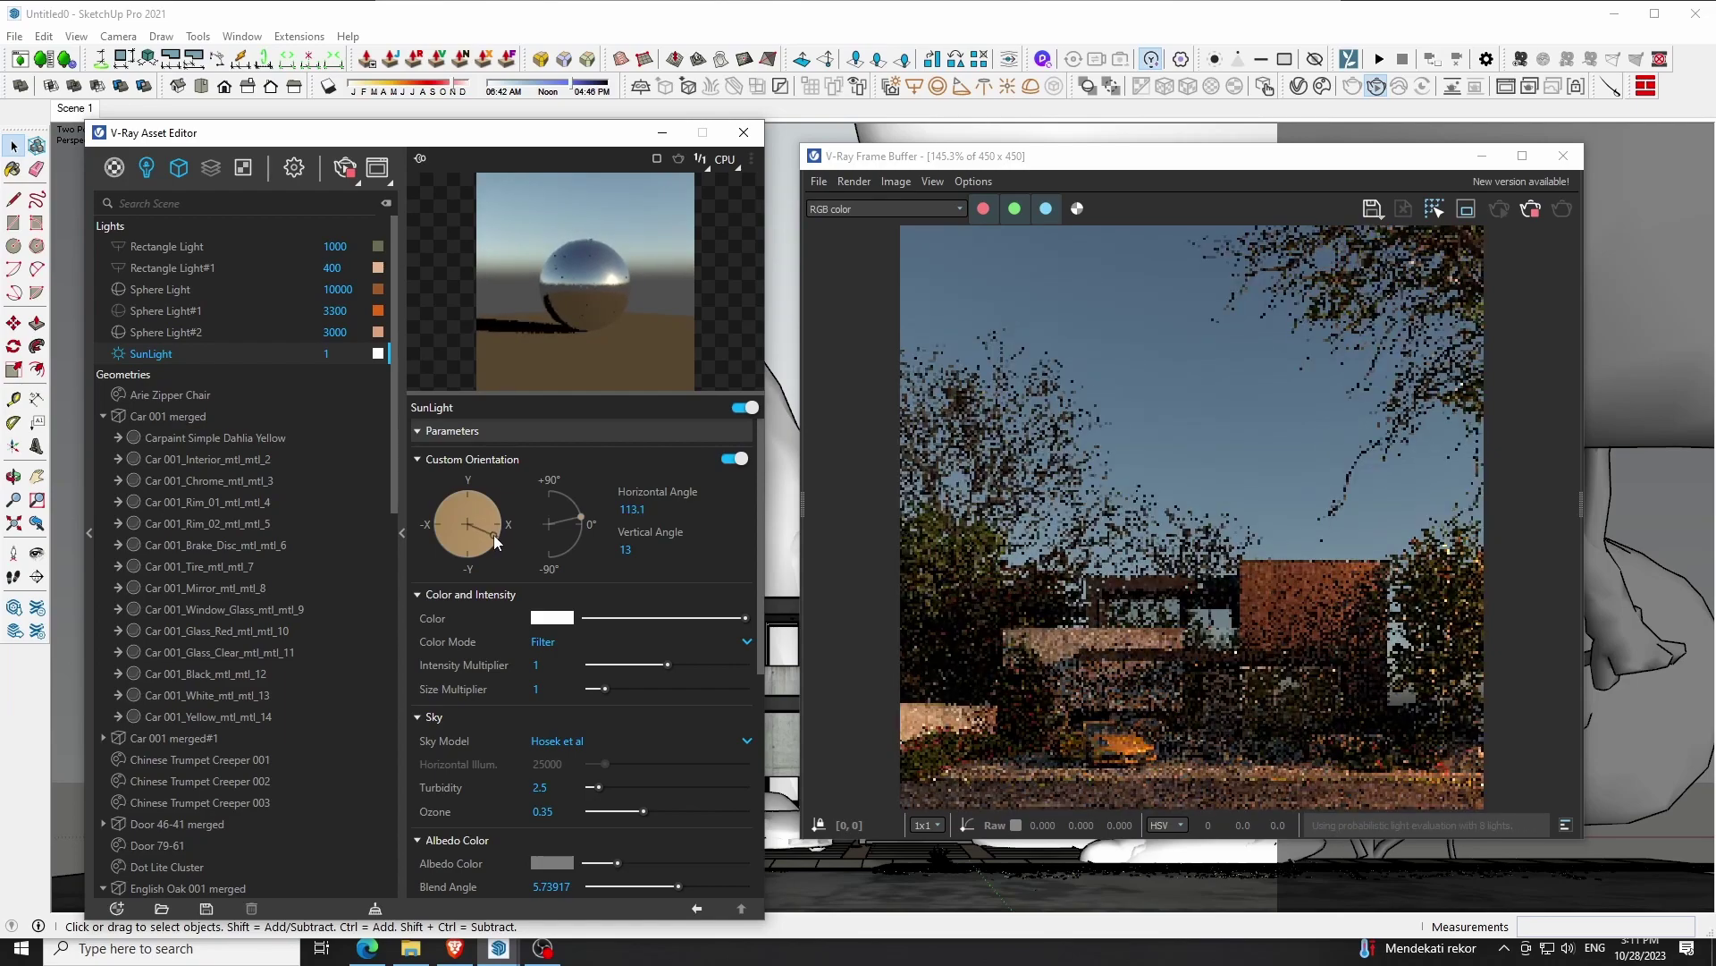
click(493, 536)
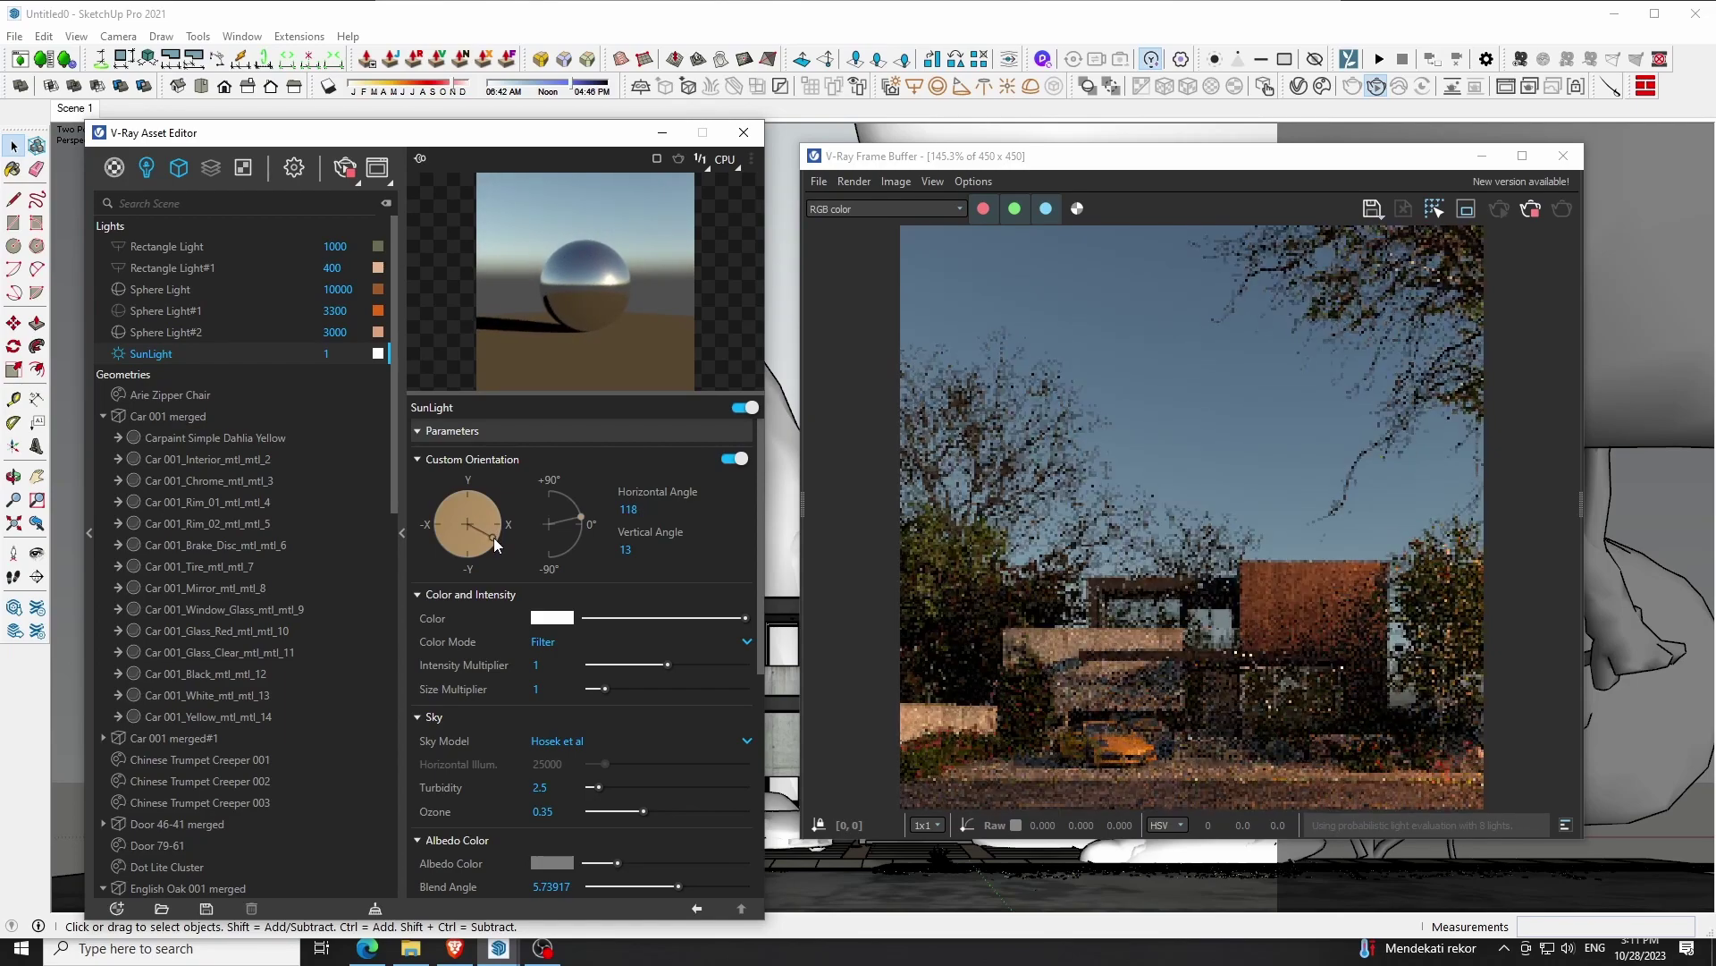
key(F2)
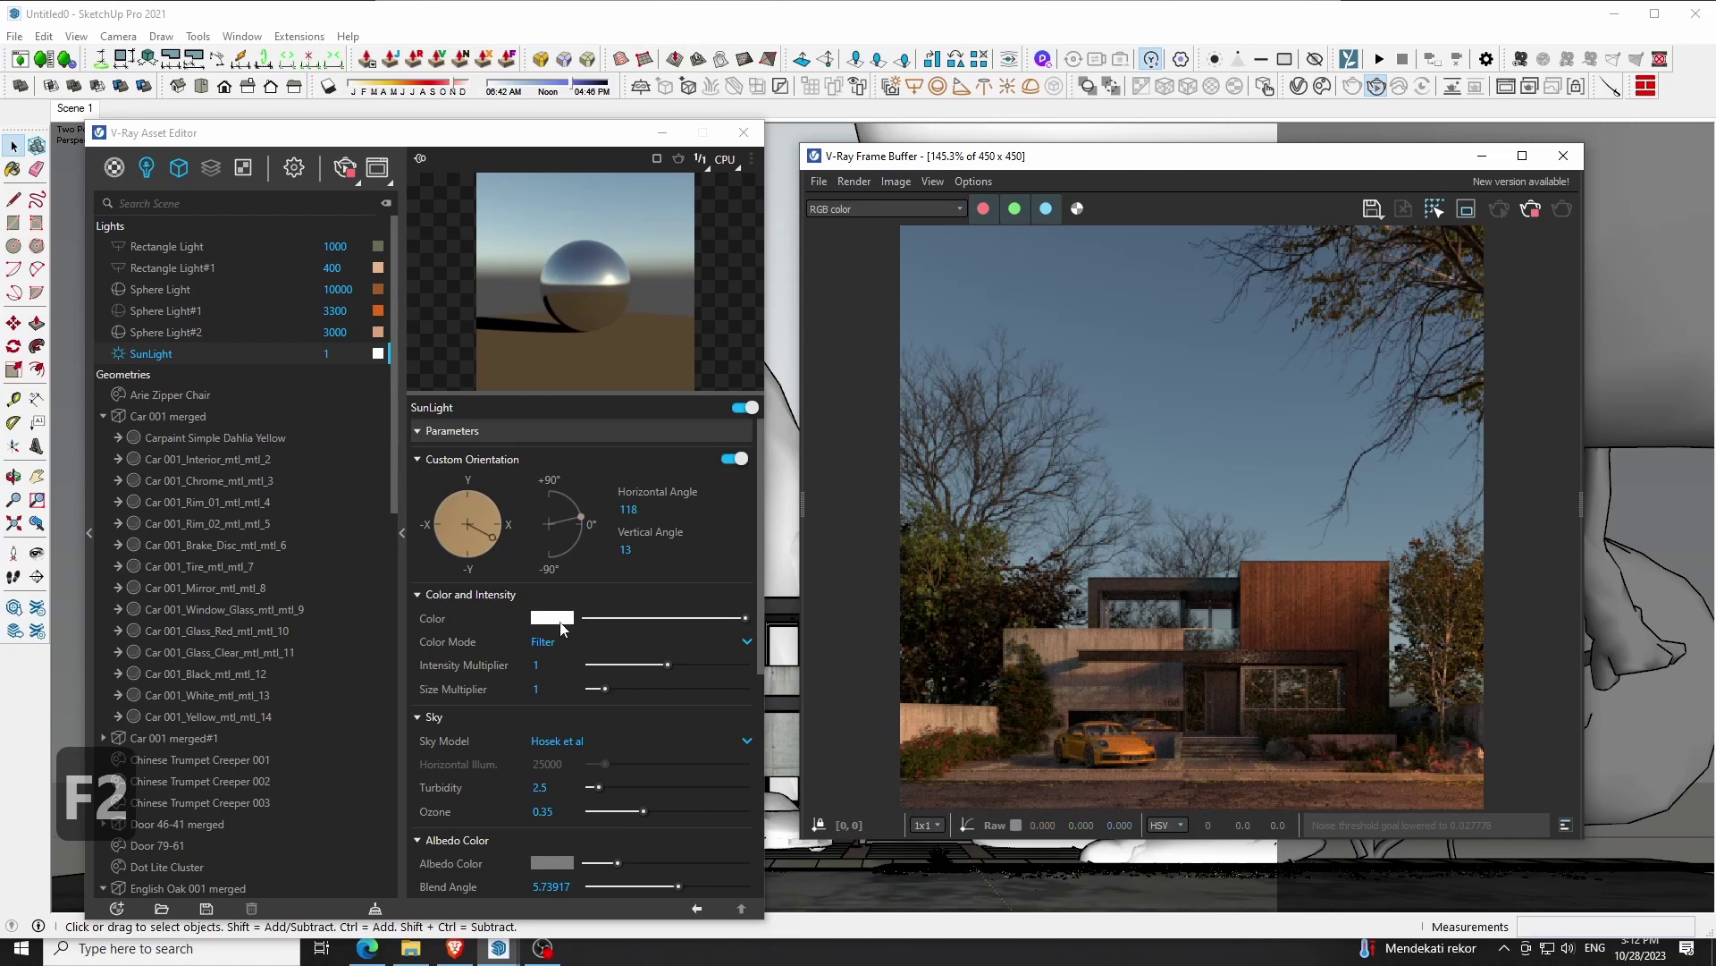
Change the SunLight colour from white to a warm pale peach
click(561, 621)
click(770, 466)
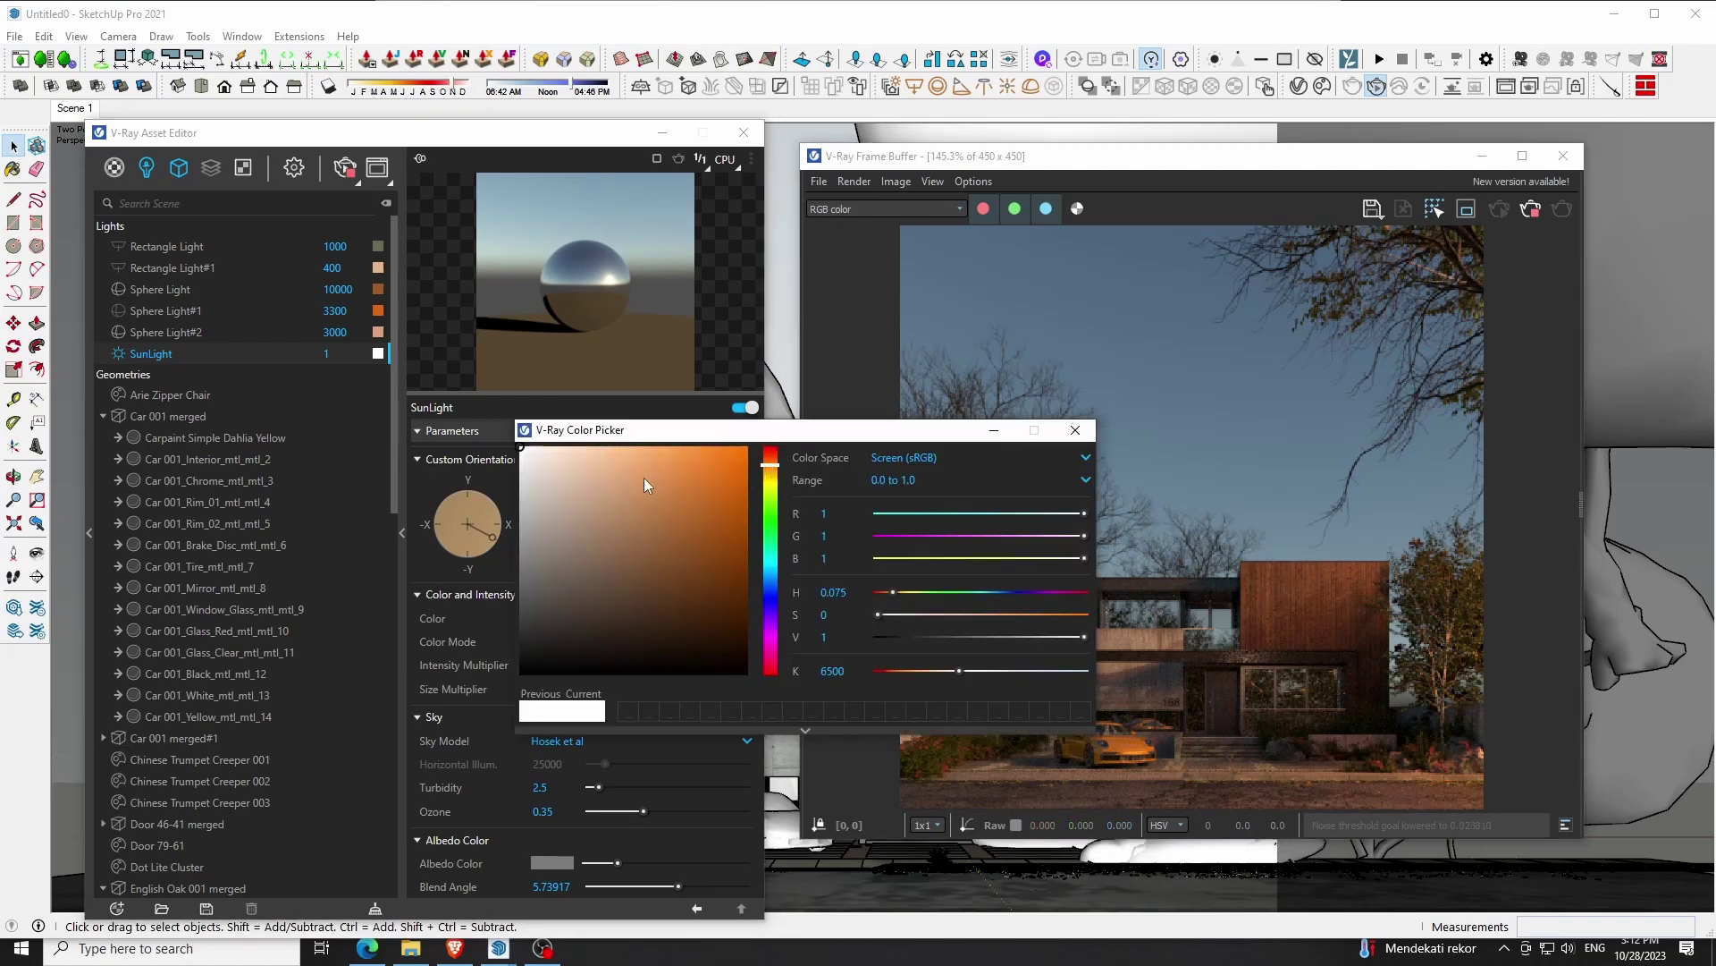
click(586, 473)
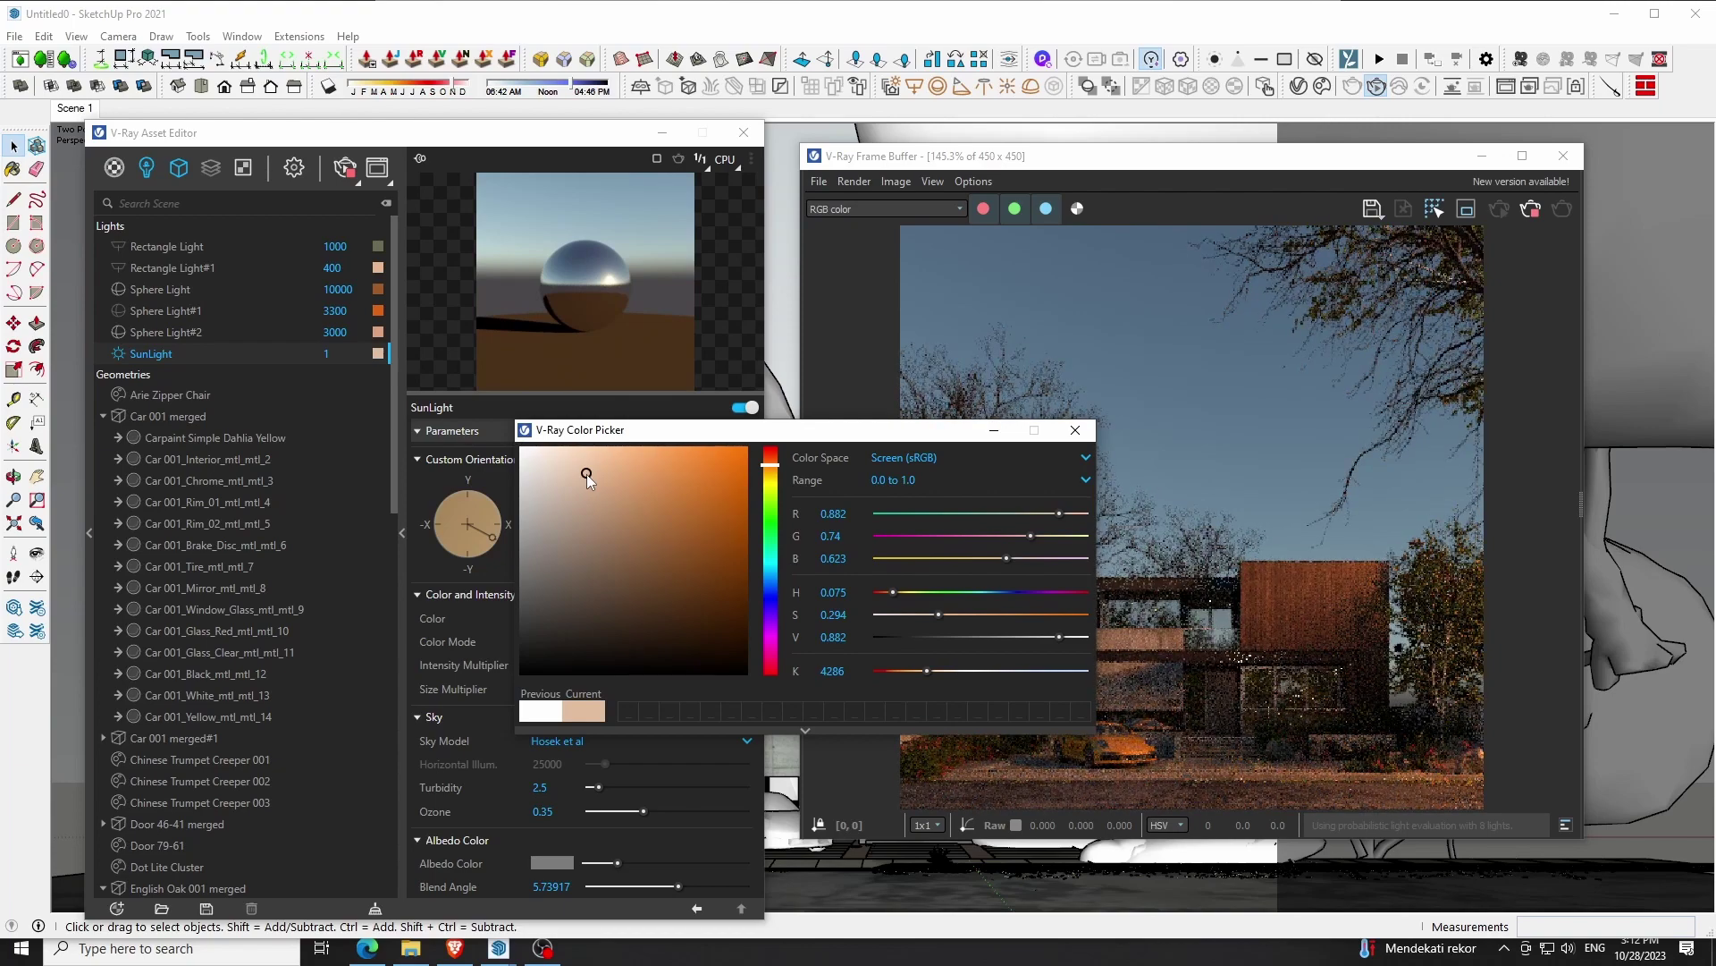
drag(587, 474, 579, 474)
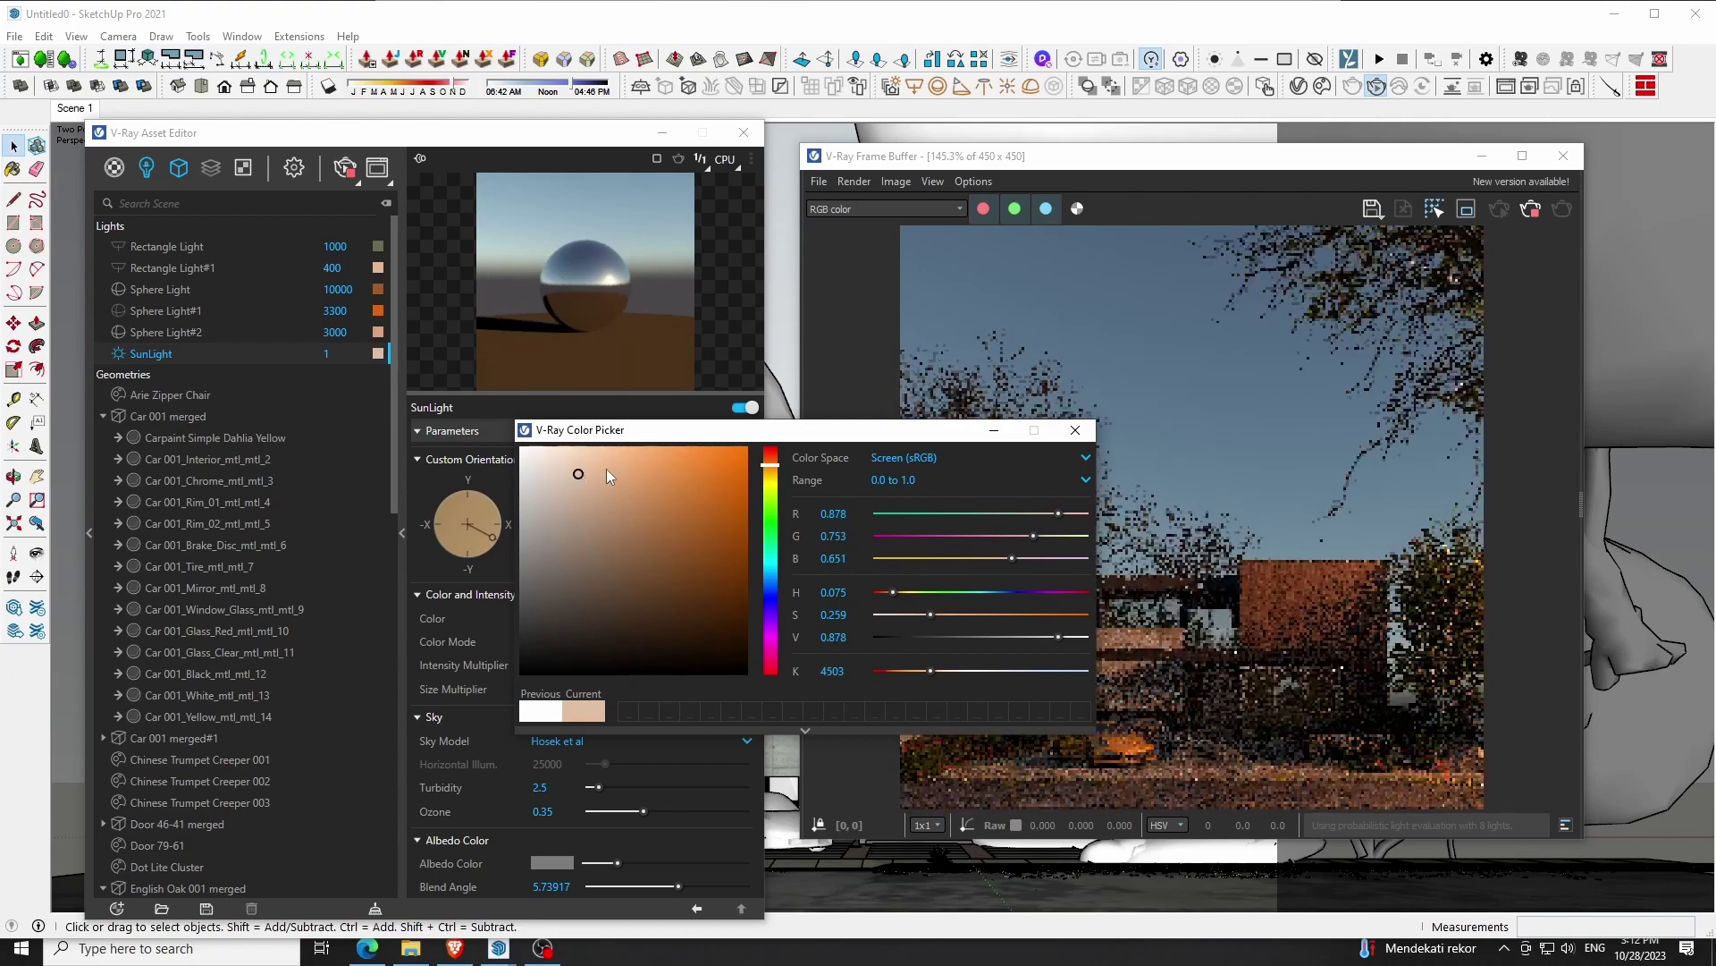
drag(736, 434, 454, 454)
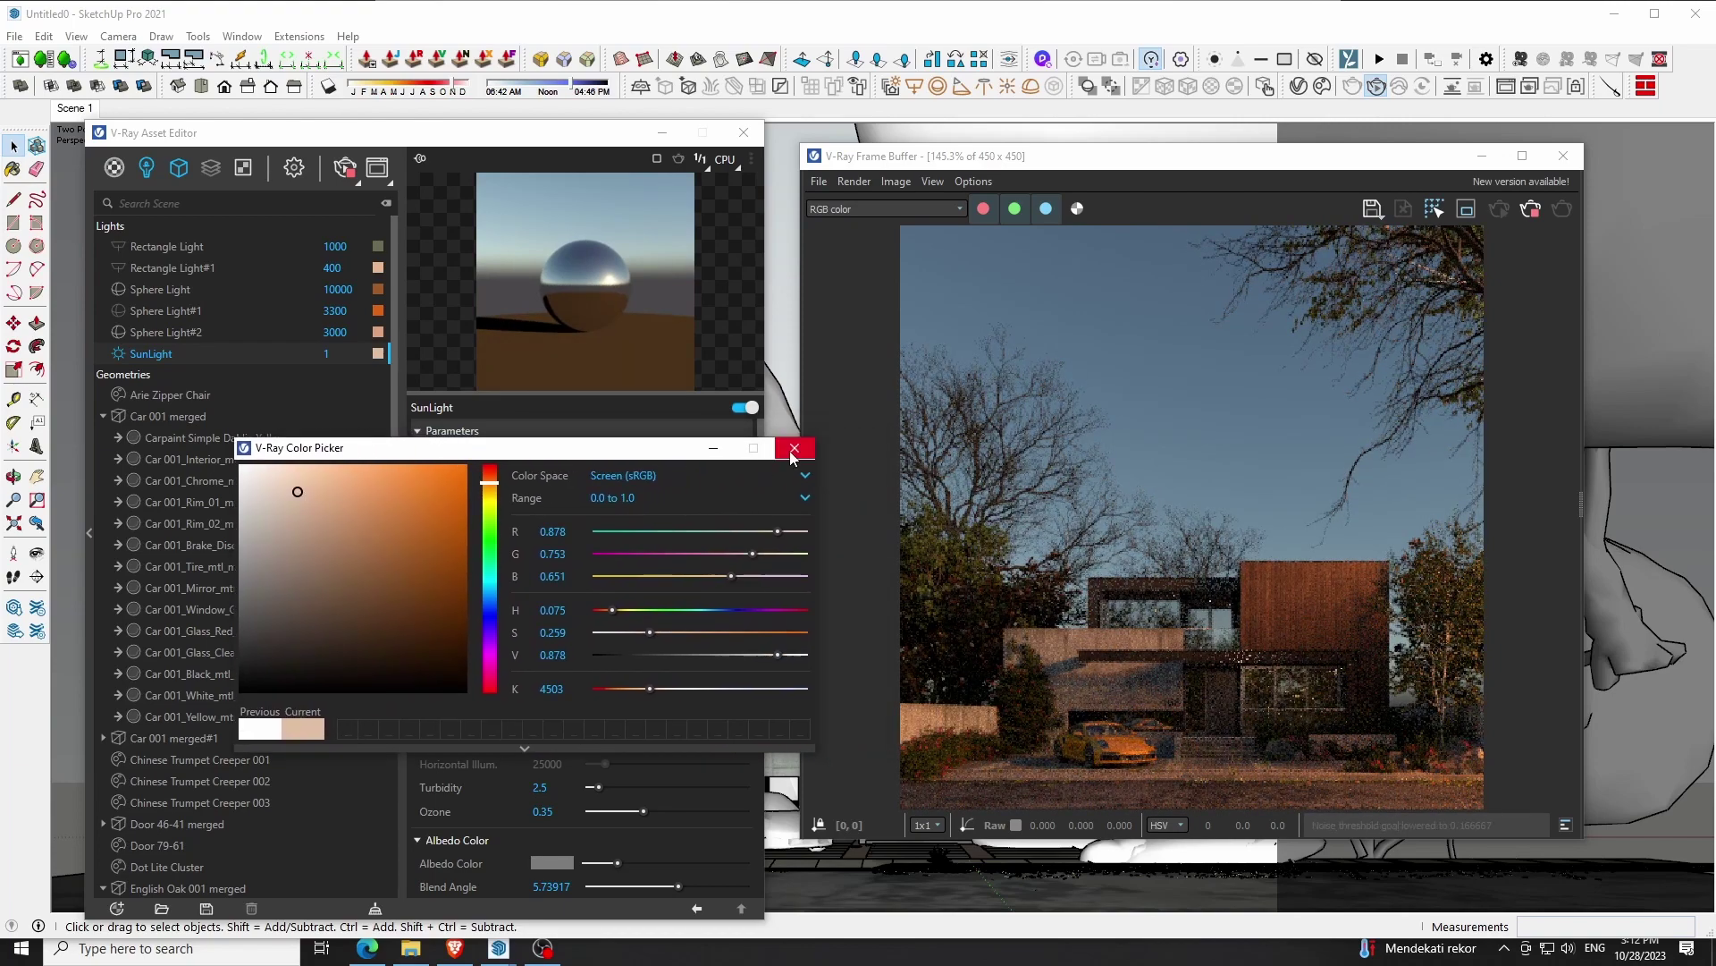
click(794, 449)
Change the sun's albedo colour from grey to a light peach tone (about 4725 K)
click(554, 863)
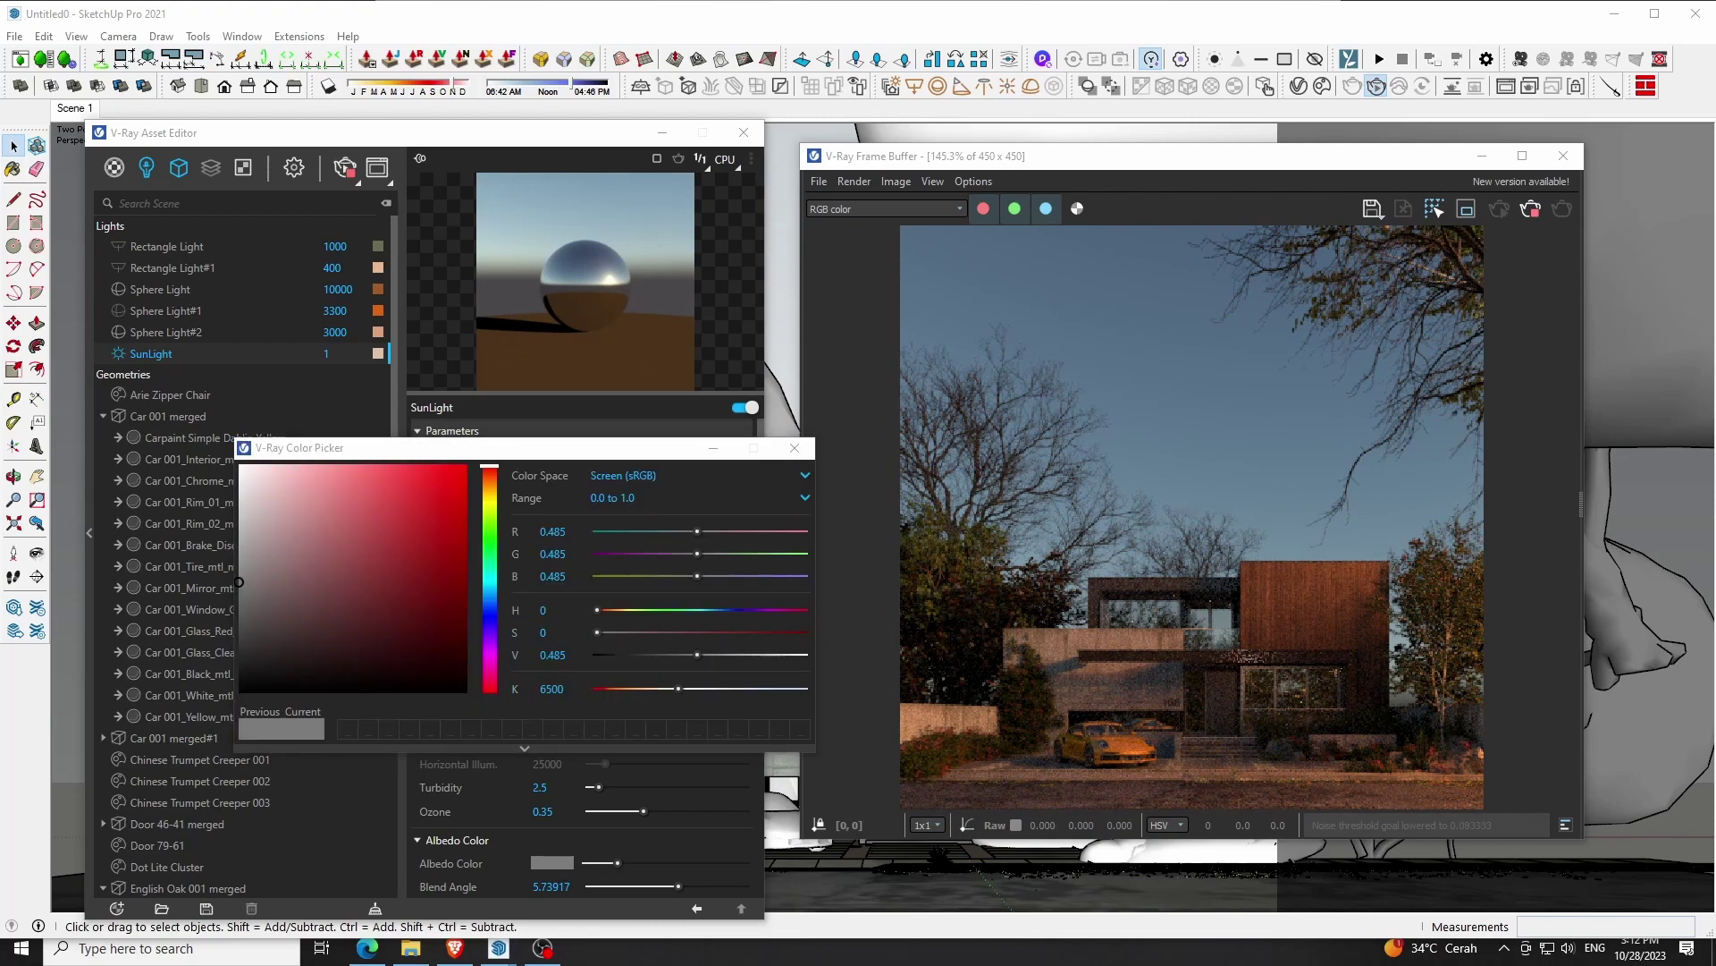
mouse_move(452, 452)
mouse_down()
mouse_move(982, 415)
mouse_move(1082, 374)
mouse_up()
click(1120, 405)
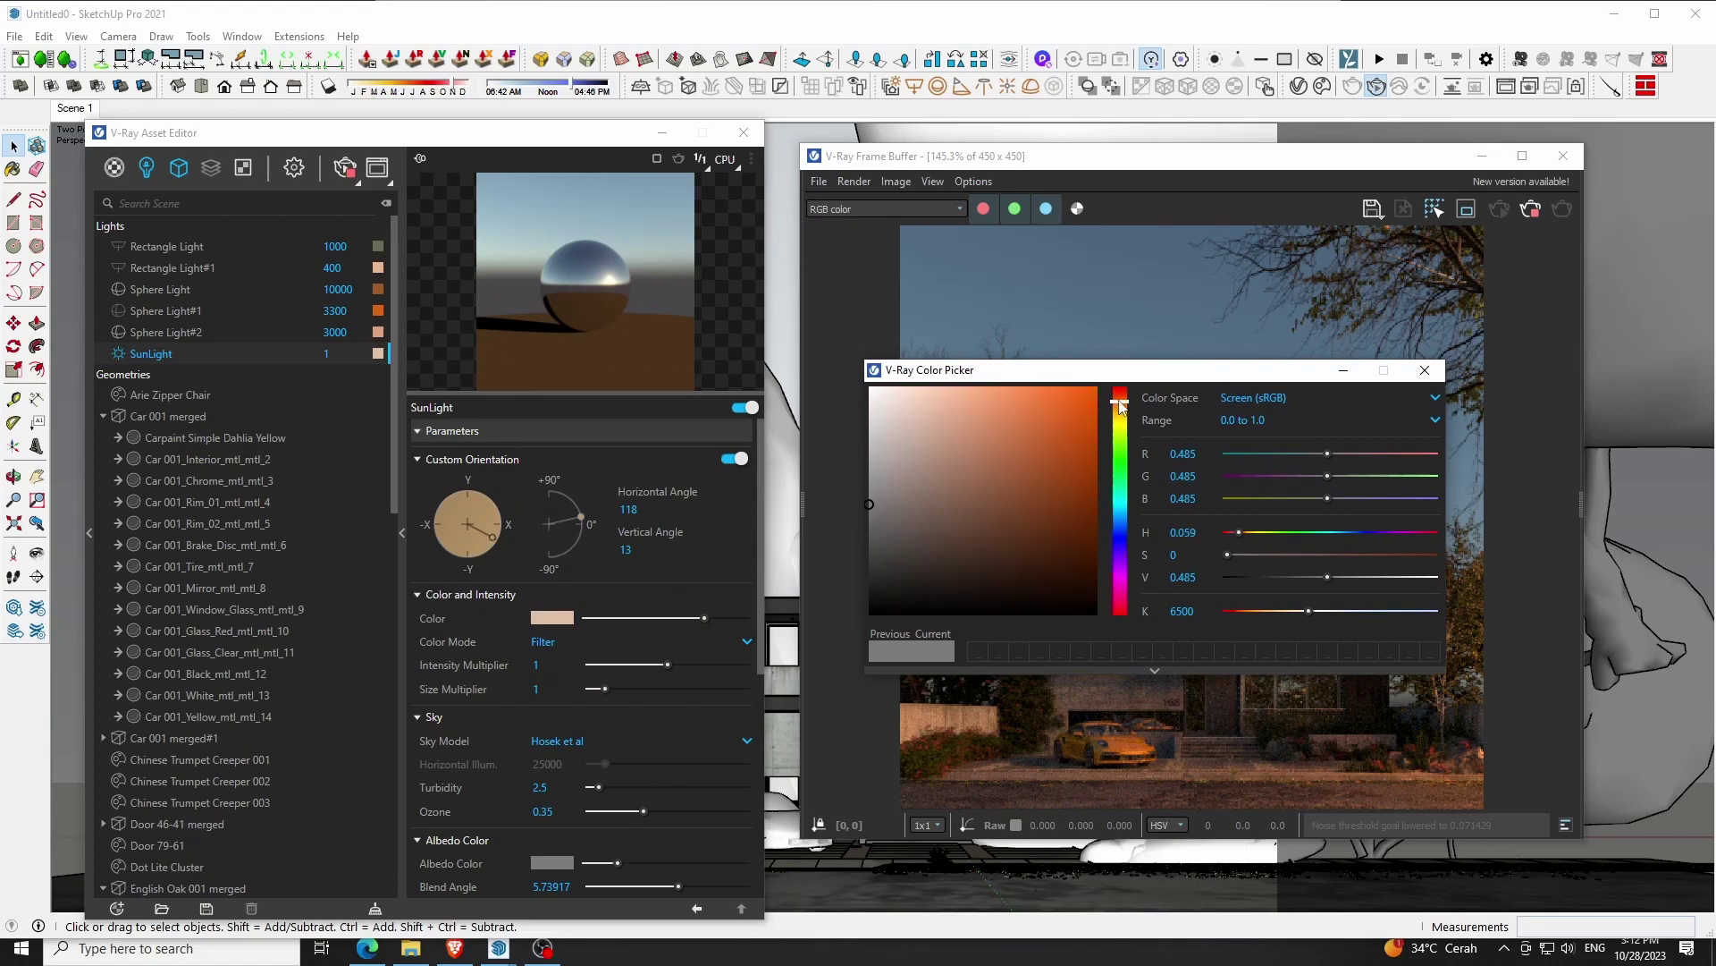
click(919, 413)
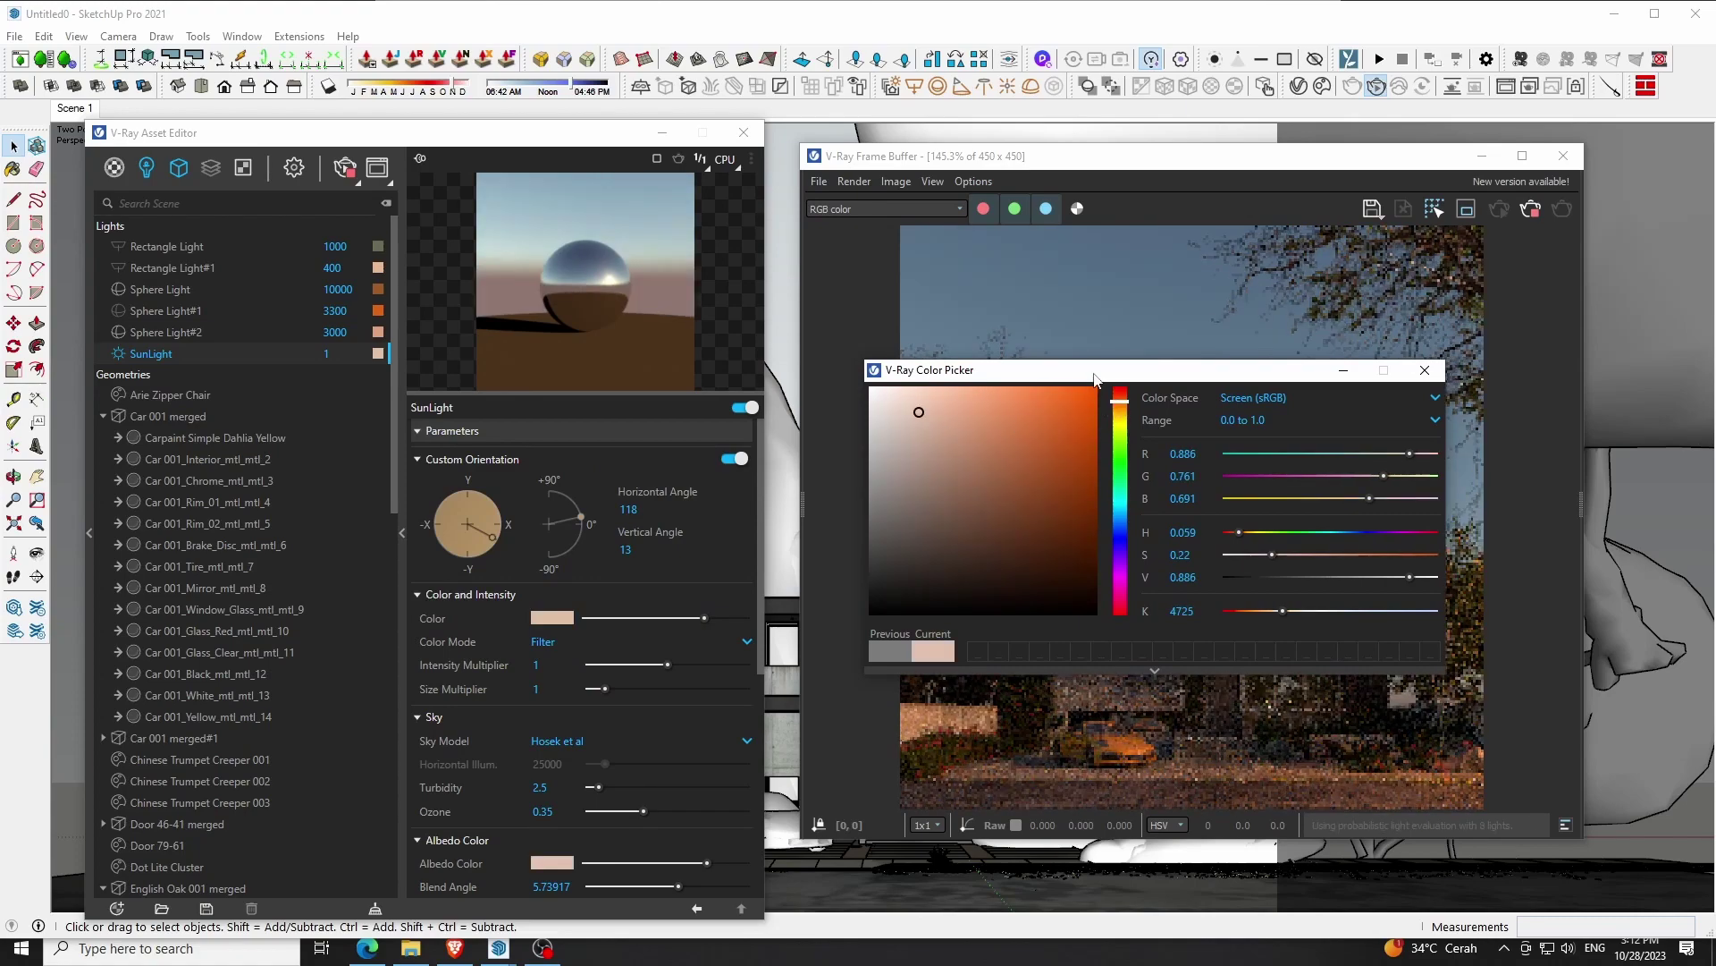
drag(1093, 379, 392, 492)
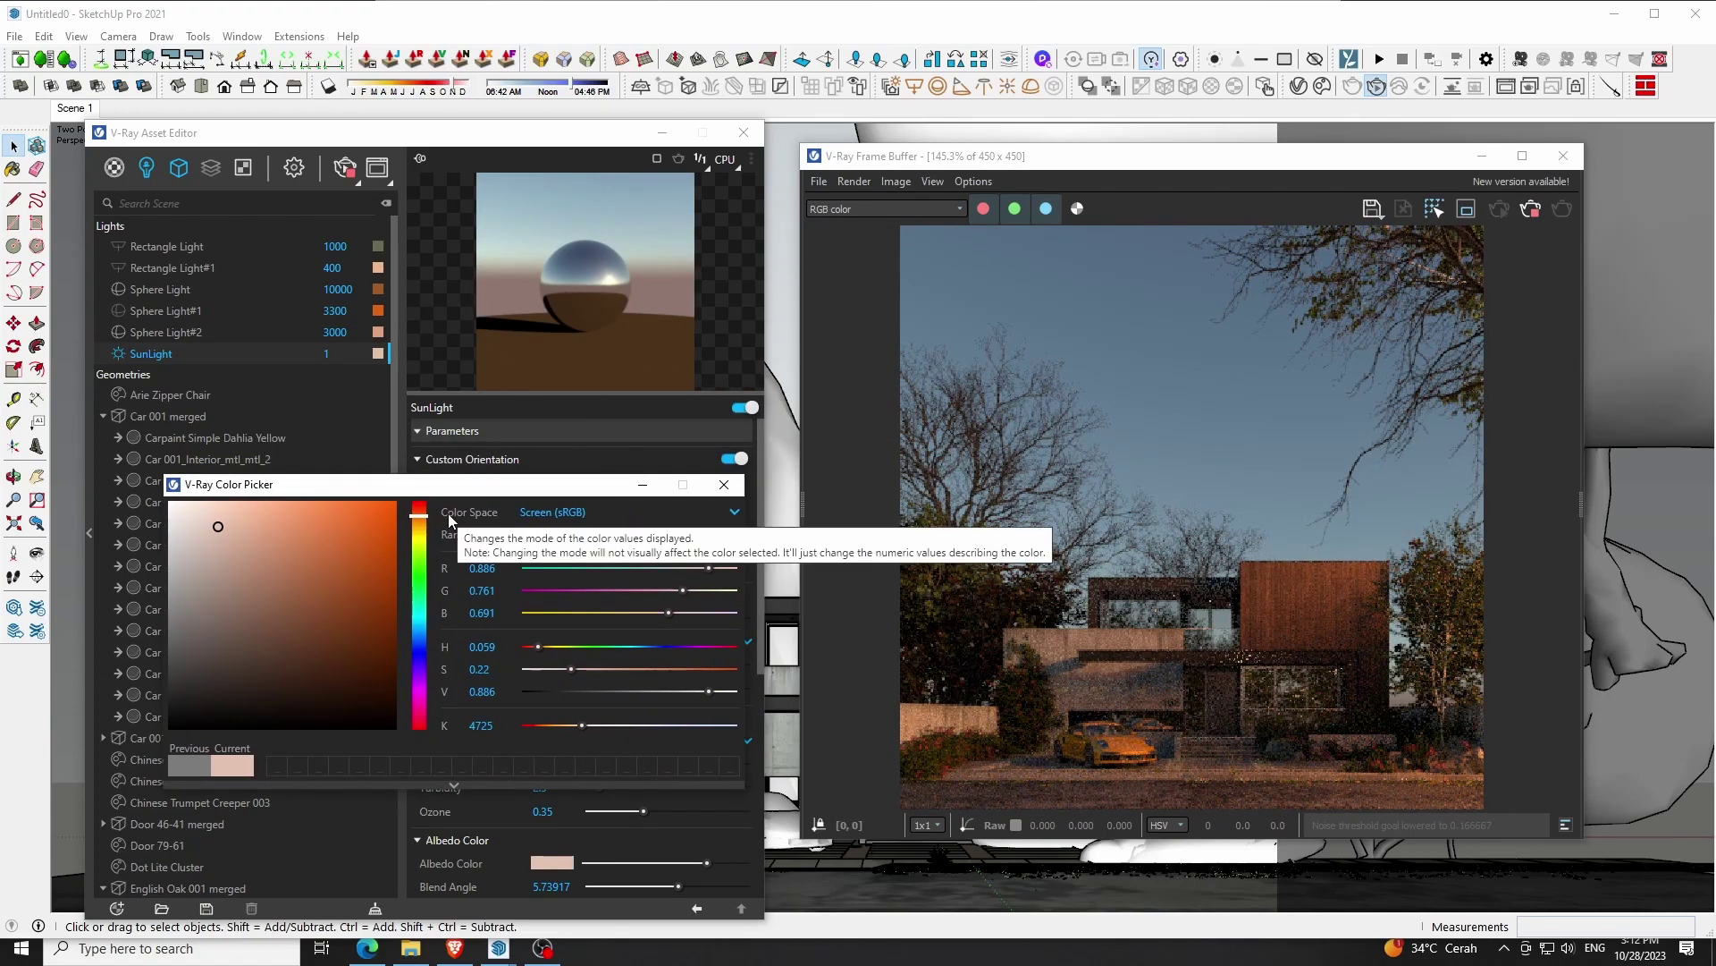
click(724, 484)
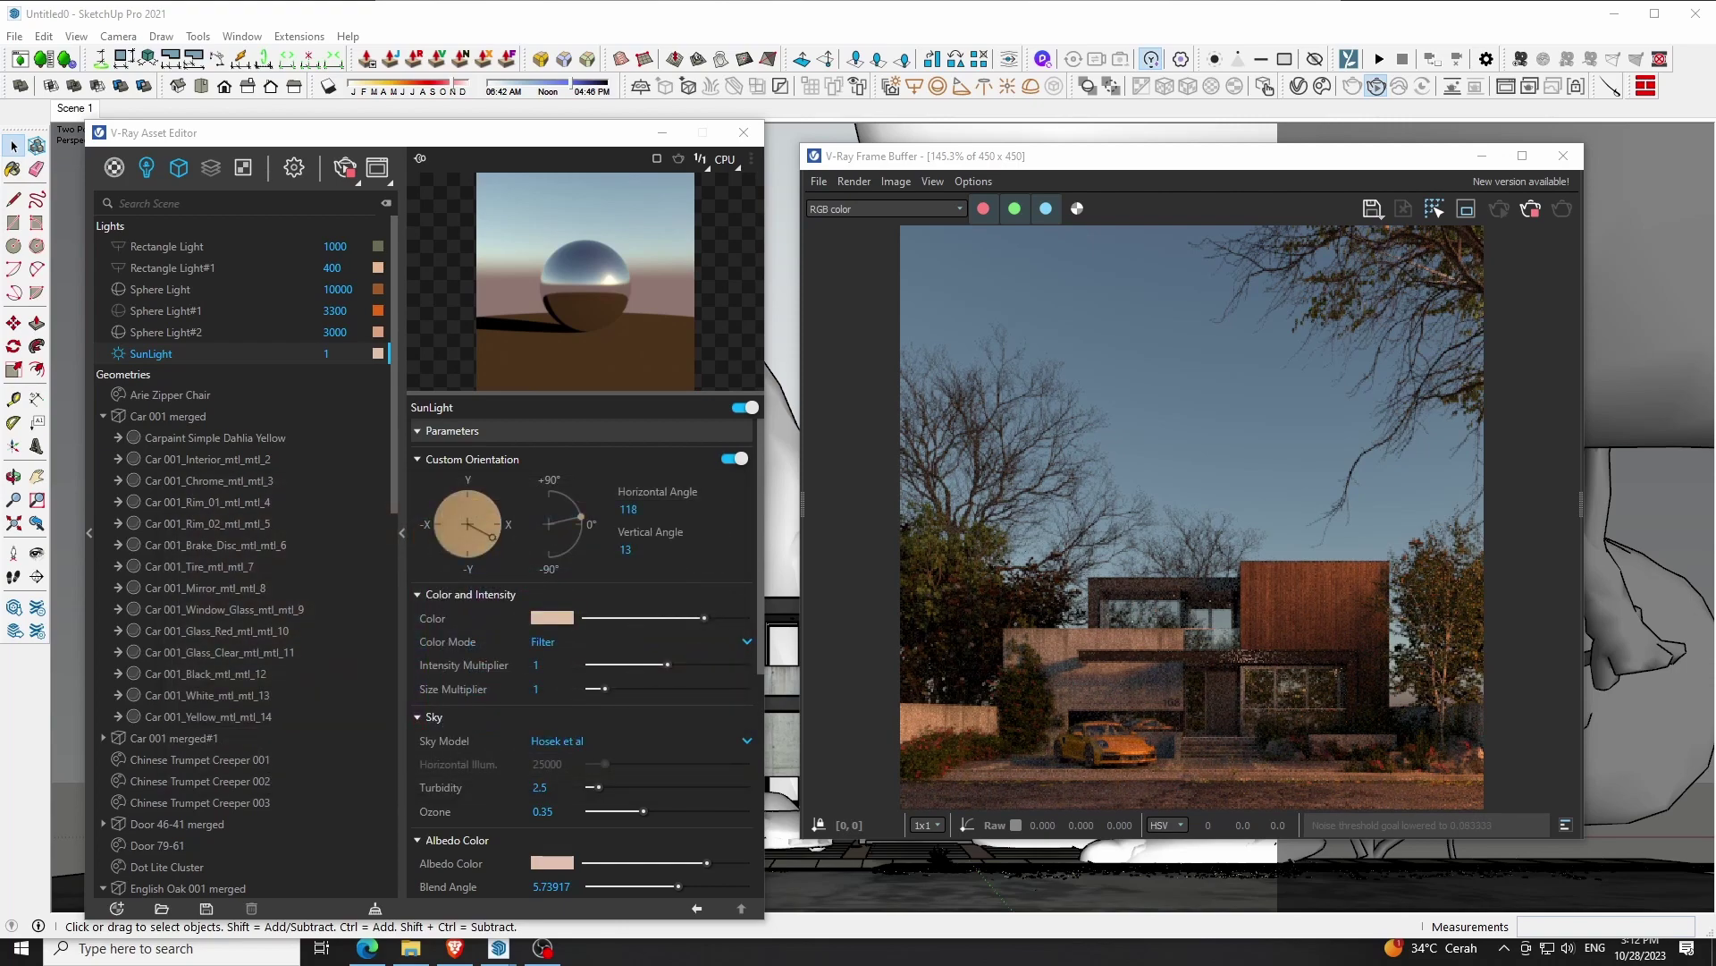
Raise the SunLight intensity multiplier from 1 to 3
scroll(662, 697, down, 2)
scroll(663, 688, up, 2)
click(537, 665)
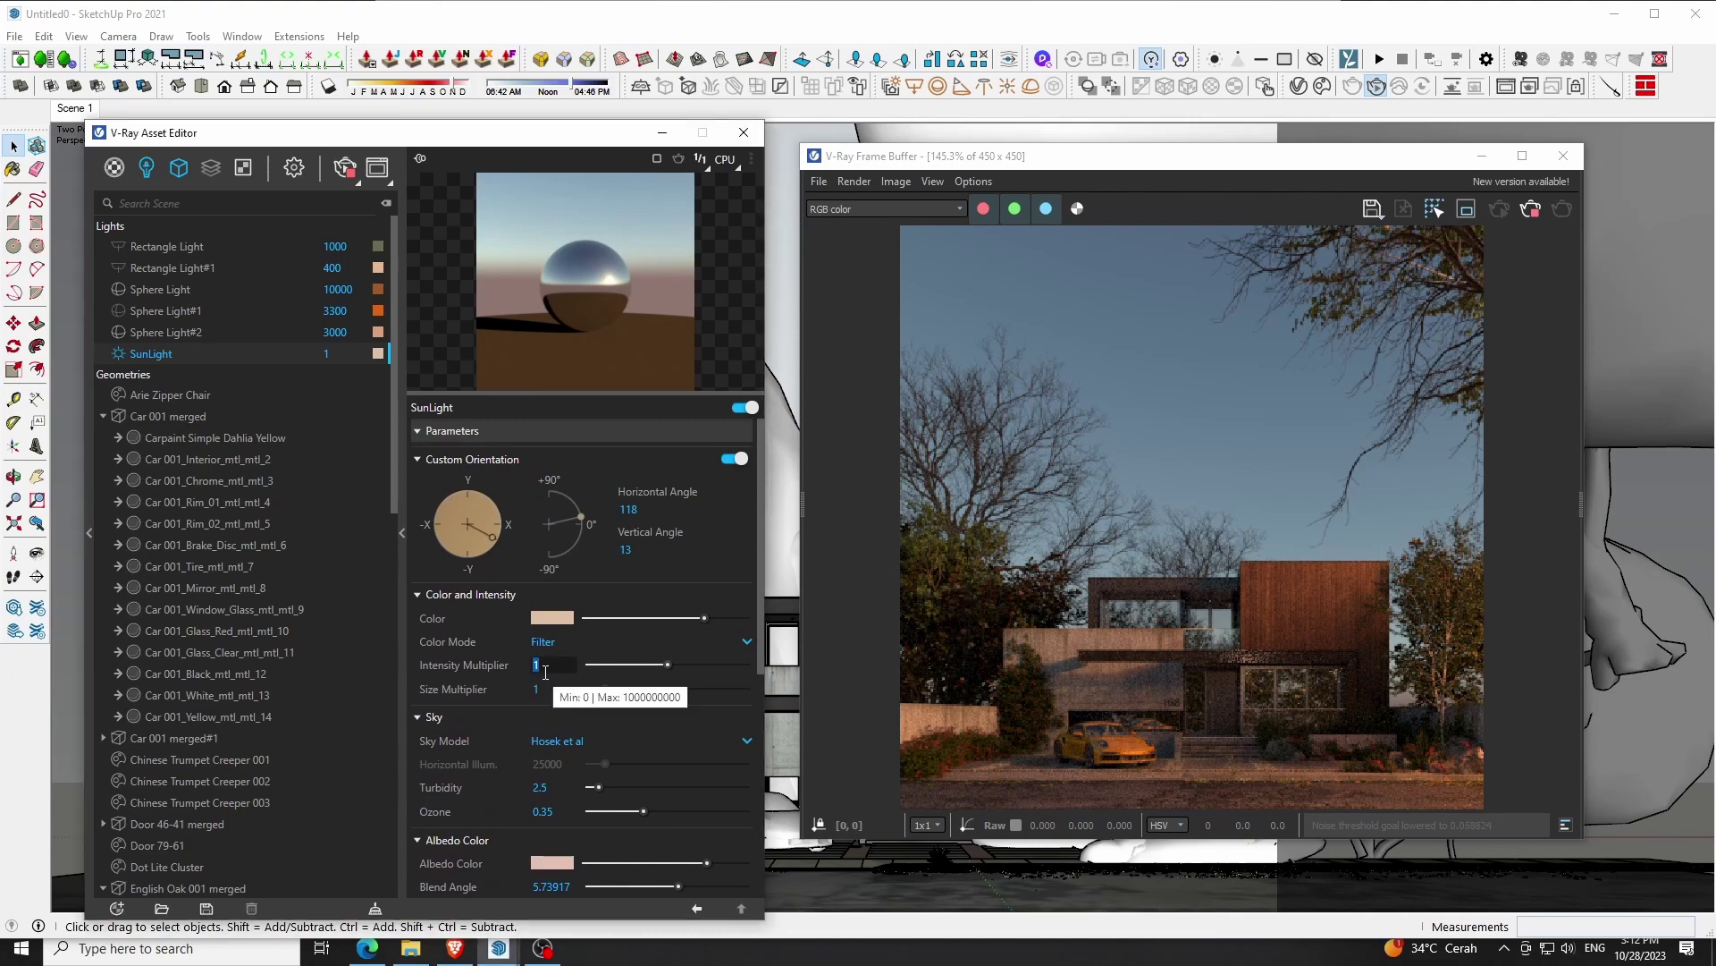
text(3)
click(633, 406)
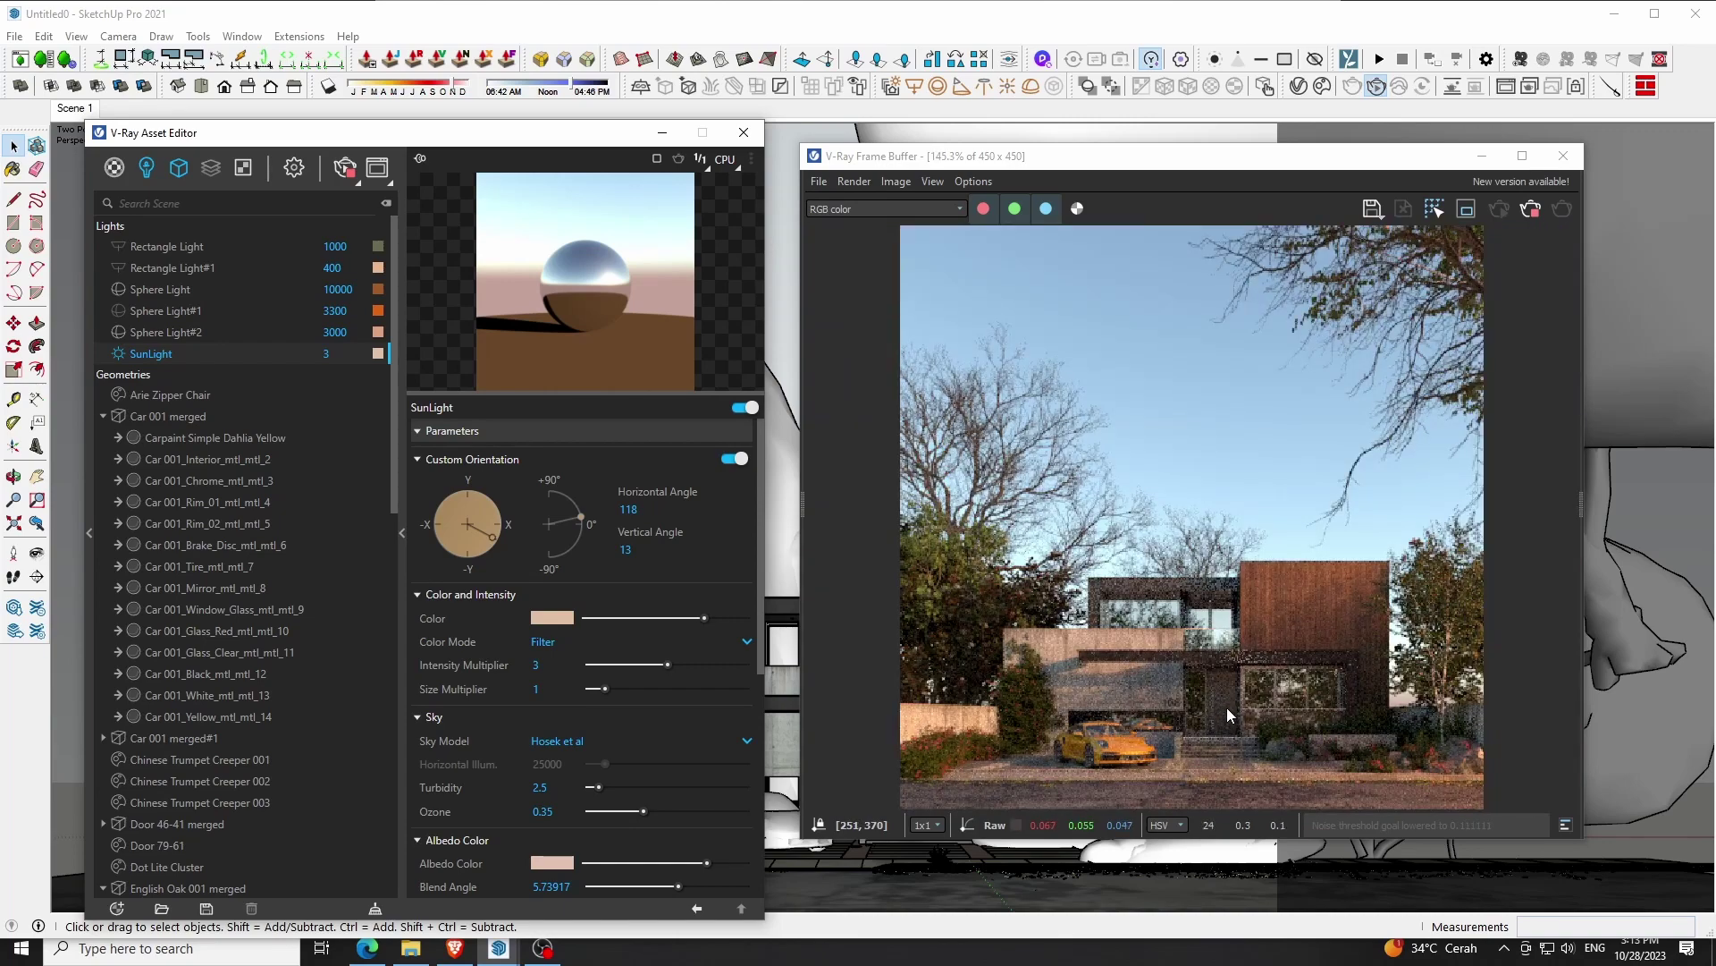
Preview the CIE Clear, Preetham et al and CIE Overcast sky models, returning to Hosek et al
click(568, 741)
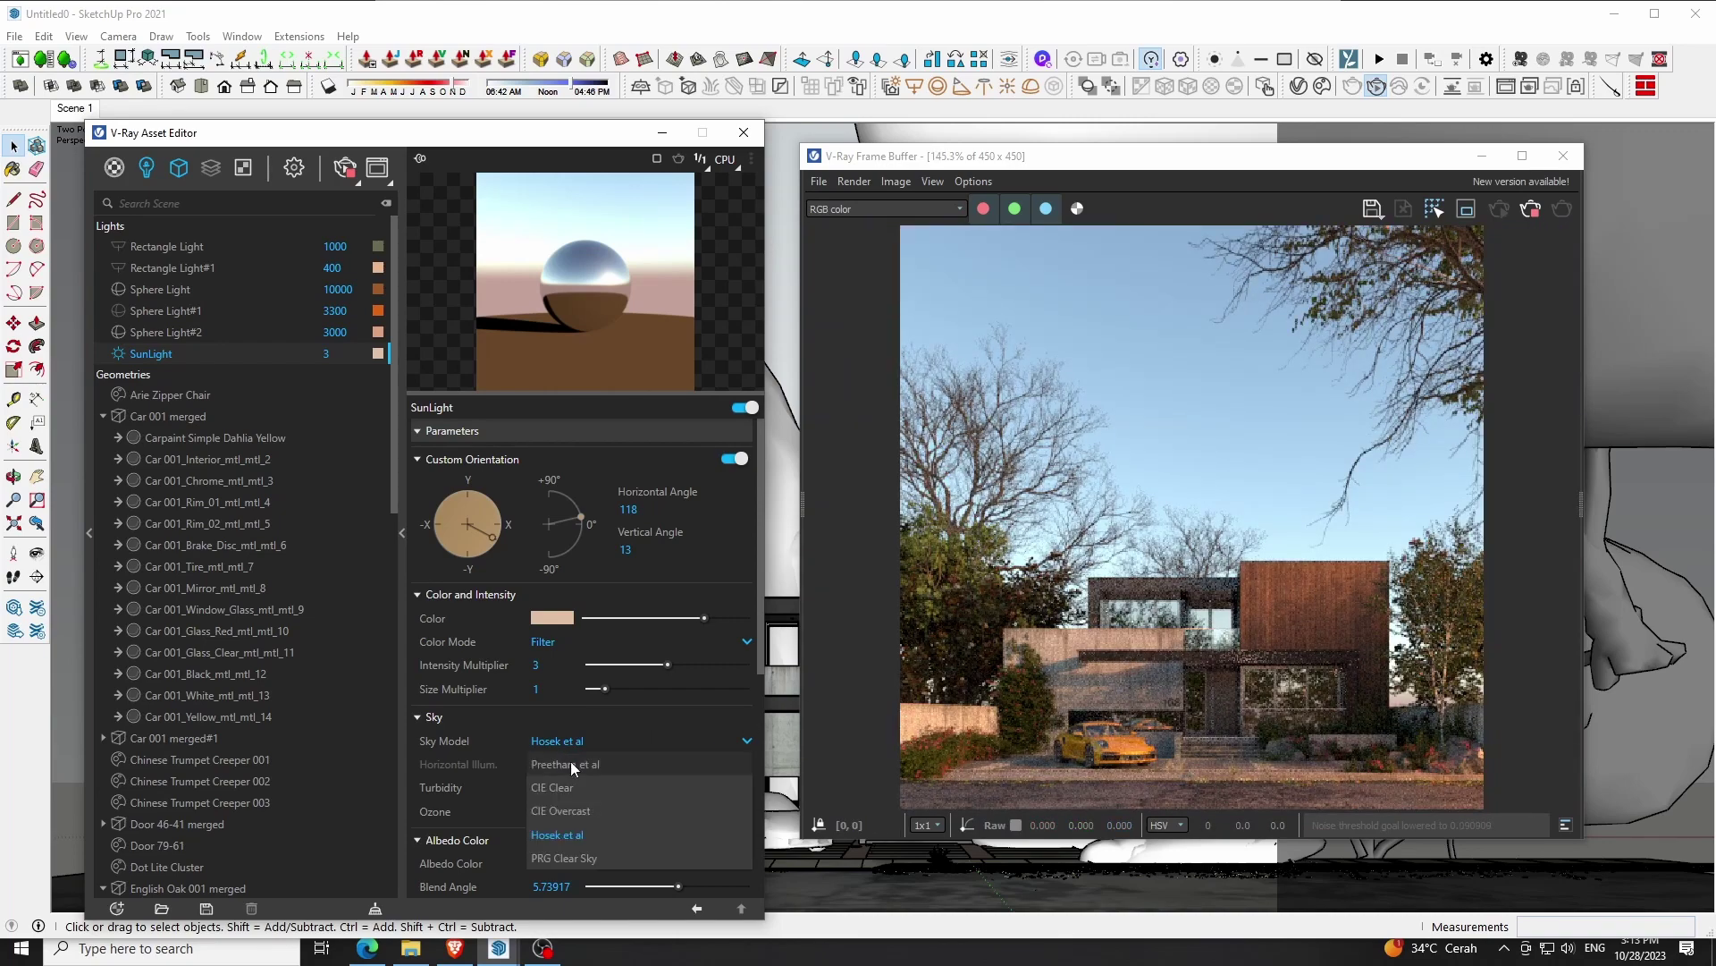
click(570, 786)
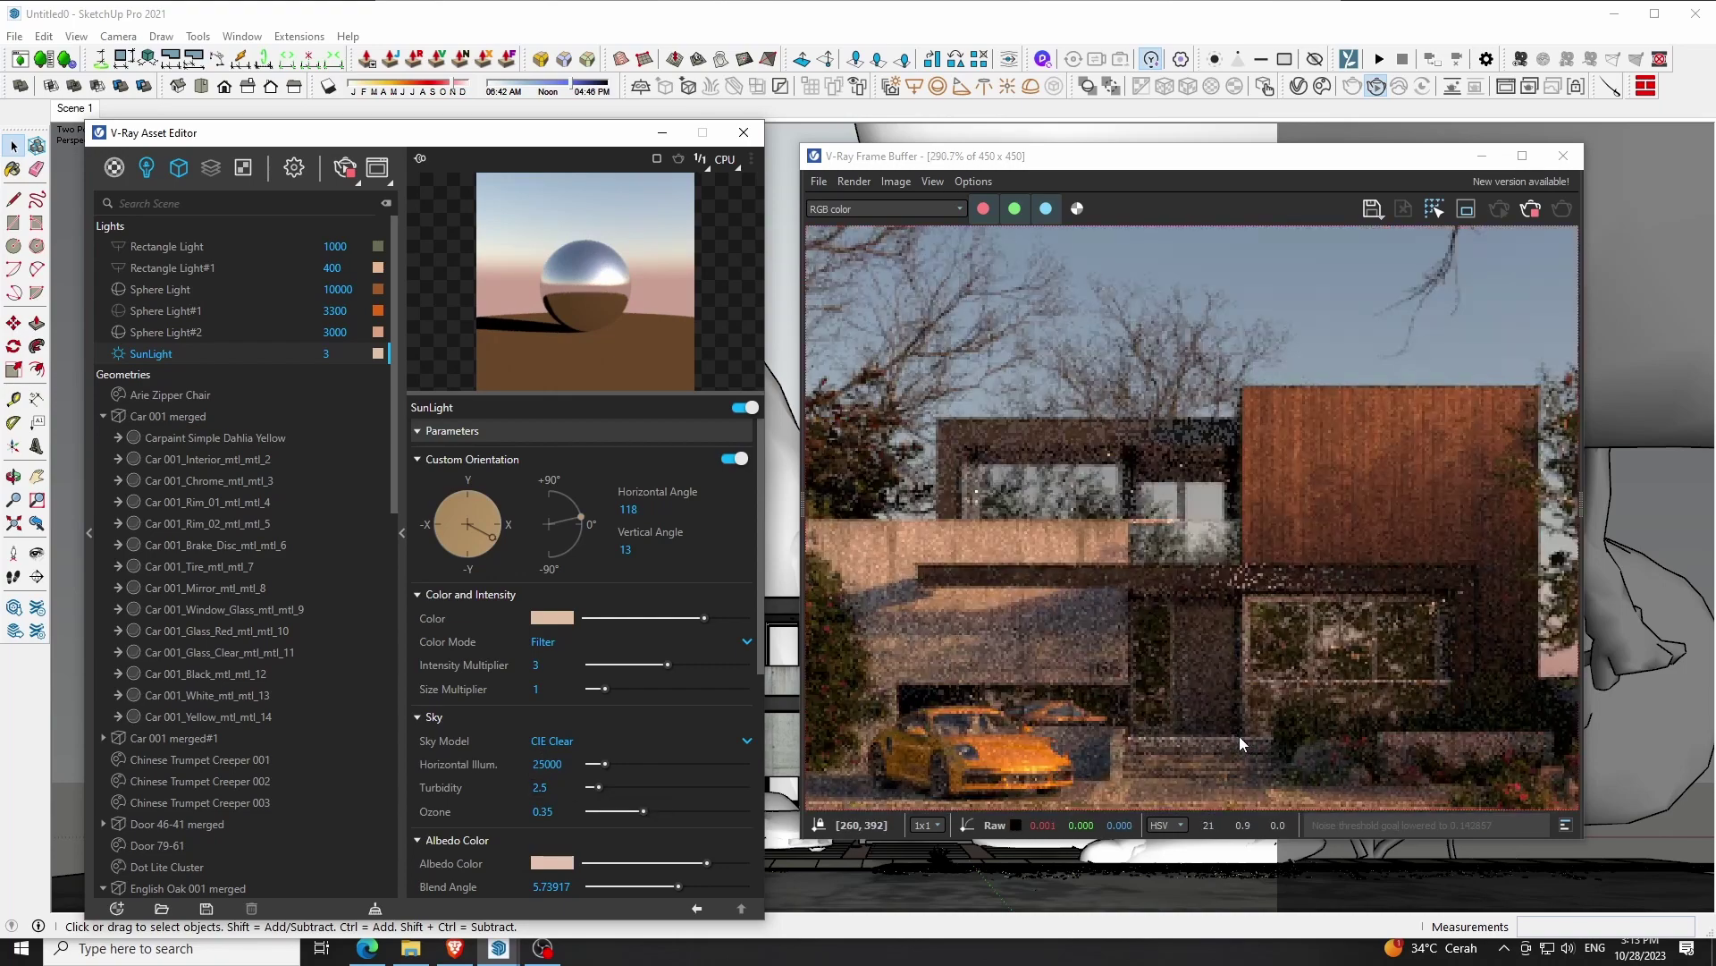
click(579, 738)
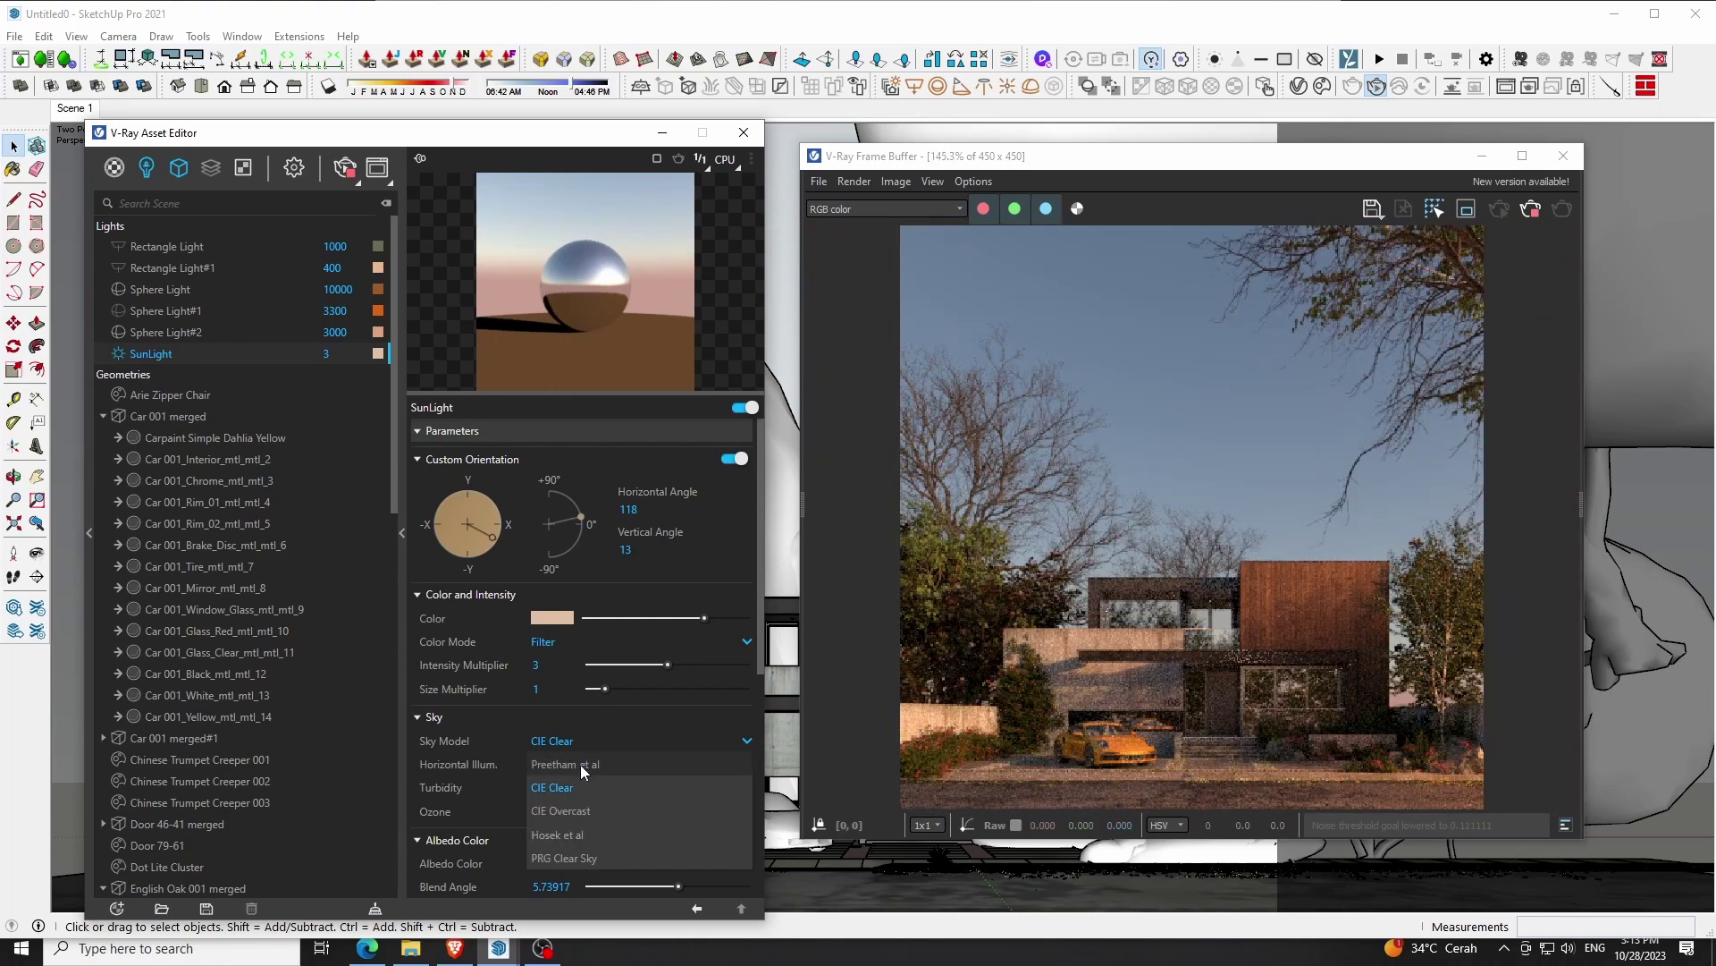
click(581, 764)
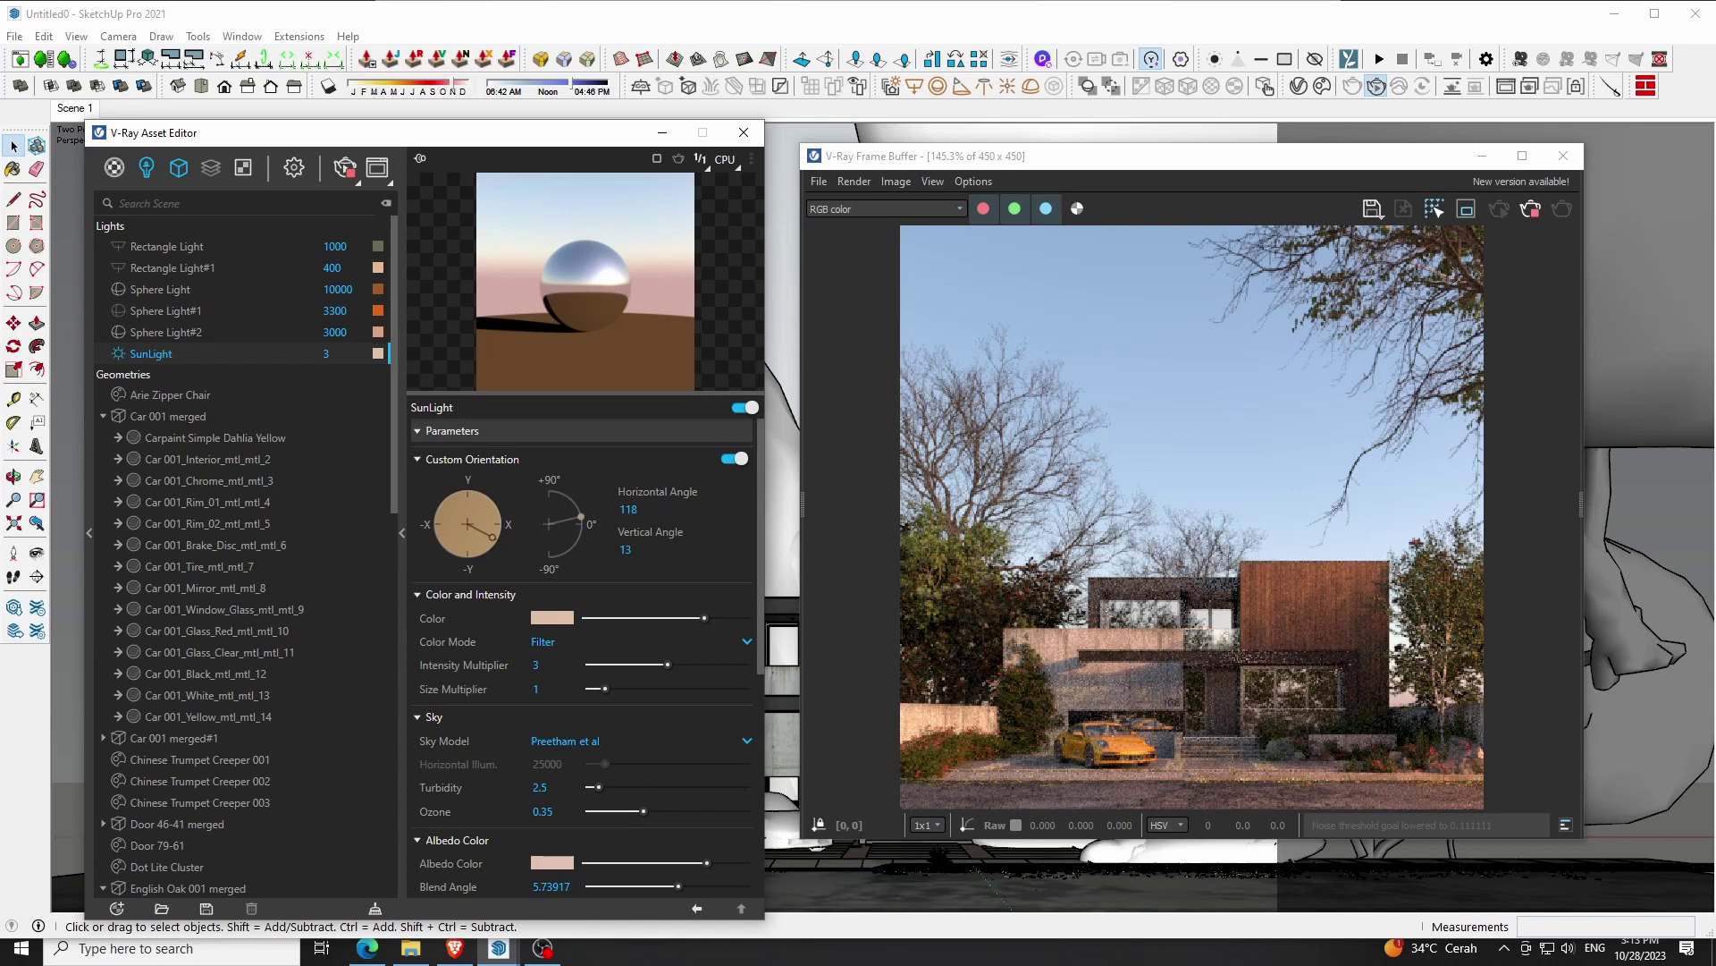
click(597, 747)
scroll(597, 750, down, 2)
click(578, 599)
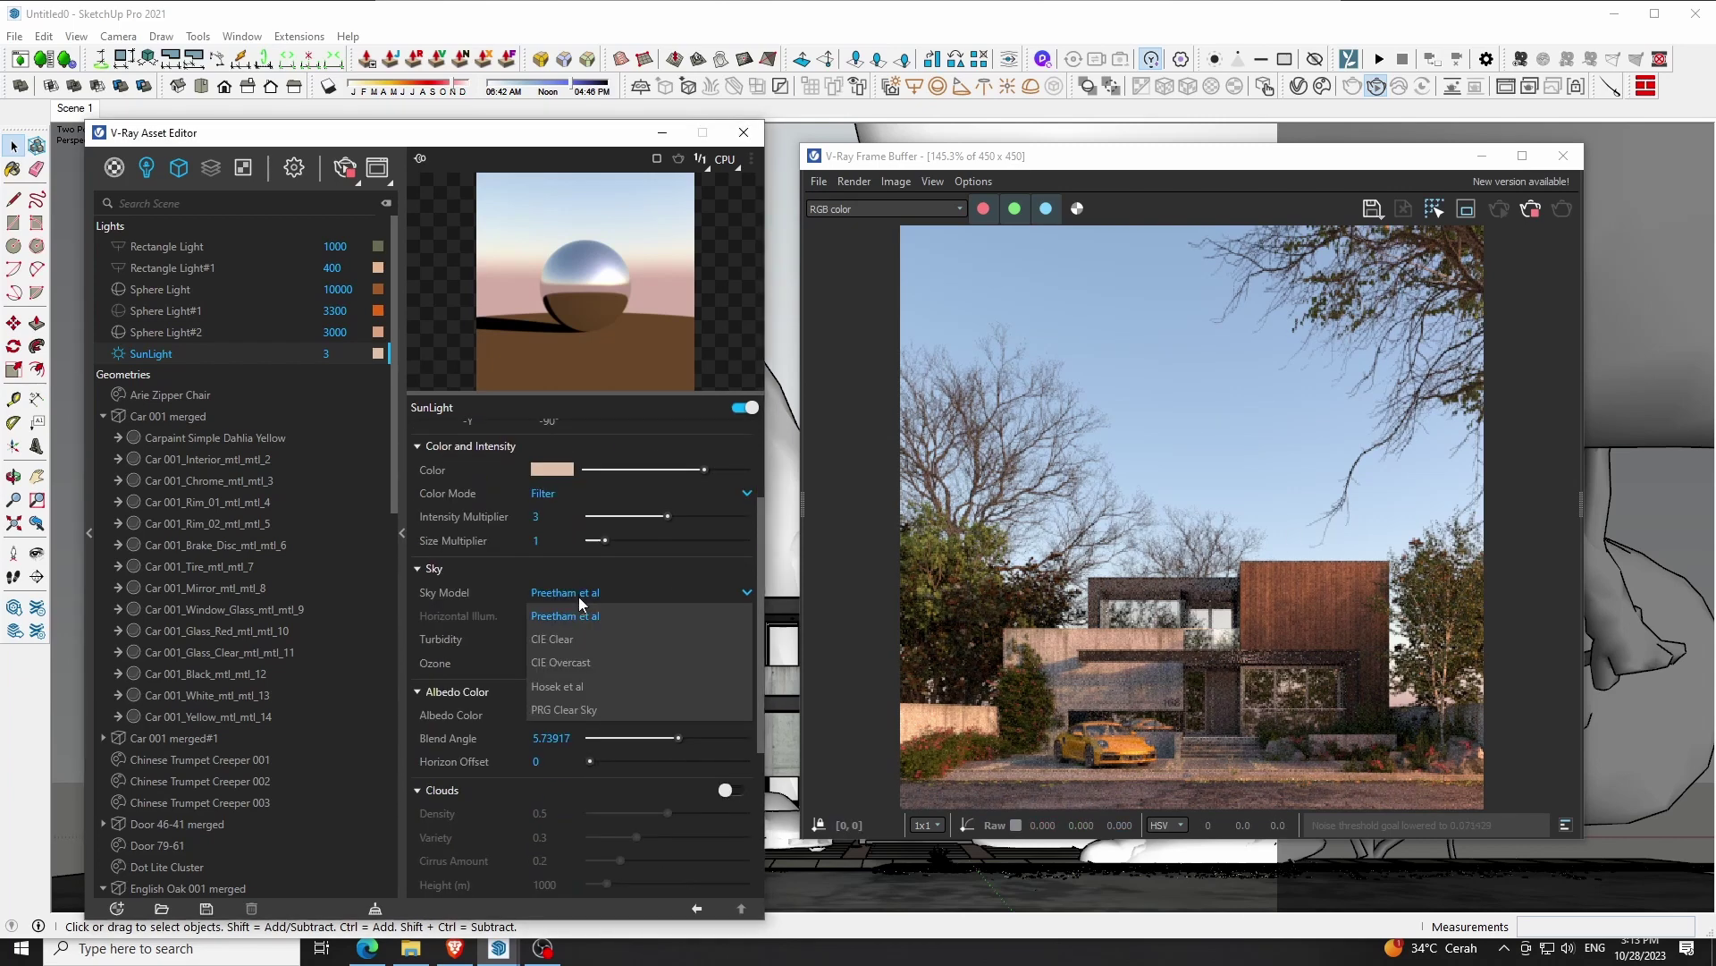
click(581, 663)
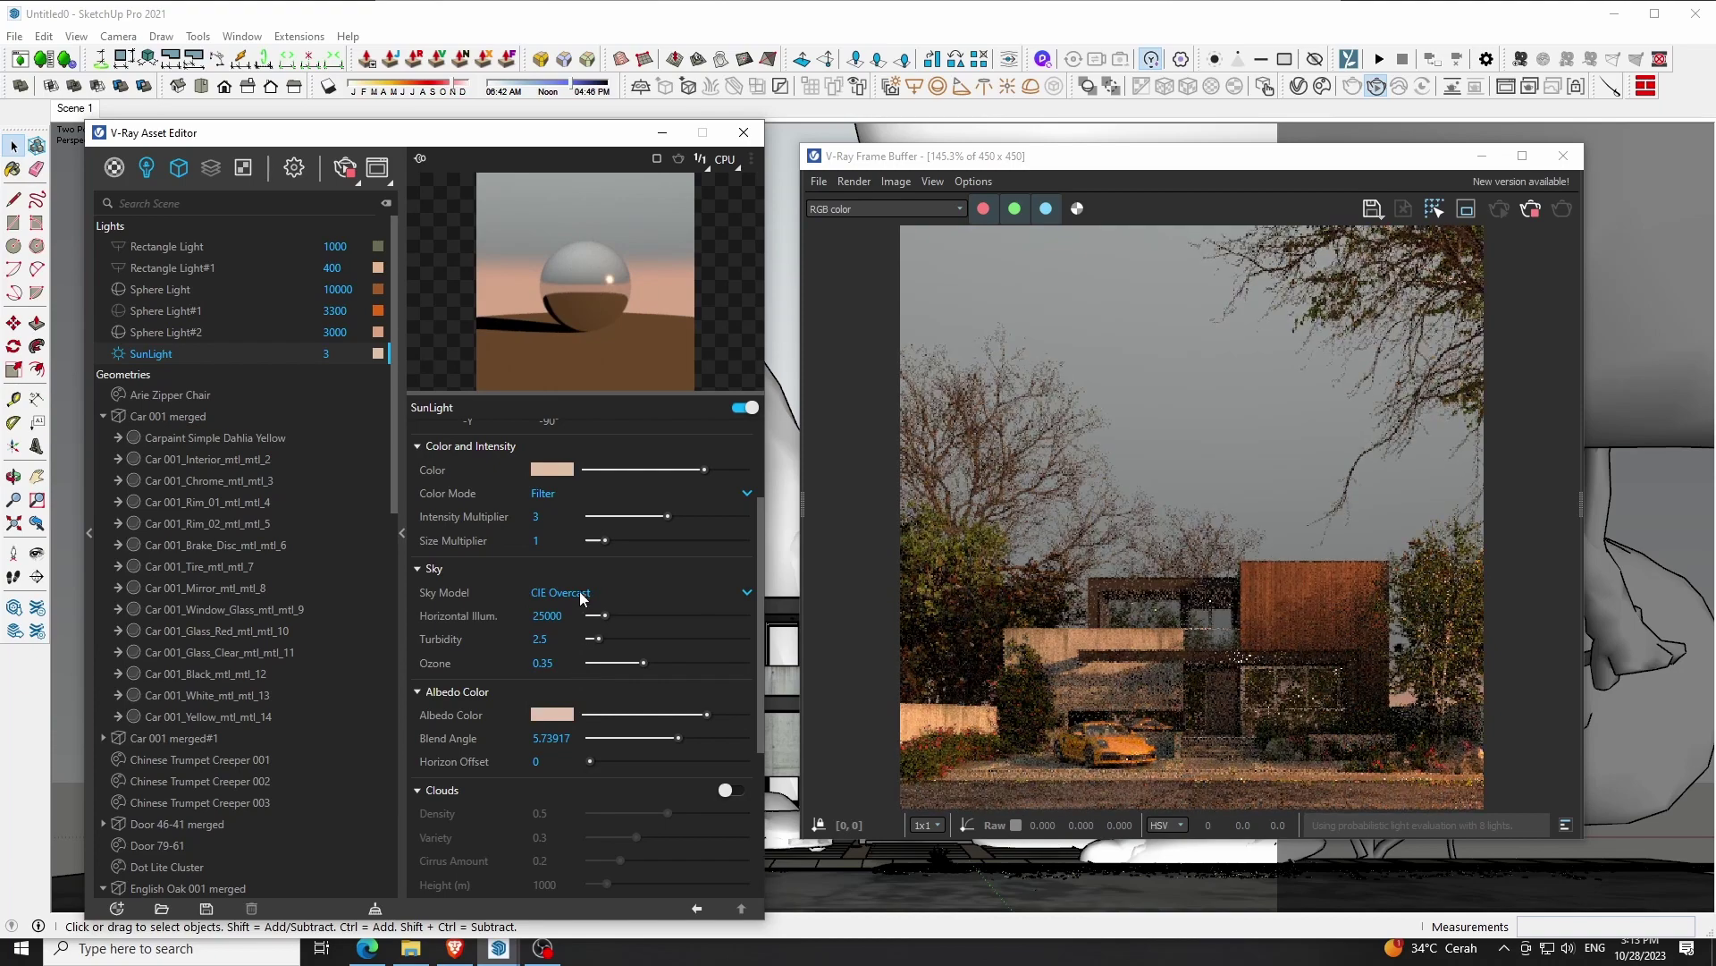
click(581, 593)
click(569, 687)
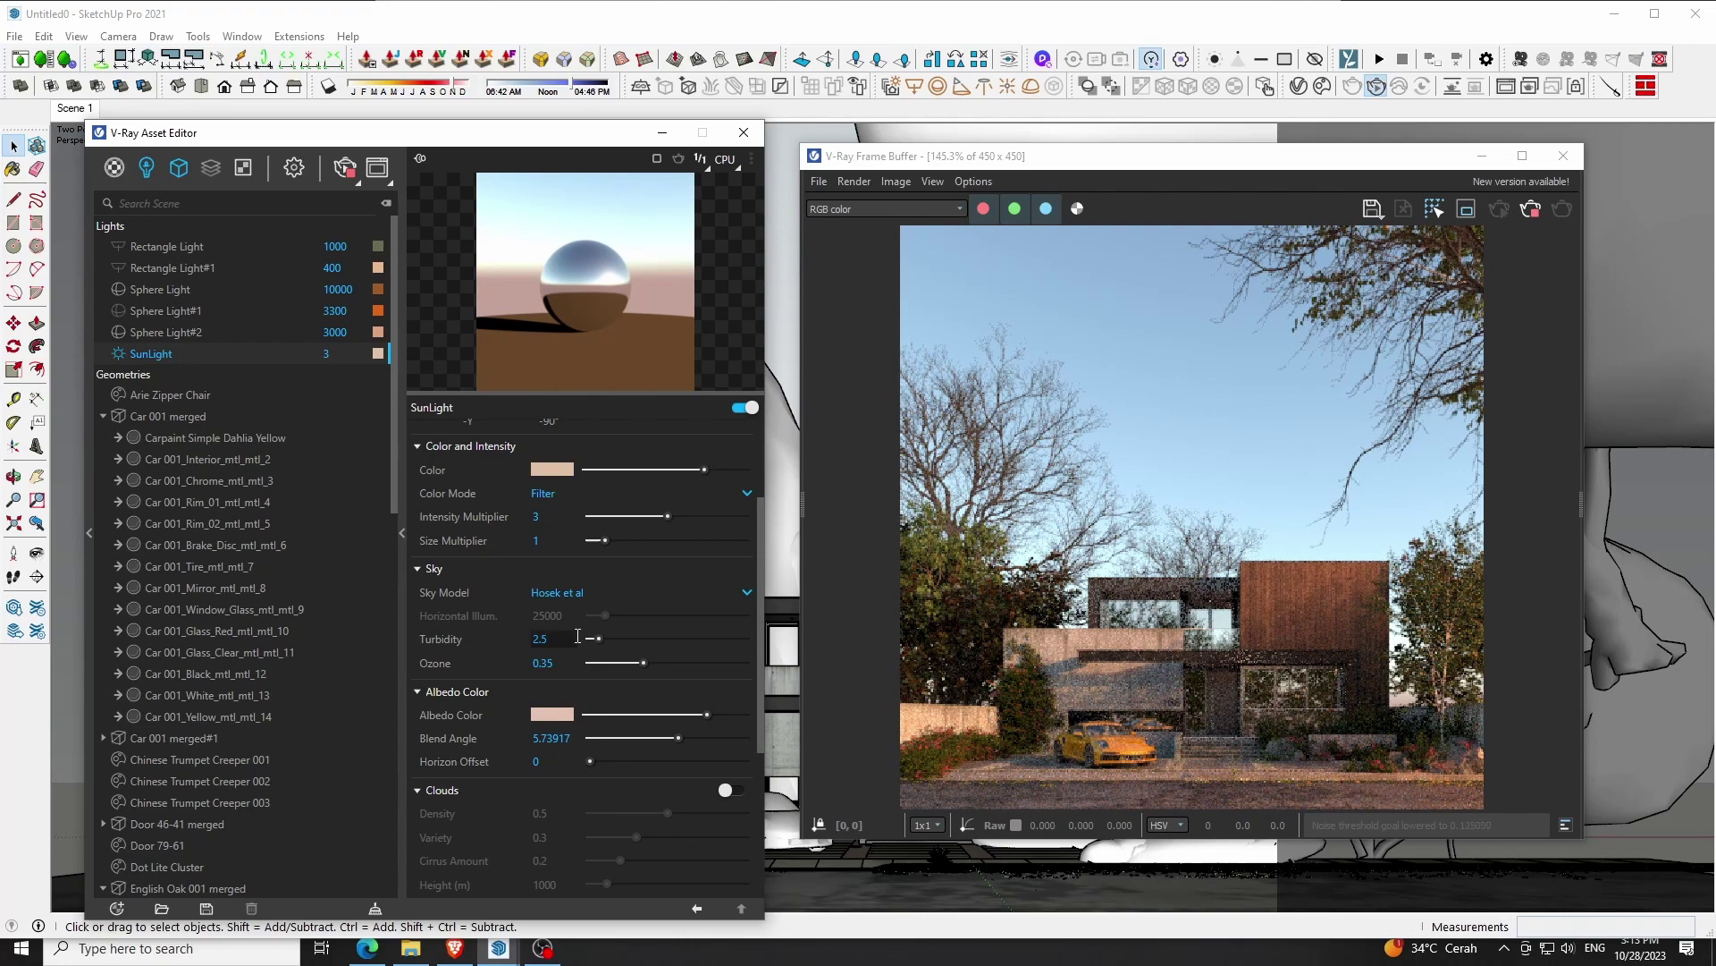
Compare PRG Clear Sky and CIE Clear, then settle on Preetham et al and re-render
click(581, 593)
click(576, 712)
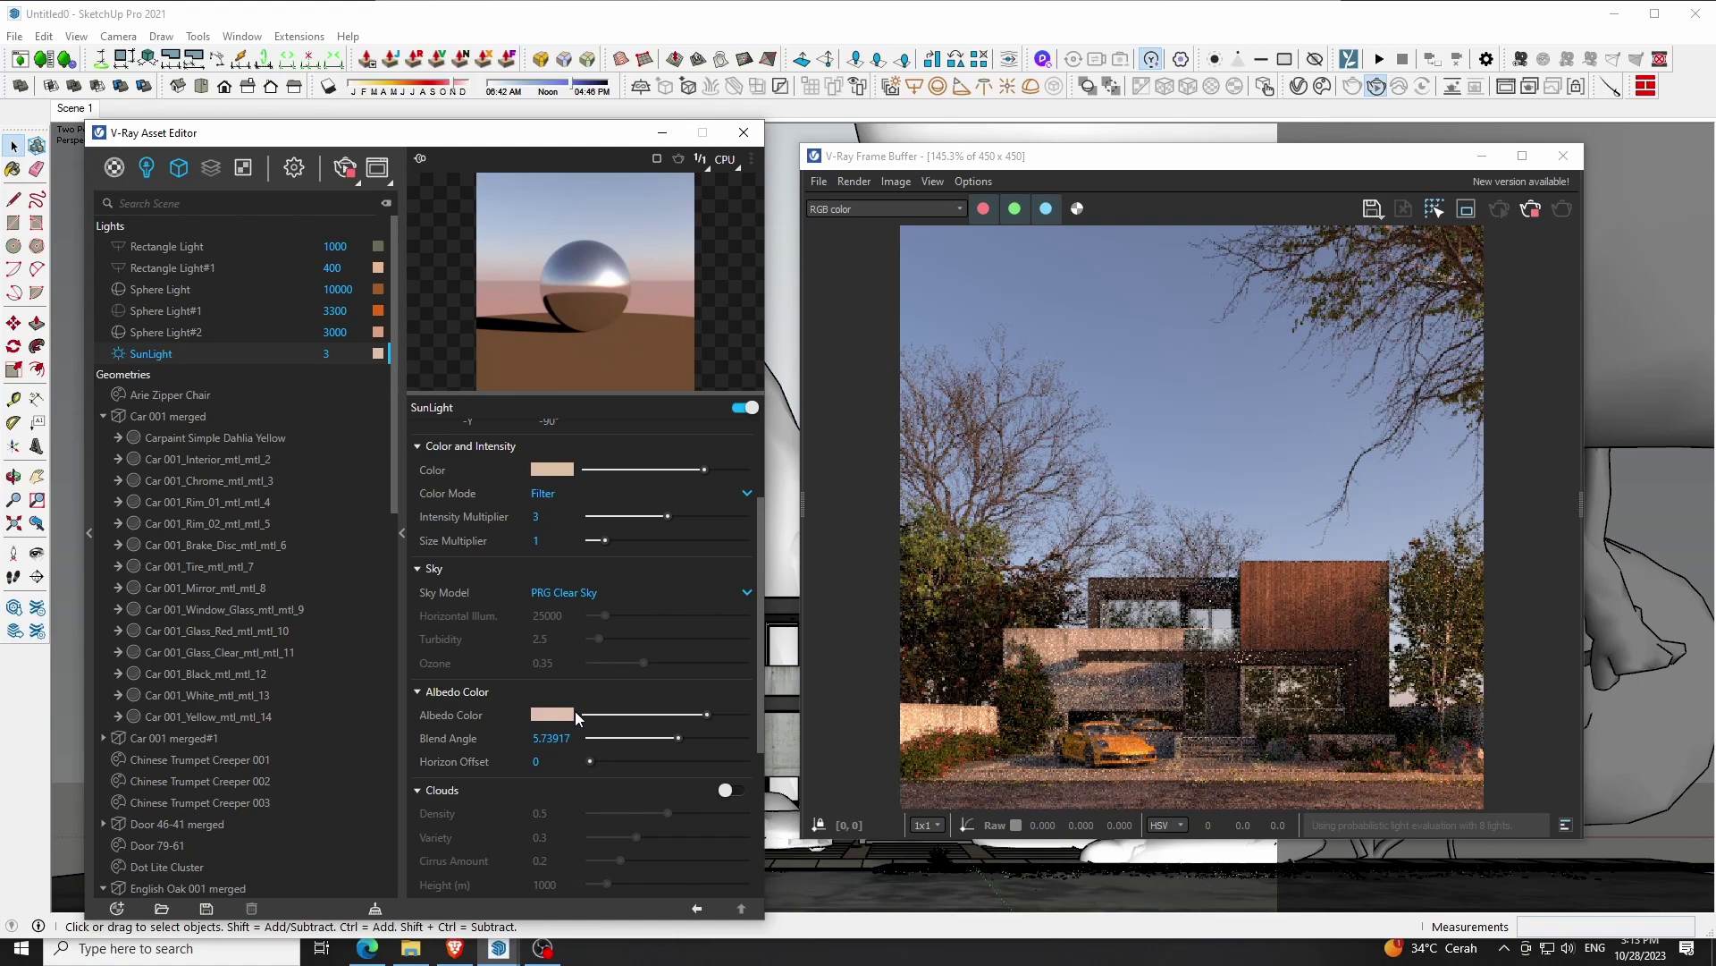
click(578, 592)
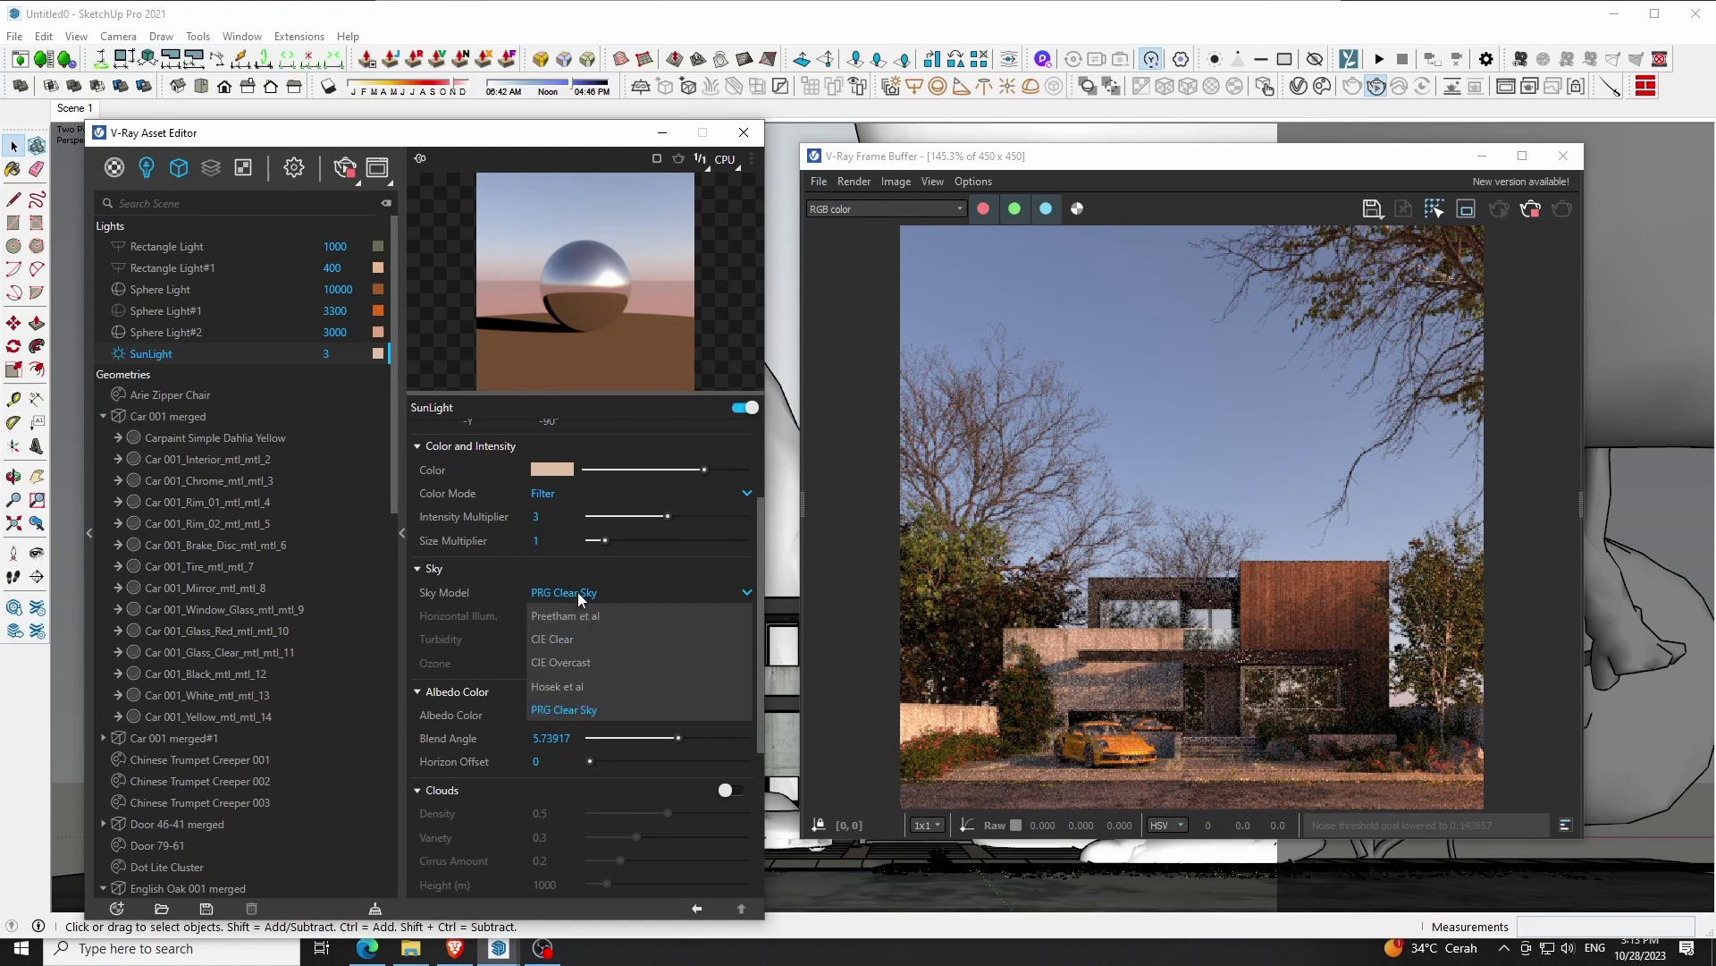
click(571, 694)
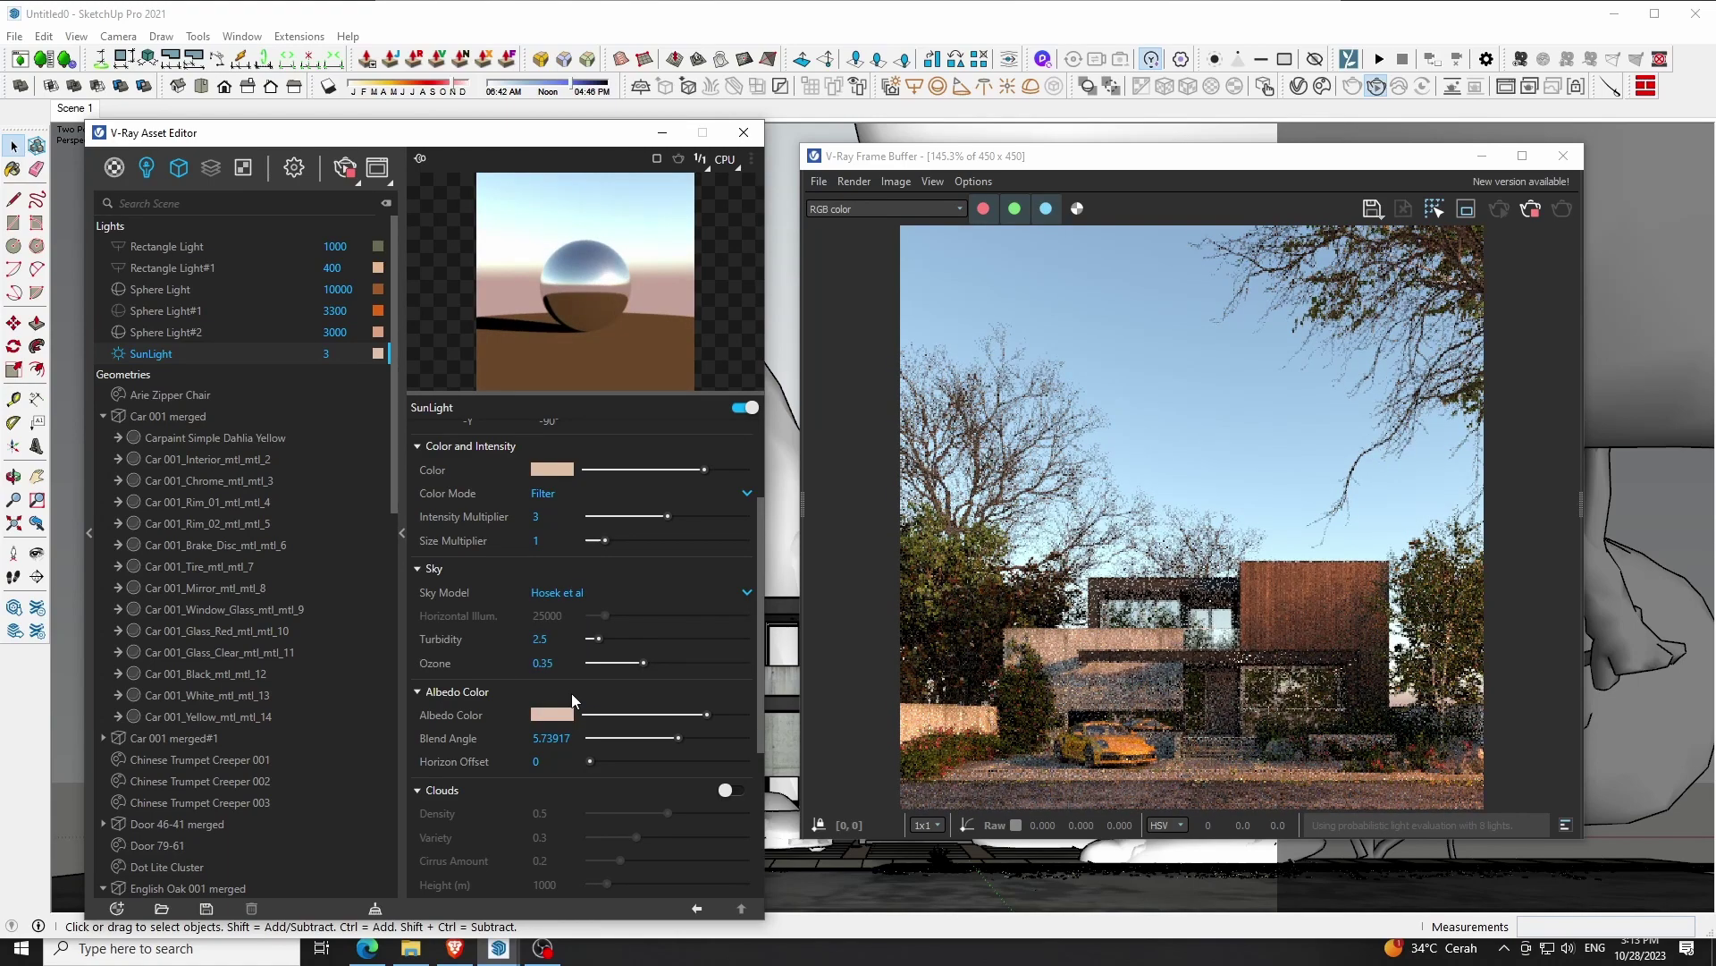
click(572, 594)
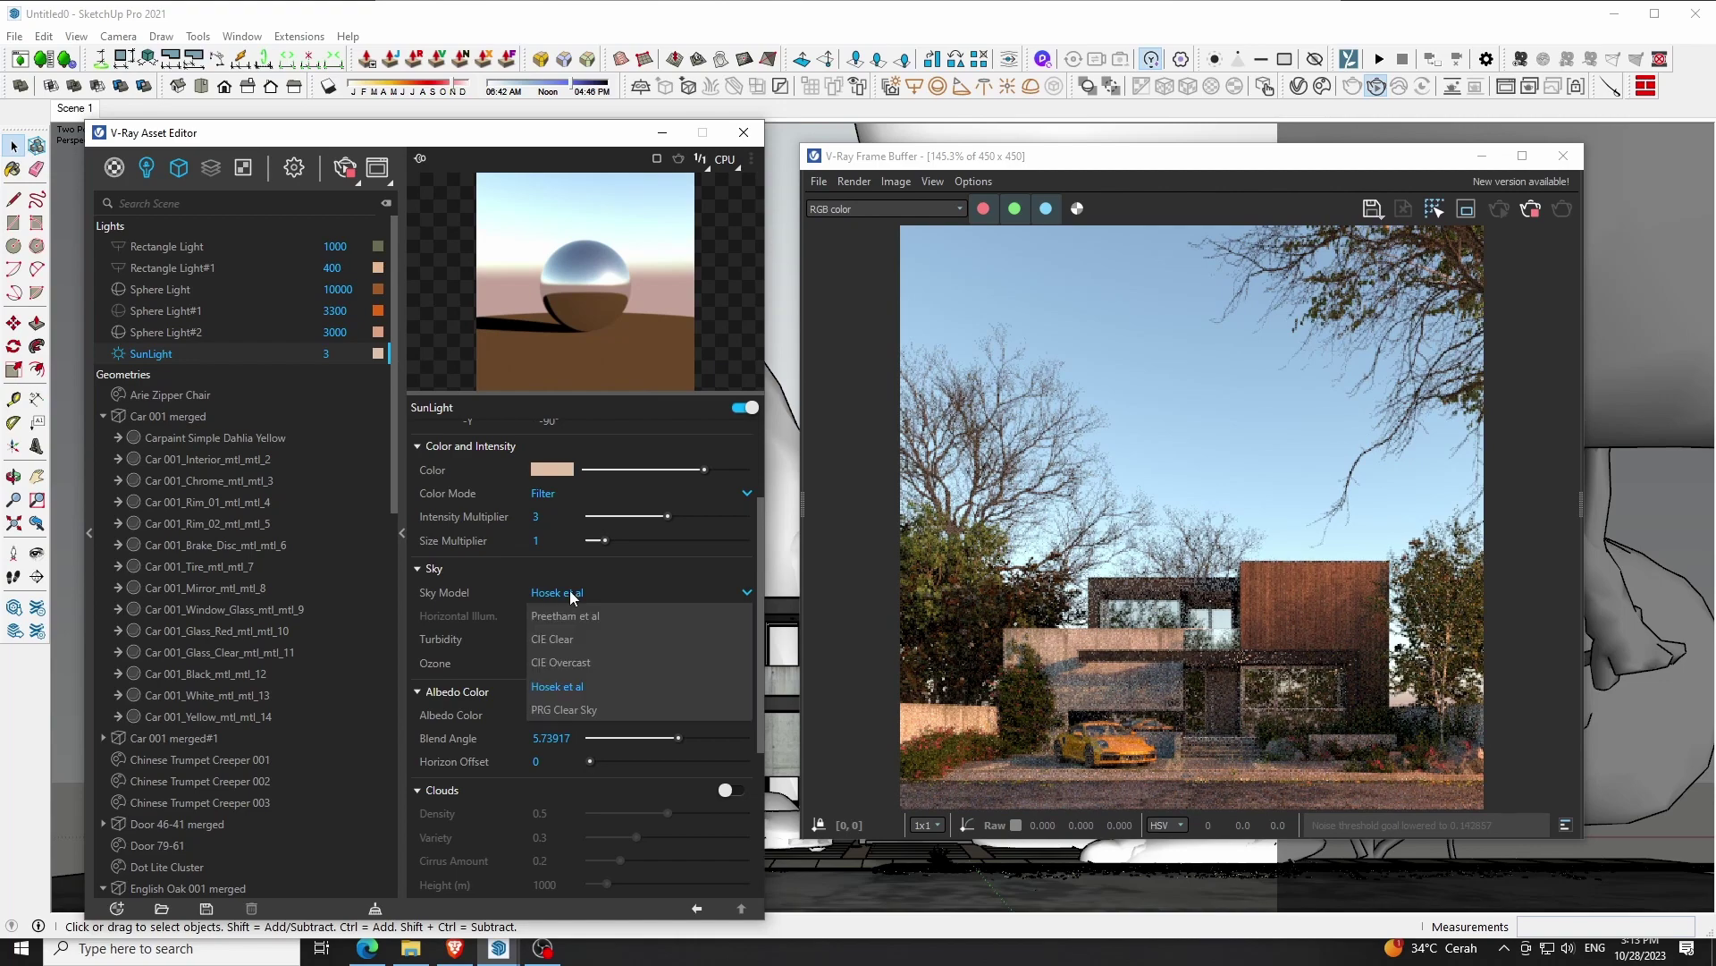
click(578, 642)
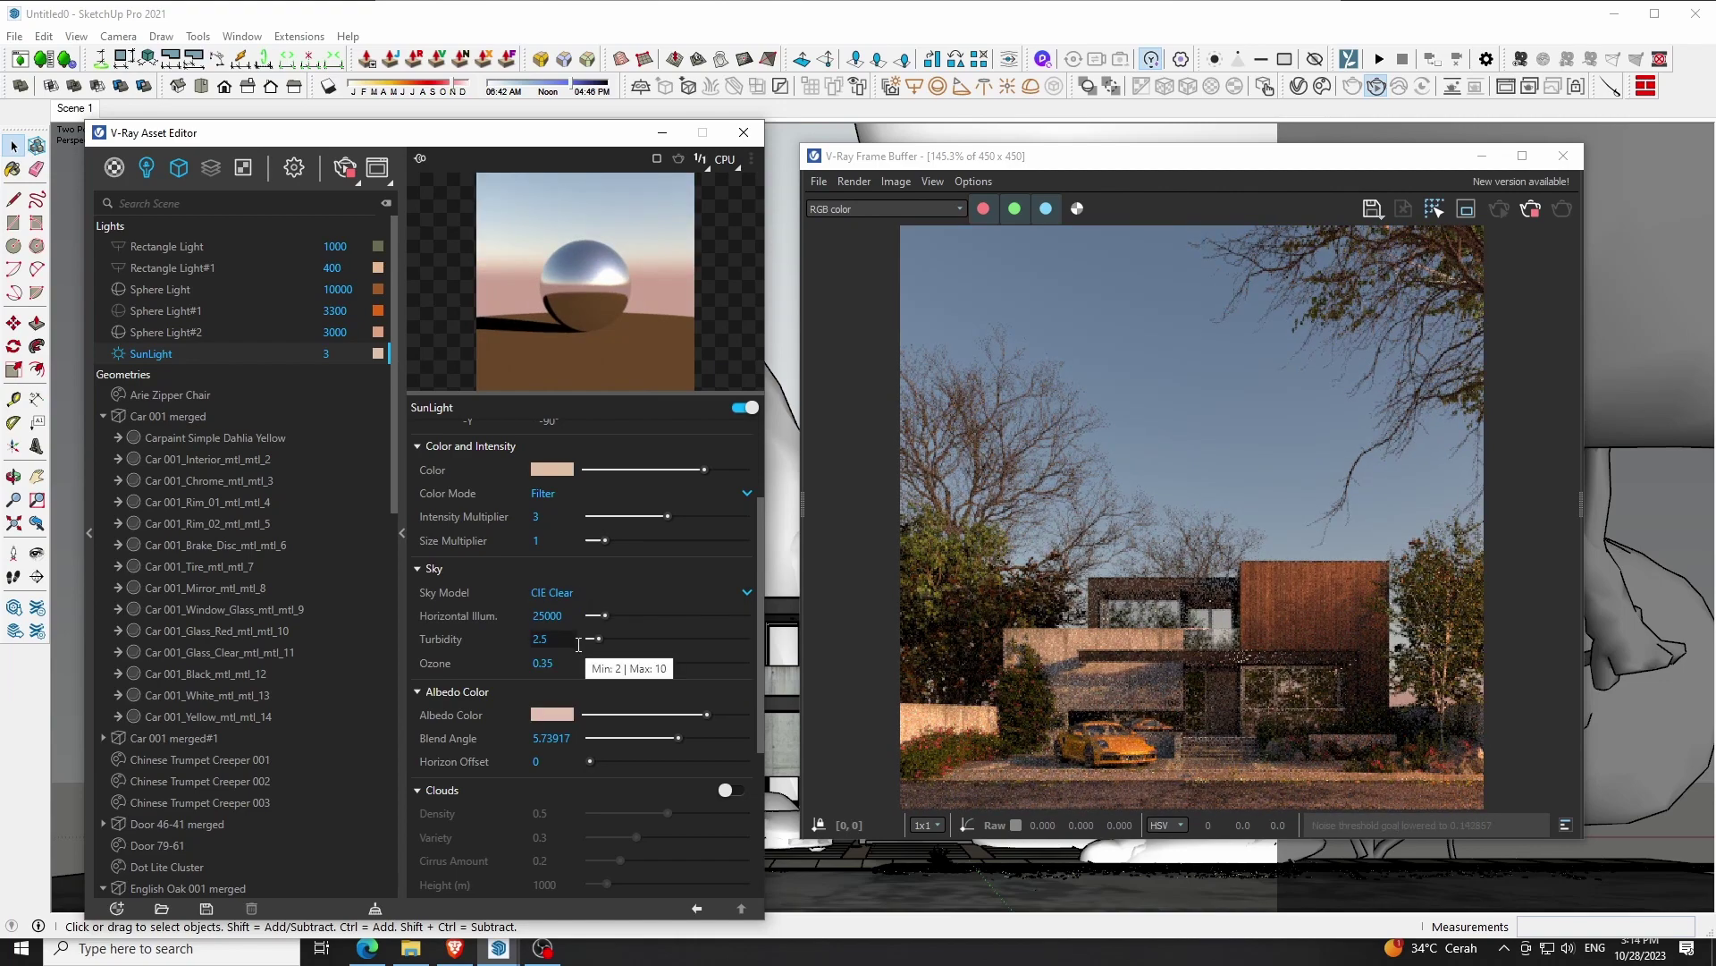
click(572, 594)
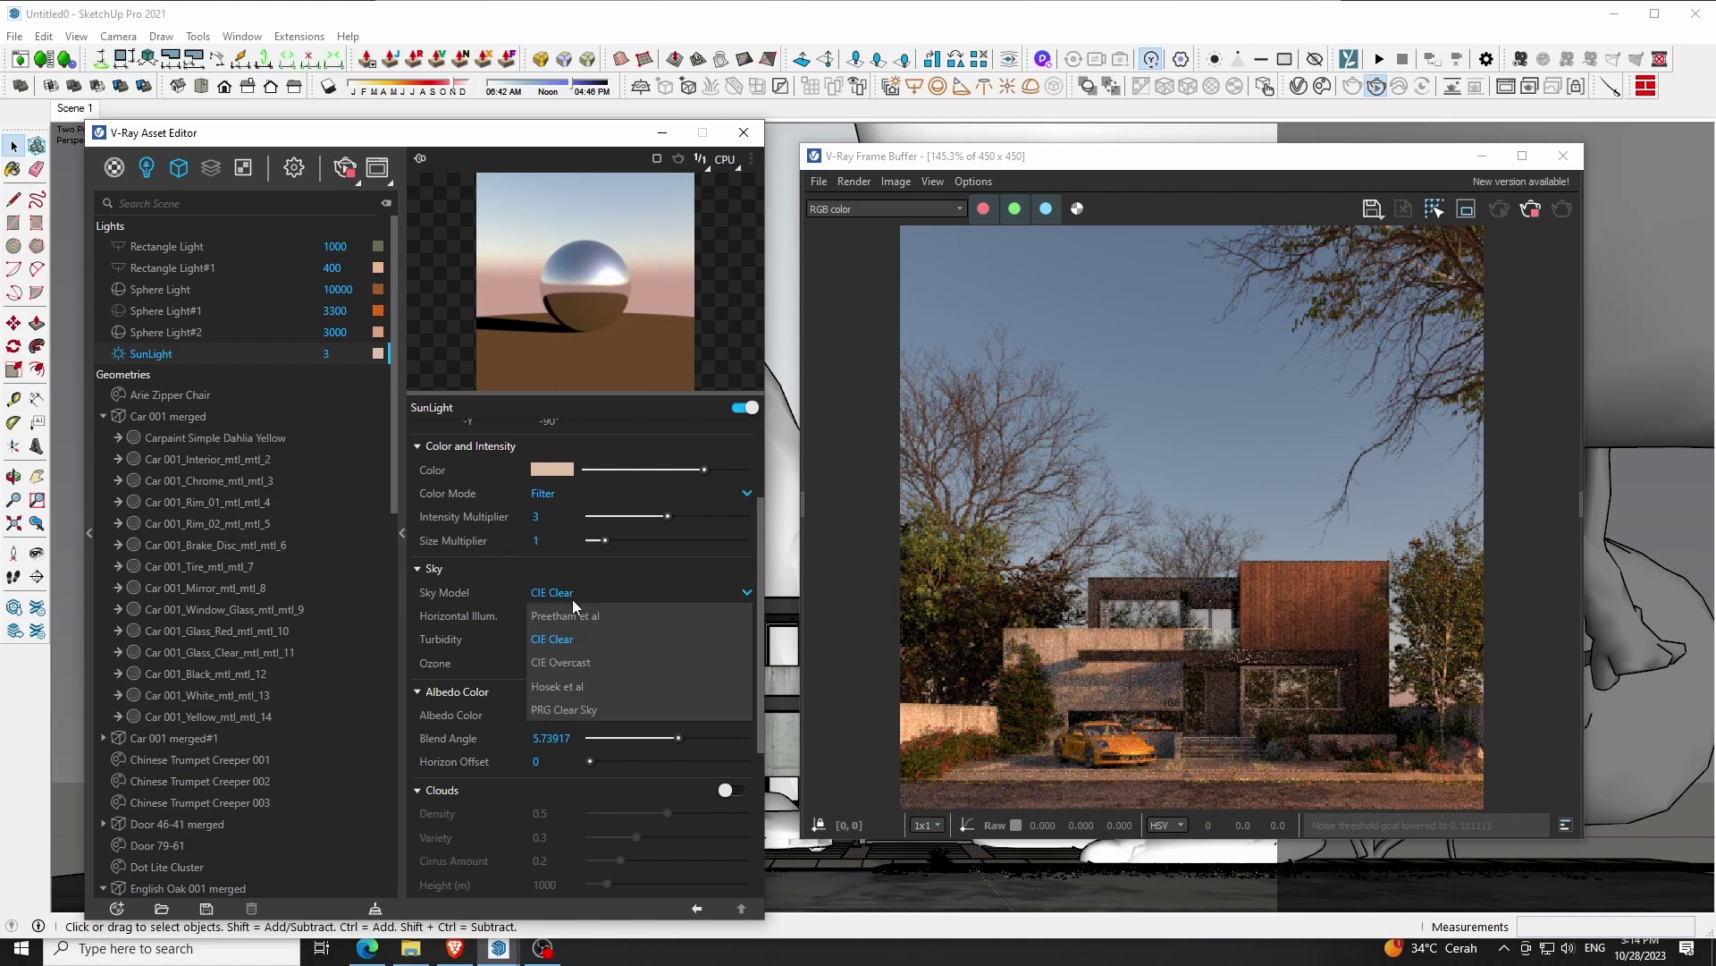
click(576, 690)
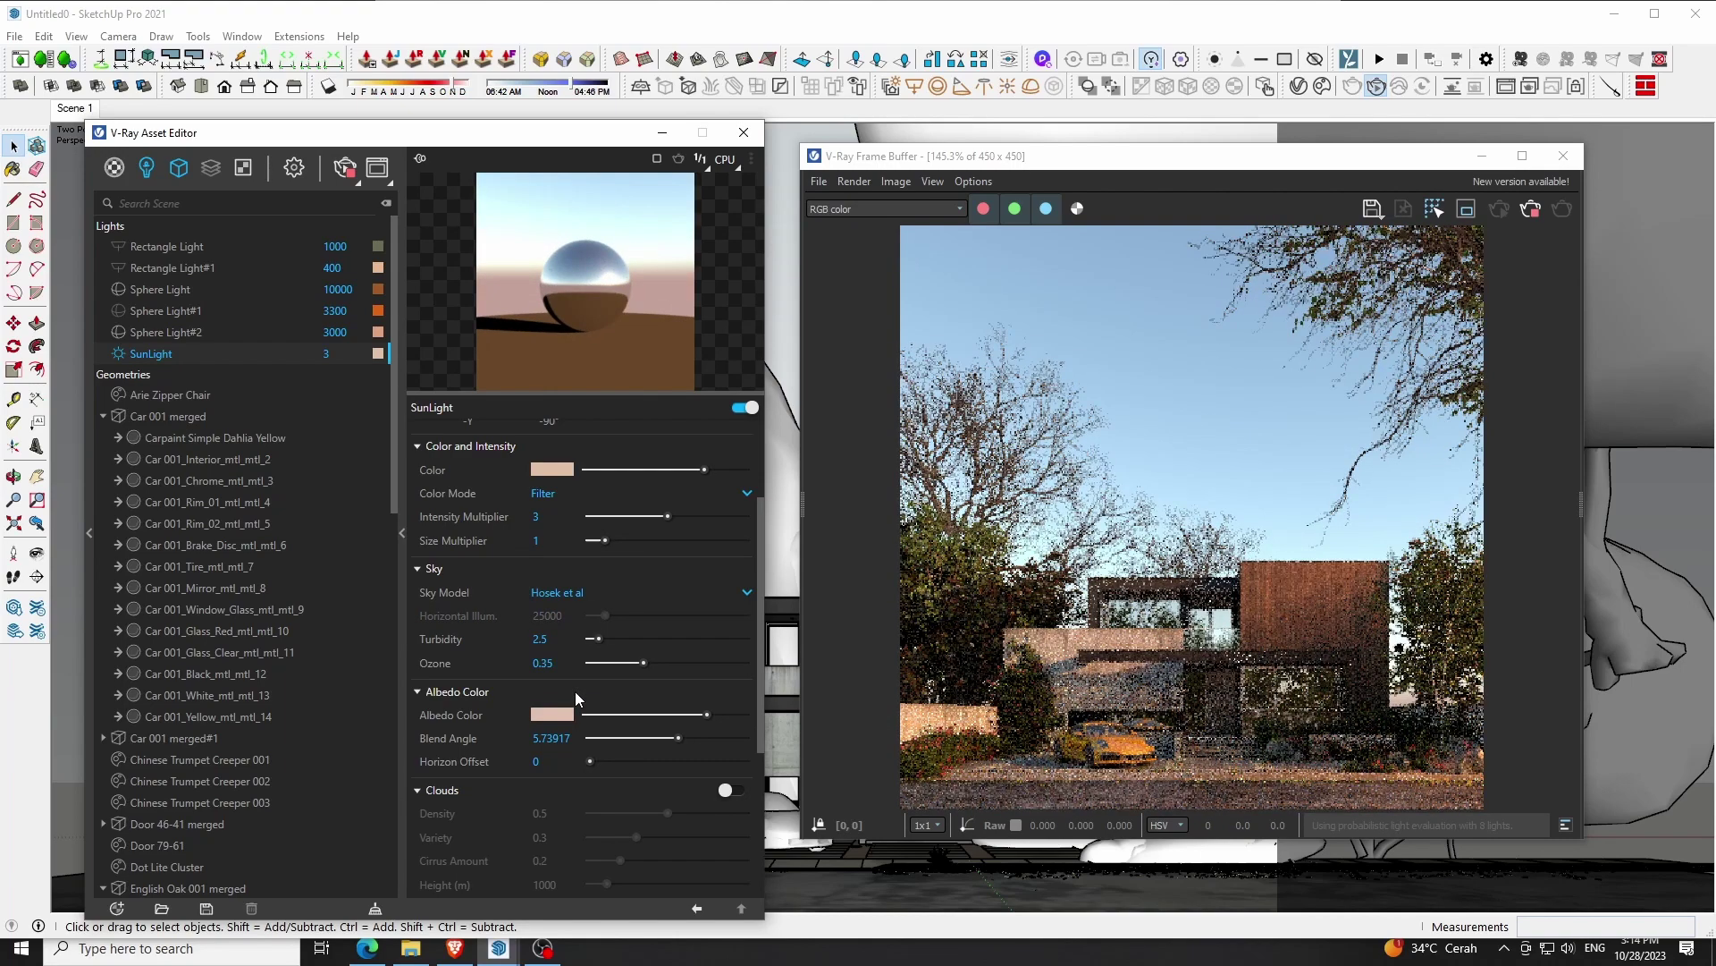
click(565, 593)
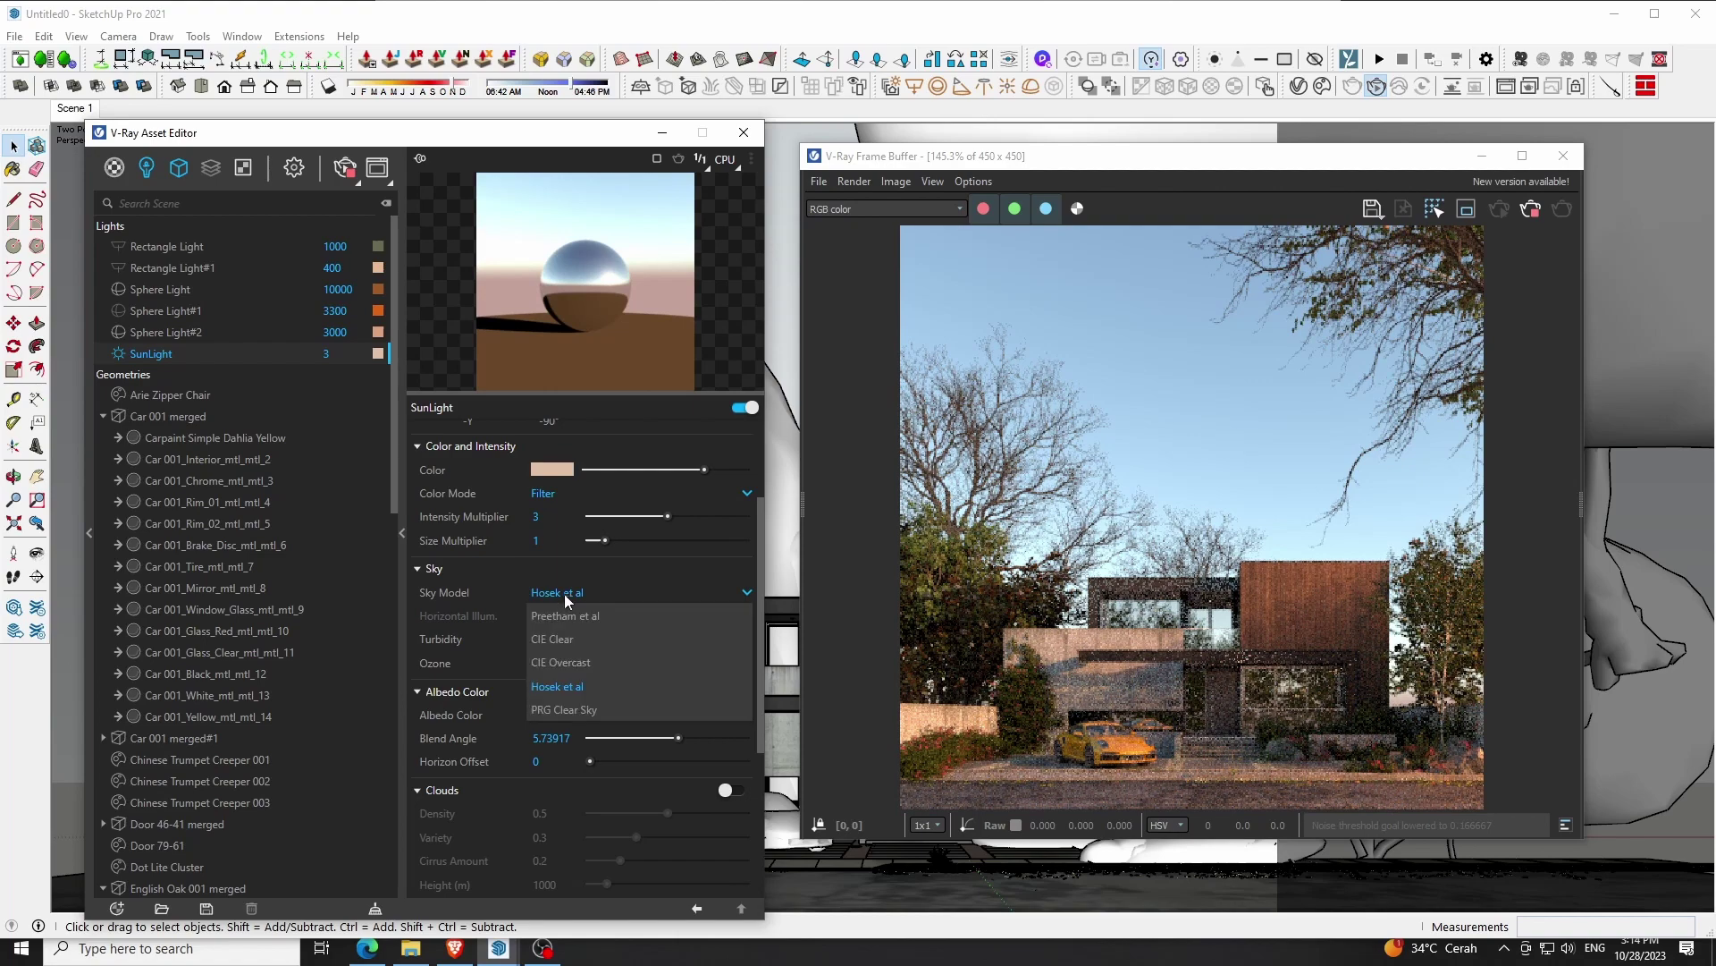
click(576, 617)
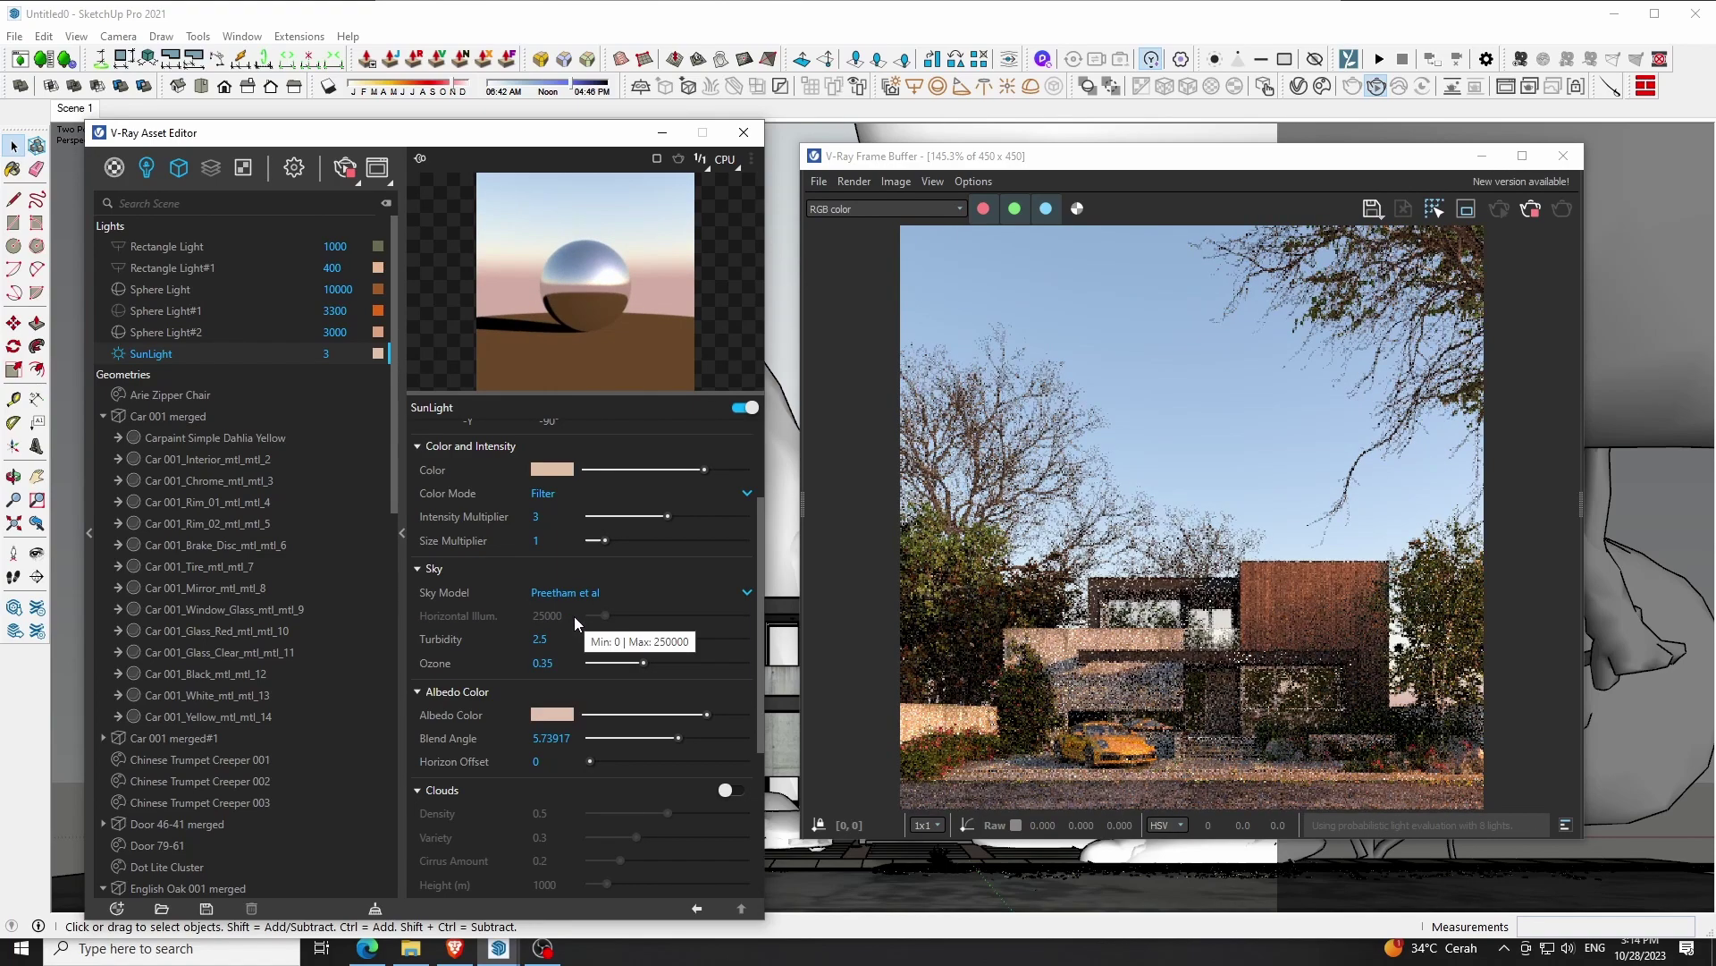
key(F2)
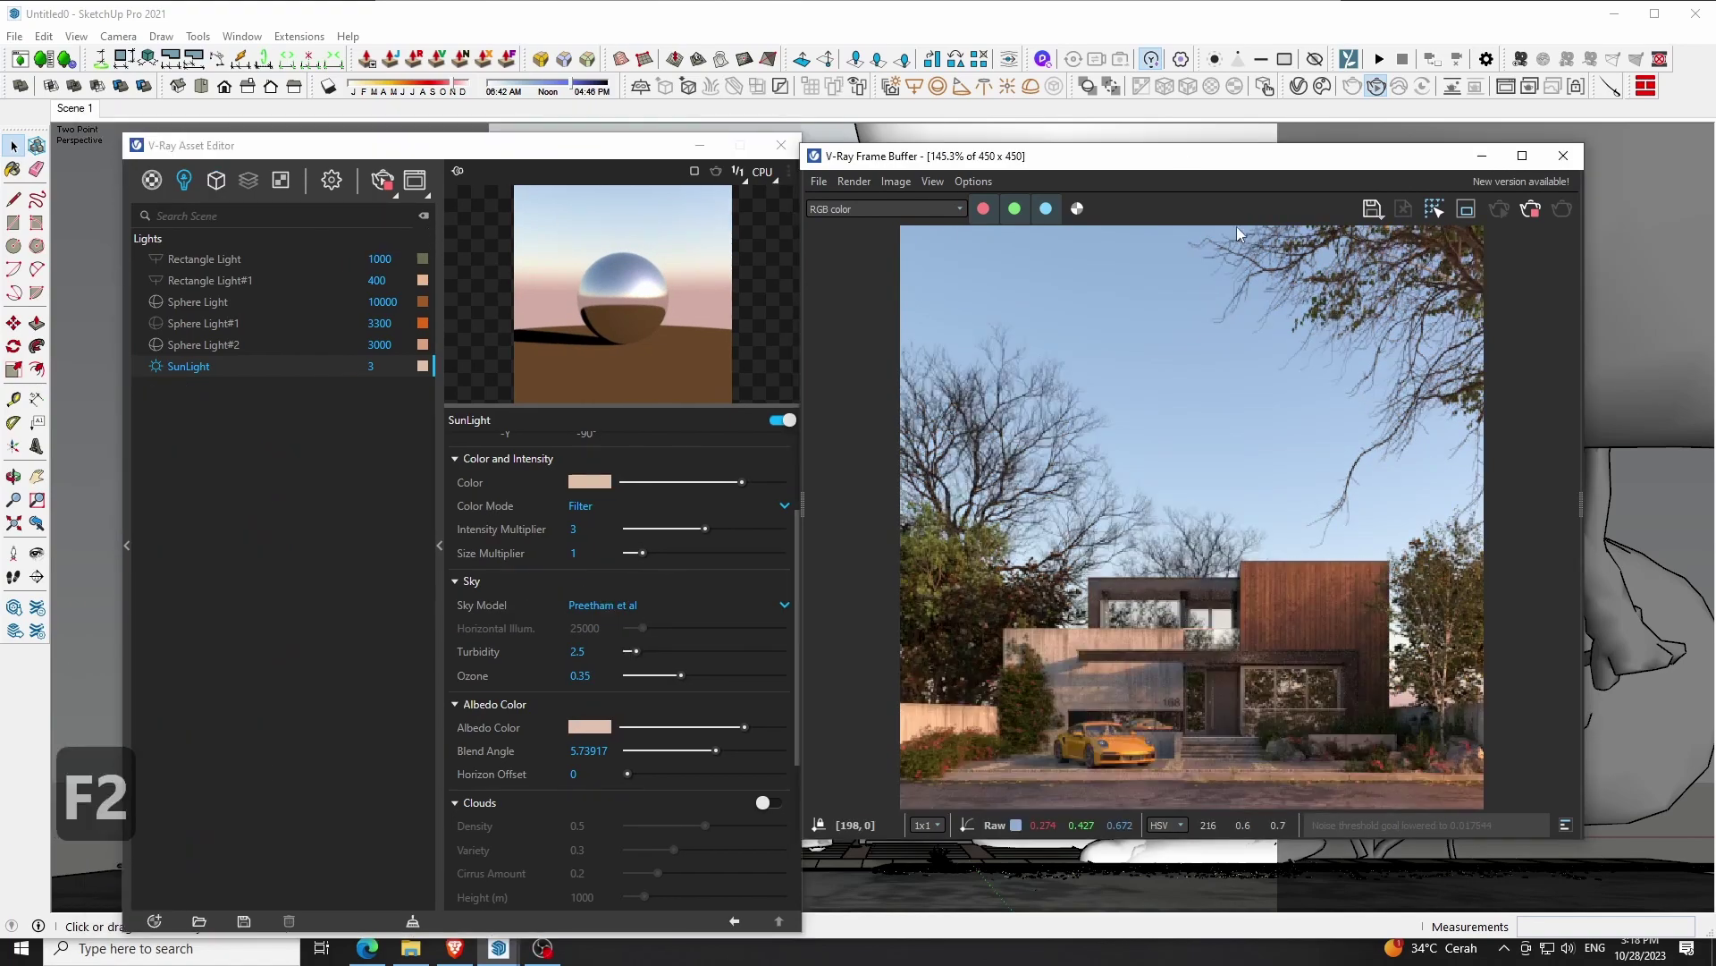
Close the Frame Buffer and Asset Editor and orbit to an elevated view of the house
click(1564, 155)
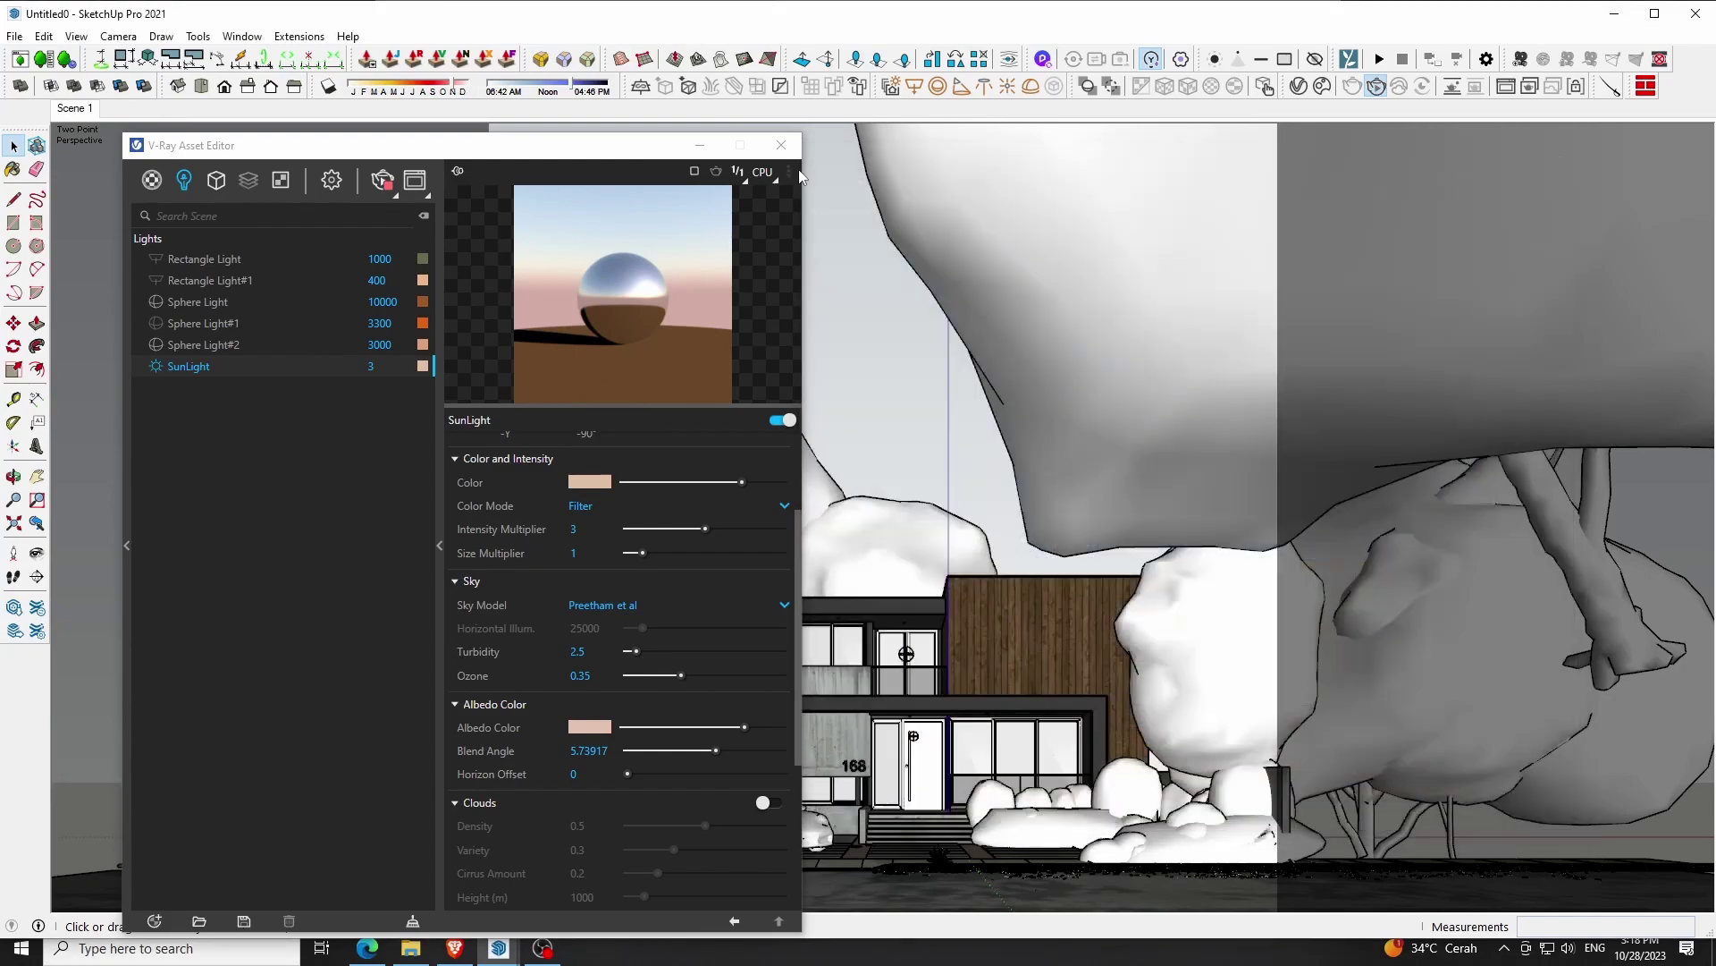
click(781, 145)
click(14, 476)
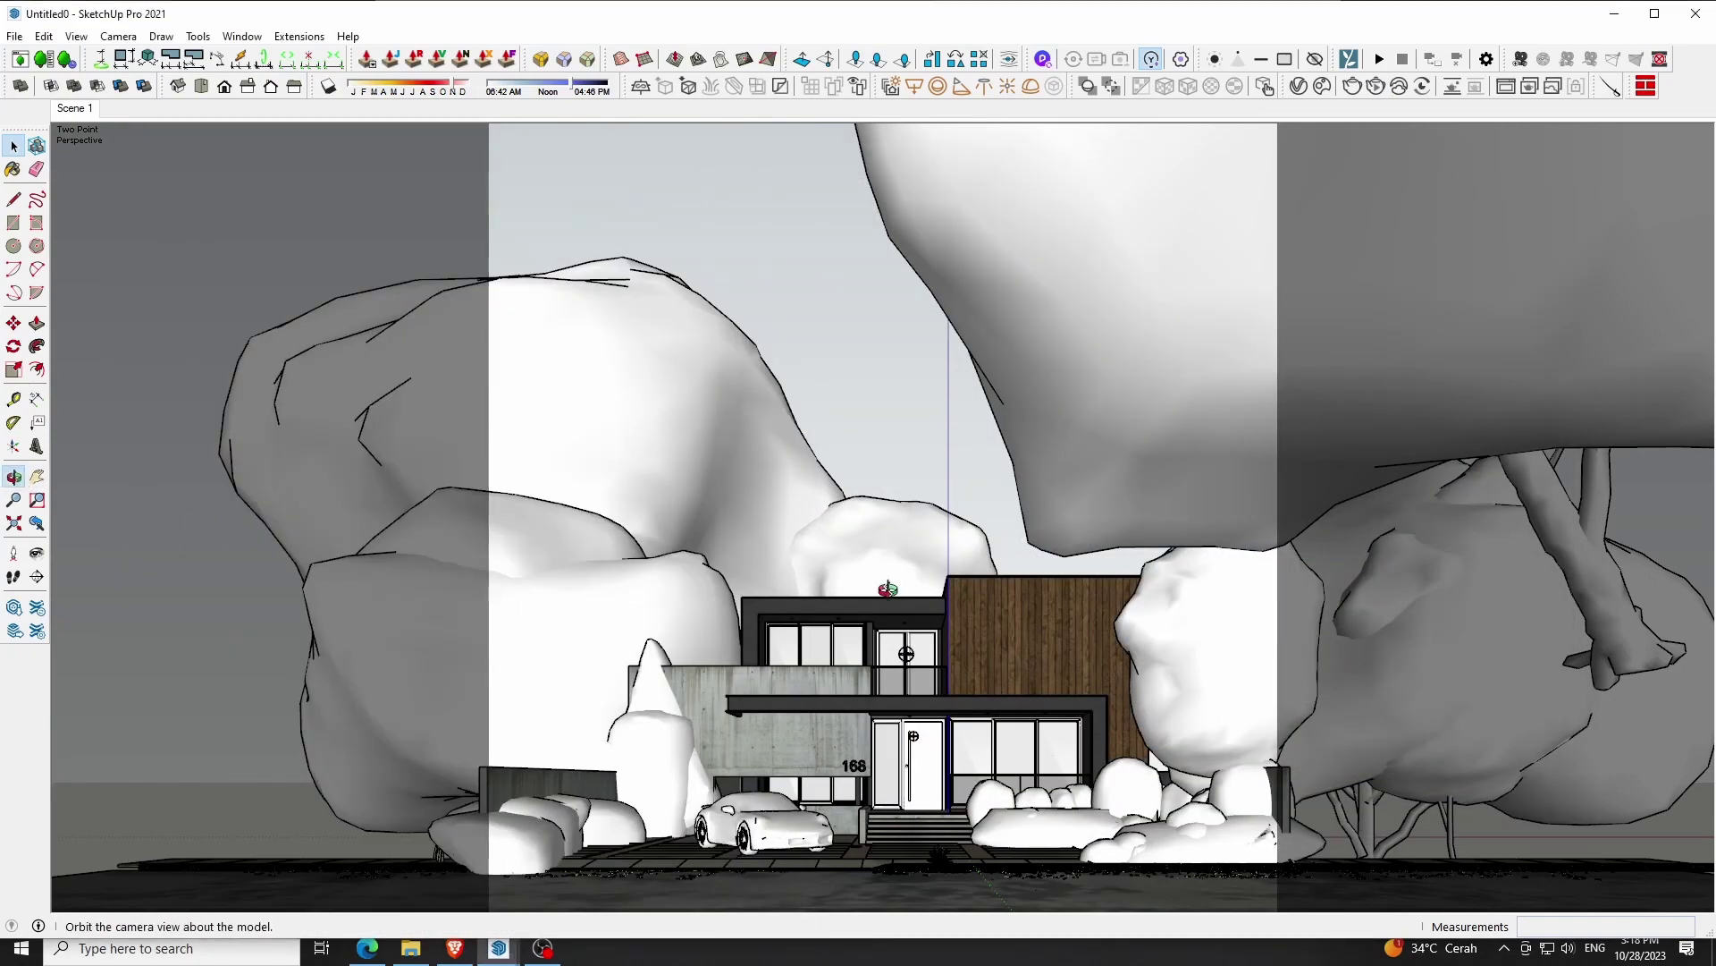
drag(888, 590, 1064, 827)
scroll(983, 776, up, 3)
scroll(979, 774, up, 4)
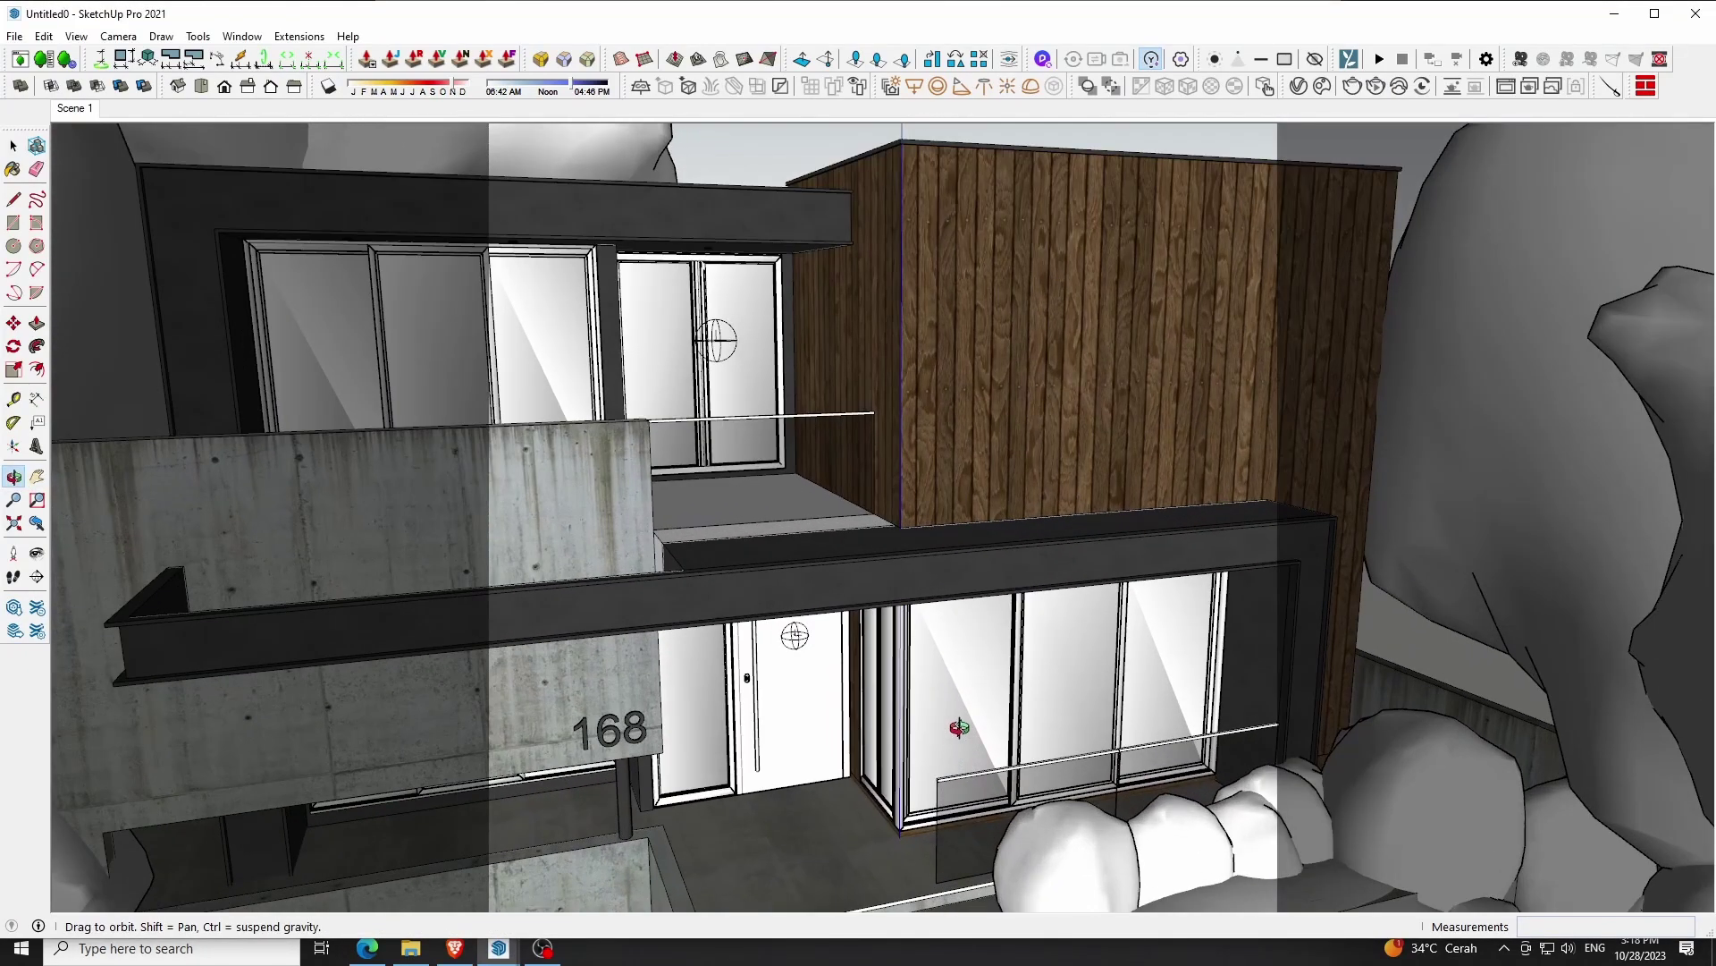
Hide the front windows and door, then orbit closer to view the living-room interior
key(space)
right_click(965, 671)
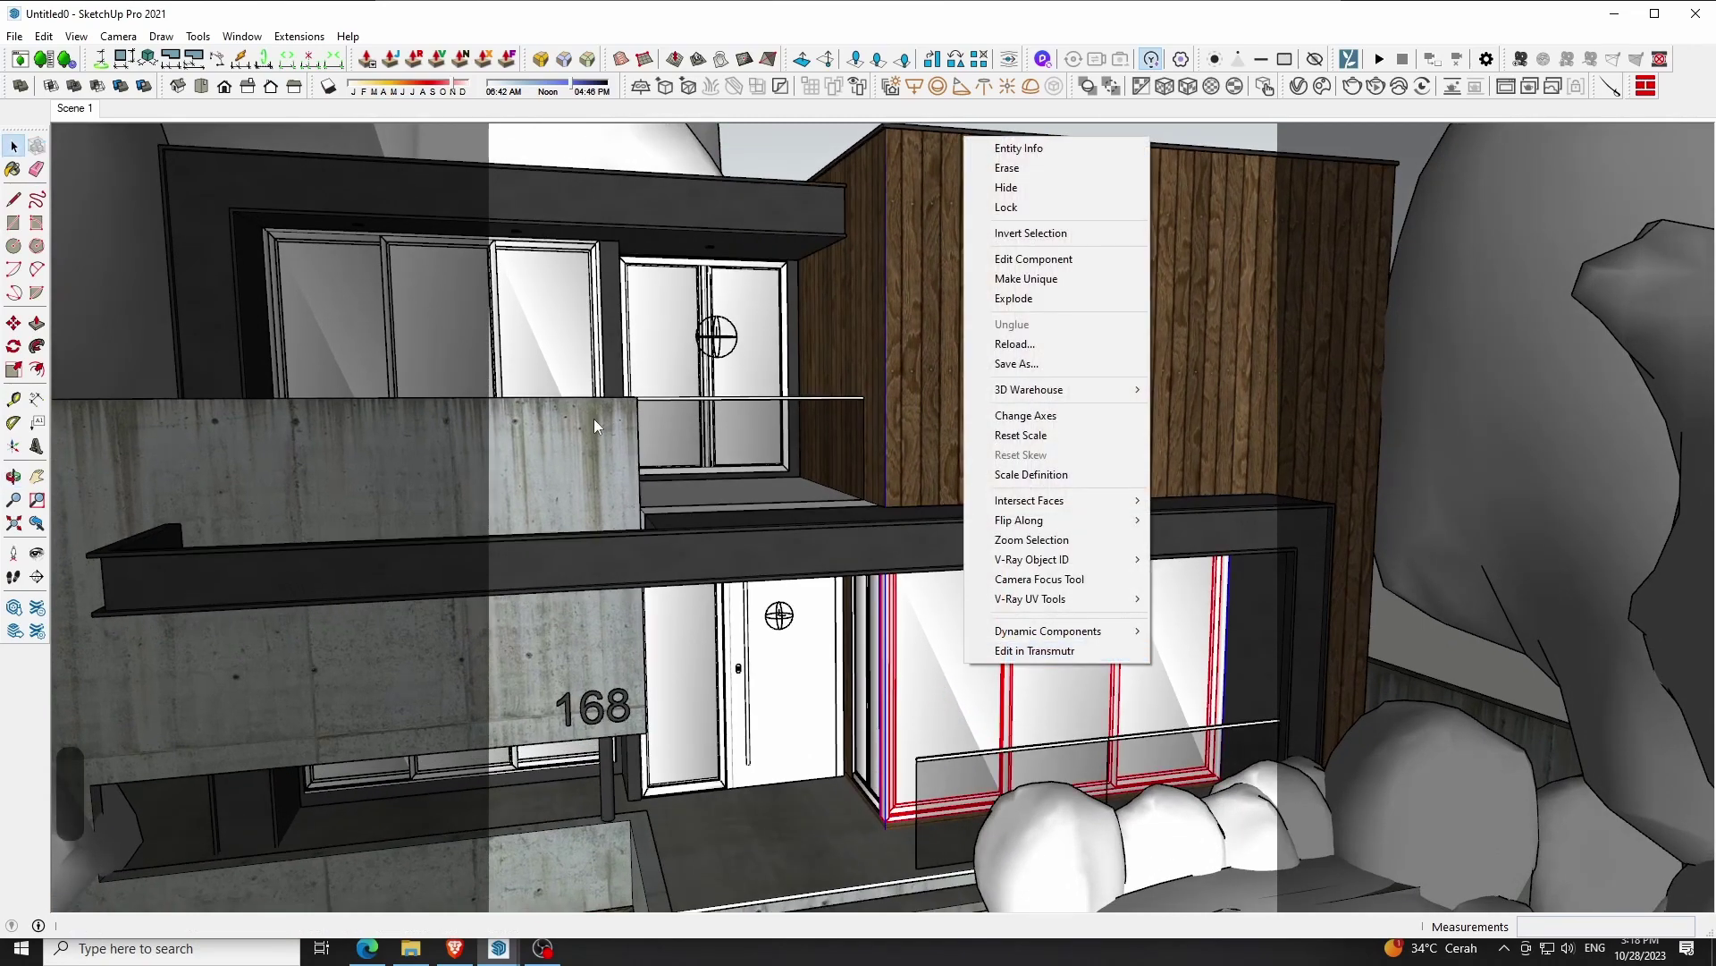
ctrl+click(564, 360)
ctrl+click(644, 359)
ctrl+click(714, 624)
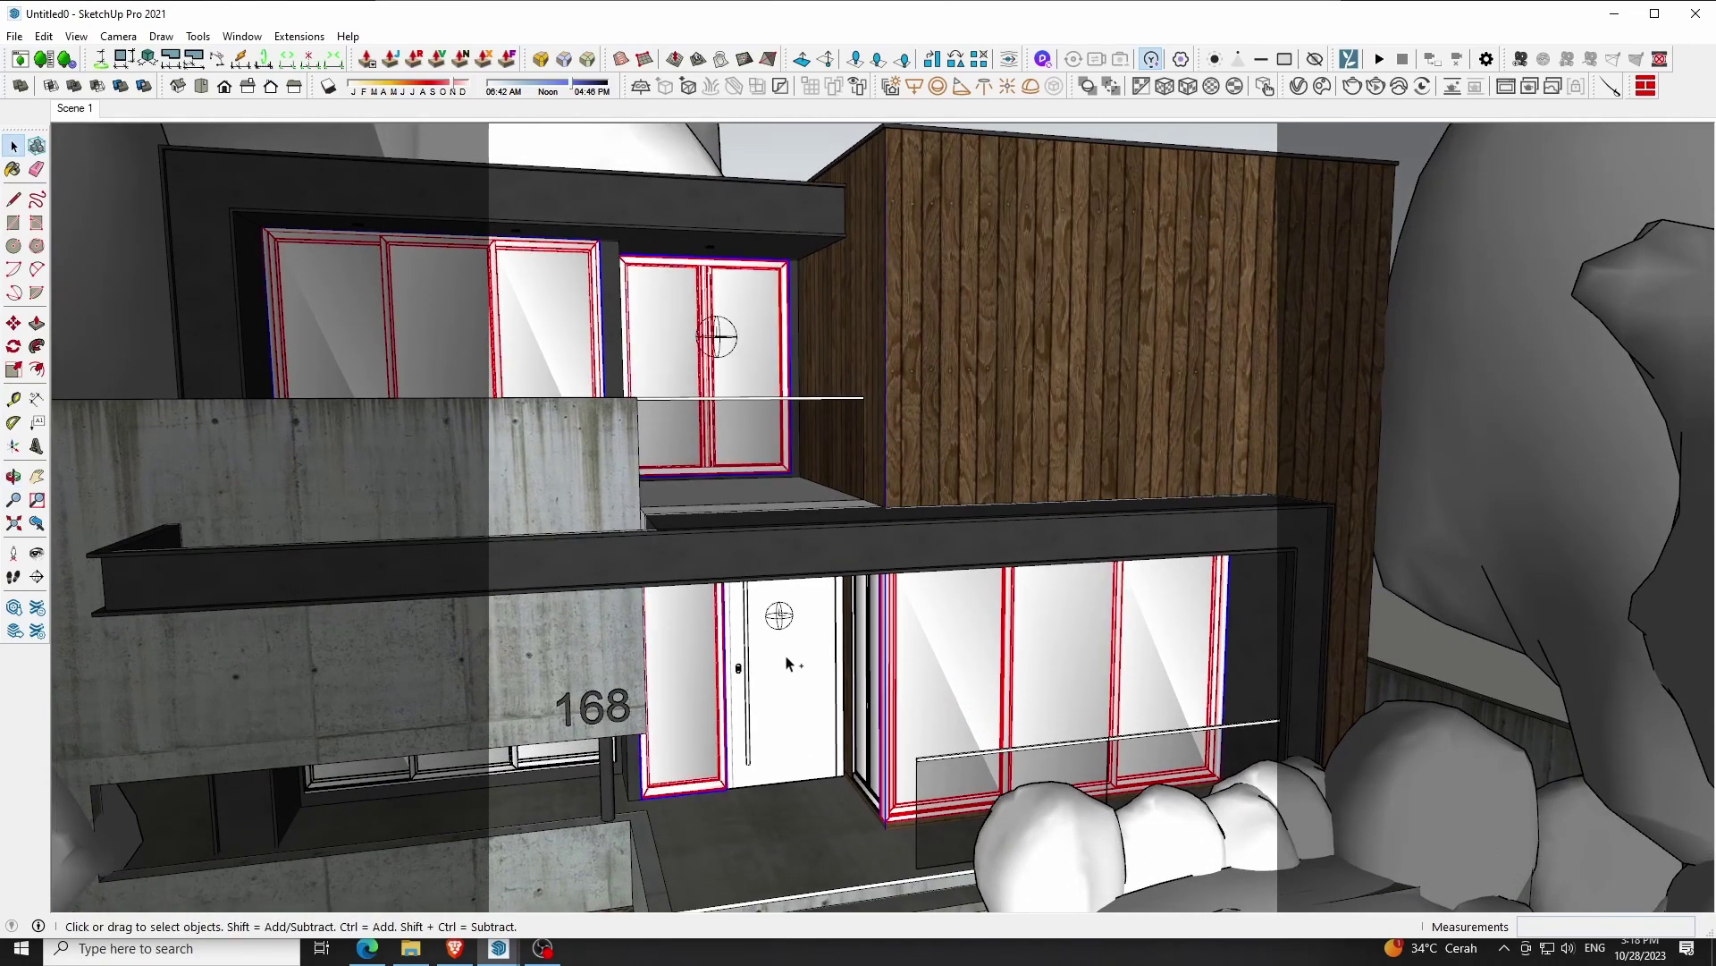
right_click(787, 671)
click(829, 310)
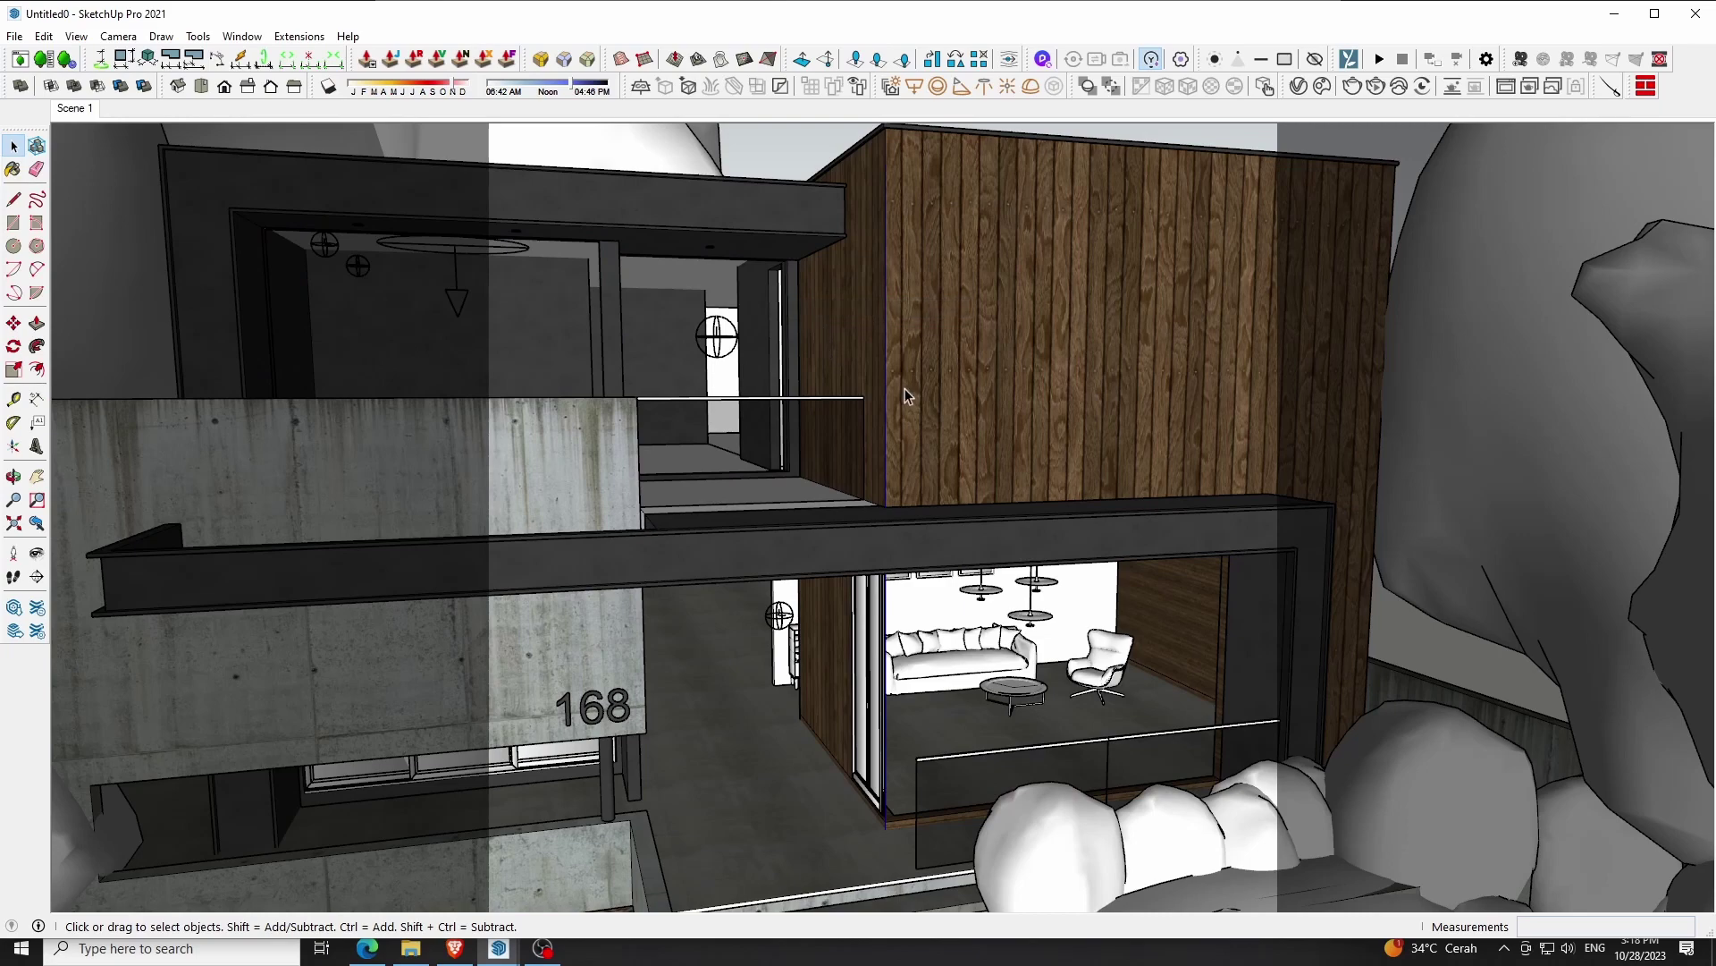
click(14, 477)
drag(835, 552, 852, 457)
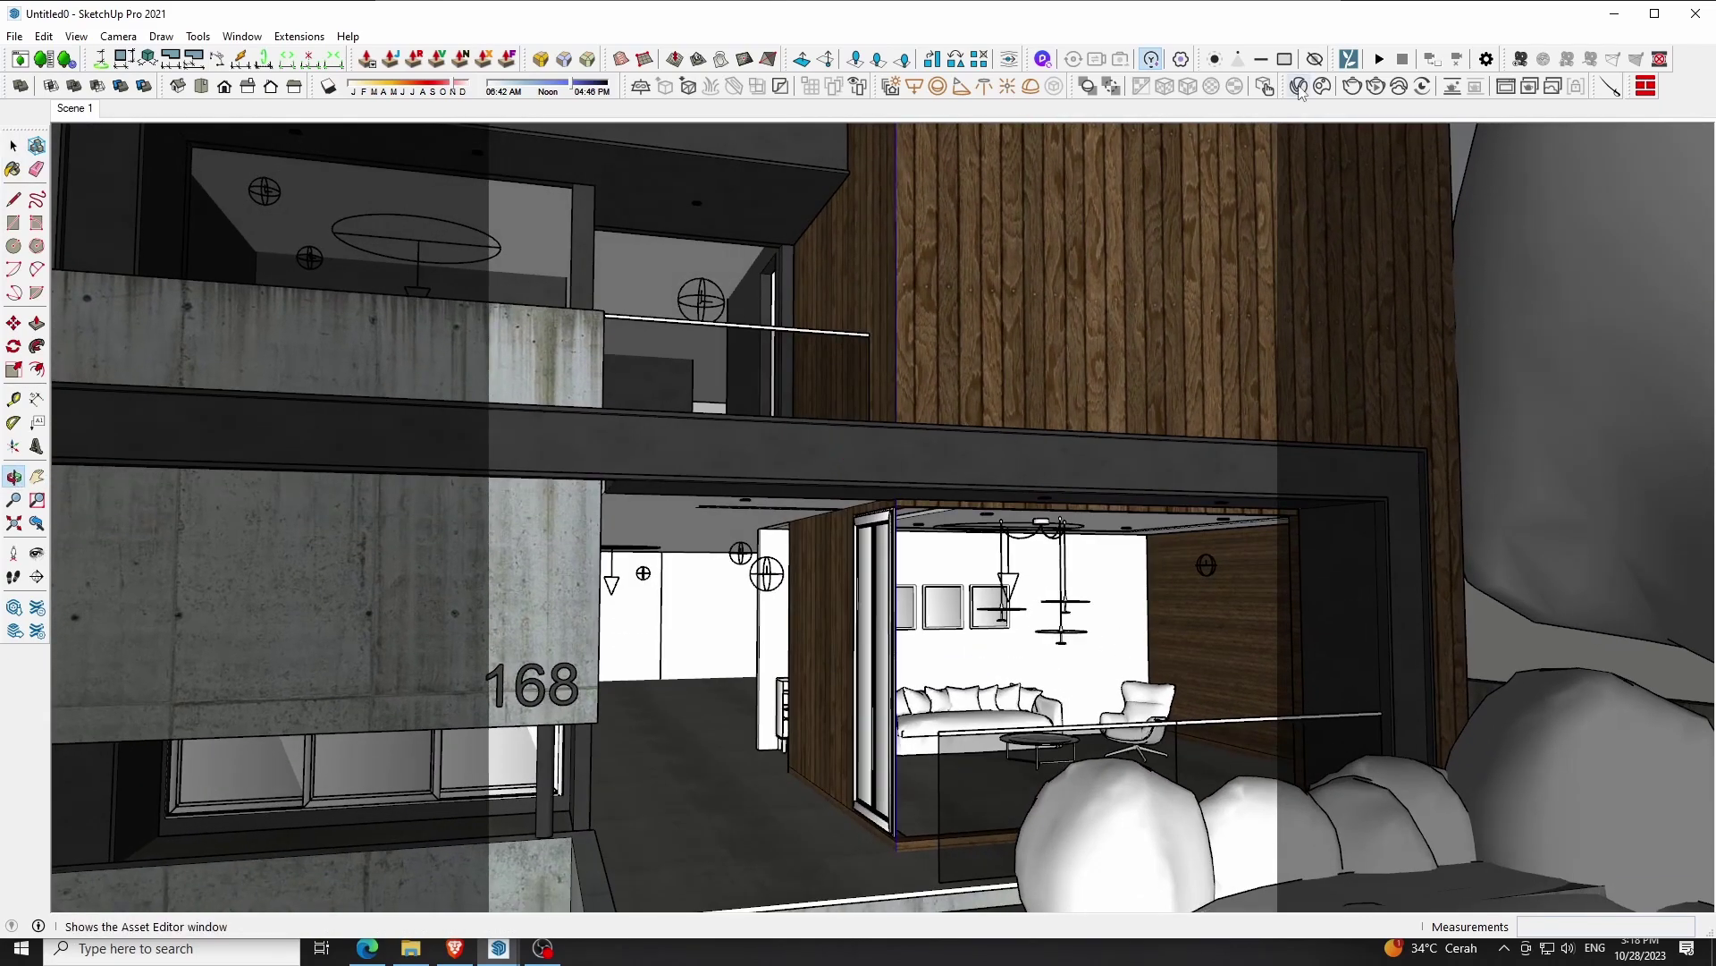
click(1298, 86)
Review and toggle the Rectangle Light and Rectangle Light#1 in the Asset Editor
click(200, 261)
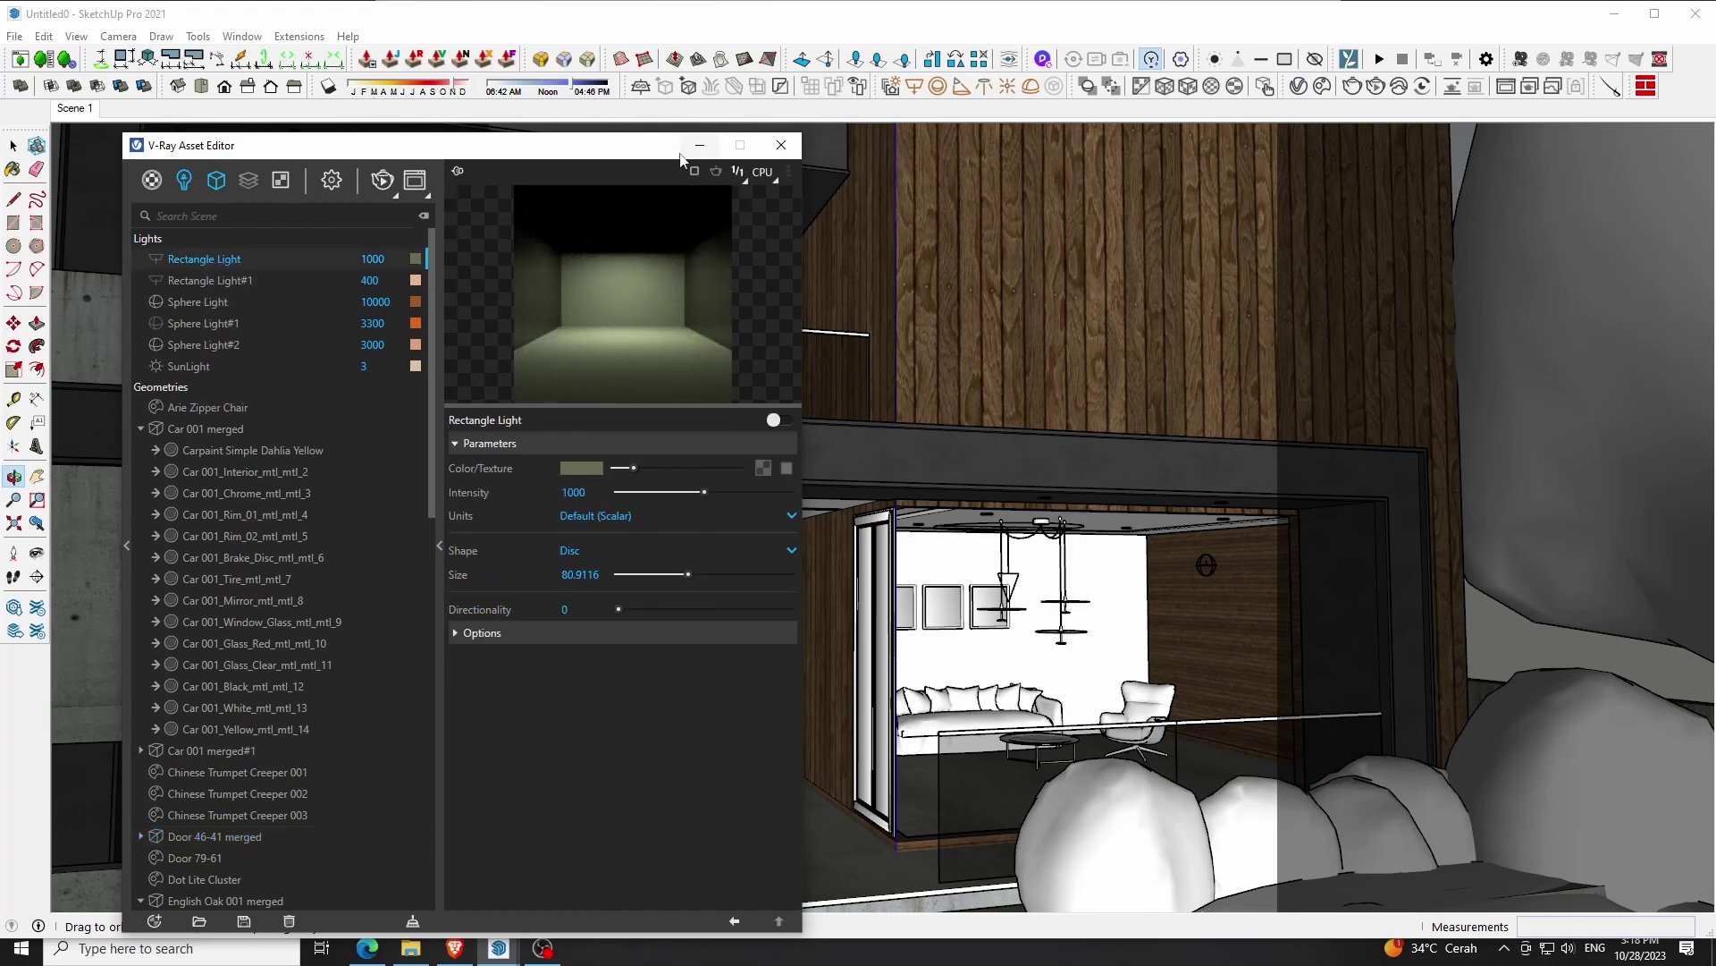
drag(622, 148, 1326, 195)
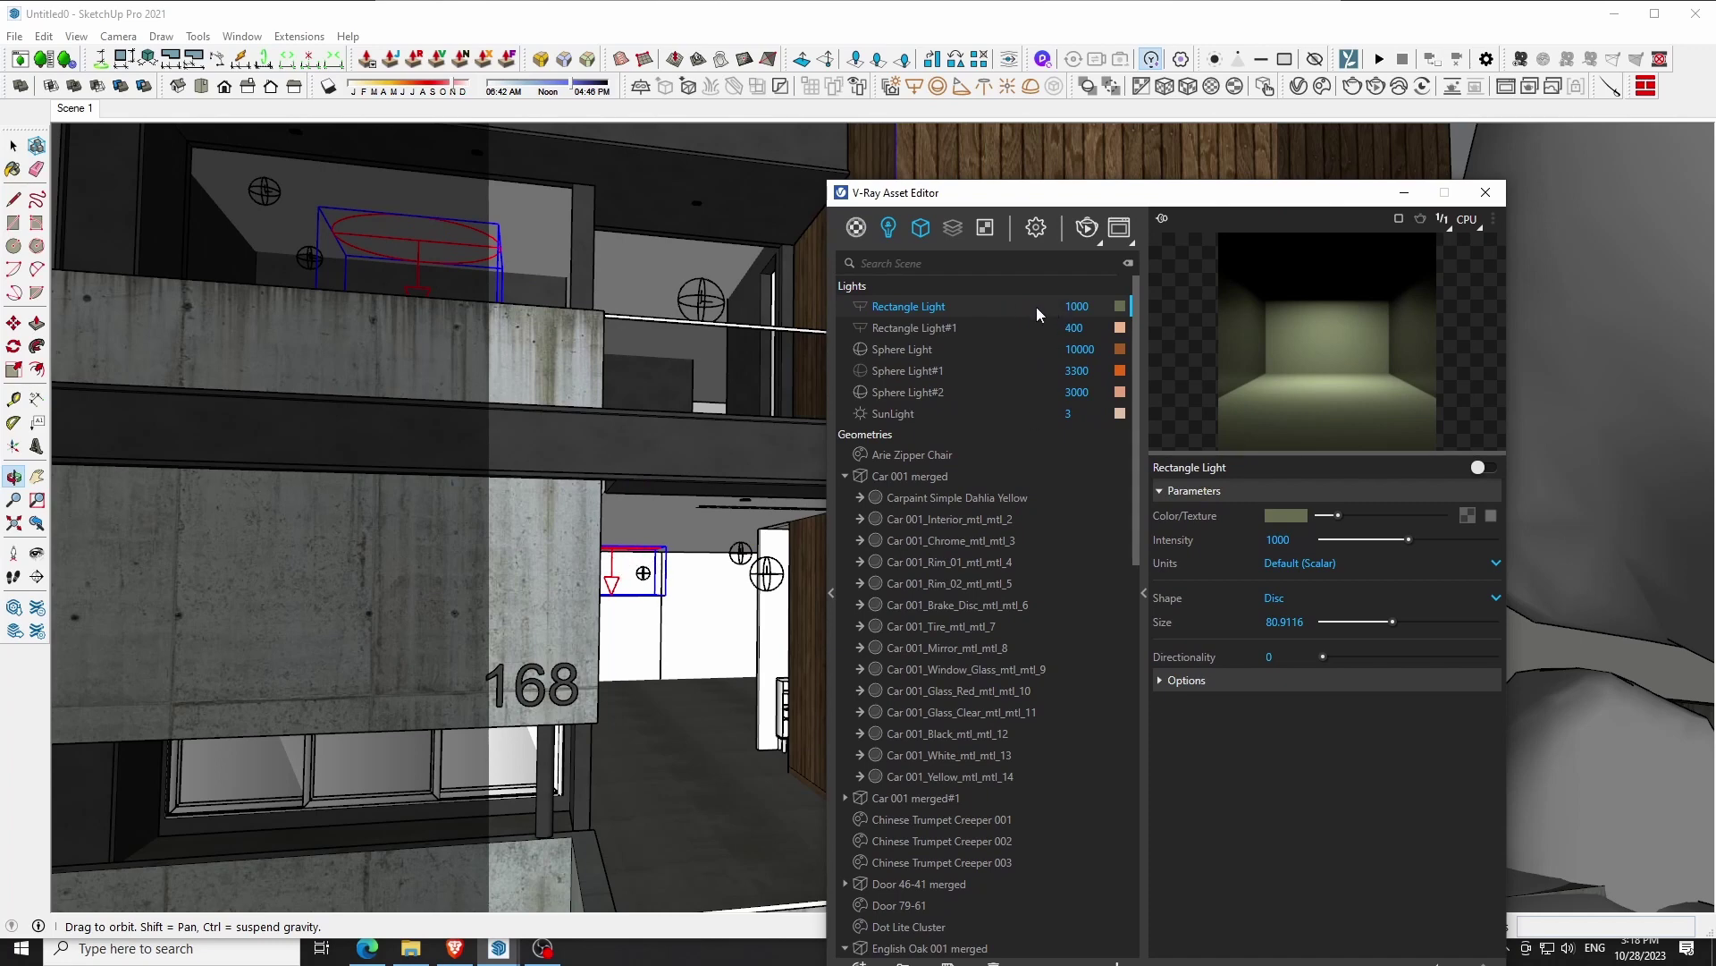
click(860, 308)
click(915, 330)
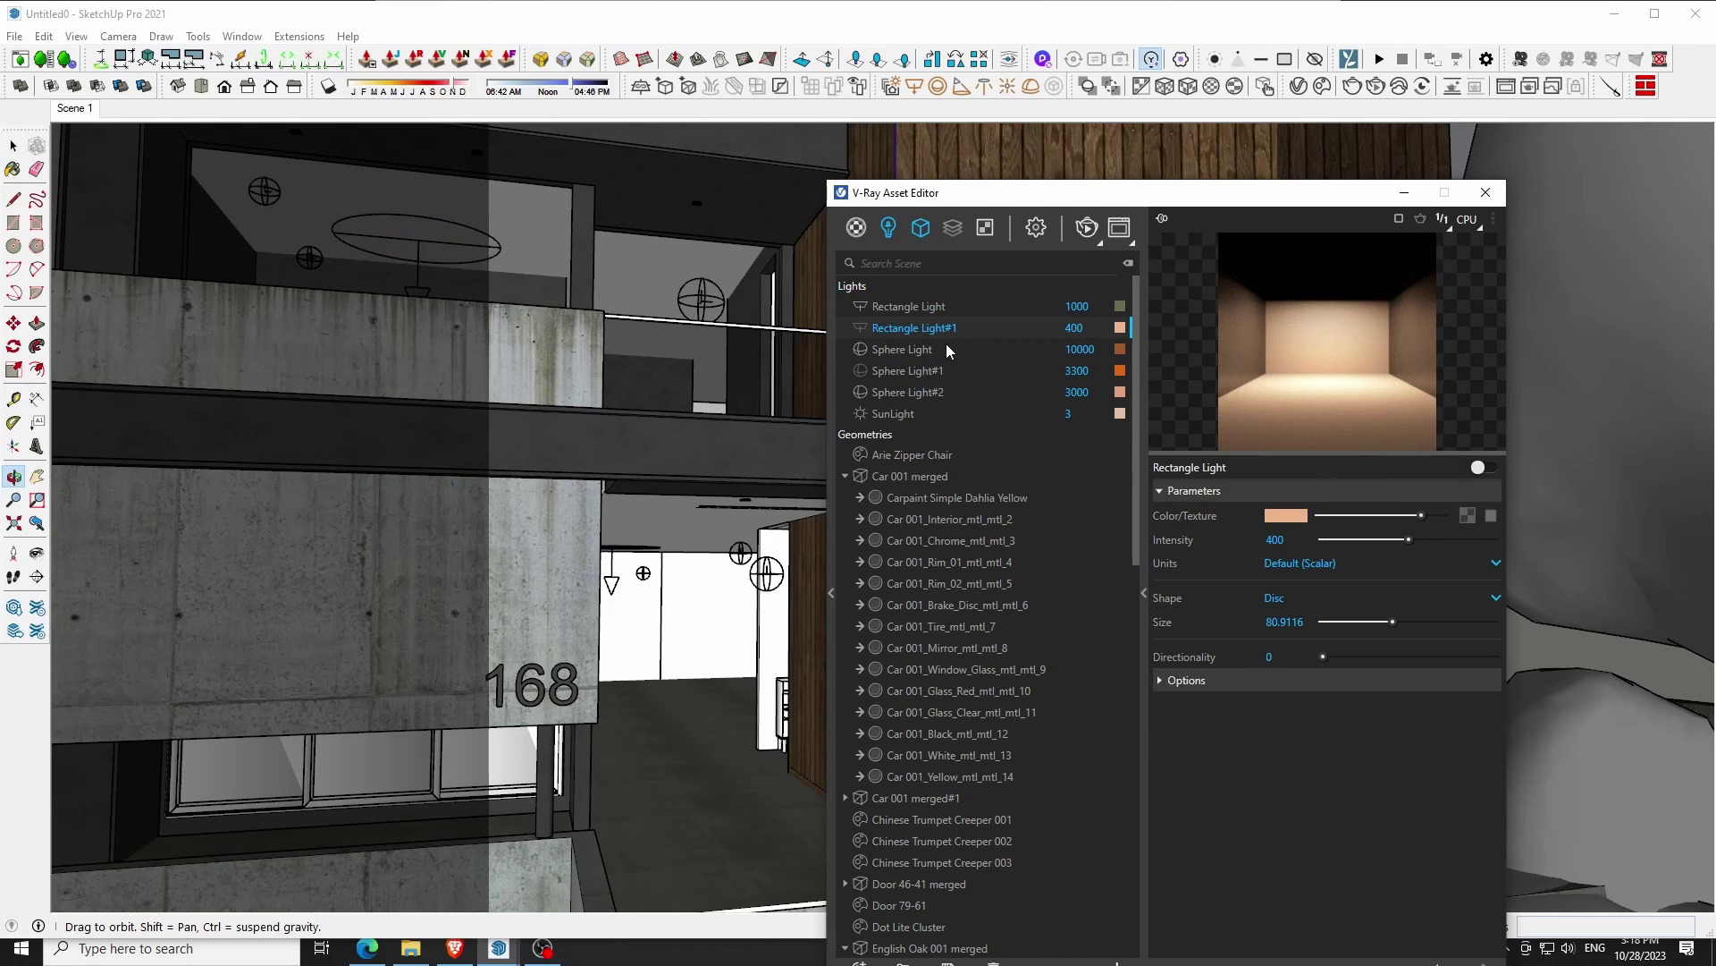
drag(1100, 192, 441, 152)
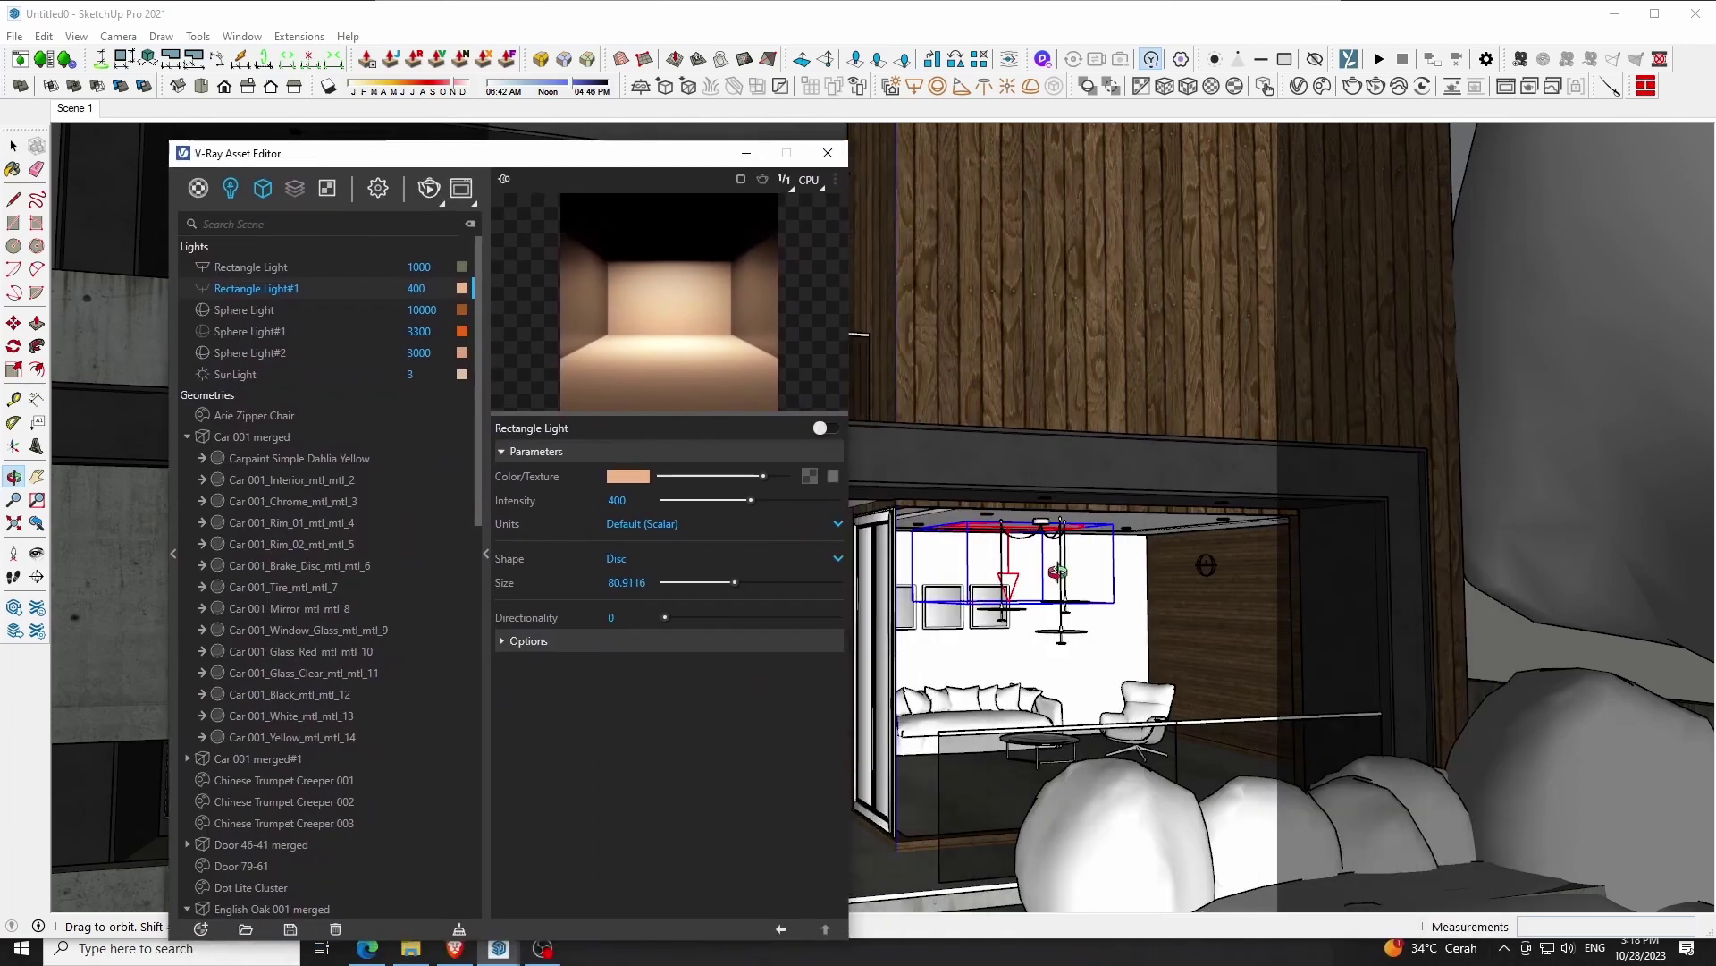
click(200, 287)
Review the Sphere Light and Sphere Light#1, then return to the Scene 1 exterior view
click(257, 317)
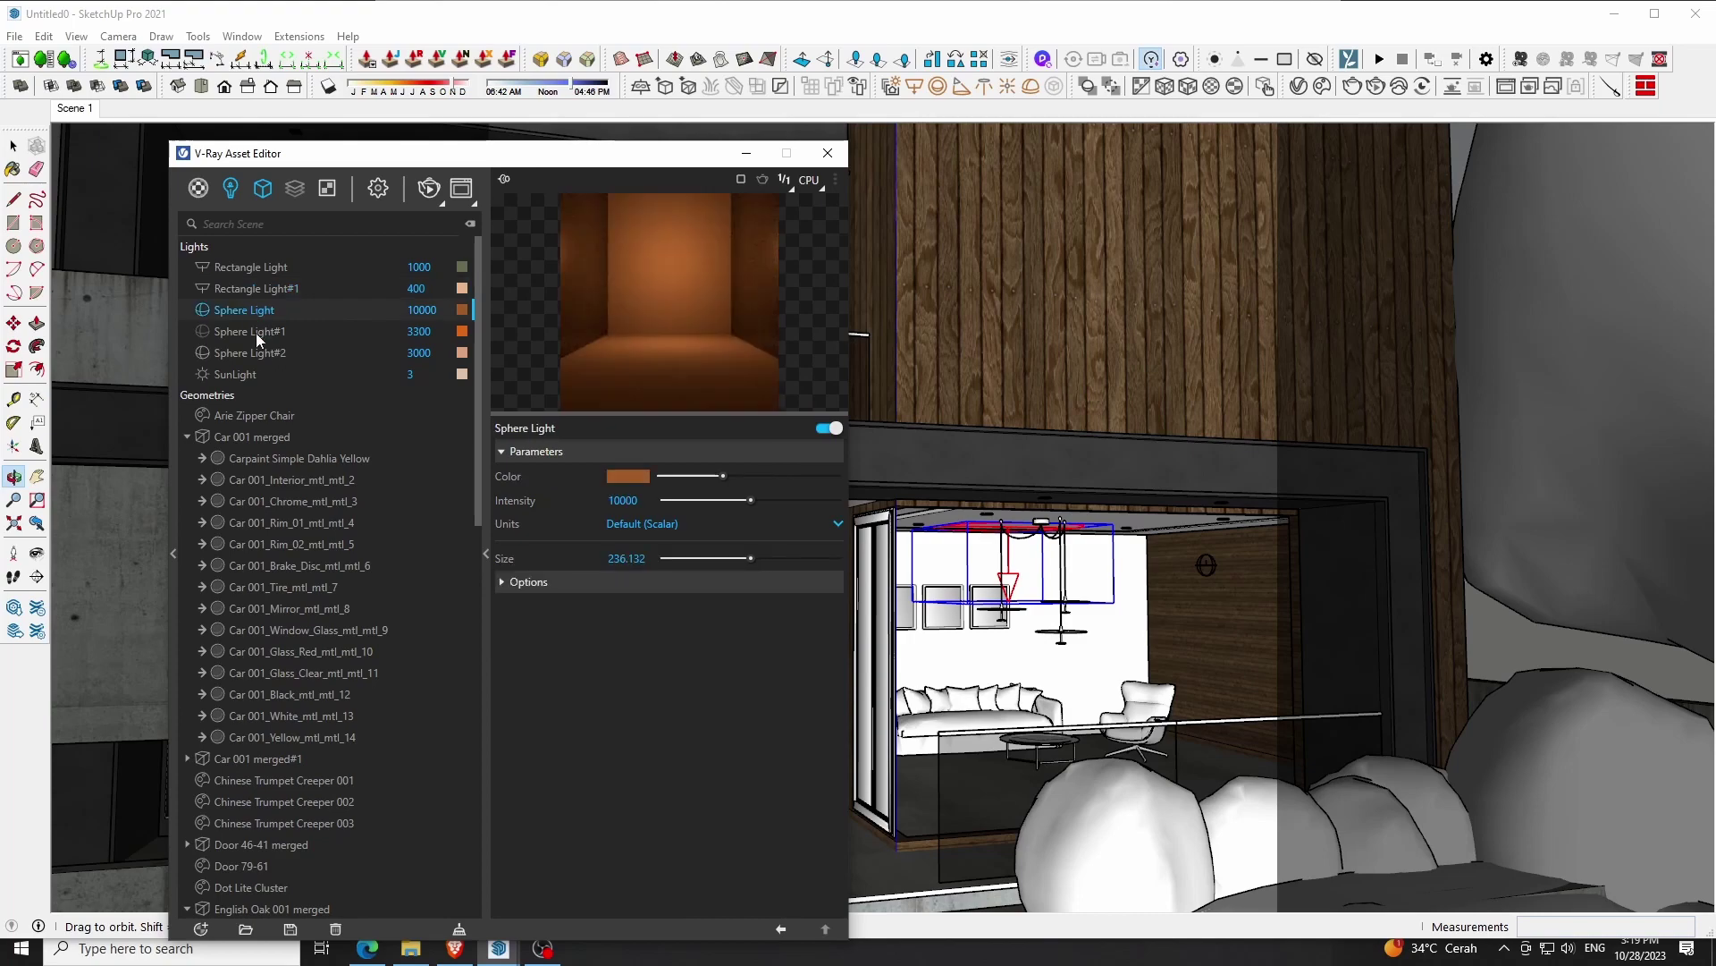
click(257, 332)
right_click(256, 333)
click(287, 348)
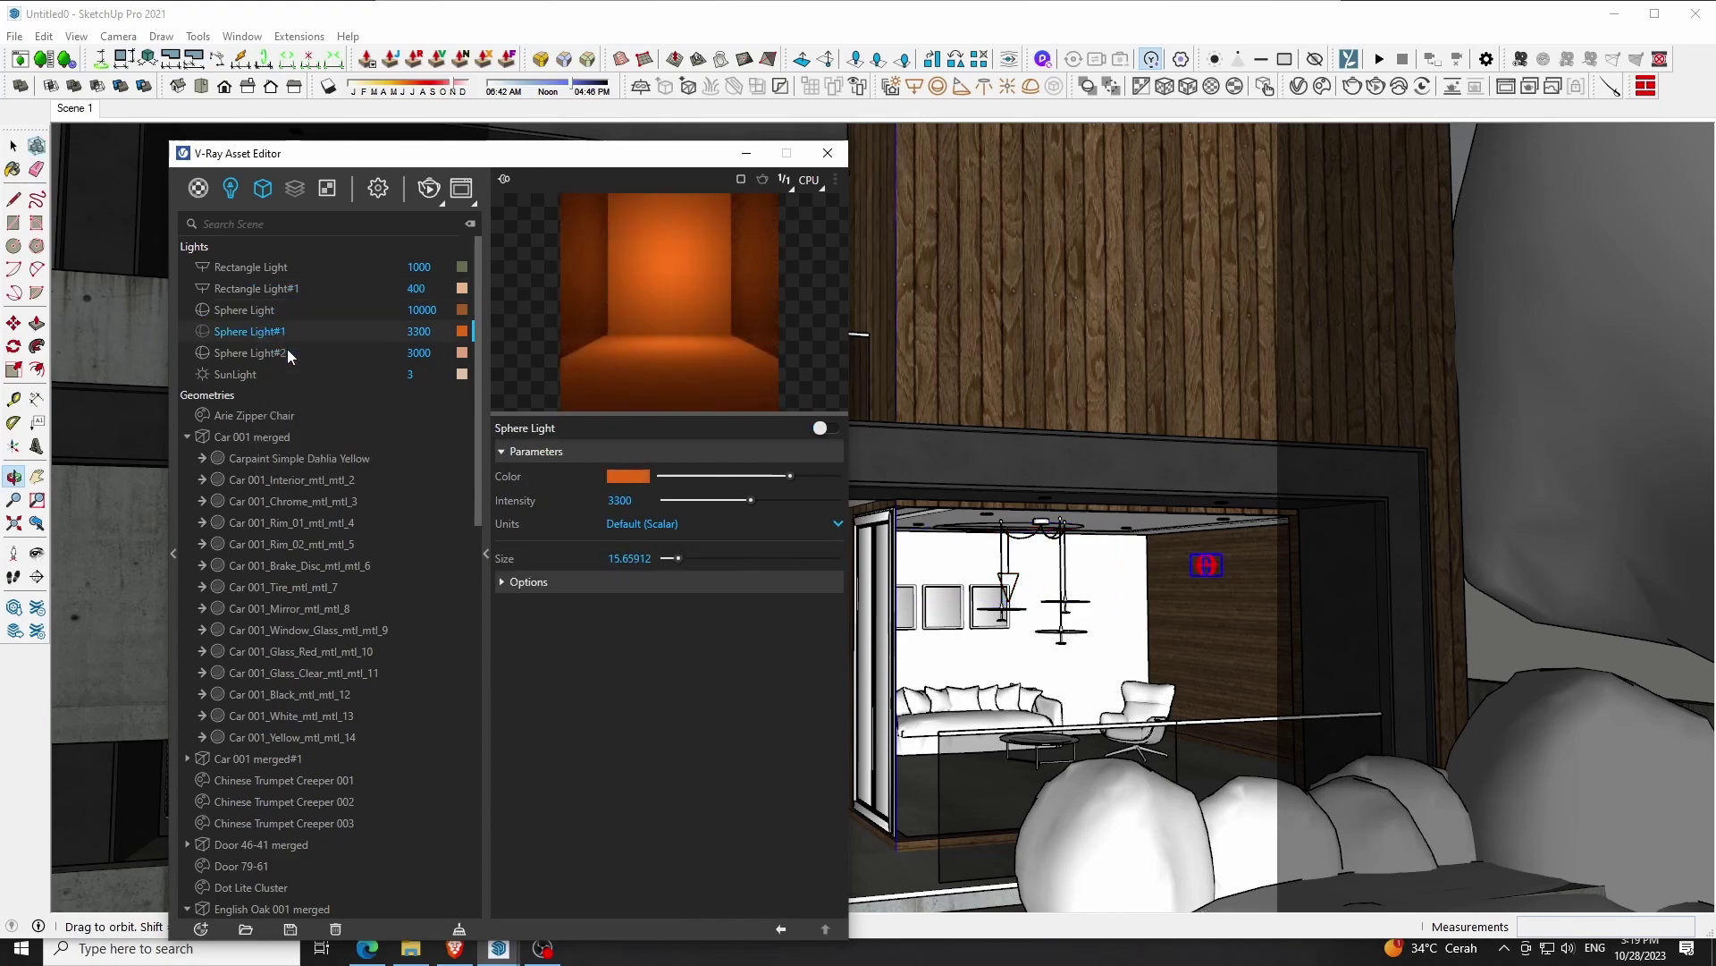
drag(633, 164, 1403, 650)
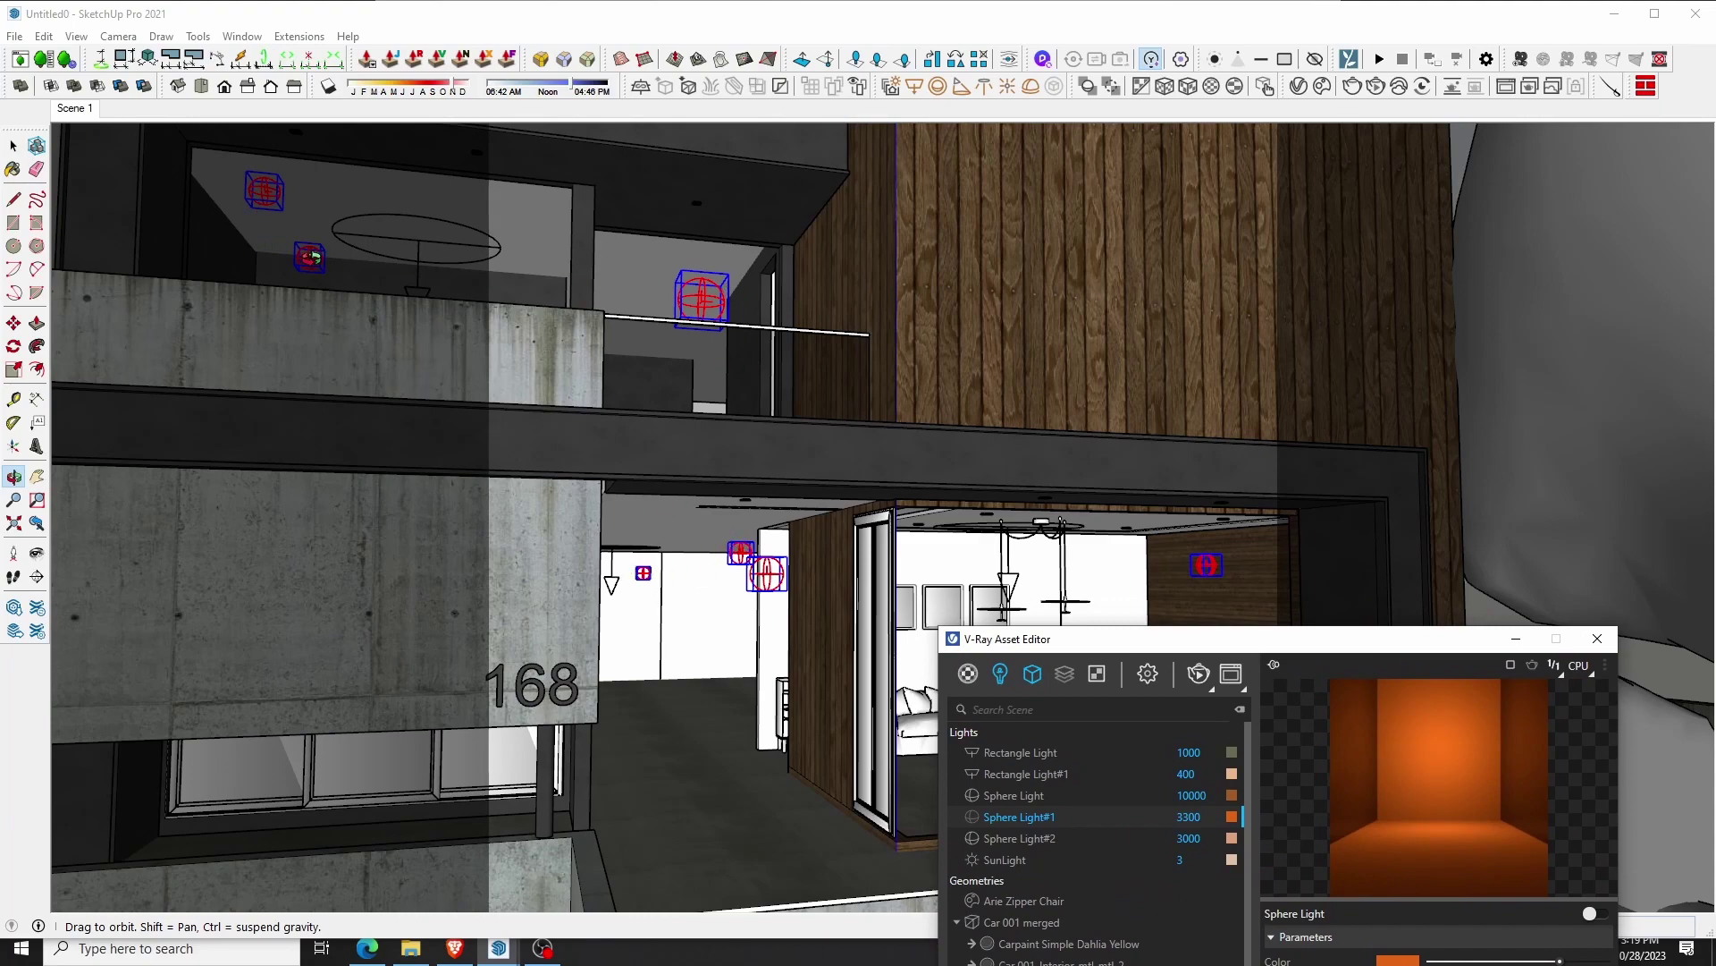
drag(1215, 642, 608, 234)
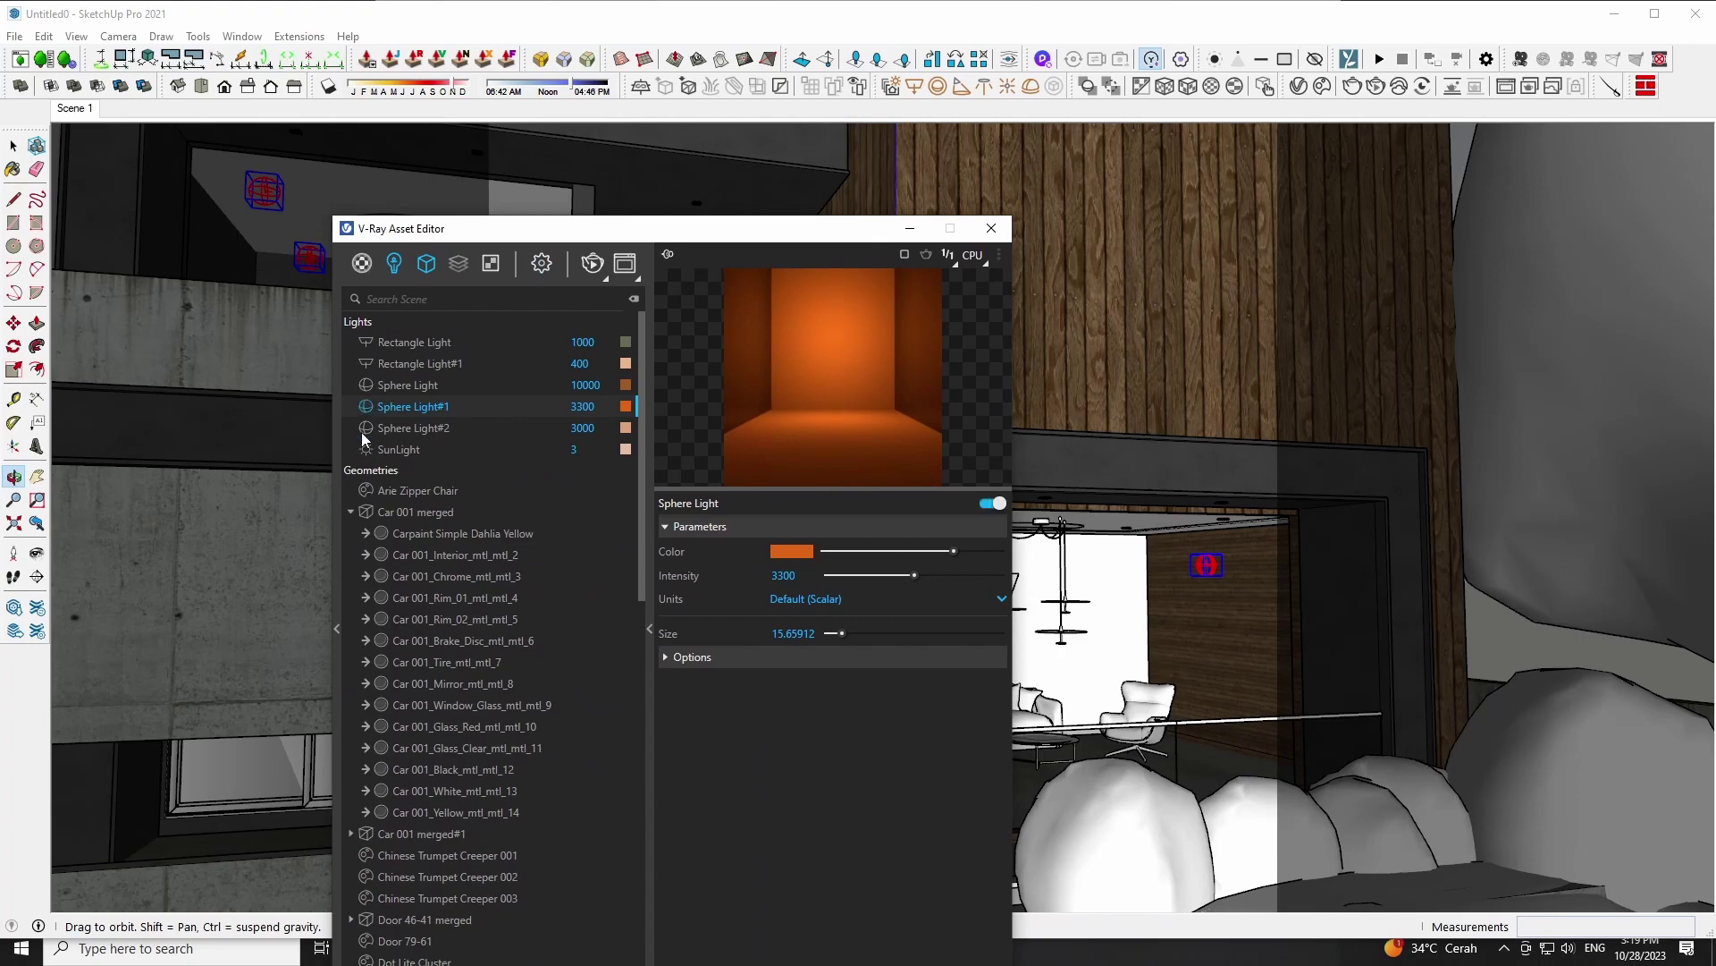
click(991, 228)
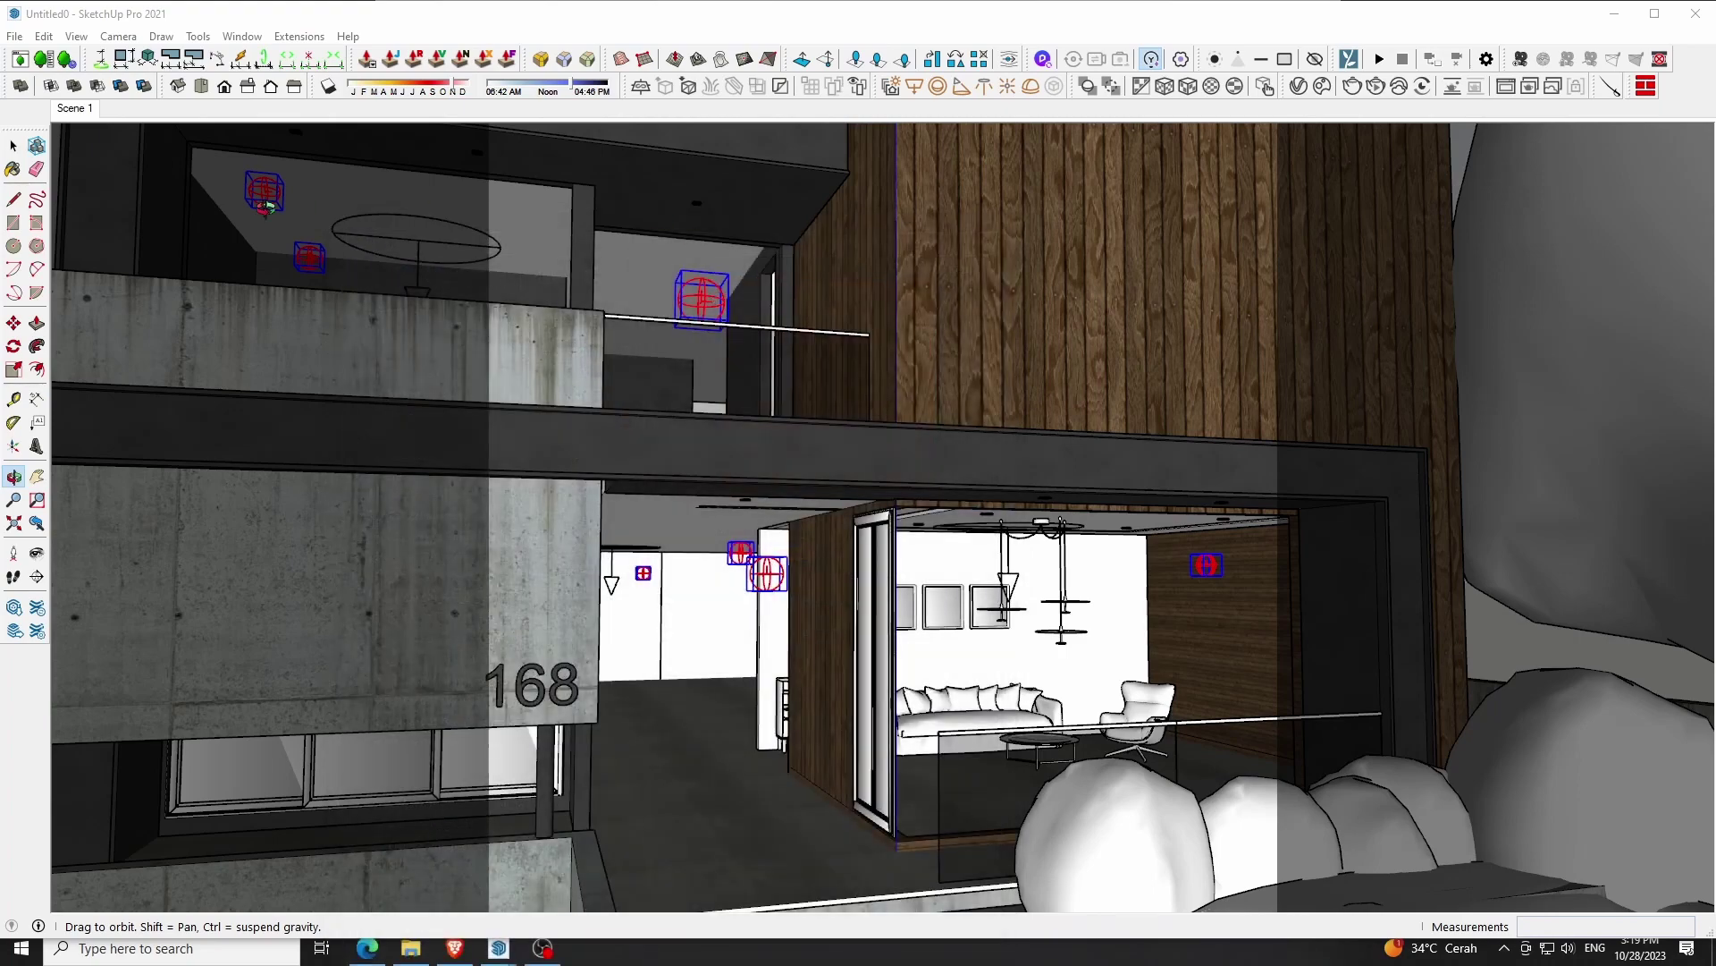
click(87, 113)
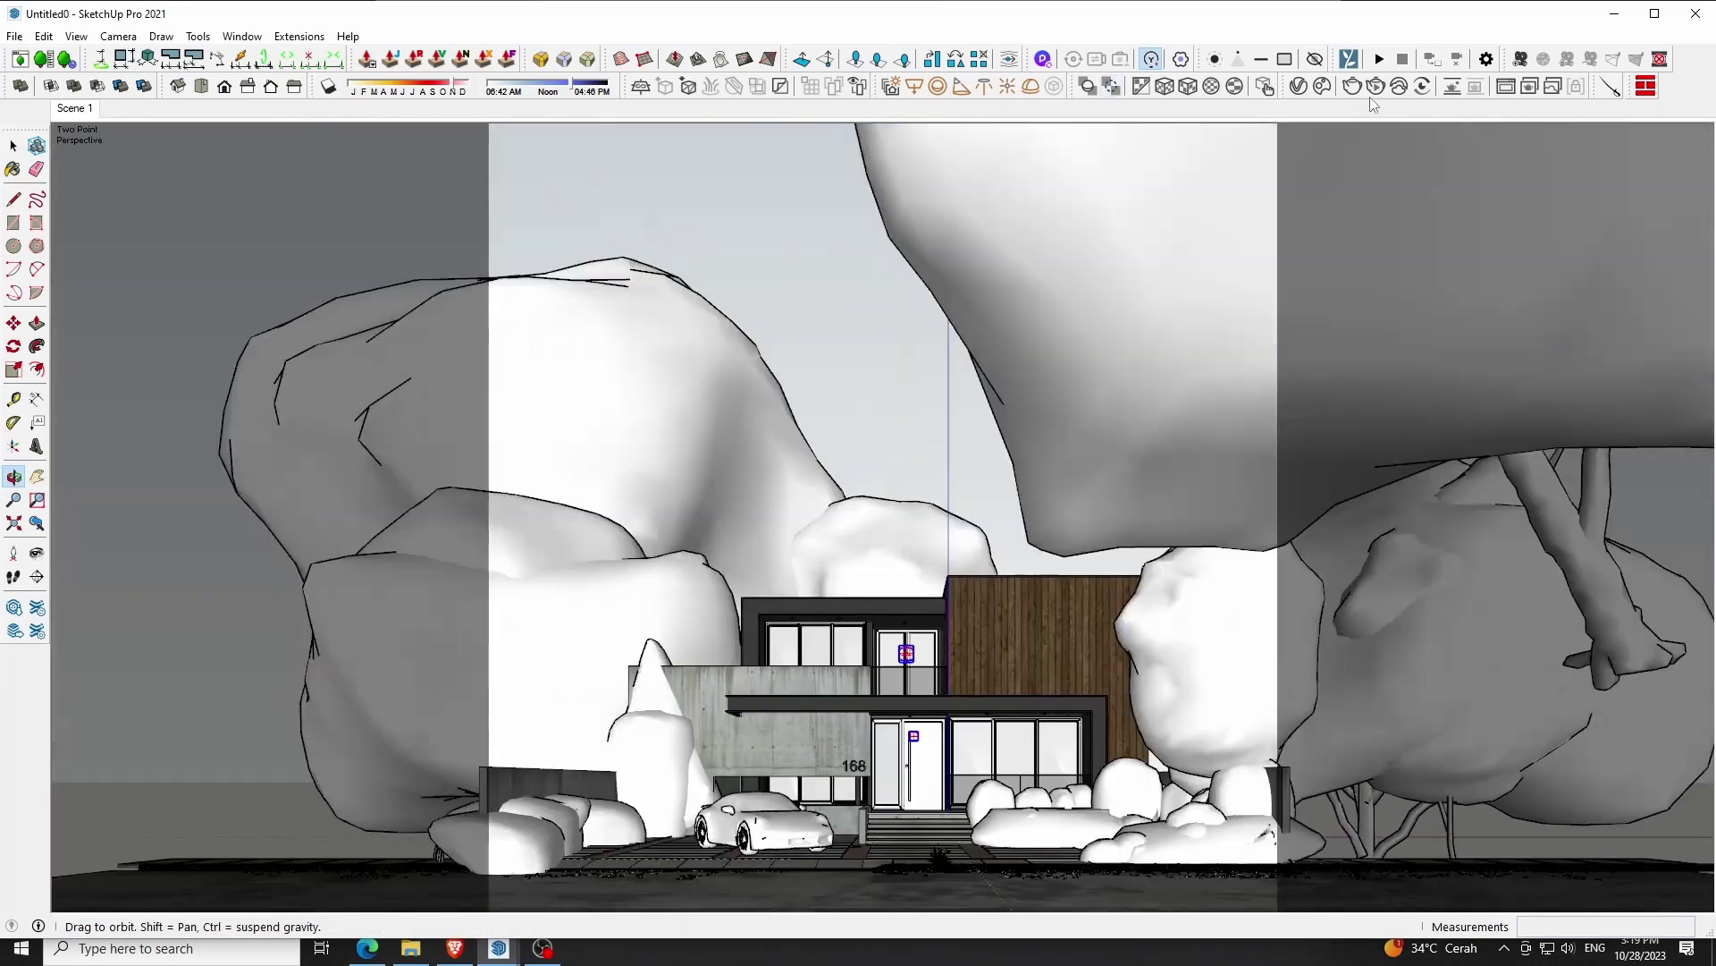
Render the Scene 1 view in V-Ray and zoom in to inspect the house and yellow car
click(1376, 86)
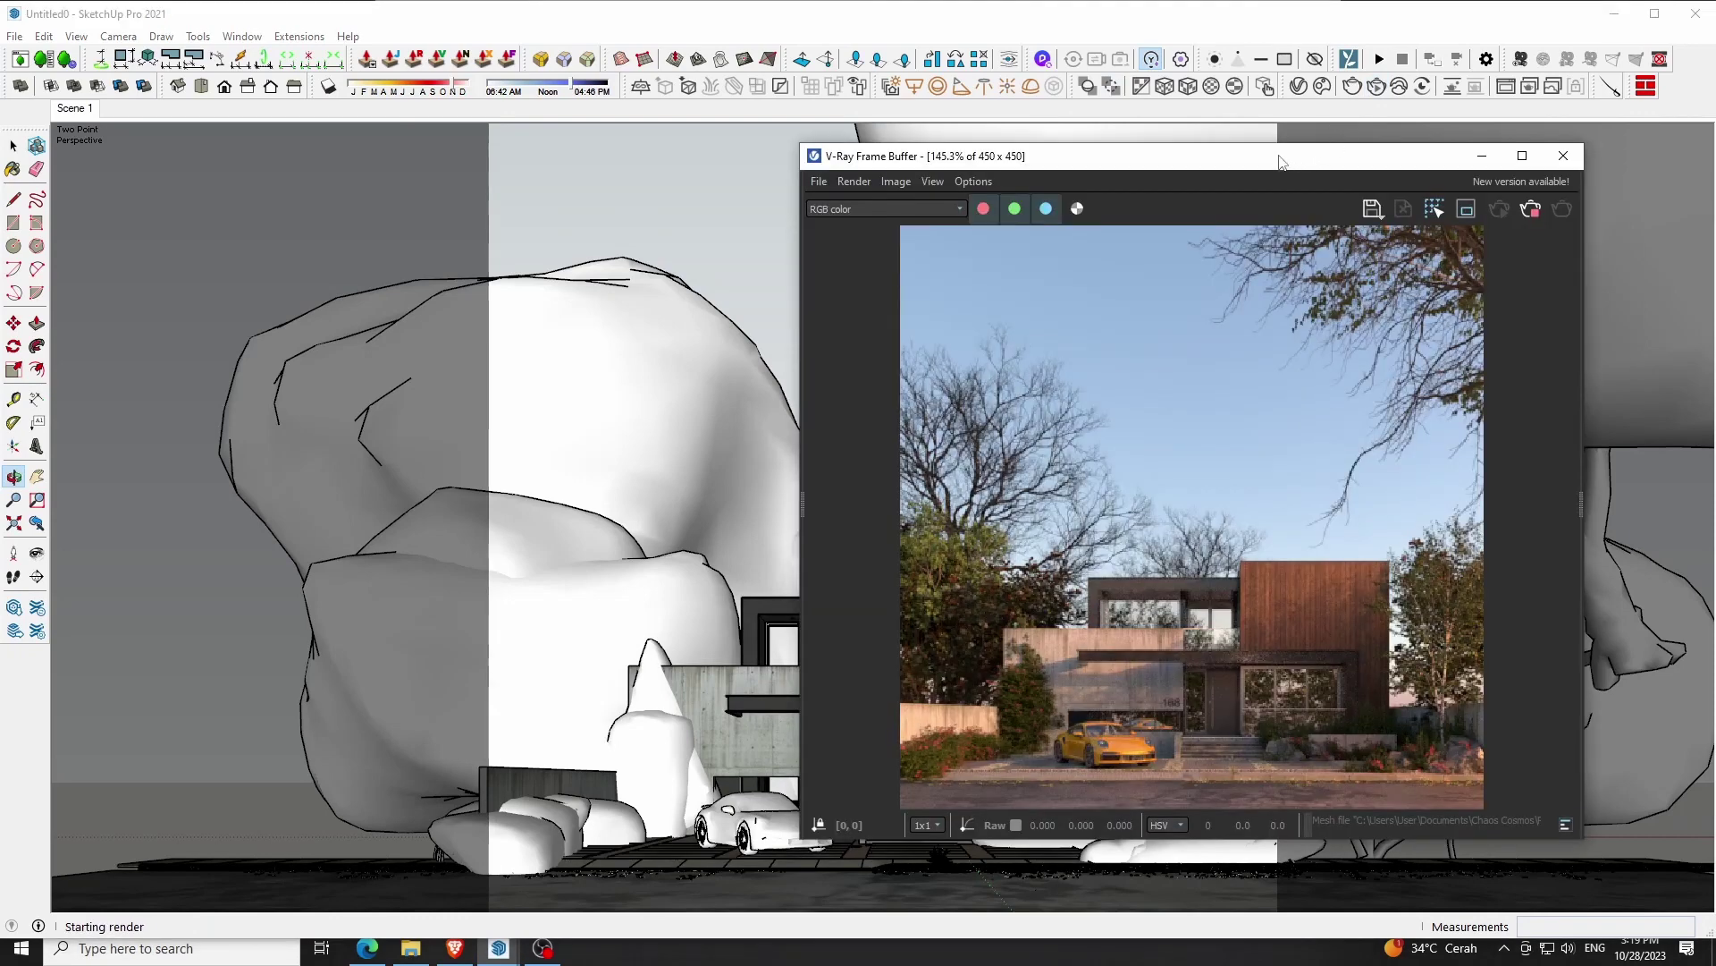
drag(1282, 162, 1250, 153)
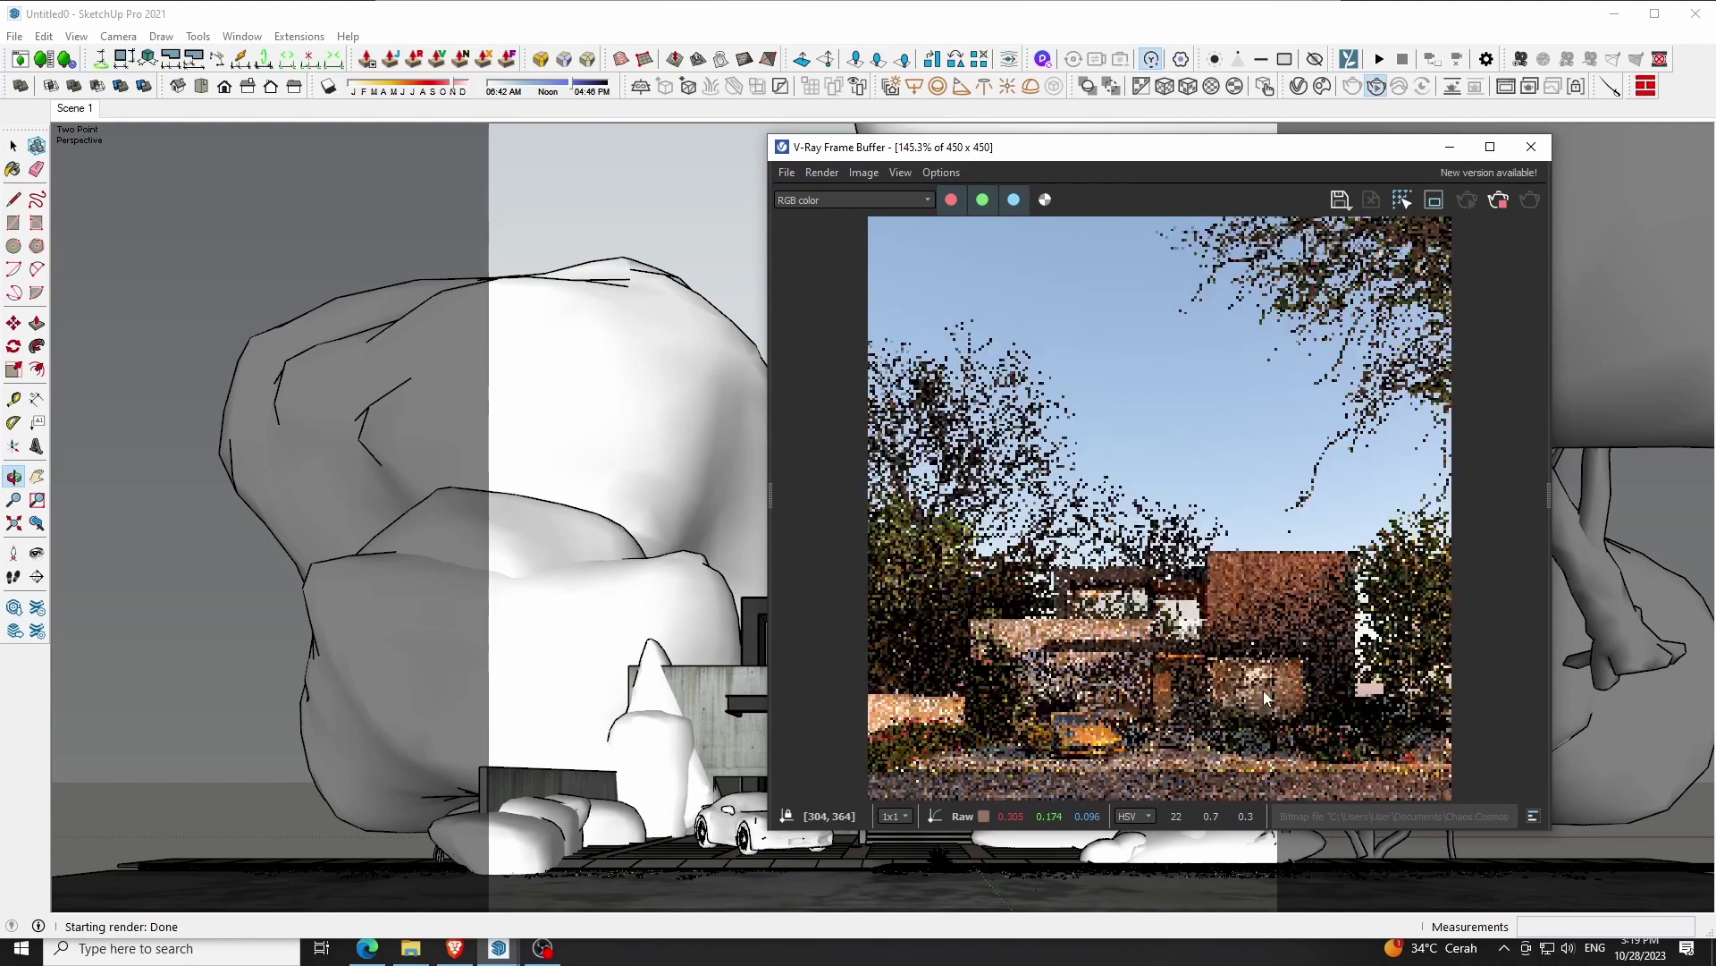
scroll(1170, 682, up, 1)
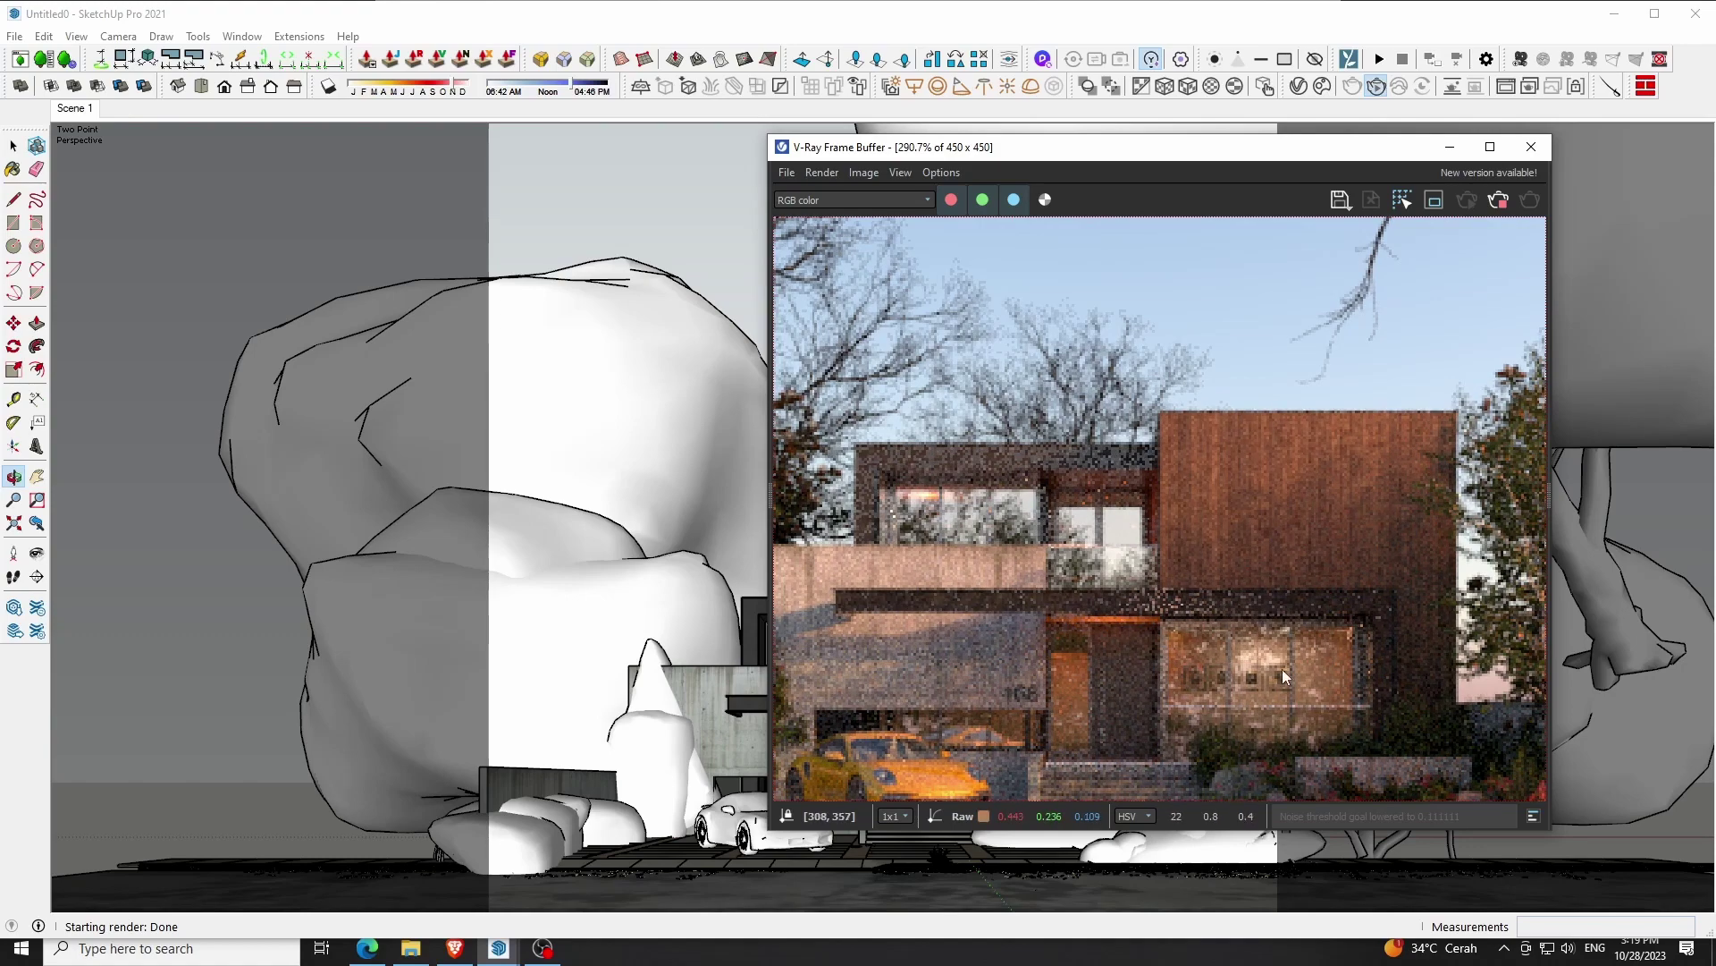
scroll(1284, 673, down, 1)
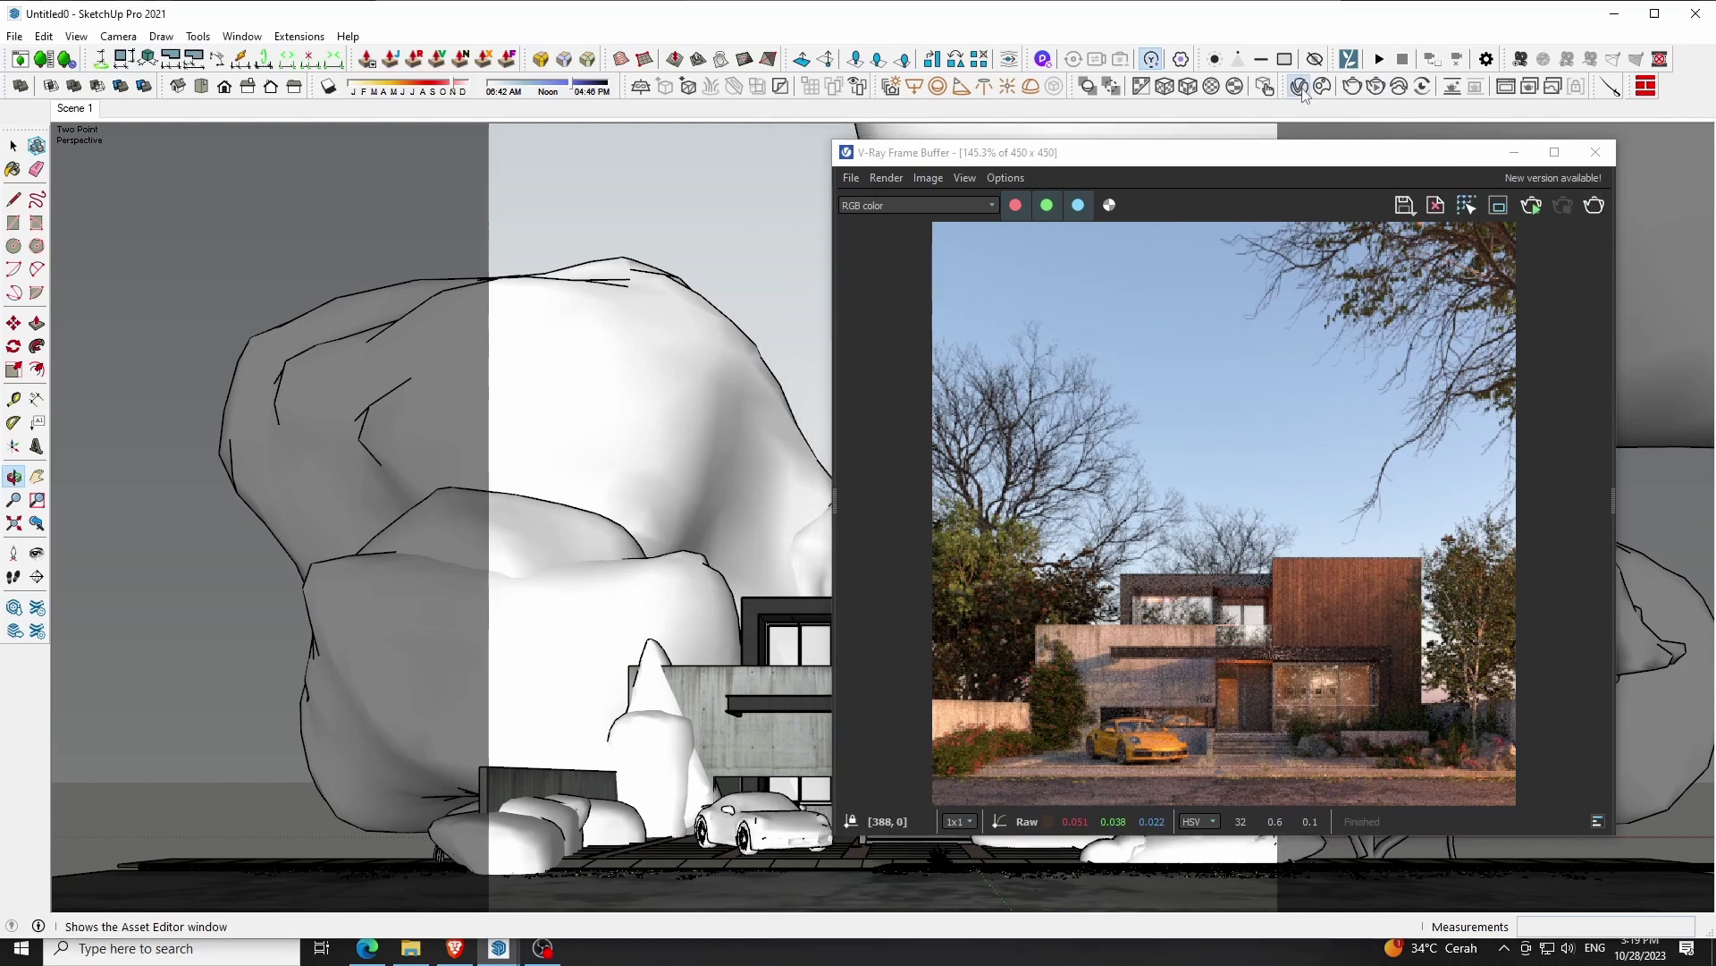
click(1298, 87)
drag(765, 230, 494, 132)
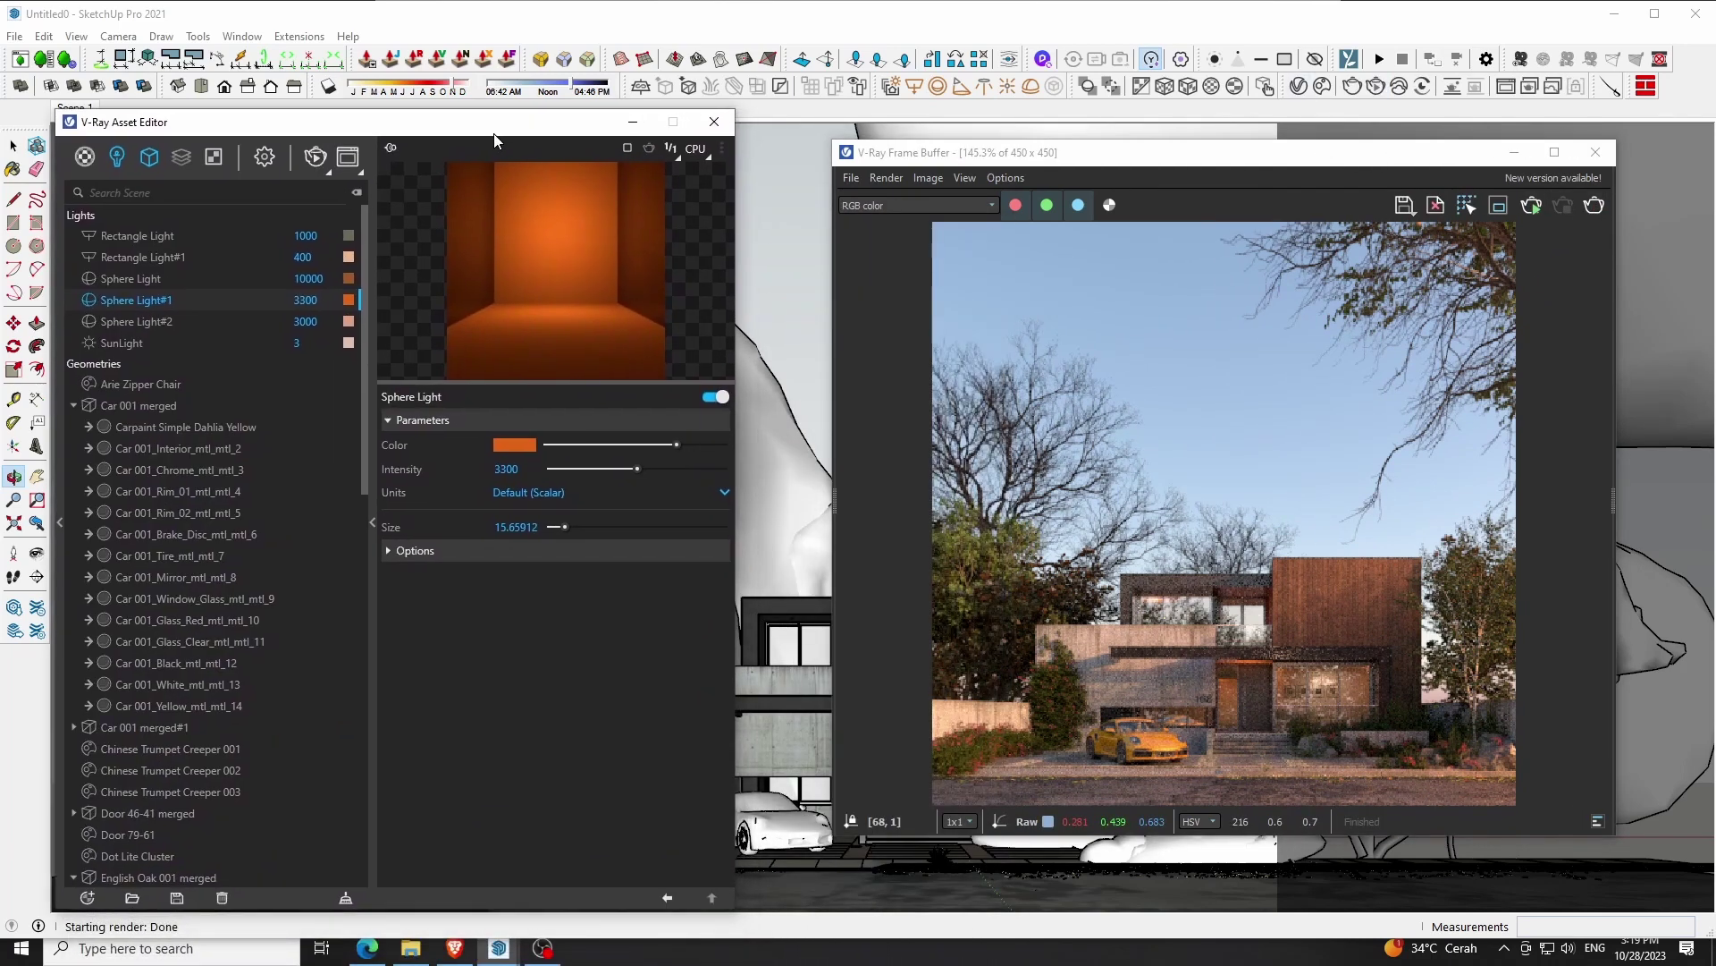
click(1595, 152)
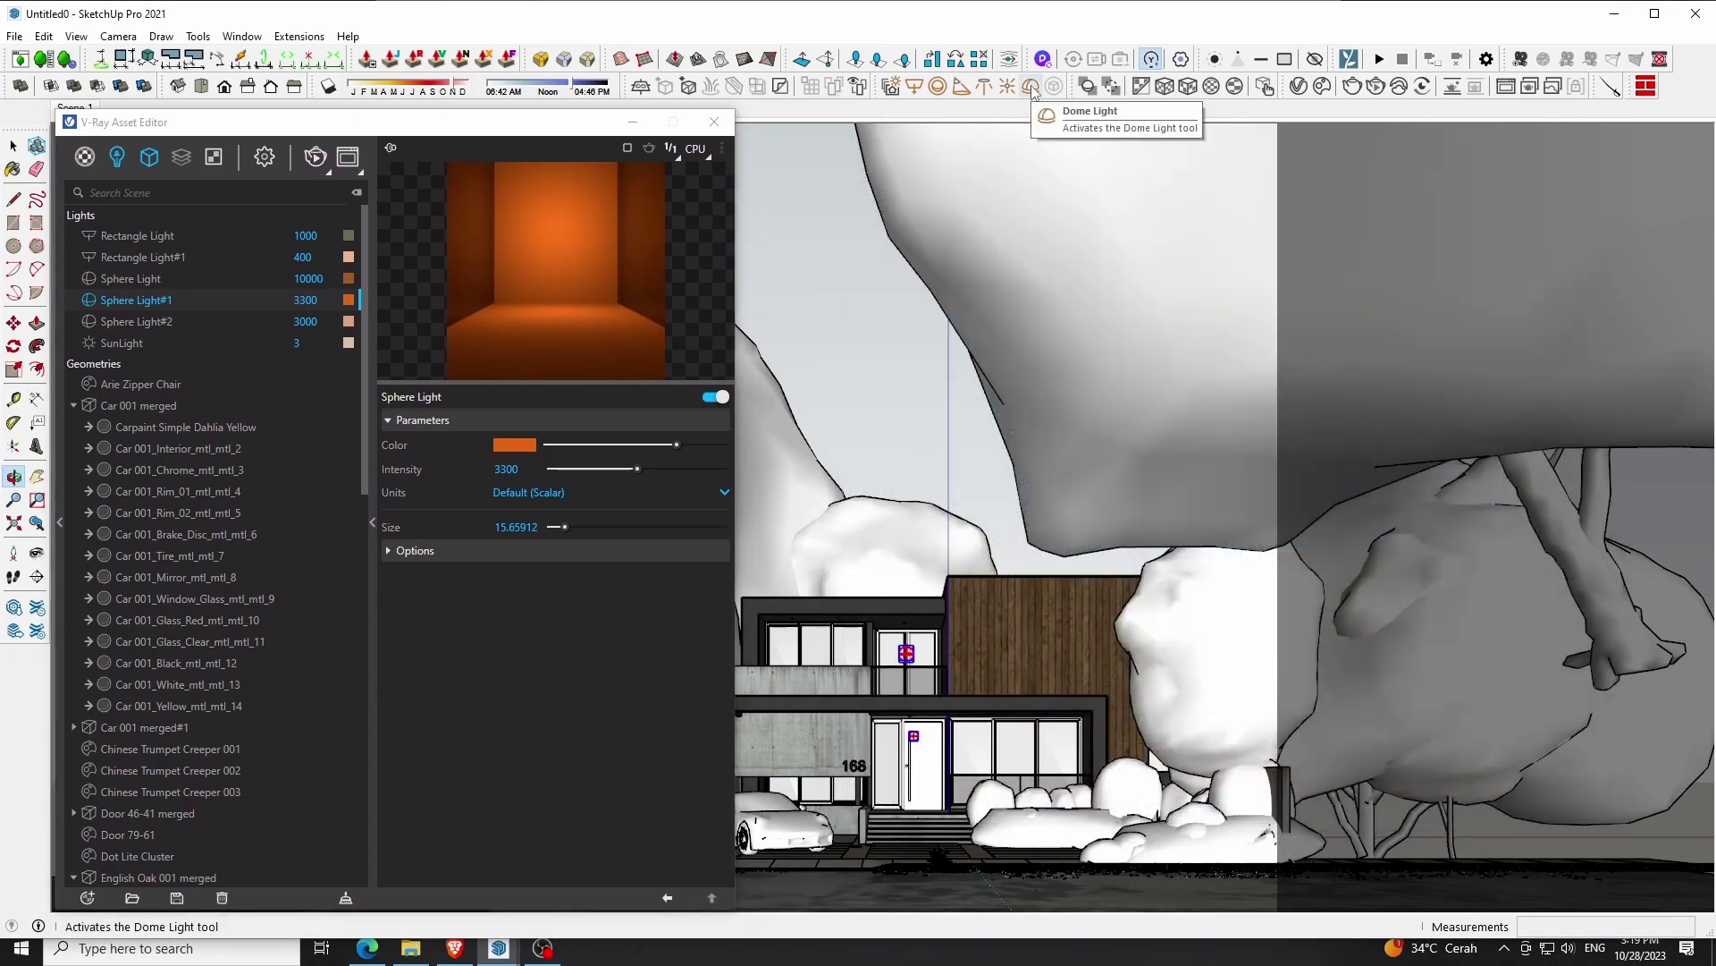
Place a V-Ray Dome Light in the model and clear its HDR texture
click(1030, 86)
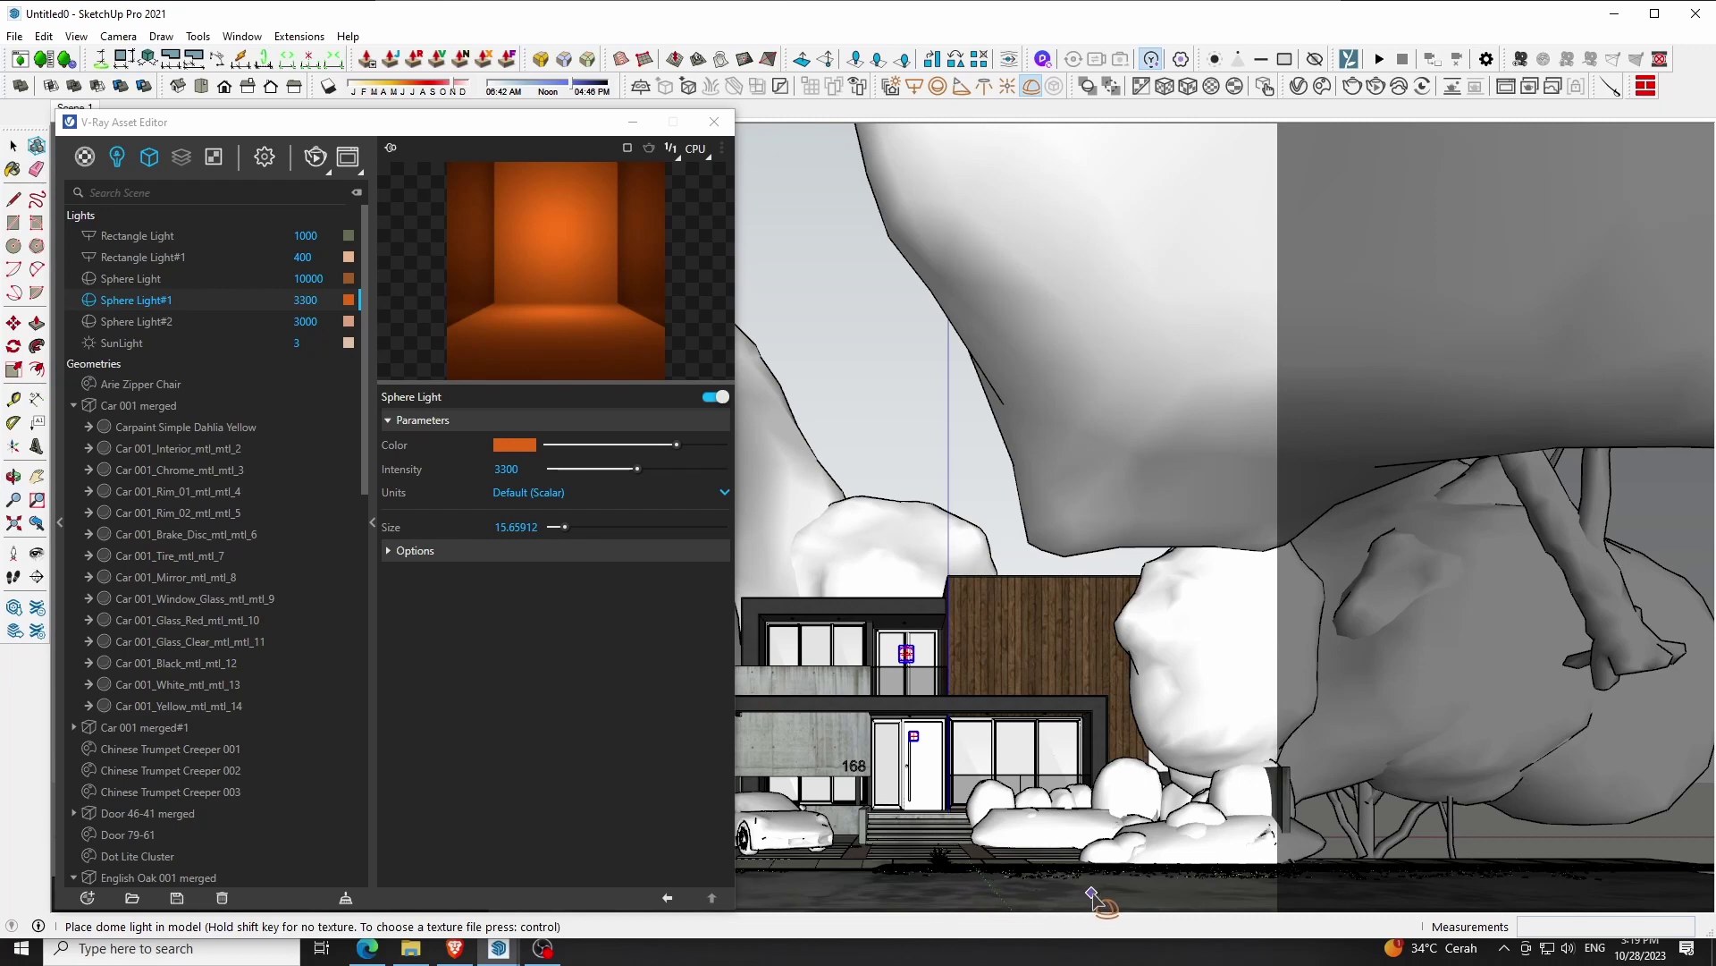
click(1092, 892)
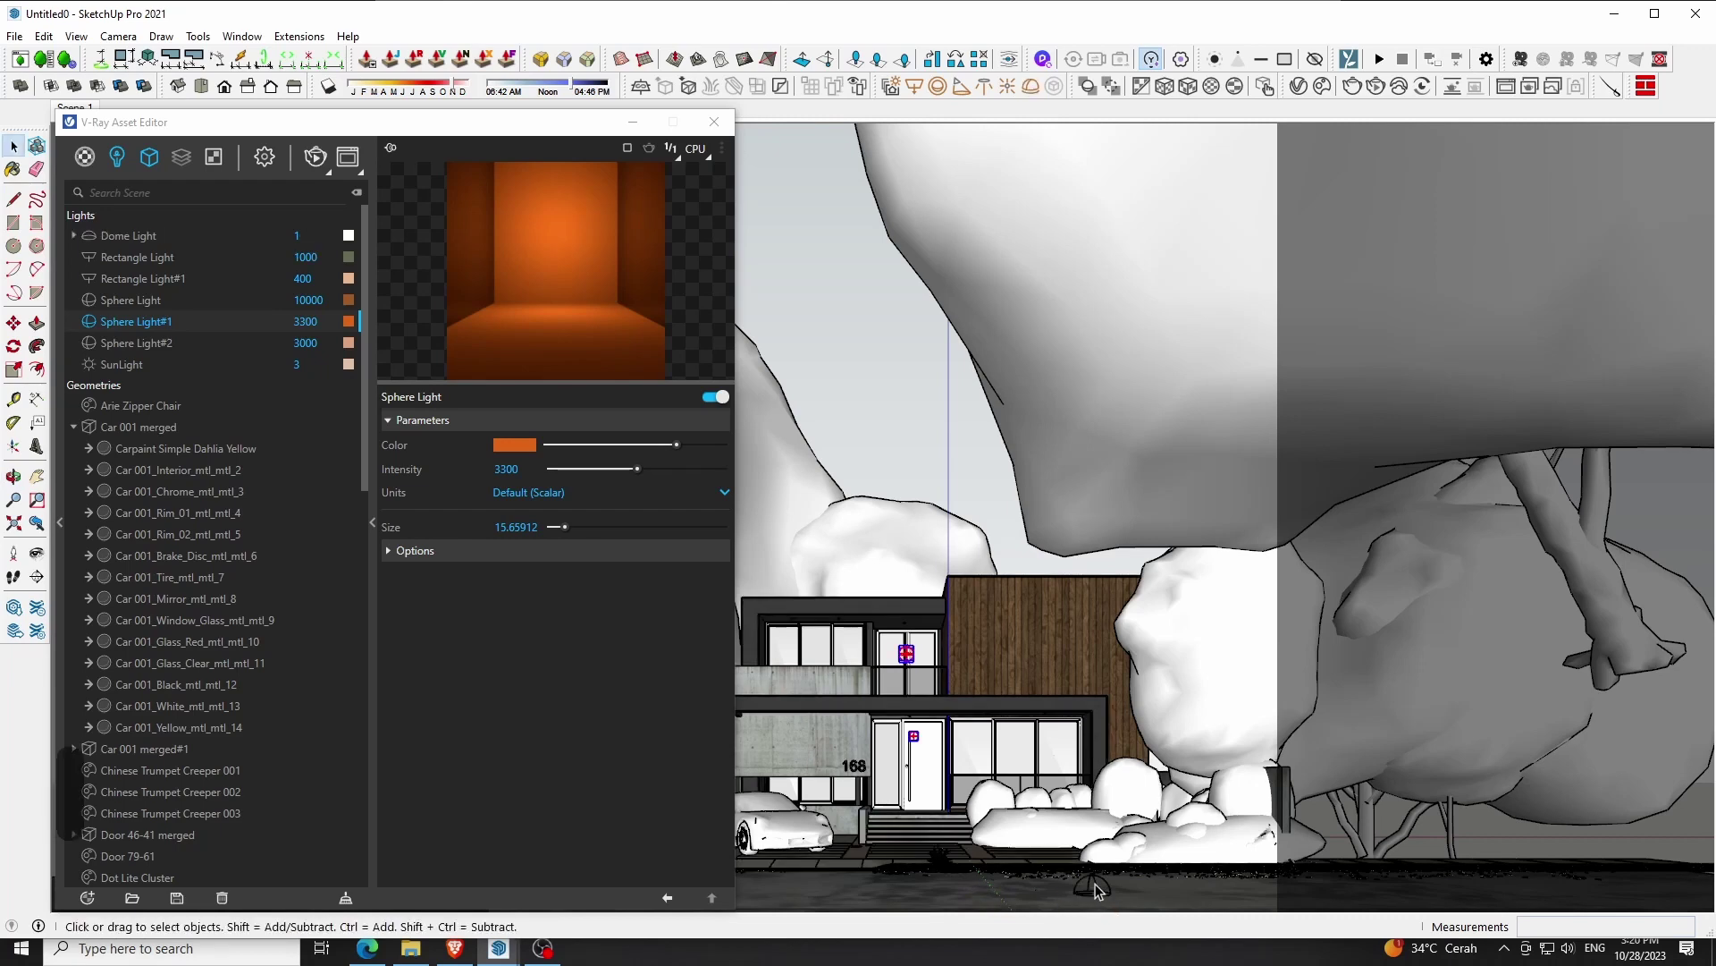
click(1096, 884)
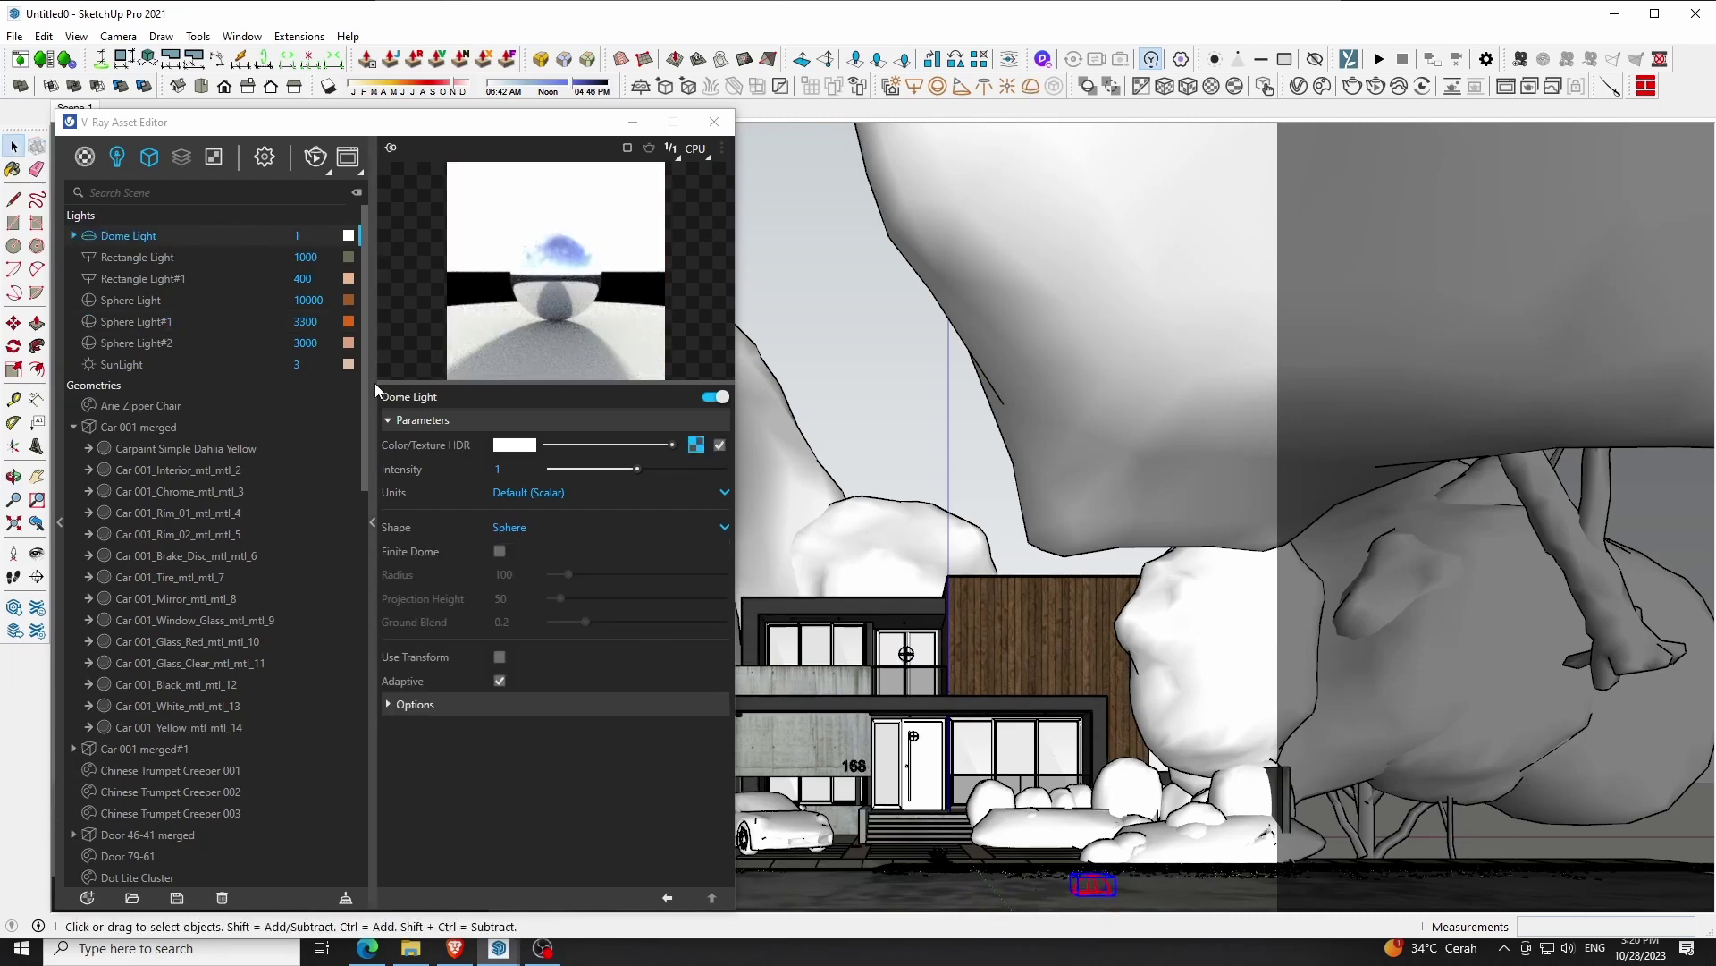
right_click(696, 447)
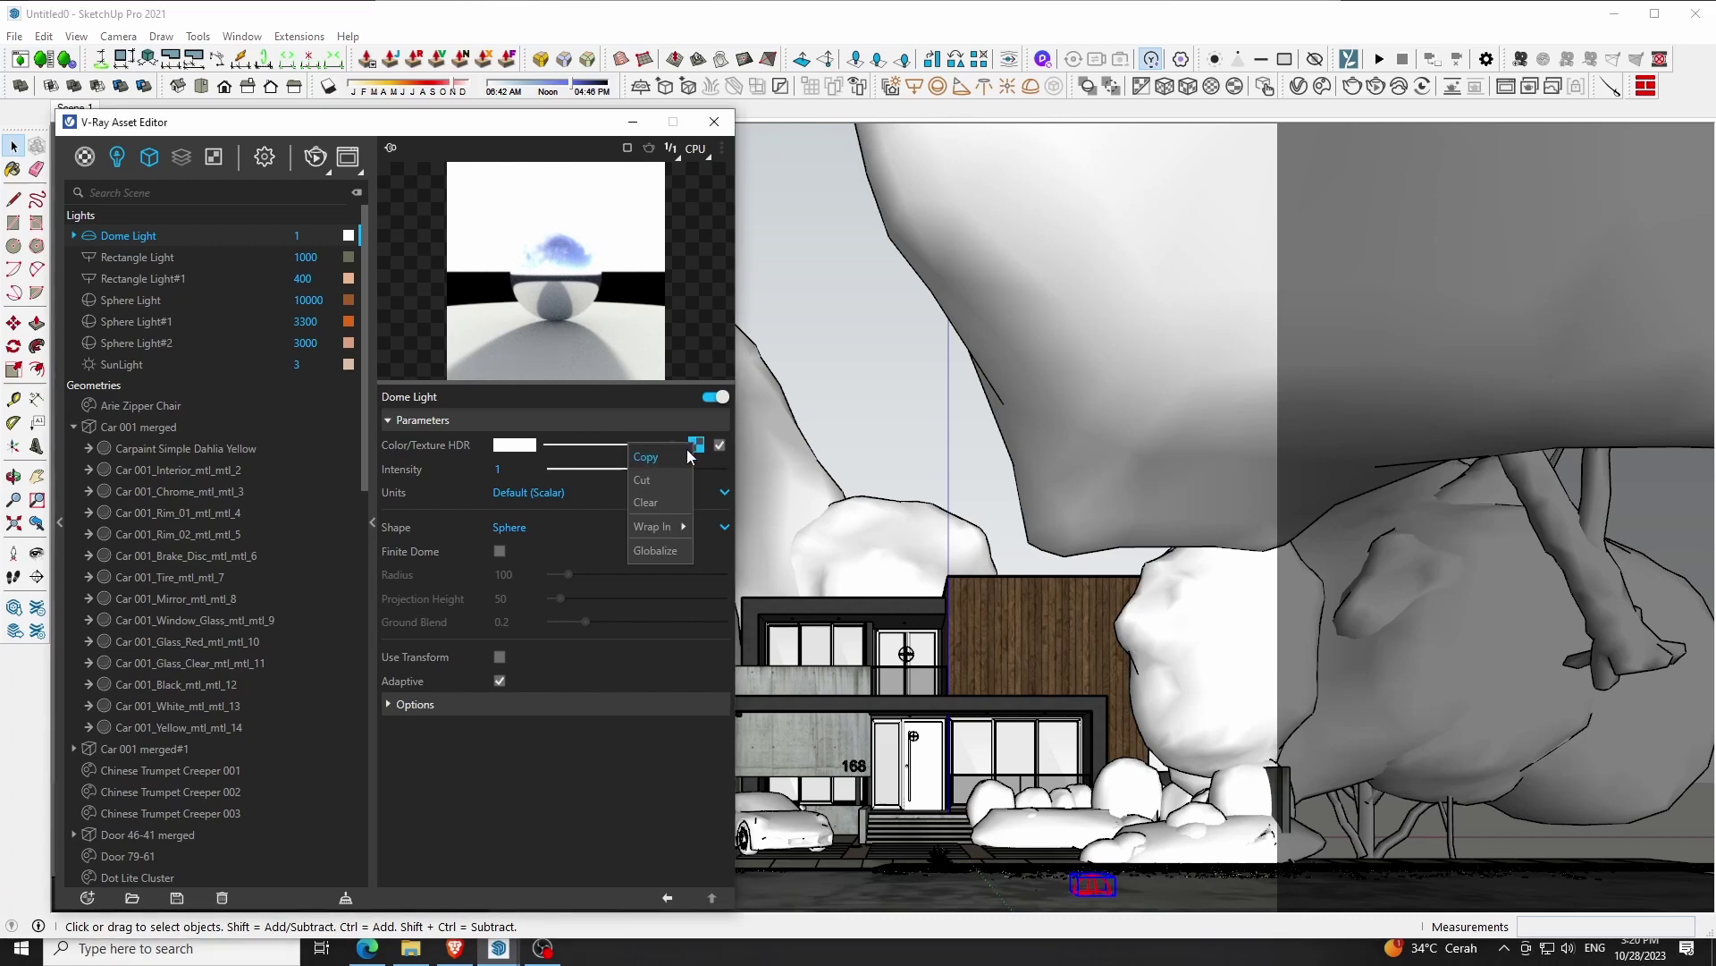
click(657, 501)
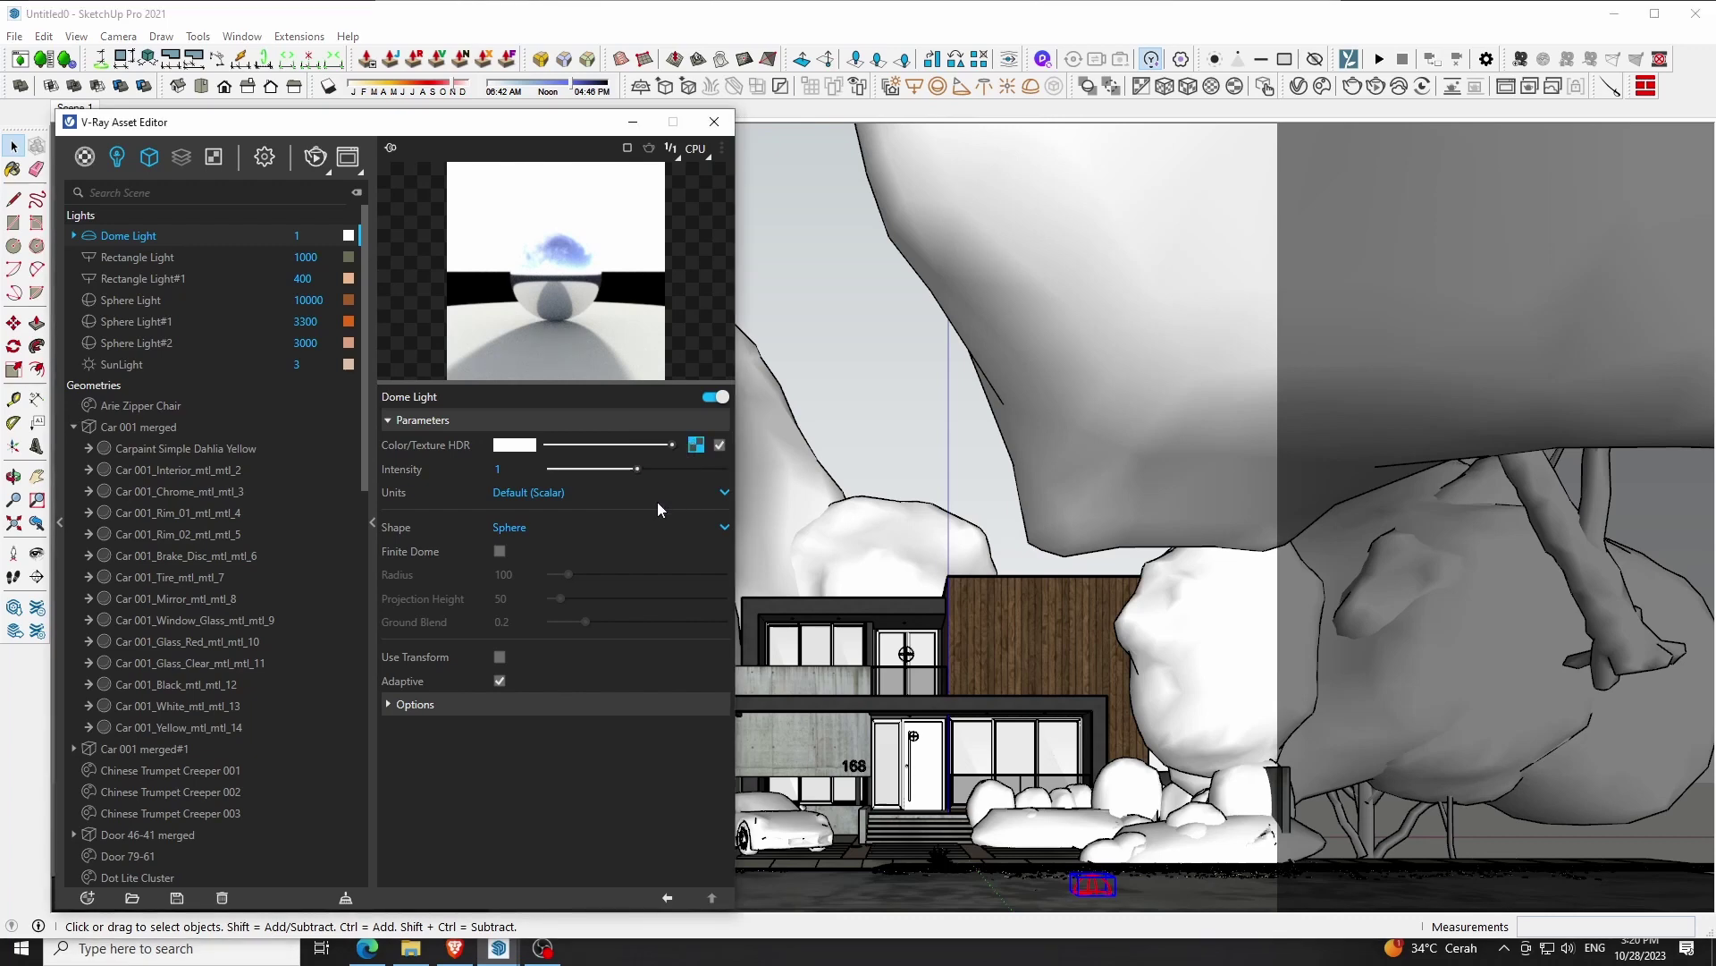
Render the resulting dark night scene and bring up the Dome Light's HDR texture-type list
click(1374, 86)
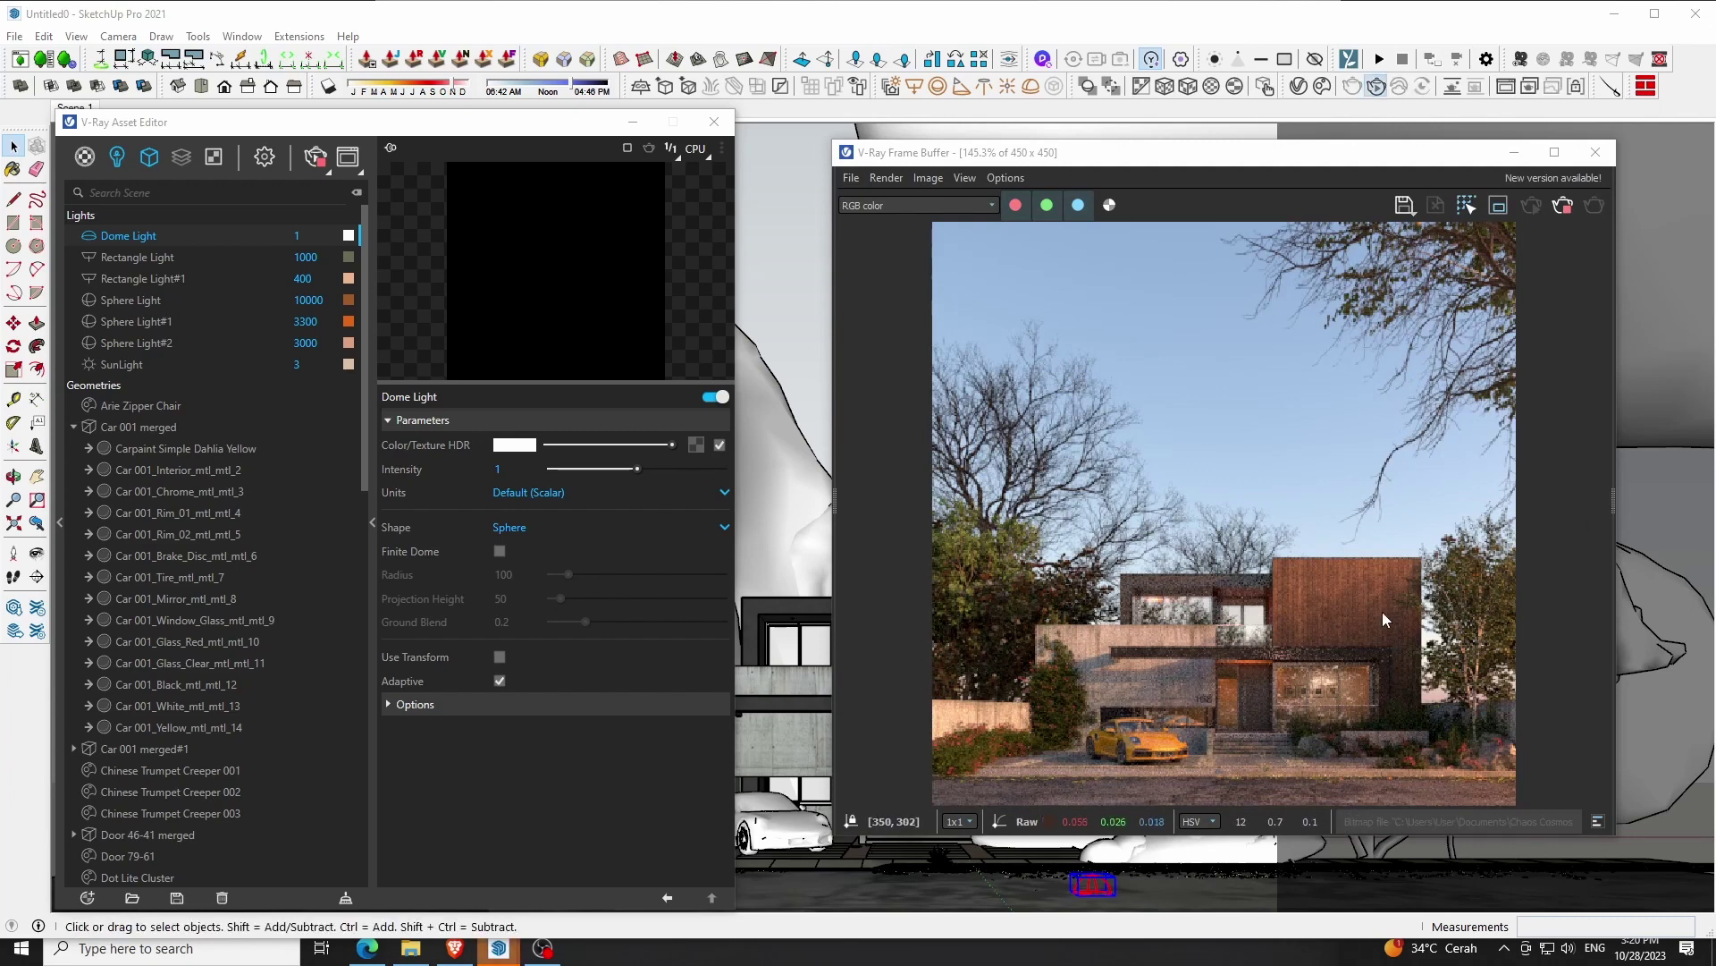
click(538, 130)
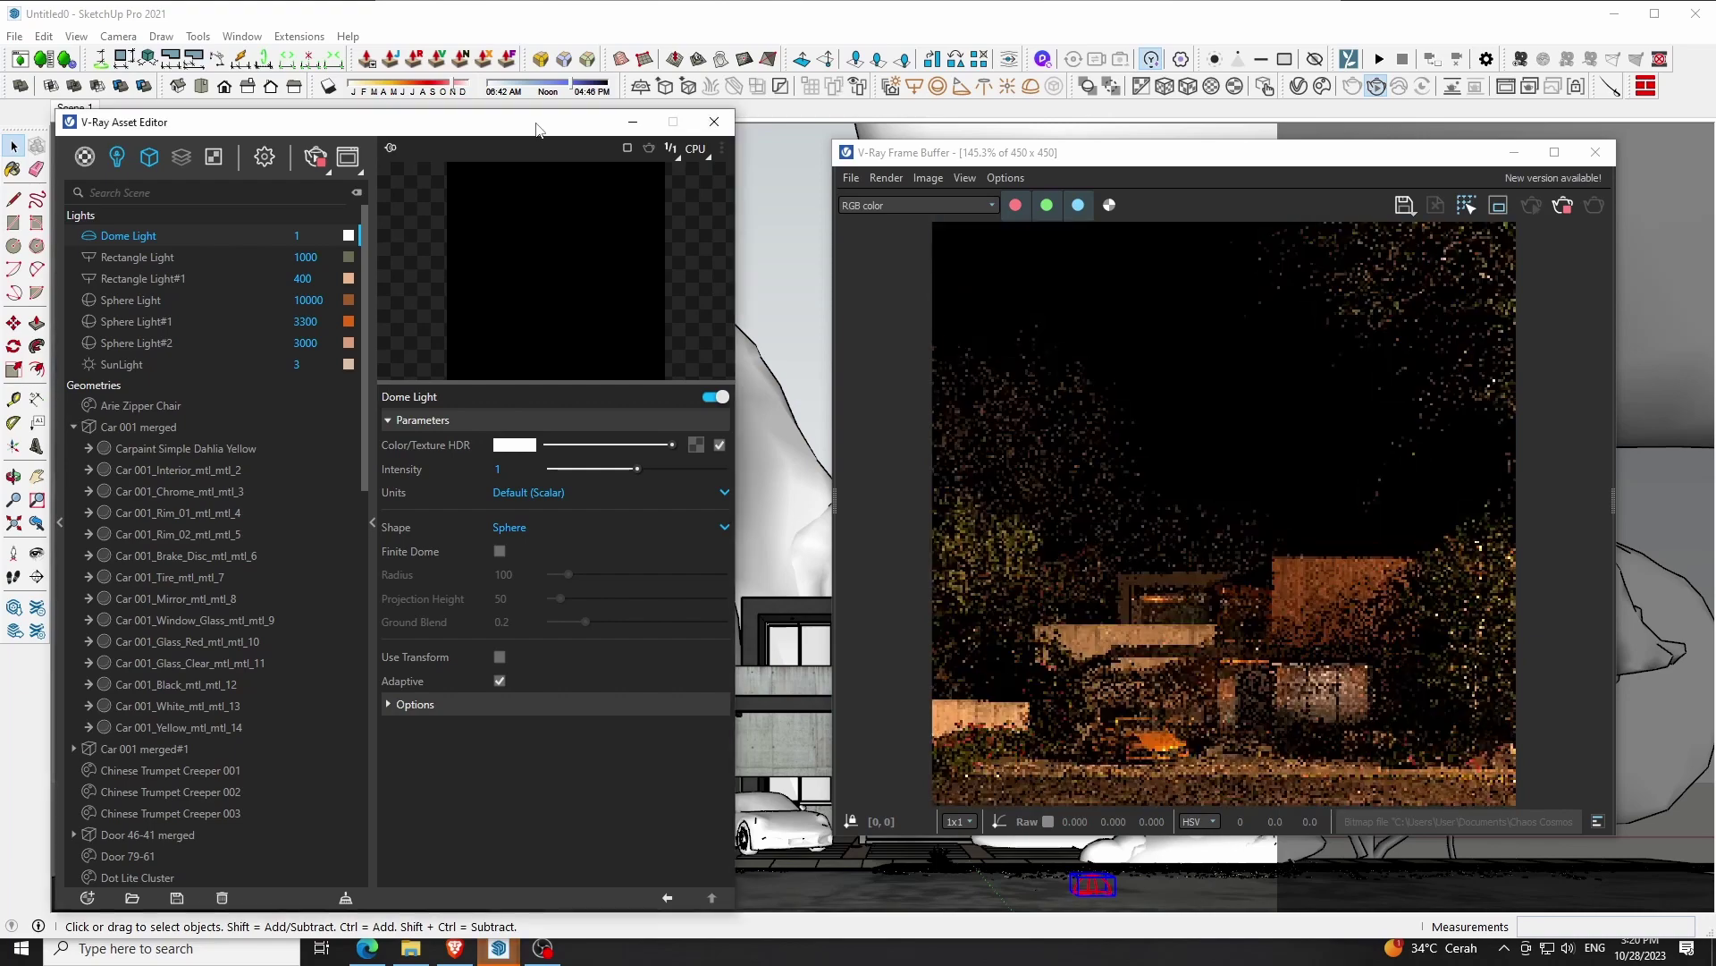
drag(1162, 151, 1096, 141)
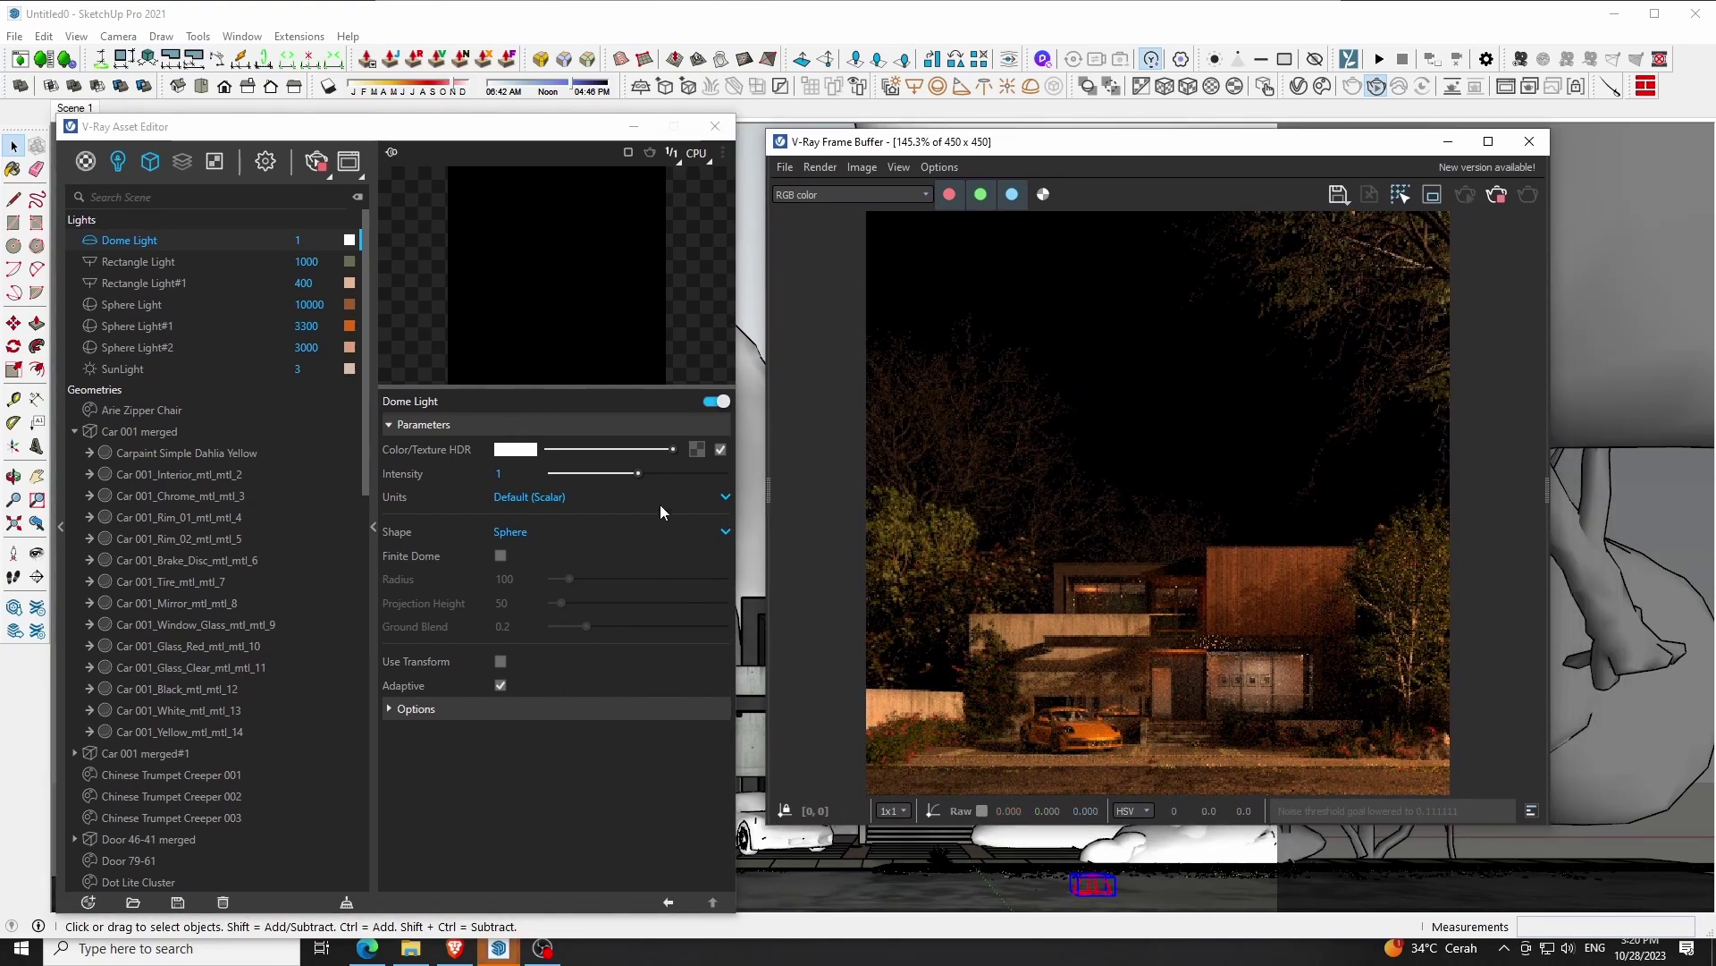
click(697, 450)
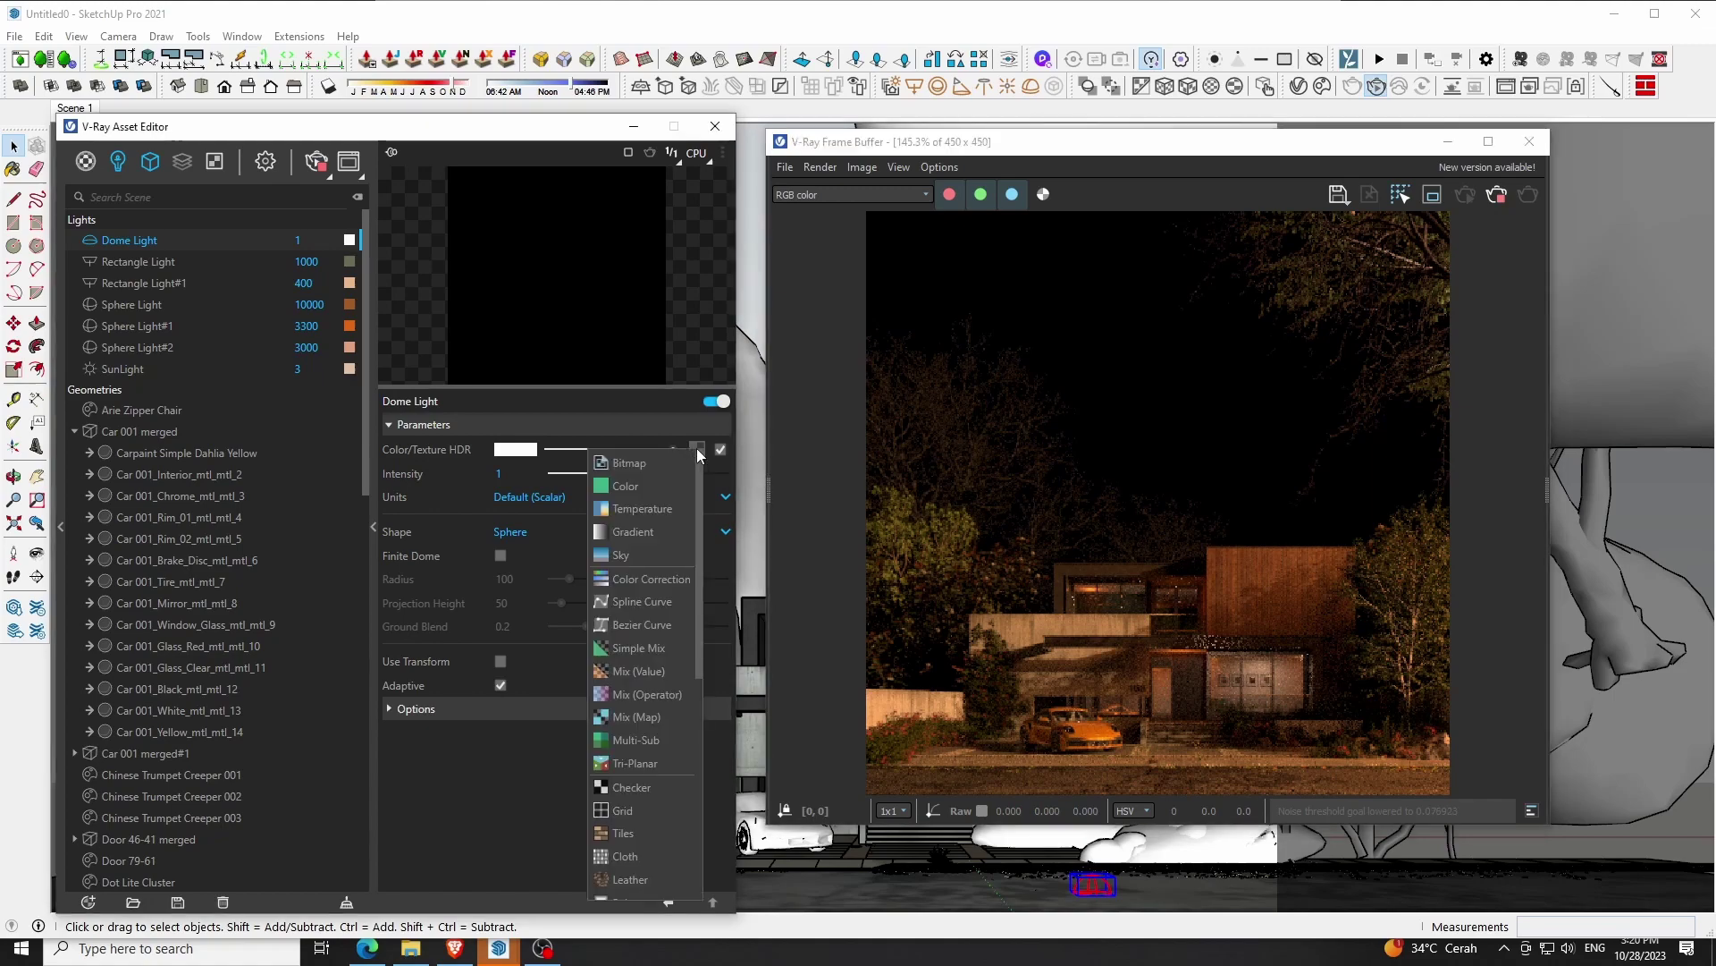
Load industrial_sunset_16k as a Bitmap into the Dome Light's HDR slot
click(647, 461)
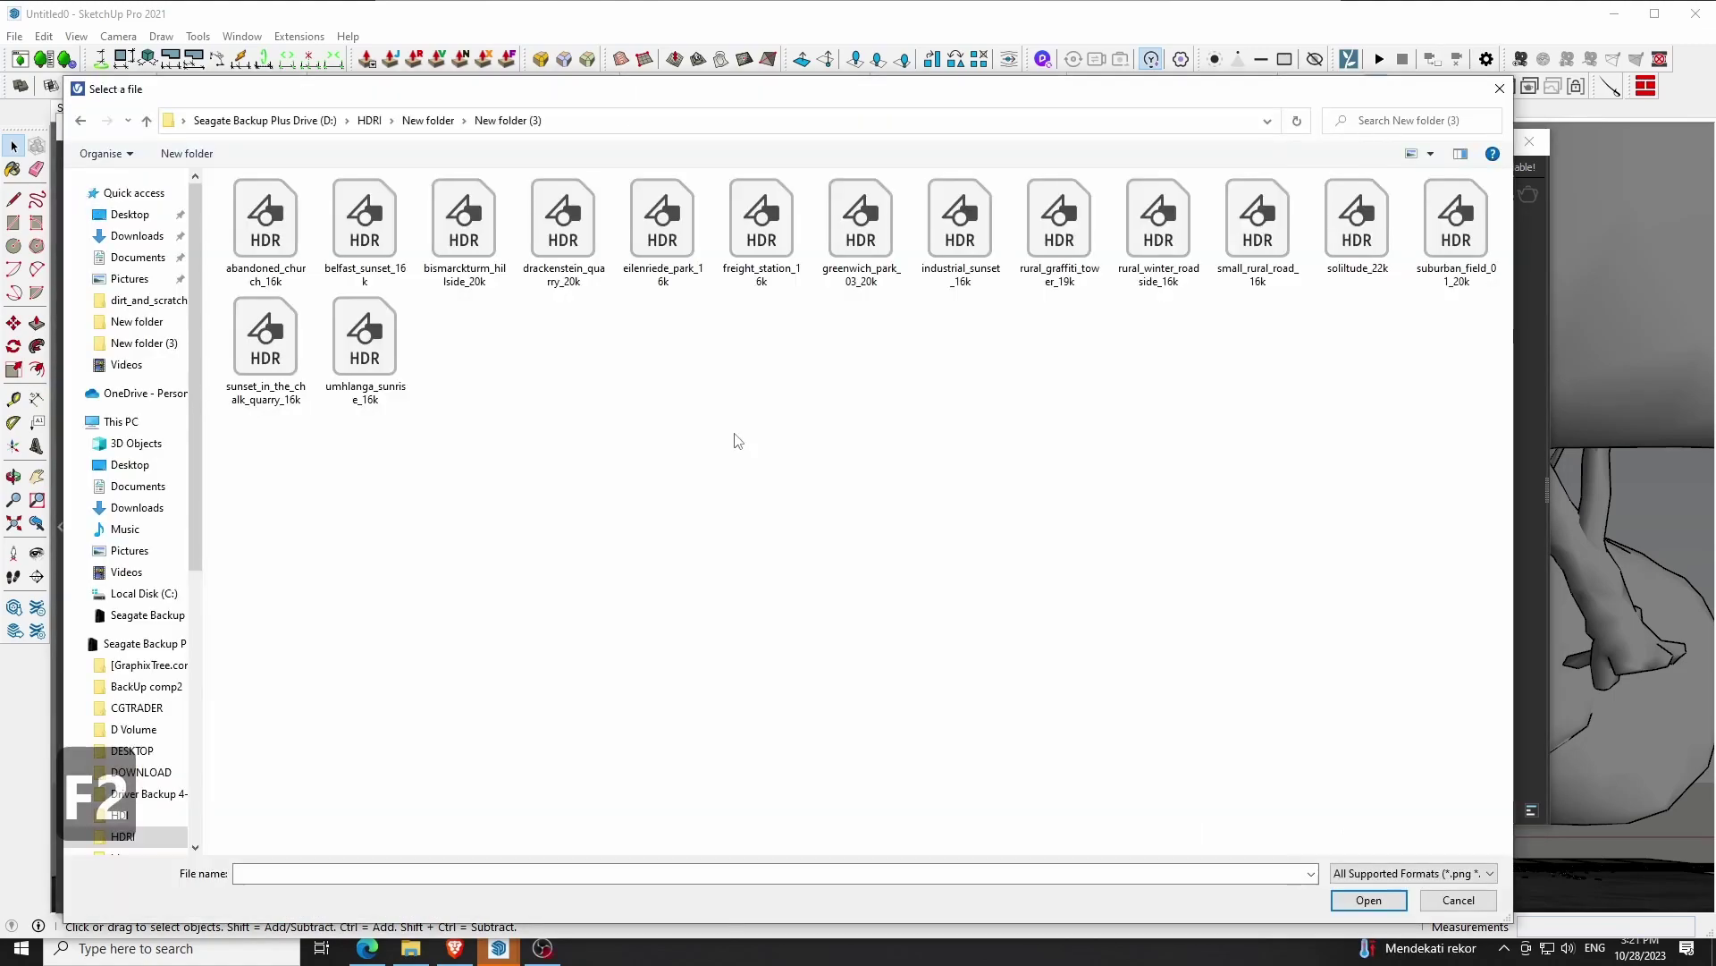
click(947, 288)
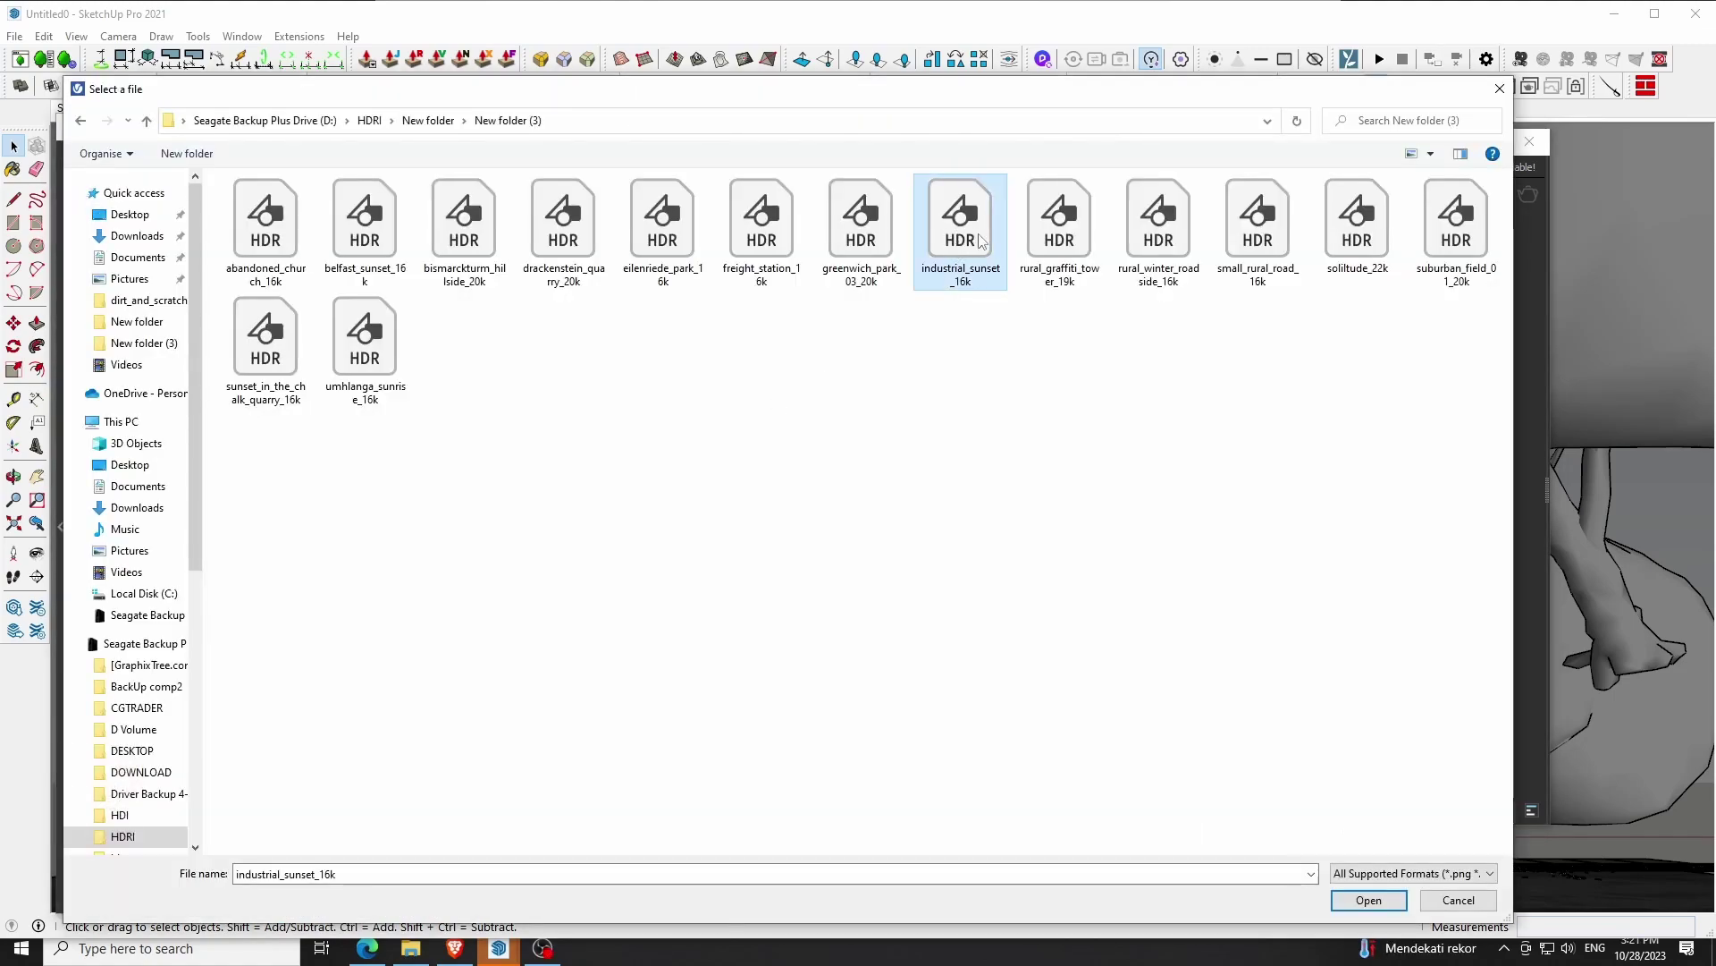
click(1341, 903)
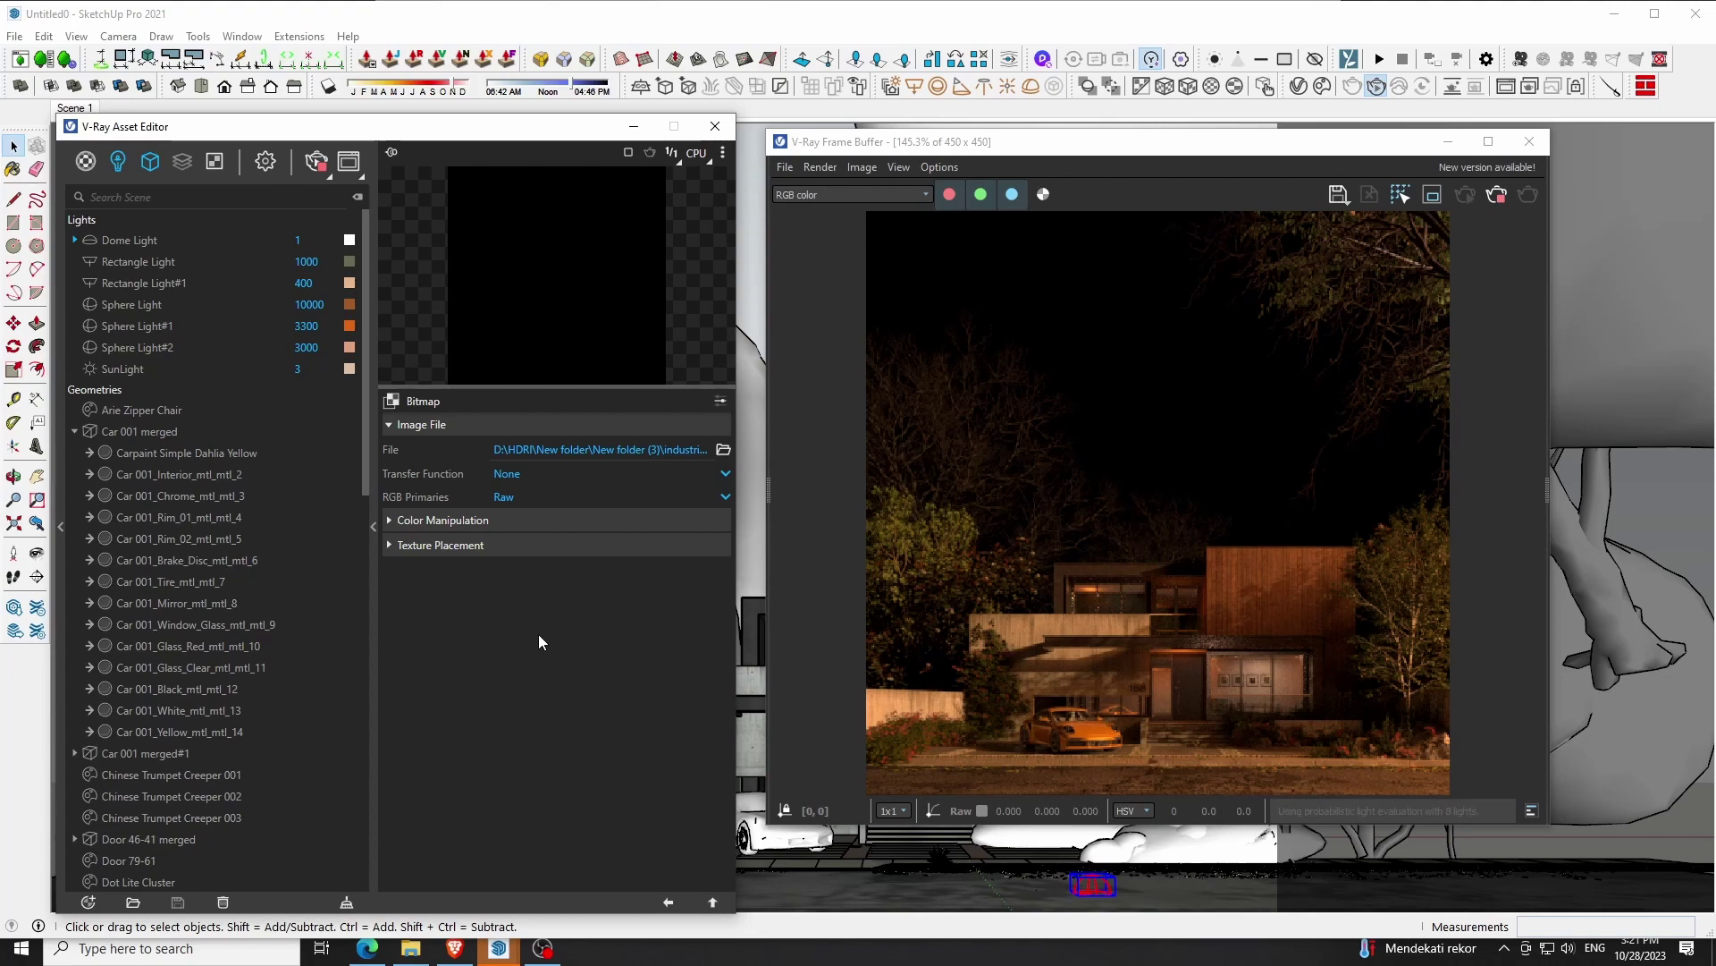
Set the Dome Light intensity to 50 for a bright cloudy sky
click(311, 242)
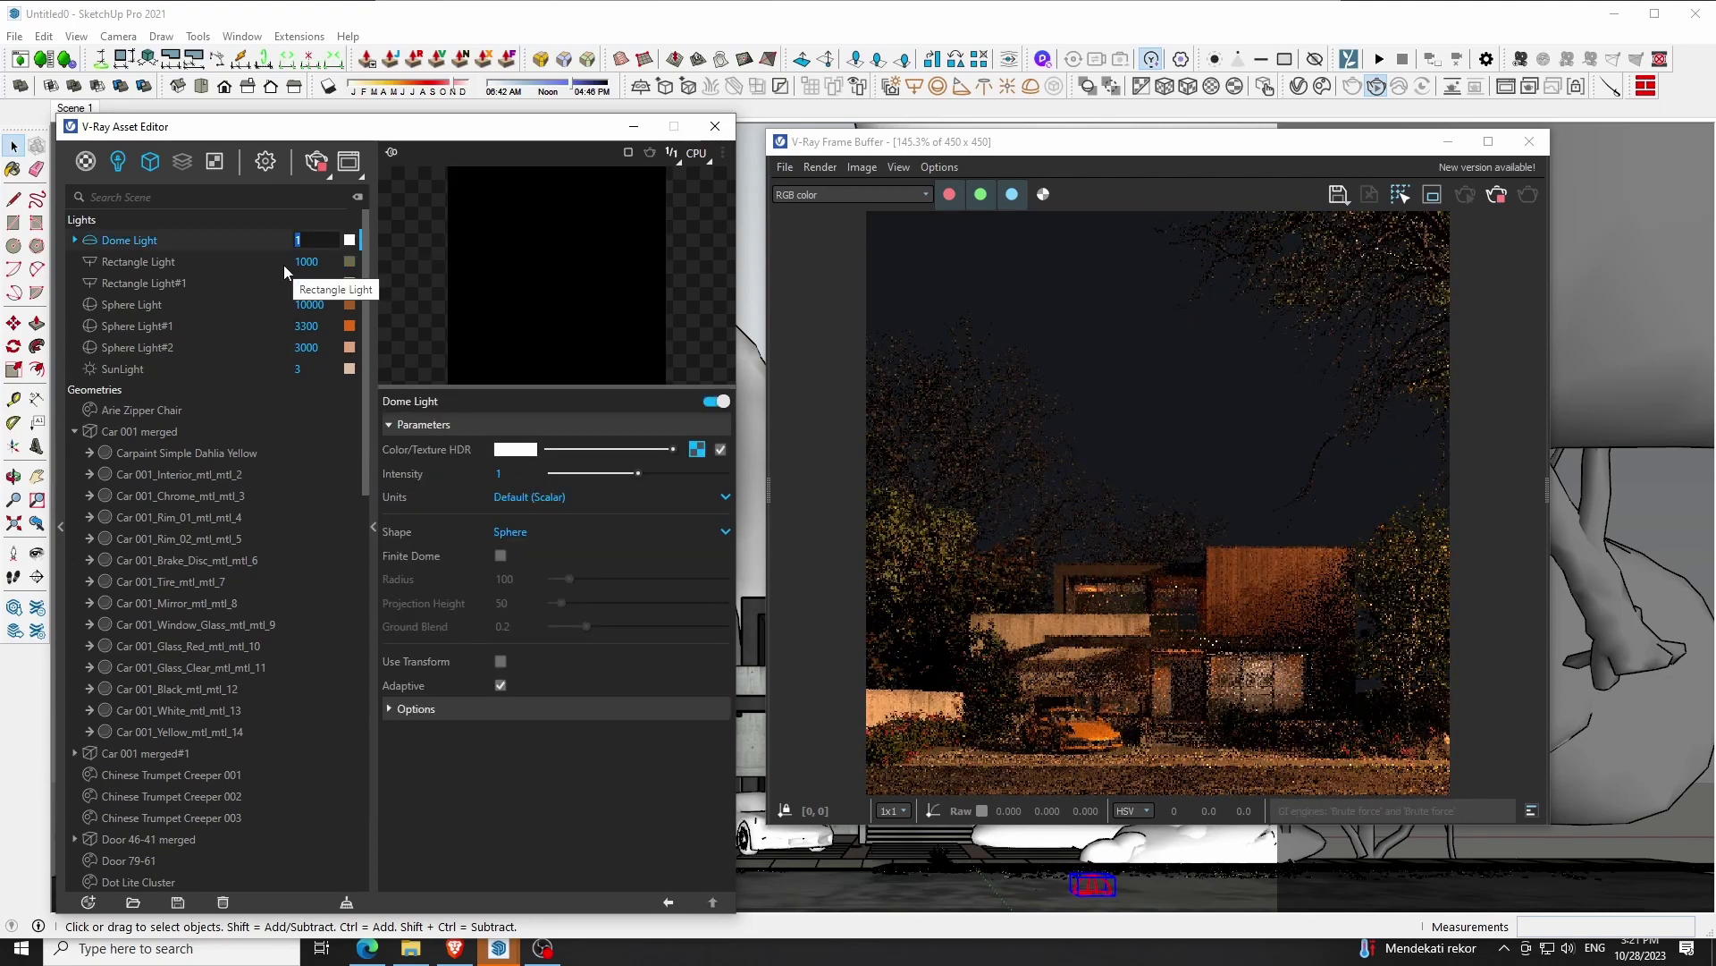
text(50)
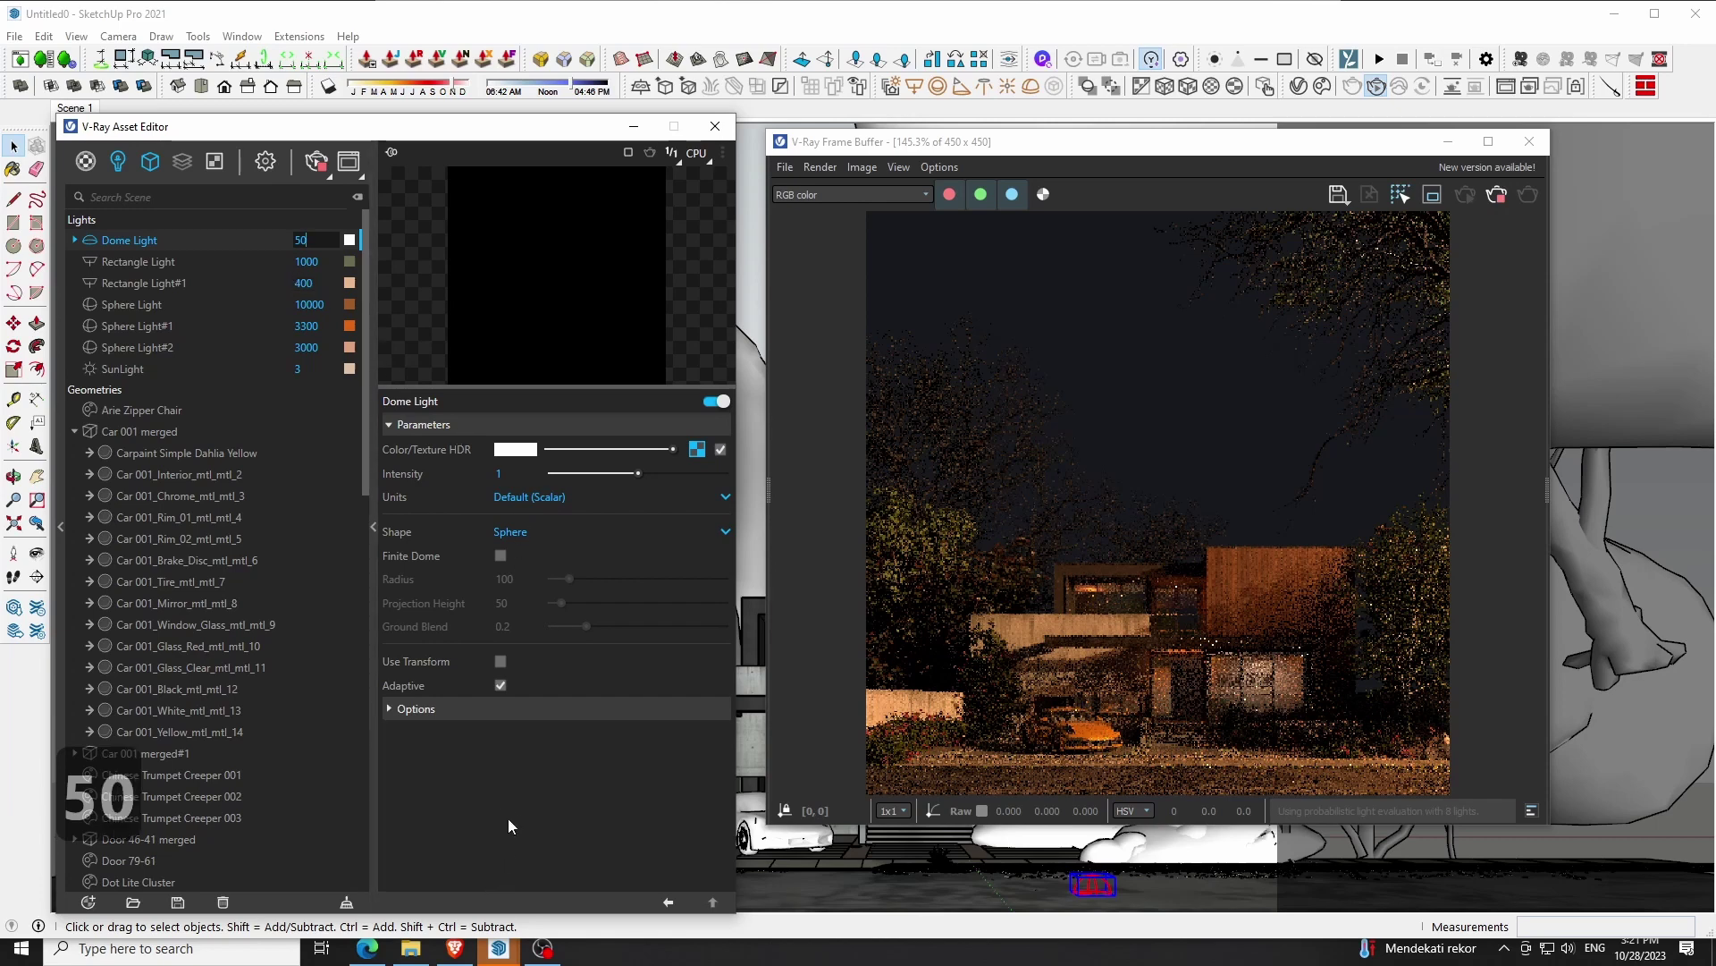
key(Return)
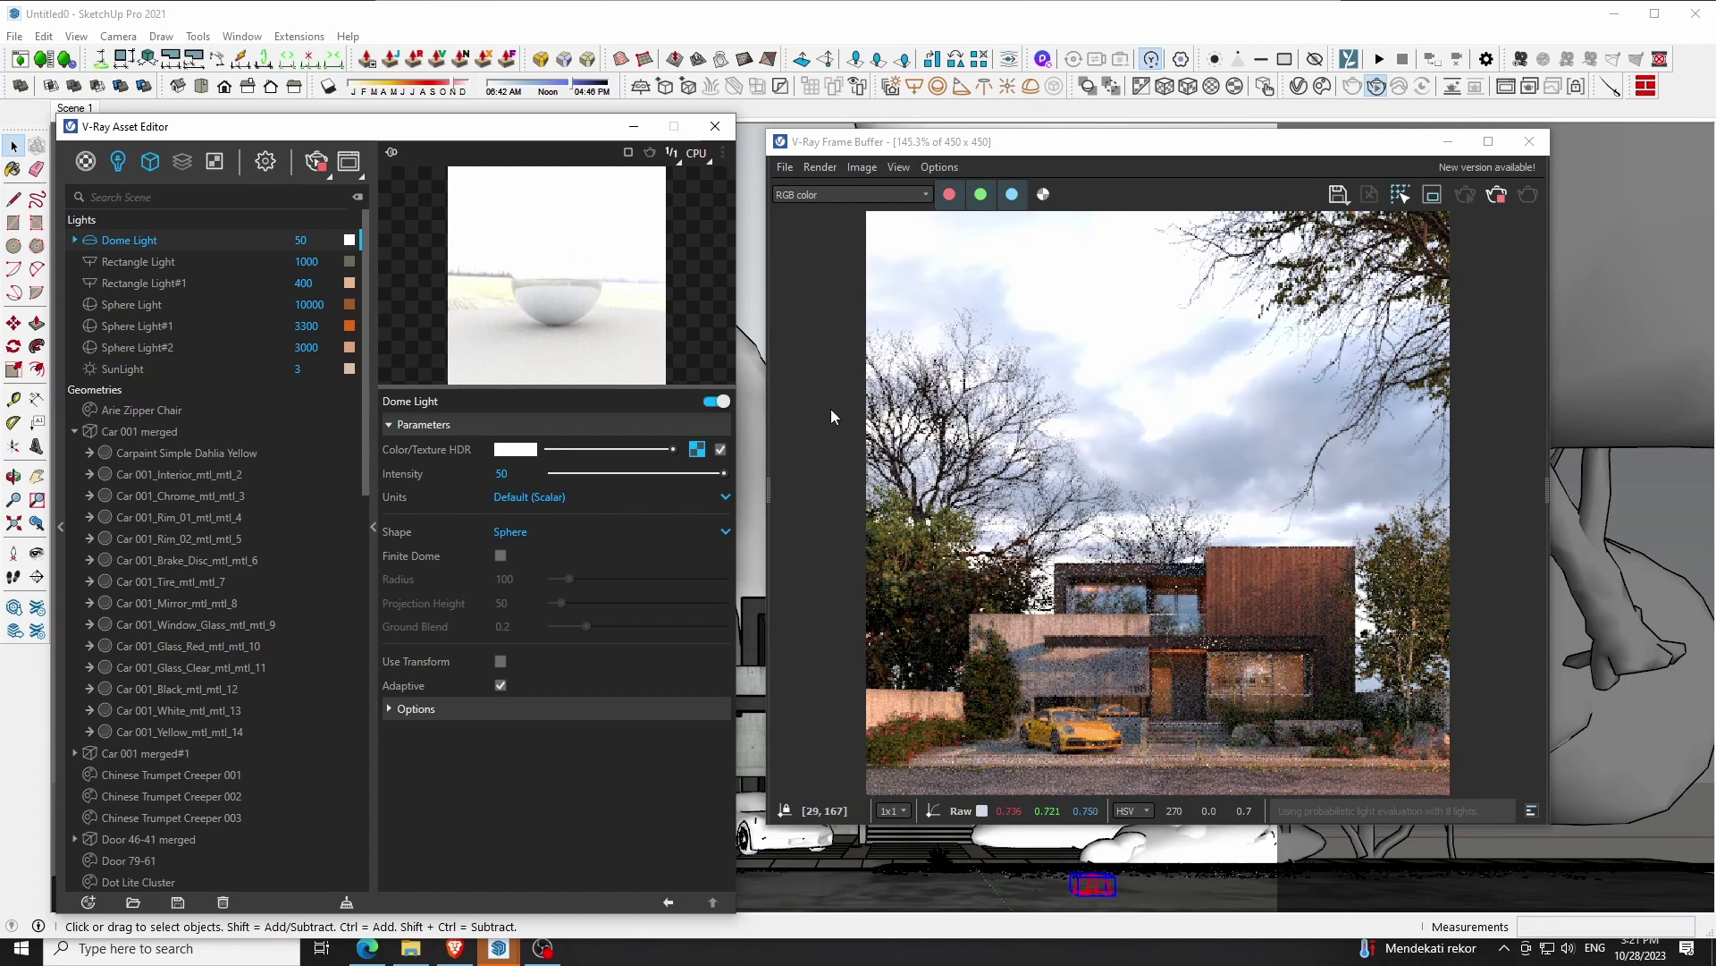
Set the HDR bitmap's Rotate H to -97.2 and dim its Color Gain to grey
click(697, 449)
click(608, 519)
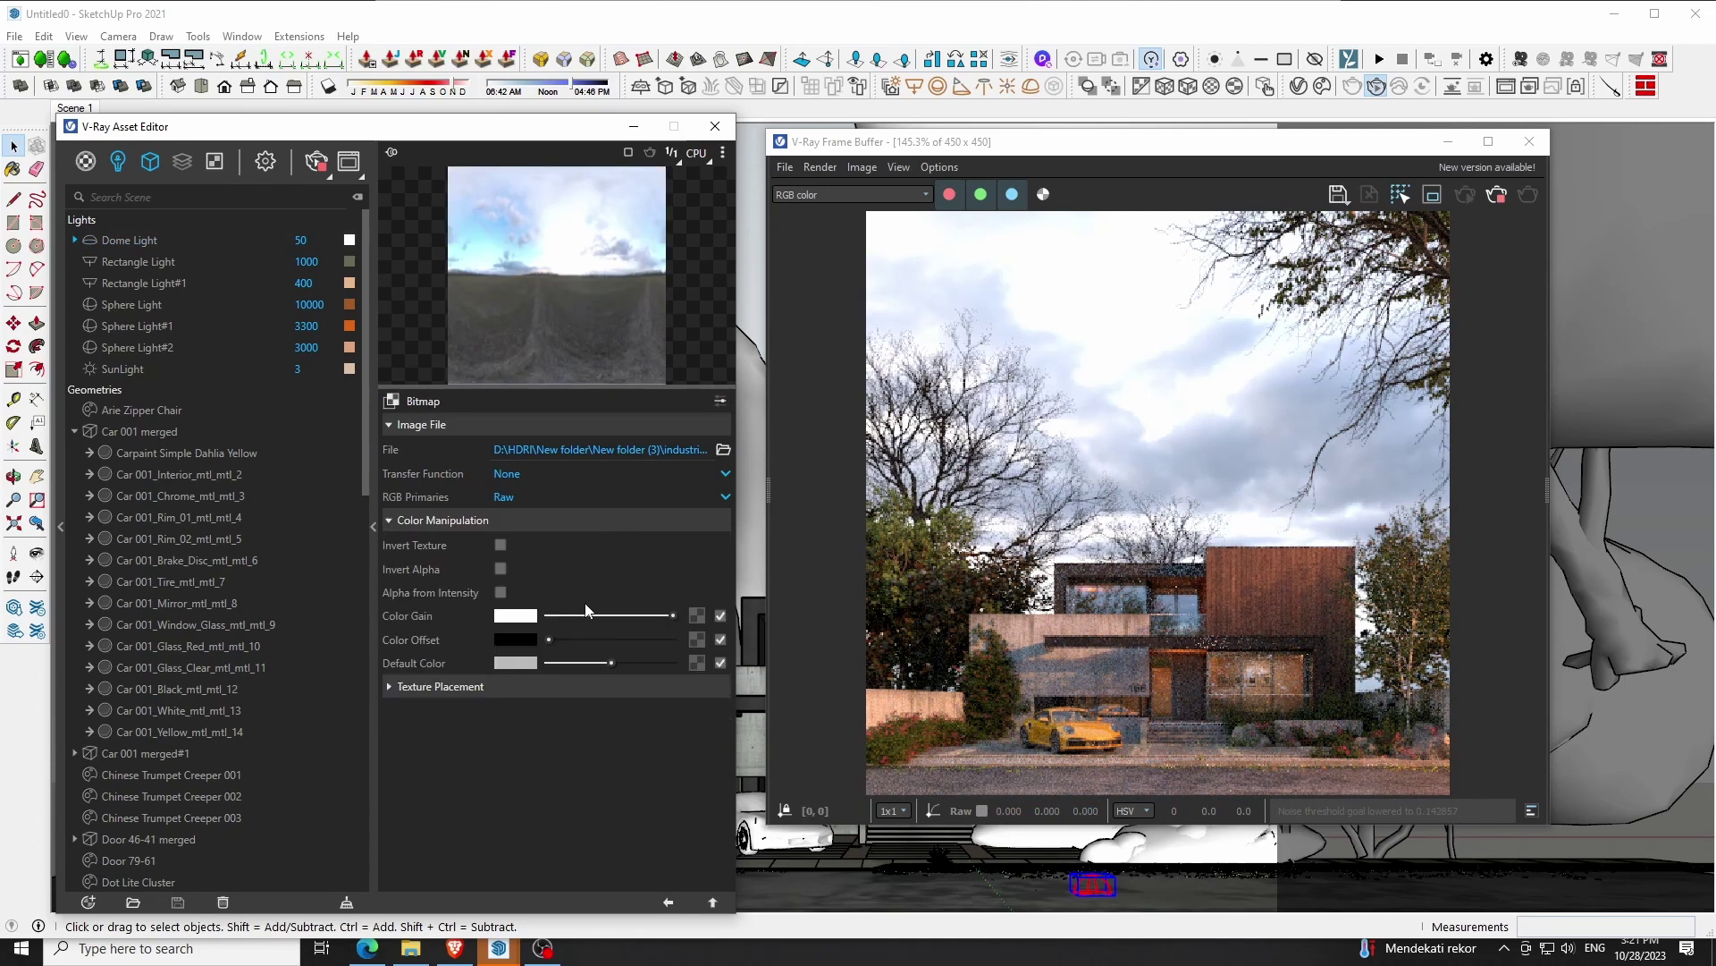
click(573, 685)
drag(663, 614, 615, 615)
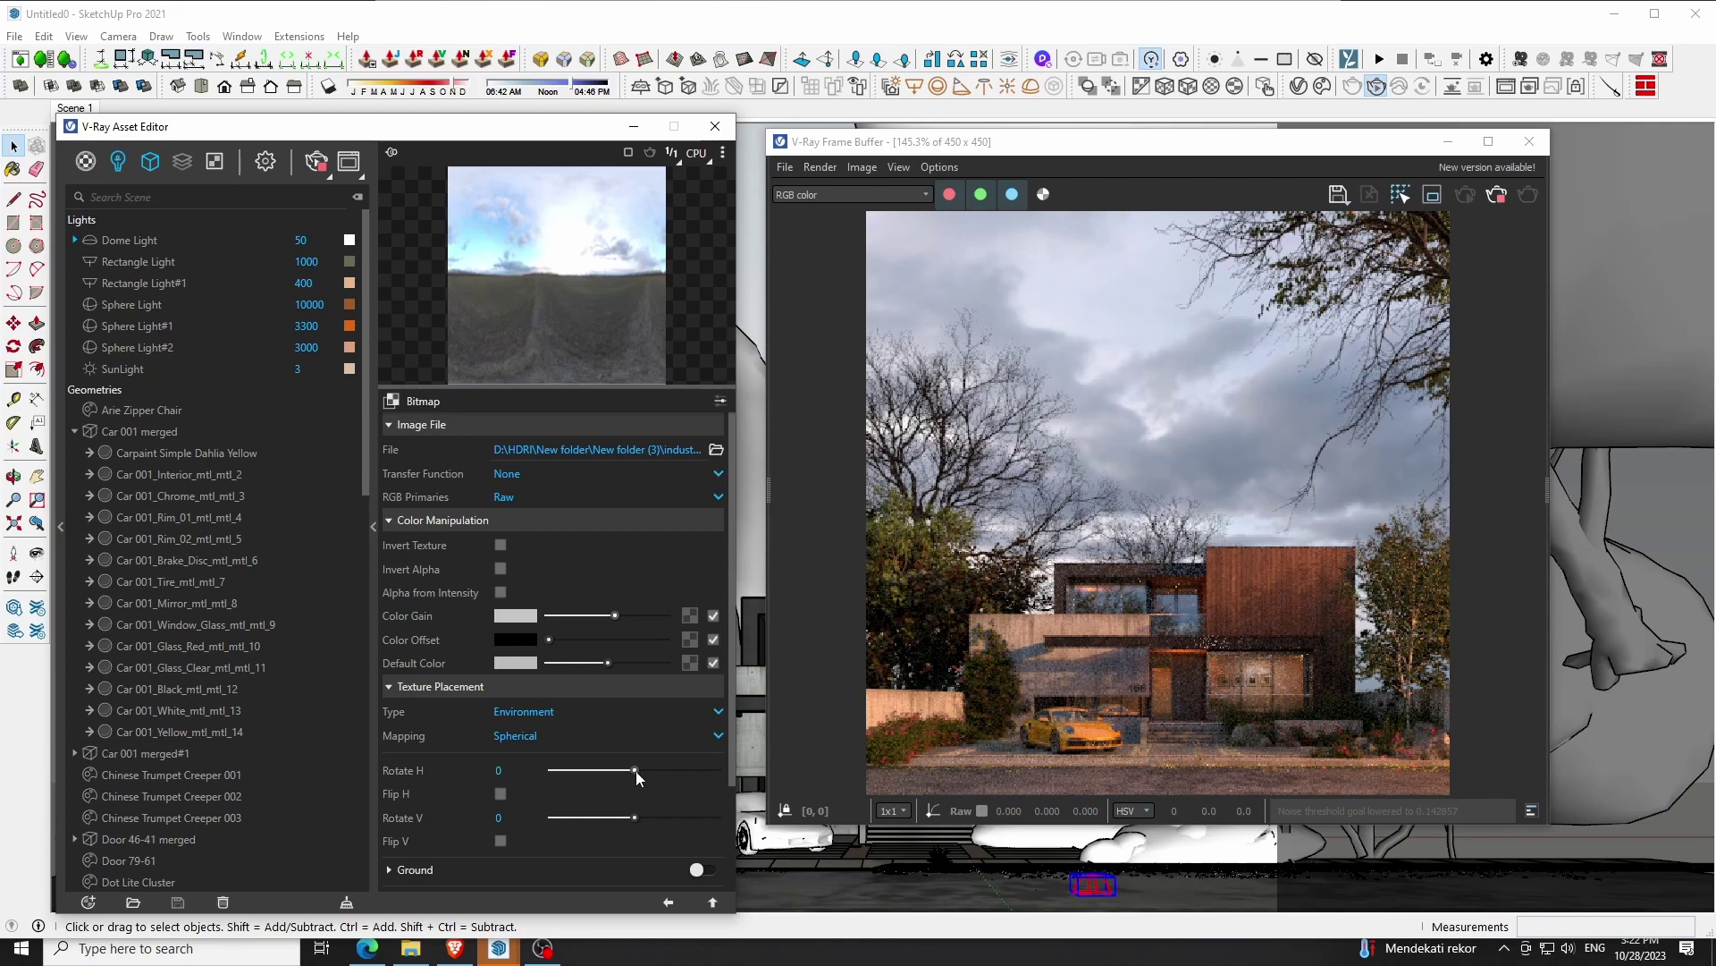
drag(636, 770, 623, 767)
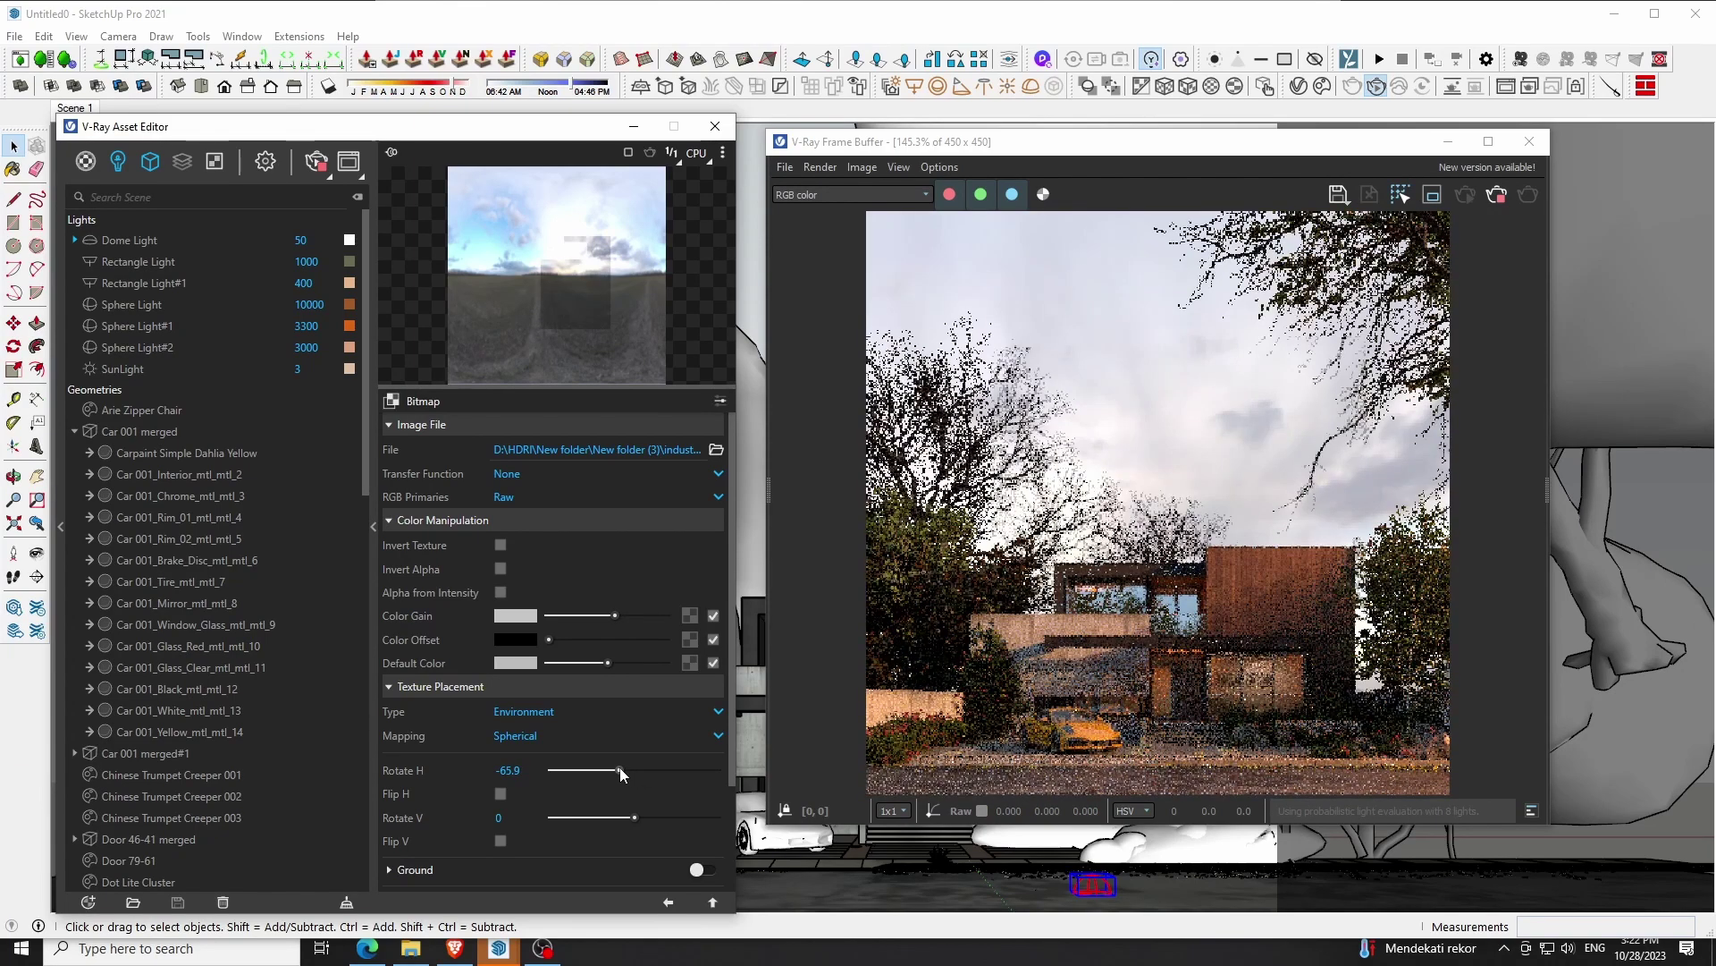
drag(621, 769, 616, 767)
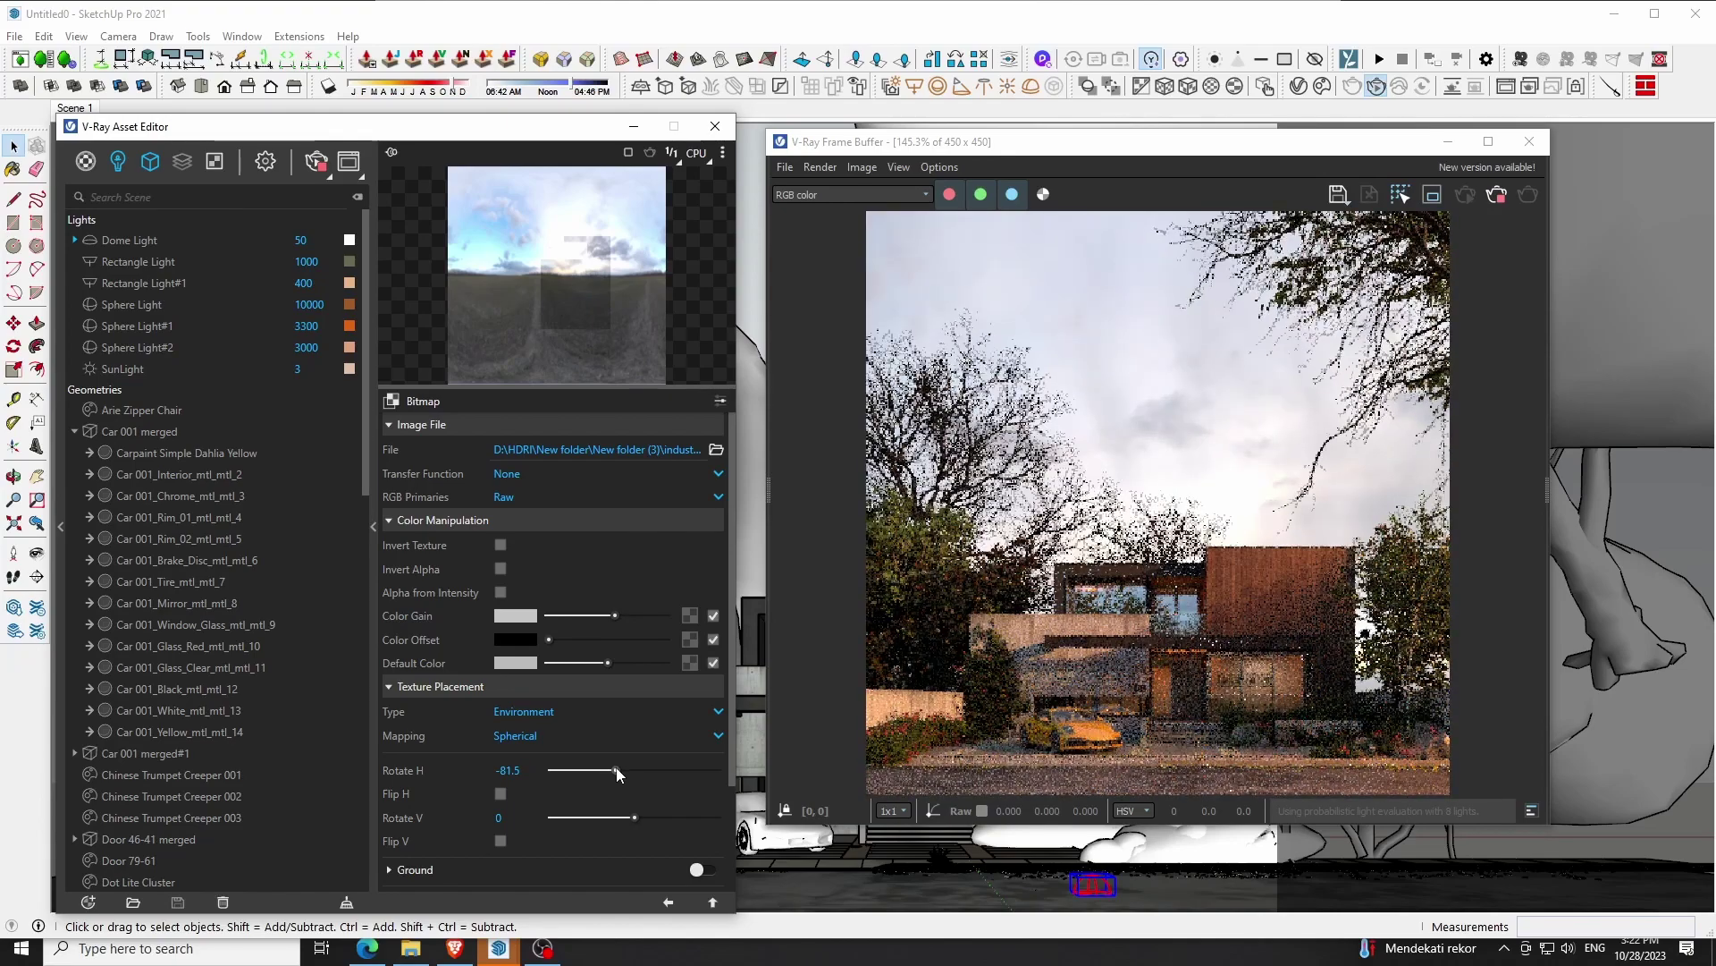
drag(615, 767, 613, 767)
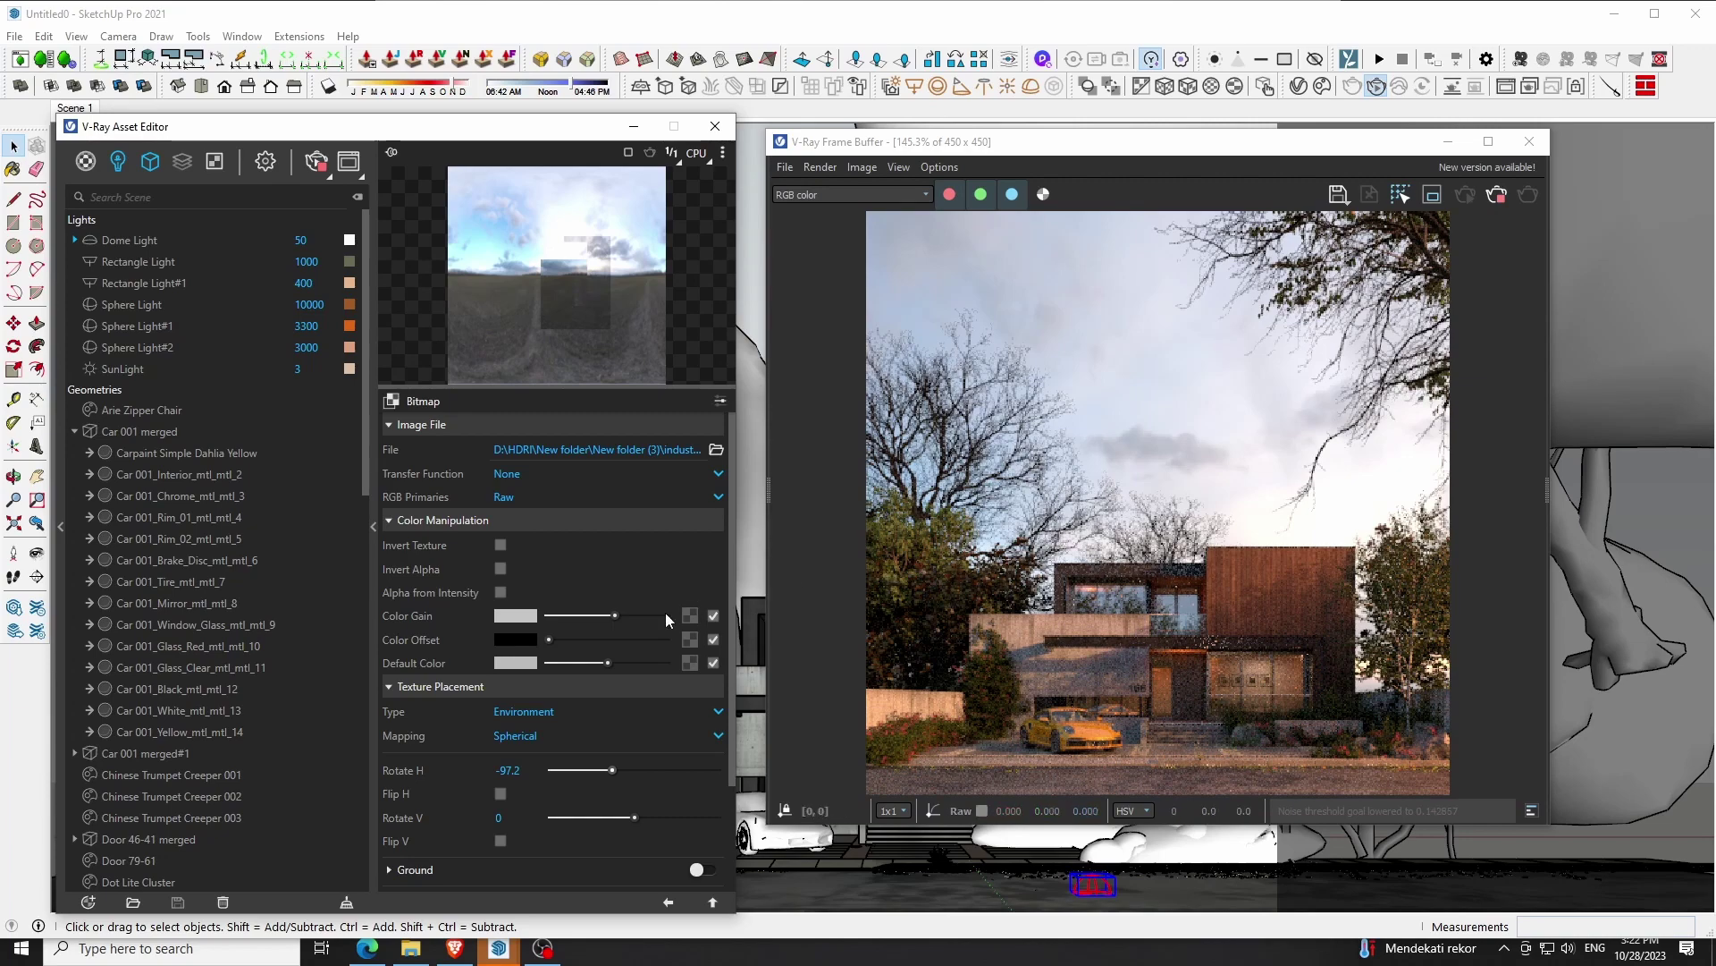
drag(614, 615, 601, 616)
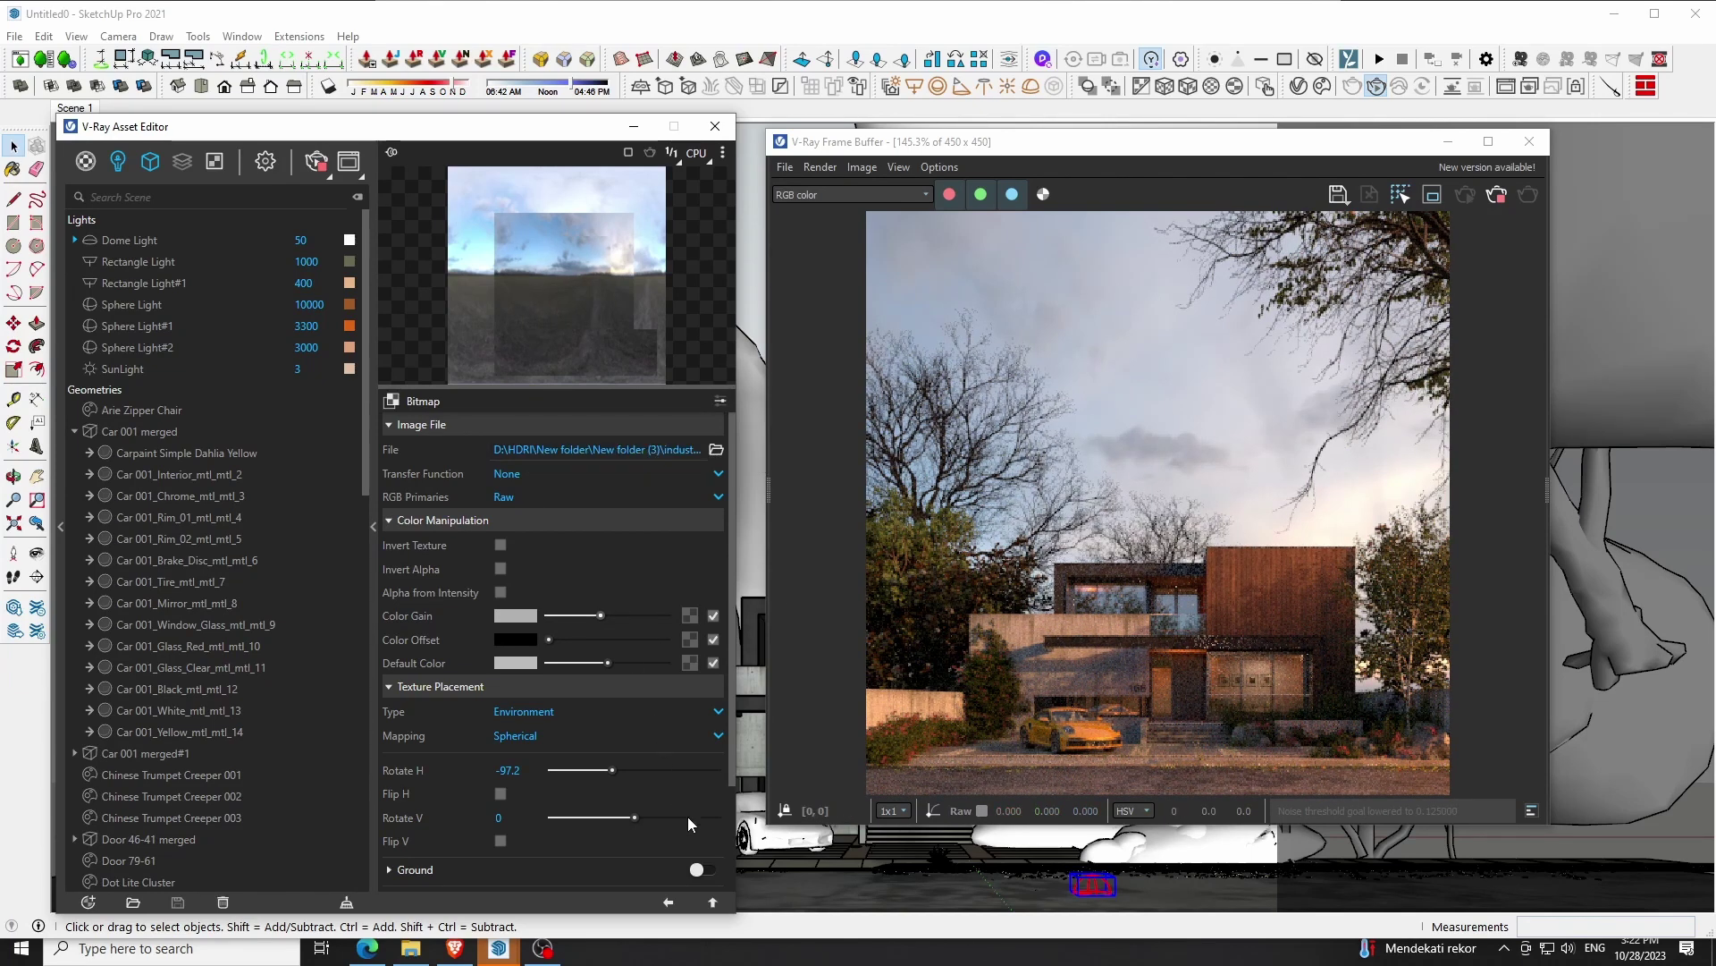
click(712, 902)
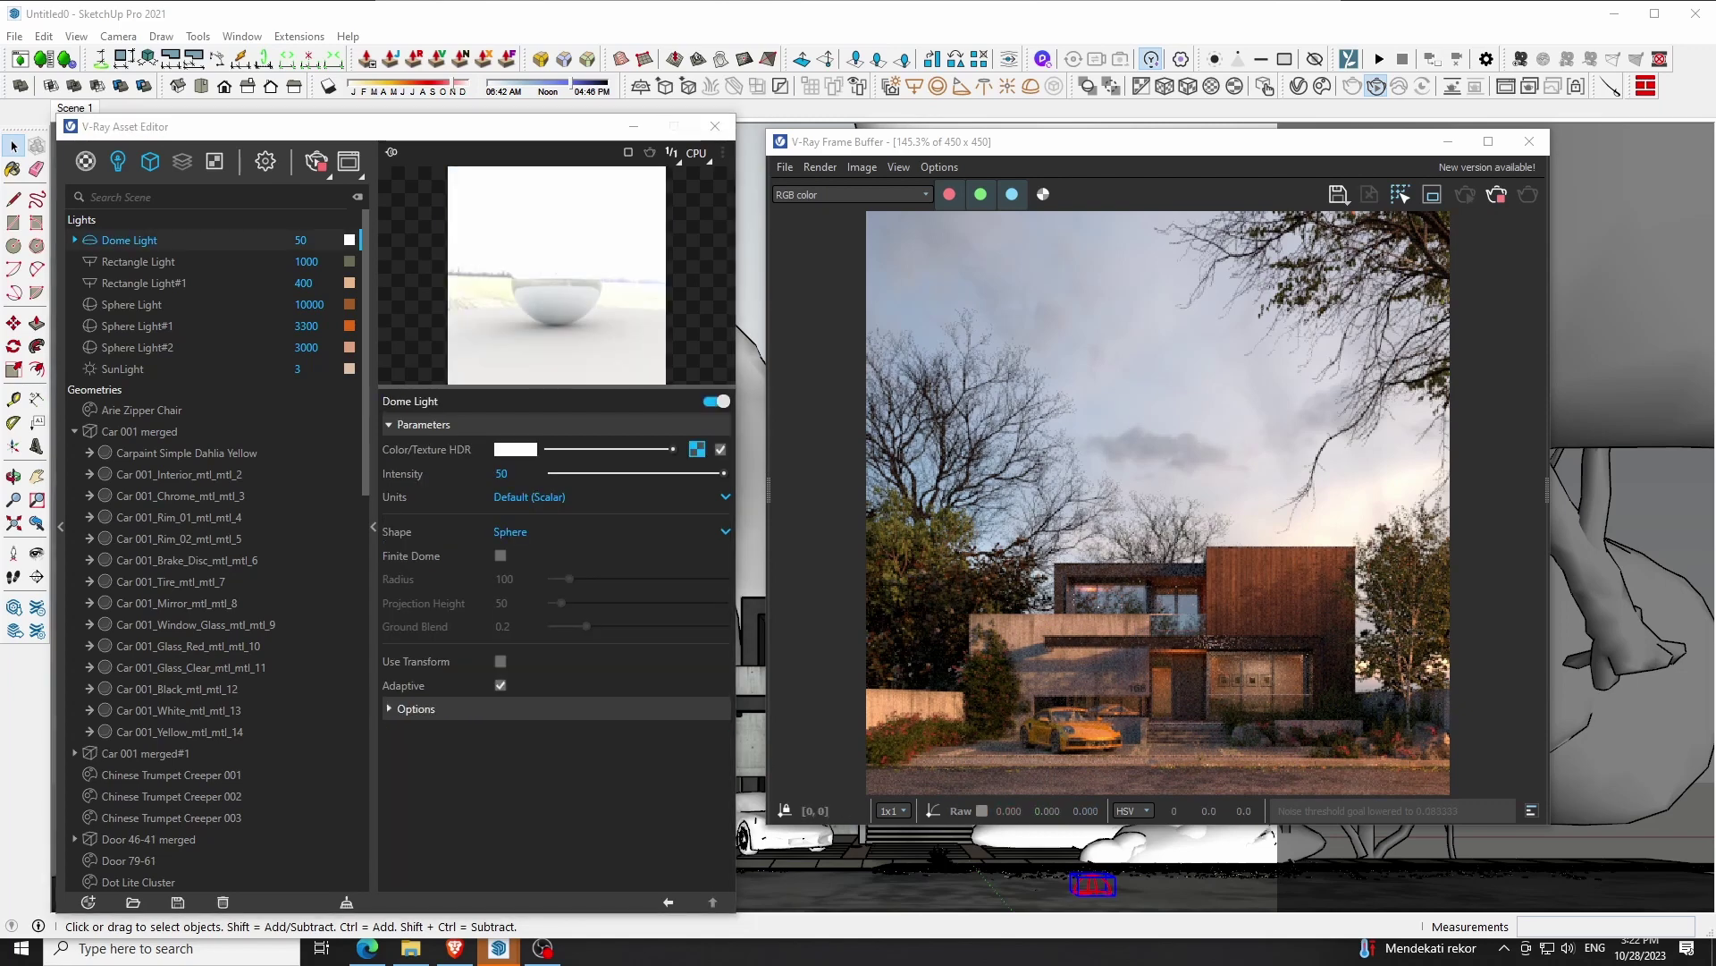
Enable Finite Dome and enlarge the dome radius to 913.3
click(501, 556)
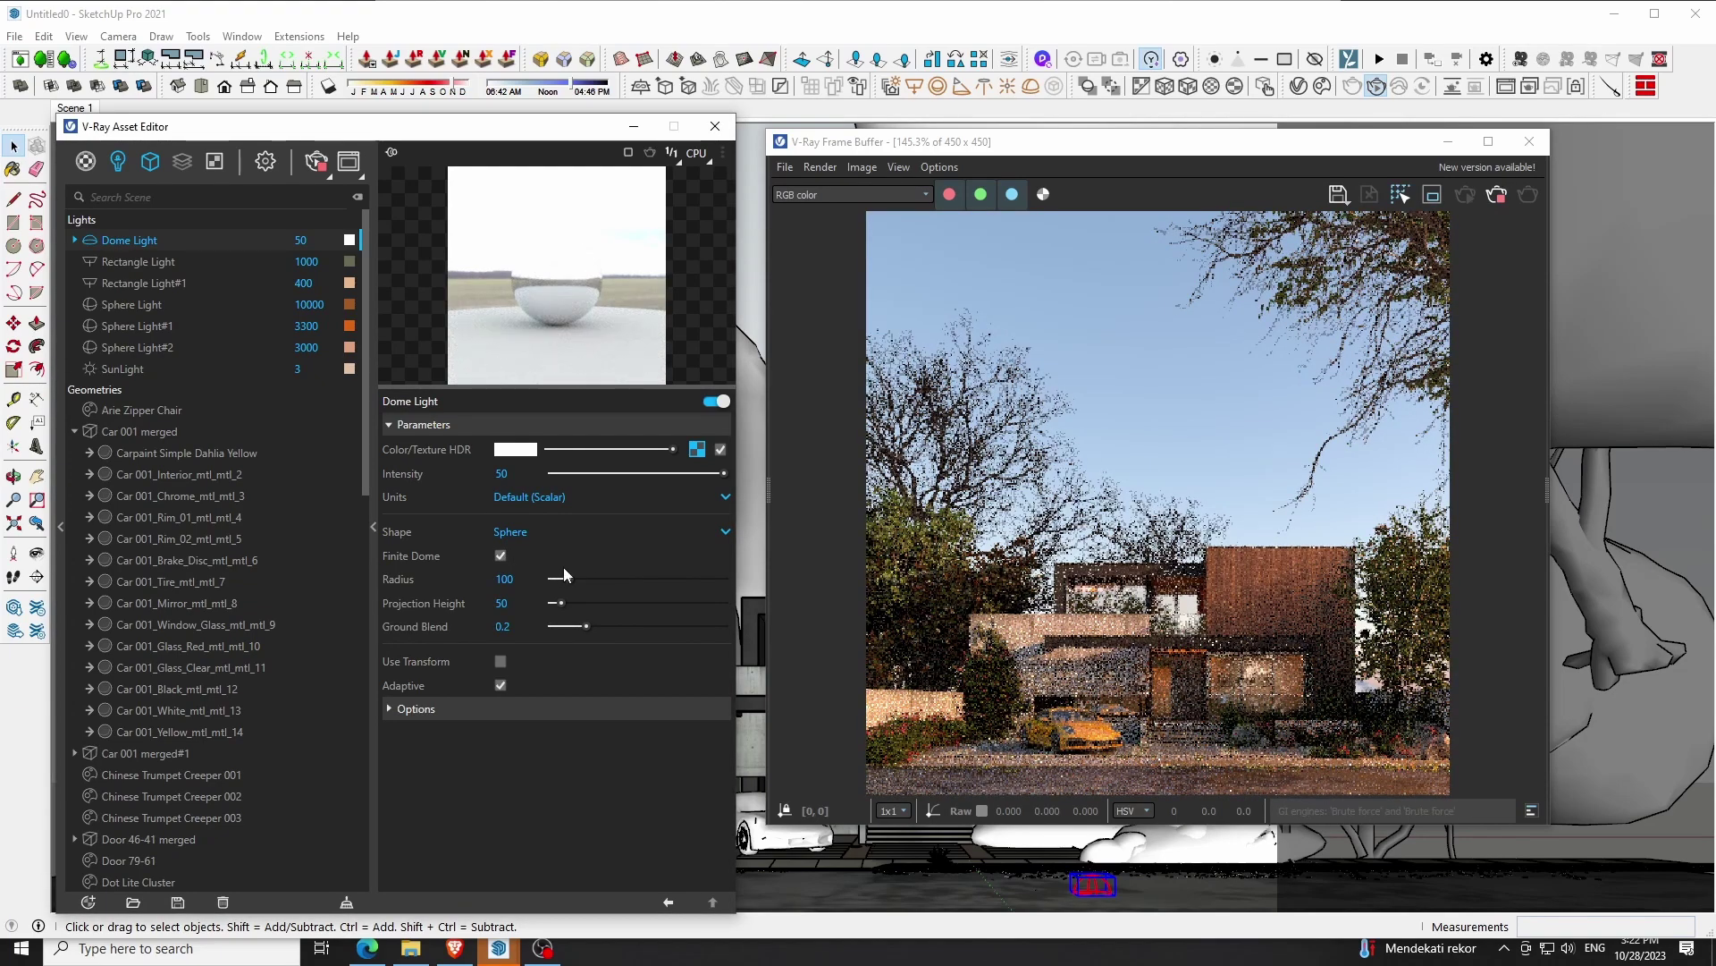
drag(571, 578, 653, 584)
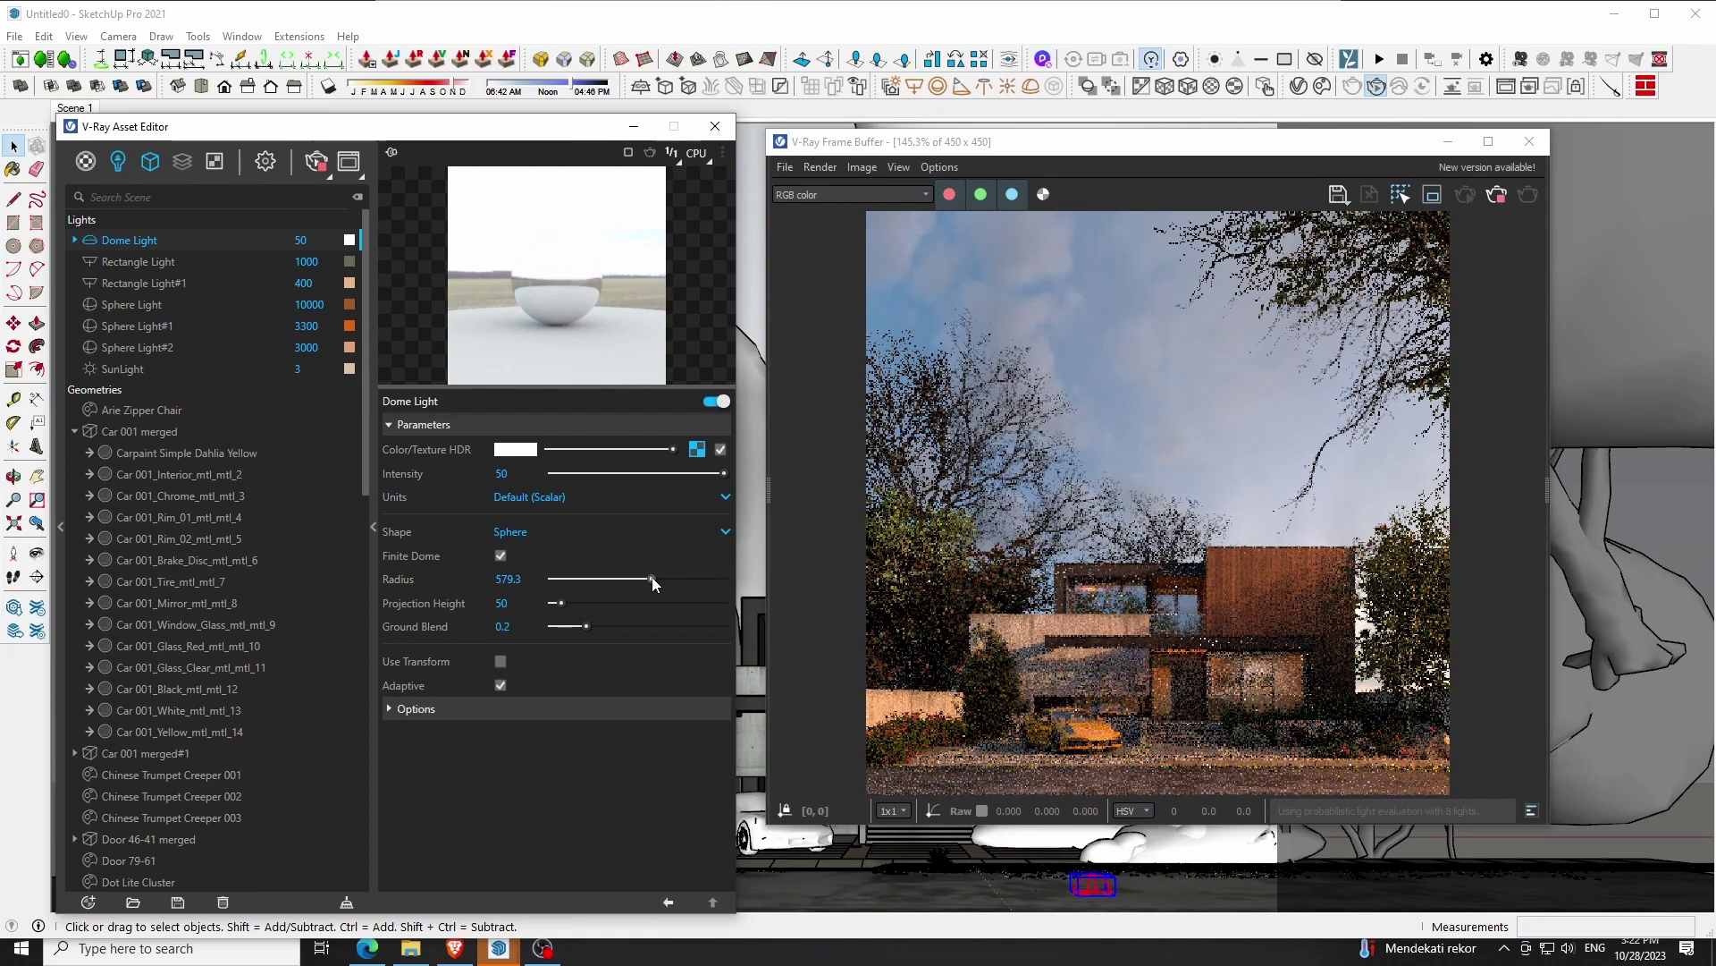
drag(653, 578, 664, 578)
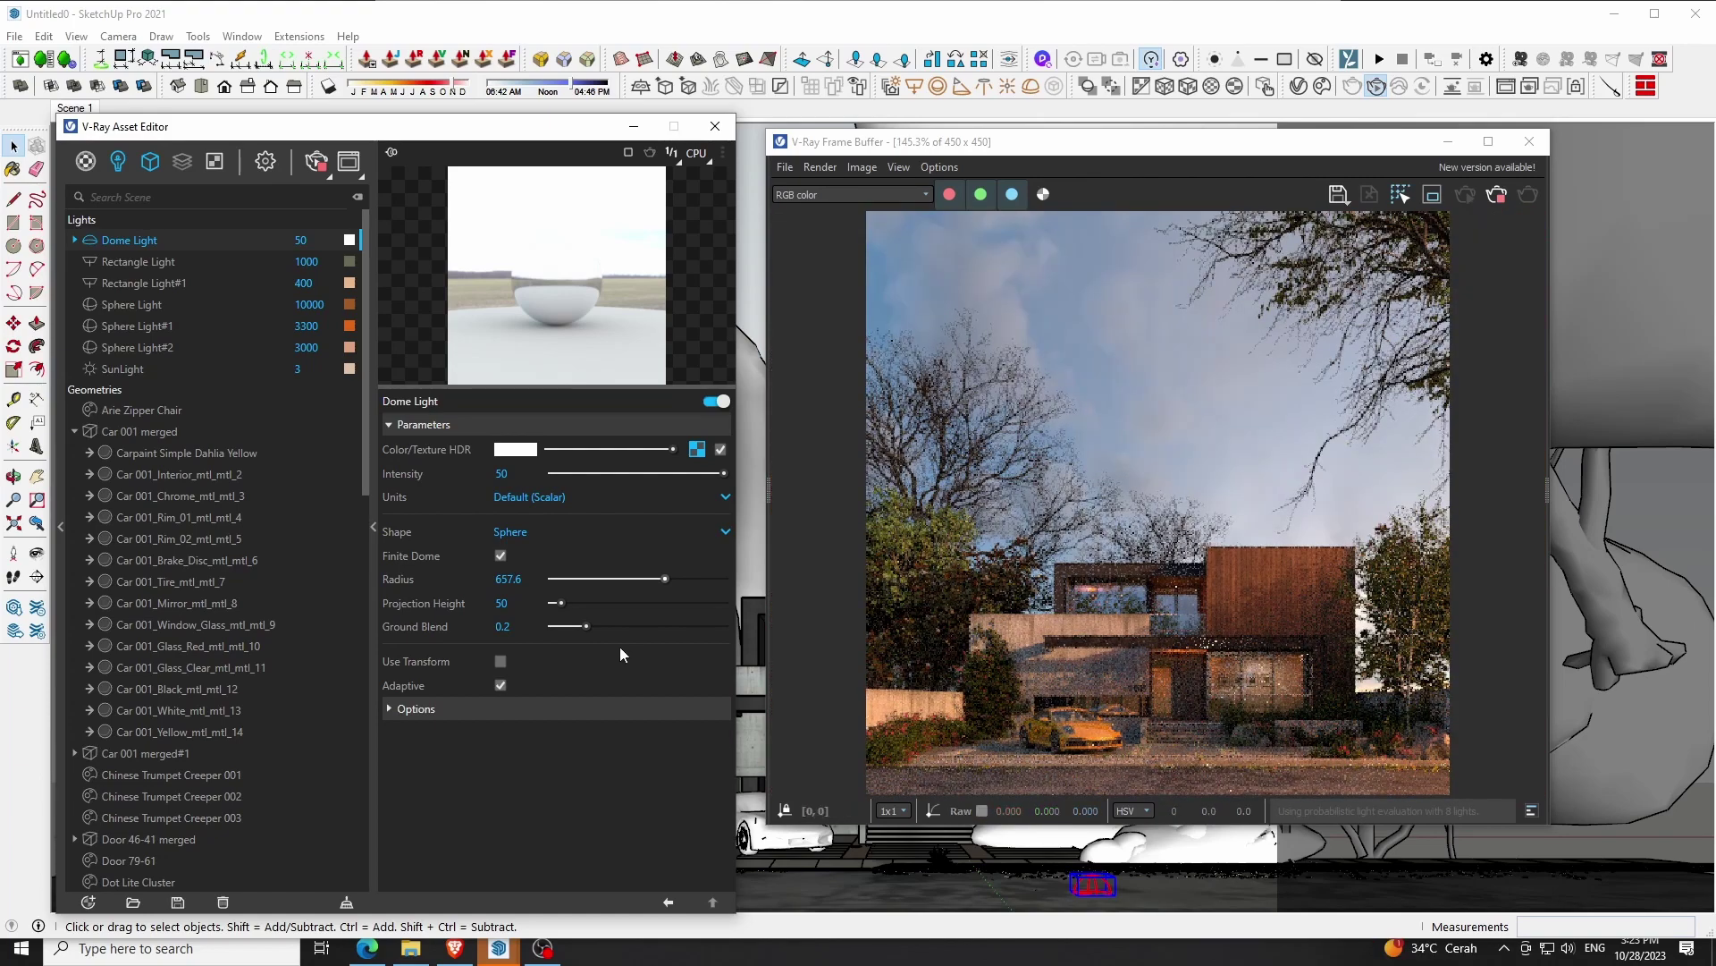
drag(666, 579, 710, 577)
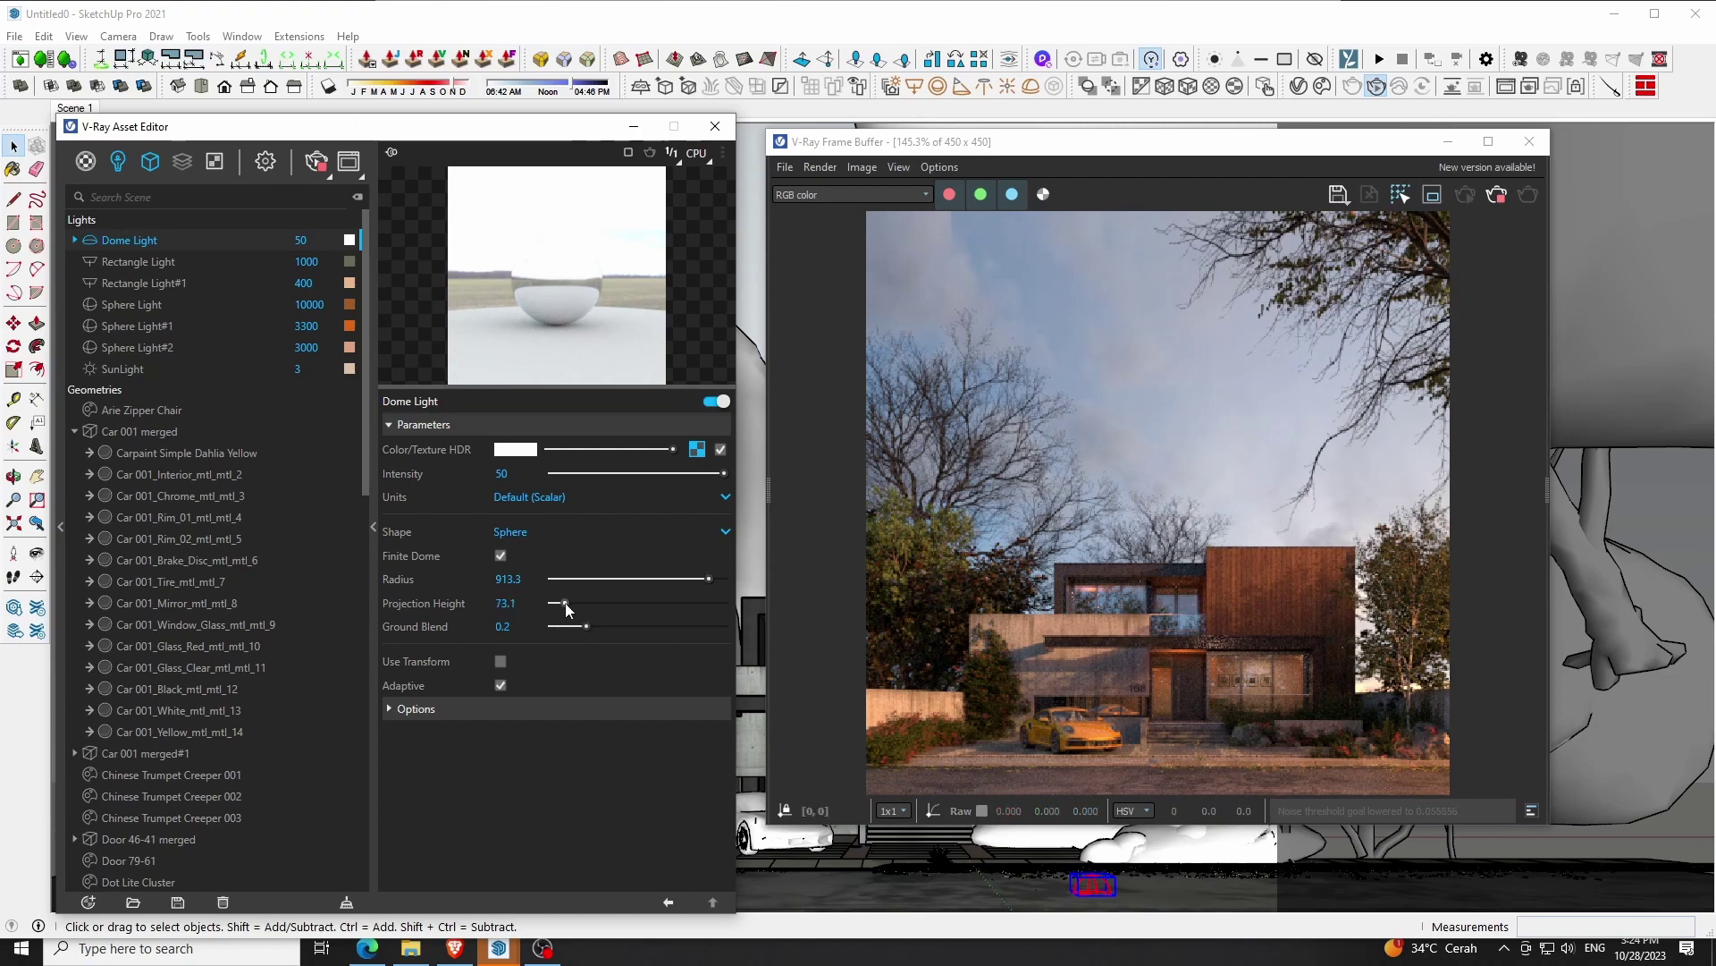
Raise the dome projection height to 187.9 and bring up the HDR bitmap settings
drag(565, 602, 577, 603)
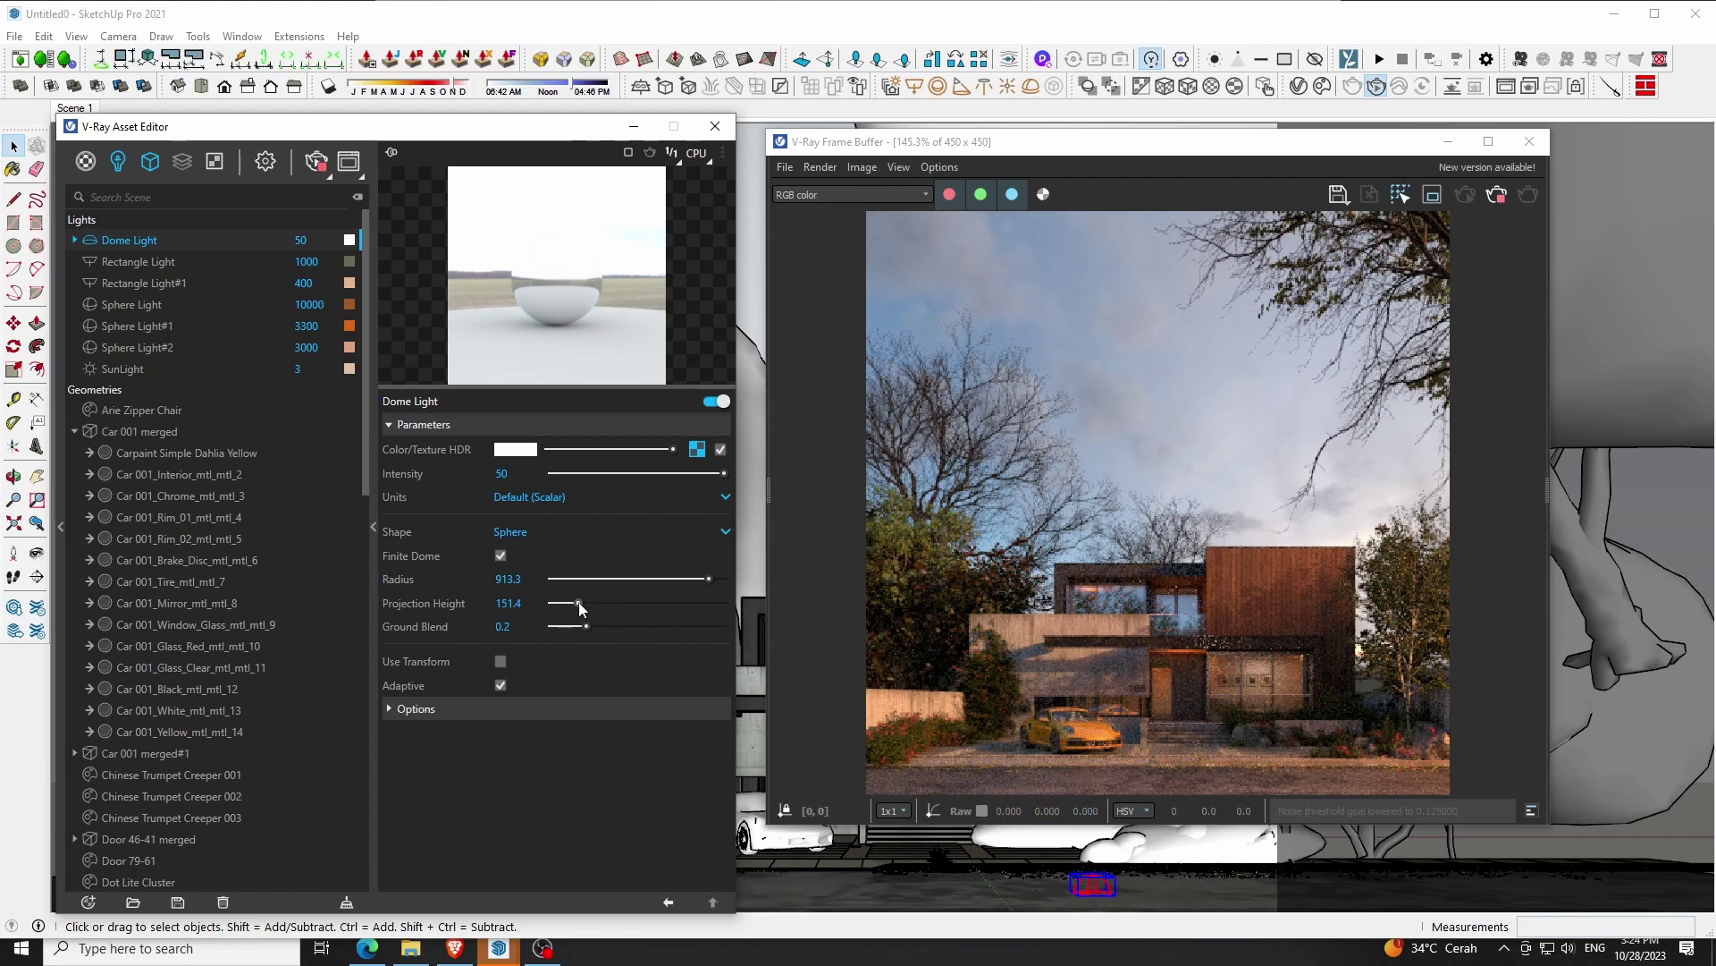
drag(578, 603, 584, 603)
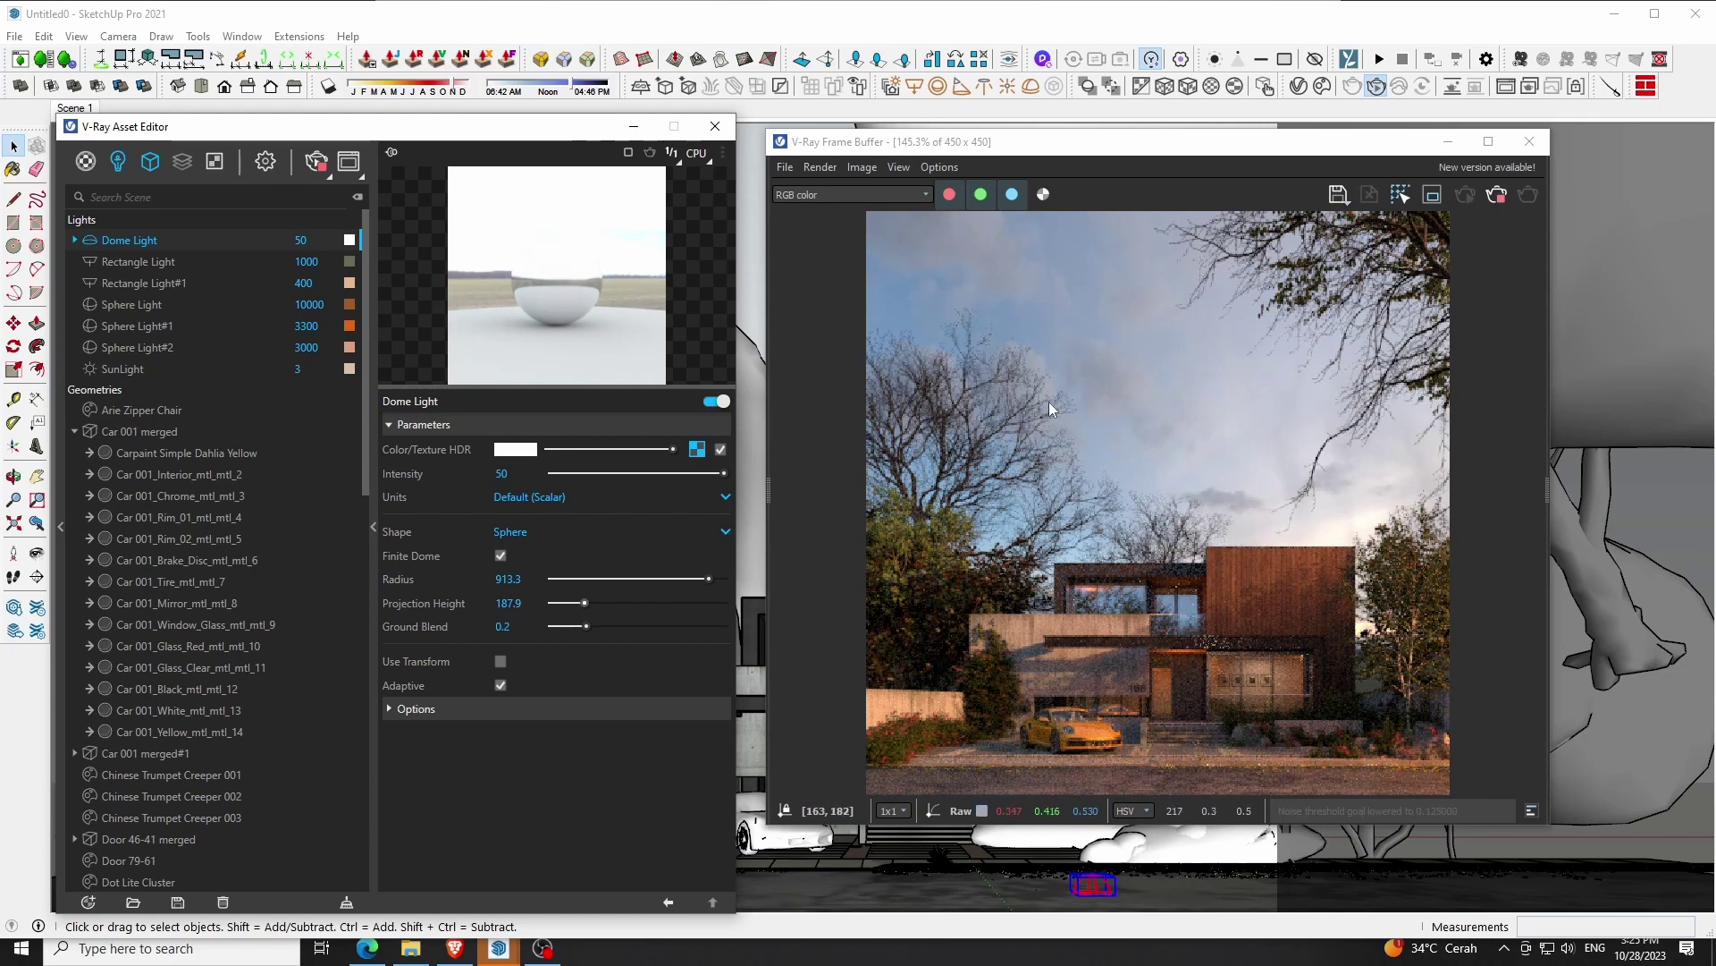
click(698, 451)
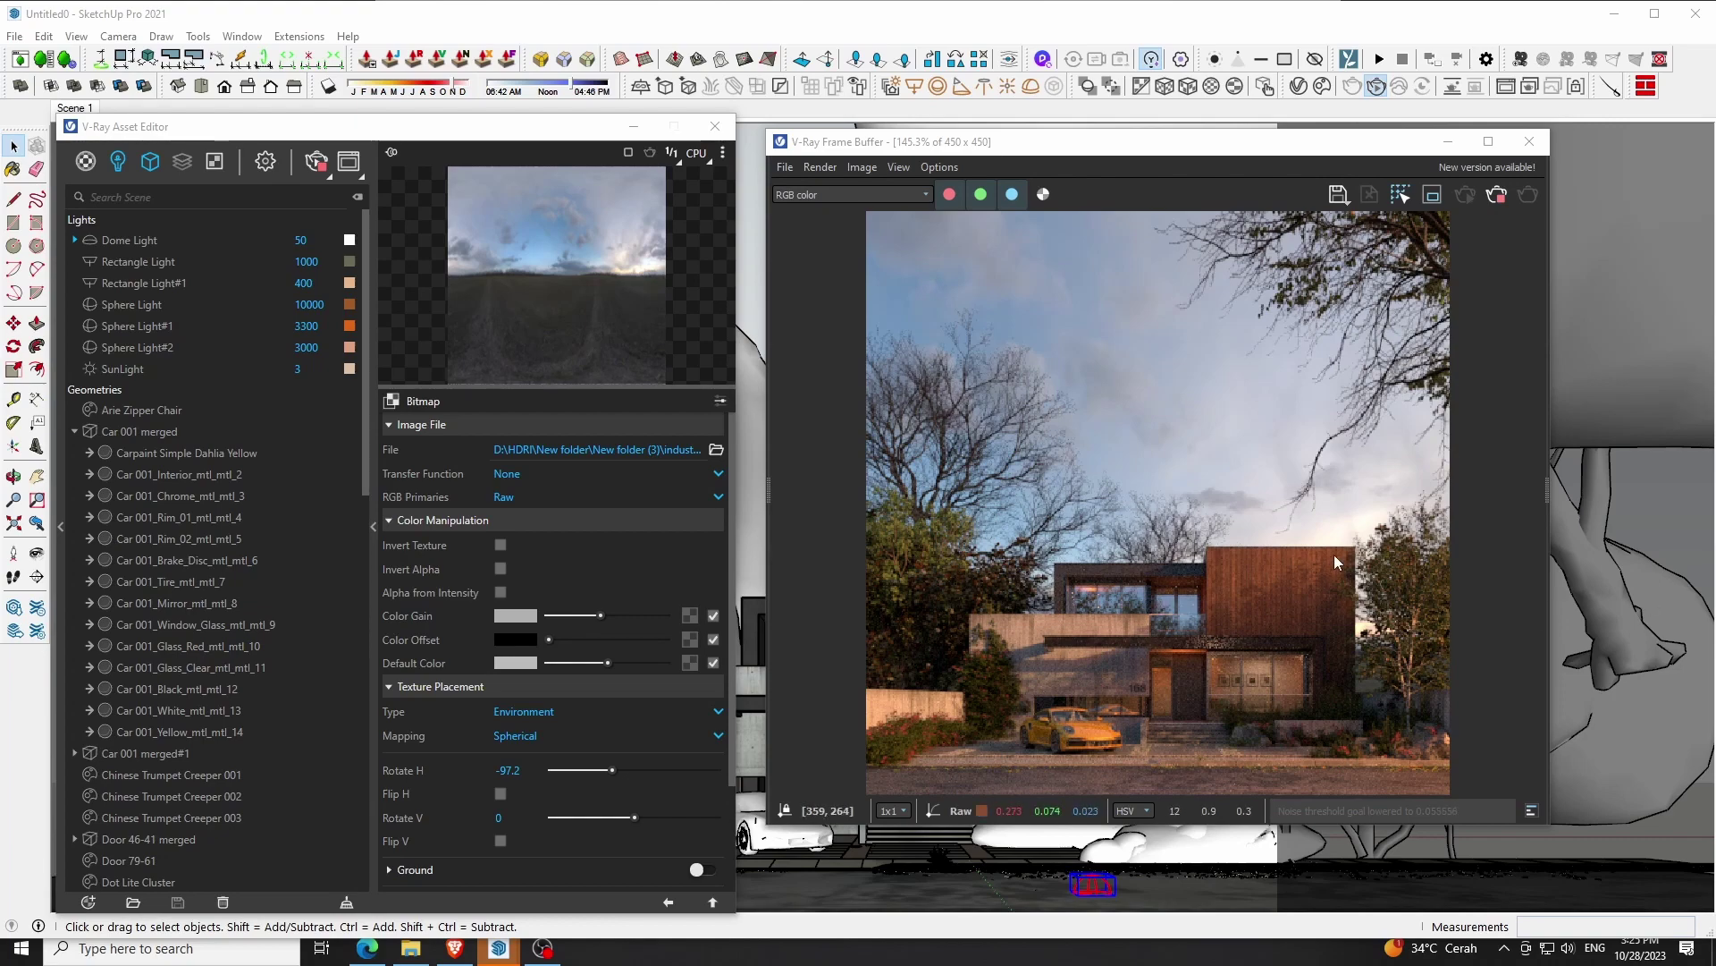
scroll(1271, 603, up, 1)
scroll(1272, 601, down, 1)
Set the SunLight intensity multiplier to 4
click(229, 367)
click(307, 367)
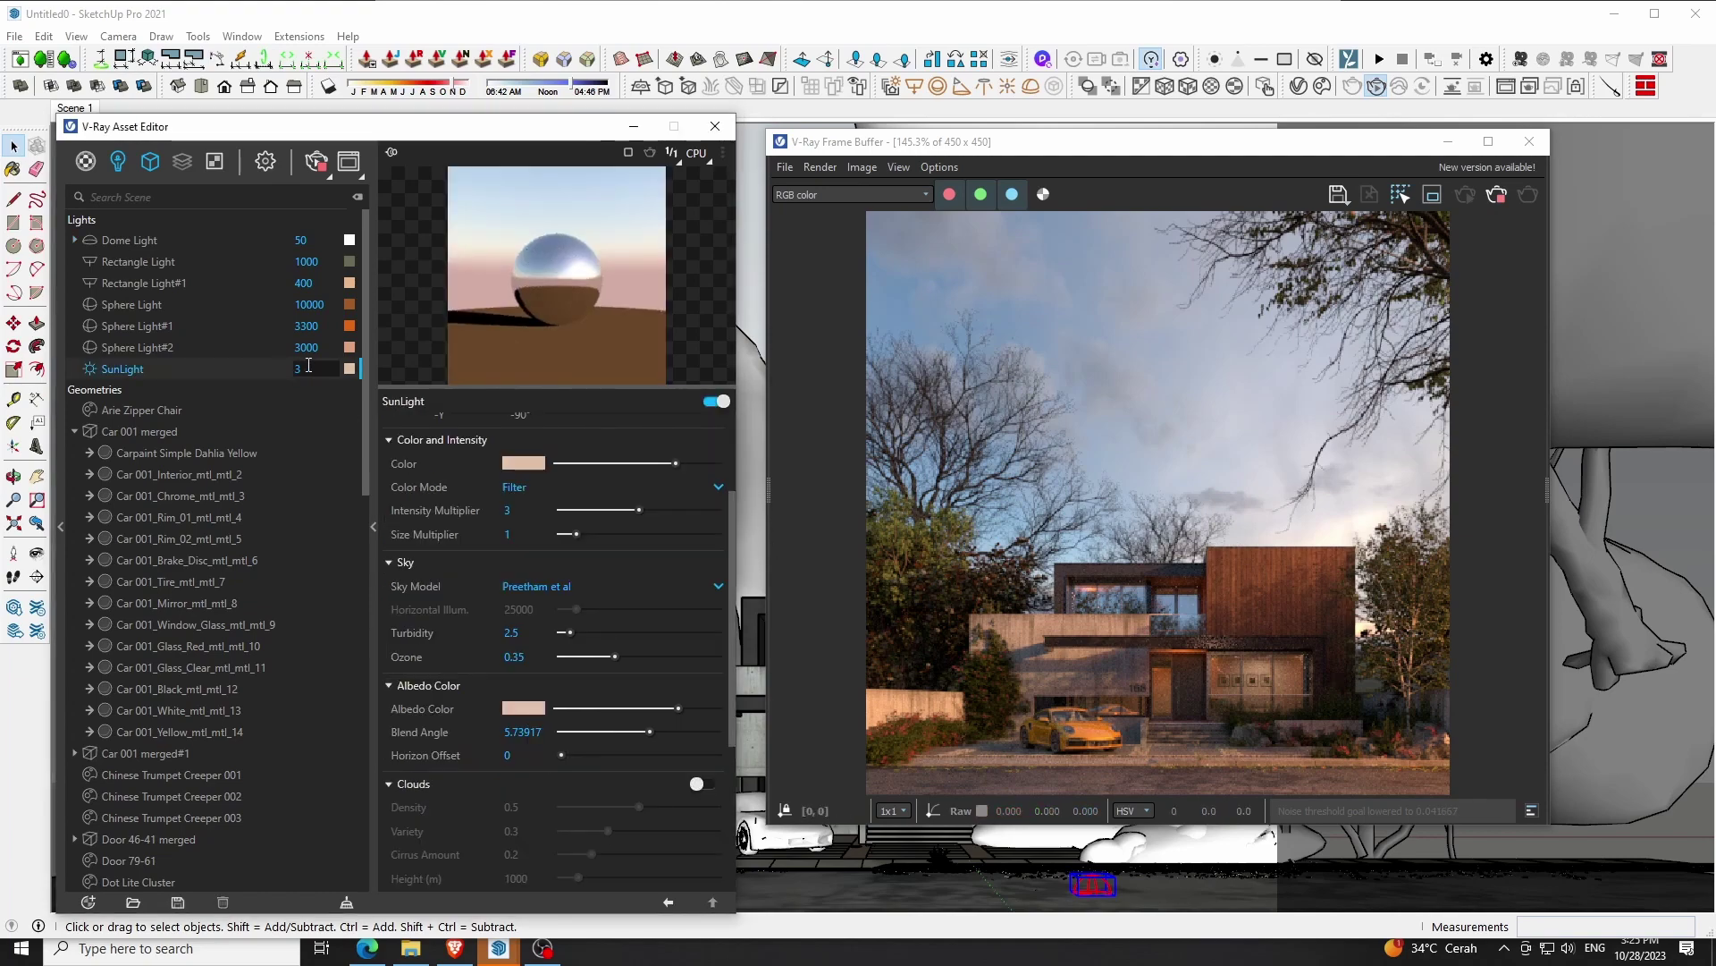
text(4)
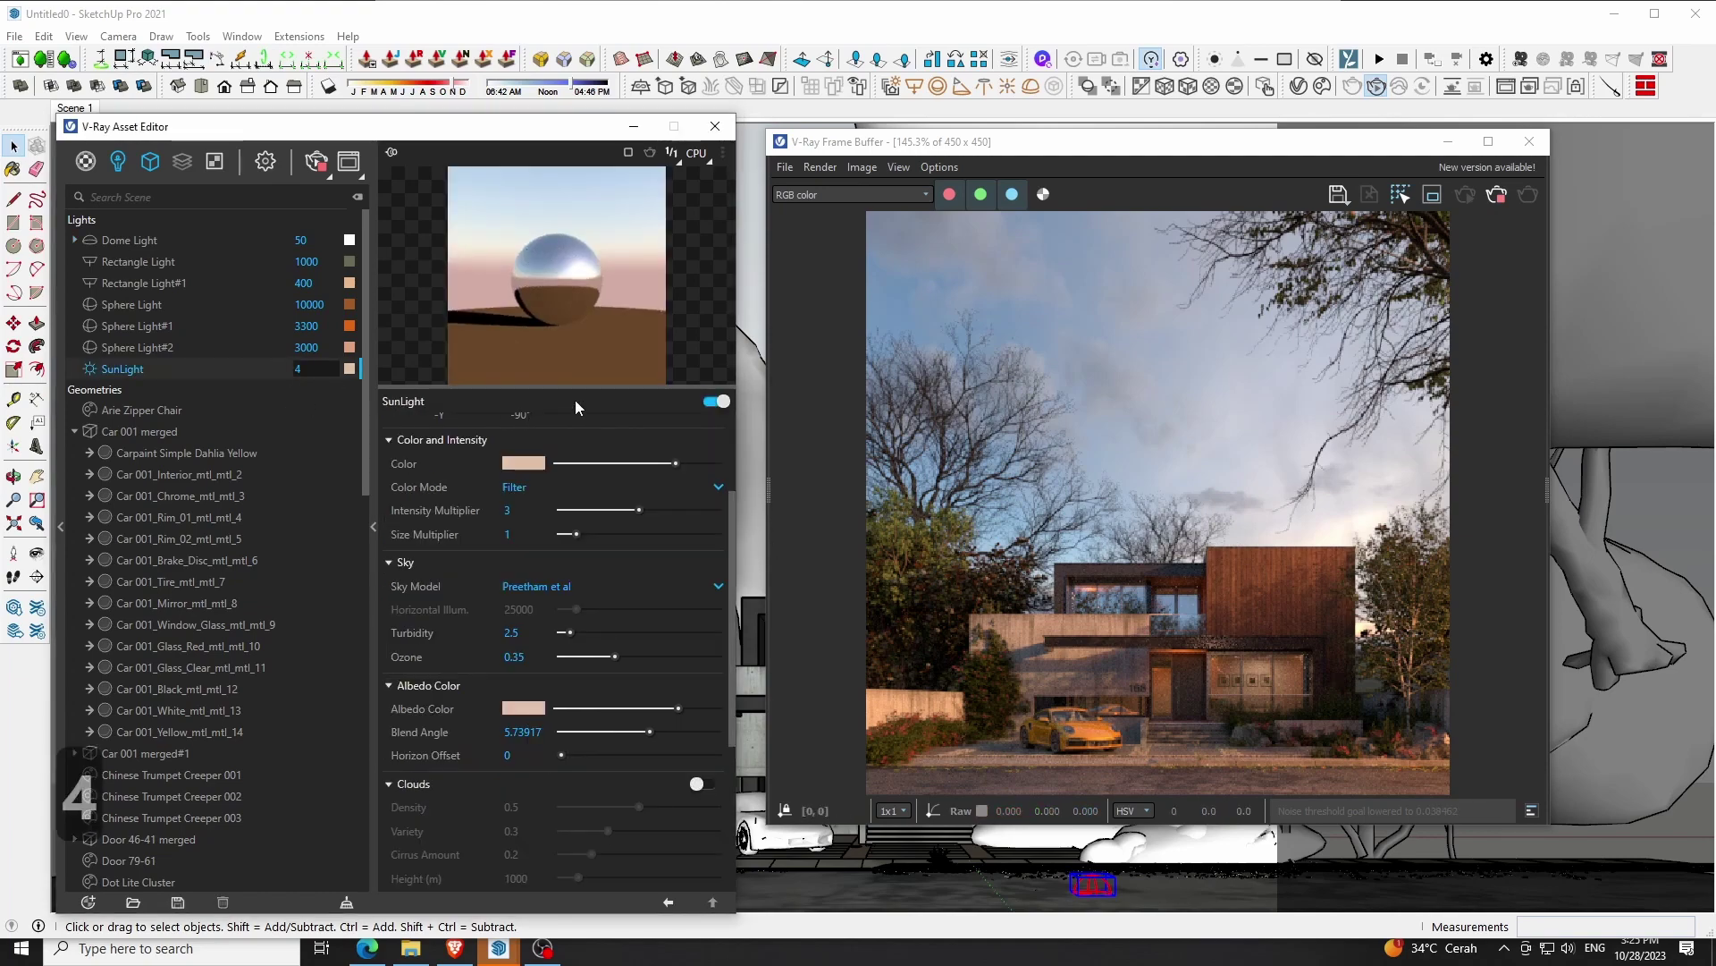
click(576, 400)
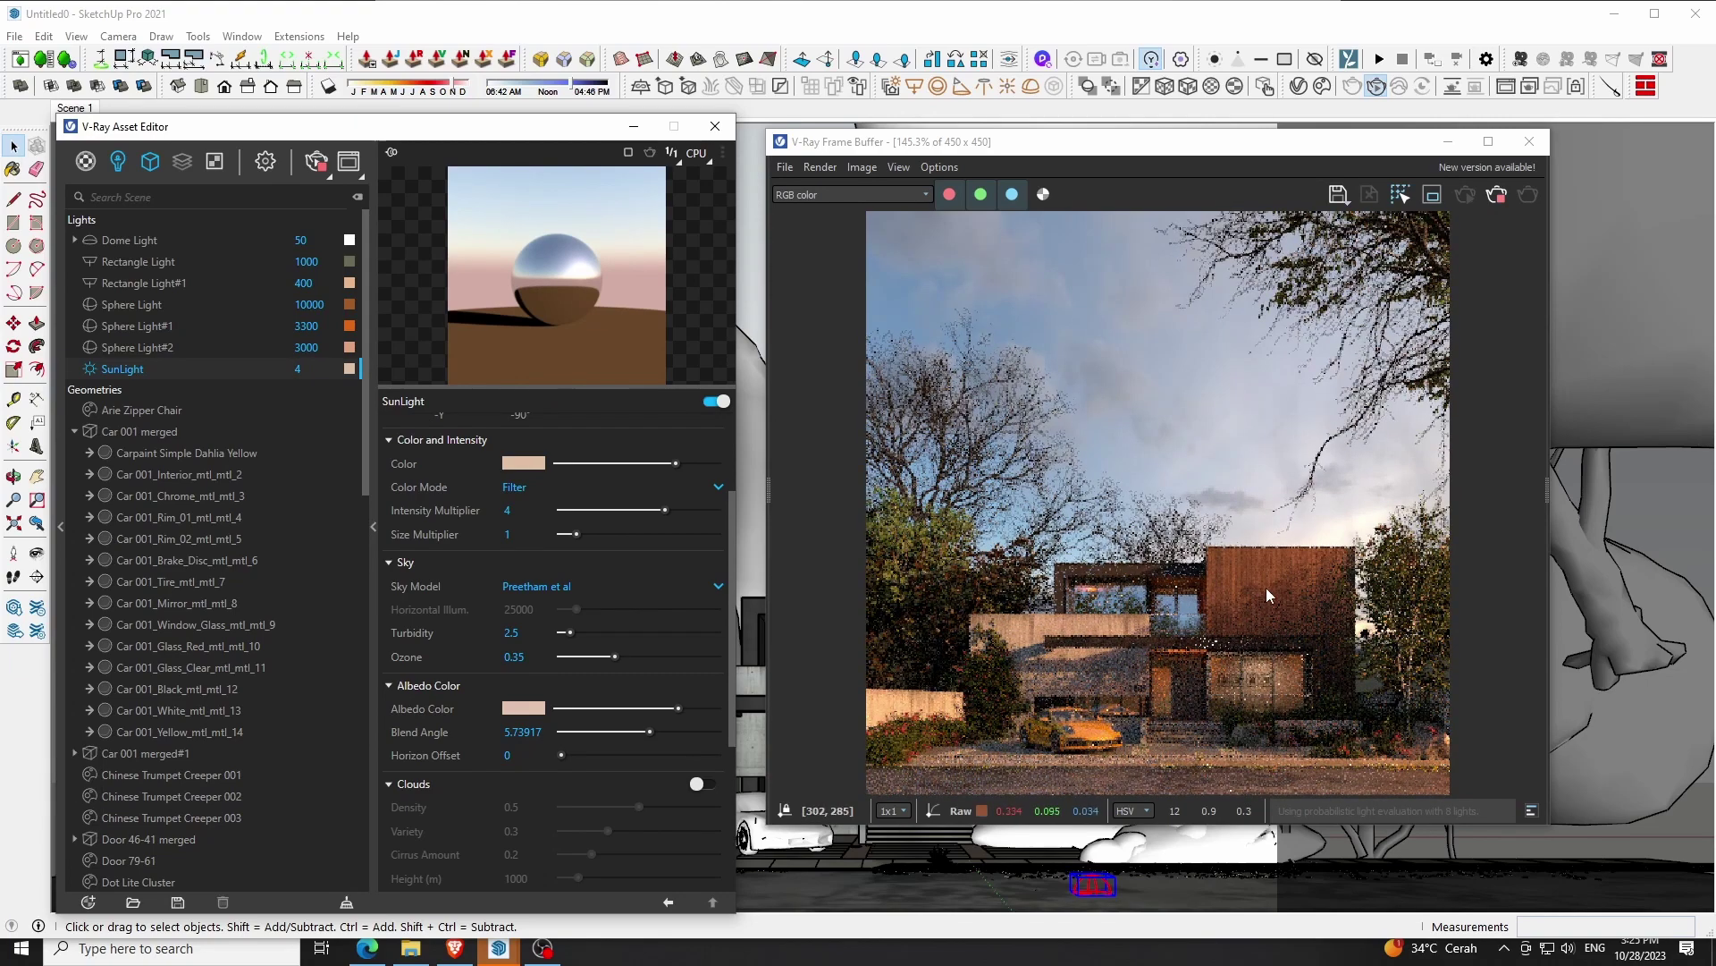
scroll(1325, 610, up, 2)
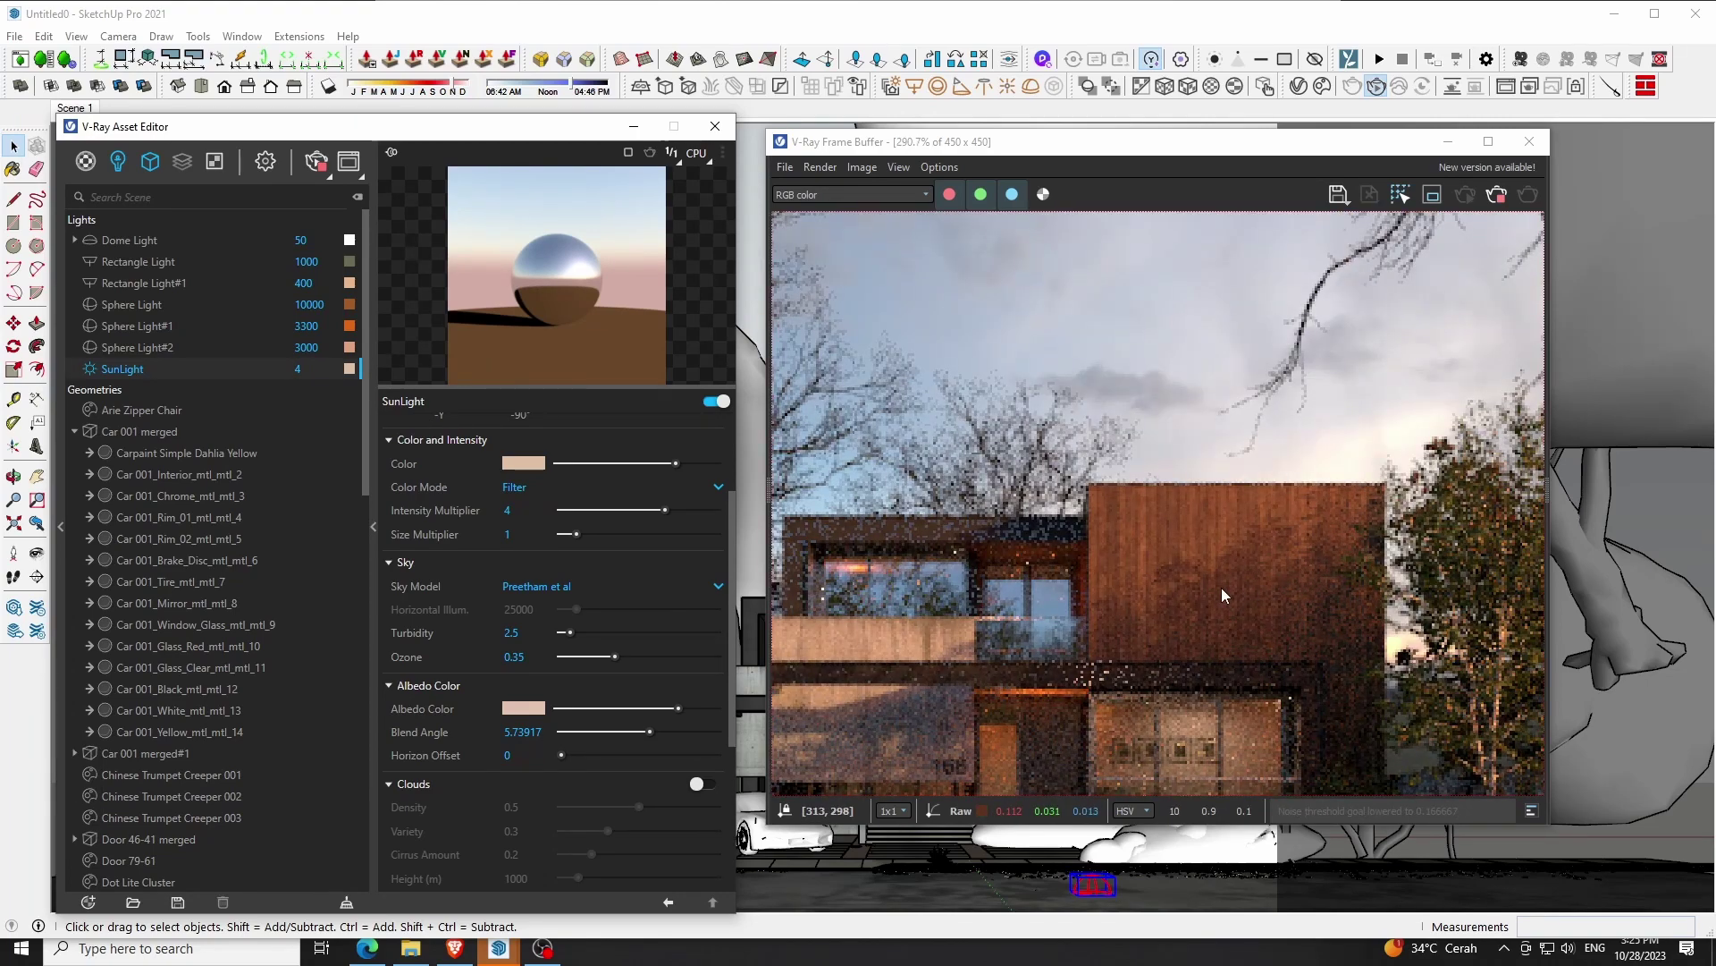
scroll(1156, 615, down, 2)
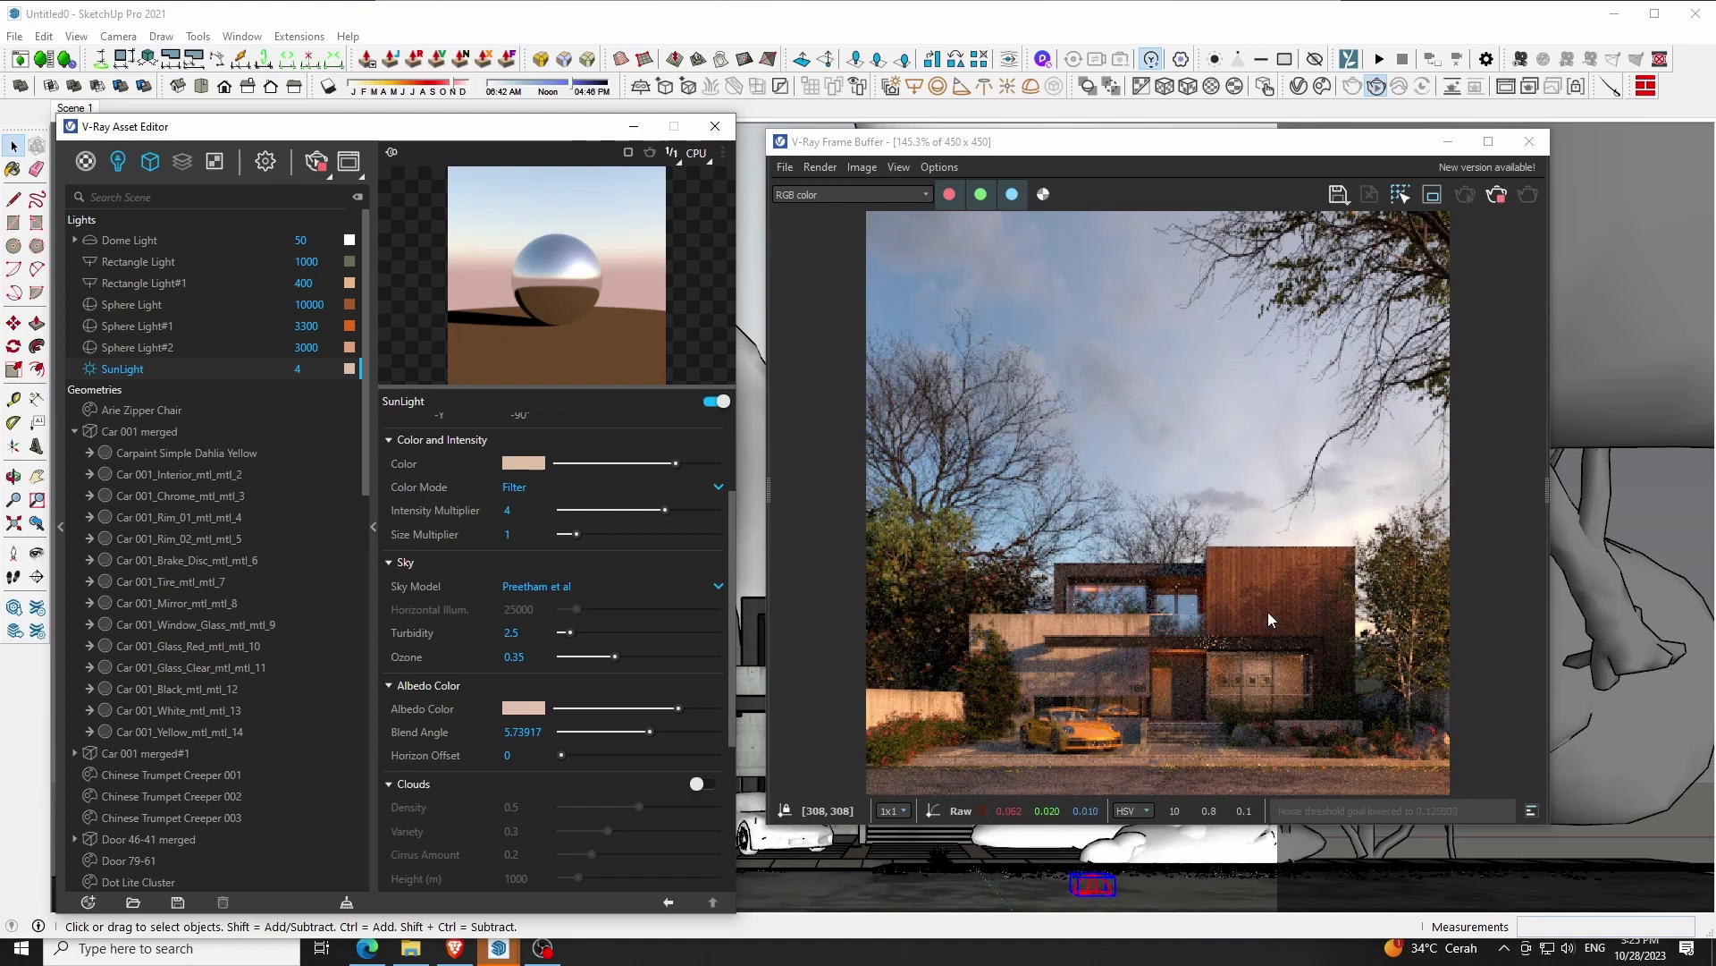
Pick a slightly darker, less saturated sun colour and a darker albedo colour
click(523, 463)
click(224, 549)
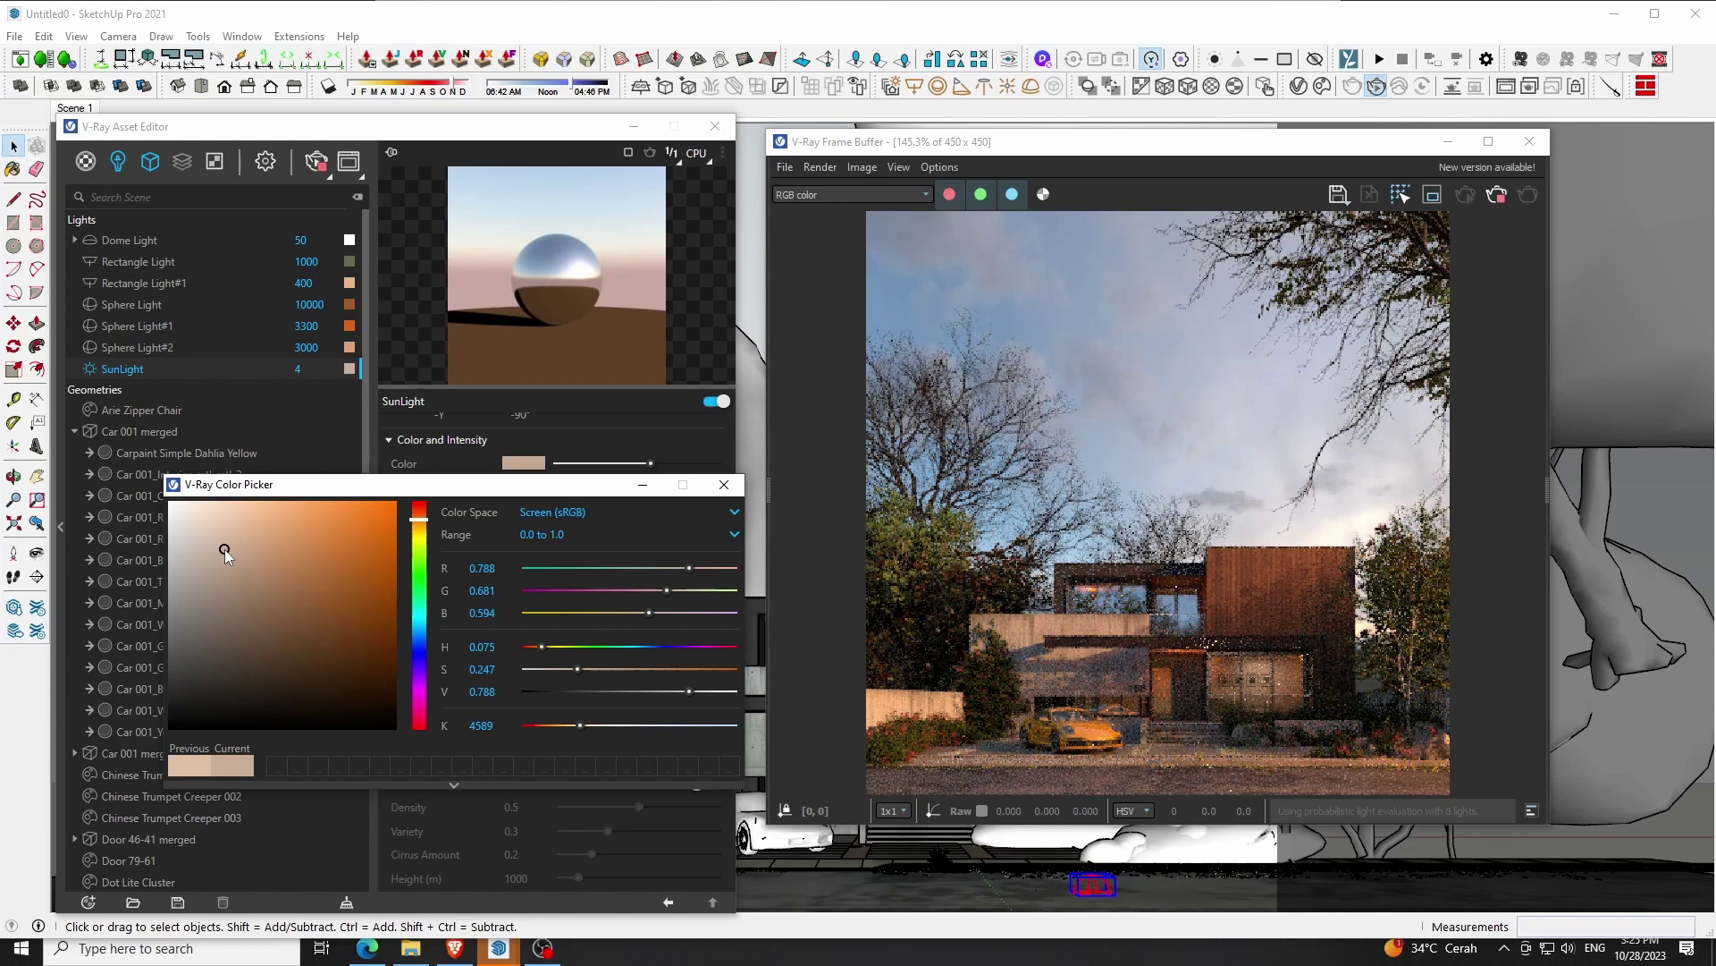
click(724, 485)
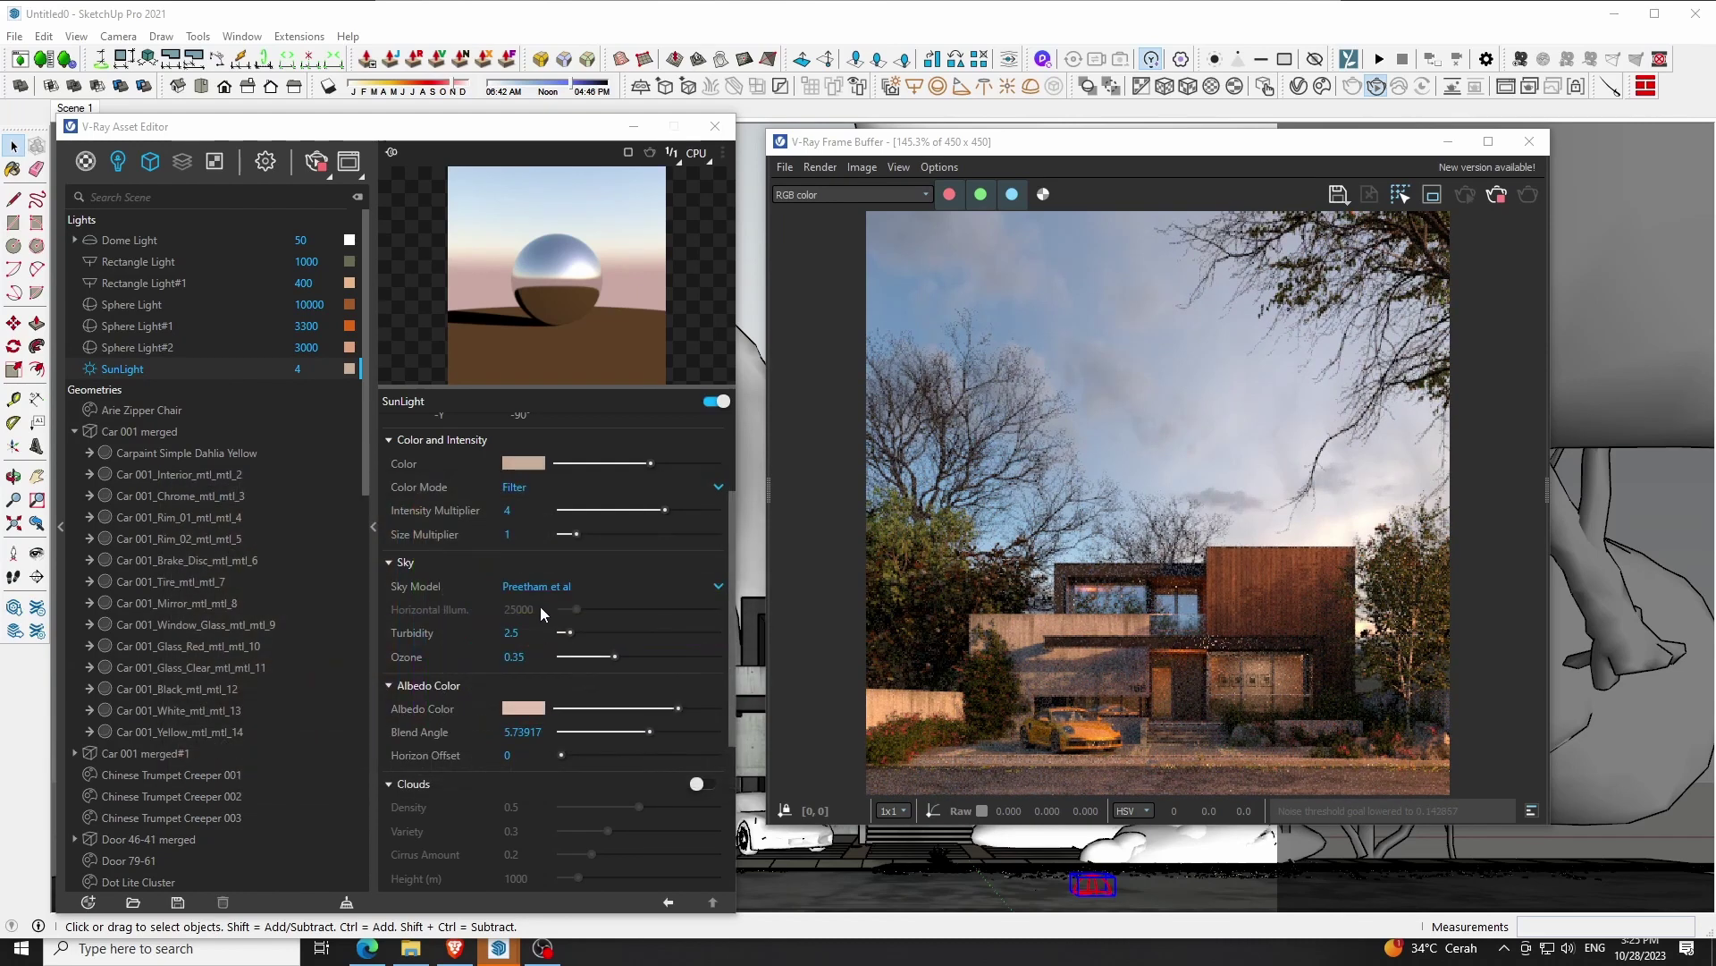
click(527, 713)
click(217, 555)
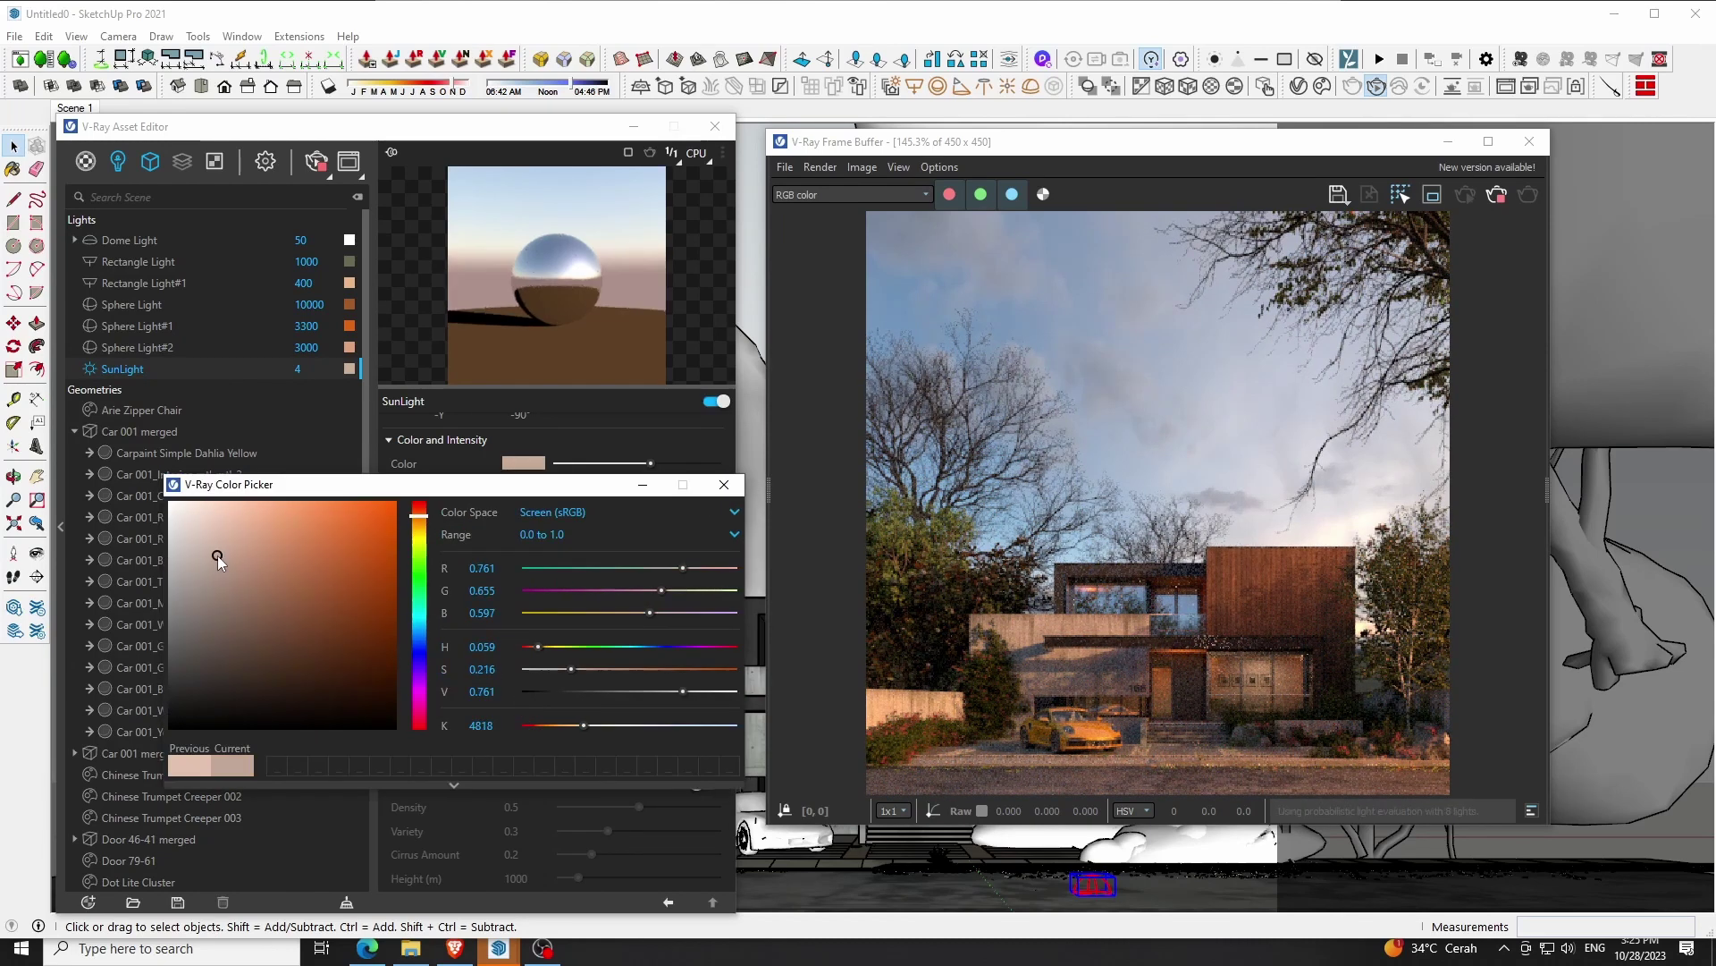
click(725, 484)
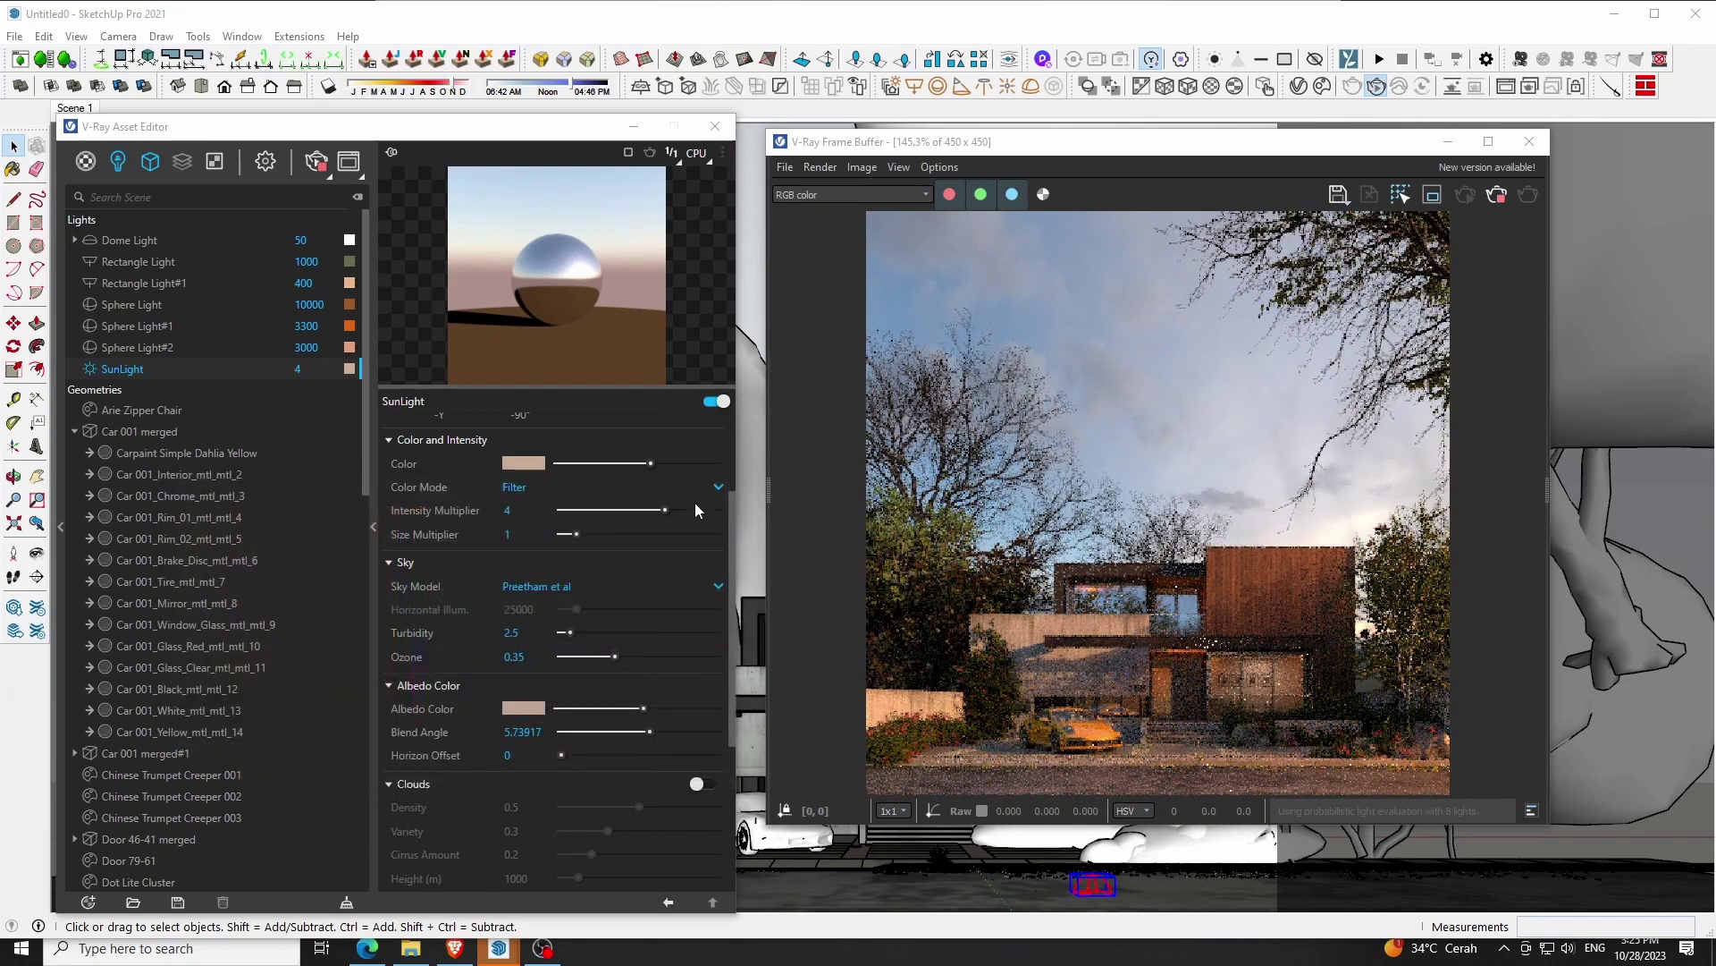
Raise SunLight intensity to 5, nudge the colour hue slightly, and stop the interactive render
double_click(298, 368)
text(5)
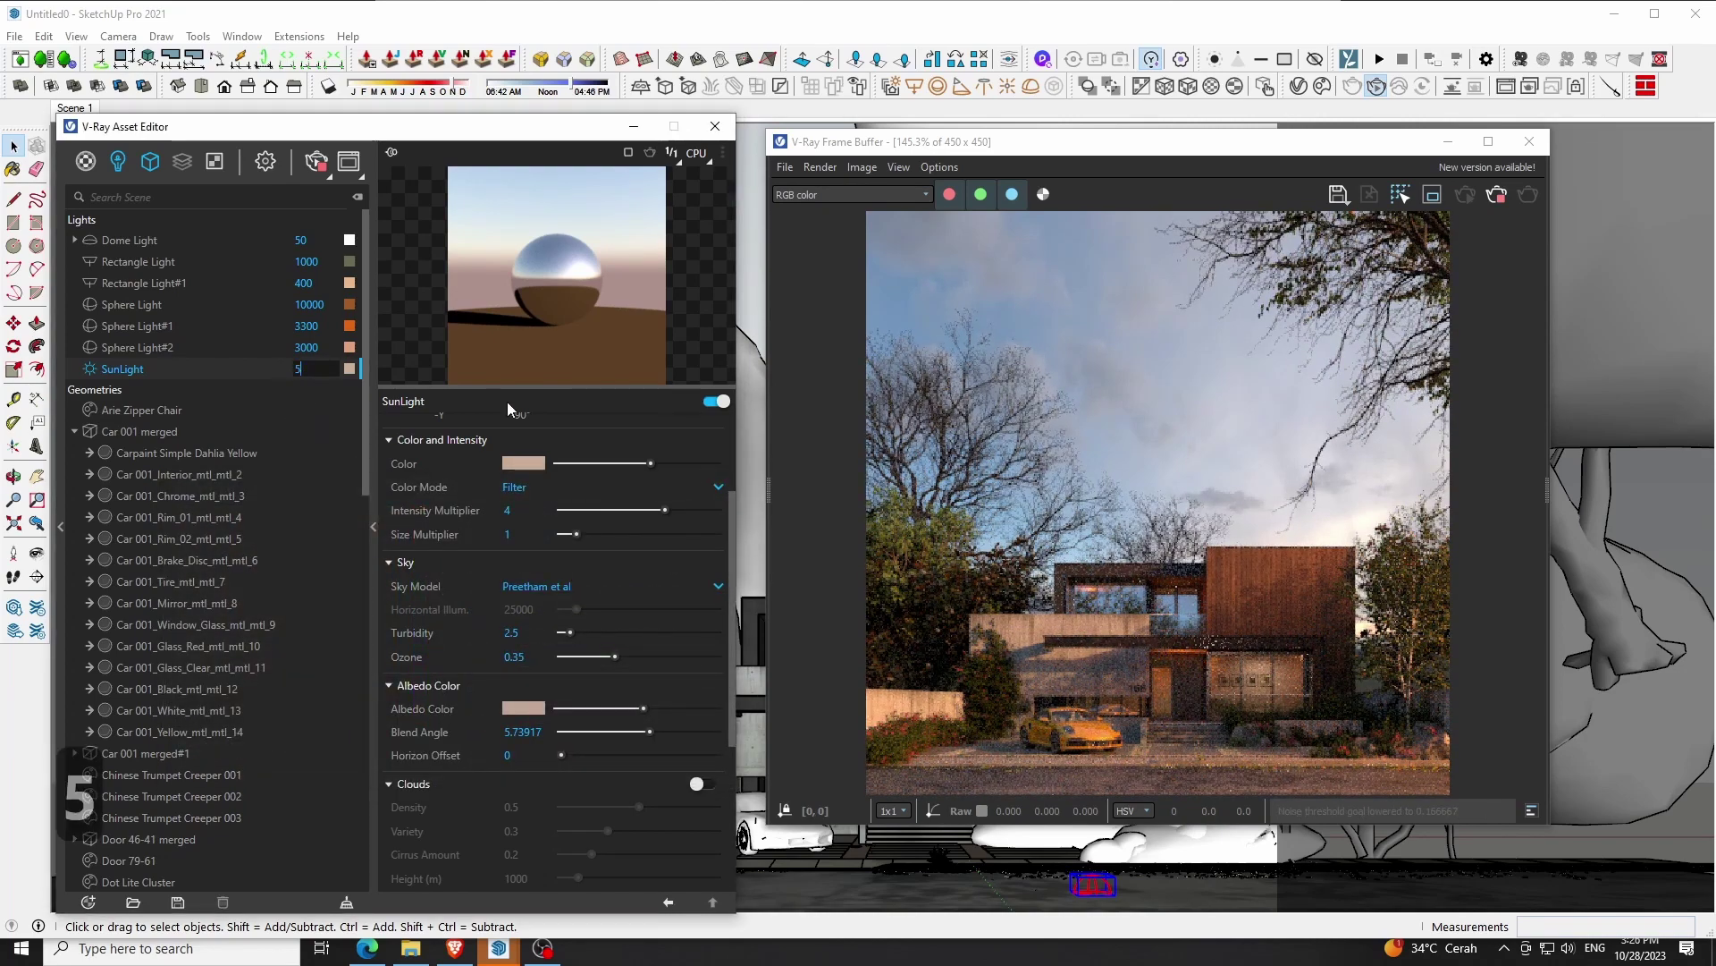
click(558, 401)
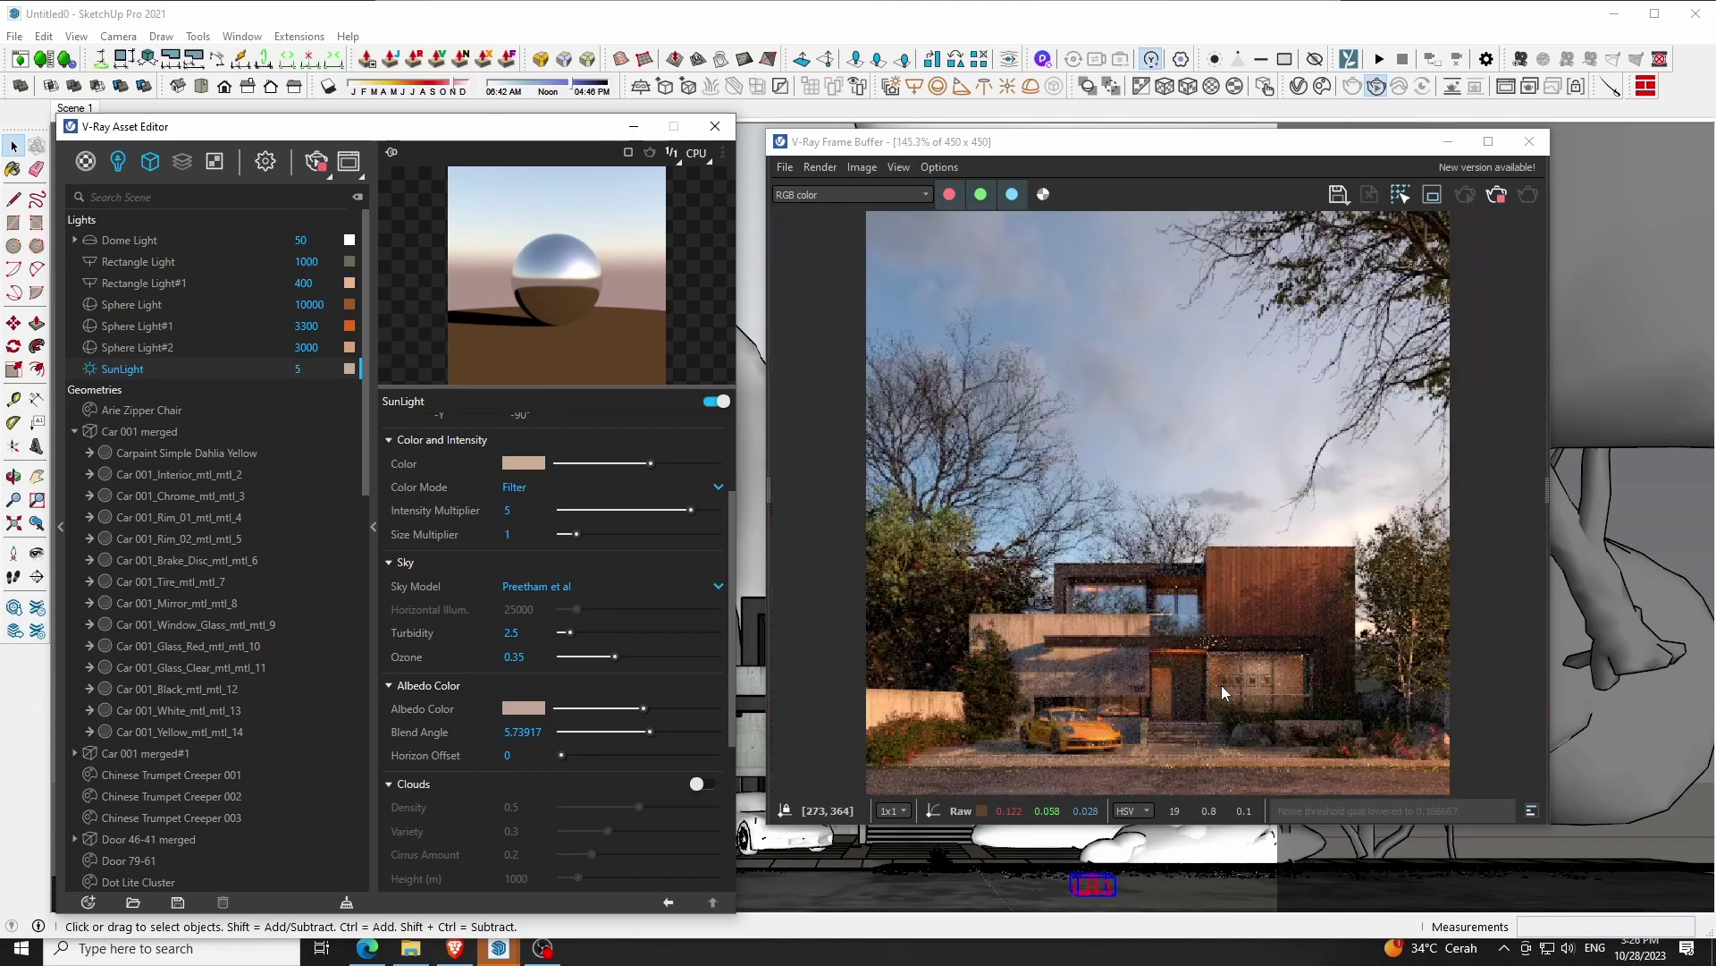
click(527, 463)
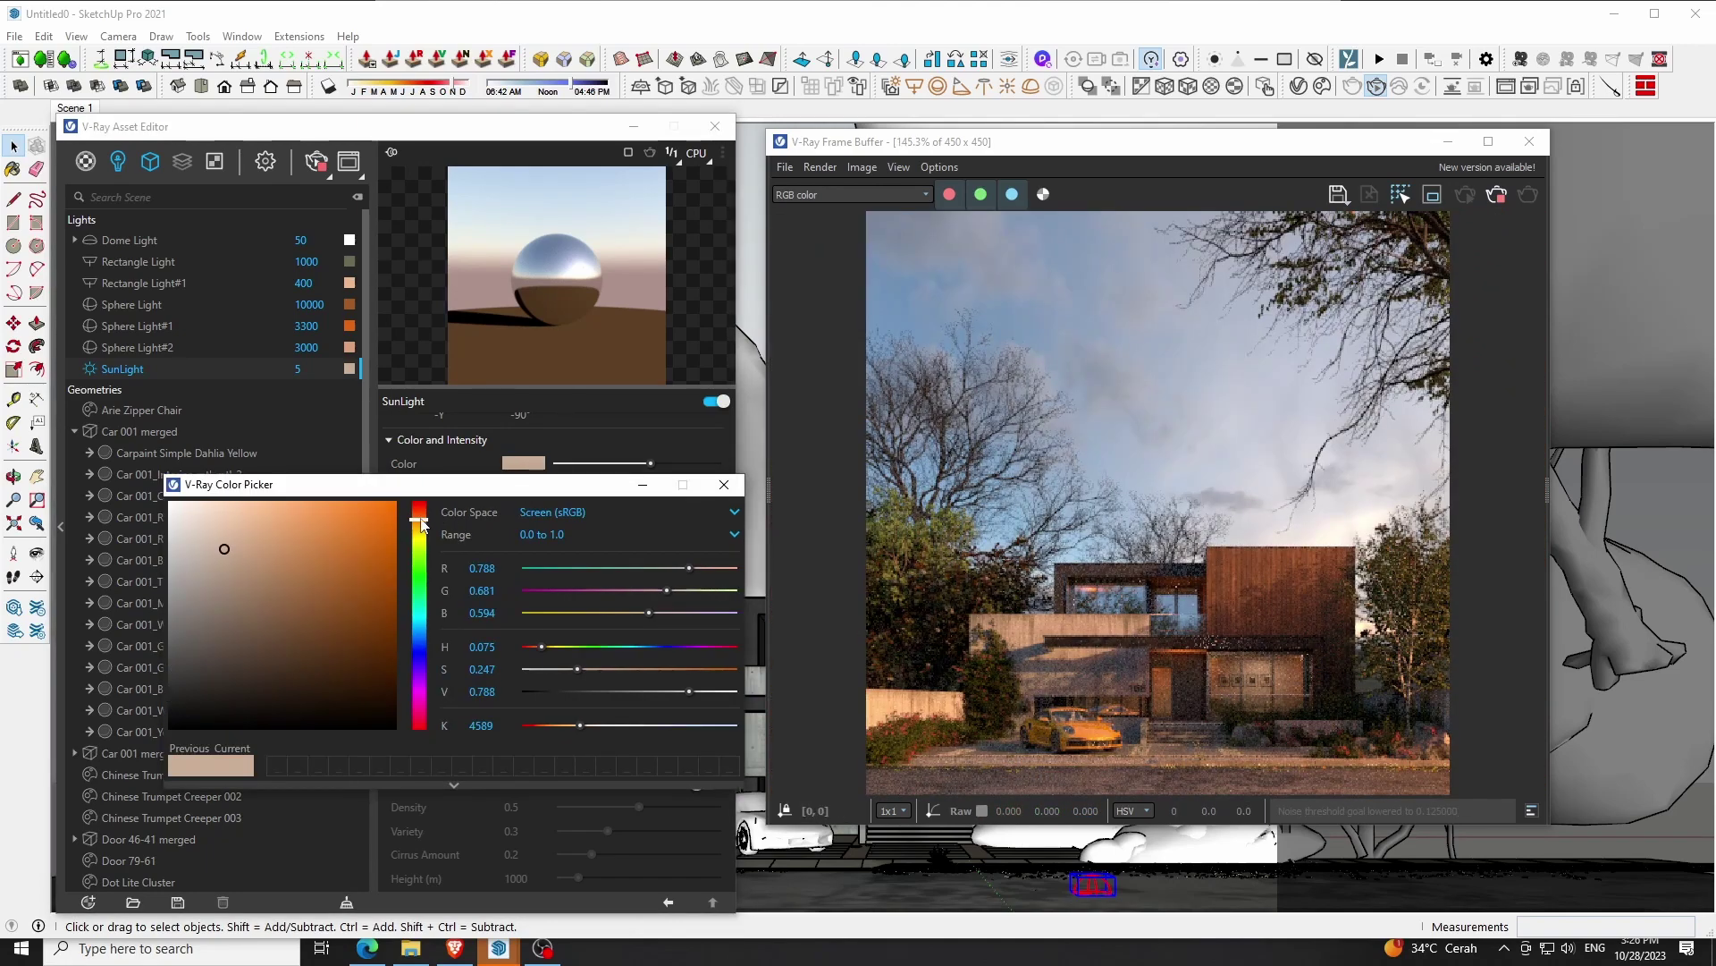
drag(422, 522, 421, 516)
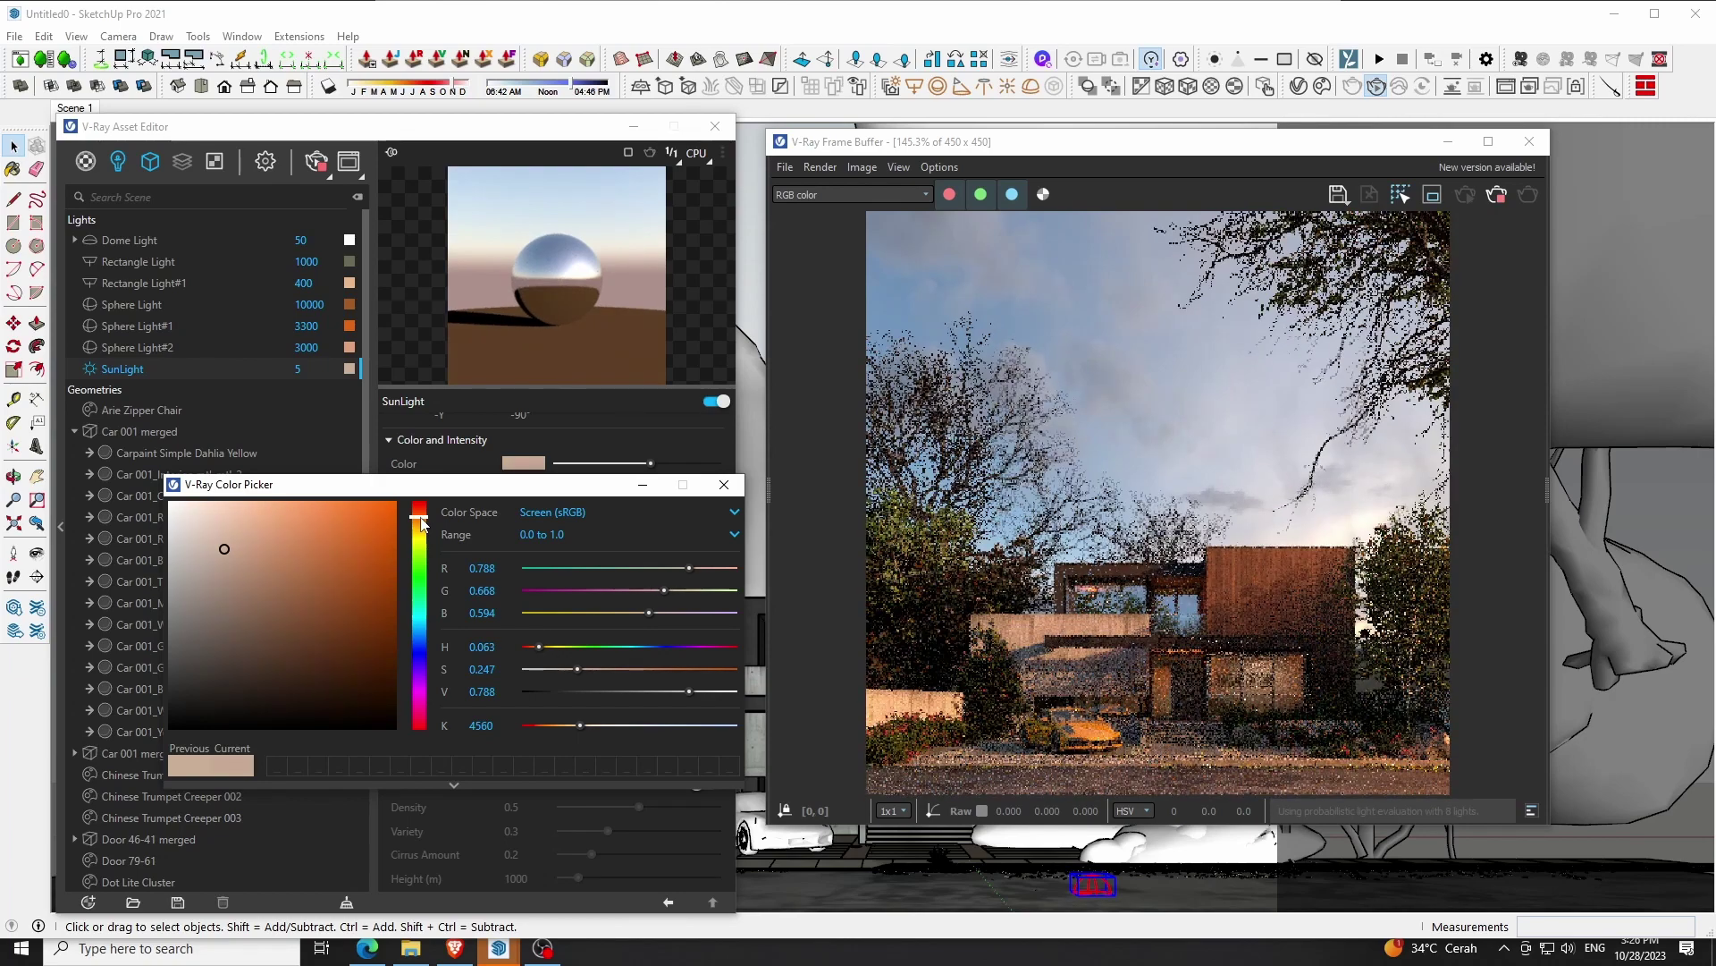
click(724, 484)
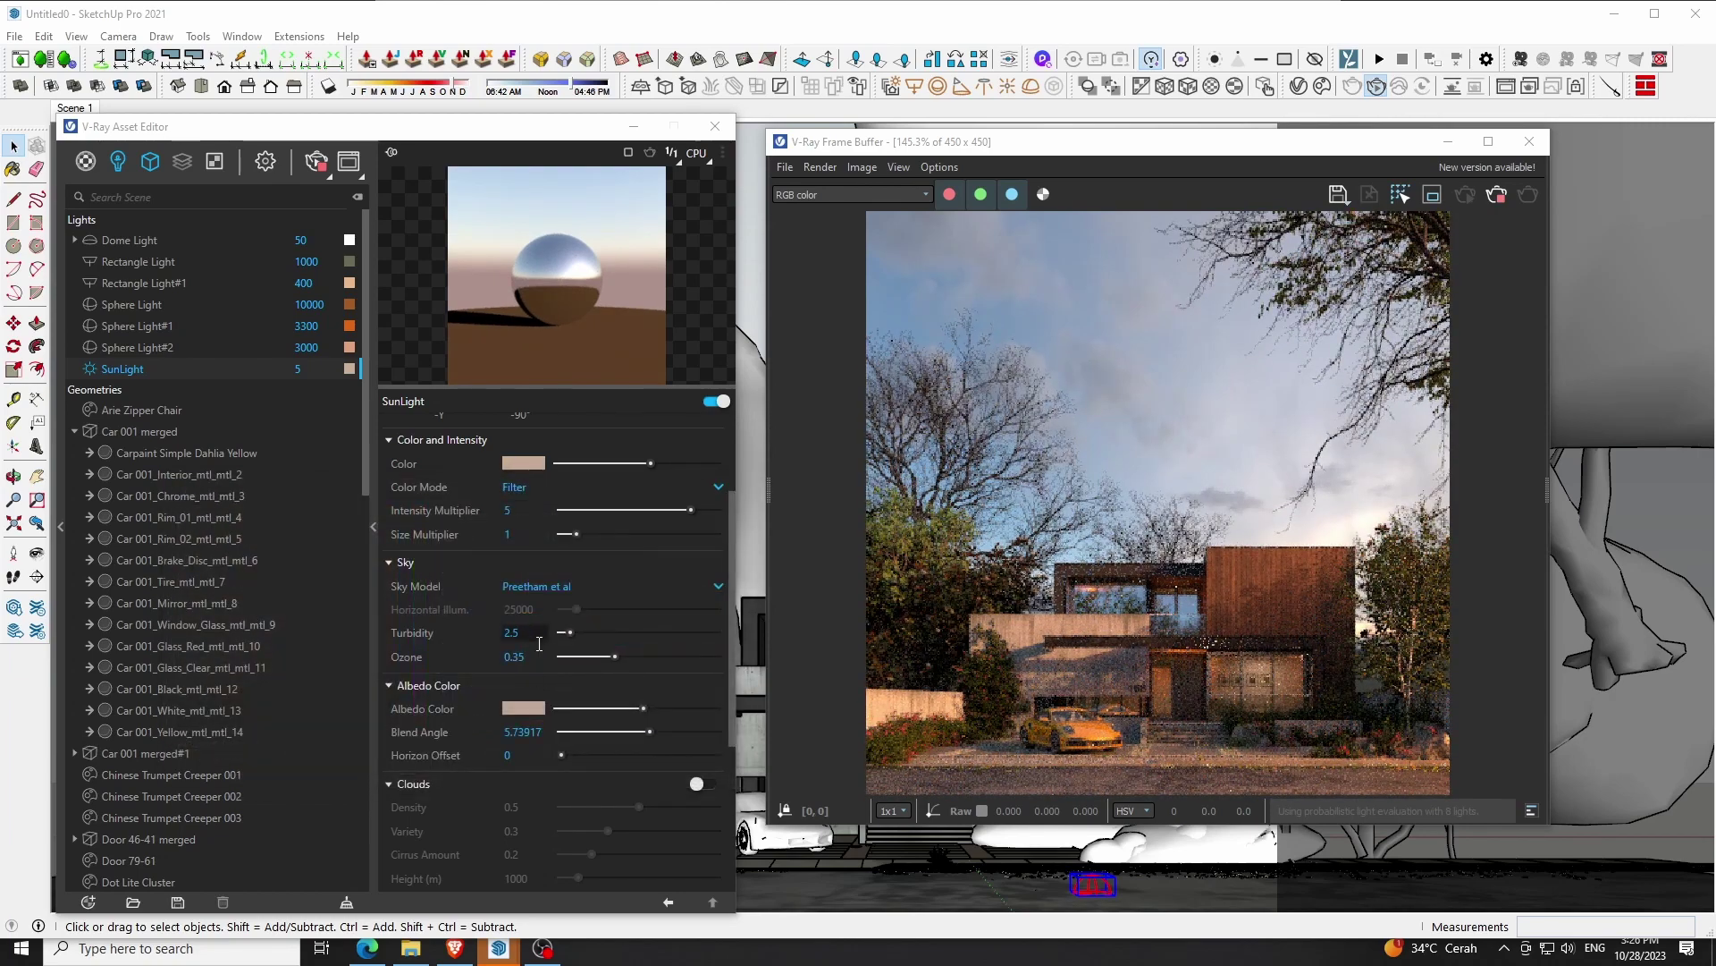
click(524, 713)
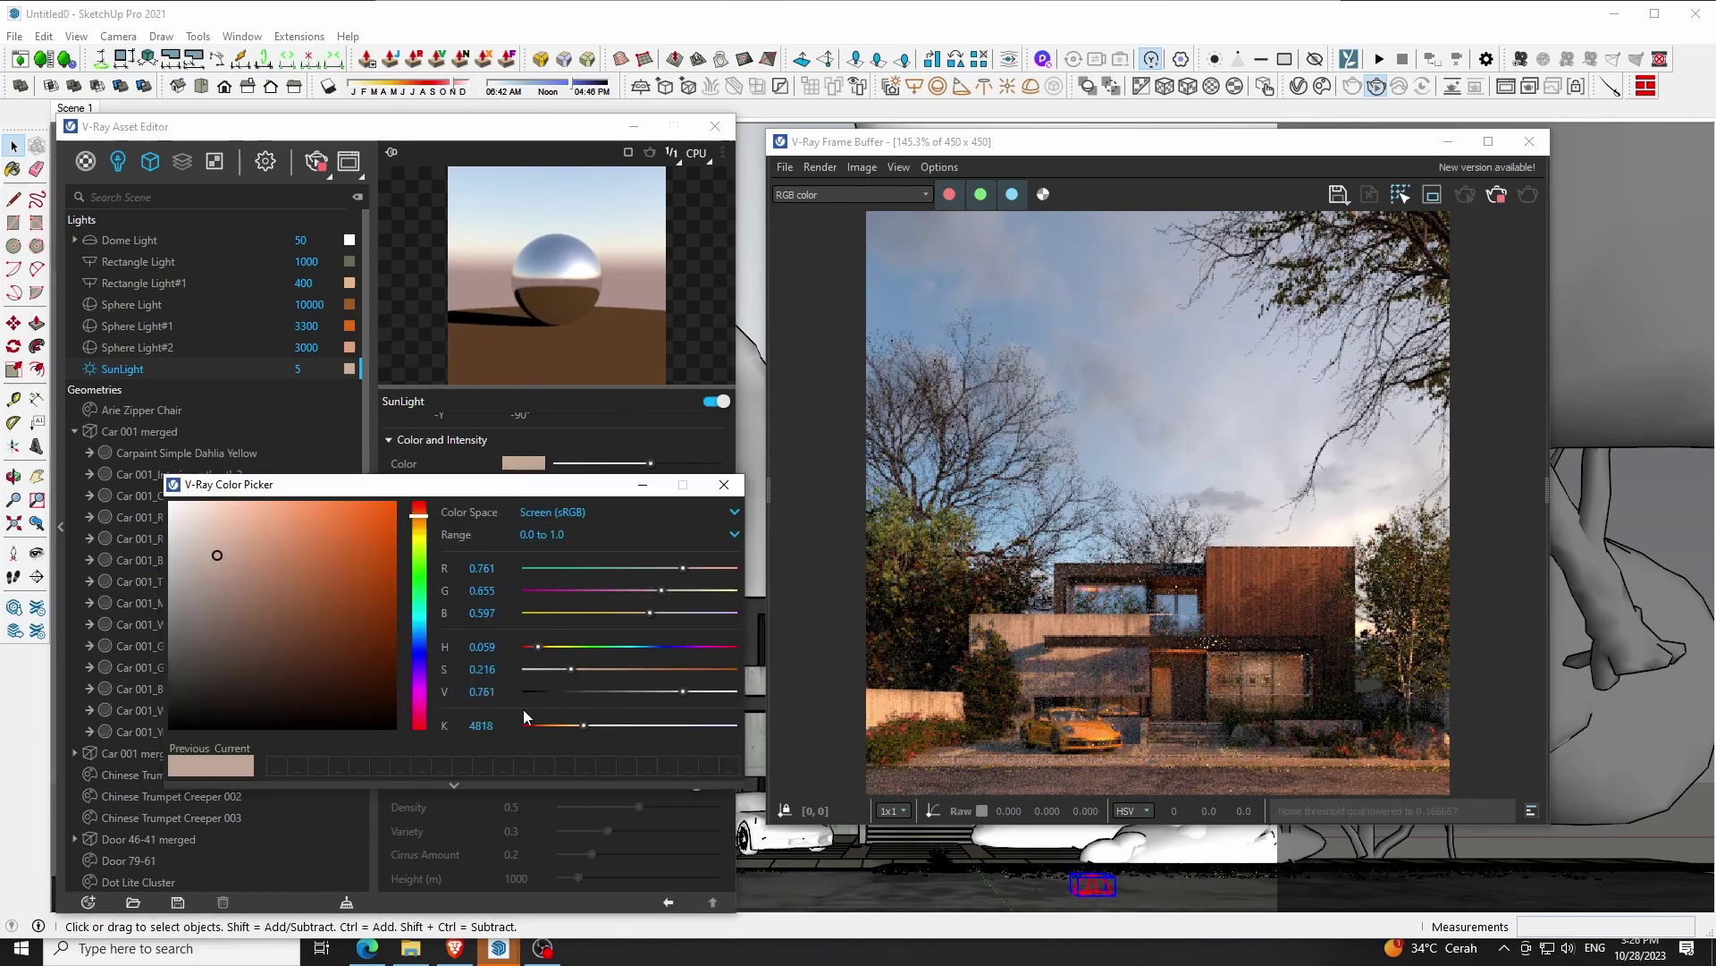
click(421, 518)
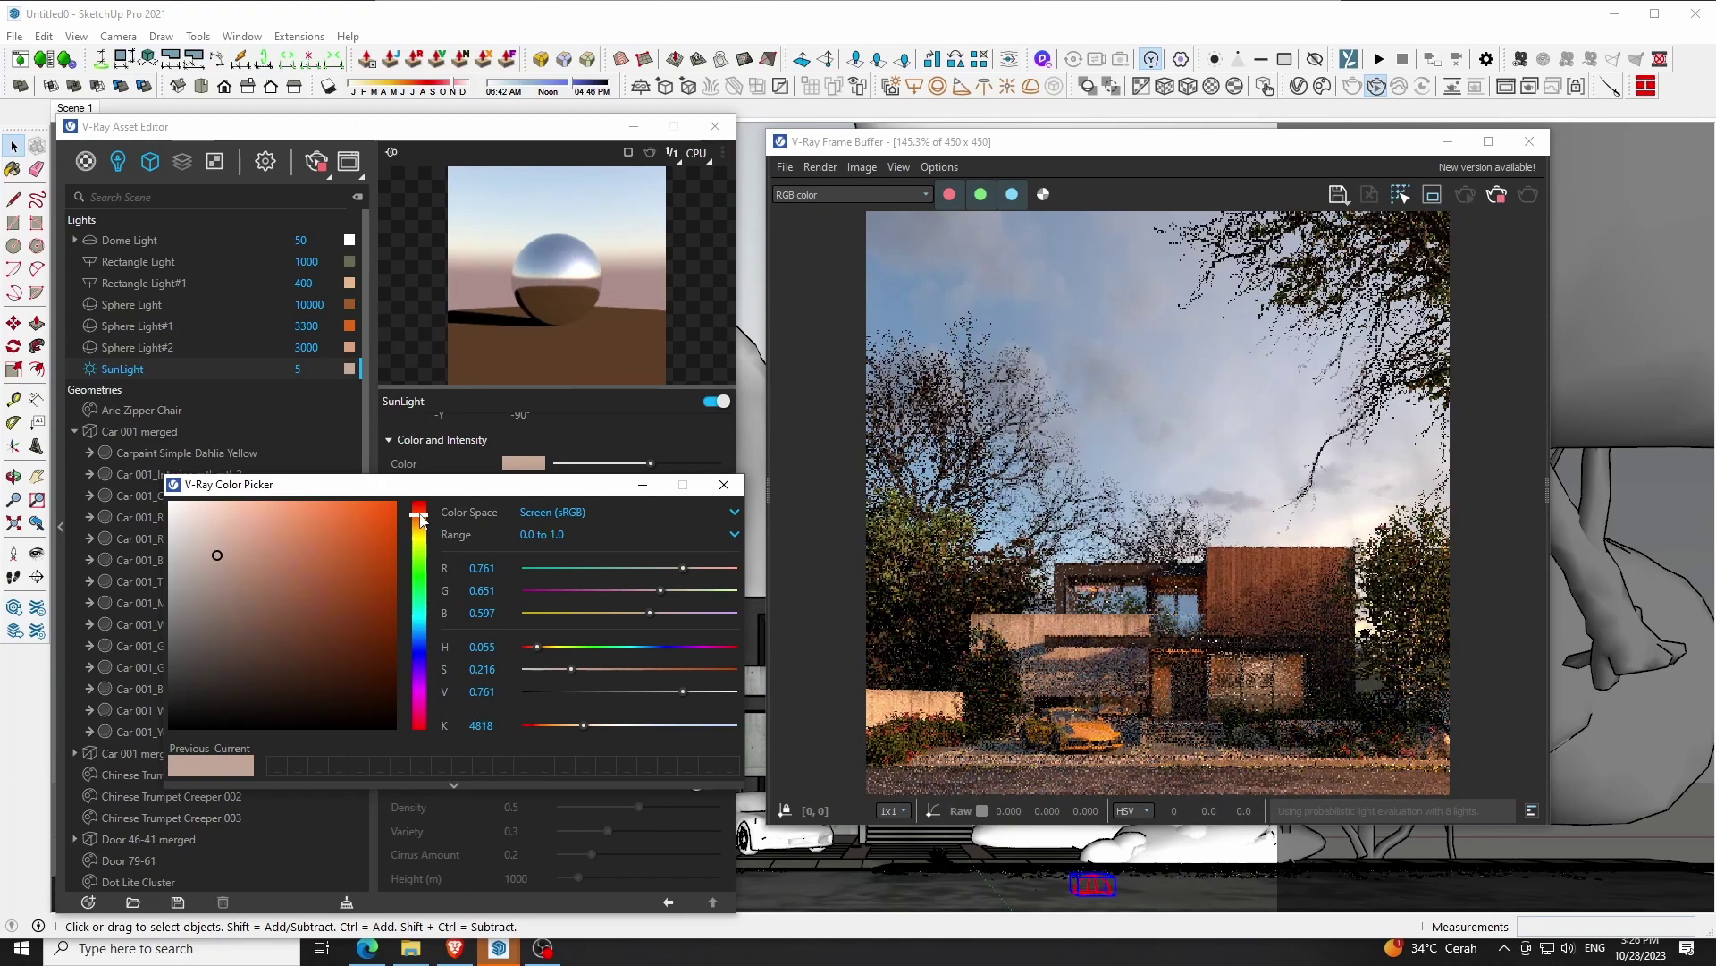
click(724, 485)
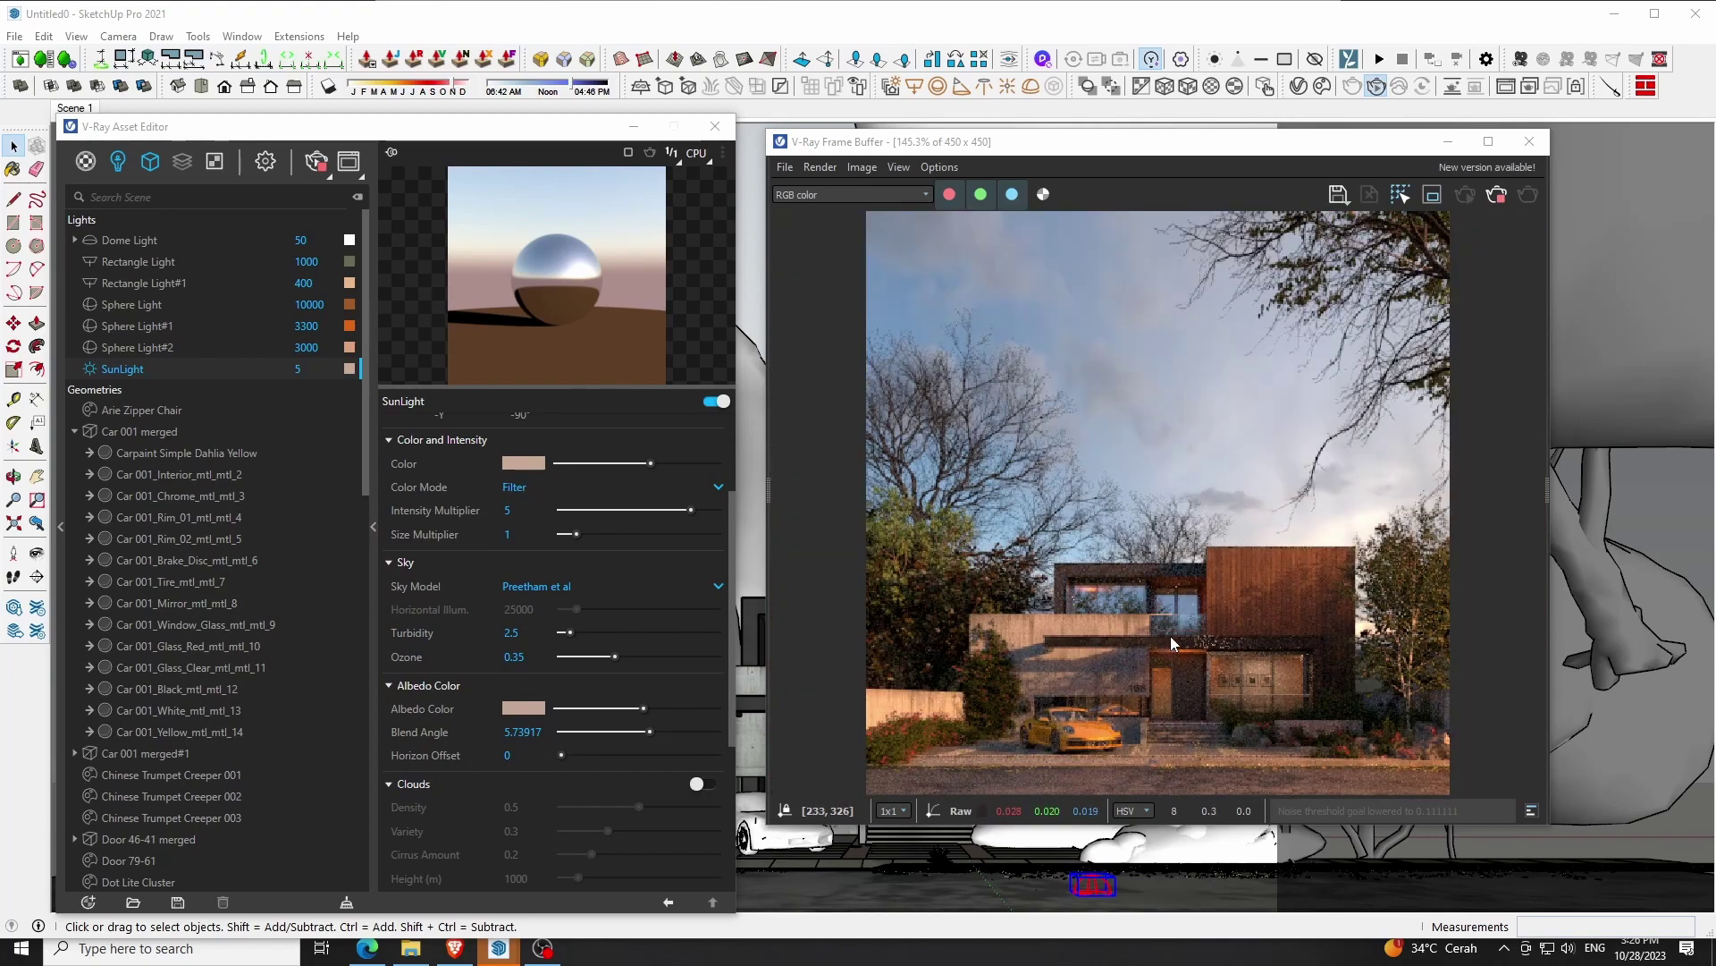
click(1498, 199)
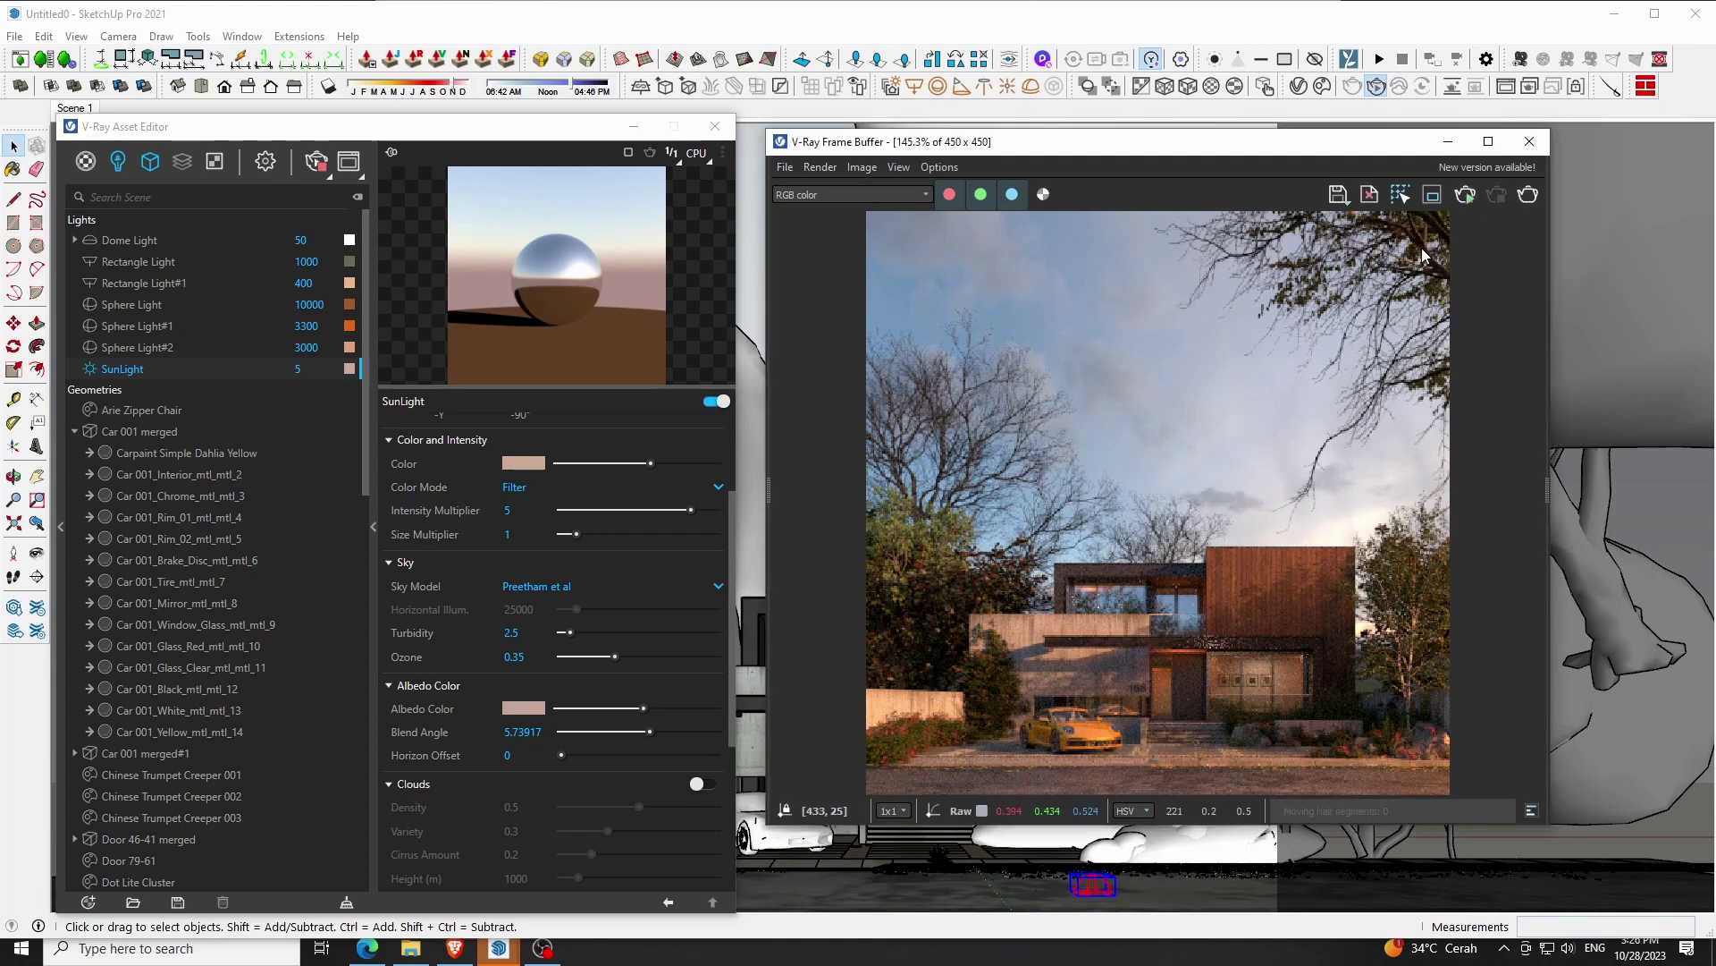
Save the model, toggle the VFB Layers panel, and move the frame buffer further right
click(15, 37)
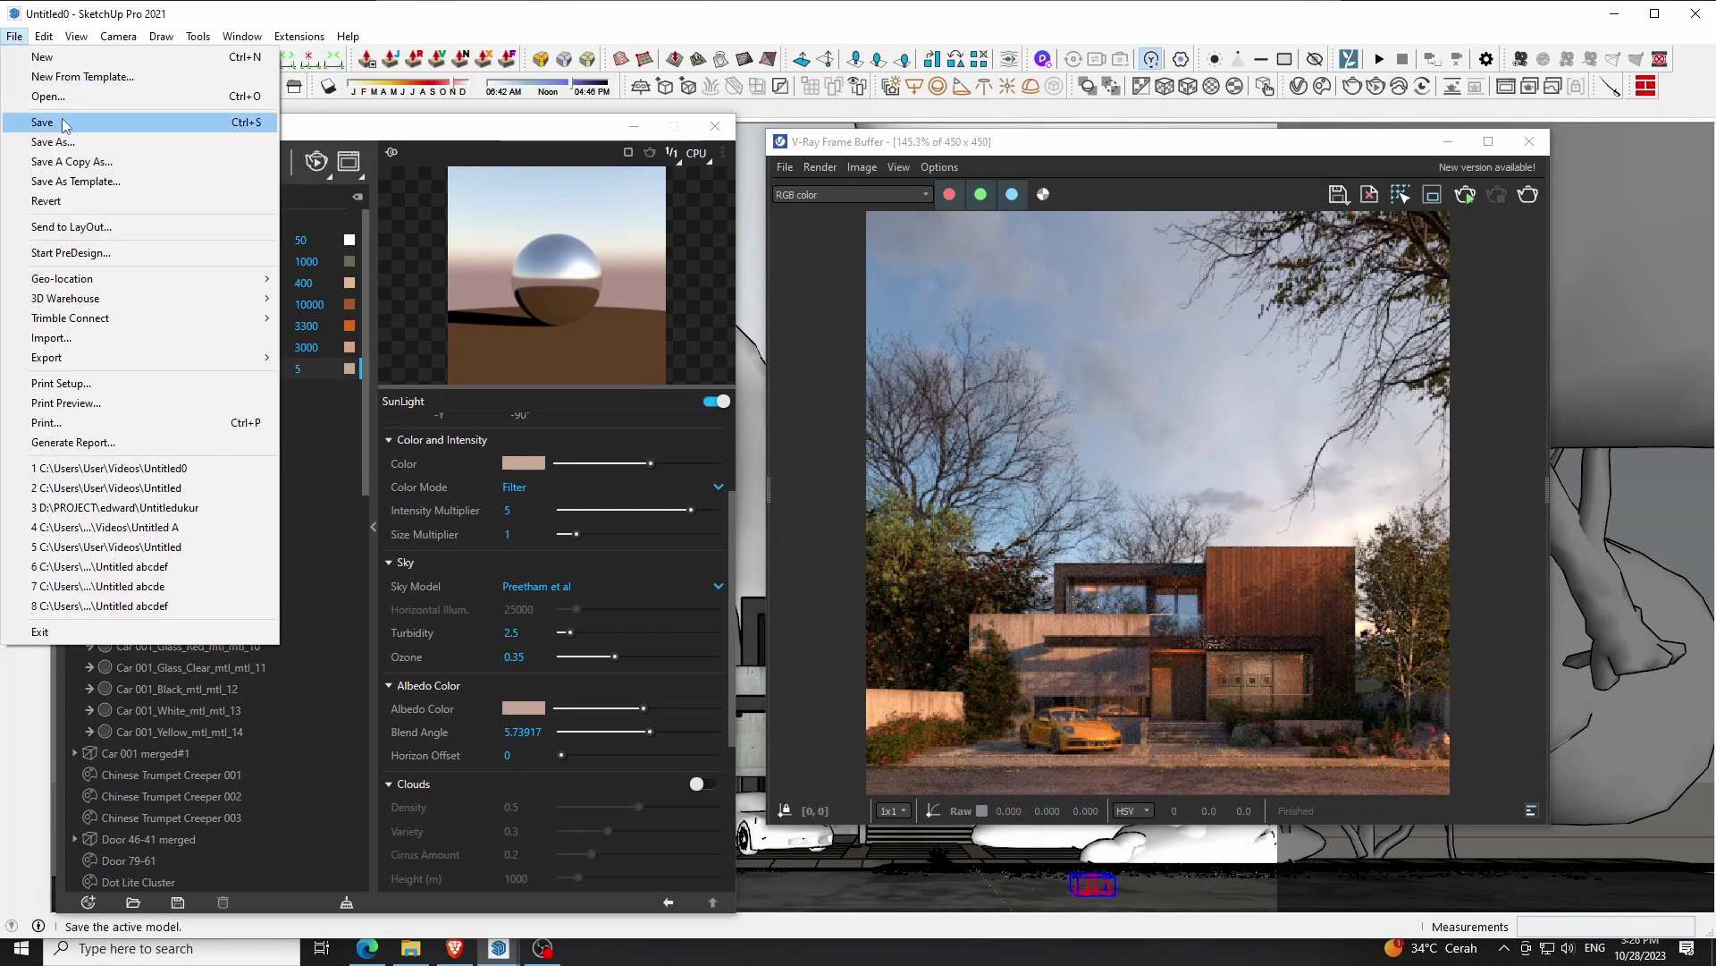
click(599, 262)
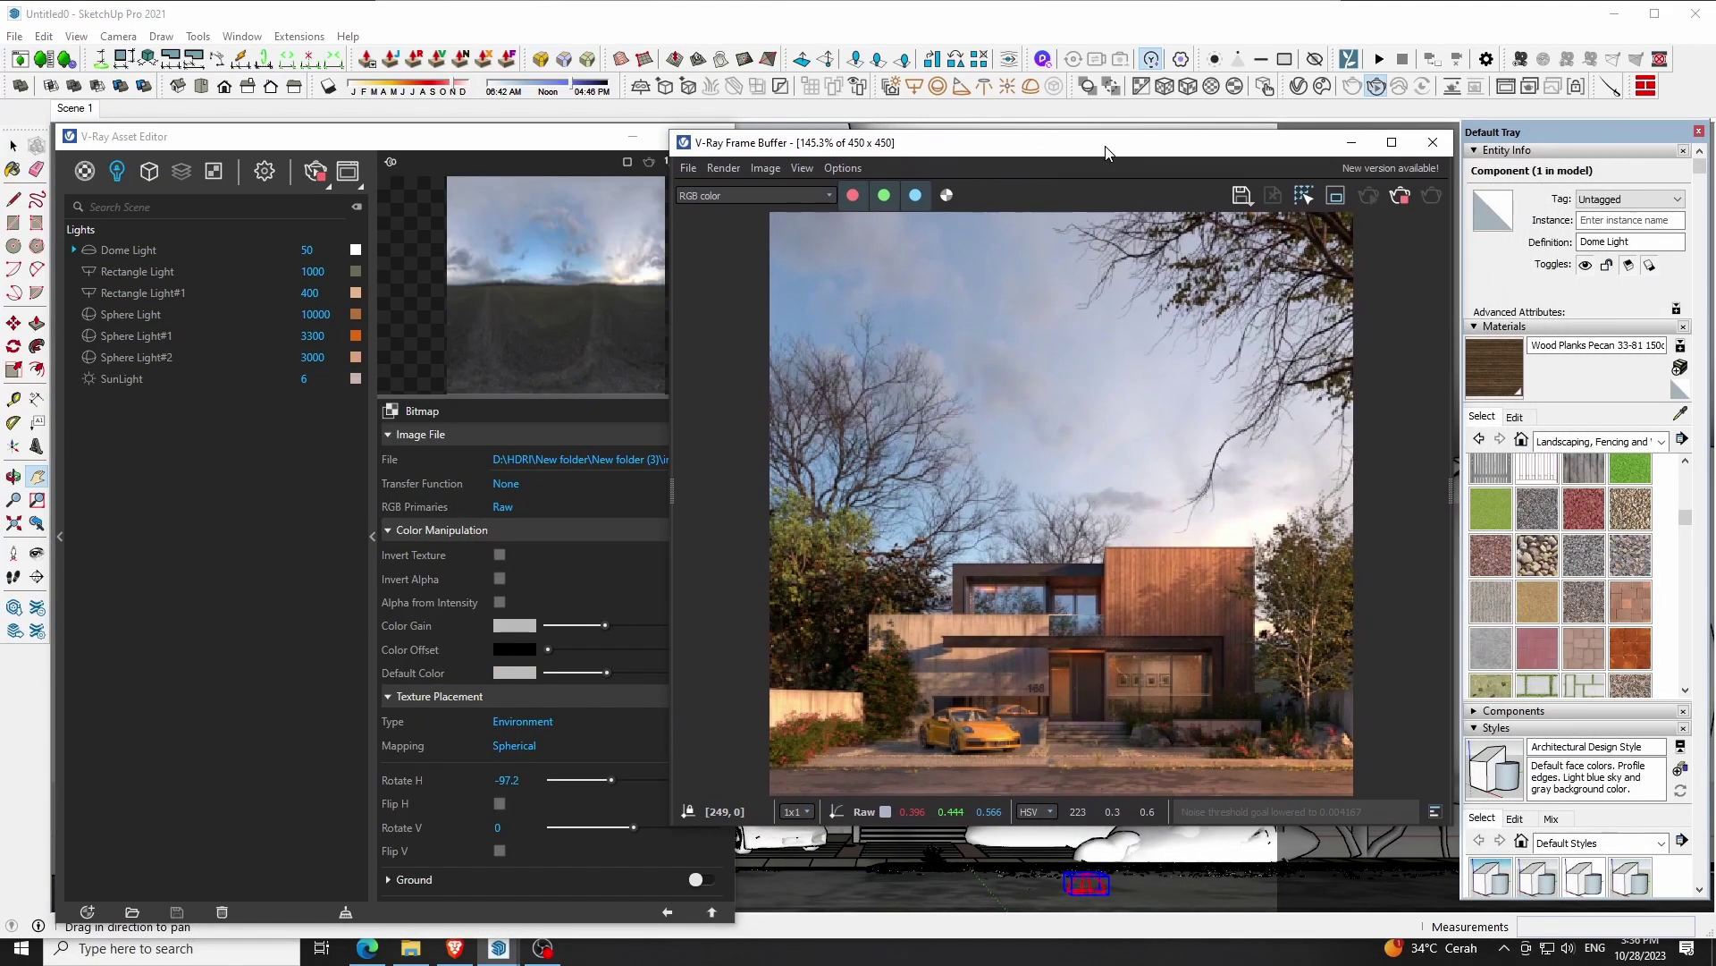
click(1448, 488)
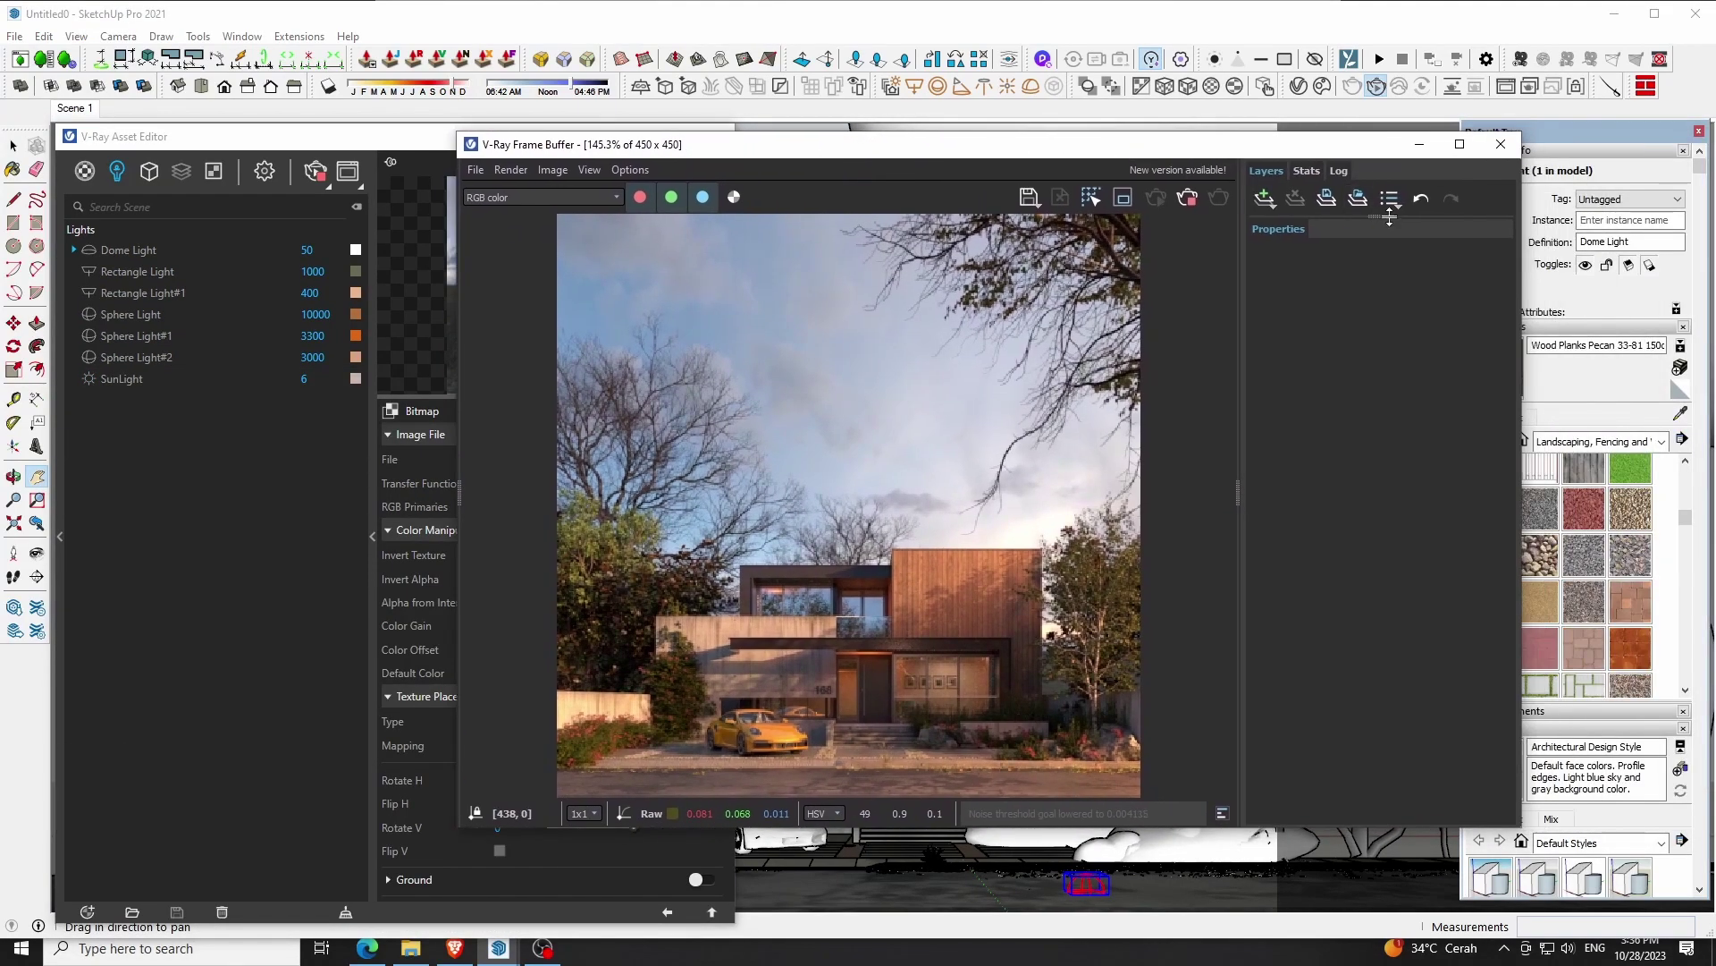
drag(1389, 216, 1379, 341)
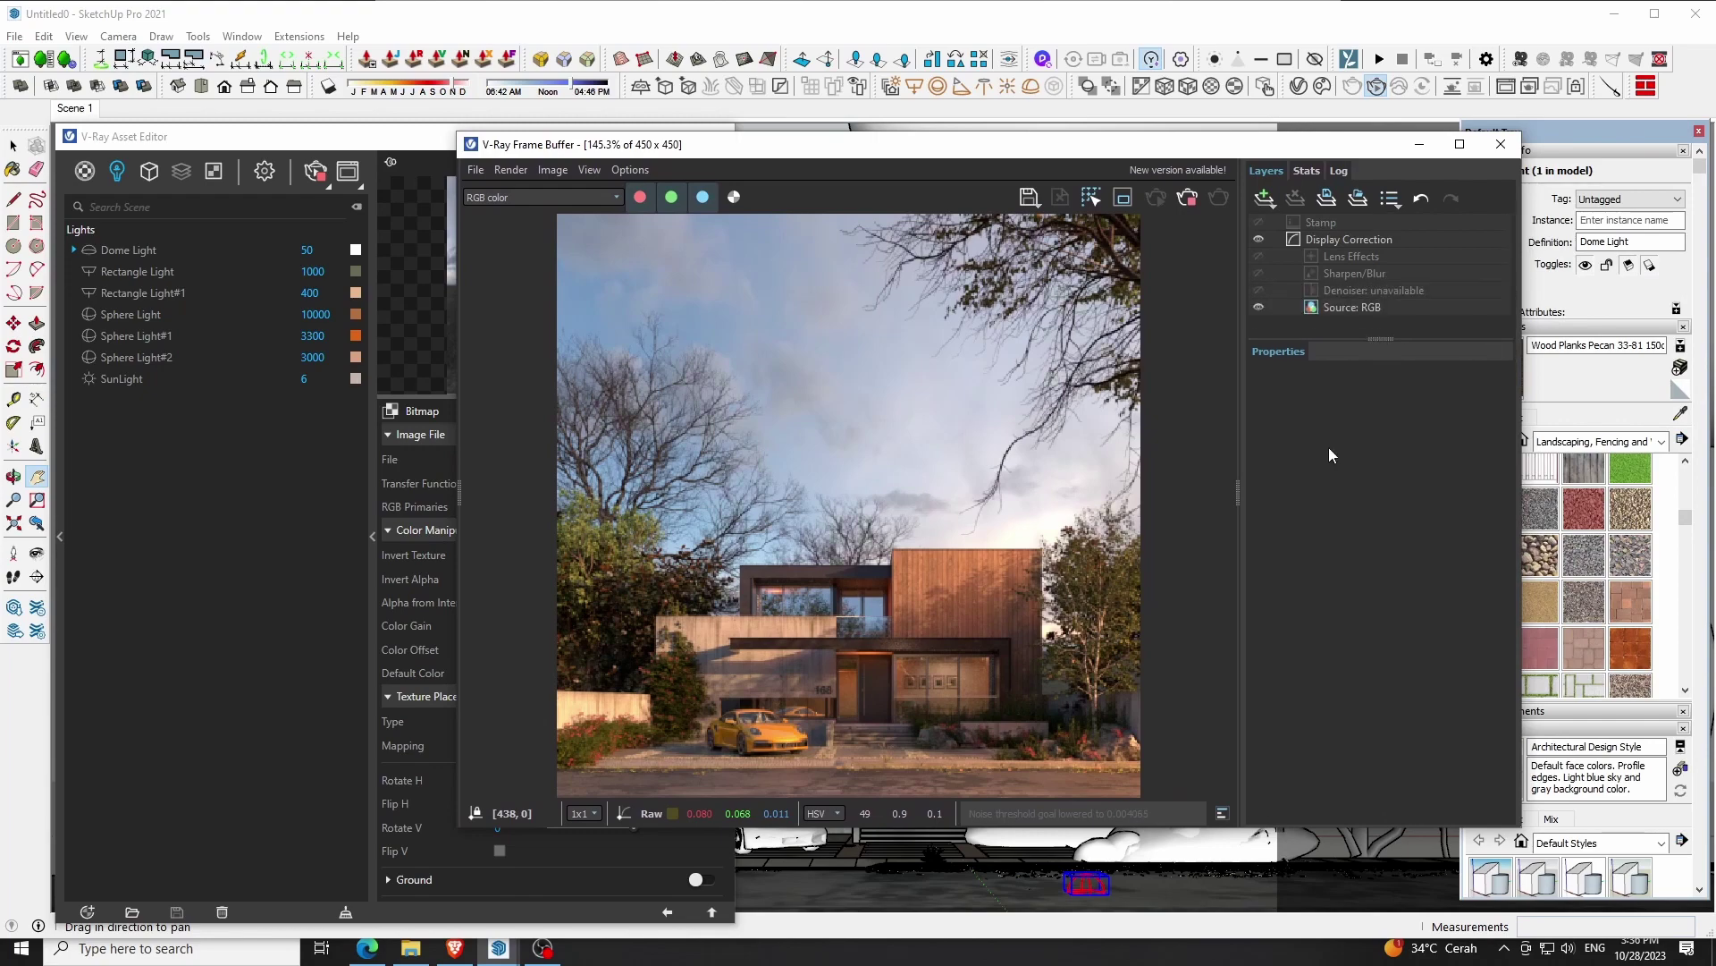
click(1244, 487)
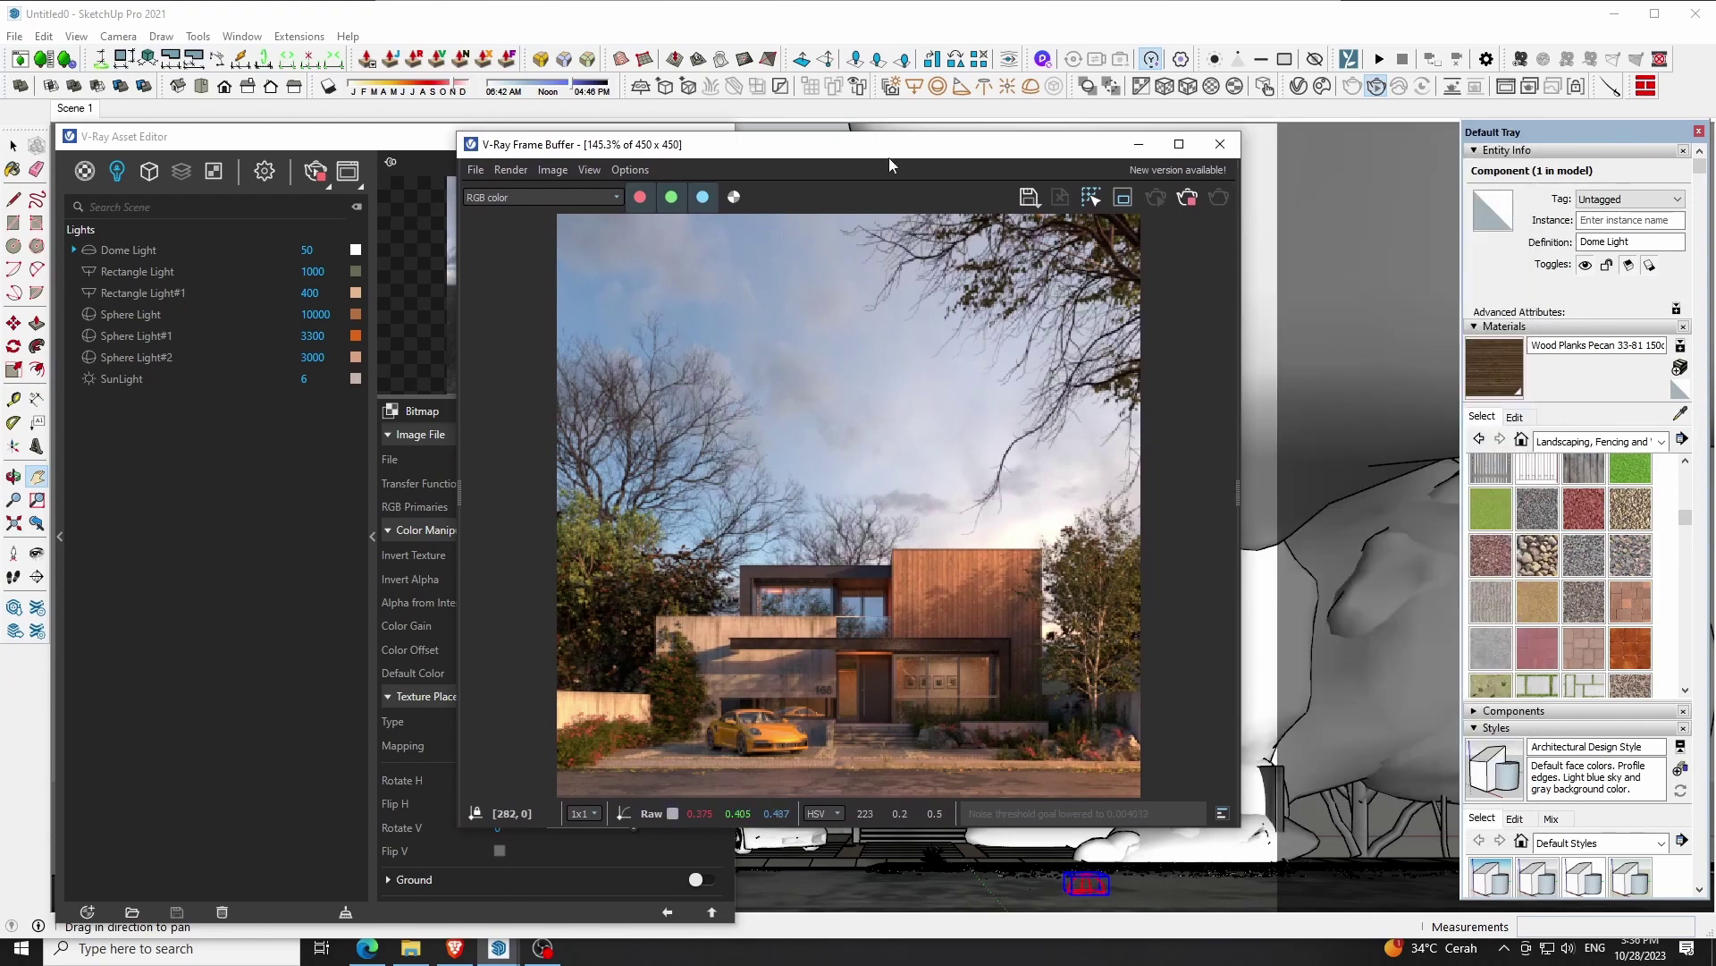
drag(889, 150, 1288, 178)
Render at 3450 × 3450 with High+ quality, Denoiser on, Progressive off, VFB maximized
click(265, 171)
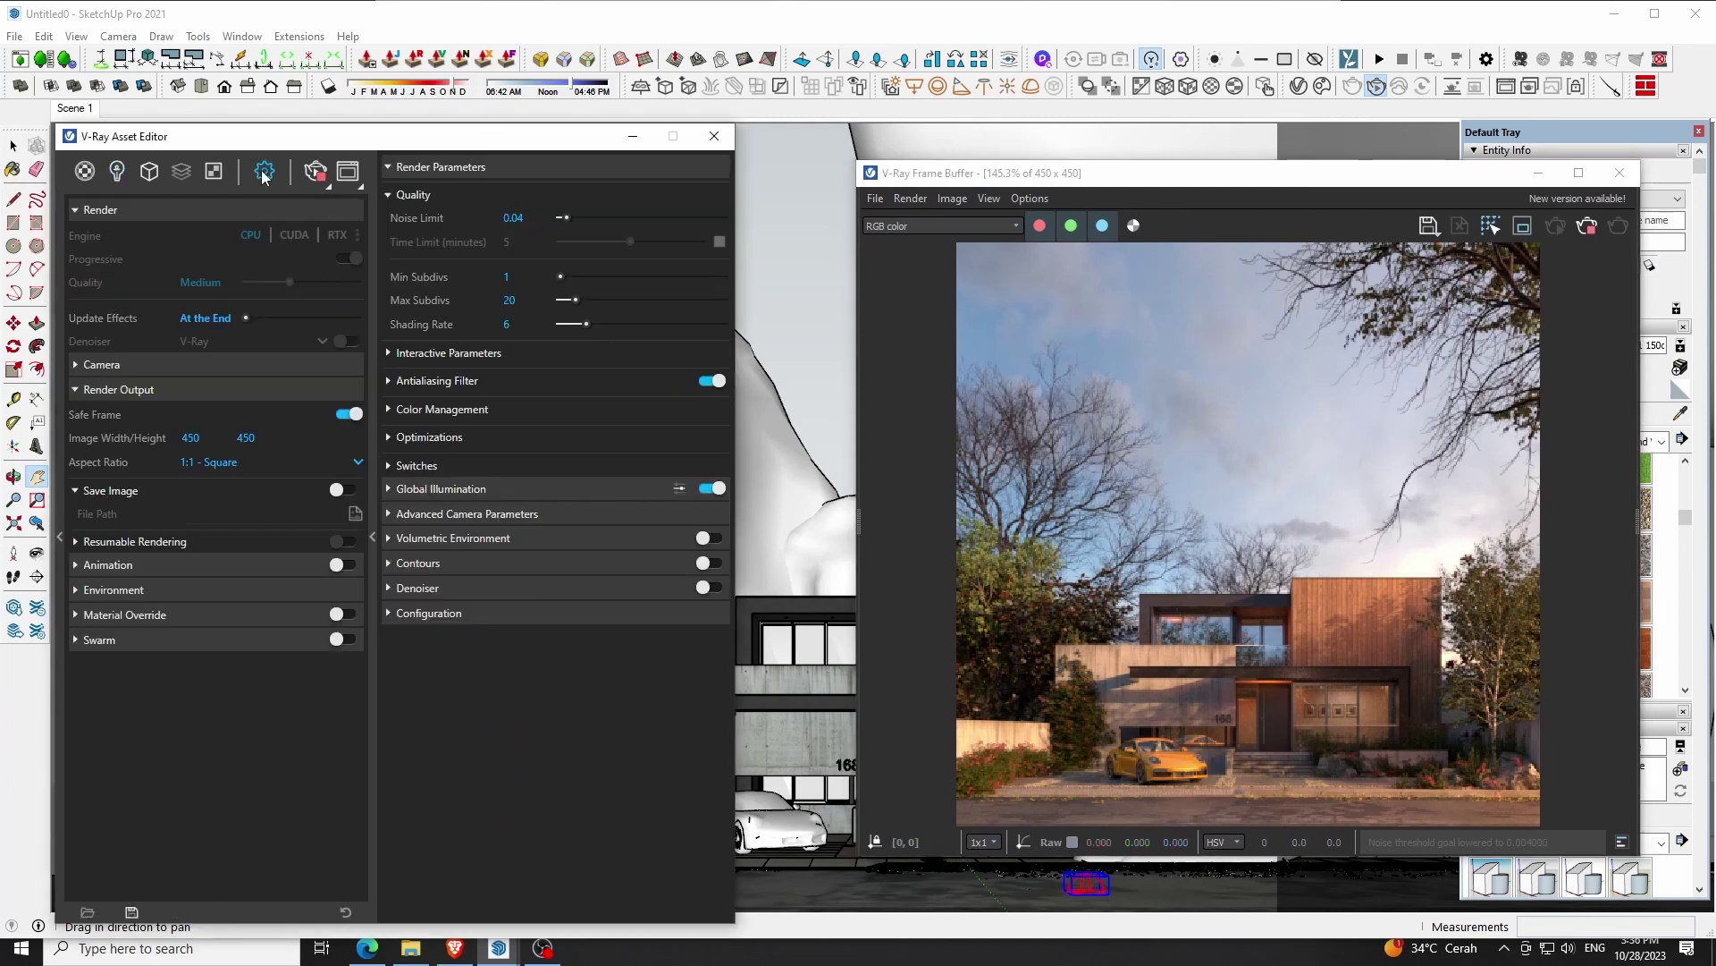
click(1587, 232)
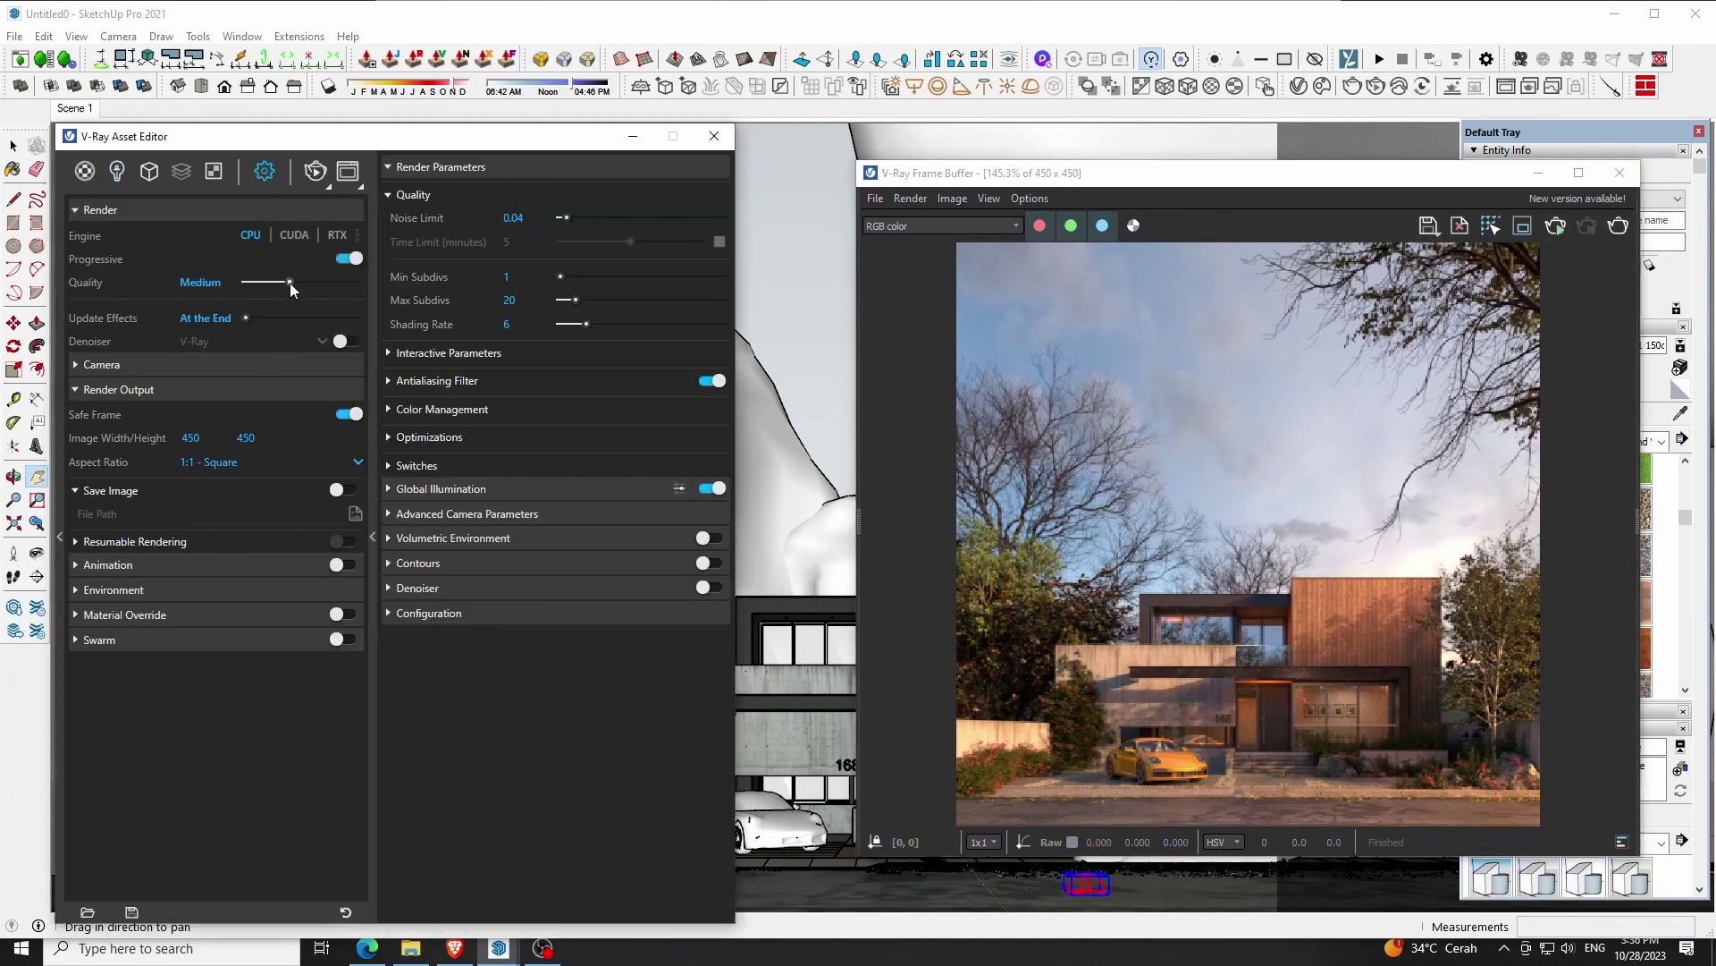
drag(289, 282, 356, 281)
click(344, 342)
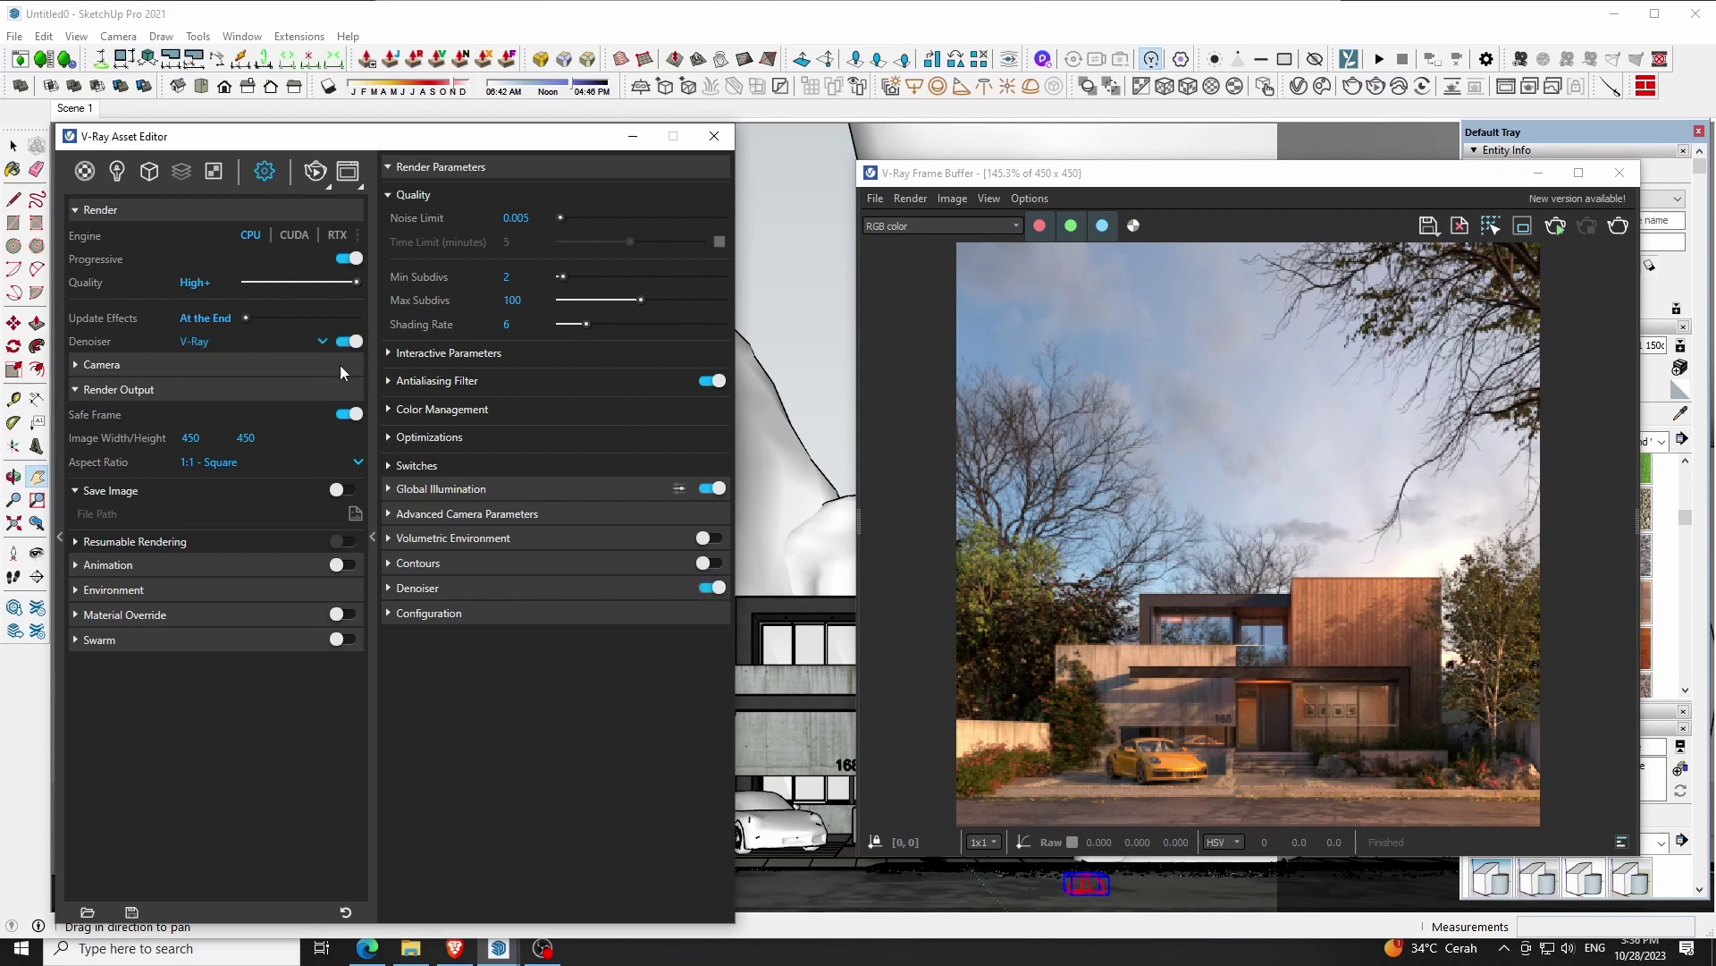
click(357, 260)
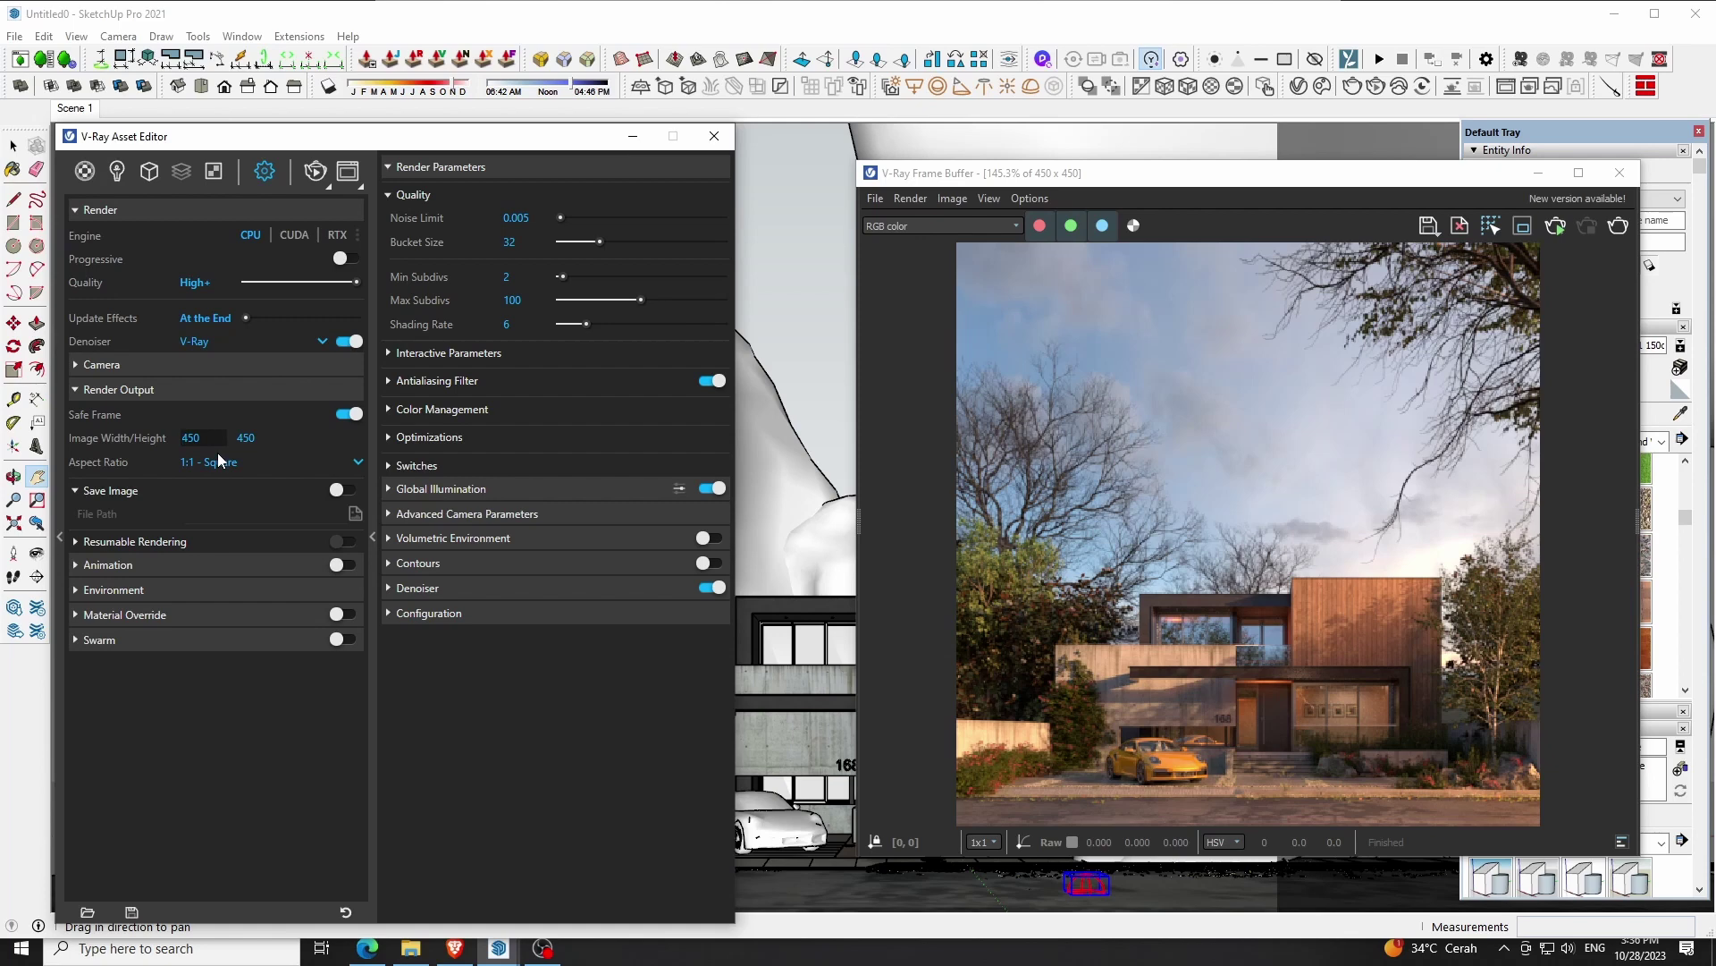
text(3)
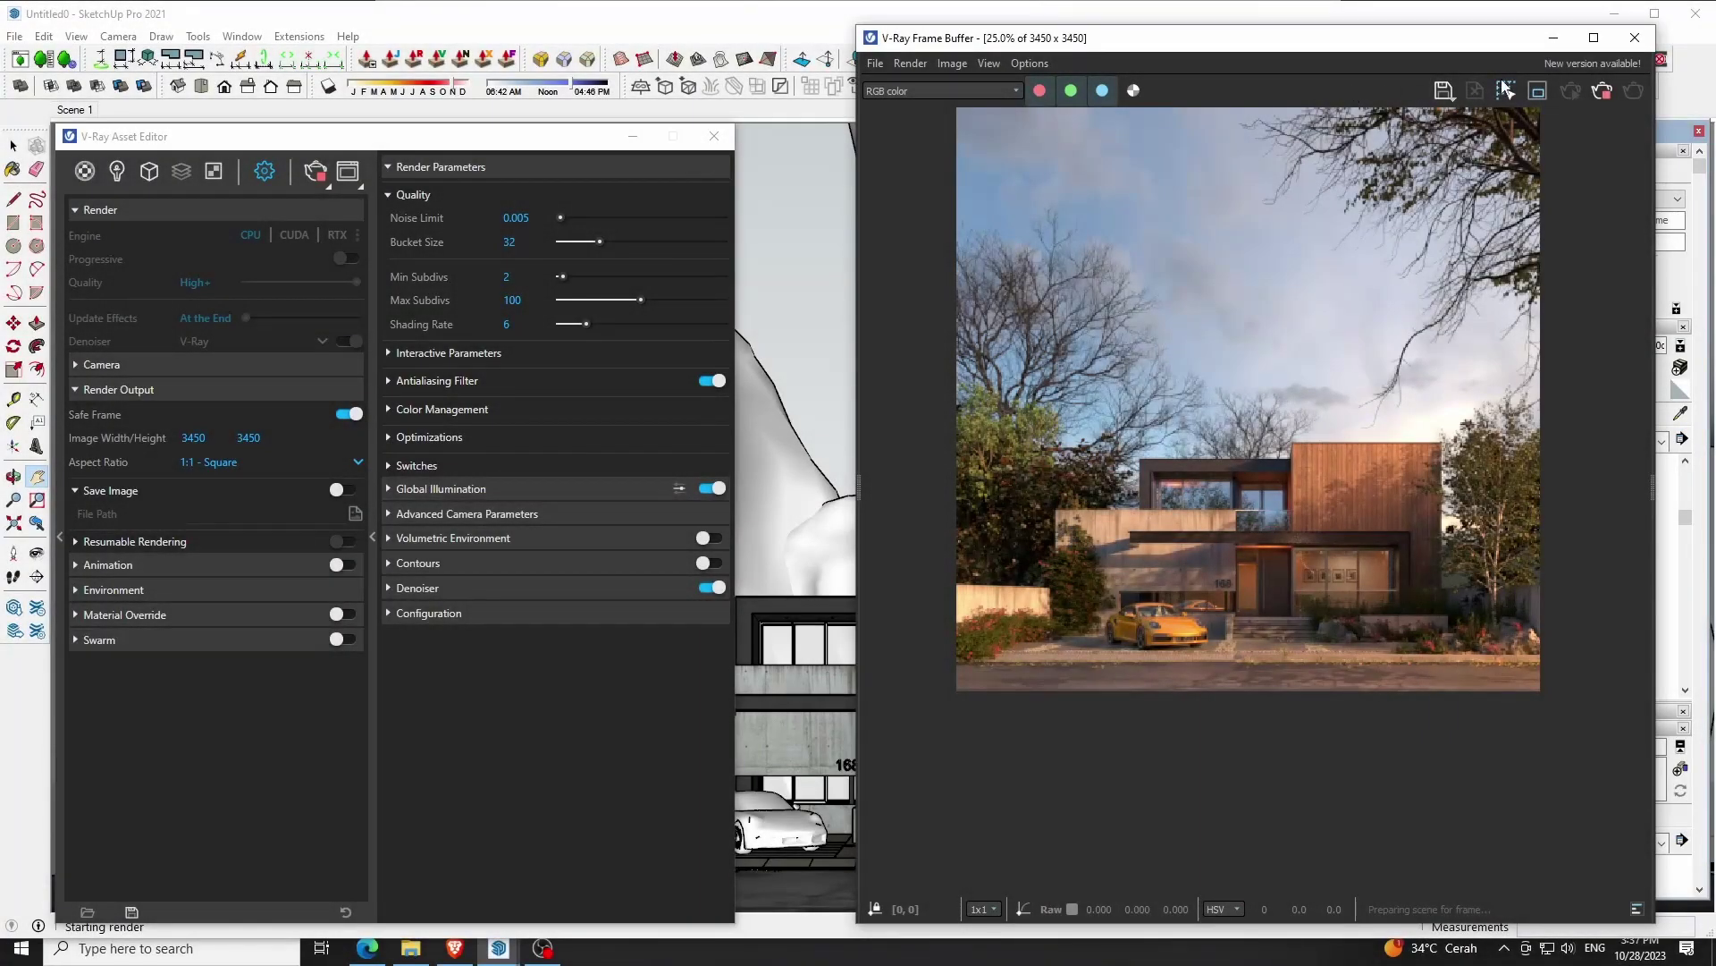
click(1590, 41)
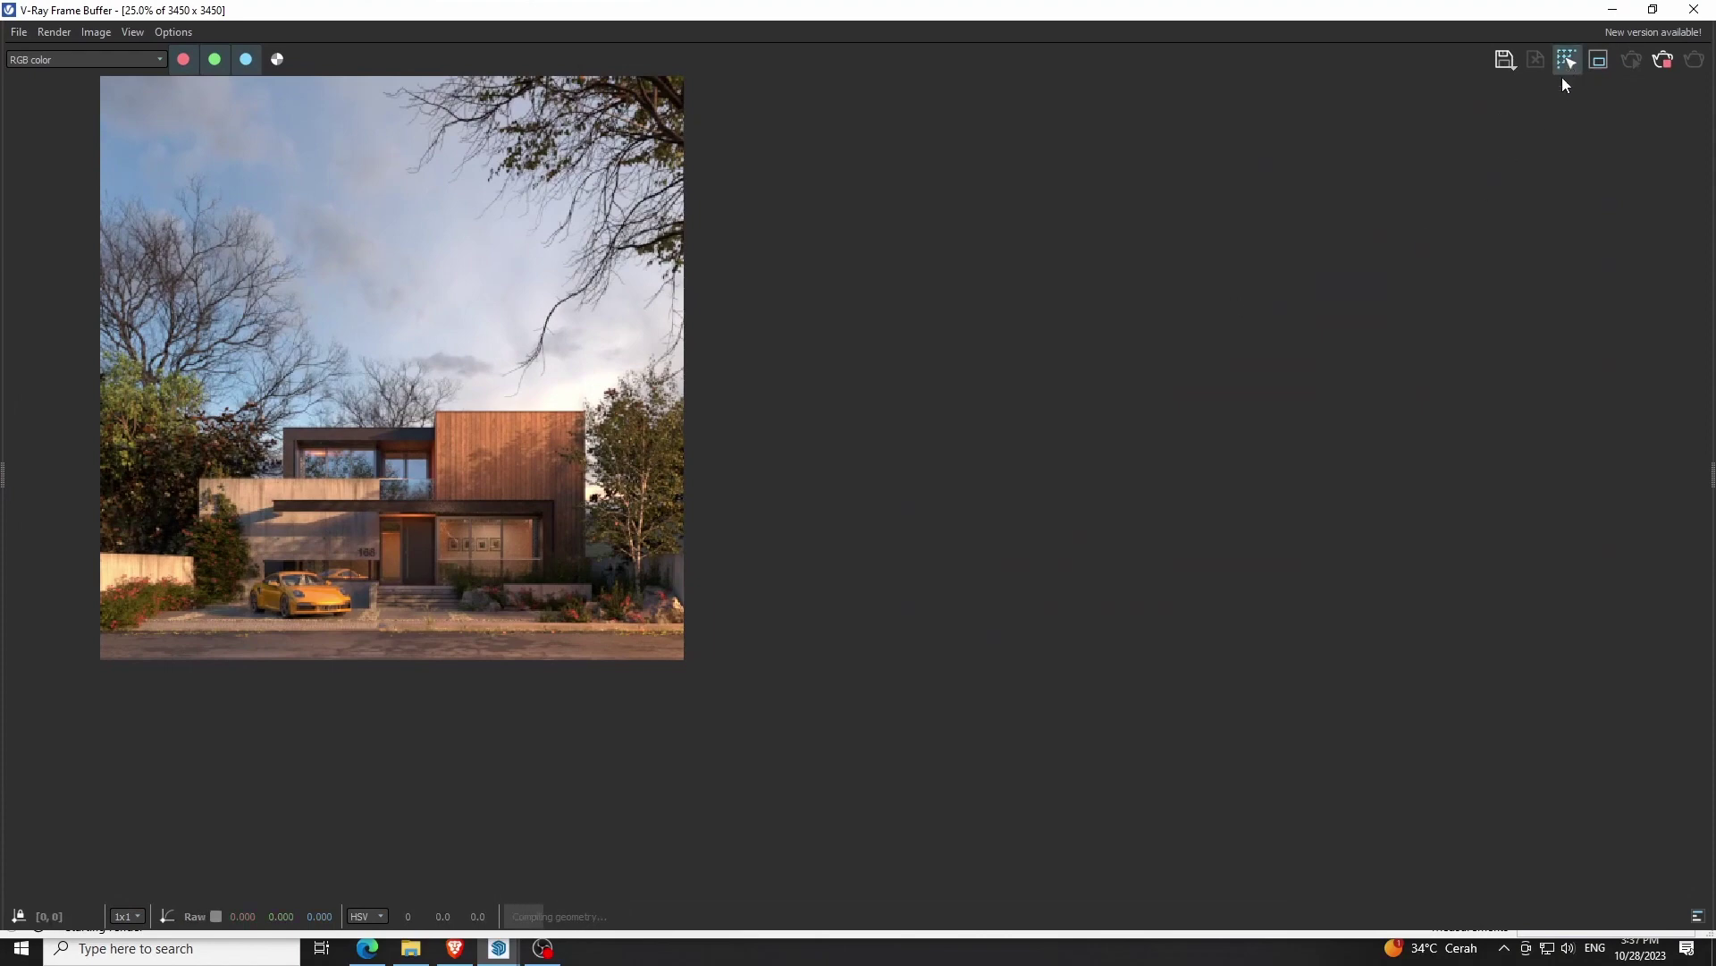
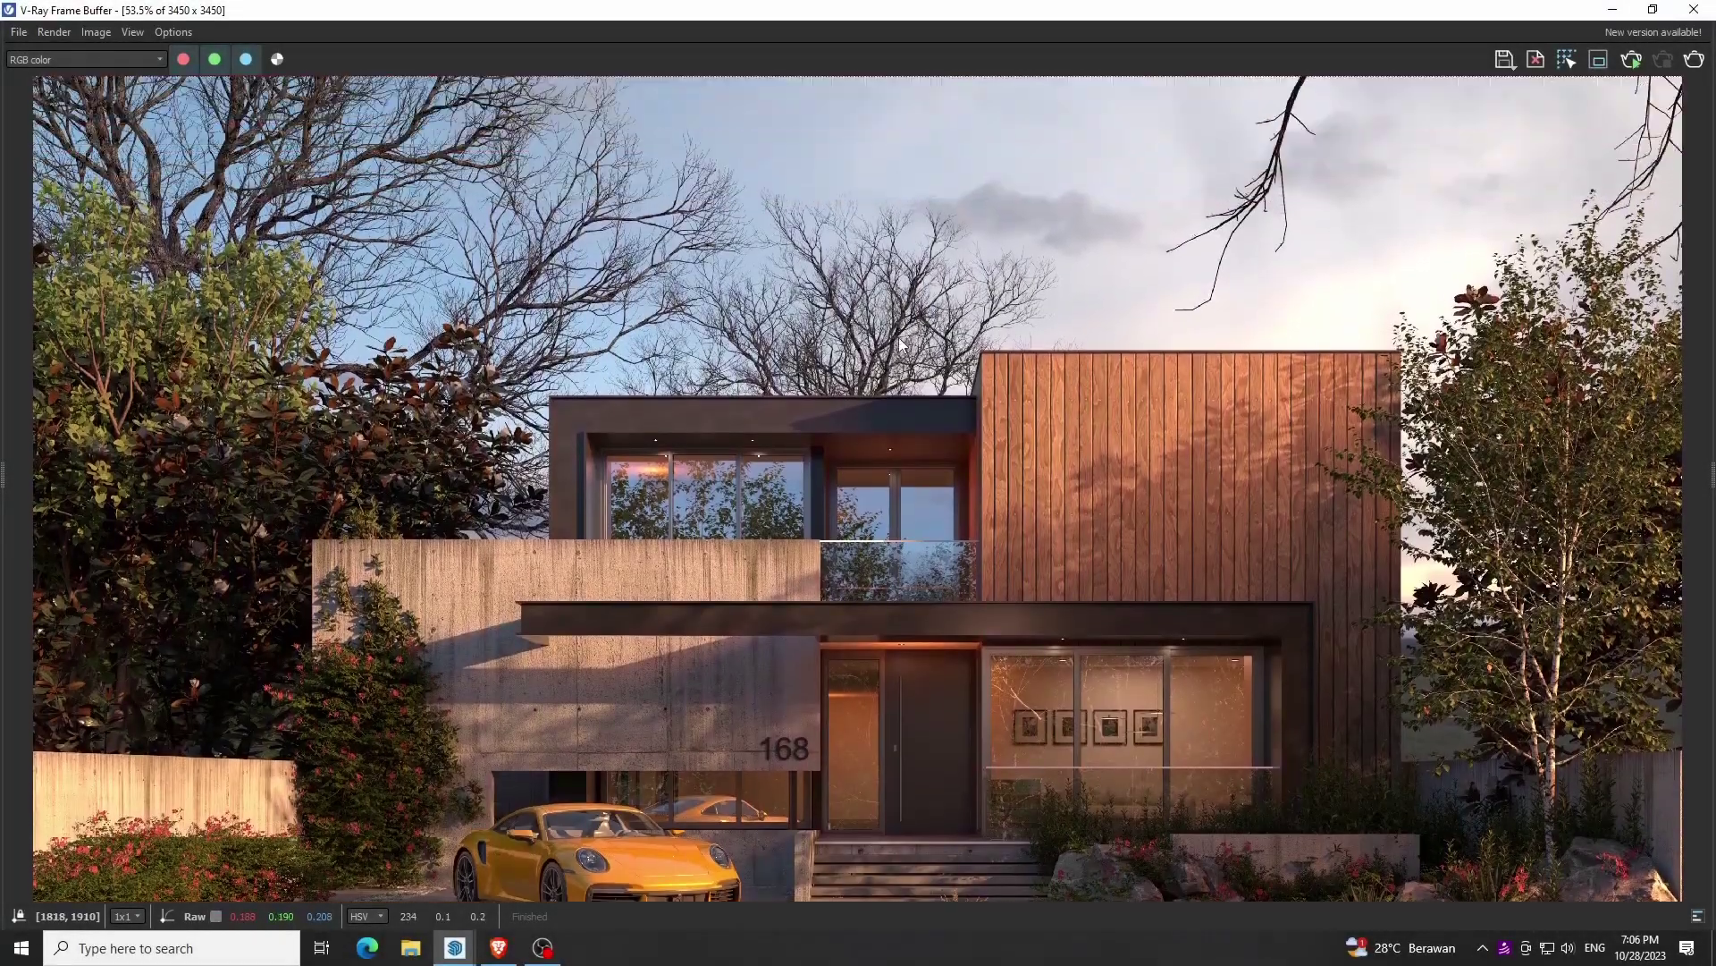
Select the Lens Effects layer in the Layers panel and enable bloom/glare
middle_drag(910, 234, 858, 814)
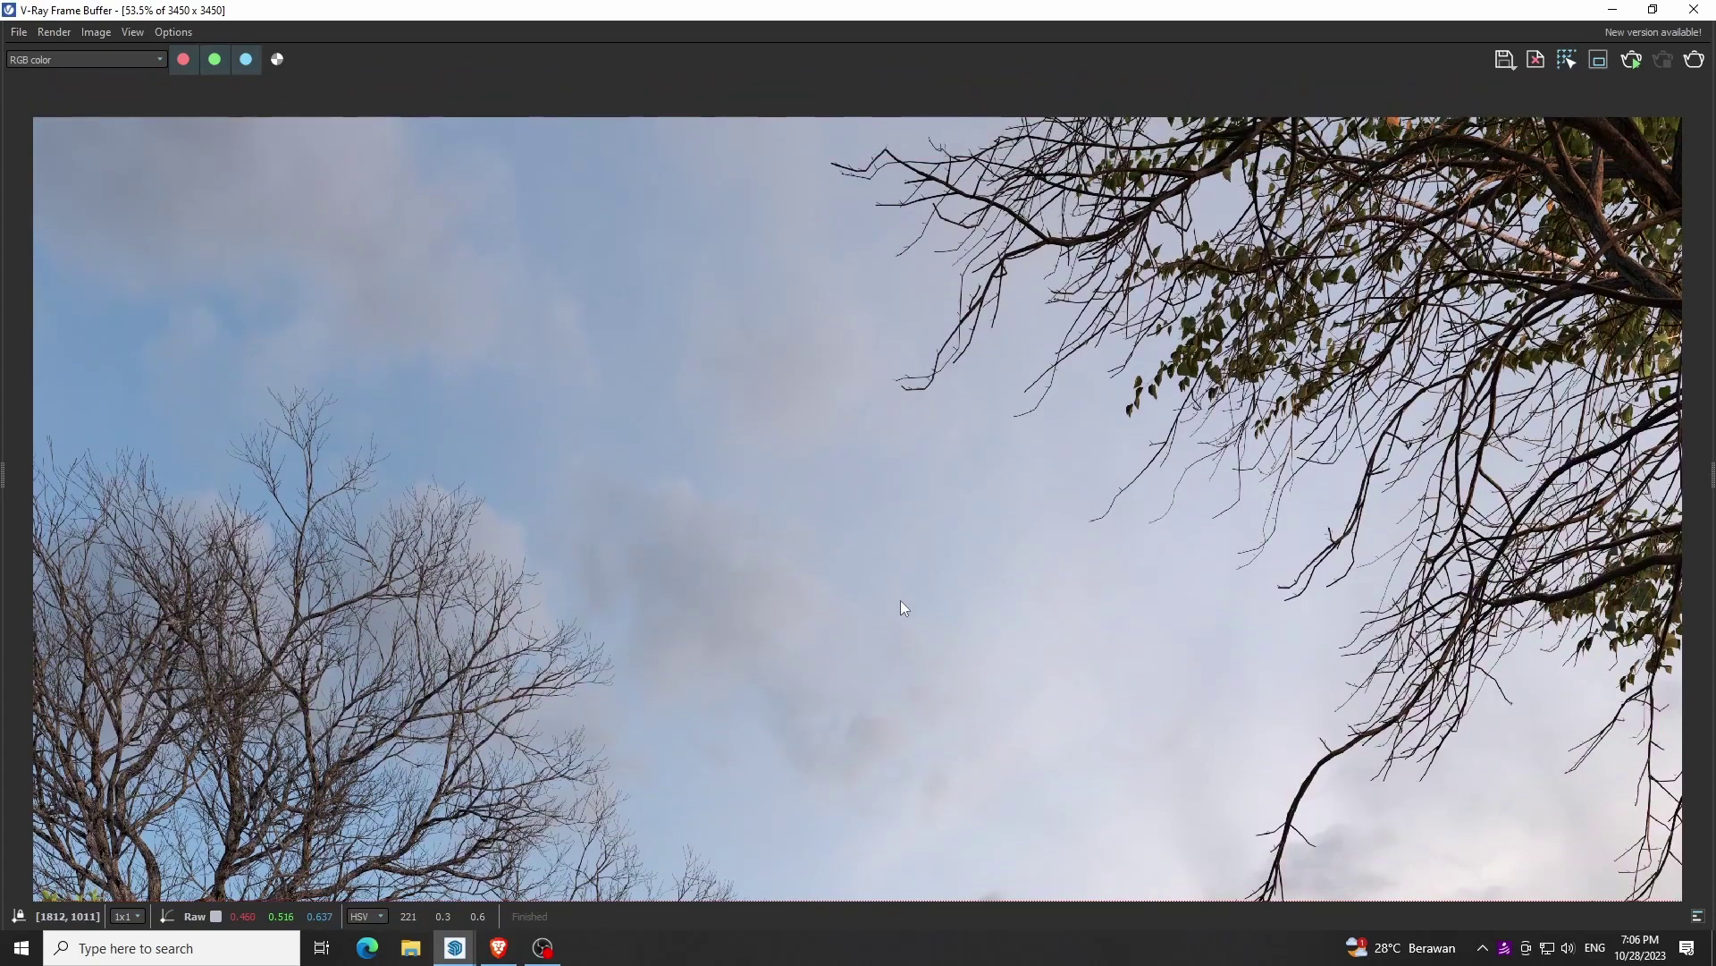
scroll(881, 384, down, 2)
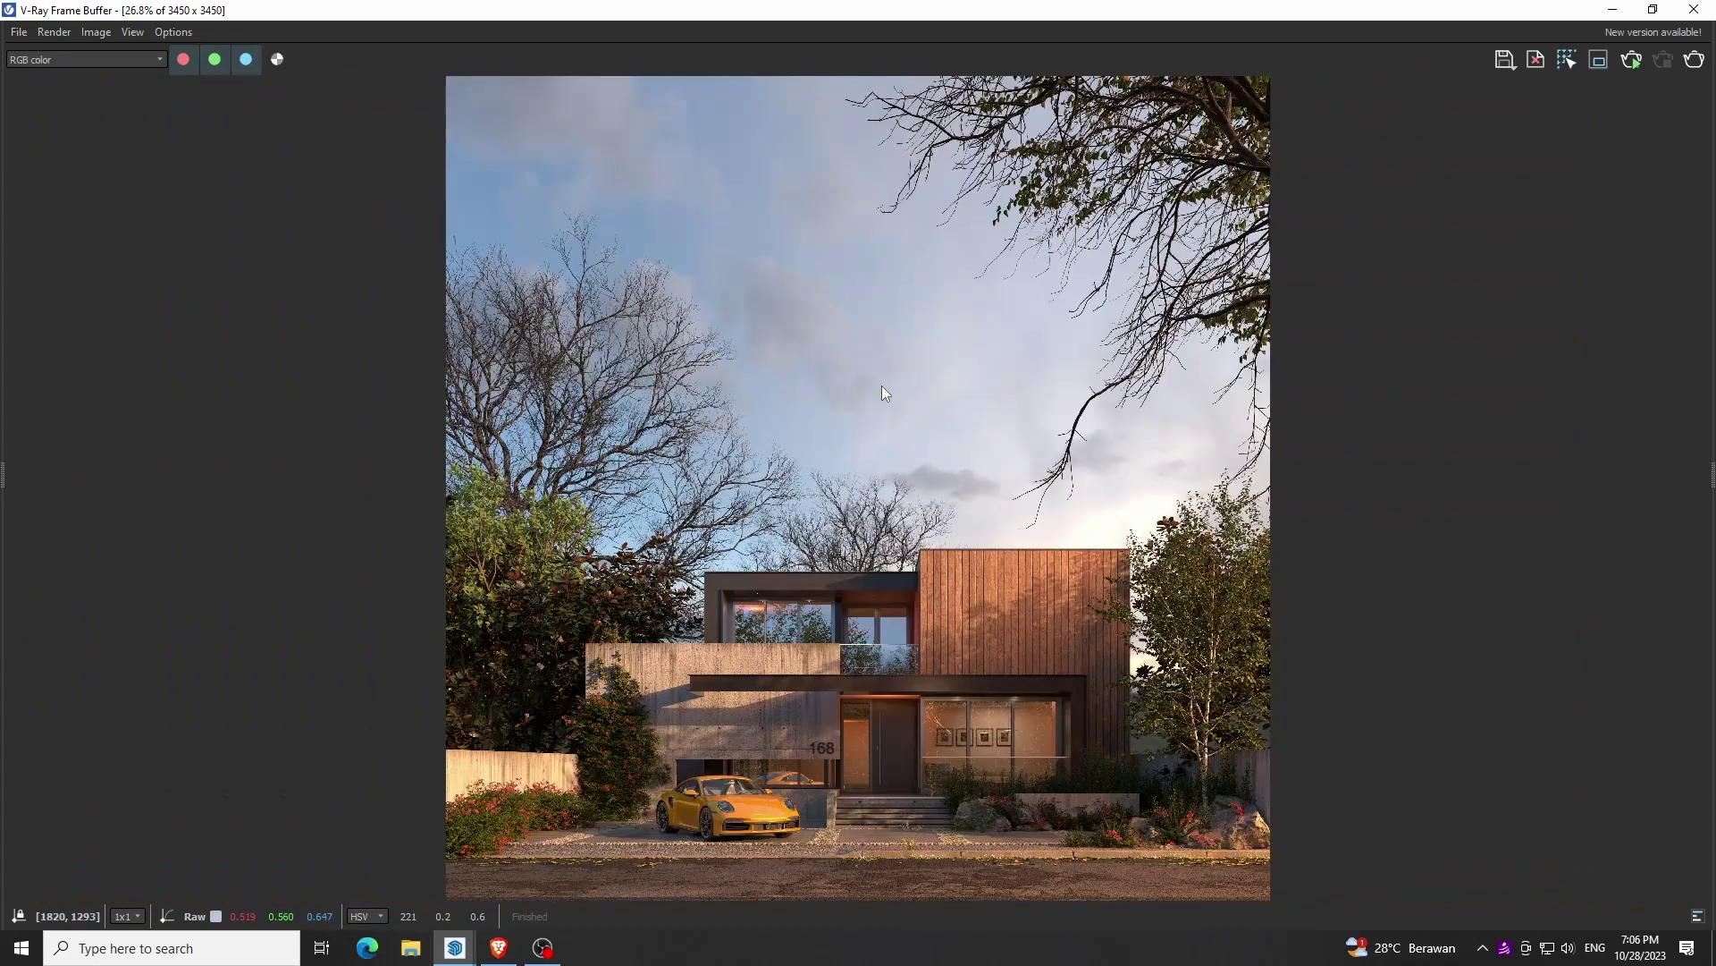
click(1709, 476)
drag(1577, 82, 1565, 243)
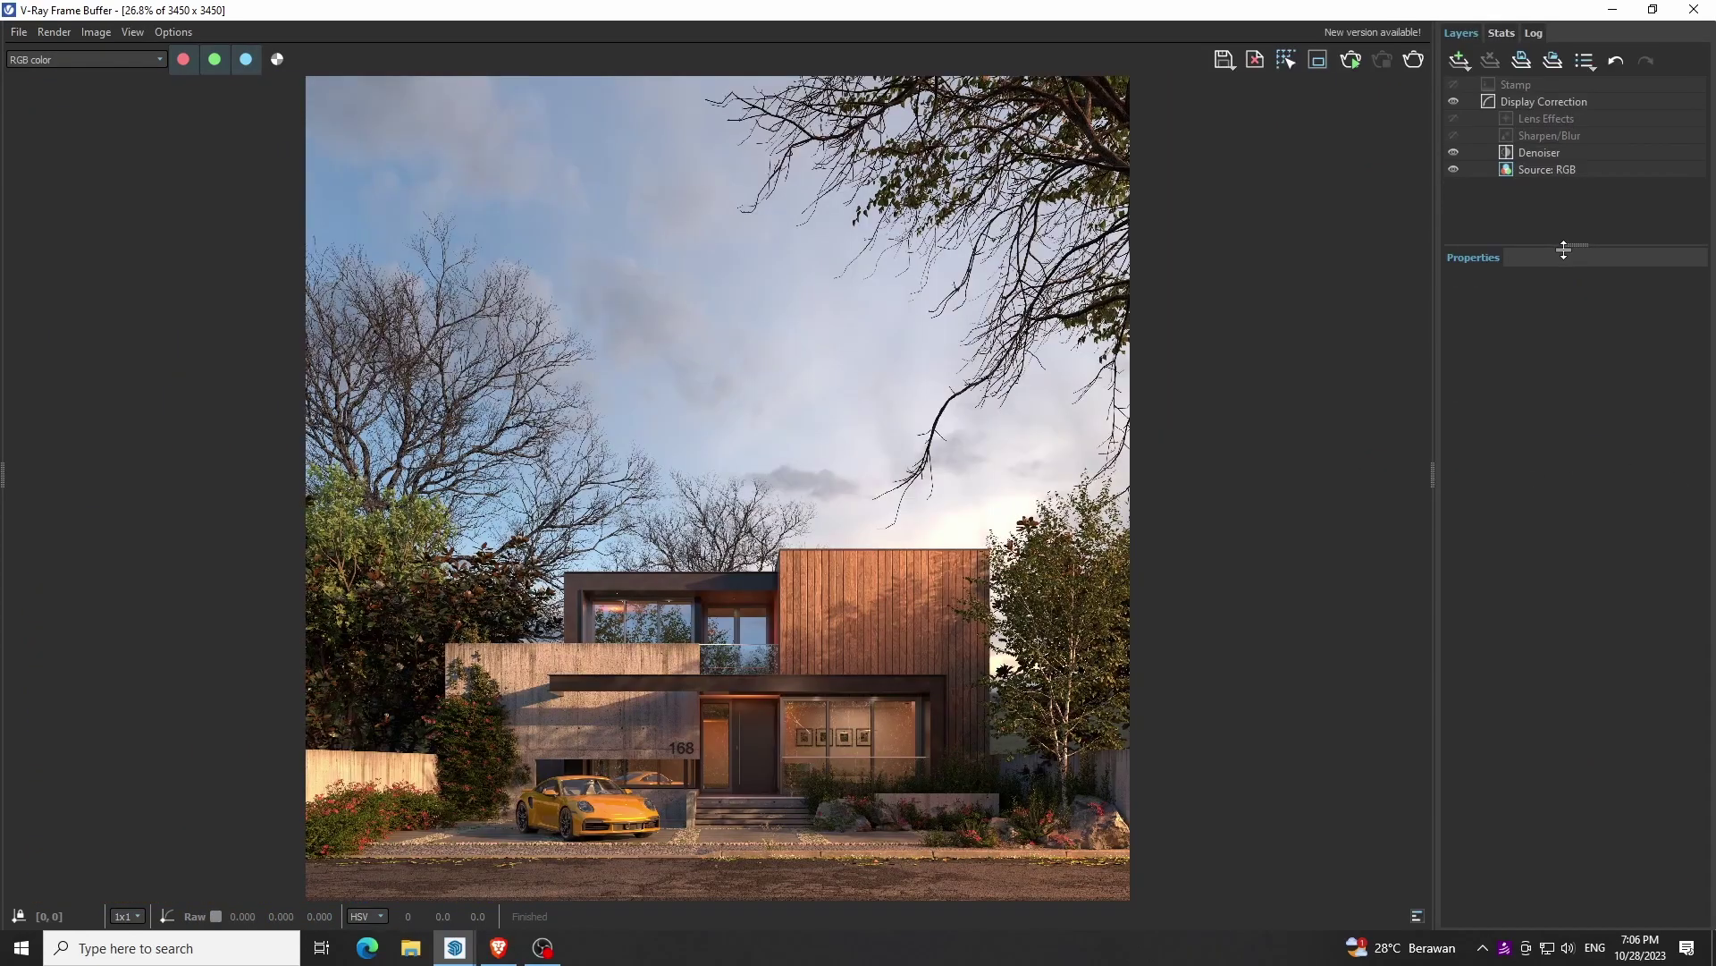
click(1547, 120)
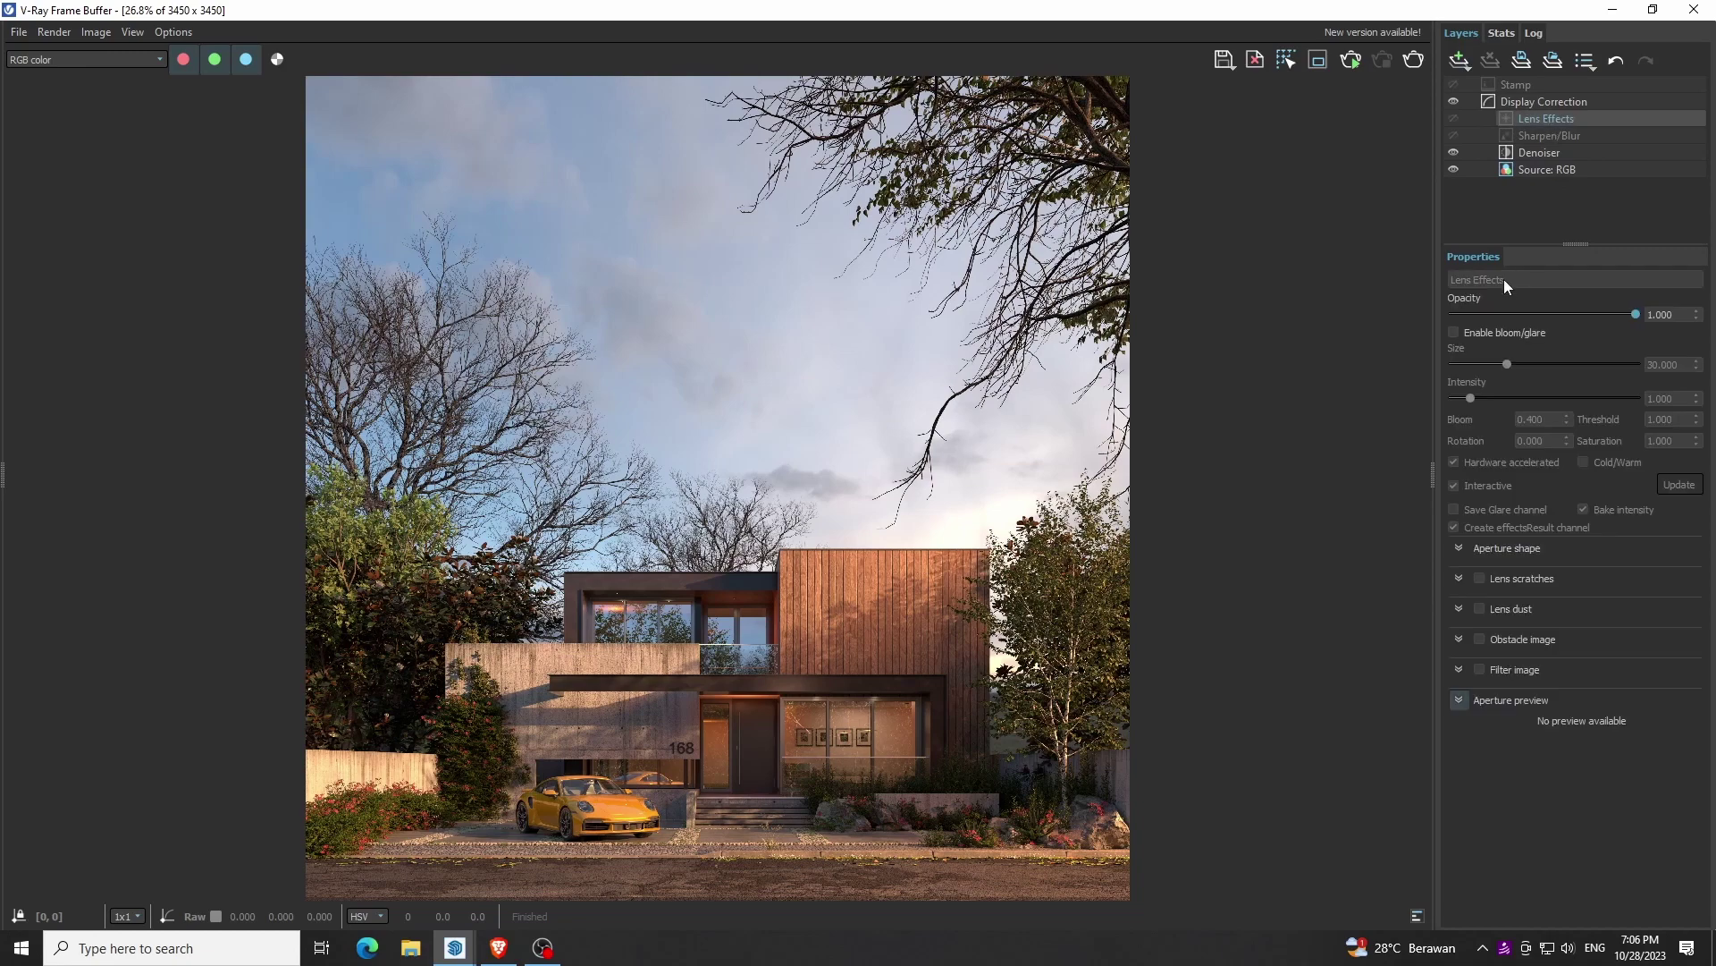
click(1455, 333)
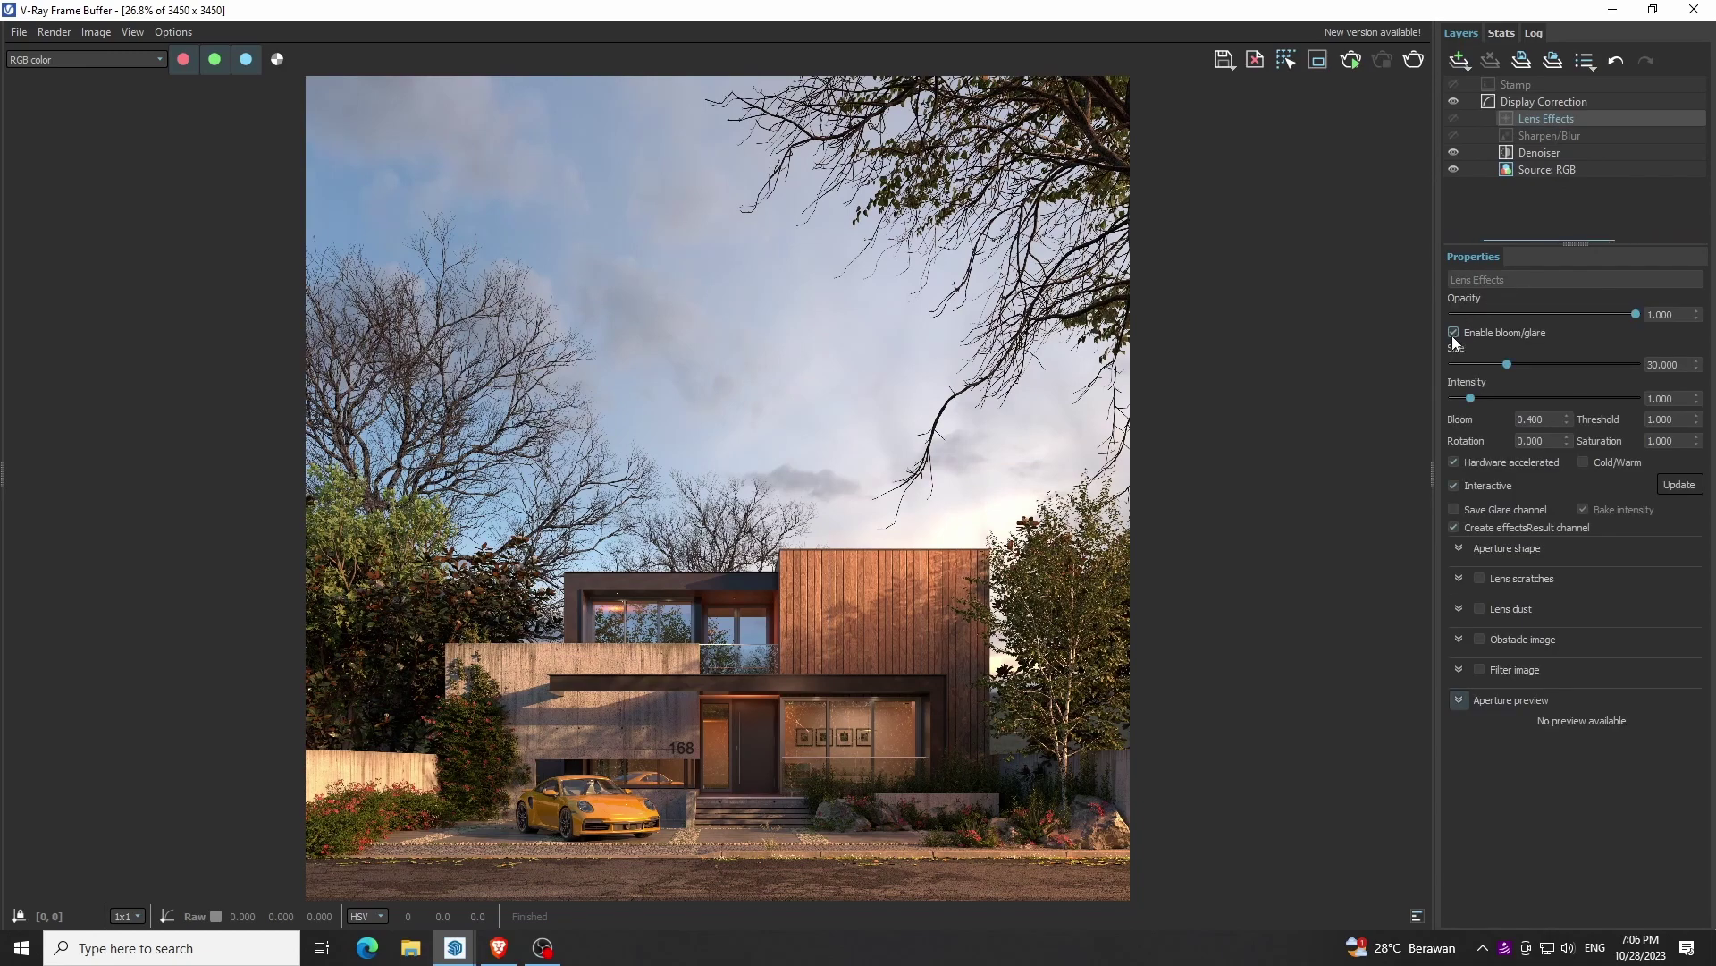
Set the glare Size to about 7.1 and Intensity to about 1.8
scroll(722, 774, up, 5)
scroll(723, 775, down, 3)
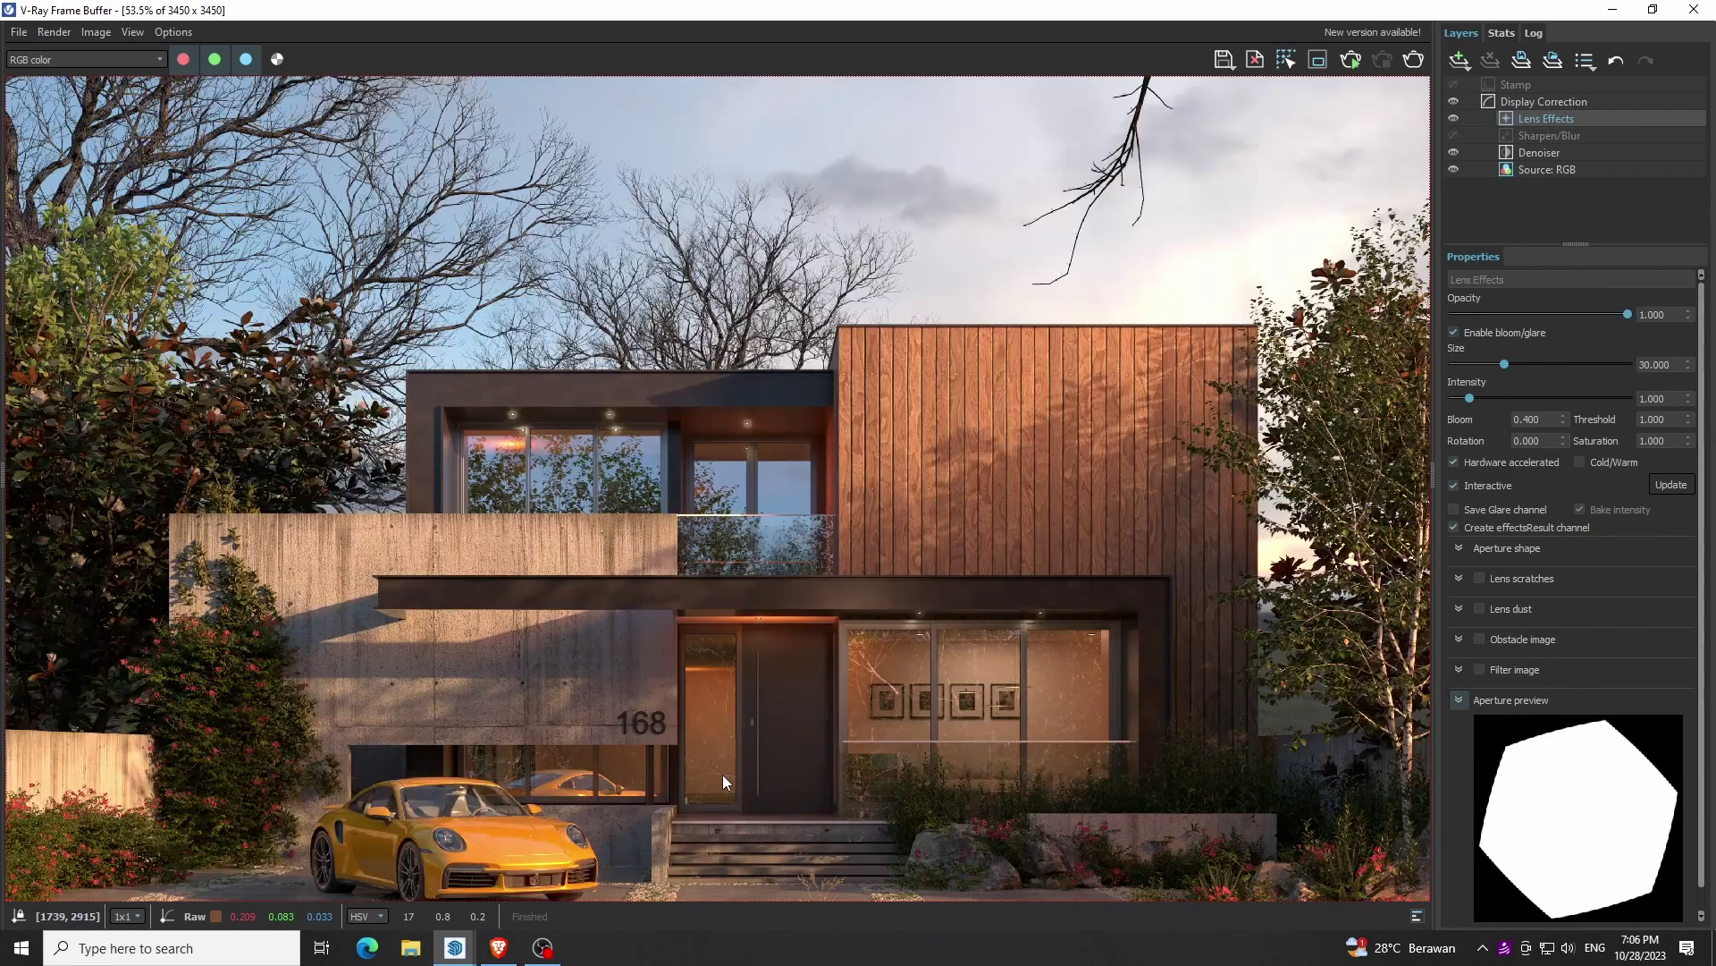
scroll(717, 624, up, 3)
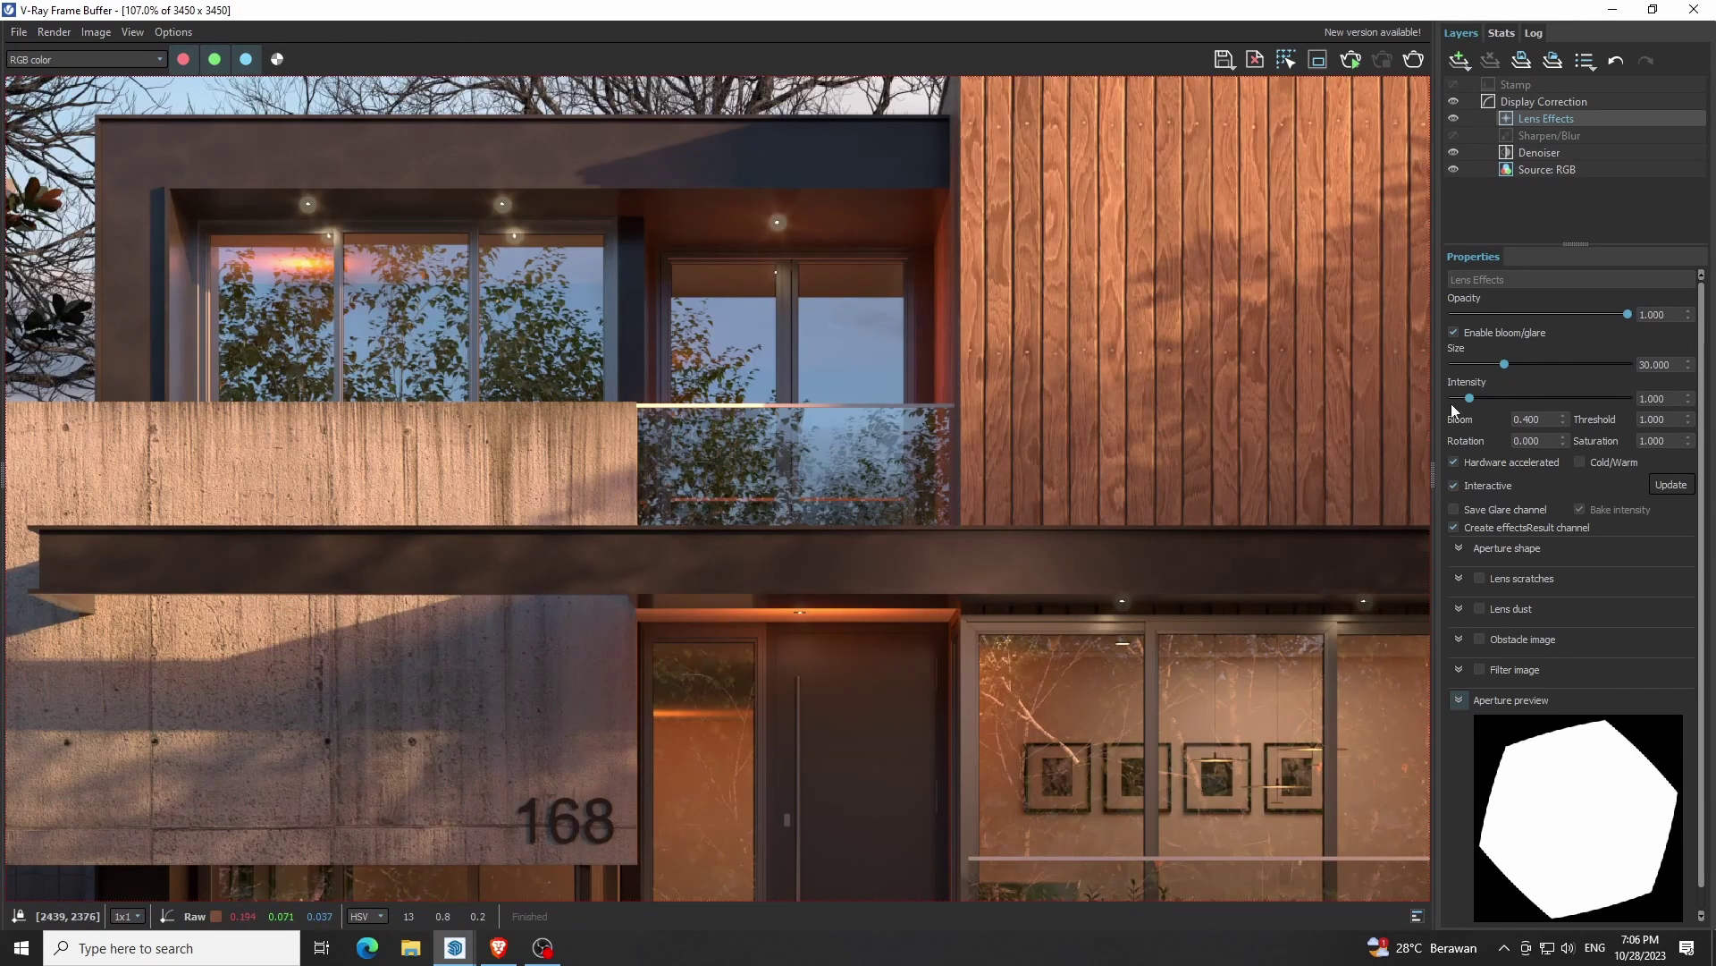
mouse_move(1504, 364)
mouse_down()
mouse_move(1472, 363)
mouse_move(1464, 397)
mouse_up()
scroll(725, 179, up, 1)
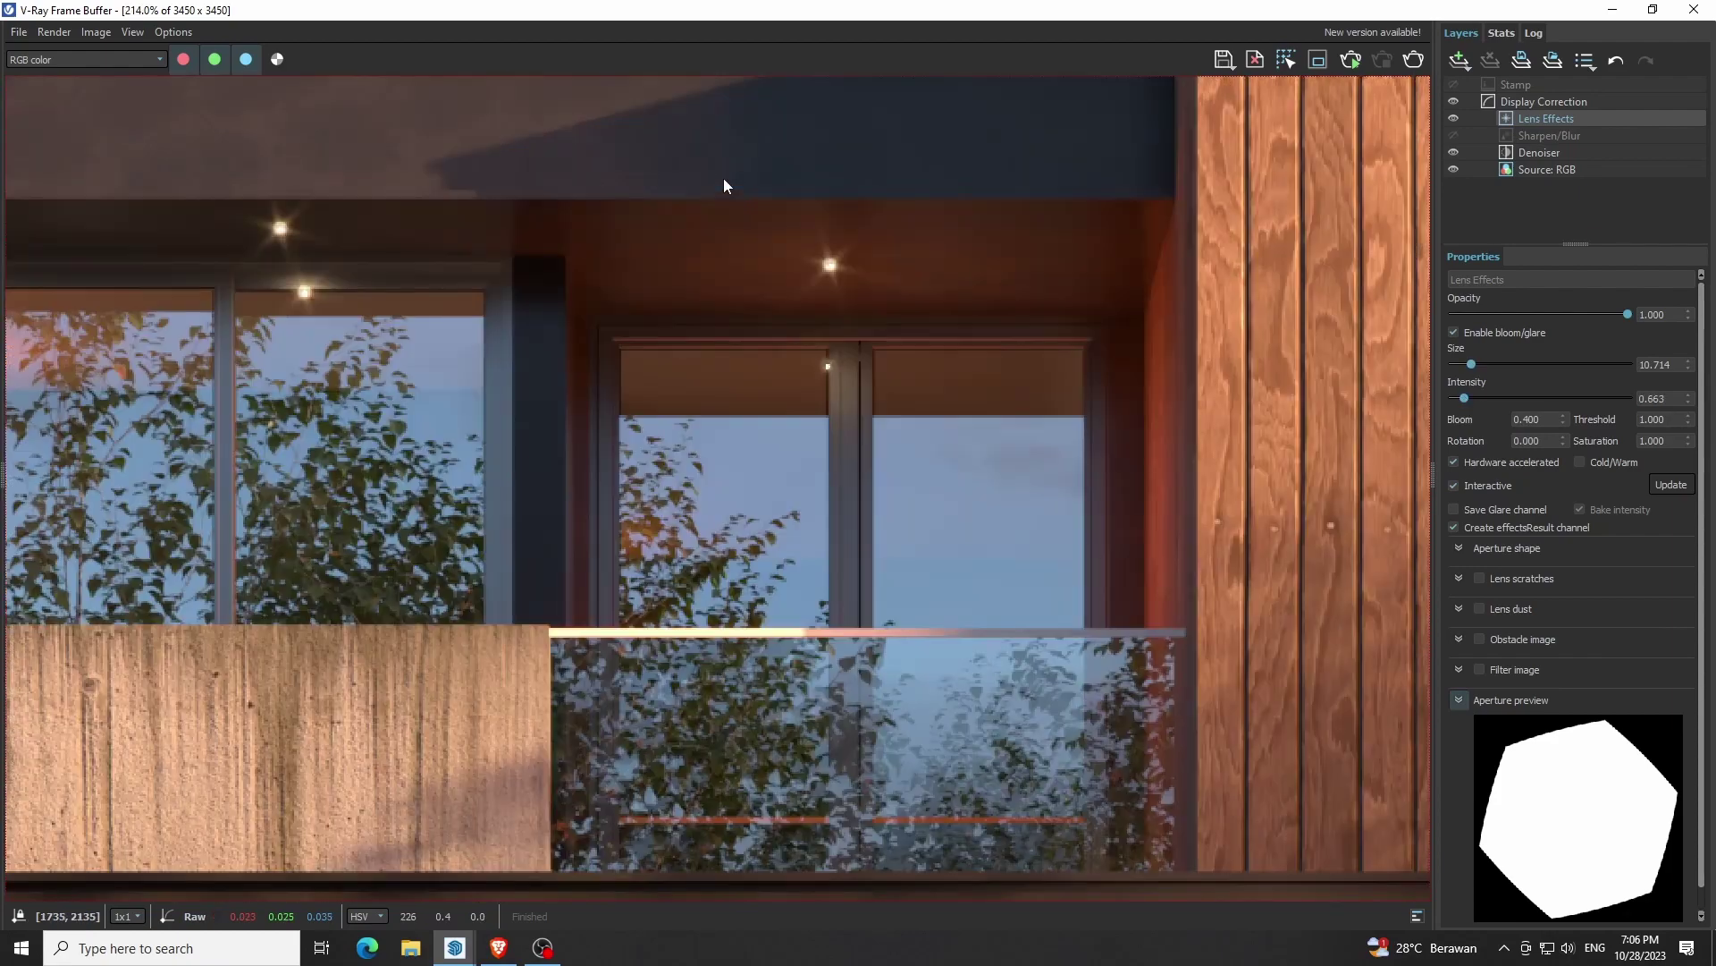
drag(1470, 363, 1467, 365)
scroll(1137, 424, down, 1)
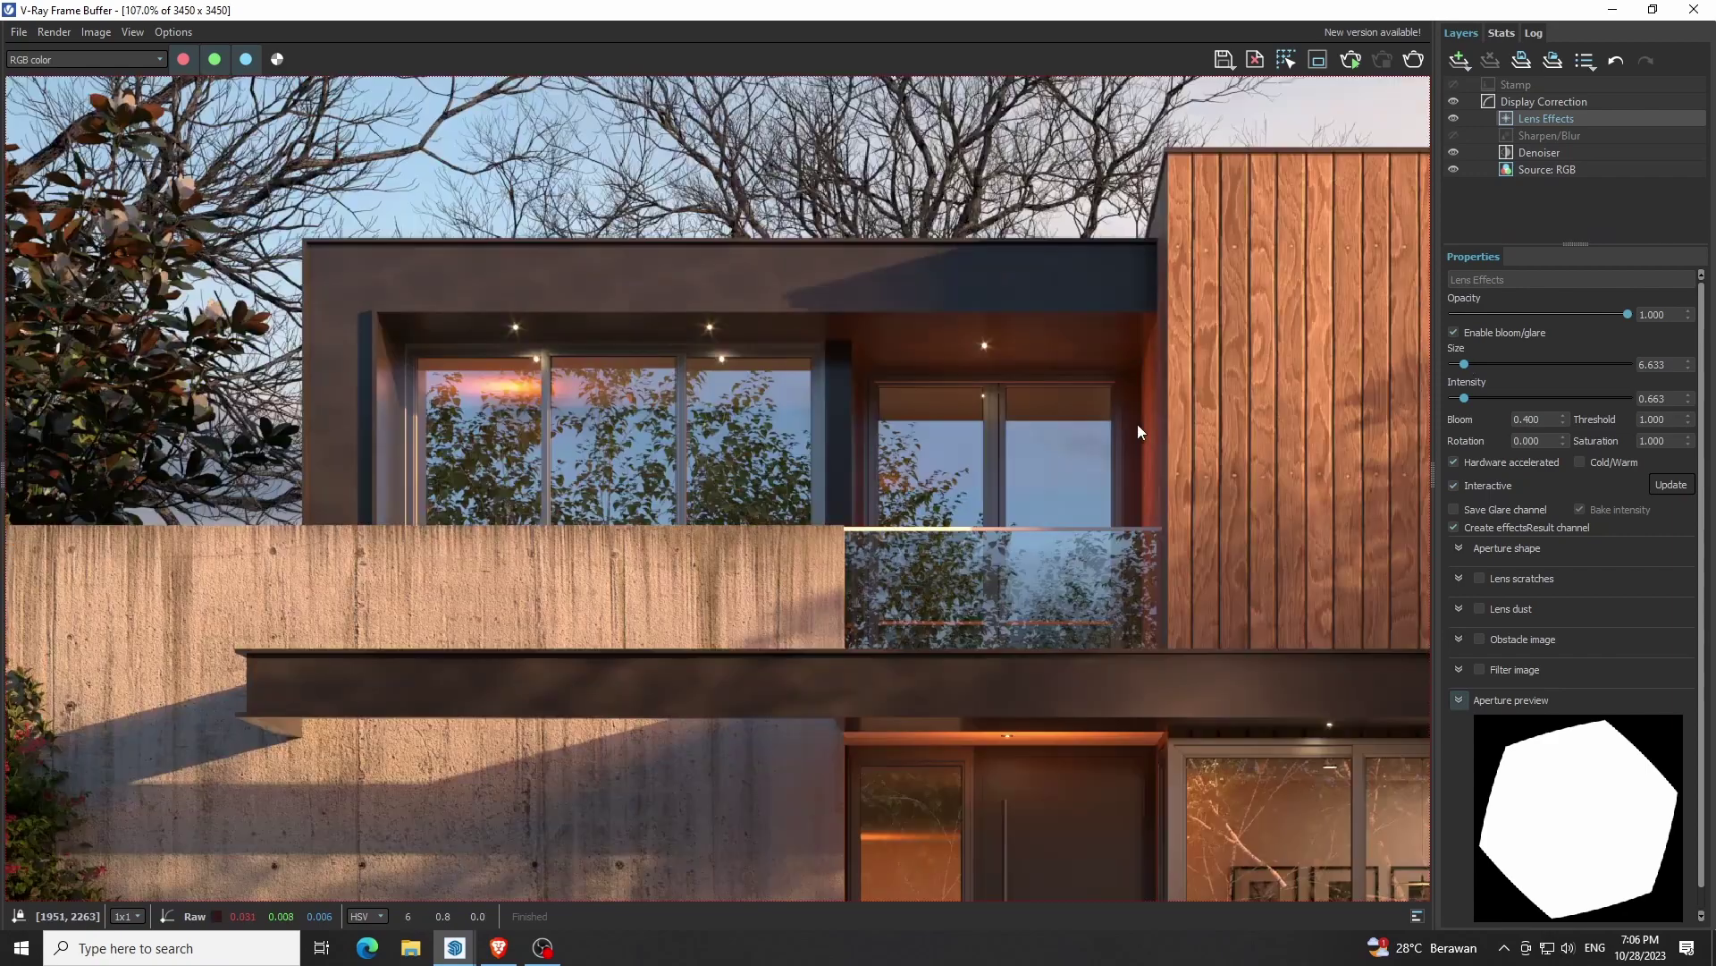
scroll(1137, 426, down, 1)
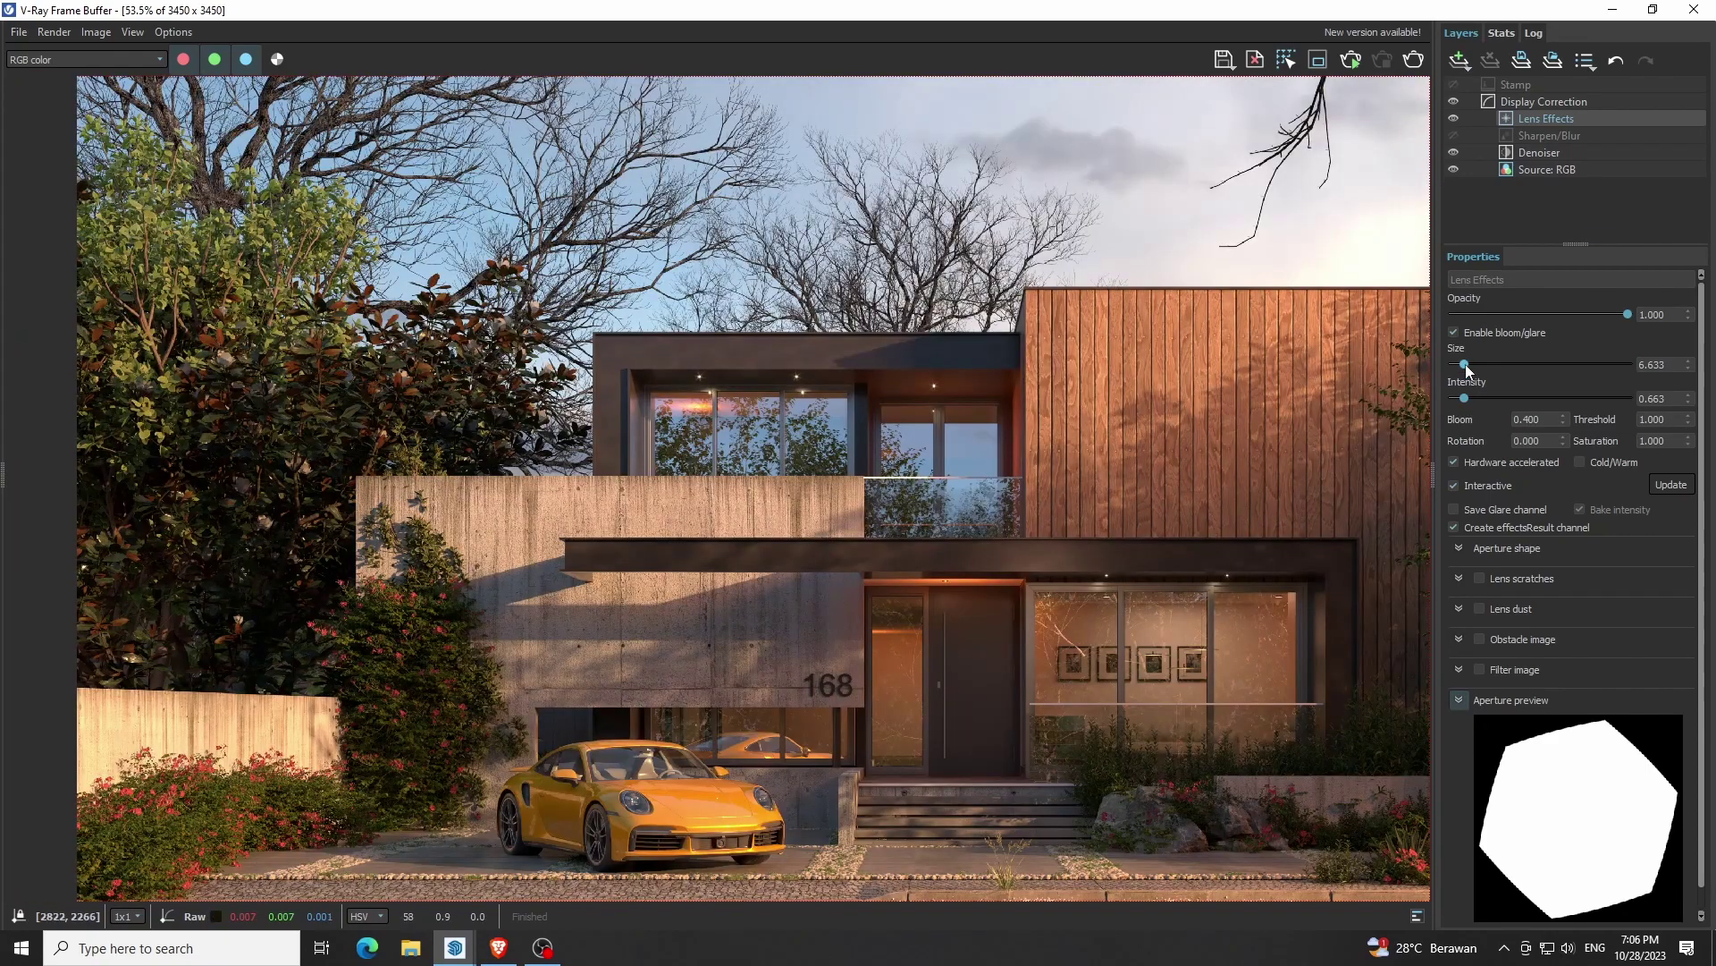
mouse_move(1466, 363)
mouse_down()
mouse_move(1484, 396)
mouse_move(1468, 362)
mouse_up()
scroll(930, 404, up, 1)
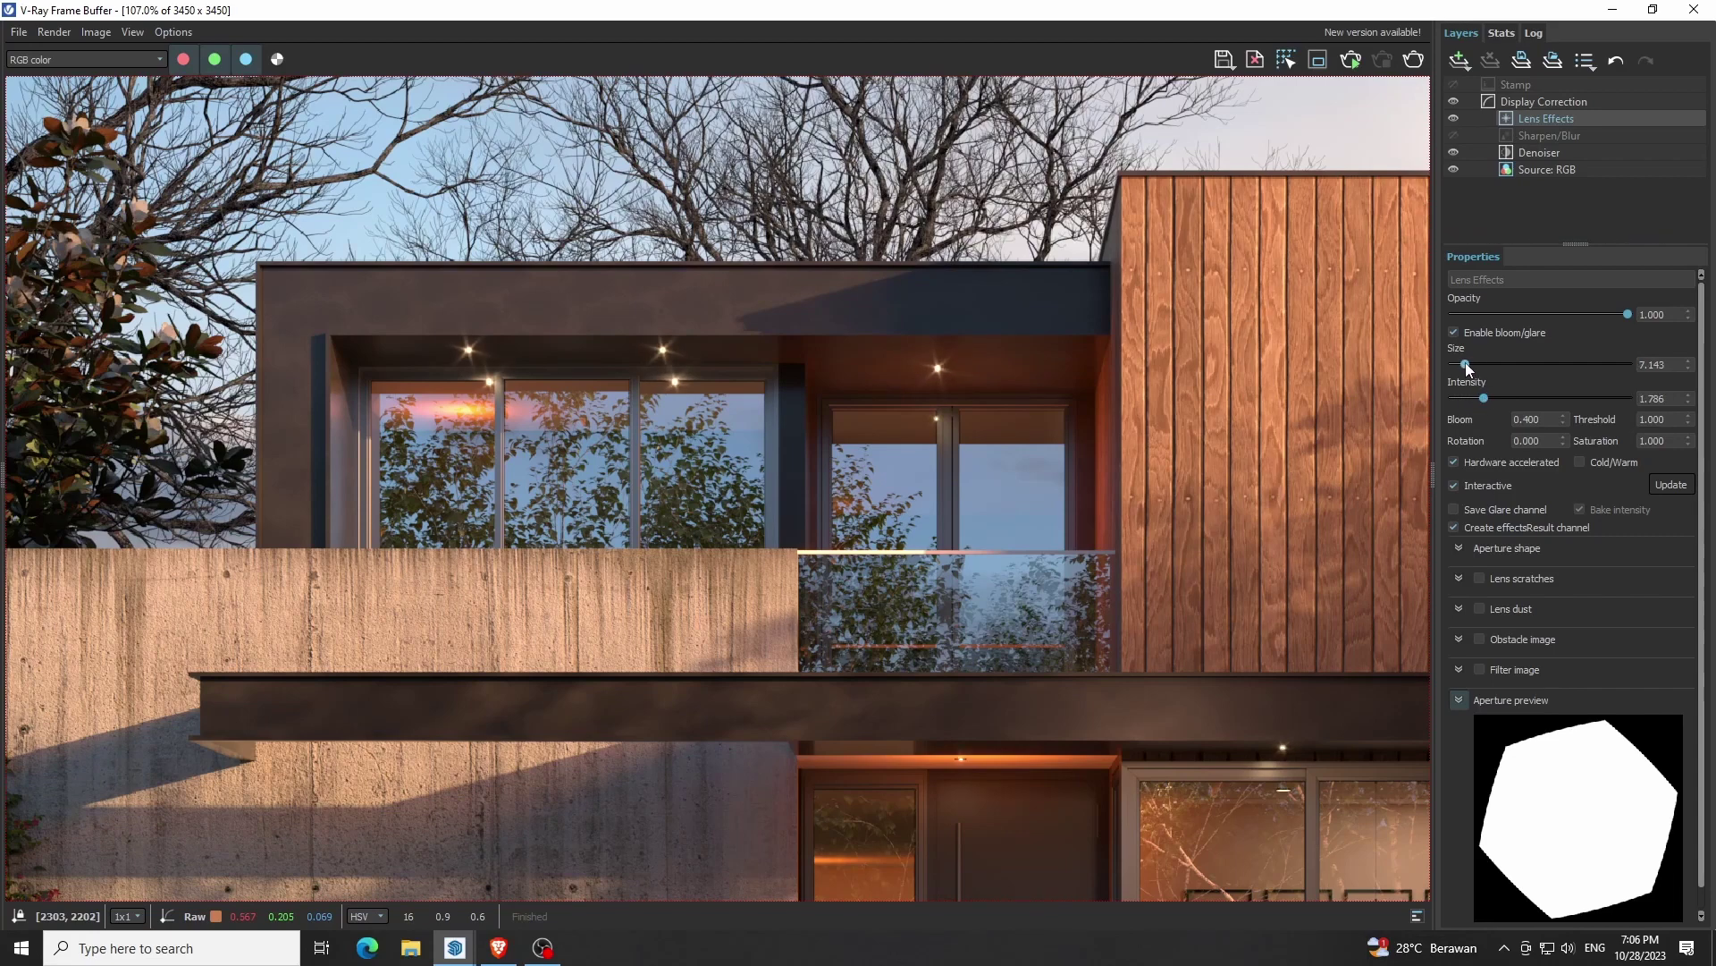
scroll(984, 486, down, 2)
scroll(781, 760, up, 1)
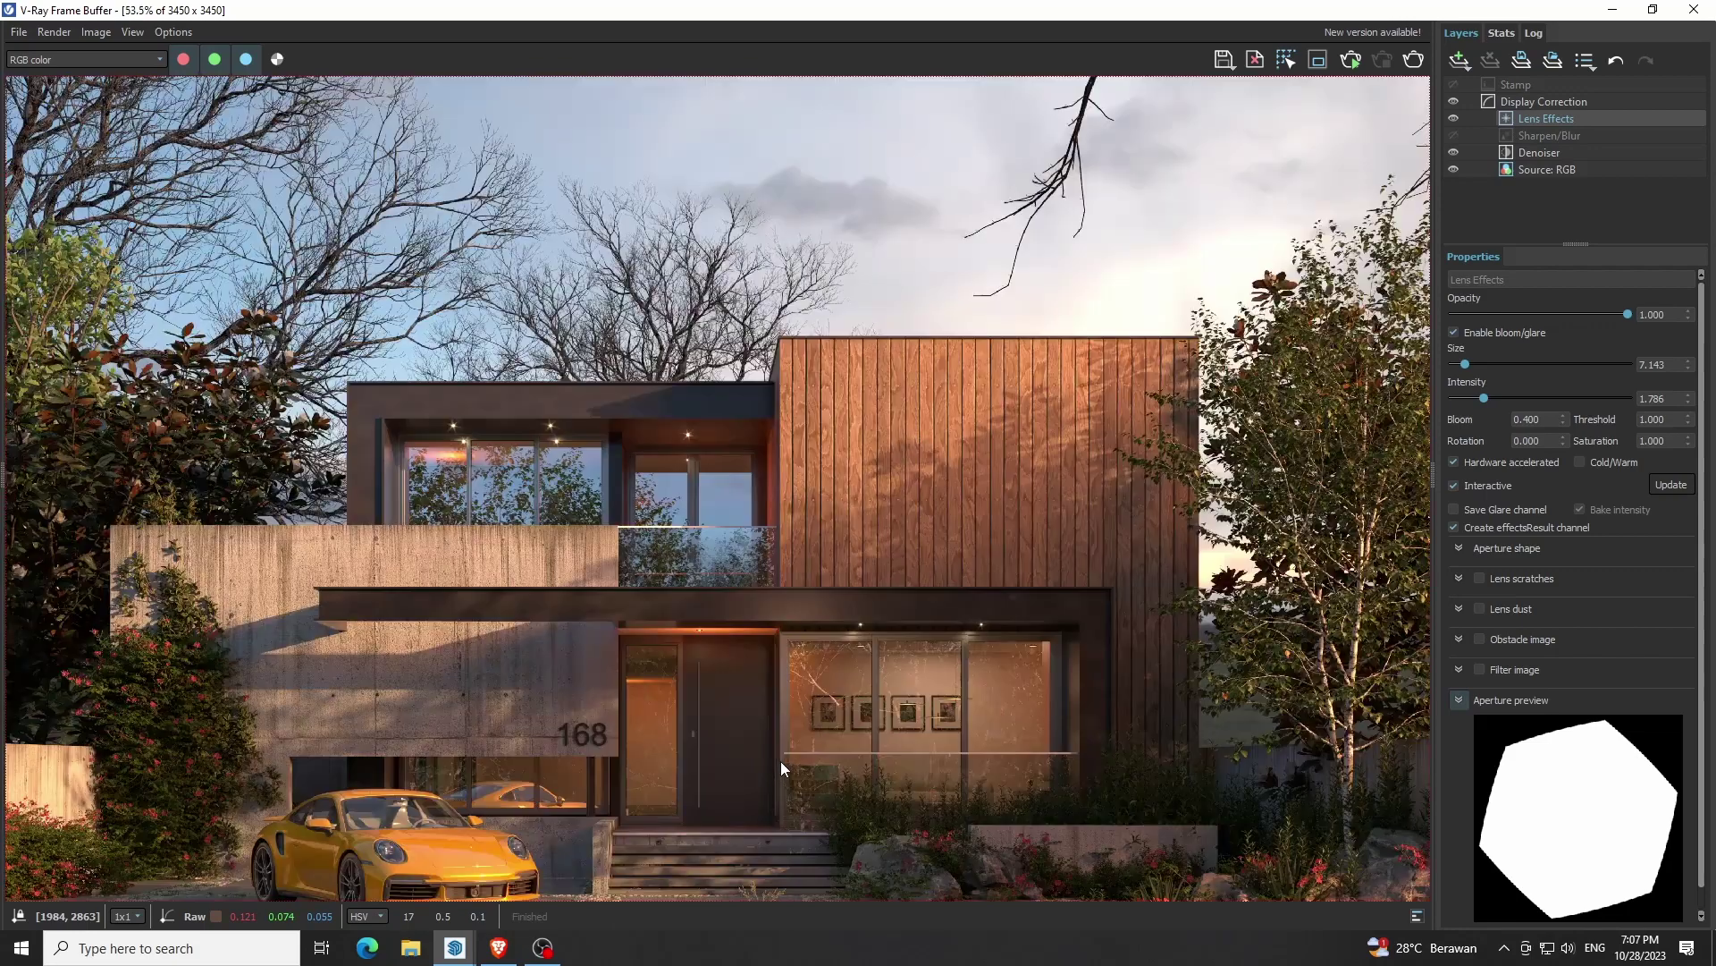
scroll(780, 760, up, 1)
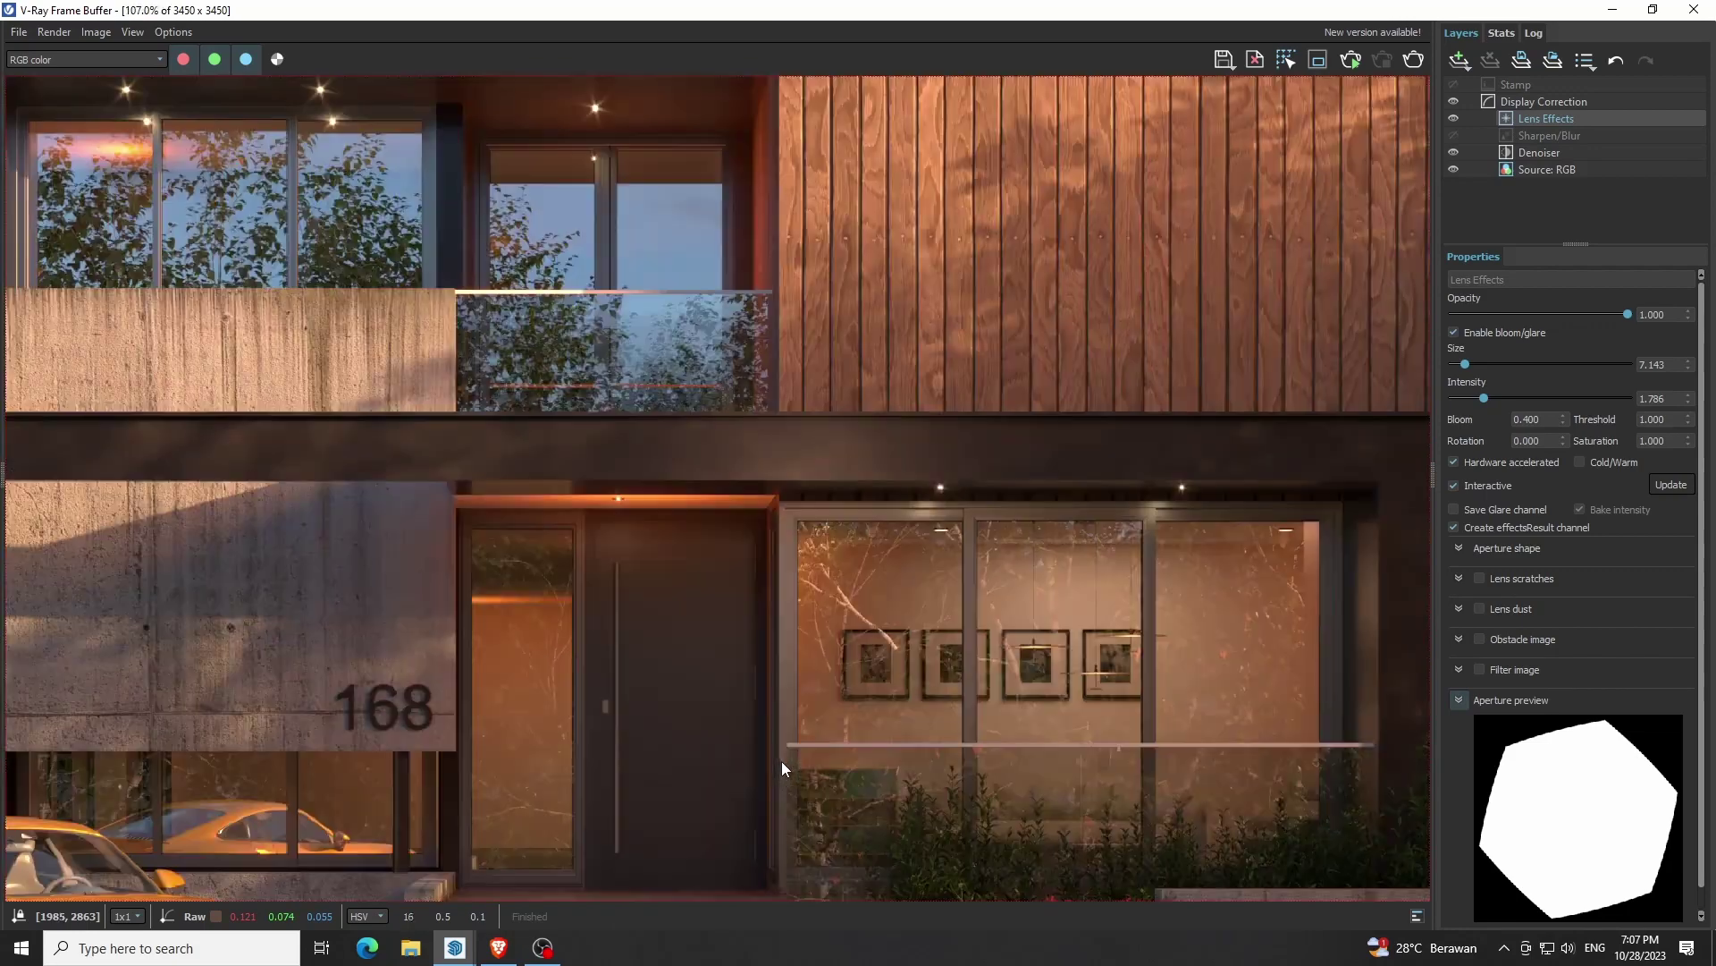
Enable lens scratches, trying Hexagonal but keeping the Random pattern, and shrink glare size slightly
click(1480, 578)
mouse_move(1067, 474)
middle_down()
mouse_move(1037, 520)
mouse_move(1060, 582)
mouse_move(1183, 641)
middle_up()
click(1538, 583)
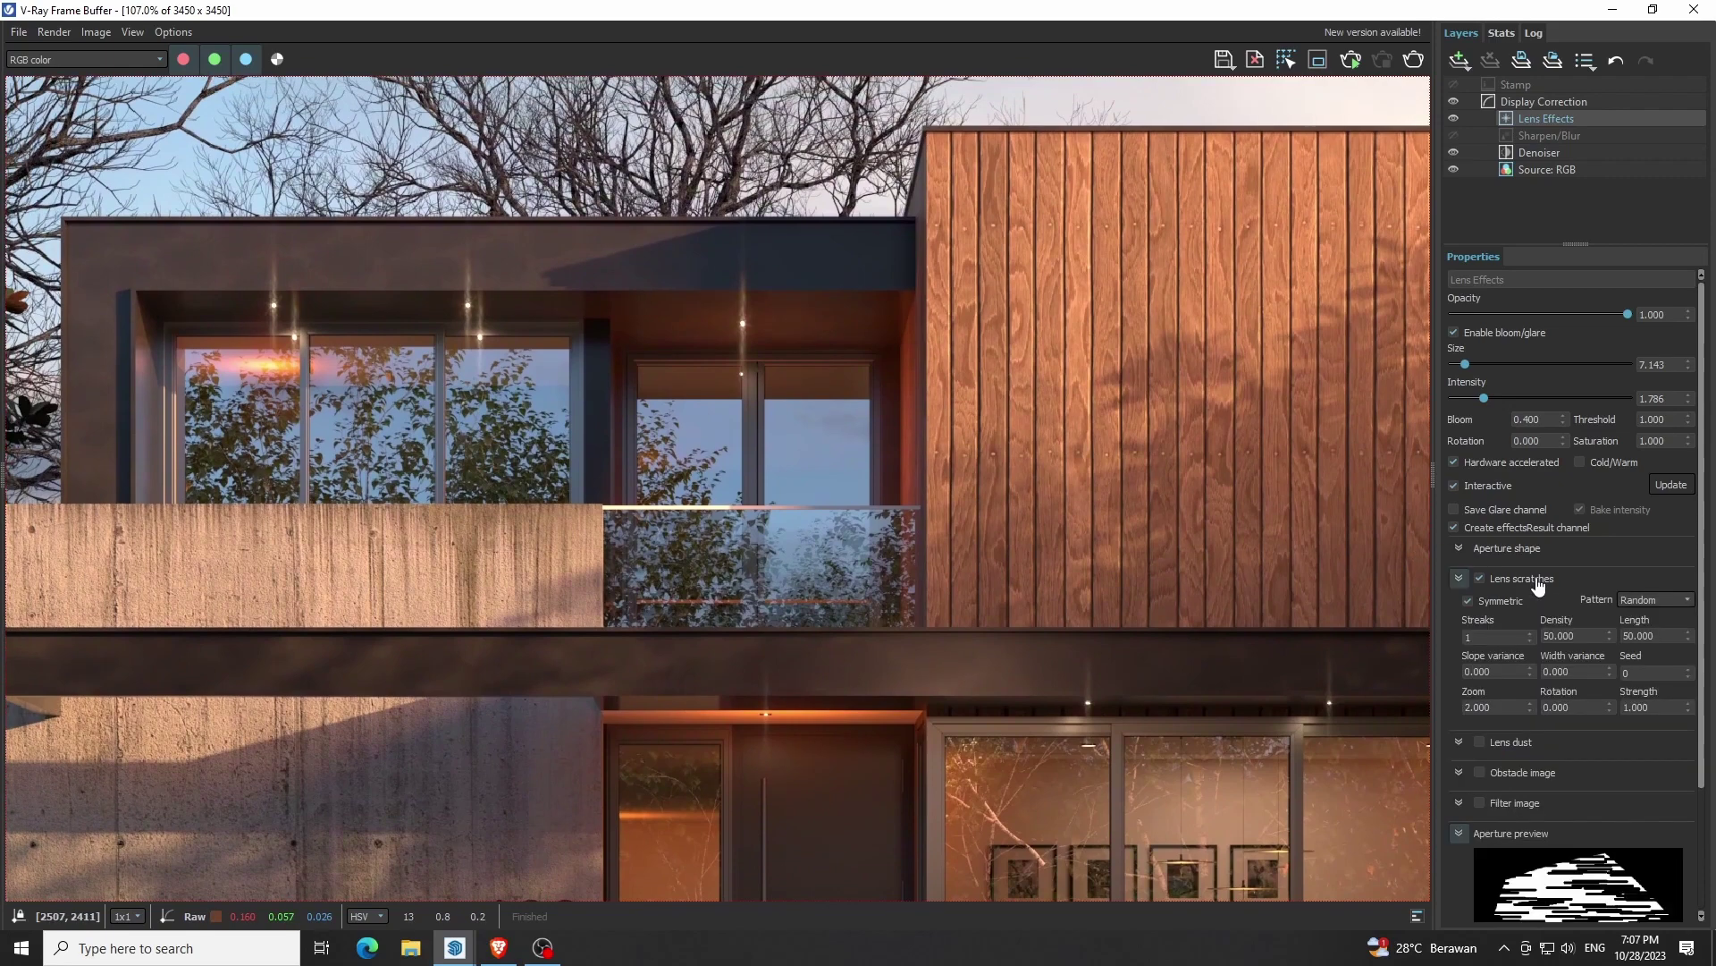
click(1652, 600)
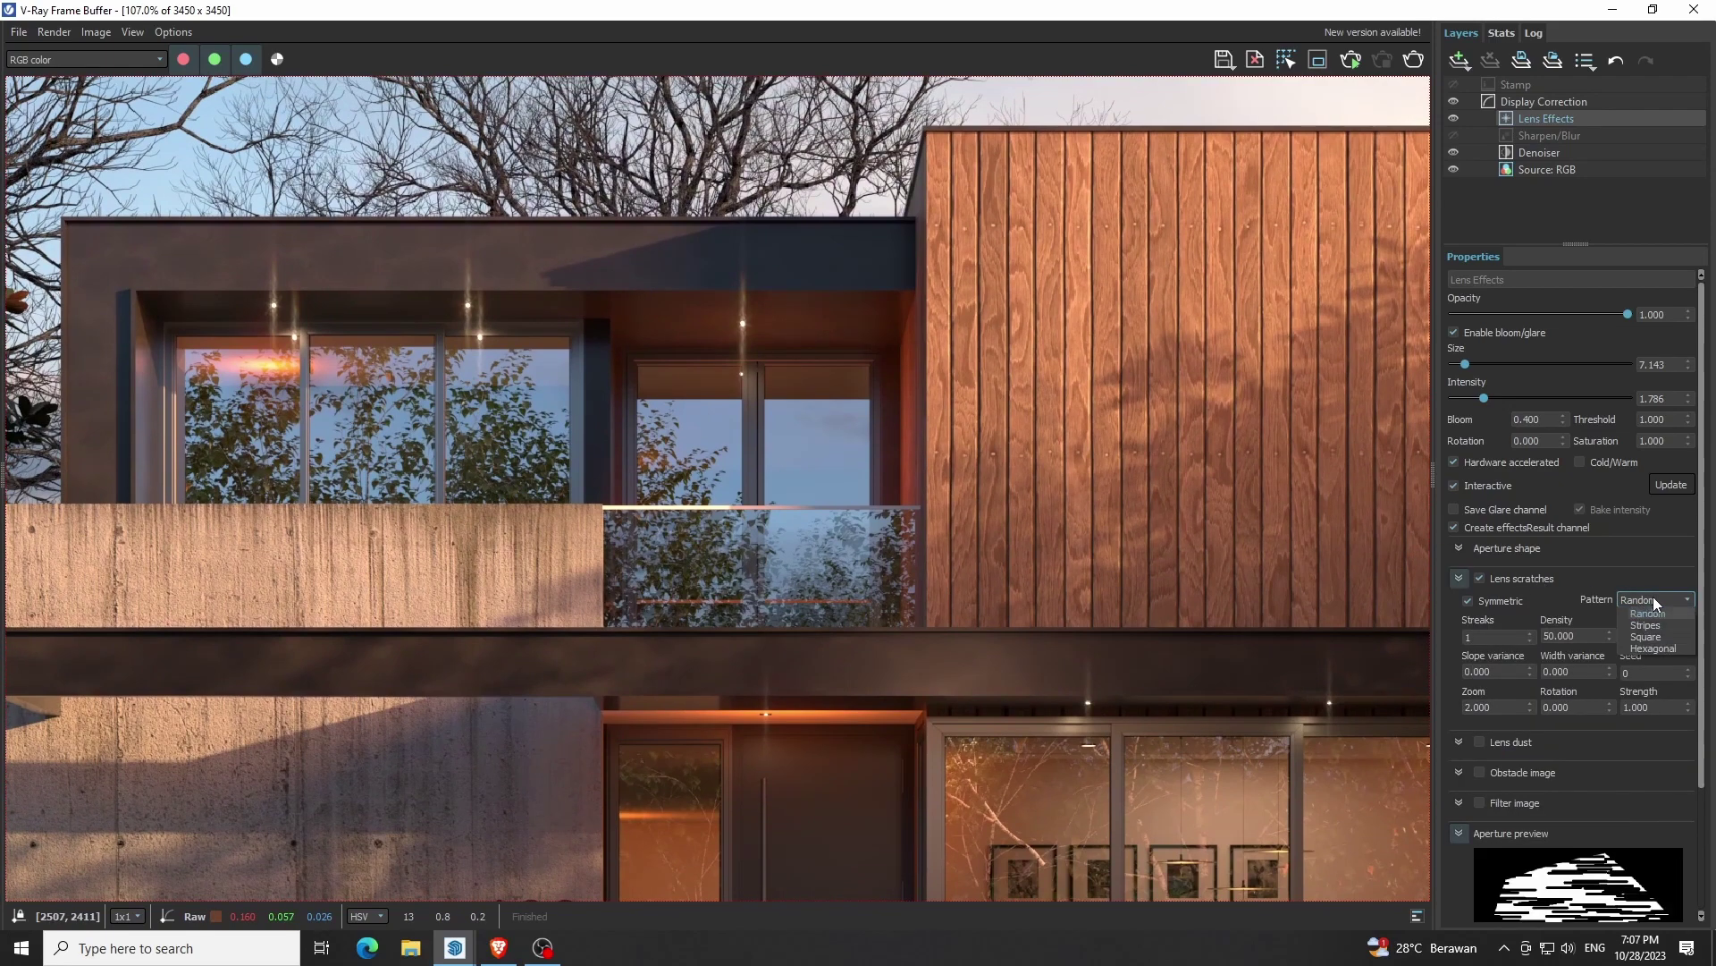
click(1648, 647)
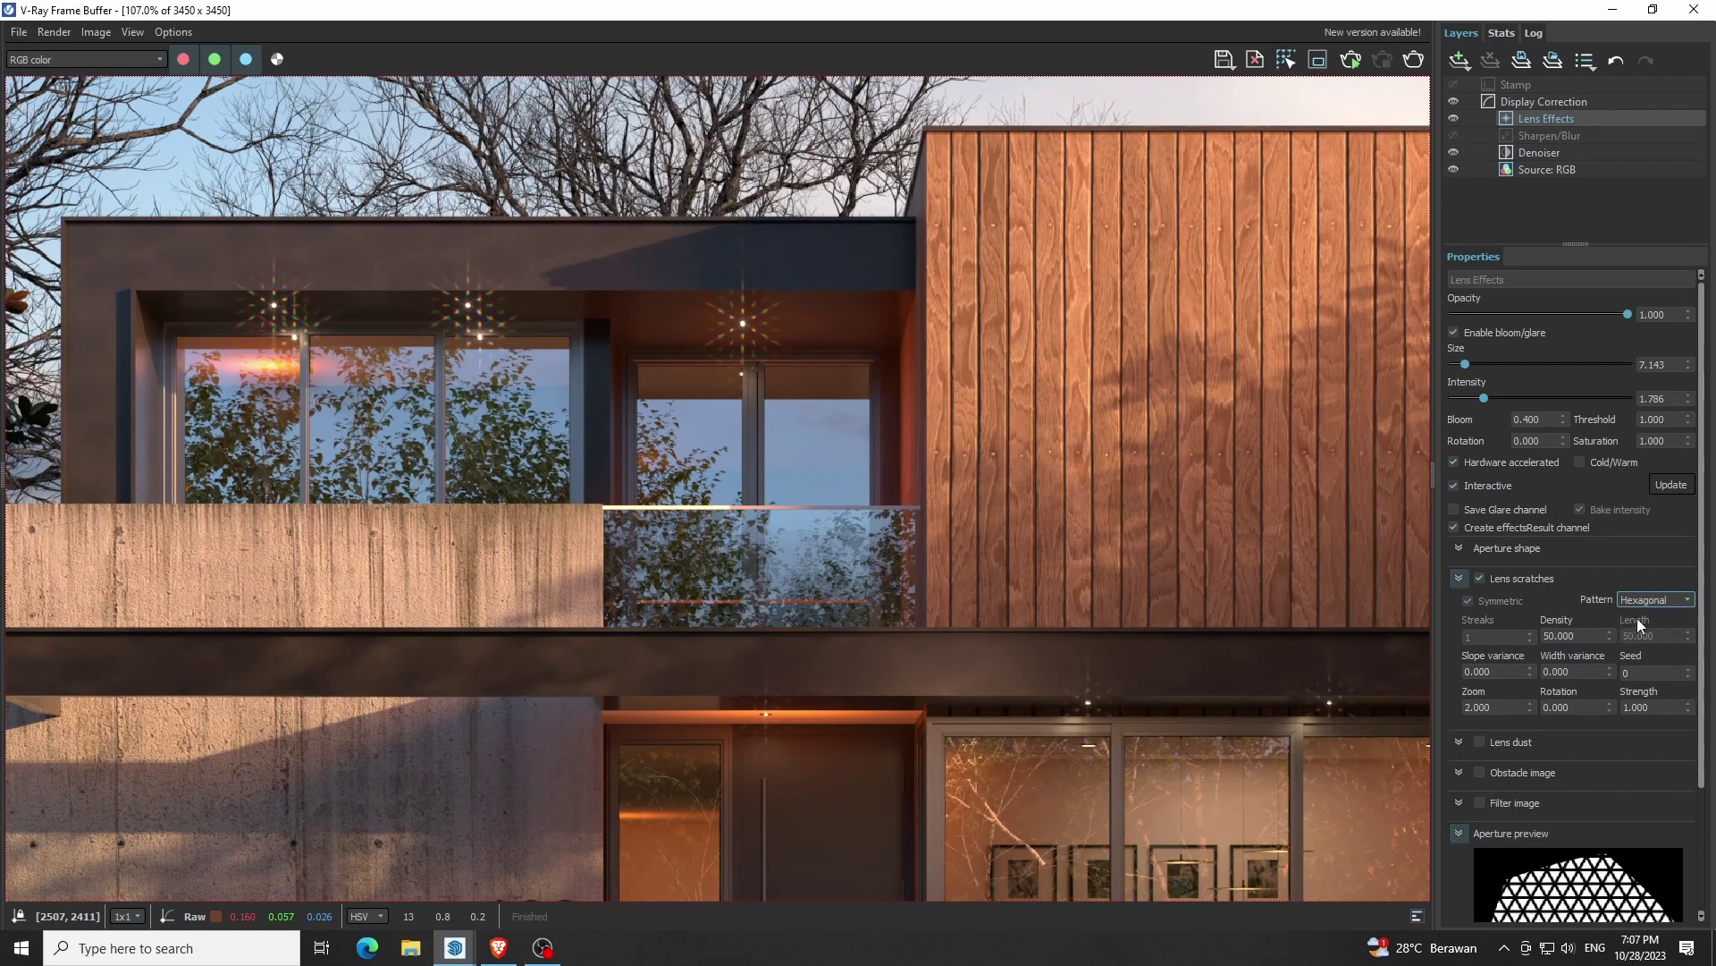
click(1650, 600)
click(1648, 613)
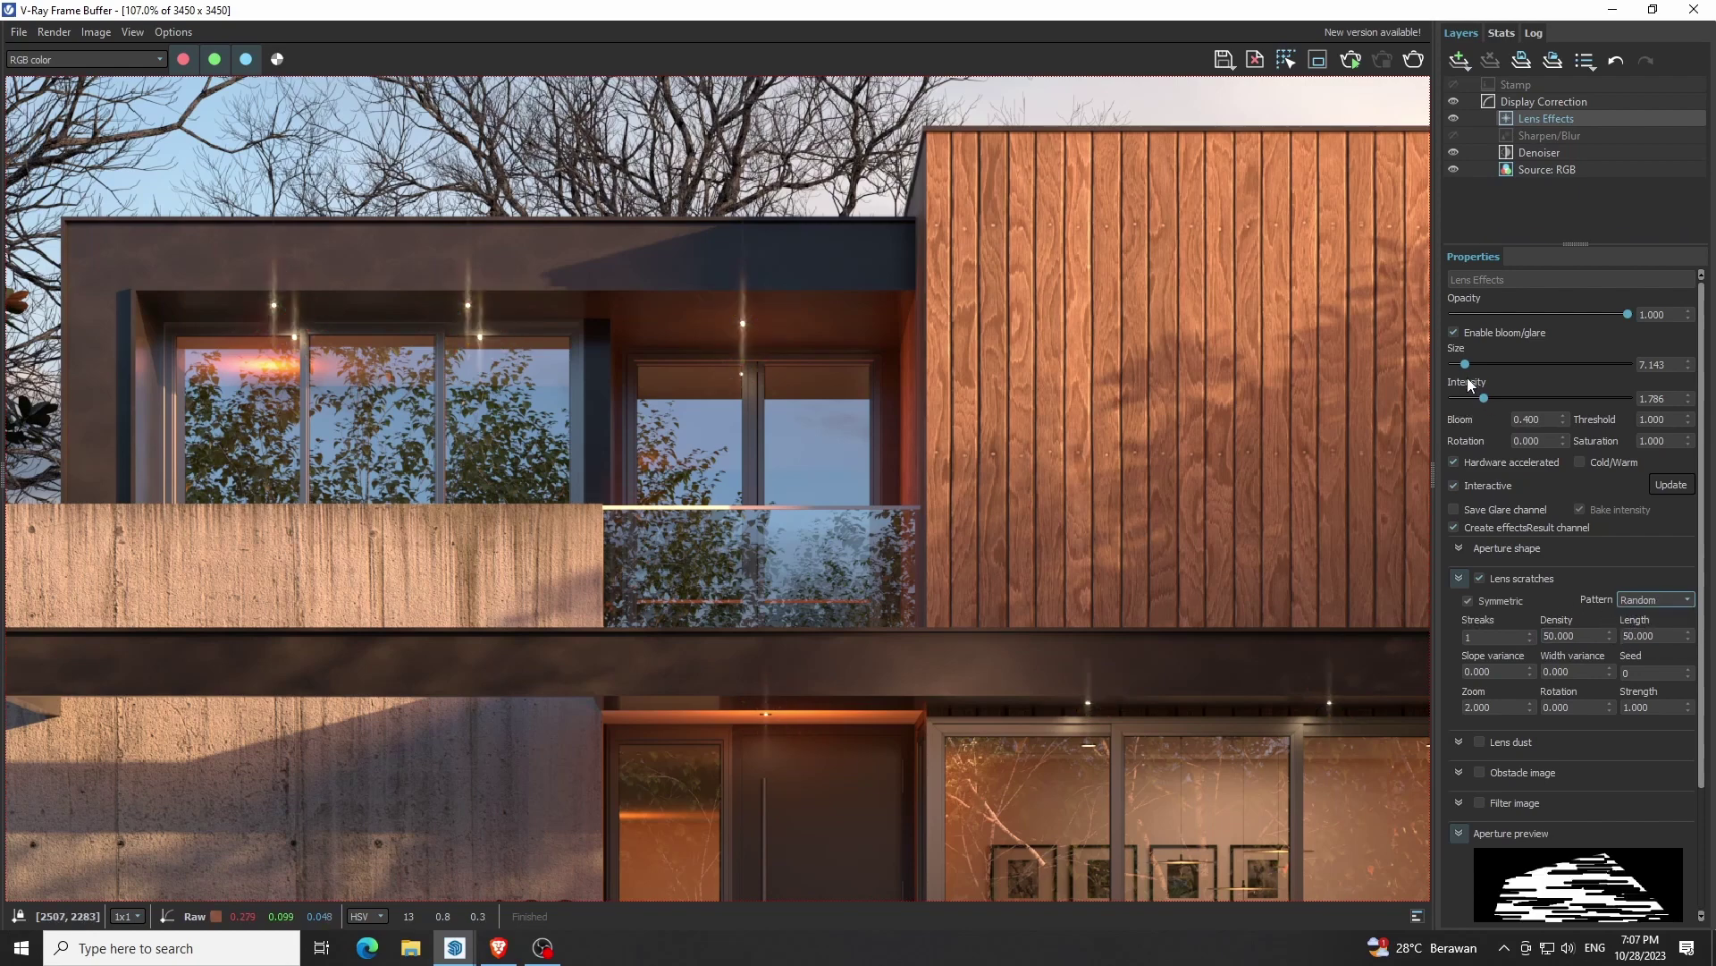
drag(1465, 364, 1461, 365)
Enable lens dust with a Hexagonal pattern and lower glare intensity to 1.429
scroll(1555, 581, down, 2)
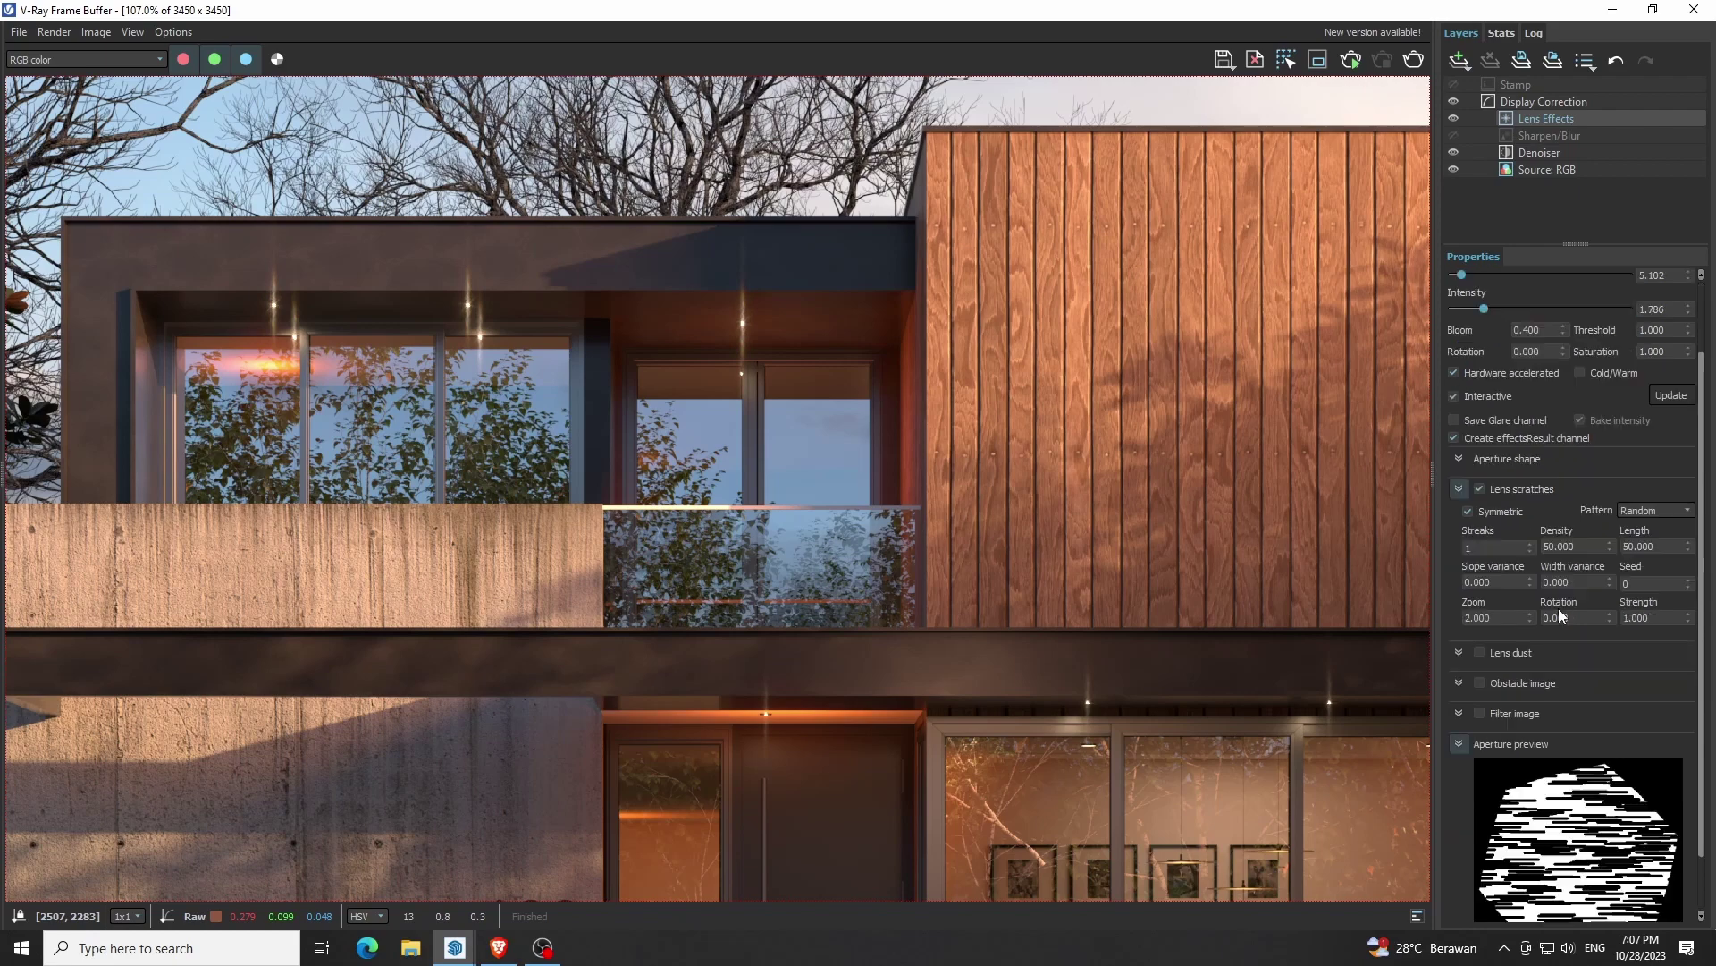
click(1487, 655)
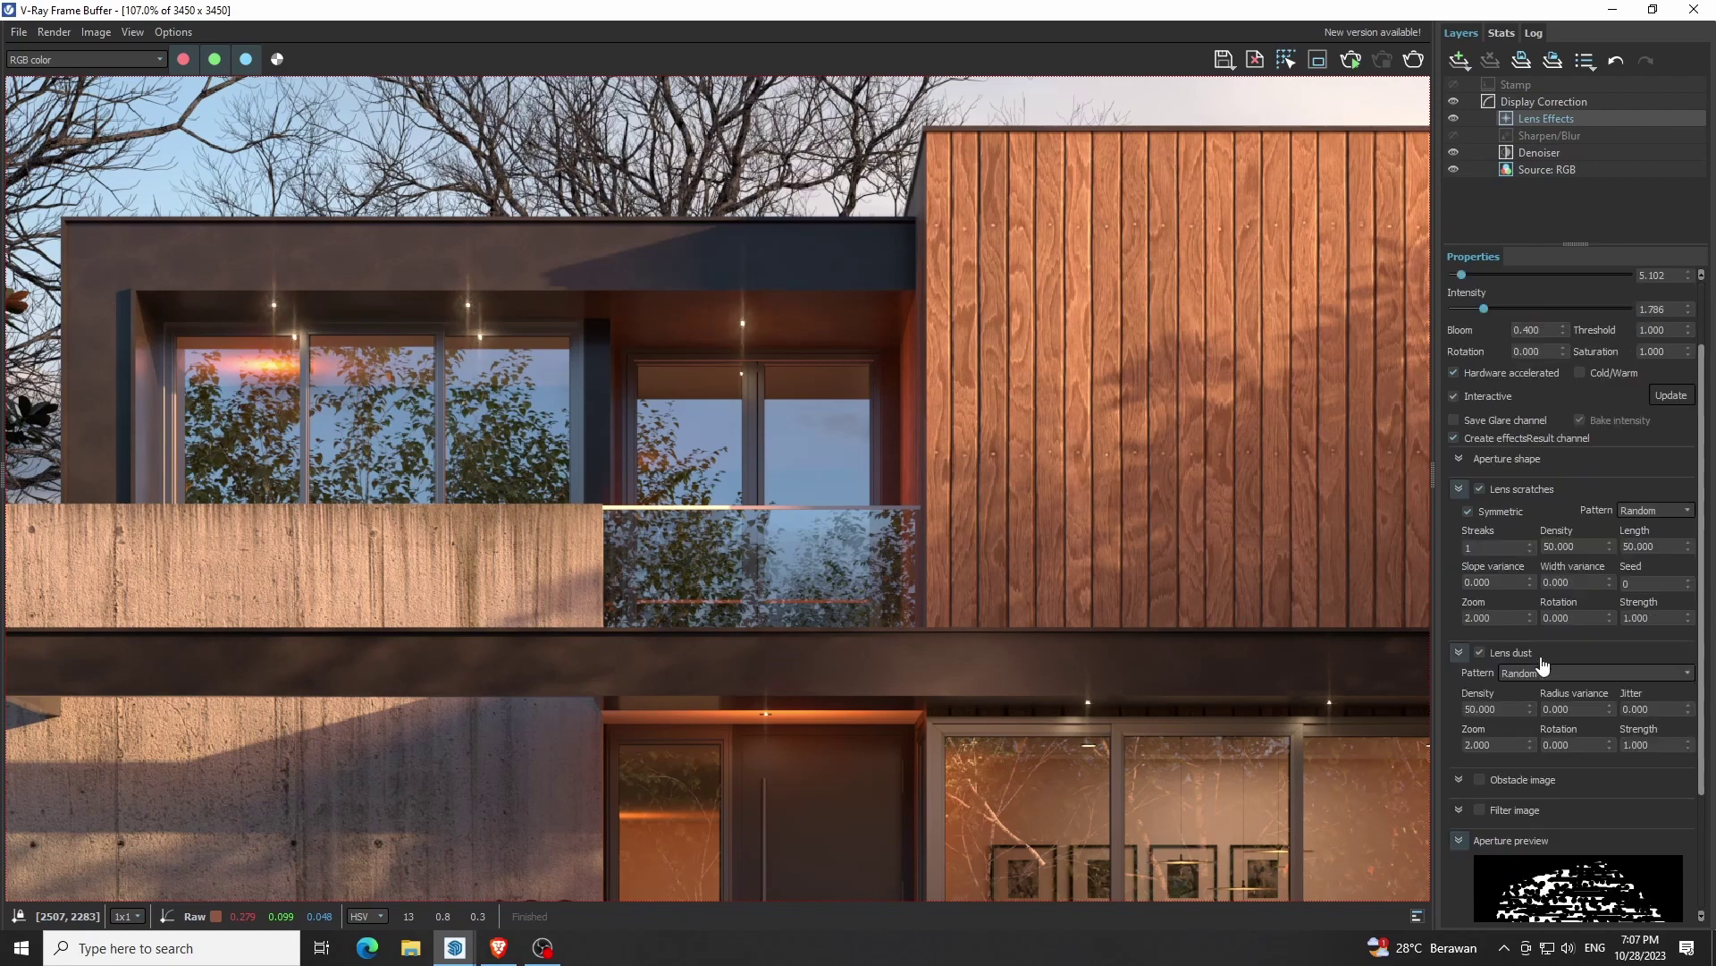
click(1668, 674)
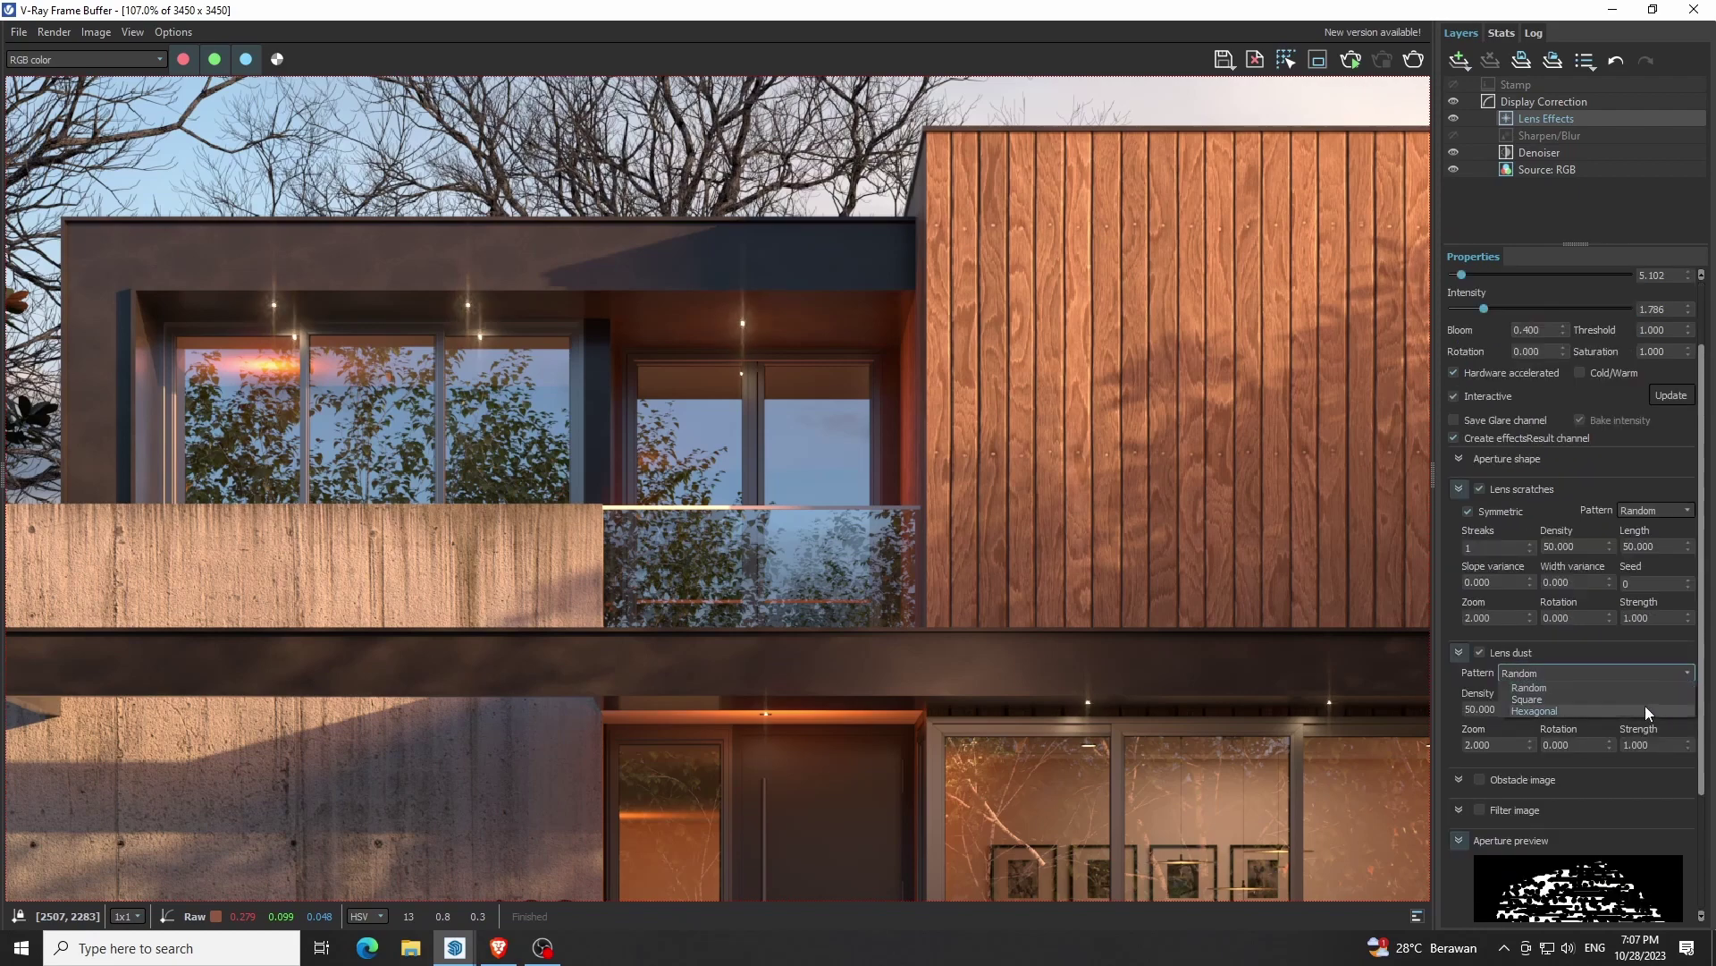
click(1645, 706)
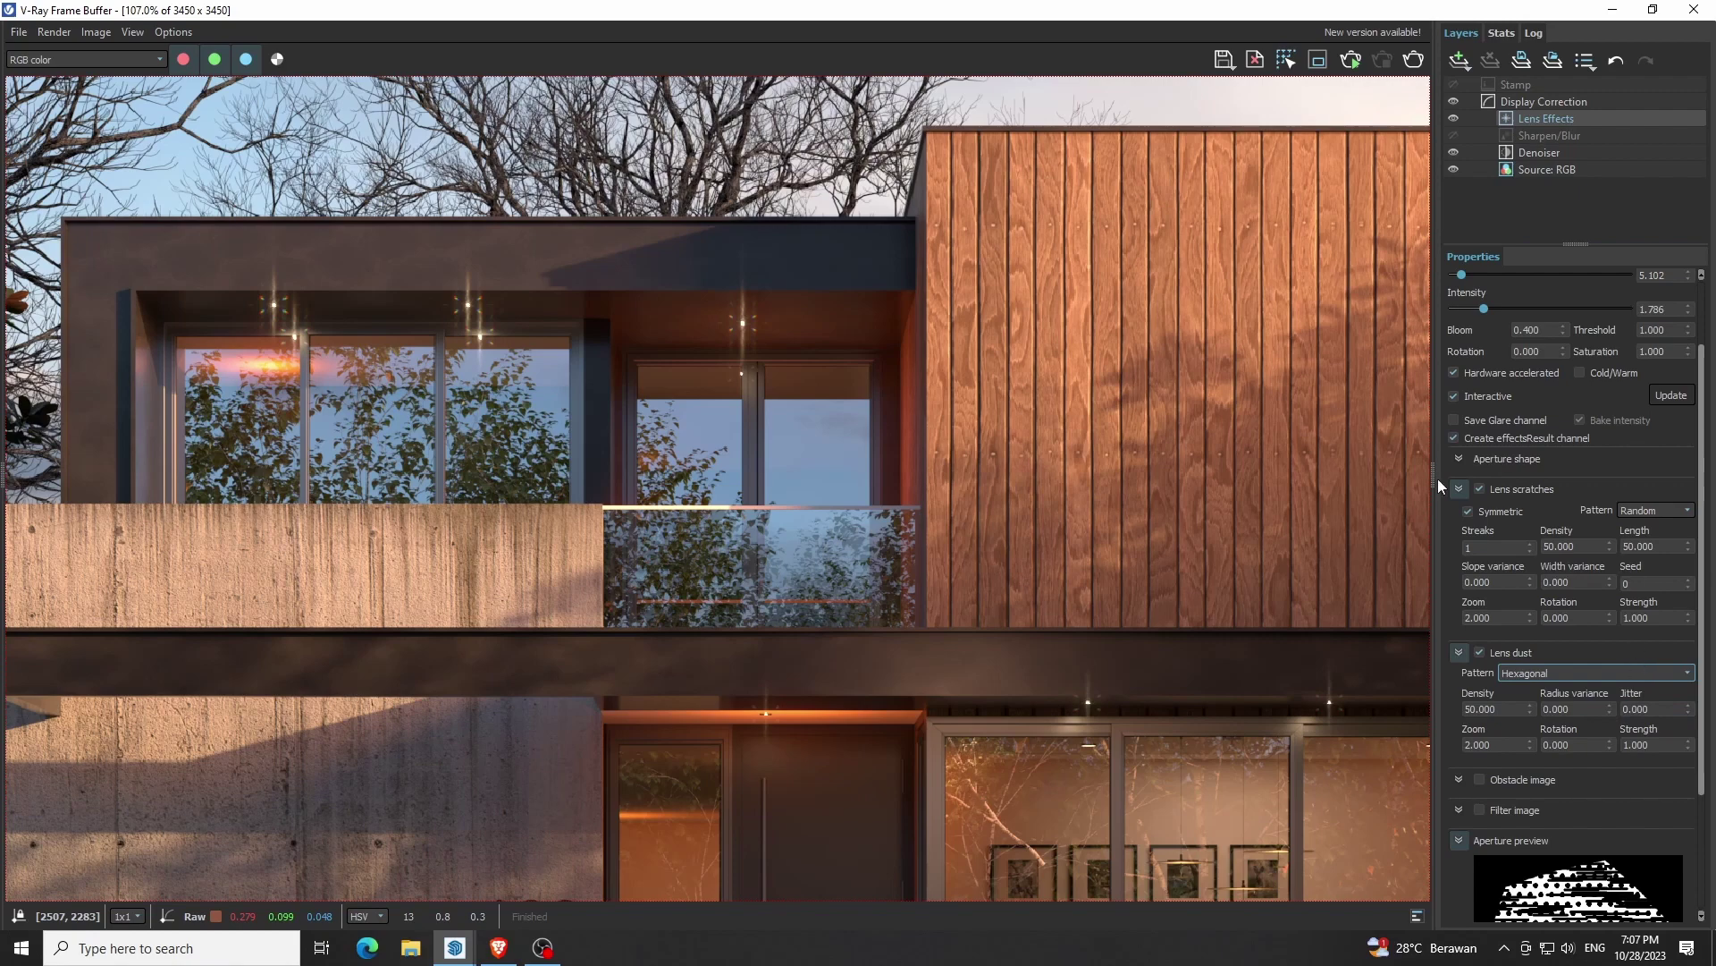
scroll(1482, 357, up, 2)
drag(1479, 397, 1465, 363)
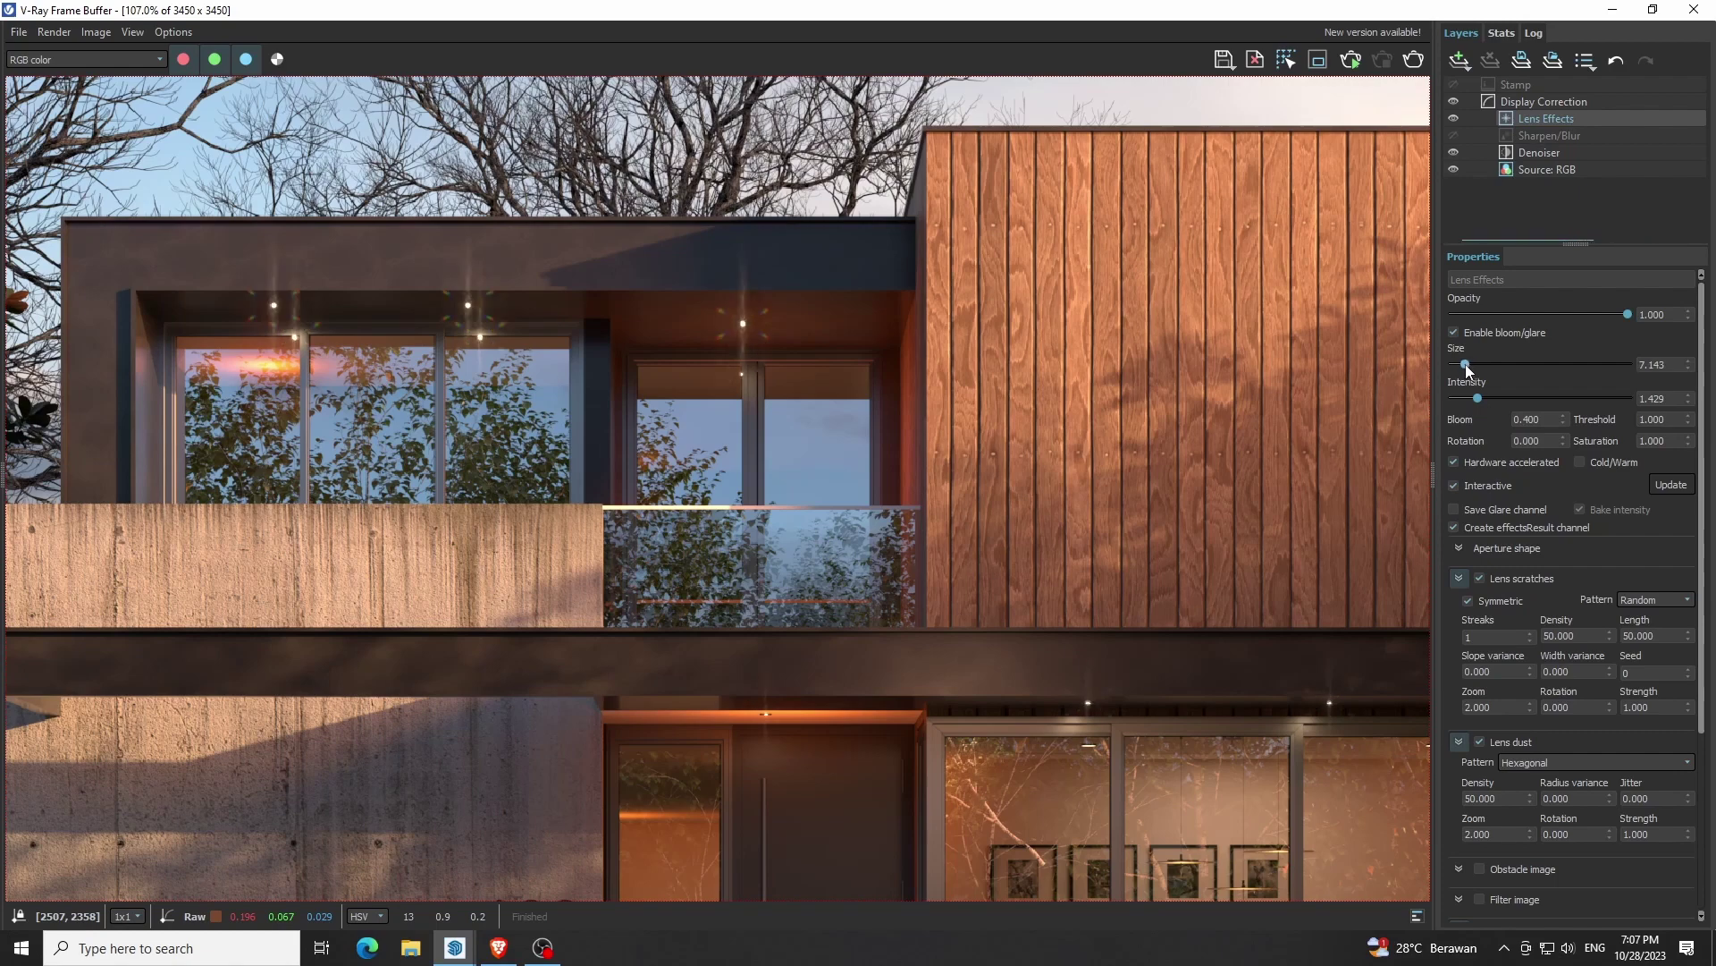
Turn off lens scratches and enlarge the lens dust zoom
click(1481, 578)
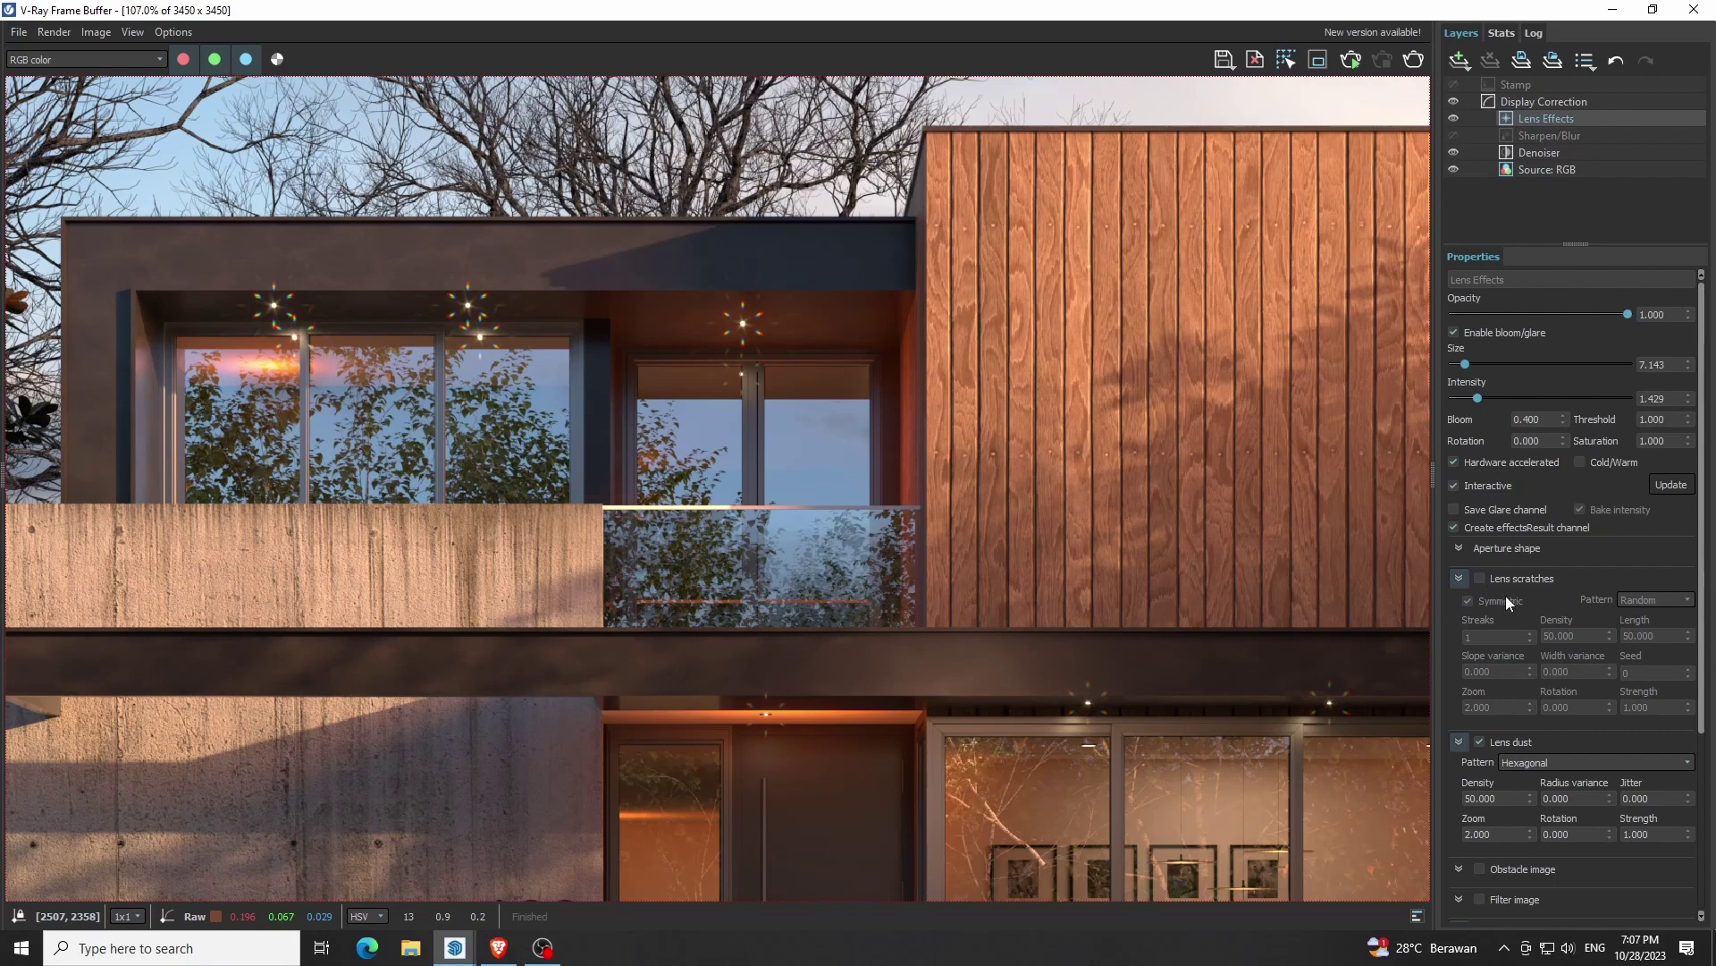
scroll(1506, 598, down, 2)
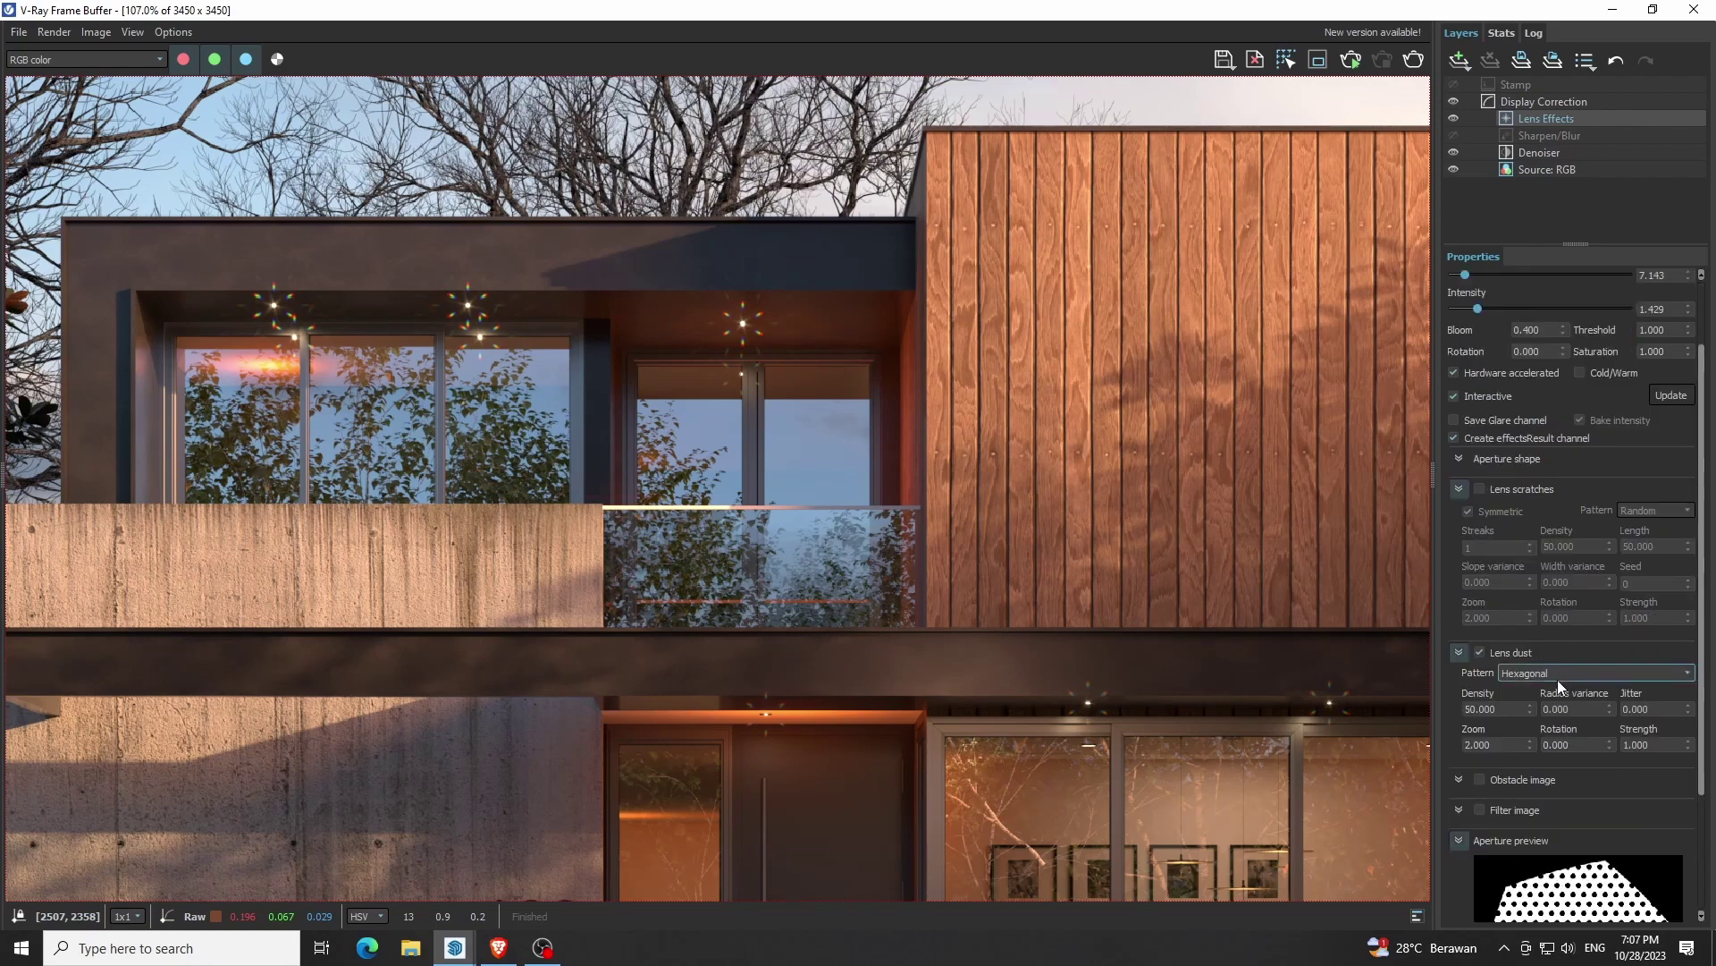
scroll(1557, 684, down, 2)
drag(1532, 653, 1527, 572)
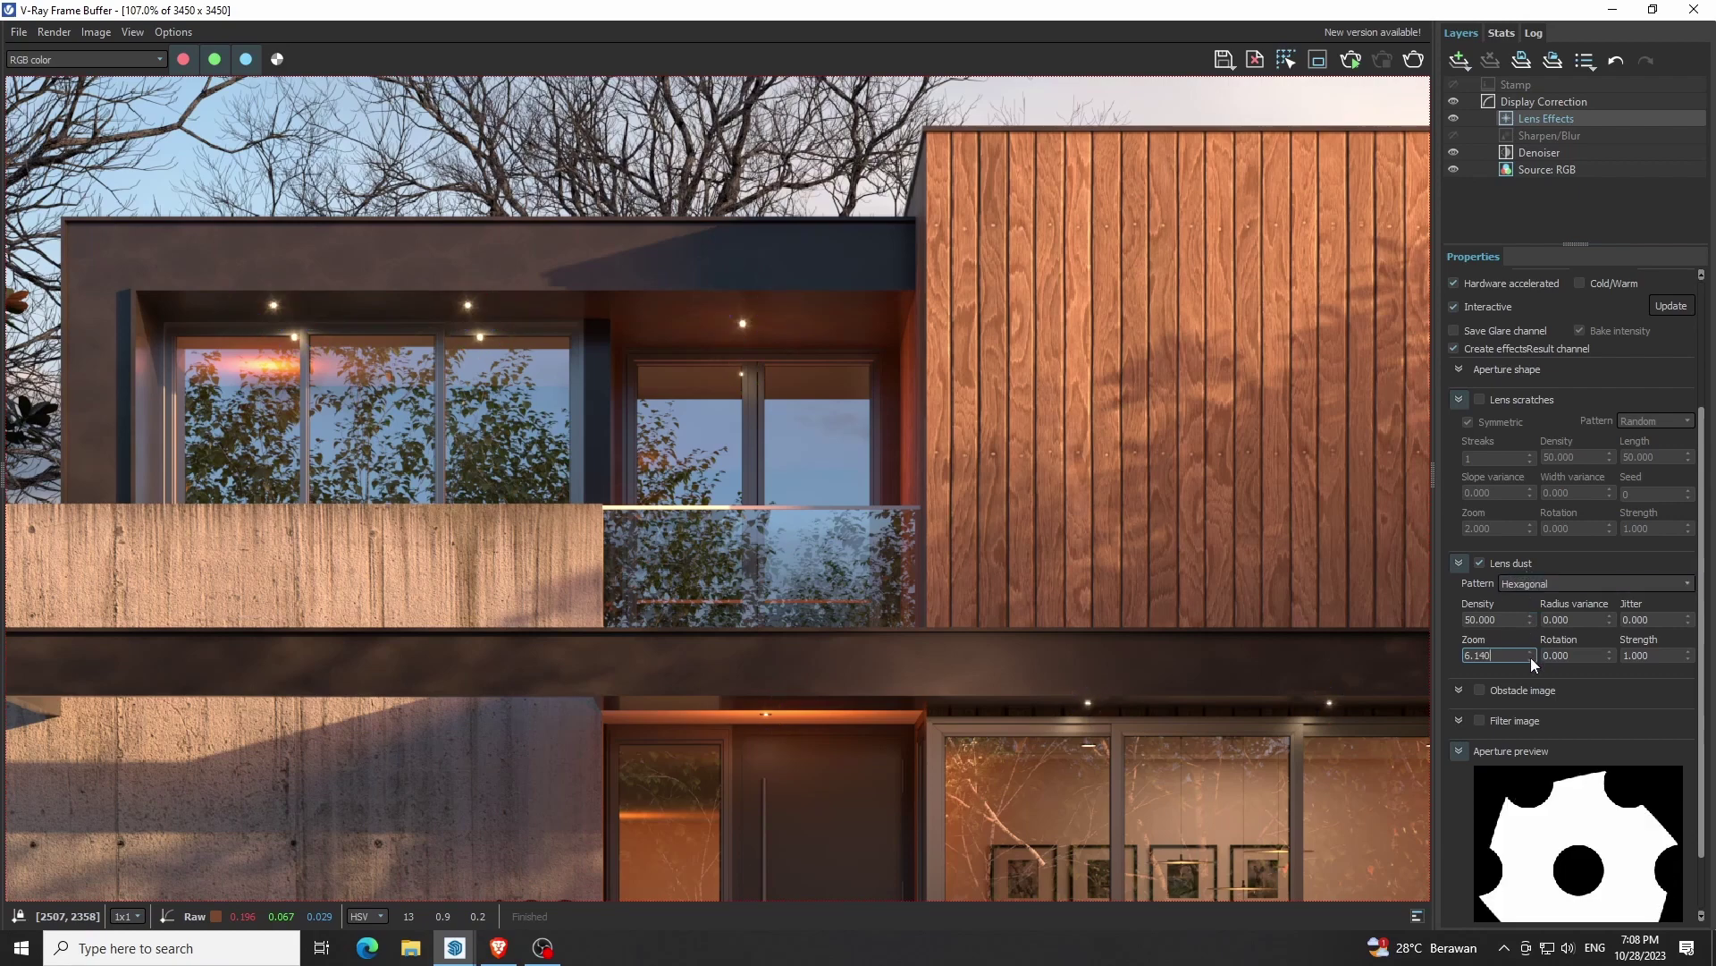
drag(1530, 657, 1533, 663)
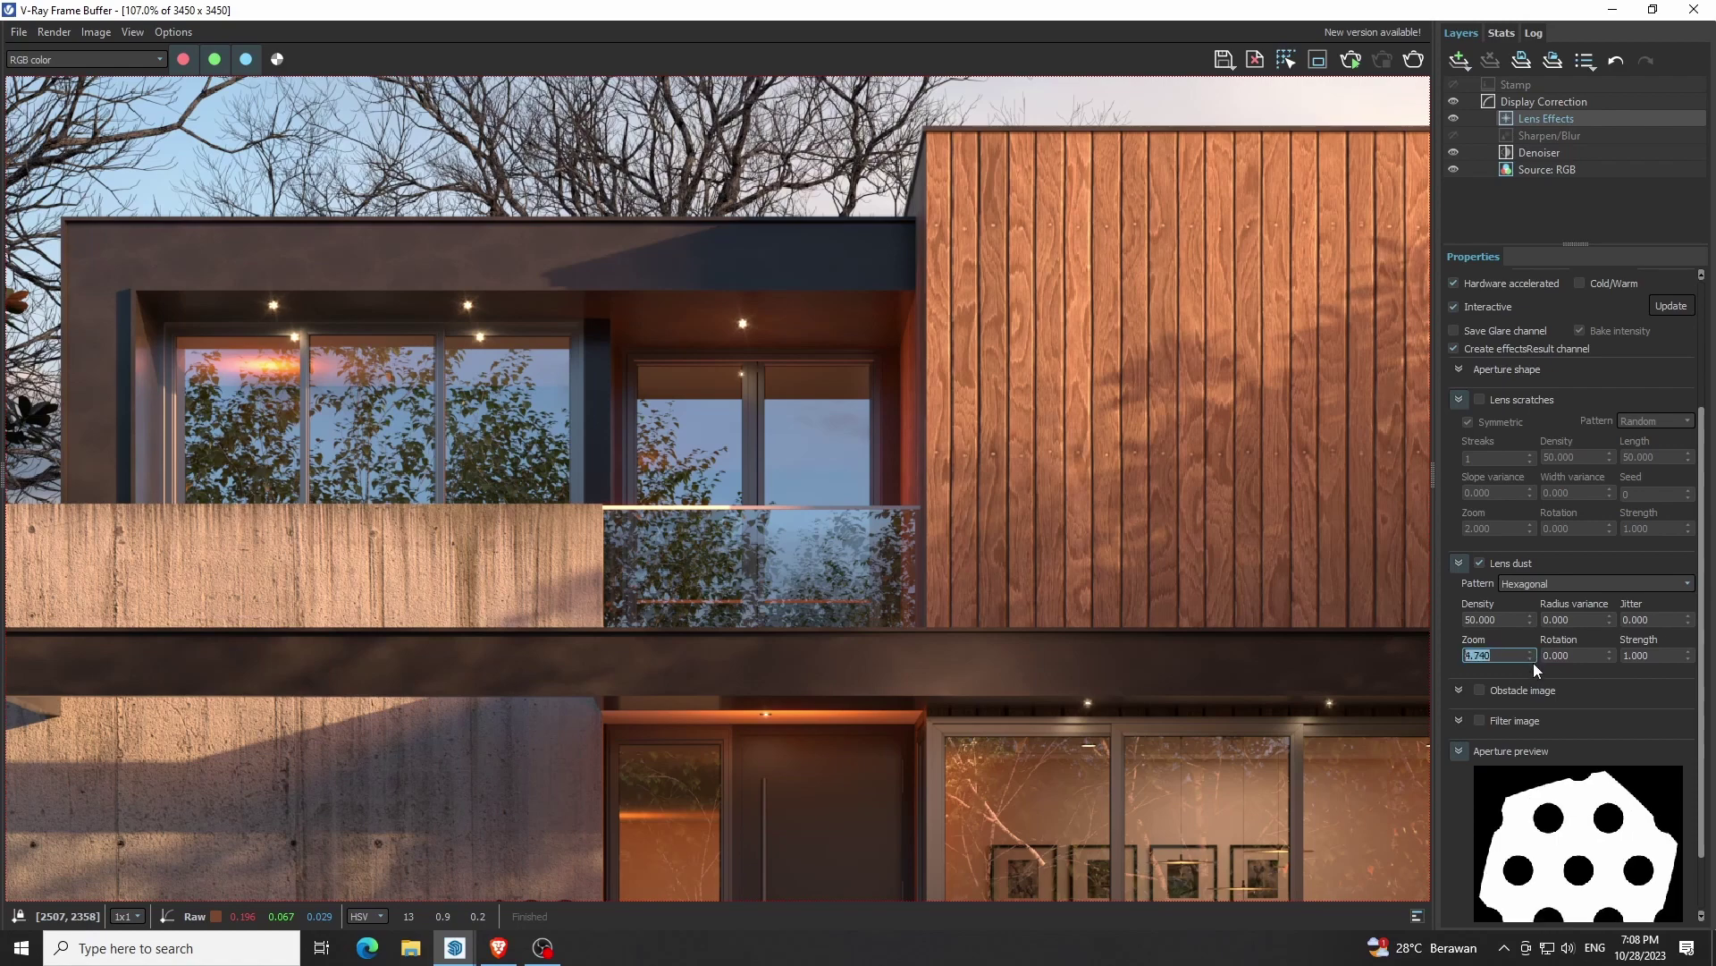
Raise glare size to 8.673 and settle the lens dust zoom at 5.290
scroll(1532, 651, up, 2)
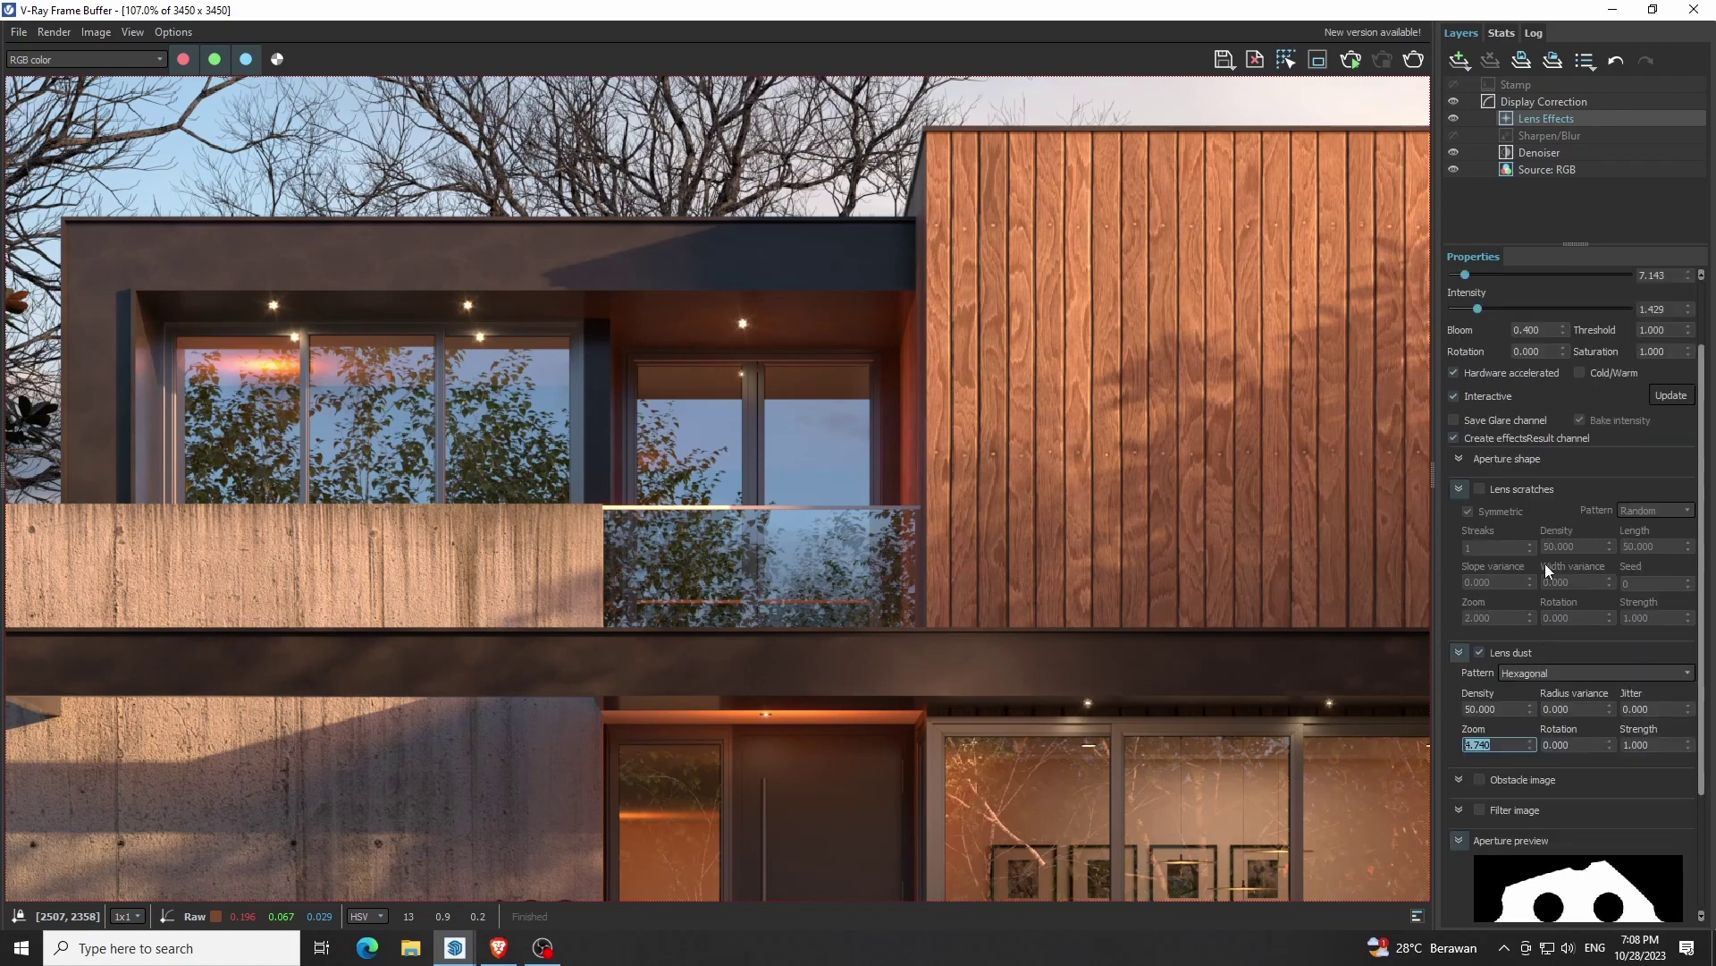
drag(1470, 275, 1472, 277)
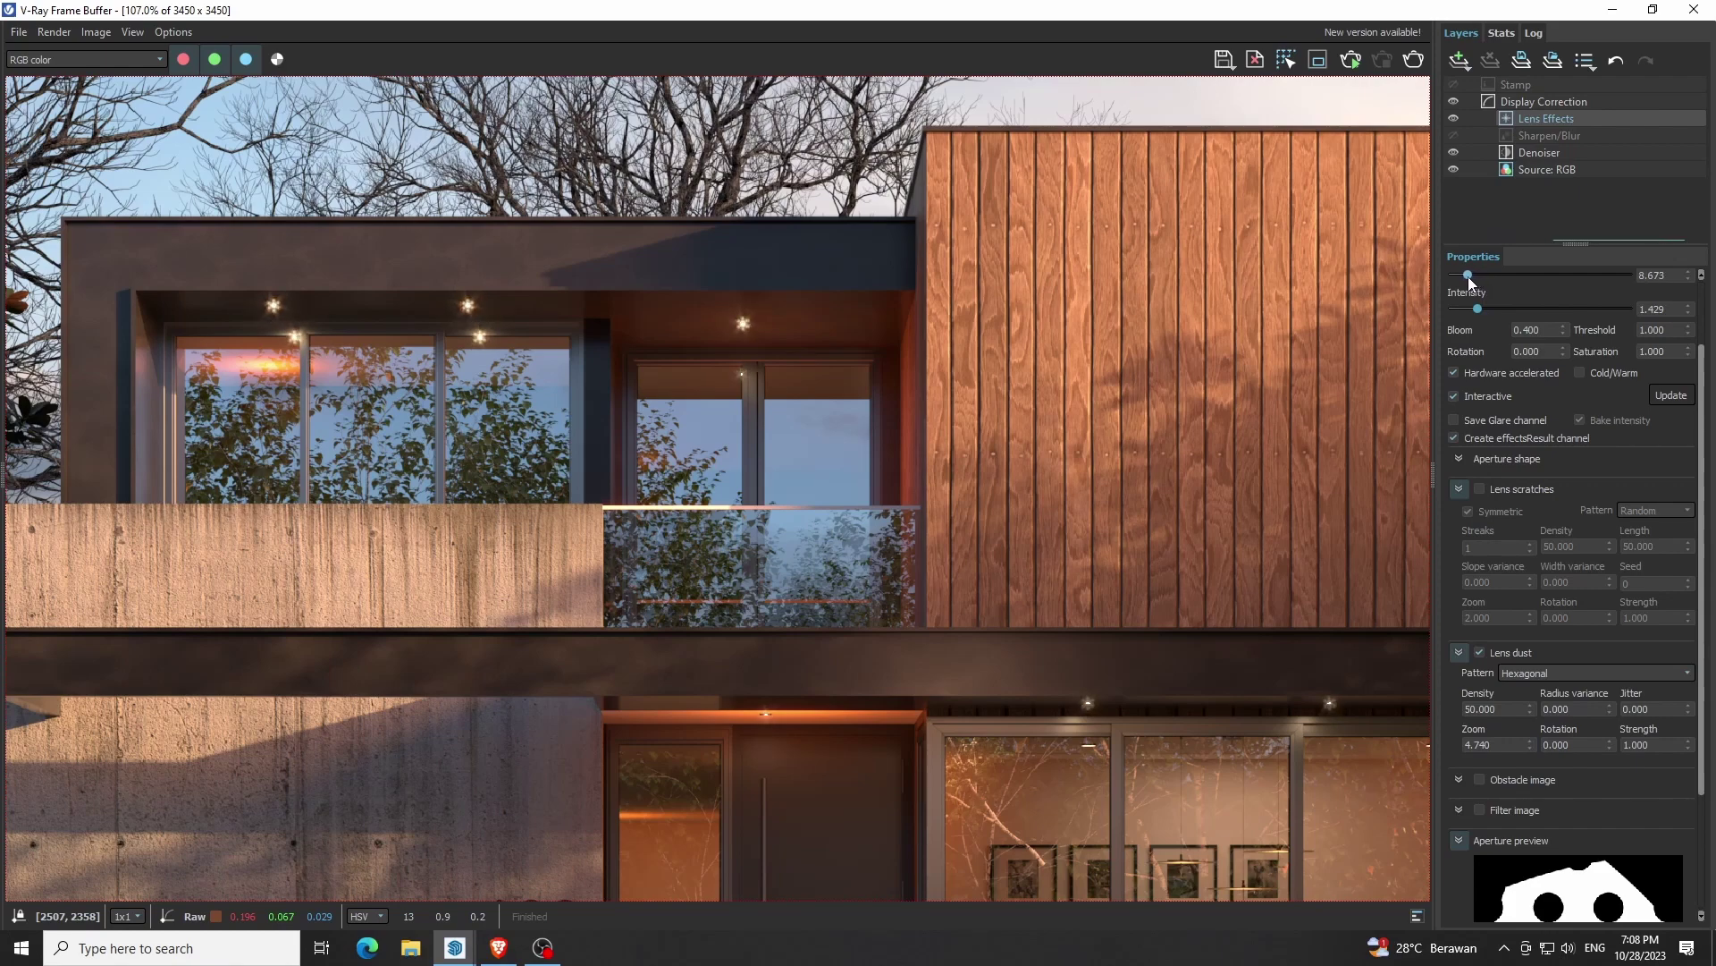
scroll(1537, 604, down, 2)
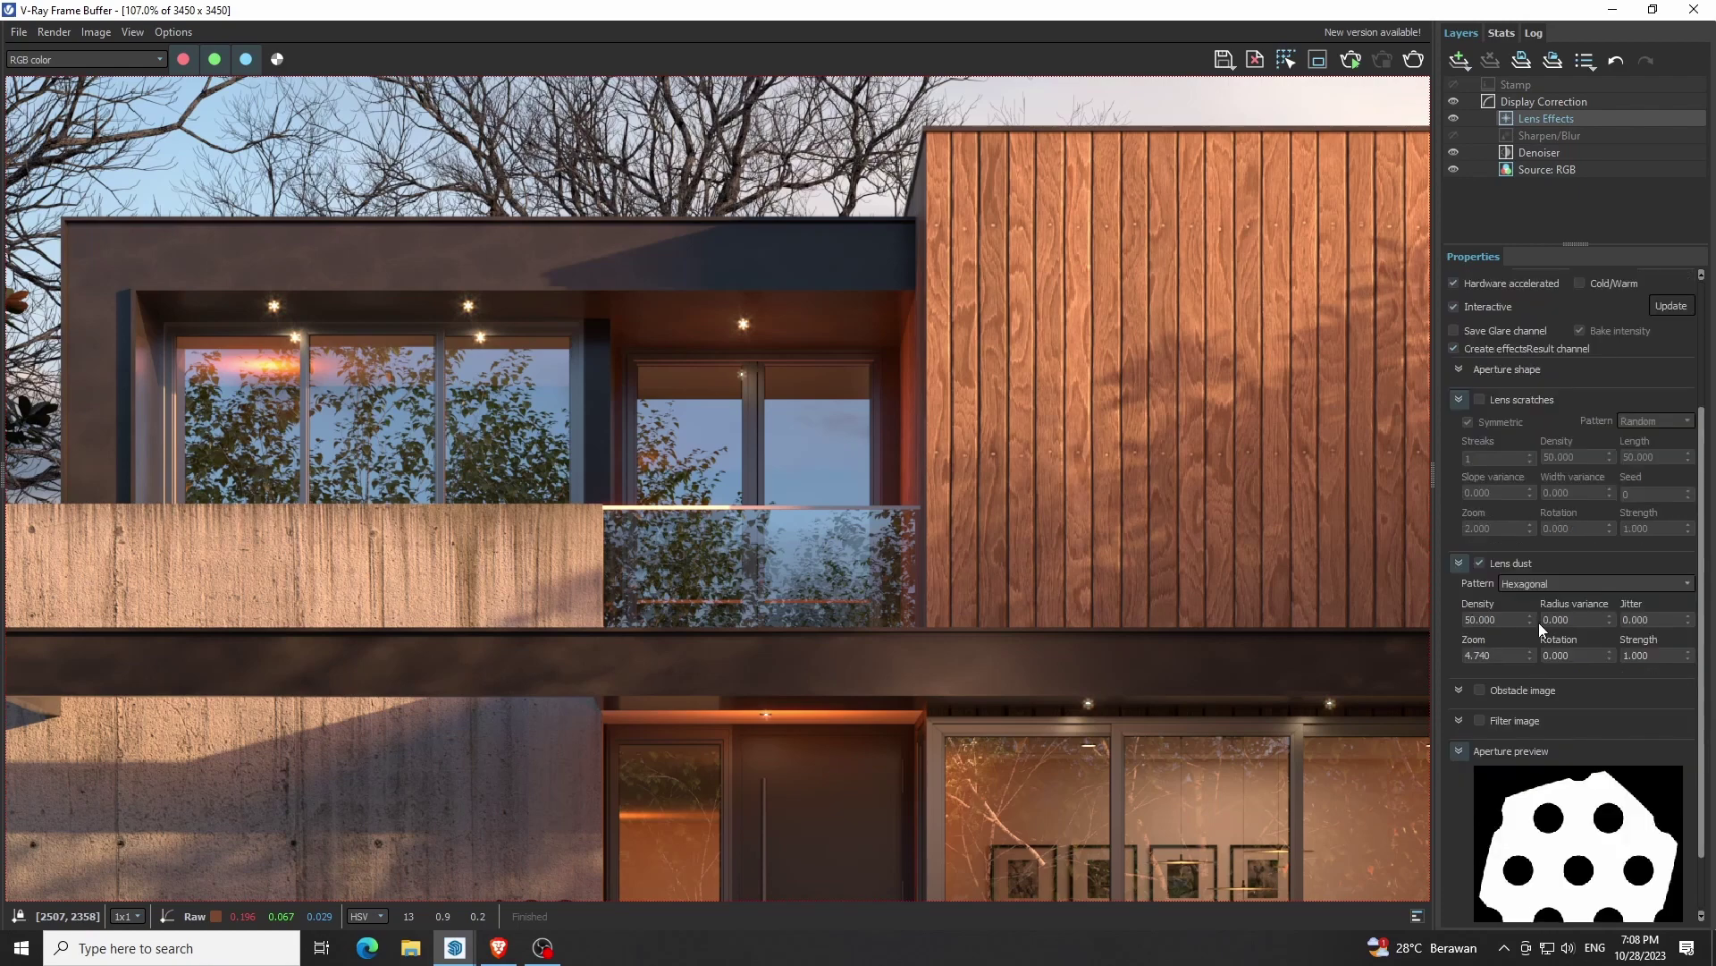
drag(1531, 656, 1531, 666)
drag(1531, 651, 1532, 640)
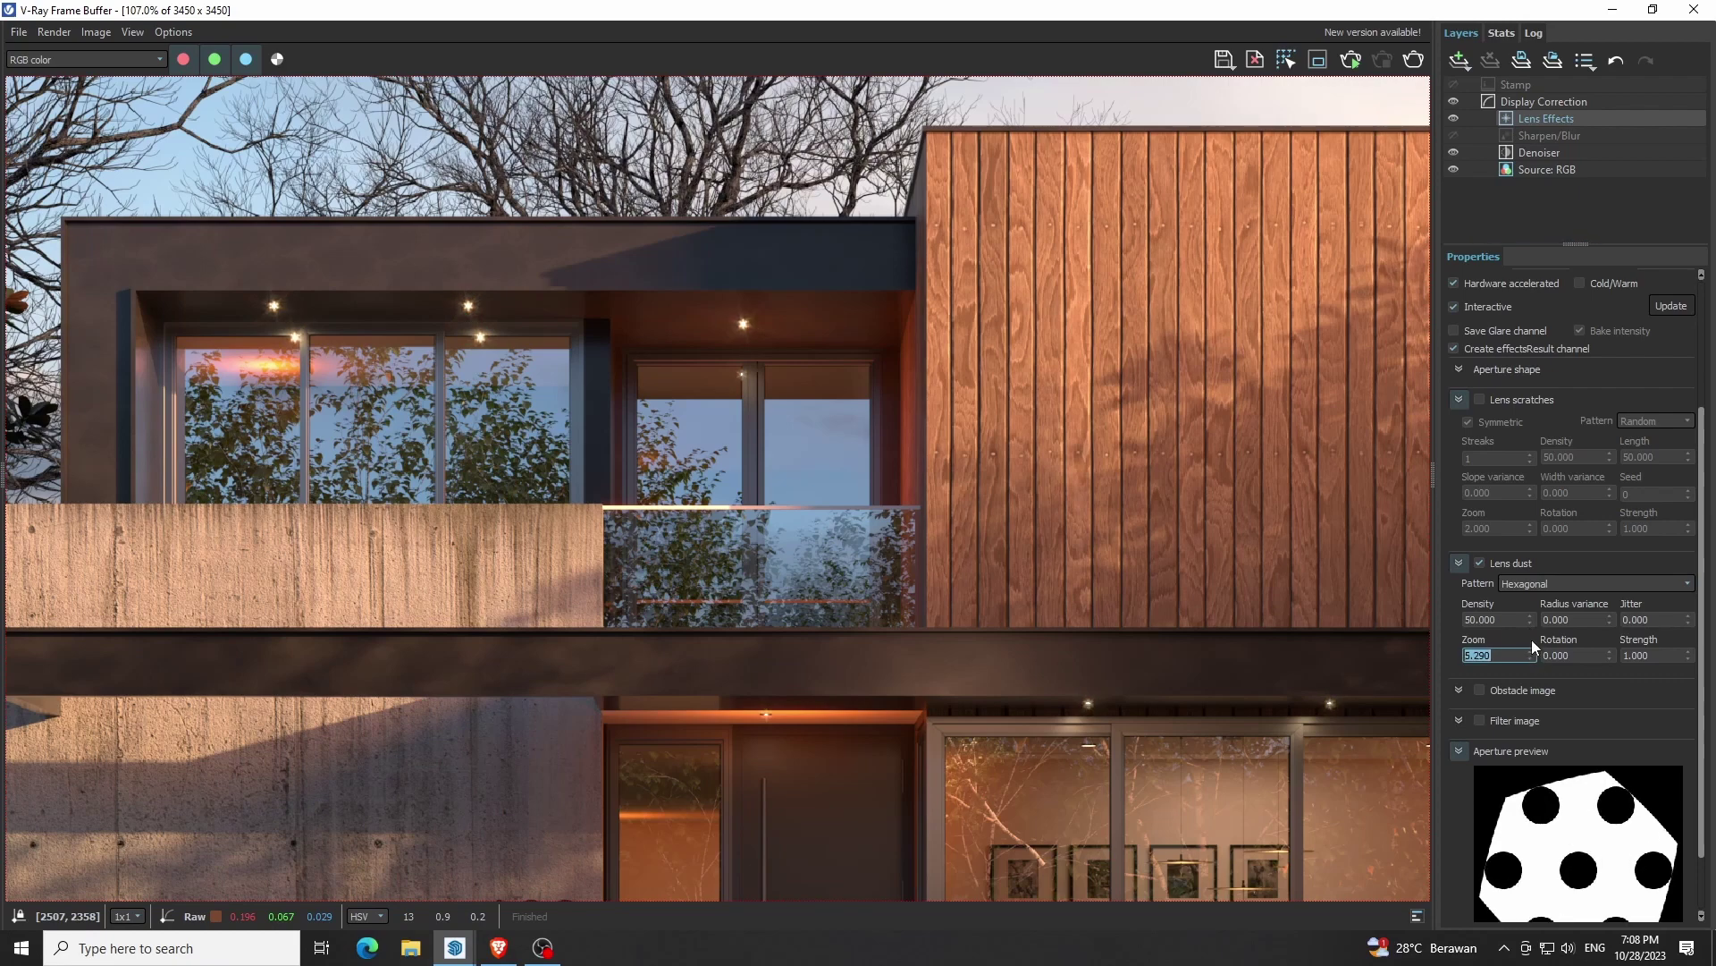
scroll(1524, 581, up, 2)
Try lens scratches with higher zoom, slope variance 15.5 and length 35.5, then turn them off
click(1479, 488)
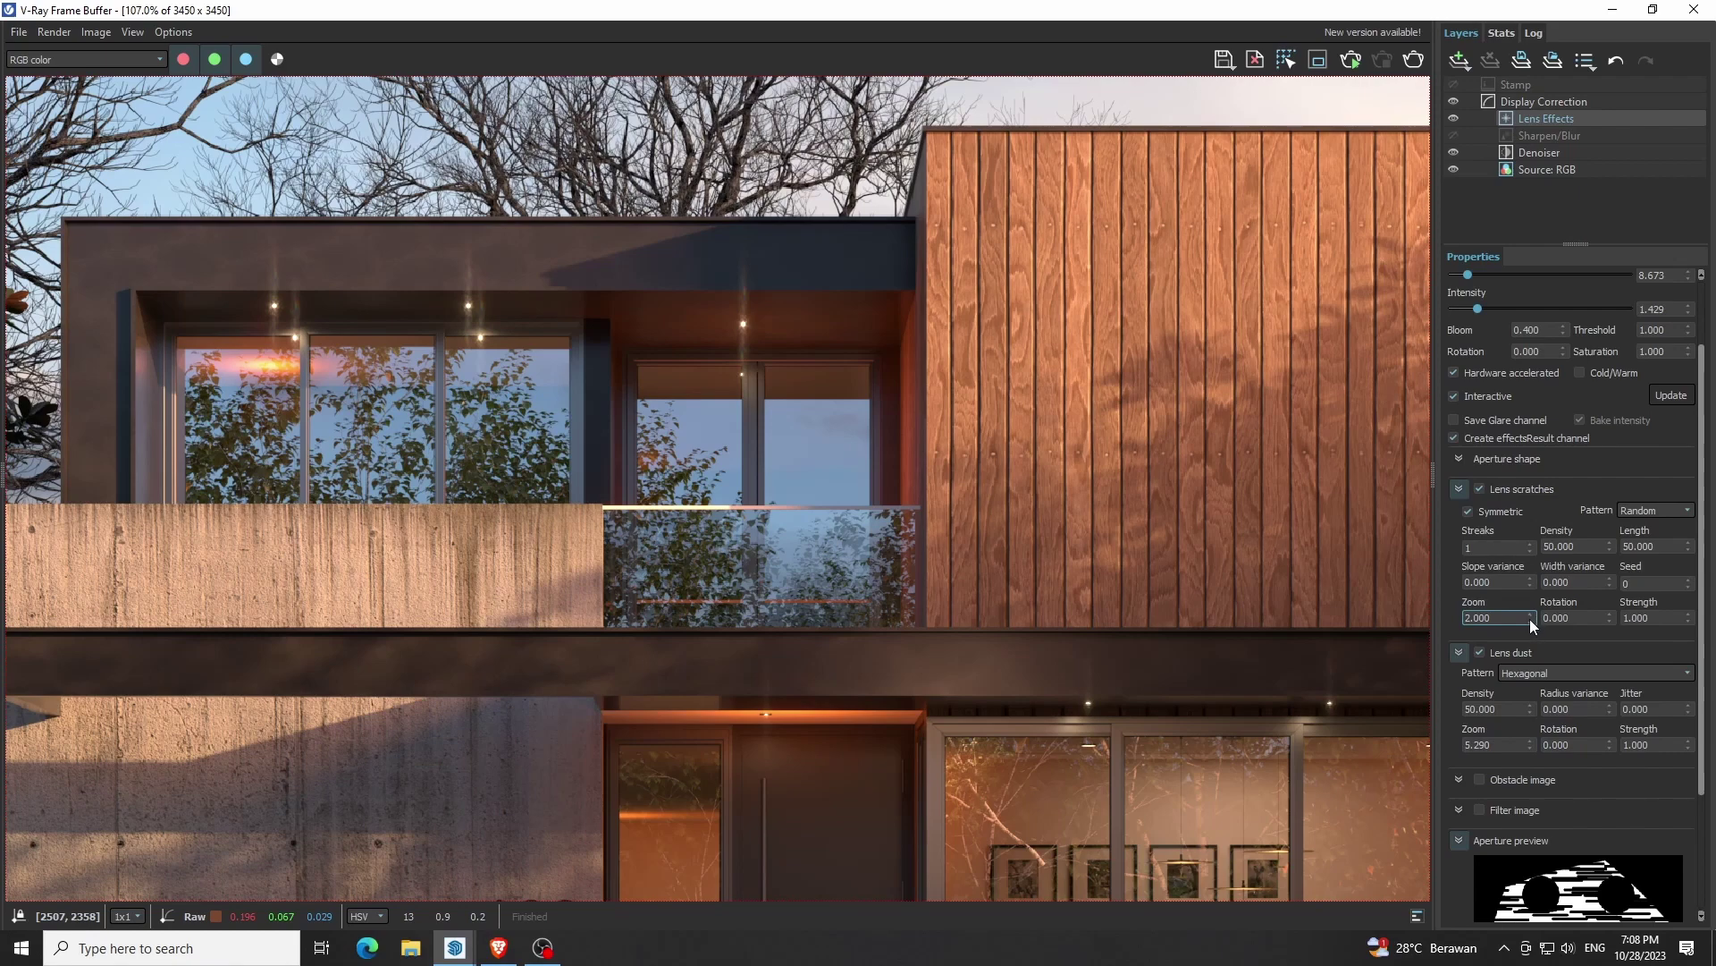
drag(1530, 615, 1532, 599)
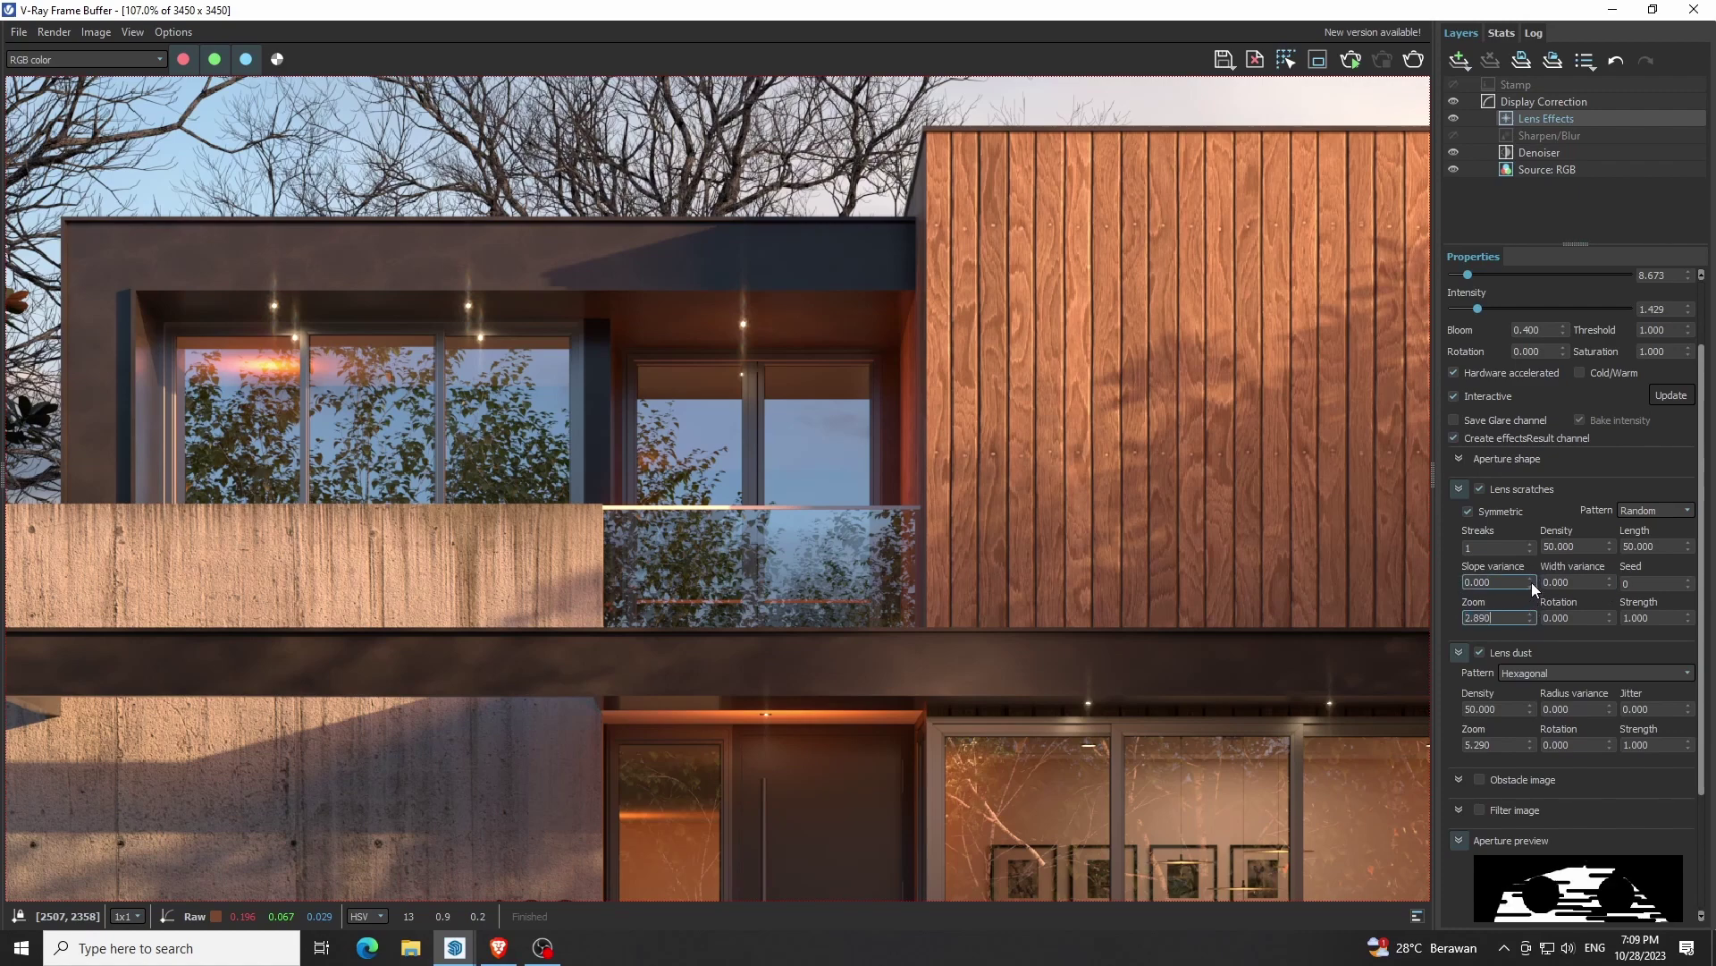
drag(1532, 582, 1532, 547)
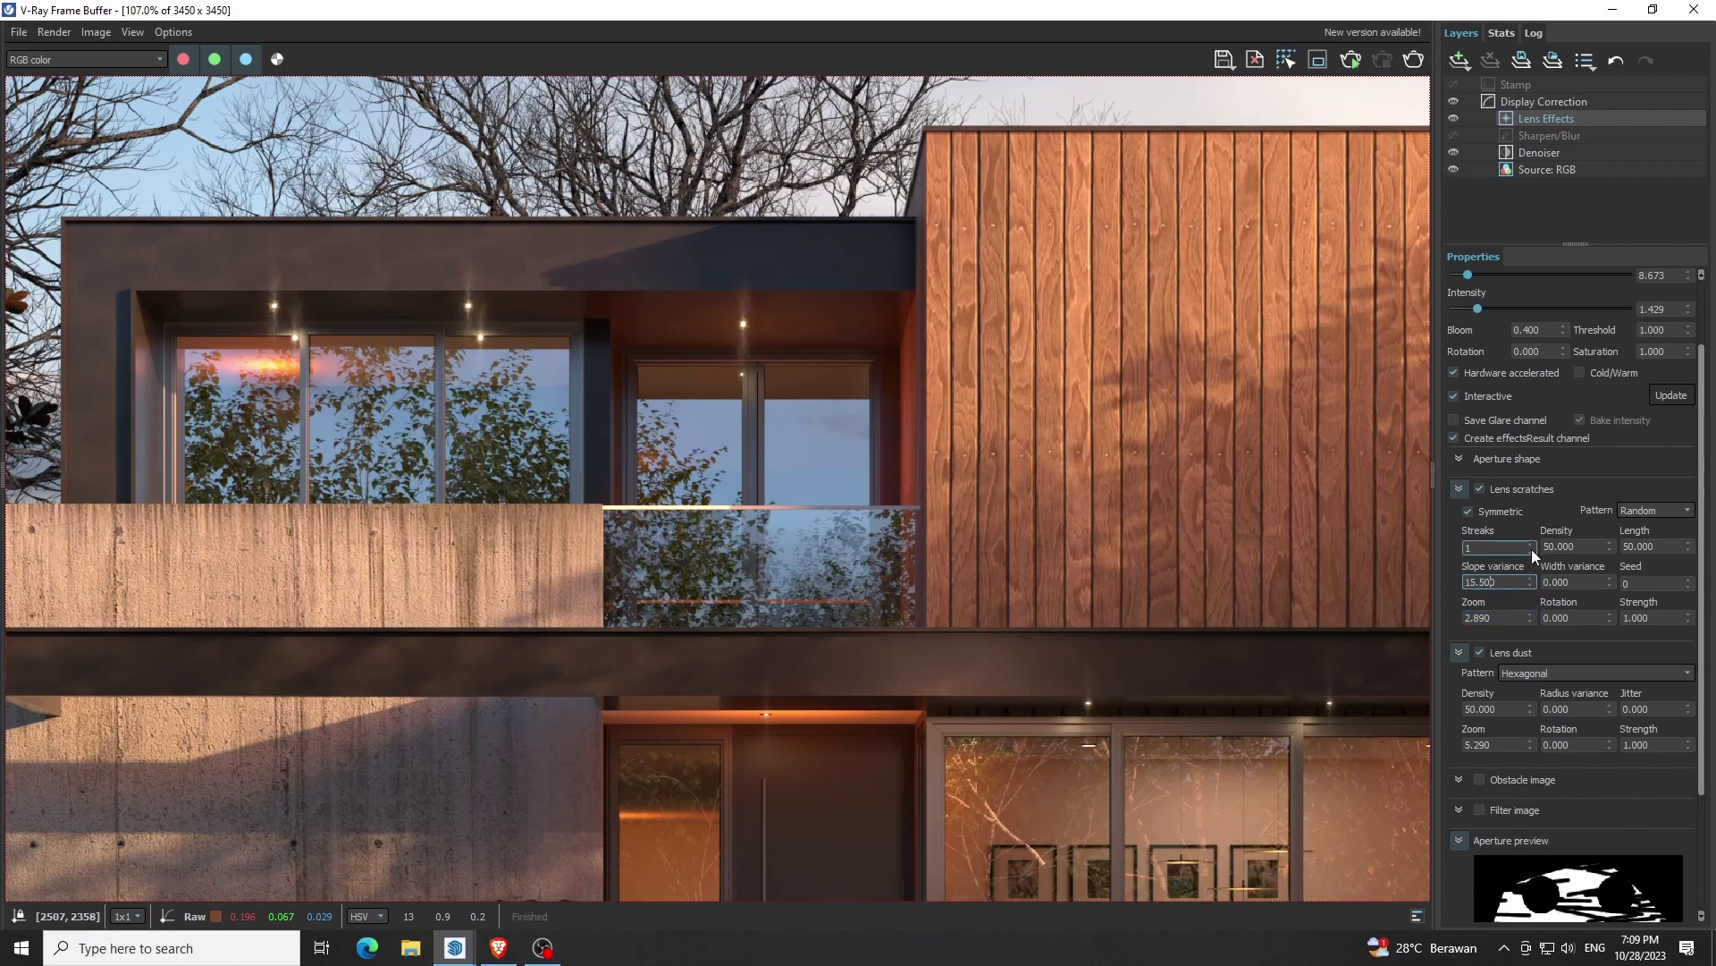
scroll(1231, 657, down, 2)
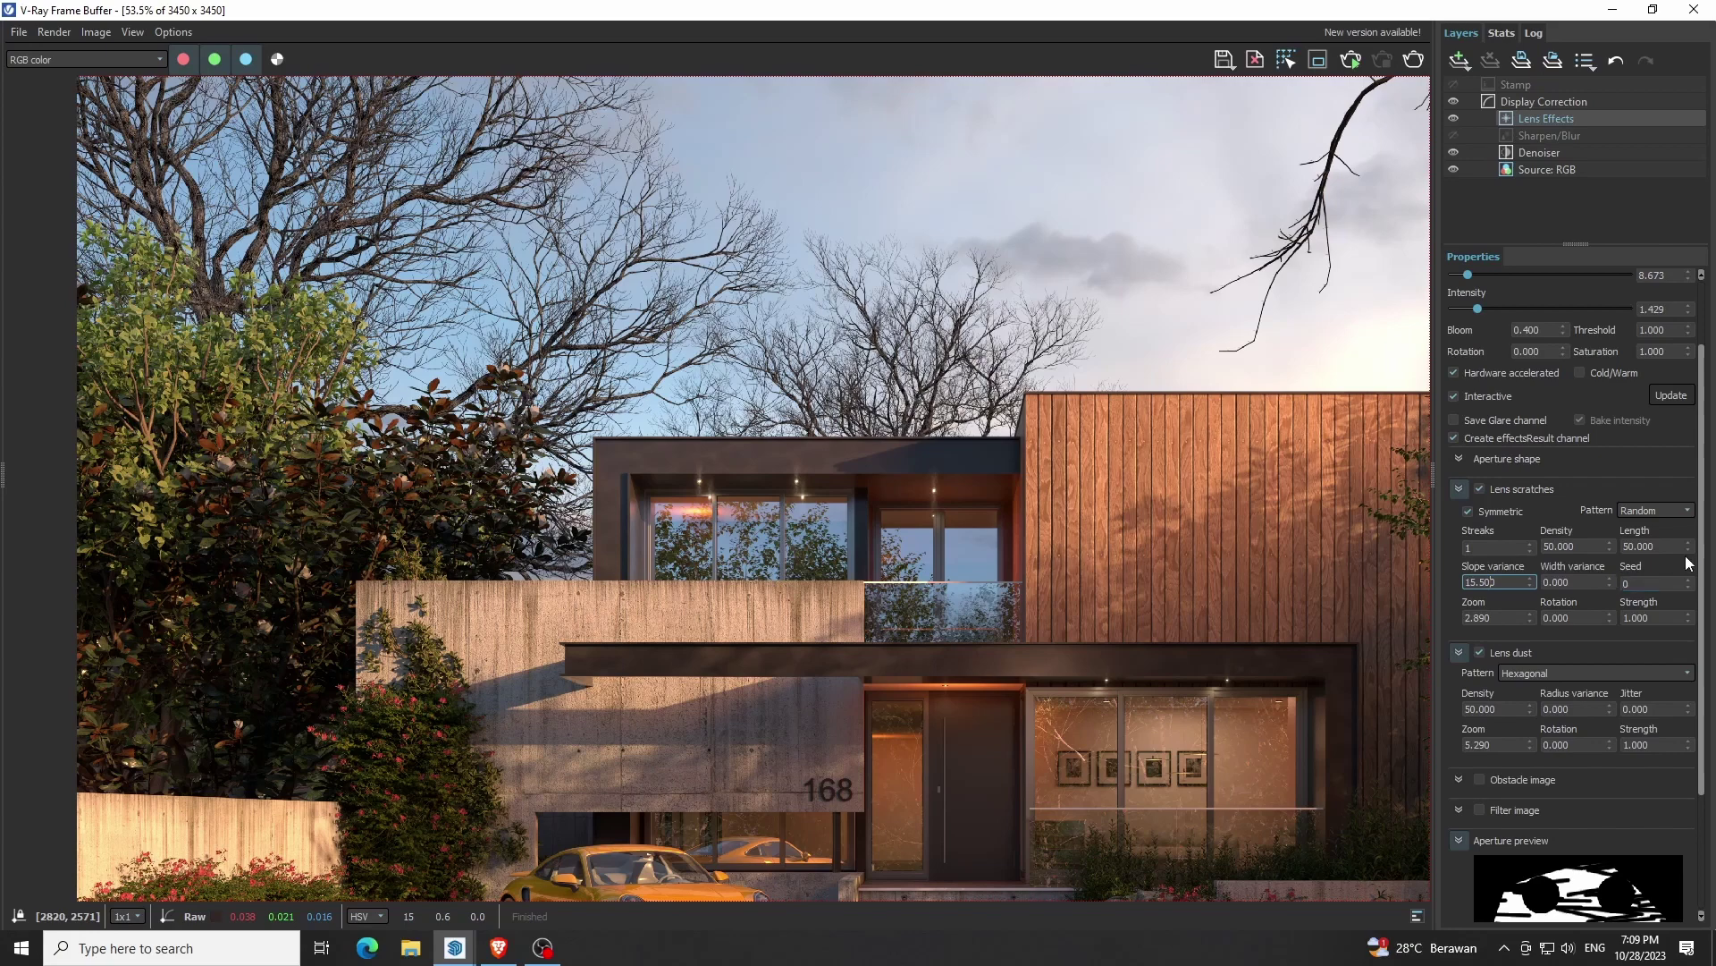
drag(1689, 547, 1689, 583)
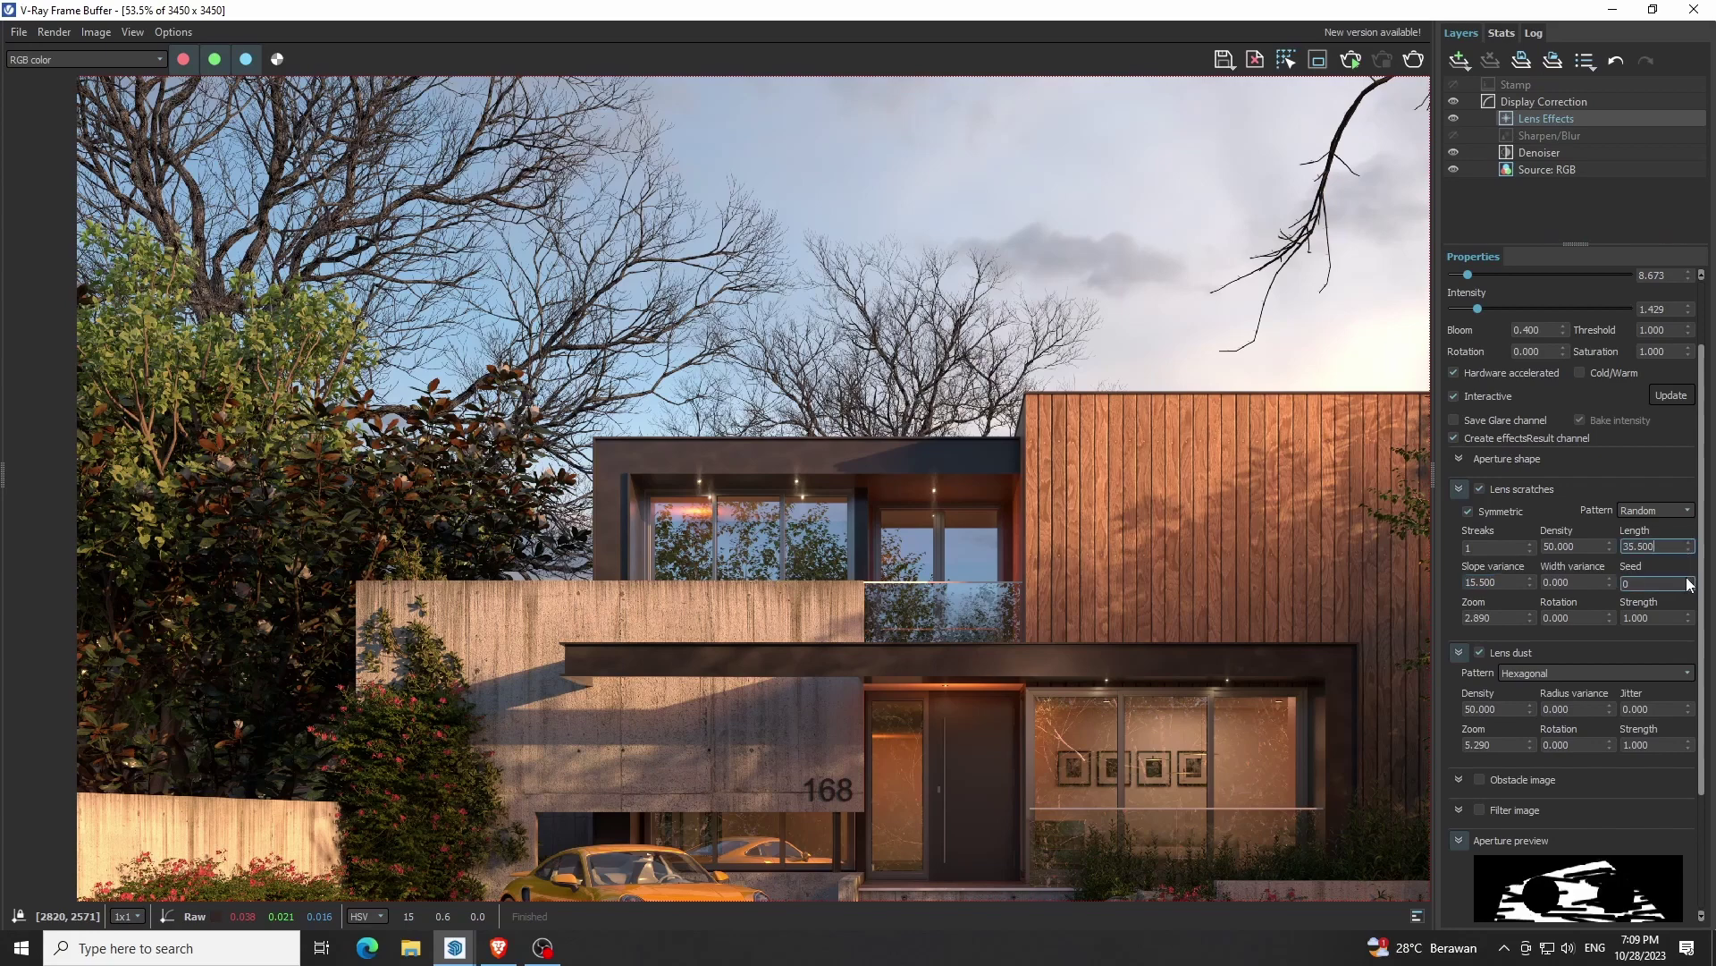
scroll(873, 490, up, 2)
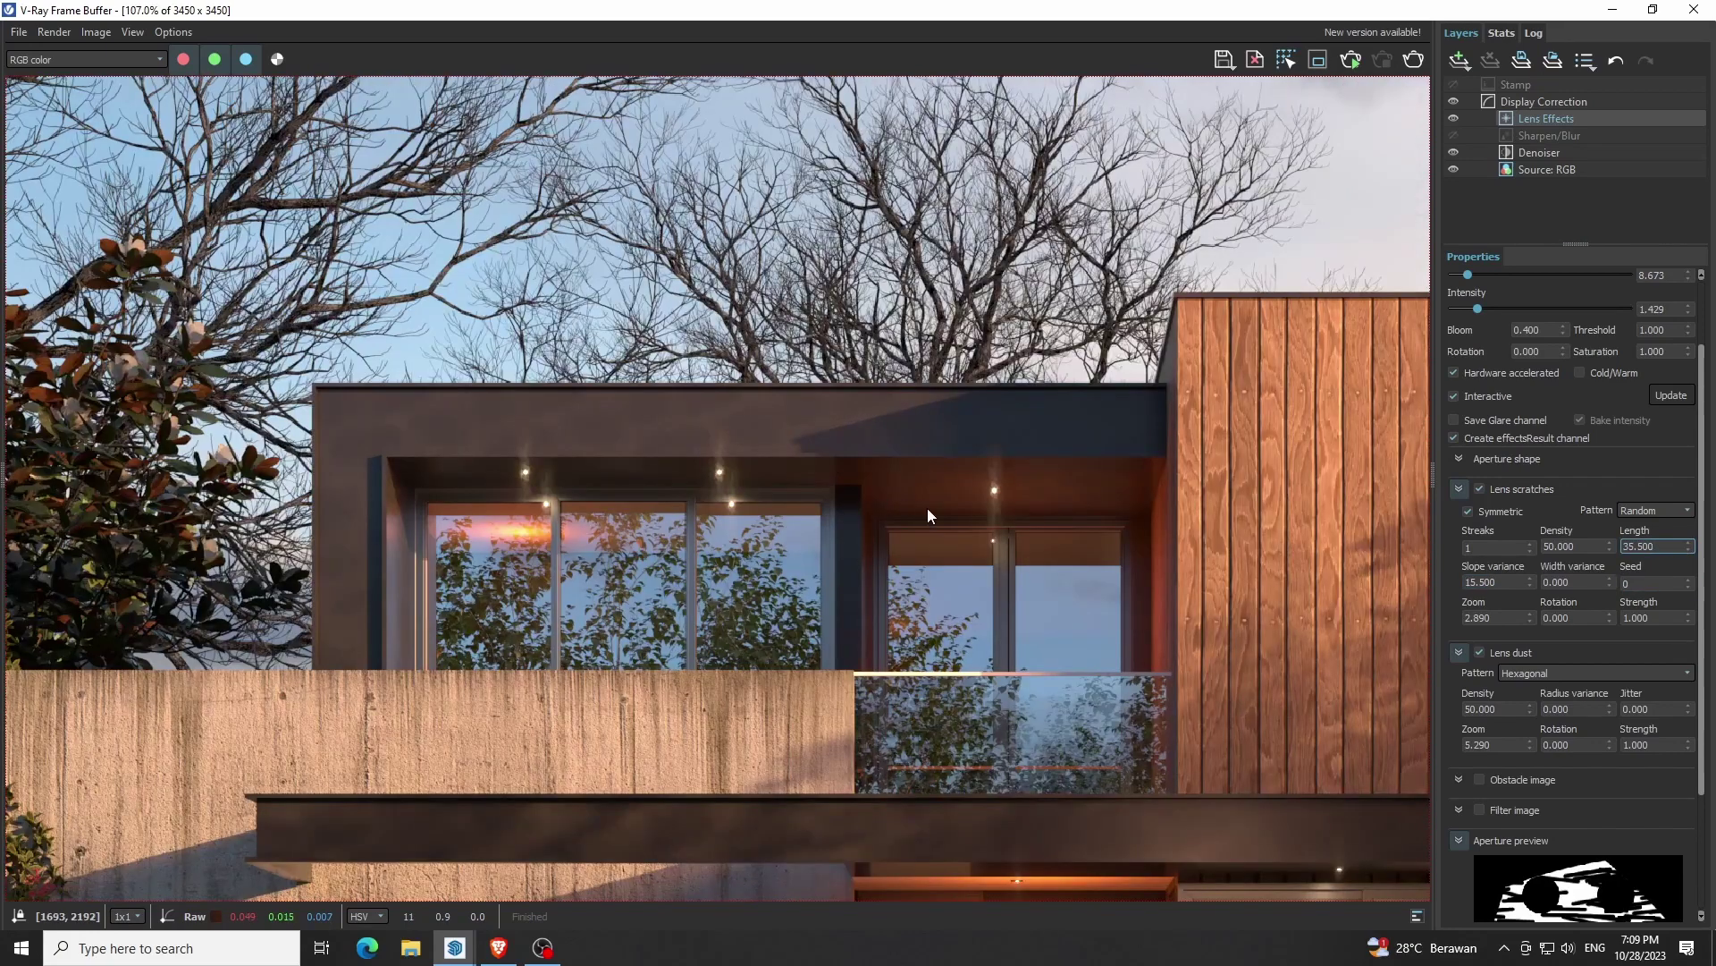
click(1480, 489)
click(1479, 489)
click(1478, 490)
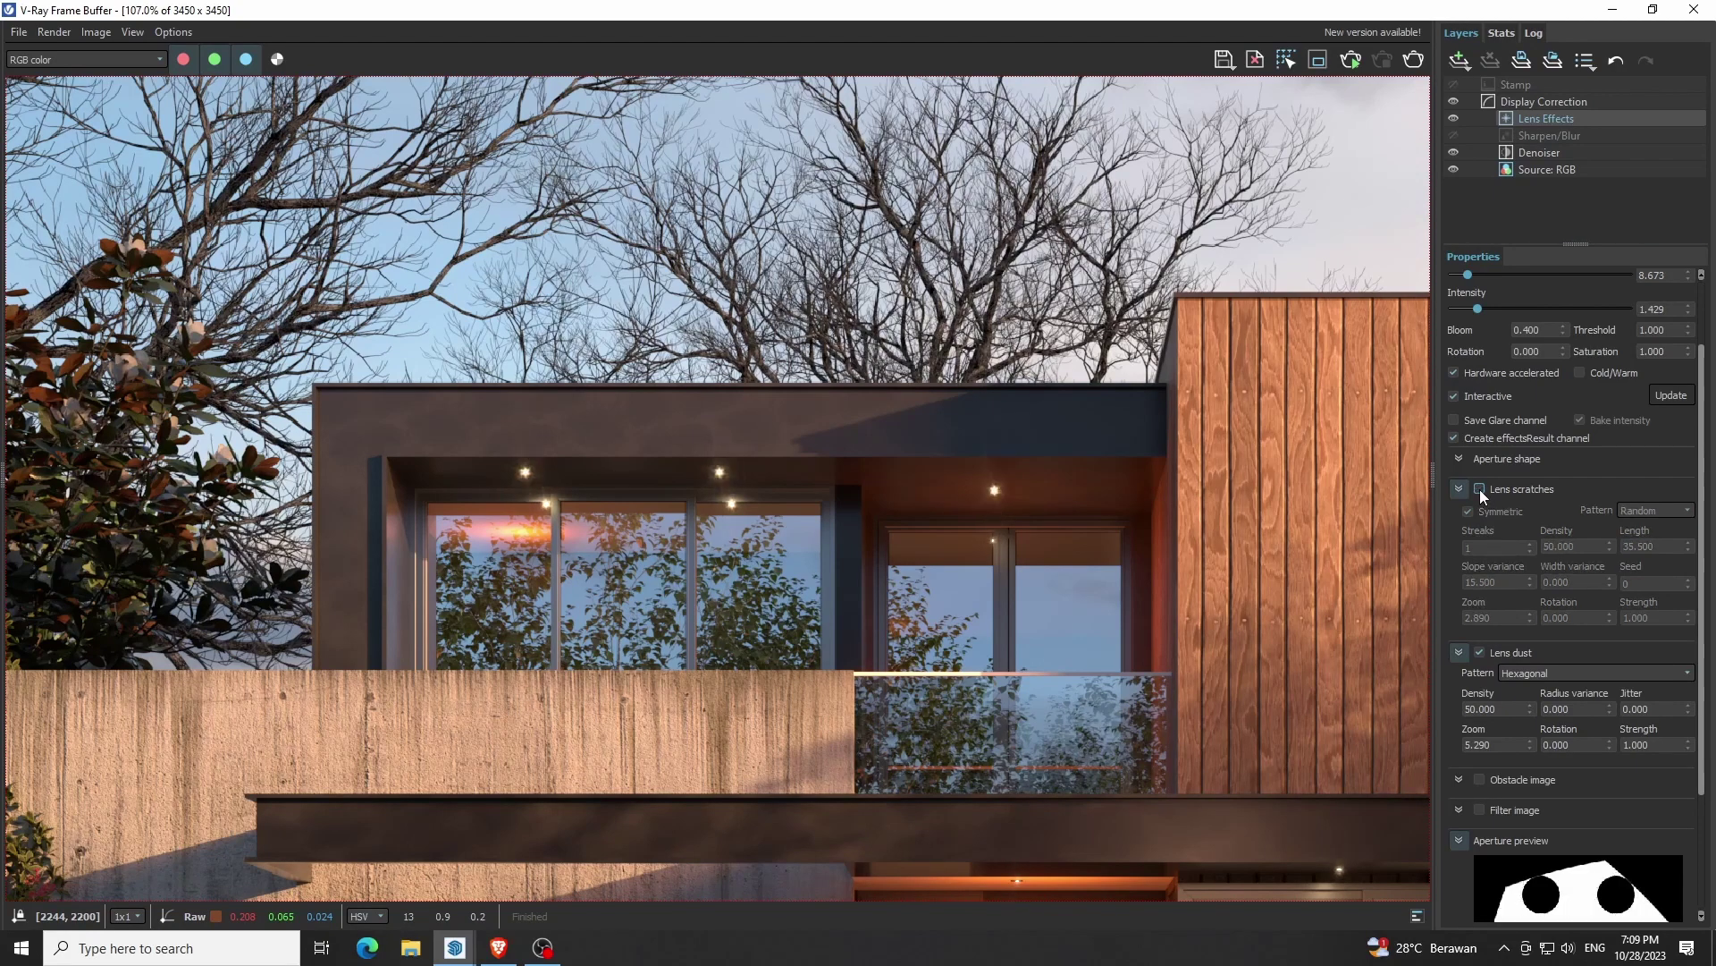
Set glare size to 7.143 and raise glare intensity to 2.092
scroll(1042, 483, up, 2)
scroll(1520, 429, up, 2)
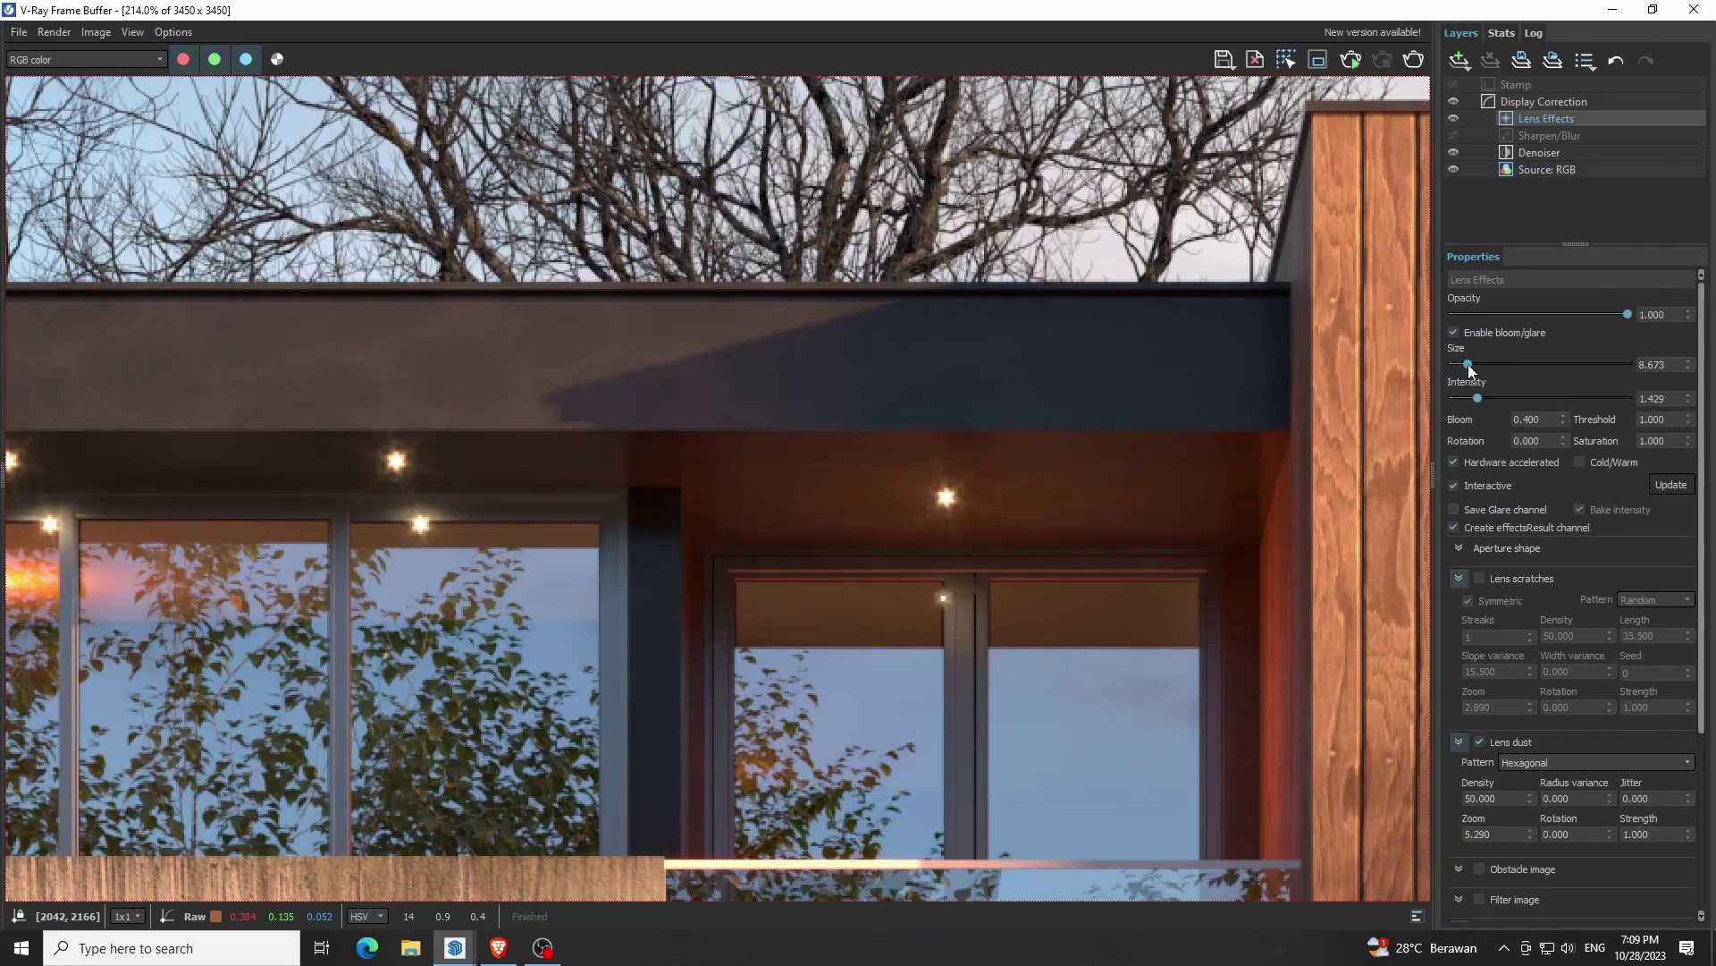
drag(1468, 363, 1475, 363)
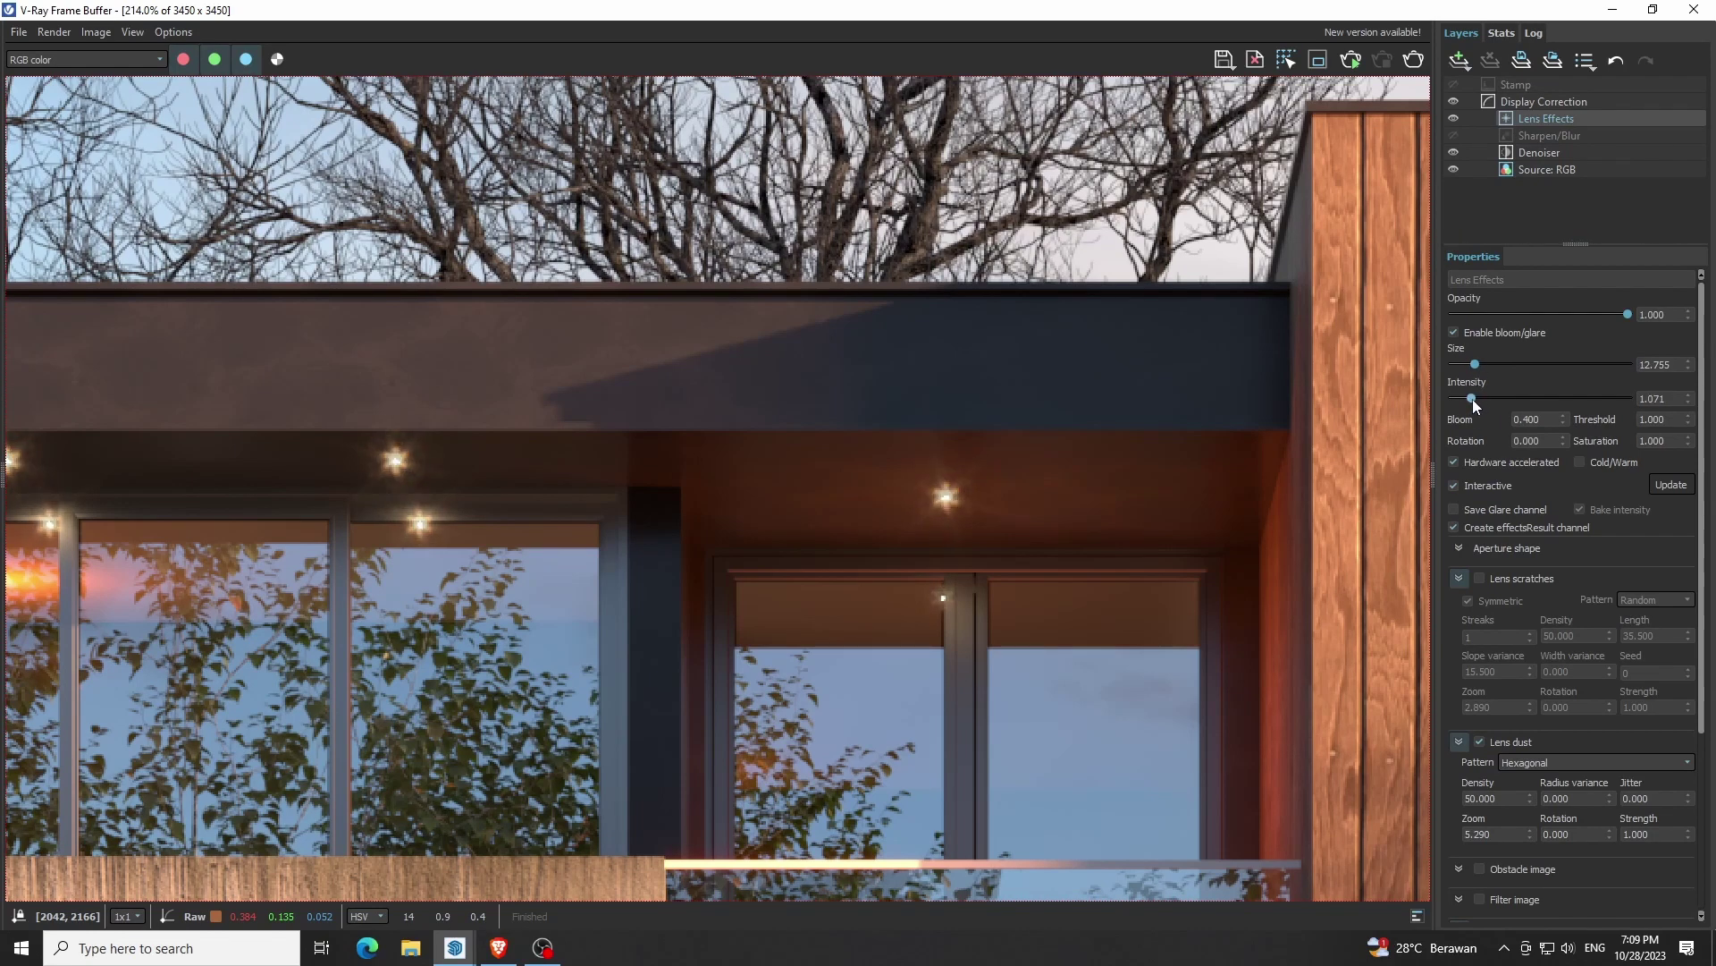
mouse_move(1473, 399)
mouse_down()
mouse_move(1491, 405)
mouse_move(1466, 363)
mouse_up()
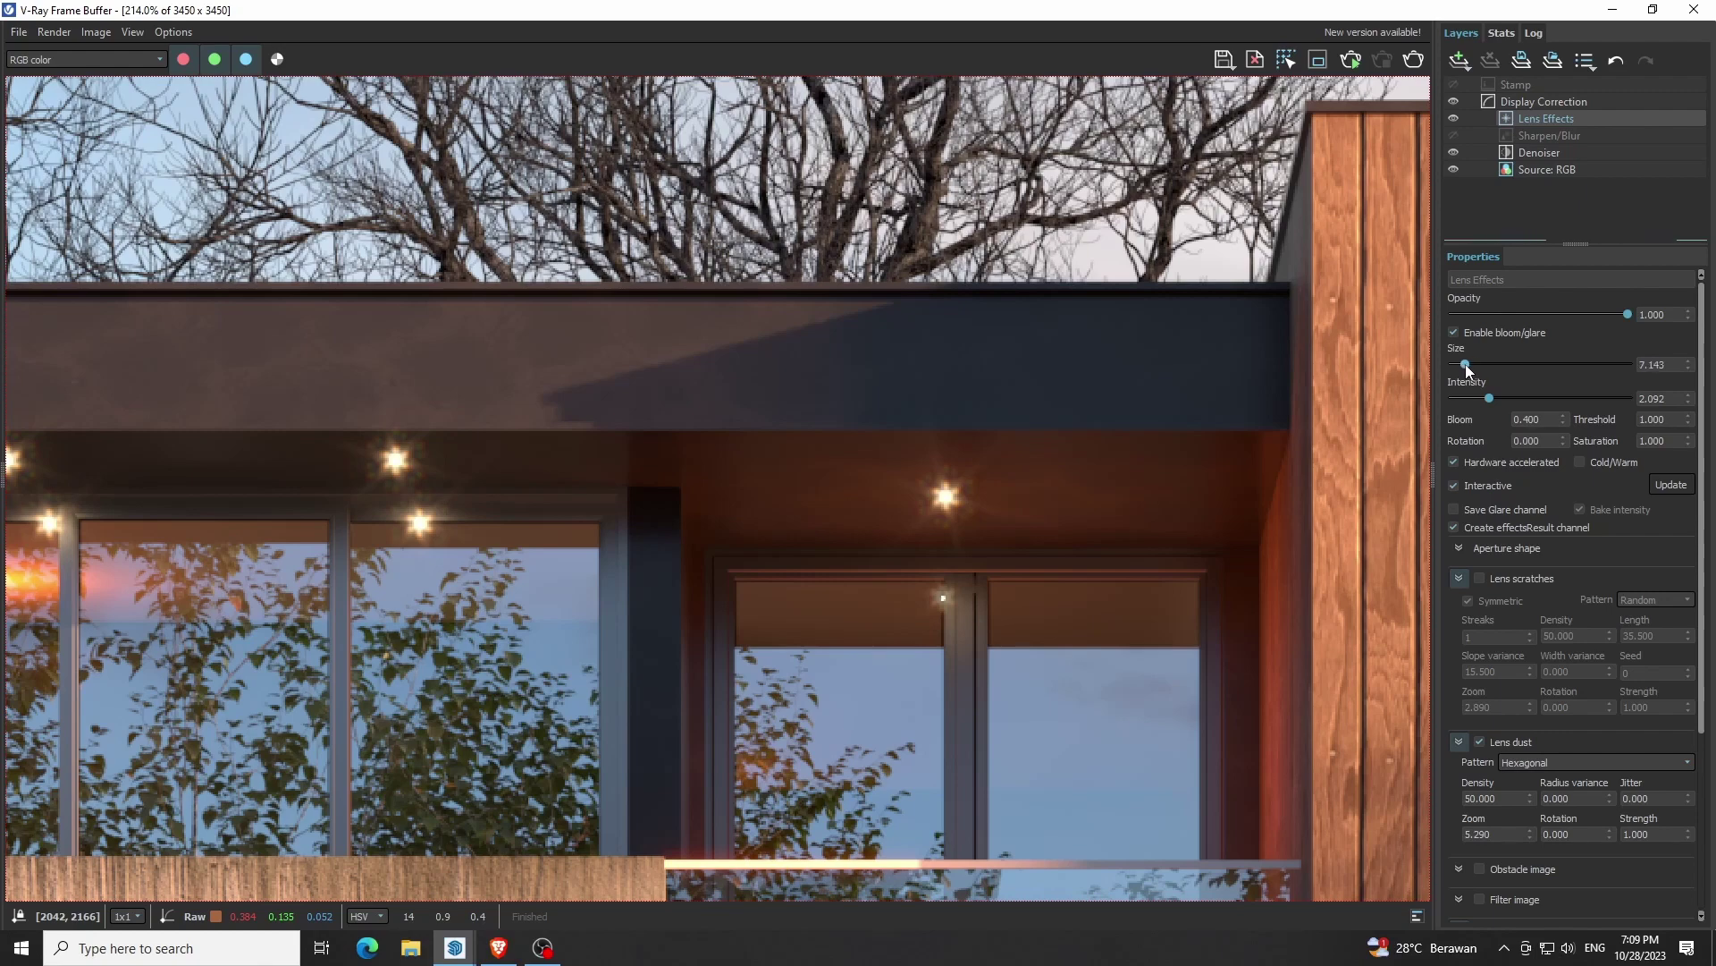
scroll(1071, 504, down, 3)
scroll(1071, 504, down, 3)
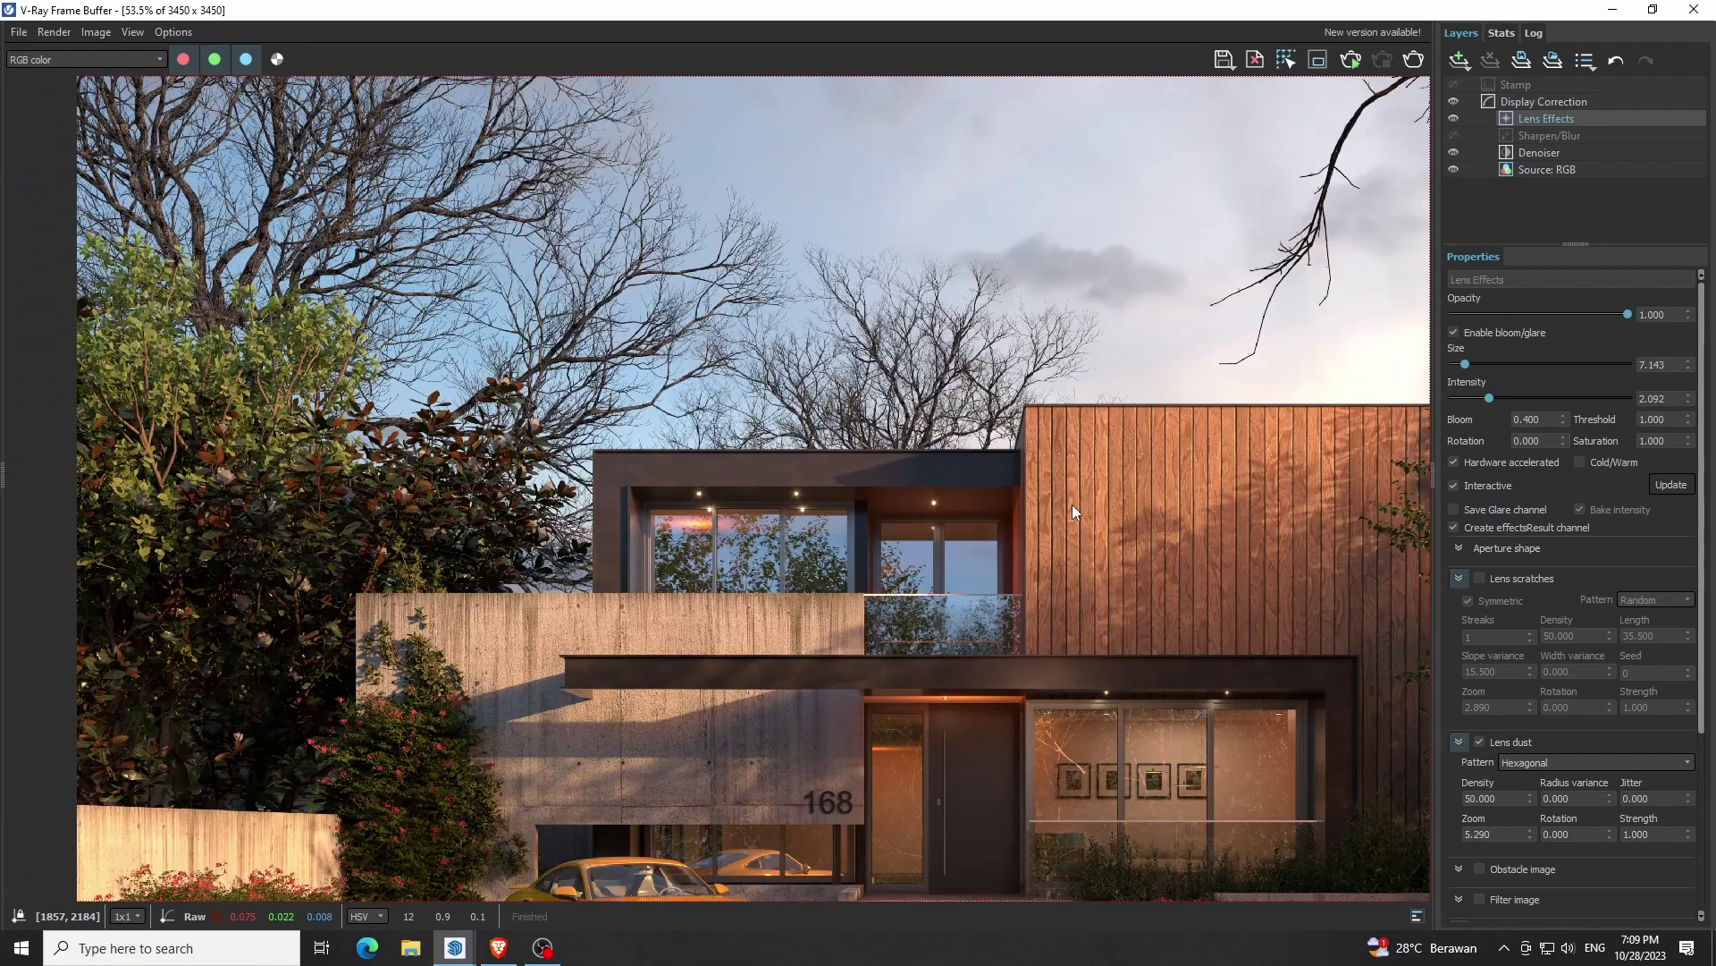
scroll(1071, 504, down, 3)
scroll(814, 727, up, 3)
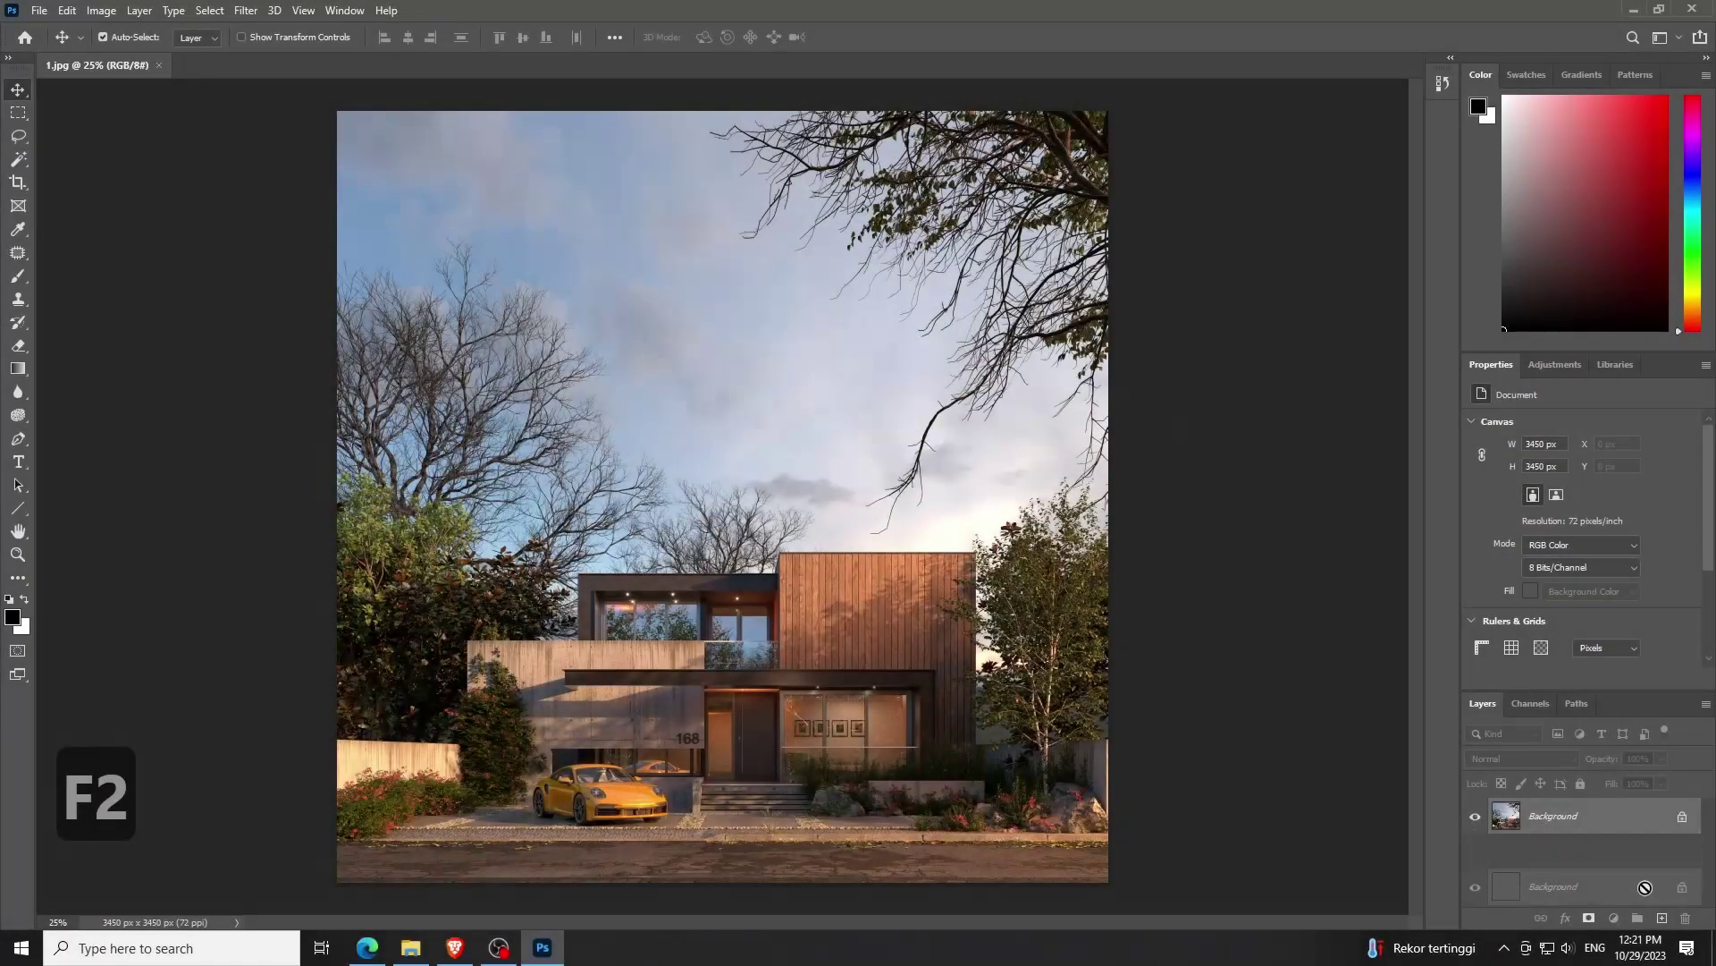
Duplicate Background and grade the copy in Camera Raw: exposure +0.35, highlights -17, clarity +21
drag(1659, 919, 1661, 918)
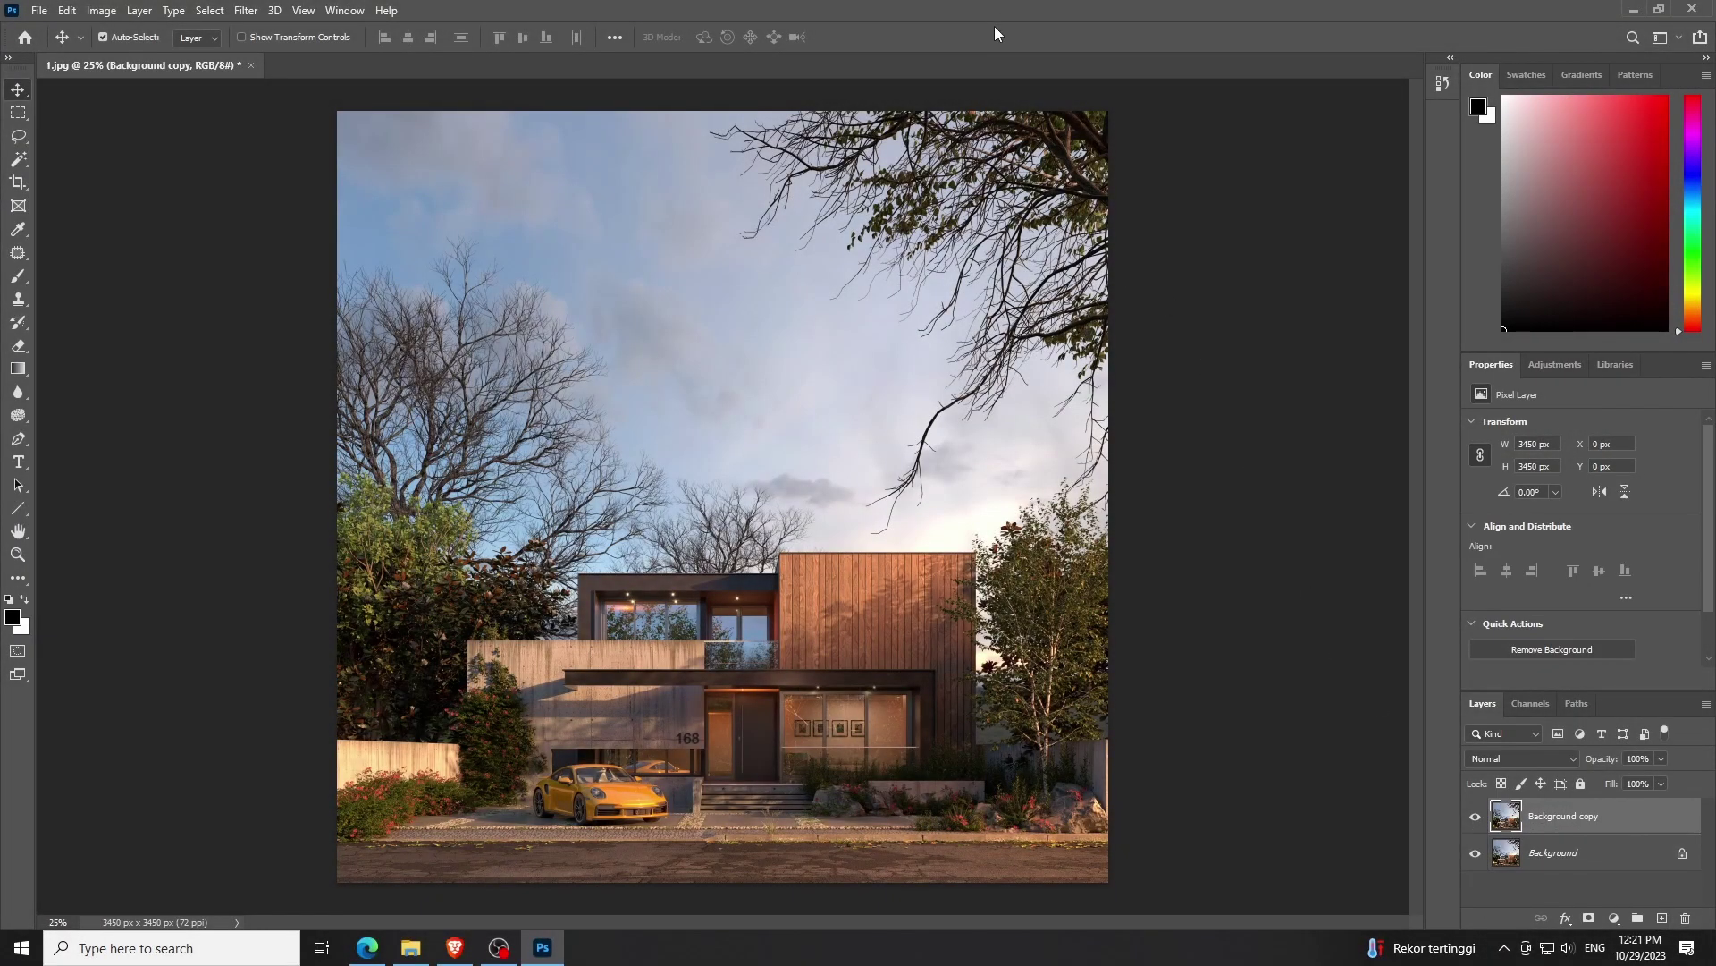
key(ctrl+shift+a)
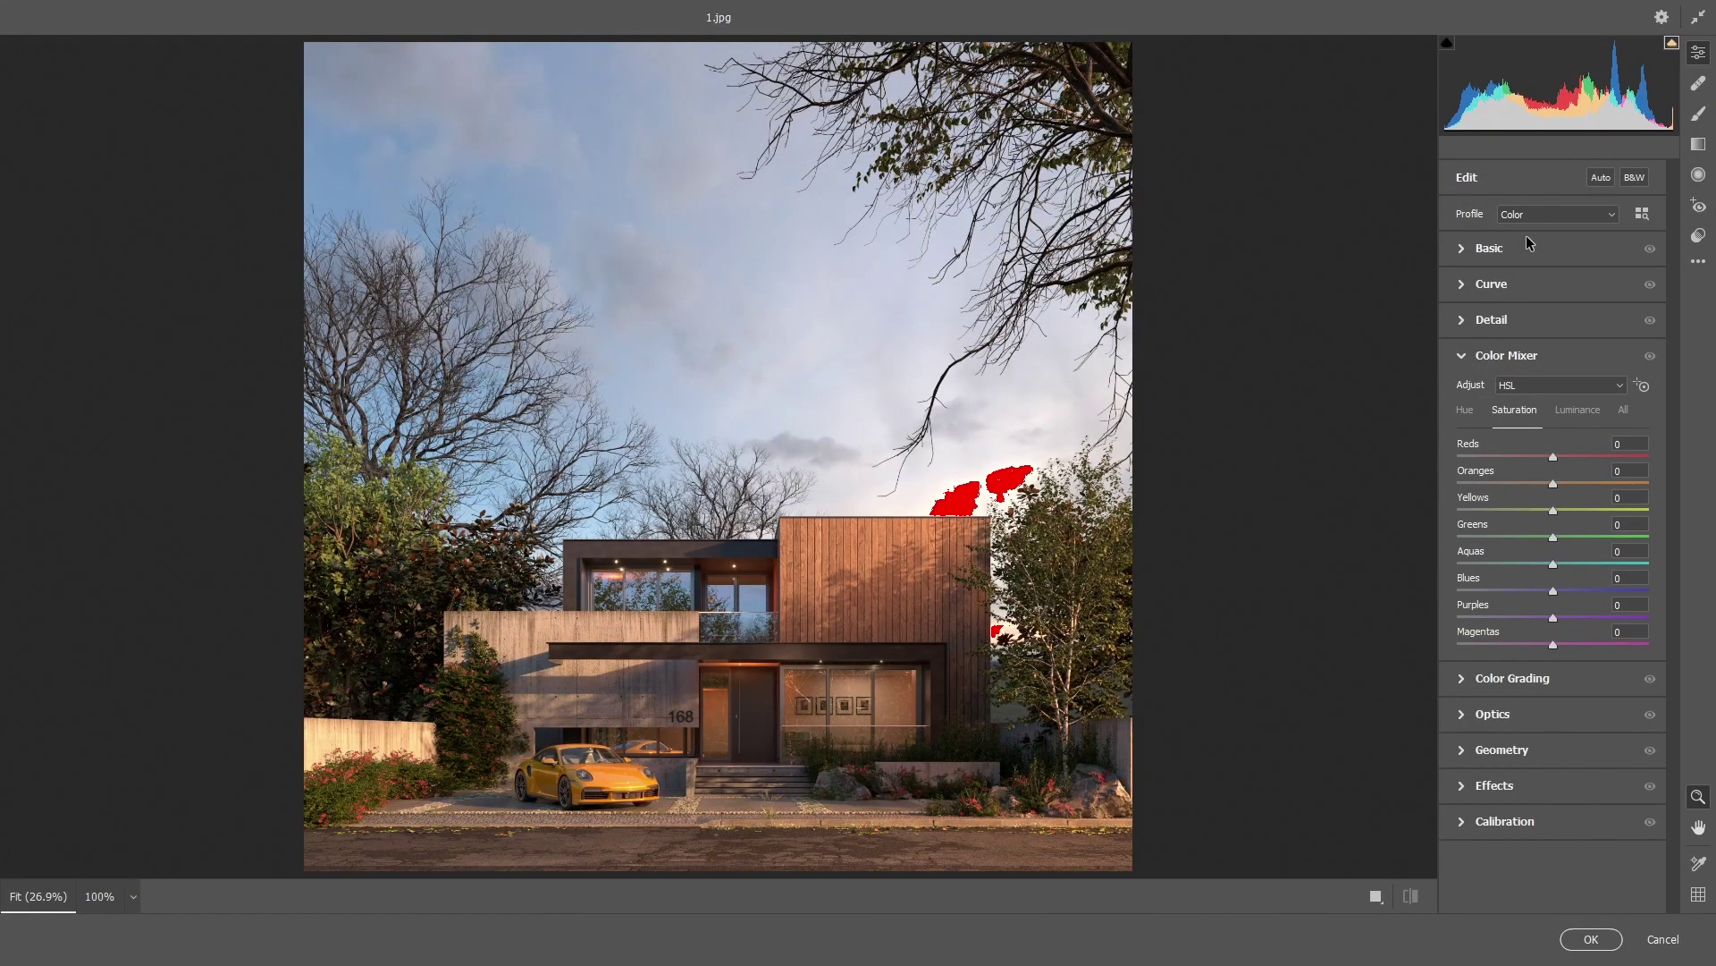
click(1529, 247)
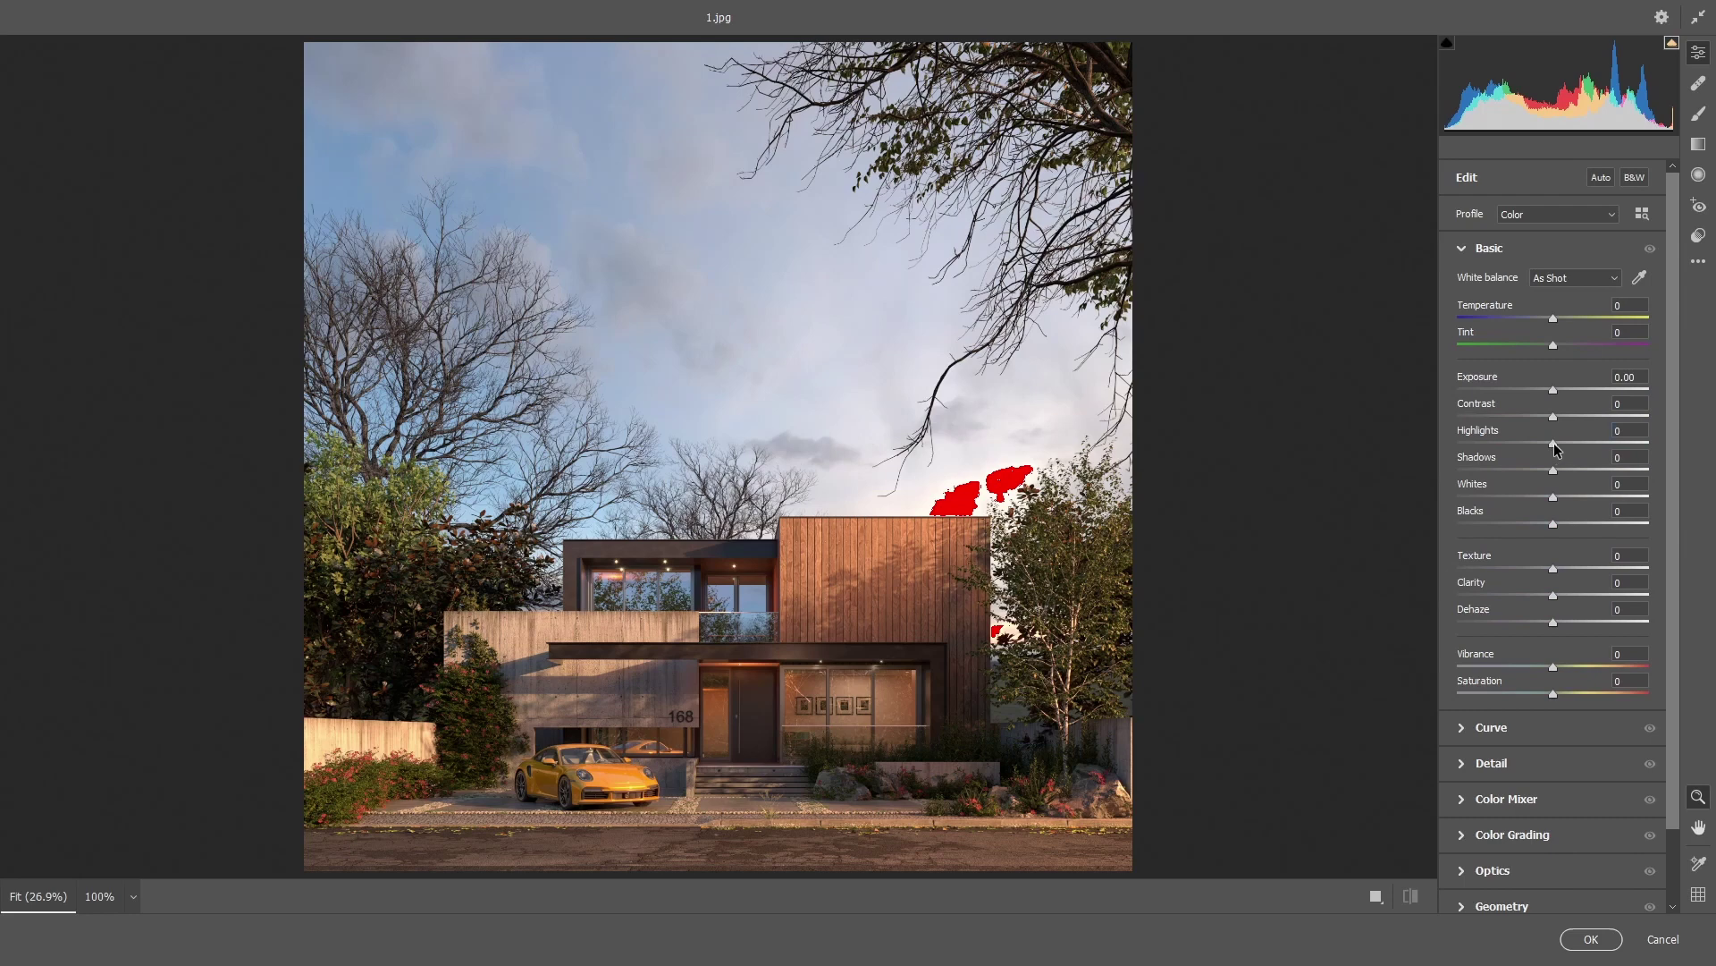
drag(1555, 447, 1556, 390)
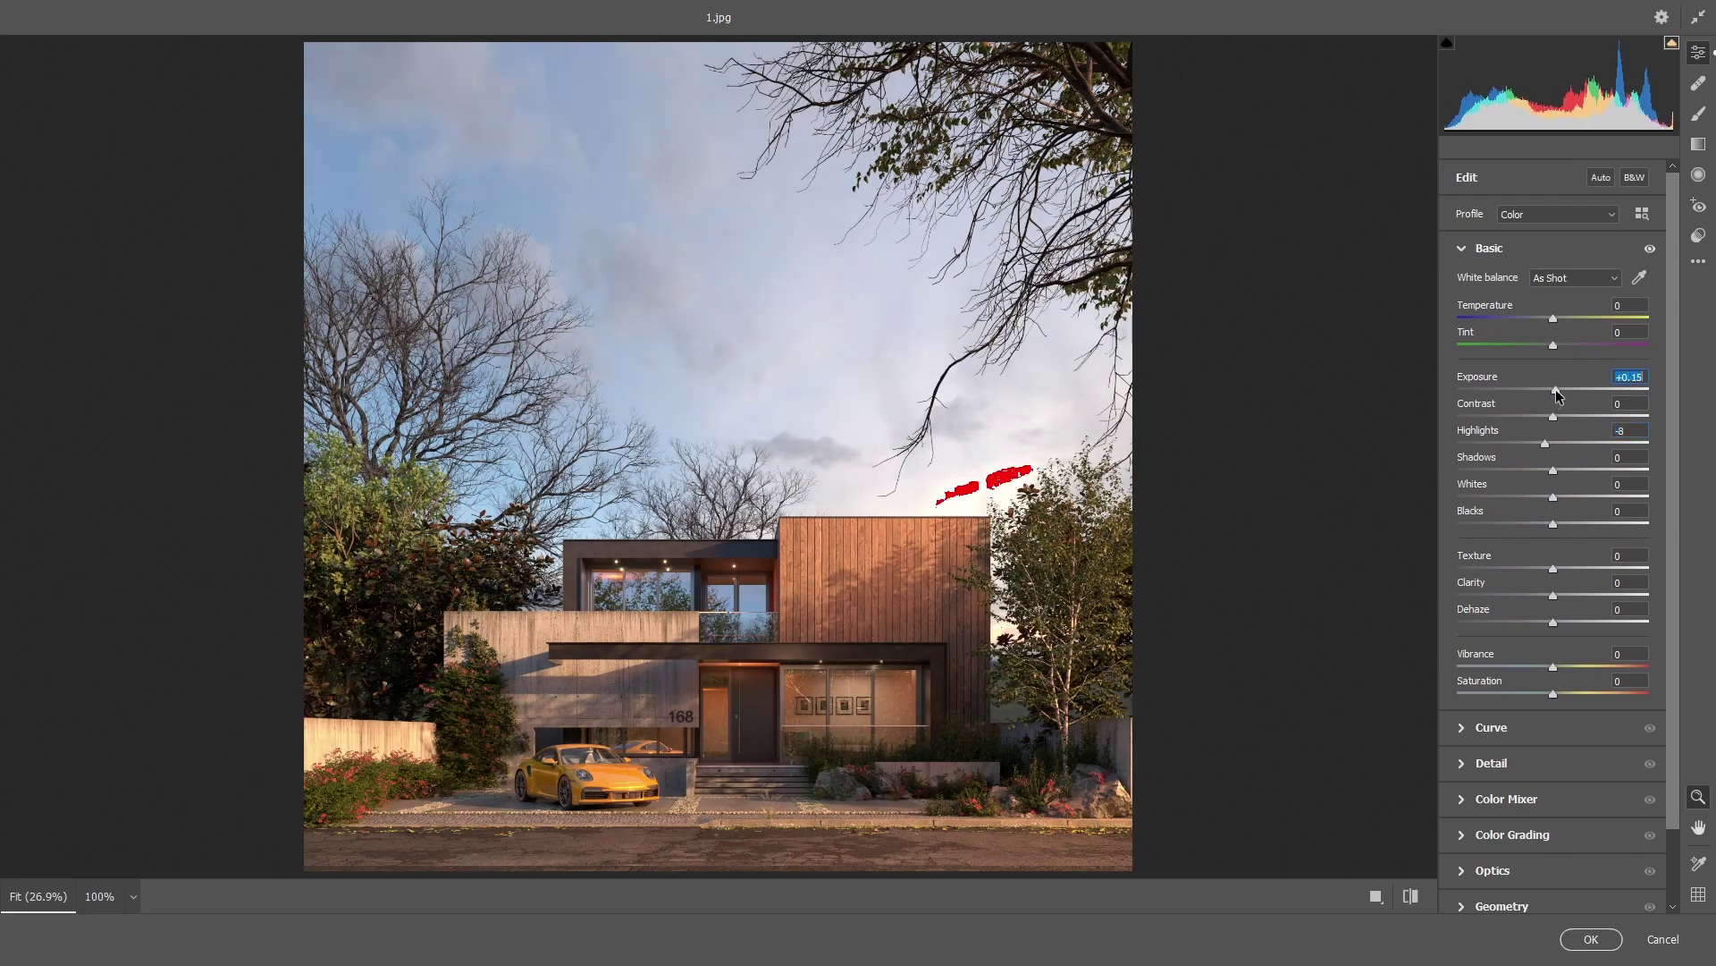
drag(1547, 447, 1543, 447)
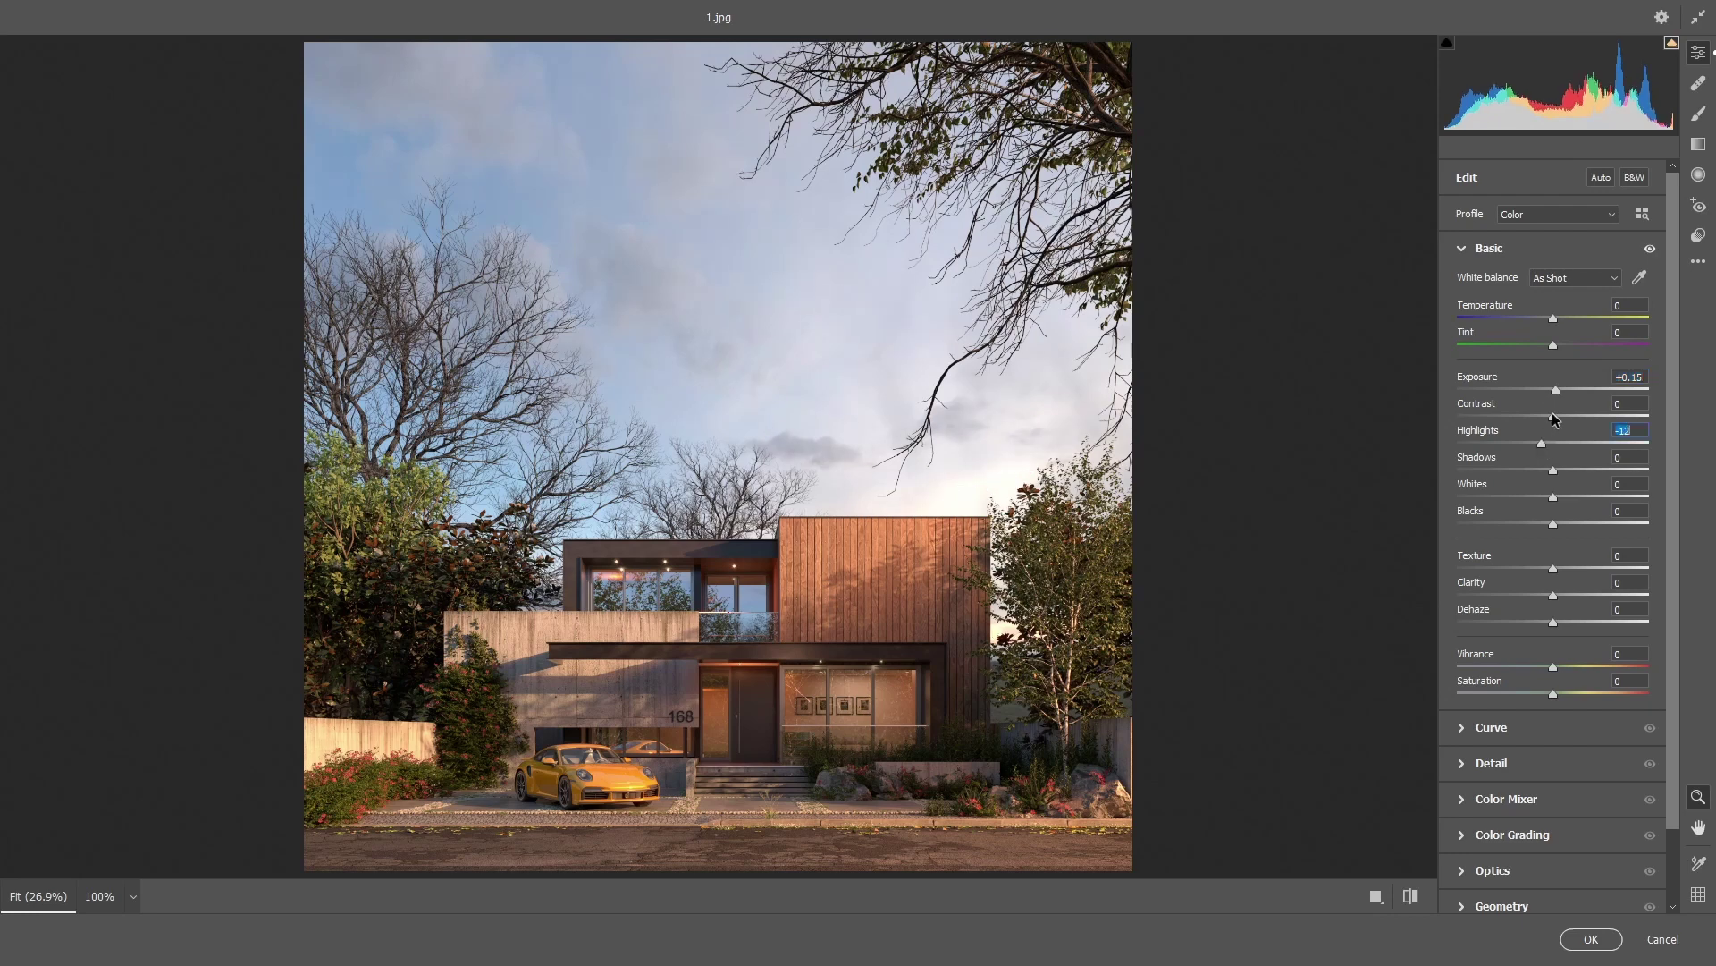
drag(1555, 390, 1559, 396)
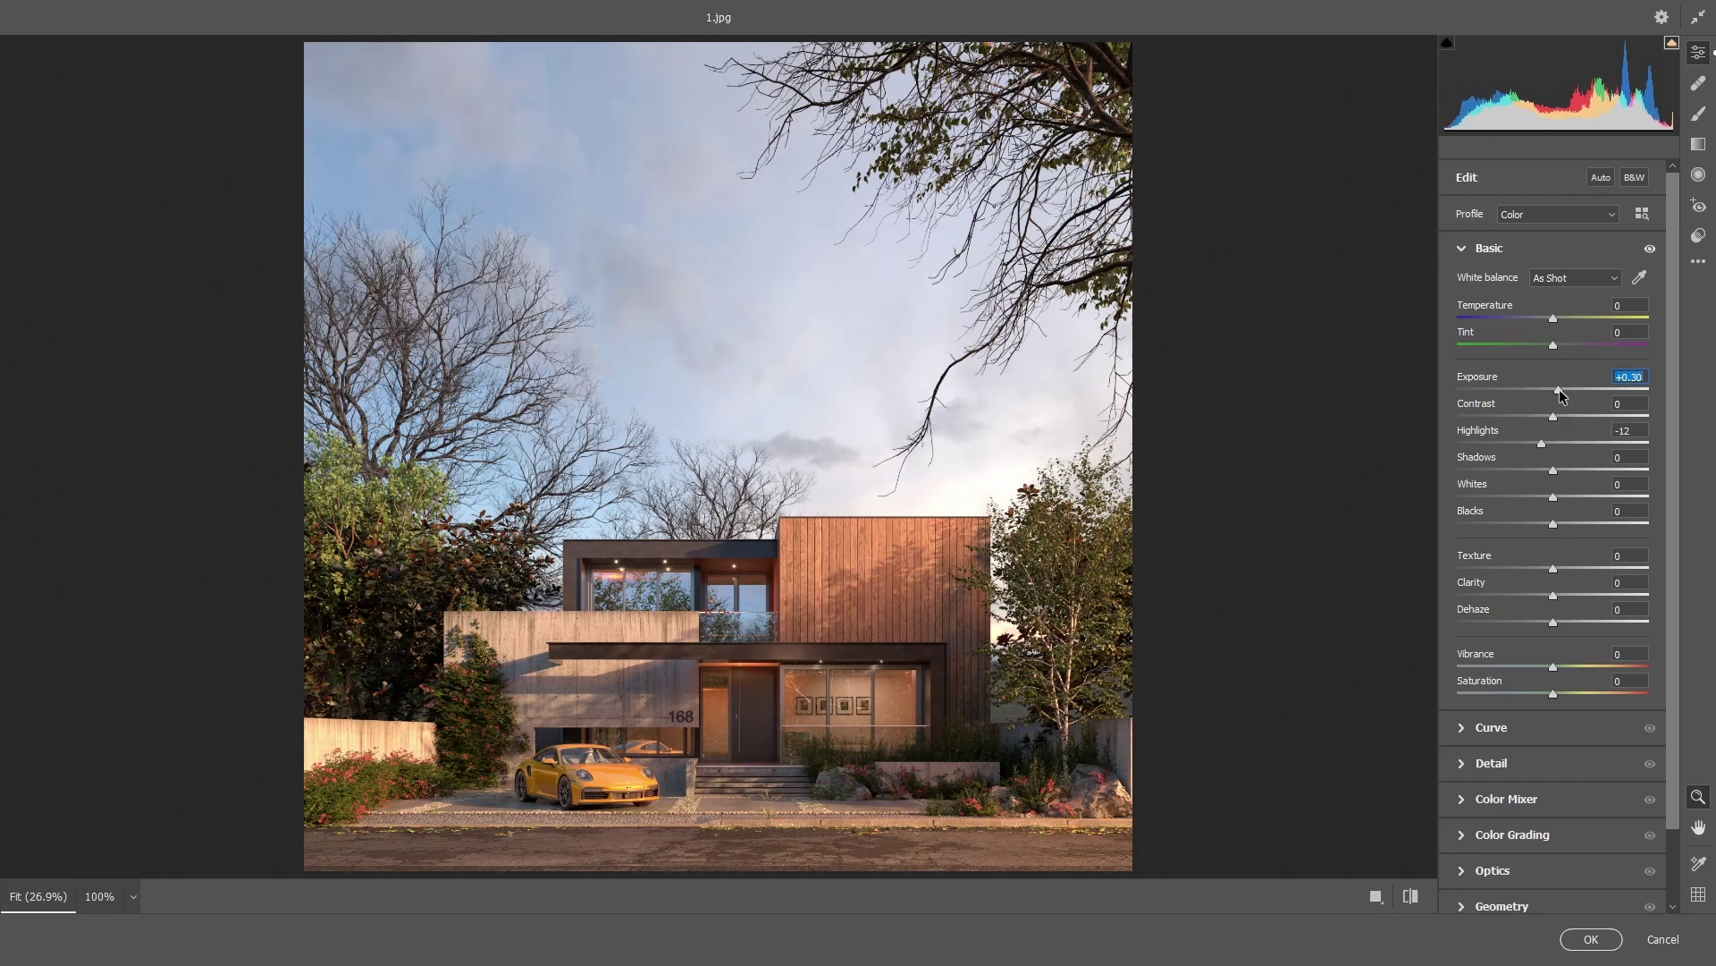
drag(1560, 396, 1538, 444)
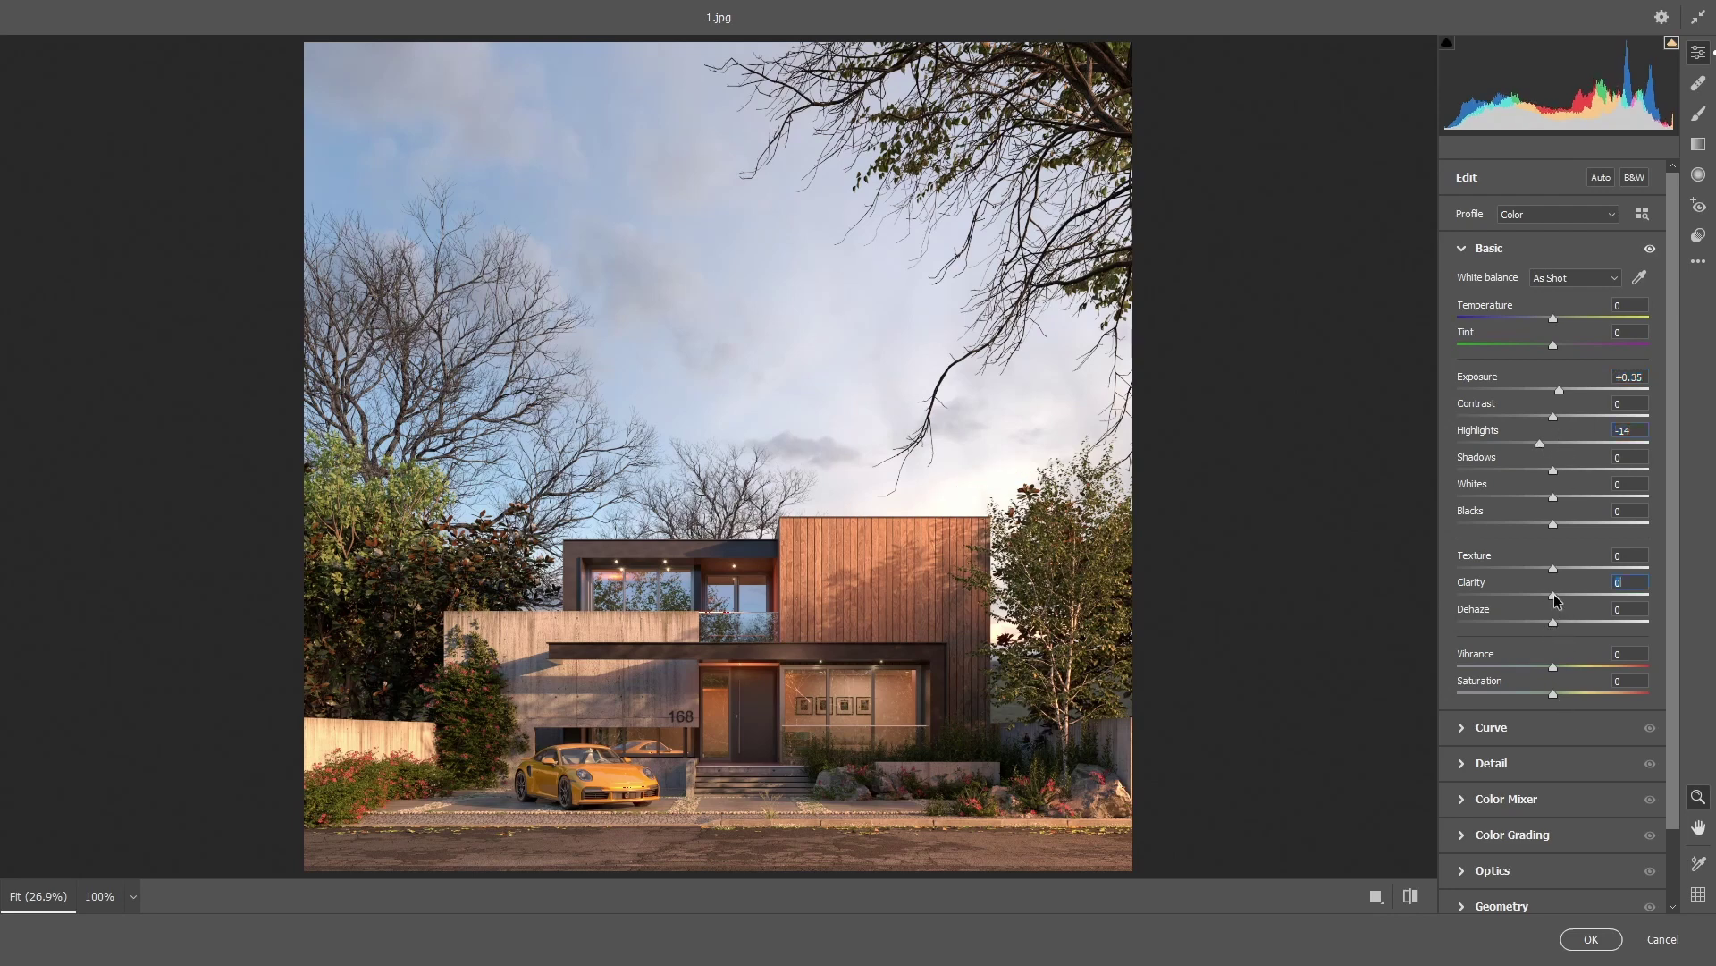
drag(1556, 596, 1572, 597)
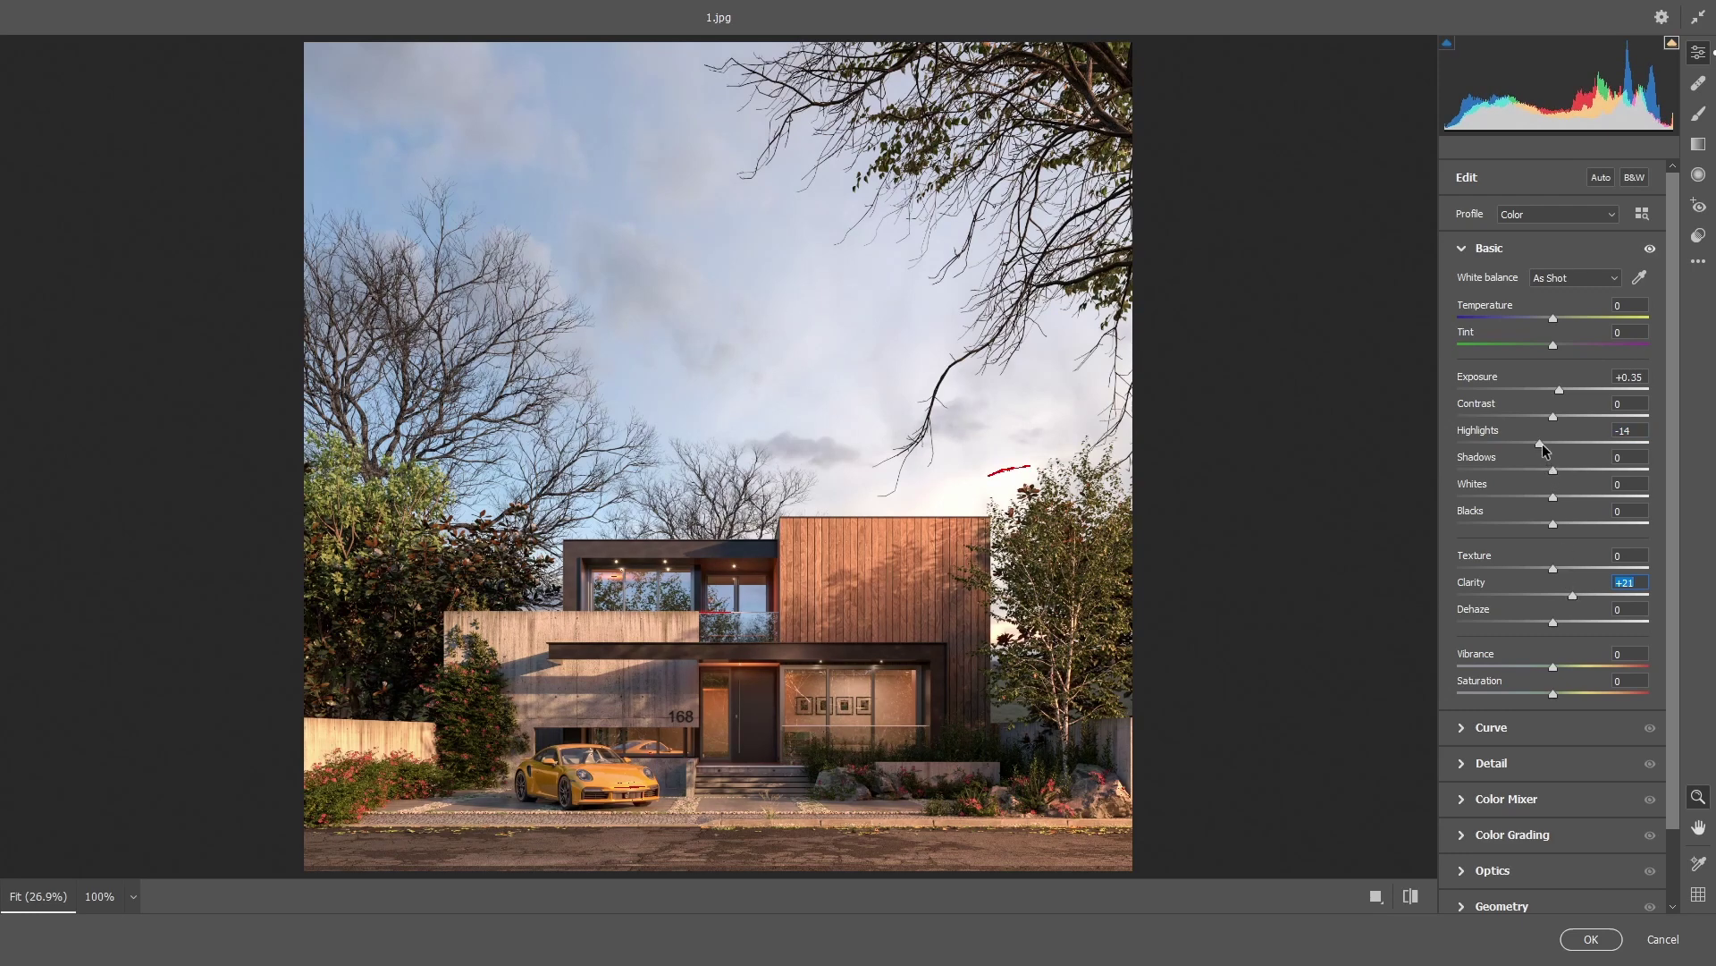
drag(1540, 444, 1537, 444)
click(1591, 940)
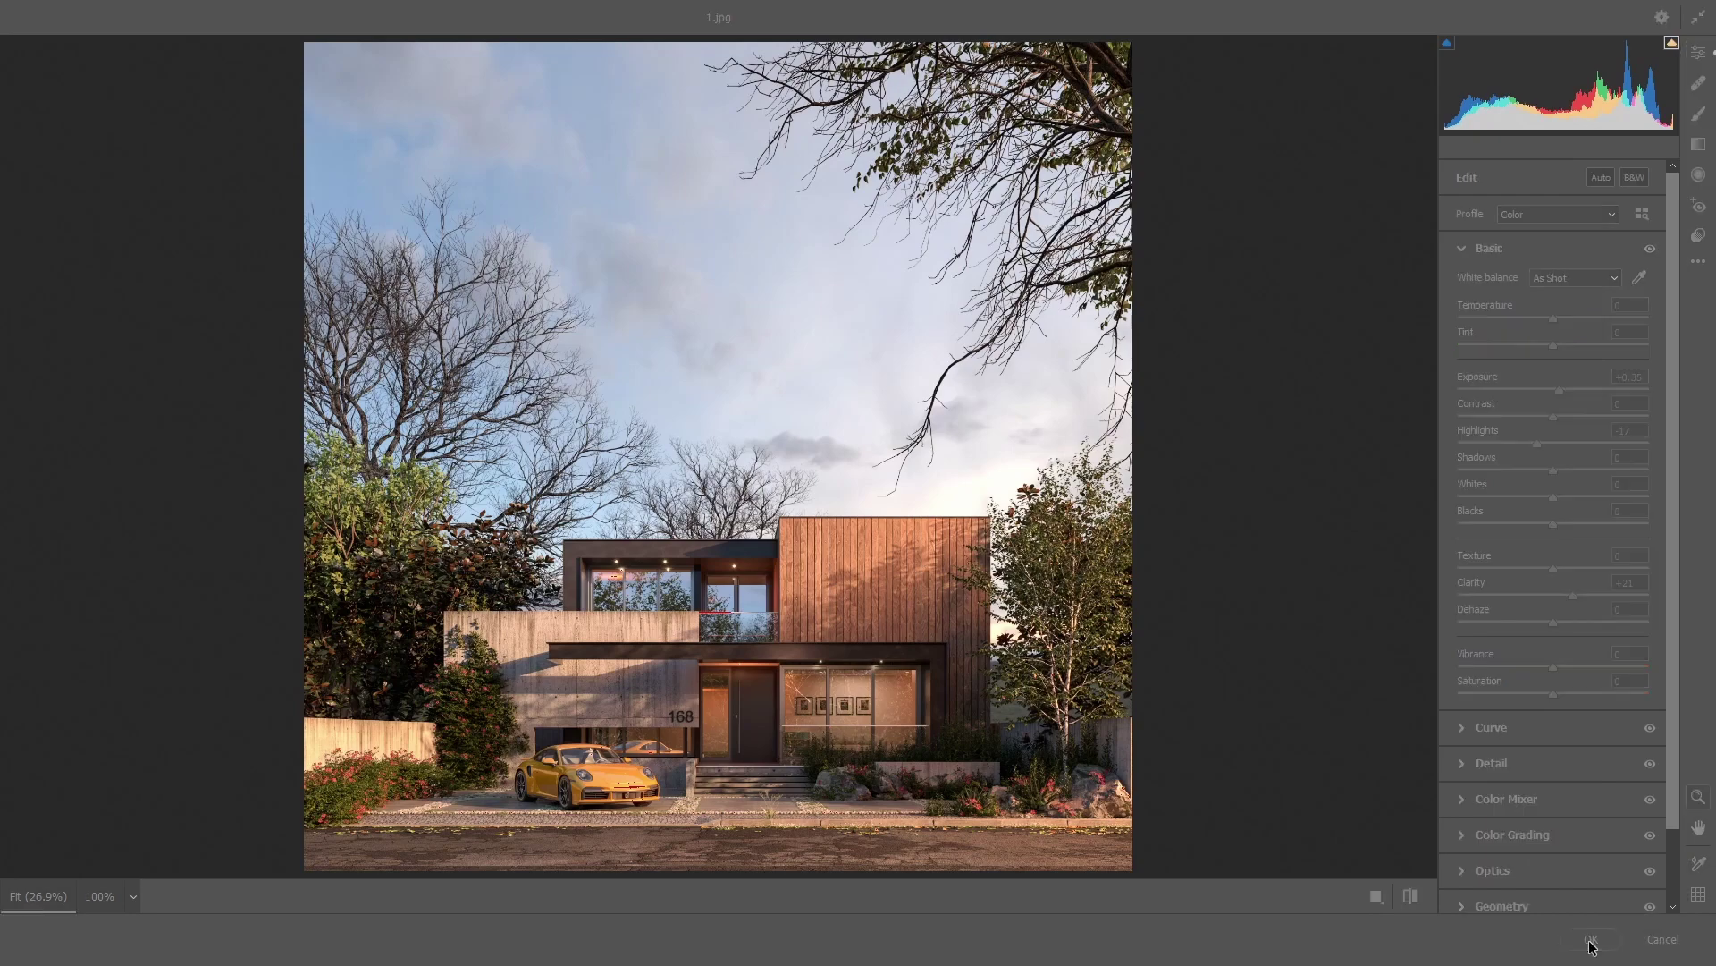
click(1475, 821)
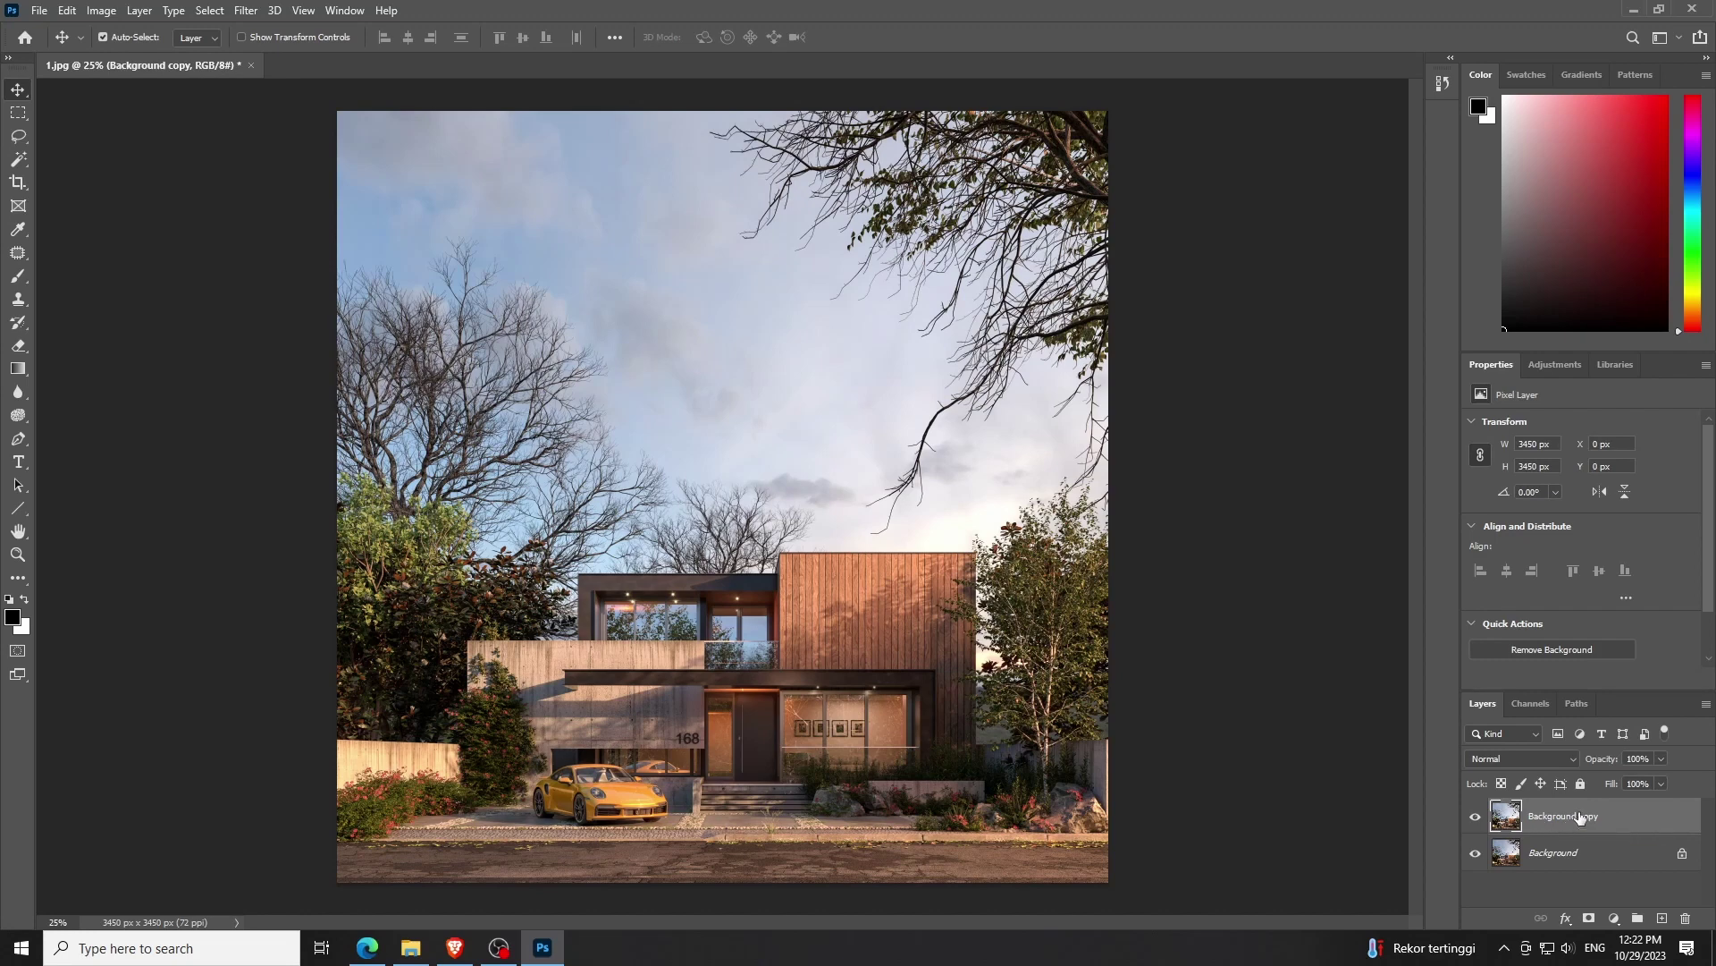
After undoing a trial merge, grade Background in Camera Raw: exposure +0.65, temperature +9, clarity +8, vibrance +10
key(ctrl+shift+e)
key(ctrl+z)
click(1580, 855)
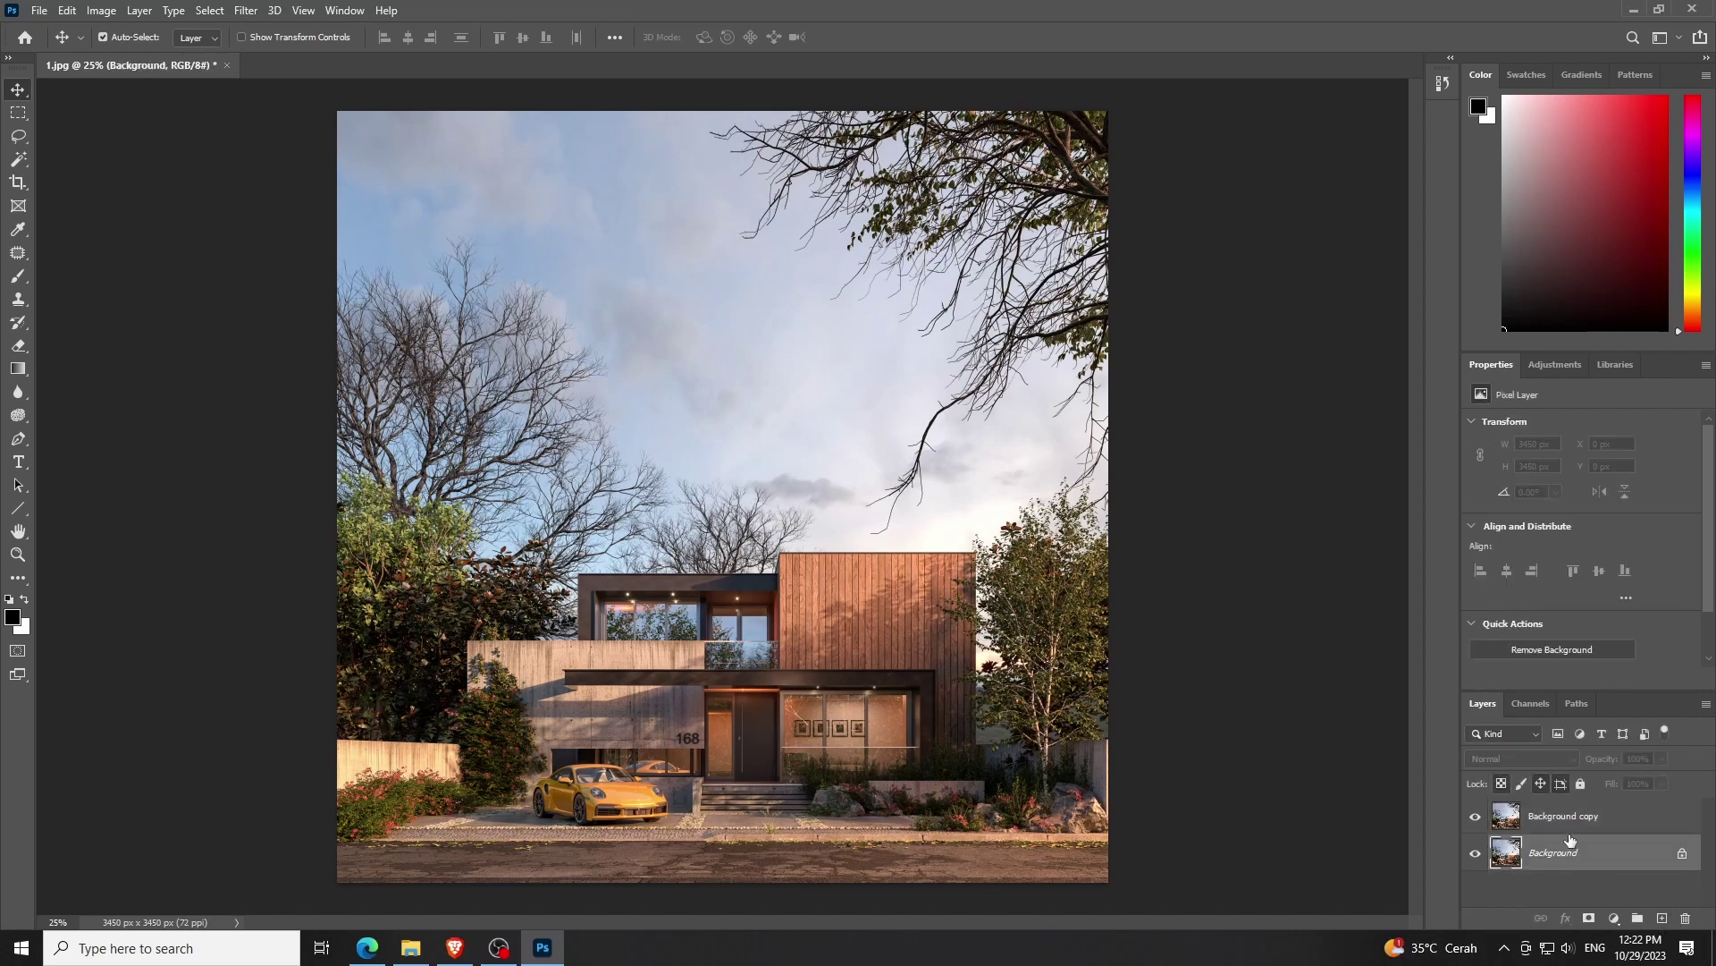
key(ctrl+shift+a)
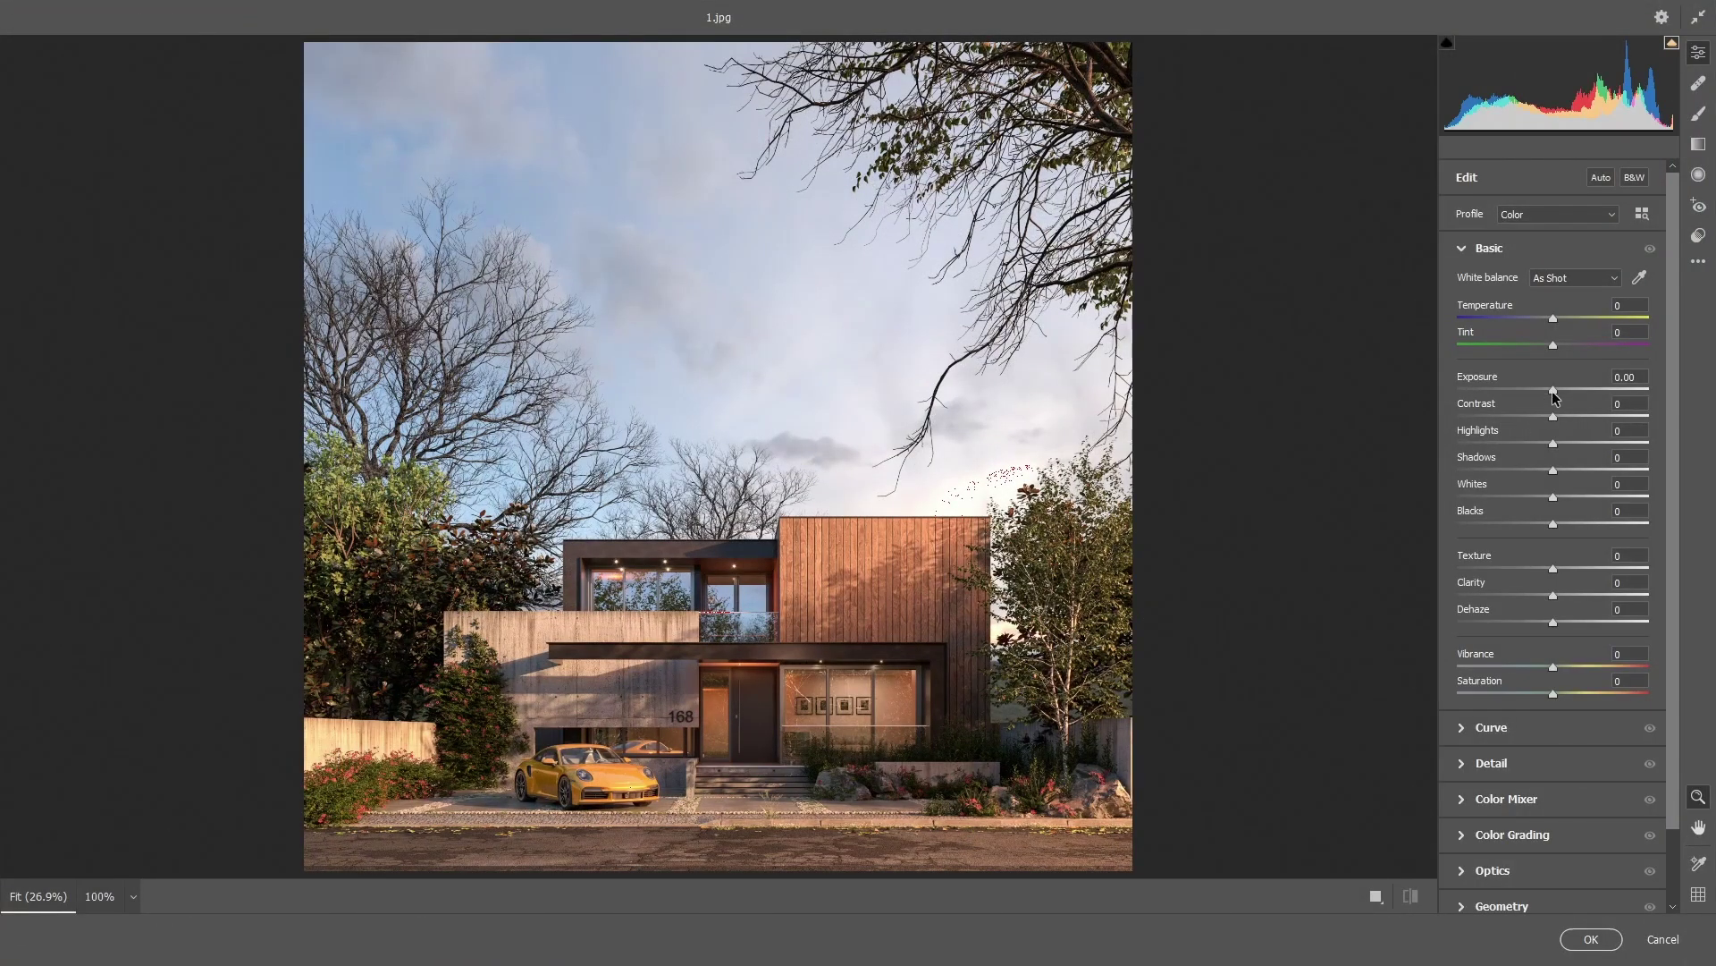
drag(1554, 393, 1565, 390)
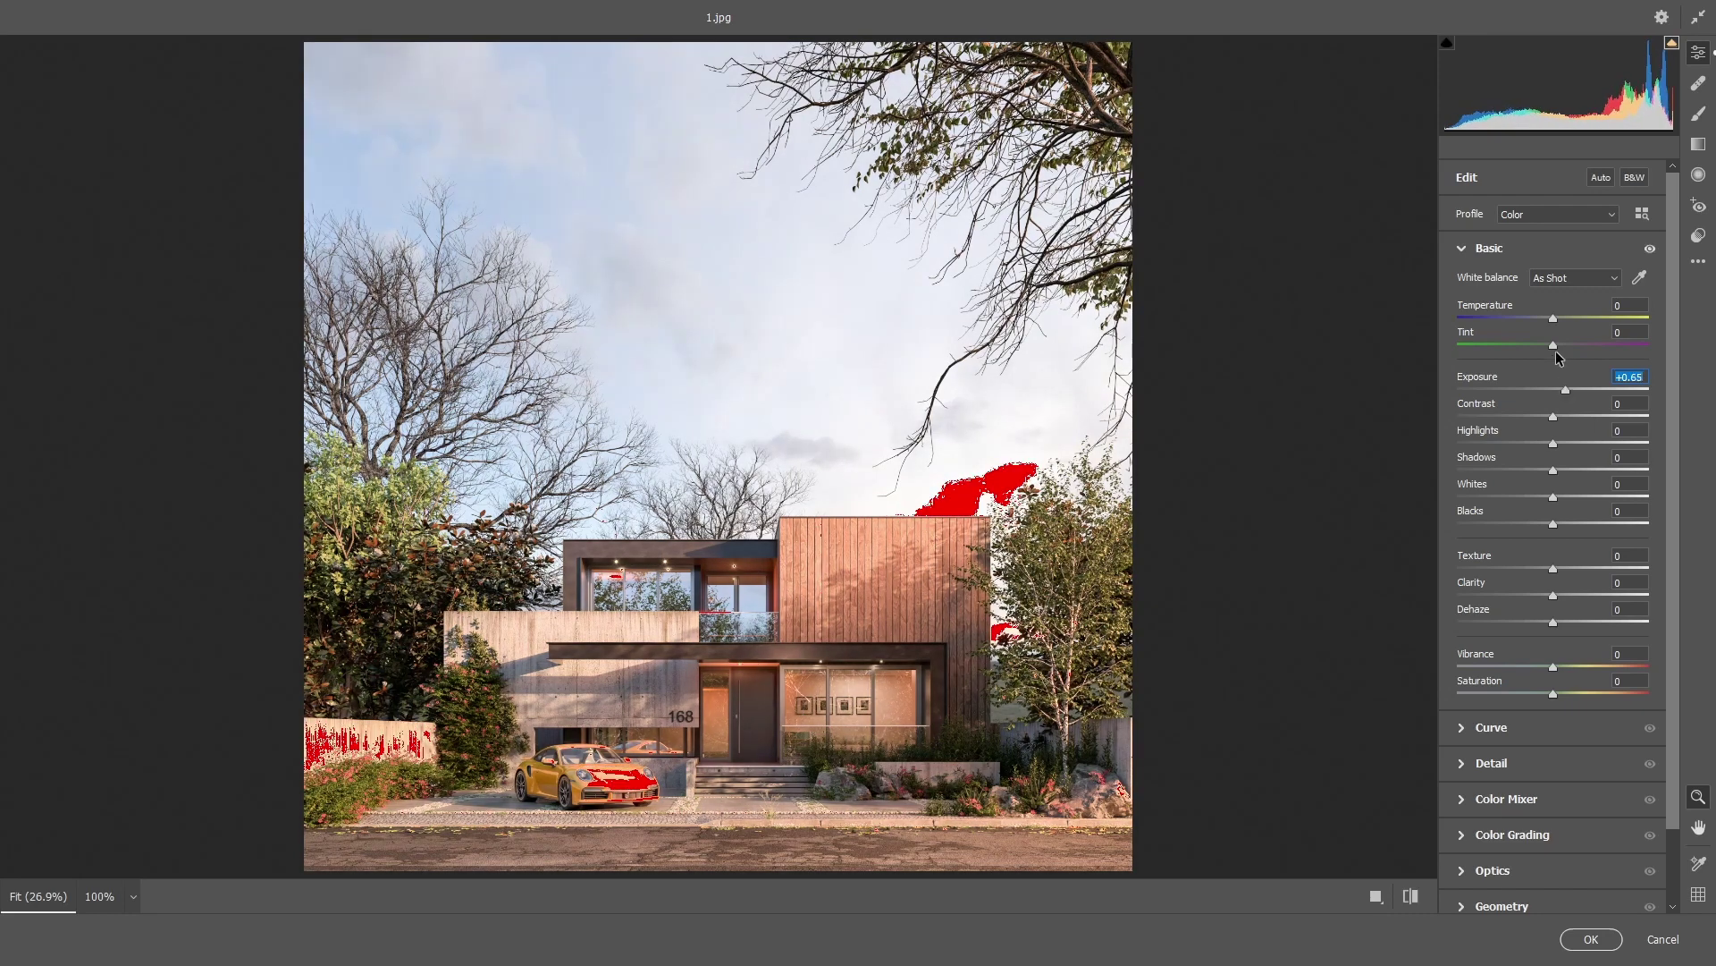
drag(1553, 320, 1562, 324)
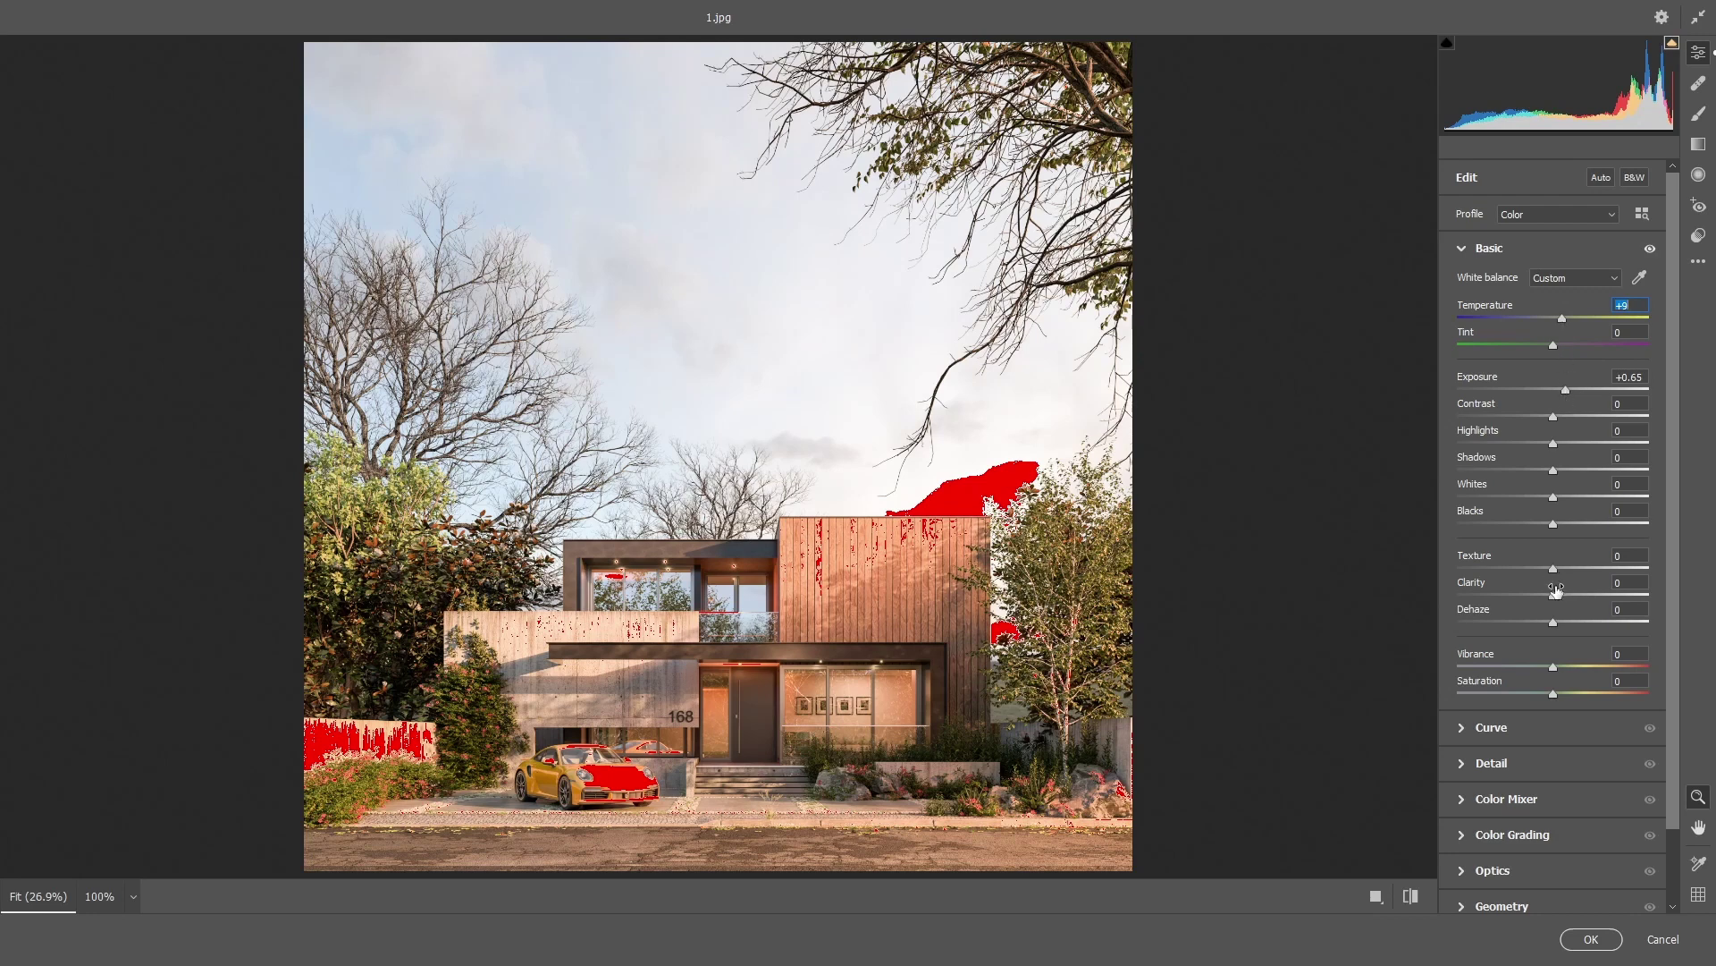
drag(1555, 602, 1564, 602)
drag(1554, 668, 1564, 669)
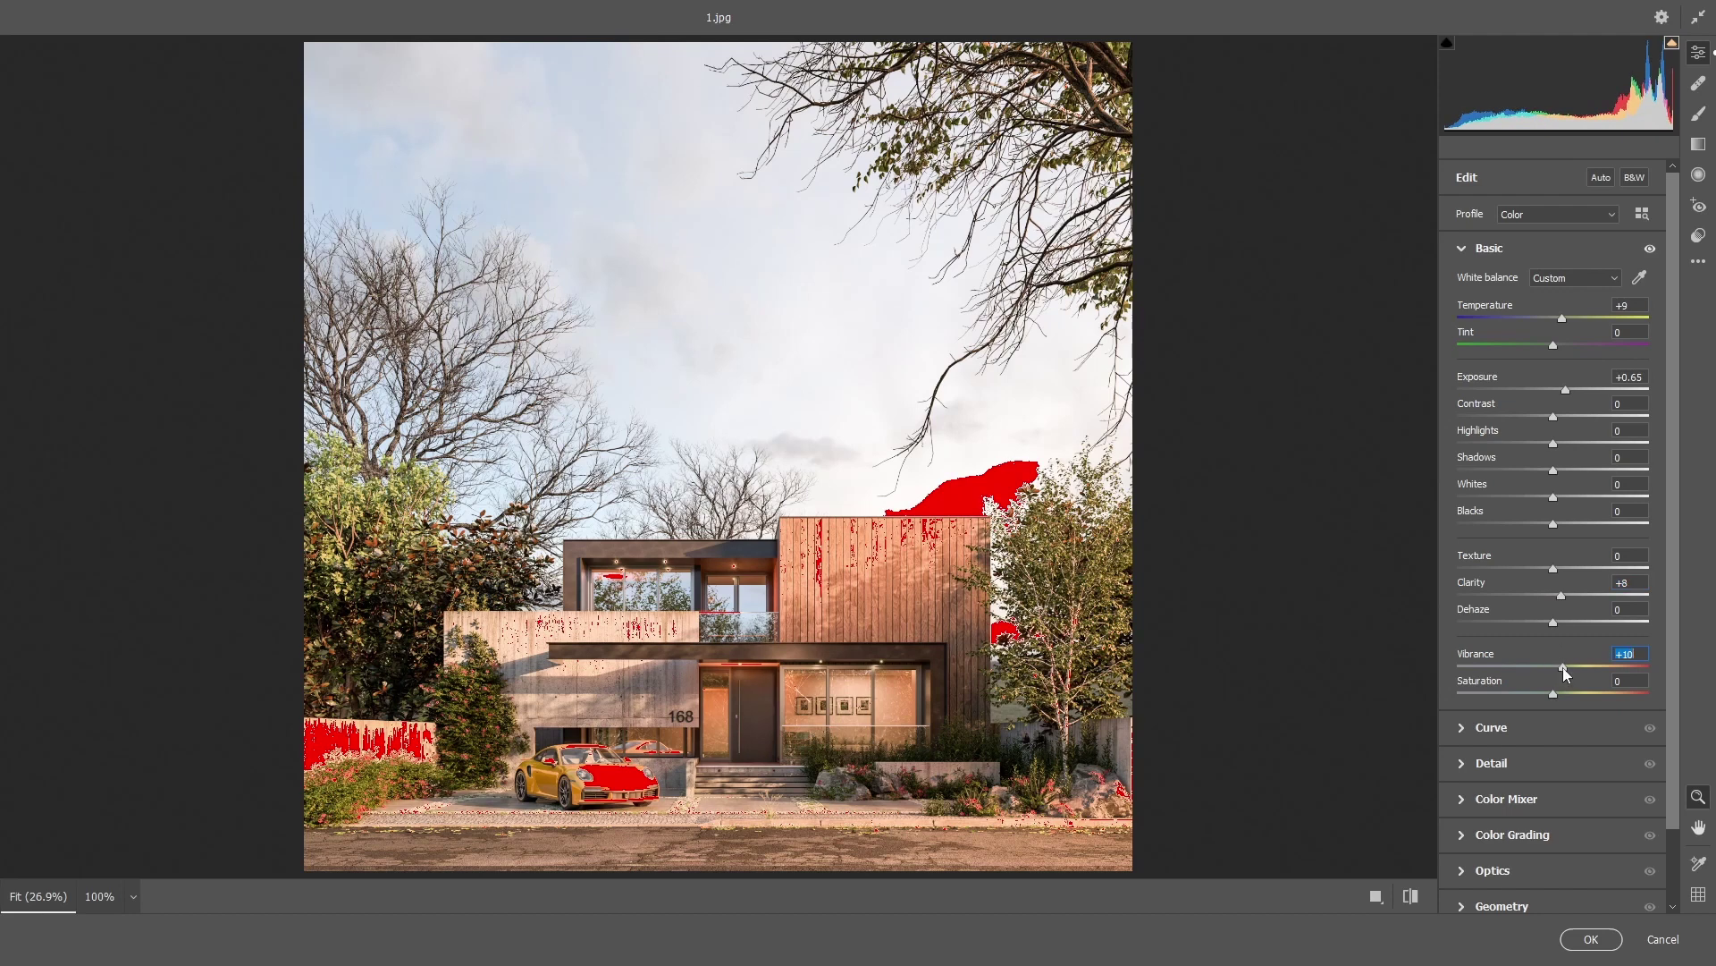
click(1590, 940)
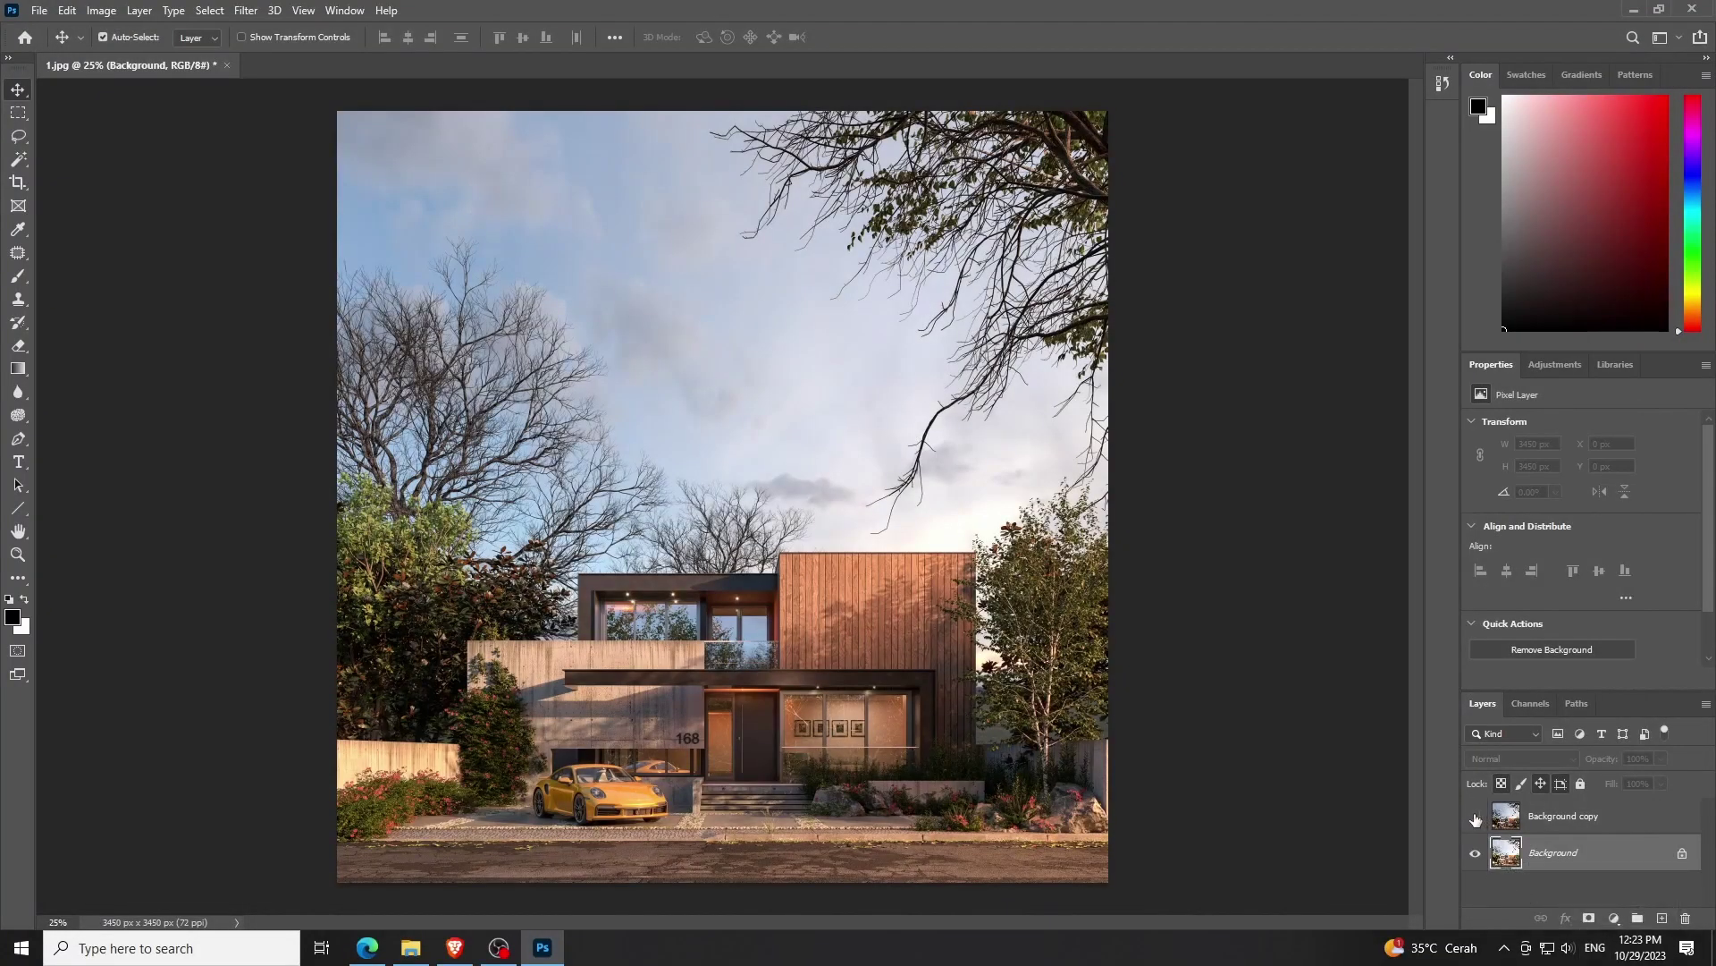
Select the Background copy, set the Eraser to 63% flow, and hide the Background layer
click(1476, 817)
click(1571, 821)
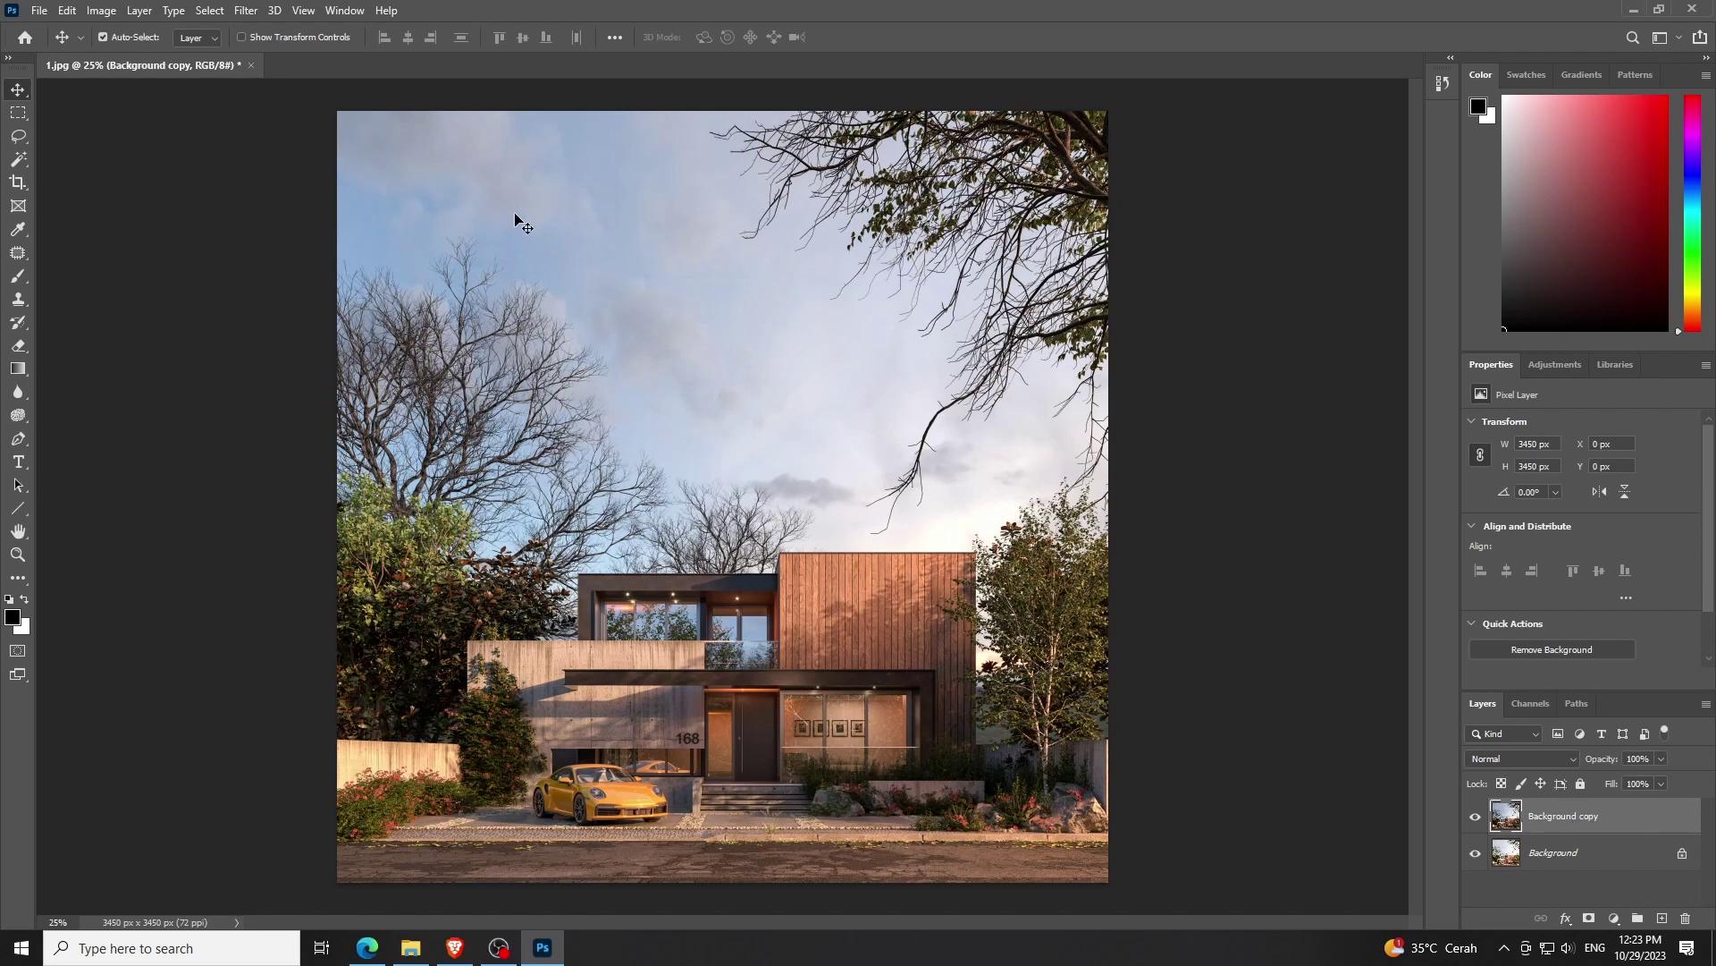
click(19, 349)
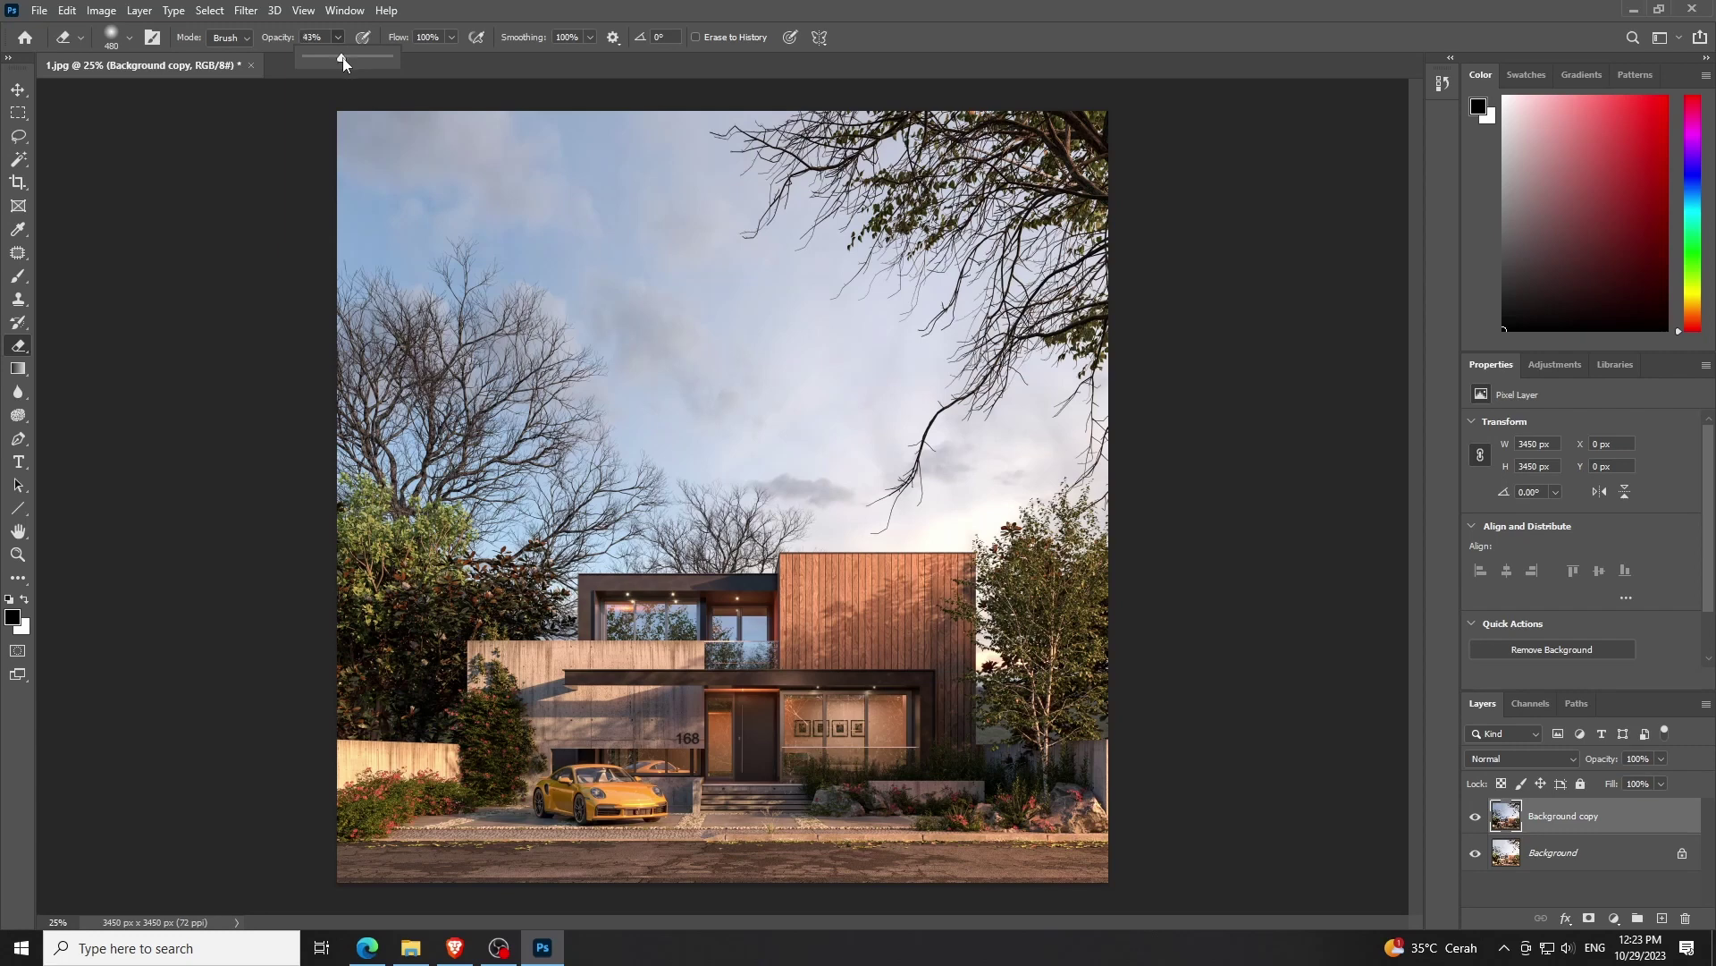
click(450, 38)
drag(454, 57, 421, 57)
click(1128, 851)
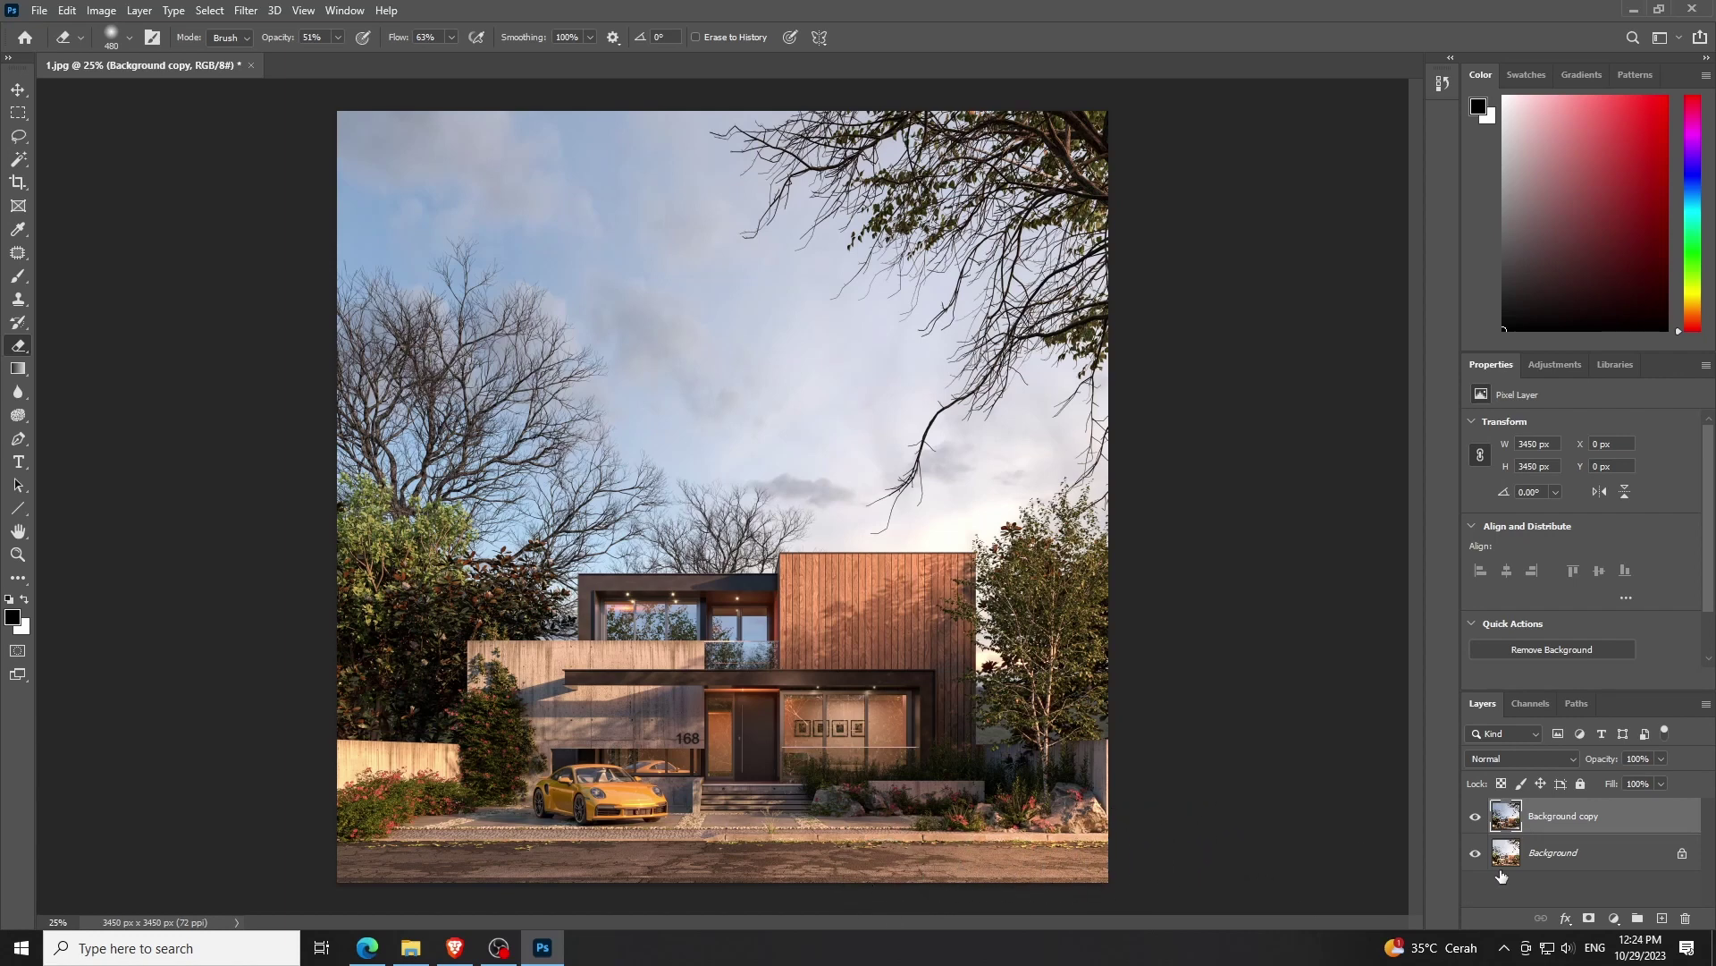
click(1475, 852)
Erase the bottom road, then with a larger brush the top-right corner and right-edge tree
mouse_move(830, 863)
mouse_down()
mouse_move(582, 888)
mouse_move(755, 889)
mouse_move(563, 889)
mouse_up()
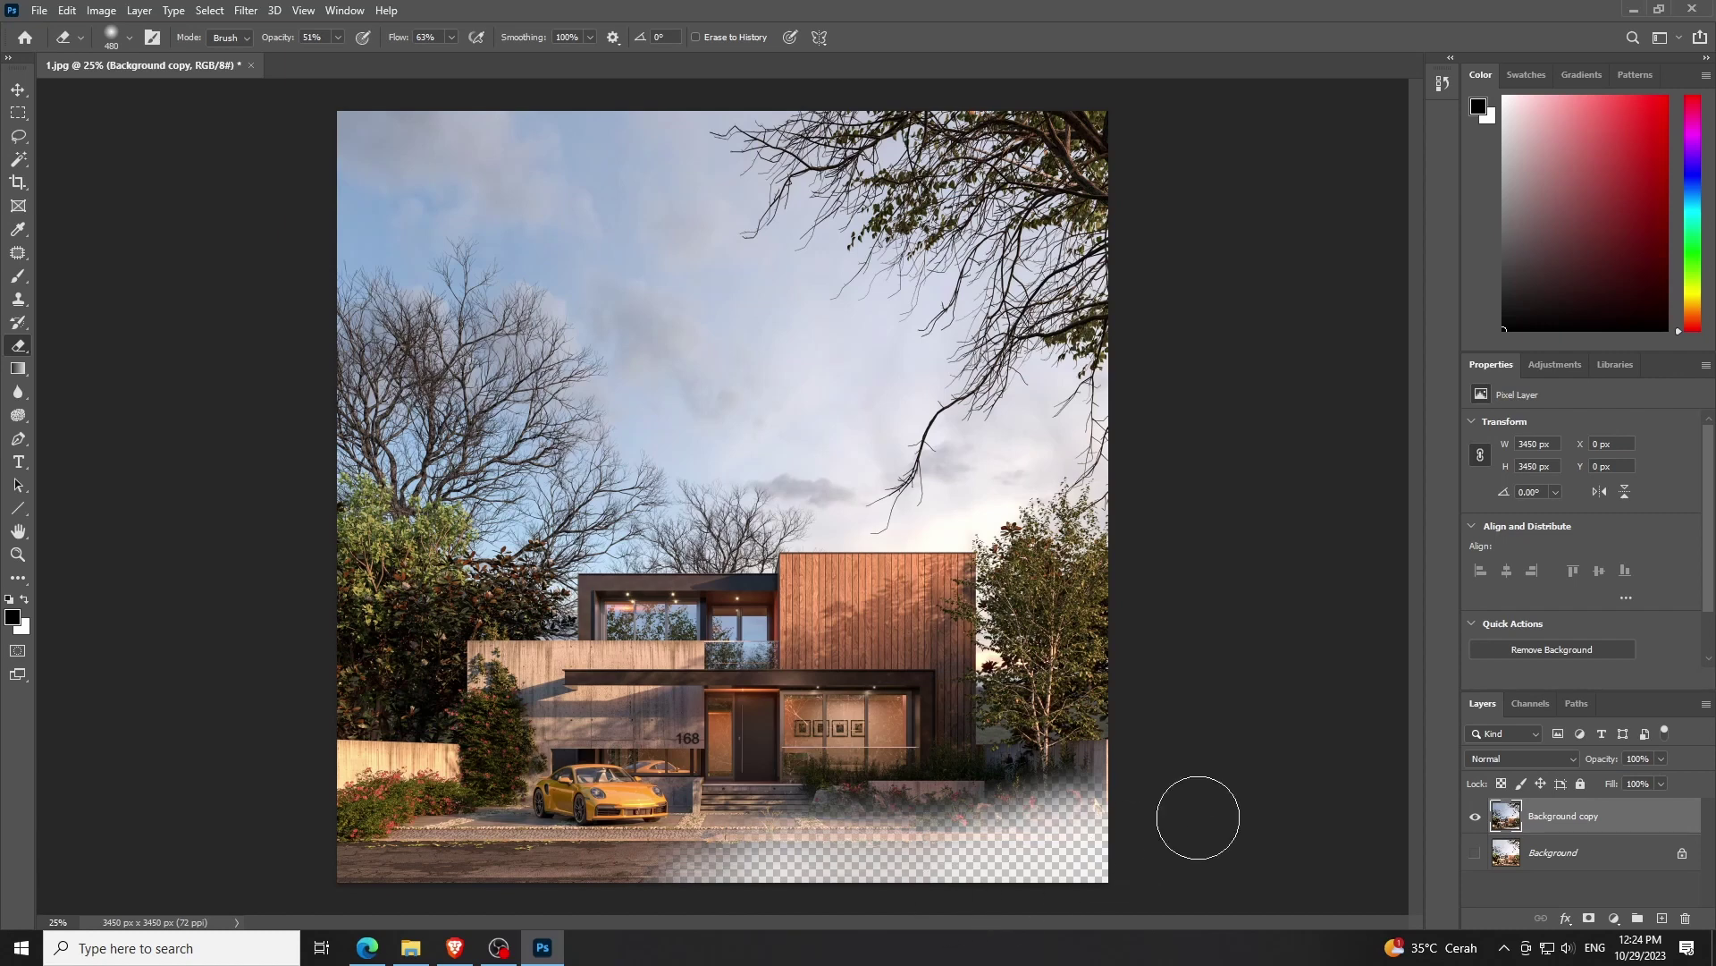
drag(1040, 832, 1103, 820)
right_click(997, 615)
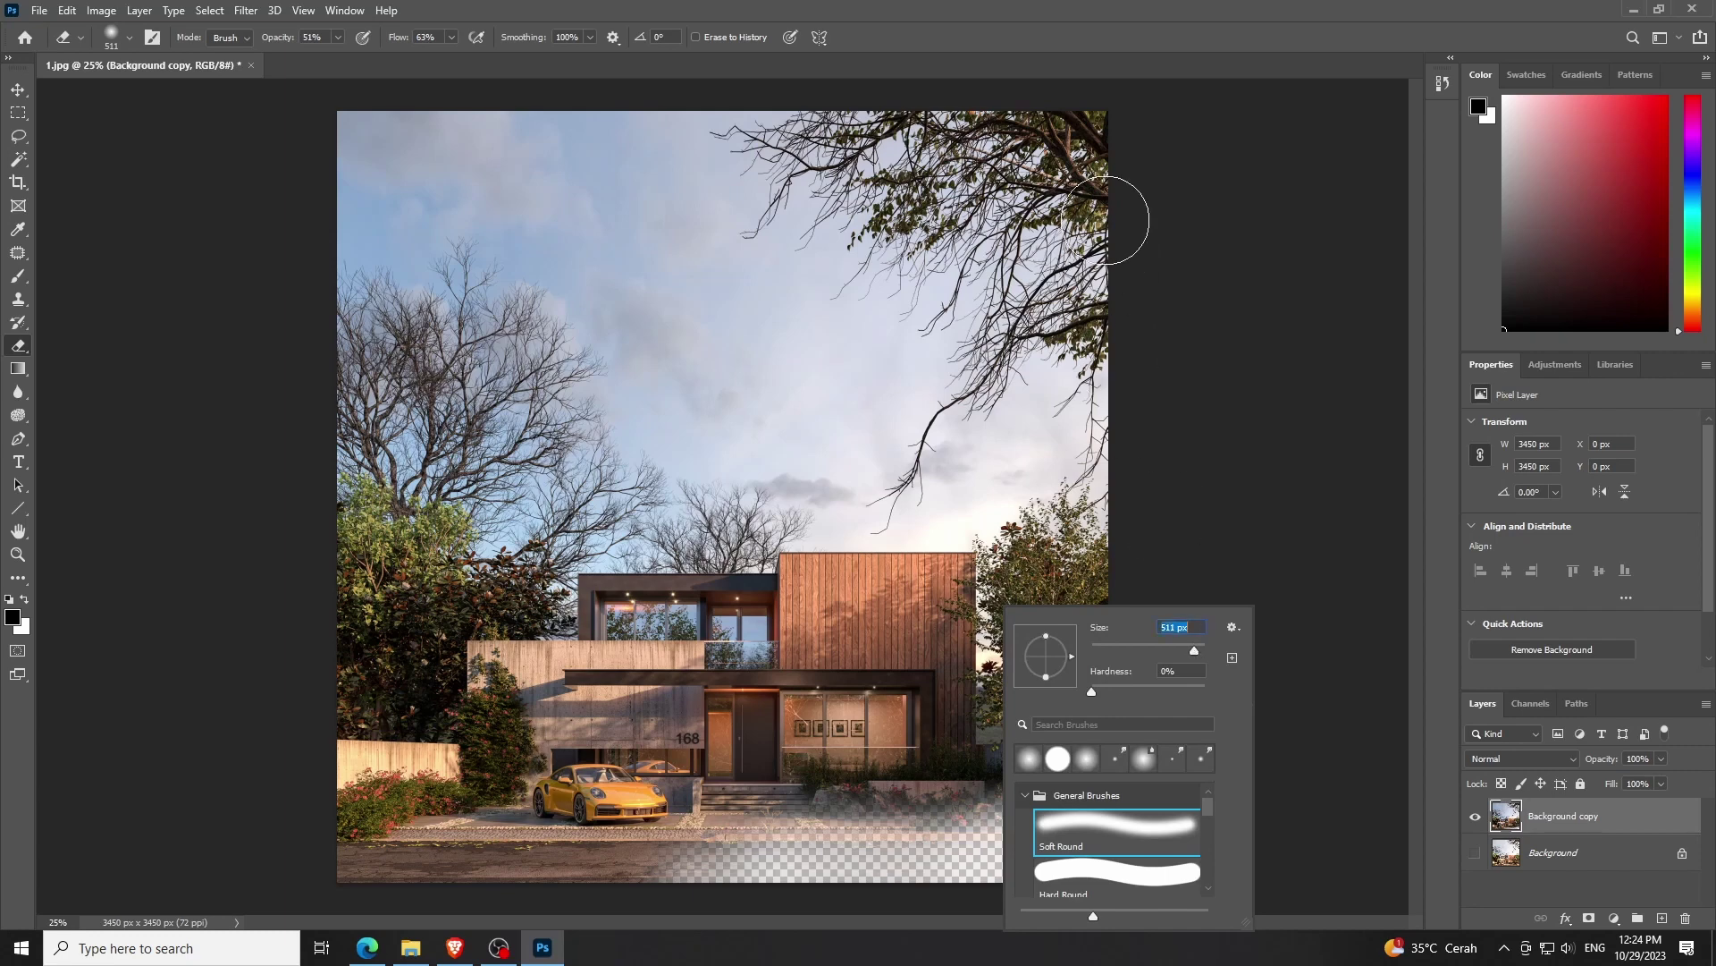
click(1198, 652)
drag(1088, 135, 1064, 167)
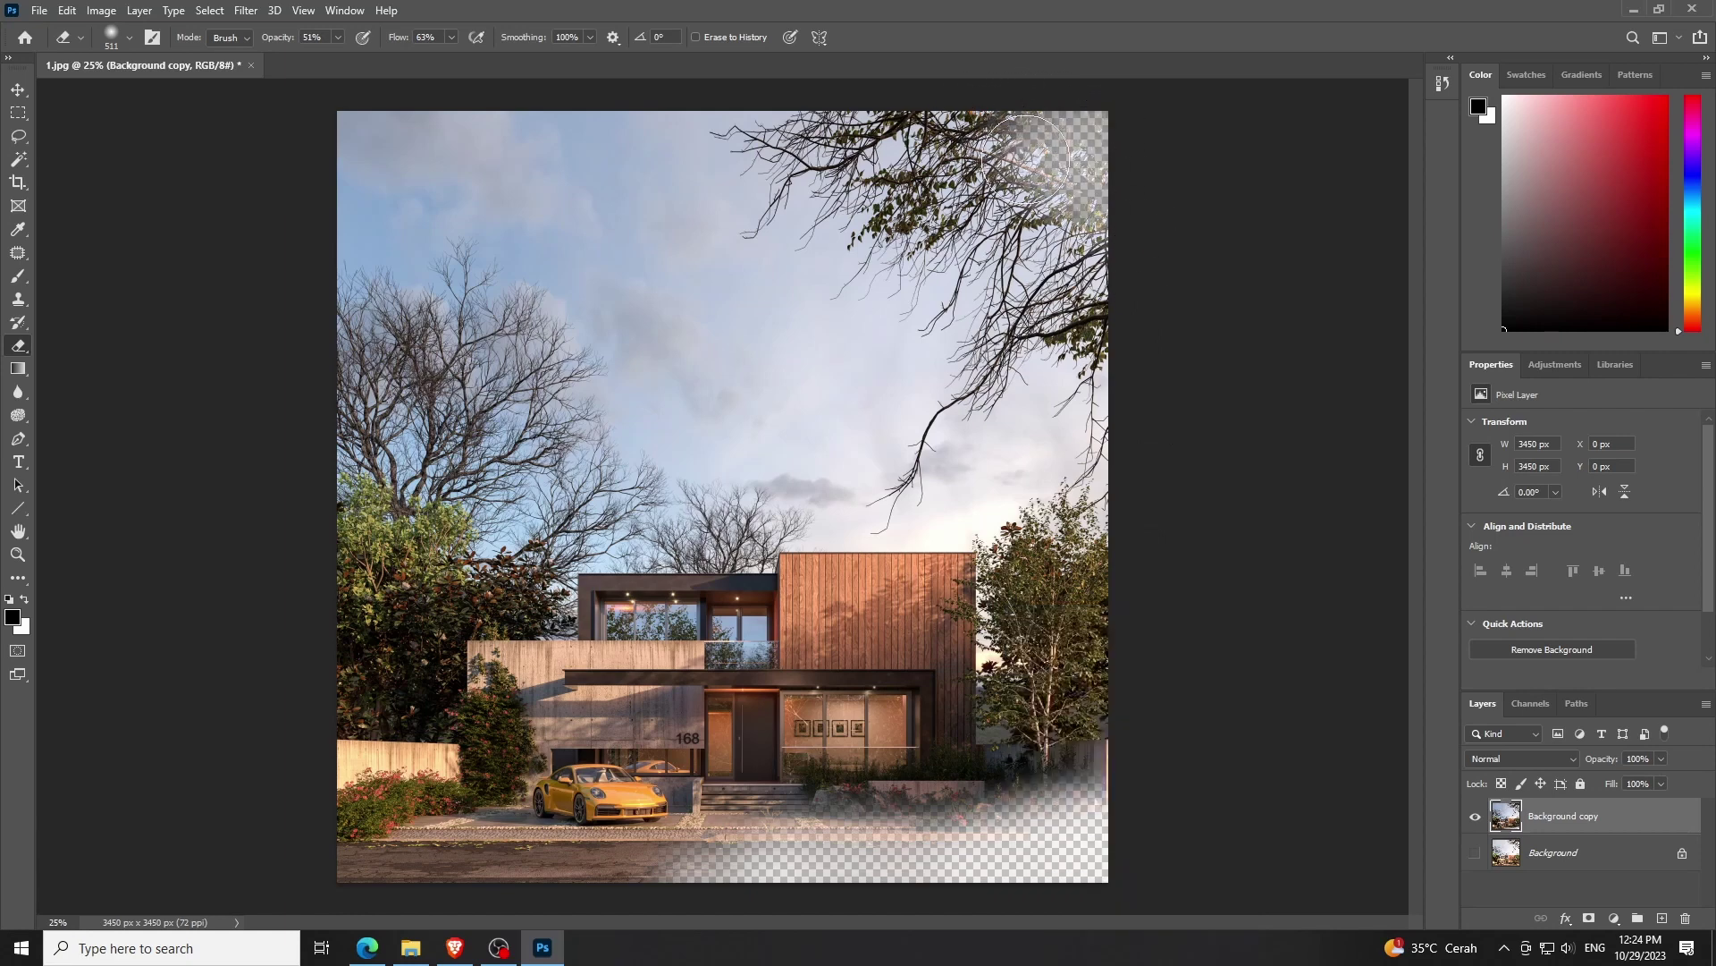
mouse_move(950, 107)
mouse_down()
mouse_move(1109, 305)
mouse_move(1082, 188)
mouse_move(931, 115)
mouse_move(1122, 306)
mouse_up()
mouse_move(1128, 575)
mouse_down()
mouse_move(1123, 536)
mouse_move(1116, 757)
mouse_move(1104, 657)
mouse_move(1068, 590)
mouse_move(1098, 501)
mouse_move(1122, 539)
mouse_up()
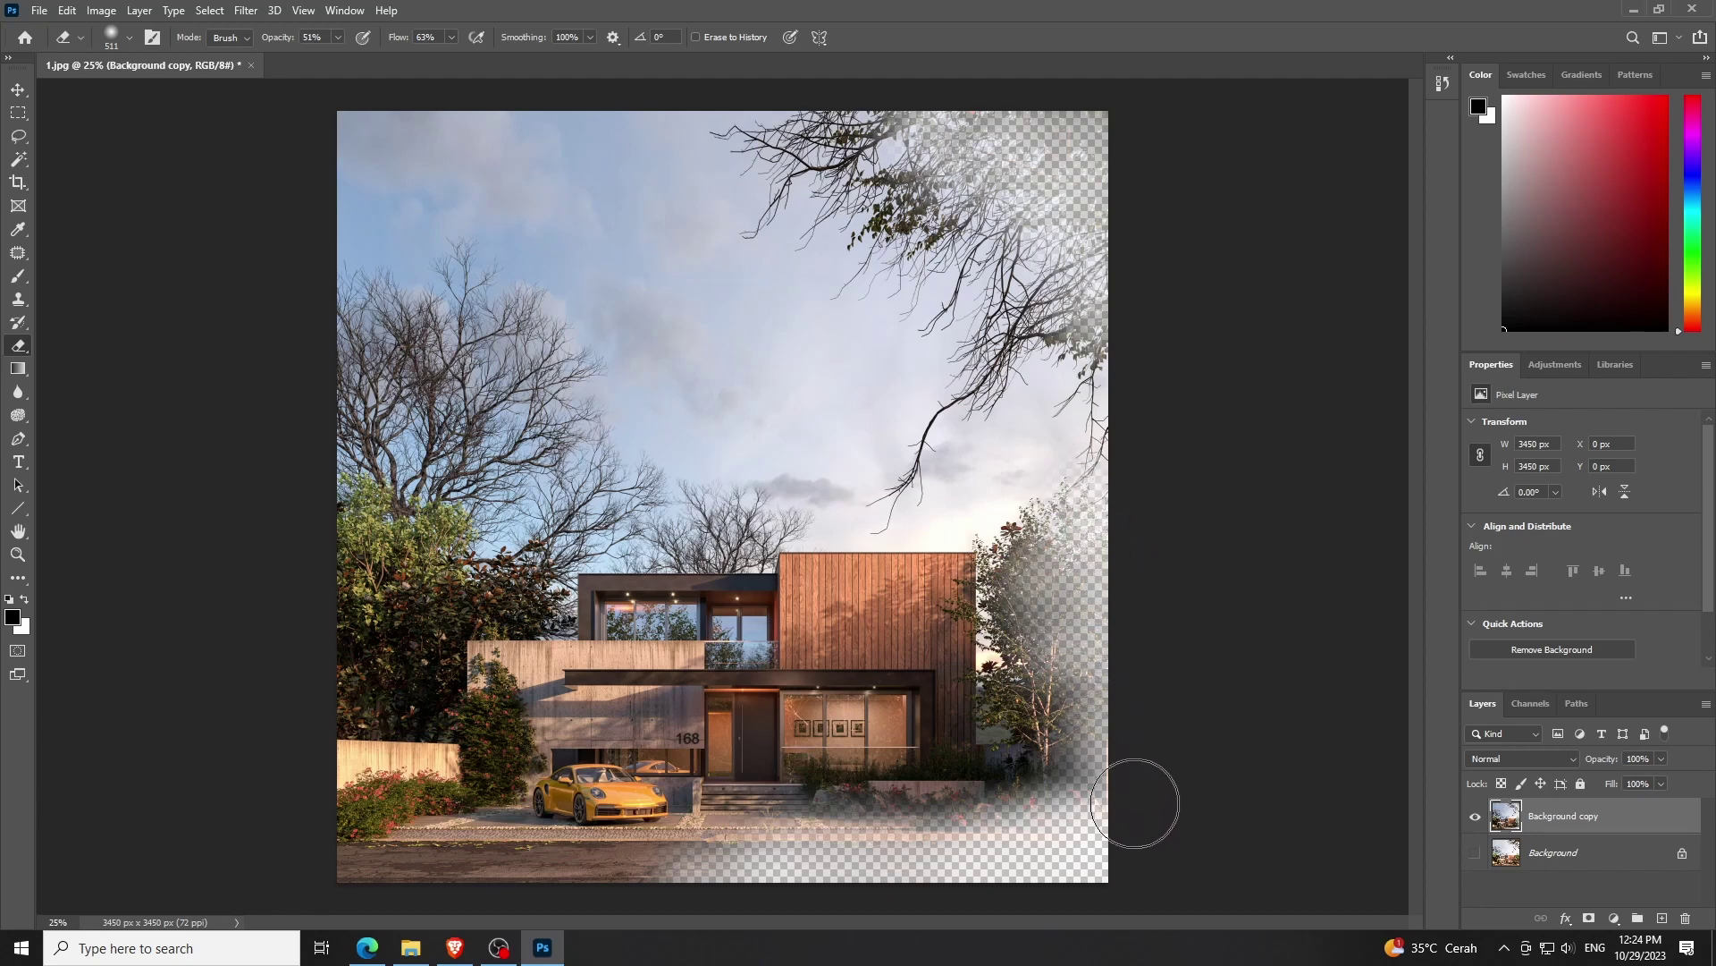
Enlarge the eraser to 1102 px, erase top-right branches, and set opacity and flow to 100%
right_click(969, 166)
drag(1146, 208, 1158, 207)
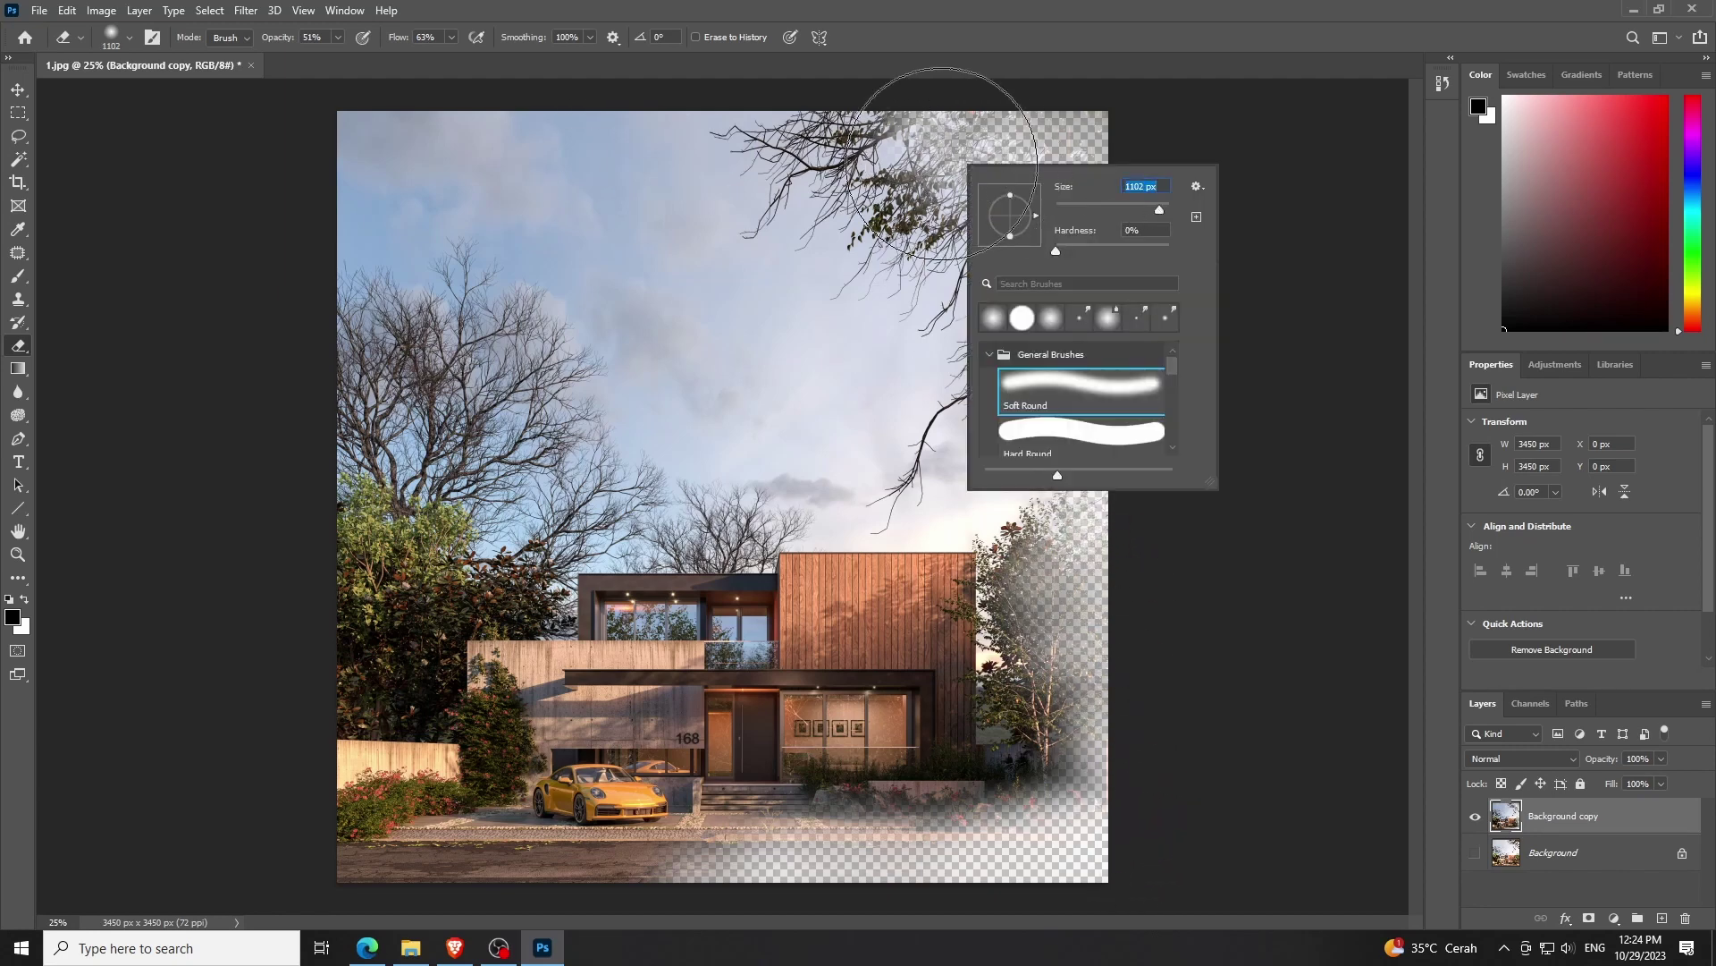
click(1041, 121)
drag(1027, 175, 939, 117)
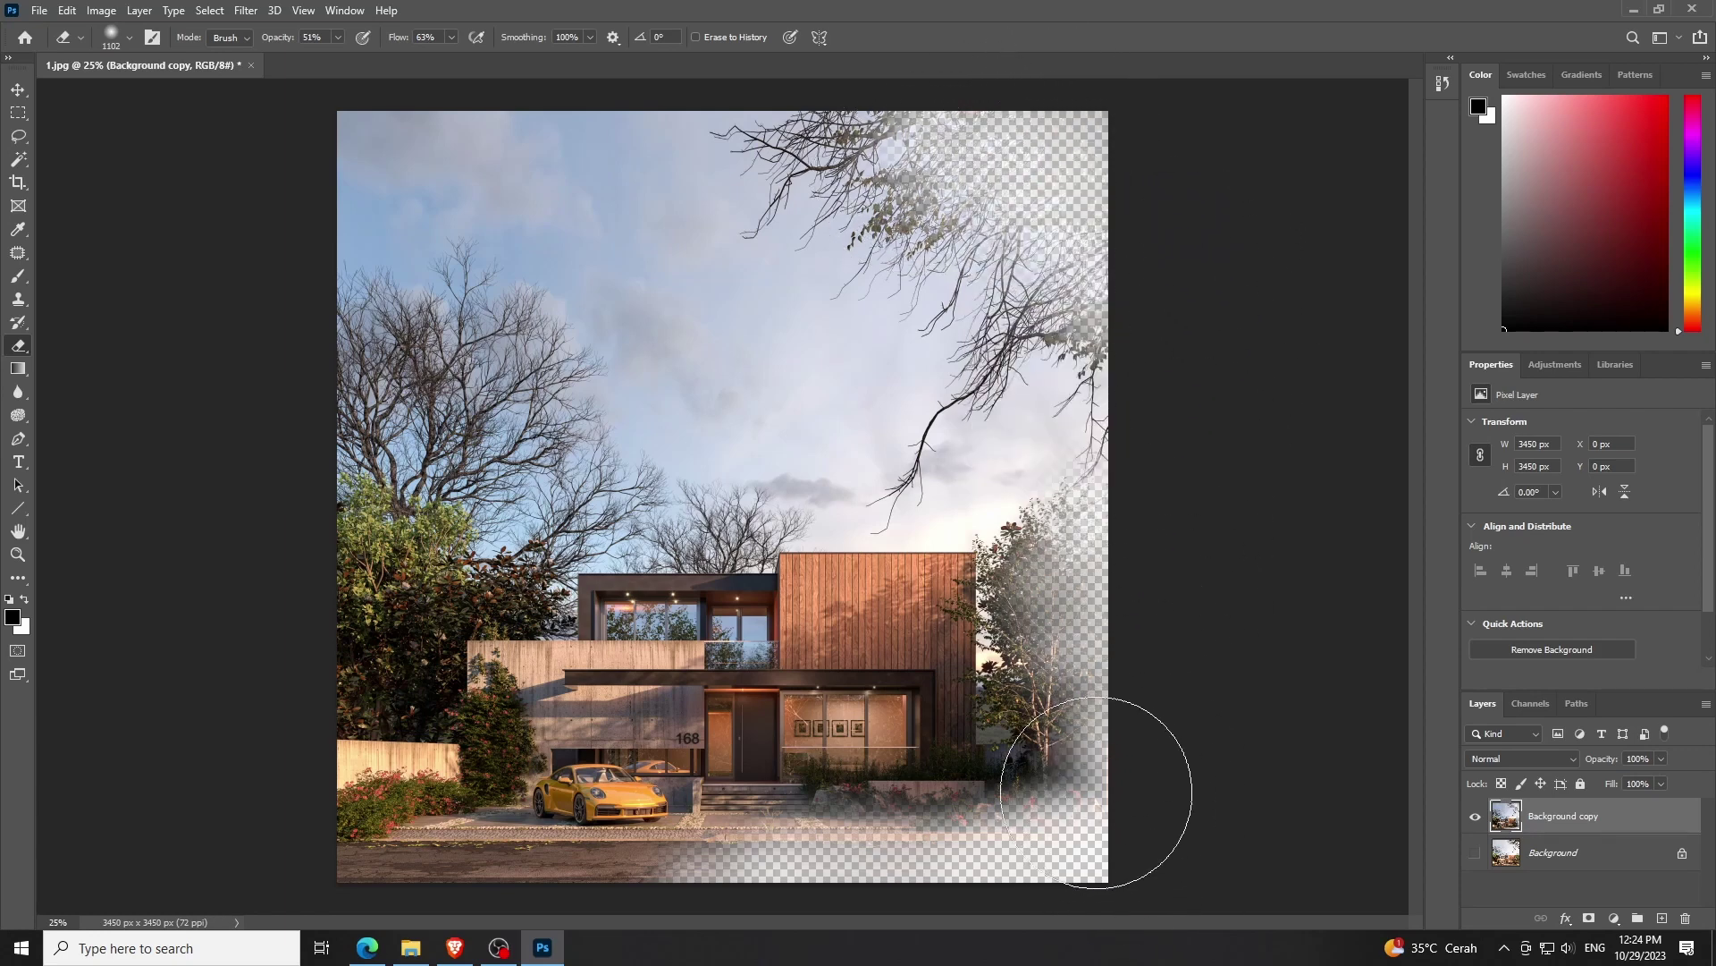
right_click(988, 760)
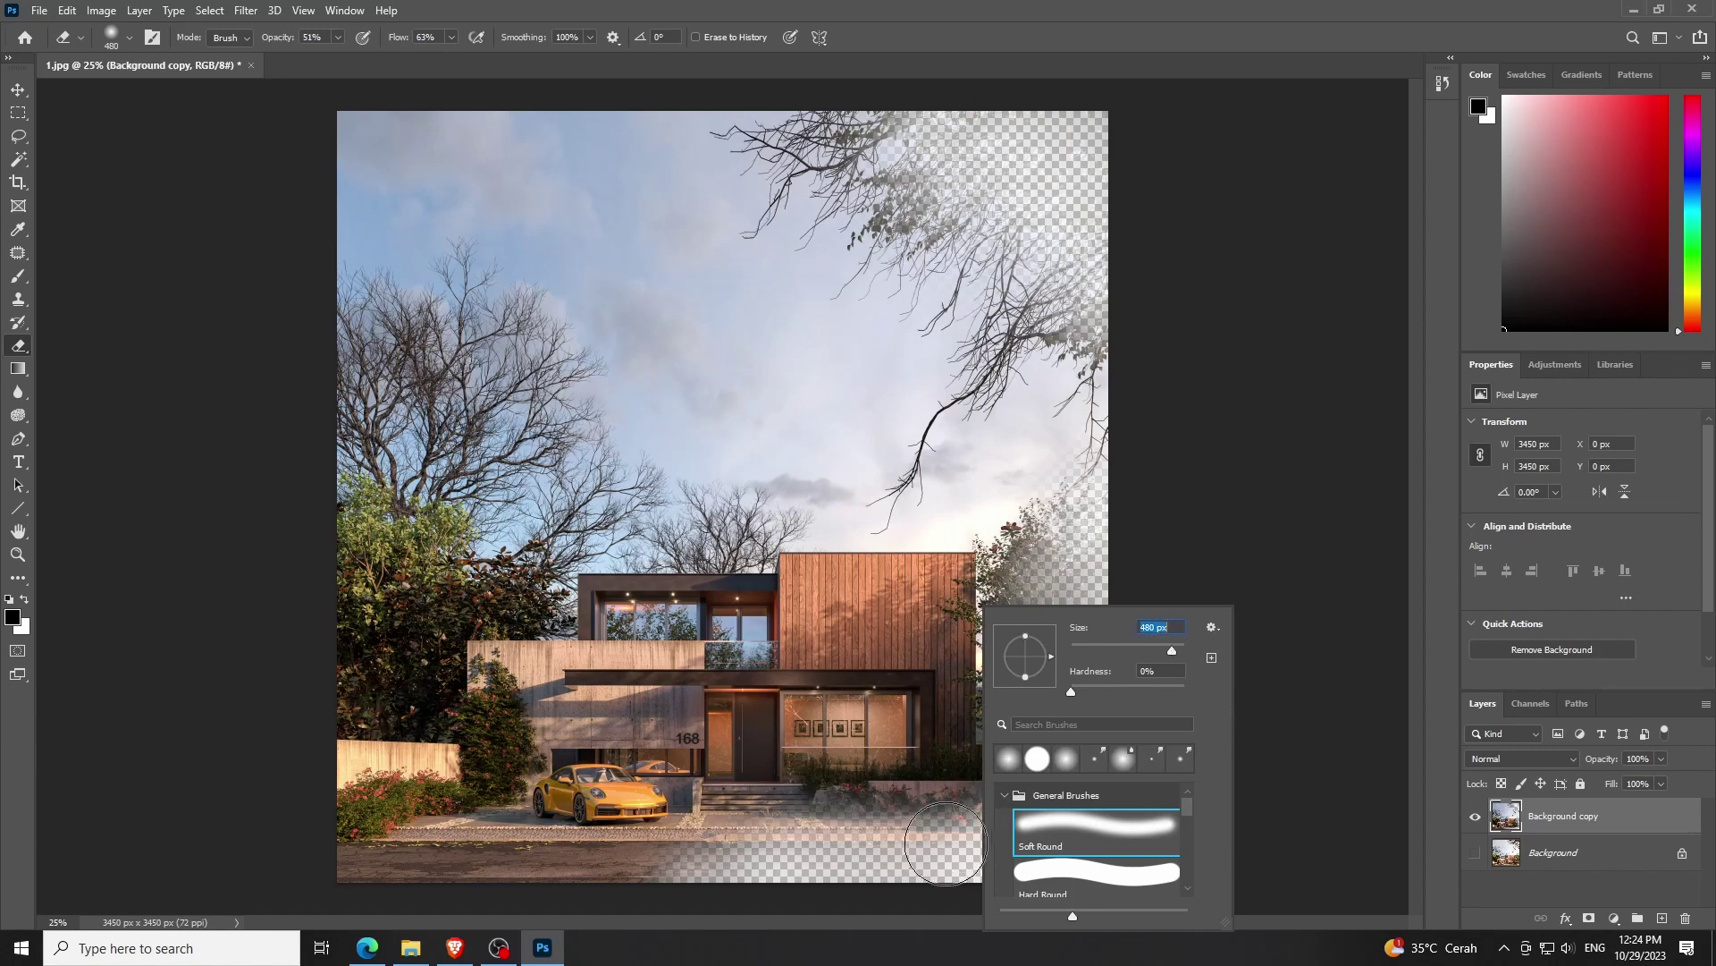
key(Return)
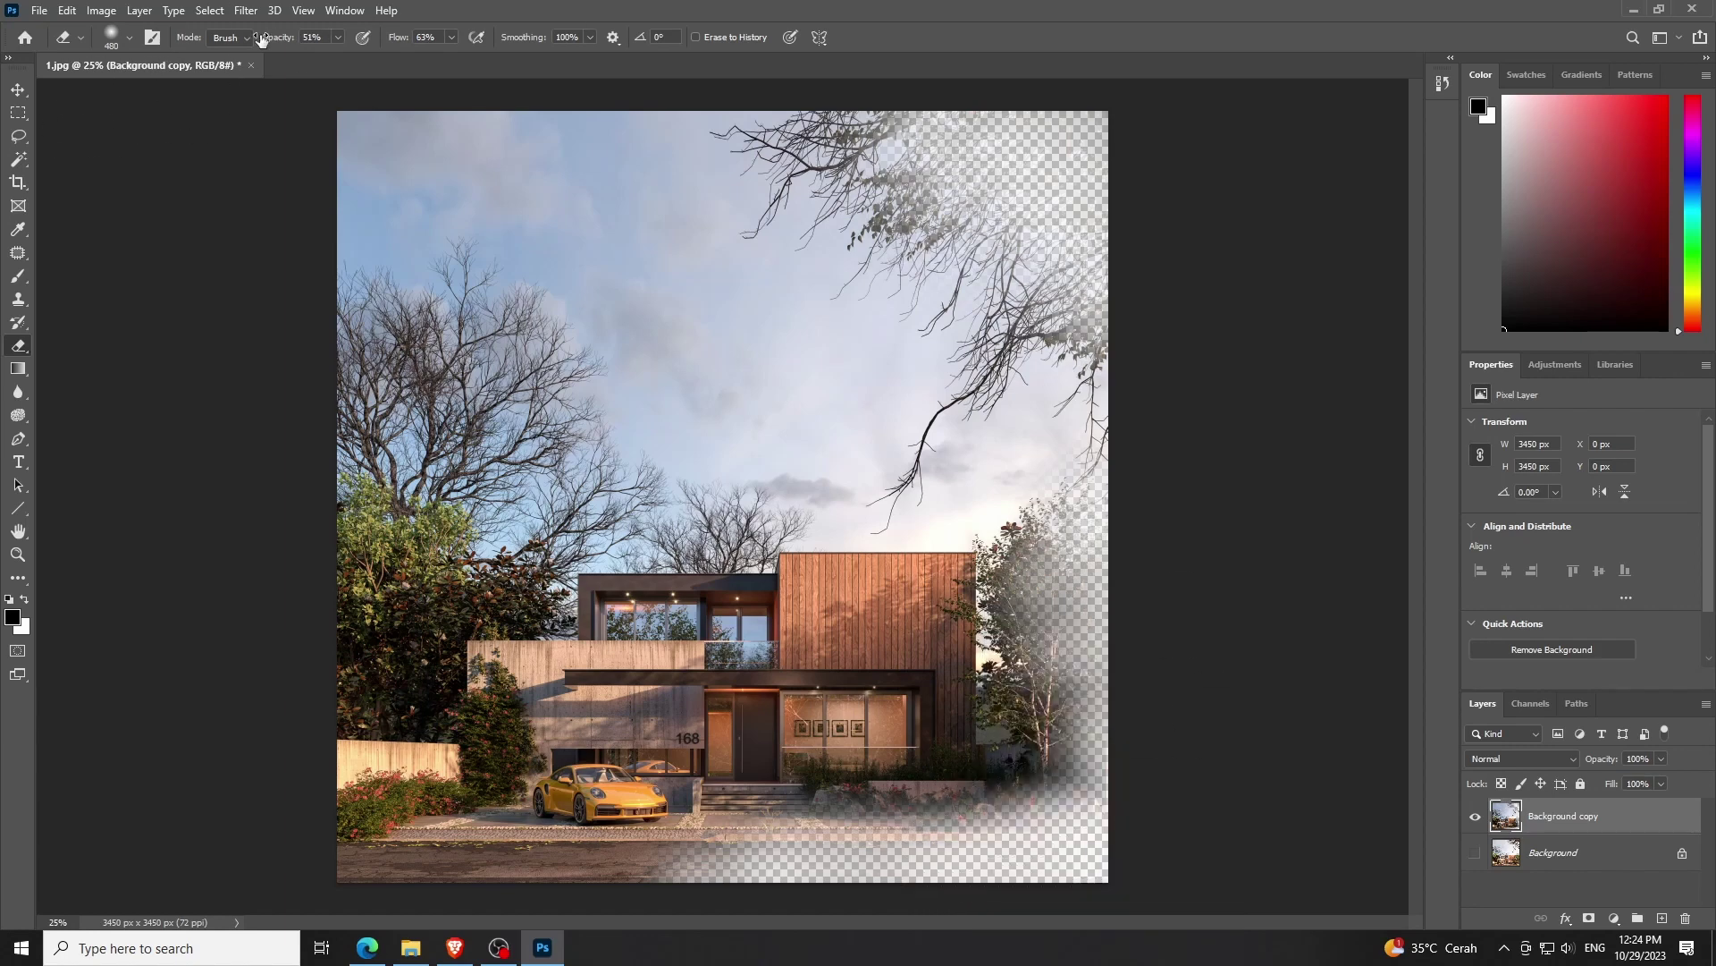
drag(339, 53, 406, 61)
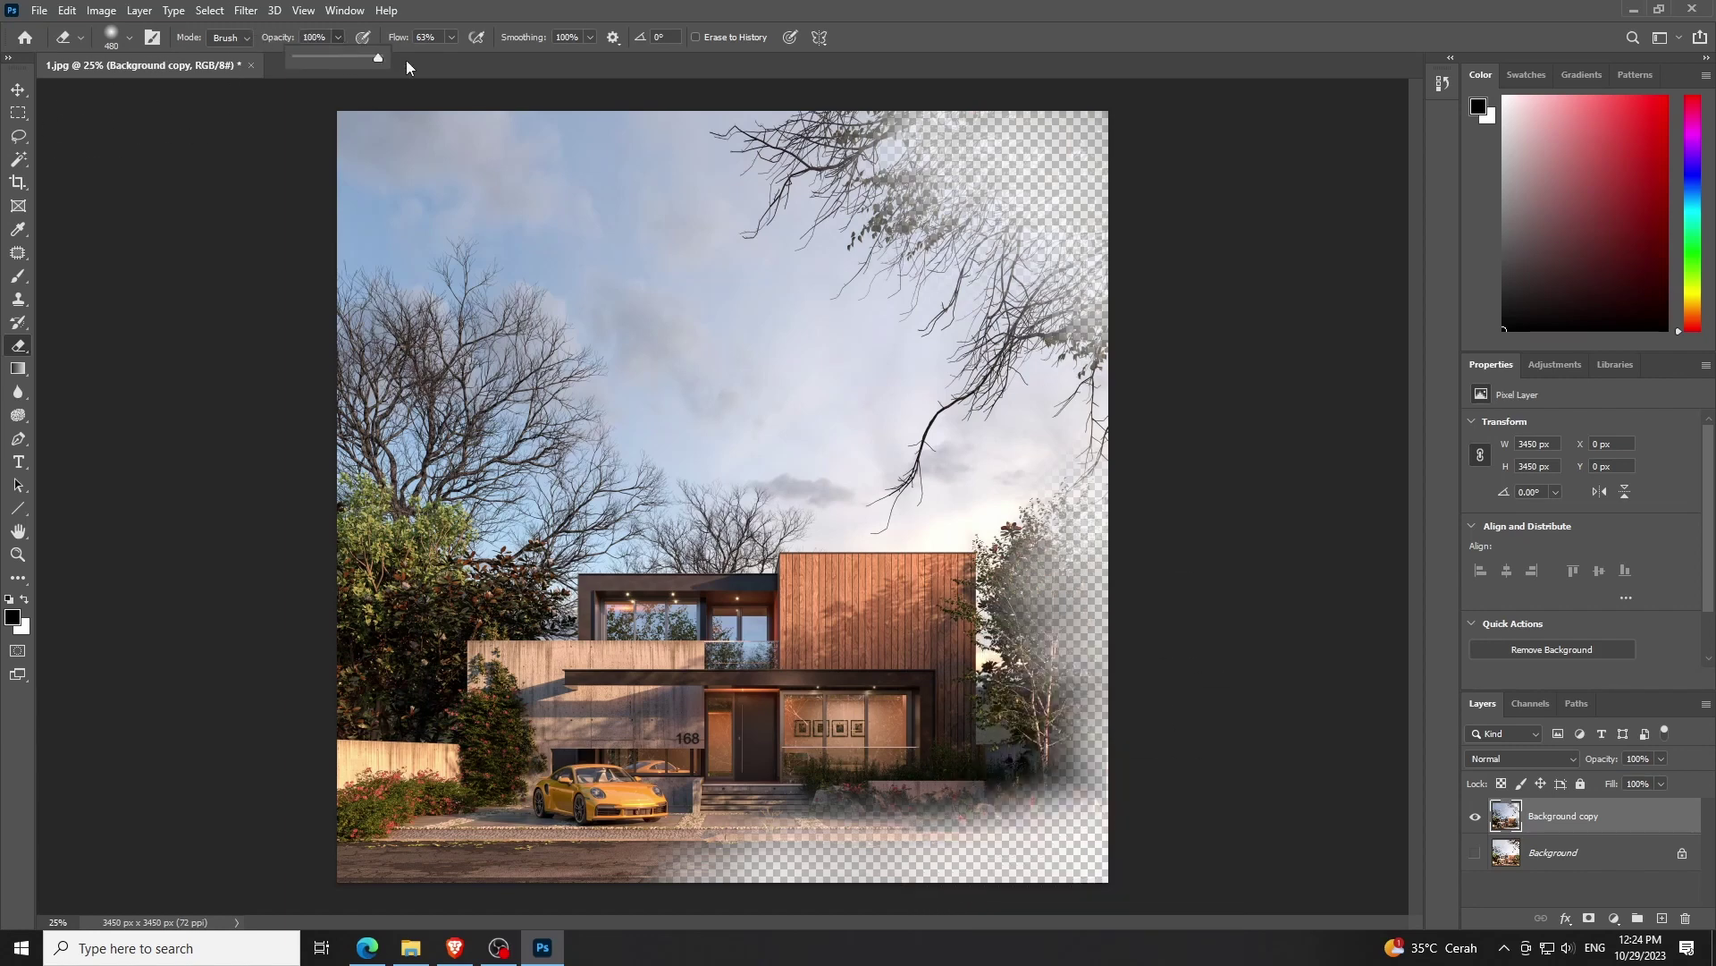
click(451, 38)
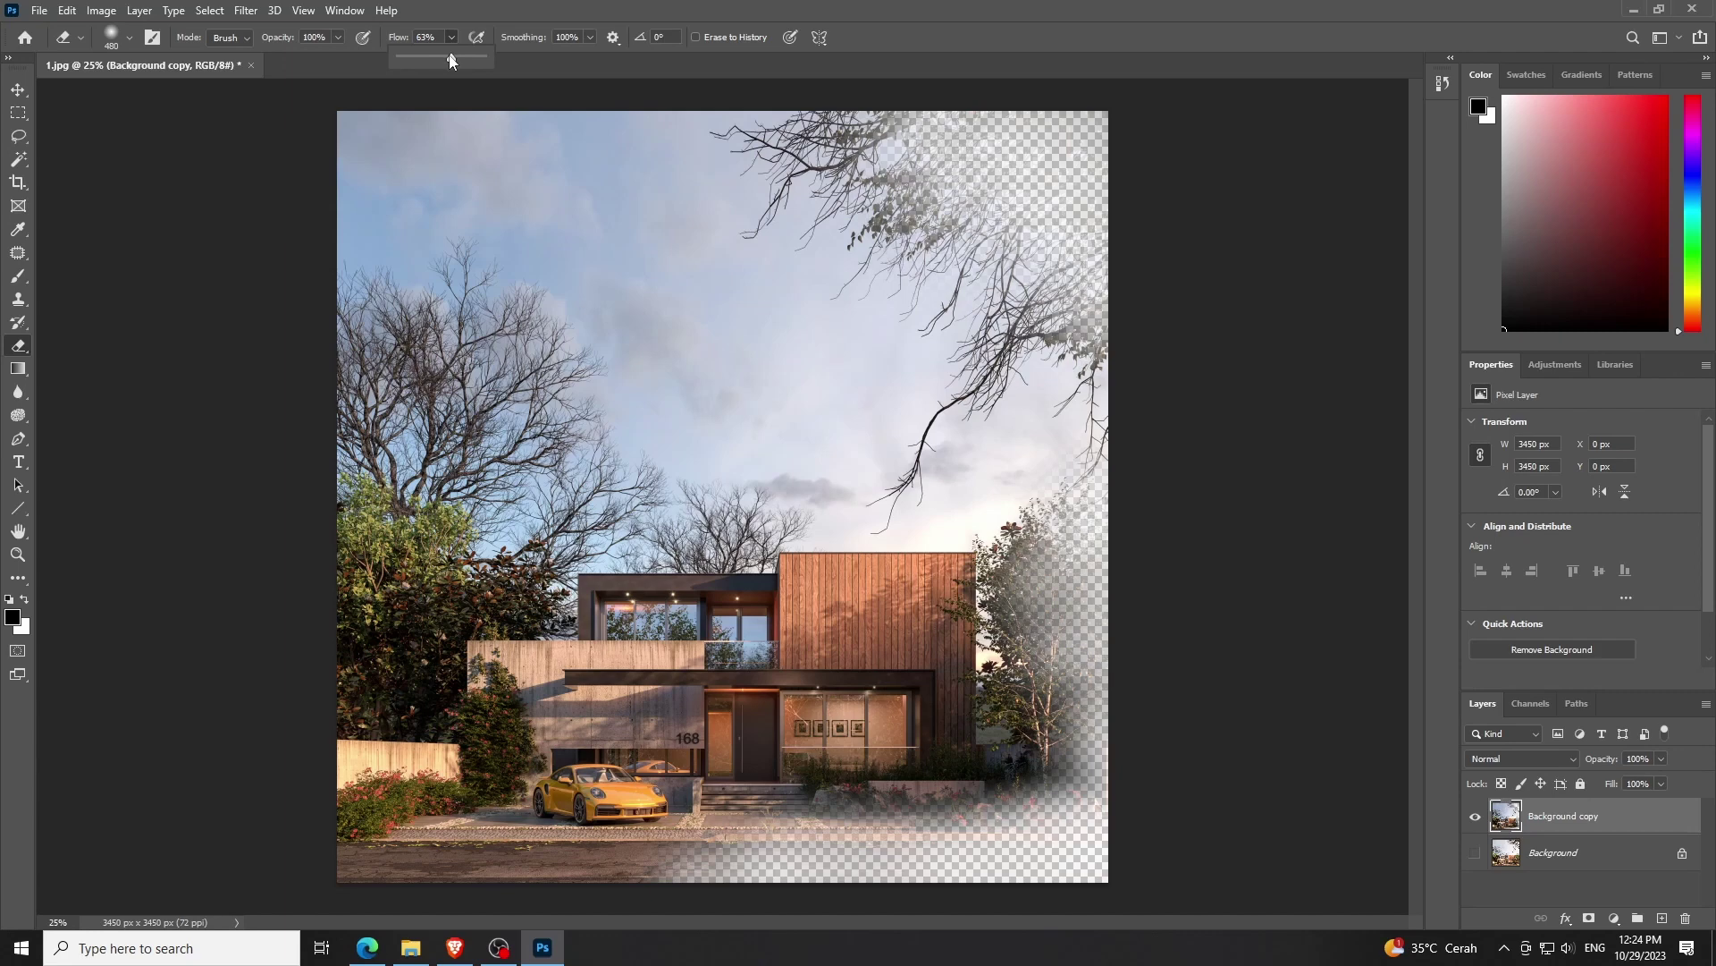
click(1140, 812)
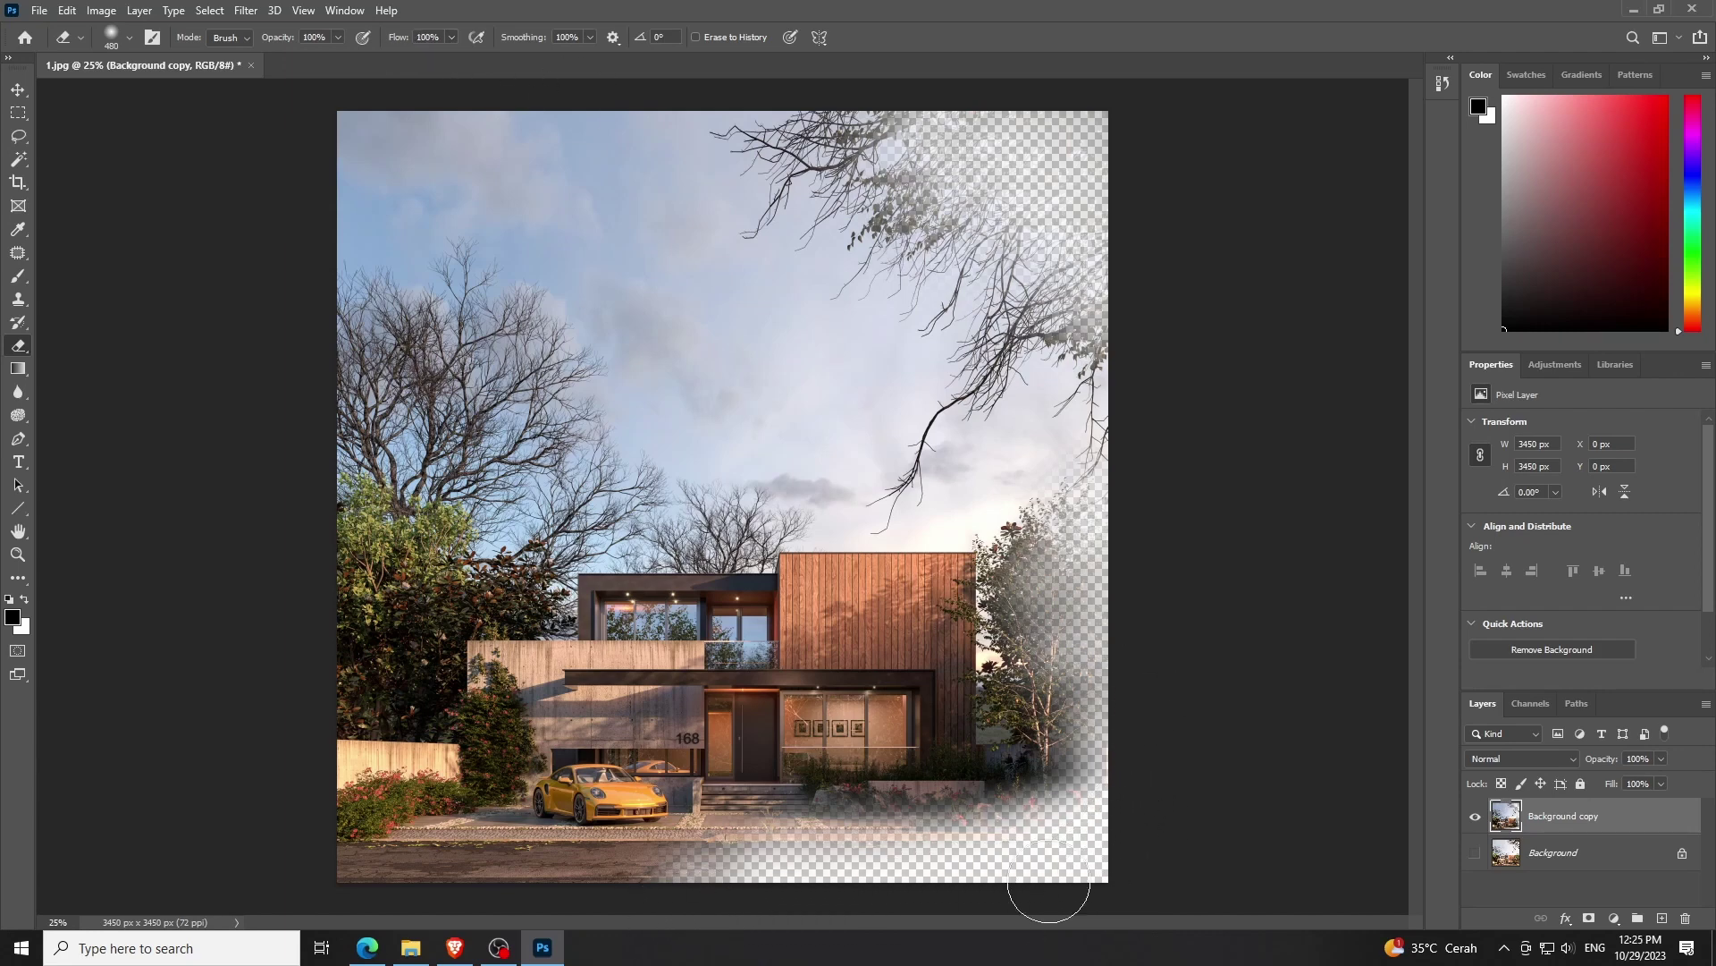
Fade the bottom road edge further to transparency, undoing one stray stroke
drag(1042, 901, 721, 901)
drag(1081, 851, 709, 885)
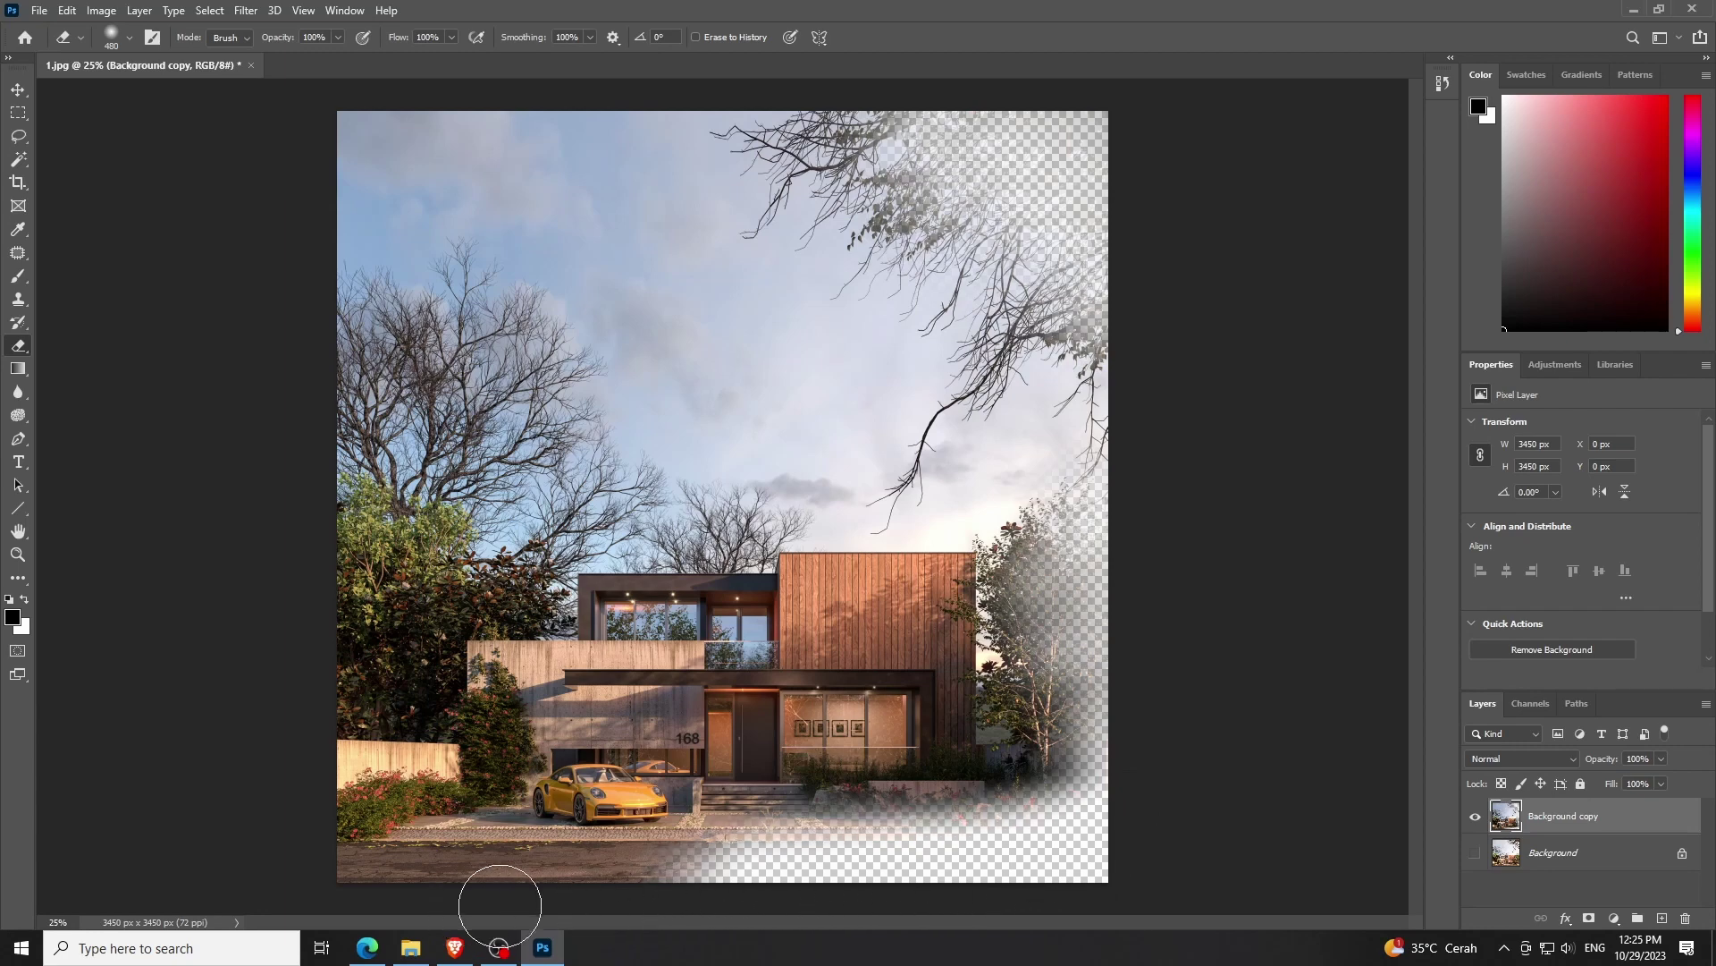
click(658, 870)
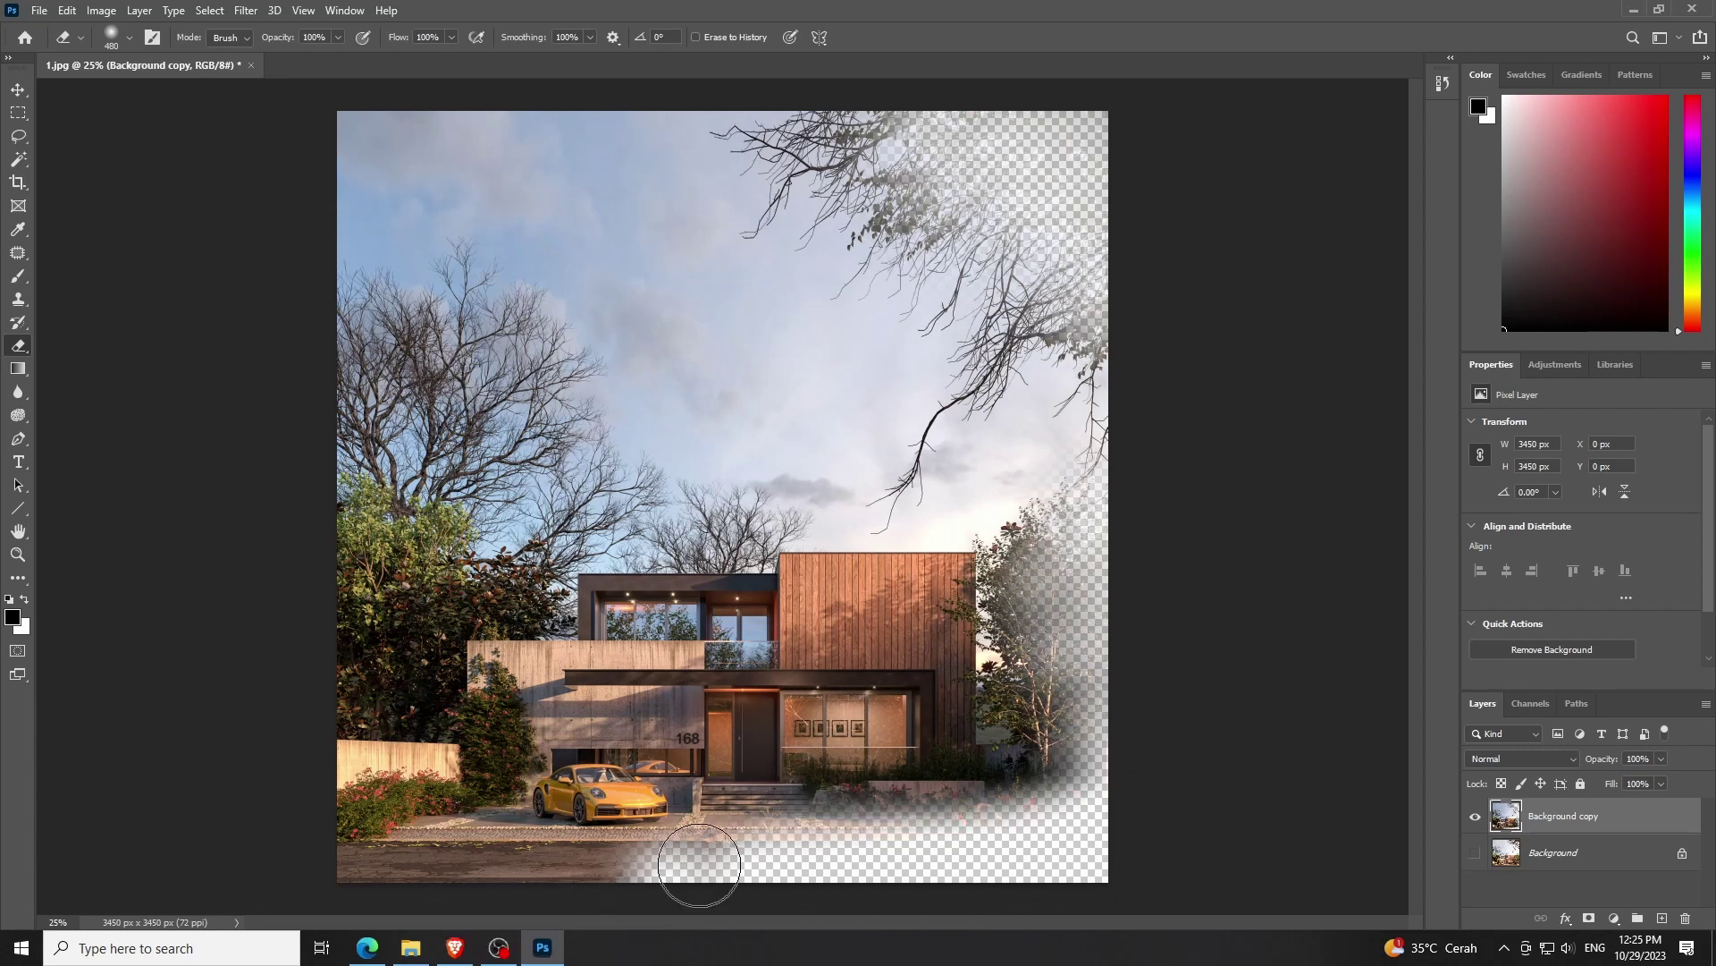
key(ctrl+z)
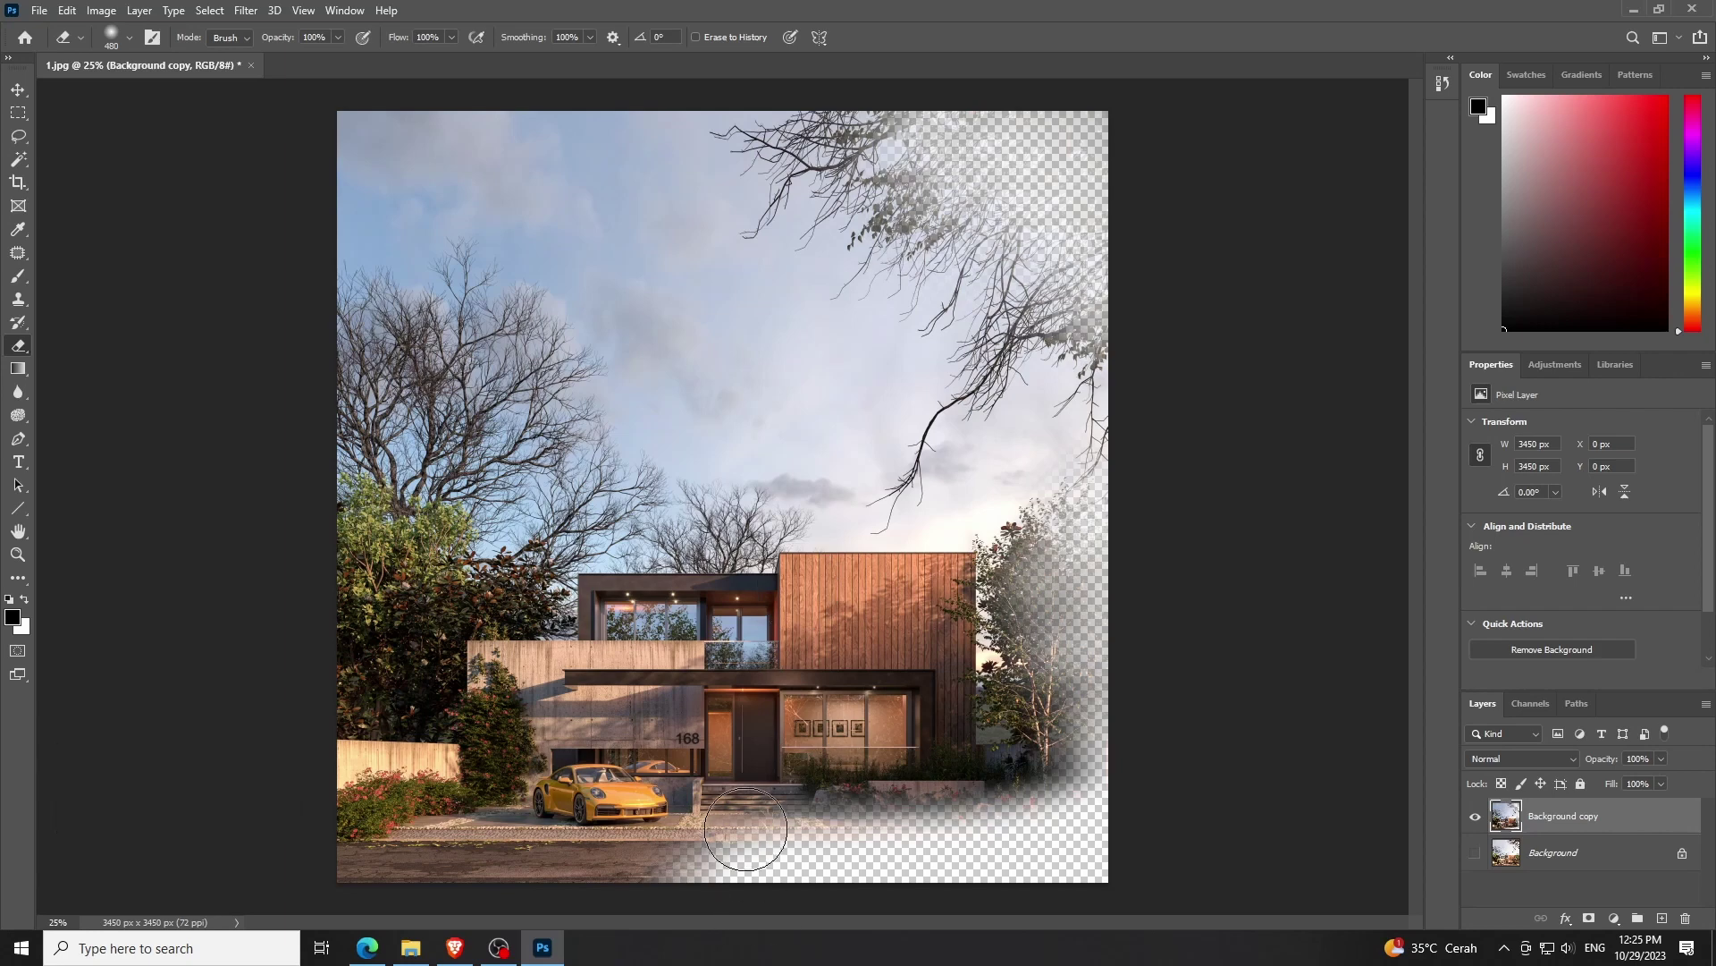
drag(717, 901, 547, 912)
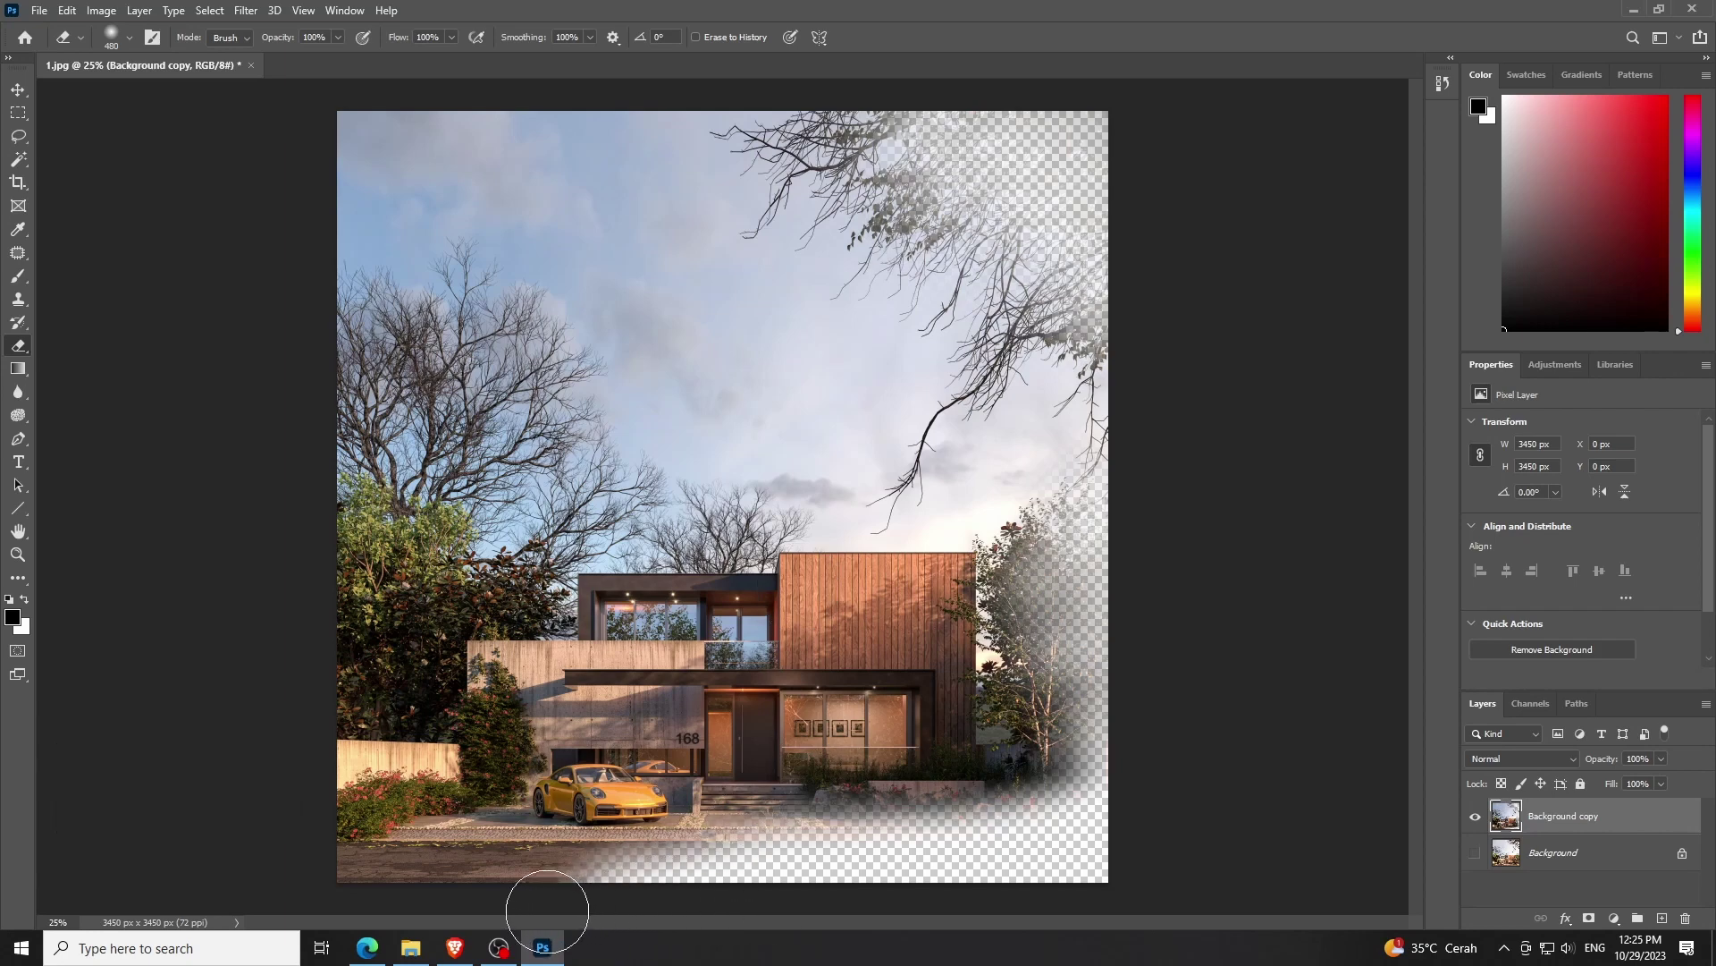
Show Background, set eraser flow to 51%, merge visible layers, duplicate the result, and select Background
click(1476, 853)
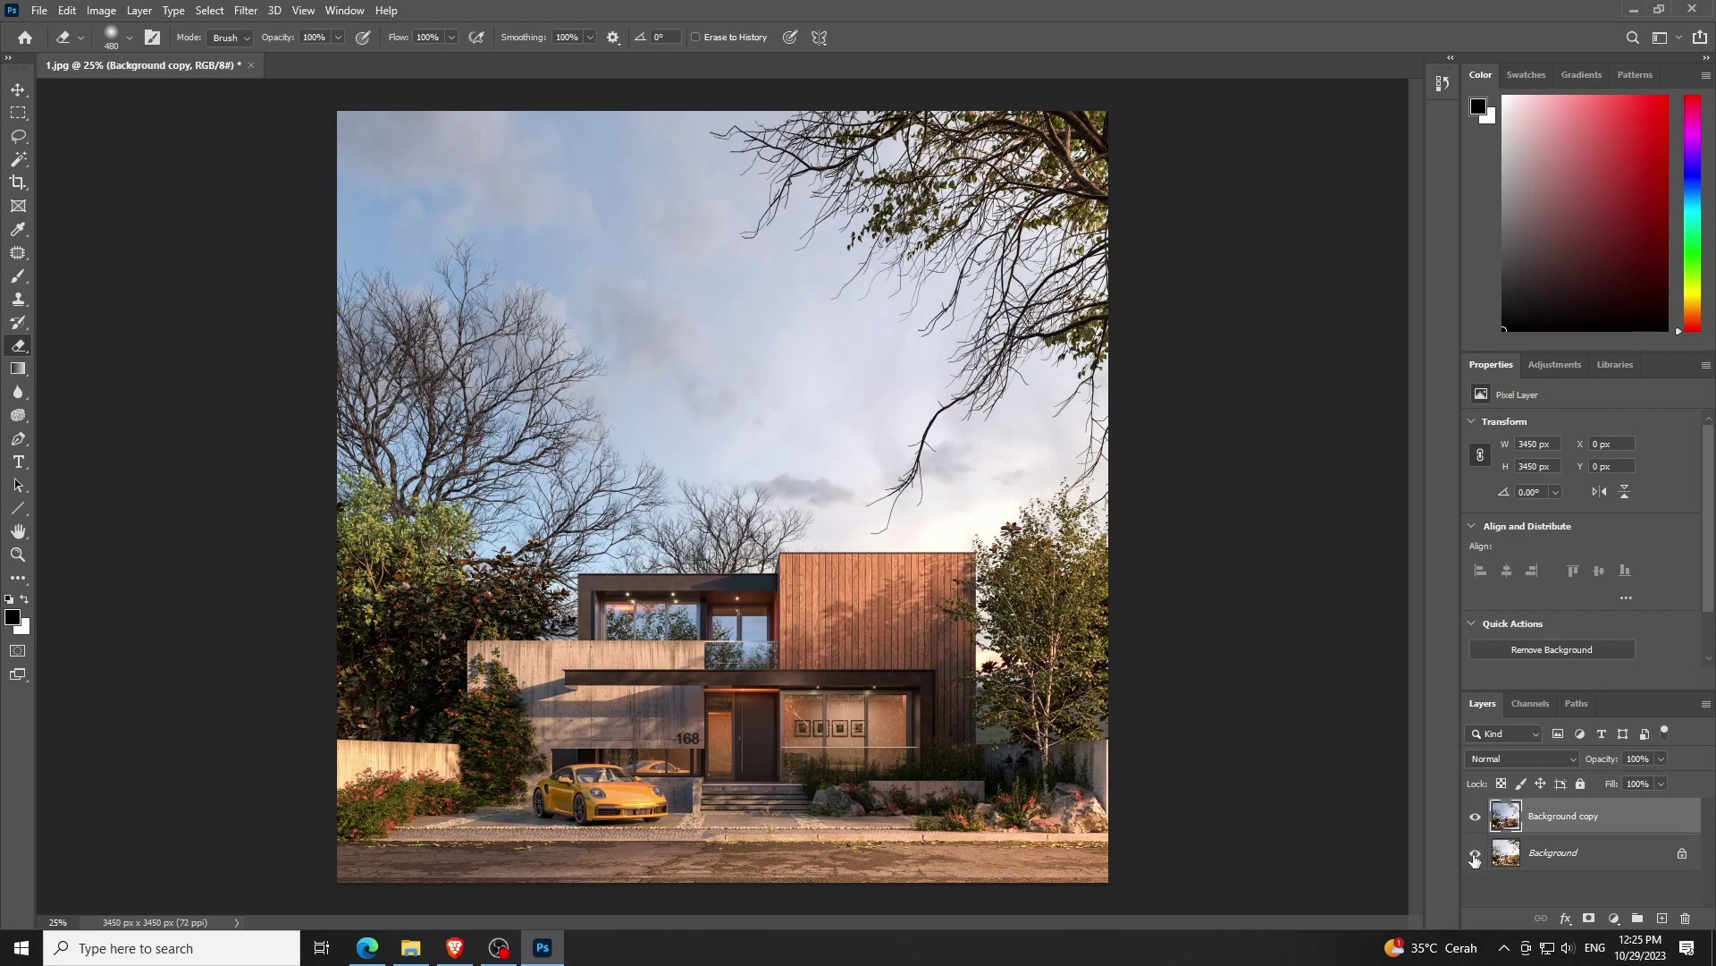
click(1476, 816)
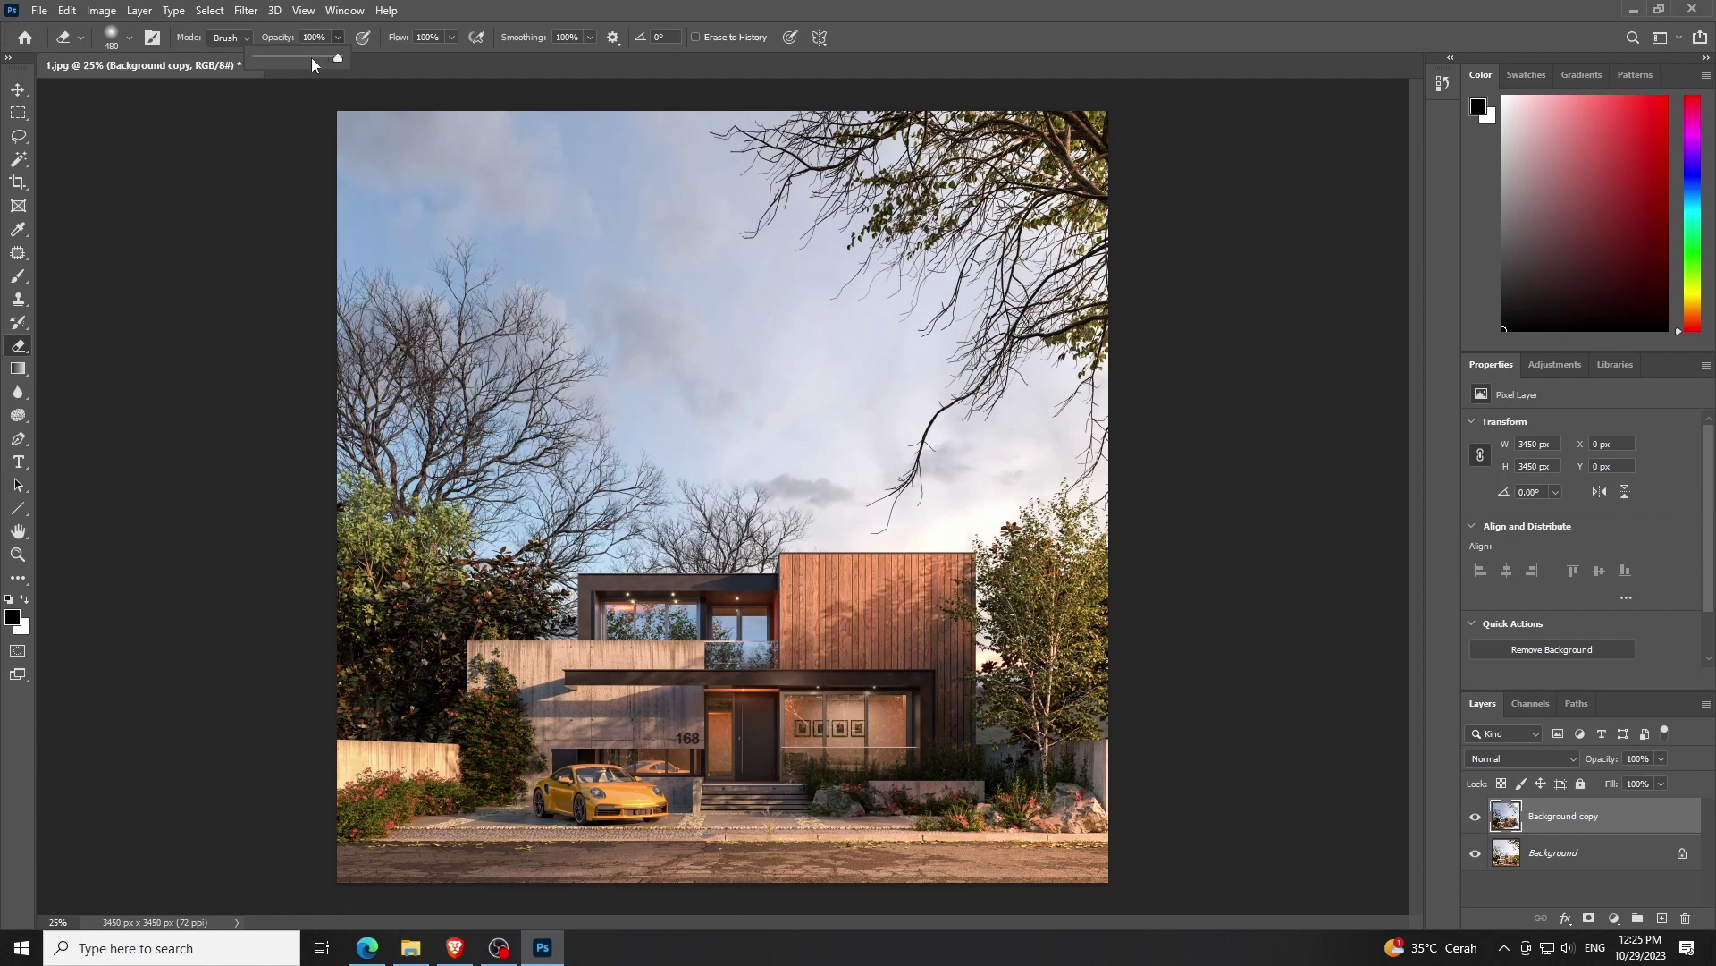
drag(452, 37, 412, 55)
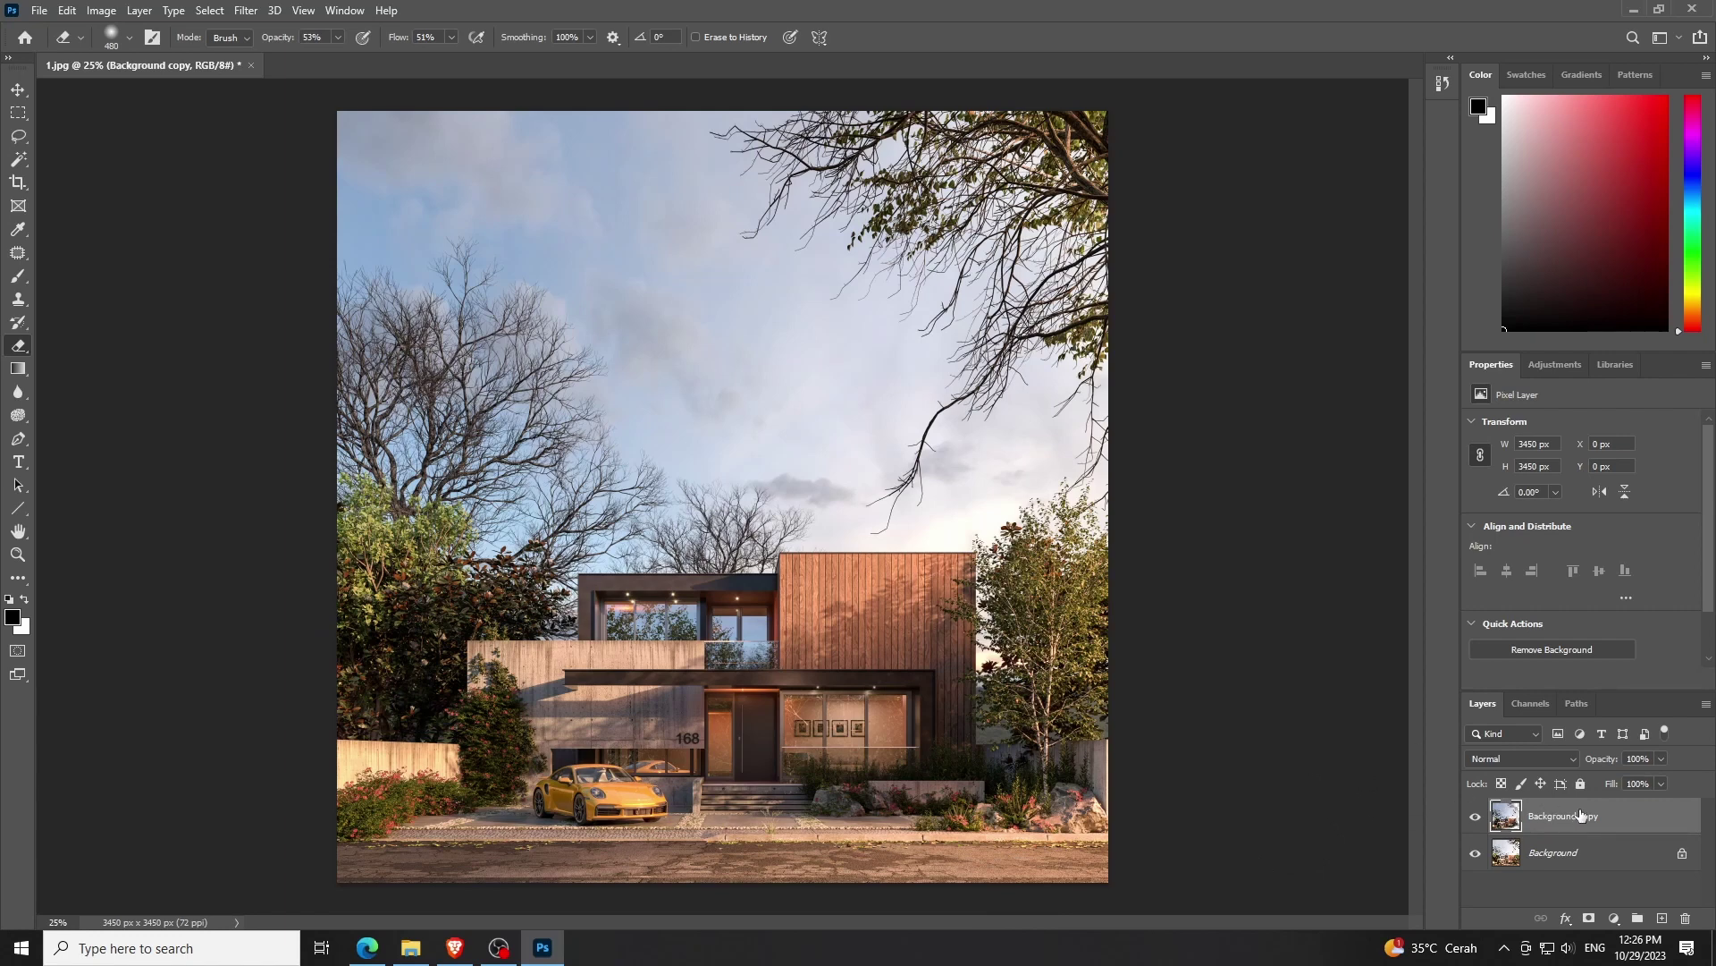
key(ctrl+shift+e)
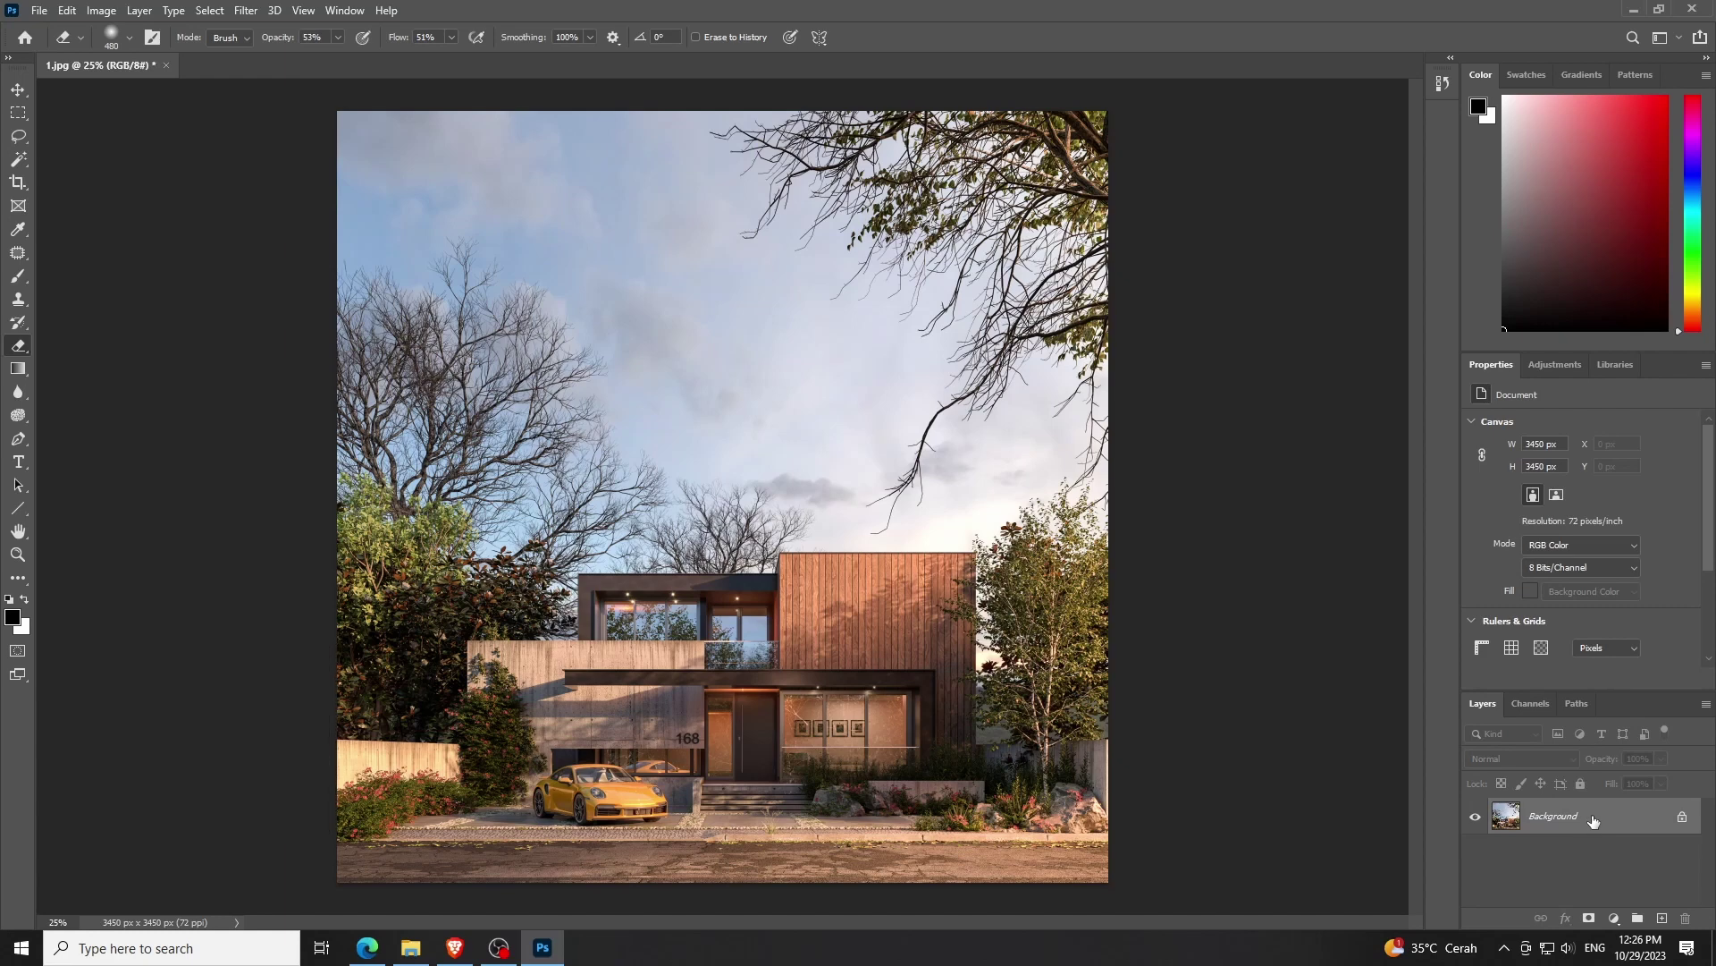
drag(1594, 818, 1662, 921)
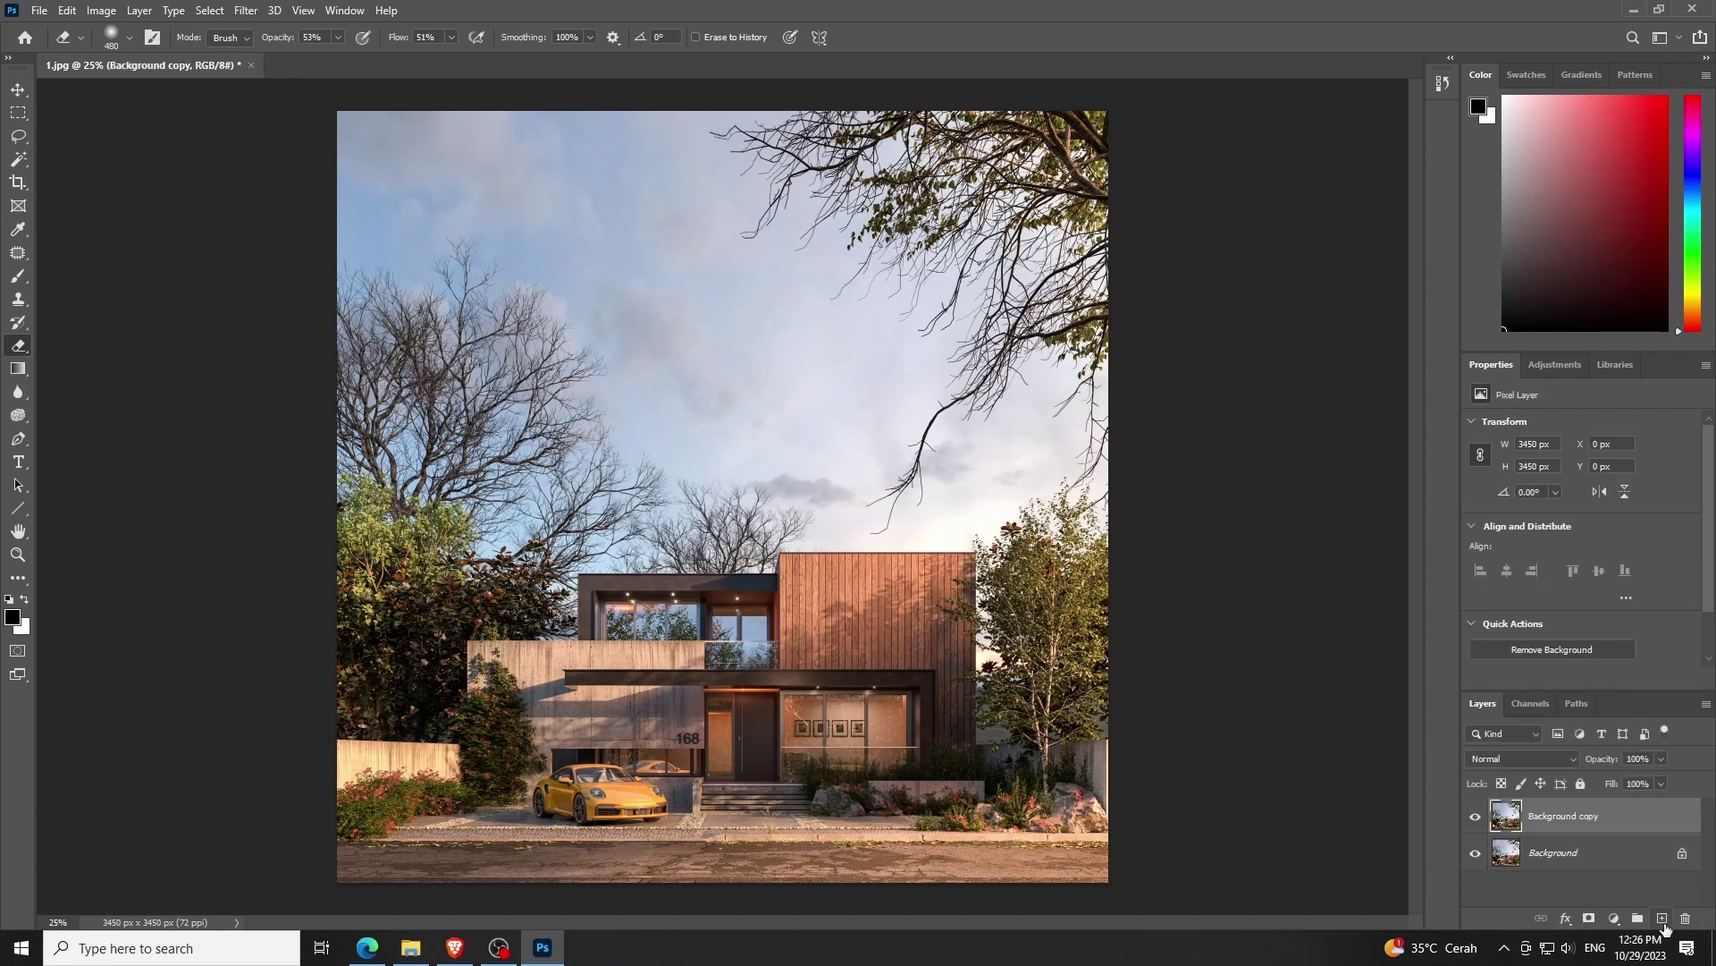
click(1556, 856)
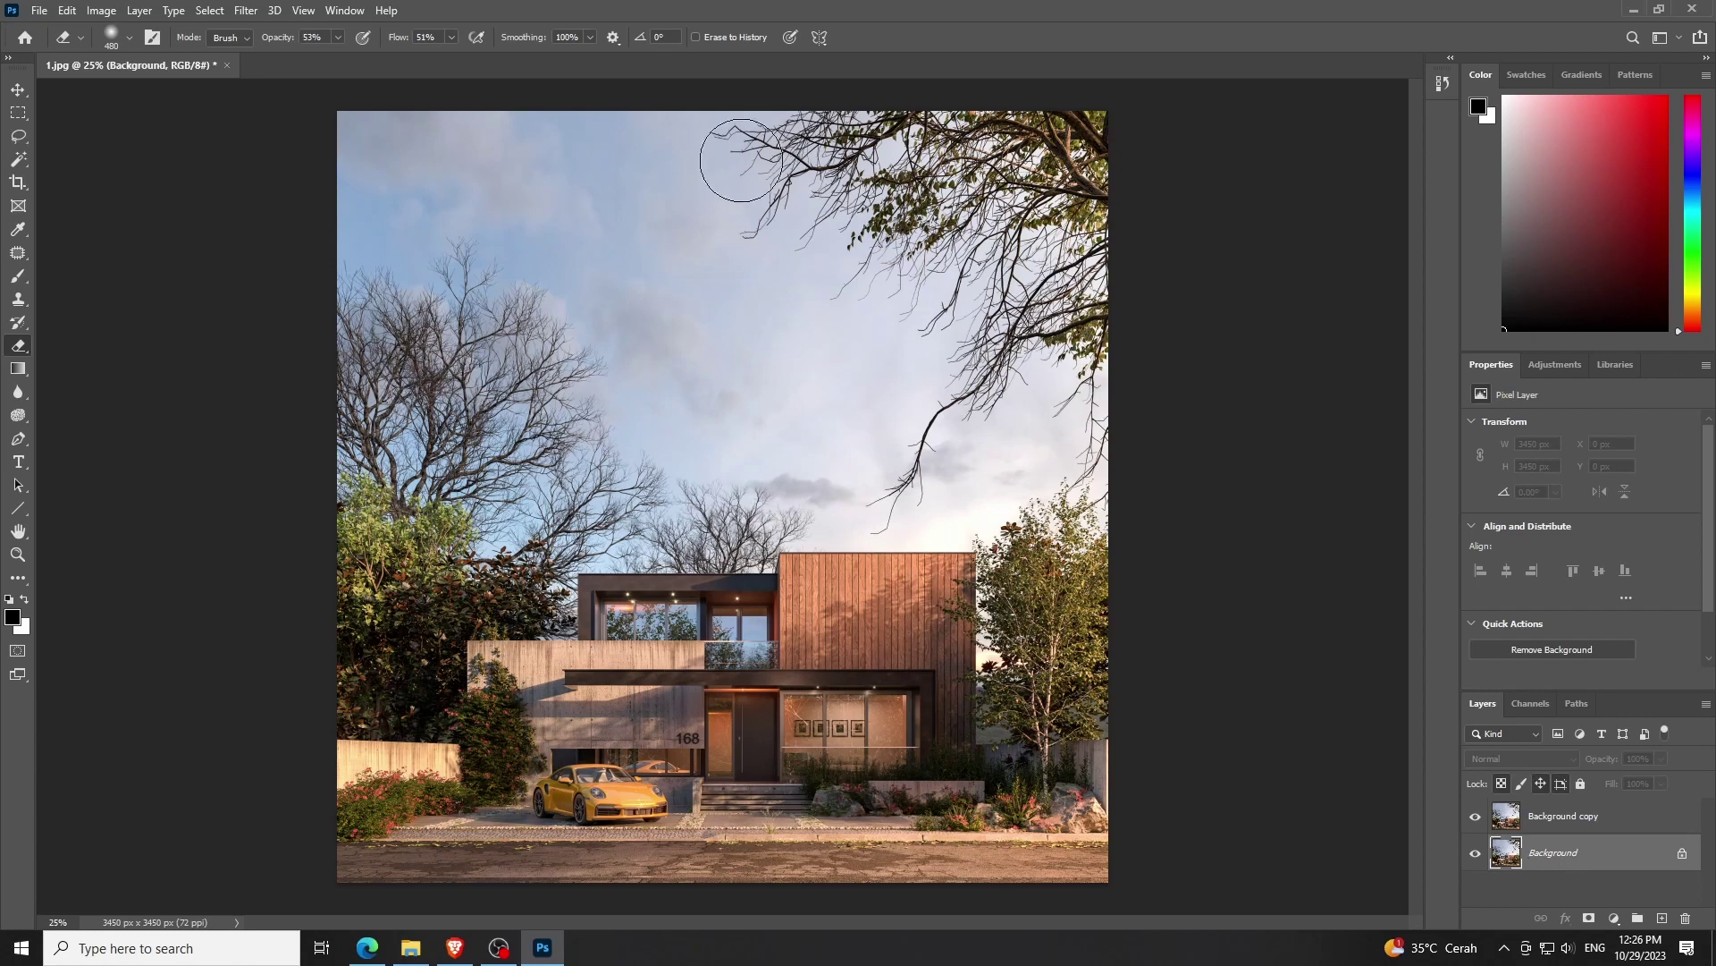
Apply a Camera Raw grade to Background with exposure lowered to -1.55
key(ctrl+shift+a)
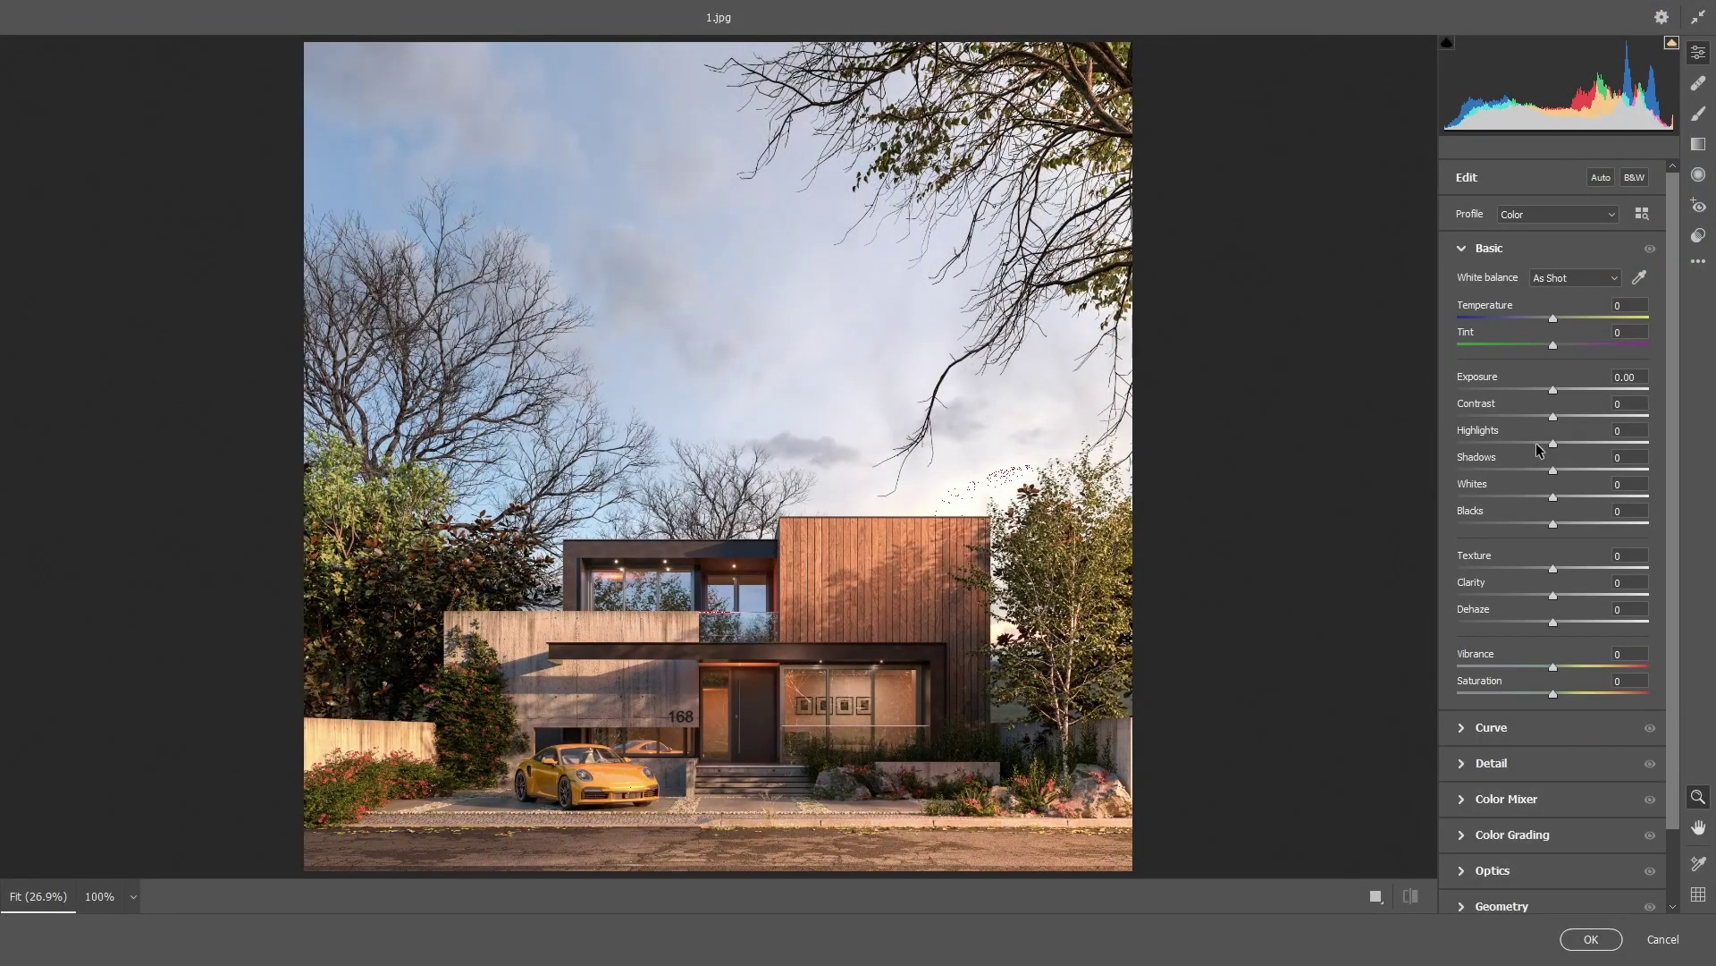
drag(1553, 391, 1529, 391)
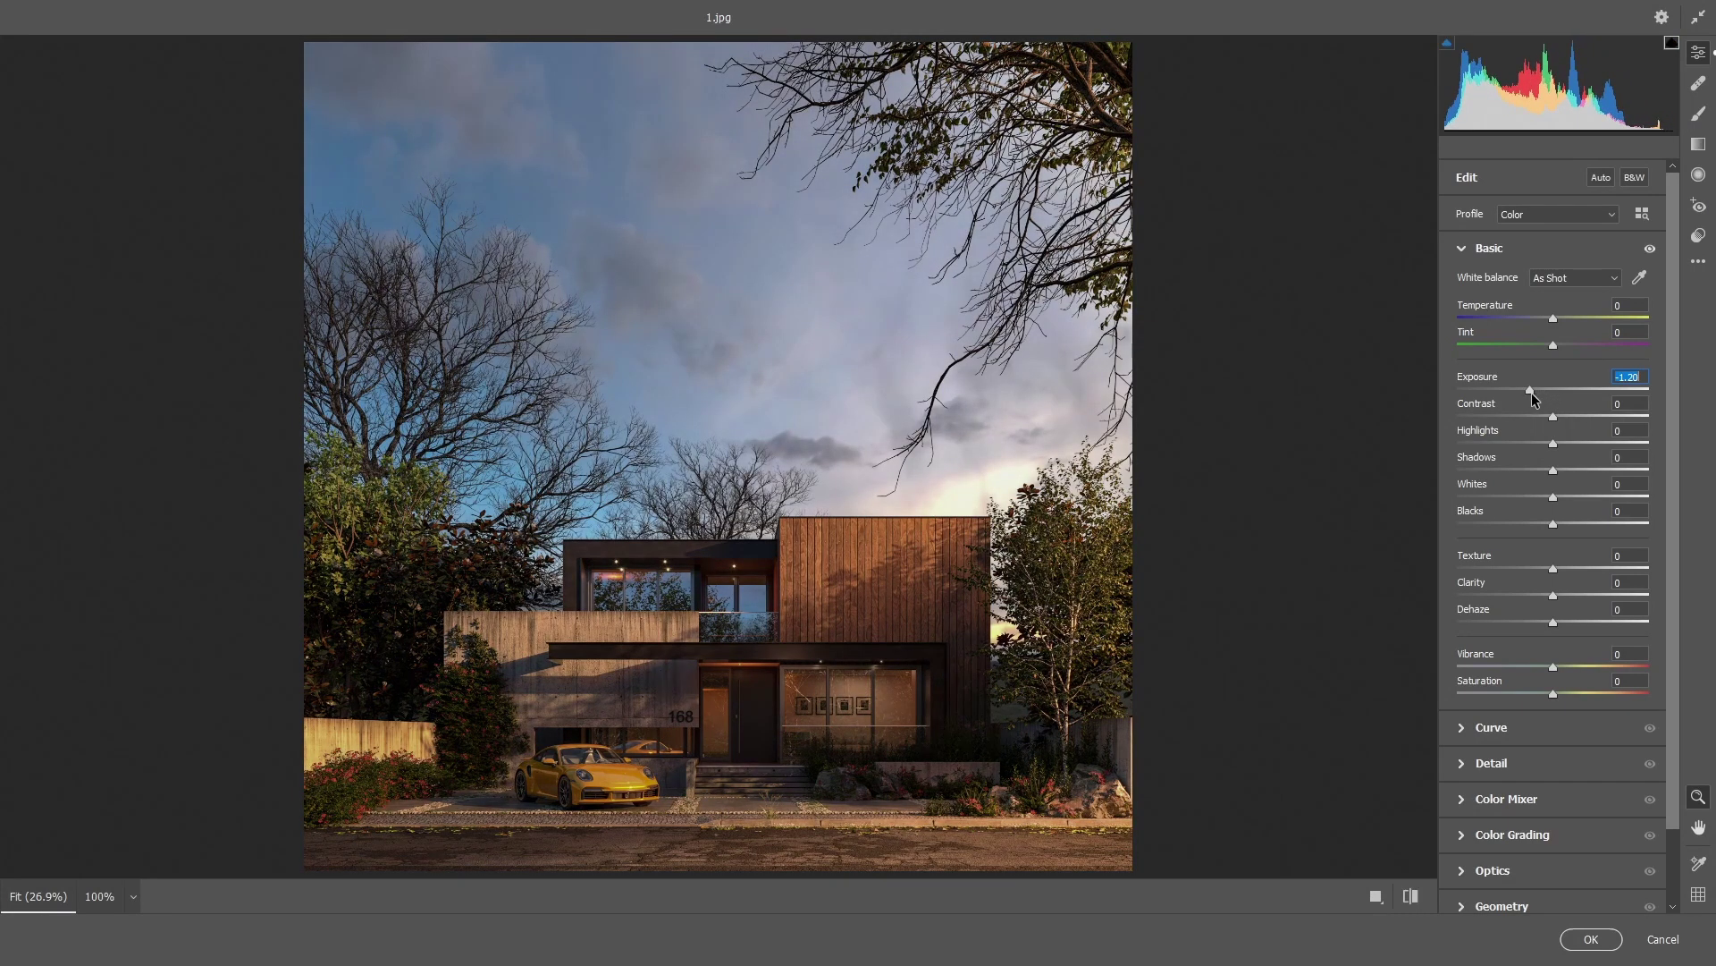
drag(1532, 390, 1526, 389)
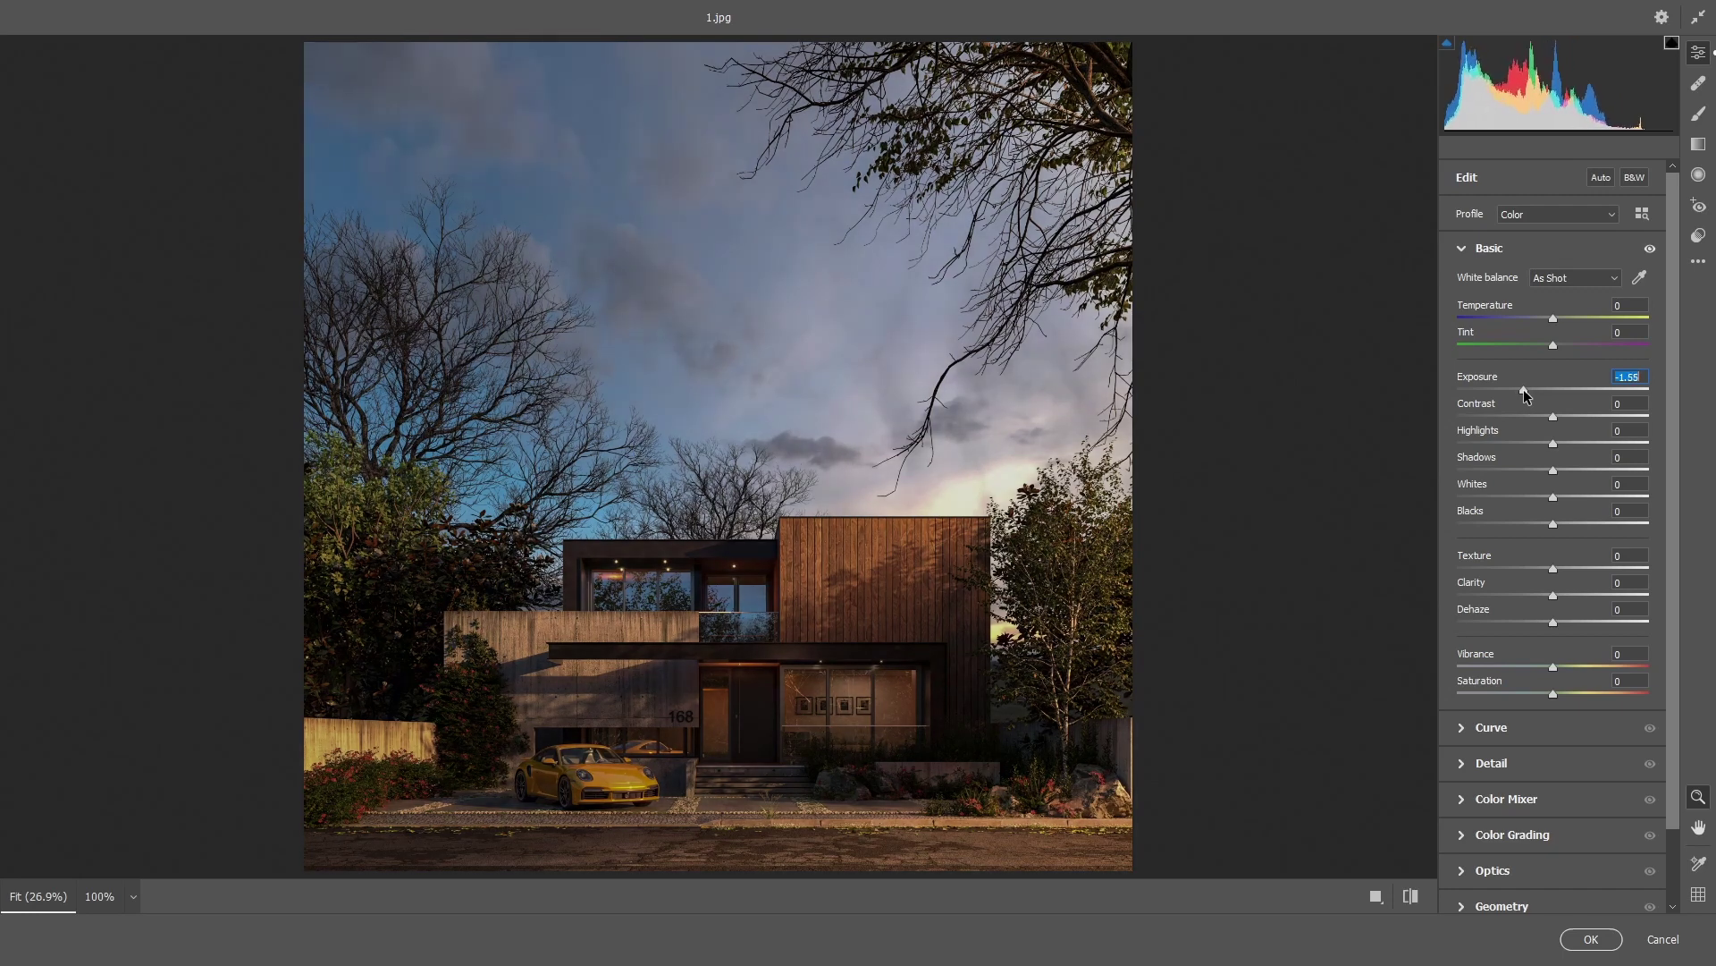
click(1592, 940)
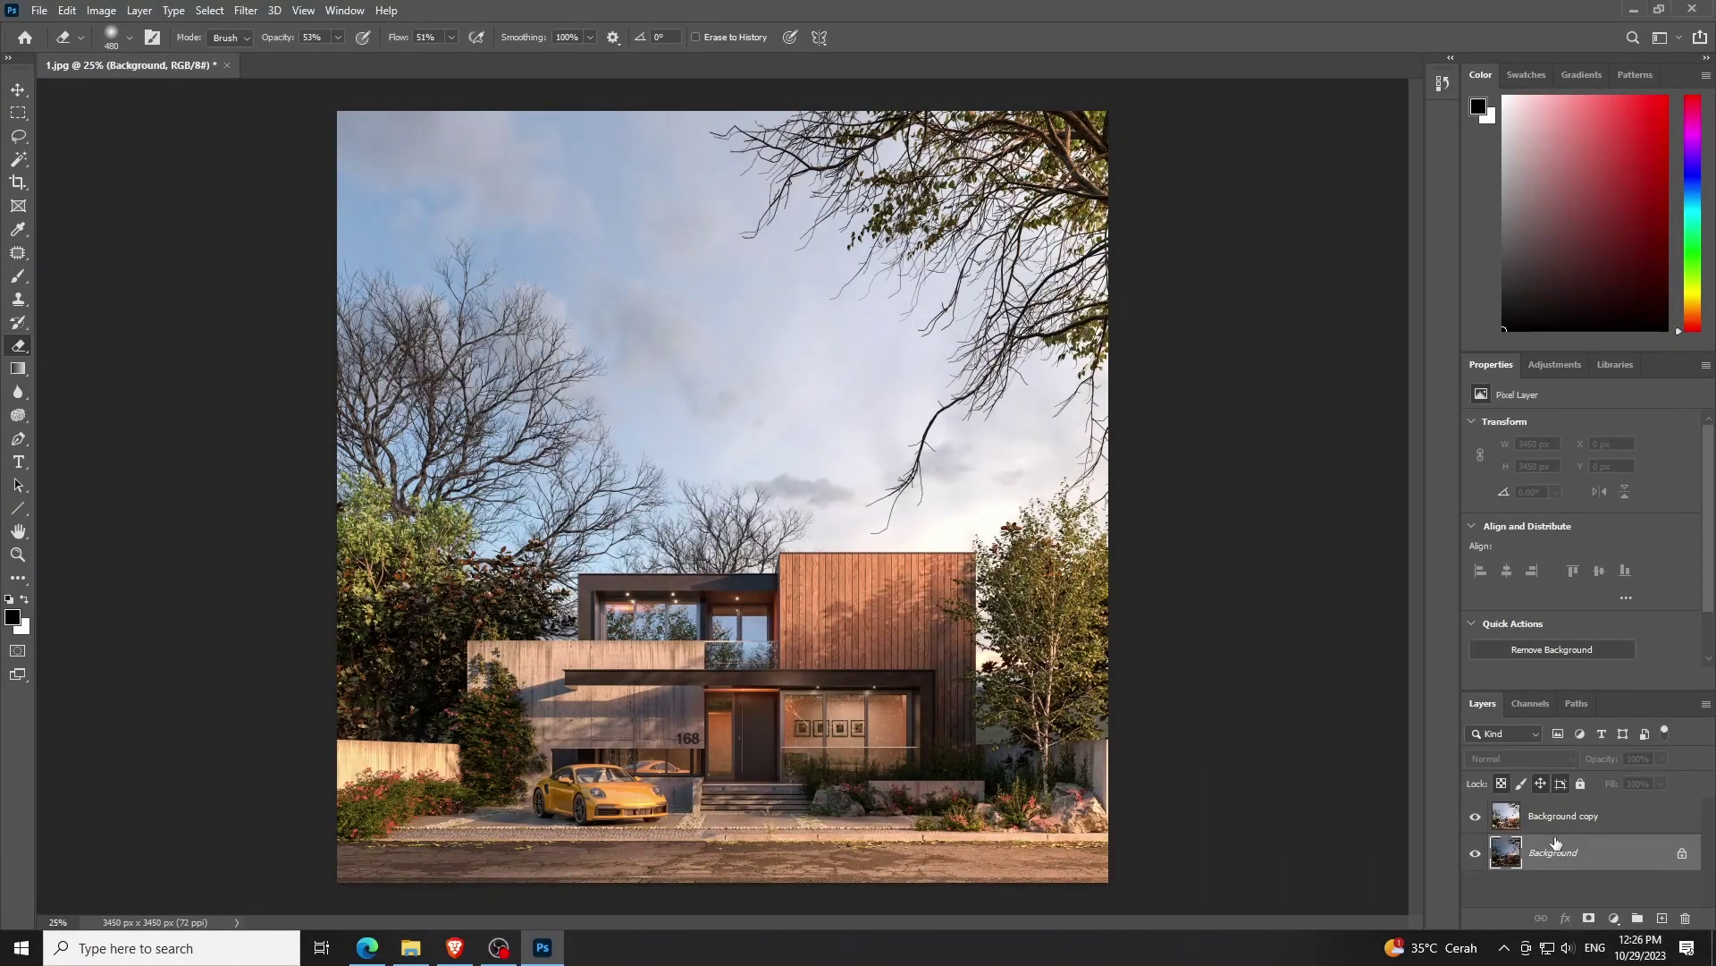
Make the Background copy the active layer and set the eraser opacity to 41%
click(1476, 819)
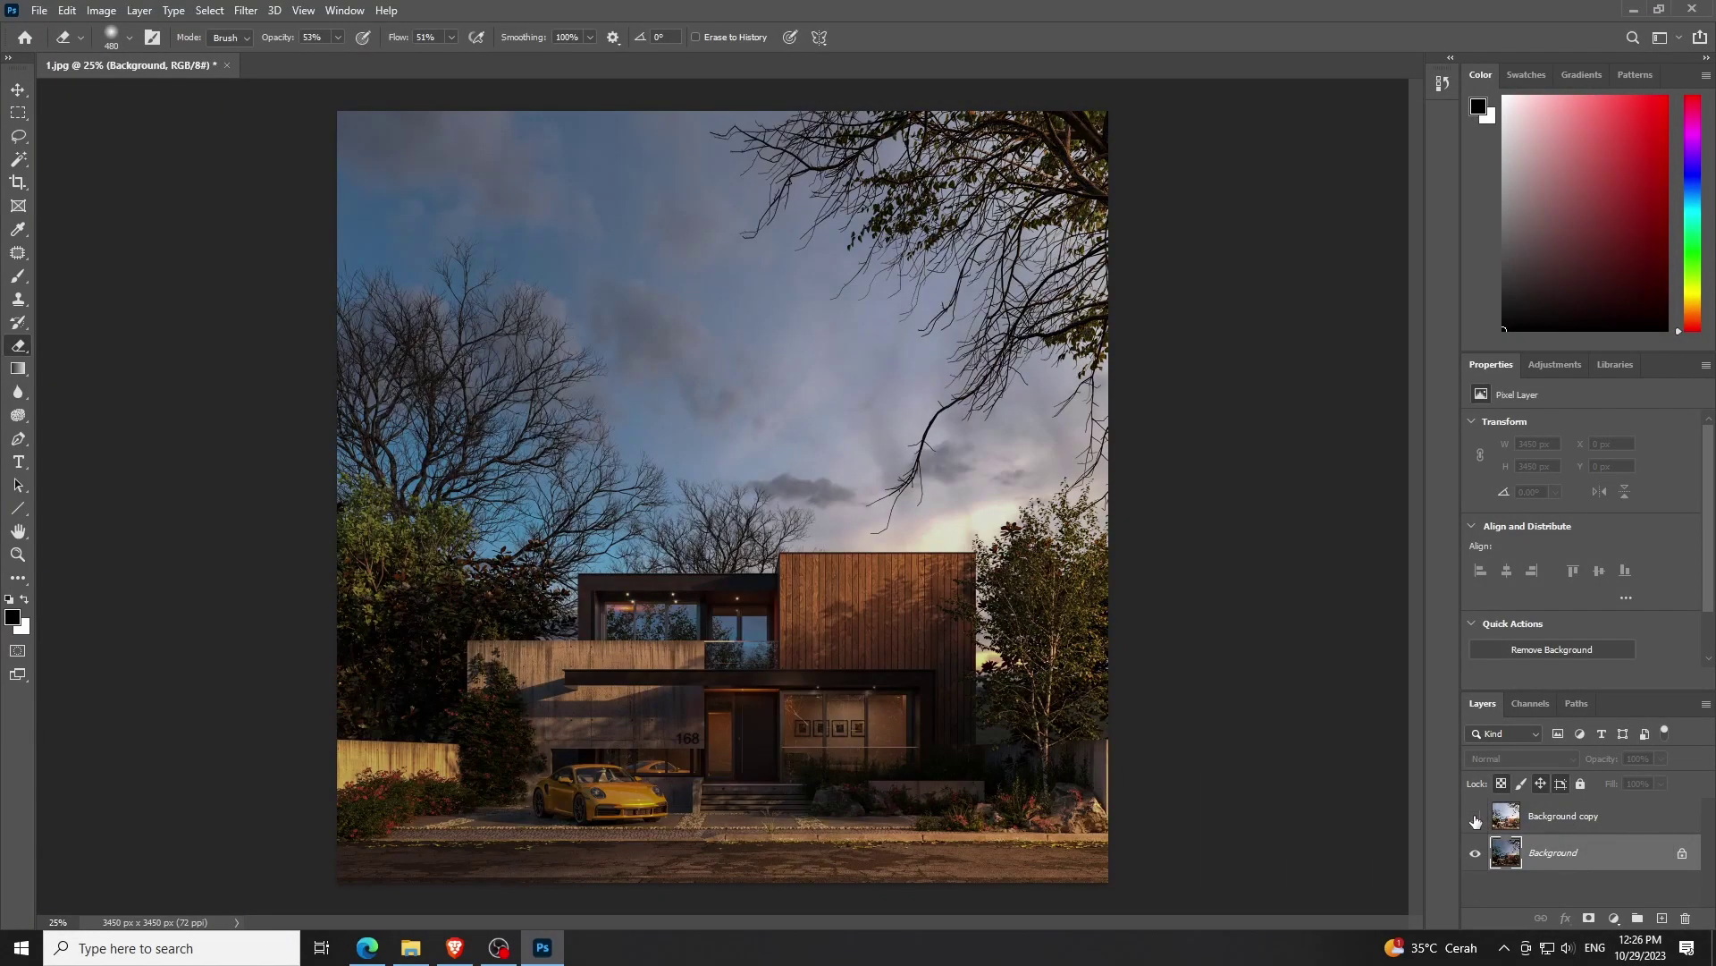
click(1476, 819)
click(1571, 821)
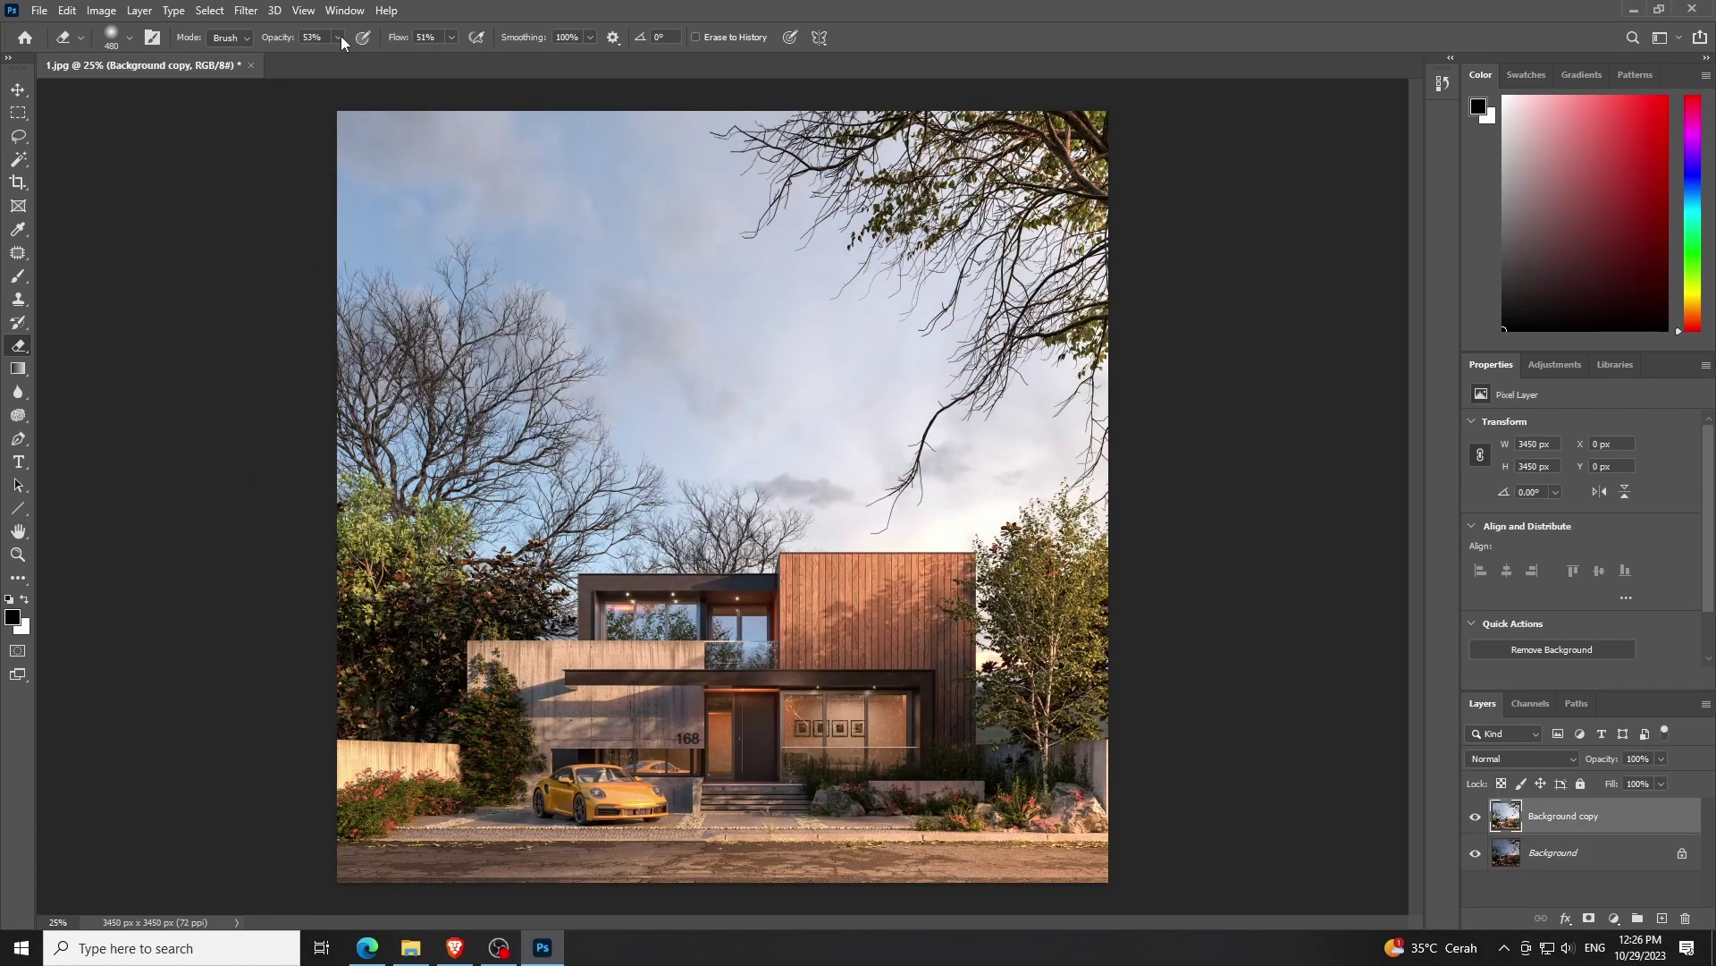
drag(329, 57, 320, 57)
Erase the bottom strip and lower-left flowers and gravel at 100% flow, toggling Background to check
drag(316, 862, 755, 887)
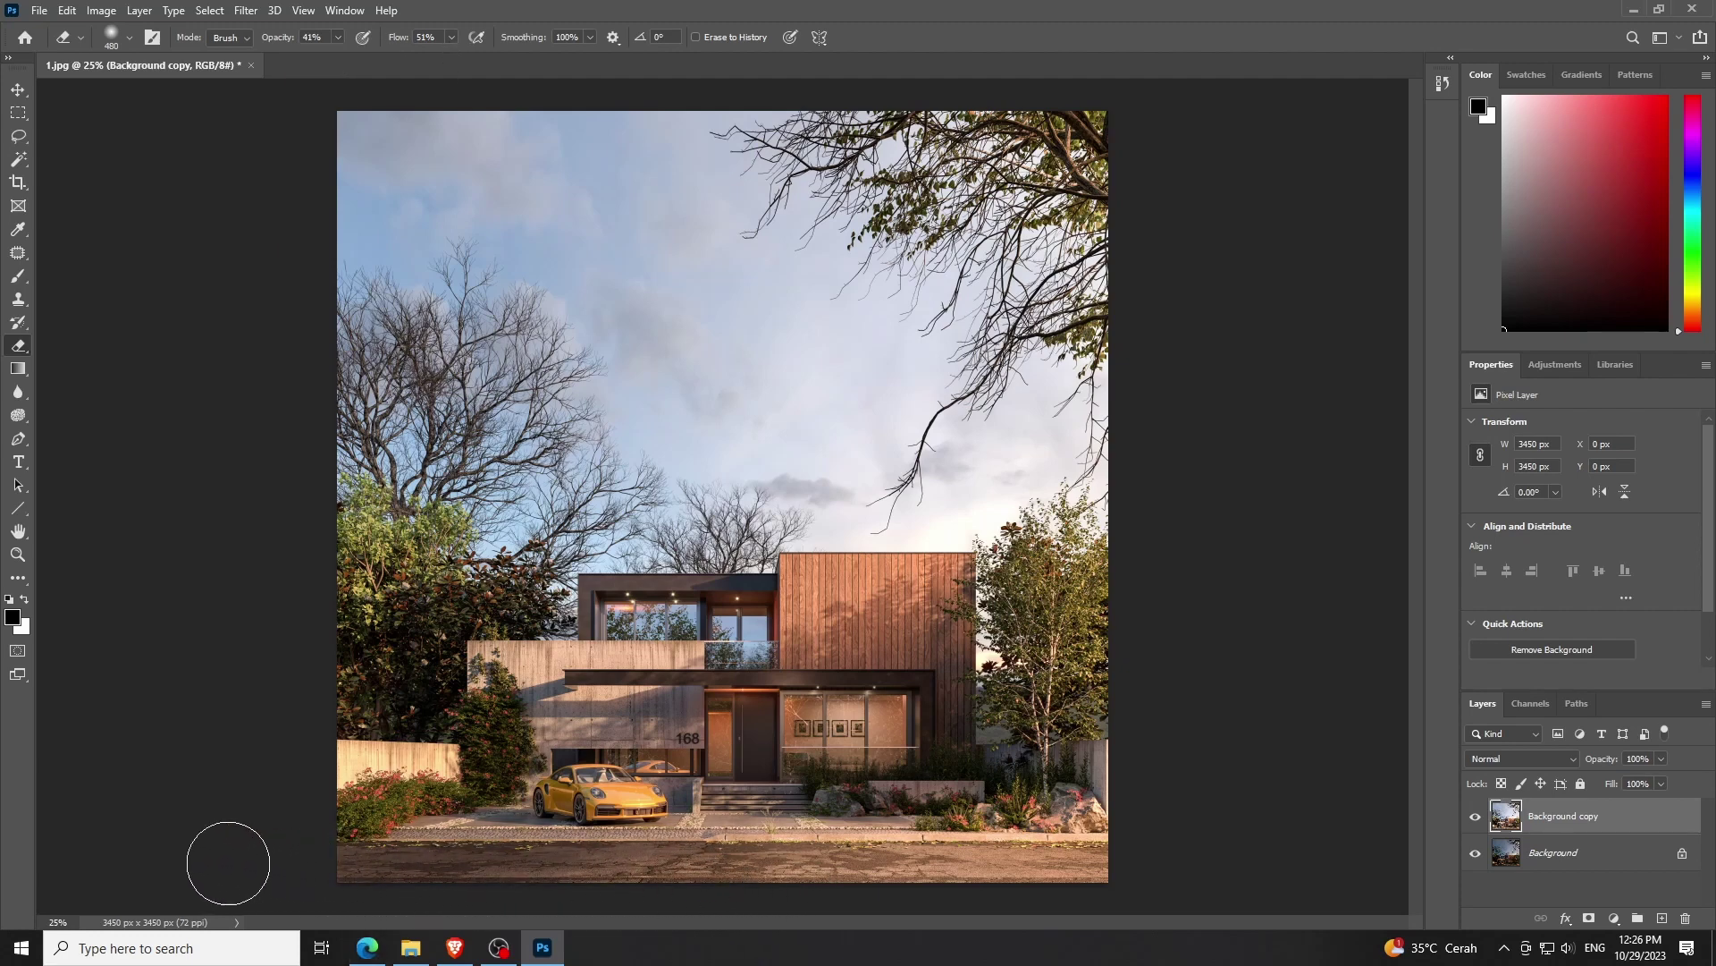
click(1476, 853)
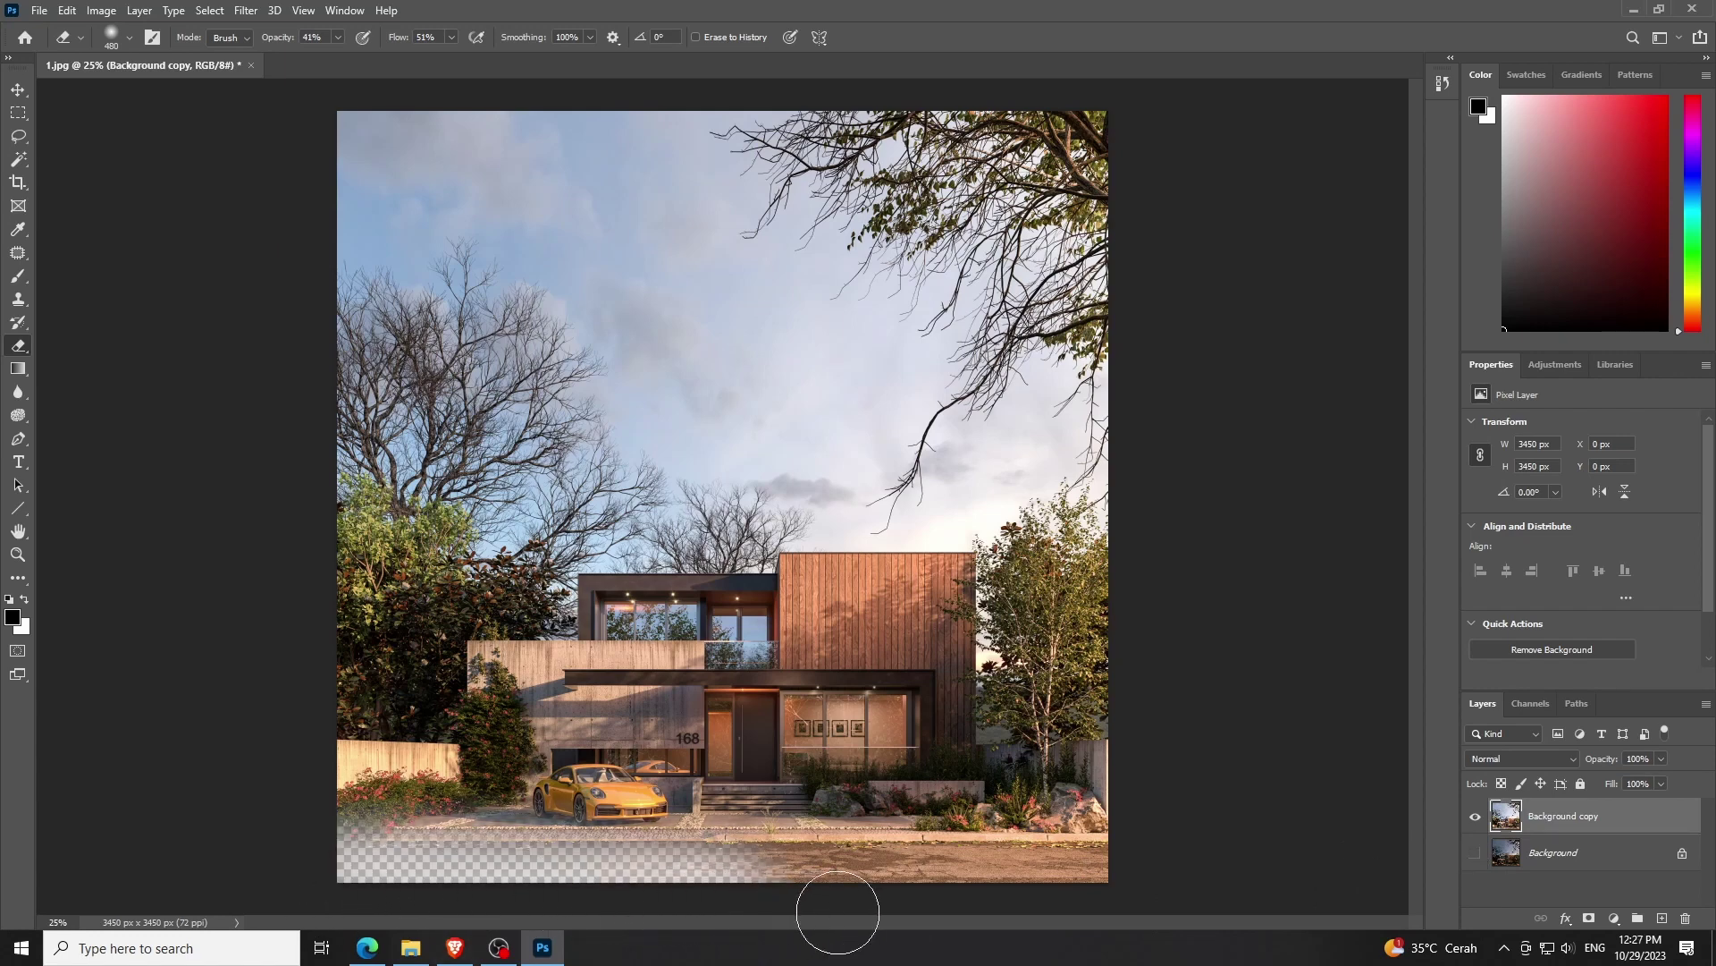
mouse_move(327, 851)
mouse_down()
mouse_move(396, 847)
mouse_move(420, 804)
mouse_move(429, 849)
mouse_move(474, 818)
mouse_up()
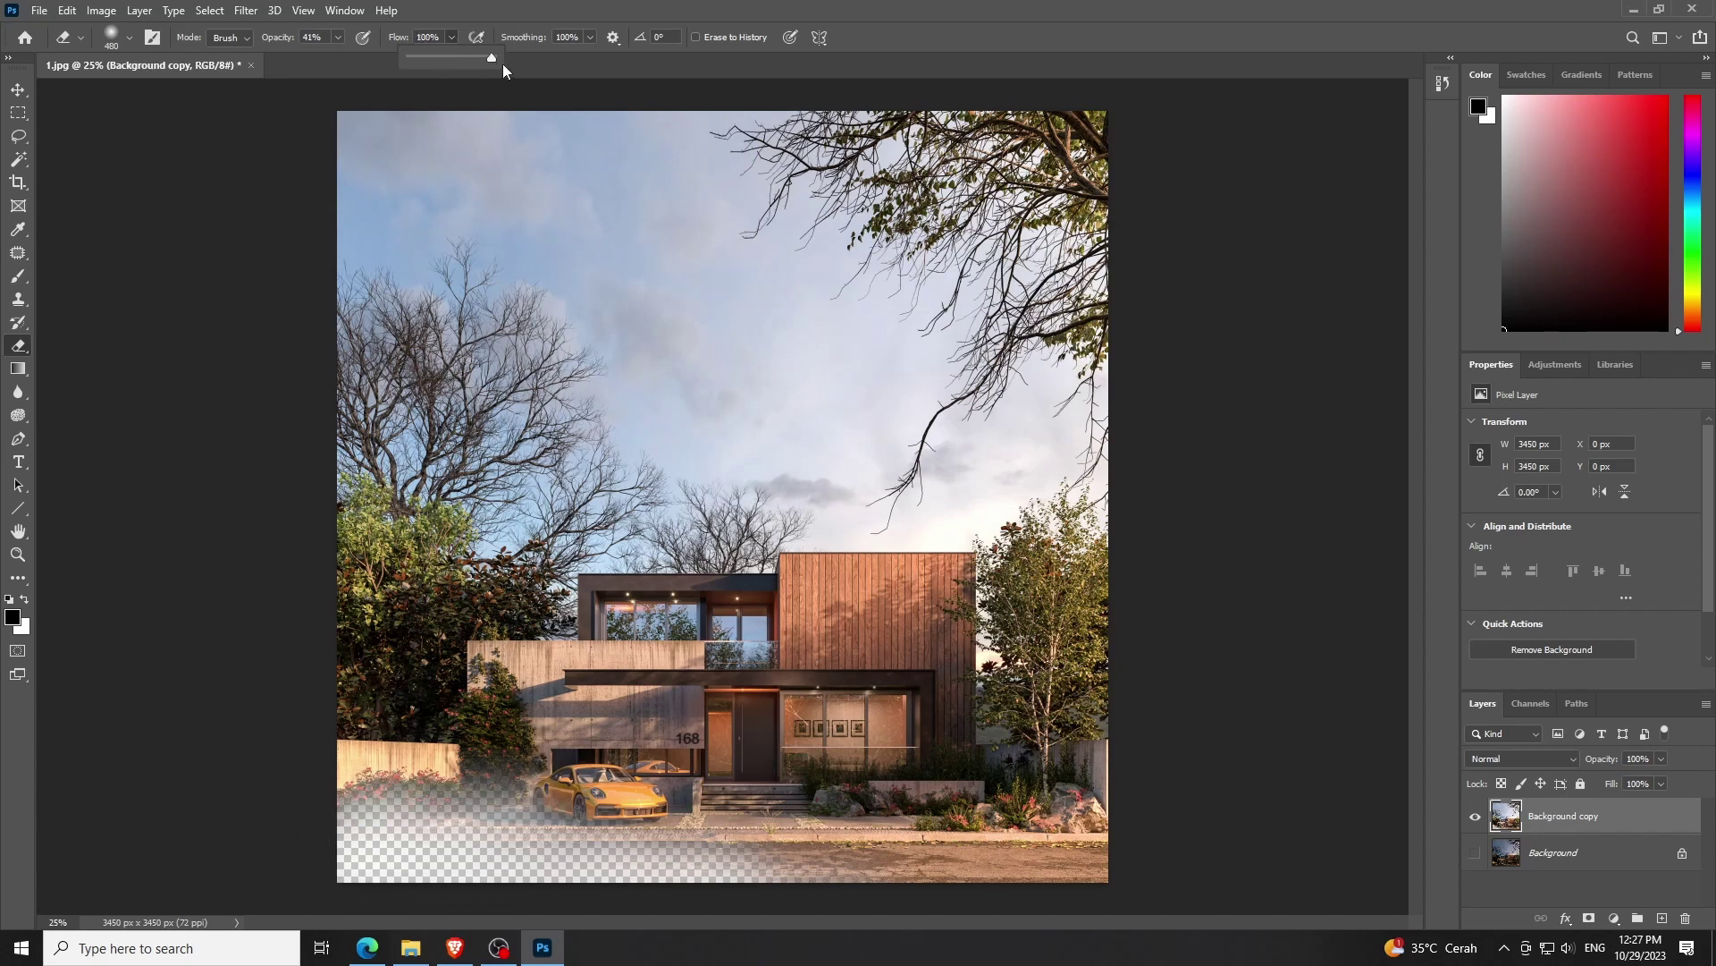
click(361, 862)
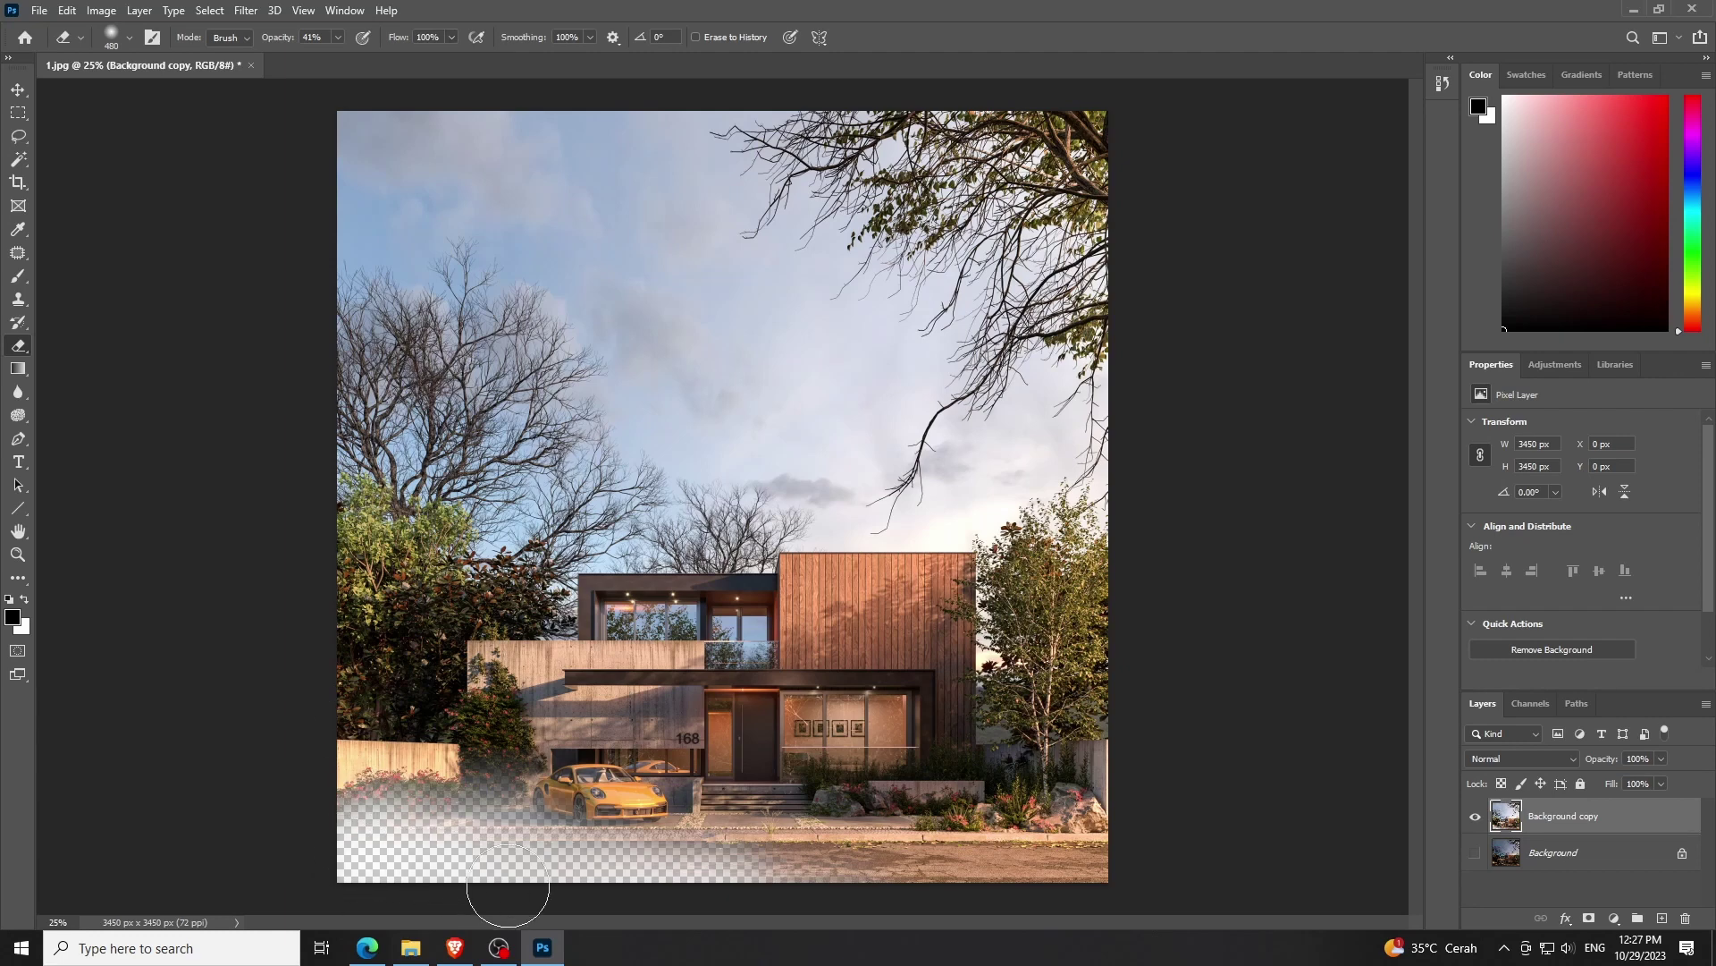
drag(508, 885, 632, 901)
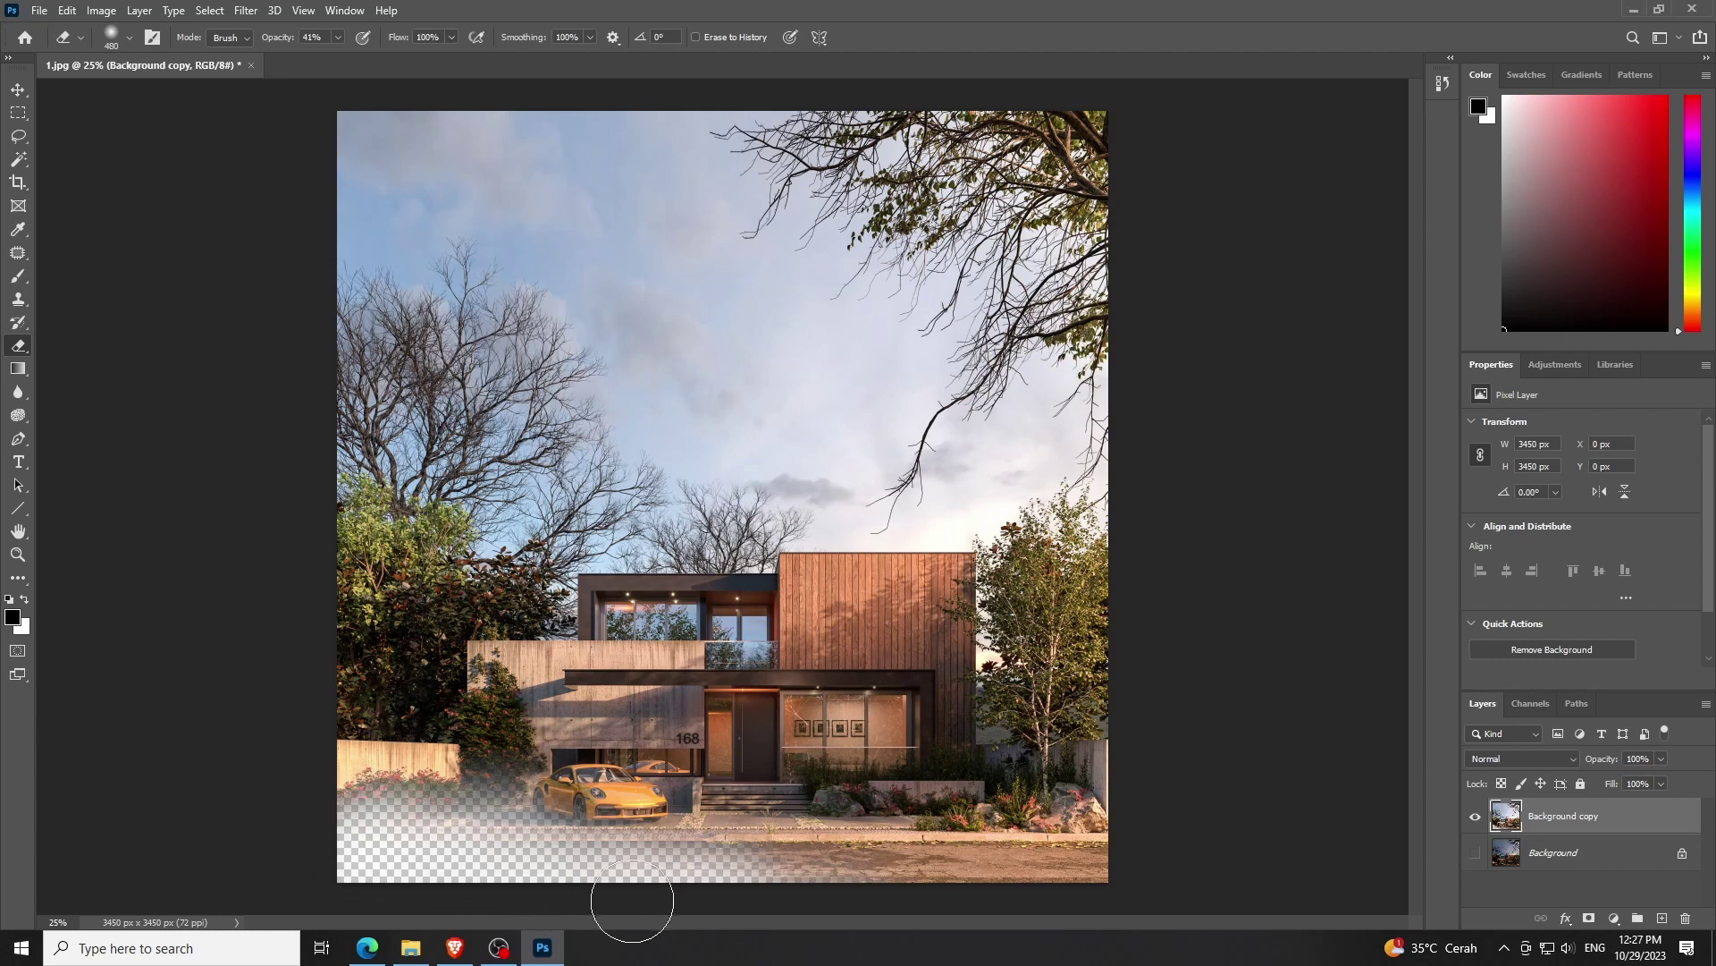
click(1476, 854)
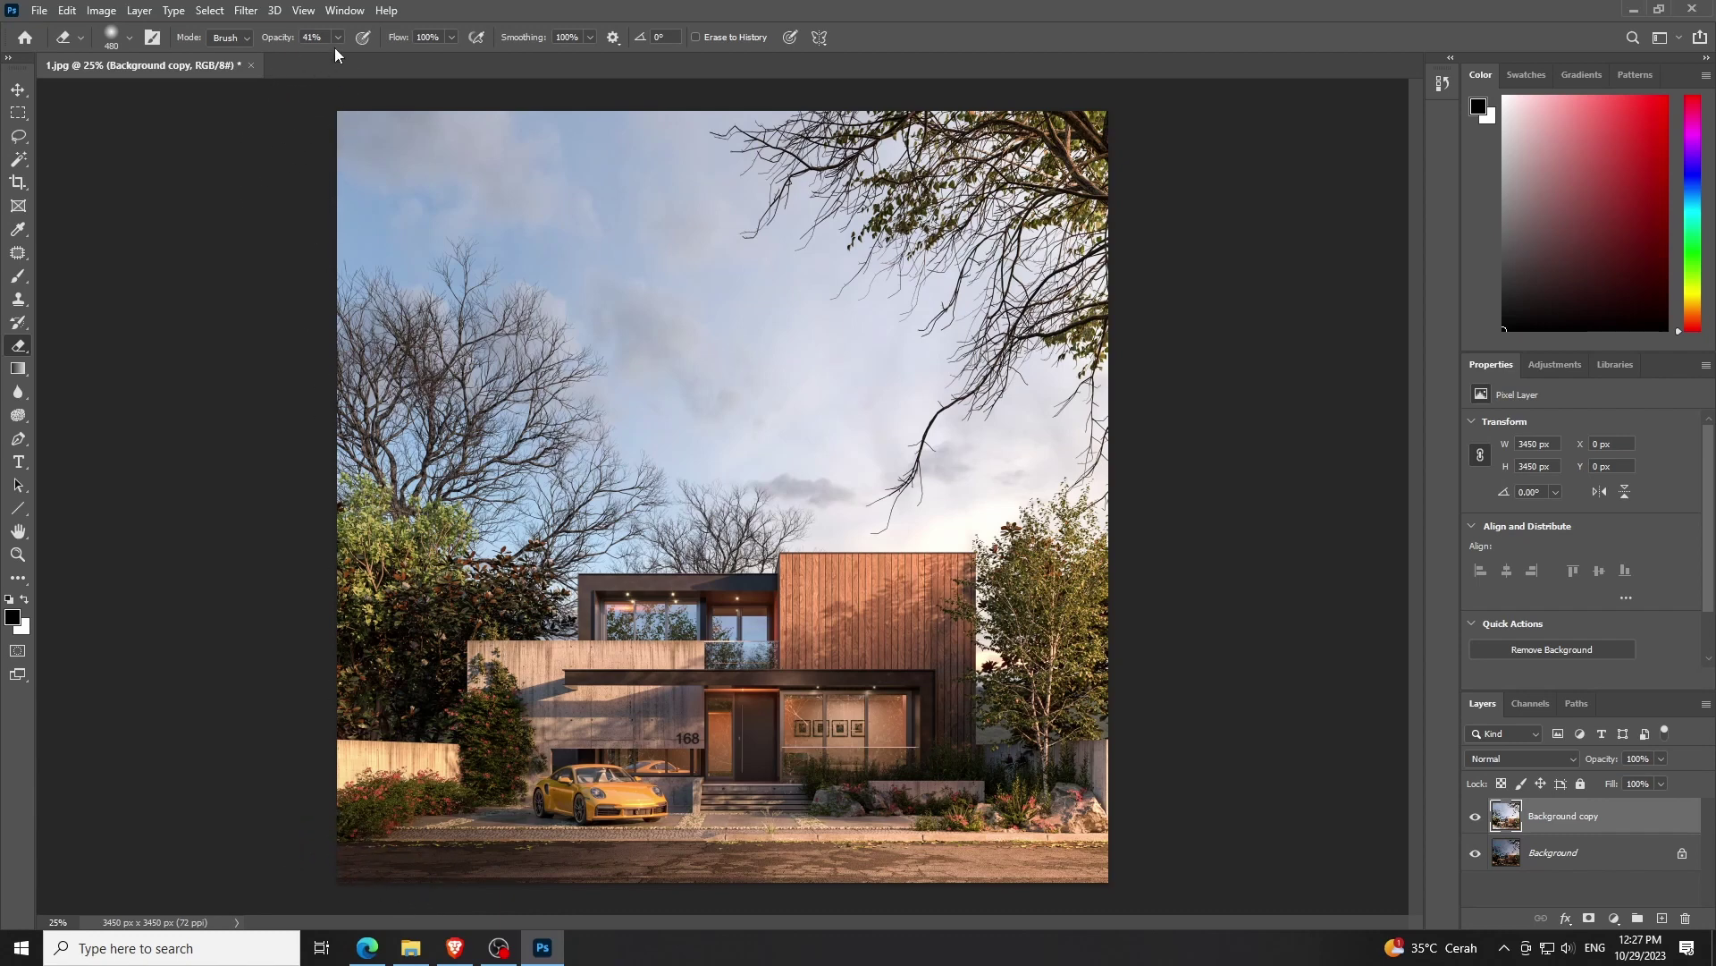
At 55% eraser flow, erase a soft patch of foliage left of the house
click(452, 37)
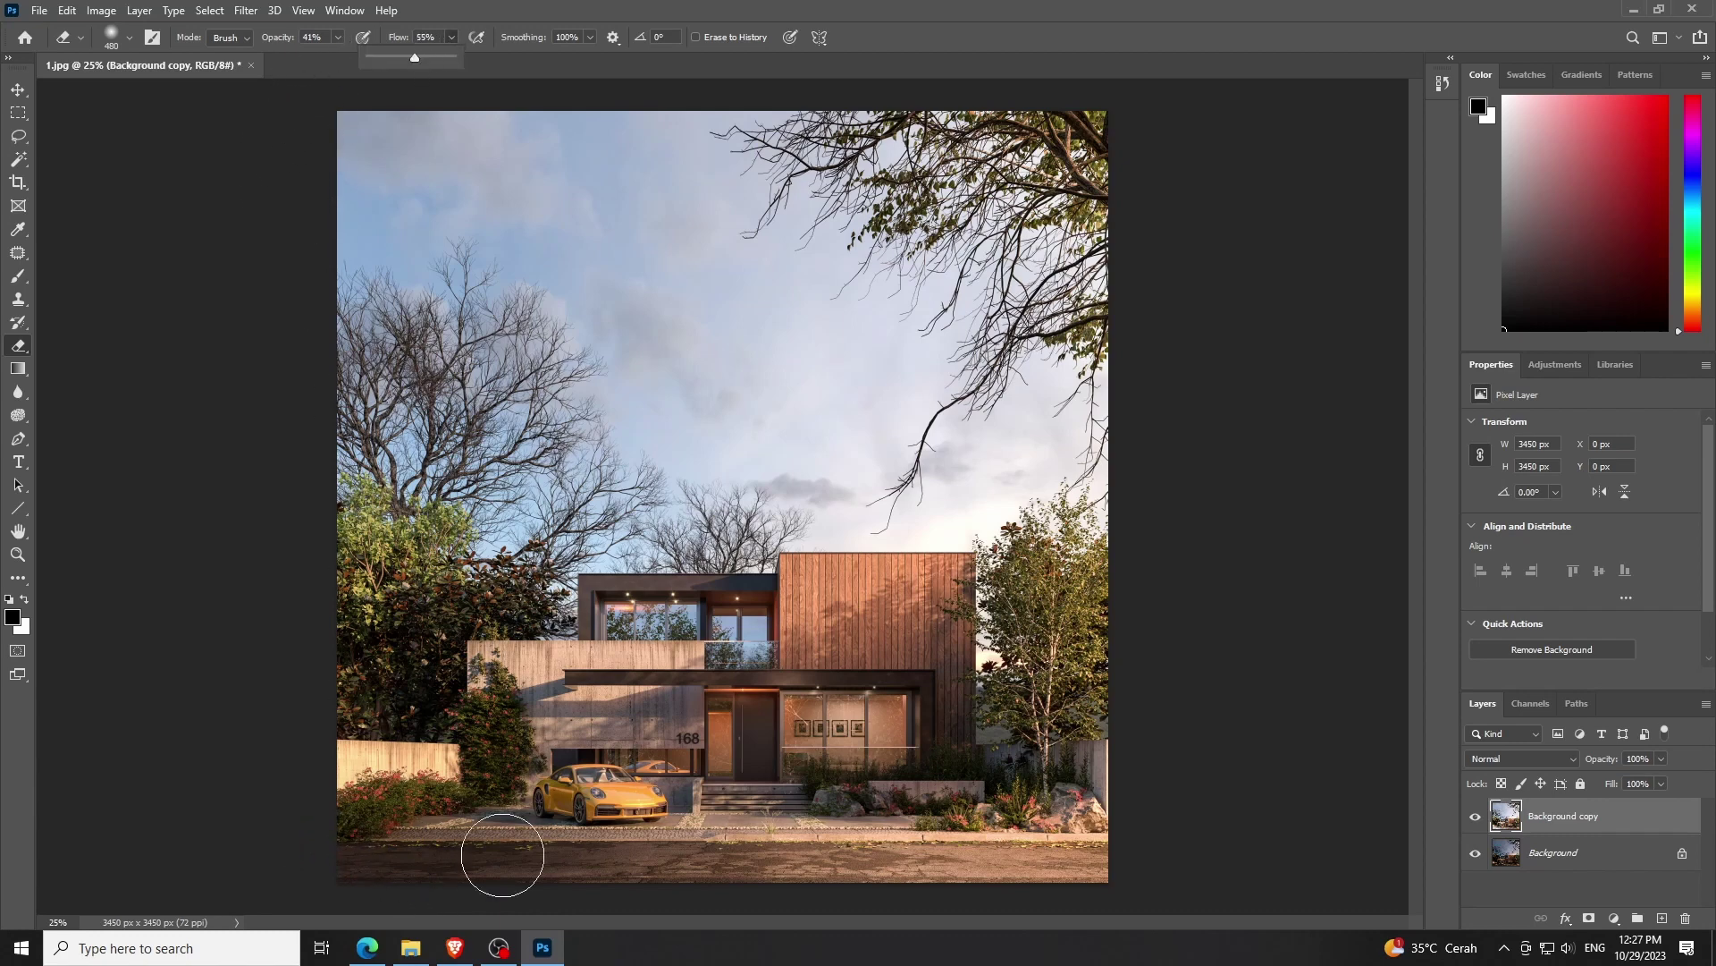
click(503, 856)
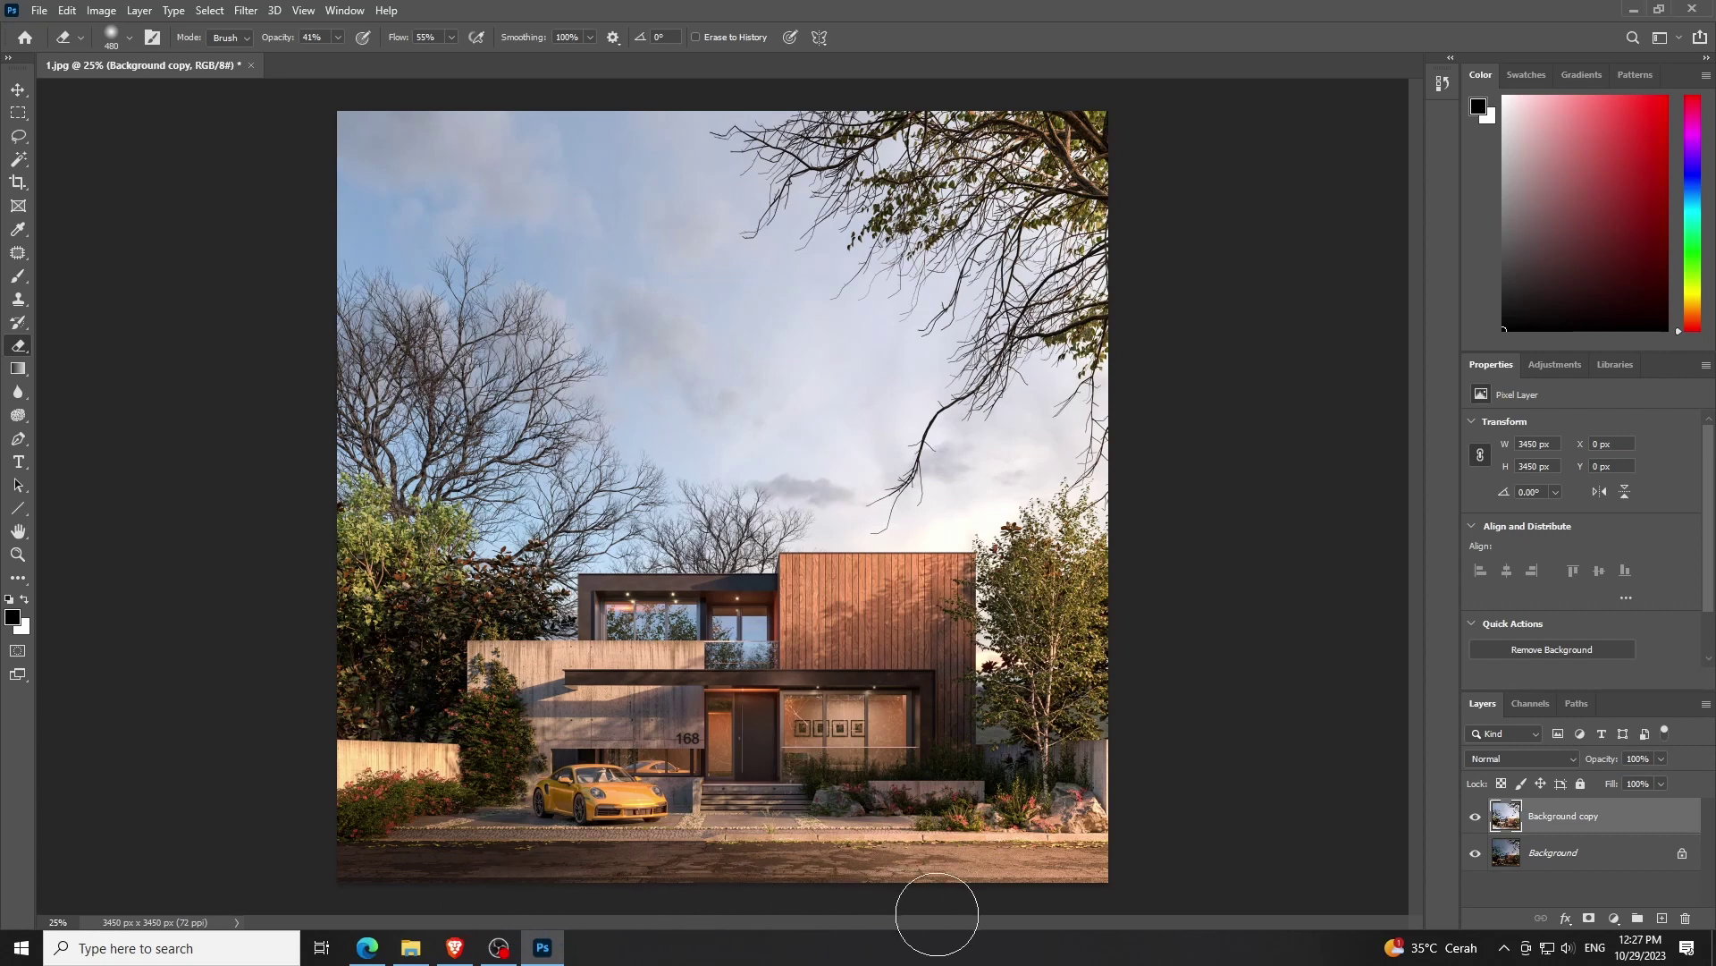
click(1476, 854)
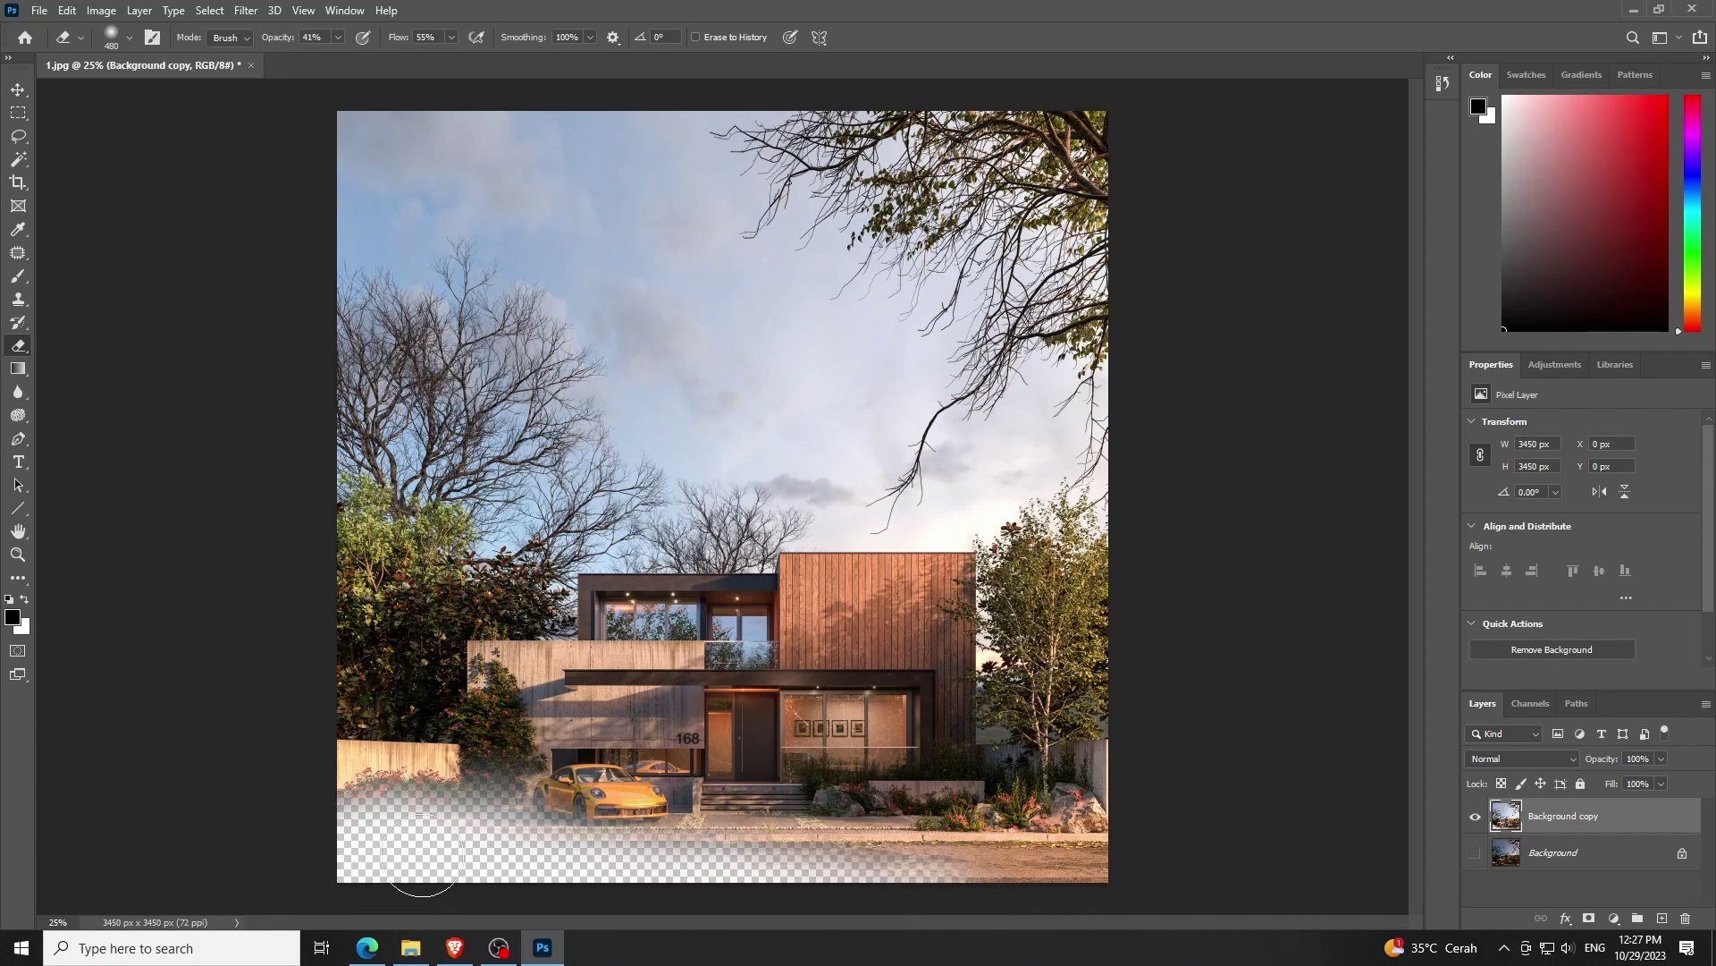
click(528, 595)
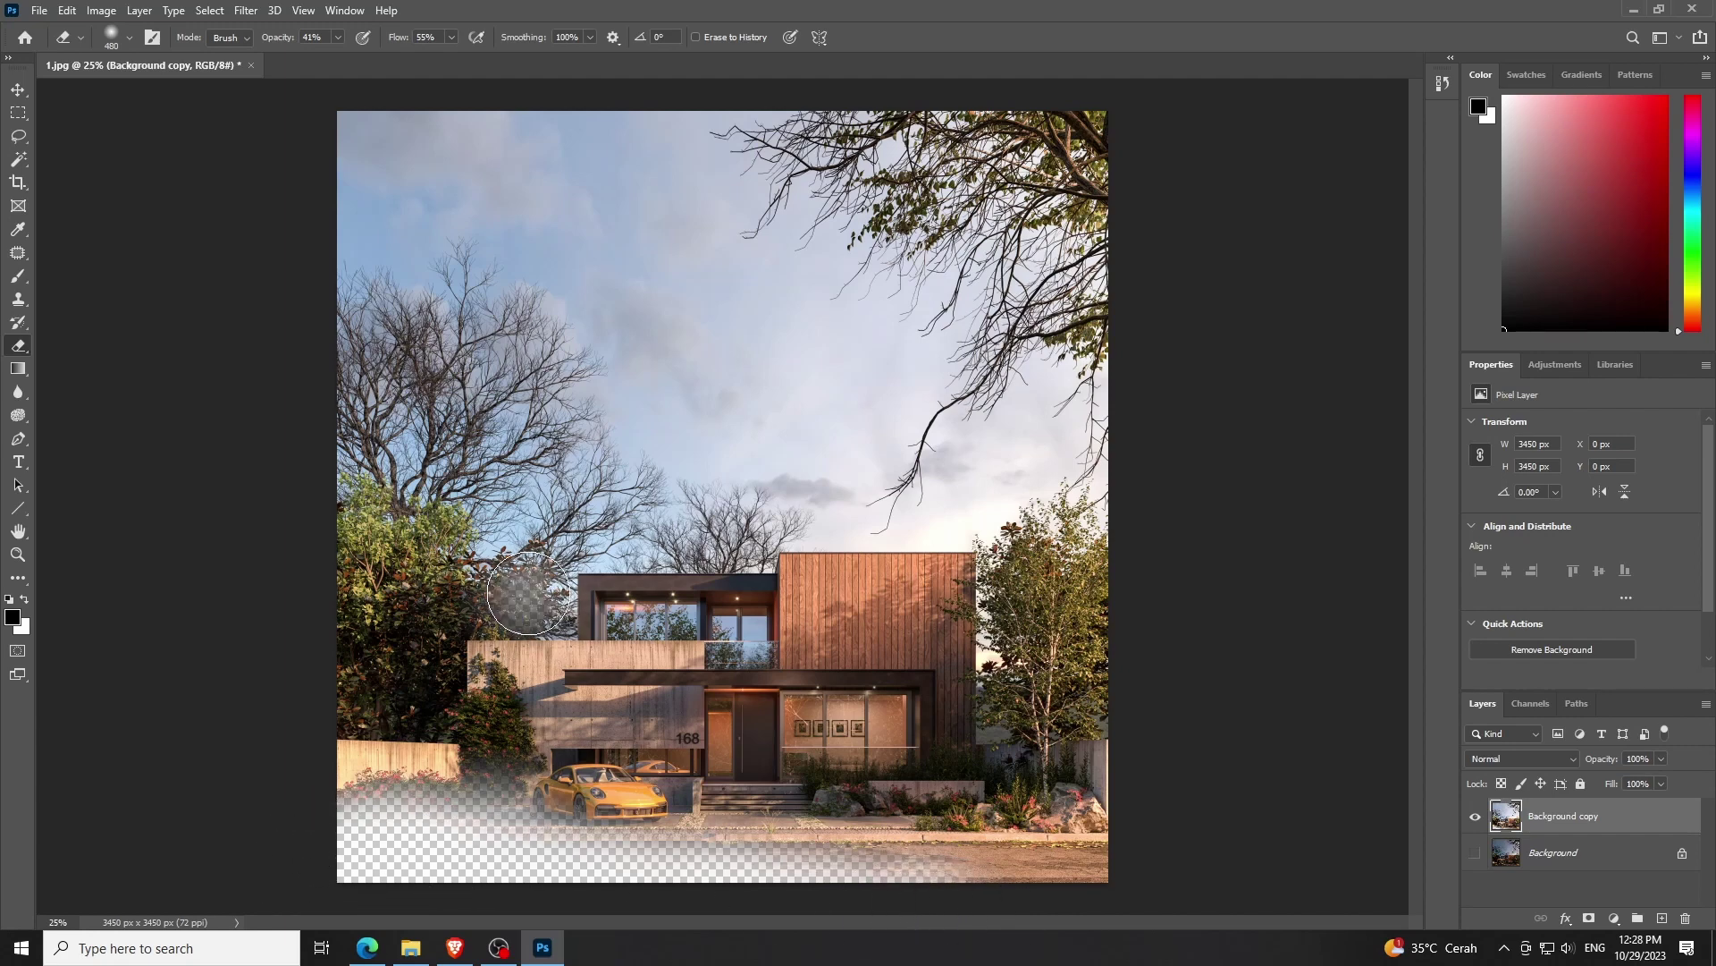
click(1476, 854)
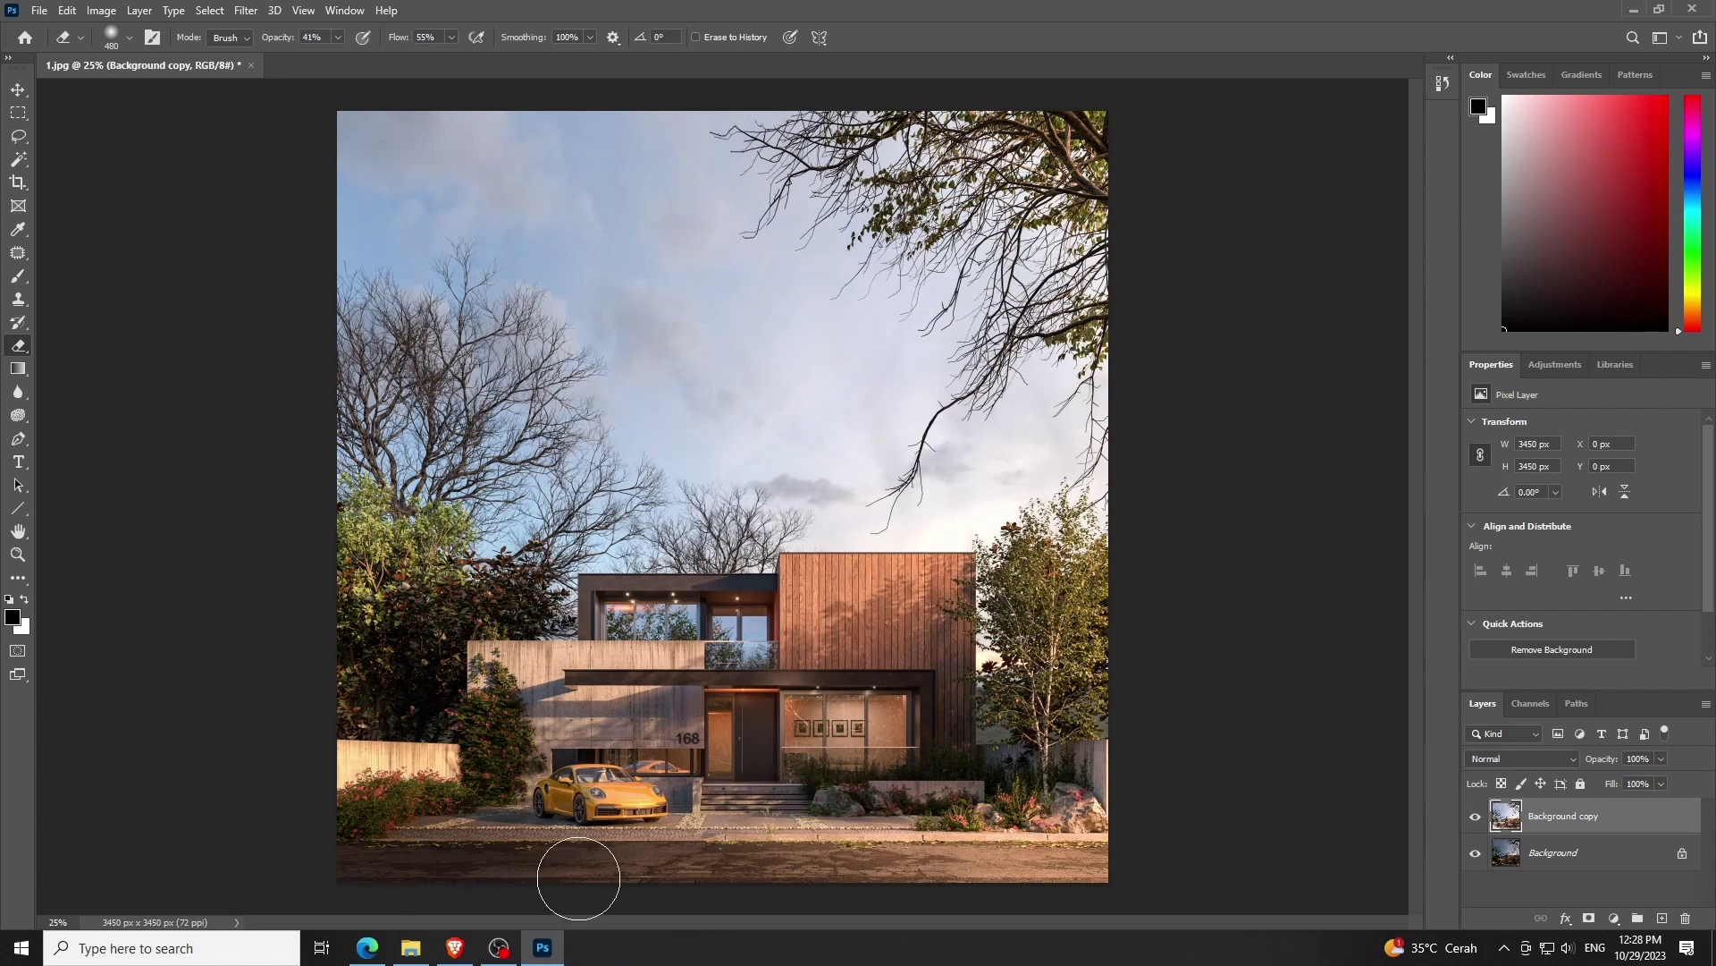
click(1475, 852)
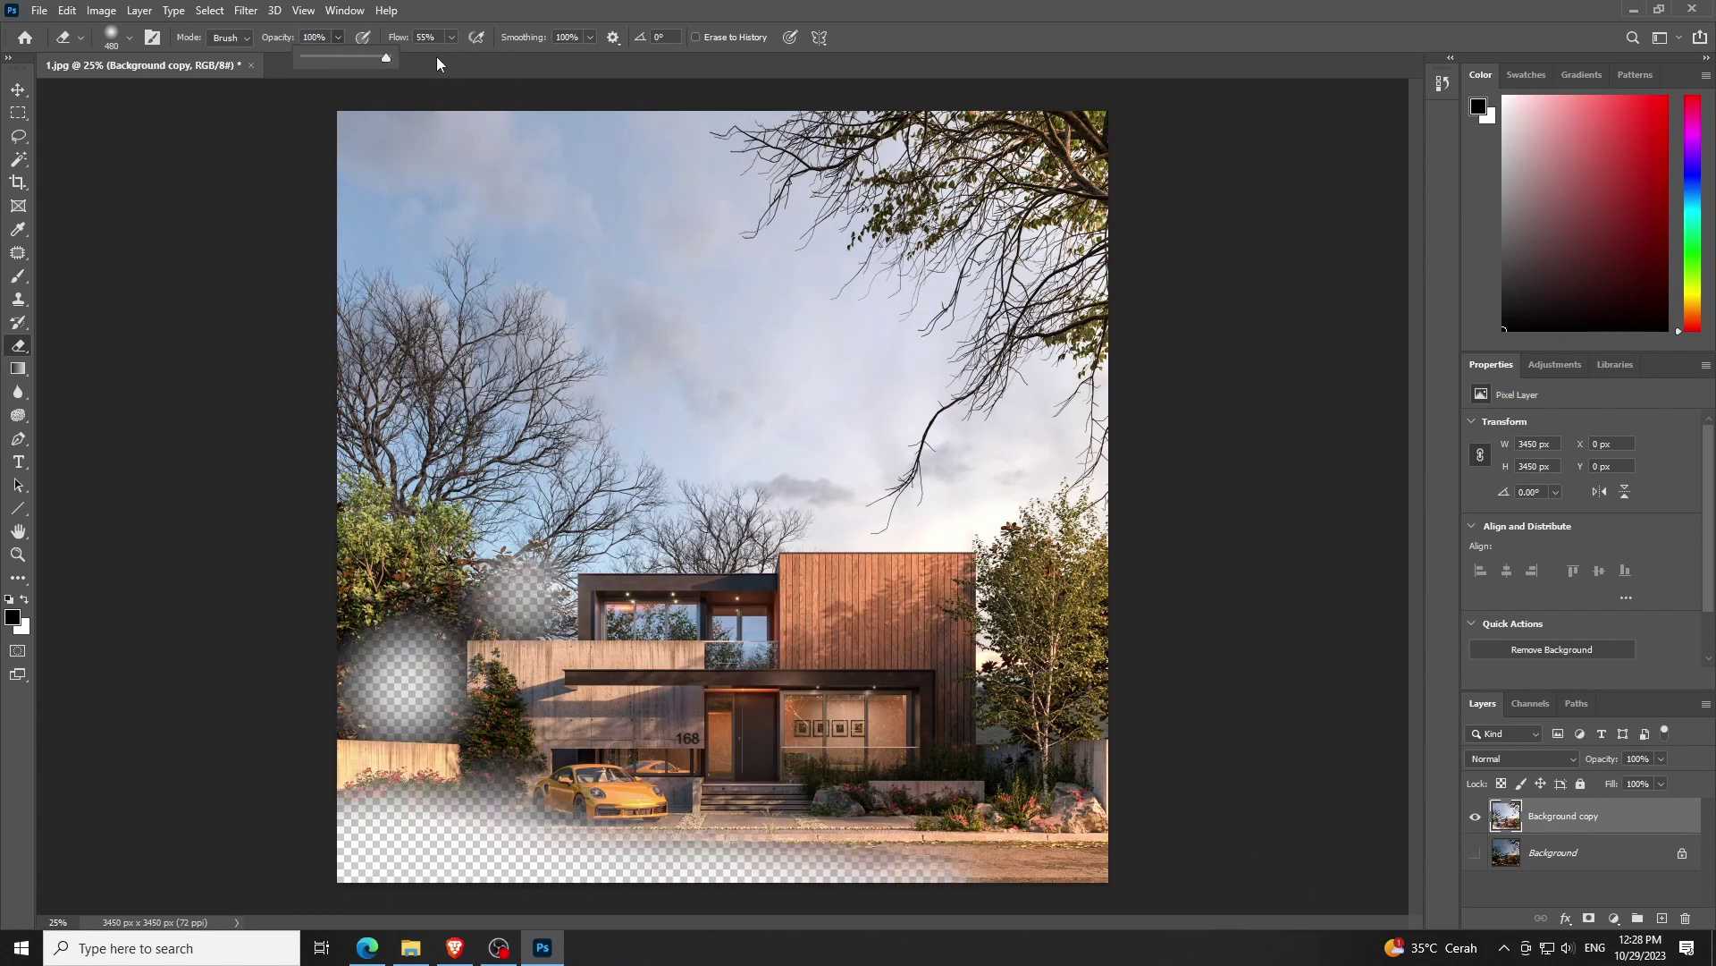
Raise eraser opacity and flow to 100%, toggling the Background layer to compare the blend
click(451, 37)
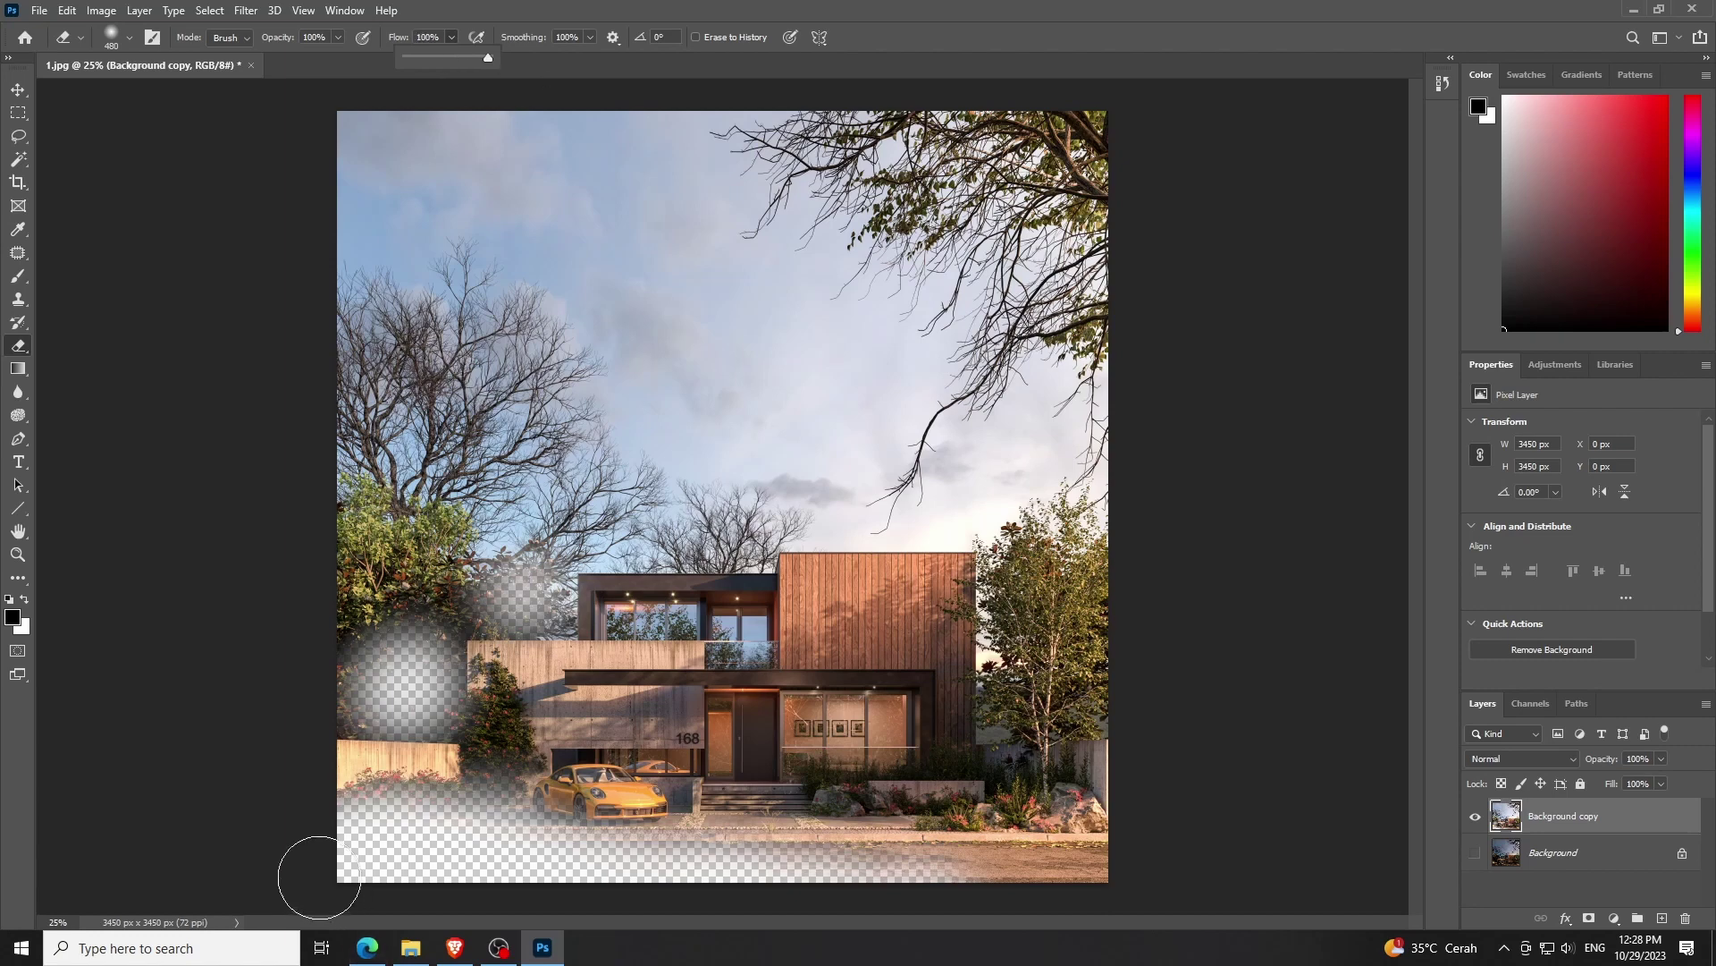
click(372, 888)
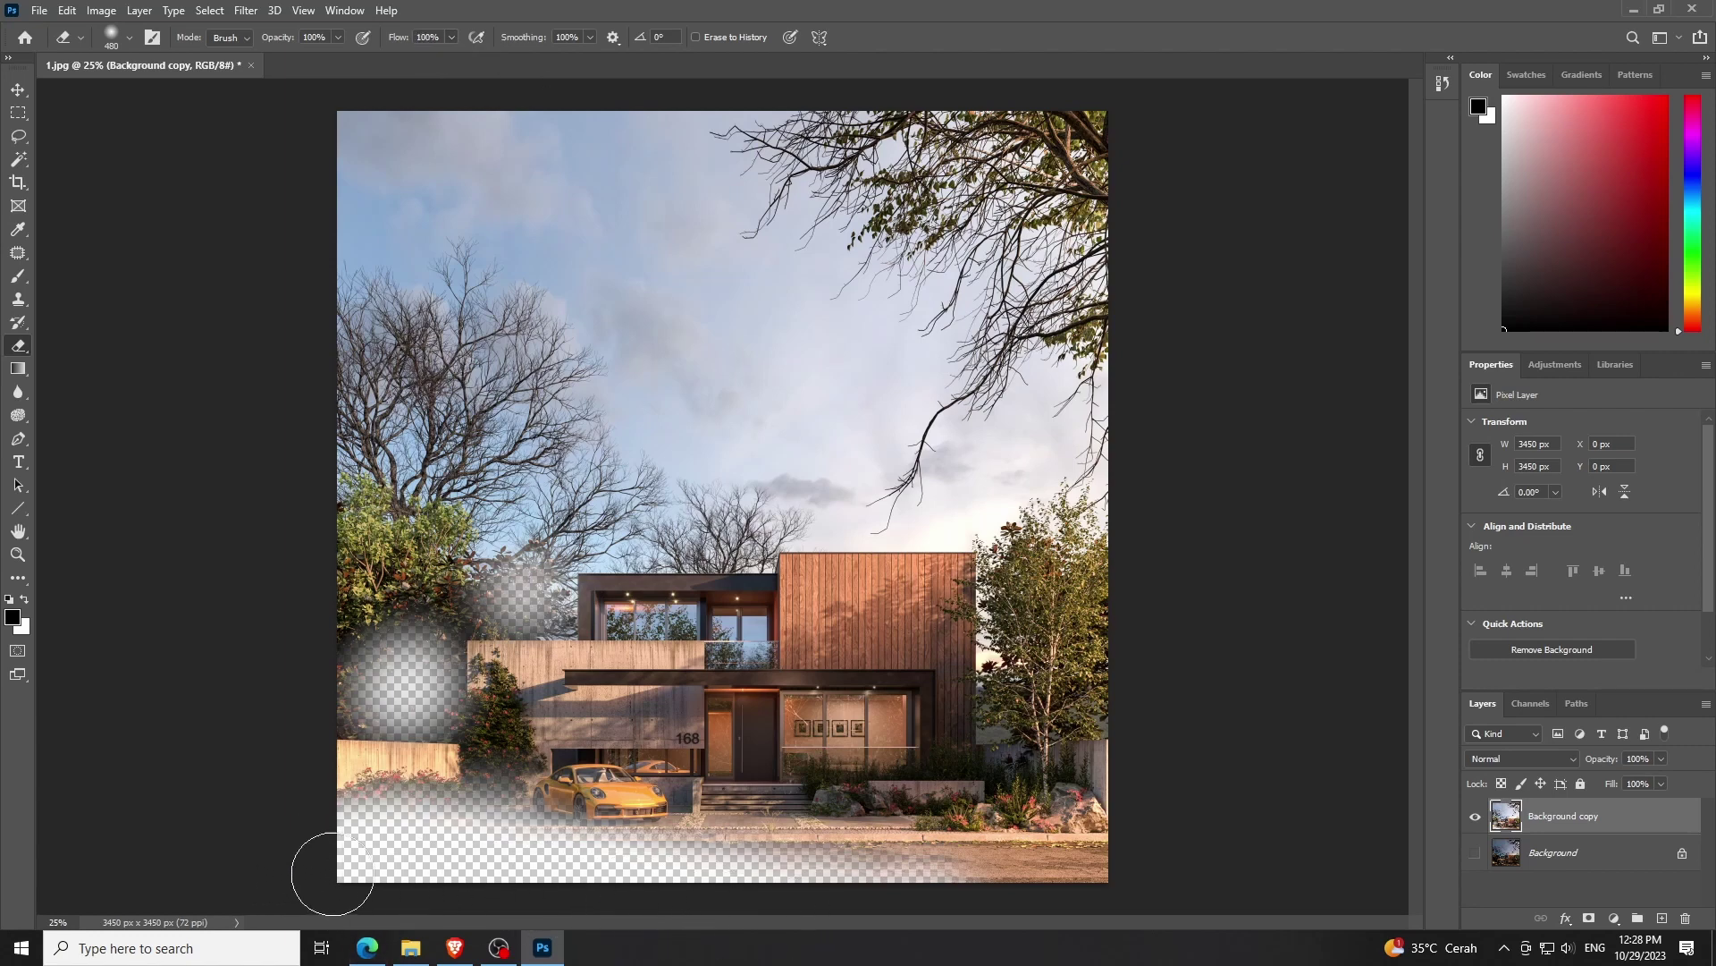
click(1476, 853)
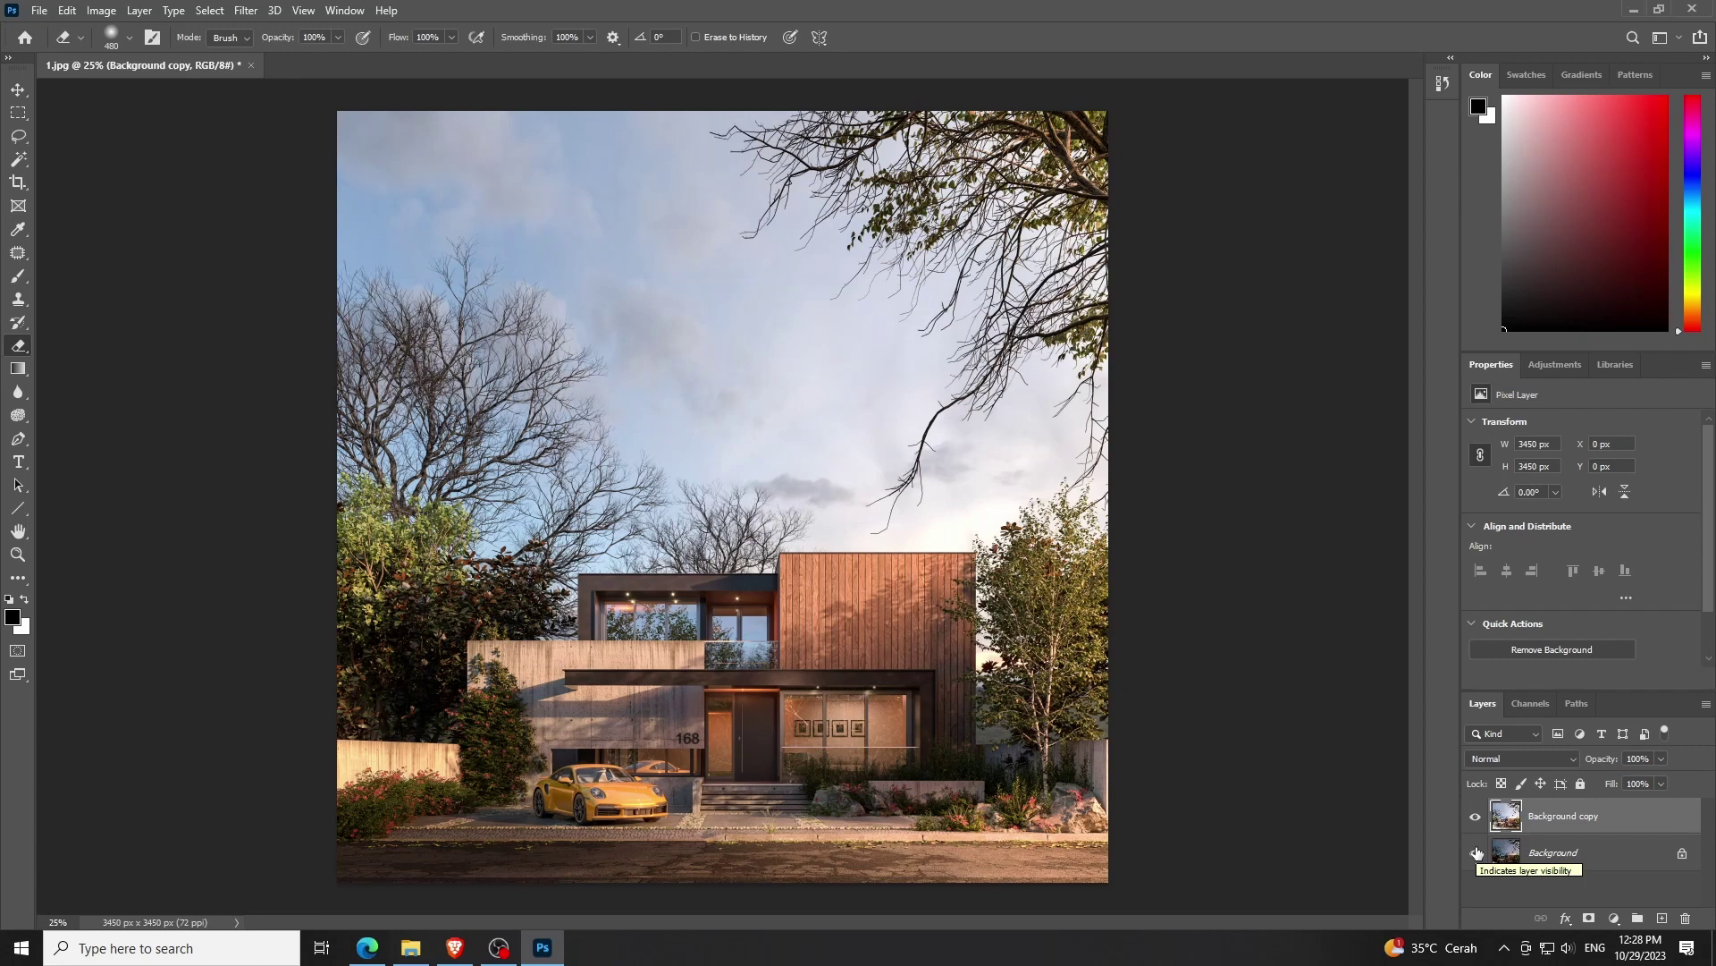
click(1476, 853)
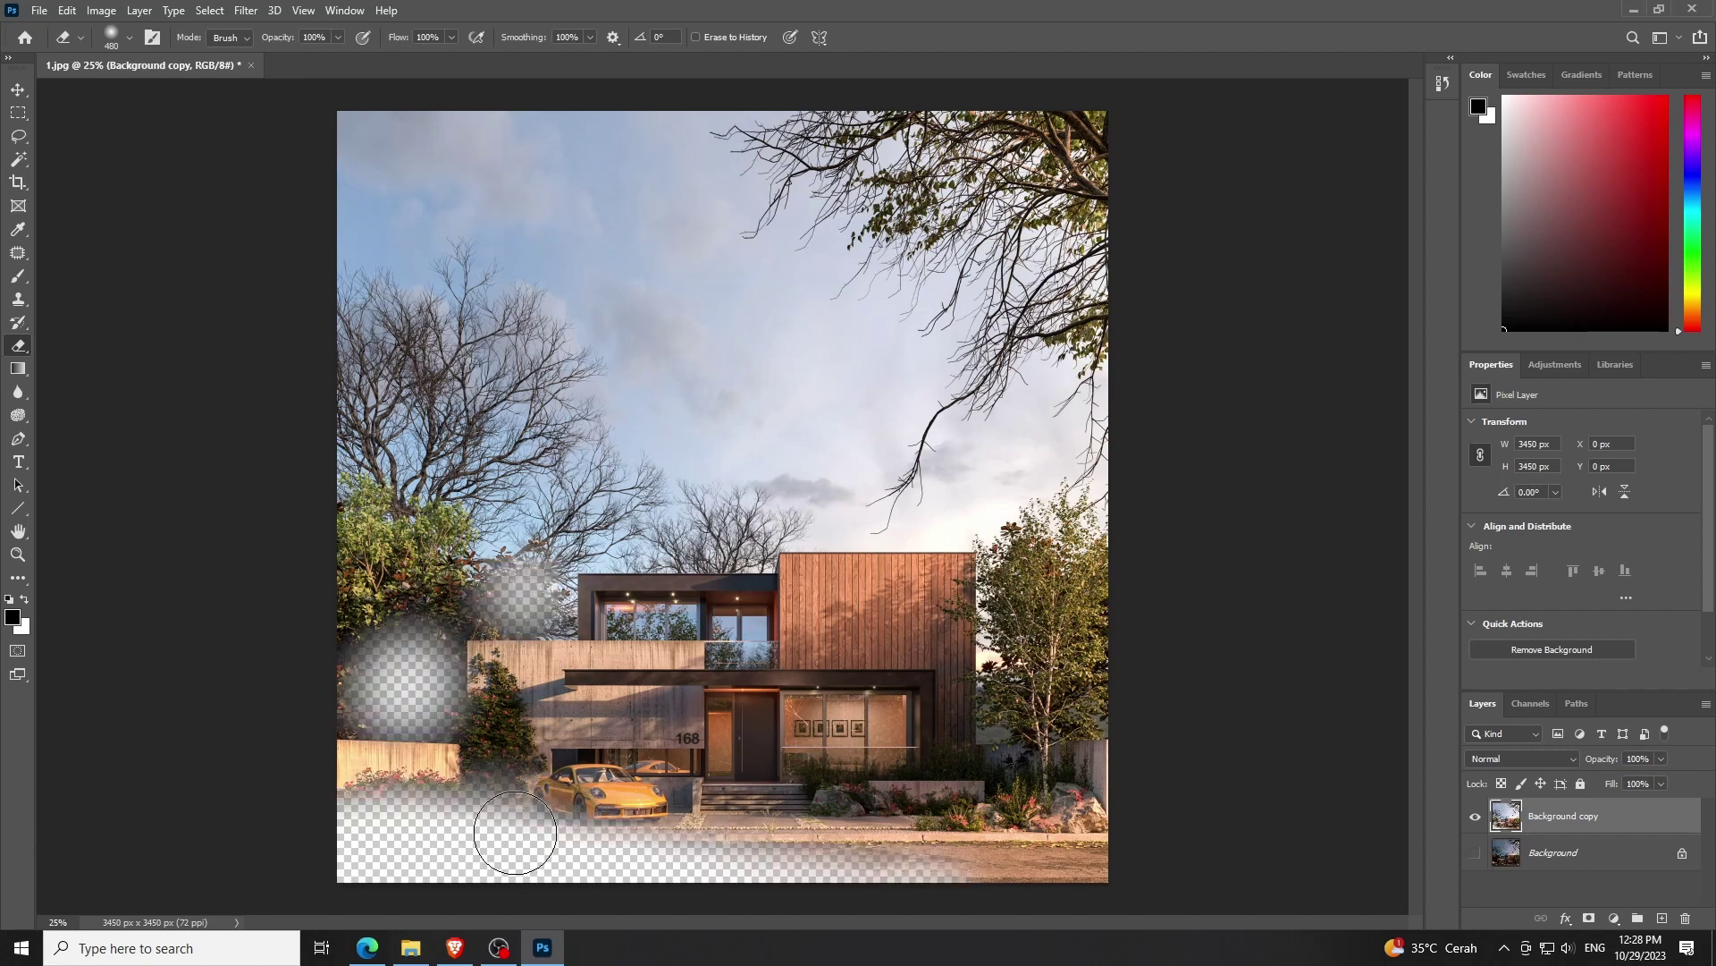
click(1476, 853)
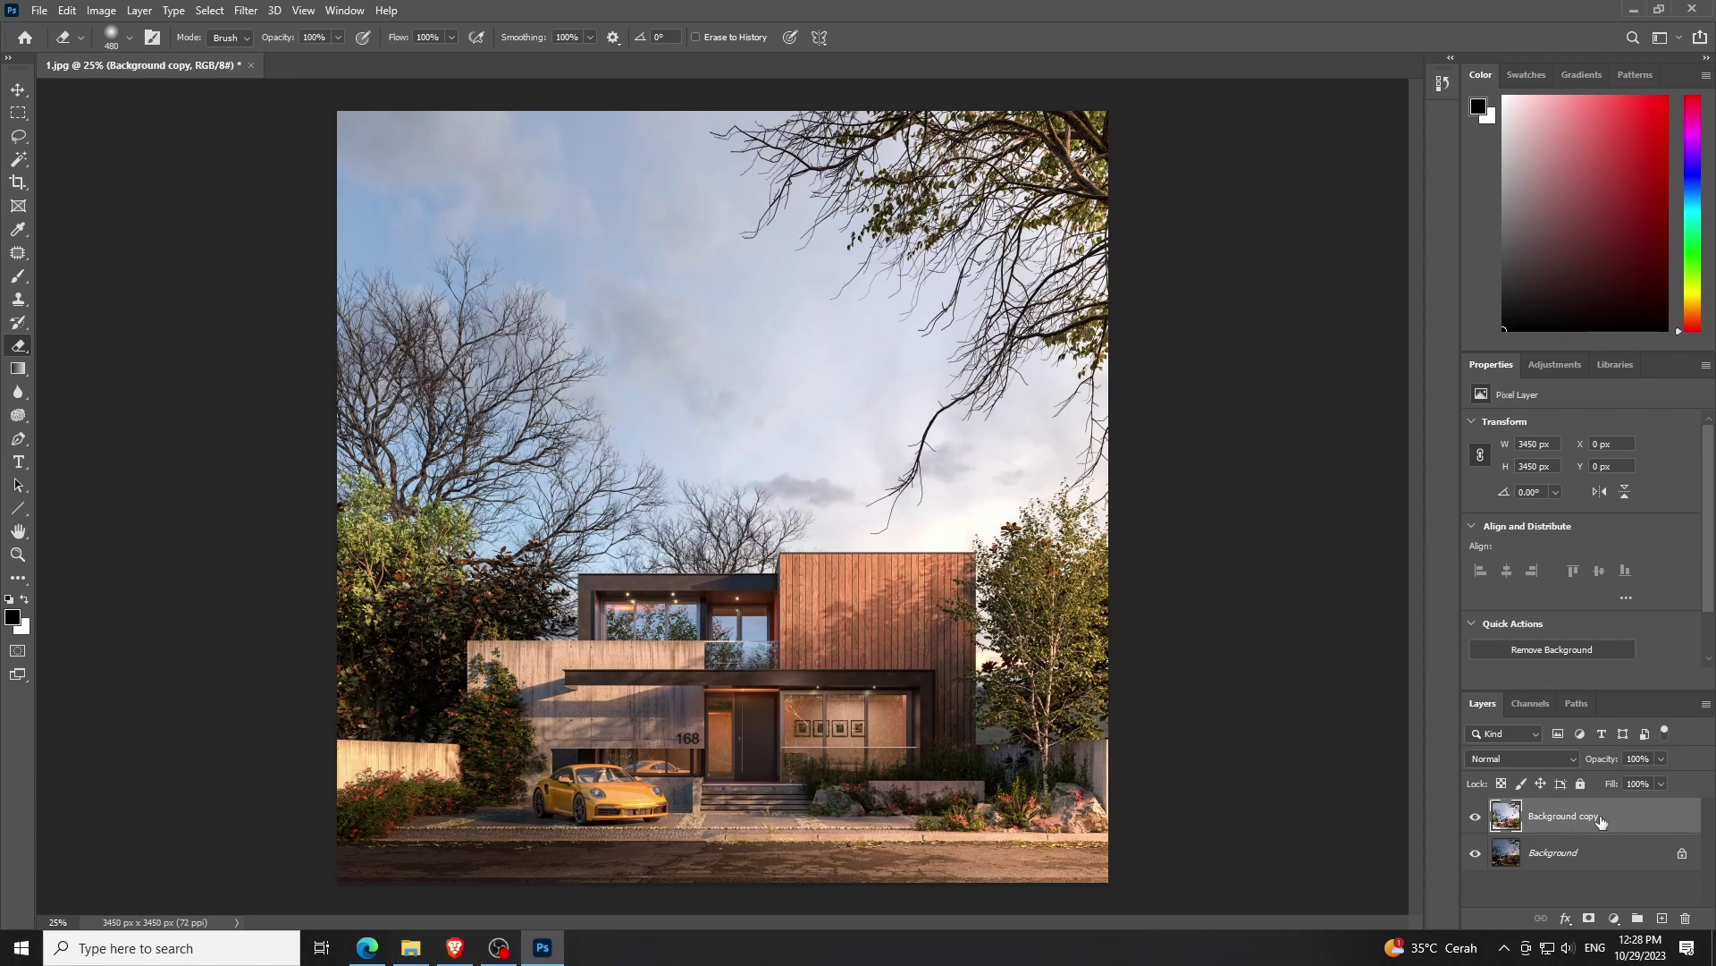
Merge the visible layers with Ctrl+Shift+E and select the sky
key(ctrl+shift+e)
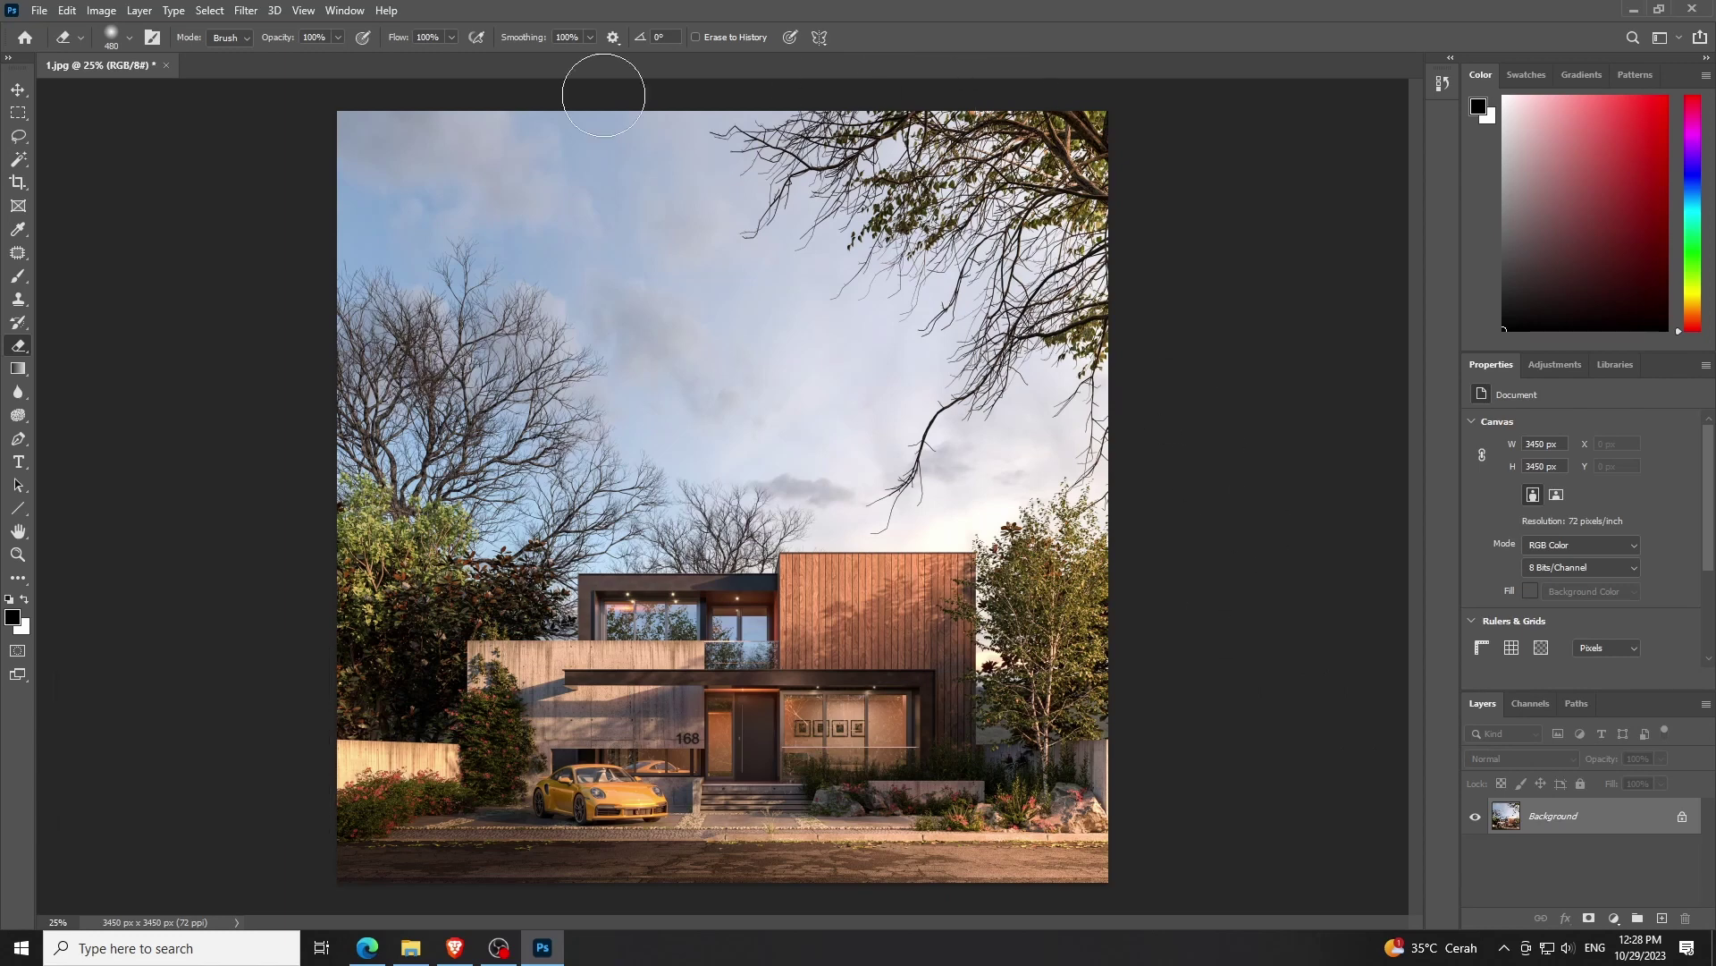
click(217, 10)
click(227, 237)
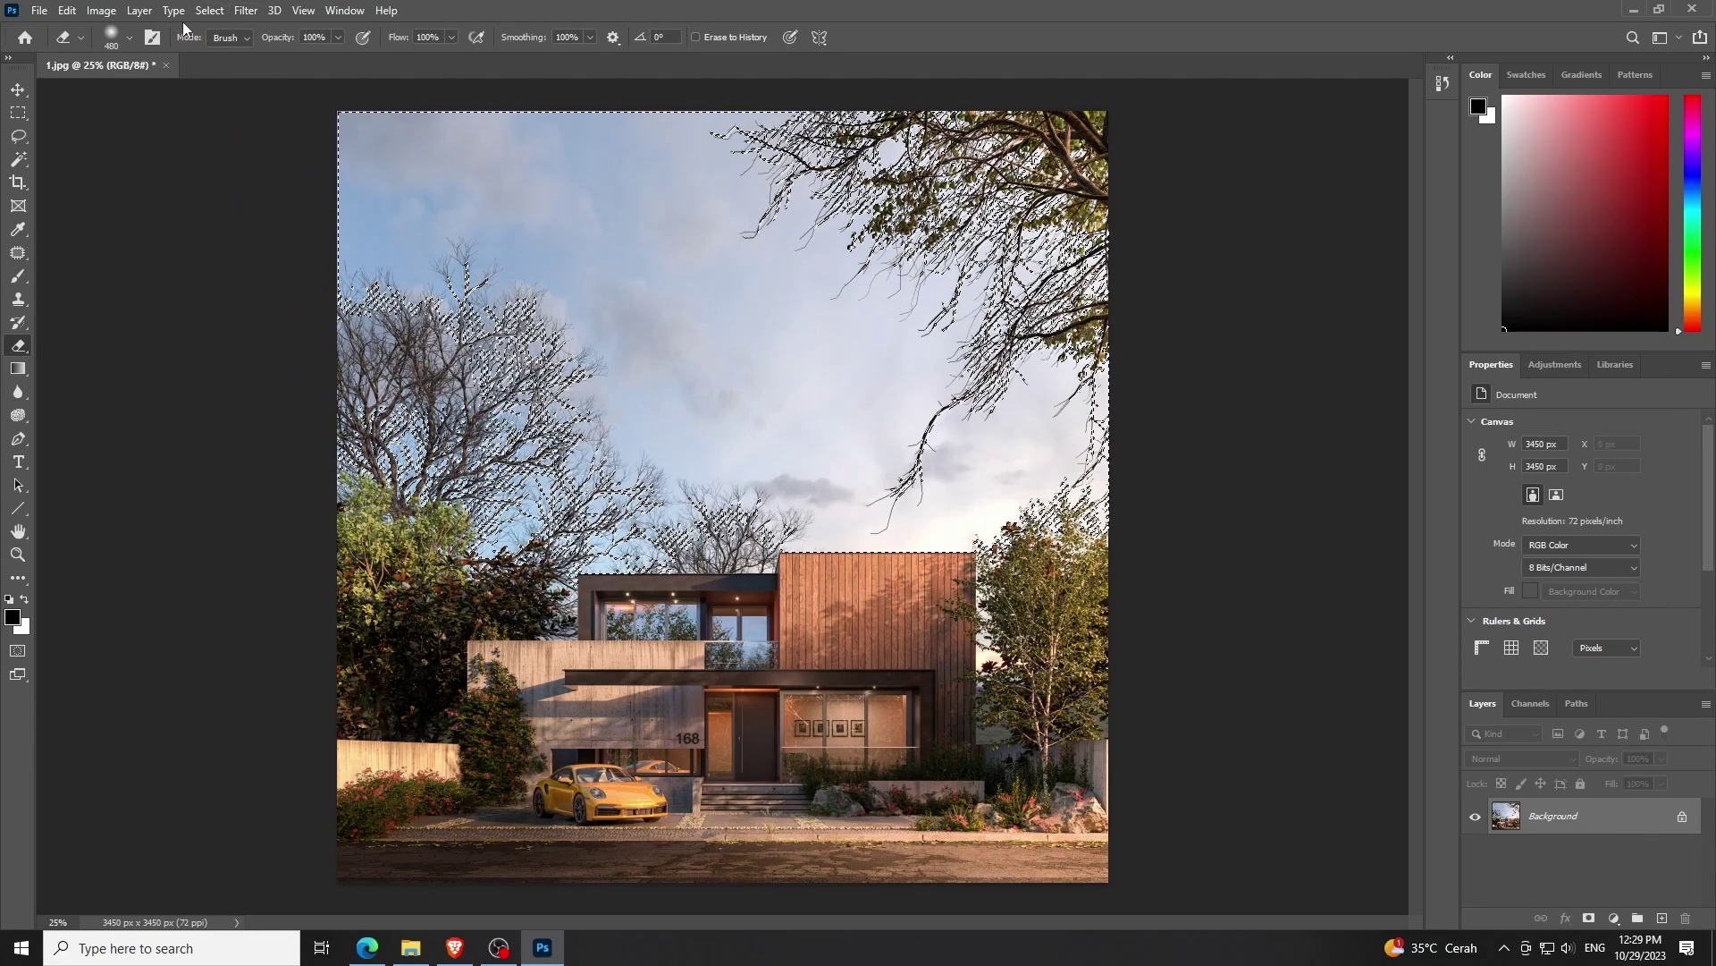
Apply an Exposure adjustment of +0.08 with gamma 0.75 to the sky, then deselect
click(101, 10)
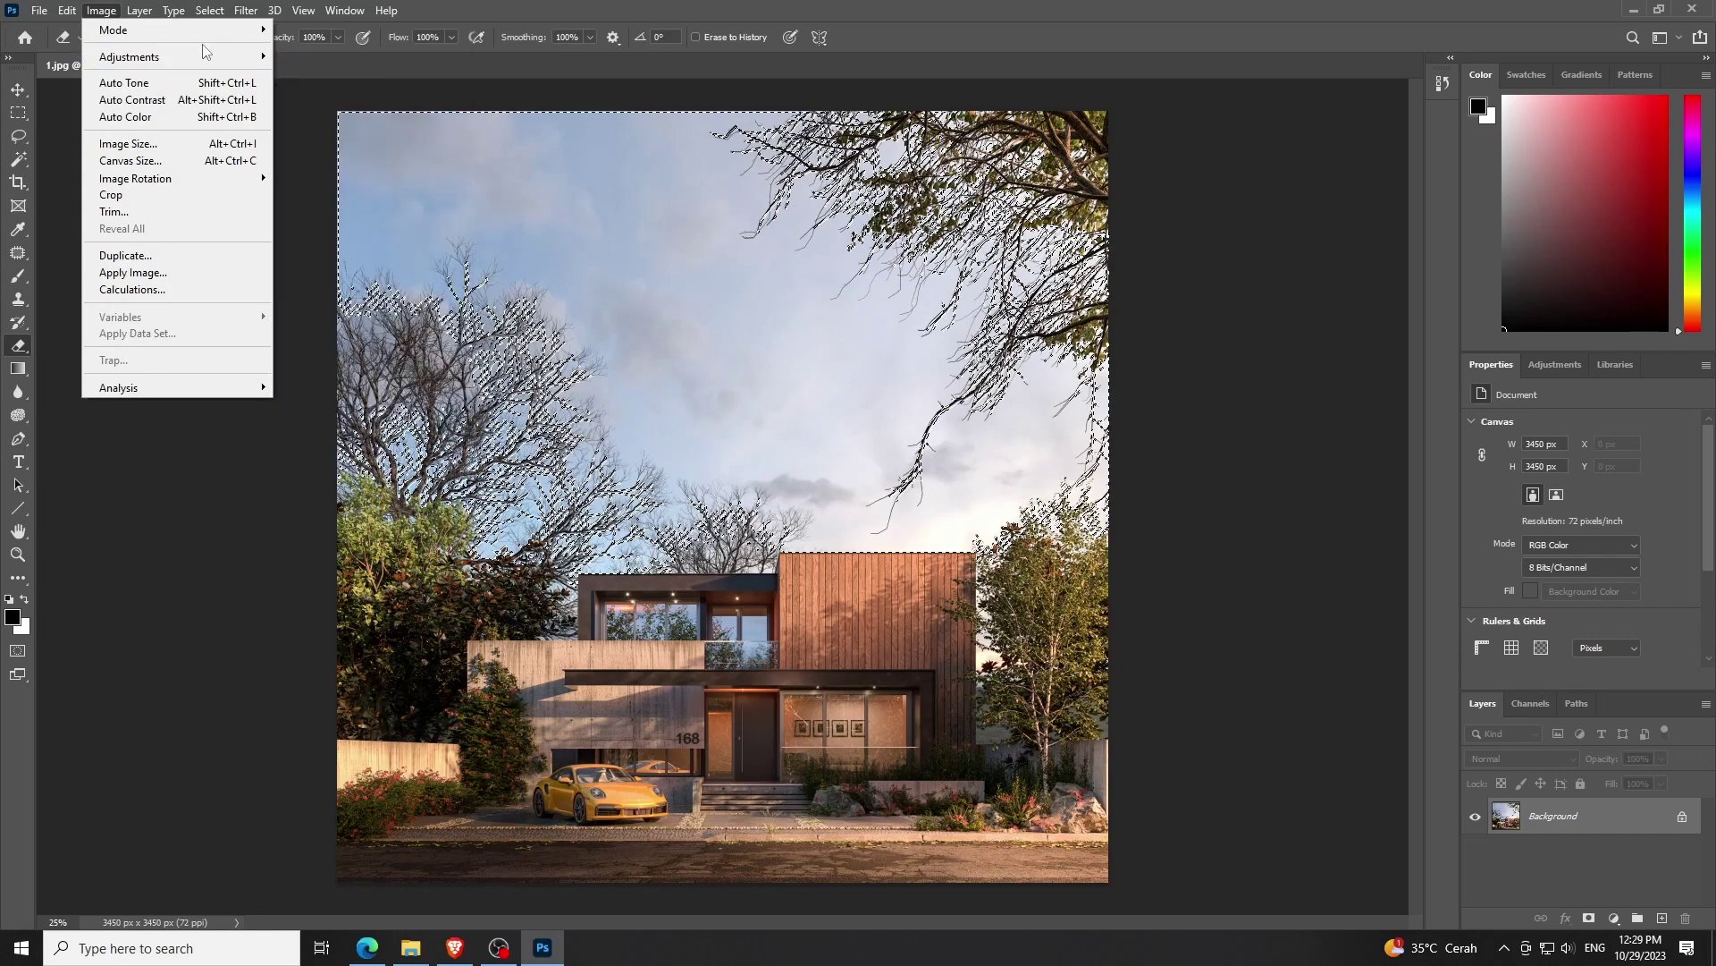
mouse_move(129, 56)
click(340, 108)
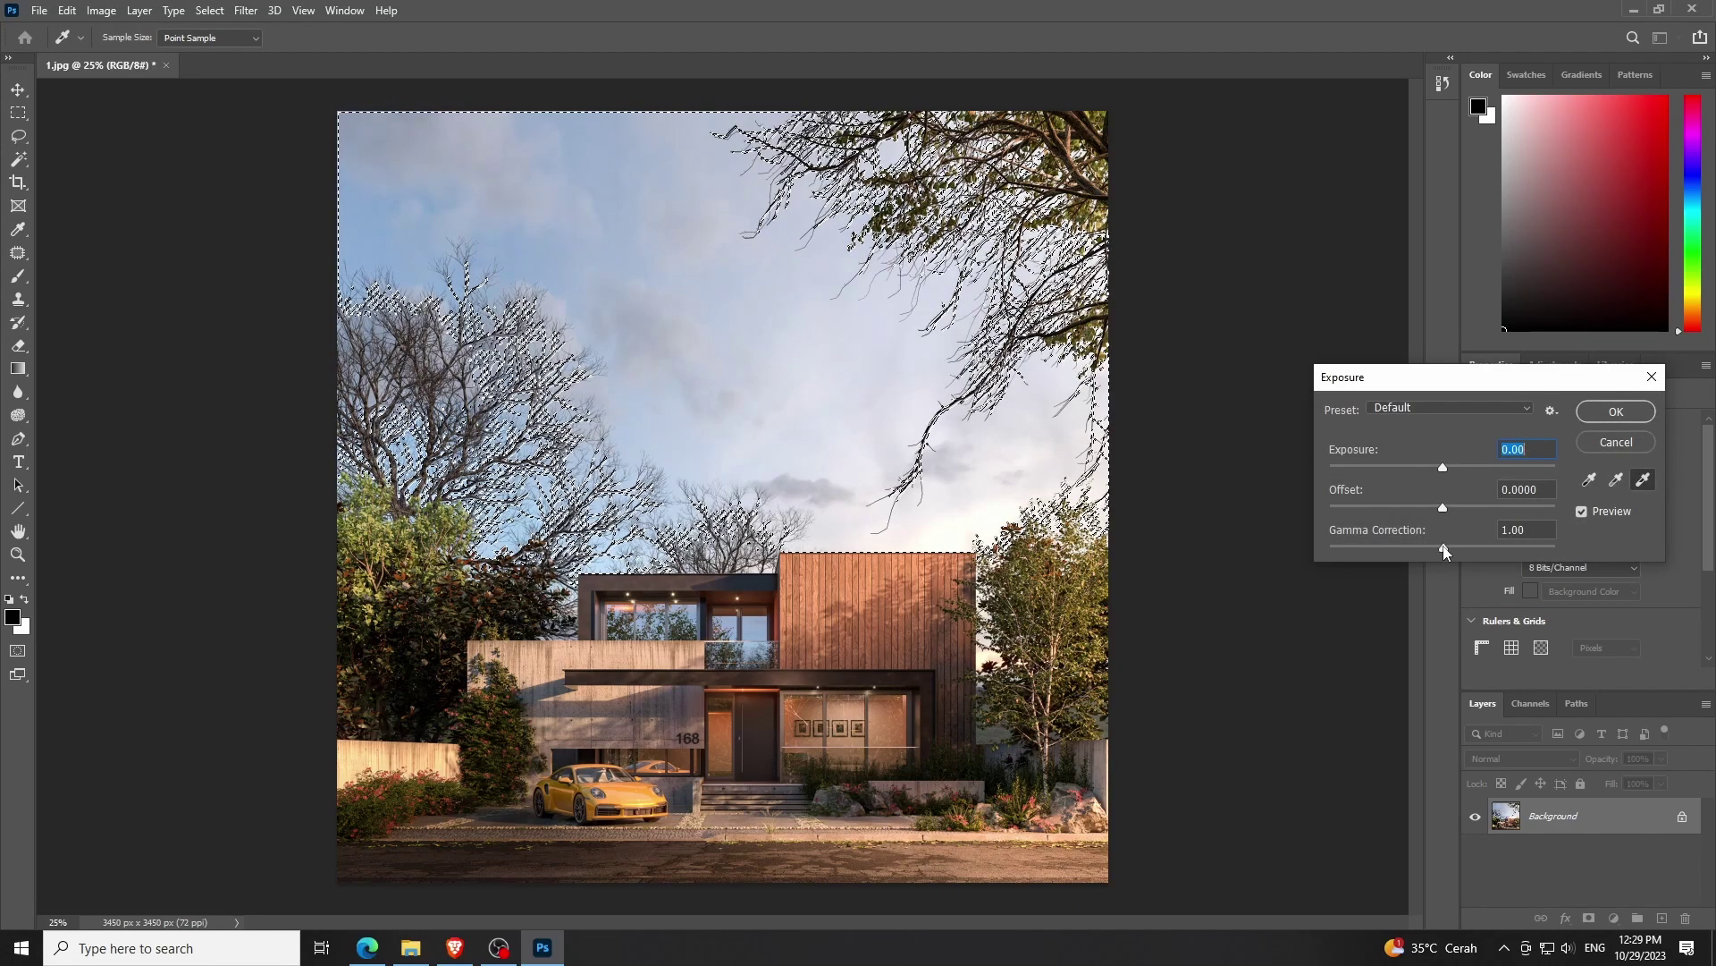
mouse_move(1443, 549)
mouse_down()
mouse_move(1482, 551)
mouse_move(1465, 543)
mouse_up()
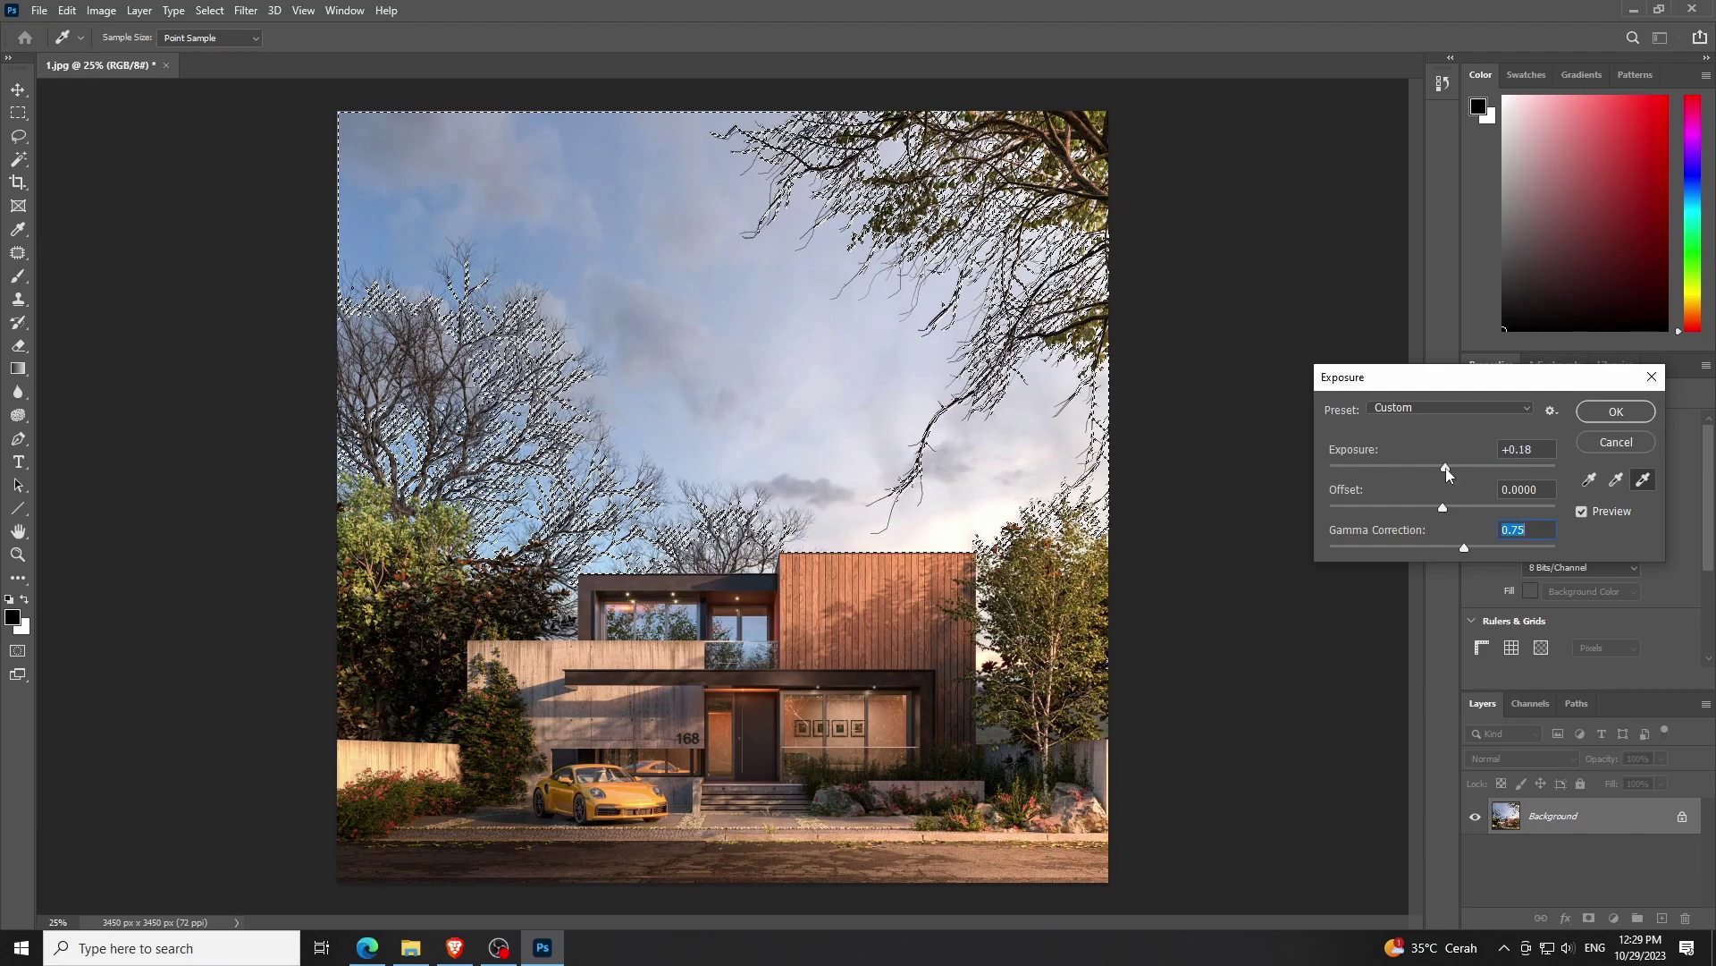
drag(1445, 469, 1445, 468)
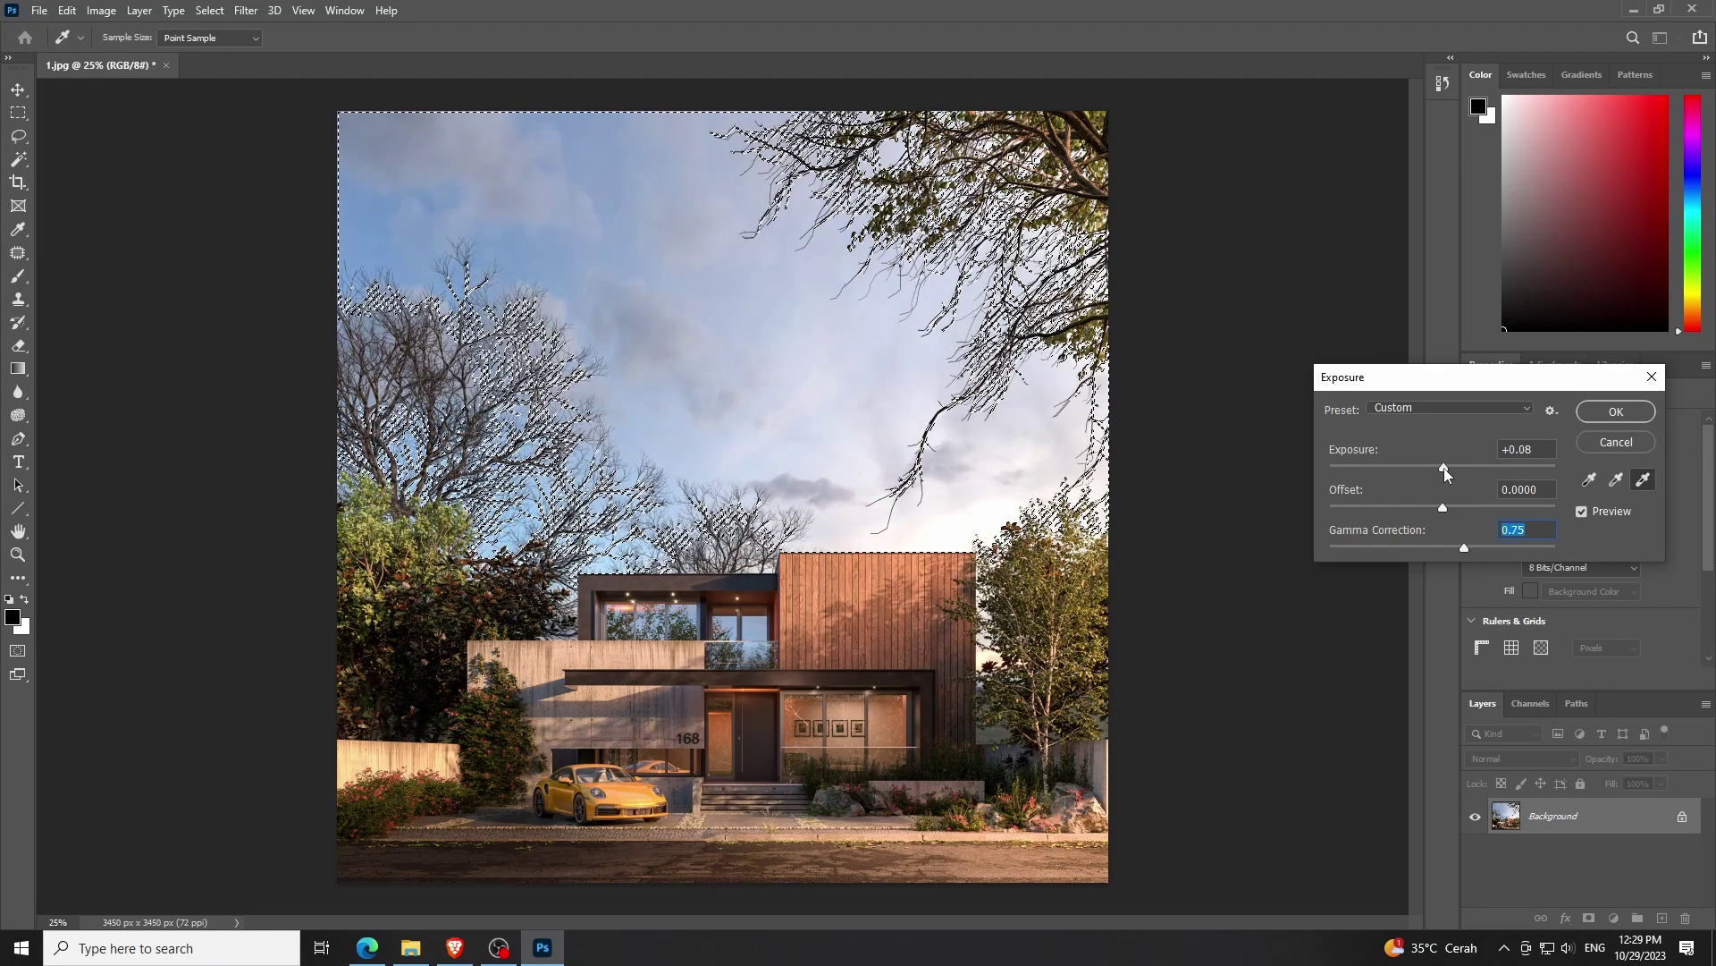
click(1445, 468)
click(1596, 410)
key(e)
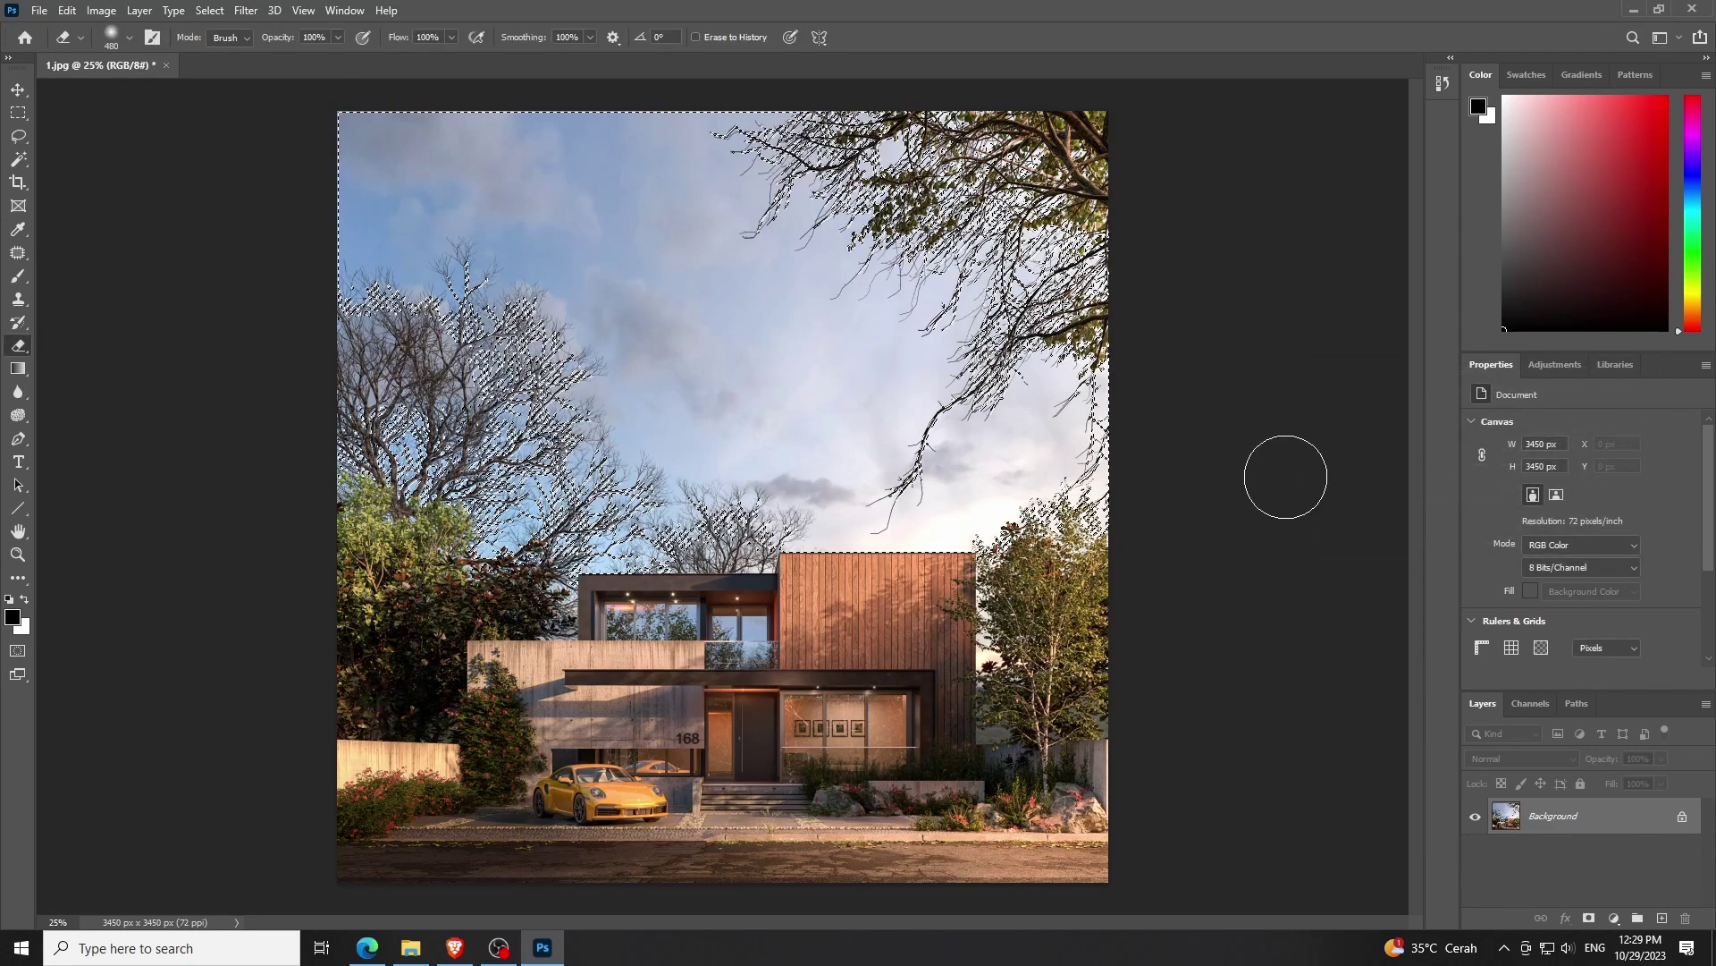
key(ctrl+d)
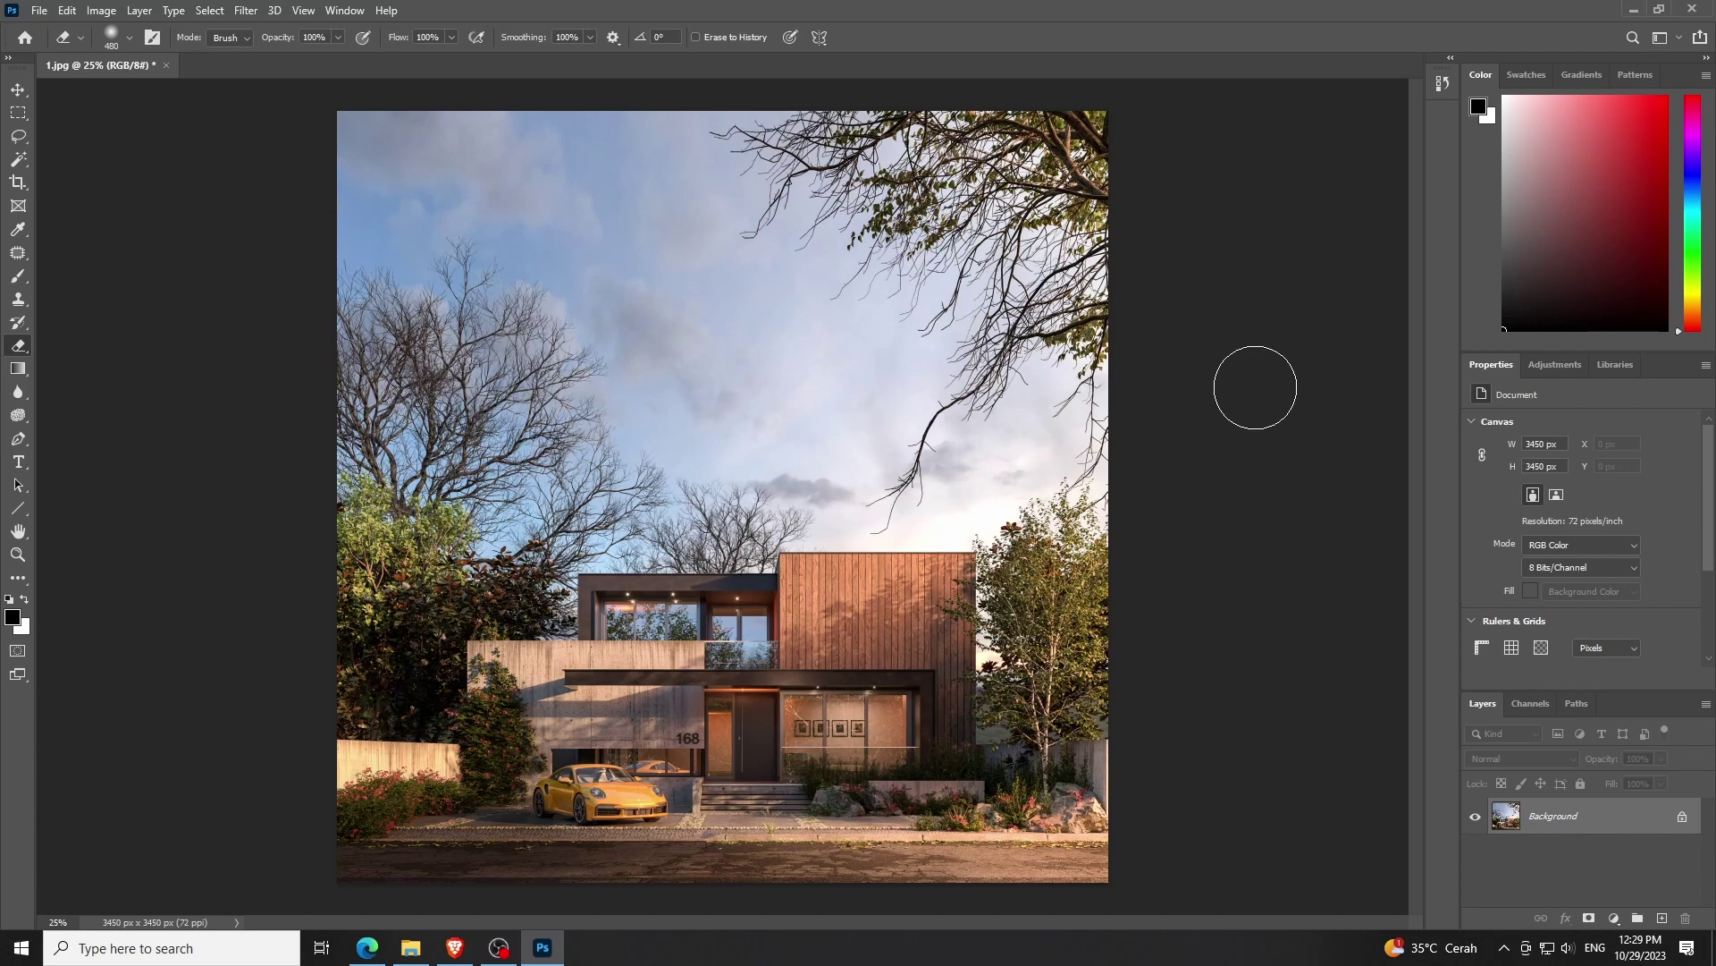
Open the File menu to save the graded image
click(40, 17)
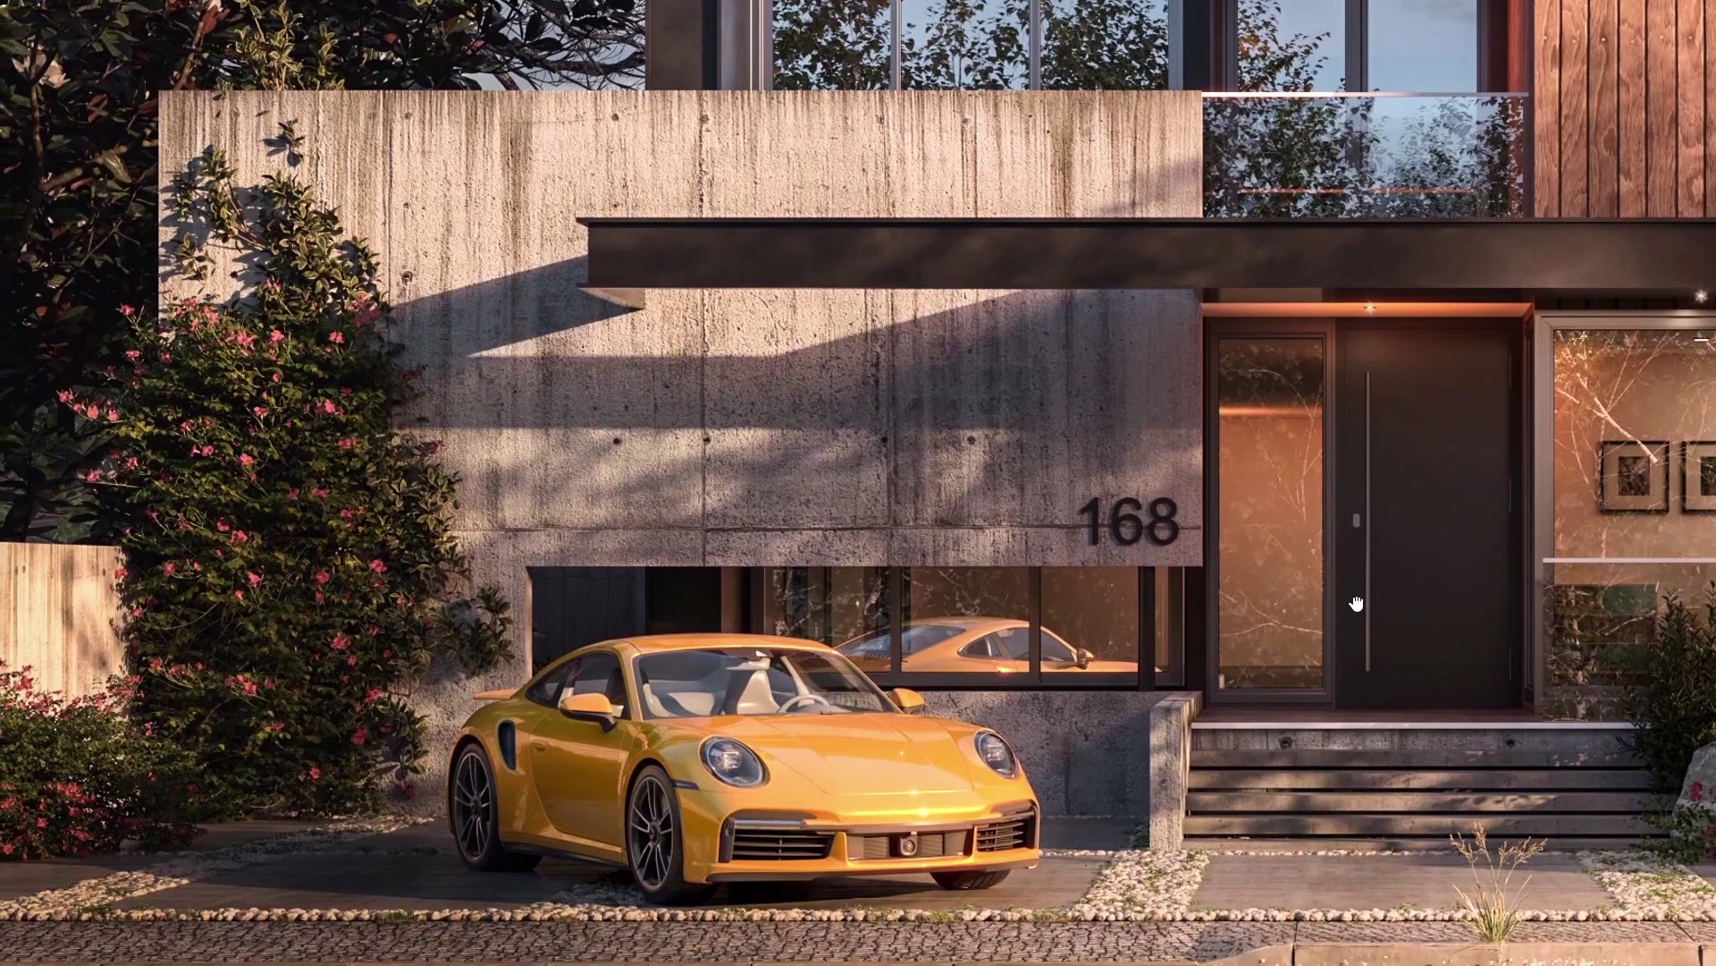
drag(1356, 604, 1479, 603)
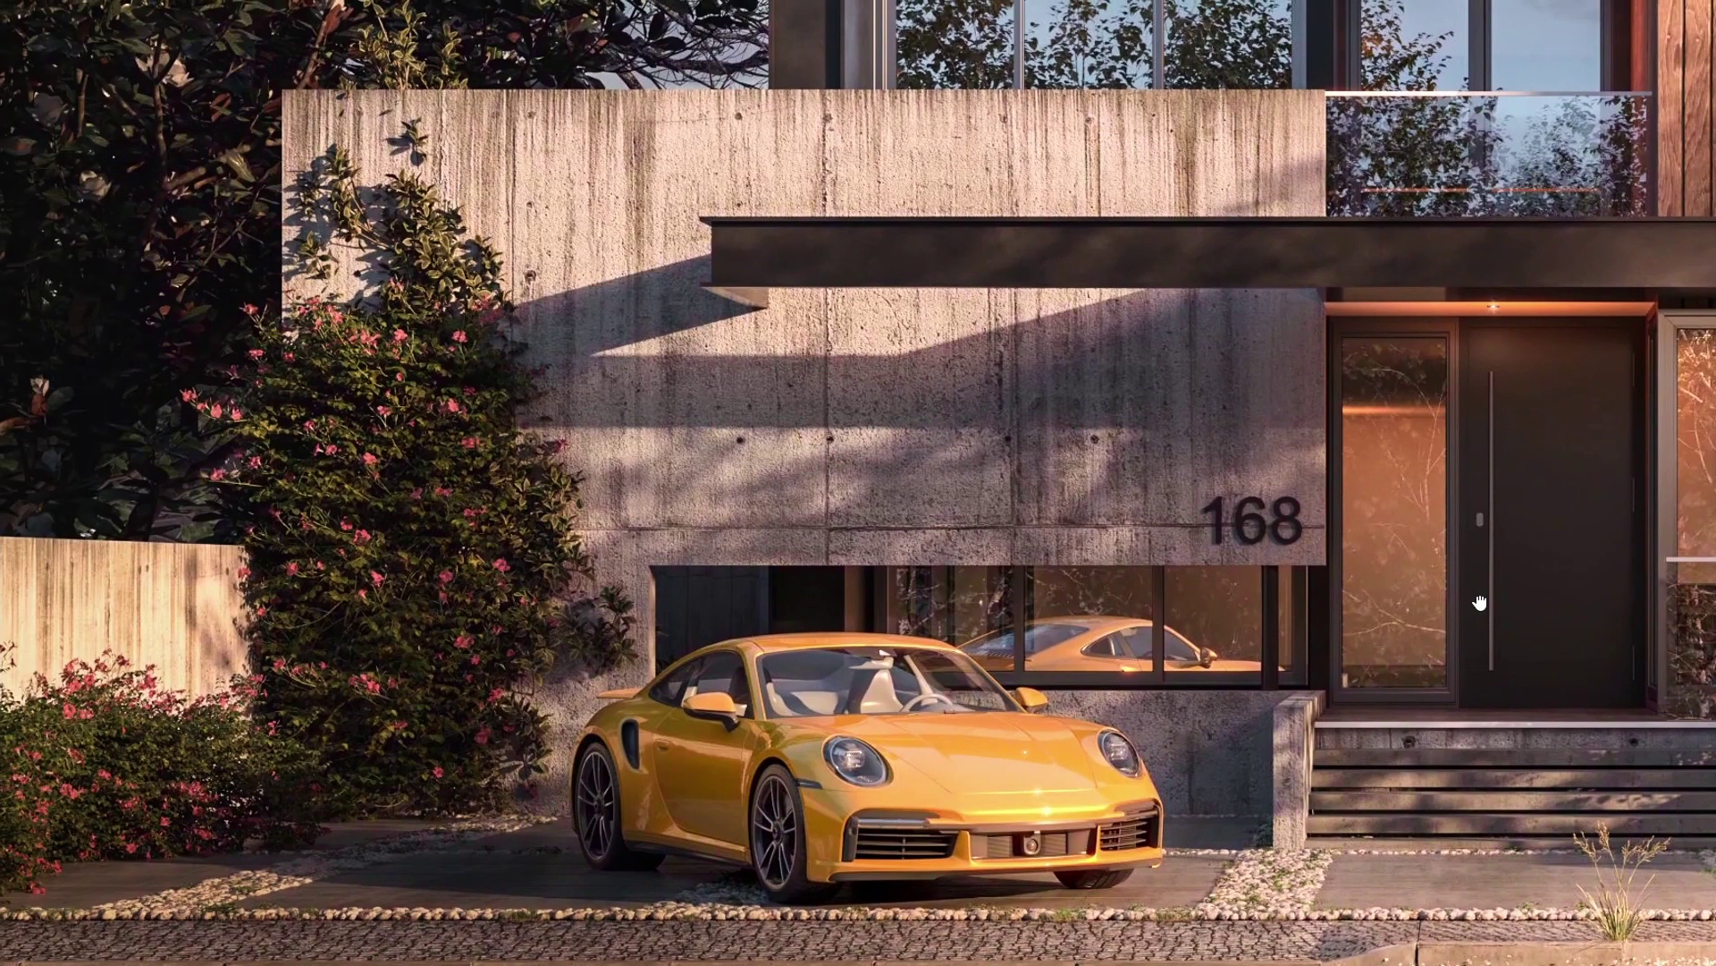
mouse_move(807, 525)
mouse_down()
mouse_move(936, 582)
mouse_move(1138, 605)
mouse_up()
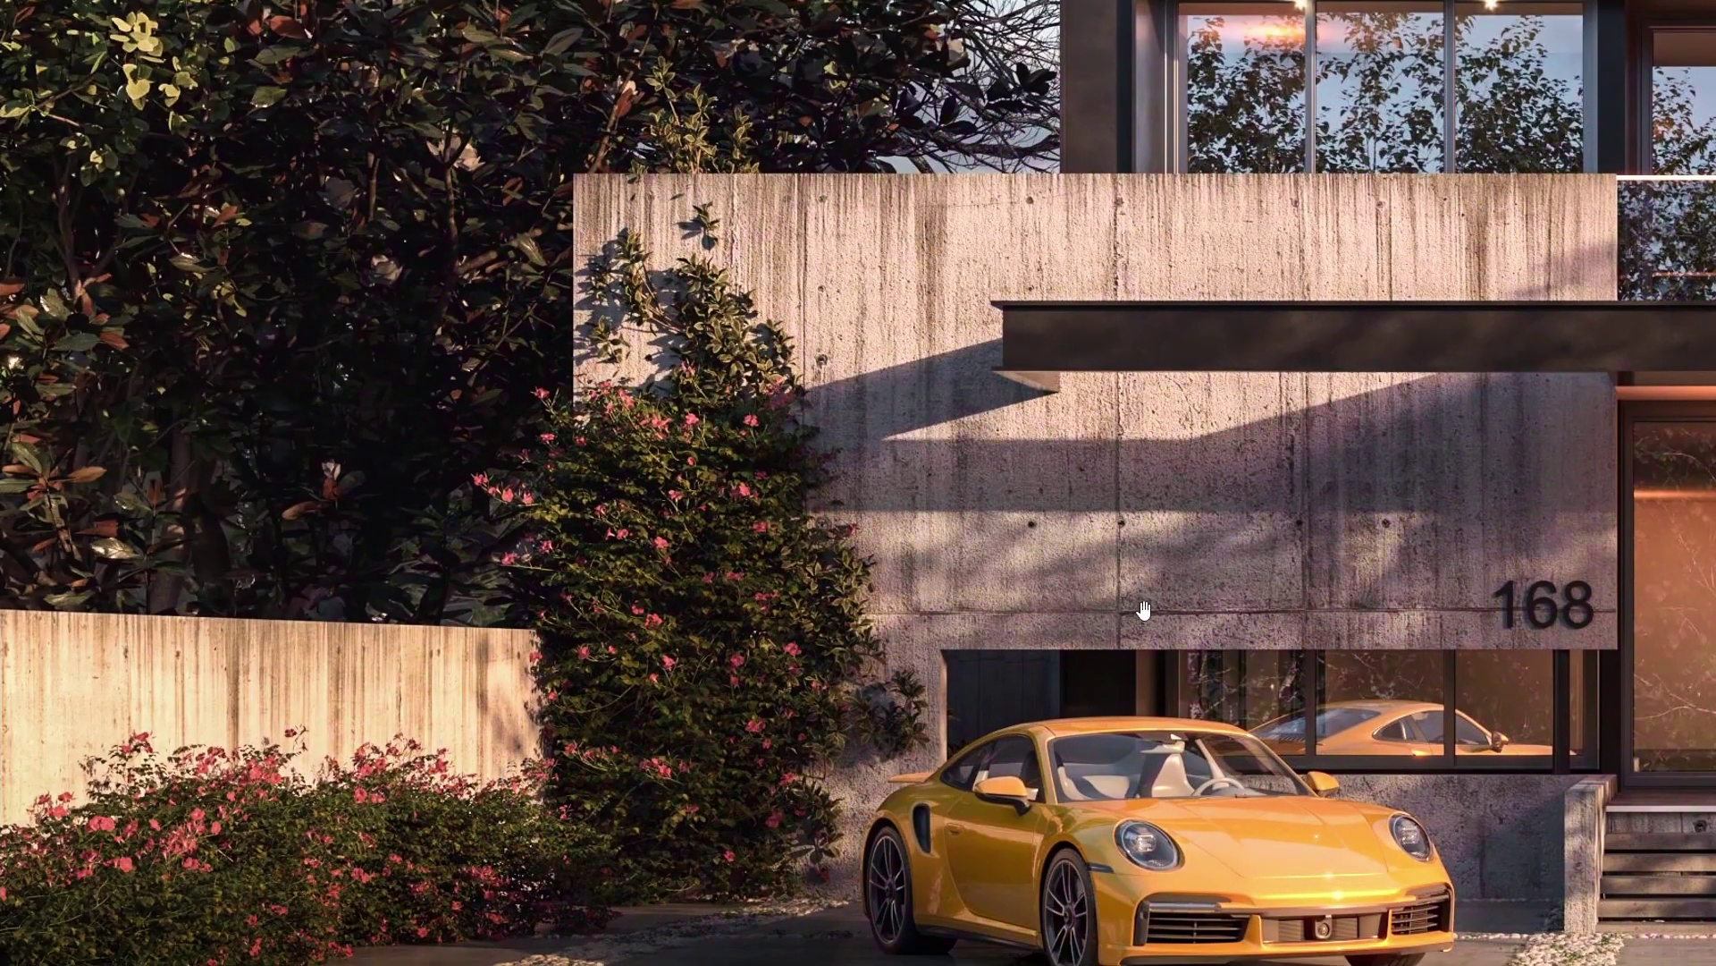
scroll(1139, 617, up, 1)
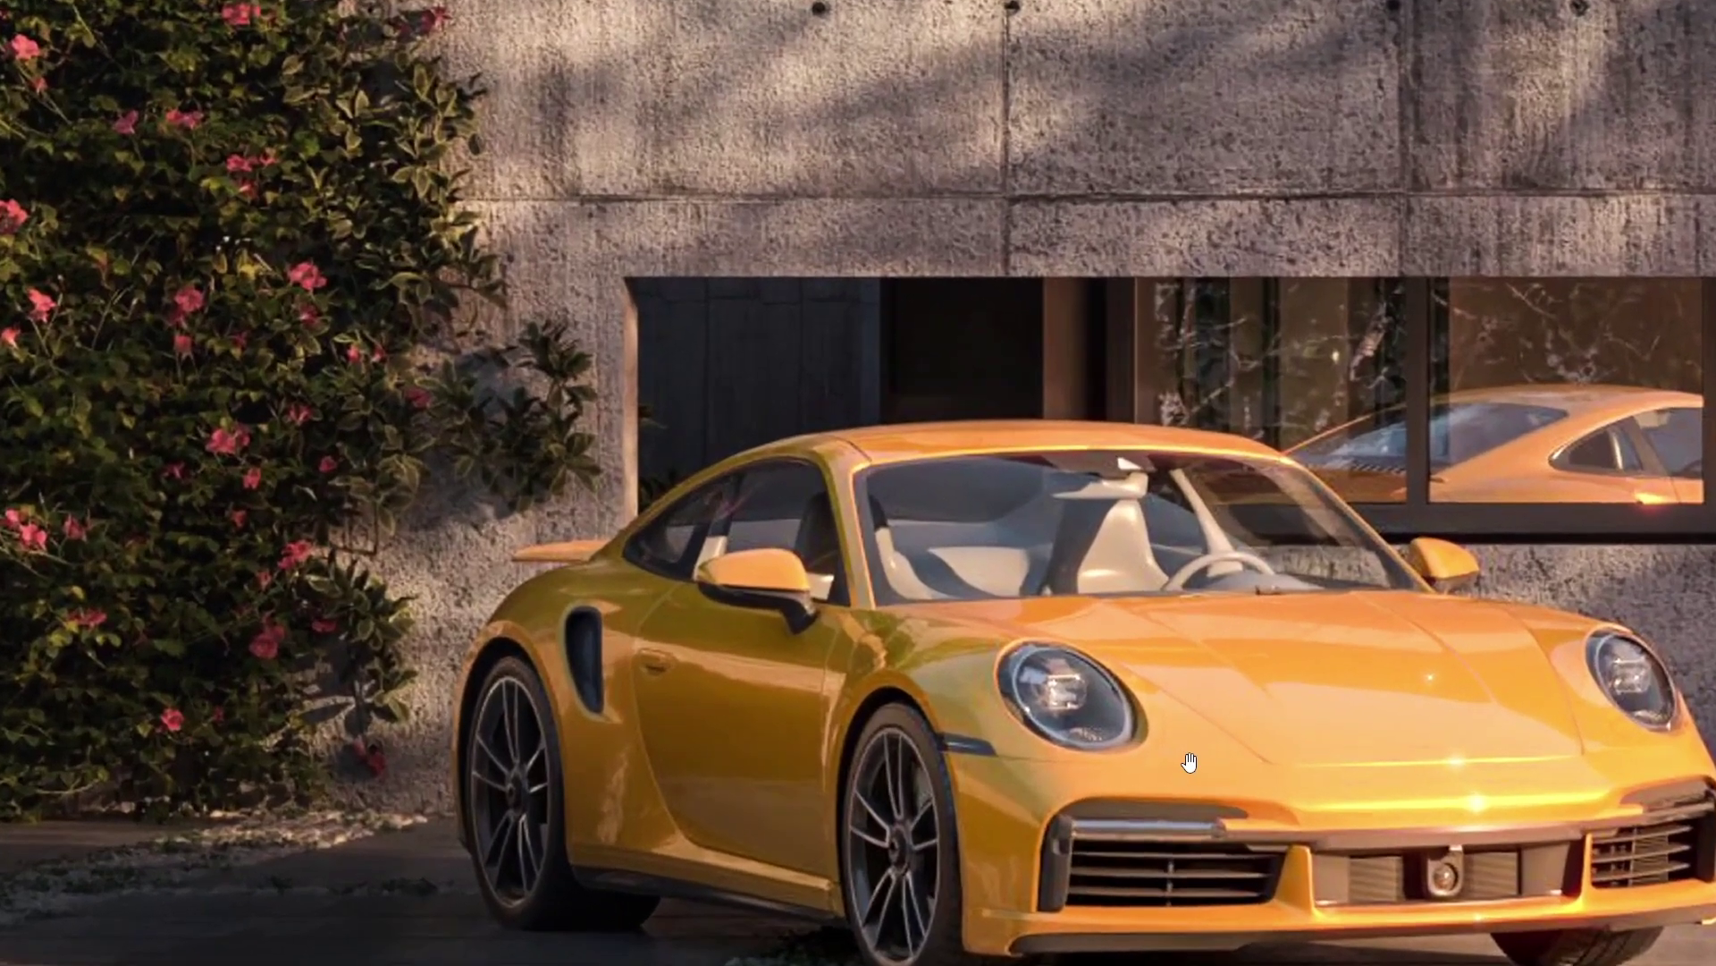
drag(1189, 762, 1118, 390)
mouse_move(798, 735)
mouse_down()
mouse_move(837, 518)
mouse_move(895, 483)
mouse_move(1136, 432)
mouse_up()
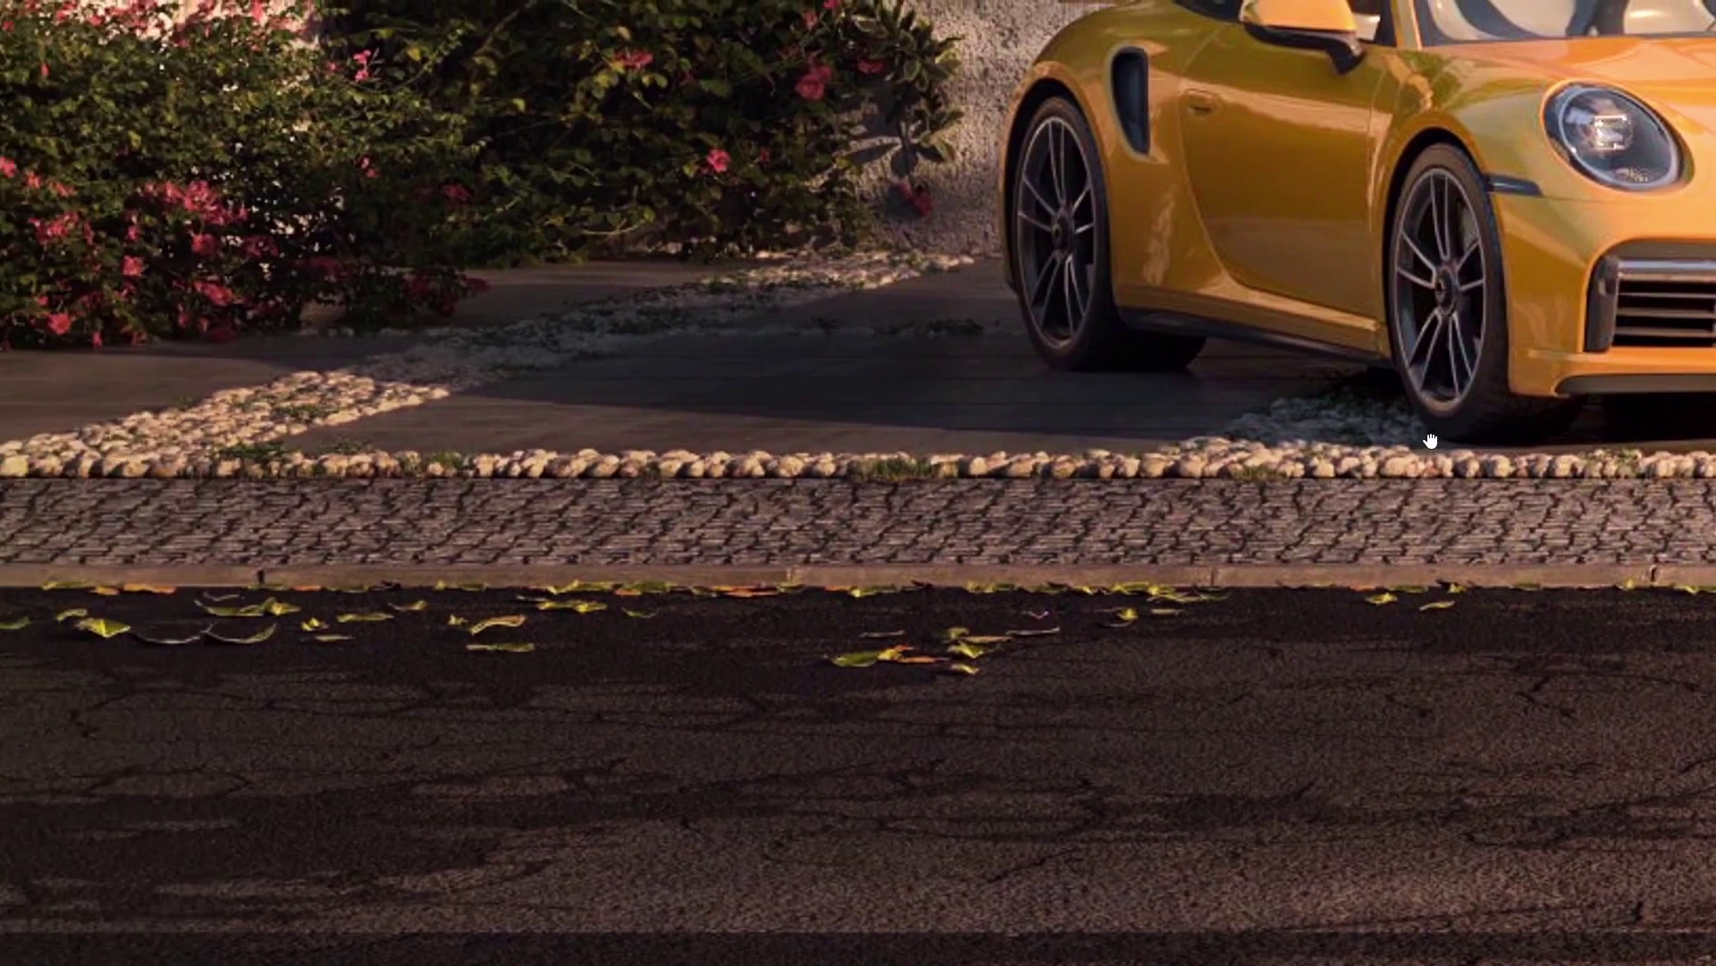